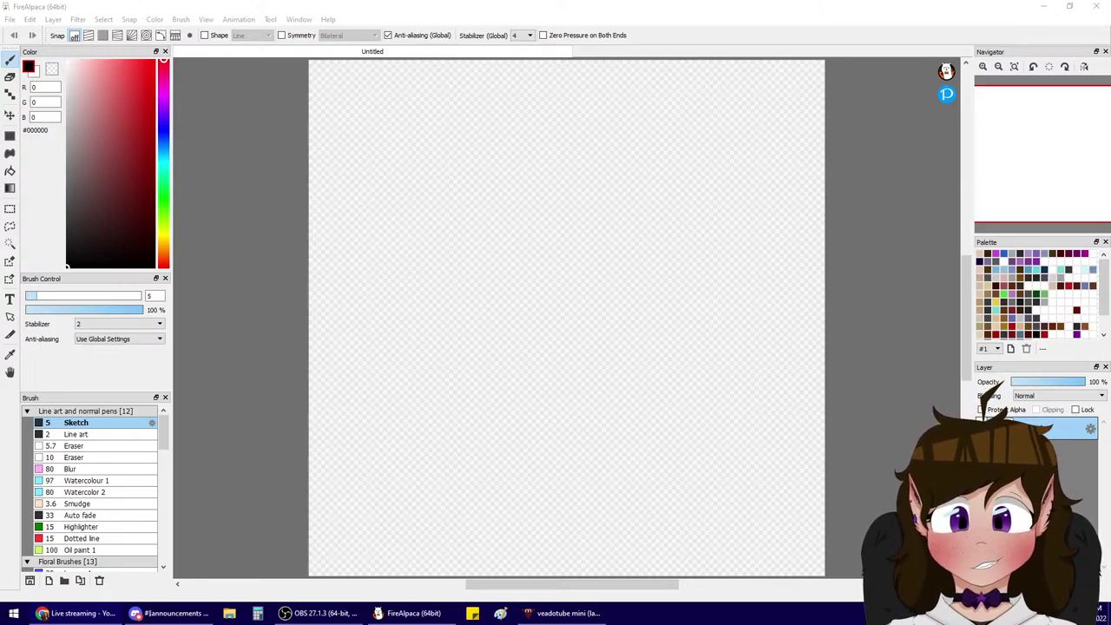
- Spin the species wheel on wheeldecide.com to pick an open species to draw, and close its page
drag(1110, 538, 637, 1)
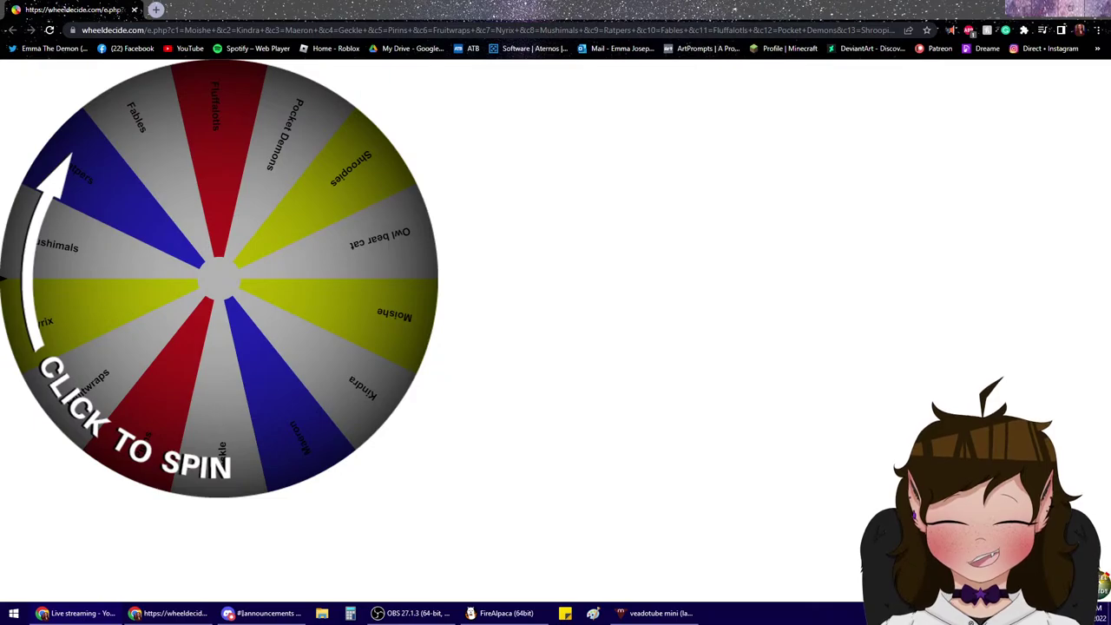
click(356, 291)
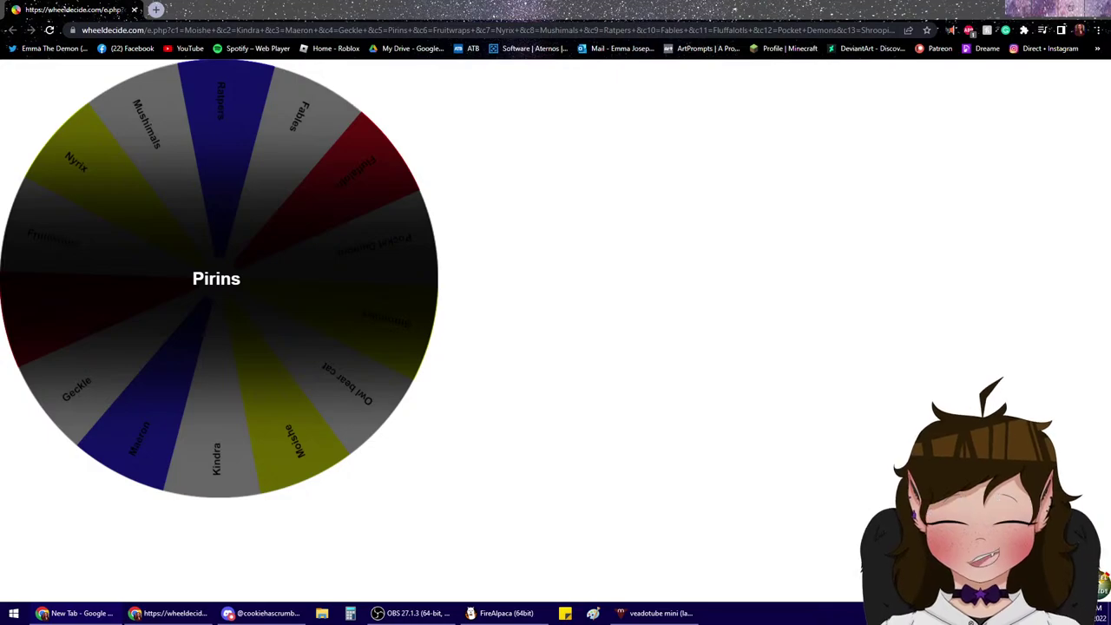
click(135, 9)
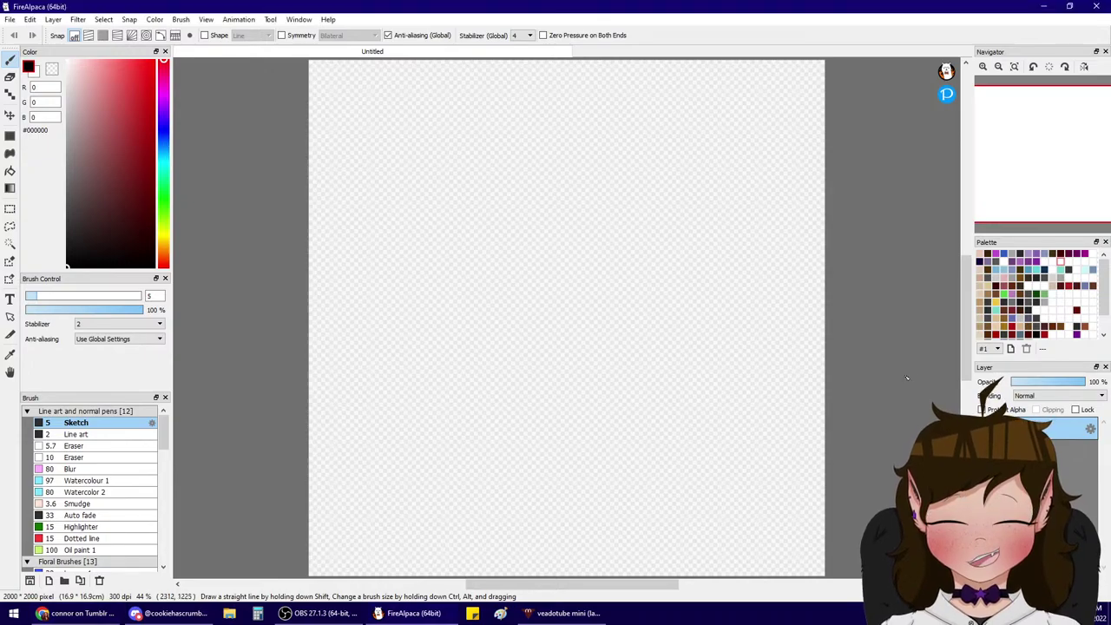
- Paste the copied Pirins reference sheet into the FireAlpaca canvas and move it to the canvas's upper-right corner
key(ctrl+v)
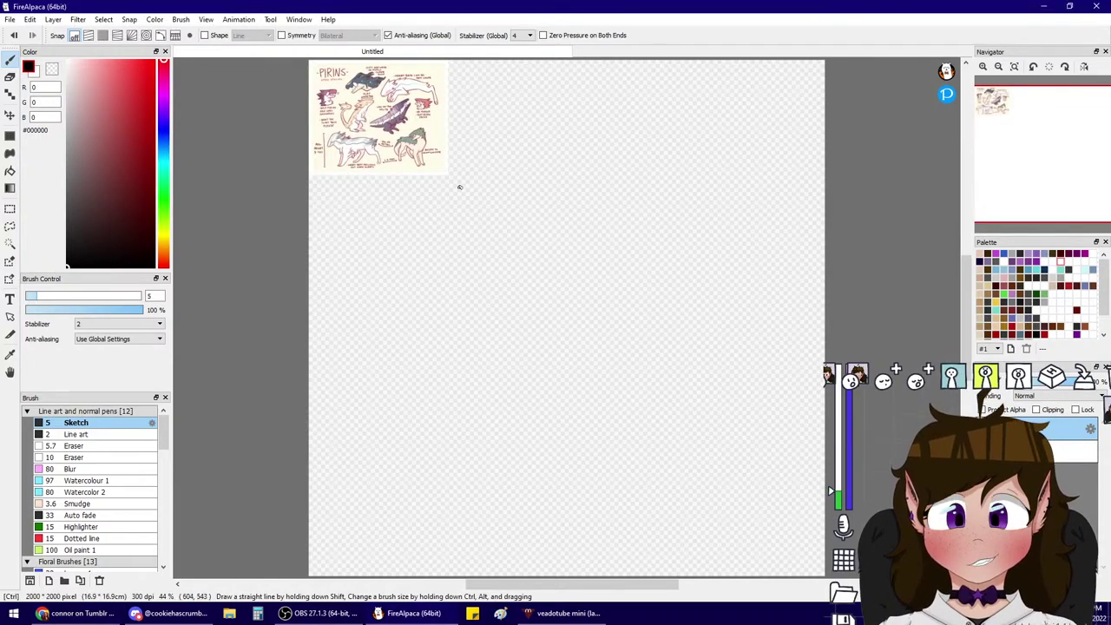
key(ctrl+t)
drag(369, 97, 726, 152)
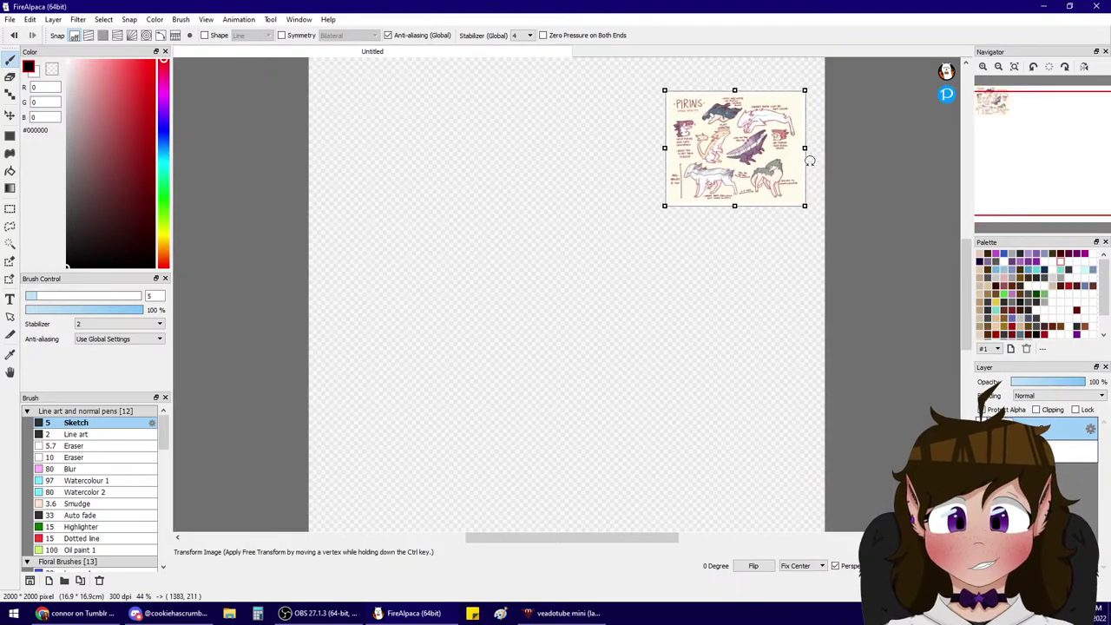
scroll(812, 160, down, 1)
scroll(816, 158, up, 4)
drag(1075, 132, 1091, 114)
drag(695, 272, 738, 183)
scroll(949, 71, down, 2)
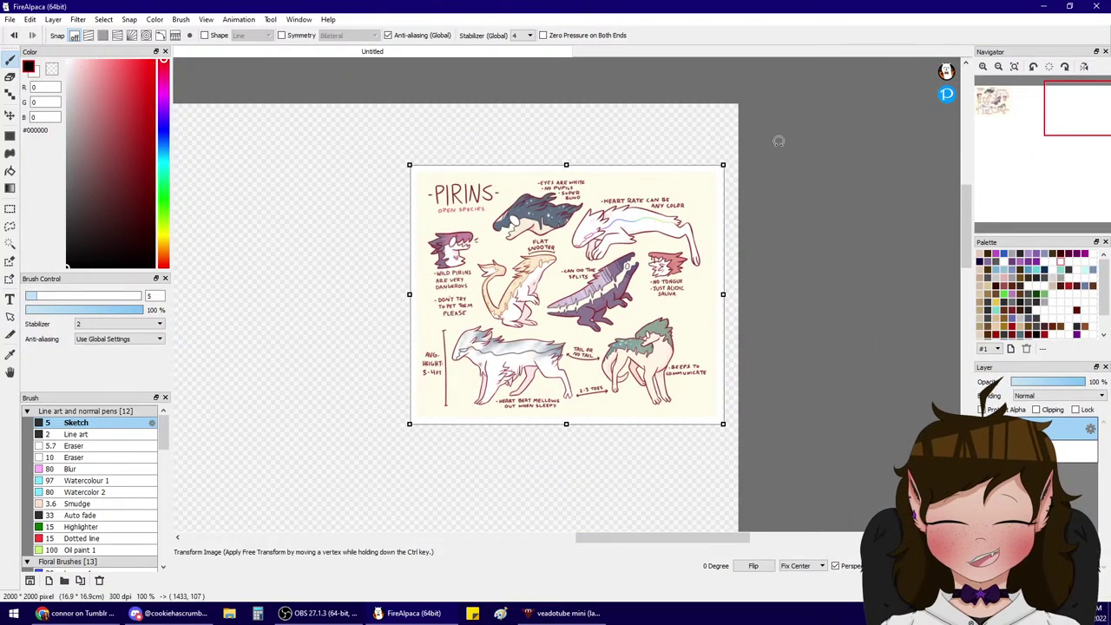
key(Return)
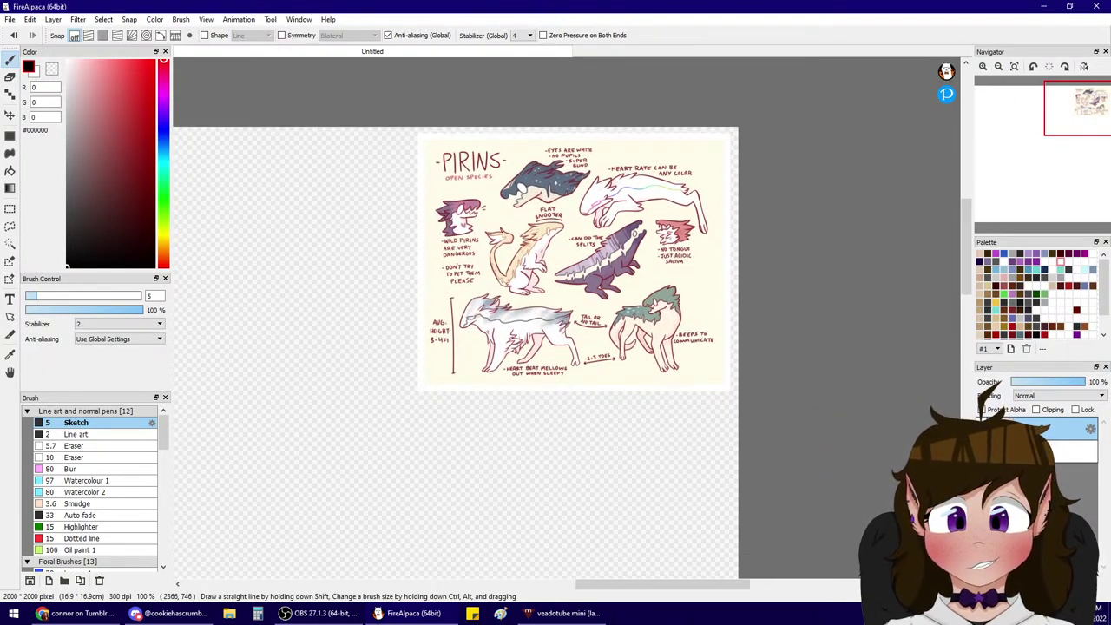
- Switch to the Pirins post on Tumblr and examine its description and the Domestic and About reference sheets
drag(1110, 165, 424, 1)
drag(312, 239, 426, 237)
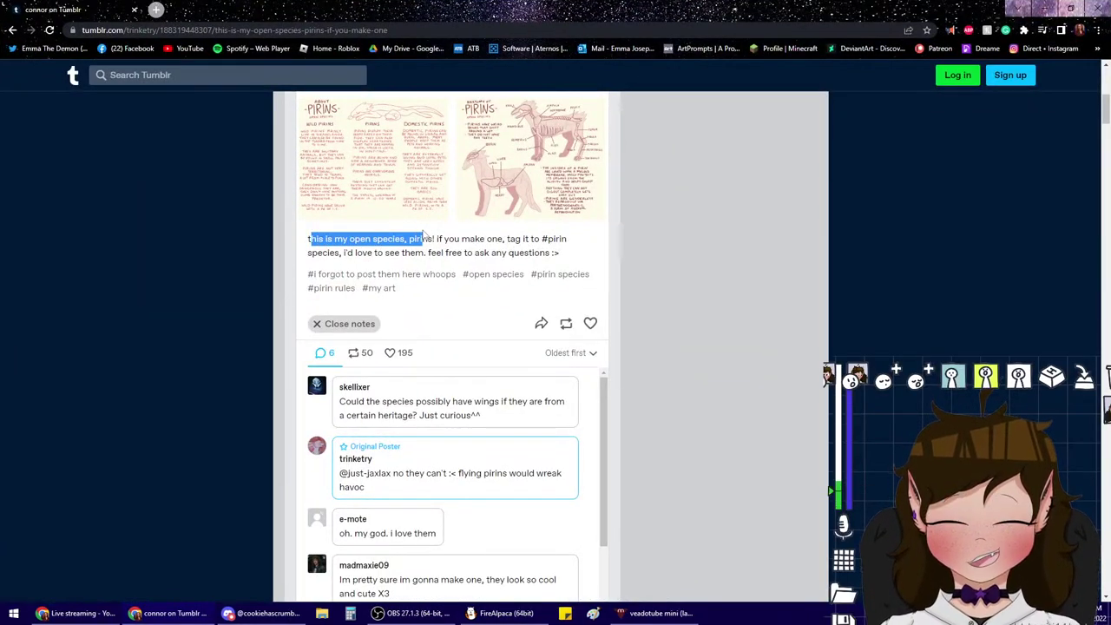
drag(425, 236, 440, 237)
click(439, 239)
scroll(469, 271, up, 4)
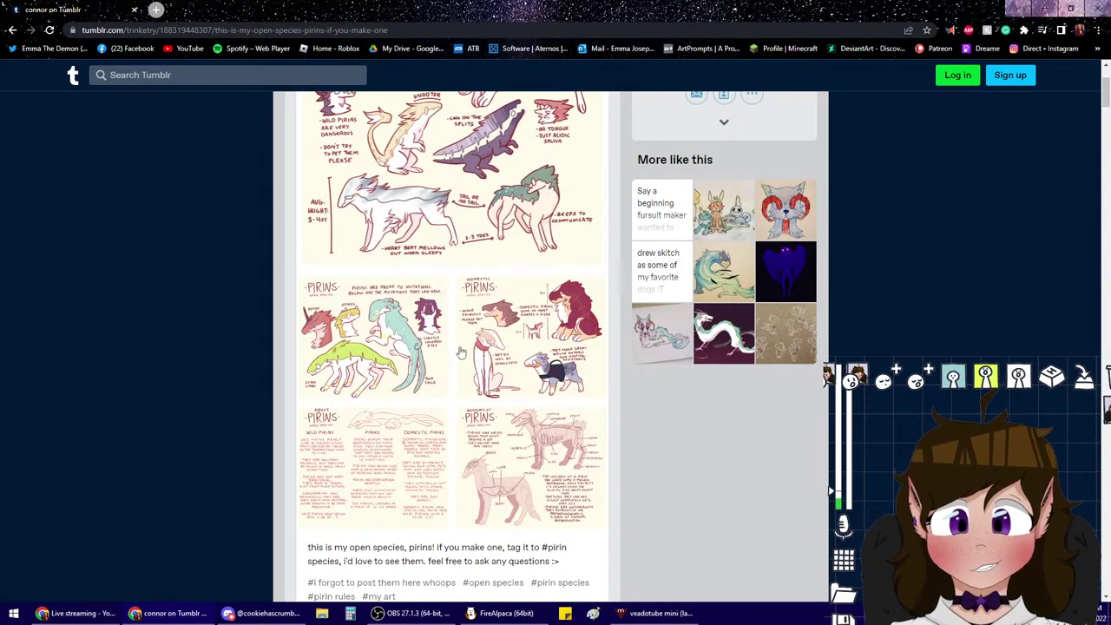
click(460, 347)
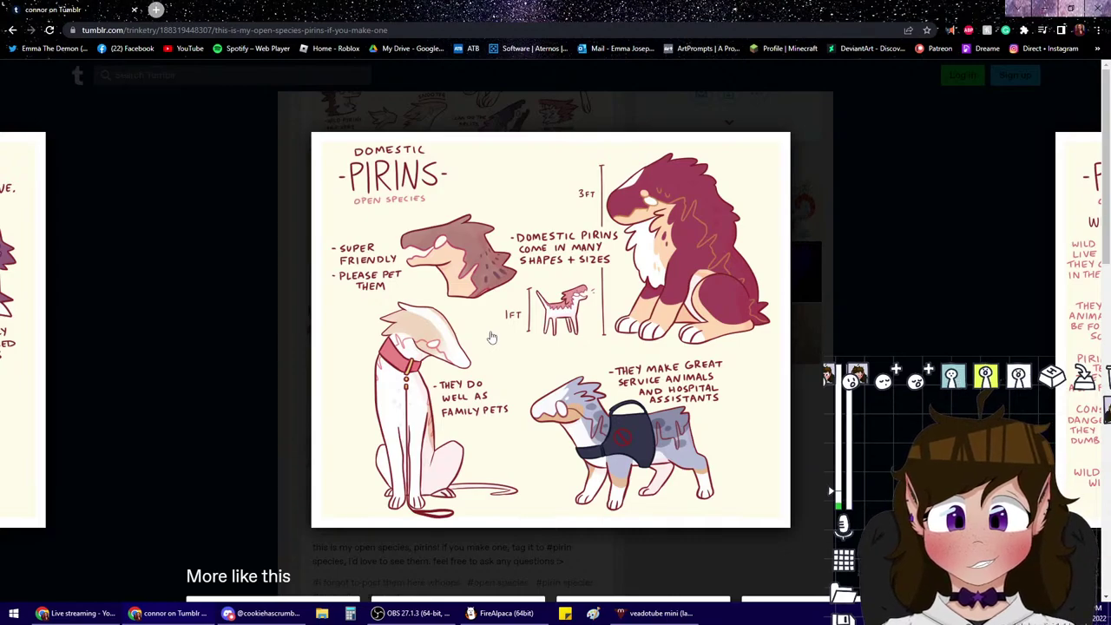
click(491, 337)
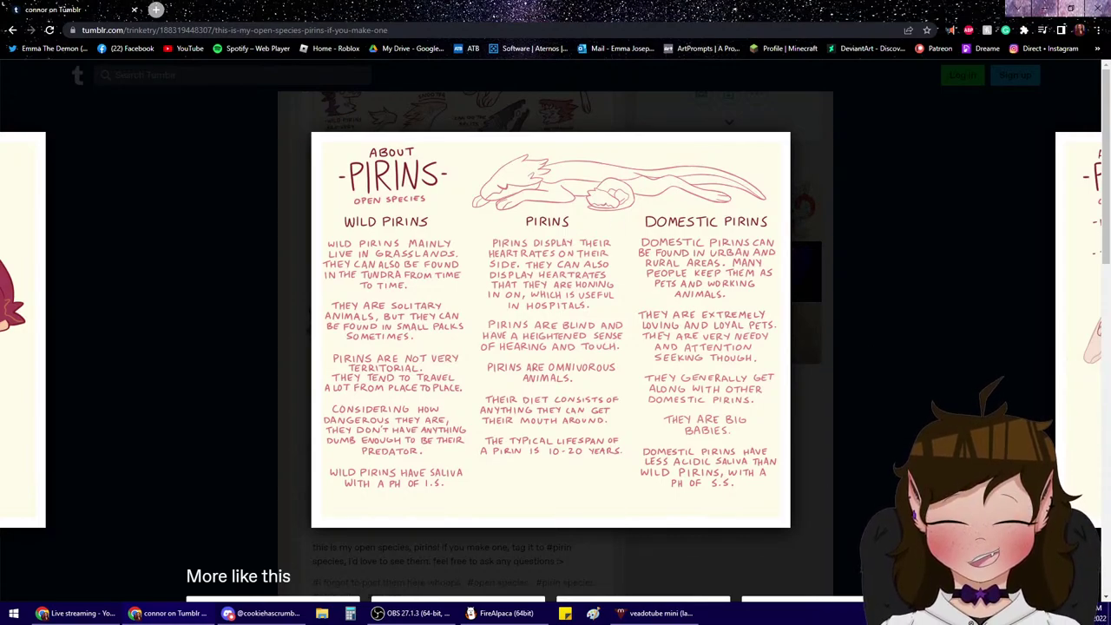
key(alt+Tab)
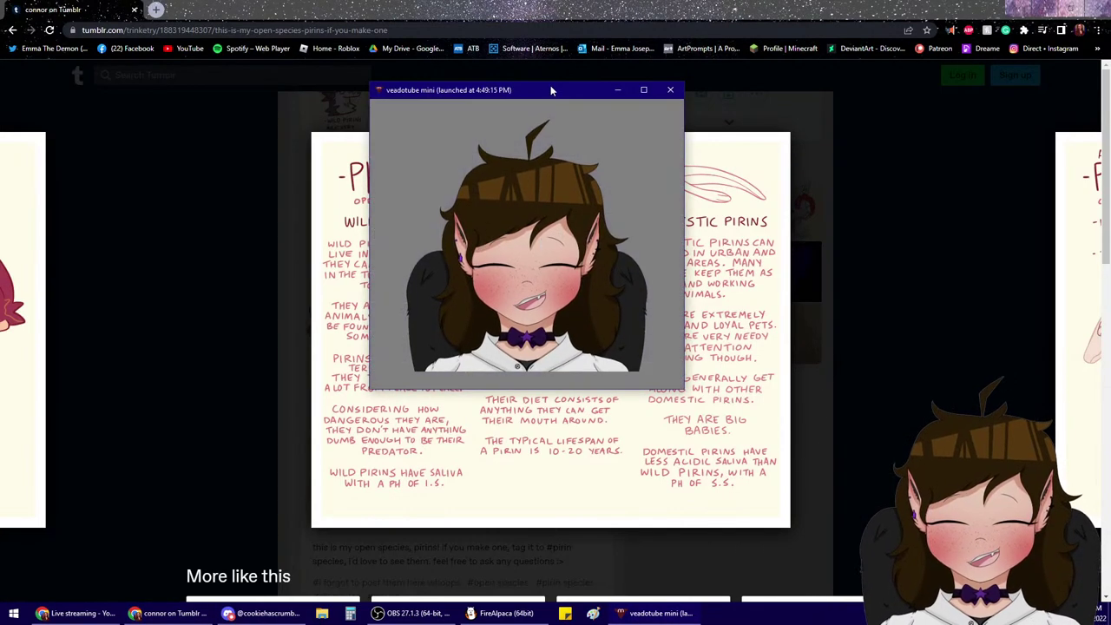
key(alt+Tab)
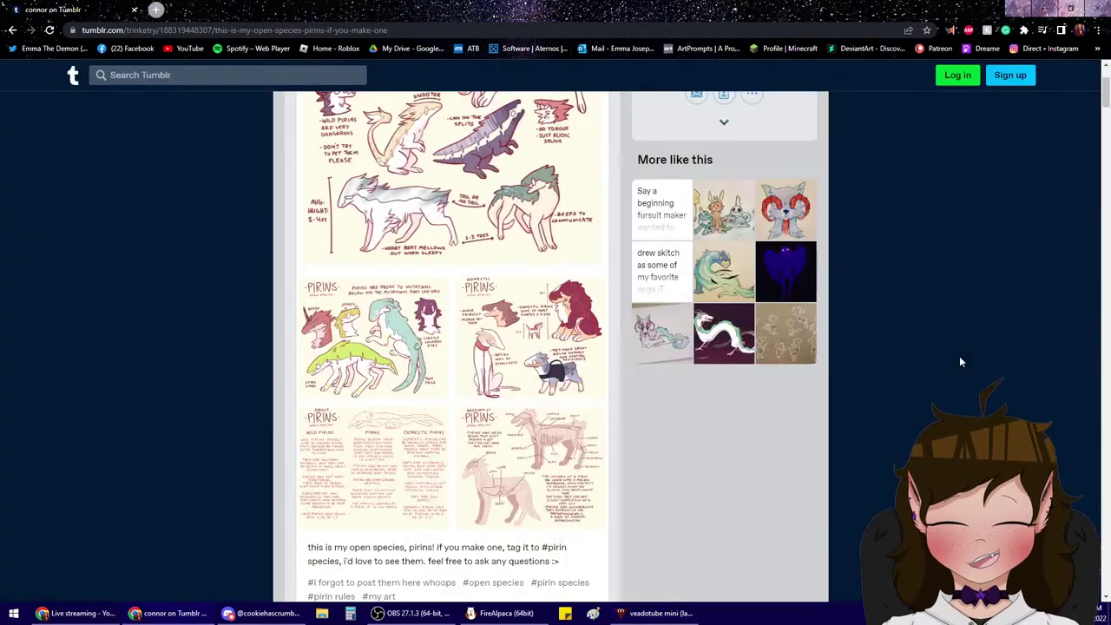
click(960, 356)
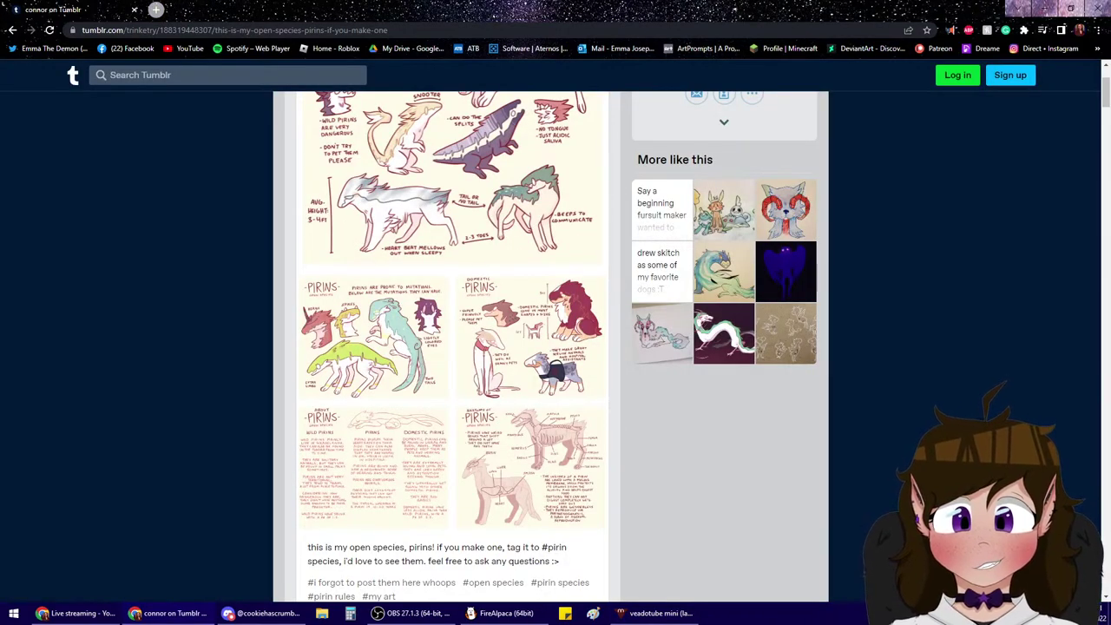
- Reopen the post's images at full size and read the About, Anatomy, Domestic and mutations sheets
click(551, 347)
click(542, 312)
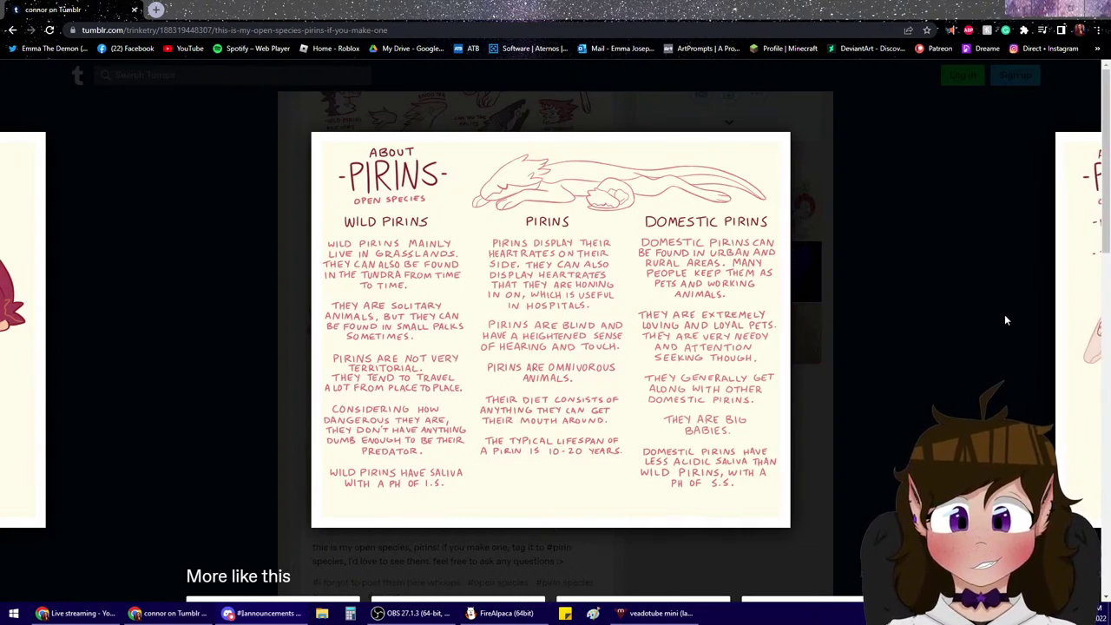
click(1067, 323)
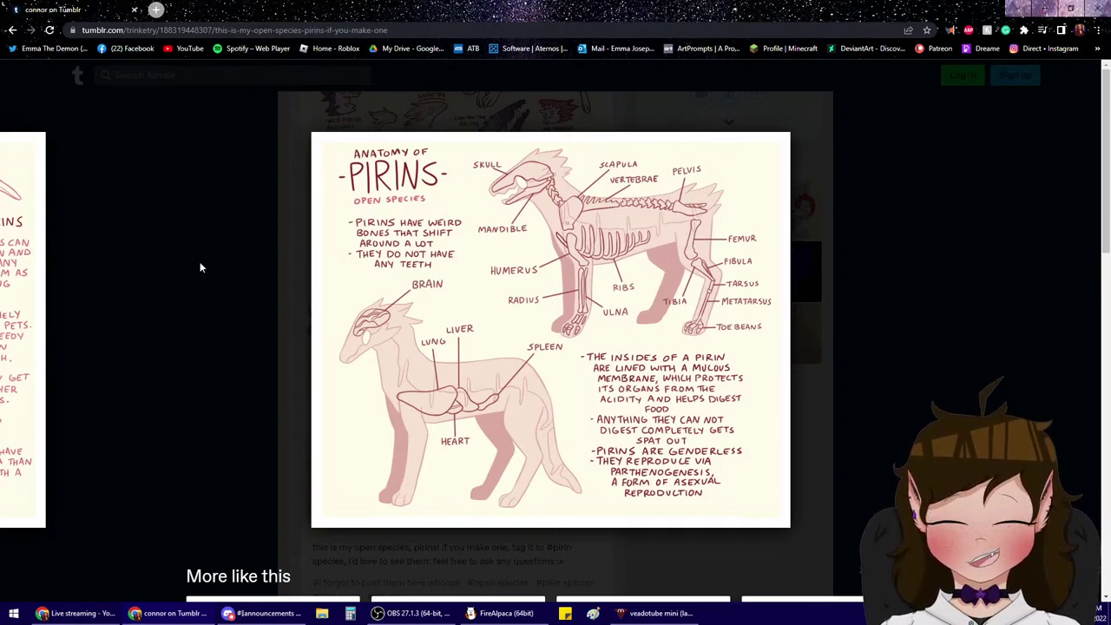
key(Right)
key(Right)
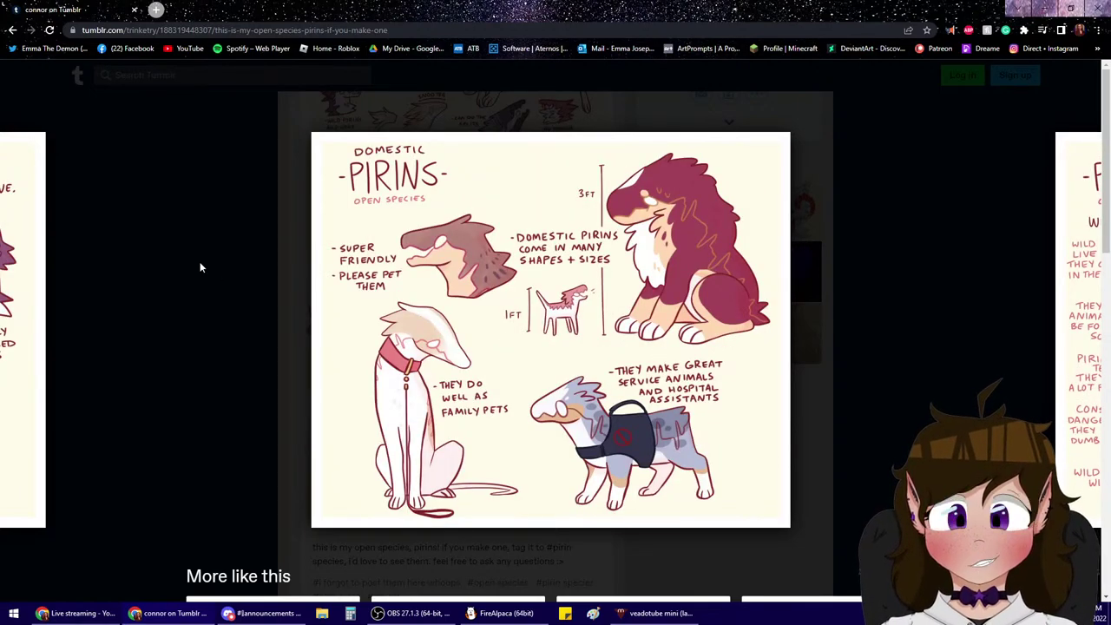
key(Right)
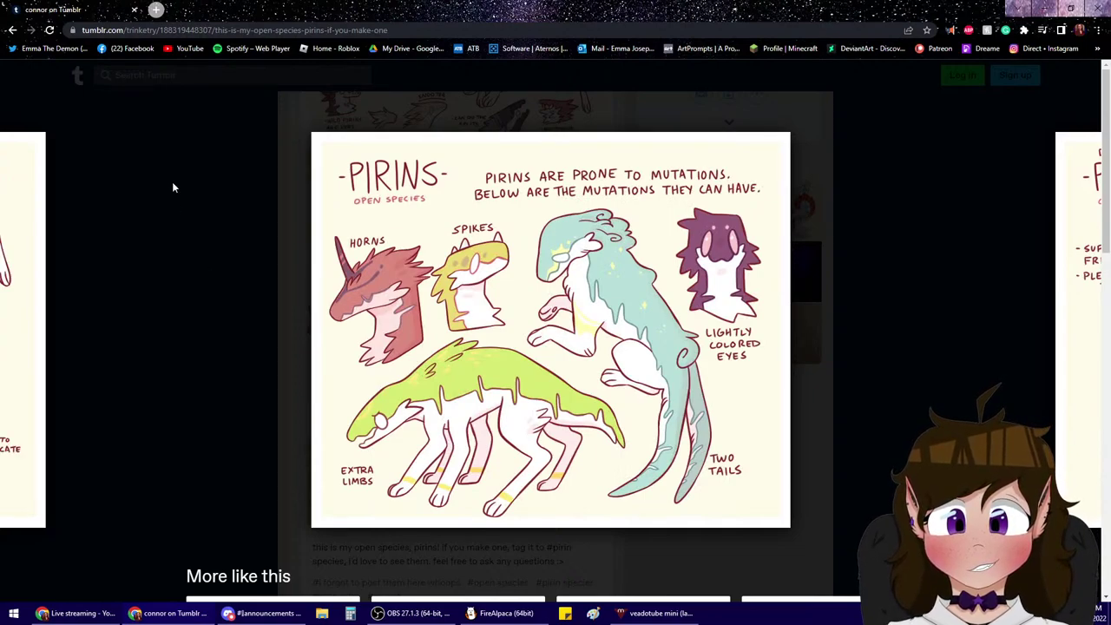
- Copy the Pirins mutations sheet from Tumblr, close the page and paste the image into the FireAlpaca canvas
right_click(544, 345)
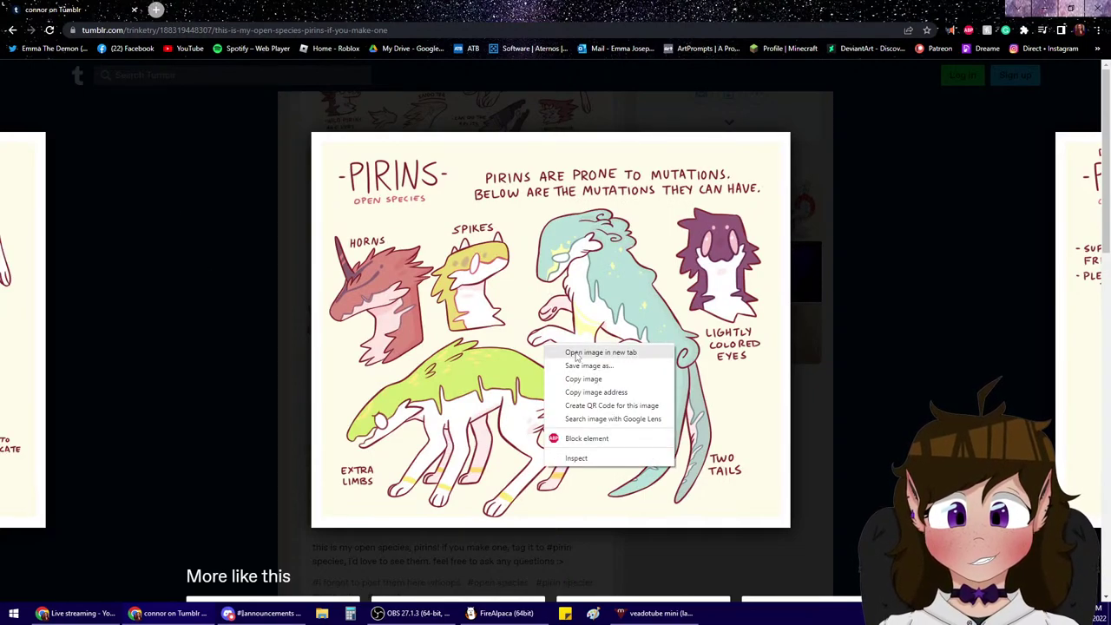
click(580, 380)
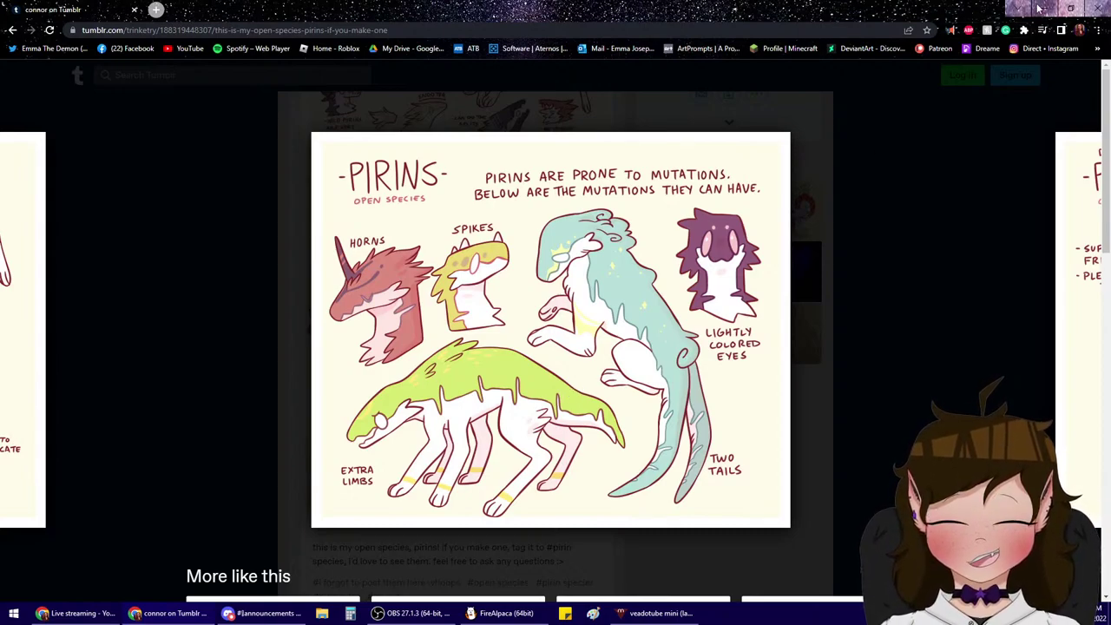
click(136, 10)
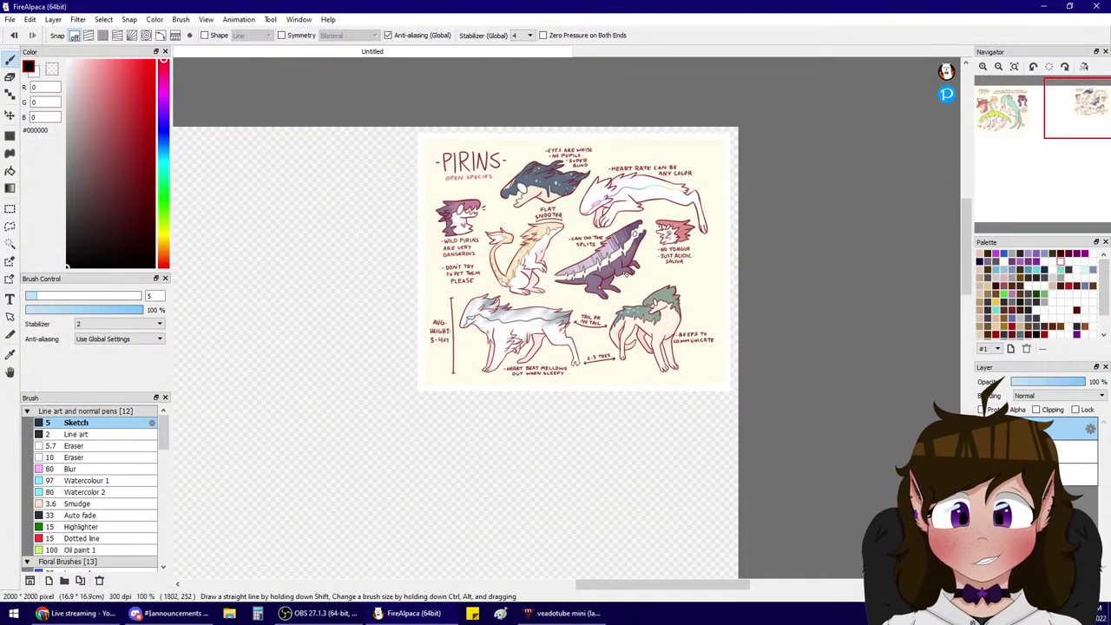
- Move the pasted mutations sheet directly below the first reference sheet, along the canvas's right edge
key(ctrl+t)
click(9, 115)
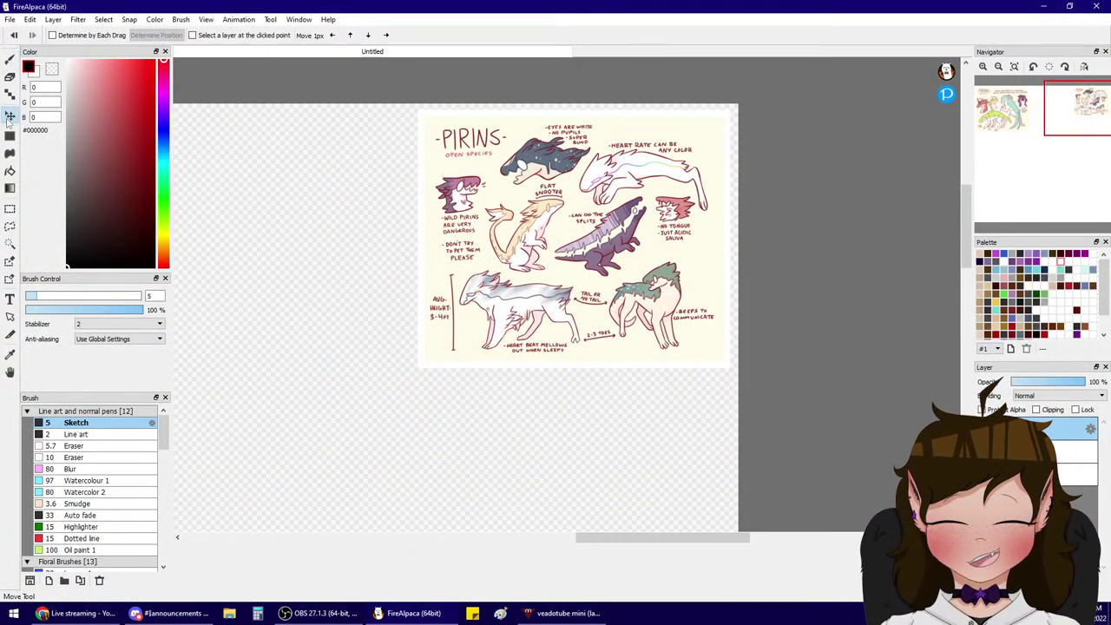
drag(187, 139, 710, 372)
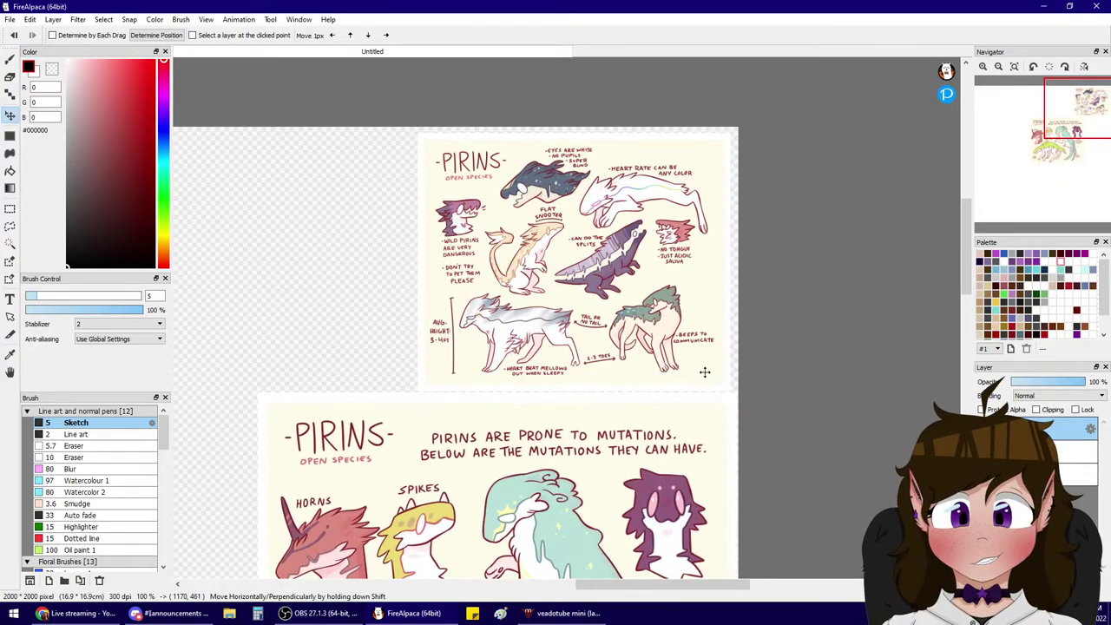
click(999, 66)
mouse_move(1061, 148)
mouse_down()
mouse_move(1049, 165)
mouse_move(1042, 143)
mouse_up()
click(1015, 67)
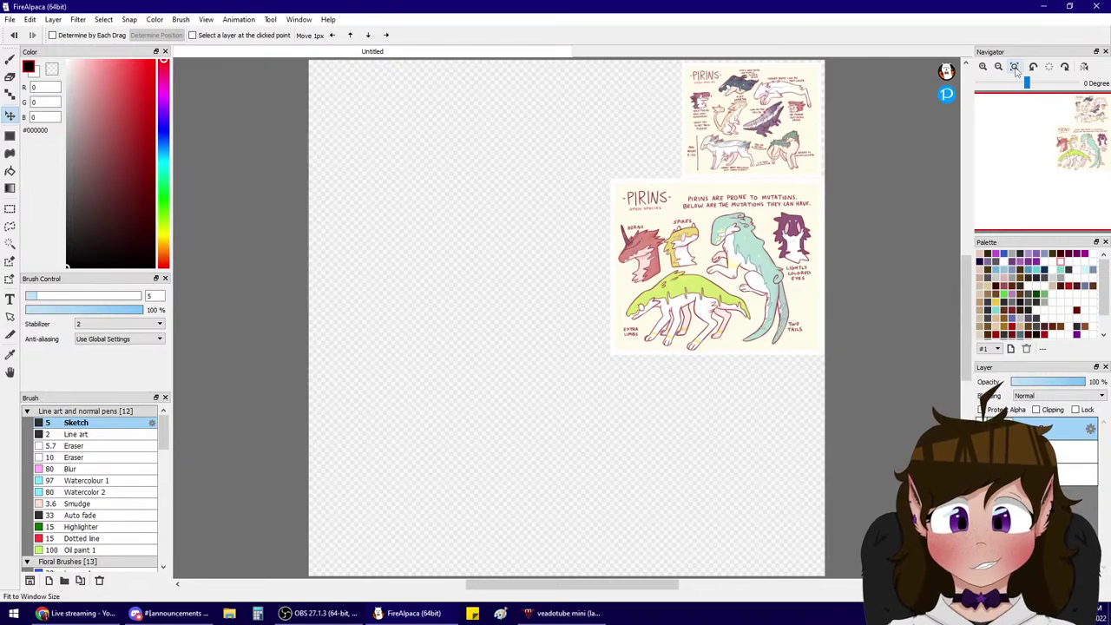
- Switch to the Brush tool and turn off Size by Pressure for the Sketch brush
scroll(786, 126, up, 5)
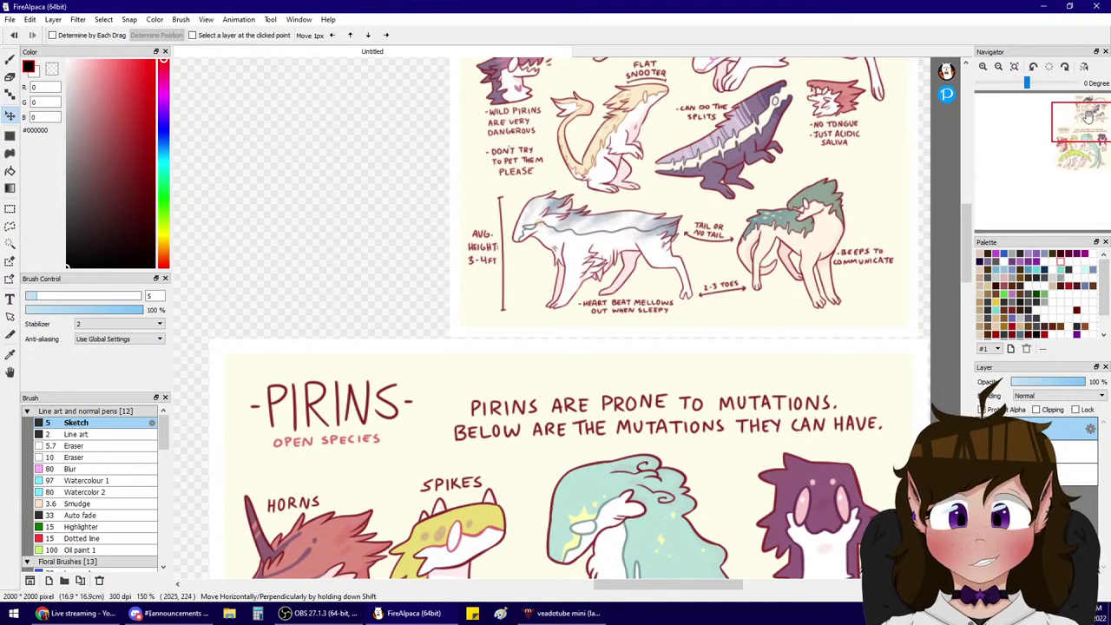
drag(1095, 135, 1093, 110)
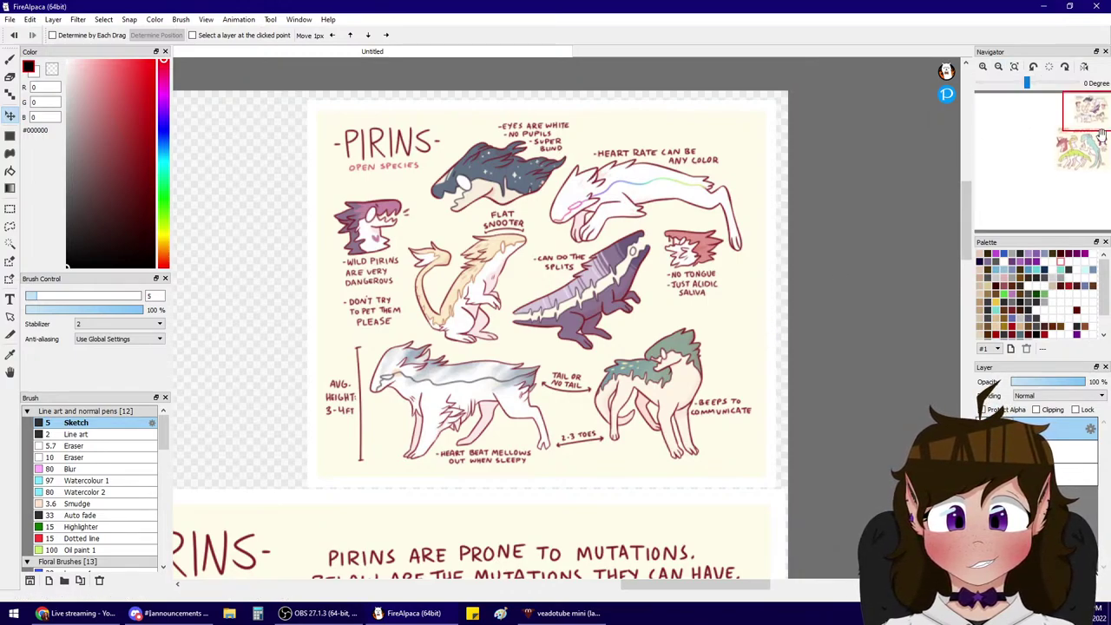
drag(1085, 119, 1075, 113)
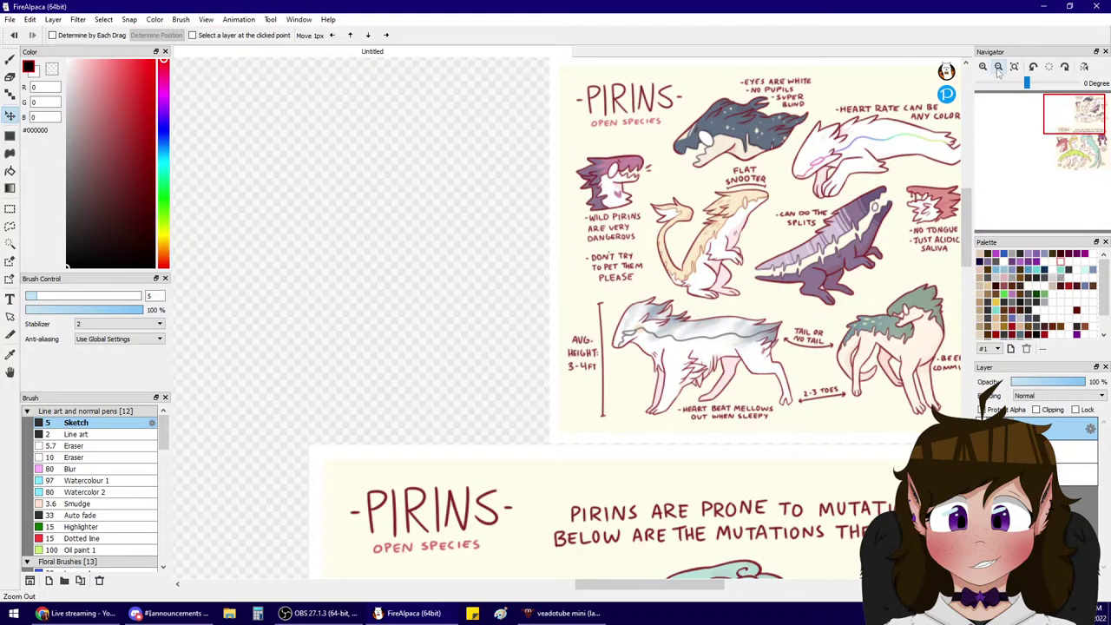
click(999, 69)
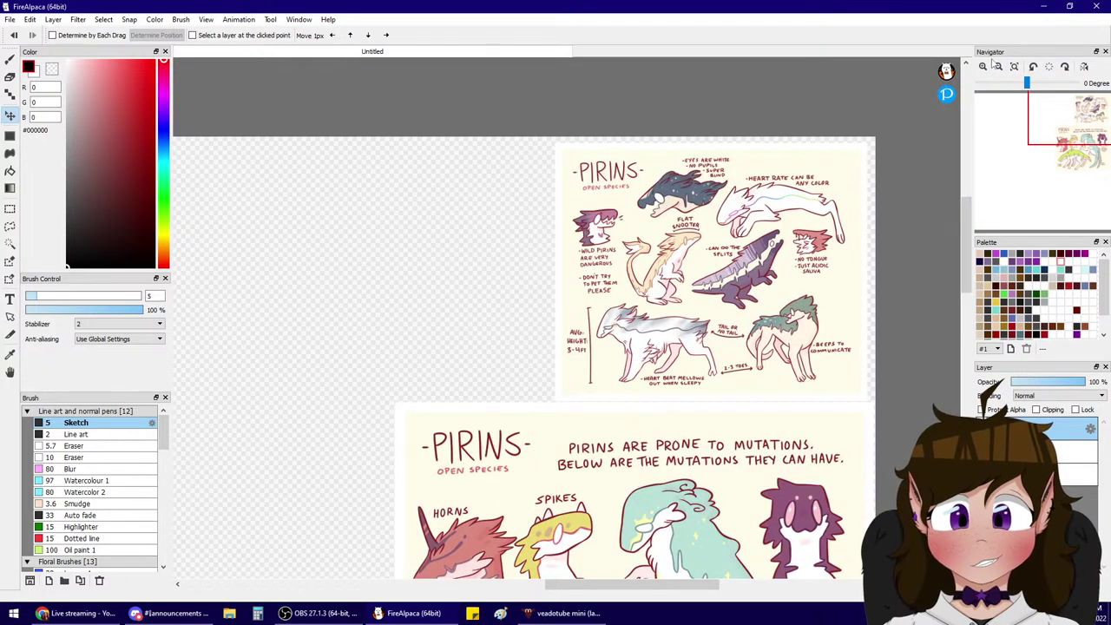
click(10, 58)
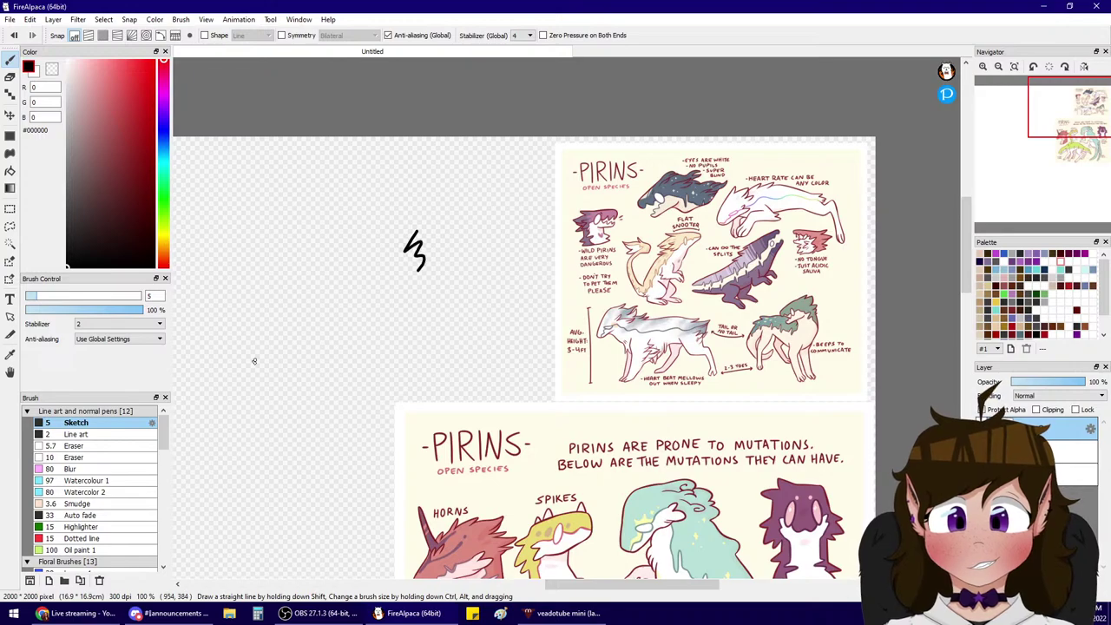
click(152, 422)
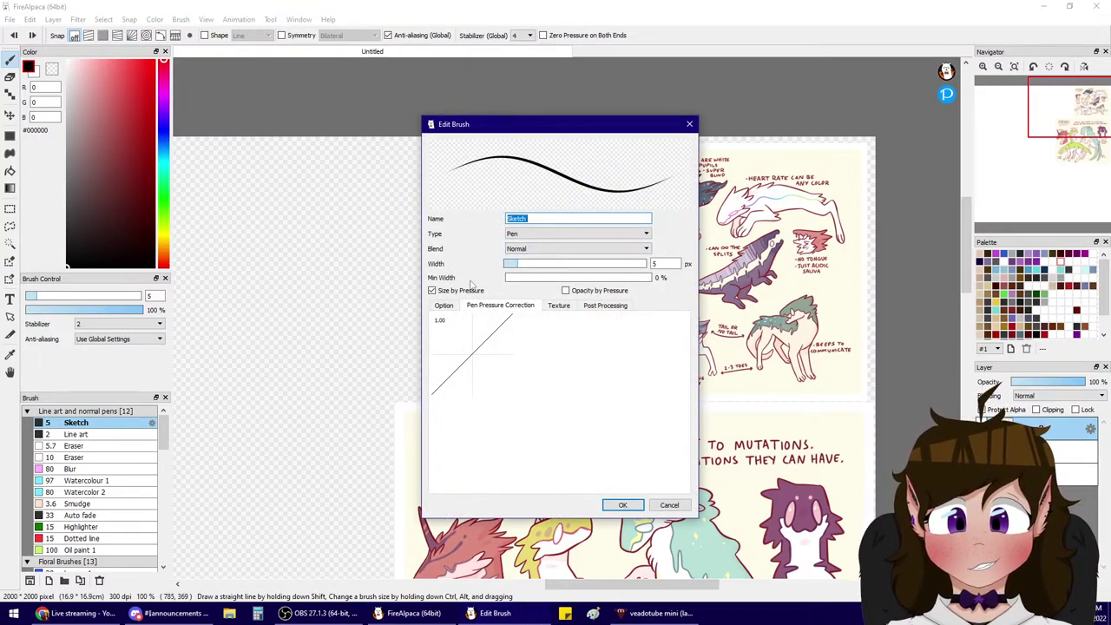
click(433, 291)
click(622, 505)
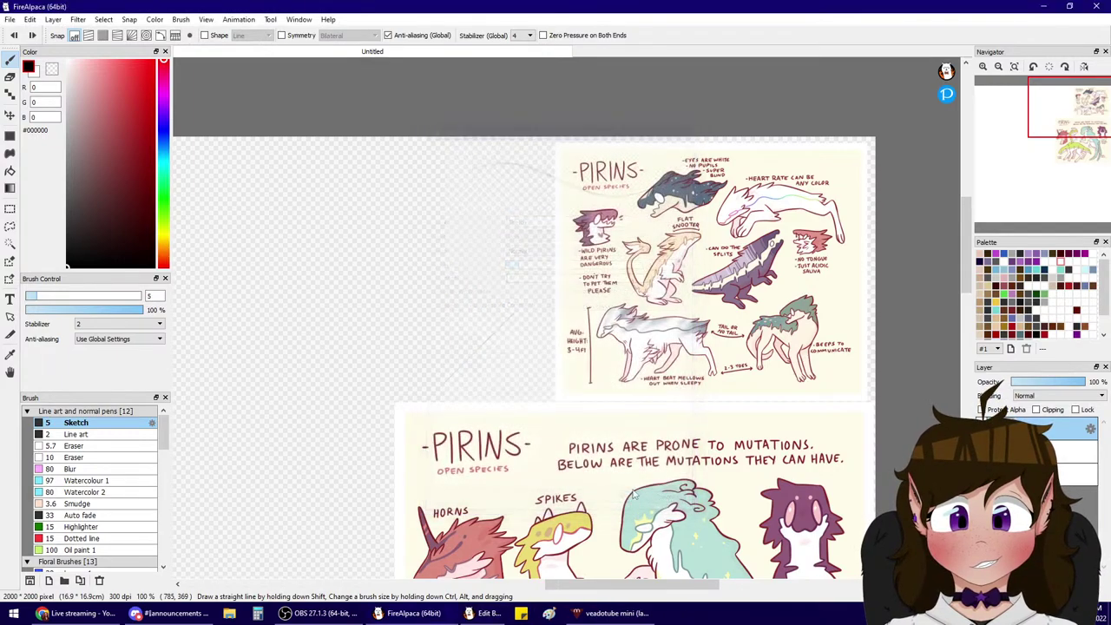
- Test the Sketch brush with repeated black strokes and scribbles on the empty canvas beside the reference sheets, undoing each one
drag(388, 204, 371, 302)
key(ctrl+z)
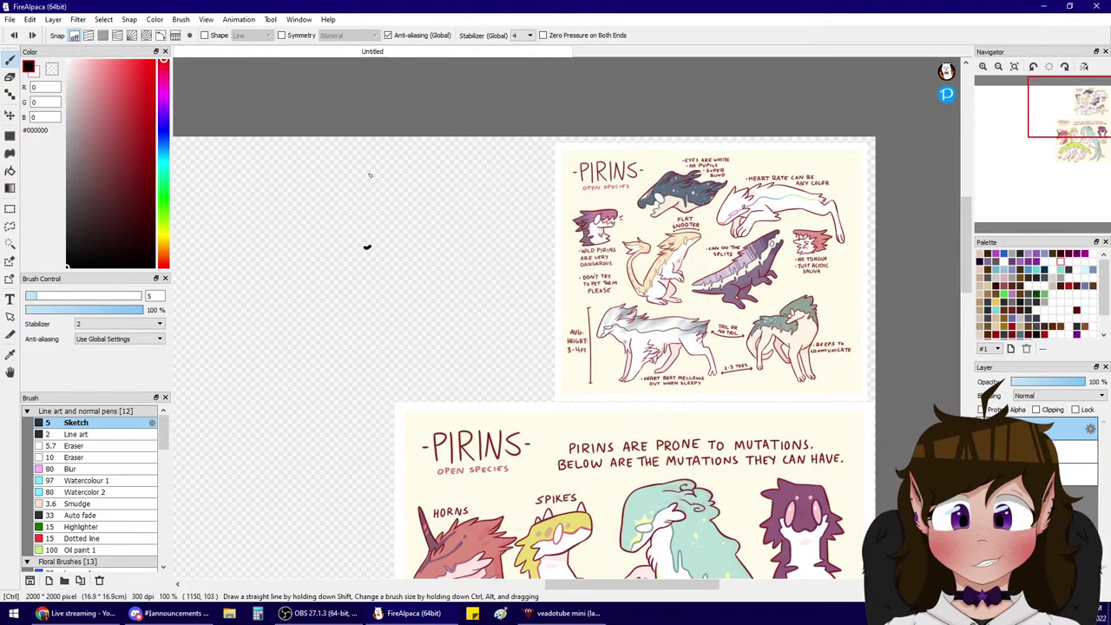
mouse_move(389, 189)
mouse_down()
mouse_move(338, 231)
mouse_move(373, 296)
mouse_up()
key(ctrl+z)
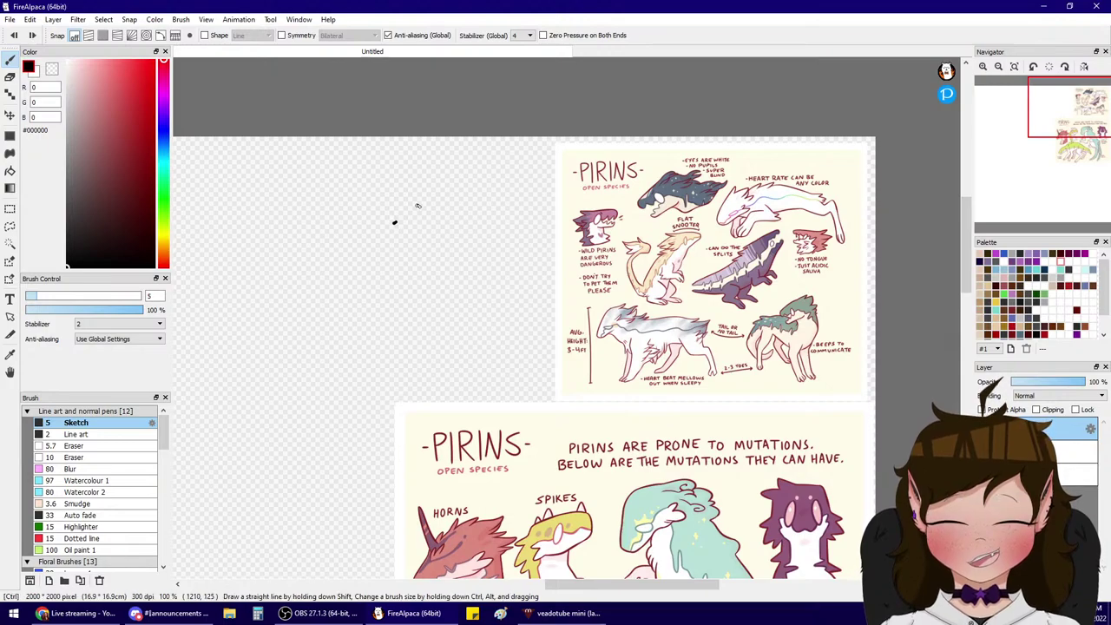
drag(408, 179, 452, 299)
key(ctrl+z)
drag(436, 182, 341, 375)
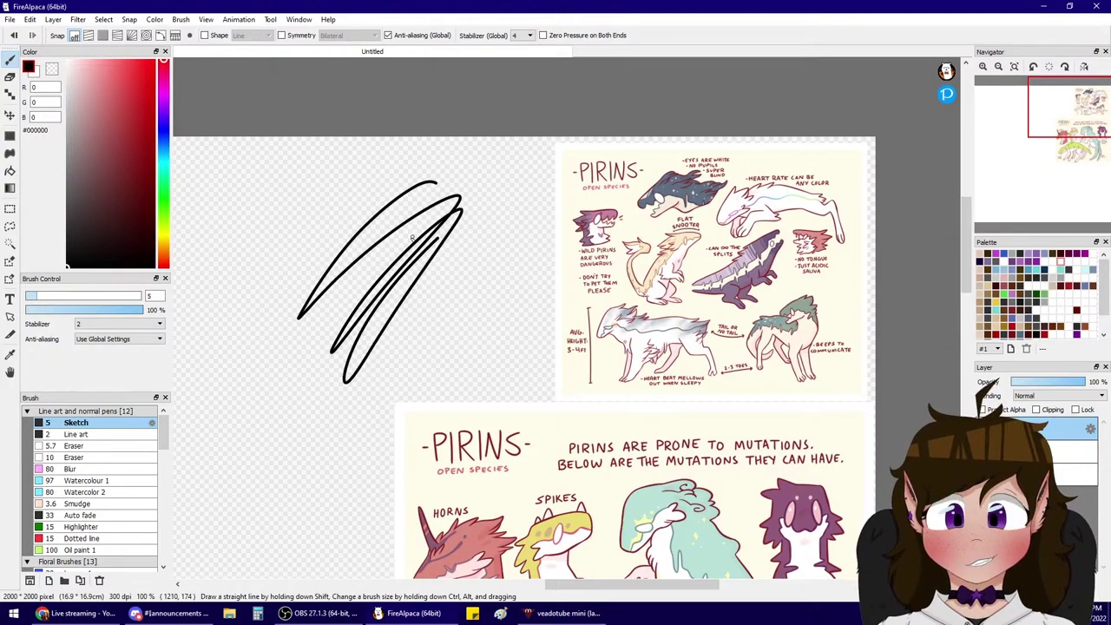
key(ctrl+z)
mouse_move(434, 209)
mouse_down()
mouse_move(411, 233)
mouse_move(458, 270)
mouse_up()
key(ctrl+z)
key(ctrl+z)
drag(444, 213, 437, 219)
drag(441, 231, 435, 250)
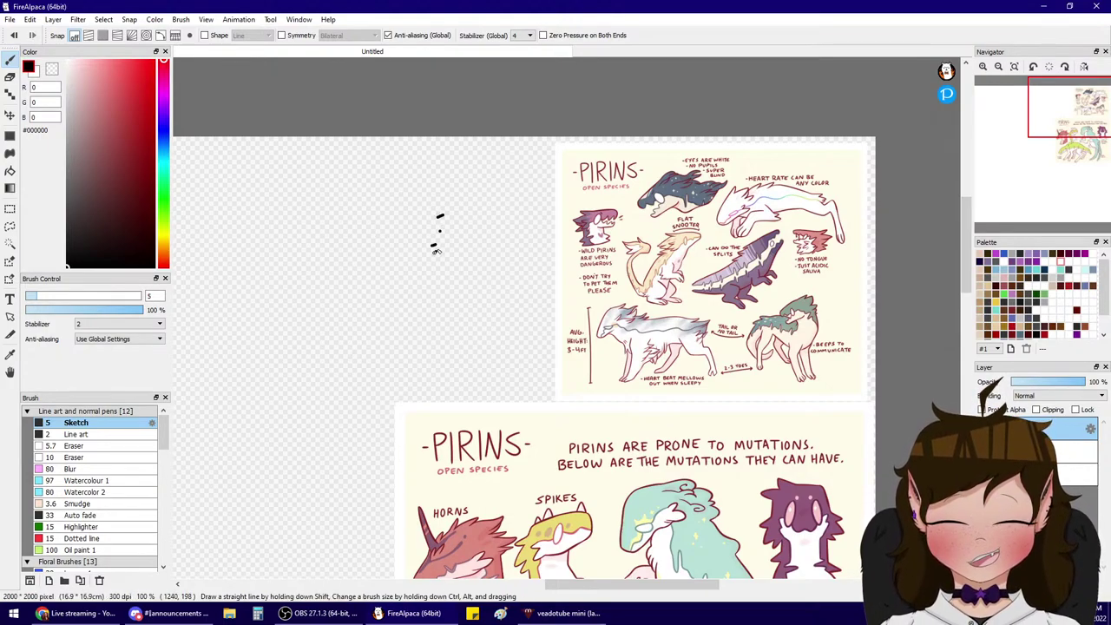
key(ctrl+z)
key(ctrl+z)
mouse_move(434, 205)
mouse_down()
mouse_move(445, 232)
mouse_move(392, 254)
mouse_up()
key(ctrl+z)
mouse_move(310, 313)
mouse_down()
mouse_move(275, 390)
mouse_move(219, 432)
mouse_up()
key(ctrl+z)
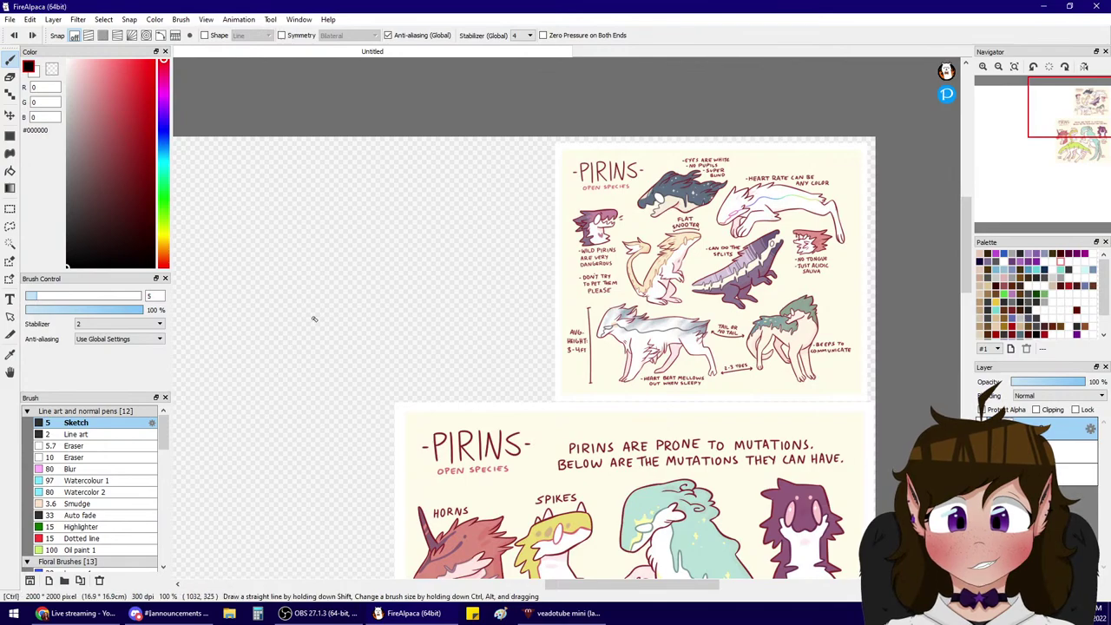
mouse_move(314, 320)
mouse_down()
mouse_move(310, 345)
mouse_move(351, 292)
mouse_up()
key(ctrl+z)
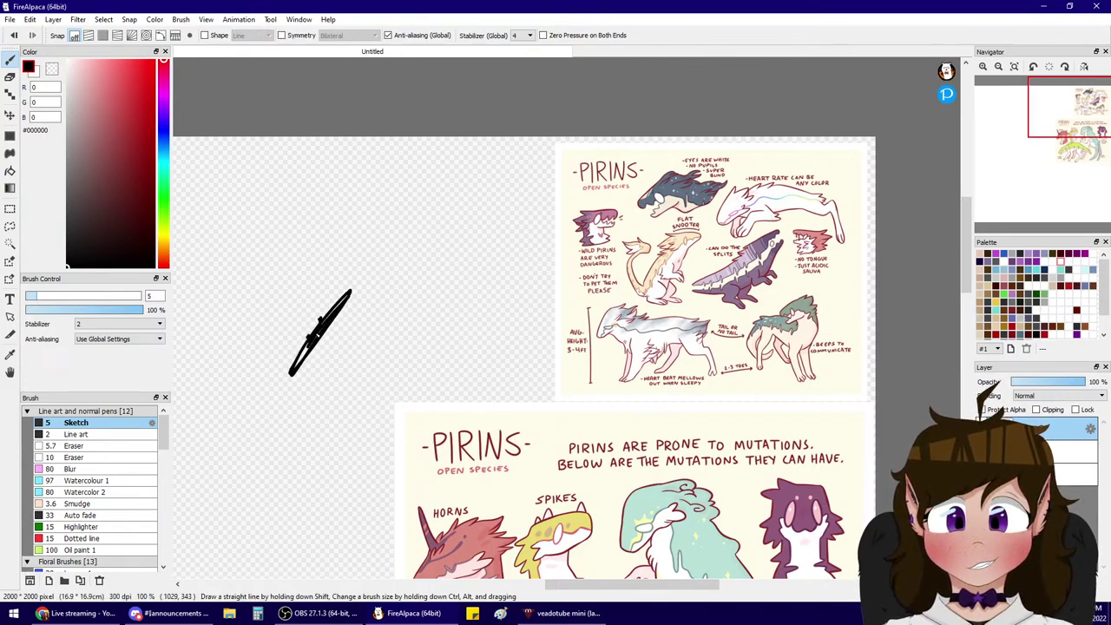
key(ctrl+z)
mouse_move(316, 333)
mouse_down()
mouse_move(350, 322)
mouse_move(318, 353)
mouse_move(385, 271)
mouse_up()
key(ctrl+z)
click(338, 316)
key(ctrl+z)
key(ctrl+z)
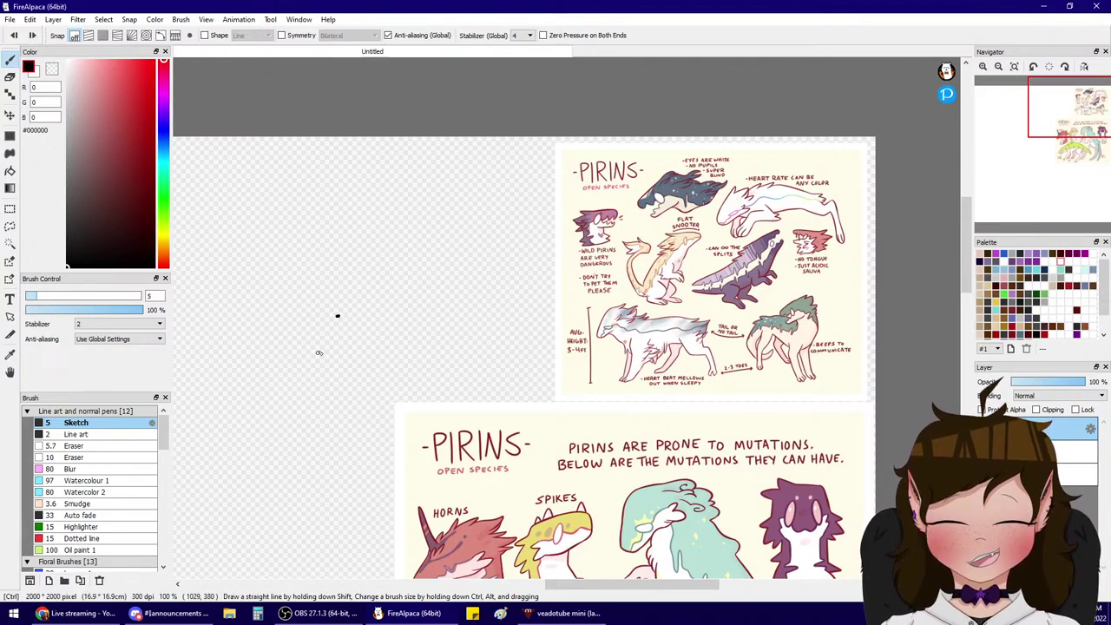
- Swap the drawing colour to white and back to black, then undo a short Sketch brush test stroke
key(x)
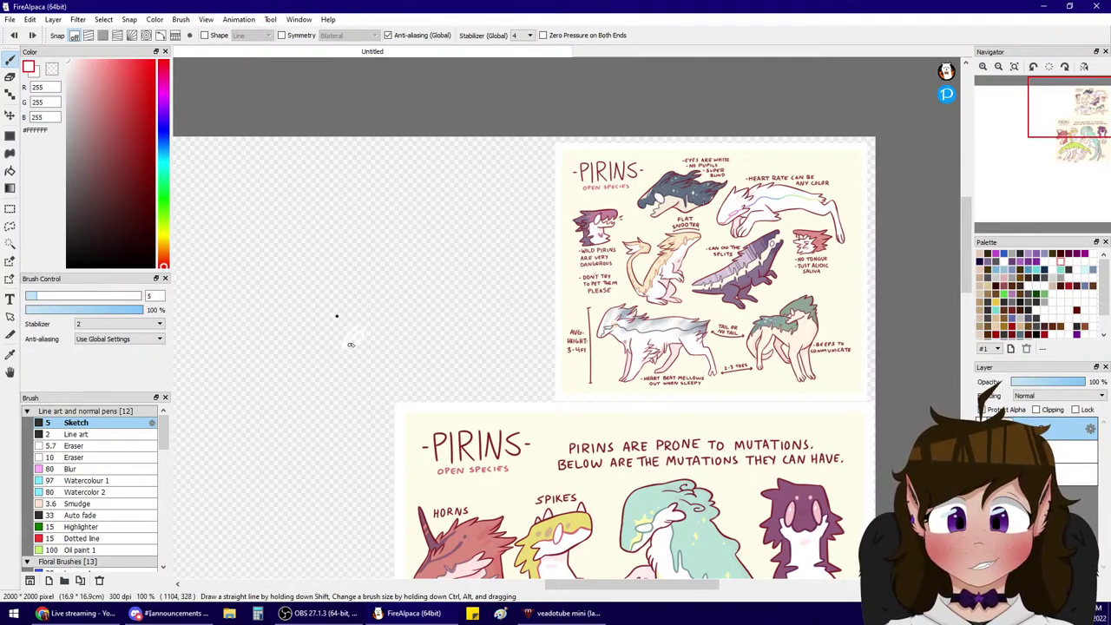
key(x)
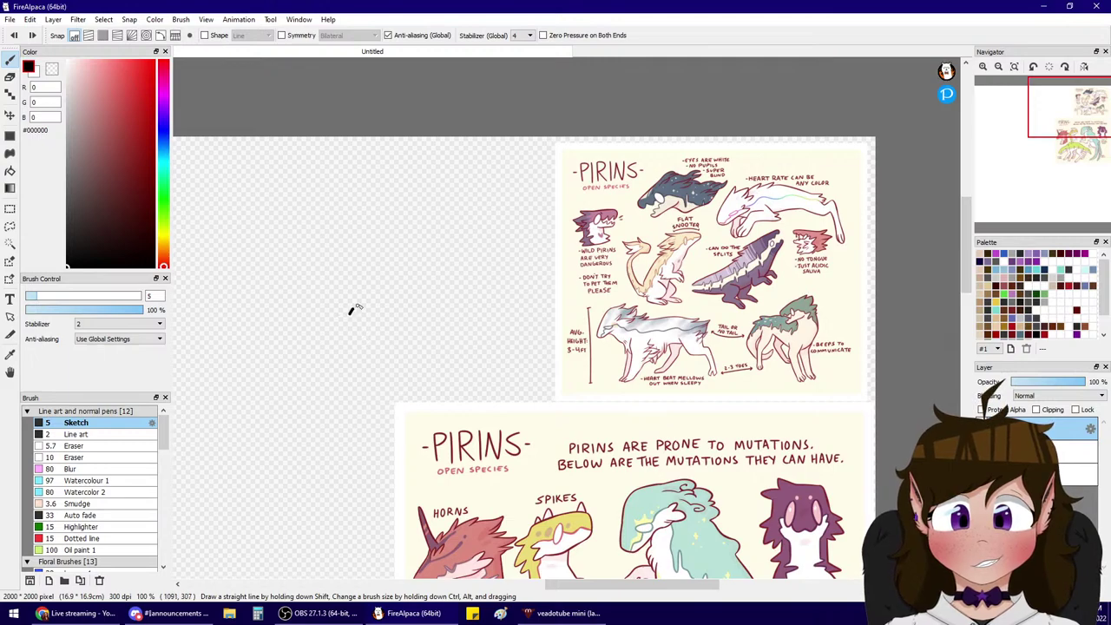
drag(351, 311, 346, 342)
key(ctrl+z)
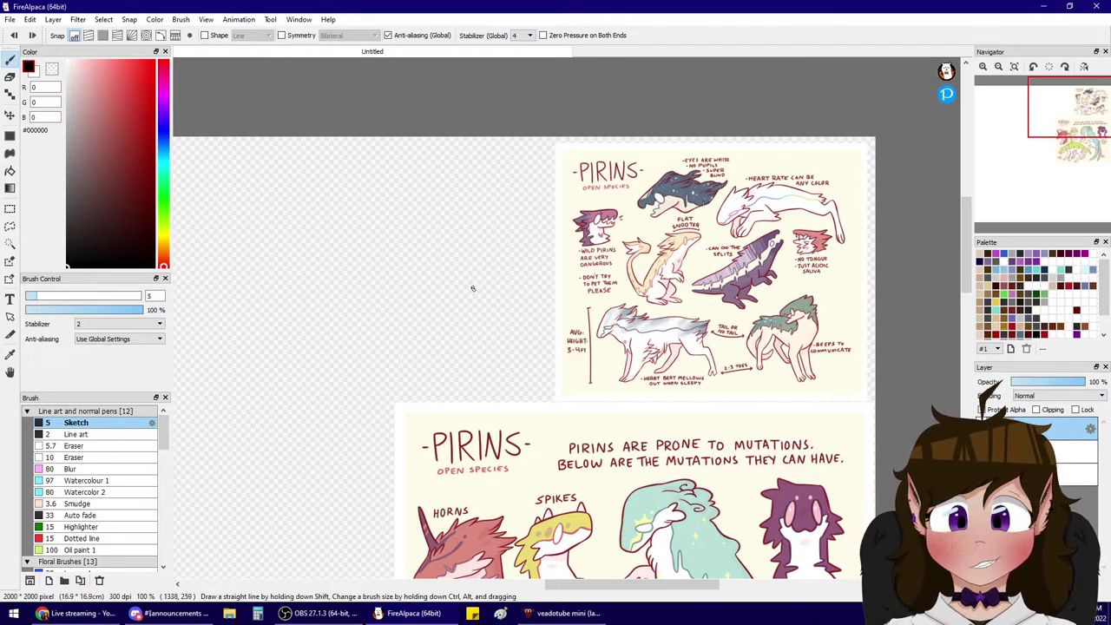
- Try to sketch a rounded shape from curved strokes beside the first reference sheet and undo it
drag(409, 302, 464, 317)
drag(473, 276, 407, 308)
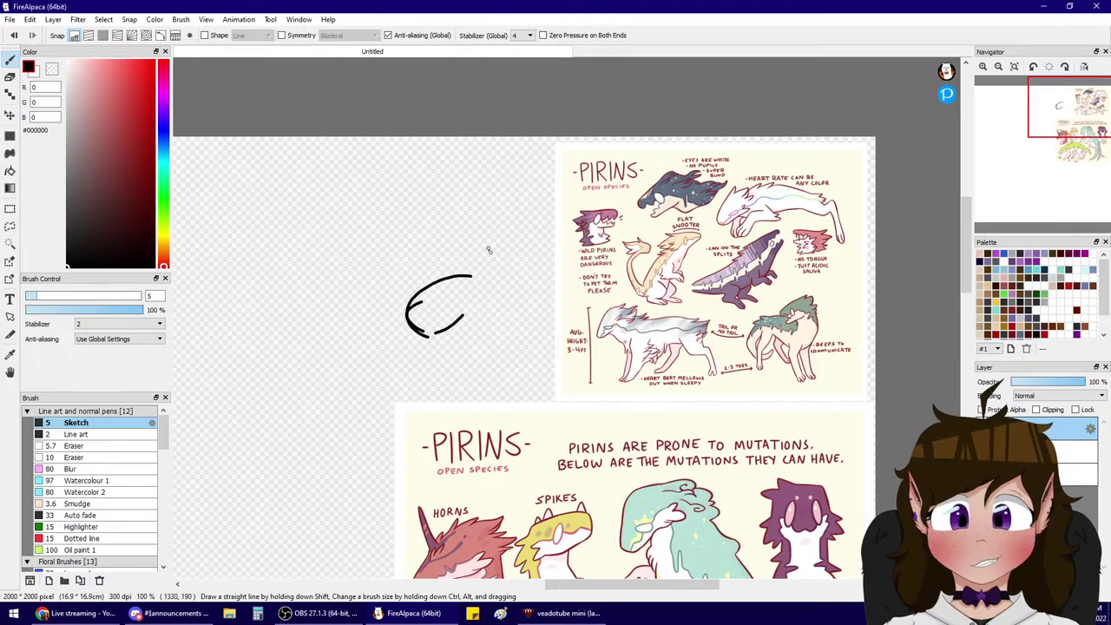
key(ctrl+z)
key(ctrl+z)
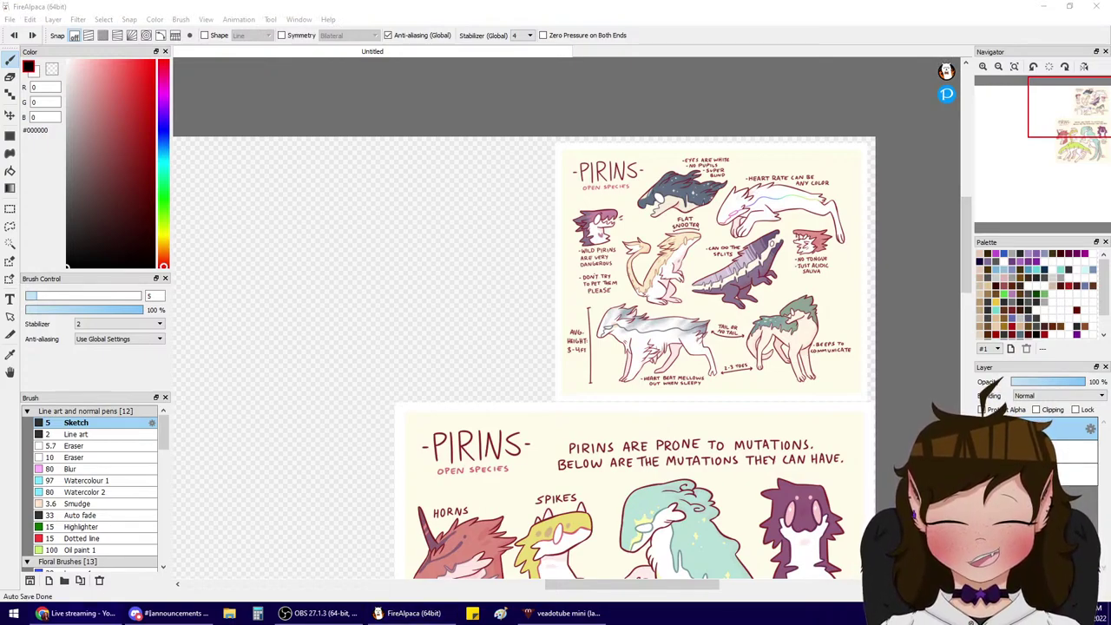
- Try more Sketch brush lines and dots on the blank canvas area and undo all of them
click(946, 456)
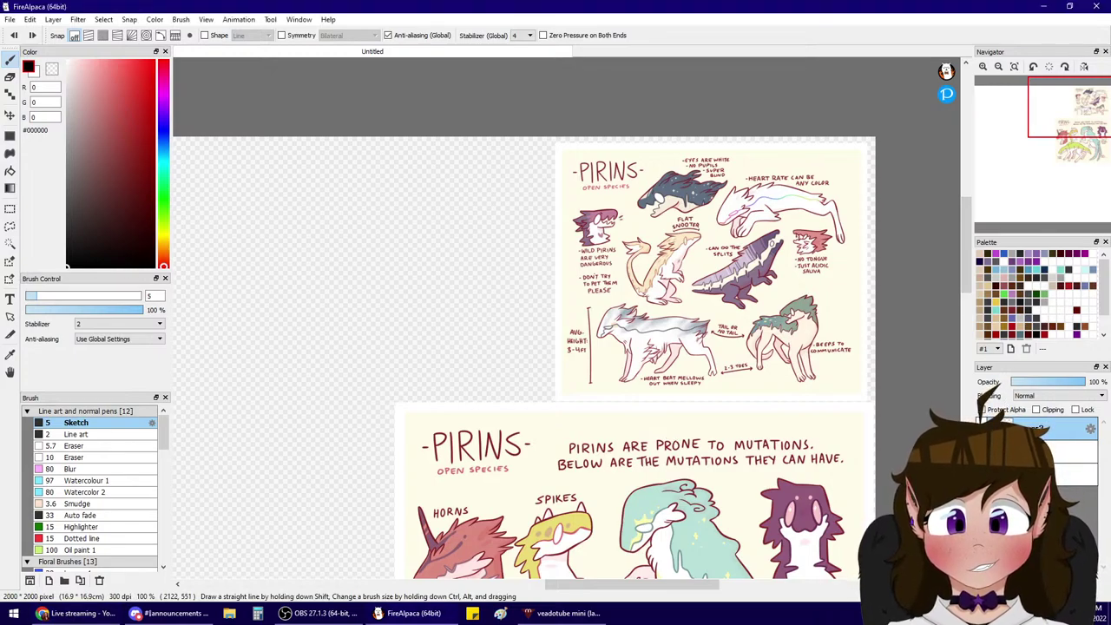
mouse_move(323, 190)
mouse_down()
mouse_move(319, 217)
mouse_move(422, 243)
mouse_move(397, 267)
mouse_move(404, 275)
mouse_up()
key(ctrl+z)
key(ctrl+z)
mouse_move(322, 342)
mouse_down()
mouse_move(446, 205)
mouse_move(262, 464)
mouse_up()
key(ctrl+z)
key(ctrl+z)
key(ctrl+z)
key(ctrl+z)
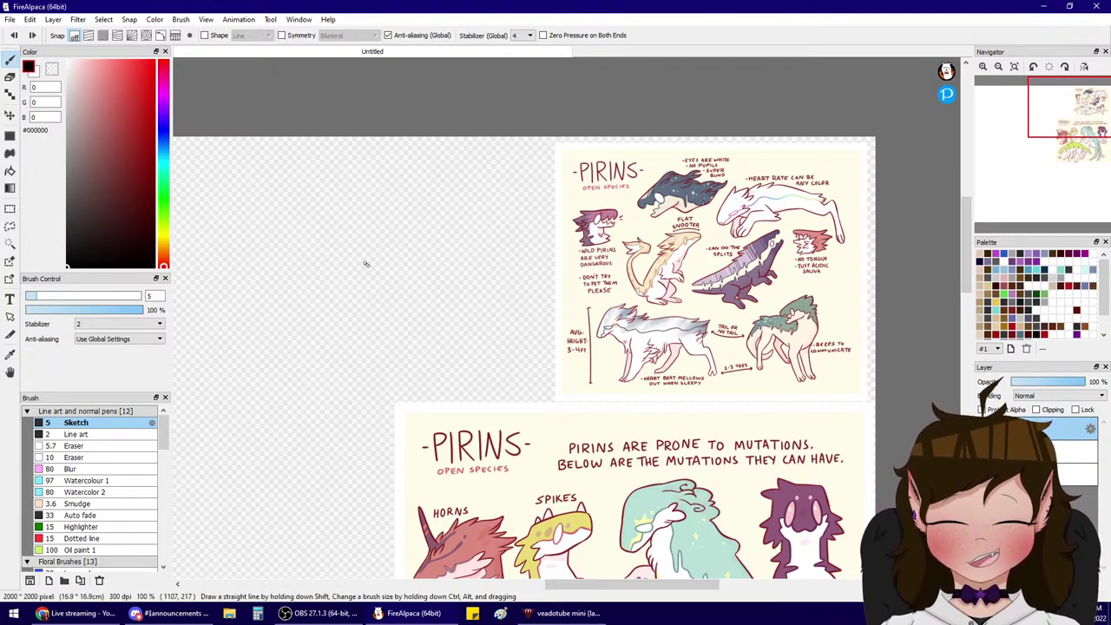
drag(367, 258, 356, 275)
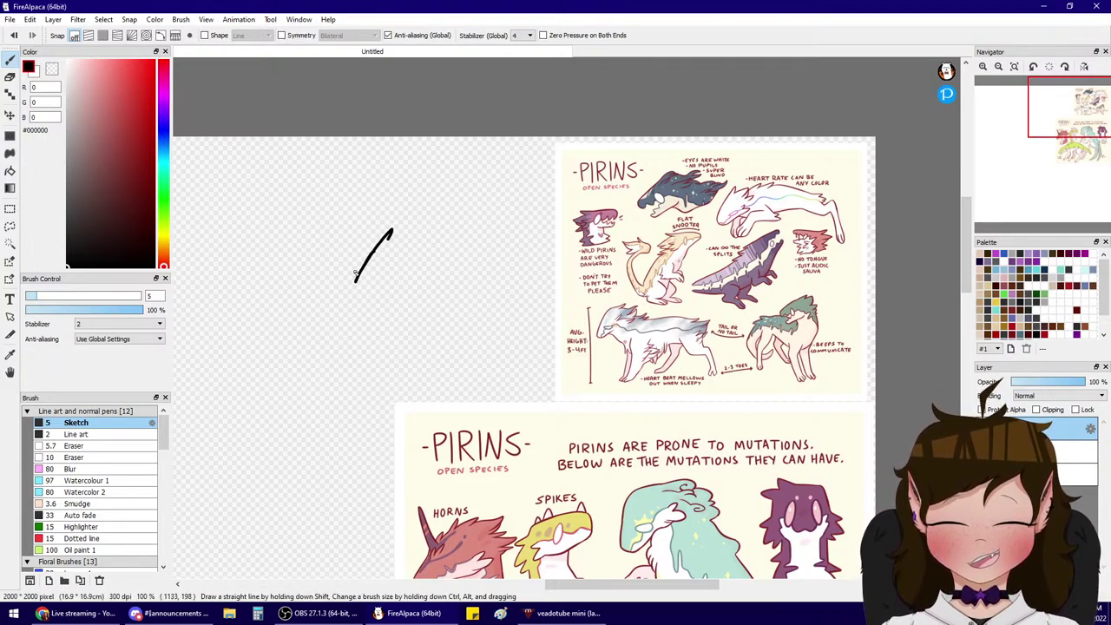
click(243, 195)
click(249, 206)
click(242, 218)
key(ctrl+z)
key(ctrl+z)
key(ctrl+z)
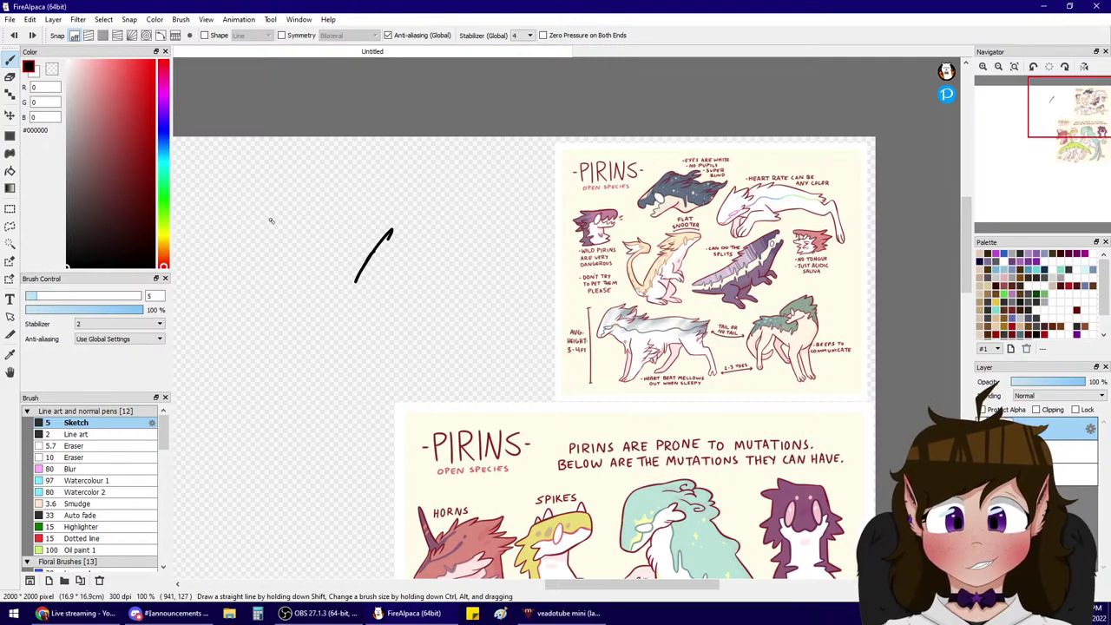
drag(266, 207, 253, 233)
key(ctrl+z)
key(ctrl+z)
- Try one stroke with the Line art brush and one with the Sketch brush for comparison, undoing both
click(77, 434)
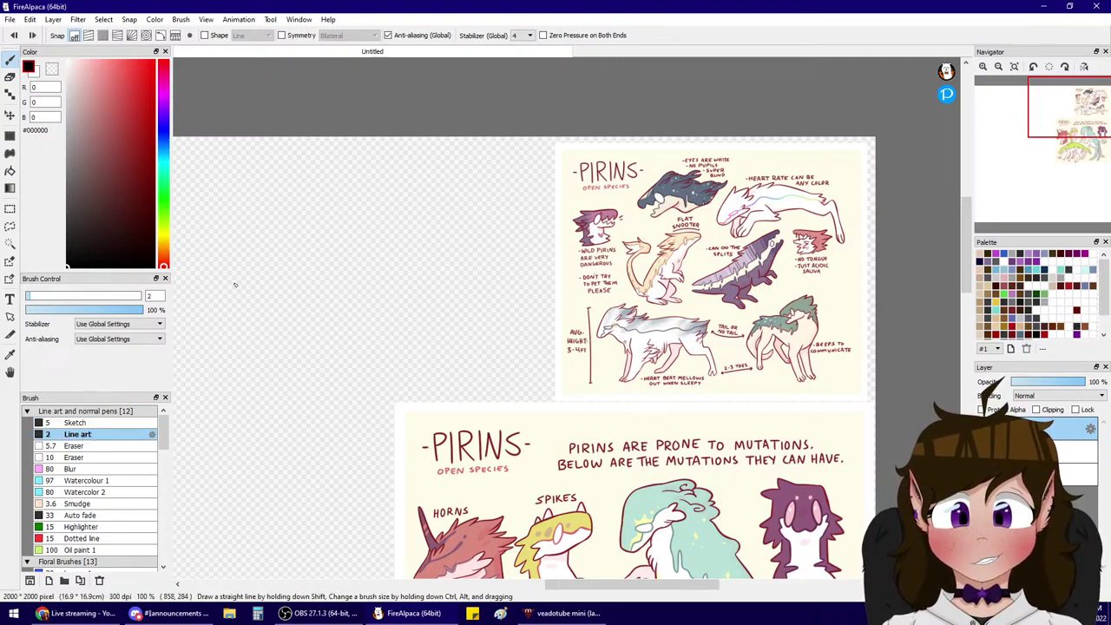
drag(356, 208, 280, 315)
key(ctrl+z)
click(76, 423)
mouse_move(327, 200)
mouse_down()
mouse_move(427, 249)
mouse_move(339, 317)
mouse_up()
key(ctrl+z)
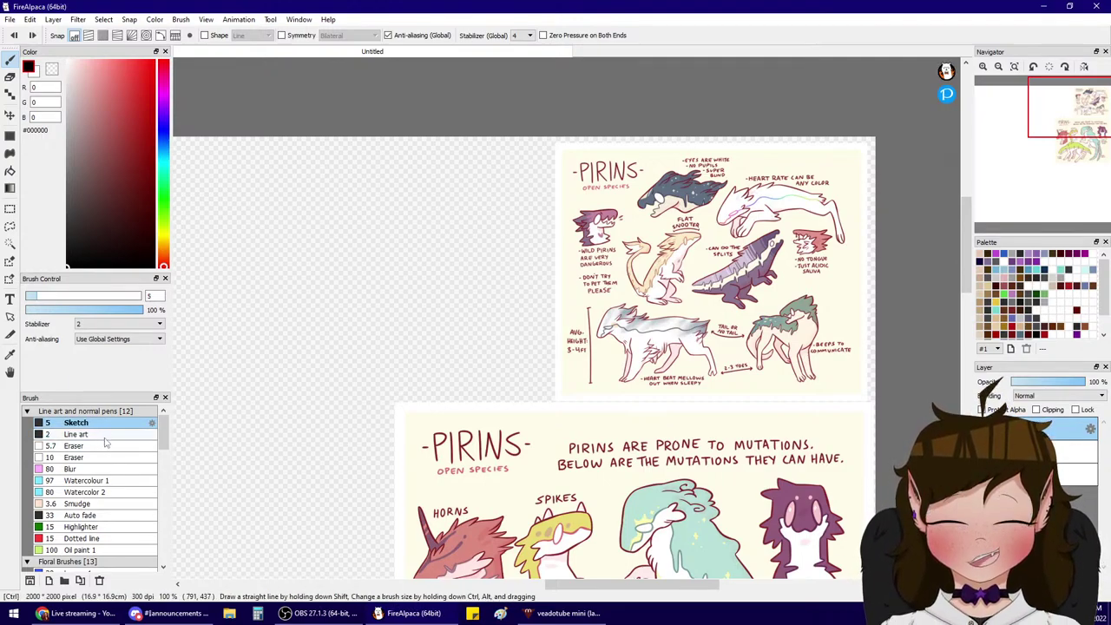
- Try several dabs with the Watercolour 1 brush, return to the Sketch brush for another stroke and undo all the marks
click(103, 446)
click(87, 480)
mouse_move(261, 276)
mouse_down()
mouse_move(294, 226)
mouse_move(371, 238)
mouse_up()
click(330, 313)
drag(360, 301, 379, 306)
drag(373, 333, 340, 363)
click(308, 395)
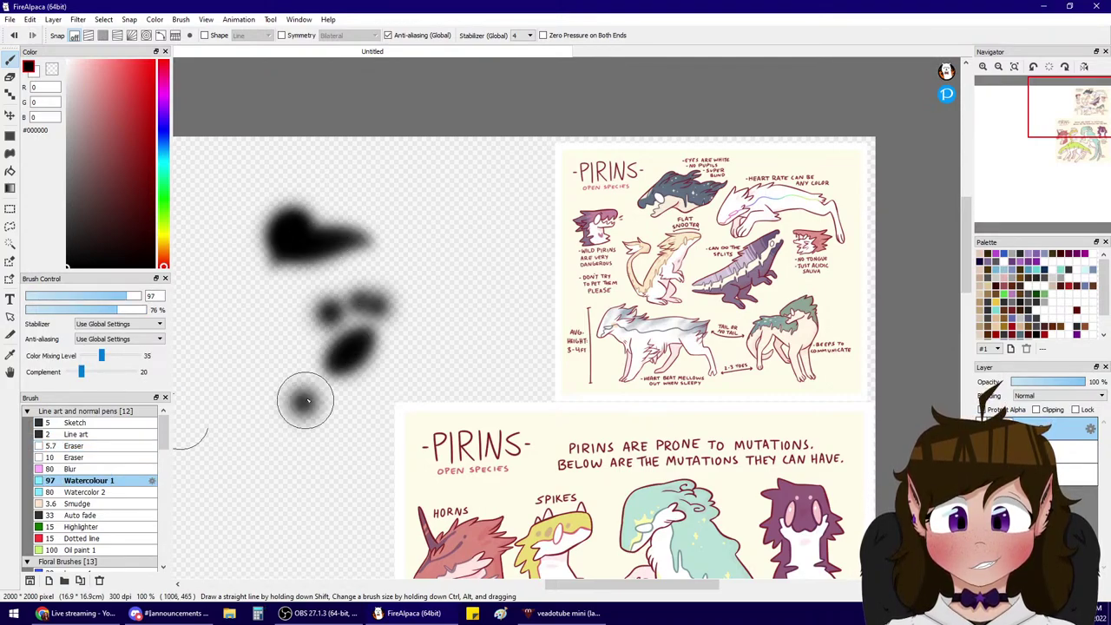
click(94, 424)
drag(285, 258, 293, 317)
key(ctrl+z)
key(ctrl+z)
key(ctrl+z)
key(ctrl+z)
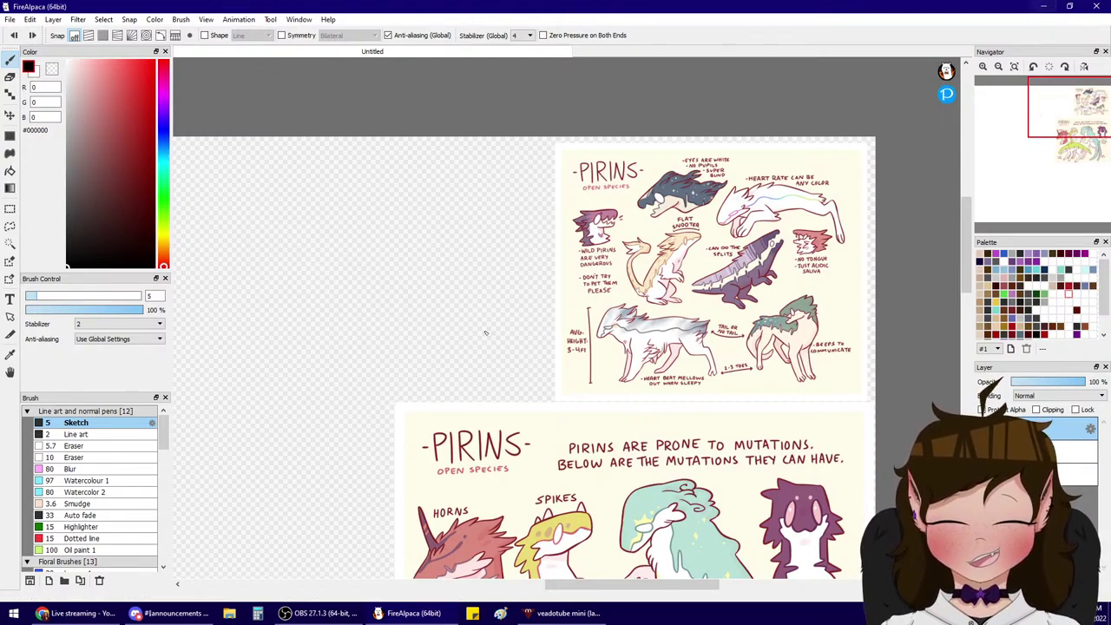
- Search Windows for "wacom" and open Wacom Tablet Properties
click(13, 613)
key(super)
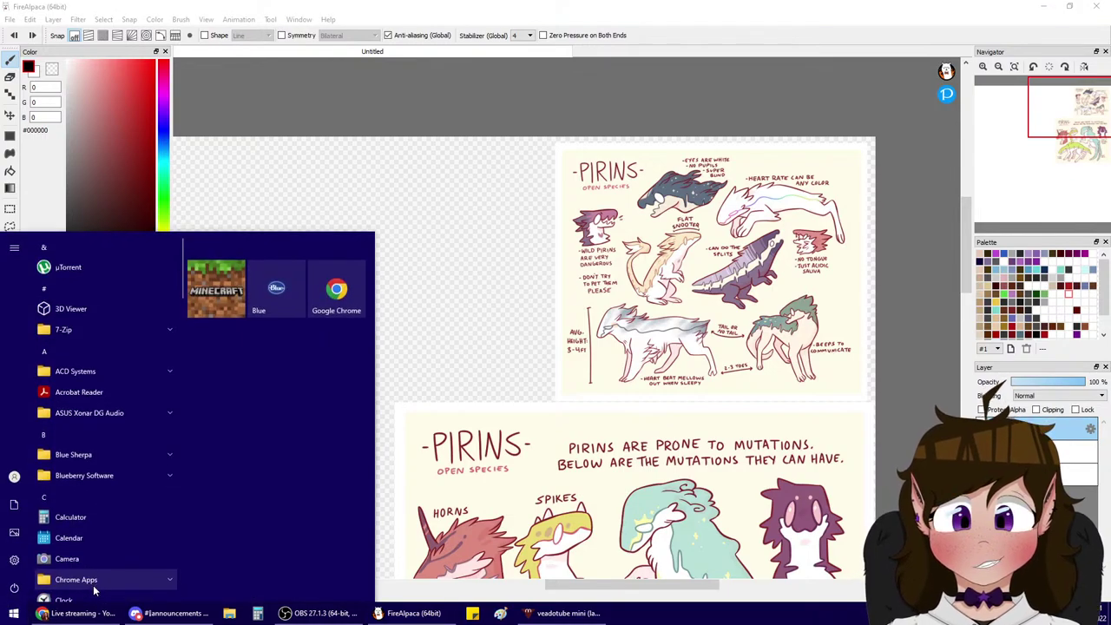
text(wacom)
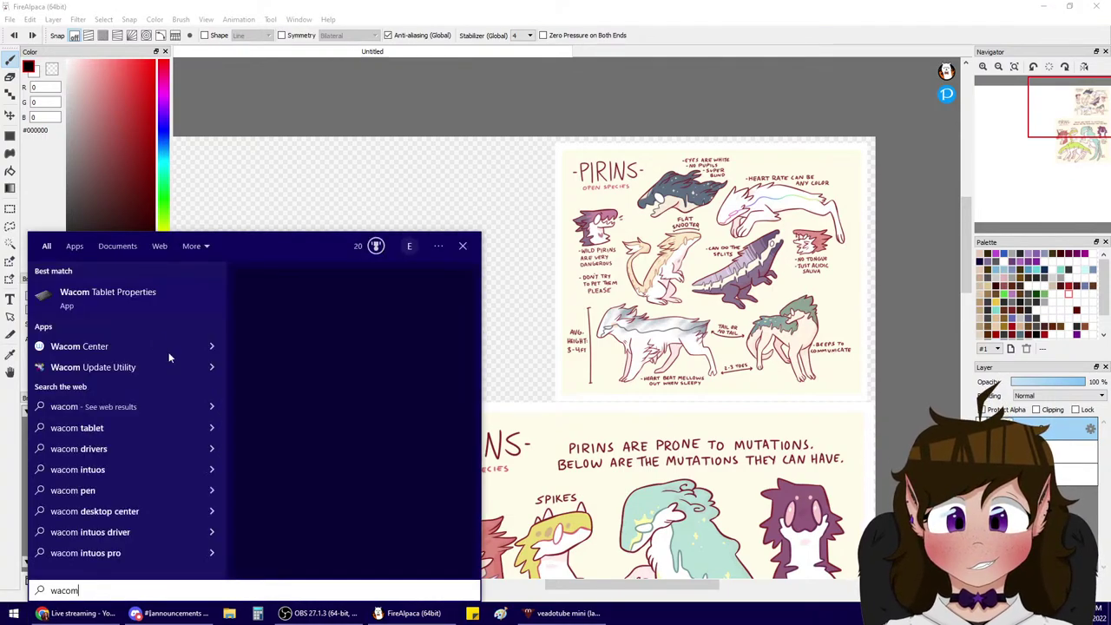
click(110, 296)
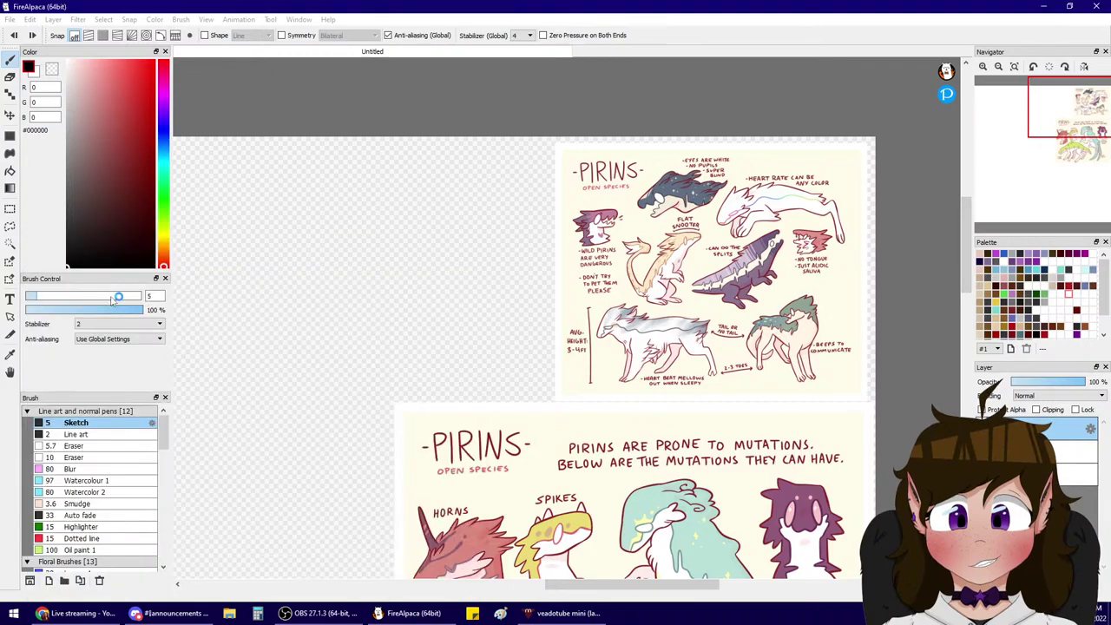
- Narrow the docked colour and brush panels and set the Sketch brush size to 5
click(46, 297)
drag(171, 302, 70, 300)
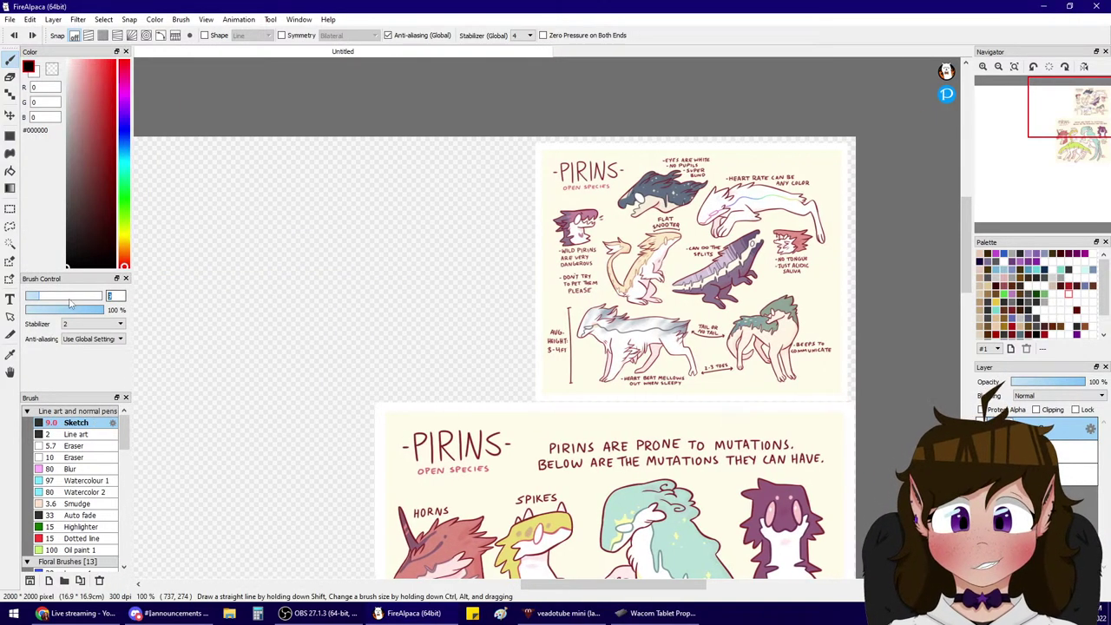
text(4)
text(5)
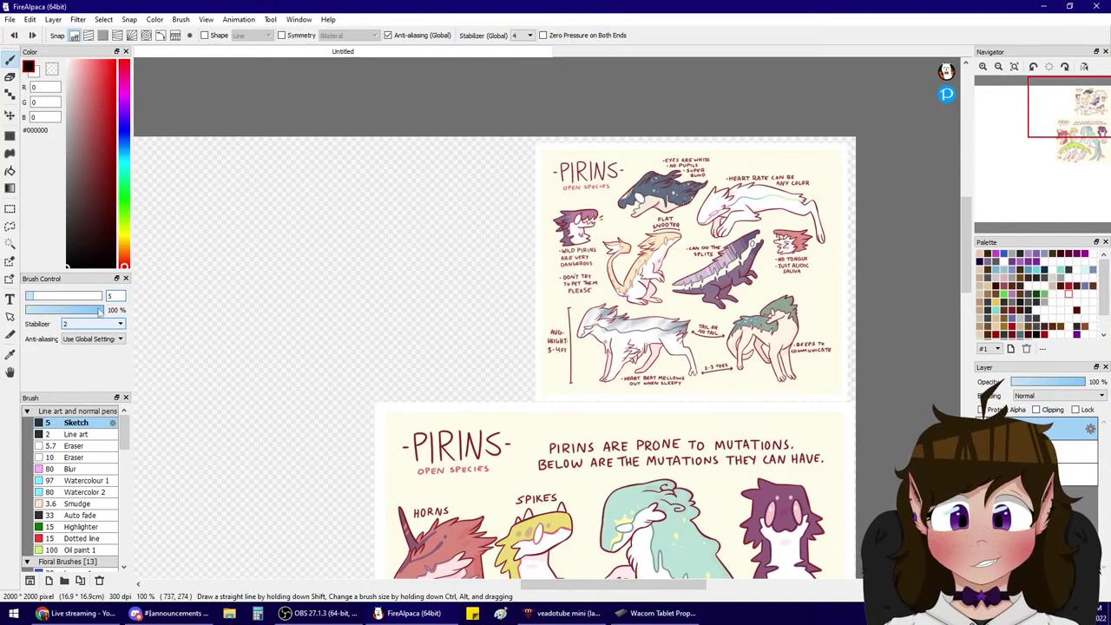
- Bring up Wacom Tablet Properties and test the Pro Pen 2's current pressure with repeated pen taps
click(658, 613)
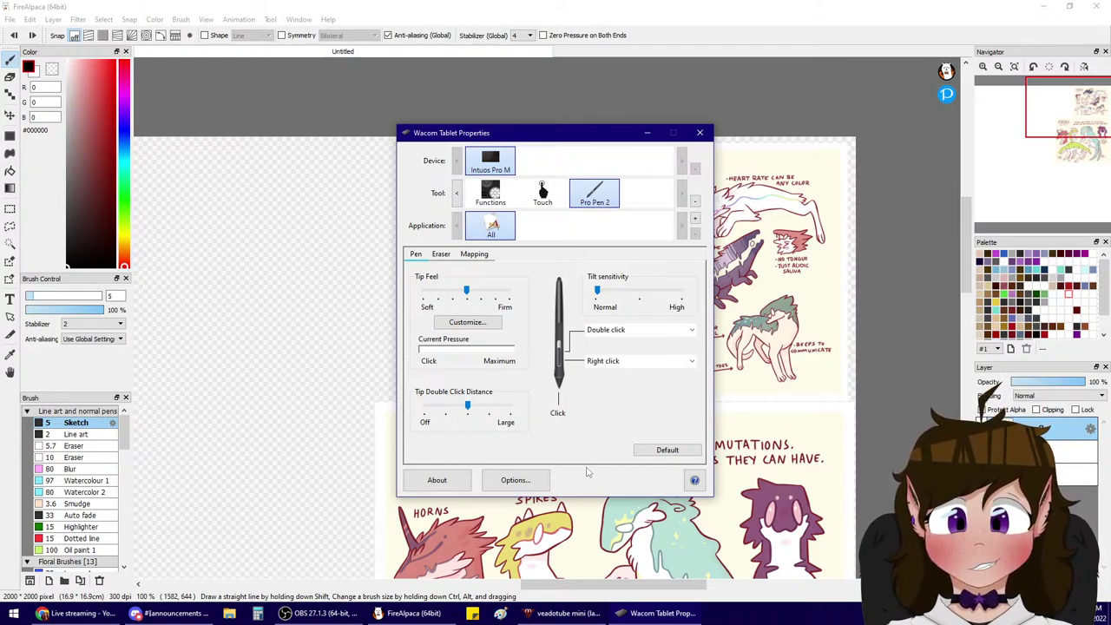
click(601, 450)
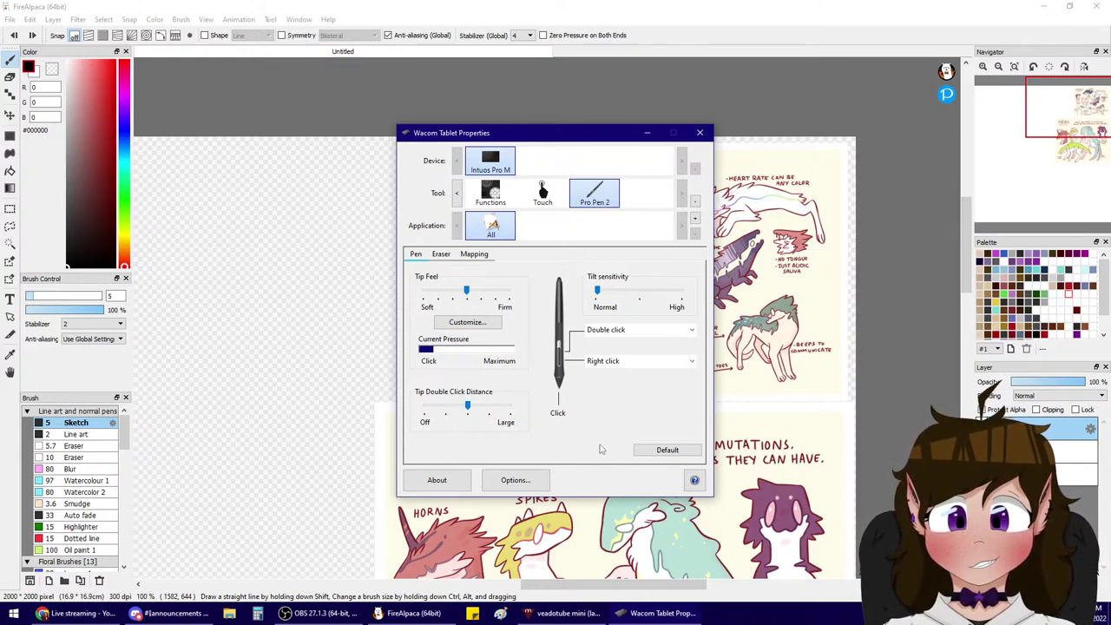
click(608, 450)
click(606, 452)
click(606, 451)
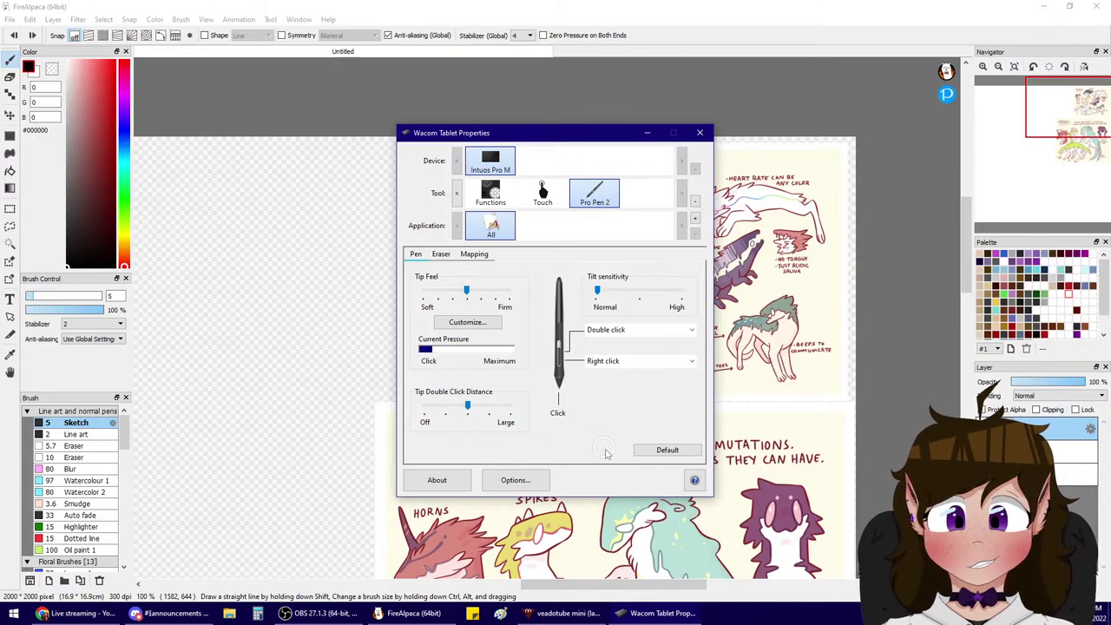
click(606, 454)
- Test the Sketch brush on the canvas again, close Wacom Tablet Properties and undo all the test strokes
mouse_move(256, 252)
mouse_down()
mouse_move(262, 274)
mouse_move(310, 247)
mouse_move(280, 343)
mouse_up()
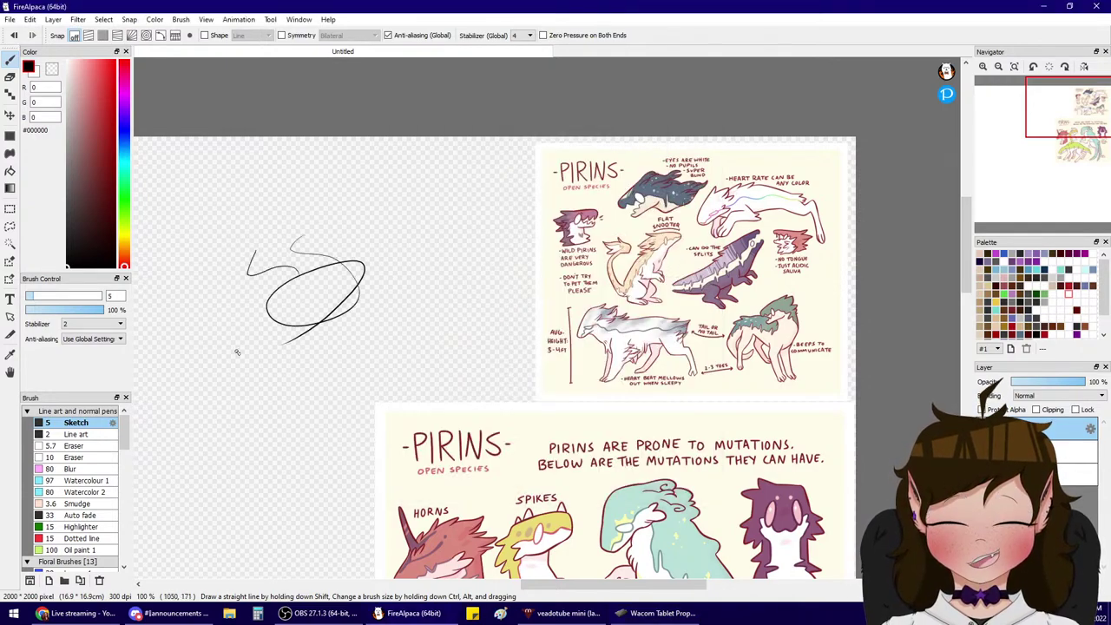
right_click(645, 615)
click(646, 593)
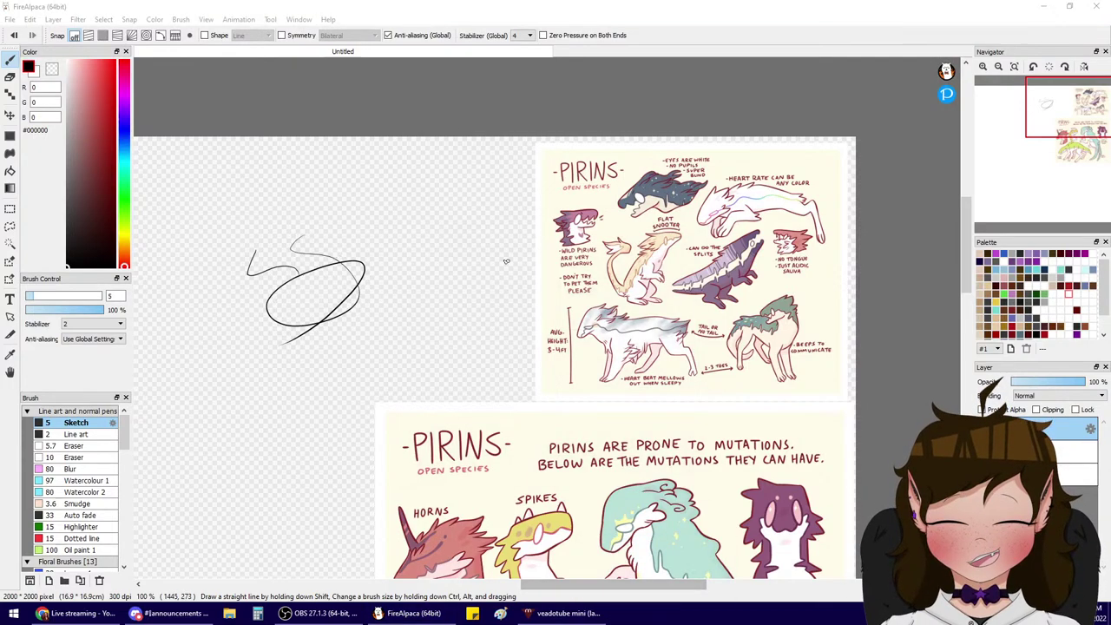
mouse_move(386, 210)
mouse_down()
mouse_move(391, 253)
mouse_move(281, 368)
mouse_up()
key(ctrl+z)
key(ctrl+z)
key(ctrl+z)
key(ctrl+z)
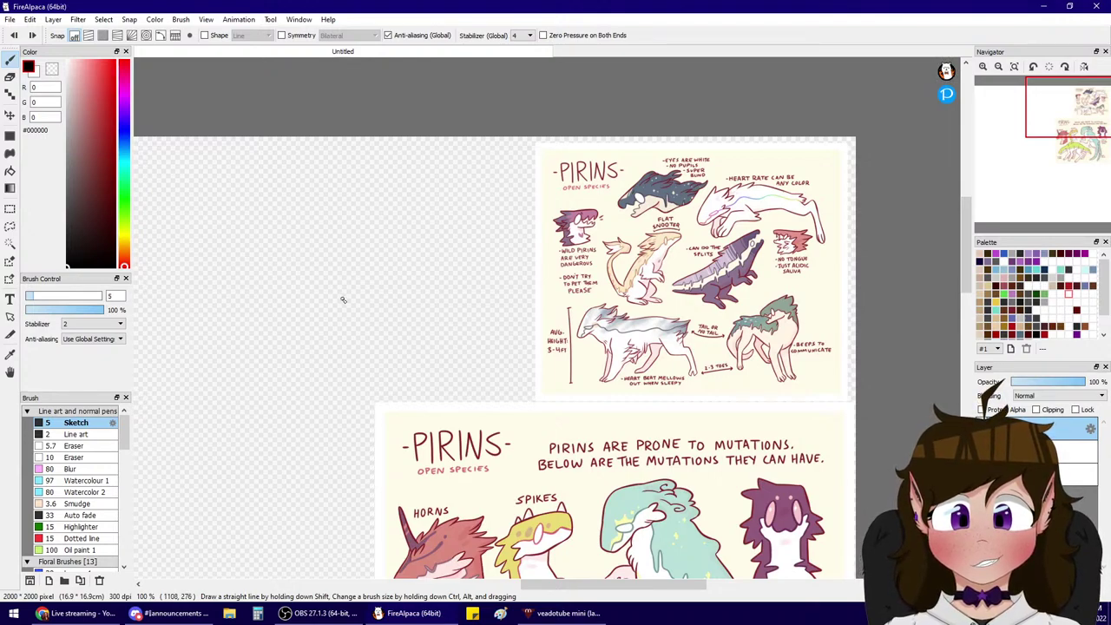
- Sketch a small circle on the blank canvas beside the first reference sheet, with a wider arc over its upper right
drag(349, 294, 362, 337)
key(ctrl+z)
drag(347, 298, 355, 296)
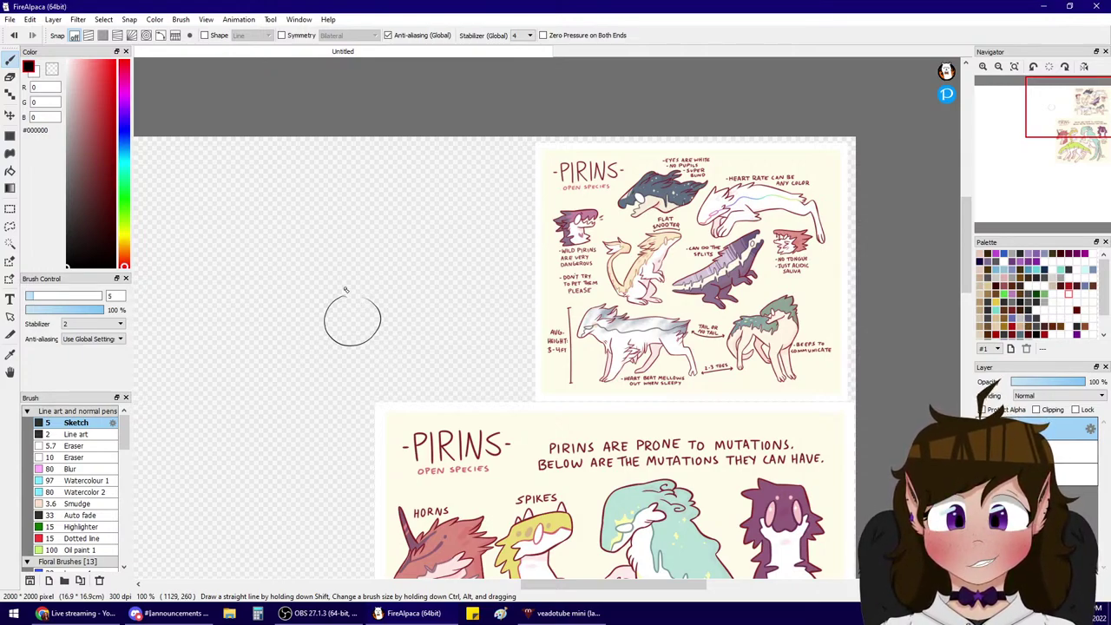
drag(346, 290, 404, 293)
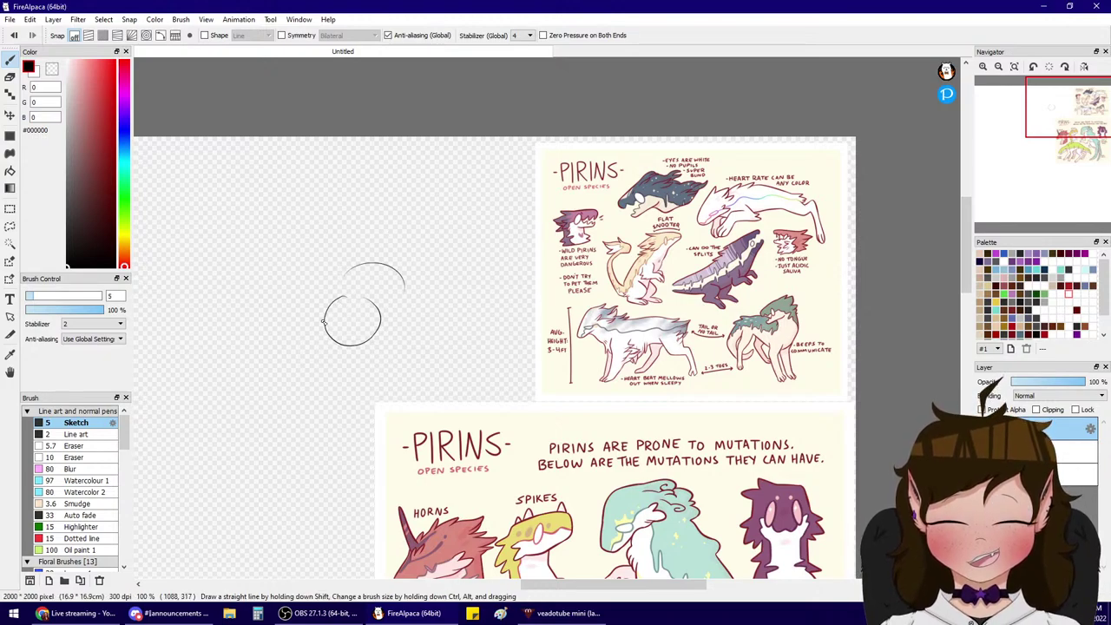
- Try to build a head around the circle with slanted guide lines, rounded ear shapes, side outlines and a small oval inside it
drag(327, 307, 399, 215)
key(ctrl+z)
key(ctrl+z)
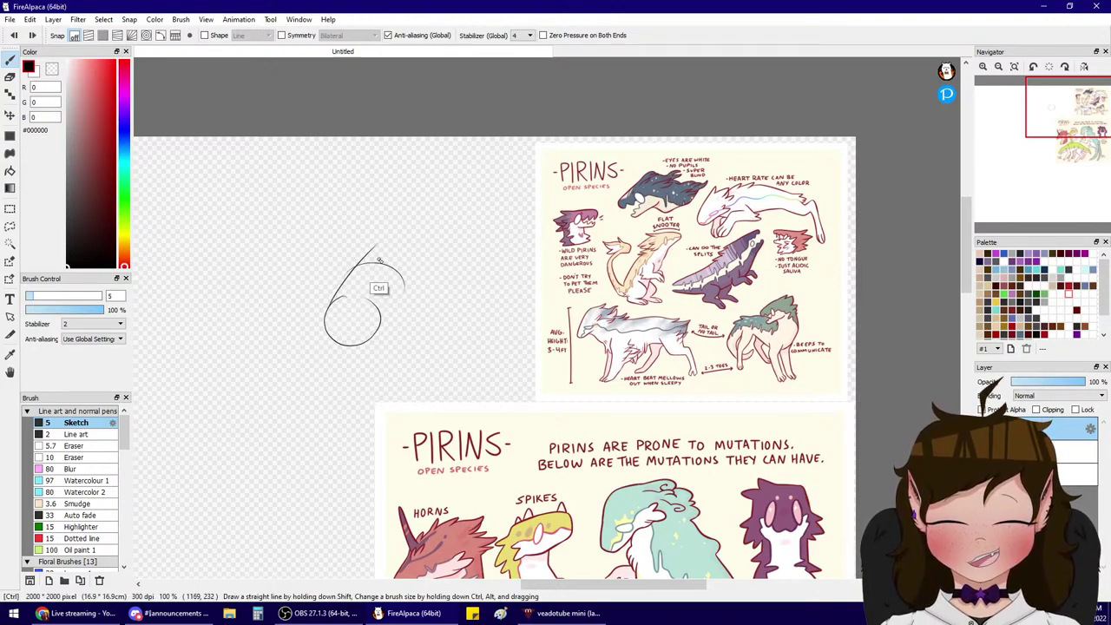
mouse_move(372, 229)
mouse_down()
mouse_move(418, 261)
mouse_move(406, 278)
mouse_move(316, 309)
mouse_up()
key(ctrl+z)
key(ctrl+z)
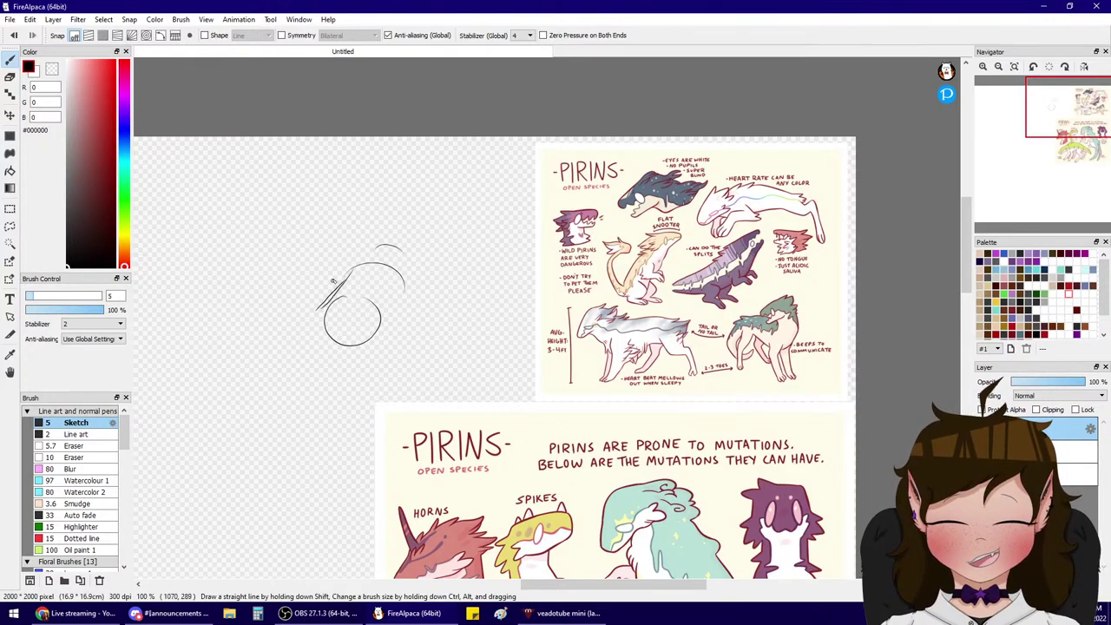
drag(330, 255, 315, 313)
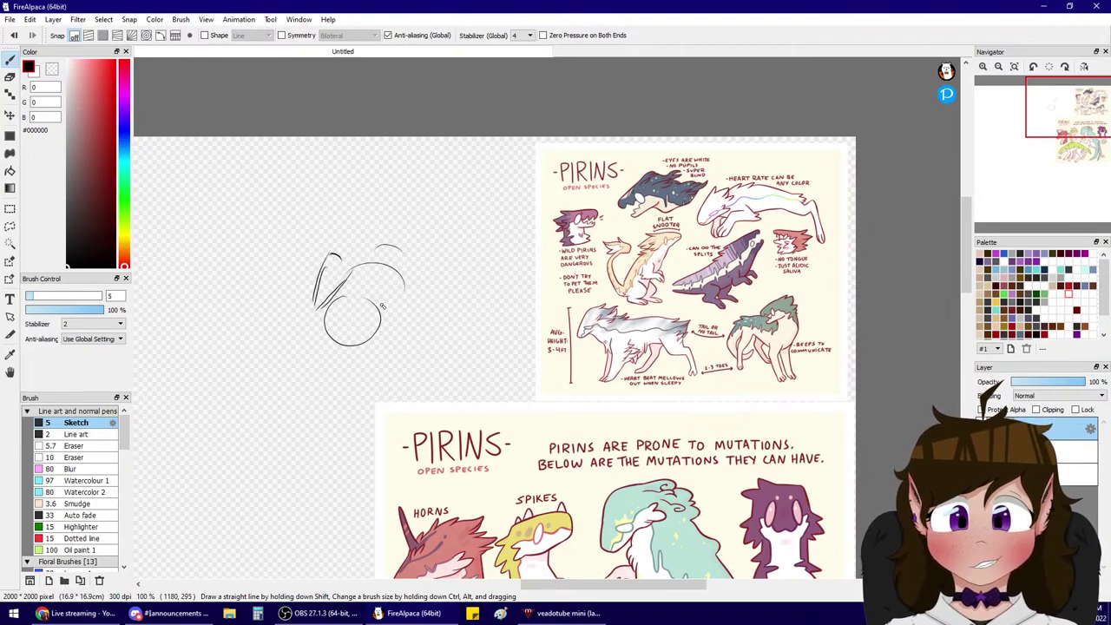
drag(403, 283, 398, 323)
drag(402, 255, 399, 324)
mouse_move(337, 290)
mouse_down()
mouse_move(326, 324)
mouse_move(357, 271)
mouse_move(372, 274)
mouse_move(386, 318)
mouse_move(379, 286)
mouse_move(381, 329)
mouse_move(369, 300)
mouse_up()
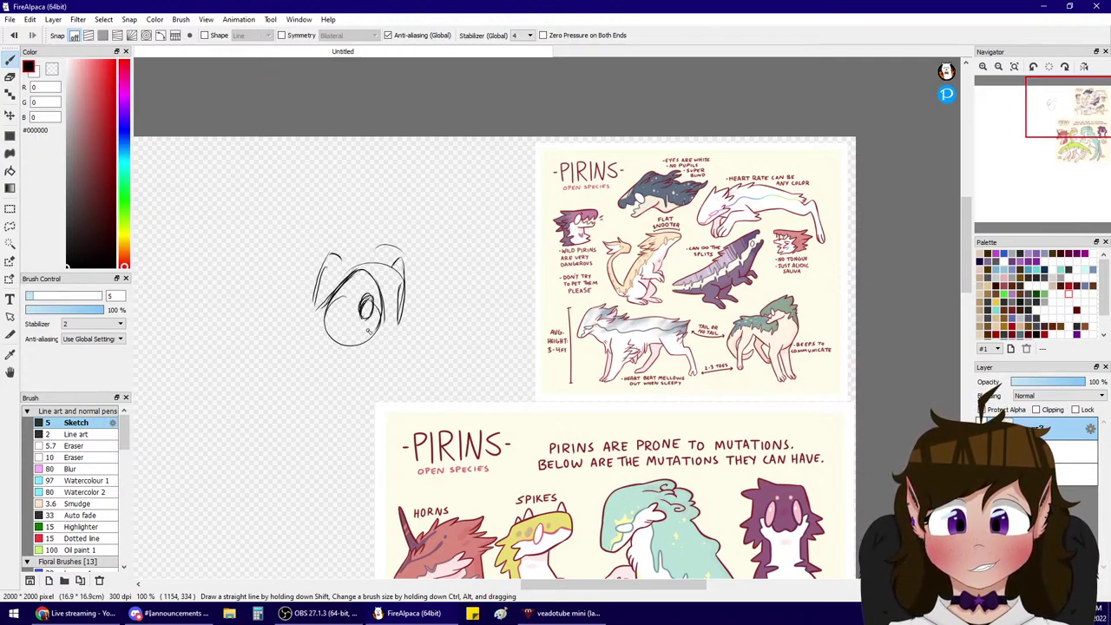
- Undo the entire head sketch, including its starting circle, while keeping both pasted reference sheets in place
key(ctrl+z)
key(ctrl+z)
key(ctrl+z)
key(ctrl+z)
key(ctrl+z)
key(ctrl+z)
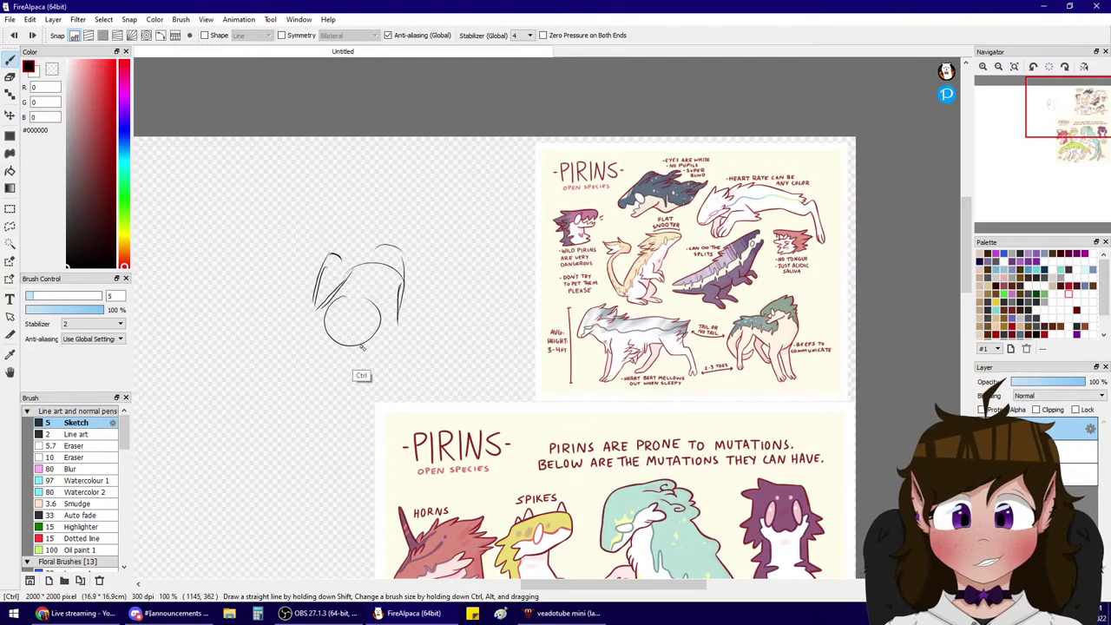
key(ctrl+z)
key(ctrl+z)
key(ctrl+z)
key(ctrl+z)
key(ctrl+z)
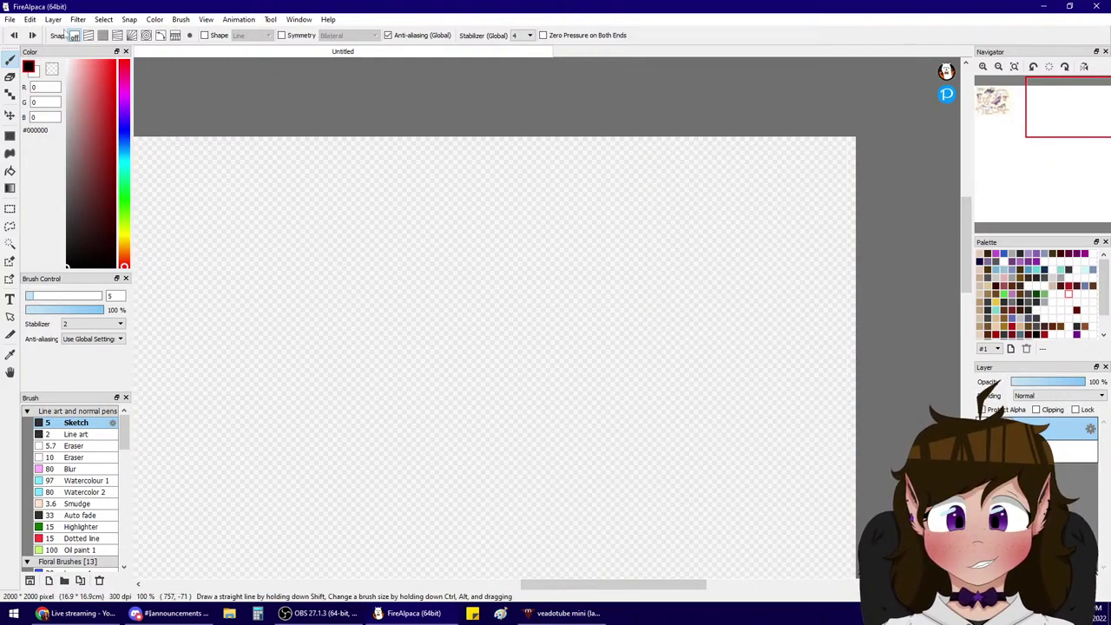
click(32, 35)
click(32, 35)
click(32, 35)
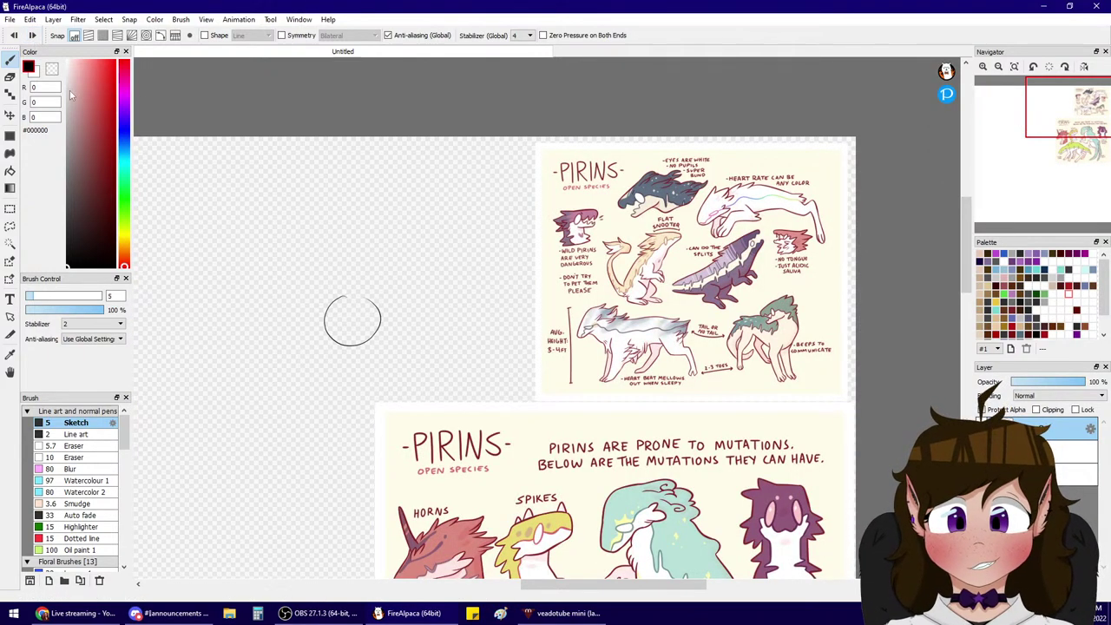
key(ctrl+z)
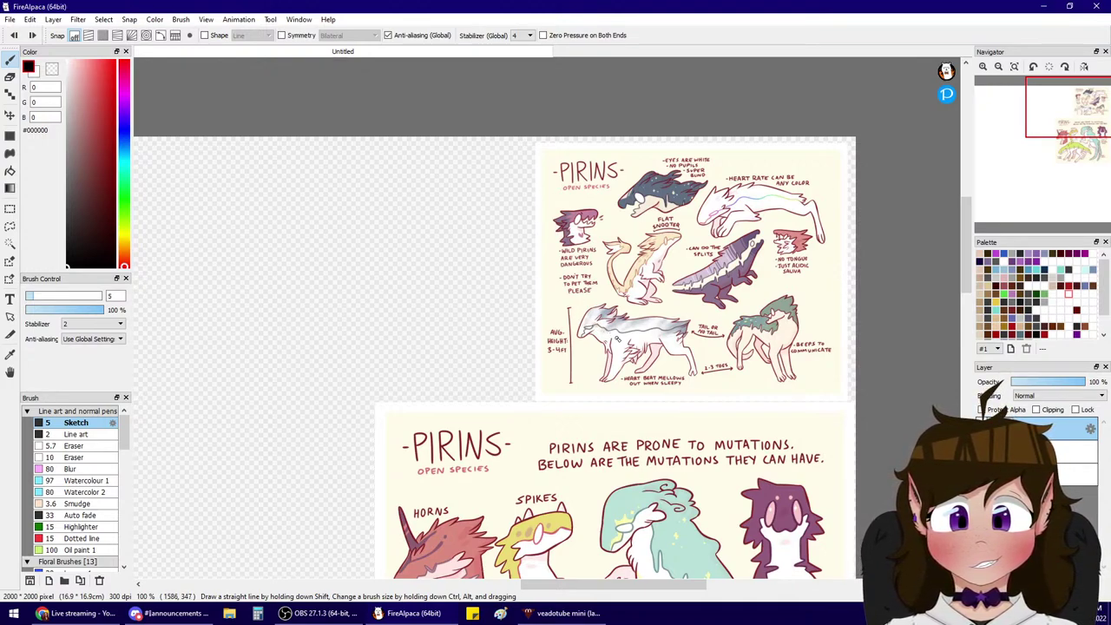
- Start a full-body pose with a head circle, a sloping back line, a raised pointed tail and a stretched hind leg ending in a round paw
click(1000, 67)
drag(1042, 105, 1028, 134)
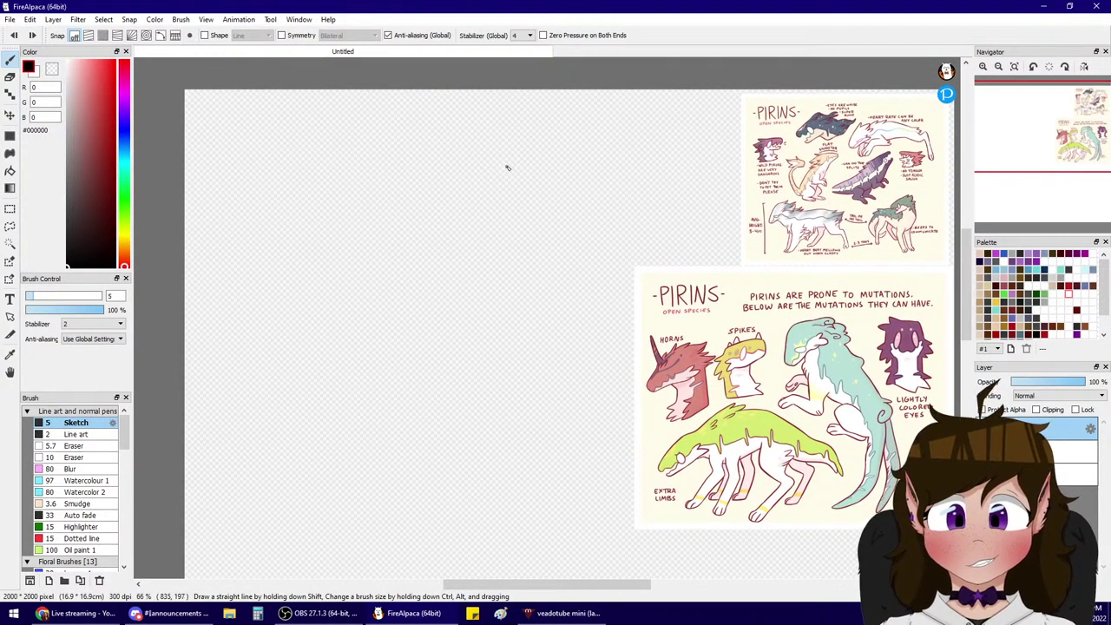
mouse_move(483, 174)
mouse_down()
mouse_move(496, 178)
mouse_move(493, 196)
mouse_up()
key(ctrl+z)
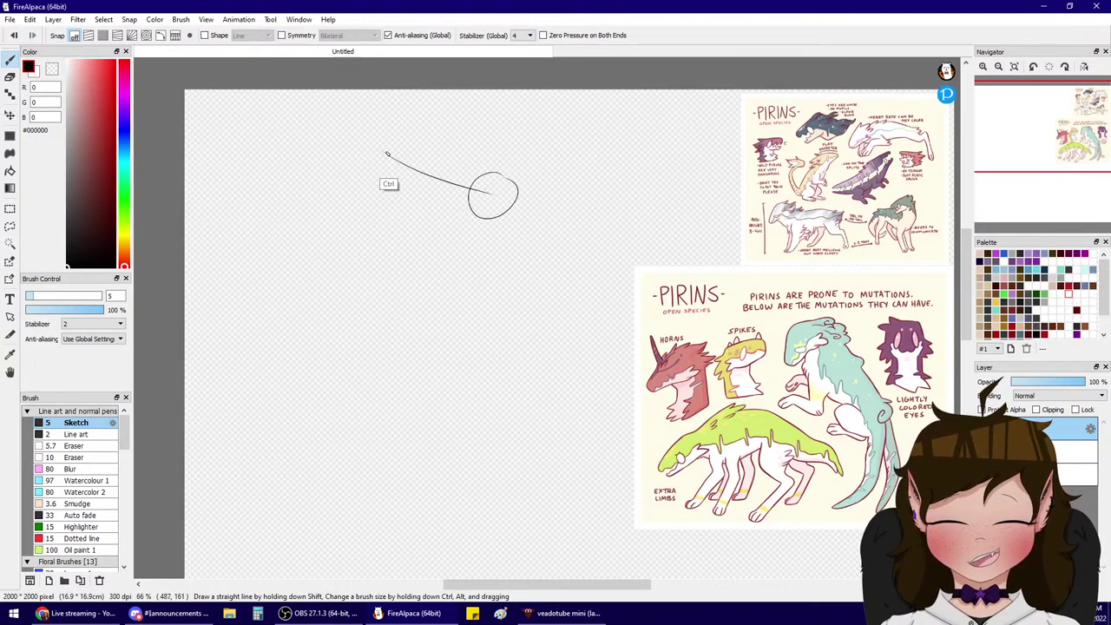
key(ctrl+z)
mouse_move(354, 212)
mouse_down()
mouse_move(485, 188)
mouse_move(375, 159)
mouse_move(369, 114)
mouse_move(341, 152)
mouse_move(323, 242)
mouse_move(295, 287)
mouse_move(306, 279)
mouse_up()
key(ctrl+z)
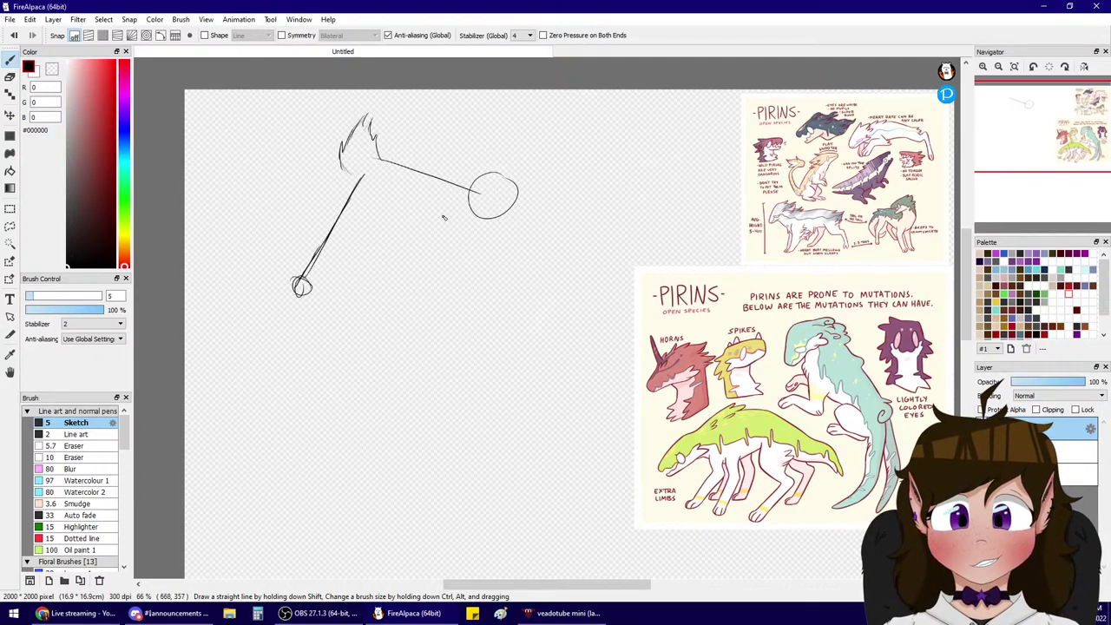
- Sketch a bent front leg and a shorter hind leg with round paws, and add a centre guide and muzzle to the head circle
drag(444, 208, 429, 303)
key(ctrl+z)
key(ctrl+z)
drag(447, 210, 425, 254)
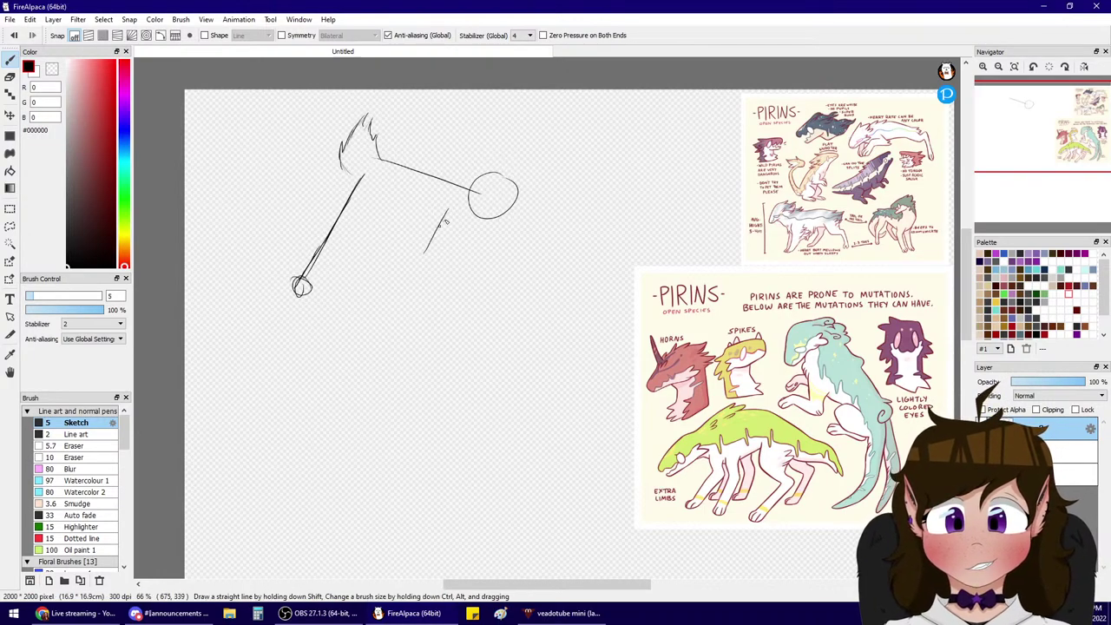
drag(448, 208, 401, 257)
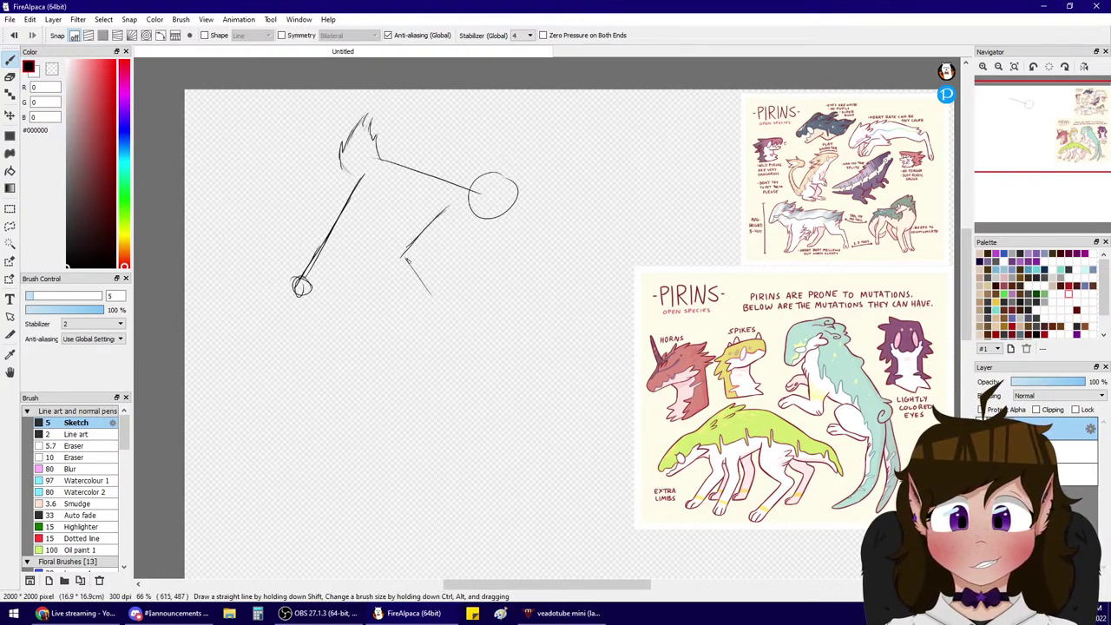
drag(429, 295, 439, 304)
drag(496, 176, 485, 217)
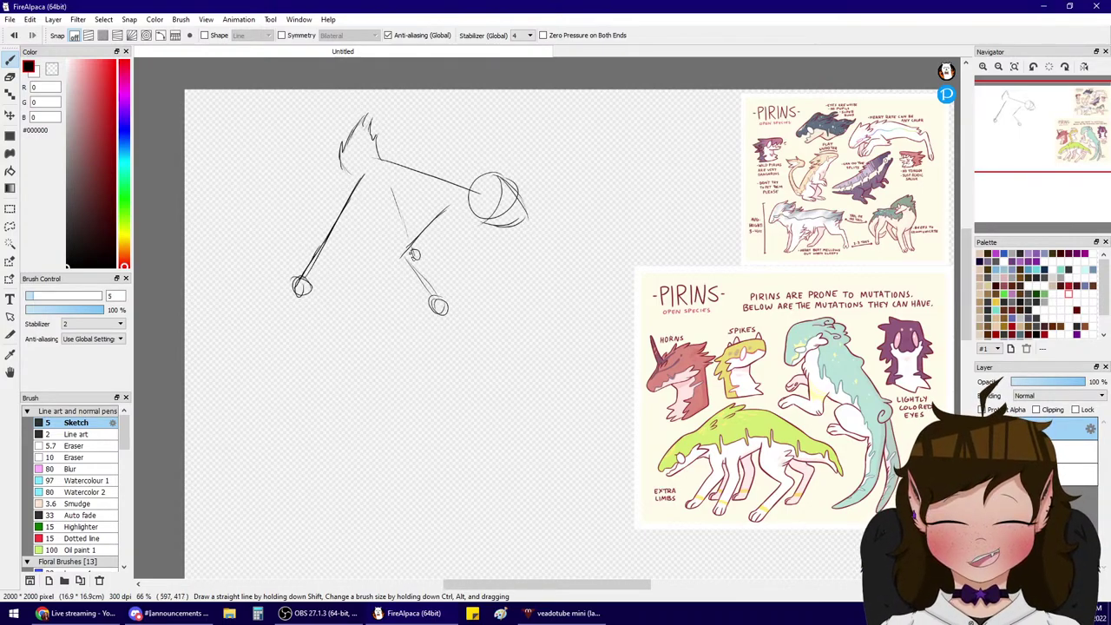
- Sketch the second front leg reaching forward below the head with a round paw, and add short motion marks around the tail
drag(482, 224, 466, 244)
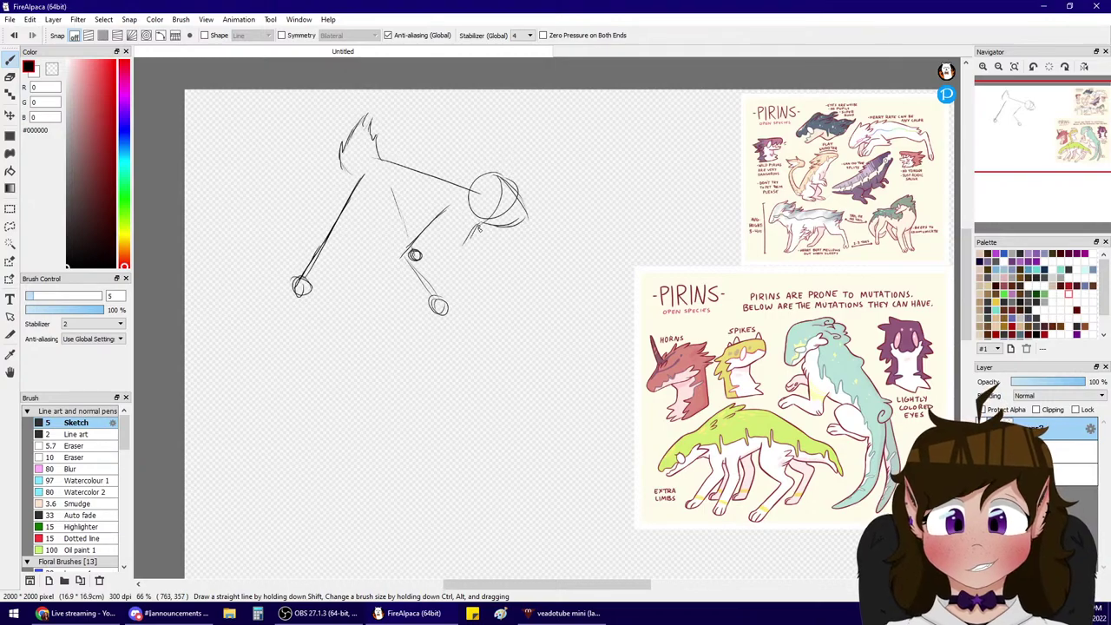
key(ctrl+z)
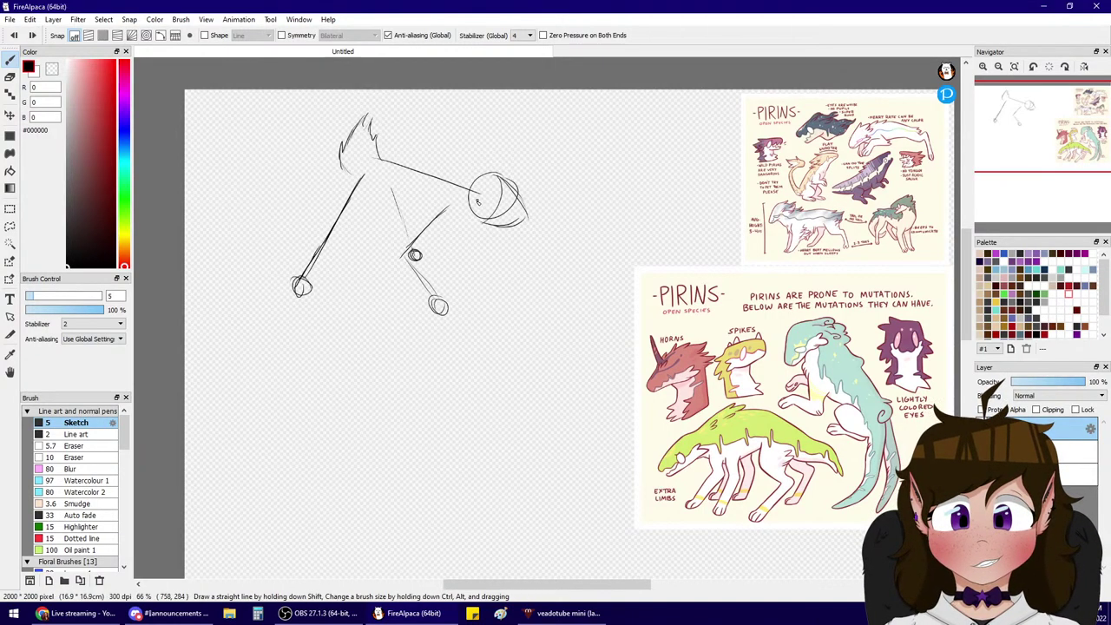
drag(463, 248, 511, 272)
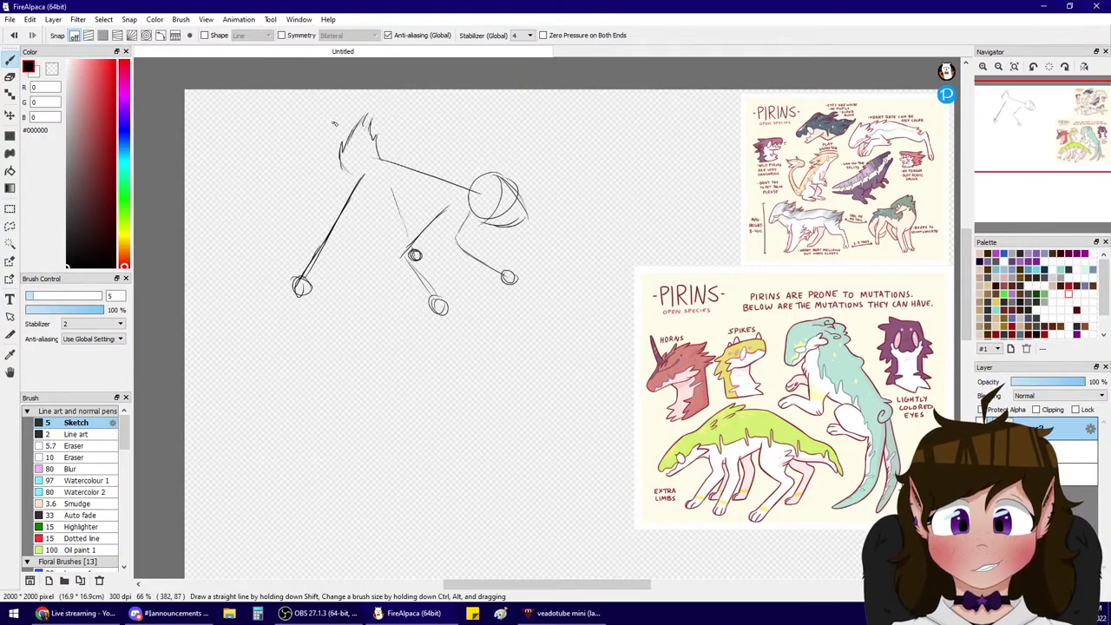
mouse_move(336, 118)
mouse_down()
mouse_move(330, 132)
mouse_move(385, 134)
mouse_up()
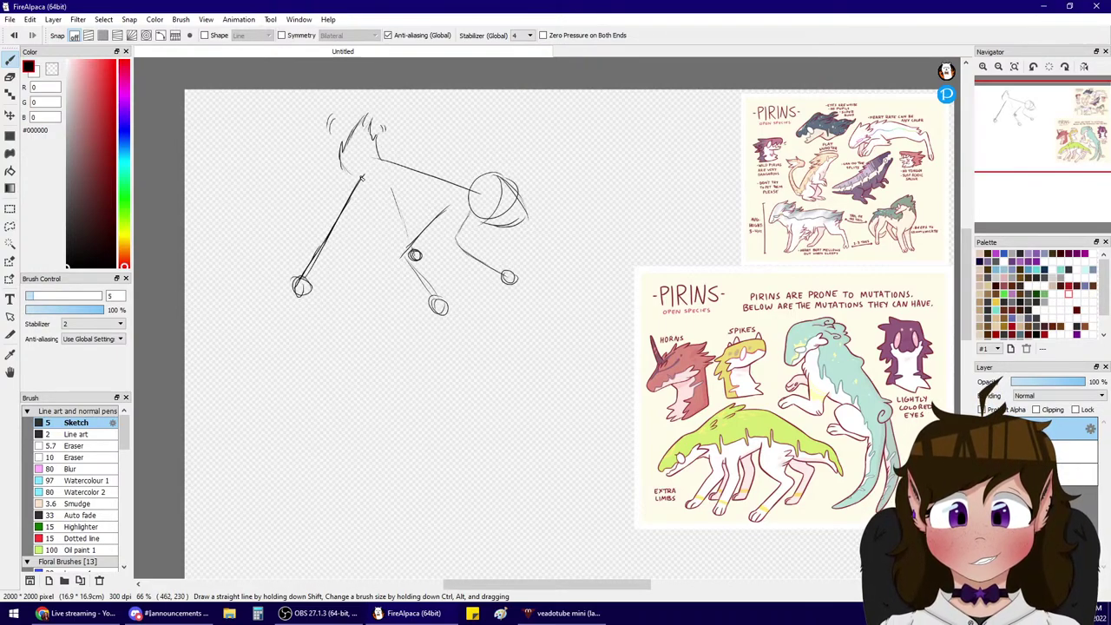
- Draw a jagged fur line along the body below the back line, from the rump to the head
mouse_move(361, 178)
mouse_down()
mouse_move(399, 188)
mouse_move(403, 209)
mouse_move(461, 214)
mouse_up()
key(ctrl+z)
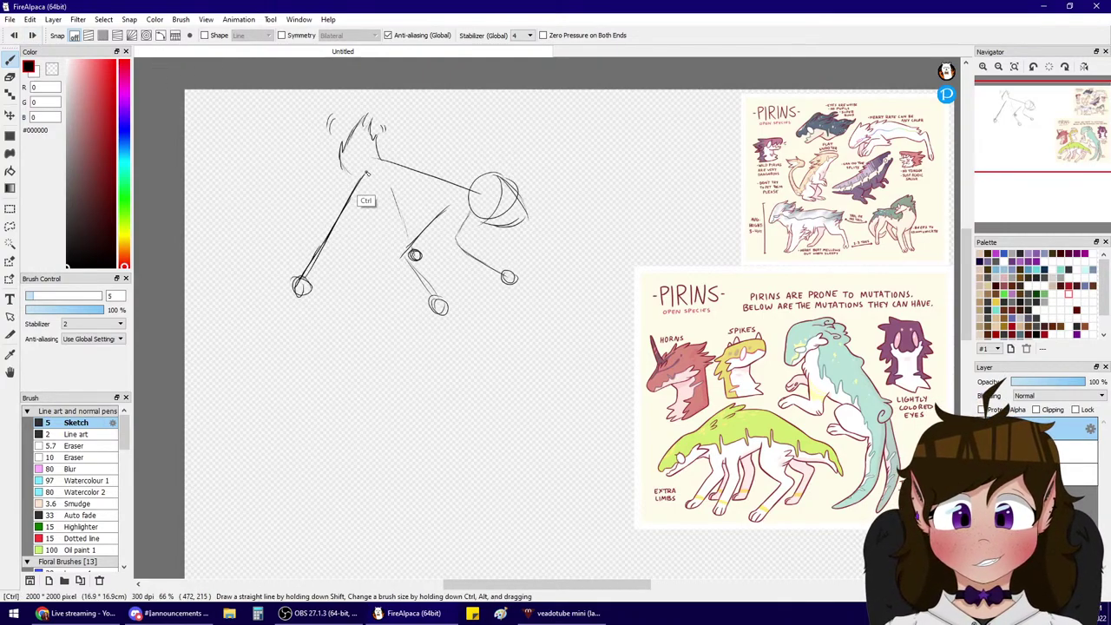
mouse_move(381, 168)
mouse_down()
mouse_move(375, 198)
mouse_move(395, 176)
mouse_move(424, 182)
mouse_move(408, 212)
mouse_move(435, 185)
mouse_up()
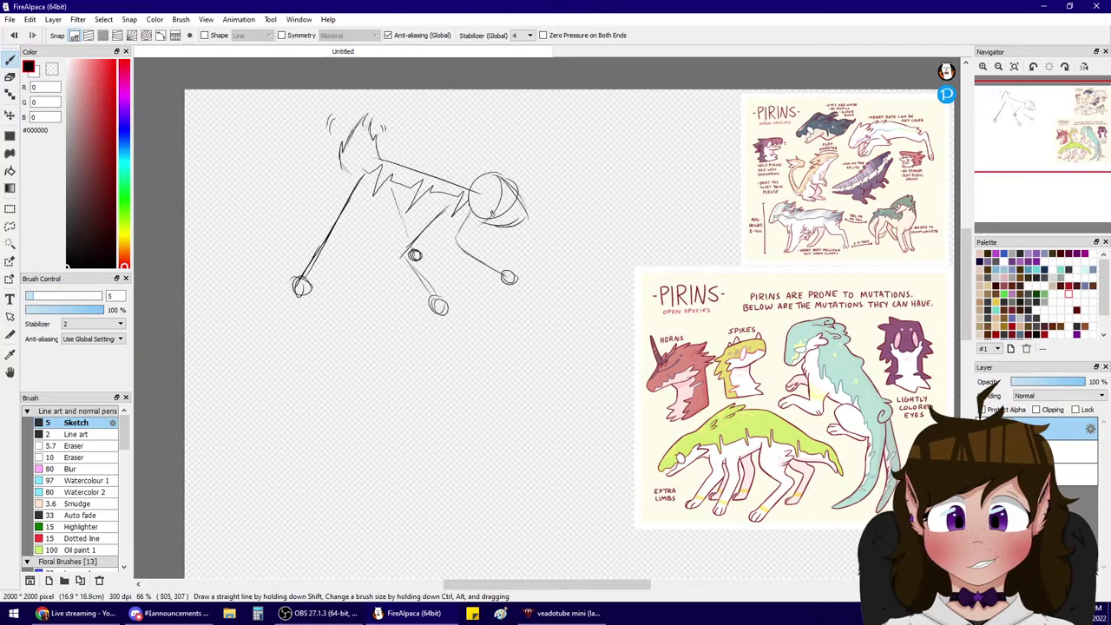
- Sketch a round eye inside the head circle with a slanted, curved lid line across it
click(983, 67)
click(983, 67)
mouse_move(1045, 129)
mouse_down()
mouse_move(1071, 126)
mouse_move(1030, 112)
mouse_up()
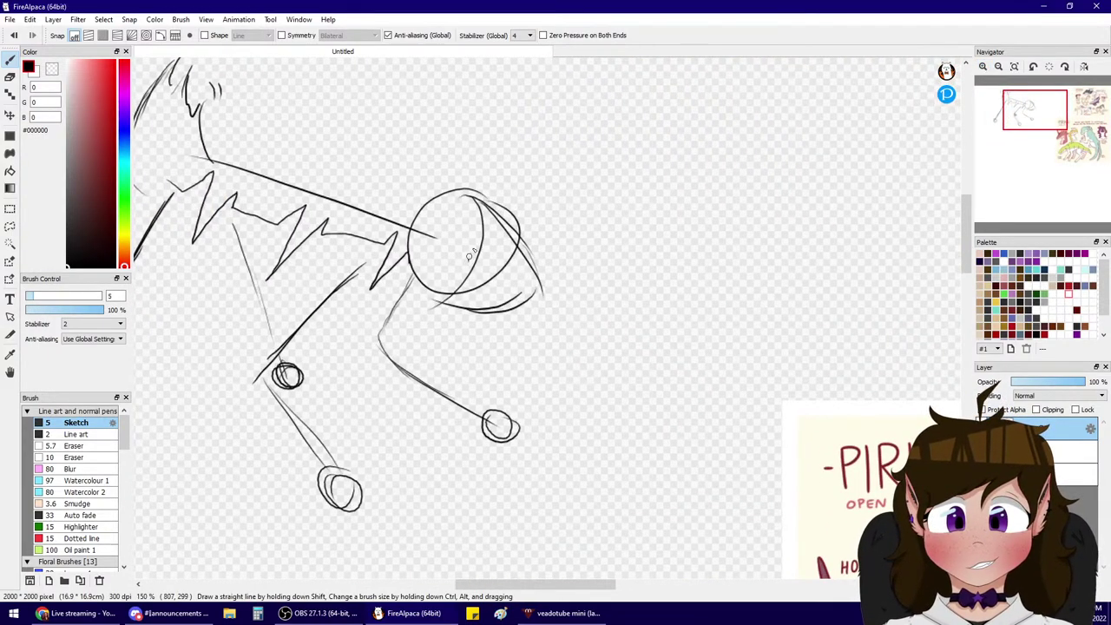
mouse_move(429, 229)
mouse_down()
mouse_move(460, 253)
mouse_move(447, 267)
mouse_up()
key(ctrl+z)
key(ctrl+z)
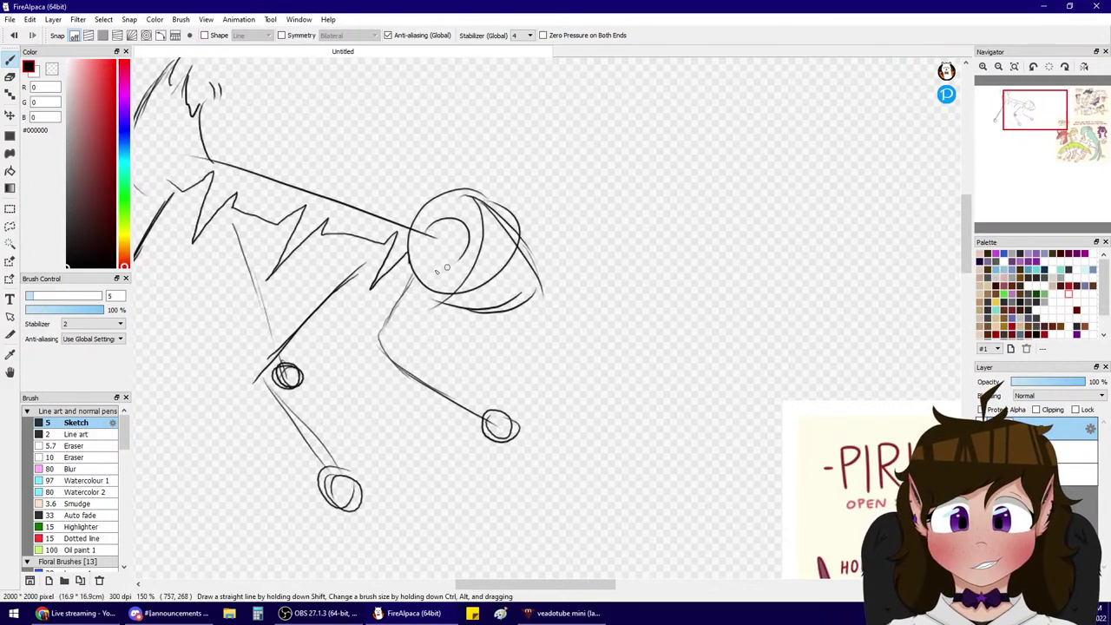
drag(431, 227, 457, 256)
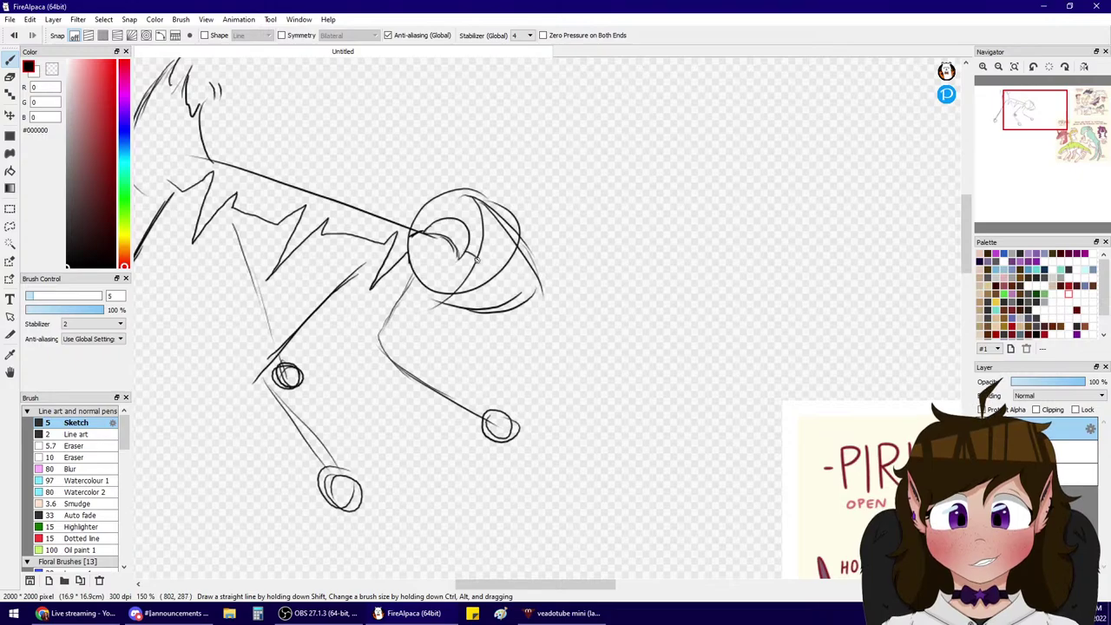
- Draw a zigzag toothy mouth from the eye to the snout tip, and reinforce the snout and lower jaw outlines
drag(483, 257, 501, 277)
mouse_move(1029, 114)
mouse_down()
mouse_move(1083, 117)
mouse_move(1051, 111)
mouse_up()
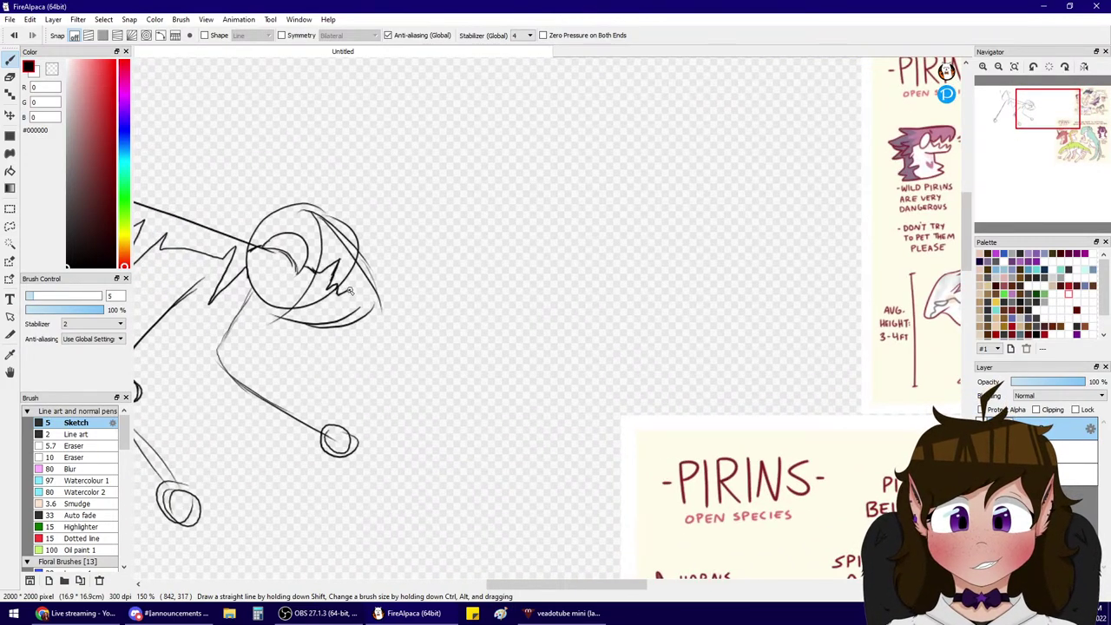
mouse_move(349, 291)
mouse_down()
mouse_move(341, 310)
mouse_move(369, 318)
mouse_move(381, 306)
mouse_up()
mouse_move(1057, 117)
mouse_move(1057, 117)
mouse_down()
mouse_move(1081, 109)
mouse_move(1068, 137)
mouse_move(1084, 121)
mouse_move(1038, 108)
mouse_up()
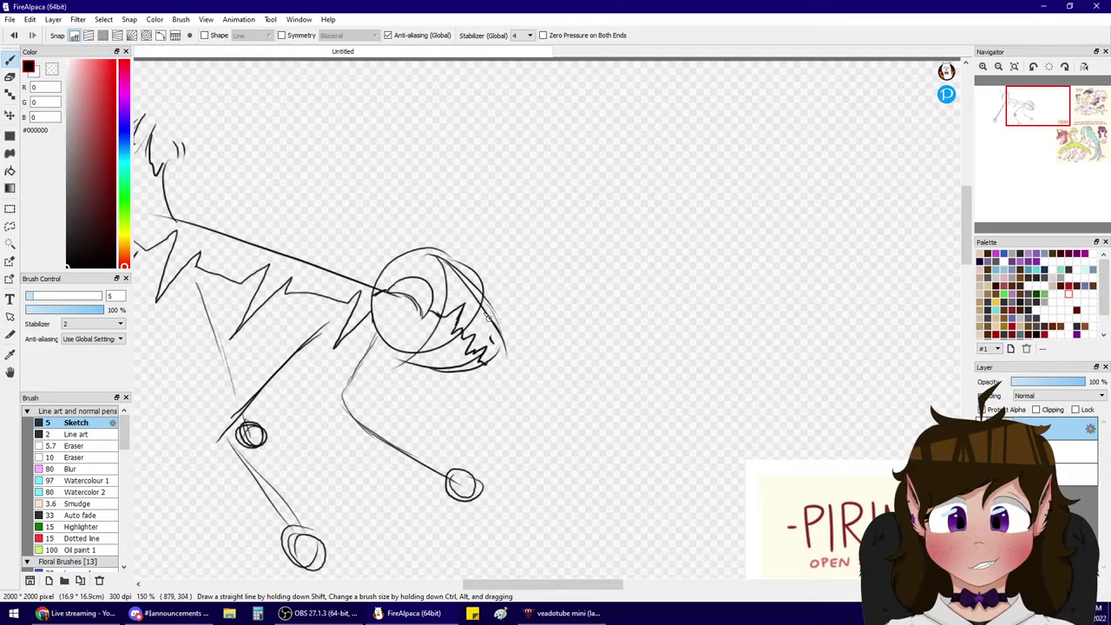
mouse_move(484, 310)
mouse_down()
mouse_move(503, 339)
mouse_move(494, 361)
mouse_move(470, 364)
mouse_up()
mouse_move(506, 355)
mouse_down()
mouse_move(443, 349)
mouse_move(451, 376)
mouse_up()
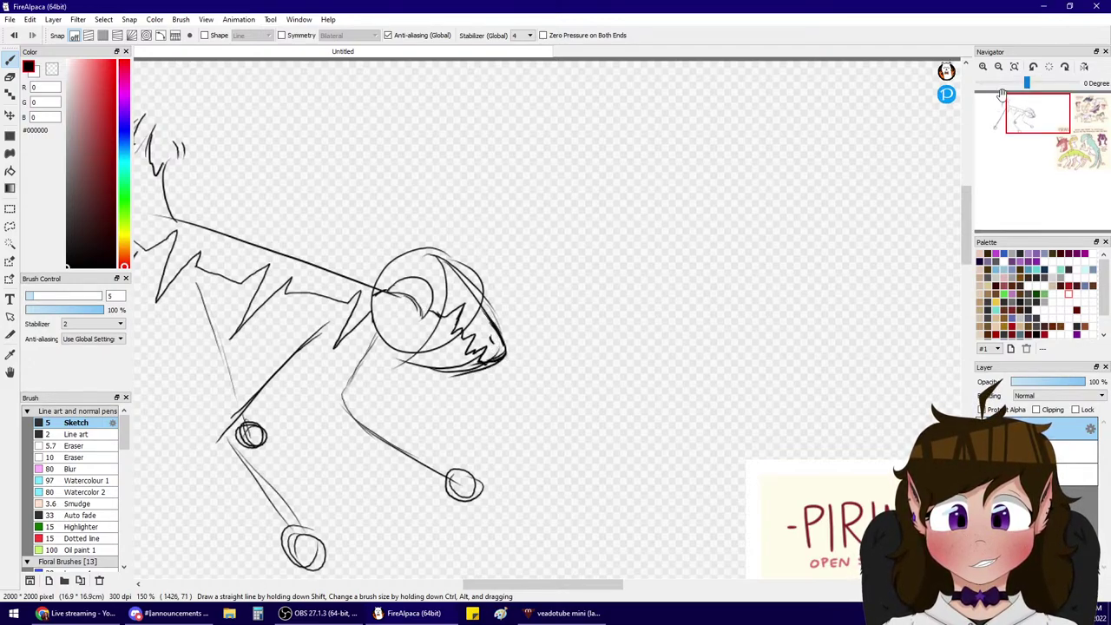
mouse_move(461, 332)
mouse_down()
mouse_move(447, 351)
mouse_move(461, 345)
mouse_up()
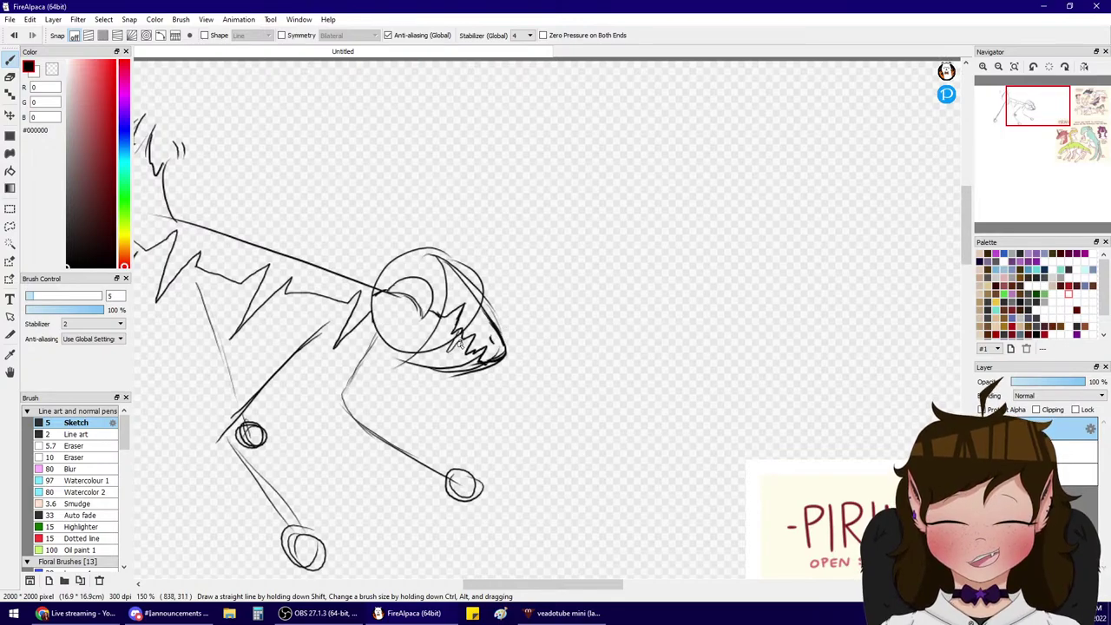
- Check the overall sketch and examine the Pirin heads on the first reference sheet before returning to the drawn head
click(999, 67)
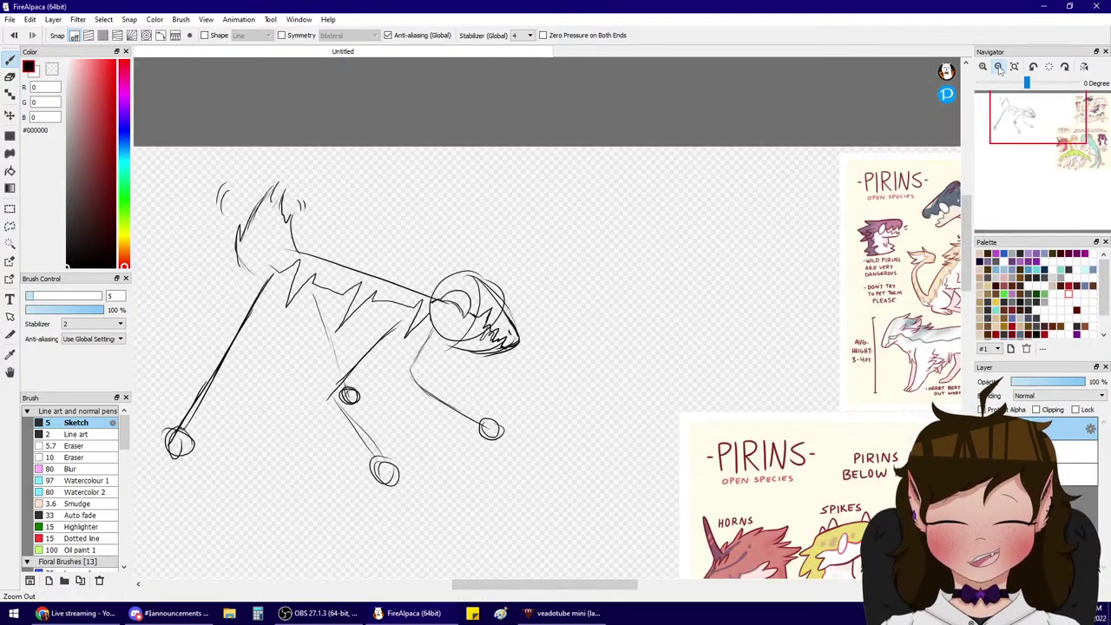
click(998, 68)
click(983, 67)
click(983, 67)
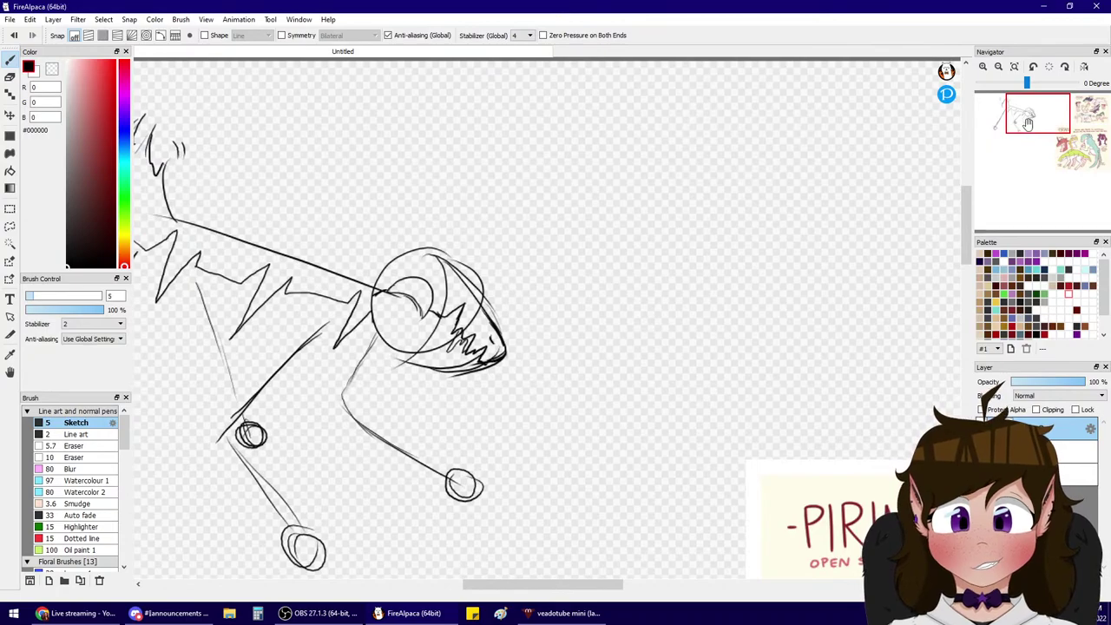
drag(1025, 129, 1081, 112)
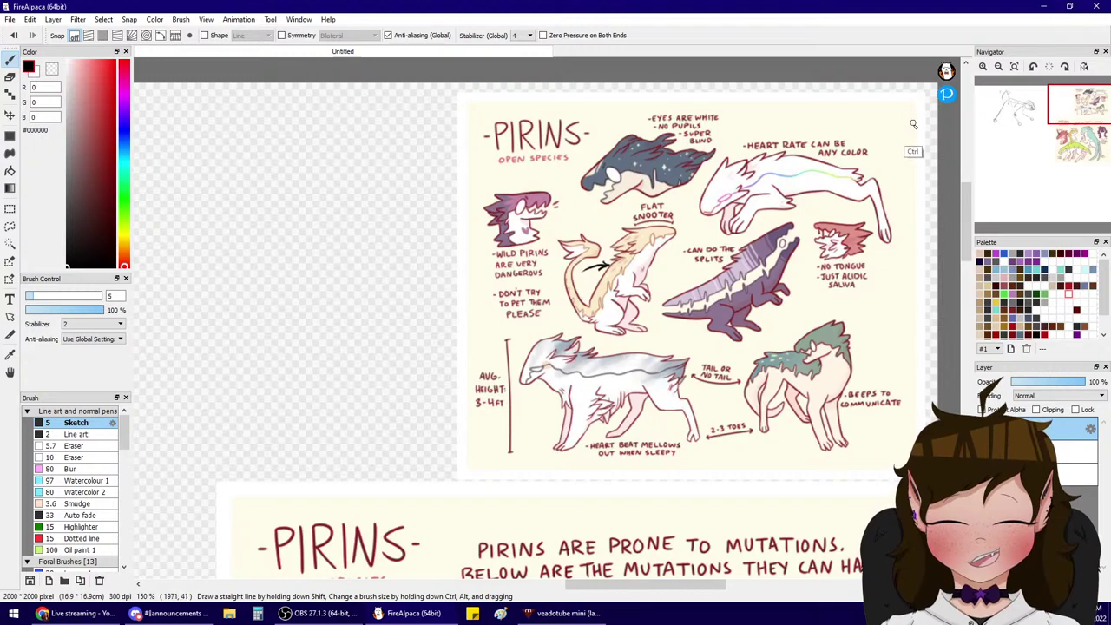
mouse_move(1052, 113)
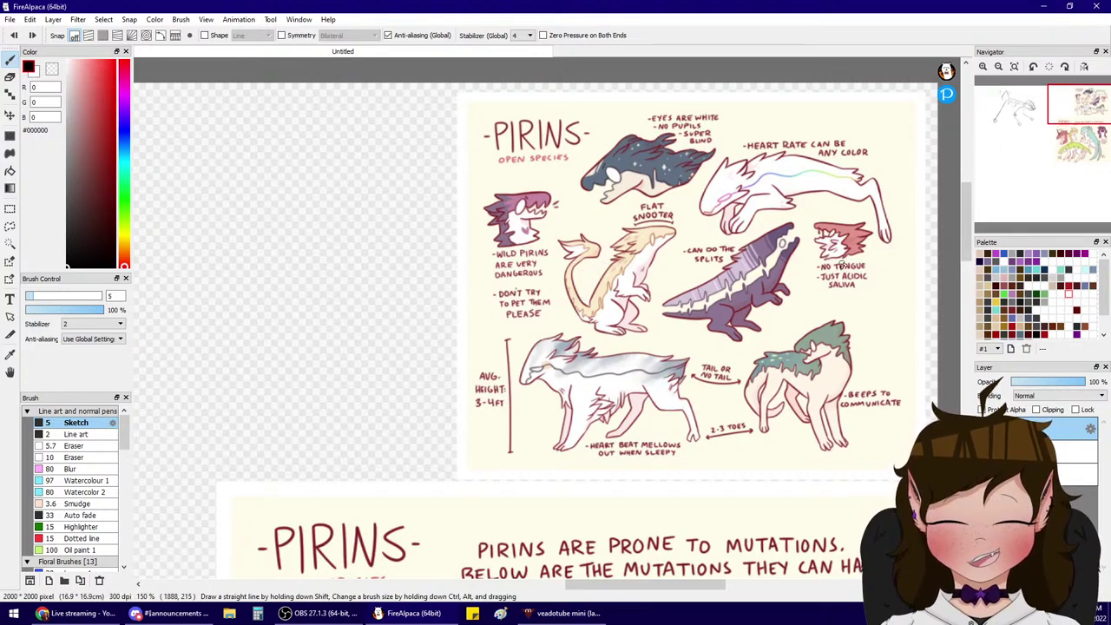
click(1034, 111)
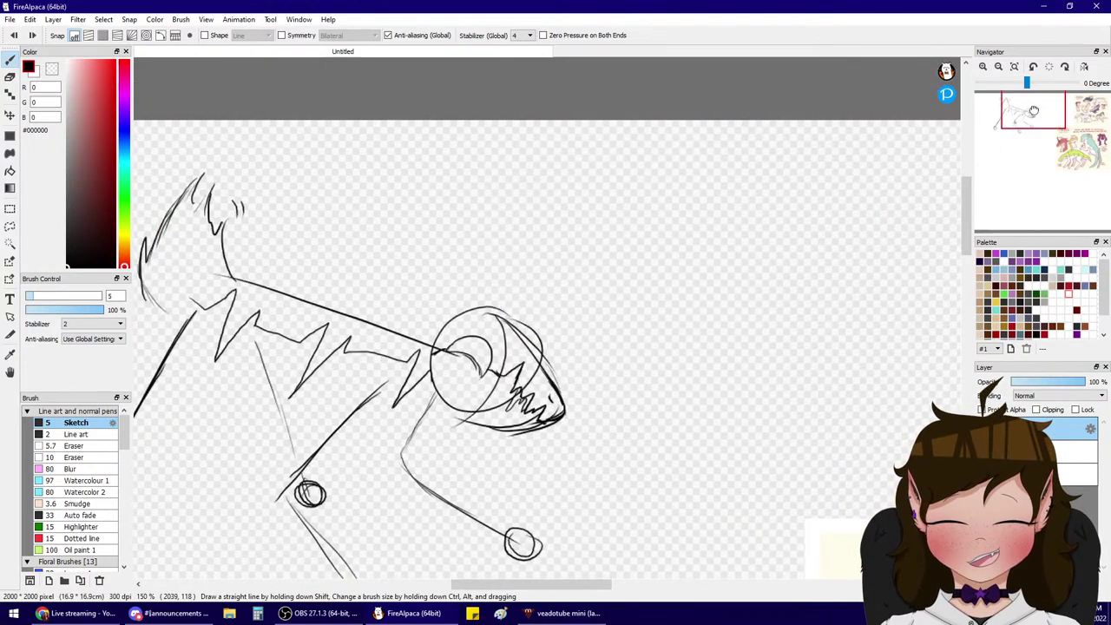
mouse_move(1034, 112)
mouse_down()
mouse_move(1080, 115)
mouse_move(1035, 113)
mouse_up()
- Extend the forehead line back into a pointed fur crest and carry its jagged rear edge down around the jaw
drag(449, 212, 552, 299)
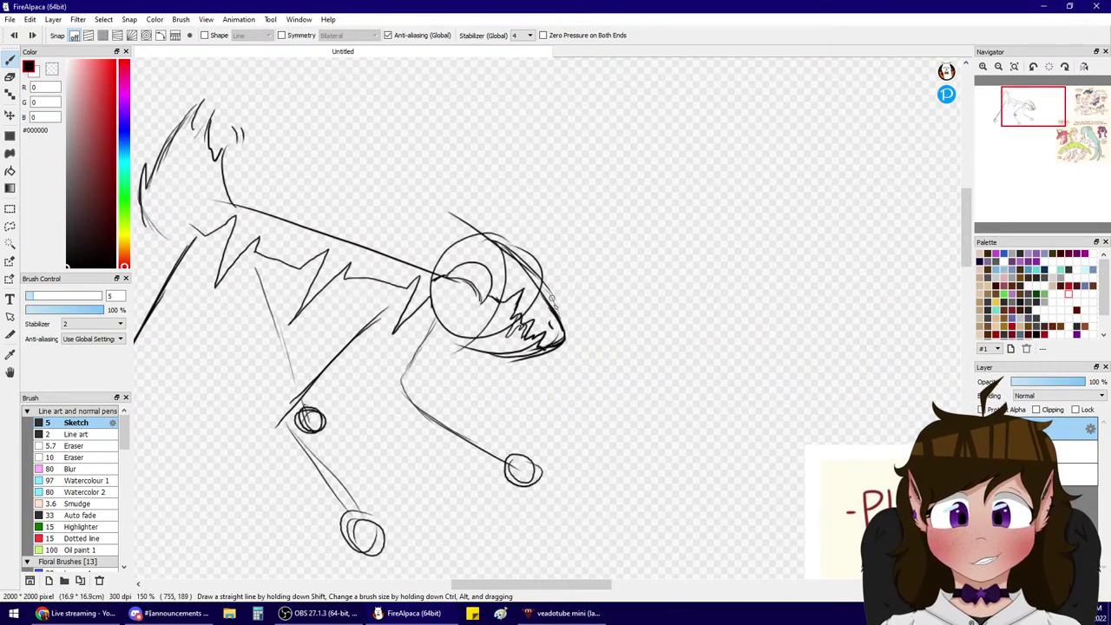
mouse_move(492, 214)
mouse_down()
mouse_move(561, 305)
mouse_move(511, 267)
mouse_up()
key(ctrl+z)
key(ctrl+z)
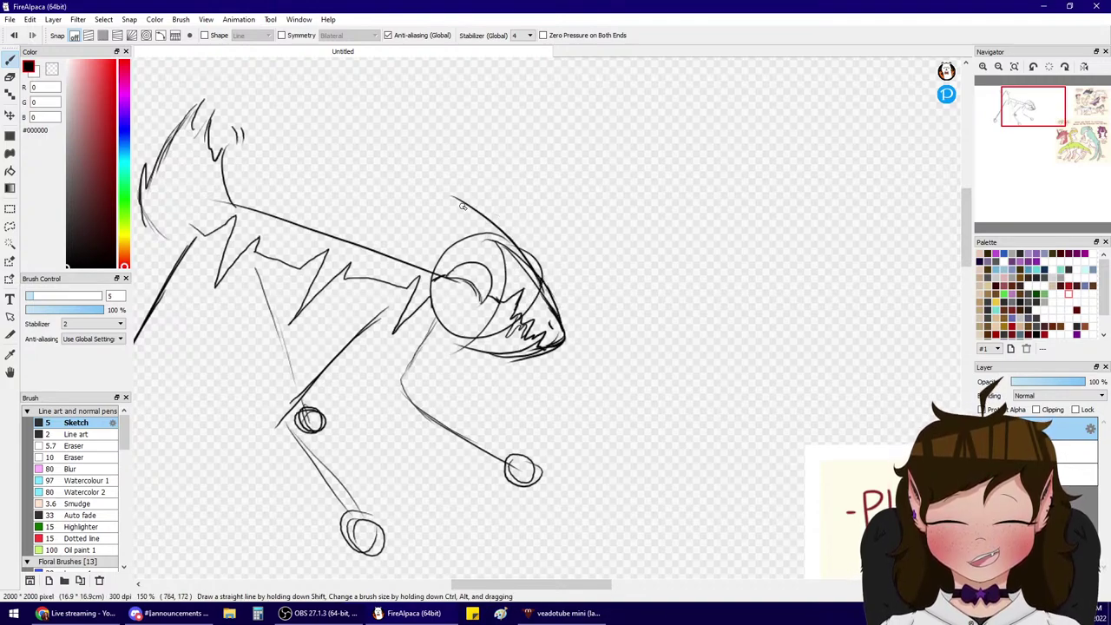
mouse_move(401, 189)
mouse_down()
mouse_move(421, 296)
mouse_move(425, 228)
mouse_move(425, 298)
mouse_move(423, 266)
mouse_move(431, 309)
mouse_move(464, 351)
mouse_up()
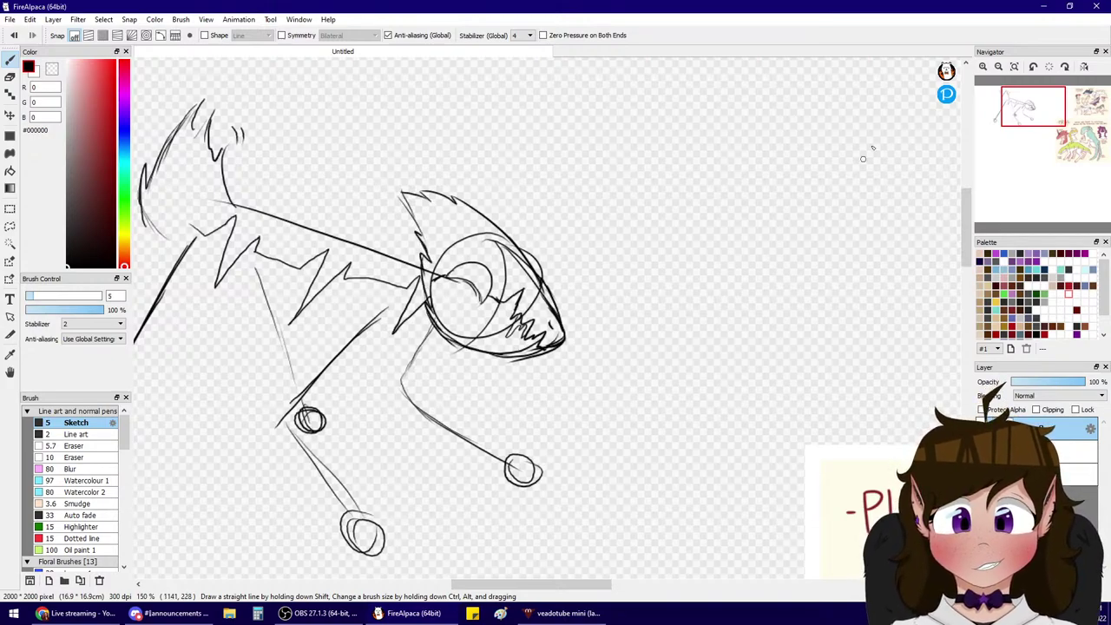
- Sketch a small alternative head with a pointed furry crest, slanted eye and closed muzzle in the blank space beside the toothy head
mouse_move(1027, 108)
mouse_down()
mouse_move(1059, 110)
mouse_move(1022, 107)
mouse_up()
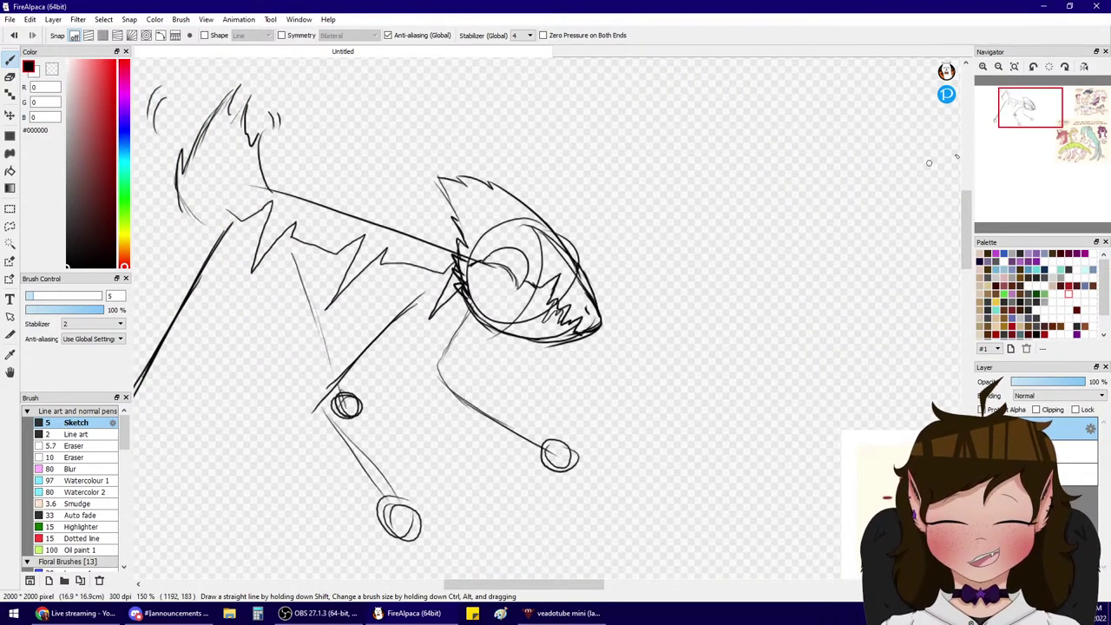
mouse_move(1031, 119)
mouse_down()
mouse_move(1016, 113)
mouse_move(1051, 102)
mouse_up()
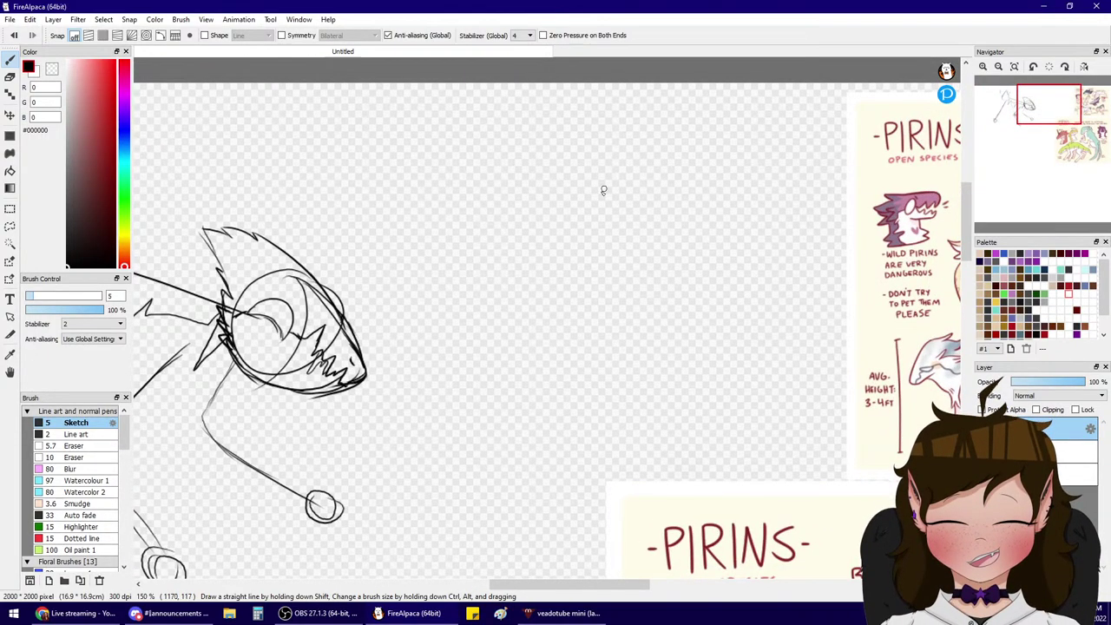
mouse_move(605, 193)
mouse_down()
mouse_move(655, 140)
mouse_move(665, 148)
mouse_move(659, 198)
mouse_up()
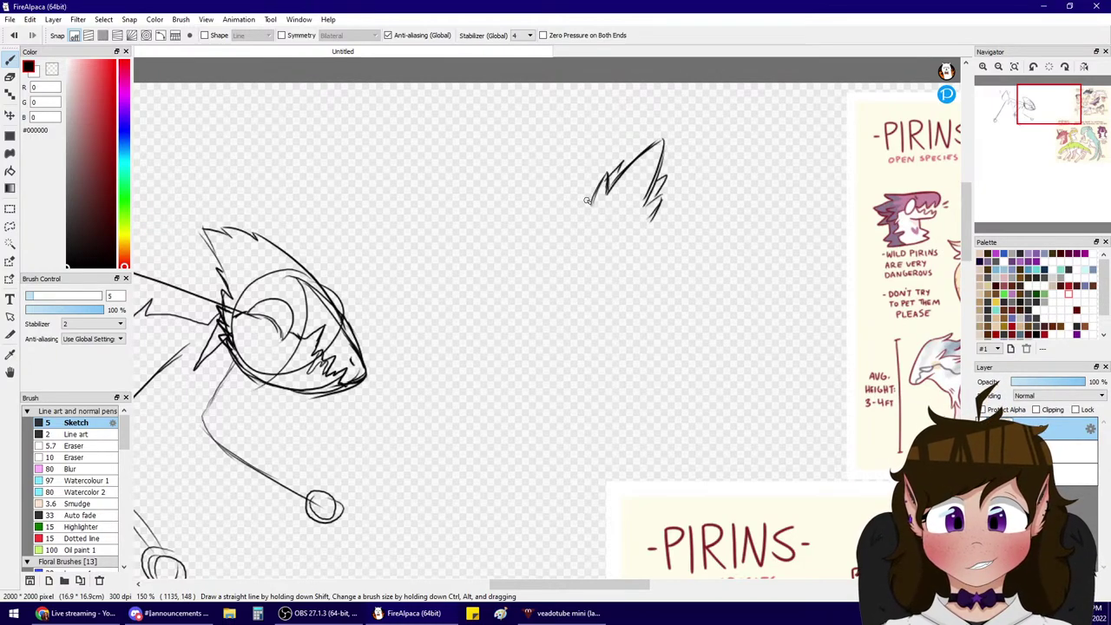
mouse_move(580, 214)
mouse_down()
mouse_move(551, 266)
mouse_move(561, 275)
mouse_move(647, 243)
mouse_up()
drag(577, 233, 600, 220)
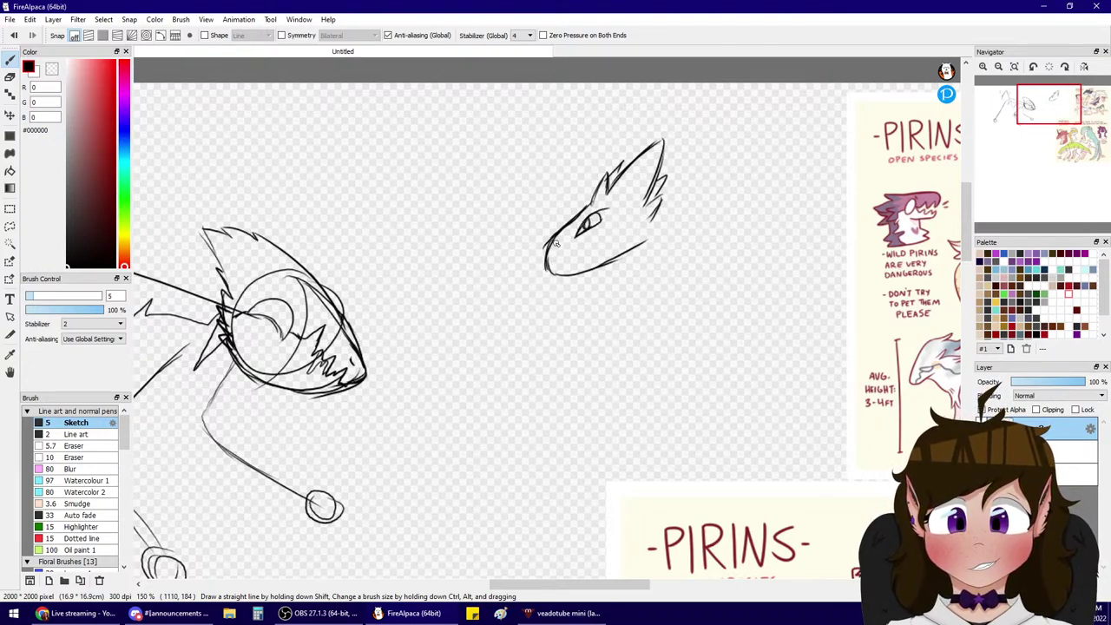
drag(588, 261, 643, 247)
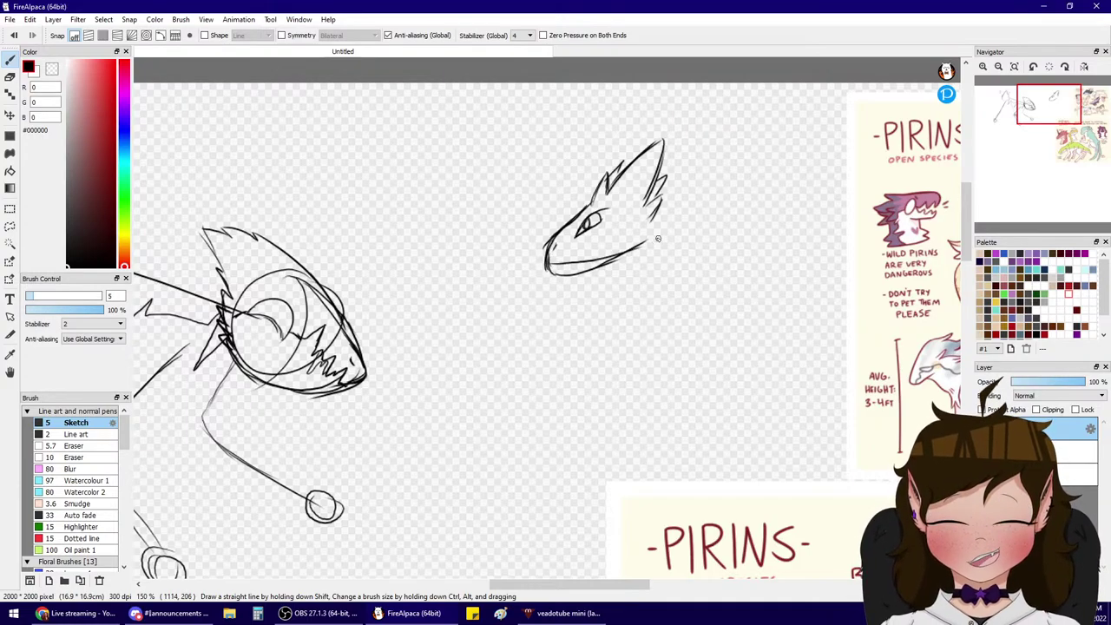
key(ctrl+z)
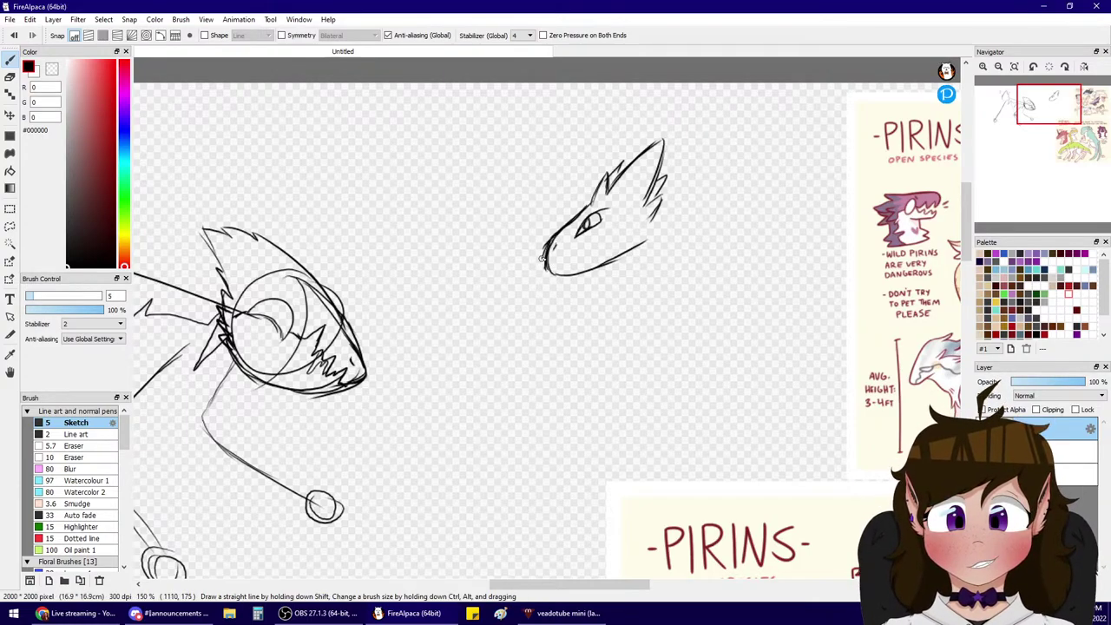
drag(545, 265, 573, 275)
drag(538, 273, 658, 240)
- Undo all the strokes of the small alternative head beside the full-body sketch
key(ctrl+z)
key(ctrl+z)
key(ctrl+z)
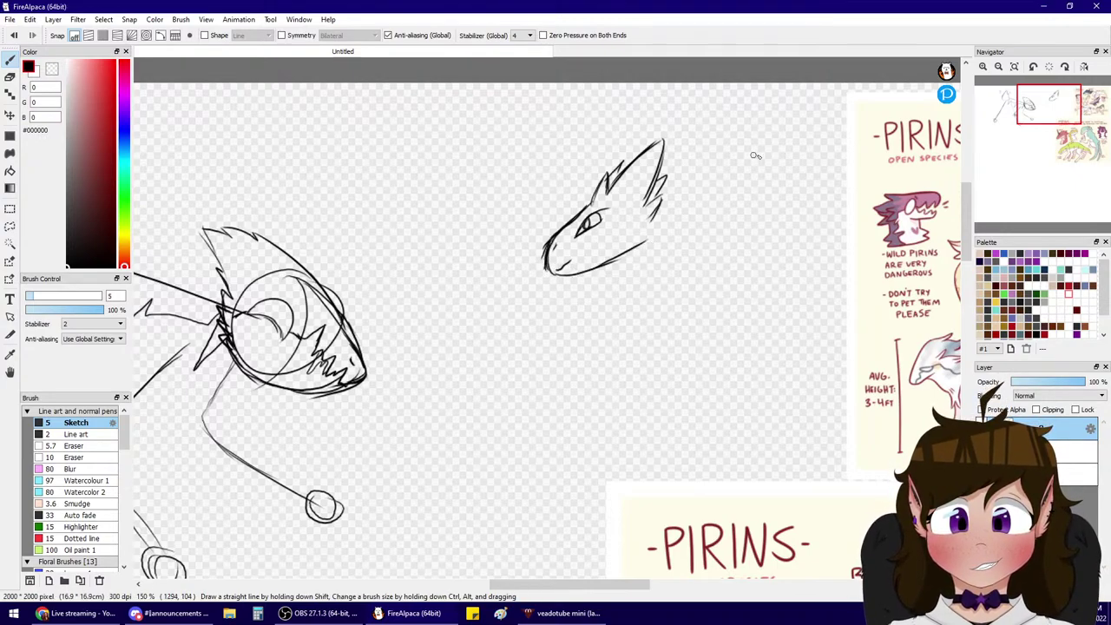
key(ctrl+z)
key(ctrl+z)
key(ctrl+z)
key(ctrl+z)
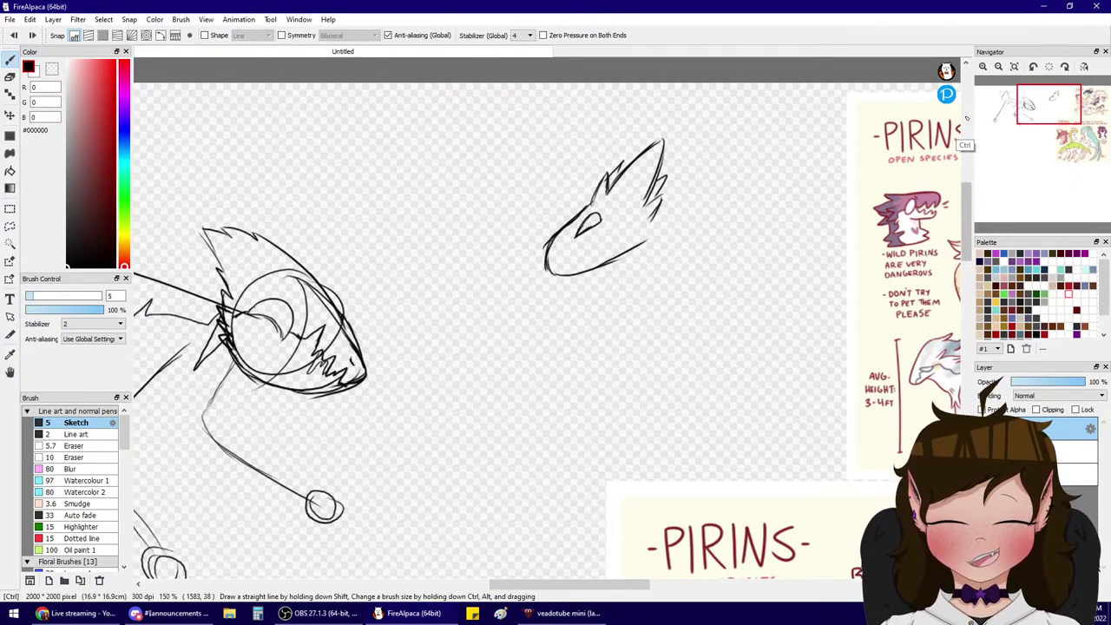
key(ctrl+z)
key(ctrl+z)
key(ctrl+z)
key(ctrl+z)
key(ctrl+z)
key(ctrl+z)
key(ctrl+z)
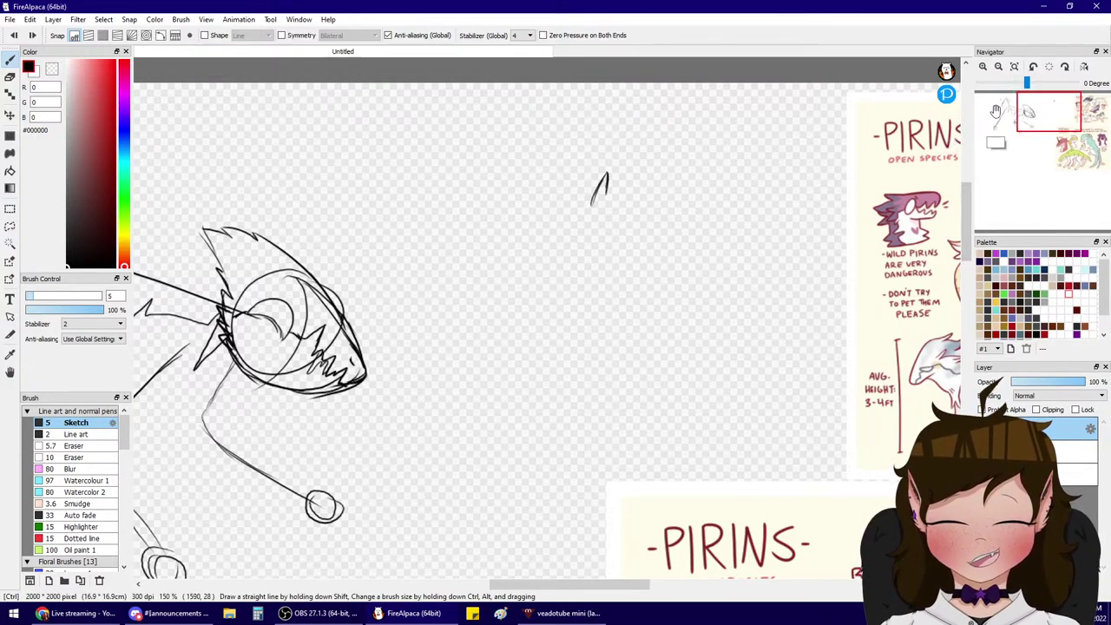
key(ctrl+z)
- Add small round spots inside the eye of the full-body Pirin sketch
mouse_move(1033, 108)
mouse_down()
mouse_move(1008, 120)
mouse_move(1022, 117)
mouse_up()
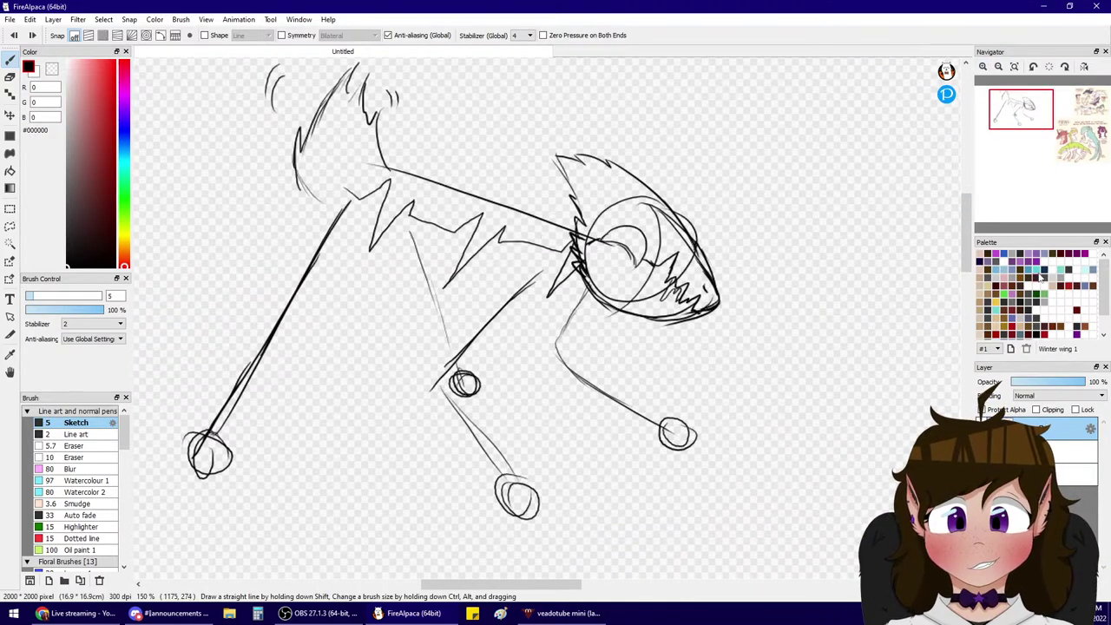
click(1014, 67)
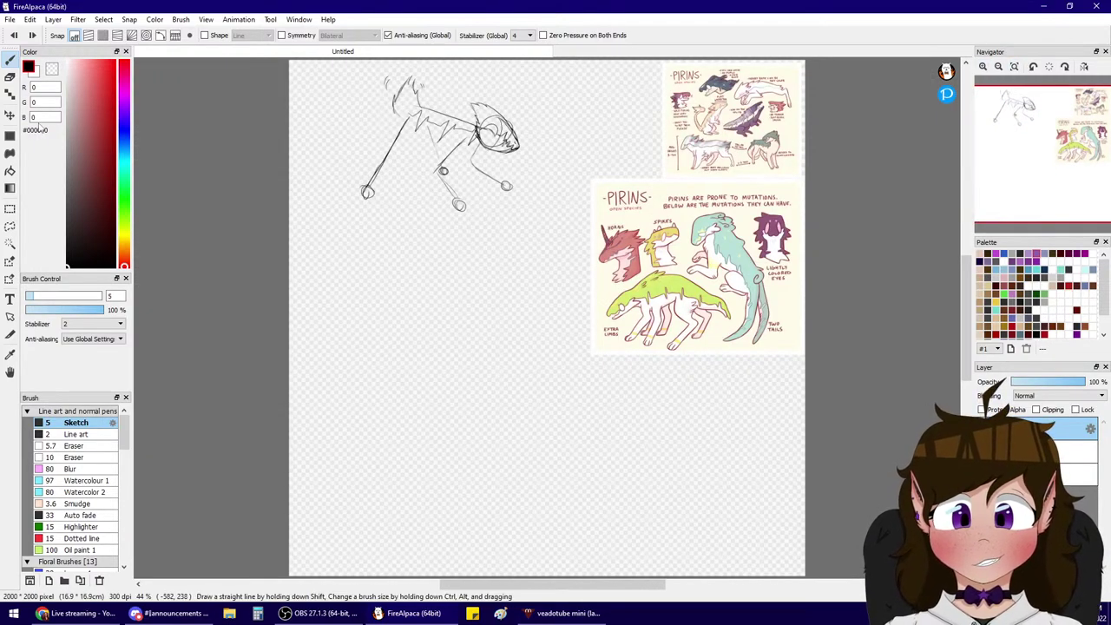
click(1026, 104)
drag(1026, 106, 1041, 137)
click(983, 67)
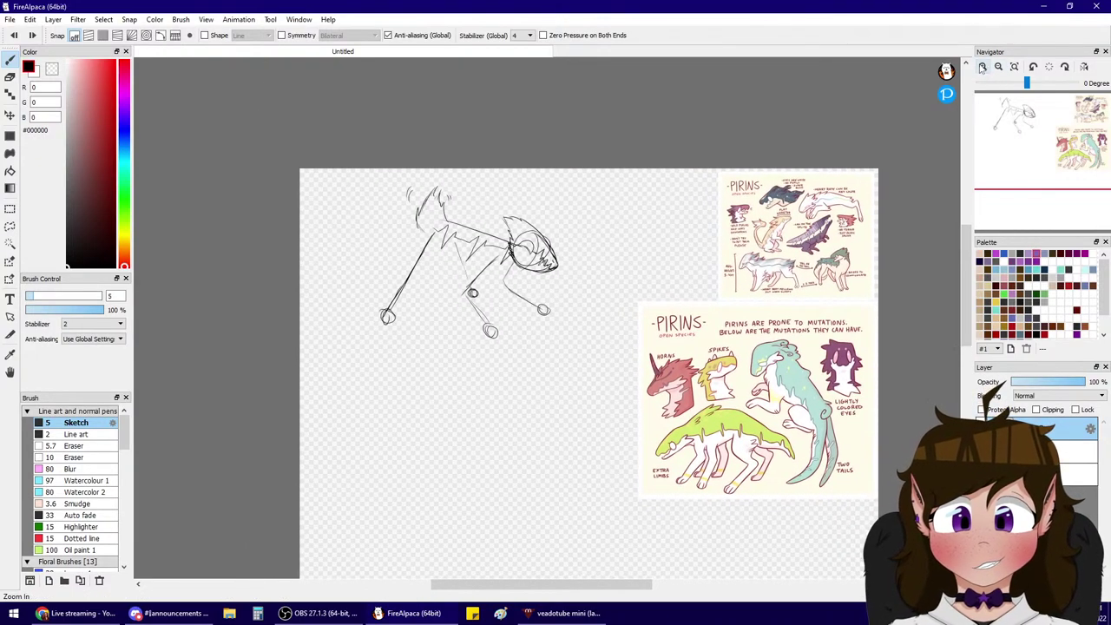
click(984, 68)
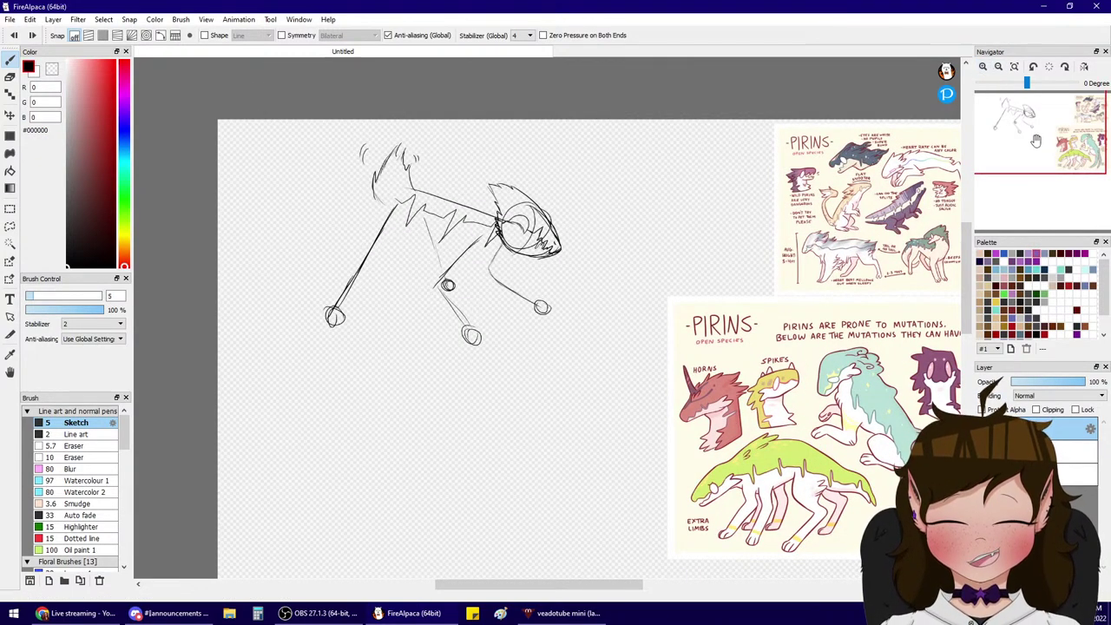
drag(1036, 141, 1012, 127)
click(984, 67)
click(984, 67)
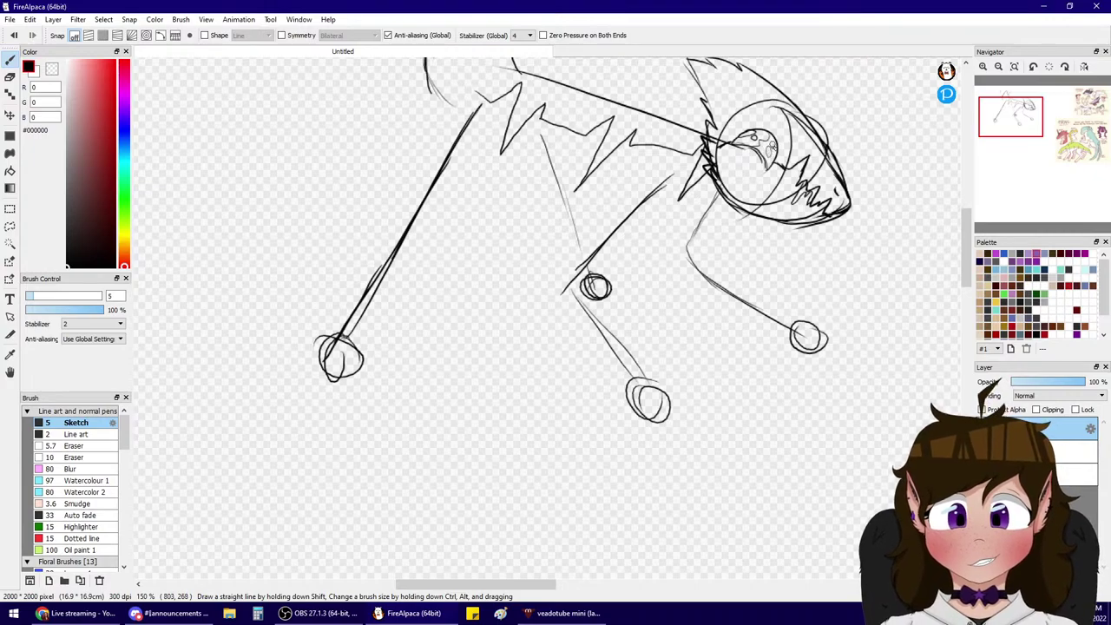
- Point out eye and body features on the first Pirins reference sheet with small arrows, and undo the marks
drag(1014, 112, 1080, 114)
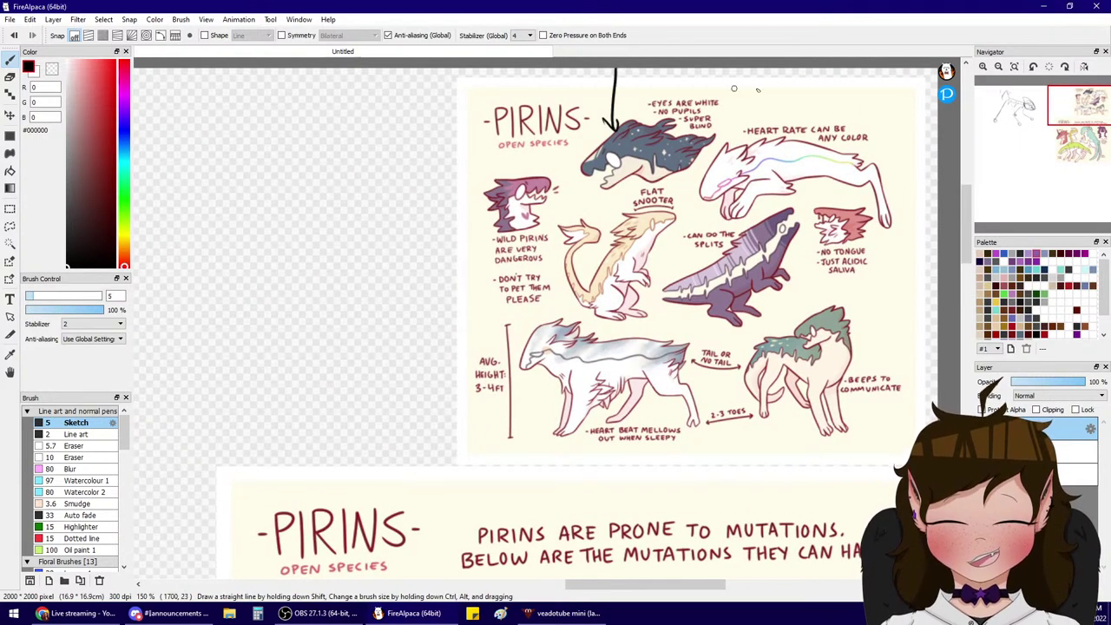
click(1040, 129)
mouse_move(1040, 130)
mouse_down()
mouse_move(1023, 118)
mouse_move(1086, 112)
mouse_up()
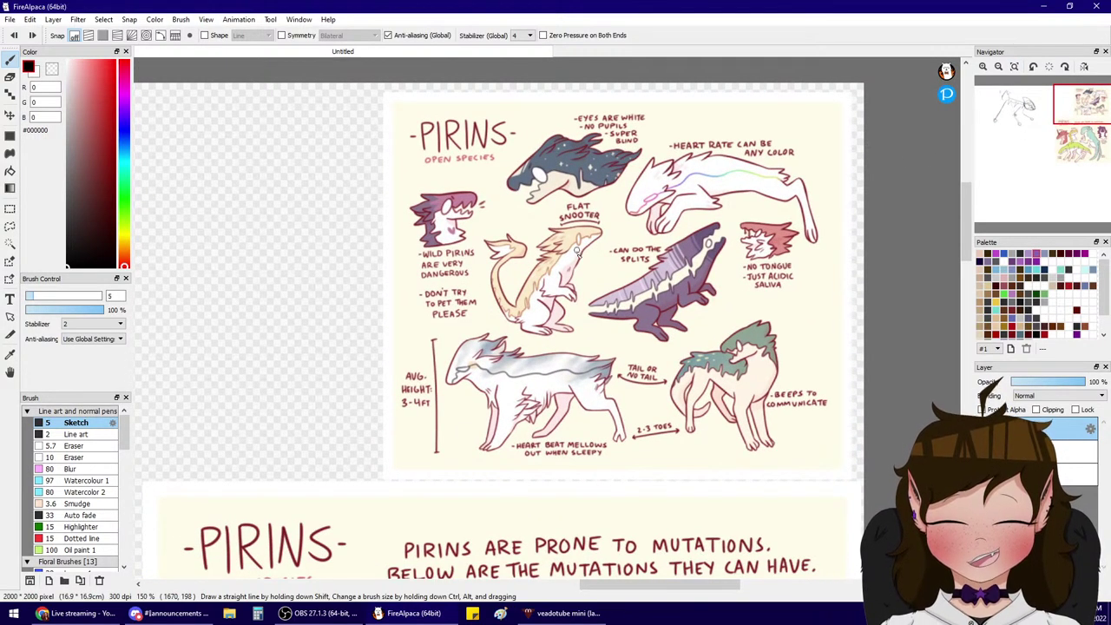
drag(737, 187, 726, 215)
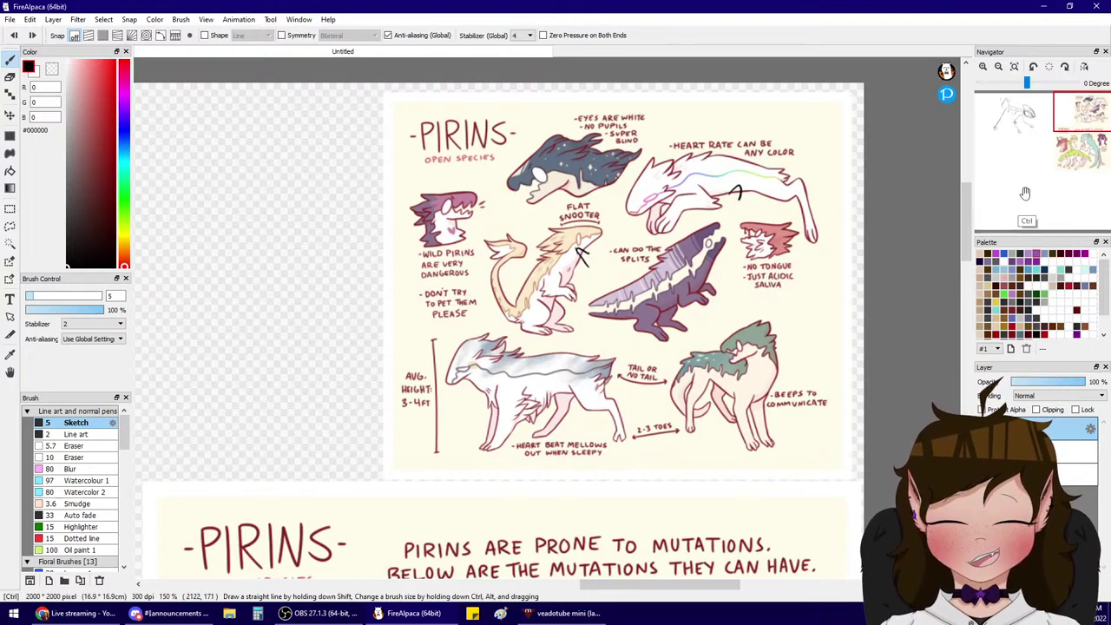
key(ctrl+z)
key(ctrl+z)
key(ctrl+z)
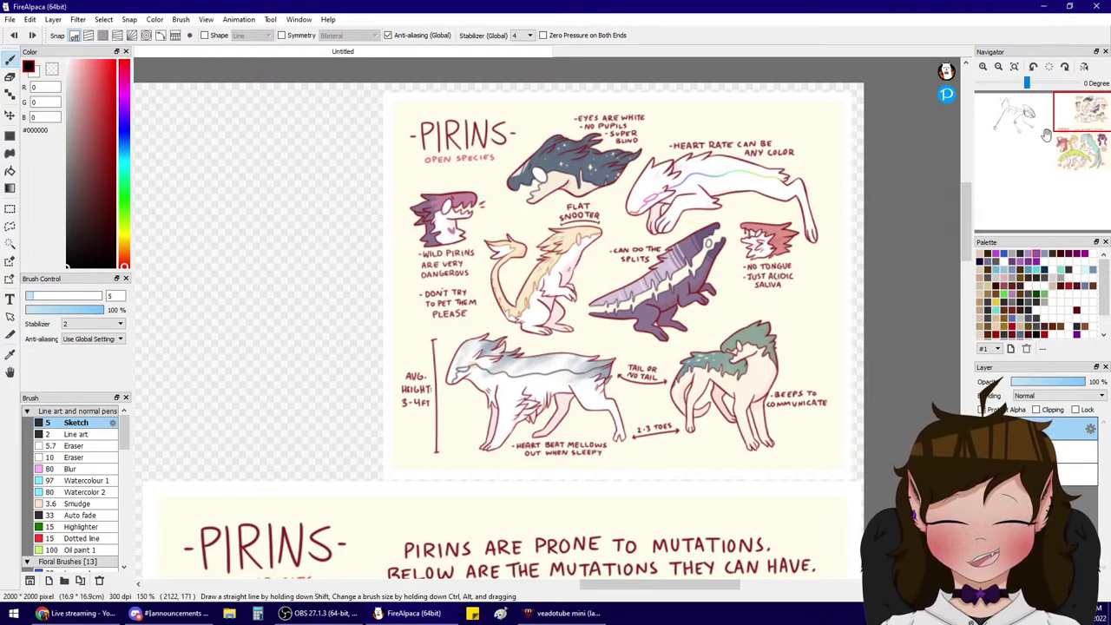
- Mark the teal Pirin's front paw and an extra-limbed Pirin's leg on the mutations sheet with arrows, and undo the marks
drag(1048, 145, 1071, 136)
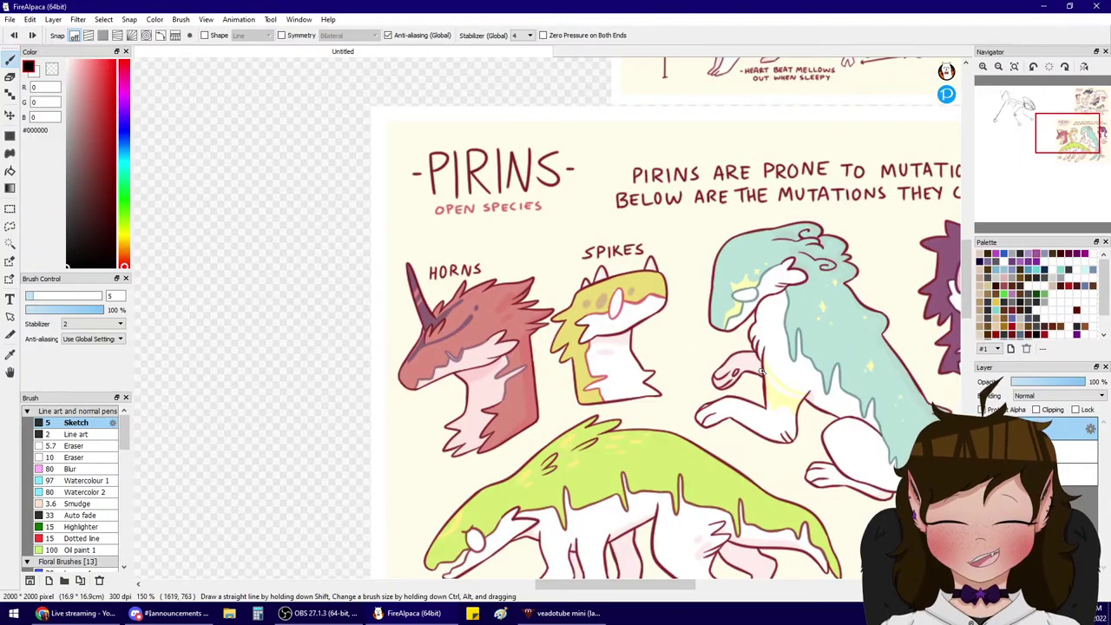
drag(760, 379, 715, 376)
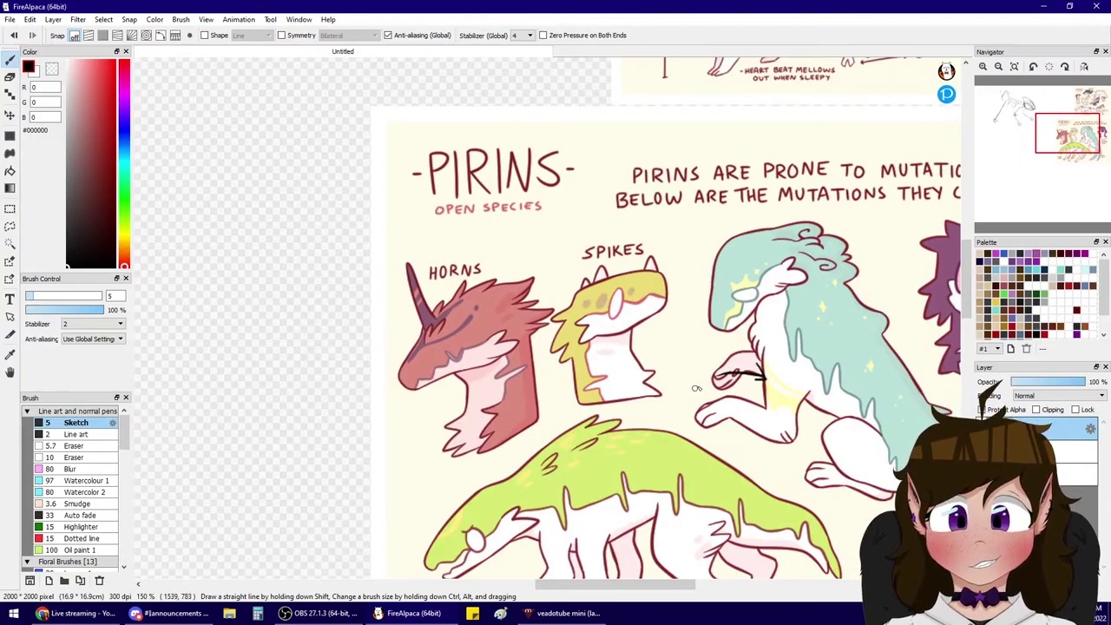
click(1072, 147)
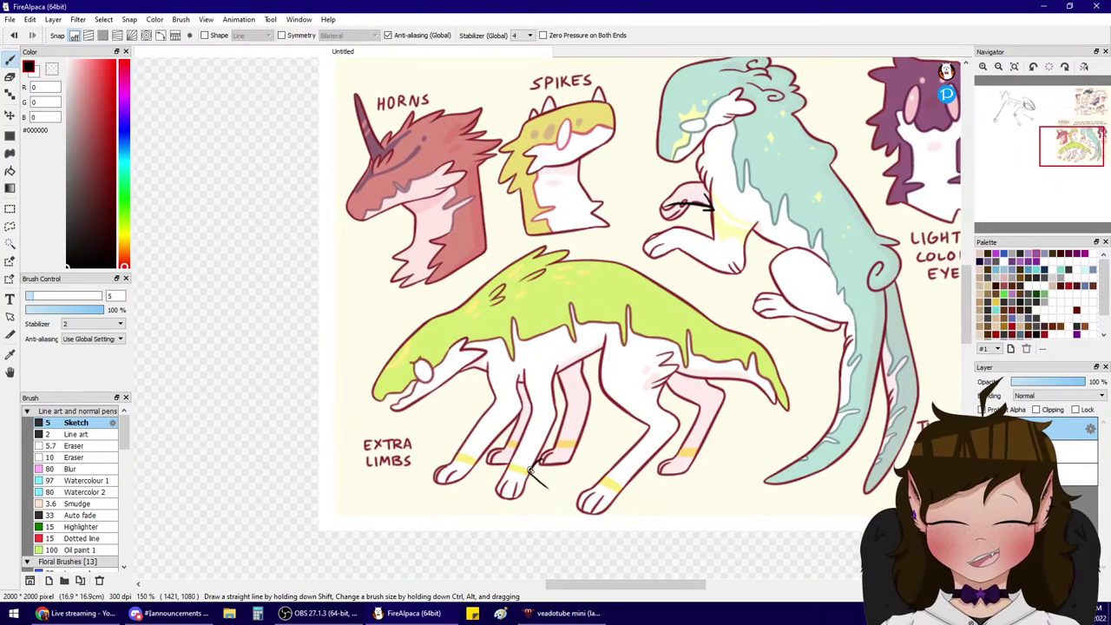
key(ctrl+z)
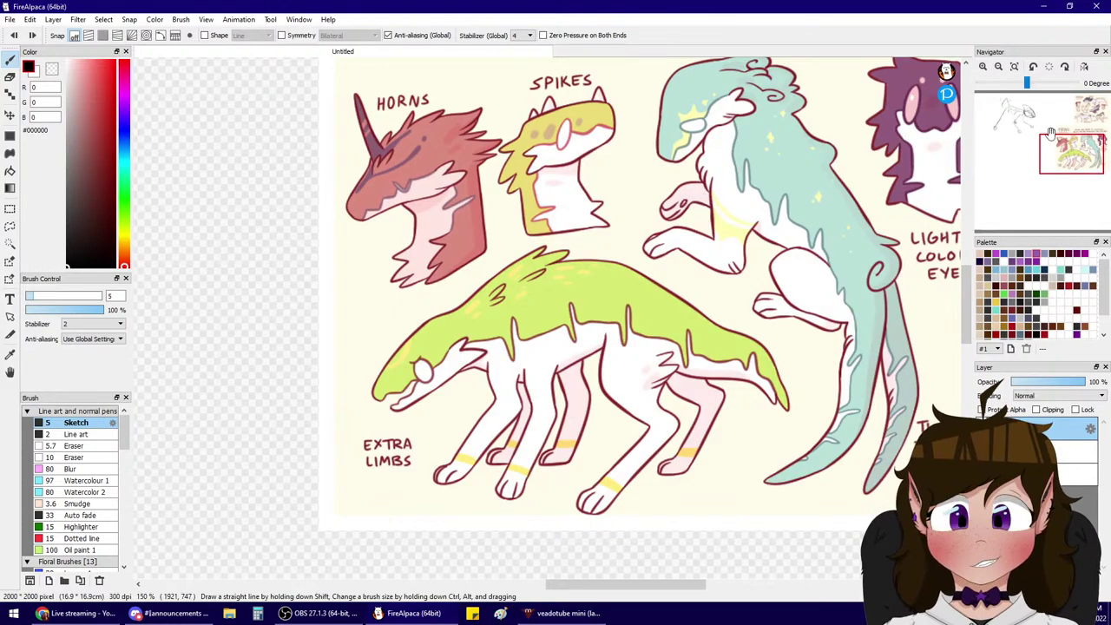
- Handwrite the title "Slushy" above the Pirin's head in the blank area beside the first reference sheet
drag(1051, 132, 1004, 90)
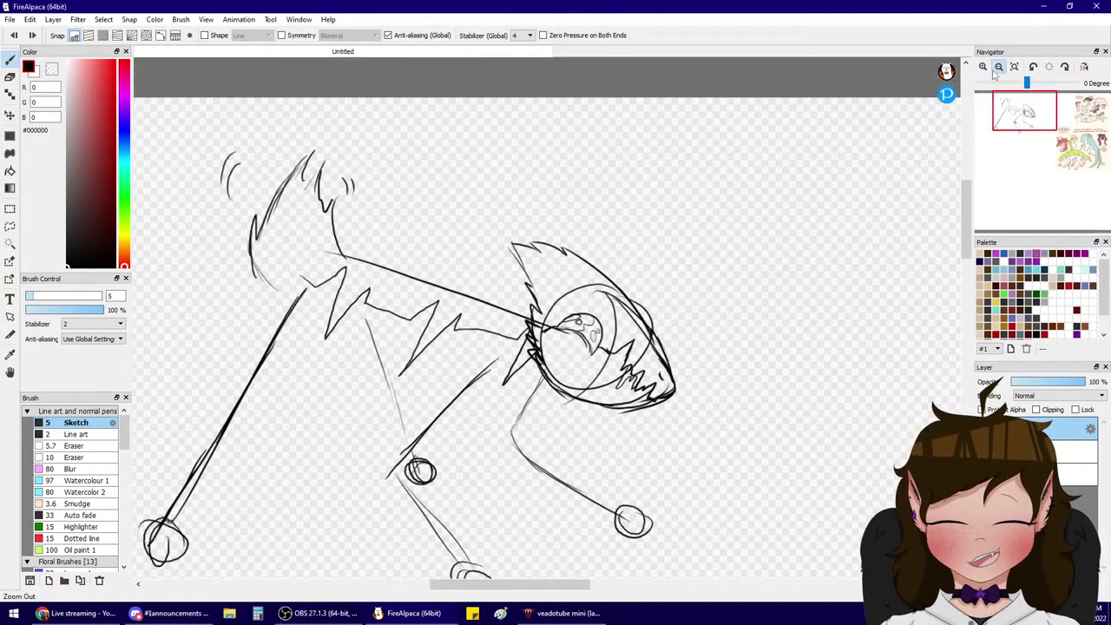
click(998, 70)
mouse_move(666, 185)
mouse_down()
mouse_move(644, 211)
mouse_move(673, 181)
mouse_move(707, 208)
mouse_move(734, 205)
mouse_move(700, 241)
mouse_up()
click(1021, 124)
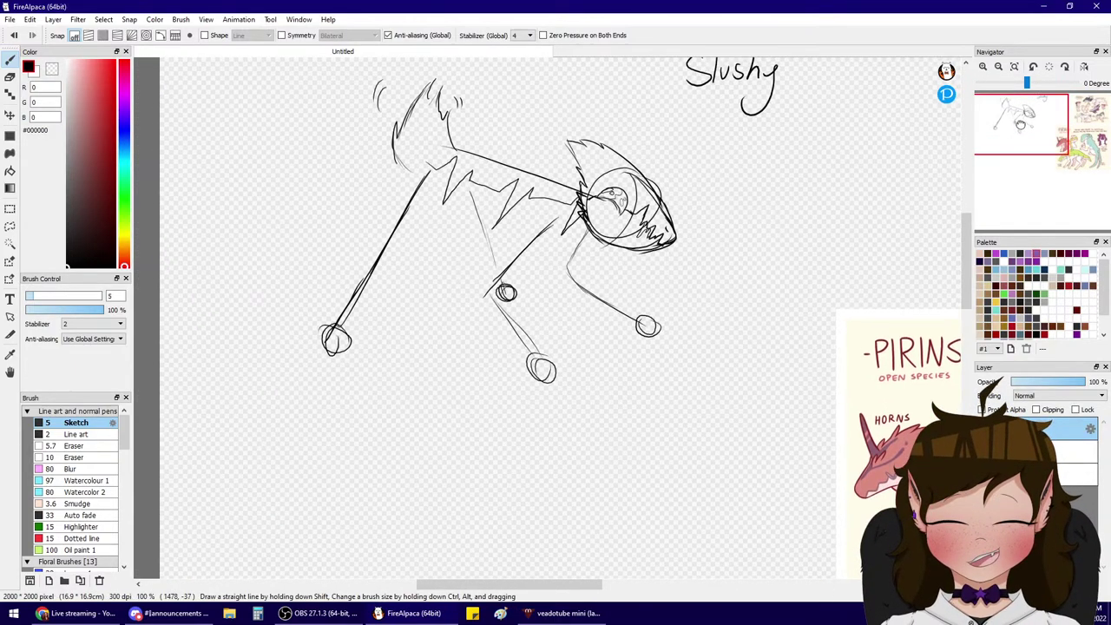
mouse_move(1021, 124)
mouse_down()
mouse_move(1027, 110)
mouse_move(1066, 119)
mouse_up()
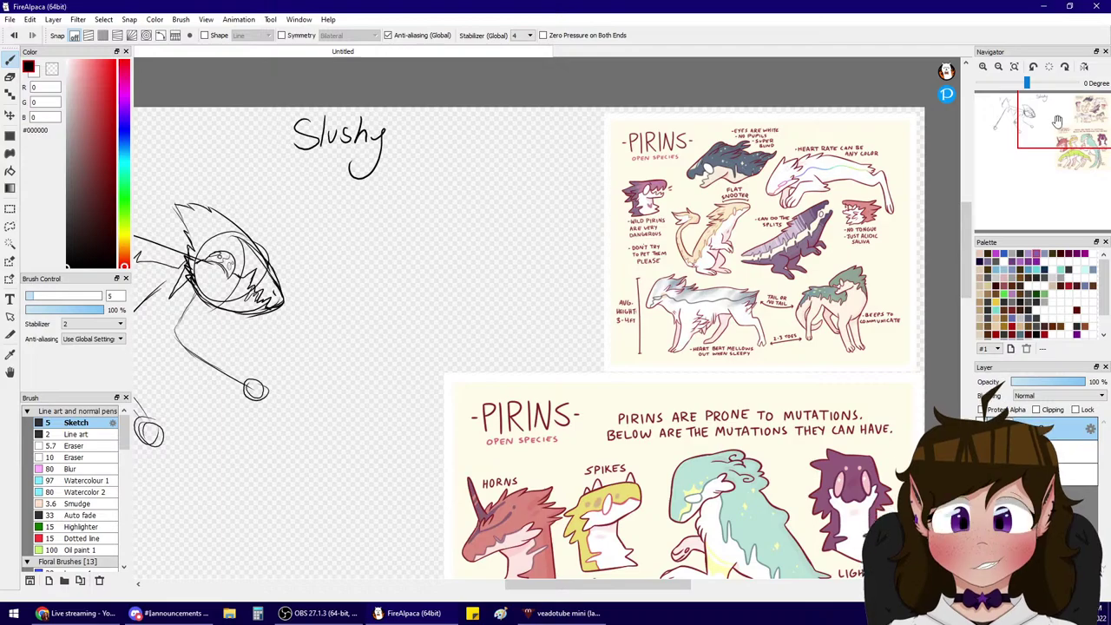
drag(1056, 124, 1017, 119)
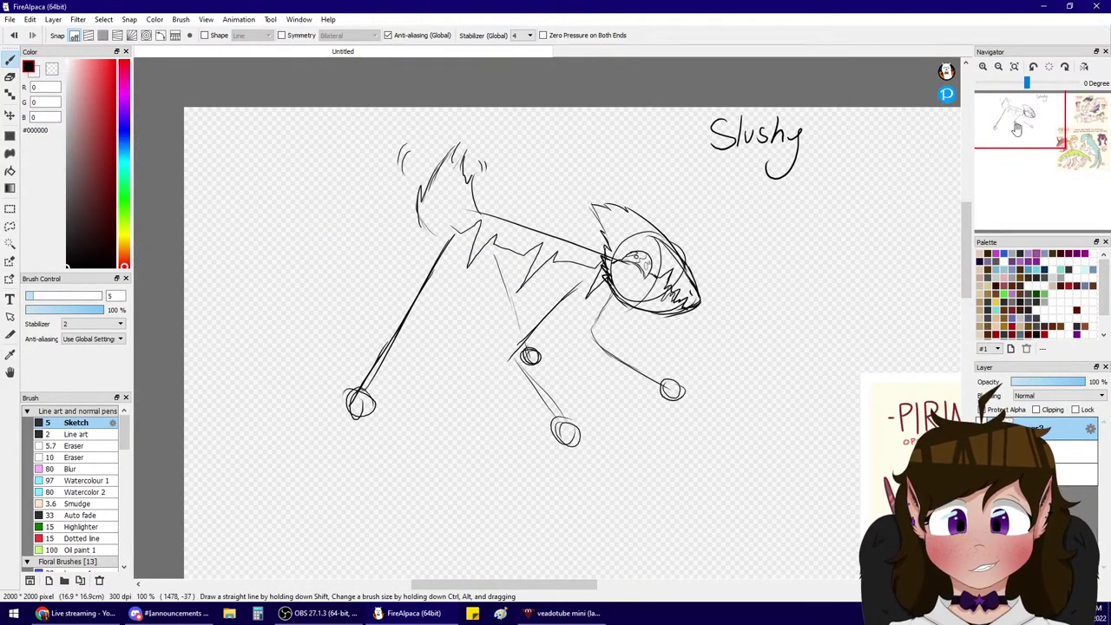
- Try lowering the sketch layer's opacity to 22% and merging it with the layer below, and undo these layer changes
click(1014, 67)
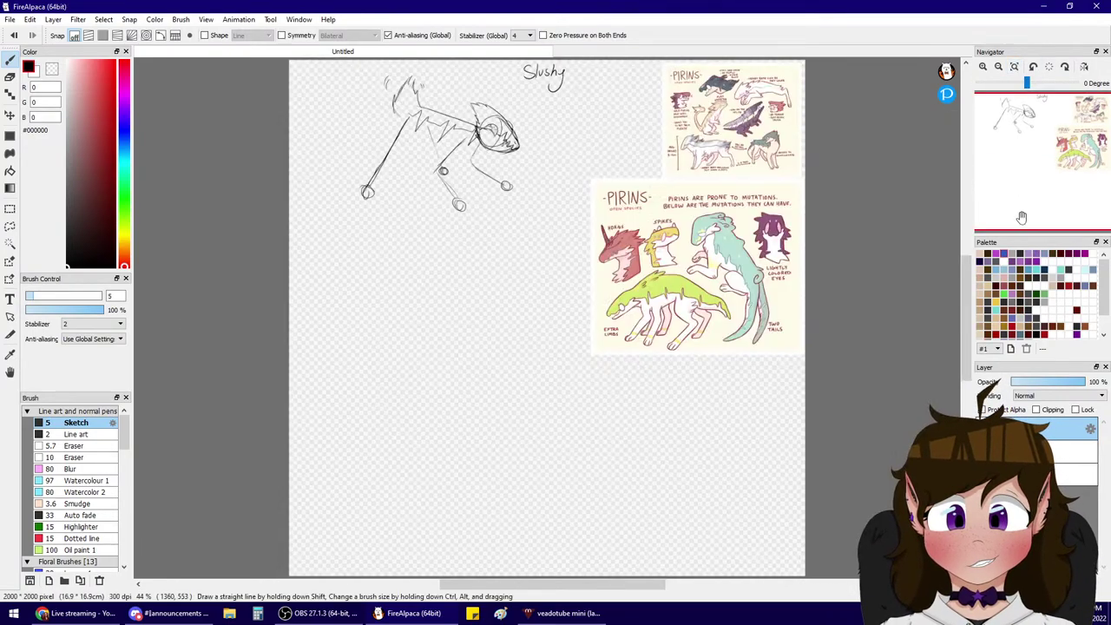
click(1030, 383)
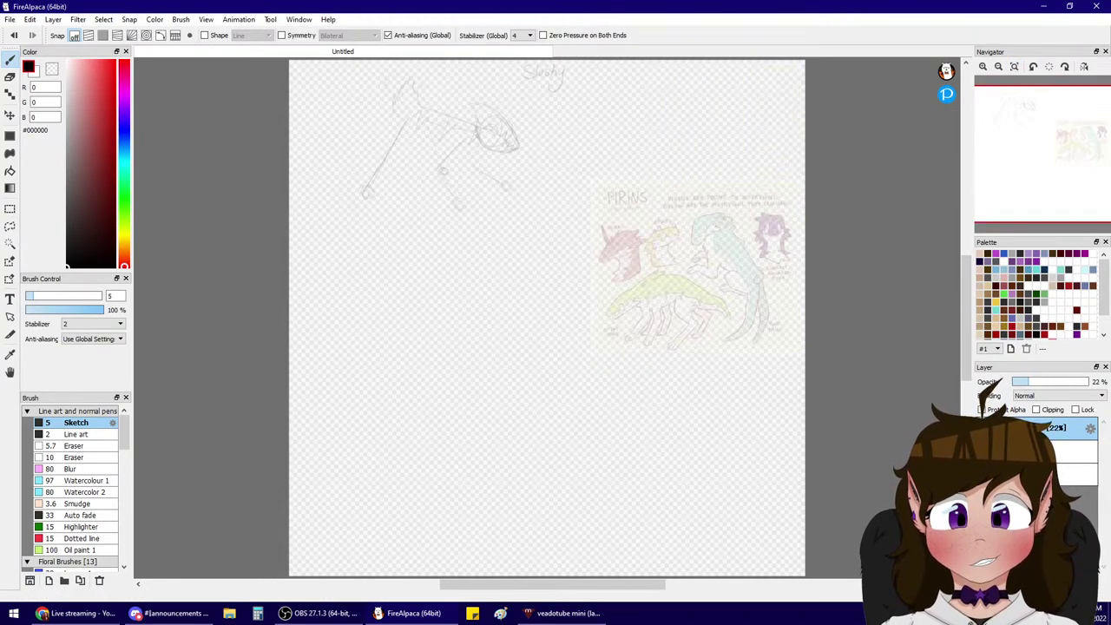
click(1055, 581)
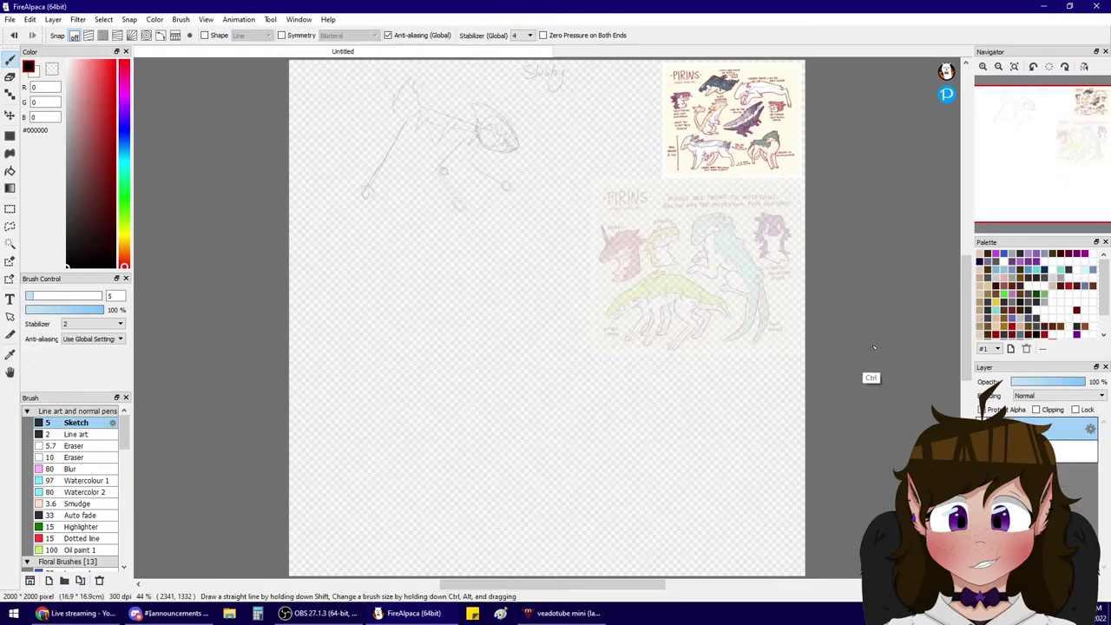
key(ctrl+z)
key(ctrl+z)
key(ctrl+z)
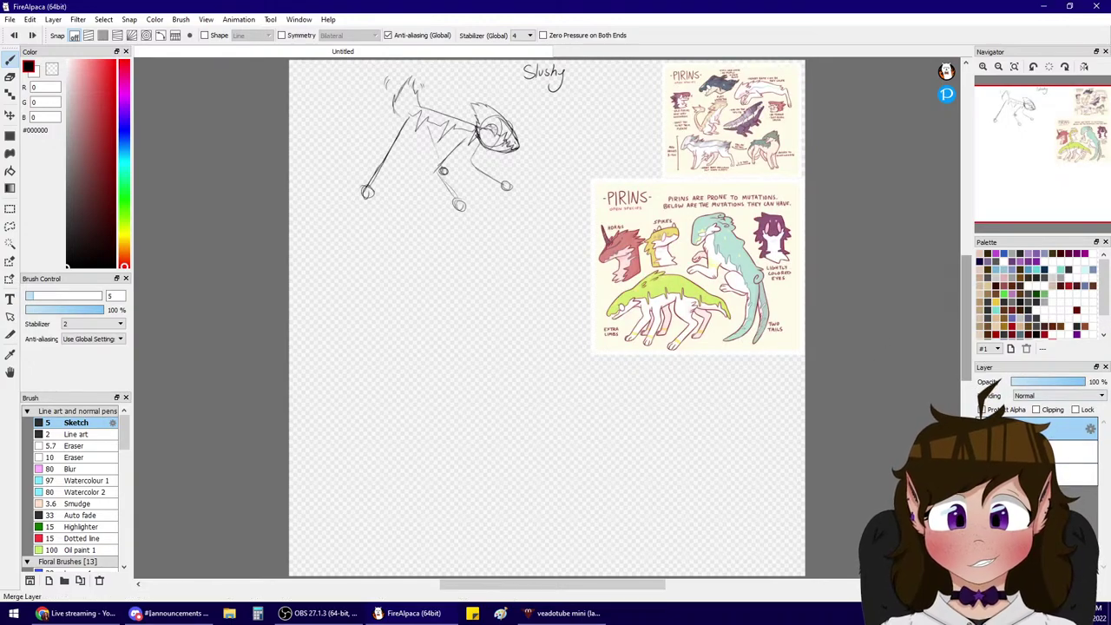
- Merge the layers into one, and move the lassoed full-body sketch with its "Slushy" title lower and slightly left on the canvas
click(1055, 581)
click(1055, 581)
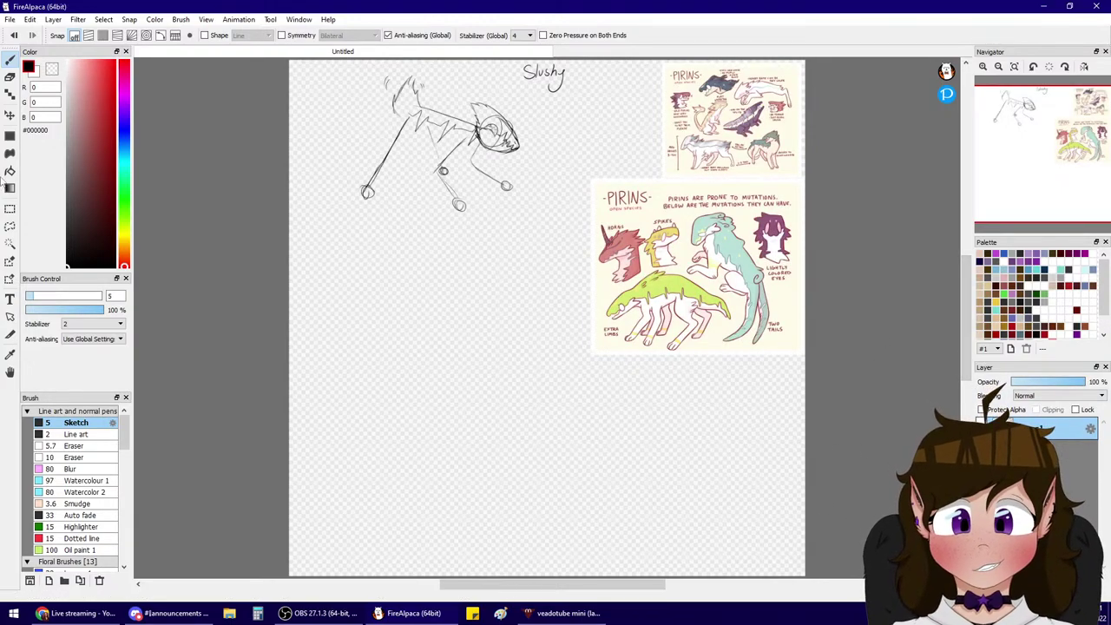
click(9, 226)
mouse_move(595, 109)
mouse_down()
mouse_move(338, 111)
mouse_move(389, 231)
mouse_move(529, 239)
mouse_up()
key(ctrl+t)
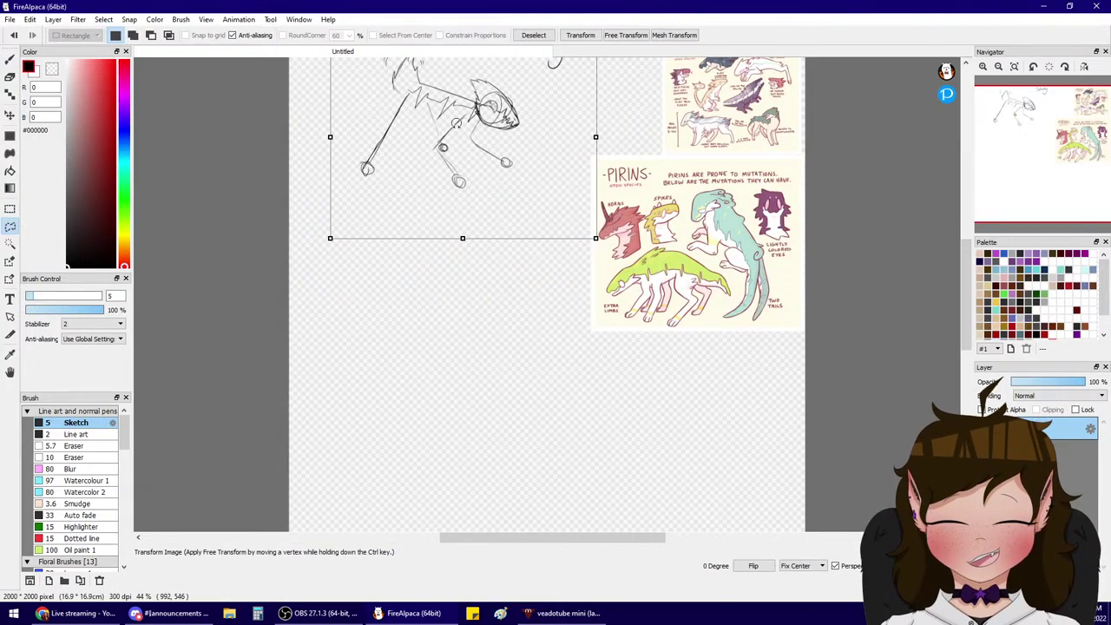
click(10, 116)
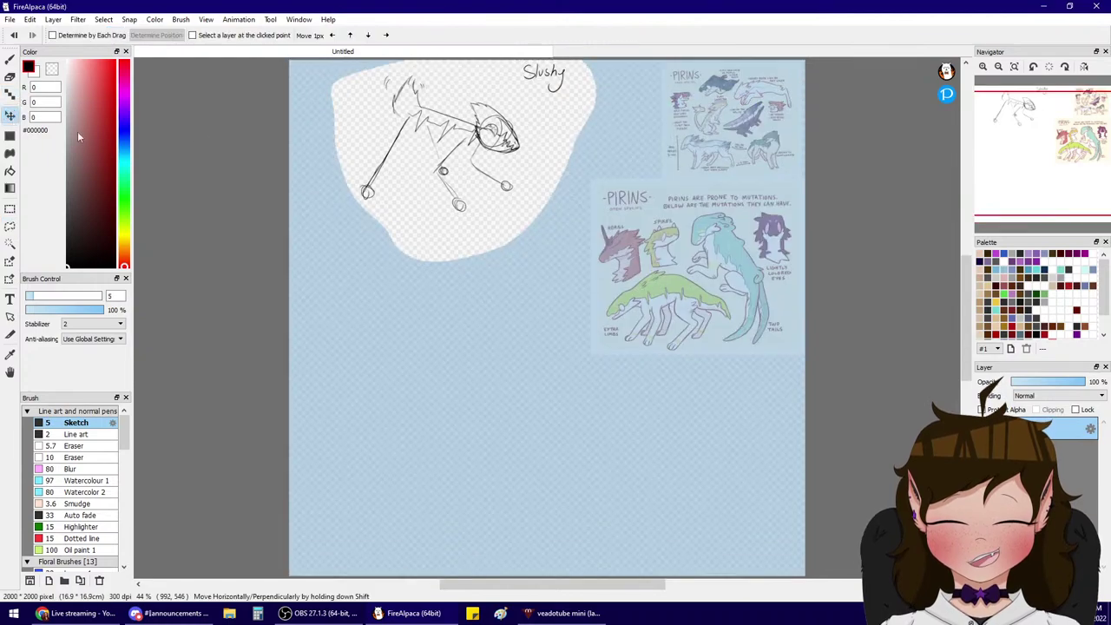
drag(483, 139, 462, 193)
key(Return)
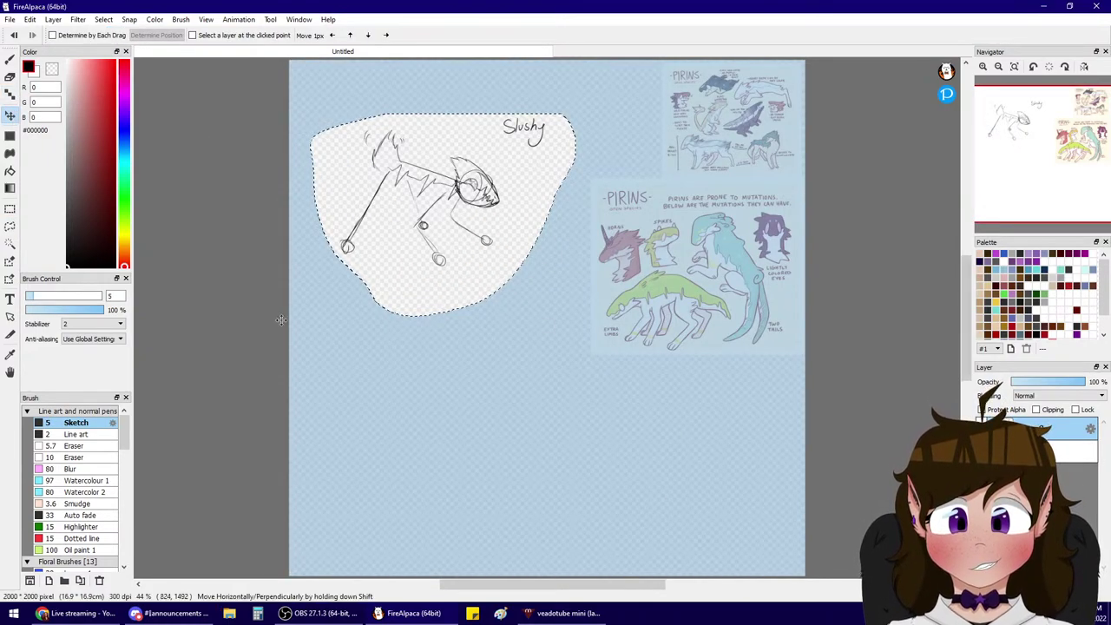
click(9, 226)
key(ctrl+d)
click(10, 58)
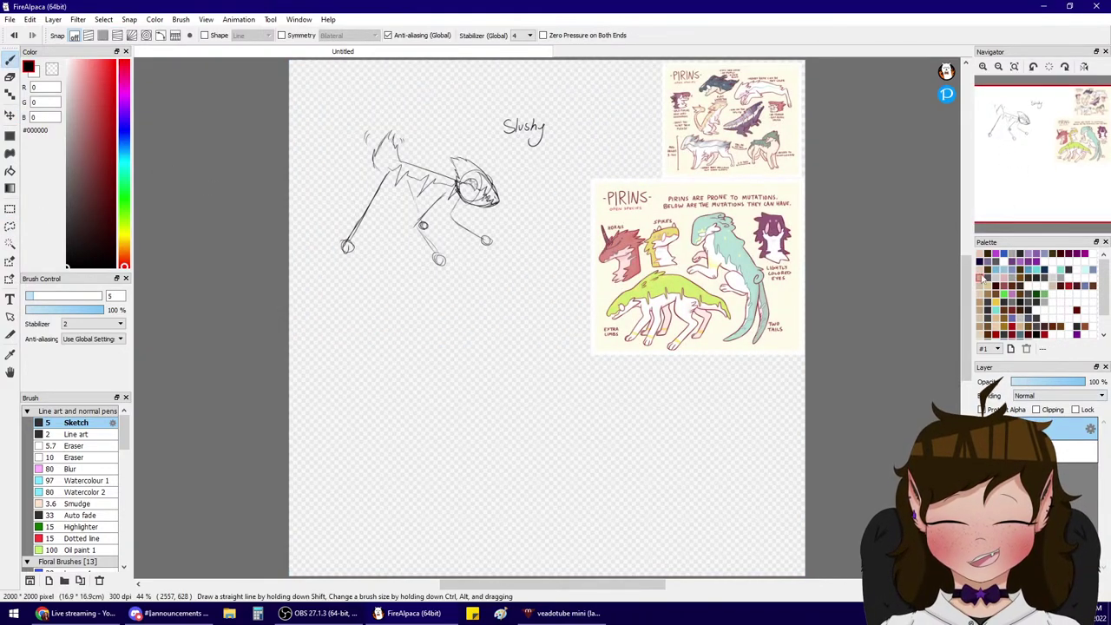
- Lower the sketch layer's opacity to 21%
click(1027, 383)
click(983, 67)
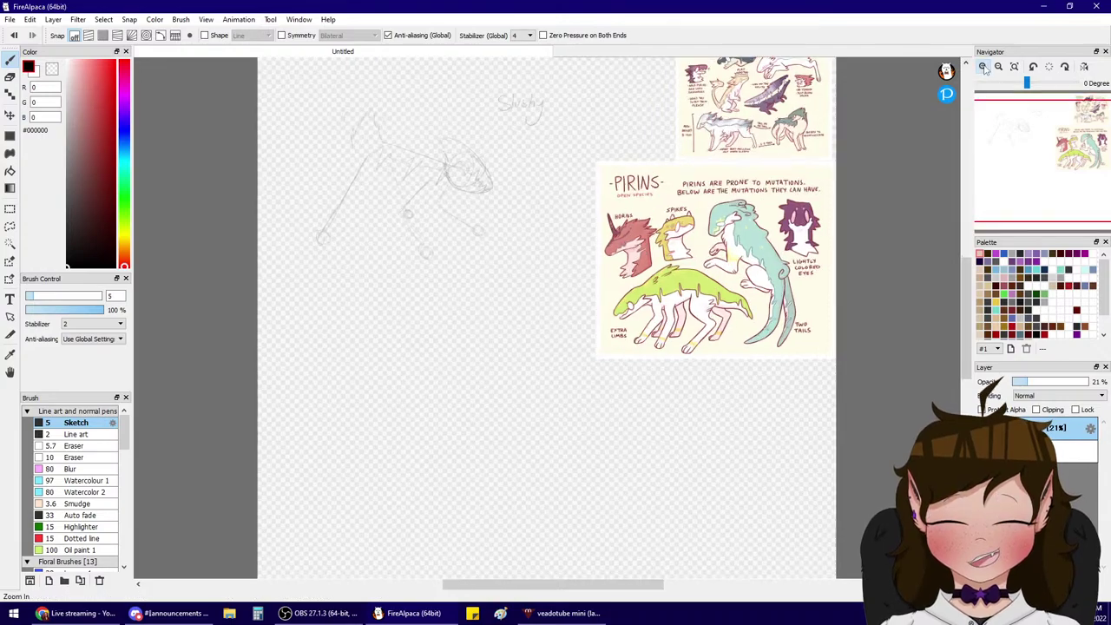
click(983, 67)
click(983, 67)
mouse_move(1038, 142)
mouse_down()
mouse_move(1010, 126)
mouse_move(1057, 150)
mouse_move(1019, 122)
mouse_up()
click(999, 67)
click(983, 68)
click(984, 68)
click(984, 68)
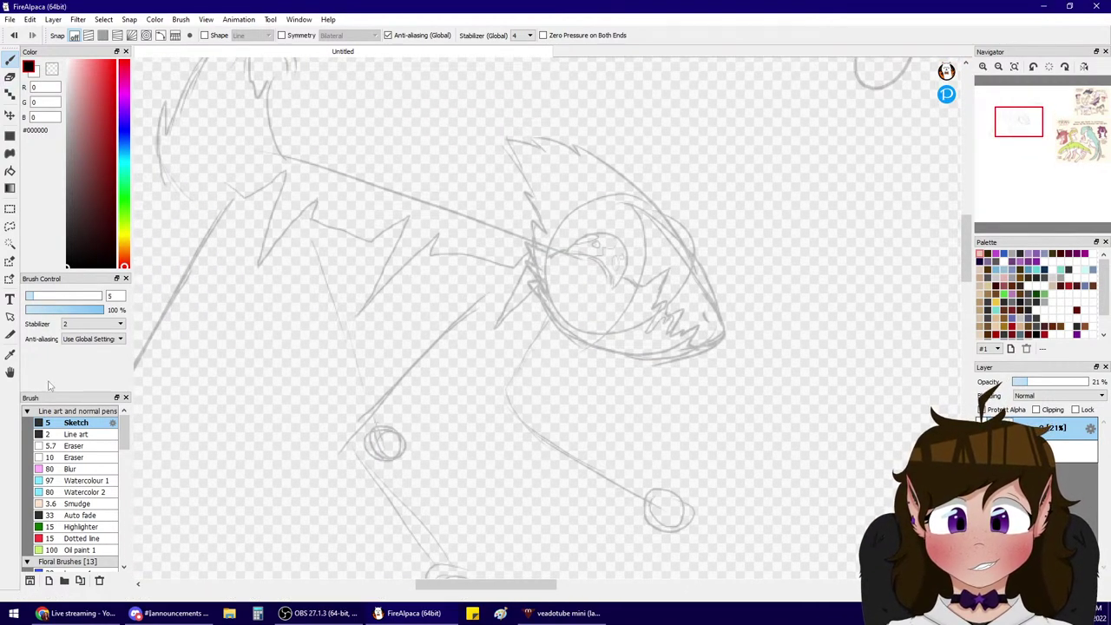
- Mirror the canvas view and extend the Pirin's snout slightly beyond the existing tip
key(h)
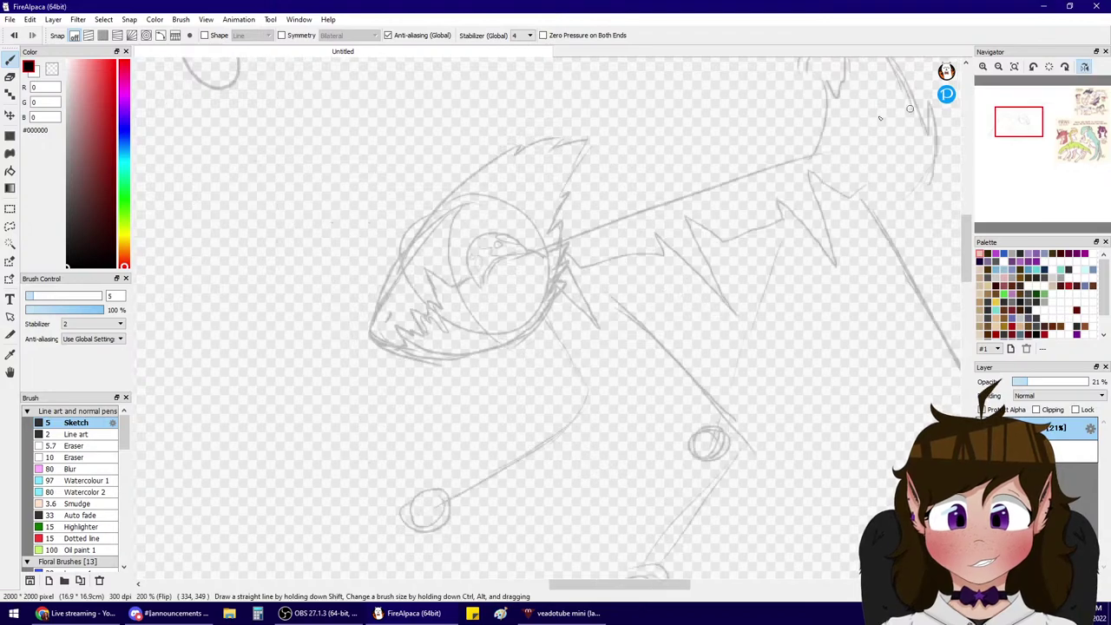
drag(415, 247, 351, 327)
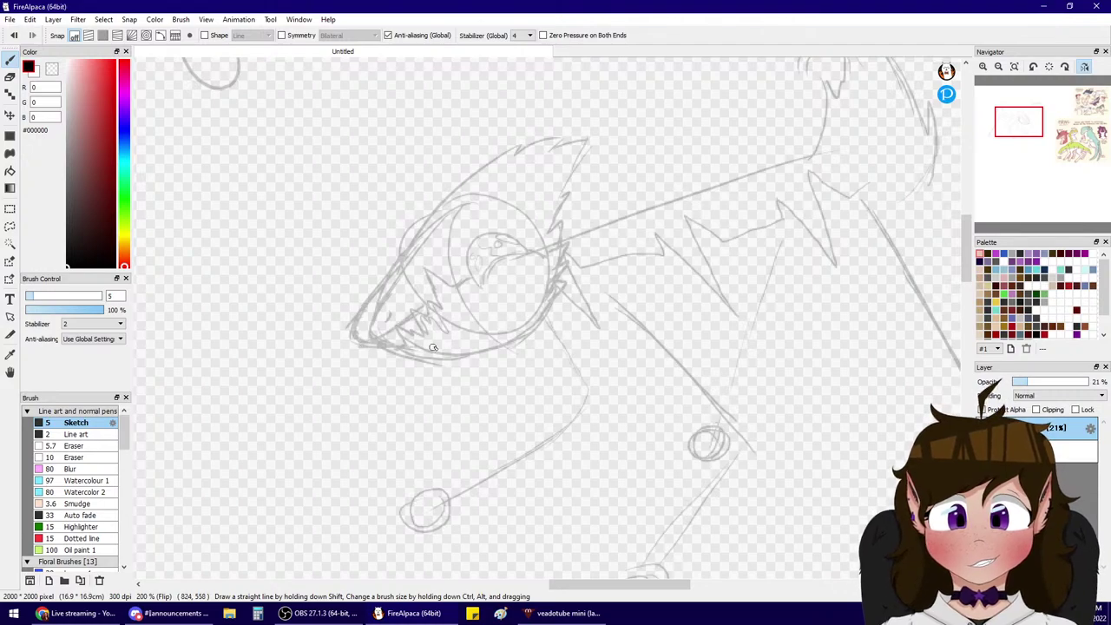
drag(372, 346, 506, 304)
drag(445, 340, 542, 275)
key(ctrl+z)
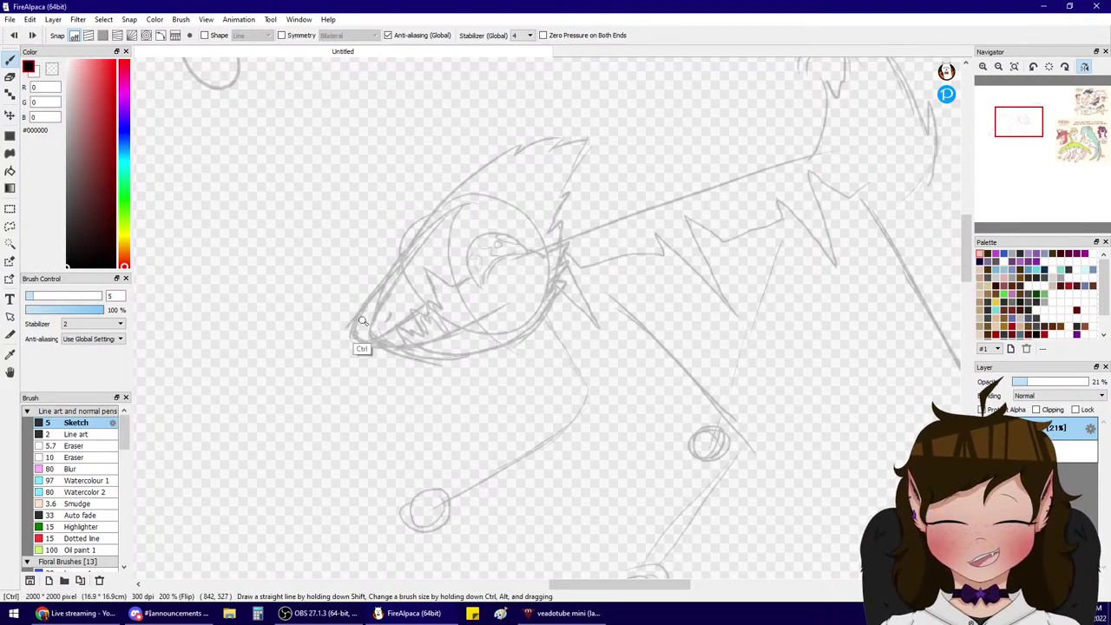
key(ctrl+z)
key(ctrl+z)
- Refine the Pirin's chin and lower jaw, and draw a mouth line through the teeth from the snout toward the eye
mouse_move(1065, 149)
mouse_down()
mouse_move(1028, 139)
mouse_move(1026, 124)
mouse_up()
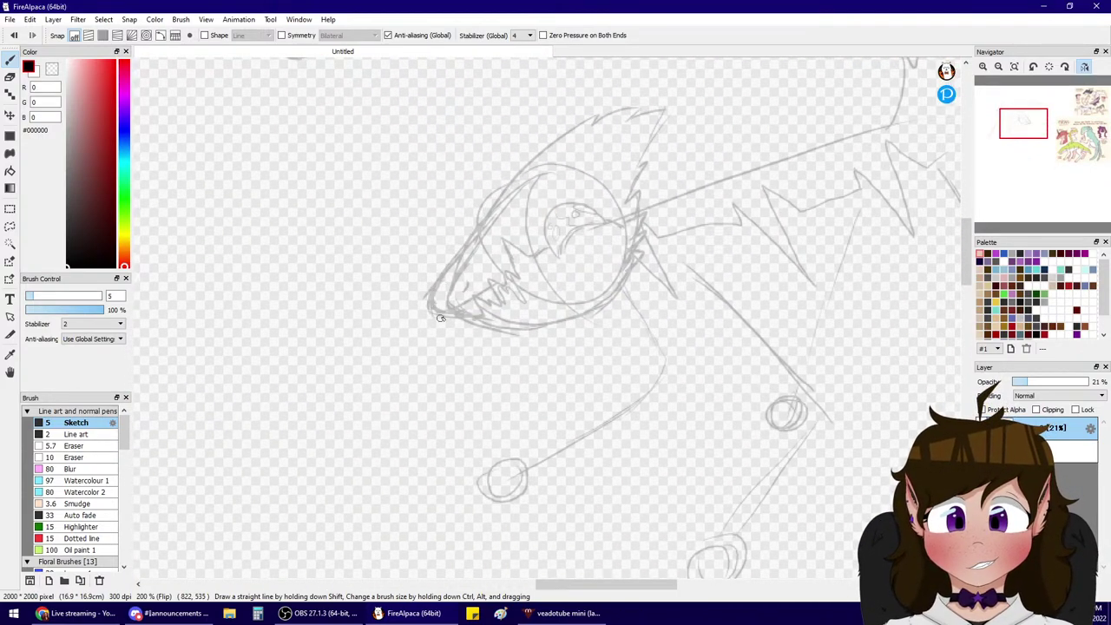
drag(446, 320, 480, 325)
drag(547, 309, 486, 311)
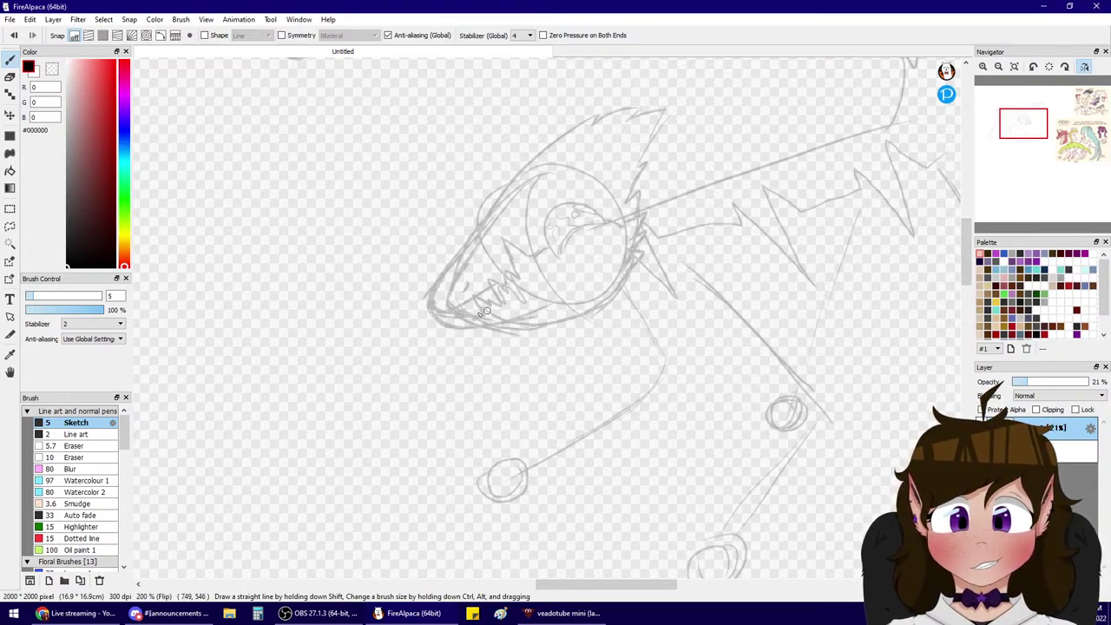
drag(556, 251, 495, 295)
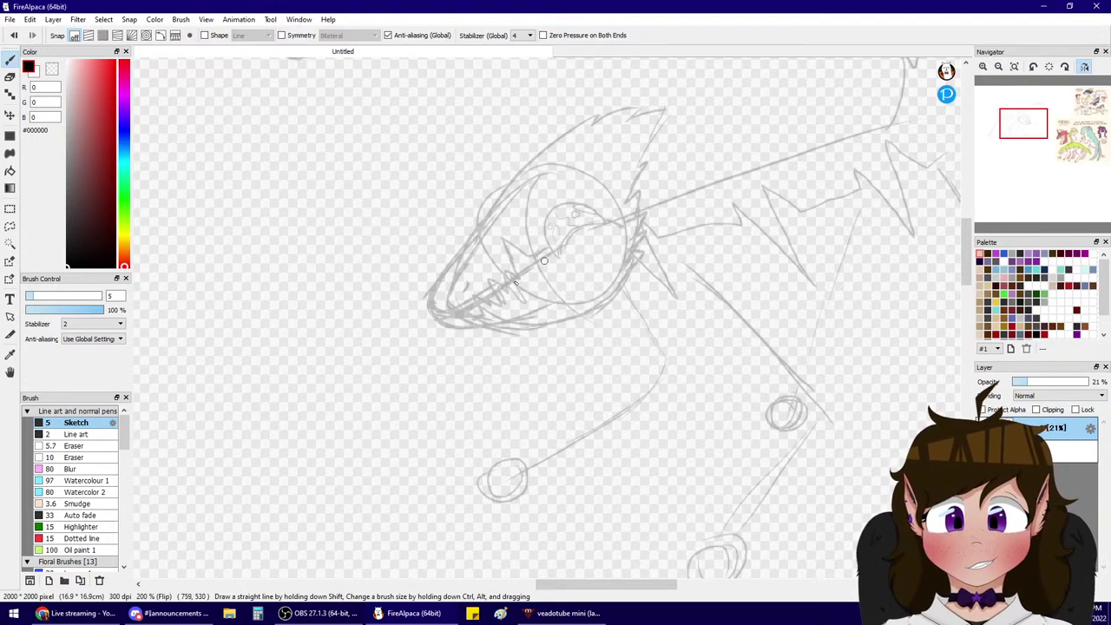
drag(594, 273, 514, 316)
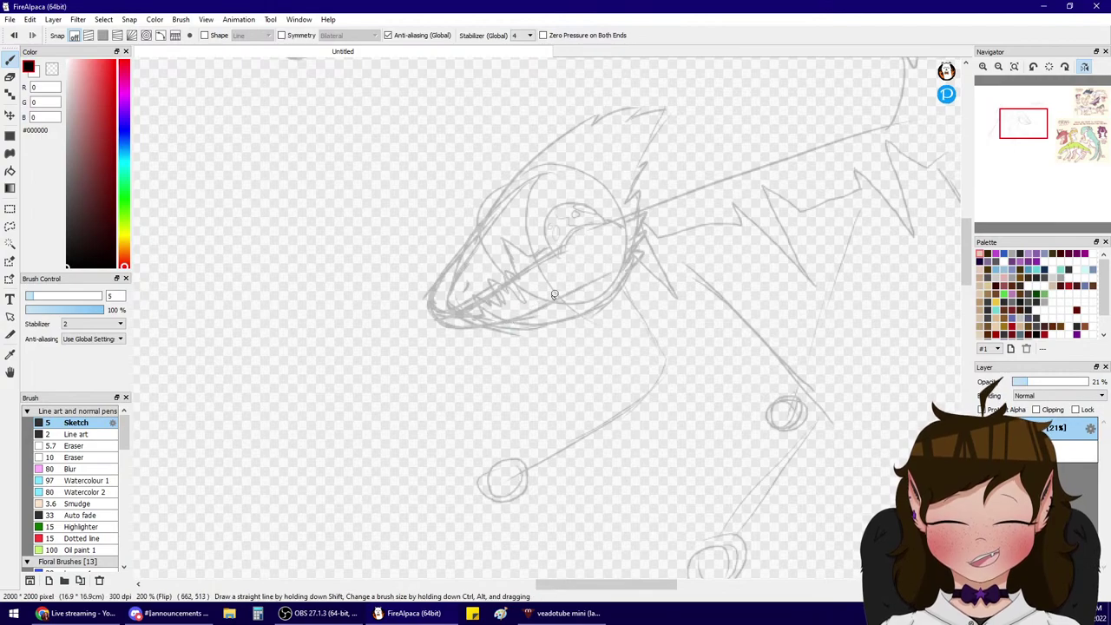
drag(622, 261, 521, 315)
- Build up the forehead and crest with jagged fur strokes along the top and back of the Pirin's head
drag(497, 200, 522, 166)
mouse_move(488, 217)
mouse_down()
mouse_move(540, 157)
mouse_move(641, 93)
mouse_up()
drag(597, 122, 665, 102)
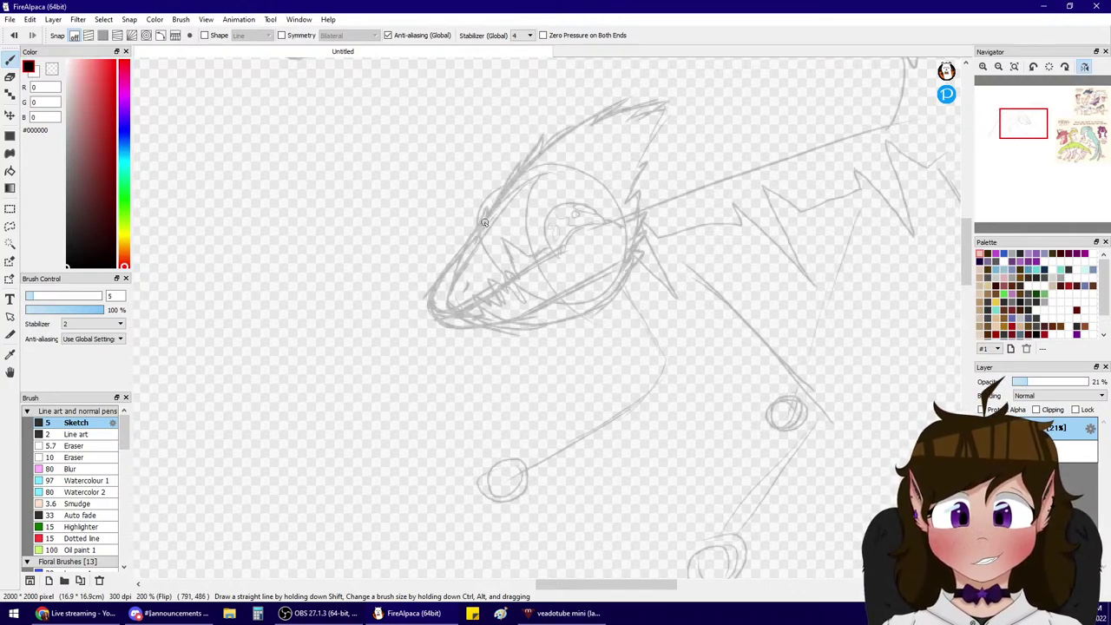
mouse_move(661, 136)
mouse_down()
mouse_move(635, 207)
mouse_move(675, 196)
mouse_up()
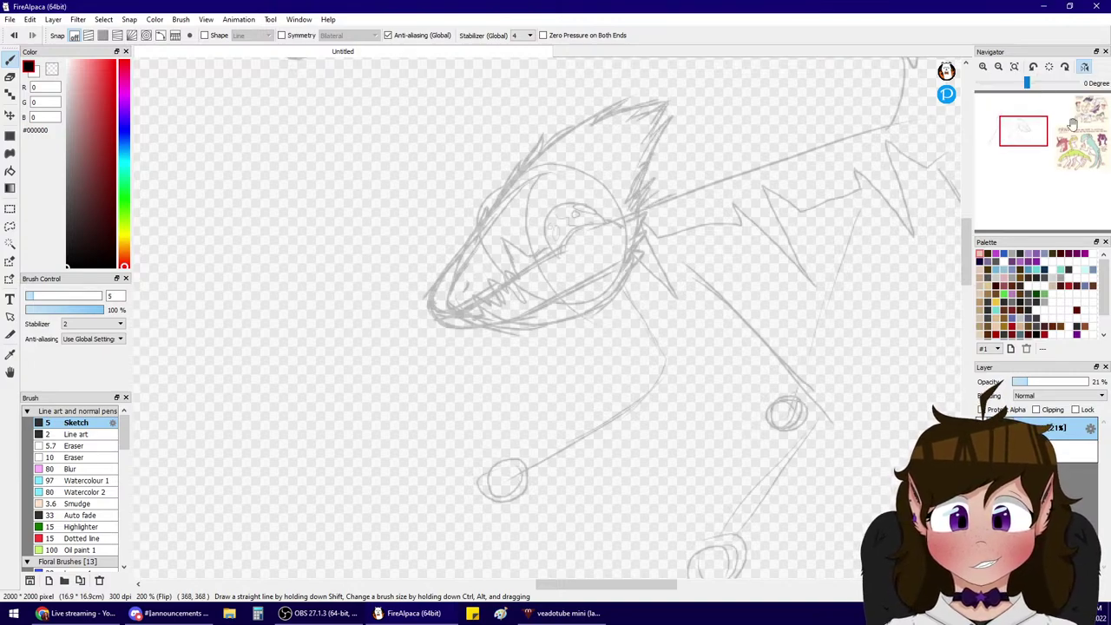
- Draw the curved chest and belly line from the Pirin's throat back to the hind leg
click(1030, 131)
click(999, 67)
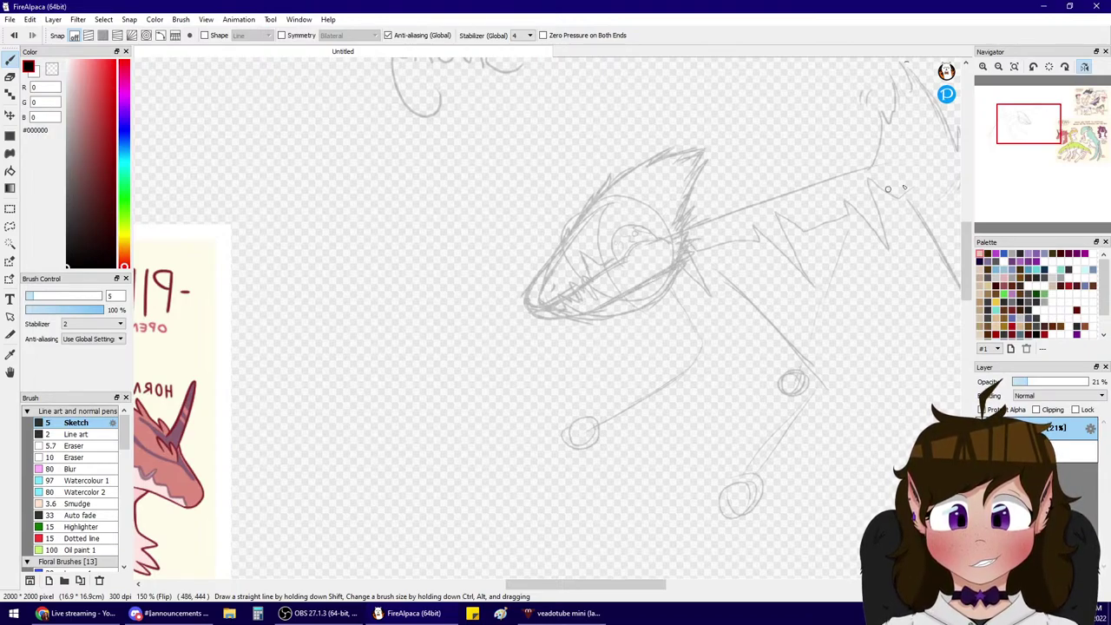
mouse_move(1040, 141)
mouse_down()
mouse_move(1096, 152)
mouse_move(1027, 144)
mouse_move(1026, 129)
mouse_up()
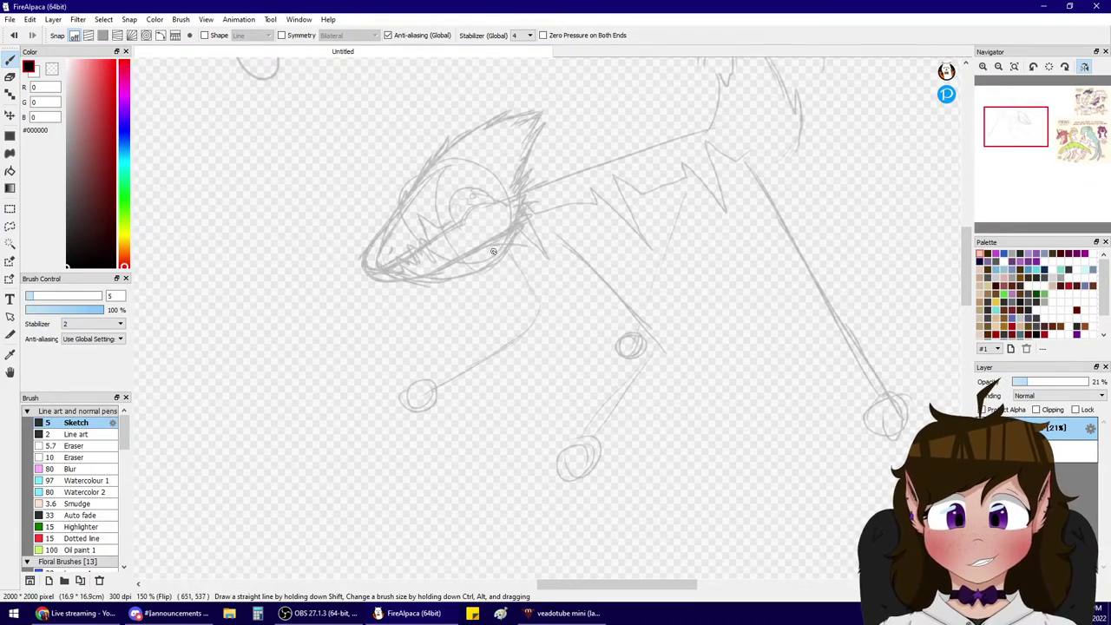
mouse_move(518, 247)
mouse_down()
mouse_move(652, 212)
mouse_move(630, 229)
mouse_move(755, 208)
mouse_up()
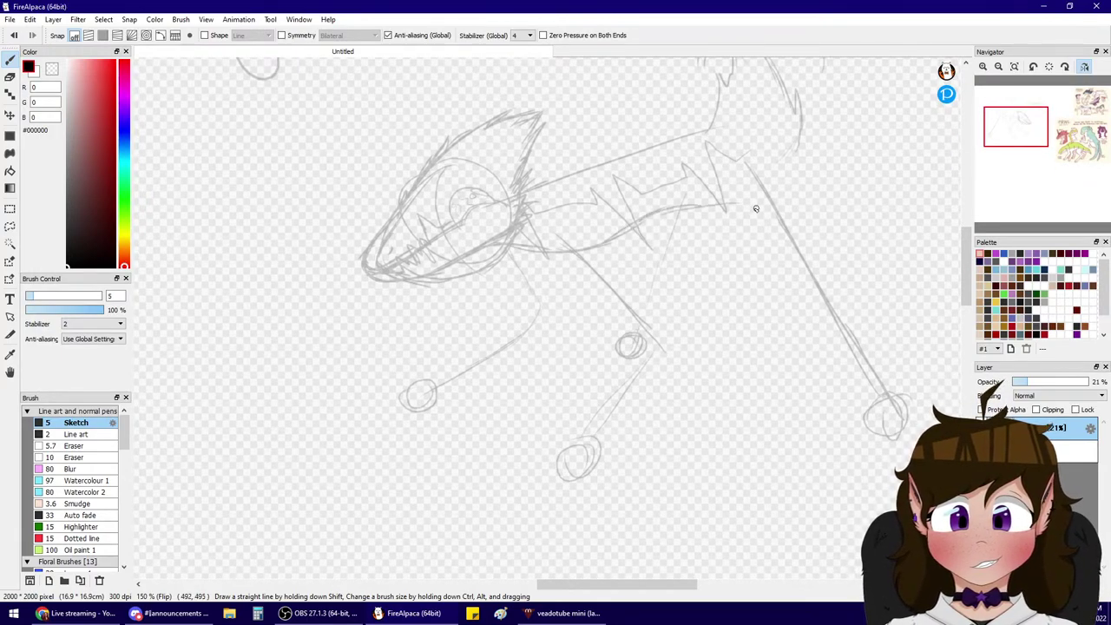
mouse_move(1024, 137)
mouse_down()
mouse_move(1024, 117)
mouse_move(1032, 142)
mouse_move(1028, 122)
mouse_up()
drag(703, 198, 851, 160)
- Restore the unmirrored canvas view and strengthen the back line between the tail base and the shoulders
click(1014, 66)
click(1084, 66)
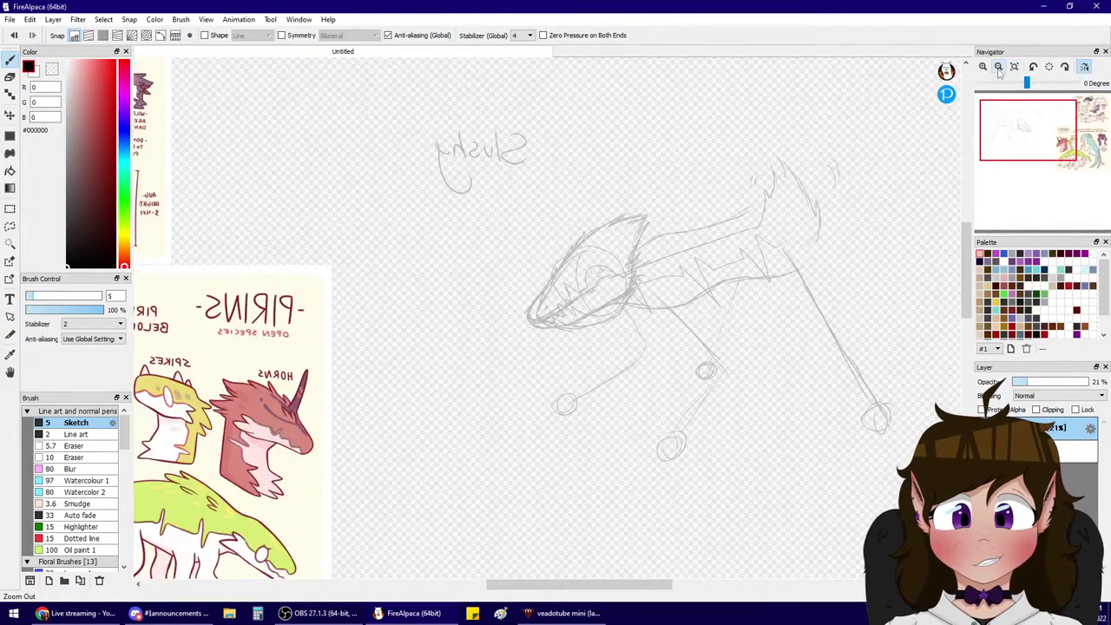
click(1029, 122)
double_click(983, 67)
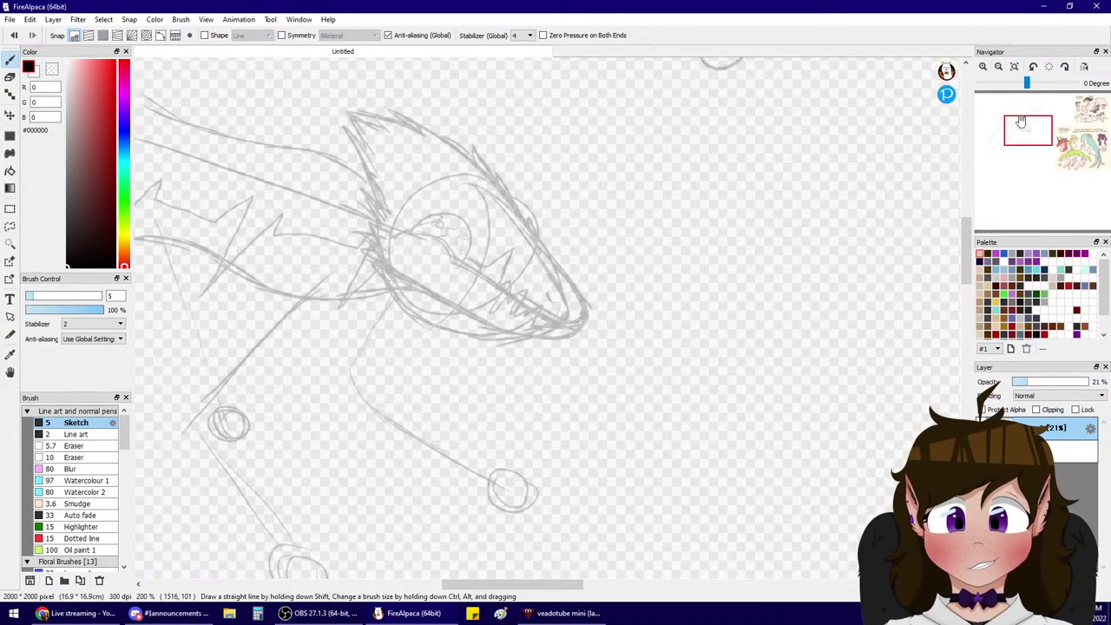
drag(1020, 122, 1004, 120)
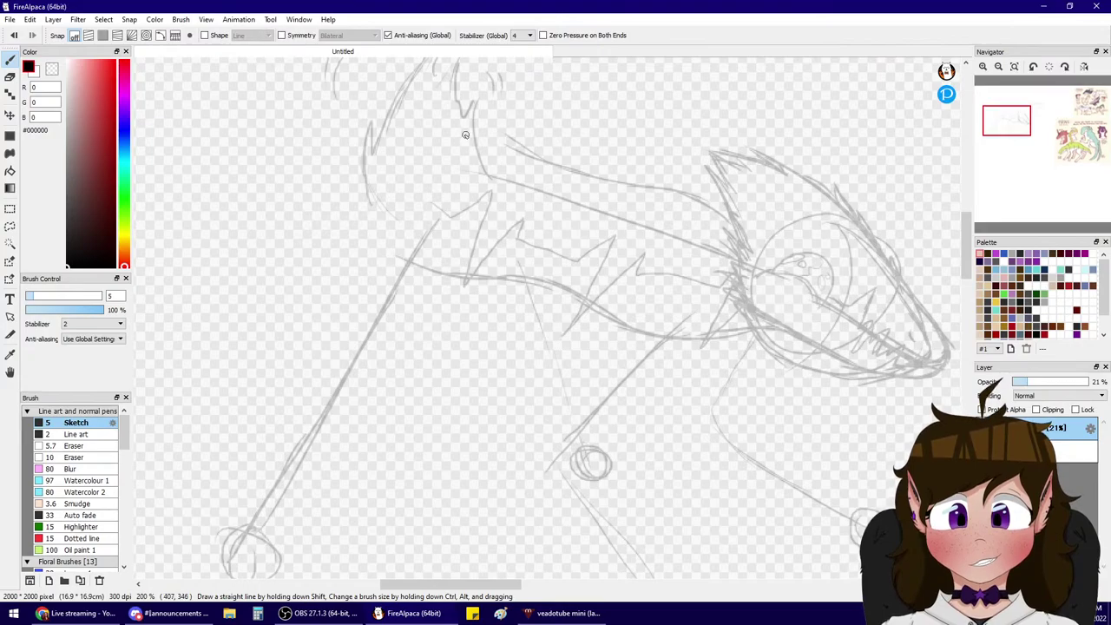
mouse_move(485, 111)
mouse_down()
mouse_move(548, 158)
mouse_move(661, 187)
mouse_up()
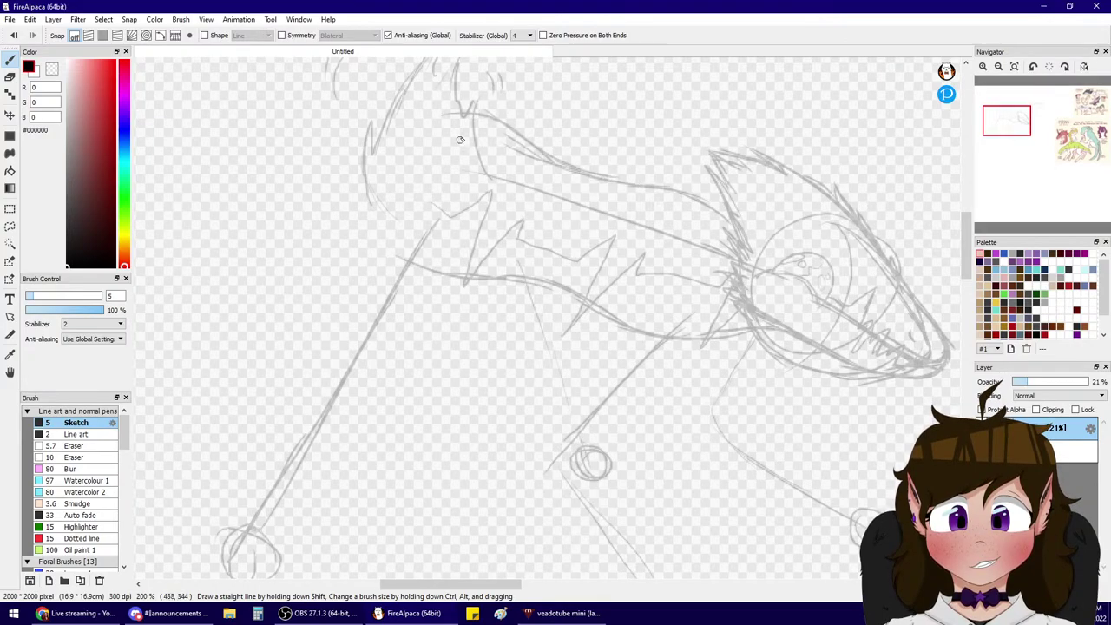
- Trace the hind leg of the grey-backed Pirin on the first reference sheet as a study, and undo the tracing
scroll(1012, 126, down, 2)
drag(1012, 126, 1063, 141)
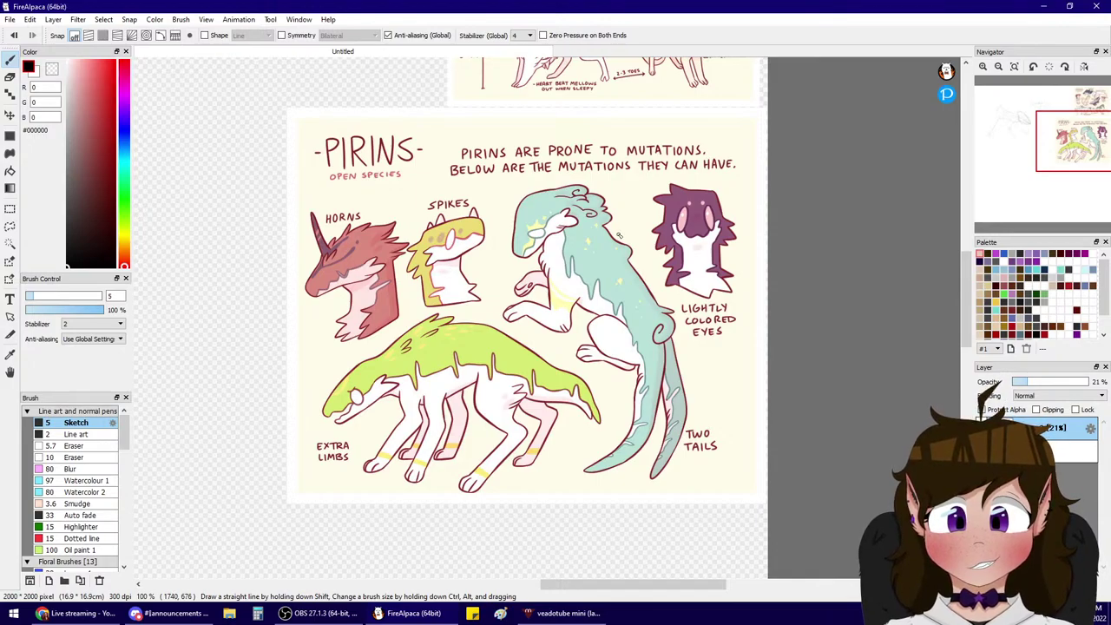
drag(1070, 146, 1008, 125)
click(984, 68)
mouse_move(1074, 137)
mouse_down()
mouse_move(1076, 154)
mouse_move(1077, 119)
mouse_up()
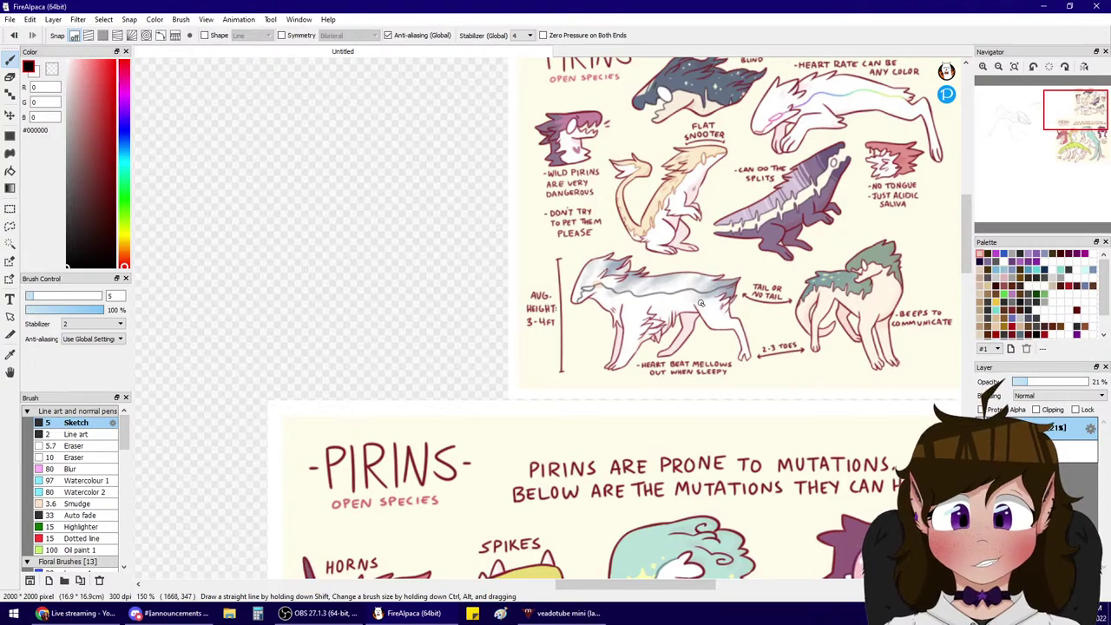
mouse_move(722, 288)
mouse_down()
mouse_move(721, 319)
mouse_move(738, 326)
mouse_move(747, 357)
mouse_up()
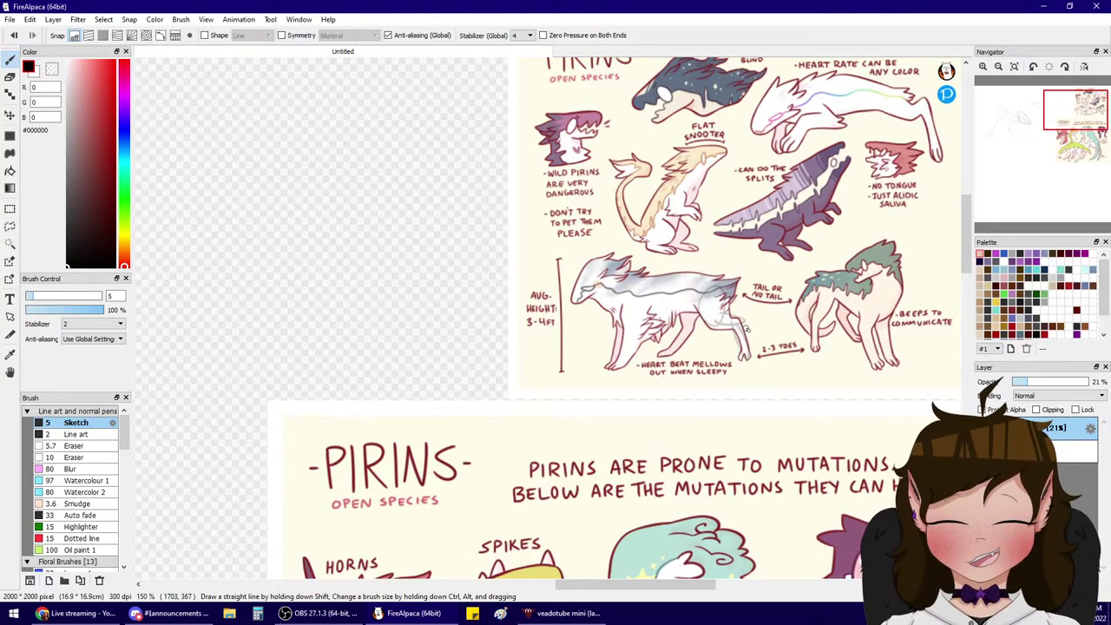
key(ctrl+z)
- Sketch construction ovals for the near hind leg's hip and thigh over the upper end of the leg line
drag(1026, 131, 997, 123)
mouse_move(565, 184)
mouse_down()
mouse_move(535, 282)
mouse_move(573, 316)
mouse_up()
drag(534, 217, 533, 300)
drag(603, 217, 564, 323)
drag(556, 188, 532, 288)
mouse_move(596, 209)
mouse_down()
mouse_move(545, 294)
mouse_move(497, 335)
mouse_move(578, 356)
mouse_up()
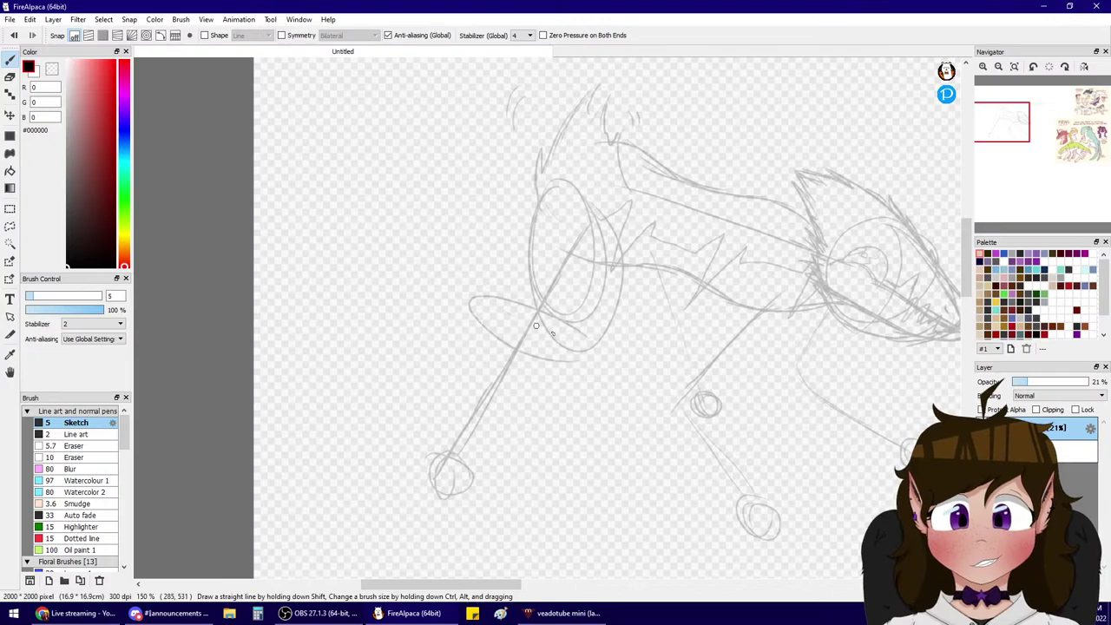
- Outline the near hind leg's lower section from the thigh down to the foot circle, and shape the foot around it
drag(474, 304, 406, 432)
drag(466, 326, 403, 450)
mouse_move(428, 404)
mouse_down()
mouse_move(400, 461)
mouse_move(452, 422)
mouse_up()
drag(501, 331, 423, 471)
drag(476, 372, 431, 451)
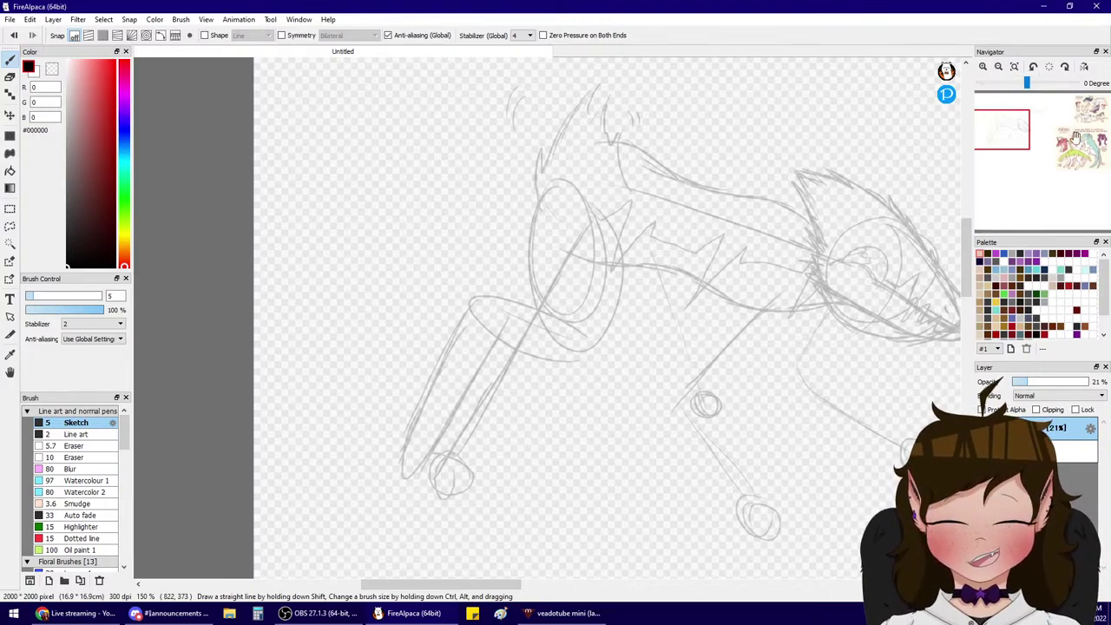
mouse_move(1095, 141)
mouse_down()
mouse_move(1082, 132)
mouse_move(1072, 159)
mouse_move(1000, 135)
mouse_up()
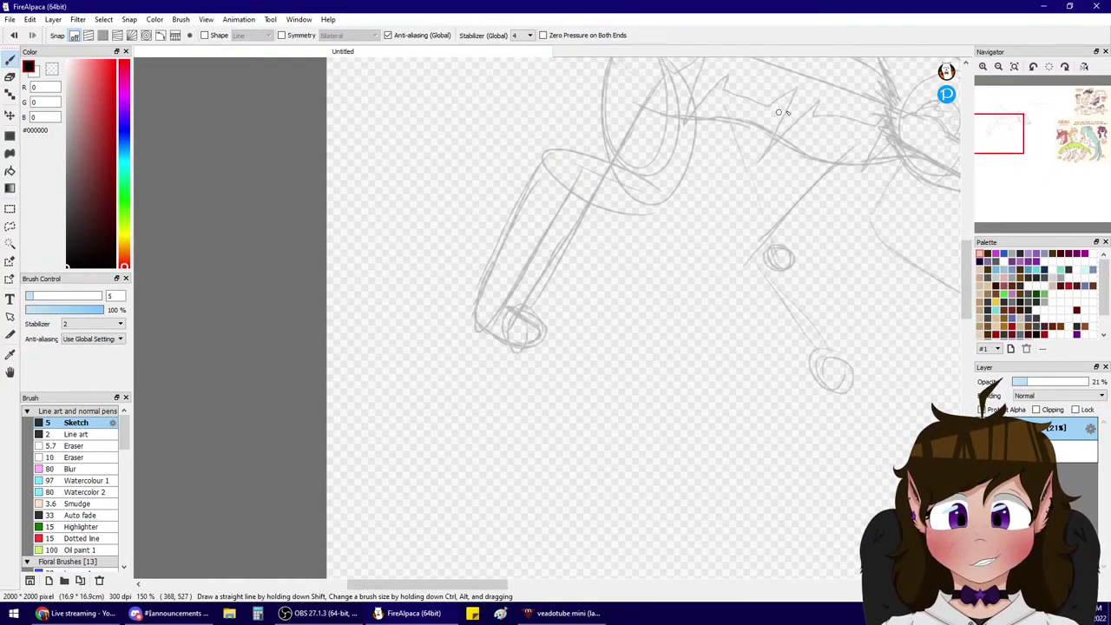
- Draw an upright oval for the second hind leg's thigh beside the first thigh, undoing the trial ovals
drag(1000, 142, 1011, 129)
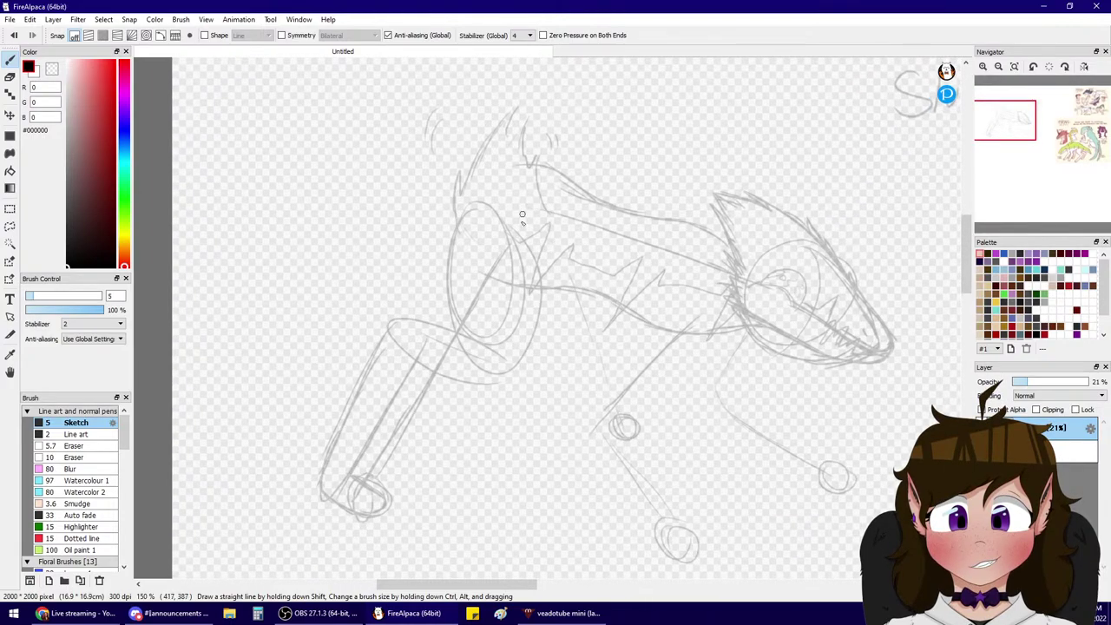
mouse_move(523, 218)
mouse_down()
mouse_move(577, 230)
mouse_move(583, 312)
mouse_up()
key(ctrl+z)
mouse_move(520, 239)
mouse_down()
mouse_move(586, 218)
mouse_move(593, 303)
mouse_up()
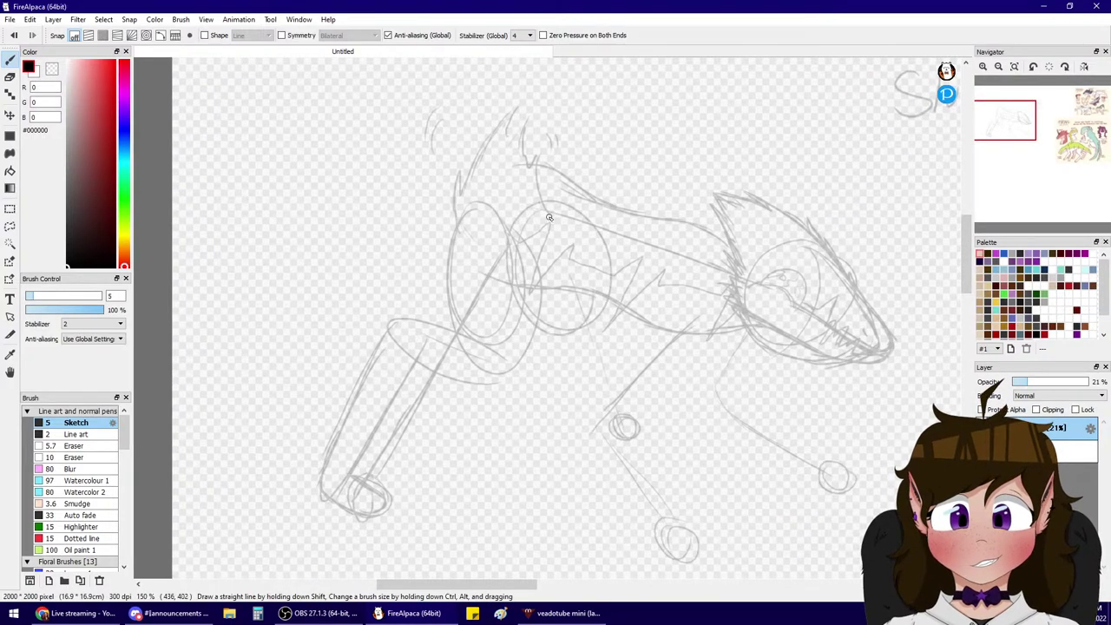
key(ctrl+z)
drag(527, 236, 587, 329)
mouse_move(540, 211)
mouse_down()
mouse_move(523, 297)
mouse_move(580, 316)
mouse_up()
- Sketch the second hind leg's lower section down from the thigh, ending in a pointed foot angled toward the front legs
drag(486, 286, 579, 323)
key(ctrl+z)
drag(484, 286, 582, 323)
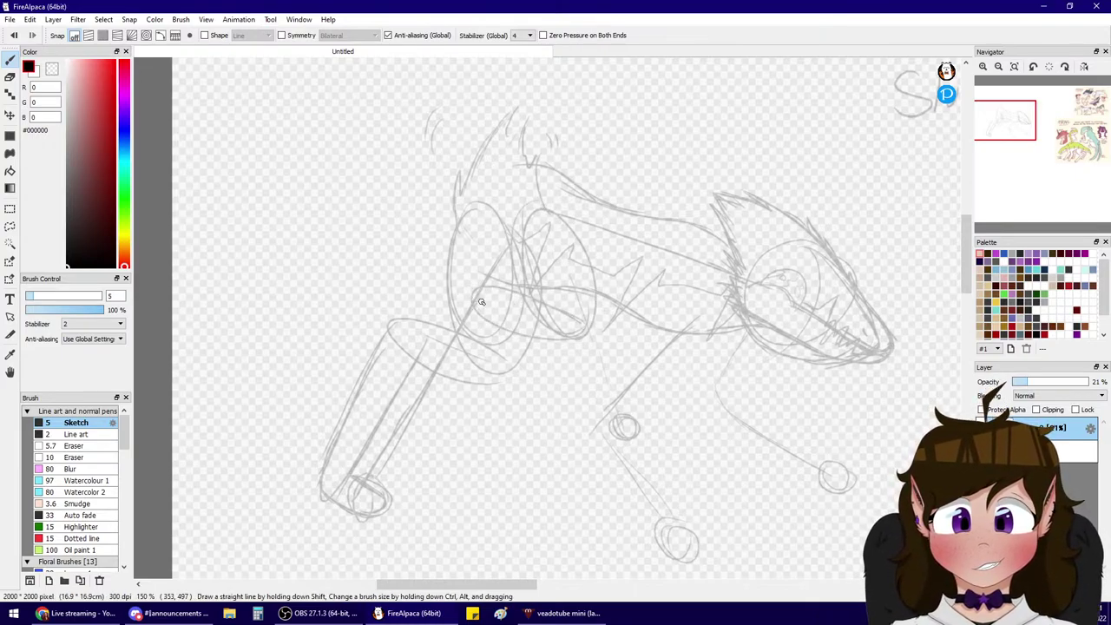
mouse_move(482, 299)
mouse_down()
mouse_move(529, 428)
mouse_move(494, 358)
mouse_move(508, 334)
mouse_move(488, 301)
mouse_up()
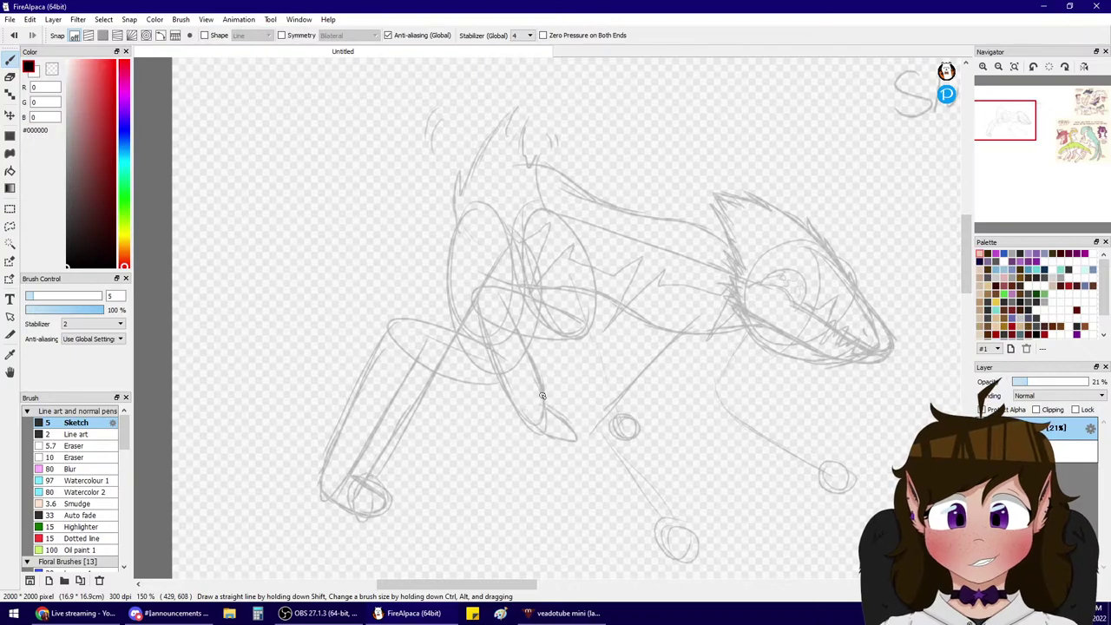
- Sketch construction shapes over the teal Pirin's foreleg and the green Pirin's front leg on the mutations sheet as anatomy guides
mouse_move(1039, 95)
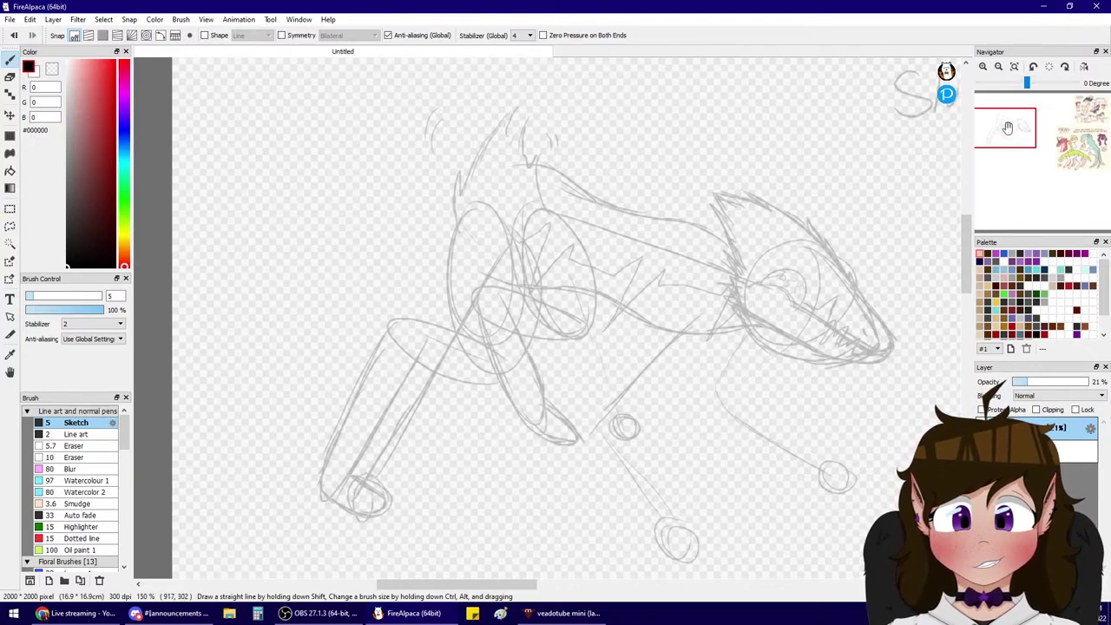
mouse_move(1008, 127)
mouse_down()
mouse_move(1079, 139)
mouse_move(1083, 107)
mouse_move(1081, 136)
mouse_up()
mouse_move(637, 301)
mouse_down()
mouse_move(650, 367)
mouse_move(636, 393)
mouse_up()
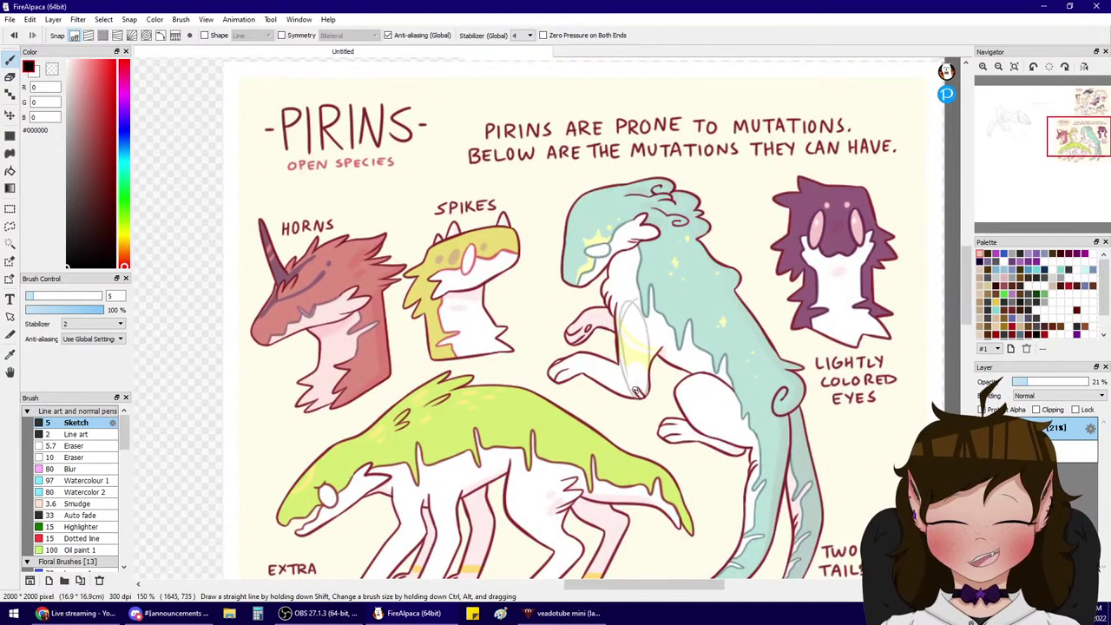
drag(576, 363, 630, 390)
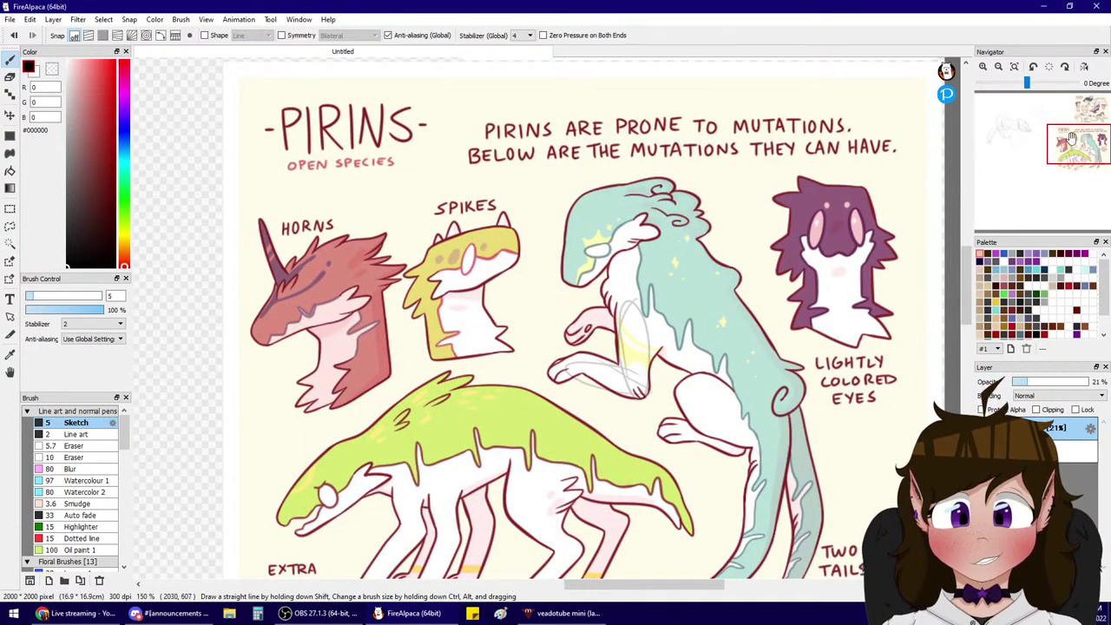
mouse_move(1072, 138)
mouse_down()
mouse_move(1073, 117)
mouse_move(1065, 144)
mouse_up()
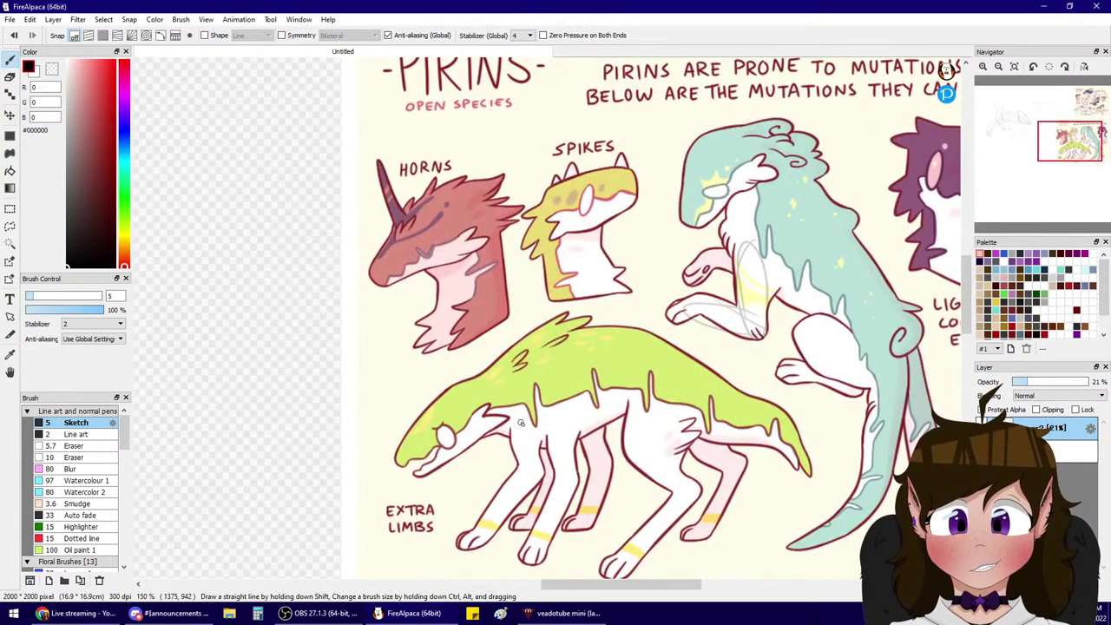
mouse_move(521, 423)
mouse_down()
mouse_move(524, 465)
mouse_move(526, 446)
mouse_up()
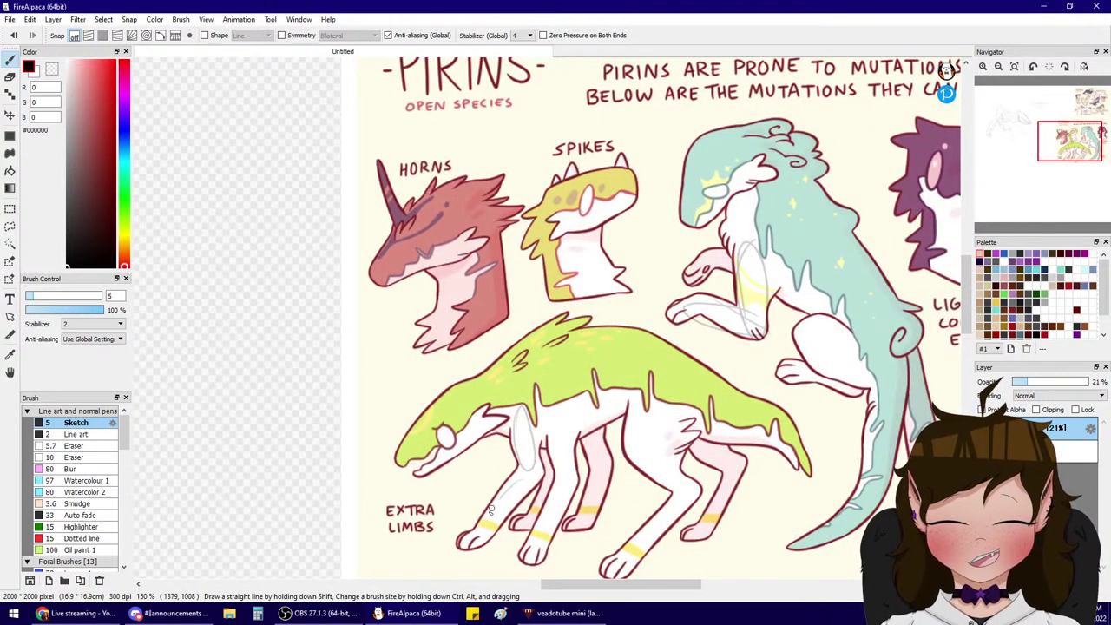
drag(1074, 149, 1087, 130)
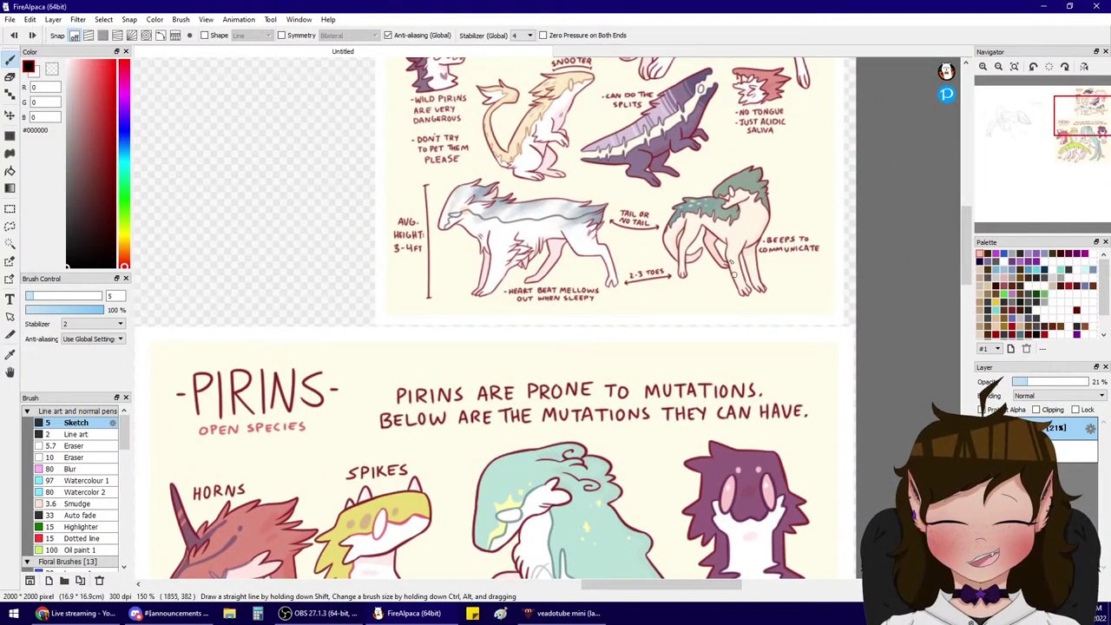
click(1075, 134)
mouse_move(1075, 135)
mouse_down()
mouse_move(1027, 144)
mouse_move(1010, 129)
mouse_up()
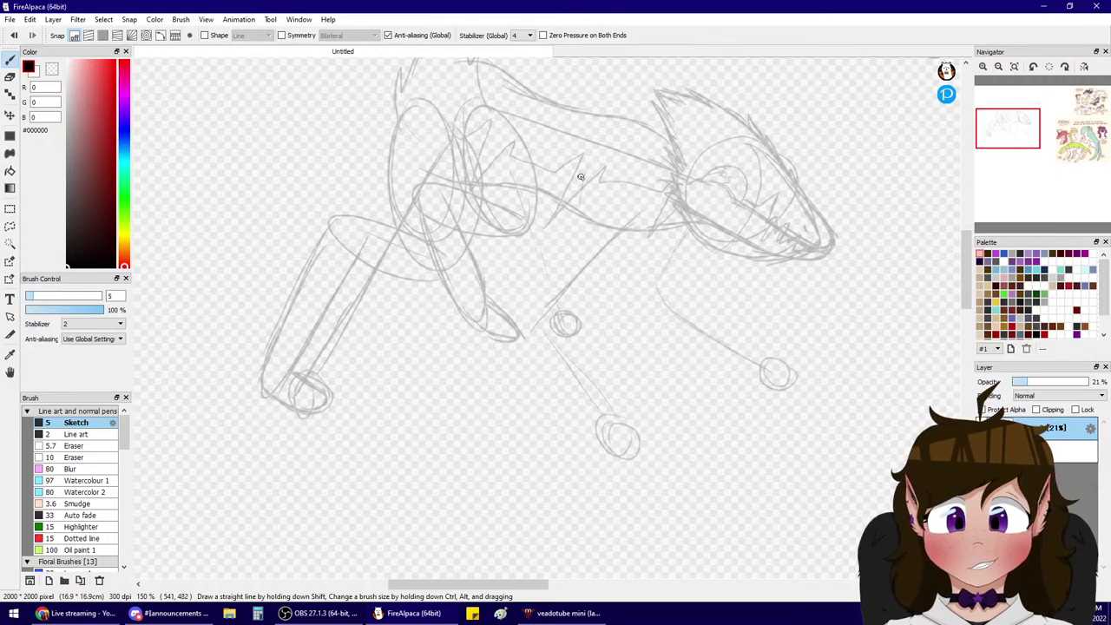
- Outline the near front leg around its guide line, from the chest past the elbow circle to the rounded foot
mouse_move(664, 217)
mouse_down()
mouse_move(550, 328)
mouse_move(571, 443)
mouse_move(605, 455)
mouse_up()
drag(581, 320, 608, 391)
drag(583, 326, 594, 361)
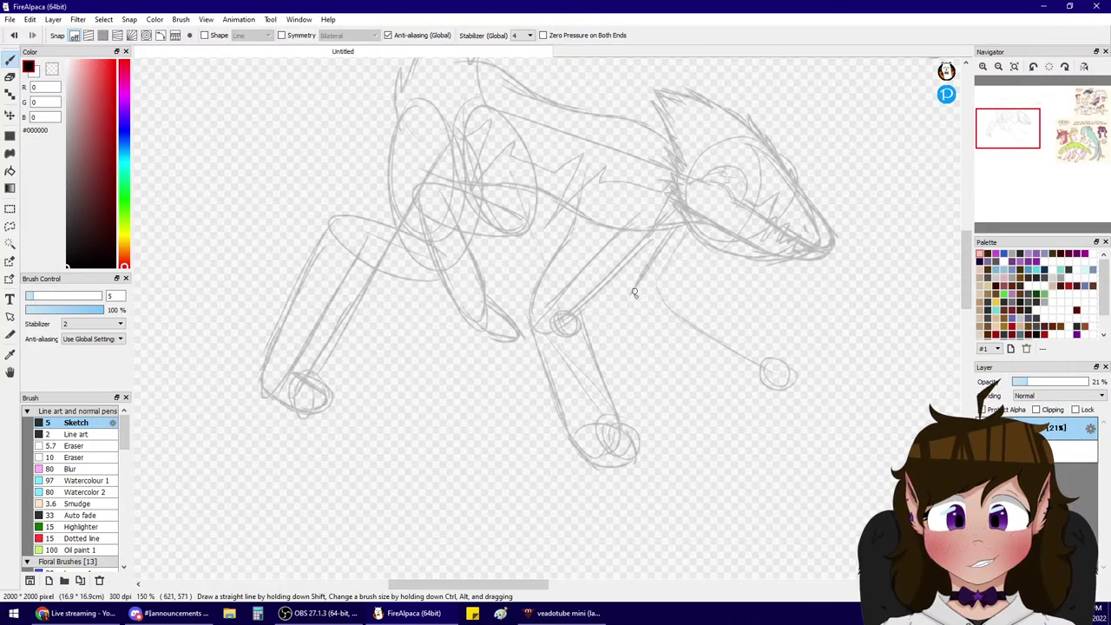
- Outline the forward-reaching front leg, with its bent elbow below the neck and its forearm running to the foot circle
mouse_move(708, 246)
mouse_down()
mouse_move(655, 310)
mouse_move(692, 297)
mouse_move(747, 350)
mouse_up()
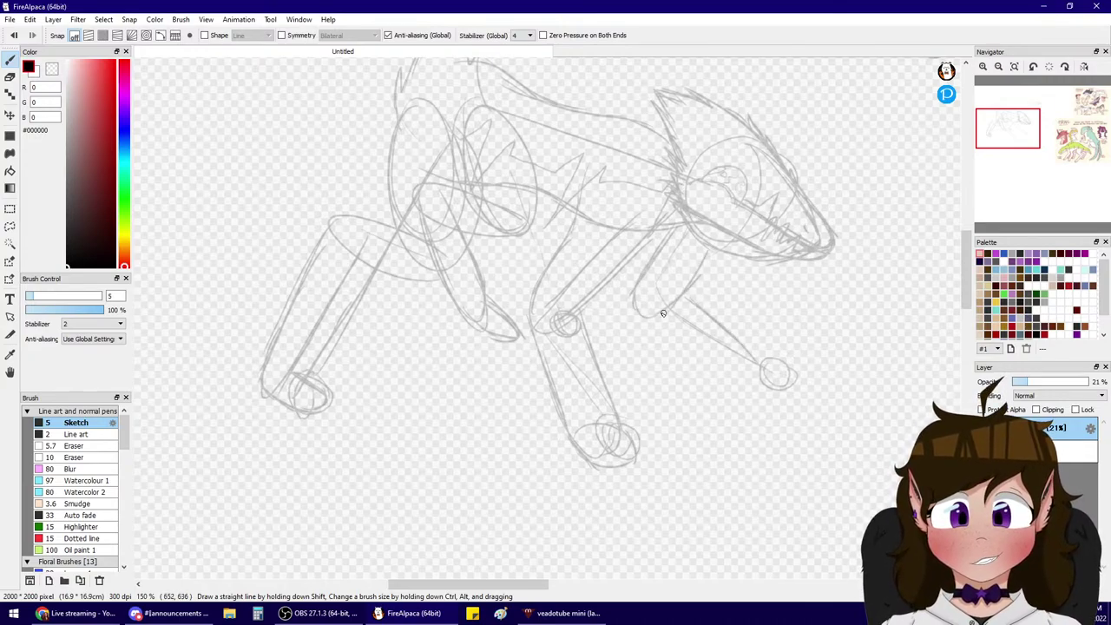
drag(640, 313, 740, 375)
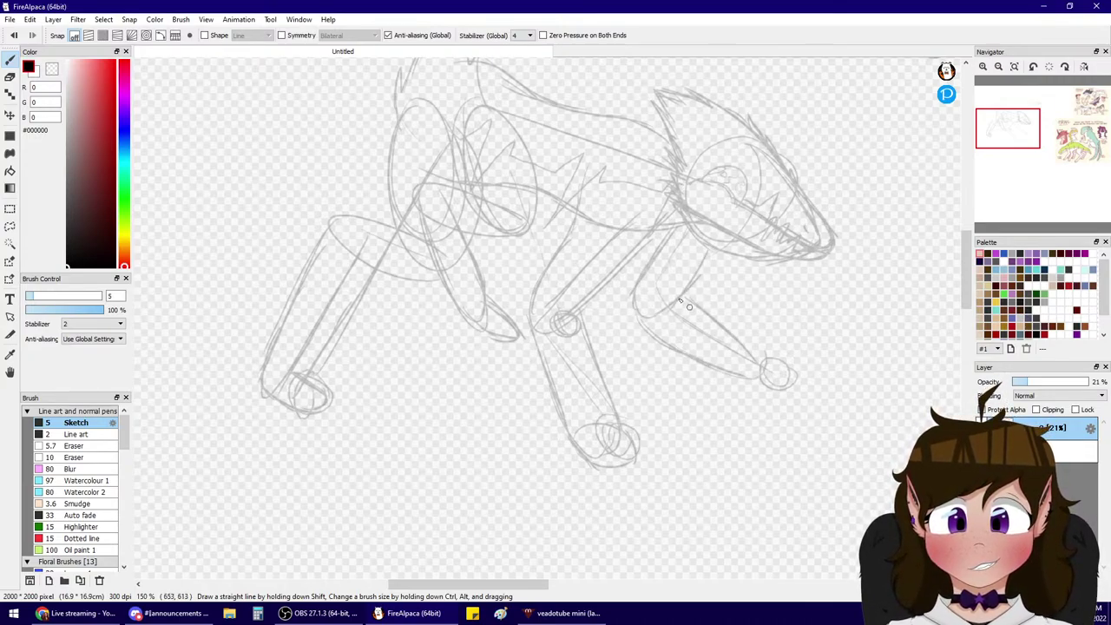
drag(681, 300, 767, 358)
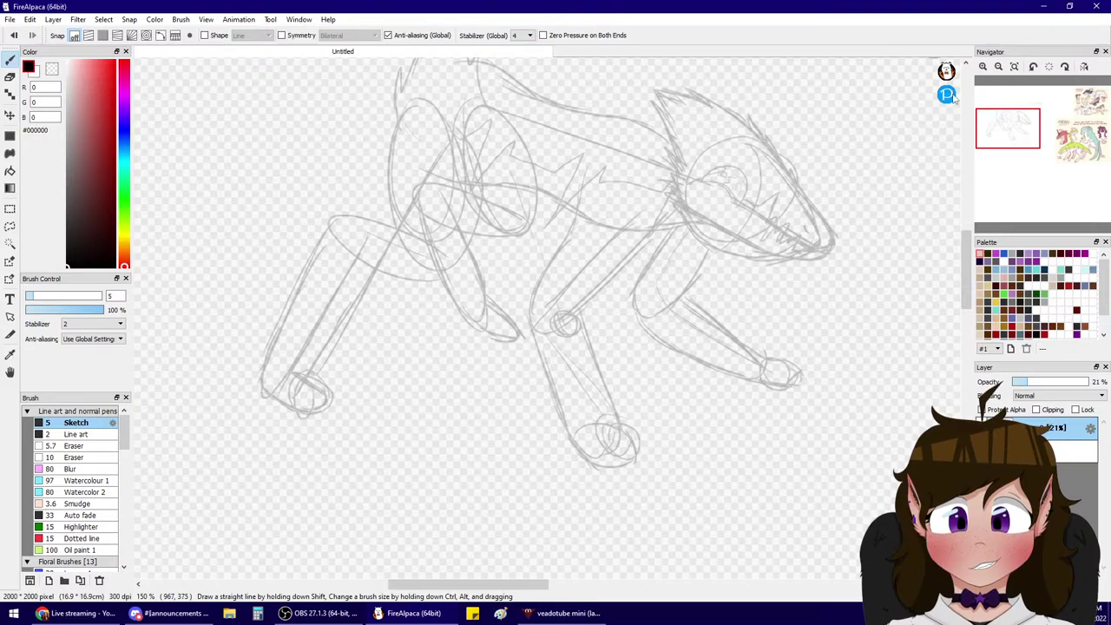
- Reinforce the curved rear outline of the hind leg's thigh below the tail
mouse_move(1009, 137)
mouse_down()
mouse_move(1022, 131)
mouse_move(1006, 139)
mouse_up()
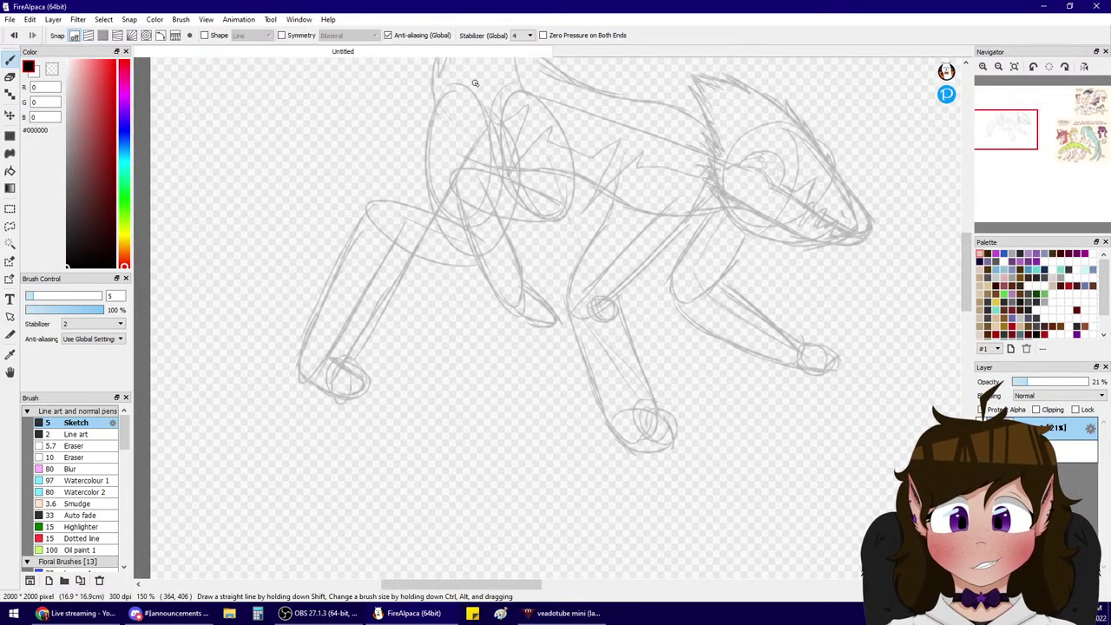
mouse_move(473, 85)
mouse_down()
mouse_move(429, 170)
mouse_move(427, 152)
mouse_up()
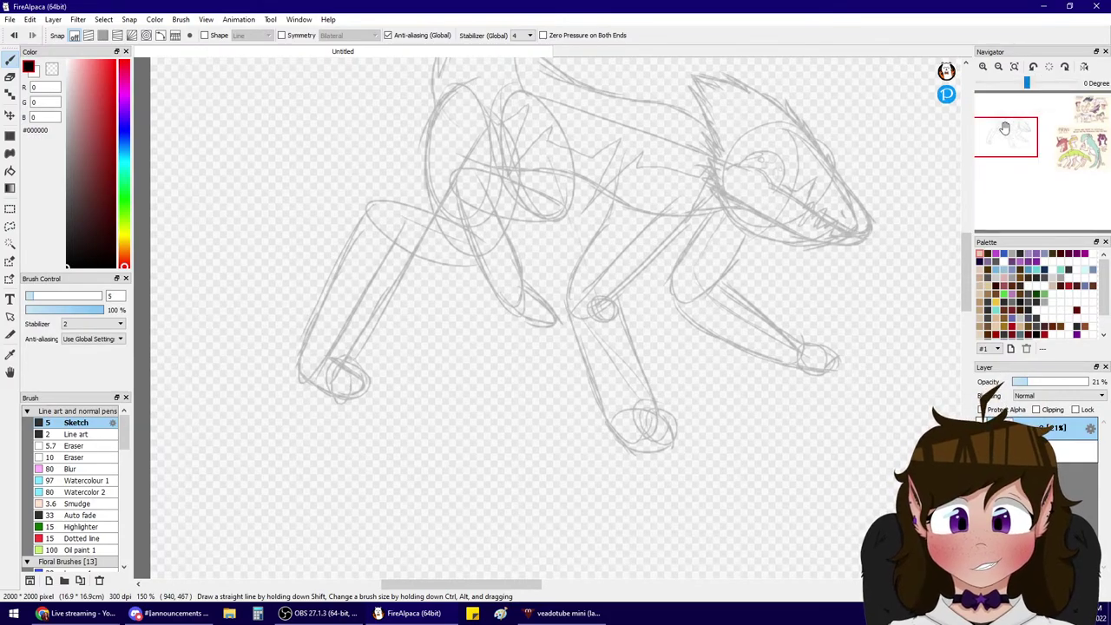
mouse_move(1005, 129)
mouse_down()
mouse_move(1005, 111)
mouse_move(1027, 120)
mouse_move(1007, 137)
mouse_move(1019, 140)
mouse_move(1009, 125)
mouse_up()
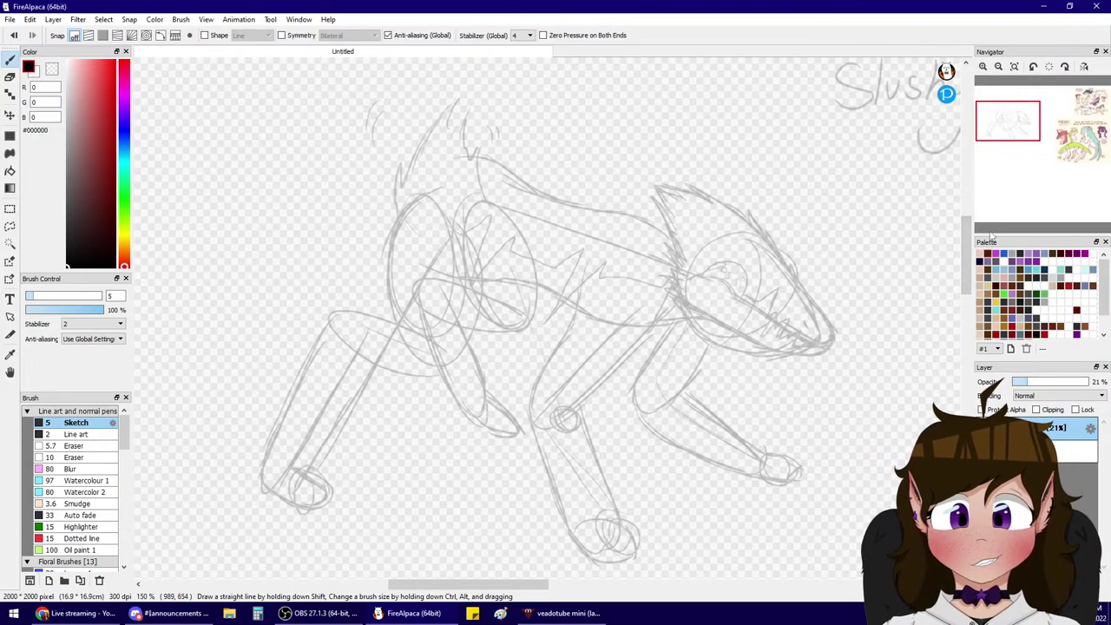
- Examine the Pirin anatomy reference and the mutations sheet, comparing their body and leg shapes with the sketch
click(998, 67)
click(998, 67)
drag(1023, 128, 1085, 115)
click(983, 67)
click(983, 67)
click(983, 67)
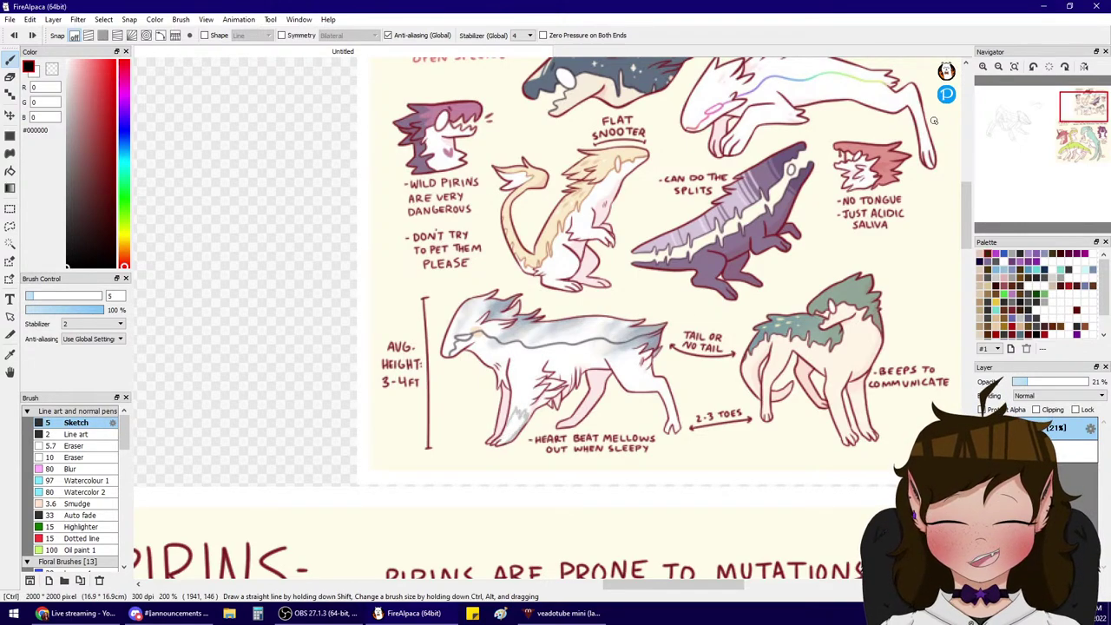
drag(1077, 122, 1070, 148)
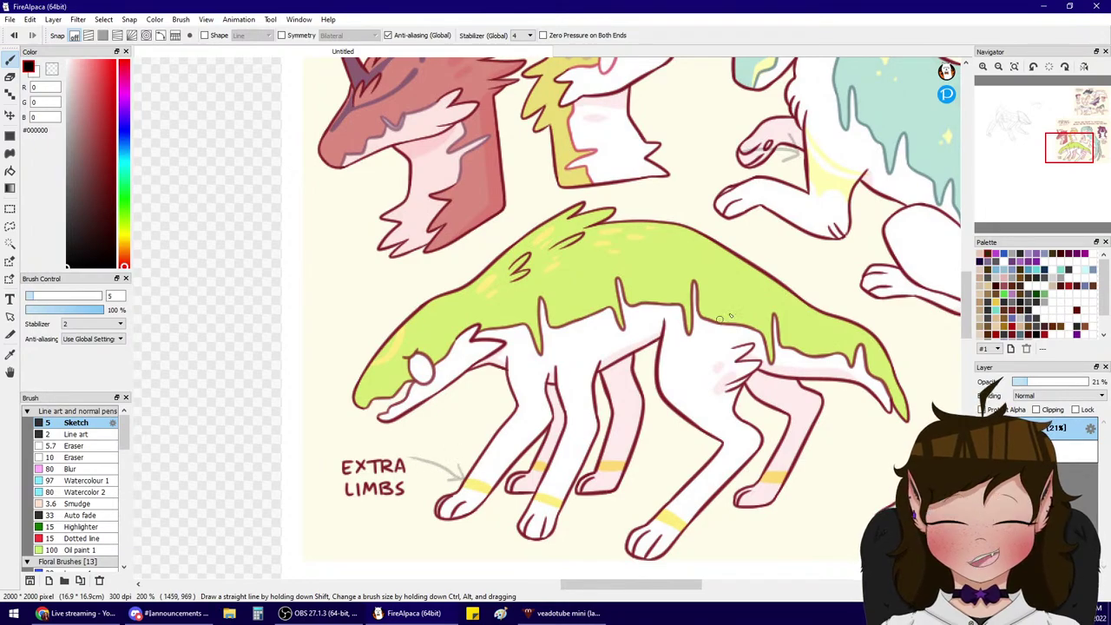
click(998, 67)
click(1080, 147)
mouse_move(1080, 148)
mouse_down()
mouse_move(1003, 126)
mouse_move(1025, 141)
mouse_move(1004, 127)
mouse_move(1015, 125)
mouse_move(987, 133)
mouse_up()
click(983, 66)
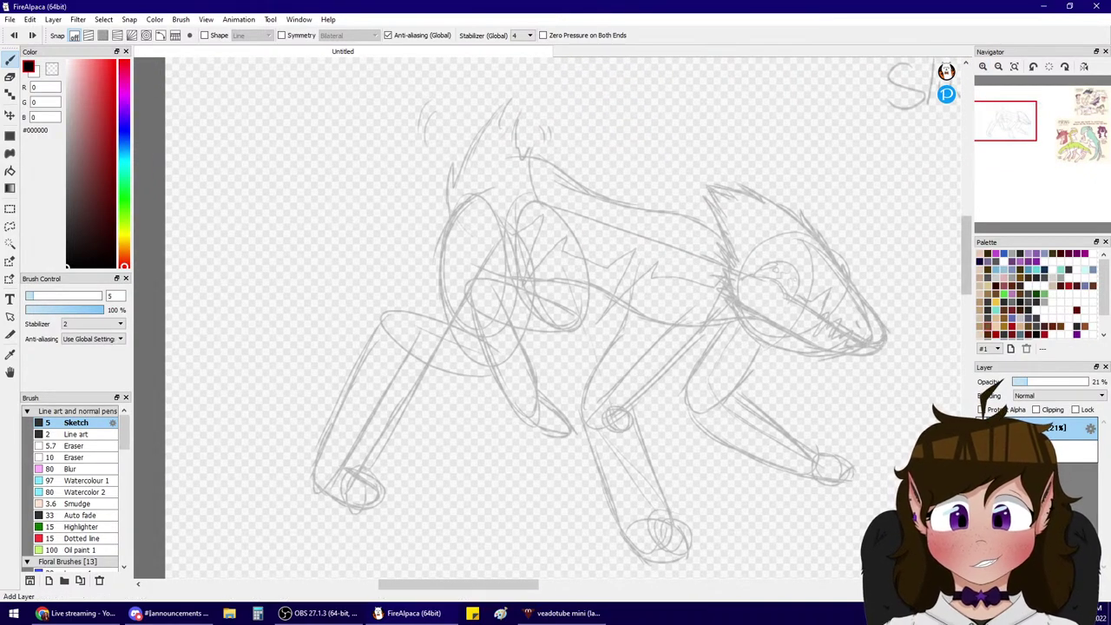
- Add a new layer and ink the head's spiky upper edge in black from the crest tip past the small curled tuft
click(983, 580)
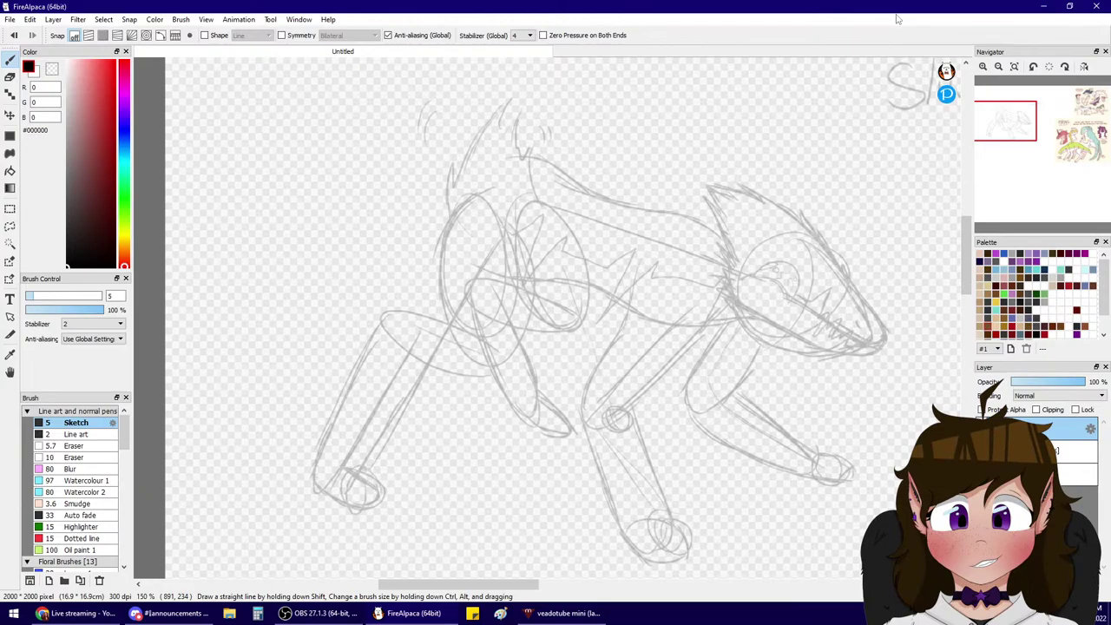
click(983, 67)
click(1010, 128)
mouse_move(1010, 127)
mouse_down()
mouse_move(1092, 137)
mouse_move(1081, 108)
mouse_move(1014, 113)
mouse_move(1042, 116)
mouse_up()
drag(1014, 132, 1020, 123)
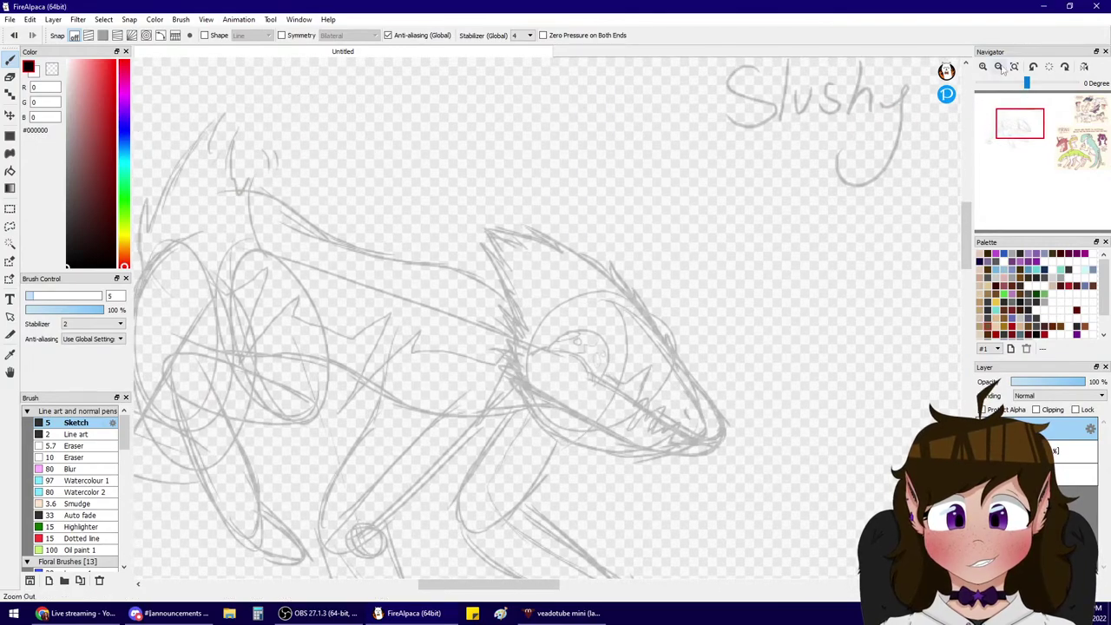
click(983, 67)
mouse_move(430, 141)
mouse_down()
mouse_move(561, 163)
mouse_move(629, 207)
mouse_up()
mouse_move(627, 193)
mouse_down()
mouse_move(678, 242)
mouse_move(699, 222)
mouse_move(701, 246)
mouse_move(693, 219)
mouse_move(745, 295)
mouse_up()
key(ctrl+z)
mouse_move(706, 247)
mouse_down()
mouse_move(711, 277)
mouse_move(715, 252)
mouse_up()
key(ctrl+z)
key(ctrl+z)
- Continue the inked upper head contour from the brow tufts down along the snout, undoing the trial strokes
drag(715, 251, 766, 355)
key(ctrl+z)
drag(733, 278, 767, 335)
key(ctrl+z)
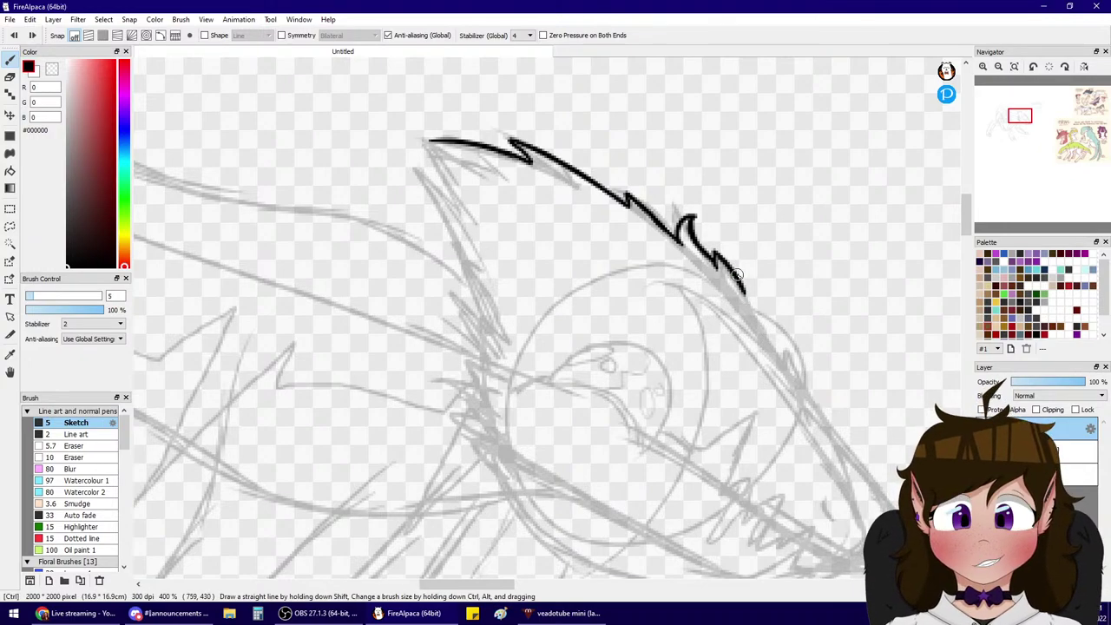
drag(737, 278, 823, 405)
key(ctrl+z)
drag(763, 326, 860, 453)
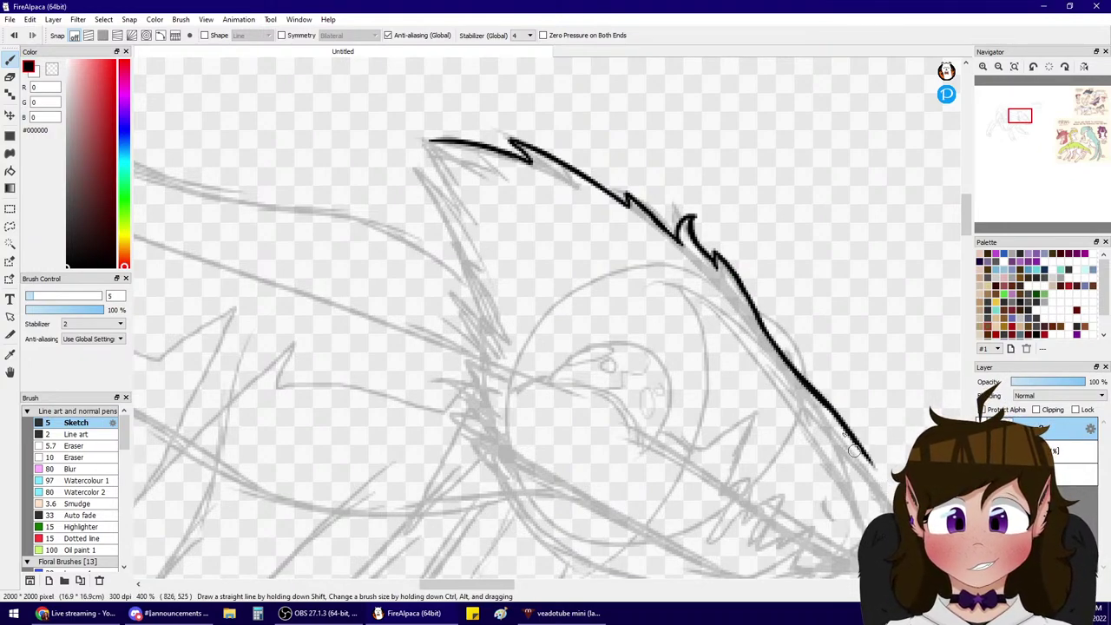
key(ctrl+z)
key(ctrl+z)
drag(749, 306, 870, 469)
- Ink the crescent-shaped eye over the sketch, with a curved upper arc, a concave lower edge and a rounded front end
drag(1022, 125, 1025, 128)
mouse_move(406, 227)
mouse_down()
mouse_move(530, 266)
mouse_move(489, 181)
mouse_move(524, 278)
mouse_move(508, 289)
mouse_up()
key(ctrl+z)
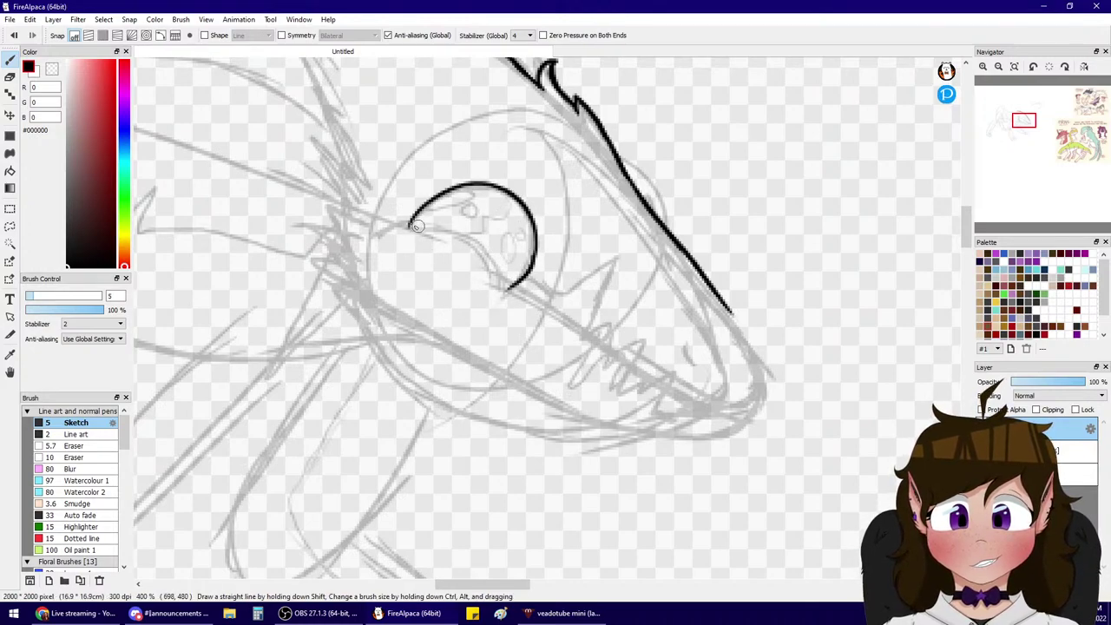
mouse_move(414, 219)
mouse_down()
mouse_move(477, 242)
mouse_move(464, 234)
mouse_move(496, 267)
mouse_up()
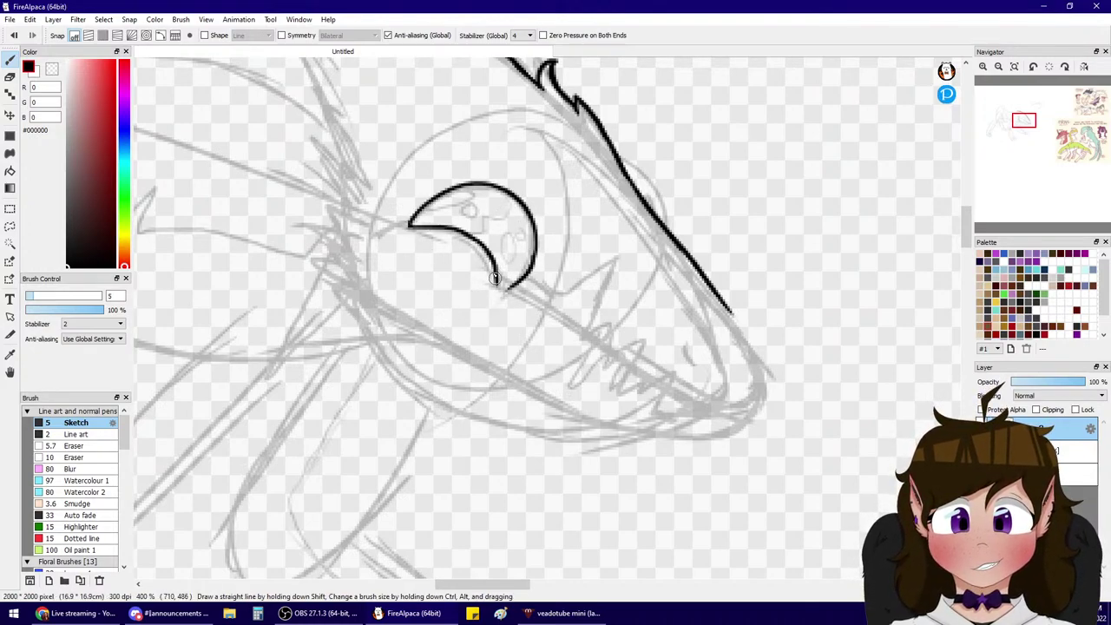
key(ctrl+z)
drag(451, 227, 509, 283)
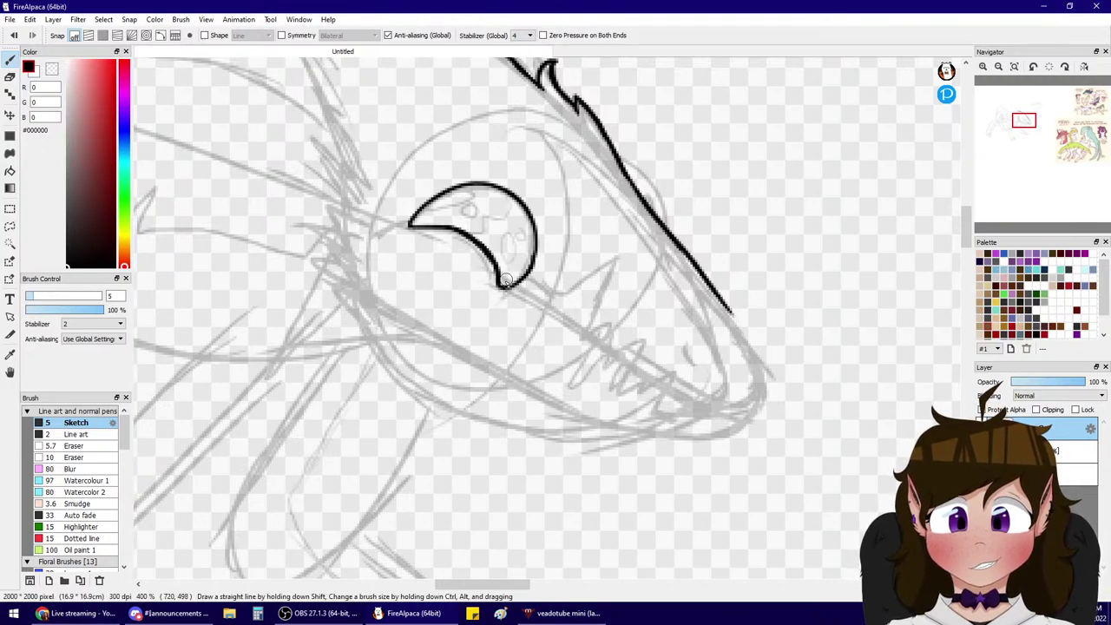
drag(533, 224, 508, 280)
key(ctrl+z)
drag(534, 223, 505, 284)
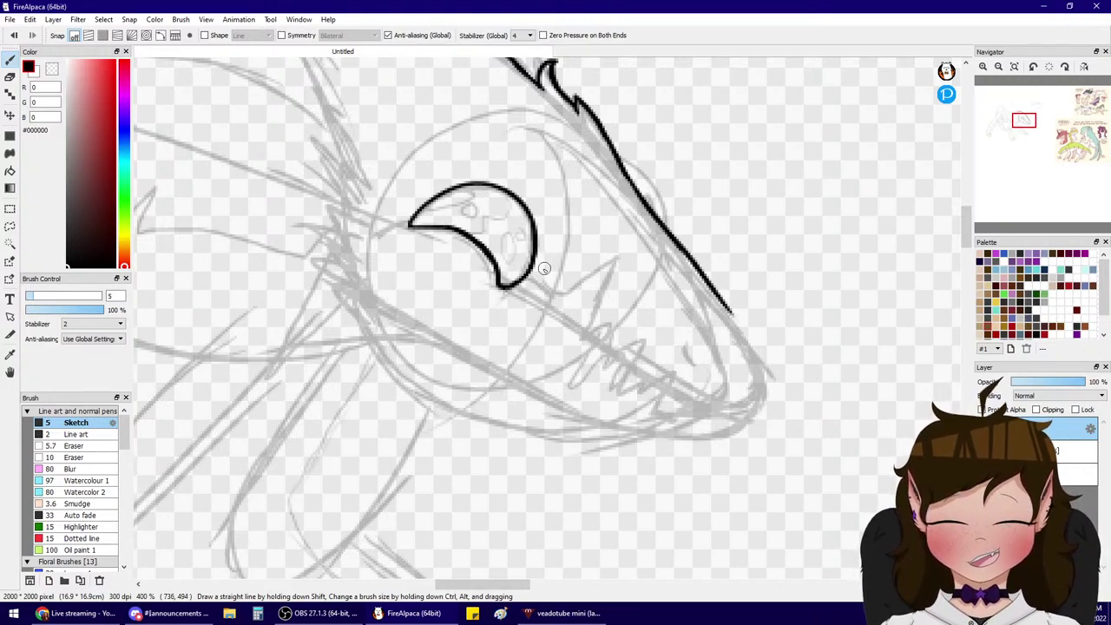
- Ink the jagged, toothed mouth line from the eye's lower front end to the snout tip
drag(524, 276, 556, 295)
key(ctrl+z)
key(ctrl+z)
mouse_move(568, 292)
mouse_down()
mouse_move(620, 251)
mouse_move(550, 297)
mouse_move(617, 263)
mouse_move(600, 266)
mouse_move(609, 276)
mouse_move(580, 328)
mouse_move(610, 317)
mouse_move(583, 335)
mouse_move(606, 362)
mouse_move(654, 341)
mouse_move(625, 394)
mouse_move(683, 394)
mouse_up()
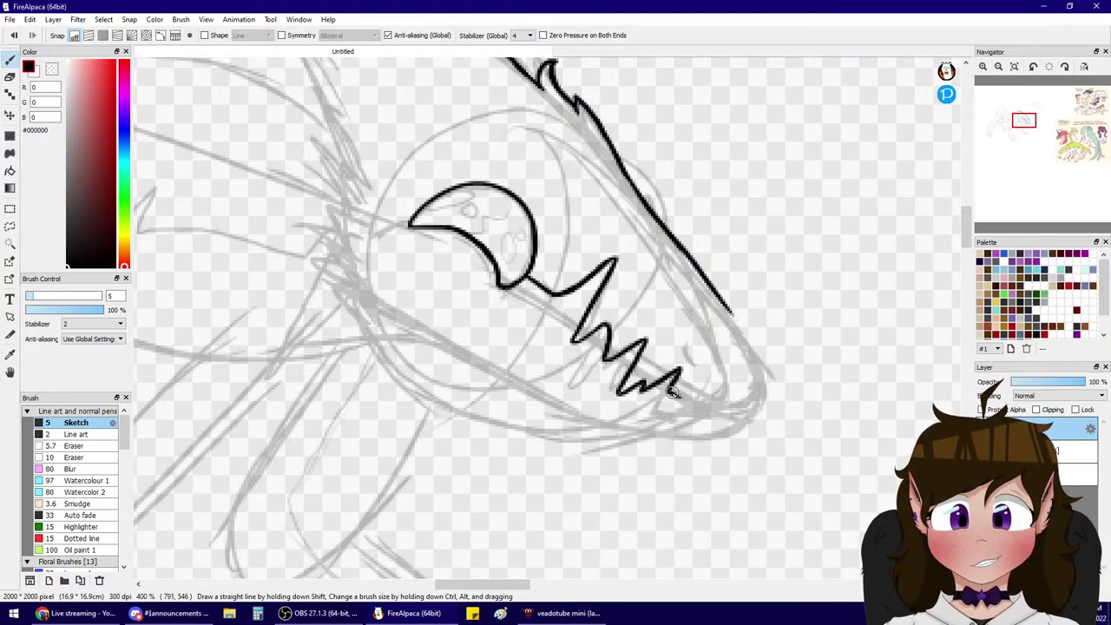
mouse_move(674, 392)
mouse_down()
mouse_move(723, 419)
mouse_move(719, 401)
mouse_move(709, 408)
mouse_move(728, 392)
mouse_move(721, 417)
mouse_move(731, 411)
mouse_move(710, 409)
mouse_move(739, 414)
mouse_up()
key(ctrl+z)
key(ctrl+z)
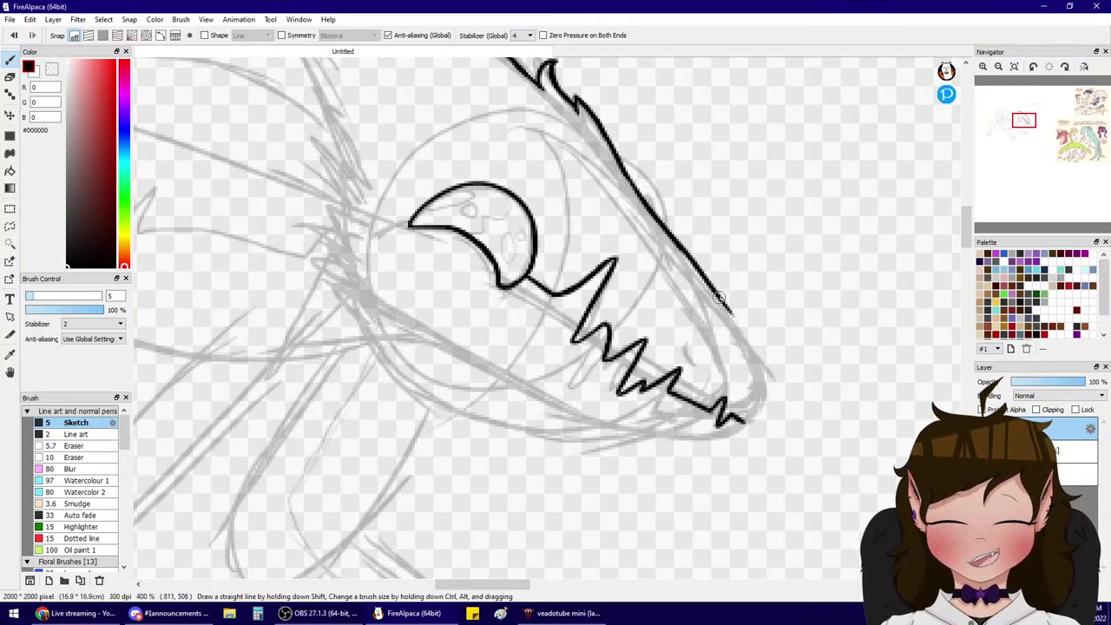
- Extend the snout's upper contour and round it around the nose tip to meet the end of the mouth line
drag(719, 297, 760, 376)
key(ctrl+z)
drag(730, 307, 758, 363)
drag(742, 332, 763, 421)
key(ctrl+z)
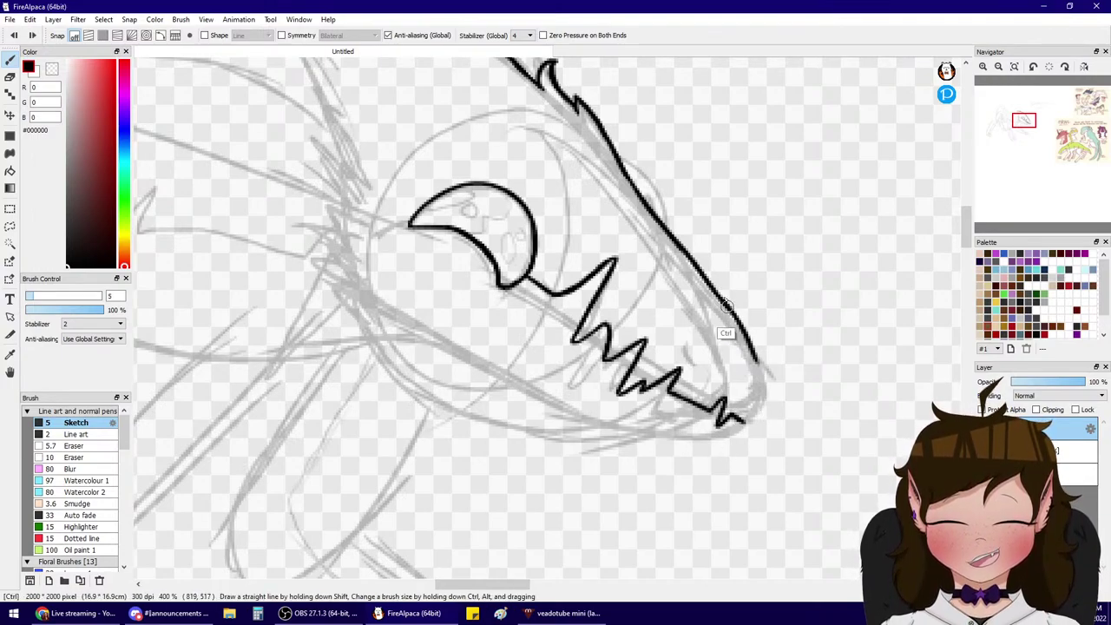
key(ctrl+z)
drag(726, 302, 757, 373)
drag(740, 332, 757, 420)
drag(759, 381, 747, 423)
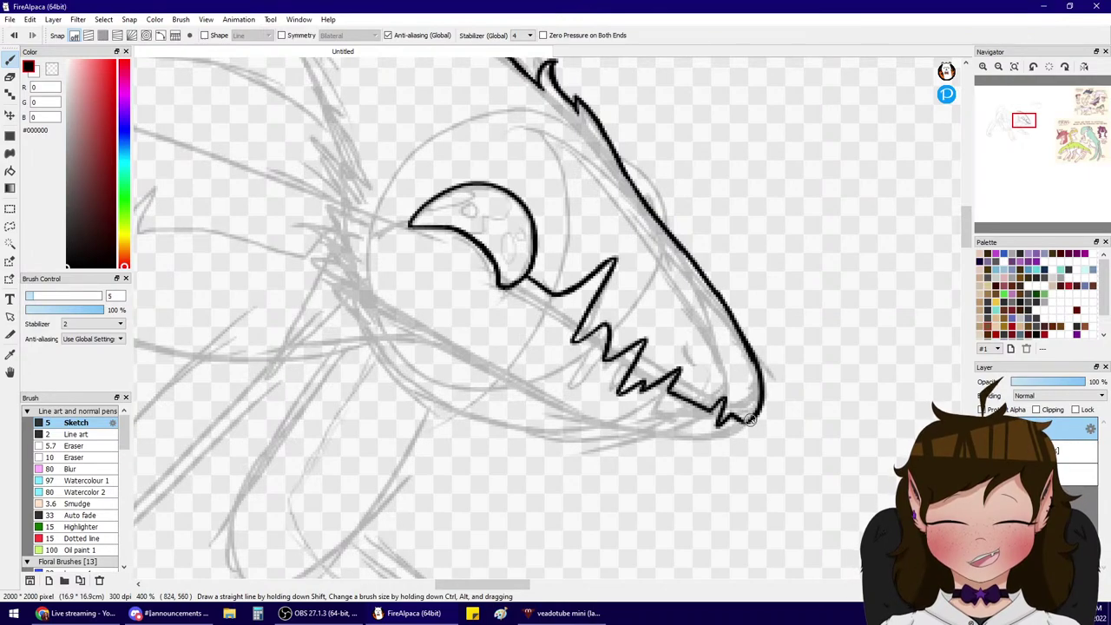
- Ink the spiky back edge of the head's fur from the crest tip down toward the neck
click(983, 66)
click(999, 67)
click(999, 67)
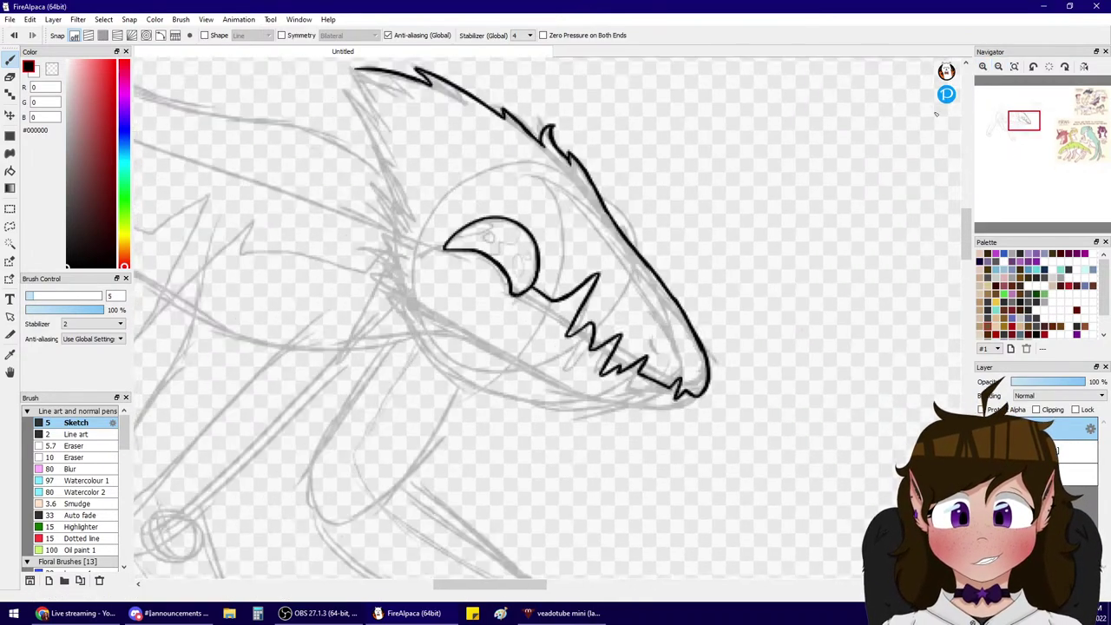
click(984, 67)
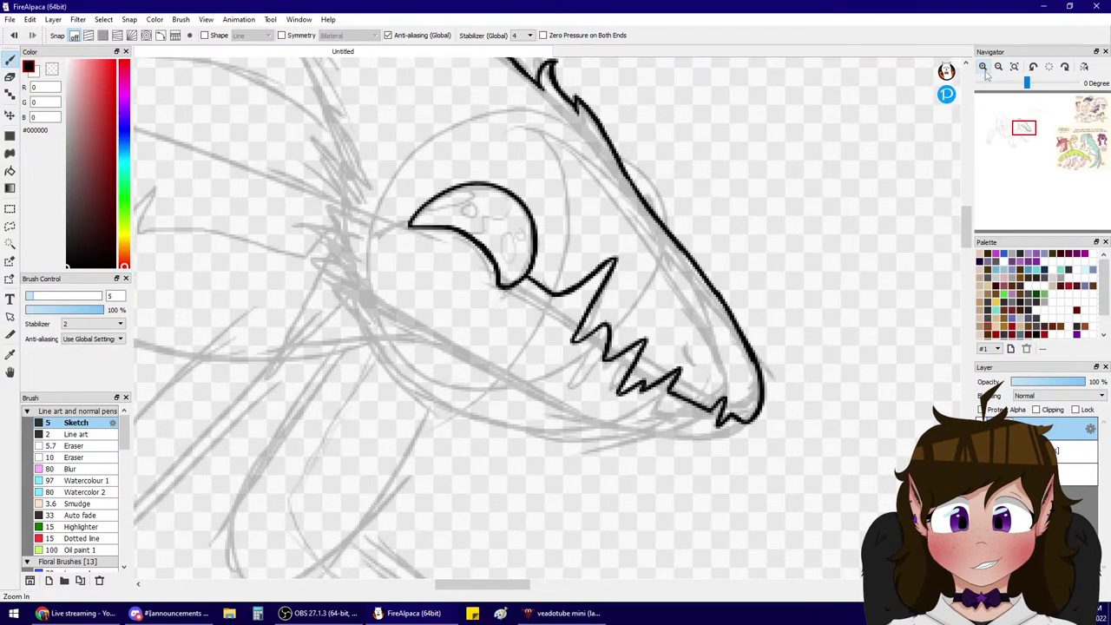
click(1020, 123)
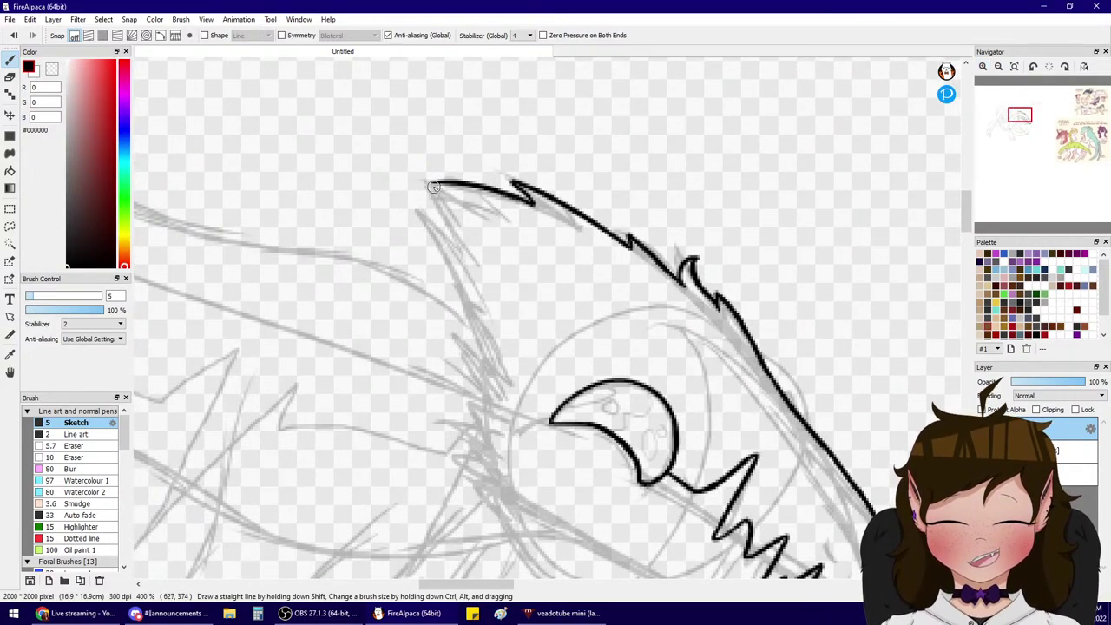
drag(434, 187, 469, 253)
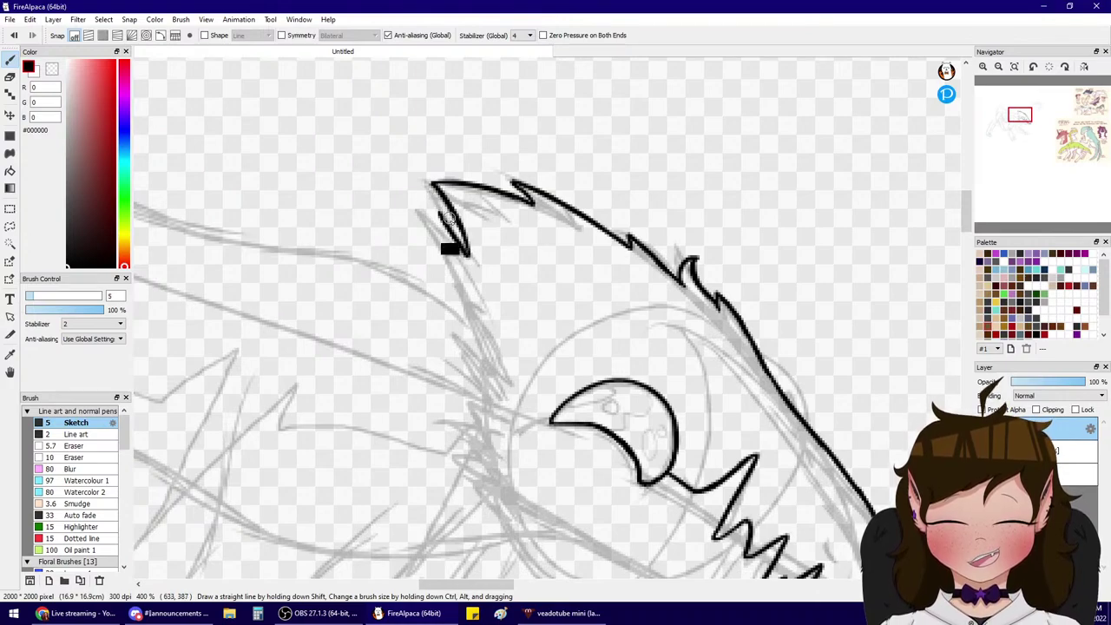
key(ctrl+z)
drag(421, 201, 467, 259)
key(ctrl+z)
mouse_move(435, 217)
mouse_down()
mouse_move(469, 259)
mouse_move(432, 215)
mouse_move(477, 327)
mouse_up()
drag(467, 318, 504, 386)
key(ctrl+z)
mouse_move(470, 327)
mouse_down()
mouse_move(509, 391)
mouse_move(497, 396)
mouse_up()
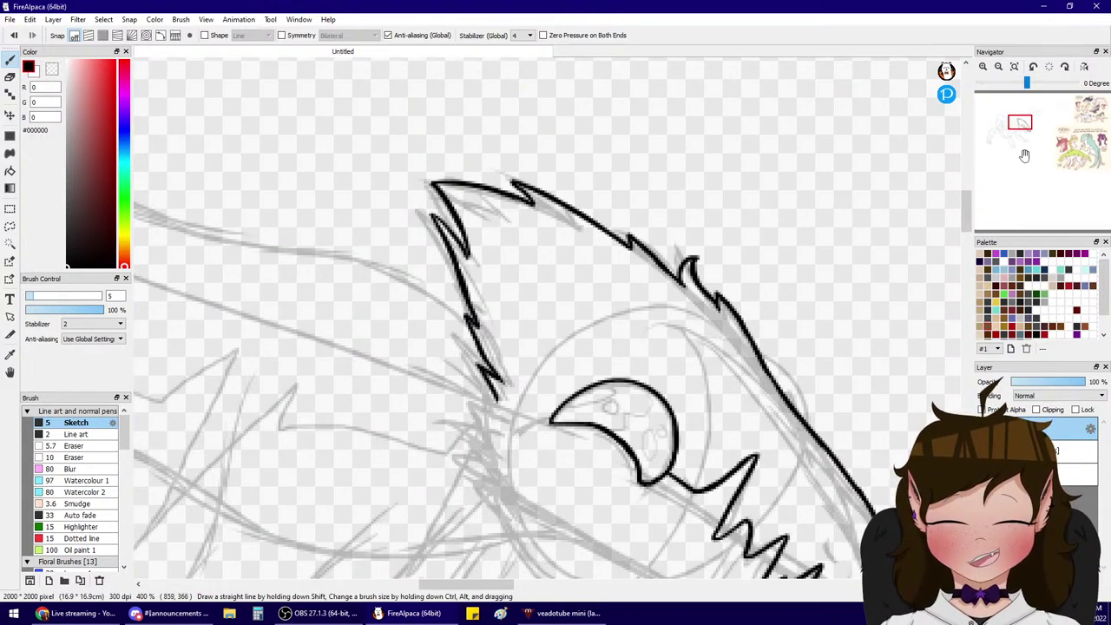
- Ink the jagged cheek fur tuft behind the jaw, just below the back edge of the head
scroll(588, 309, down, 3)
scroll(588, 310, up, 1)
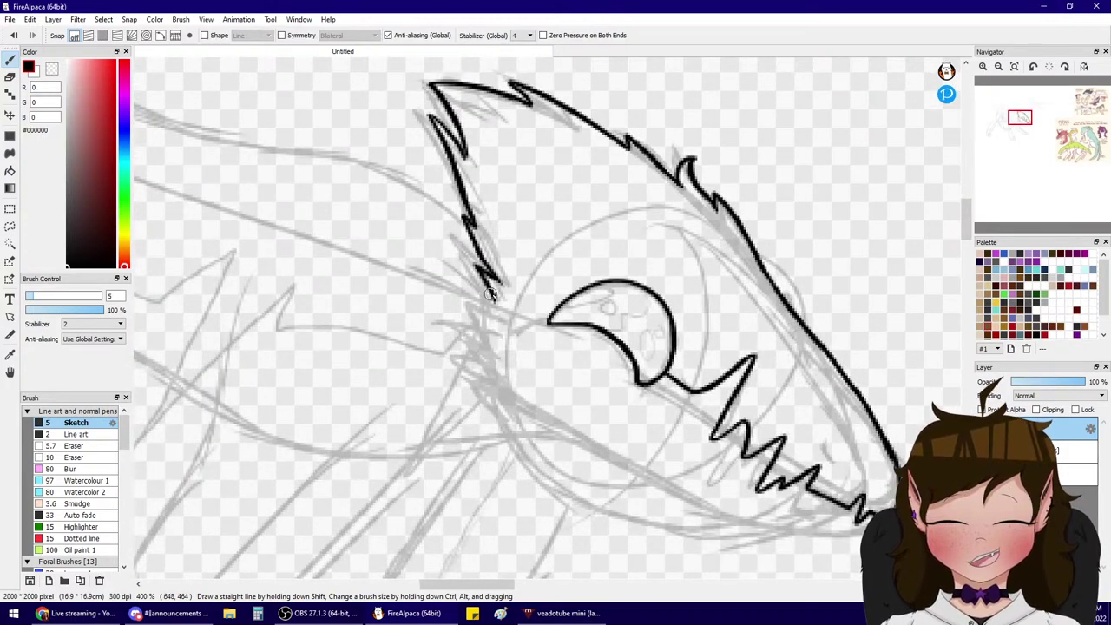
mouse_move(490, 295)
mouse_down()
mouse_move(477, 322)
mouse_move(488, 334)
mouse_move(447, 355)
mouse_move(454, 344)
mouse_move(445, 363)
mouse_move(478, 354)
mouse_move(463, 361)
mouse_move(495, 382)
mouse_up()
key(ctrl+z)
key(ctrl+z)
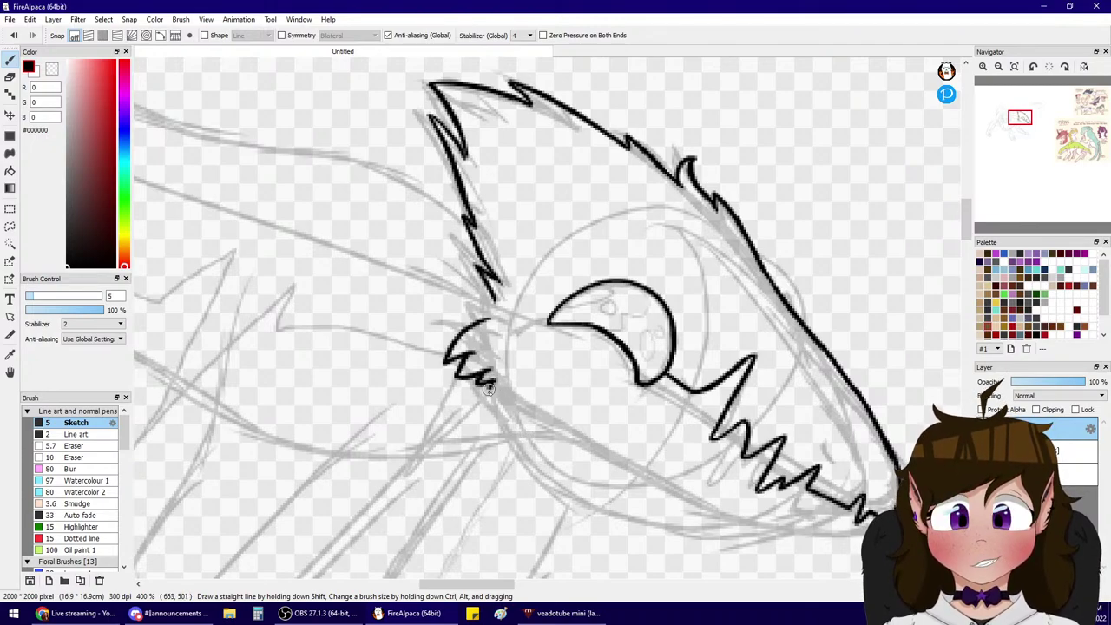
- Ink the rear part of the lower jaw line, running forward from the cheek tuft
drag(488, 389, 584, 439)
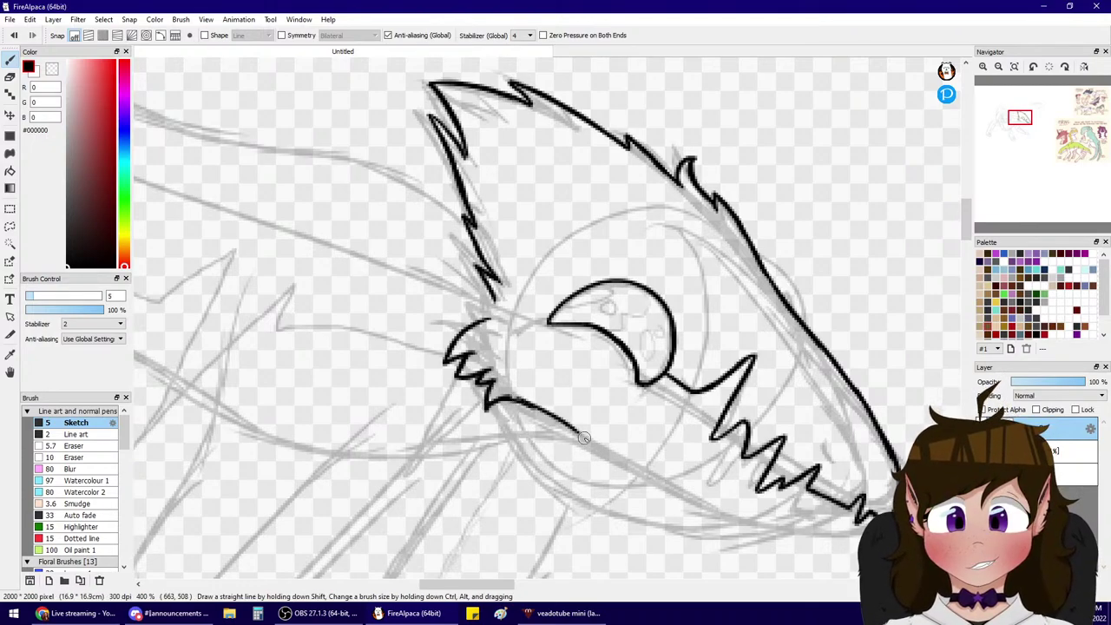
key(ctrl+z)
drag(507, 399, 608, 453)
drag(550, 418, 641, 477)
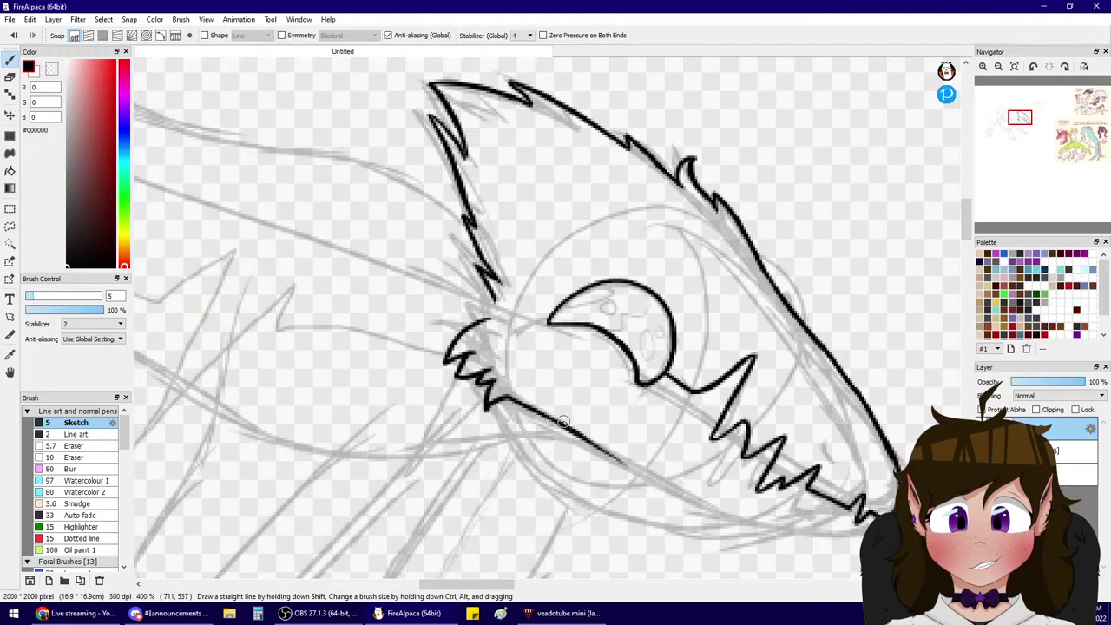
key(ctrl+z)
mouse_move(550, 417)
mouse_down()
mouse_move(664, 485)
mouse_move(645, 469)
mouse_move(750, 513)
mouse_up()
key(ctrl+z)
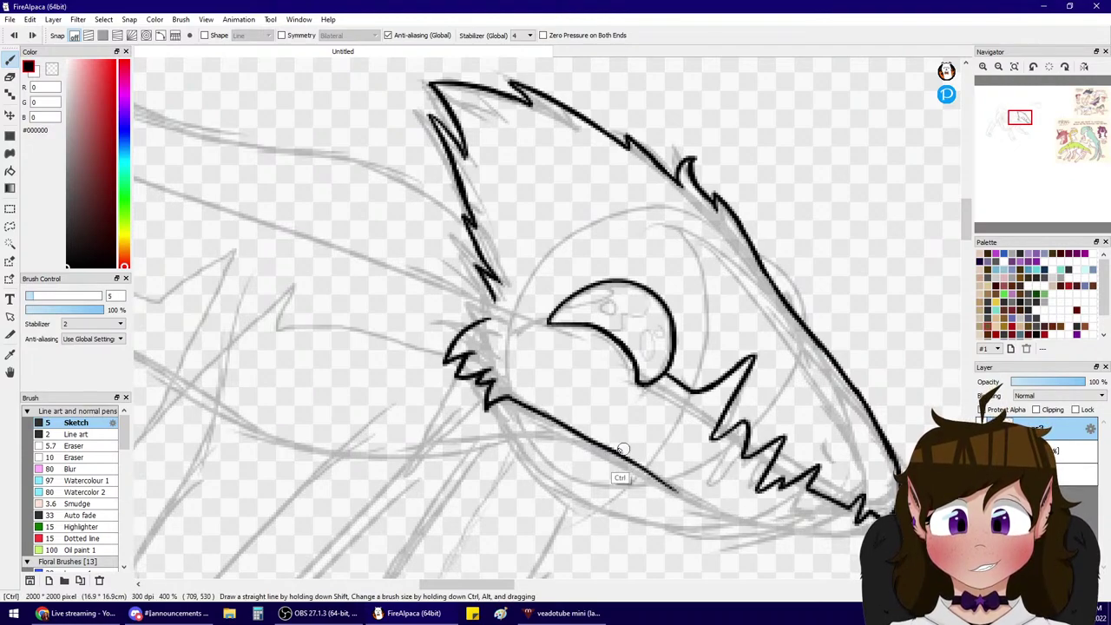
key(ctrl+z)
key(ctrl+z)
- Complete the lower jaw line forward to the snout tip and mark a small nostril on the snout
drag(609, 454, 760, 527)
key(ctrl+z)
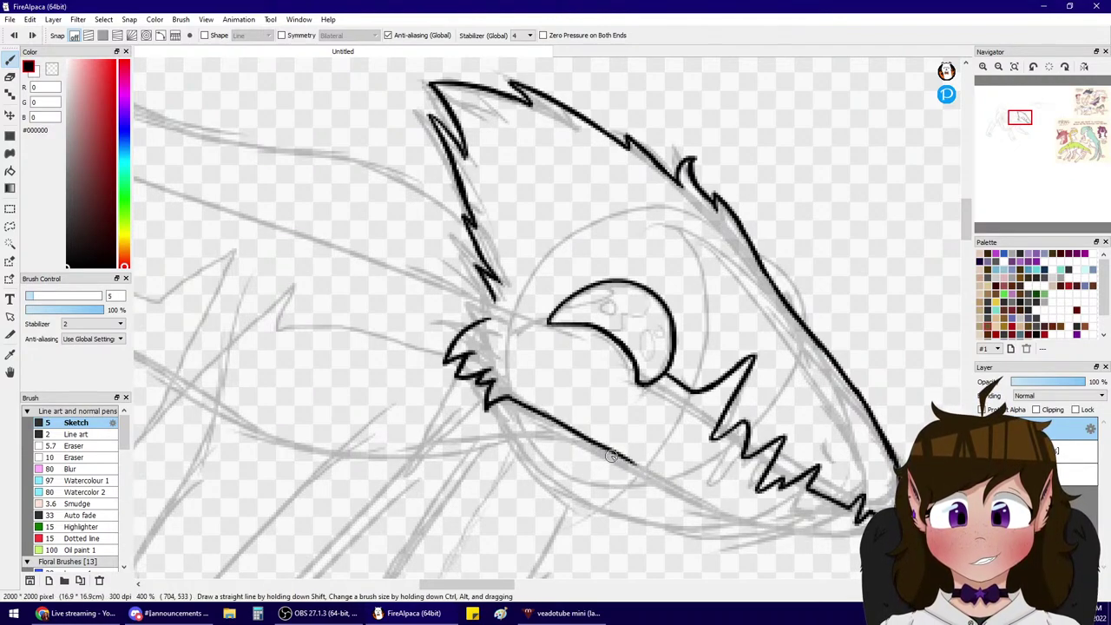
drag(612, 456, 746, 520)
key(ctrl+z)
drag(614, 456, 749, 518)
mouse_move(692, 488)
mouse_down()
mouse_move(802, 528)
mouse_move(862, 512)
mouse_up()
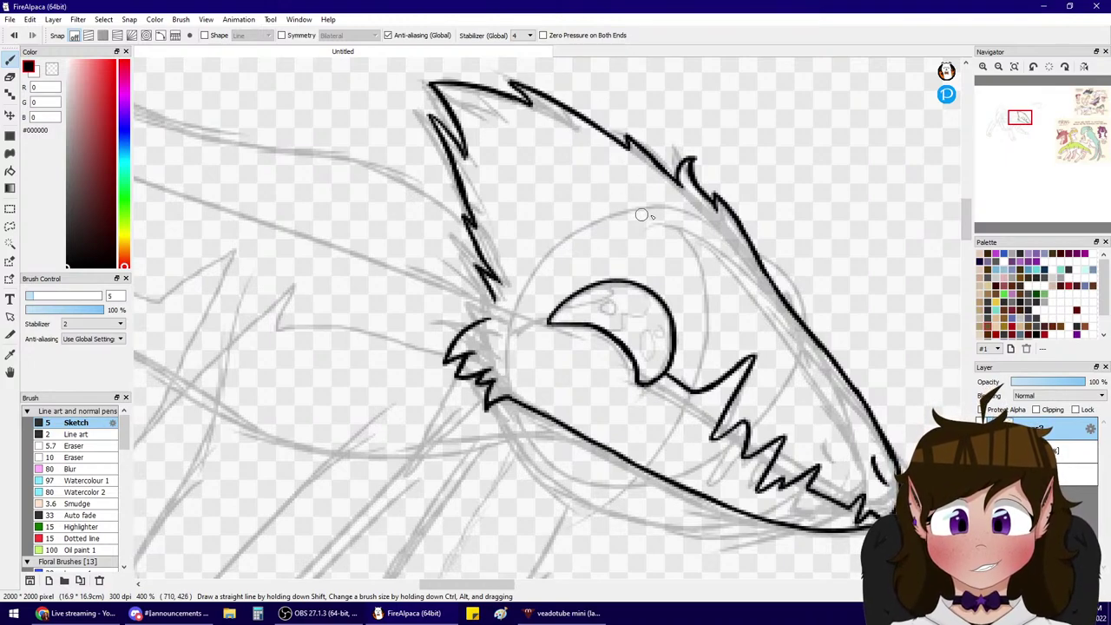
mouse_move(1020, 126)
mouse_down()
mouse_move(1026, 133)
mouse_move(1008, 114)
mouse_up()
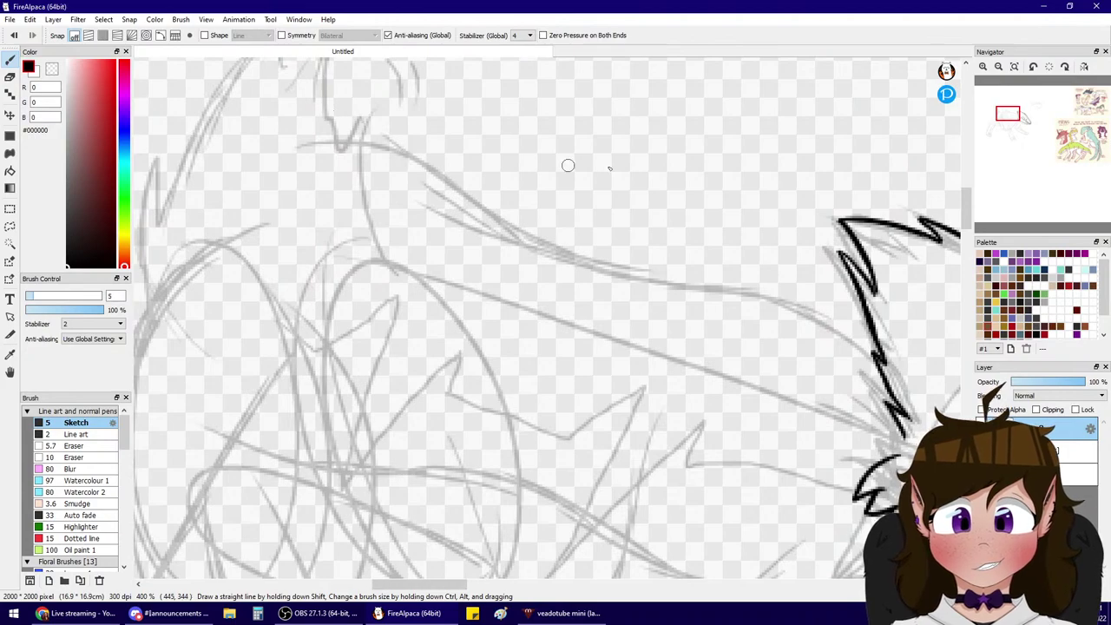
- Ink the Pirin's back line from the head's fur toward the rump, with small fur spikes along it
drag(881, 356, 809, 290)
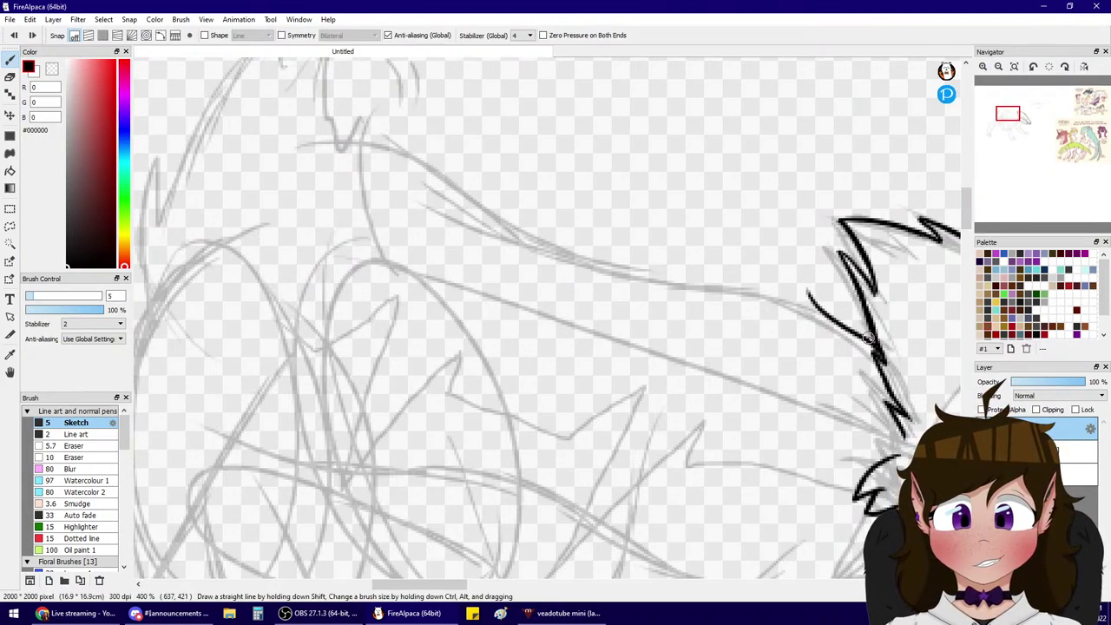
mouse_move(807, 291)
mouse_down()
mouse_move(810, 314)
mouse_move(726, 255)
mouse_move(734, 285)
mouse_move(674, 257)
mouse_move(679, 275)
mouse_up()
key(ctrl+z)
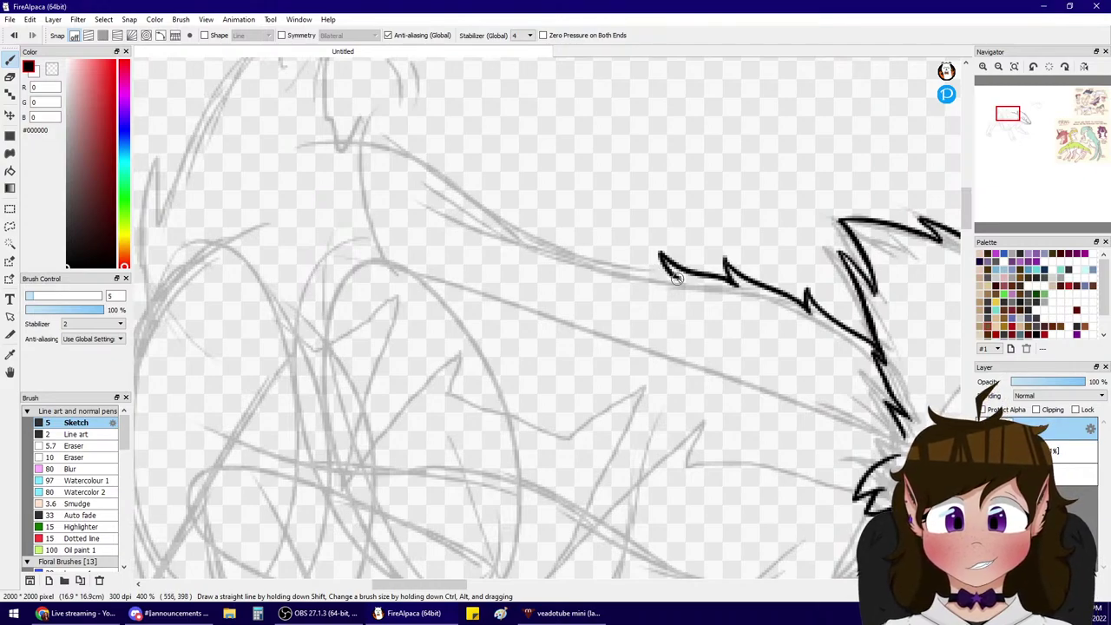
mouse_move(677, 278)
mouse_down()
mouse_move(561, 228)
mouse_move(573, 263)
mouse_move(573, 251)
mouse_move(468, 165)
mouse_move(477, 205)
mouse_up()
key(ctrl+z)
key(ctrl+z)
key(ctrl+z)
mouse_move(467, 165)
mouse_down()
mouse_move(464, 197)
mouse_move(483, 206)
mouse_up()
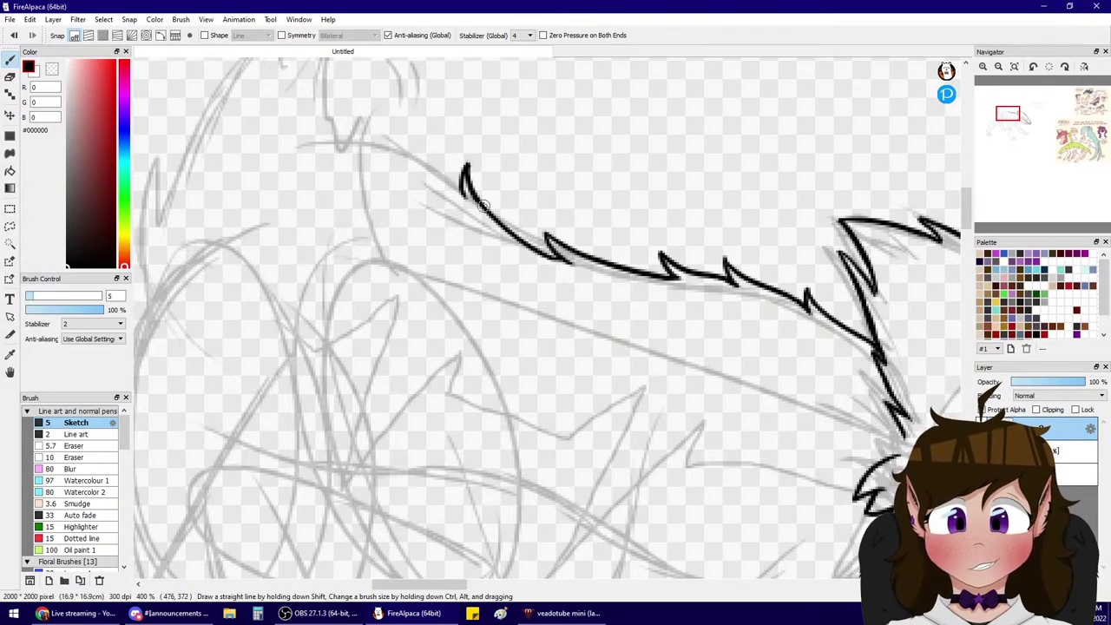
drag(468, 164, 477, 200)
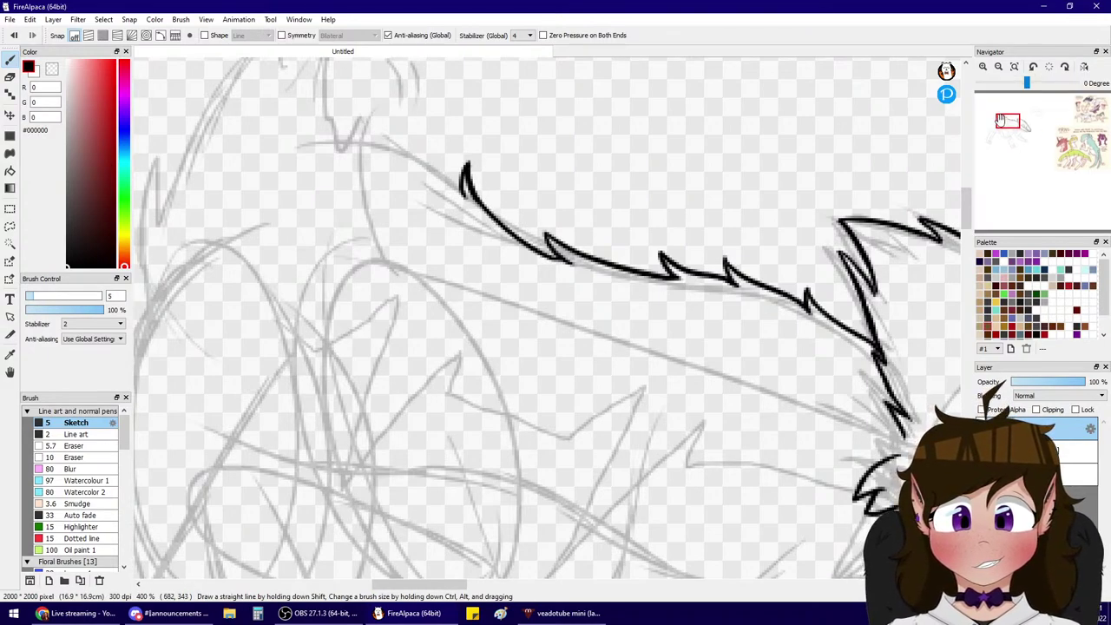
- Refine the rearmost fur spike on the back and ink a second spike beside it to form a double tuft
drag(1009, 119, 1010, 109)
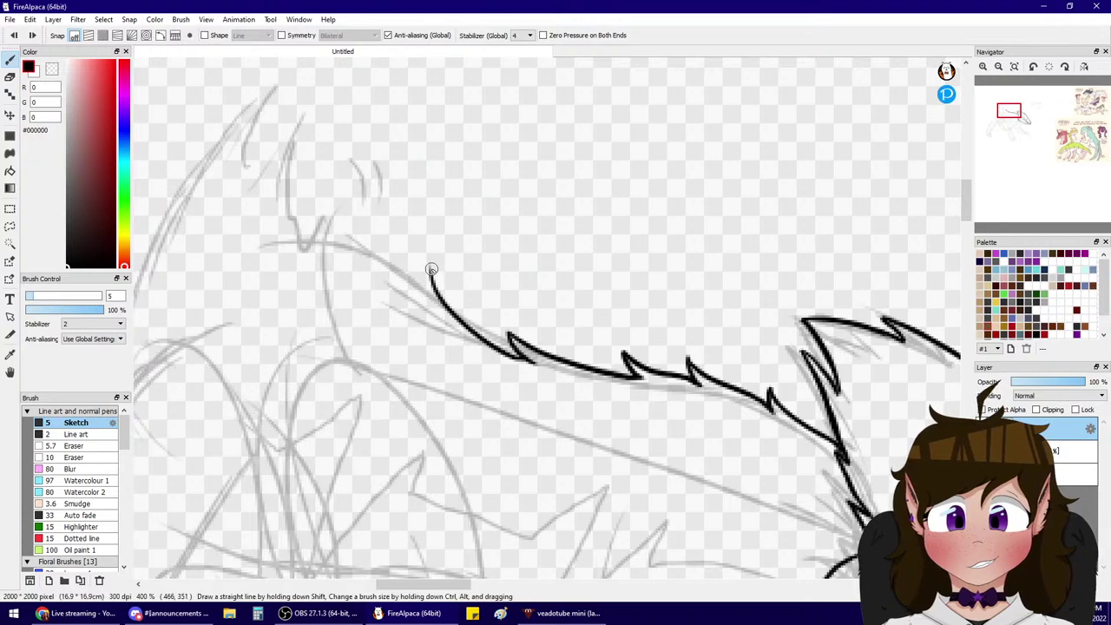
key(ctrl+z)
drag(429, 265, 427, 299)
key(ctrl+z)
drag(417, 257, 425, 297)
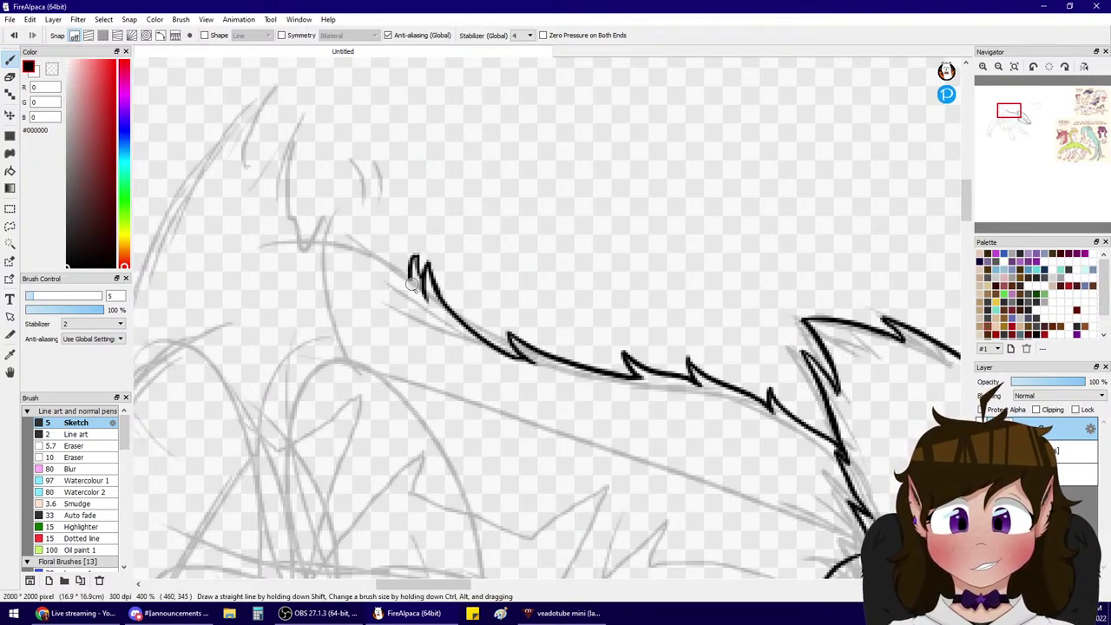
- Ink the smooth back contour from the double tuft over the rump and up into the base of the tail
mouse_move(412, 251)
mouse_down()
mouse_move(407, 284)
mouse_move(333, 237)
mouse_up()
key(ctrl+z)
drag(1012, 124, 1000, 117)
mouse_move(700, 352)
mouse_down()
mouse_move(569, 257)
mouse_move(570, 283)
mouse_move(560, 177)
mouse_up()
key(ctrl+z)
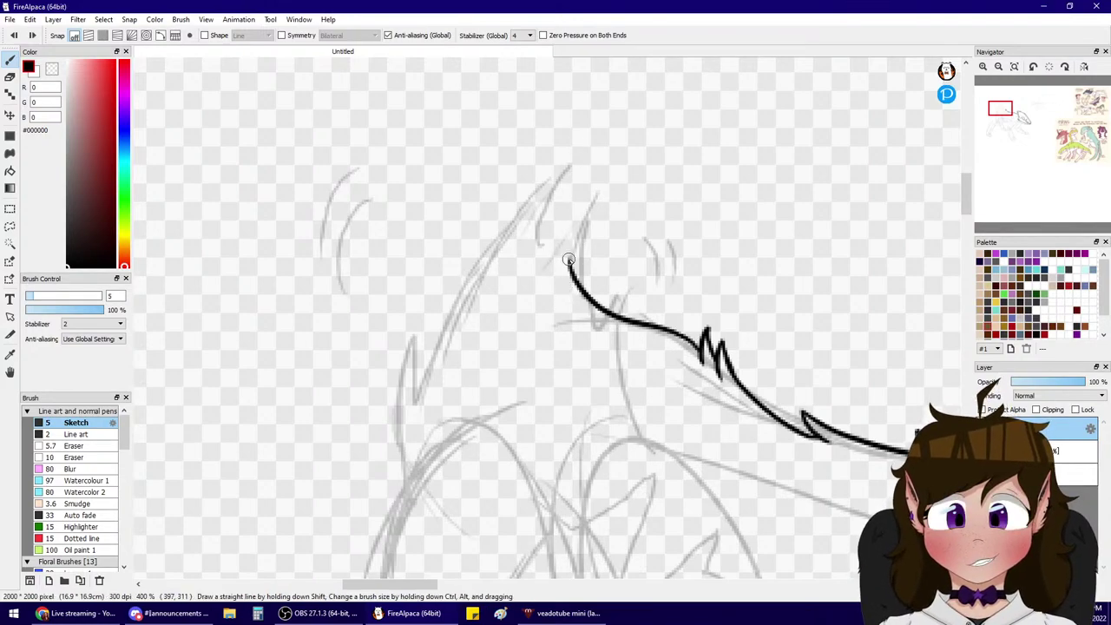
- Ink the raised tail's front edge with fur spikes up to a pointed tip, and a jagged edge down its back side
mouse_move(561, 282)
mouse_down()
mouse_move(566, 153)
mouse_move(536, 195)
mouse_move(558, 131)
mouse_move(465, 250)
mouse_up()
key(ctrl+z)
key(ctrl+z)
mouse_move(539, 193)
mouse_down()
mouse_move(549, 85)
mouse_move(480, 205)
mouse_up()
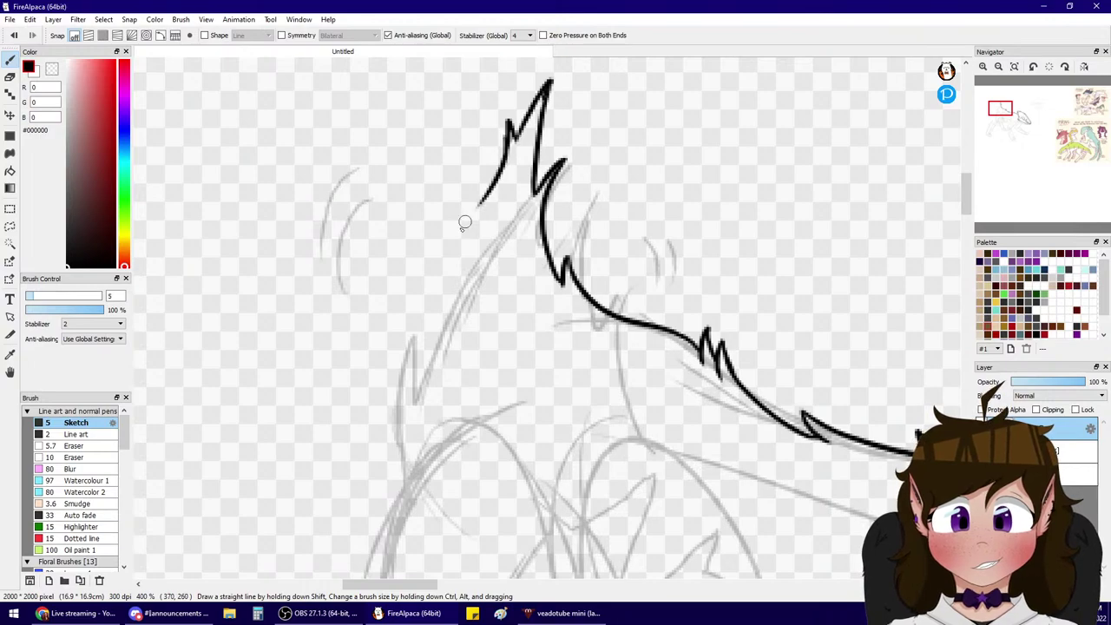
key(ctrl+z)
mouse_move(454, 244)
mouse_down()
mouse_move(461, 196)
mouse_move(496, 130)
mouse_move(502, 163)
mouse_up()
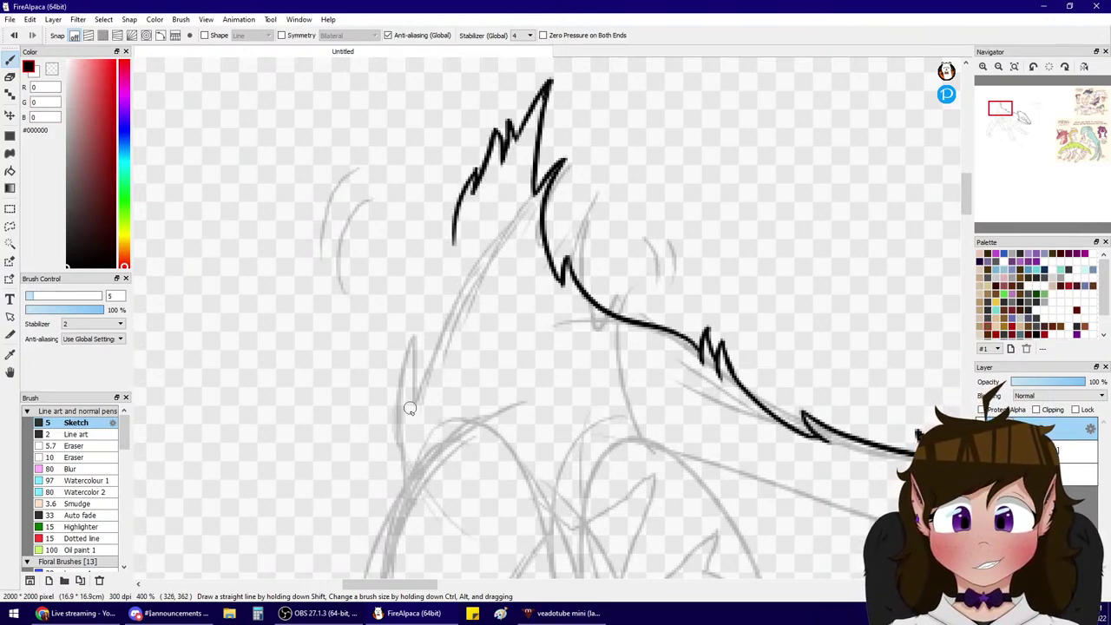
- Ink the lower rear edge of the tail upward from its base, with two outward-pointing fur spikes
mouse_move(431, 454)
mouse_down()
mouse_move(383, 356)
mouse_move(412, 388)
mouse_move(387, 220)
mouse_move(424, 256)
mouse_up()
key(ctrl+z)
drag(387, 222, 426, 256)
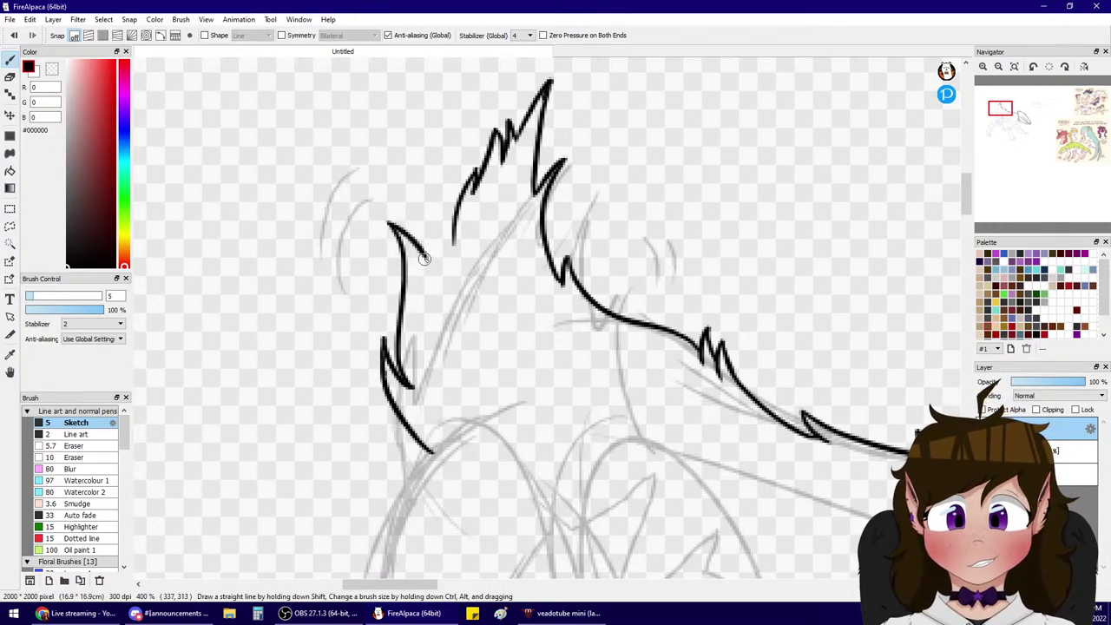
- Erase the pointed upper part of the tail's line art with the Eraser set to about 30 px
click(73, 446)
click(70, 297)
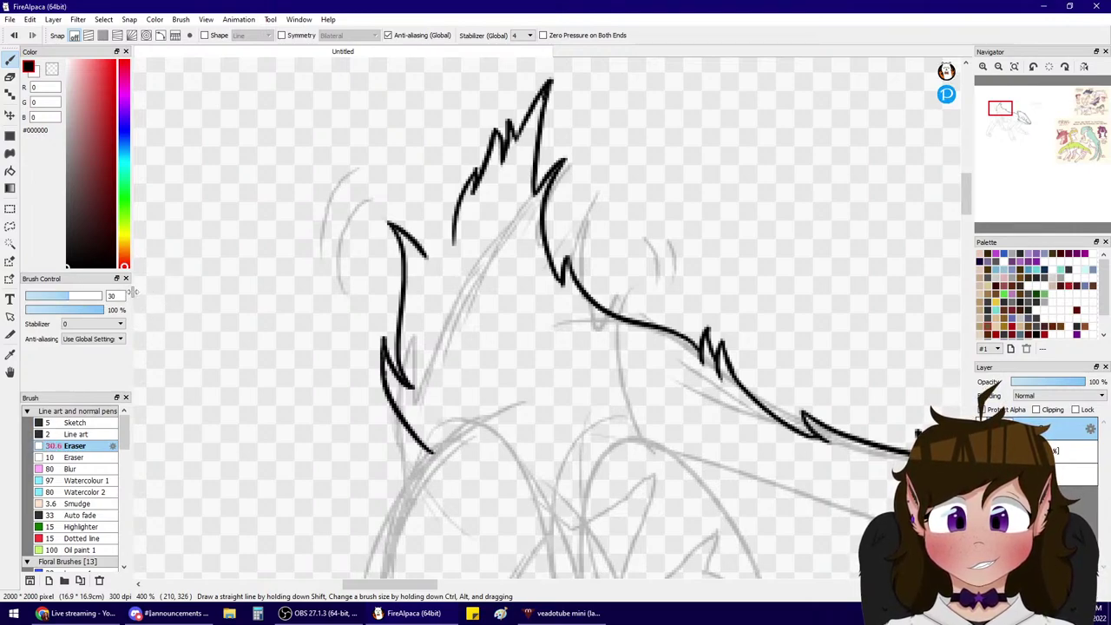
drag(132, 292, 164, 292)
drag(573, 85, 502, 153)
key(ctrl+z)
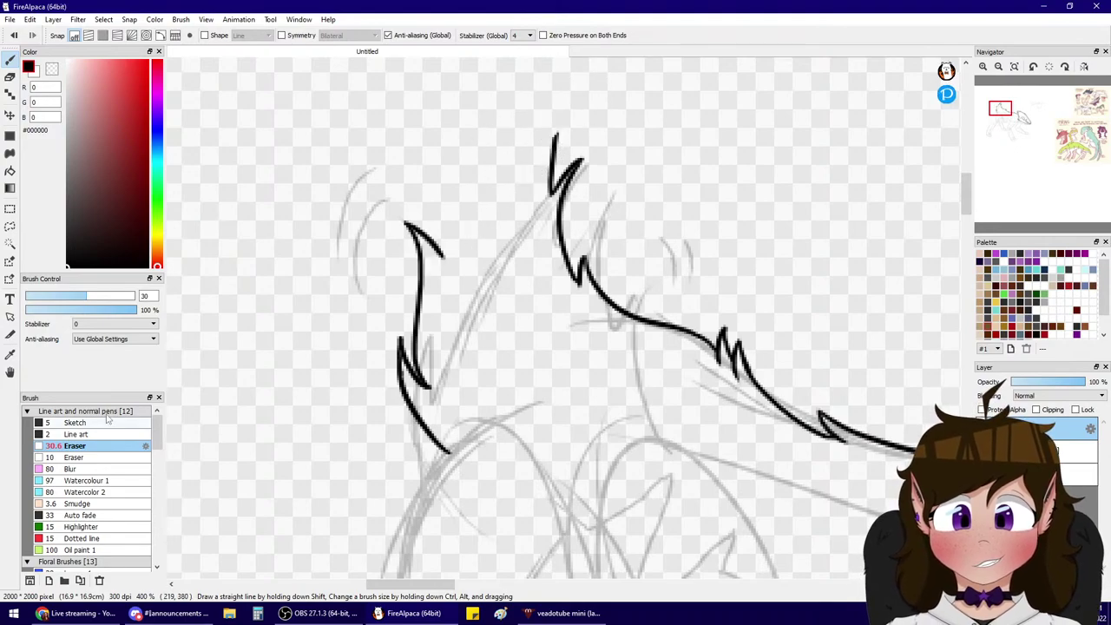
- With the Sketch brush, ink the tail's rear edge up to a fur spike and round it over into a forward curl
click(76, 423)
mouse_move(452, 251)
mouse_down()
mouse_move(482, 62)
mouse_move(491, 101)
mouse_up()
drag(1002, 111, 1002, 104)
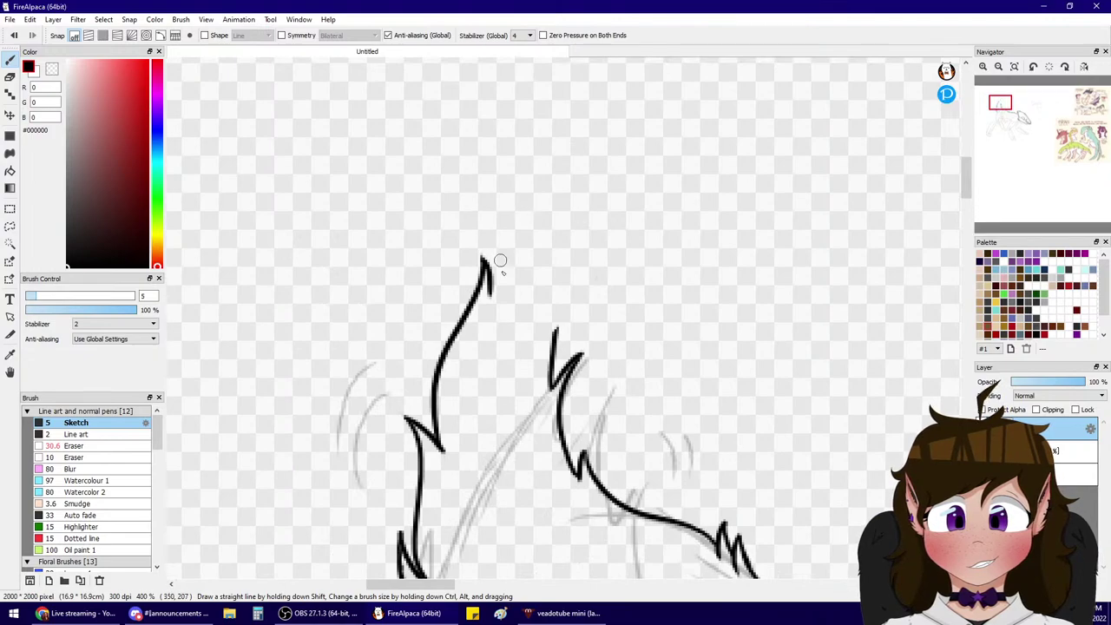
mouse_move(500, 260)
mouse_down()
mouse_move(596, 215)
mouse_move(606, 226)
mouse_move(570, 268)
mouse_move(560, 316)
mouse_up()
key(ctrl+z)
key(ctrl+z)
key(ctrl+z)
key(ctrl+z)
mouse_move(495, 264)
mouse_down()
mouse_move(565, 231)
mouse_move(608, 248)
mouse_move(620, 280)
mouse_up()
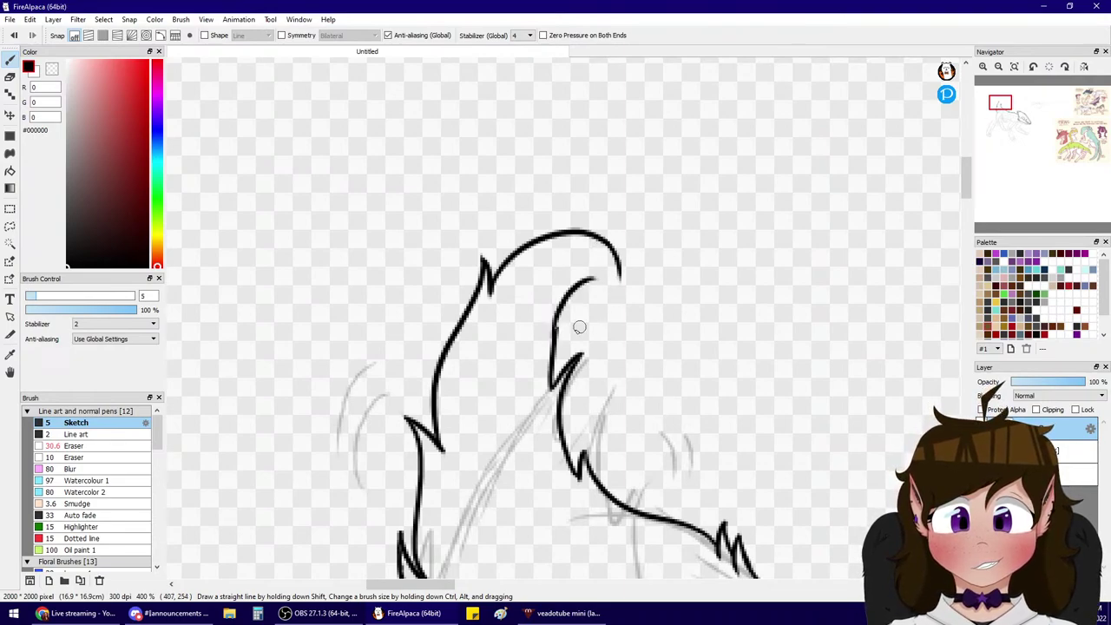
- Ink the inner edge of the tail's curl from the front fur spikes and close it into a pointed tip
mouse_move(557, 327)
mouse_down()
mouse_move(538, 347)
mouse_move(593, 276)
mouse_move(618, 273)
mouse_up()
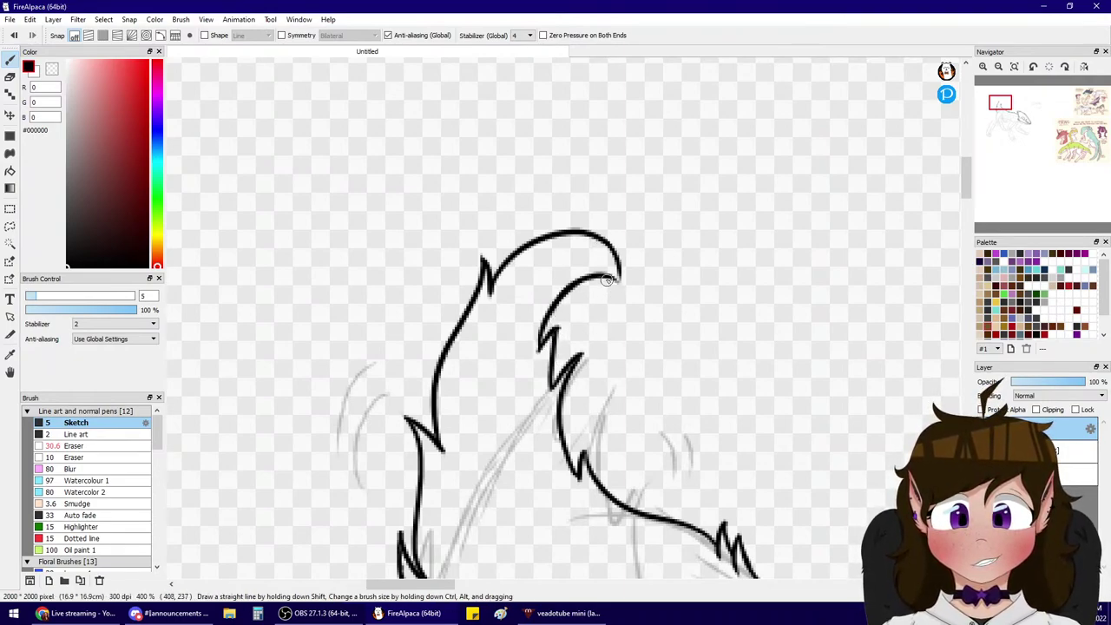
drag(621, 284, 622, 304)
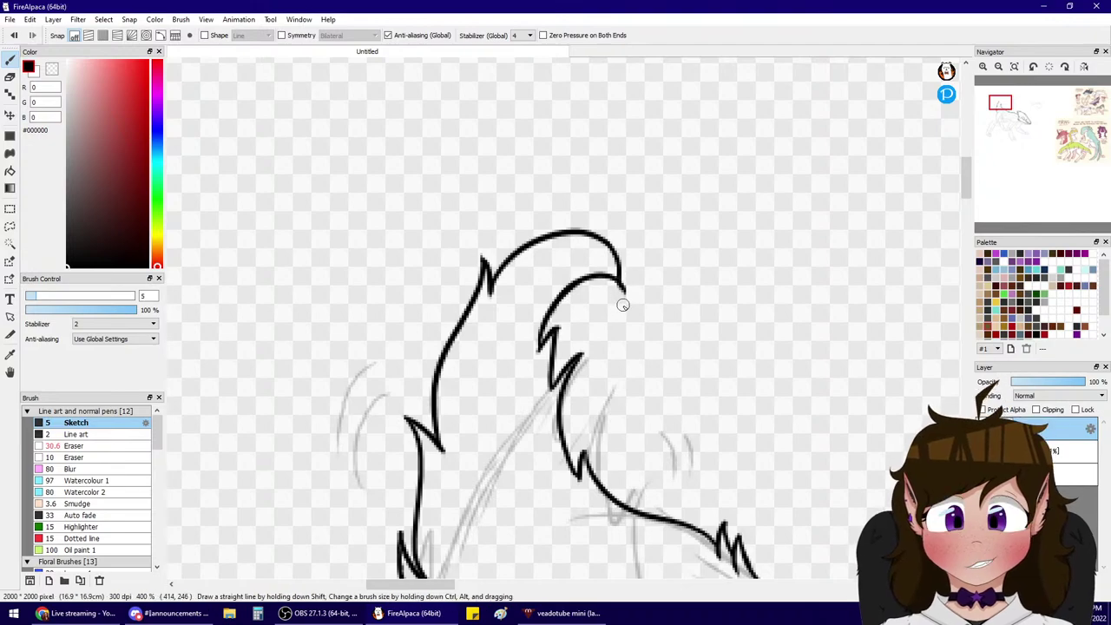
key(ctrl+z)
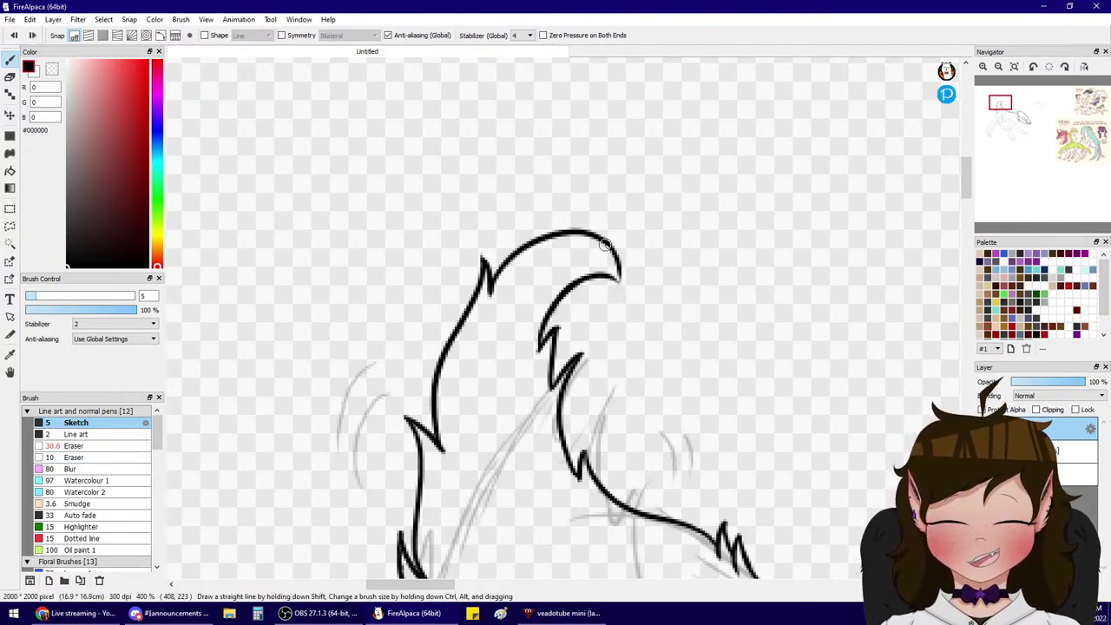
mouse_move(615, 245)
mouse_down()
mouse_move(618, 310)
mouse_move(620, 298)
mouse_up()
key(ctrl+z)
key(ctrl+z)
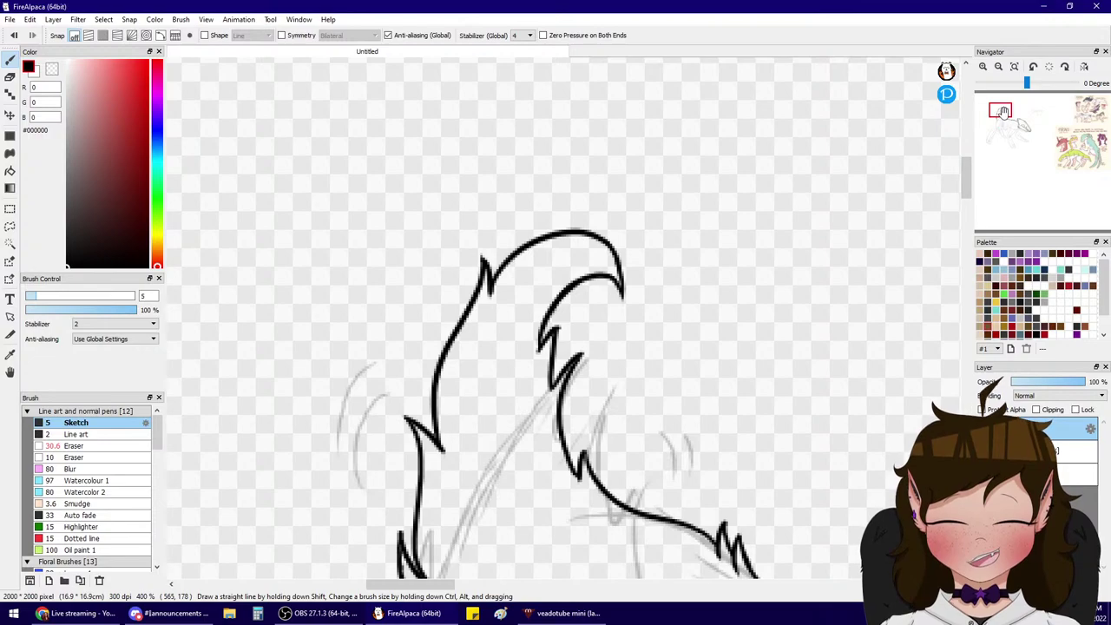
- Check the Pirin reference sheet's head drawings and ink a short line linking the eye's rear corner to the head fur
drag(1003, 111, 1019, 125)
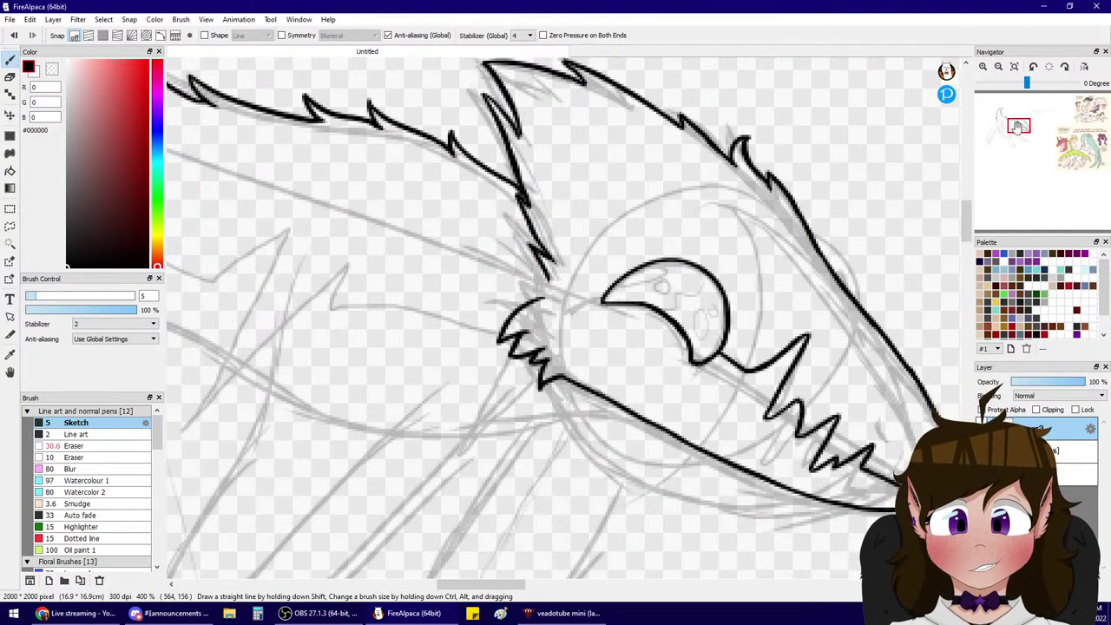
drag(1024, 126, 1082, 100)
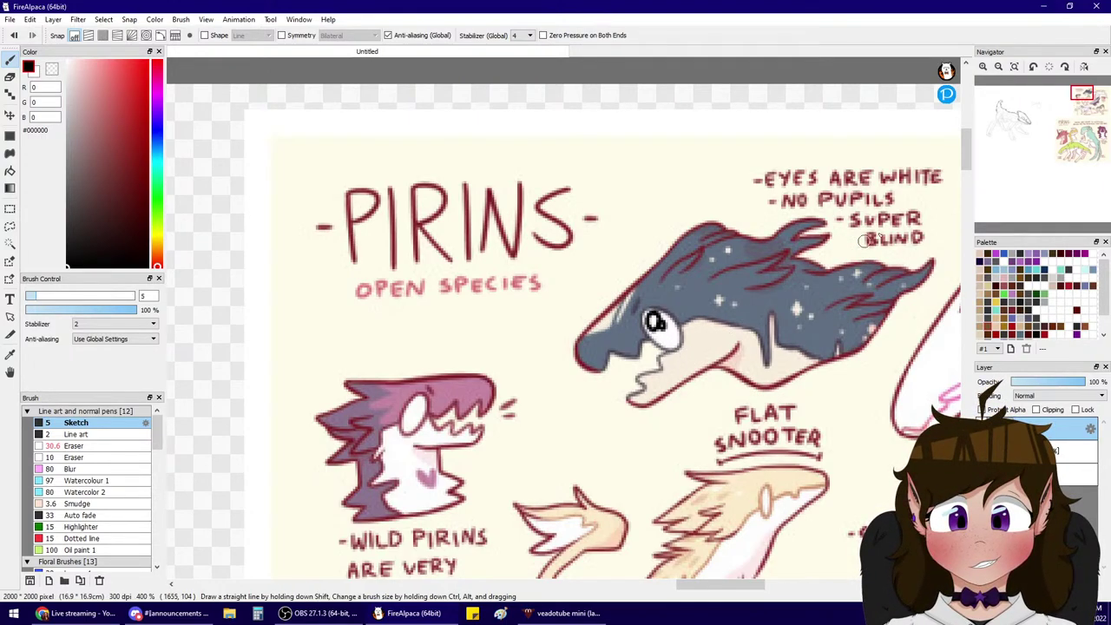
click(1031, 117)
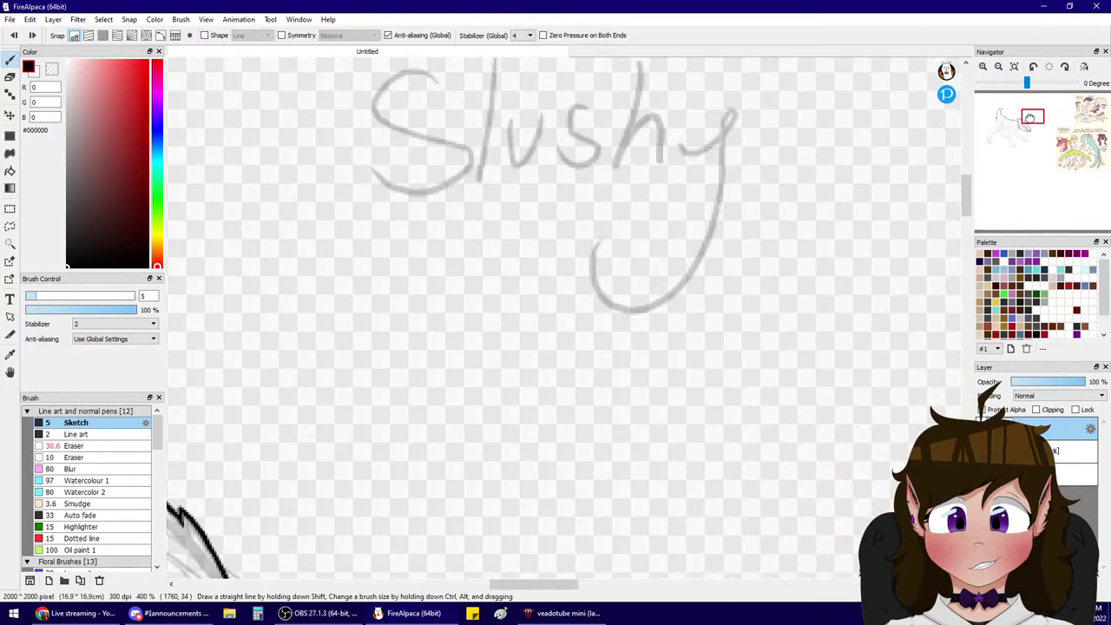
mouse_move(1030, 117)
mouse_down()
mouse_move(1005, 126)
mouse_move(1023, 124)
mouse_move(1012, 116)
mouse_up()
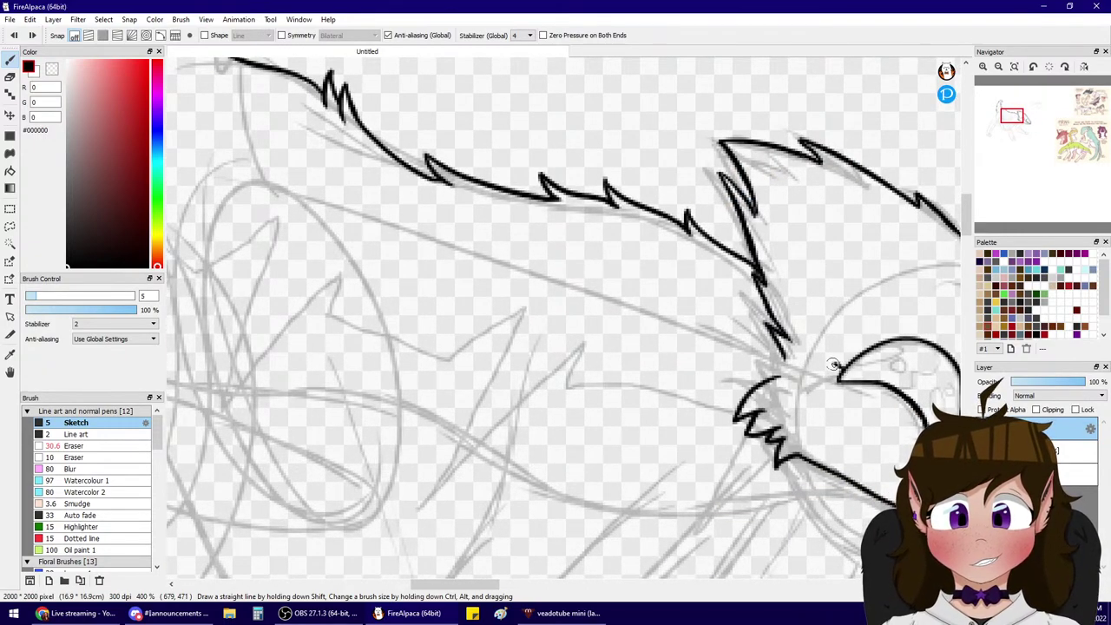
mouse_move(834, 365)
mouse_down()
mouse_move(785, 358)
mouse_move(831, 366)
mouse_up()
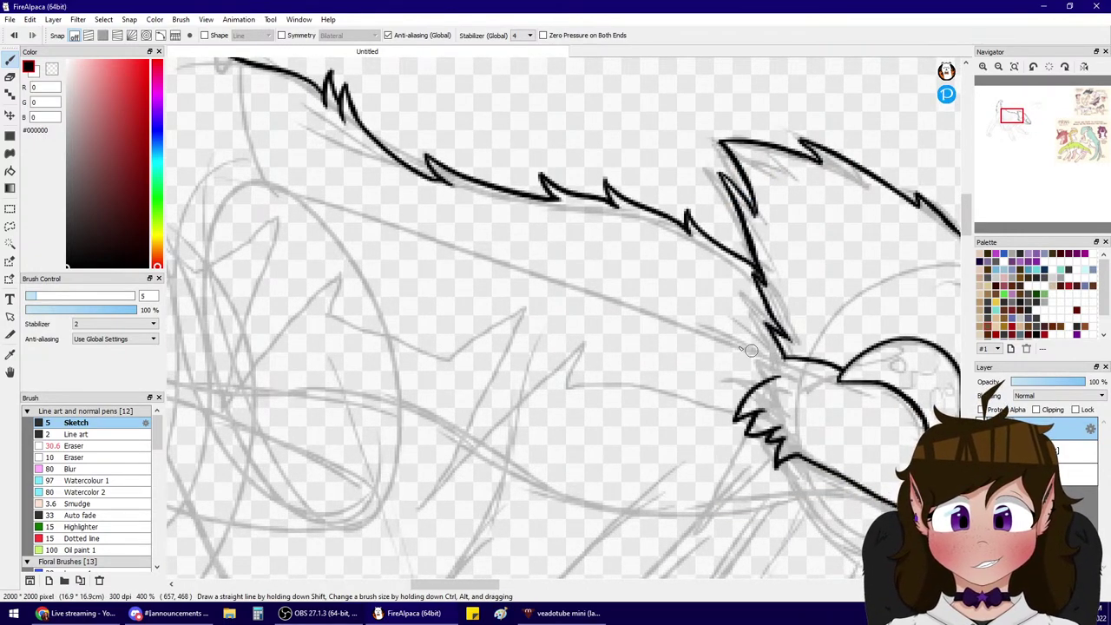
- Ink the heart-rate line from the curled tail tip down through the tail onto the rump, with jagged pulses along it
click(998, 67)
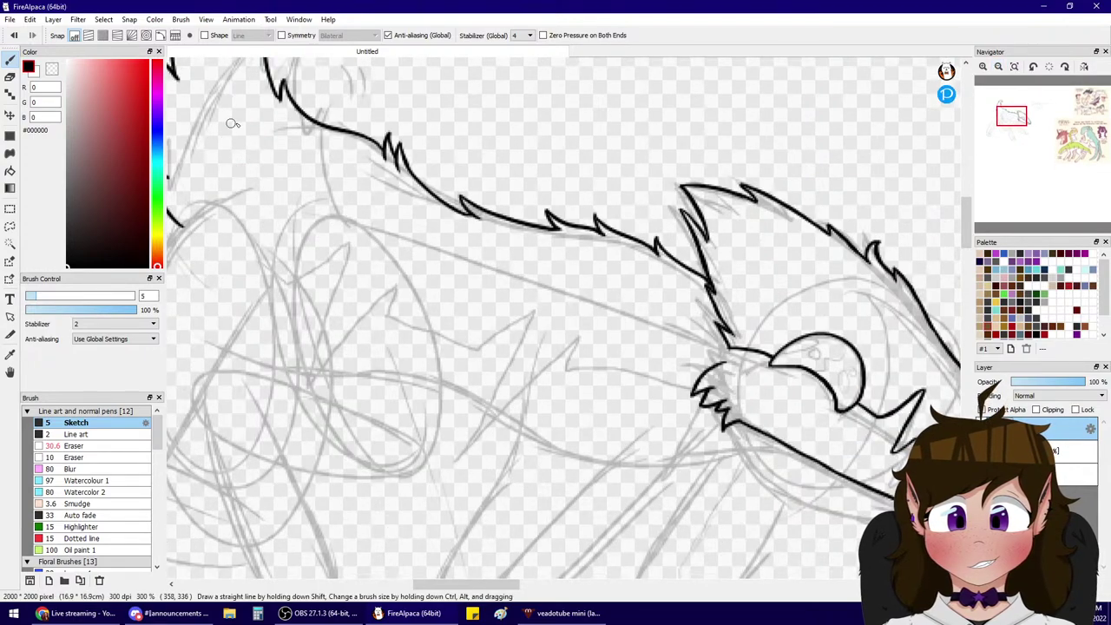
drag(1016, 119, 1002, 114)
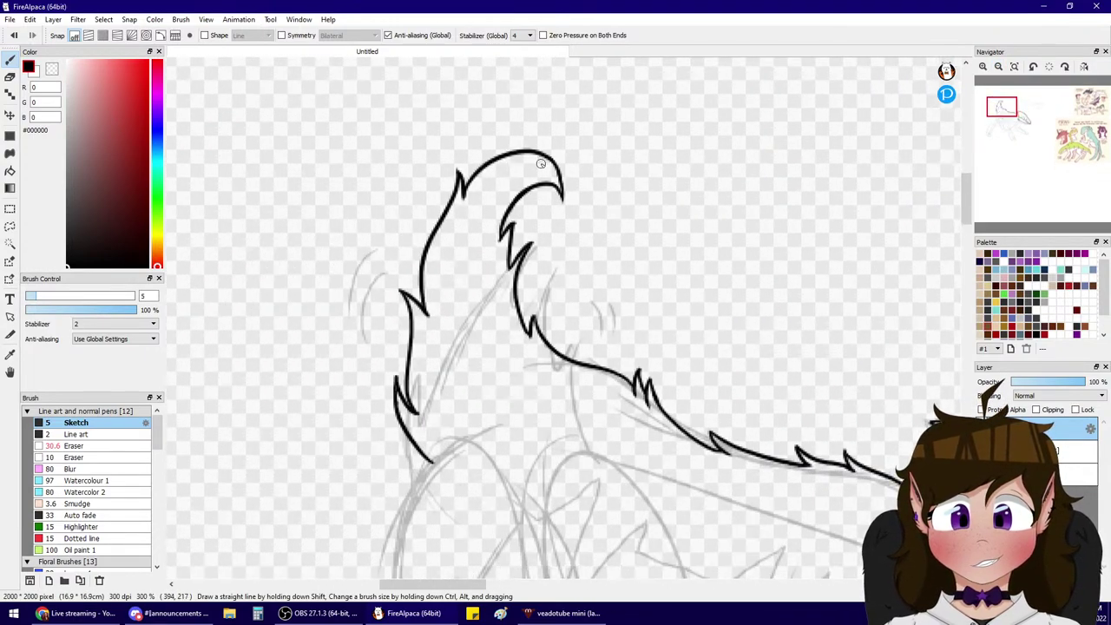
mouse_move(559, 189)
mouse_down()
mouse_move(493, 185)
mouse_move(488, 195)
mouse_up()
key(ctrl+z)
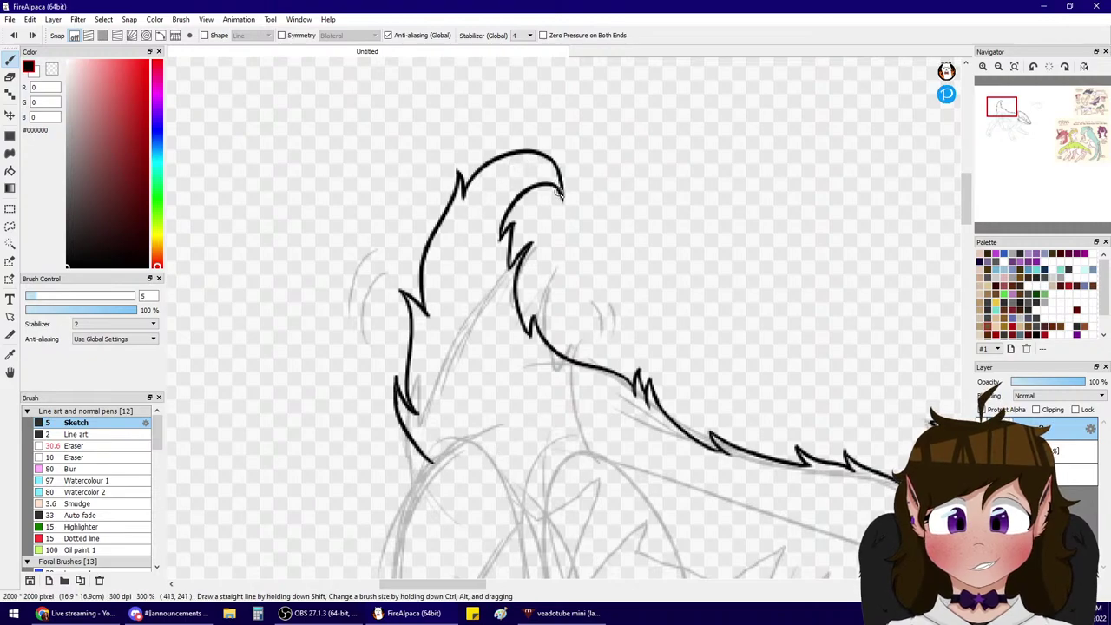
mouse_move(561, 191)
mouse_down()
mouse_move(481, 208)
mouse_move(447, 249)
mouse_move(470, 253)
mouse_move(486, 361)
mouse_up()
key(ctrl+z)
mouse_move(469, 248)
mouse_down()
mouse_move(495, 325)
mouse_move(477, 349)
mouse_move(498, 349)
mouse_move(567, 432)
mouse_move(585, 419)
mouse_move(573, 462)
mouse_move(601, 440)
mouse_up()
- Extend the heart-rate line forward along the side of the body with a tall zigzag pulse at mid-back
drag(1003, 116, 1007, 117)
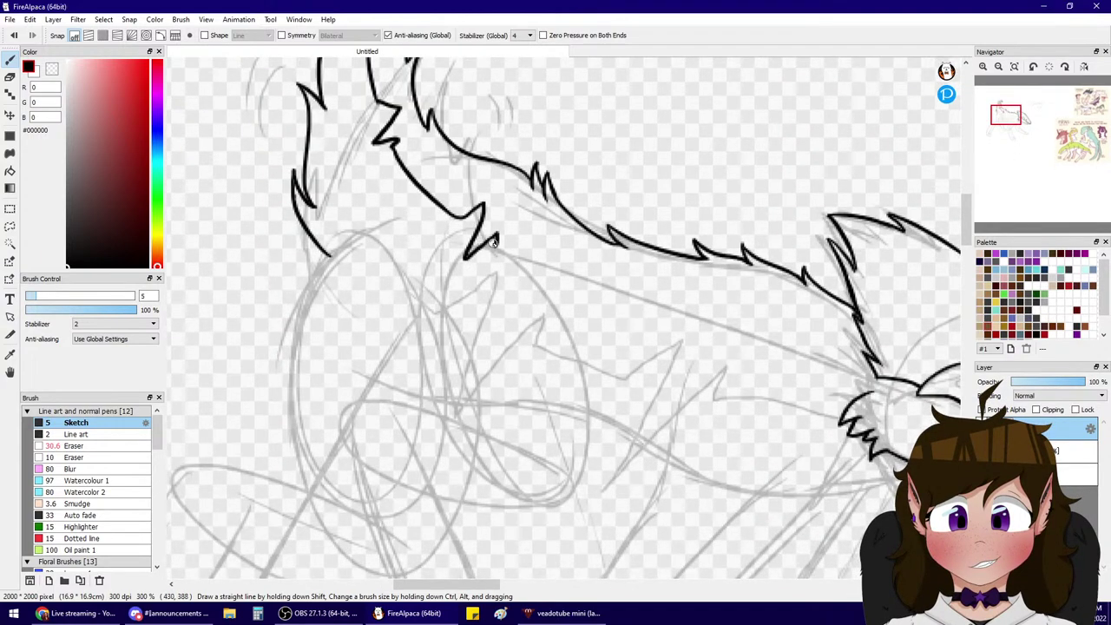
mouse_move(495, 246)
mouse_down()
mouse_move(672, 331)
mouse_move(583, 292)
mouse_move(635, 287)
mouse_move(644, 335)
mouse_up()
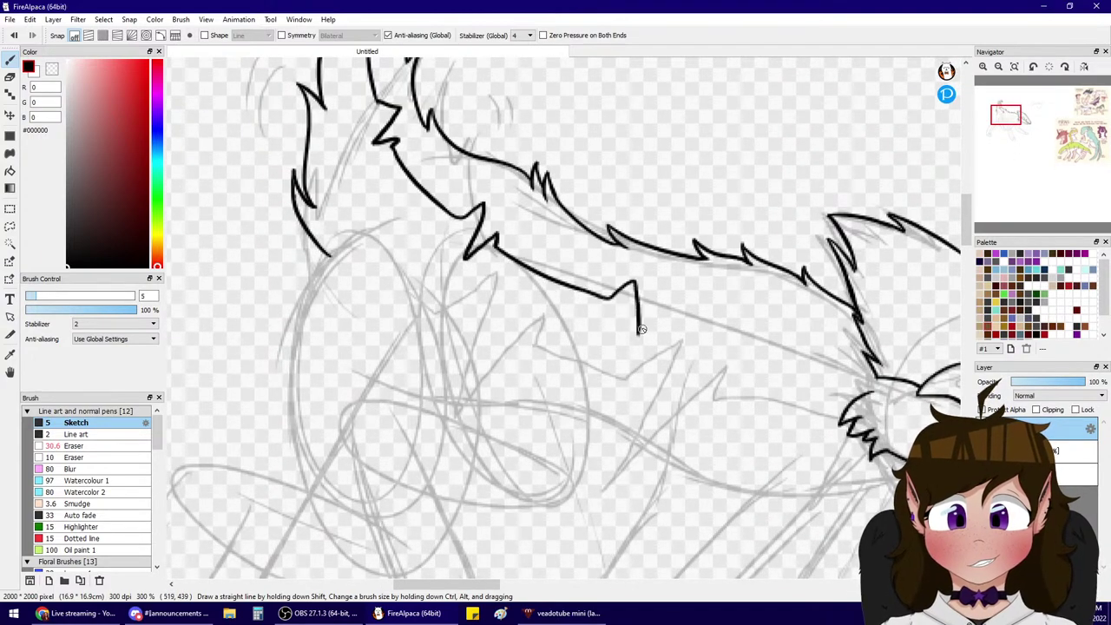
key(ctrl+z)
mouse_move(591, 294)
mouse_down()
mouse_move(628, 279)
mouse_move(623, 353)
mouse_move(660, 306)
mouse_up()
key(ctrl+z)
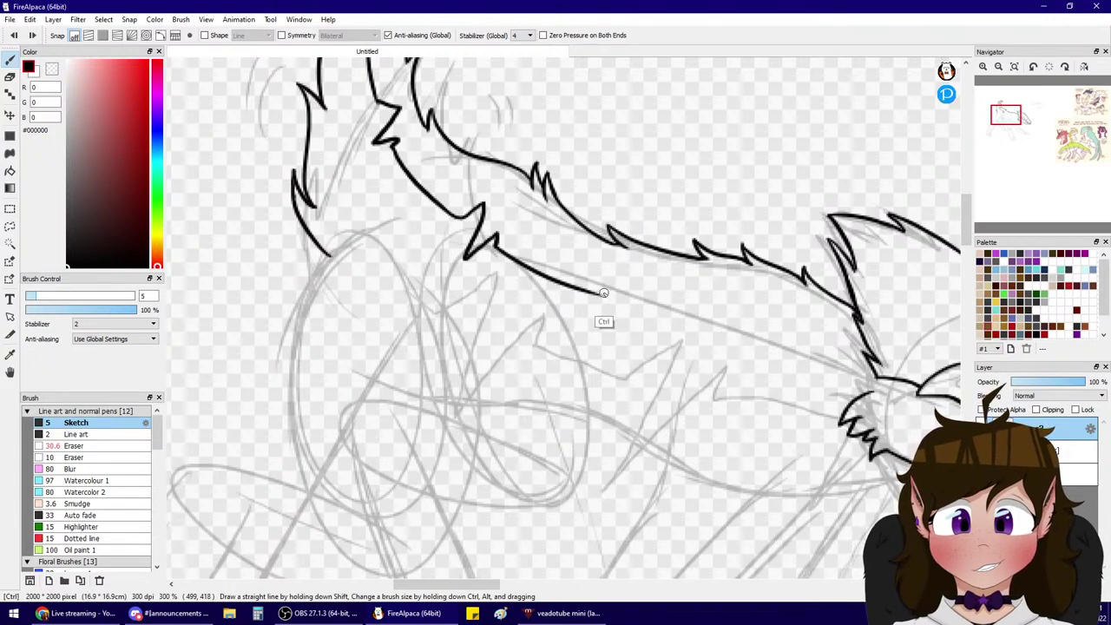
mouse_move(590, 294)
mouse_down()
mouse_move(601, 291)
mouse_move(621, 344)
mouse_move(662, 310)
mouse_move(762, 345)
mouse_up()
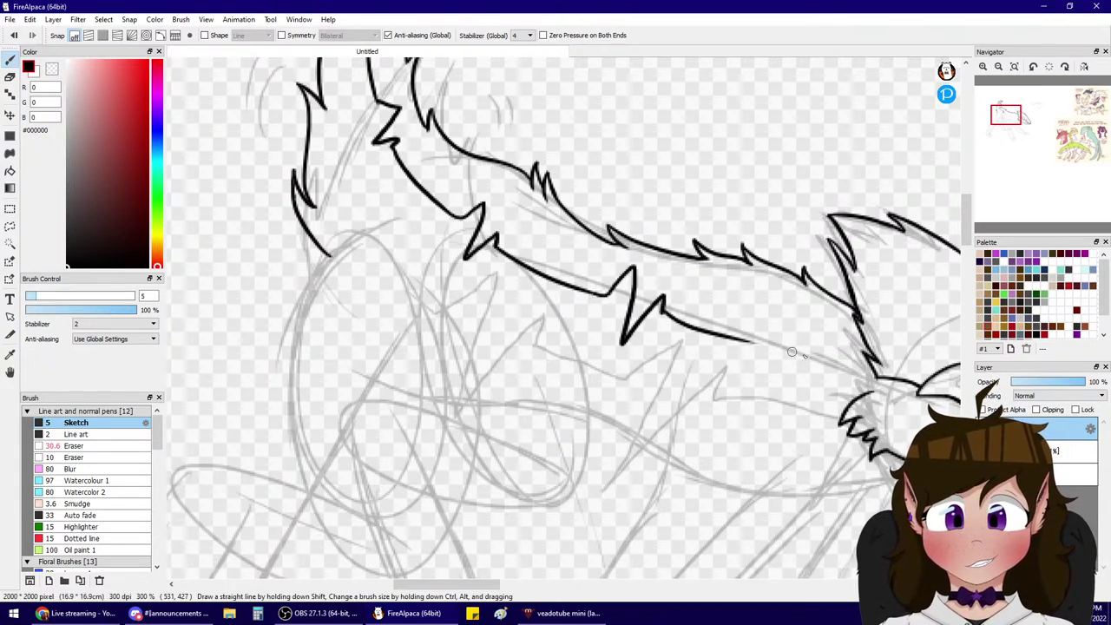
- Complete the heart-rate line forward from mid-back with a tall pulse at the neck, joining it to the eye line
key(ctrl+z)
drag(664, 312, 788, 349)
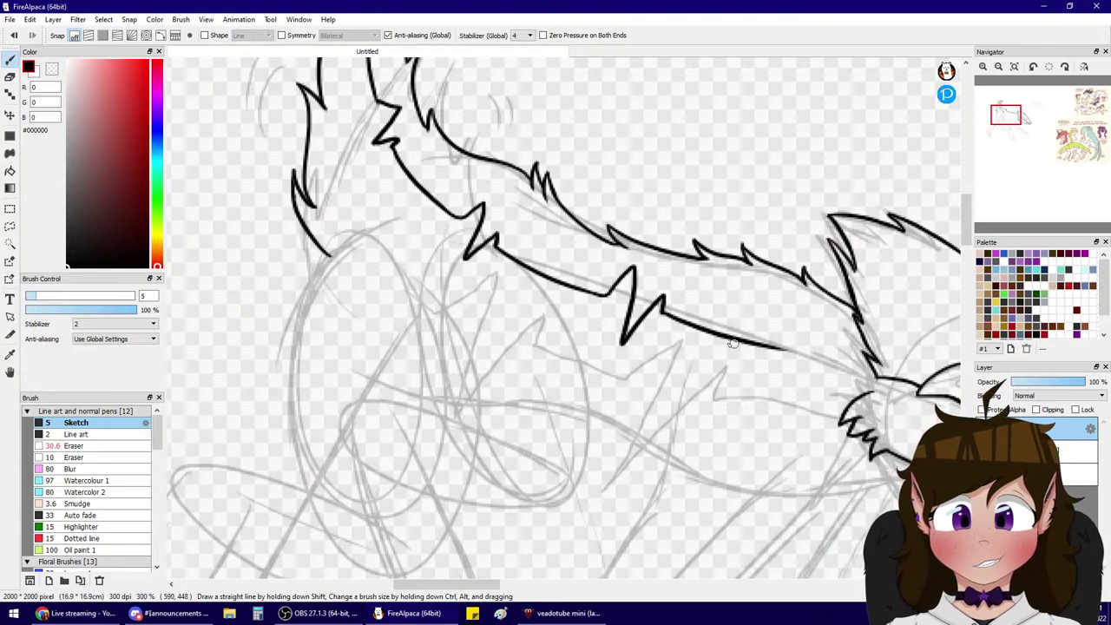
key(ctrl+z)
mouse_move(660, 311)
mouse_down()
mouse_move(763, 359)
mouse_move(795, 353)
mouse_move(809, 404)
mouse_move(833, 368)
mouse_move(897, 394)
mouse_move(838, 379)
mouse_move(863, 375)
mouse_move(884, 391)
mouse_move(837, 381)
mouse_move(883, 379)
mouse_up()
key(ctrl+z)
key(ctrl+z)
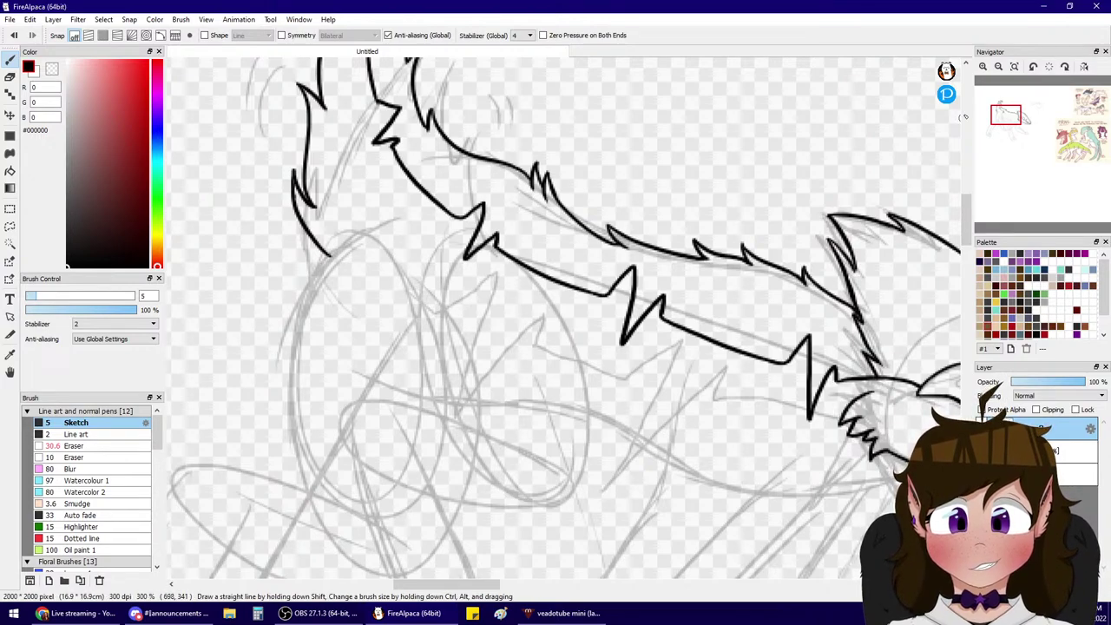
- Check the Pirin reference sheet, then ink the rump and rear edge of the near thigh below the tail, with small fur tufts
key(ctrl+minus)
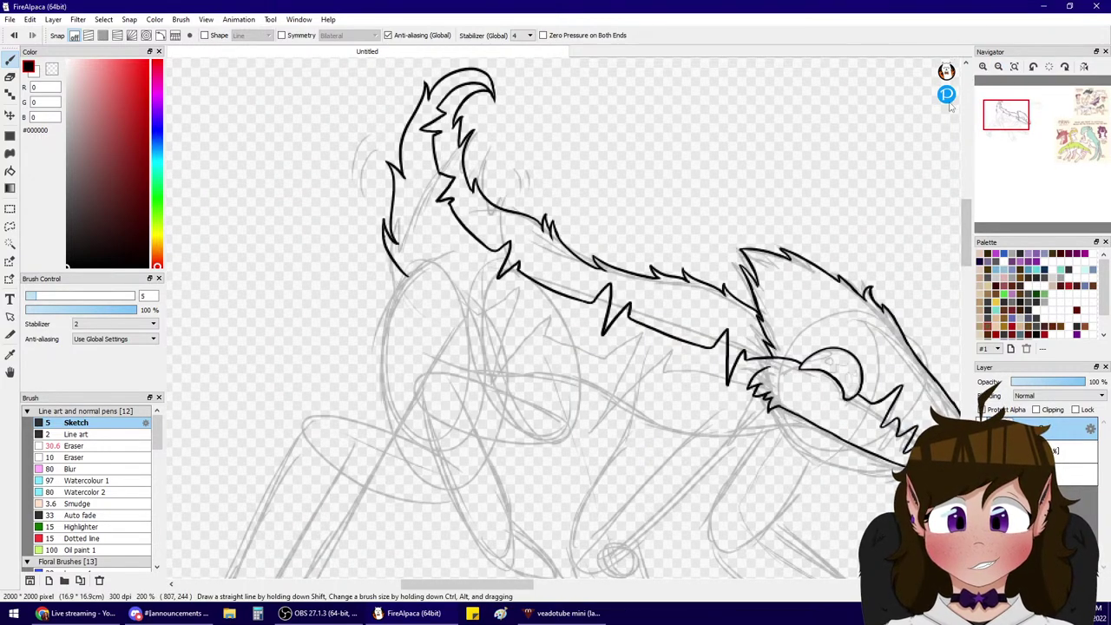
drag(1074, 116, 1087, 110)
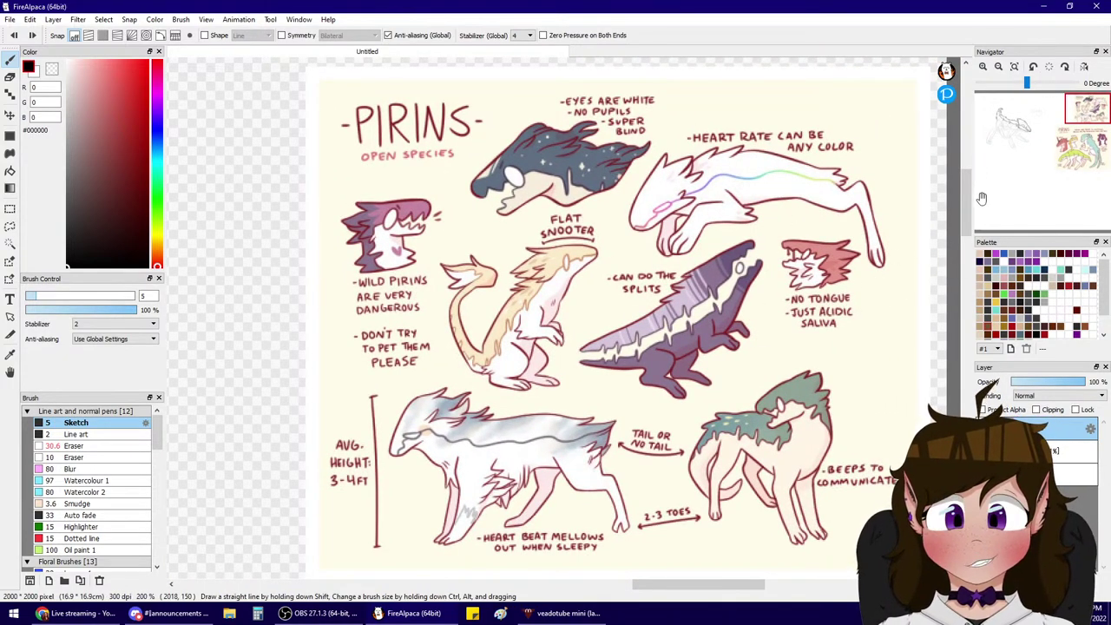
drag(1088, 110, 1000, 119)
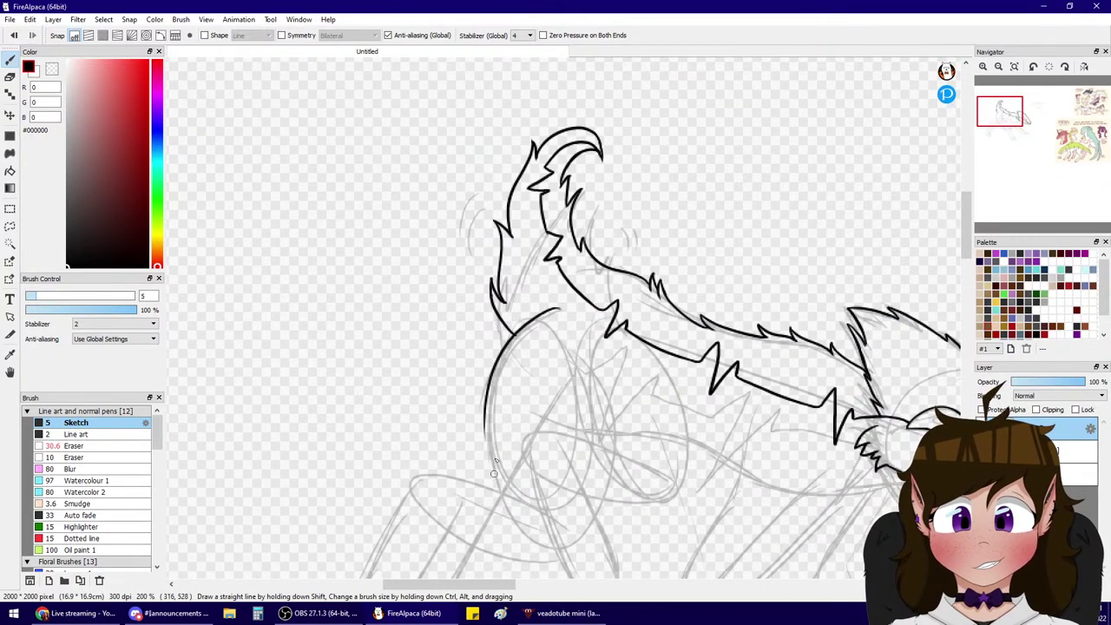
click(983, 67)
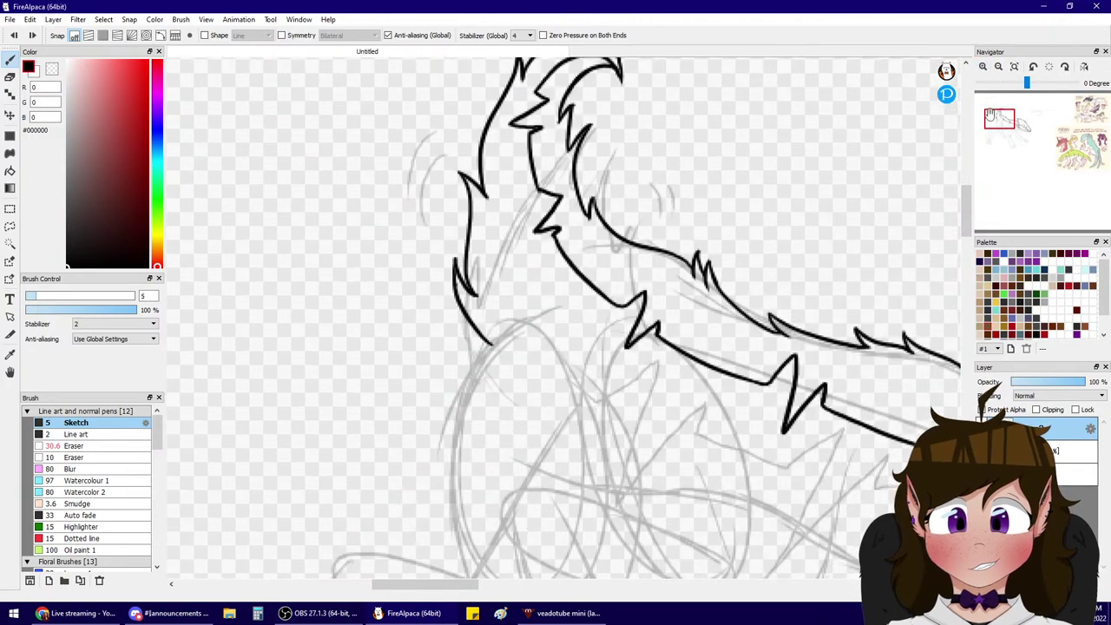
drag(995, 120, 992, 122)
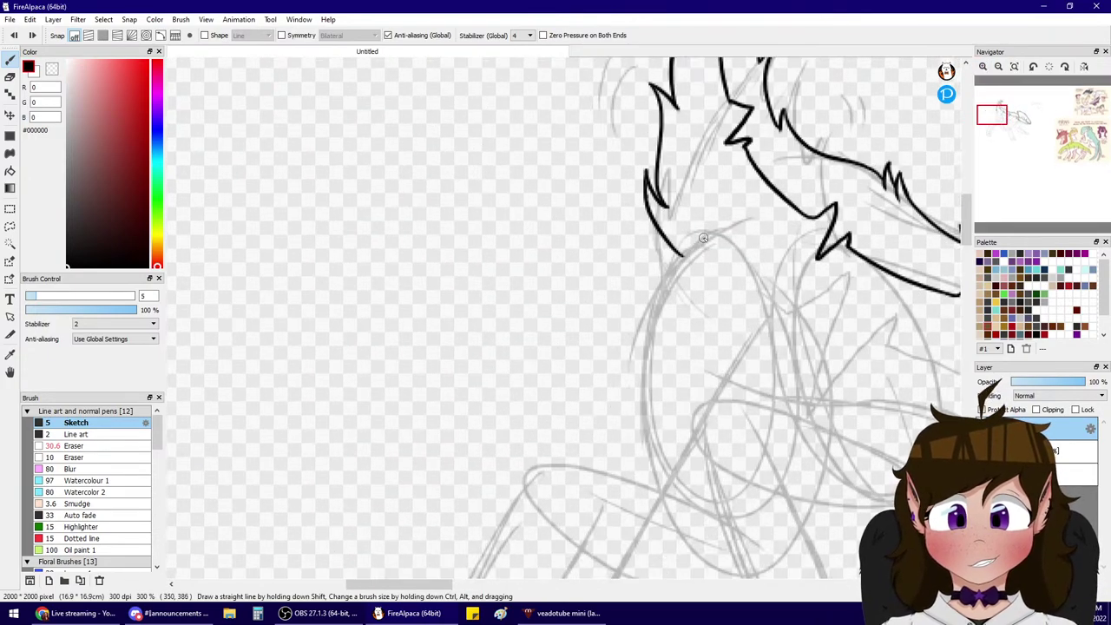
mouse_move(703, 238)
mouse_down()
mouse_move(644, 299)
mouse_move(634, 360)
mouse_move(644, 422)
mouse_up()
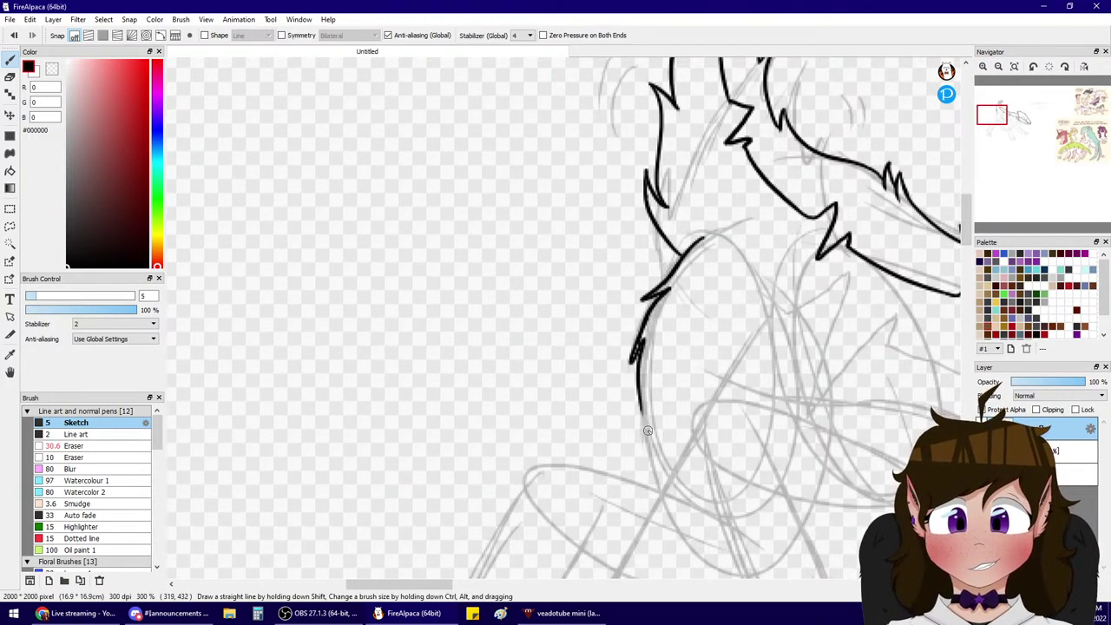
key(ctrl+z)
mouse_move(642, 337)
mouse_down()
mouse_move(633, 372)
mouse_move(654, 432)
mouse_move(629, 379)
mouse_move(669, 499)
mouse_up()
key(ctrl+z)
mouse_move(1039, 146)
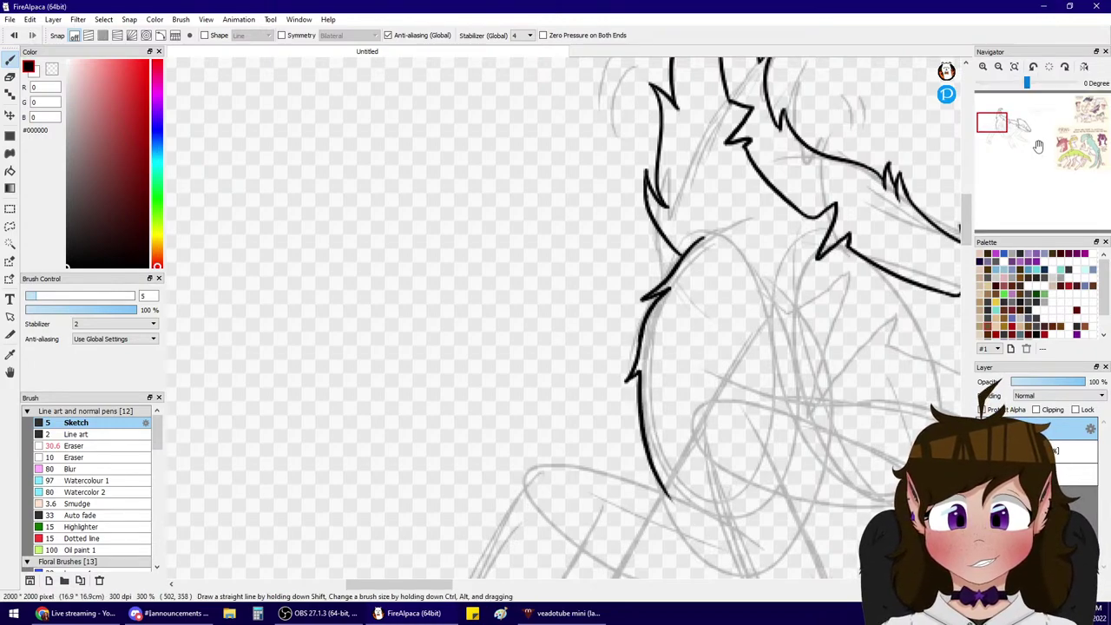
- Ink the thigh's front edge as one long curve down to the knee and erase the stray overshoot at its bend
click(998, 67)
mouse_move(1001, 125)
mouse_down()
mouse_move(1011, 134)
mouse_move(1002, 132)
mouse_up()
click(984, 67)
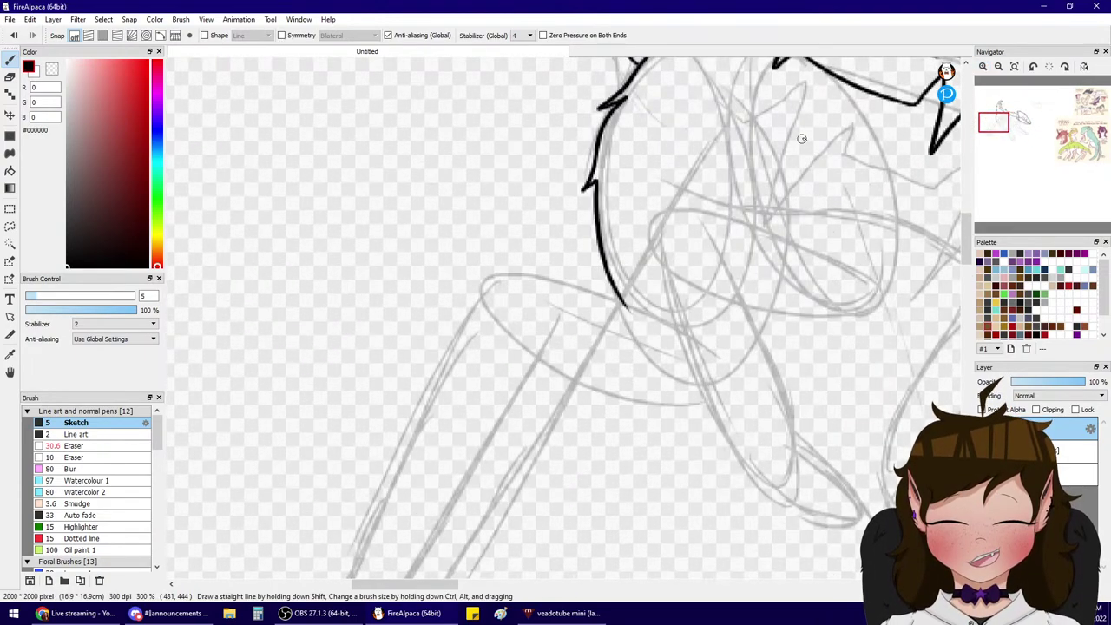
drag(802, 139, 722, 363)
key(ctrl+z)
mouse_move(825, 123)
mouse_down()
mouse_move(728, 382)
mouse_move(740, 416)
mouse_up()
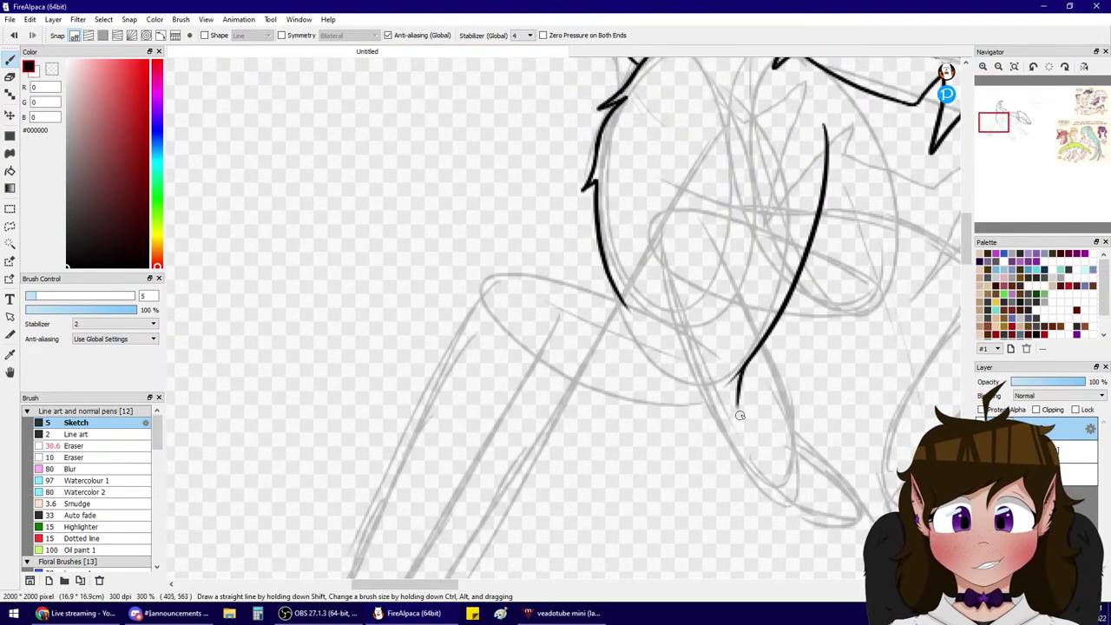
click(100, 458)
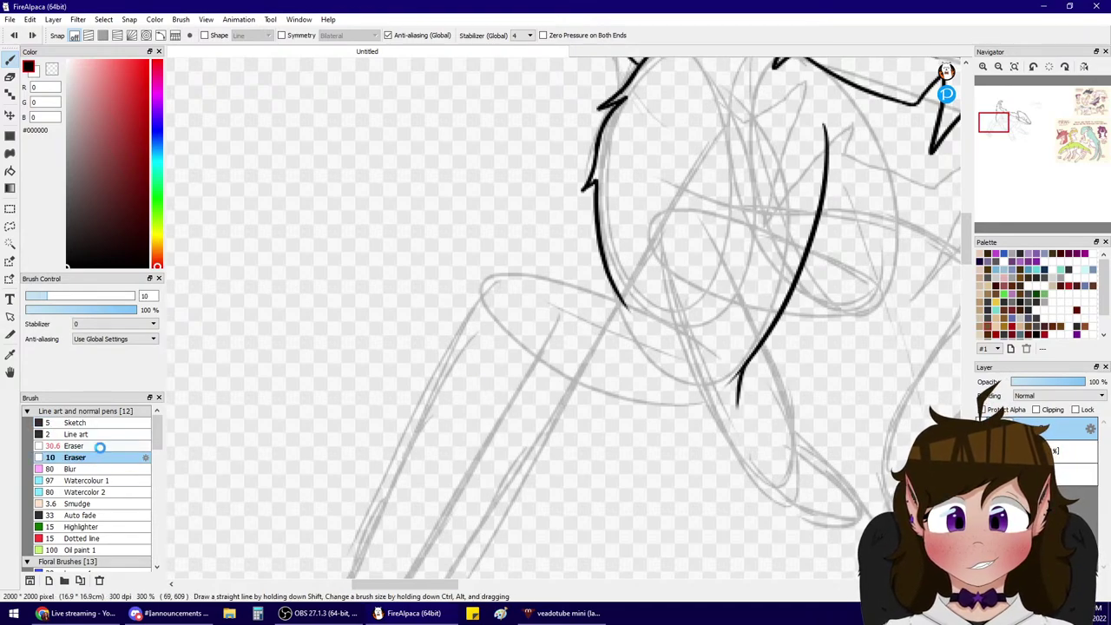
click(74, 445)
drag(743, 352, 719, 419)
key(ctrl+z)
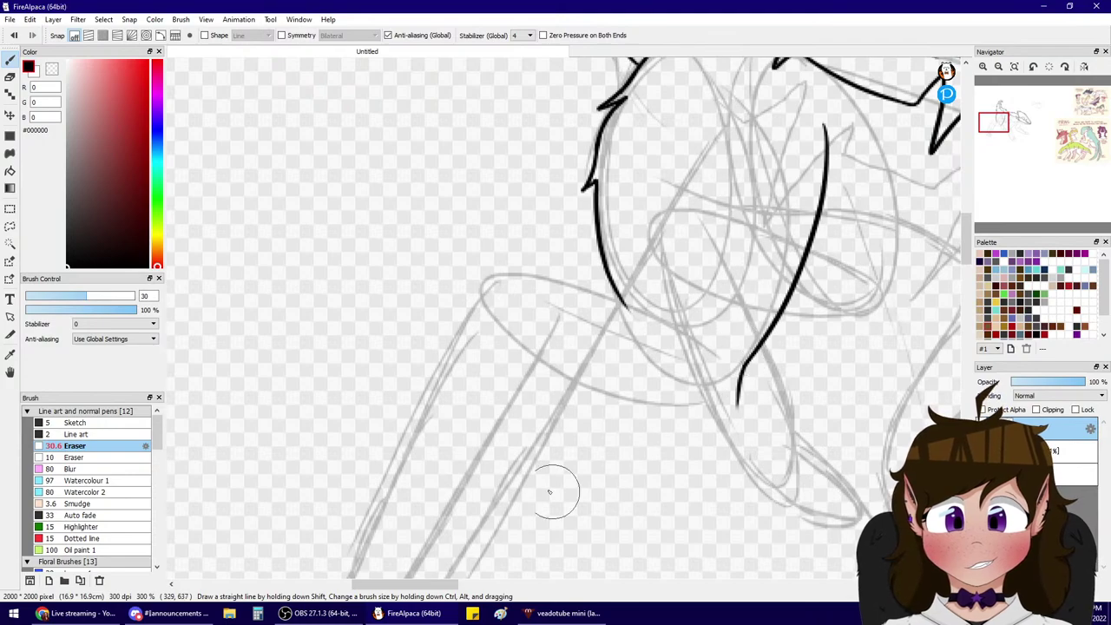
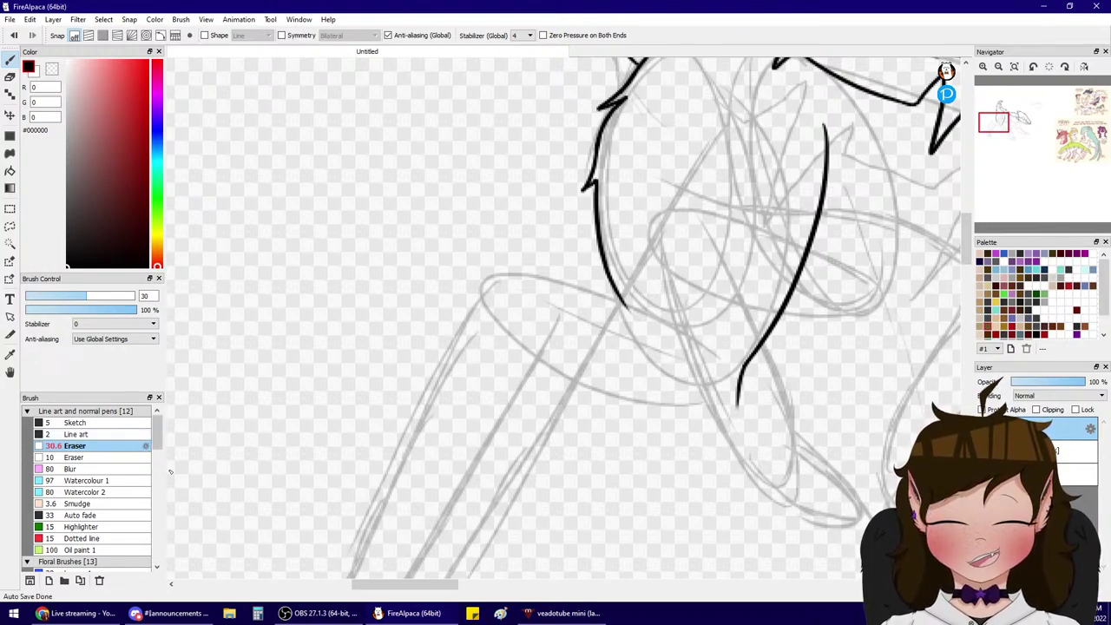
- Ink both edges of the near hind leg between knee and hock, with jagged fur tufts at the hock and knee
click(145, 423)
mouse_move(621, 297)
mouse_down()
mouse_move(560, 280)
mouse_move(567, 298)
mouse_move(520, 275)
mouse_move(463, 316)
mouse_up()
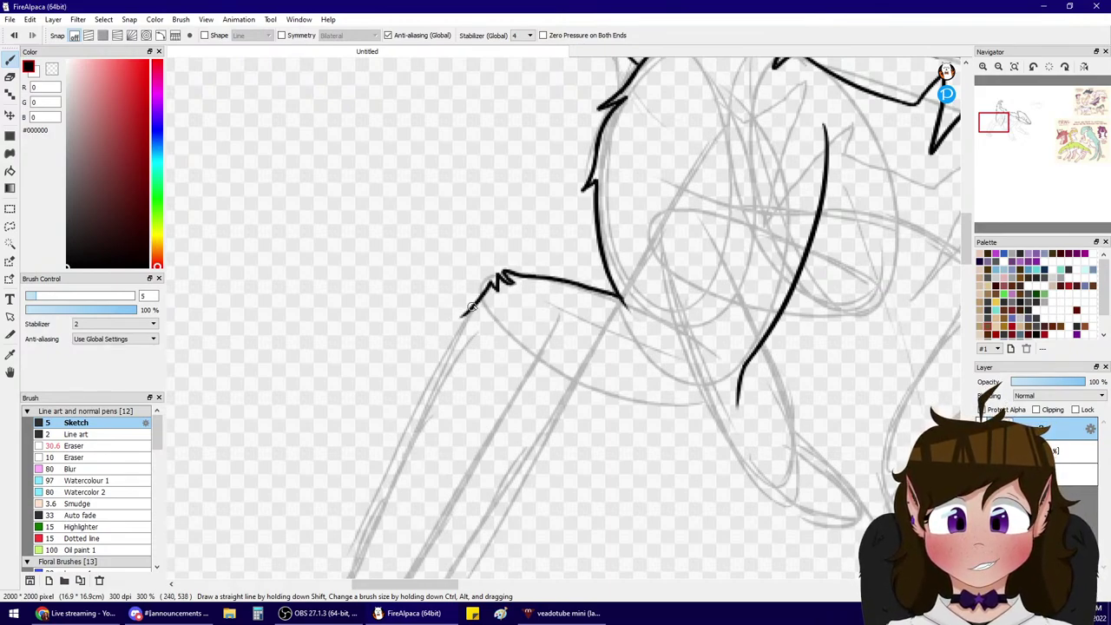
key(ctrl+z)
drag(501, 276, 467, 320)
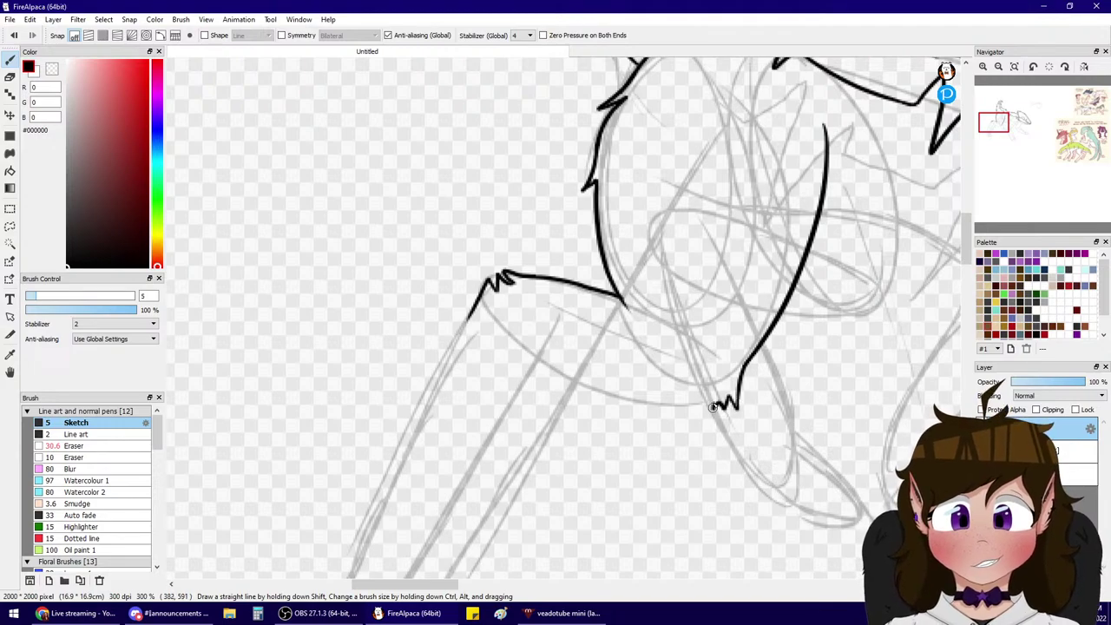
drag(699, 405, 554, 375)
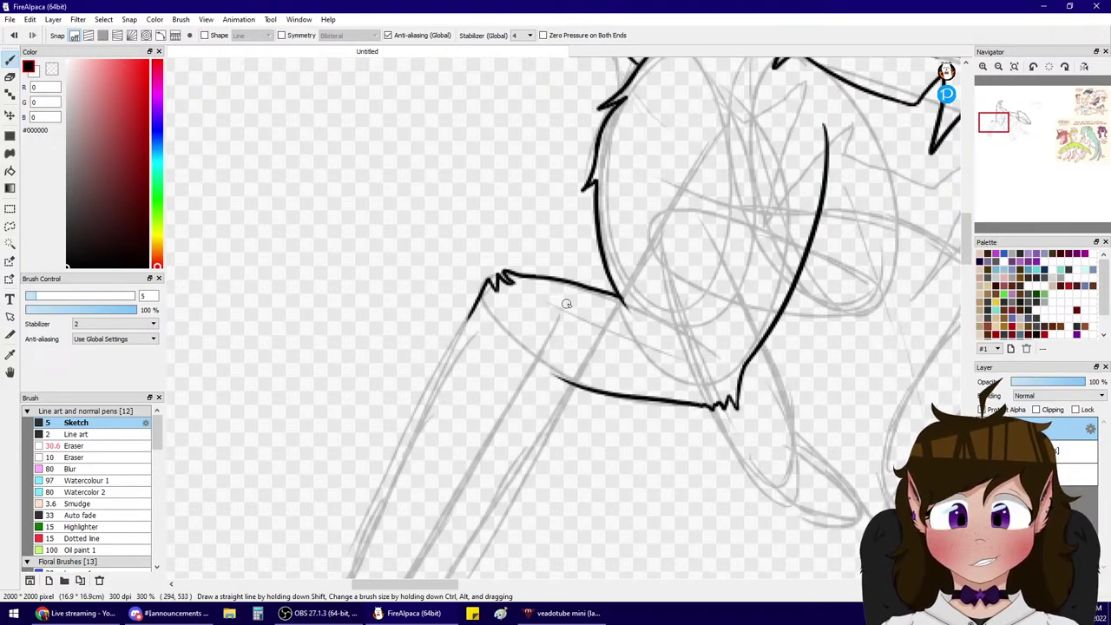
- Ink the long rear and front edges of the near hind leg from the hock down to the paw
drag(1001, 127, 996, 130)
mouse_move(538, 154)
mouse_down()
mouse_move(404, 382)
mouse_move(393, 430)
mouse_move(427, 373)
mouse_move(405, 439)
mouse_up()
key(ctrl+z)
key(ctrl+z)
drag(644, 223, 519, 453)
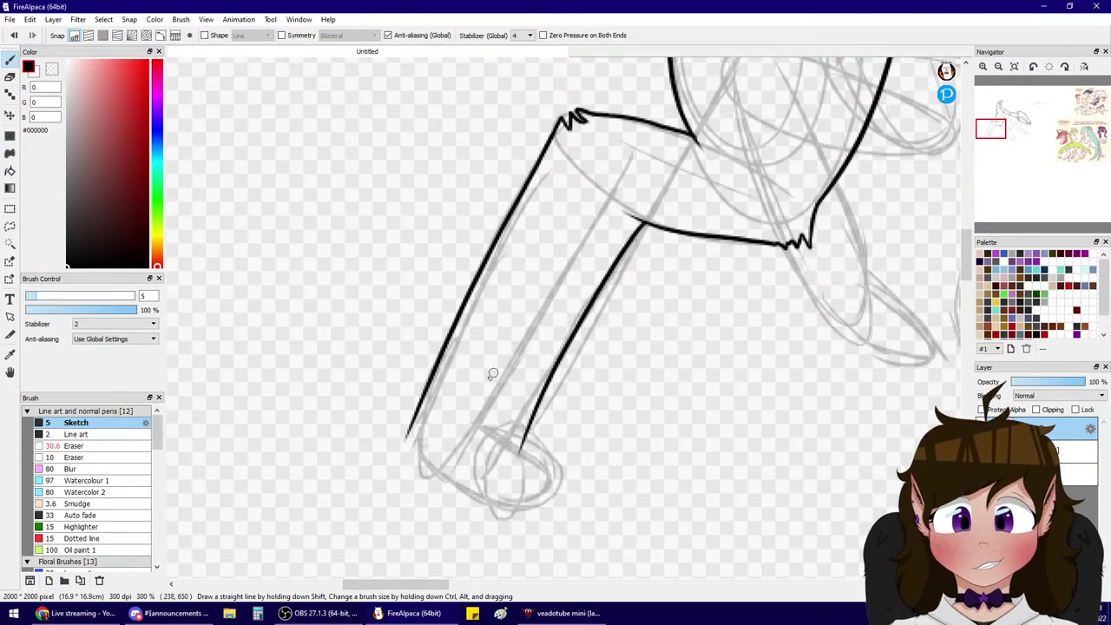
mouse_move(418, 405)
mouse_down()
mouse_move(404, 438)
mouse_move(419, 459)
mouse_up()
key(ctrl+z)
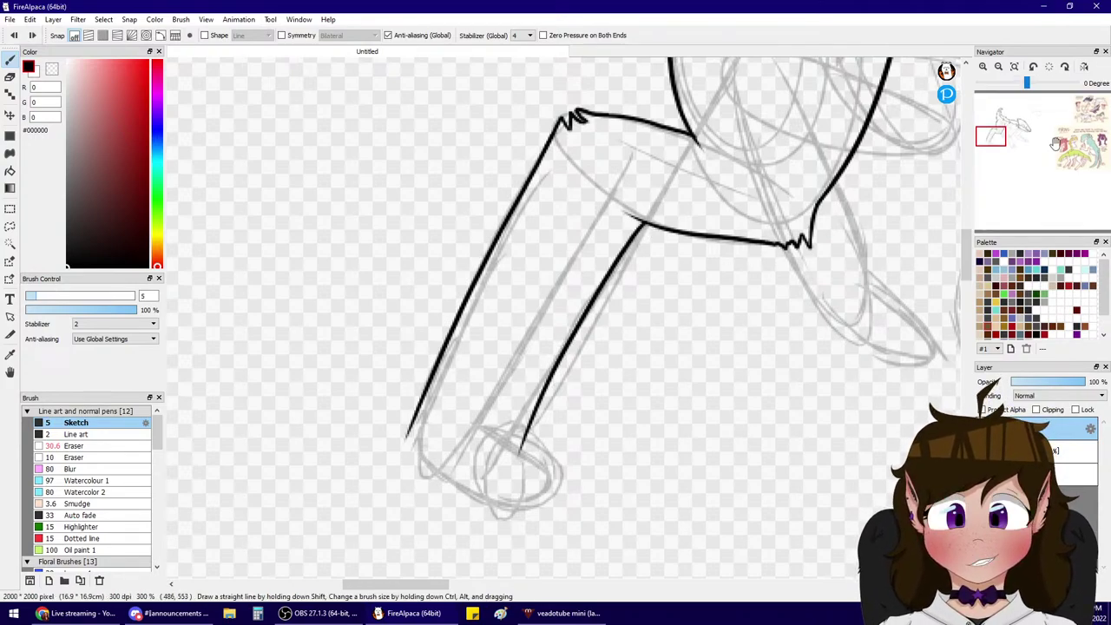
- Check the reference sheet, then ink the near hind paw with its heel, sole and rounded toes, erasing overlapping lines at the ankle
click(1082, 148)
mouse_move(1081, 147)
mouse_down()
mouse_move(1068, 165)
mouse_move(1082, 147)
mouse_move(1077, 126)
mouse_move(1017, 157)
mouse_move(996, 136)
mouse_up()
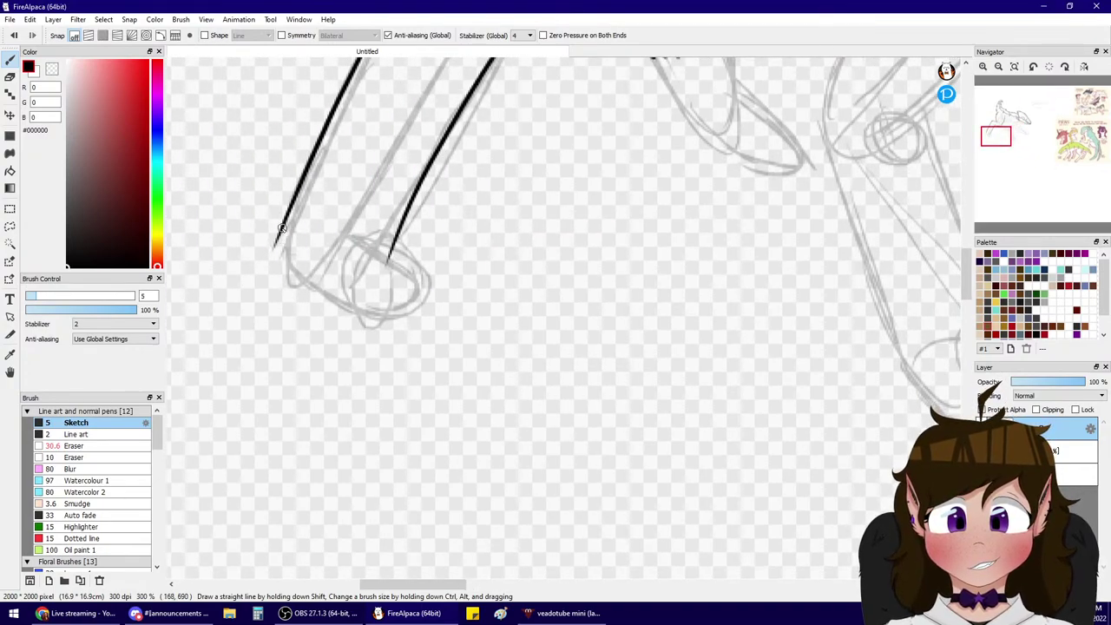
drag(280, 227, 344, 306)
mouse_move(398, 229)
mouse_down()
mouse_move(414, 252)
mouse_move(407, 235)
mouse_move(414, 308)
mouse_up()
mouse_move(395, 237)
mouse_down()
mouse_move(420, 266)
mouse_move(397, 318)
mouse_move(399, 270)
mouse_move(363, 319)
mouse_move(404, 320)
mouse_up()
key(ctrl+z)
key(ctrl+z)
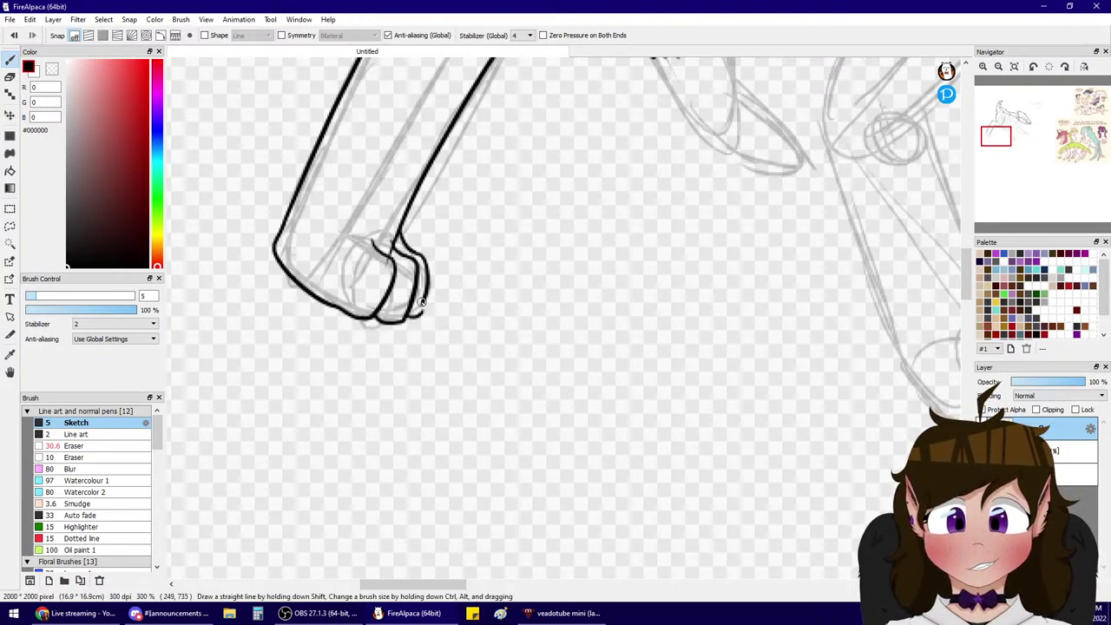
click(39, 445)
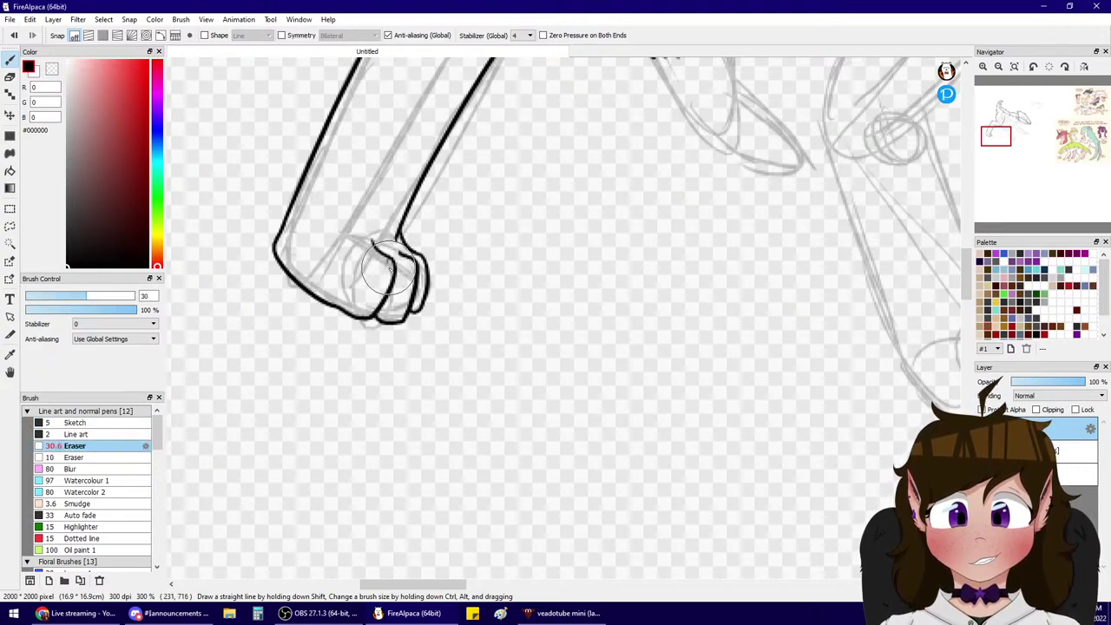
mouse_move(392, 230)
mouse_down()
mouse_move(394, 241)
mouse_move(373, 248)
mouse_up()
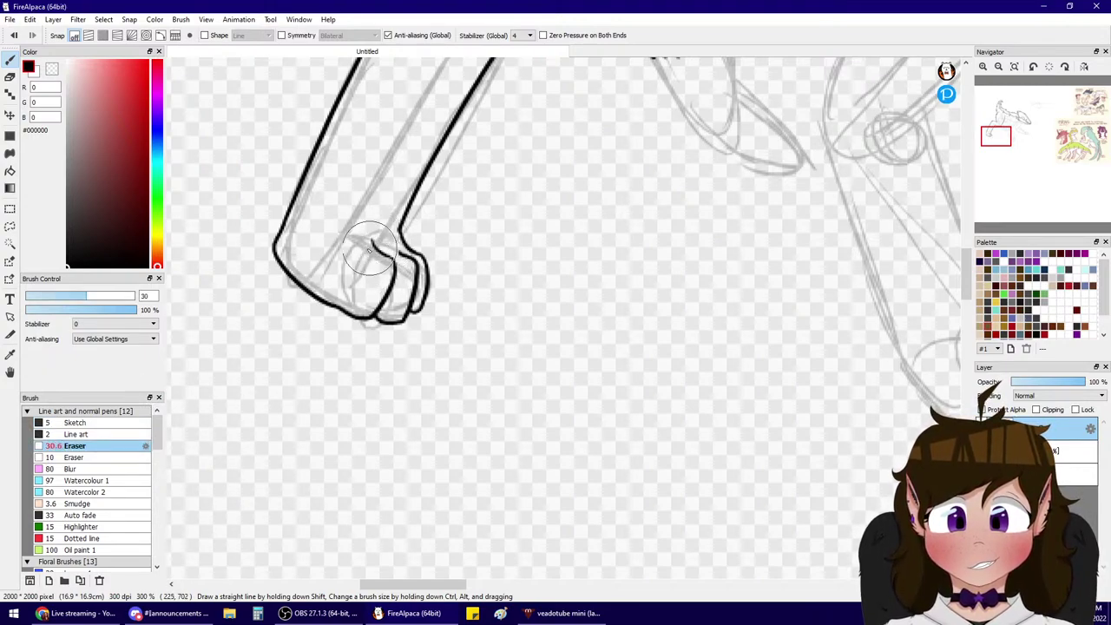
click(70, 423)
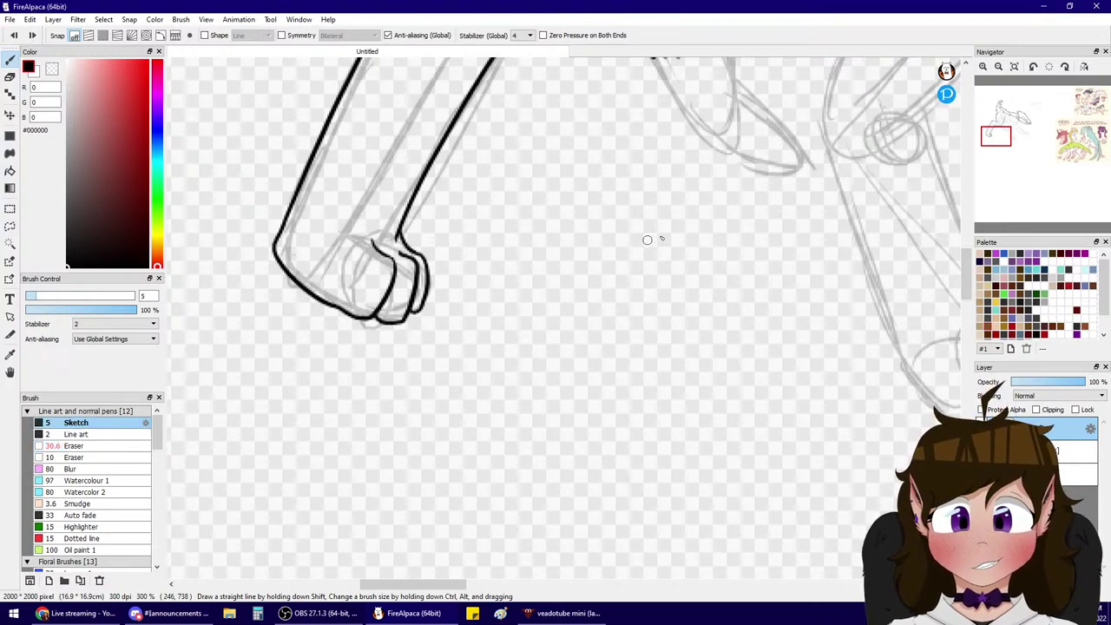
- Ink the rear part of the belly line, curving forward from the front edge of the thigh
click(998, 137)
drag(999, 136, 1003, 130)
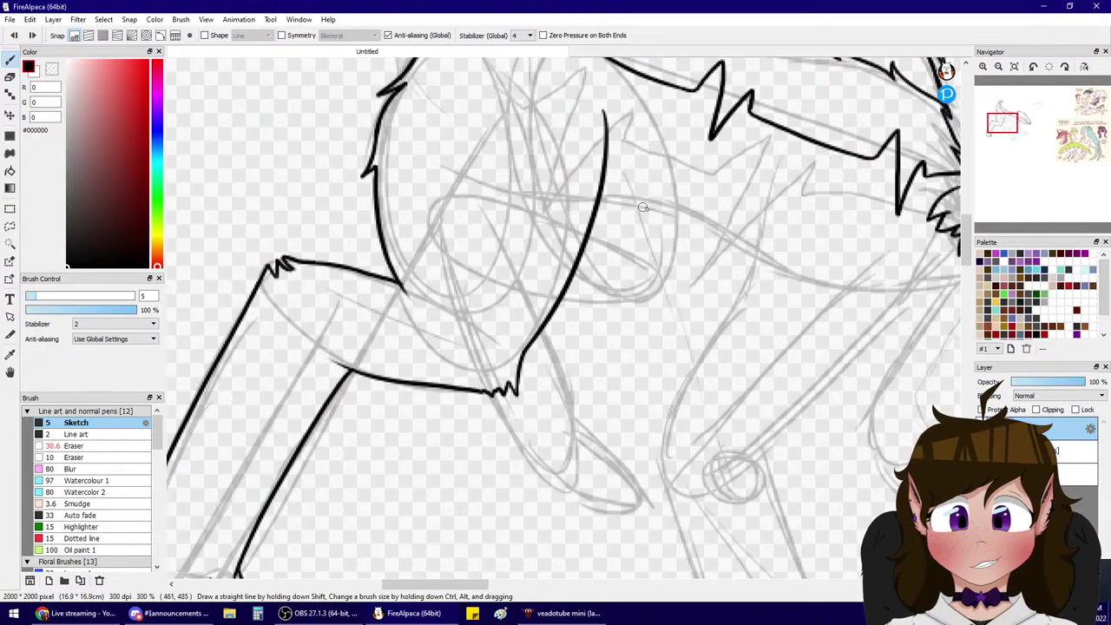
scroll(608, 219, down, 2)
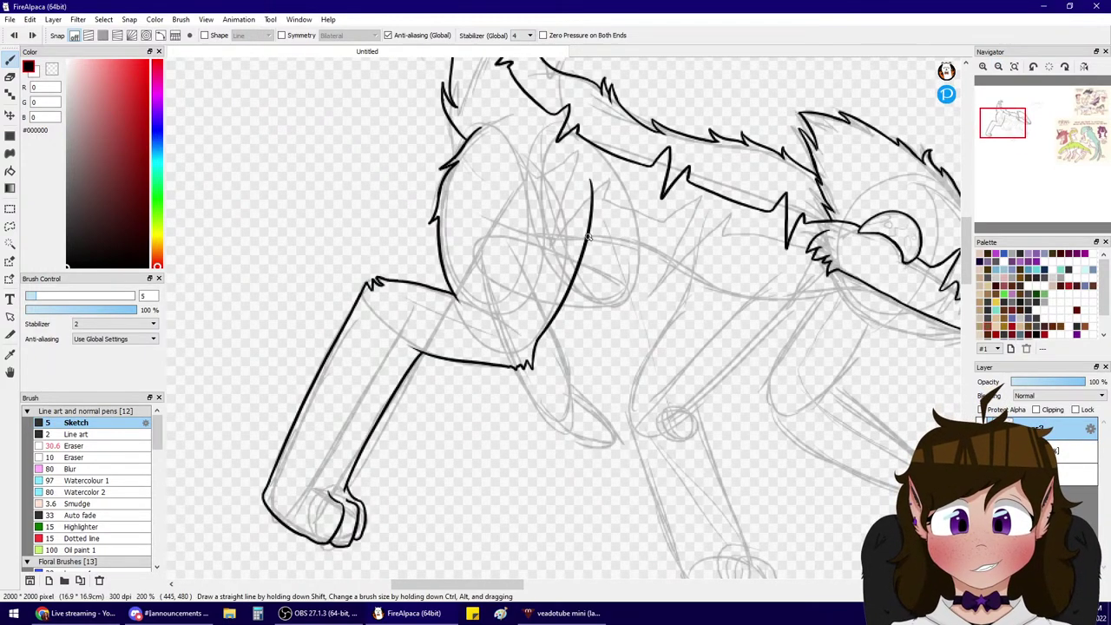
mouse_move(589, 237)
mouse_down()
mouse_move(644, 251)
mouse_move(671, 276)
mouse_up()
key(ctrl+z)
key(ctrl+z)
mouse_move(585, 248)
mouse_down()
mouse_move(658, 263)
mouse_move(692, 290)
mouse_up()
key(ctrl+z)
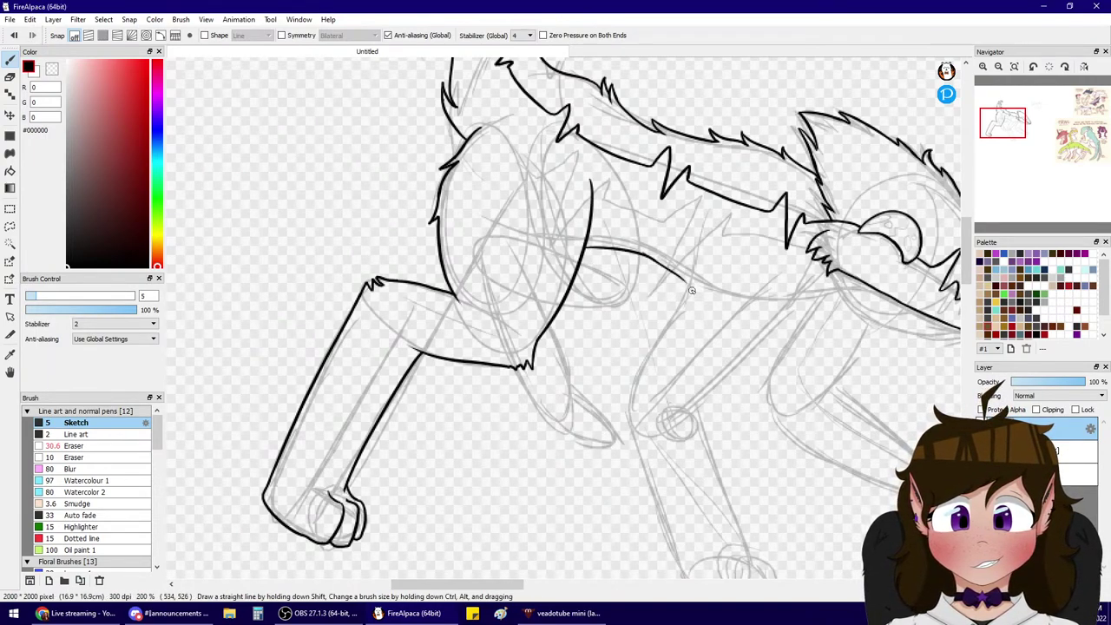
key(ctrl+z)
- Add a small fur tuft to the belly line and try a curve continuing forward from it beneath the chest
drag(643, 254, 792, 320)
key(ctrl+z)
drag(667, 268, 796, 321)
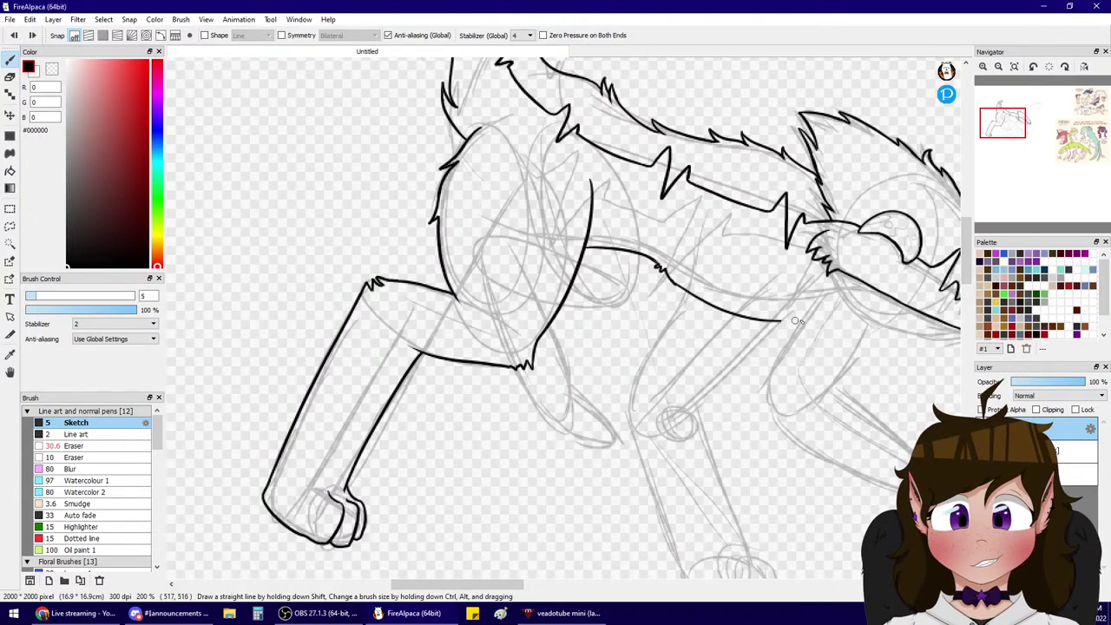
key(ctrl+z)
mouse_move(667, 272)
mouse_down()
mouse_move(679, 285)
mouse_move(849, 303)
mouse_up()
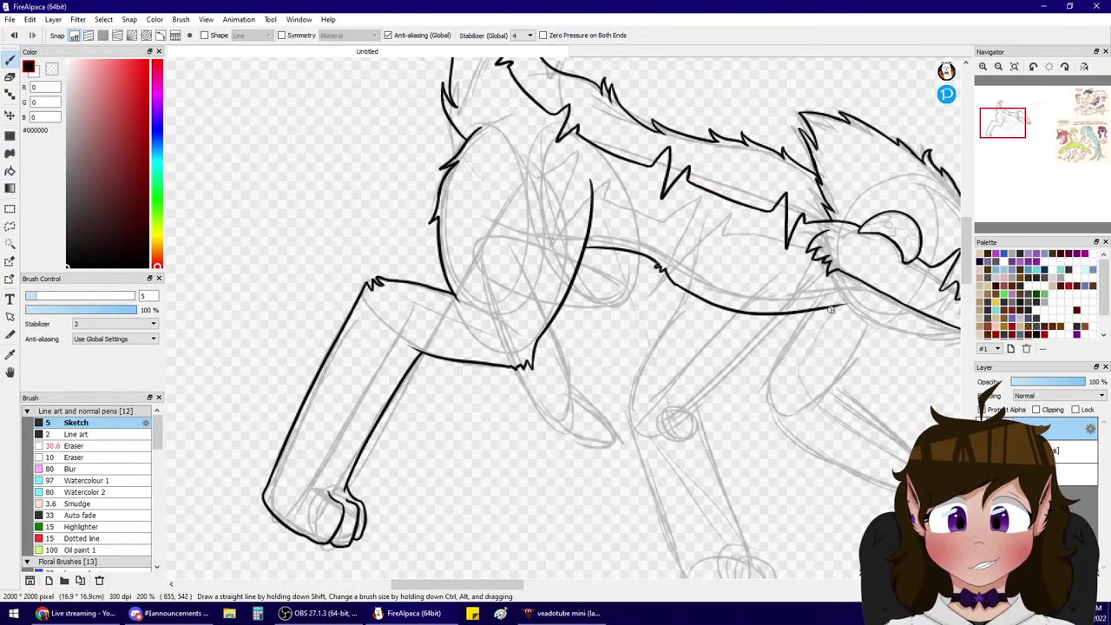
- Replace the front belly curve with a deeper chest curve running back from the underside of the jaw
drag(1005, 129, 1020, 129)
scroll(573, 291, up, 1)
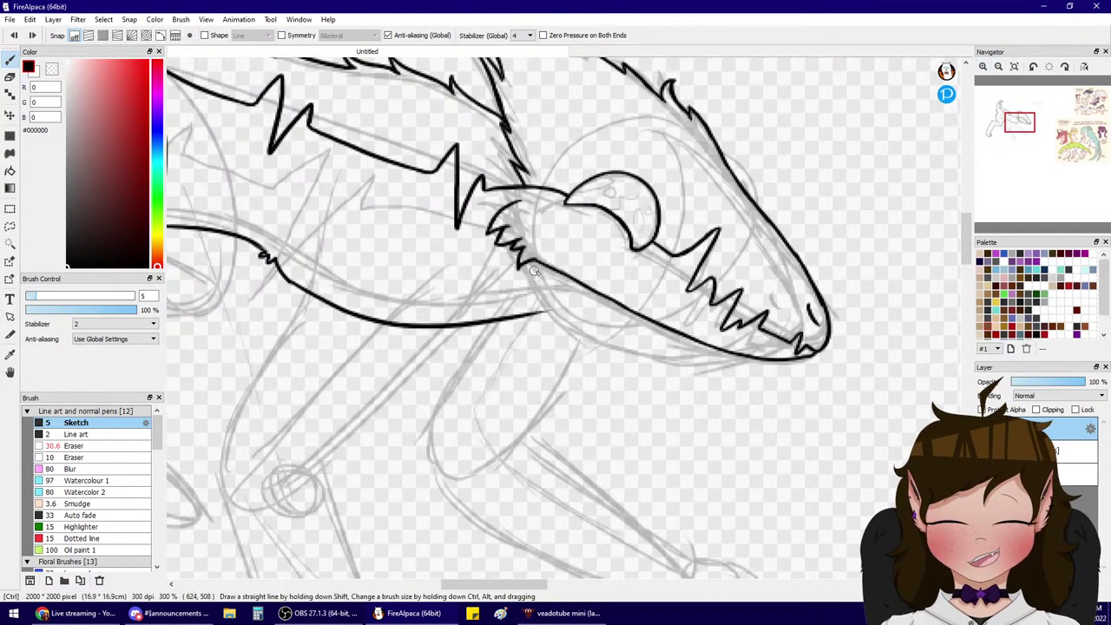
key(ctrl+z)
drag(571, 280, 317, 301)
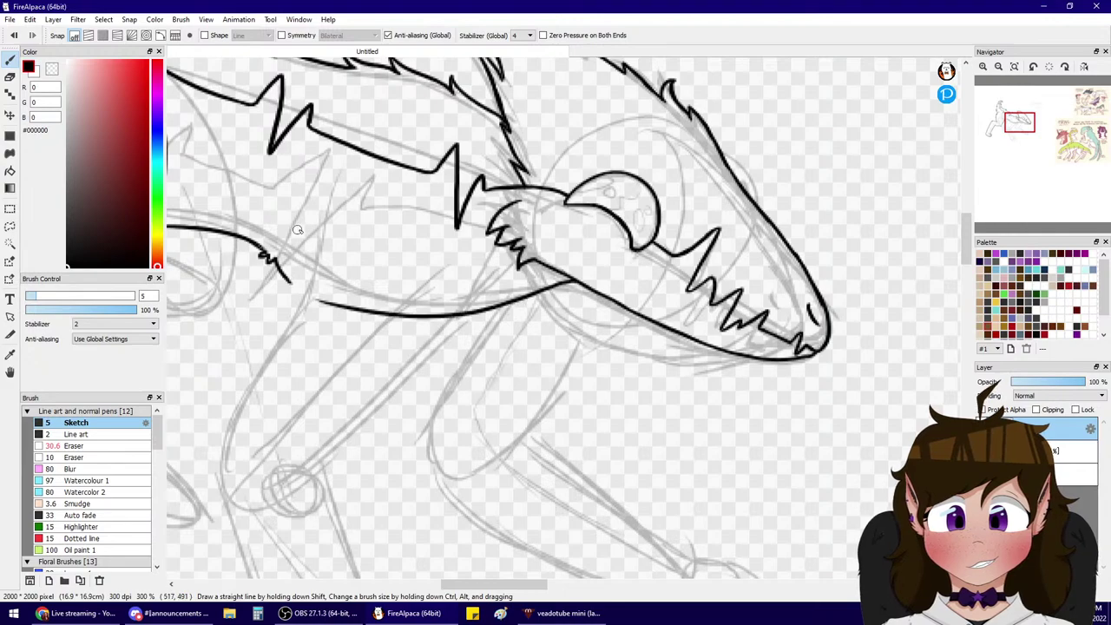
key(ctrl+z)
drag(569, 280, 328, 311)
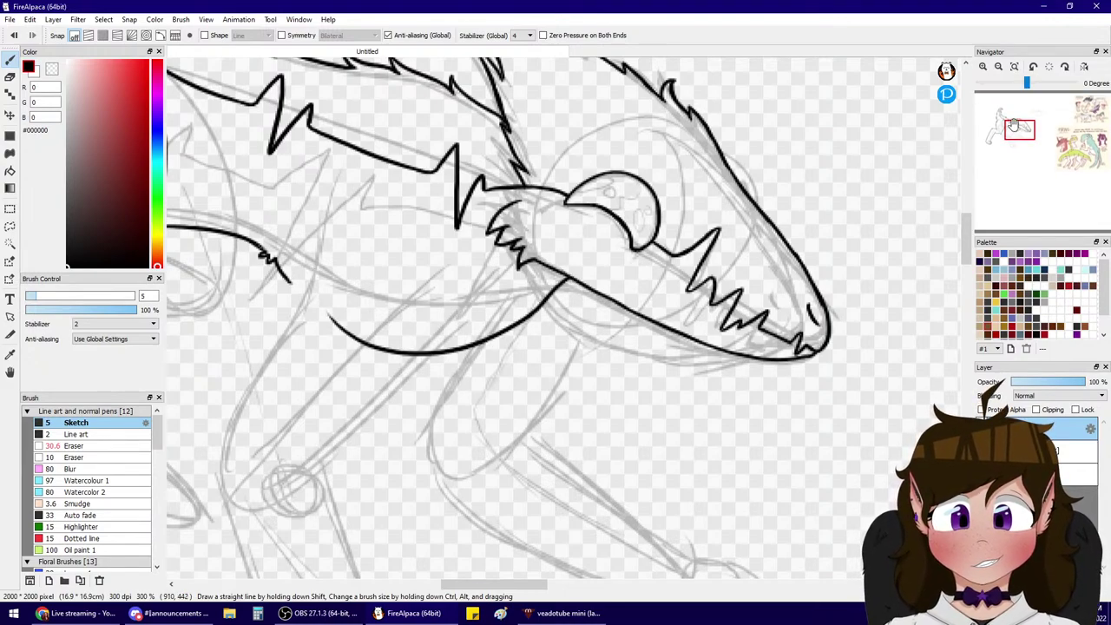
- Link the chest curve to the belly line with a second fur tuft, then erase the stretch ahead of that tuft
drag(1014, 117, 1013, 119)
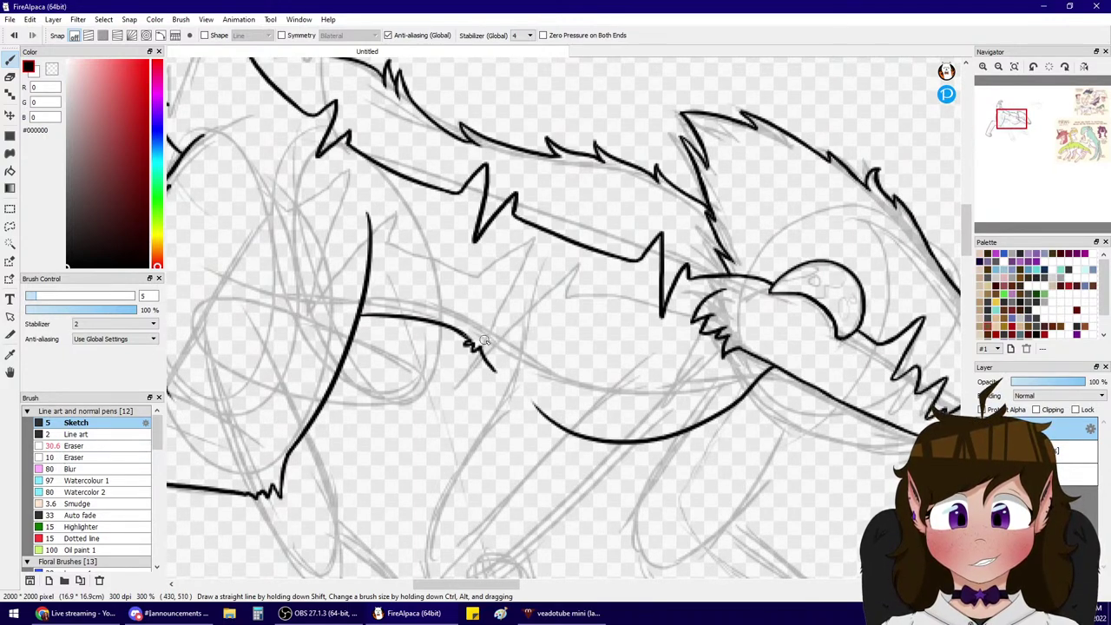
key(ctrl+z)
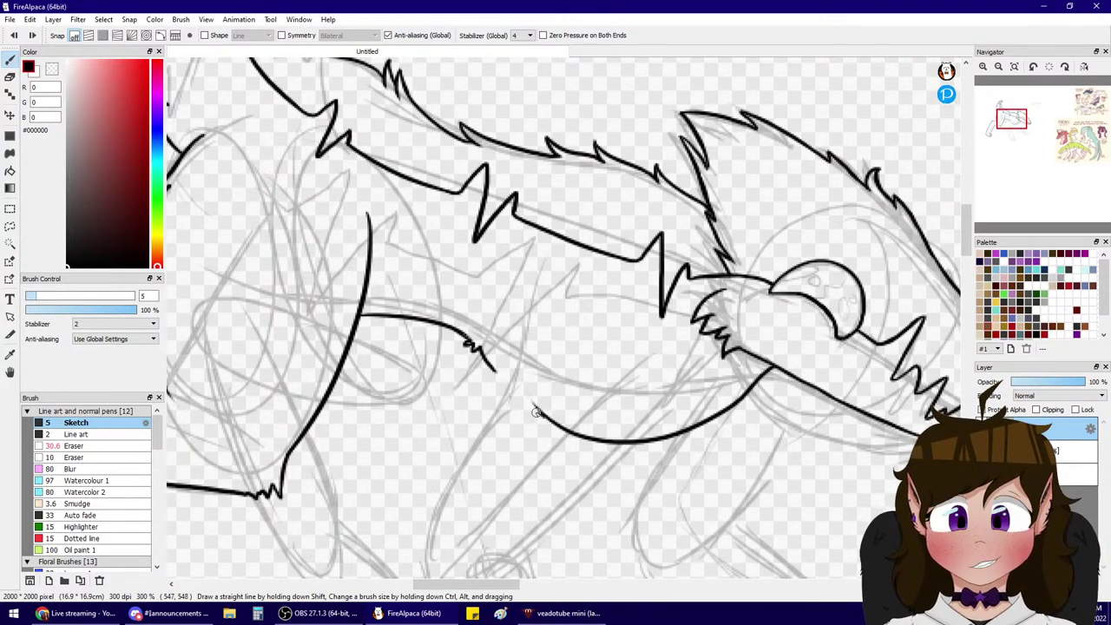
mouse_move(543, 416)
mouse_down()
mouse_move(501, 387)
mouse_move(485, 358)
mouse_up()
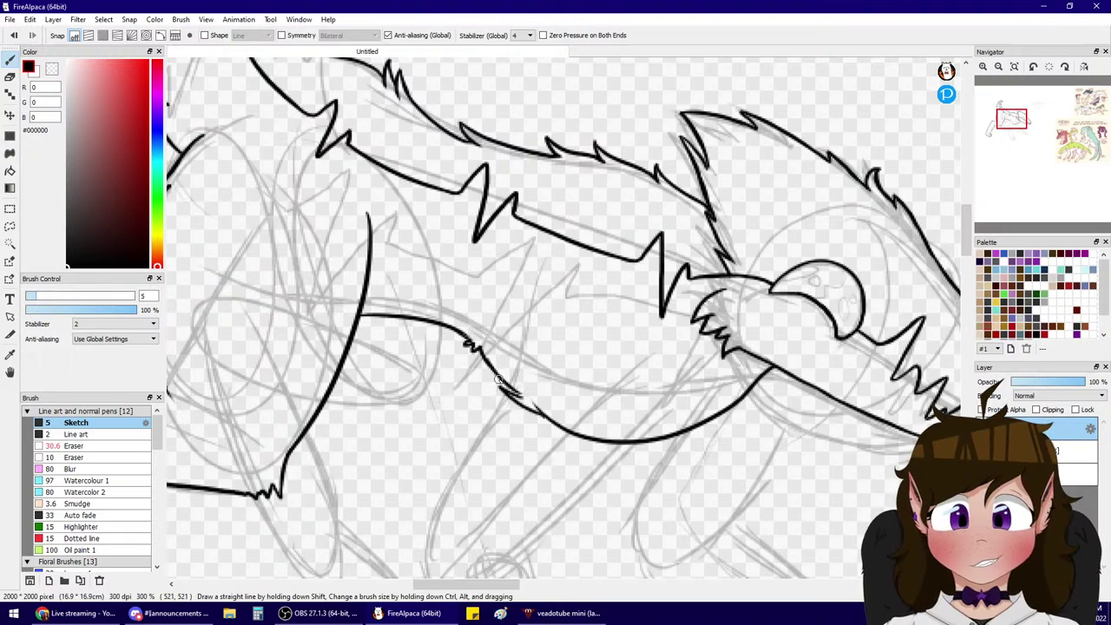
click(111, 447)
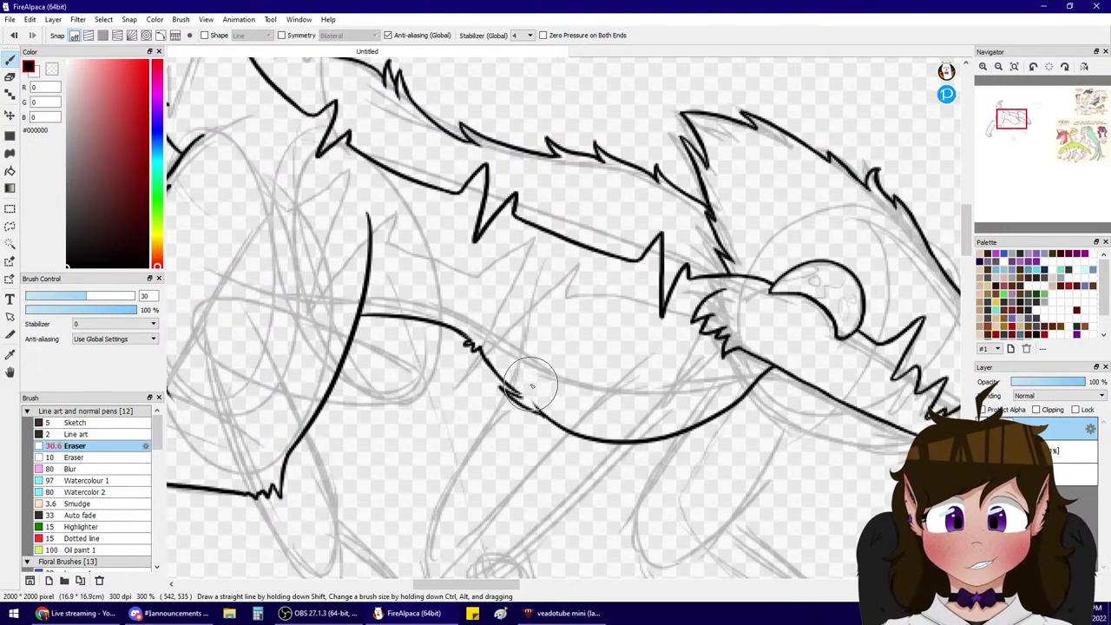
mouse_move(531, 387)
mouse_down()
mouse_move(509, 397)
mouse_move(512, 386)
mouse_move(533, 427)
mouse_move(599, 448)
mouse_move(639, 438)
mouse_up()
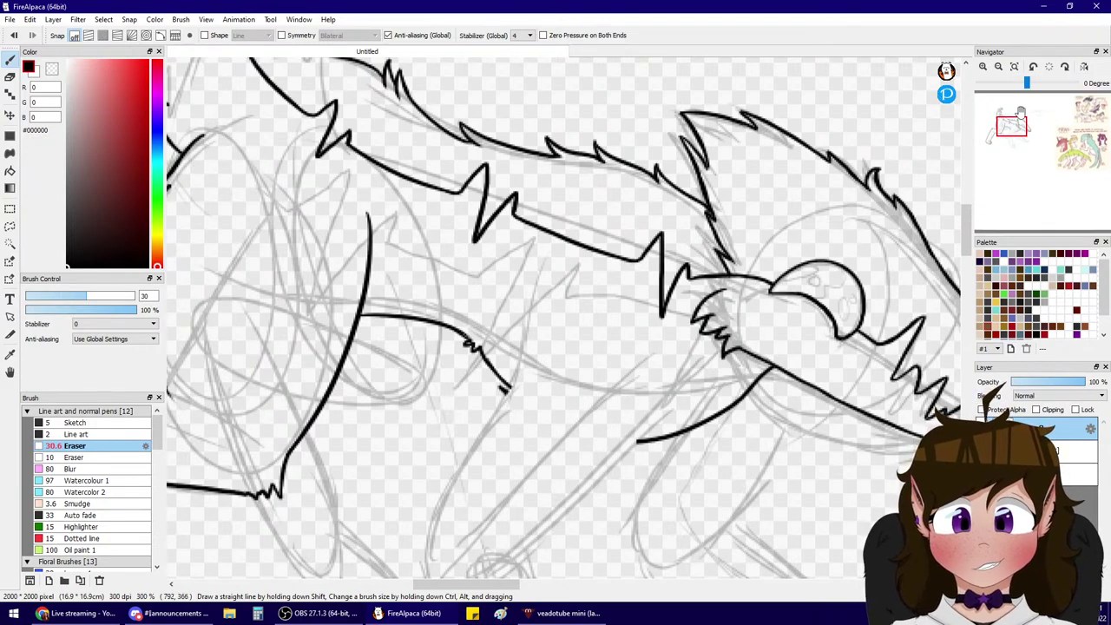
- Ink a small fur tuft at the top of the near foreleg's rear edge and try extending that edge downward across the belly line
click(998, 67)
click(124, 424)
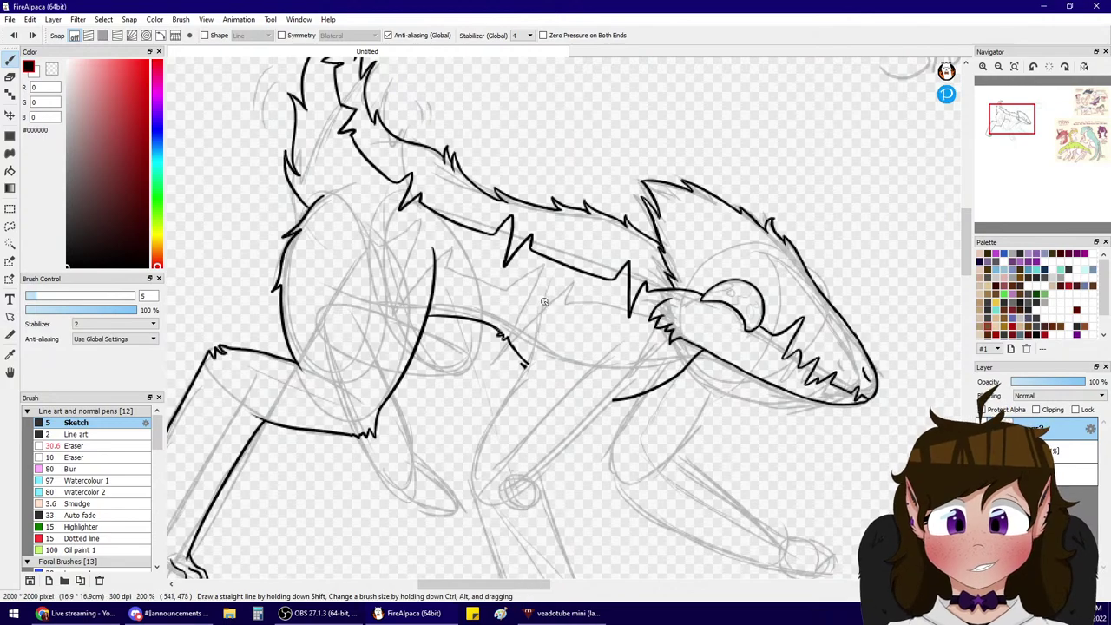
scroll(490, 334, up, 2)
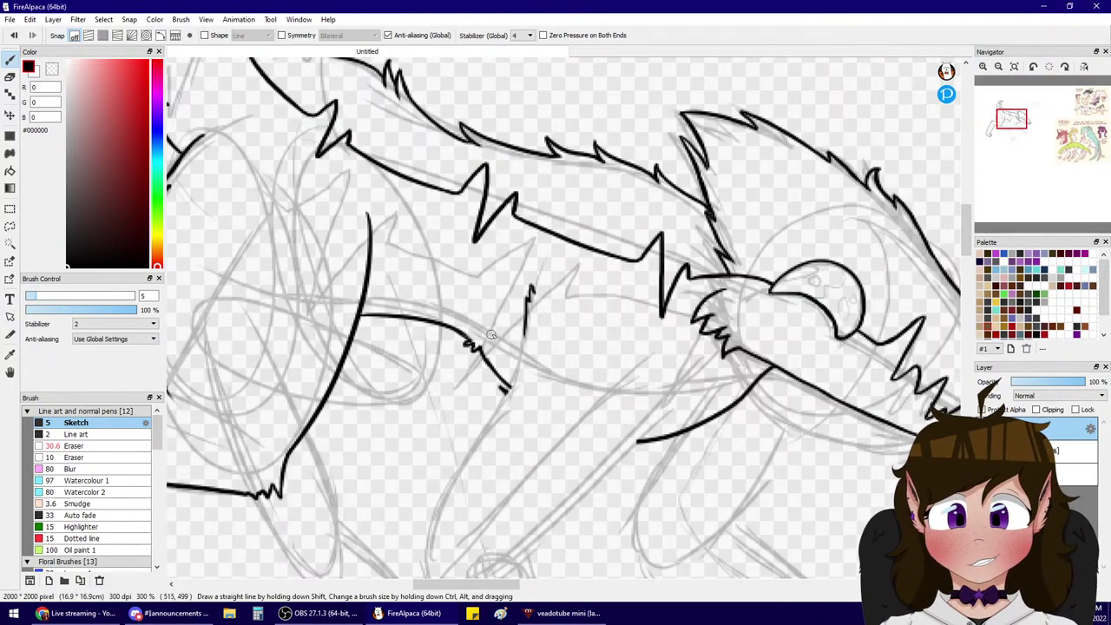
drag(524, 323, 499, 422)
key(ctrl+z)
mouse_move(526, 314)
mouse_down()
mouse_move(468, 438)
mouse_move(504, 392)
mouse_move(423, 524)
mouse_up()
key(ctrl+z)
key(ctrl+z)
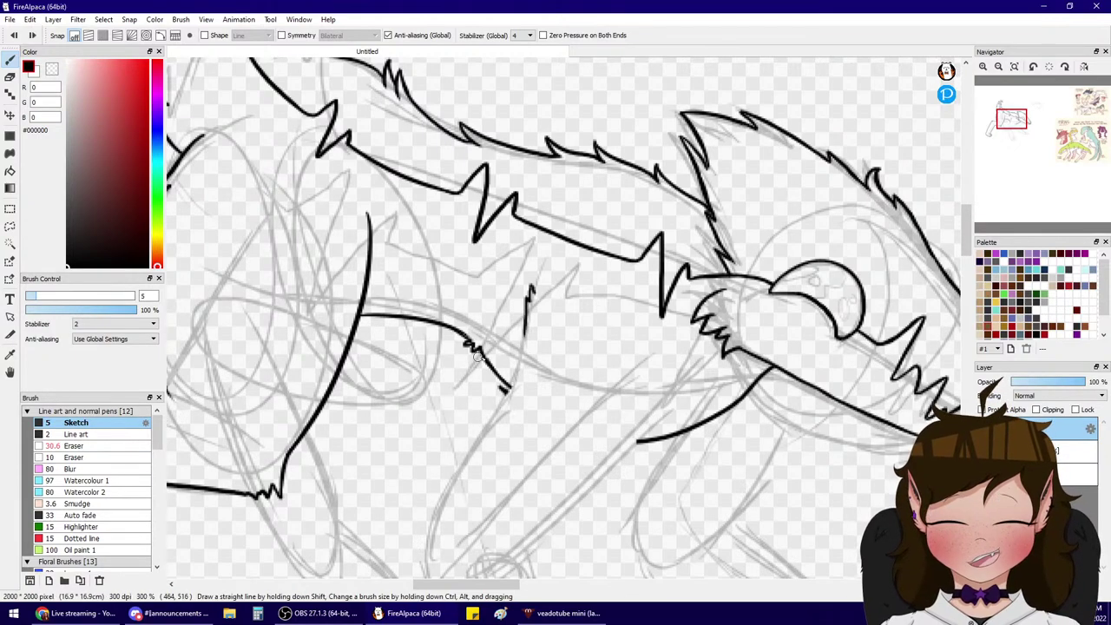
- Erase the stub at the belly line's front end and ink the near foreleg's upper rear edge from the shoulder tuft past it
click(81, 457)
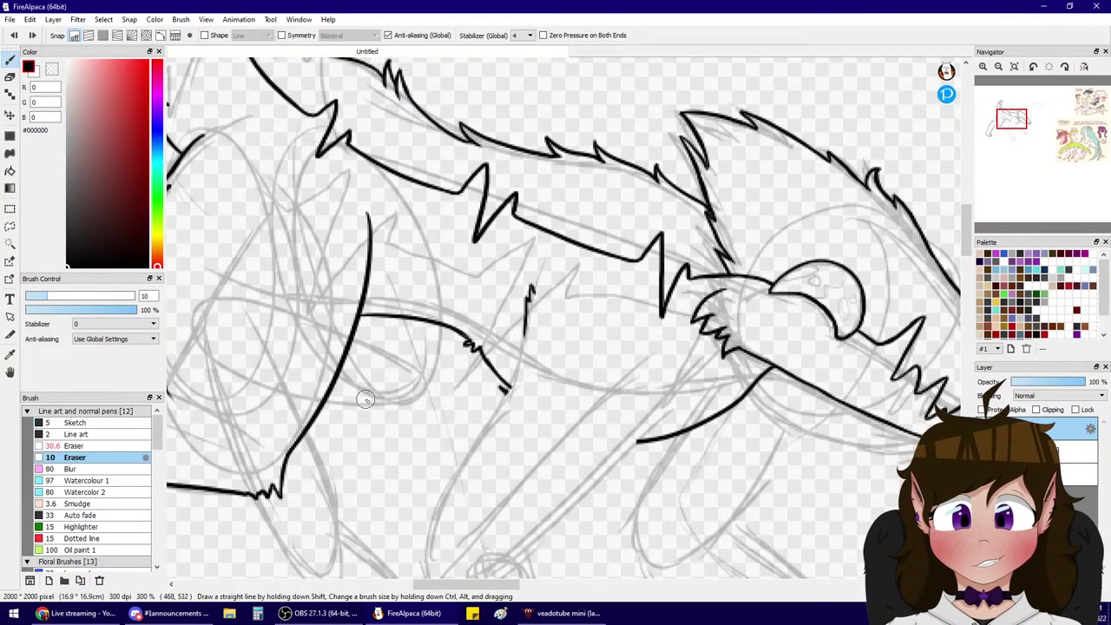
click(108, 446)
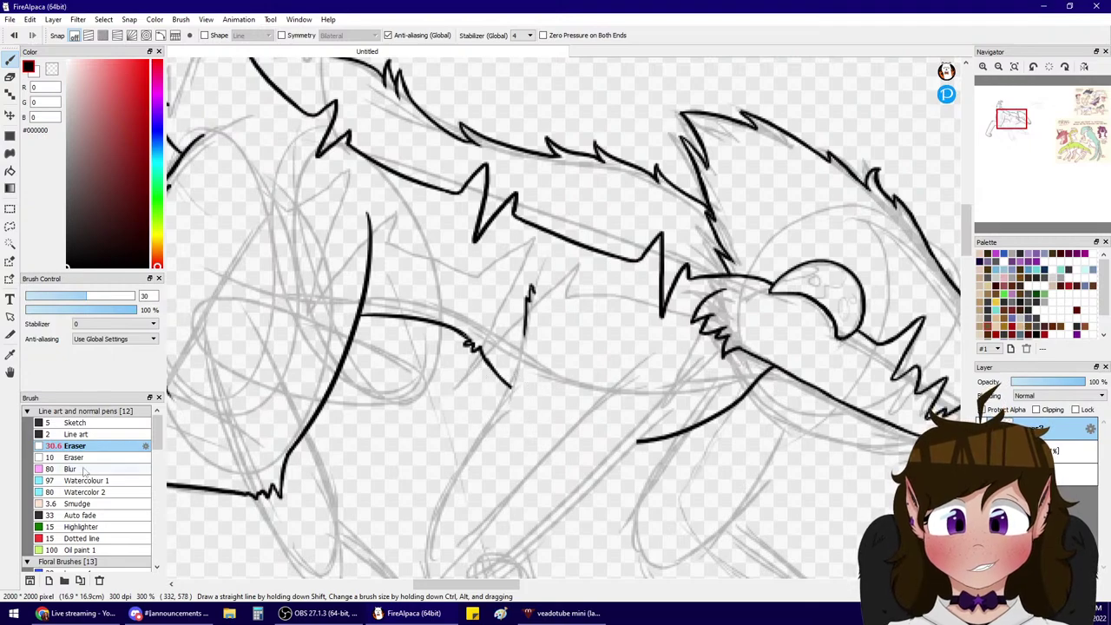
click(121, 423)
drag(528, 320, 471, 460)
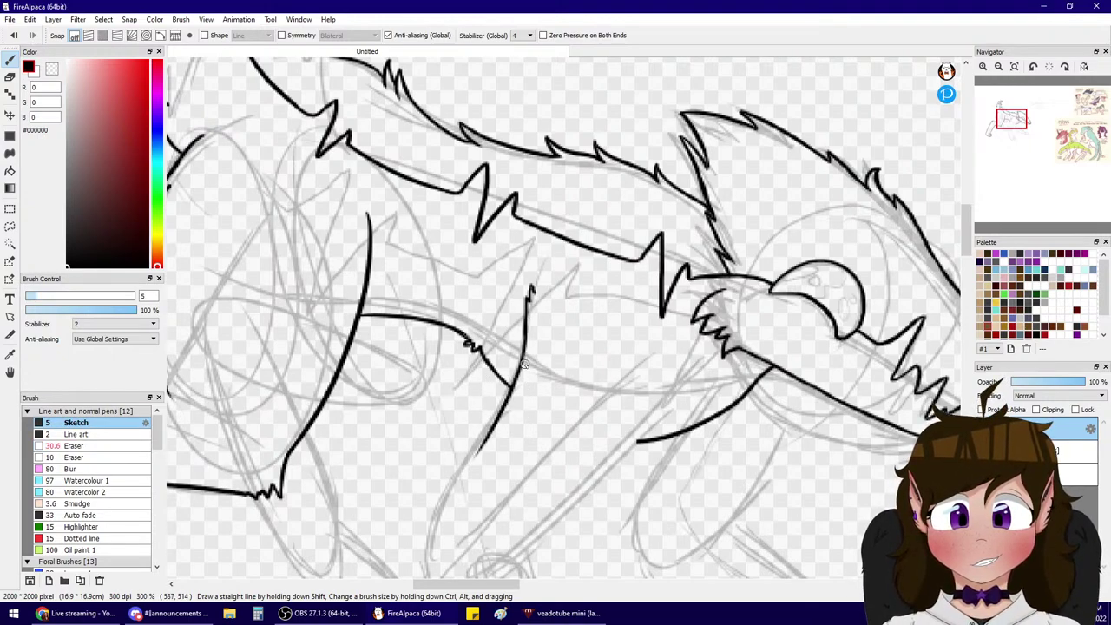
key(ctrl+z)
drag(527, 320, 469, 460)
key(ctrl+z)
mouse_move(528, 314)
mouse_down()
mouse_move(517, 360)
mouse_move(450, 440)
mouse_up()
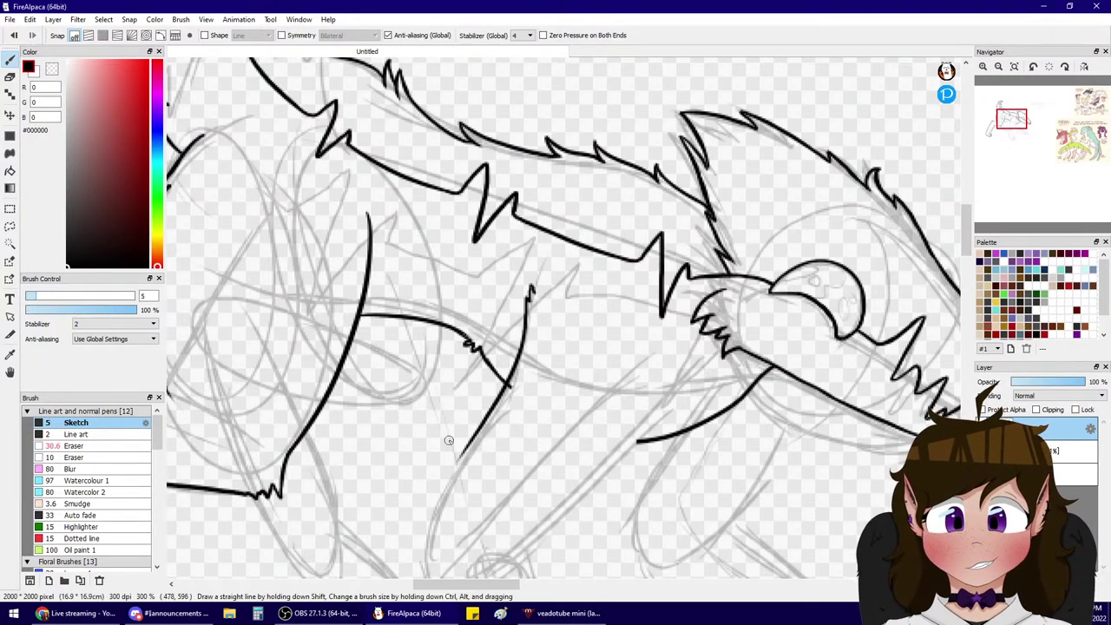
key(ctrl+z)
drag(525, 314, 445, 467)
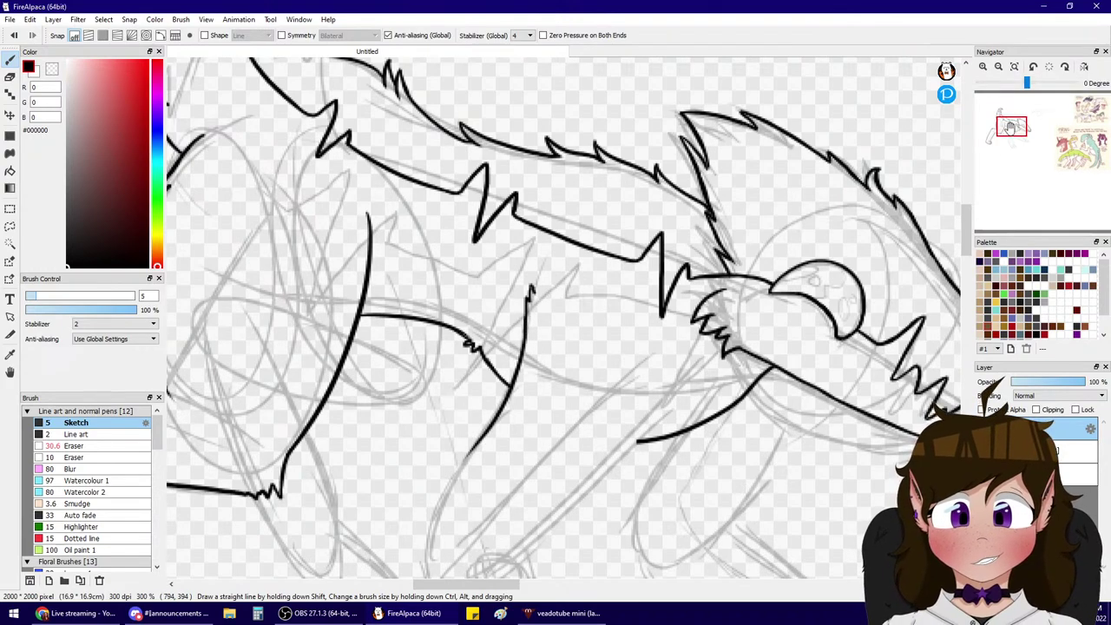
- Ink the near foreleg's upper front edge, and extend its rear edge down to a jagged fur tuft at the elbow
click(1011, 128)
drag(738, 298, 537, 486)
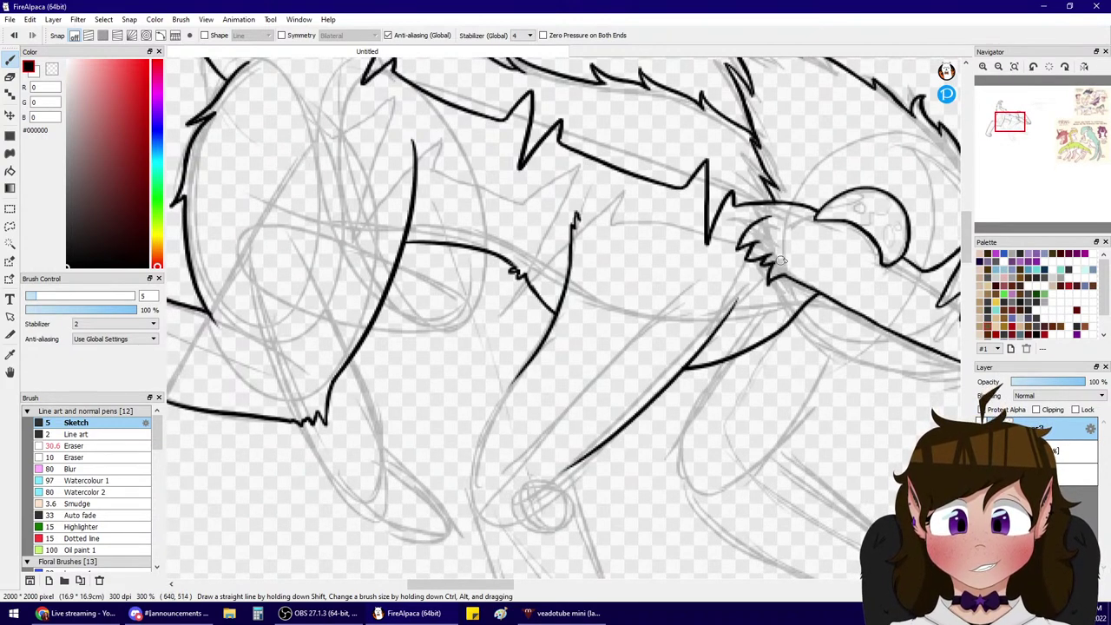
drag(1011, 120, 1012, 126)
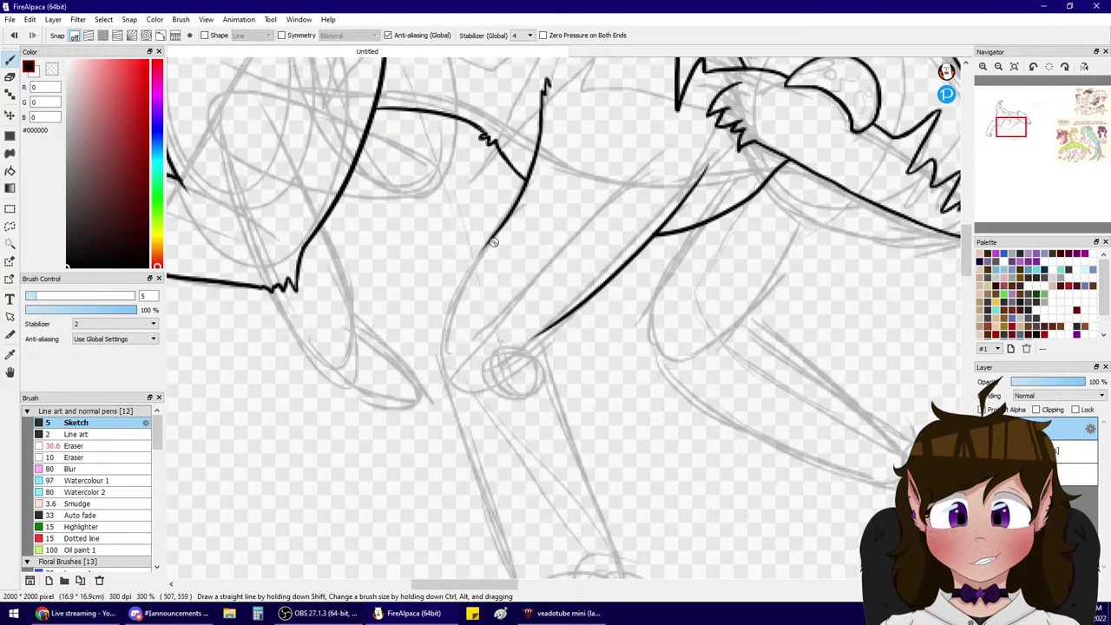
drag(491, 239, 435, 312)
key(ctrl+z)
drag(502, 226, 430, 359)
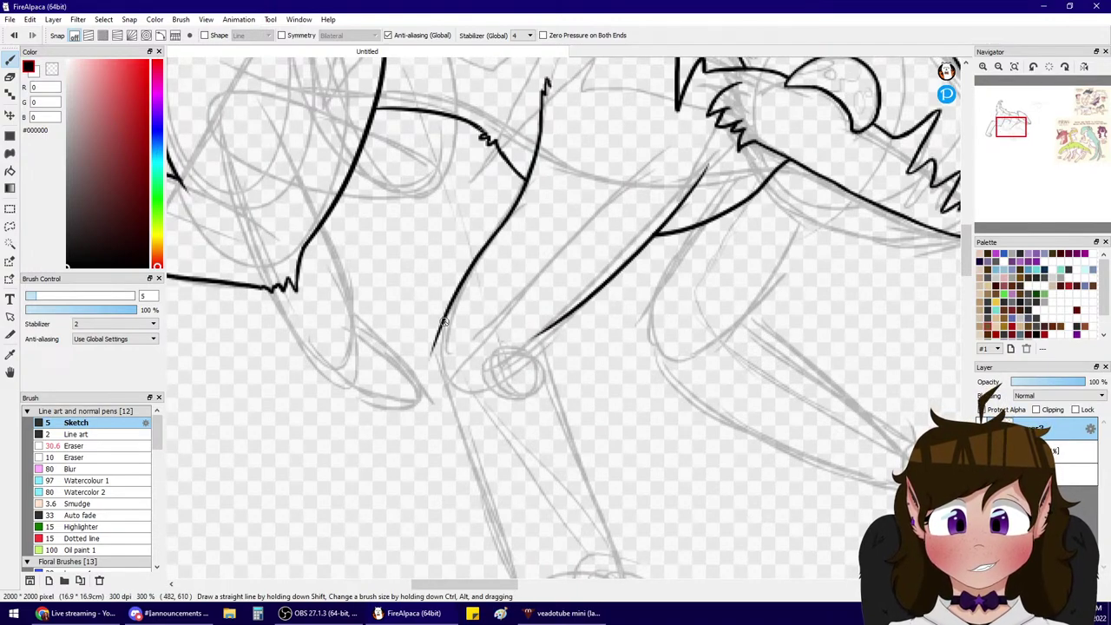
mouse_move(444, 322)
mouse_down()
mouse_move(423, 366)
mouse_move(441, 394)
mouse_up()
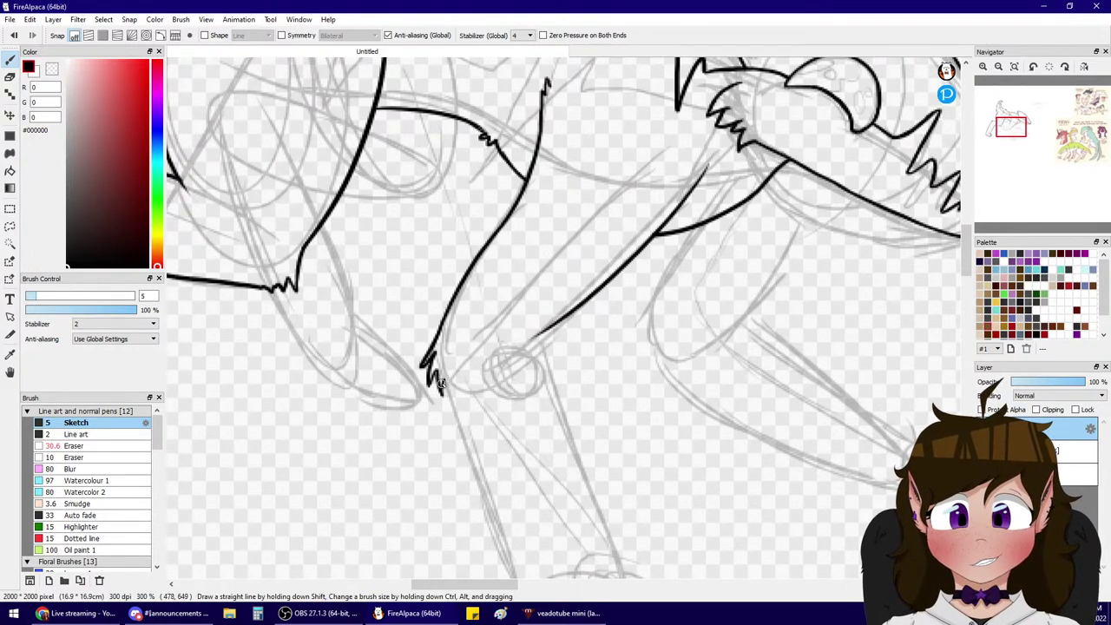
- Ink the front and rear edges of the near foreleg's lower part, from the elbow down to the paw
drag(1012, 130, 1012, 139)
drag(527, 242, 598, 454)
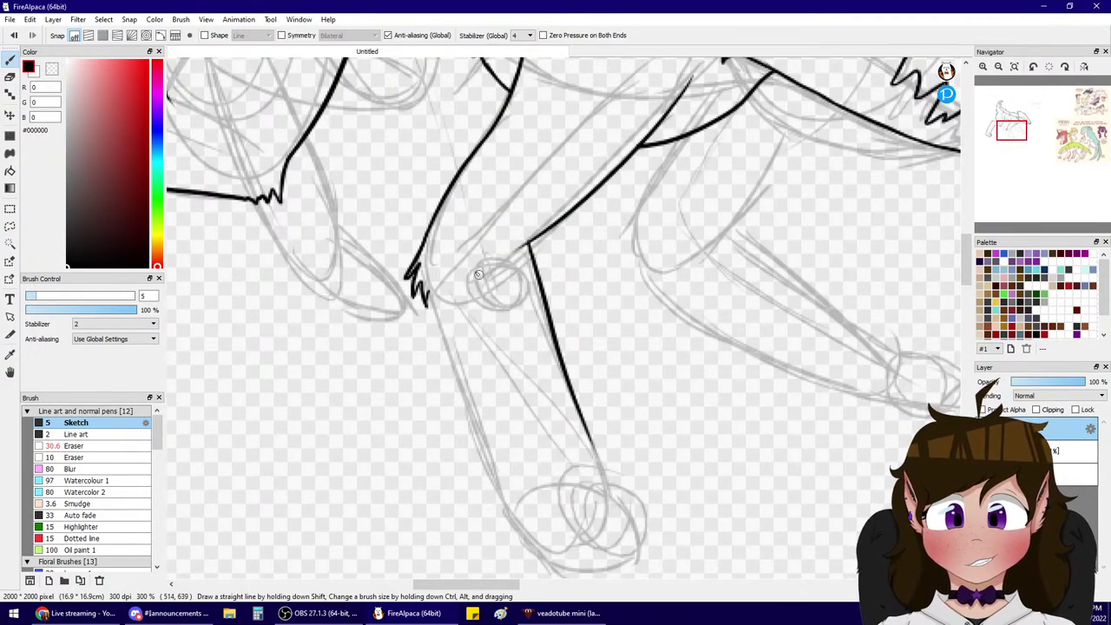
key(ctrl+z)
drag(528, 246, 580, 457)
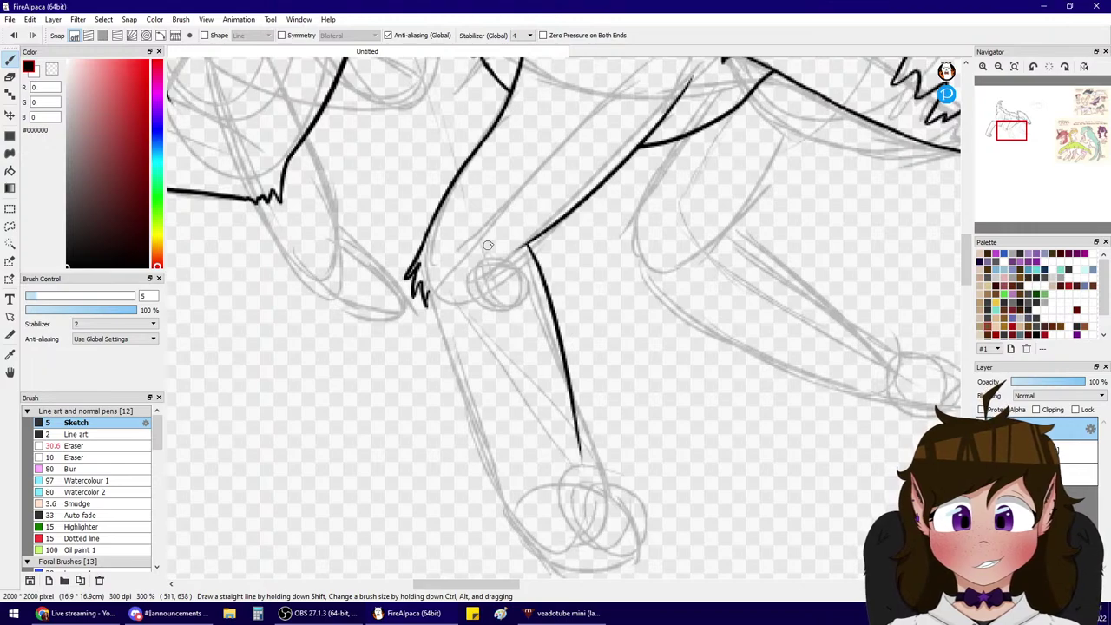
drag(428, 296, 525, 555)
key(ctrl+z)
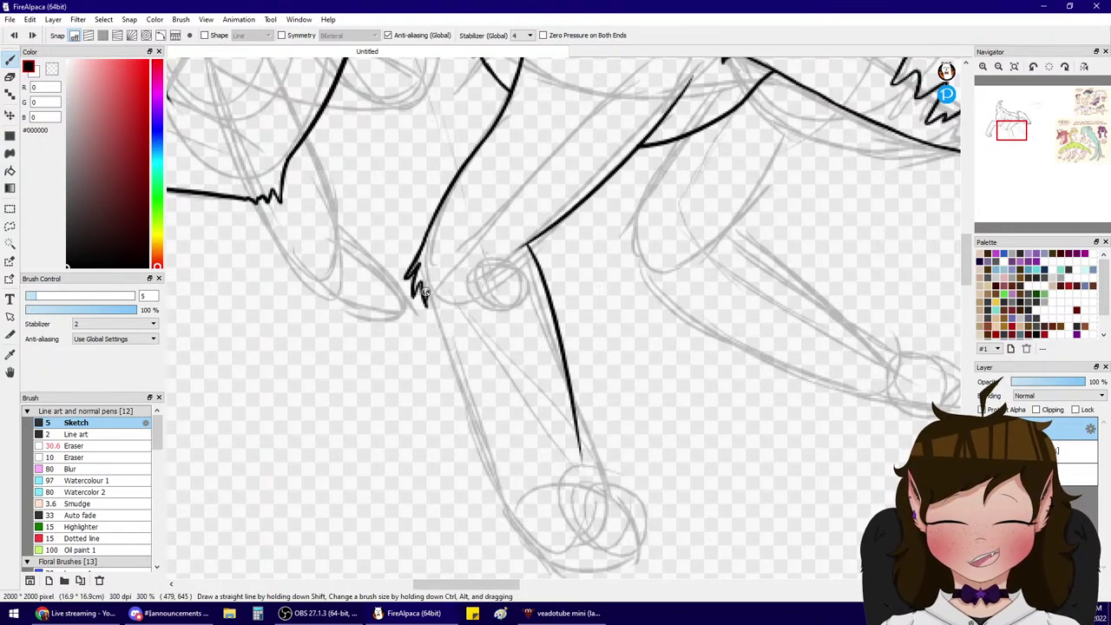
drag(424, 294, 530, 559)
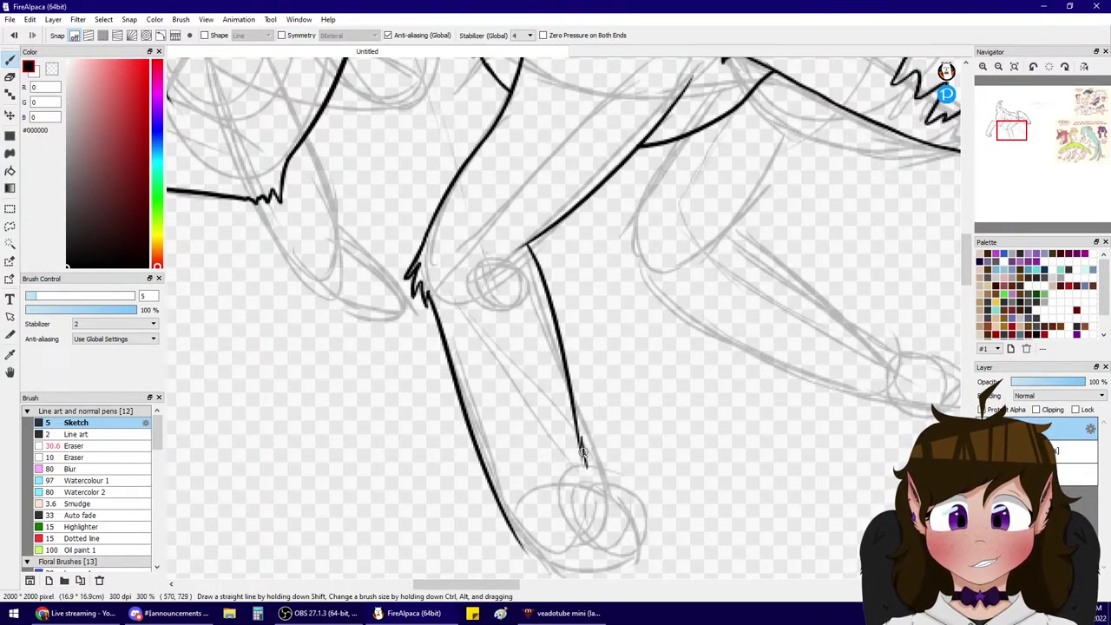
- Ink the rounded top of the near front paw and a curved line marking off its rearmost toe
drag(580, 459, 634, 496)
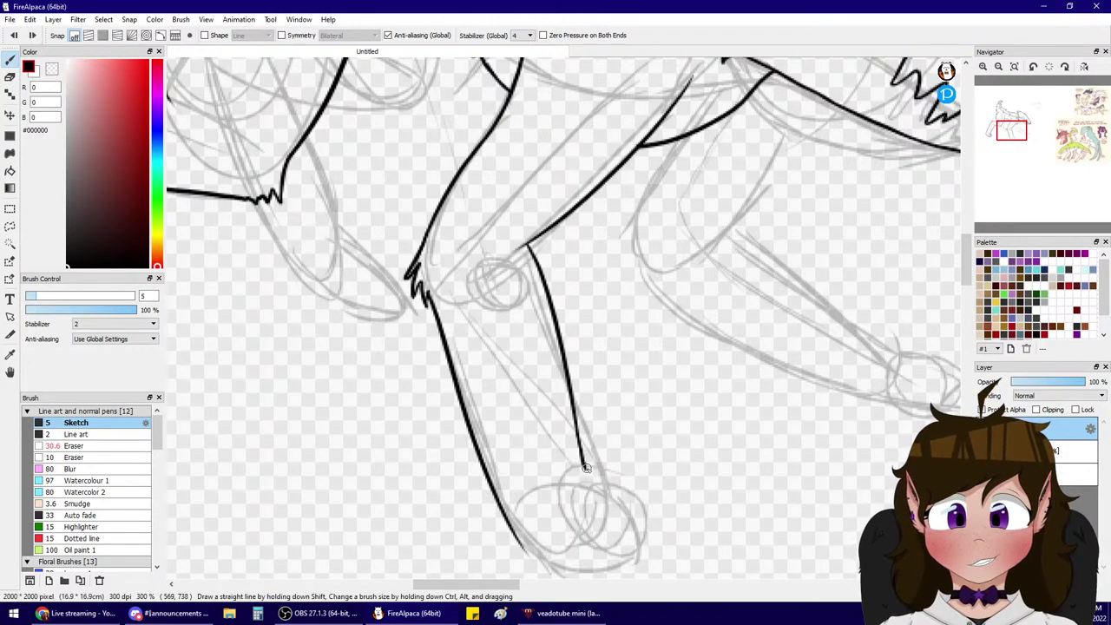
key(ctrl+z)
drag(580, 458, 626, 521)
drag(535, 490, 560, 574)
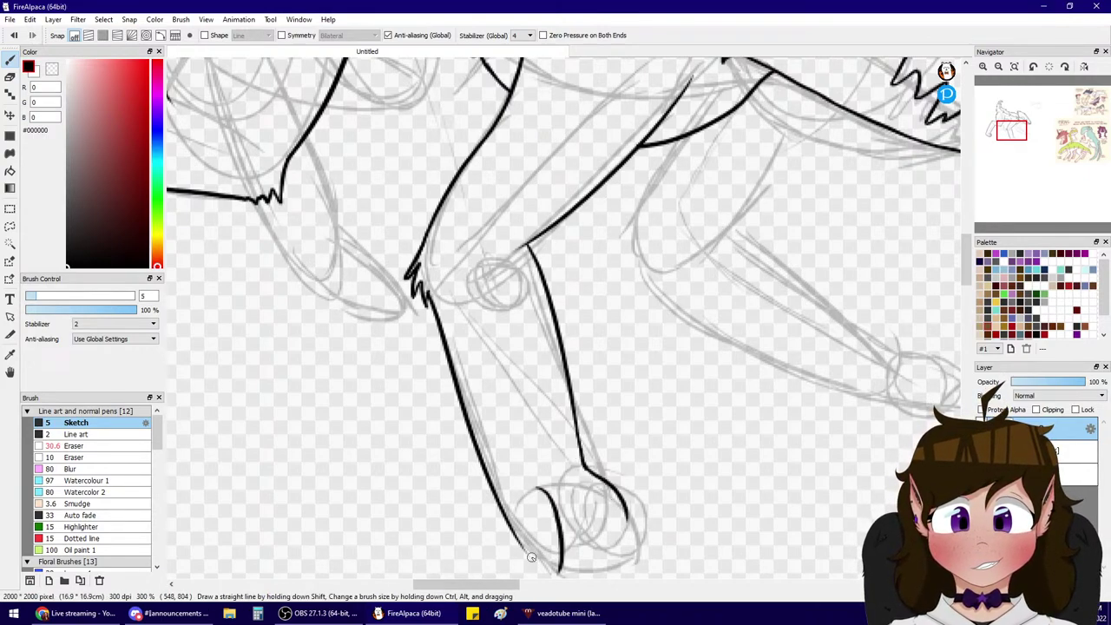
key(ctrl+z)
mouse_move(545, 498)
mouse_down()
mouse_move(558, 573)
mouse_move(570, 541)
mouse_move(565, 569)
mouse_move(564, 556)
mouse_up()
key(ctrl+z)
key(ctrl+z)
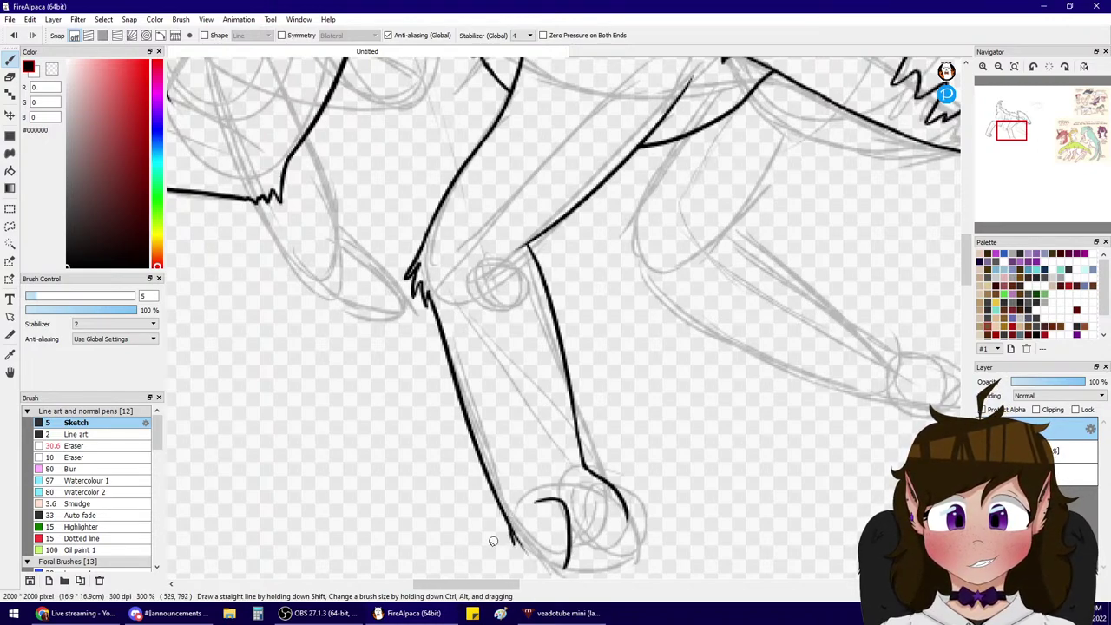
- Rework the heel of the near front paw and ink its underside forward to close the rearmost toe
click(94, 460)
click(94, 447)
mouse_move(526, 551)
mouse_down()
mouse_move(509, 516)
mouse_move(553, 568)
mouse_up()
click(69, 424)
key(ctrl+z)
drag(505, 526, 546, 561)
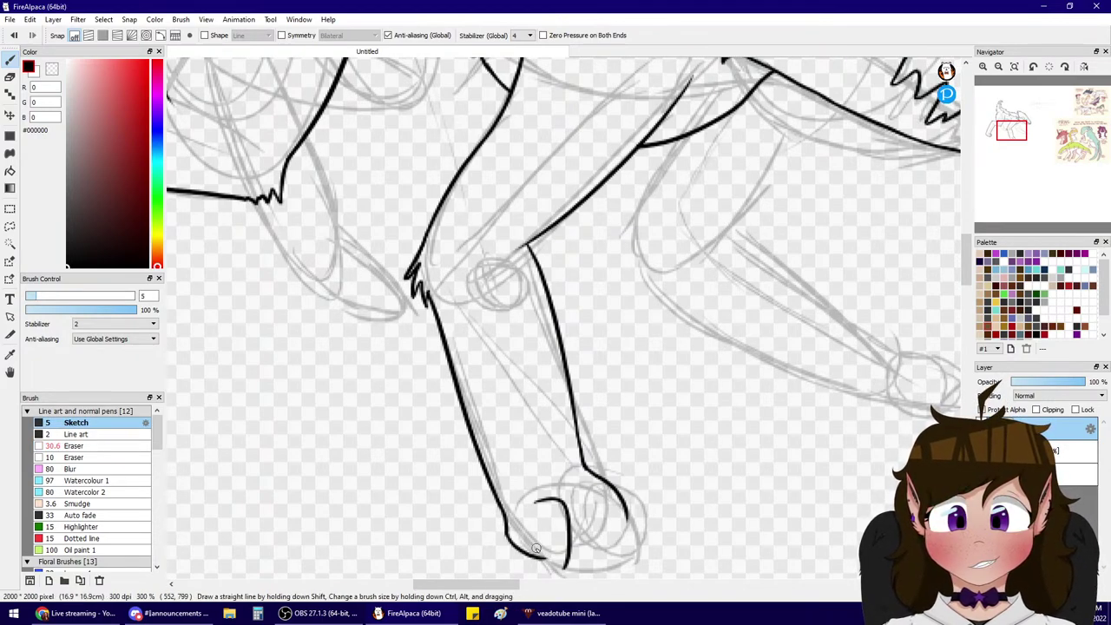
key(ctrl+z)
mouse_move(502, 523)
mouse_down()
mouse_move(533, 561)
mouse_move(569, 560)
mouse_up()
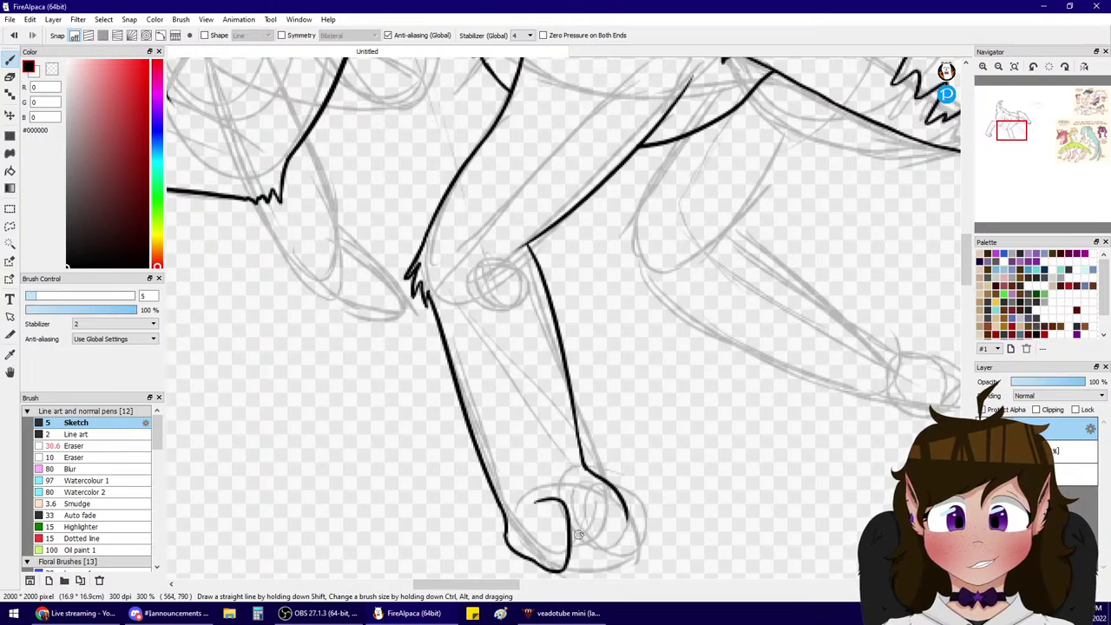
- Ink the middle and front toes of the near front paw
mouse_move(580, 488)
mouse_down()
mouse_move(603, 495)
mouse_move(606, 564)
mouse_move(568, 560)
mouse_move(591, 570)
mouse_move(608, 558)
mouse_up()
key(ctrl+z)
key(ctrl+z)
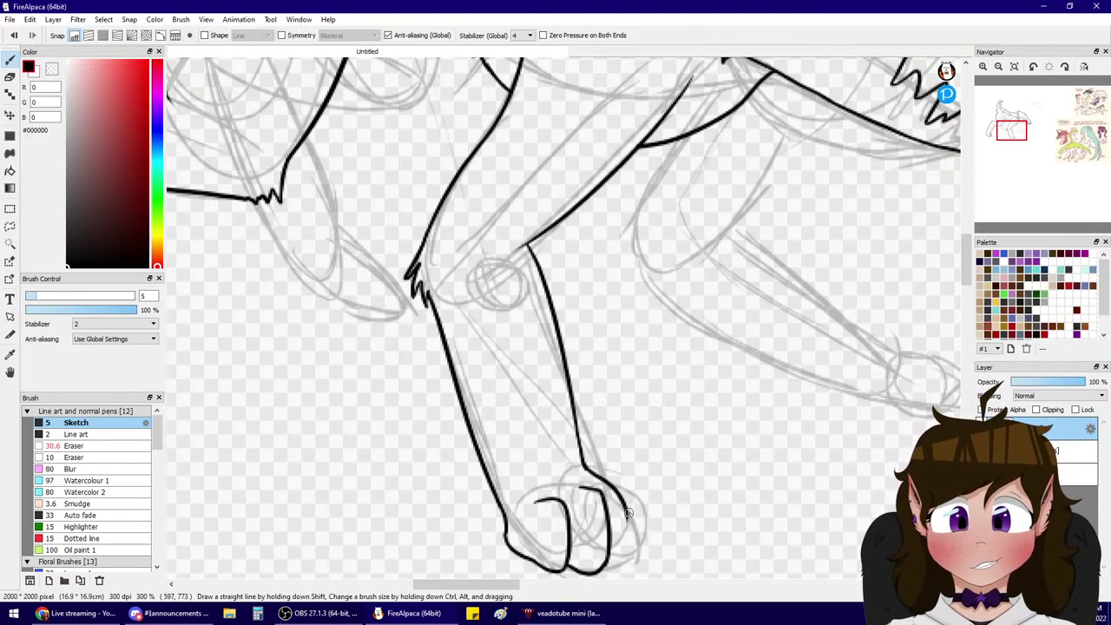
mouse_move(628, 512)
mouse_down()
mouse_move(628, 560)
mouse_move(610, 566)
mouse_up()
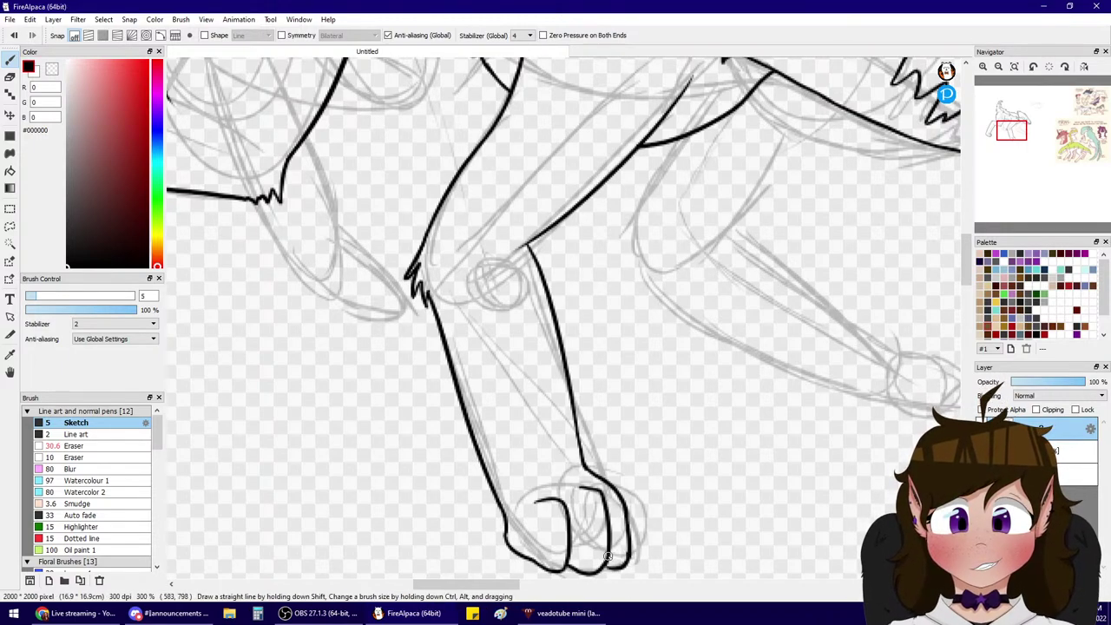
- Ink the far hind leg's thigh with a fur tuft beneath the belly, plus both edges of its lower leg
drag(1012, 137, 1001, 131)
mouse_move(720, 176)
mouse_down()
mouse_move(696, 257)
mouse_move(598, 250)
mouse_move(669, 257)
mouse_up()
key(ctrl+z)
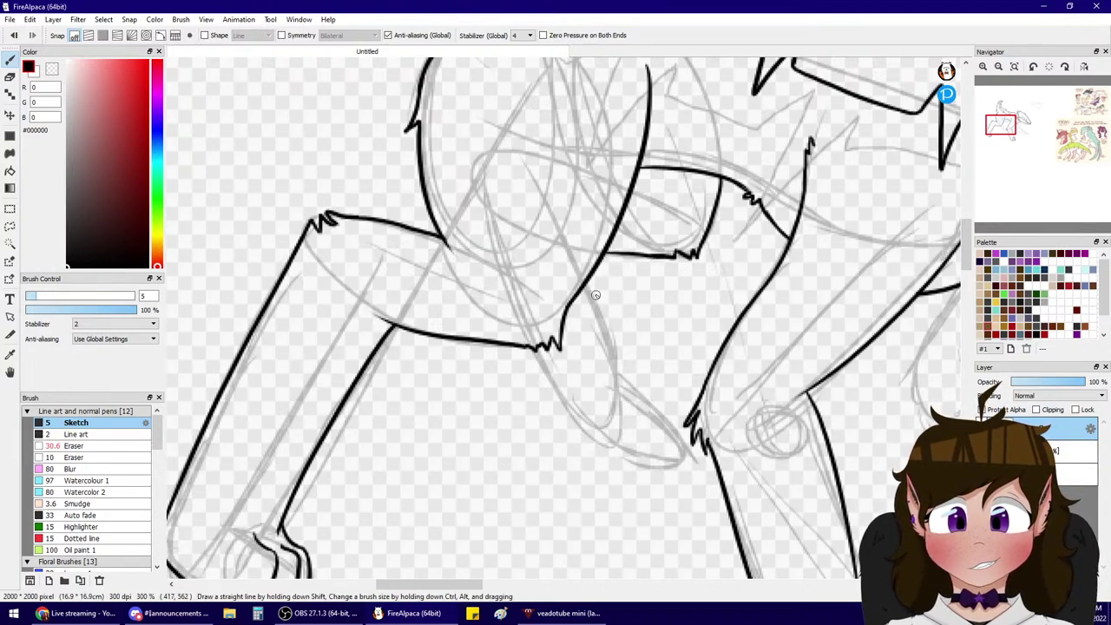
drag(590, 277, 623, 406)
key(ctrl+z)
drag(596, 276, 623, 386)
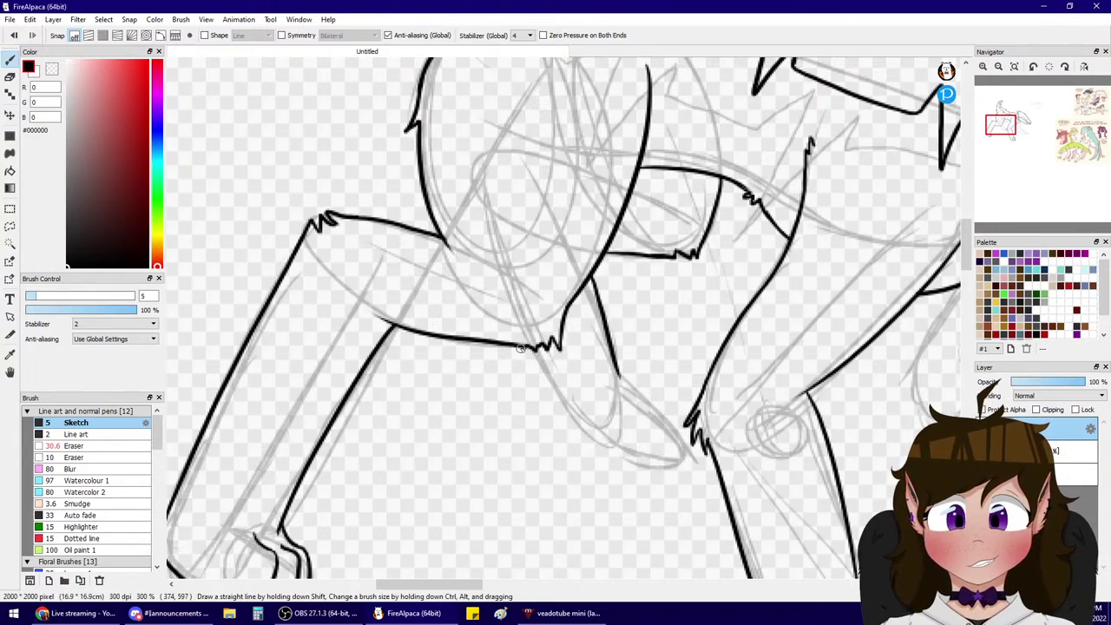
mouse_move(520, 347)
mouse_down()
mouse_move(565, 439)
mouse_move(610, 450)
mouse_up()
- Ink the far hind paw with overlapping toe curves and a sole line joining it to the back of the leg
drag(618, 372, 676, 423)
drag(636, 389, 666, 443)
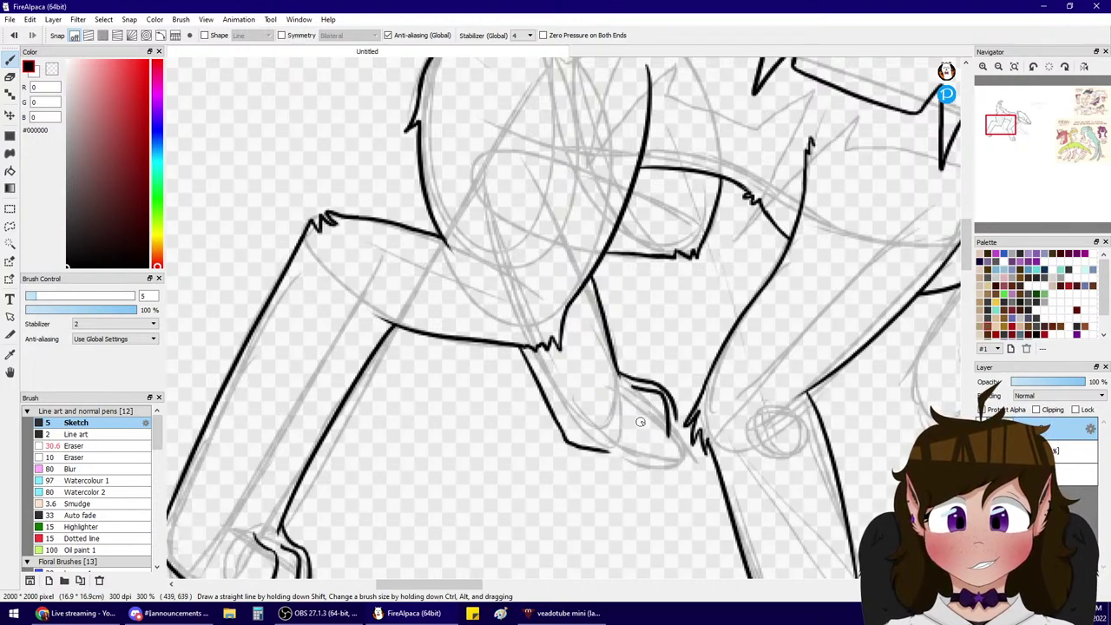
drag(622, 373, 651, 387)
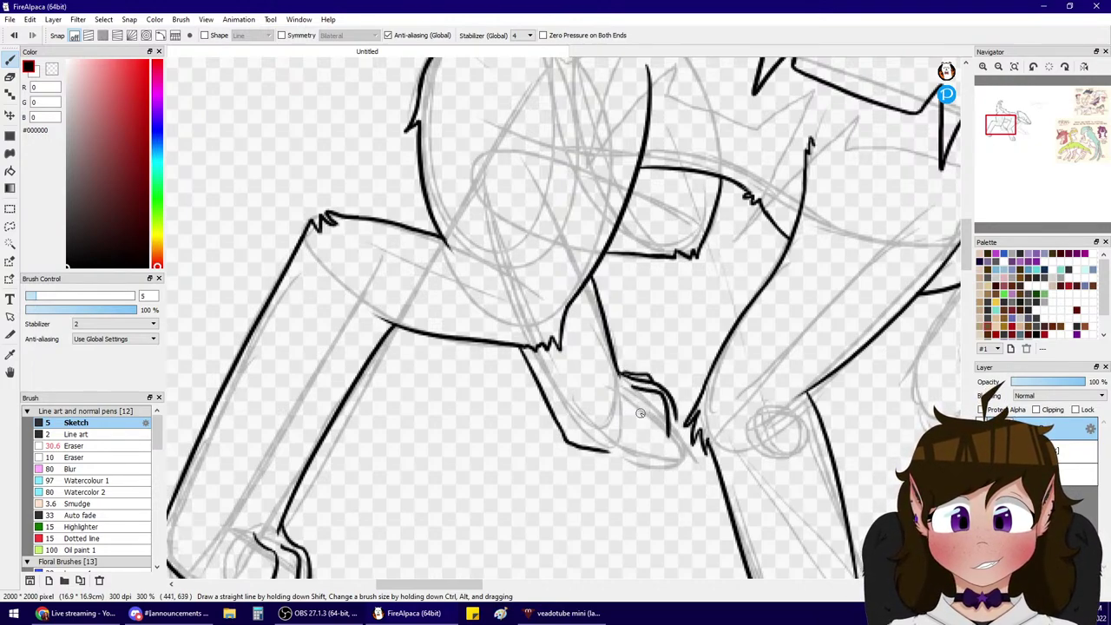
mouse_move(667, 429)
mouse_down()
mouse_move(636, 453)
mouse_move(677, 431)
mouse_move(603, 448)
mouse_move(659, 455)
mouse_up()
key(ctrl+z)
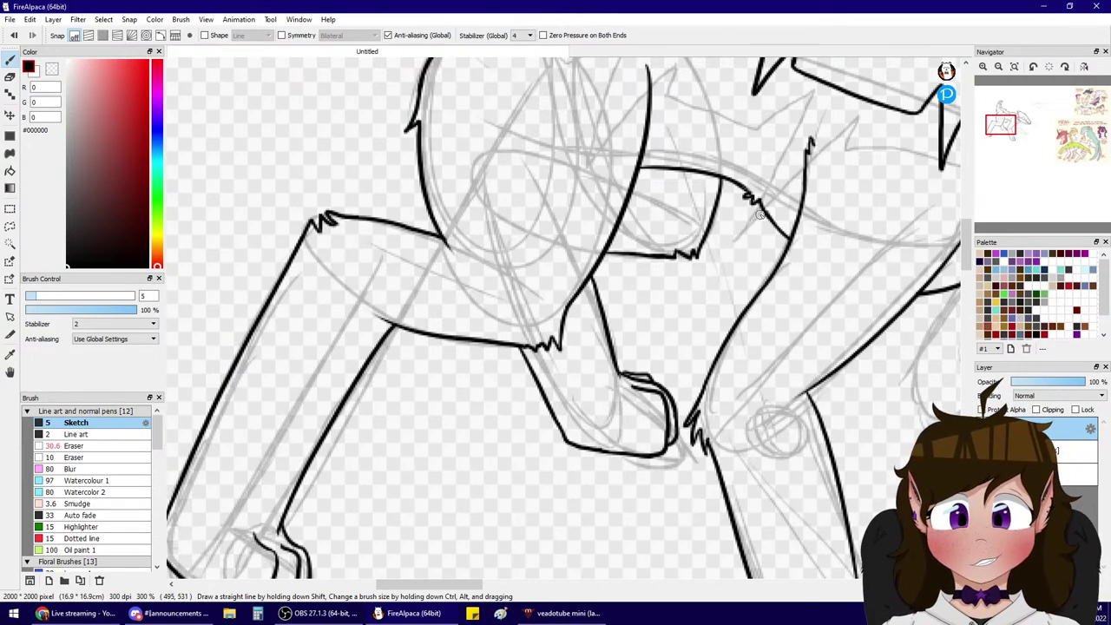
- Ink the front edge of the raised far foreleg from the chest through its bend to the top of the paw
drag(1008, 135, 1020, 136)
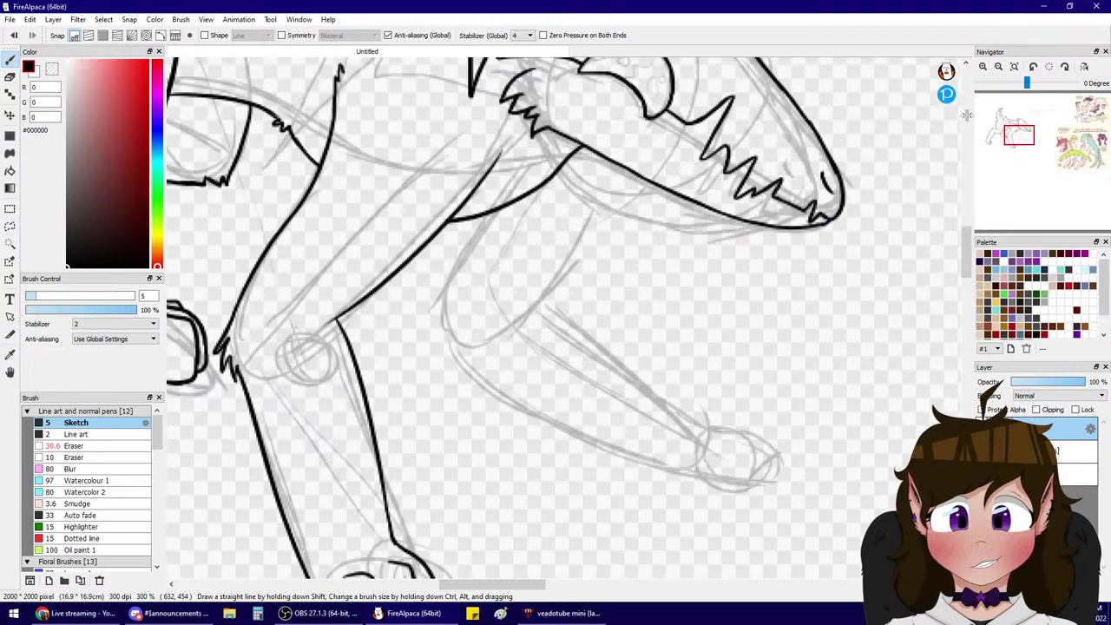
drag(607, 161, 534, 313)
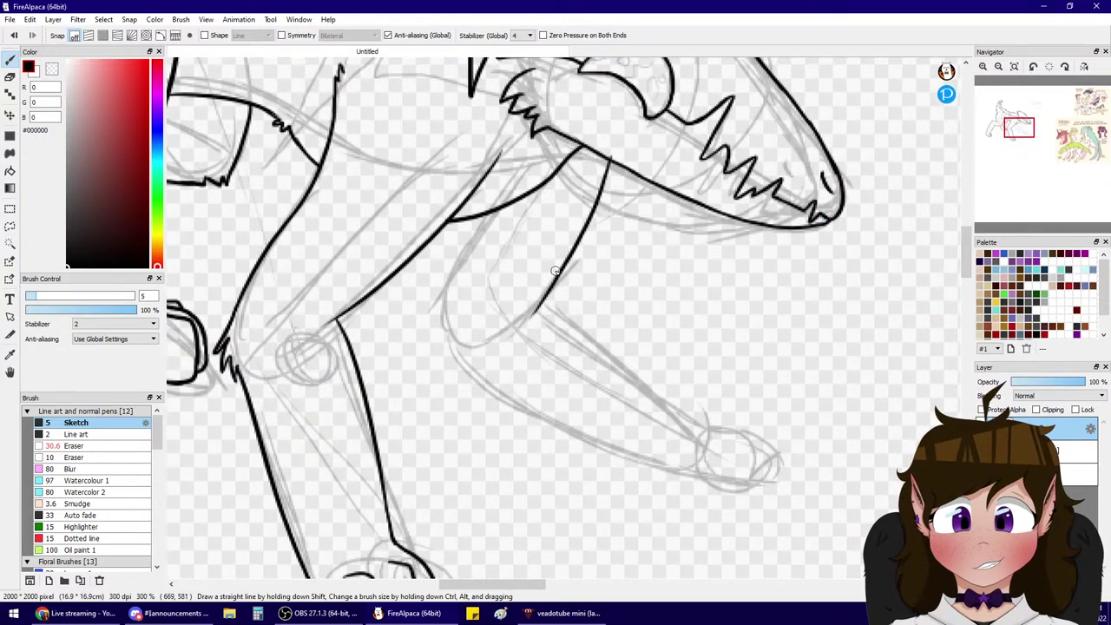
key(ctrl+z)
drag(608, 161, 551, 299)
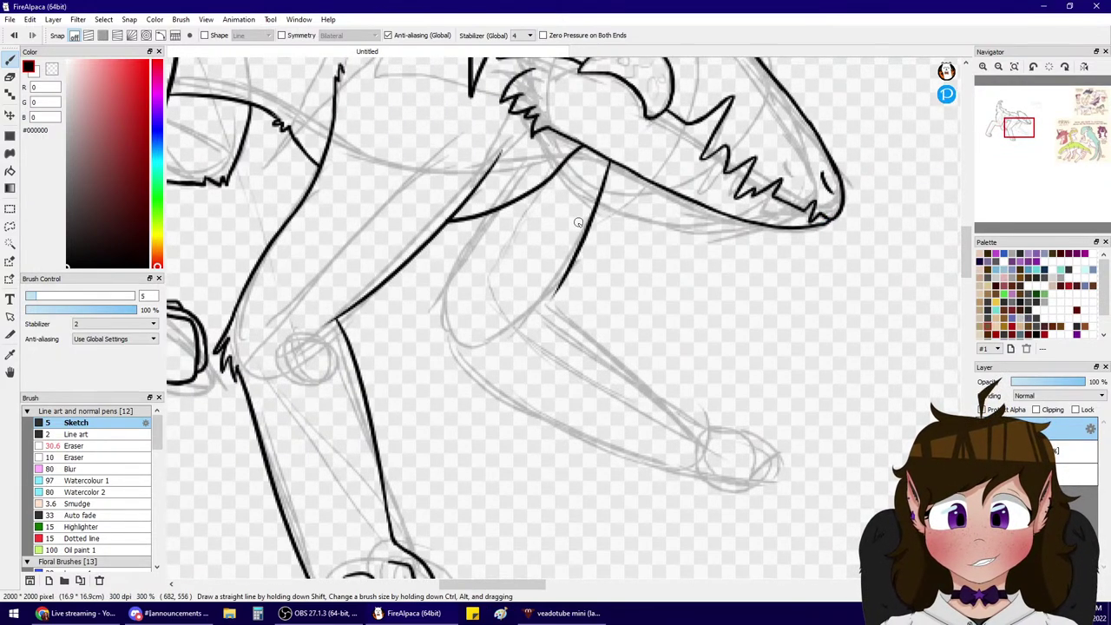
key(ctrl+z)
mouse_move(574, 152)
mouse_down()
mouse_move(544, 308)
mouse_move(702, 428)
mouse_move(769, 428)
mouse_move(784, 478)
mouse_up()
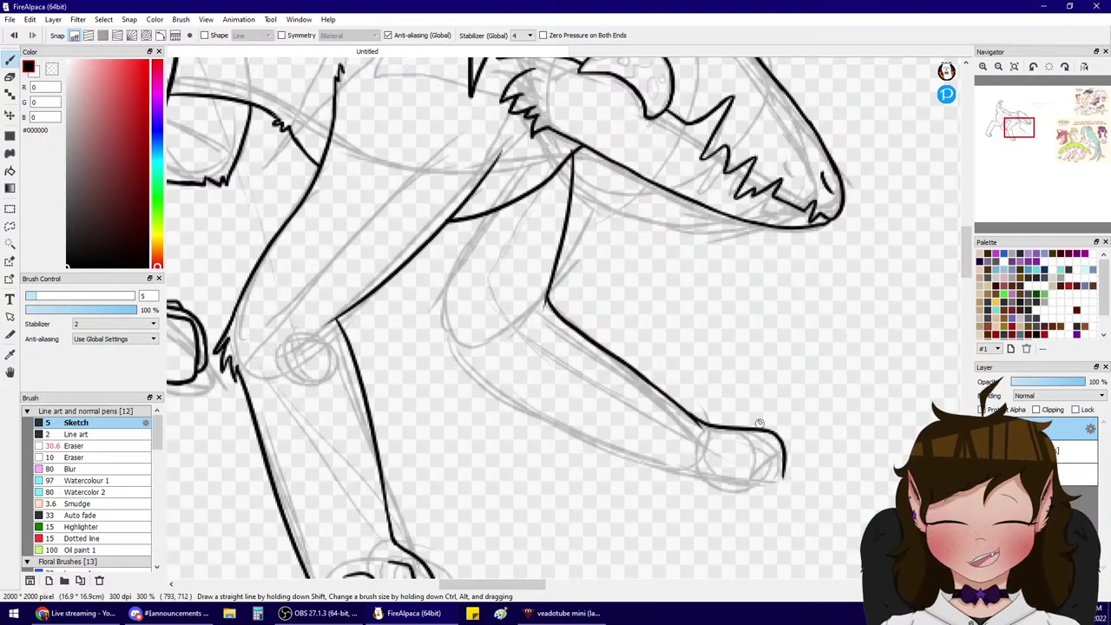
- Ink the far foreleg's rear edge from the chest to a jagged elbow tuft, then along the underside of the lower leg
drag(457, 221, 422, 340)
key(ctrl+z)
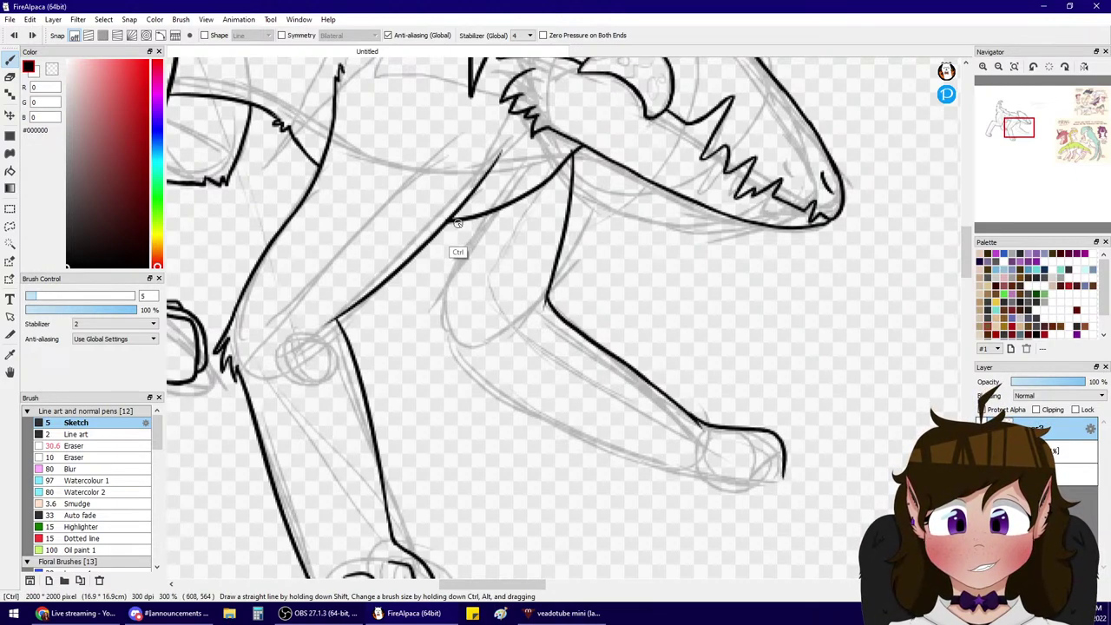
drag(457, 220, 432, 352)
key(ctrl+z)
mouse_move(455, 220)
mouse_down()
mouse_move(433, 337)
mouse_move(448, 363)
mouse_up()
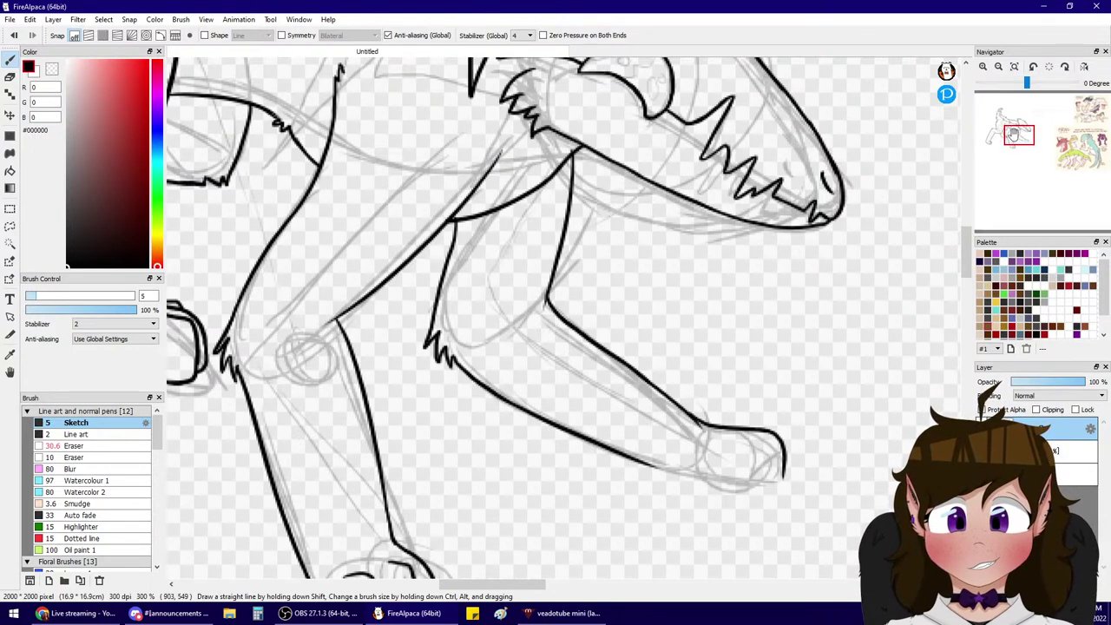
- Ink the underside of the raised far foreleg from mid-leg down to the paw's heel and along its sole
drag(1019, 129, 1018, 139)
drag(670, 358, 752, 385)
key(ctrl+z)
key(ctrl+z)
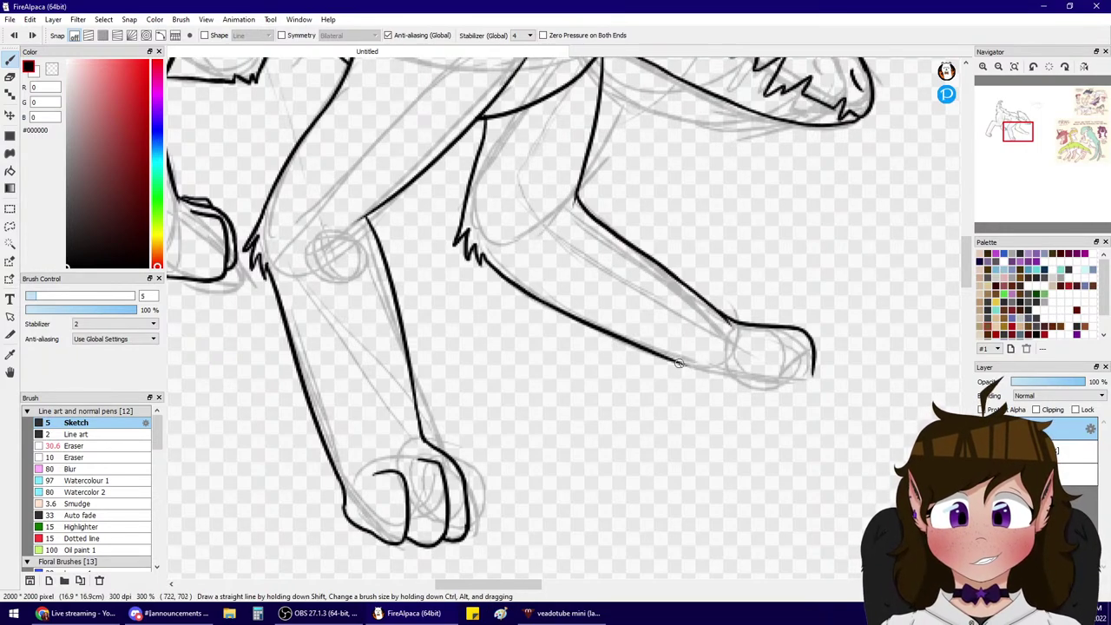
mouse_move(674, 360)
mouse_down()
mouse_move(764, 394)
mouse_move(812, 397)
mouse_up()
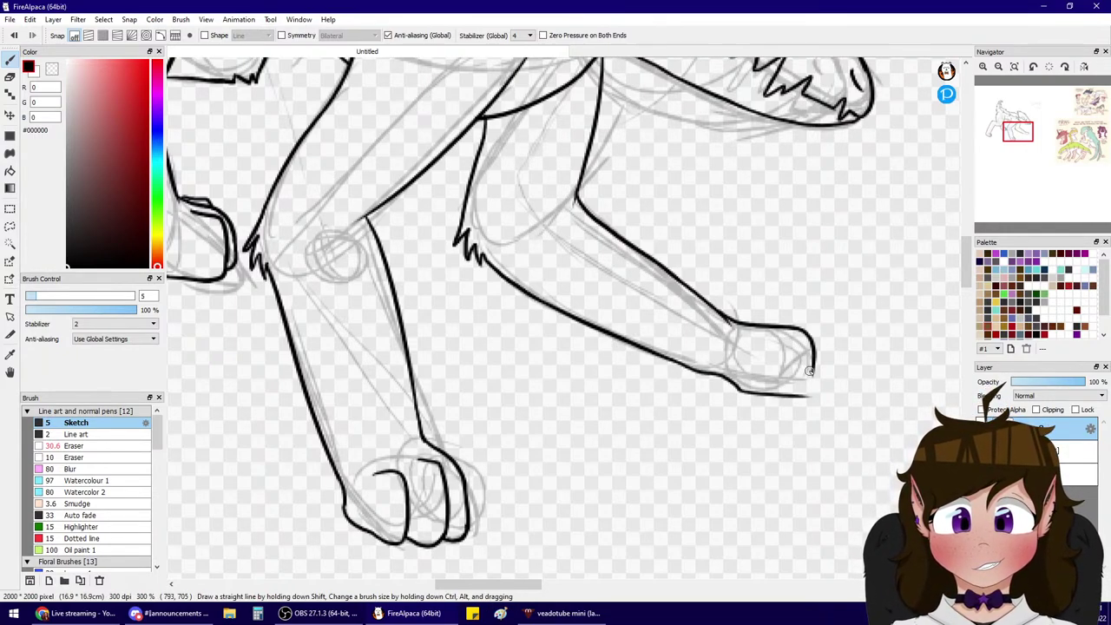
key(ctrl+z)
drag(738, 387, 802, 390)
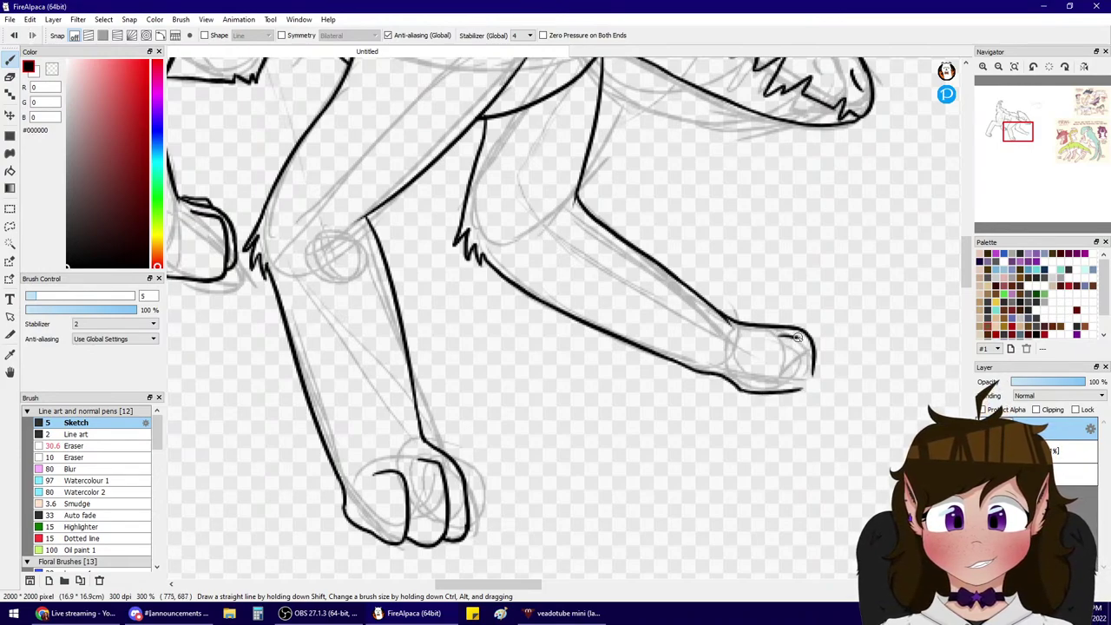
- Ink the inner toe curve at the front of the raised far forepaw and close the paw outline at the sole
drag(798, 336, 811, 372)
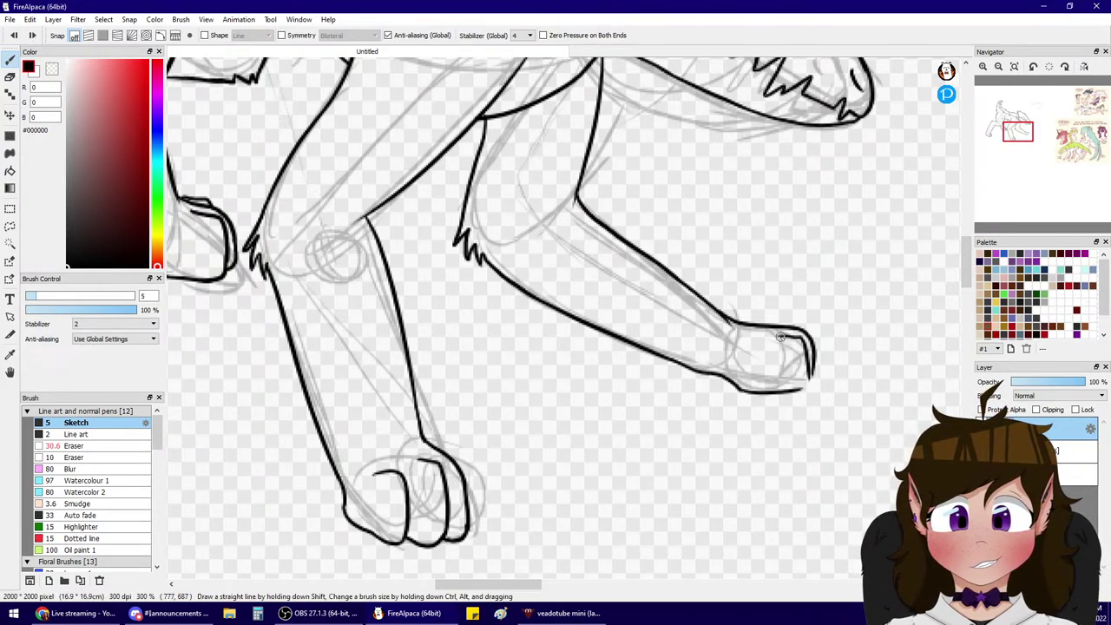
key(ctrl+z)
drag(769, 332, 808, 373)
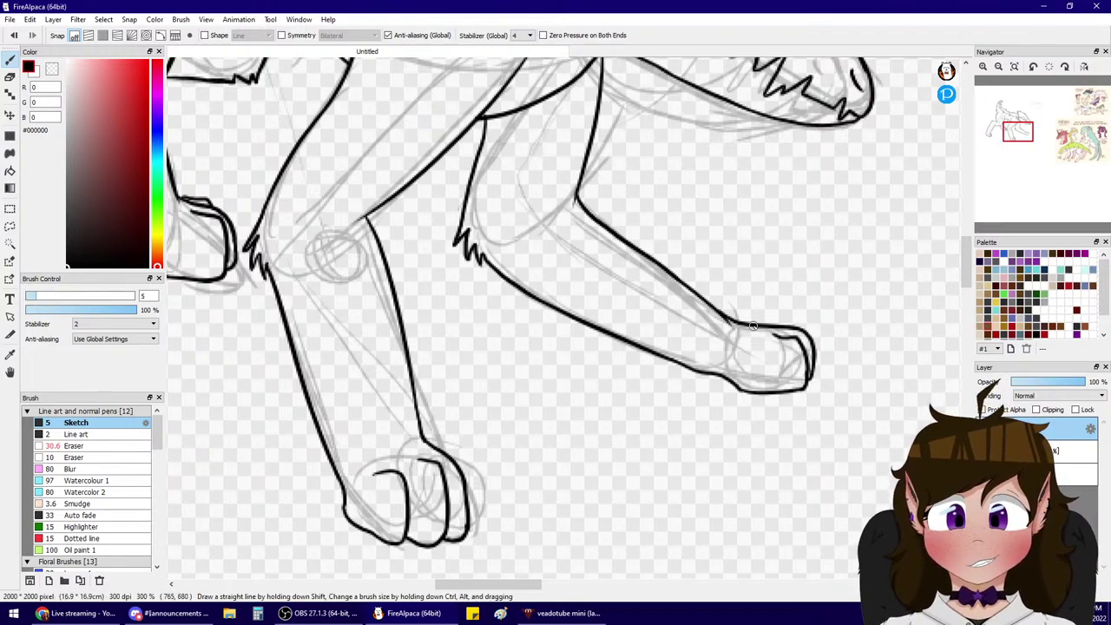
drag(752, 325, 787, 321)
- Compare the inked body with the Pirin reference sheet and review the whole drawing
click(1000, 67)
click(999, 66)
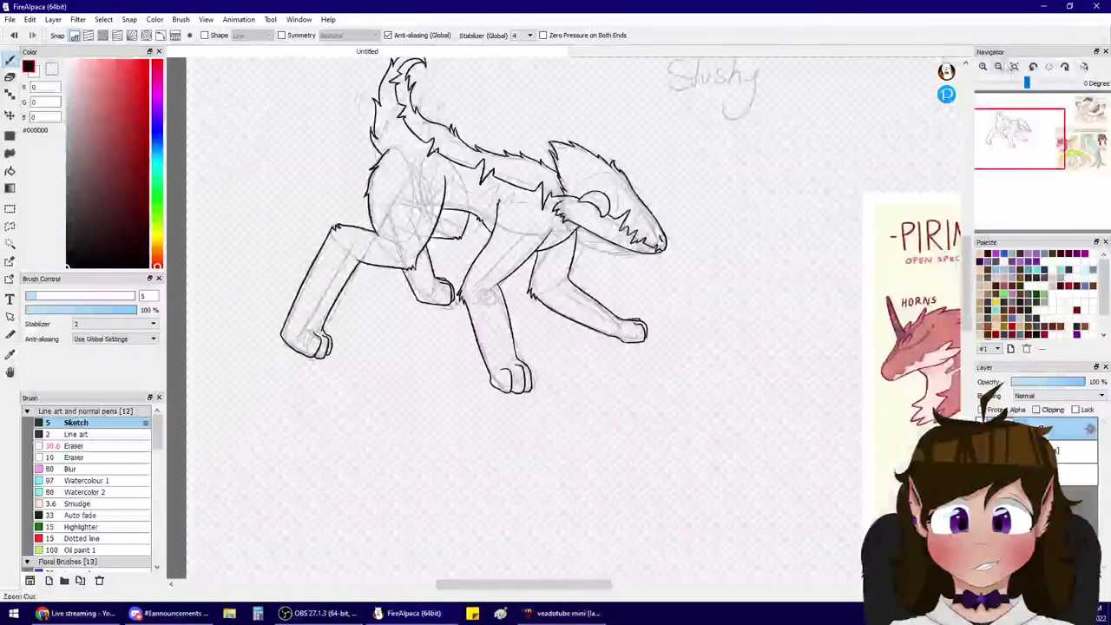
mouse_move(1055, 130)
mouse_down()
mouse_move(1068, 131)
mouse_move(1006, 122)
mouse_up()
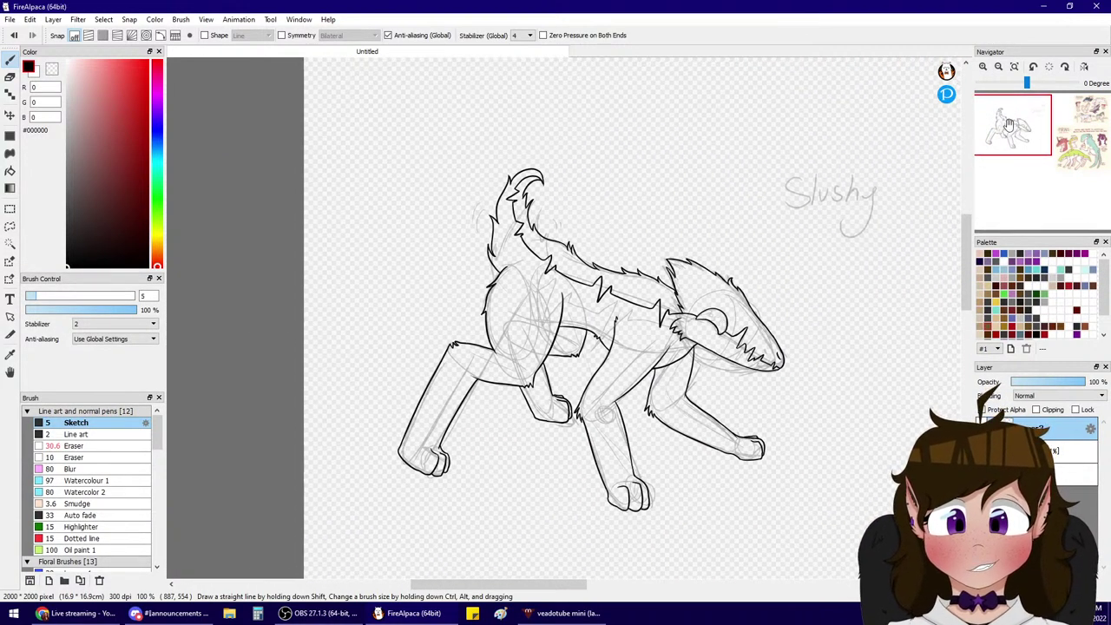
click(983, 66)
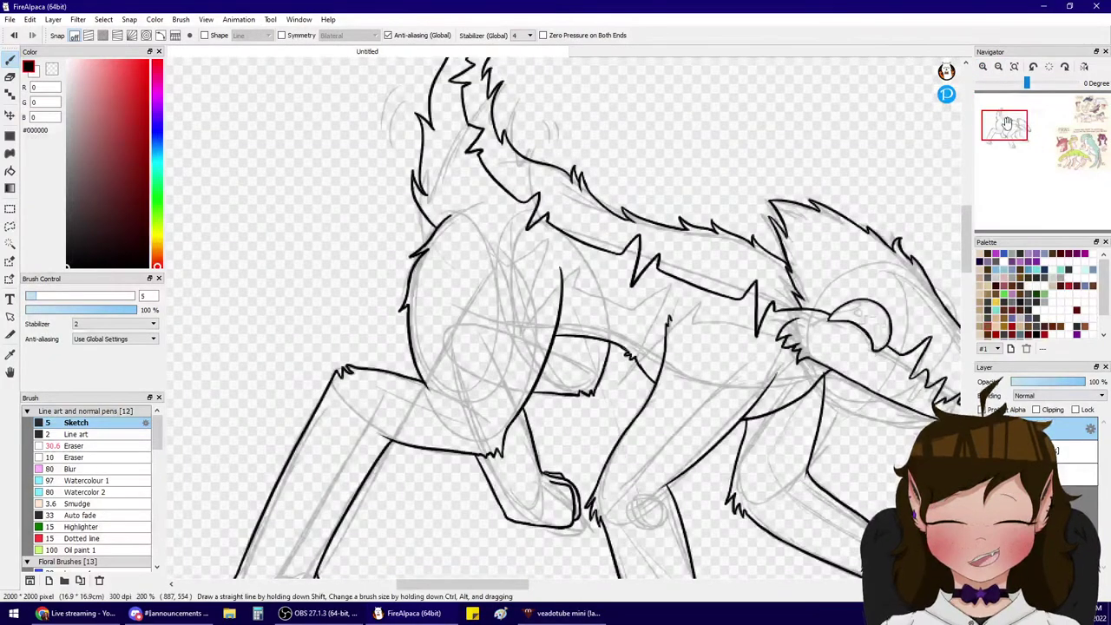
mouse_move(1006, 126)
mouse_down()
mouse_move(991, 139)
mouse_move(1085, 110)
mouse_up()
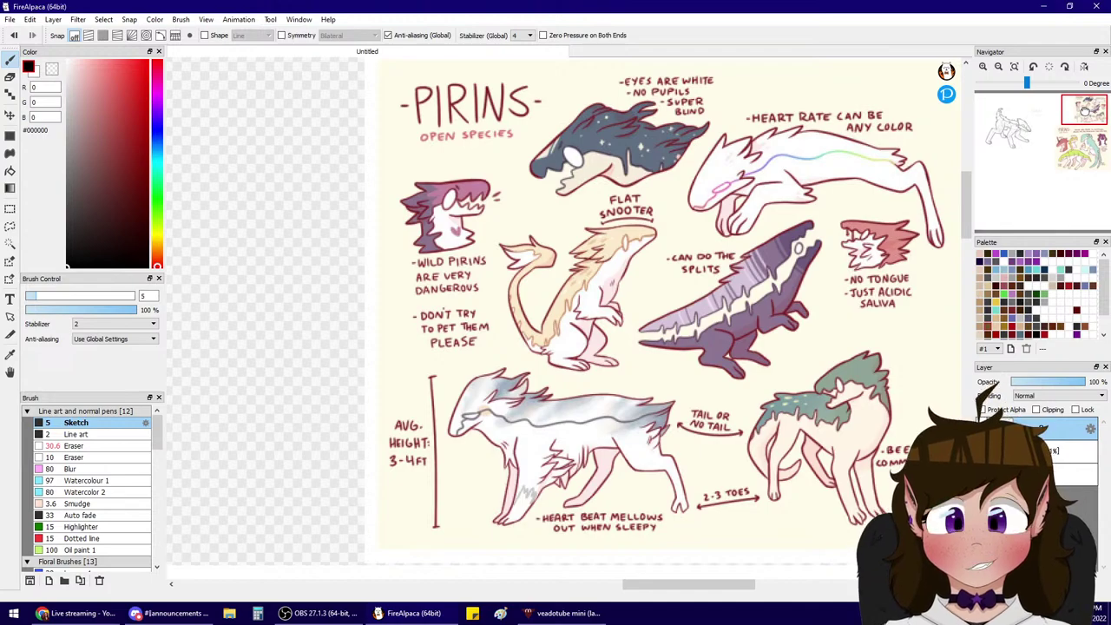
mouse_move(1085, 111)
mouse_down()
mouse_move(1076, 143)
mouse_move(1088, 137)
mouse_move(1005, 126)
mouse_up()
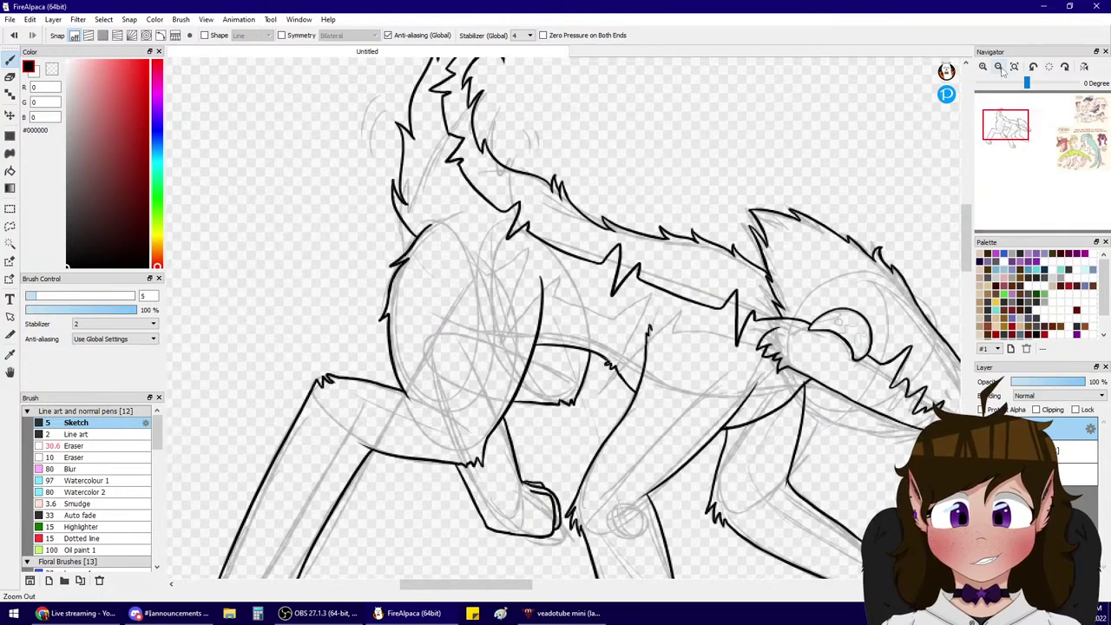
click(1000, 67)
- Hide the rough sketch, and try lettering an S above the head with the Sketch and Highlighter brushes
click(982, 451)
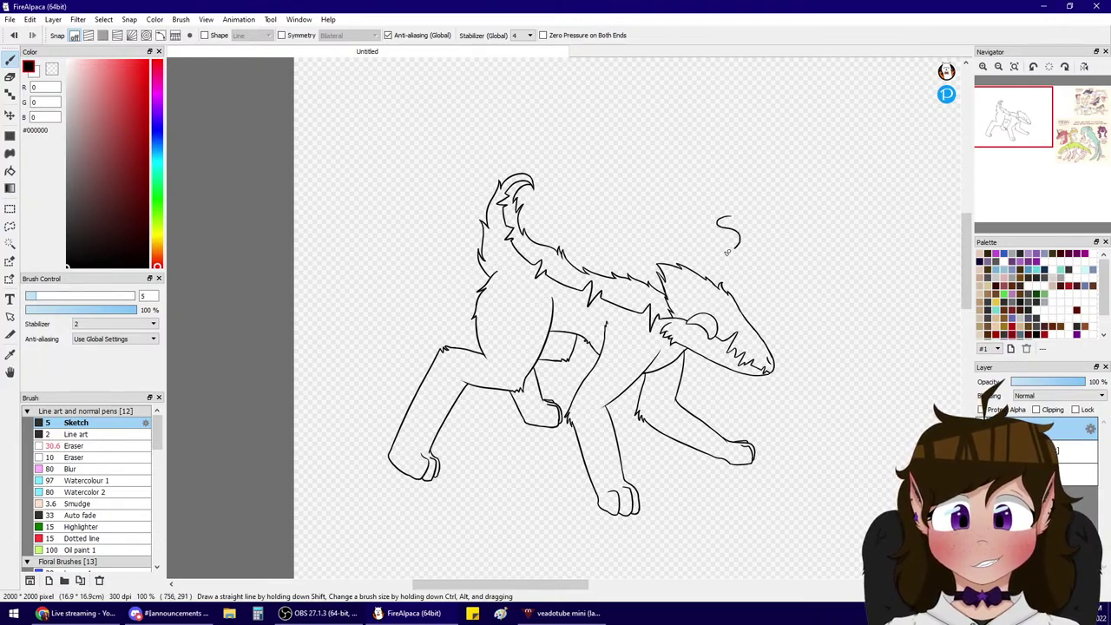
click(92, 526)
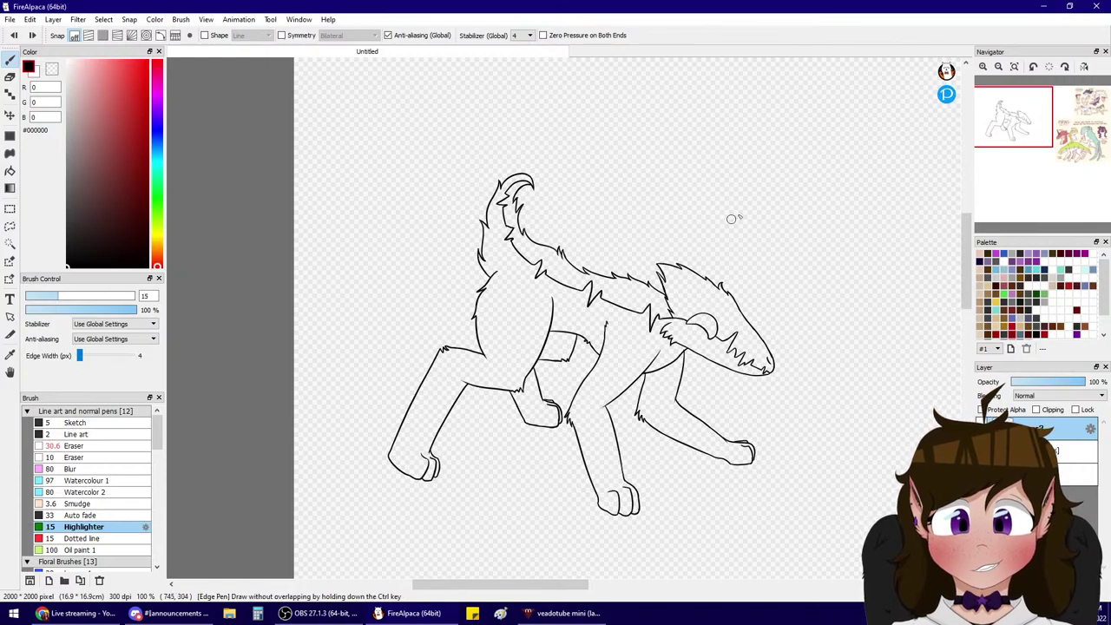
key(ctrl+z)
drag(742, 227, 719, 244)
key(ctrl+z)
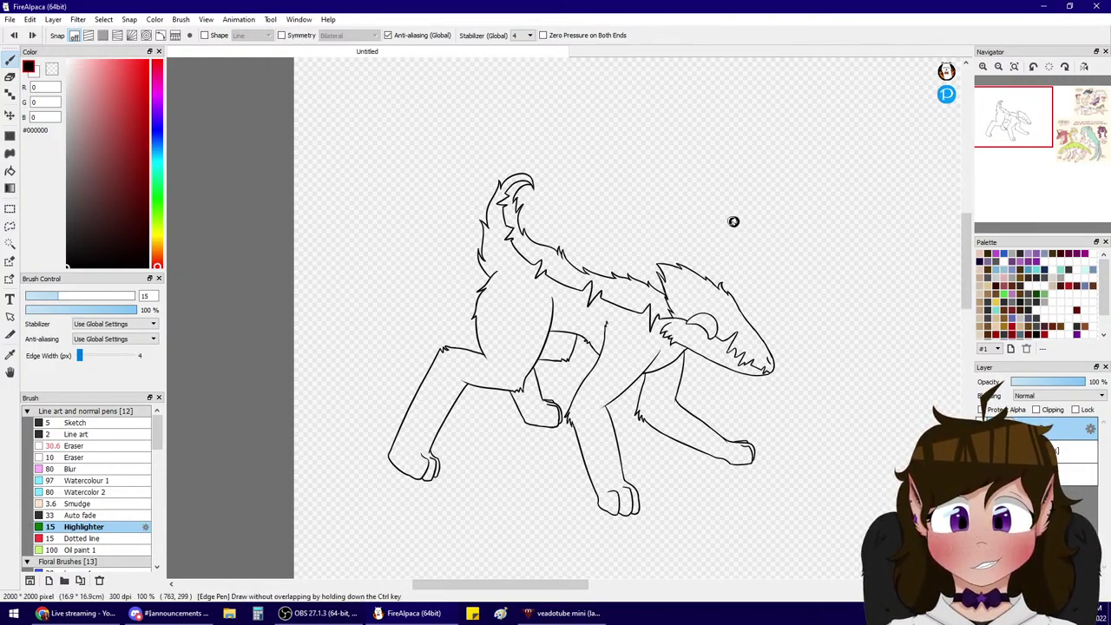
key(ctrl+z)
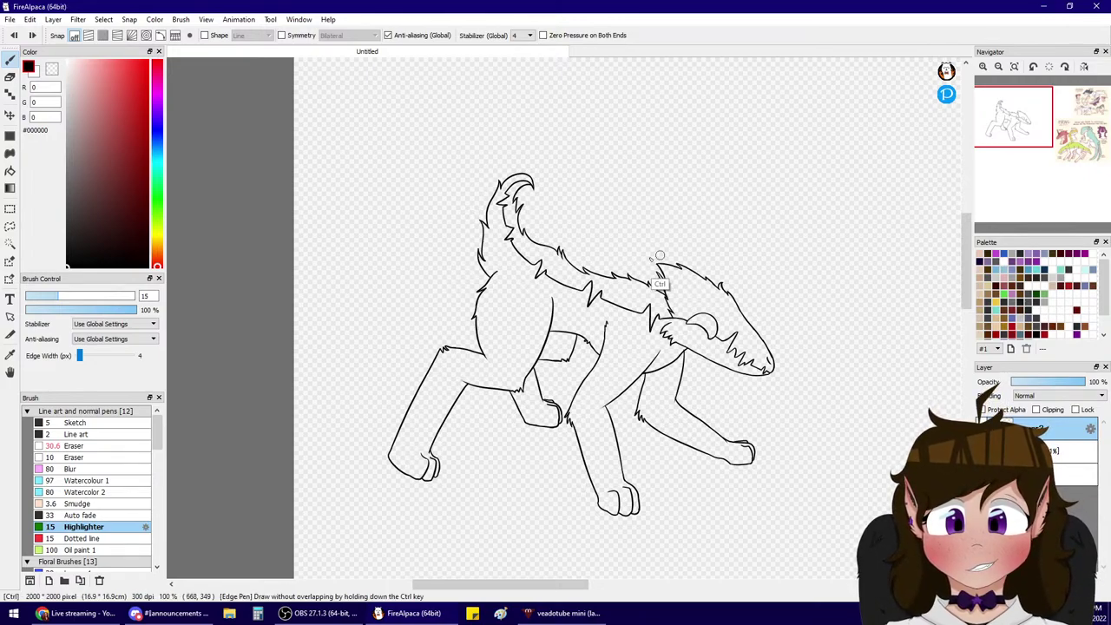
- Set the Highlighter brush size to about 25 and letter a hollow outlined S above the head
click(71, 296)
mouse_move(750, 223)
mouse_down()
mouse_move(707, 203)
mouse_move(722, 244)
mouse_move(708, 238)
mouse_move(729, 228)
mouse_move(713, 245)
mouse_up()
key(ctrl+z)
click(82, 296)
key(ctrl+z)
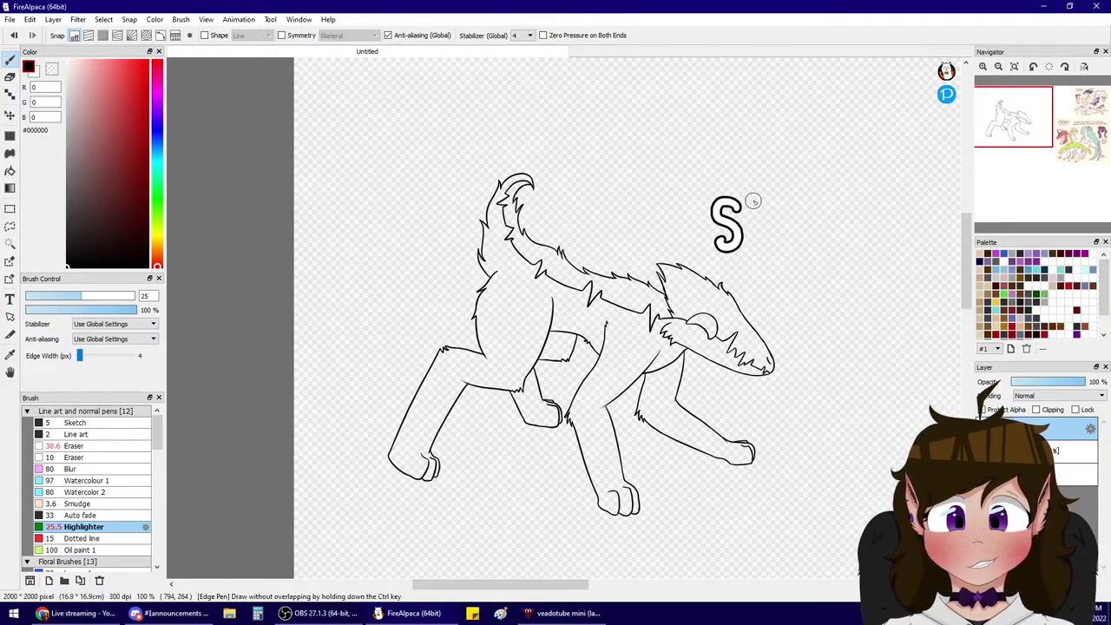
- Continue the name after the S with outlined letters l, u, s and h
drag(754, 201, 759, 252)
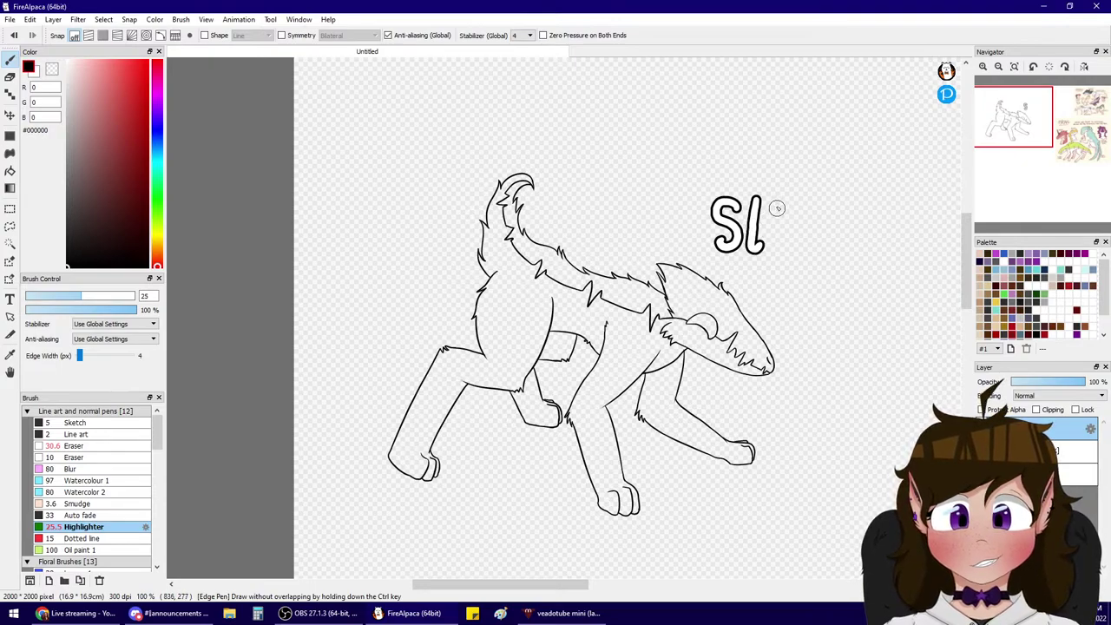
mouse_move(777, 209)
mouse_down()
mouse_move(772, 231)
mouse_move(786, 251)
mouse_move(802, 201)
mouse_move(771, 248)
mouse_move(799, 210)
mouse_move(818, 235)
mouse_move(806, 250)
mouse_move(809, 226)
mouse_move(823, 241)
mouse_move(800, 252)
mouse_up()
key(ctrl+z)
key(ctrl+z)
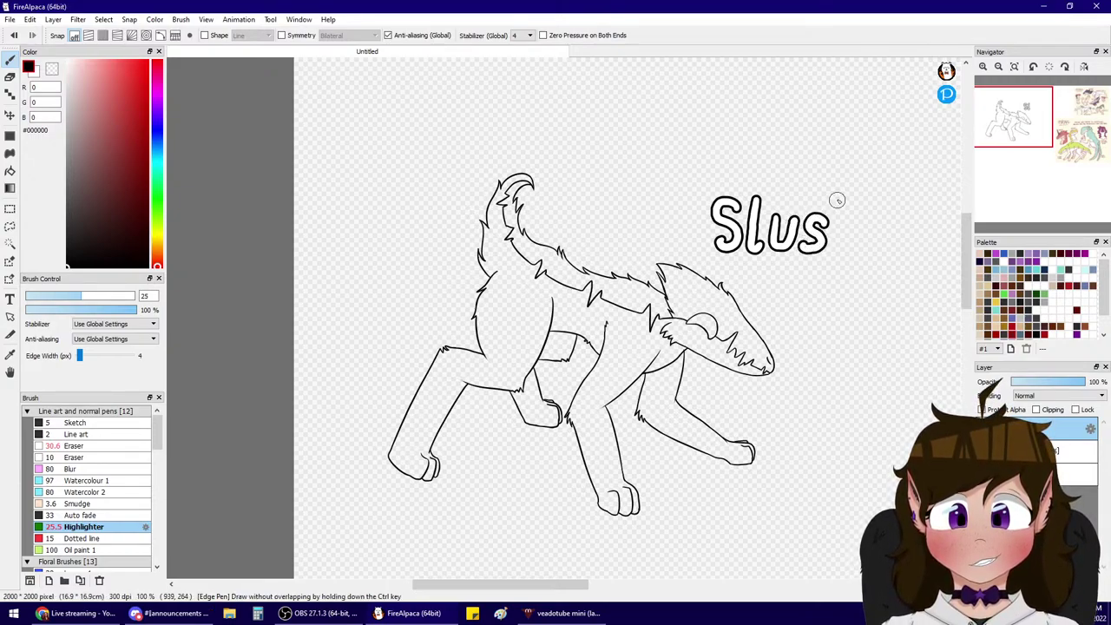
mouse_move(834, 209)
mouse_down()
mouse_move(853, 205)
mouse_move(835, 254)
mouse_move(839, 227)
mouse_move(860, 255)
mouse_move(872, 228)
mouse_move(891, 247)
mouse_up()
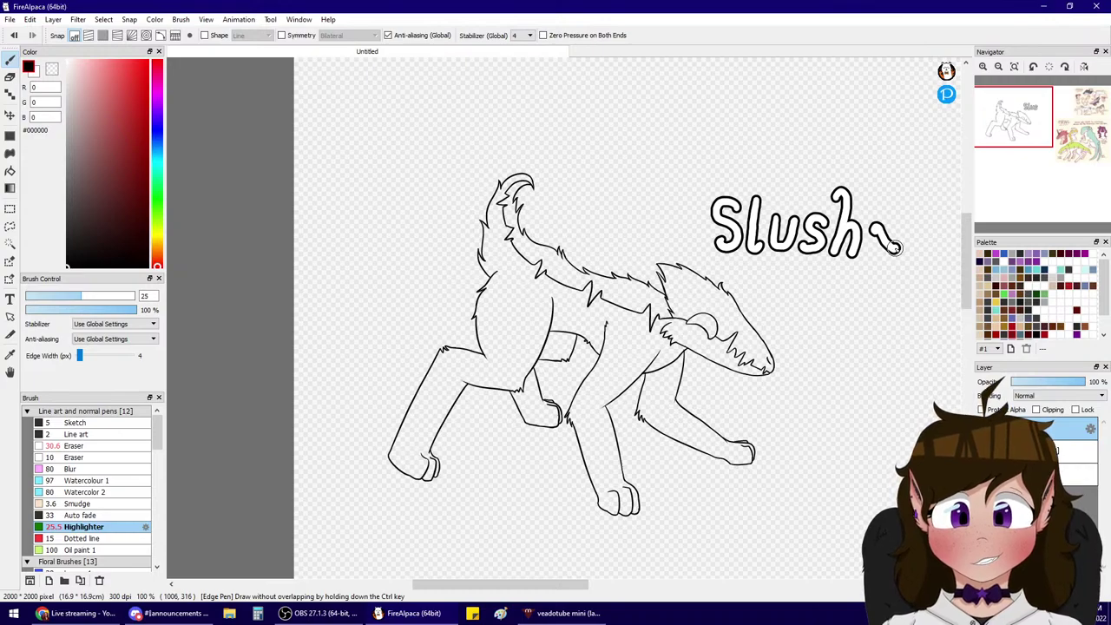
- Discard the attempted y endings and finish the name as Slushi with an i dotted by a heart
key(ctrl+z)
drag(868, 217, 903, 258)
key(ctrl+z)
mouse_move(869, 214)
mouse_down()
mouse_move(887, 250)
mouse_move(908, 228)
mouse_move(833, 278)
mouse_up()
key(ctrl+z)
mouse_move(870, 217)
mouse_down()
mouse_move(883, 259)
mouse_move(918, 239)
mouse_up()
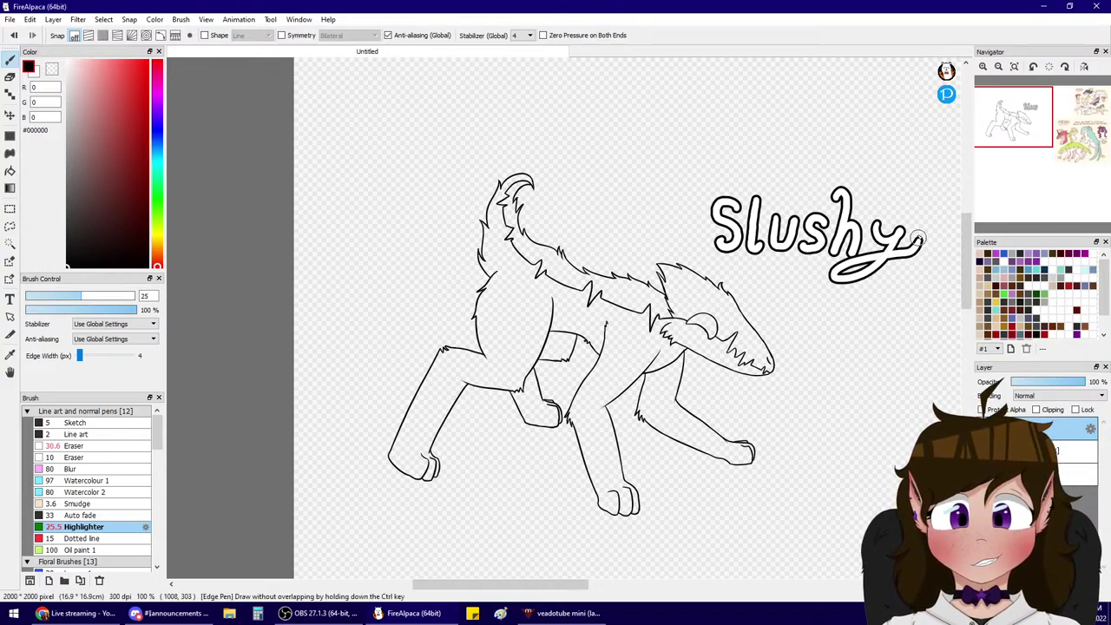
key(ctrl+z)
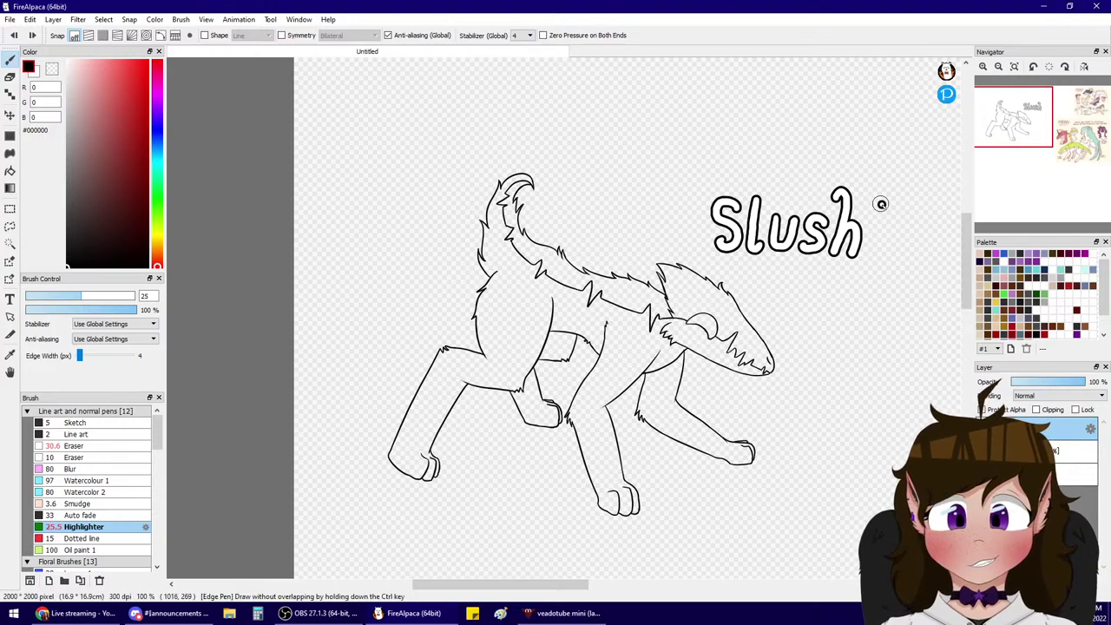
drag(882, 196, 873, 253)
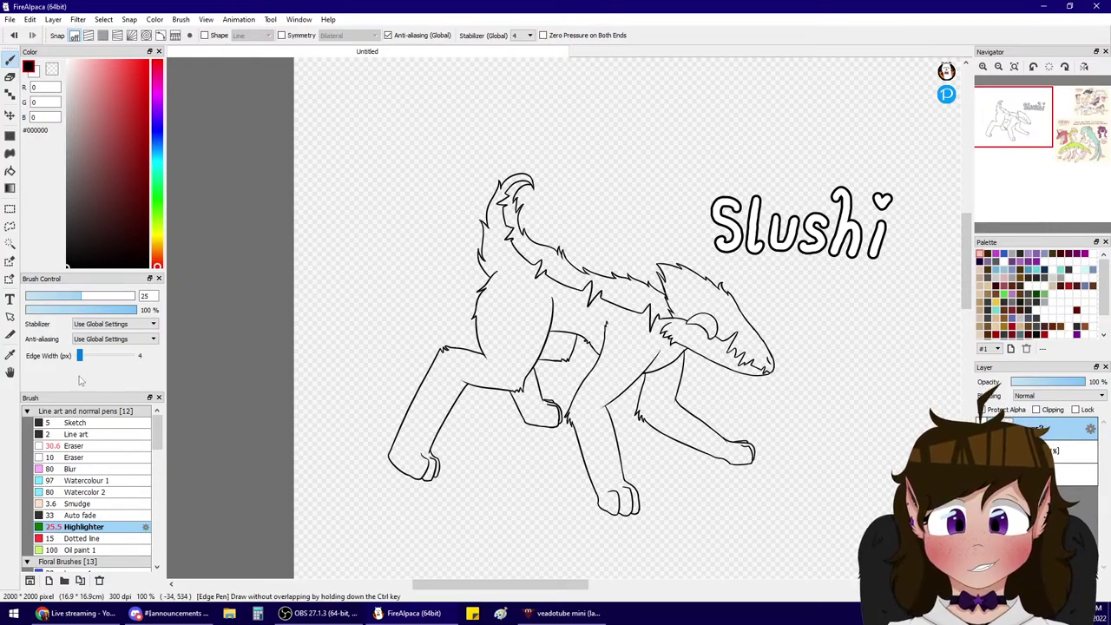
click(10, 226)
mouse_move(788, 142)
mouse_down()
mouse_move(687, 214)
mouse_move(854, 290)
mouse_move(950, 115)
mouse_up()
key(ctrl+t)
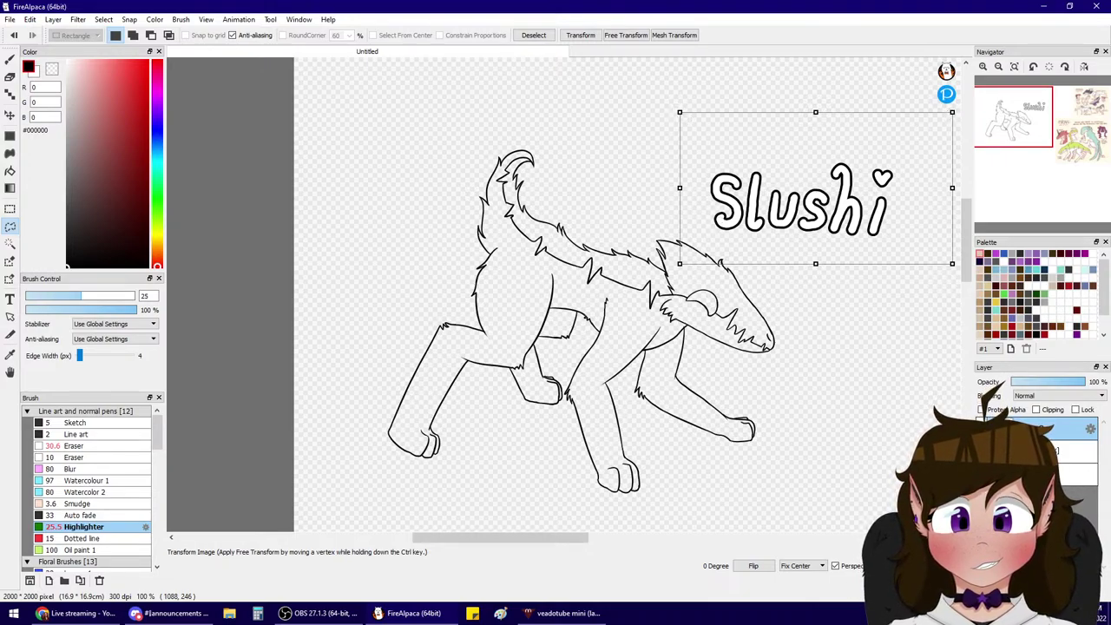
key(Return)
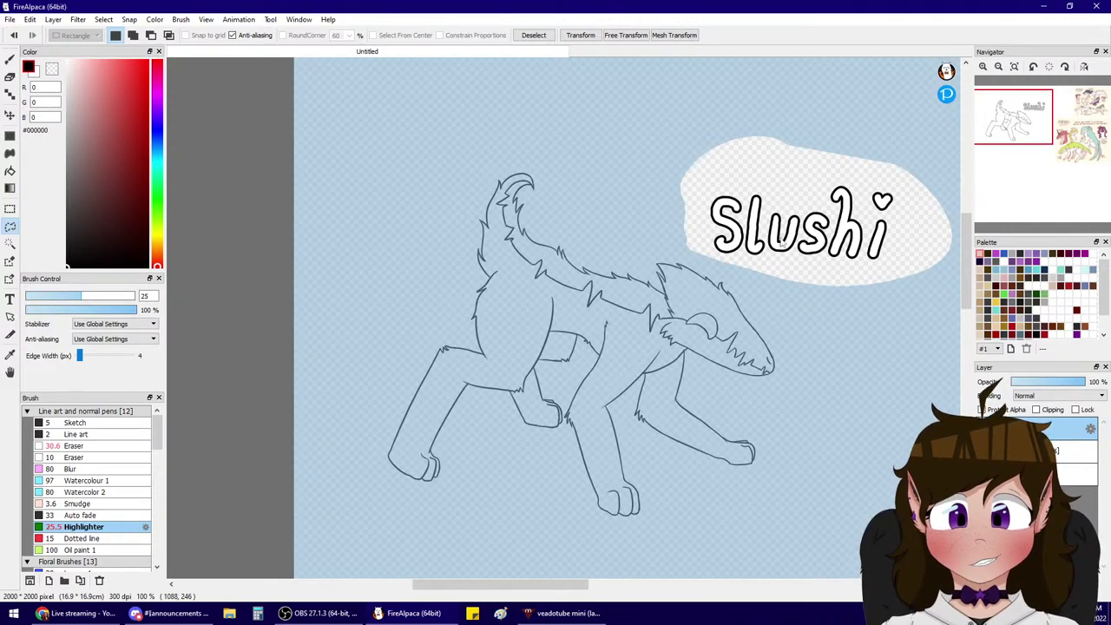
click(796, 322)
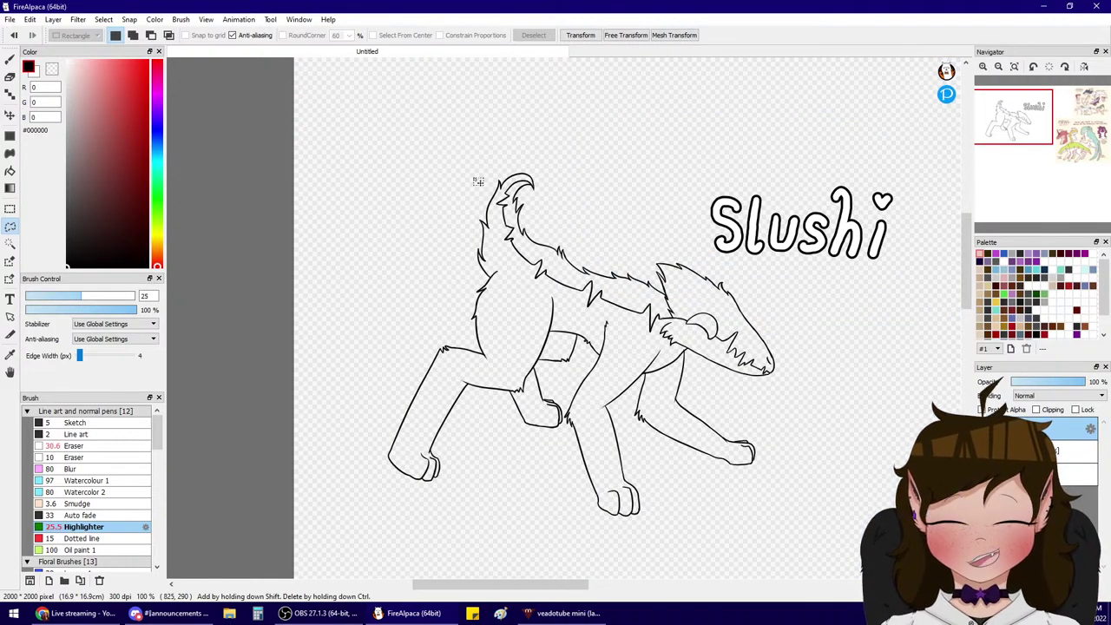
- Close the program and save the drawing to the desktop as slushi in FireAlpaca (*.mdp) format
click(1097, 6)
click(509, 327)
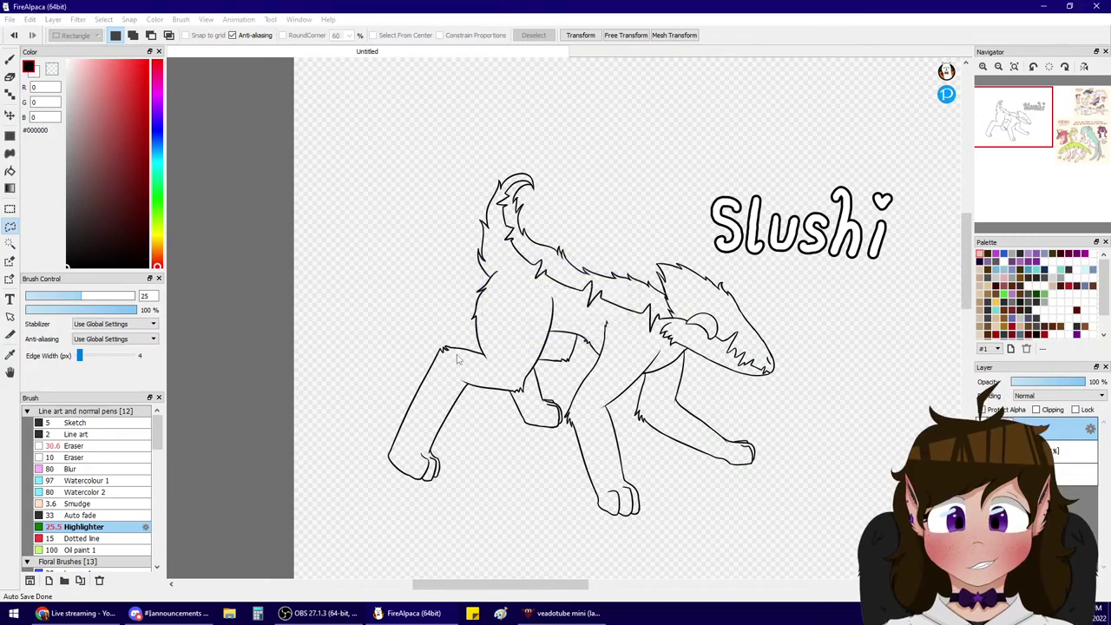
text(fir)
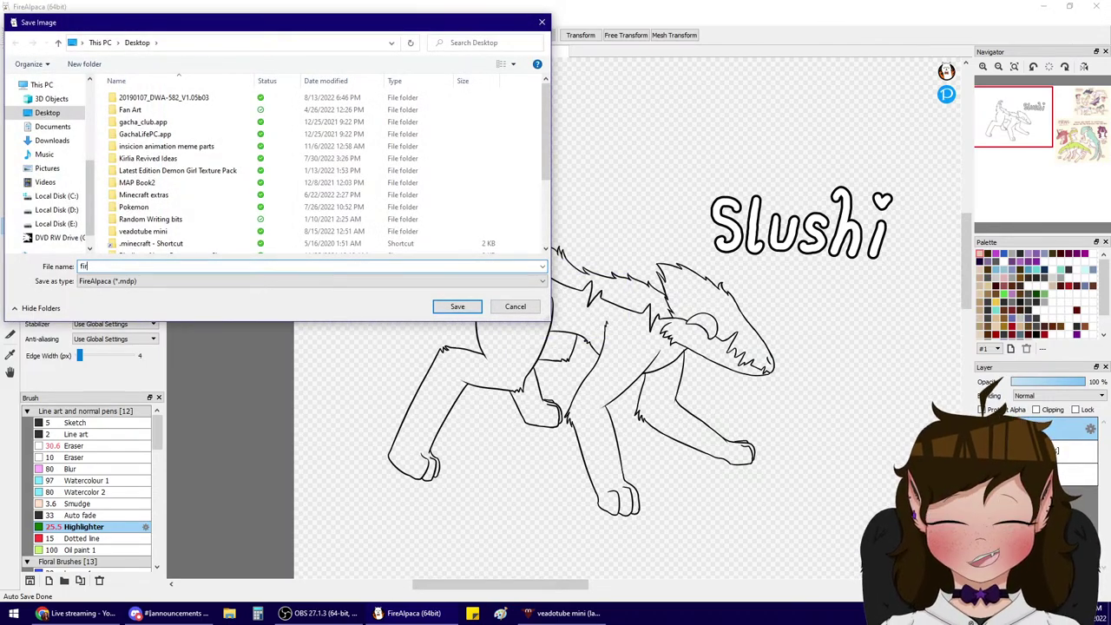
key(BackSpace)
key(BackSpace)
key(BackSpace)
text(test)
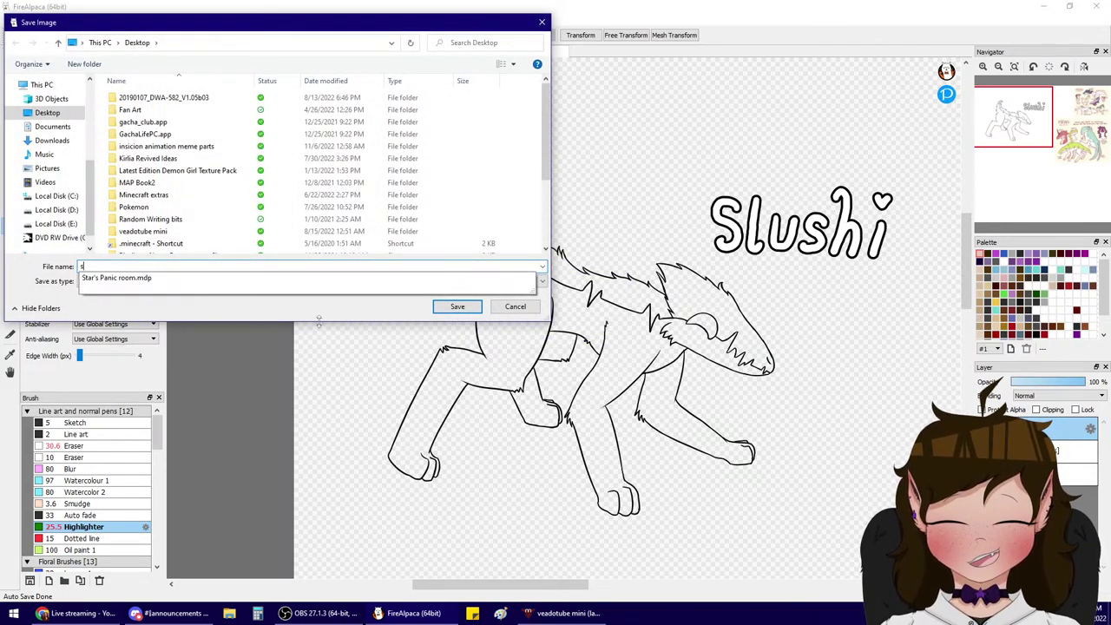
key(Return)
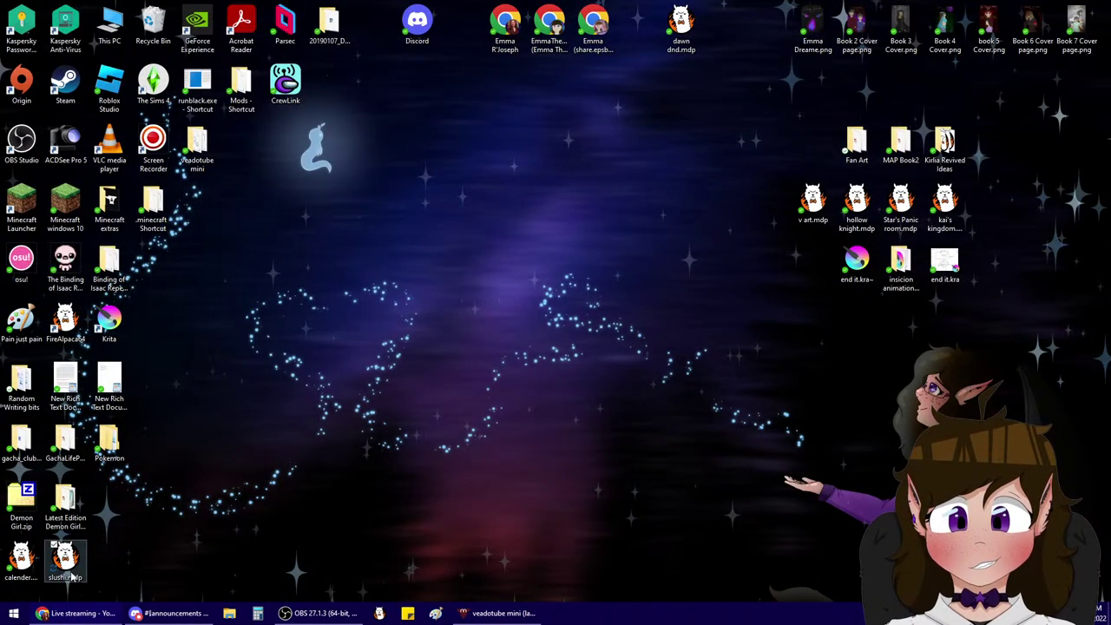
- Reopen slushi.mdp from the desktop in FireAlpaca
double_click(66, 560)
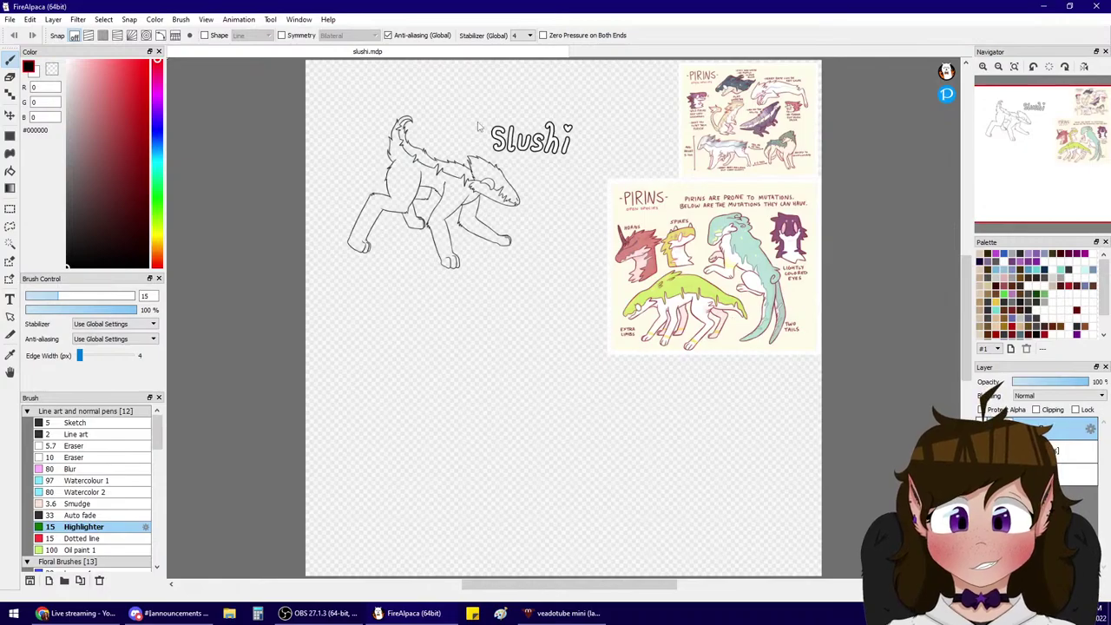
click(689, 146)
scroll(504, 113, up, 4)
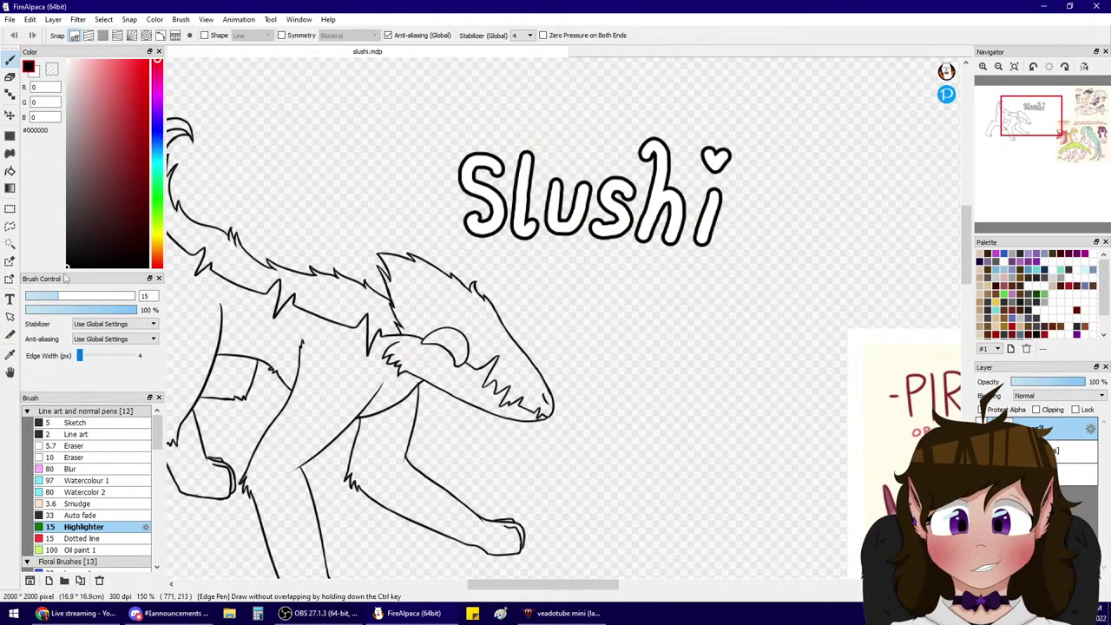
- Lasso the Slushi lettering, scale it down, place it just above the creature's head, and clear the selection
click(9, 225)
mouse_move(884, 78)
mouse_down()
mouse_move(389, 158)
mouse_move(478, 248)
mouse_move(882, 139)
mouse_up()
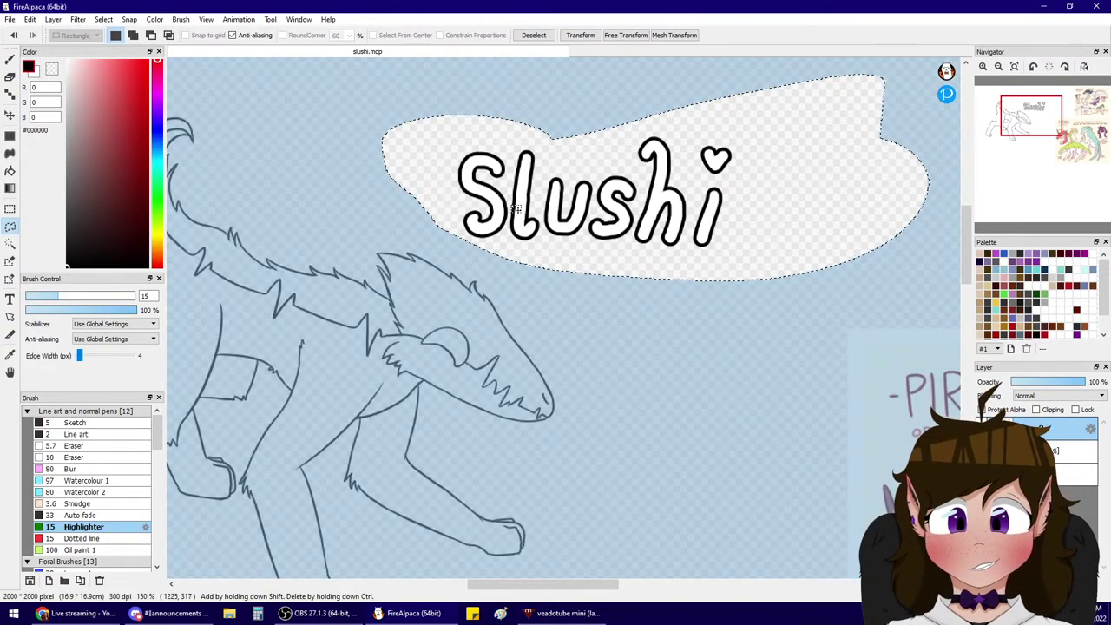
click(581, 35)
drag(855, 225, 789, 267)
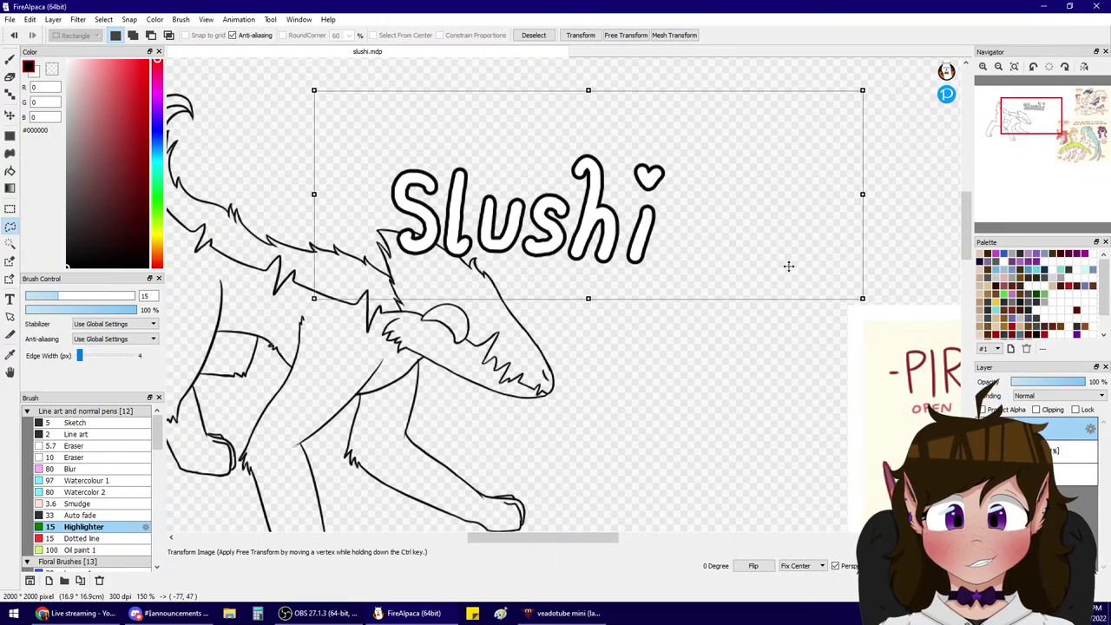
drag(860, 302, 778, 252)
drag(682, 198, 638, 178)
key(Return)
click(786, 335)
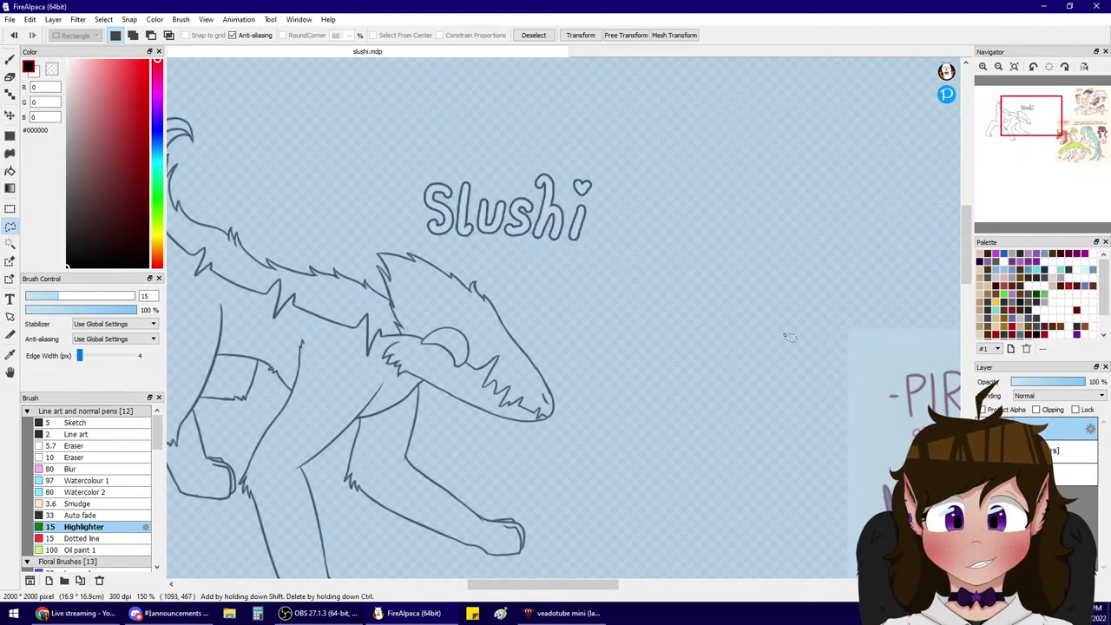
key(ctrl+d)
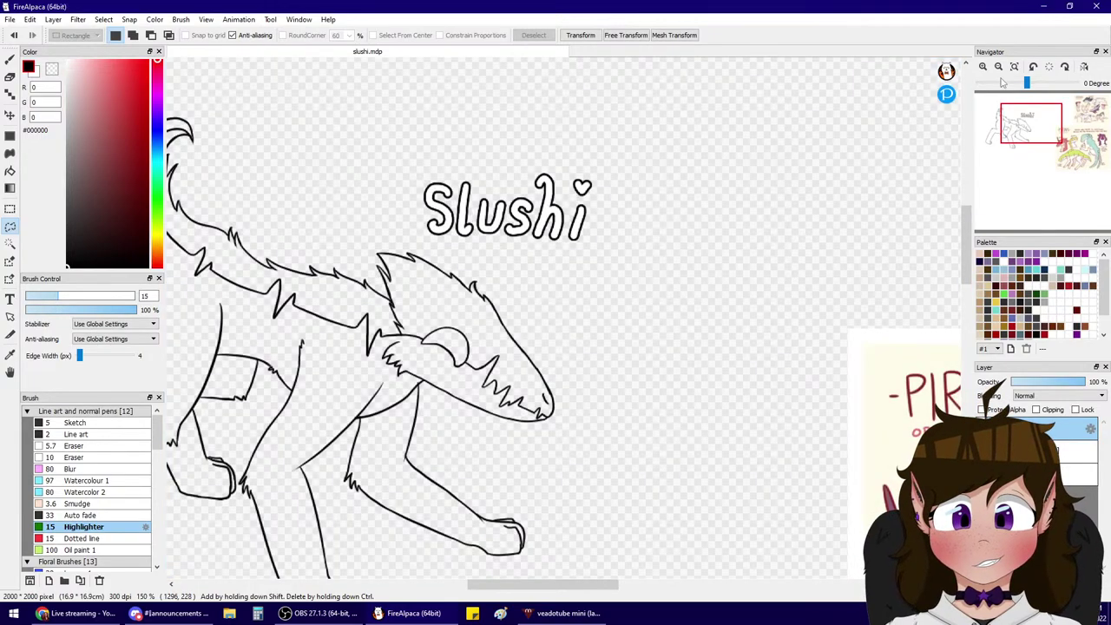
click(998, 67)
drag(1012, 120, 1014, 127)
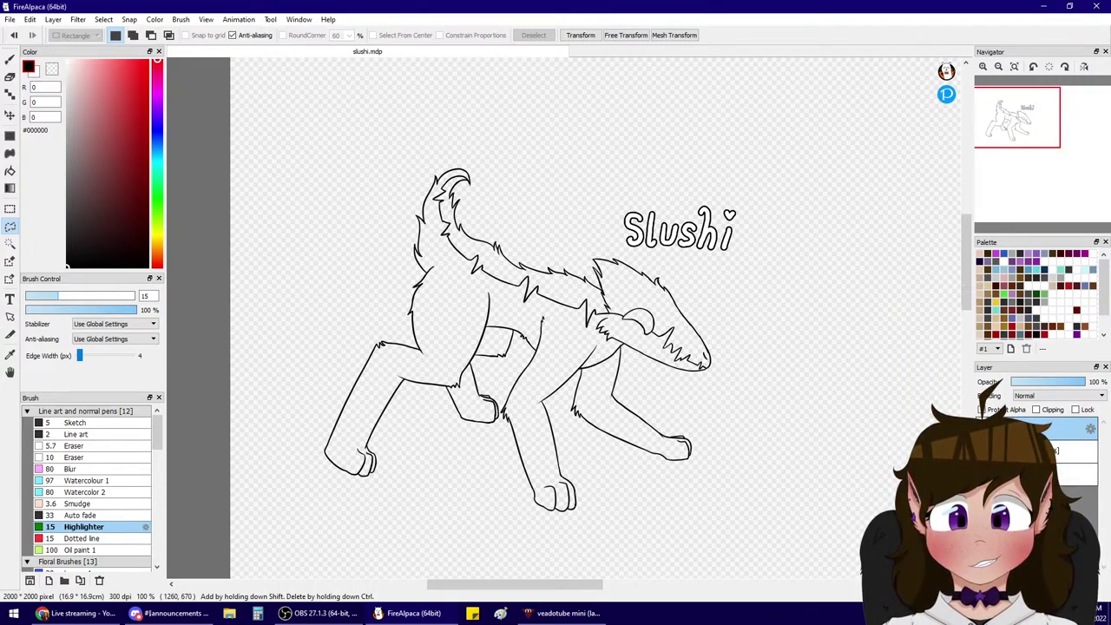
- Show the hidden Pirin reference sheets on the canvas again beside the Slushi drawing
click(982, 473)
click(1014, 67)
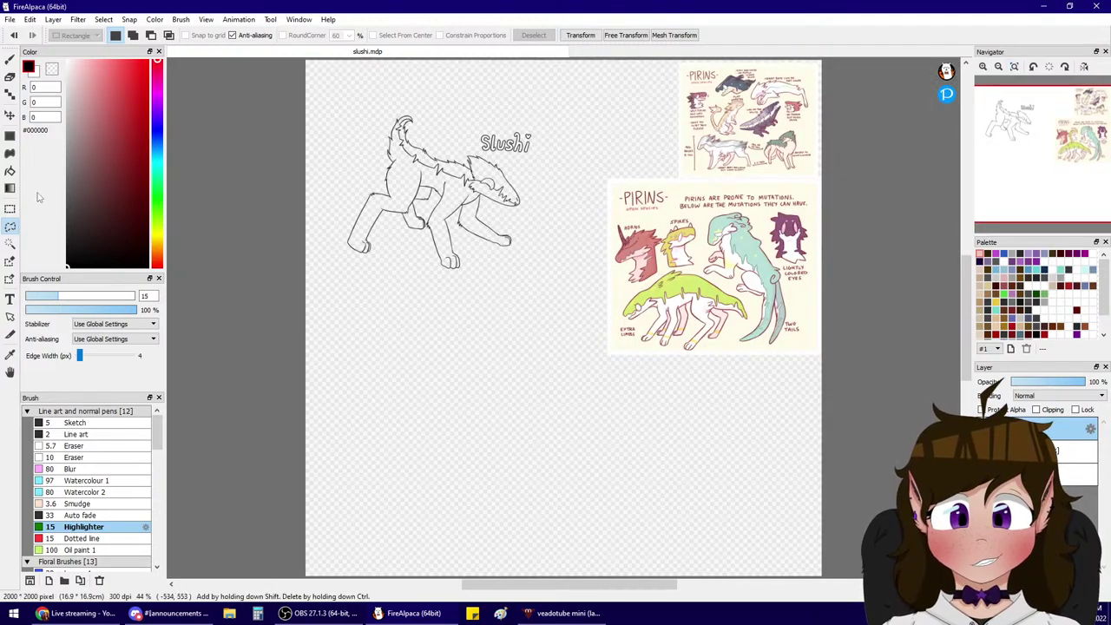
click(983, 67)
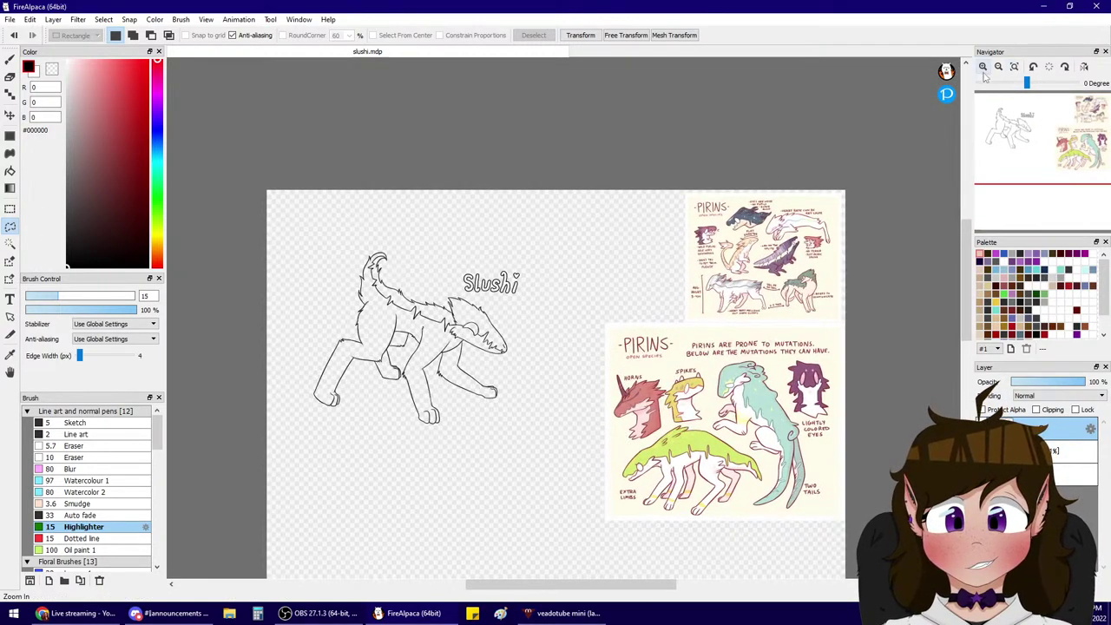
click(984, 69)
drag(1009, 111, 998, 114)
- Select the creature and its lettering with a rectangle, shift them closer to the canvas's upper-left corner, and clear the selection
click(10, 209)
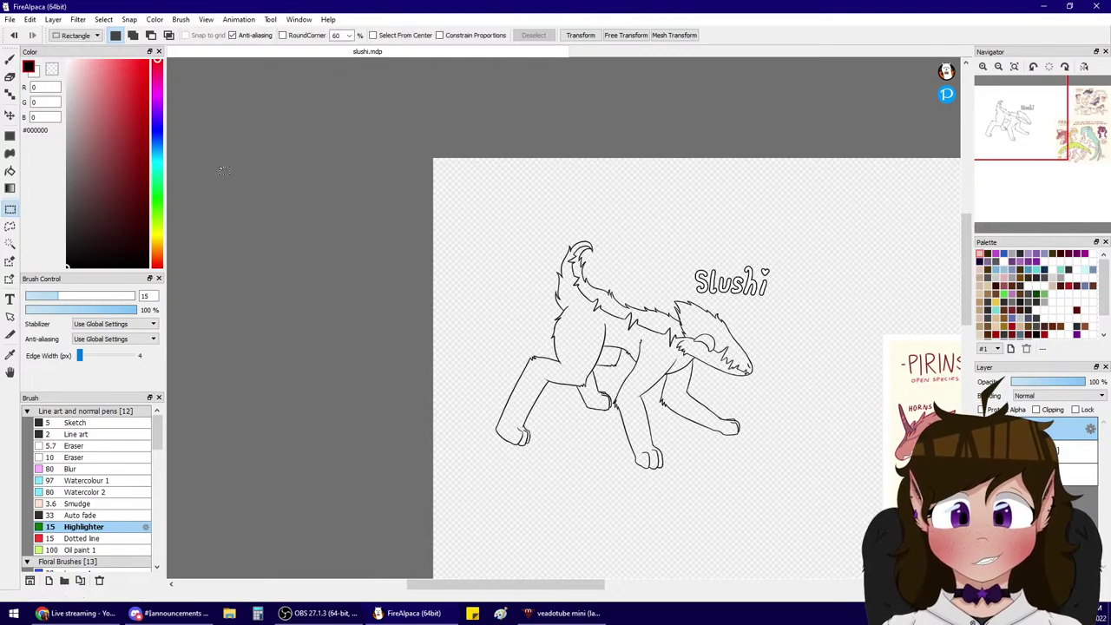
drag(434, 159, 824, 478)
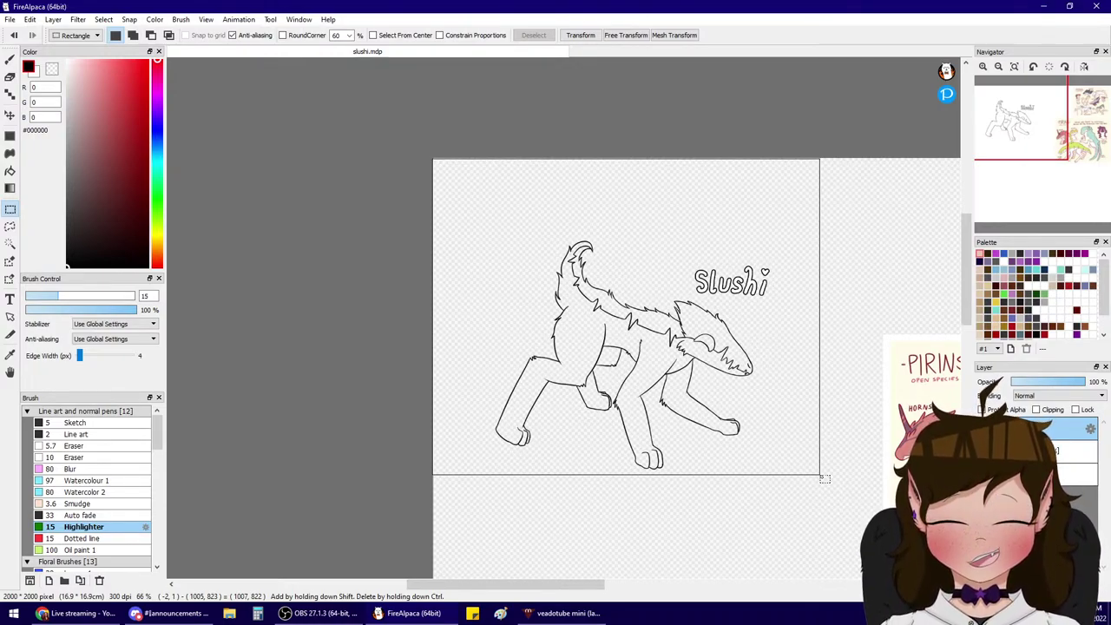
drag(825, 479, 822, 478)
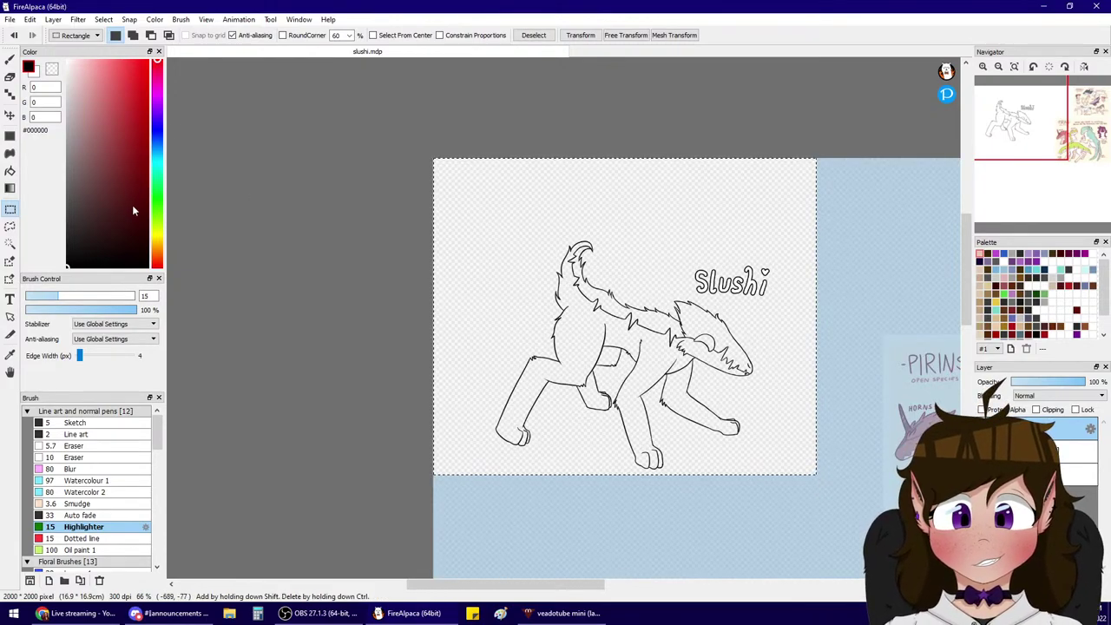
key(v)
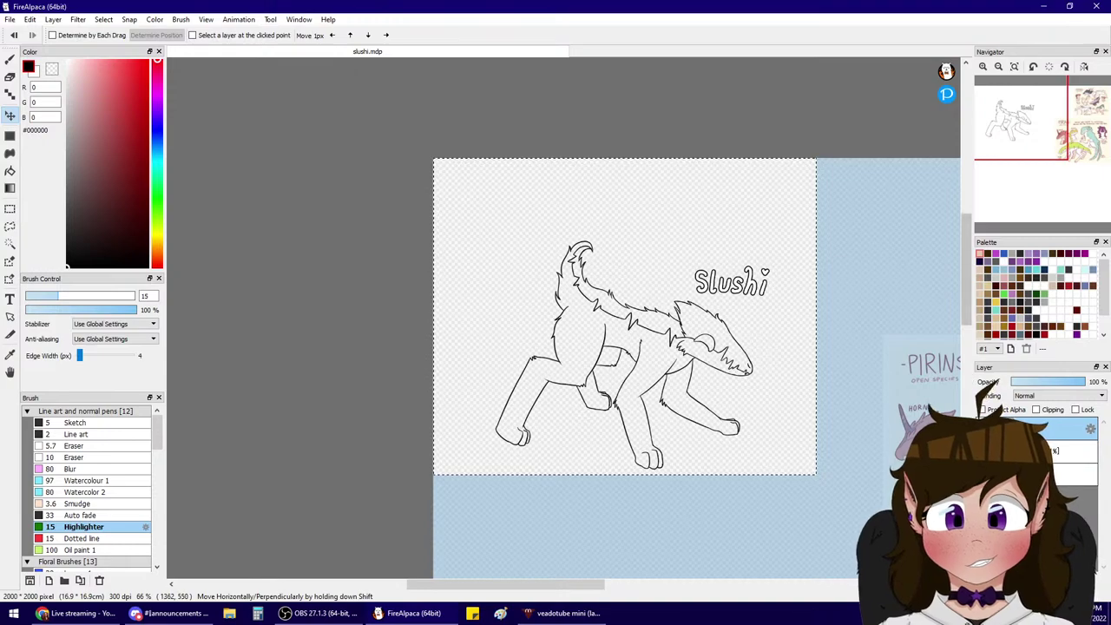
drag(707, 369, 671, 335)
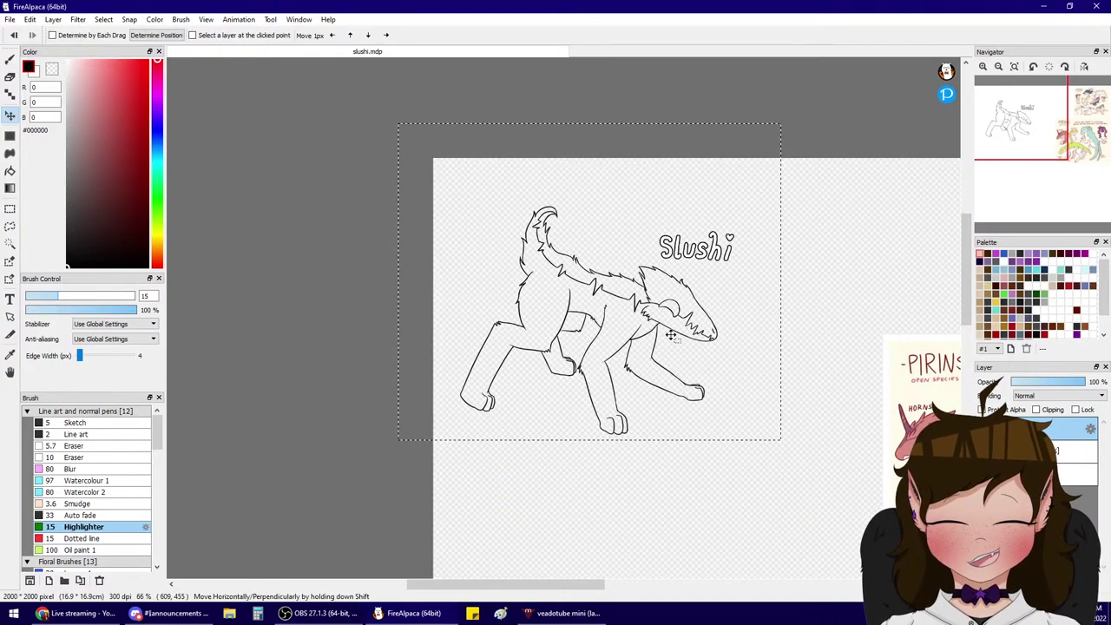
click(9, 225)
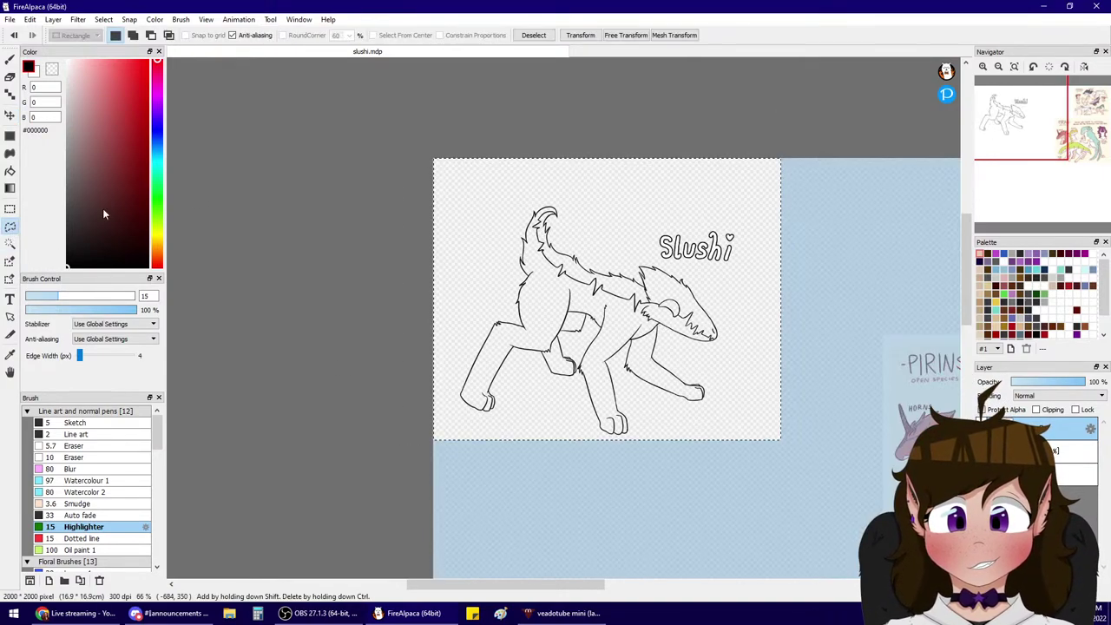
key(ctrl+d)
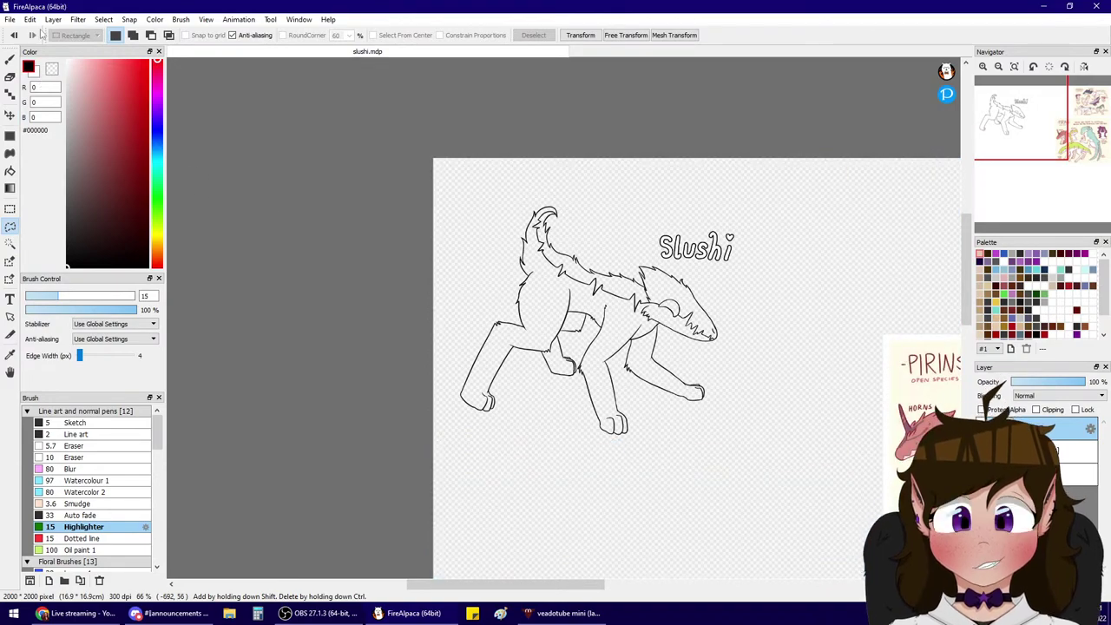
click(31, 19)
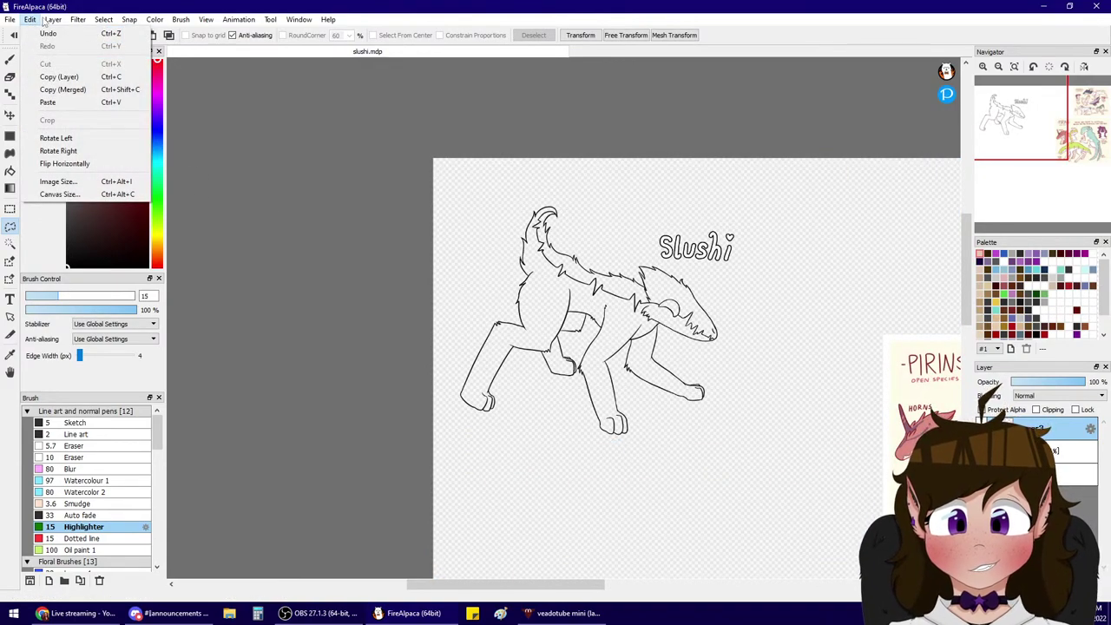
mouse_move(55, 22)
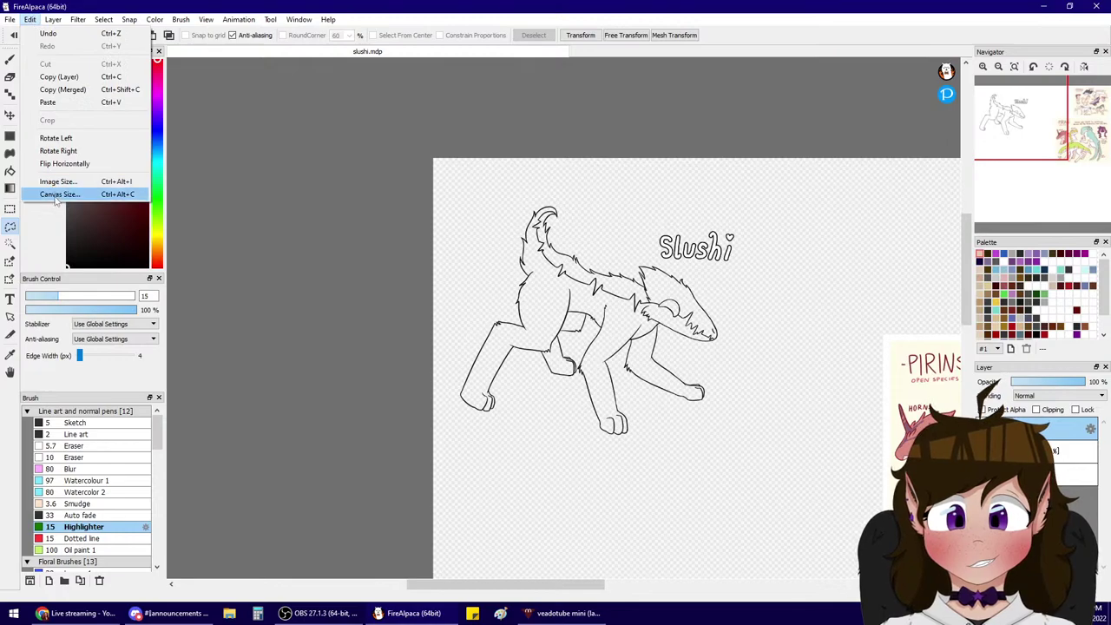
click(49, 191)
click(486, 342)
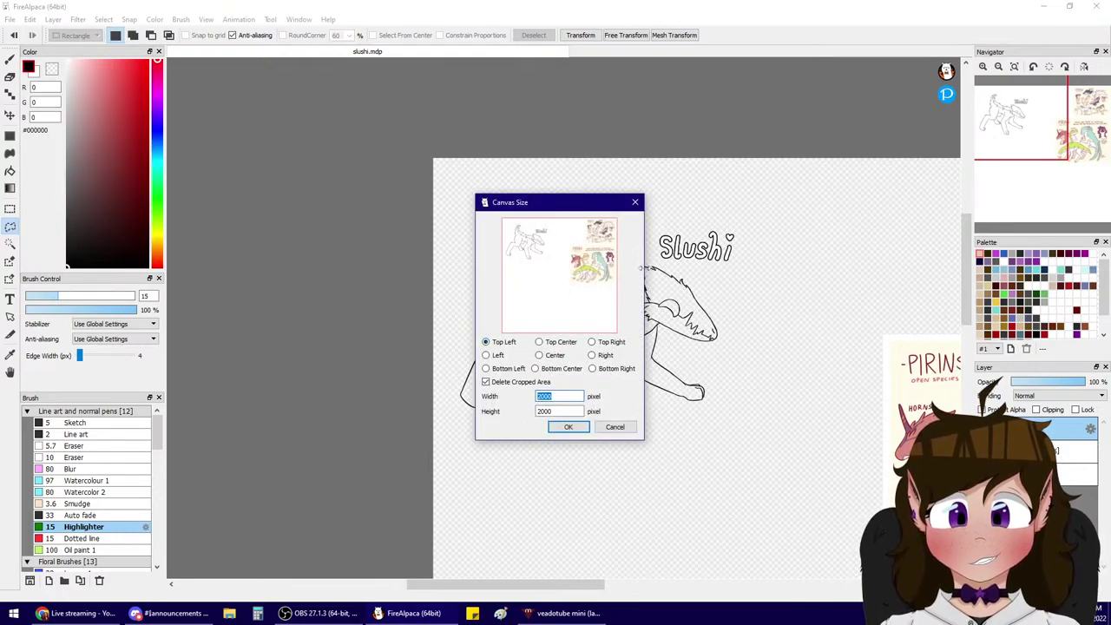
text(1000)
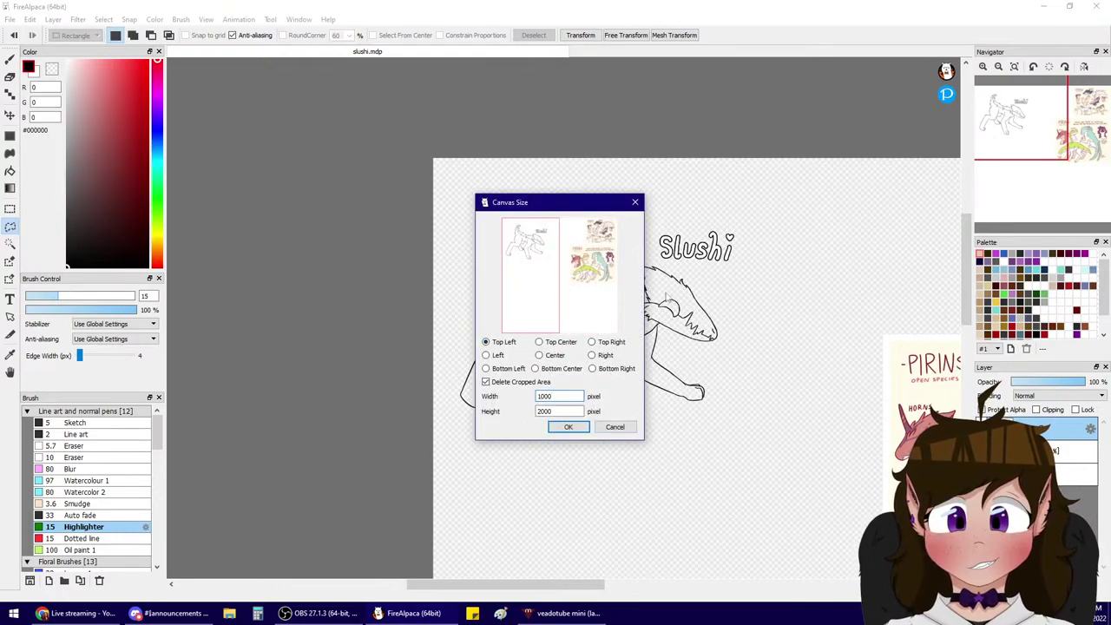
key(Tab)
text(100)
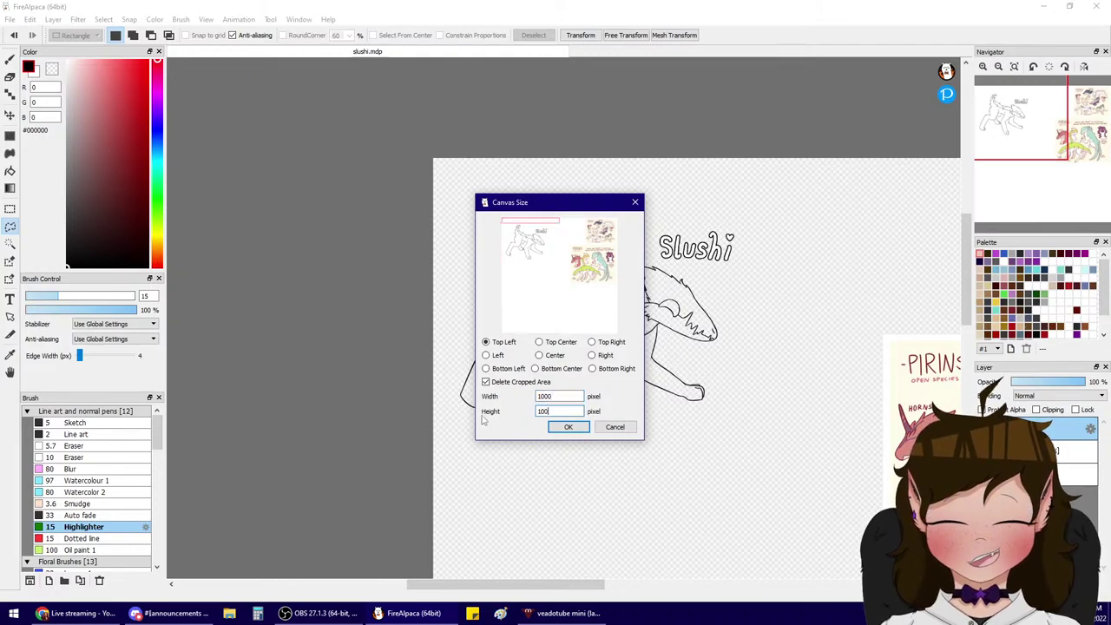
text(0)
click(615, 427)
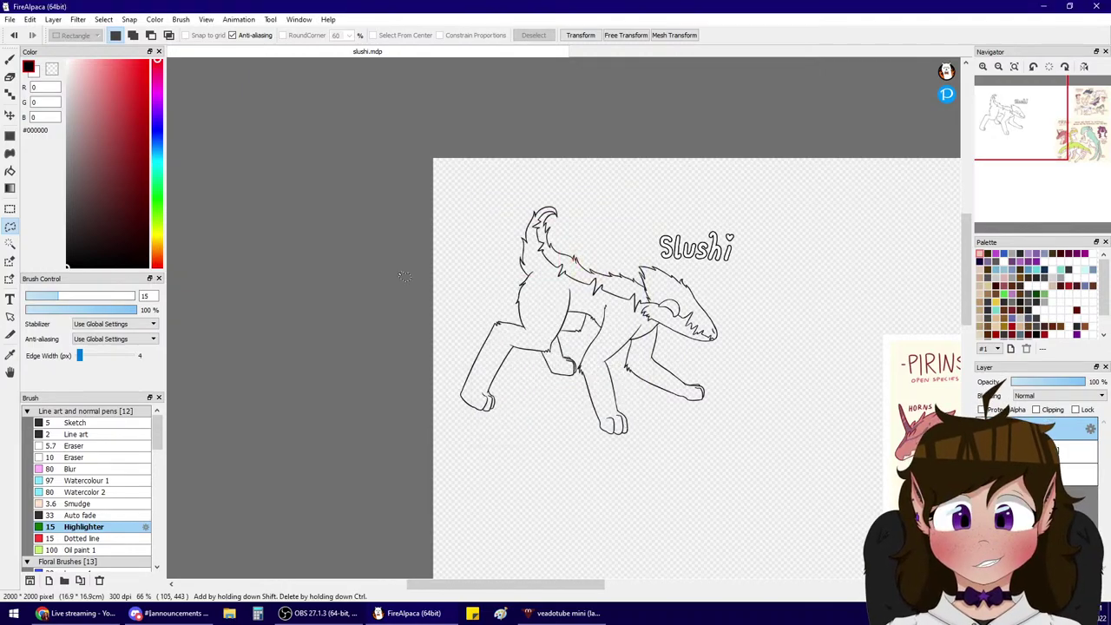
- Nudge the creature and lettering slightly down and to the right on the canvas, and add a new layer beneath the line art
key(v)
mouse_move(606, 263)
mouse_down()
mouse_move(631, 287)
mouse_move(622, 275)
mouse_up()
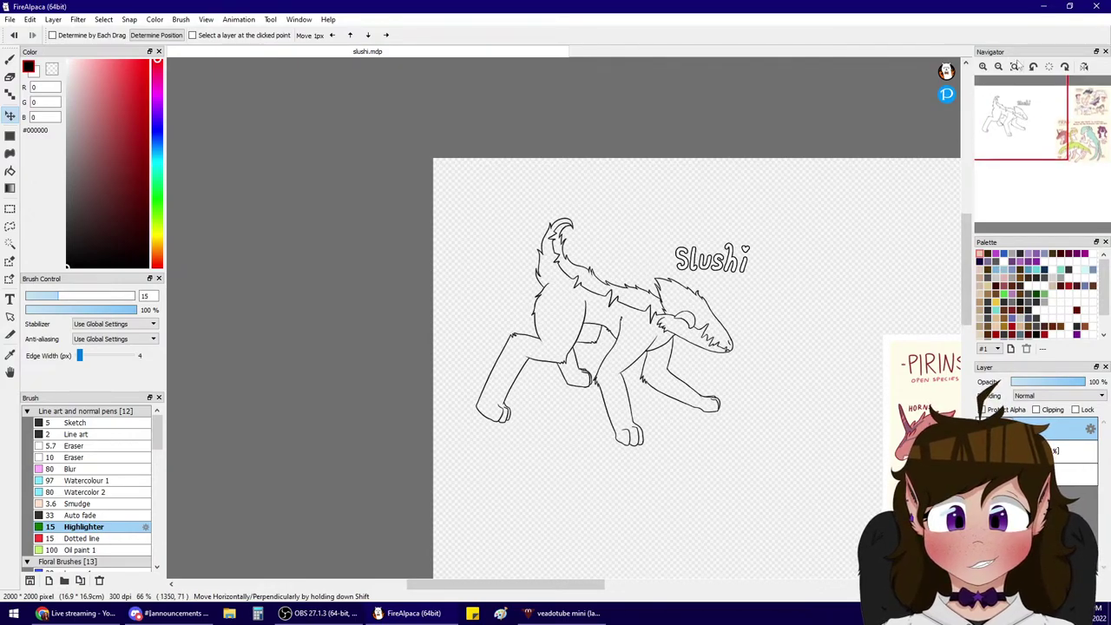
click(1021, 451)
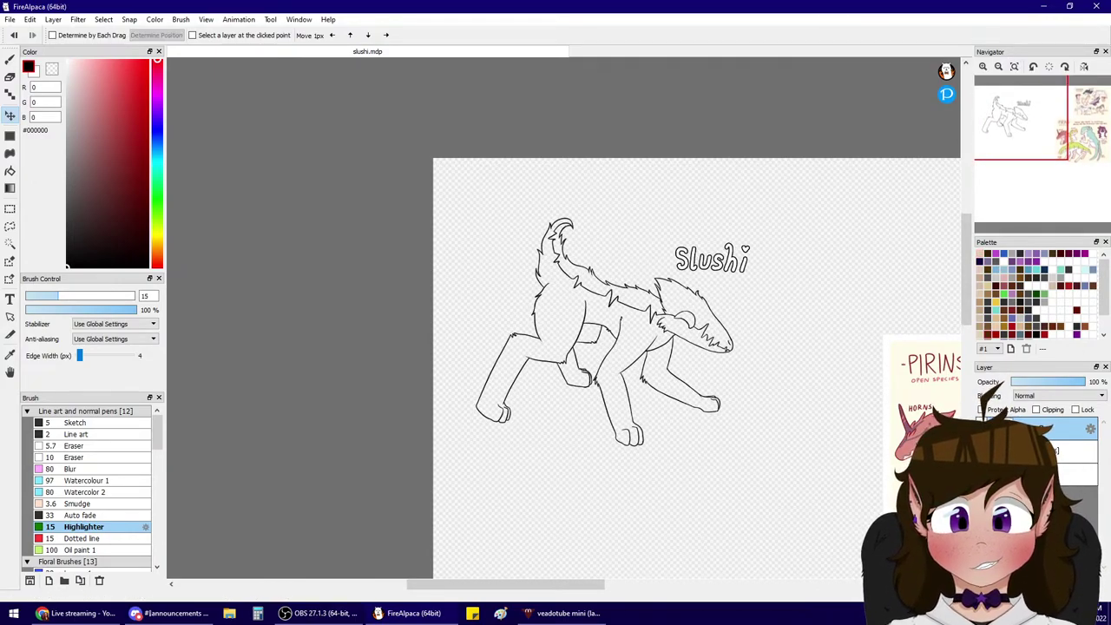
click(1084, 382)
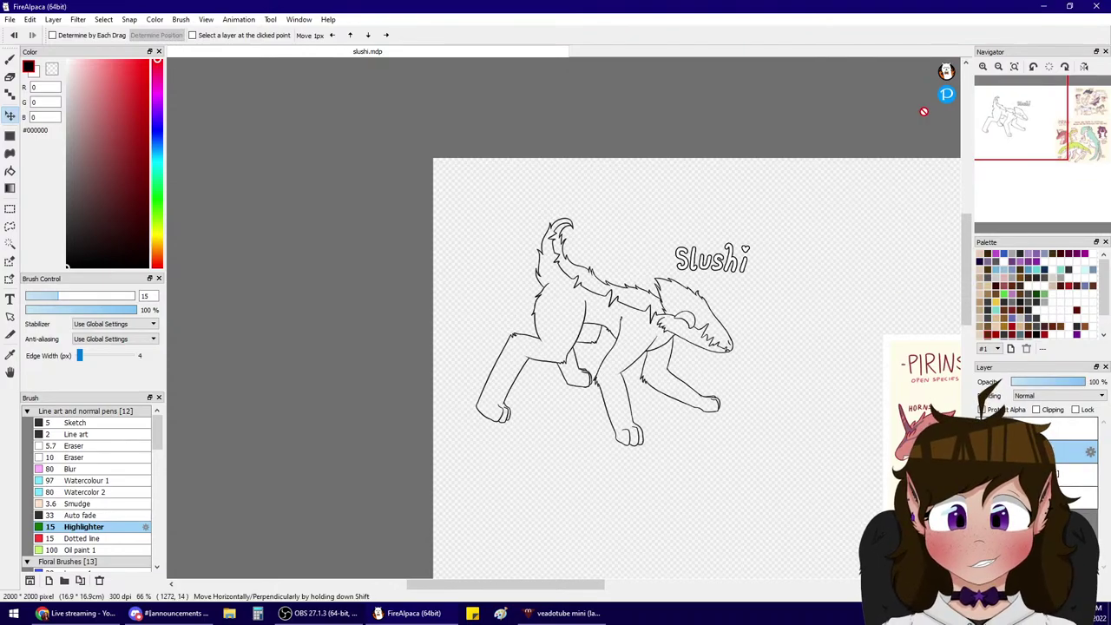
click(983, 67)
mouse_move(1031, 132)
mouse_down()
mouse_move(1050, 137)
mouse_move(1064, 113)
mouse_move(1005, 100)
mouse_up()
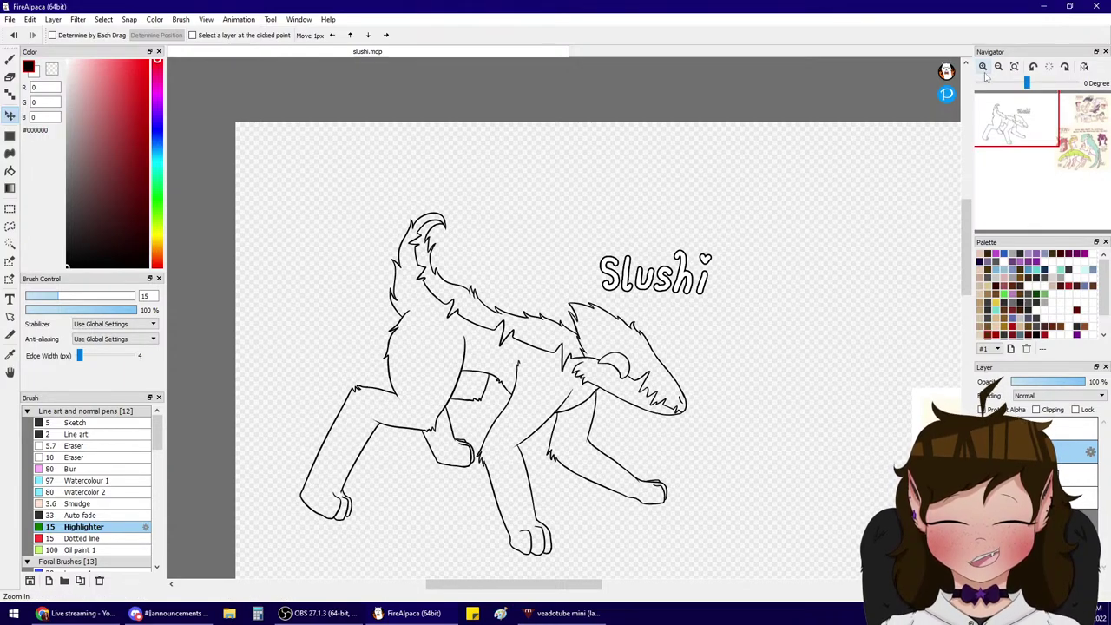
click(983, 67)
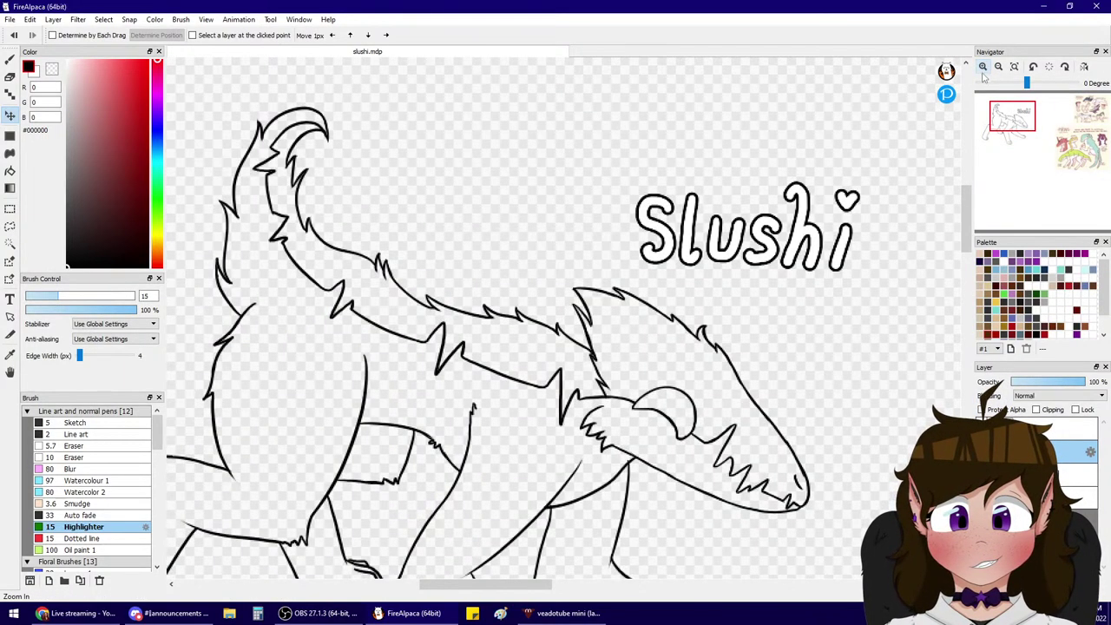
- Draw a jagged fur edge along the chest curve beneath the jaw with the 5 px Sketch brush
click(93, 425)
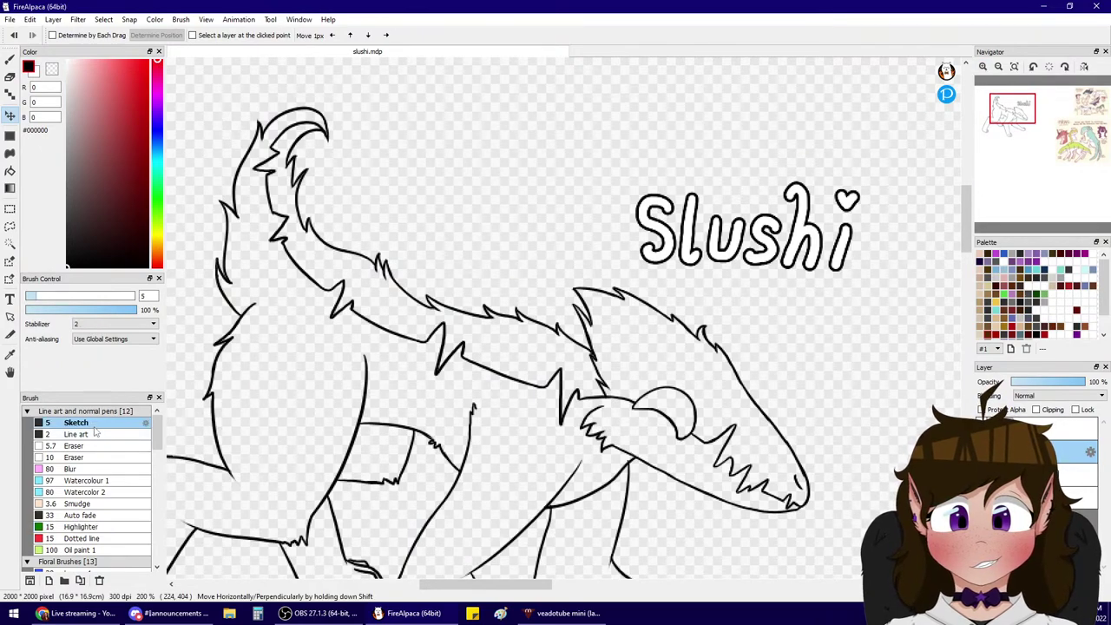
click(70, 445)
click(10, 60)
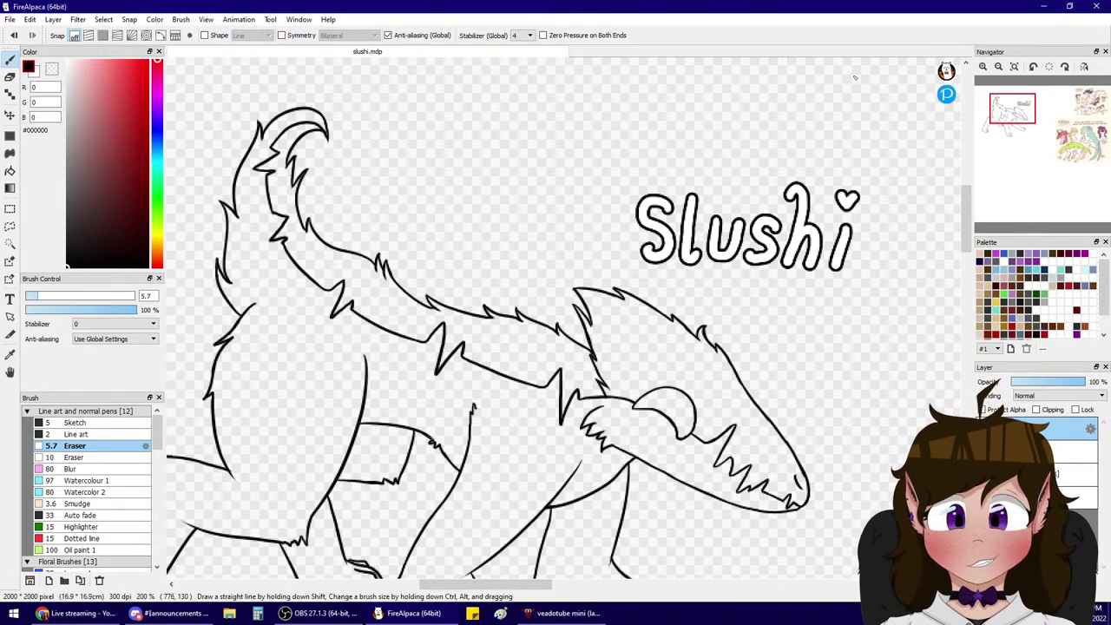
mouse_move(984, 149)
mouse_move(1031, 112)
mouse_down()
mouse_move(1005, 127)
mouse_move(1011, 117)
mouse_up()
click(69, 423)
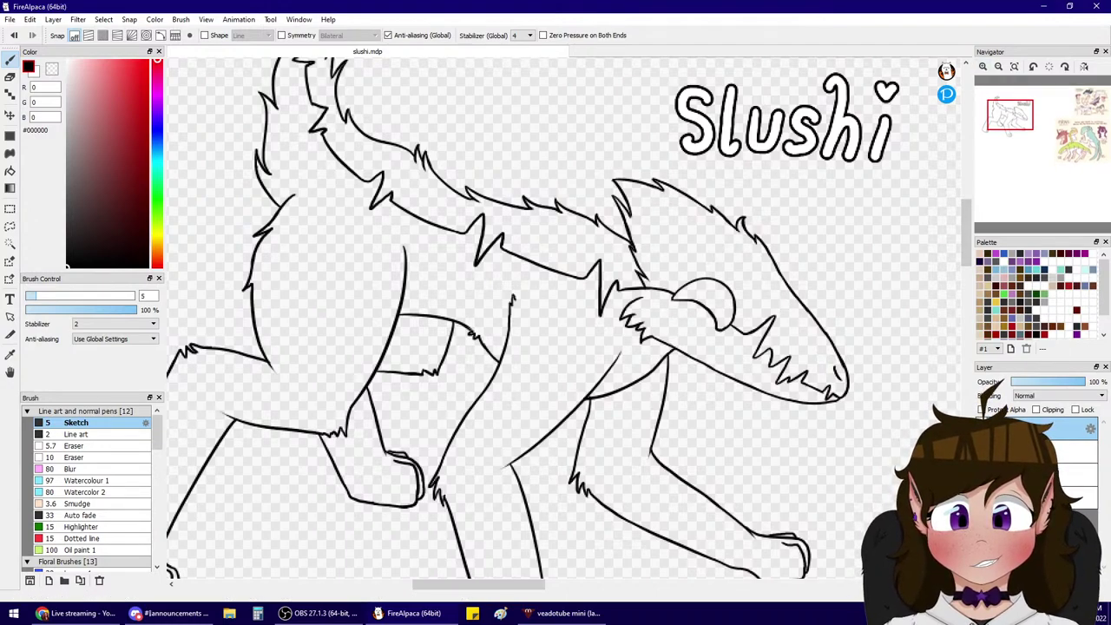
click(984, 429)
click(983, 67)
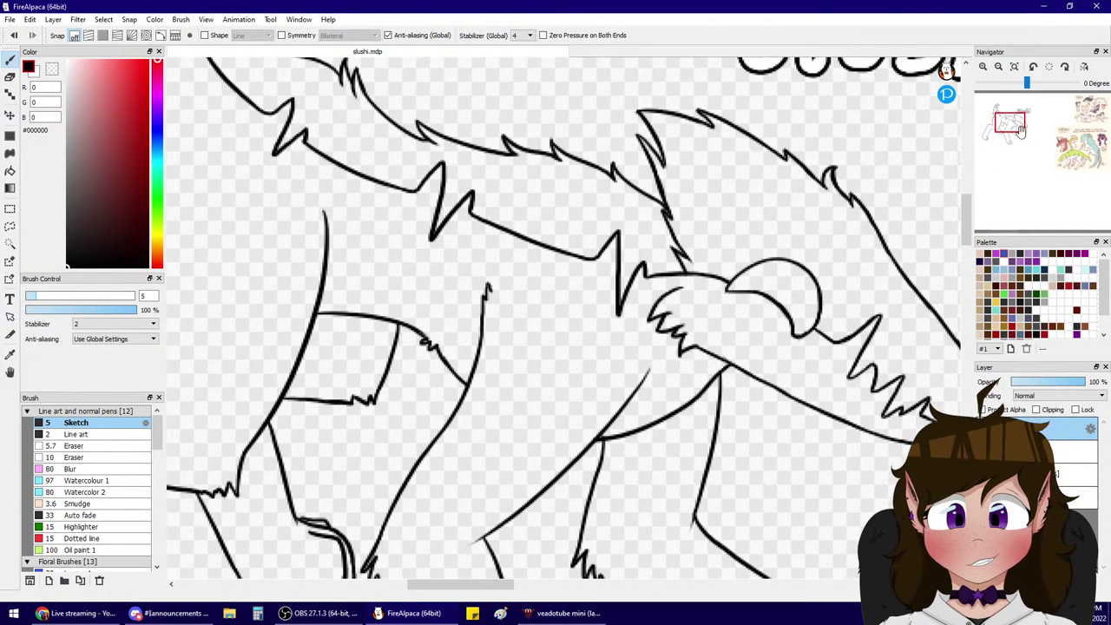
click(1018, 426)
drag(1022, 142, 1009, 129)
mouse_move(737, 177)
mouse_down()
mouse_move(708, 226)
mouse_move(651, 247)
mouse_up()
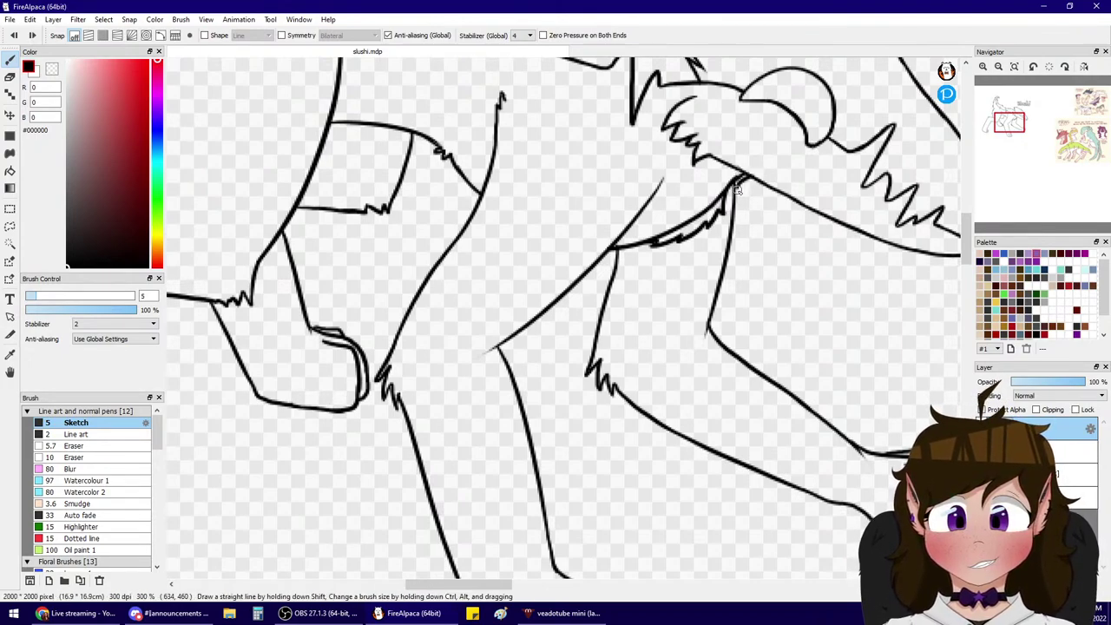
- Erase the smooth chest line and stray overlaps around the new fur edge with the 5.7 px Eraser
drag(1016, 130, 1011, 126)
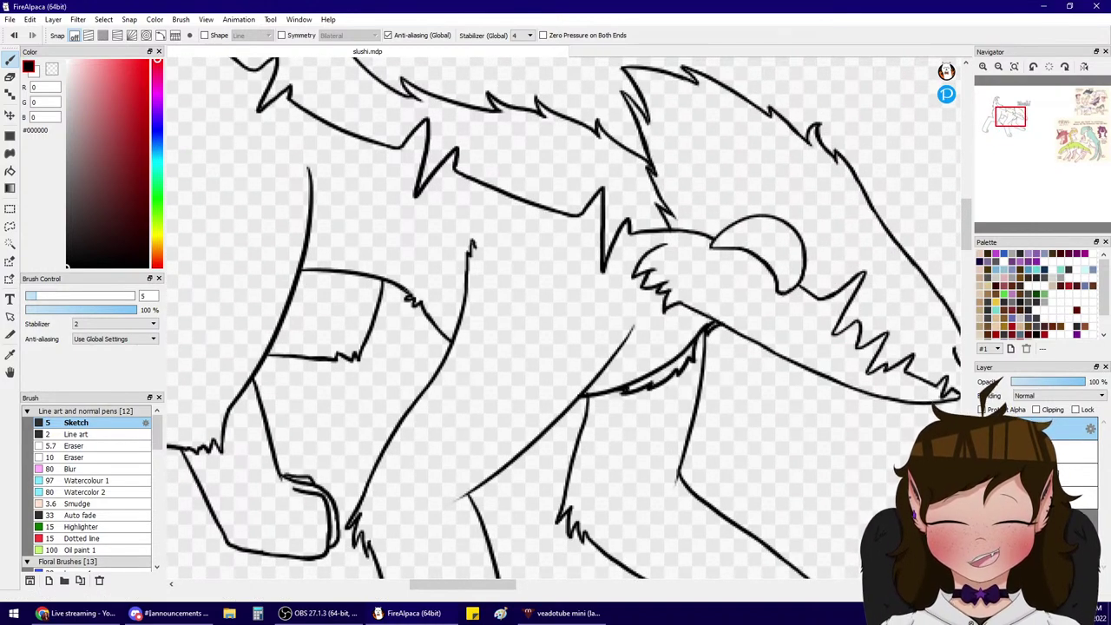
click(53, 446)
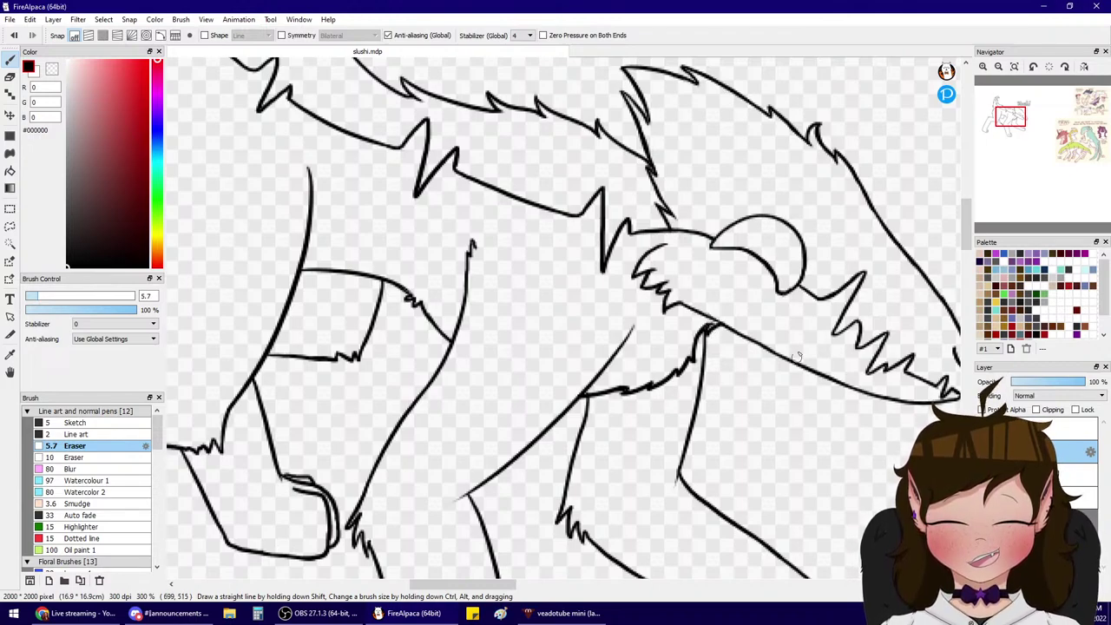
click(1011, 429)
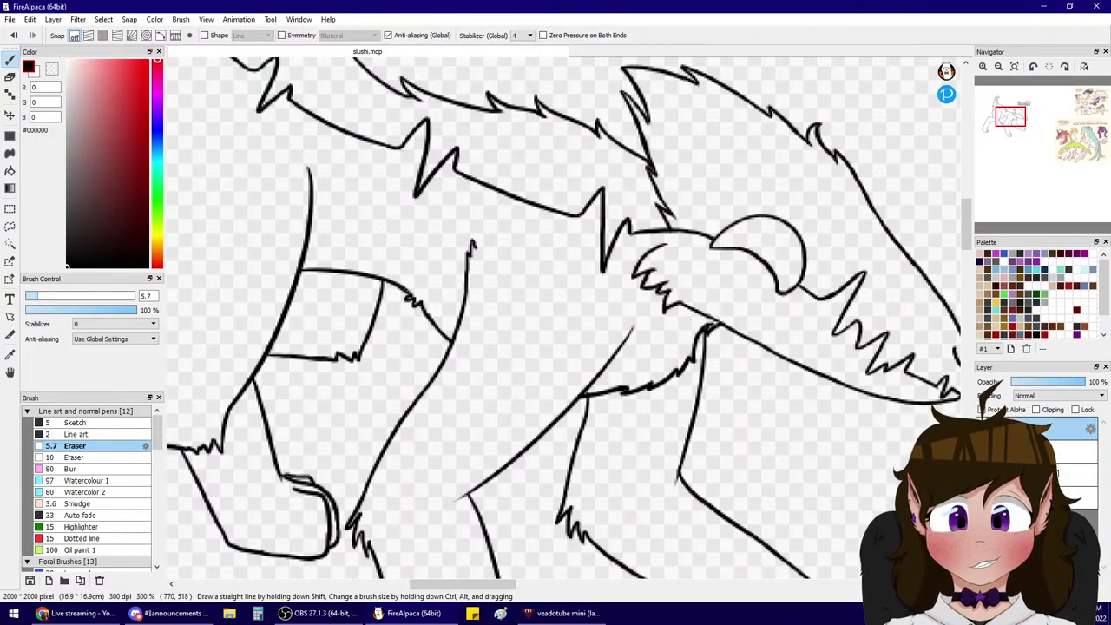
click(983, 67)
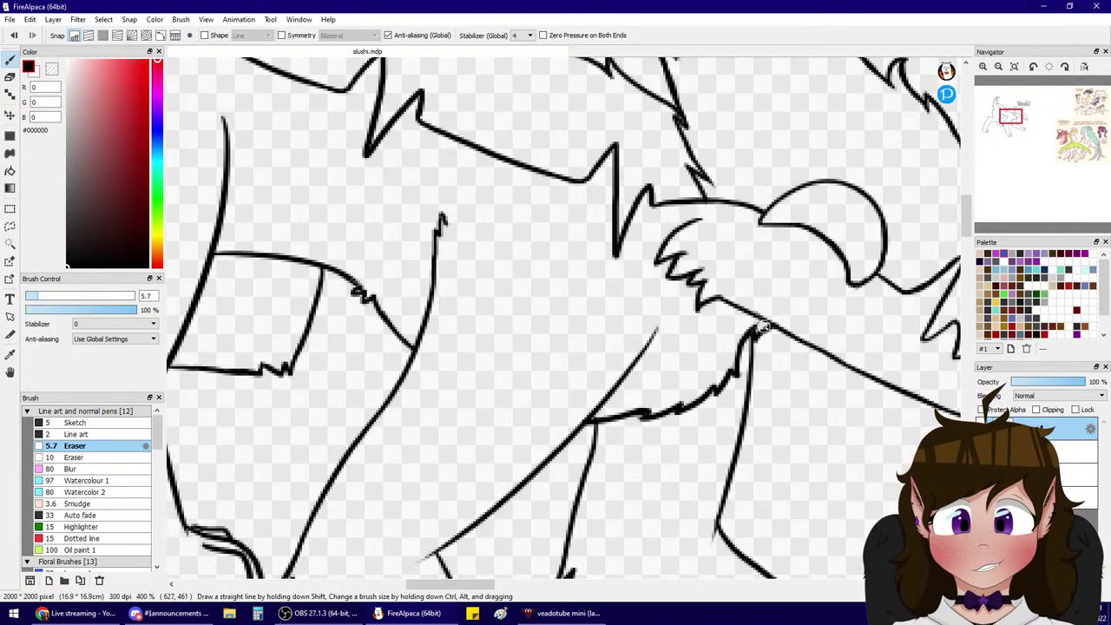
click(999, 67)
click(998, 67)
click(999, 67)
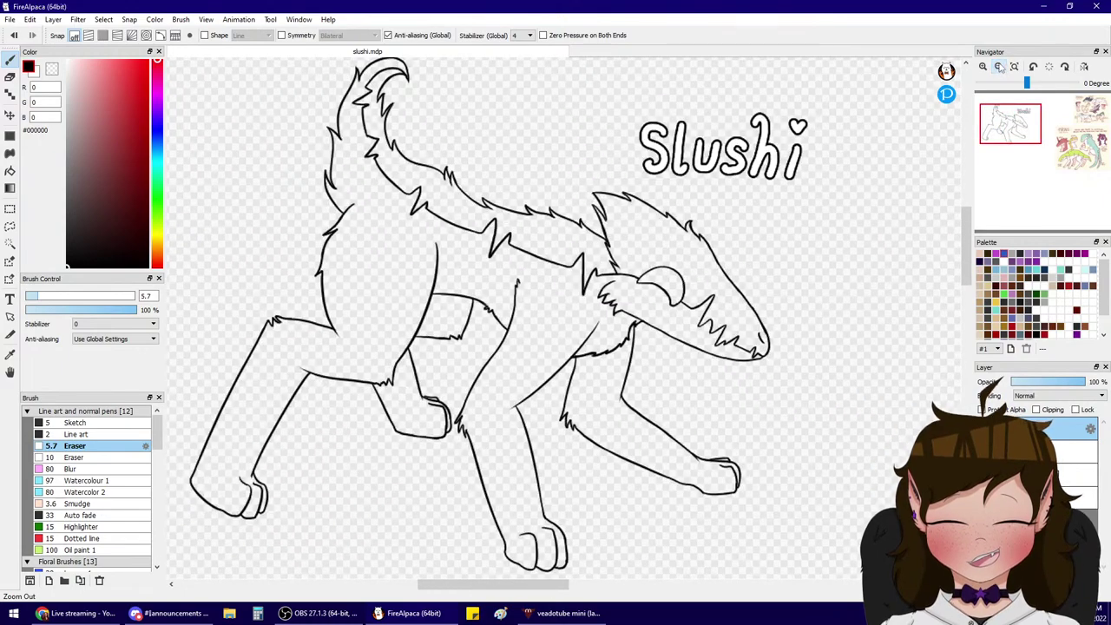
click(983, 67)
click(983, 67)
- Draw a curved band around the upper tail just below the curled tip with the 5 px Sketch brush
click(85, 424)
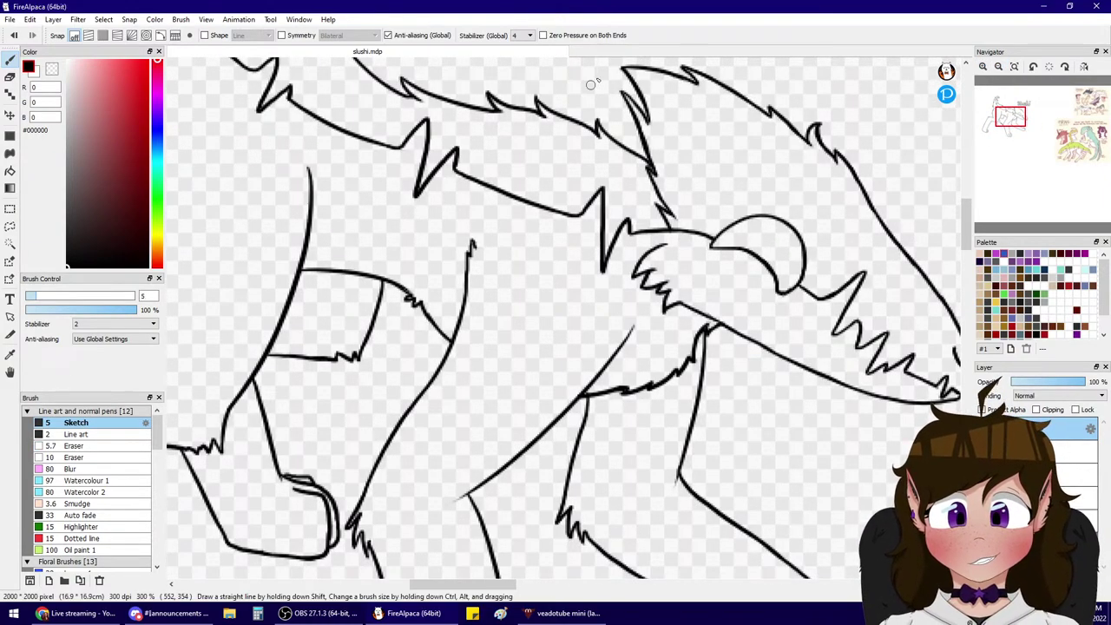
mouse_move(1012, 119)
mouse_down()
mouse_move(1014, 138)
mouse_move(1016, 120)
mouse_up()
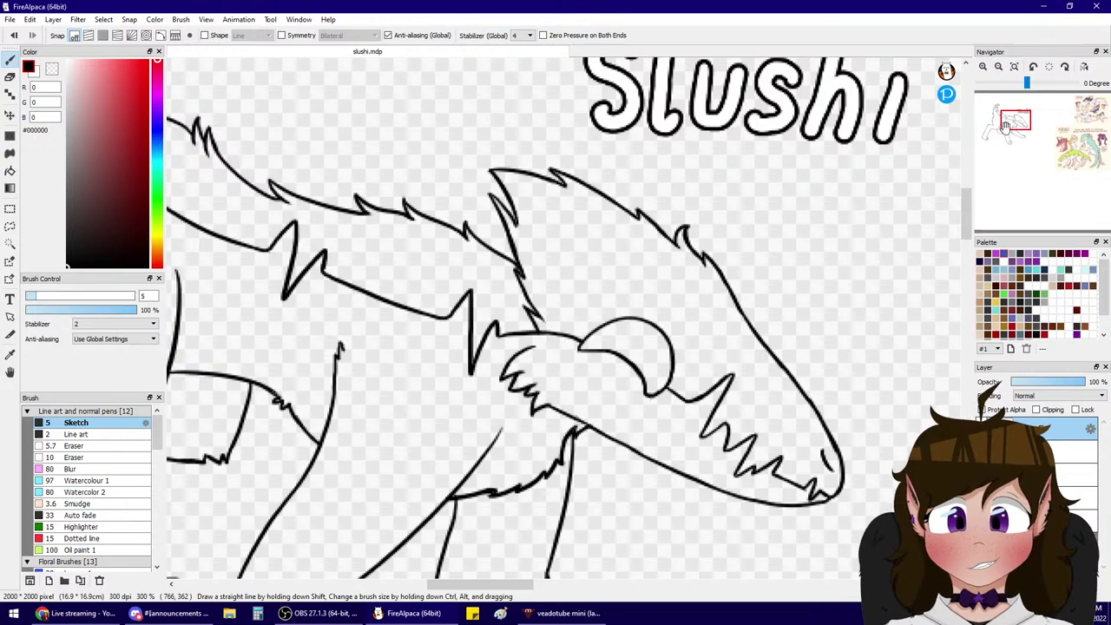
click(999, 67)
drag(1010, 119, 992, 105)
click(983, 66)
click(984, 67)
drag(531, 256, 646, 302)
key(ctrl+z)
mouse_move(532, 246)
mouse_down()
mouse_move(650, 276)
mouse_move(644, 299)
mouse_up()
mouse_move(532, 252)
mouse_down()
mouse_move(517, 282)
mouse_move(658, 303)
mouse_move(639, 292)
mouse_move(633, 308)
mouse_move(639, 281)
mouse_up()
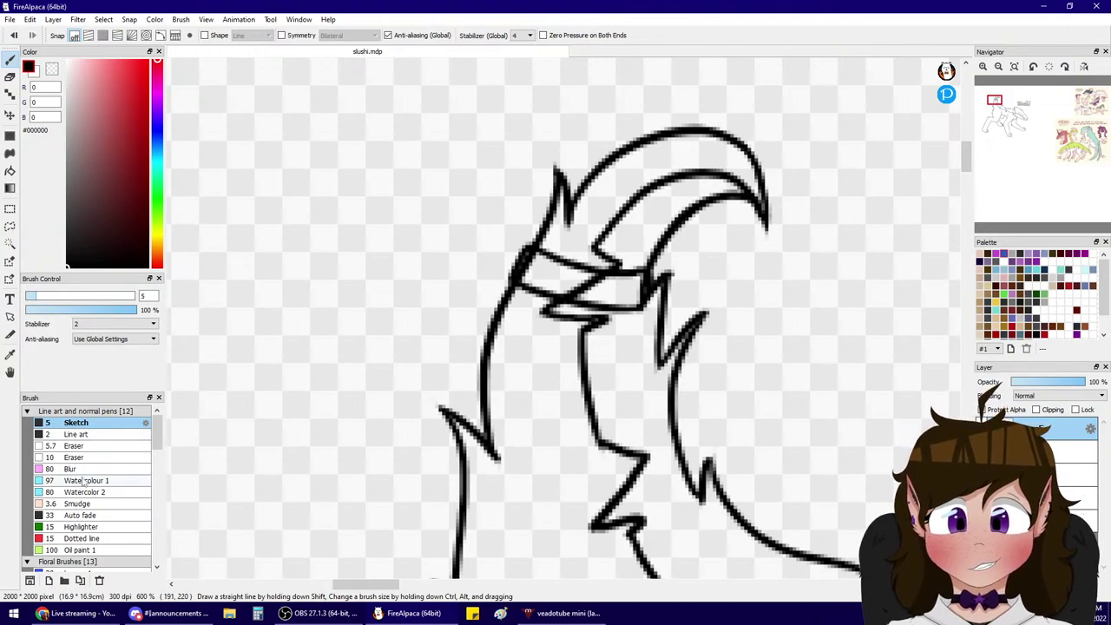
- Erase the tail lines crossing the inside of the band with the 5.7 px Eraser
click(73, 446)
key(ctrl+z)
key(ctrl+y)
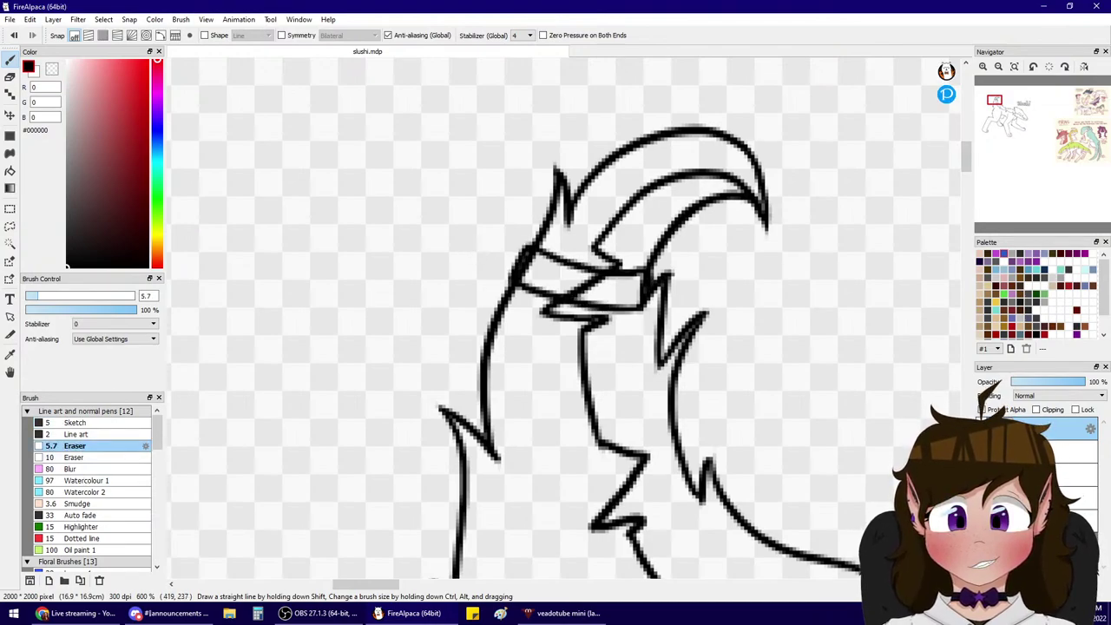
click(983, 475)
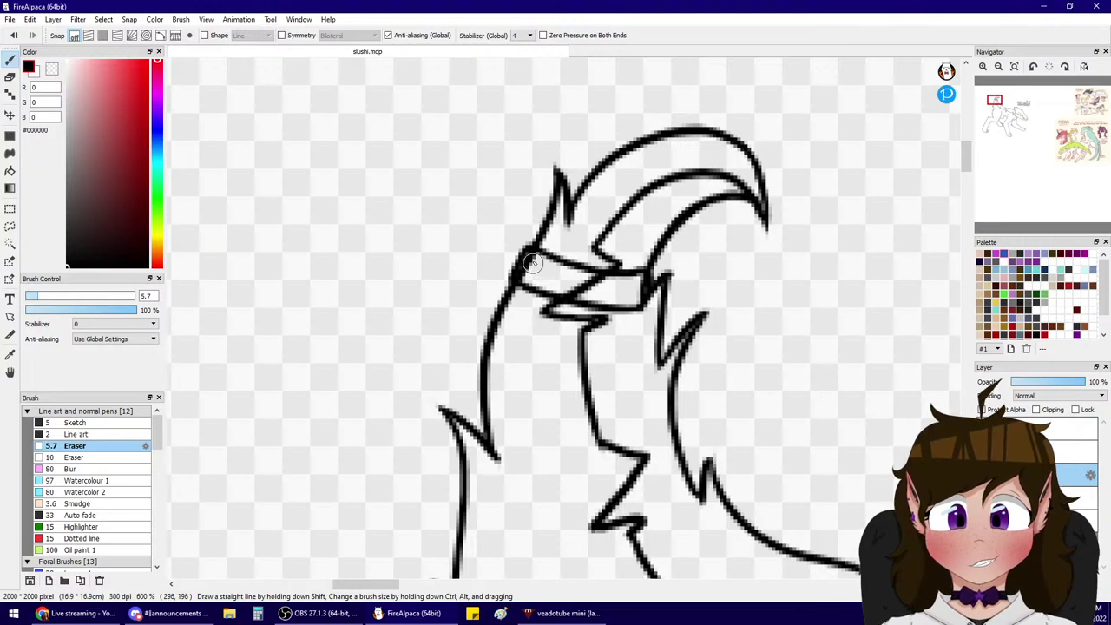
mouse_move(534, 263)
mouse_down()
mouse_move(615, 297)
mouse_move(631, 282)
mouse_move(613, 280)
mouse_move(638, 293)
mouse_up()
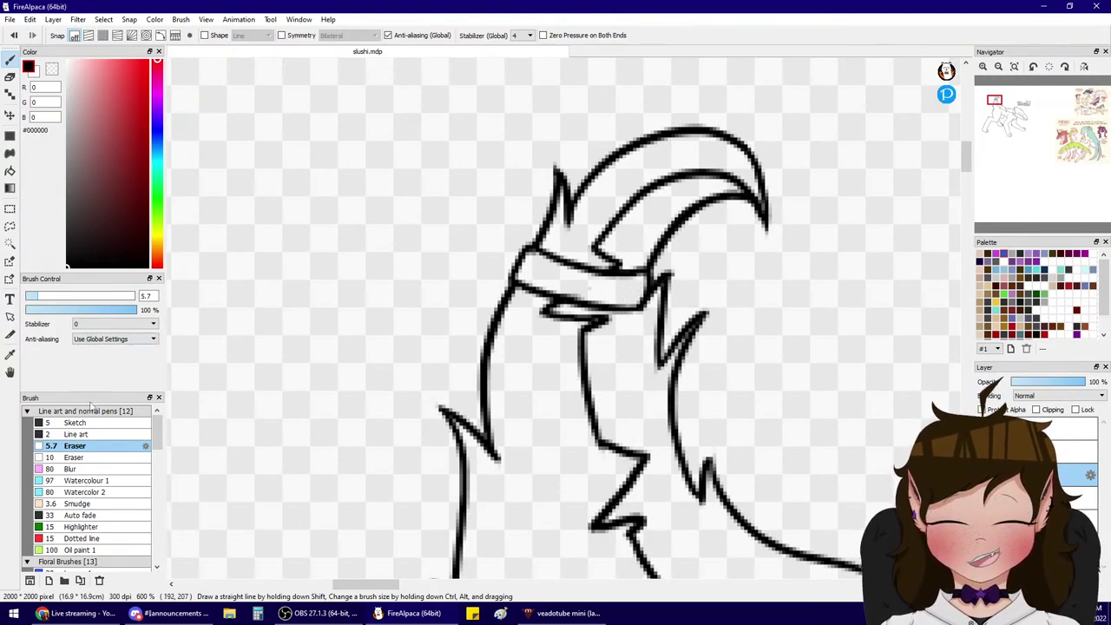
- Draw a two-loop bow with a central knot on the outer side of the tail band with the 5 px Sketch brush
click(75, 423)
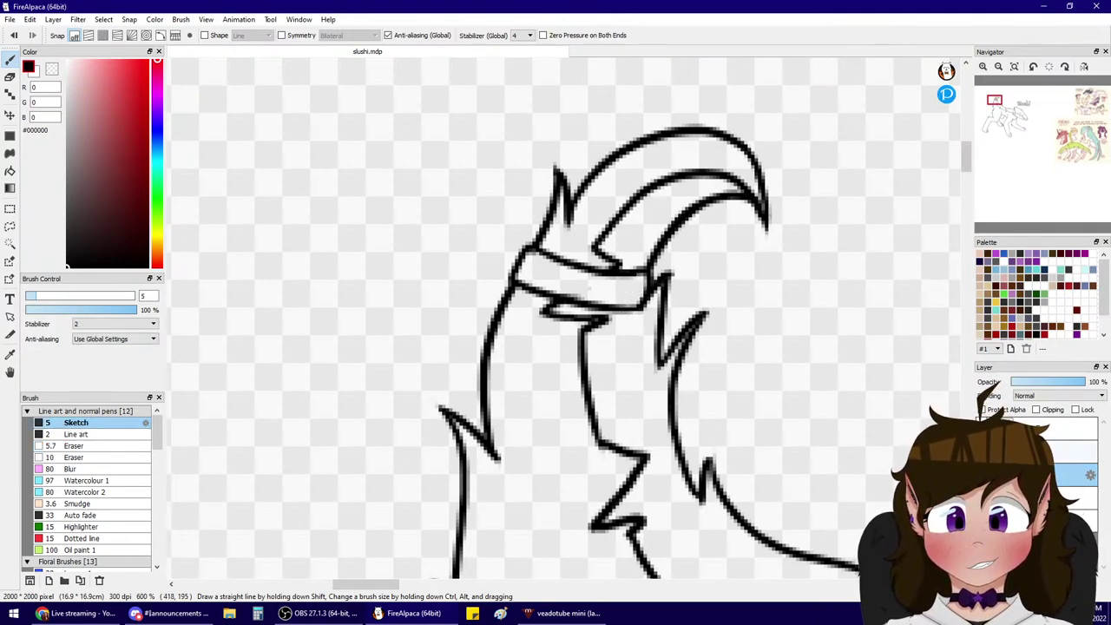
double_click(1042, 429)
click(639, 216)
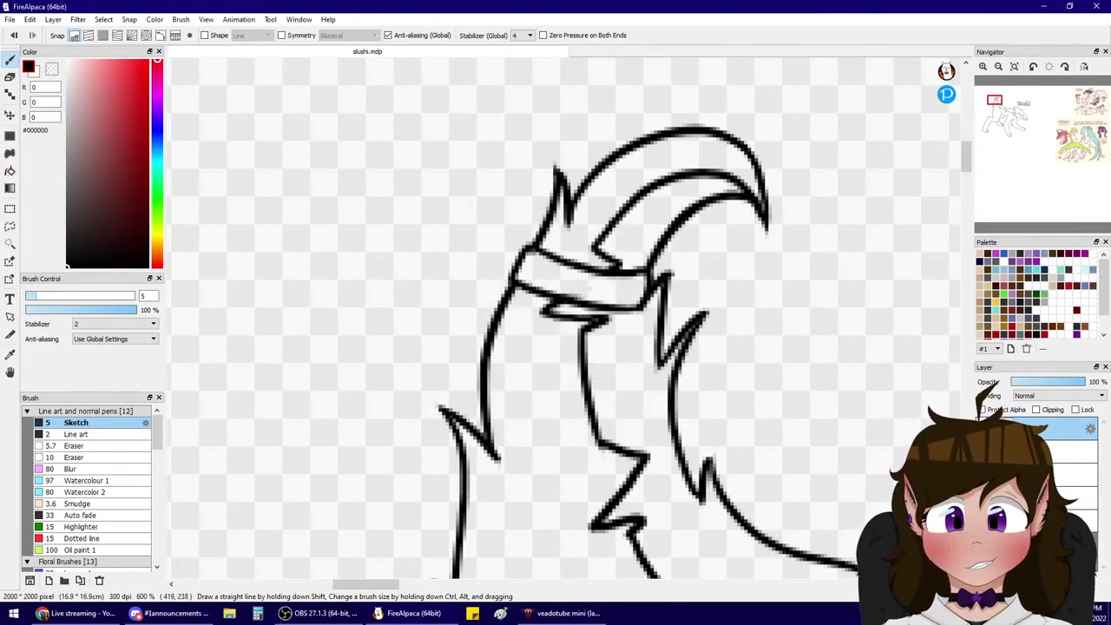
mouse_move(526, 224)
mouse_down()
mouse_move(492, 247)
mouse_move(475, 293)
mouse_move(538, 264)
mouse_up()
key(ctrl+z)
mouse_move(531, 224)
mouse_down()
mouse_move(504, 244)
mouse_move(494, 287)
mouse_move(552, 260)
mouse_move(543, 257)
mouse_move(594, 254)
mouse_move(555, 272)
mouse_up()
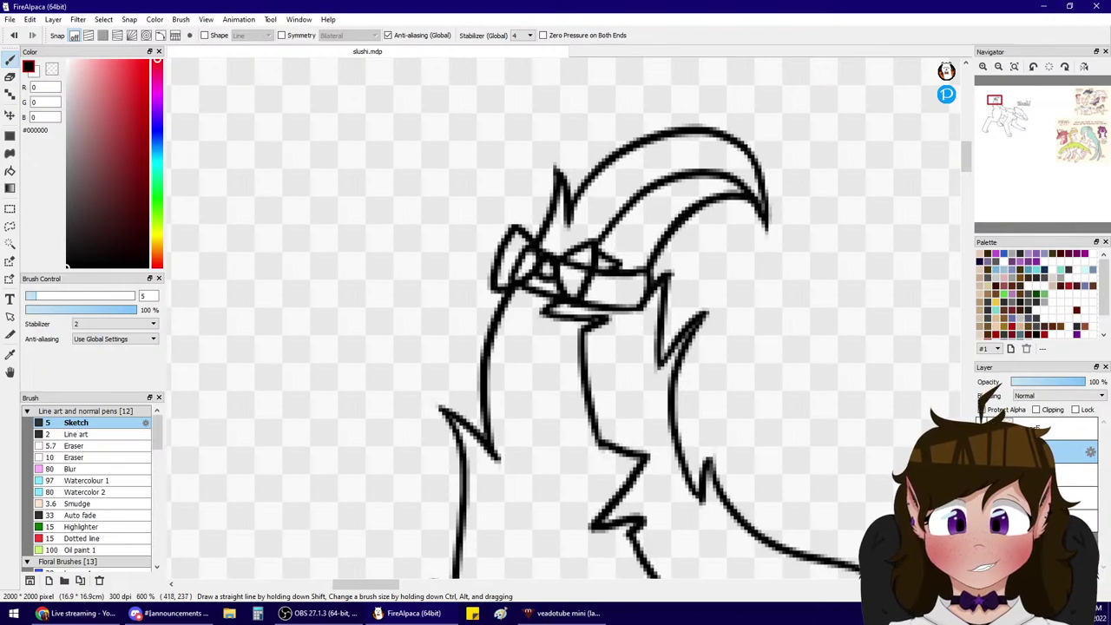
- Erase the band and tail lines showing through the bow's loops with the 5.7 px Eraser
click(70, 446)
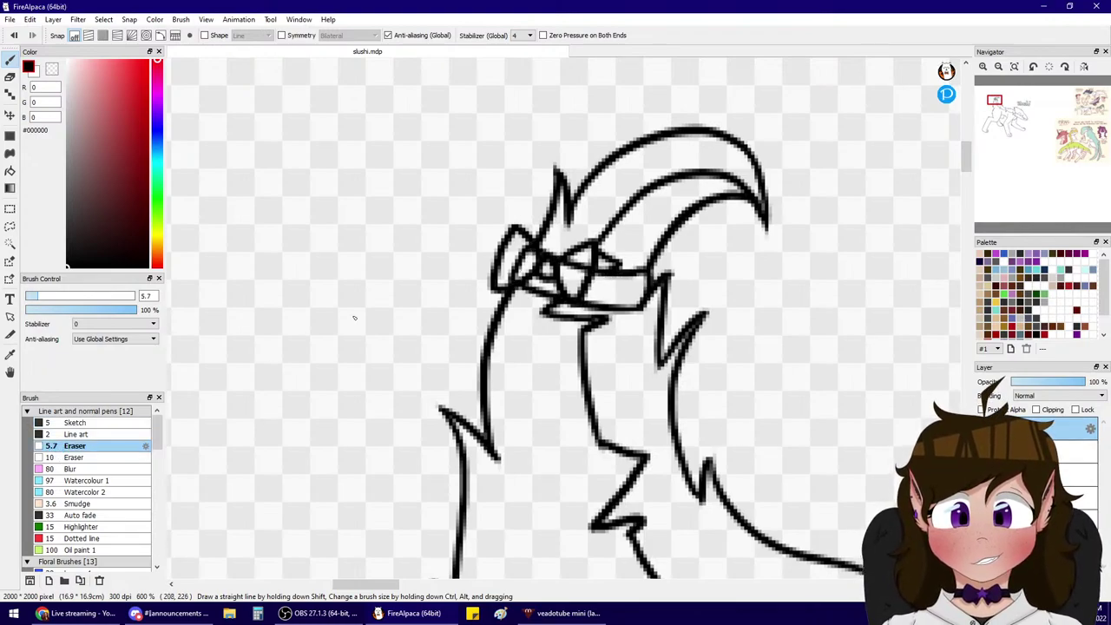
mouse_move(580, 259)
mouse_down()
mouse_move(571, 266)
mouse_move(582, 284)
mouse_up()
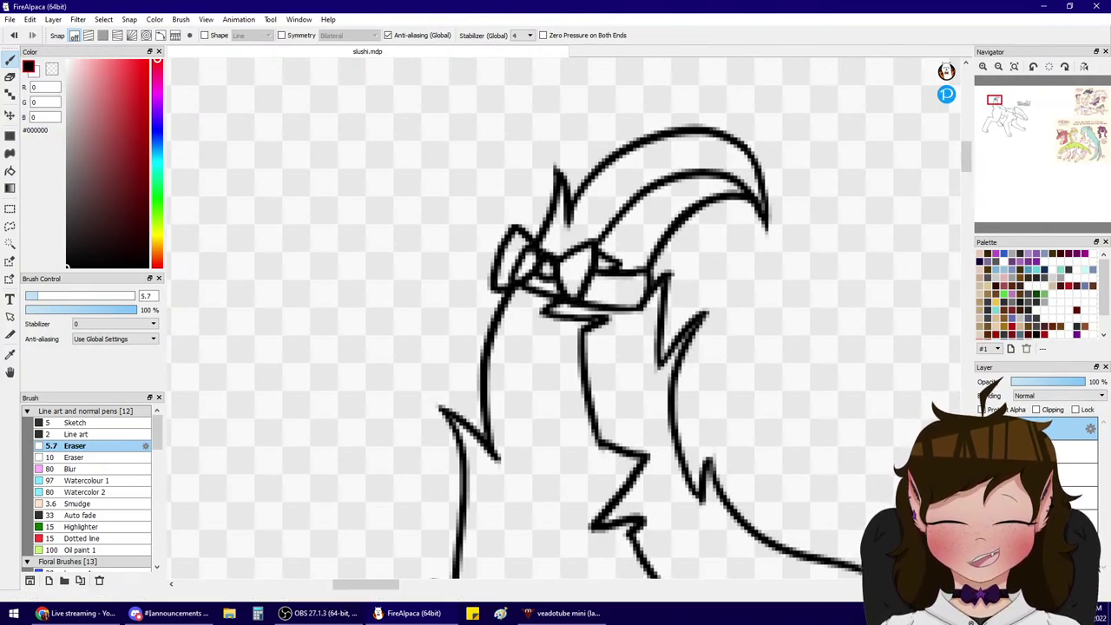
drag(526, 236, 512, 278)
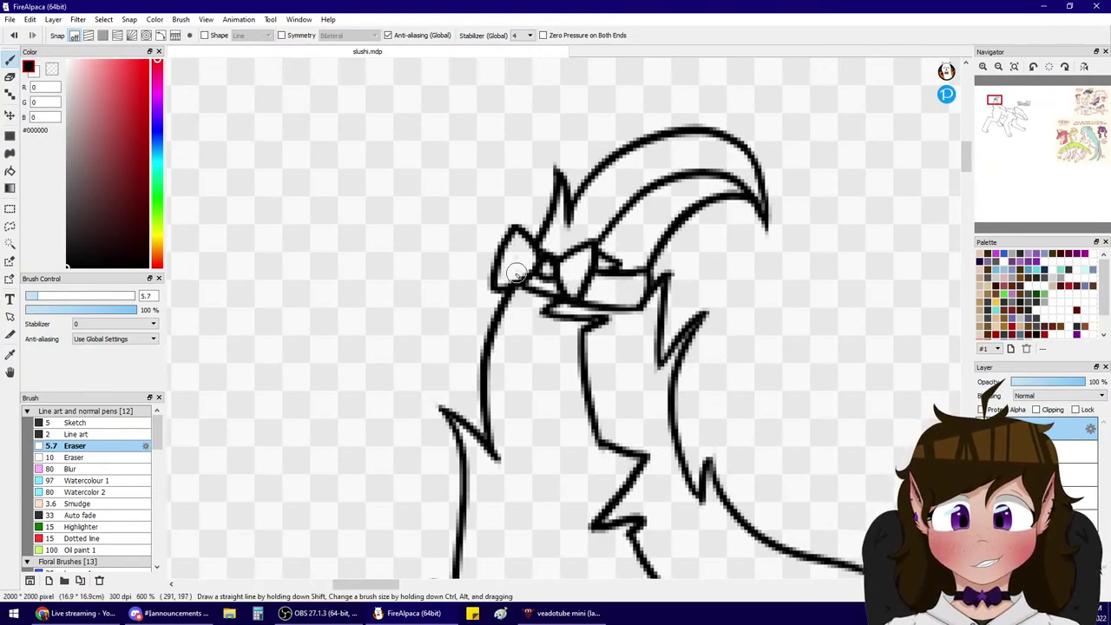
click(983, 452)
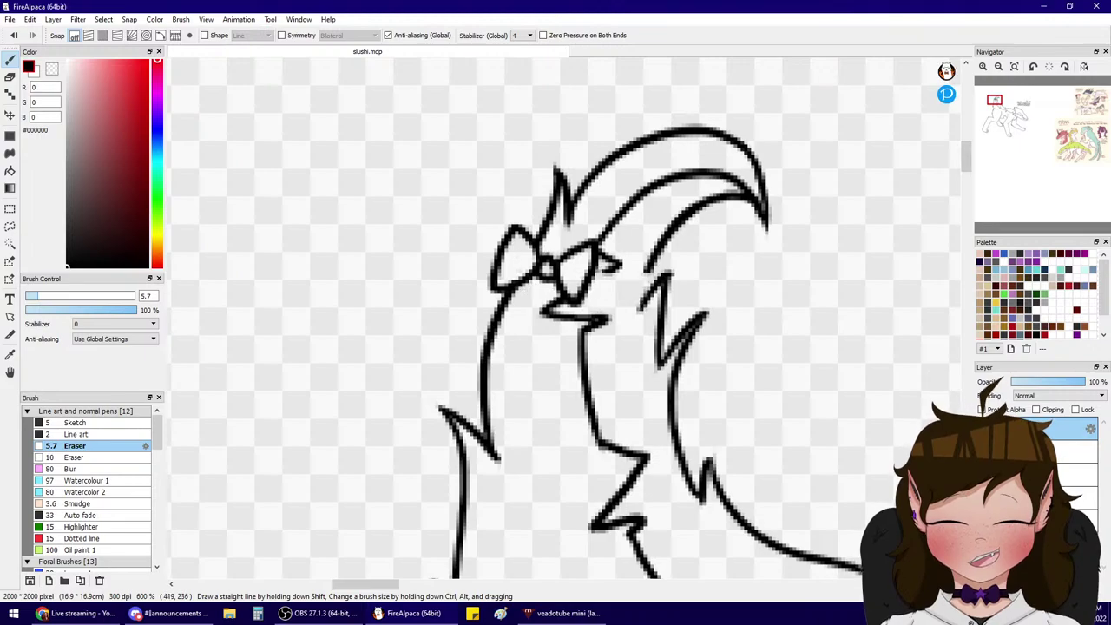
click(983, 451)
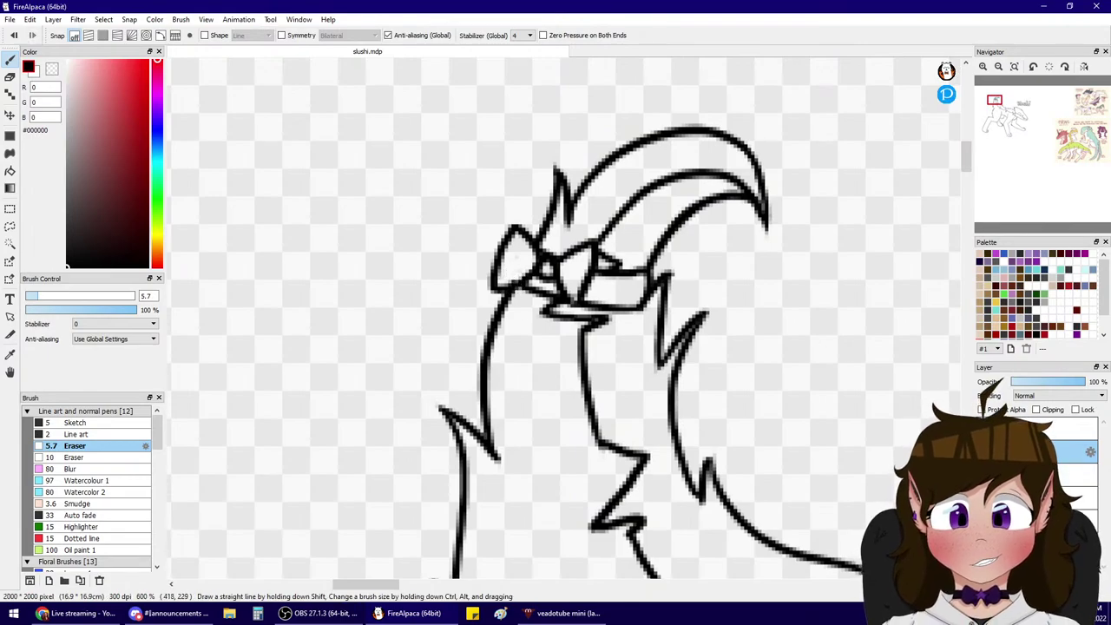
click(983, 429)
click(983, 429)
double_click(1012, 429)
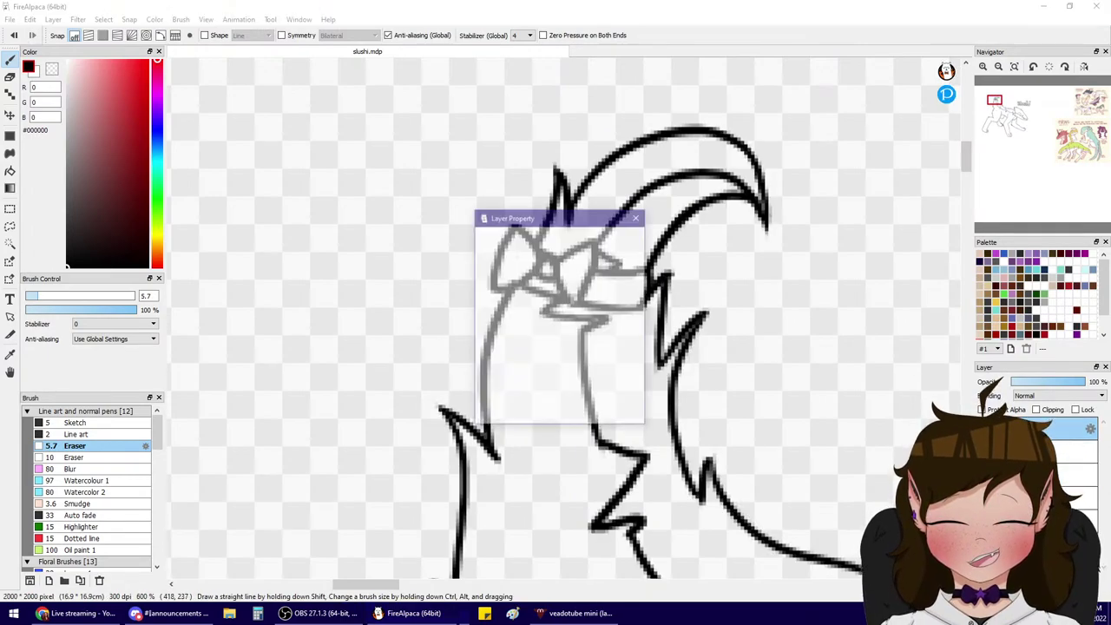
click(637, 219)
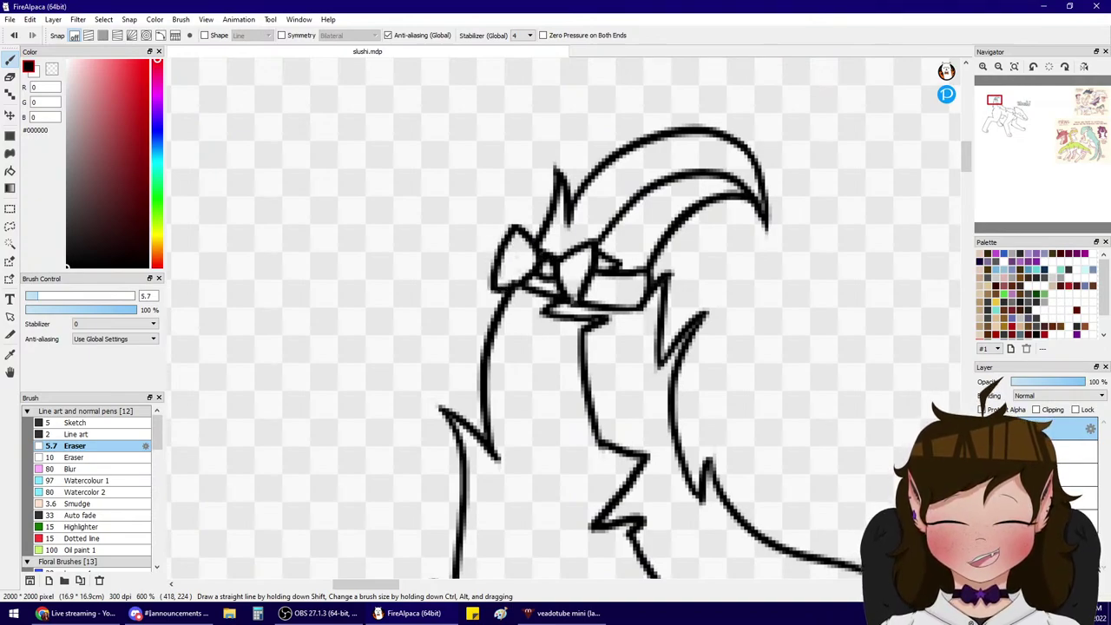
click(1075, 475)
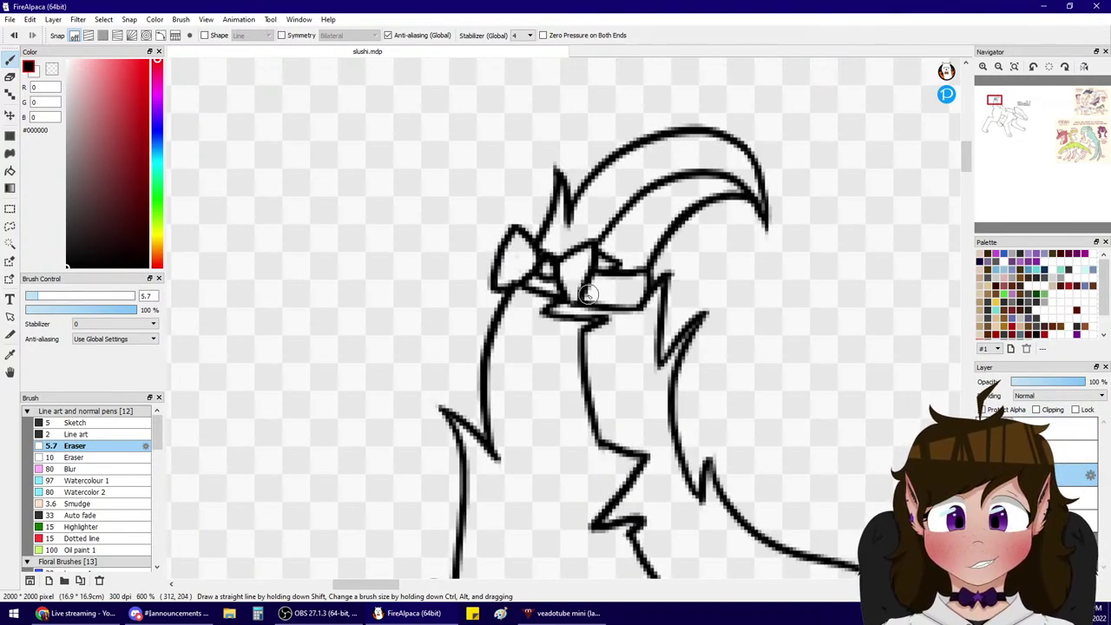
click(73, 423)
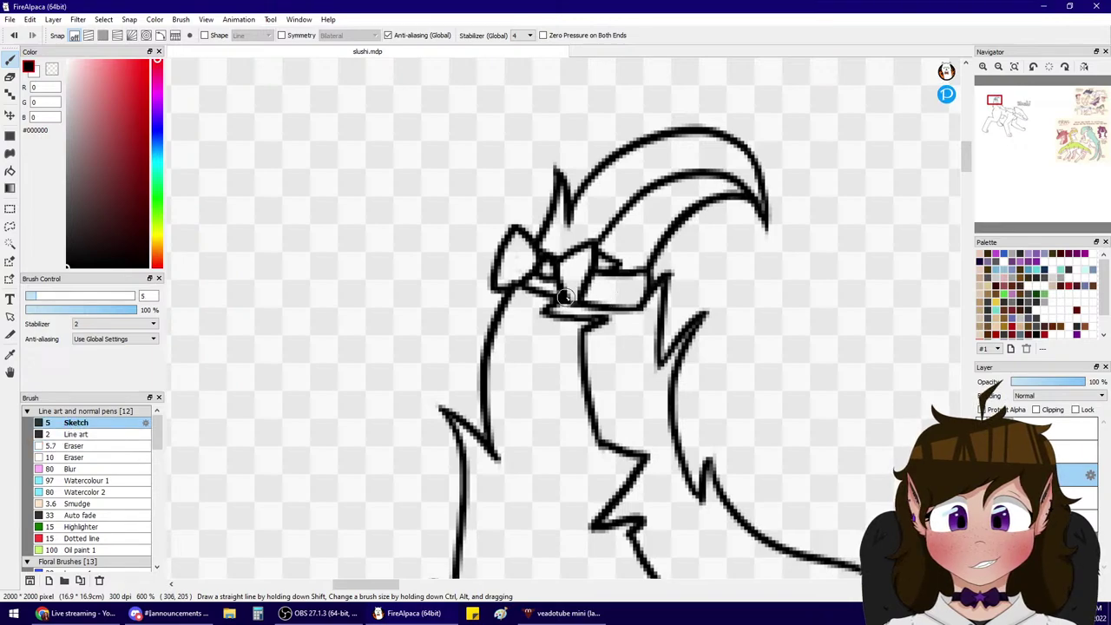
drag(564, 297, 587, 343)
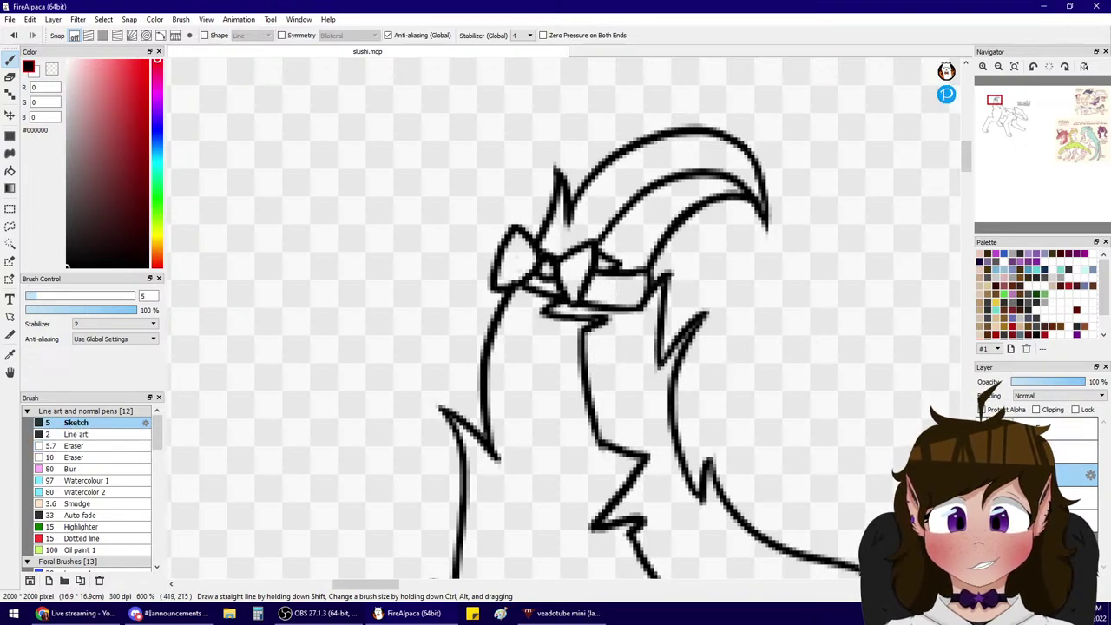
- Lasso the bow, rotate it about 6.1 degrees clockwise and shift it slightly to fit the tail band
key(ctrl+t)
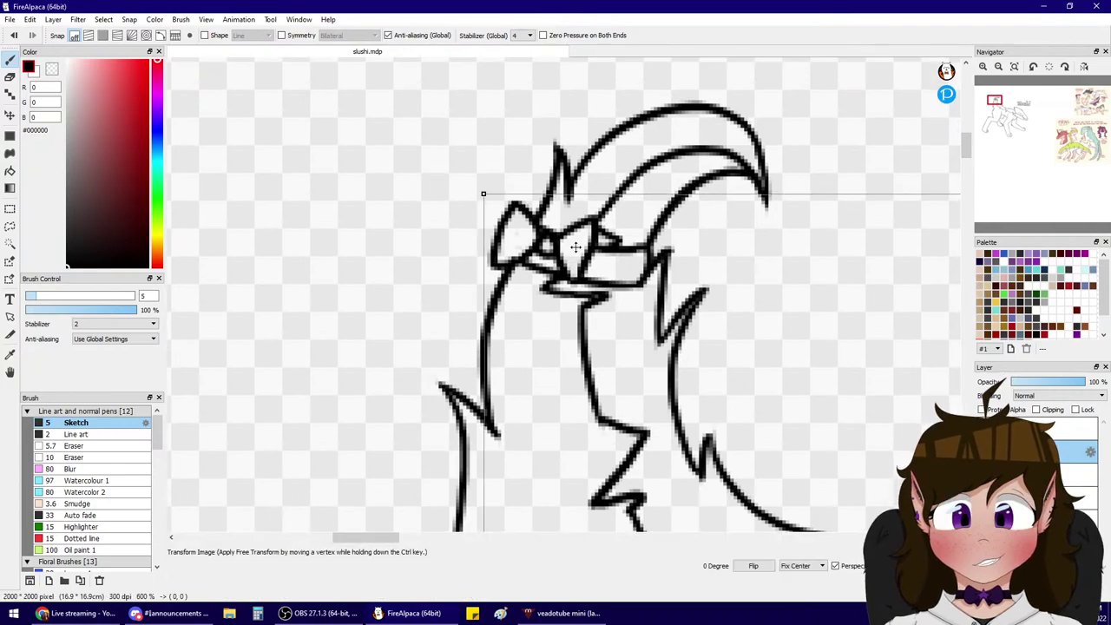
key(Escape)
key(l)
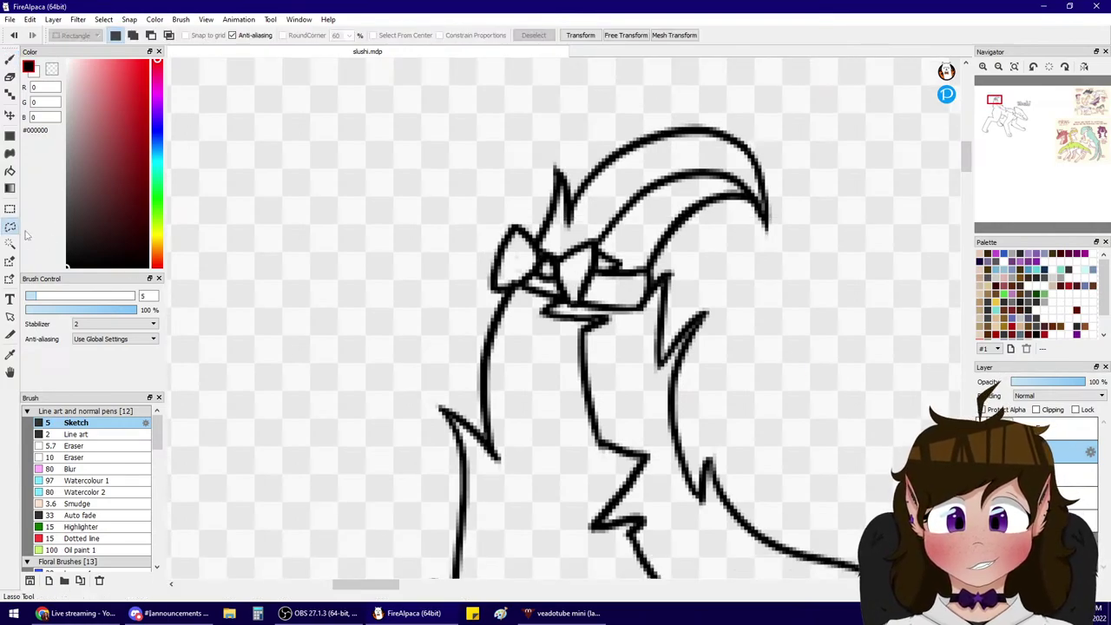
mouse_move(496, 186)
mouse_down()
mouse_move(422, 260)
mouse_move(647, 248)
mouse_up()
key(ctrl+t)
drag(752, 228, 752, 251)
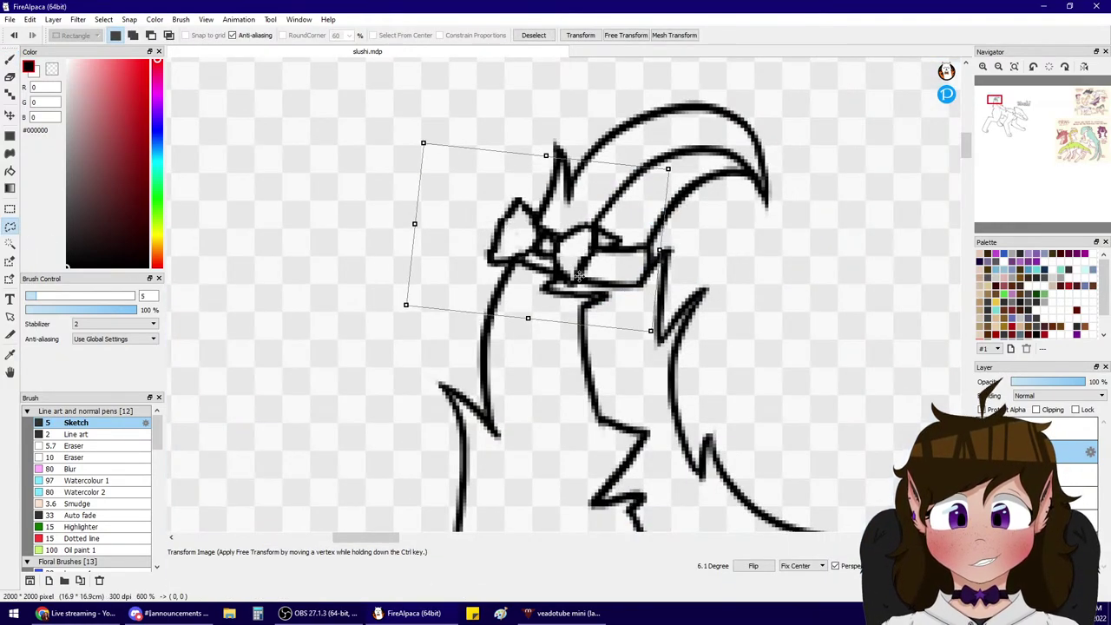
drag(589, 278, 605, 280)
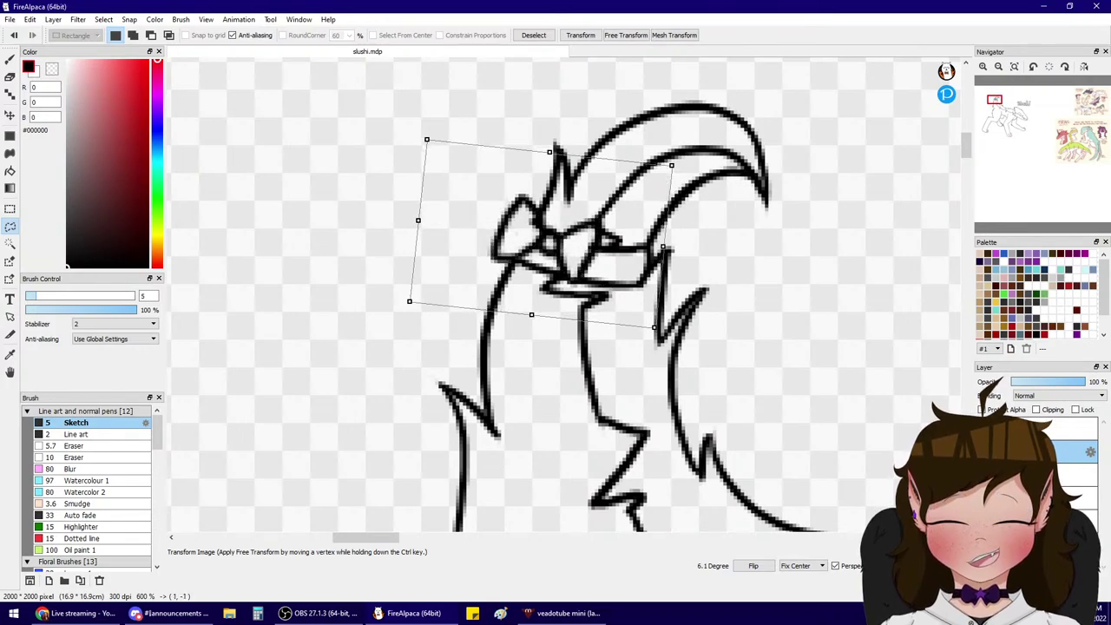
key(Return)
key(ctrl+d)
- Take up the 5.7 px Eraser, check the line layers by toggling their visibility, and make the top layer active
click(53, 445)
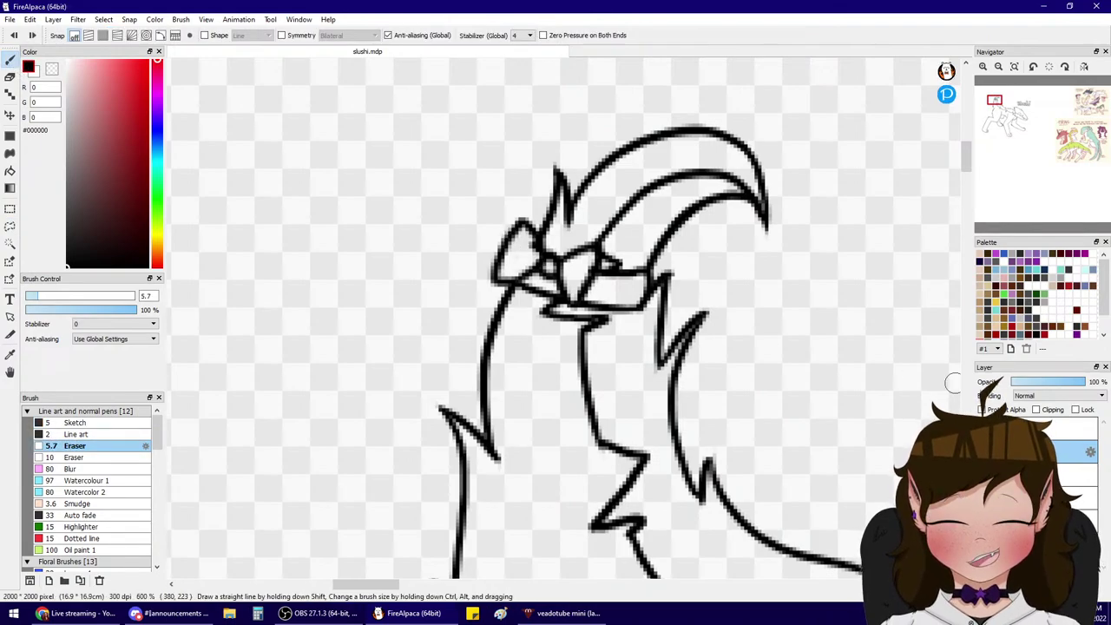
click(982, 452)
click(982, 451)
click(982, 475)
click(982, 475)
click(1042, 475)
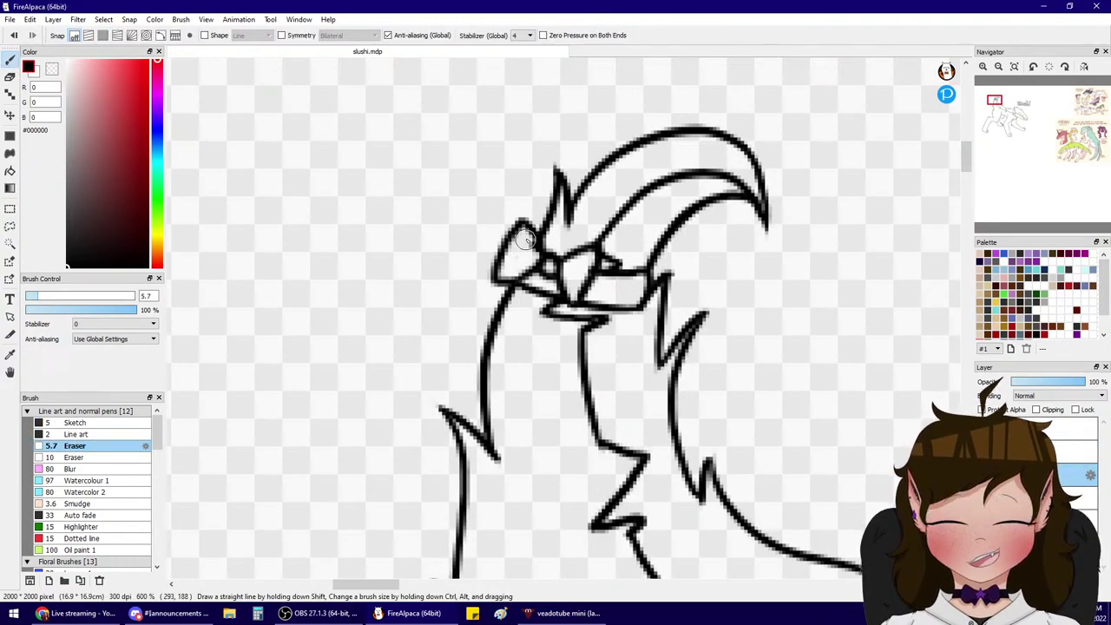
click(1042, 428)
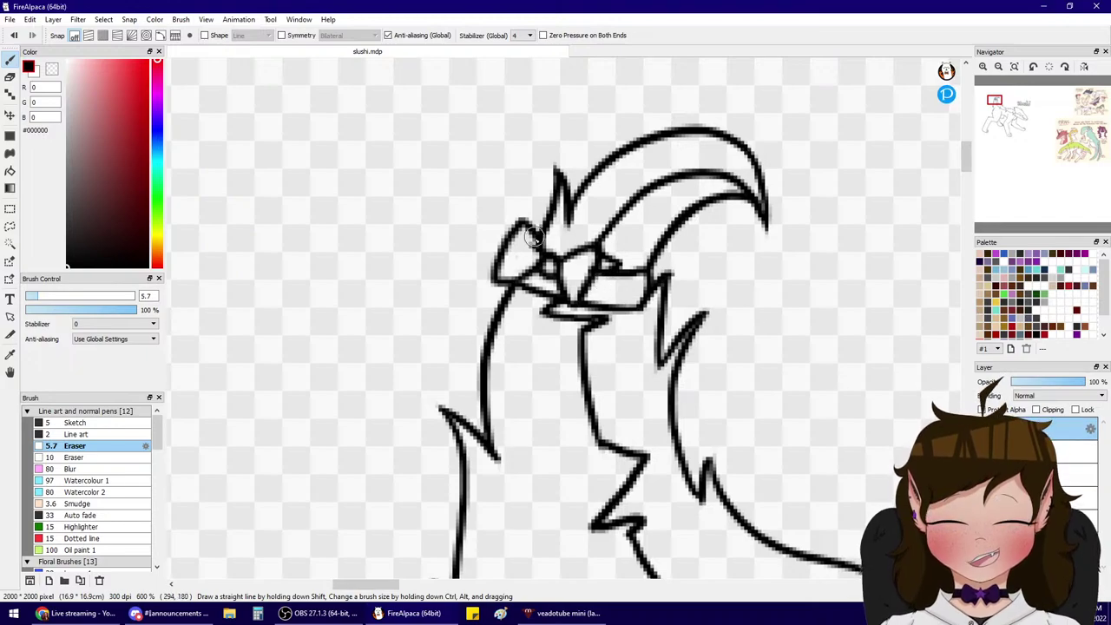
- Examine the finished tail bow up close and within the whole creature drawing
mouse_move(1000, 101)
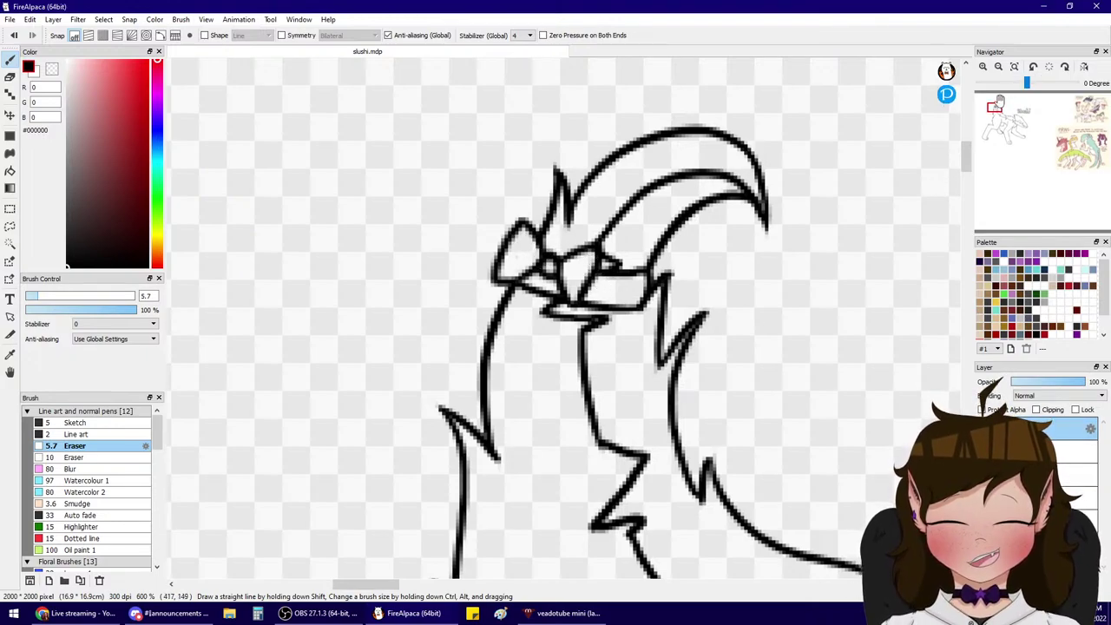
click(1000, 67)
click(1000, 67)
click(1000, 67)
click(1000, 66)
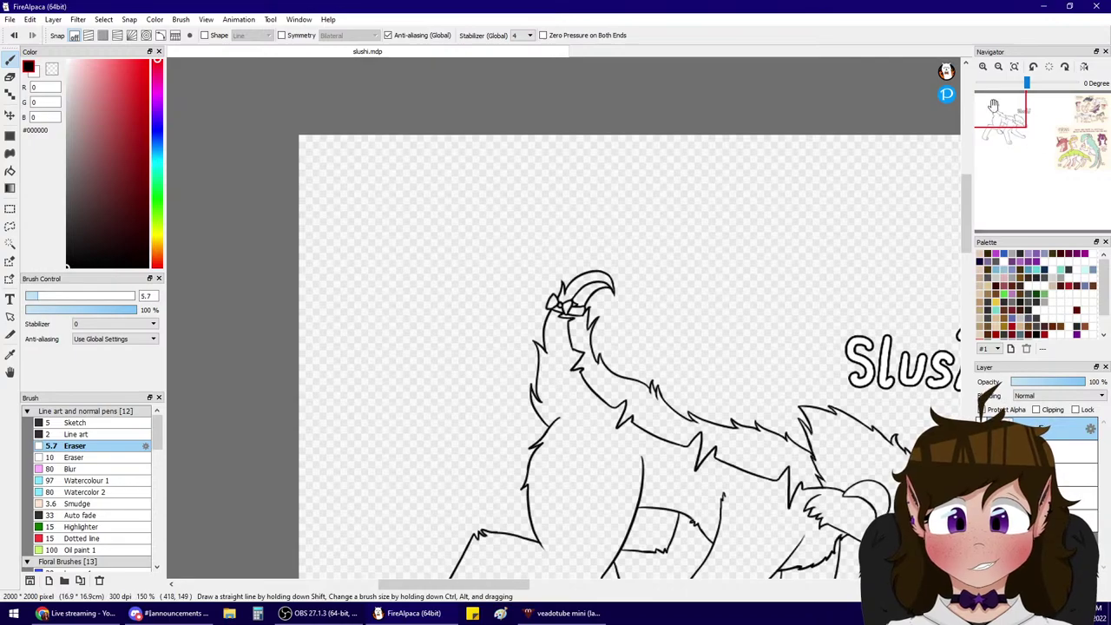
scroll(1007, 88, up, 3)
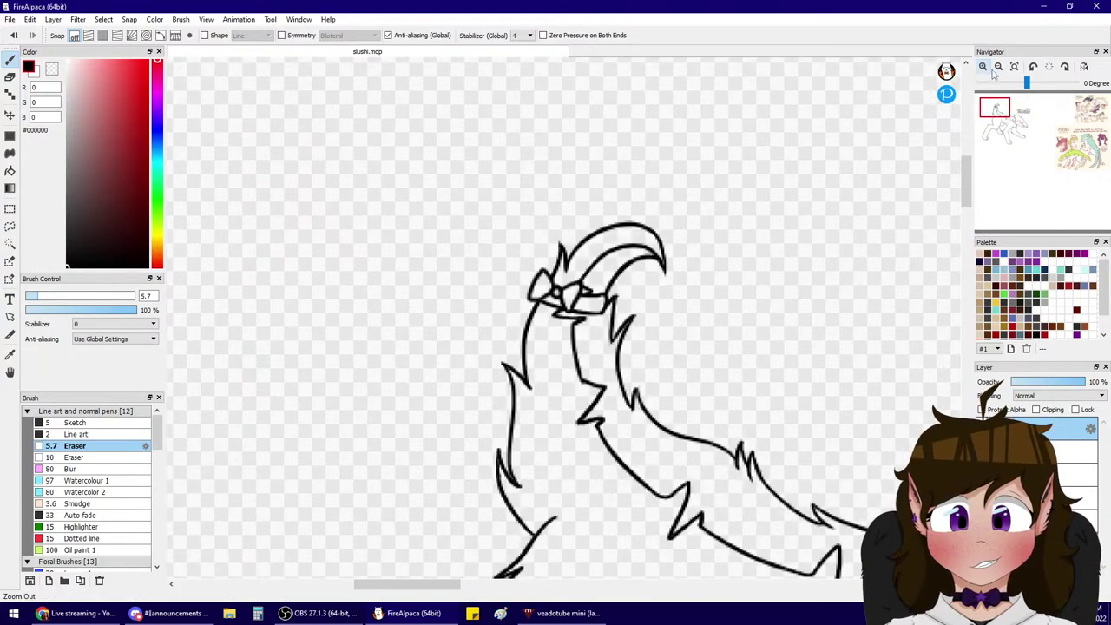
drag(1011, 121, 1007, 120)
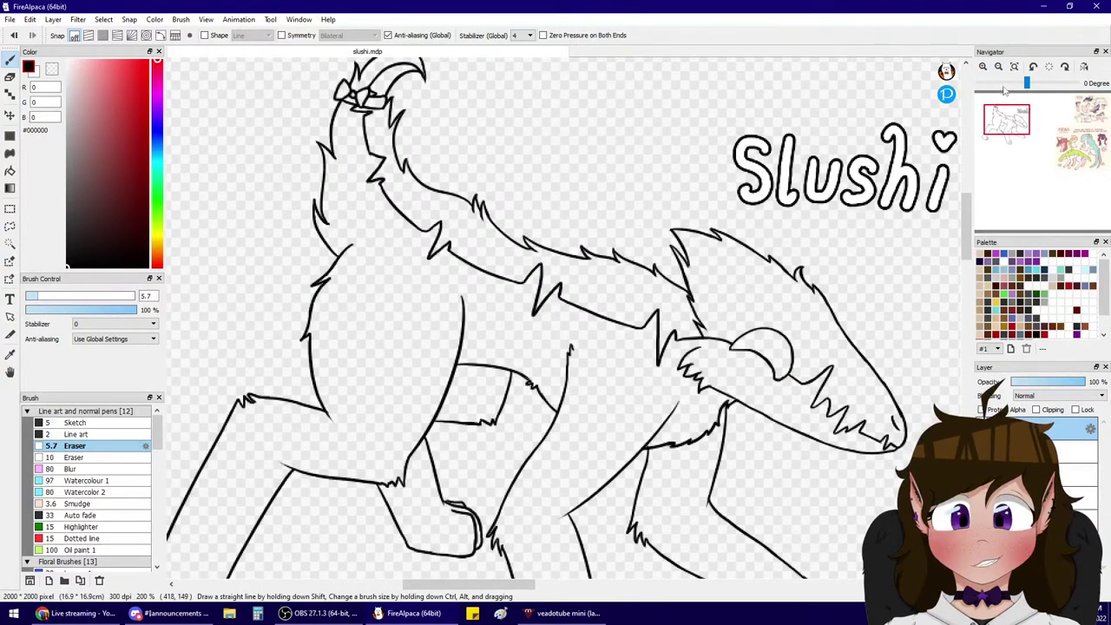
click(1000, 68)
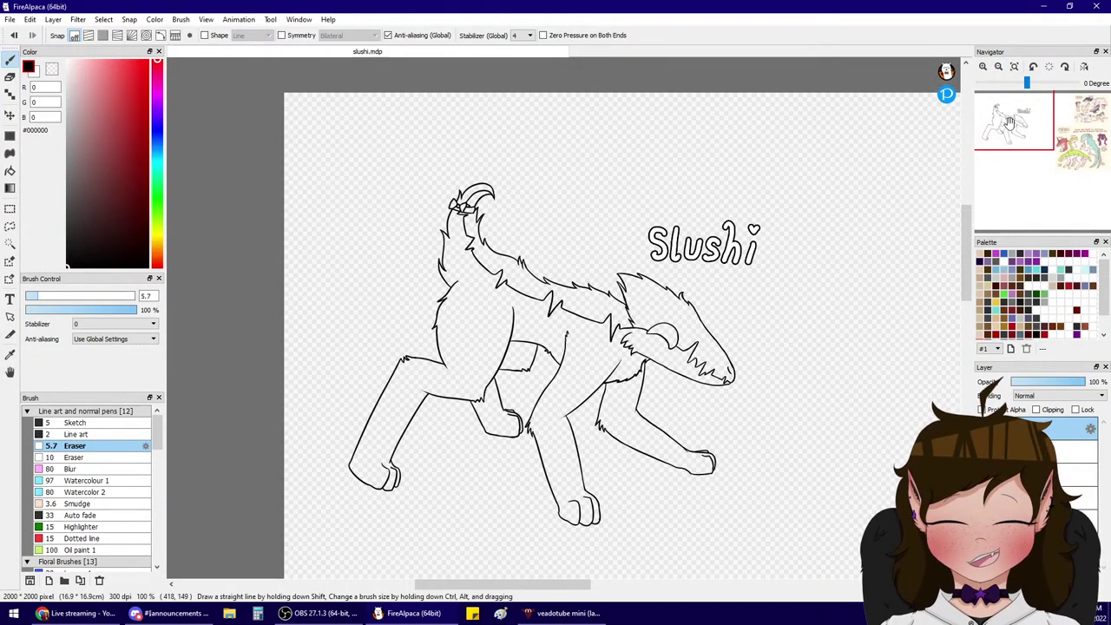
mouse_move(1008, 122)
mouse_down()
mouse_move(1056, 137)
mouse_move(1055, 124)
mouse_move(1060, 150)
mouse_move(1009, 124)
mouse_up()
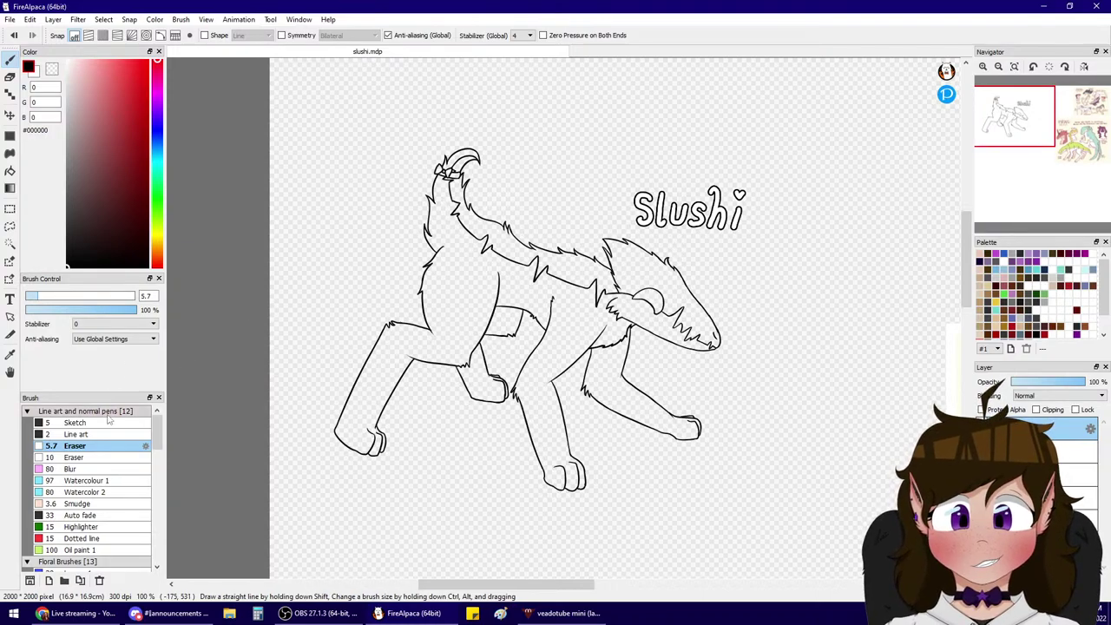
click(108, 423)
scroll(797, 571, up, 2)
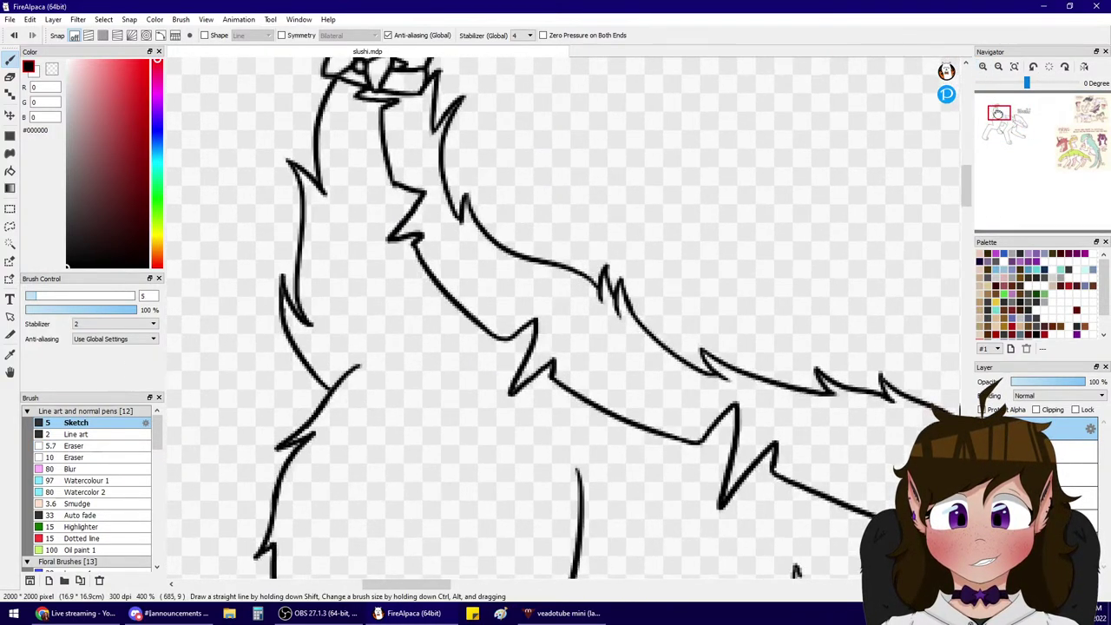
drag(999, 113, 992, 109)
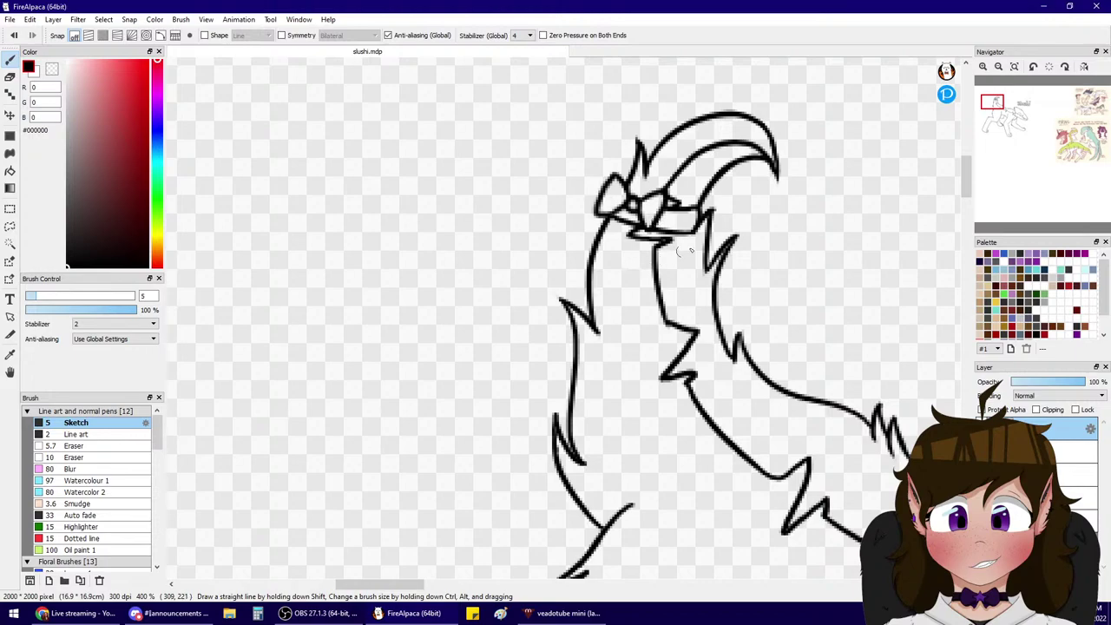
click(999, 67)
click(999, 67)
click(1000, 66)
drag(1013, 126, 1004, 109)
- Switch to the Magic Wand, check the line art layer by toggling its visibility, and activate the layer directly beneath it
click(10, 225)
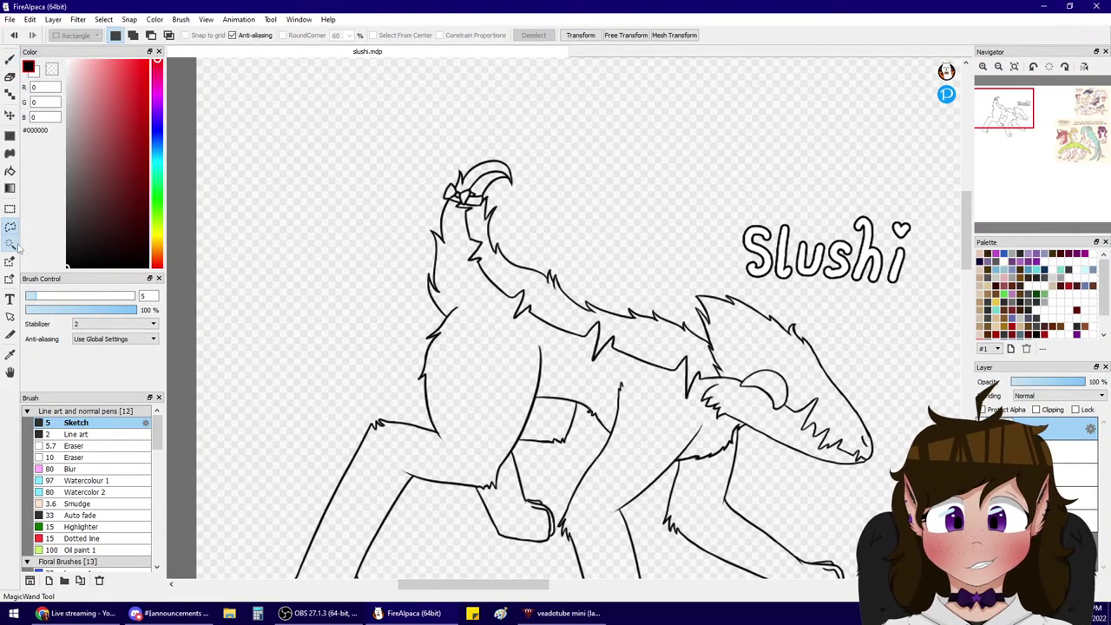
click(10, 244)
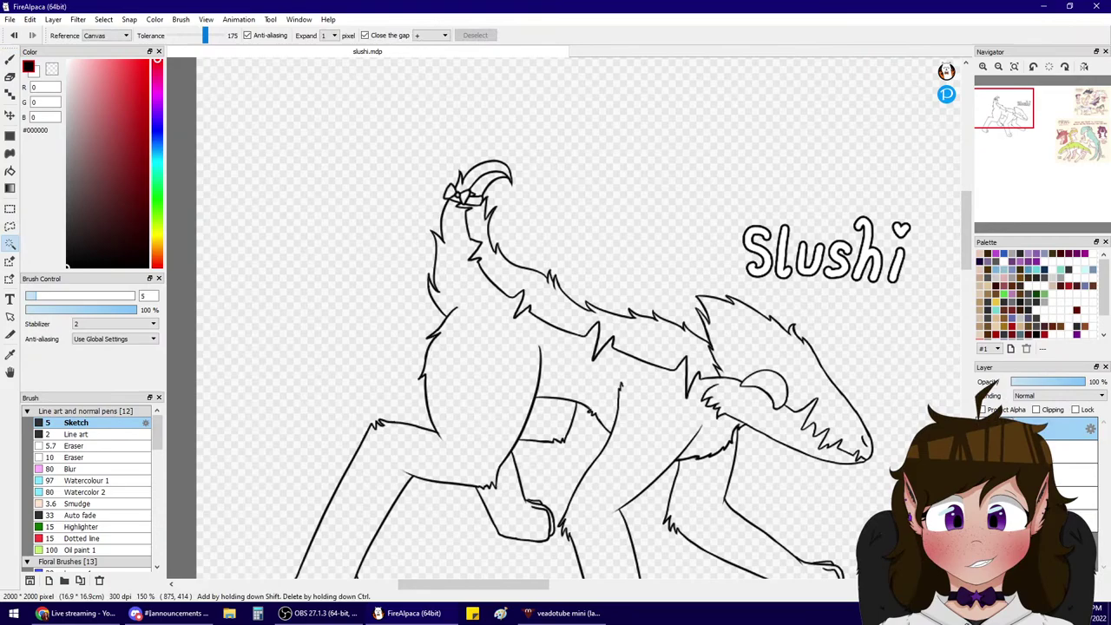
click(1015, 67)
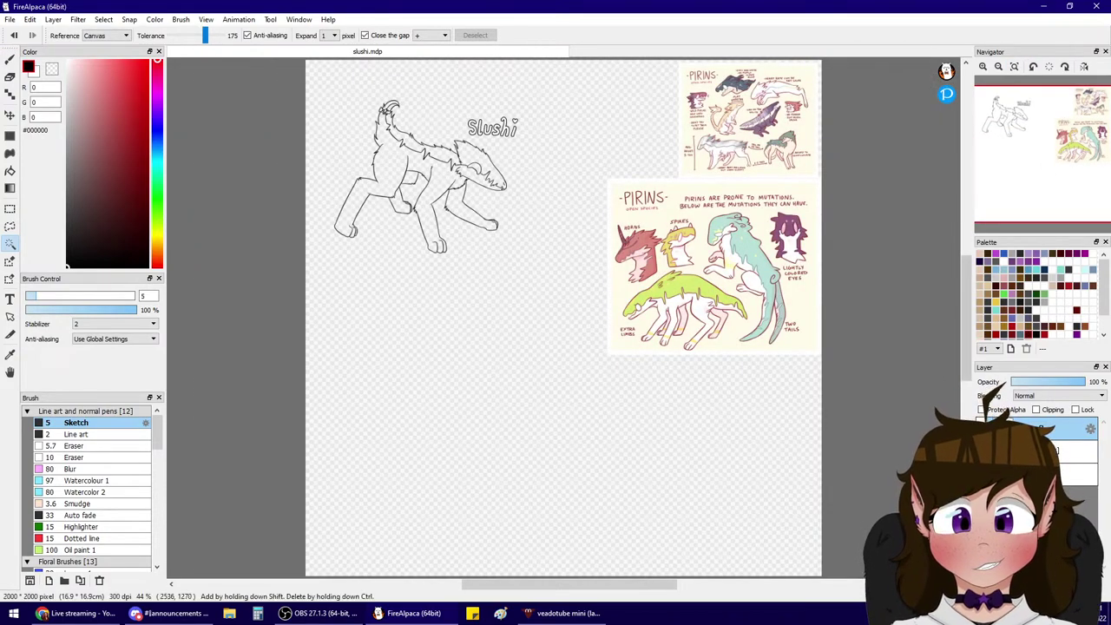
click(982, 429)
click(982, 429)
click(983, 67)
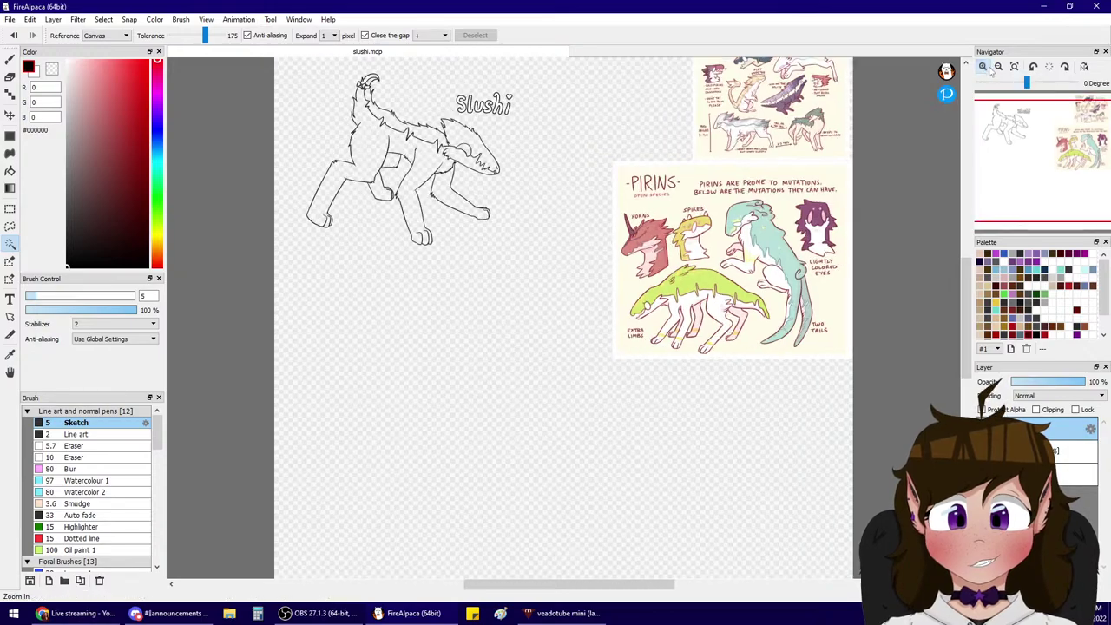
click(983, 67)
click(983, 67)
click(983, 67)
click(983, 67)
click(983, 67)
drag(1032, 130, 1008, 119)
scroll(1008, 117, down, 2)
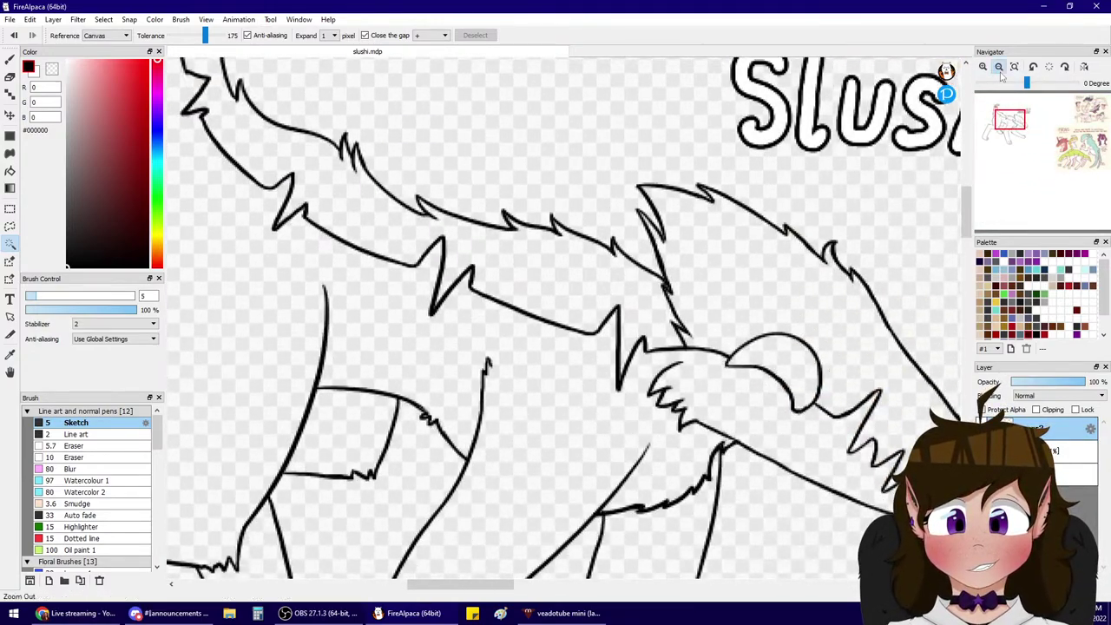
- Try selecting the upper head and back stripe with the Magic Wand at tolerances 175 and 204
click(714, 270)
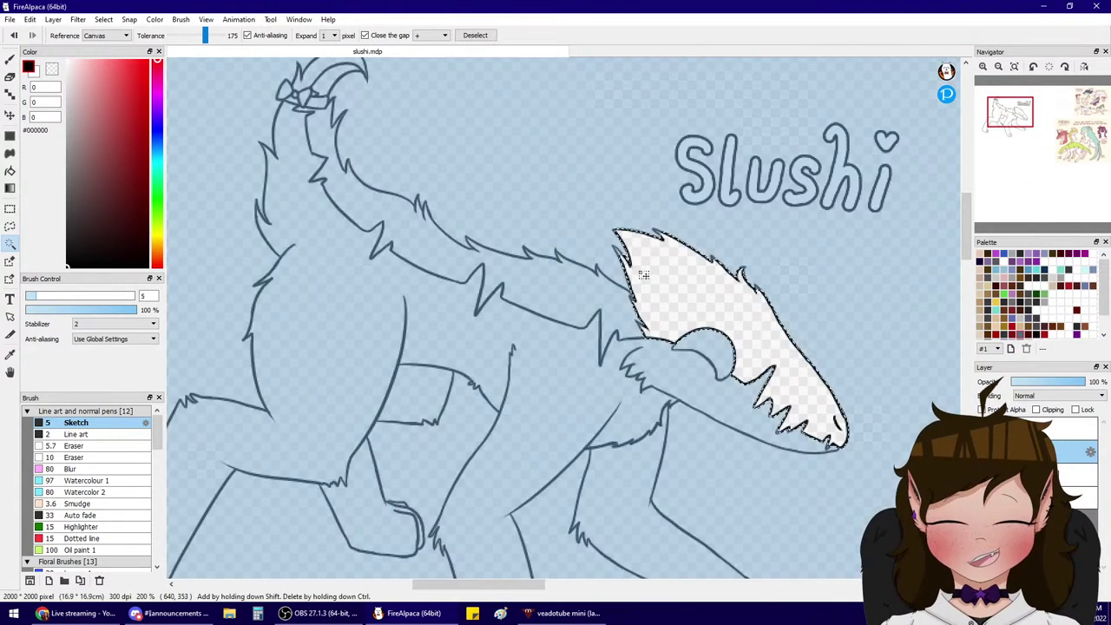
key(ctrl+d)
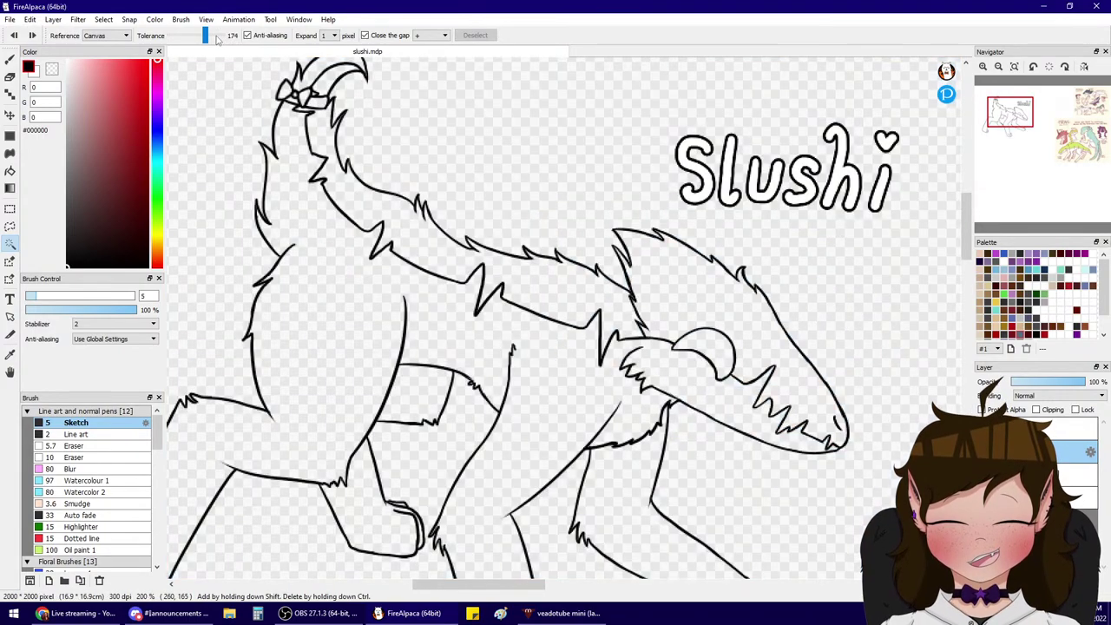
click(559, 285)
shift+click(700, 296)
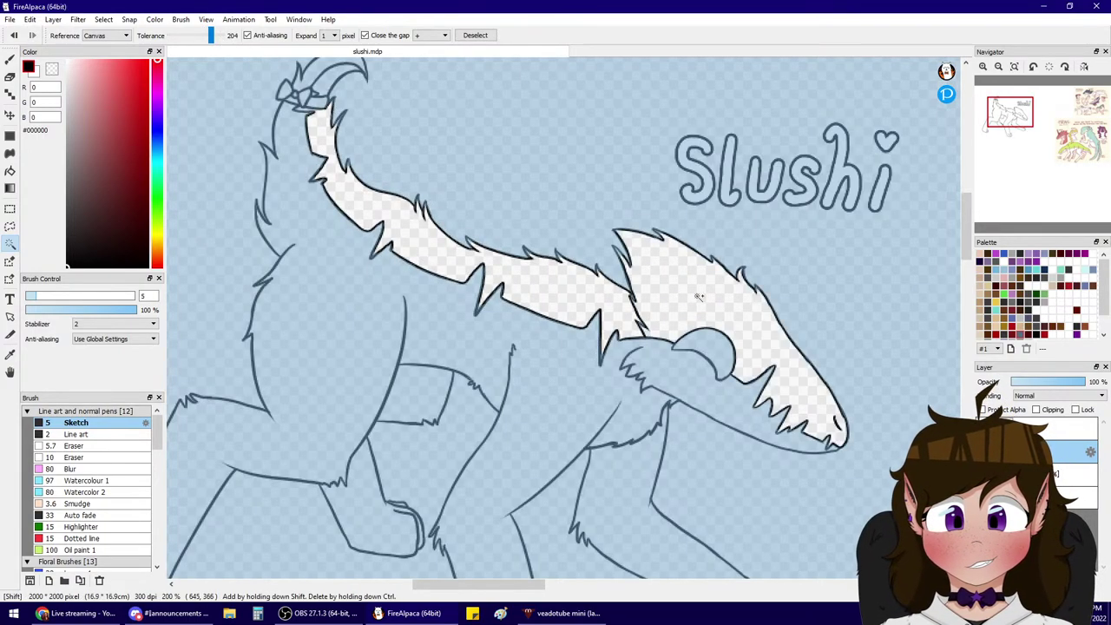
key(ctrl+z)
key(ctrl+d)
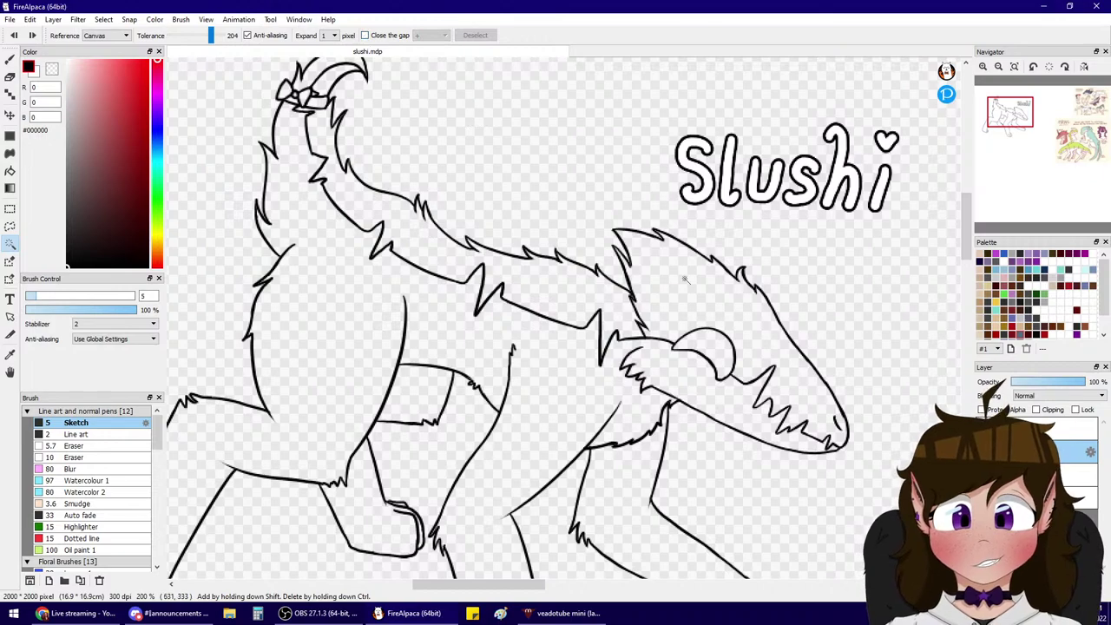
- Turn off gap closing, lower the Magic Wand tolerance to 164, and select the creature's upper head area
click(690, 303)
key(ctrl+d)
drag(209, 36, 200, 40)
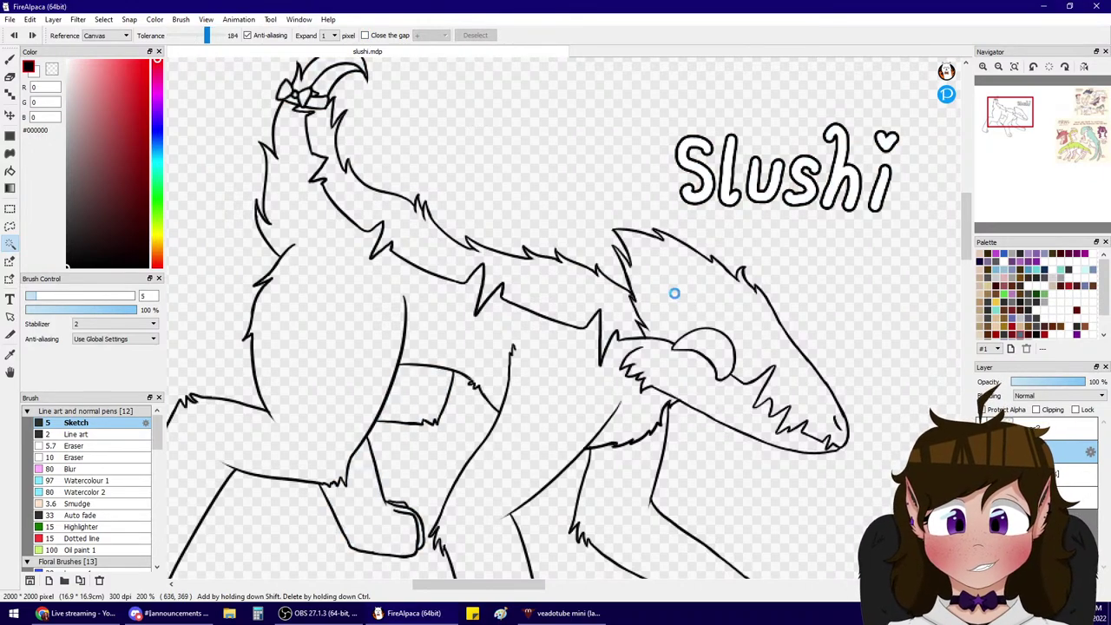
click(675, 294)
key(ctrl+d)
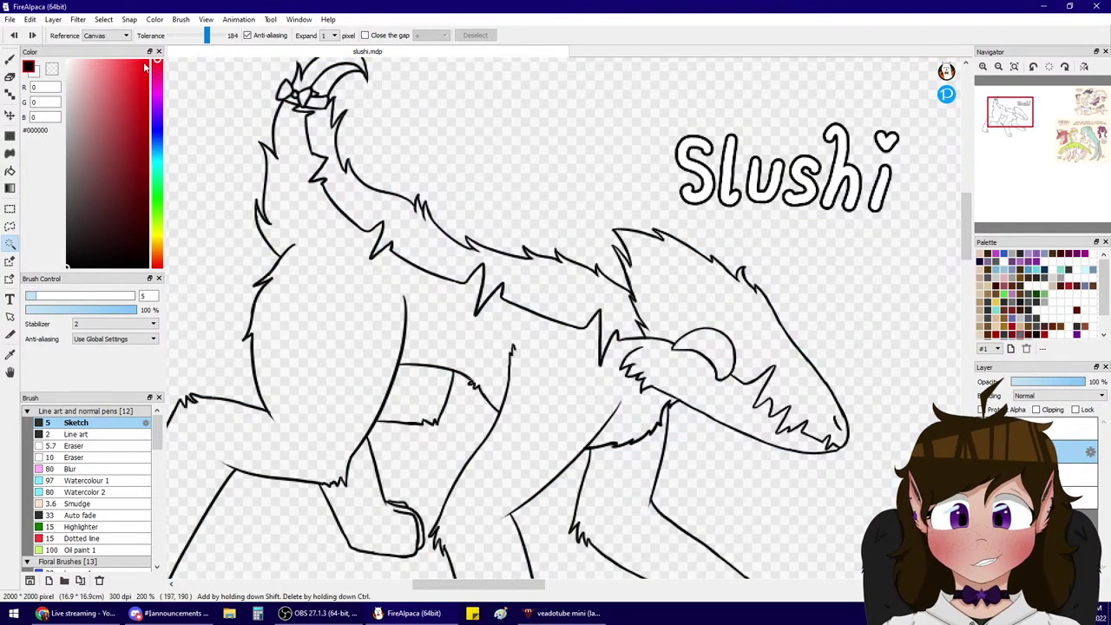
click(648, 245)
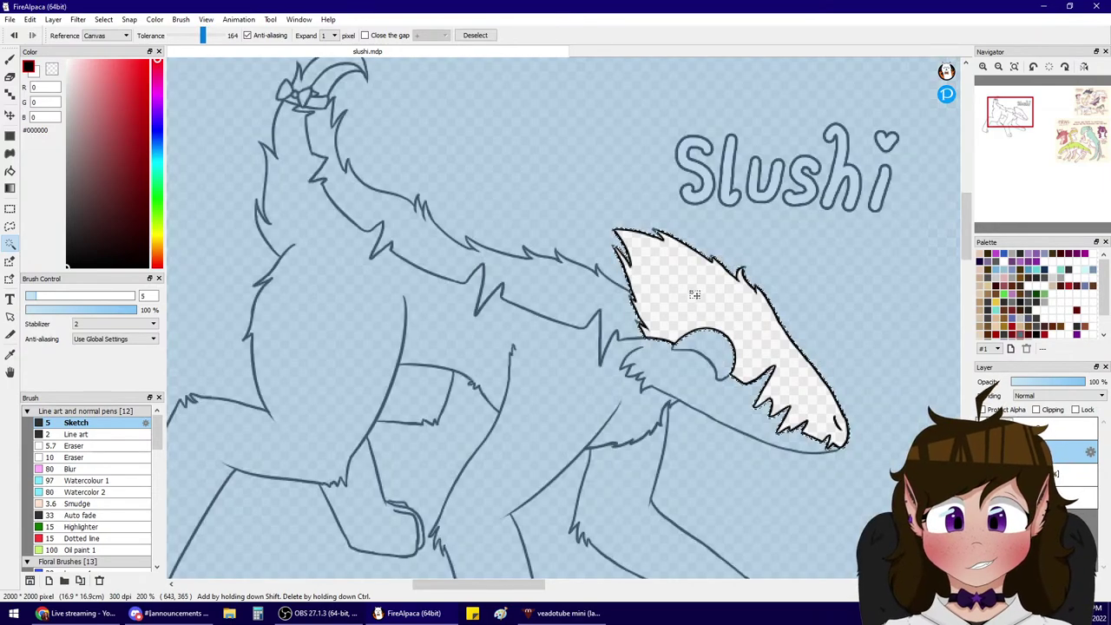
- Try adding the furry back stripe to the head selection at tolerance 164
click(983, 66)
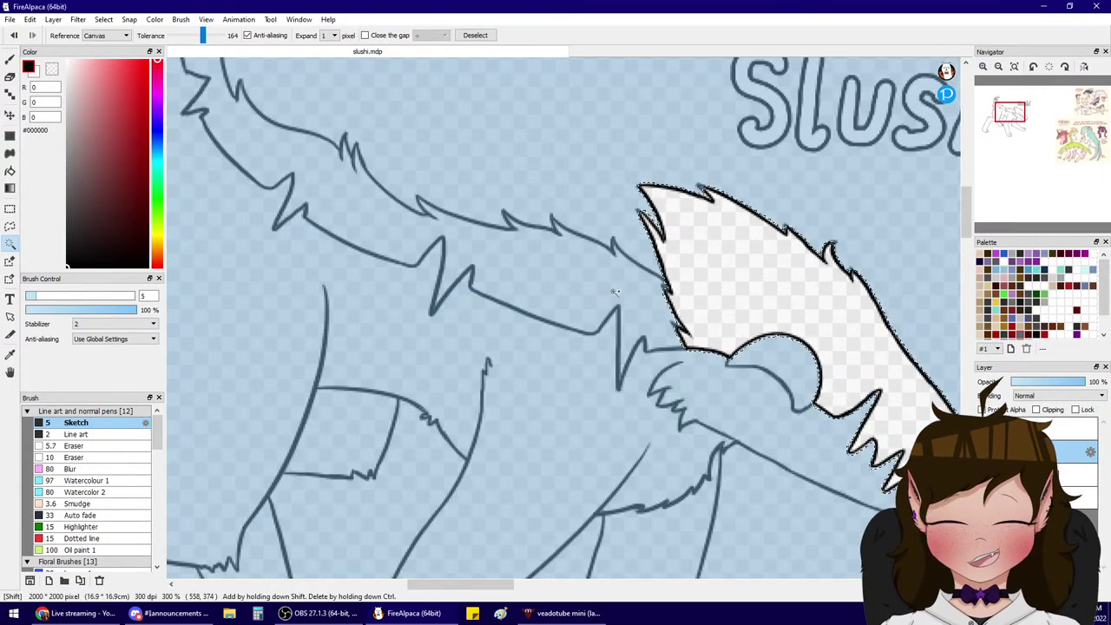
click(634, 282)
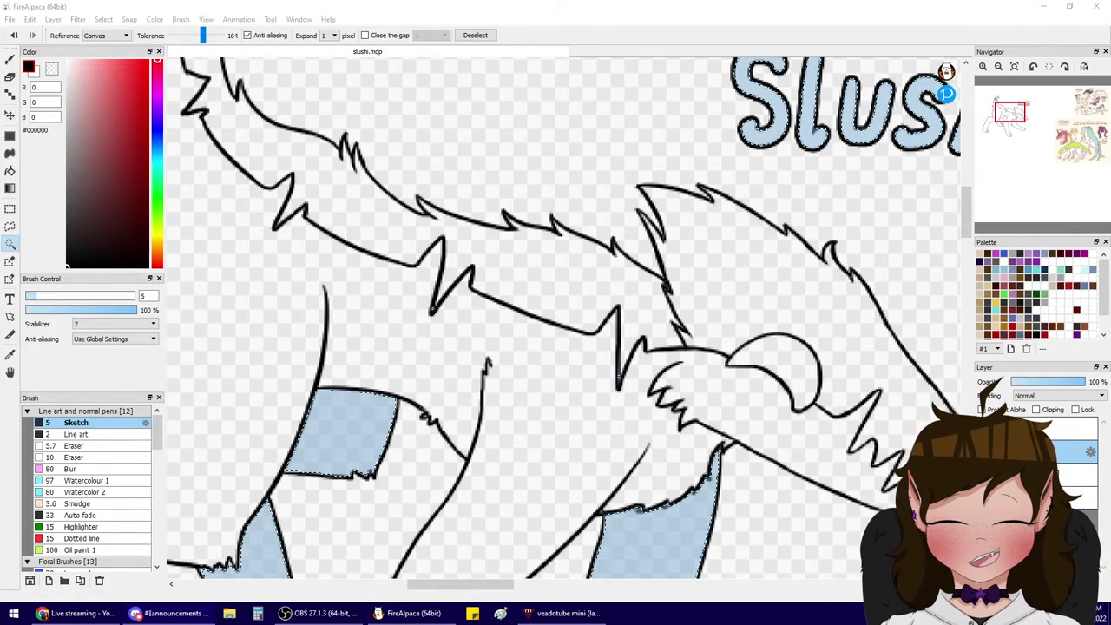
click(619, 379)
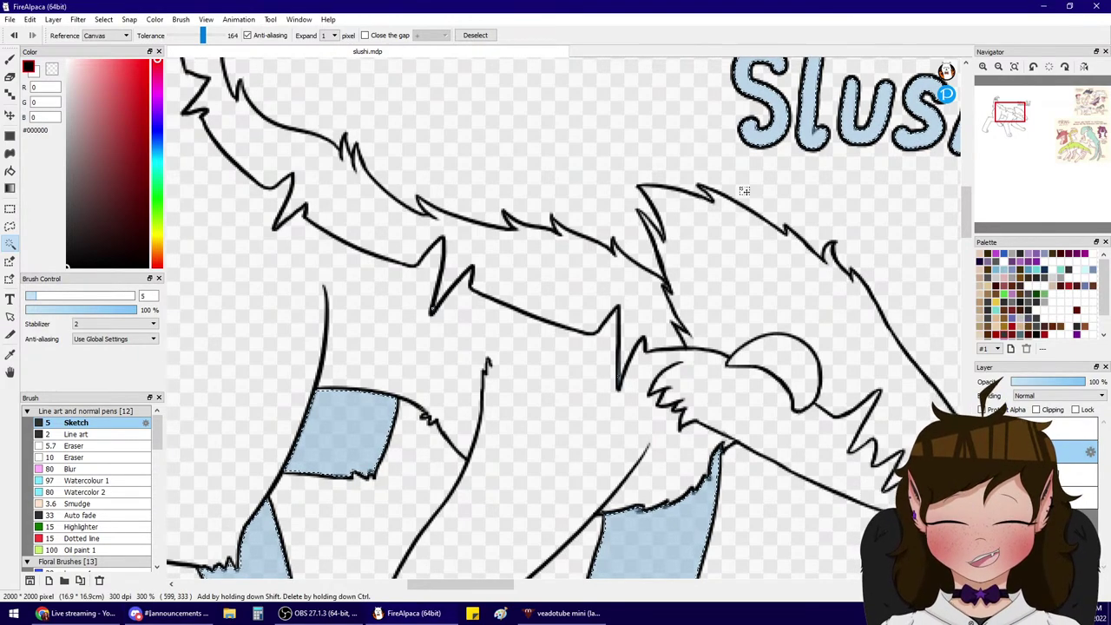
click(454, 203)
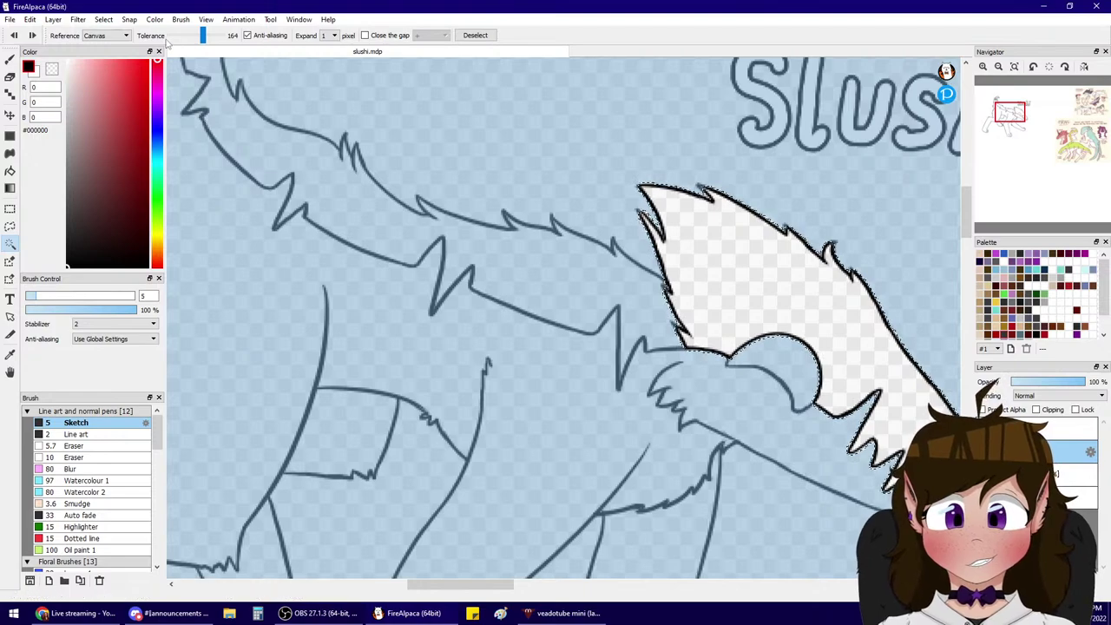
click(499, 280)
key(ctrl+z)
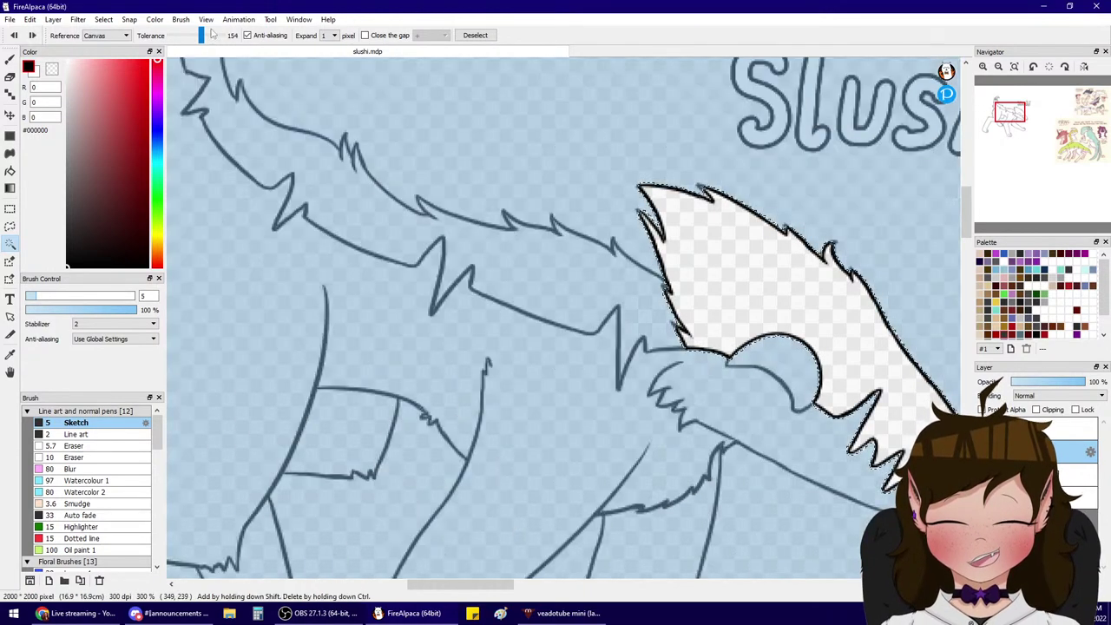
- Lower the Magic Wand tolerance to 104 and select the upper head, the back stripe and the inner tail tip together
click(185, 36)
click(558, 283)
click(14, 35)
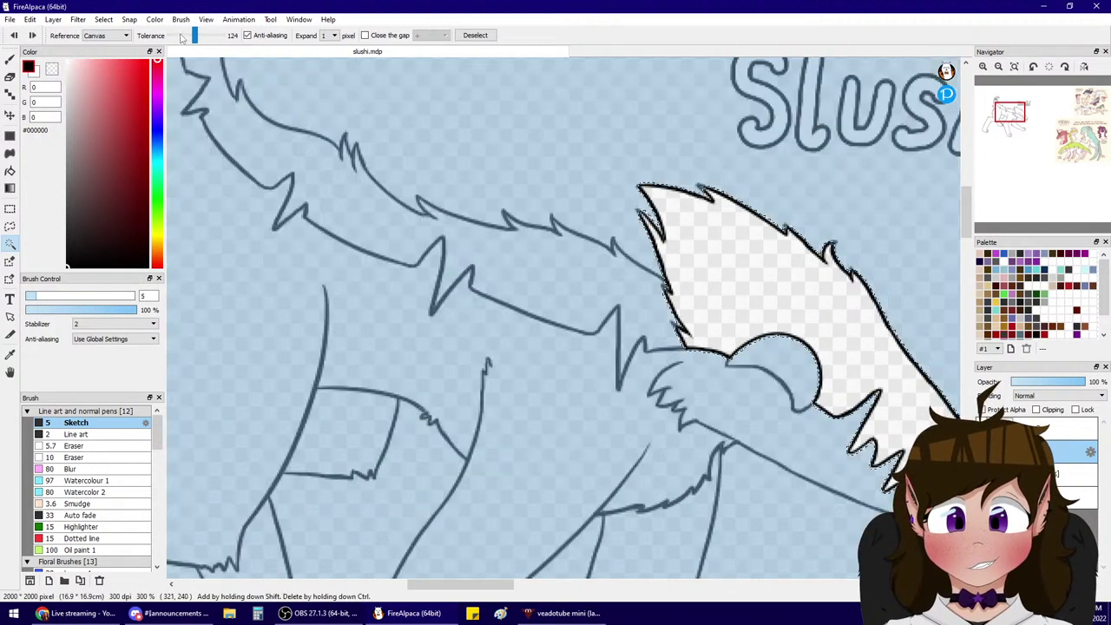
click(184, 37)
click(466, 222)
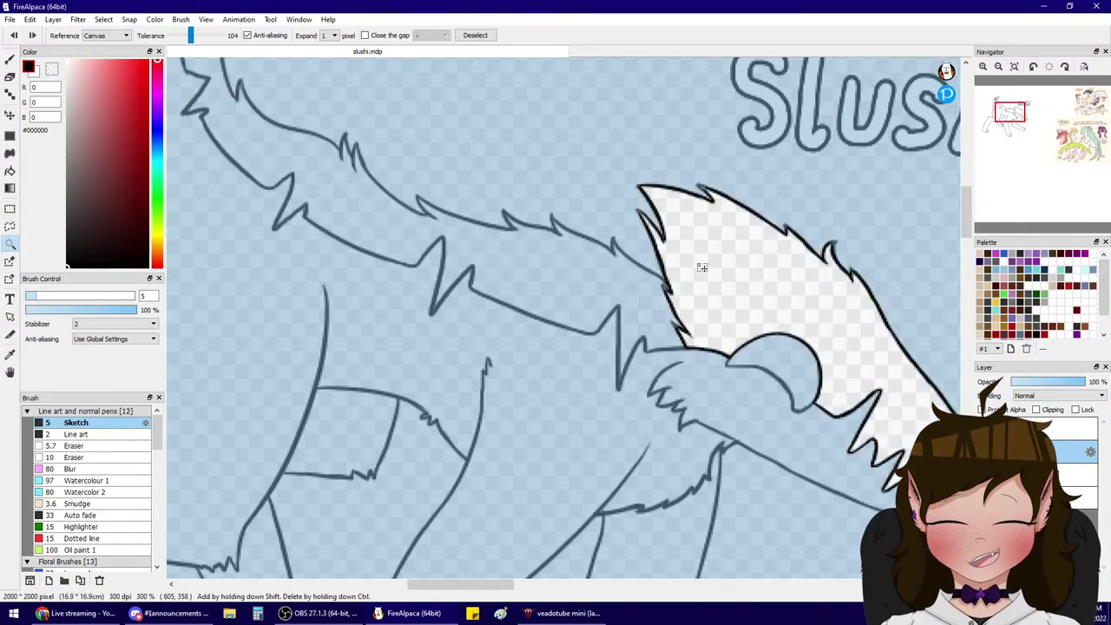
click(701, 266)
shift+click(469, 252)
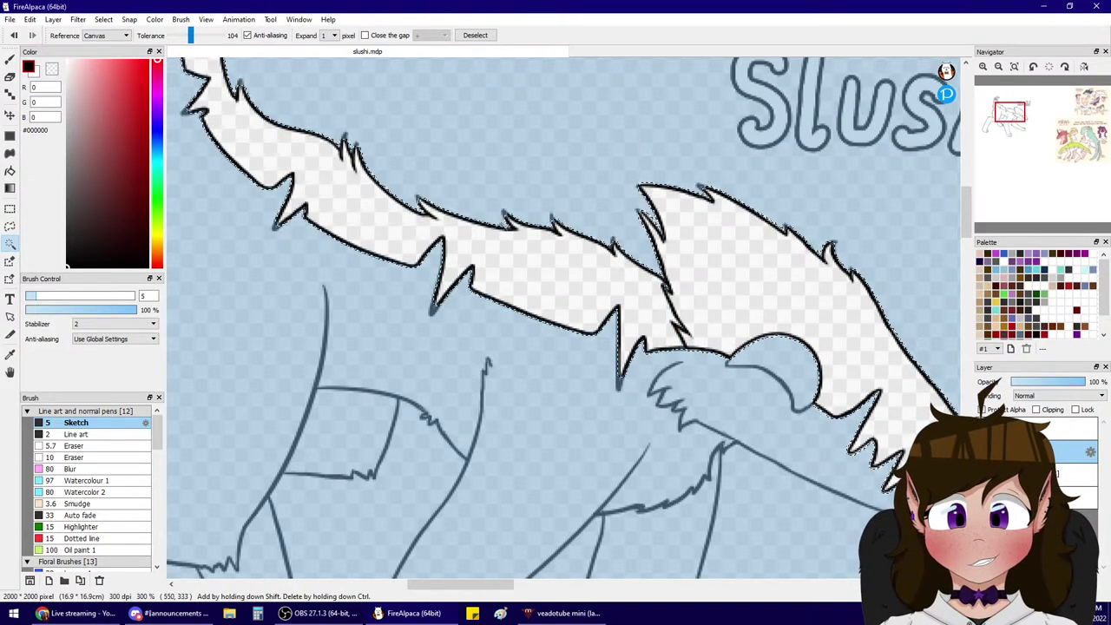
drag(1008, 129, 973, 76)
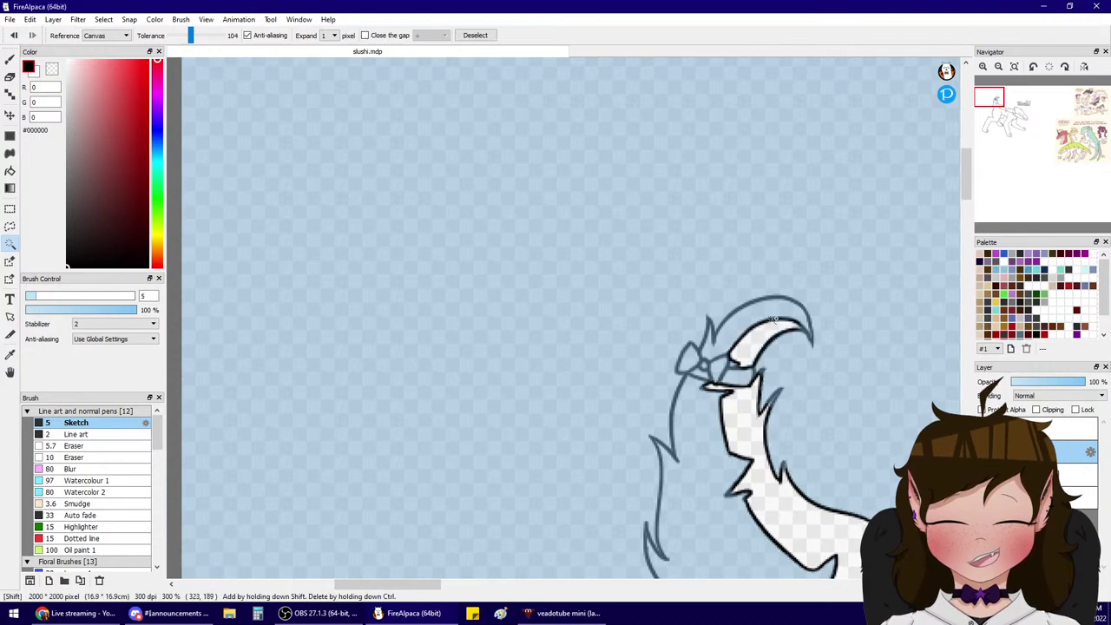
- Inspect the selection edges along the back, set the Magic Wand expansion to 0 pixels, and reselect only the upper head
click(983, 67)
click(983, 67)
drag(1015, 116, 1006, 112)
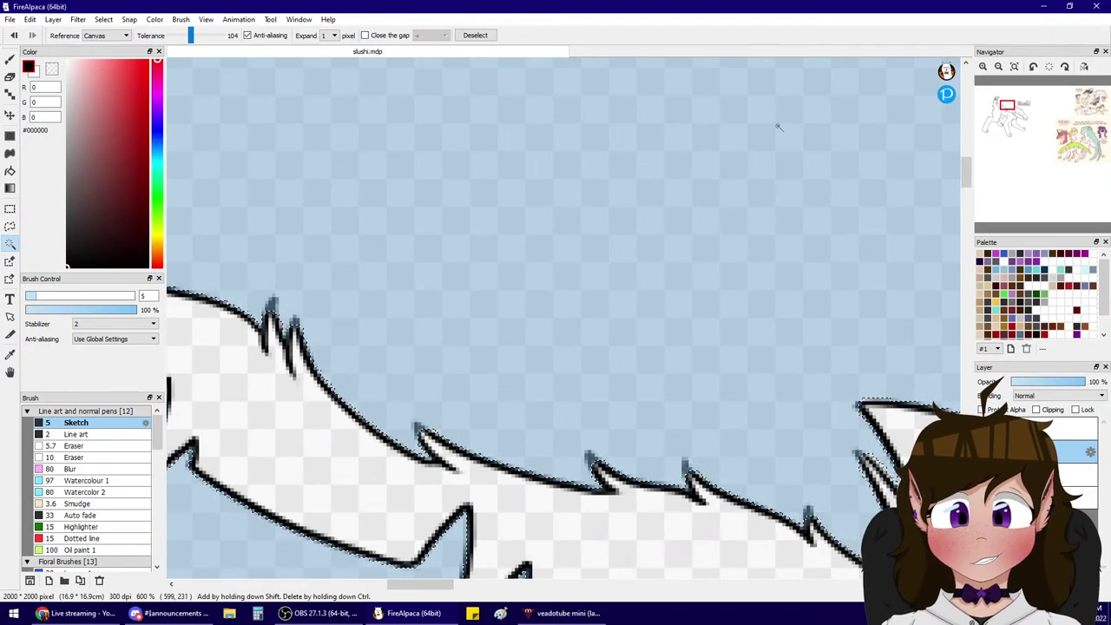
click(334, 35)
click(330, 69)
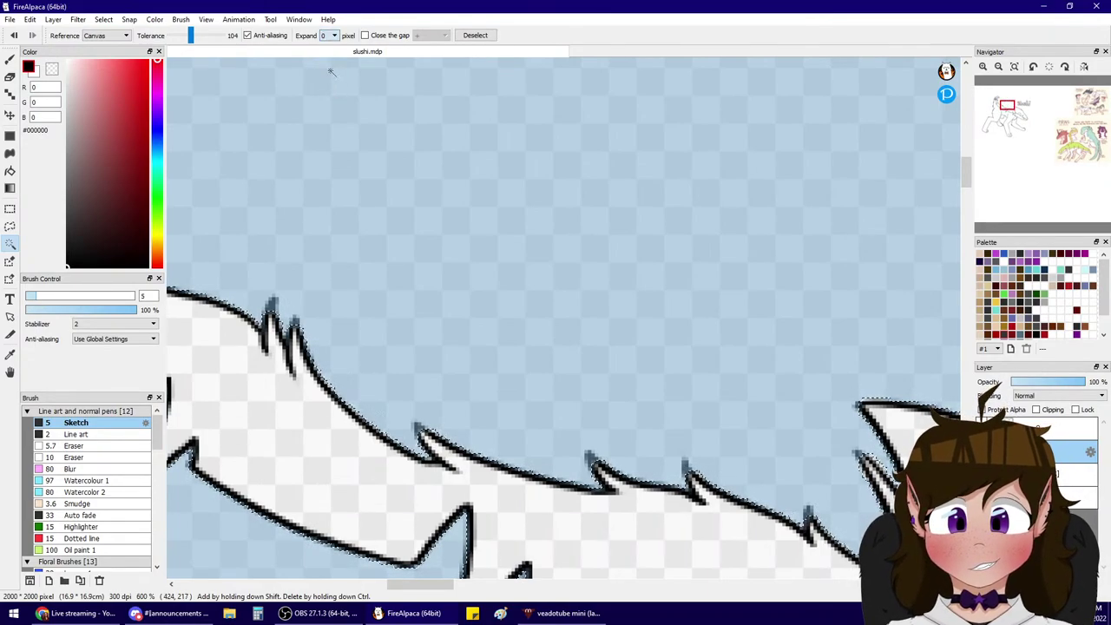
click(999, 67)
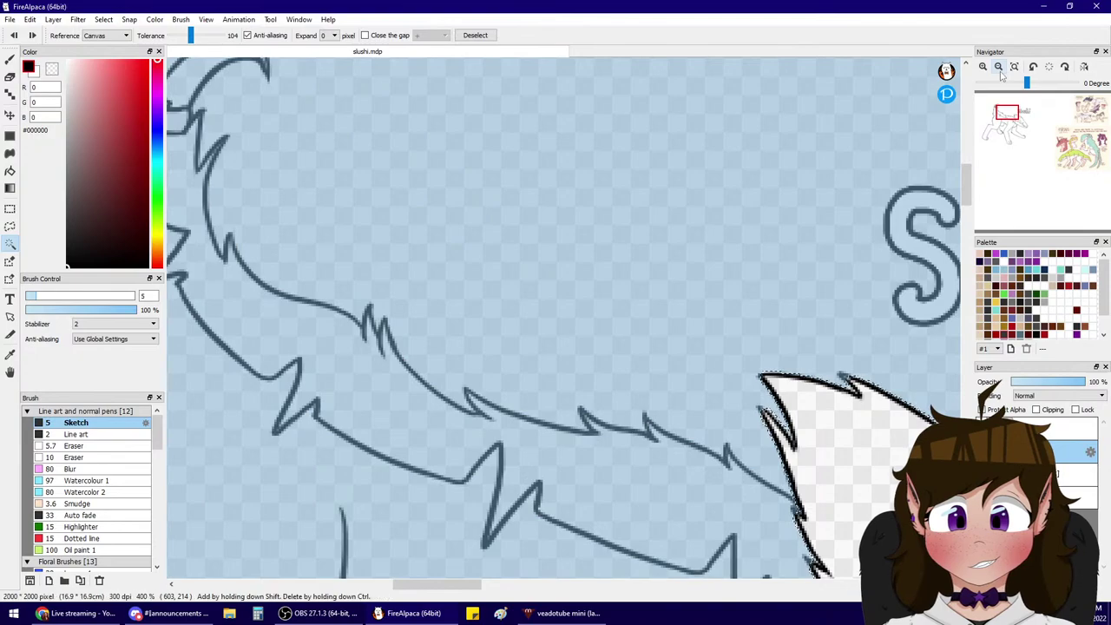
- Clear the selection, raise the Magic Wand tolerance to 124, and reselect the upper head, back stripe and inner tail tip
key(ctrl+d)
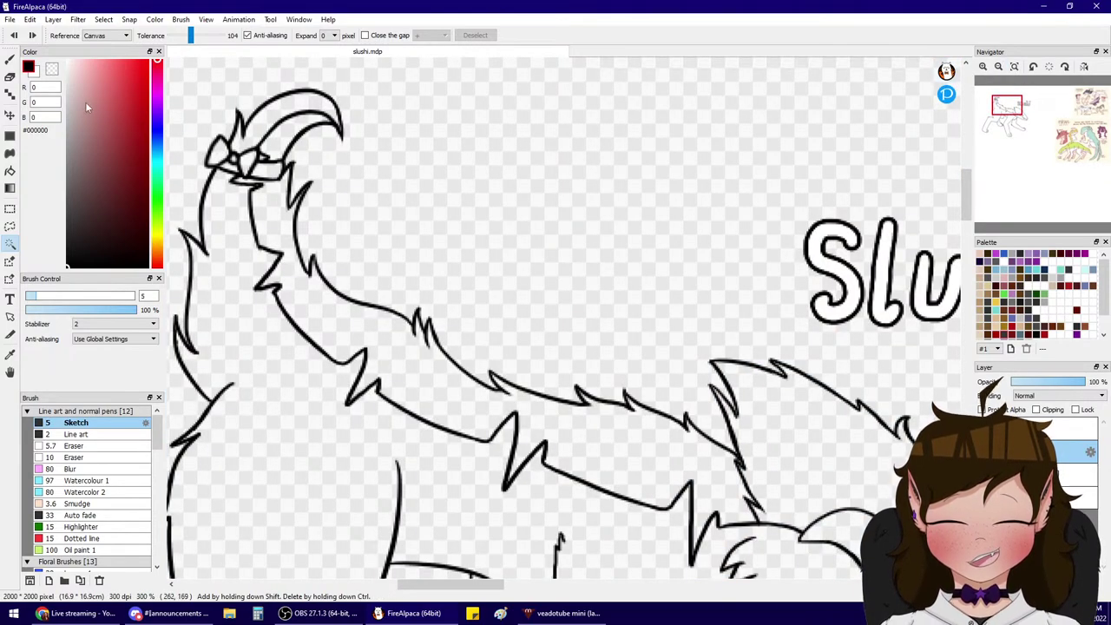
click(803, 452)
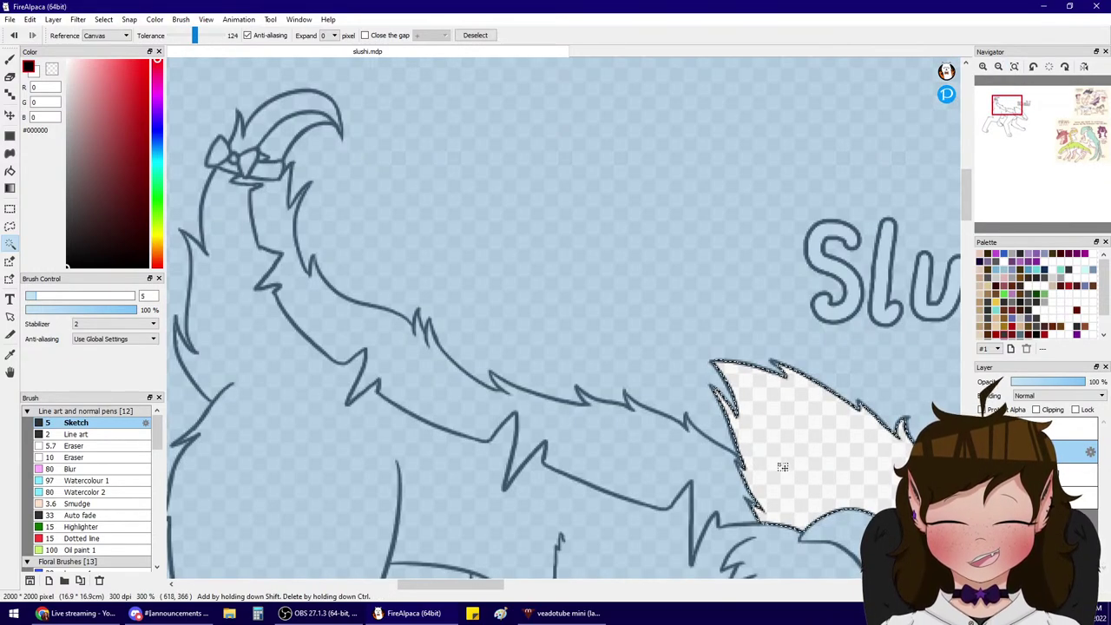
shift+click(723, 476)
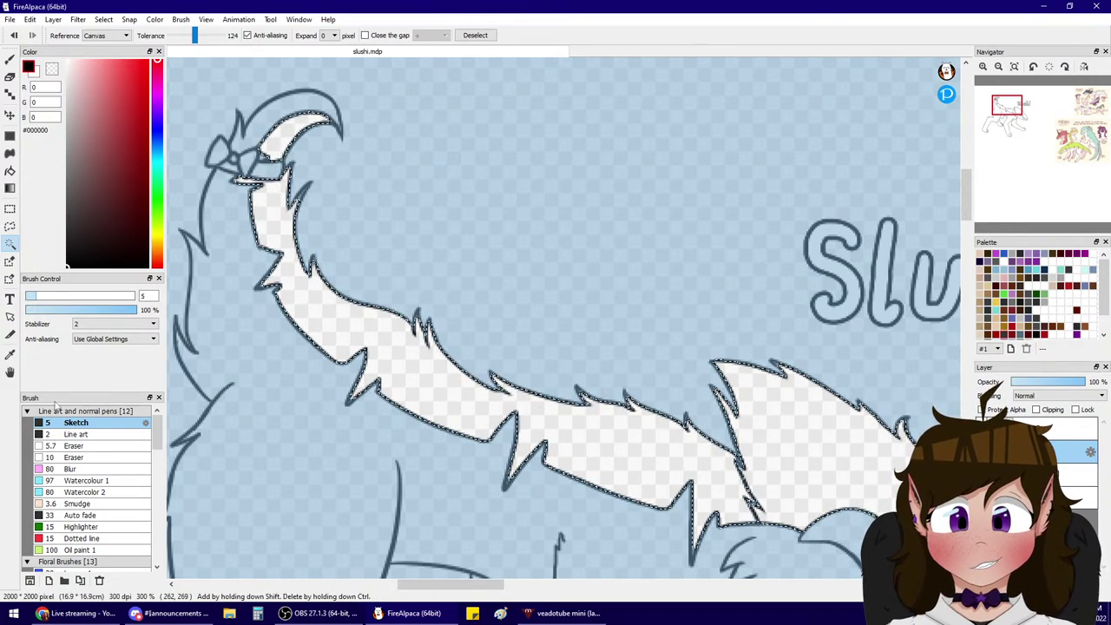
- Add the missed point of the fur tuft just below the tail bow to the selection with the lasso
key(l)
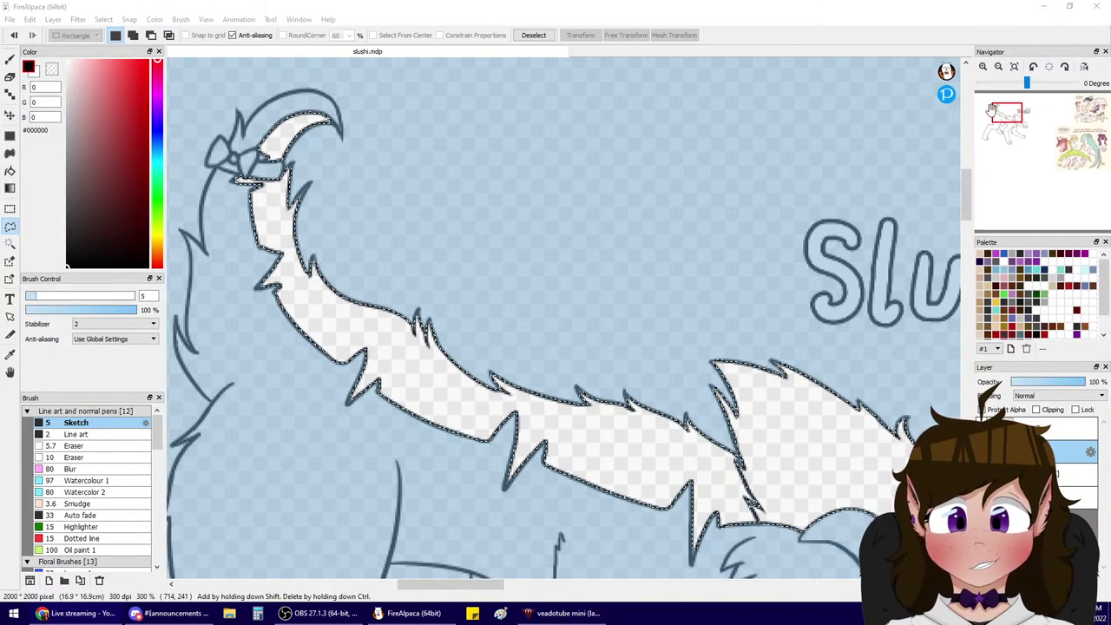
drag(994, 112, 995, 102)
click(984, 69)
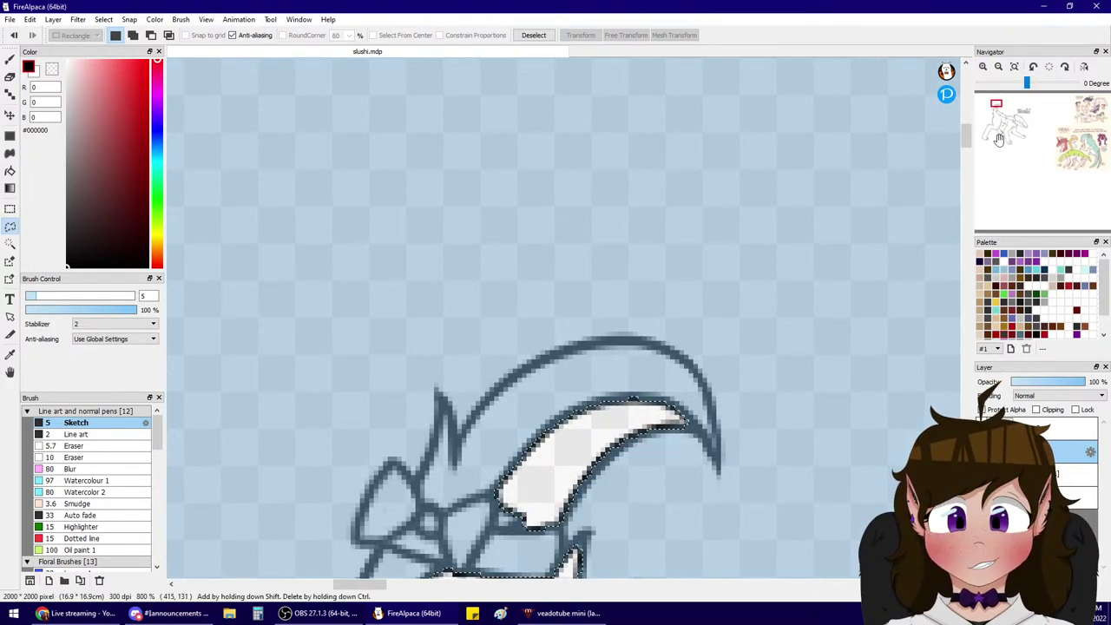
scroll(660, 347, down, 5)
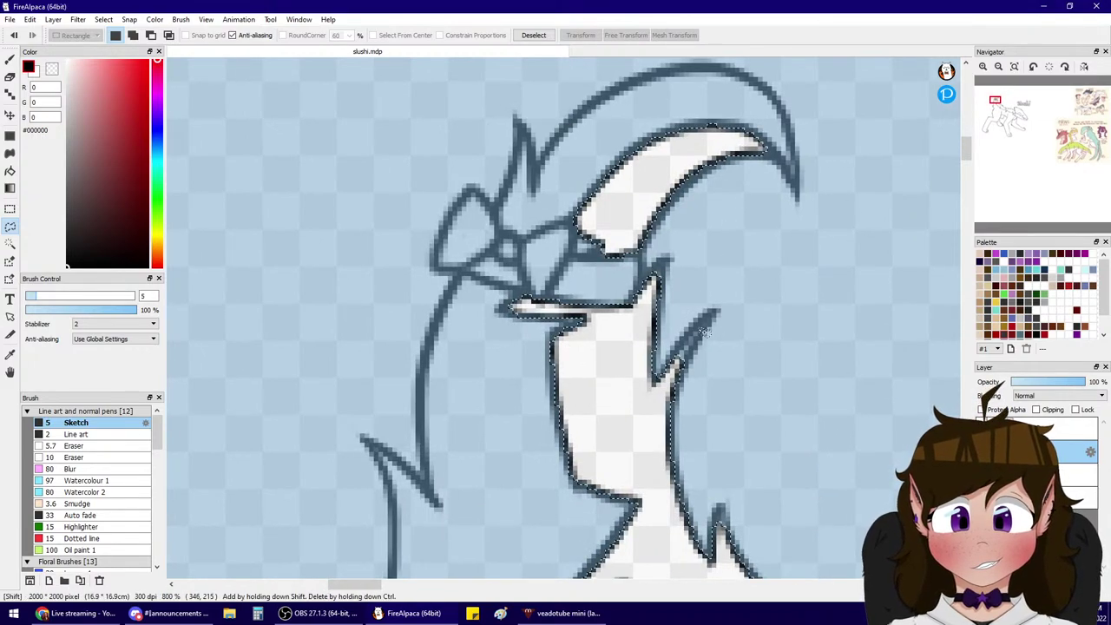
drag(695, 349, 704, 332)
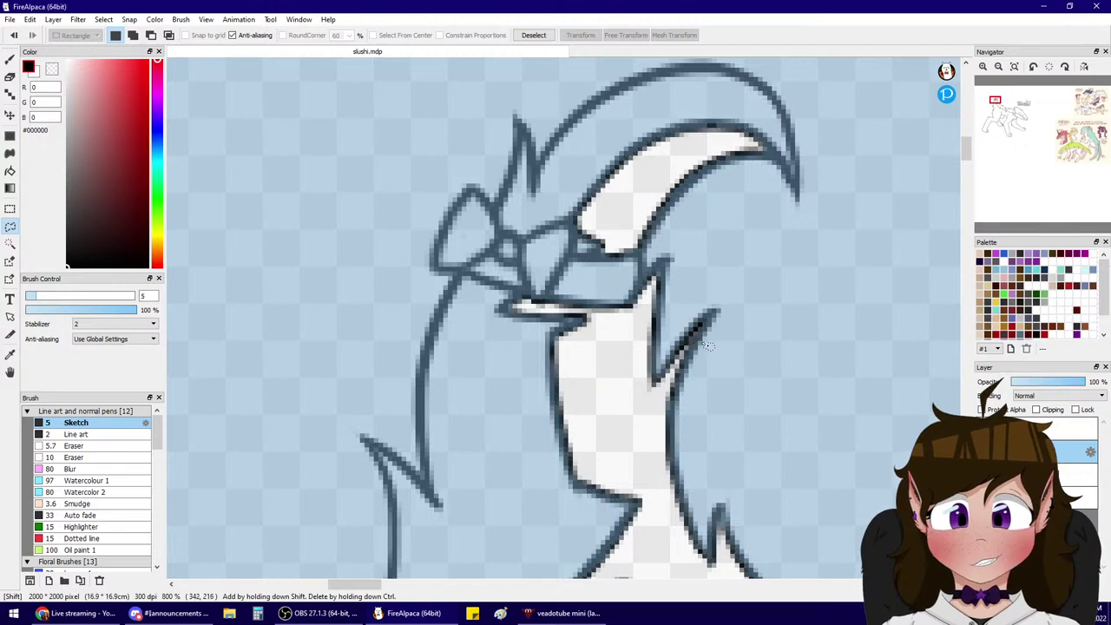
- Lasso the unselected tips of the lower tail's inner fur spike and the paired tufts on its outer edge into the selection
click(998, 68)
drag(996, 110, 997, 112)
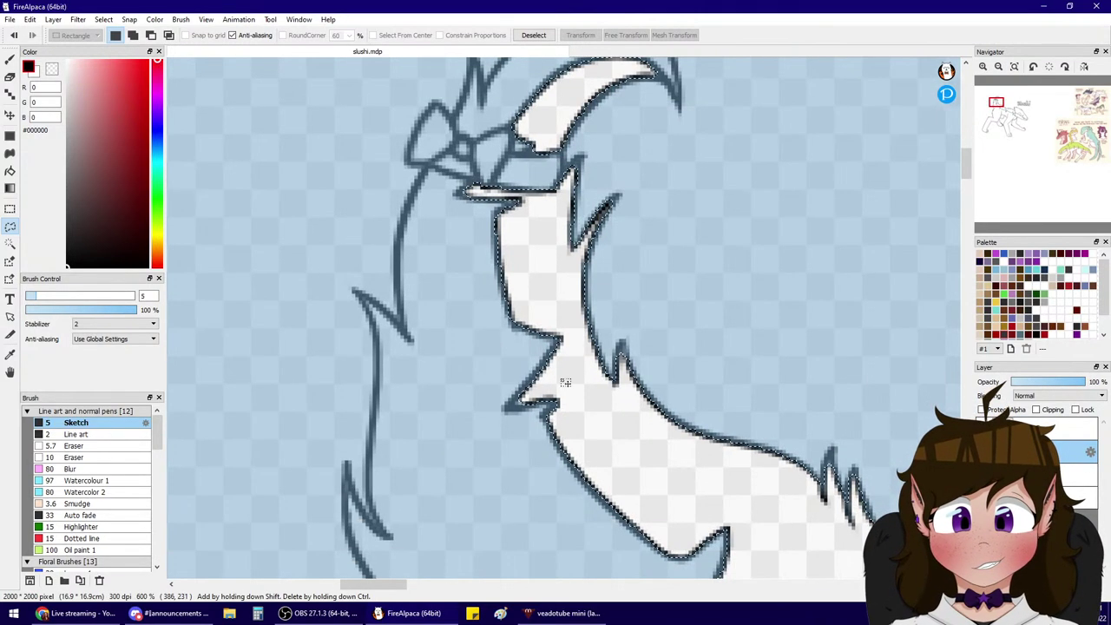
drag(518, 404, 537, 397)
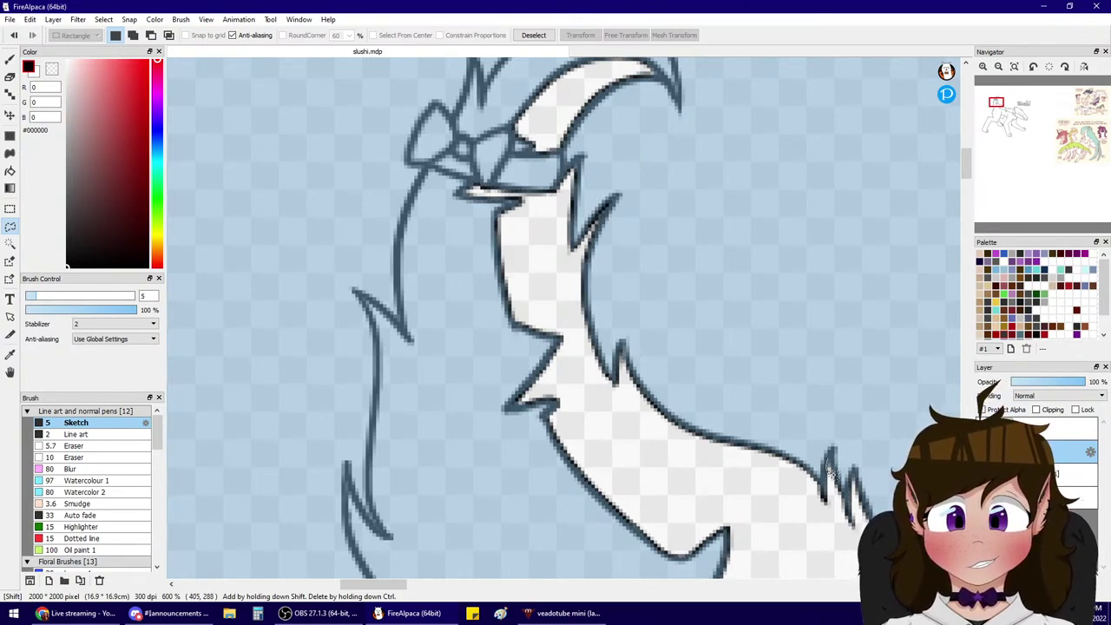
shift+click(858, 477)
- Add the tips of the two long lower spikes and the upper tuft at mid-back to the selection
drag(997, 112, 1000, 108)
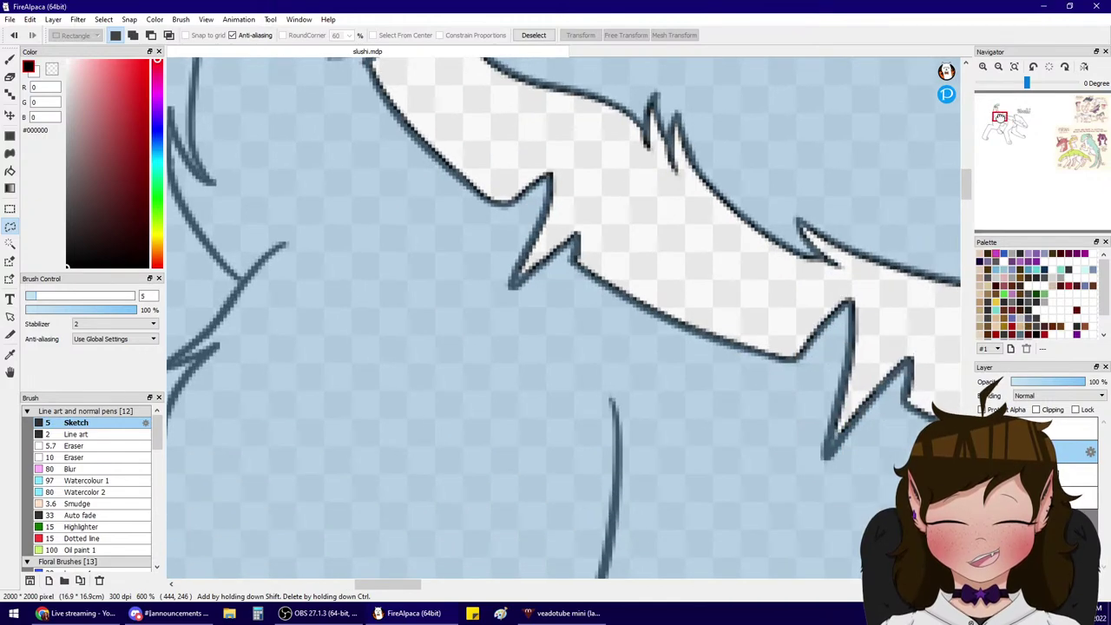
click(514, 279)
drag(515, 280, 537, 271)
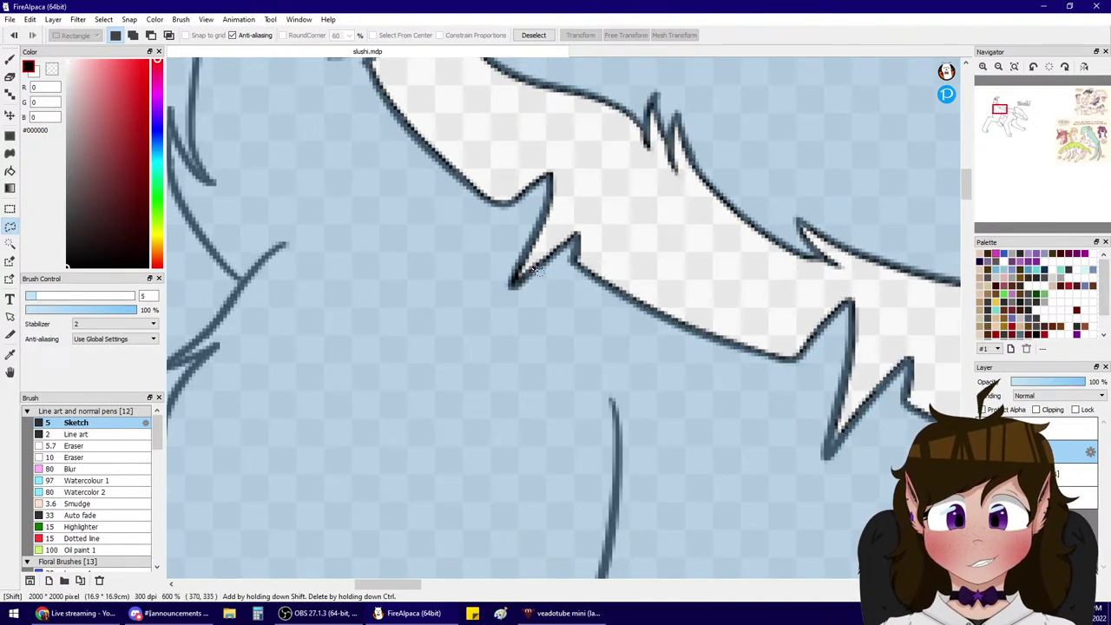
shift+click(840, 428)
drag(829, 450, 848, 431)
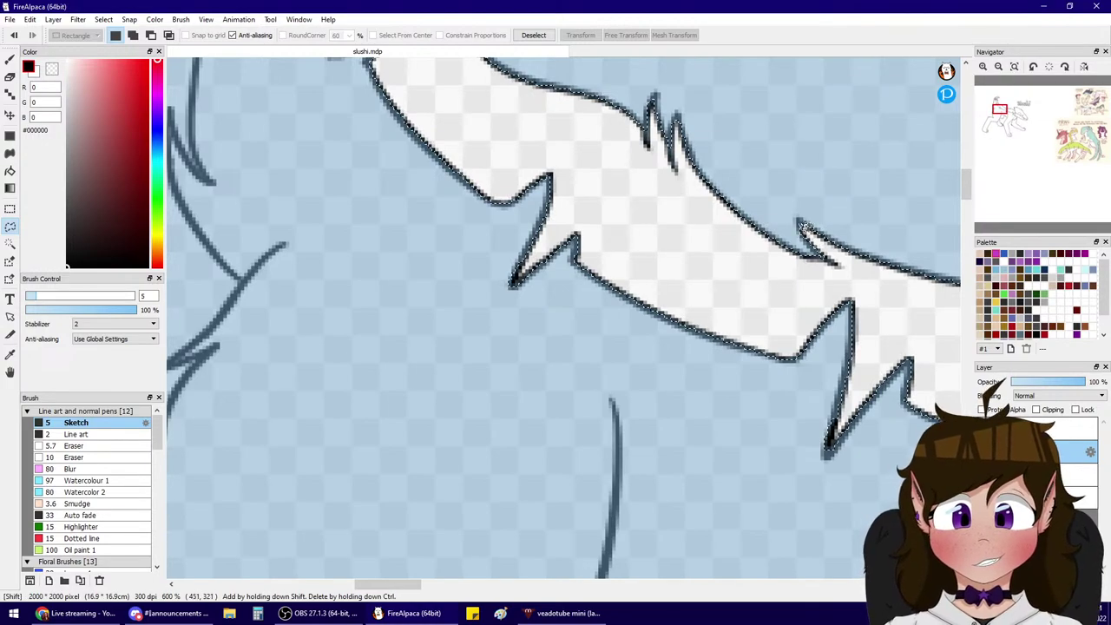
drag(803, 225, 827, 238)
- Lasso the long shoulder spike's tip, the tuft above it and the jagged line between head and back into the selection
drag(1001, 114, 1012, 118)
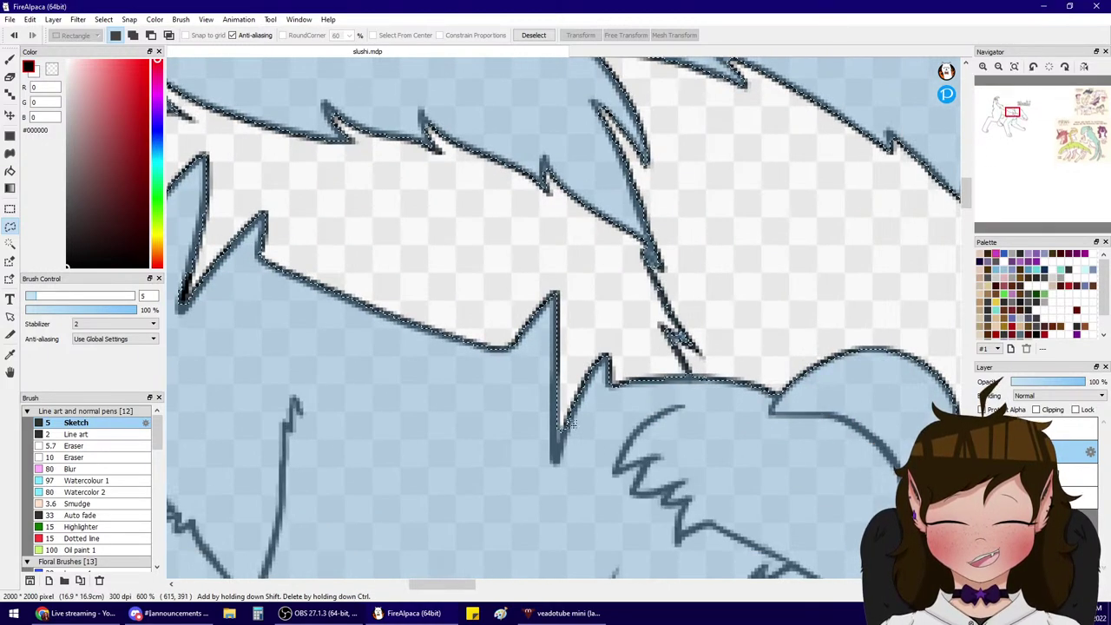
shift+click(563, 433)
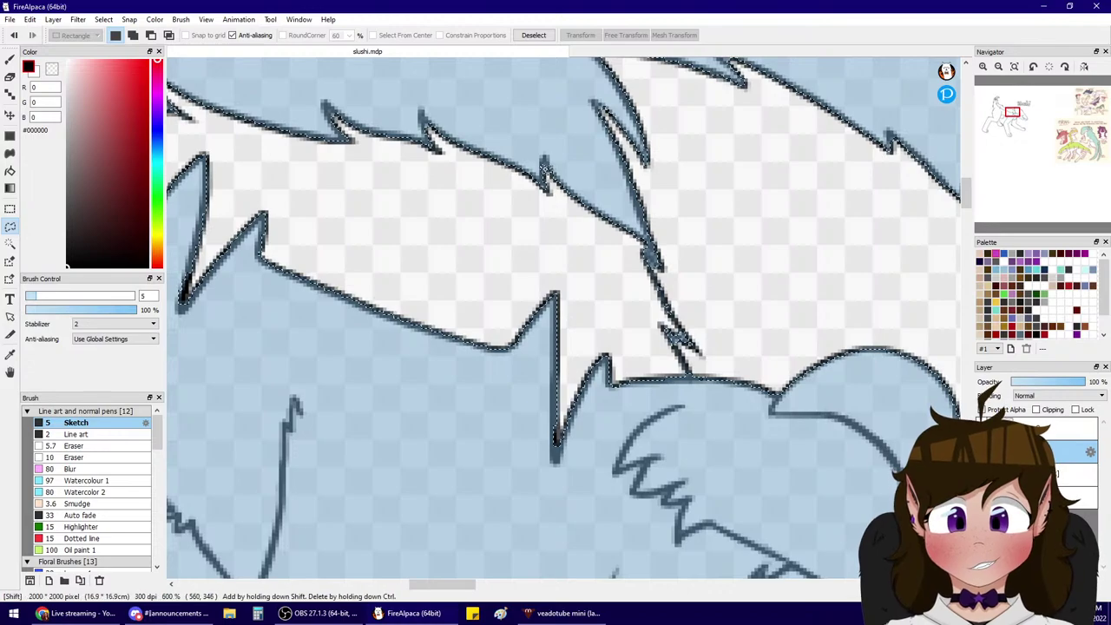
drag(549, 176, 553, 178)
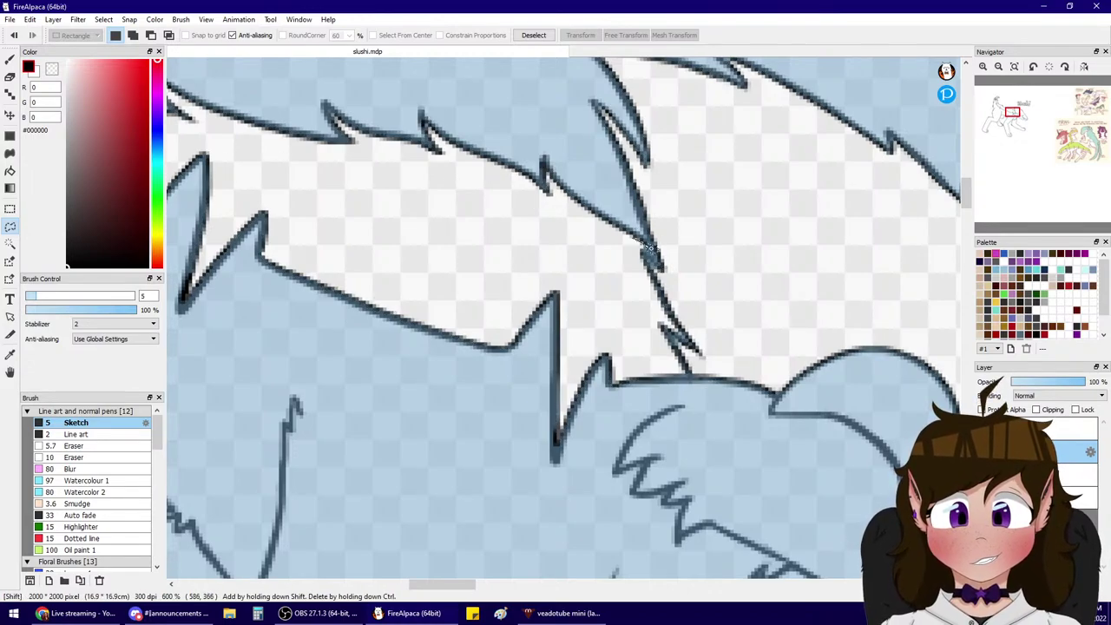
drag(695, 373, 693, 372)
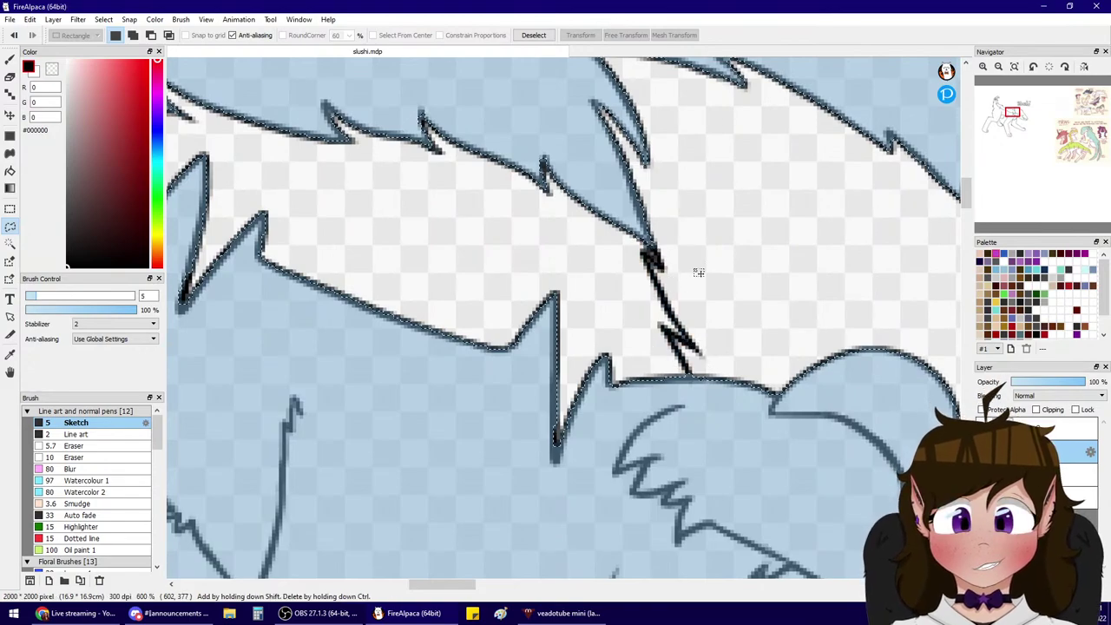
- Add the missed tips of the fur tufts along the back and top of the head to the selection
drag(1013, 115, 1014, 107)
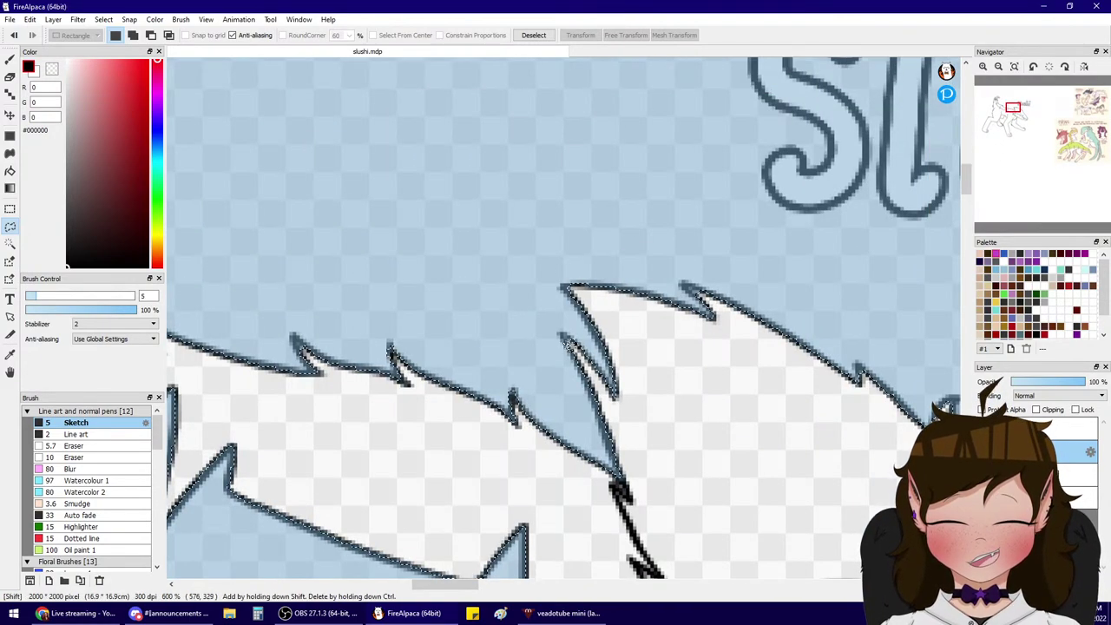
drag(575, 346, 584, 337)
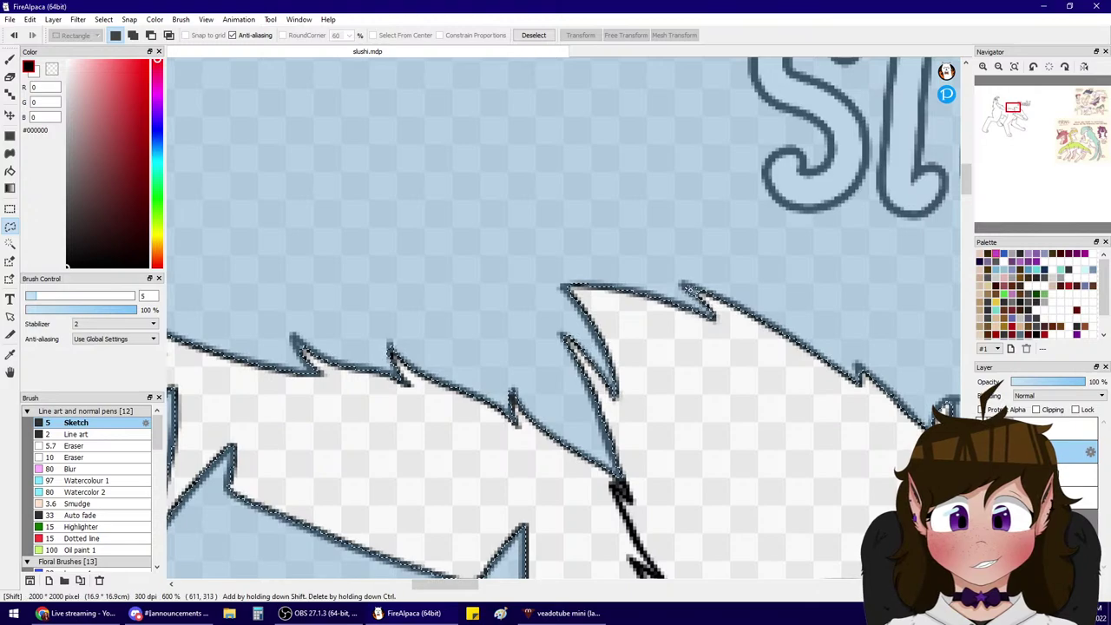
drag(690, 291, 697, 288)
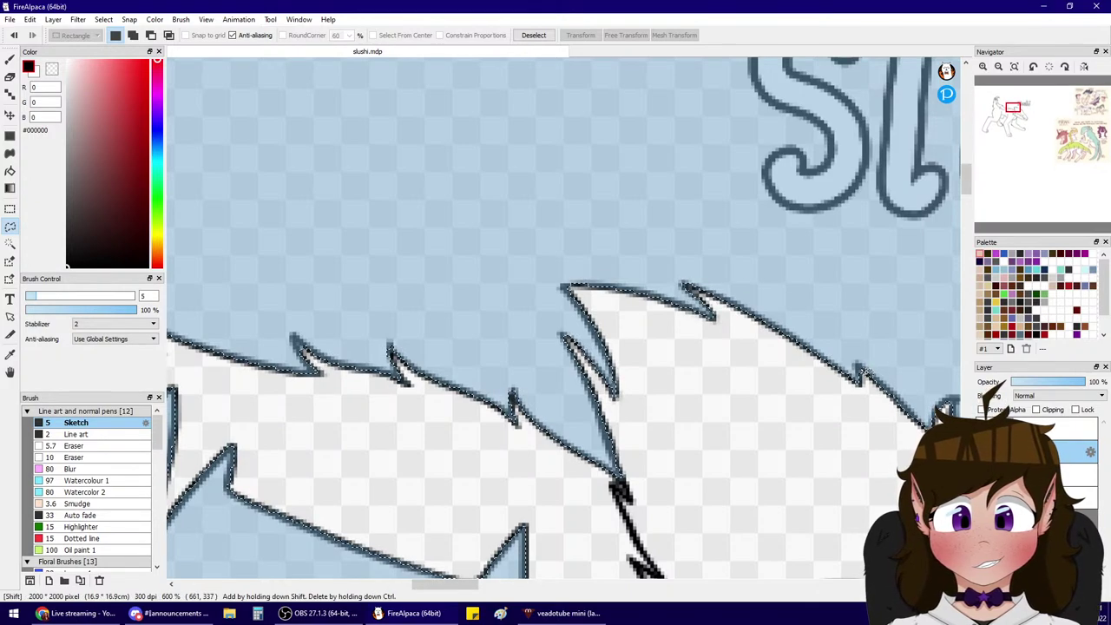
drag(1013, 108, 1020, 119)
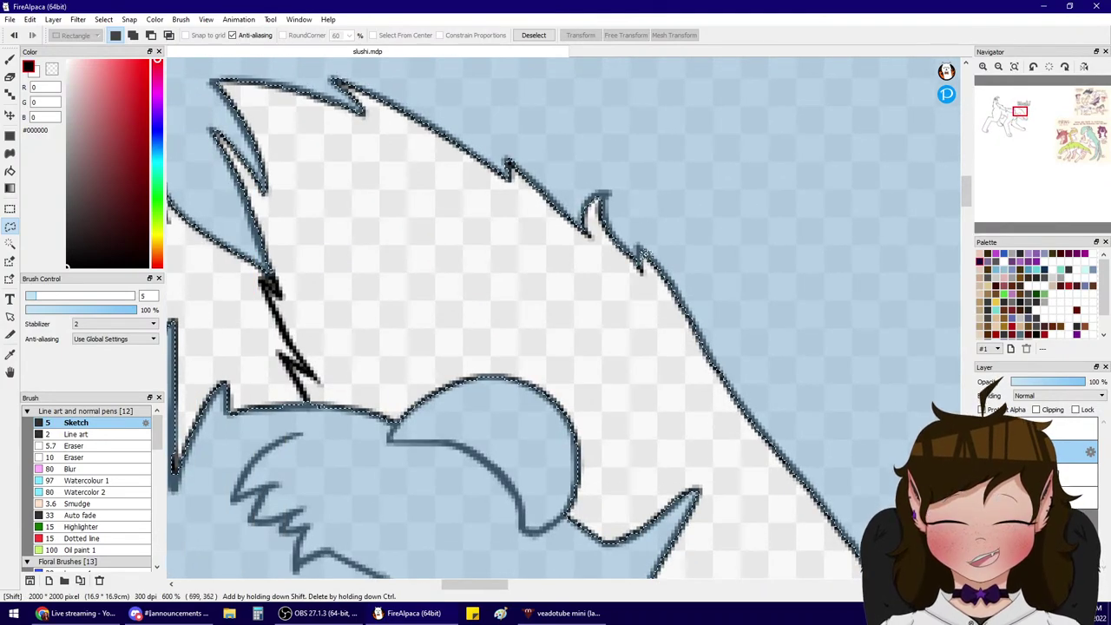
drag(644, 261, 651, 258)
- Paint the selected head, back and tail markings solid navy #121256 with the Sketch brush at size 208
click(999, 66)
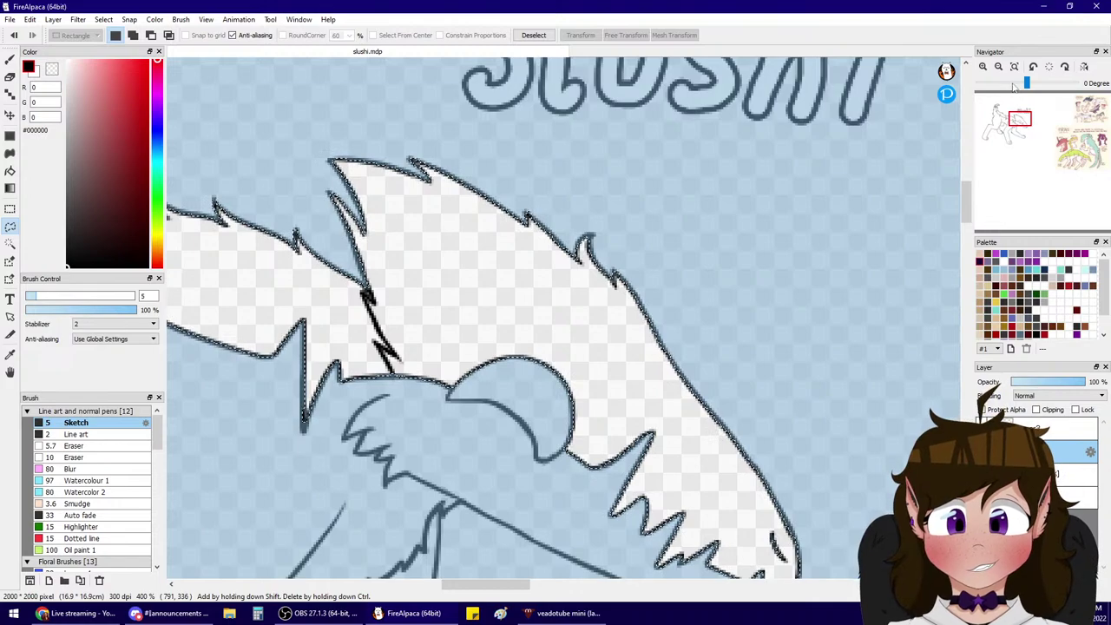
click(999, 67)
drag(1012, 120, 1005, 115)
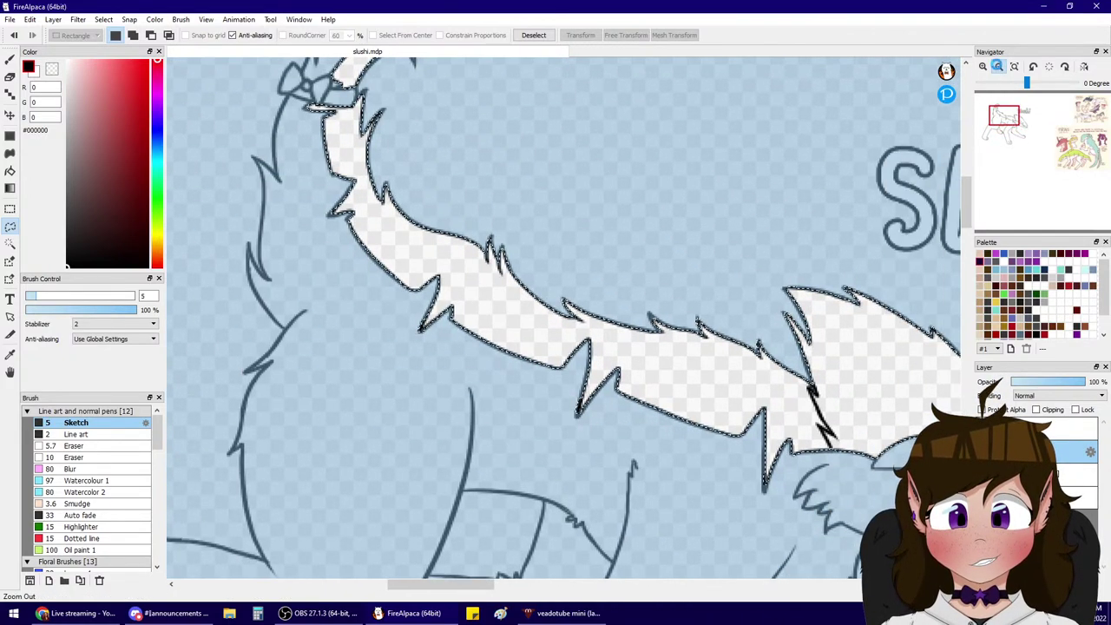
click(999, 67)
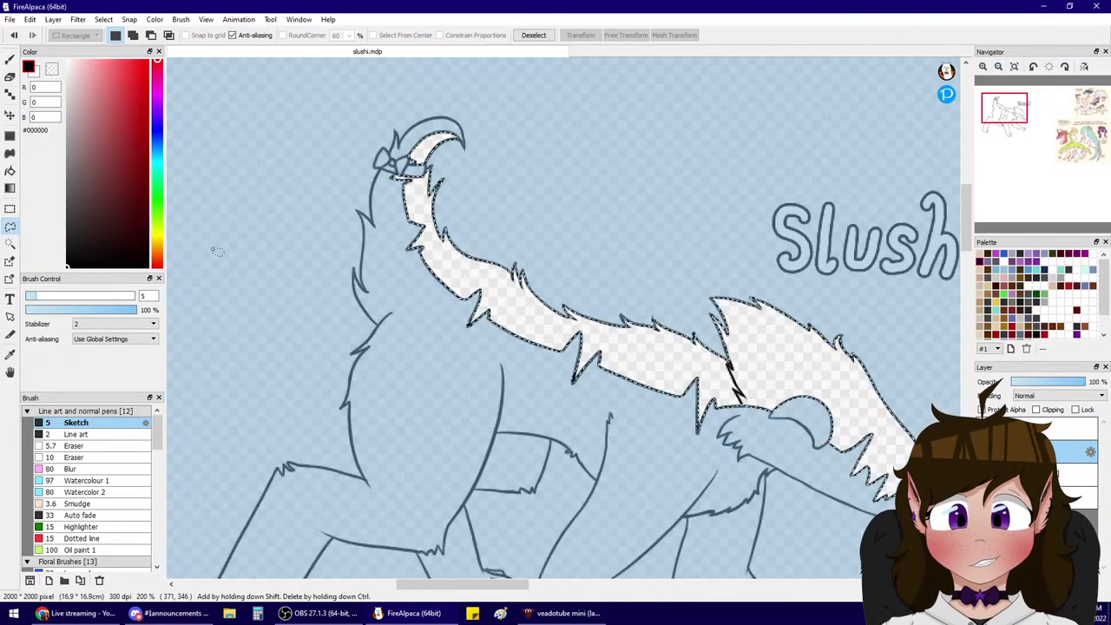
click(10, 58)
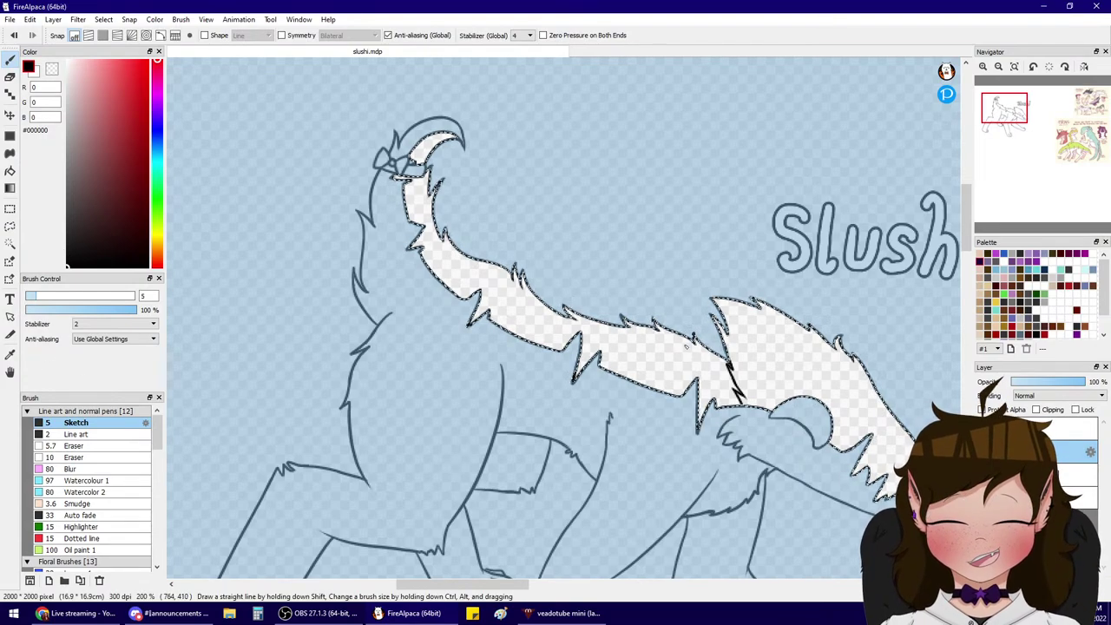
click(157, 129)
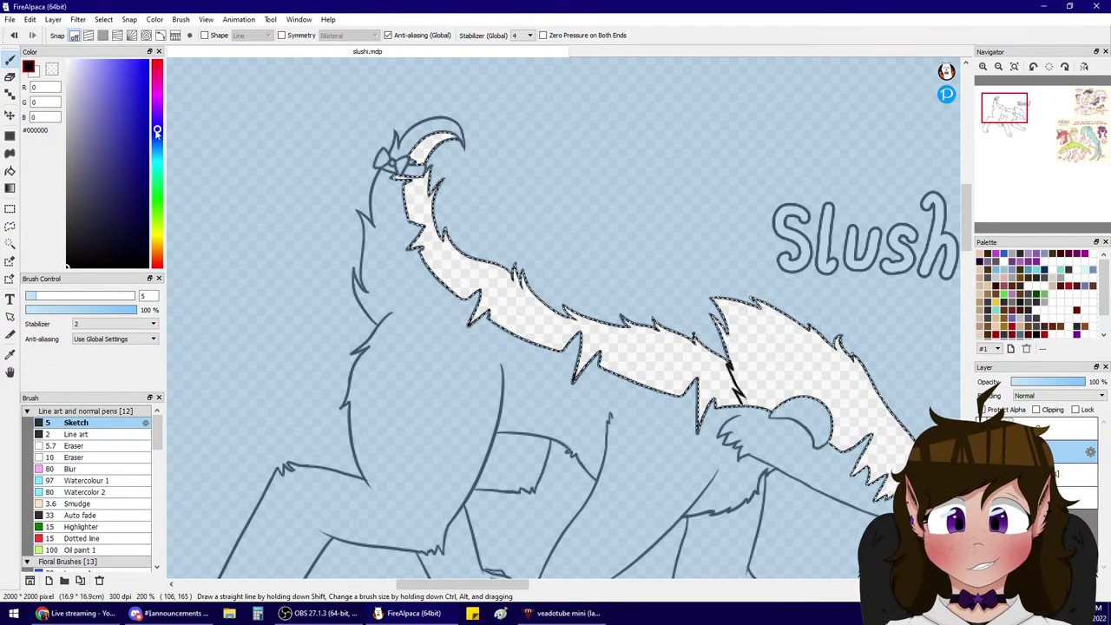
drag(119, 135, 119, 155)
drag(61, 296, 111, 296)
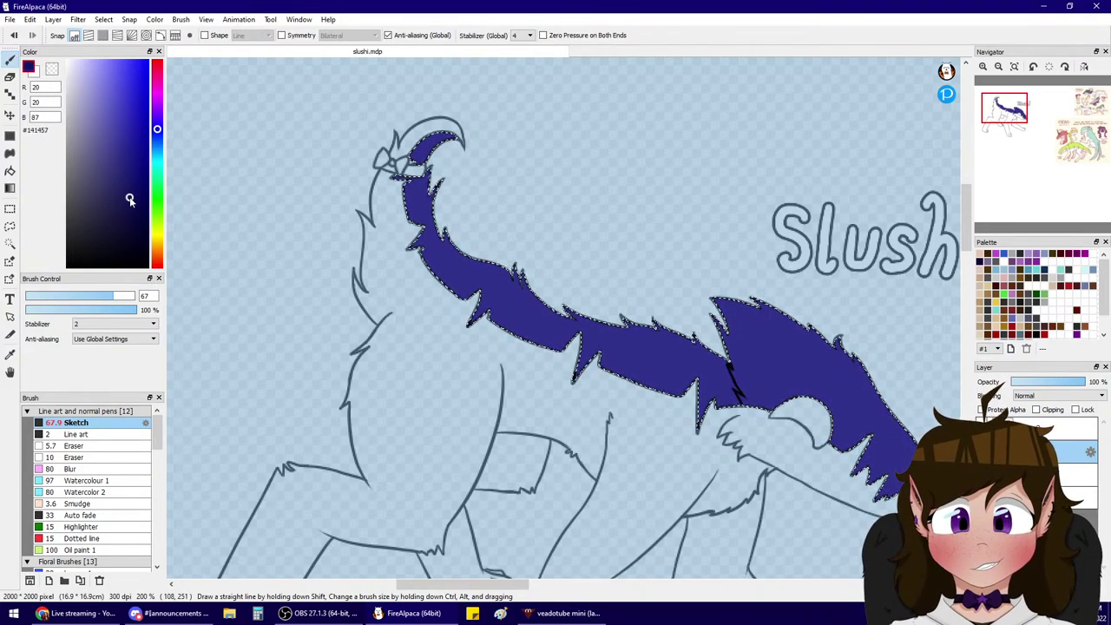
drag(113, 297, 134, 296)
mouse_move(451, 130)
mouse_down()
mouse_move(508, 308)
mouse_move(577, 237)
mouse_move(534, 330)
mouse_move(962, 416)
mouse_move(567, 396)
mouse_up()
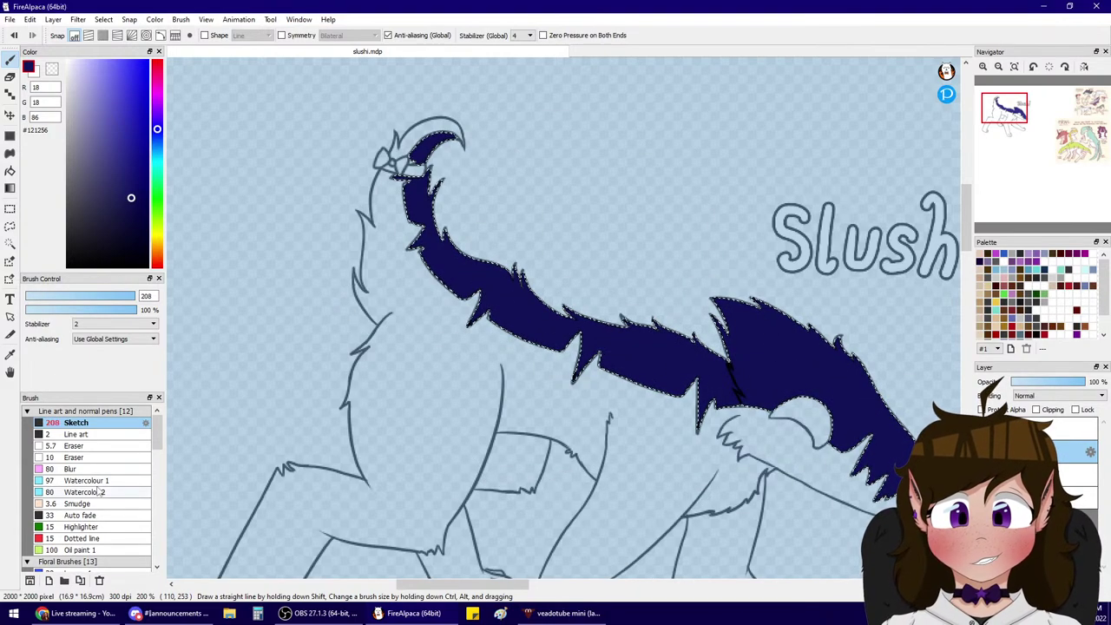
- Choose the Twinkling stars3 brush and set its colour to light blue #ADD9EC
drag(157, 437, 157, 465)
click(110, 426)
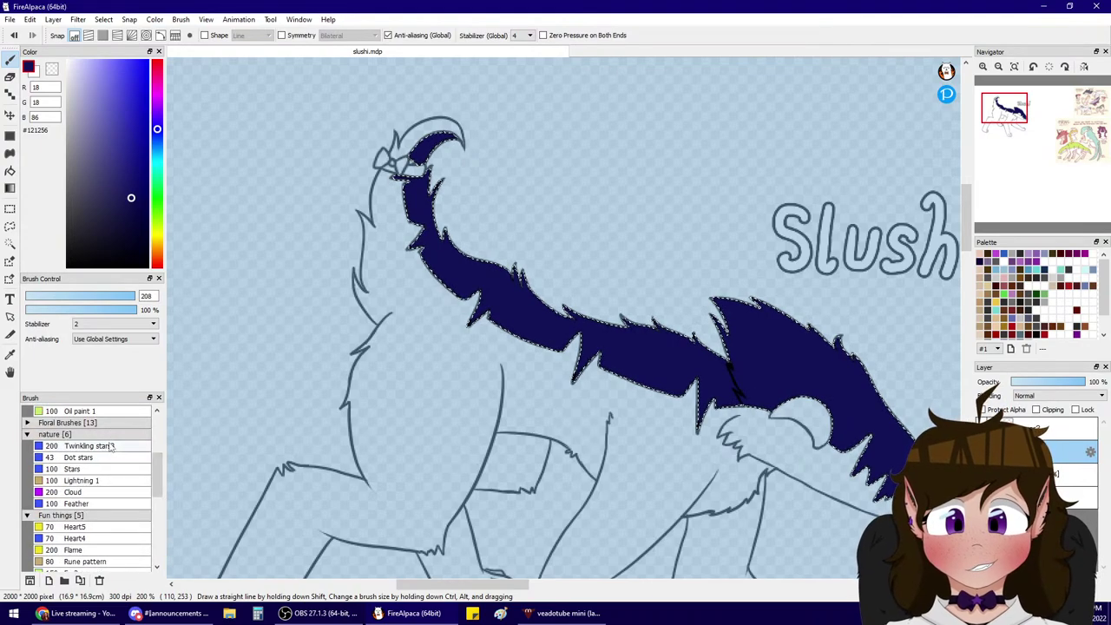
click(110, 444)
scroll(156, 469, up, 3)
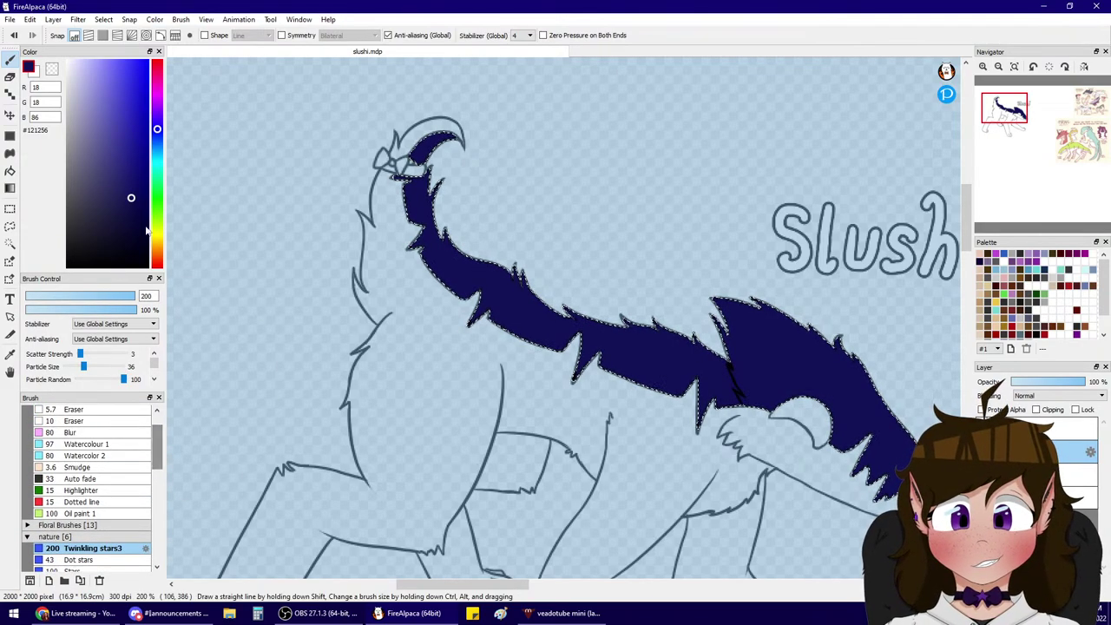
click(157, 150)
drag(160, 149, 159, 153)
drag(97, 73, 88, 75)
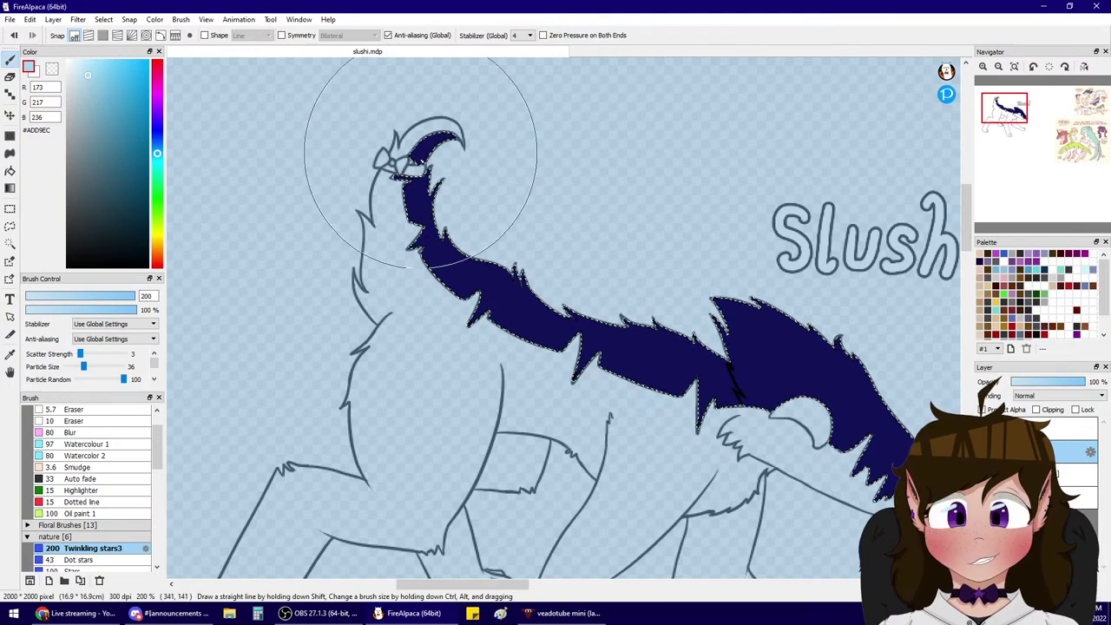
- Try scattering twinkling stars over the navy markings at brush sizes 200 and 37, and undo the strokes
mouse_move(420, 137)
mouse_down()
mouse_move(611, 383)
mouse_move(280, 318)
mouse_up()
key(ctrl+z)
key(ctrl+z)
click(94, 297)
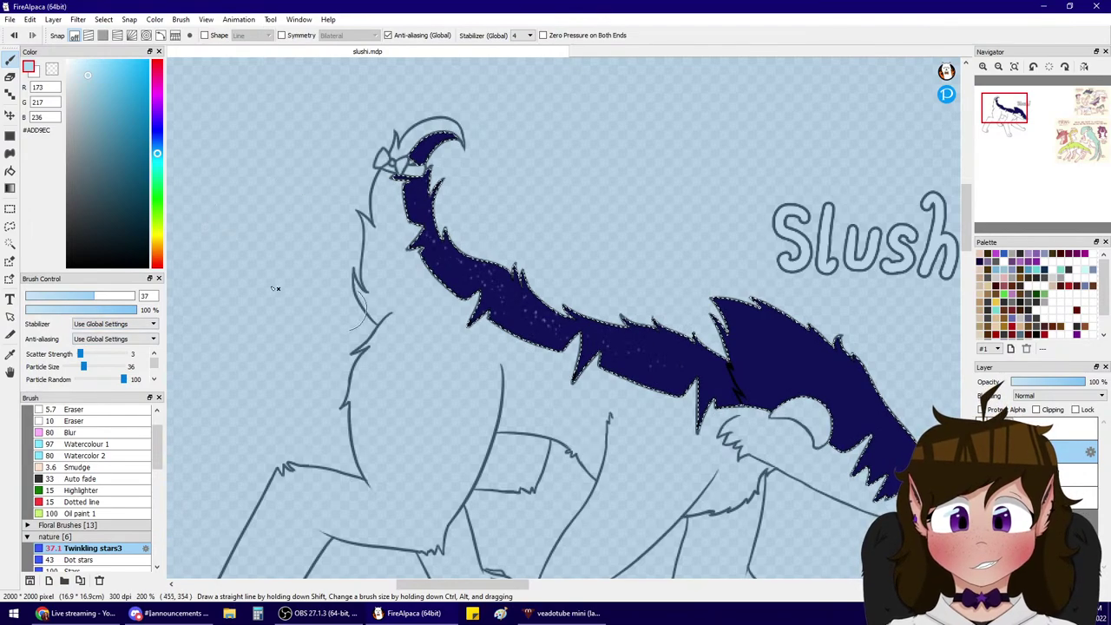
key(ctrl+z)
- Scatter twinkling stars over the navy tail, back and head markings at brush size 141, adding smaller ones at size 82
drag(111, 296, 133, 300)
mouse_move(447, 128)
mouse_down()
mouse_move(767, 370)
mouse_move(338, 194)
mouse_move(645, 218)
mouse_move(783, 394)
mouse_up()
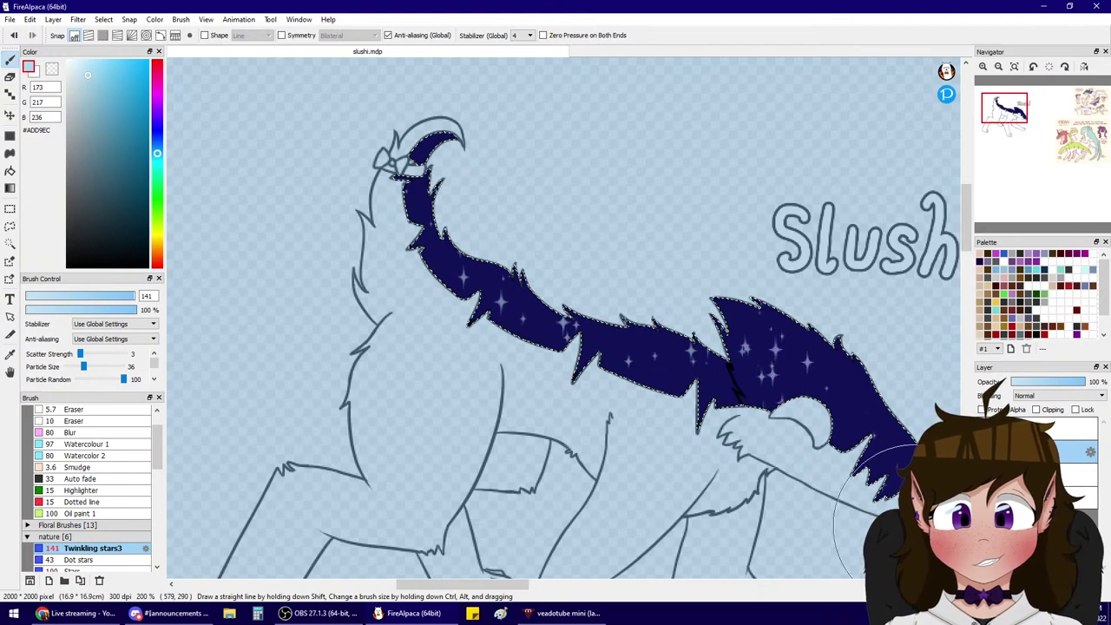
key(ctrl+z)
click(117, 296)
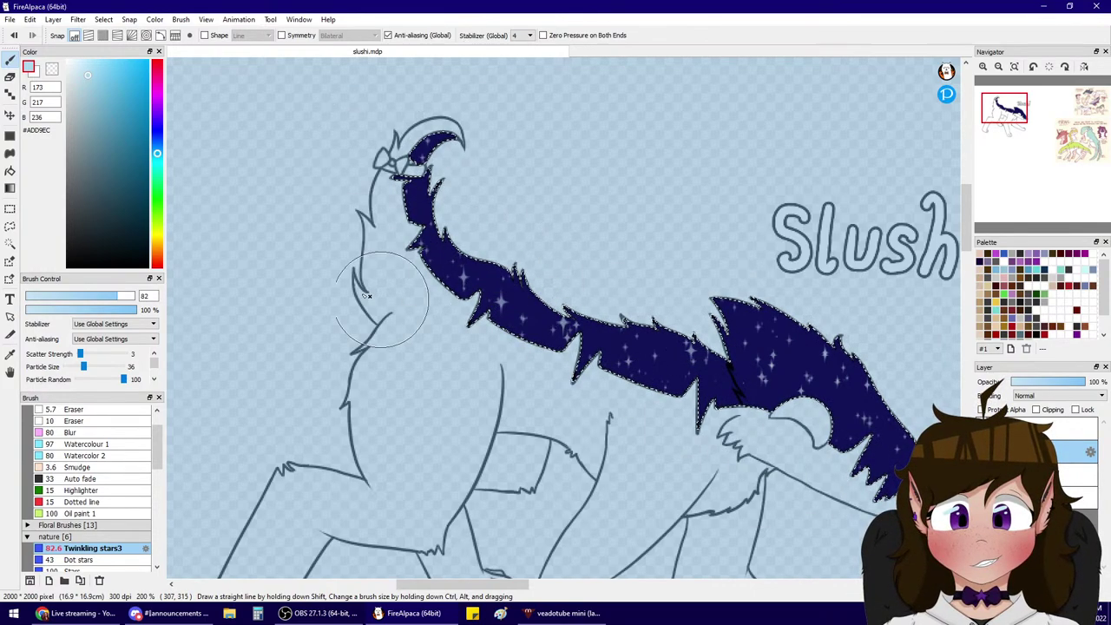
- Set the brush colour to a very pale, almost white blue #EAF8FF
click(122, 69)
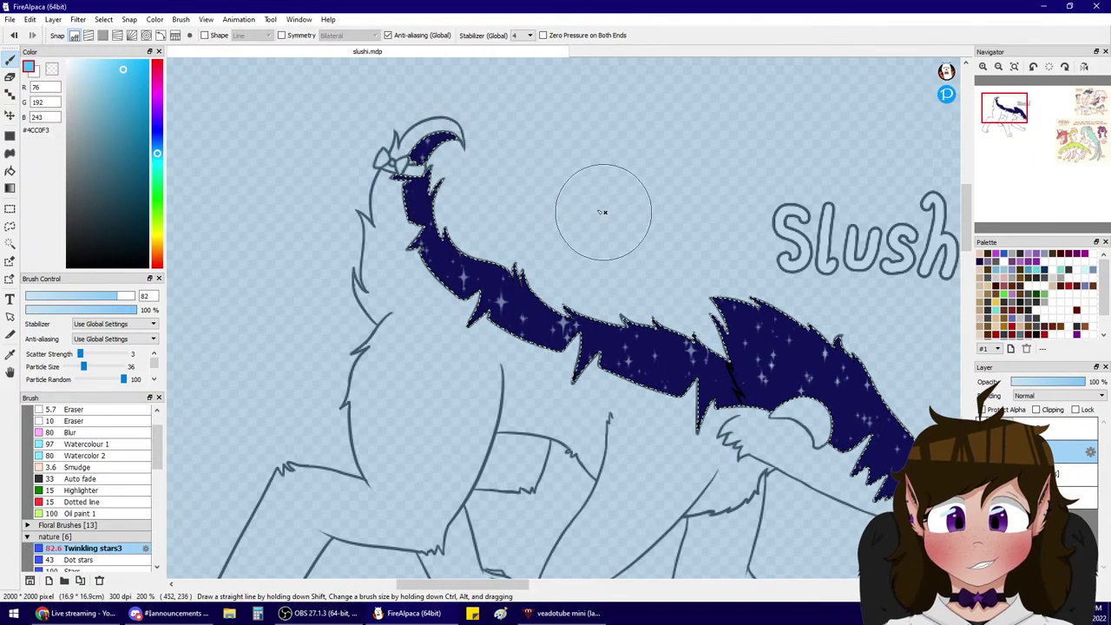
click(85, 61)
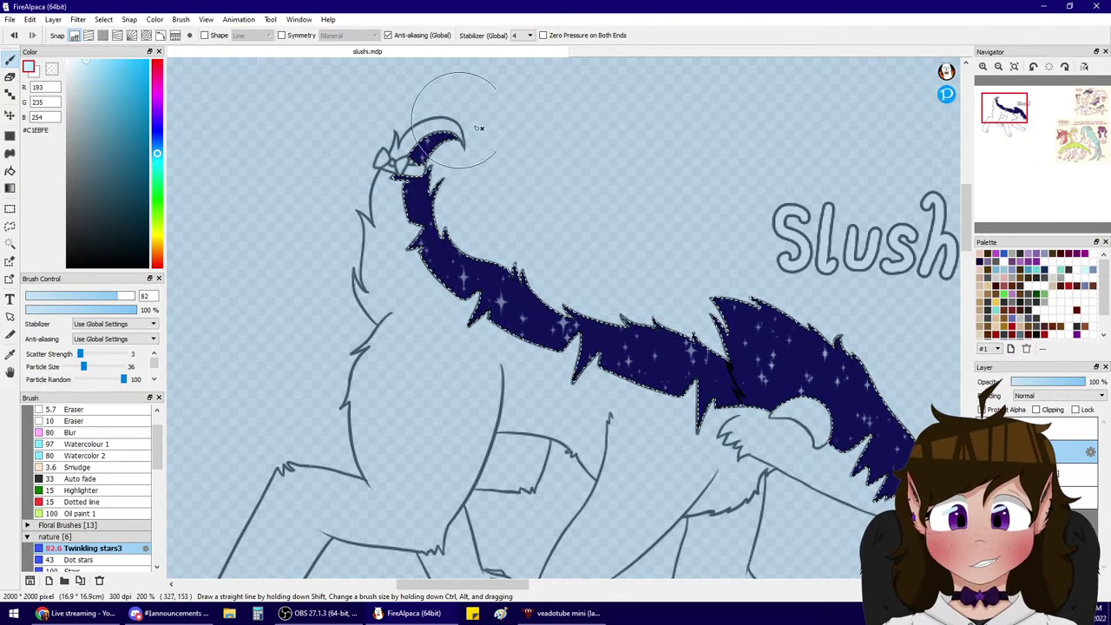
click(74, 60)
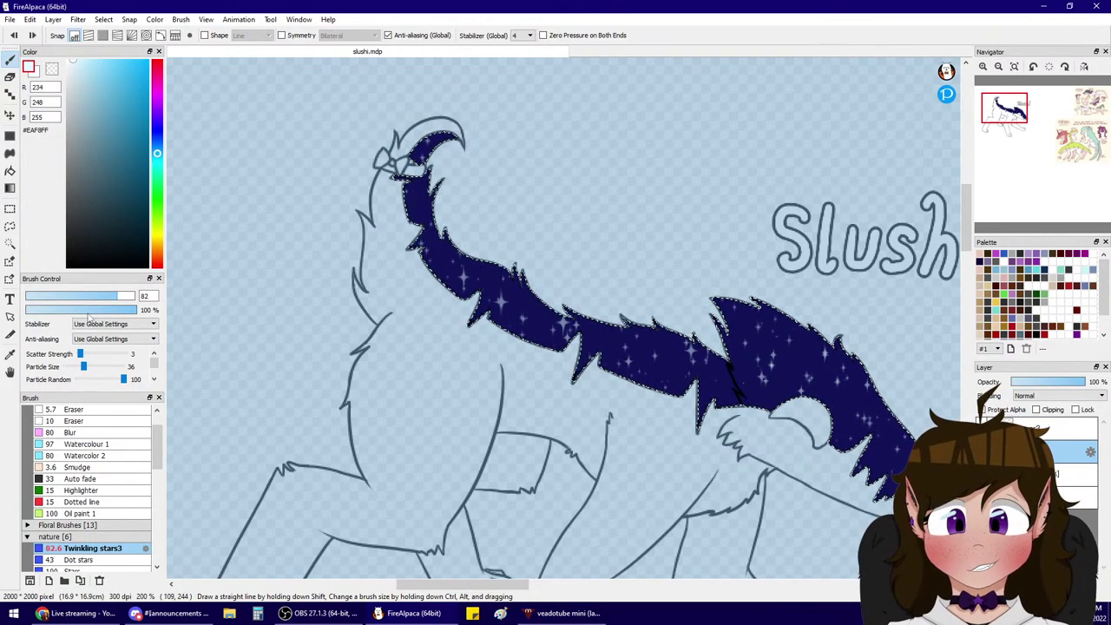
- Scatter dots over the navy tail, back and head markings with the Dot stars brush, reducing its size to 23
click(104, 560)
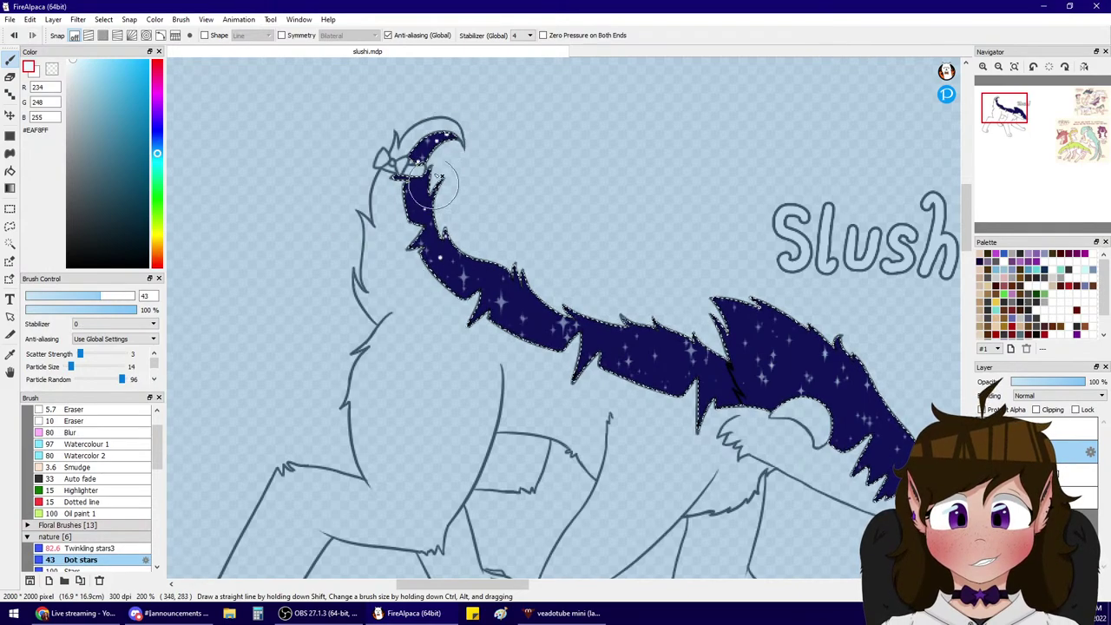
key(ctrl+d)
click(47, 296)
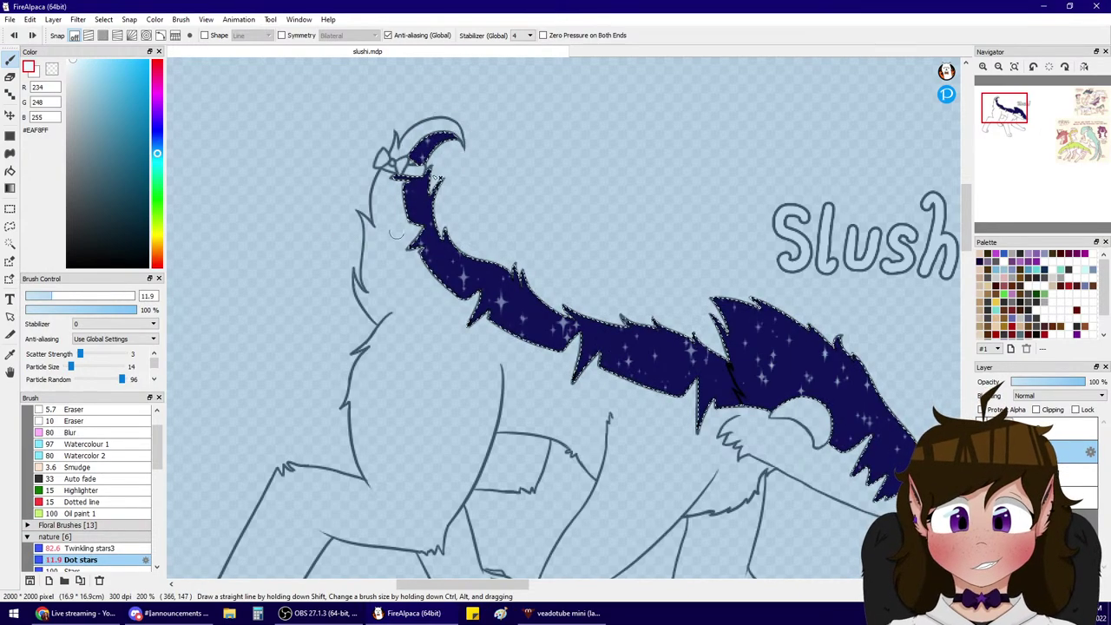
click(79, 296)
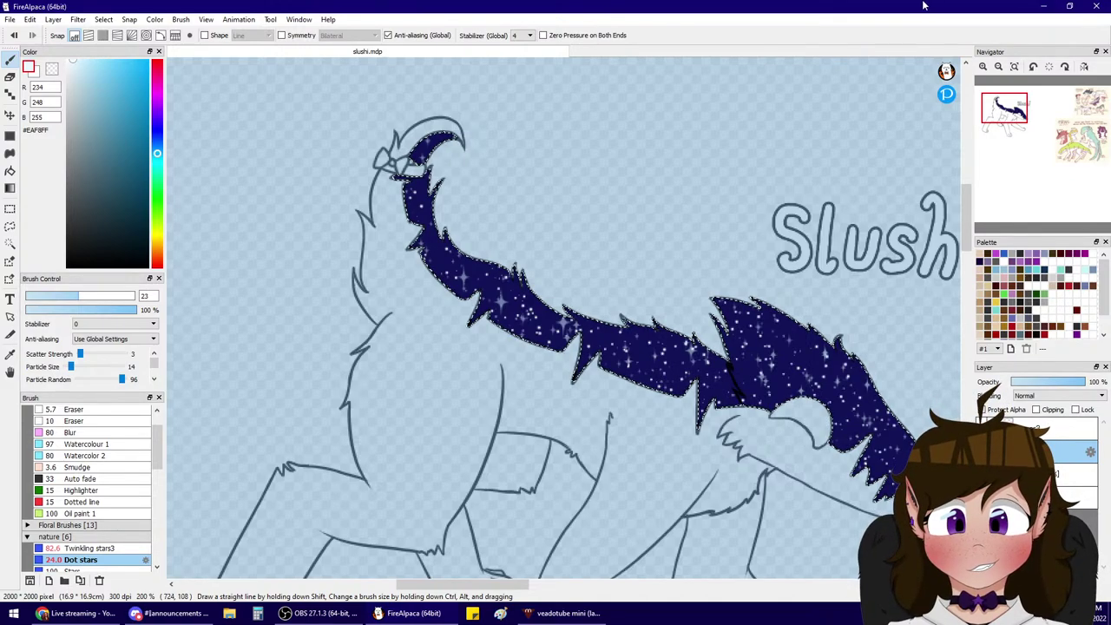
- Clear the selection around the starry markings
click(999, 66)
click(999, 66)
click(983, 66)
click(983, 66)
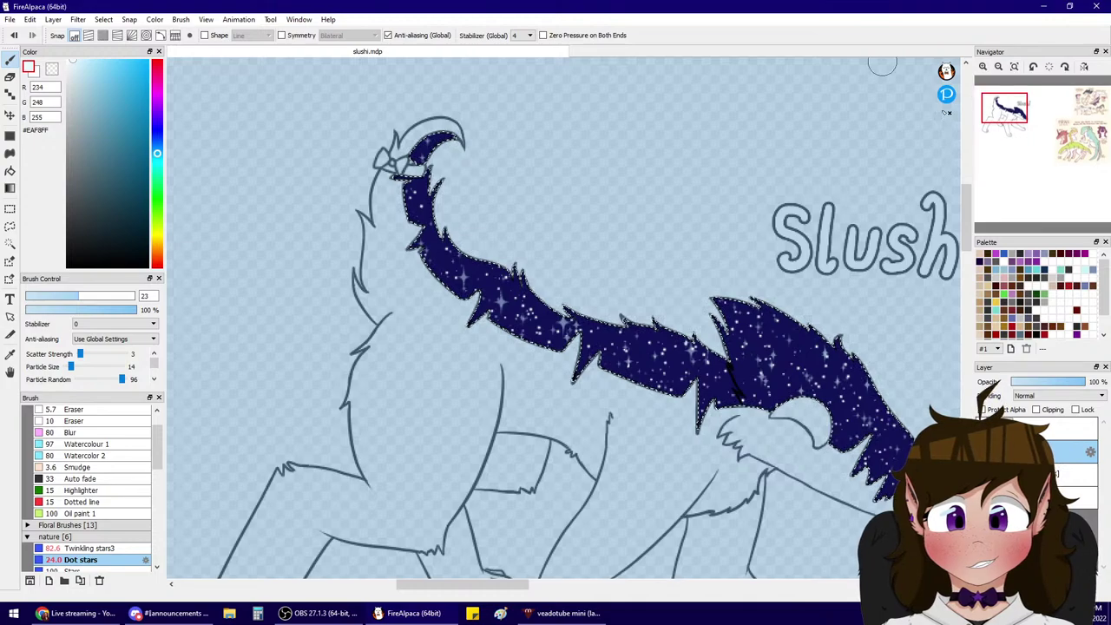
click(10, 227)
click(243, 234)
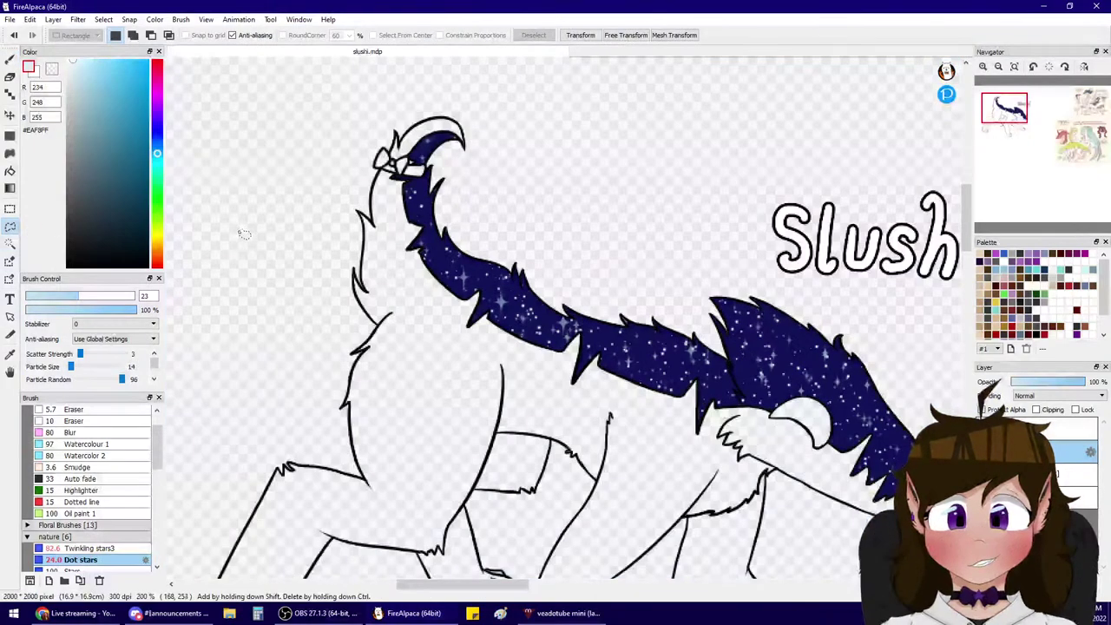
- Check the starry markings up close, toggle layer visibility with the rough sketch hidden, and make the layer directly below the current one active
mouse_move(1013, 80)
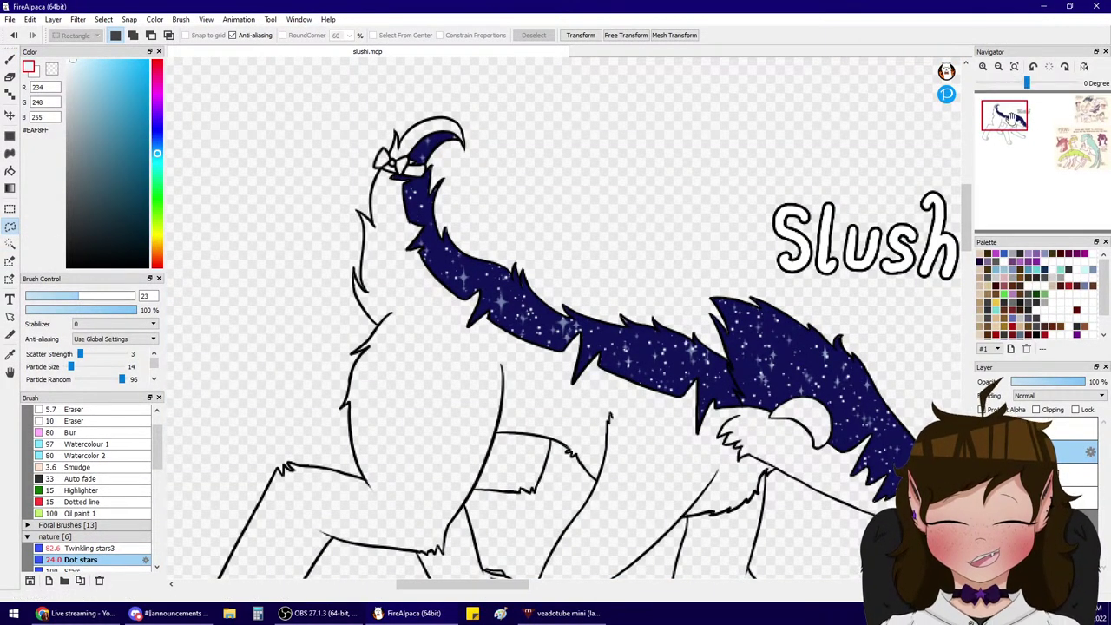
drag(1011, 117, 1023, 119)
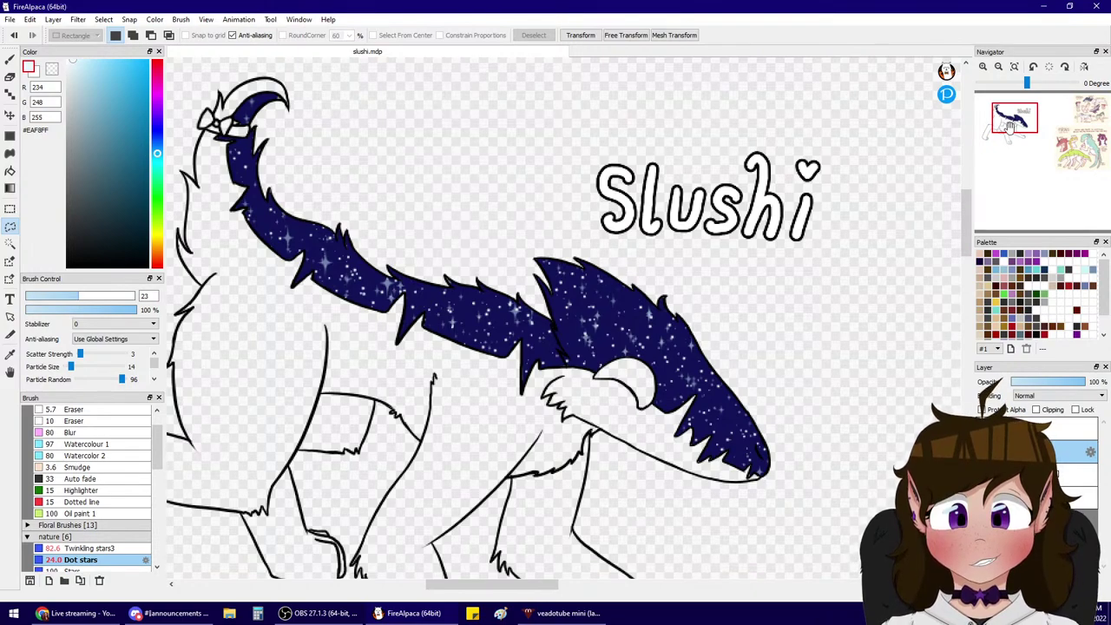
drag(1015, 121, 1001, 118)
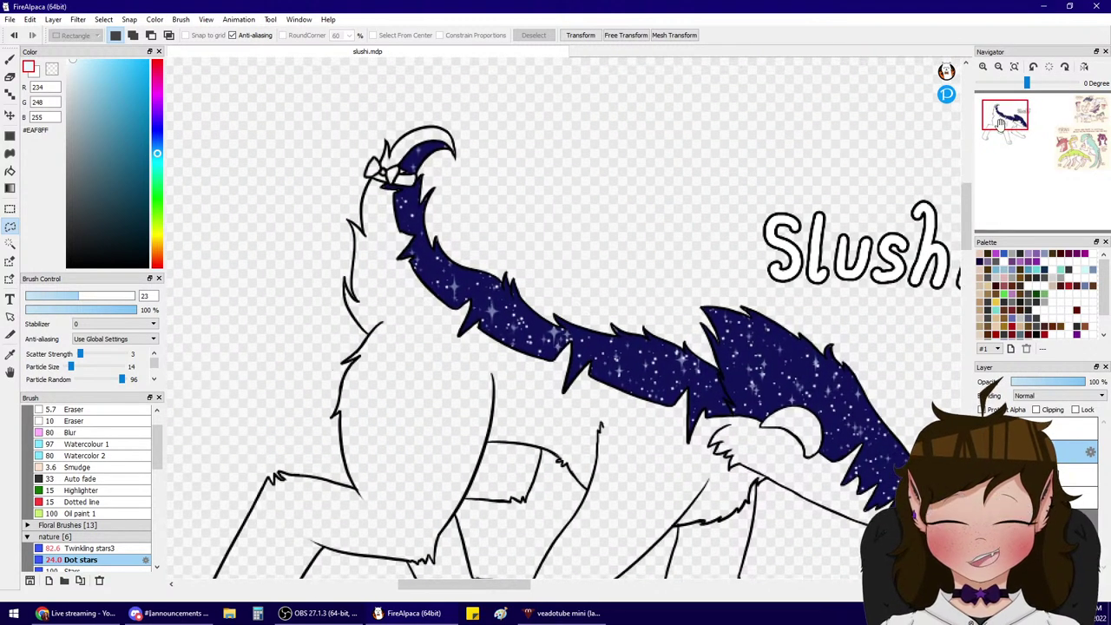
click(984, 67)
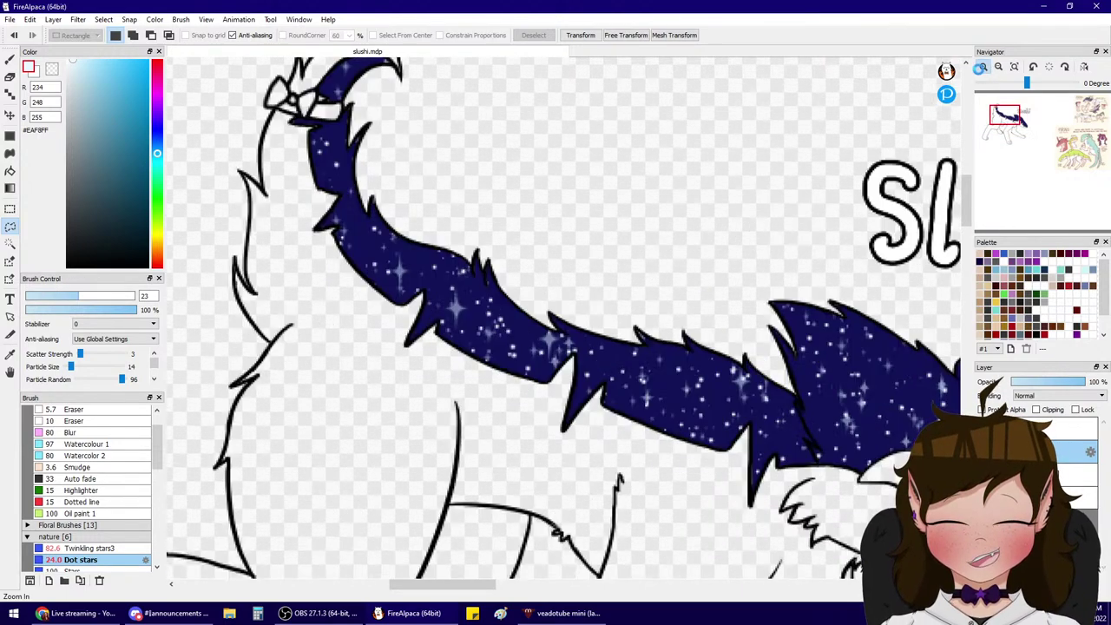
click(984, 67)
click(985, 451)
click(985, 452)
click(985, 475)
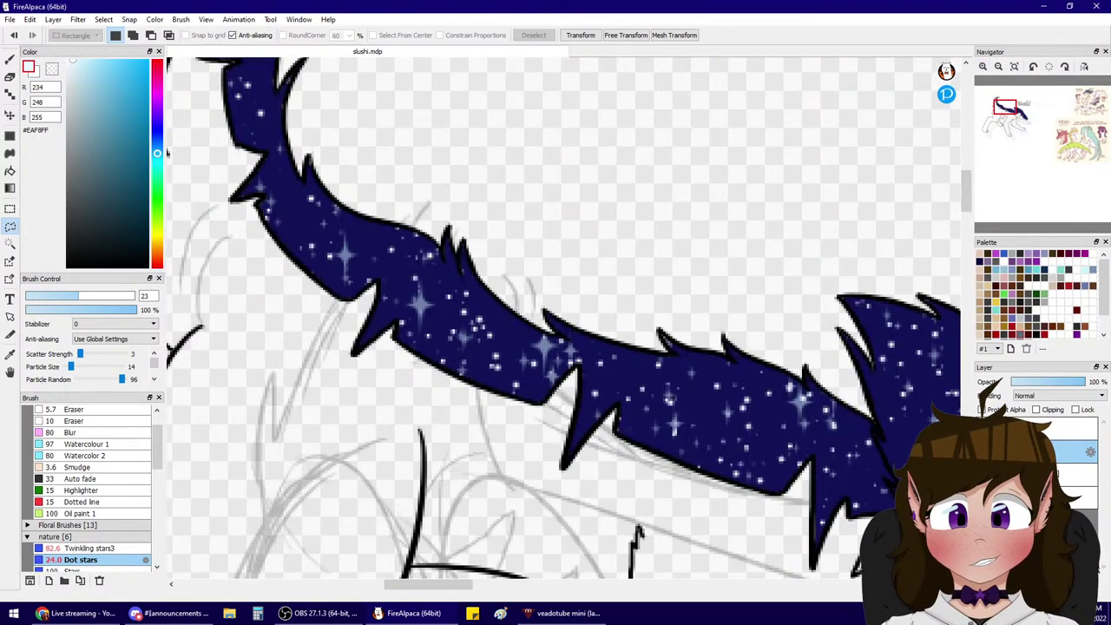
click(984, 475)
click(1033, 475)
click(985, 581)
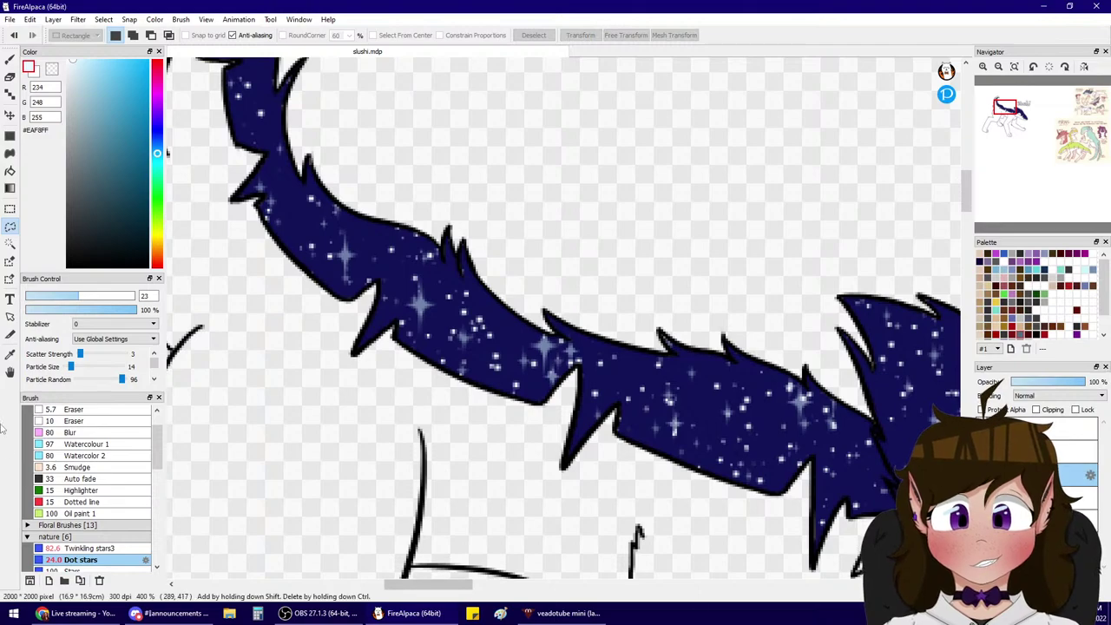
- Choose the Sketch brush at size 9.8 and sample the markings' navy #121256 as its colour
click(75, 410)
scroll(96, 469, up, 2)
click(124, 422)
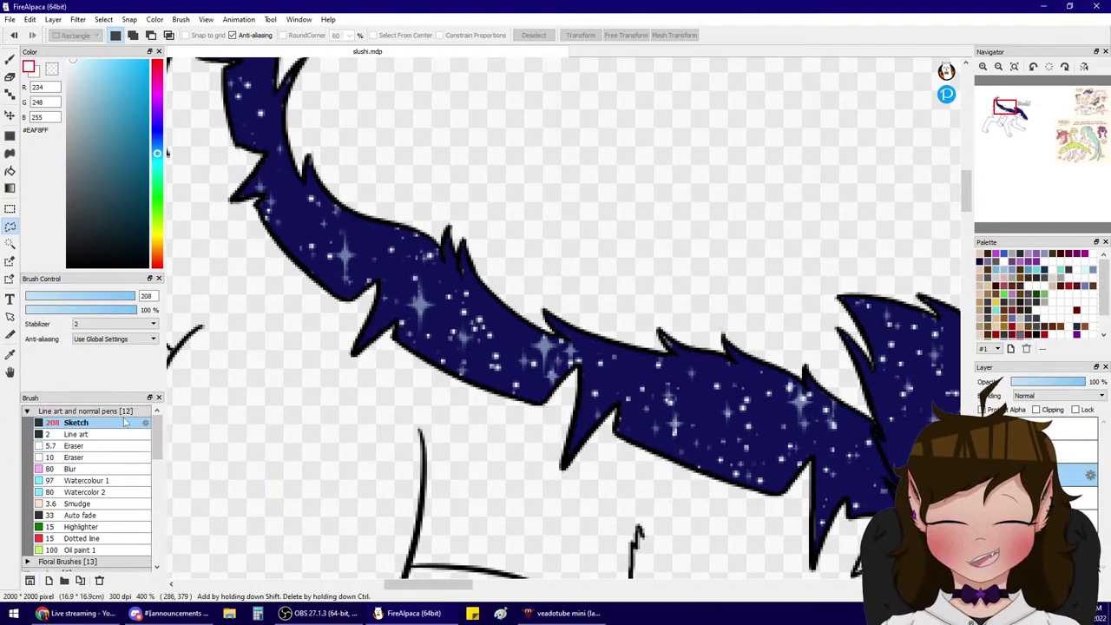
click(46, 297)
right_click(303, 194)
click(10, 60)
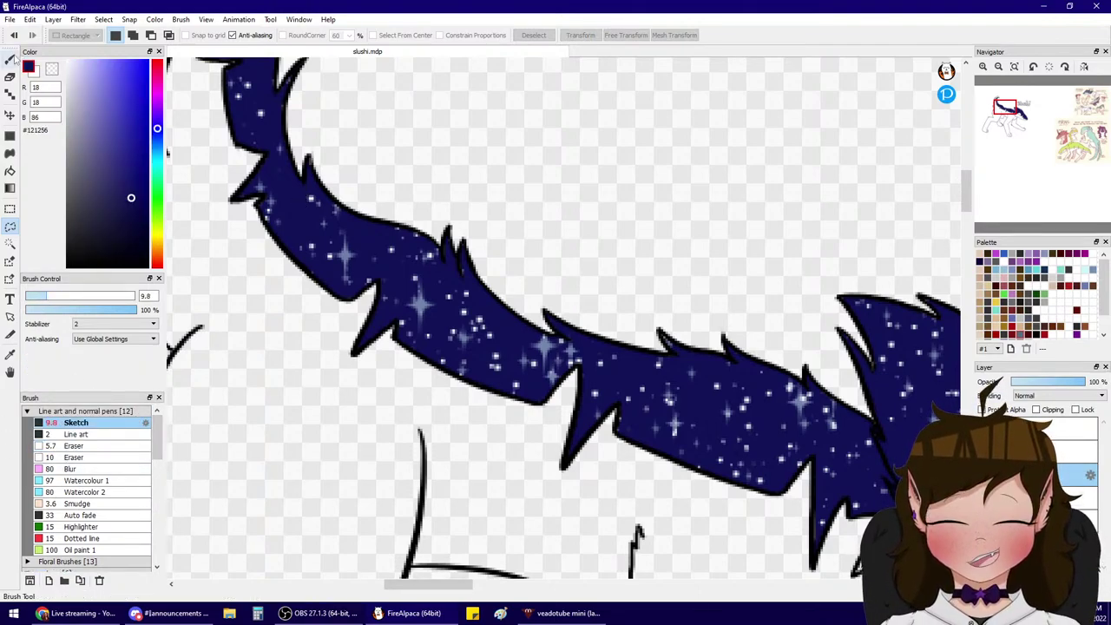
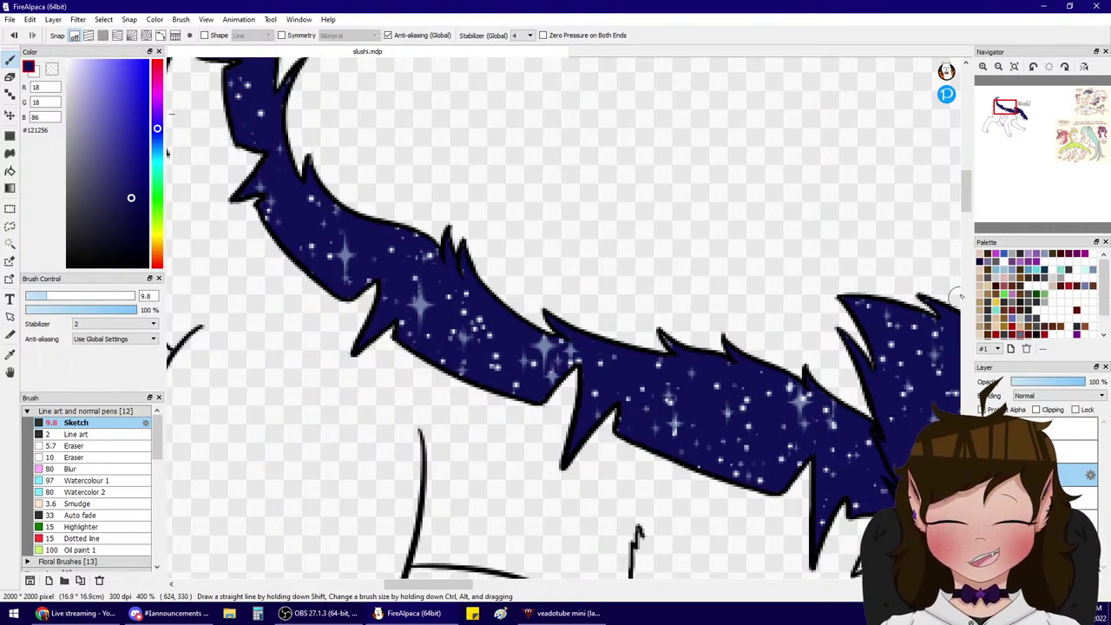
- Touch up the edges of the navy markings, painting over small gaps at the jagged fur spikes on the muzzle
click(998, 116)
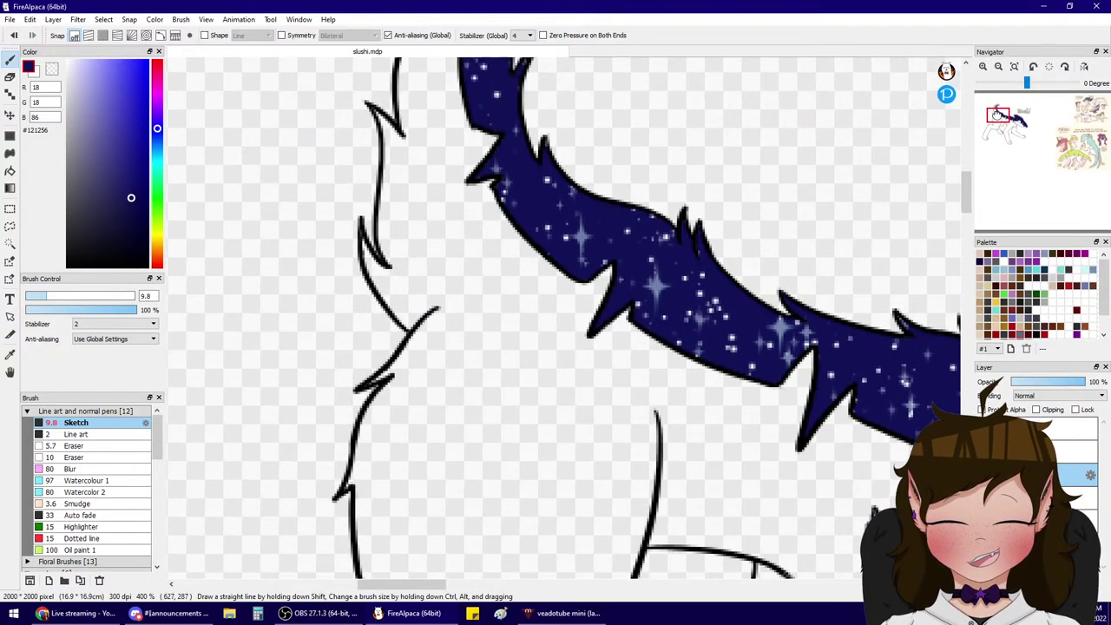
drag(997, 115, 995, 105)
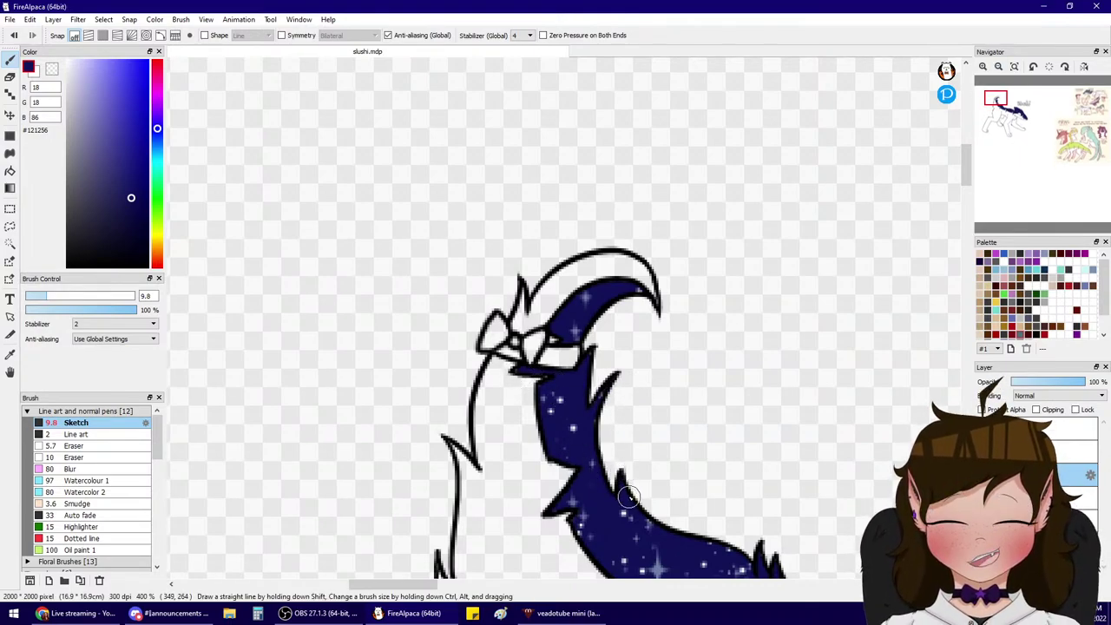
click(1001, 67)
click(1000, 67)
drag(999, 113, 1026, 122)
click(983, 67)
click(983, 67)
click(983, 67)
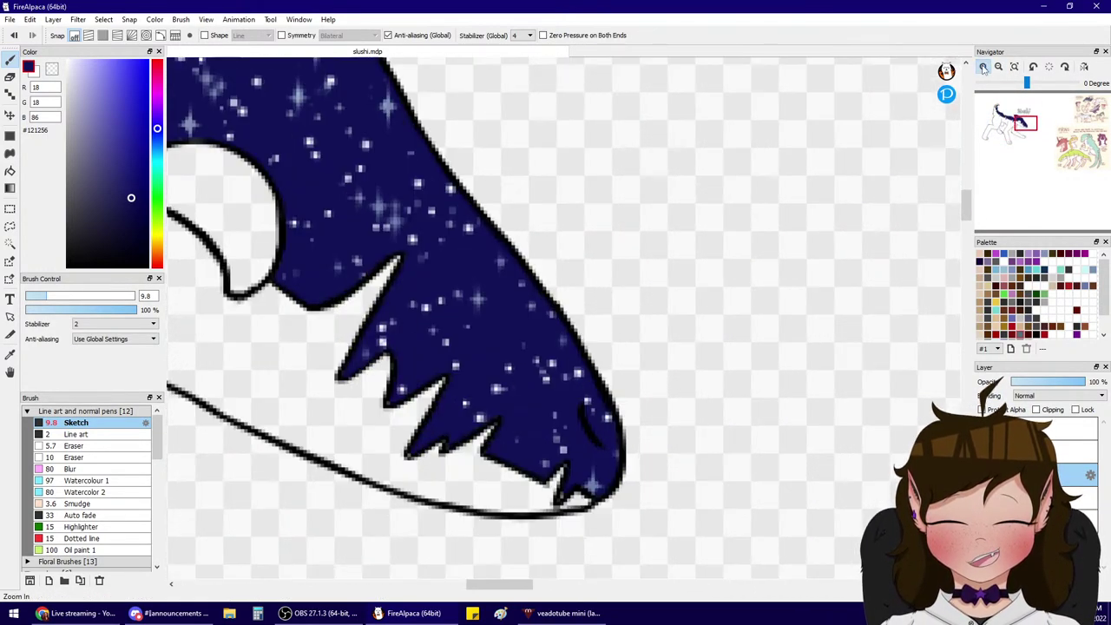
drag(560, 496, 554, 503)
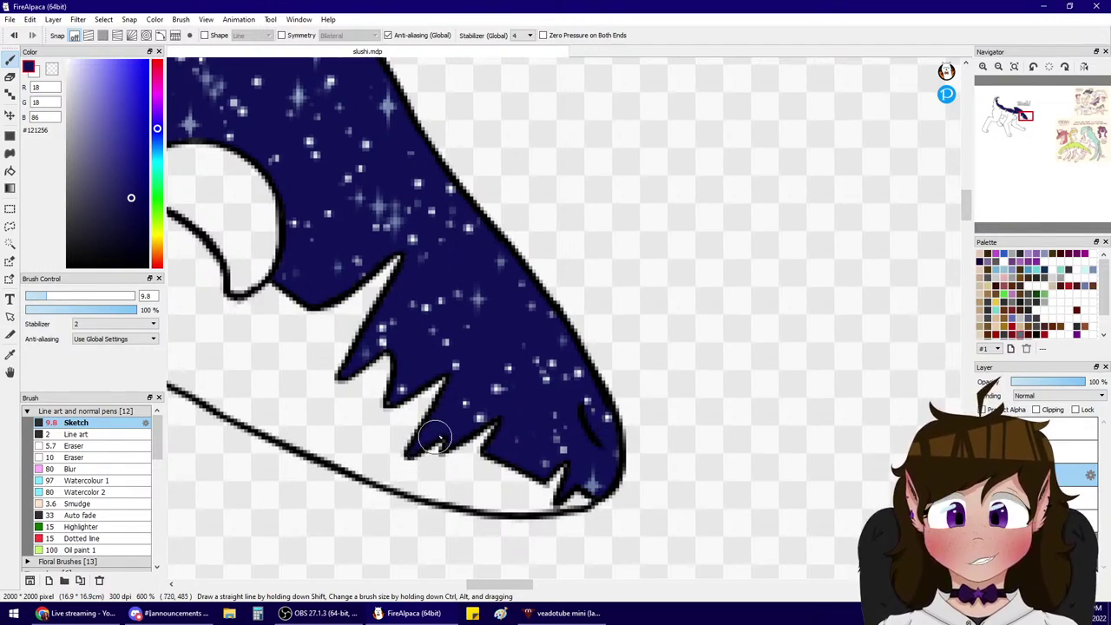
drag(436, 439, 449, 444)
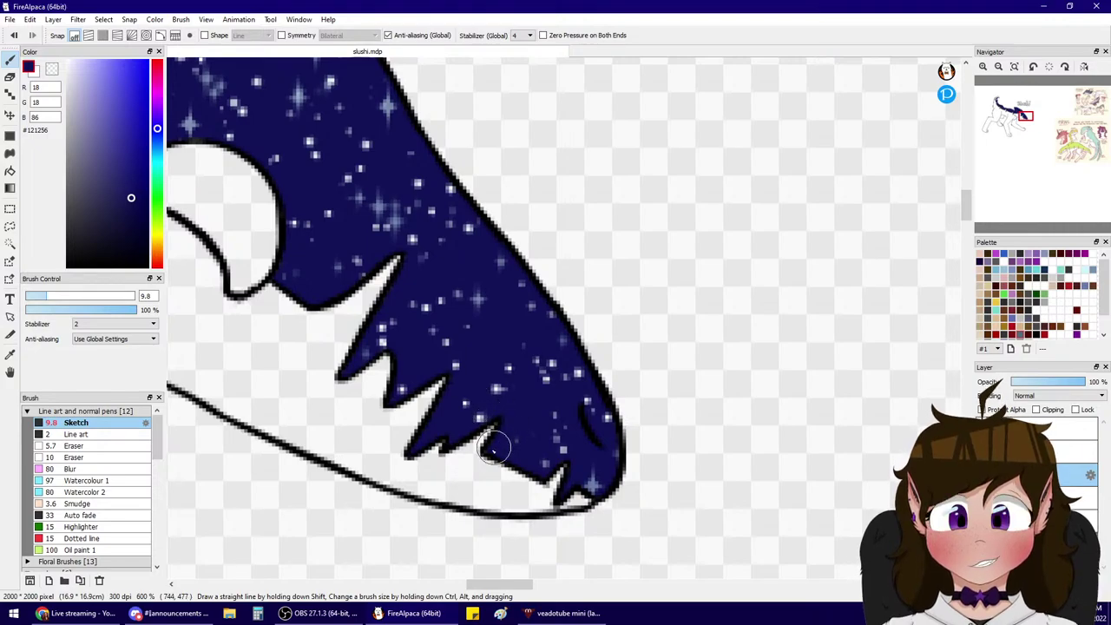
- Try a beige #E3D5B3 bucket fill on the creature's body, and undo it
drag(1016, 130, 1004, 118)
click(998, 67)
click(997, 67)
scroll(1007, 116, down, 2)
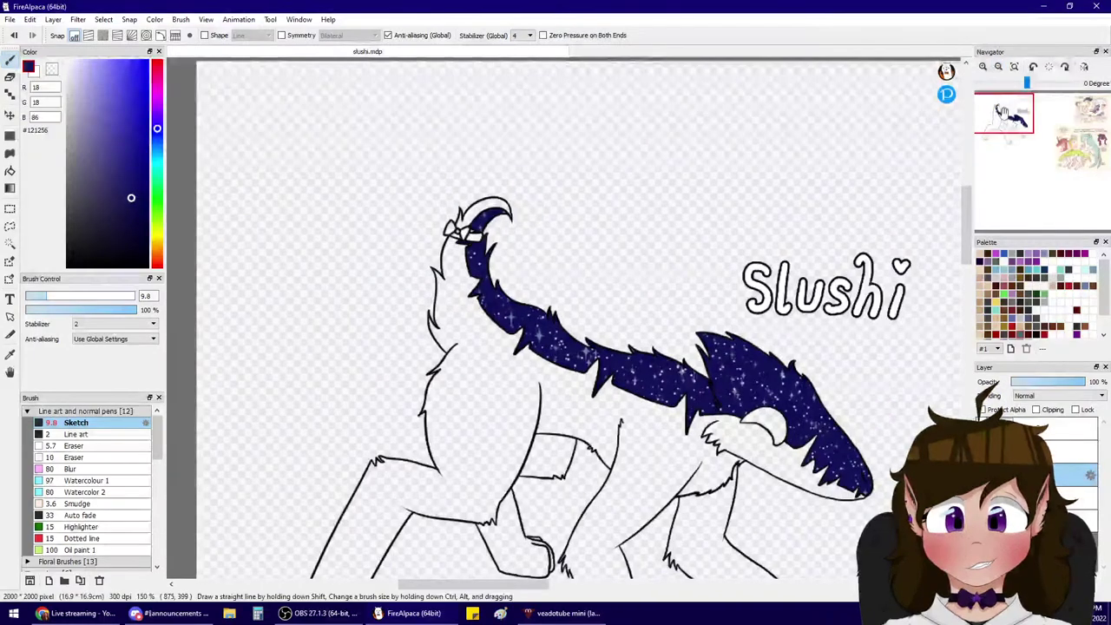
click(157, 243)
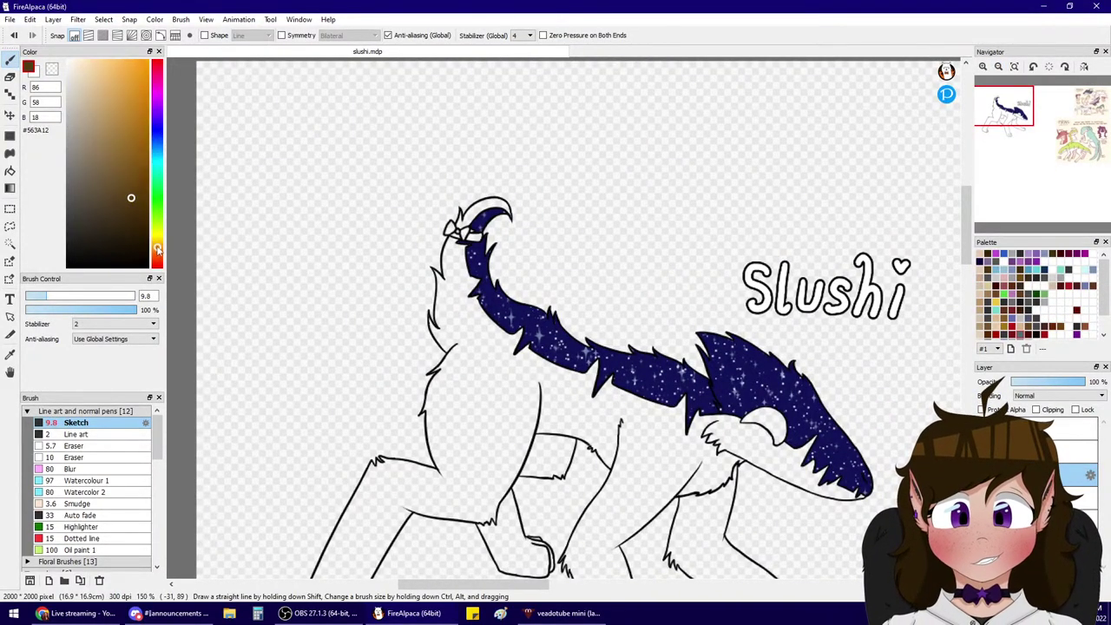
drag(94, 88, 84, 86)
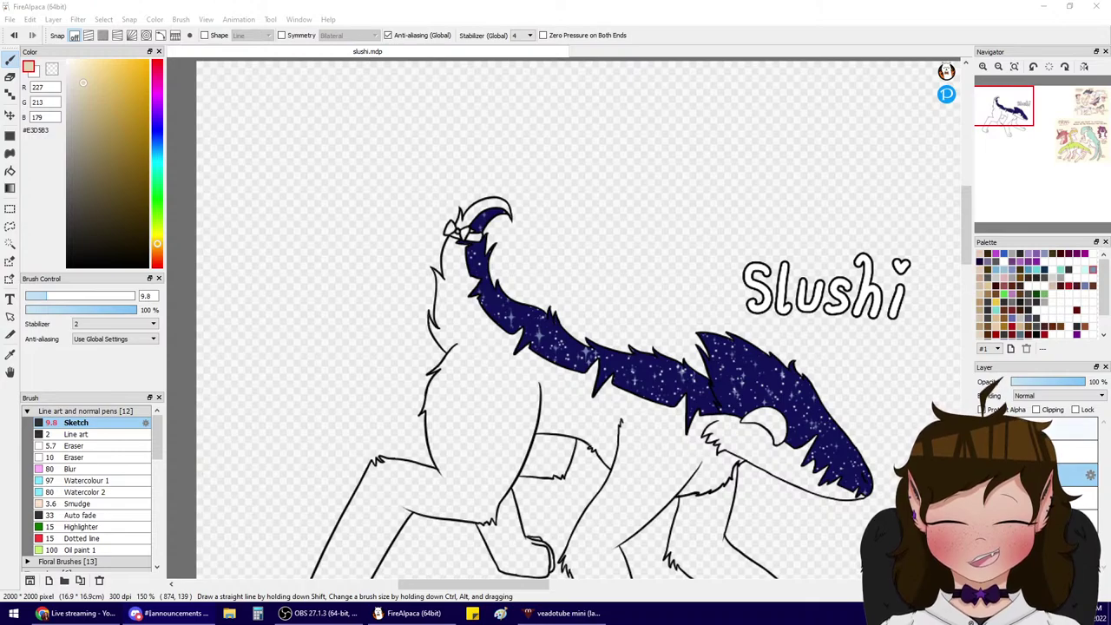
click(1016, 479)
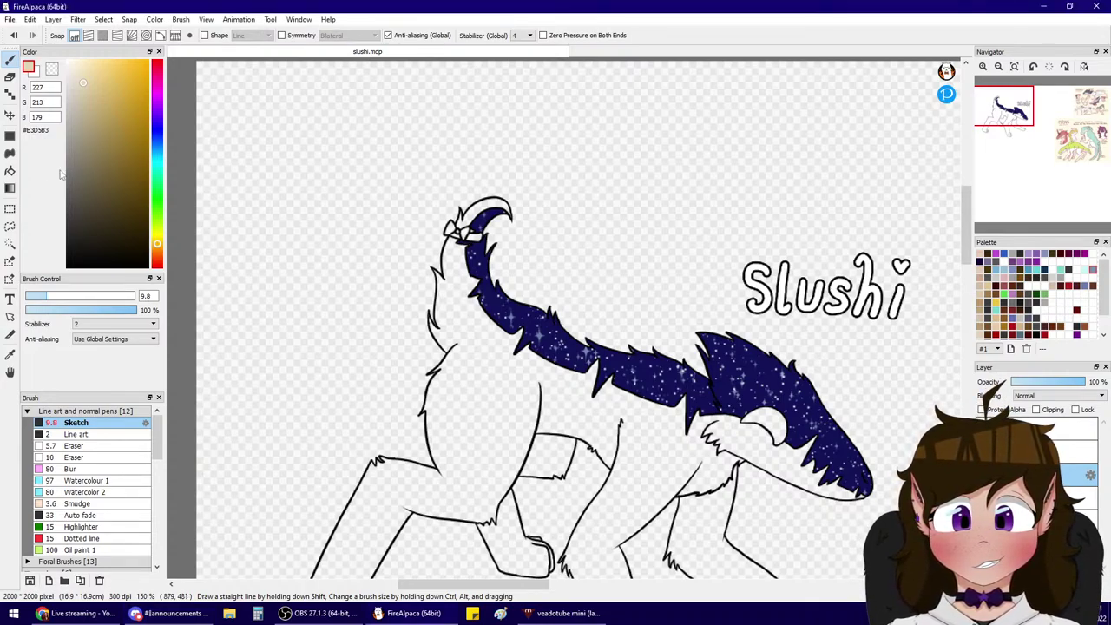
click(10, 171)
click(457, 315)
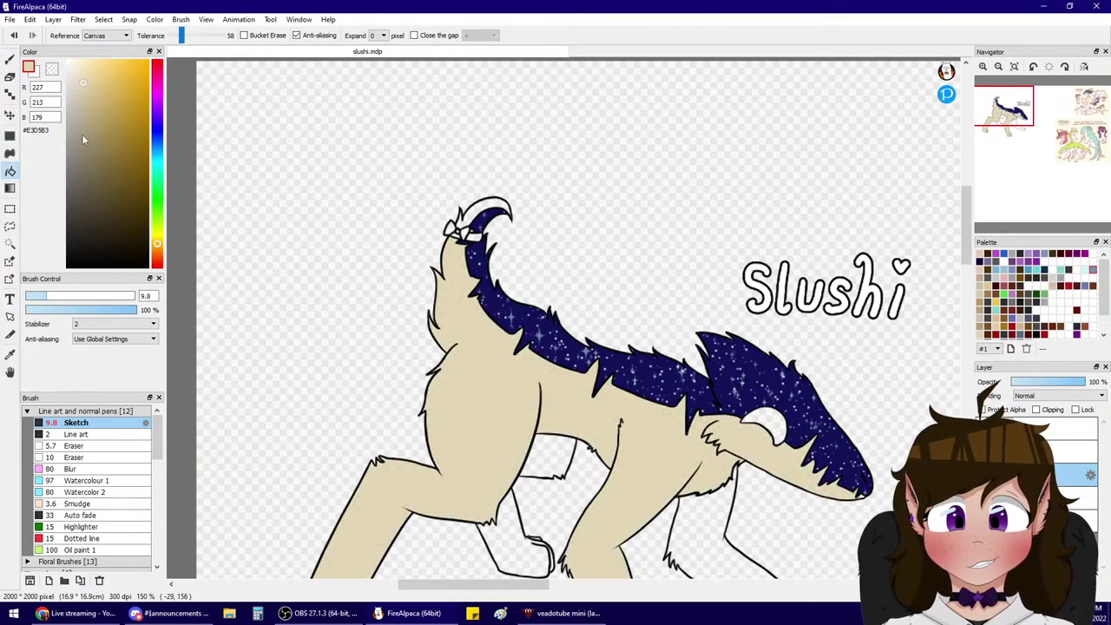
key(ctrl+z)
- Try filling the body and the far legs with light grey #E1E1E1, and undo the fills
click(74, 73)
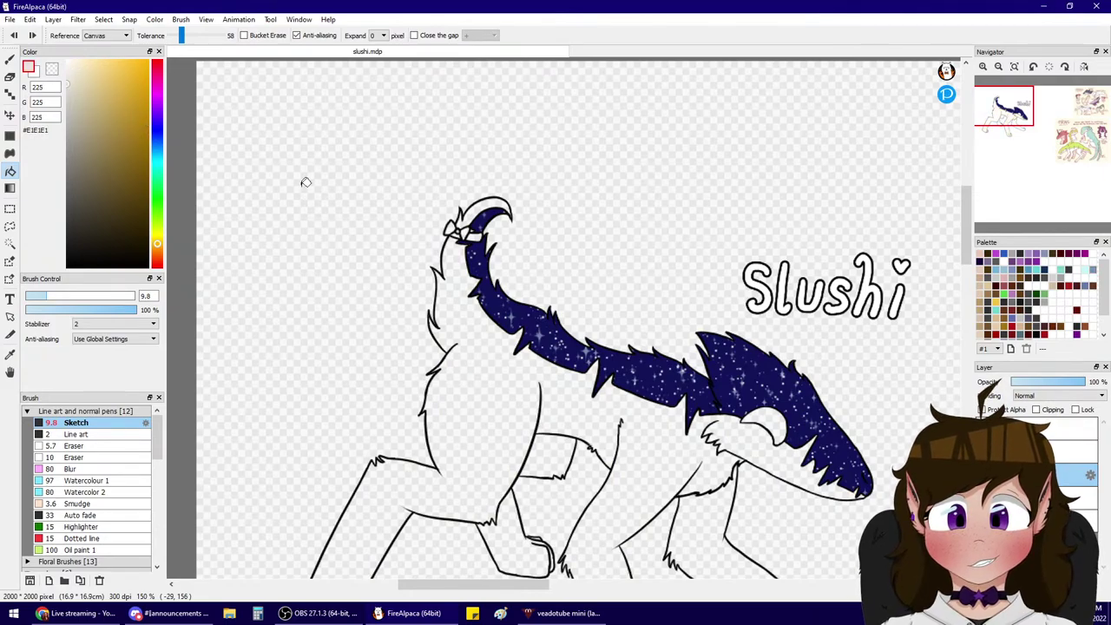
click(501, 346)
click(983, 66)
click(983, 66)
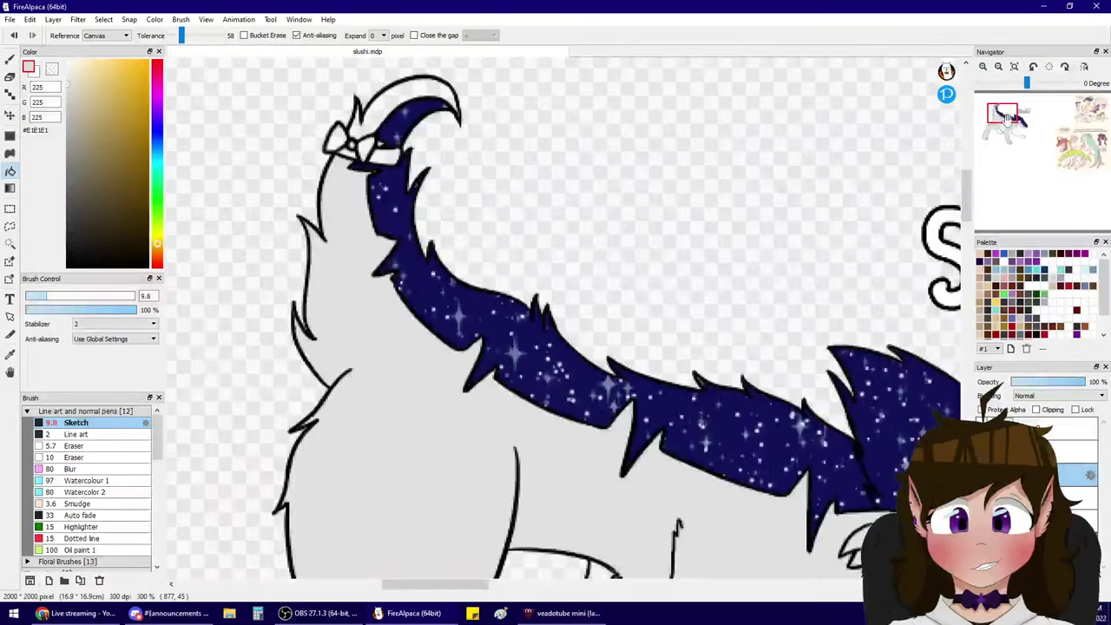
drag(1009, 130, 1016, 124)
scroll(1015, 124, down, 2)
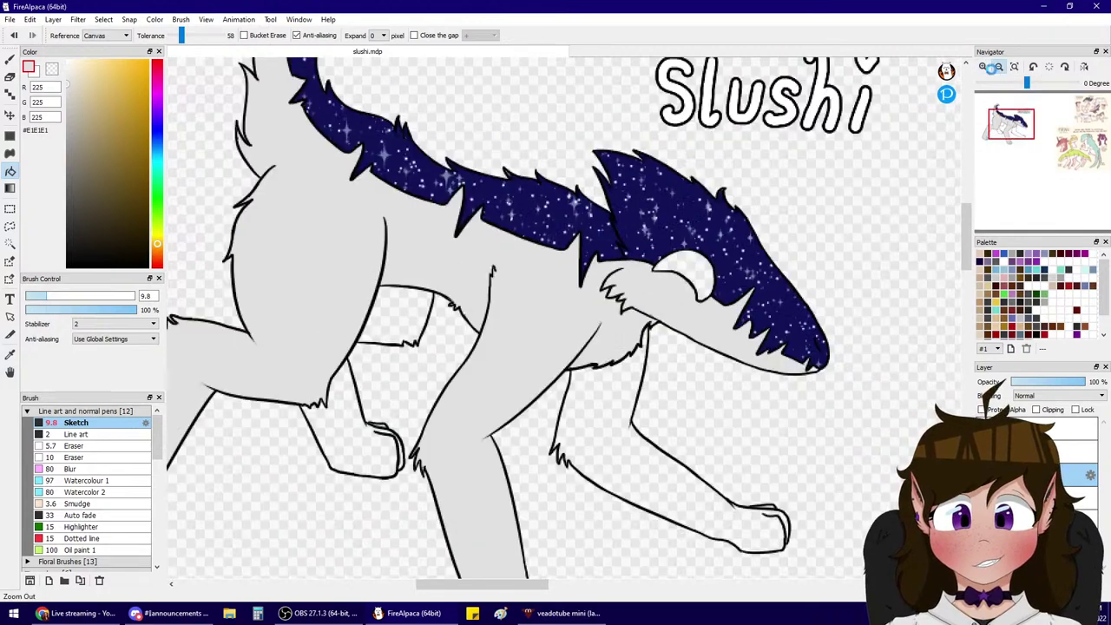
click(441, 325)
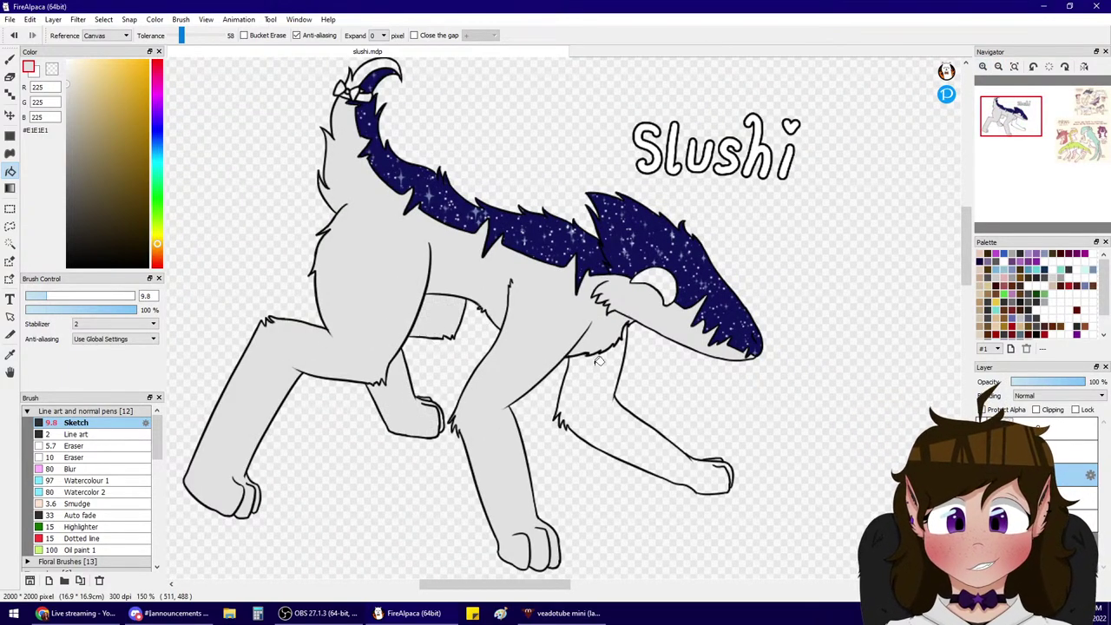
click(615, 413)
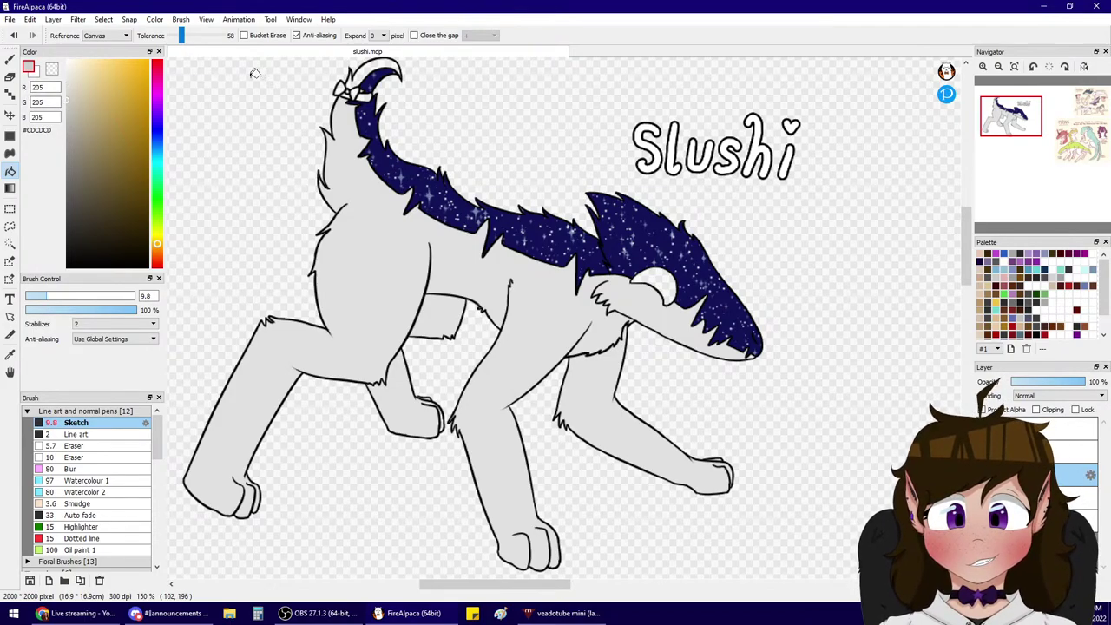
key(ctrl+z)
key(ctrl+z)
key(ctrl+z)
key(ctrl+z)
- Fill the creature's body and the far hind leg with flat grey #CDCDCD
click(359, 212)
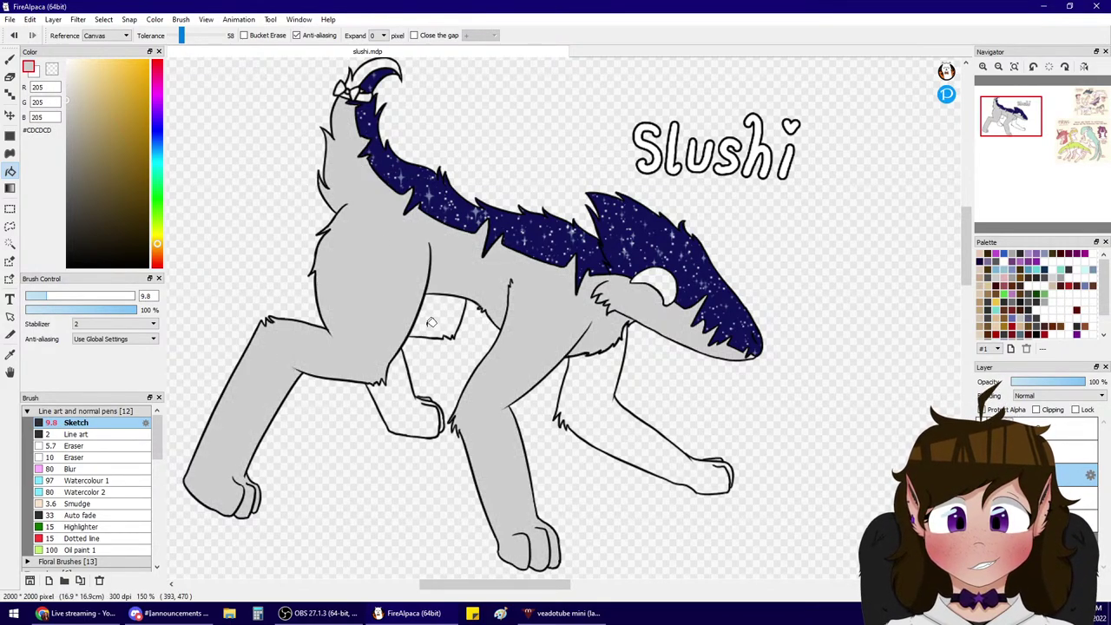
click(446, 316)
click(415, 399)
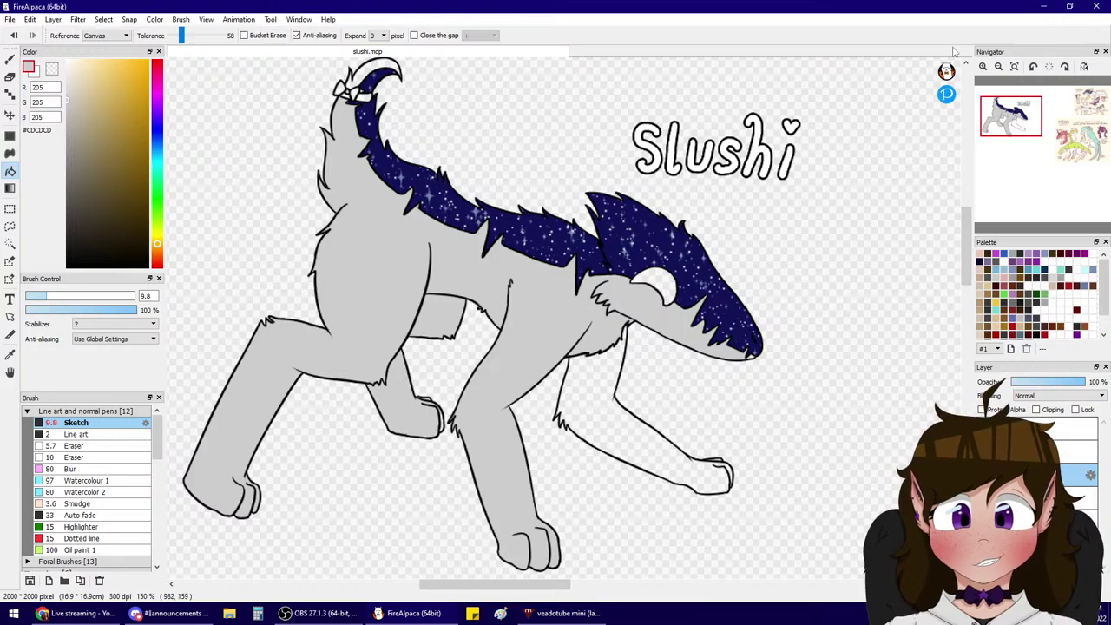
- Fill the curled tail tip and the far front leg with grey #CDCDCD
click(983, 67)
click(983, 67)
click(994, 120)
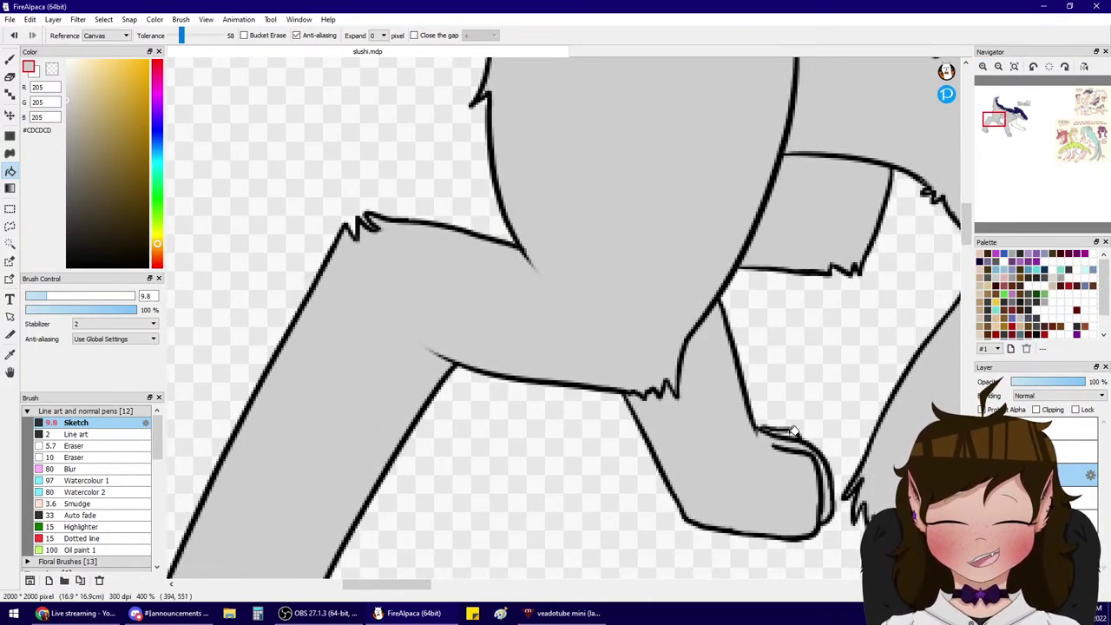
click(998, 67)
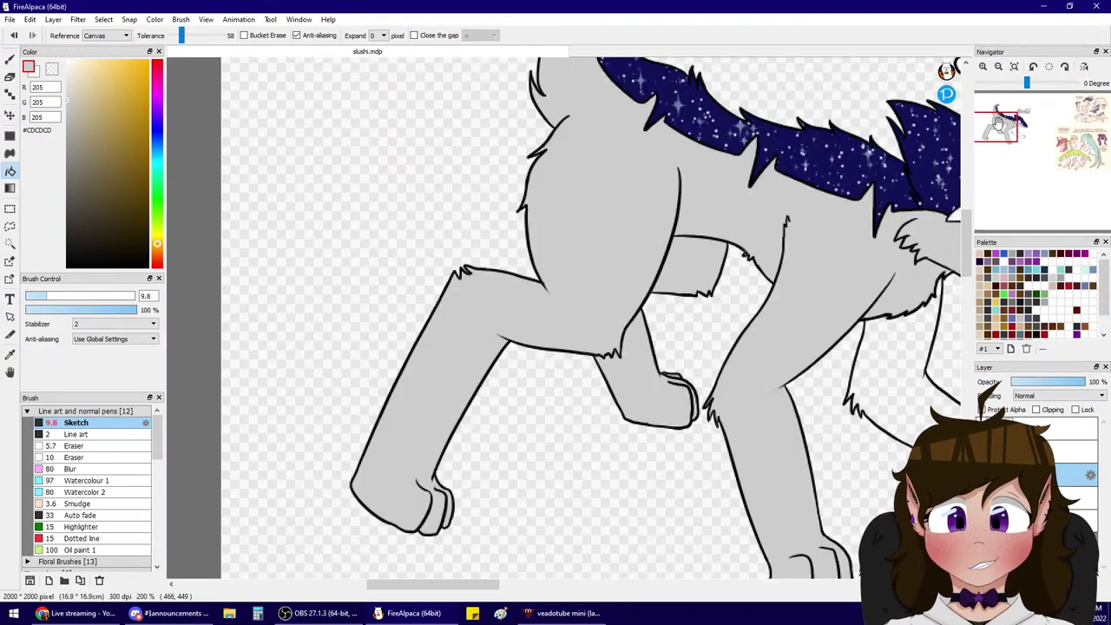
click(1000, 111)
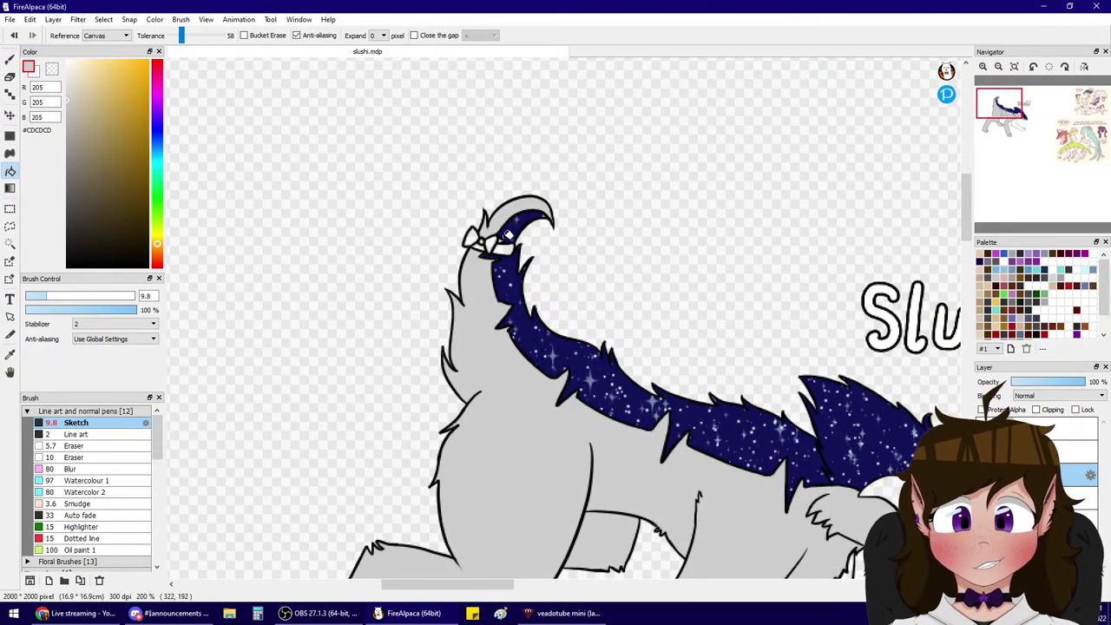
click(983, 67)
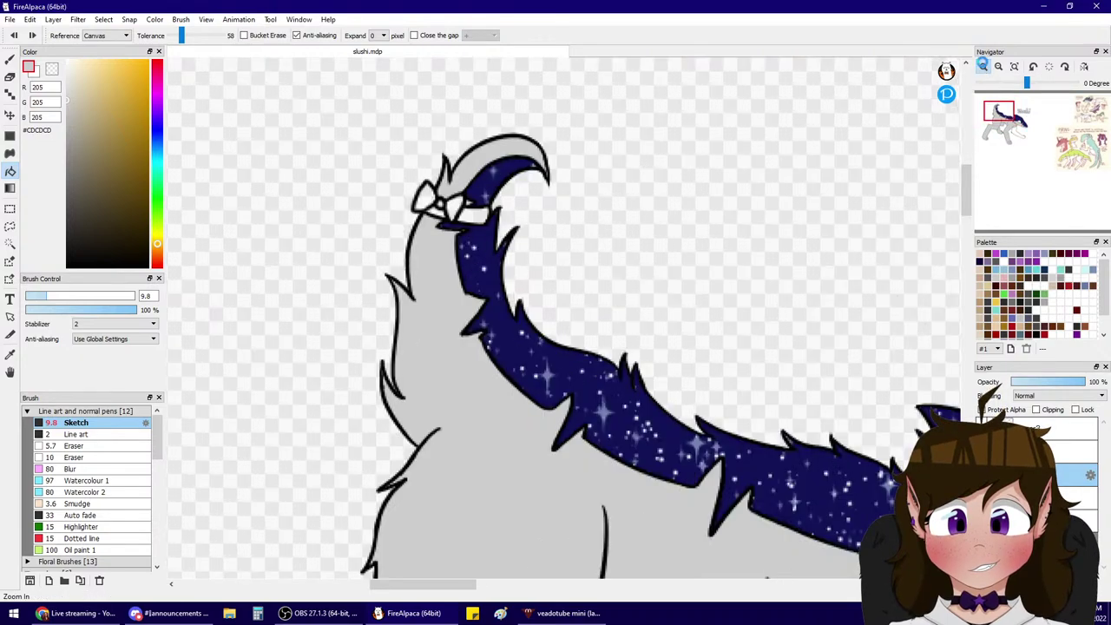
click(983, 67)
click(983, 67)
drag(1007, 103, 1017, 133)
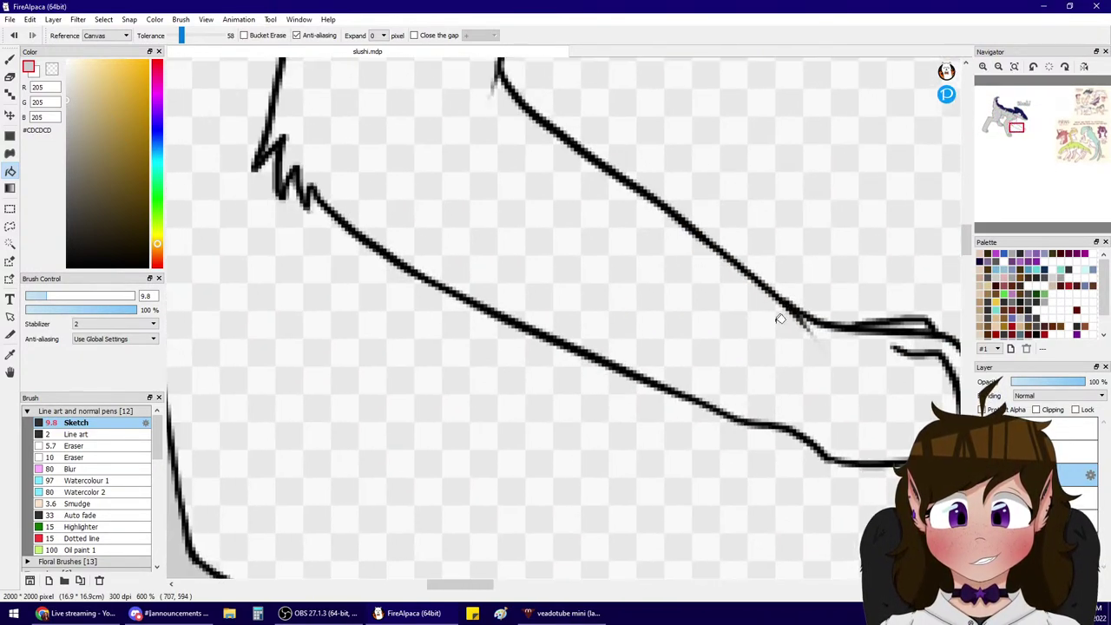
click(781, 319)
- Sample the back marking's navy #121256 and set the Sketch brush to size 20
scroll(1013, 133, down, 4)
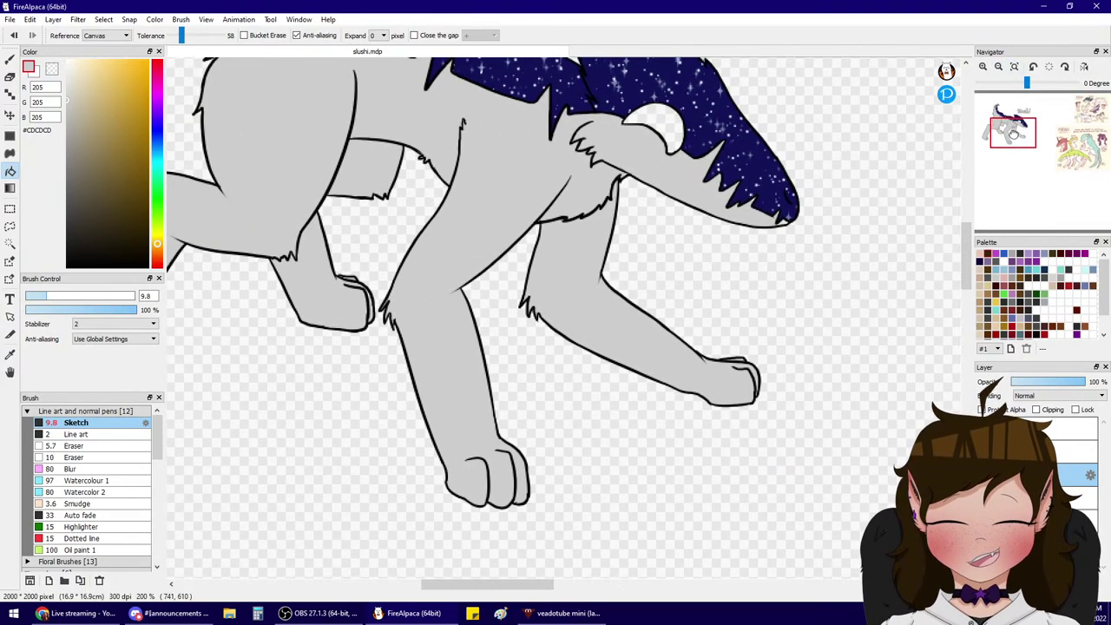
mouse_move(1013, 133)
mouse_down()
mouse_move(999, 127)
mouse_move(1012, 124)
mouse_up()
click(1000, 67)
click(1000, 68)
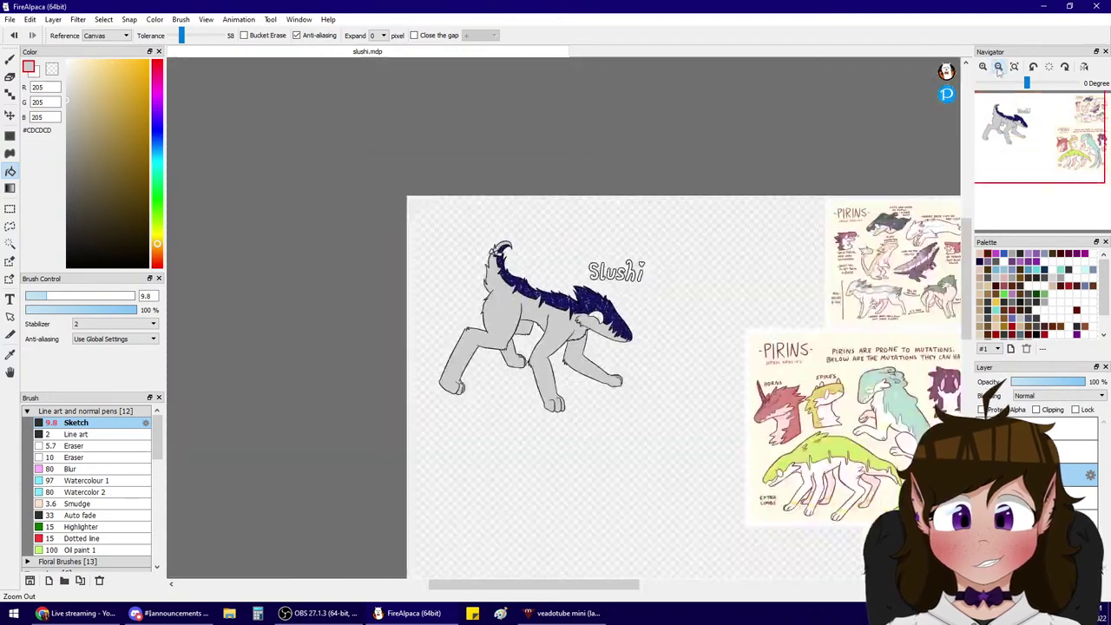
click(984, 67)
click(984, 67)
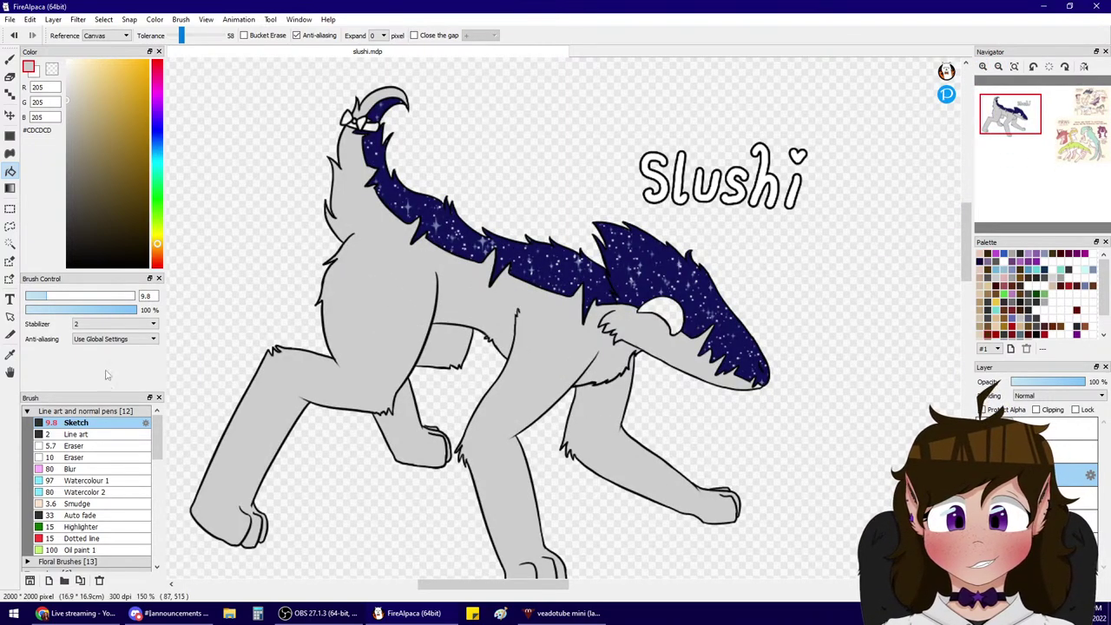
alt+click(575, 268)
key(b)
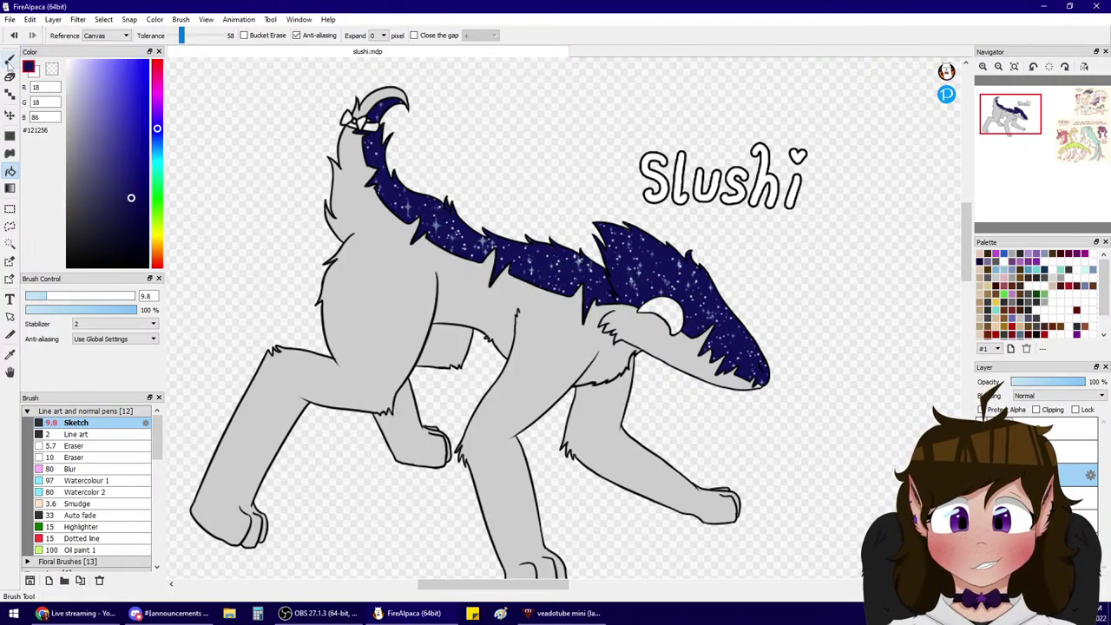
drag(66, 297, 82, 302)
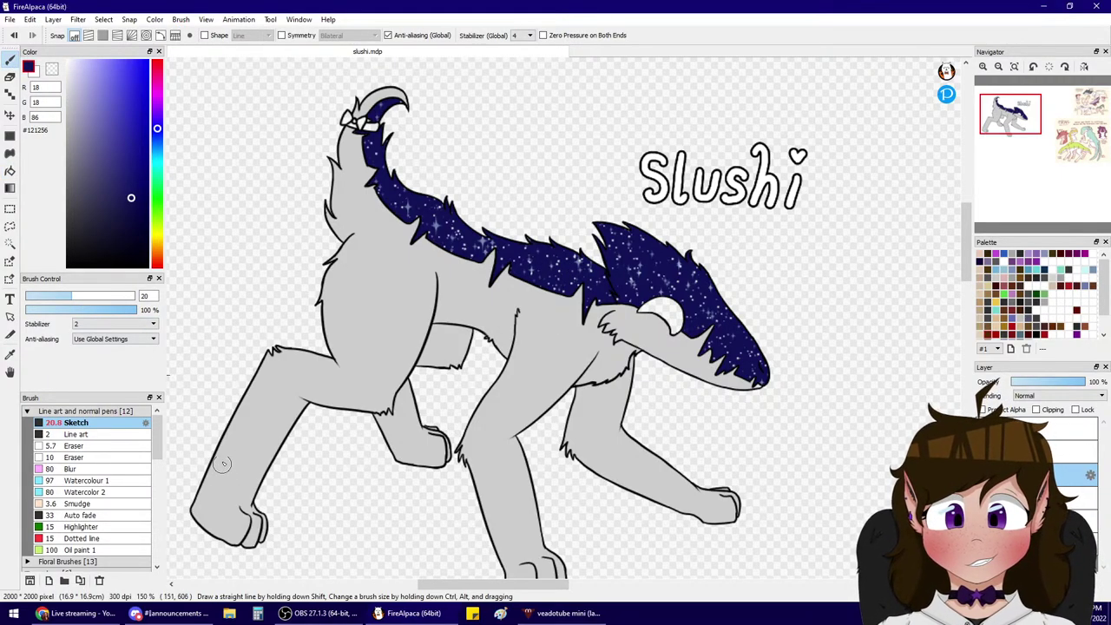
- Paint jagged navy sock markings on the lower hind legs, with clipping enabled for the layer
mouse_move(216, 458)
mouse_down()
mouse_move(247, 466)
mouse_move(268, 502)
mouse_up()
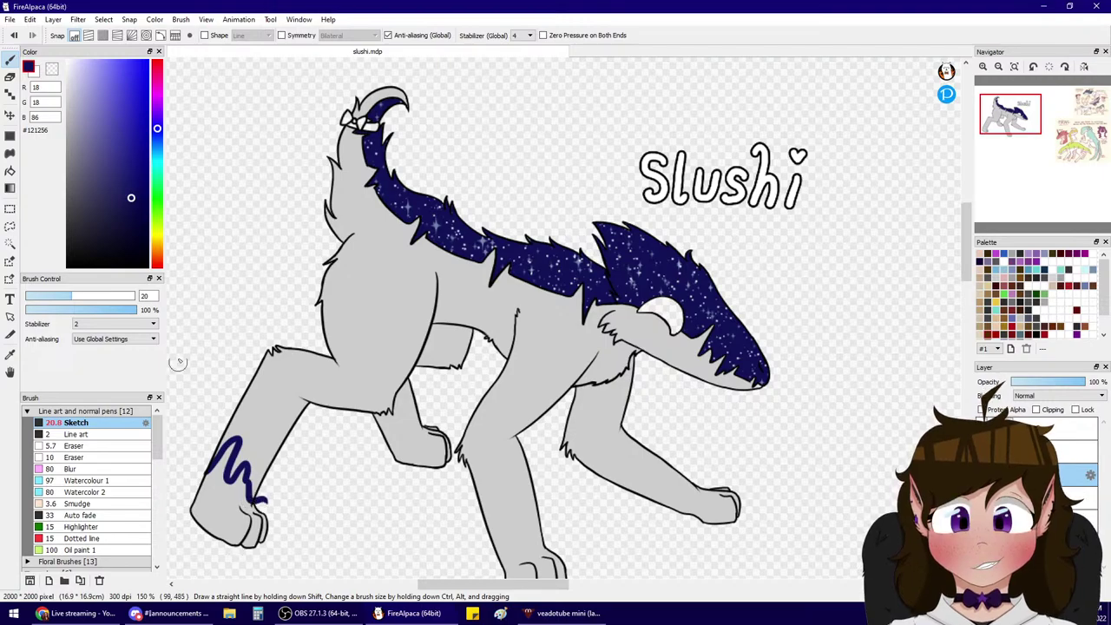
drag(376, 434, 427, 418)
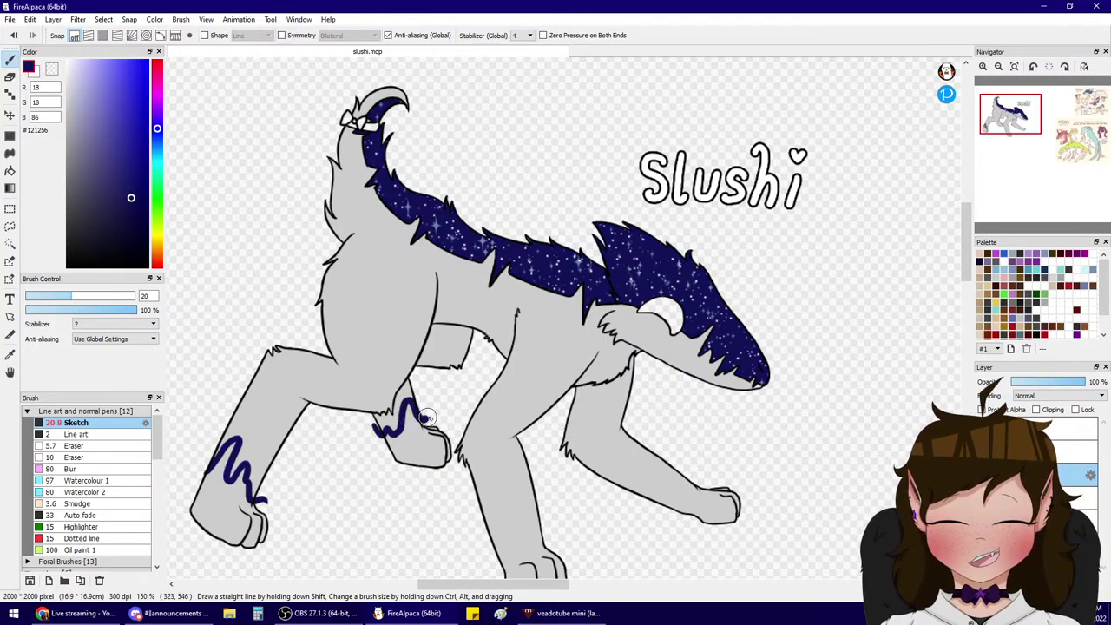
click(1036, 409)
mouse_move(235, 443)
mouse_down()
mouse_move(198, 495)
mouse_move(200, 534)
mouse_move(215, 552)
mouse_move(230, 508)
mouse_up()
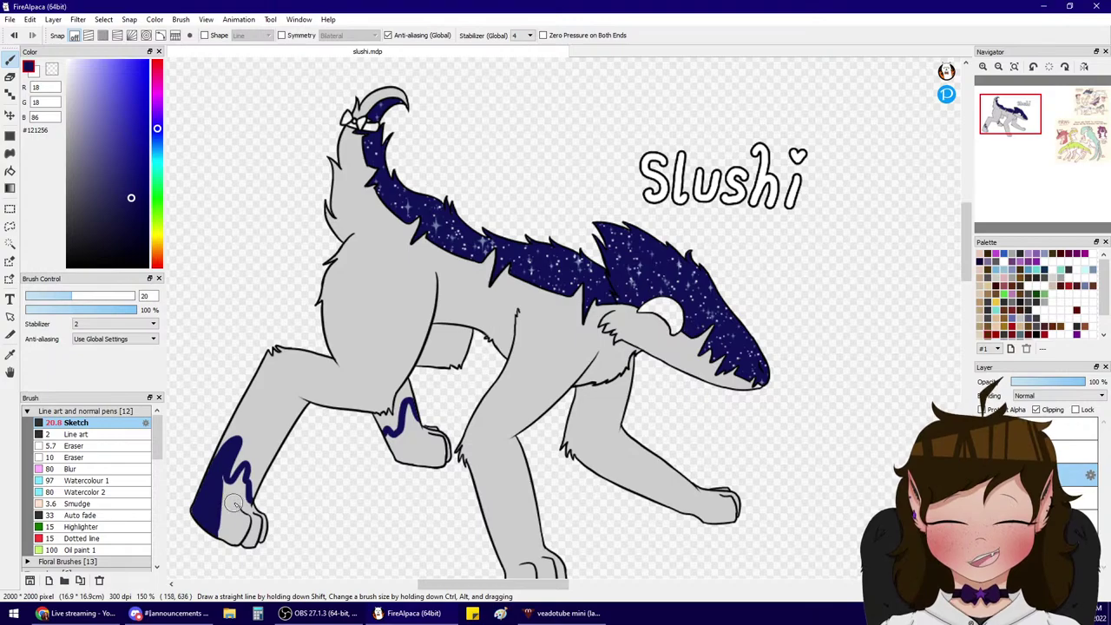
click(983, 67)
click(983, 67)
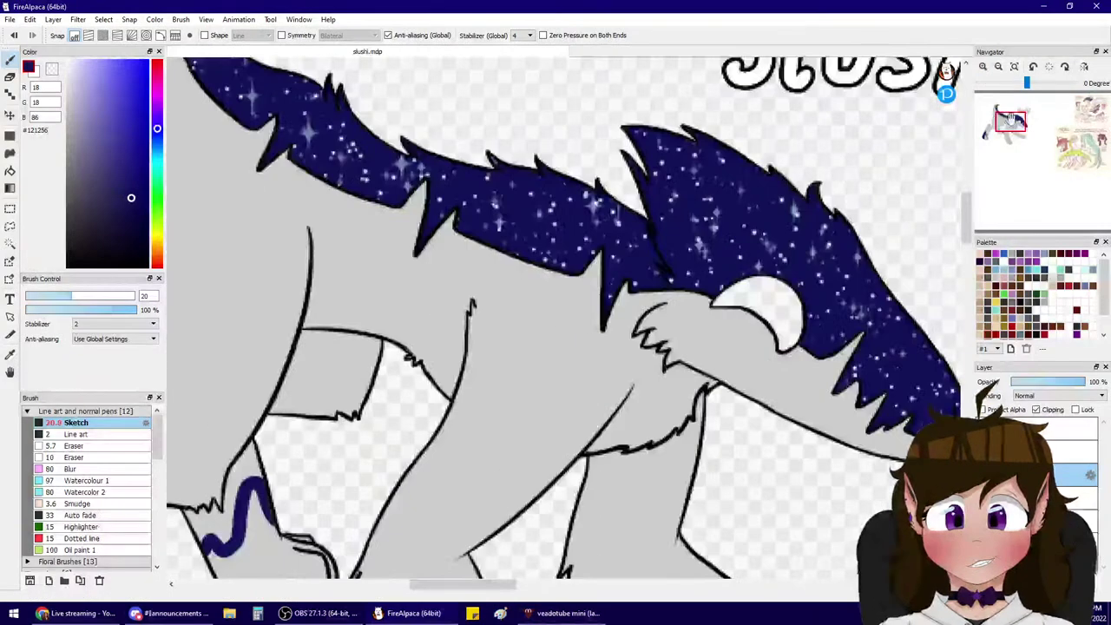
drag(997, 120, 991, 123)
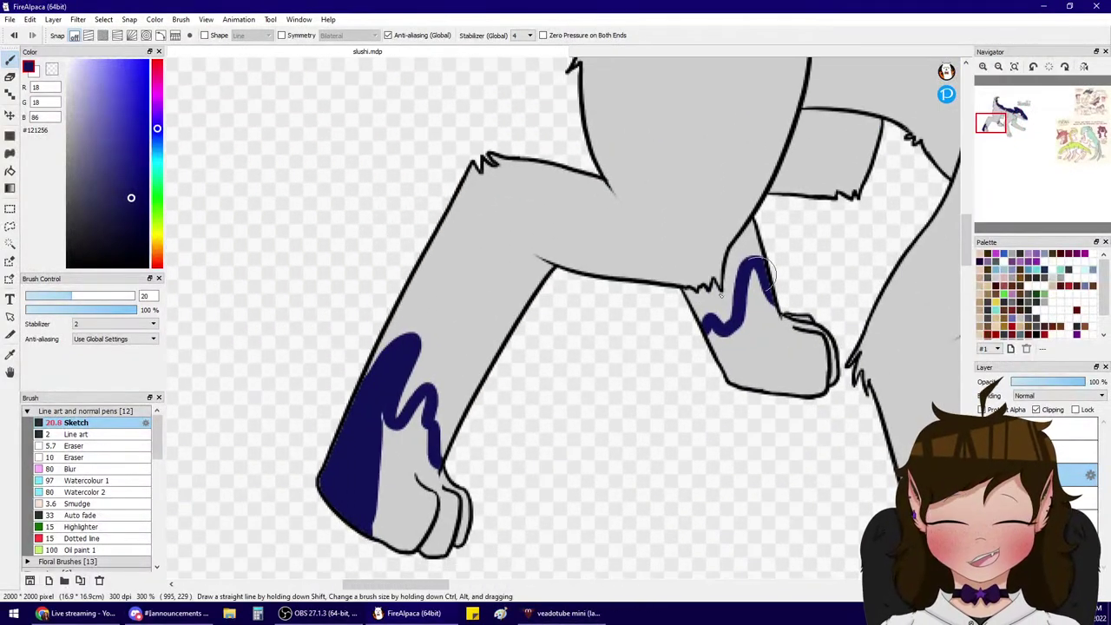
- Try a navy bucket fill on the near hind paw, undo it, and raise the fill tolerance to 177
click(10, 171)
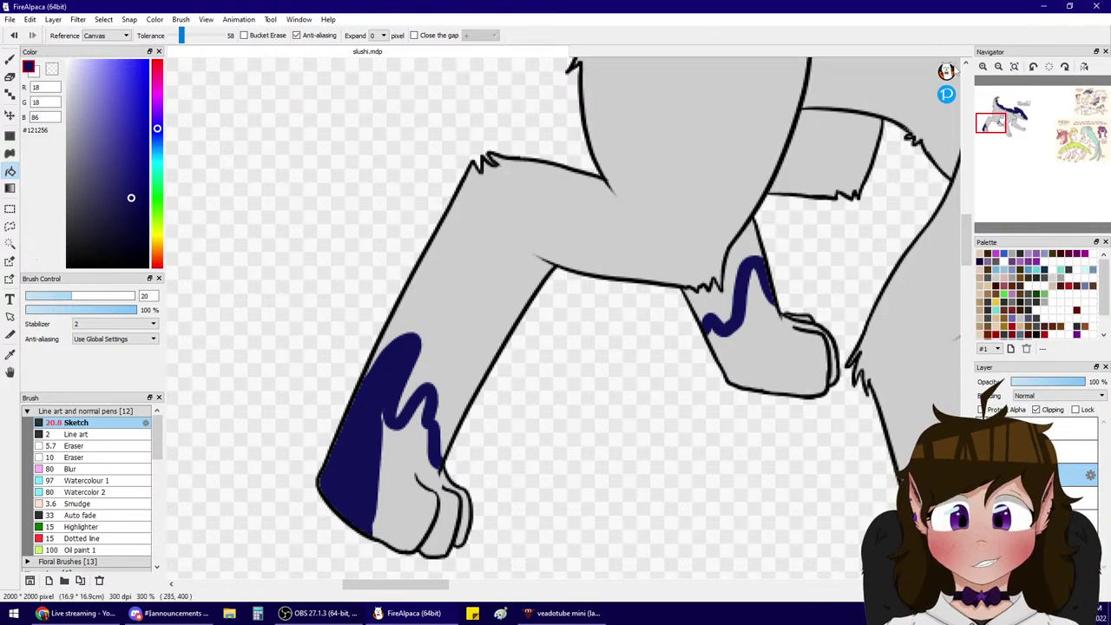
click(998, 67)
click(999, 66)
click(998, 67)
click(983, 66)
click(983, 67)
click(983, 67)
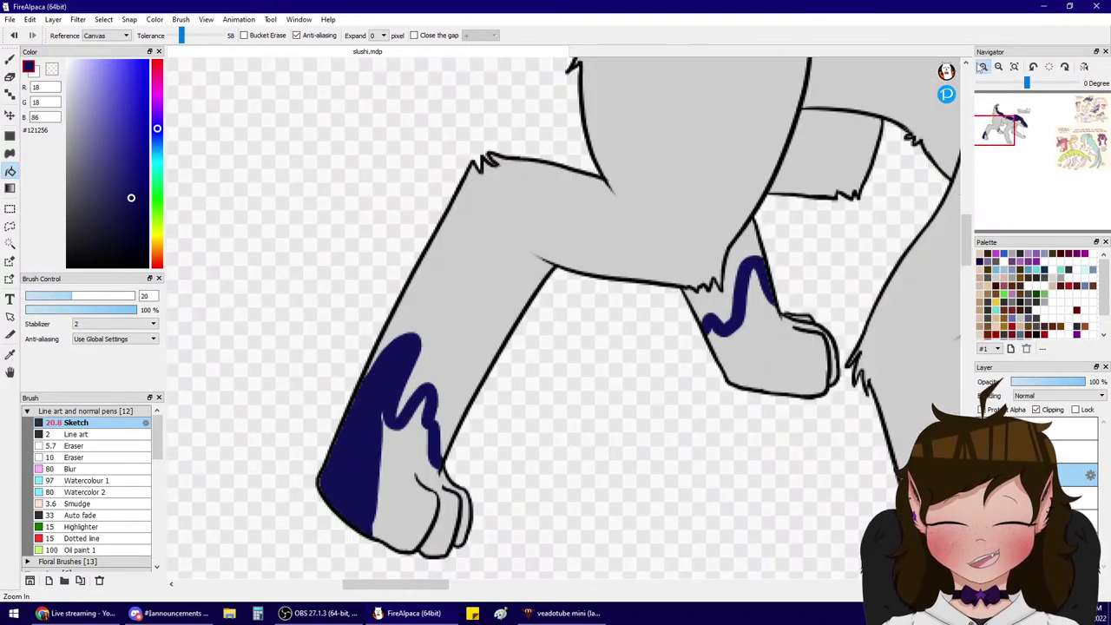
click(410, 453)
key(ctrl+z)
drag(182, 36, 203, 42)
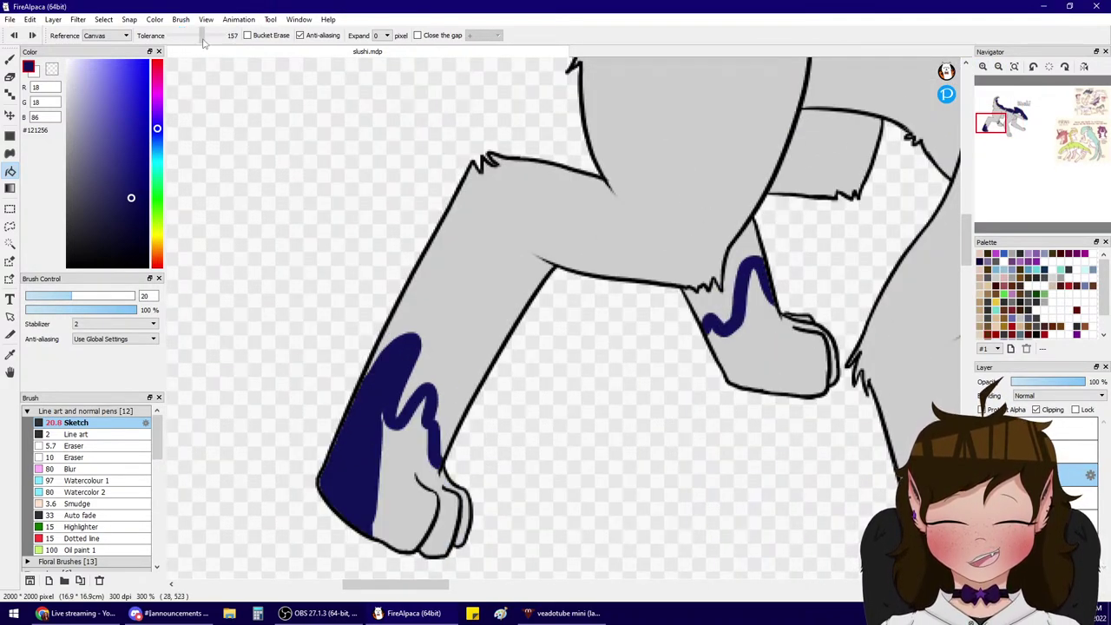
- Paint more of the near hind paw navy with the Sketch brush
click(9, 57)
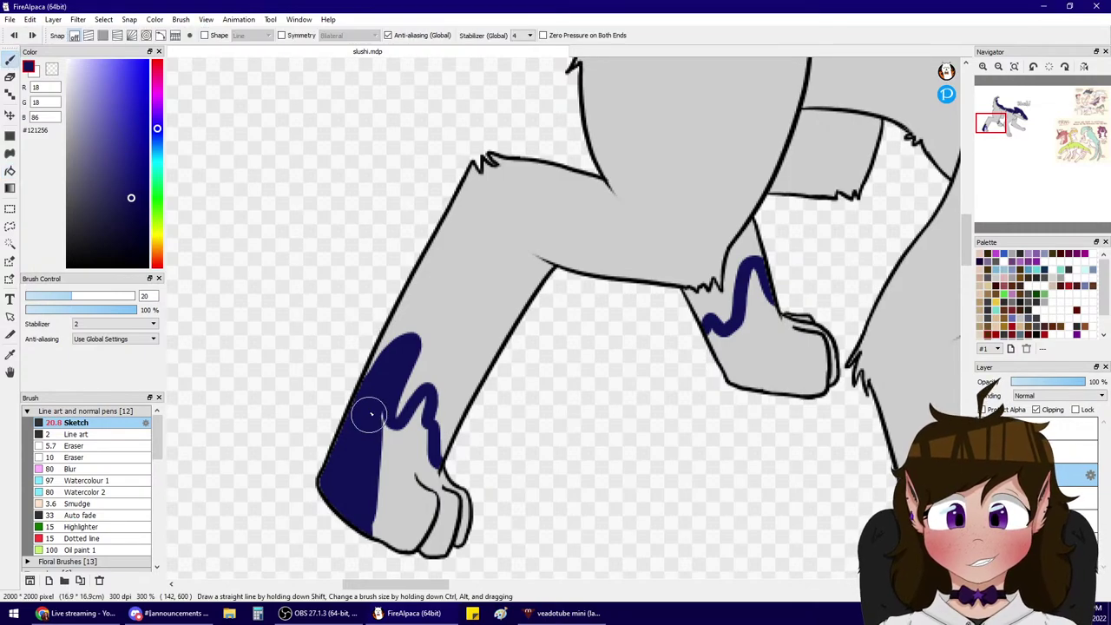
mouse_move(368, 409)
mouse_down()
mouse_move(393, 499)
mouse_move(414, 519)
mouse_move(414, 462)
mouse_up()
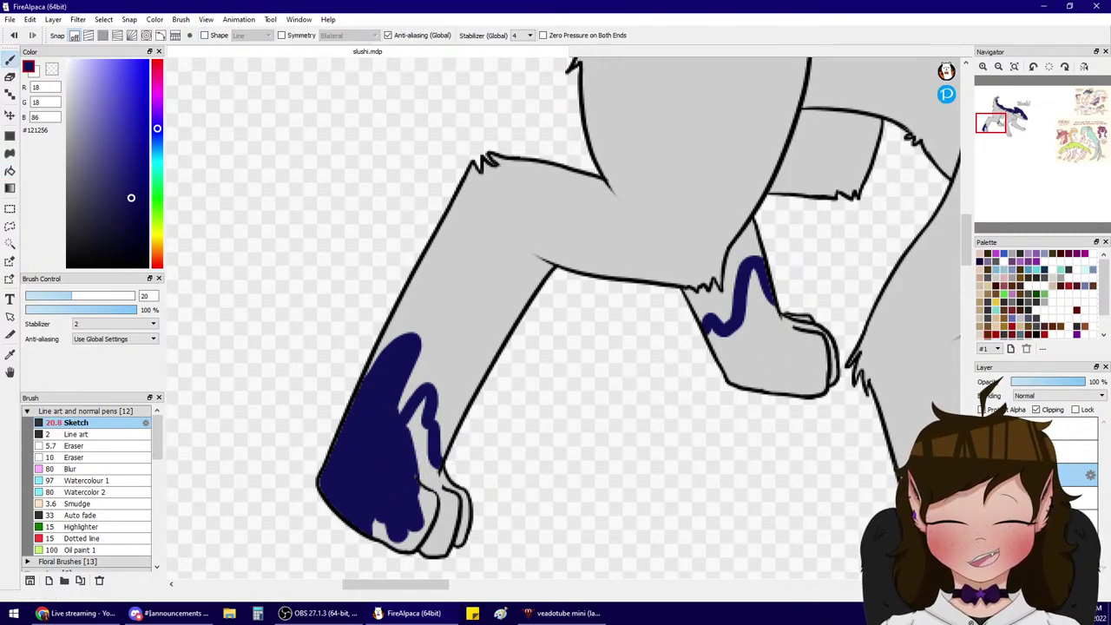
- Delete the layers holding the grey body fill and the navy markings, leaving the line art
click(1068, 581)
click(1068, 581)
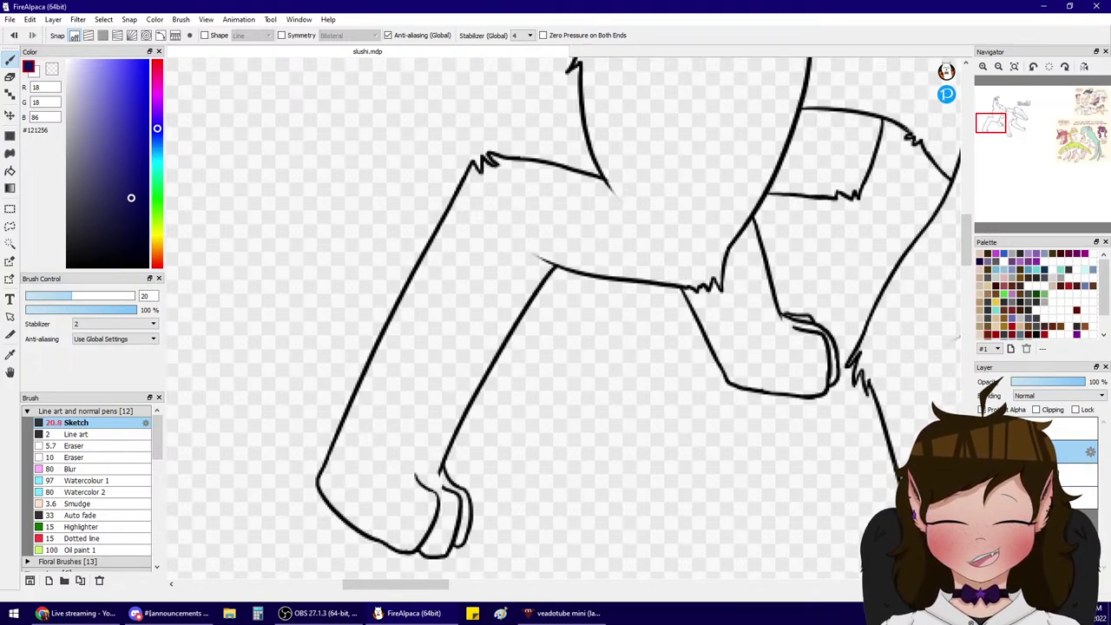
click(1015, 67)
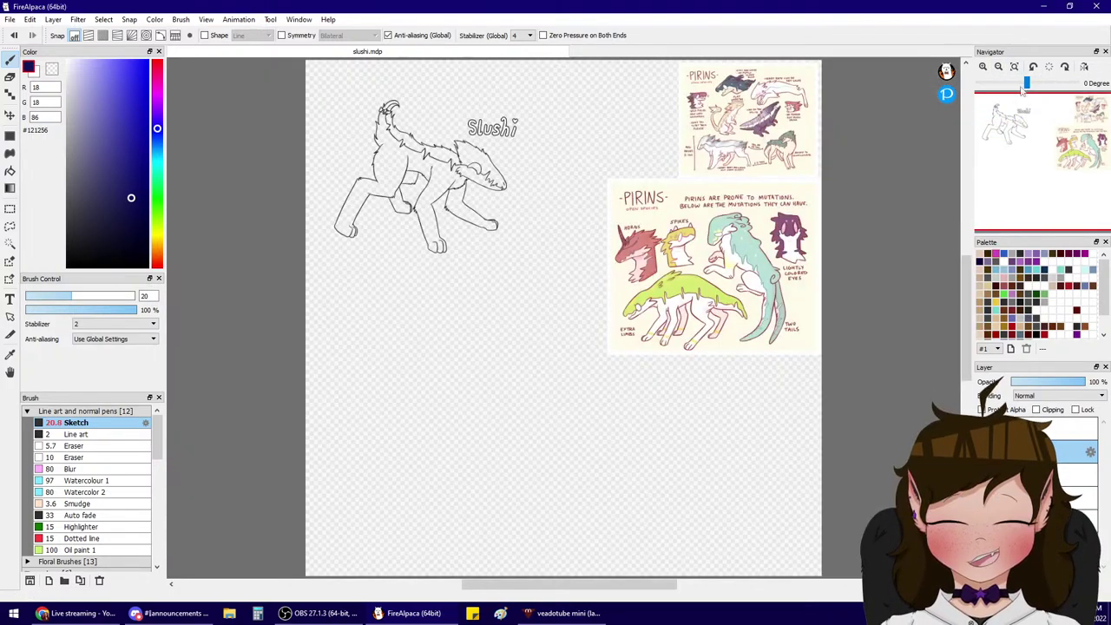
- Fill the head marking with navy #121256 using the Bucket at tolerance 177
click(983, 65)
click(982, 64)
click(982, 64)
click(982, 65)
drag(1010, 101, 1017, 109)
click(10, 171)
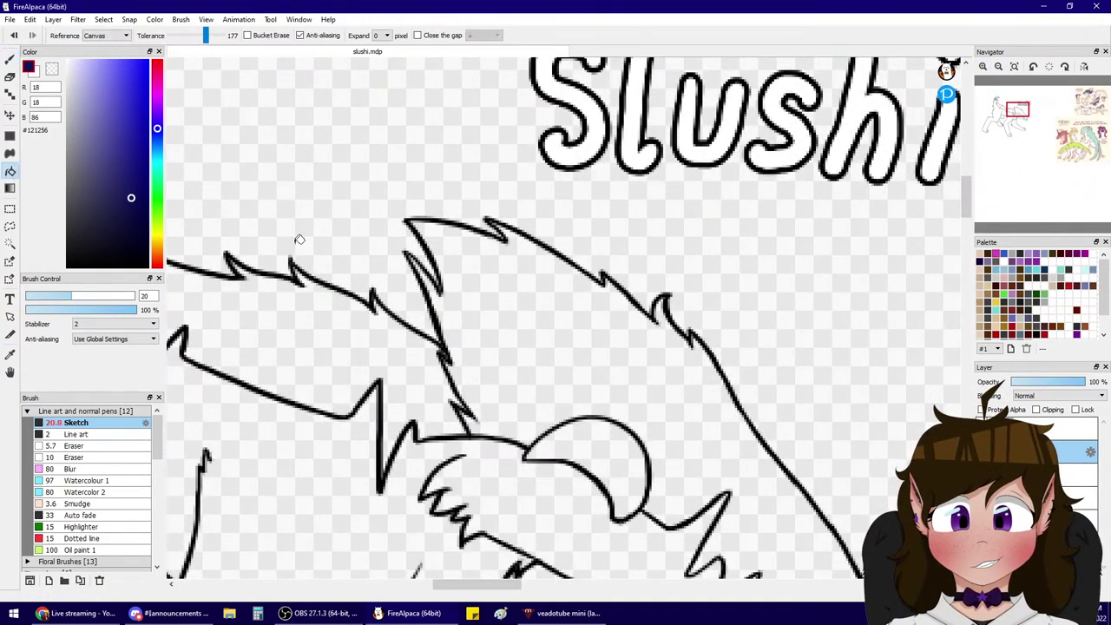
click(554, 330)
- Fill the back stripe and the inner curl of the tail tip with navy #121256
click(999, 67)
click(998, 67)
click(983, 66)
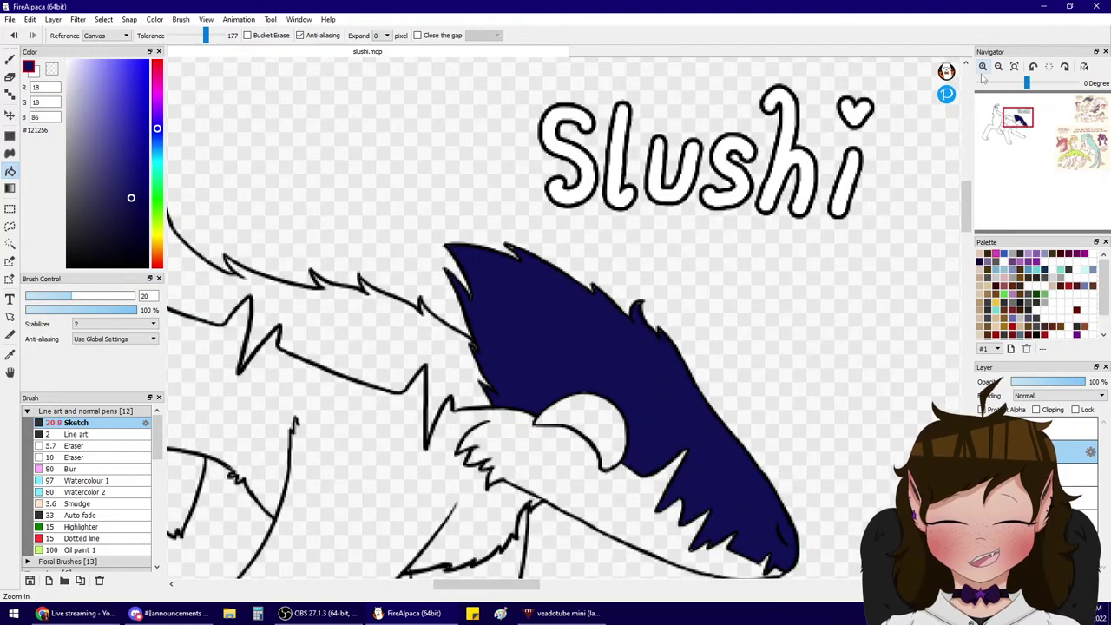
click(408, 302)
click(406, 309)
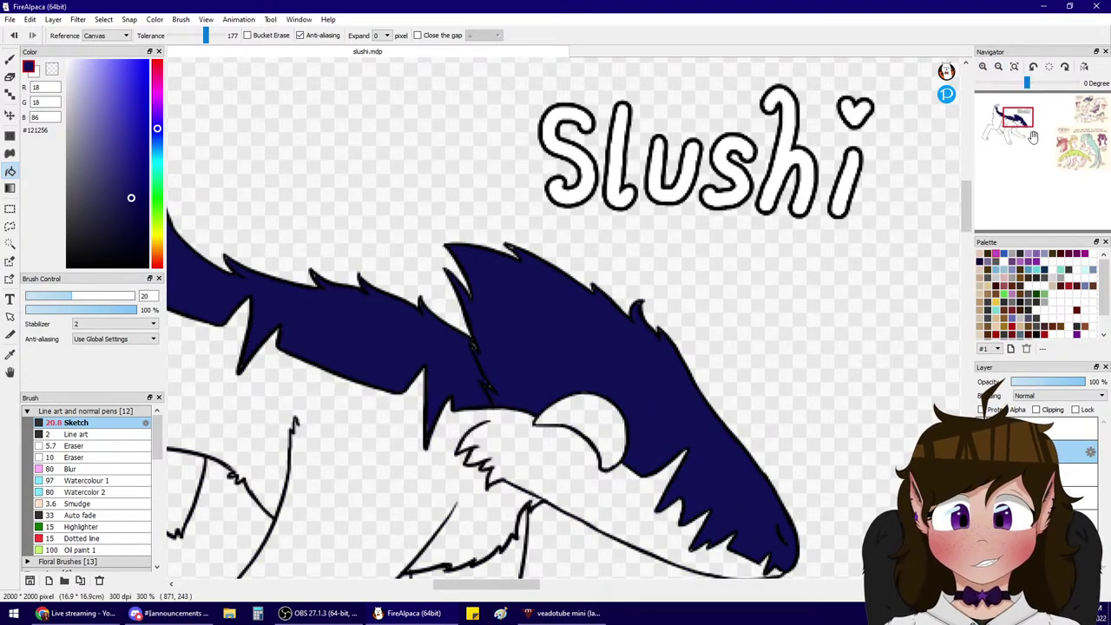
drag(1032, 135, 1012, 128)
click(501, 207)
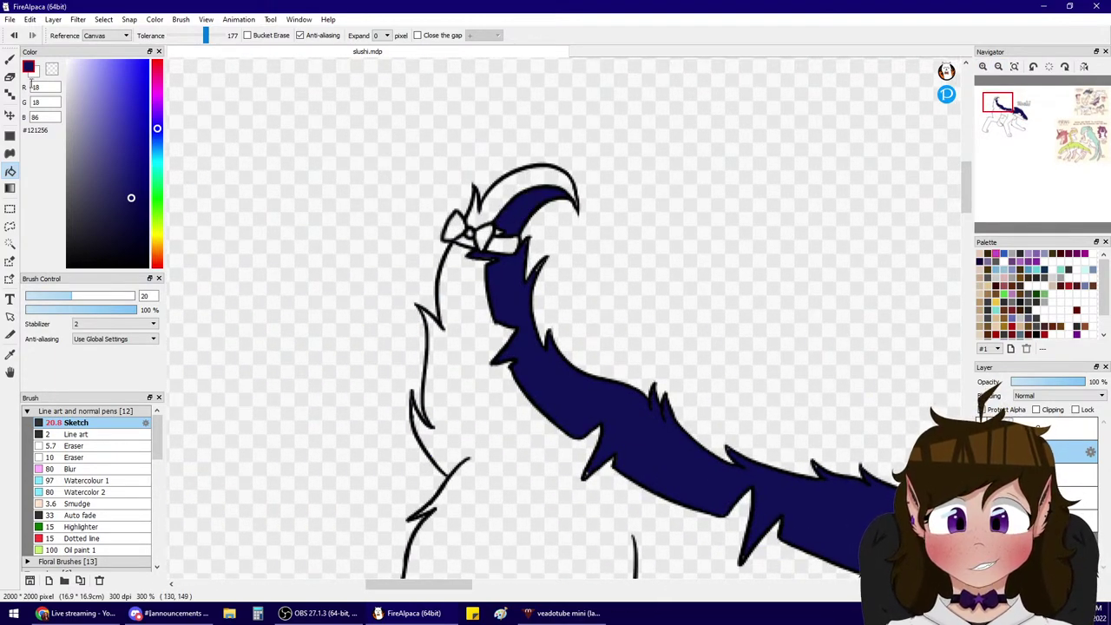
- Set the Sketch brush to size 6.7 and paint over small navy gaps around the bow and upper tail spikes
drag(47, 296, 33, 296)
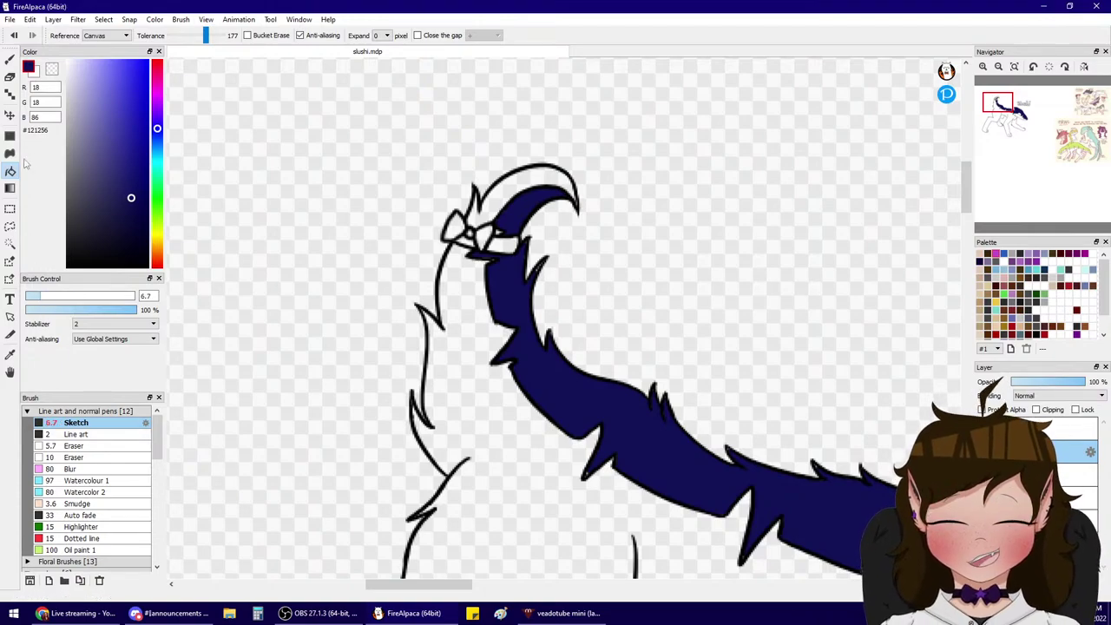
click(9, 58)
click(984, 67)
click(984, 66)
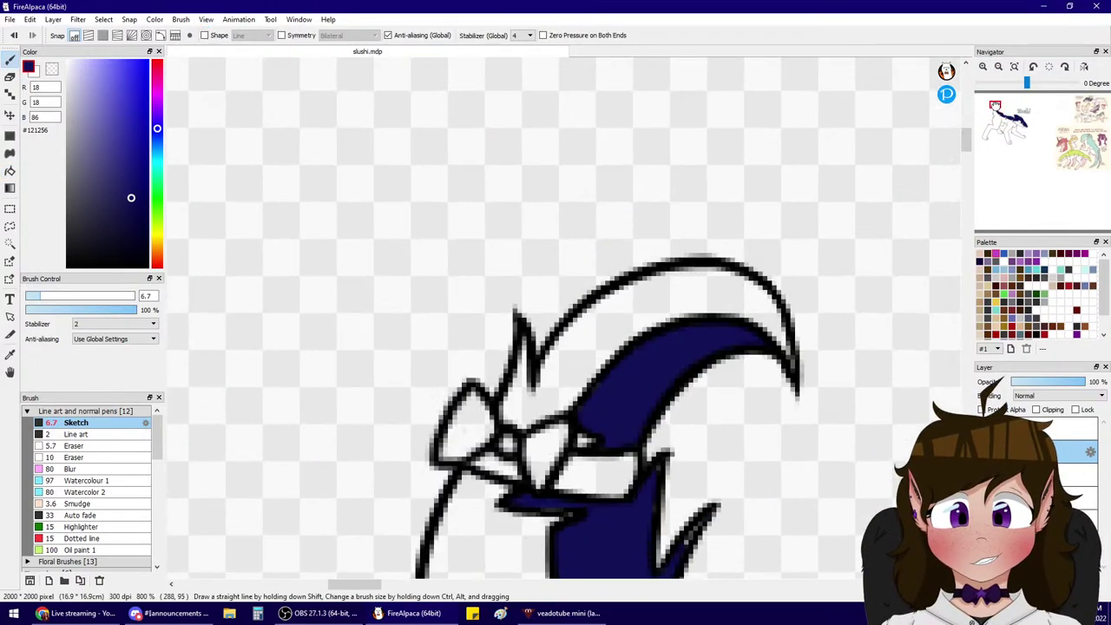
mouse_move(619, 466)
mouse_down()
mouse_move(614, 514)
mouse_move(611, 480)
mouse_move(605, 489)
mouse_up()
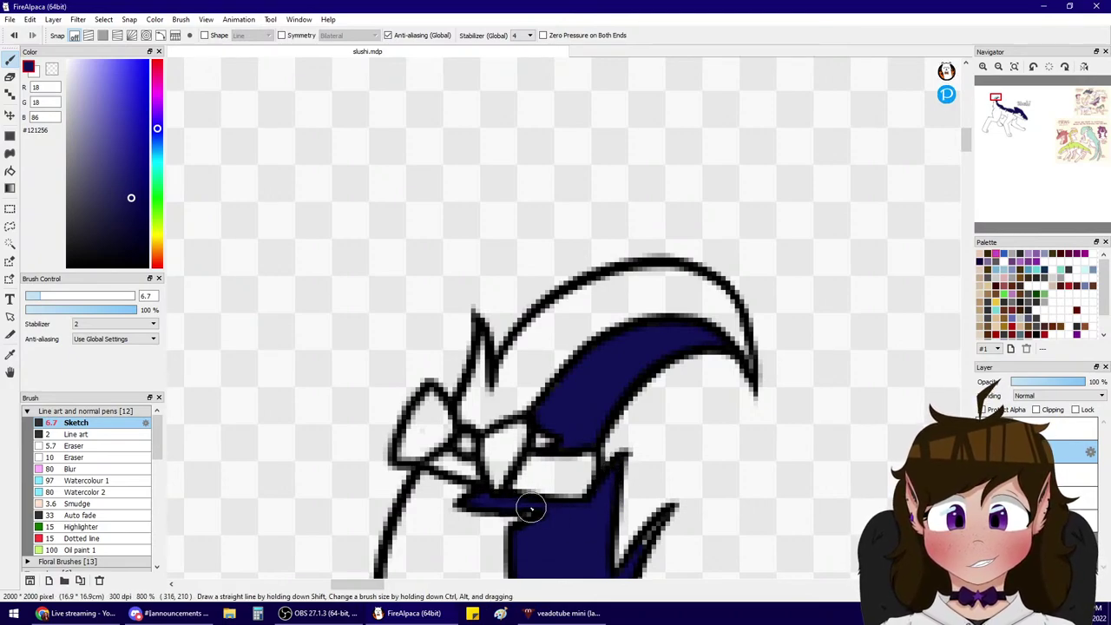
drag(998, 103, 996, 110)
drag(664, 163, 644, 196)
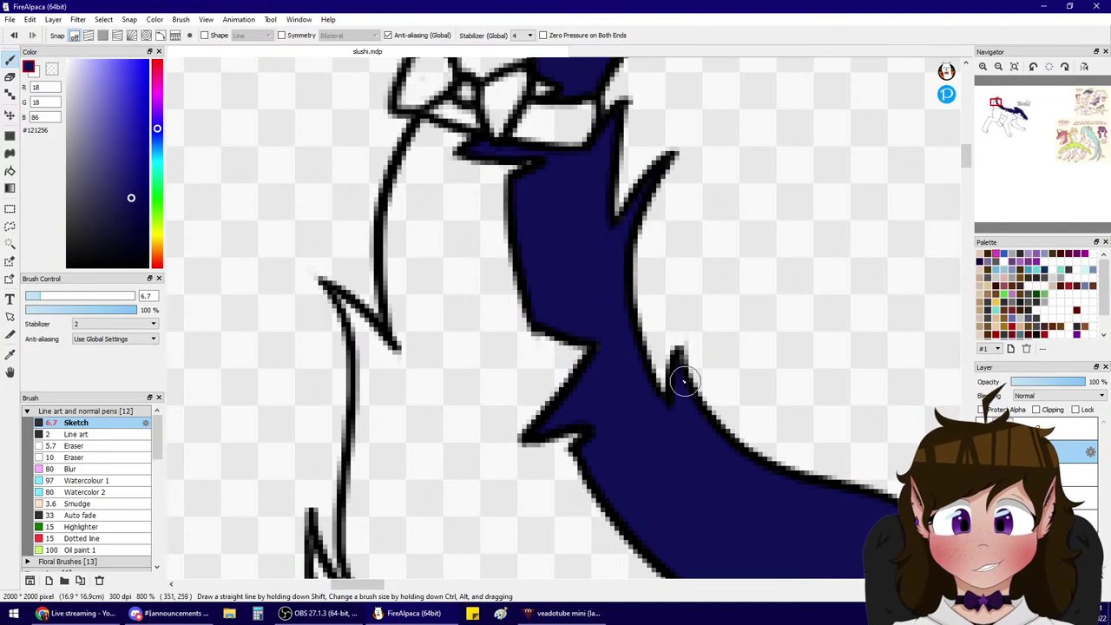
- Touch up the edges of the navy fill along the lower tail, back stripe and head marking with the Sketch brush
drag(997, 109, 1002, 115)
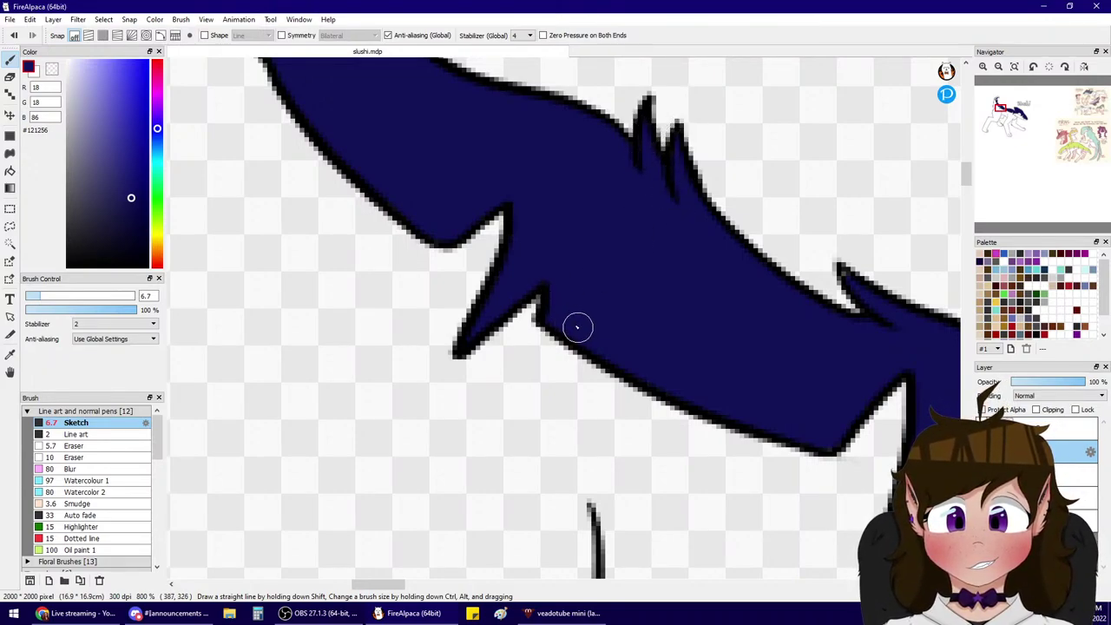
drag(840, 273, 849, 277)
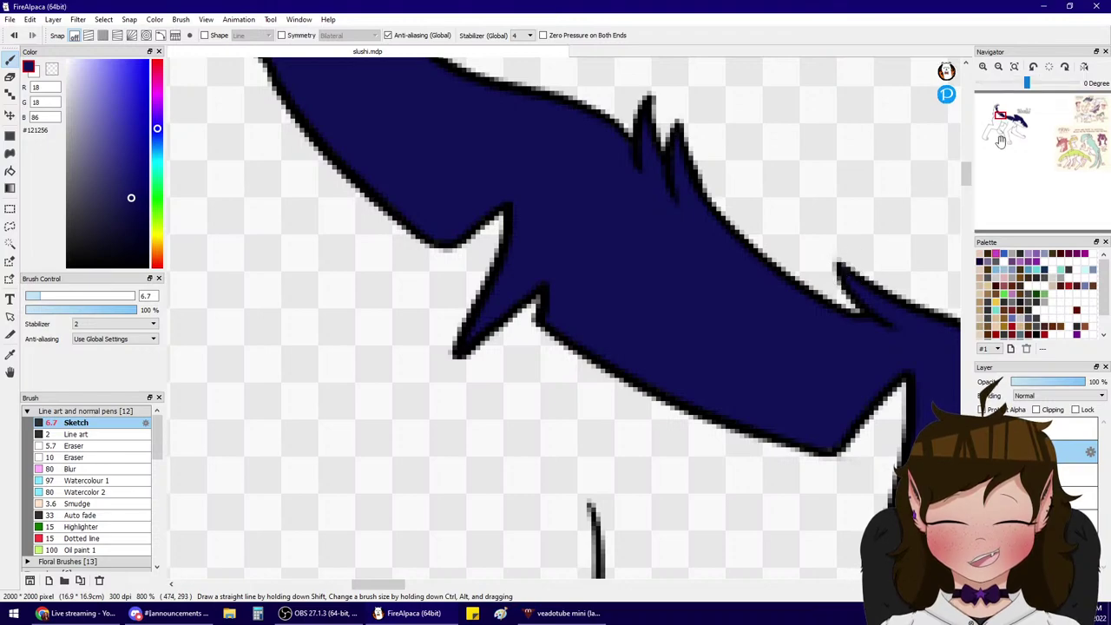
drag(1002, 120, 1007, 117)
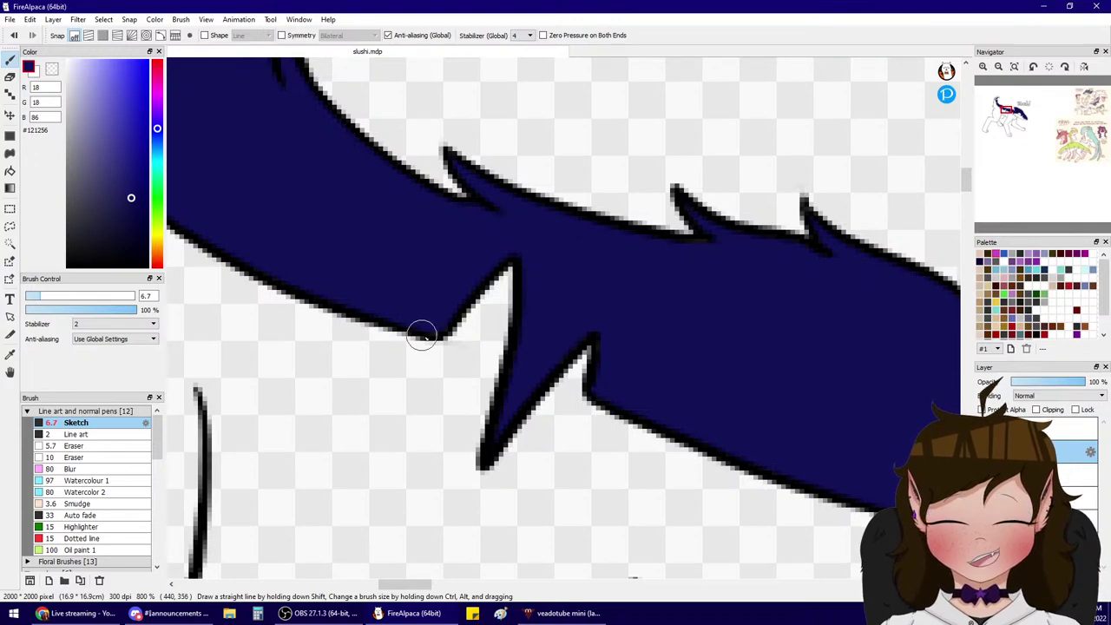
mouse_move(1018, 139)
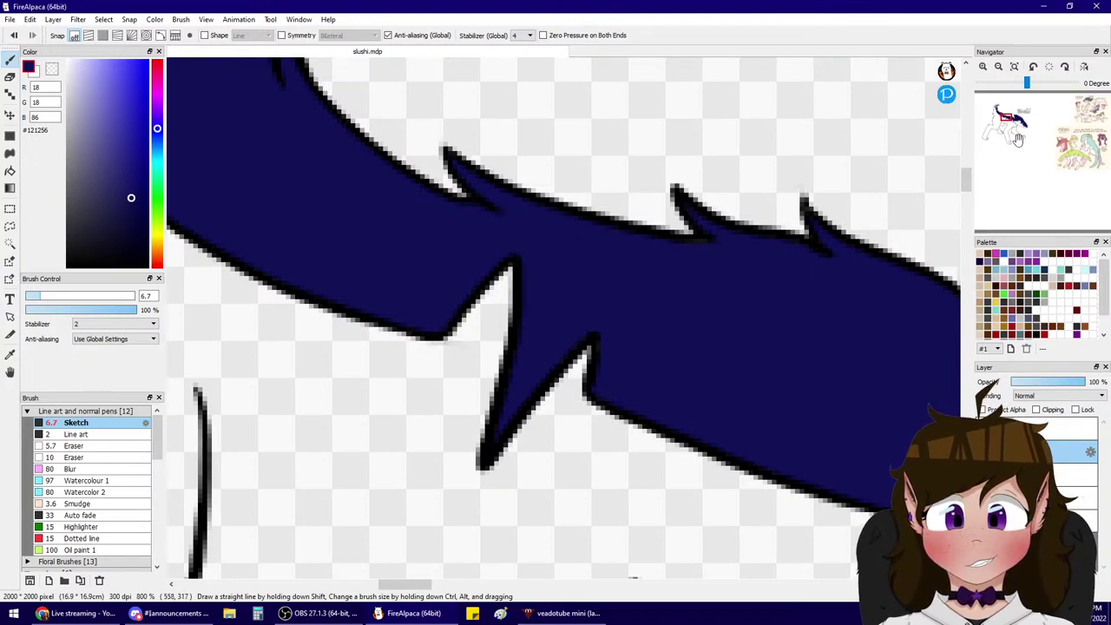
drag(1016, 118, 1009, 118)
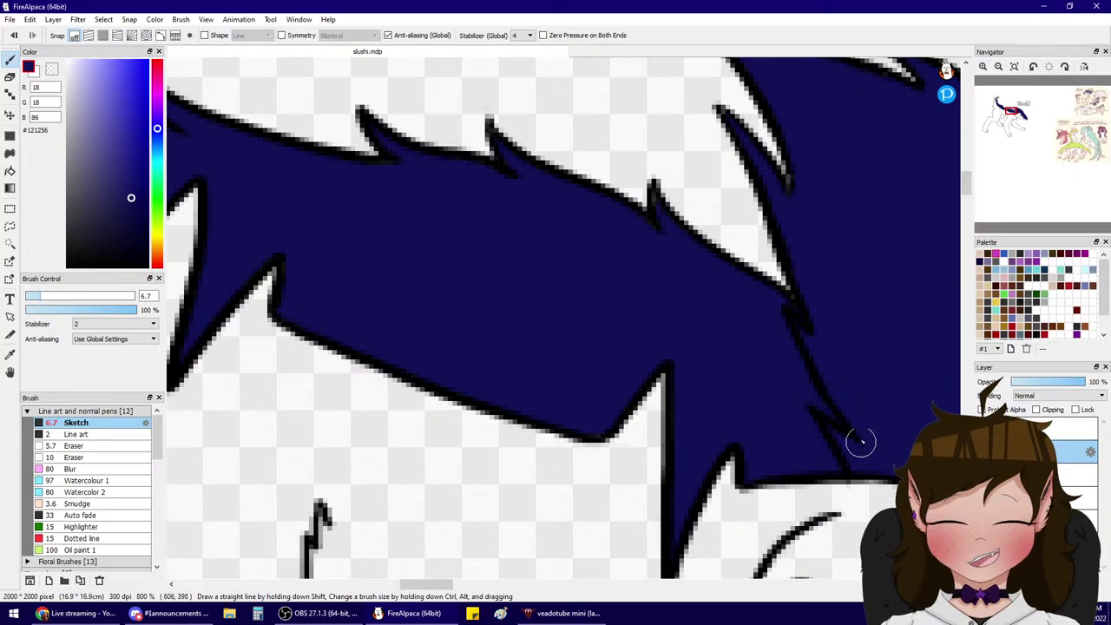
click(999, 66)
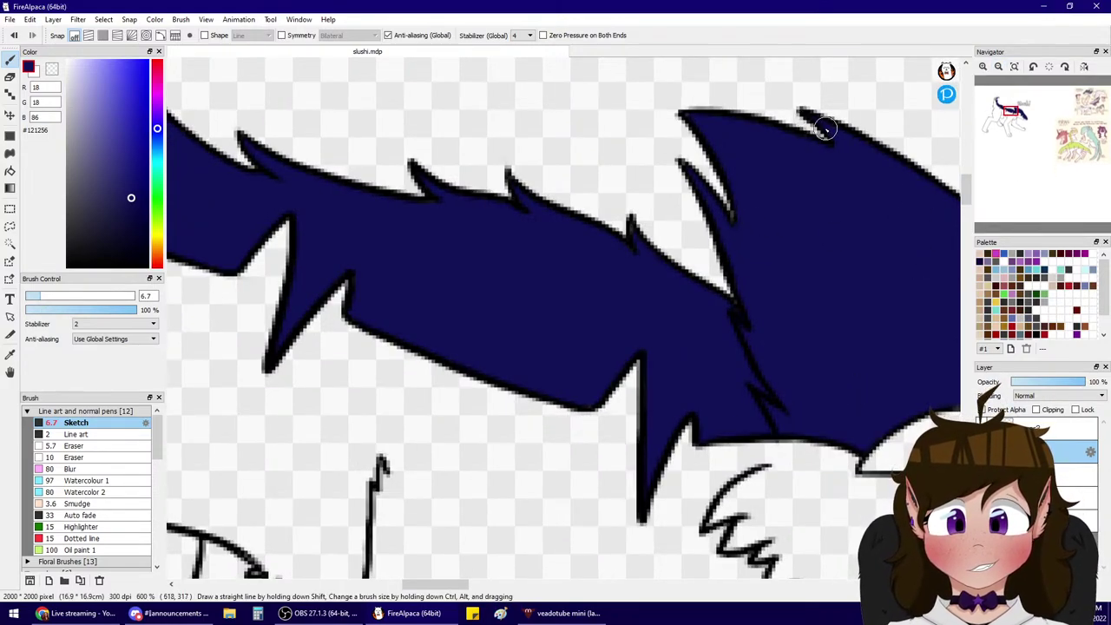
drag(1010, 110, 1022, 120)
drag(541, 139, 539, 180)
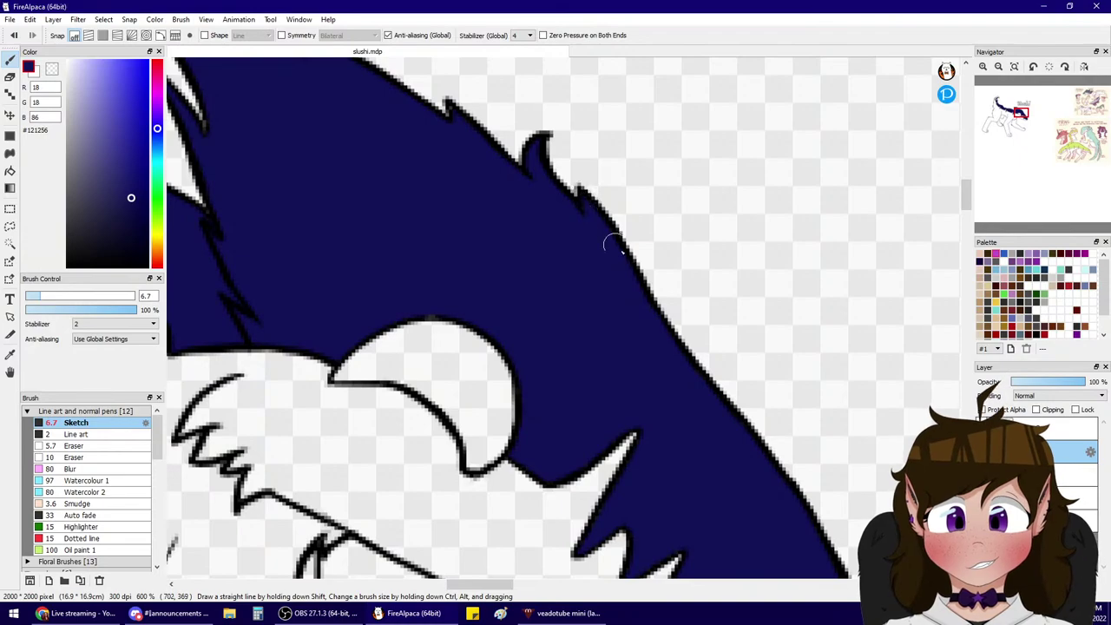
drag(1021, 124, 1019, 124)
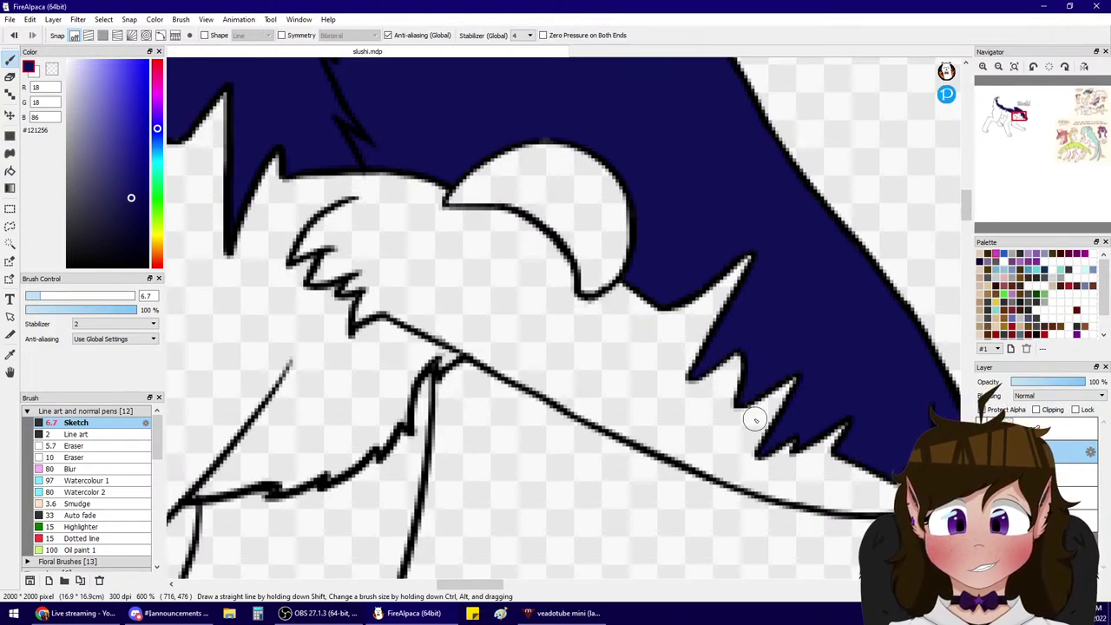
- Enlarge the star texture to cover the navy head, back and tail markings and clip it to the navy fill
scroll(879, 288, down, 10)
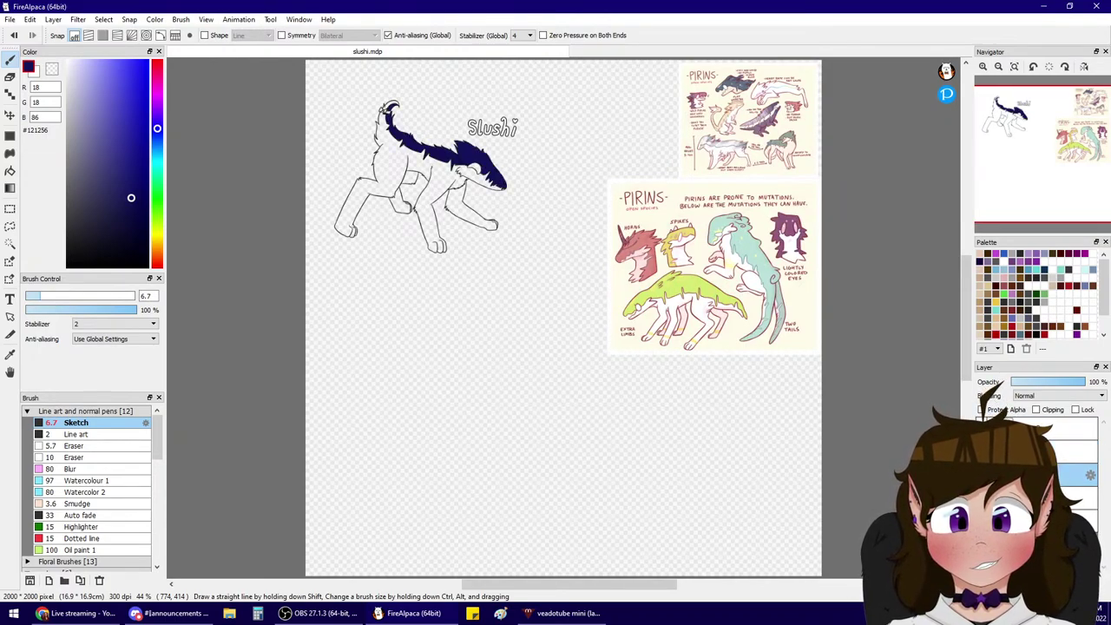
click(983, 67)
click(983, 67)
click(983, 67)
click(1003, 113)
key(ctrl+t)
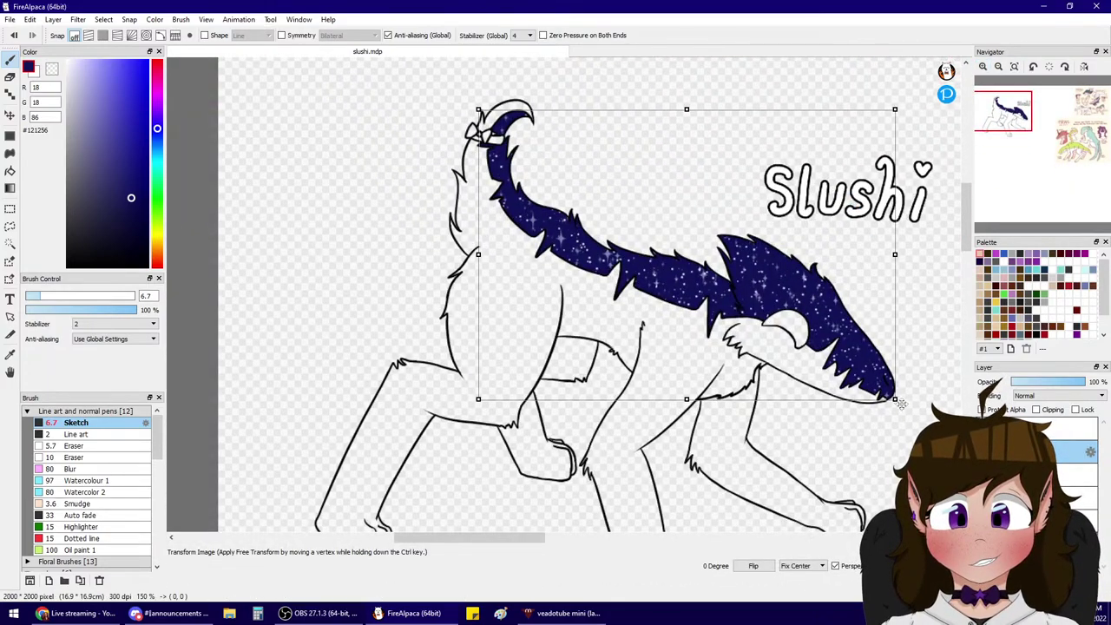
drag(901, 405, 883, 386)
key(Return)
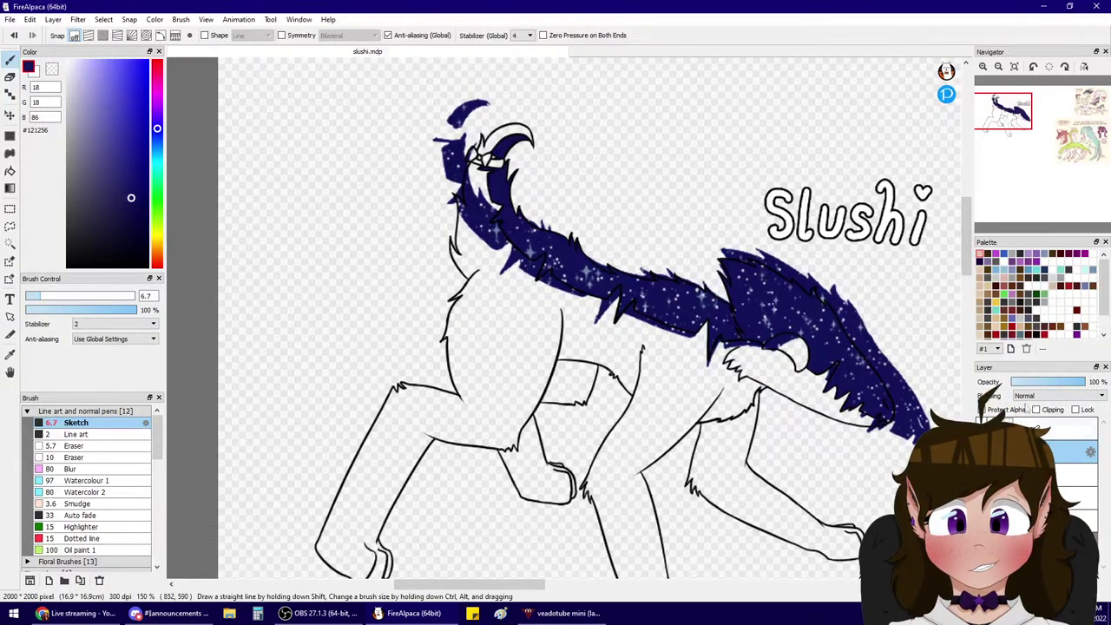
click(1036, 411)
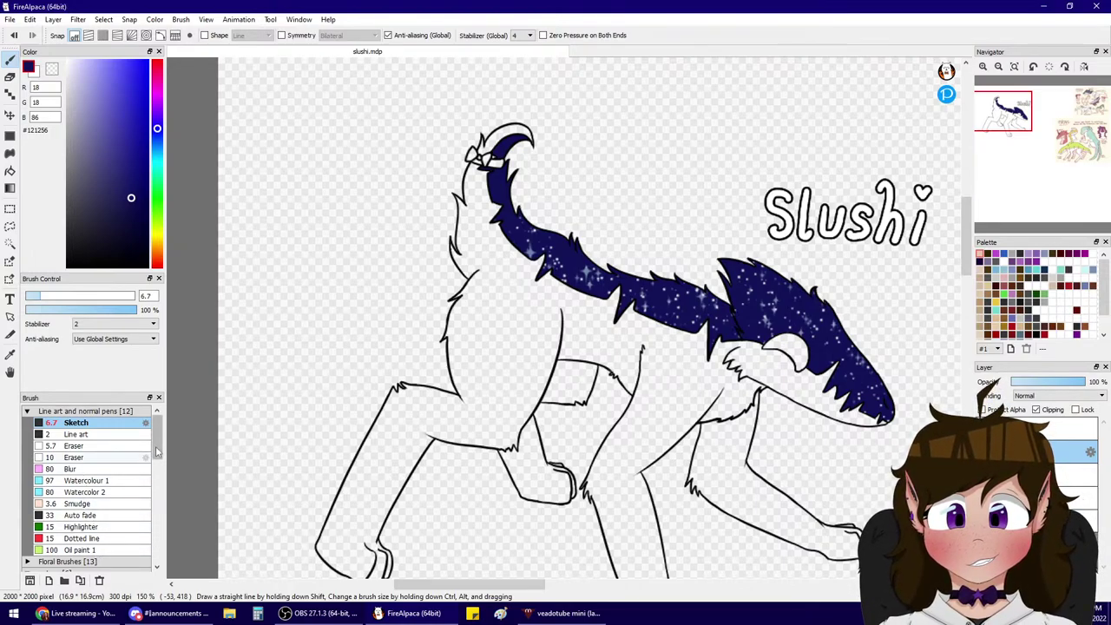
- Try adding white #FFFFFF stars over the texture with the Twinkling stars3 brush at size 82, and clear all stars from the markings
scroll(99, 552, down, 1)
click(91, 551)
drag(93, 113, 67, 61)
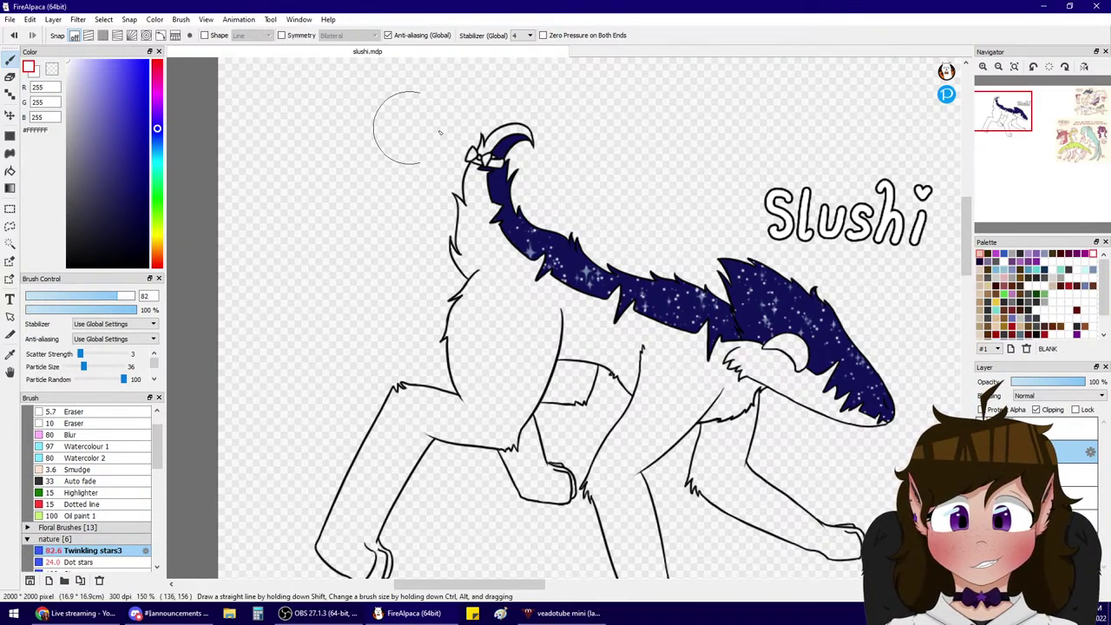
drag(526, 137, 519, 159)
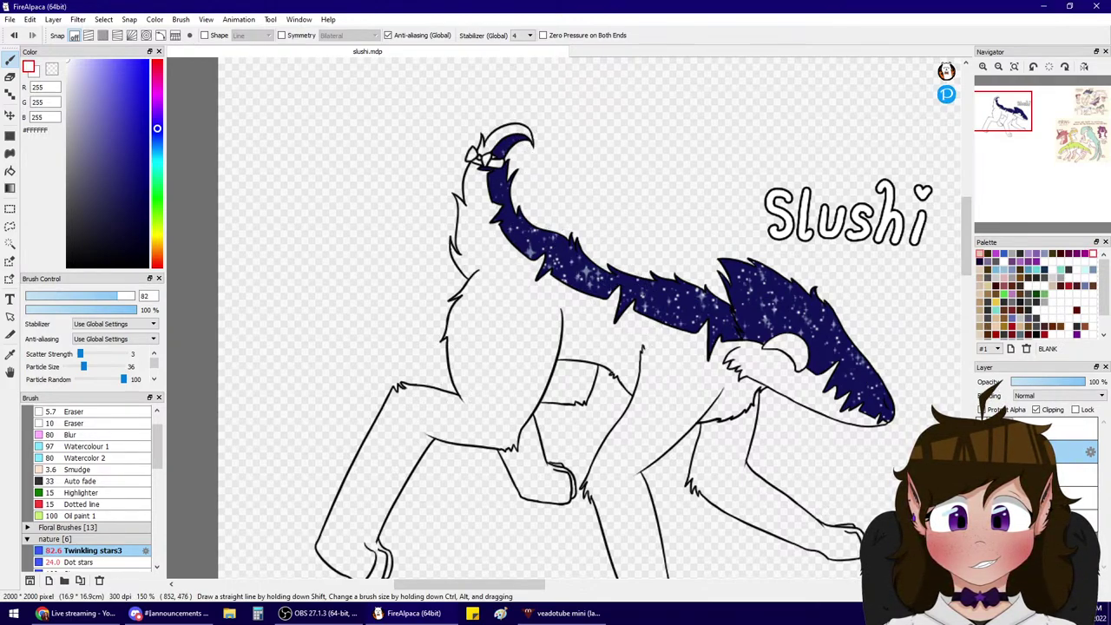
click(1068, 581)
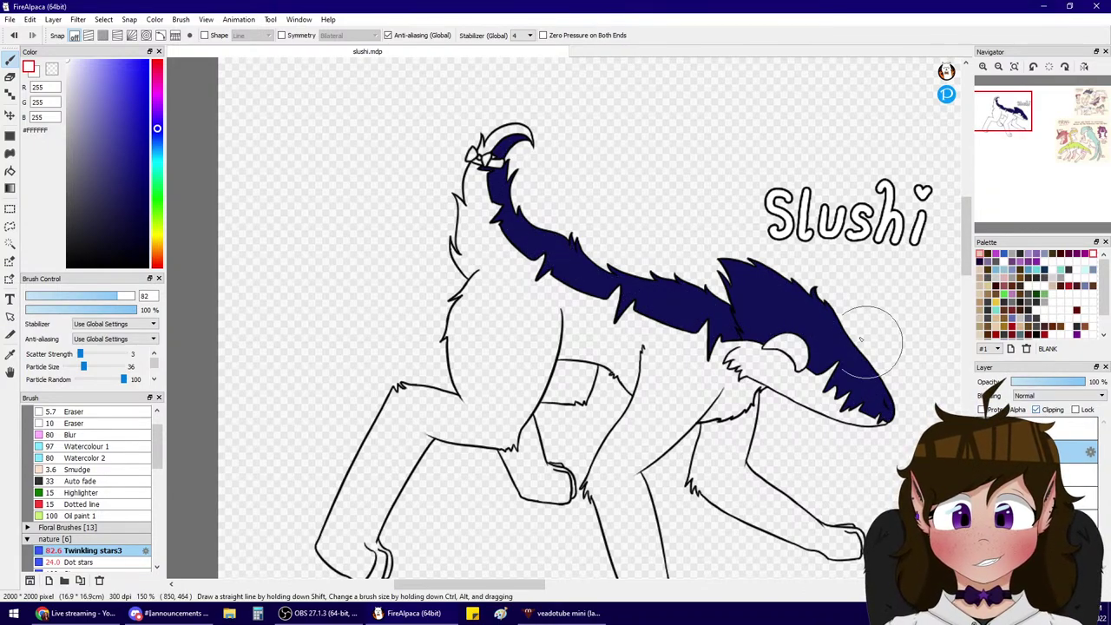
- Scatter sparser twinkling stars along the navy markings at scatter strength 1, comparing with the Pirins reference sheet
mouse_move(868, 341)
mouse_down()
mouse_move(685, 218)
mouse_move(846, 432)
mouse_move(686, 211)
mouse_move(751, 408)
mouse_move(683, 356)
mouse_move(527, 147)
mouse_move(480, 218)
mouse_up()
click(1096, 102)
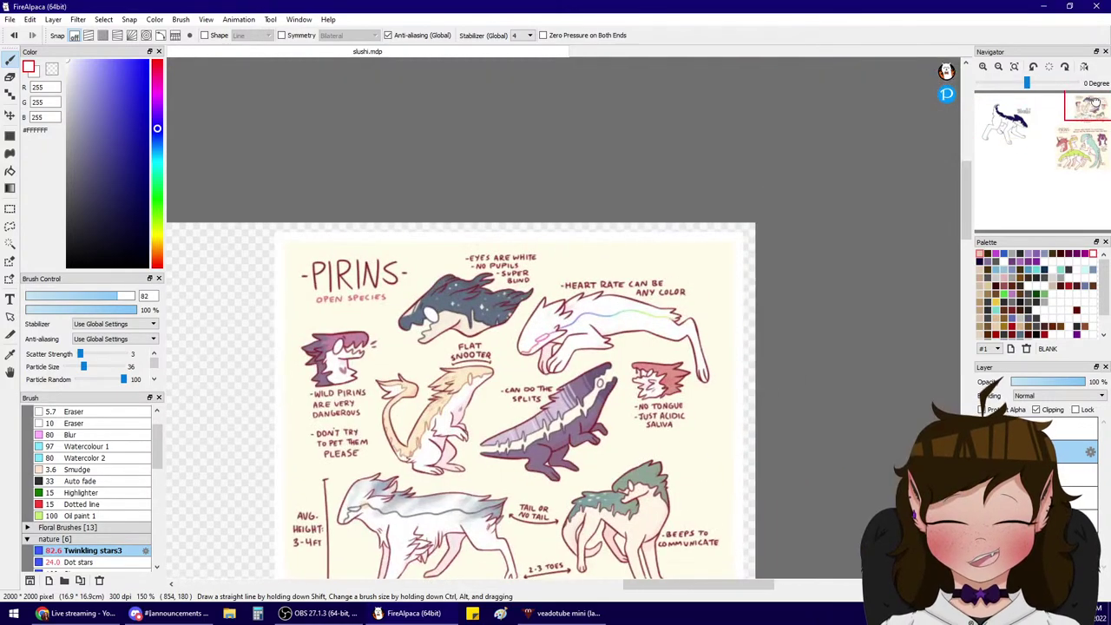
mouse_move(1096, 102)
mouse_down()
mouse_move(1031, 128)
mouse_move(1011, 109)
mouse_up()
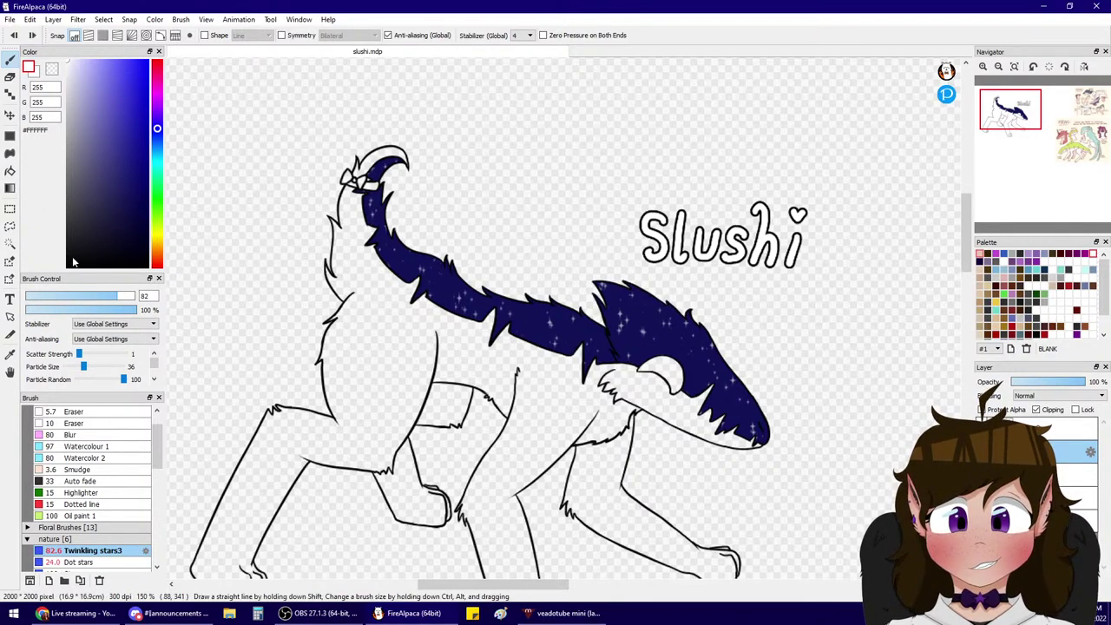
- Undo the last stars and repaint twinkling stars over the head, back and tail at brush size 194, particle size 26 and scatter strength up to 7
click(137, 296)
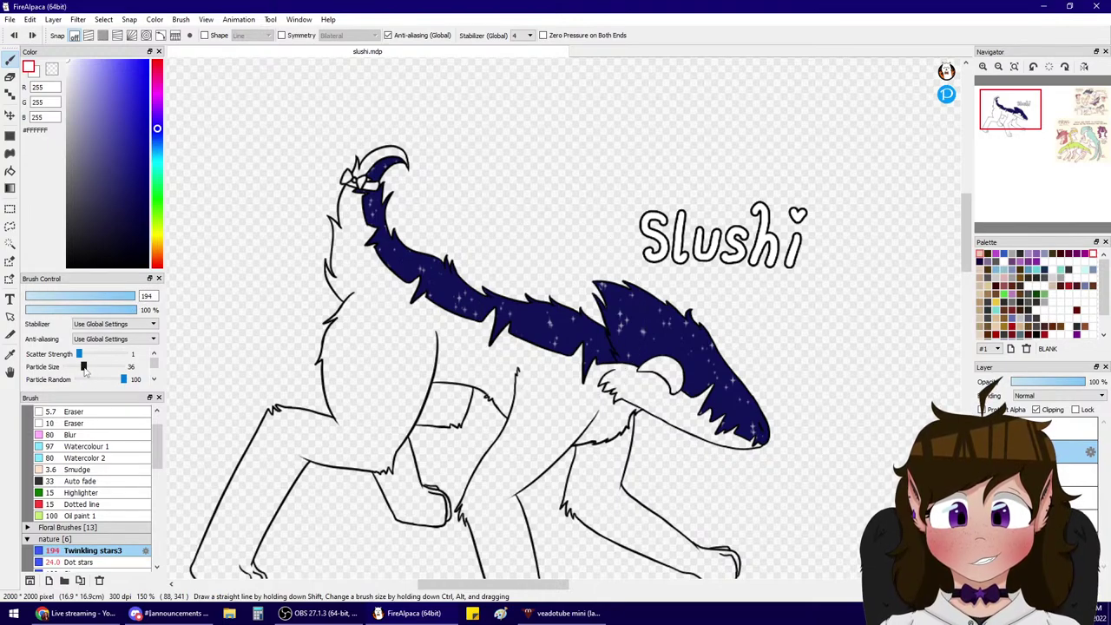
drag(85, 369, 78, 369)
key(ctrl+z)
drag(426, 272, 581, 348)
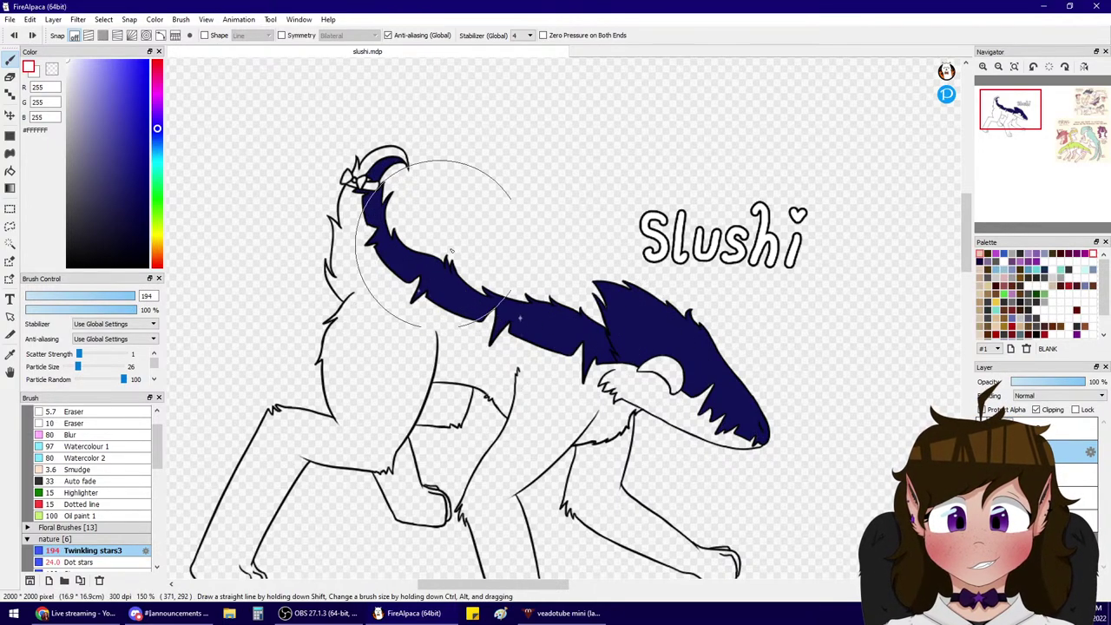
mouse_move(630, 382)
mouse_down()
mouse_move(715, 359)
mouse_move(748, 434)
mouse_up()
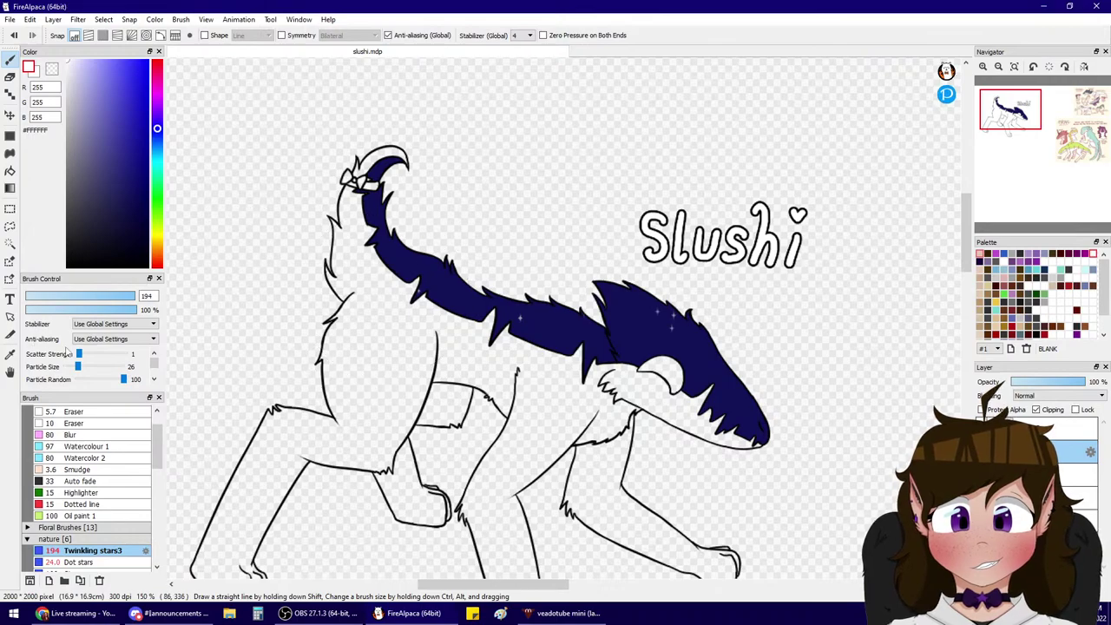
mouse_move(590, 304)
mouse_down()
mouse_move(747, 379)
mouse_move(754, 456)
mouse_up()
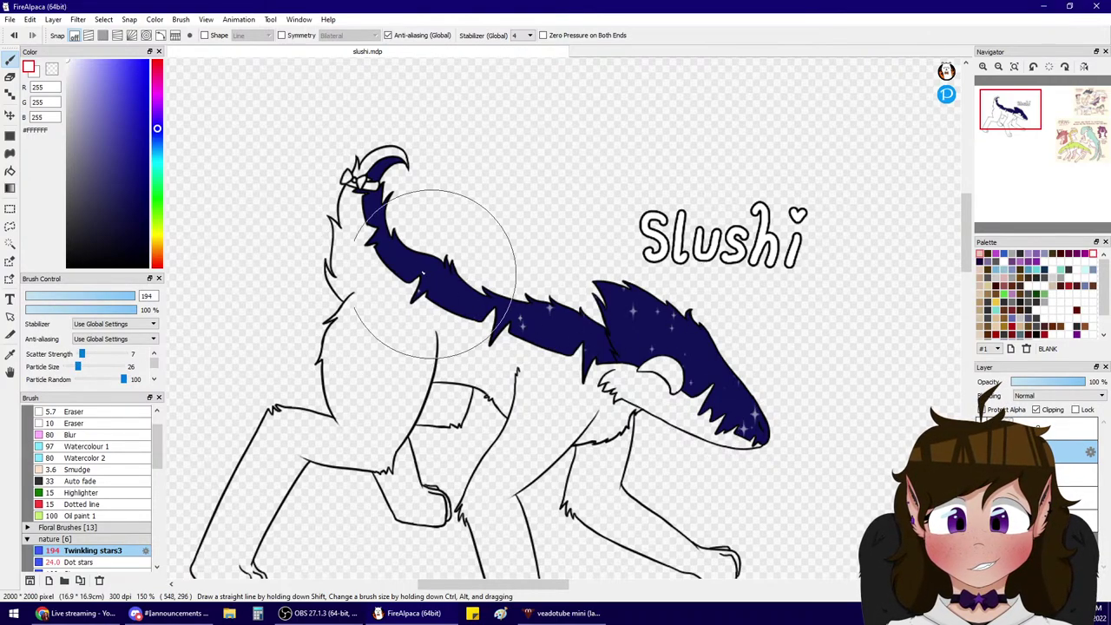
mouse_move(371, 265)
mouse_down()
mouse_move(496, 304)
mouse_move(589, 382)
mouse_up()
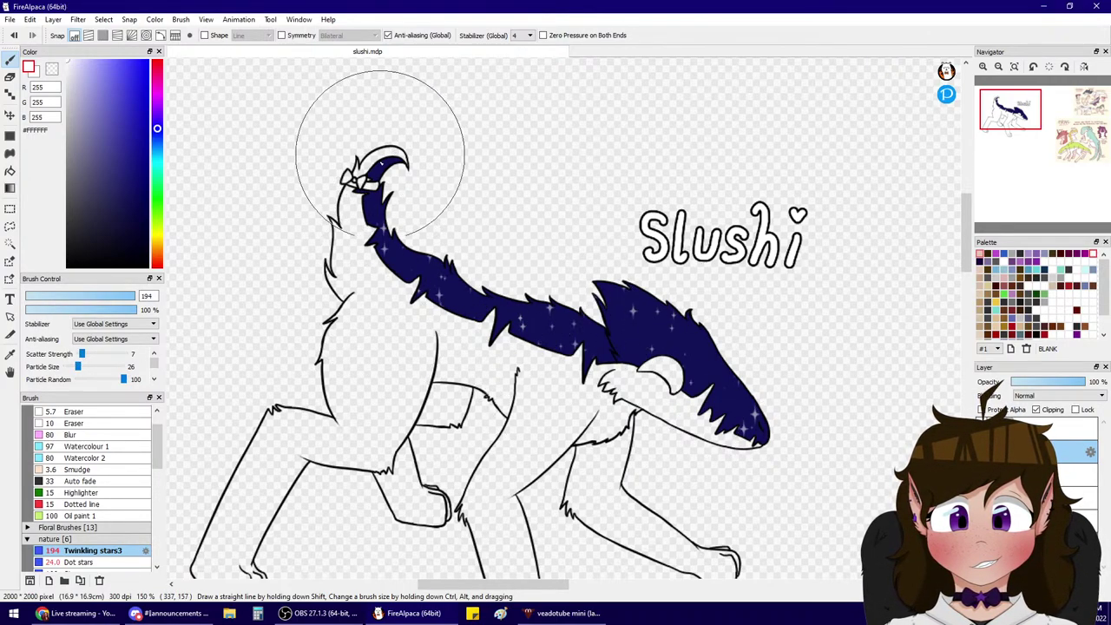
drag(380, 158, 375, 224)
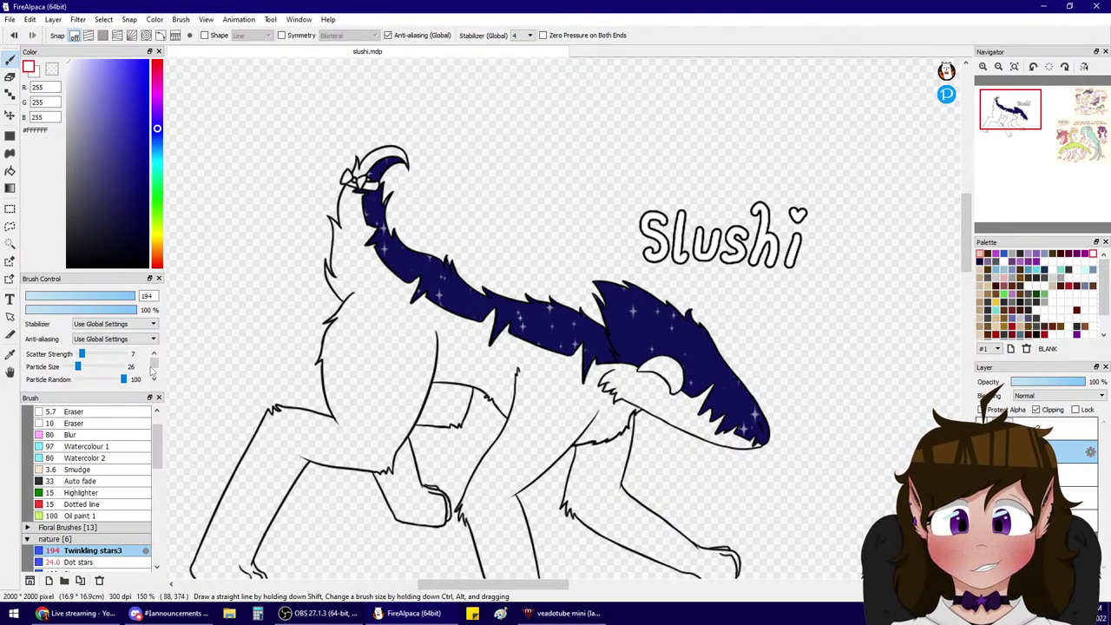
scroll(152, 372, down, 2)
scroll(157, 372, up, 2)
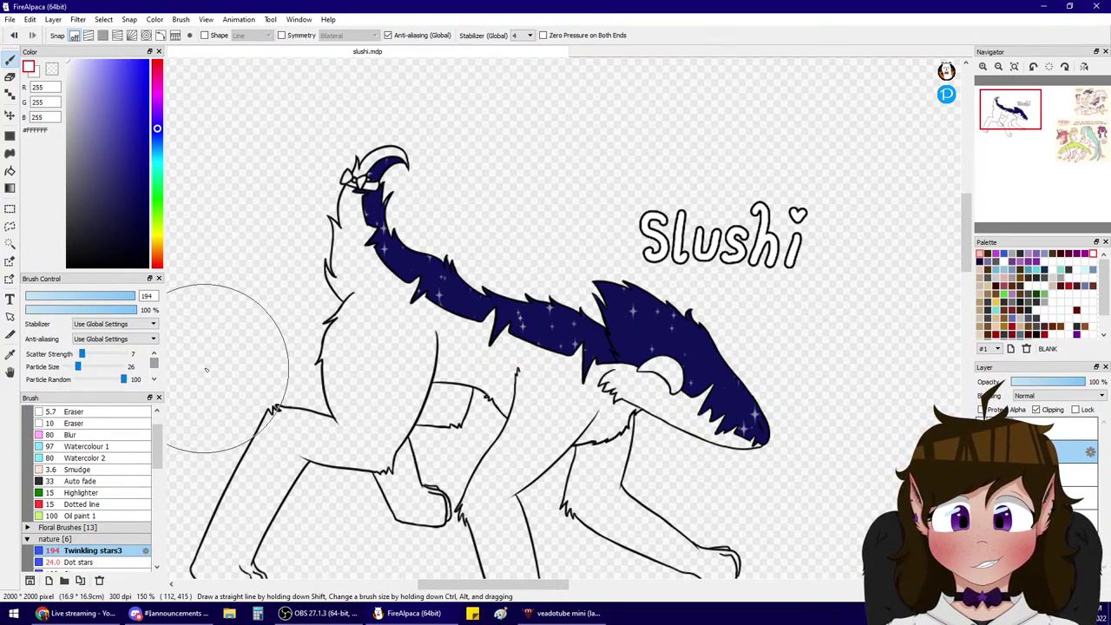
scroll(154, 434, up, 3)
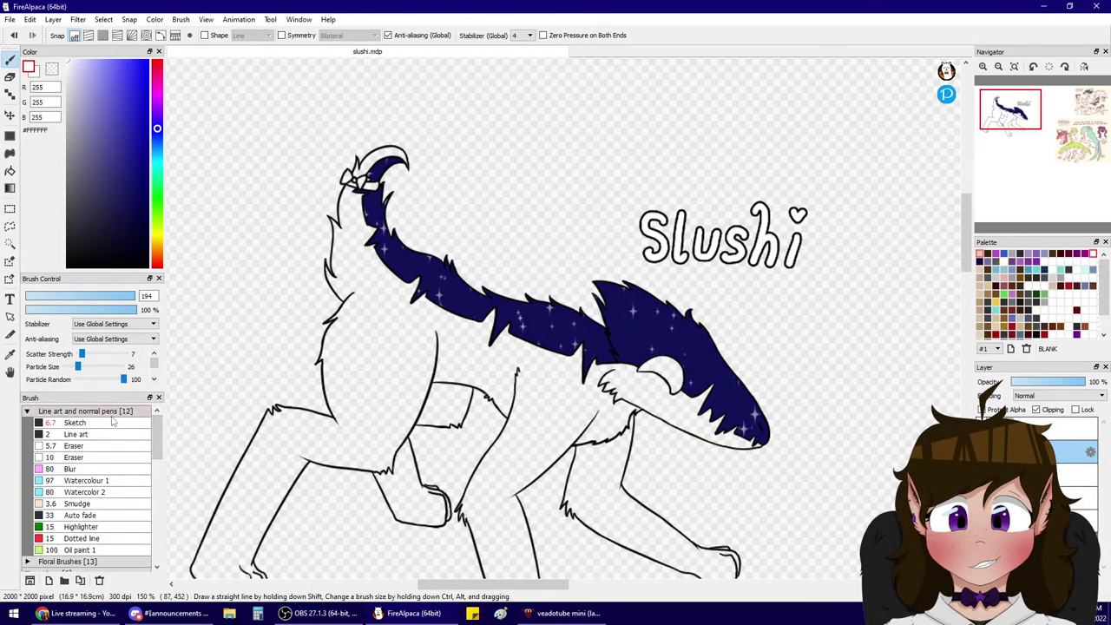
scroll(113, 421, down, 3)
scroll(117, 423, up, 3)
click(114, 423)
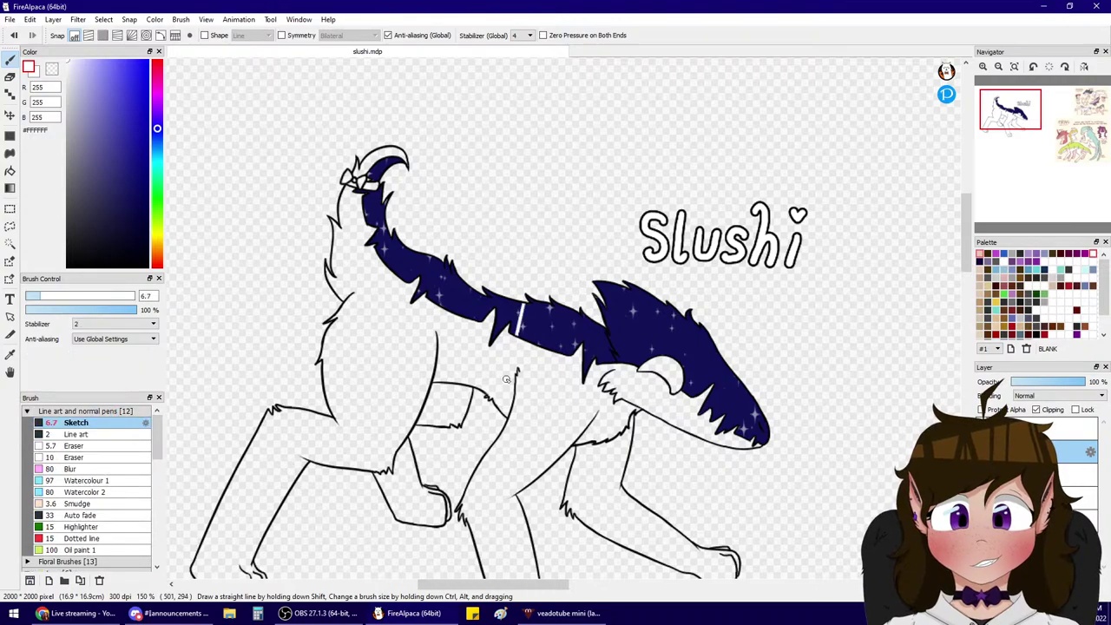
scroll(130, 487, down, 3)
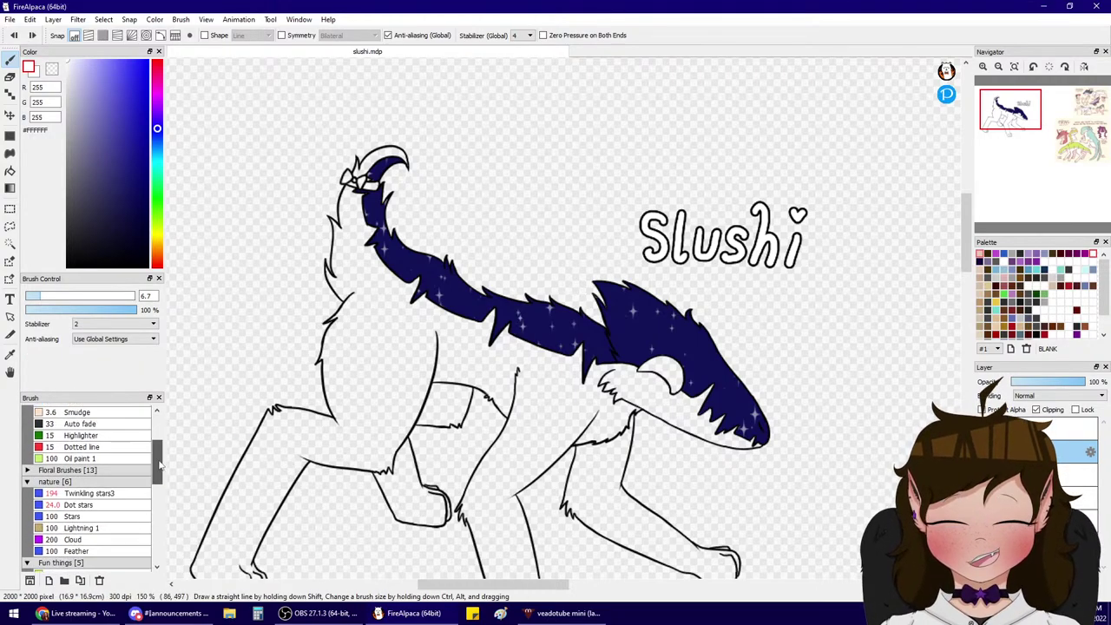
- Scatter tiny white stars over all the navy markings with the Dot stars brush at size 33 and particle size 8
click(126, 494)
click(130, 506)
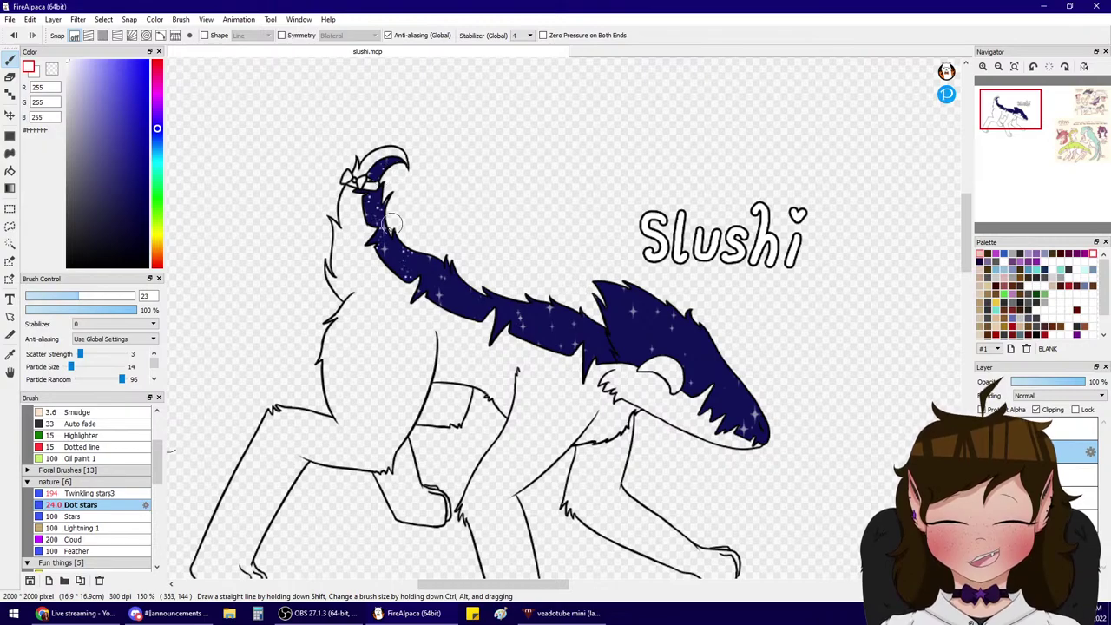
drag(81, 298, 87, 300)
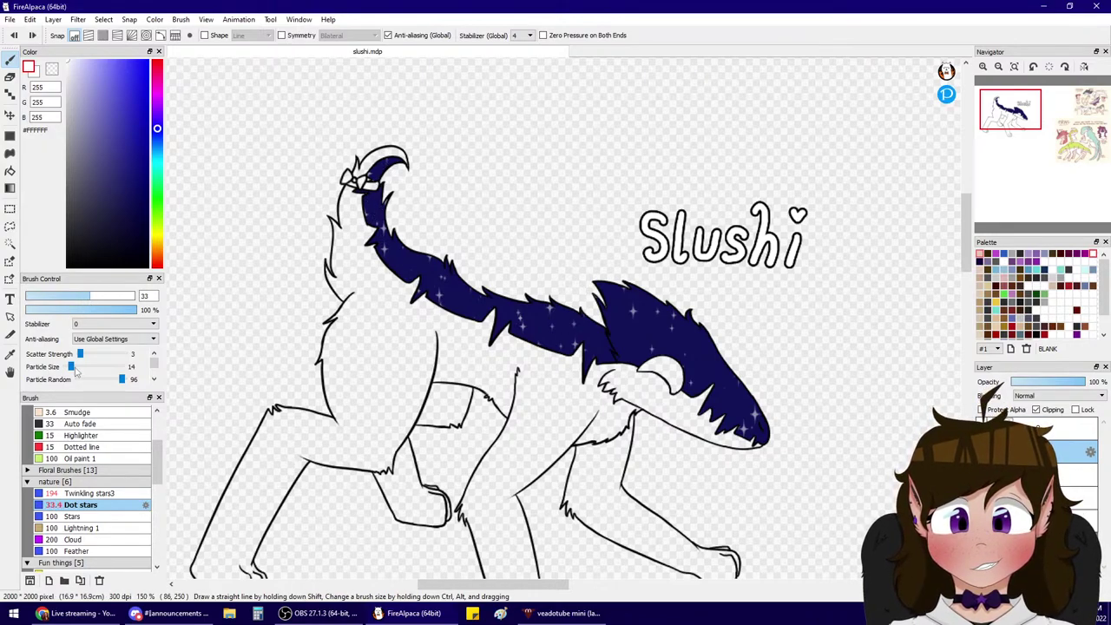
drag(73, 372, 68, 368)
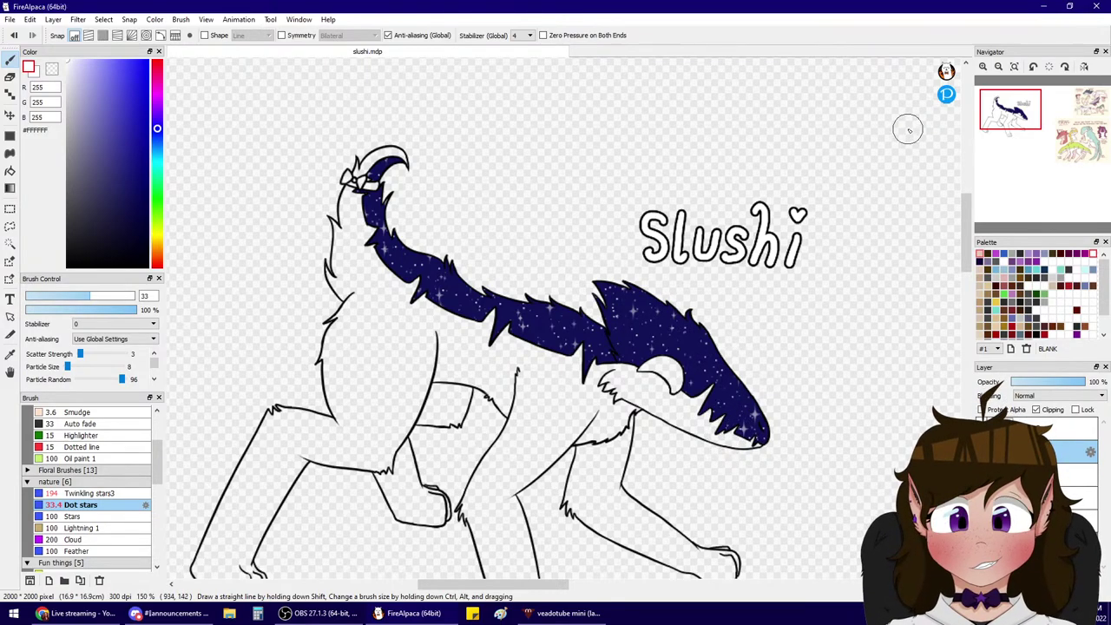
- Sample navy #121256 from the marking near the neck and switch to the Sketch brush at size 6.7
mouse_move(1016, 98)
drag(1016, 125, 1012, 117)
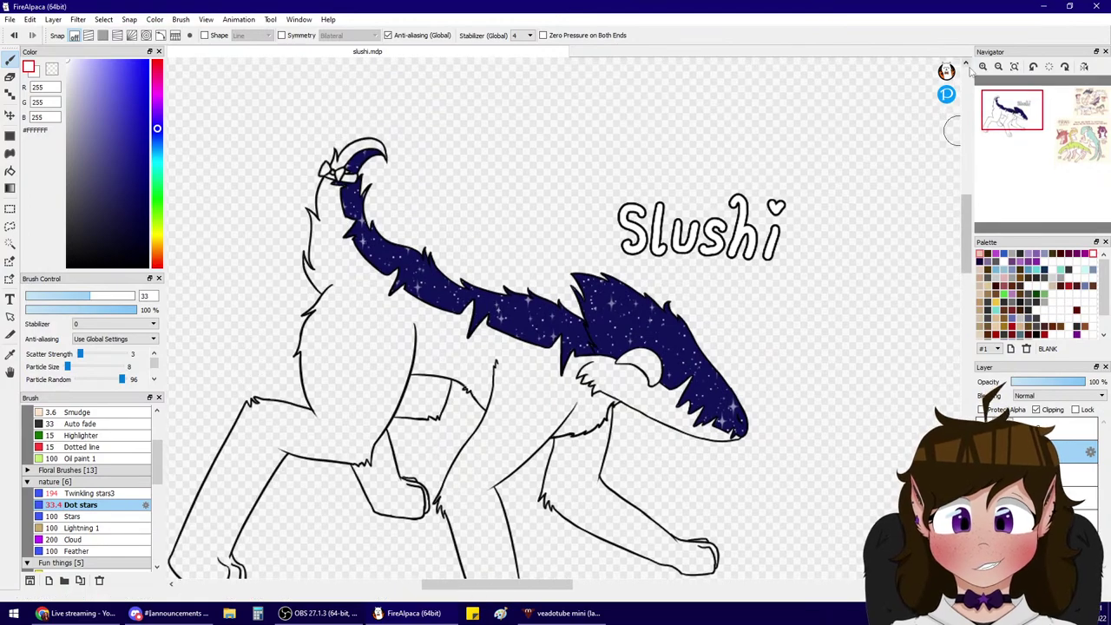
click(982, 67)
click(982, 68)
click(983, 66)
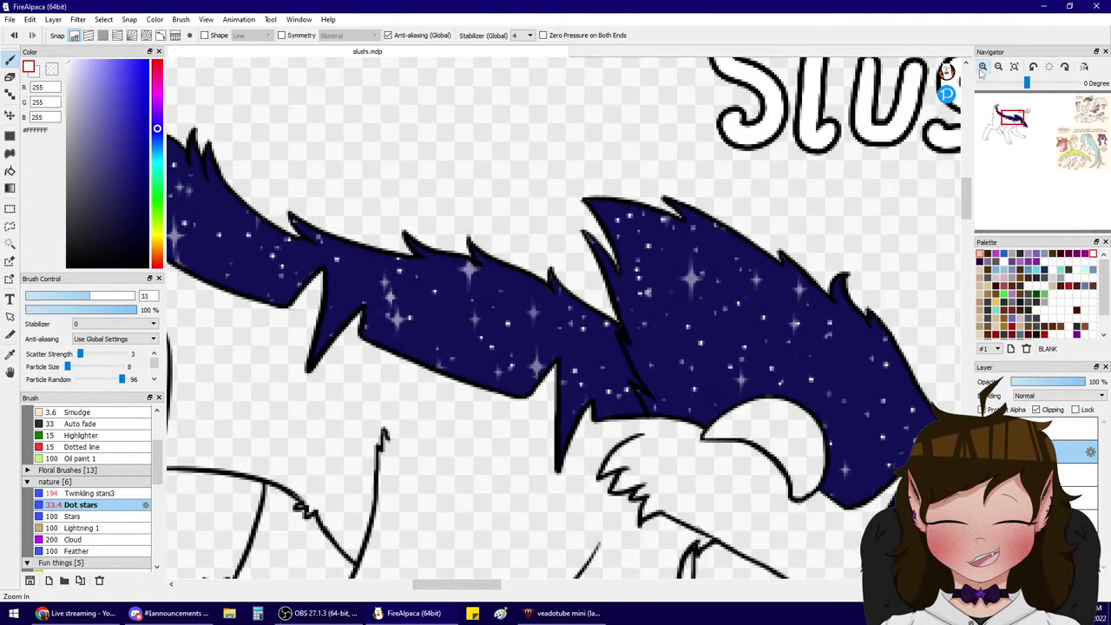
click(983, 66)
alt+click(634, 272)
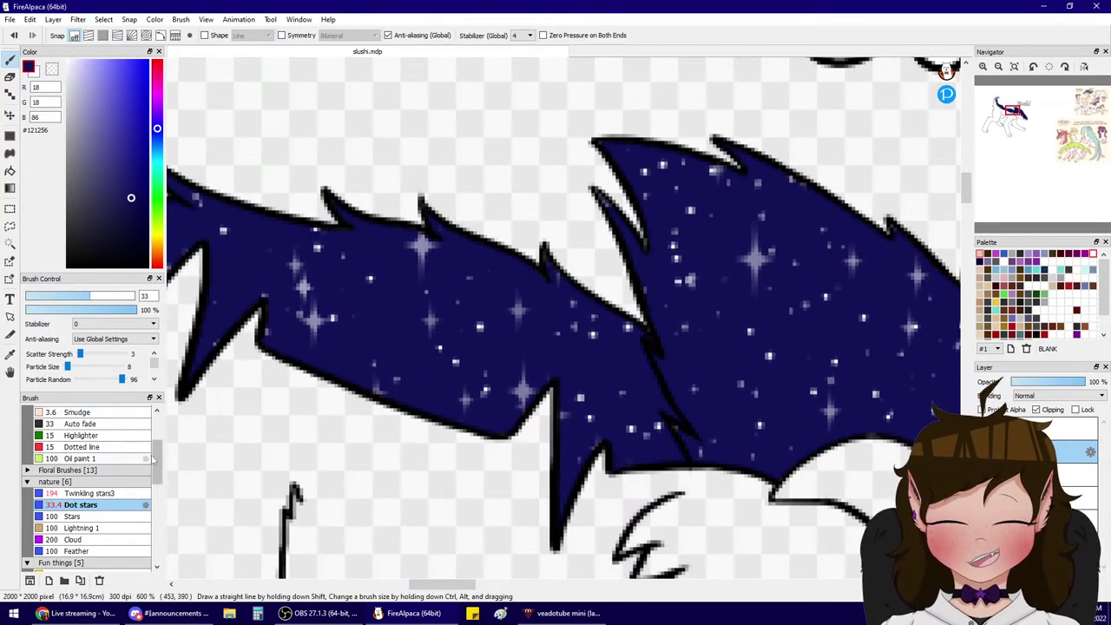
scroll(104, 452, up, 3)
click(75, 423)
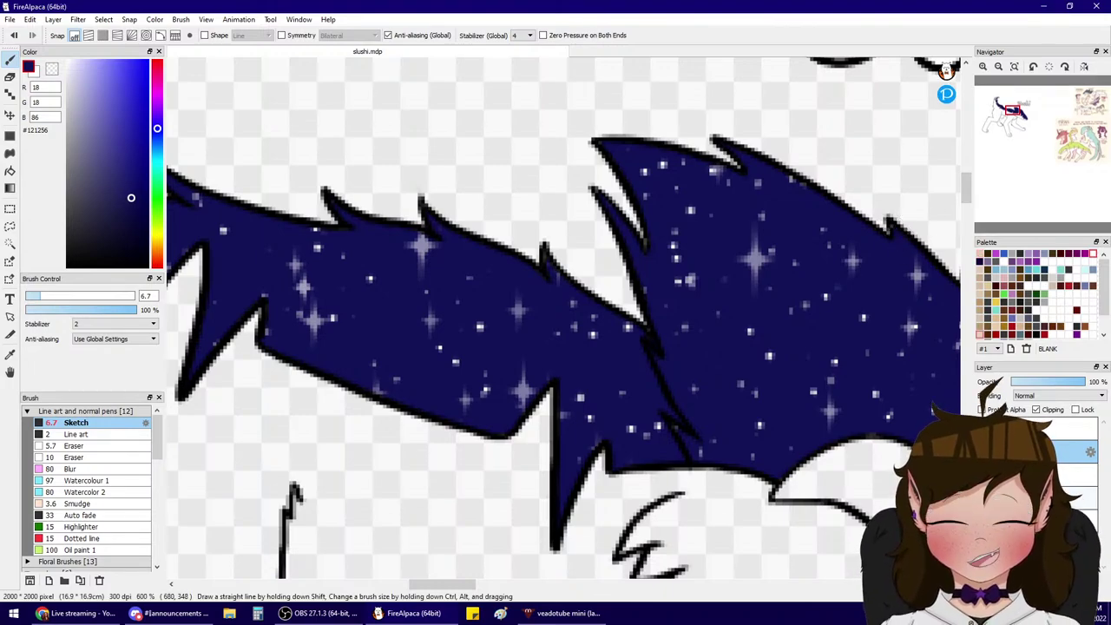
click(999, 66)
click(999, 67)
click(1000, 66)
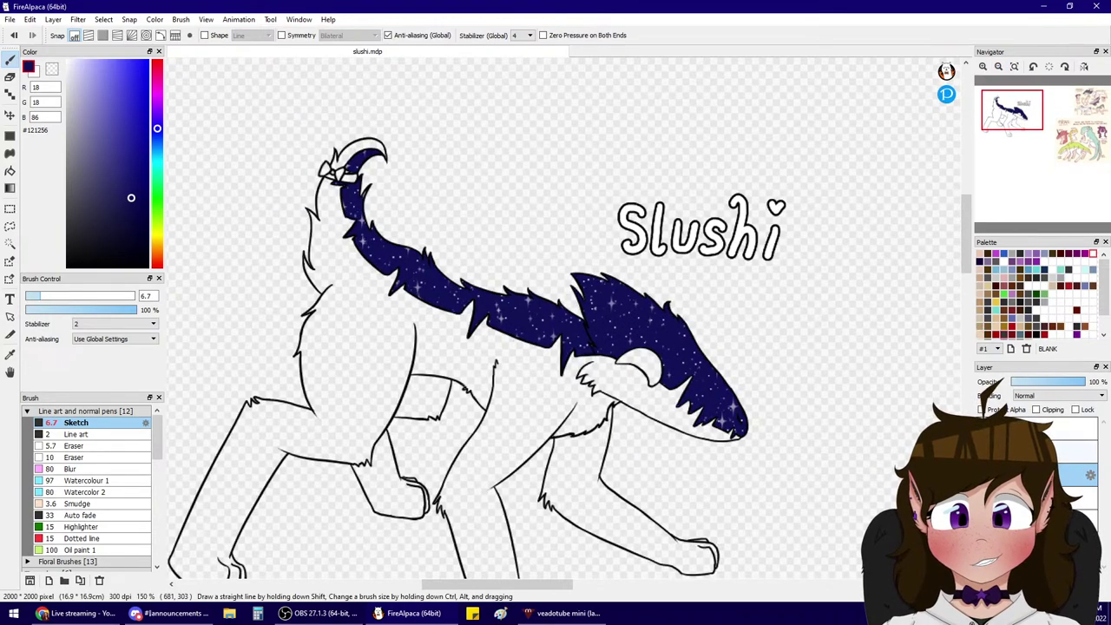
- Bucket-fill the creature's body, tail and all four legs with light grey #D9D9D9
click(10, 171)
click(66, 89)
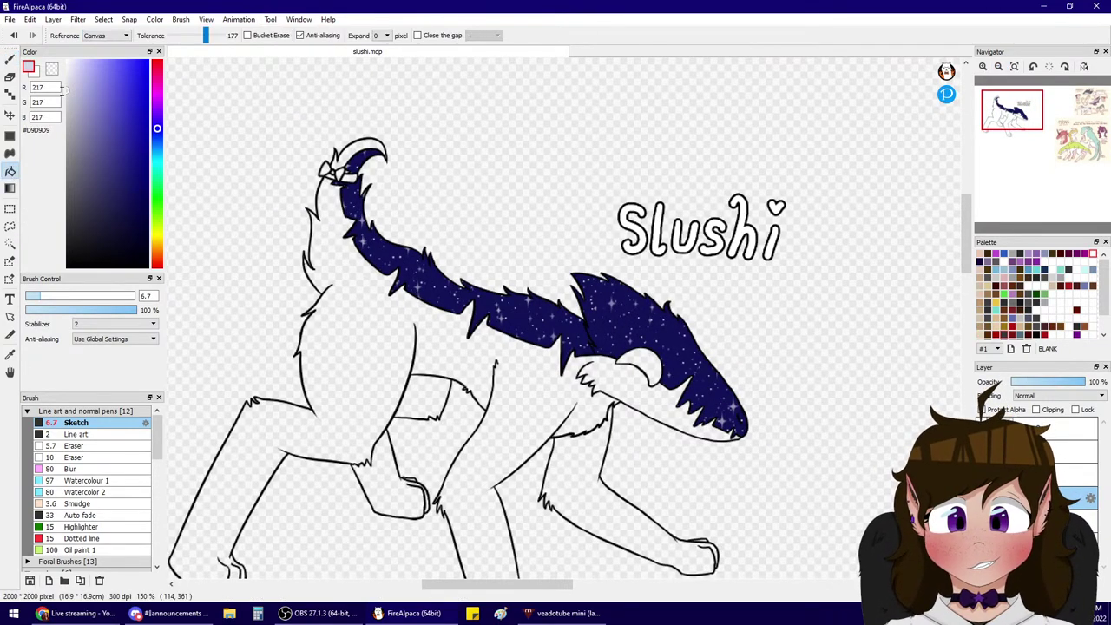
click(323, 239)
click(356, 149)
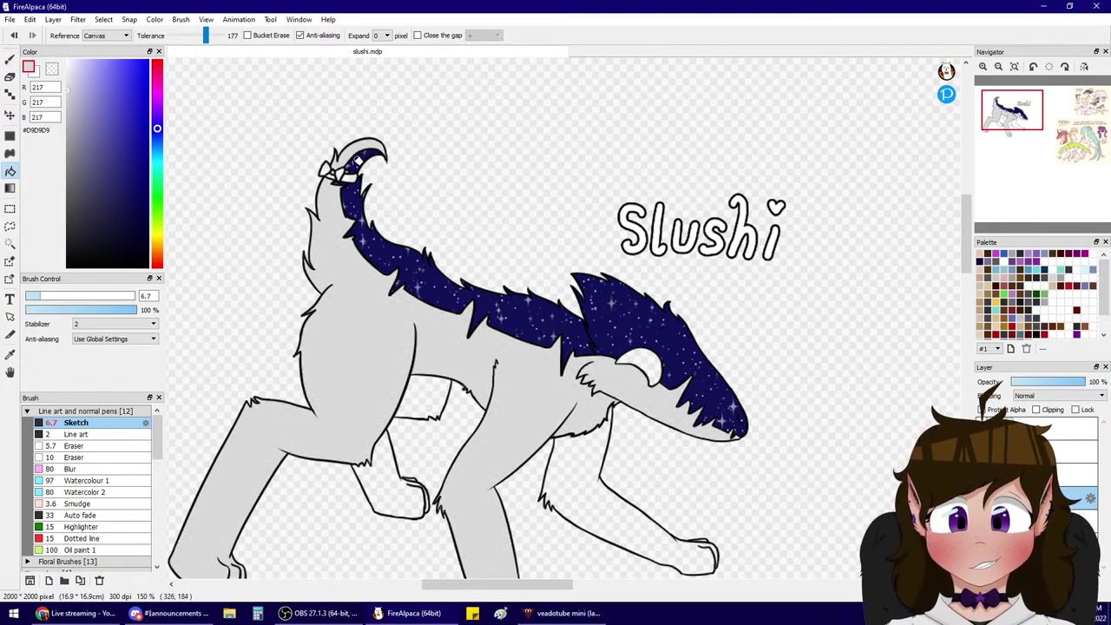
click(434, 410)
click(401, 488)
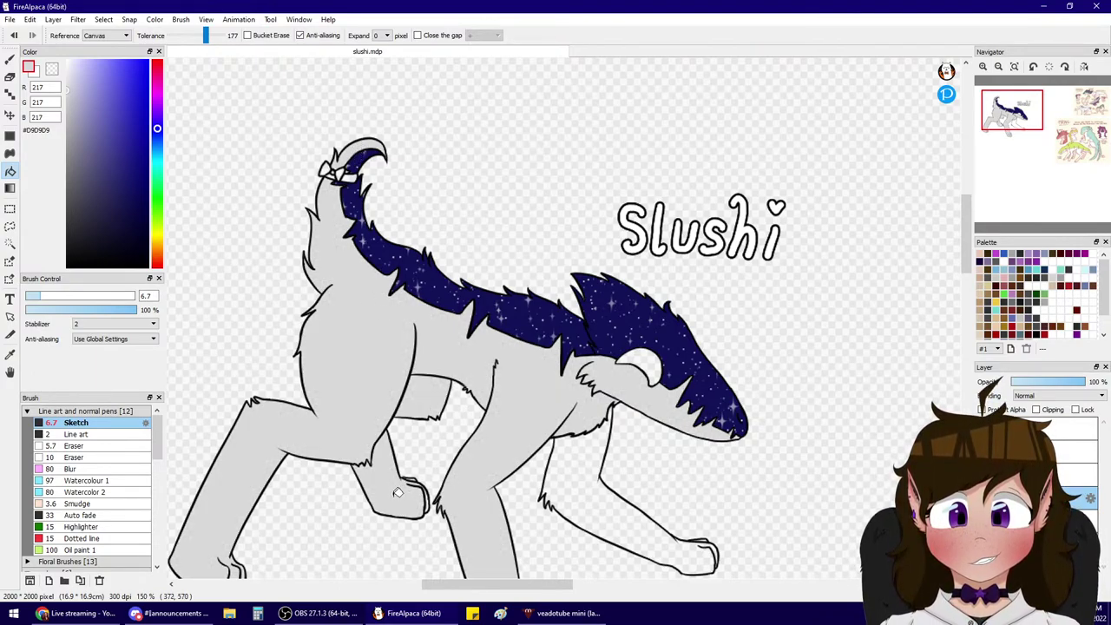
click(562, 478)
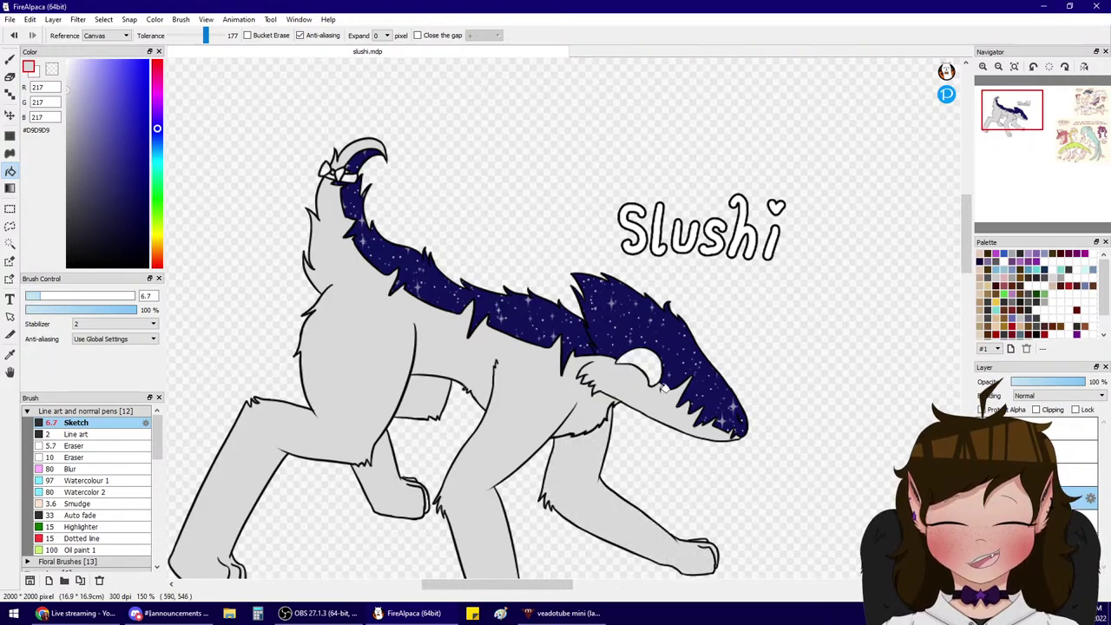
- Try to fill the thin upper toe of the outstretched front paw with light grey, and undo that fill
click(983, 66)
click(983, 66)
click(983, 66)
click(983, 66)
click(1002, 112)
drag(1001, 112, 1023, 127)
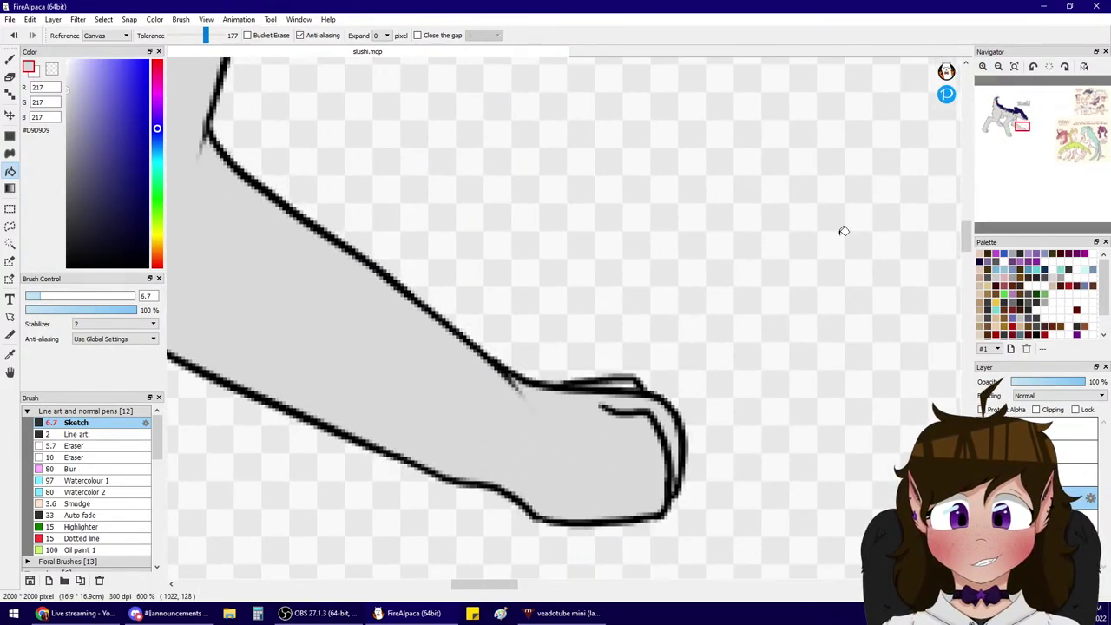
click(627, 382)
key(ctrl+z)
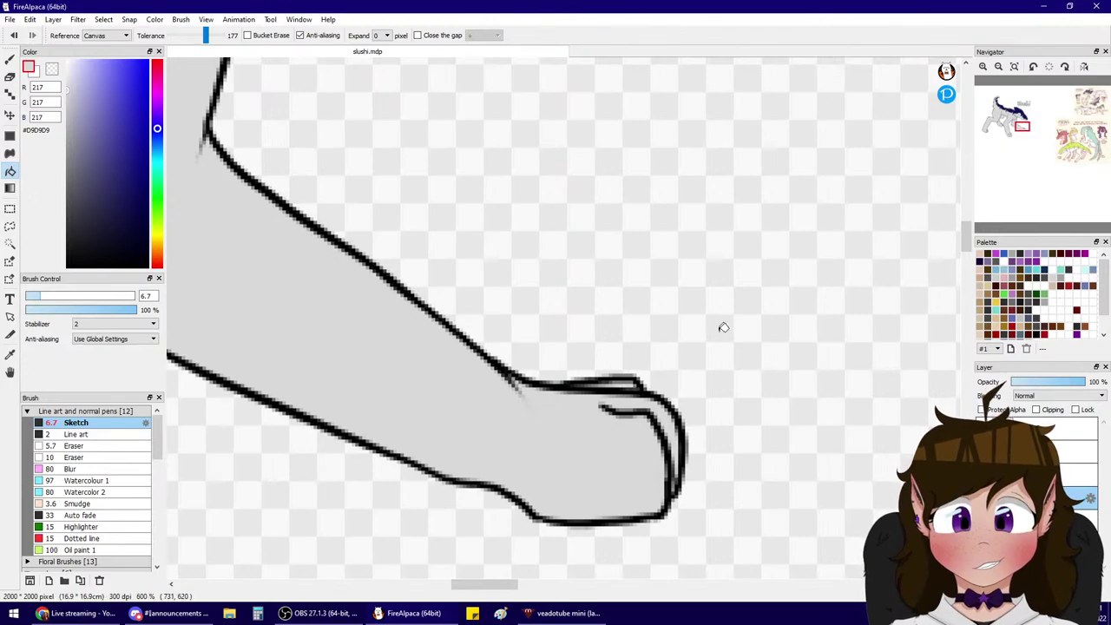
drag(1009, 143, 1008, 143)
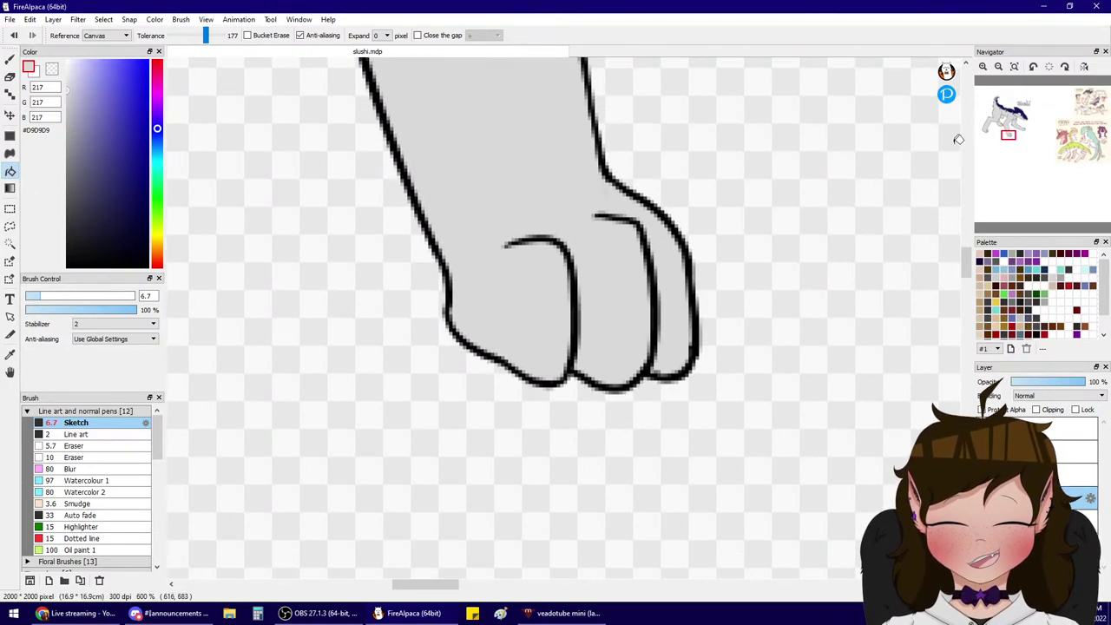
- Examine the grey fill around the hind legs, tail, bow and paws for unfilled gaps
click(999, 66)
click(999, 66)
click(992, 119)
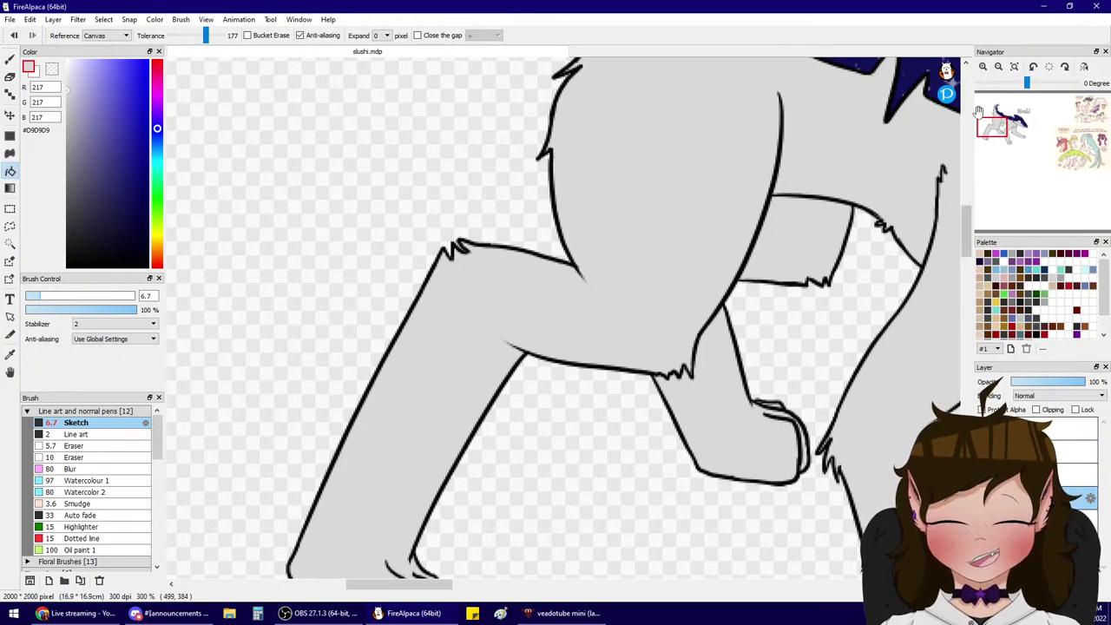
drag(1009, 126, 997, 108)
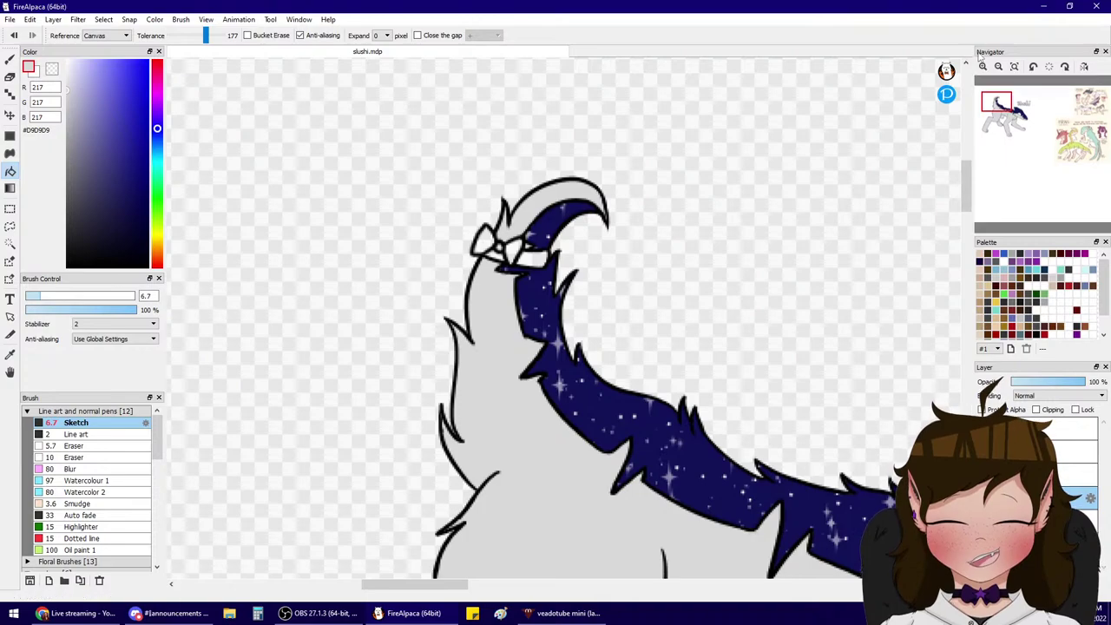
scroll(855, 98, up, 1)
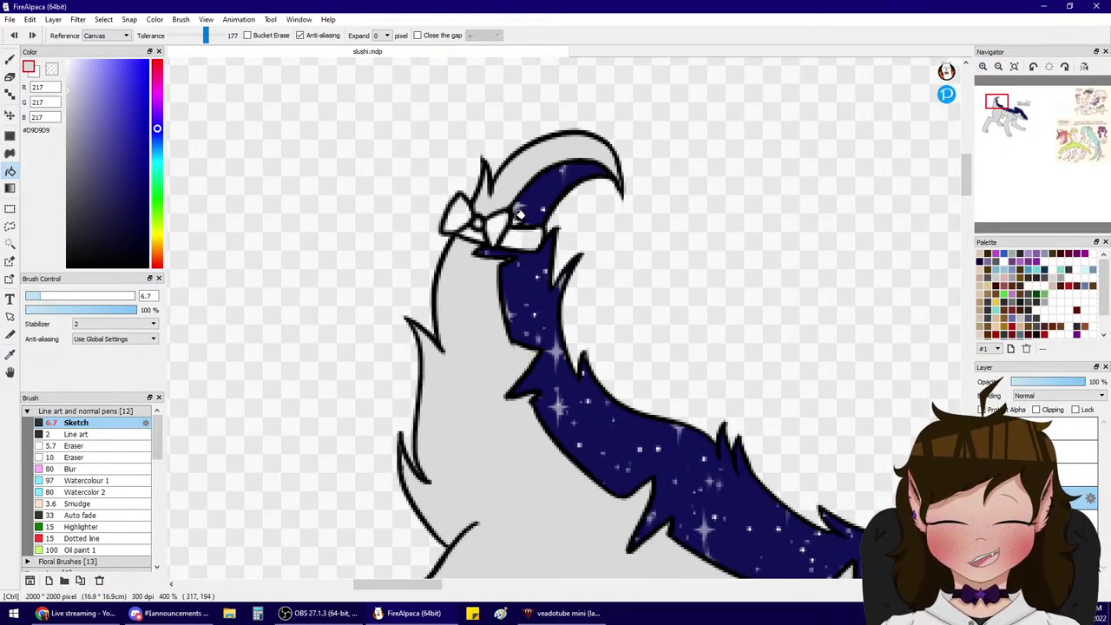
scroll(1009, 122, down, 3)
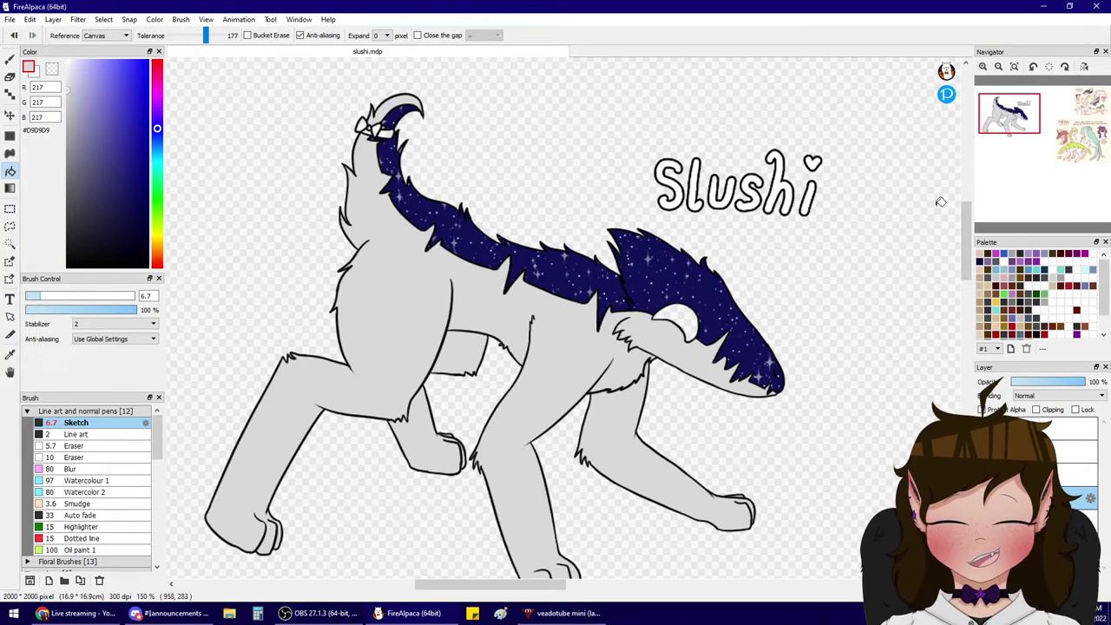
drag(1008, 121, 1004, 123)
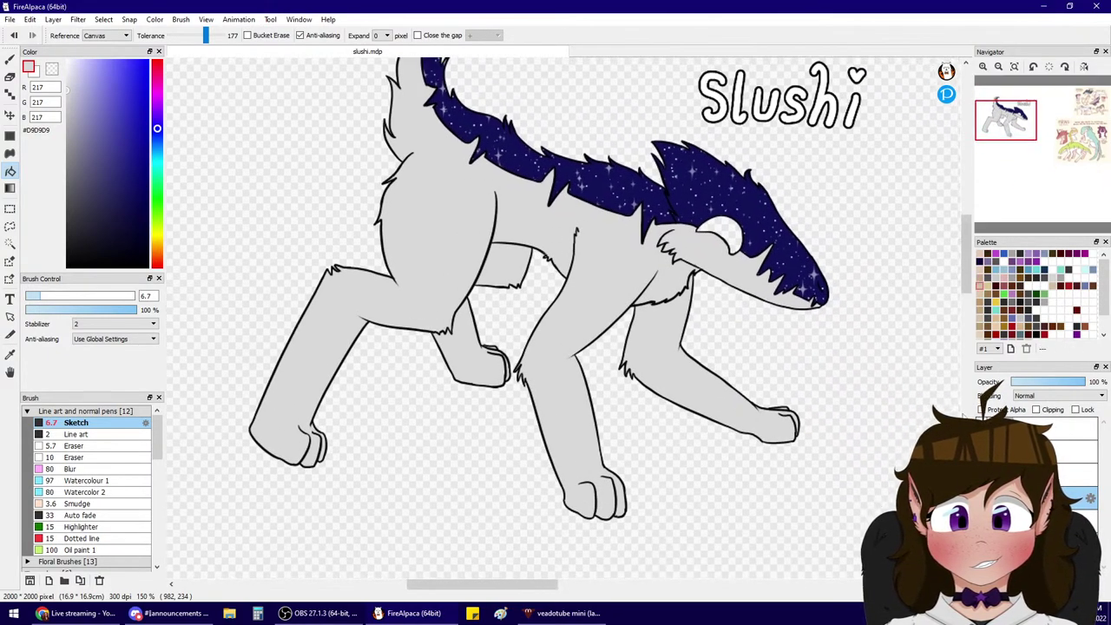
- Paint a bright green #15FA1C backdrop behind the creature and its name with the Sketch brush at size 1052
click(1036, 410)
click(157, 197)
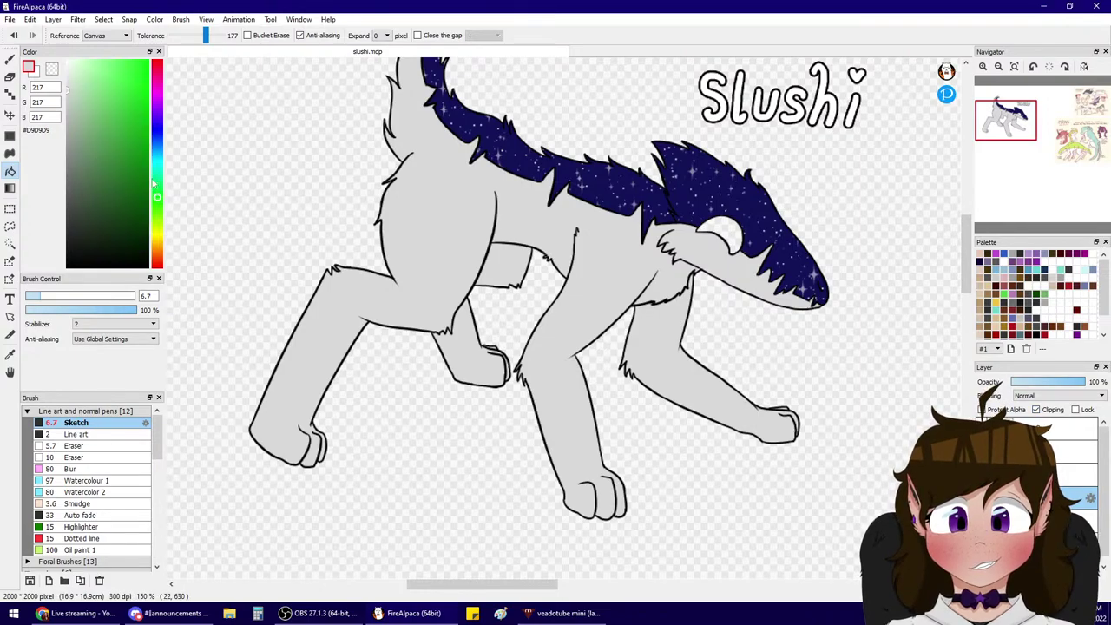
click(142, 64)
drag(39, 296, 477, 301)
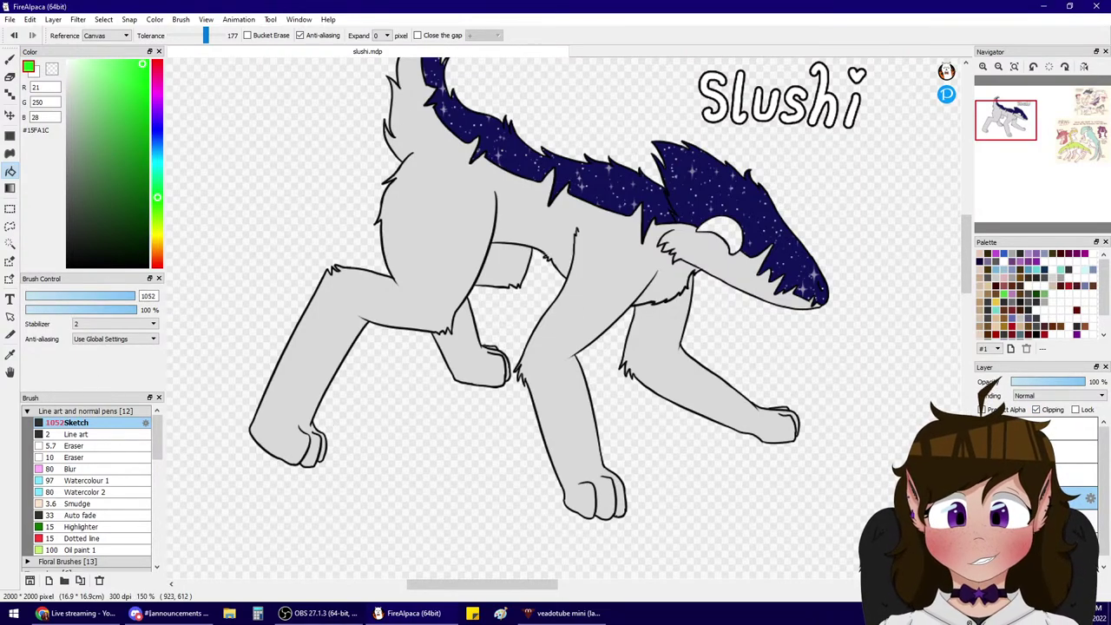
click(652, 513)
key(ctrl+z)
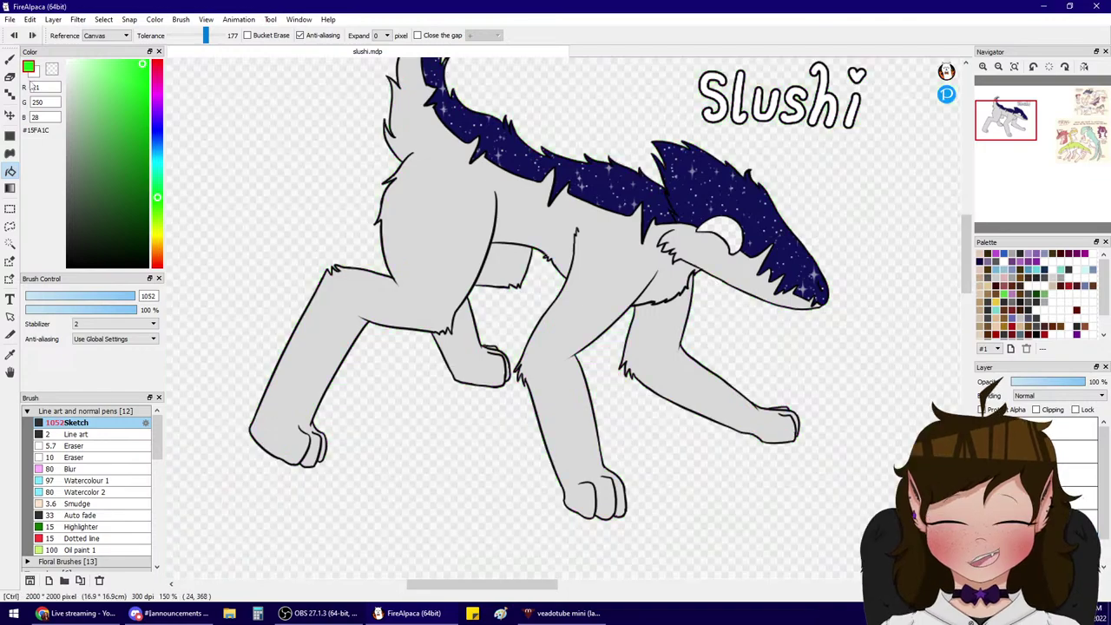
click(10, 59)
mouse_move(364, 65)
mouse_down()
mouse_move(236, 214)
mouse_move(239, 471)
mouse_move(846, 199)
mouse_move(801, 451)
mouse_up()
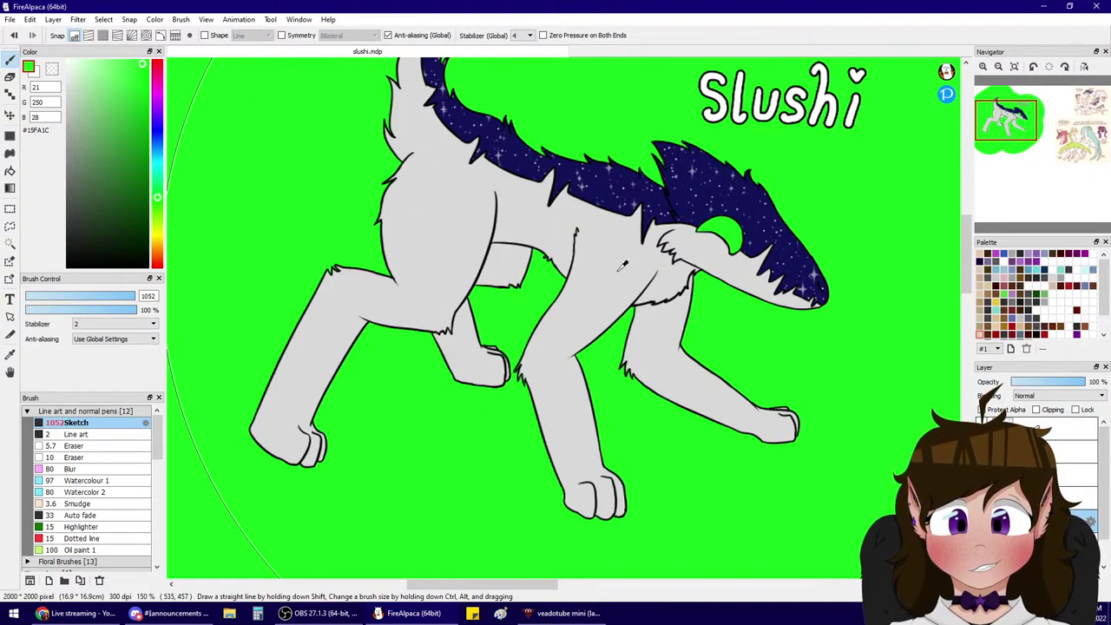
- Sample the body grey #D9D9D9 and touch up the far front and hind paws with the Sketch brush at size 6.9
right_click(599, 237)
click(40, 296)
click(983, 67)
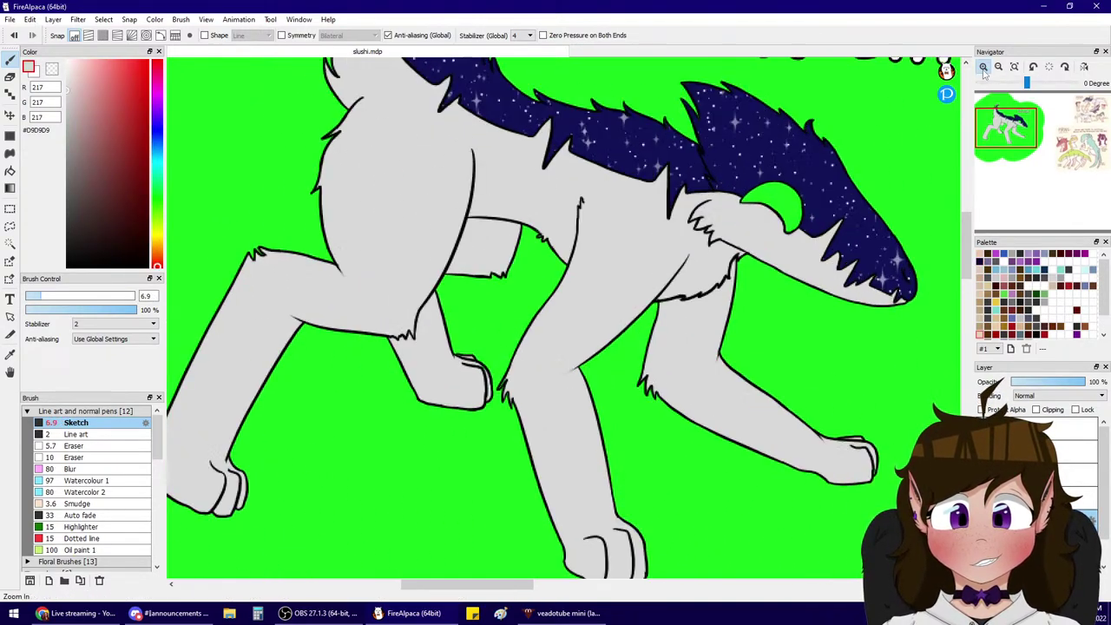
click(983, 67)
click(983, 67)
click(983, 67)
mouse_move(998, 128)
mouse_down()
mouse_move(986, 139)
mouse_move(1026, 134)
mouse_up()
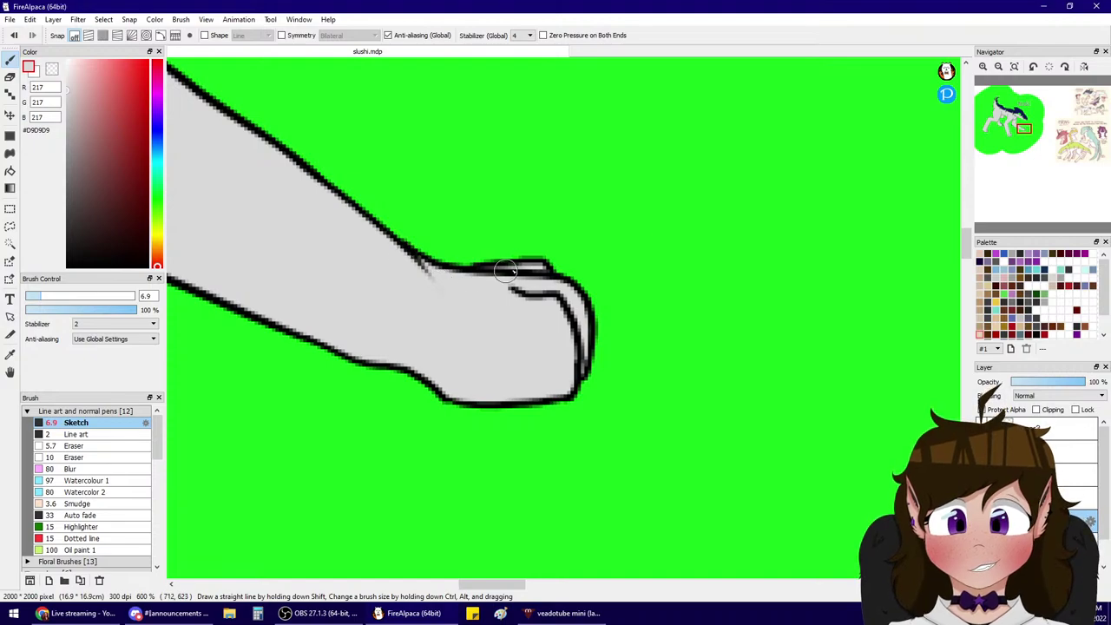
drag(1019, 135, 1002, 131)
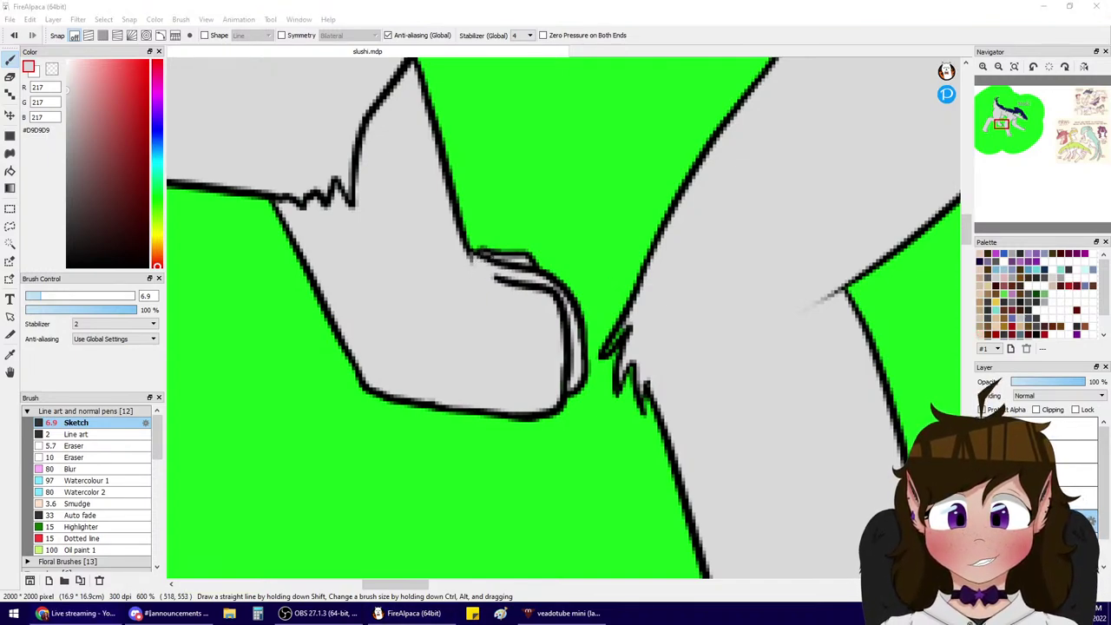
drag(462, 275, 491, 271)
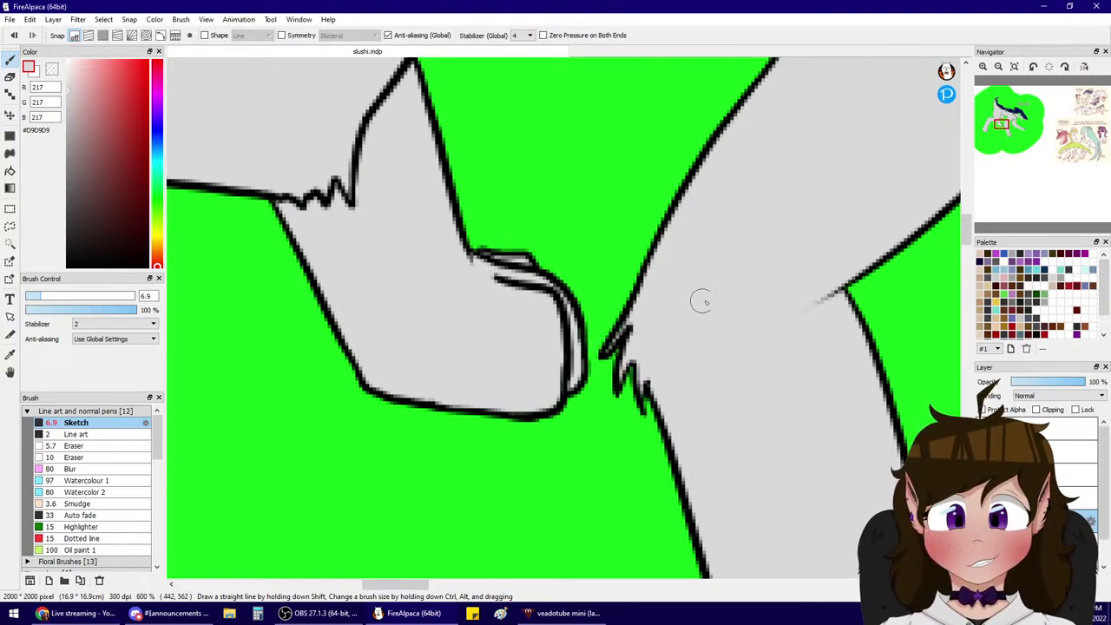
- Touch up the grey fill along the belly, chest fur and leg outlines where green shows through
click(998, 67)
click(1002, 129)
drag(1002, 129, 1001, 124)
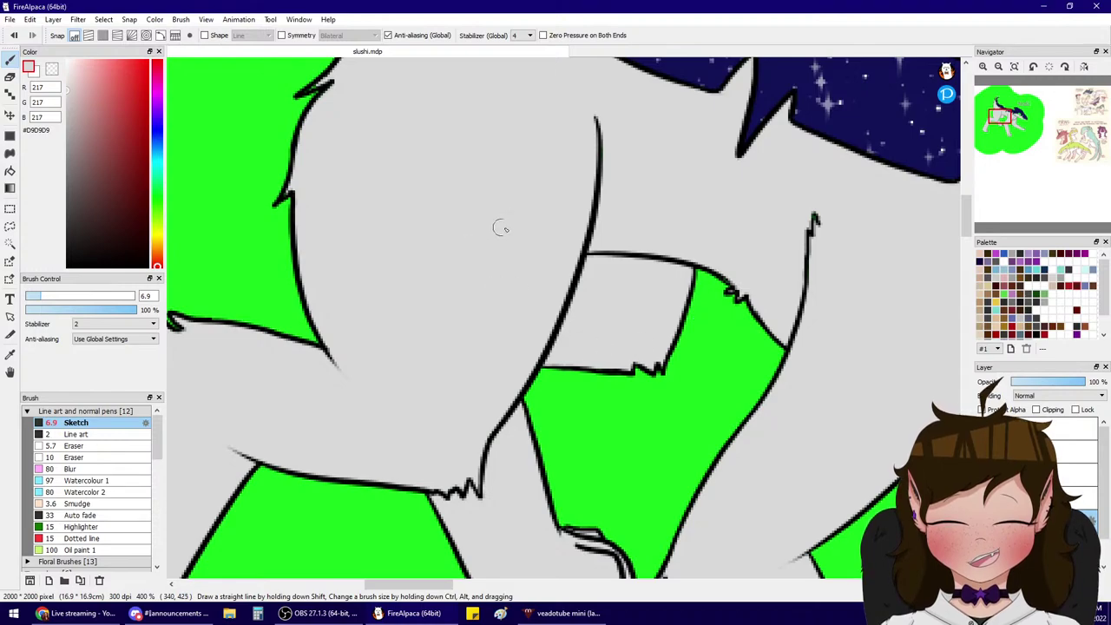
scroll(501, 229, up, 1)
scroll(438, 162, down, 1)
drag(1001, 115, 1013, 129)
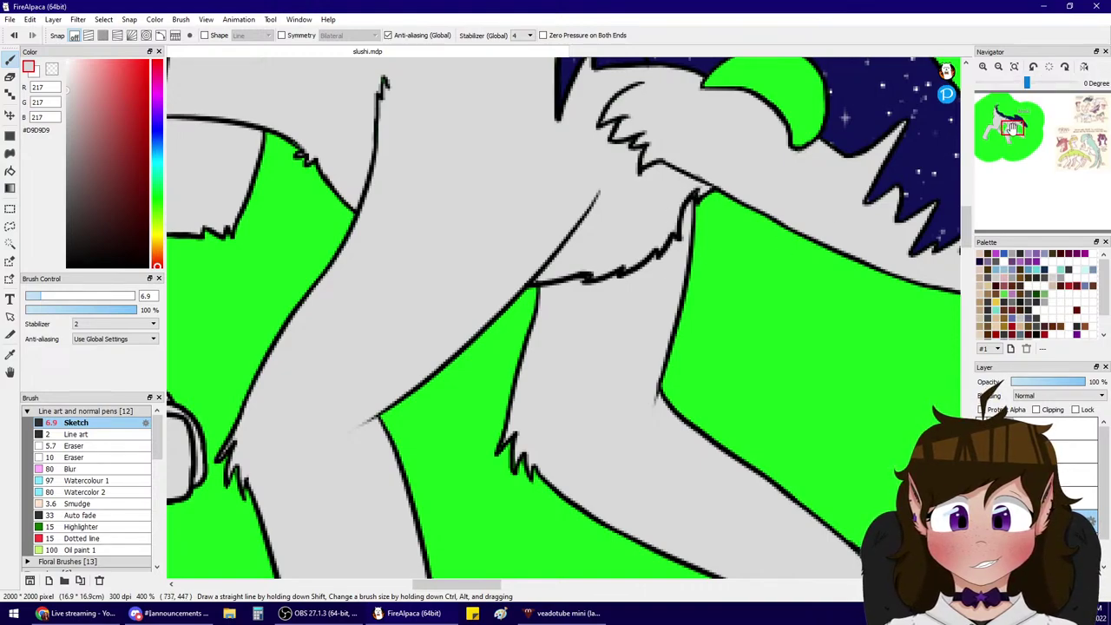
mouse_move(1010, 123)
mouse_down()
mouse_move(1012, 134)
mouse_move(1001, 128)
mouse_up()
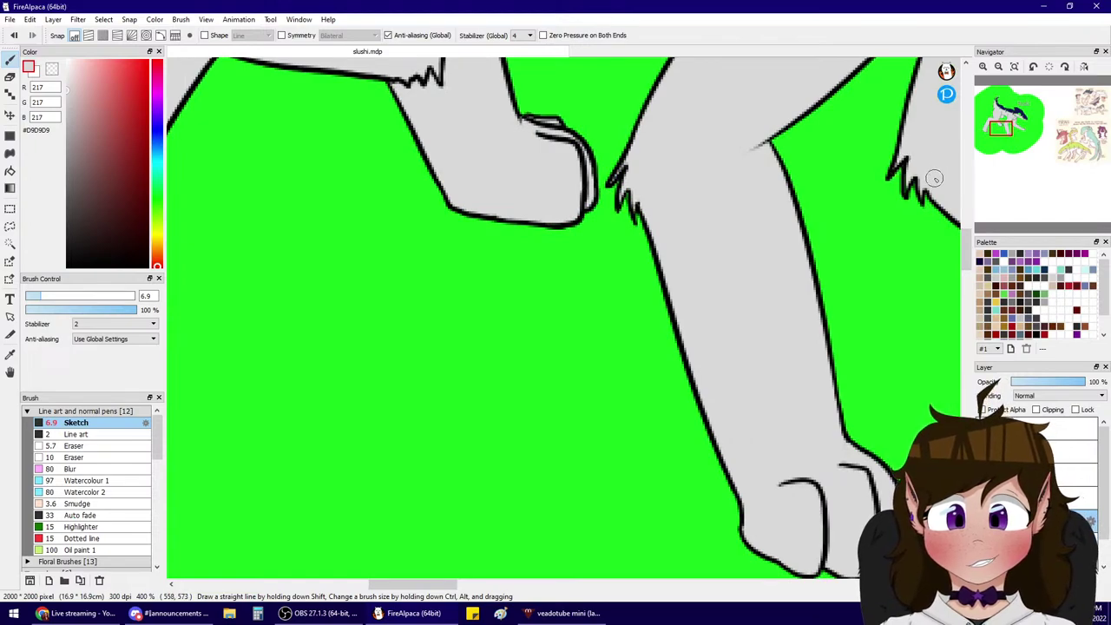
- Touch up the grey along the back and head beside the navy markings at brush size 24
mouse_move(1003, 134)
mouse_down()
mouse_move(991, 127)
mouse_move(1004, 106)
mouse_up()
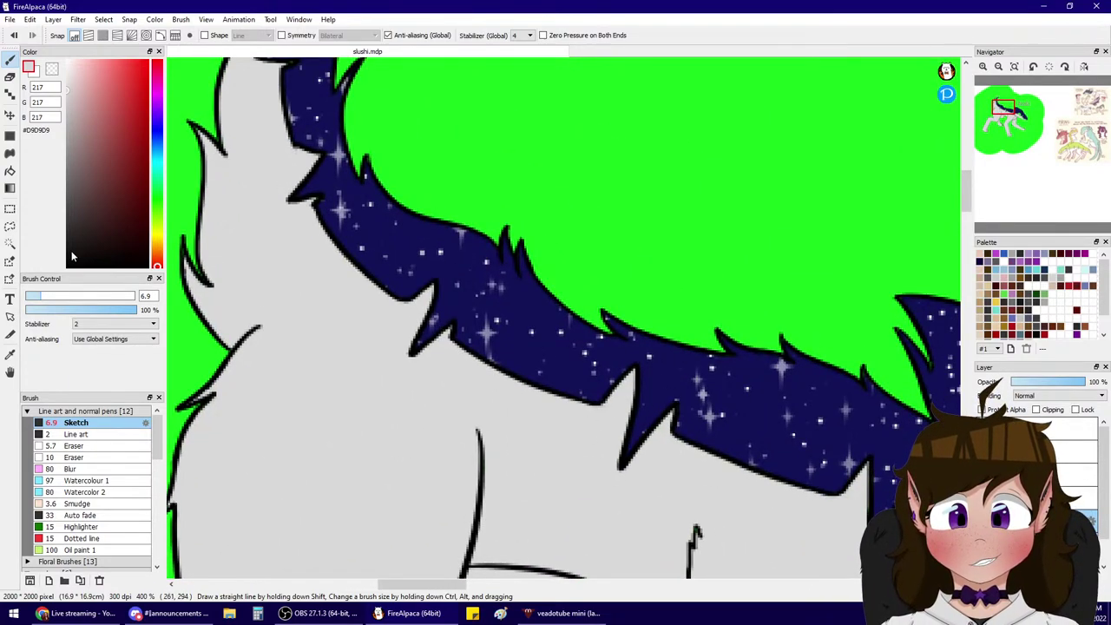
drag(62, 296, 79, 296)
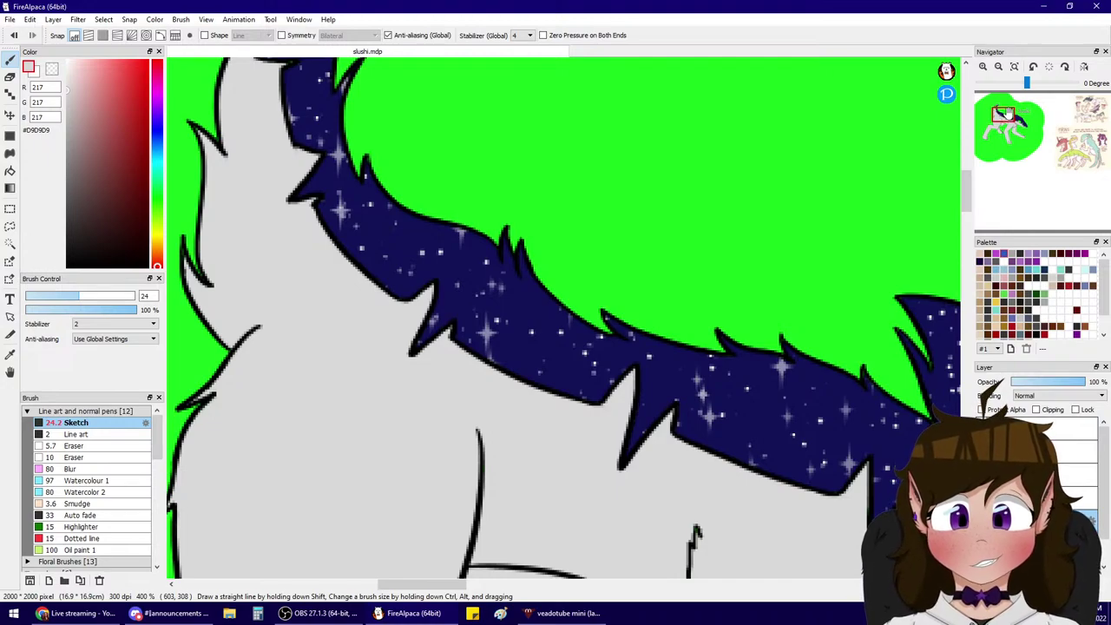
drag(1009, 114, 1017, 119)
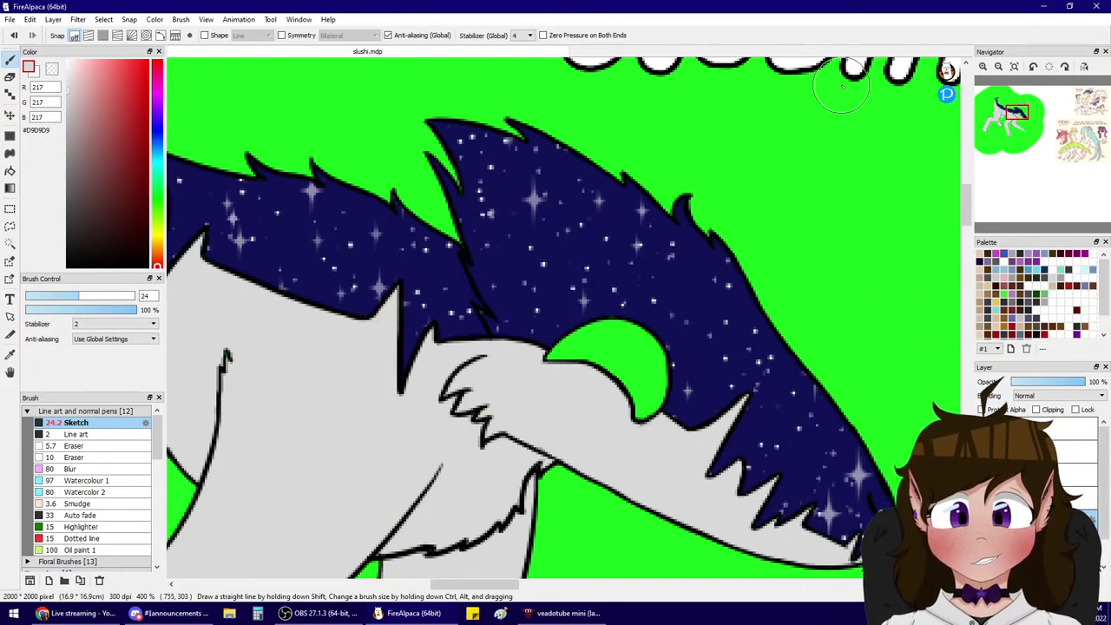
mouse_move(1027, 121)
- Fill the narrow tail tip above the bow with grey at brush size 6.9
drag(1011, 125, 990, 104)
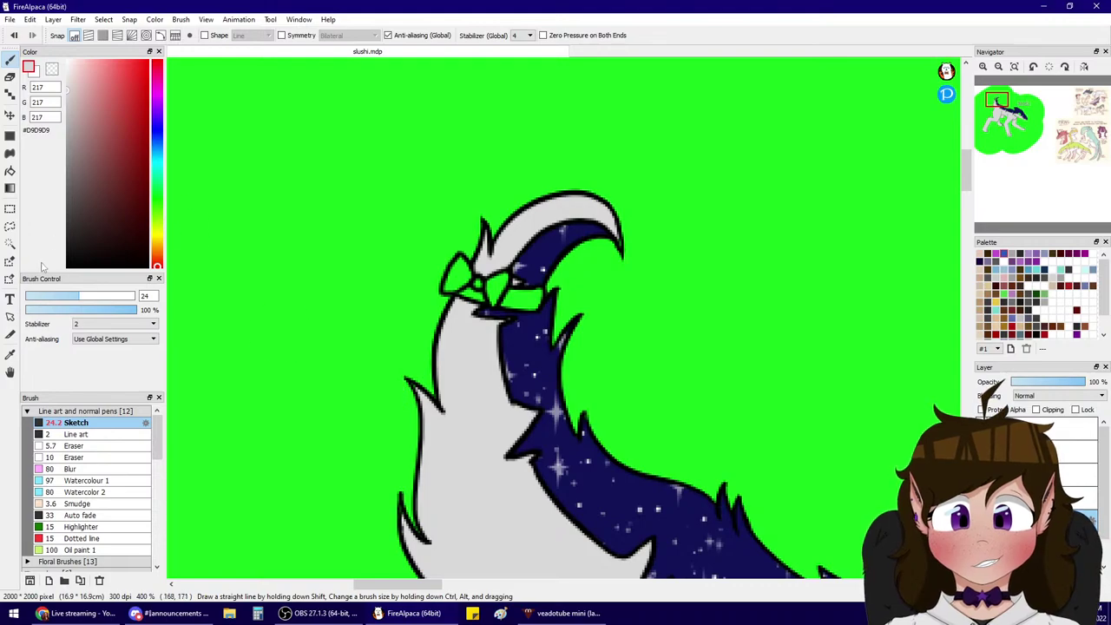
click(41, 298)
click(984, 66)
click(984, 67)
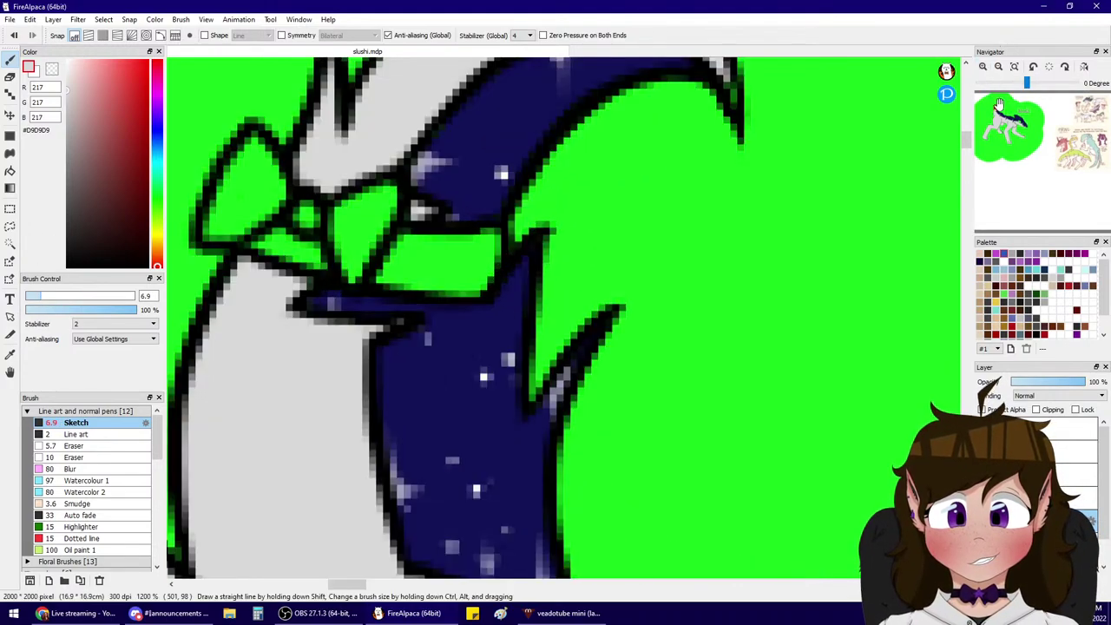
drag(998, 100, 996, 98)
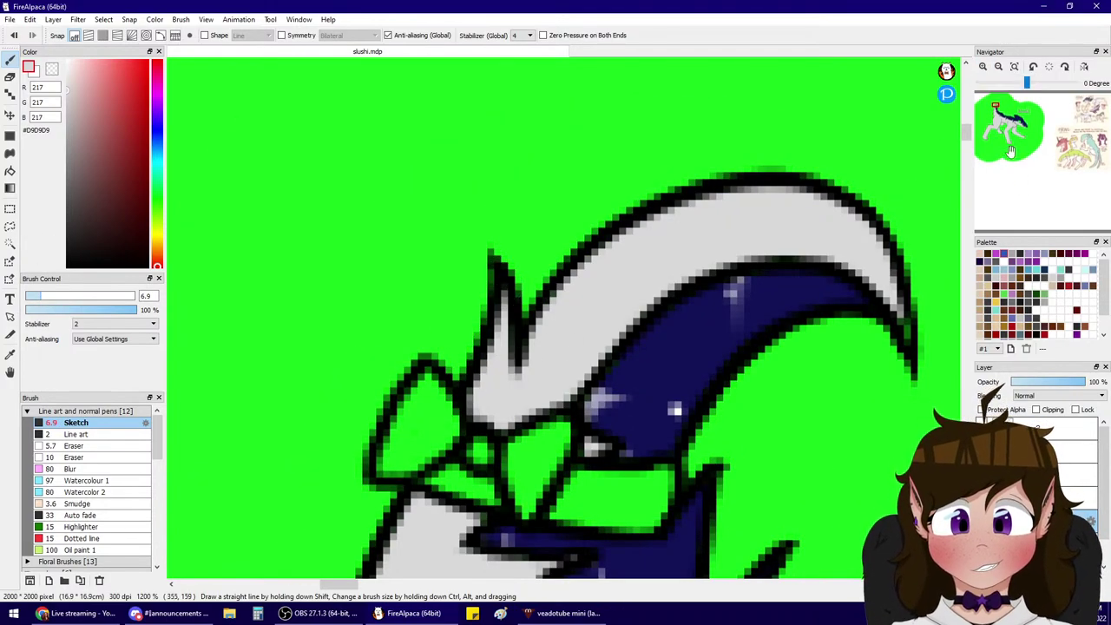
drag(896, 295, 909, 330)
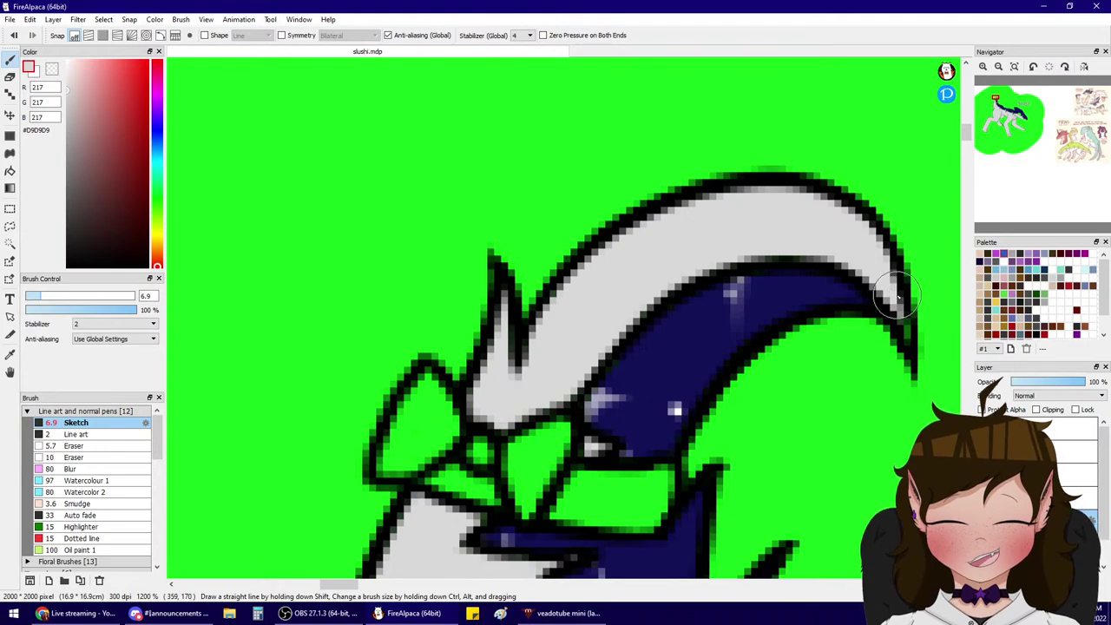
- Fill the gaps in the fur tufts along the tail's outer edge with grey and check the whole creature
click(999, 67)
drag(997, 113, 996, 115)
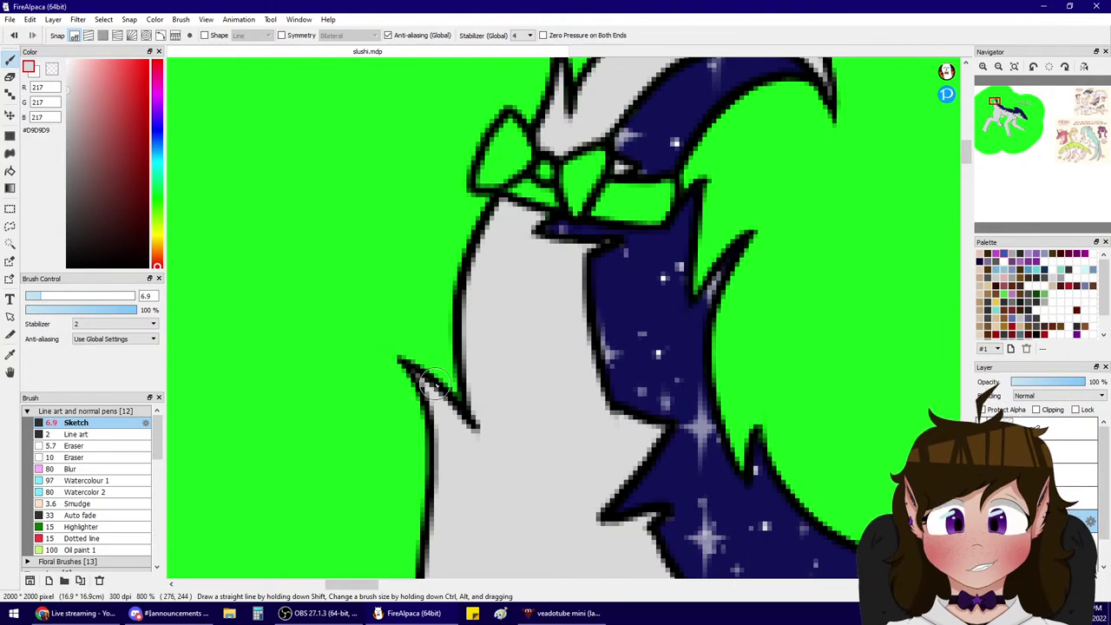
drag(1003, 119, 1001, 111)
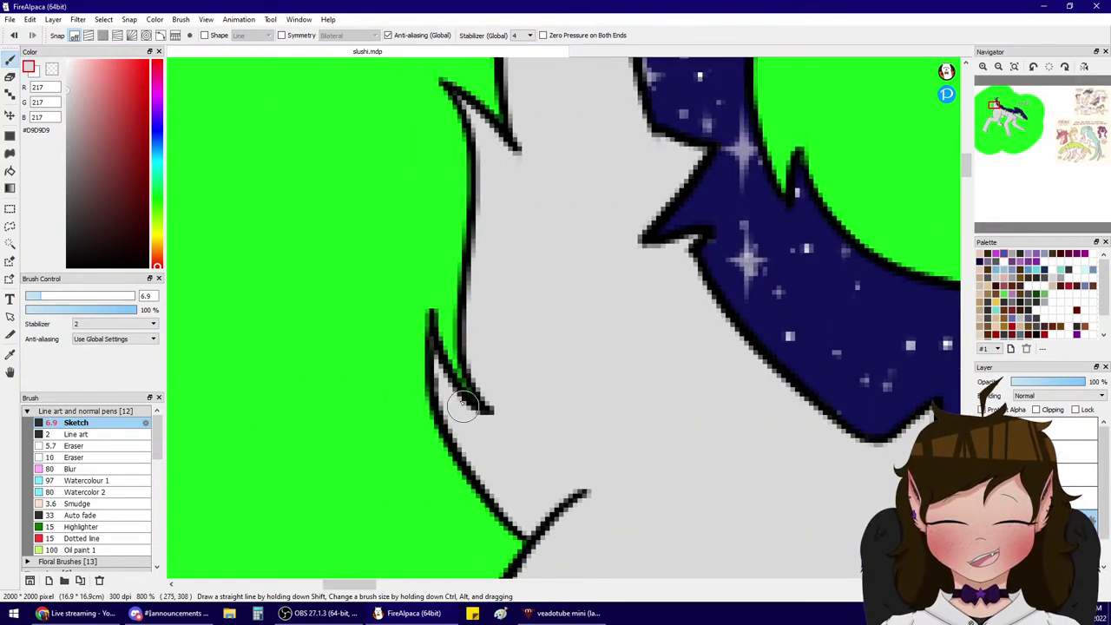
click(1000, 67)
click(999, 67)
drag(996, 110, 997, 114)
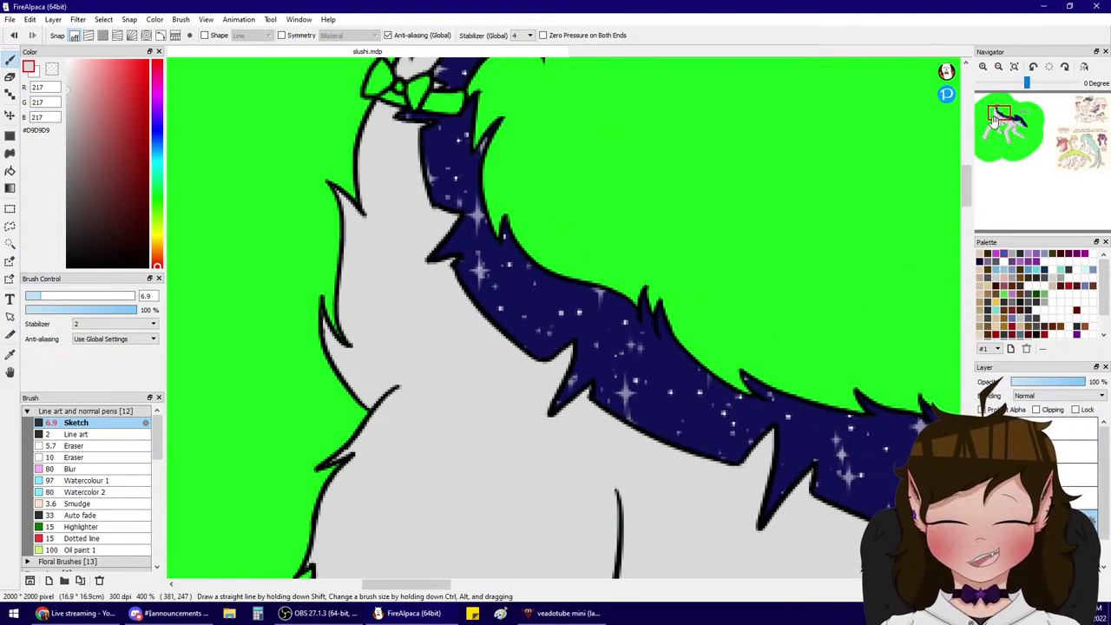
scroll(998, 122, down, 3)
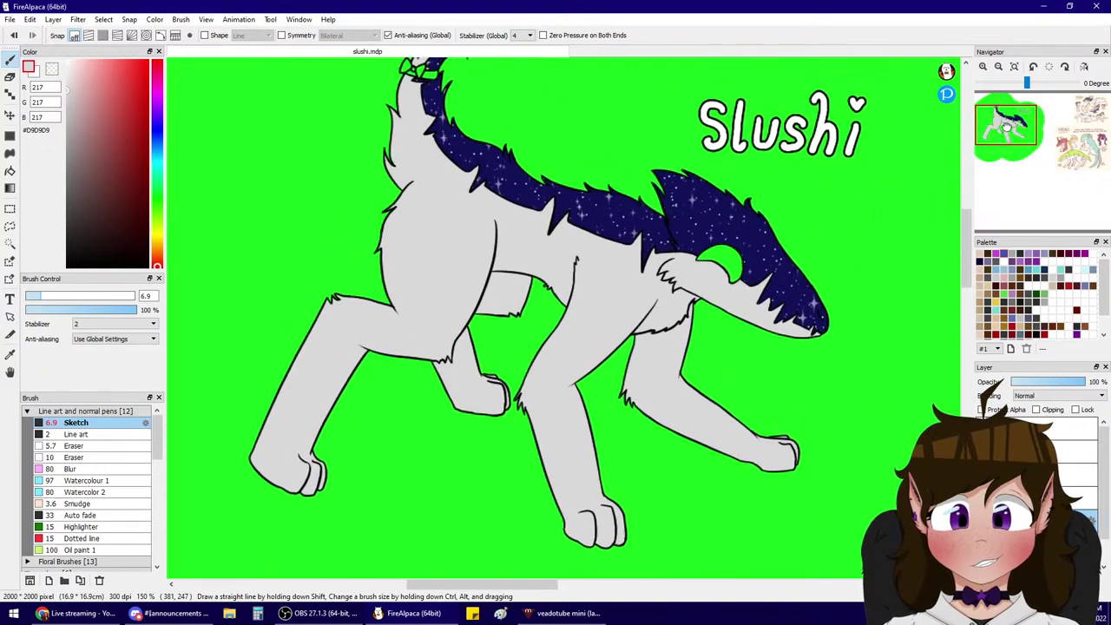
drag(1005, 126, 1009, 131)
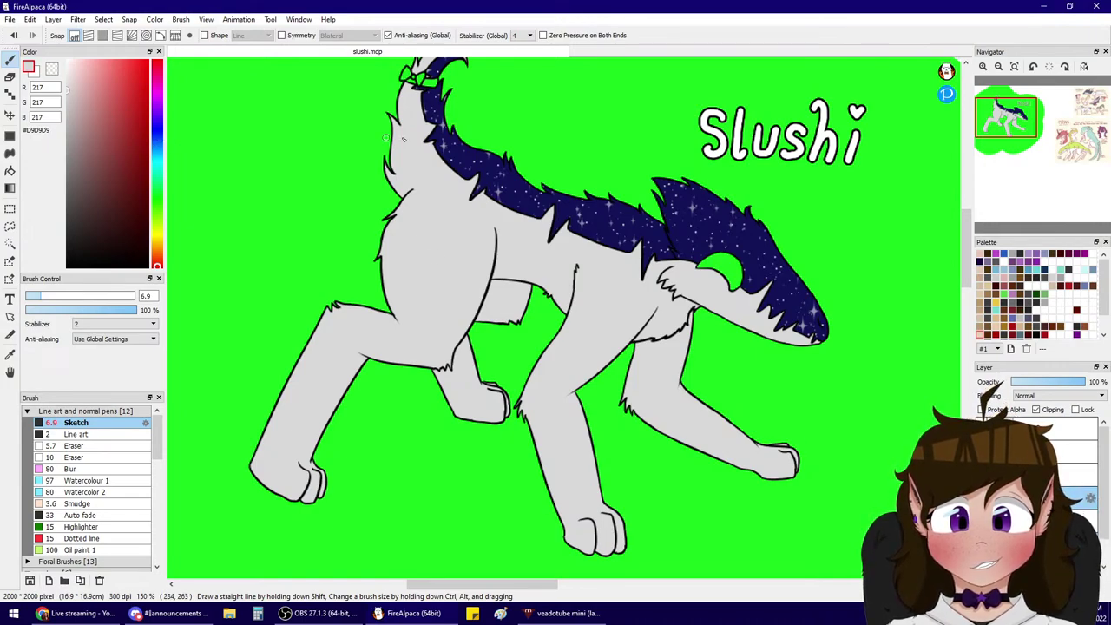
- Sample the dark blue #1E1D96 from the back marking as the brush colour
alt+click(460, 149)
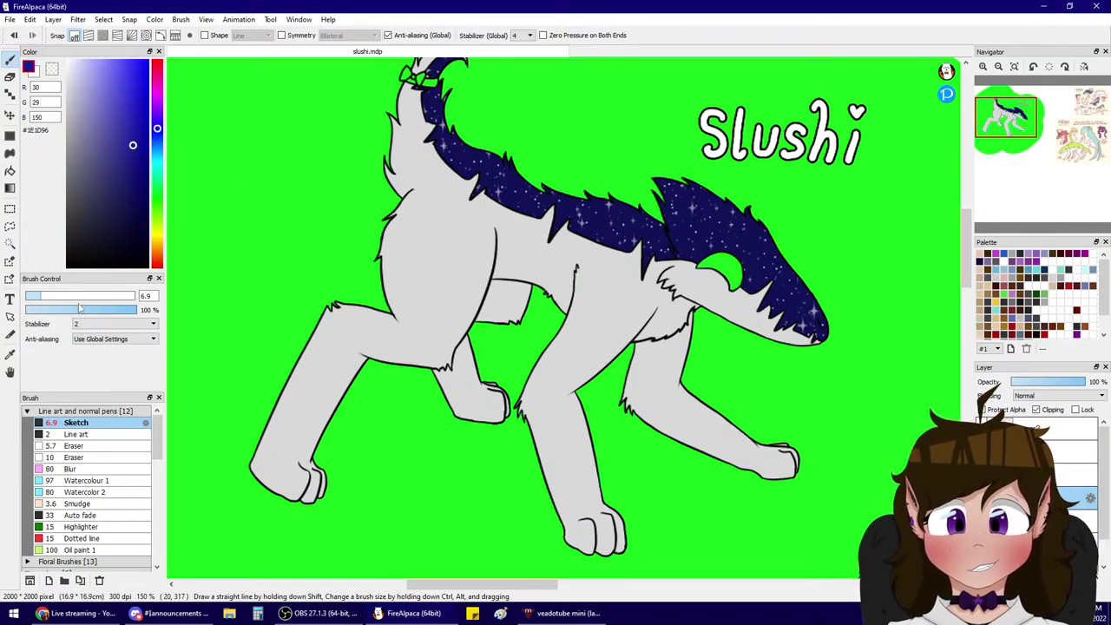
click(106, 296)
mouse_move(296, 377)
mouse_down()
mouse_move(294, 454)
mouse_move(276, 431)
mouse_move(303, 464)
mouse_move(323, 454)
mouse_move(331, 470)
mouse_move(285, 457)
mouse_up()
key(ctrl+z)
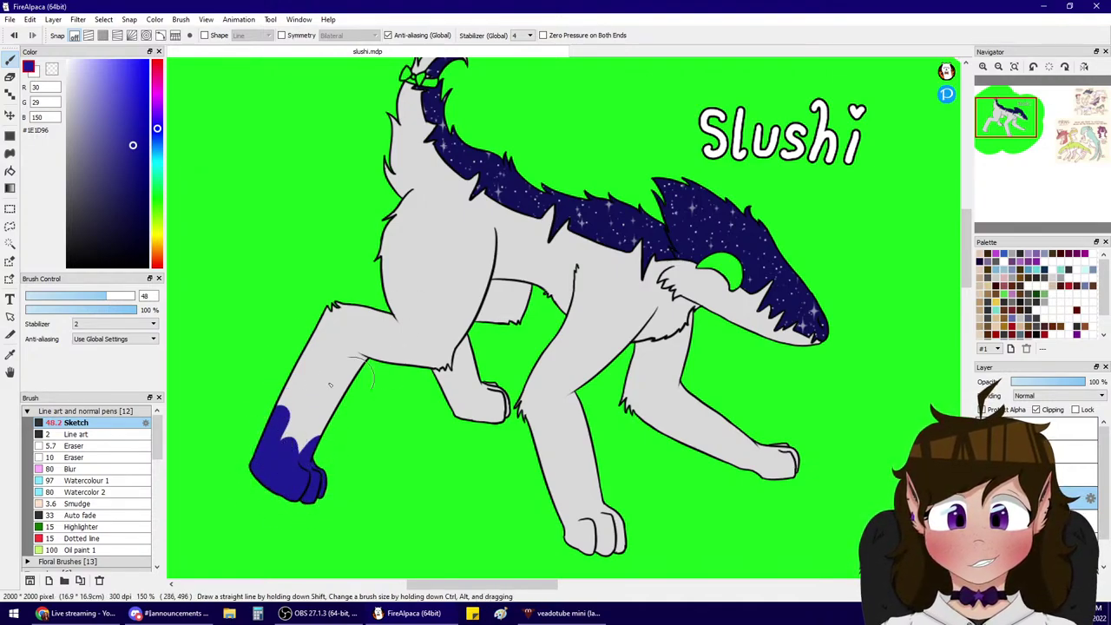
key(ctrl+z)
key(ctrl+z)
- Paint the near hind paw blue with a jagged upper edge and a few loose drops above it at brush size 26
click(82, 296)
click(983, 66)
click(983, 66)
click(983, 66)
click(991, 128)
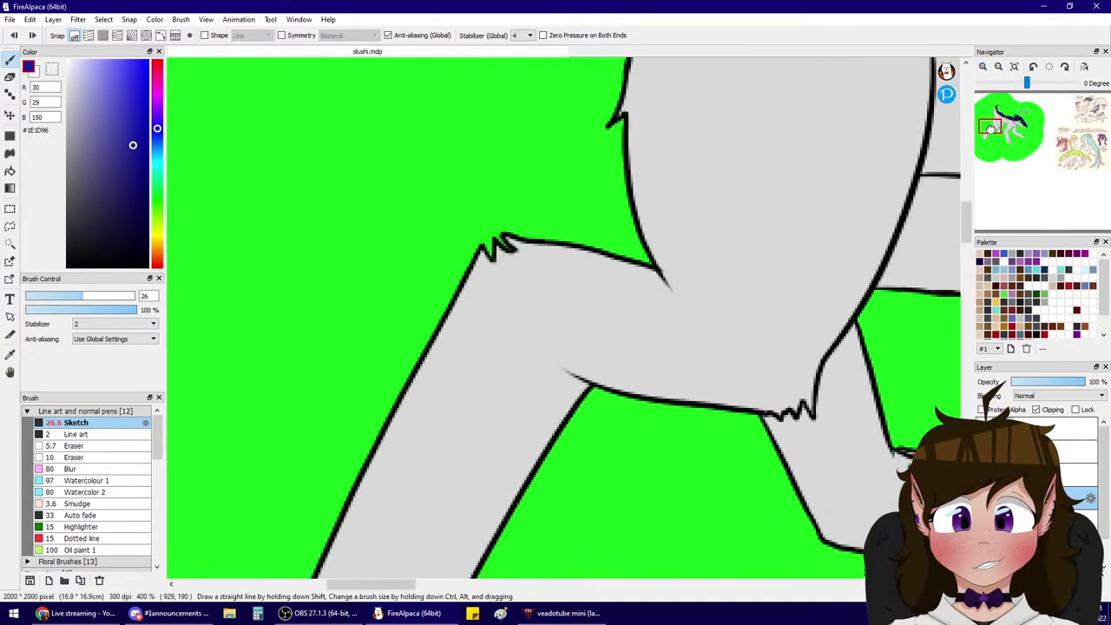
drag(990, 128, 987, 135)
mouse_move(446, 288)
mouse_down()
mouse_move(467, 310)
mouse_move(479, 385)
mouse_move(509, 422)
mouse_move(587, 363)
mouse_move(565, 408)
mouse_move(517, 369)
mouse_move(536, 373)
mouse_move(562, 417)
mouse_move(575, 481)
mouse_move(507, 390)
mouse_up()
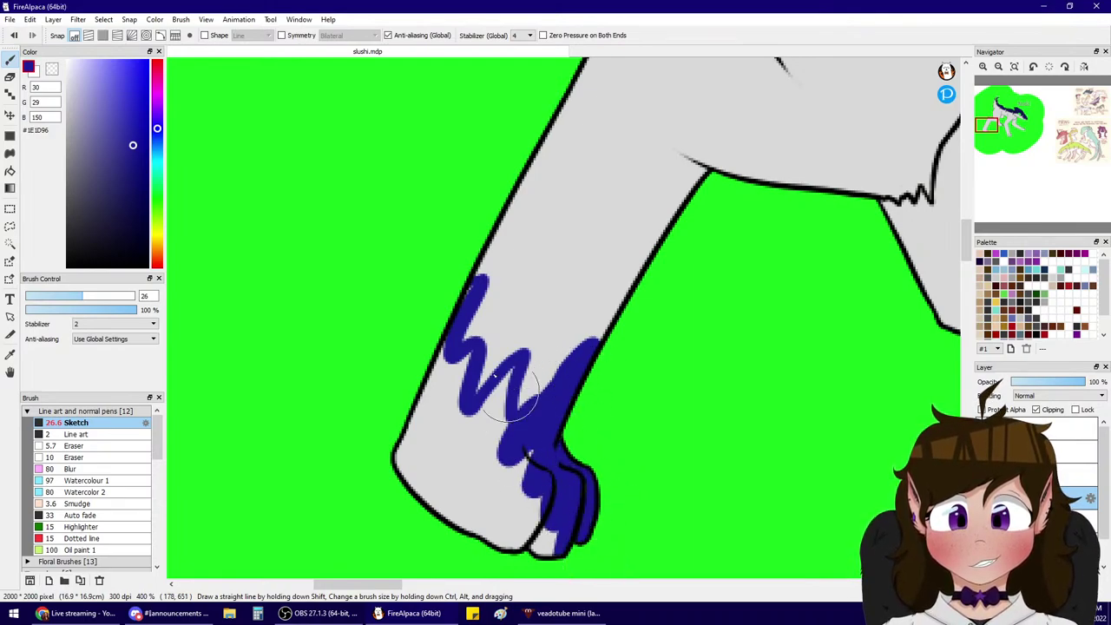
mouse_move(466, 299)
mouse_down()
mouse_move(387, 519)
mouse_move(470, 360)
mouse_move(419, 444)
mouse_move(451, 396)
mouse_move(416, 526)
mouse_move(450, 435)
mouse_move(452, 459)
mouse_move(520, 363)
mouse_move(440, 560)
mouse_move(501, 410)
mouse_move(469, 567)
mouse_move(501, 464)
mouse_move(501, 564)
mouse_move(556, 489)
mouse_move(566, 452)
mouse_up()
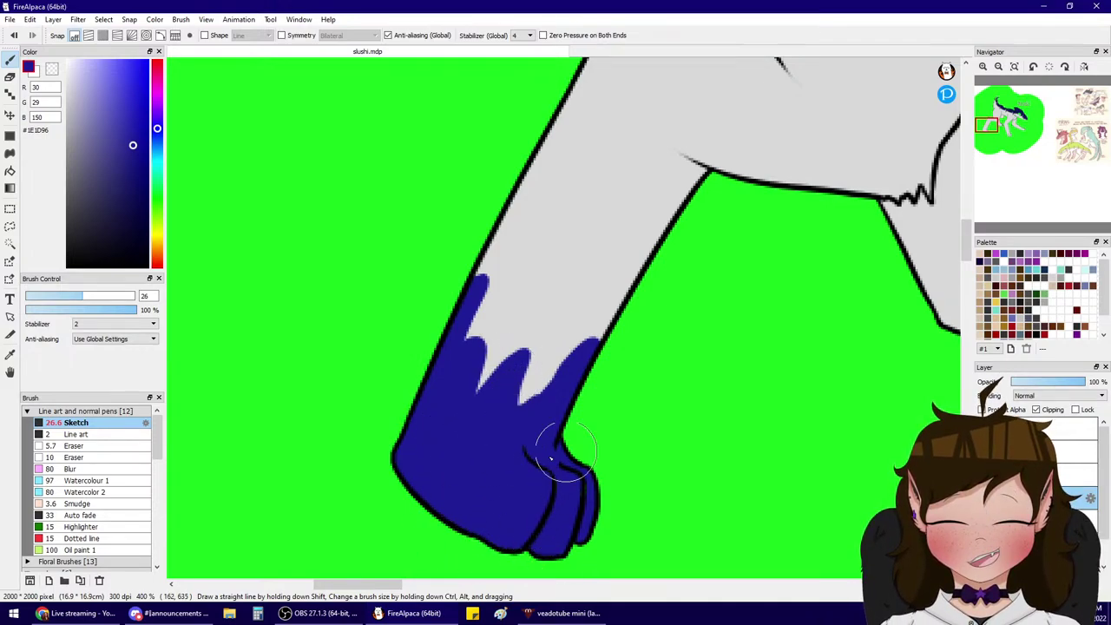
drag(528, 414, 537, 421)
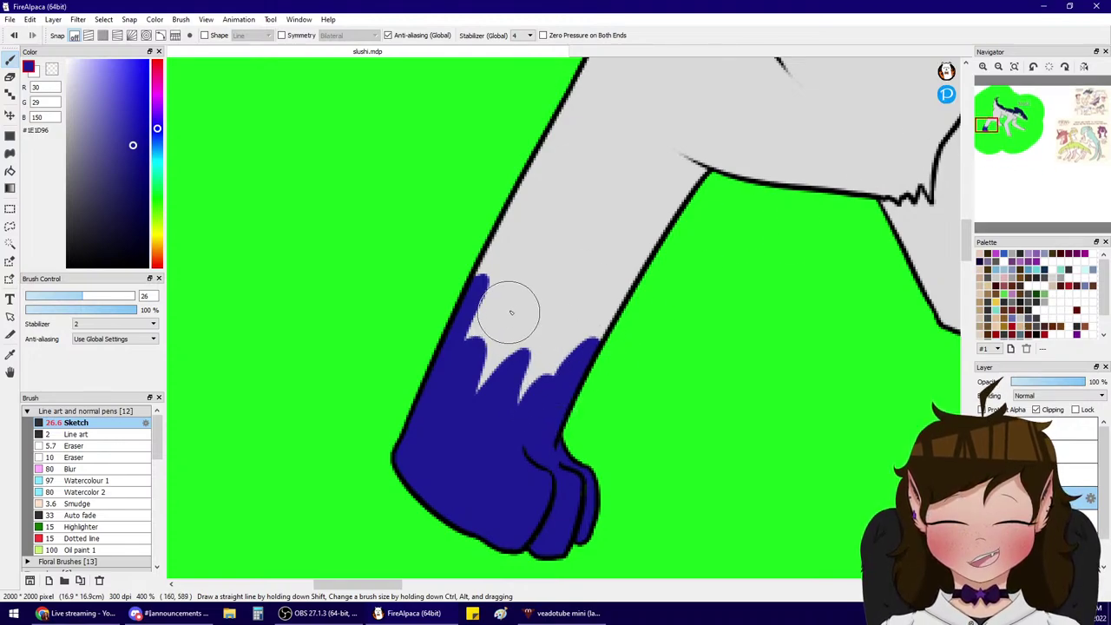
mouse_move(511, 312)
mouse_down()
mouse_move(509, 298)
mouse_move(577, 319)
mouse_up()
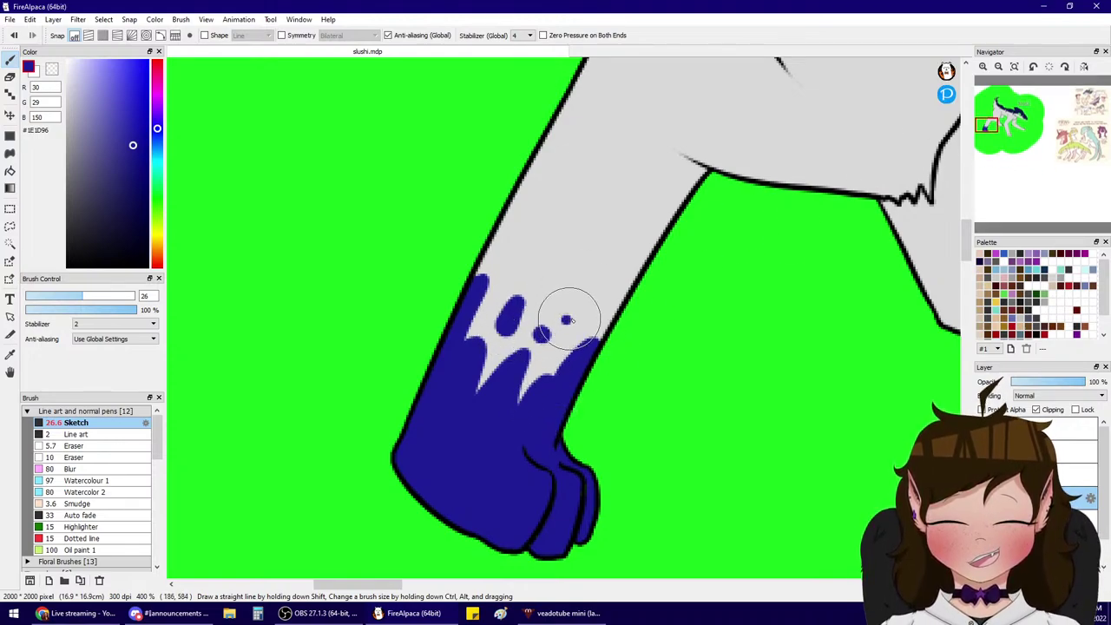
- Paint the far hind paw solid blue with a wavy, splash-like upper edge
drag(993, 136, 996, 133)
mouse_move(609, 230)
mouse_down()
mouse_move(665, 243)
mouse_move(686, 175)
mouse_move(728, 188)
mouse_move(716, 182)
mouse_move(701, 265)
mouse_move(655, 327)
mouse_up()
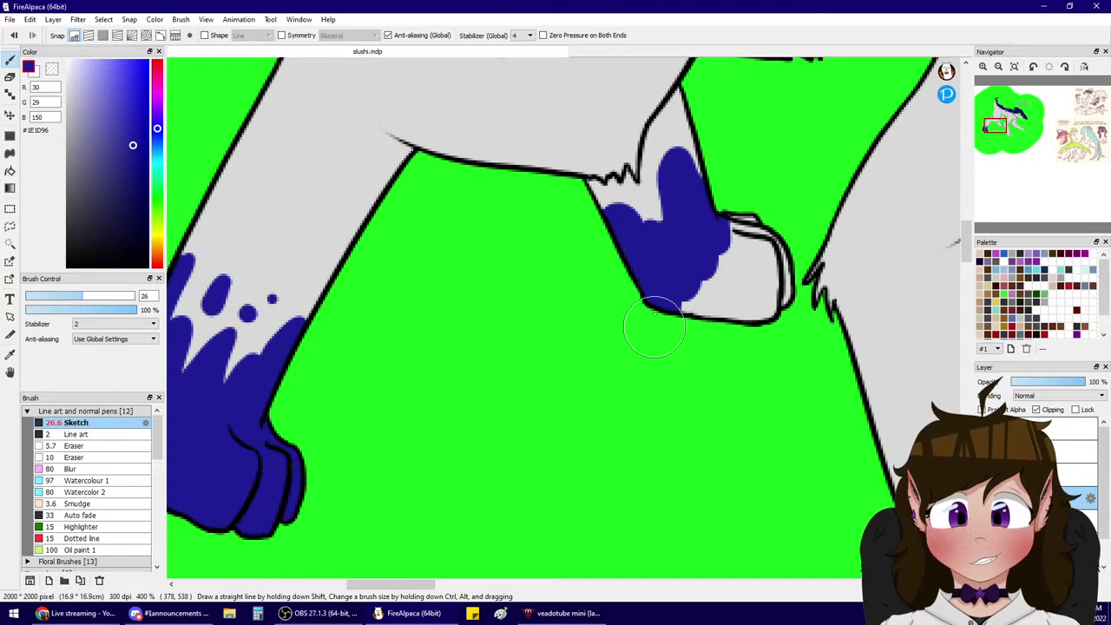
key(ctrl+z)
mouse_move(616, 239)
mouse_down()
mouse_move(659, 290)
mouse_move(710, 282)
mouse_move(717, 269)
mouse_move(744, 305)
mouse_move(782, 297)
mouse_up()
- Dot small round blue drops on the grey leg above the far hind paw's marking
drag(647, 185, 659, 184)
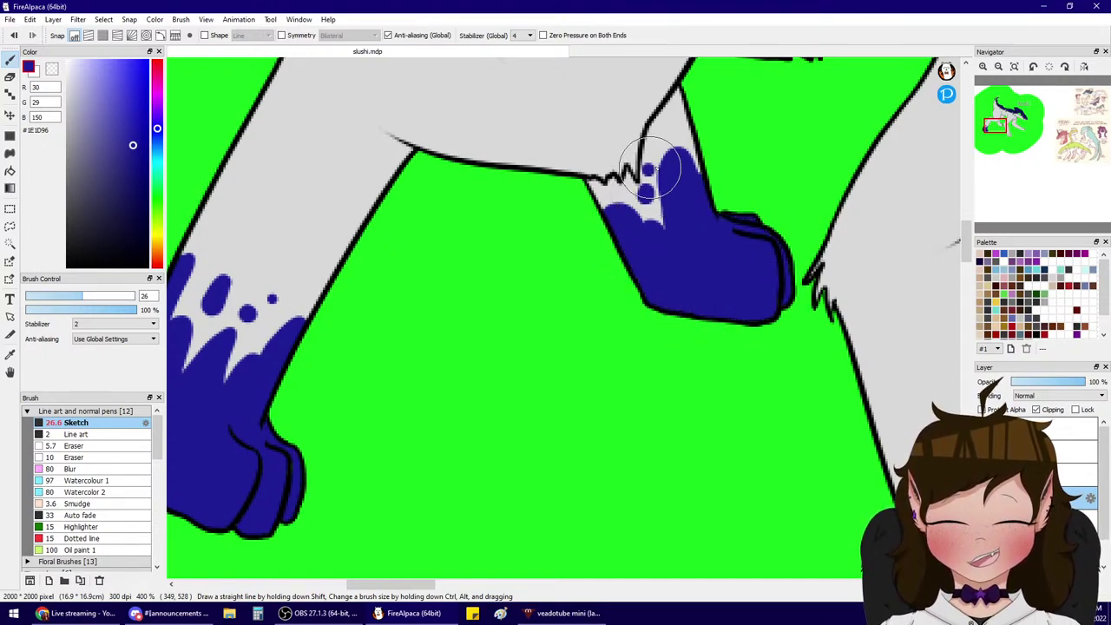
key(ctrl+z)
key(ctrl+z)
click(644, 193)
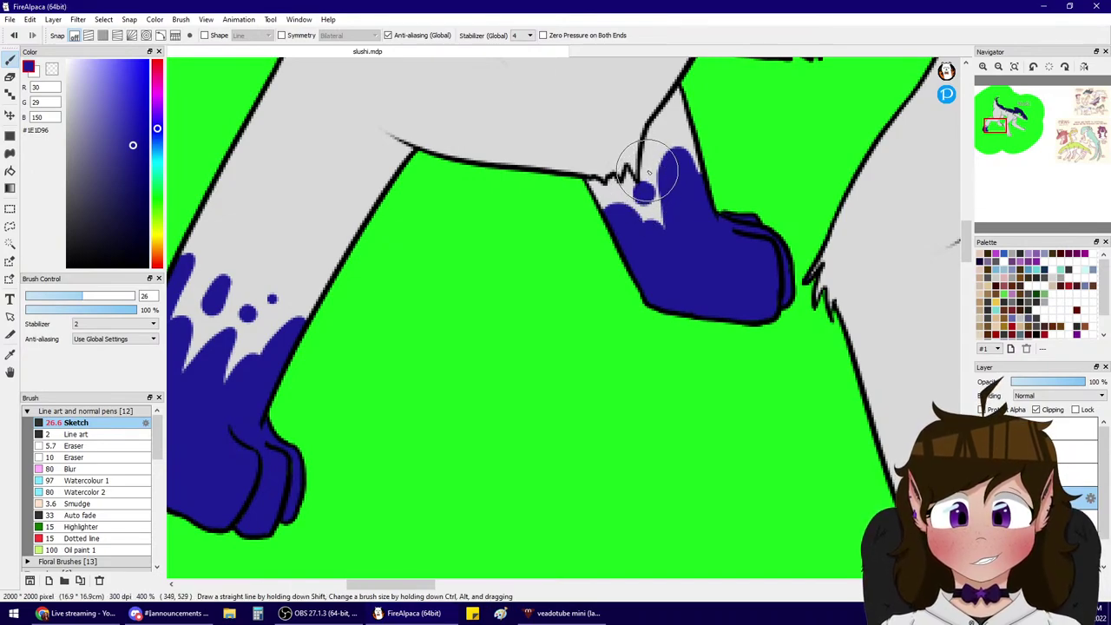
click(608, 187)
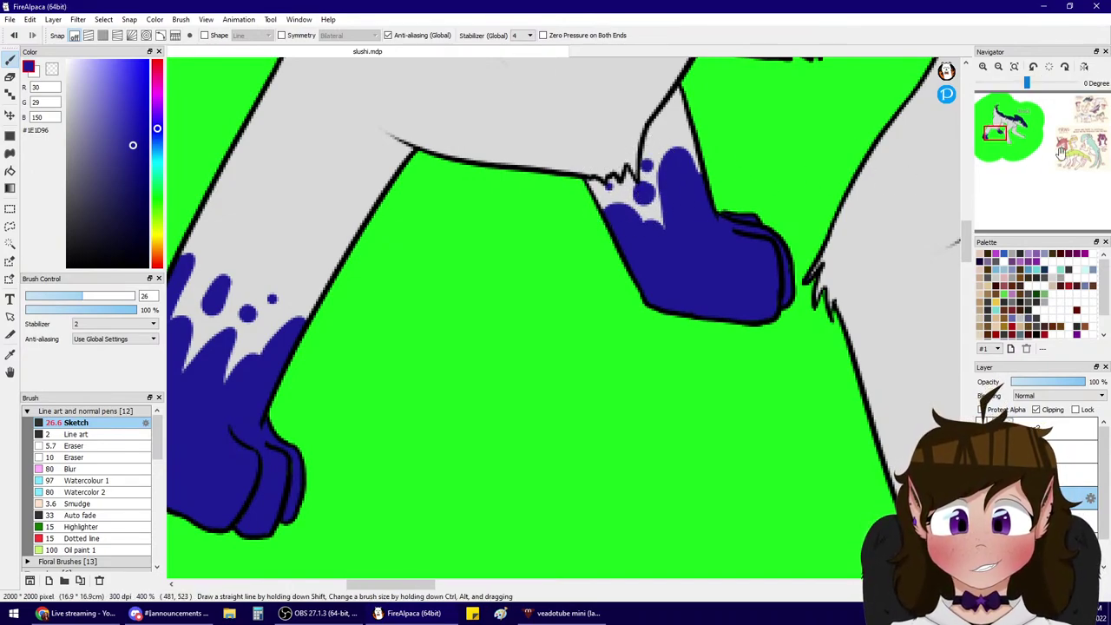
drag(670, 134, 688, 130)
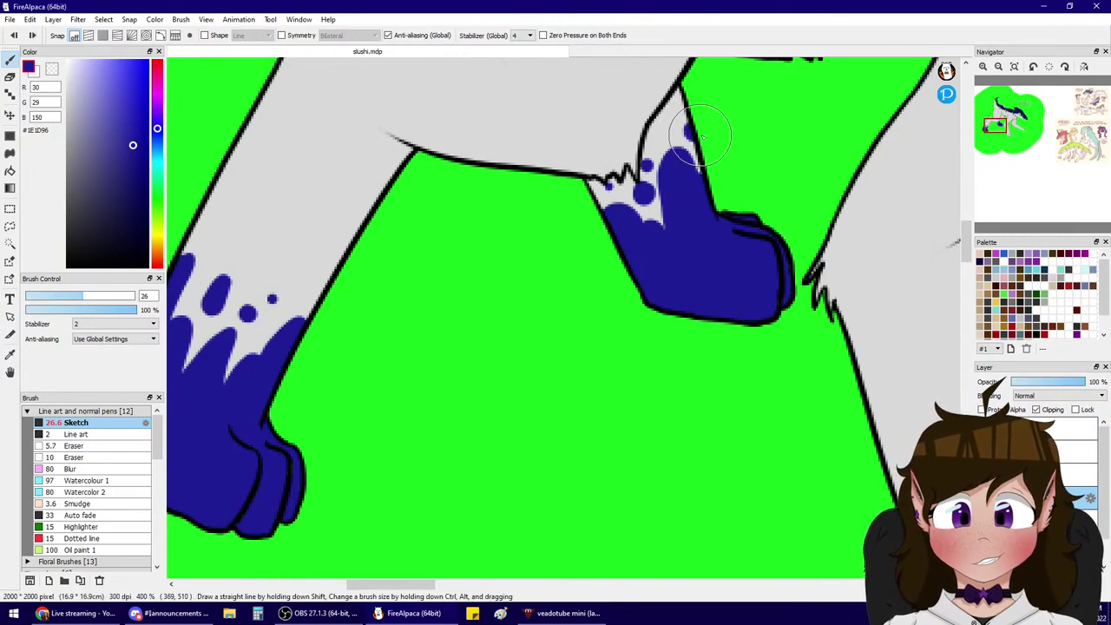
- Paint the near front paw and its toes blue with an uneven, wavy upper edge
drag(998, 132, 1007, 142)
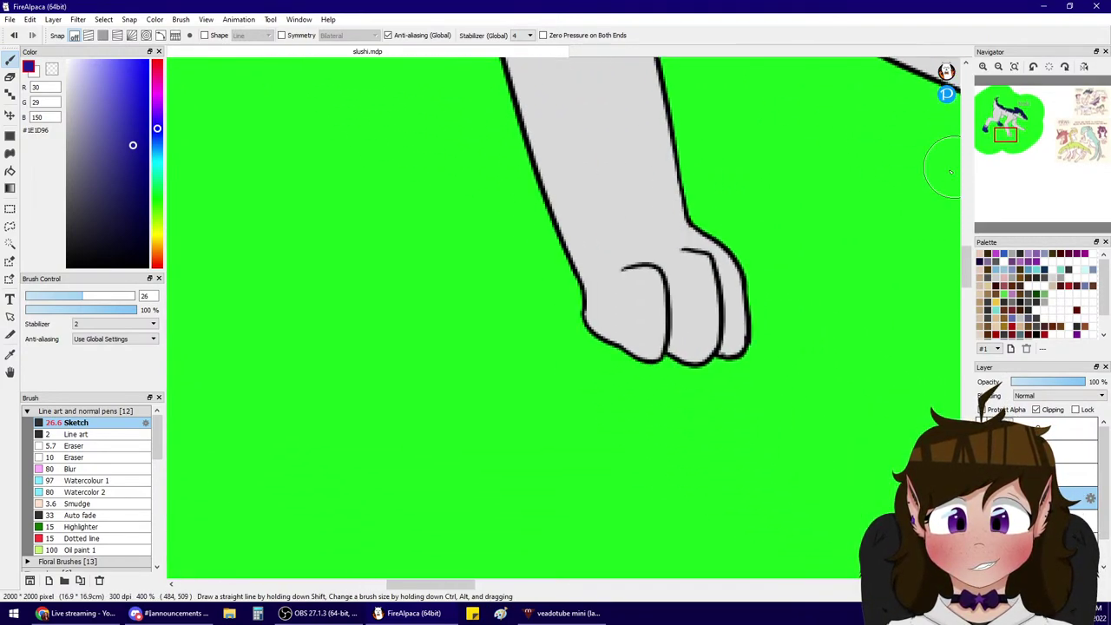
mouse_move(546, 215)
mouse_down()
mouse_move(588, 255)
mouse_move(673, 212)
mouse_move(649, 223)
mouse_up()
mouse_move(558, 243)
mouse_down()
mouse_move(611, 243)
mouse_move(632, 158)
mouse_move(678, 196)
mouse_up()
mouse_move(598, 209)
mouse_down()
mouse_move(595, 228)
mouse_move(627, 224)
mouse_up()
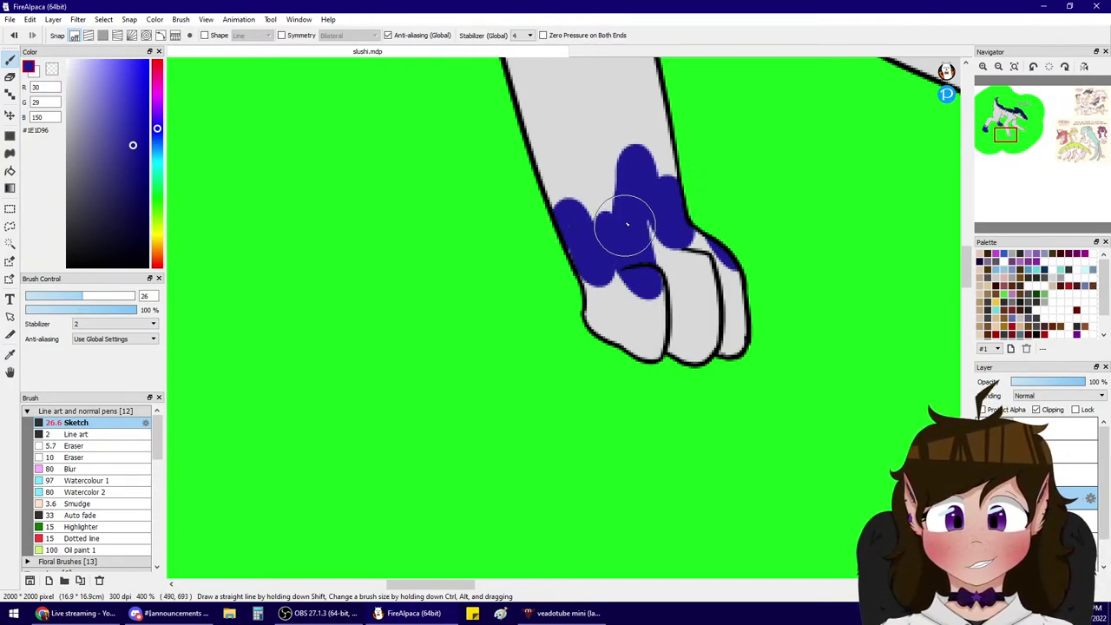
mouse_move(582, 256)
mouse_down()
mouse_move(592, 340)
mouse_move(628, 367)
mouse_move(669, 370)
mouse_move(702, 360)
mouse_move(667, 302)
mouse_move(677, 249)
mouse_move(652, 265)
mouse_move(711, 234)
mouse_move(734, 239)
mouse_move(761, 272)
mouse_up()
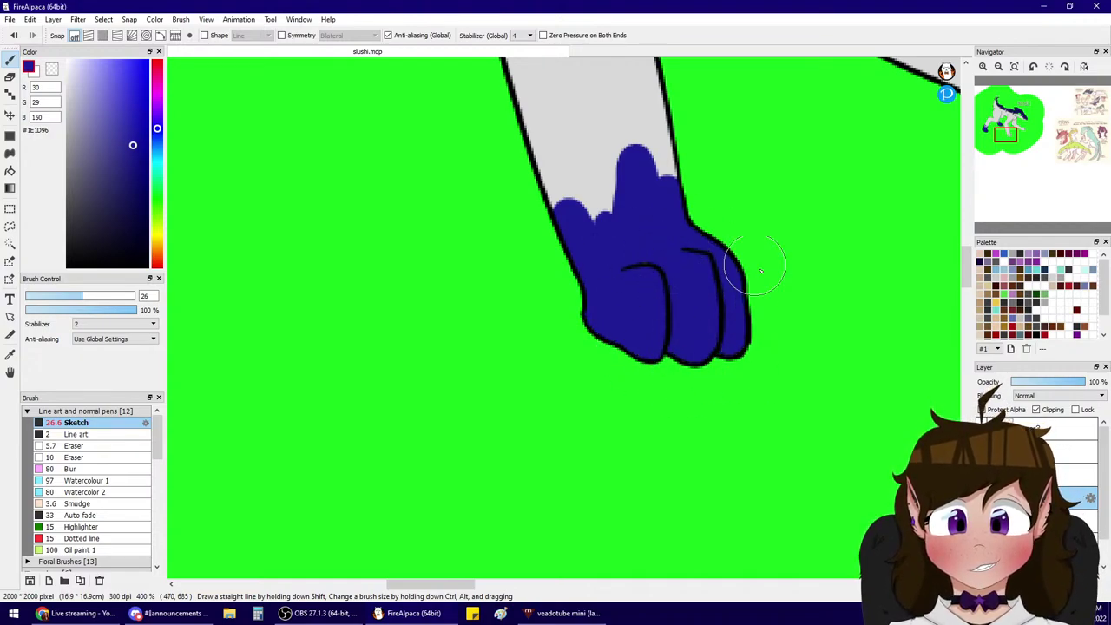
- Scatter round blue drops of different sizes above the near front paw's marking
mouse_move(663, 128)
mouse_down()
mouse_move(665, 149)
mouse_move(640, 112)
mouse_move(649, 117)
mouse_up()
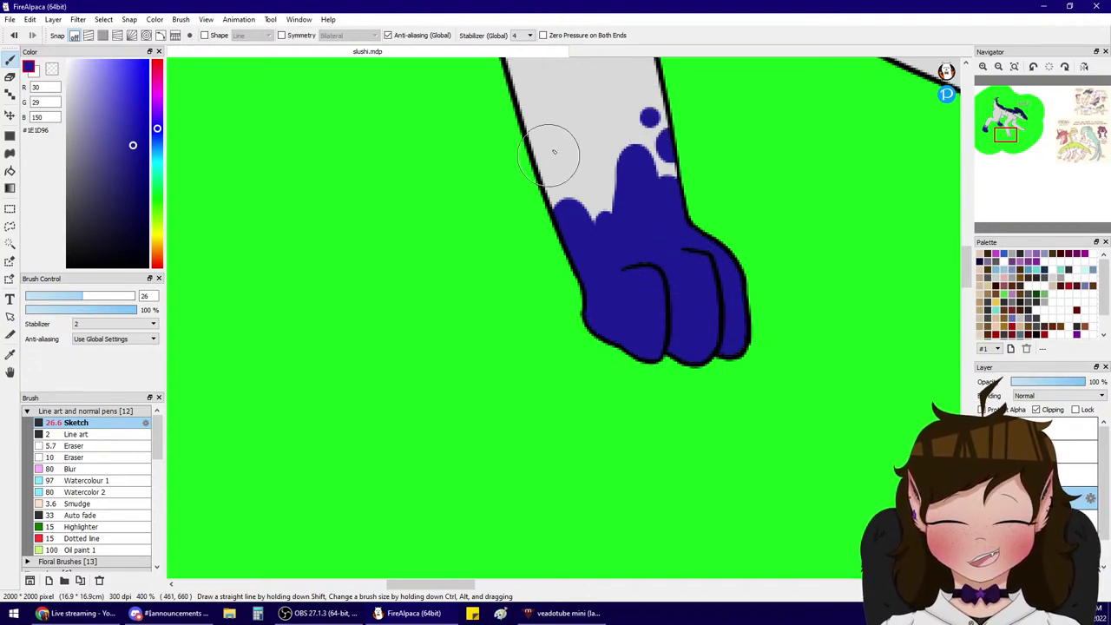
click(631, 124)
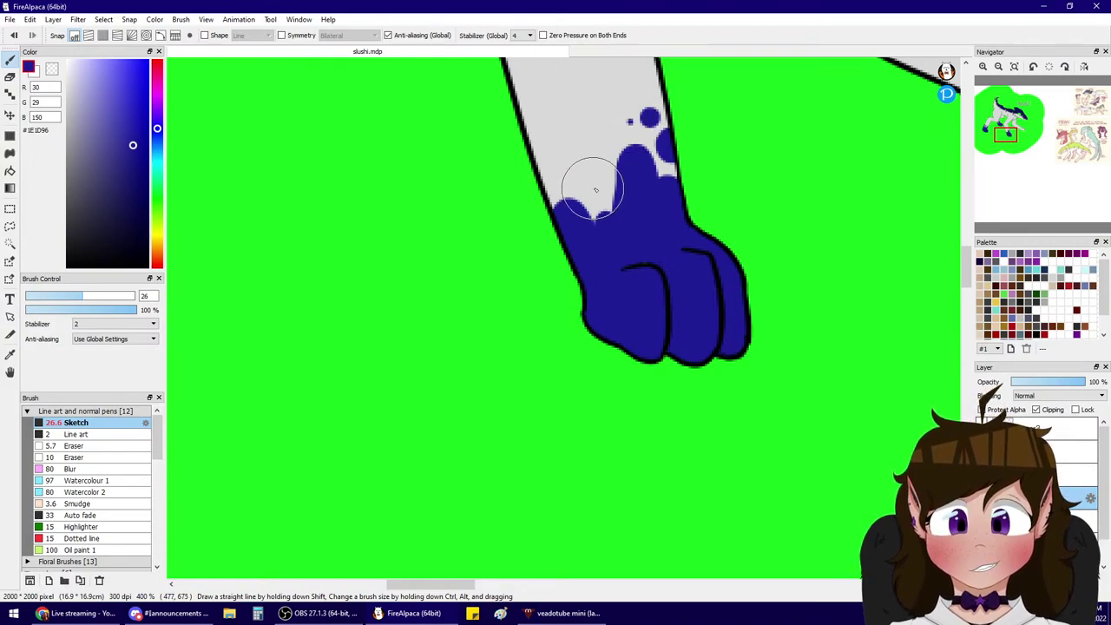
mouse_move(596, 189)
mouse_down()
mouse_move(599, 162)
mouse_move(585, 176)
mouse_move(597, 157)
mouse_move(576, 150)
mouse_move(600, 155)
mouse_move(591, 164)
mouse_move(582, 151)
mouse_move(567, 186)
mouse_up()
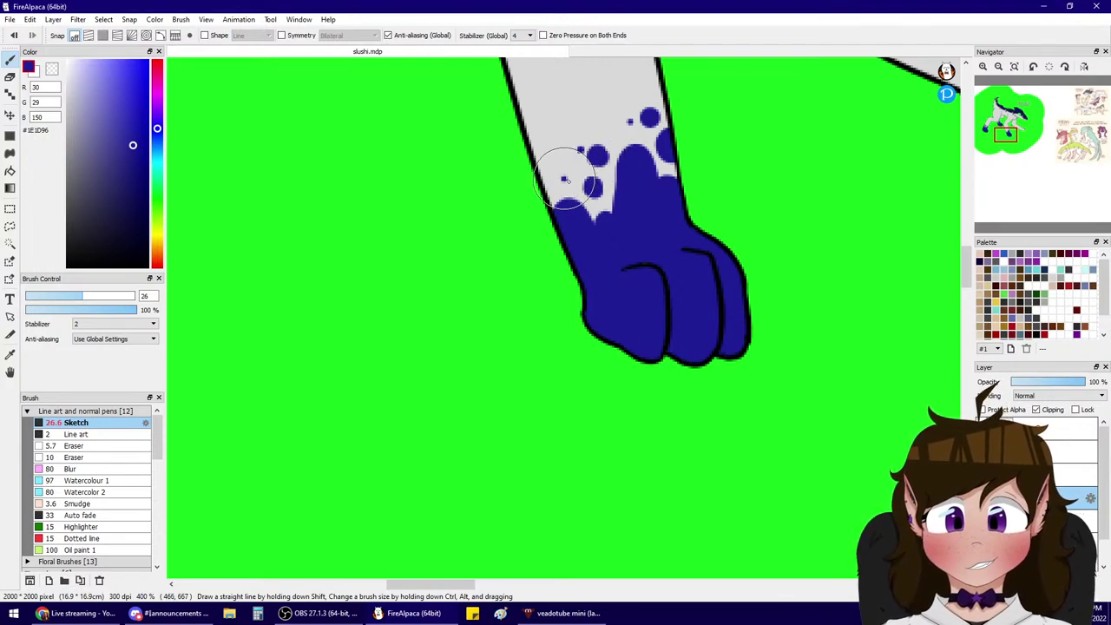
- Paint the far front paw blue and dot several round drops on the leg just above it
mouse_move(1005, 115)
drag(1014, 139, 1026, 125)
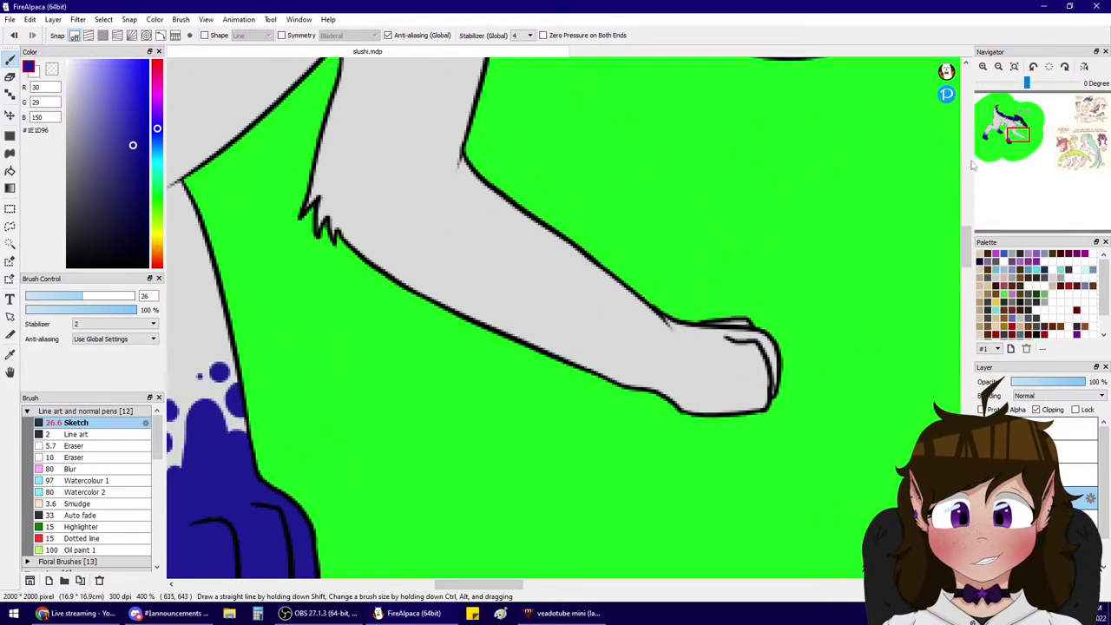
mouse_move(691, 328)
mouse_down()
mouse_move(671, 389)
mouse_move(708, 386)
mouse_move(671, 318)
mouse_move(730, 302)
mouse_move(779, 365)
mouse_up()
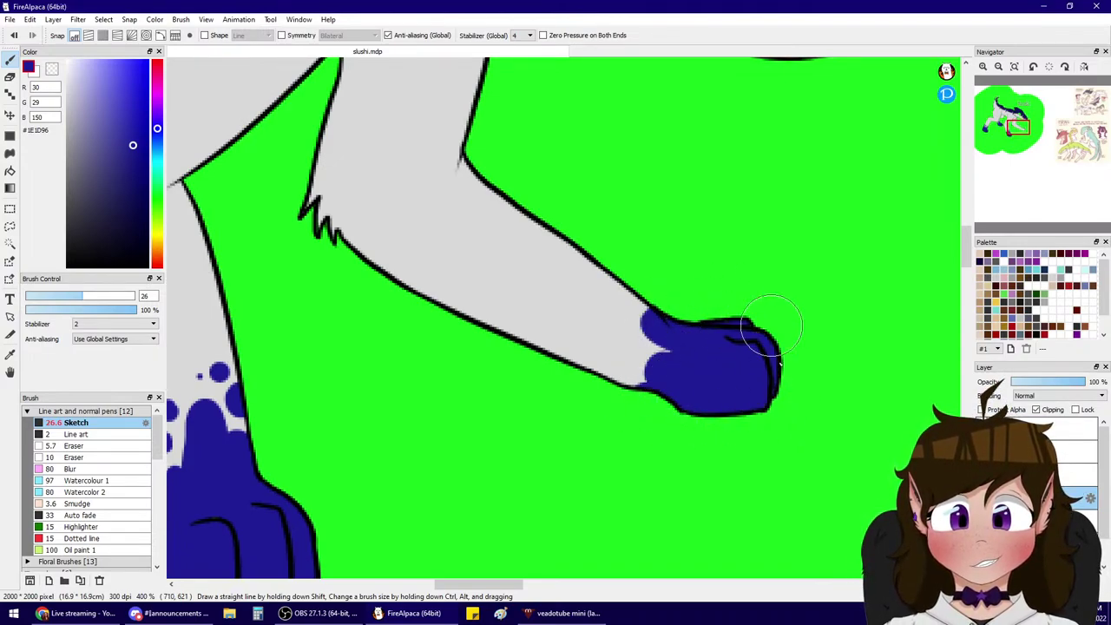
mouse_move(642, 387)
mouse_down()
mouse_move(673, 350)
mouse_move(627, 340)
mouse_move(640, 334)
mouse_move(630, 372)
mouse_up()
mouse_move(627, 303)
mouse_down()
mouse_move(629, 313)
mouse_move(631, 300)
mouse_up()
key(ctrl+z)
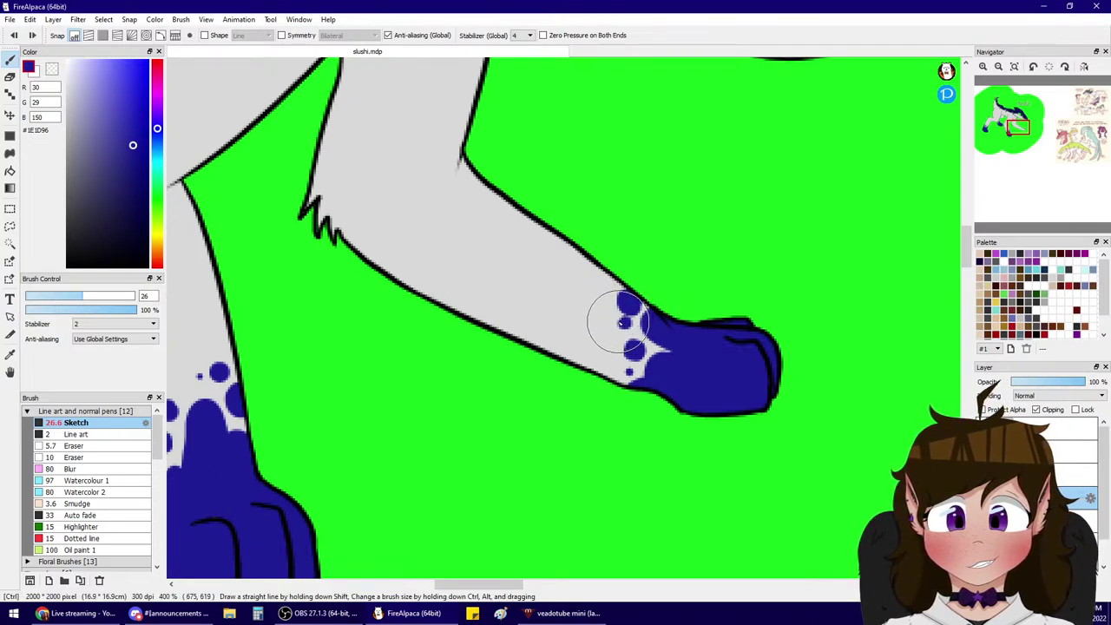
drag(622, 328, 624, 336)
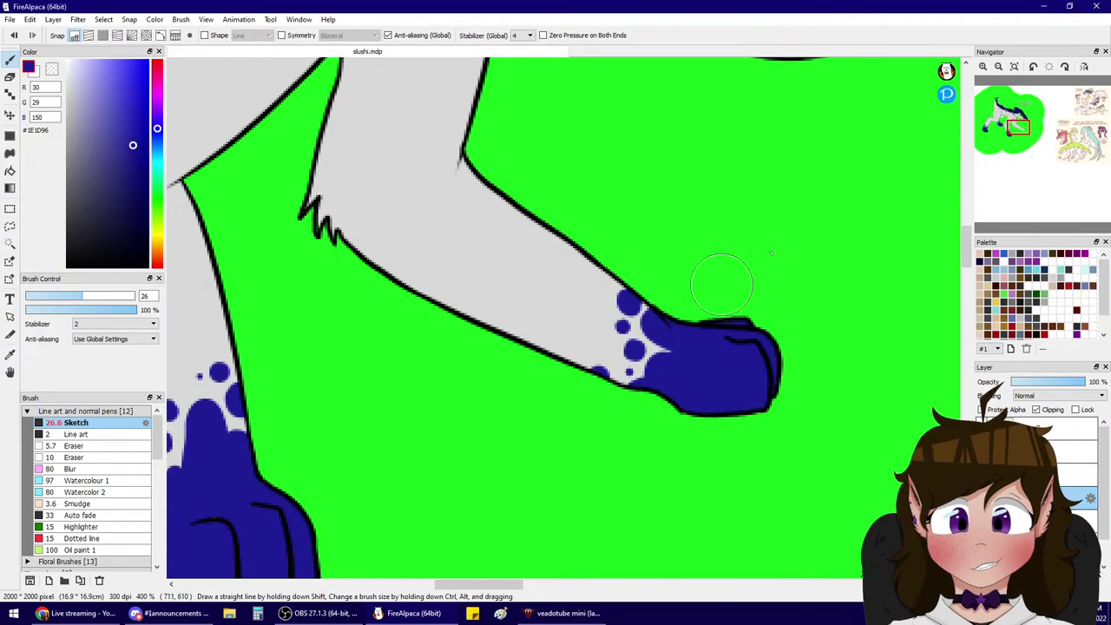
- Check the four paw markings on the whole creature by hiding and showing their layer
click(999, 66)
click(999, 69)
drag(1030, 125, 1001, 125)
click(983, 67)
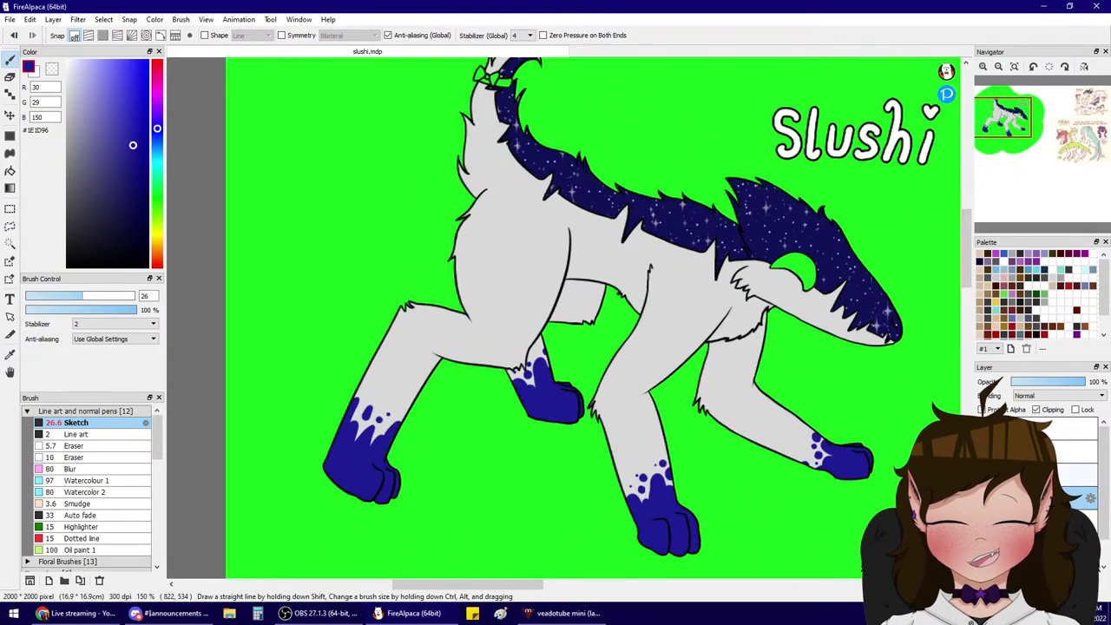
click(982, 497)
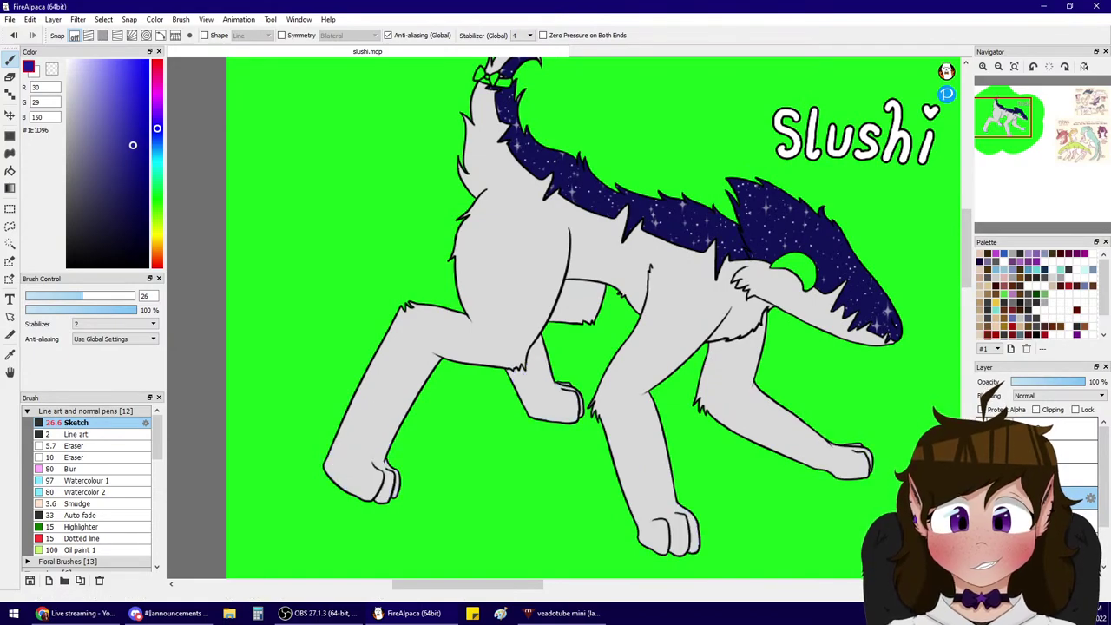
click(982, 498)
- Turn off clipping on the paw marking layer and recolour the markings navy #121256 at brush size 161
click(1036, 410)
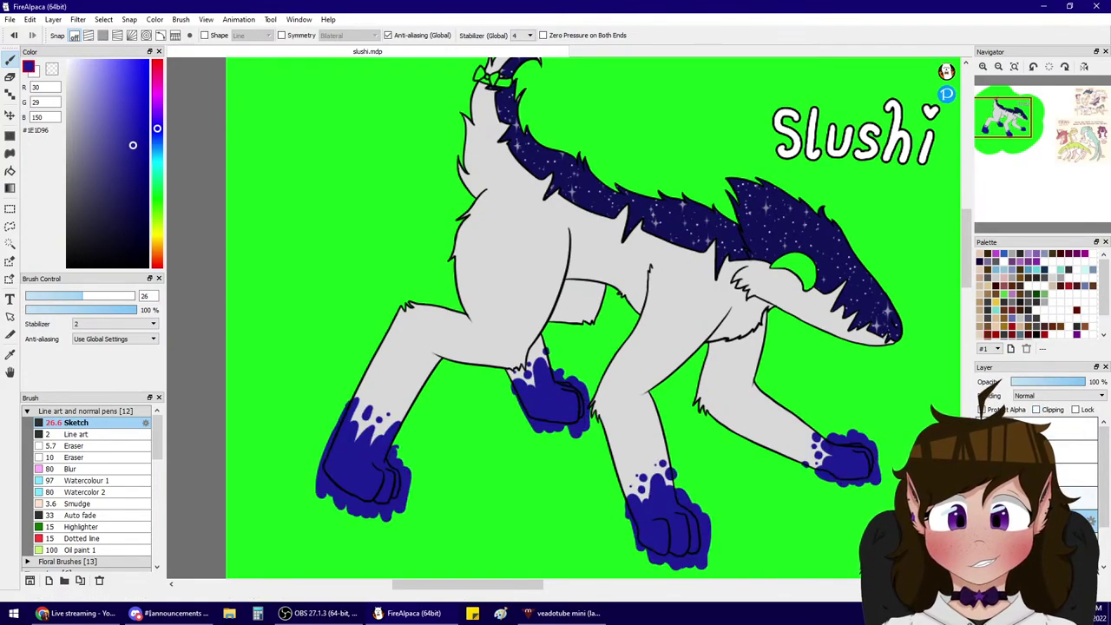
click(1036, 409)
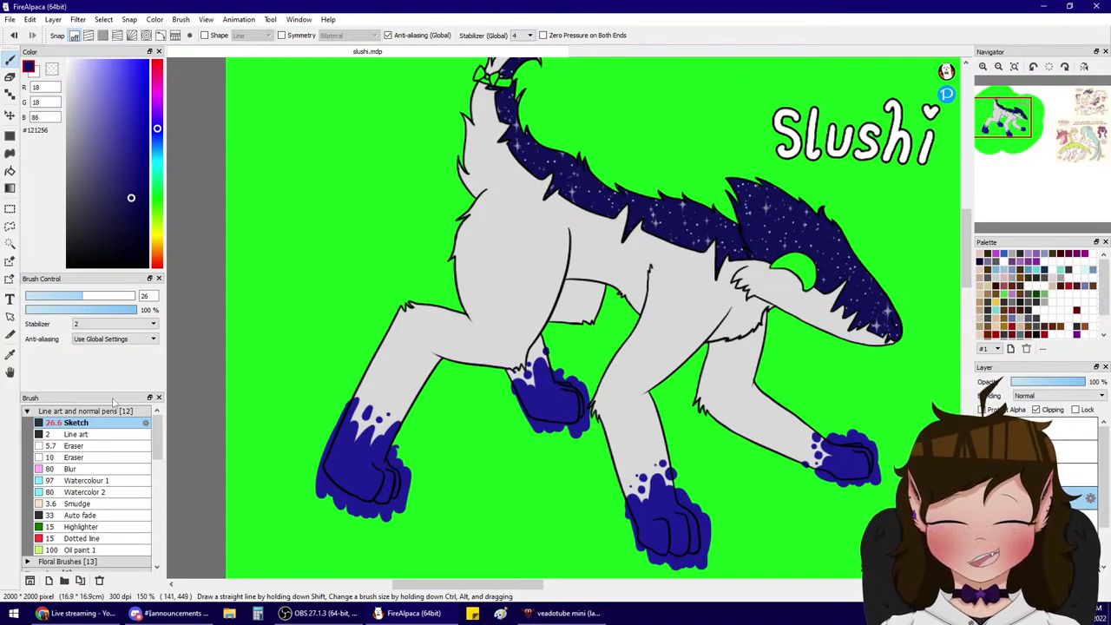
drag(104, 296, 135, 296)
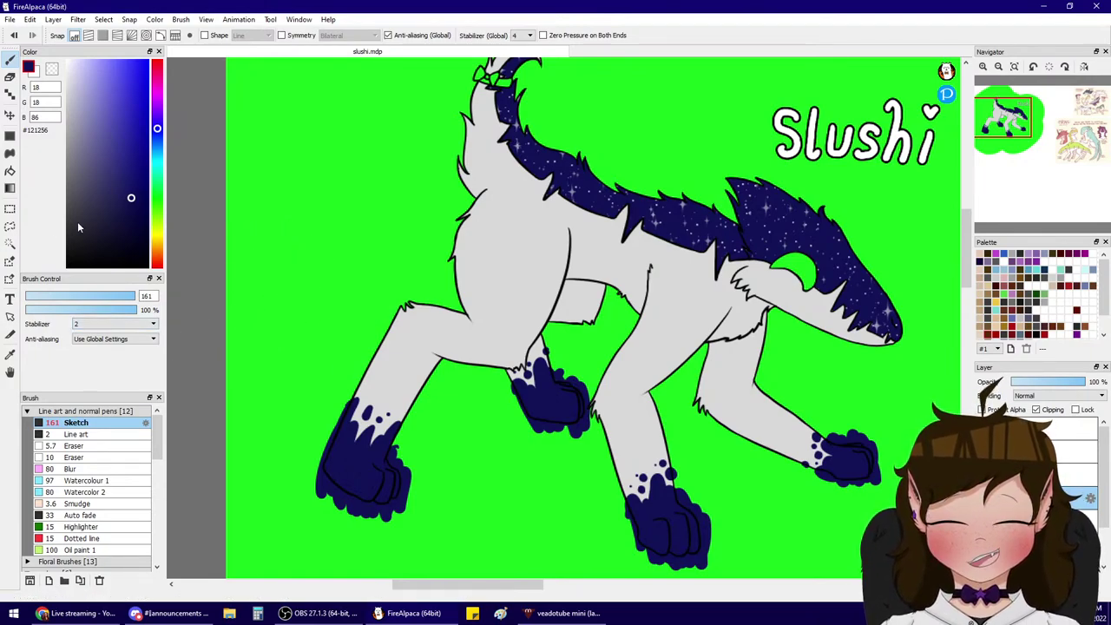
- Stamp white stars over the near hind paw with the Twinkling stars3 brush at size 194
scroll(143, 463, down, 3)
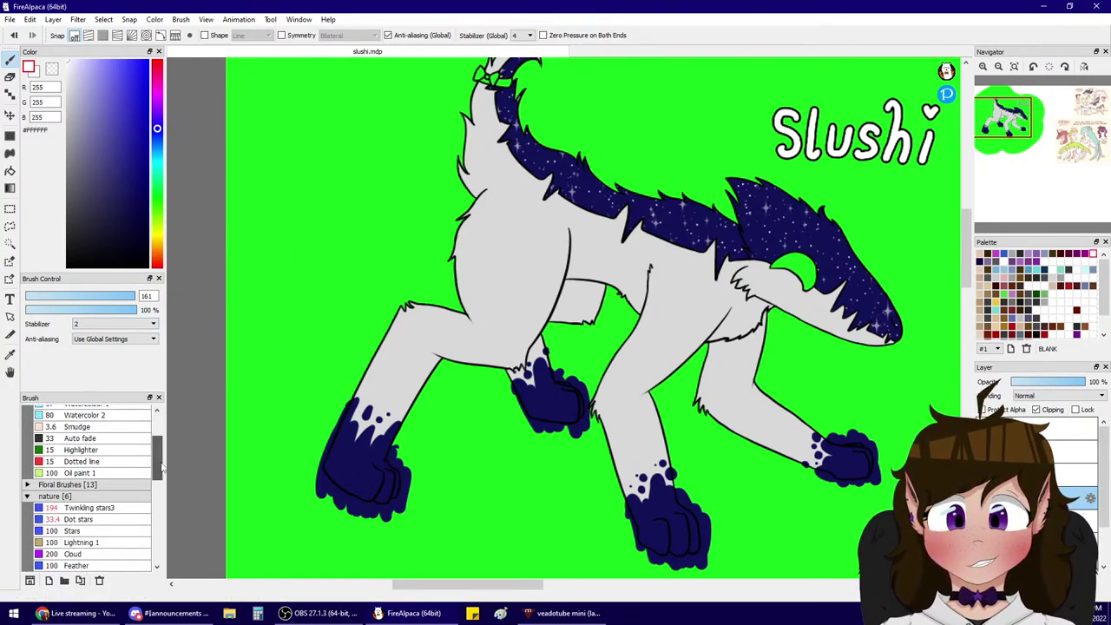
click(126, 501)
drag(383, 502, 362, 447)
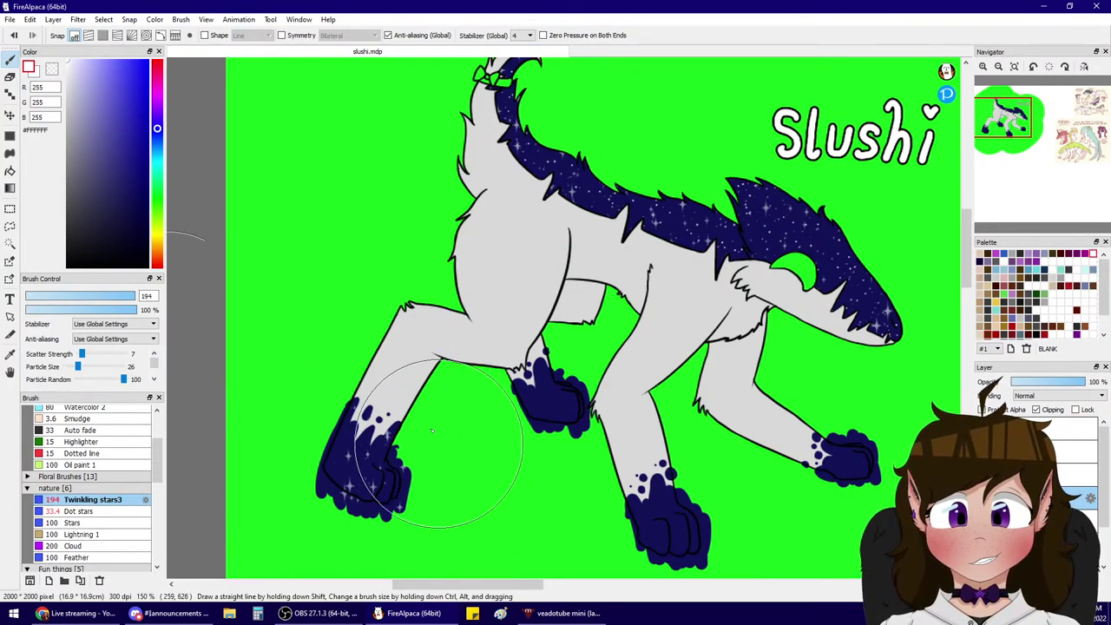
drag(561, 365, 570, 387)
click(665, 526)
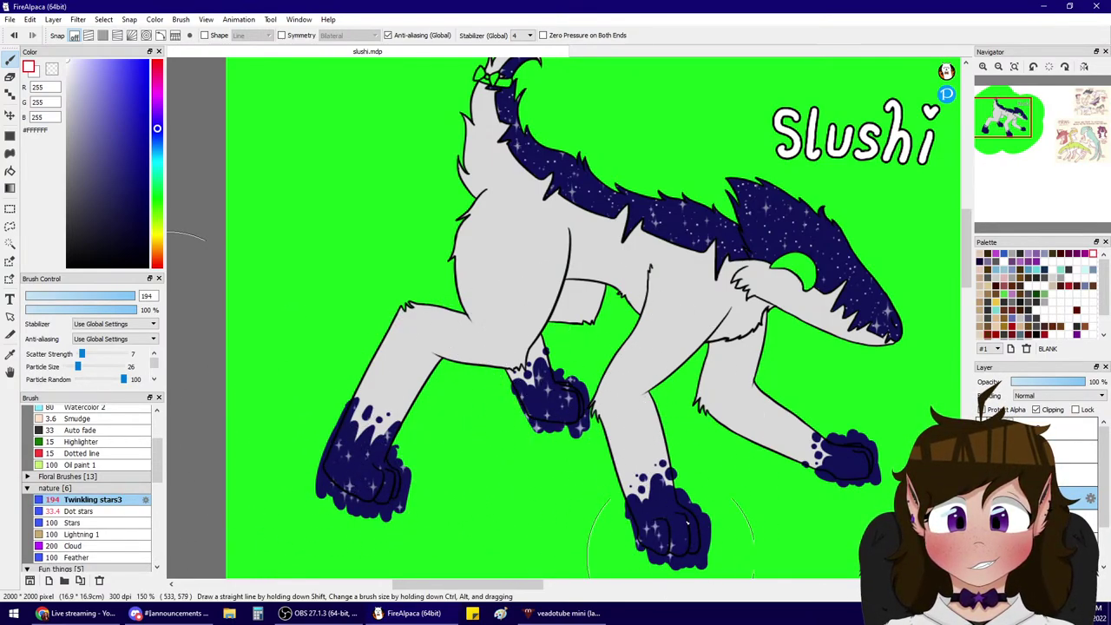
click(844, 447)
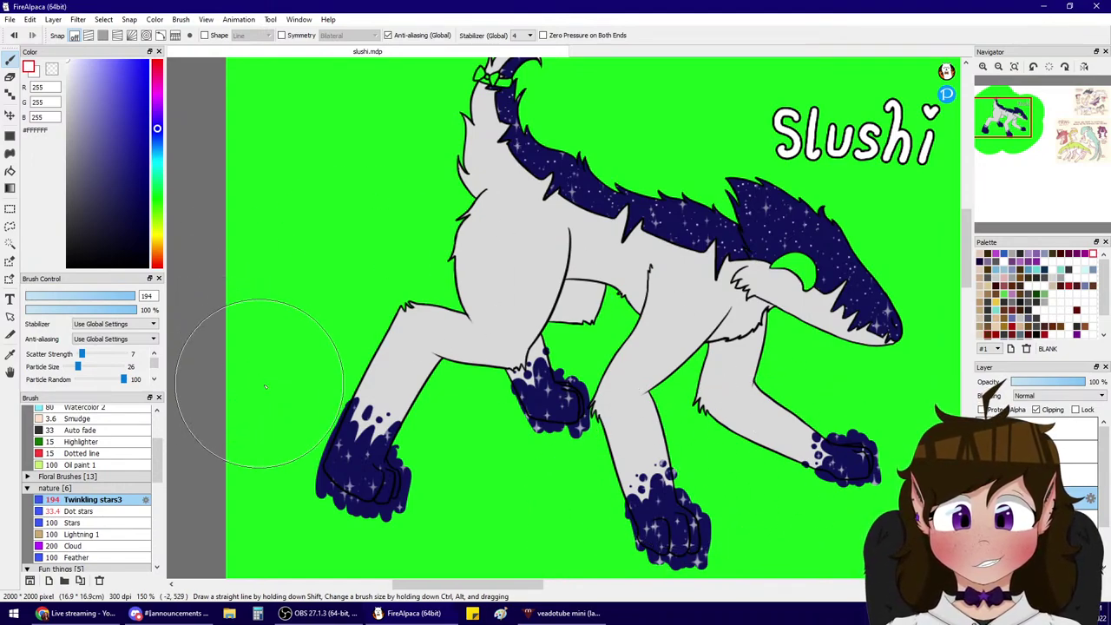
key(ctrl+z)
key(ctrl+z)
key(ctrl+z)
key(ctrl+z)
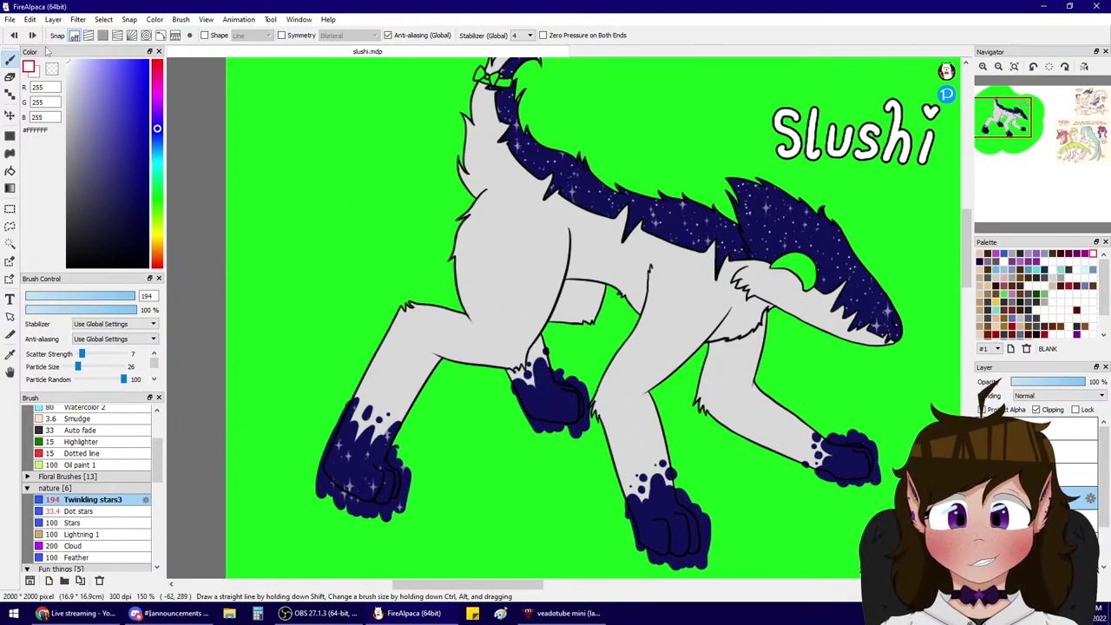
- Stamp twinkling stars on the other three paws and scatter small white dots over the paws with the Dot stars brush at size 33
click(555, 395)
click(664, 521)
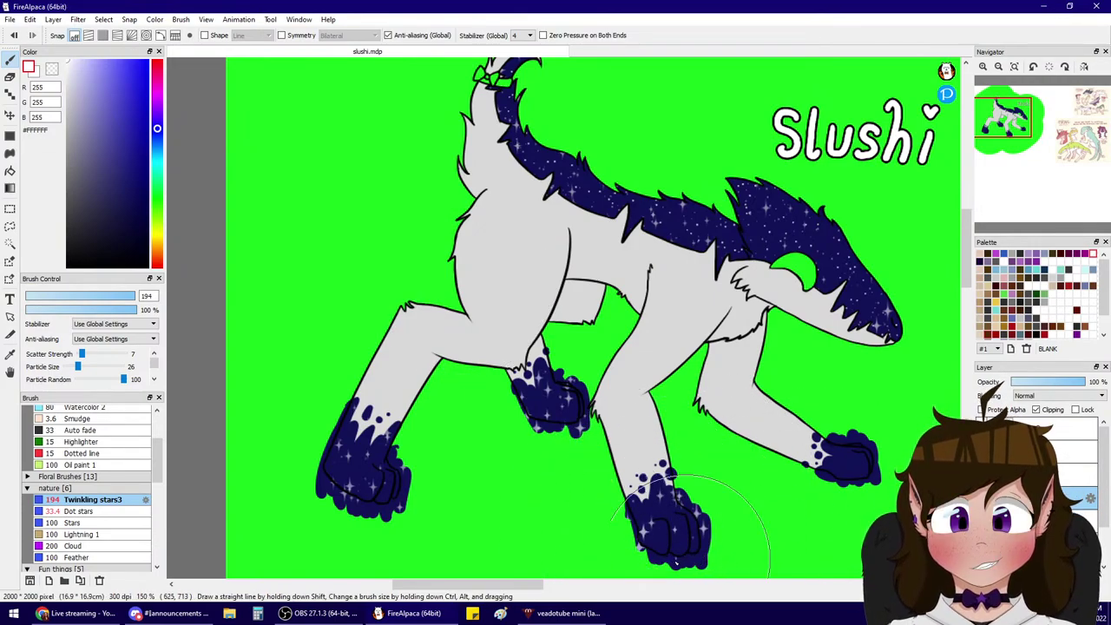
click(845, 471)
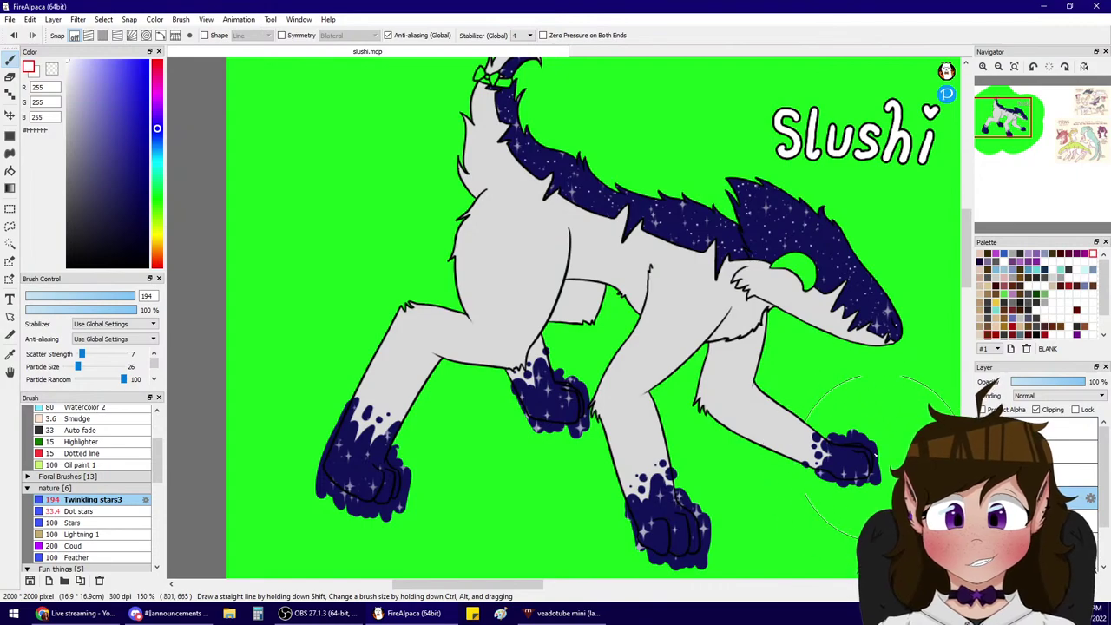
click(106, 513)
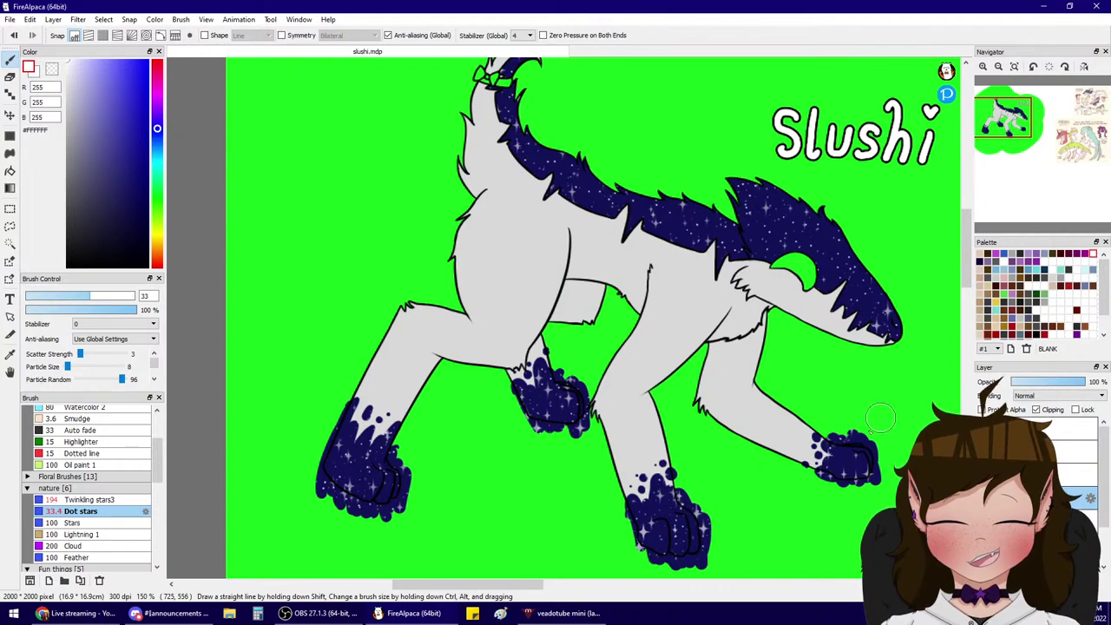
- Merge the stars into the paw marking layer and clip it to the creature's body
key(ctrl+e)
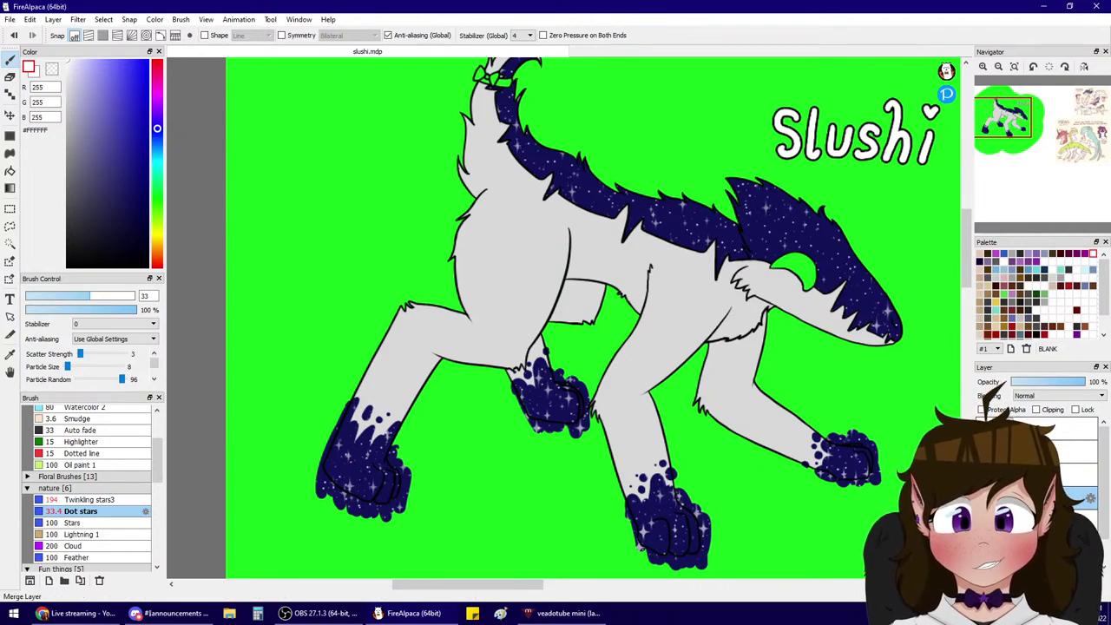
click(1037, 410)
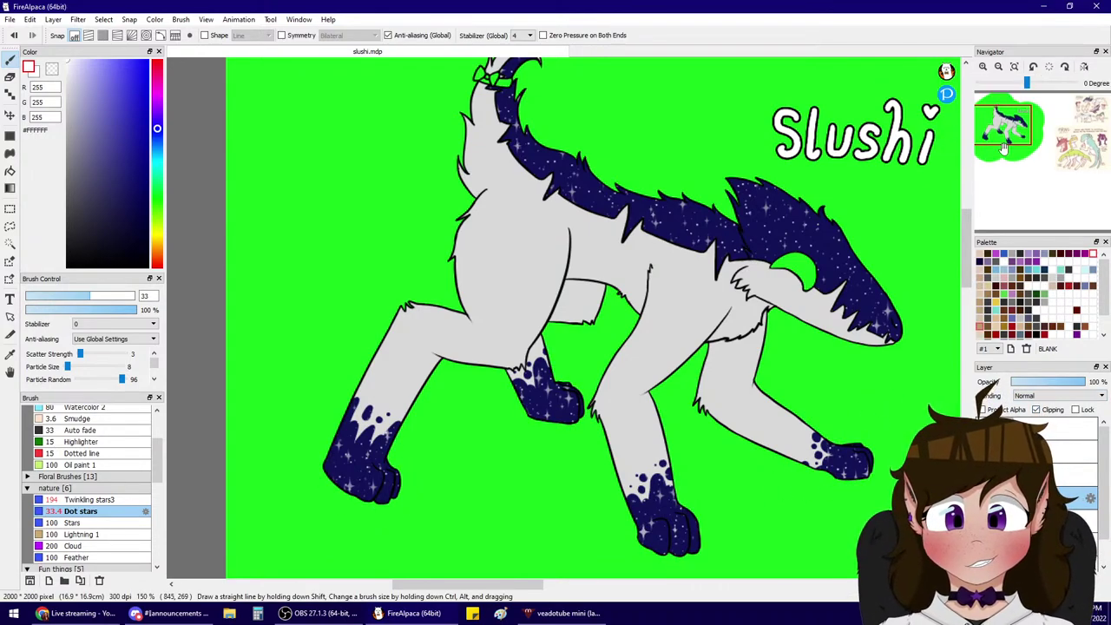
mouse_move(1007, 132)
mouse_down()
mouse_move(1074, 130)
mouse_move(1079, 148)
mouse_move(1085, 99)
mouse_move(1009, 127)
mouse_up()
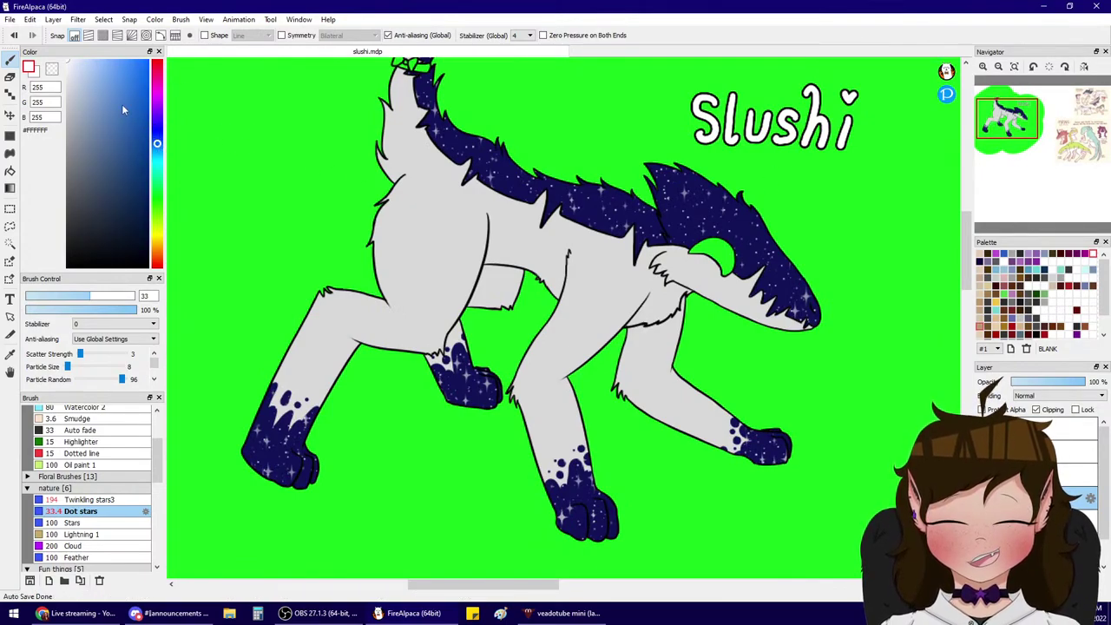
- Unclip the paw marking layer and paint the upper part of all four paw markings light blue #9ABCEC with the Sketch brush at size 161
scroll(93, 465, up, 3)
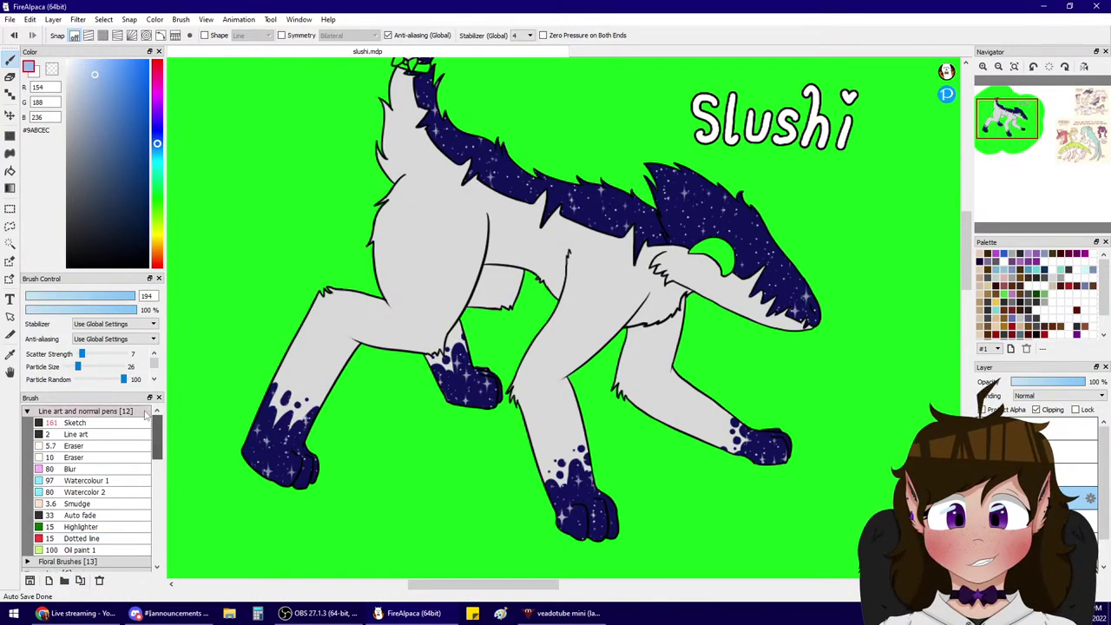
click(76, 423)
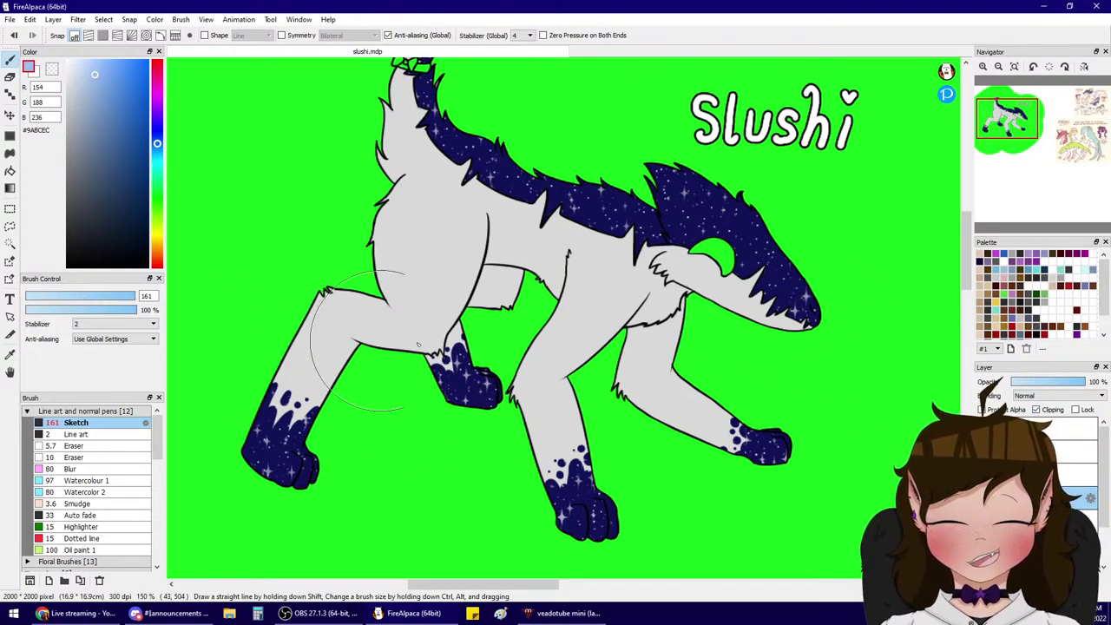
click(1024, 521)
click(1044, 414)
click(1033, 499)
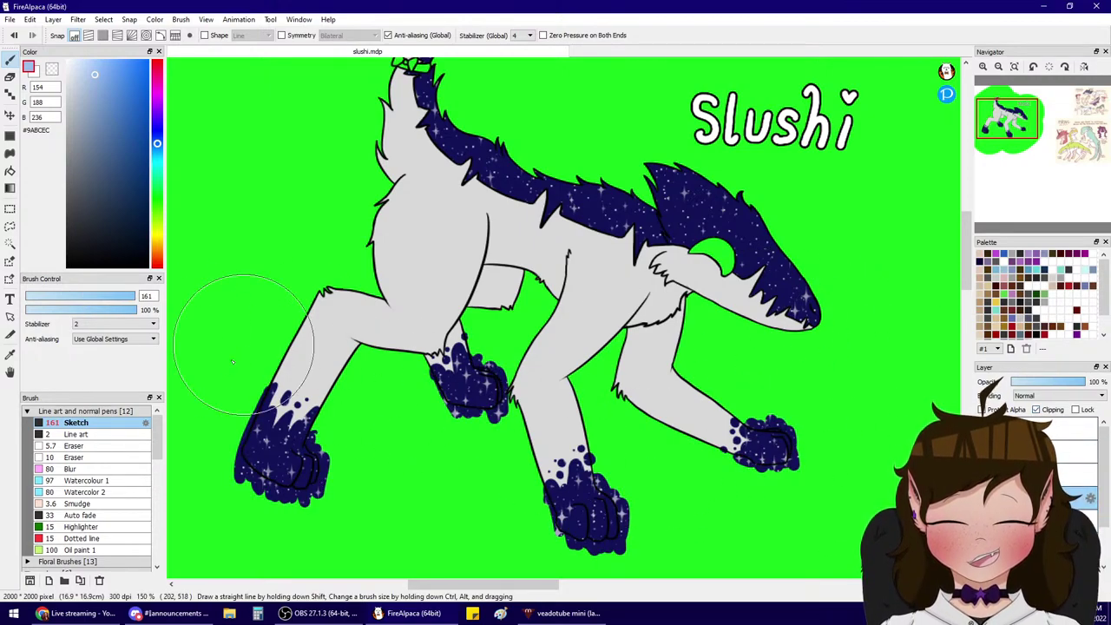
drag(272, 358, 300, 412)
drag(444, 331, 462, 319)
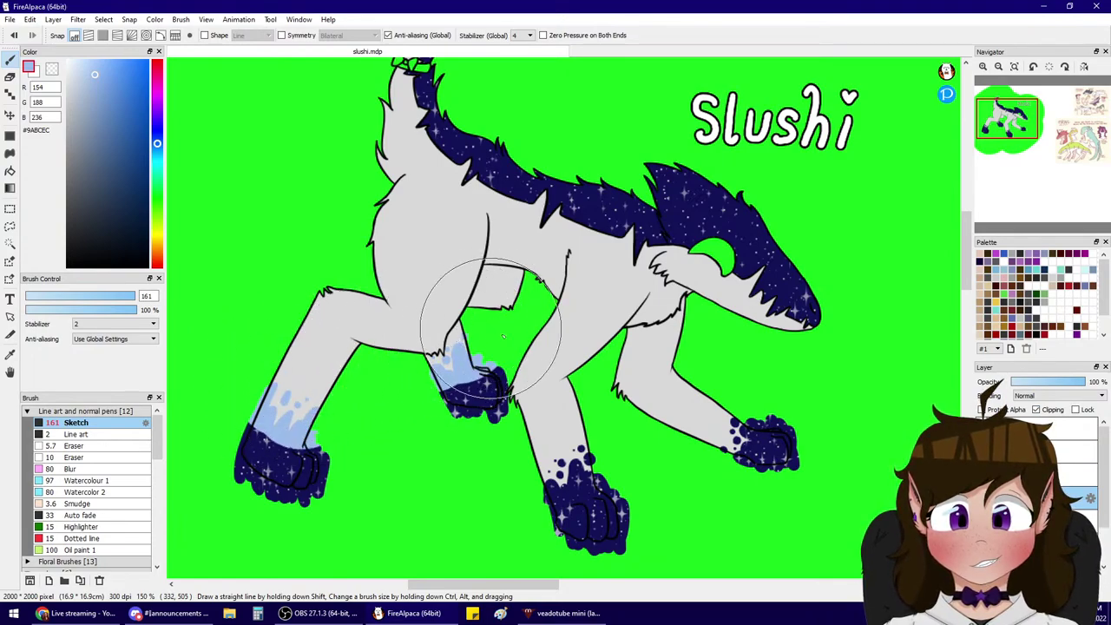
drag(548, 444, 570, 443)
mouse_move(733, 430)
mouse_down()
mouse_move(807, 399)
mouse_move(747, 438)
mouse_up()
- Blend the paw marking colours with a Gaussian Blur of 41 and clip the layer to the body again
scroll(475, 122, down, 2)
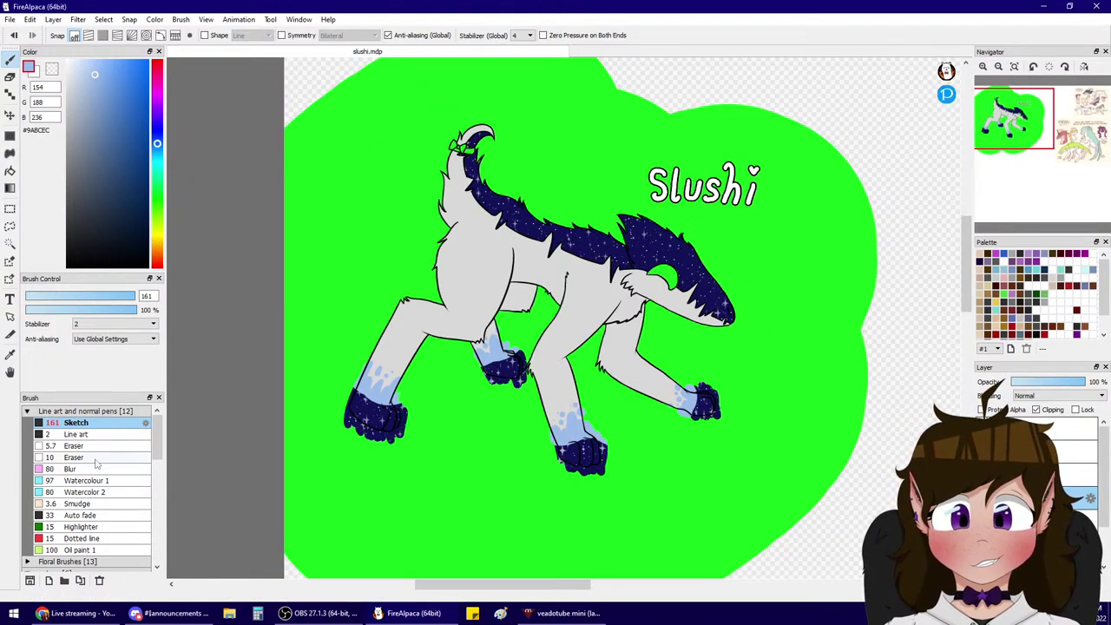
click(95, 467)
click(78, 20)
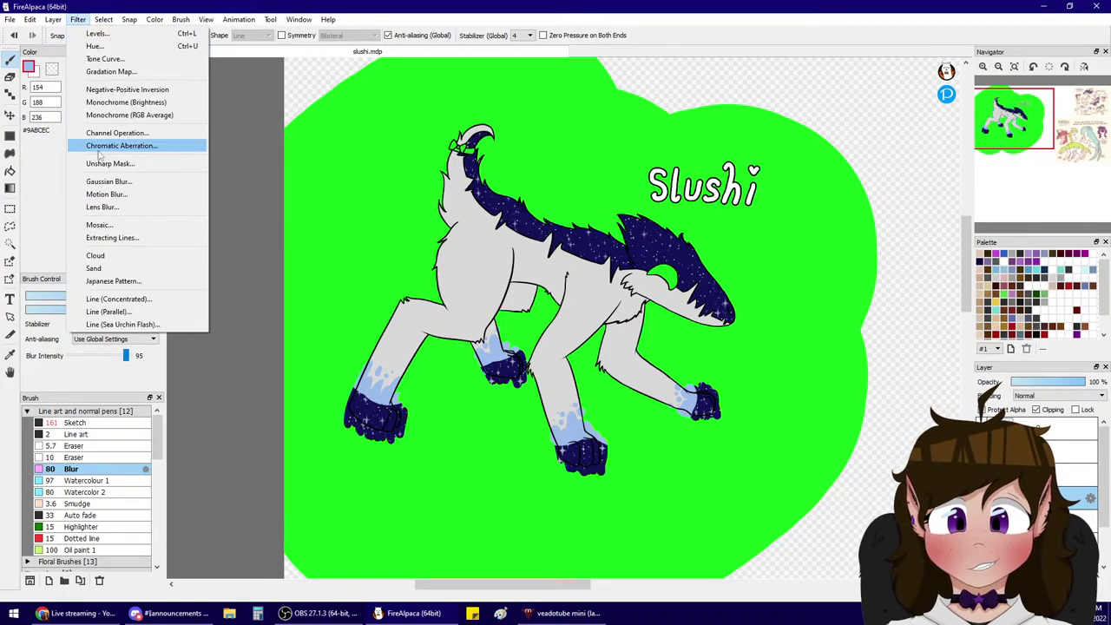
click(109, 181)
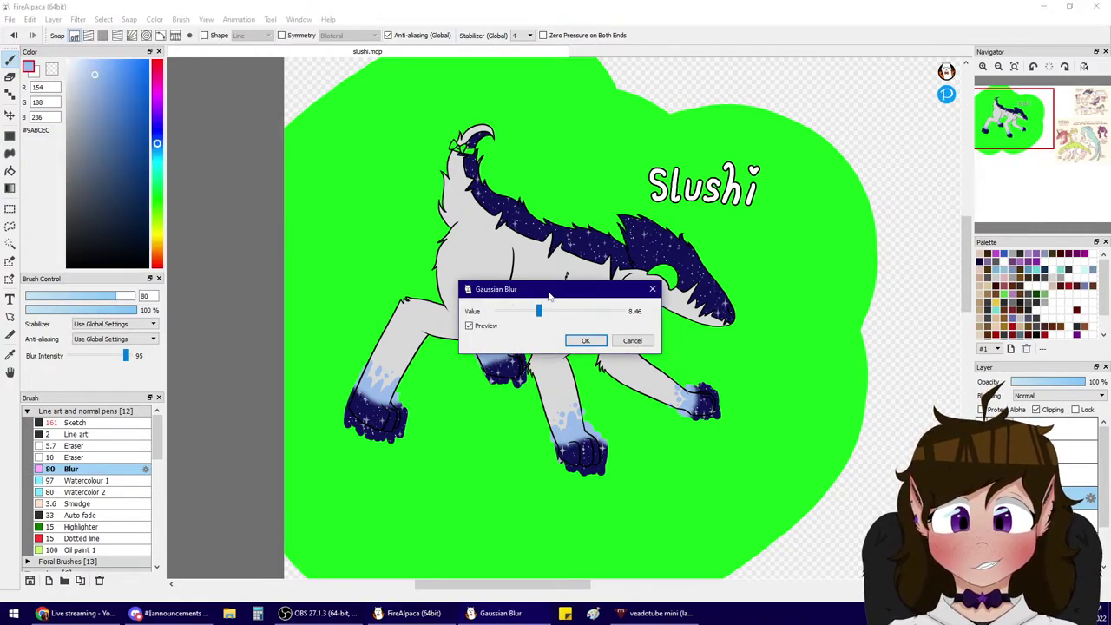
drag(550, 296, 767, 140)
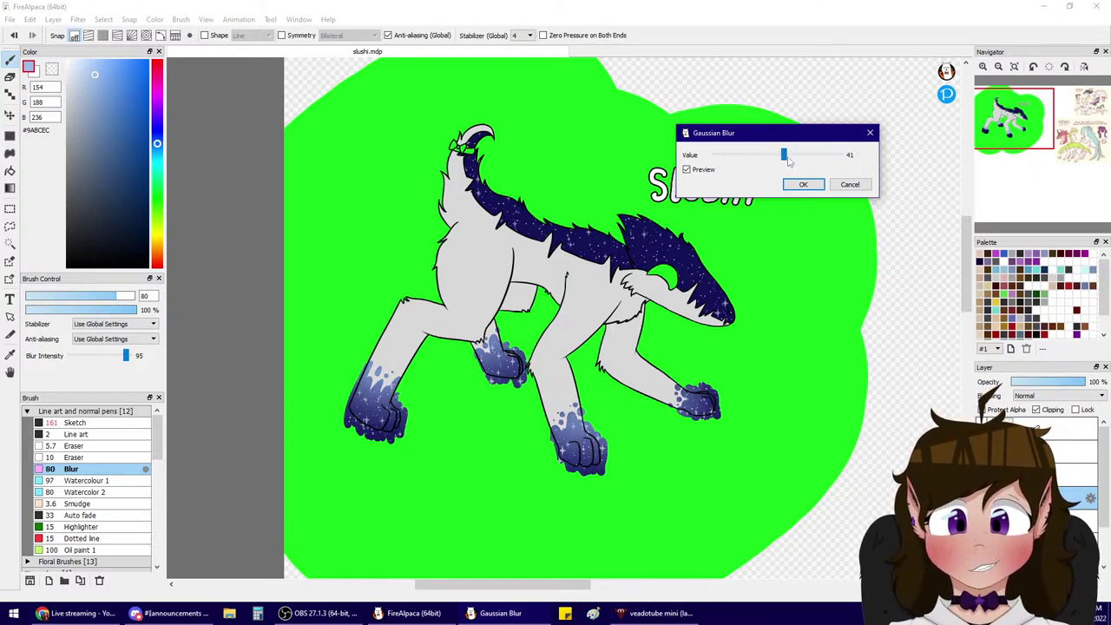
click(804, 184)
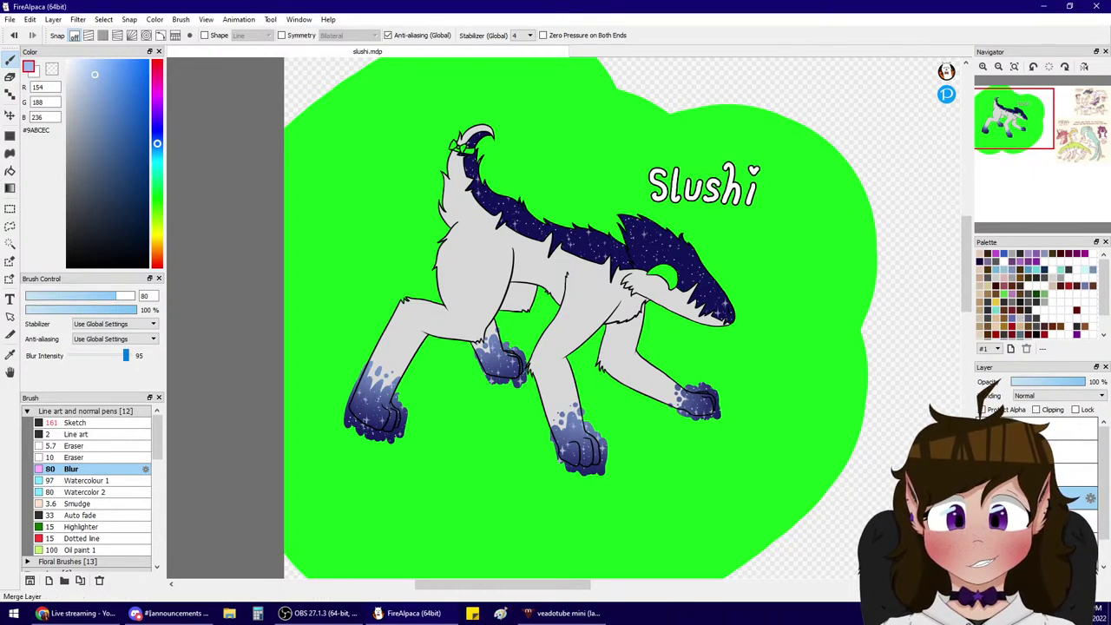
click(1046, 411)
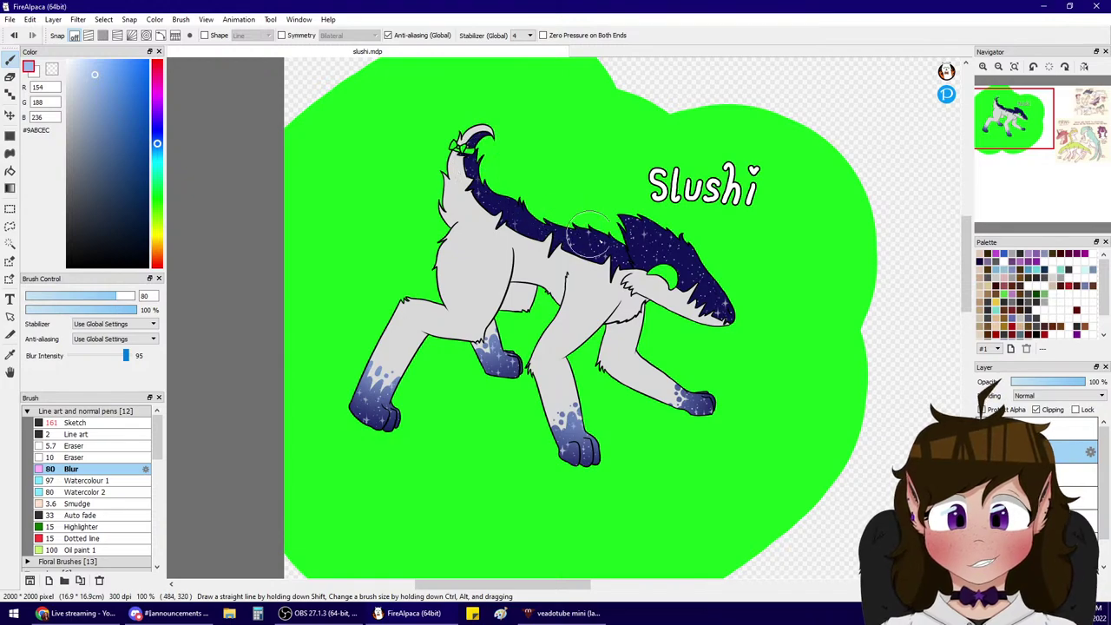
- Paint light blue #9ABCEC along the upper edge of the tail, back and head marking with the Watercolour 1 brush at size 97
click(76, 434)
click(74, 423)
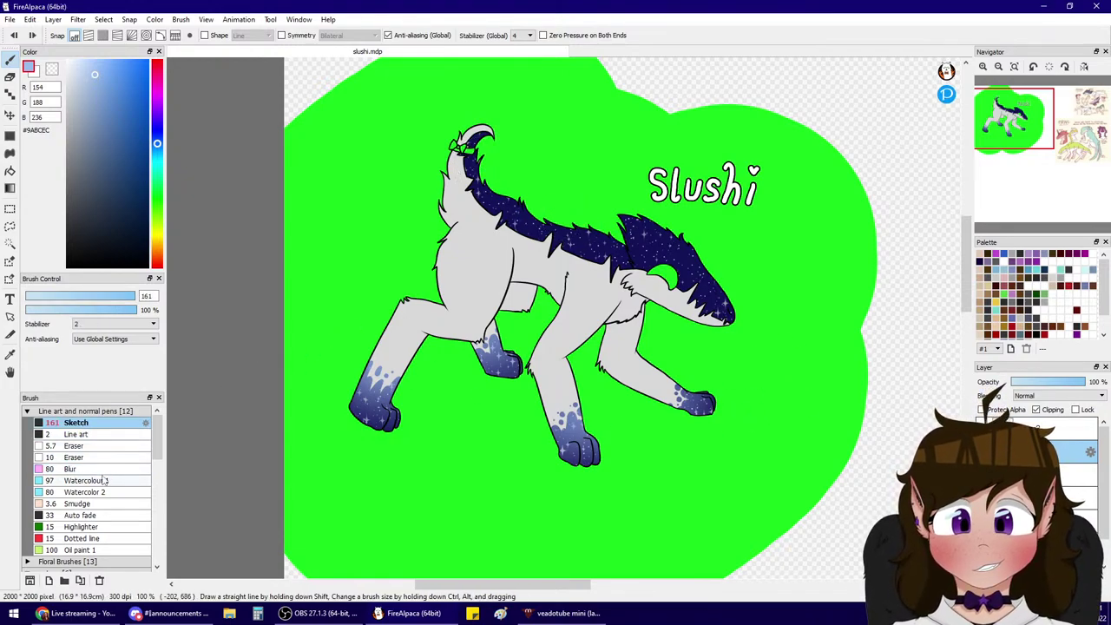
click(87, 480)
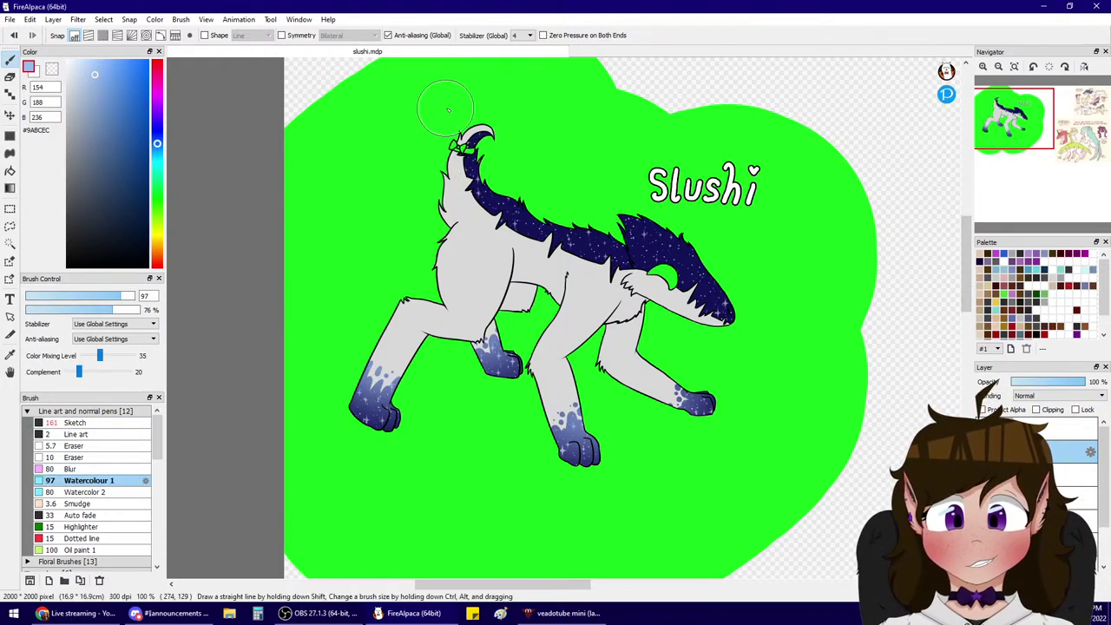
mouse_move(475, 113)
mouse_down()
mouse_move(514, 184)
mouse_move(504, 131)
mouse_move(487, 164)
mouse_move(504, 129)
mouse_move(534, 202)
mouse_move(682, 251)
mouse_move(674, 223)
mouse_up()
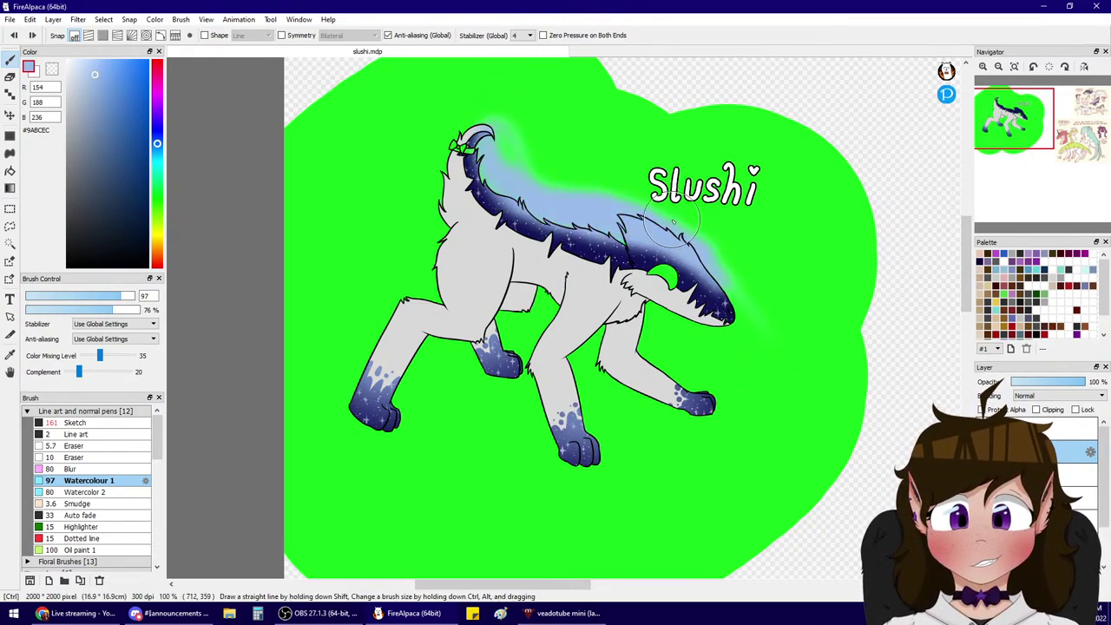
- Clip the back and head marking layer to the body and blend its colours with a Gaussian Blur of 41
click(1037, 409)
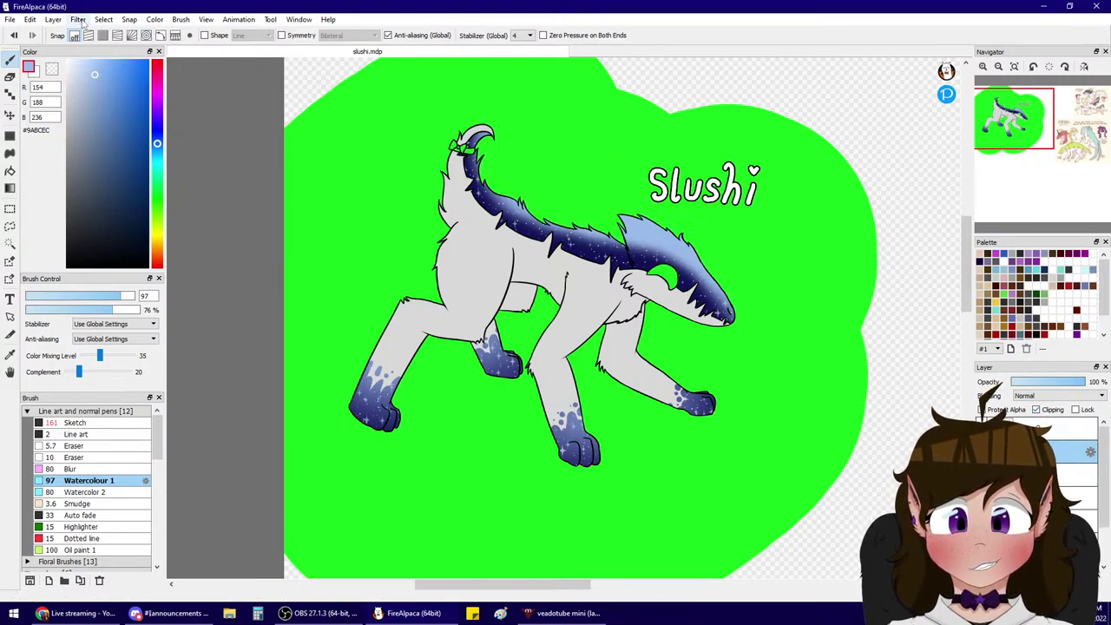
click(77, 19)
click(97, 180)
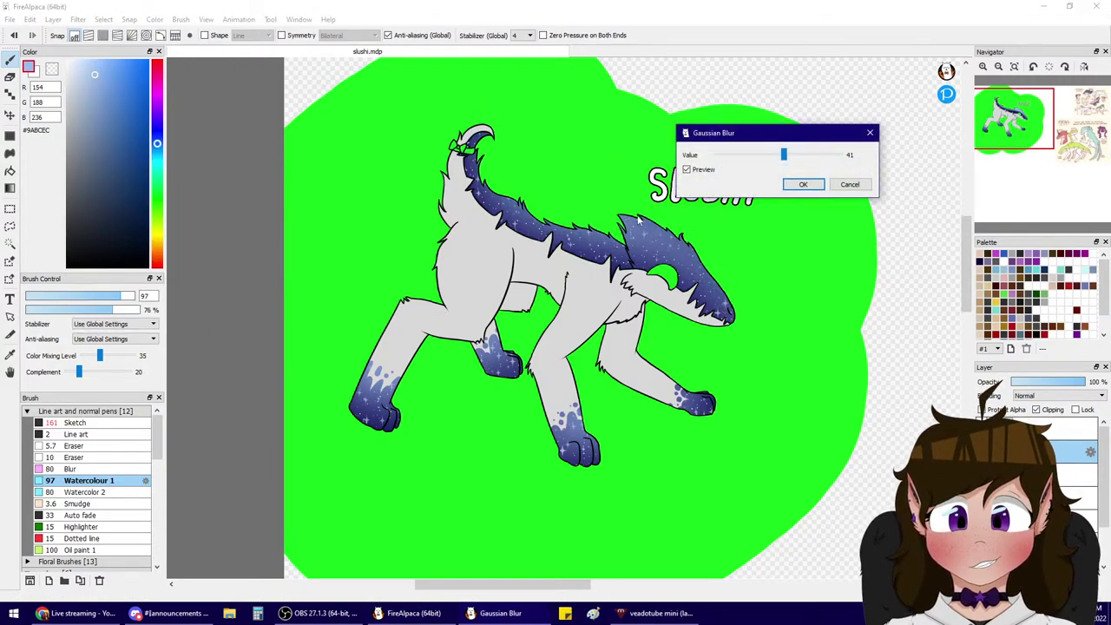
click(804, 185)
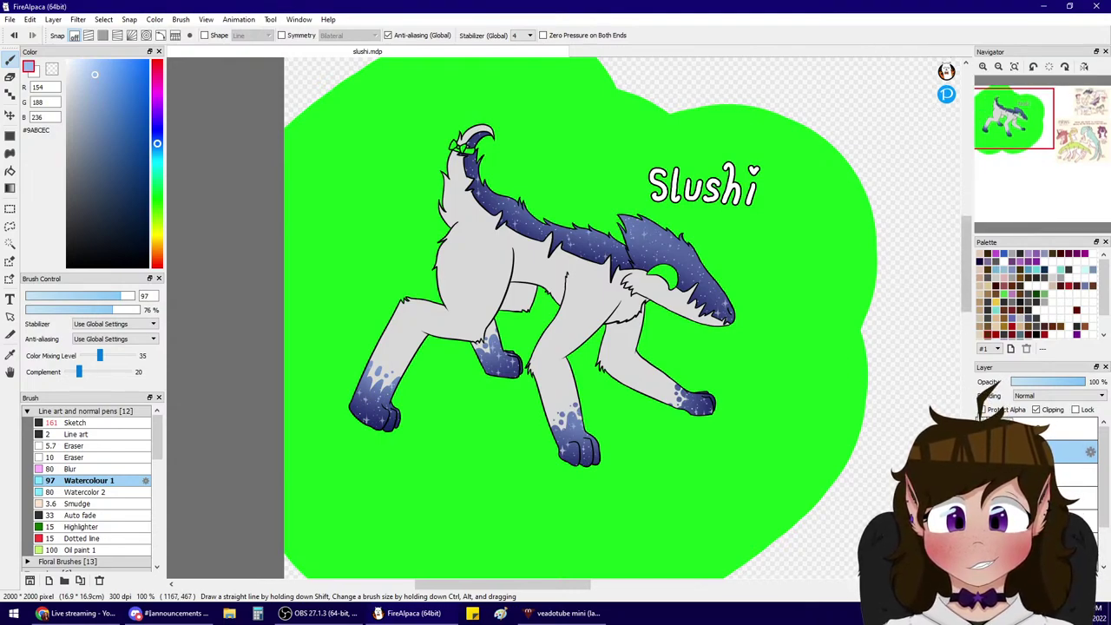
- Shade parts of the head and back marking purple #551297 with the Watercolour 1 brush at size 97
click(982, 452)
key(ctrl+y)
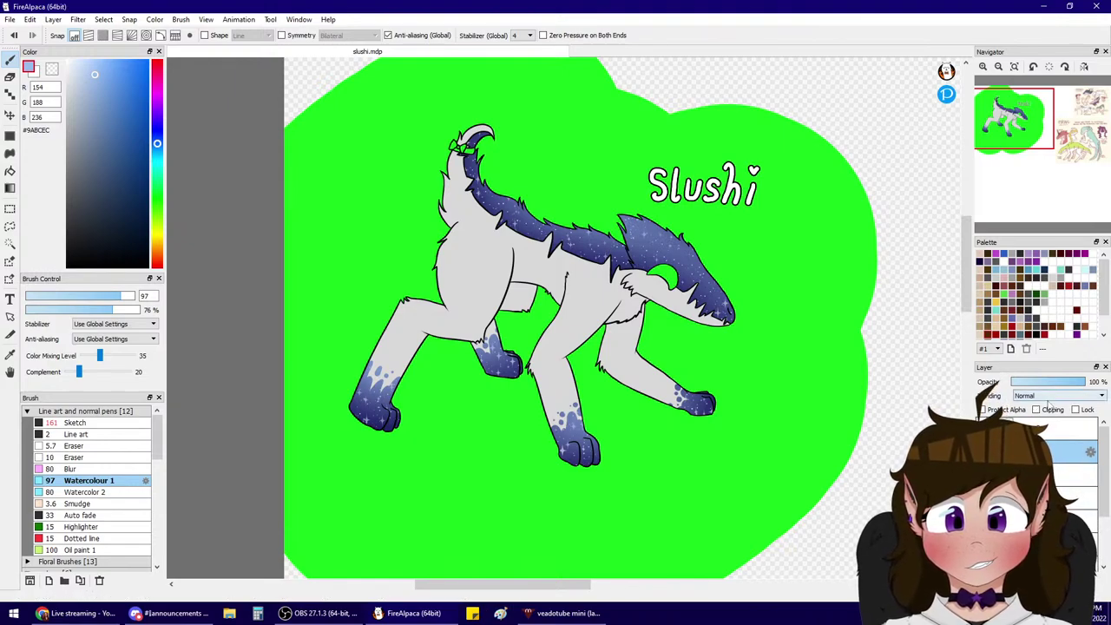
click(140, 133)
click(158, 111)
drag(141, 137, 138, 158)
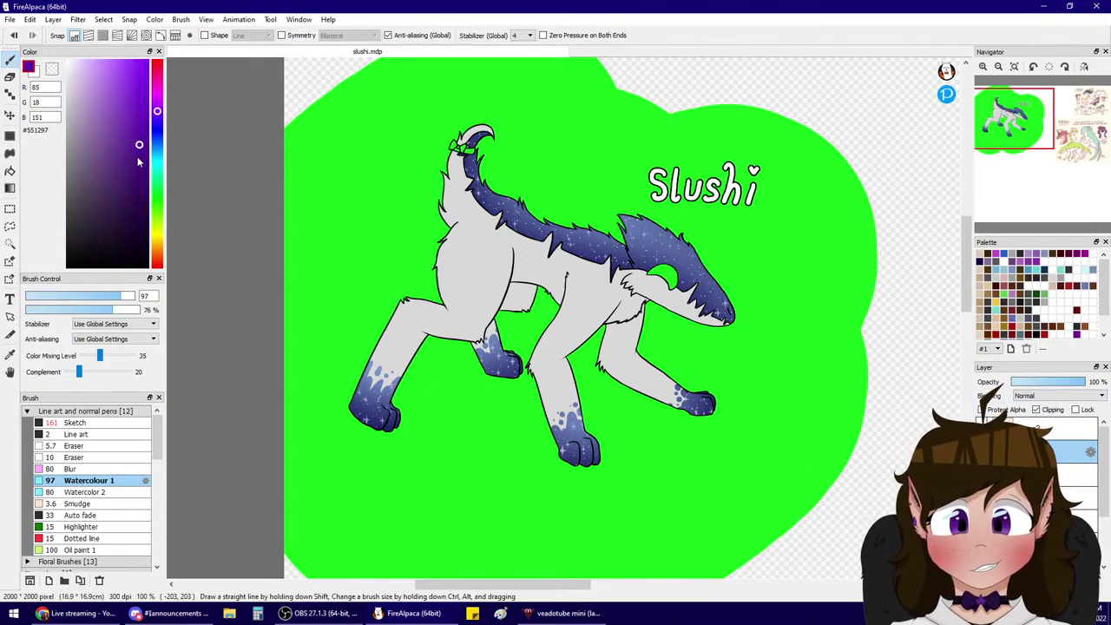
mouse_move(490, 202)
mouse_down()
mouse_move(564, 233)
mouse_move(622, 209)
mouse_move(736, 331)
mouse_up()
key(ctrl+z)
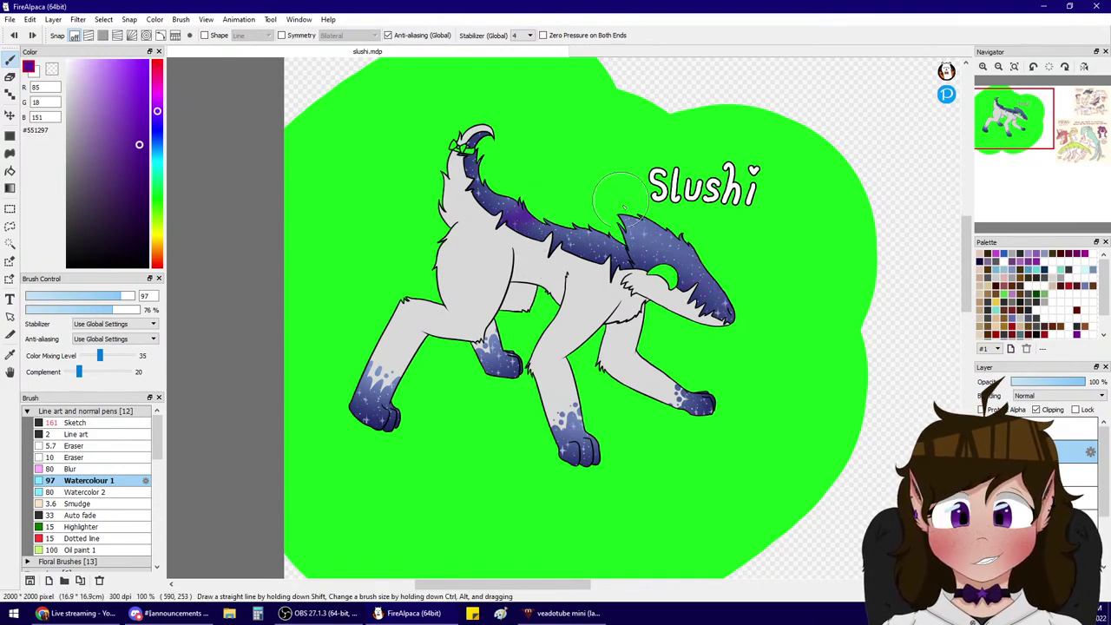
drag(627, 204, 733, 326)
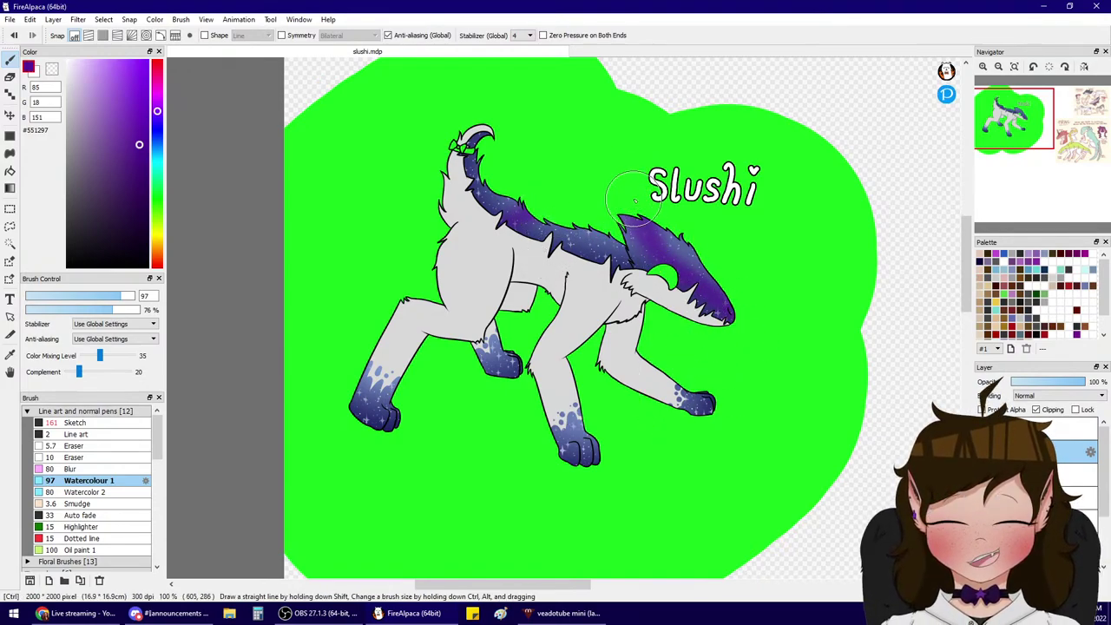
mouse_move(627, 198)
mouse_down()
mouse_move(667, 280)
mouse_move(640, 285)
mouse_move(577, 239)
mouse_up()
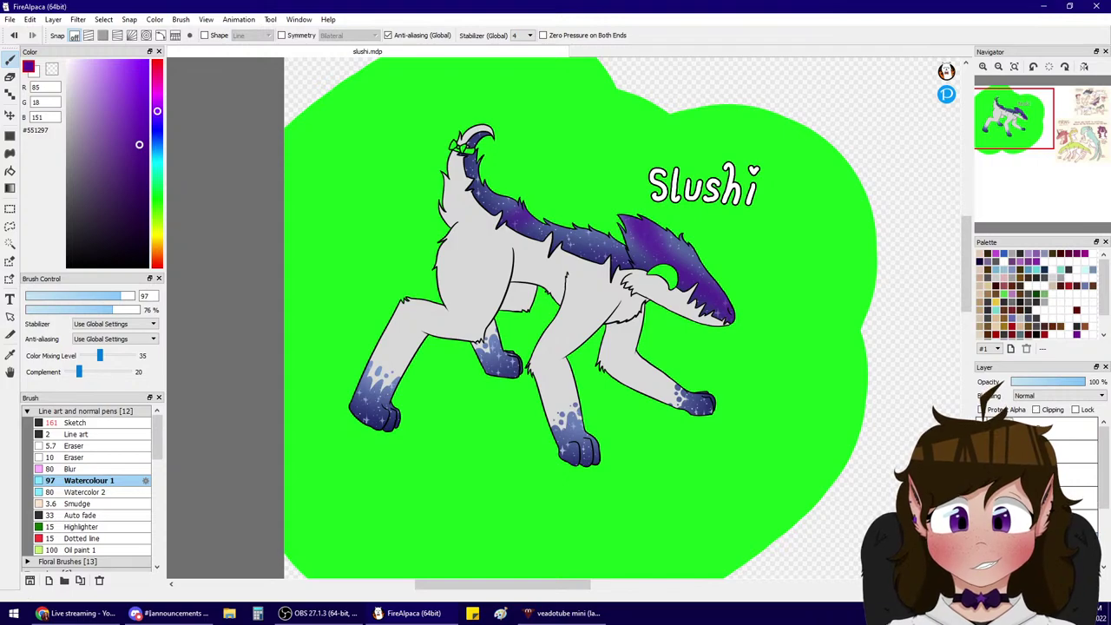
- Shade the four paw markings purple #551297 with the Watercolour 1 brush and keep their layer clipped to the body
click(1036, 409)
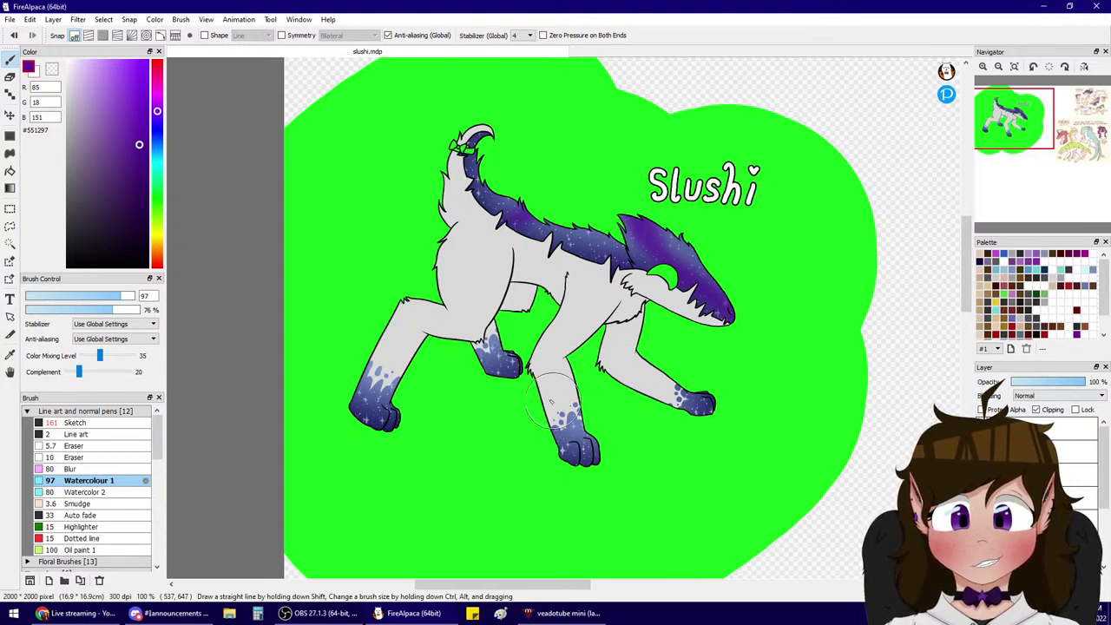
mouse_move(551, 402)
mouse_down()
mouse_move(589, 402)
mouse_move(591, 458)
mouse_up()
drag(688, 406, 711, 417)
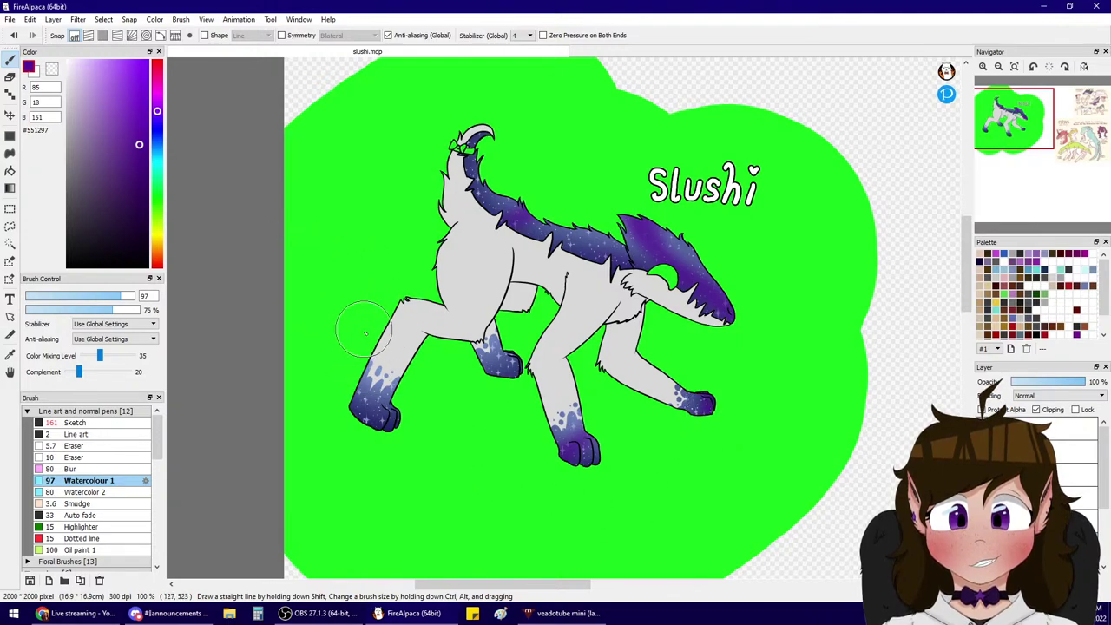
mouse_move(365, 333)
mouse_down()
mouse_move(390, 386)
mouse_move(394, 455)
mouse_move(370, 333)
mouse_move(415, 439)
mouse_move(365, 411)
mouse_up()
drag(497, 339, 498, 362)
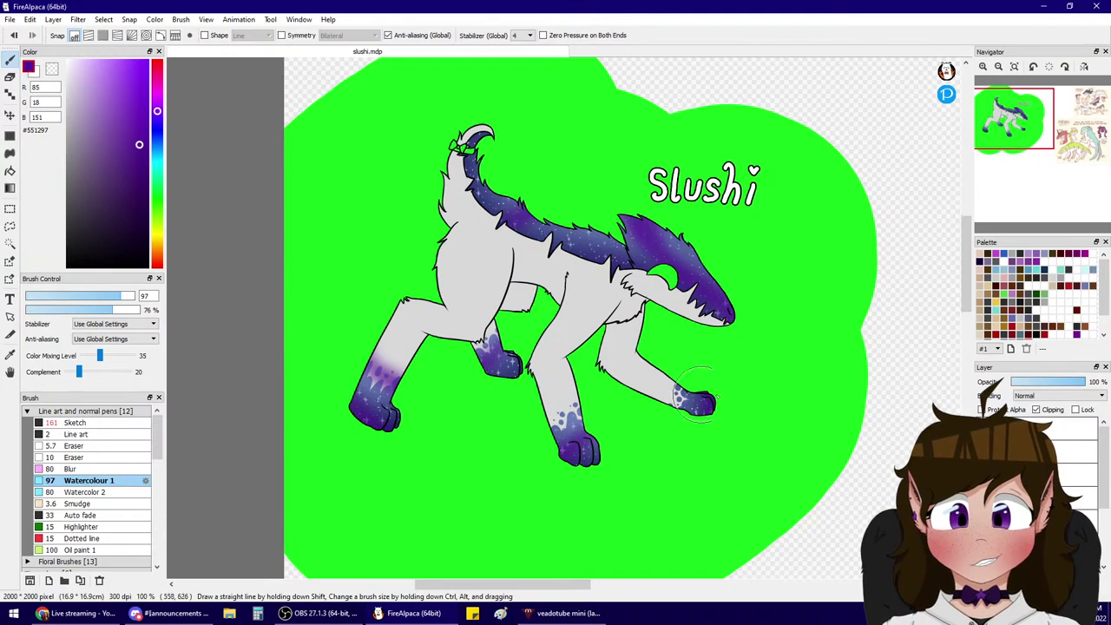
click(1037, 409)
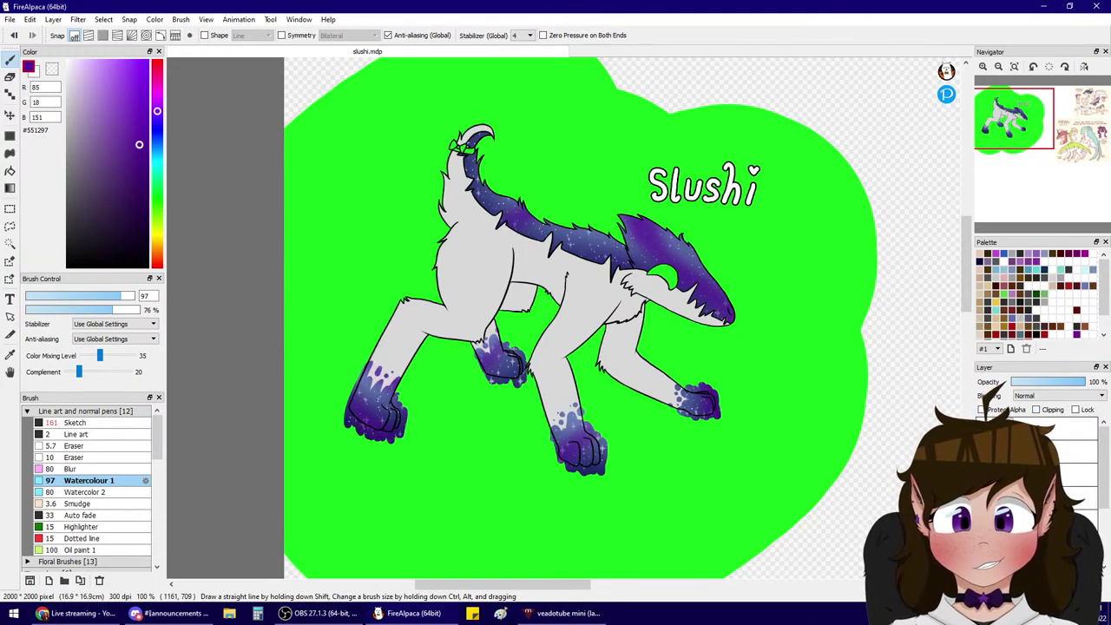
click(1036, 410)
click(1037, 410)
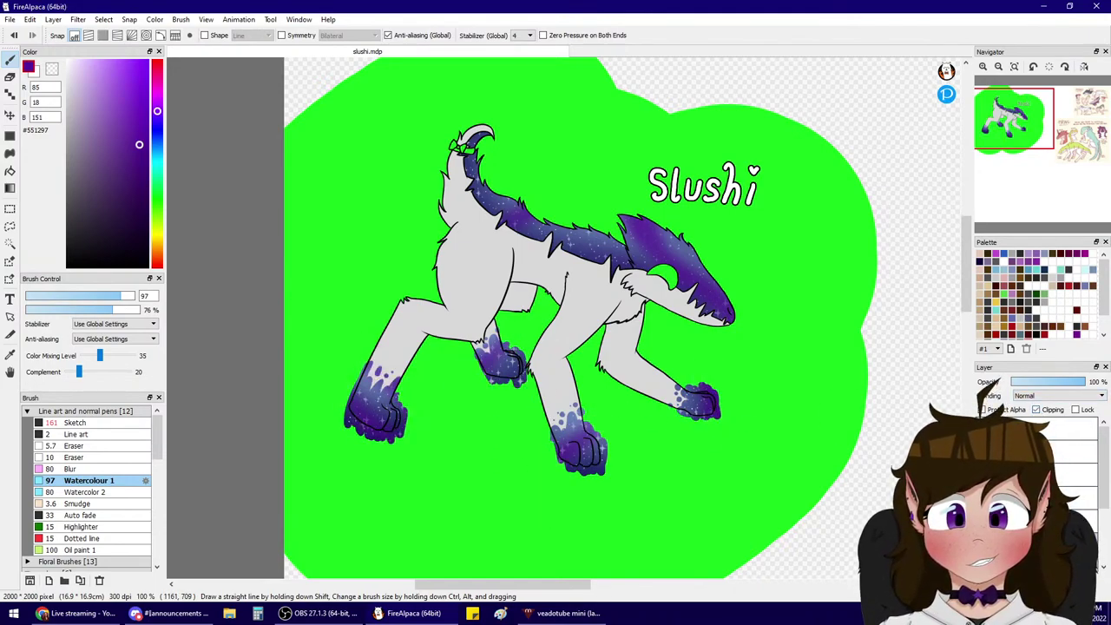
click(1037, 410)
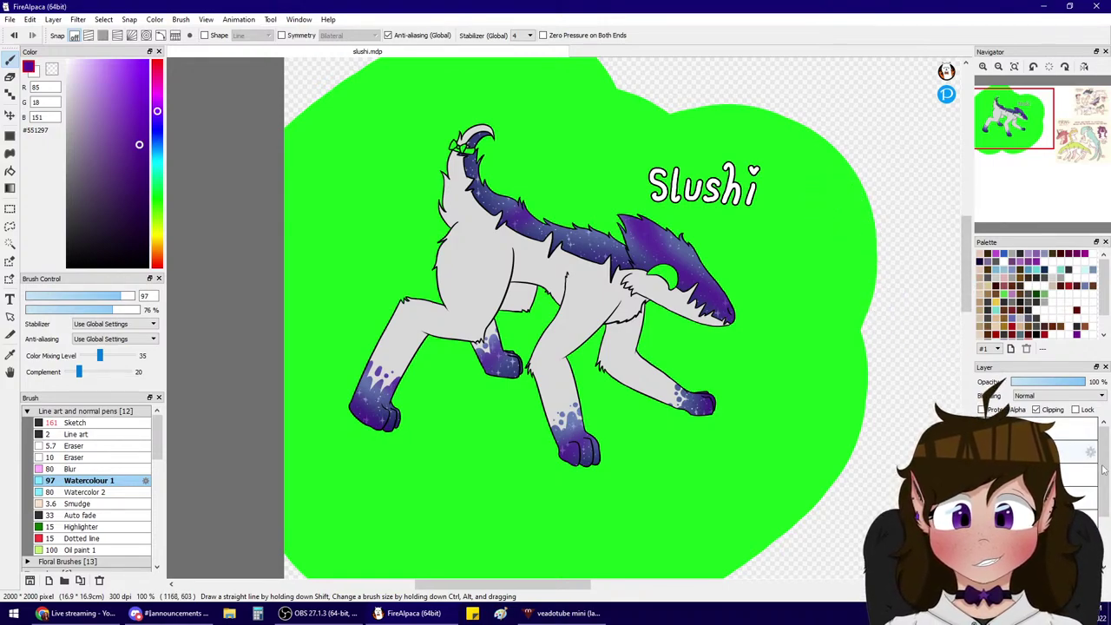
- Check the creature without the green backdrop by hiding and showing the backdrop layer
click(984, 552)
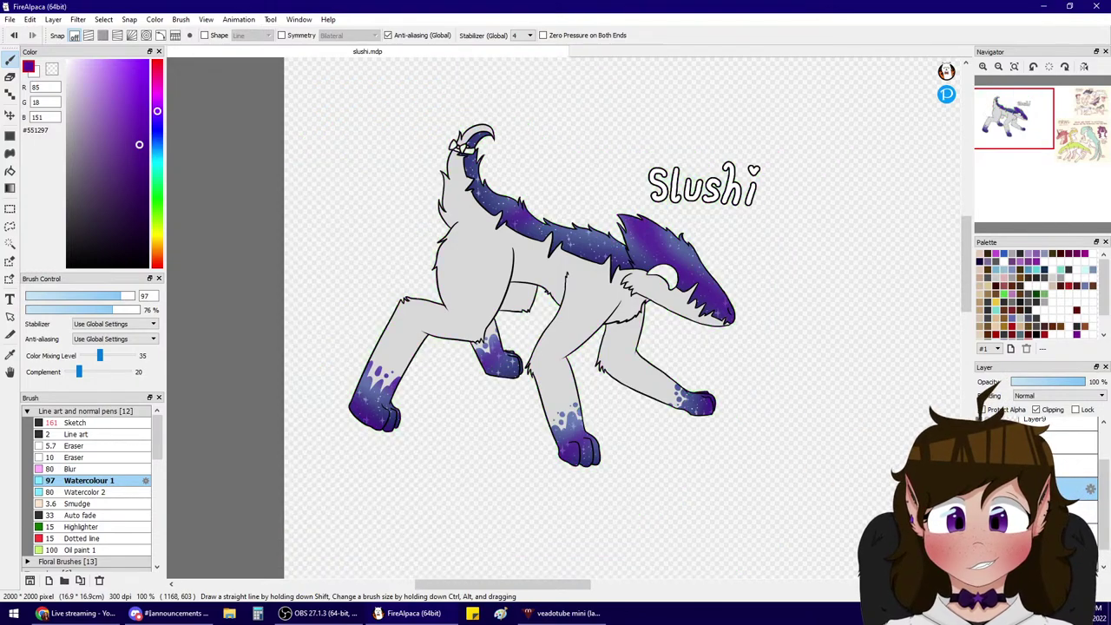
click(983, 552)
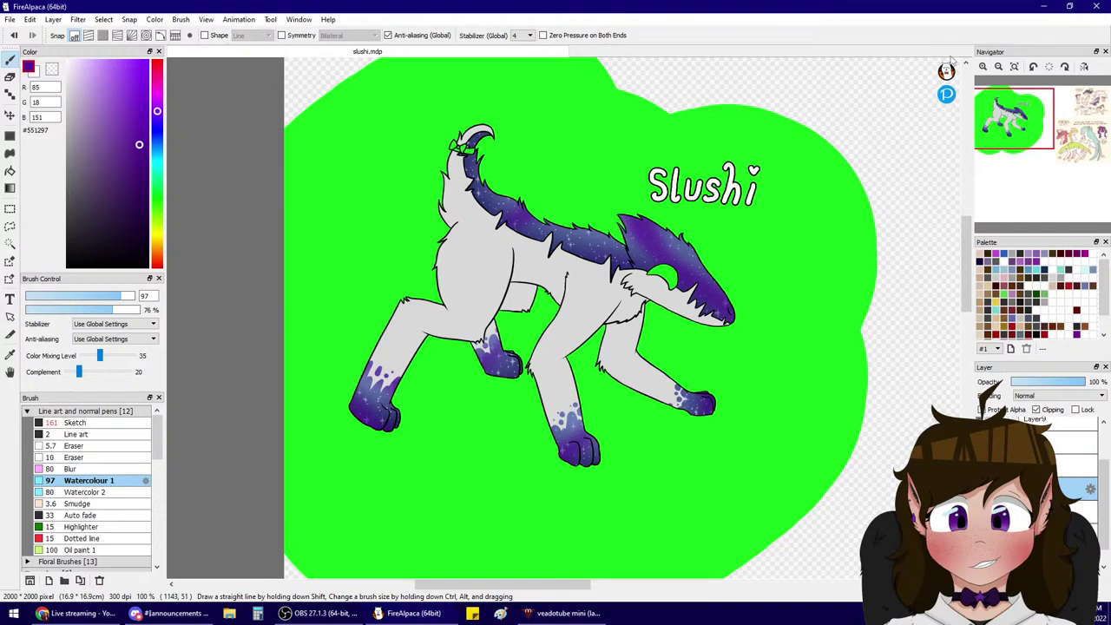
- Select the Sketch brush and check the creature without its outlines by hiding and showing the line art
click(983, 67)
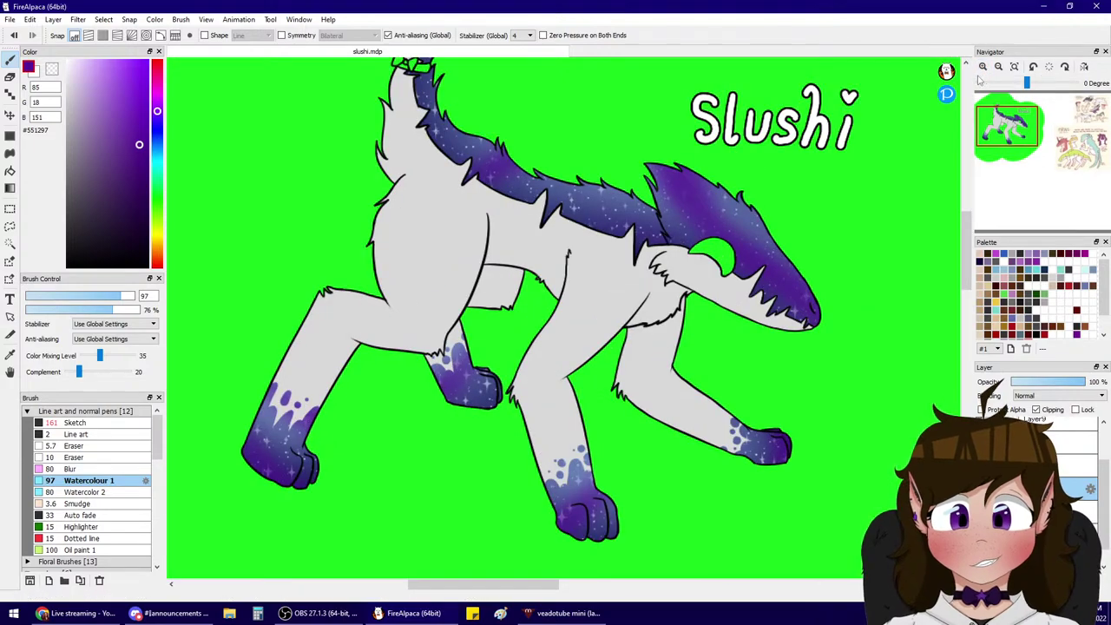
click(85, 425)
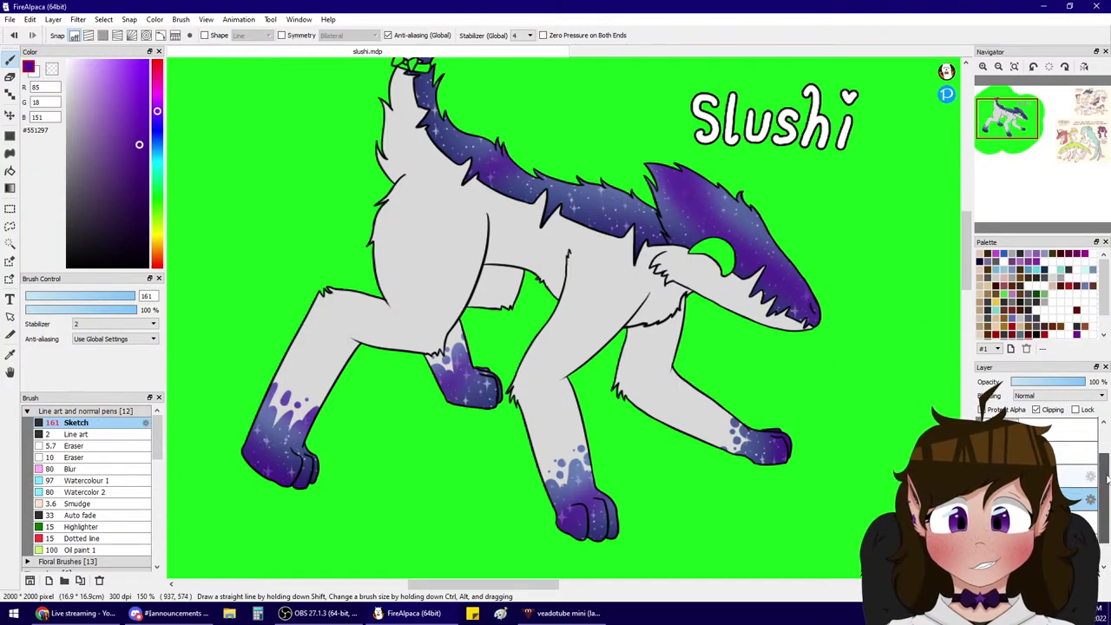
click(983, 429)
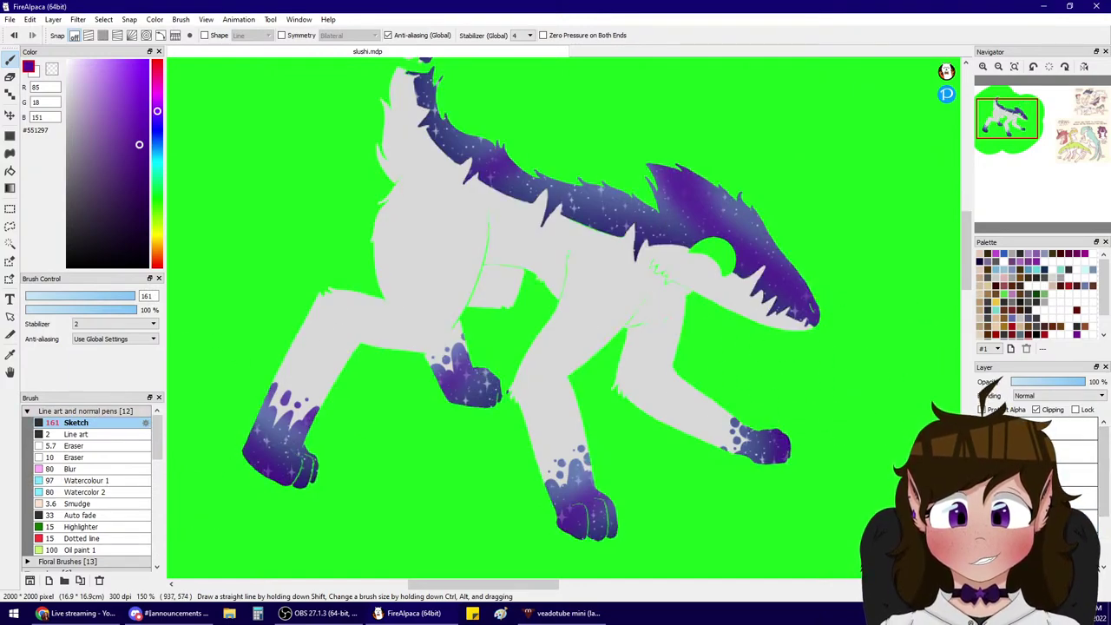
click(983, 429)
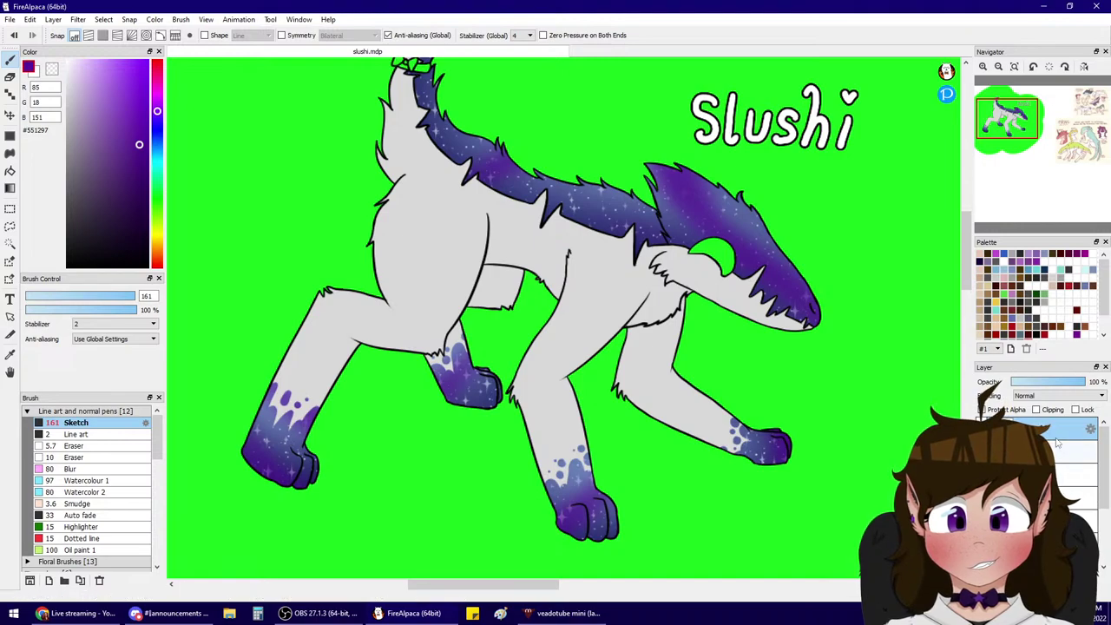
- Clear the green backdrop and the reference sheets from view, leaving the creature and its name on the transparent canvas
click(1015, 67)
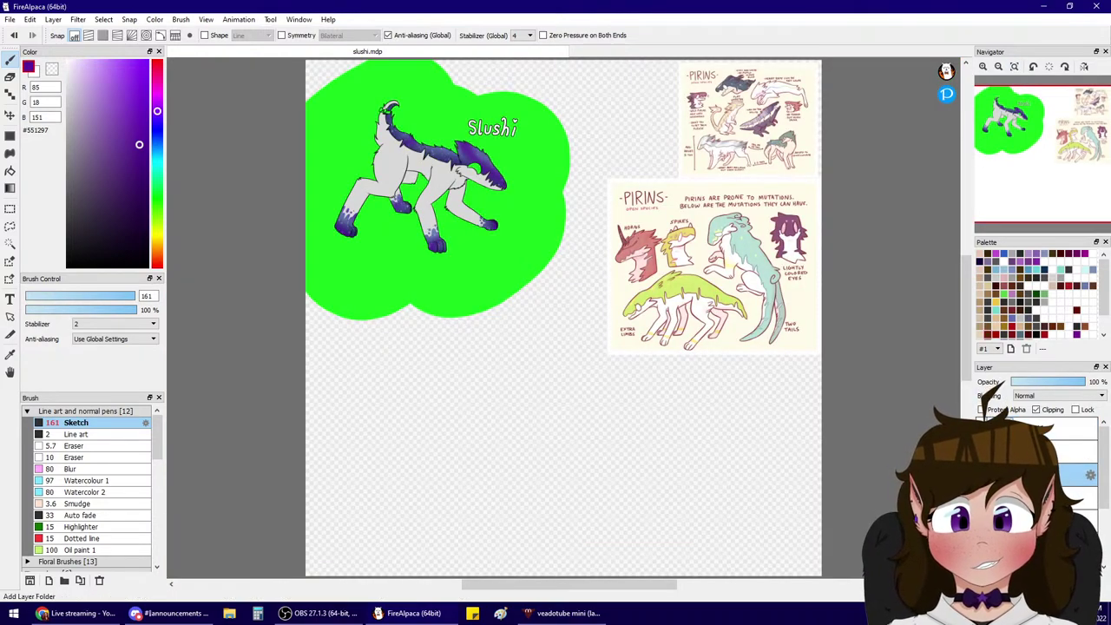
click(1038, 498)
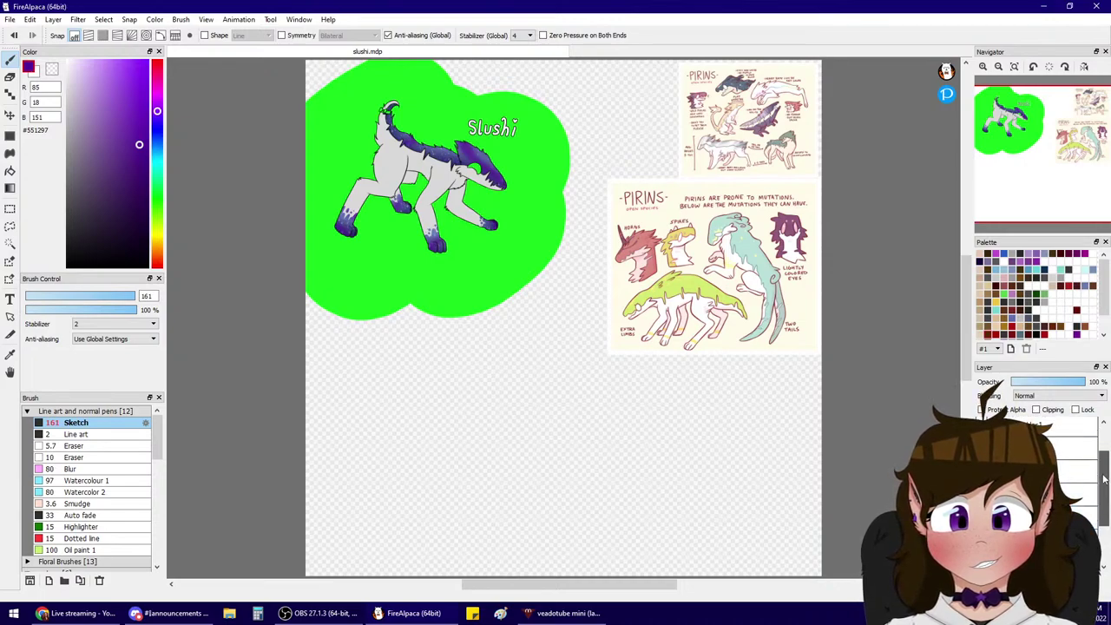
drag(1104, 479, 1105, 464)
click(1034, 453)
click(1082, 580)
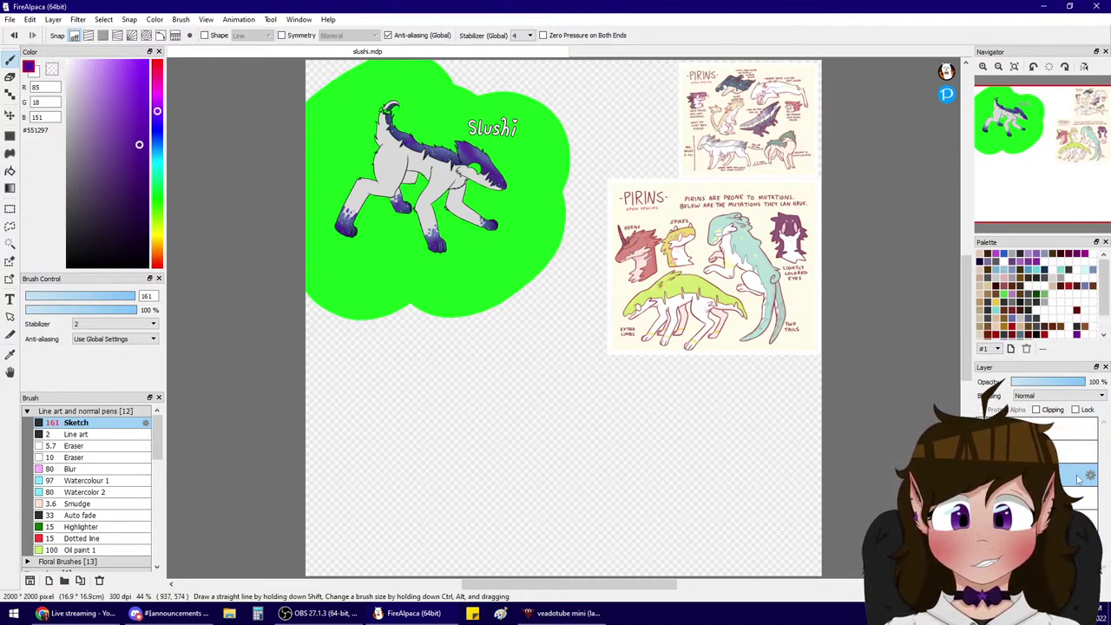
click(1082, 580)
click(1082, 580)
click(1082, 580)
key(ctrl+z)
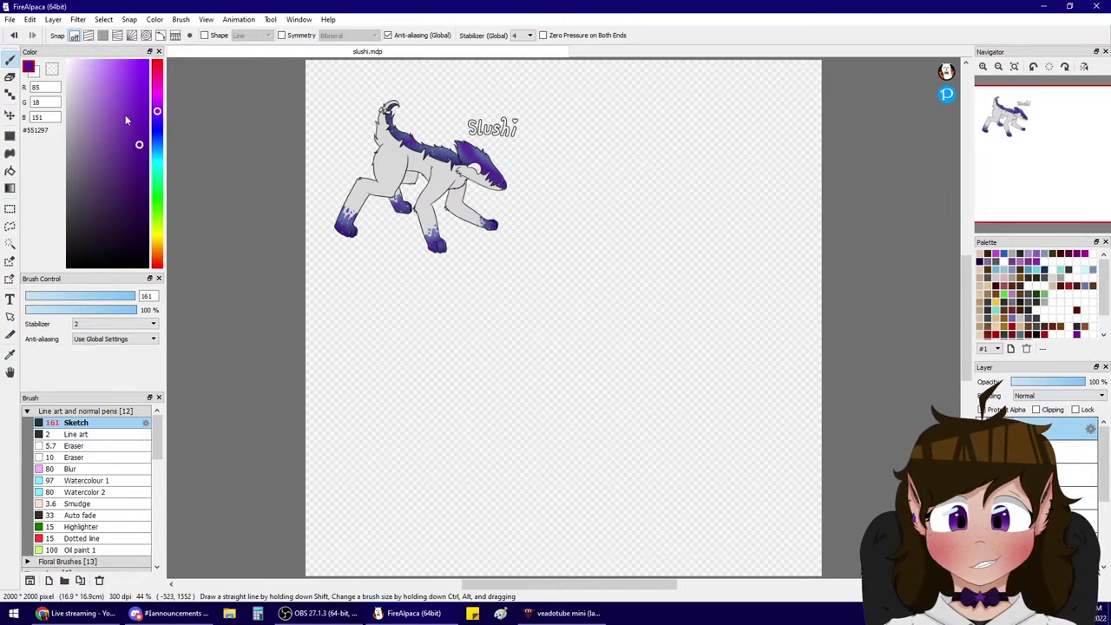
- Paint a red #E24545 patch behind the creature near the canvas corner with the Sketch brush at size 161, and set the colour to black
click(157, 61)
click(123, 83)
drag(244, 88, 429, 54)
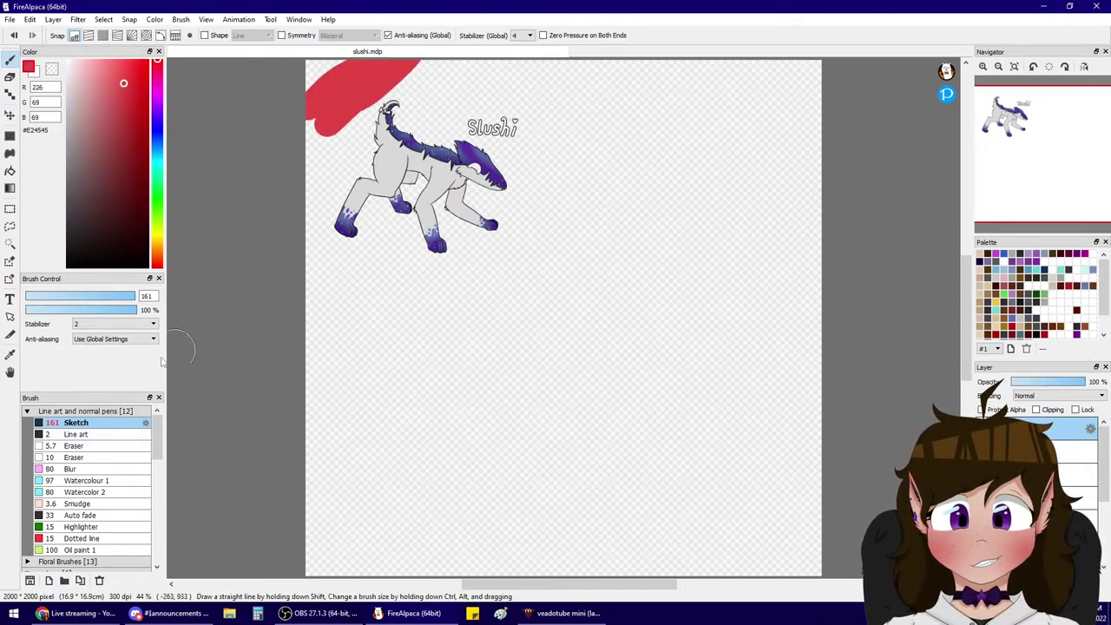
drag(88, 231, 67, 266)
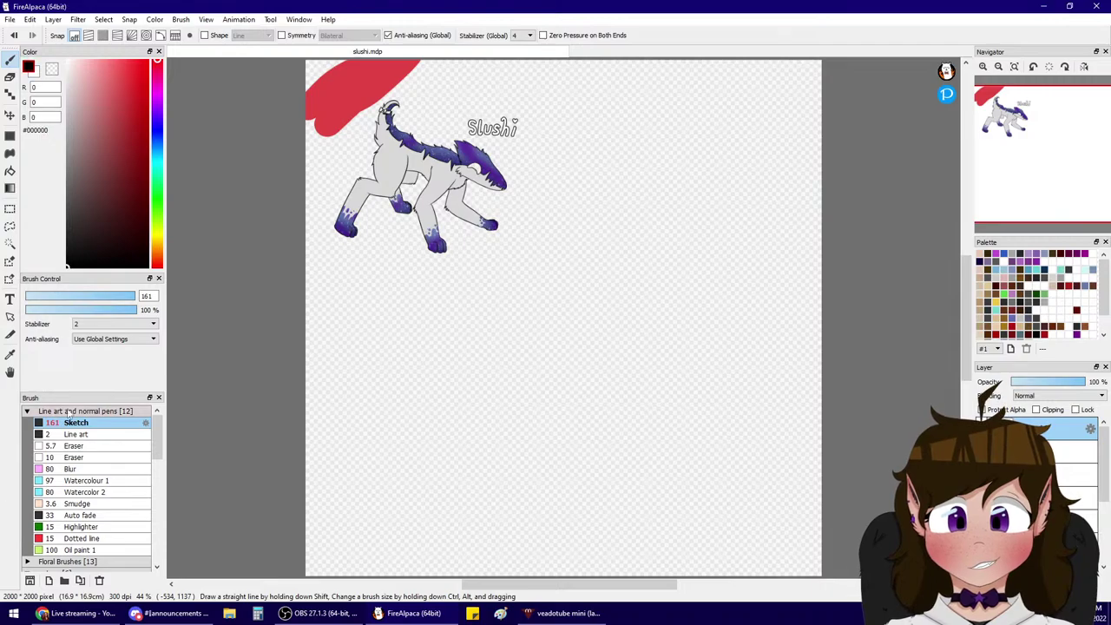
- Add a shading layer clipped to the body and set its blending mode to Multiply
click(984, 68)
click(987, 70)
click(988, 70)
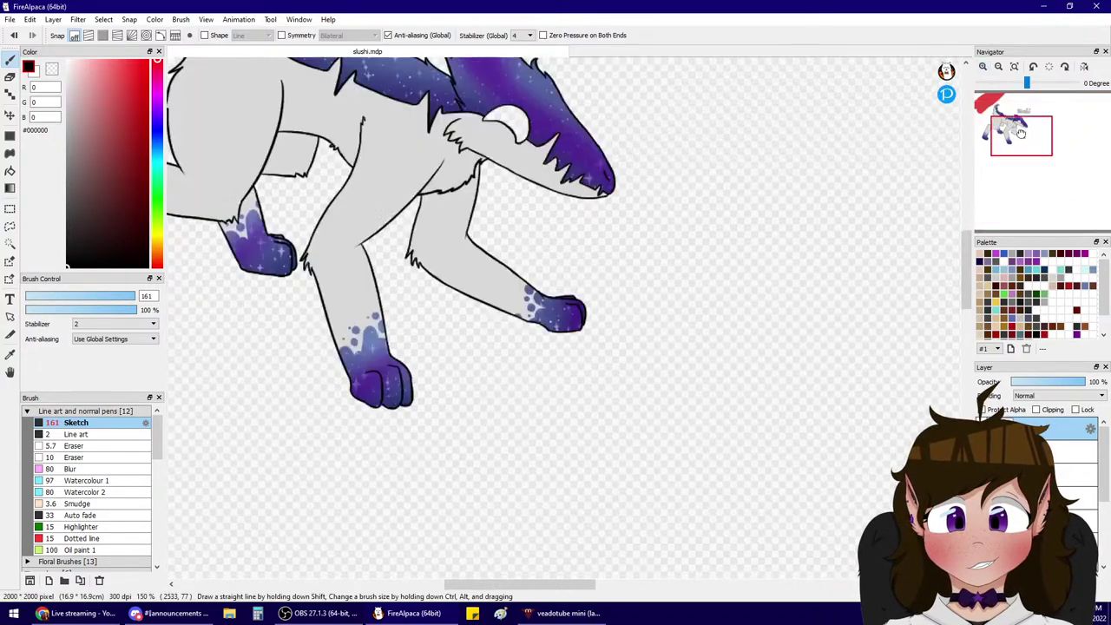
drag(1022, 135, 1002, 123)
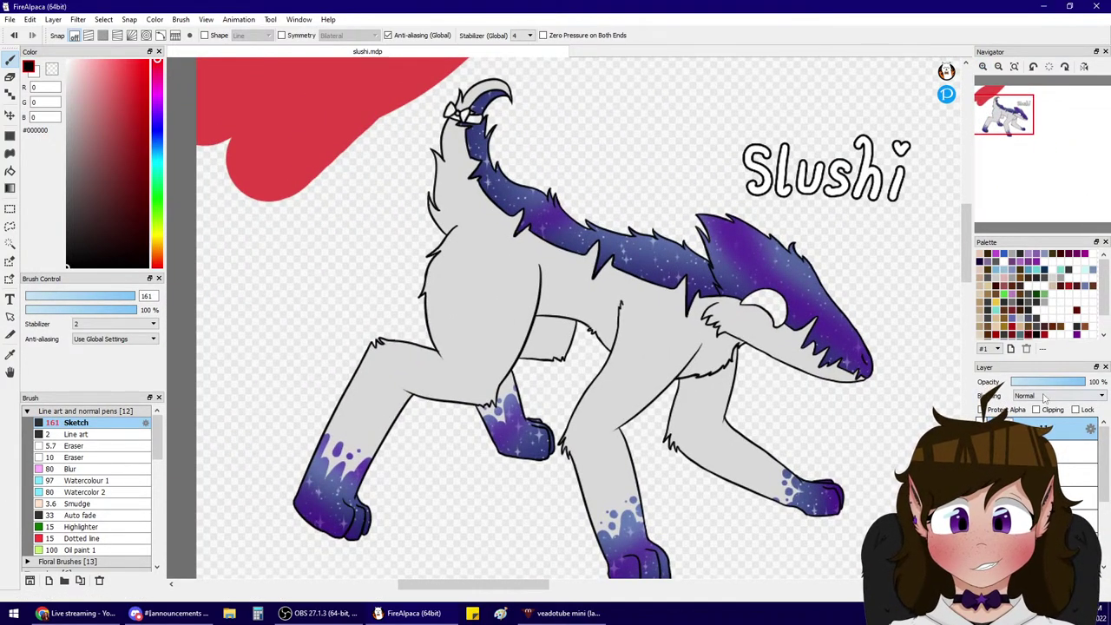
mouse_move(1043, 136)
mouse_down()
mouse_move(1075, 133)
mouse_move(1005, 125)
mouse_up()
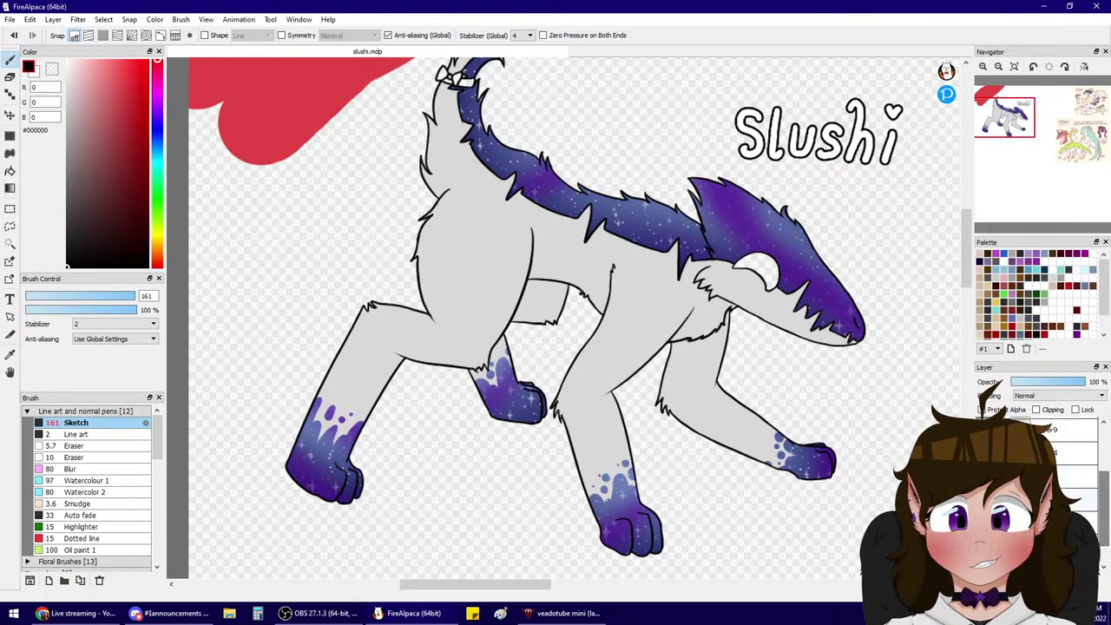
click(982, 501)
click(982, 500)
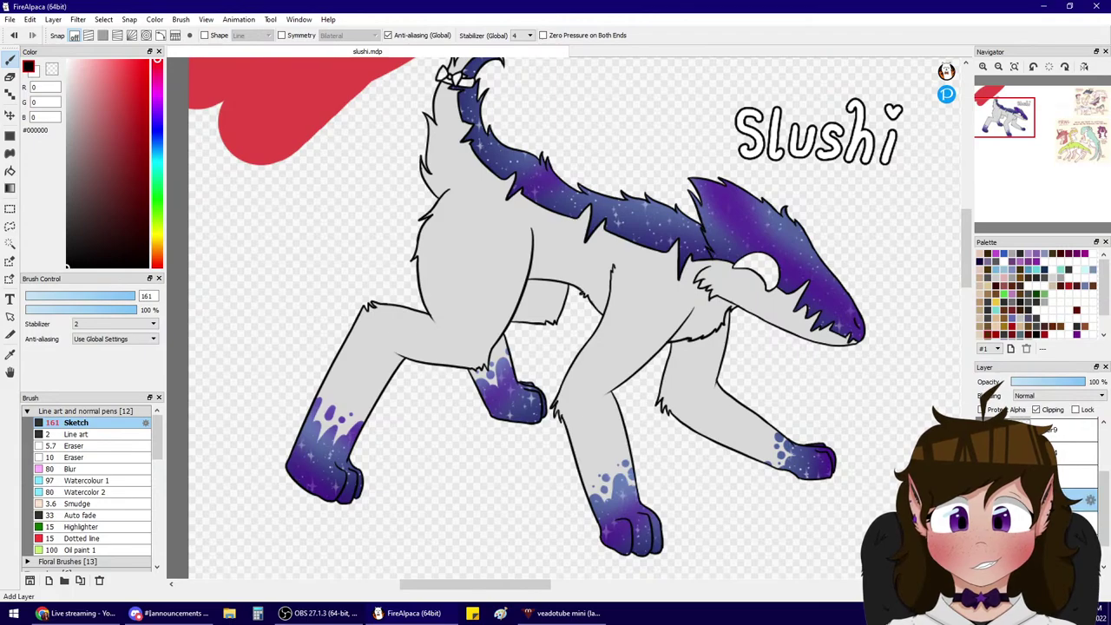
click(1047, 396)
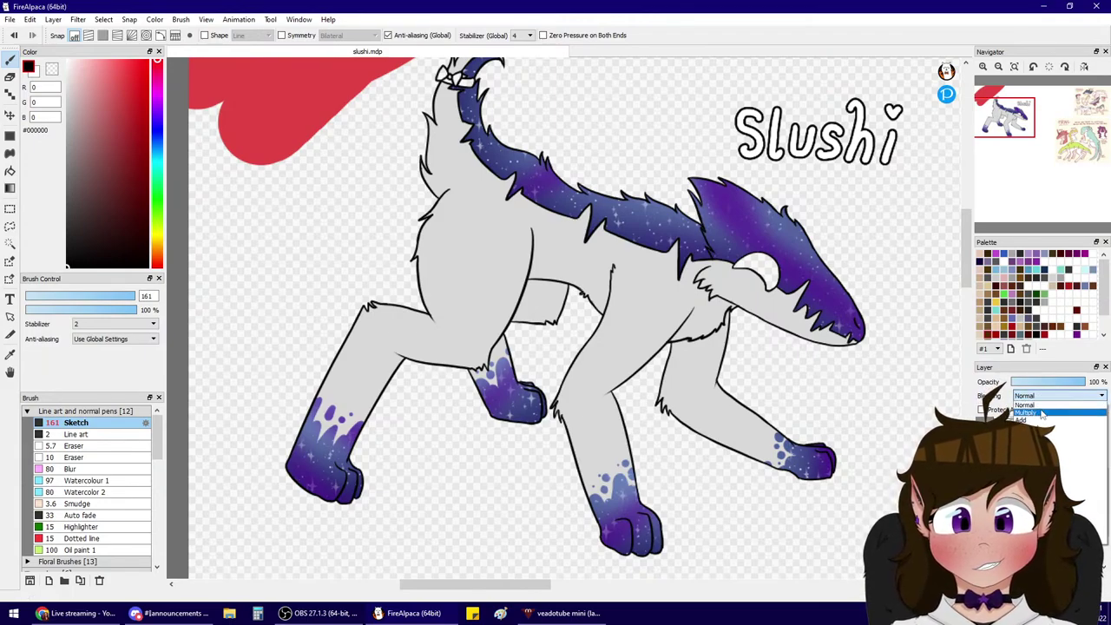
click(1043, 414)
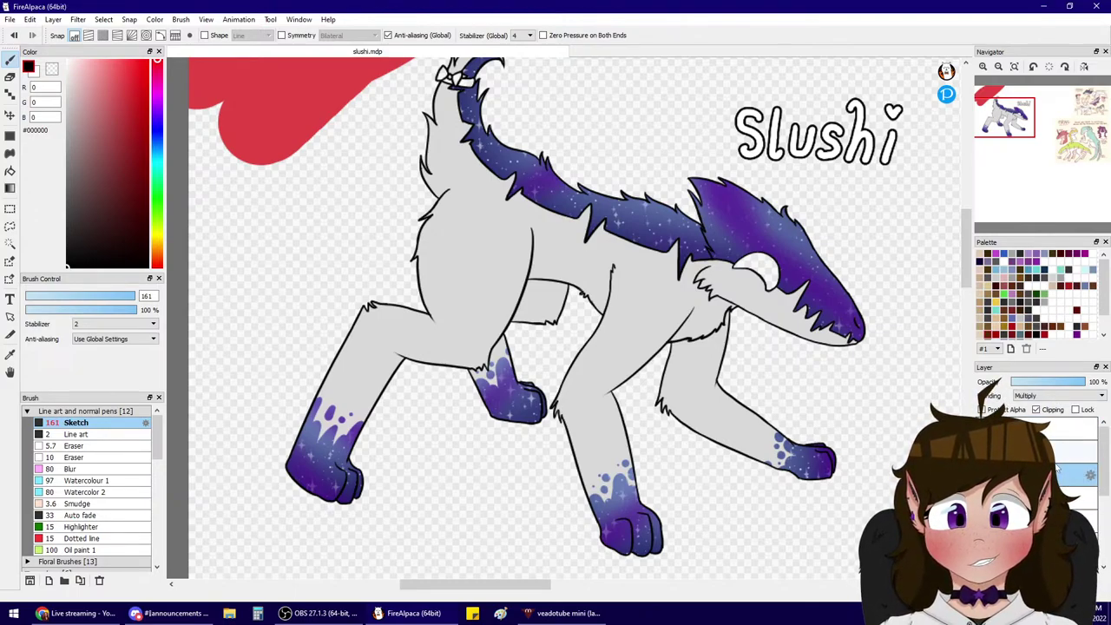
- Outline the shadow area along the near hind leg from hip to paw in black with the Sketch brush at size 8.7
click(43, 296)
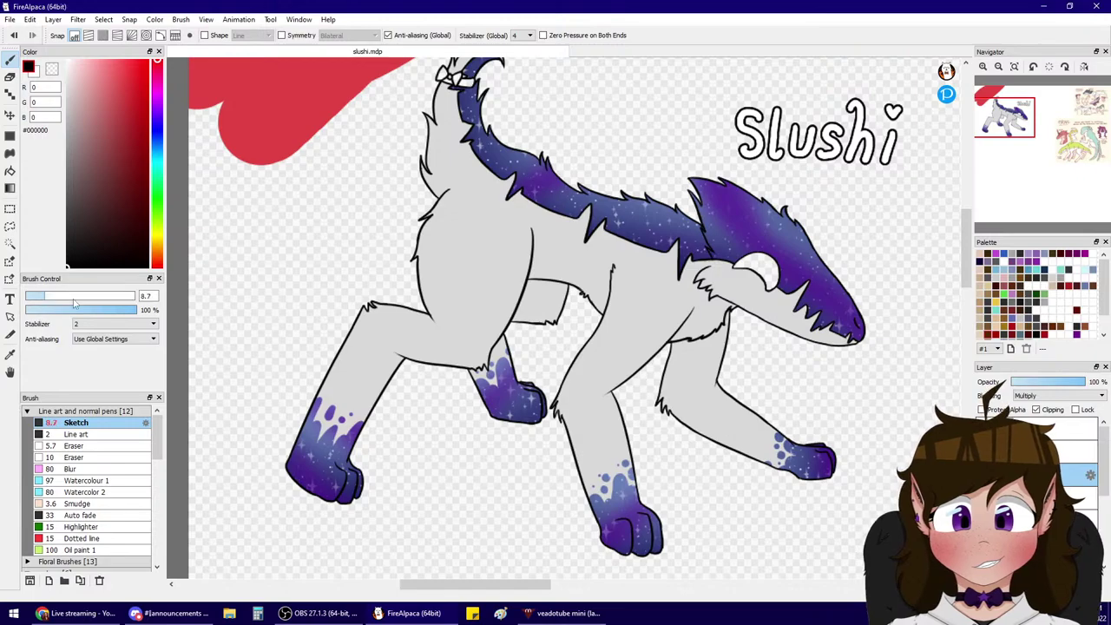
click(983, 67)
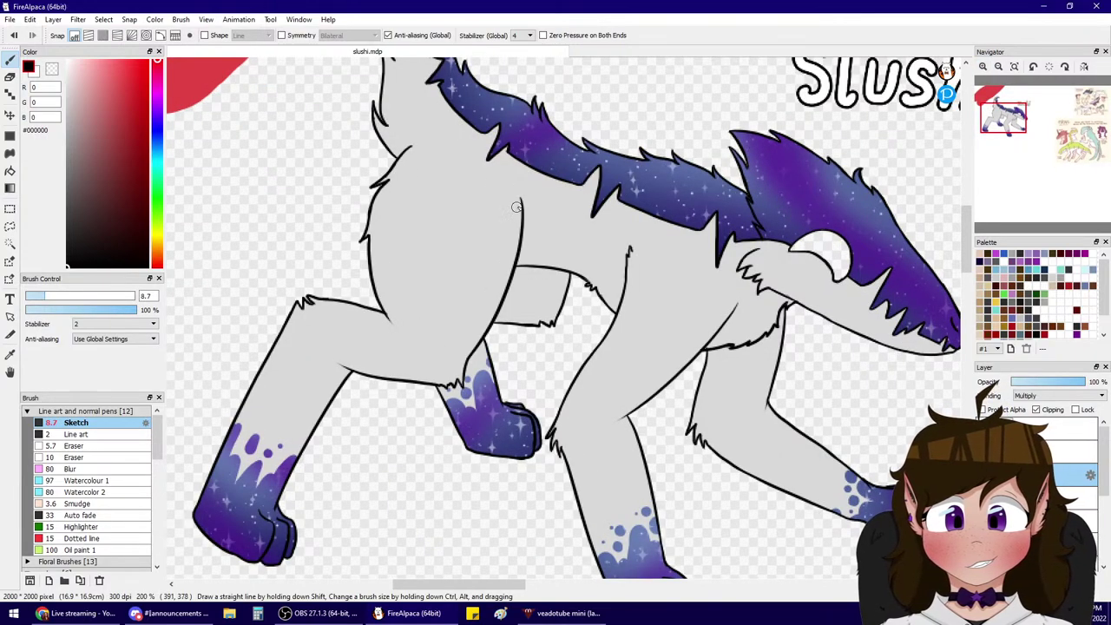
mouse_move(521, 206)
mouse_down()
mouse_move(503, 207)
mouse_move(483, 295)
mouse_move(425, 365)
mouse_move(365, 356)
mouse_move(326, 377)
mouse_move(246, 514)
mouse_move(257, 539)
mouse_up()
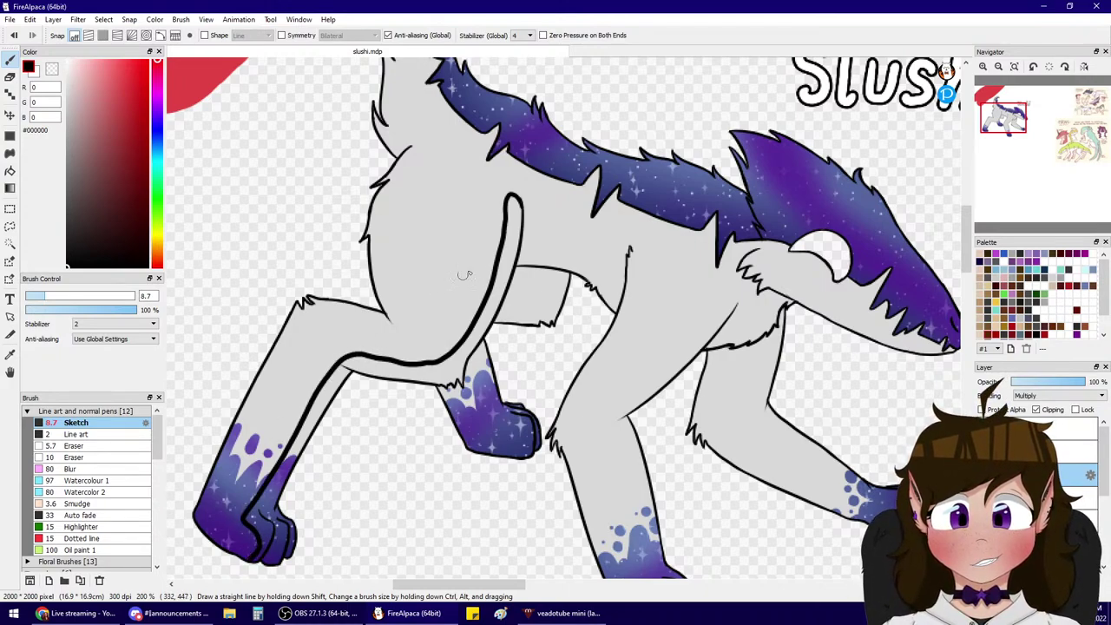
key(ctrl+z)
mouse_move(524, 216)
mouse_down()
mouse_move(514, 190)
mouse_move(489, 207)
mouse_move(442, 360)
mouse_move(358, 378)
mouse_move(333, 367)
mouse_move(297, 432)
mouse_move(271, 540)
mouse_up()
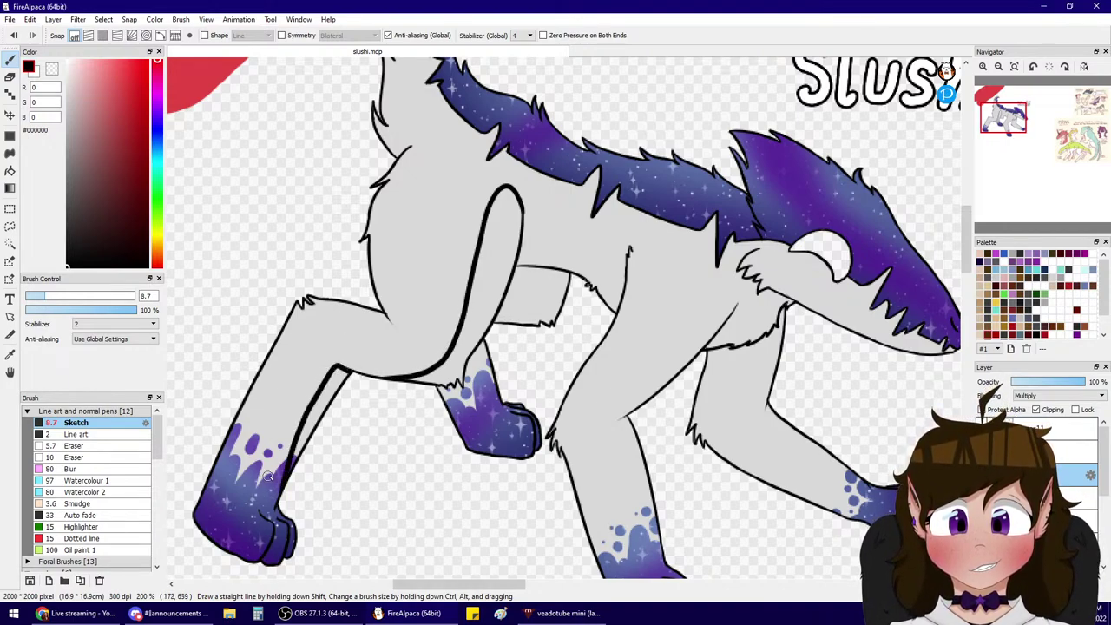
drag(295, 464, 285, 493)
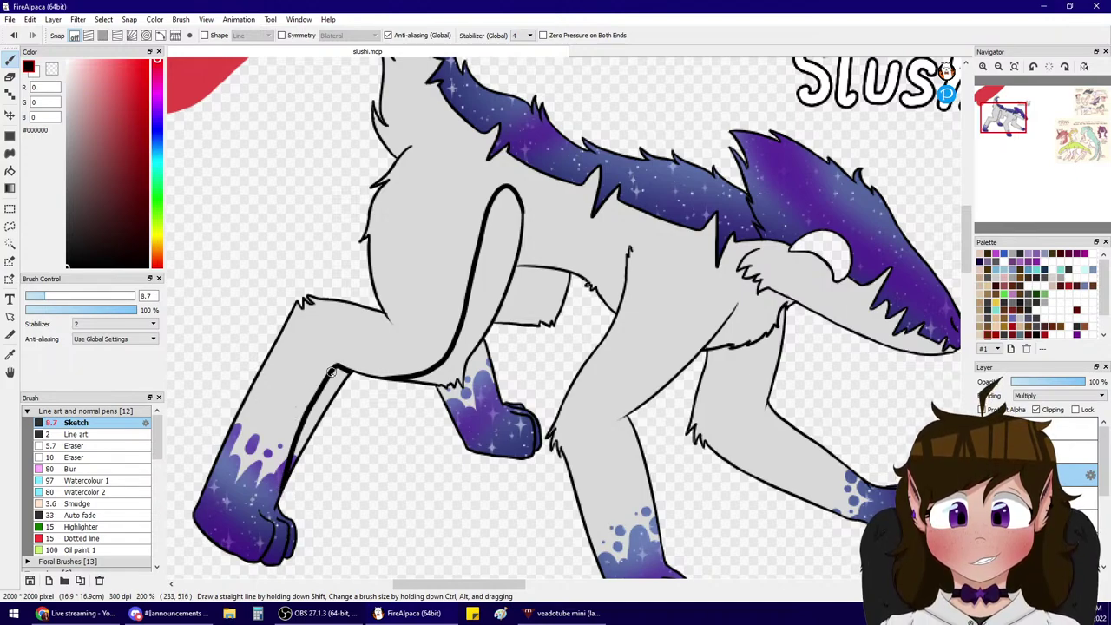
drag(331, 372, 286, 473)
drag(337, 370, 371, 380)
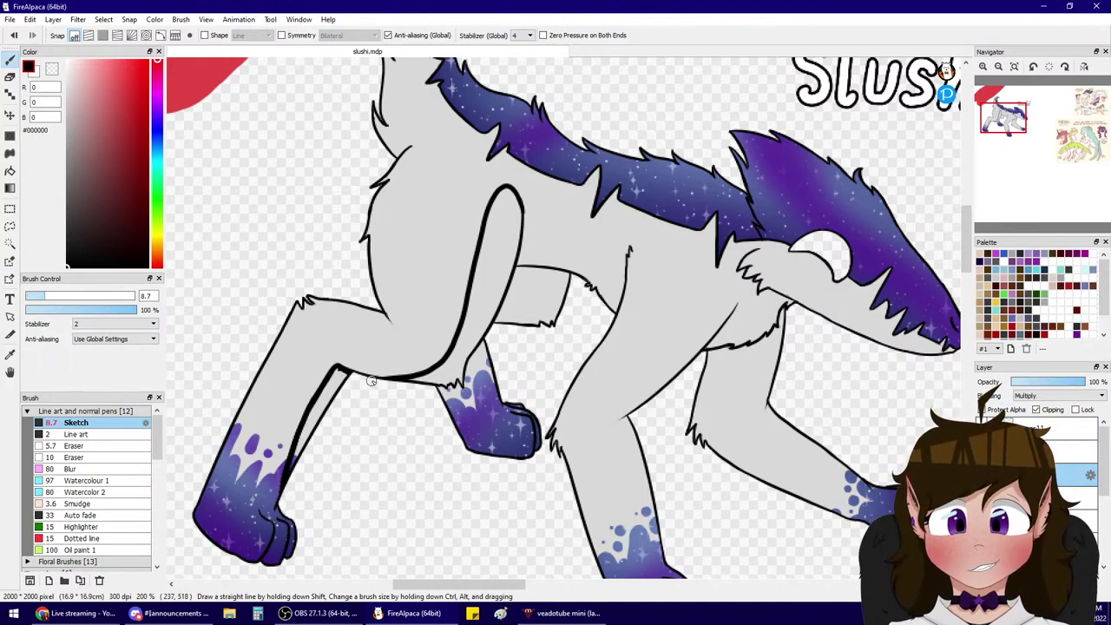
mouse_move(298, 434)
mouse_down()
mouse_move(267, 502)
mouse_move(292, 528)
mouse_up()
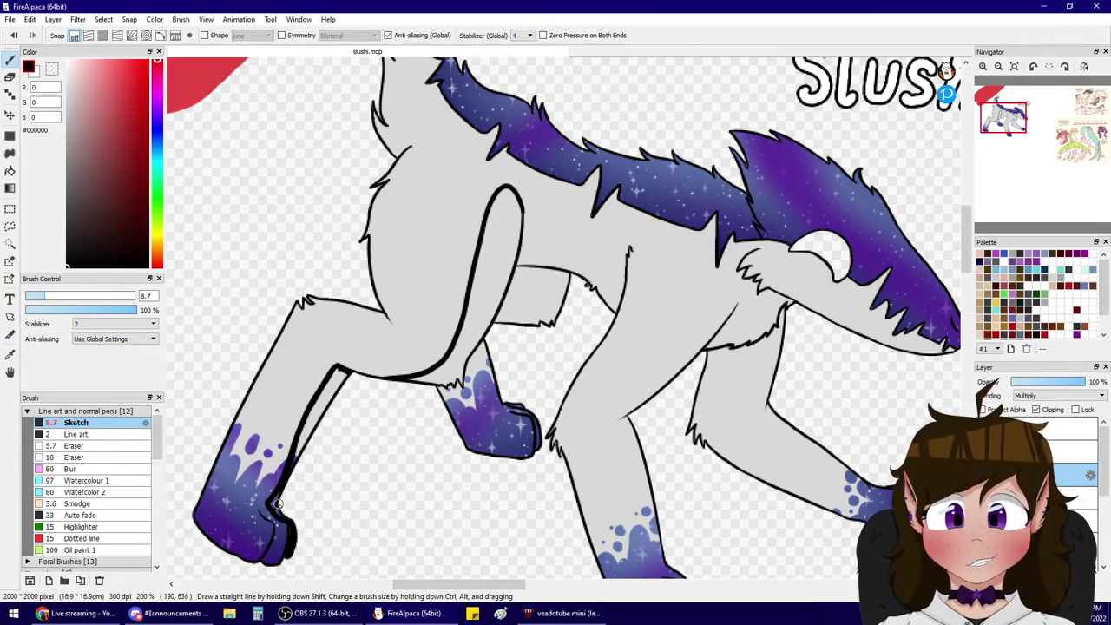
- Outline the belly shadow in black with a curve from the top of the near hind leg's shadow down to the belly edge
scroll(369, 485, down, 5)
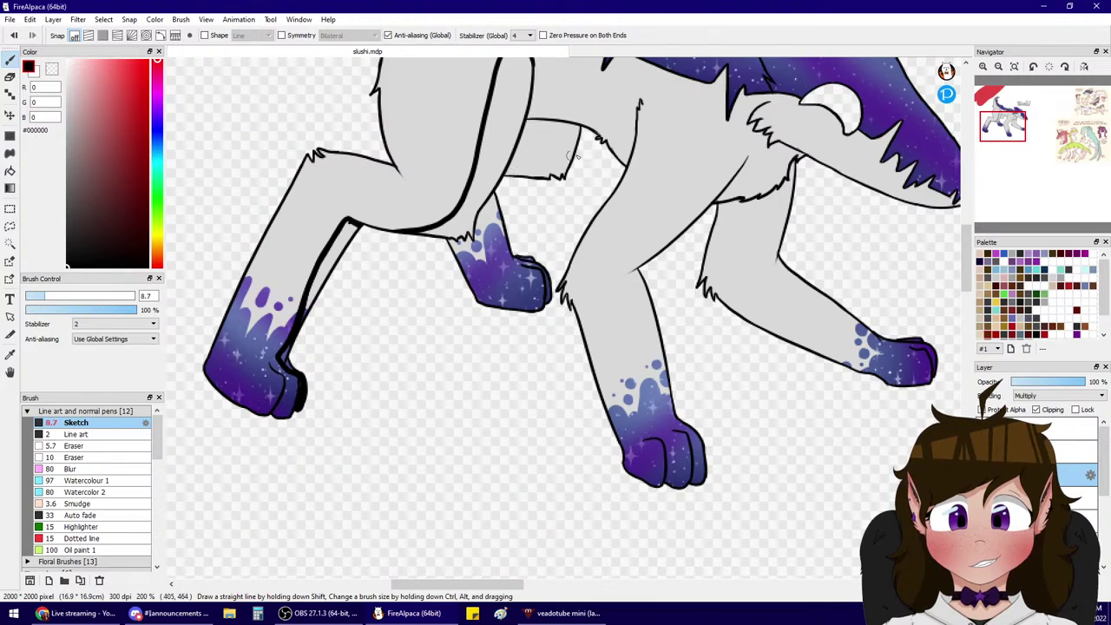
scroll(573, 156, up, 5)
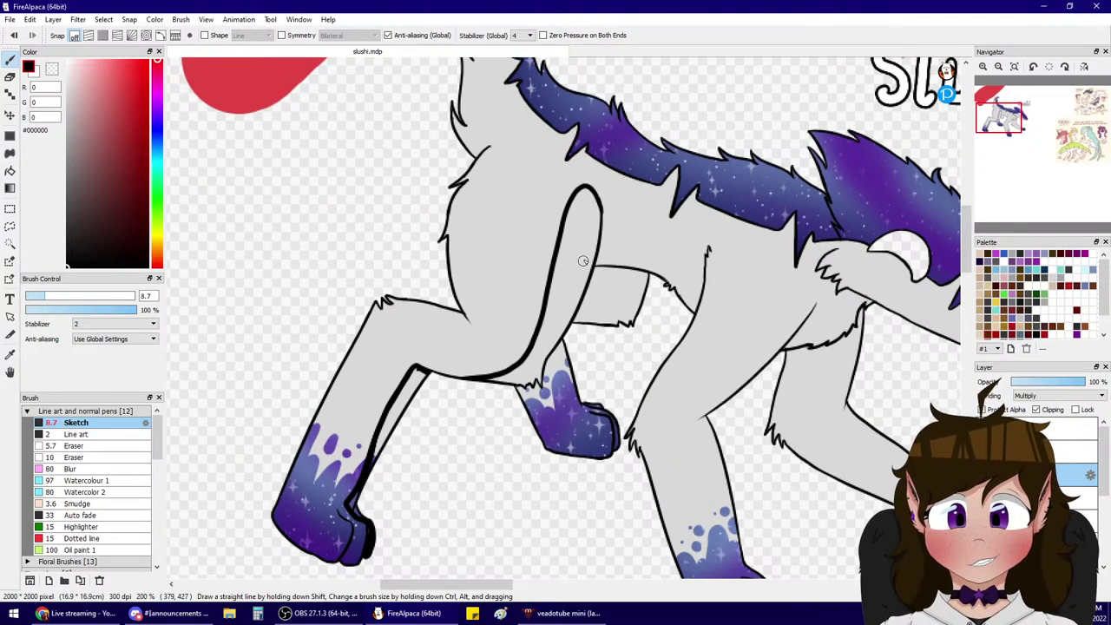
mouse_move(594, 200)
mouse_down()
mouse_move(617, 234)
mouse_move(692, 261)
mouse_up()
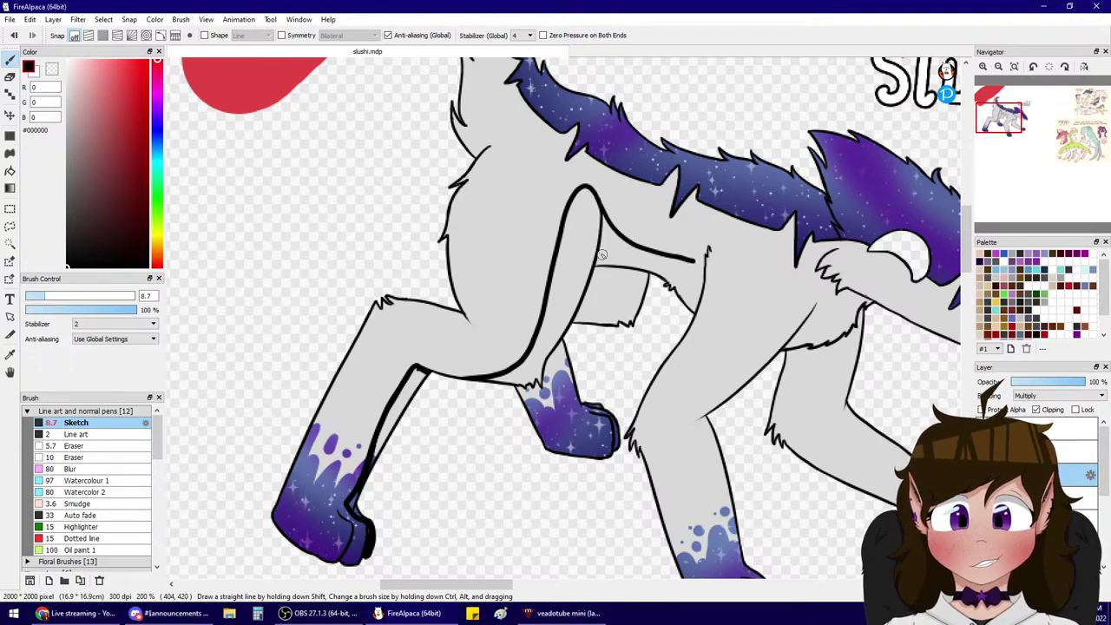
key(ctrl+z)
mouse_move(594, 196)
mouse_down()
mouse_move(636, 255)
mouse_move(688, 278)
mouse_up()
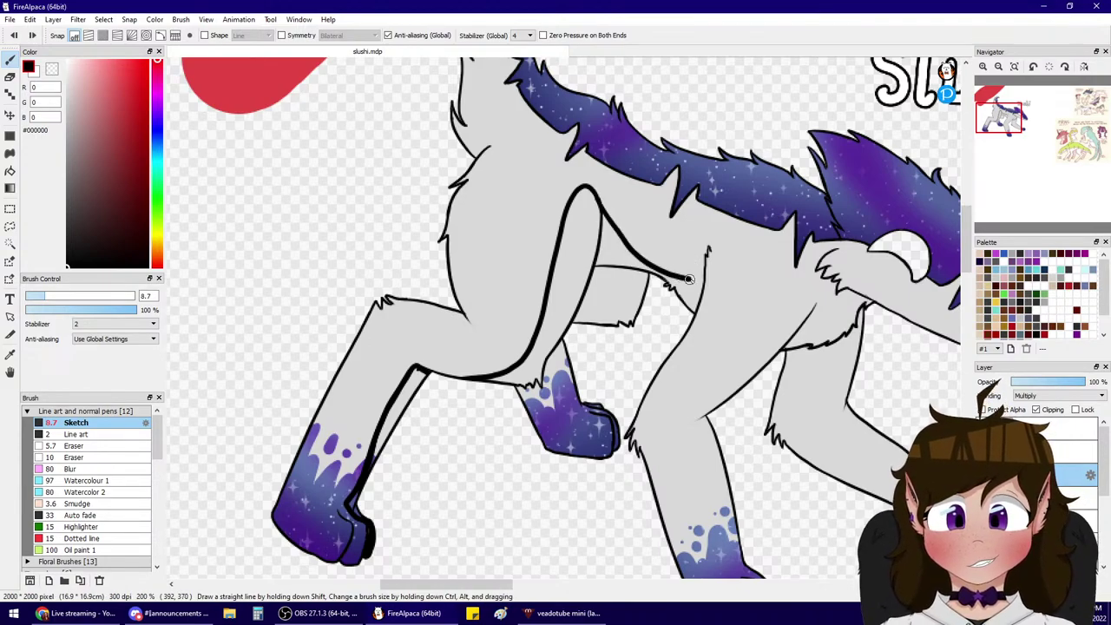
drag(1079, 107, 1001, 120)
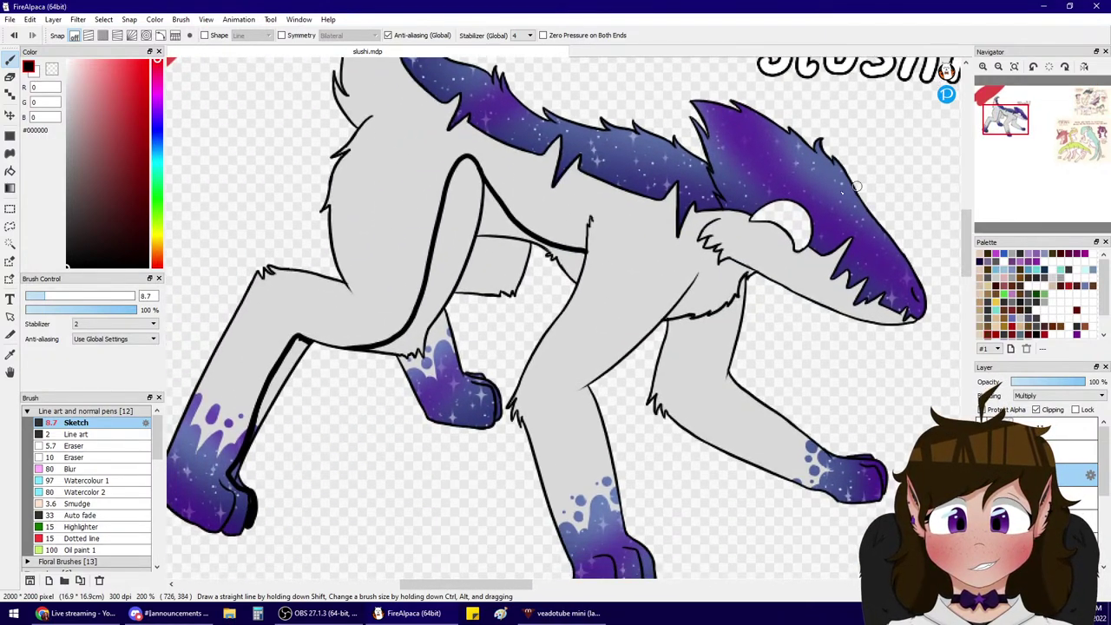
key(ctrl+z)
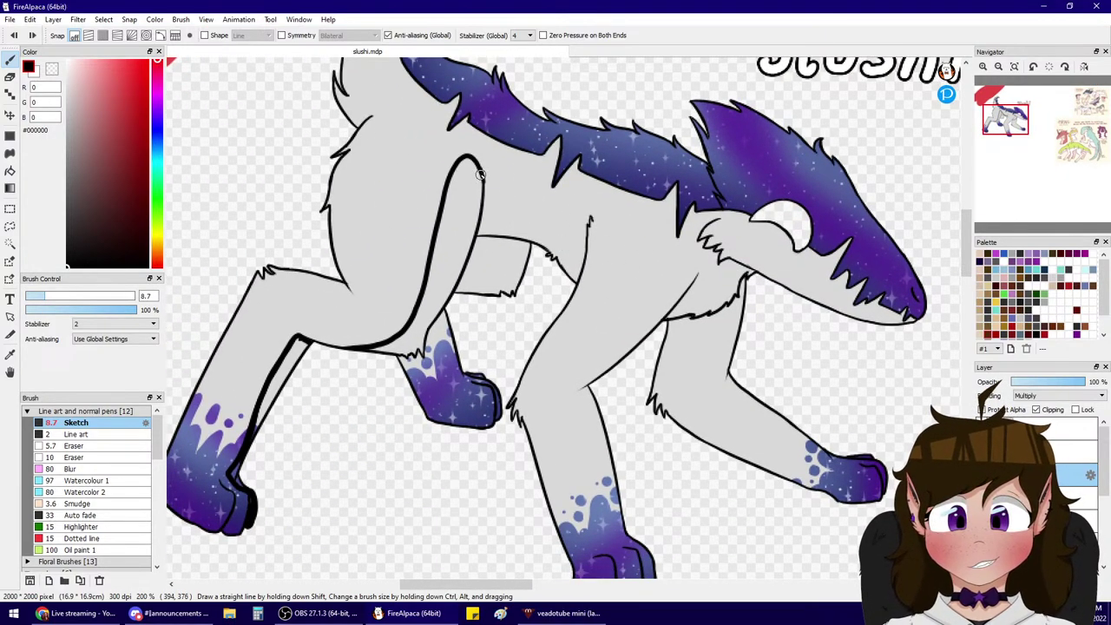
mouse_move(479, 174)
mouse_down()
mouse_move(521, 228)
mouse_move(526, 268)
mouse_up()
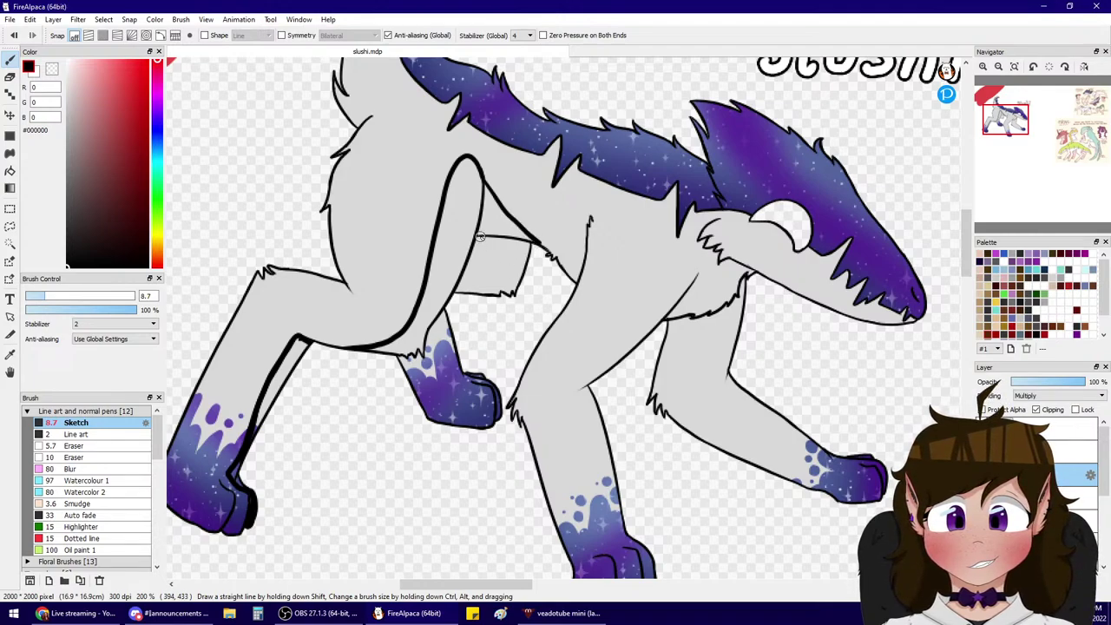
- Outline the shadow areas on the far hind leg's thigh and paw in black, and turn off clipping for the shading layer
mouse_move(478, 238)
mouse_down()
mouse_move(511, 278)
mouse_move(508, 255)
mouse_move(488, 302)
mouse_move(485, 250)
mouse_move(506, 285)
mouse_up()
key(ctrl+z)
key(ctrl+z)
key(ctrl+z)
mouse_move(478, 237)
mouse_down()
mouse_move(515, 250)
mouse_move(481, 300)
mouse_up()
key(ctrl+z)
mouse_move(478, 237)
mouse_down()
mouse_move(516, 270)
mouse_move(497, 296)
mouse_up()
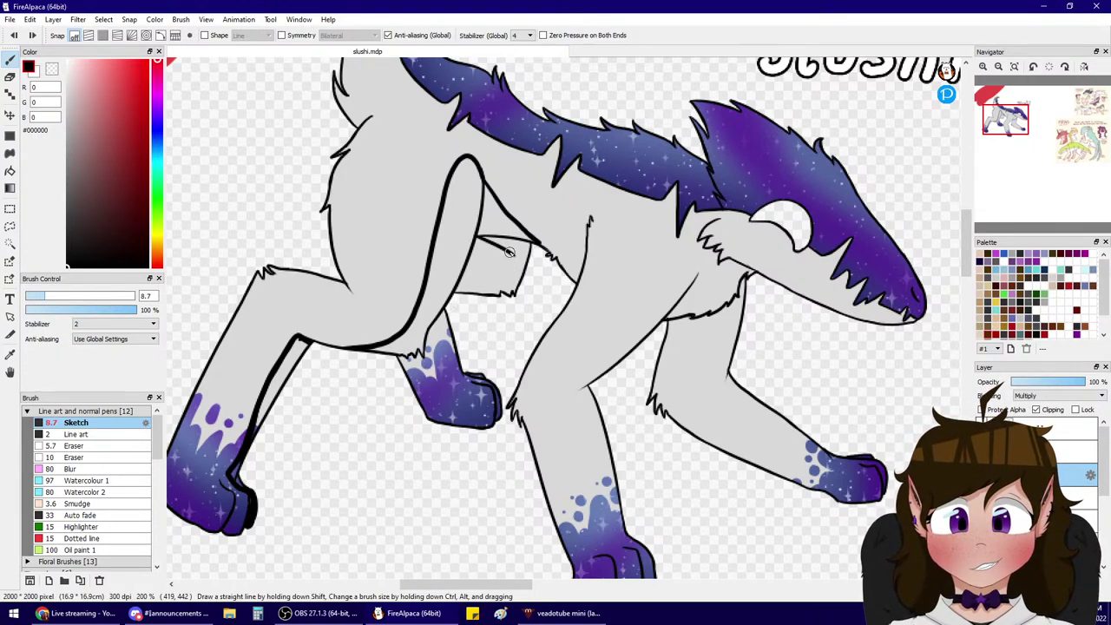
mouse_move(510, 251)
mouse_down()
mouse_move(505, 278)
mouse_move(460, 296)
mouse_up()
key(ctrl+z)
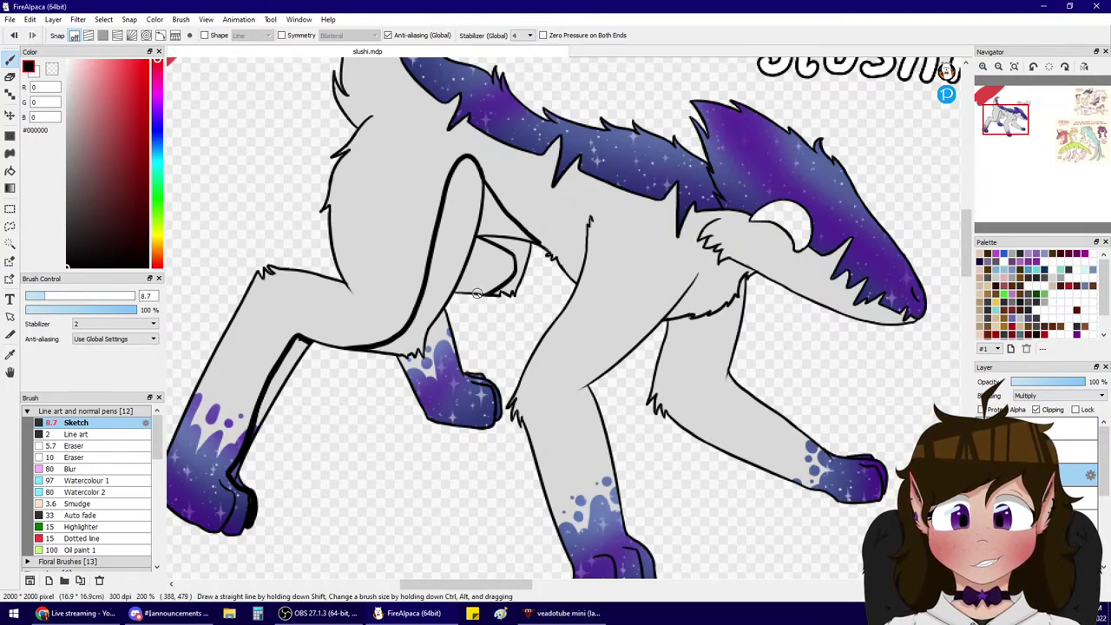
drag(486, 286, 457, 290)
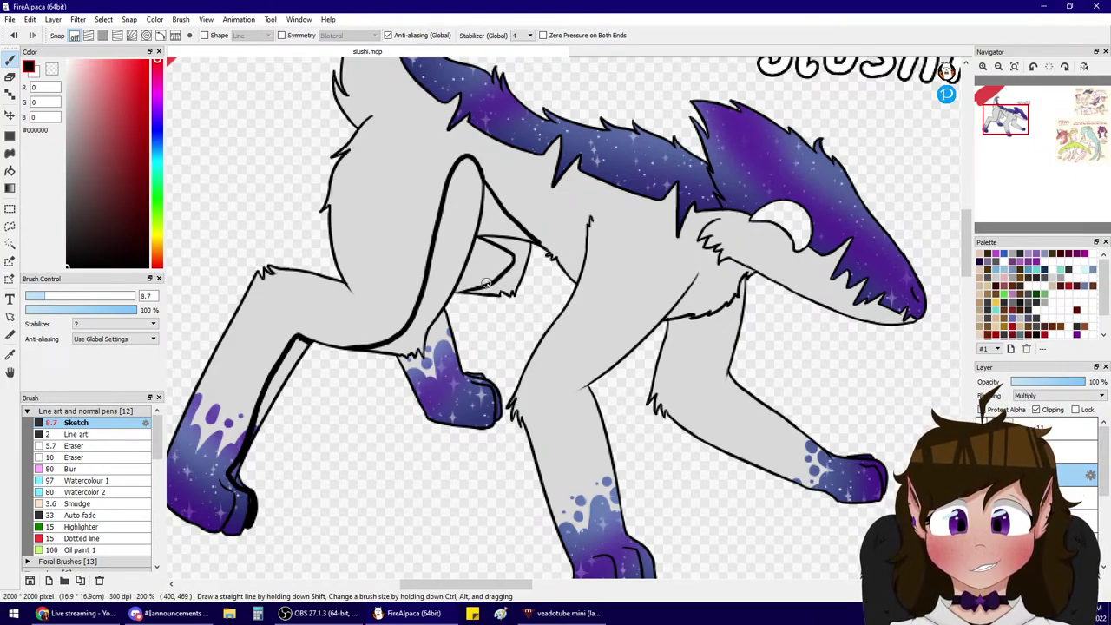
mouse_move(439, 317)
mouse_down()
mouse_move(457, 364)
mouse_move(494, 388)
mouse_move(486, 382)
mouse_up()
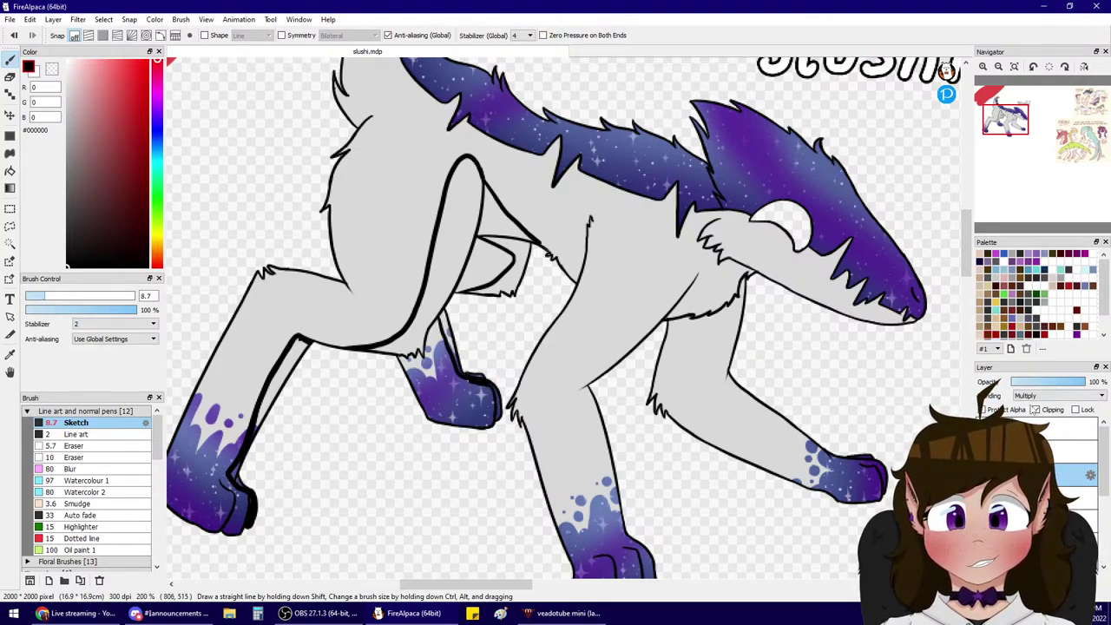
click(1036, 410)
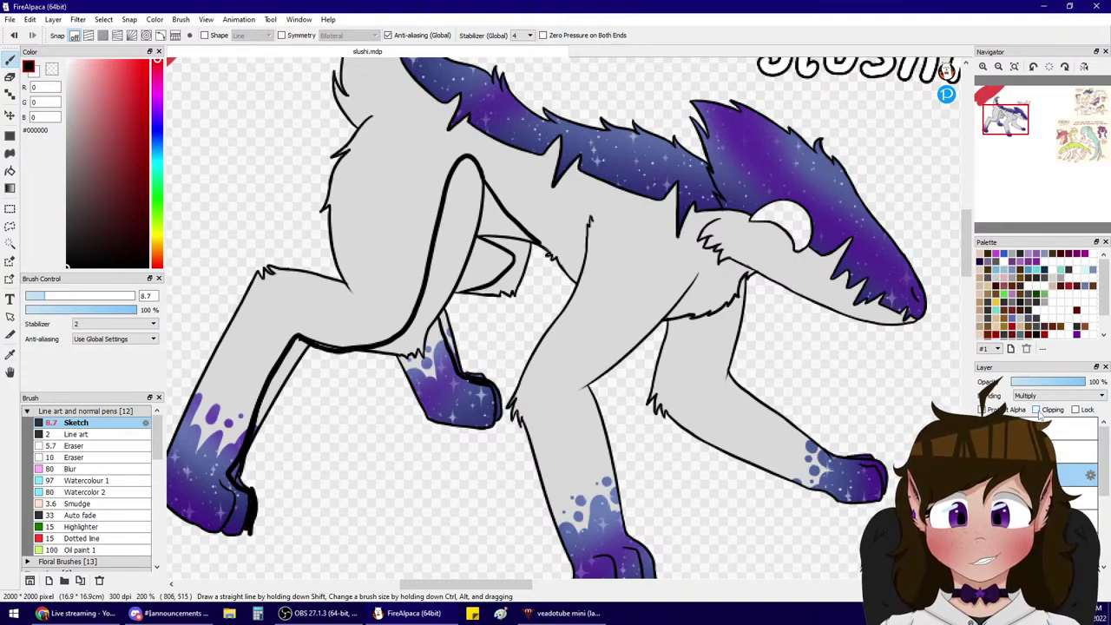
- Thicken the far hind paw's shadow edge, then with clipping off close the shadow outline from the near hind paw up to the belly
click(1037, 410)
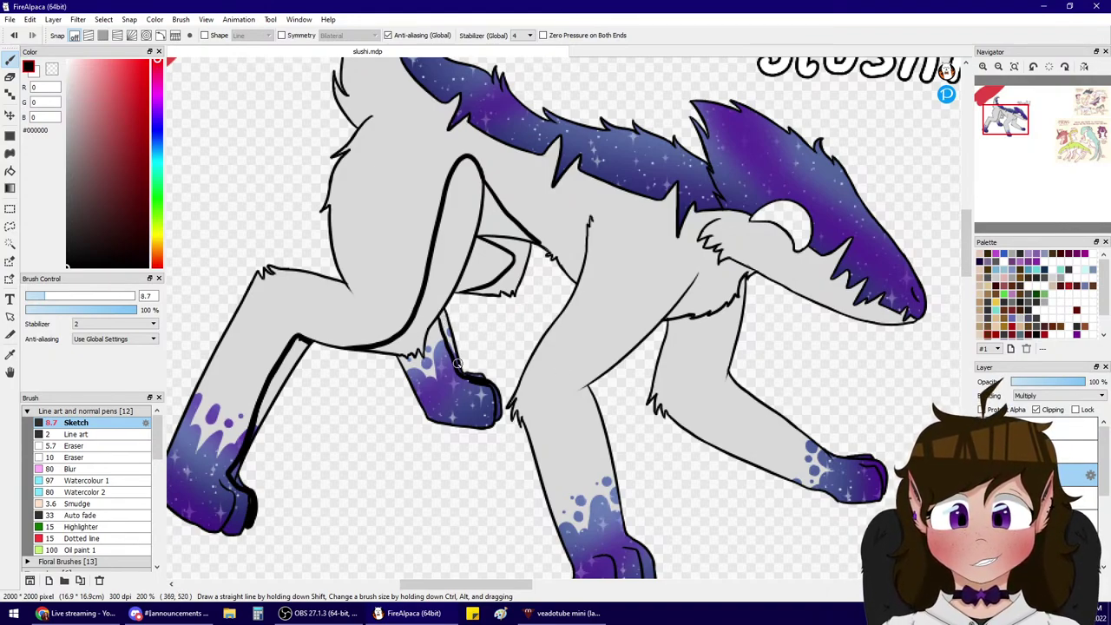
mouse_move(476, 376)
mouse_down()
mouse_move(499, 422)
mouse_move(495, 394)
mouse_up()
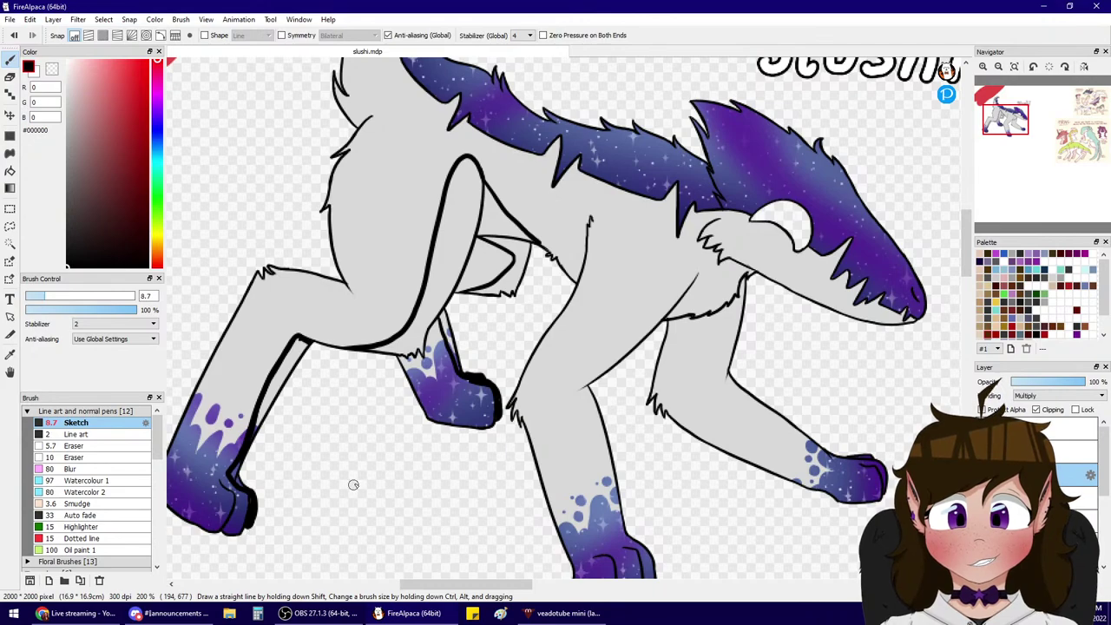
click(1041, 411)
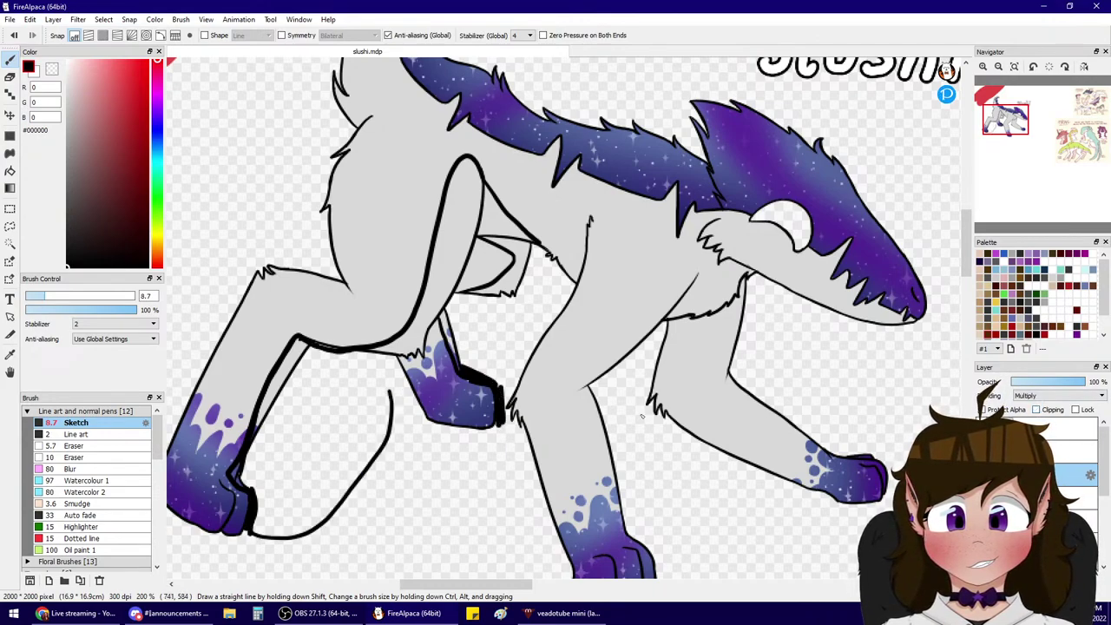
drag(392, 393, 391, 357)
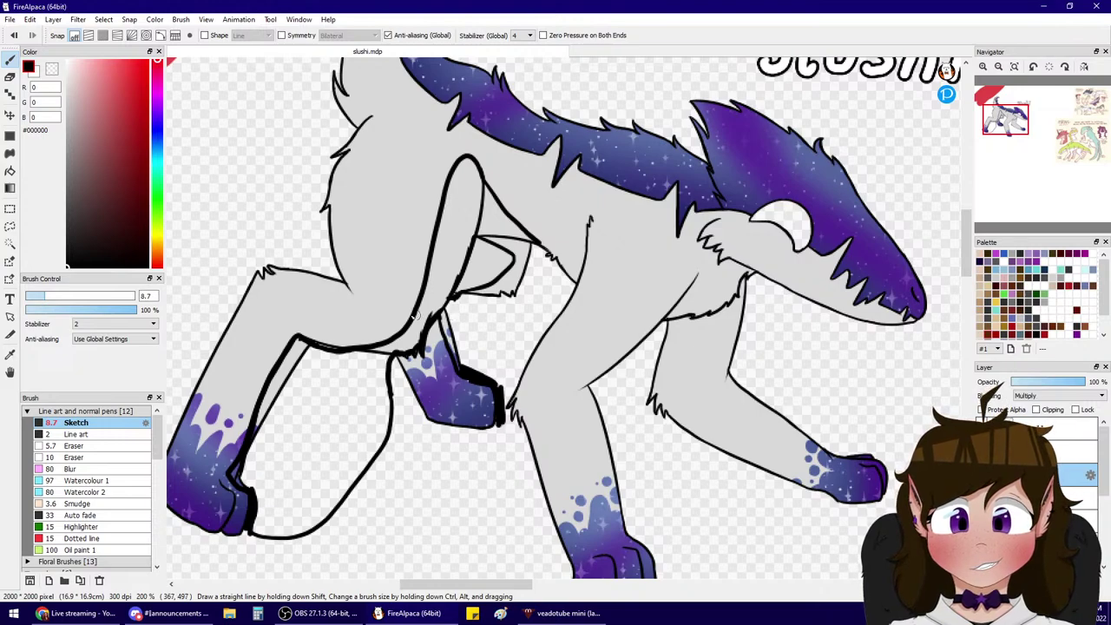
- Set the bucket fill's reference to Active Layer and try to fill the hind-leg shadow outline with black
click(9, 171)
click(87, 35)
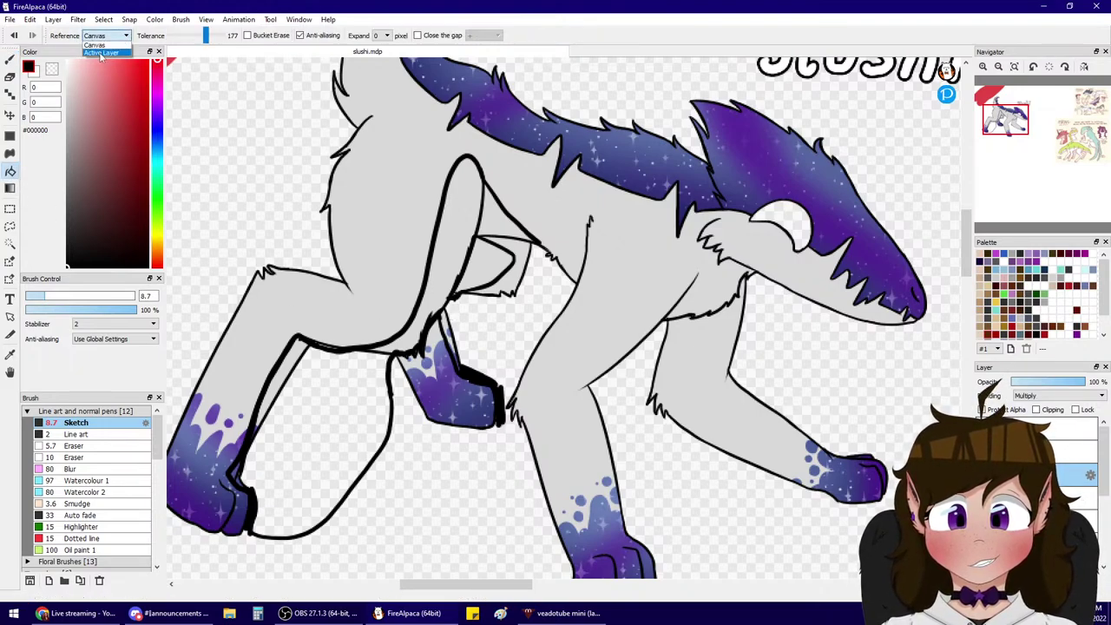
click(100, 46)
click(462, 235)
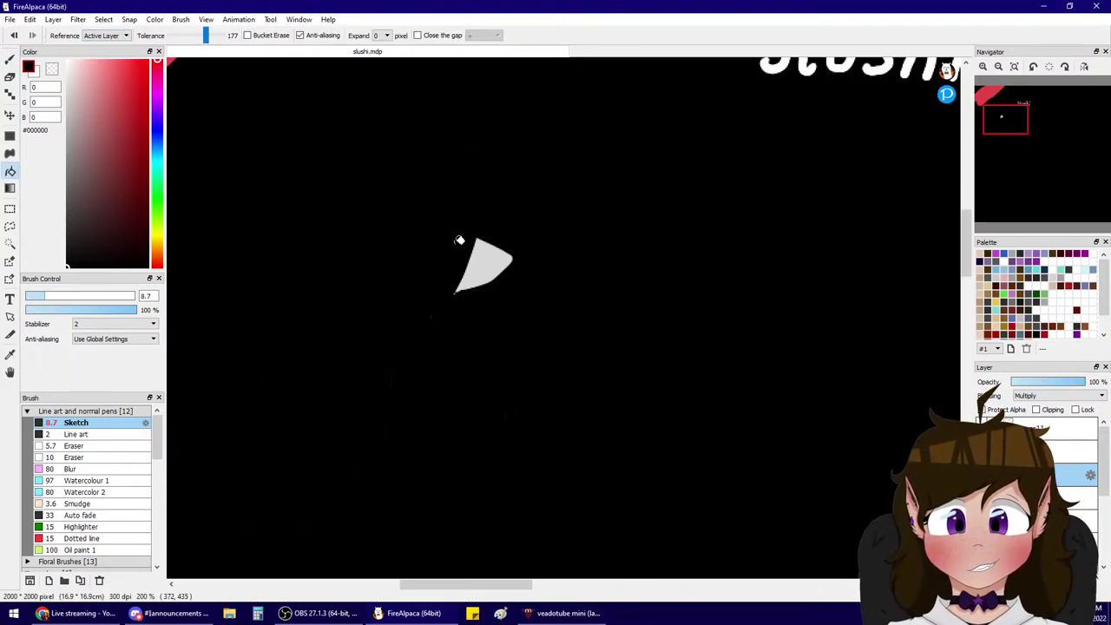
key(ctrl+z)
- Close the outline from the far hind paw to the belly, fill the shadow areas black, and clip the shading layer to the body again
click(10, 57)
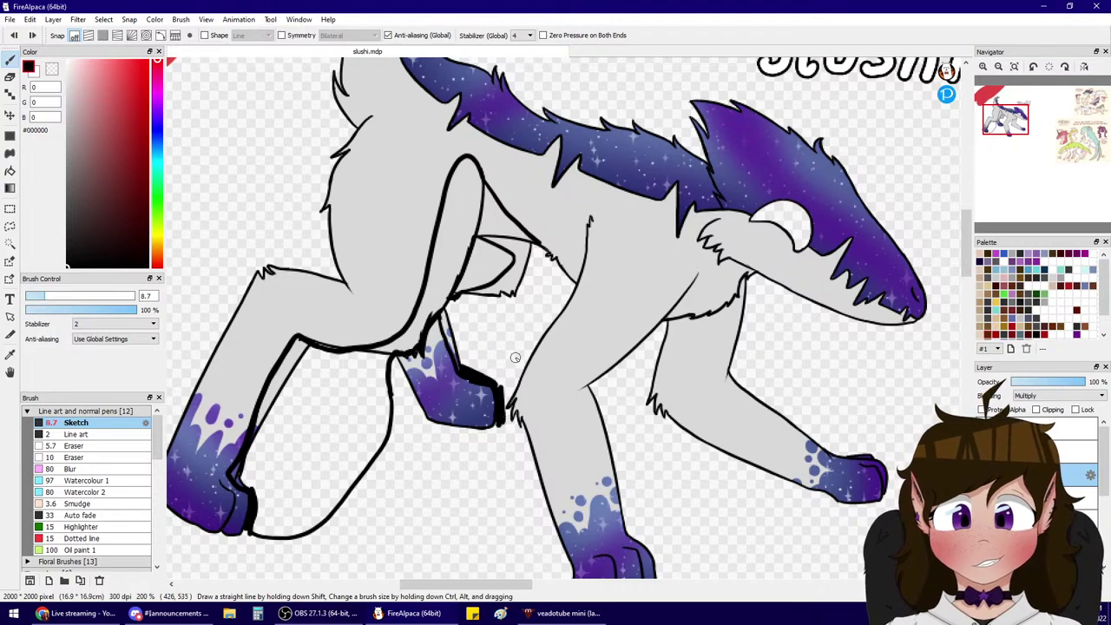
drag(504, 424, 538, 241)
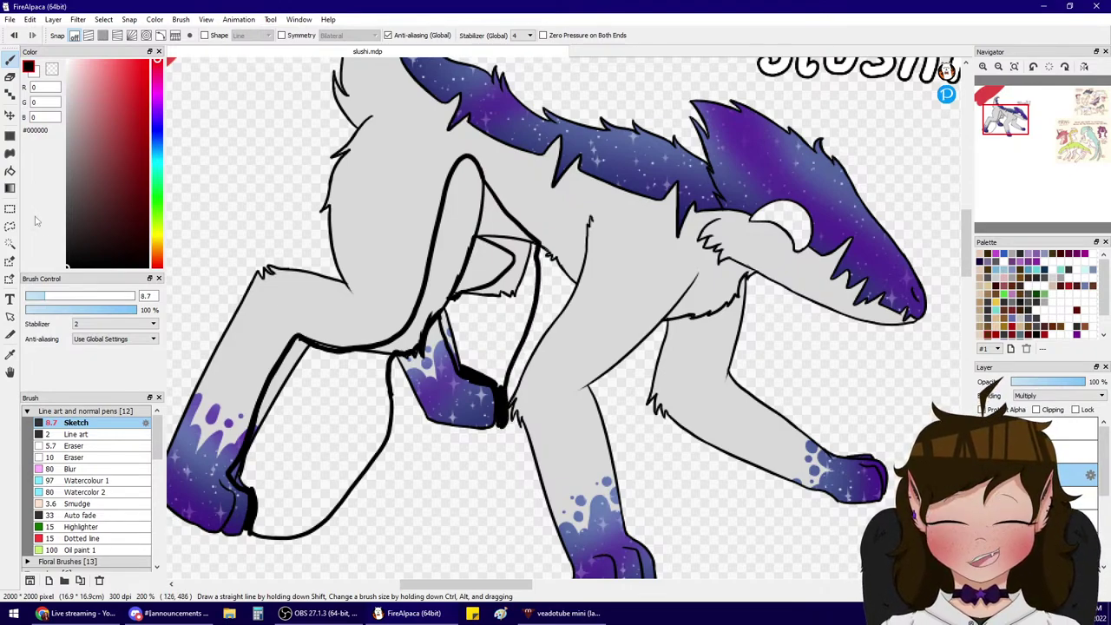
click(12, 172)
click(339, 393)
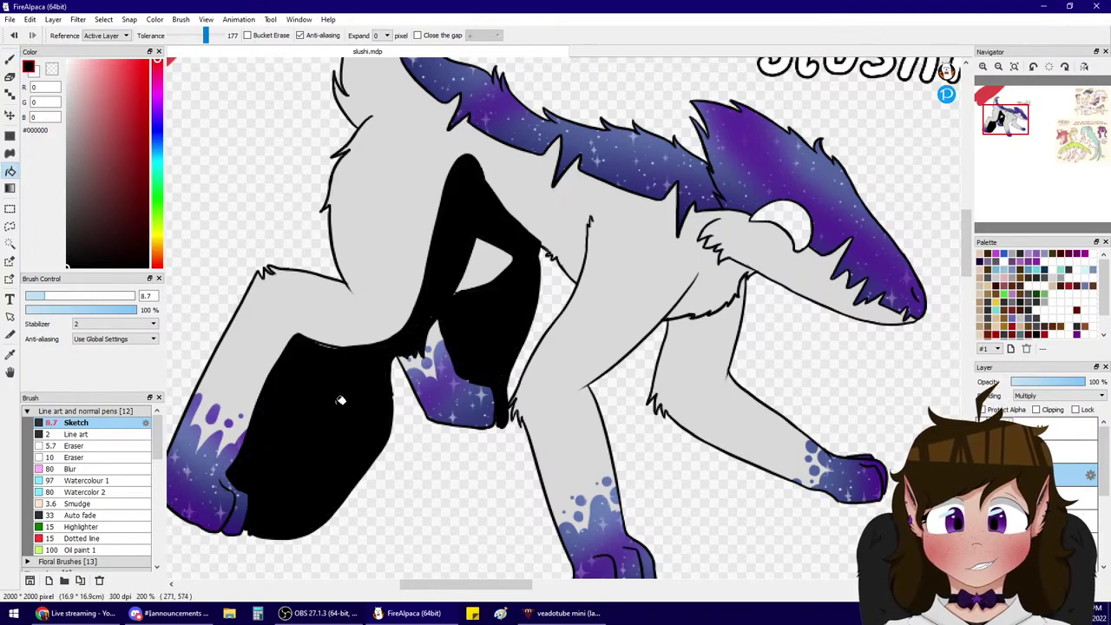
click(9, 57)
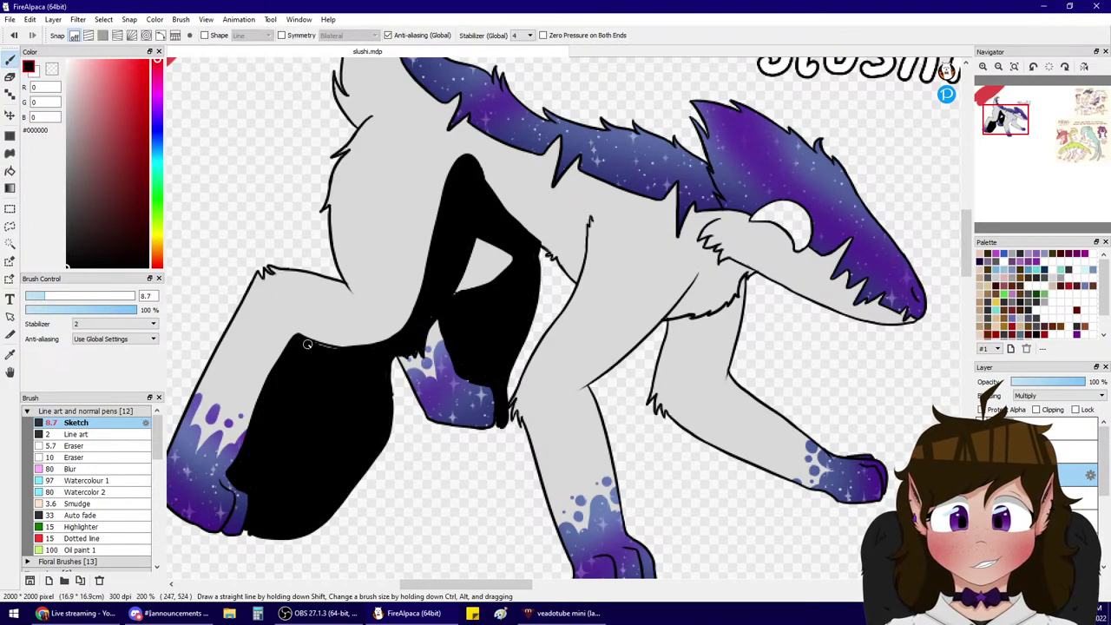
click(1036, 410)
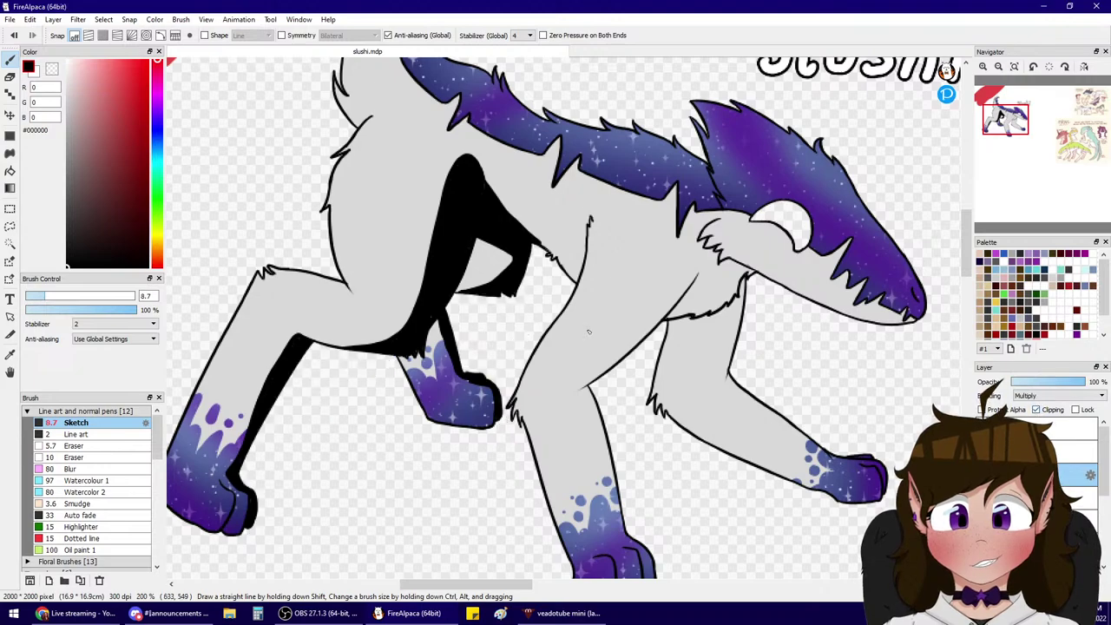
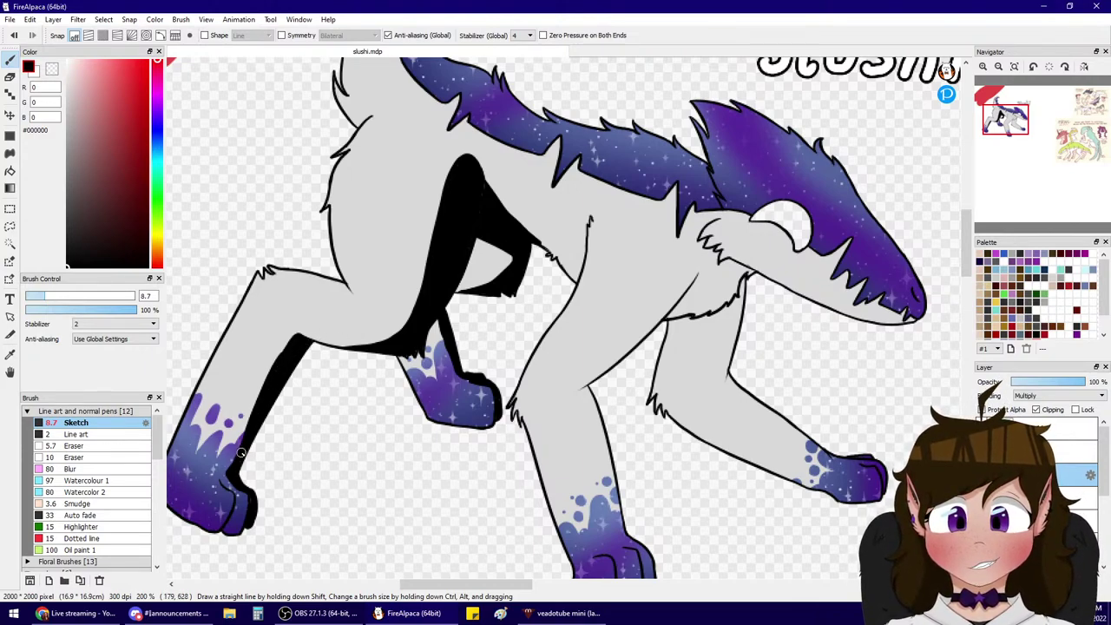
- Refine the black shadow edge along the near hind leg from the hock to the paw with the Sketch brush
drag(231, 469, 278, 346)
key(ctrl+z)
key(ctrl+z)
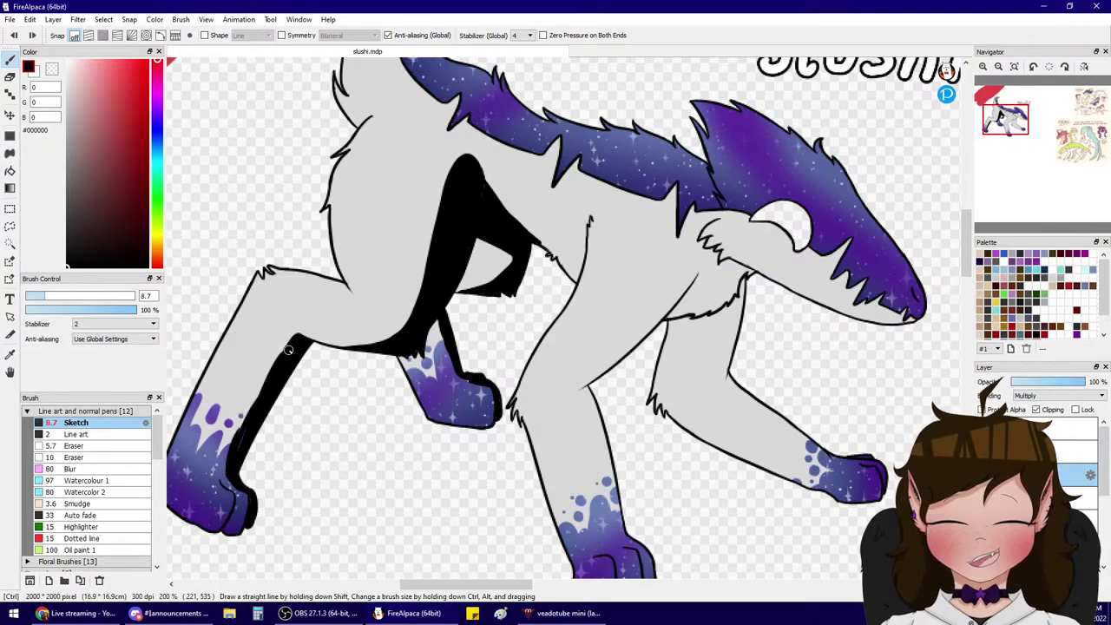
drag(244, 420, 285, 345)
drag(264, 390, 223, 470)
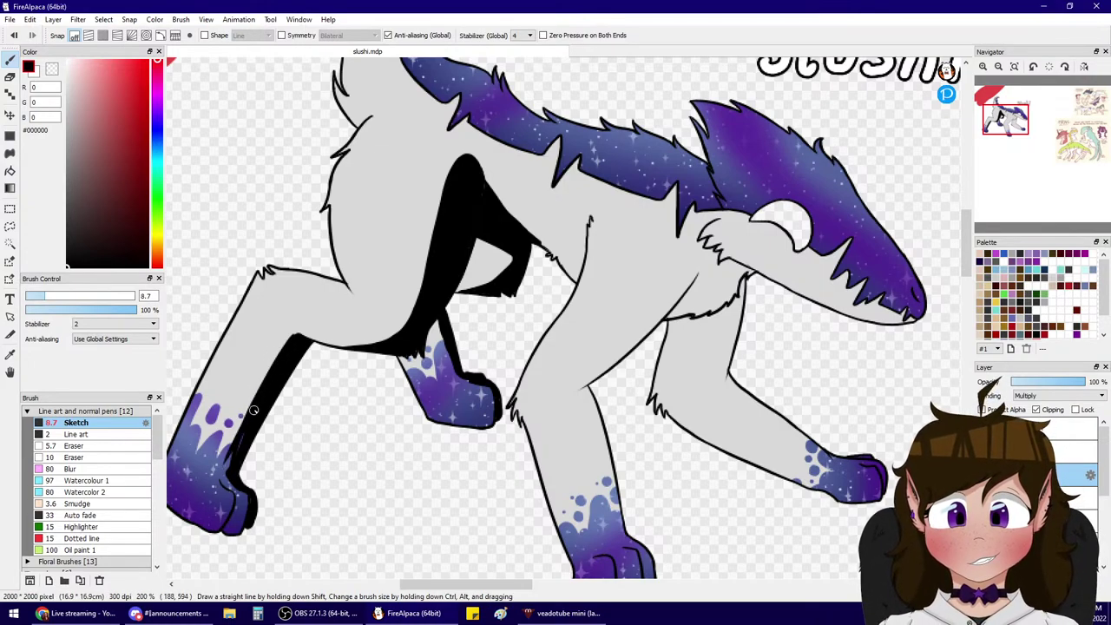
drag(253, 410, 224, 467)
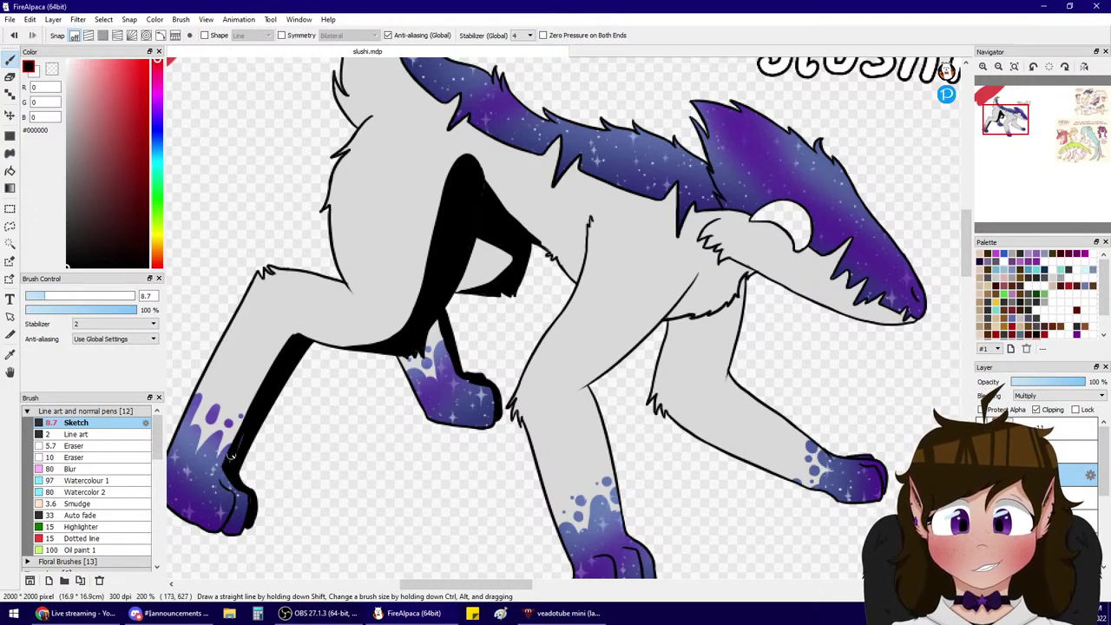
drag(246, 486, 247, 526)
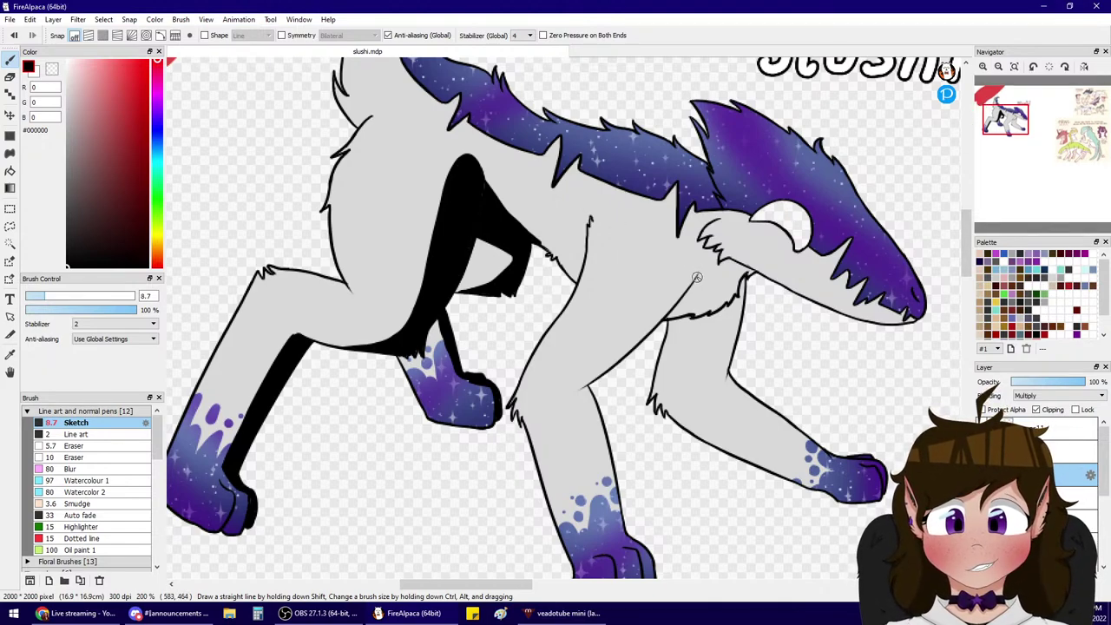
- Outline the shadow on the chest fur beneath the jaw in black, from the foreleg's top line to the jaw
drag(696, 277, 711, 302)
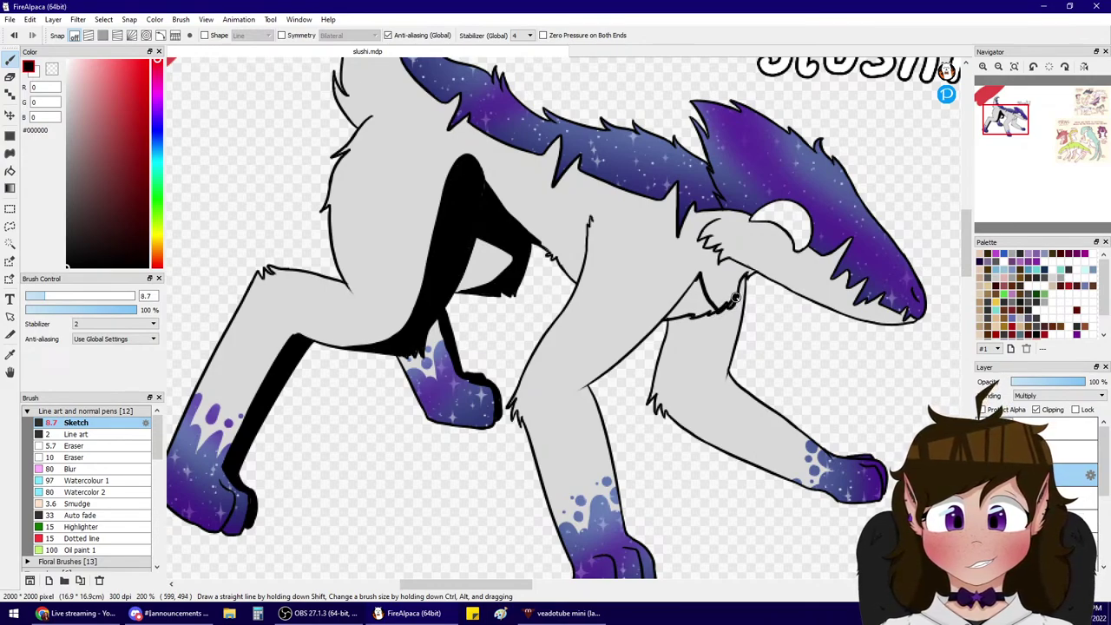
drag(738, 262, 714, 306)
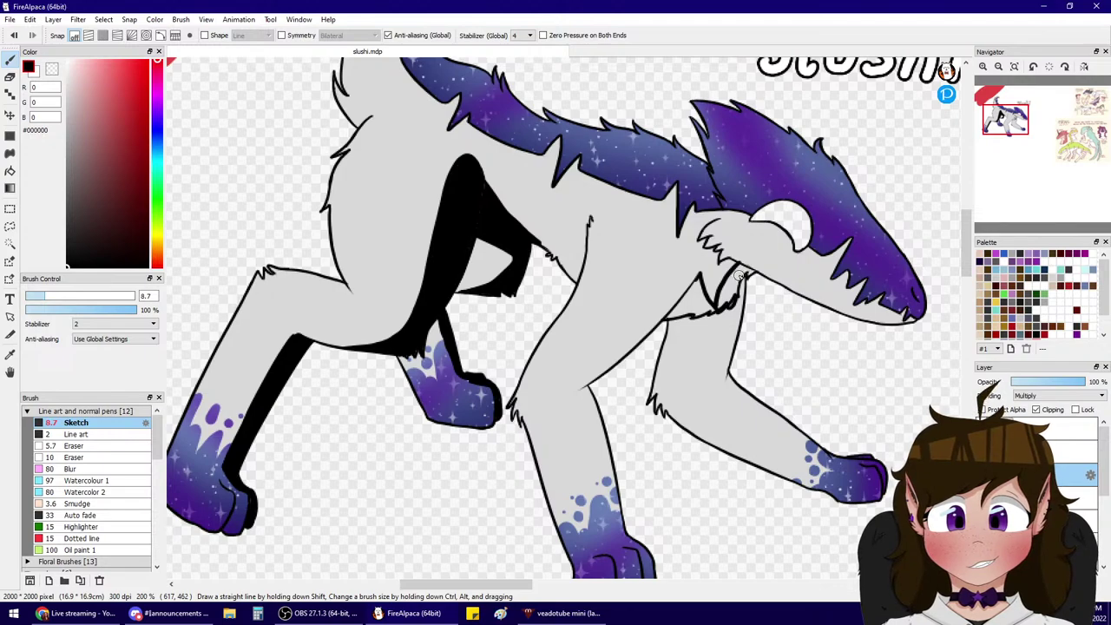
key(ctrl+z)
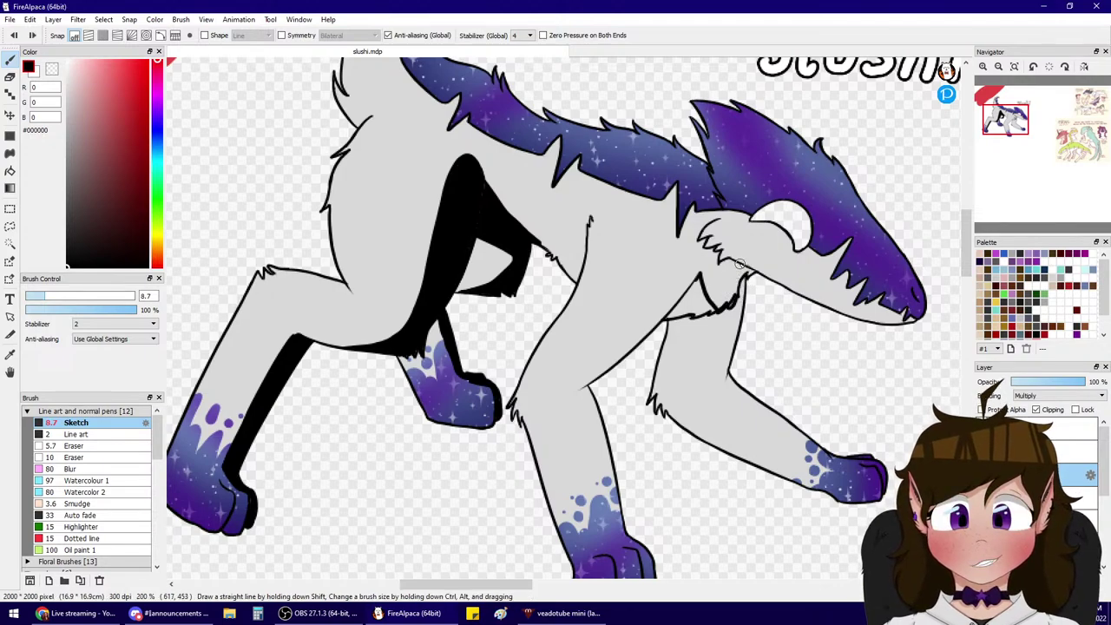
mouse_move(717, 309)
mouse_down()
mouse_move(741, 265)
mouse_move(710, 307)
mouse_up()
key(ctrl+z)
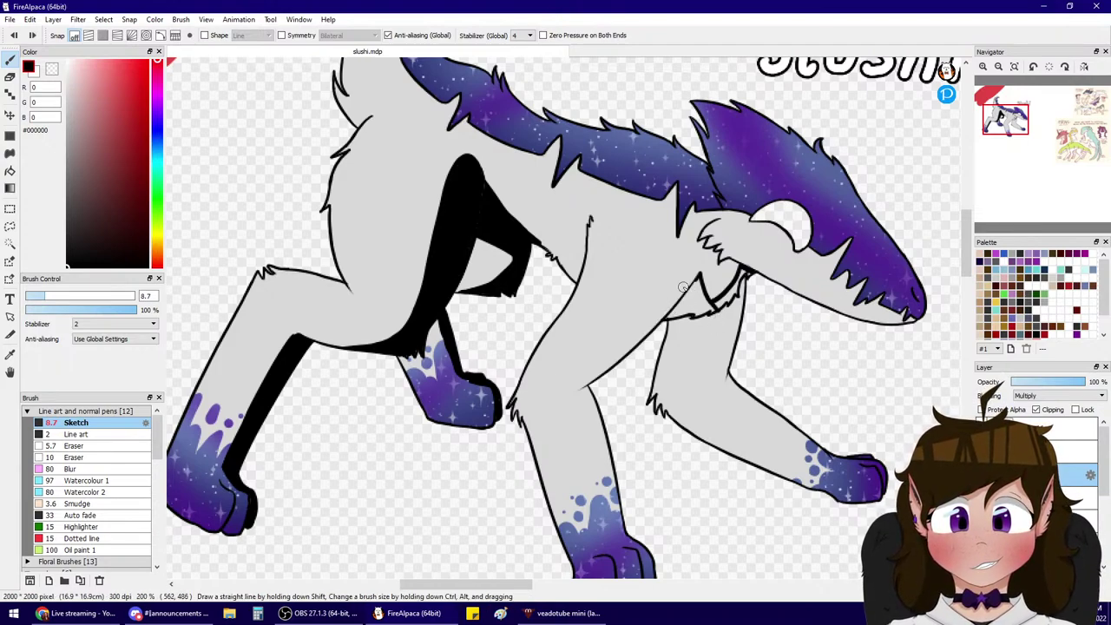
- Outline the shadow along the underside of the near foreleg in black, curving from the chest down to the elbow
mouse_move(672, 264)
mouse_down()
mouse_move(687, 272)
mouse_move(569, 374)
mouse_up()
key(ctrl+z)
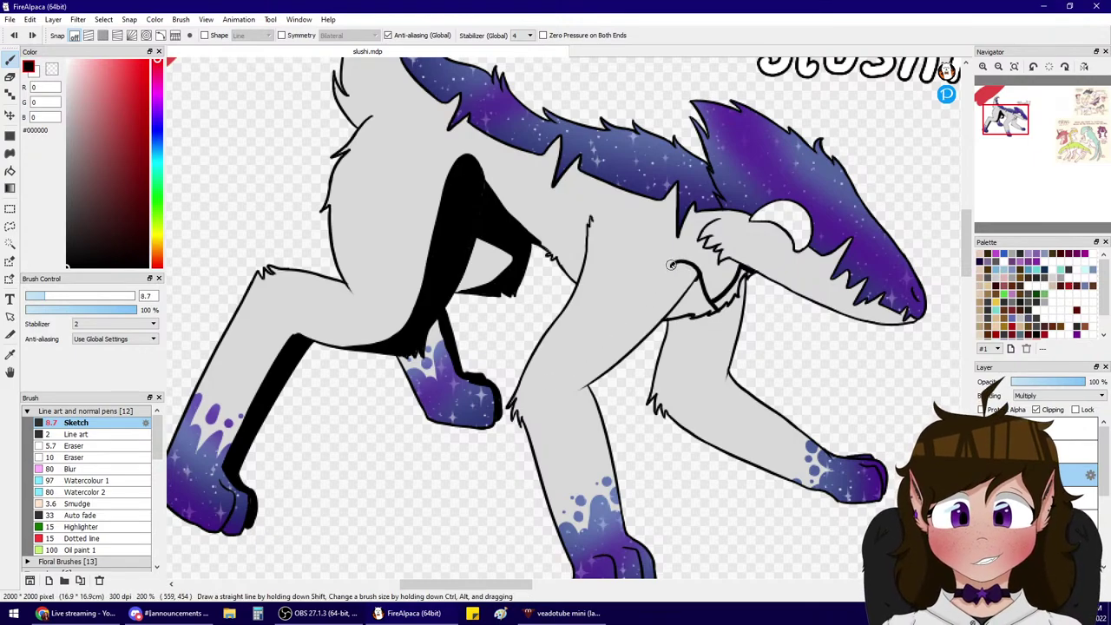
mouse_move(677, 263)
mouse_down()
mouse_move(604, 325)
mouse_move(571, 373)
mouse_up()
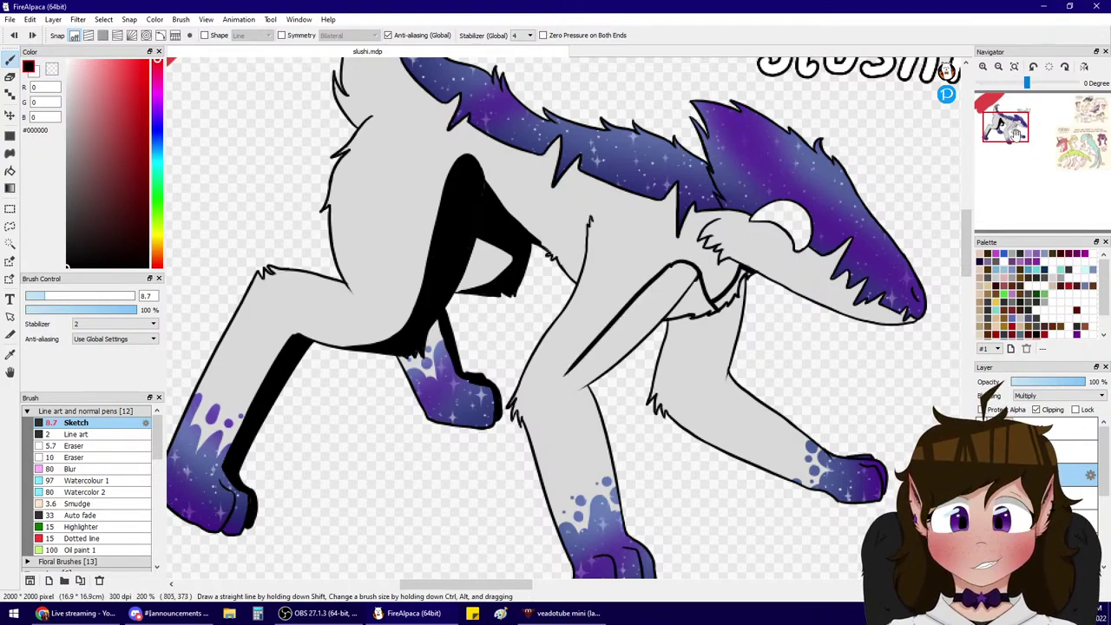
drag(1011, 128, 1010, 124)
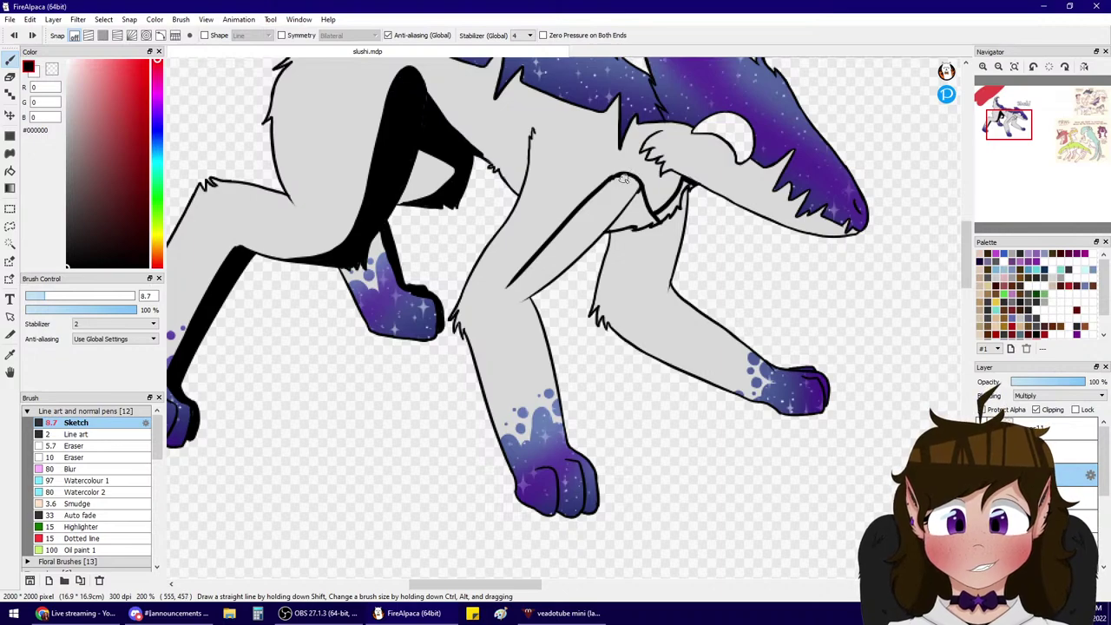
- Draw the black shadow edge down the near front leg through the paw, and turn off clipping on the shading layer
mouse_move(515, 278)
mouse_down()
mouse_move(505, 300)
mouse_move(512, 326)
mouse_move(573, 461)
mouse_up()
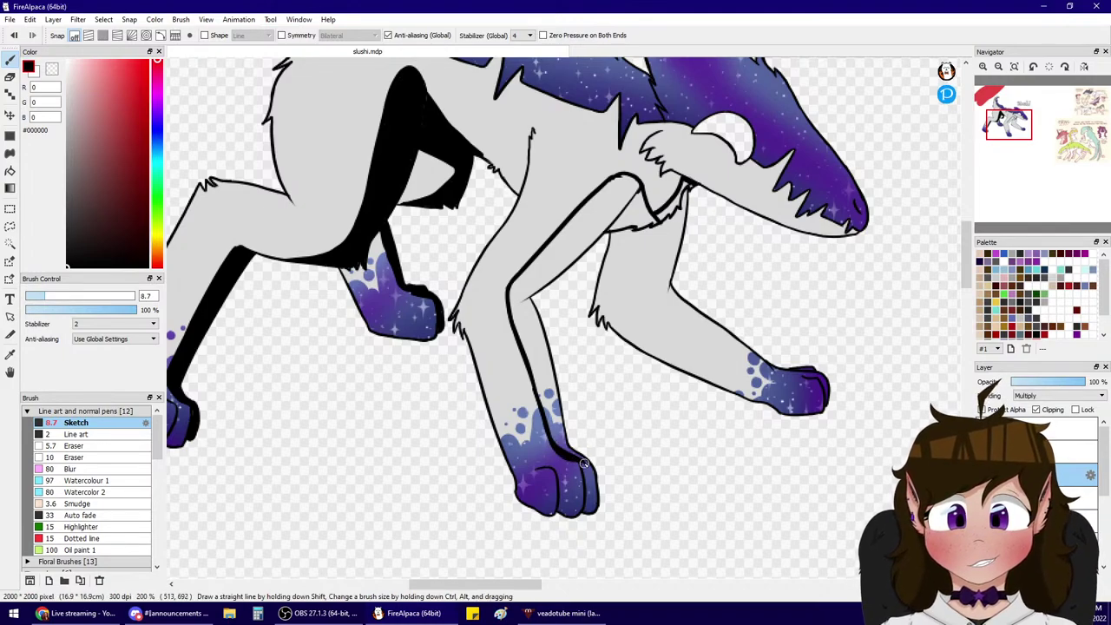
drag(579, 456, 588, 503)
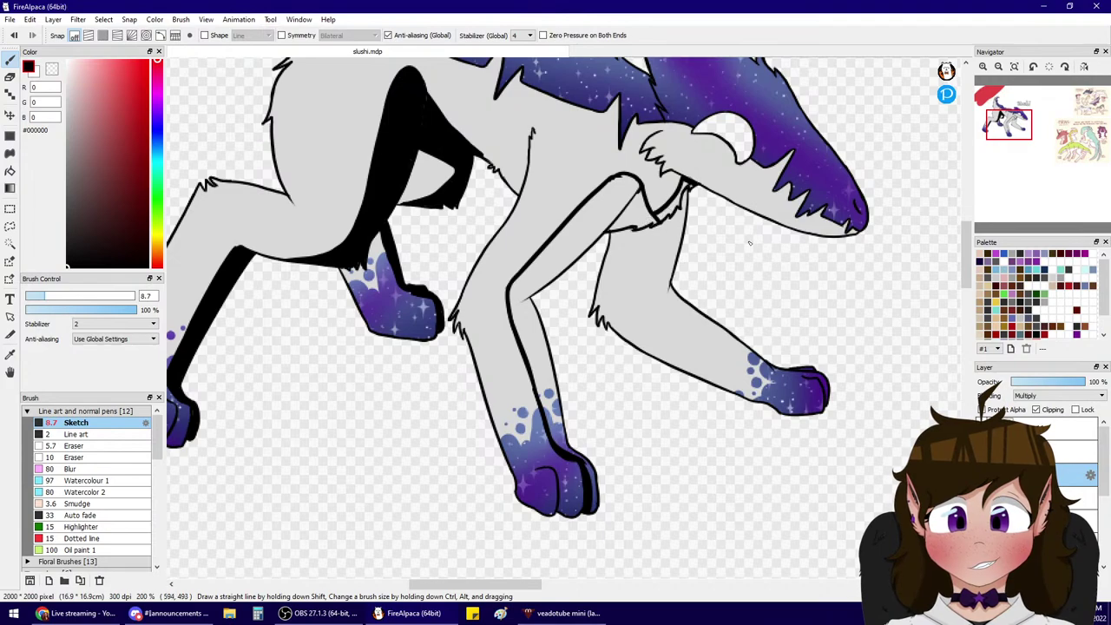
click(1038, 410)
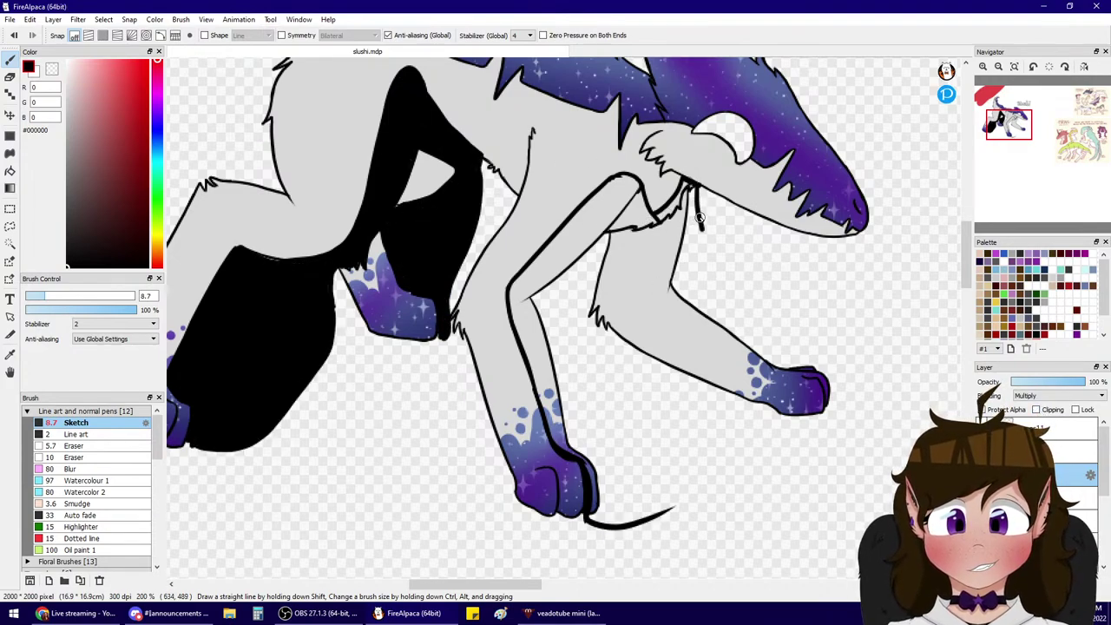
- Outline the far front leg's shadow along the leg and paw, closing it with wide loops outside the leg
mouse_move(655, 224)
mouse_down()
mouse_move(649, 266)
mouse_move(669, 309)
mouse_move(735, 347)
mouse_up()
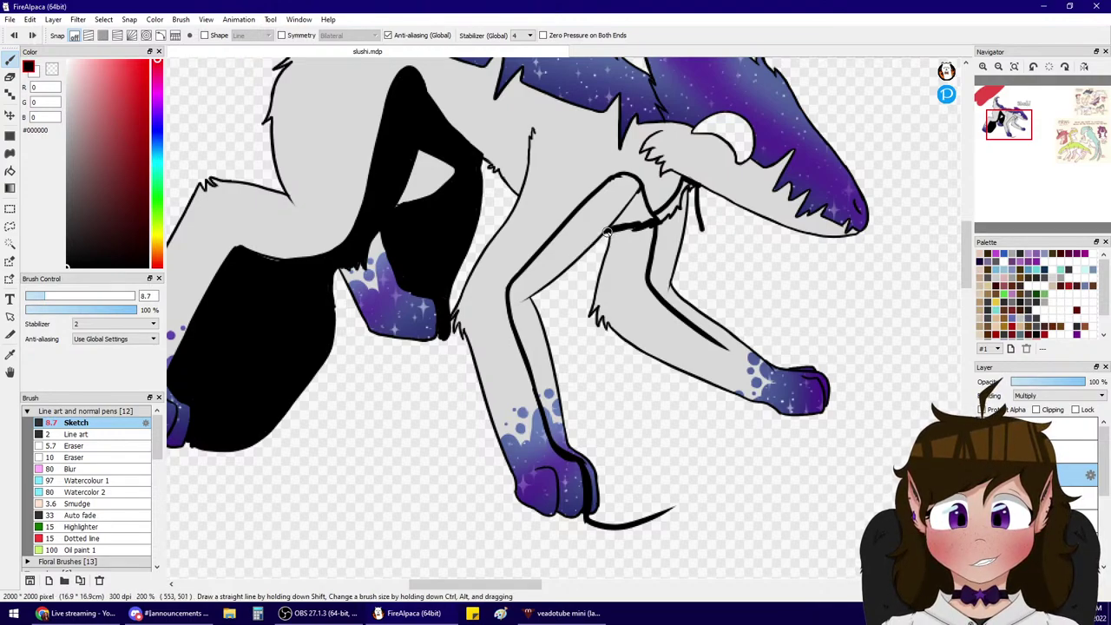
mouse_move(606, 233)
mouse_down()
mouse_move(634, 389)
mouse_move(758, 432)
mouse_move(858, 402)
mouse_up()
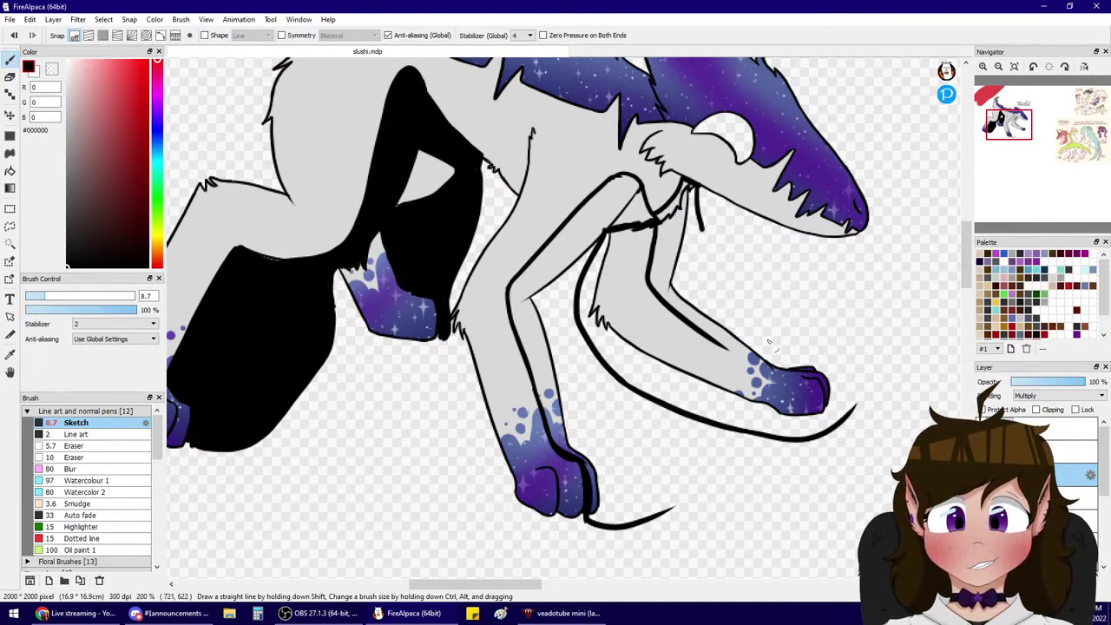
drag(718, 342, 785, 373)
key(ctrl+z)
mouse_move(712, 337)
mouse_down()
mouse_move(773, 371)
mouse_move(823, 375)
mouse_move(830, 413)
mouse_up()
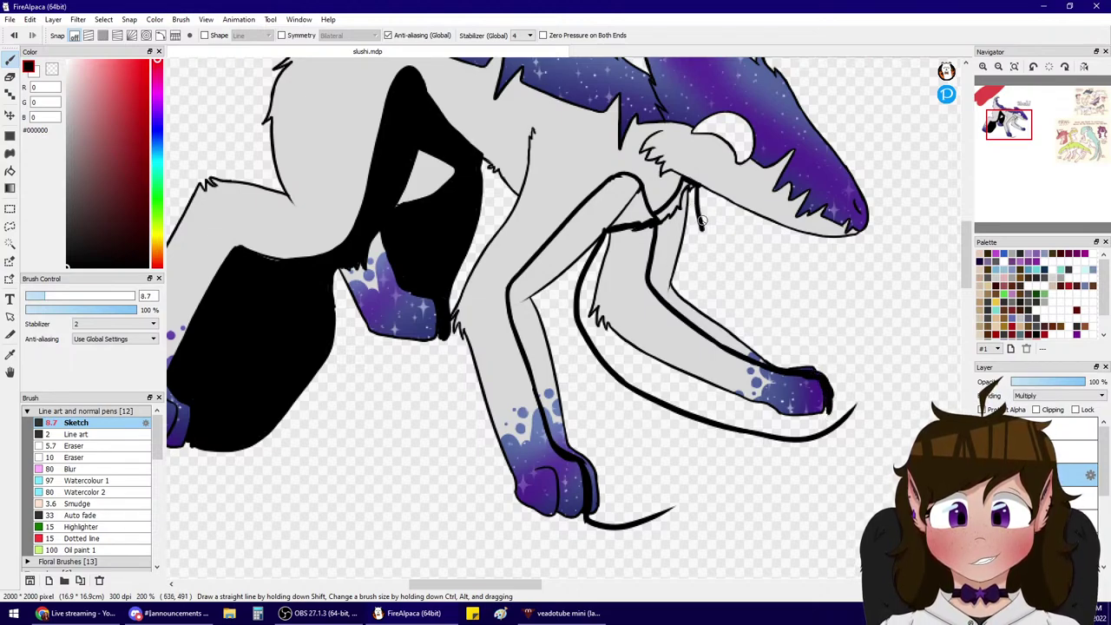
mouse_move(702, 220)
mouse_down()
mouse_move(853, 348)
mouse_move(800, 311)
mouse_move(813, 316)
mouse_move(812, 416)
mouse_move(855, 378)
mouse_move(827, 411)
mouse_up()
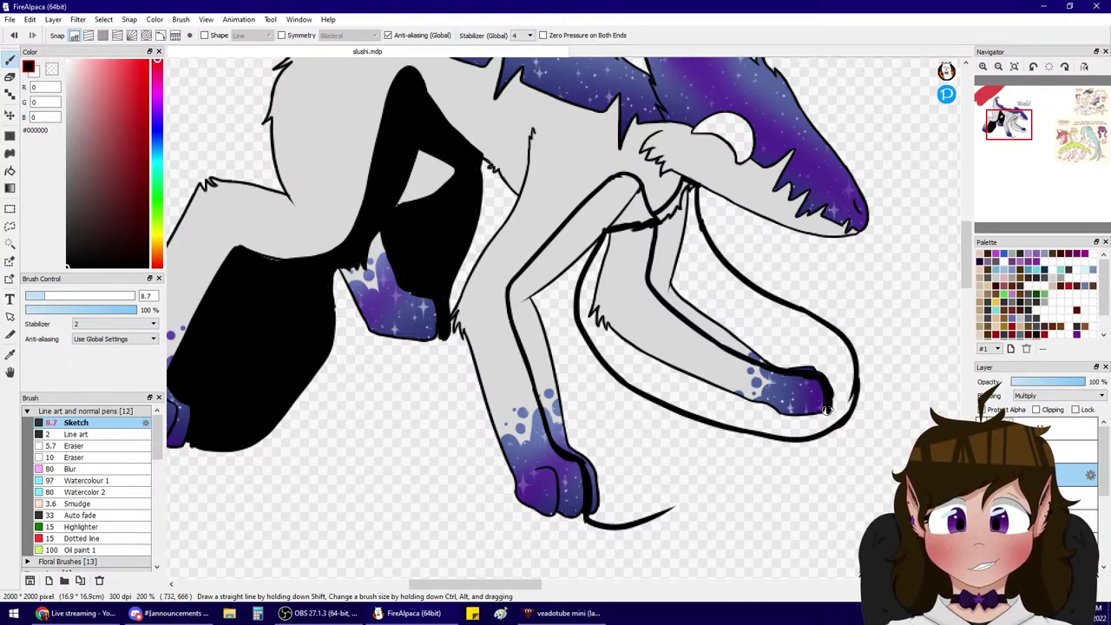
key(g)
click(707, 261)
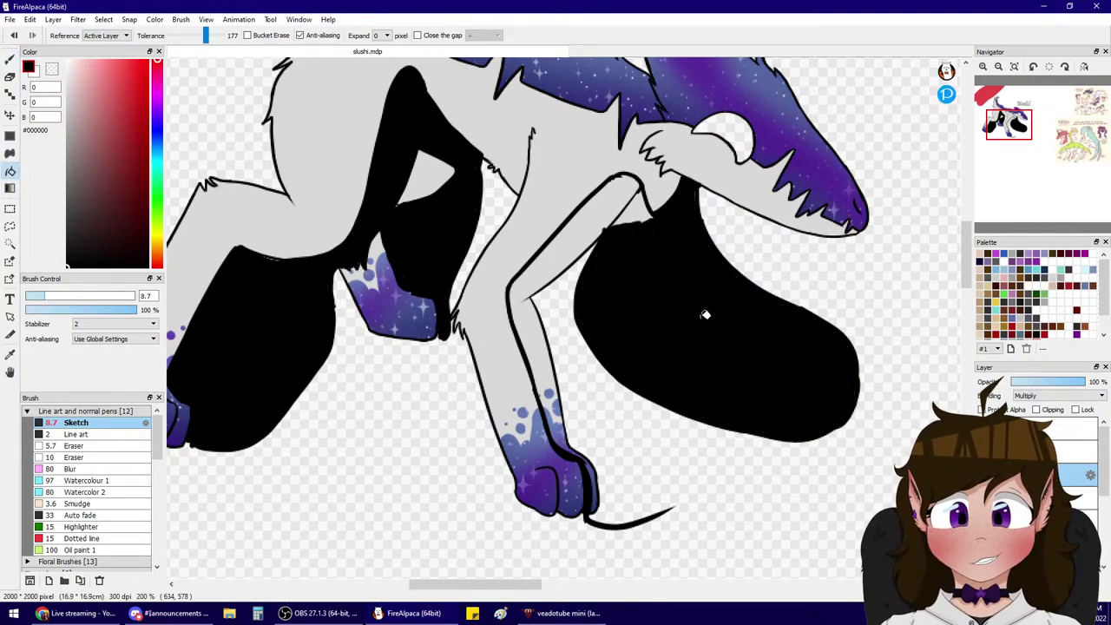
key(ctrl+z)
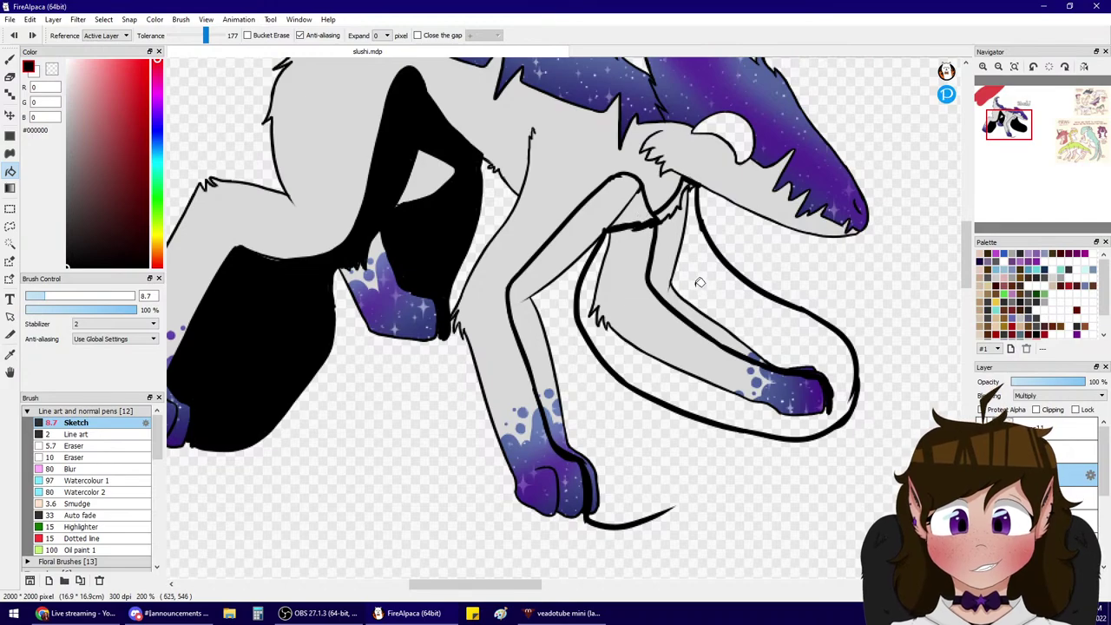
- Join the far front paw's shadow line to the outer loop and fill that leg's shadow with black
click(9, 57)
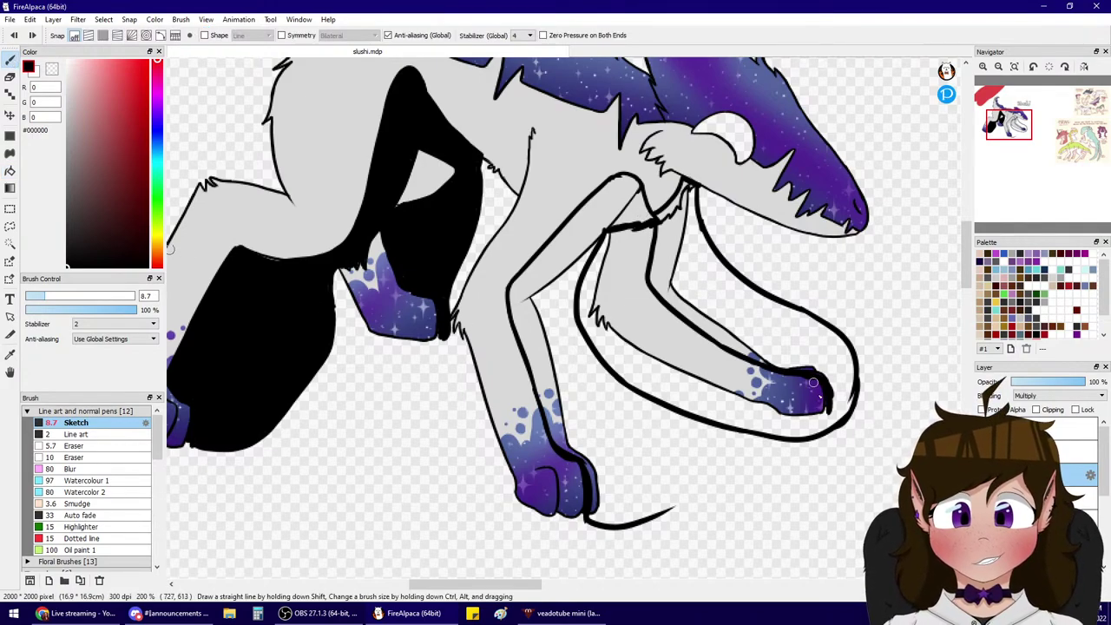
mouse_move(814, 382)
mouse_down()
mouse_move(832, 404)
mouse_move(828, 391)
mouse_move(814, 428)
mouse_up()
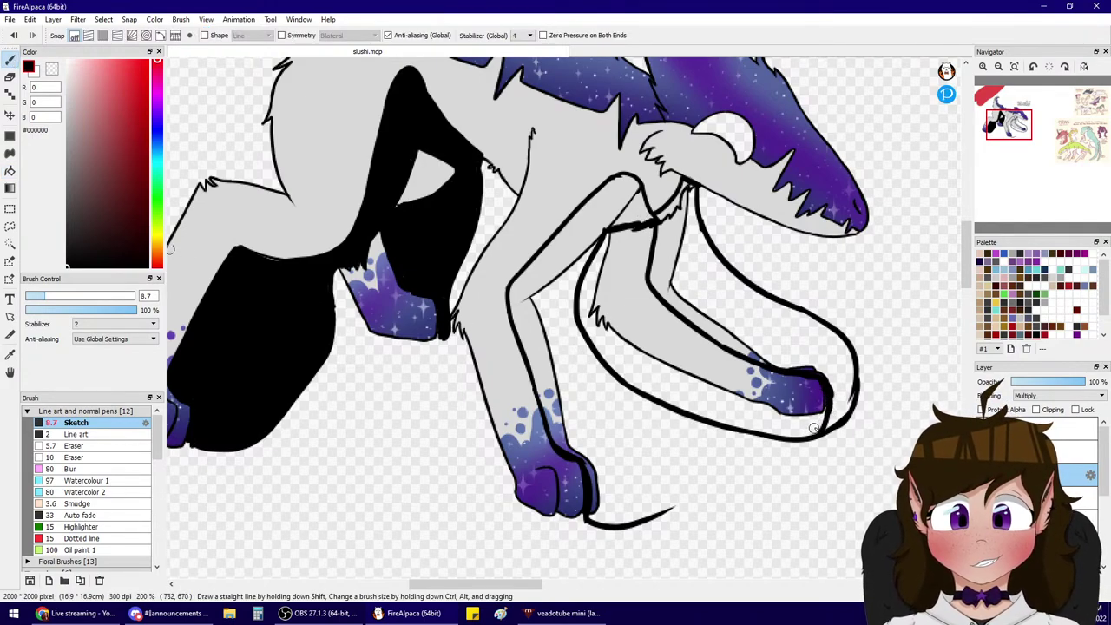
click(10, 171)
click(764, 320)
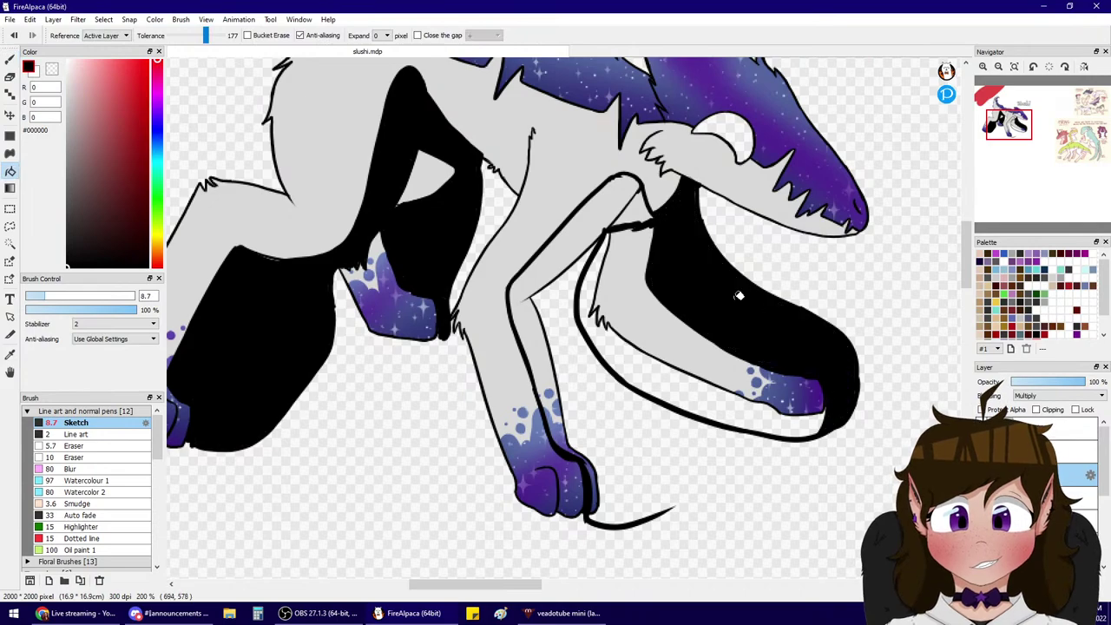
click(638, 217)
key(ctrl+z)
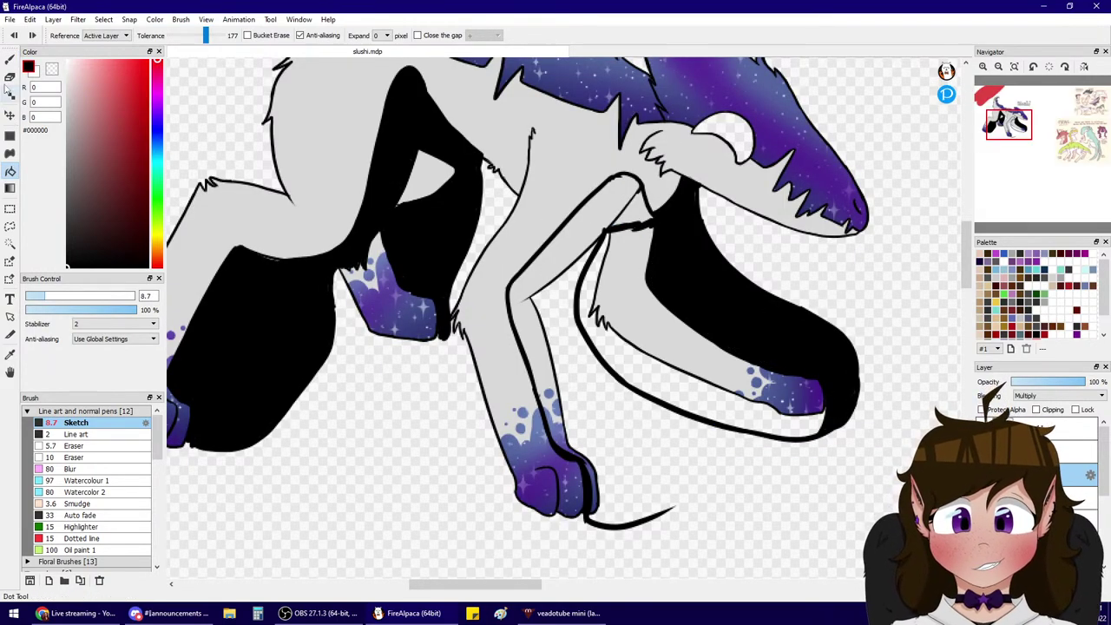
- Close the shadow outline beyond the near front paw and fill that leg's shadow with black
click(9, 57)
mouse_move(643, 522)
mouse_down()
mouse_move(692, 482)
mouse_move(707, 420)
mouse_up()
key(g)
click(559, 302)
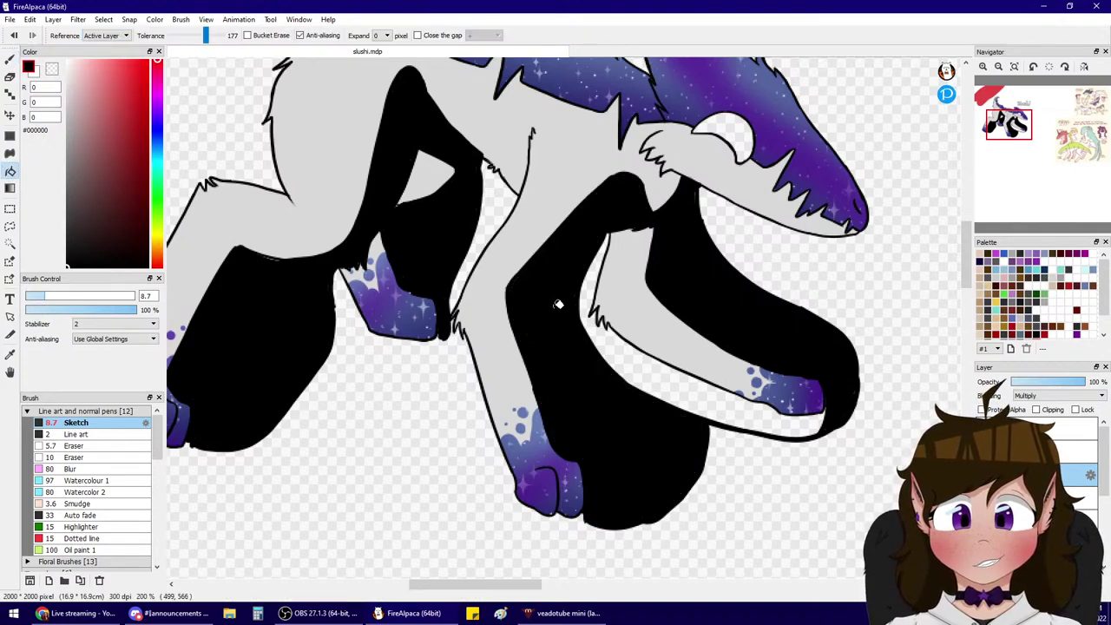
- Clip the shading layer again and smooth the shadow edge along the far front leg
click(10, 58)
click(1058, 411)
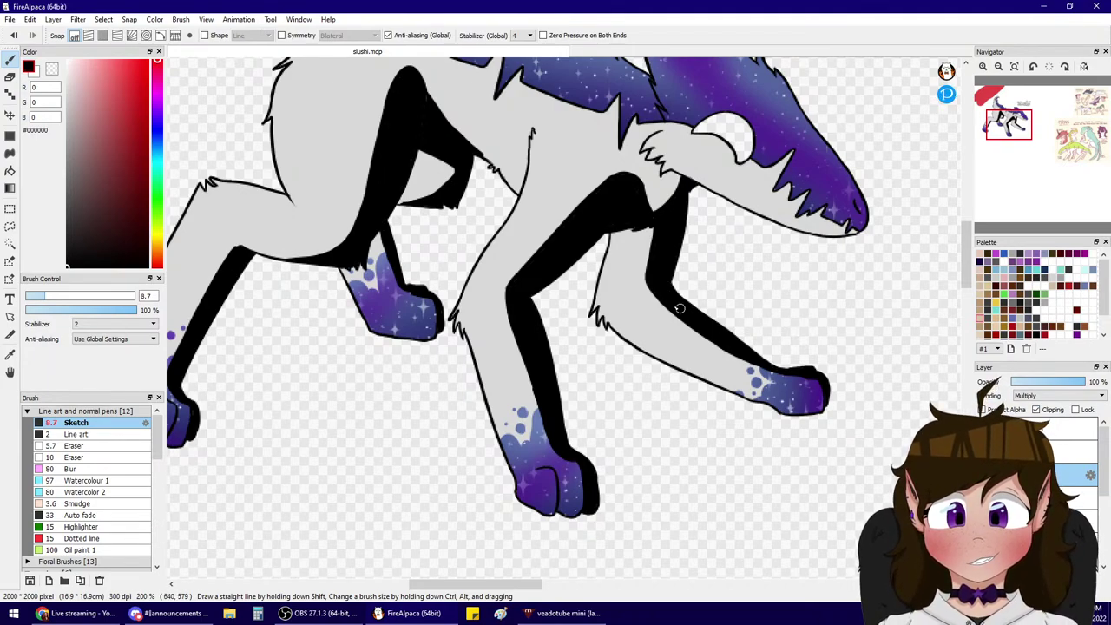
drag(680, 308, 777, 372)
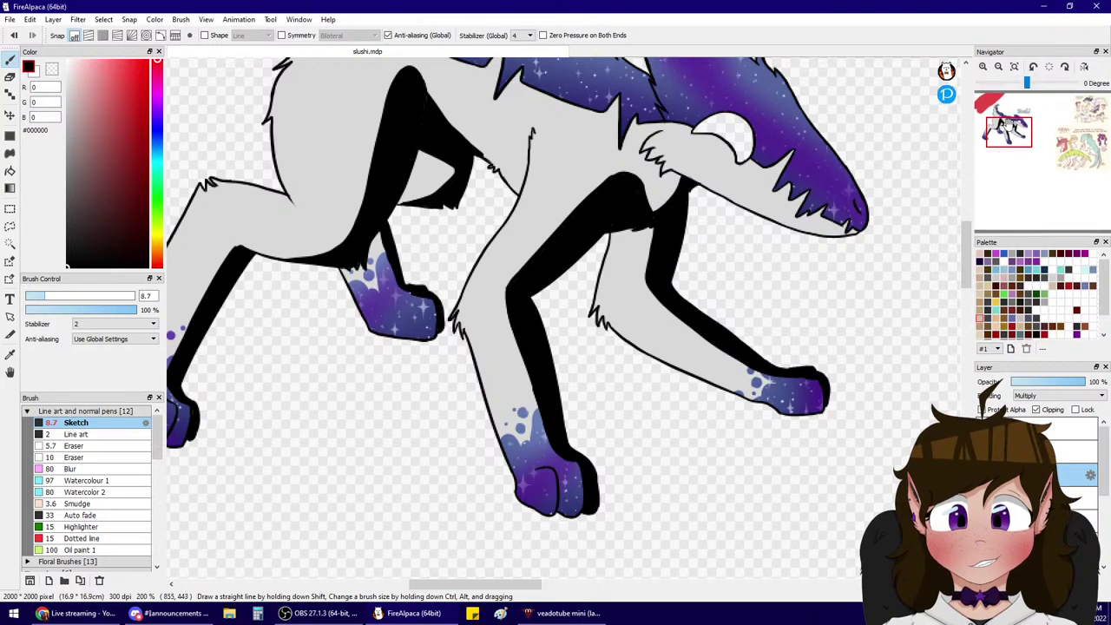
- Paint a black shadow around the nose tip and along the underside of the lower jaw
drag(1008, 123, 1007, 113)
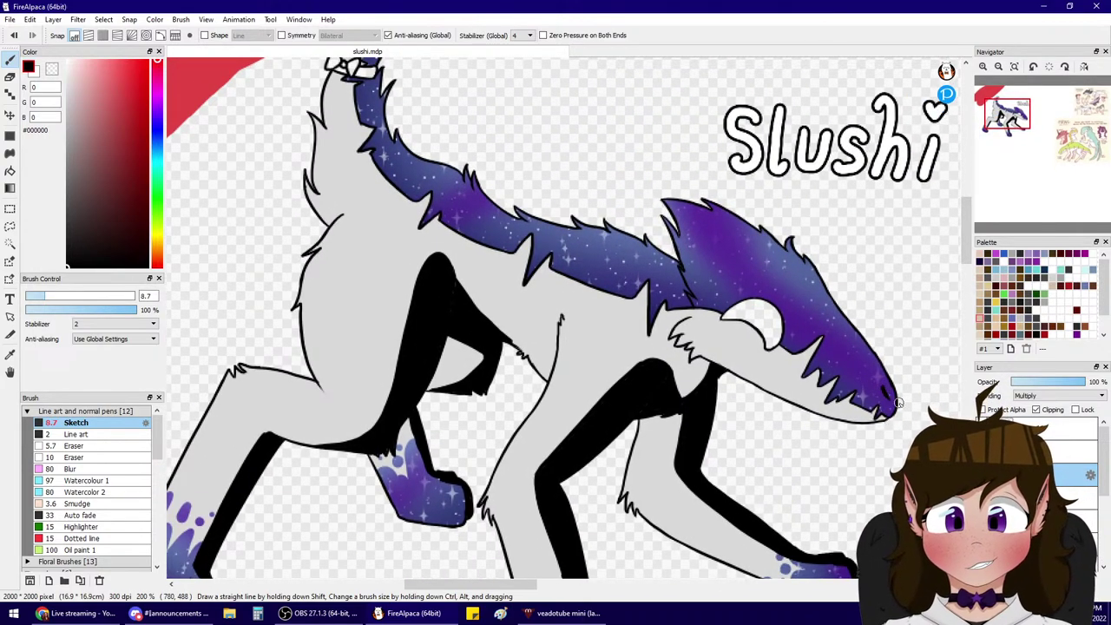
mouse_move(897, 403)
mouse_down()
mouse_move(869, 411)
mouse_move(801, 405)
mouse_up()
key(ctrl+z)
drag(893, 387, 797, 403)
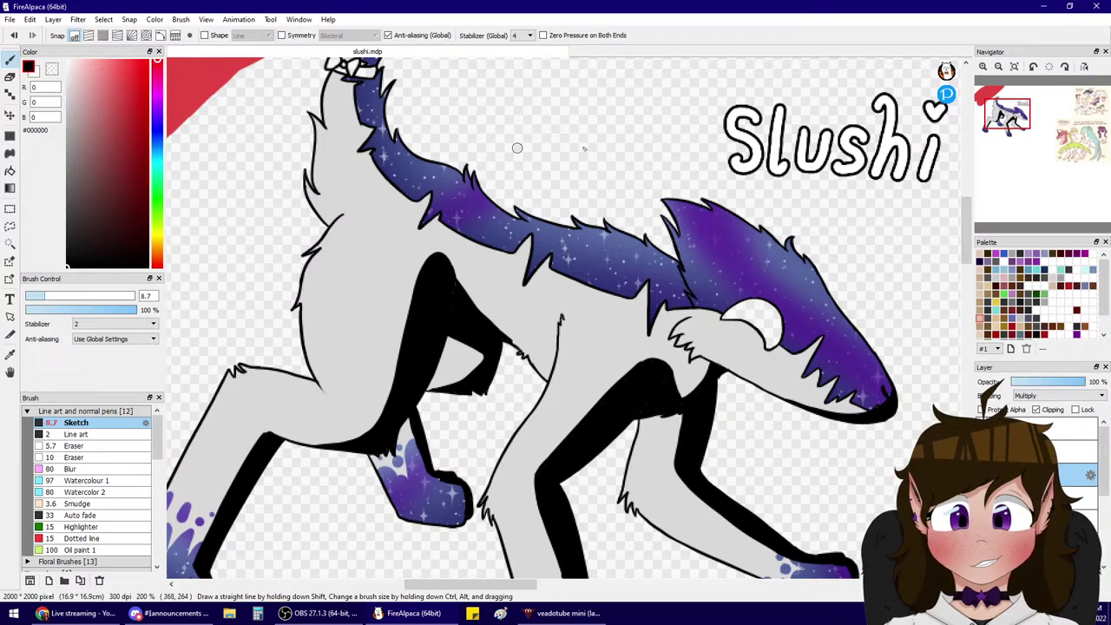
drag(999, 119, 1005, 122)
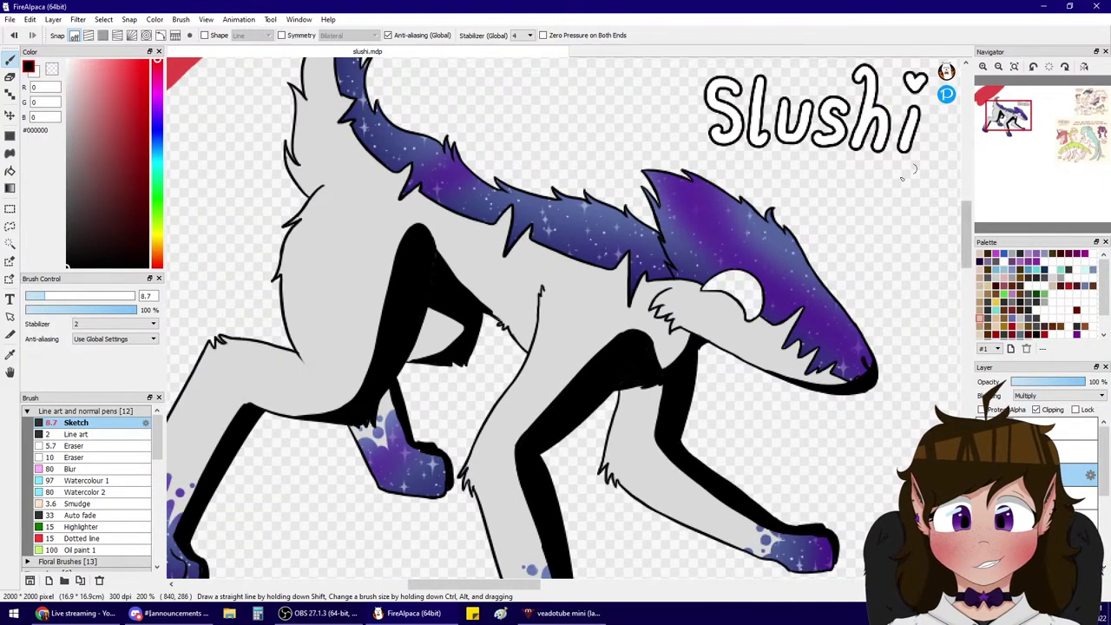
drag(1009, 117, 1008, 120)
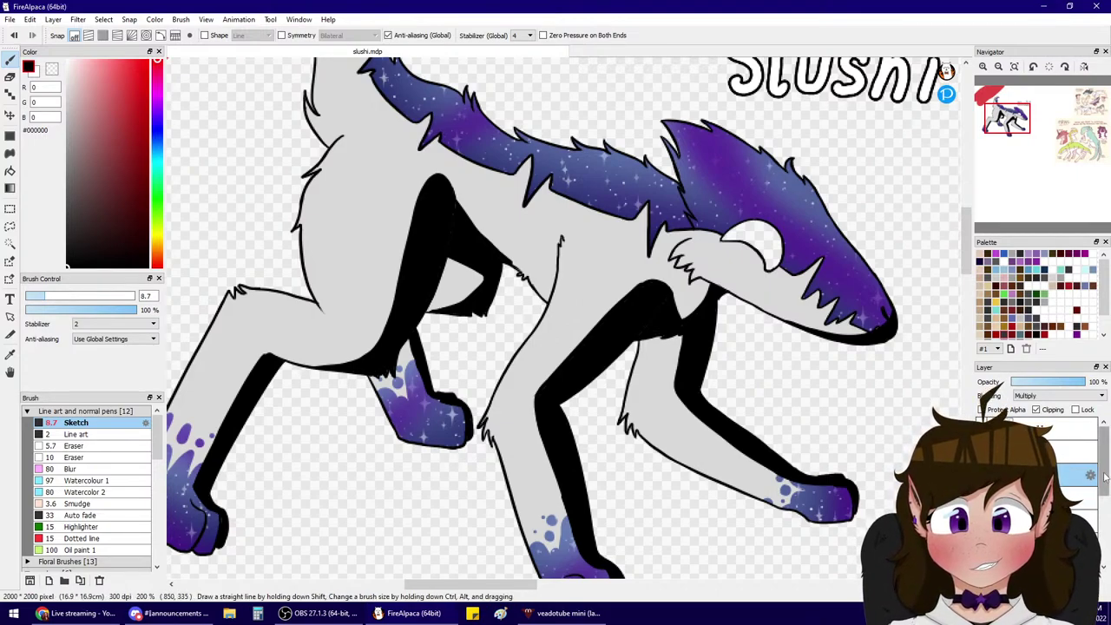
- Try merging the shading layer and moving it to a different place in the layer stack
key(ctrl+e)
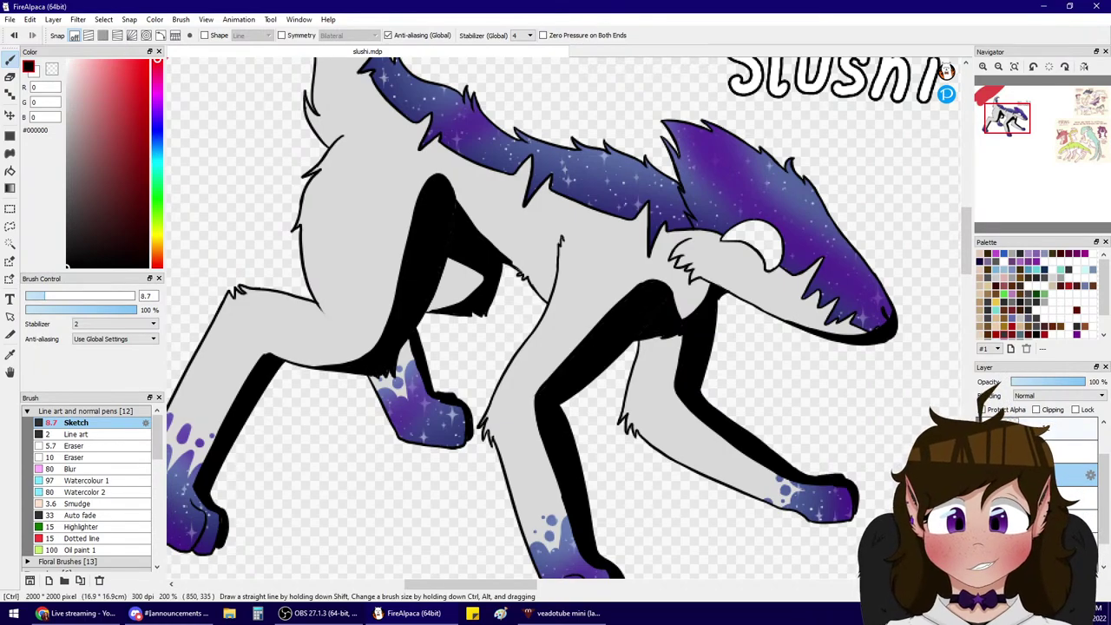
drag(1024, 429, 1025, 464)
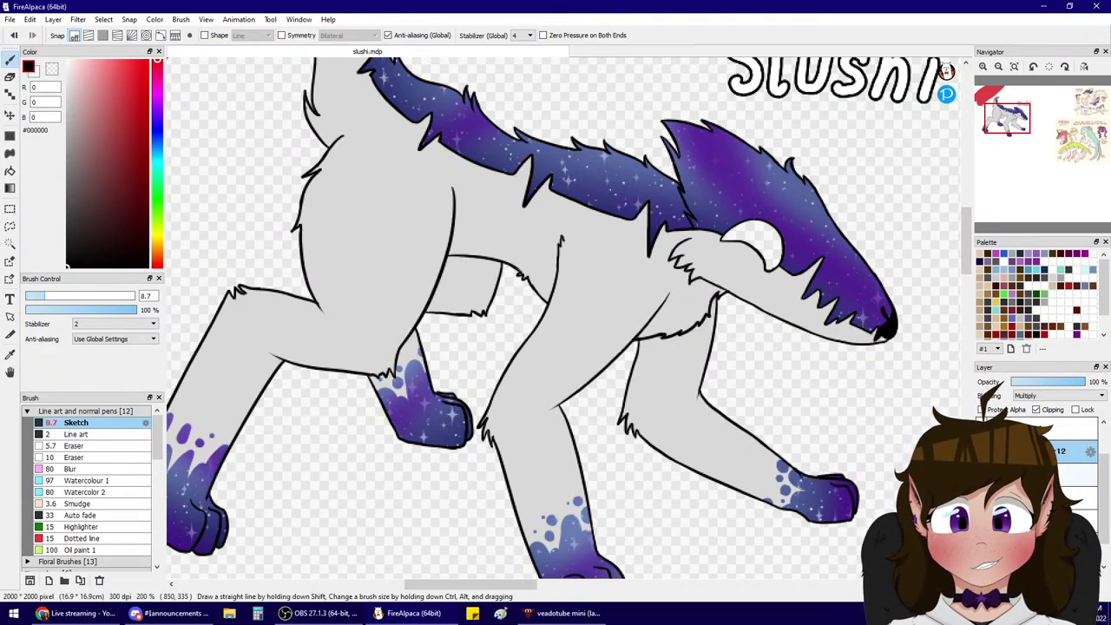
click(1069, 451)
click(1068, 474)
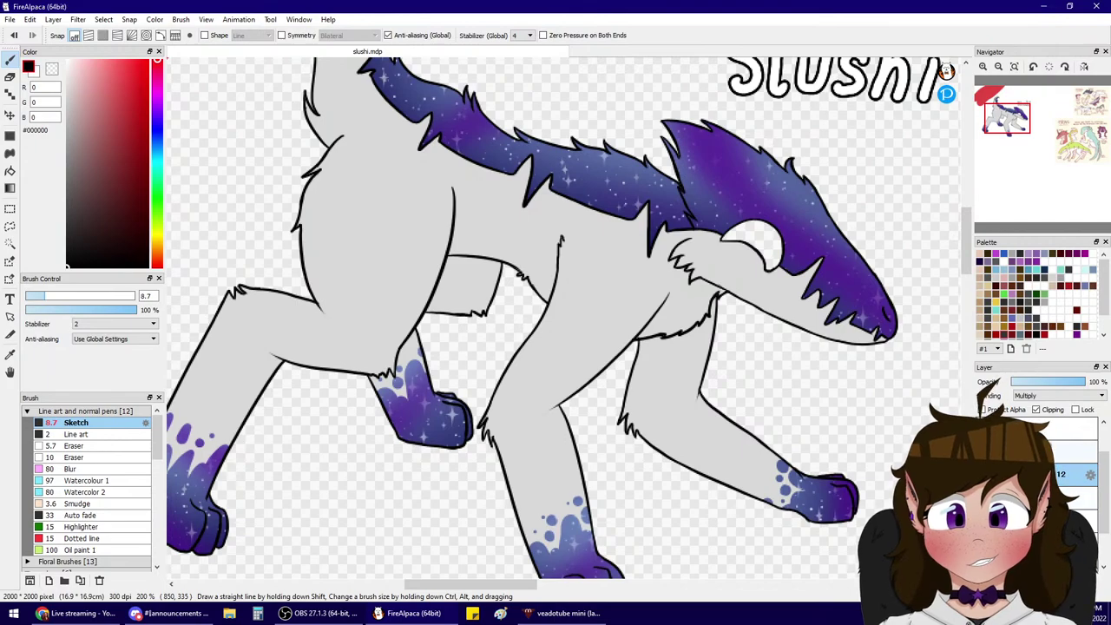
key(ctrl+y)
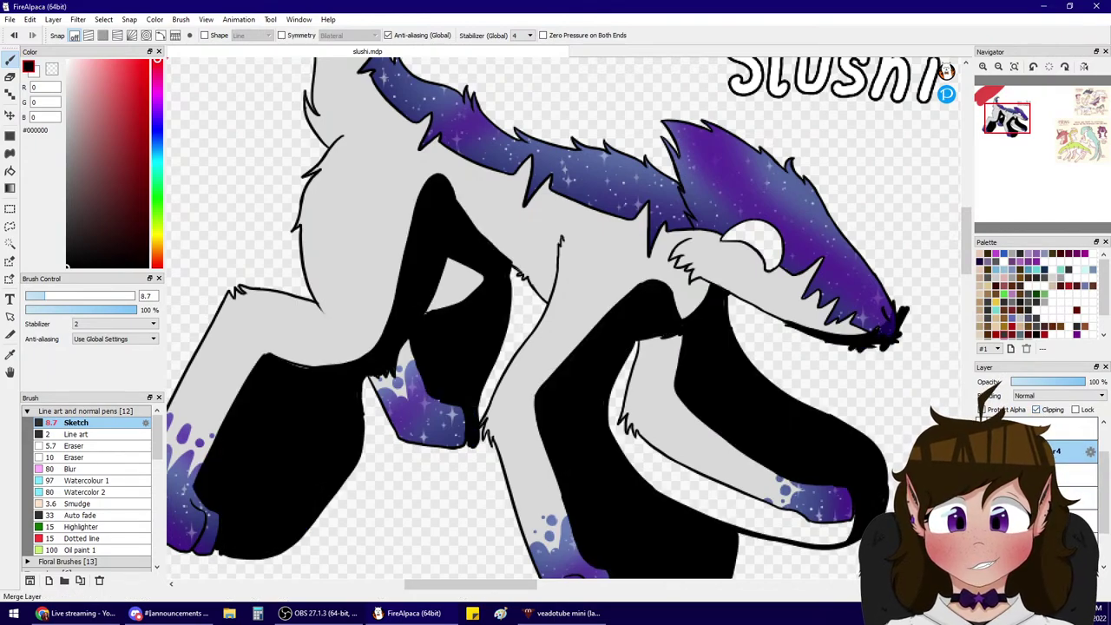
- Try clipping the Multiply shading layer at its changed place in the stack and painting a test stroke on the body
click(1036, 410)
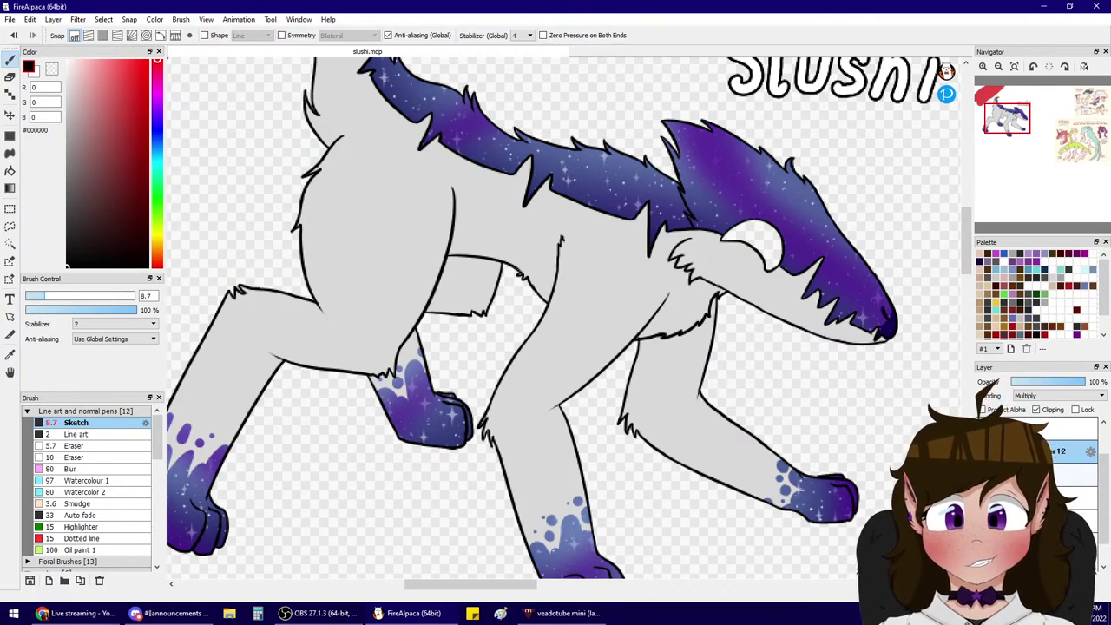
key(ctrl+z)
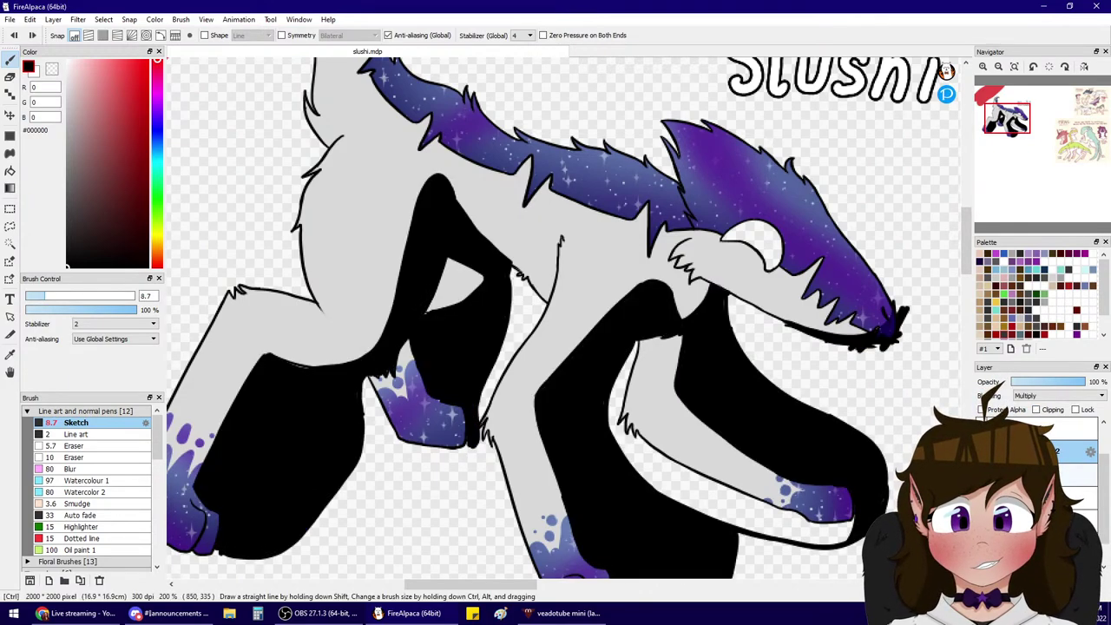
key(ctrl+z)
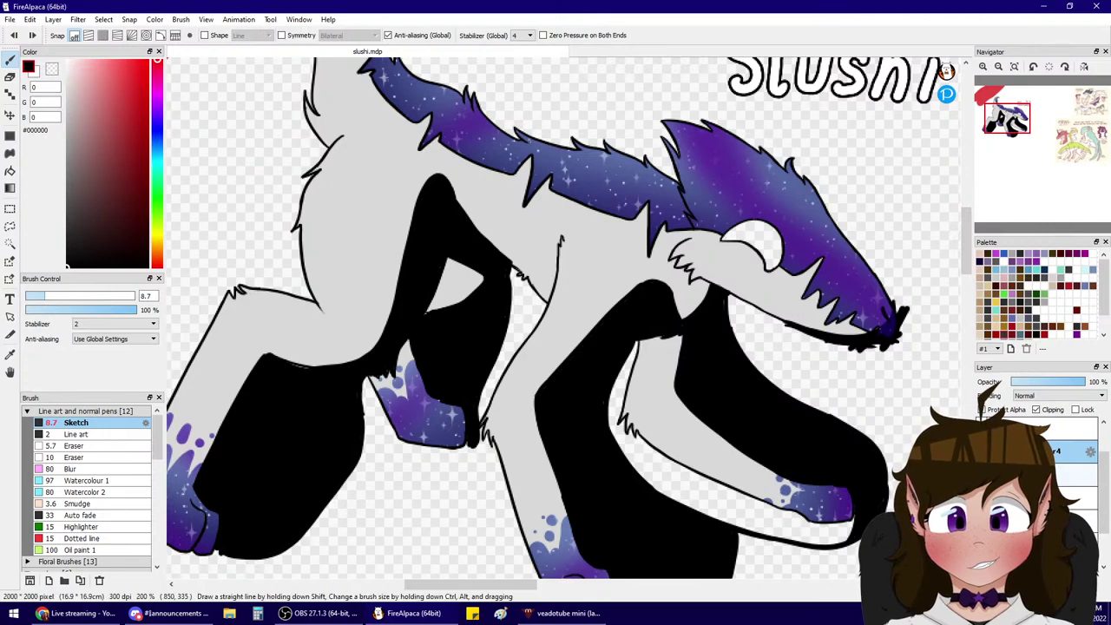
key(ctrl+y)
click(982, 475)
click(982, 474)
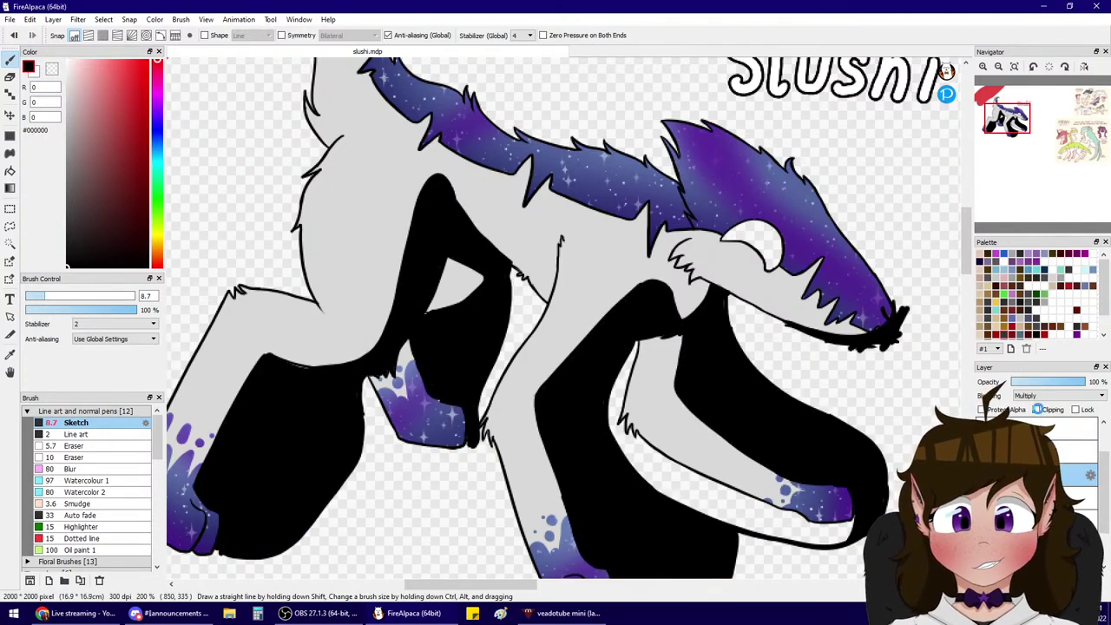
click(1038, 409)
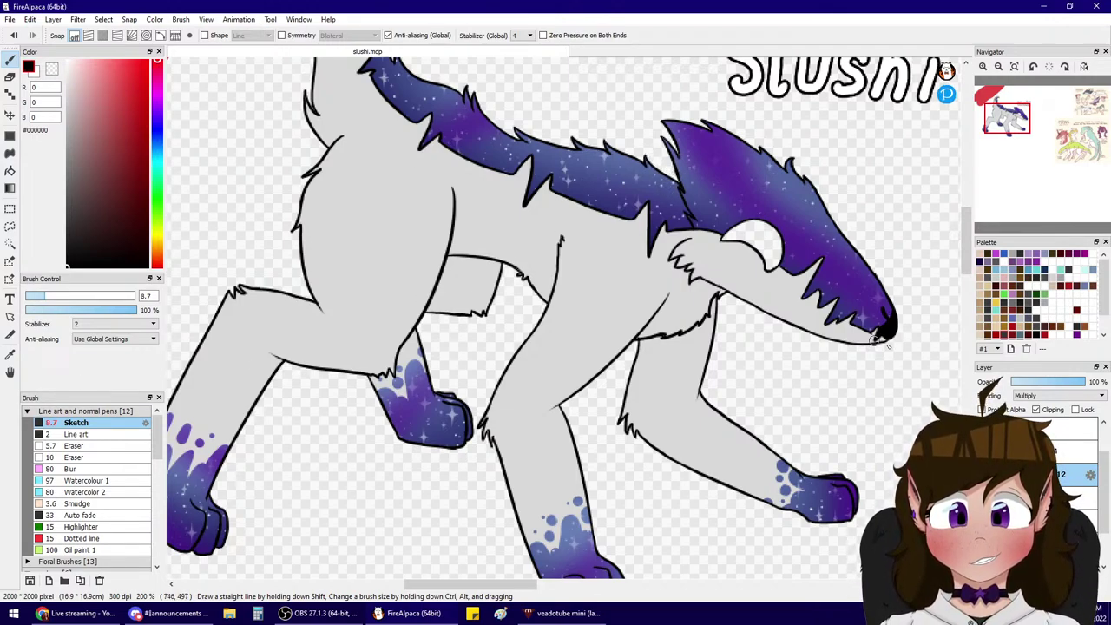
drag(573, 146, 558, 243)
key(ctrl+z)
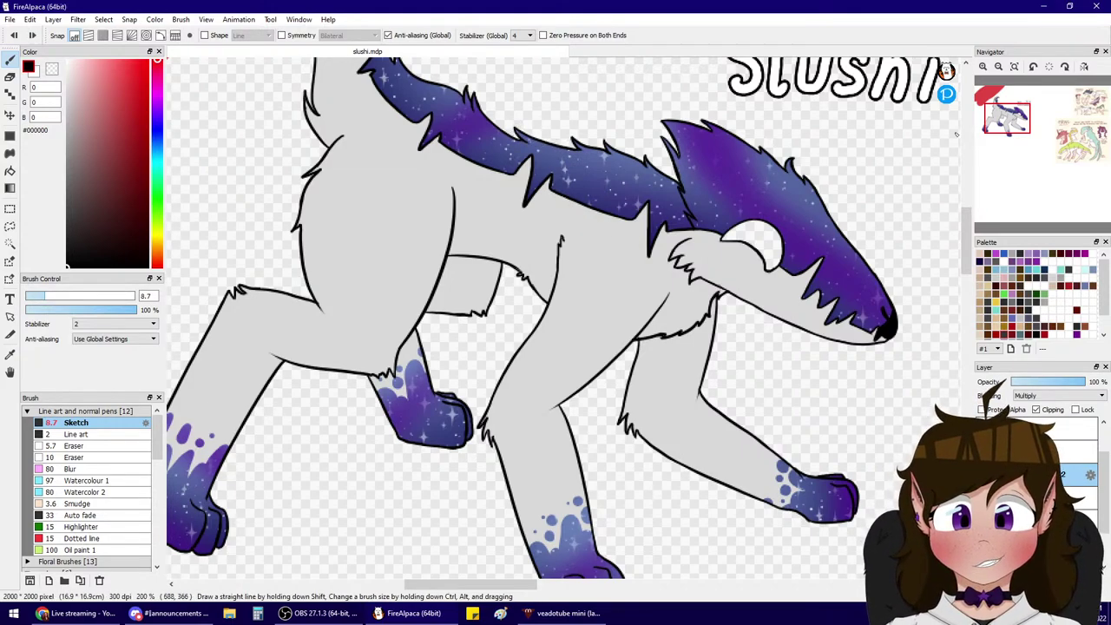
- Move the shading layer within the stack and paint a black shadow along the tail's starry stripe with brush size 26
drag(1015, 117, 998, 107)
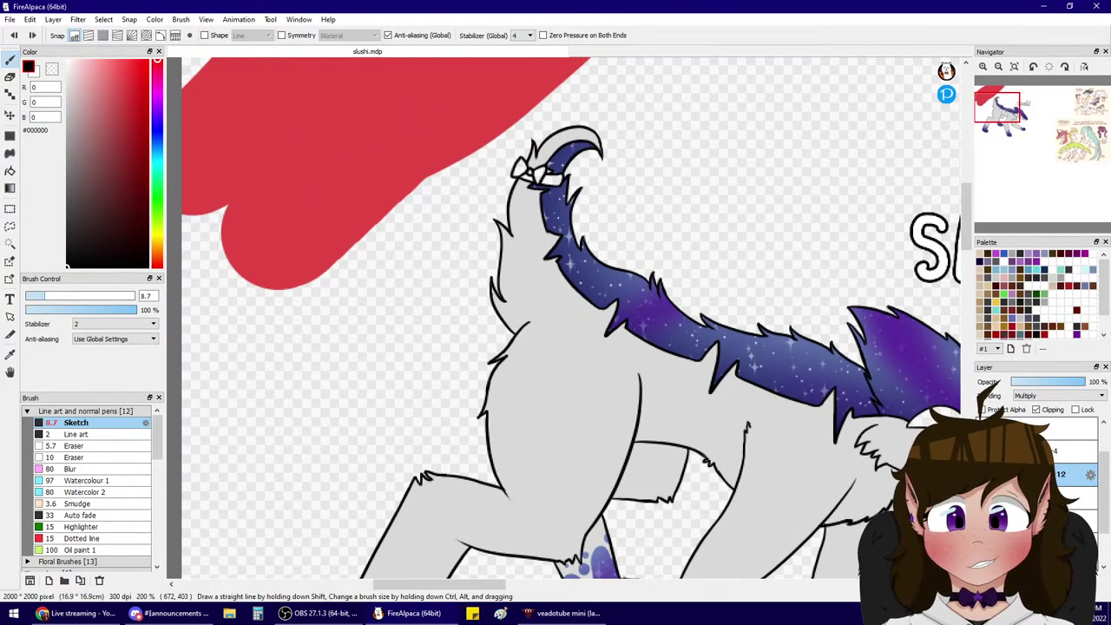
drag(1034, 439, 1034, 457)
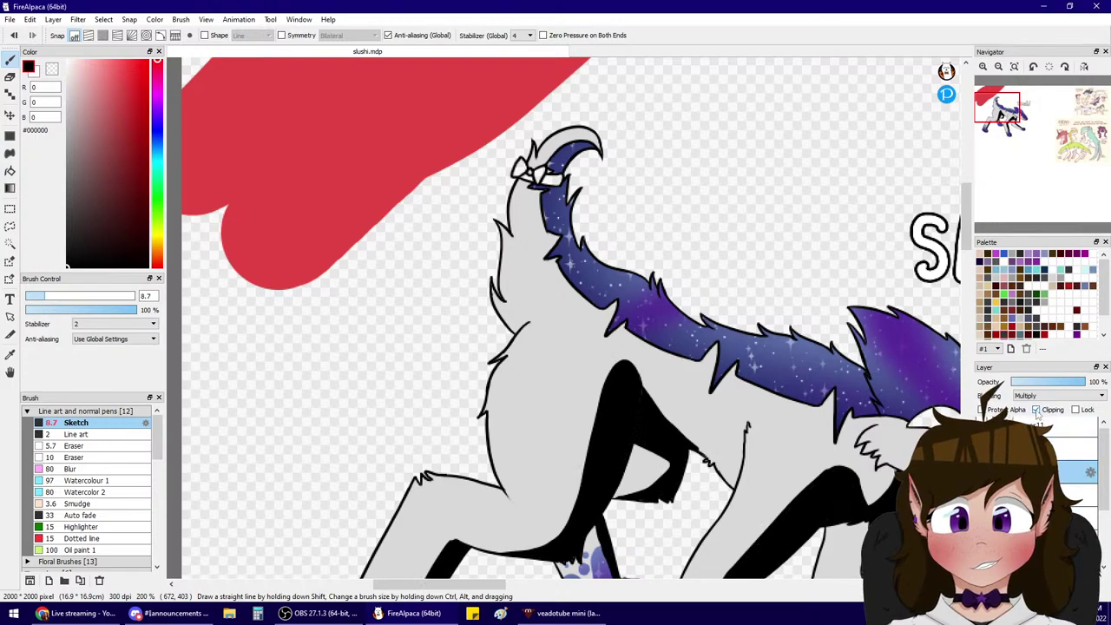
click(82, 296)
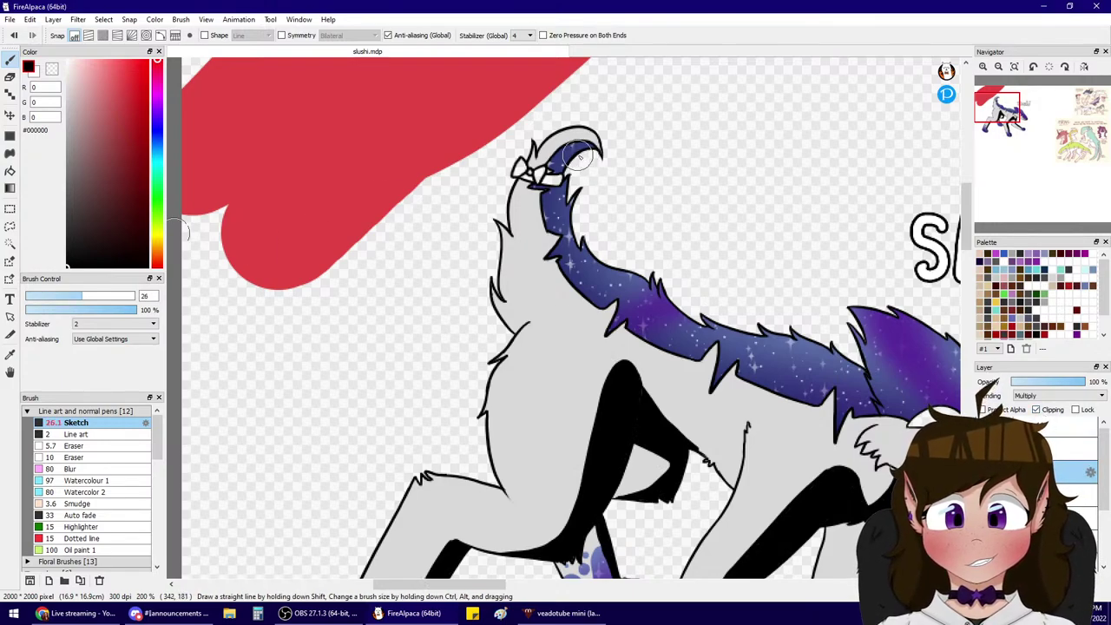
mouse_move(597, 162)
mouse_down()
mouse_move(577, 148)
mouse_move(556, 172)
mouse_move(518, 181)
mouse_move(531, 181)
mouse_up()
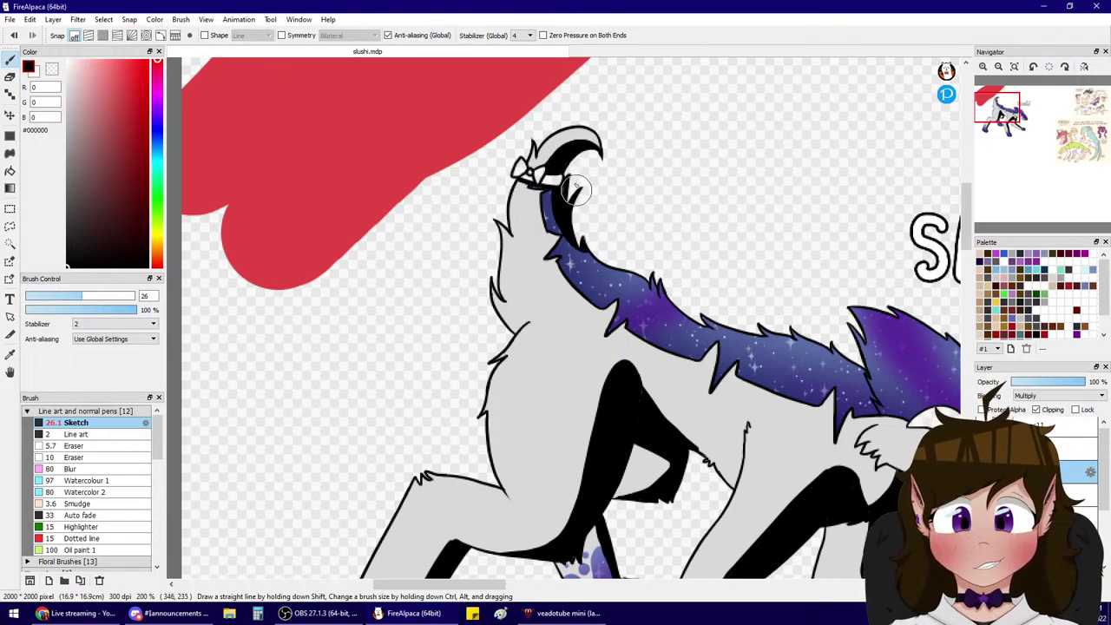
mouse_move(560, 217)
mouse_down()
mouse_move(551, 187)
mouse_move(555, 230)
mouse_move(594, 247)
mouse_up()
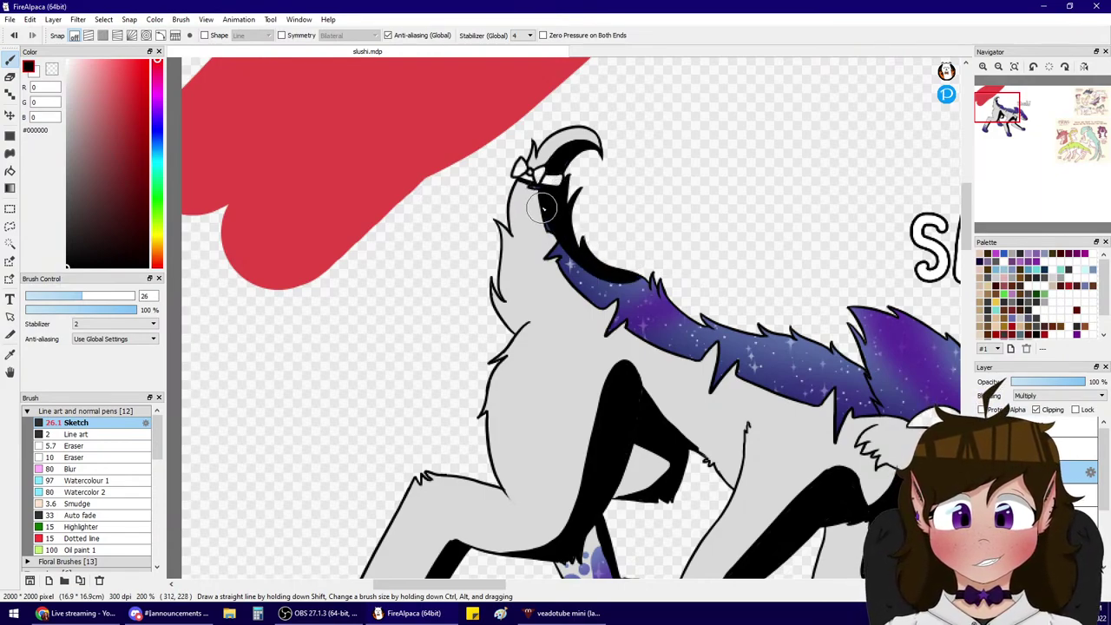
mouse_move(538, 186)
mouse_down()
mouse_move(560, 247)
mouse_move(556, 225)
mouse_up()
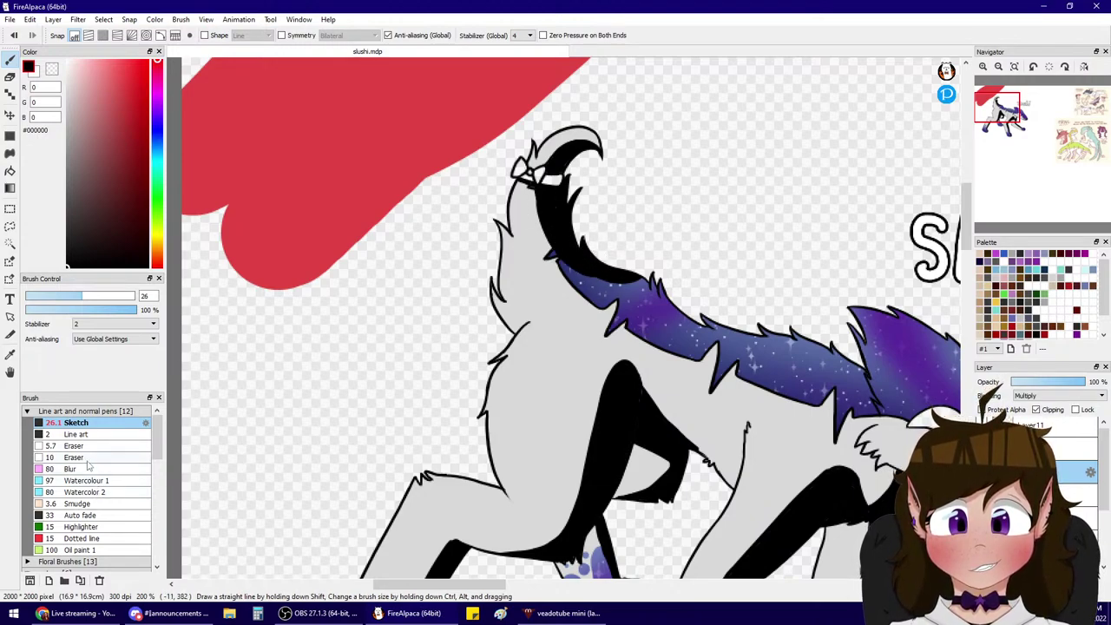
drag(575, 267, 641, 284)
key(ctrl+z)
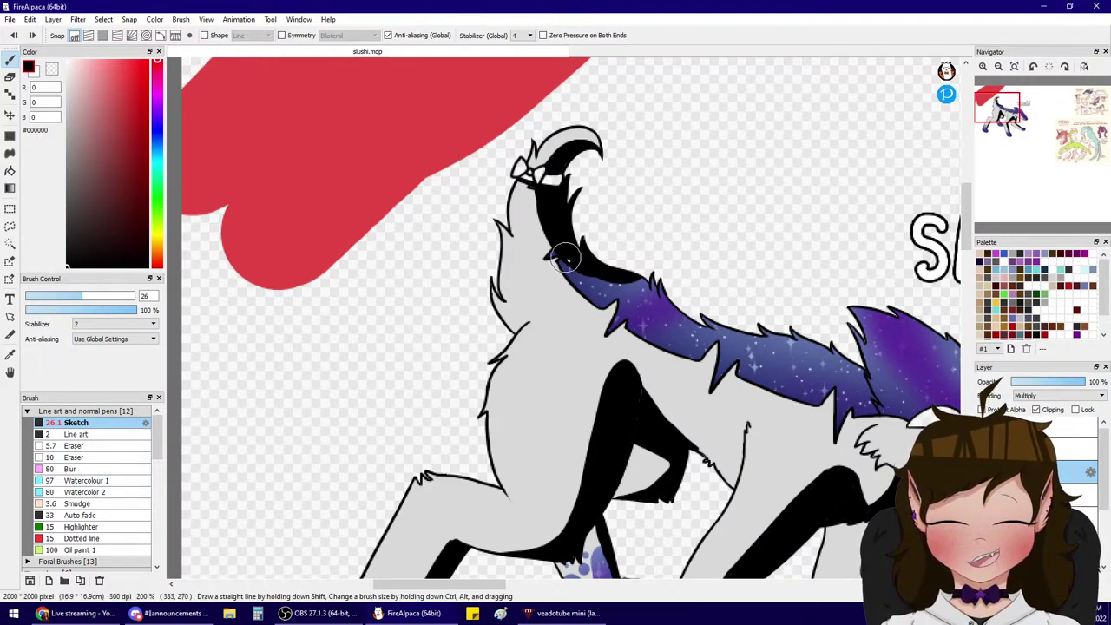
mouse_move(564, 258)
mouse_down()
mouse_move(639, 284)
mouse_move(647, 276)
mouse_move(638, 283)
mouse_up()
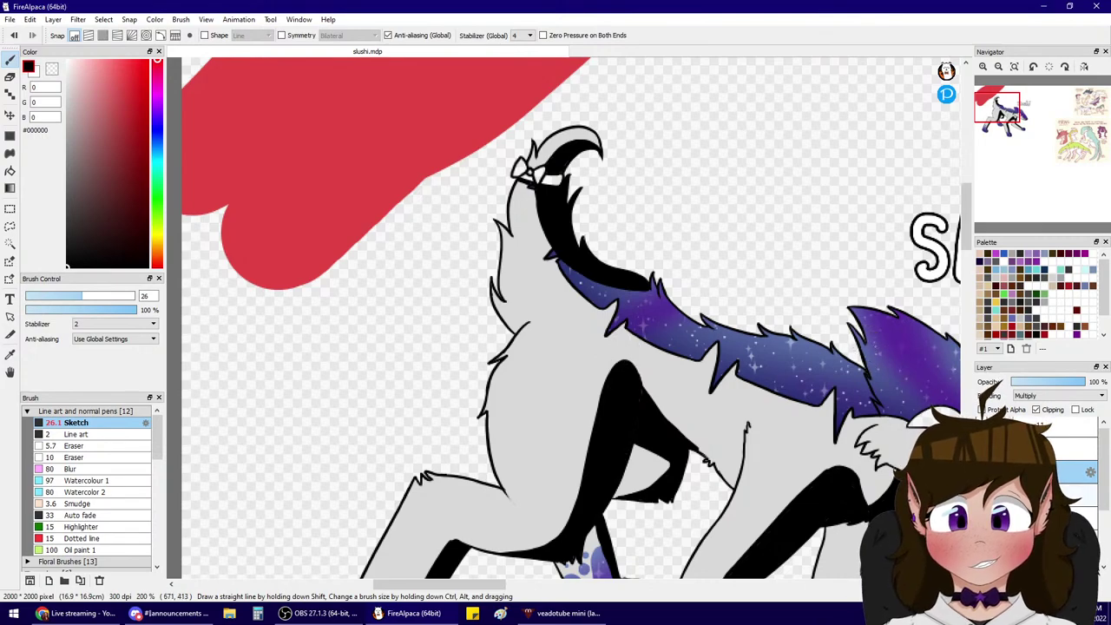
- Paint a black shadow along the upper edge of the snout from the forehead tuft down to the nose
drag(996, 113, 1010, 117)
drag(770, 203, 858, 348)
key(ctrl+z)
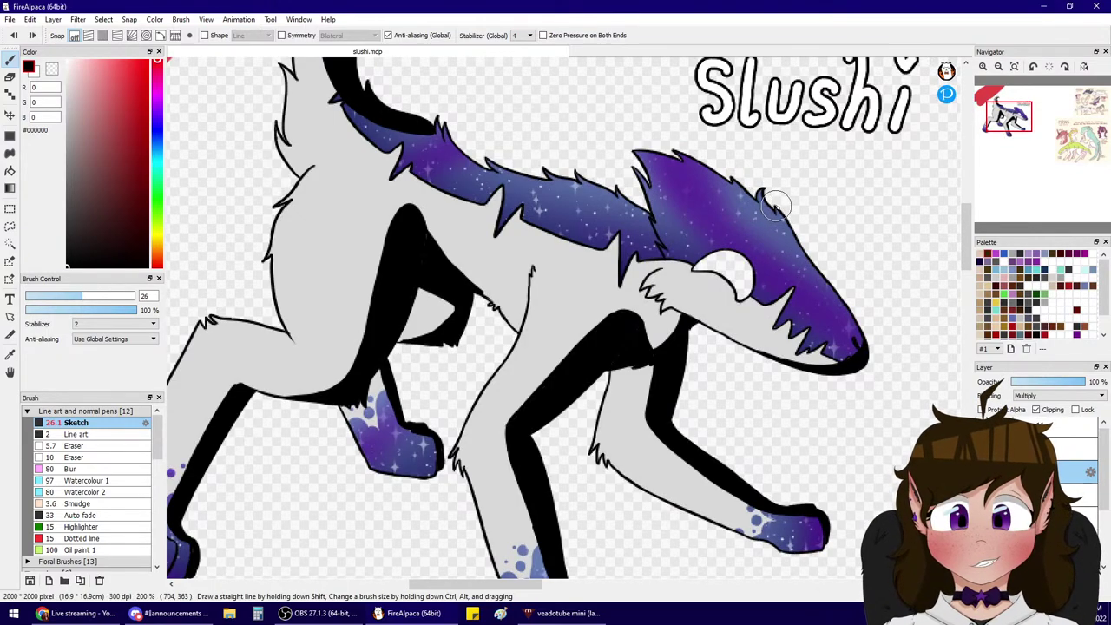
drag(772, 206, 848, 297)
key(ctrl+z)
key(ctrl+z)
drag(775, 207, 860, 349)
drag(799, 245, 858, 344)
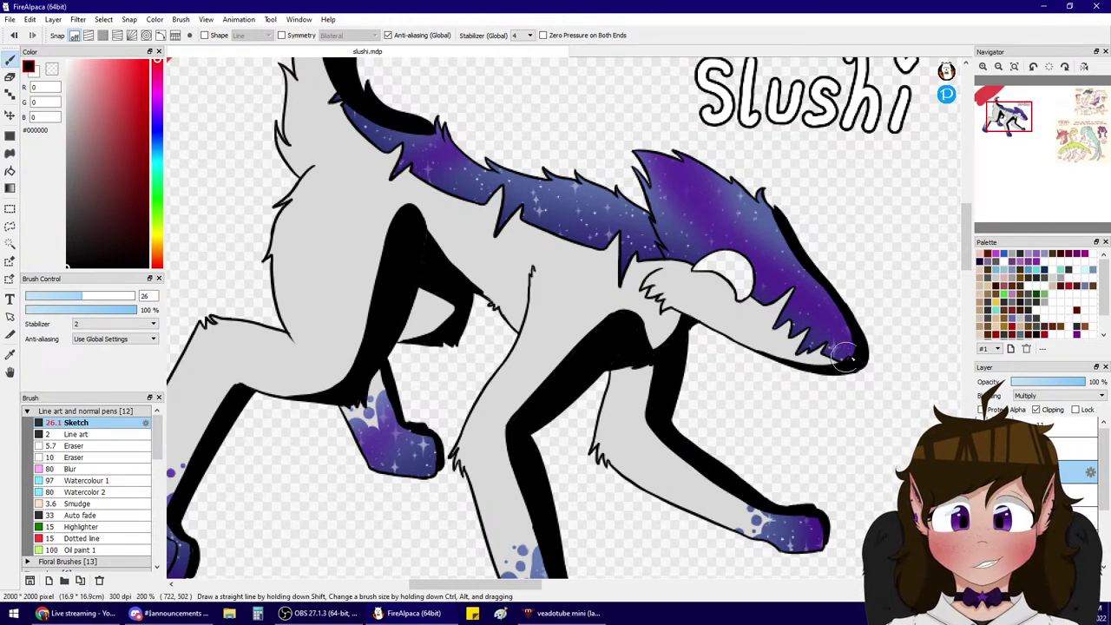
- Toggle the shading layer's clipping to check it and set the clipped Multiply layer's opacity to 54%
click(1042, 538)
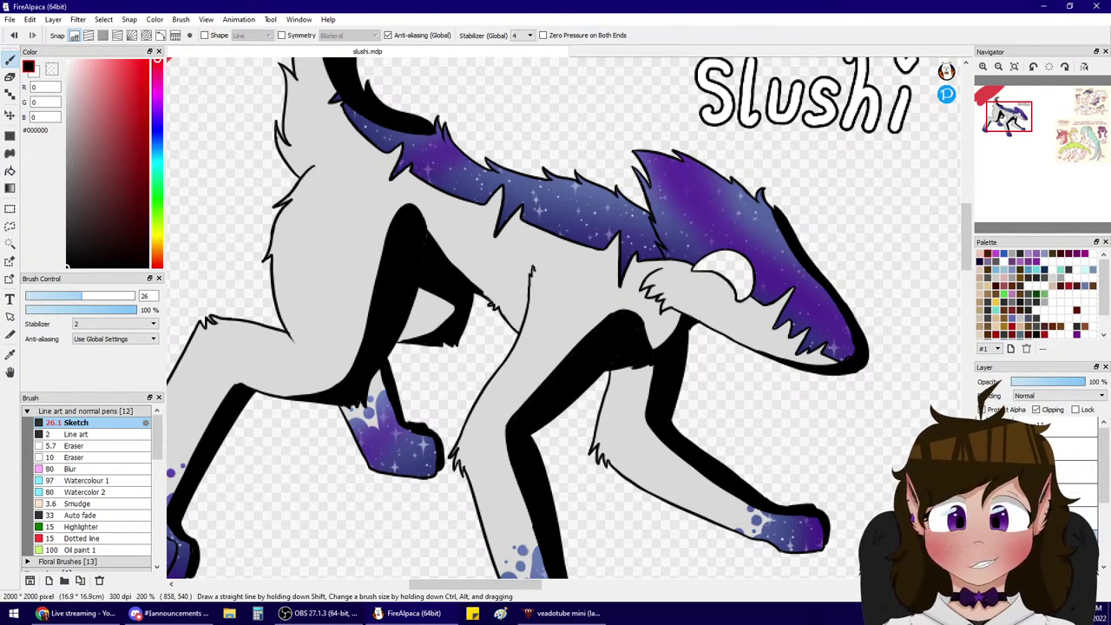
click(1036, 409)
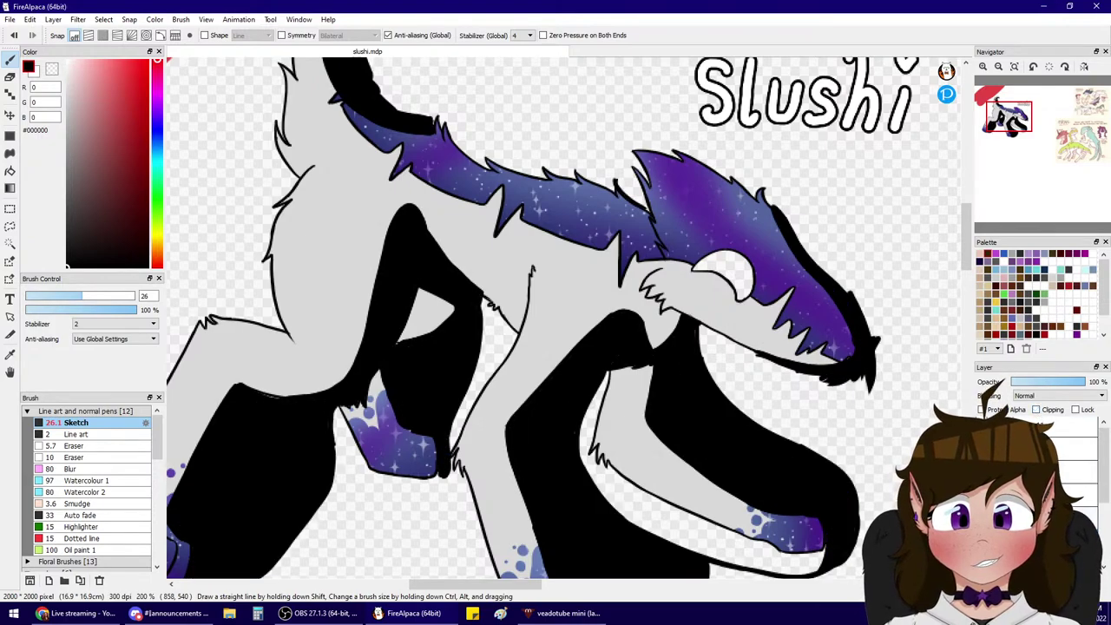
click(1061, 581)
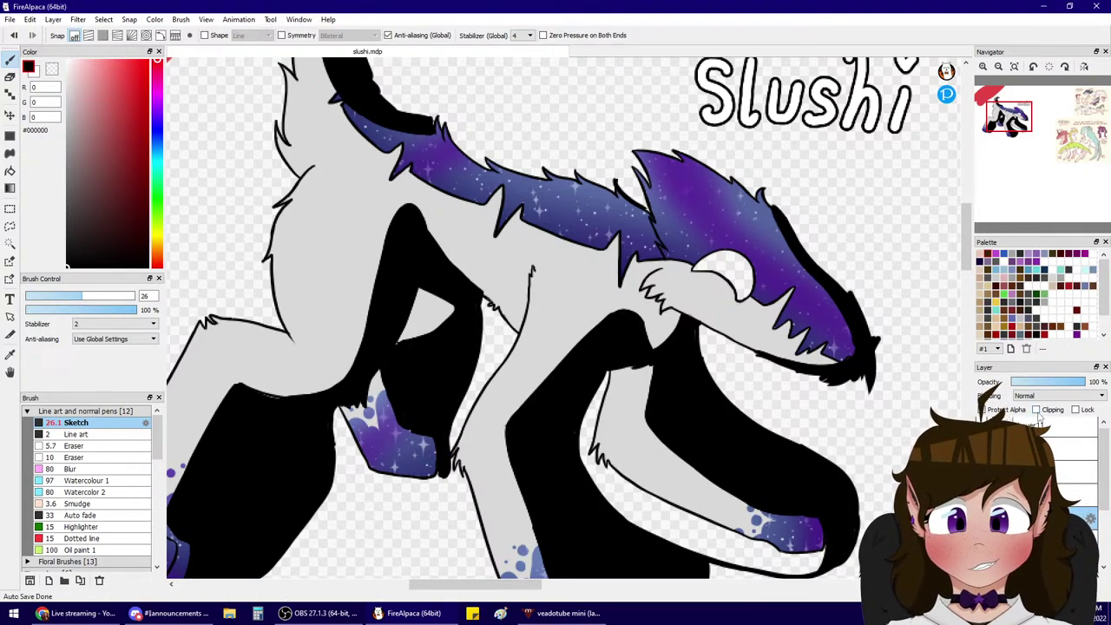
click(1036, 409)
click(1053, 382)
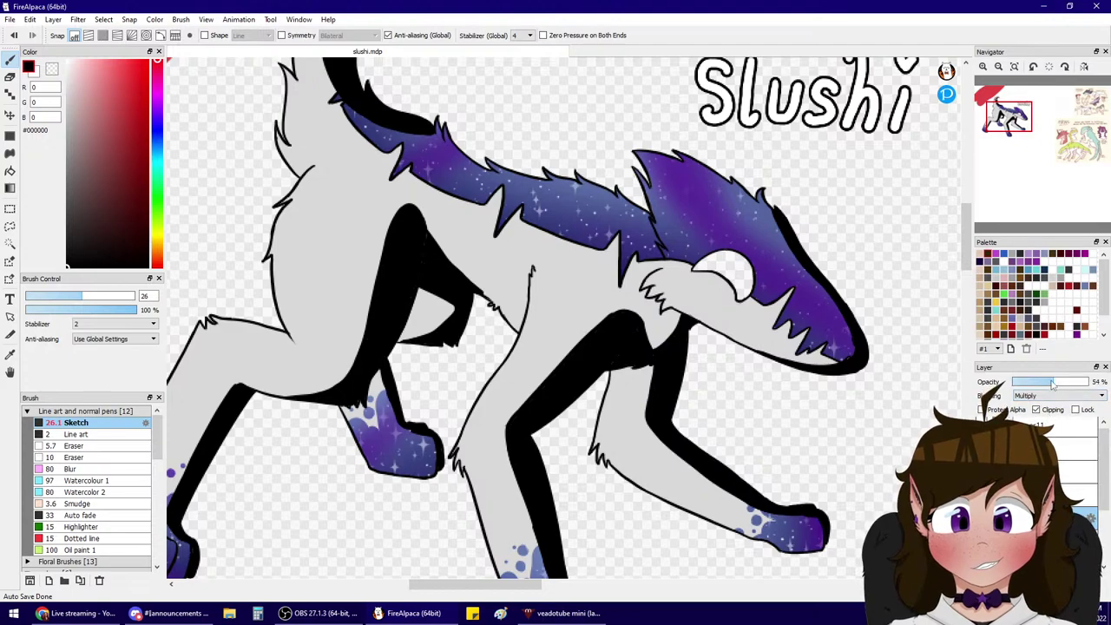
- Set the layer holding the black body shadows to clipped Multiply blending at 49% opacity
click(1072, 521)
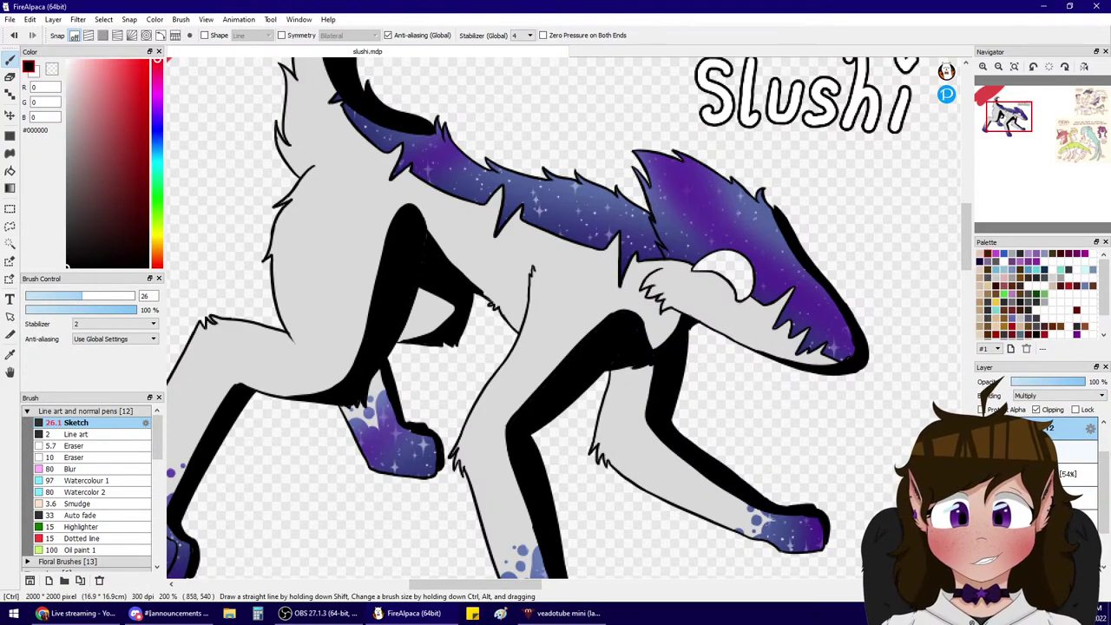
click(1036, 409)
click(1061, 580)
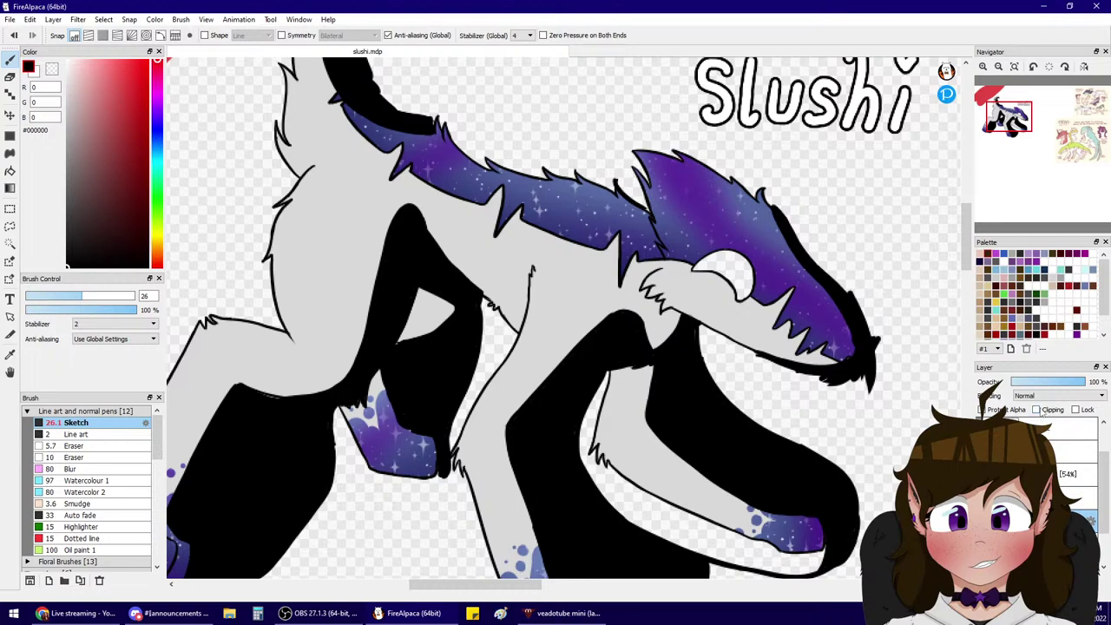
click(1042, 410)
click(1048, 397)
click(1046, 414)
drag(1055, 386, 1053, 384)
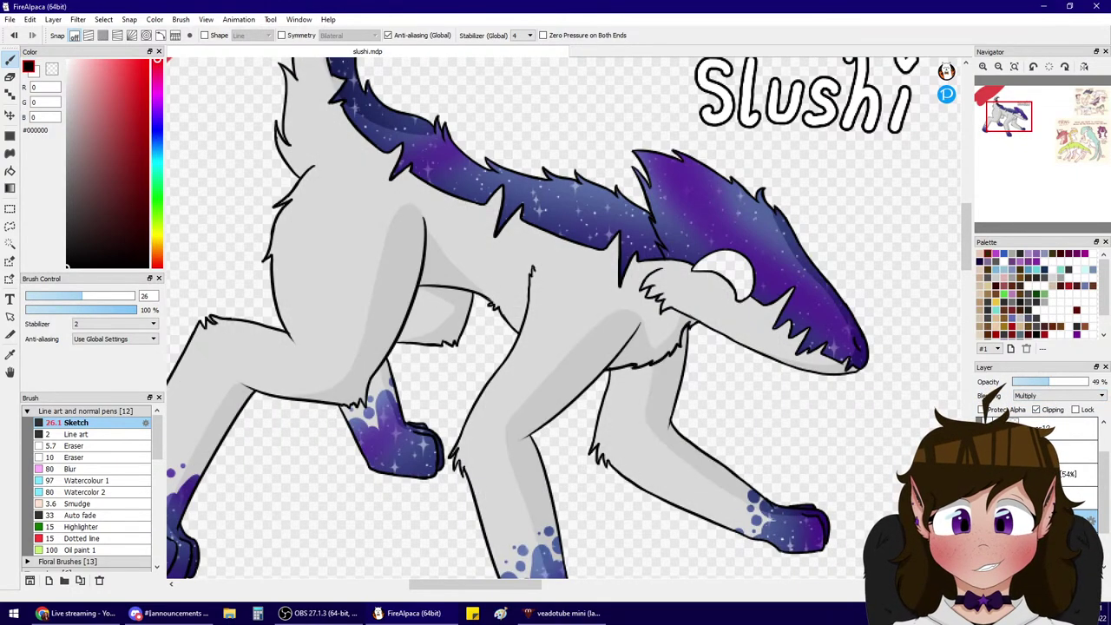
- Add a new layer for colouring the tail's bow and choose the bucket fill with purple #9941C1
click(999, 67)
click(999, 67)
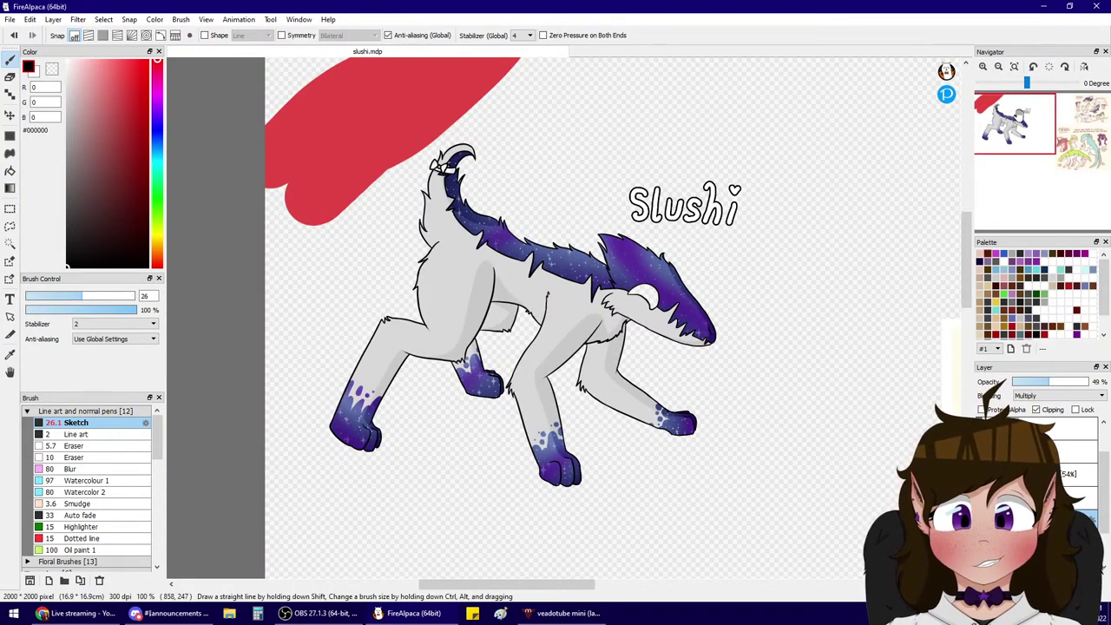
mouse_move(1013, 123)
mouse_down()
mouse_move(1056, 132)
mouse_move(986, 111)
mouse_up()
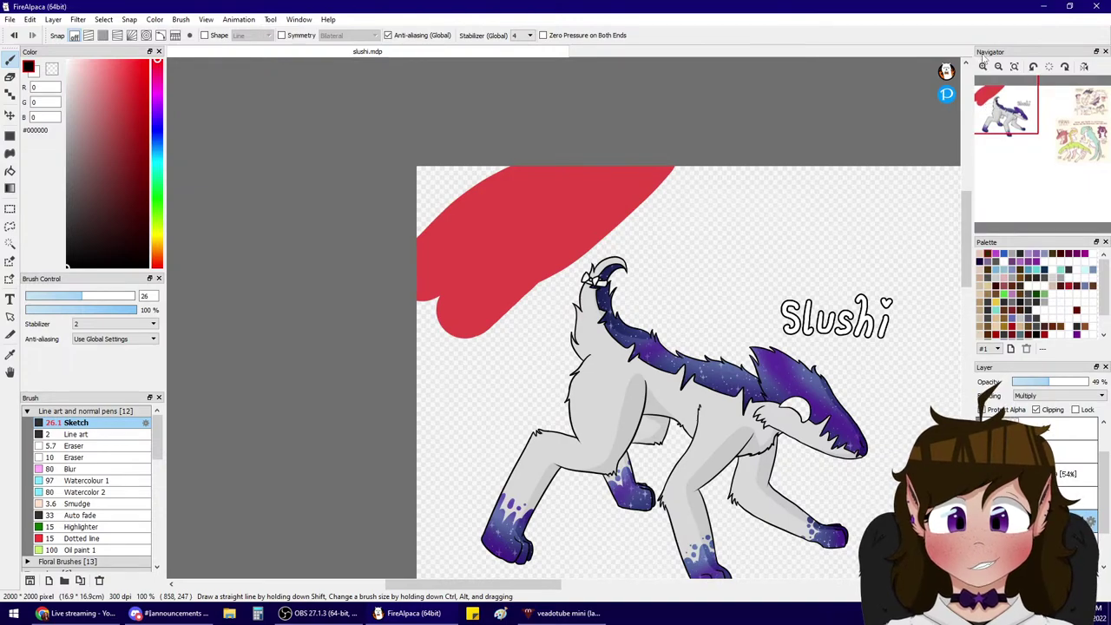
click(983, 66)
click(983, 66)
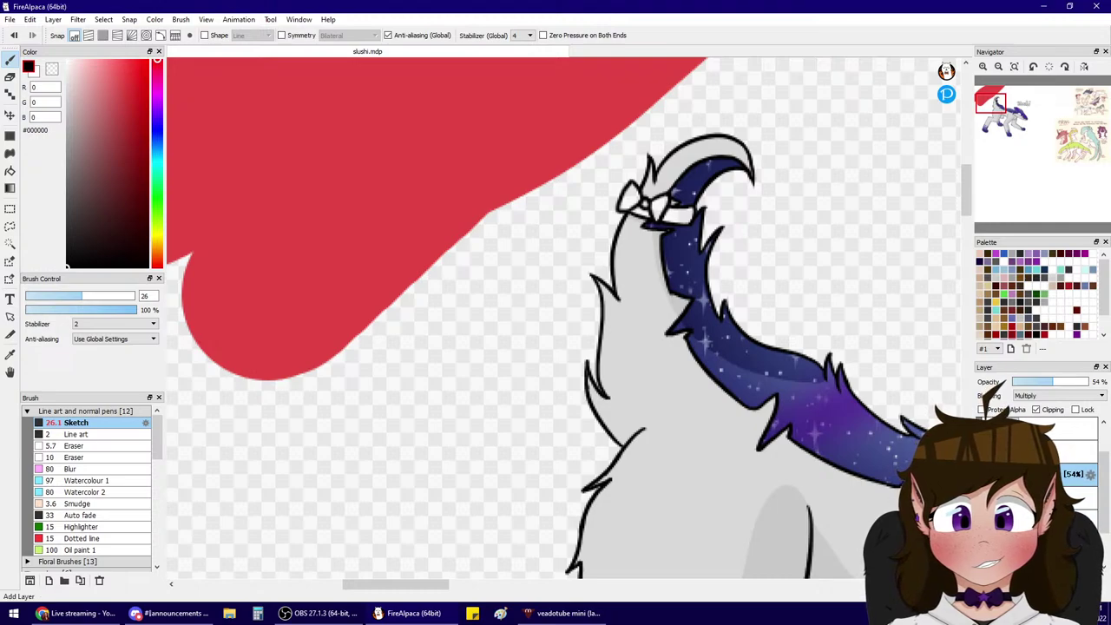
click(985, 581)
key(g)
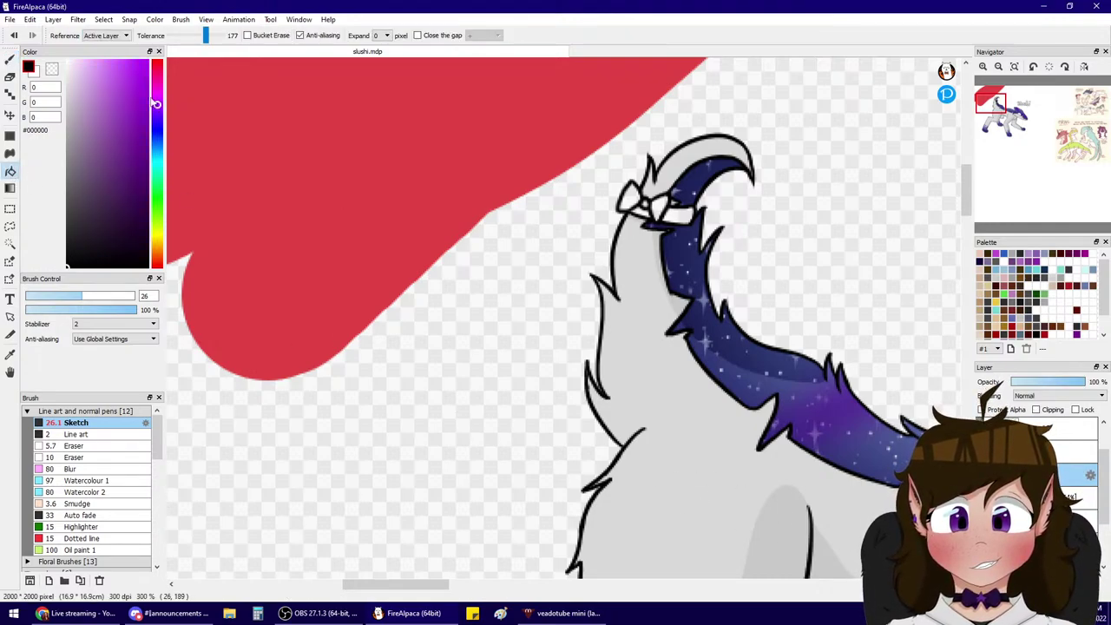
drag(110, 87, 121, 110)
click(632, 200)
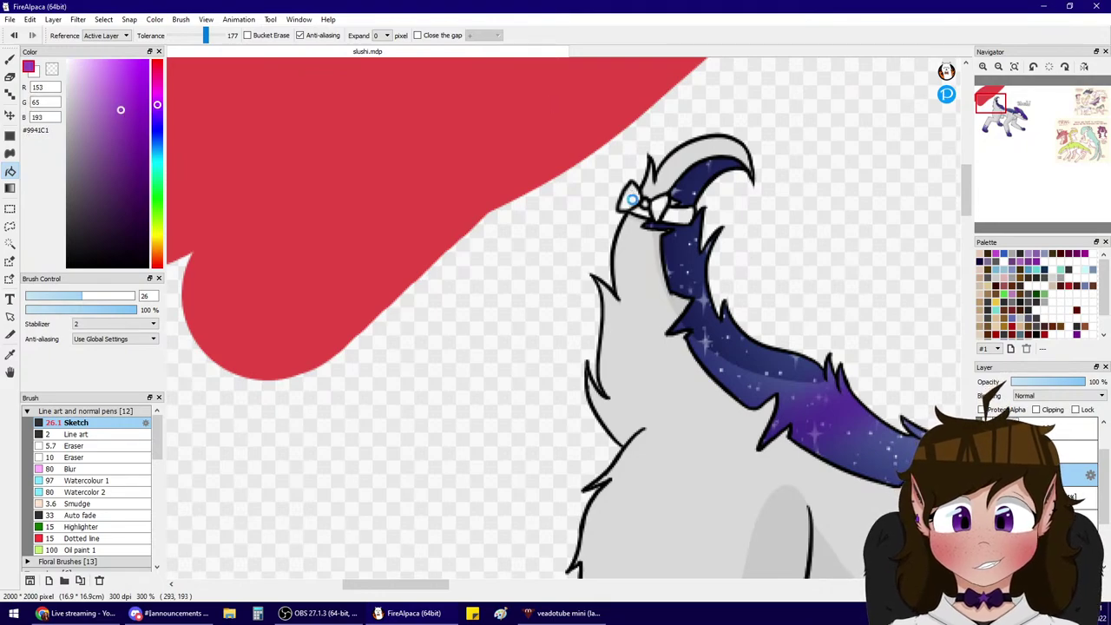
click(632, 200)
key(ctrl+z)
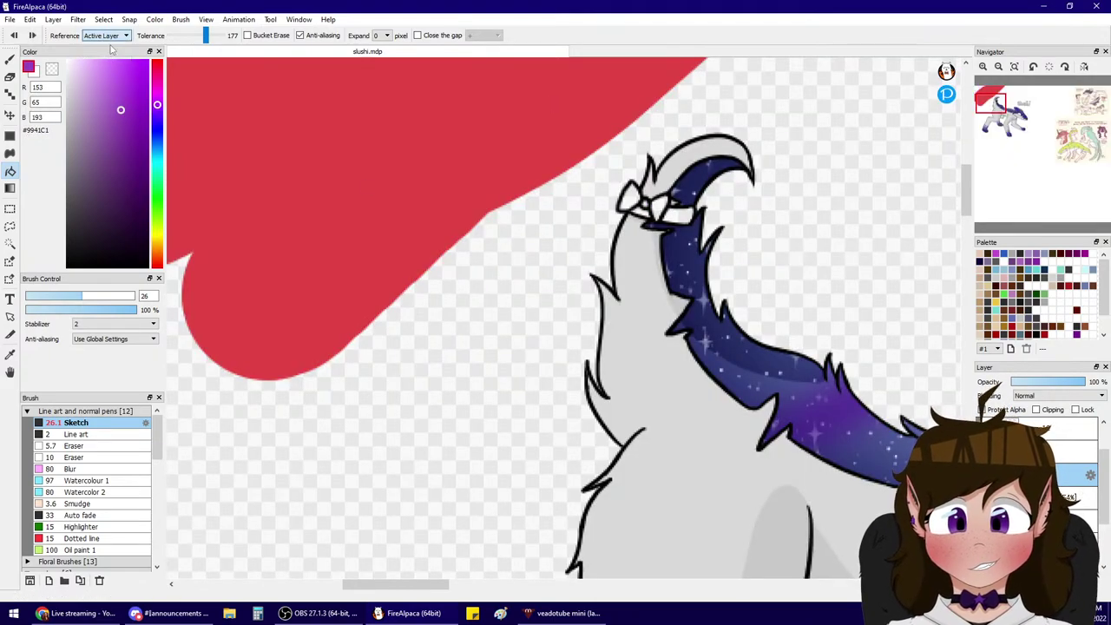
- Set the fill reference to Canvas, then fill the tail bow with #9941C1 and its band with duller purple #7C4696
click(104, 35)
click(95, 49)
click(631, 197)
click(660, 208)
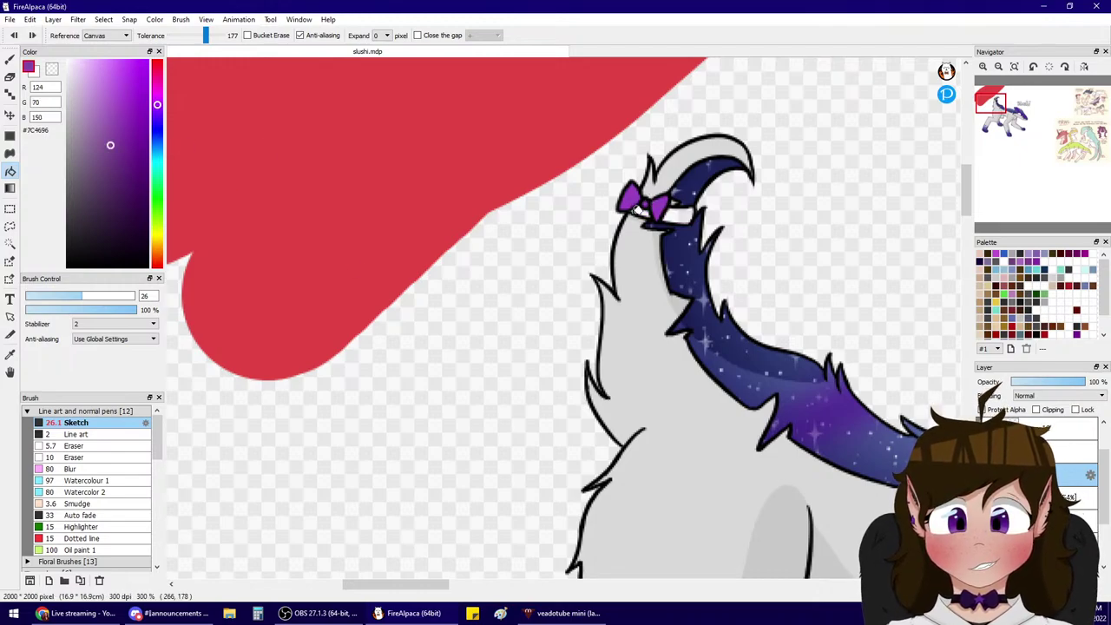
click(675, 219)
key(ctrl+z)
click(681, 213)
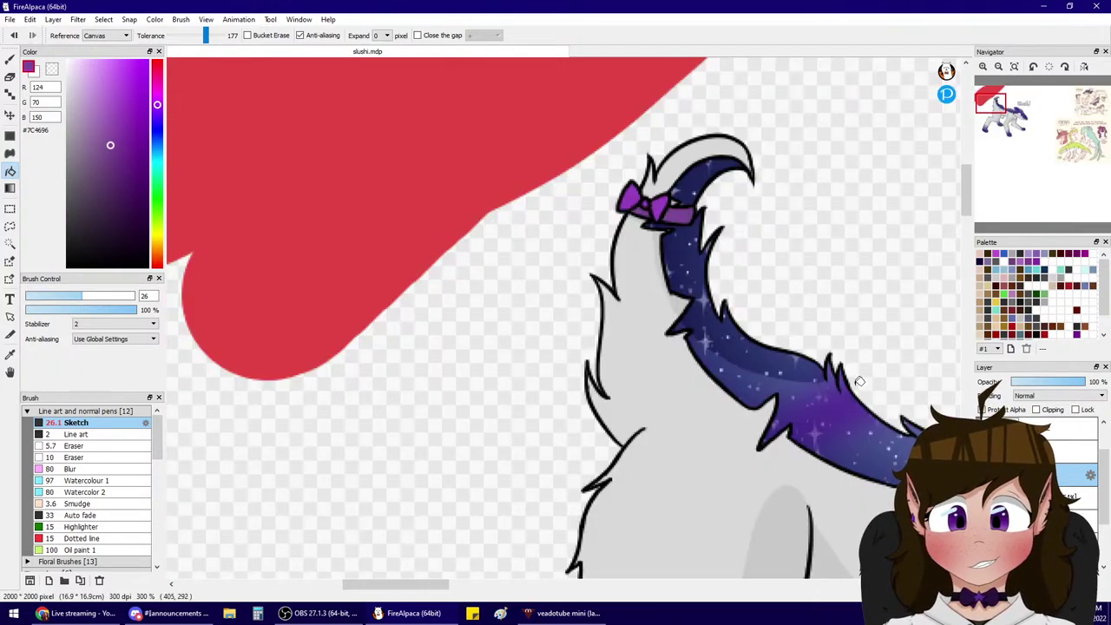
- Set the bow's shading layer to clipped Multiply blending at 51% opacity
click(1049, 397)
click(1045, 410)
click(1051, 382)
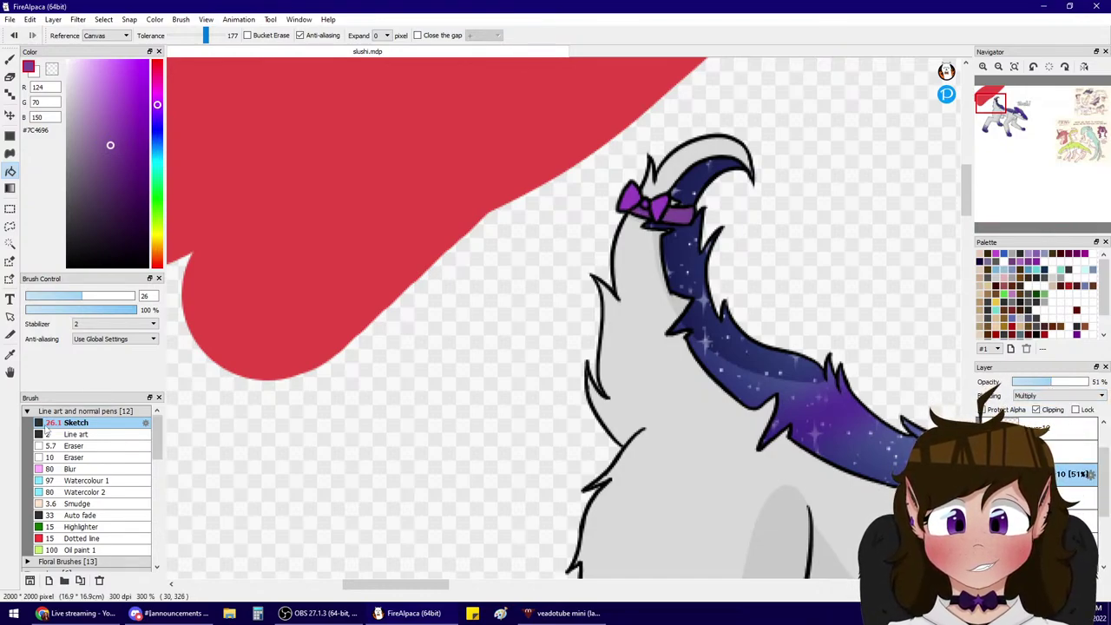
- Paint purple shading on the tail bow and its band with the Sketch brush at size 11.6, undoing the last loop stroke
click(51, 297)
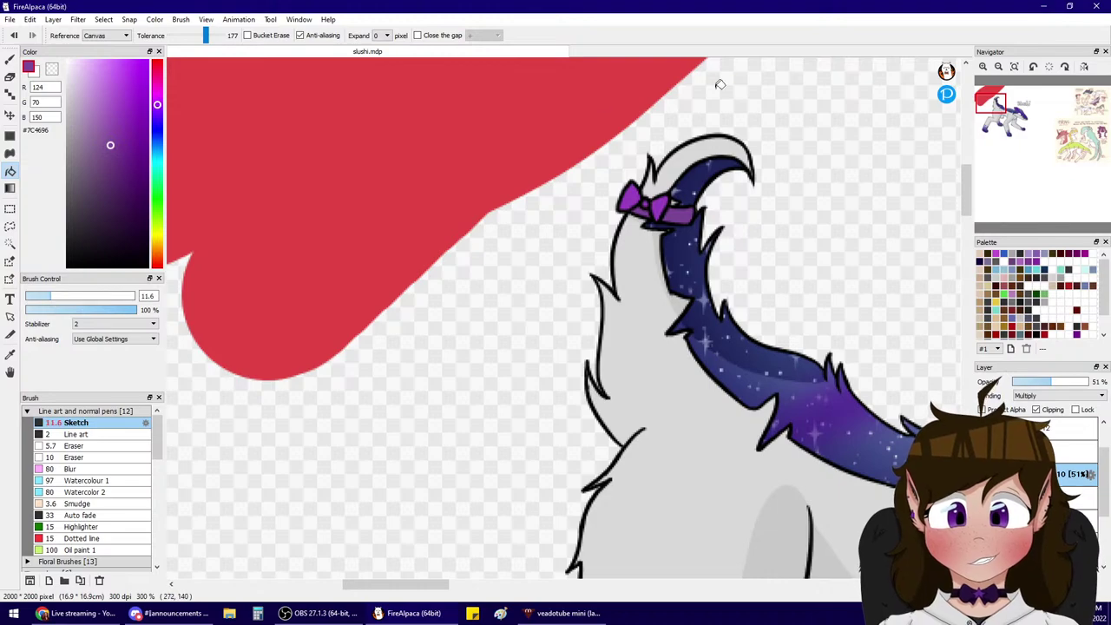
click(983, 67)
click(983, 66)
click(983, 66)
drag(998, 112, 999, 107)
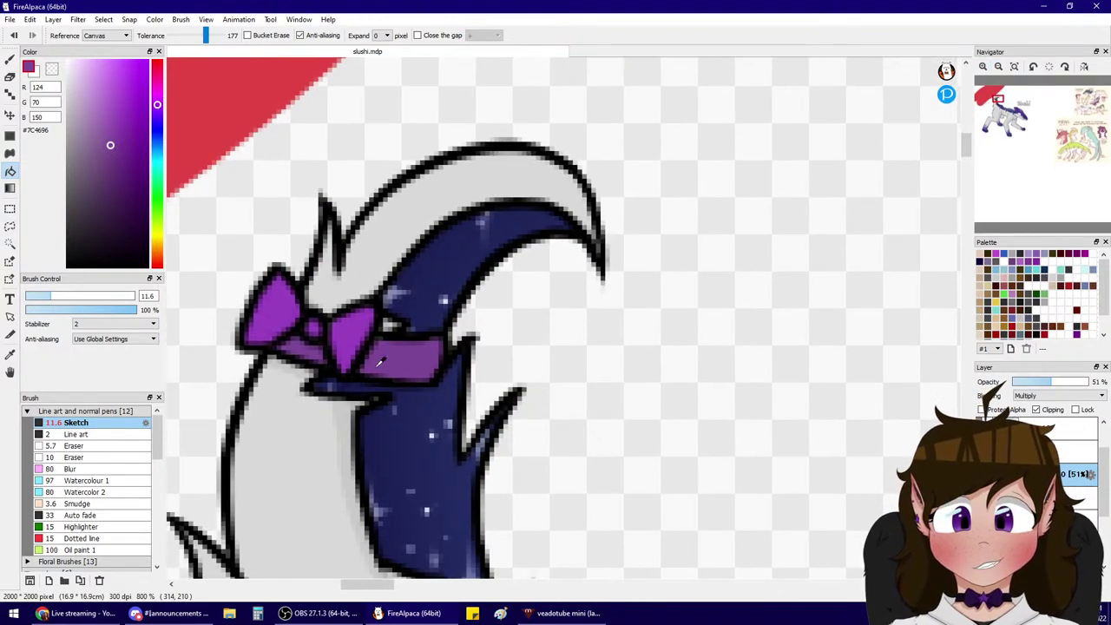
key(b)
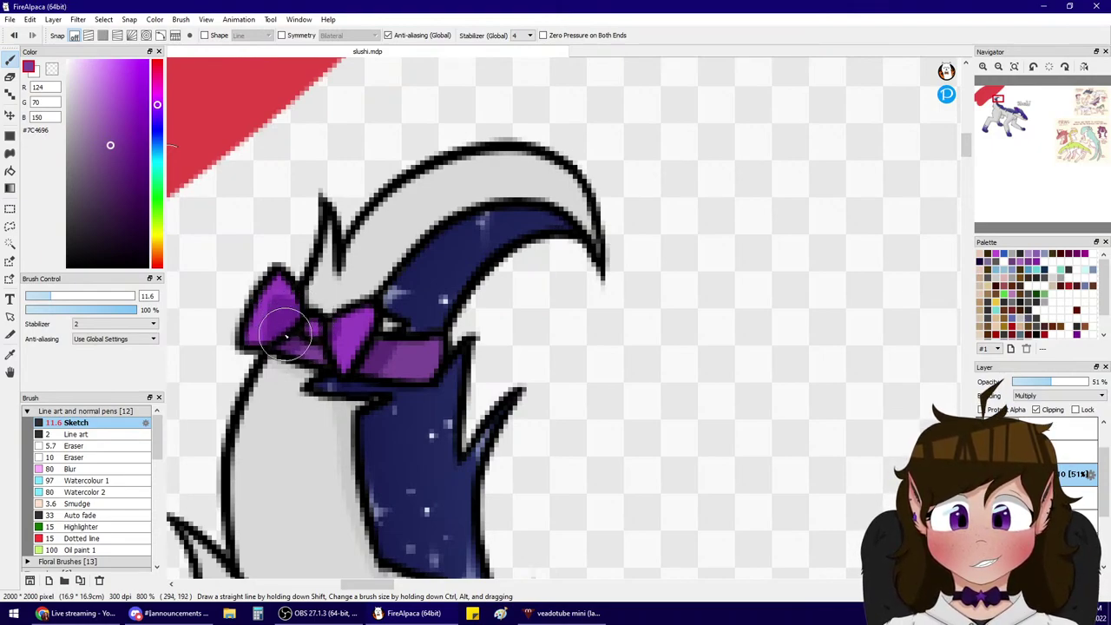
mouse_move(282, 306)
mouse_down()
mouse_move(262, 330)
mouse_move(289, 328)
mouse_move(286, 313)
mouse_up()
key(ctrl+z)
- Shade the bow's inner loop and knot and the band's outer edges with brush size 5.3
drag(73, 298, 35, 298)
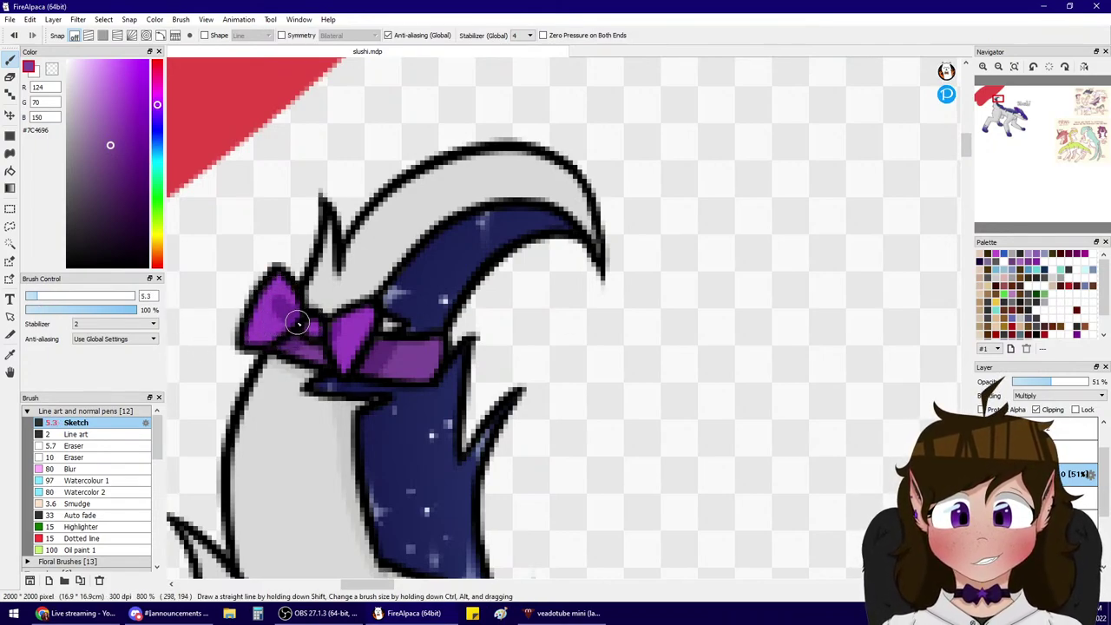
mouse_move(297, 322)
mouse_down()
mouse_move(273, 319)
mouse_move(330, 325)
mouse_move(333, 348)
mouse_move(346, 324)
mouse_move(331, 357)
mouse_up()
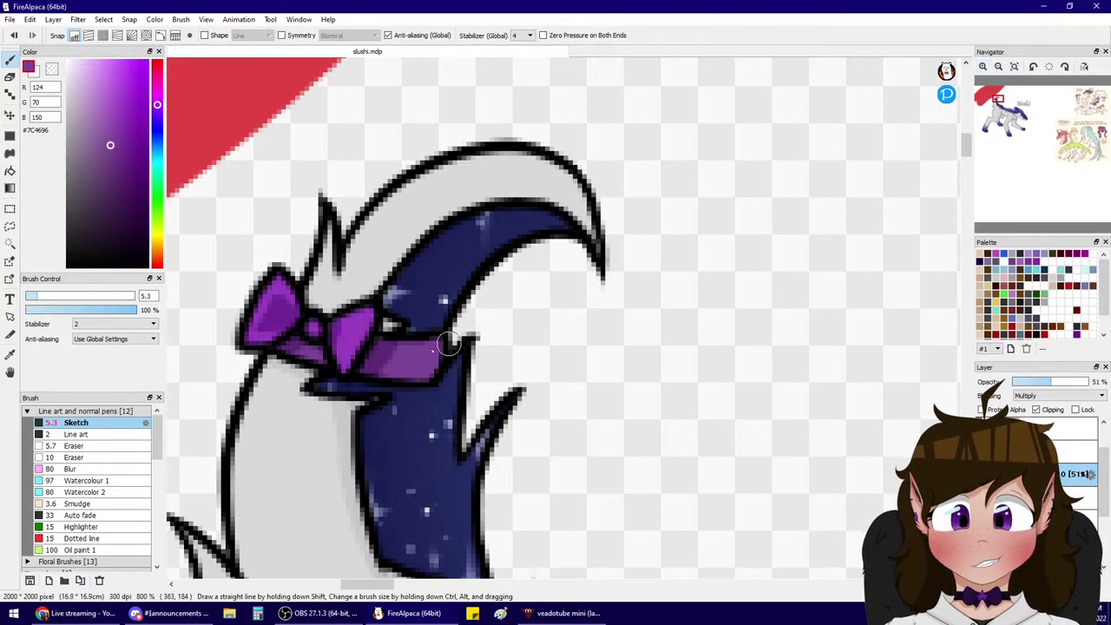
drag(389, 374, 436, 375)
mouse_move(429, 328)
mouse_down()
mouse_move(400, 366)
mouse_move(434, 345)
mouse_up()
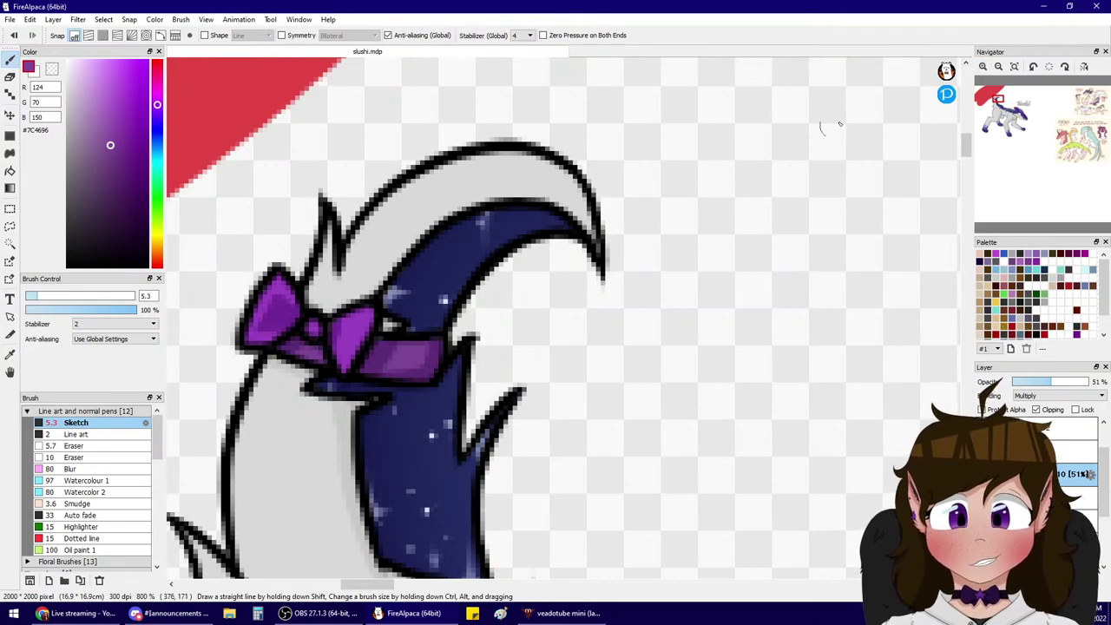
- Bring the creature's head into close view and choose the Bucket tool
click(999, 67)
click(1000, 67)
mouse_move(1027, 130)
mouse_down()
mouse_move(1012, 130)
mouse_move(1022, 121)
mouse_up()
click(983, 67)
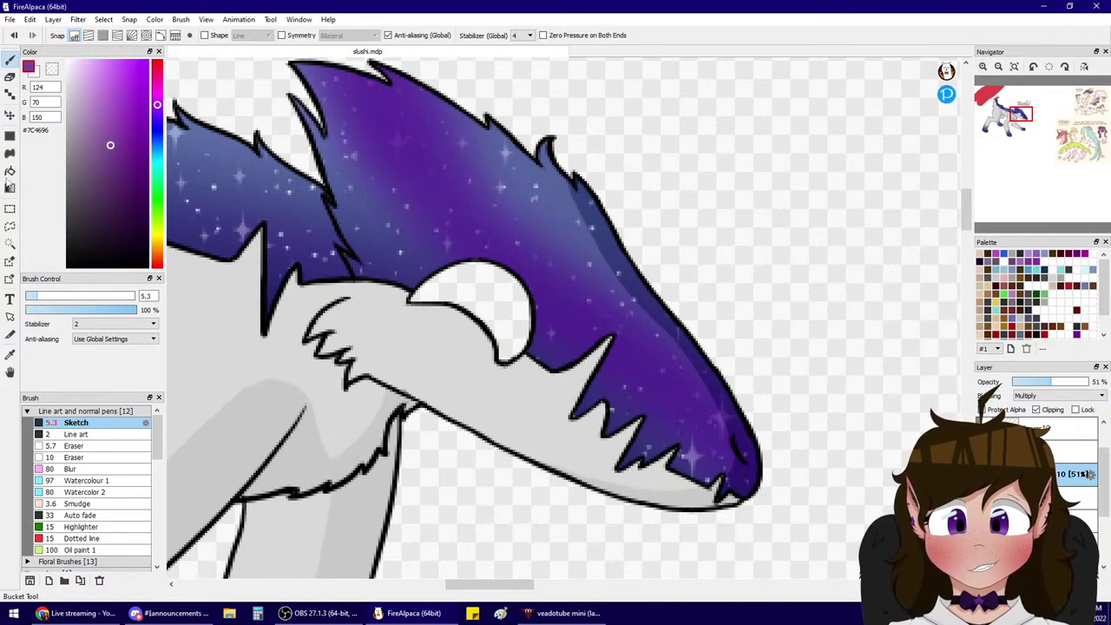
click(9, 172)
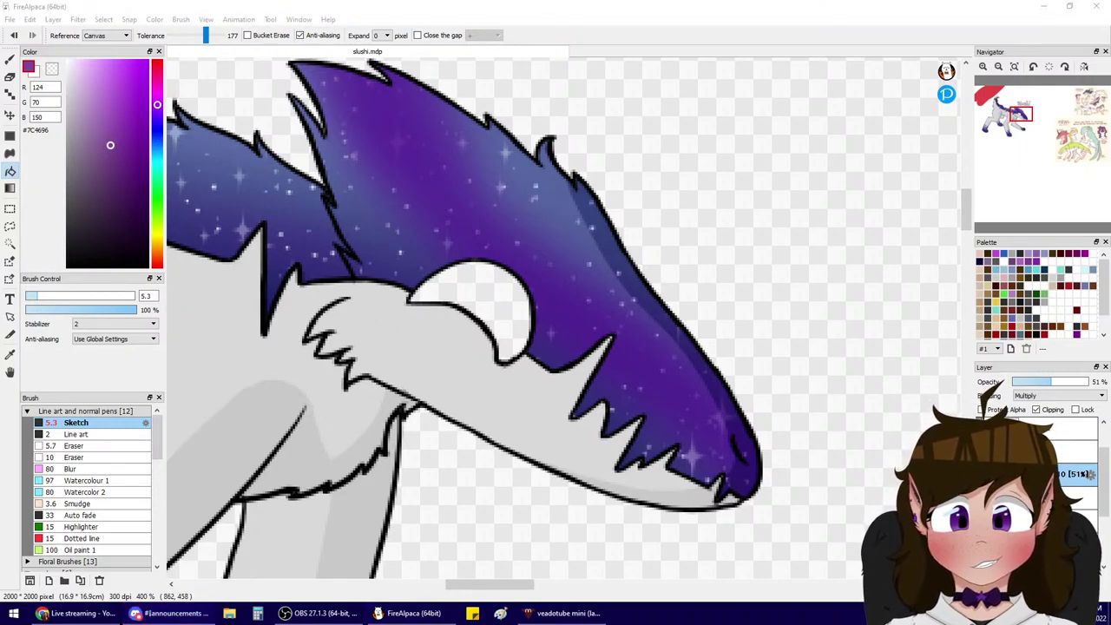
key(super+e)
click(1096, 6)
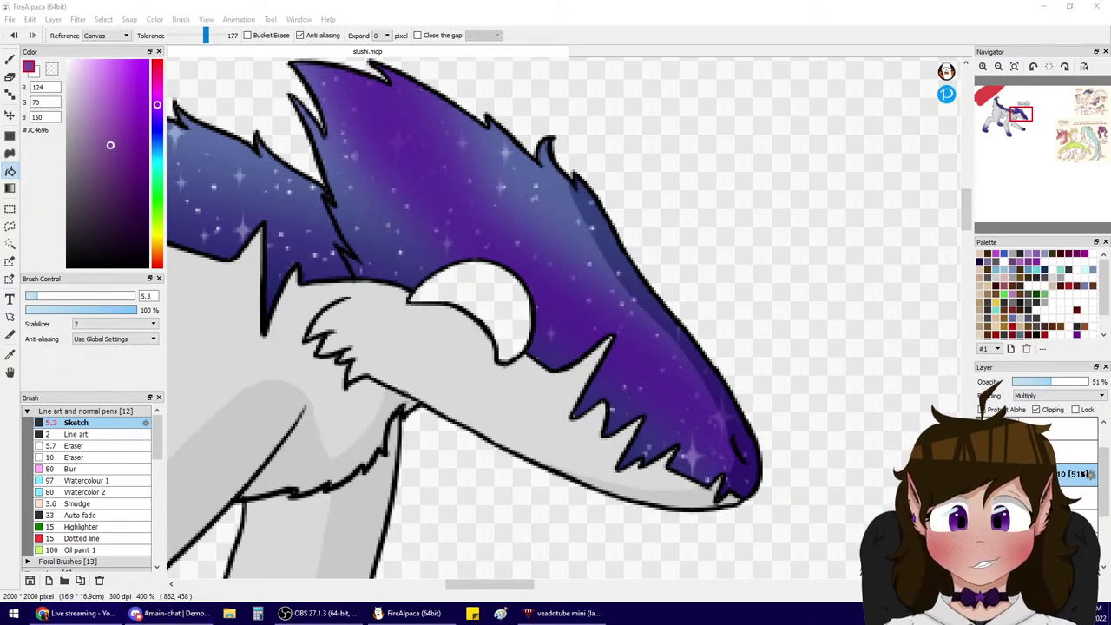
- Fill the creature's eye with purple #7C4696 on both its base and shading layers
mouse_move(1006, 211)
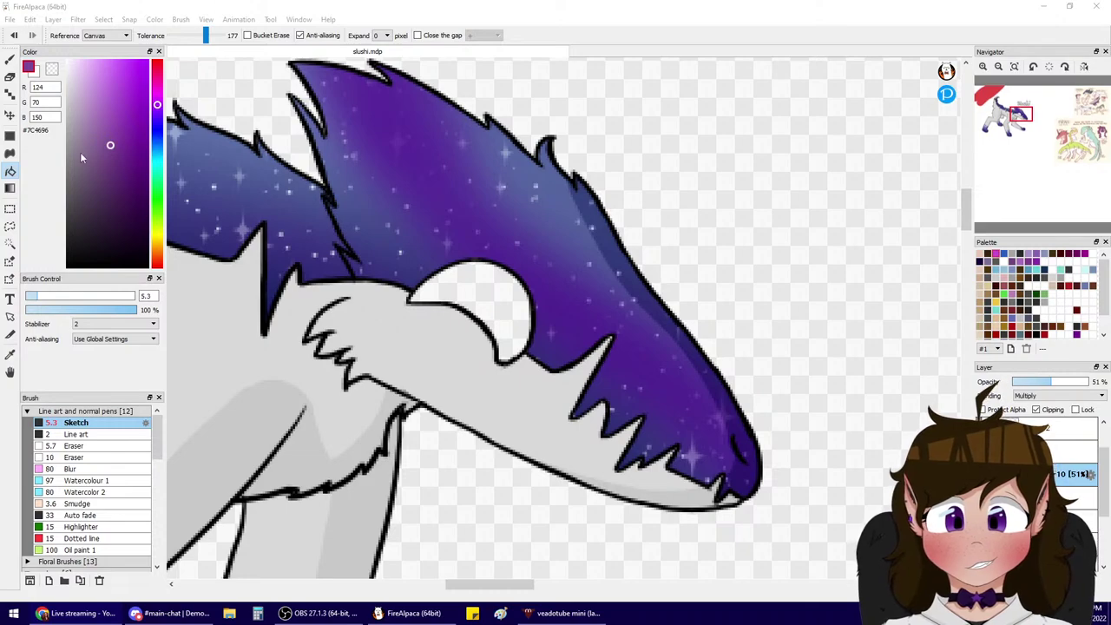
click(518, 299)
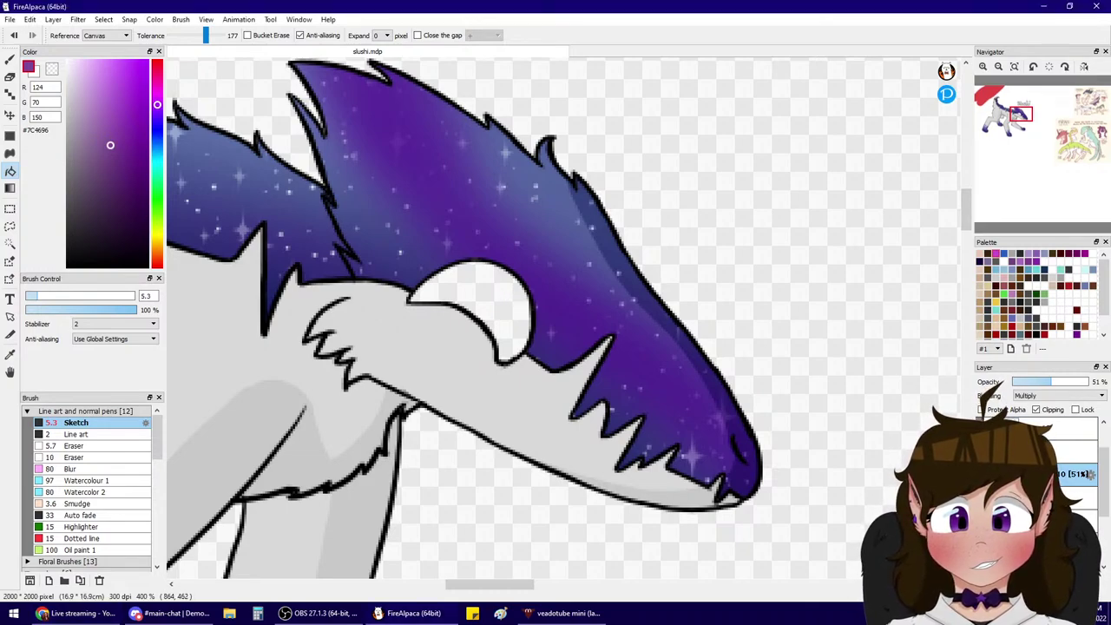
click(515, 309)
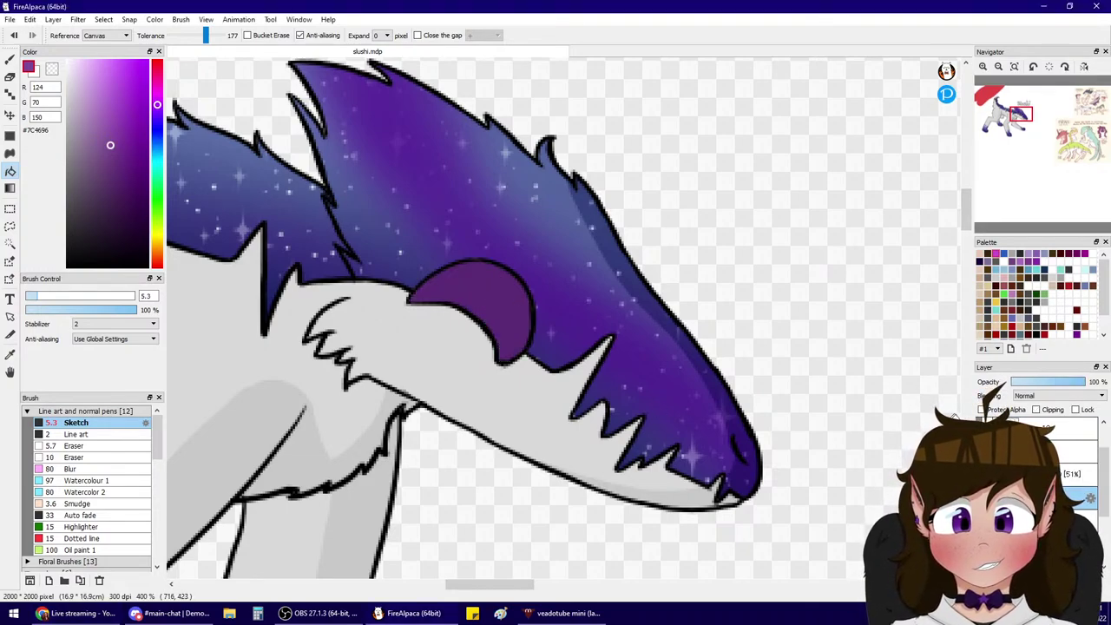
- Erase the purple over the eye from the Multiply shading layer with the Eraser at size 44.5
click(106, 446)
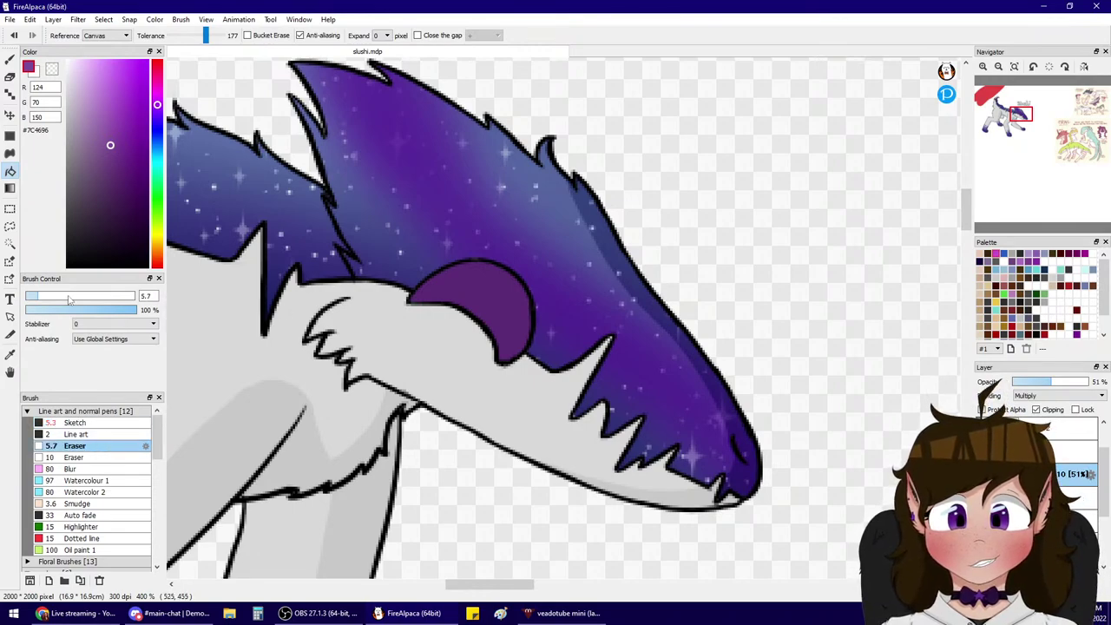
drag(69, 299, 102, 297)
click(10, 58)
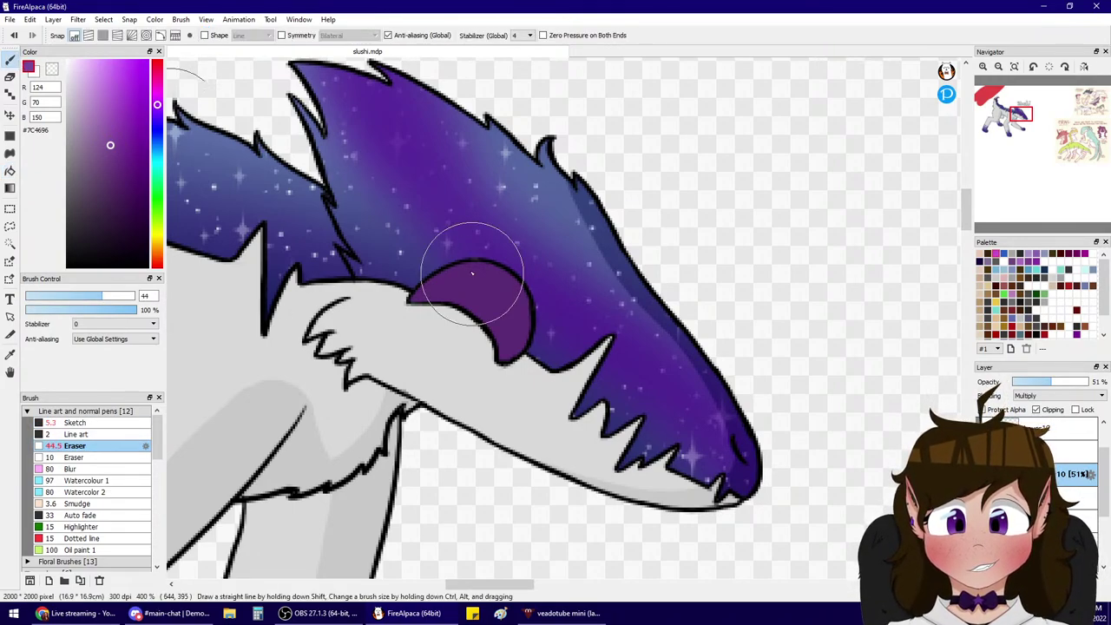
mouse_move(472, 273)
mouse_down()
mouse_move(508, 249)
mouse_move(495, 261)
mouse_move(499, 286)
mouse_up()
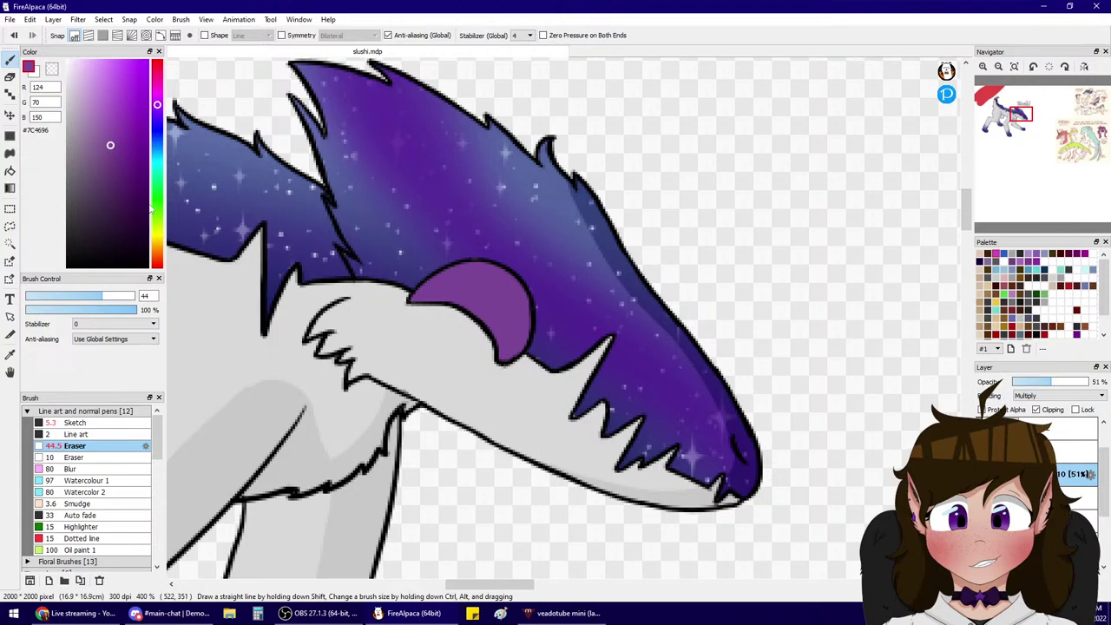
click(90, 77)
click(10, 171)
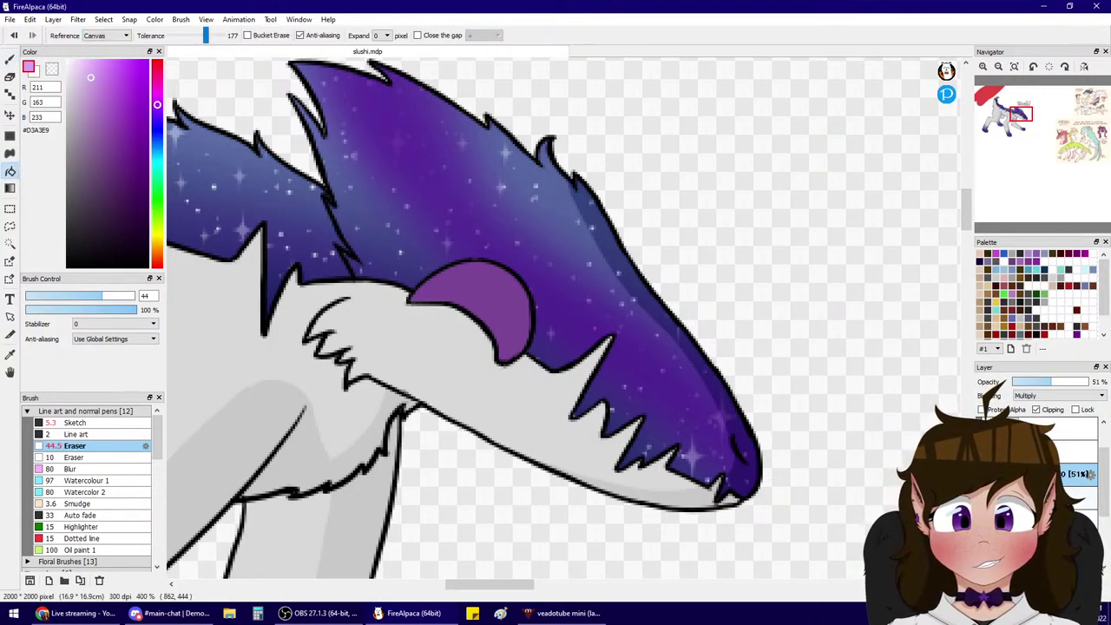
click(1085, 498)
click(95, 434)
click(90, 423)
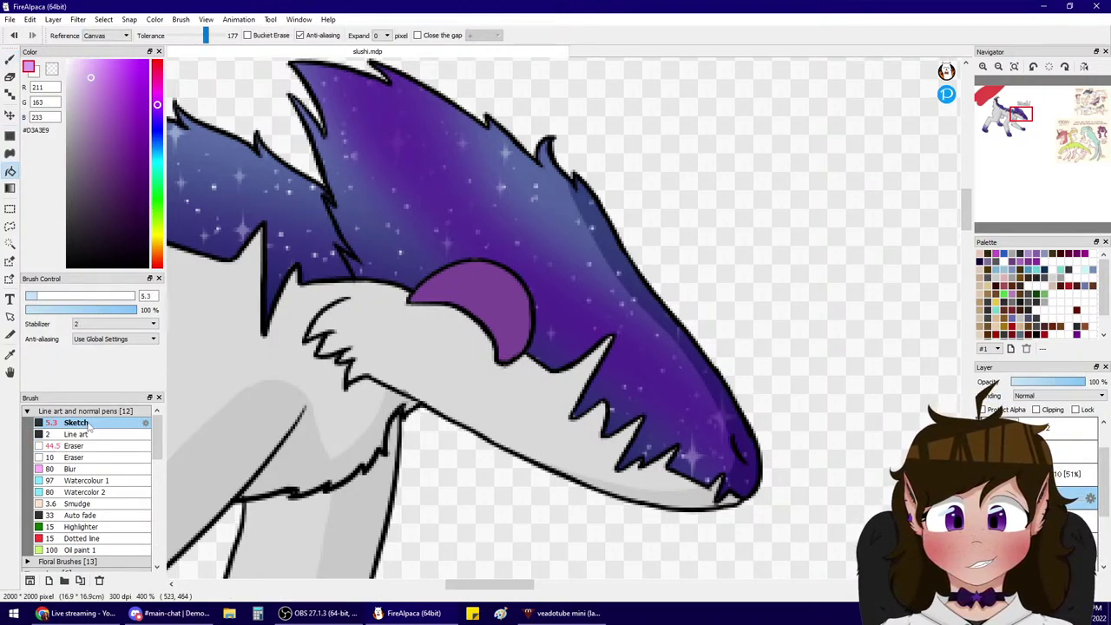
click(9, 58)
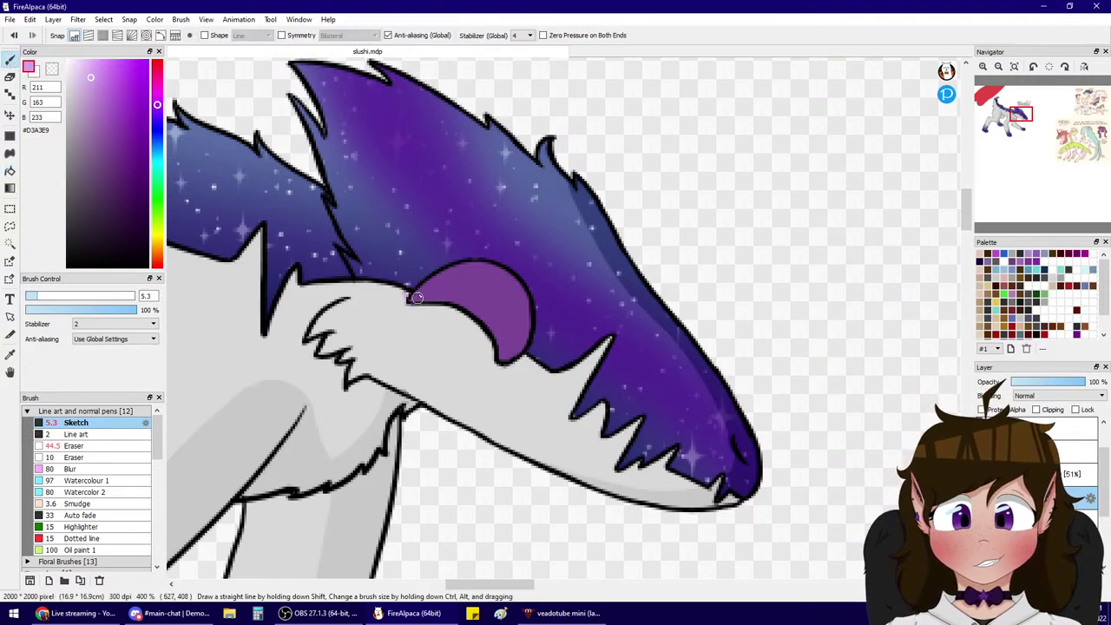
drag(418, 297, 424, 285)
key(ctrl+z)
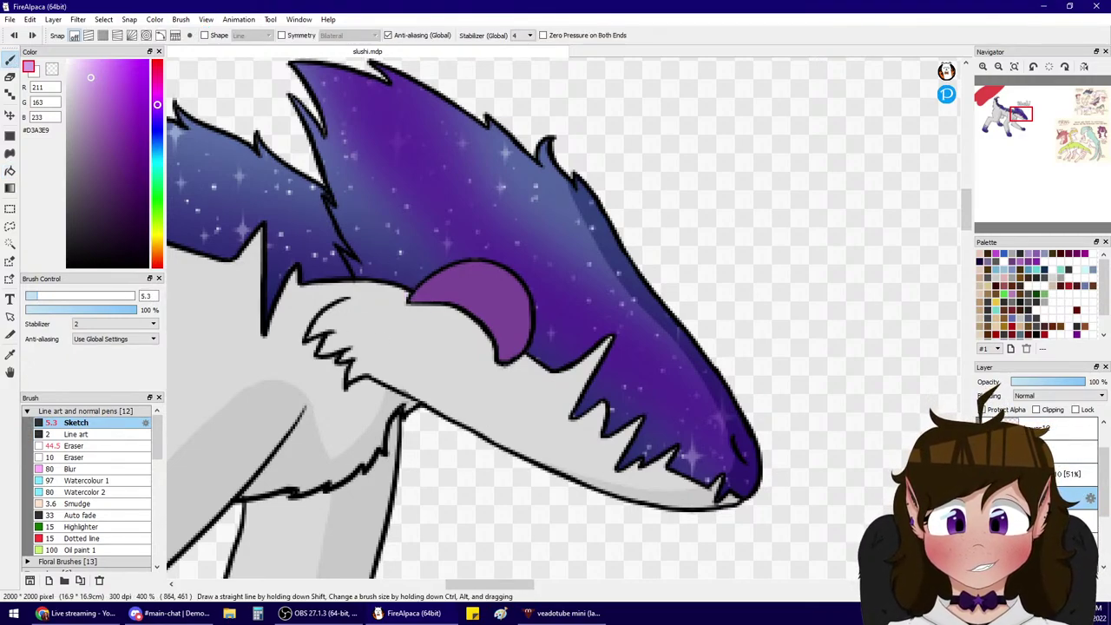
- Erase the purple eye fill from the base layer with the Eraser at size 147
click(9, 171)
click(87, 447)
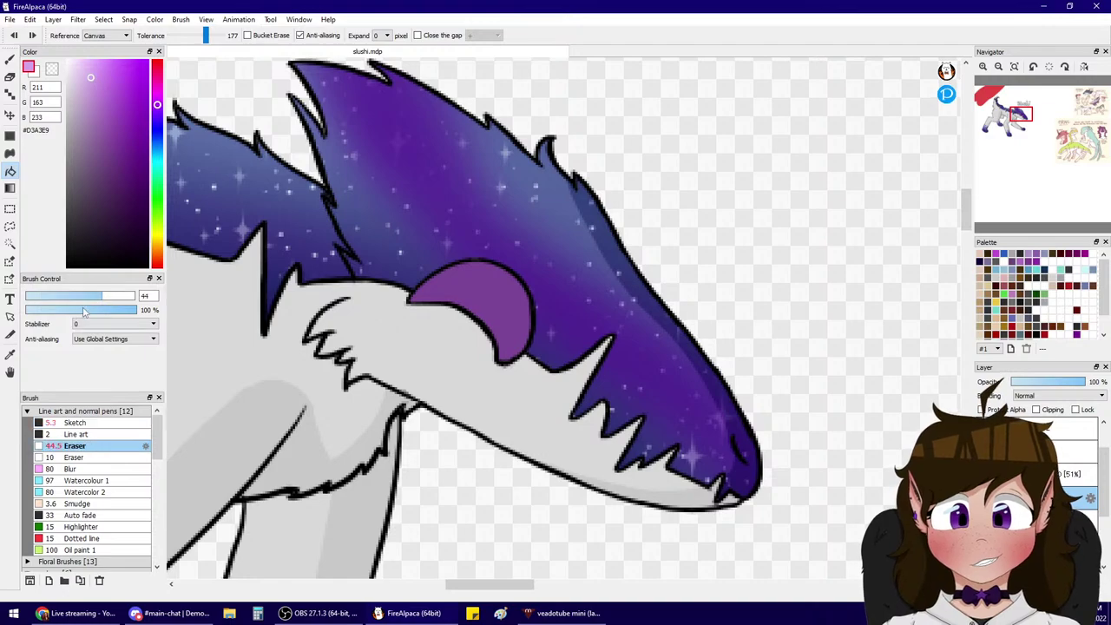
click(134, 295)
click(10, 58)
click(478, 297)
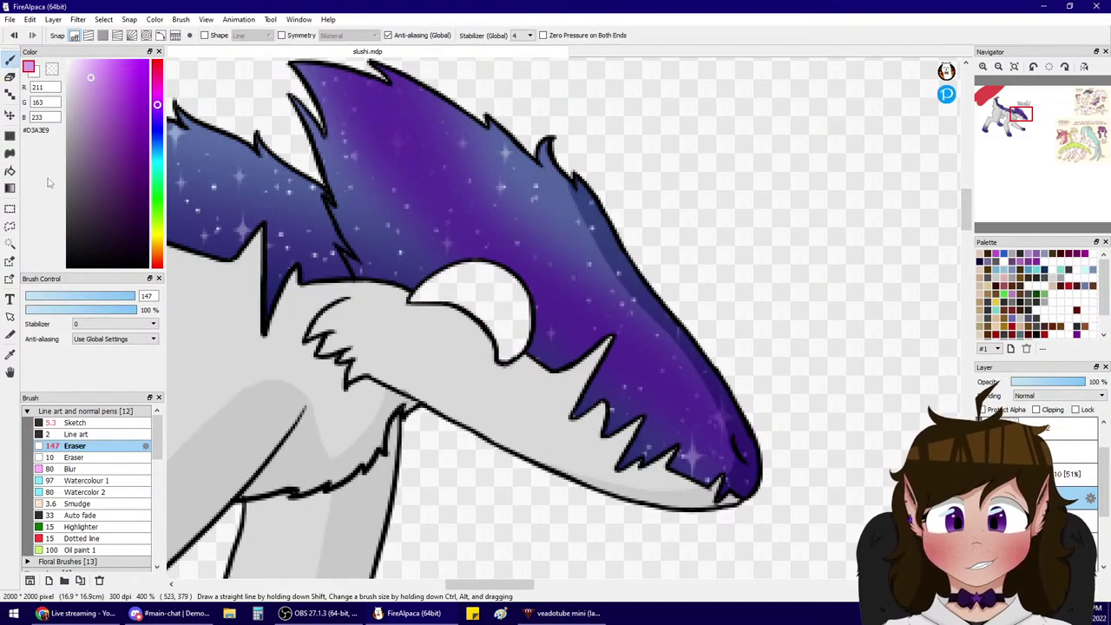
- Fill the eye with pale blue #D5ECF3, undoing a trial lavender fill
click(10, 171)
click(75, 68)
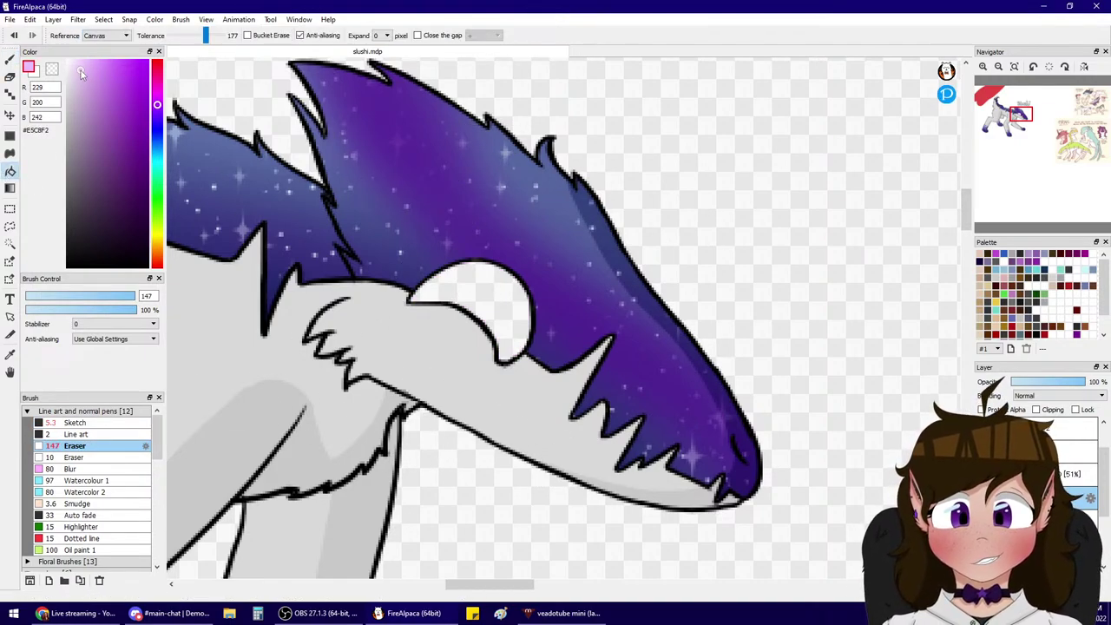
click(494, 315)
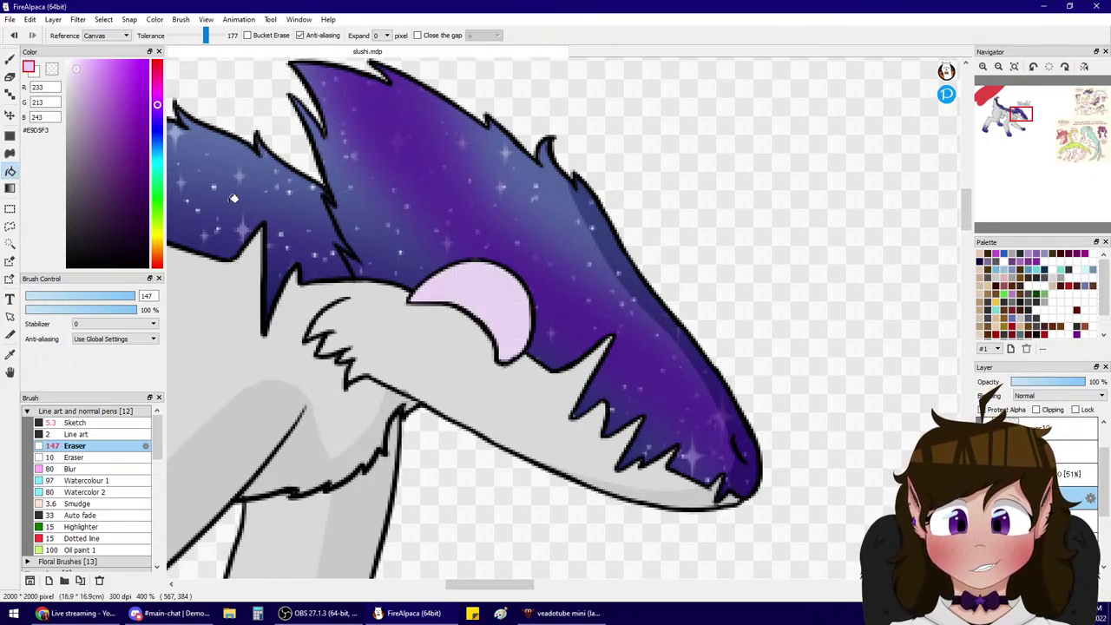
key(ctrl+z)
click(157, 157)
click(456, 295)
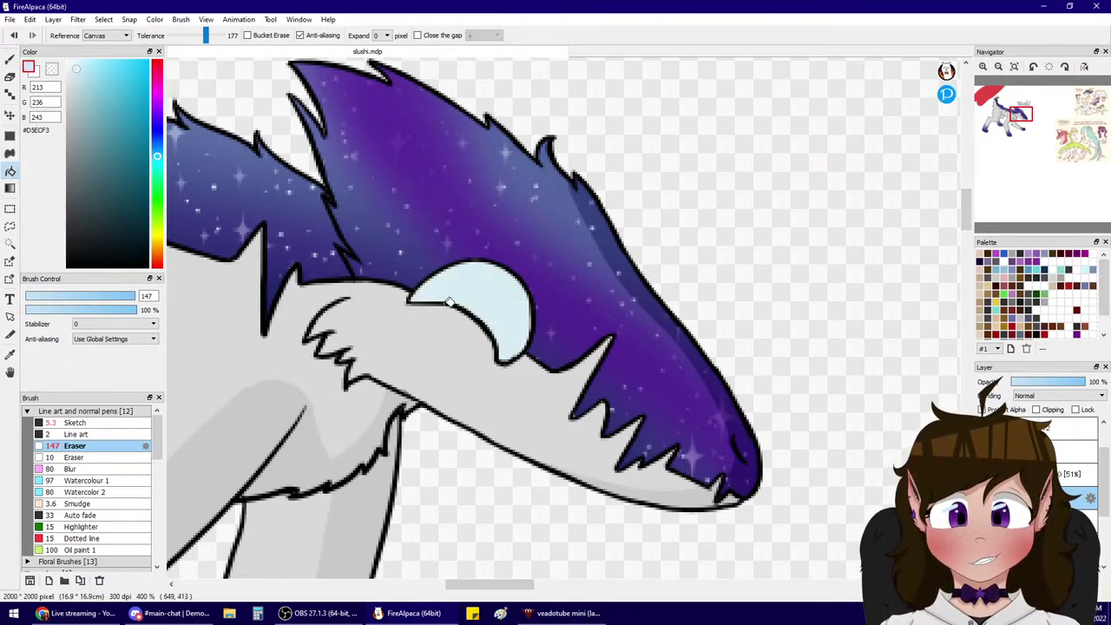
- Shade the eye's upper edge on the clipped Multiply layer with the Sketch brush at size 11.6, undoing a stray stroke
click(9, 58)
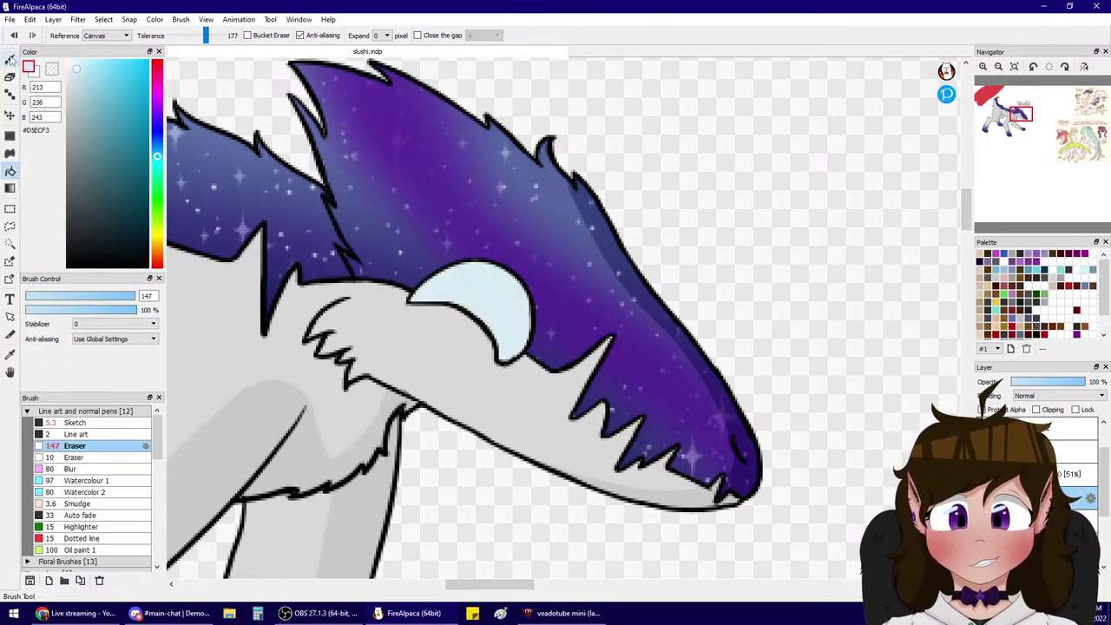
click(75, 423)
click(50, 297)
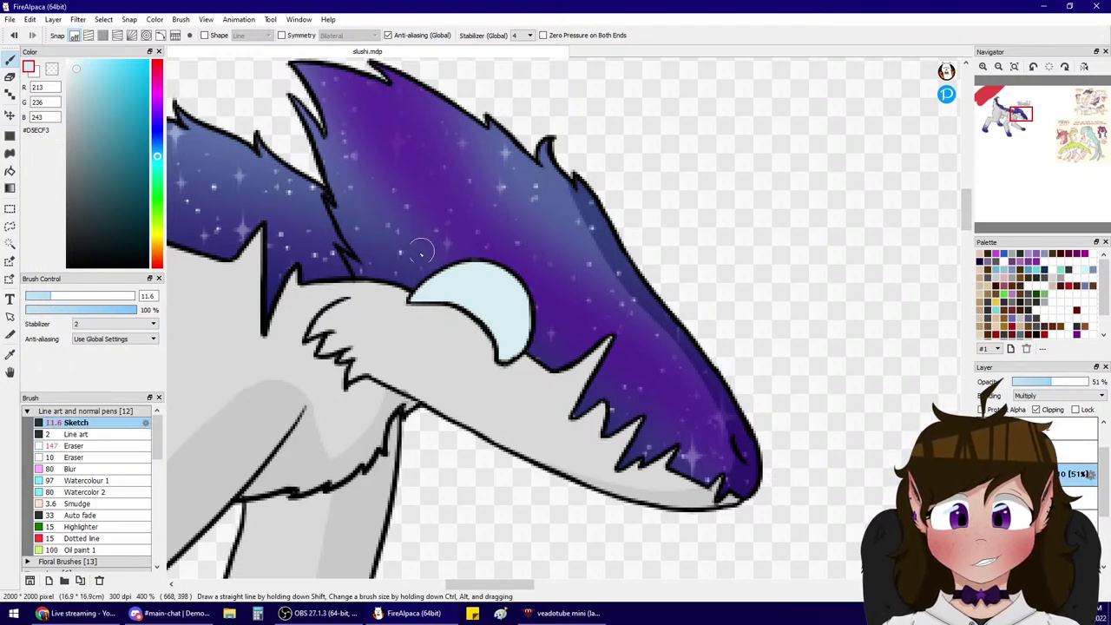
mouse_move(403, 302)
mouse_down()
mouse_move(517, 270)
mouse_move(517, 295)
mouse_up()
key(ctrl+z)
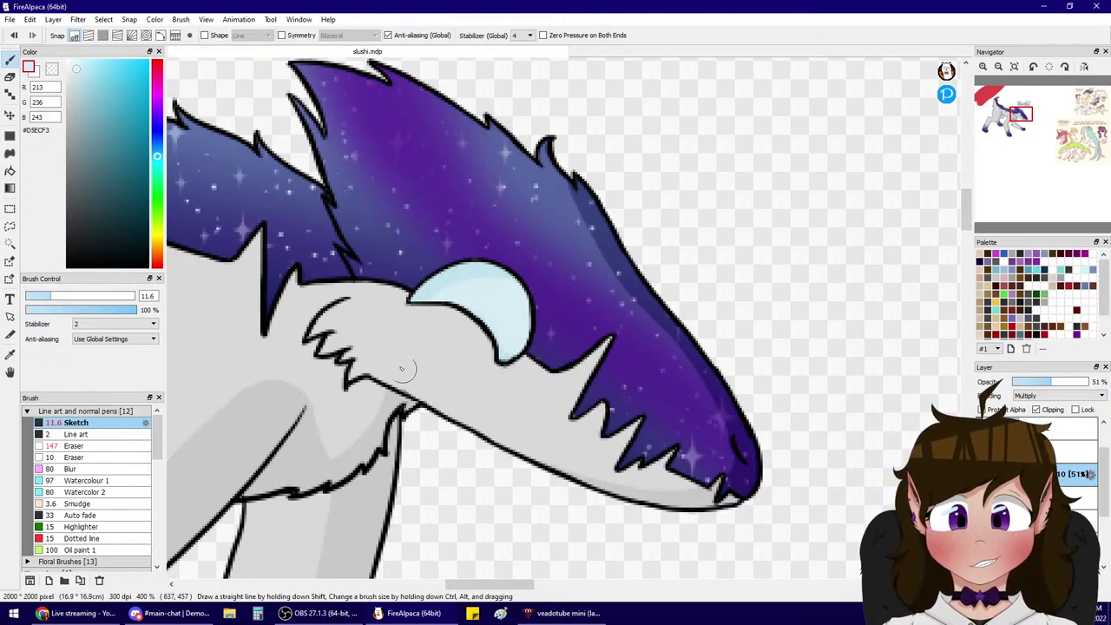
- Paint a soft blue #8FC4D3 gradient over the eye's base layer with the Watercolour 1 brush at size 21.9
click(1070, 428)
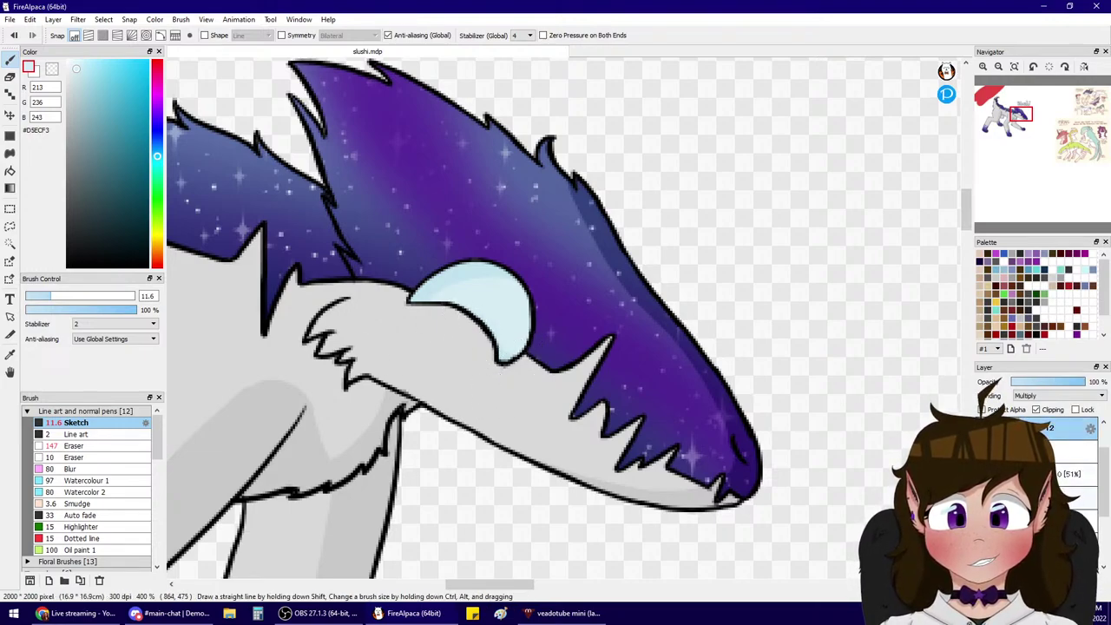
click(1070, 474)
click(1070, 497)
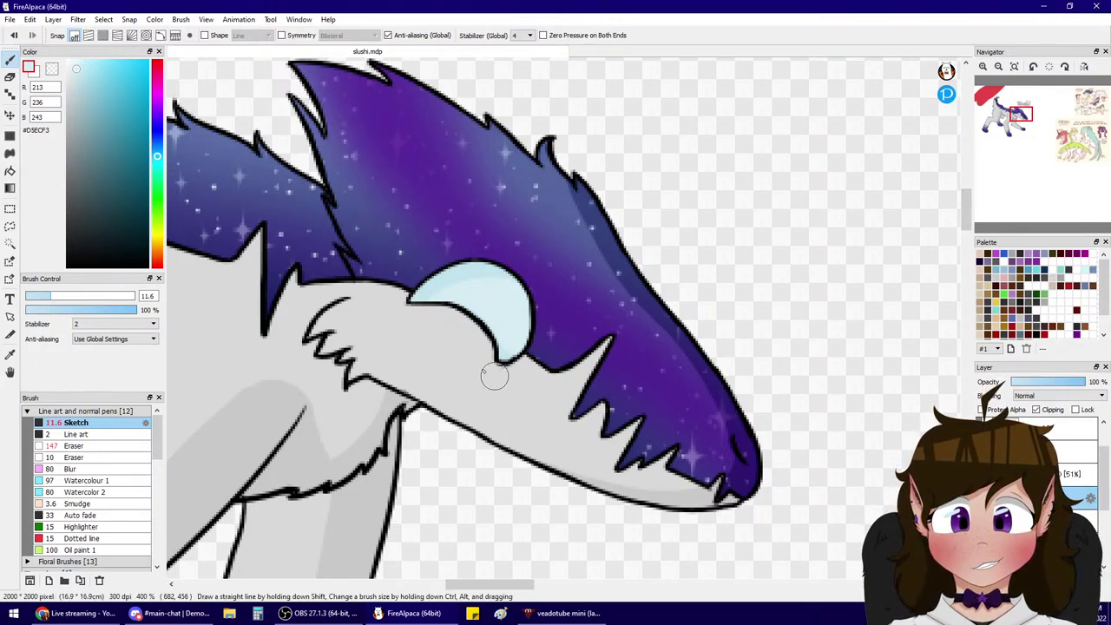
click(94, 99)
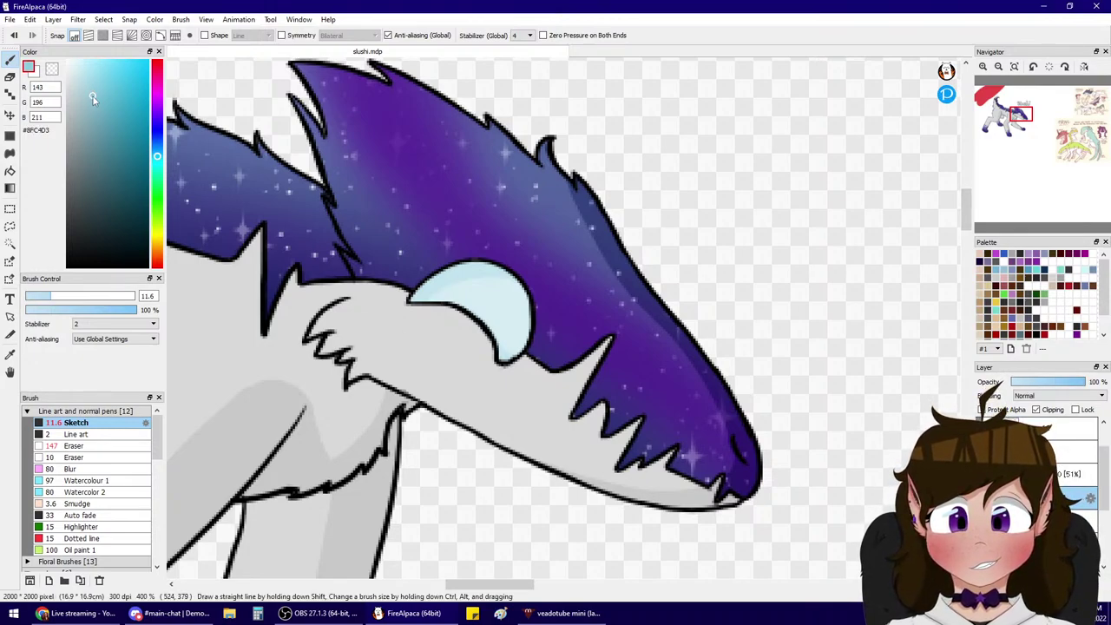
click(87, 480)
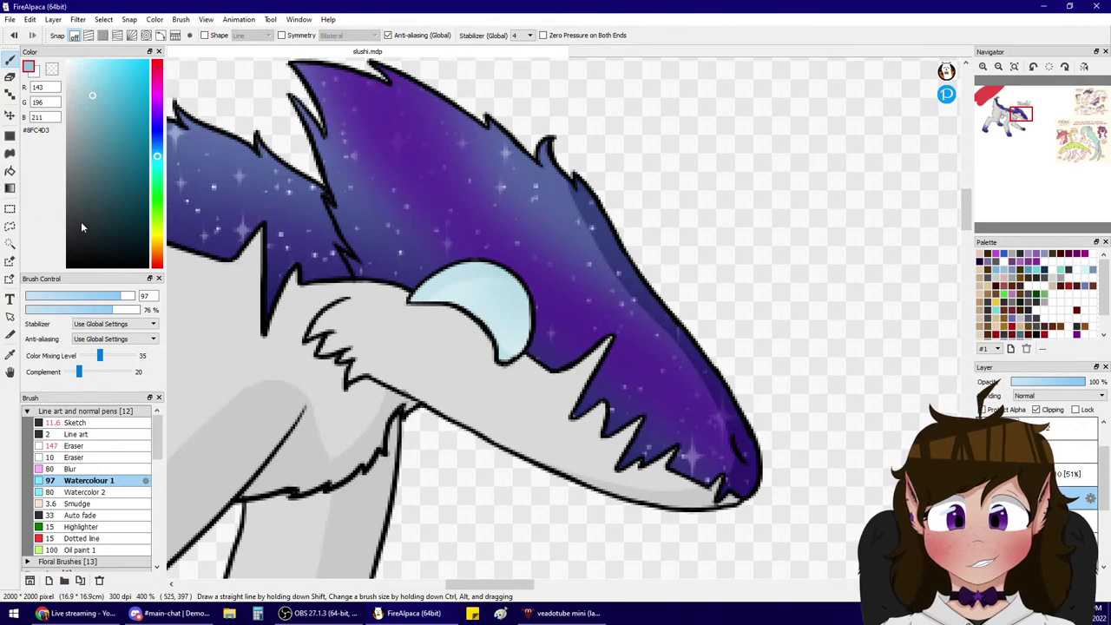
click(74, 296)
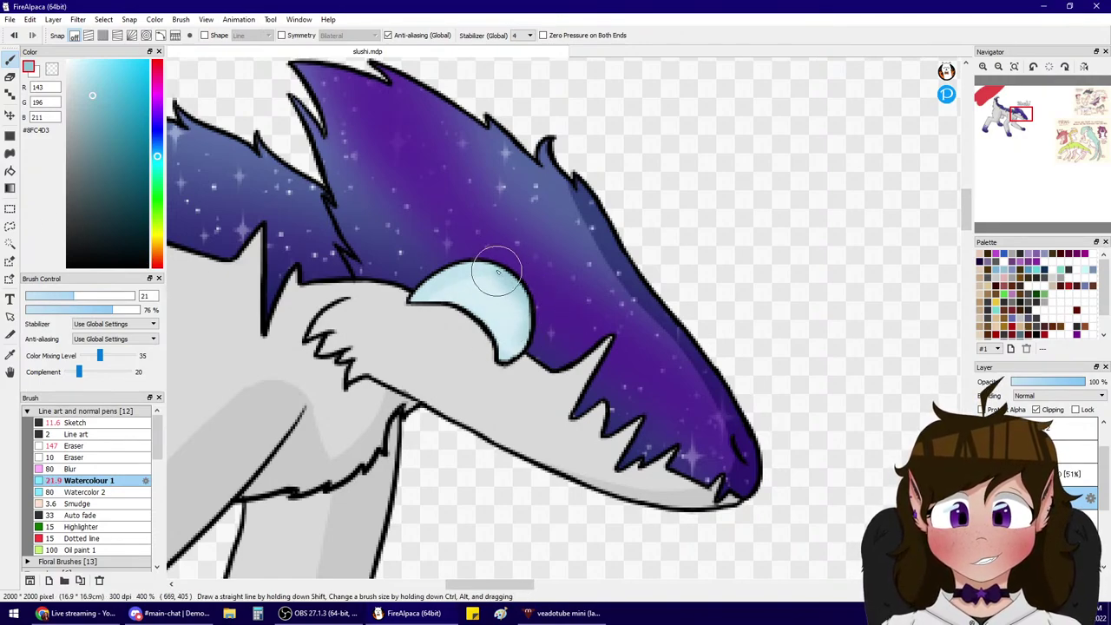
mouse_move(498, 272)
mouse_down()
mouse_move(495, 357)
mouse_move(519, 344)
mouse_move(438, 277)
mouse_move(438, 289)
mouse_move(510, 367)
mouse_move(439, 271)
mouse_move(449, 273)
mouse_move(429, 293)
mouse_move(480, 268)
mouse_move(472, 360)
mouse_up()
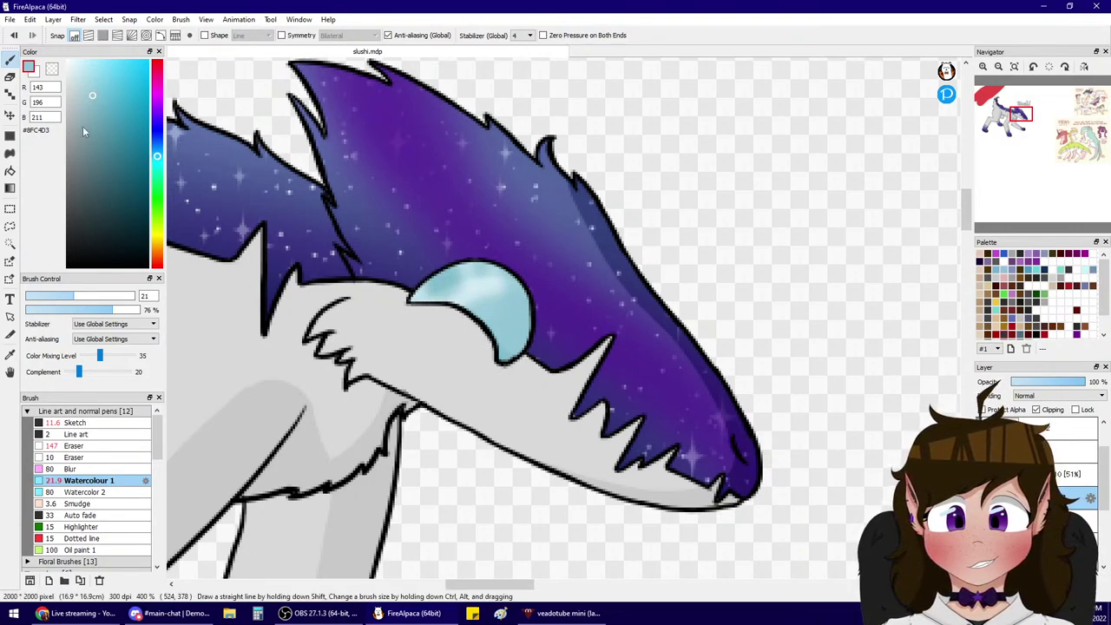
- Blend lighter and darker blues (#B3DFEB, #579EB3) into the eye's gradient with Watercolour 1, keeping soft pale highlights
click(86, 75)
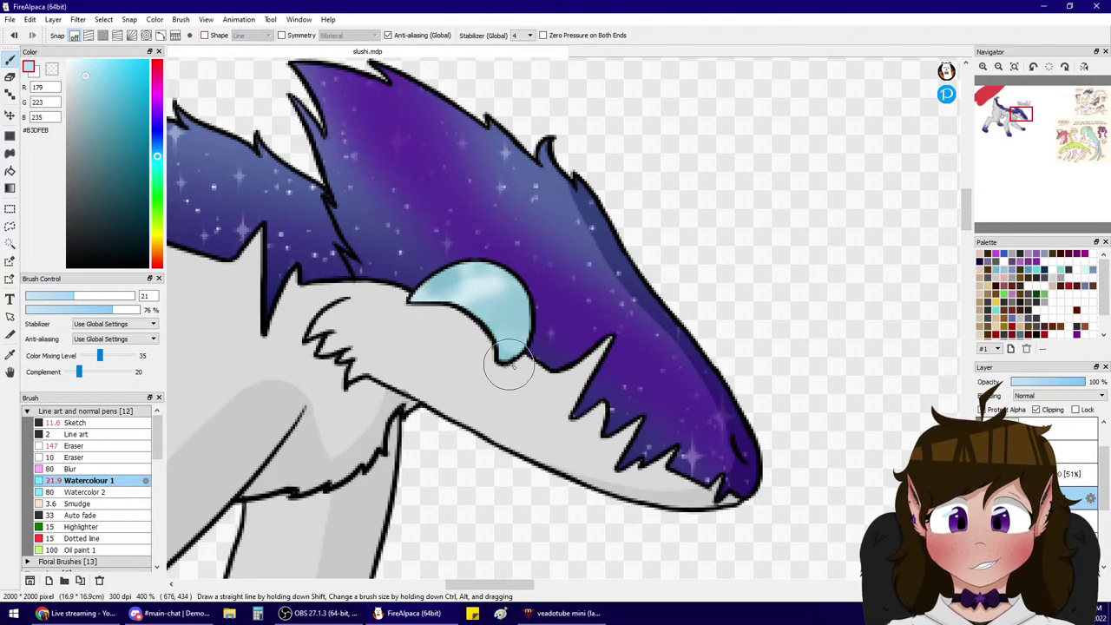
click(94, 457)
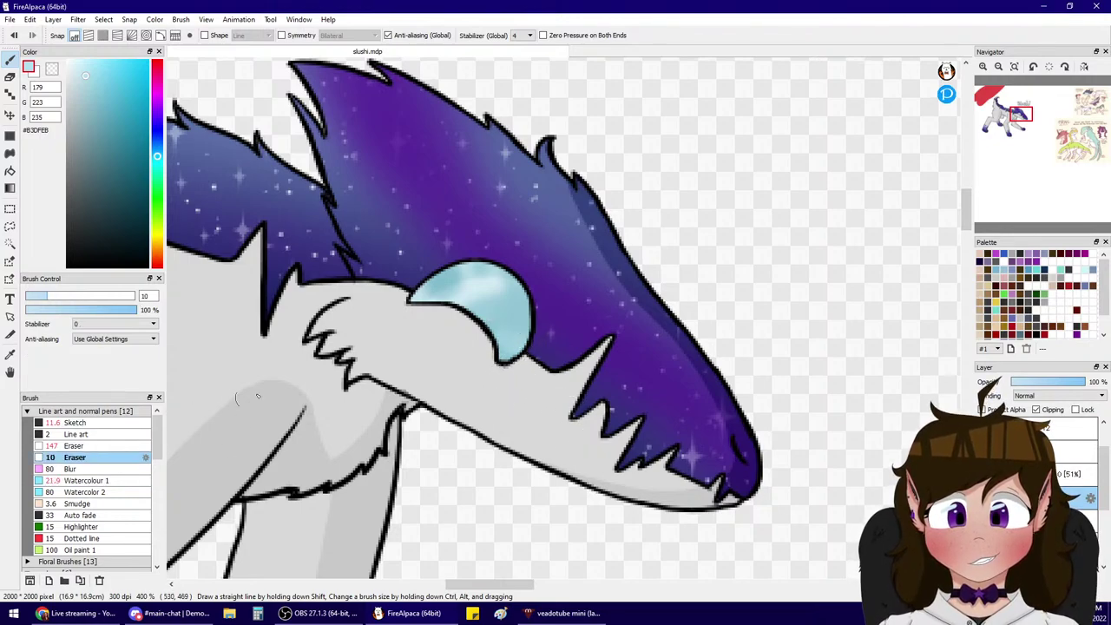
click(69, 469)
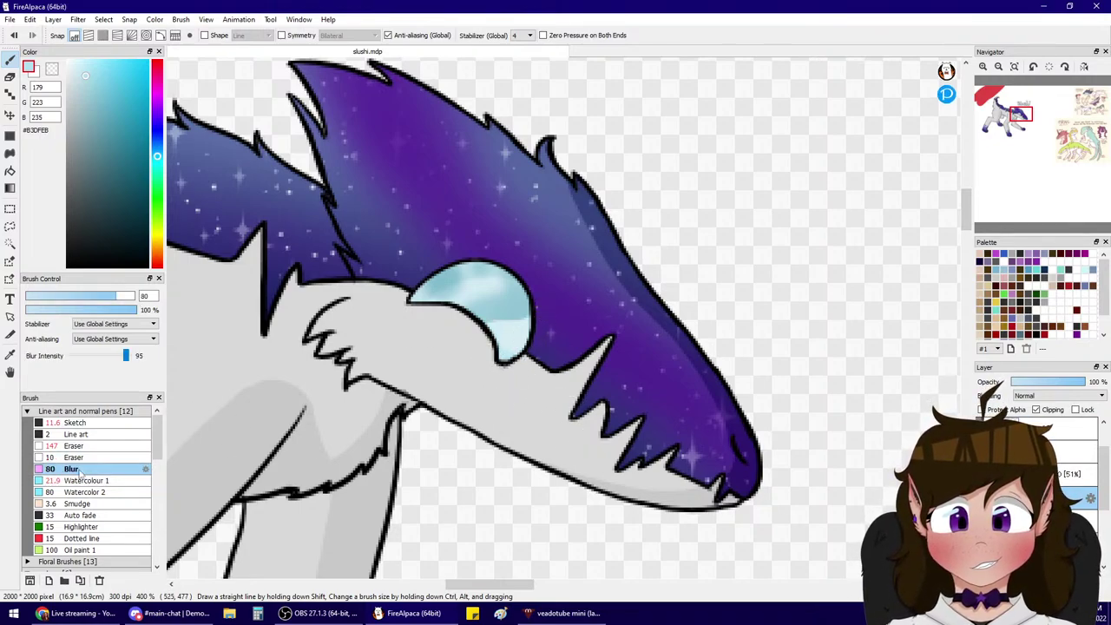
click(87, 480)
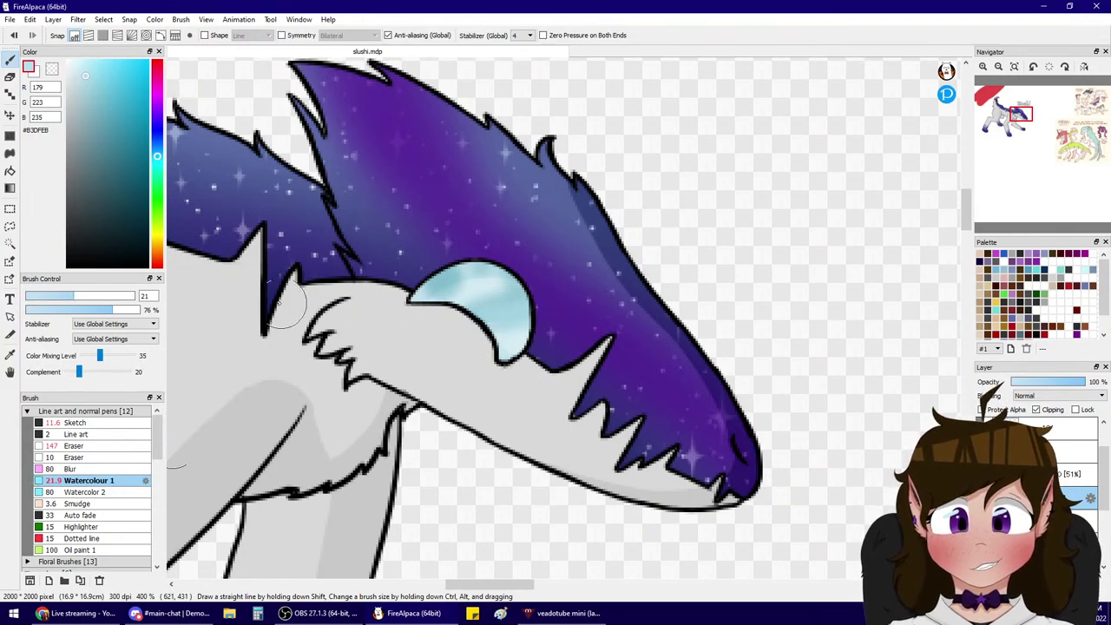
click(109, 122)
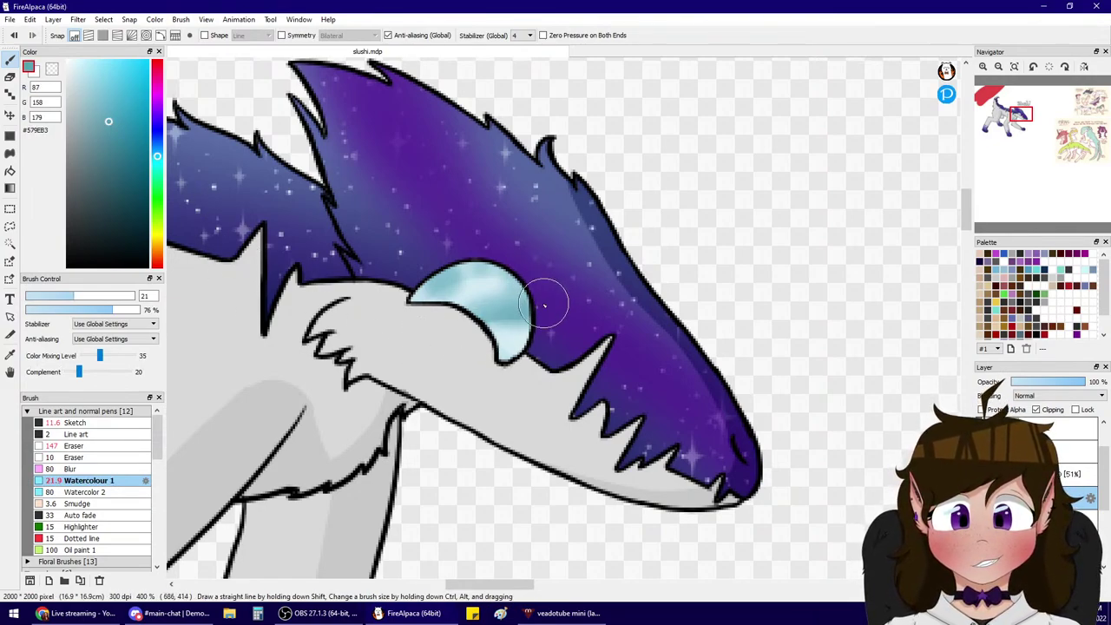
mouse_move(420, 304)
mouse_down()
mouse_move(468, 285)
mouse_move(512, 317)
mouse_up()
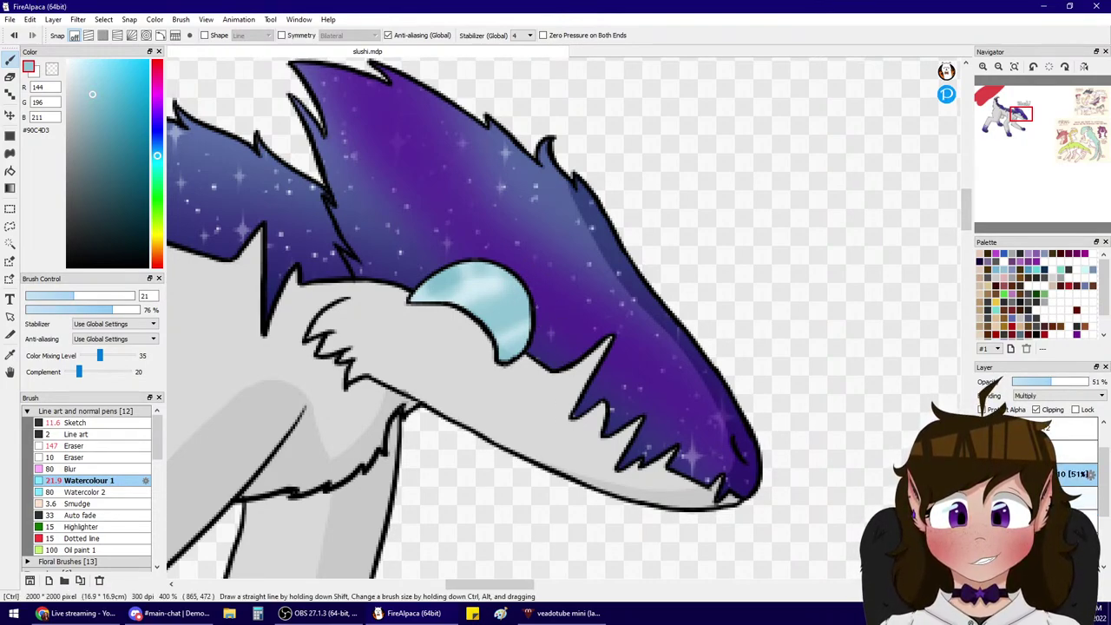
click(1037, 410)
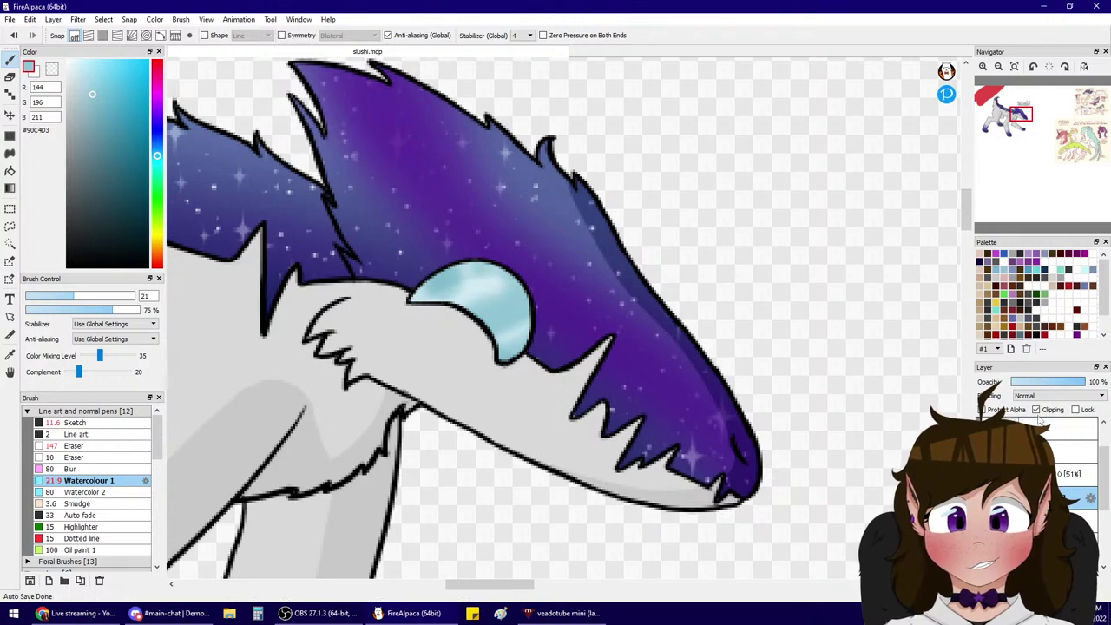
click(1084, 474)
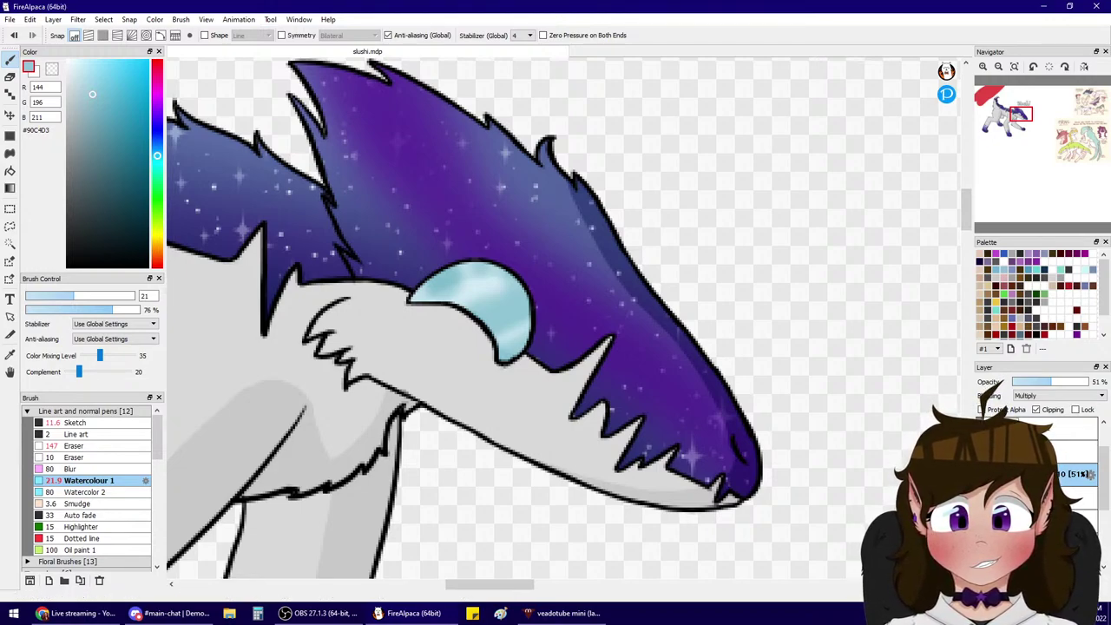
click(1036, 411)
drag(1064, 497, 1064, 467)
click(1035, 411)
key(ctrl+y)
key(ctrl+y)
key(ctrl+y)
key(ctrl+y)
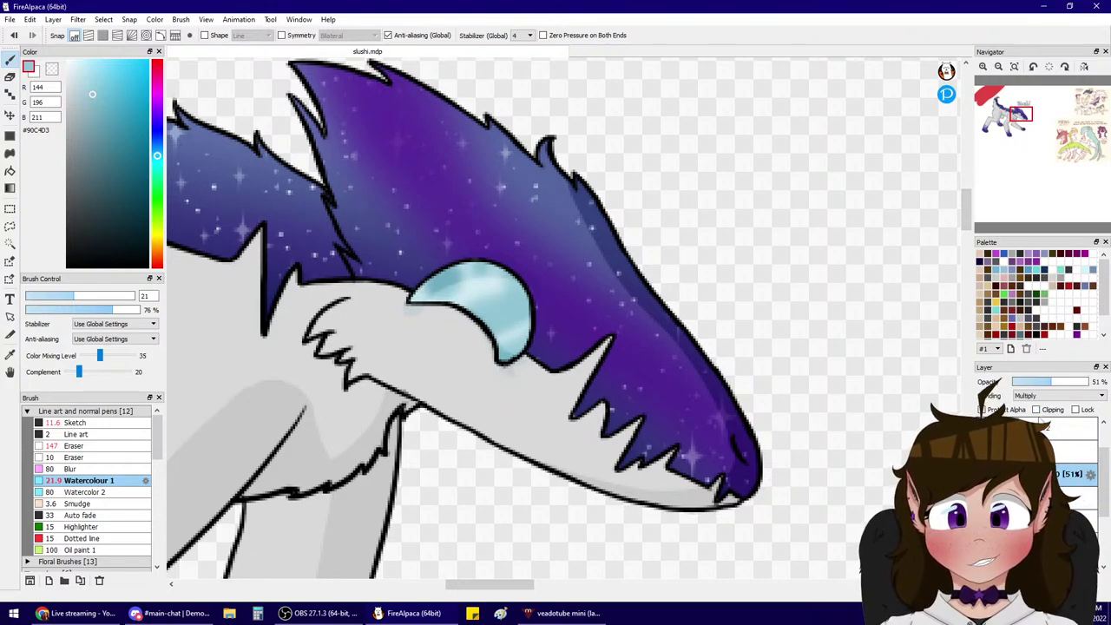
- Remove the red scribble layer from the canvas, leaving the creature and its Slushi lettering
click(998, 67)
click(999, 67)
click(999, 67)
drag(1040, 127, 1008, 123)
click(1014, 66)
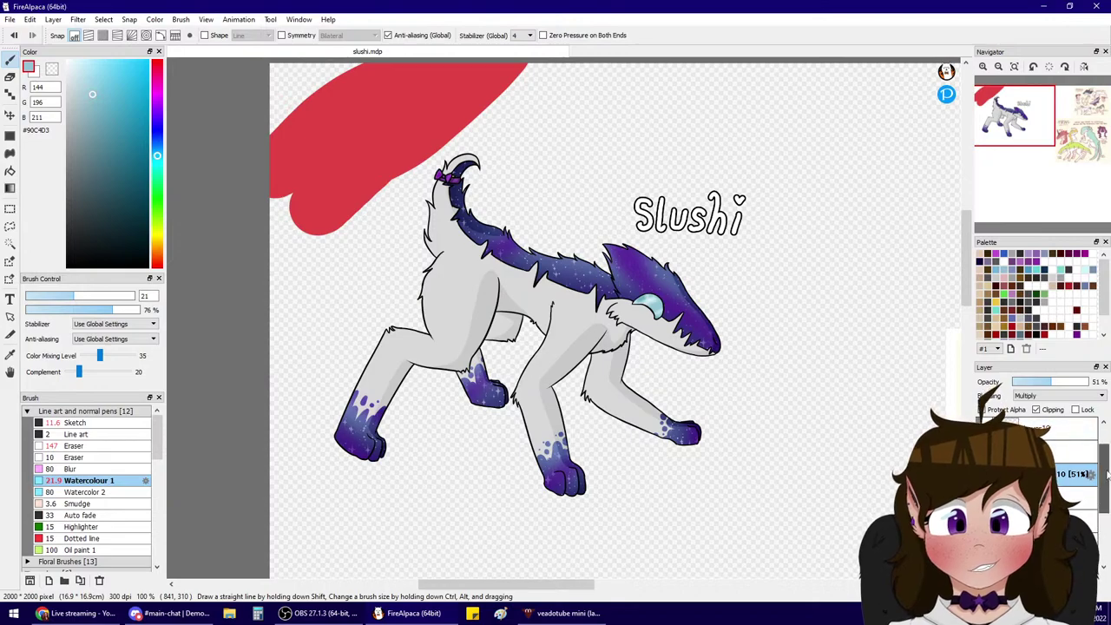
click(1042, 428)
click(1086, 581)
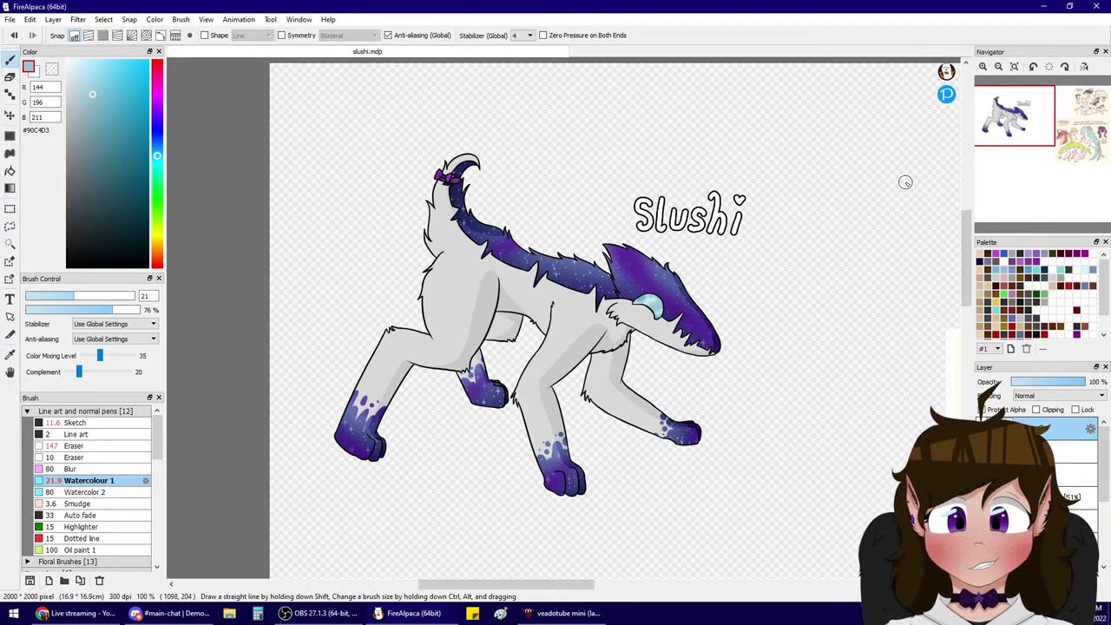
- Hand-letter "Species:" in black #000000 beneath the Slushi title, using the Sketch brush at size 5
click(74, 422)
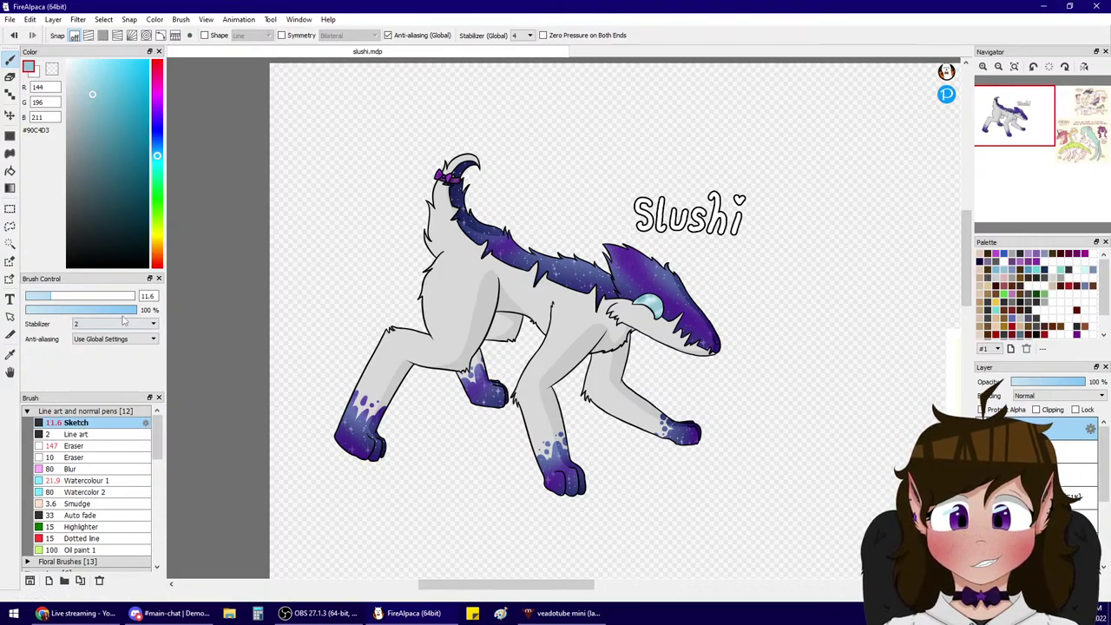
drag(148, 296, 128, 313)
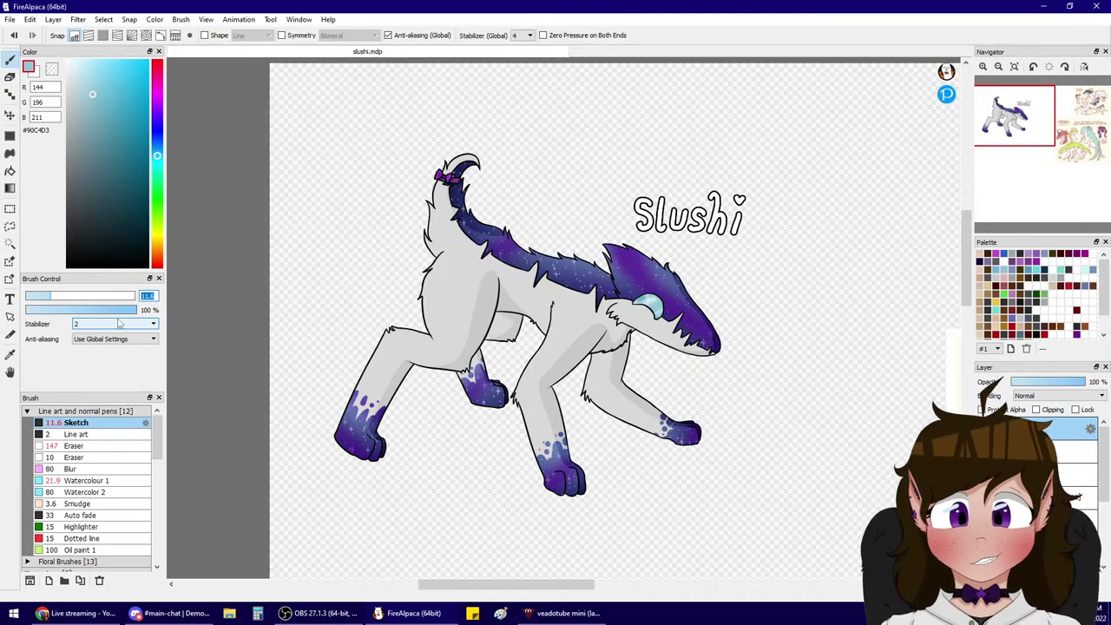
text(5)
drag(88, 192, 64, 271)
mouse_move(1033, 119)
mouse_down()
mouse_move(1077, 114)
mouse_move(1029, 120)
mouse_up()
click(983, 67)
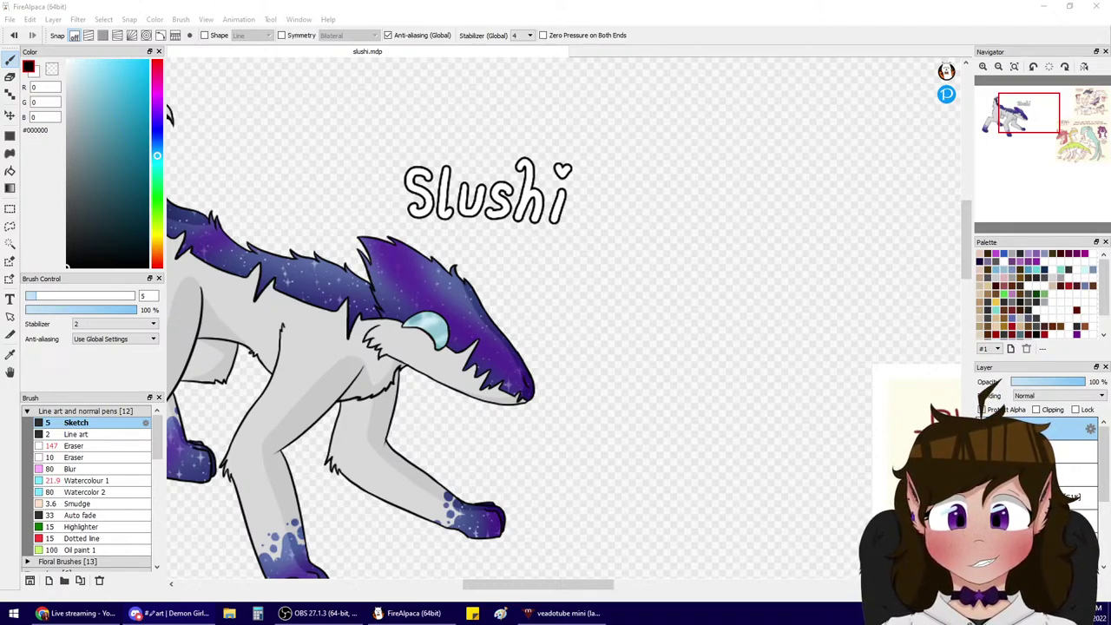
click(983, 66)
drag(1010, 115, 1023, 115)
mouse_move(600, 311)
mouse_down()
mouse_move(582, 337)
mouse_move(636, 323)
mouse_move(687, 337)
mouse_move(703, 323)
mouse_move(709, 336)
mouse_up()
click(688, 311)
click(724, 313)
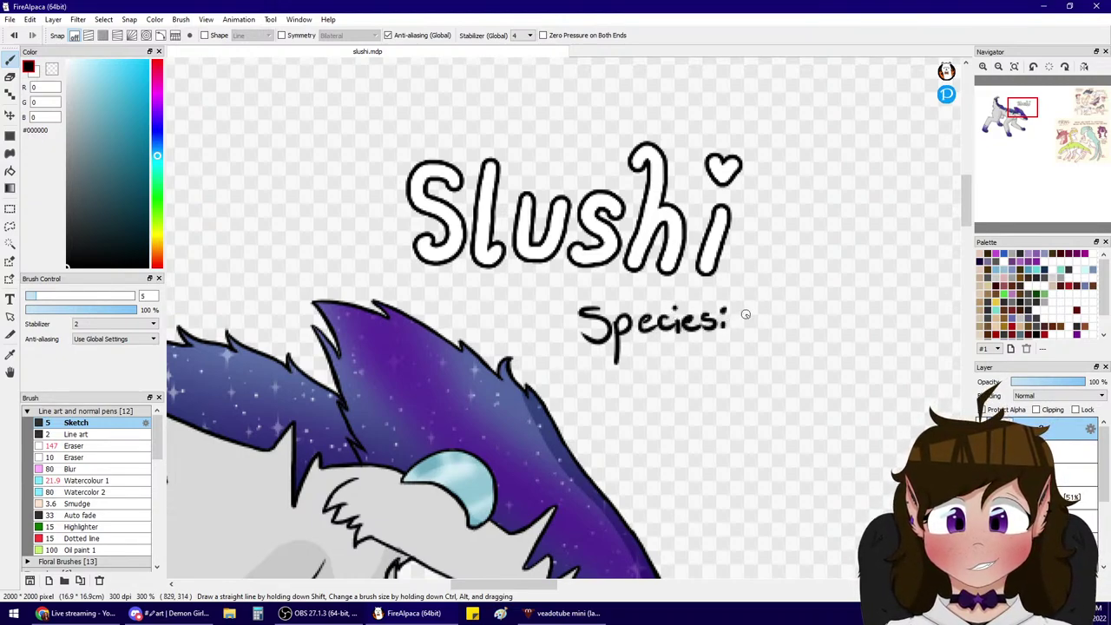
- Hand-letter the word "Pirin" right after "Species:", undoing and redrawing the letters that come out wrong
drag(746, 288, 739, 324)
mouse_move(746, 289)
mouse_down()
mouse_move(763, 291)
mouse_move(739, 332)
mouse_move(743, 309)
mouse_move(766, 331)
mouse_move(802, 315)
mouse_move(798, 334)
mouse_up()
key(ctrl+z)
key(ctrl+z)
click(774, 292)
click(804, 298)
key(ctrl+z)
key(ctrl+z)
click(804, 298)
mouse_move(817, 314)
mouse_down()
mouse_move(837, 315)
mouse_move(832, 335)
mouse_up()
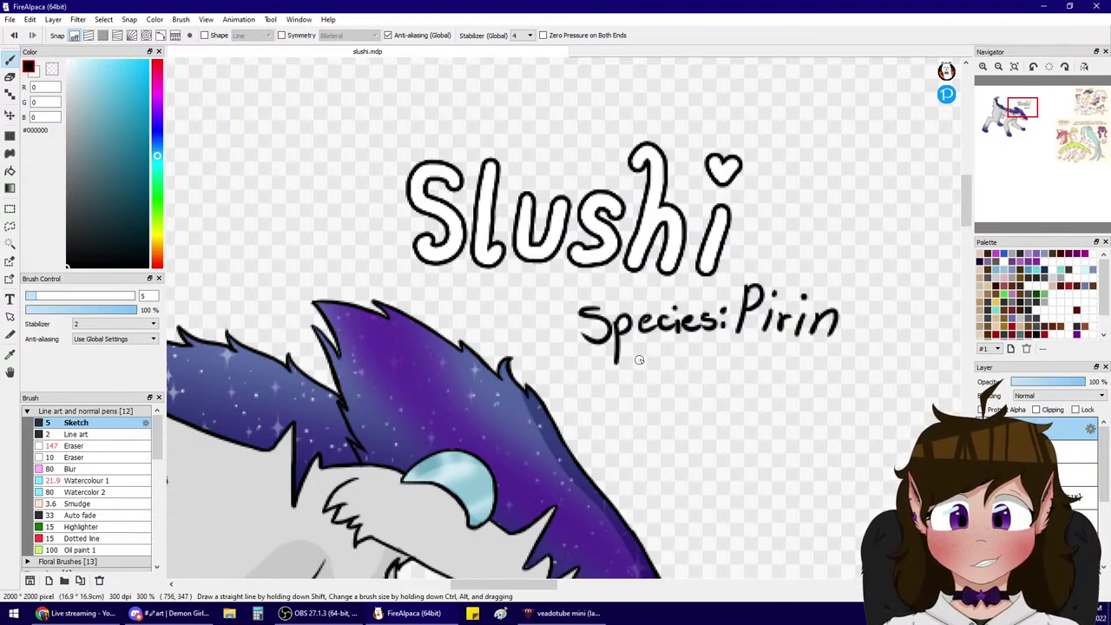
- Hand-letter a credit line below the species line, reading "by:" followed by the species creator's name
mouse_move(631, 351)
mouse_down()
mouse_move(639, 375)
mouse_move(664, 361)
mouse_move(636, 400)
mouse_up()
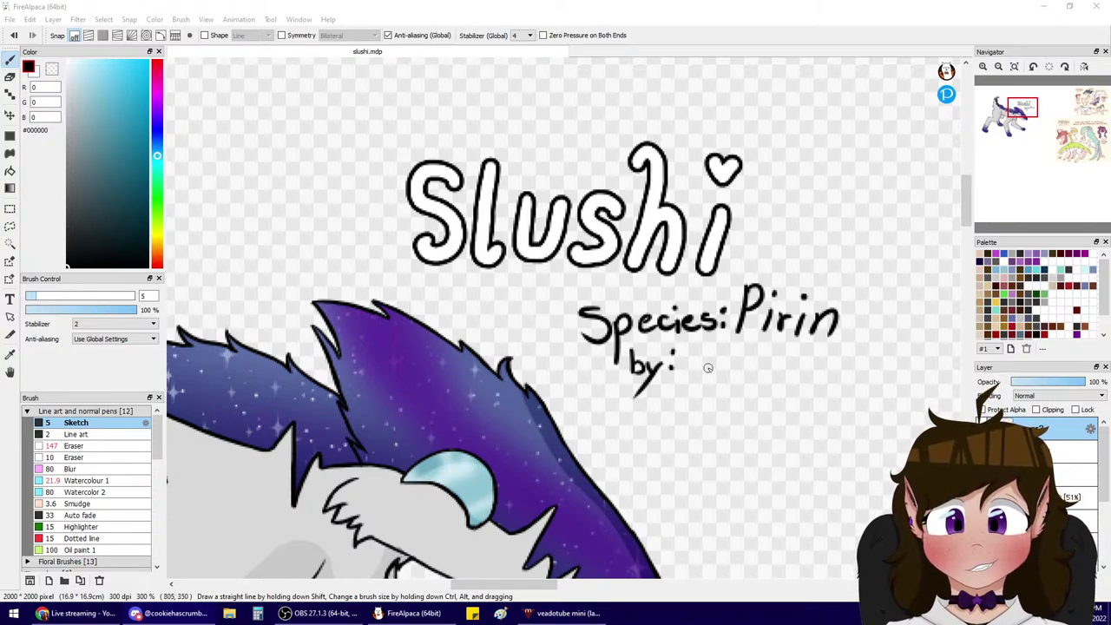
mouse_move(686, 349)
mouse_down()
mouse_move(712, 345)
mouse_move(697, 370)
mouse_move(712, 372)
mouse_move(722, 350)
mouse_move(720, 372)
mouse_move(792, 371)
mouse_up()
drag(785, 357, 800, 356)
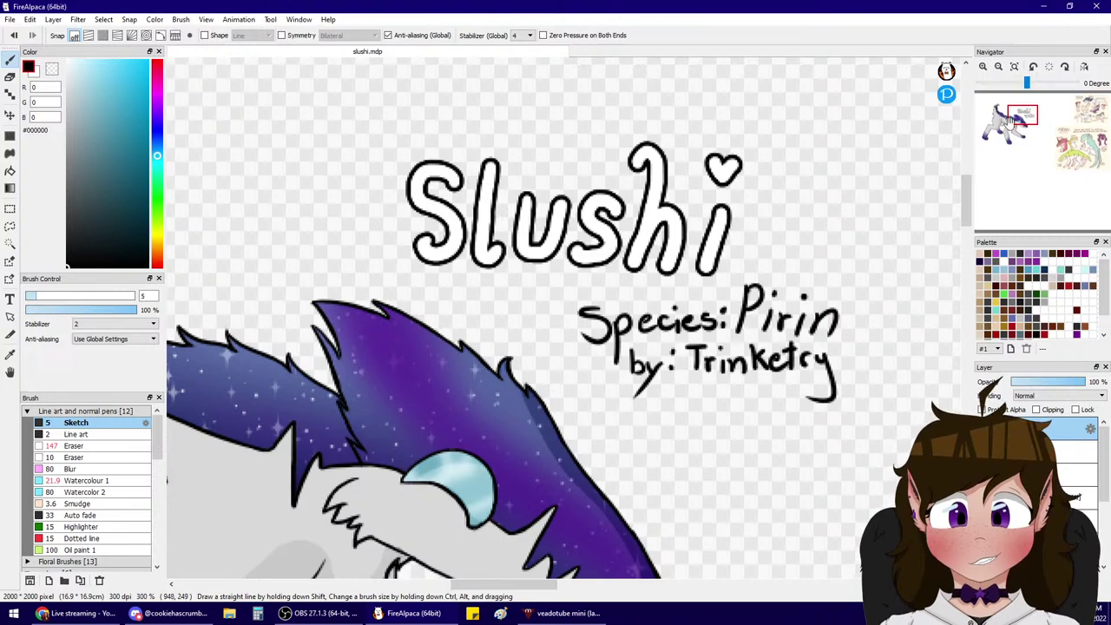
- Erase the colon after "by" in the credit line with the Eraser at size 12.2
scroll(1030, 130, down, 3)
drag(1030, 130, 1020, 140)
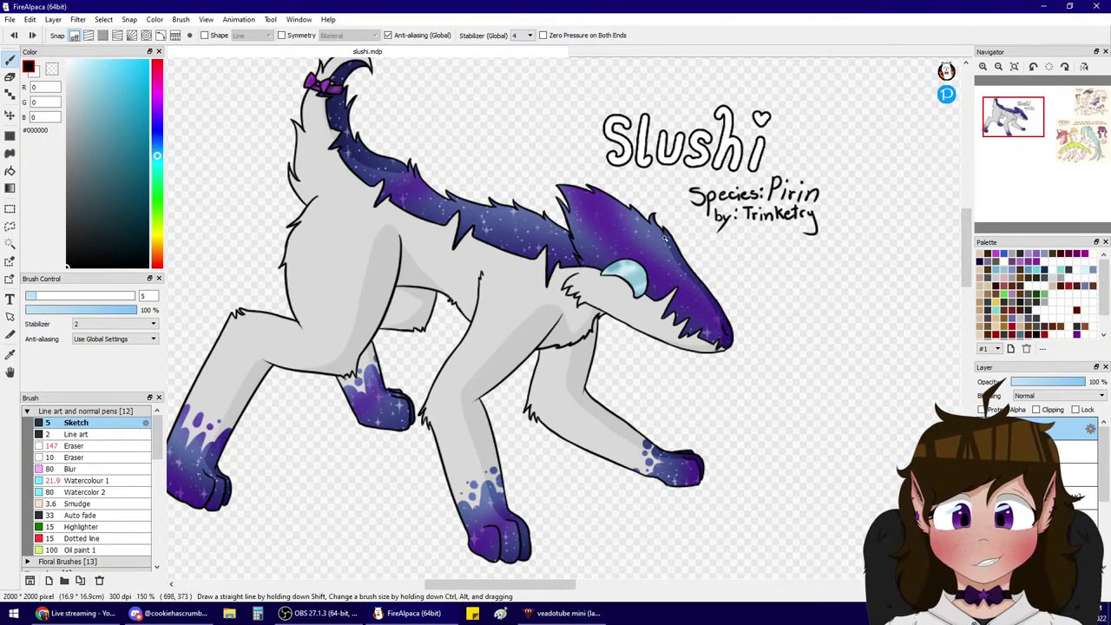
click(91, 458)
click(90, 446)
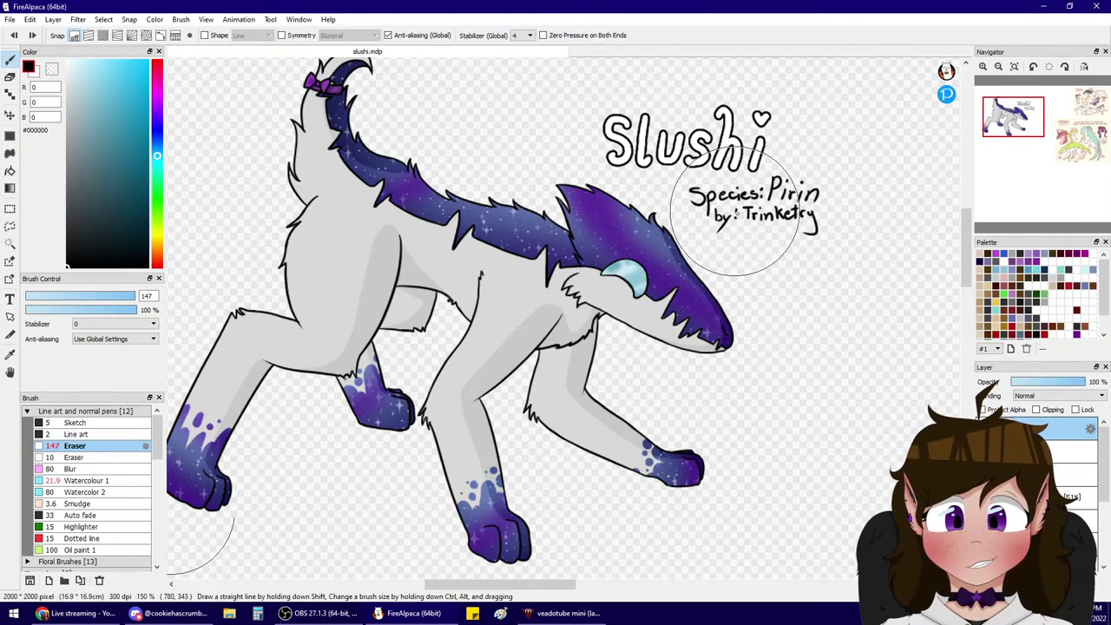
click(52, 295)
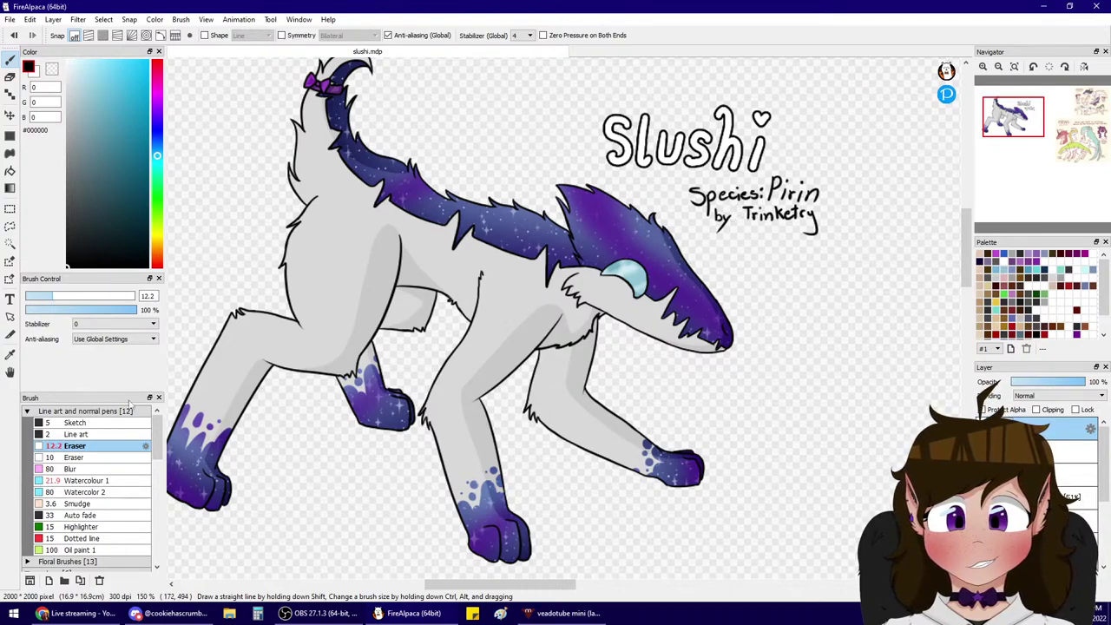
- Sign the artist's name beside the creature's front legs with the Sketch brush at size 5, and lower the signature layer's opacity to 16%
key(b)
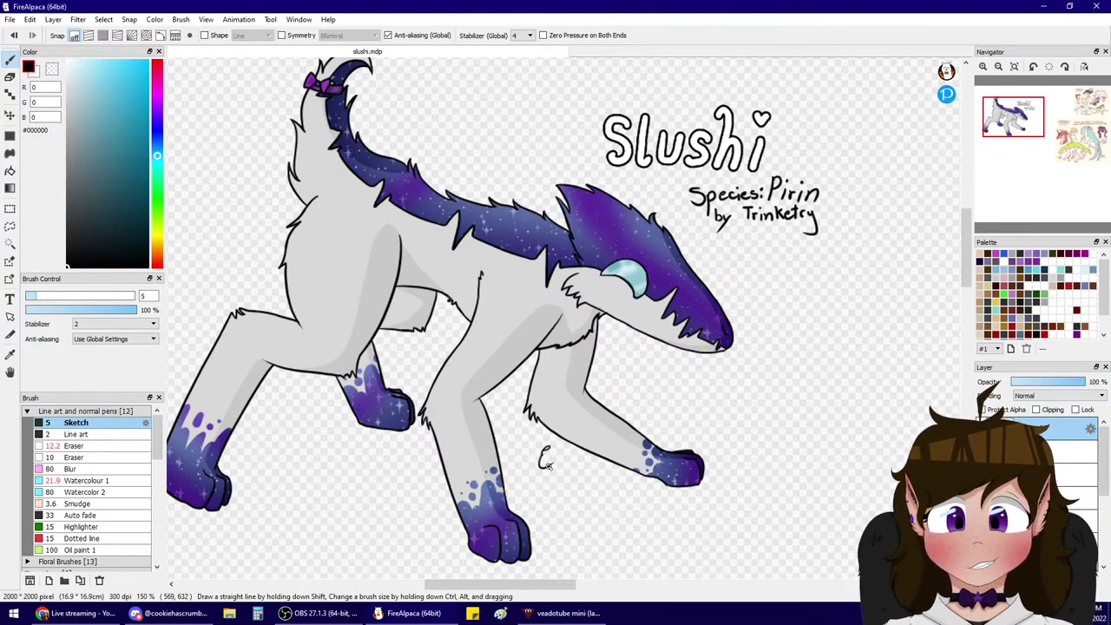
key(ctrl+z)
mouse_move(555, 467)
mouse_down()
mouse_move(604, 455)
mouse_move(529, 495)
mouse_move(624, 450)
mouse_up()
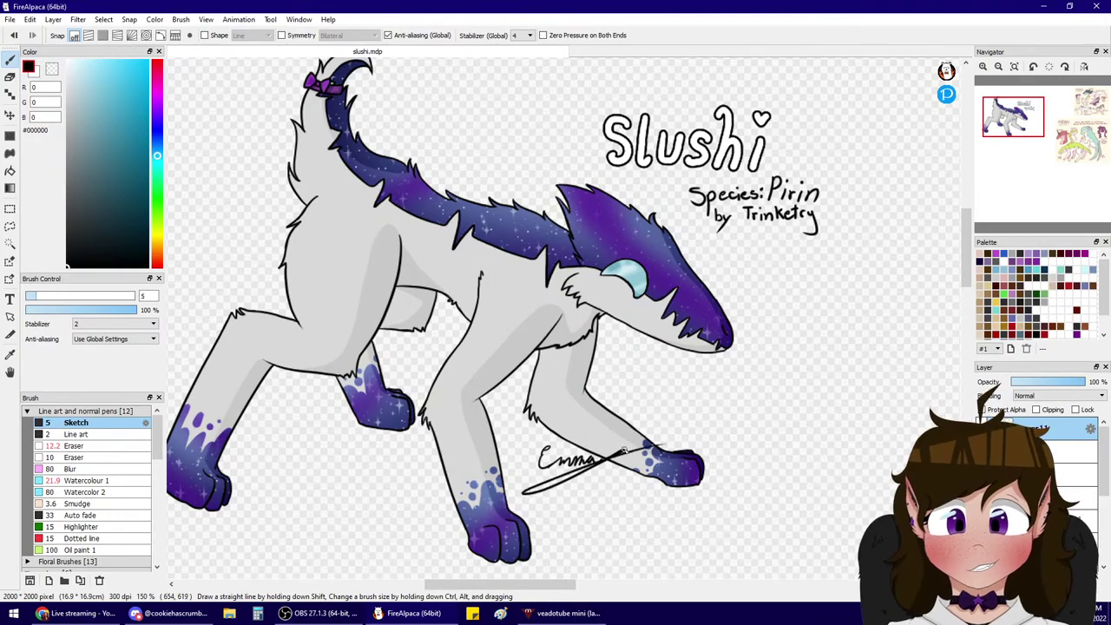
drag(1056, 382, 1023, 382)
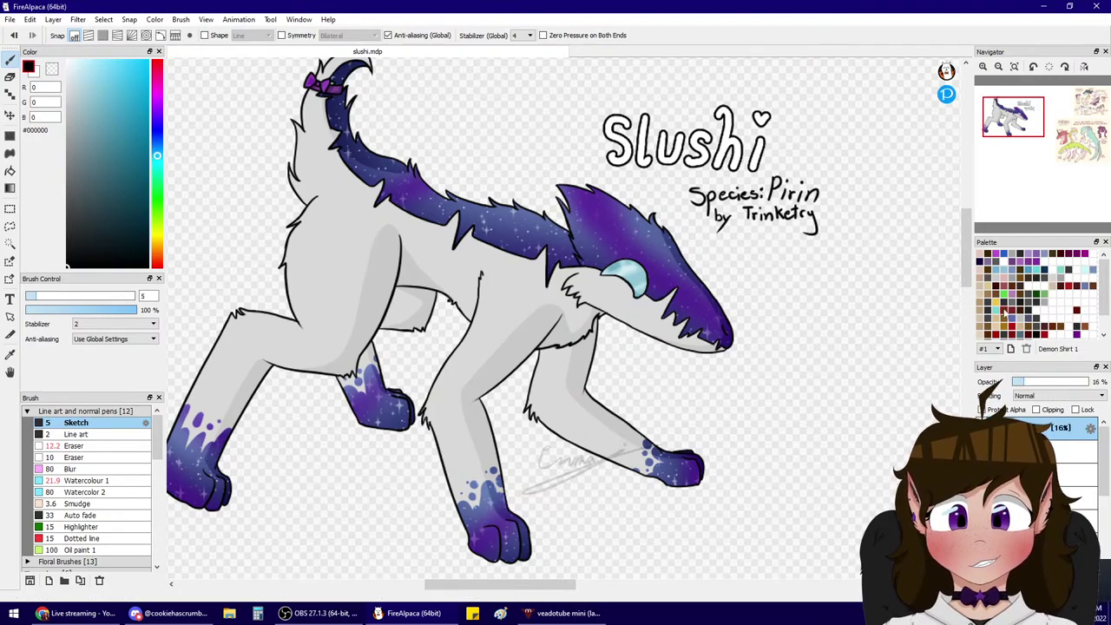
- Select the stack of drawing layers together and rearrange it in the layer list
click(1014, 67)
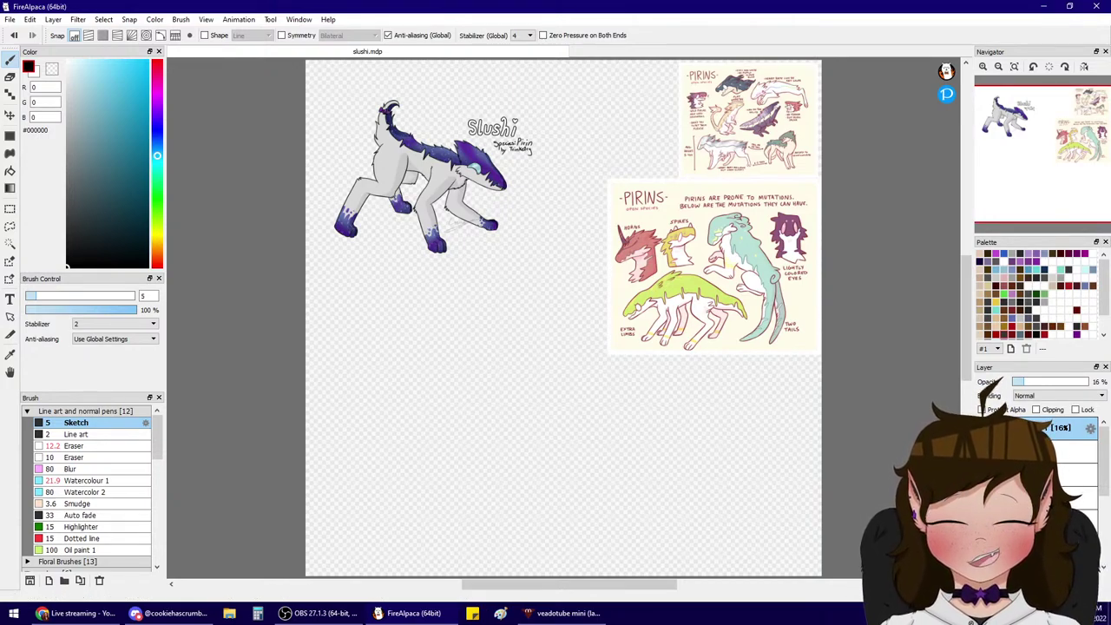
click(1034, 581)
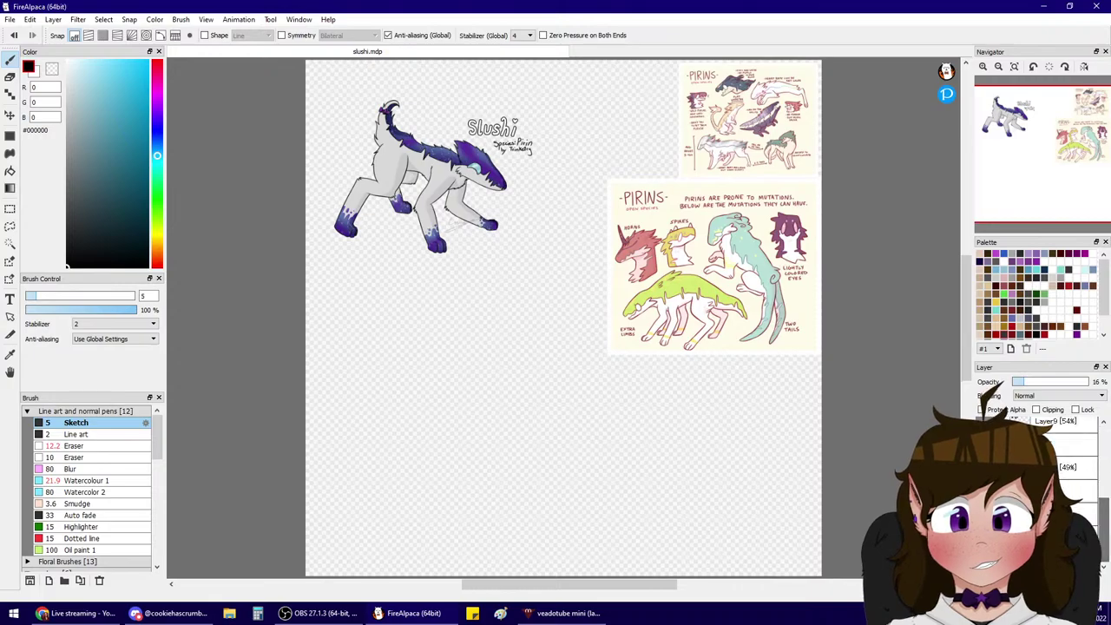
shift+click(1034, 537)
drag(1104, 520, 1103, 494)
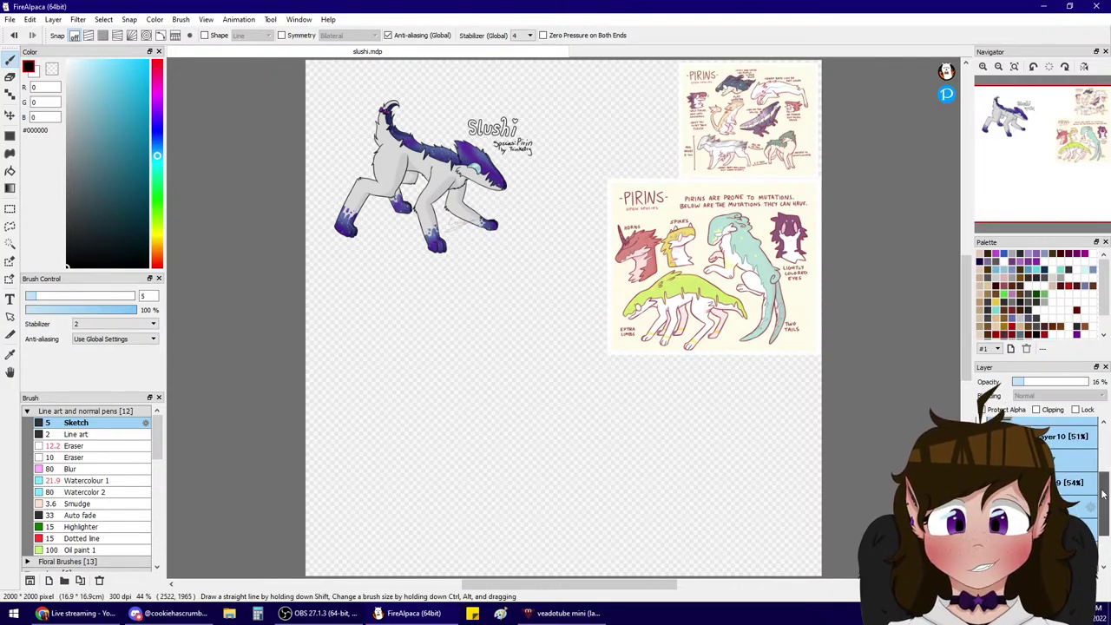
drag(1029, 451, 1029, 429)
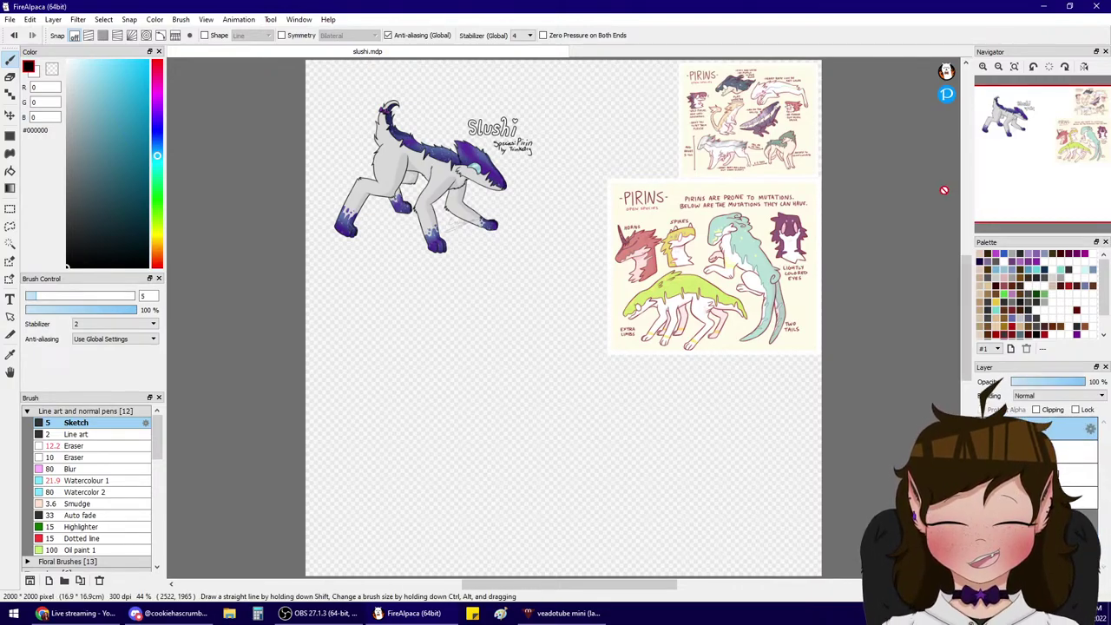
- Paint soft black shading over the creature's muzzle, underside and legs with Watercolour 1 at size 186, redoing one stray stroke
click(983, 67)
click(983, 67)
click(983, 67)
click(983, 67)
drag(1036, 152, 1005, 127)
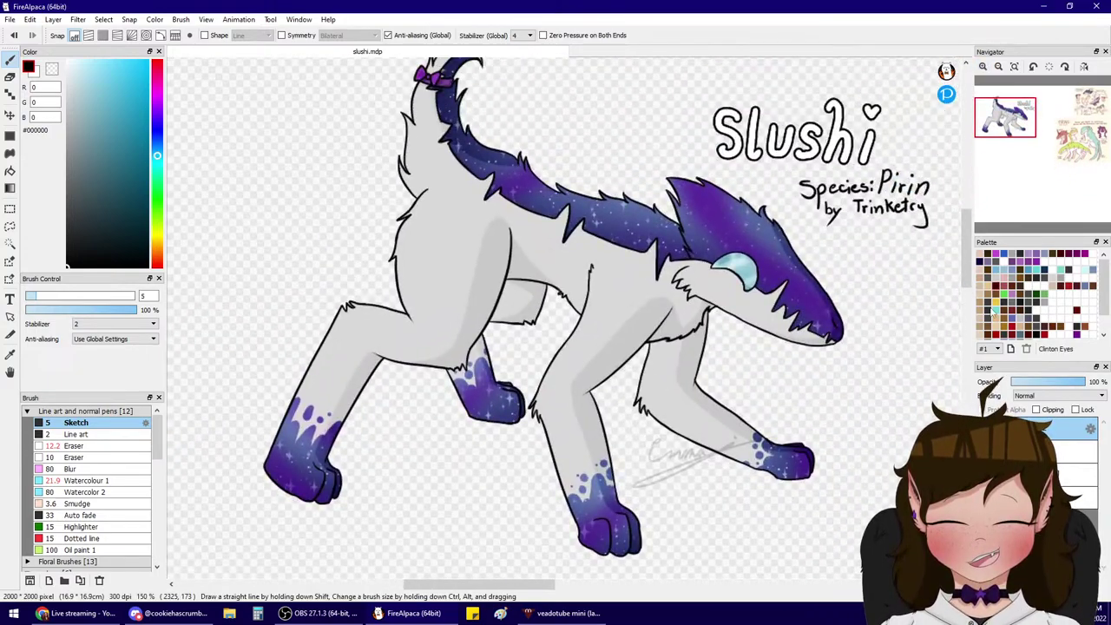
drag(1104, 464, 1103, 537)
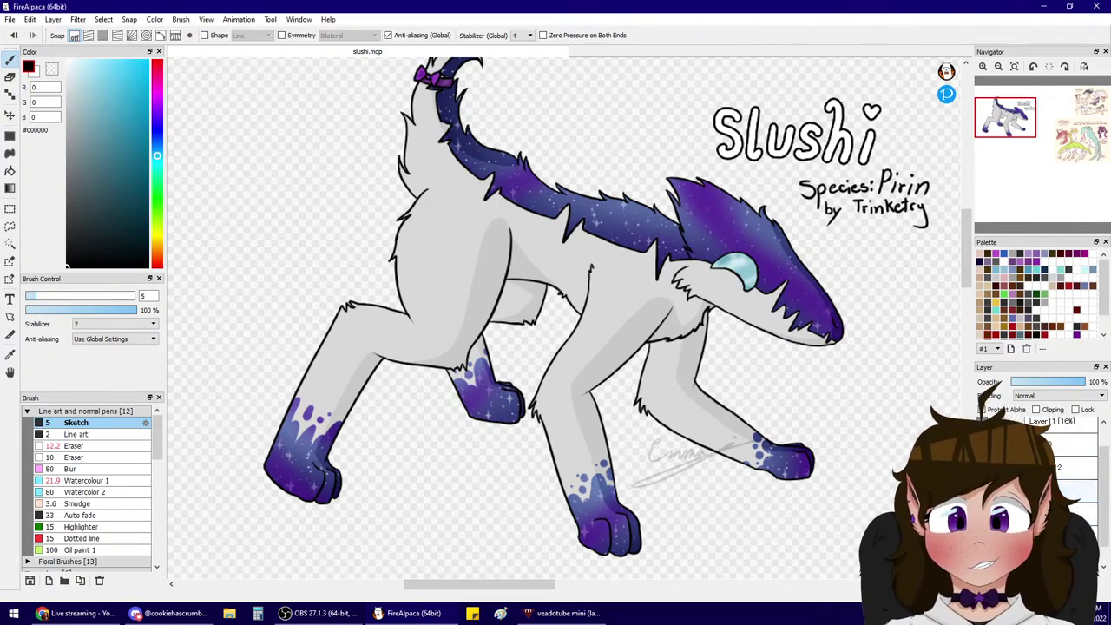
click(1042, 491)
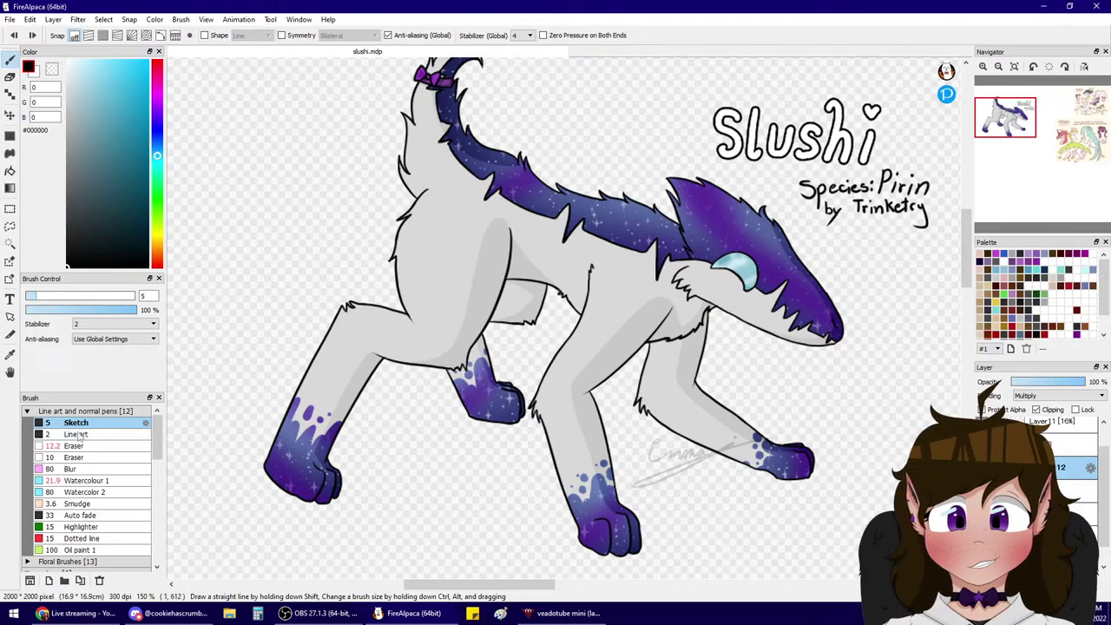
click(88, 480)
drag(90, 300, 105, 299)
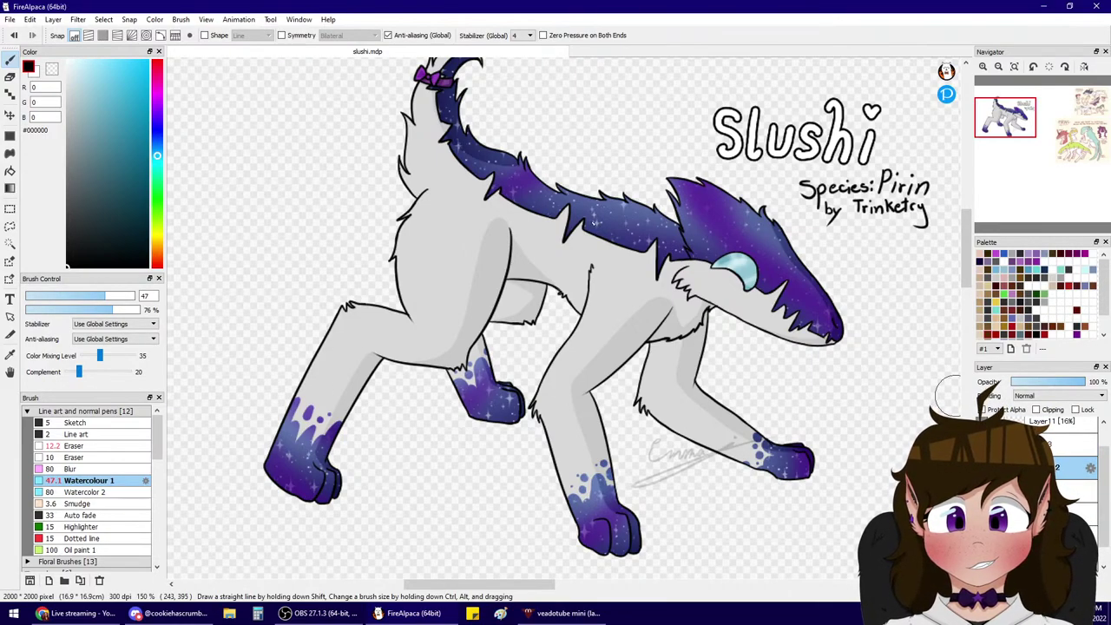
drag(105, 297, 135, 297)
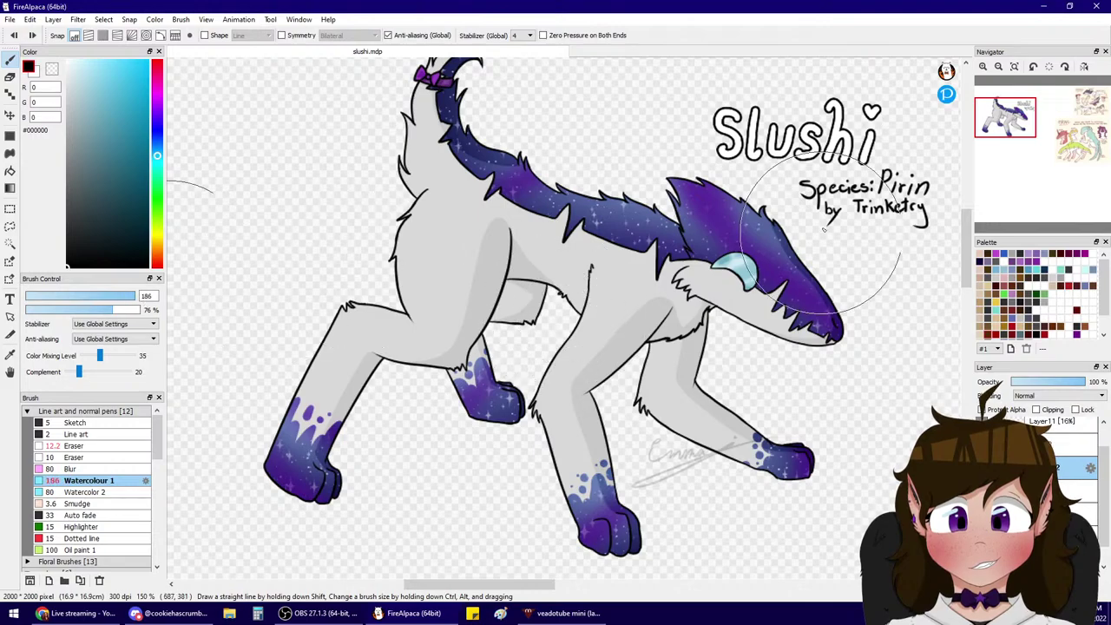
mouse_move(816, 239)
mouse_down()
mouse_move(772, 294)
mouse_move(847, 314)
mouse_move(738, 308)
mouse_move(693, 382)
mouse_move(686, 430)
mouse_up()
mouse_move(699, 339)
mouse_down()
mouse_move(608, 391)
mouse_move(599, 486)
mouse_move(639, 324)
mouse_move(610, 411)
mouse_move(632, 556)
mouse_up()
key(ctrl+z)
mouse_move(521, 265)
mouse_down()
mouse_move(469, 365)
mouse_move(373, 390)
mouse_move(382, 495)
mouse_up()
drag(516, 255, 594, 318)
- Try clipping the black shading layer at different places in the layer stack
click(1038, 409)
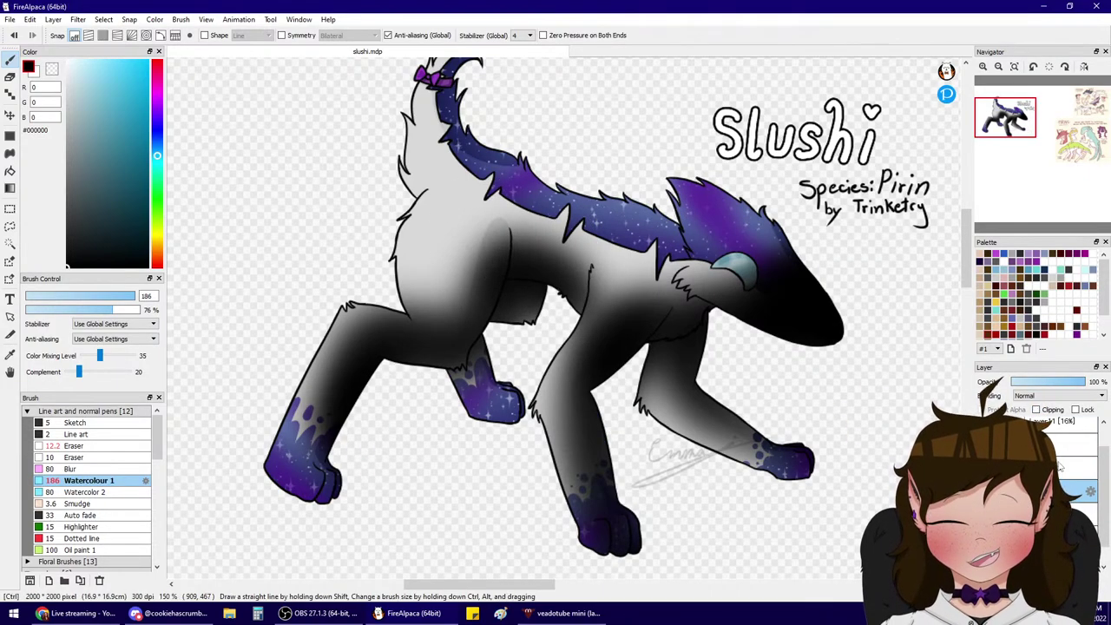
click(1078, 581)
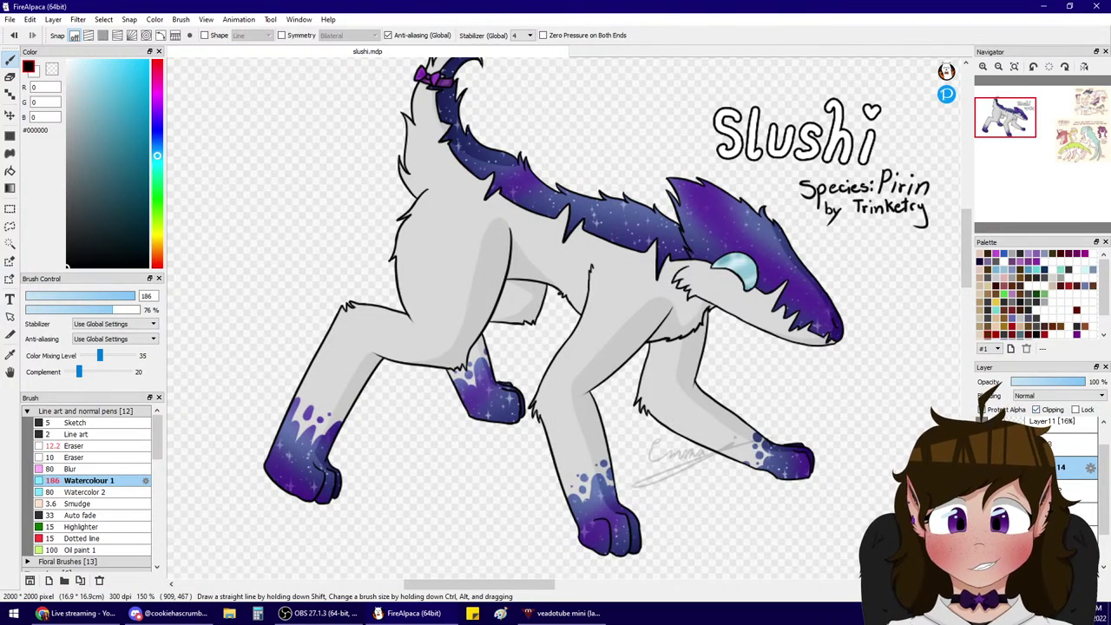
click(1038, 410)
click(1038, 410)
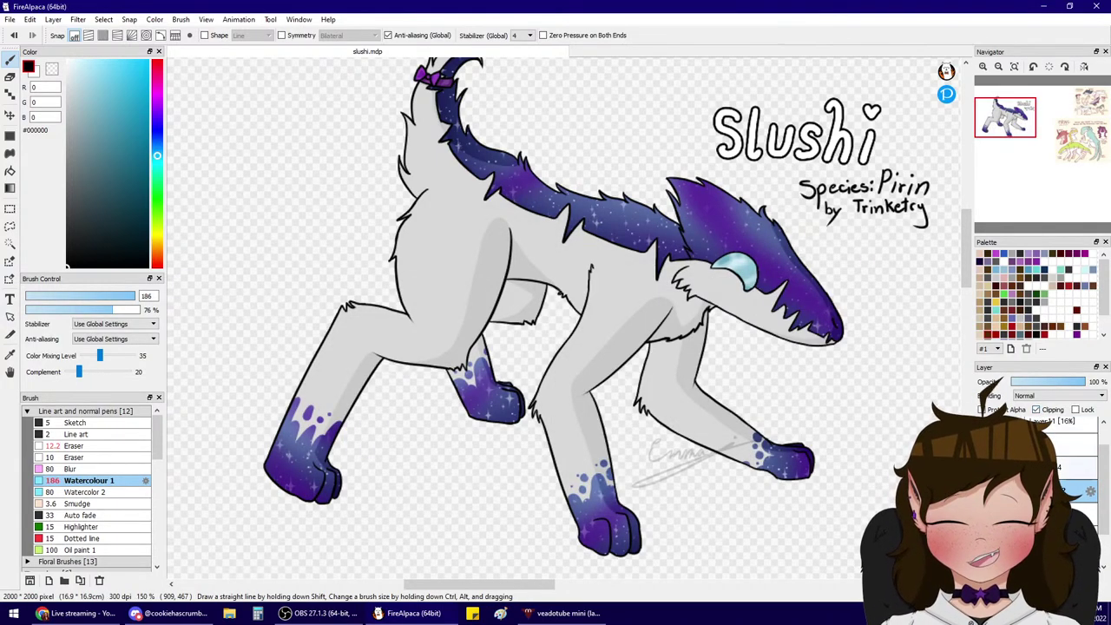
click(1038, 410)
click(1078, 580)
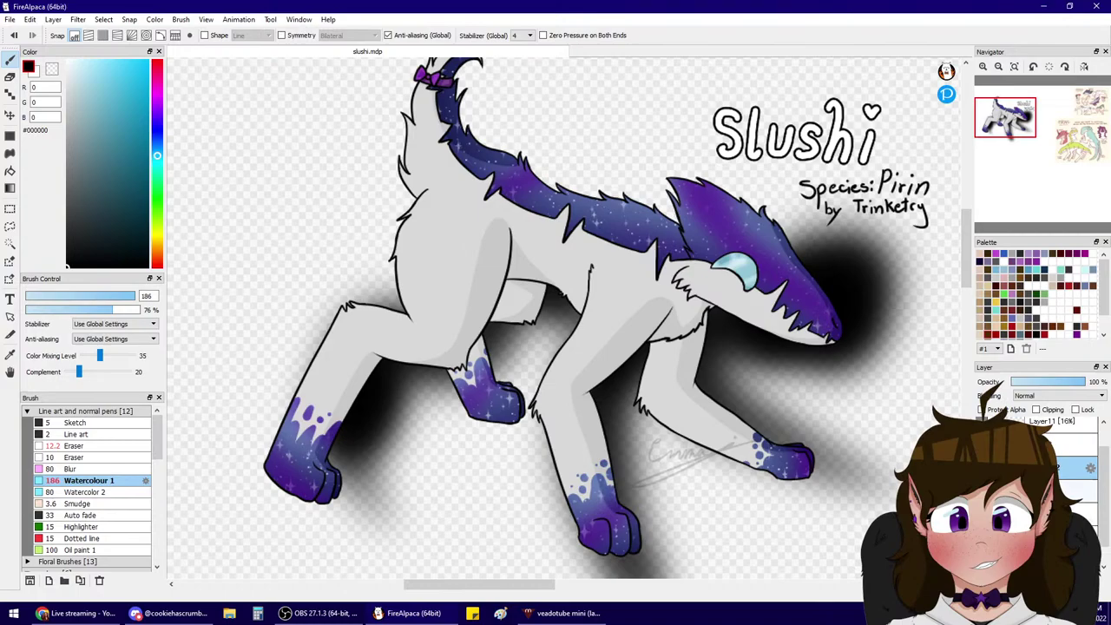
- Clip the black shading layer to the creature, set its blending to Multiply and reduce its opacity to 73%
click(1038, 410)
click(1048, 396)
click(1048, 416)
click(1052, 384)
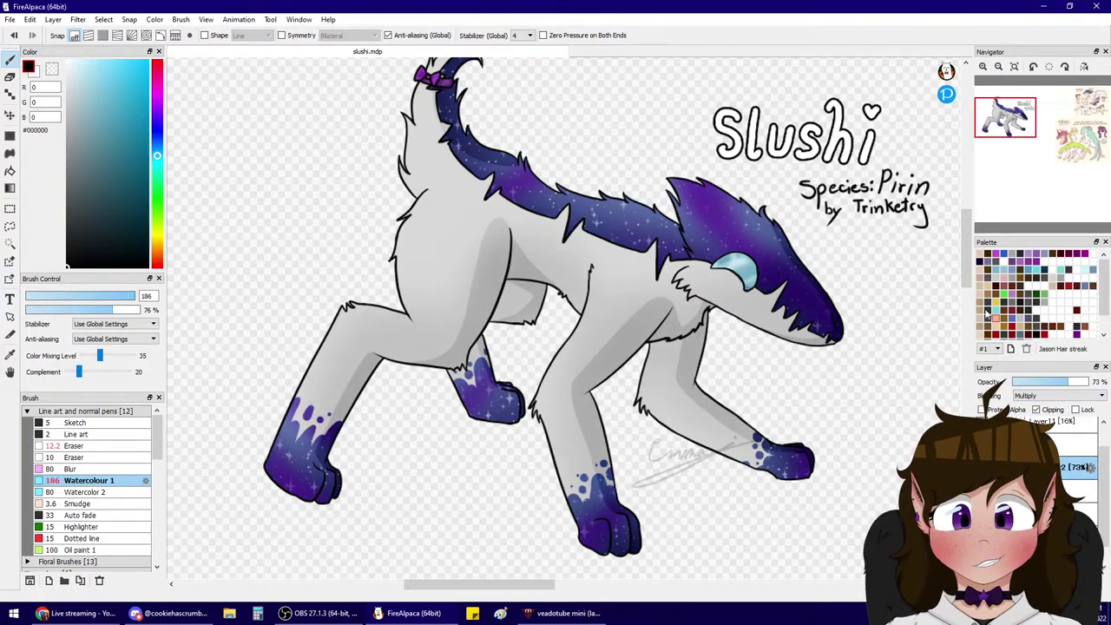
- Examine the shaded creature and its lettering at several magnifications
click(999, 66)
click(1000, 66)
click(1000, 67)
click(999, 67)
click(984, 68)
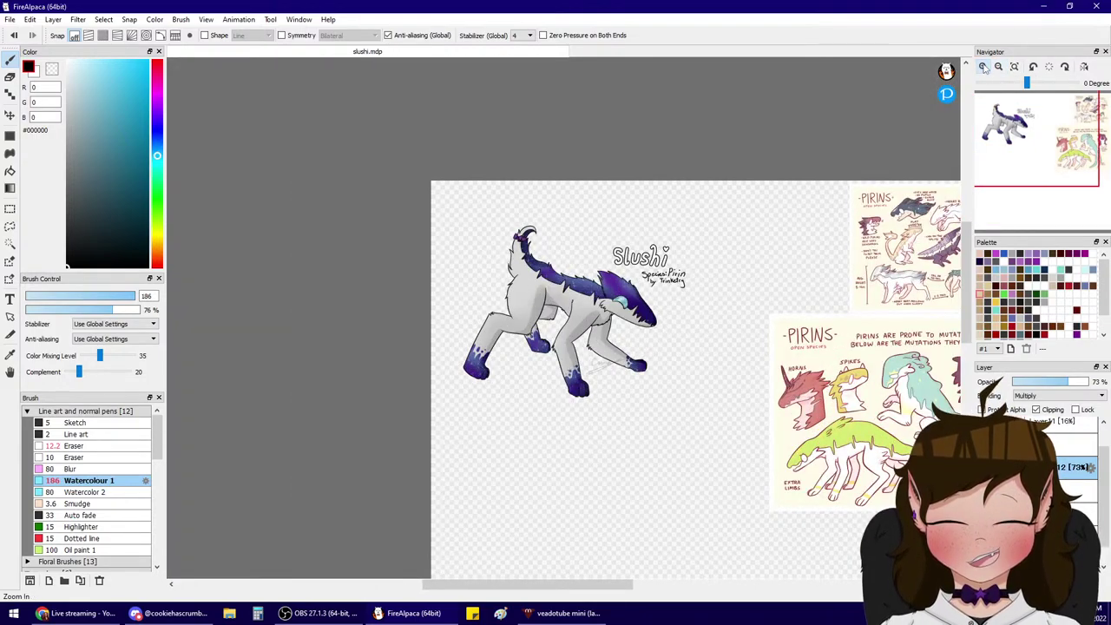
click(984, 67)
click(984, 67)
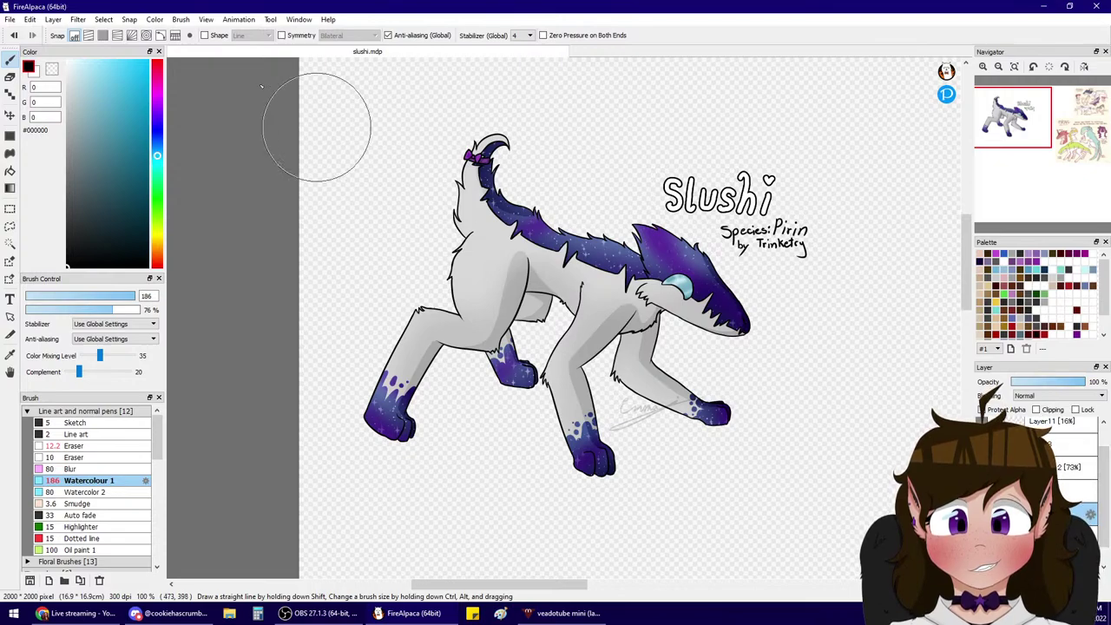
- Scatter bubbles behind the creature with the kr-Bubbles brush at size 200 and colour #2CB6E2, undoing the first test stroke
click(132, 88)
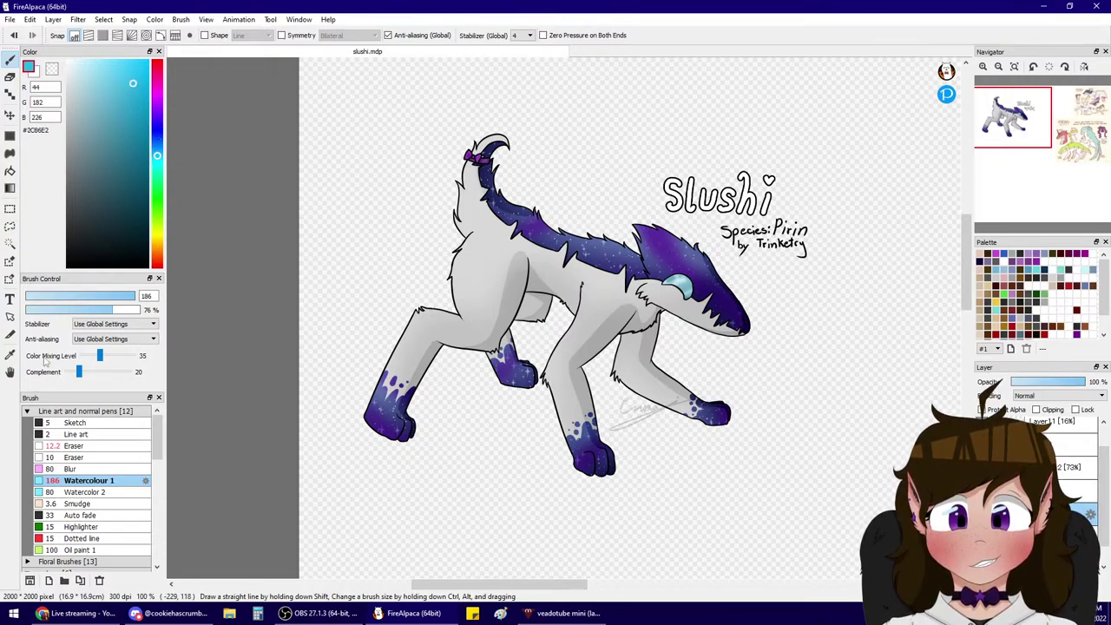
mouse_move(158, 467)
mouse_down()
mouse_move(146, 534)
mouse_move(139, 512)
mouse_up()
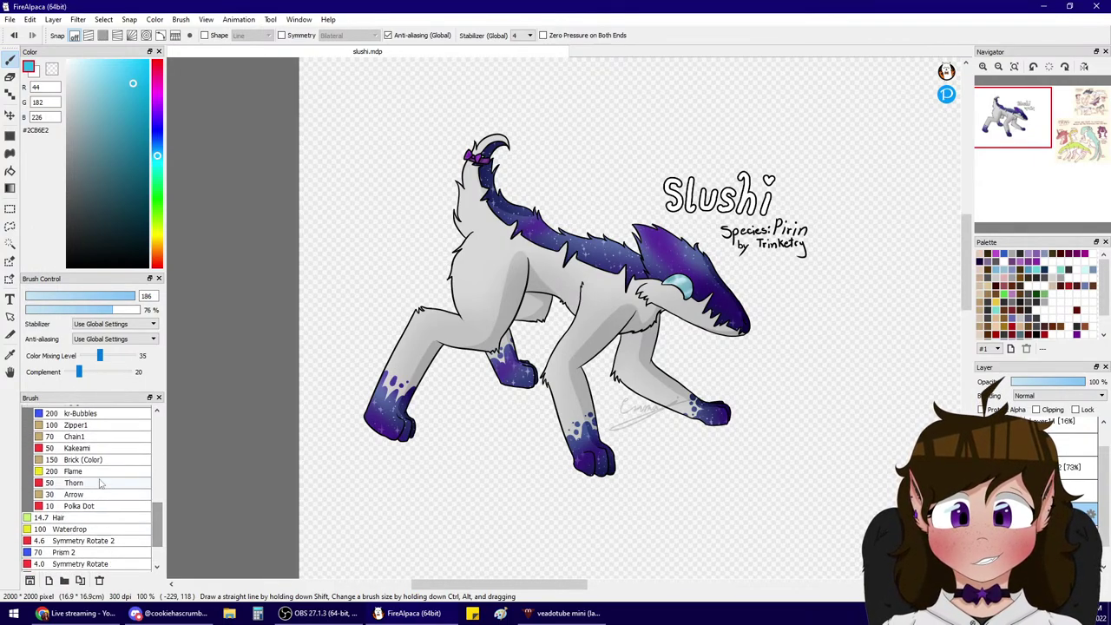
click(103, 471)
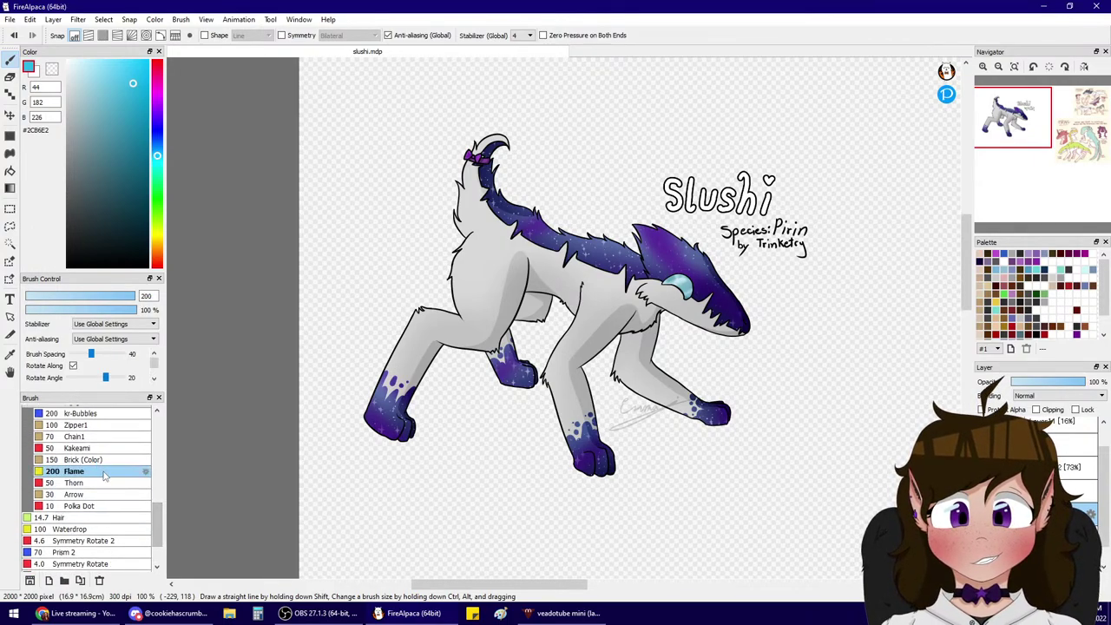
click(89, 415)
drag(551, 187, 413, 361)
key(ctrl+z)
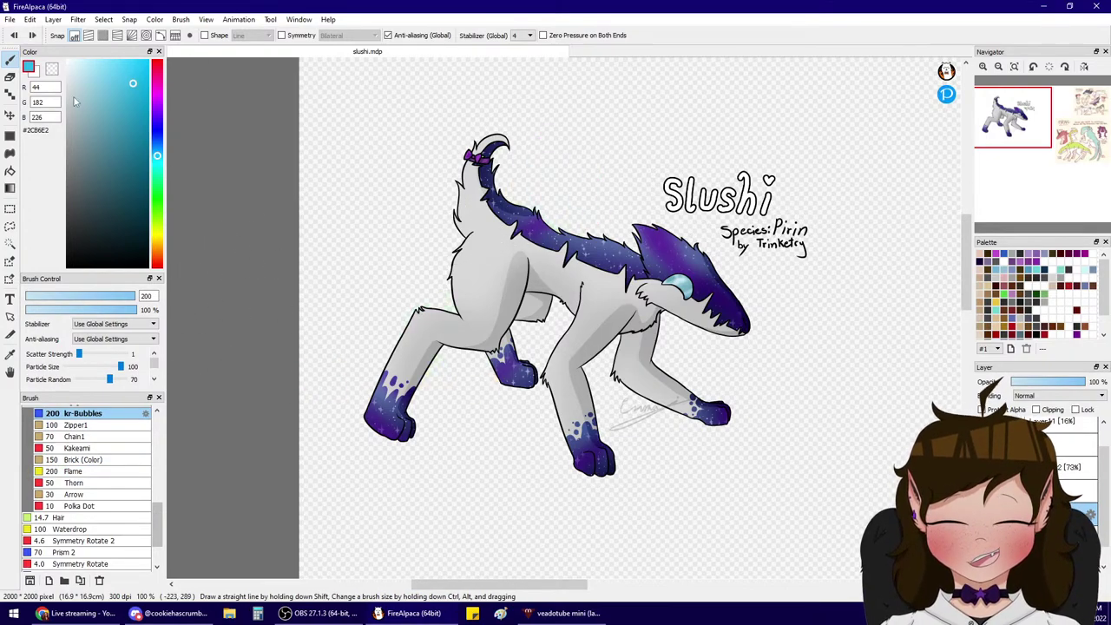
click(998, 67)
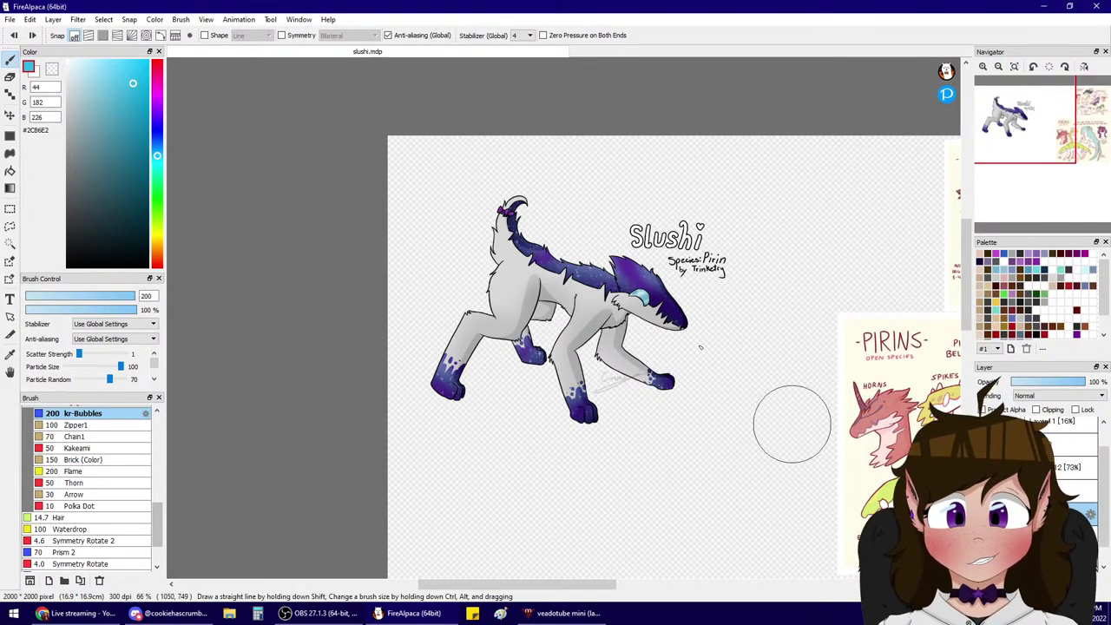
mouse_move(422, 161)
mouse_down()
mouse_move(468, 204)
mouse_move(618, 172)
mouse_move(455, 310)
mouse_move(508, 358)
mouse_move(721, 188)
mouse_move(647, 308)
mouse_up()
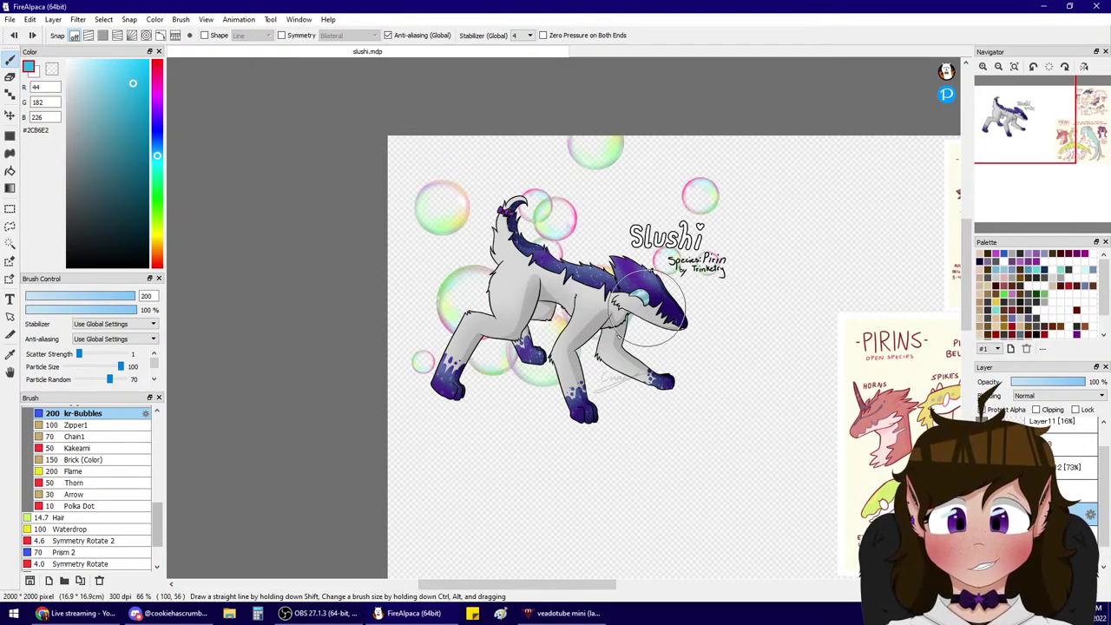
- Undo the large bubbles and try a stroke of smaller ones with the bubble brush at size 55
key(ctrl+z)
click(109, 296)
drag(563, 141, 679, 188)
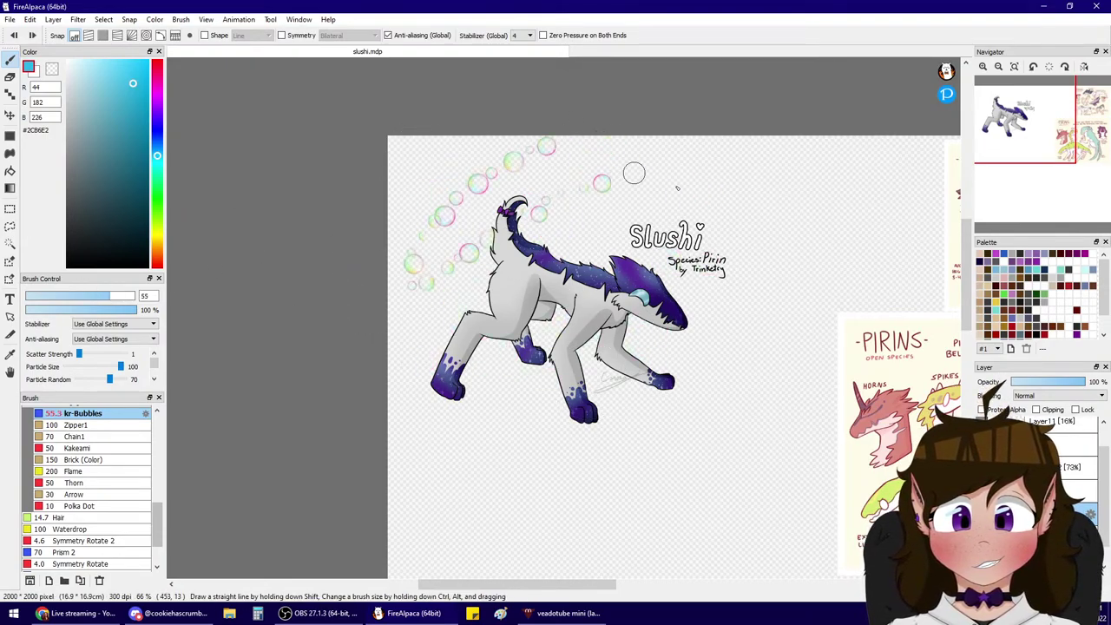
key(ctrl+z)
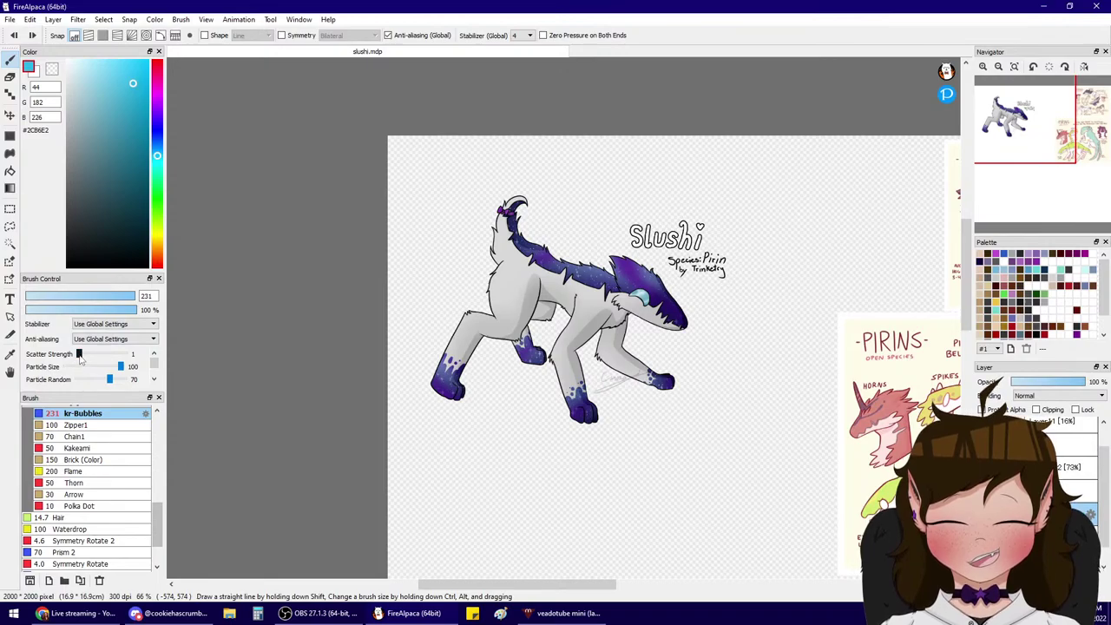
- Scatter bubbles around the creature with the kr-Bubbles brush at size 231 and particle size 55, undoing the first stroke
drag(98, 370, 95, 366)
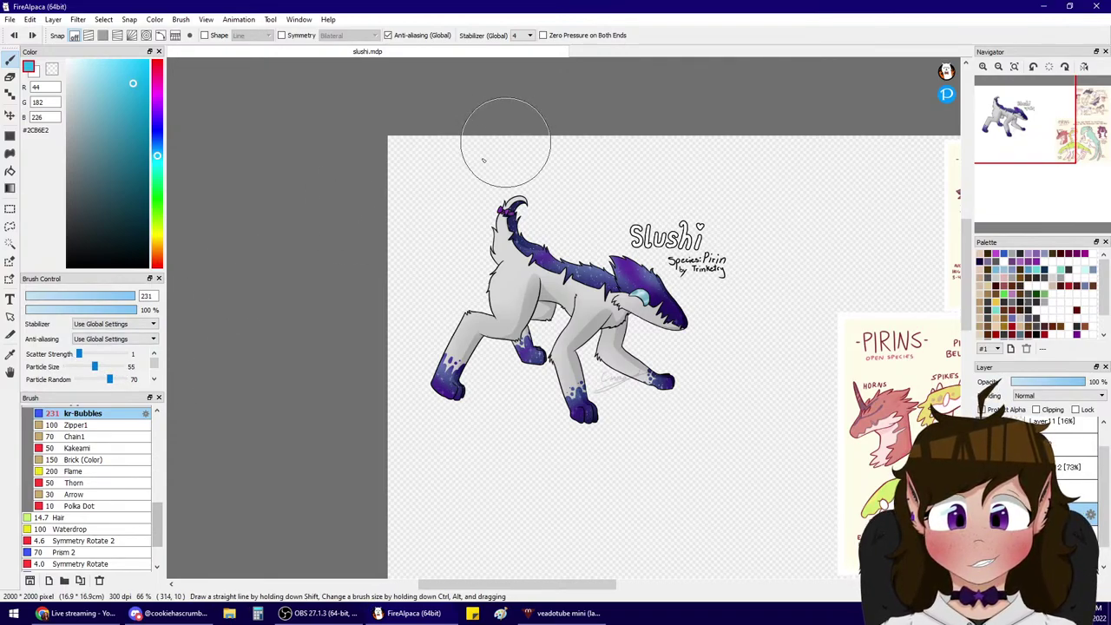
mouse_move(496, 138)
mouse_down()
mouse_move(565, 204)
mouse_move(597, 287)
mouse_move(425, 462)
mouse_move(677, 350)
mouse_up()
key(ctrl+z)
mouse_move(497, 156)
mouse_down()
mouse_move(379, 255)
mouse_move(606, 126)
mouse_move(577, 212)
mouse_move(362, 372)
mouse_move(634, 242)
mouse_move(773, 223)
mouse_move(585, 393)
mouse_move(695, 427)
mouse_move(676, 466)
mouse_move(660, 401)
mouse_move(482, 415)
mouse_move(555, 452)
mouse_move(496, 384)
mouse_move(529, 521)
mouse_move(378, 477)
mouse_move(548, 469)
mouse_move(824, 378)
mouse_move(733, 424)
mouse_move(899, 70)
mouse_move(747, 151)
mouse_move(449, 274)
mouse_up()
mouse_move(457, 236)
mouse_down()
mouse_move(712, 112)
mouse_move(640, 125)
mouse_move(645, 148)
mouse_move(680, 177)
mouse_up()
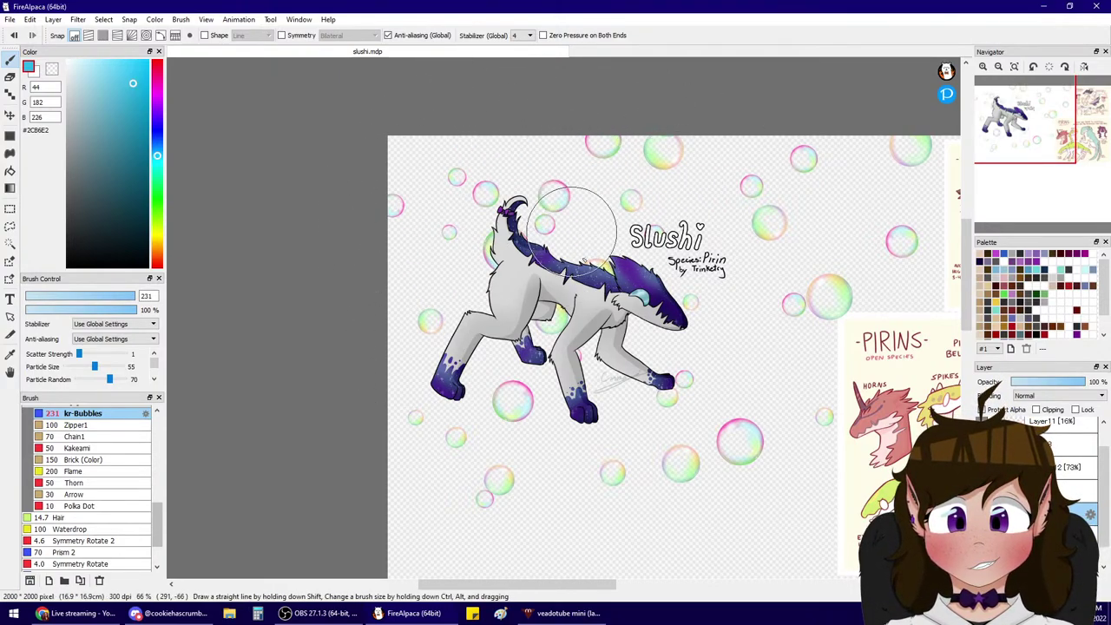
- Add single bubbles in the empty gaps above the tail, along the canvas edge and beside the front paw
click(513, 124)
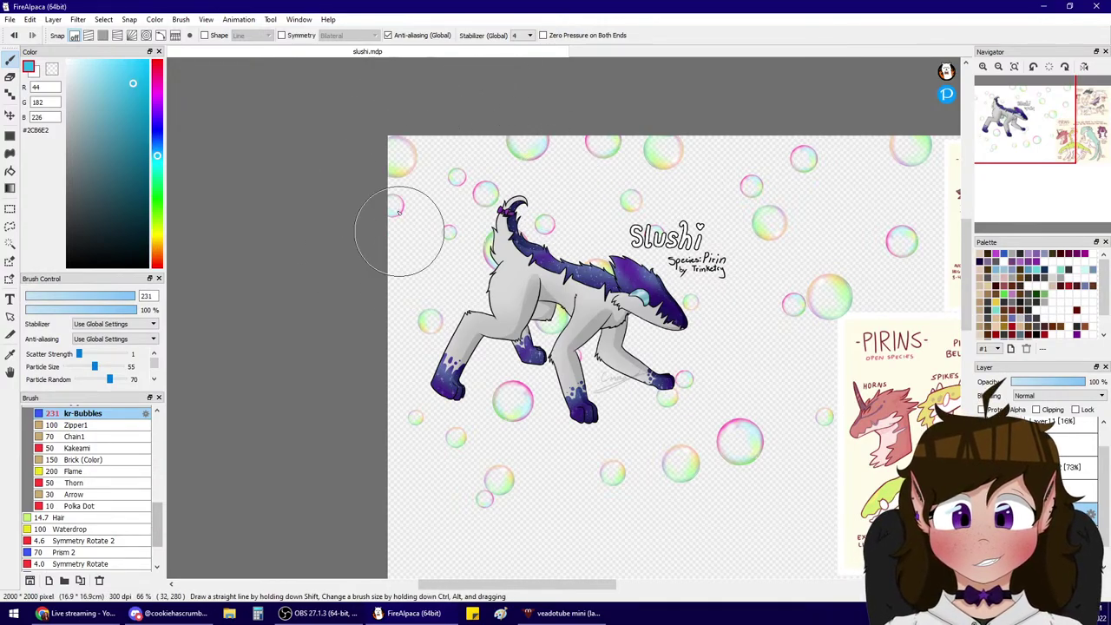
click(410, 152)
click(402, 473)
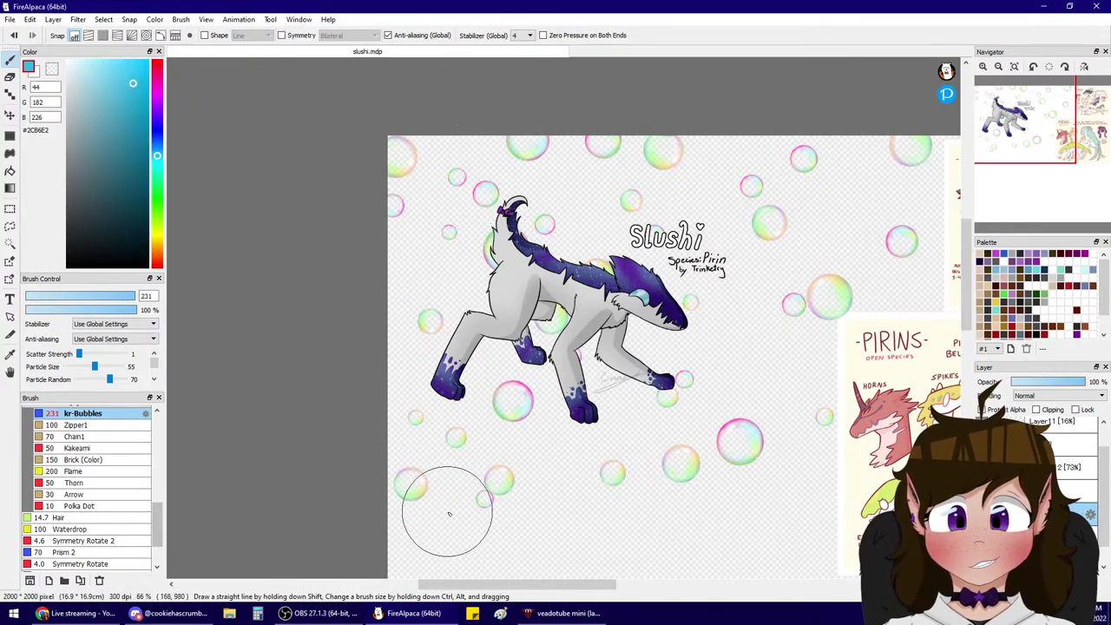
click(762, 388)
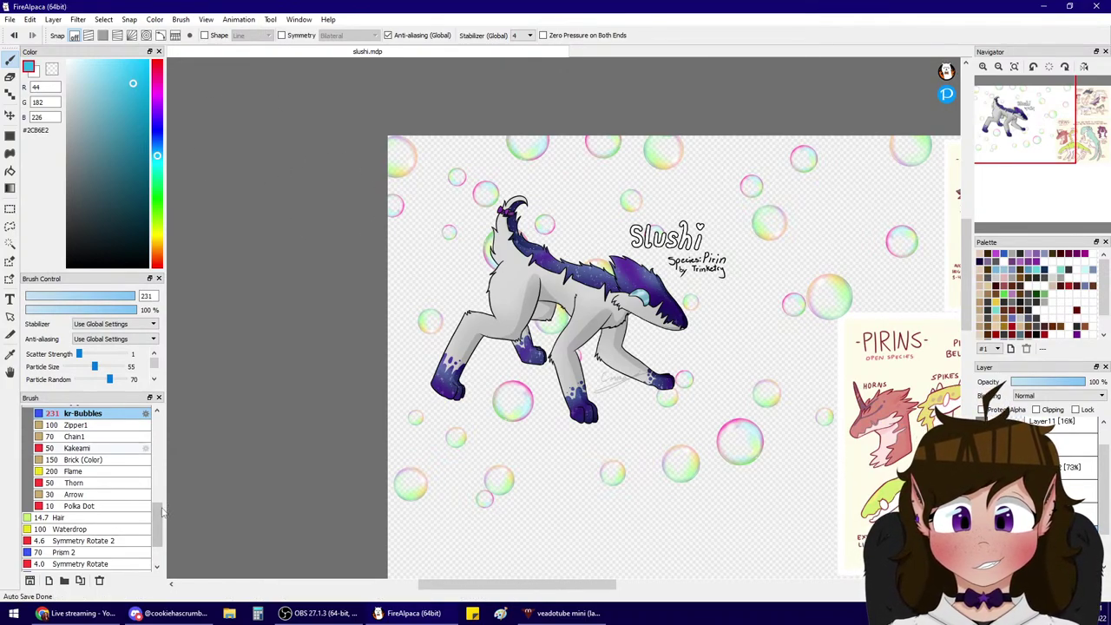
- Fill the area behind the bubbles with #2CB6E2 using the Sketch brush at size 2000
scroll(104, 469, up, 10)
click(76, 423)
mouse_move(292, 258)
mouse_down()
mouse_move(373, 174)
mouse_move(568, 121)
mouse_move(625, 400)
mouse_move(766, 194)
mouse_up()
mouse_move(752, 261)
mouse_down()
mouse_move(486, 555)
mouse_move(556, 556)
mouse_up()
drag(119, 297, 174, 297)
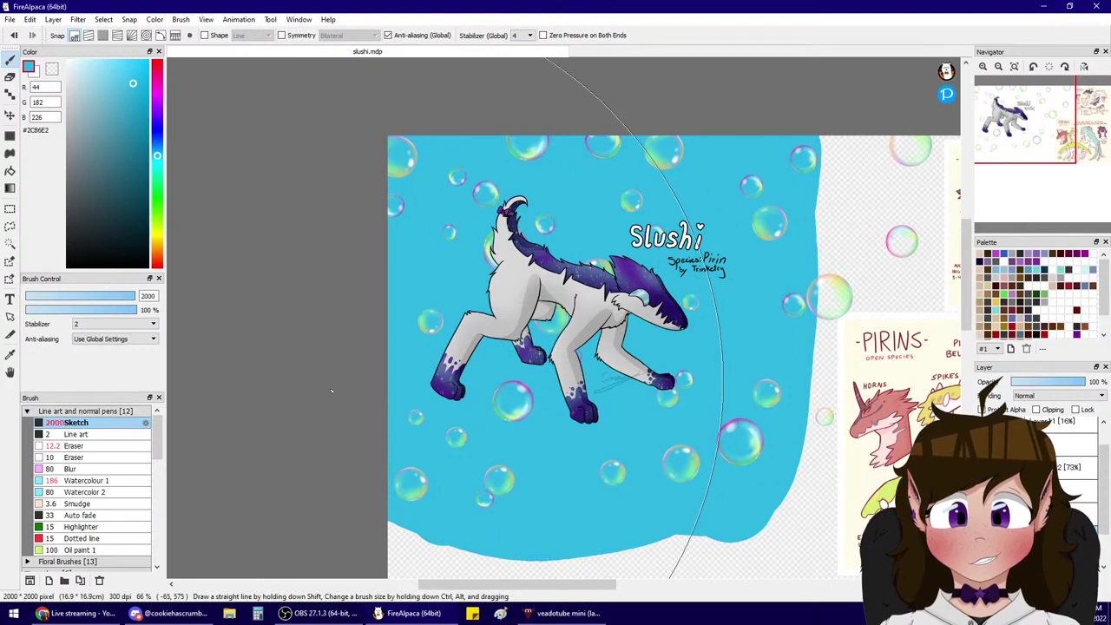
mouse_move(299, 287)
mouse_down()
mouse_move(950, 291)
mouse_move(643, 278)
mouse_up()
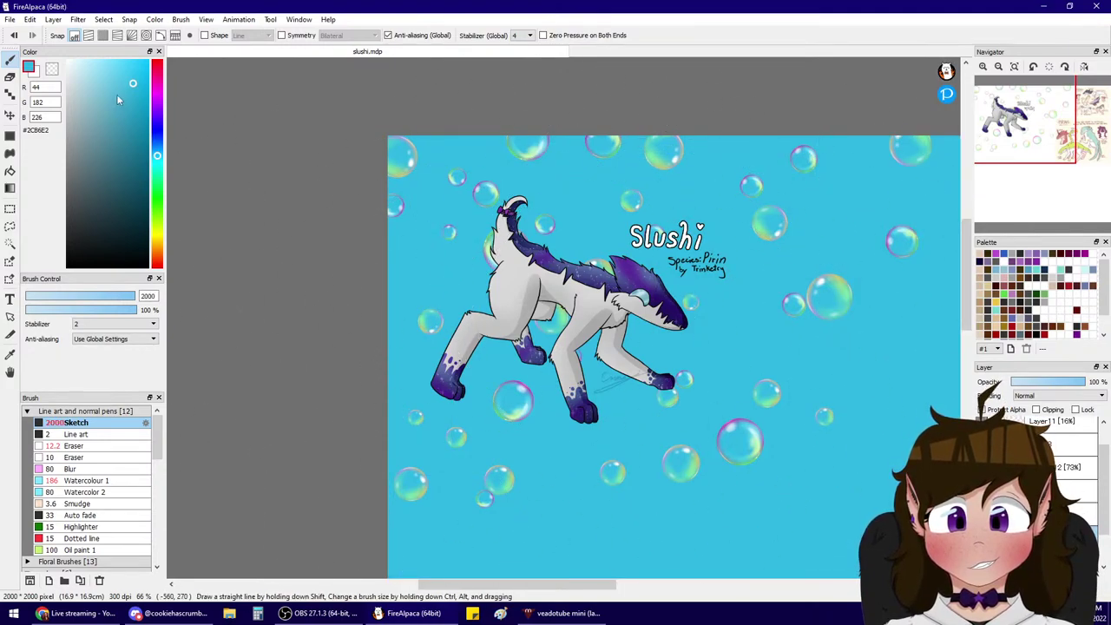
- Paint a pale blue patch in the background's upper-left corner and a dark teal #21697F area at its lower right
drag(116, 94, 84, 71)
mouse_move(330, 92)
mouse_down()
mouse_move(391, 120)
mouse_move(321, 139)
mouse_up()
click(126, 163)
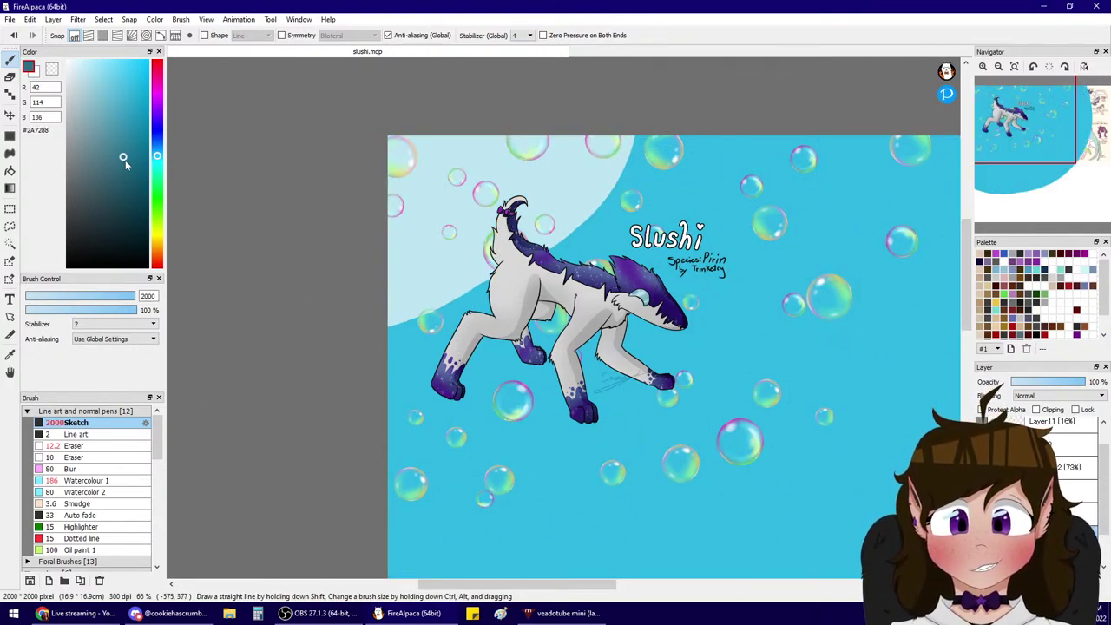
drag(938, 324, 756, 547)
- Apply a Gaussian Blur of 266 to the background and cover the remaining canvas with dark teal #21697F
click(77, 19)
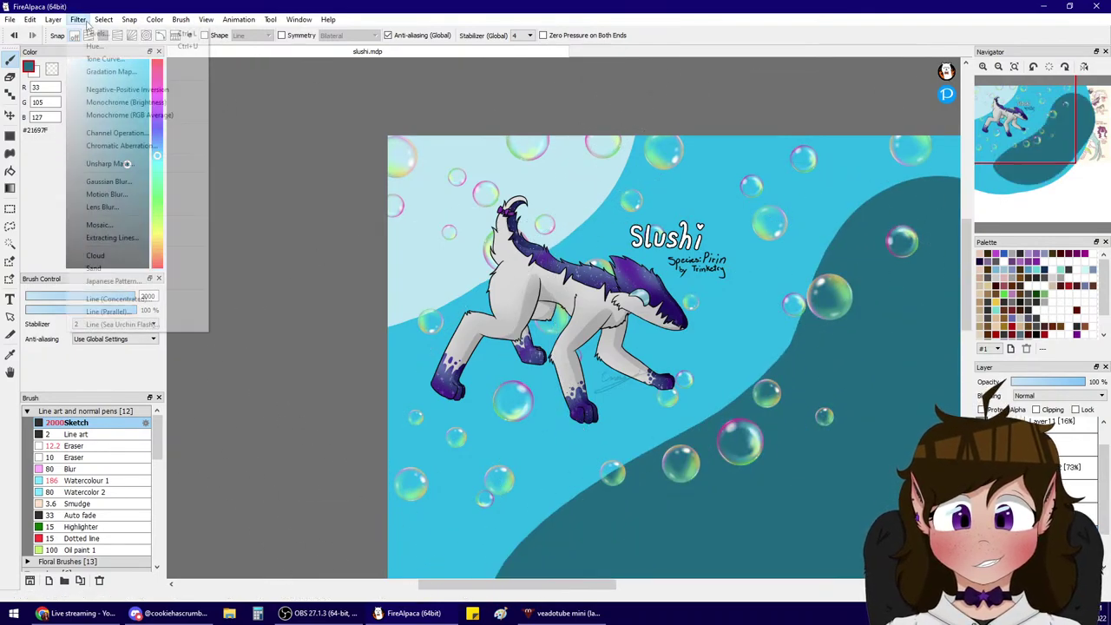
click(104, 182)
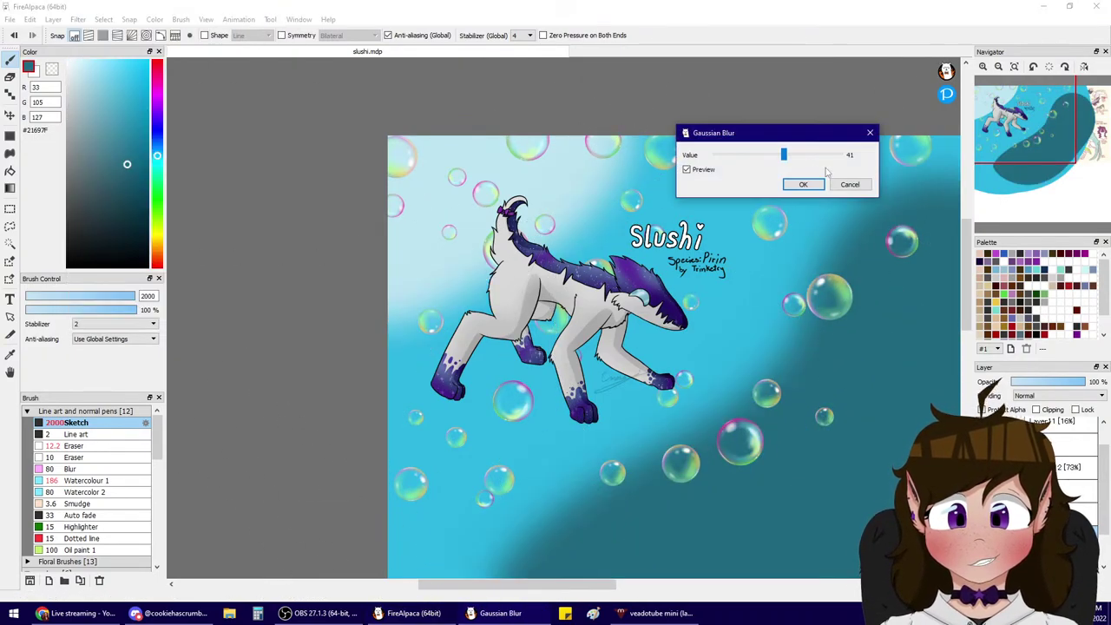
drag(792, 155, 827, 155)
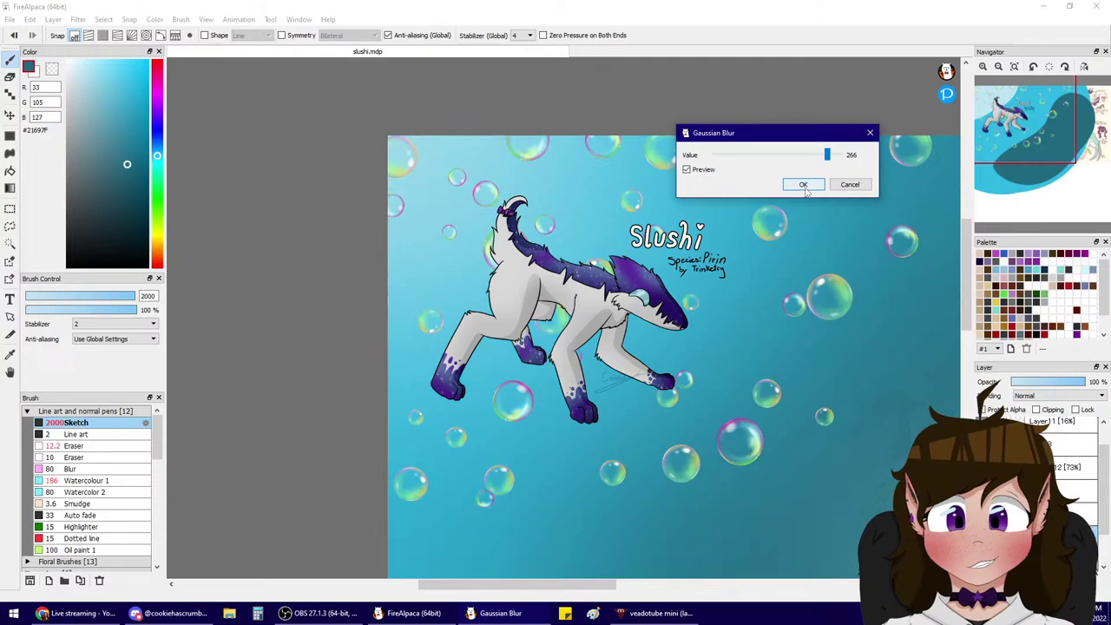
click(804, 185)
scroll(925, 85, down, 2)
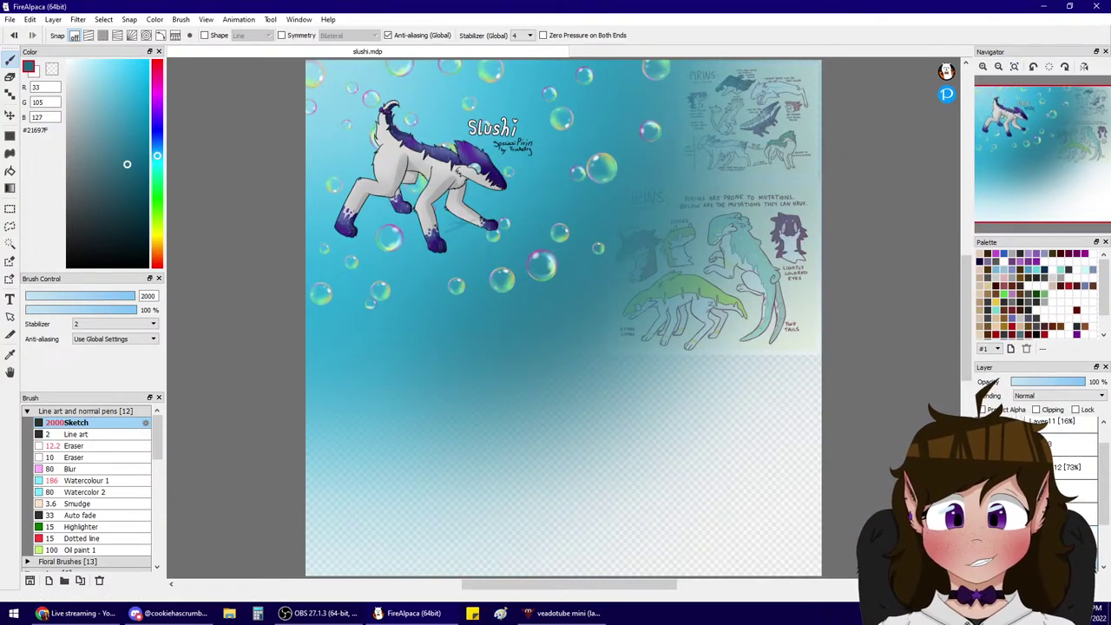
mouse_move(508, 191)
mouse_down()
mouse_move(518, 307)
mouse_move(596, 209)
mouse_move(377, 61)
mouse_move(878, 153)
mouse_move(287, 273)
mouse_up()
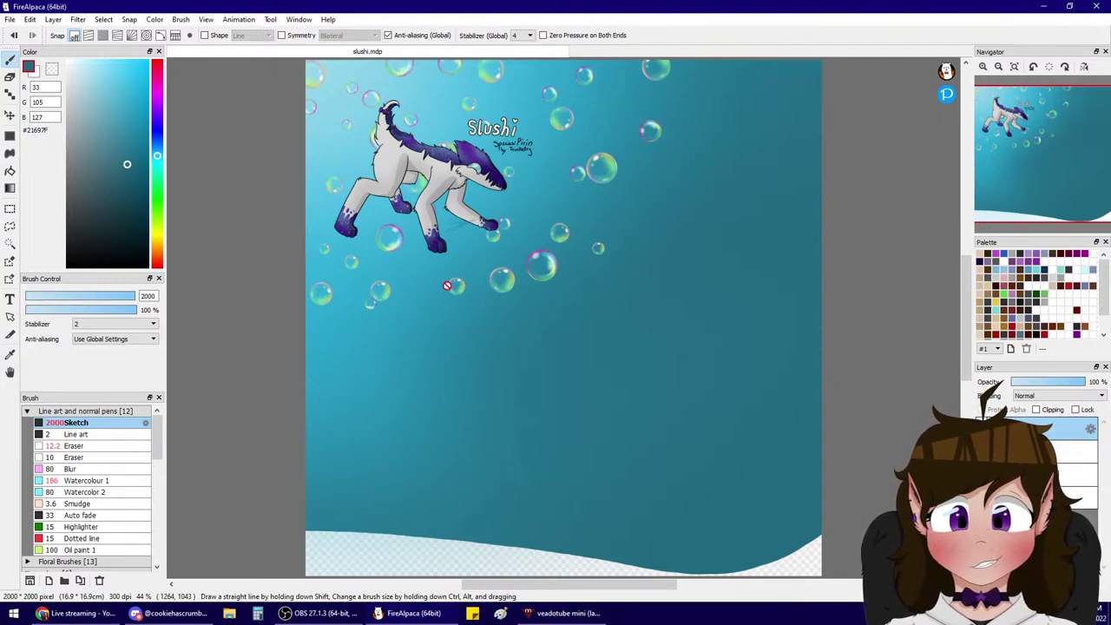
- Crop the canvas to 1000 by 1000 pixels, anchored at the top left
click(30, 20)
click(59, 201)
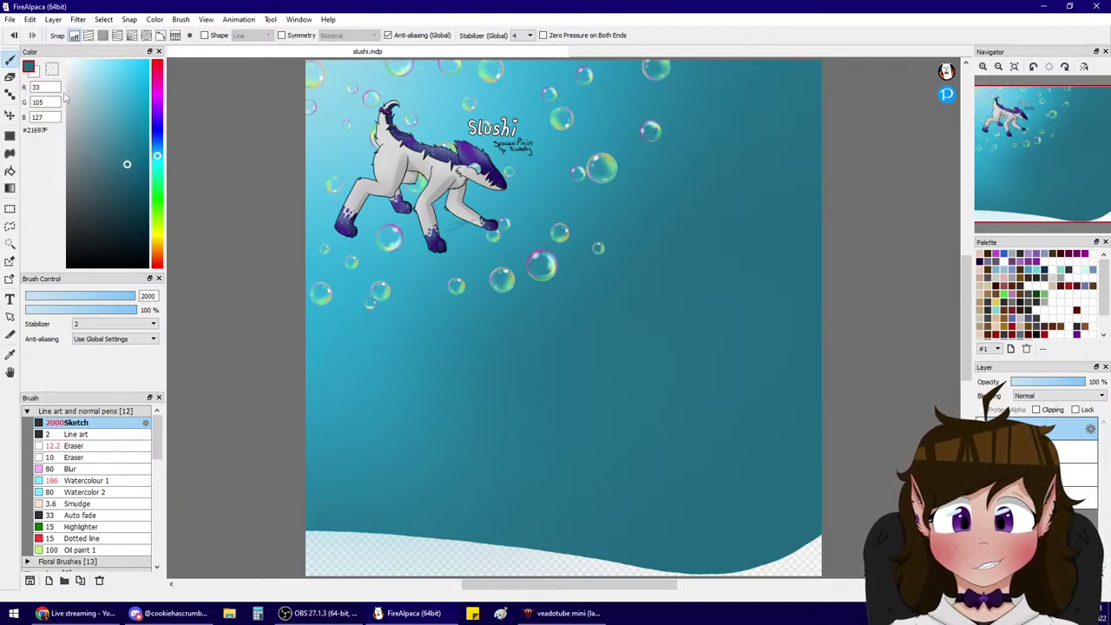
click(53, 19)
mouse_move(30, 19)
click(48, 197)
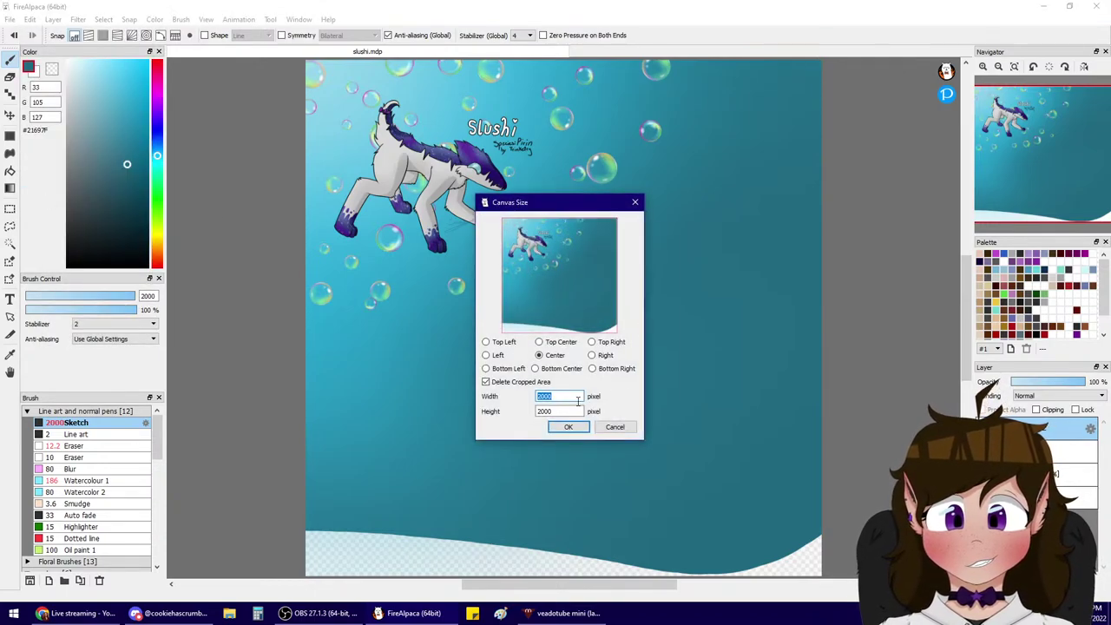
text(100)
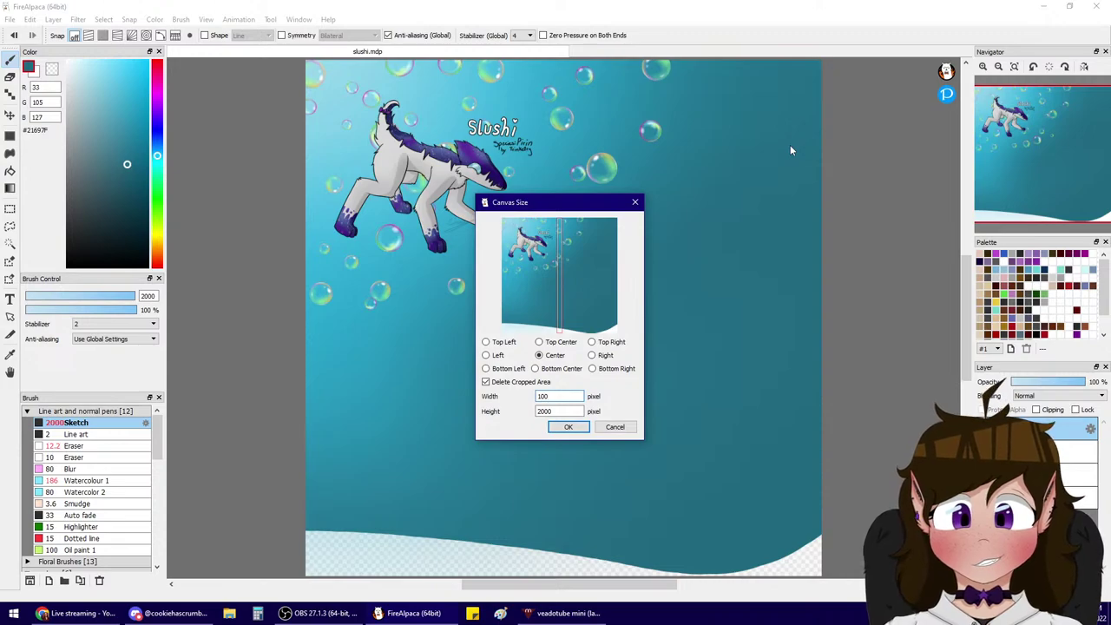
text(0)
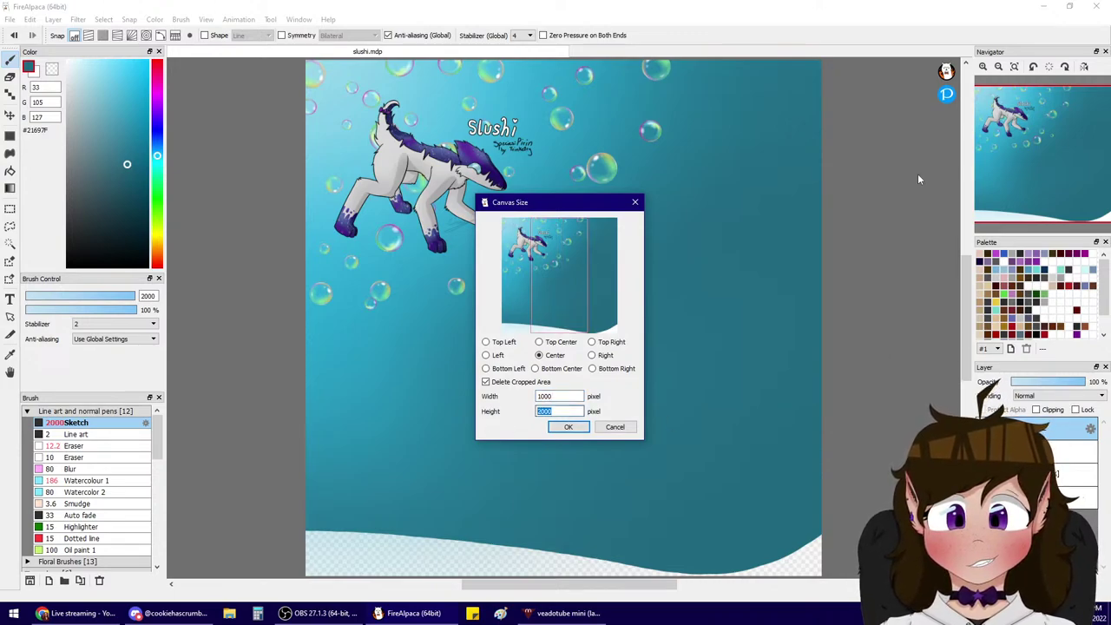
text(1000)
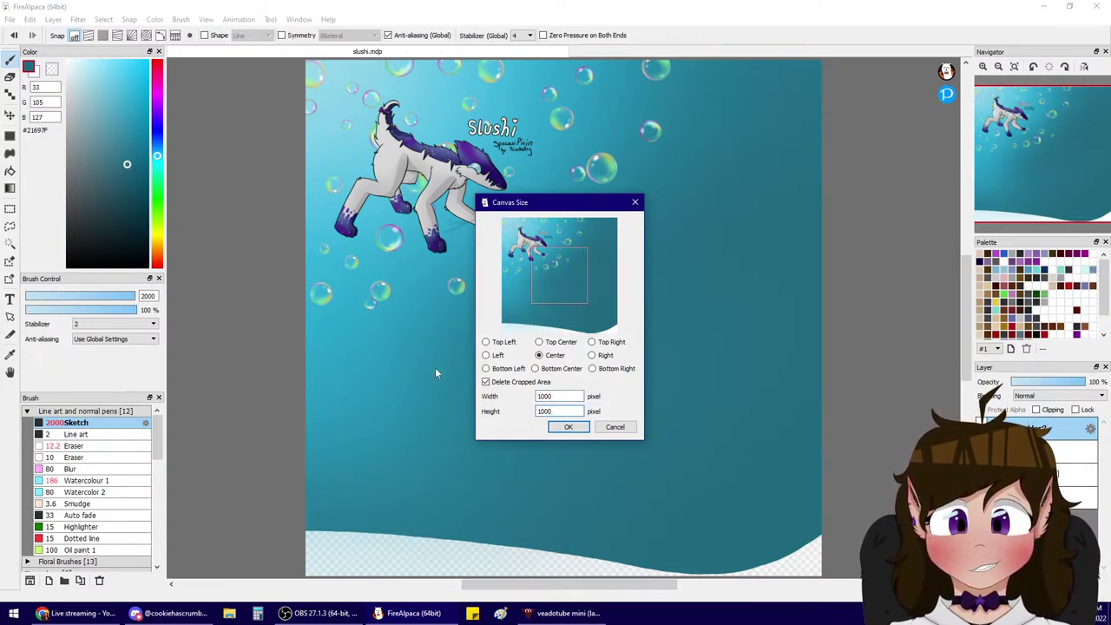
click(486, 342)
click(568, 426)
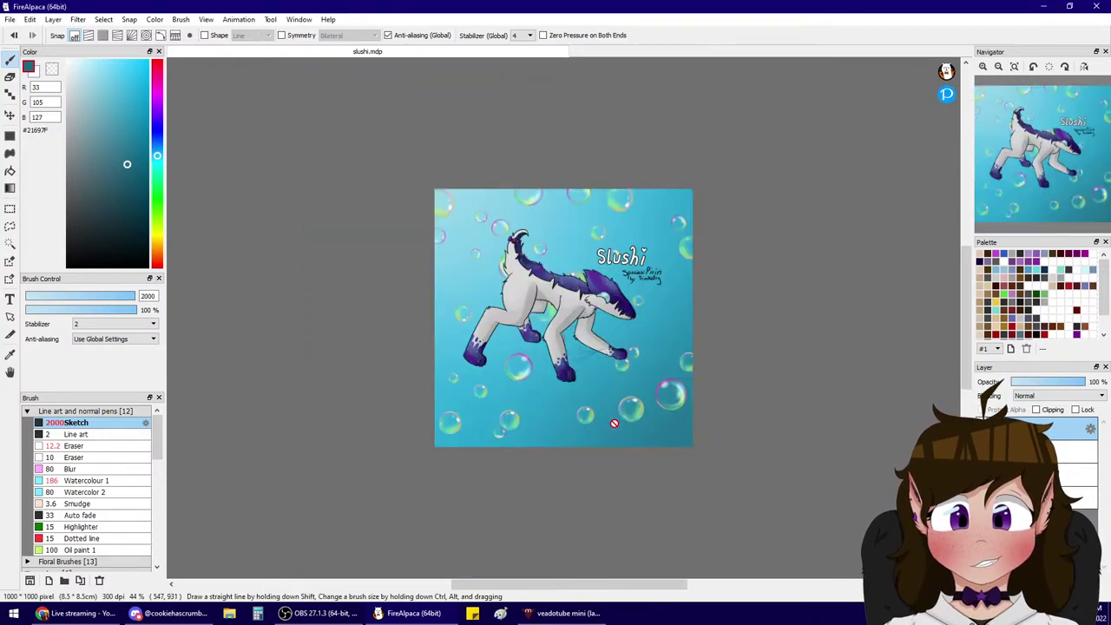
- Rearrange the layers beneath the creature, undoing the first change and moving the active layer further down the stack
click(983, 67)
click(983, 67)
click(983, 67)
click(983, 66)
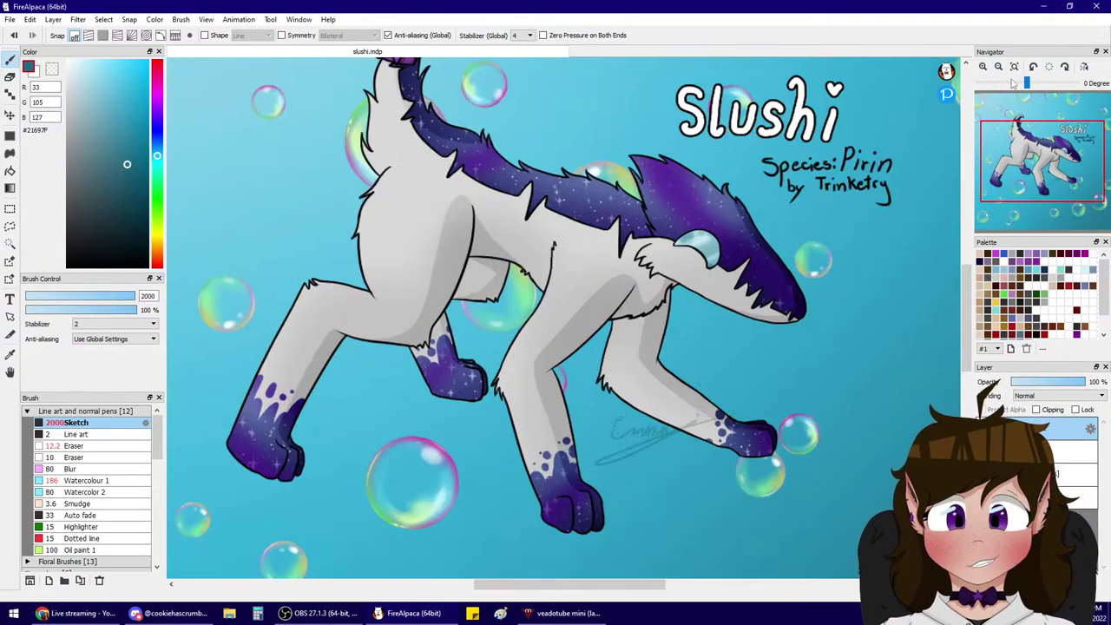
click(999, 66)
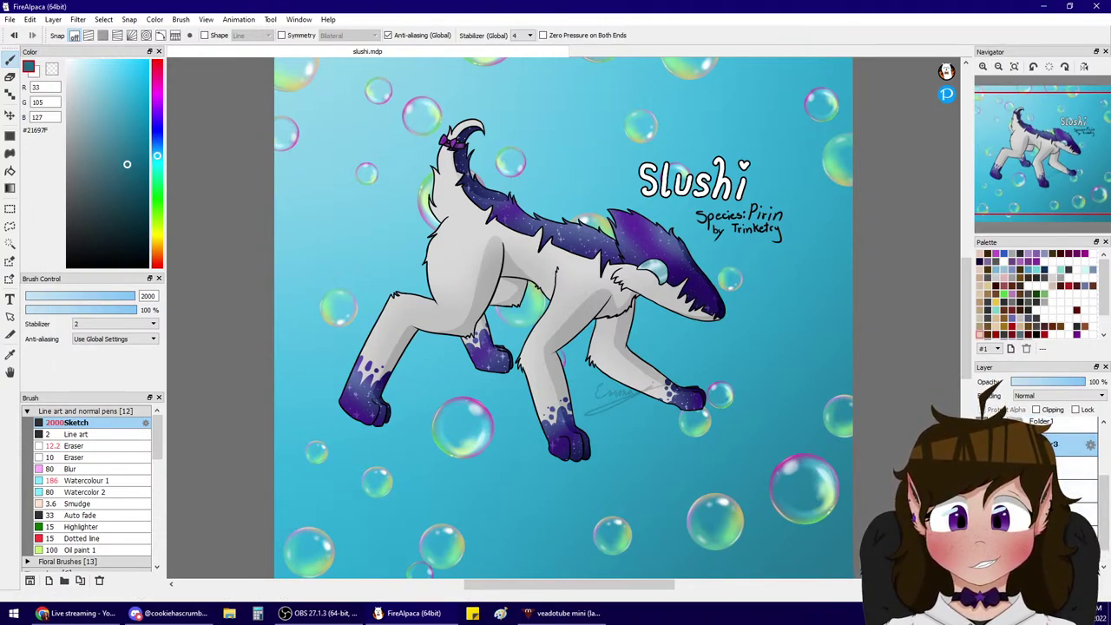
drag(1057, 469, 1057, 451)
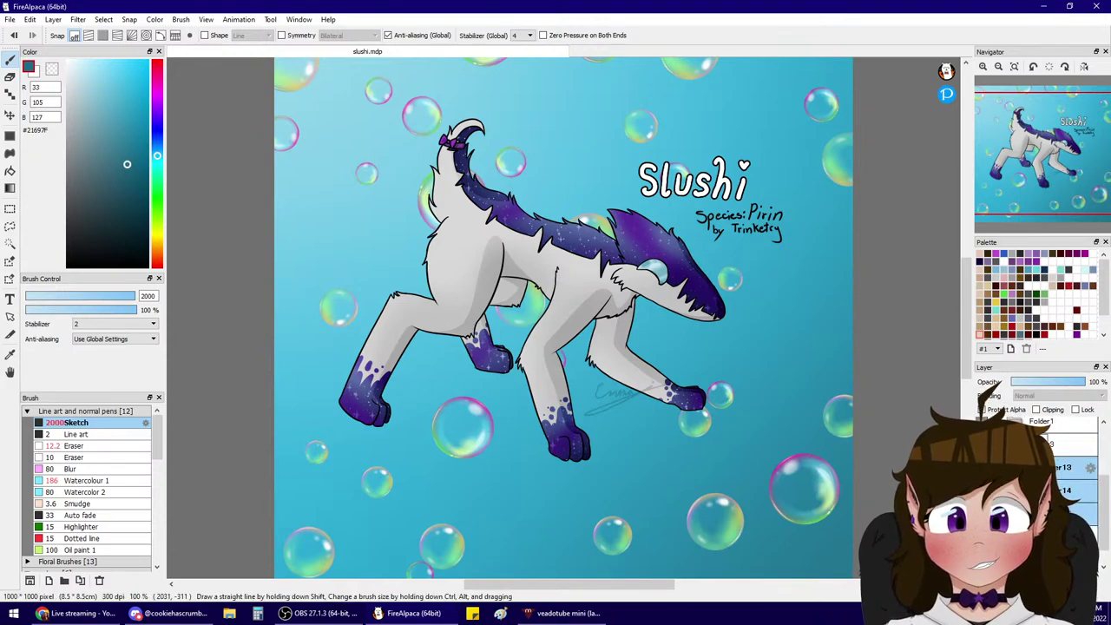
key(ctrl+z)
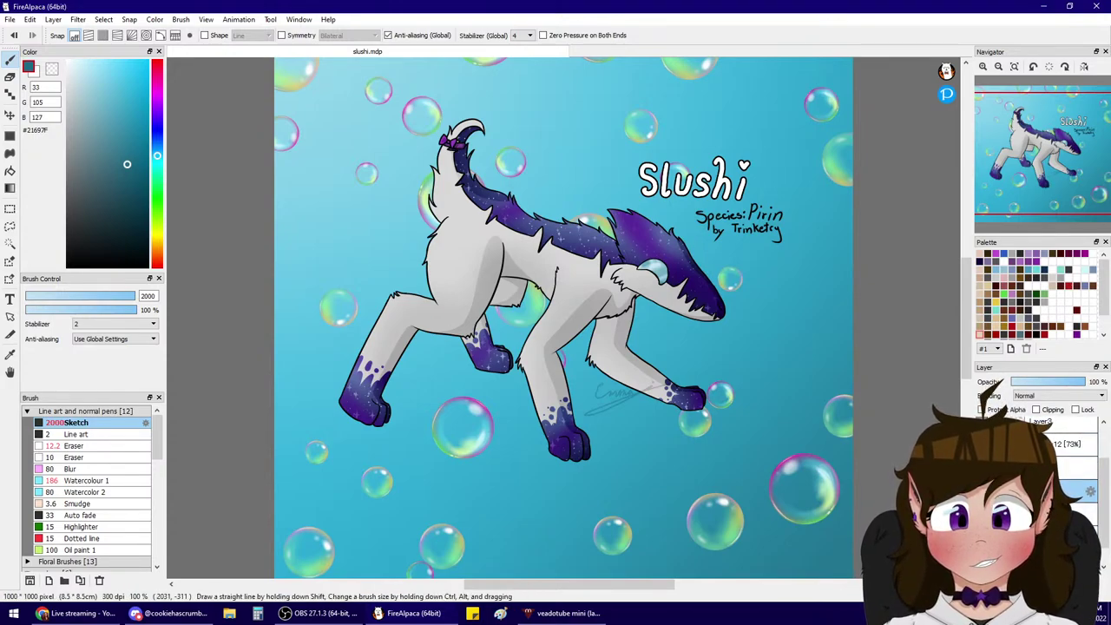
drag(1034, 492, 1034, 525)
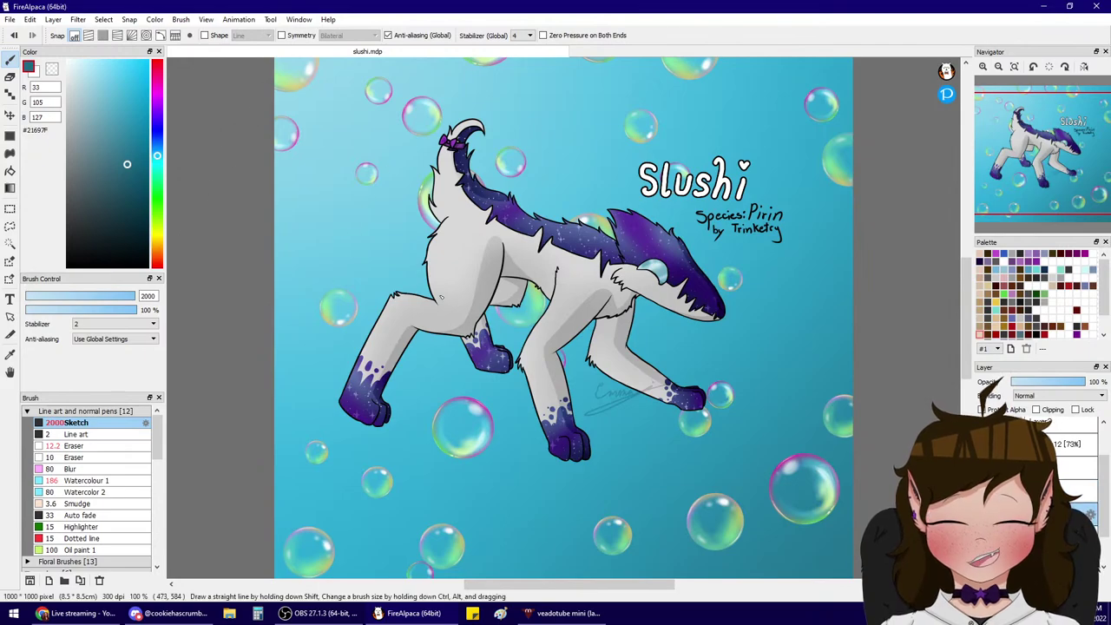
- Paint black #000000 oval ground shadows under the four paws with the Sketch brush at size 47
click(106, 296)
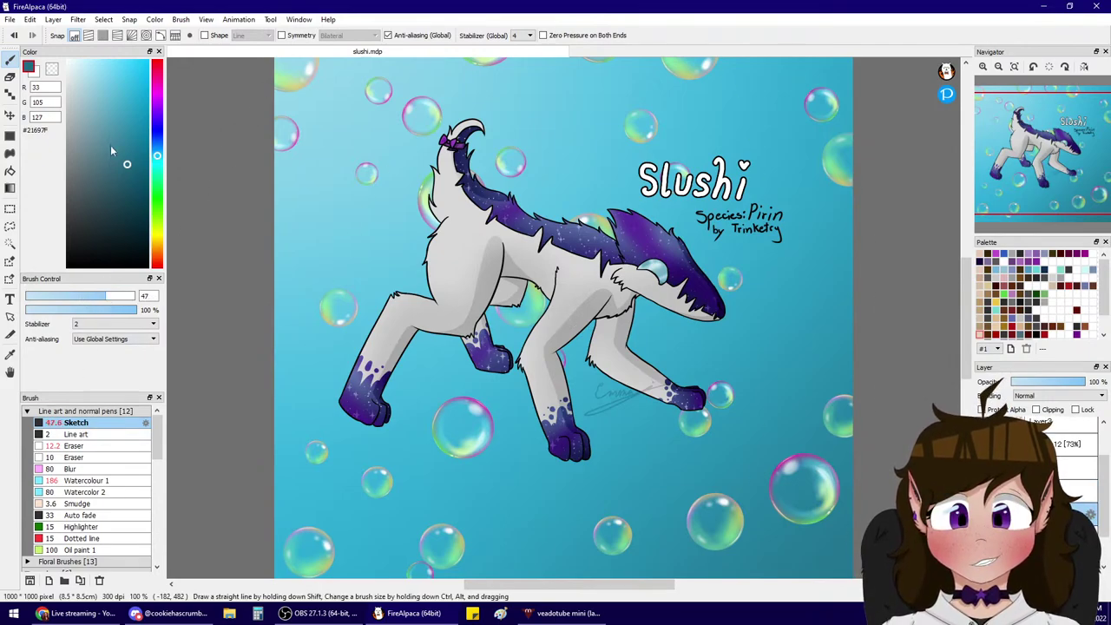
drag(107, 165, 77, 367)
mouse_move(350, 422)
mouse_down()
mouse_move(385, 436)
mouse_move(351, 432)
mouse_move(415, 430)
mouse_up()
key(ctrl+z)
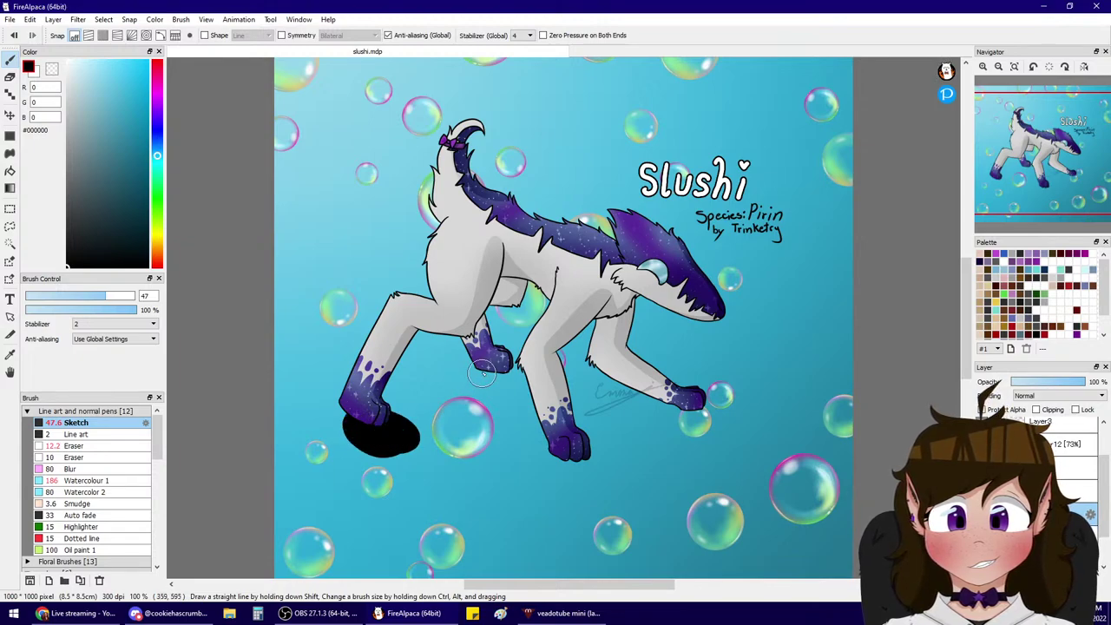
mouse_move(483, 373)
mouse_down()
mouse_move(519, 376)
mouse_move(499, 377)
mouse_up()
key(ctrl+z)
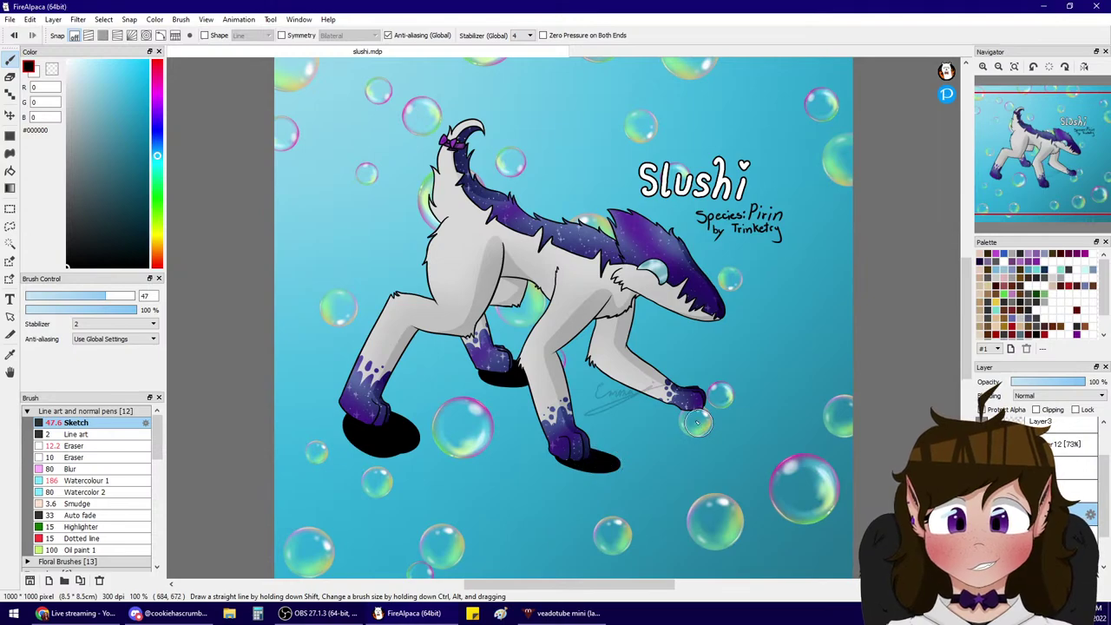
mouse_move(672, 406)
mouse_down()
mouse_move(693, 421)
mouse_move(688, 411)
mouse_move(710, 421)
mouse_move(725, 379)
mouse_move(683, 406)
mouse_move(731, 430)
mouse_move(673, 400)
mouse_move(675, 417)
mouse_move(713, 420)
mouse_move(668, 414)
mouse_move(719, 413)
mouse_move(679, 416)
mouse_up()
- Enlarge the shadows under the near front and near hind paws with the brush at size 126
click(130, 296)
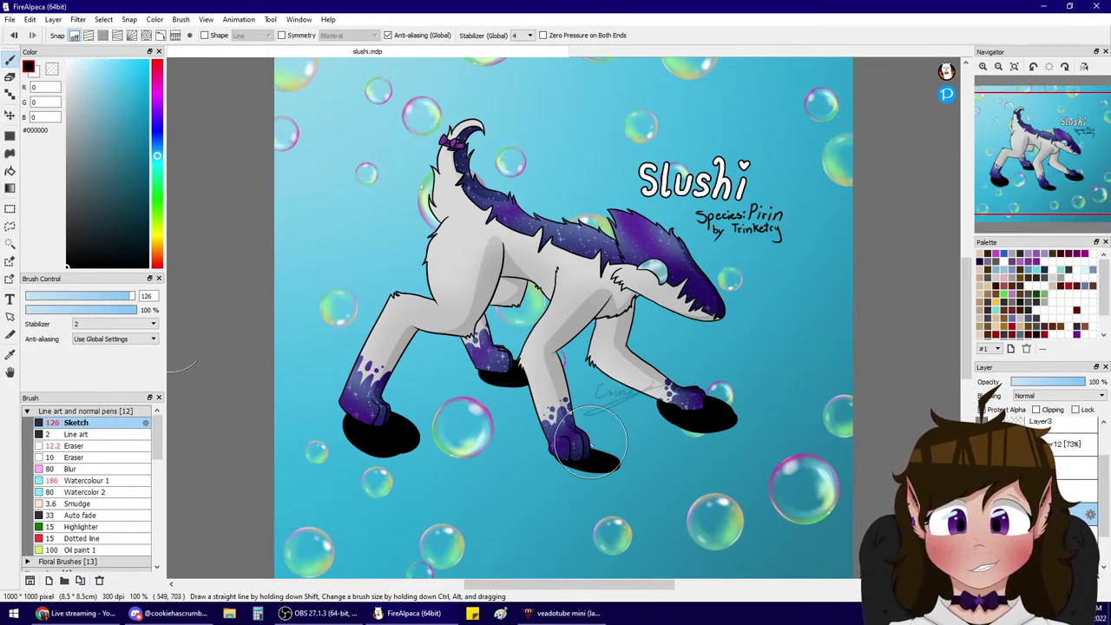
mouse_move(577, 445)
mouse_down()
mouse_move(596, 456)
mouse_move(578, 456)
mouse_up()
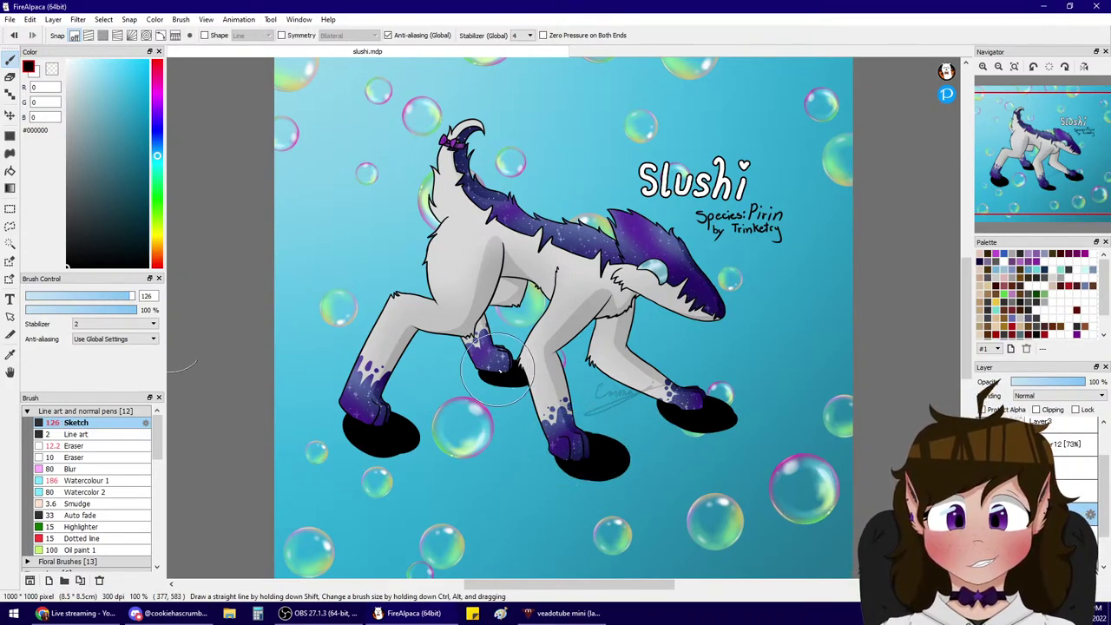
drag(384, 432, 405, 442)
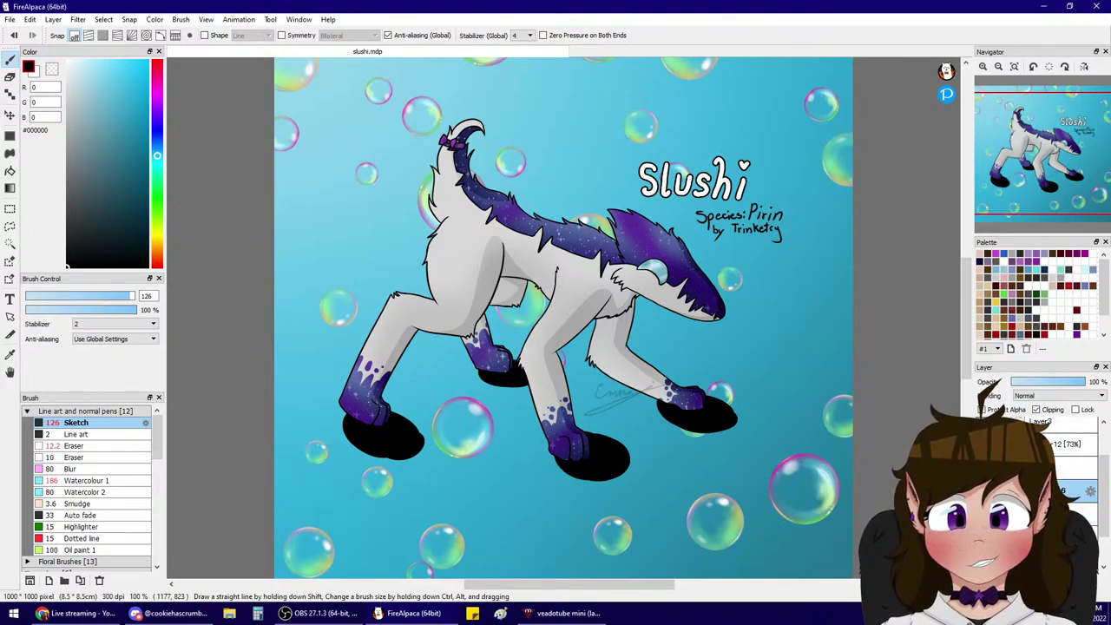
- Set the unclipped paw shadow layer's blending to Multiply and its opacity to 23%
click(1060, 580)
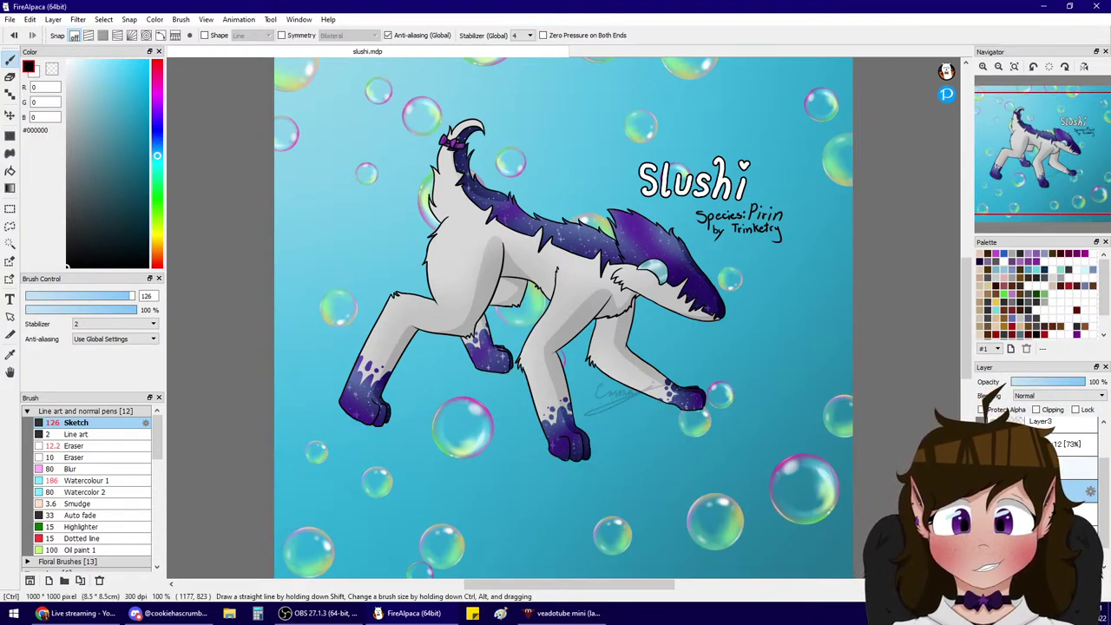
click(1045, 397)
click(1038, 408)
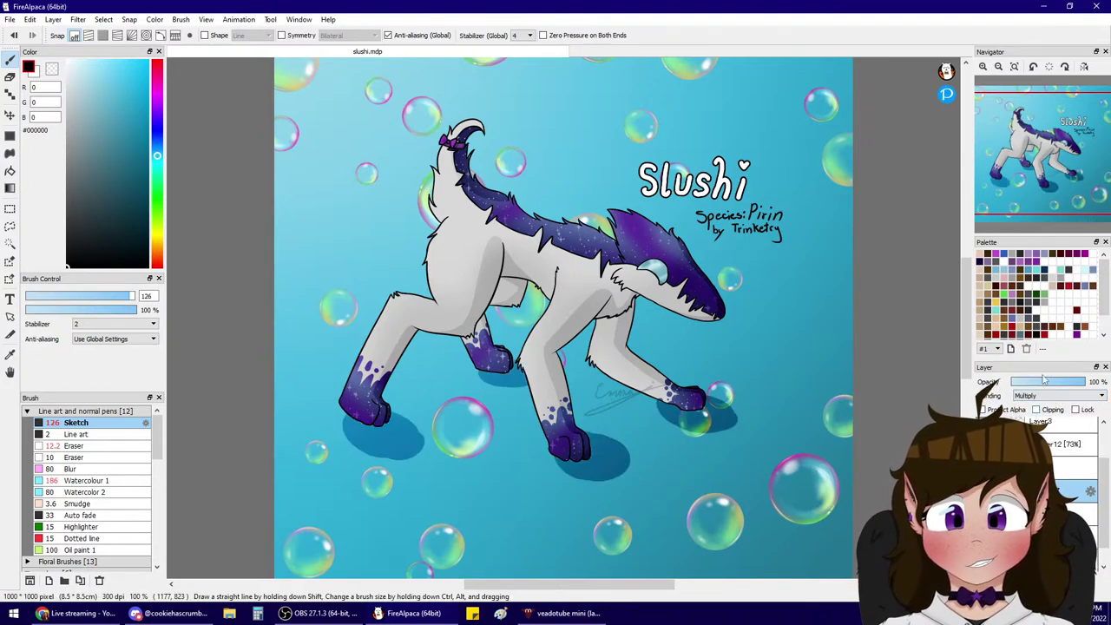
drag(1056, 383, 1029, 386)
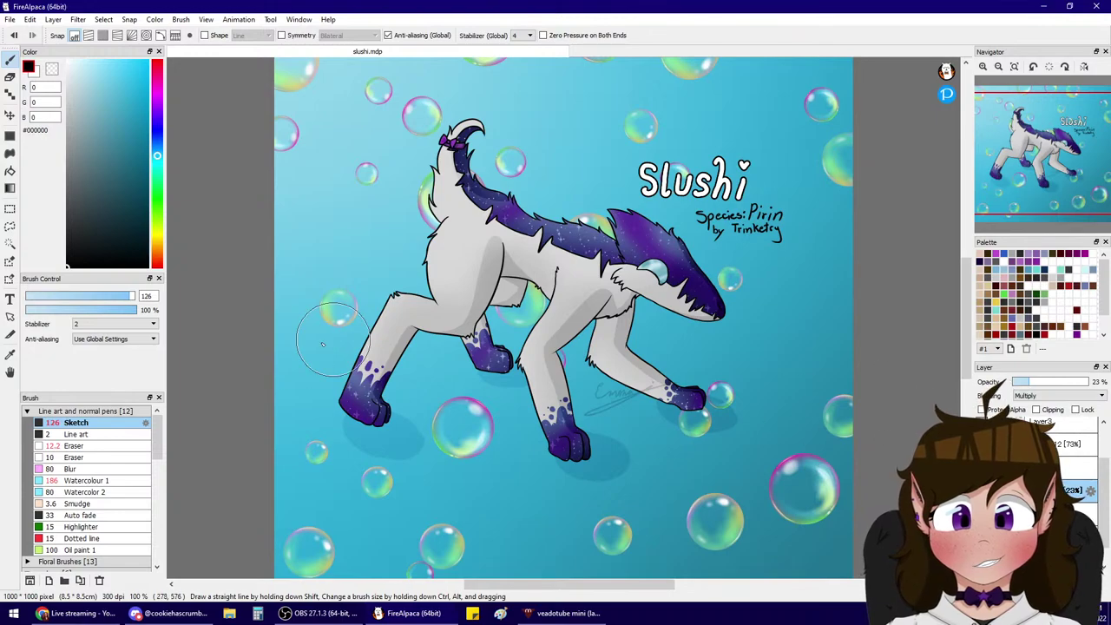
- Soften the paw shadow layer with a Gaussian Blur of 9.29 and set the layer's opacity to 45%
click(70, 468)
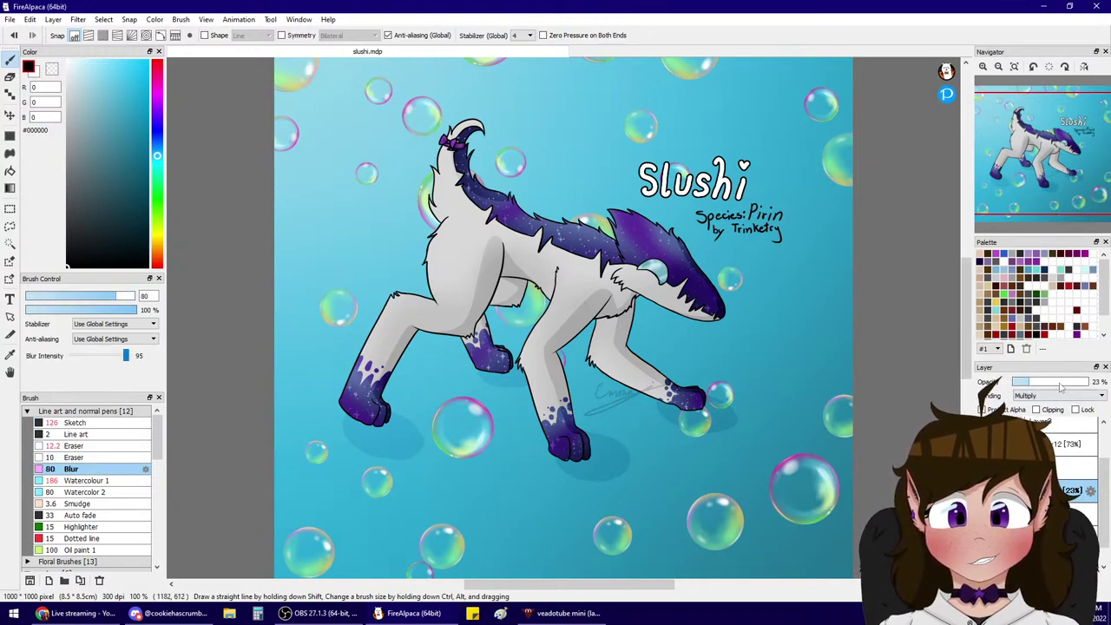
click(1060, 386)
click(78, 19)
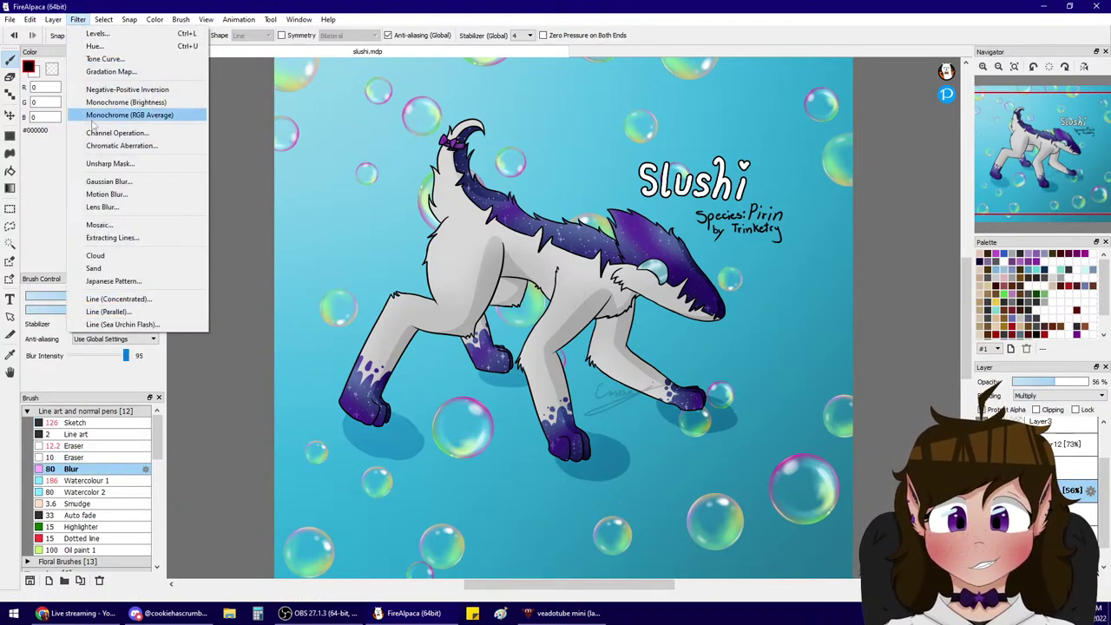
click(99, 182)
drag(831, 154, 769, 157)
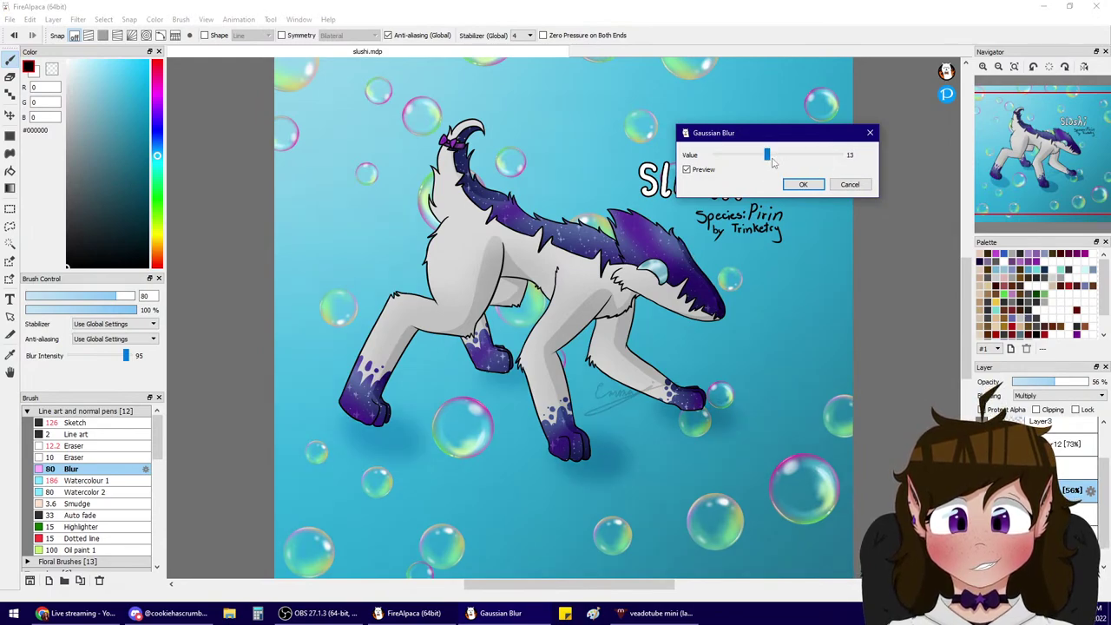
click(757, 155)
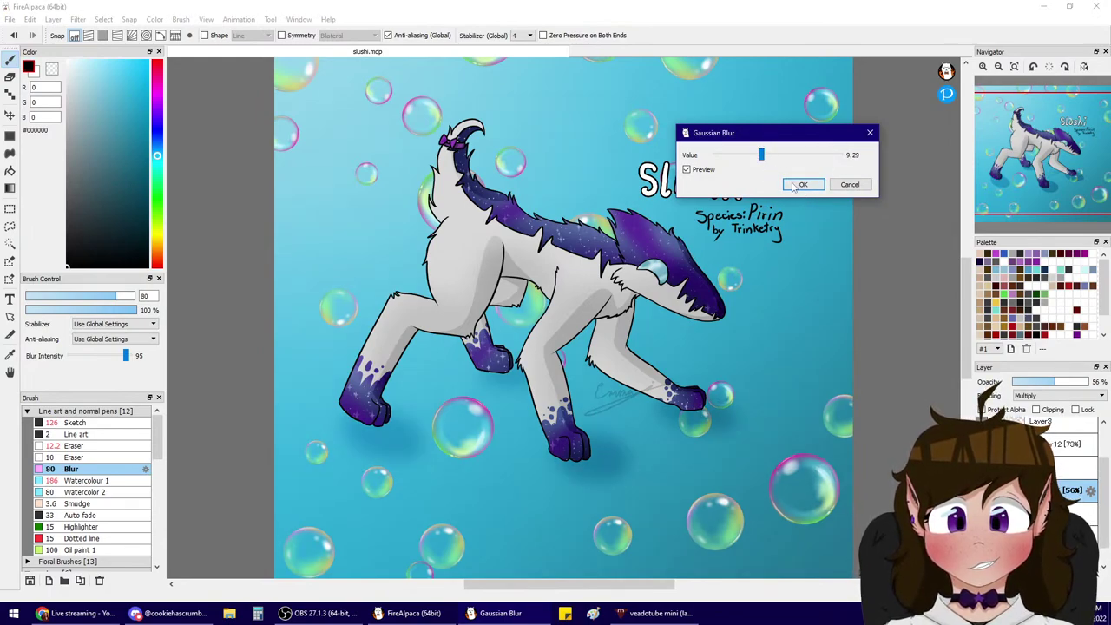
click(793, 185)
drag(1048, 383, 1041, 383)
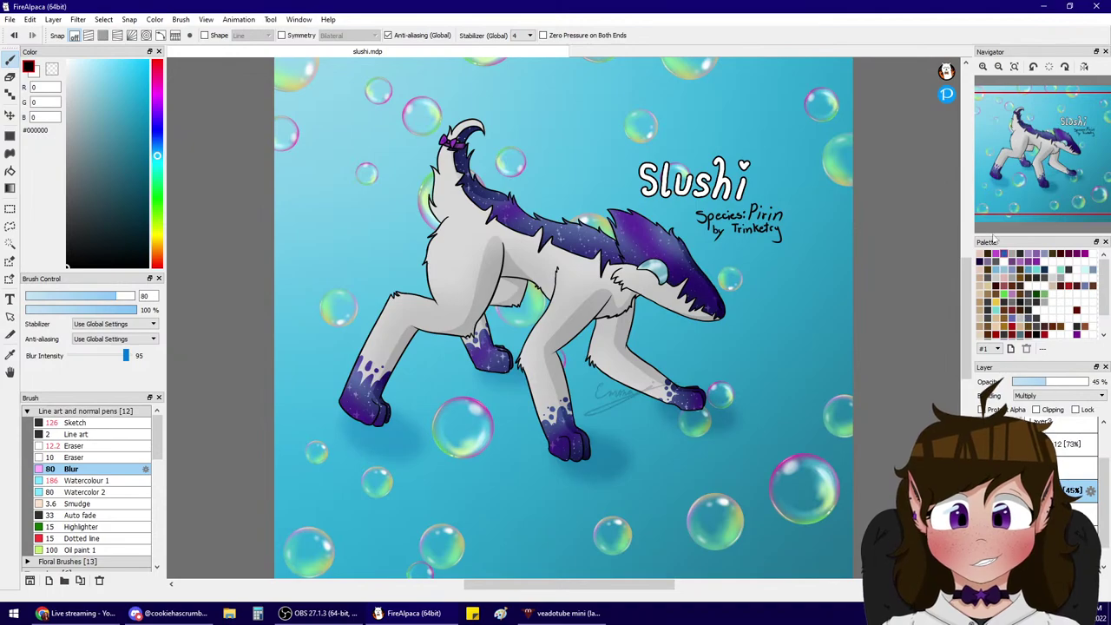
- Add a layer above the 16% layer and paint pale #E7F9FF highlights on the creature's eye with the Sketch brush at size 7.4
click(1014, 66)
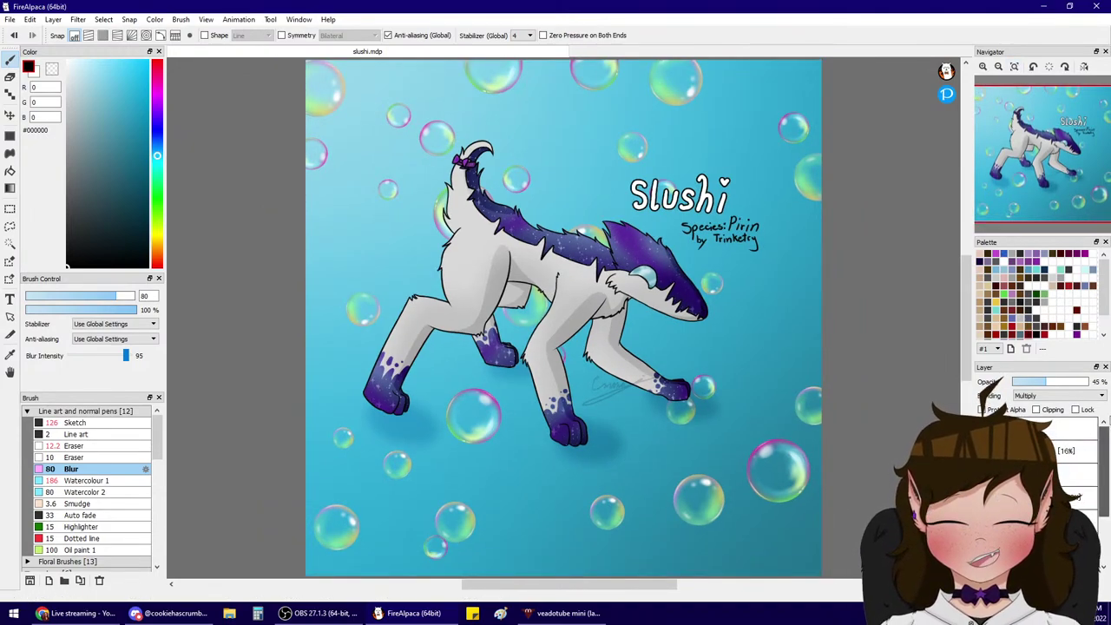
click(1077, 428)
click(1077, 451)
click(982, 580)
click(73, 61)
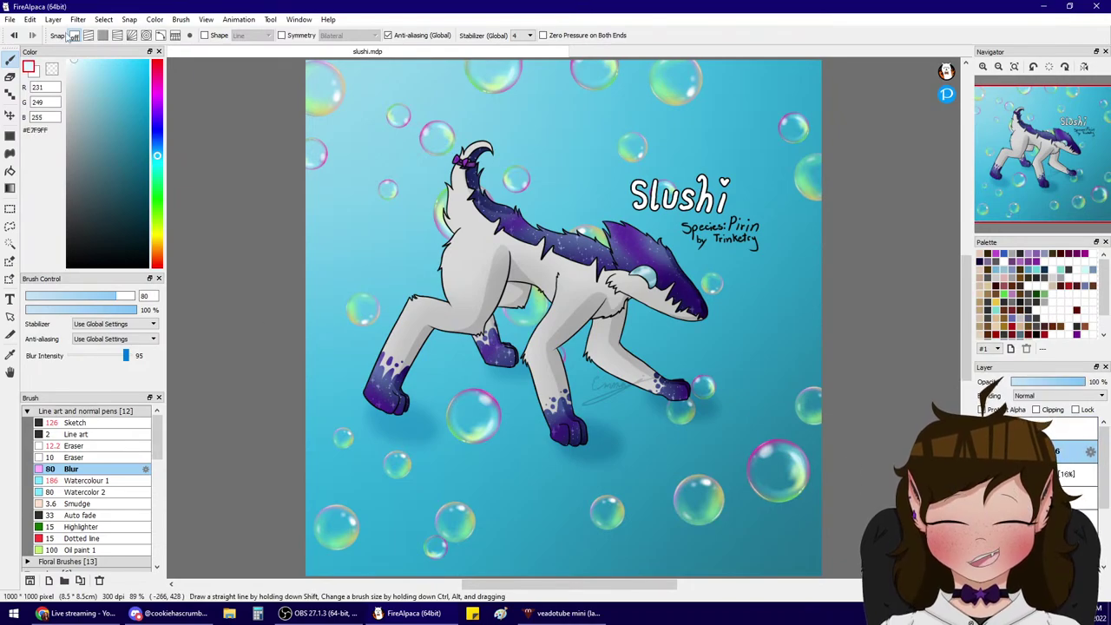
click(57, 425)
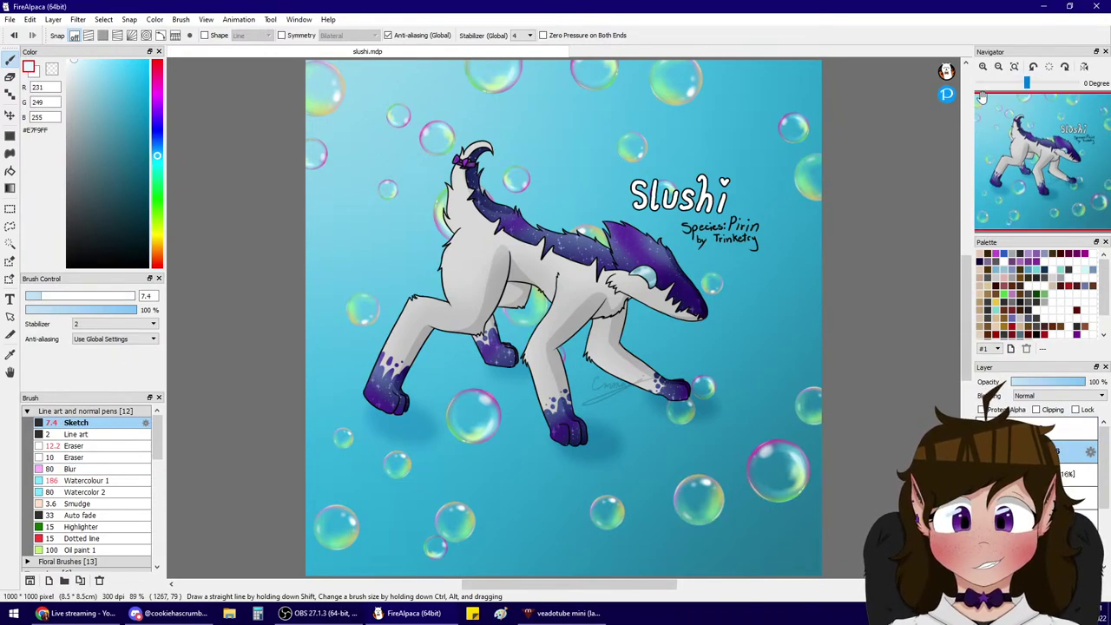
click(983, 67)
click(983, 67)
click(983, 66)
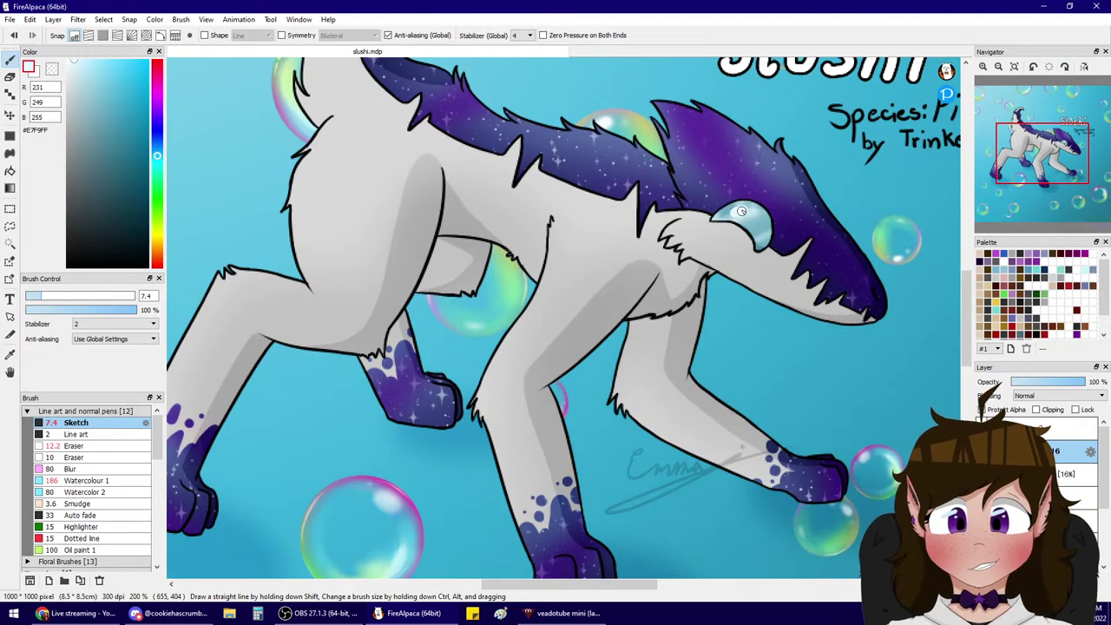
drag(740, 211, 766, 231)
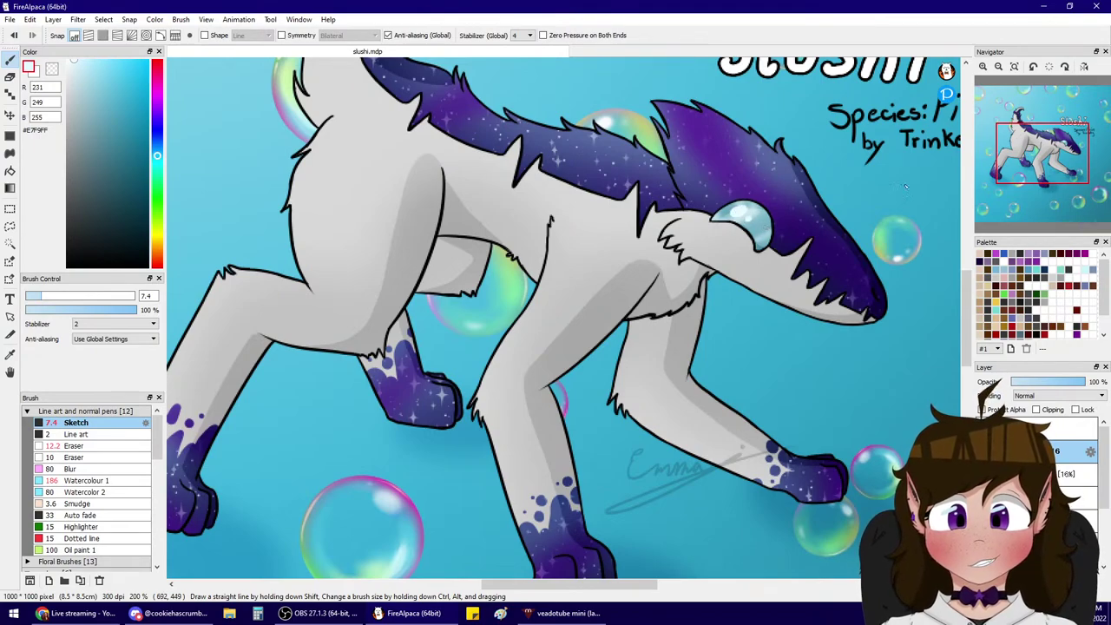
click(1000, 67)
click(1000, 67)
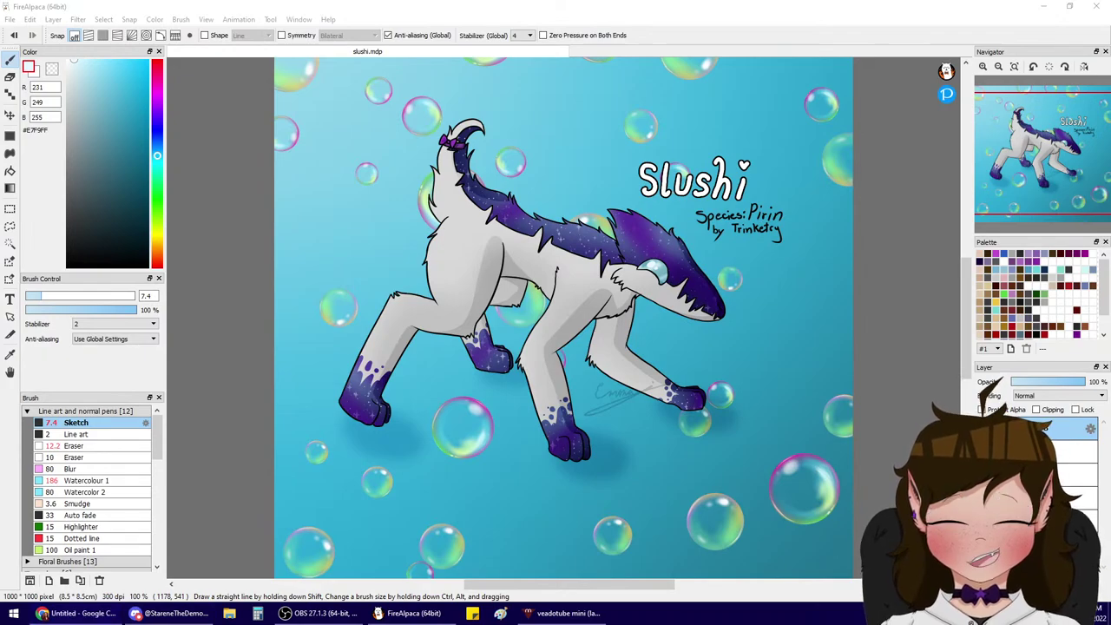
- Switch to the browser's species wheel and spin it to pick the next open species to draw
drag(1110, 318, 639, 2)
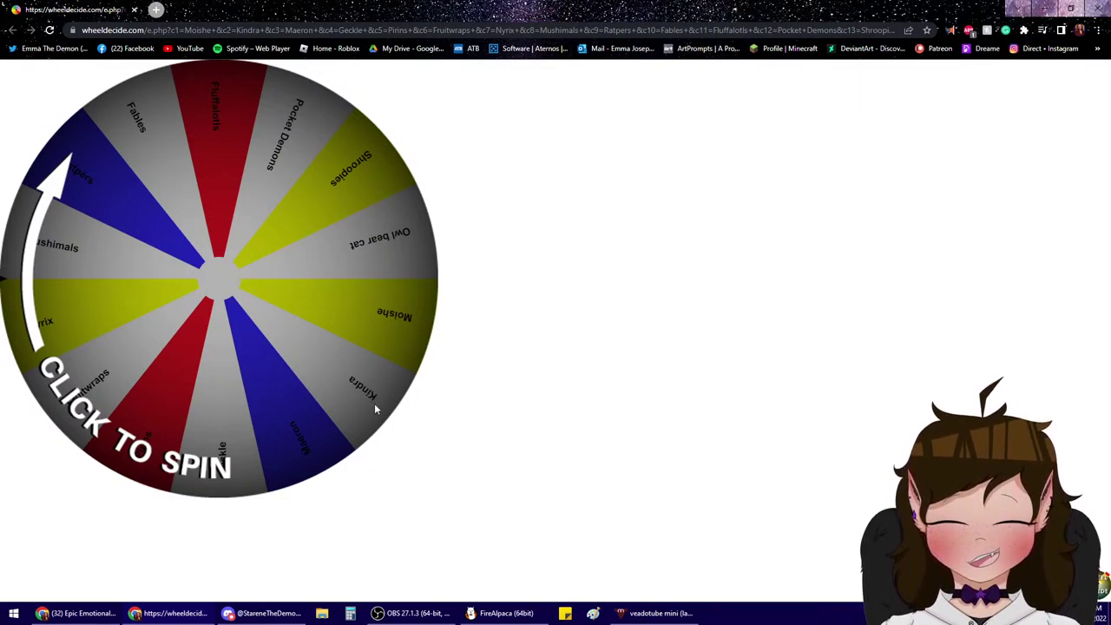
click(161, 403)
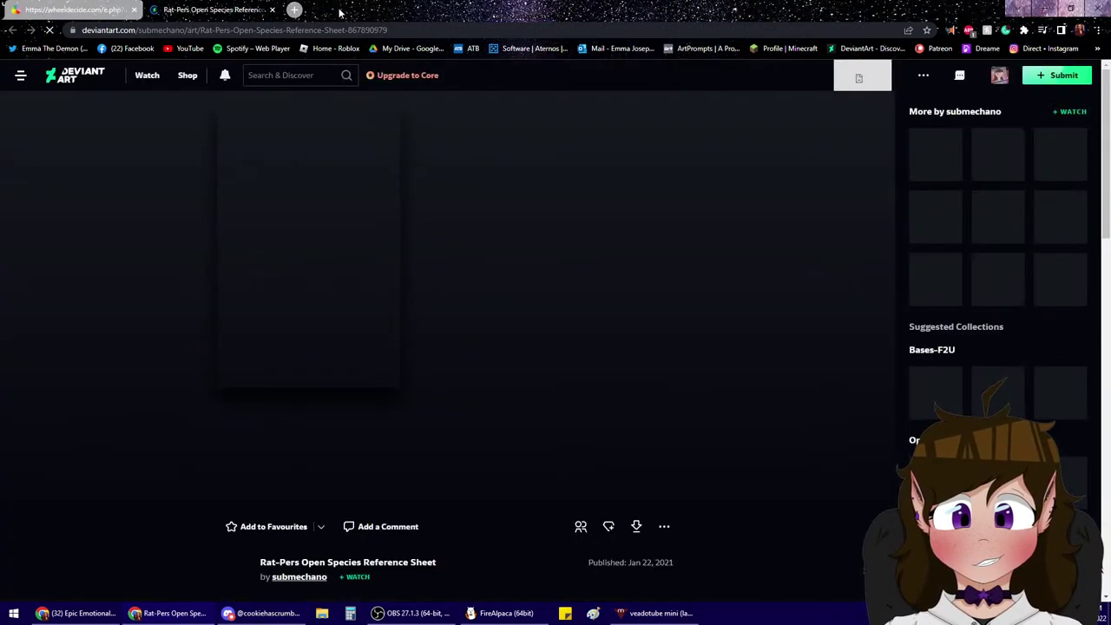
drag(345, 11, 1110, 118)
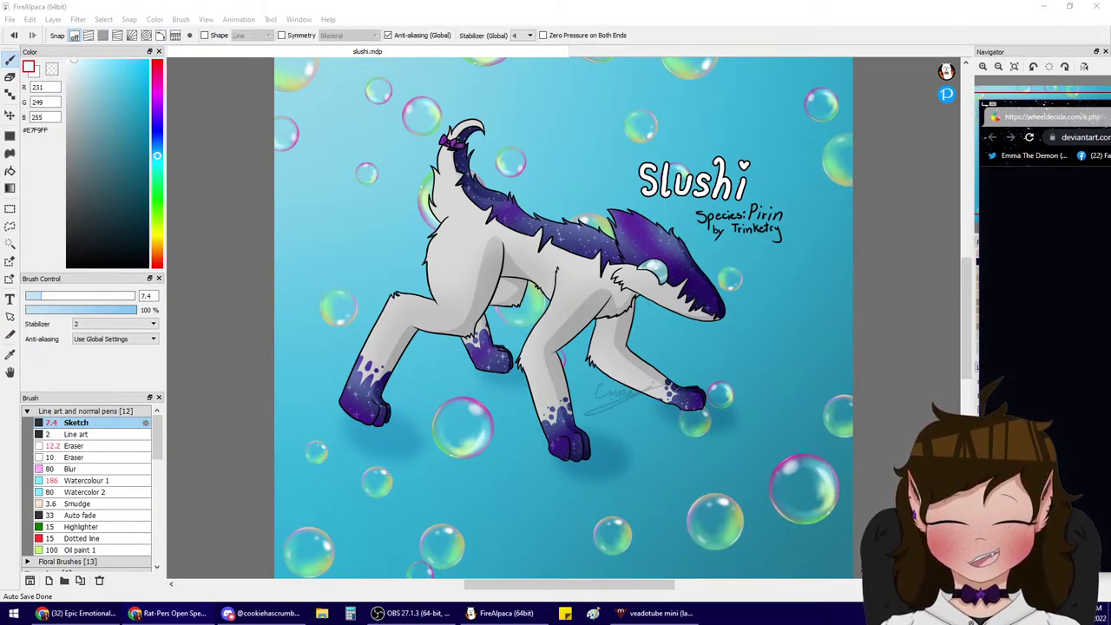
- Examine the Rat-Pers open species reference sheet and read its DeviantArt description in the browser
drag(1110, 117, 621, 2)
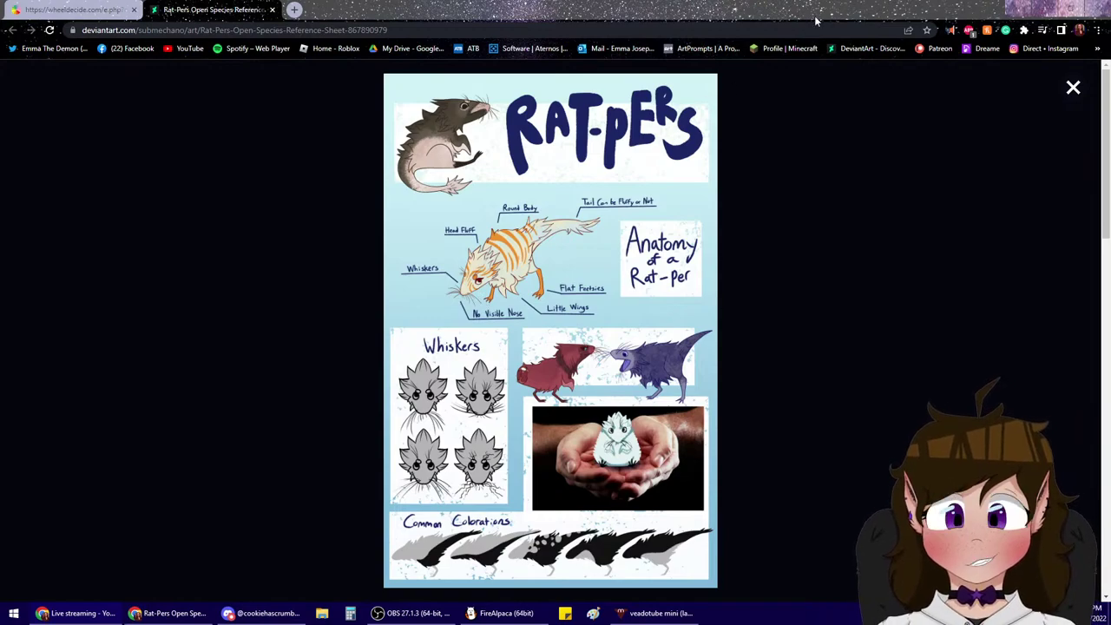
drag(342, 8, 1110, 152)
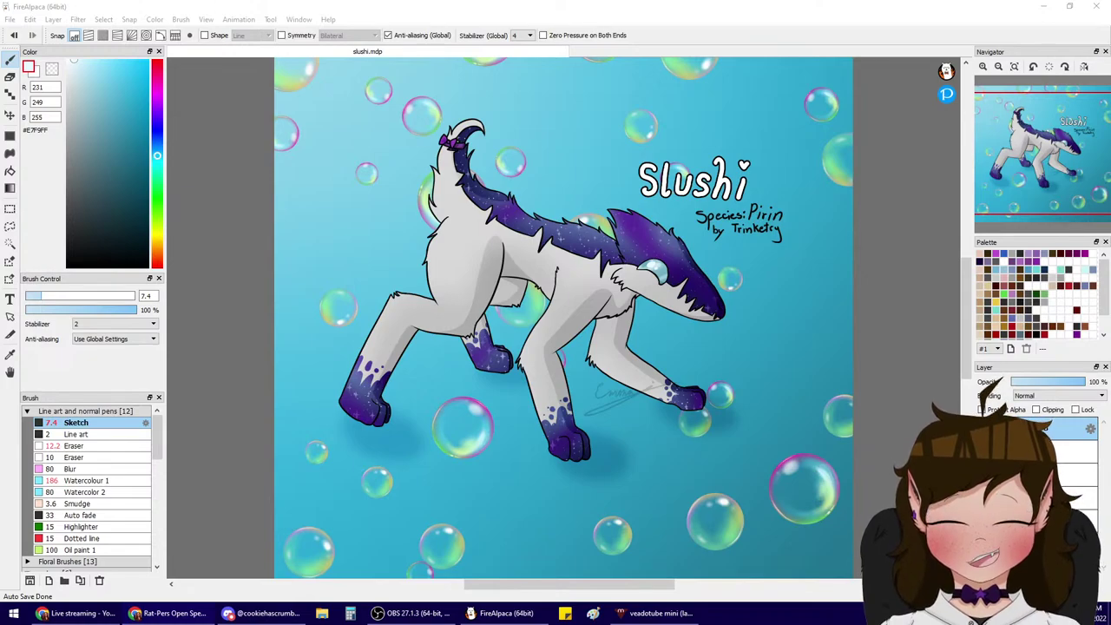
drag(1110, 382, 613, 2)
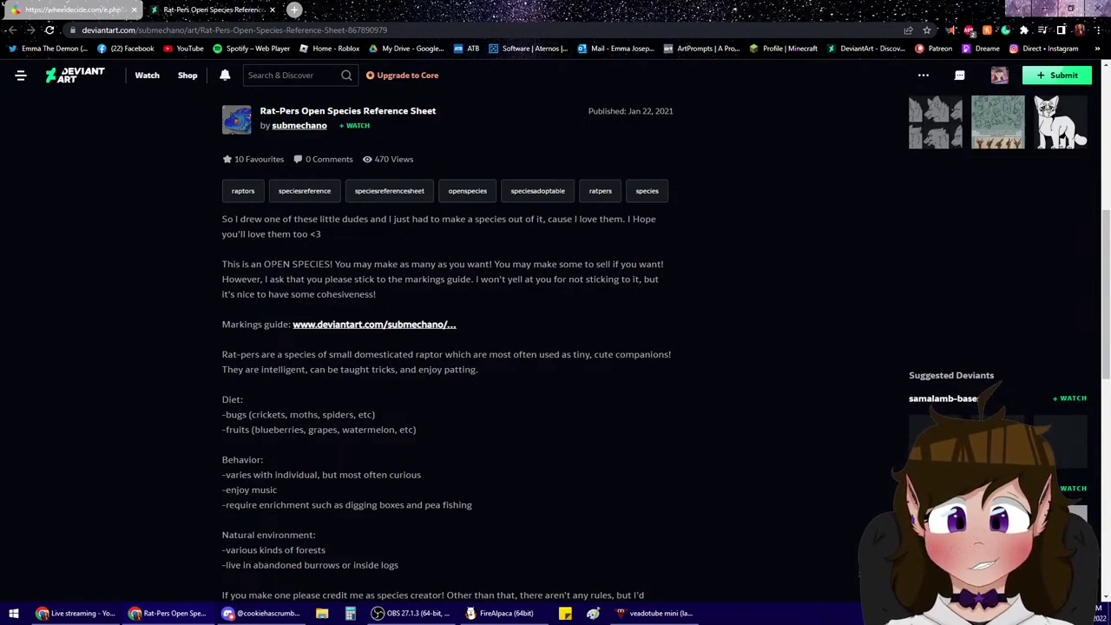
drag(271, 264, 332, 264)
click(465, 312)
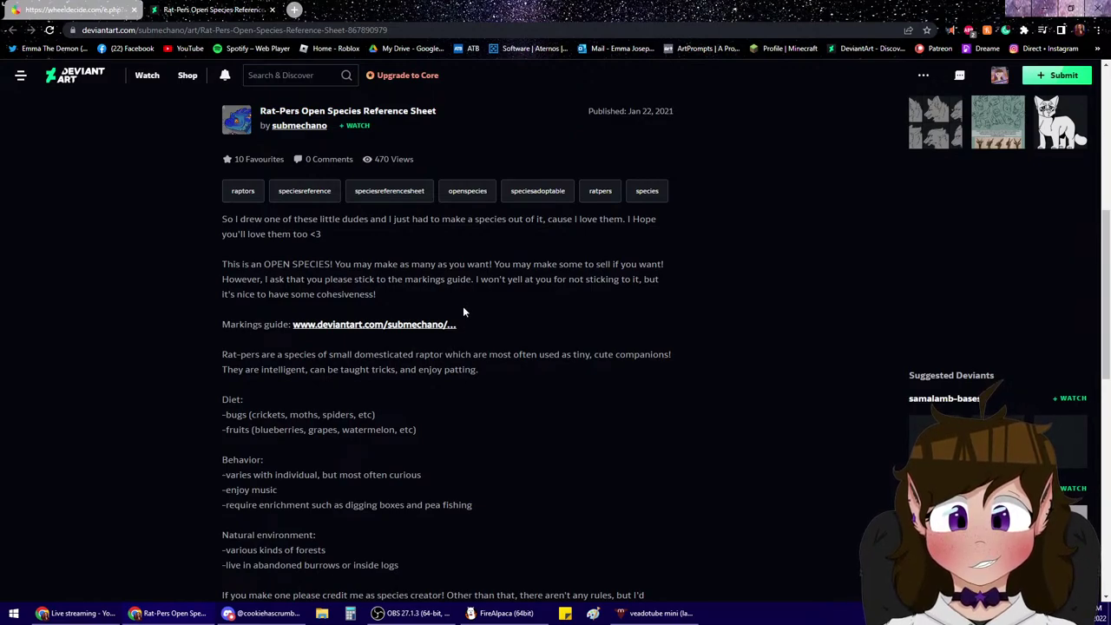
scroll(464, 312, down, 2)
scroll(464, 311, up, 2)
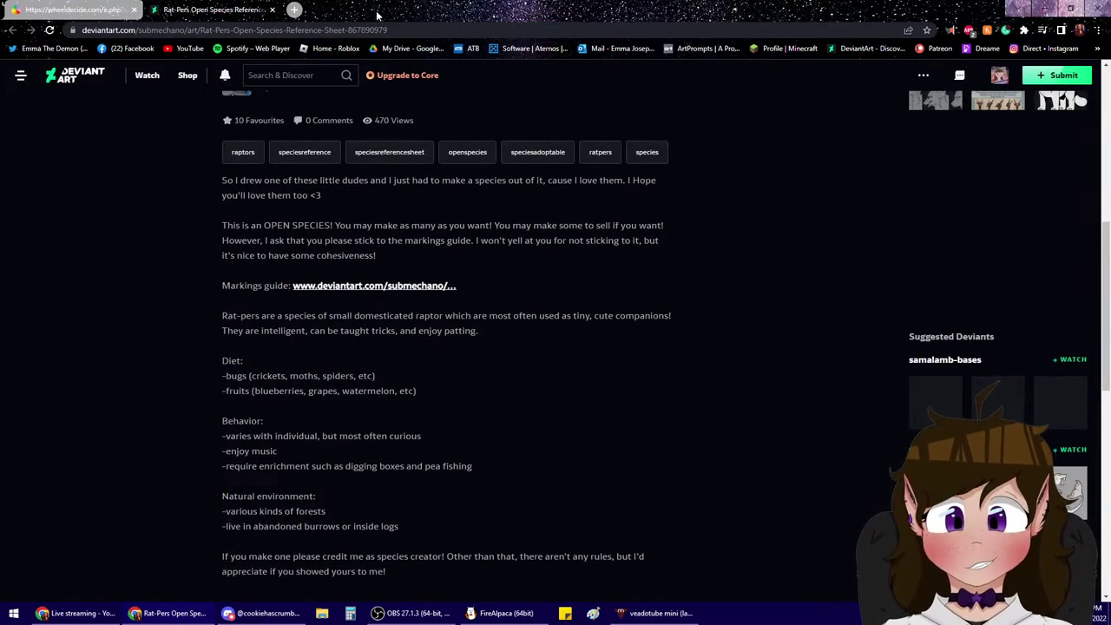
drag(376, 9, 1110, 274)
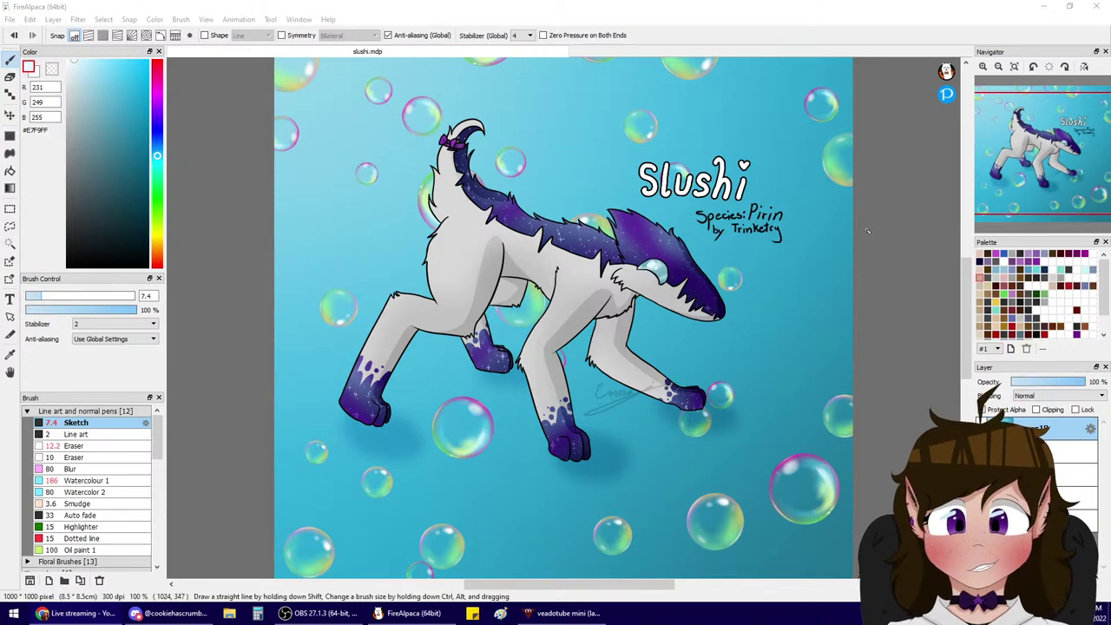
- Close the Slushi drawing and move the slushi.mdp file from its place on the desktop
click(1095, 6)
click(528, 328)
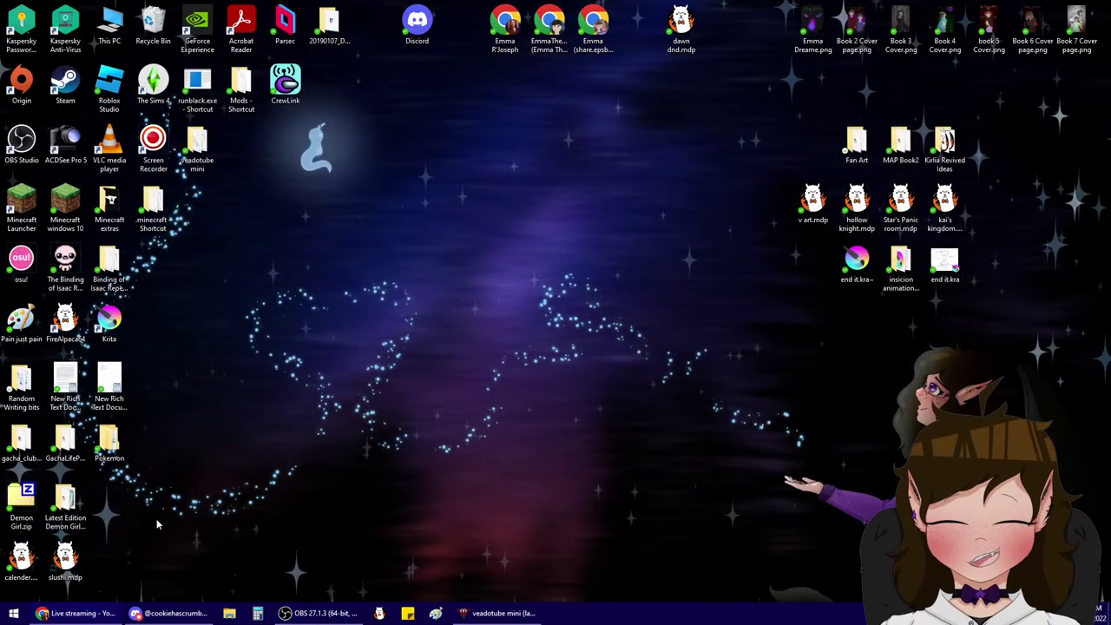
drag(75, 569, 560, 245)
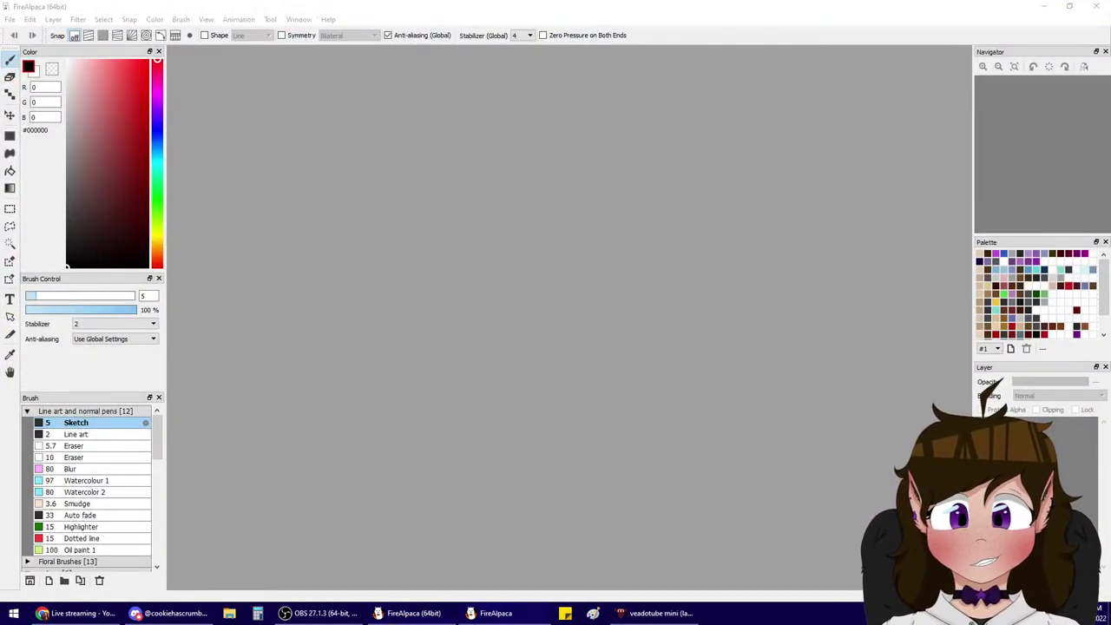
- Create a new transparent 2000 × 2000 pixel canvas at 300 dpi in FireAlpaca
click(9, 19)
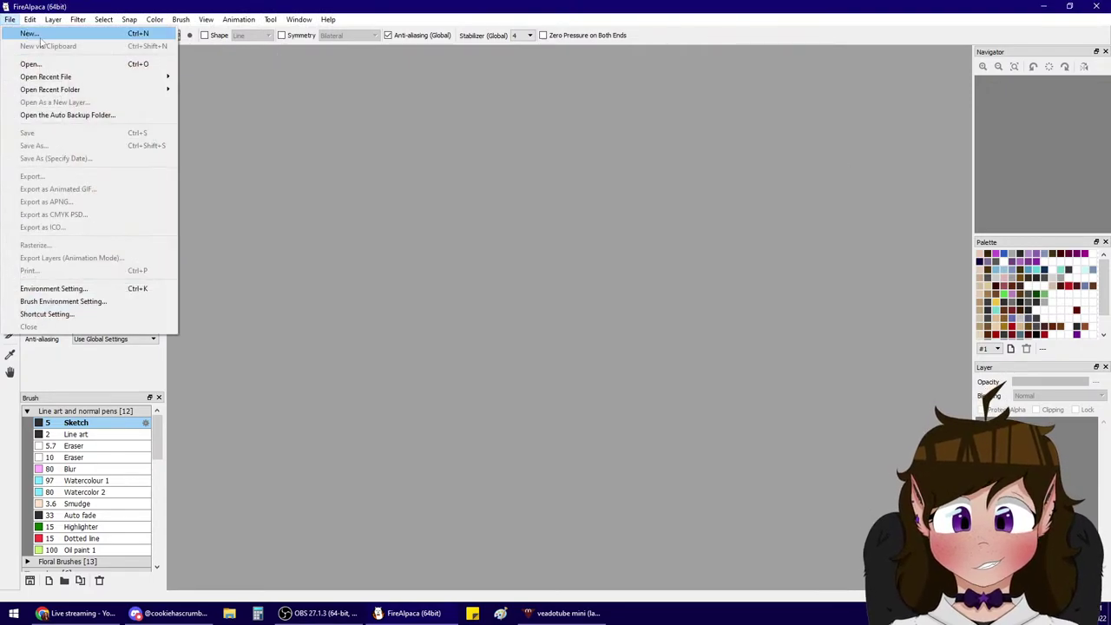
click(33, 34)
click(590, 468)
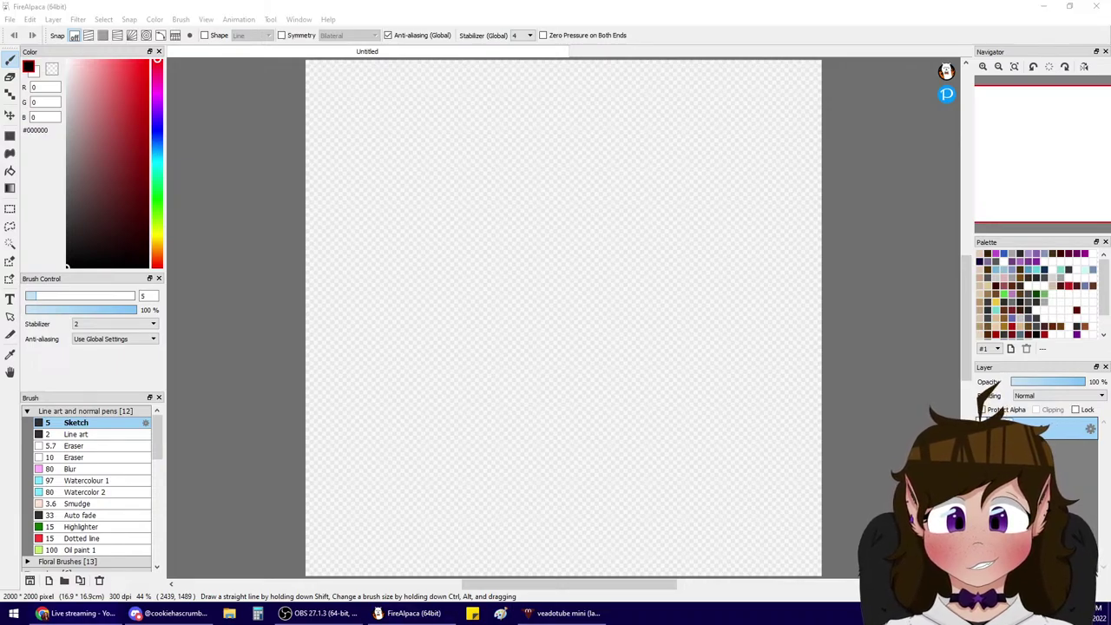
click(229, 613)
click(1098, 6)
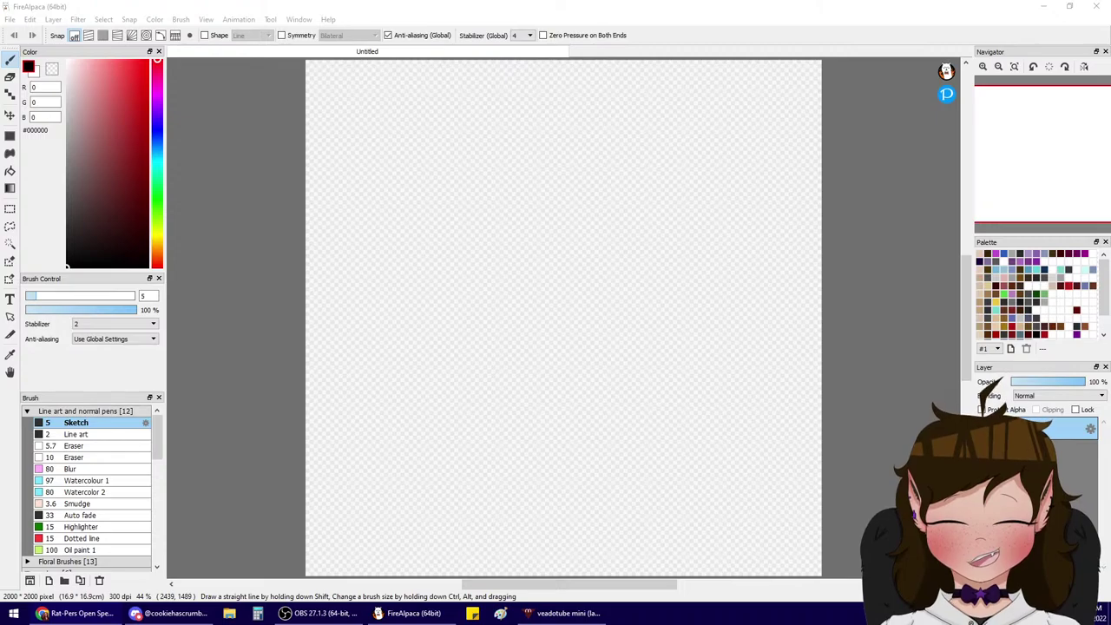
- Paste the copied Rat-Pers reference sheet, shrink it to about half size and place it in the canvas's upper right corner
key(alt+Tab)
key(ctrl+v)
key(ctrl+t)
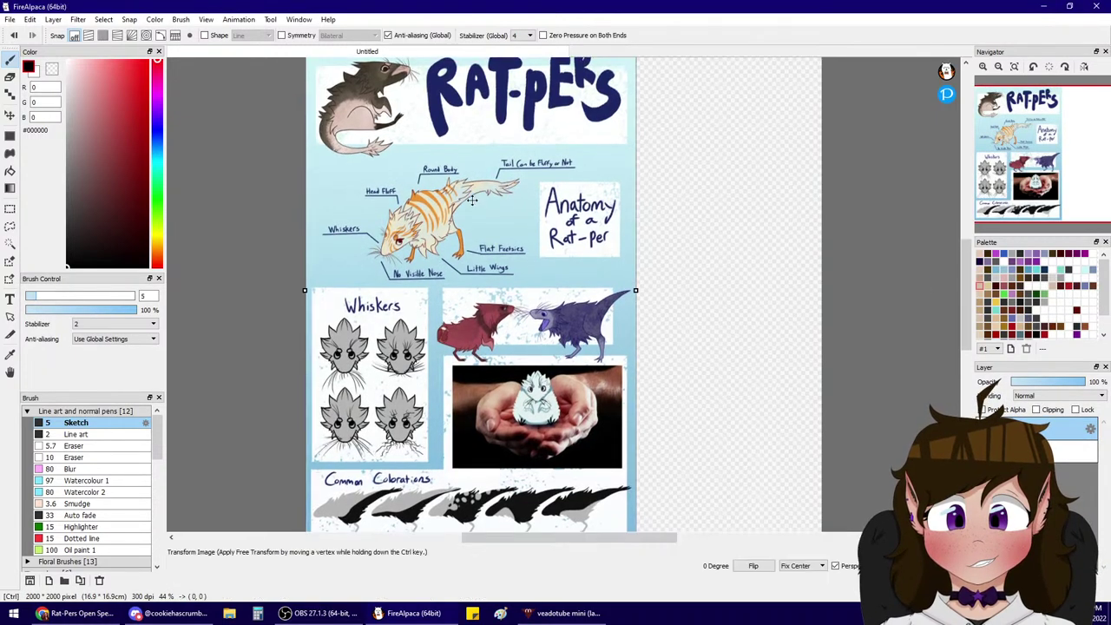
drag(472, 200, 671, 163)
drag(835, 506, 747, 380)
drag(731, 349, 765, 269)
click(1006, 131)
drag(903, 256, 938, 243)
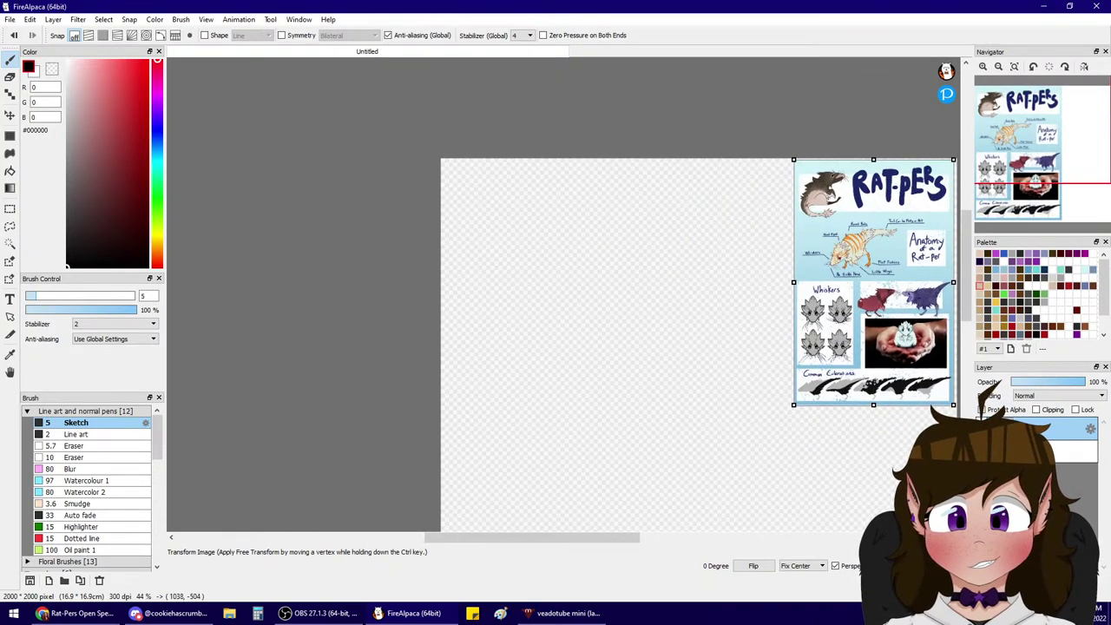
key(Return)
click(1014, 66)
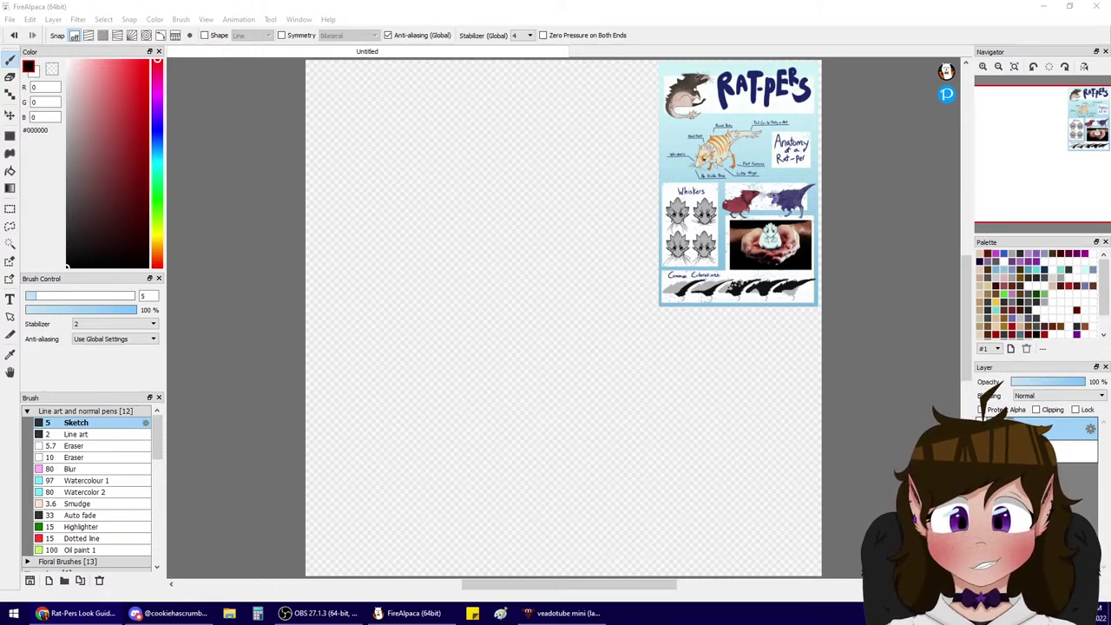
- Paste the copied Rat-Pers Look Guide, shrink it and place it directly below the reference sheet on the canvas
click(919, 339)
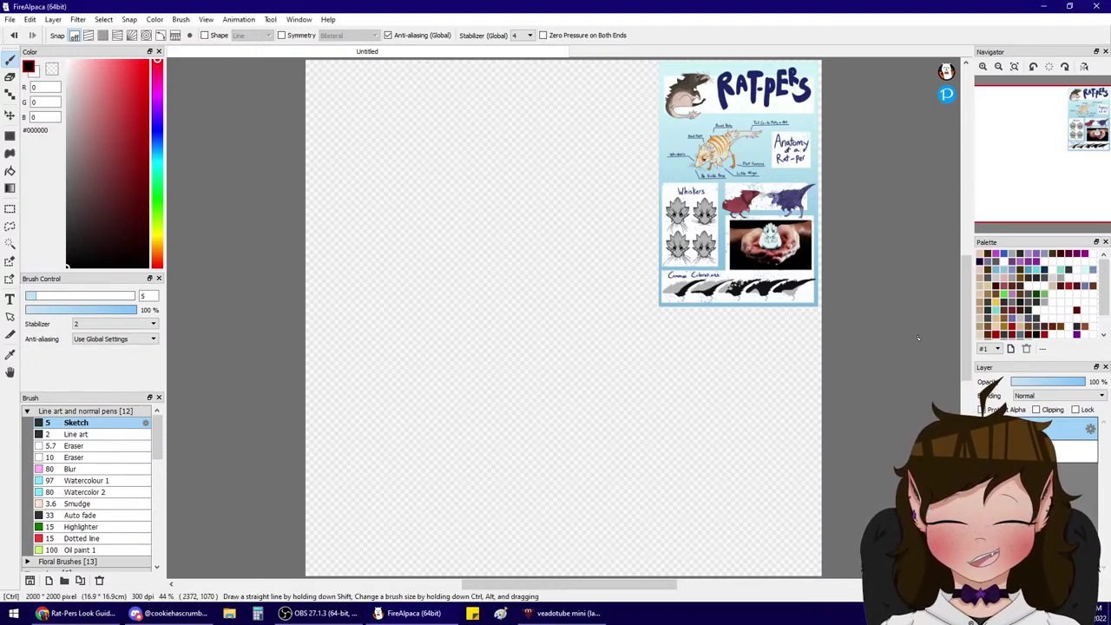
key(ctrl+v)
key(ctrl+t)
drag(583, 372, 594, 348)
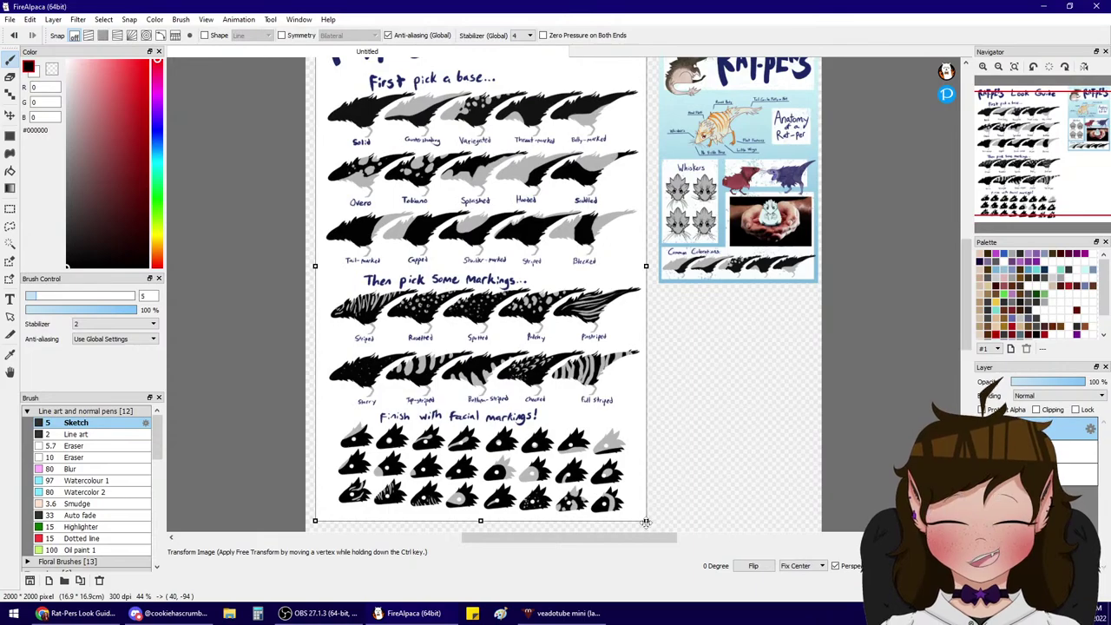
drag(647, 521, 568, 397)
drag(529, 308, 780, 461)
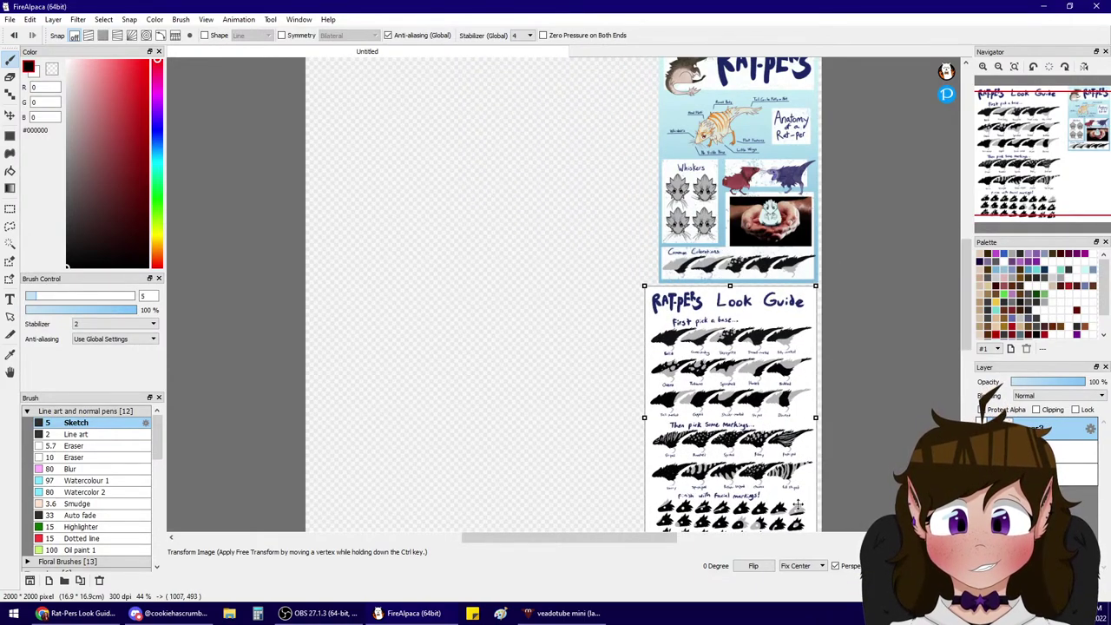
key(Return)
- Examine the base, body-marking and facial-marking options in the Rat-Pers Look Guide
scroll(797, 423, up, 3)
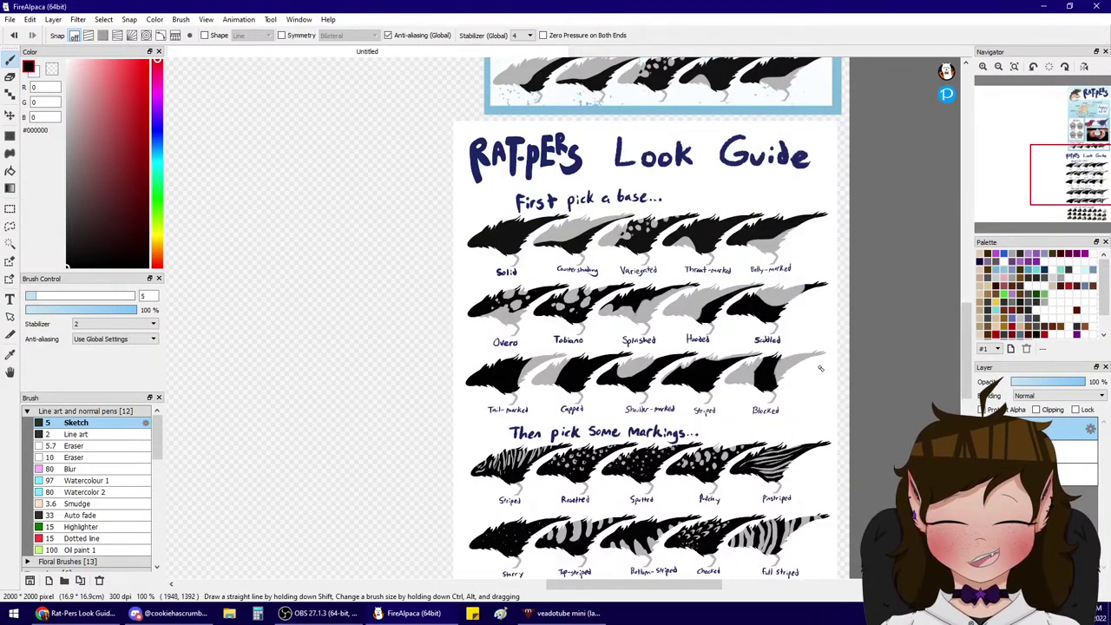
scroll(675, 318, up, 1)
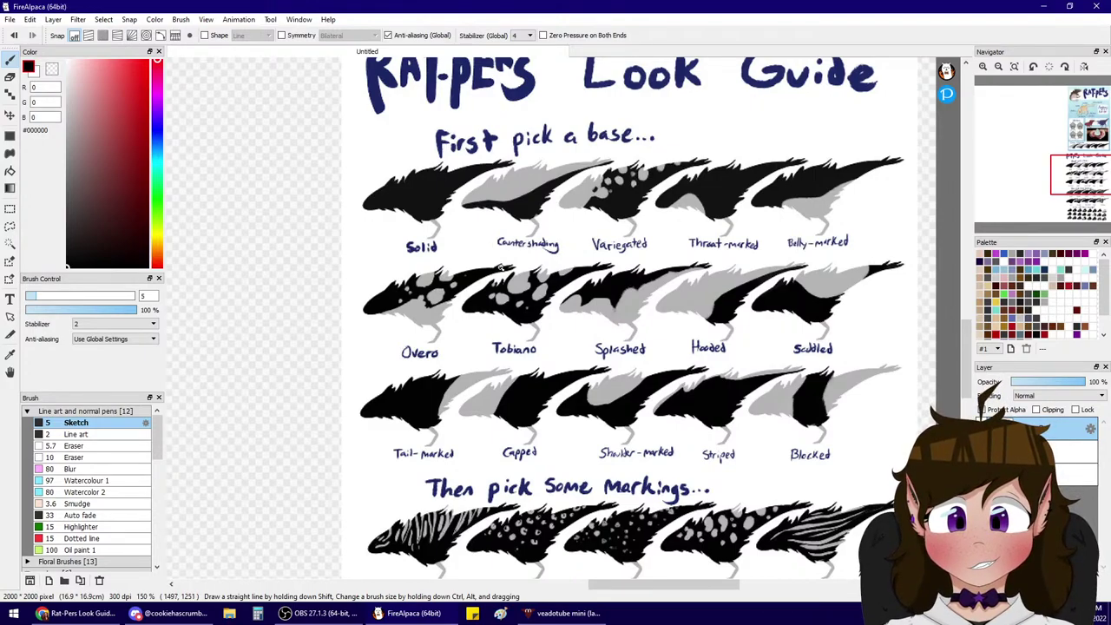
scroll(501, 268, up, 1)
scroll(498, 282, down, 1)
scroll(494, 319, down, 1)
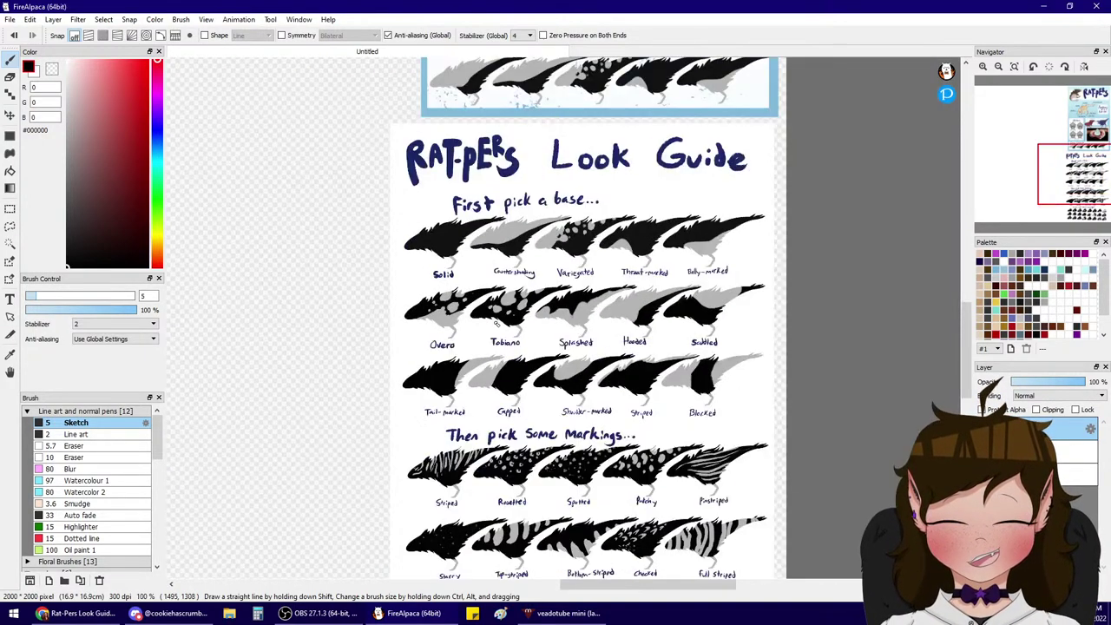
scroll(563, 411, up, 1)
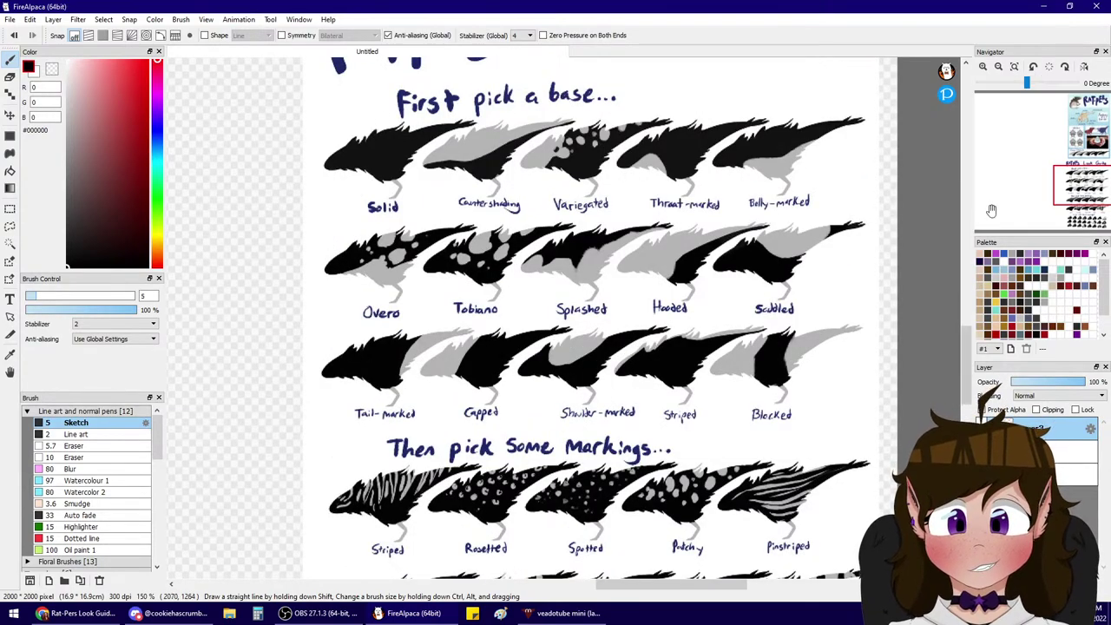
drag(1083, 185, 1085, 193)
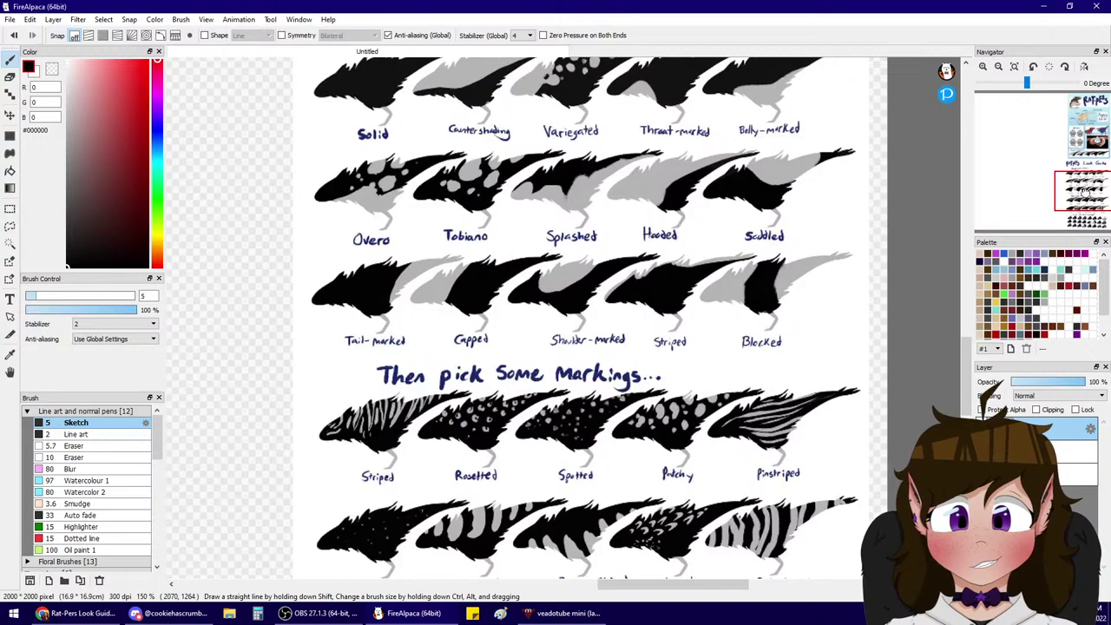
mouse_move(1086, 192)
mouse_down()
mouse_move(1083, 210)
mouse_move(1071, 202)
mouse_up()
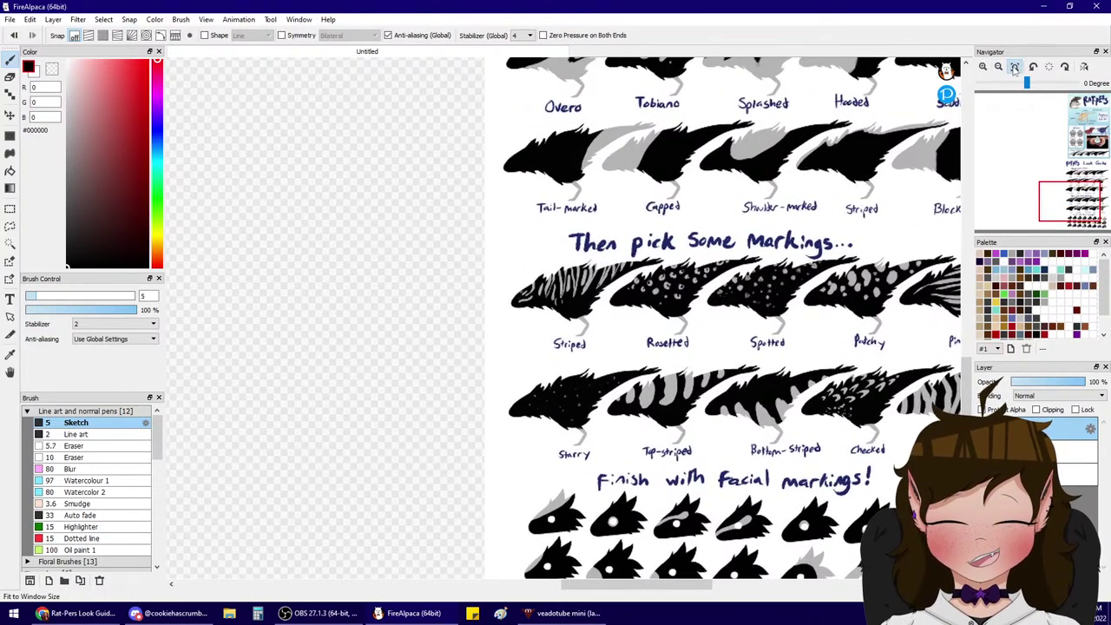
- Sketch a closed egg-shaped body outline, narrow end up, on the empty canvas area beside the reference sheets
click(1016, 67)
click(984, 67)
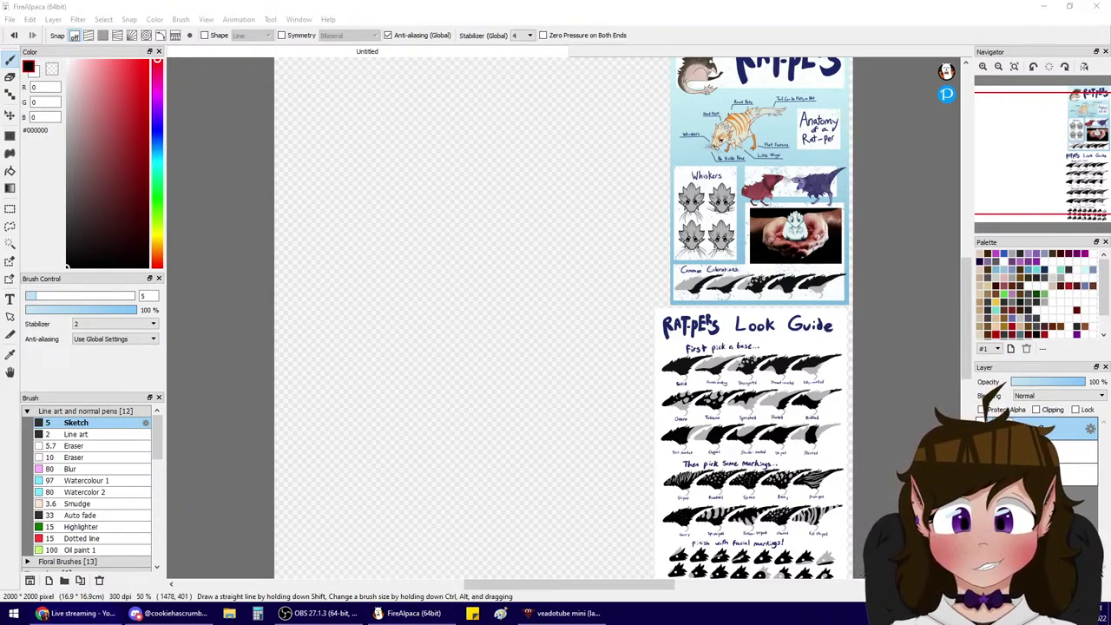
click(720, 139)
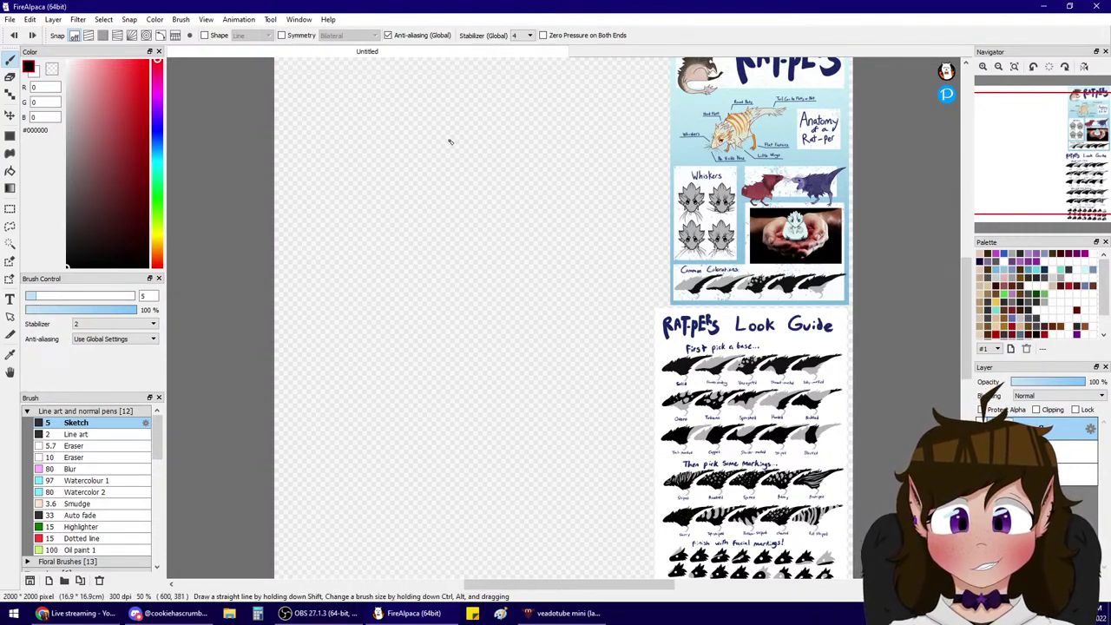
mouse_move(464, 113)
mouse_down()
mouse_move(426, 169)
mouse_move(420, 231)
mouse_move(469, 253)
mouse_up()
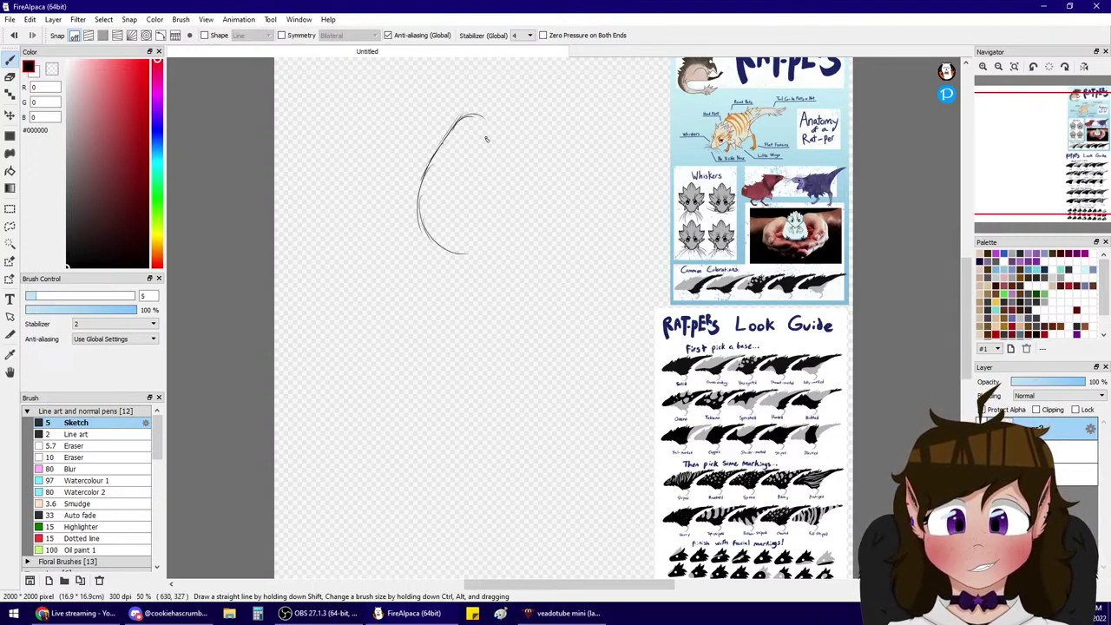
drag(485, 130, 510, 211)
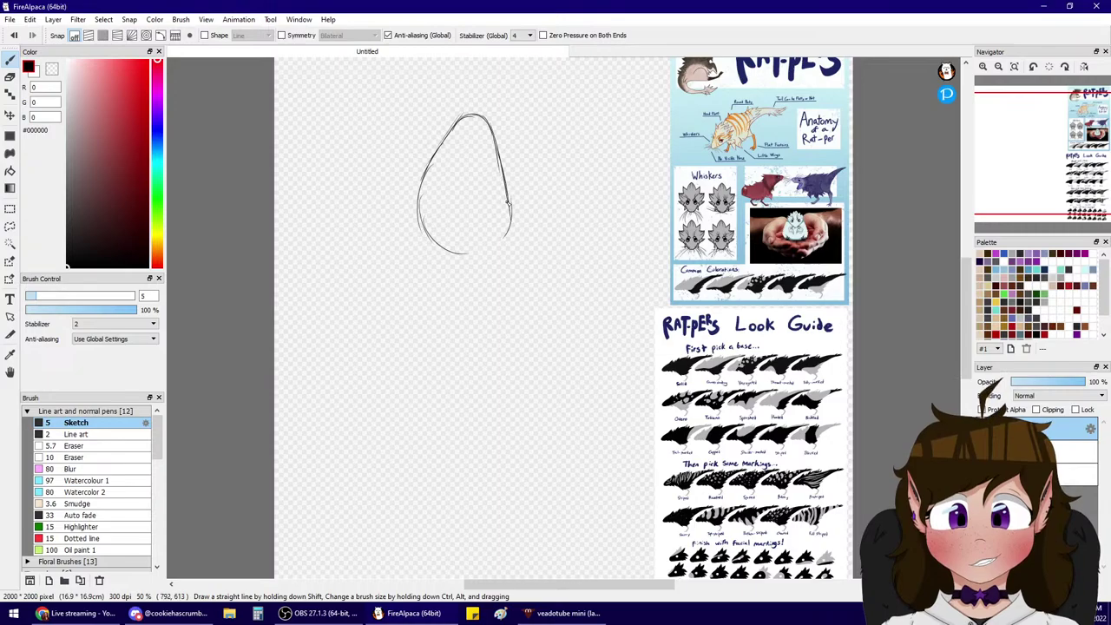
drag(467, 255, 512, 229)
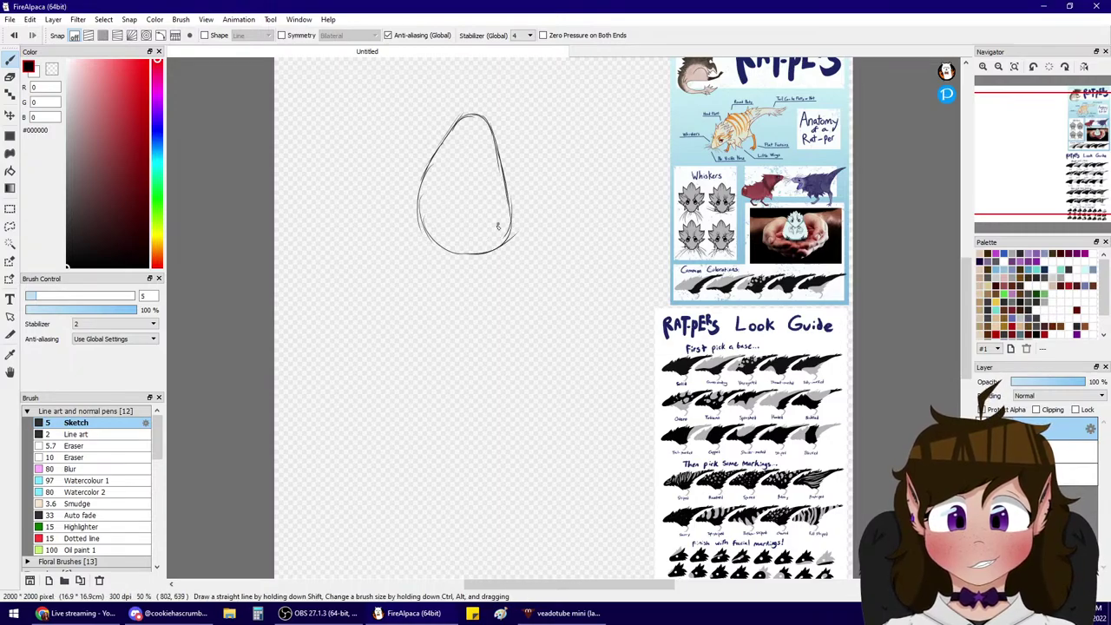
drag(1016, 117, 1019, 121)
click(983, 67)
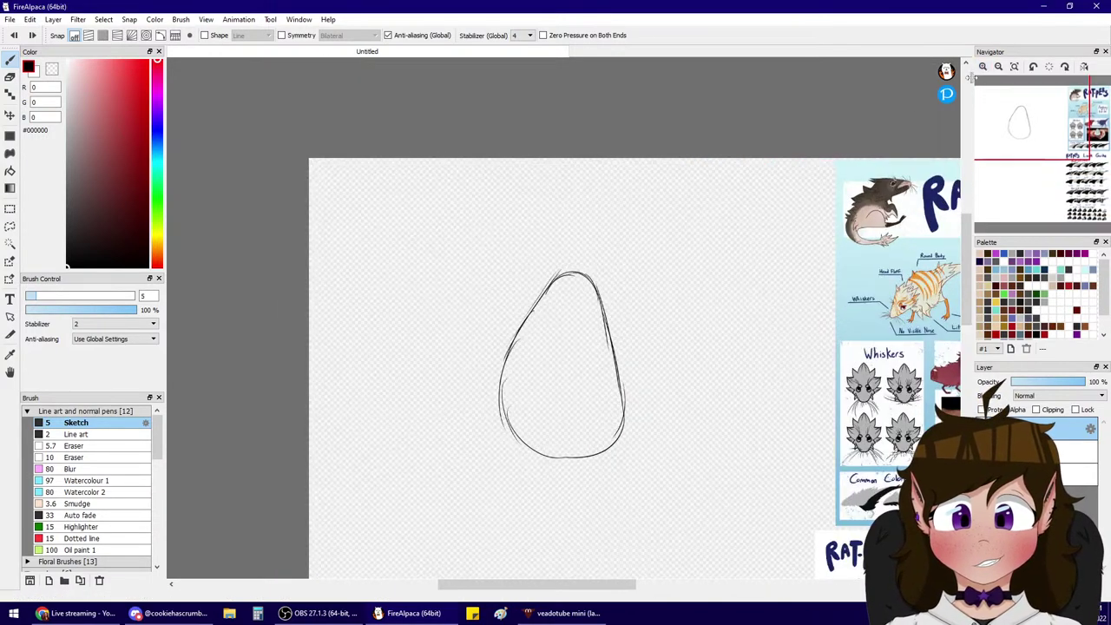
- Cancel the transform of the body sketch and undo the stroke closing the outline's lower edge
key(ctrl+t)
drag(581, 313, 574, 319)
key(Escape)
key(ctrl+z)
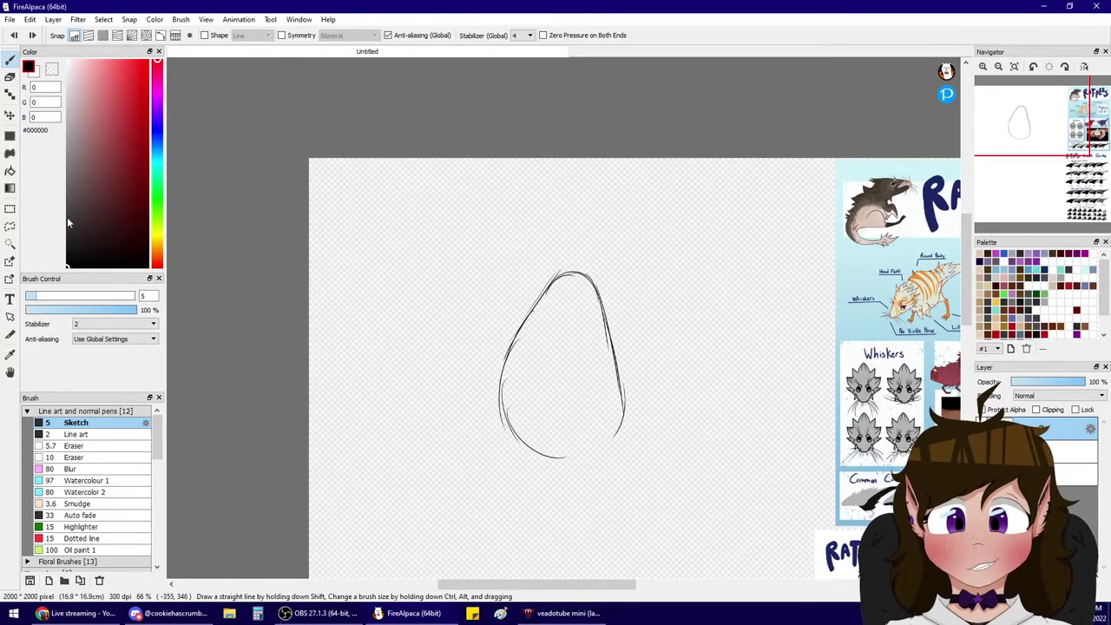
click(10, 226)
mouse_move(666, 265)
mouse_down()
mouse_move(640, 463)
mouse_move(681, 287)
mouse_up()
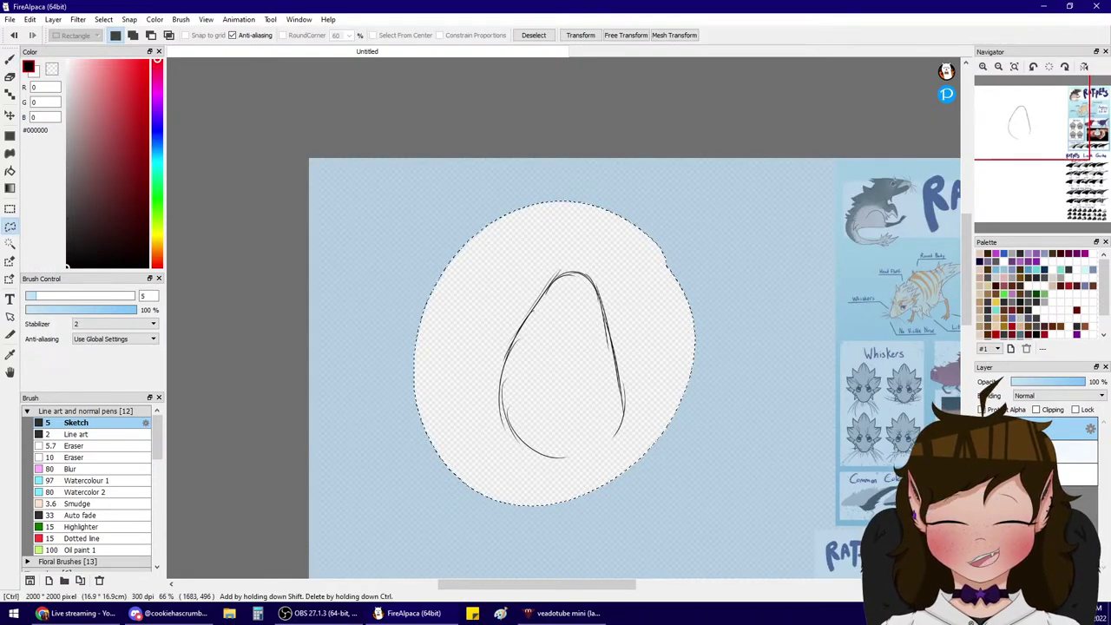
key(Delete)
key(ctrl+z)
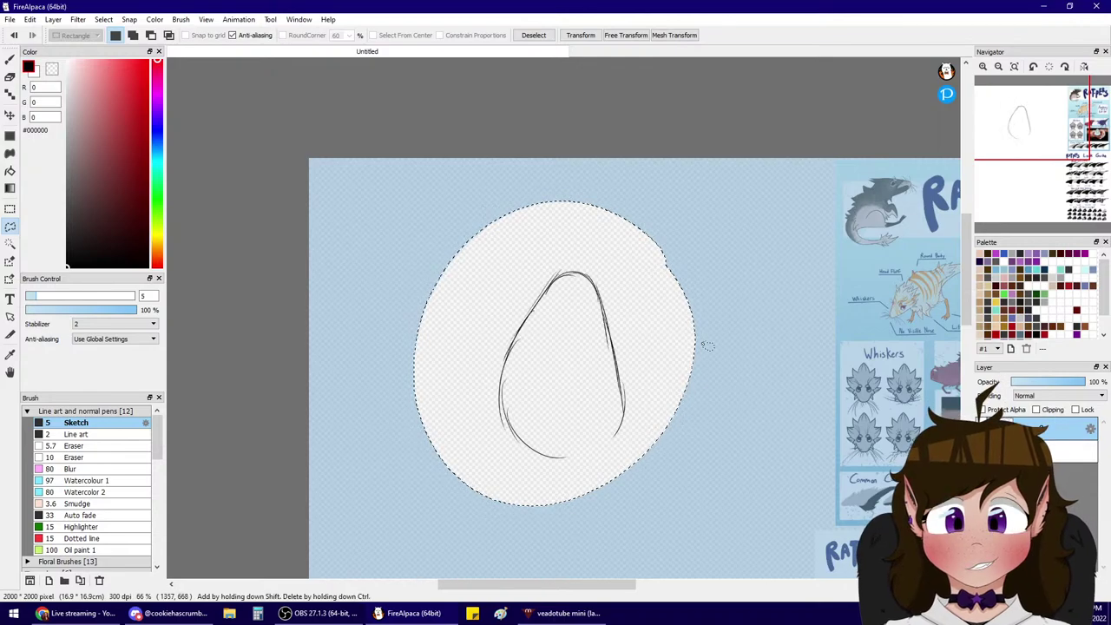
key(ctrl+d)
click(10, 58)
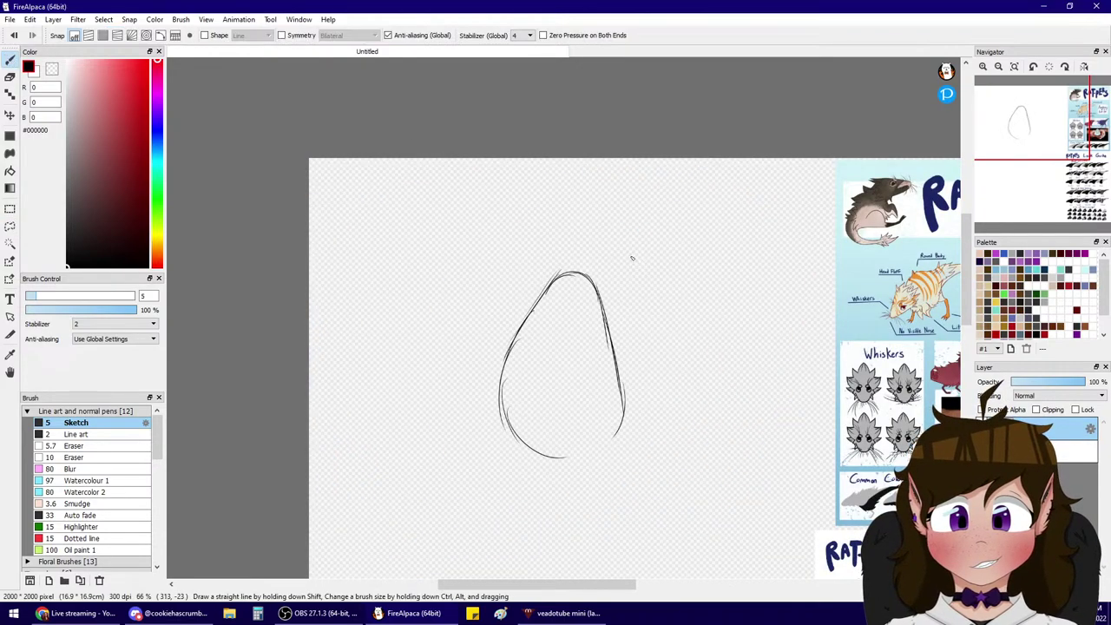
- Shift the egg-shaped body outline slightly down and left, and sketch a curved wing or shoulder line on each side
key(ctrl+t)
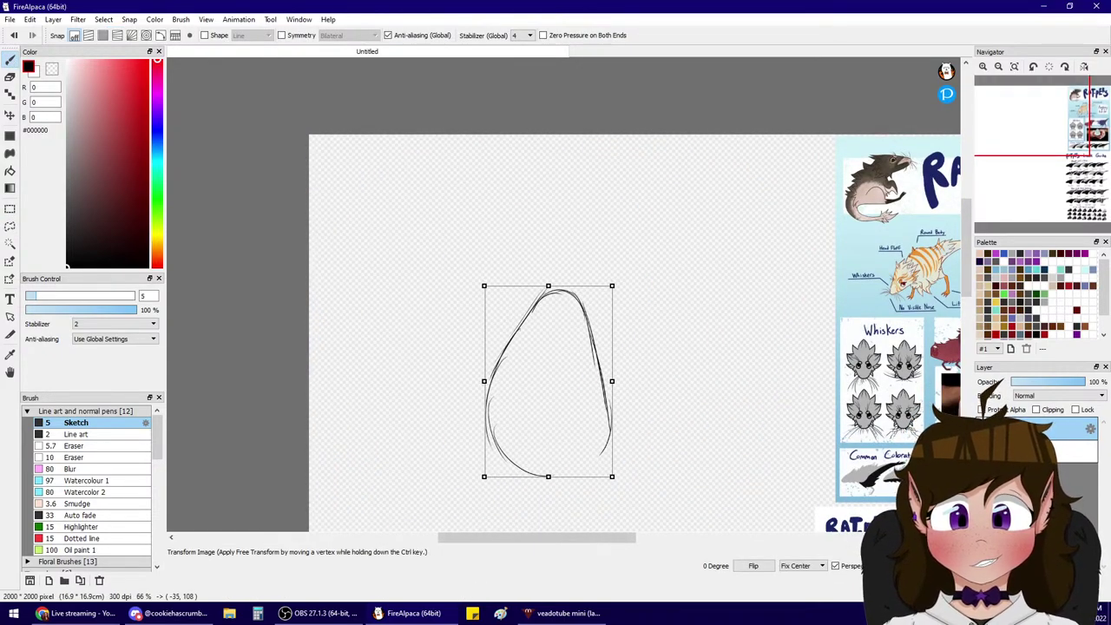
key(Return)
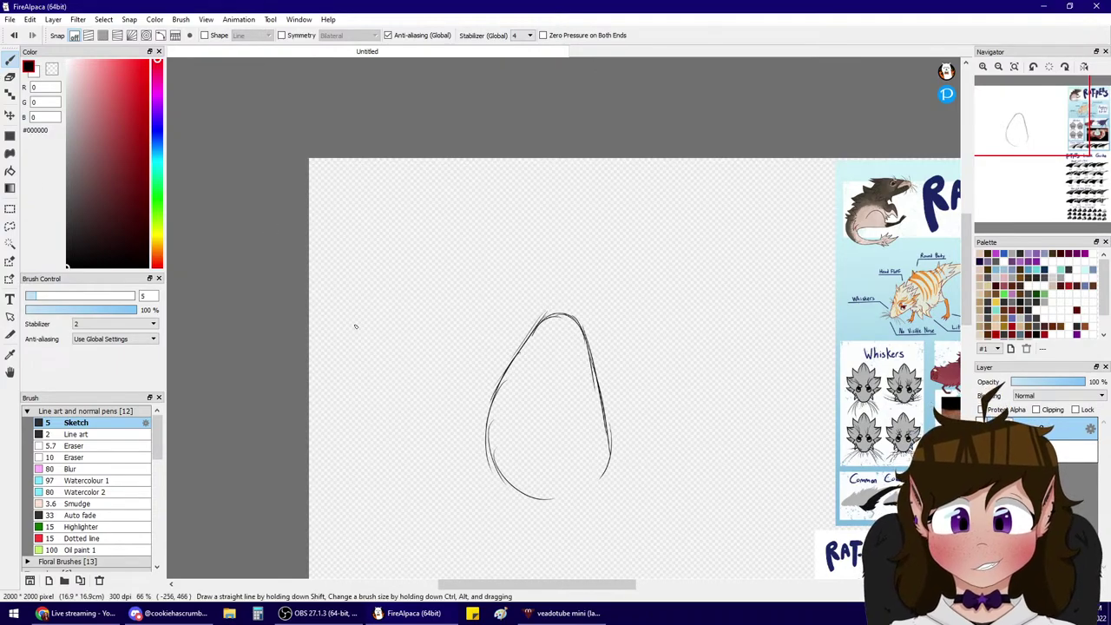
drag(1023, 134, 1016, 131)
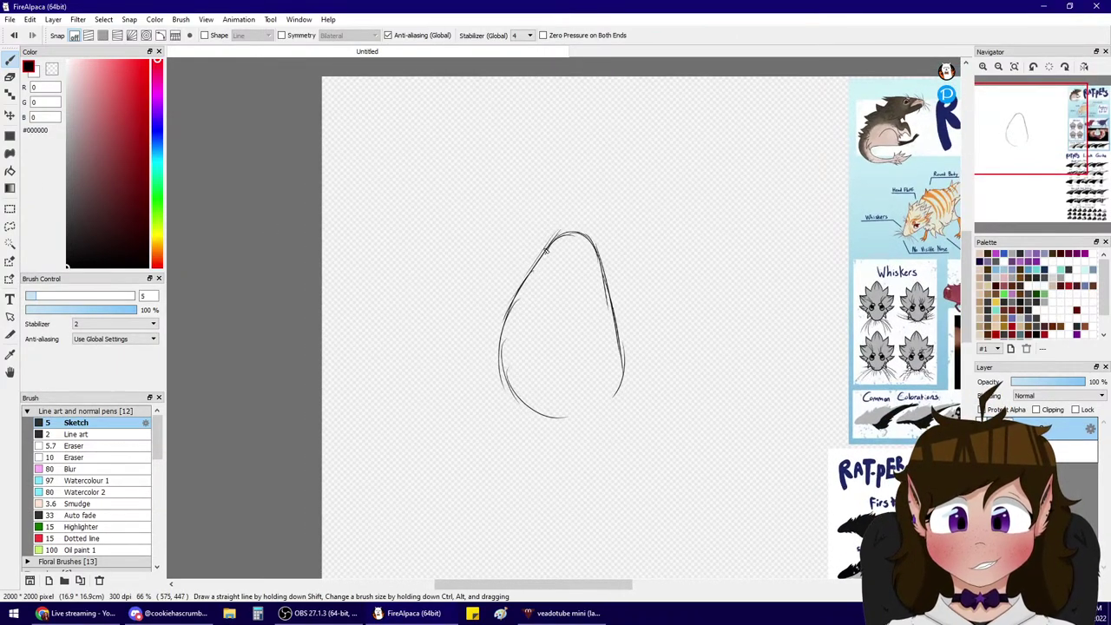
drag(501, 268, 461, 329)
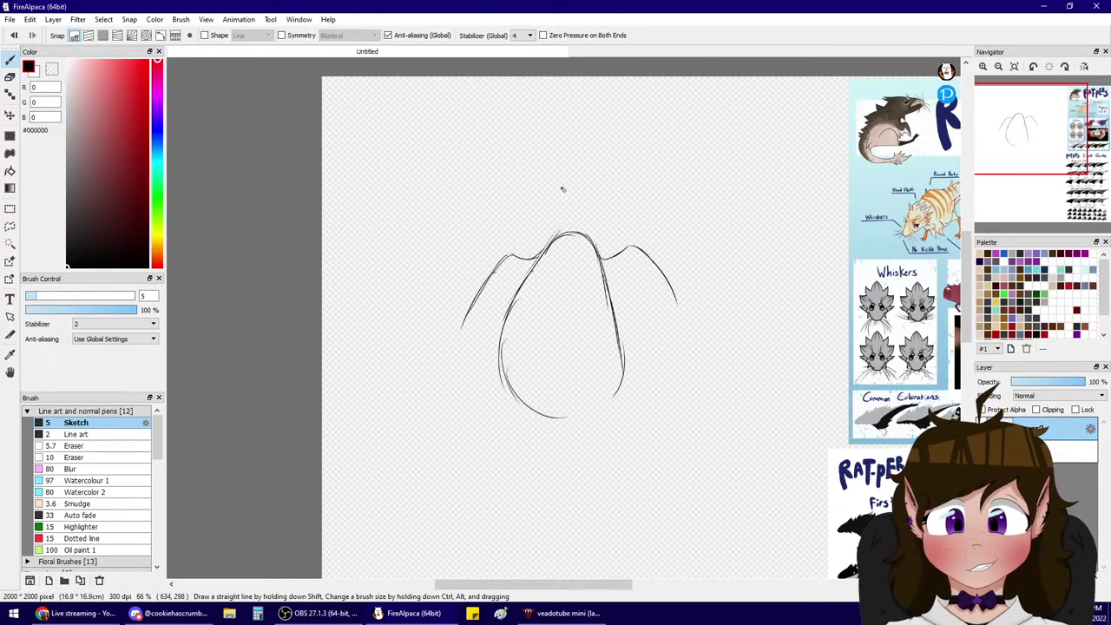
- Sketch the raised head above the body as nested arcs for the snout, upper jaw and lower jaw, redrawing unsatisfactory strokes
scroll(570, 179, right, 5)
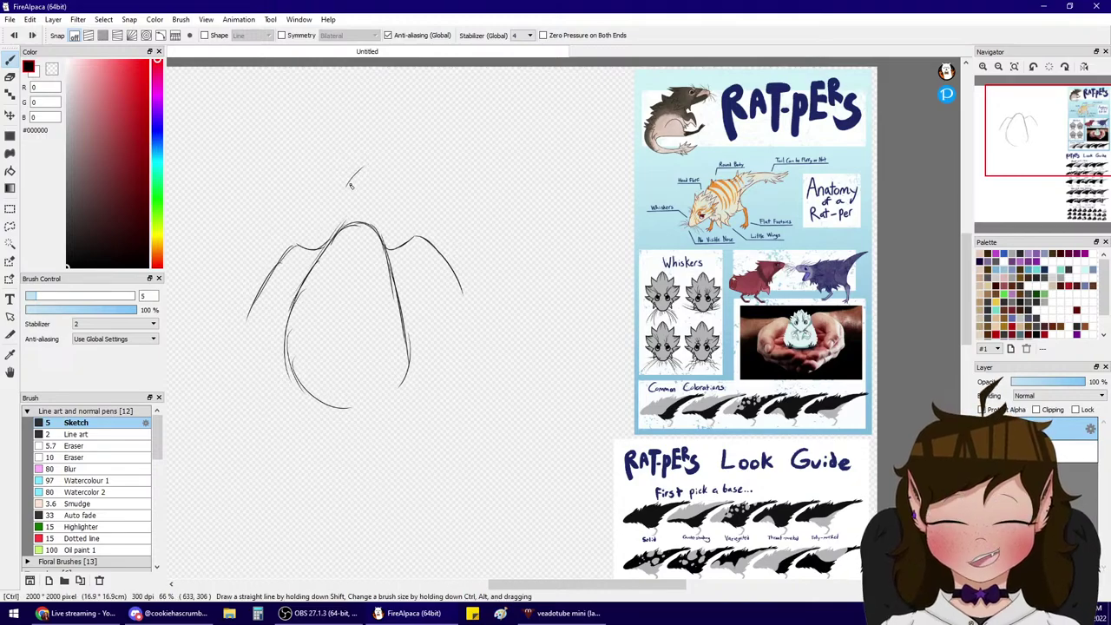
key(ctrl+z)
drag(350, 189, 363, 169)
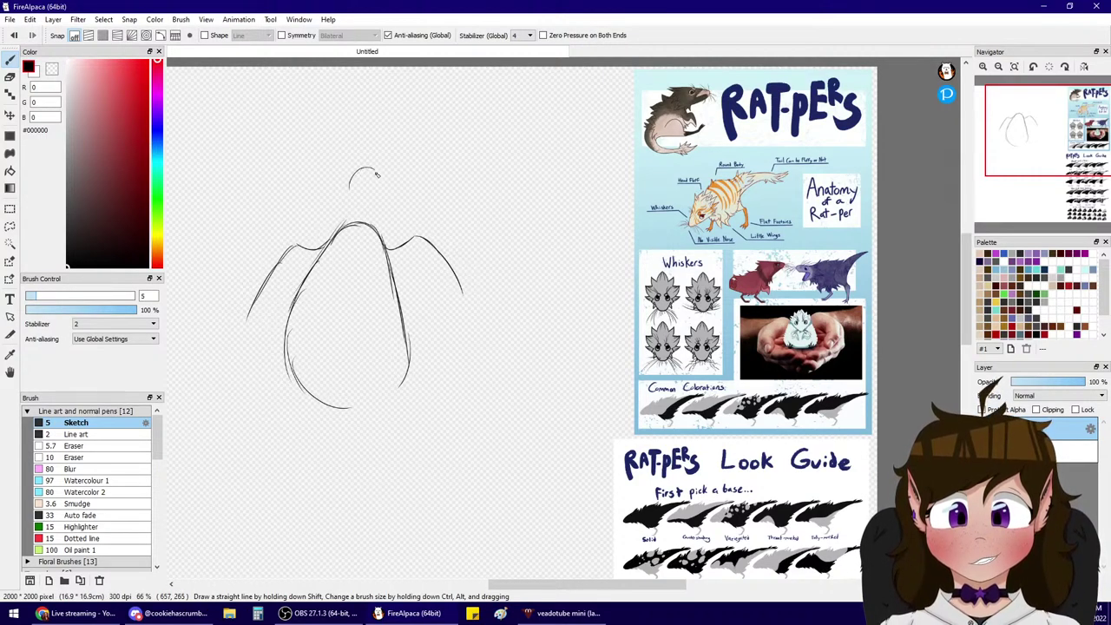
key(ctrl+z)
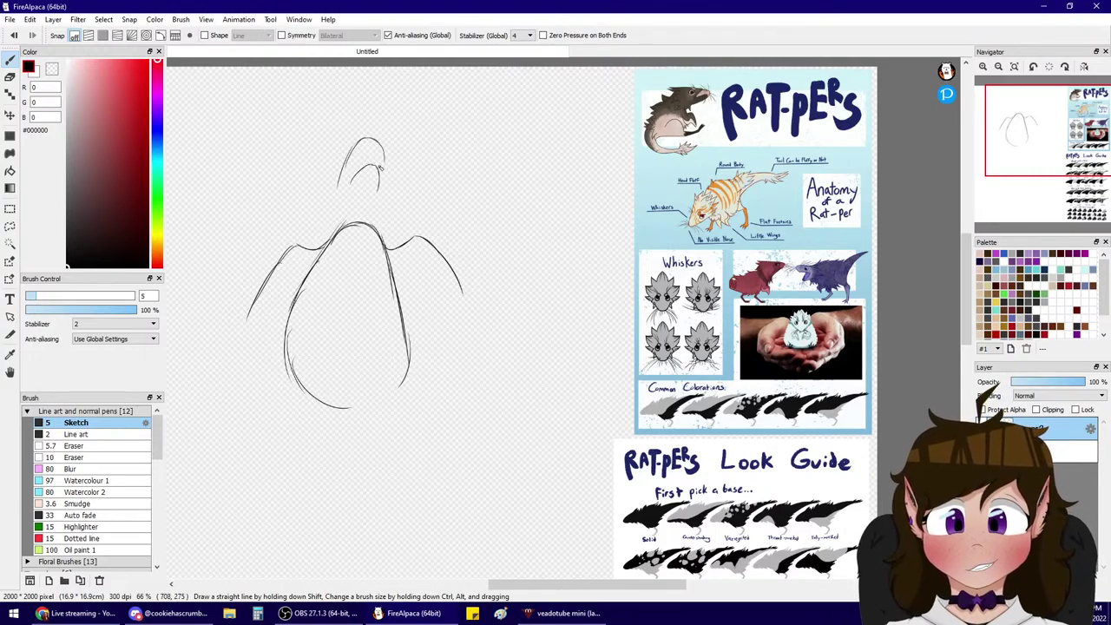
key(ctrl+z)
drag(351, 171, 372, 151)
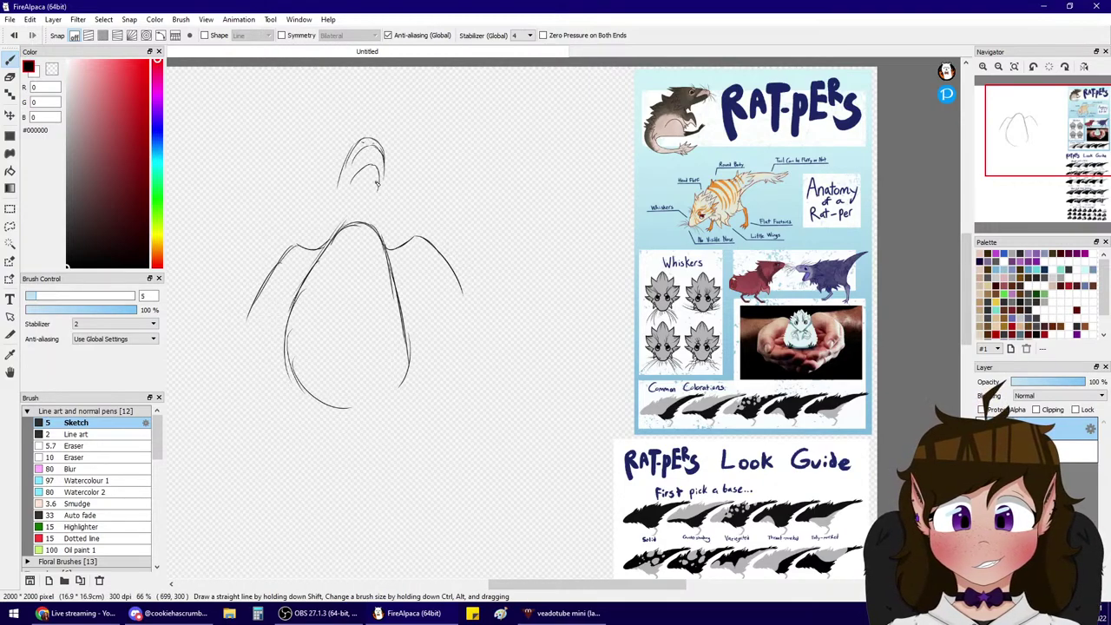
- Examine the purple Rat-Per's open mouth and the red Rat-Per's head shape on the reference sheet
click(983, 67)
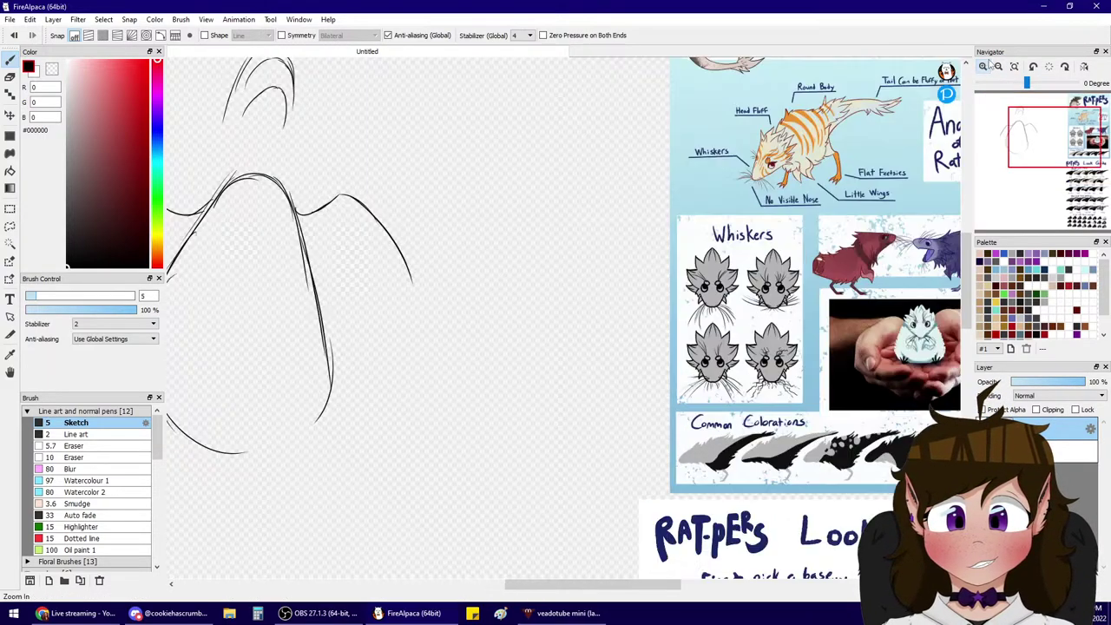
click(983, 67)
click(983, 67)
click(983, 66)
click(1083, 131)
drag(1084, 131, 1097, 133)
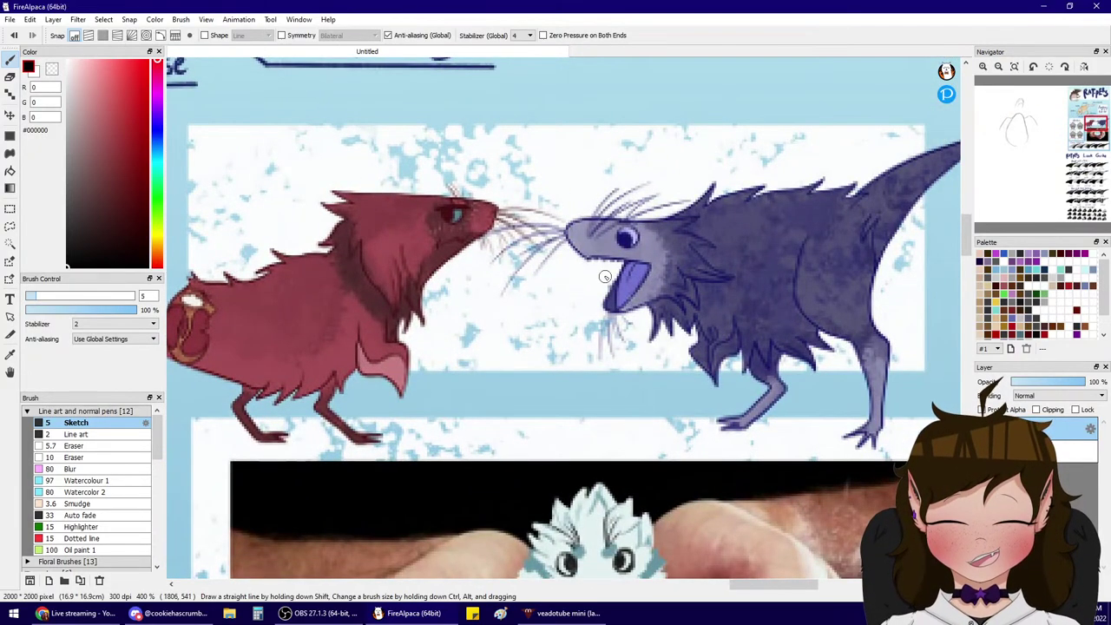
mouse_move(601, 279)
mouse_down()
mouse_move(609, 268)
mouse_move(607, 277)
mouse_up()
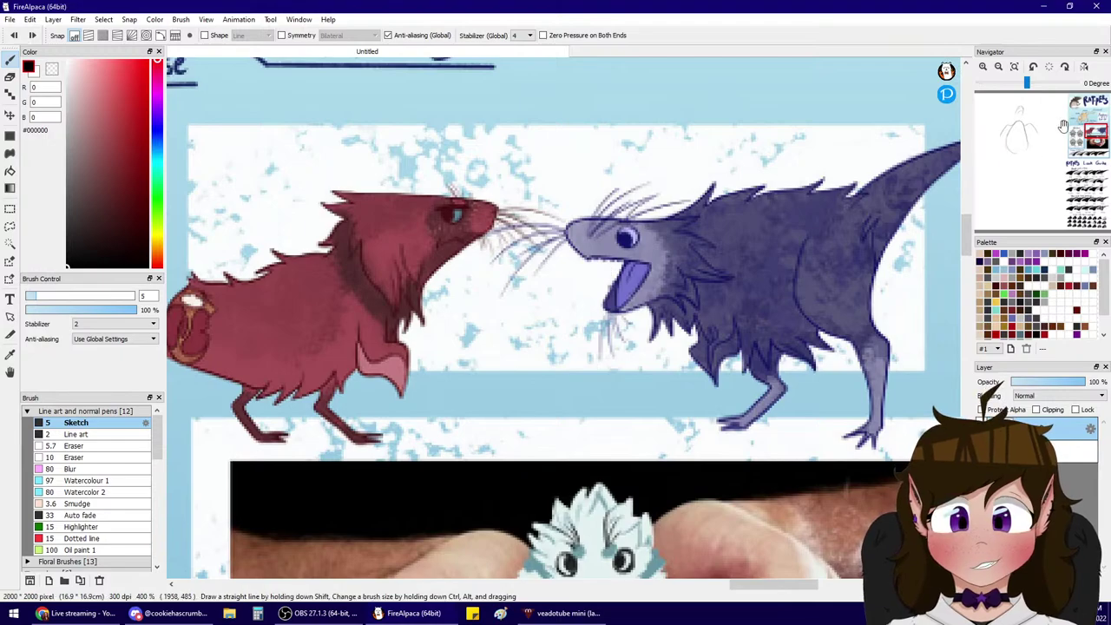
- Sketch two nostrils on the snout and add two fangs and a row of small teeth along the upper jaw
mouse_move(1091, 129)
mouse_down()
mouse_move(1097, 138)
mouse_move(1077, 137)
mouse_move(1079, 224)
mouse_move(1044, 129)
mouse_move(1023, 130)
mouse_move(1009, 111)
mouse_up()
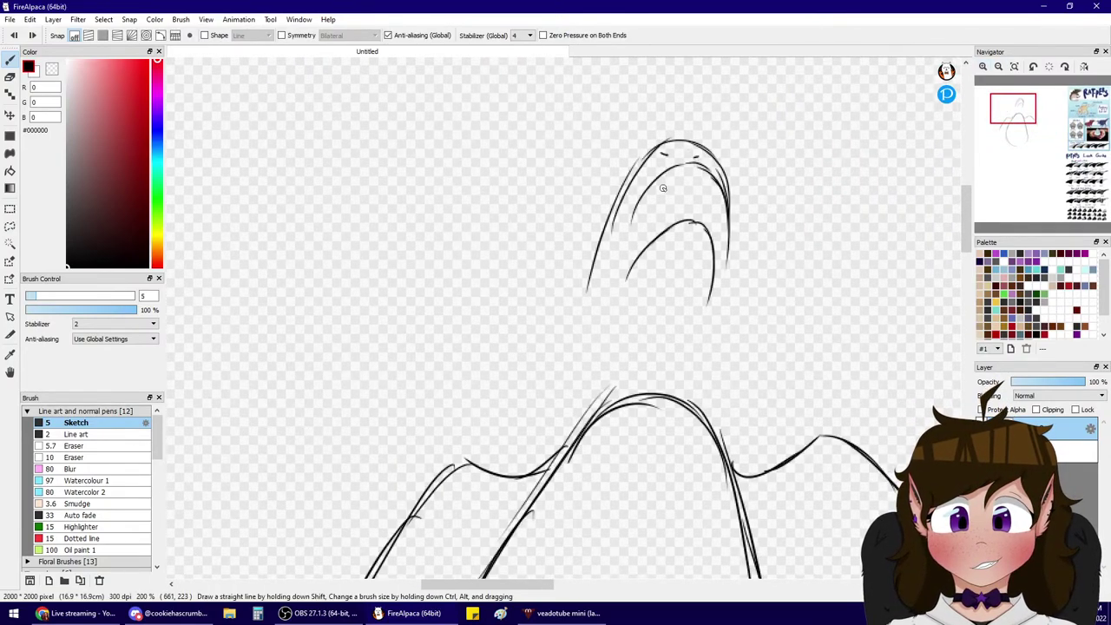
drag(655, 188, 661, 177)
key(ctrl+z)
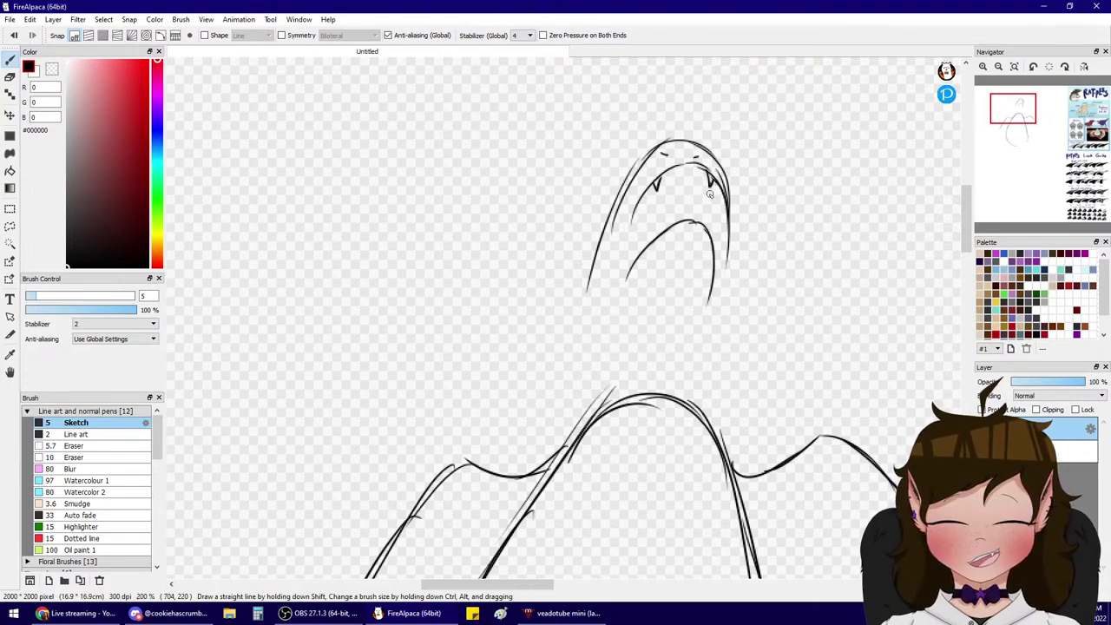
key(ctrl+z)
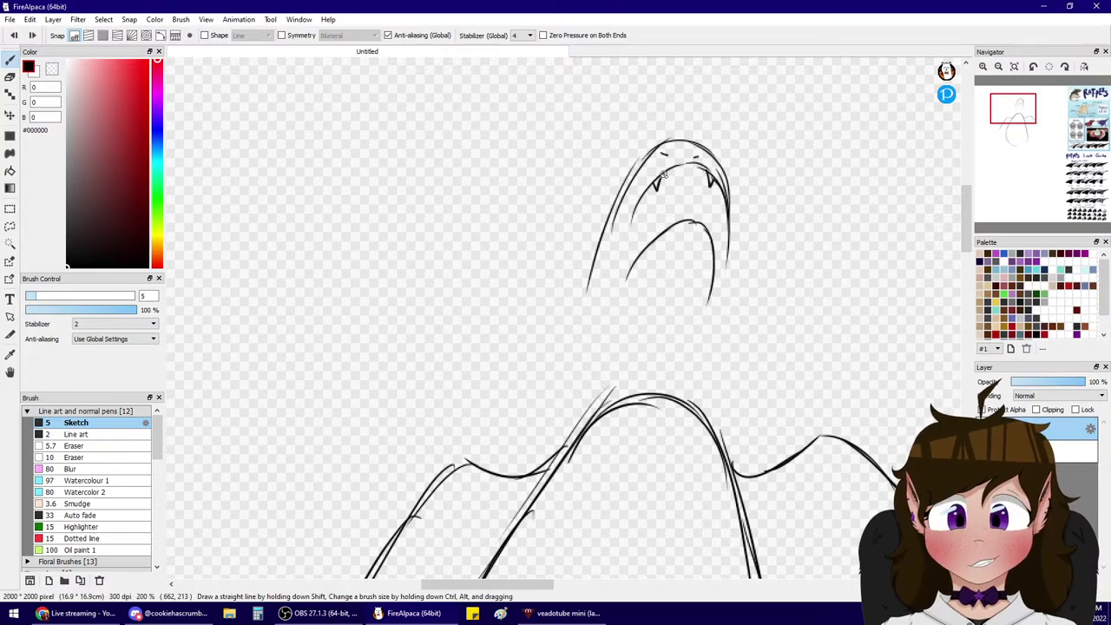
drag(662, 176, 666, 171)
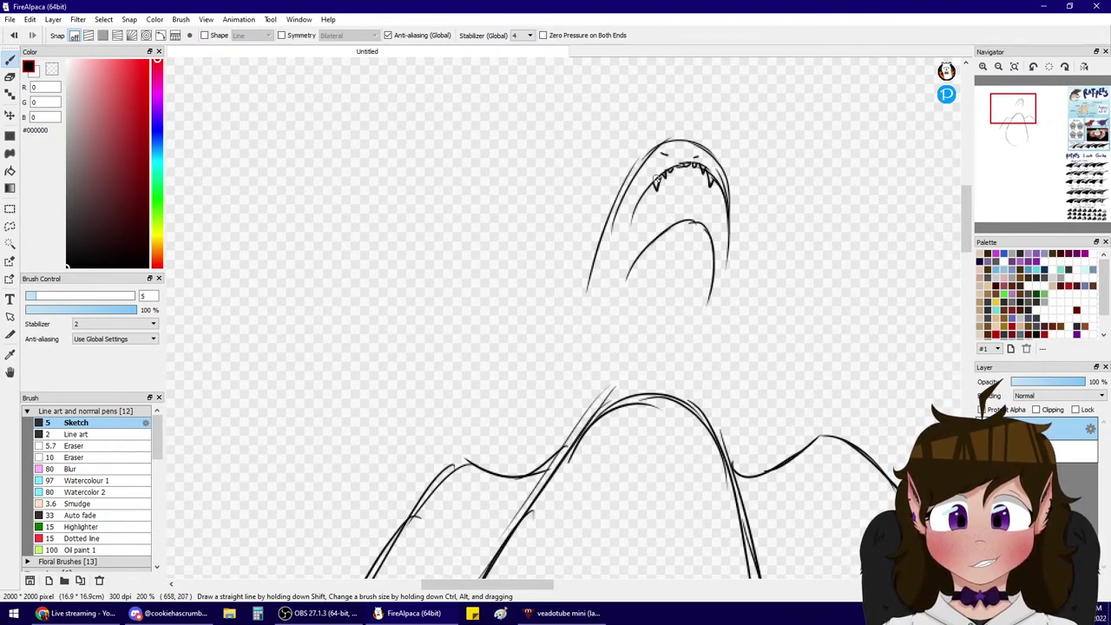
- Sketch a curved line inside the mouth and join the upper and lower jaws at both mouth corners
drag(637, 235, 709, 203)
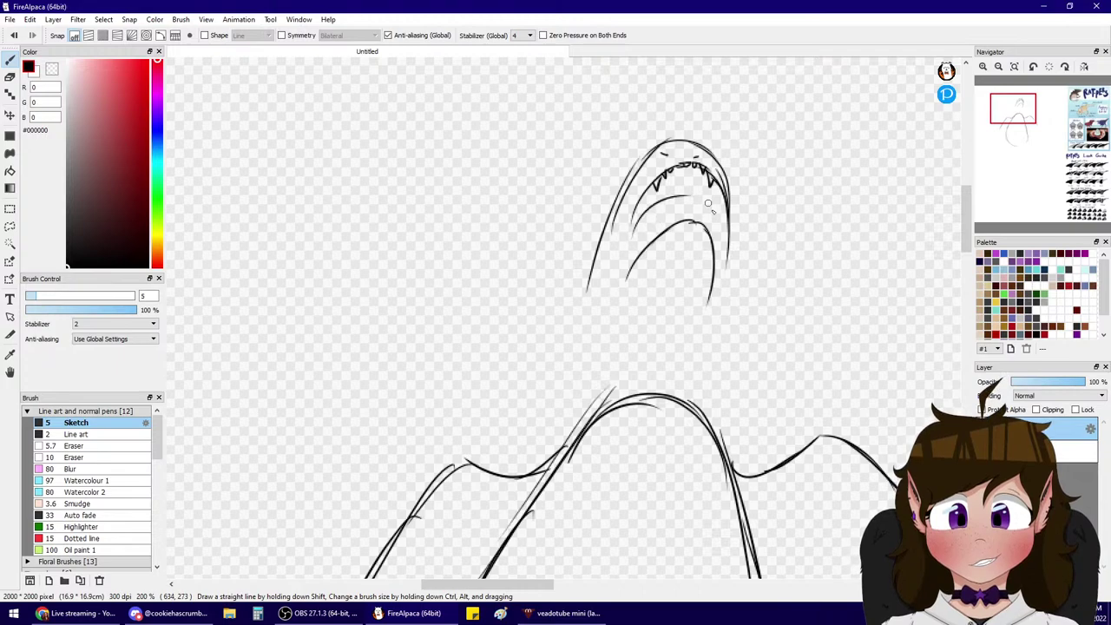
drag(632, 212, 627, 263)
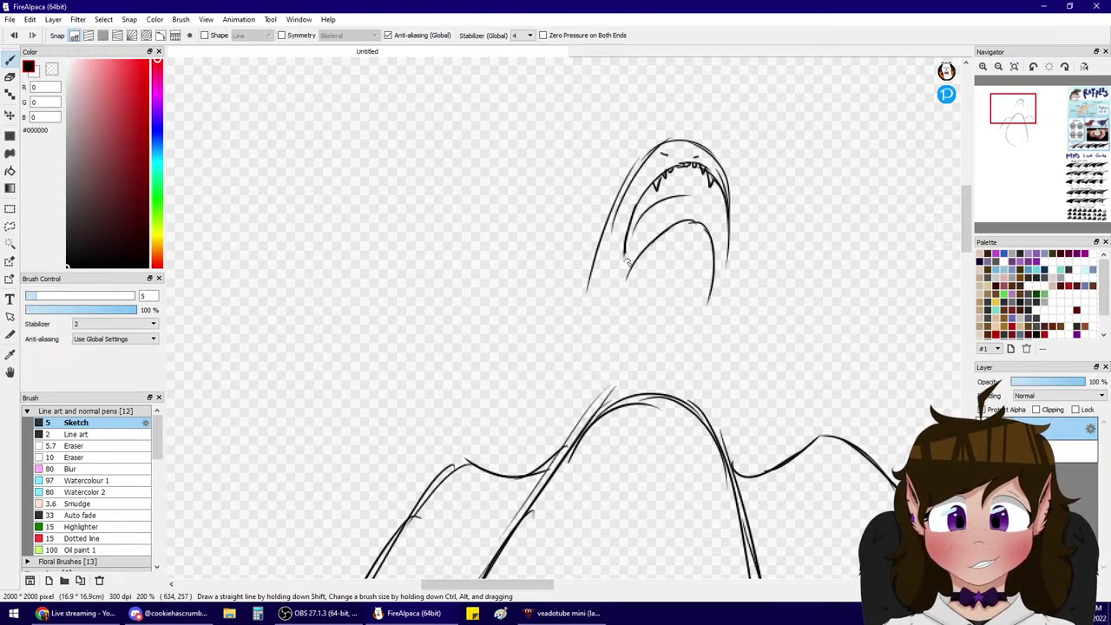
drag(685, 219, 714, 283)
drag(732, 214, 708, 311)
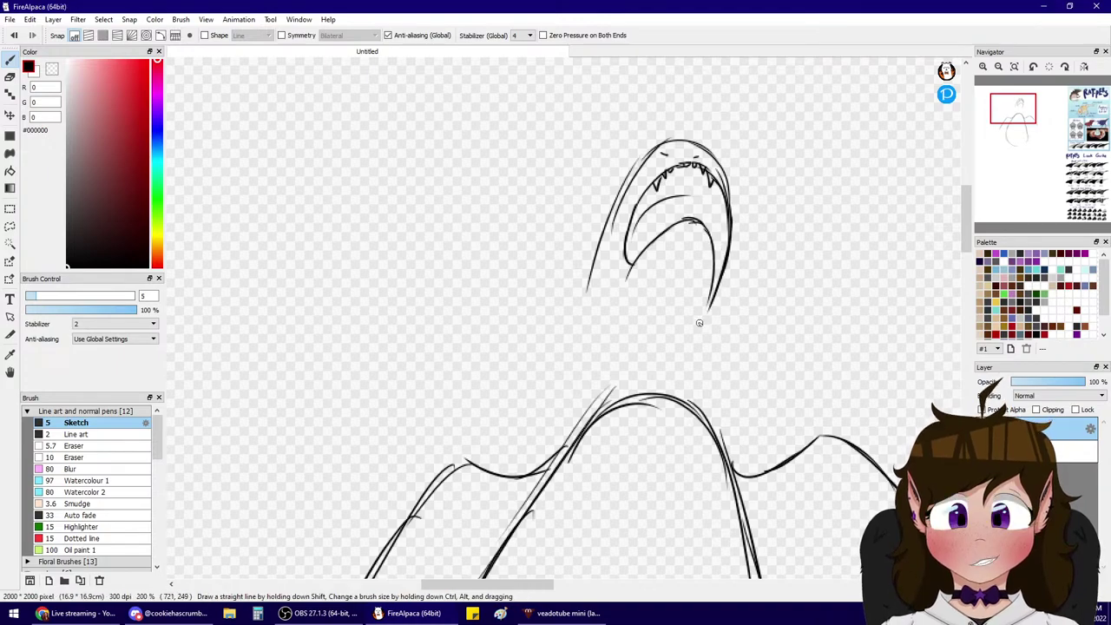
drag(734, 222, 719, 270)
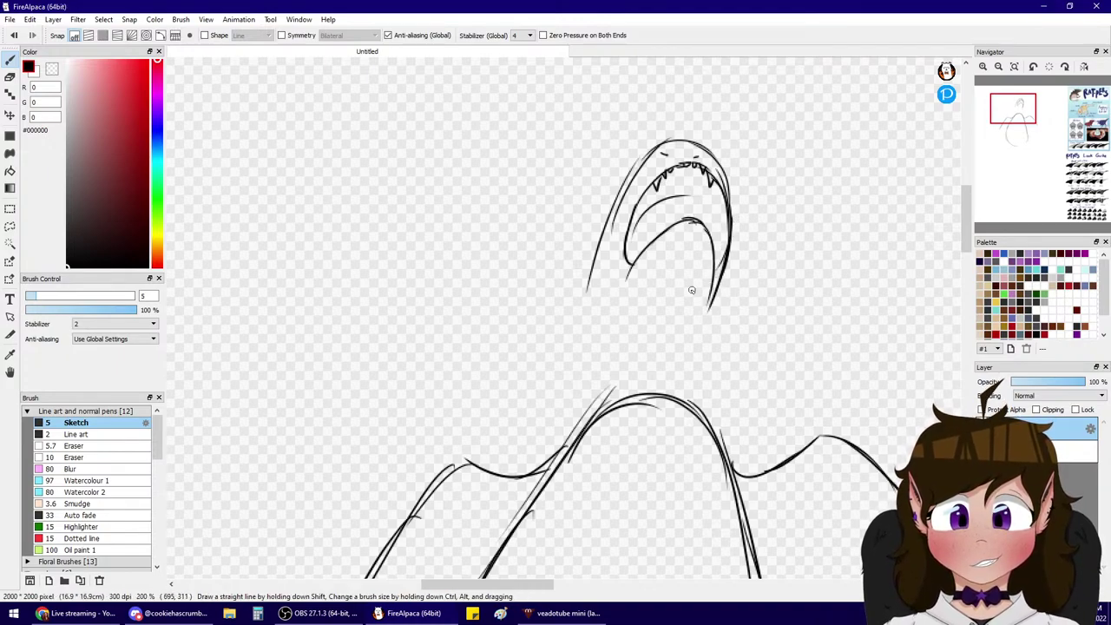
- Extend the curved line inside the mouth across to the far jaw corner
scroll(959, 111, down, 2)
scroll(682, 182, up, 4)
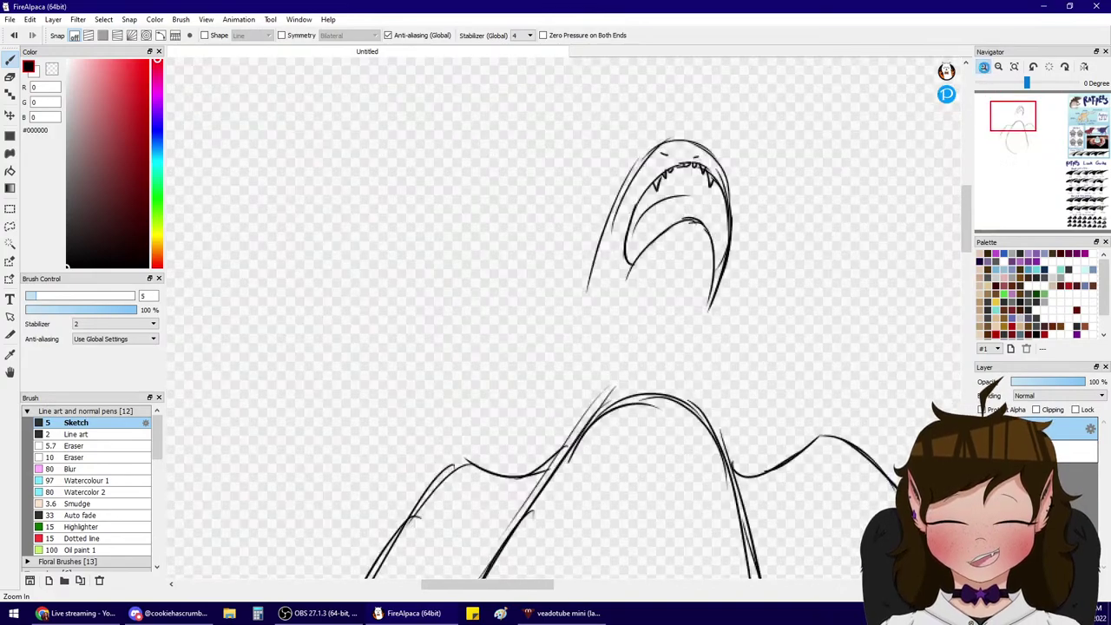
drag(683, 181, 680, 235)
mouse_move(739, 137)
mouse_down()
mouse_move(792, 170)
mouse_move(786, 213)
mouse_up()
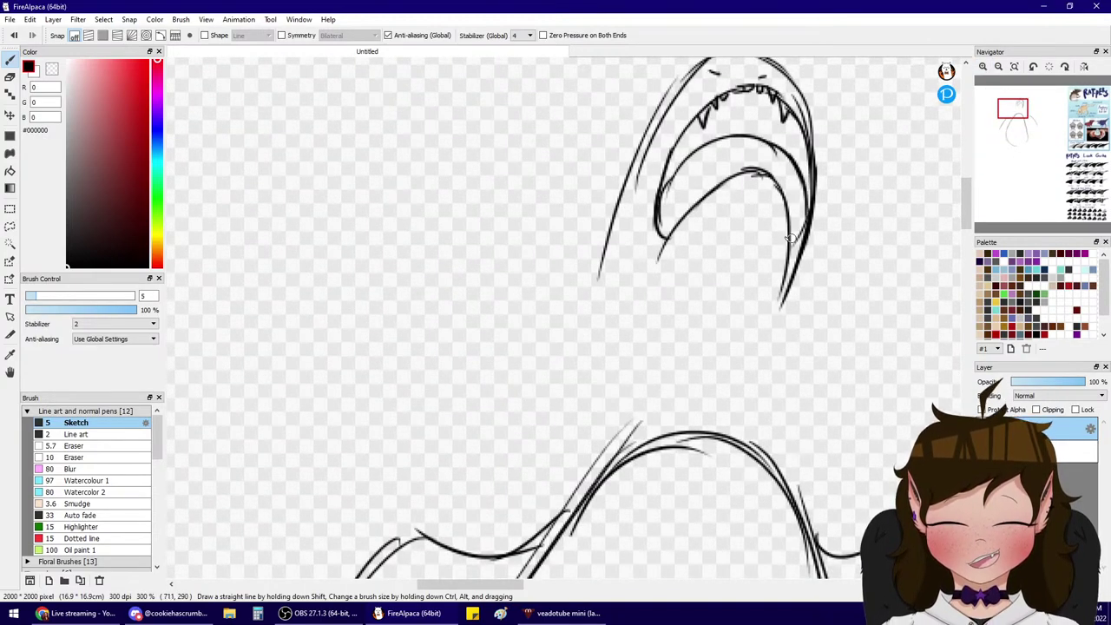
- Sketch jagged fur tufts beside the raised head, above the shoulder
click(999, 67)
click(999, 66)
drag(1011, 106, 1022, 127)
click(1024, 128)
click(983, 67)
click(999, 67)
click(999, 67)
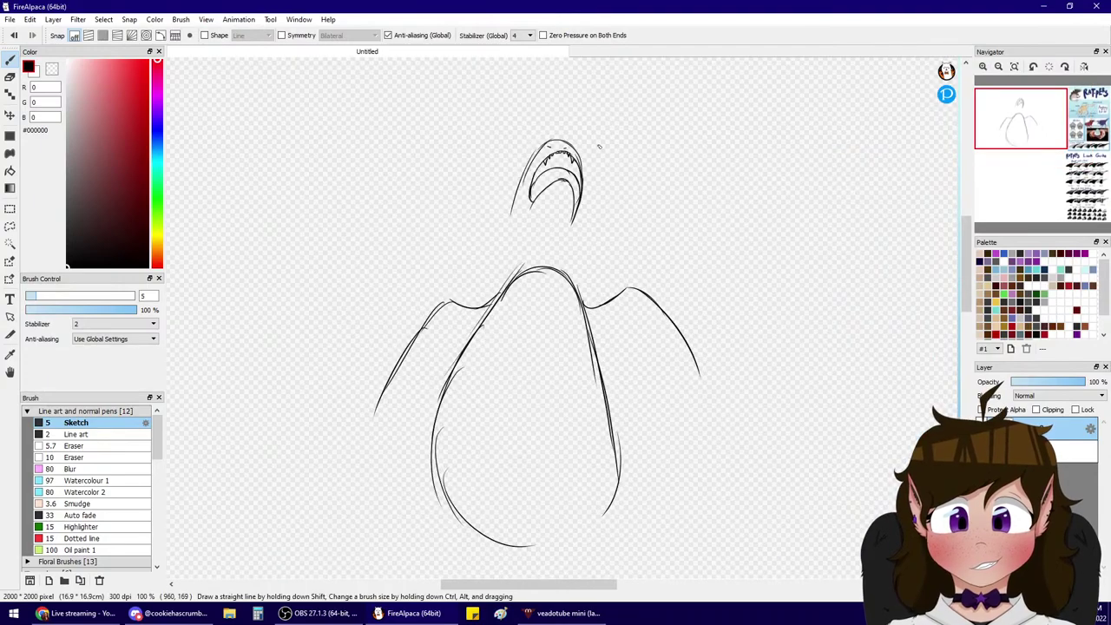
mouse_move(492, 136)
mouse_down()
mouse_move(476, 144)
mouse_move(493, 245)
mouse_up()
- Undo the fur and latest mouth strokes, then discard the rough sketch to start over on an empty layer
key(ctrl+z)
key(ctrl+z)
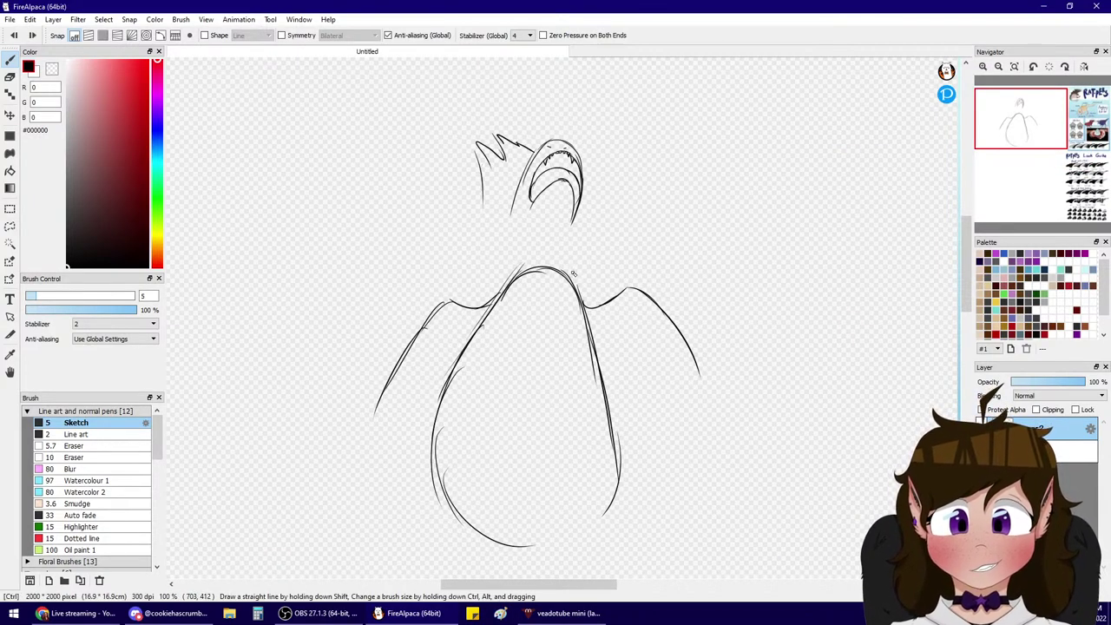
key(ctrl+z)
key(ctrl+z)
key(ctrl+z)
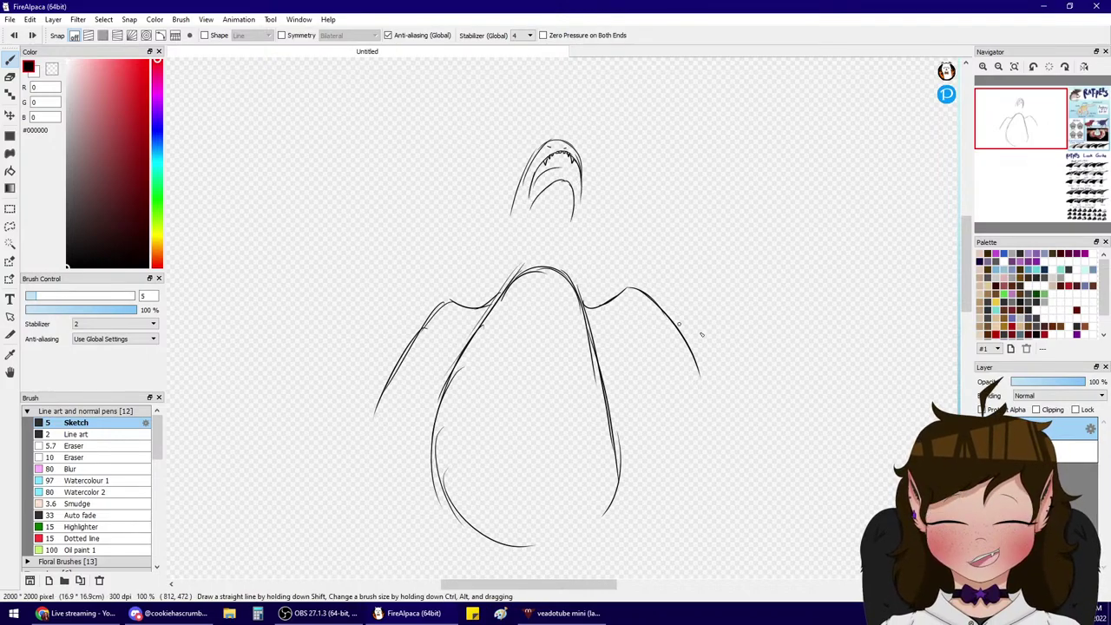
click(1077, 581)
click(985, 581)
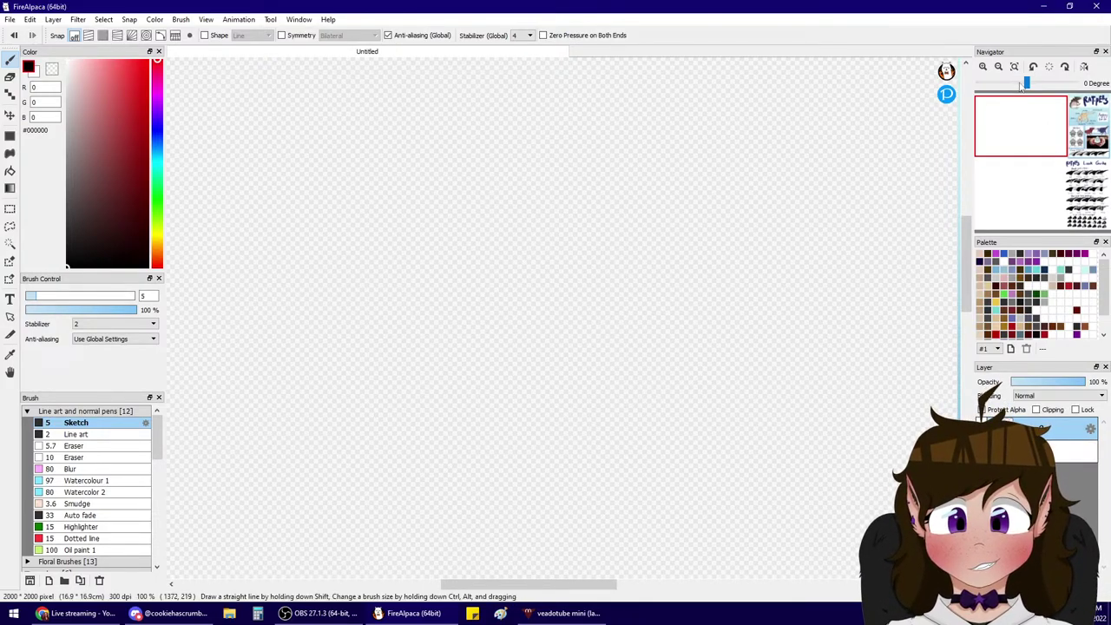
- Sketch a large body oval over the reference sheet, overlapping the back of the purple Rat-Per
drag(1054, 133, 1086, 131)
click(983, 67)
click(983, 66)
click(983, 67)
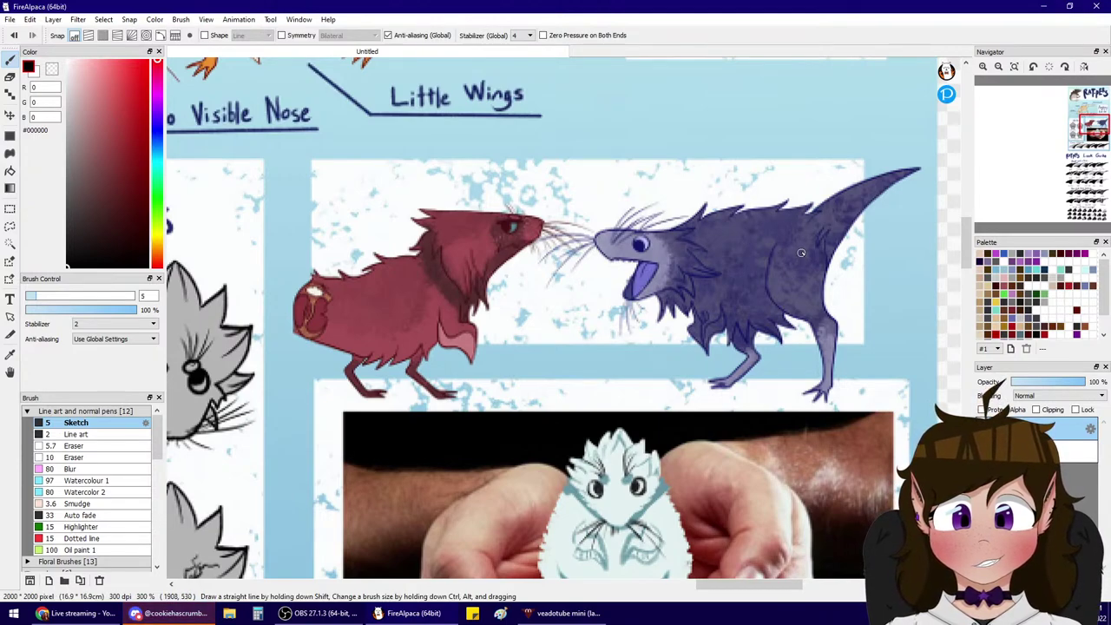
drag(653, 139, 805, 169)
mouse_move(764, 126)
mouse_down()
mouse_move(649, 143)
mouse_move(664, 222)
mouse_move(736, 254)
mouse_up()
- Sketch a smaller head oval overlapping the body's upper front and a pointed tail behind the body, redrawing unsatisfactory head strokes
drag(1091, 128, 1097, 126)
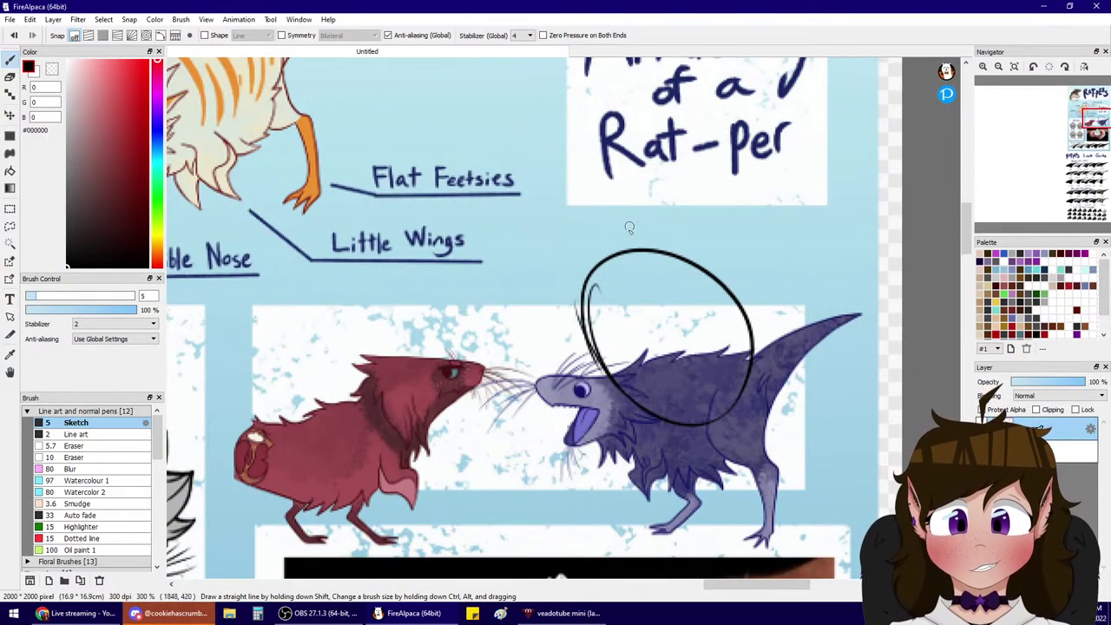
drag(596, 199, 612, 248)
key(ctrl+z)
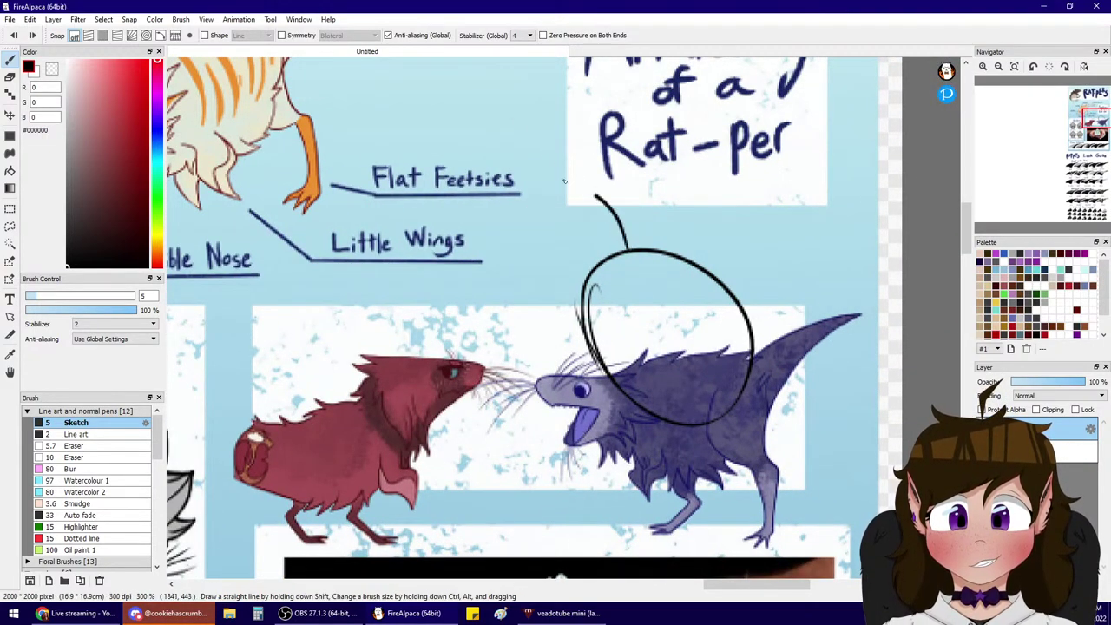
mouse_move(580, 284)
mouse_down()
mouse_move(620, 261)
mouse_move(620, 278)
mouse_move(601, 283)
mouse_move(637, 246)
mouse_up()
key(ctrl+z)
mouse_move(749, 331)
mouse_down()
mouse_move(772, 353)
mouse_move(856, 398)
mouse_up()
drag(740, 396, 840, 409)
drag(771, 407, 856, 389)
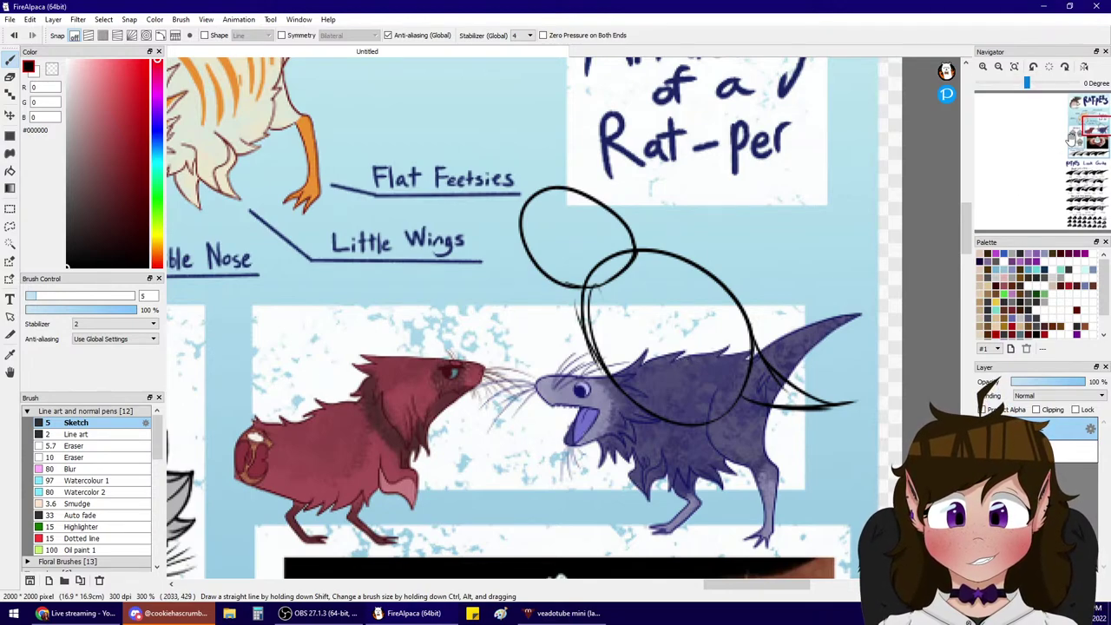
- Sketch a leg under the rear of the body oval, with two curved thigh lines tapering into the lower leg
drag(696, 331, 671, 415)
mouse_move(680, 372)
mouse_down()
mouse_move(690, 434)
mouse_move(729, 465)
mouse_up()
drag(749, 349, 752, 426)
drag(742, 383, 762, 505)
mouse_move(701, 443)
mouse_down()
mouse_move(723, 521)
mouse_move(707, 555)
mouse_up()
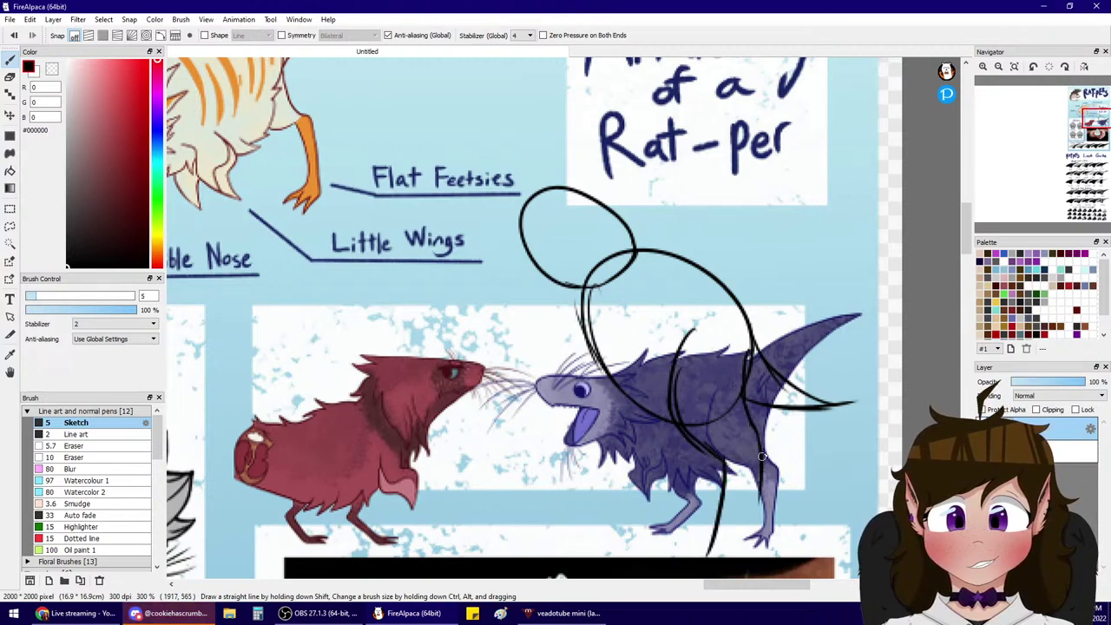
drag(761, 437, 736, 553)
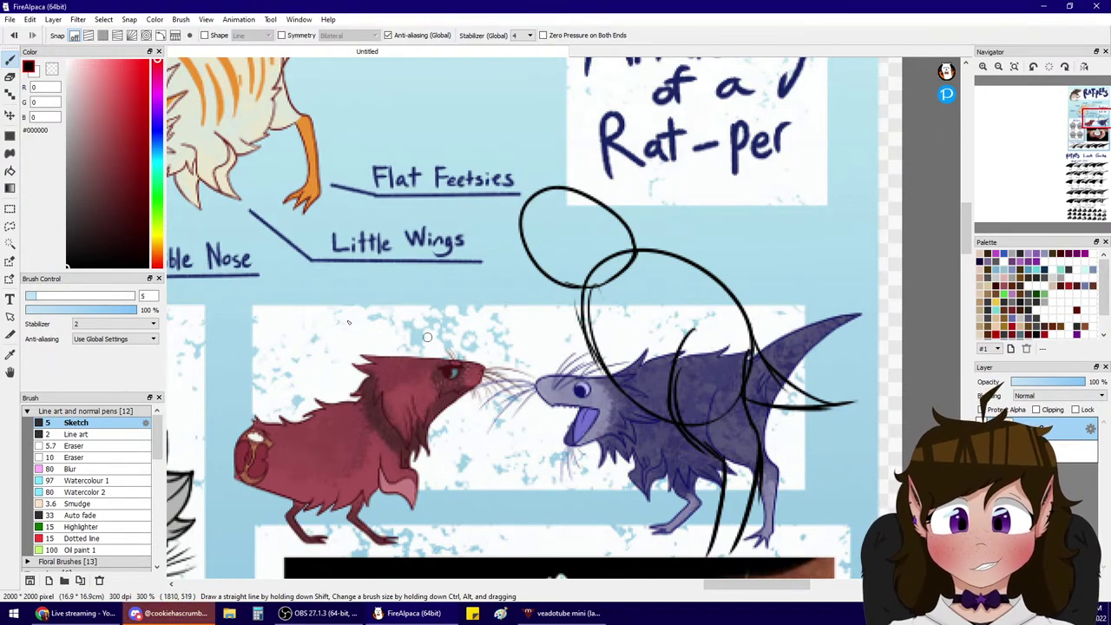
- Lasso the leg strokes, rotate them by -18.2 degrees with a slight shift, and clear the selection
key(l)
mouse_move(704, 315)
mouse_down()
mouse_move(661, 363)
mouse_move(676, 422)
mouse_move(699, 420)
mouse_move(708, 348)
mouse_move(742, 400)
mouse_move(755, 372)
mouse_move(743, 345)
mouse_up()
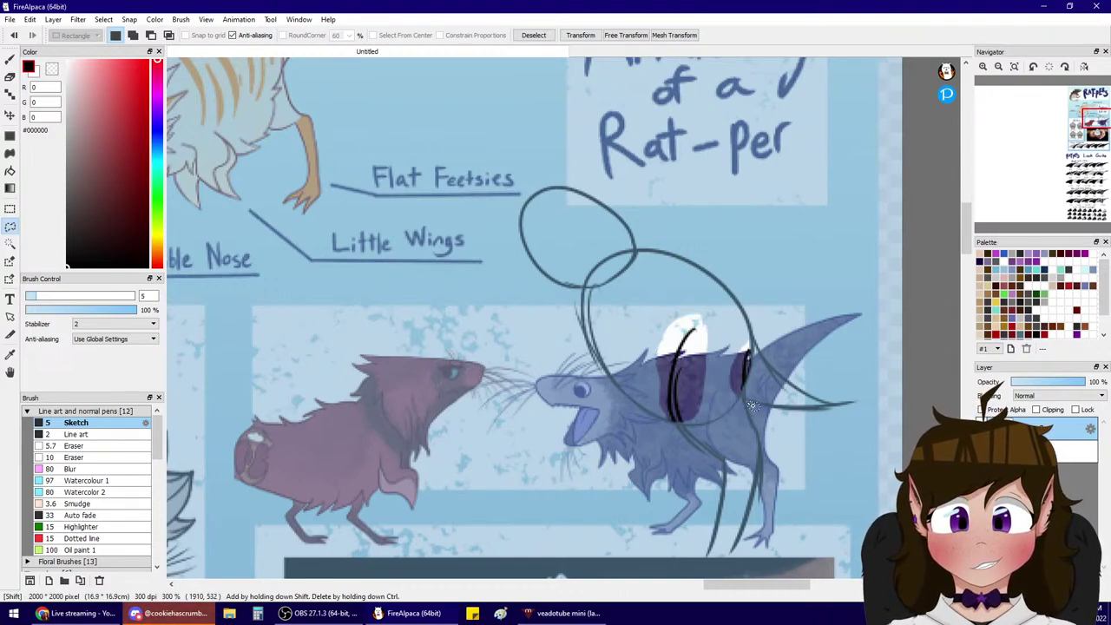
mouse_move(745, 401)
mouse_down()
mouse_move(732, 560)
mouse_move(787, 488)
mouse_move(752, 403)
mouse_up()
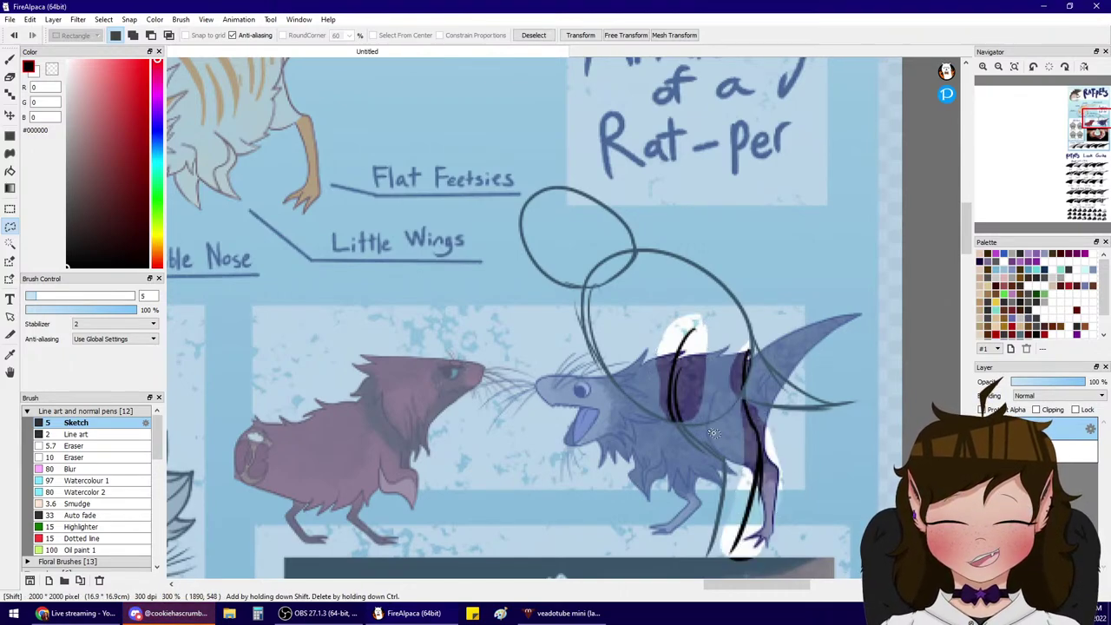
mouse_move(689, 427)
mouse_down()
mouse_move(680, 464)
mouse_move(699, 555)
mouse_move(744, 480)
mouse_move(739, 417)
mouse_up()
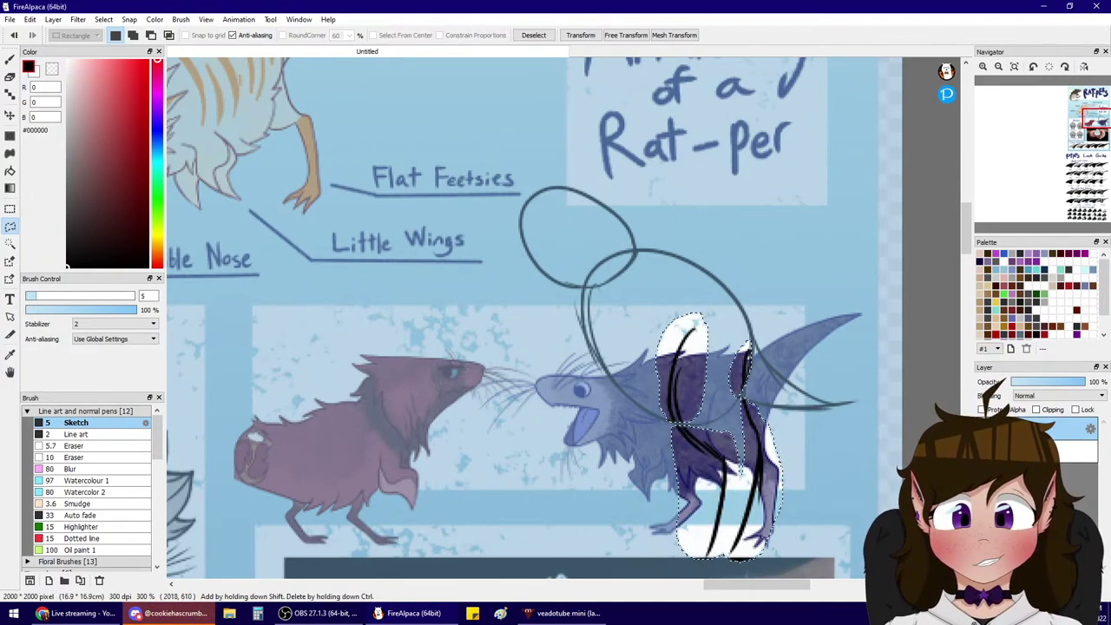
key(alt+Tab)
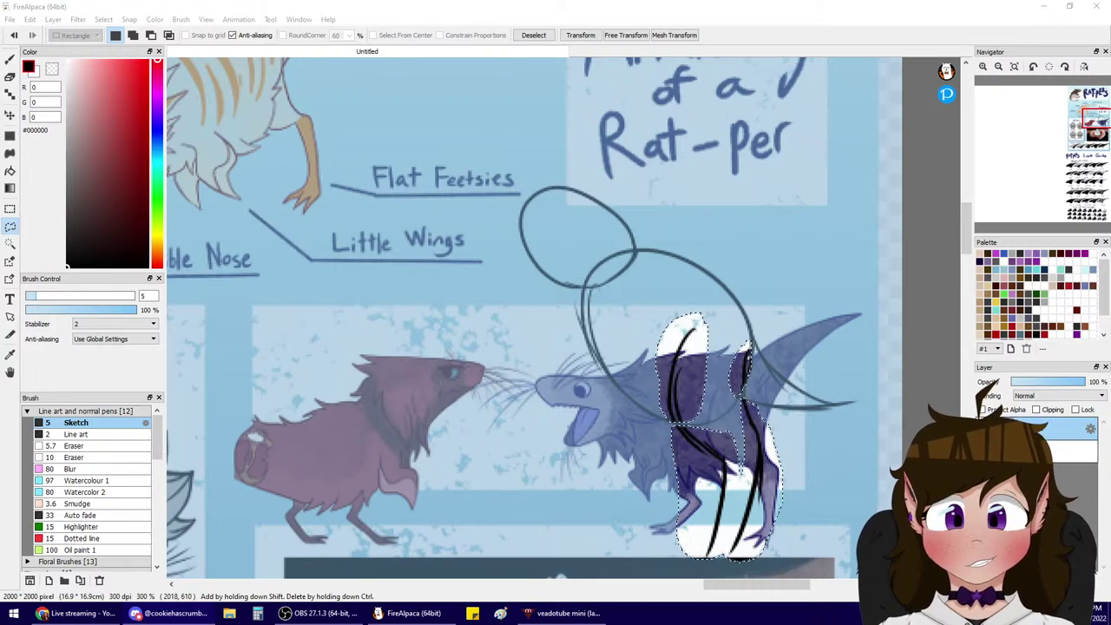
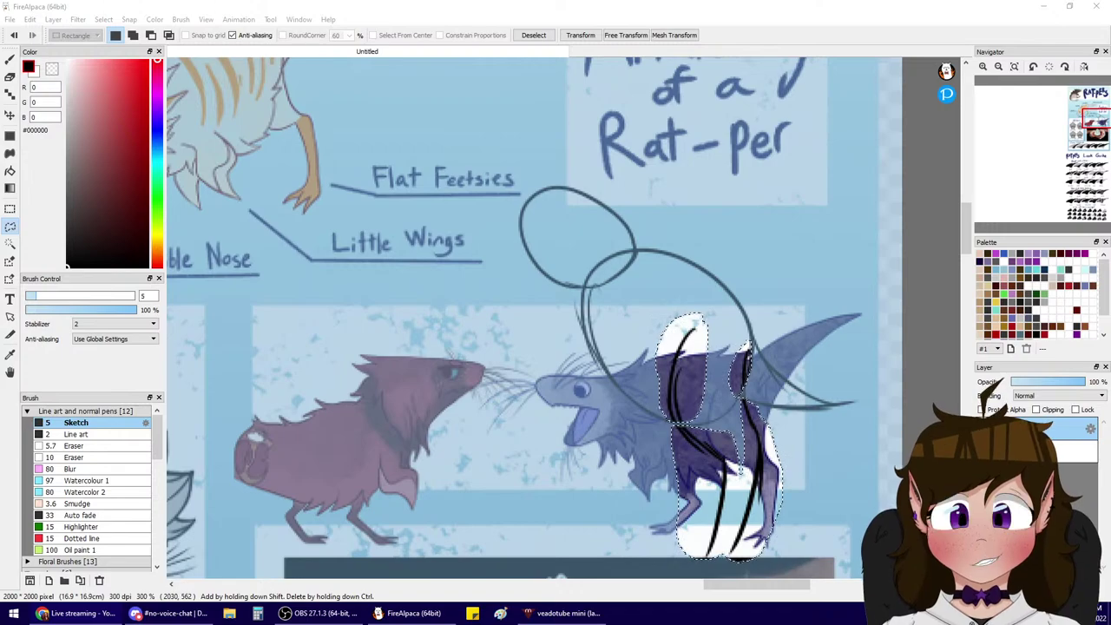
click(879, 472)
key(ctrl+t)
drag(852, 474, 864, 429)
drag(733, 424, 741, 423)
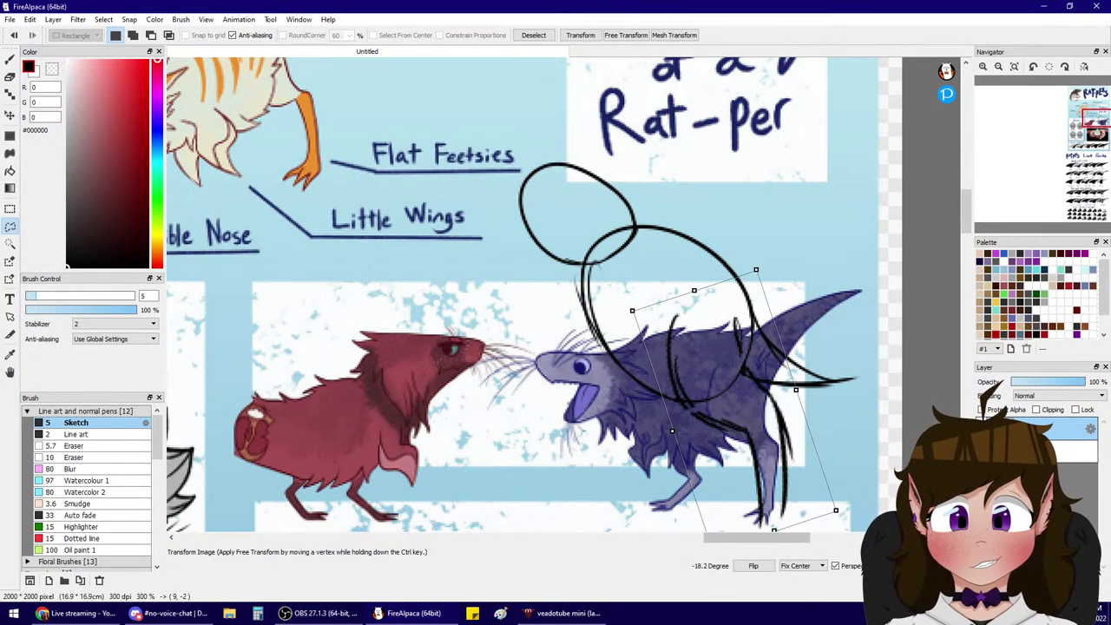
key(Return)
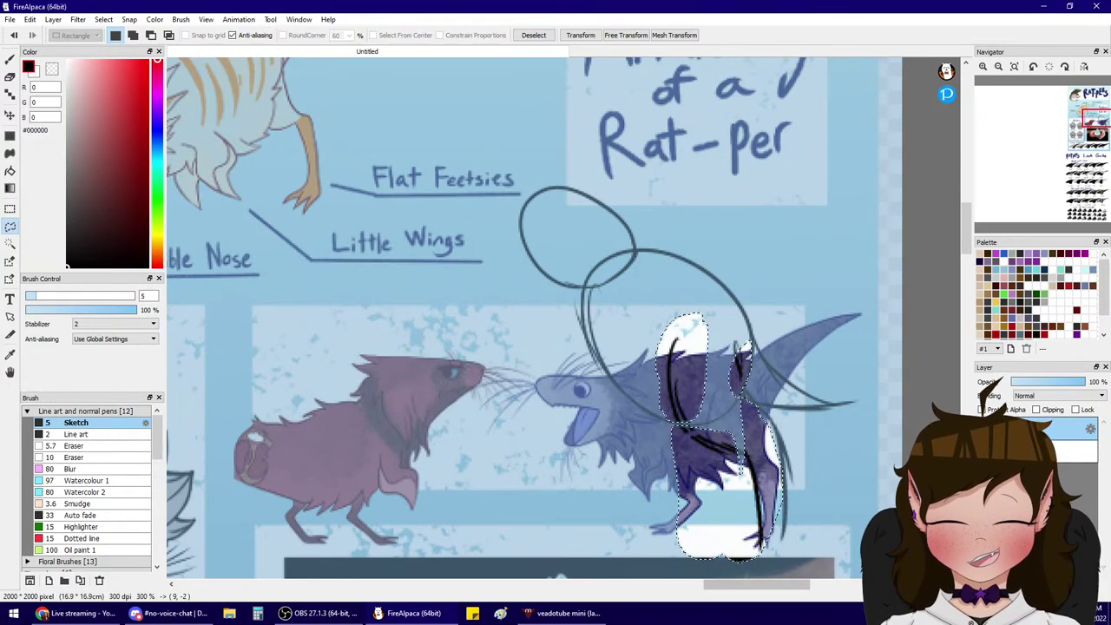
key(ctrl+d)
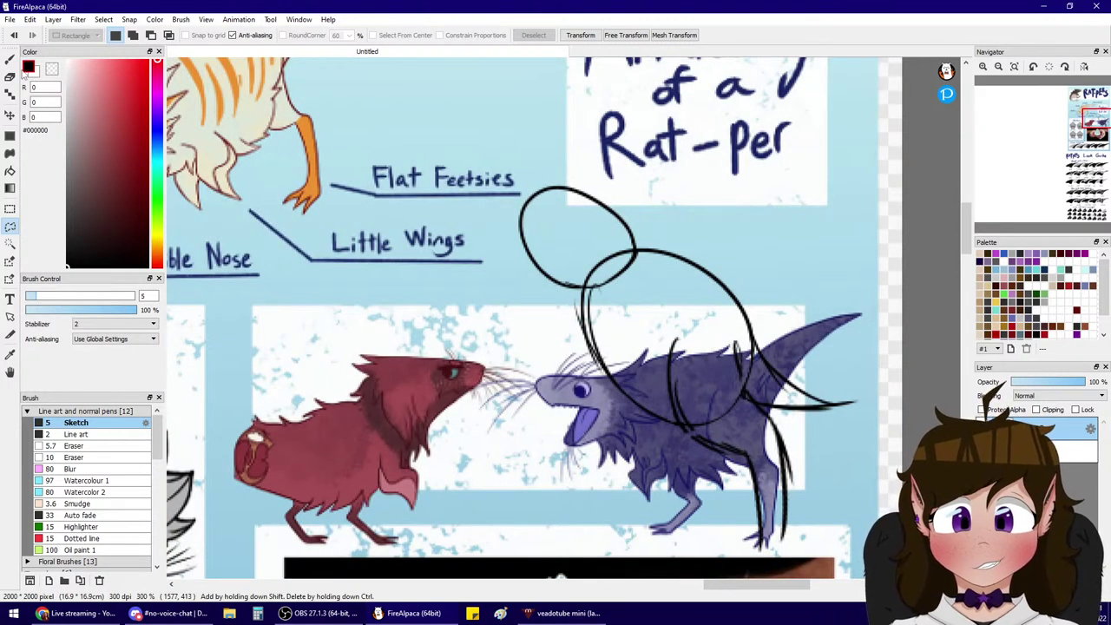
- Lasso the leg strokes again, then slightly resize and reposition the leg beneath the body
key(b)
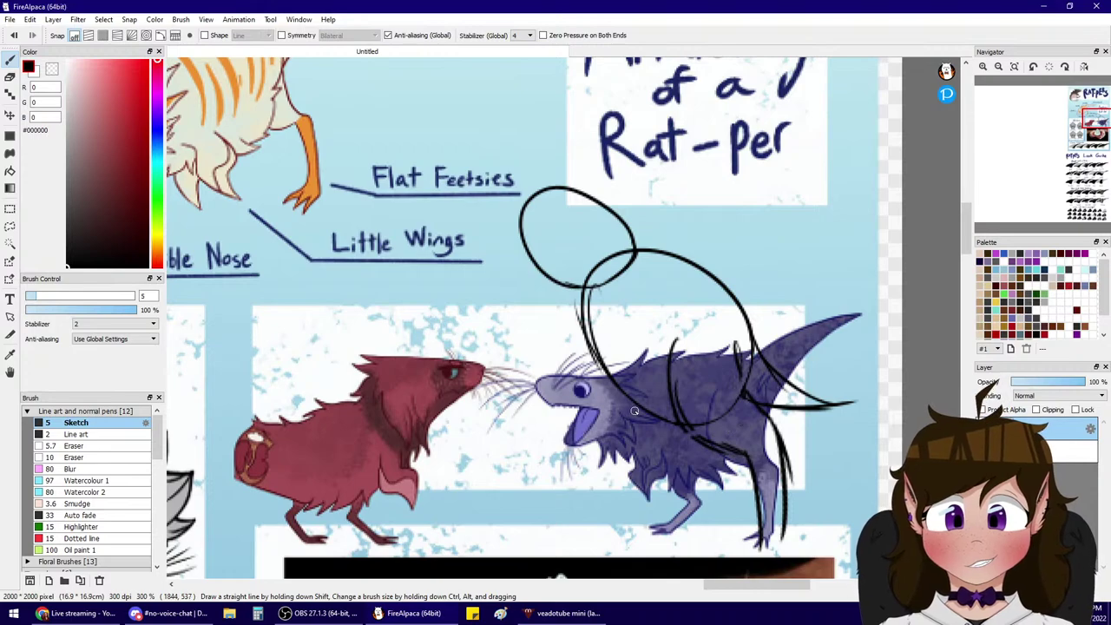
key(l)
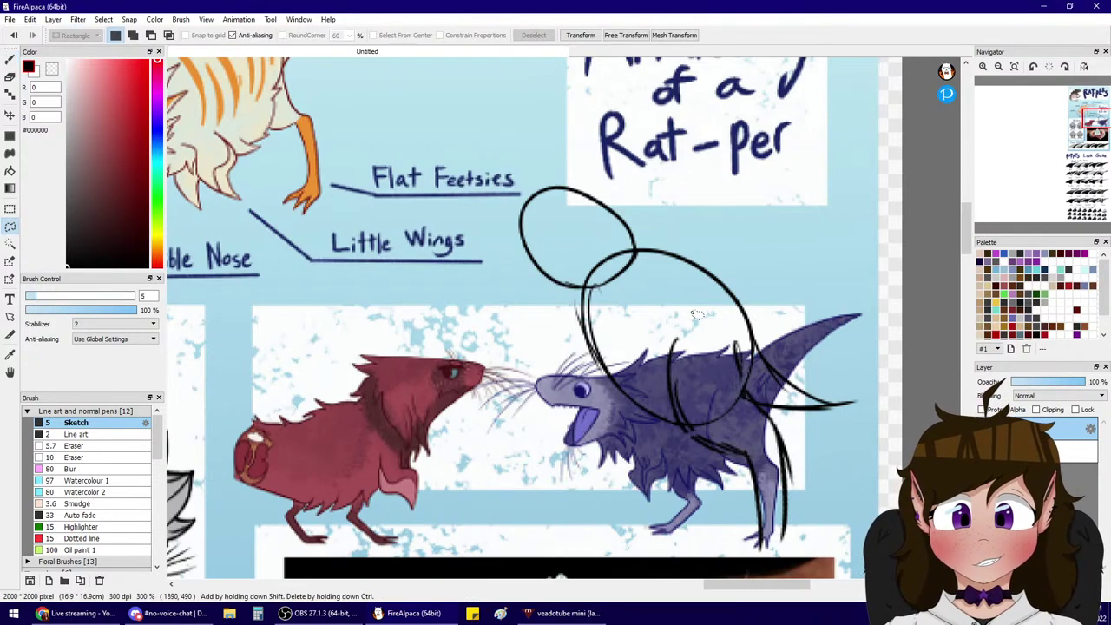
mouse_move(688, 313)
mouse_down()
mouse_move(652, 365)
mouse_move(675, 422)
mouse_move(703, 428)
mouse_move(756, 371)
mouse_move(688, 312)
mouse_up()
mouse_move(698, 436)
mouse_down()
mouse_move(682, 430)
mouse_move(729, 513)
mouse_move(818, 482)
mouse_move(769, 409)
mouse_move(752, 404)
mouse_move(768, 401)
mouse_up()
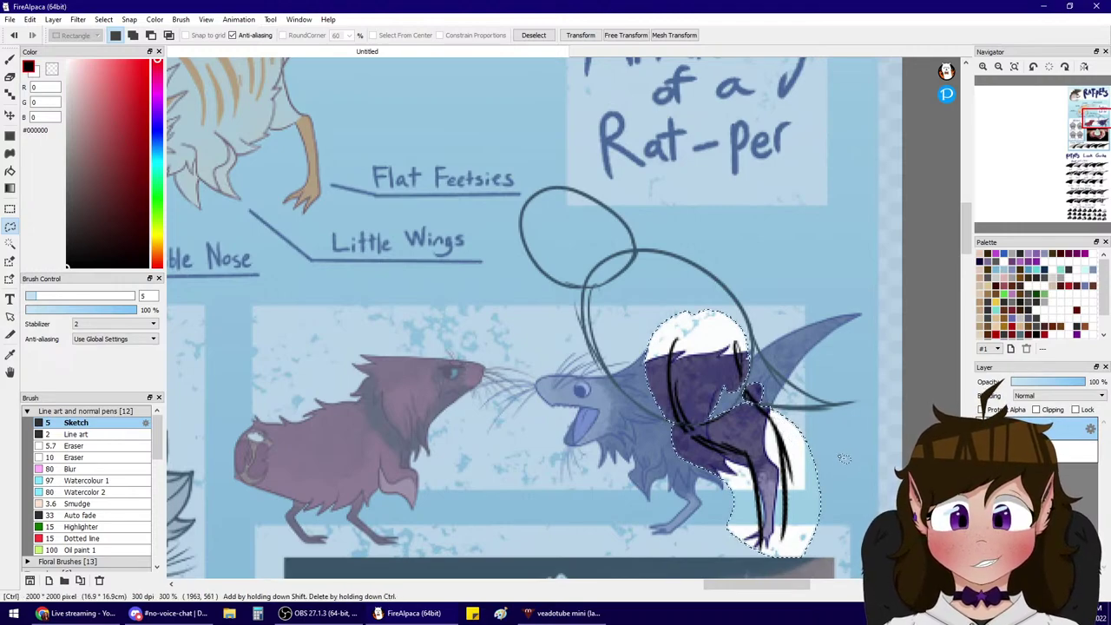
key(ctrl+d)
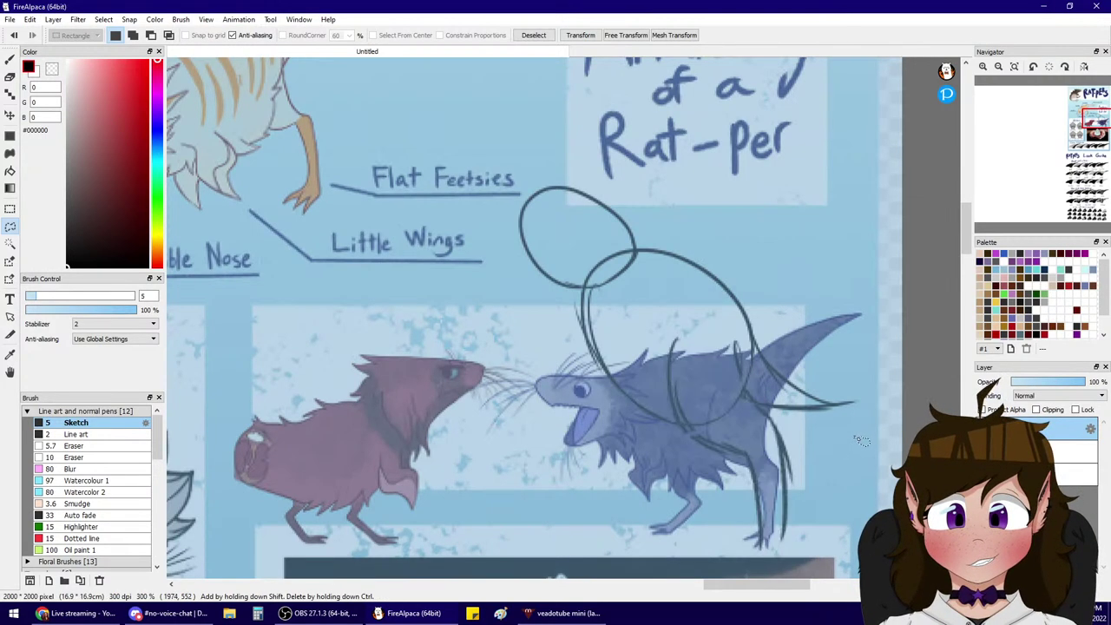
key(ctrl+t)
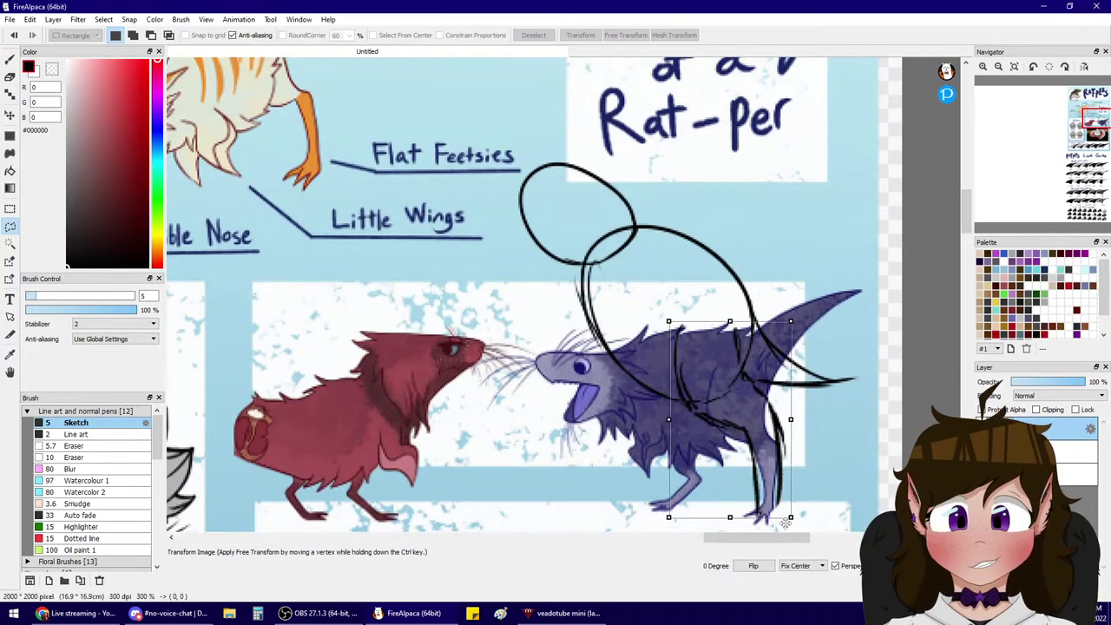
drag(786, 522, 800, 531)
drag(800, 419, 790, 416)
key(Return)
scroll(836, 444, up, 1)
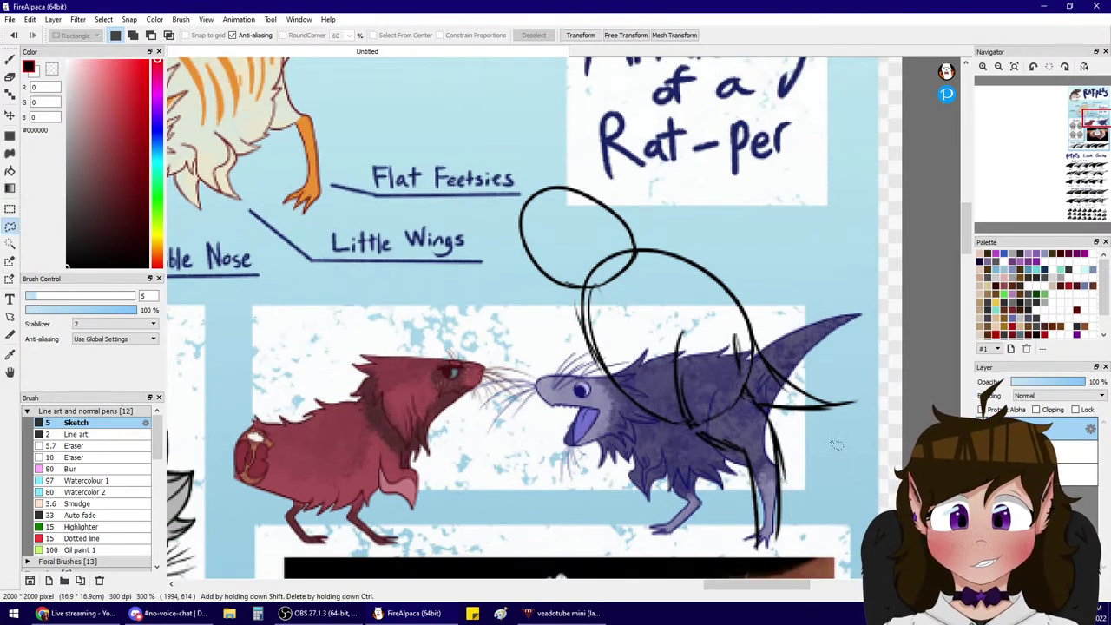
- Redraw the back contour of the thigh and lower leg with the Sketch brush, undoing unsatisfactory strokes
key(b)
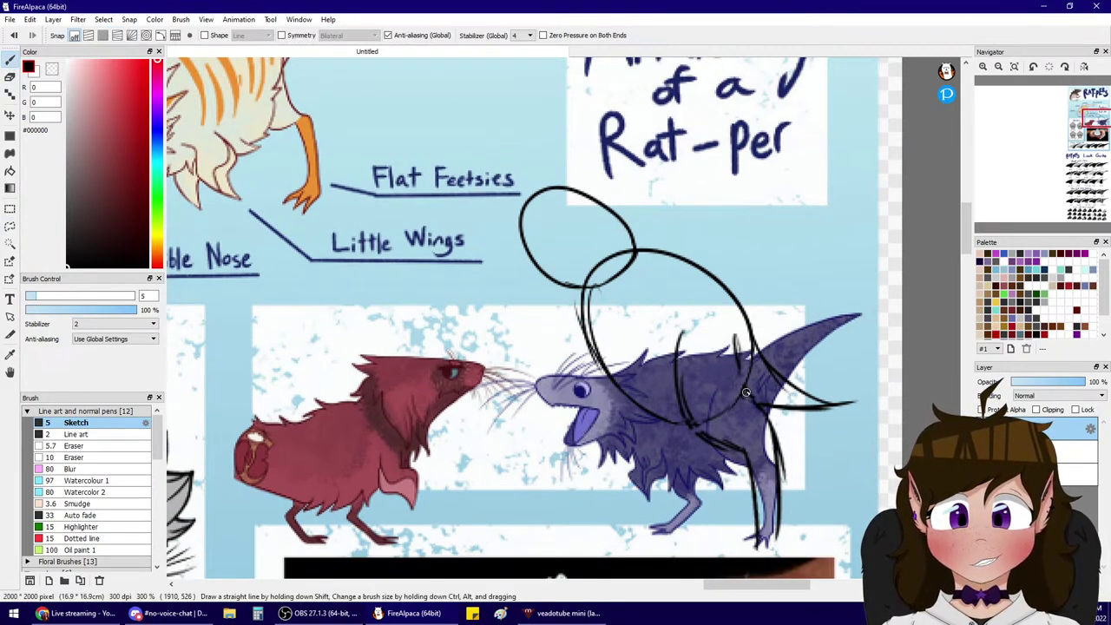
drag(740, 332, 749, 395)
key(ctrl+z)
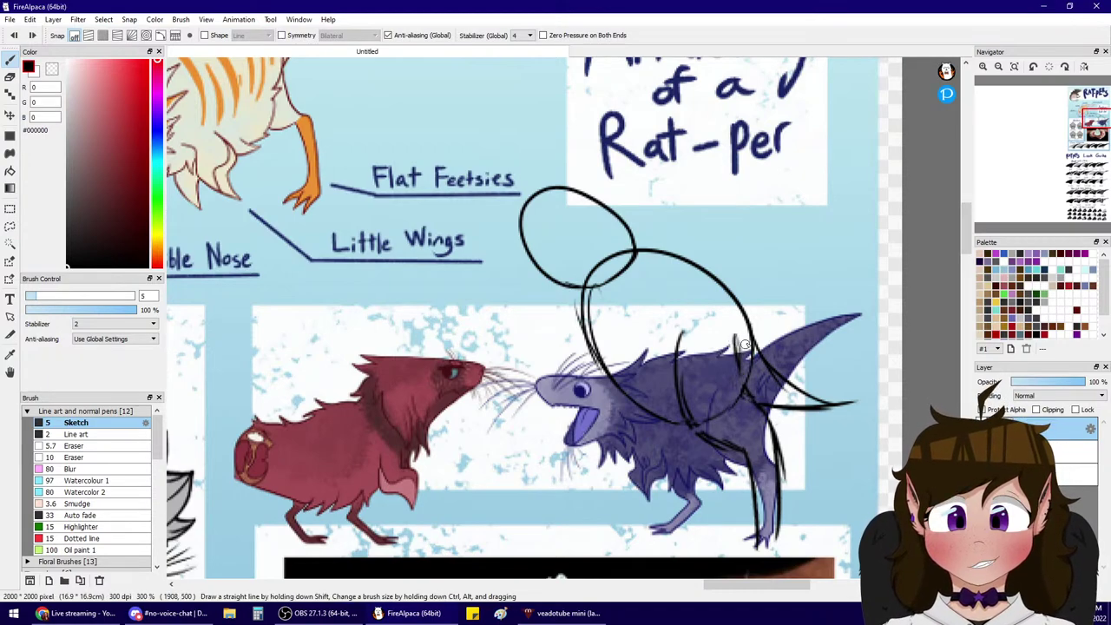
mouse_move(743, 340)
mouse_down()
mouse_move(749, 406)
mouse_move(741, 380)
mouse_move(770, 424)
mouse_move(763, 546)
mouse_up()
key(ctrl+z)
drag(769, 432, 765, 533)
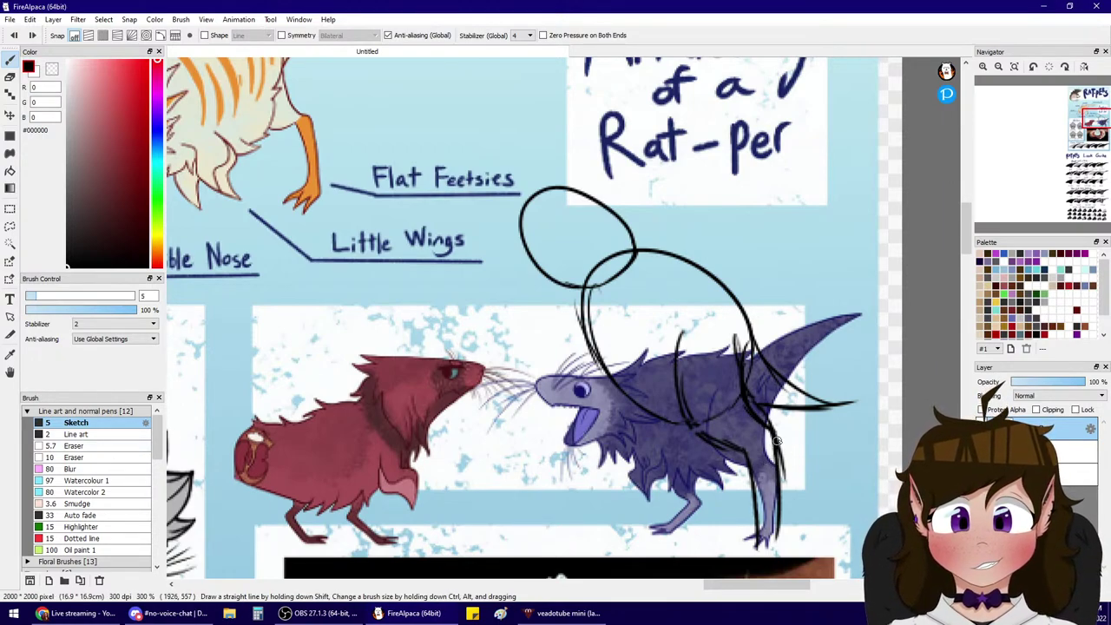
drag(776, 437, 766, 541)
key(ctrl+z)
drag(781, 445, 774, 539)
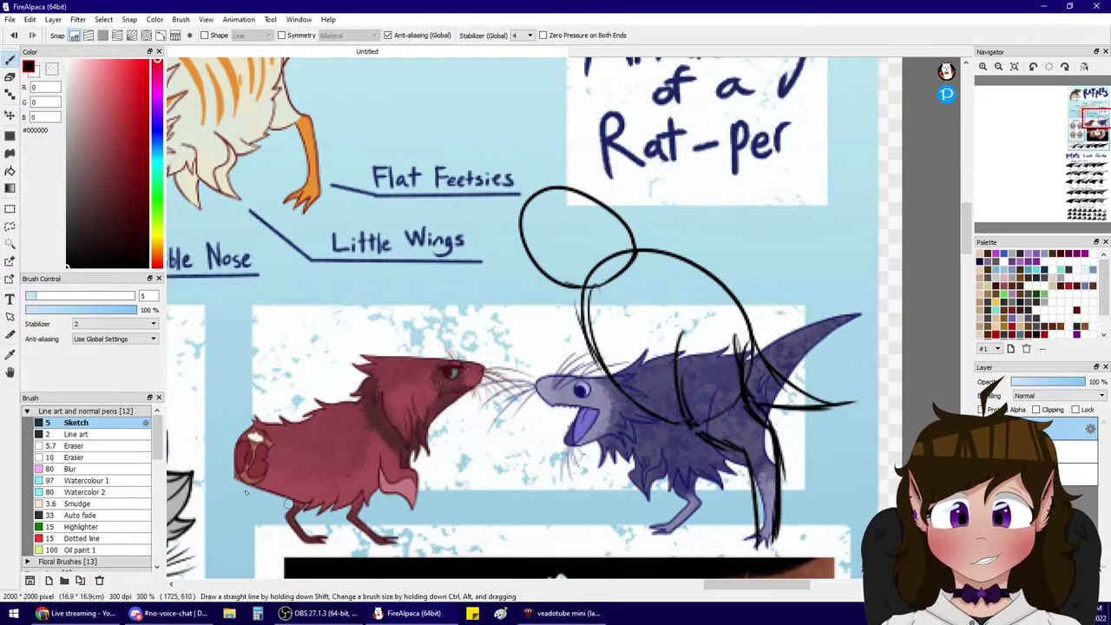
- Erase the stray lines along the back of the thigh and lower leg with the 5.7 Eraser
click(106, 455)
click(103, 438)
click(108, 448)
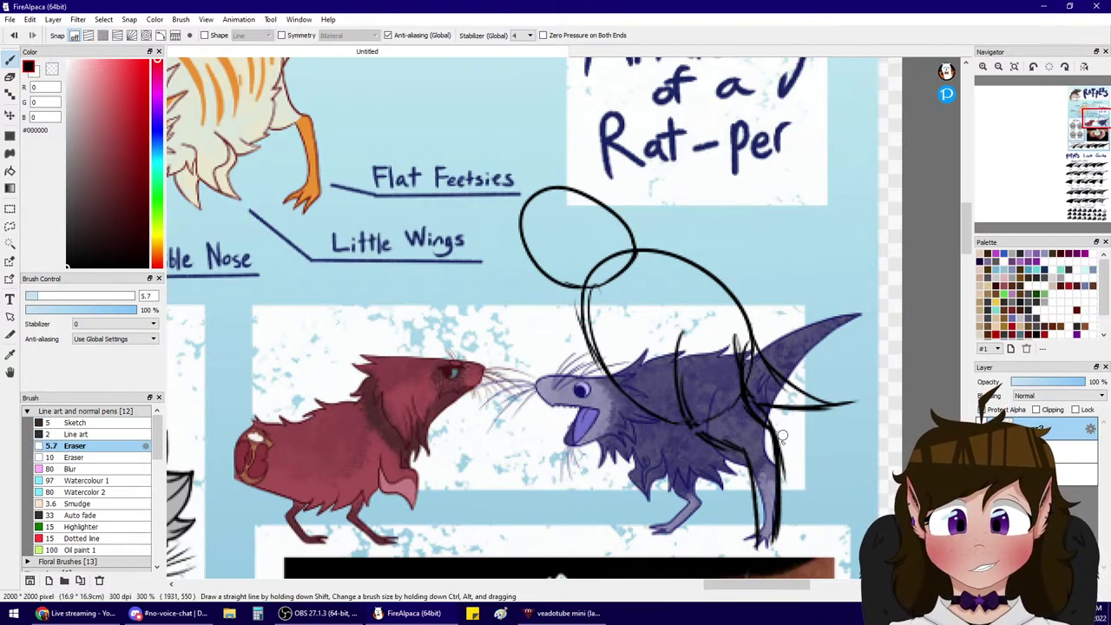
drag(784, 437, 777, 537)
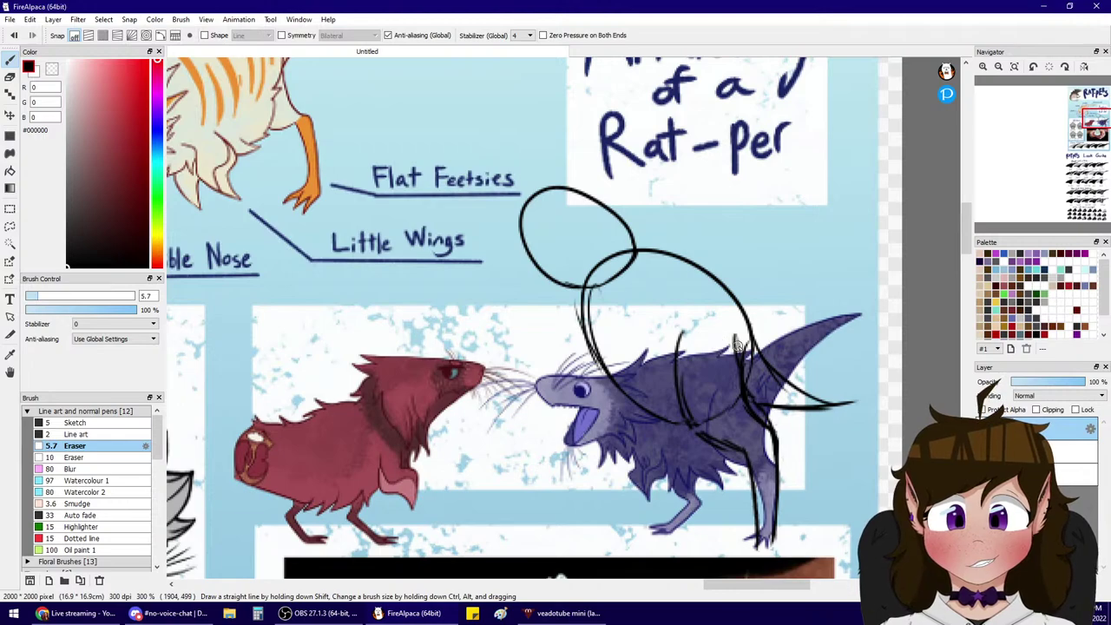
mouse_move(739, 338)
mouse_down()
mouse_move(737, 381)
mouse_move(769, 422)
mouse_up()
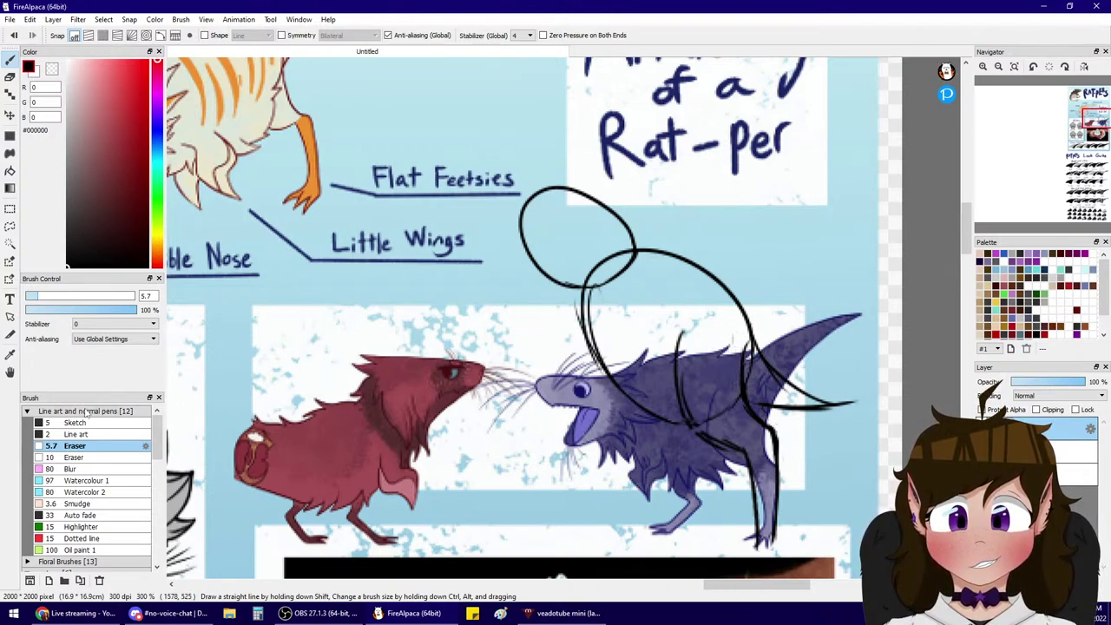
- Duplicate the sketched leg and place the copy in front of the original as the second leg
click(94, 424)
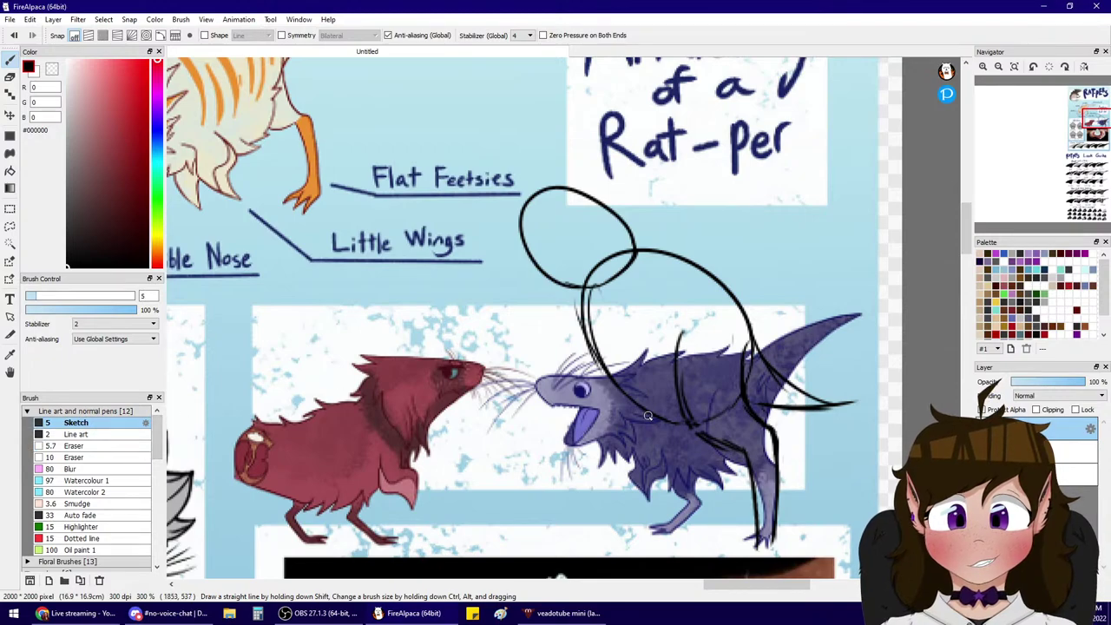
key(ctrl+c)
key(ctrl+v)
key(ctrl+t)
mouse_move(754, 455)
mouse_down()
mouse_move(708, 452)
mouse_move(745, 445)
mouse_move(700, 459)
mouse_up()
mouse_move(726, 524)
mouse_down()
mouse_move(704, 490)
mouse_move(682, 536)
mouse_move(704, 523)
mouse_move(686, 542)
mouse_move(585, 444)
mouse_move(664, 506)
mouse_move(679, 536)
mouse_move(683, 524)
mouse_move(662, 541)
mouse_move(701, 526)
mouse_move(690, 551)
mouse_up()
key(Return)
- Undo the unsatisfactory strokes and sketch a pointed-toed foot at the end of the front leg
key(ctrl+z)
key(ctrl+z)
drag(691, 551, 702, 523)
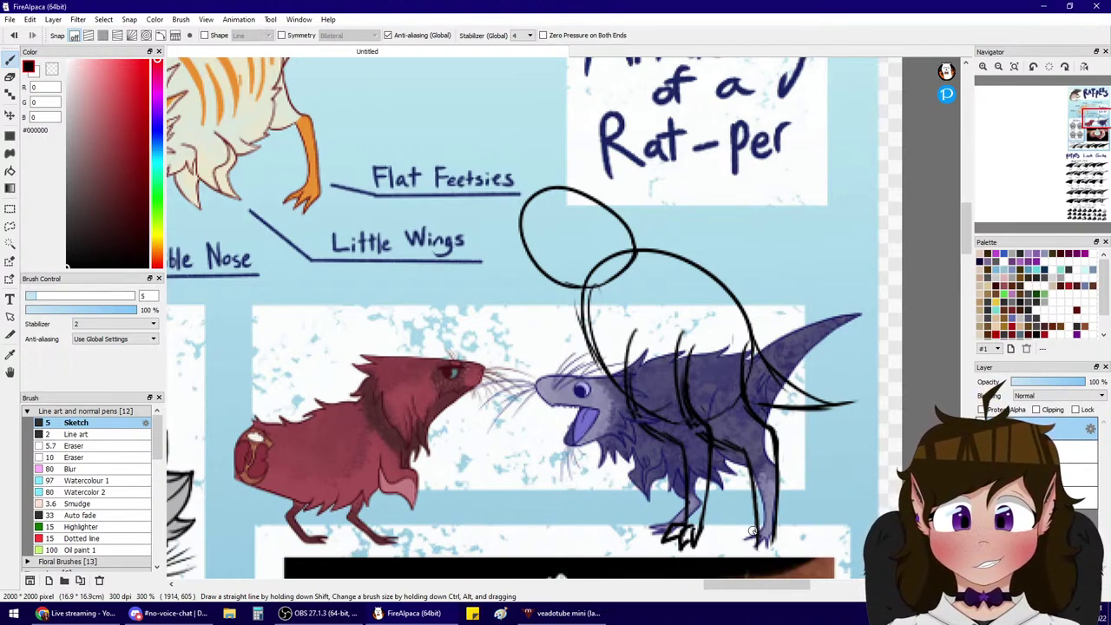
- Sketch the clawed toes on the rear foot and remove the stray thigh line inside the body with the 20.8 Eraser
mouse_move(754, 532)
mouse_down()
mouse_move(742, 554)
mouse_move(758, 536)
mouse_move(754, 556)
mouse_move(765, 542)
mouse_move(764, 560)
mouse_move(768, 544)
mouse_up()
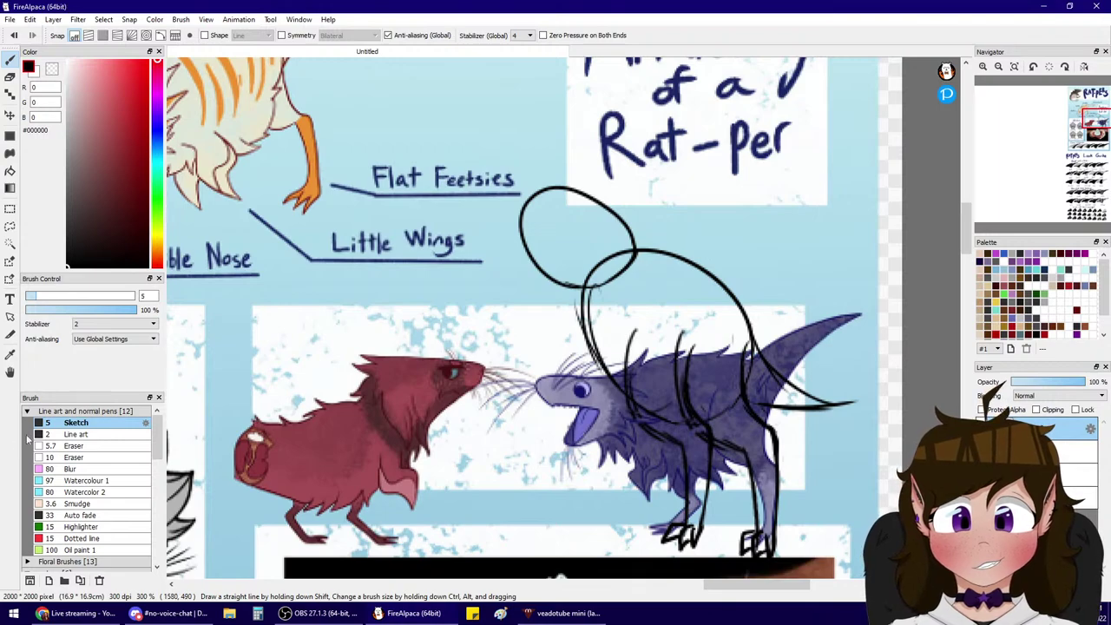
click(65, 445)
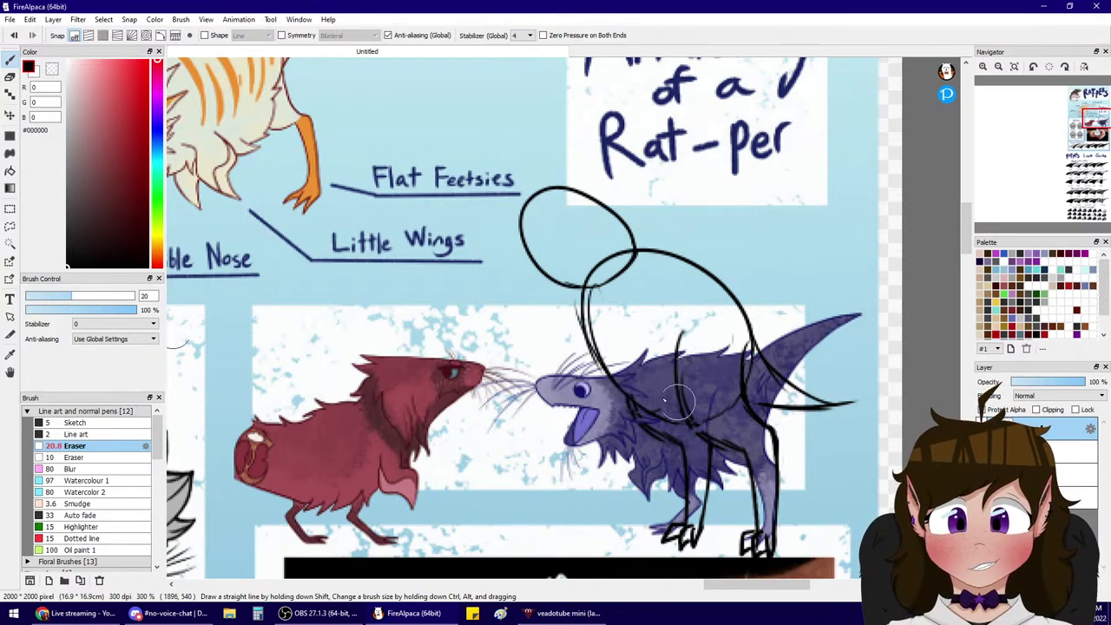
- Sketch the raised upper jaw with its nostril and the spiky fluff behind the head using the Sketch brush
click(95, 423)
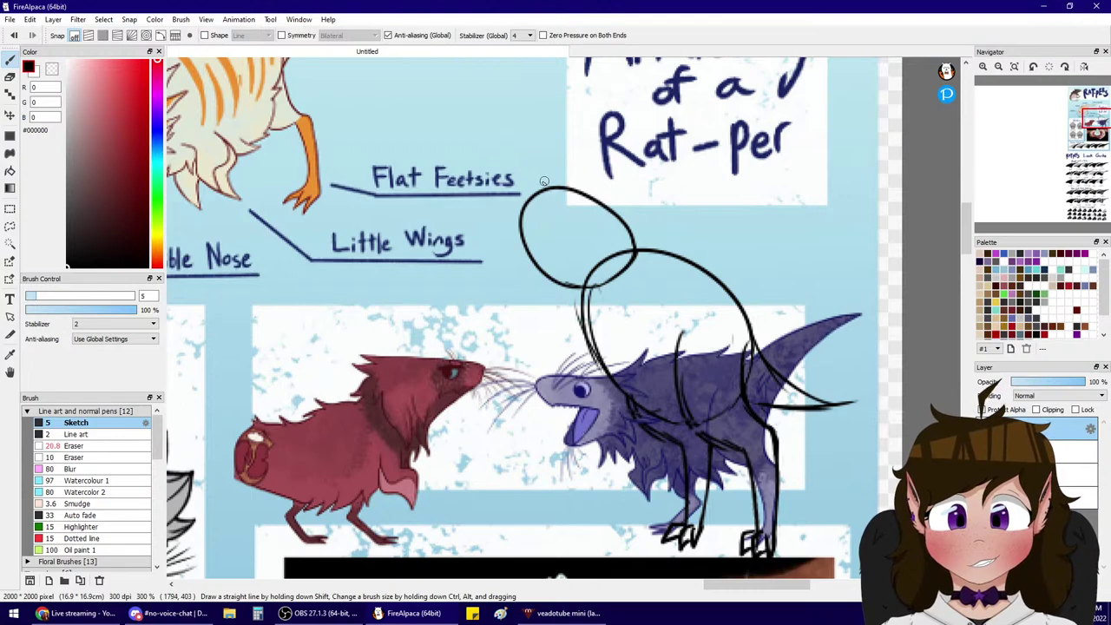
drag(544, 161, 635, 254)
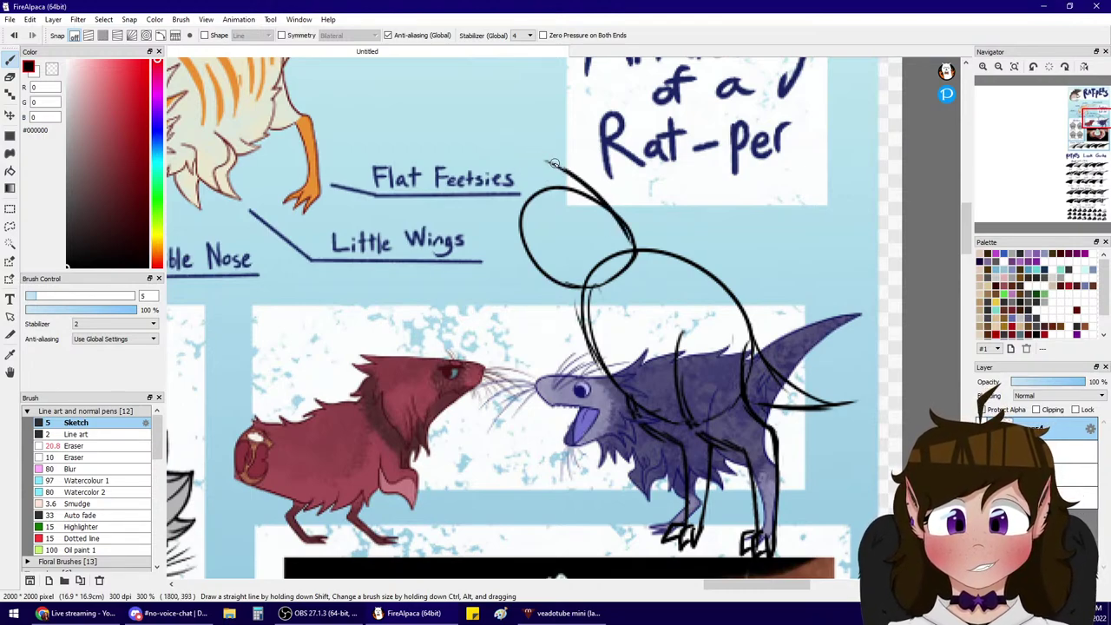
mouse_move(554, 164)
mouse_down()
mouse_move(520, 166)
mouse_move(561, 236)
mouse_up()
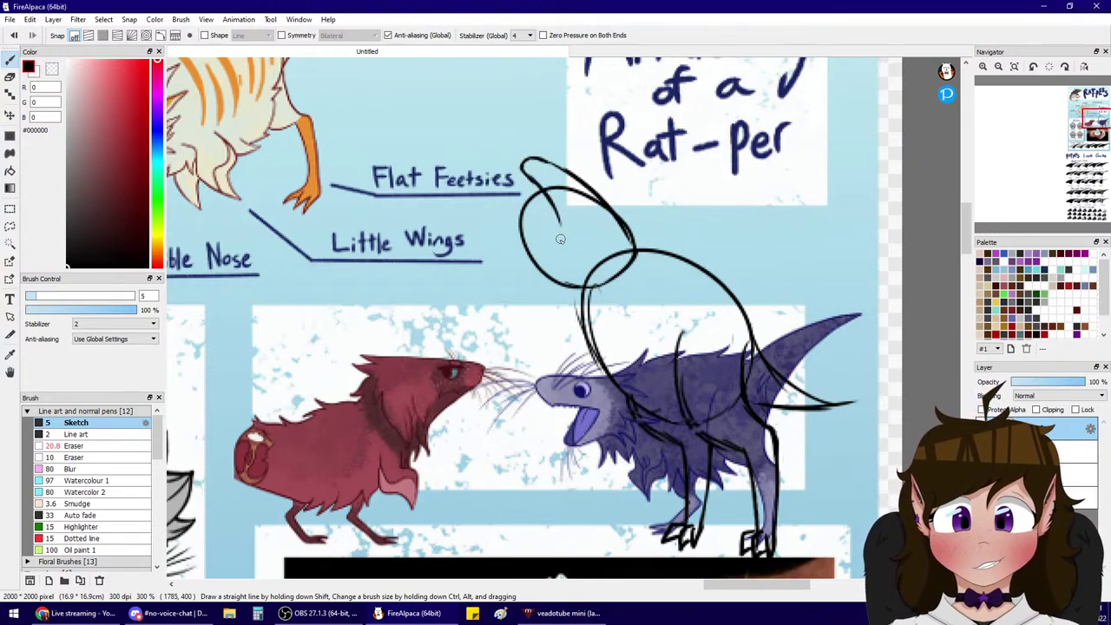
drag(521, 172, 577, 217)
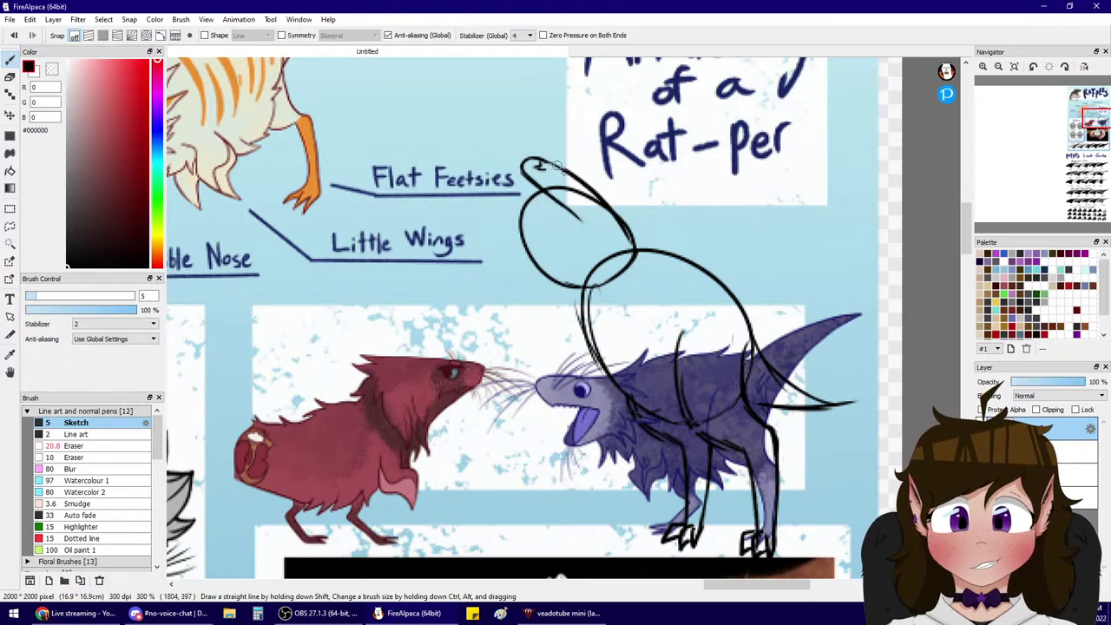
mouse_move(537, 161)
mouse_down()
mouse_move(643, 219)
mouse_move(665, 247)
mouse_move(658, 257)
mouse_up()
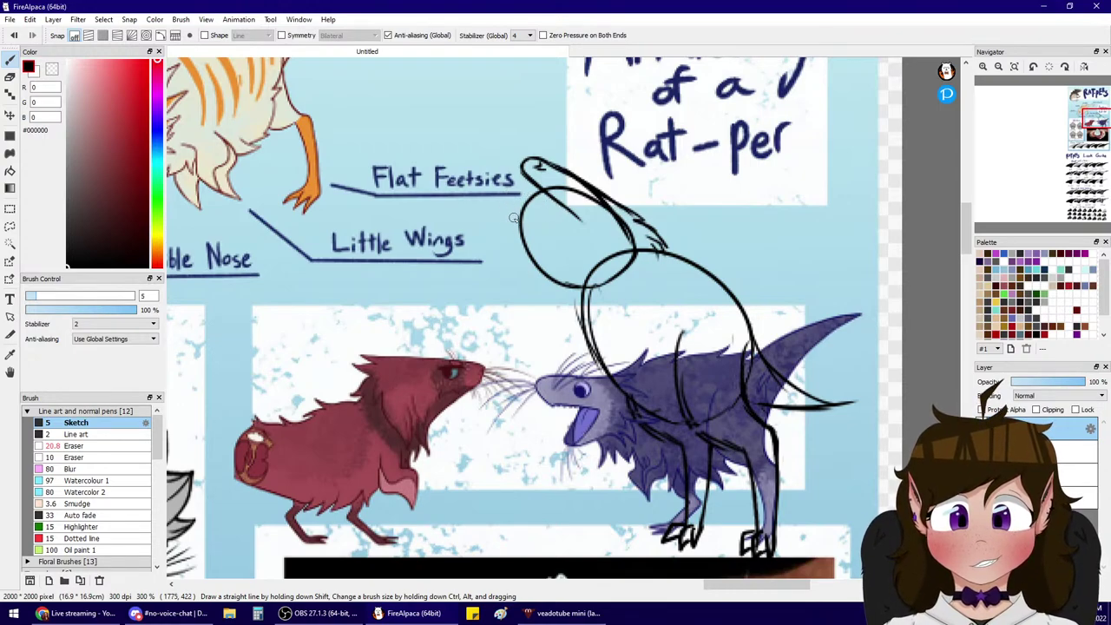
mouse_move(515, 219)
mouse_down()
mouse_move(514, 203)
mouse_move(578, 234)
mouse_up()
mouse_move(522, 200)
mouse_down()
mouse_move(570, 227)
mouse_move(570, 211)
mouse_move(593, 244)
mouse_up()
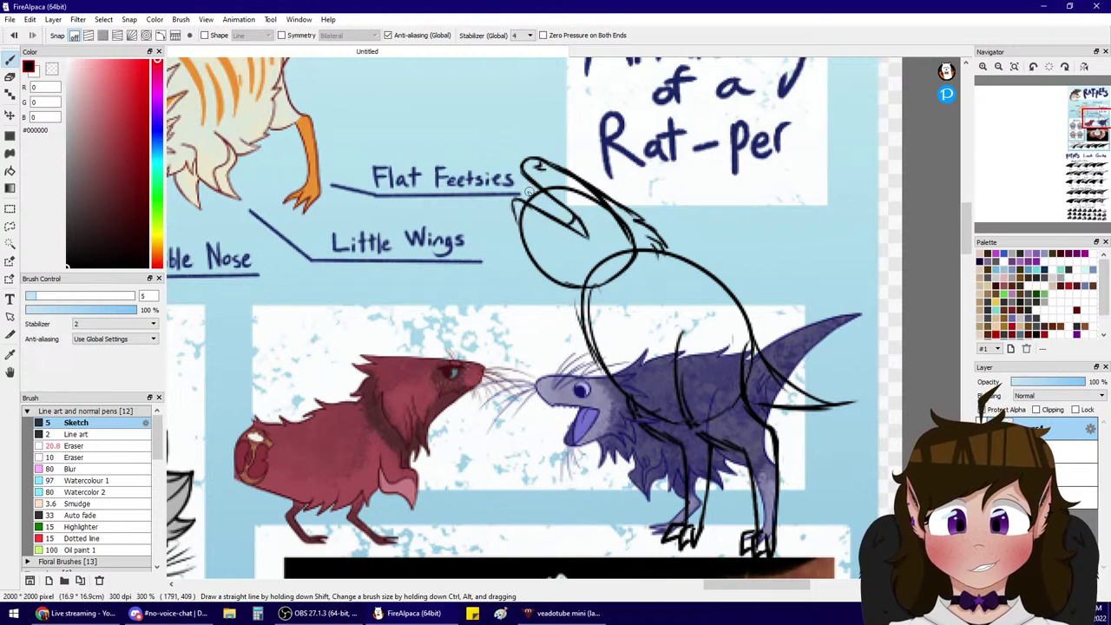
key(ctrl+z)
key(ctrl+z)
key(ctrl+z)
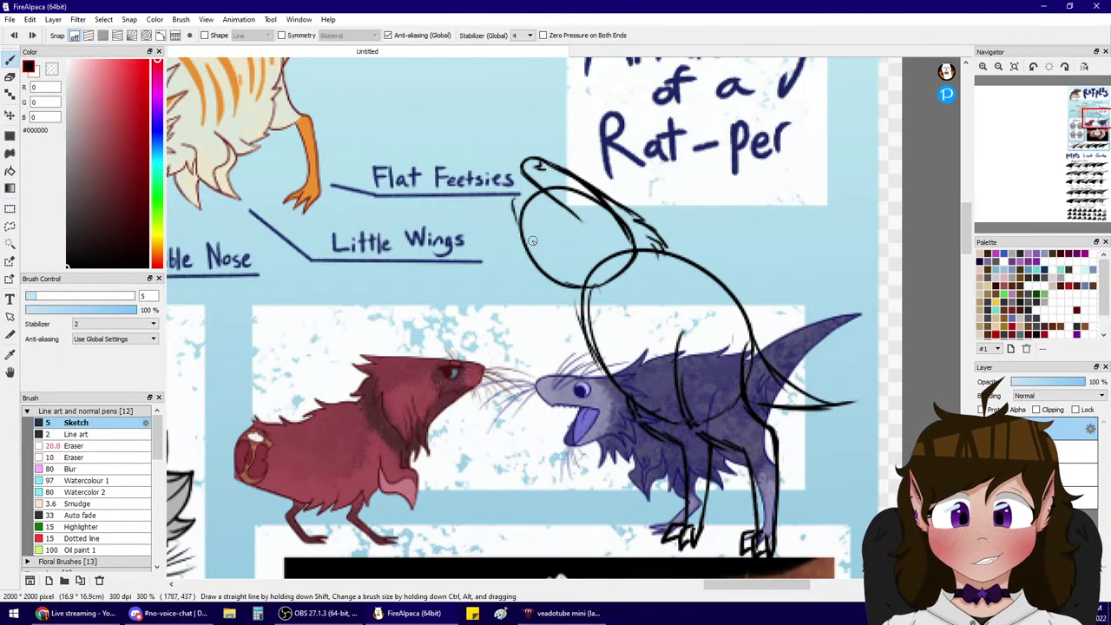
key(ctrl+z)
- Sketch the open lower jaw with chin fluff, the mouth with fangs and tongue, and the round eye
drag(508, 231, 571, 243)
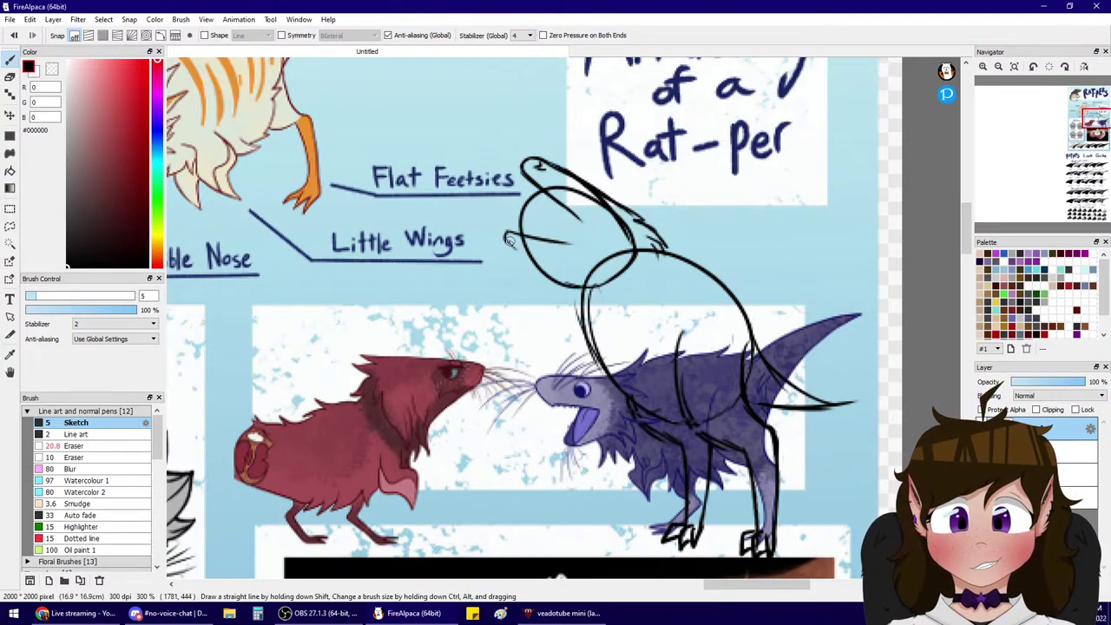
mouse_move(510, 241)
mouse_down()
mouse_move(570, 296)
mouse_move(601, 304)
mouse_move(614, 292)
mouse_up()
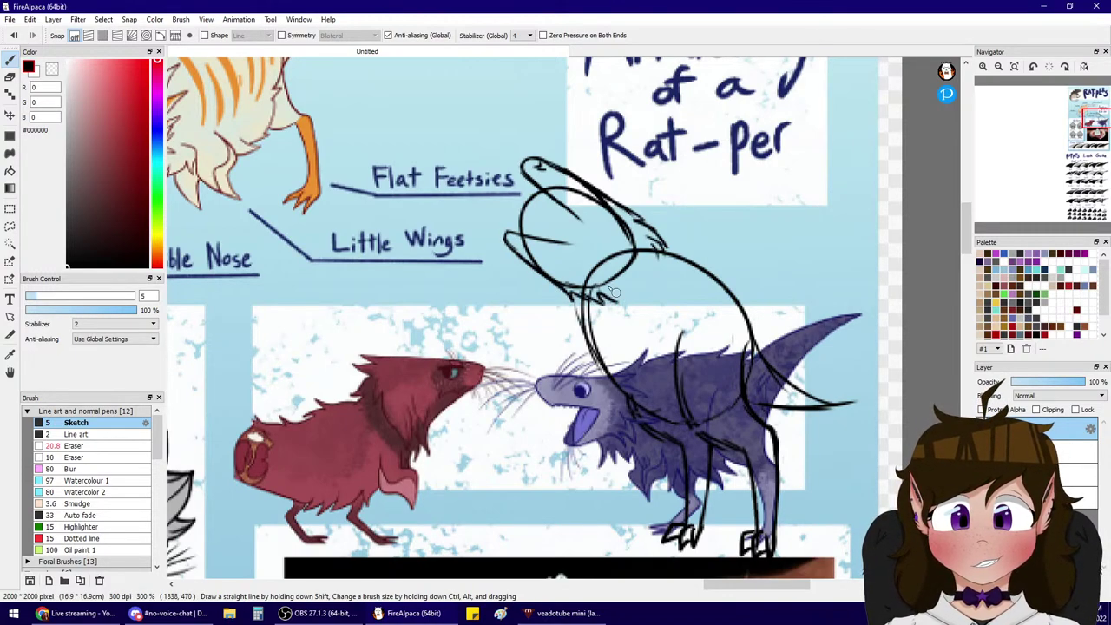
mouse_move(579, 219)
mouse_down()
mouse_move(576, 243)
mouse_move(602, 249)
mouse_up()
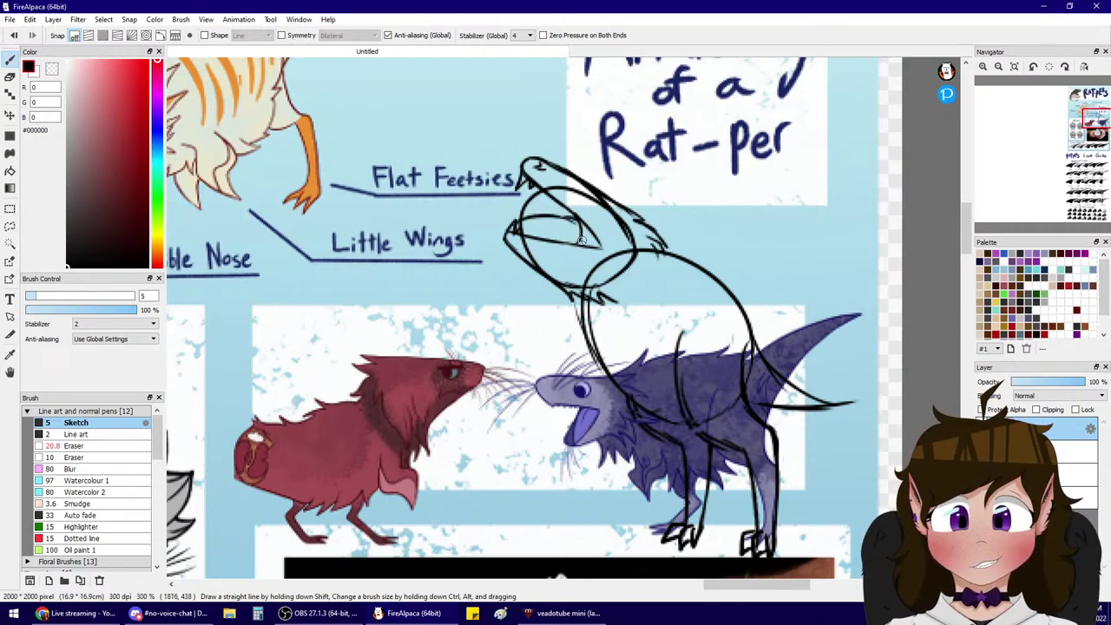
key(ctrl+z)
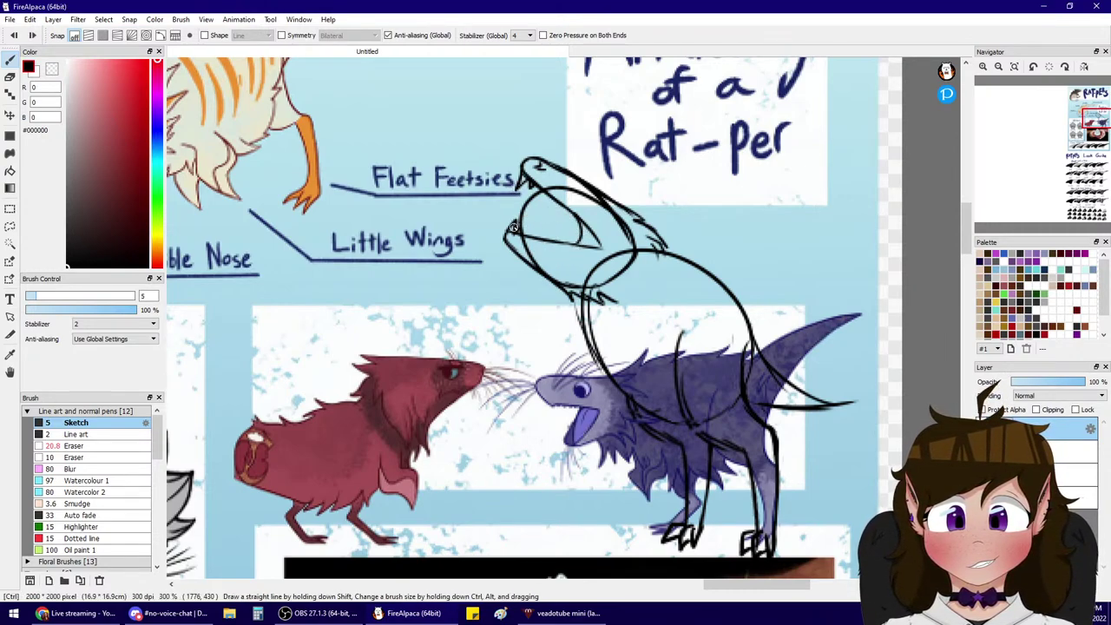
drag(518, 227, 581, 242)
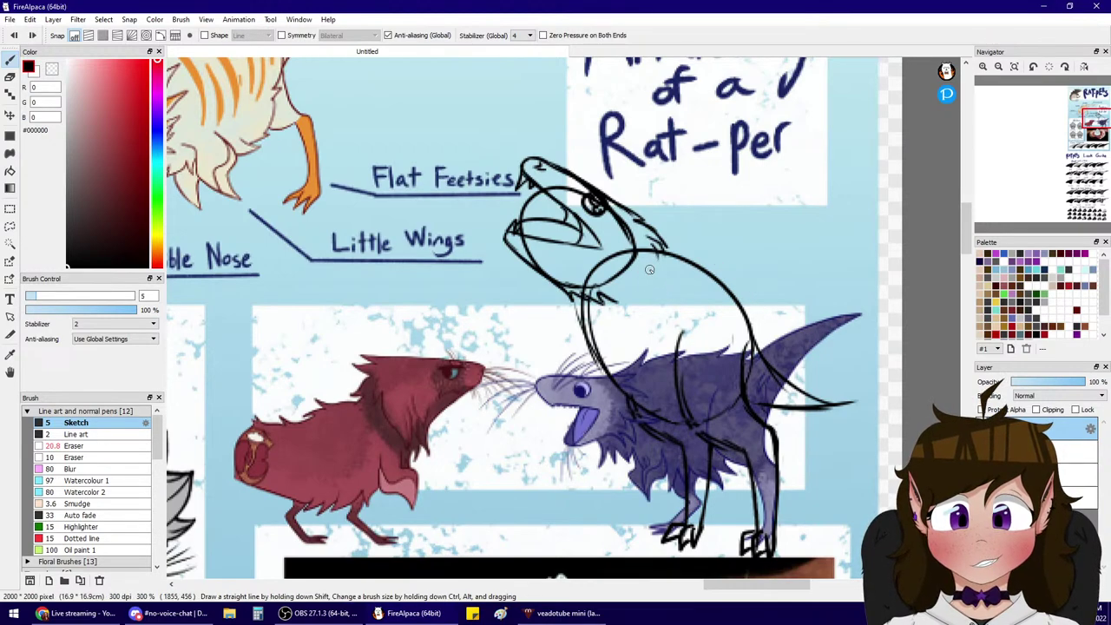
- Sketch the arched double contour along the upper back, a curve across the body's side, and the join to the head fluff
mouse_move(648, 266)
mouse_down()
mouse_move(705, 250)
mouse_move(759, 320)
mouse_up()
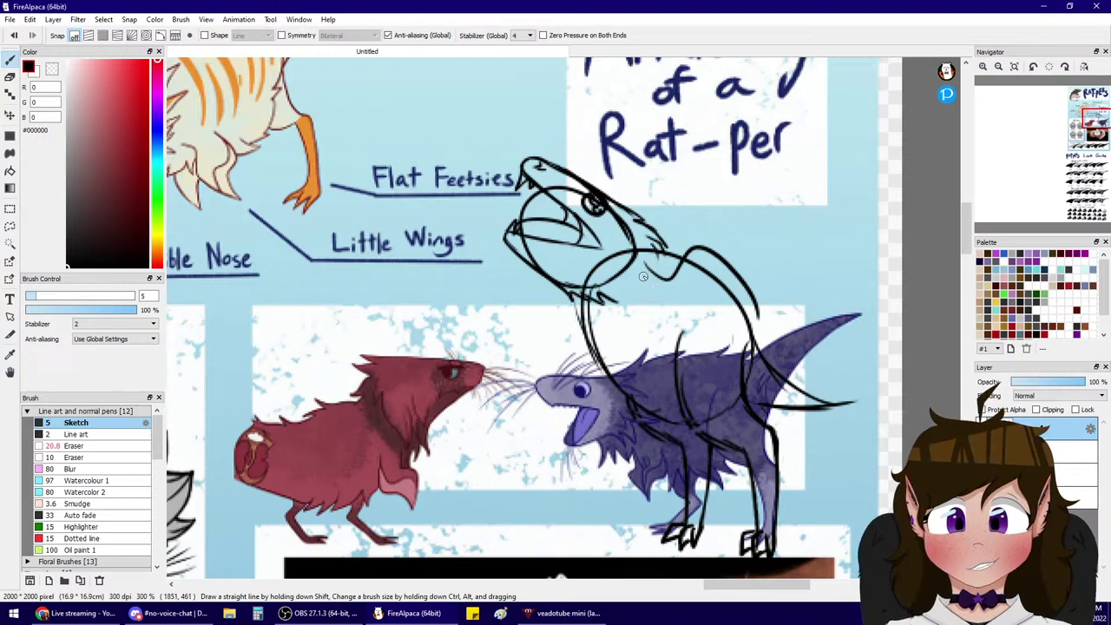
mouse_move(643, 276)
mouse_down()
mouse_move(680, 290)
mouse_move(673, 294)
mouse_move(704, 266)
mouse_move(742, 295)
mouse_move(716, 270)
mouse_move(737, 302)
mouse_up()
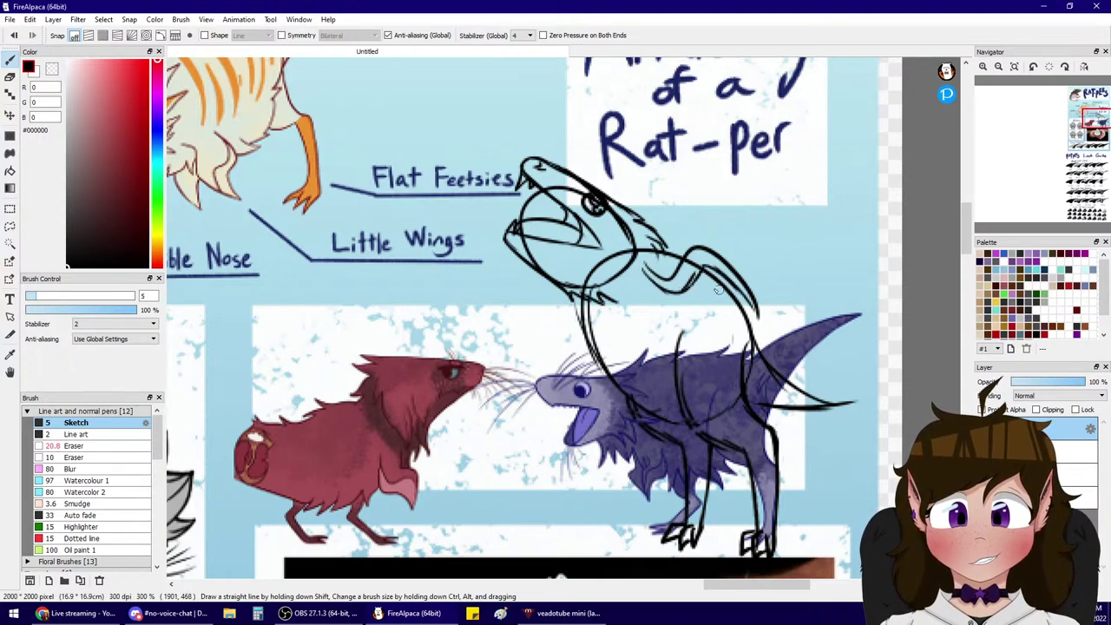
mouse_move(652, 315)
mouse_down()
mouse_move(746, 346)
mouse_move(719, 313)
mouse_move(754, 347)
mouse_up()
drag(753, 303, 762, 332)
drag(663, 251, 686, 255)
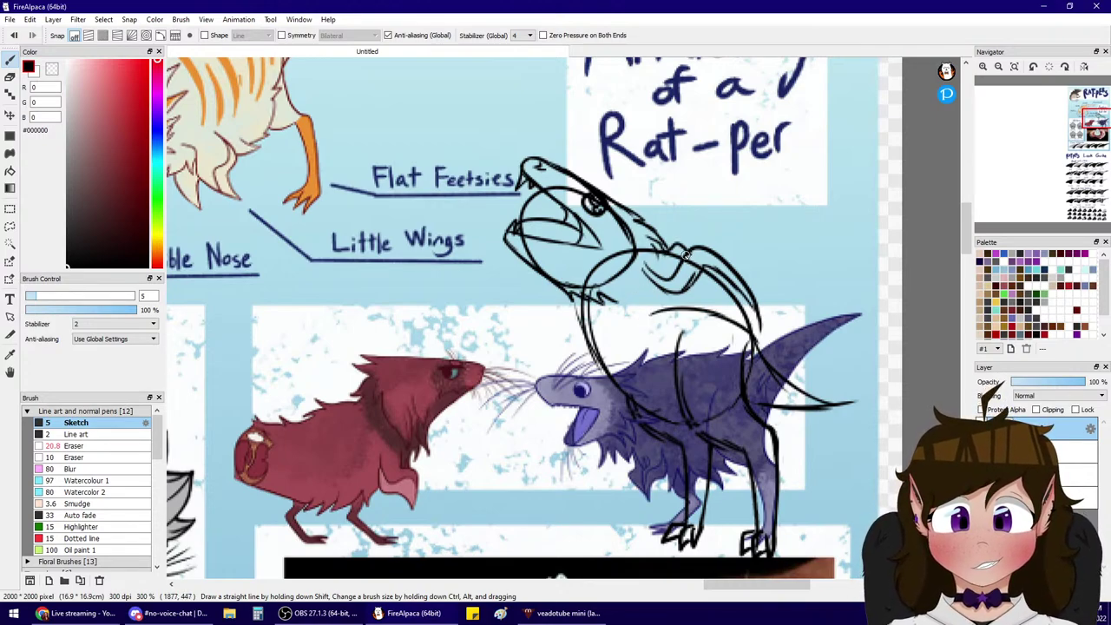
- Move the standing Rat-Per sketch off the reference sheet onto the blank canvas beside it with Transform
click(999, 67)
click(999, 67)
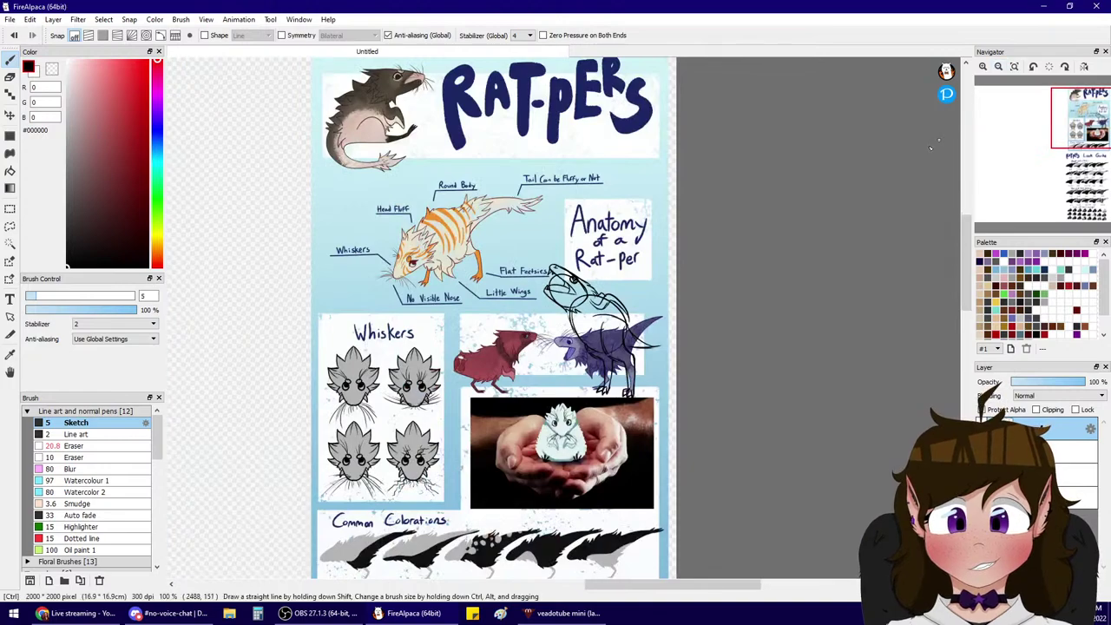
key(ctrl+t)
drag(568, 299, 198, 209)
key(Escape)
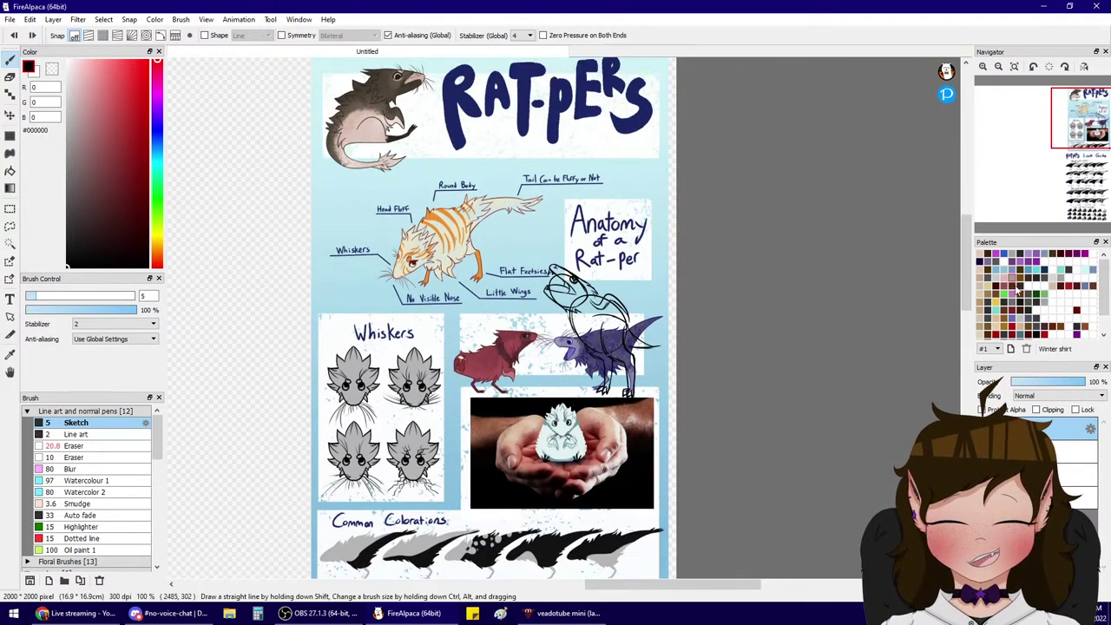
key(ctrl+t)
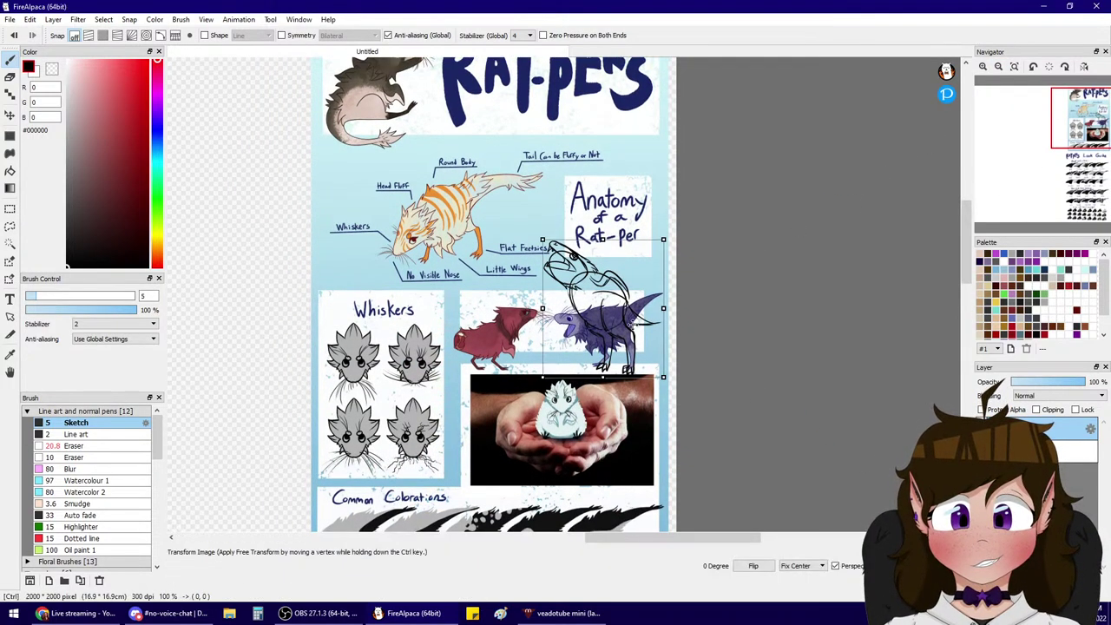
mouse_move(612, 329)
mouse_down()
mouse_move(318, 224)
mouse_move(236, 217)
mouse_up()
mouse_move(1093, 145)
mouse_down()
mouse_move(1042, 145)
mouse_move(1060, 148)
mouse_up()
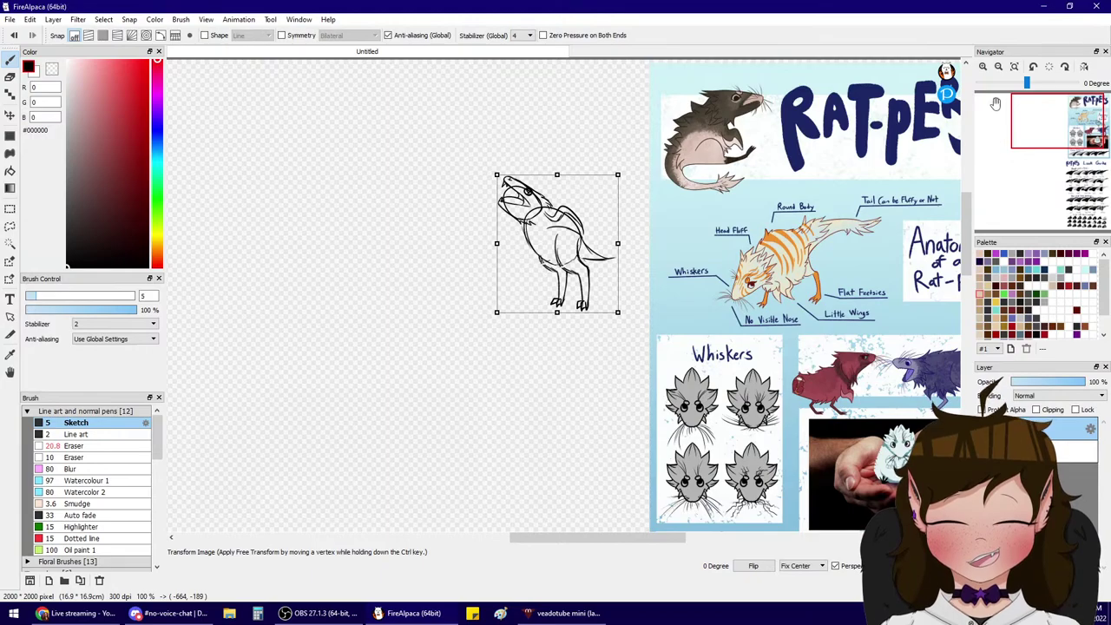
mouse_move(1042, 124)
mouse_down()
mouse_move(1096, 142)
mouse_move(1034, 115)
mouse_move(1068, 126)
mouse_move(1055, 106)
mouse_up()
- Sketch a second Rat-Per beside the first: an oval body, an overlapping head circle and a pointed snout facing down
click(983, 66)
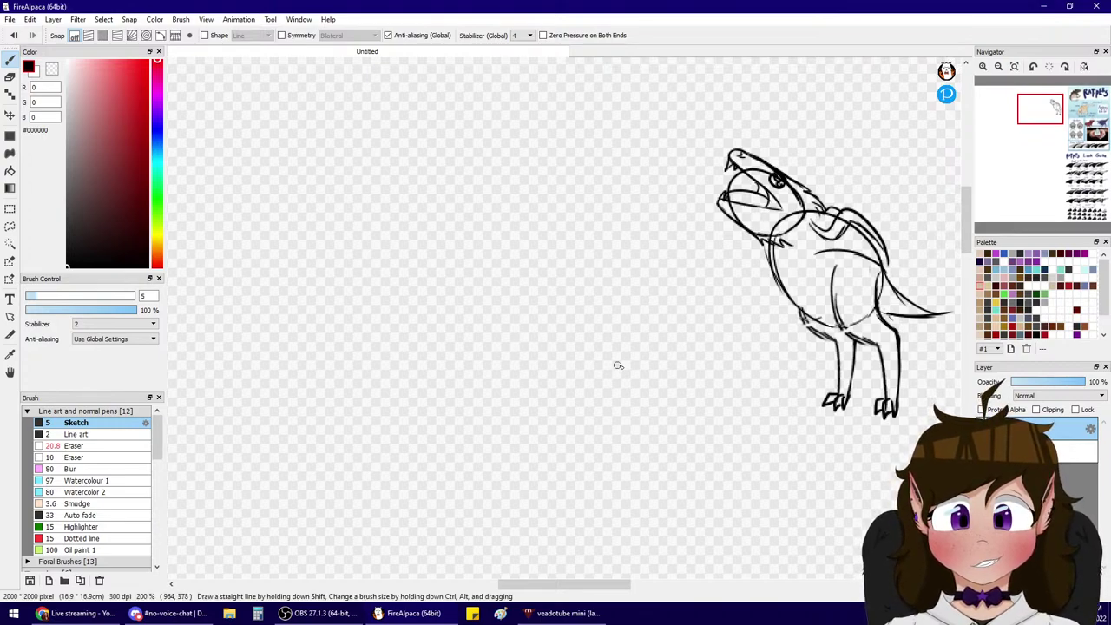
mouse_move(597, 319)
mouse_down()
mouse_move(643, 414)
mouse_move(571, 333)
mouse_move(599, 311)
mouse_up()
key(ctrl+z)
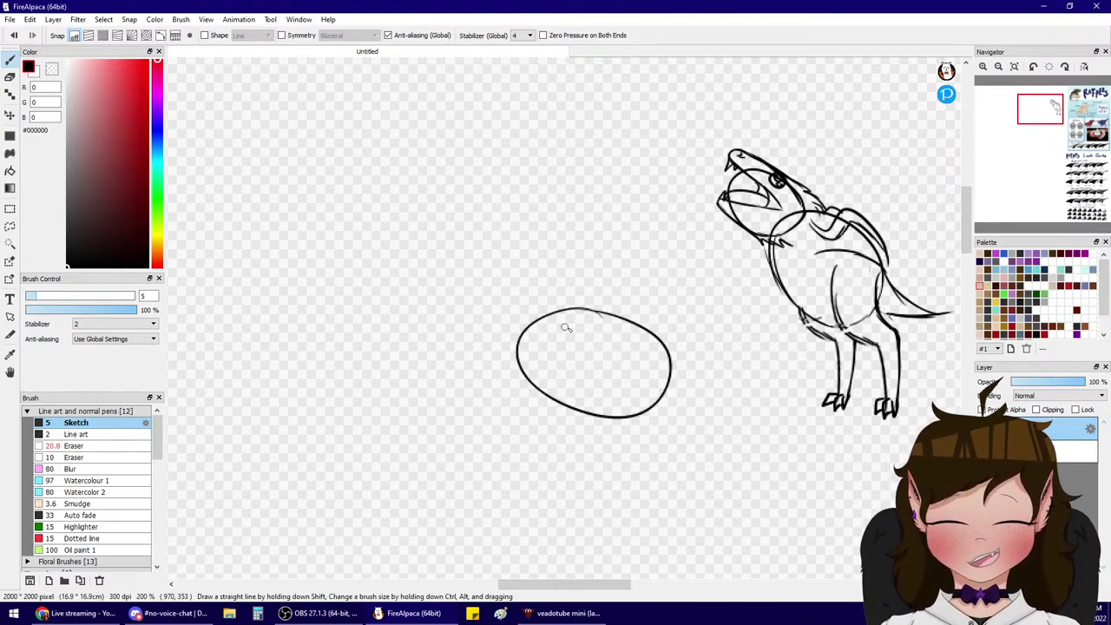
mouse_move(685, 345)
mouse_down()
mouse_move(701, 416)
mouse_move(689, 358)
mouse_move(764, 414)
mouse_up()
drag(724, 367, 761, 405)
mouse_move(667, 424)
mouse_down()
mouse_move(743, 428)
mouse_move(759, 415)
mouse_move(747, 420)
mouse_up()
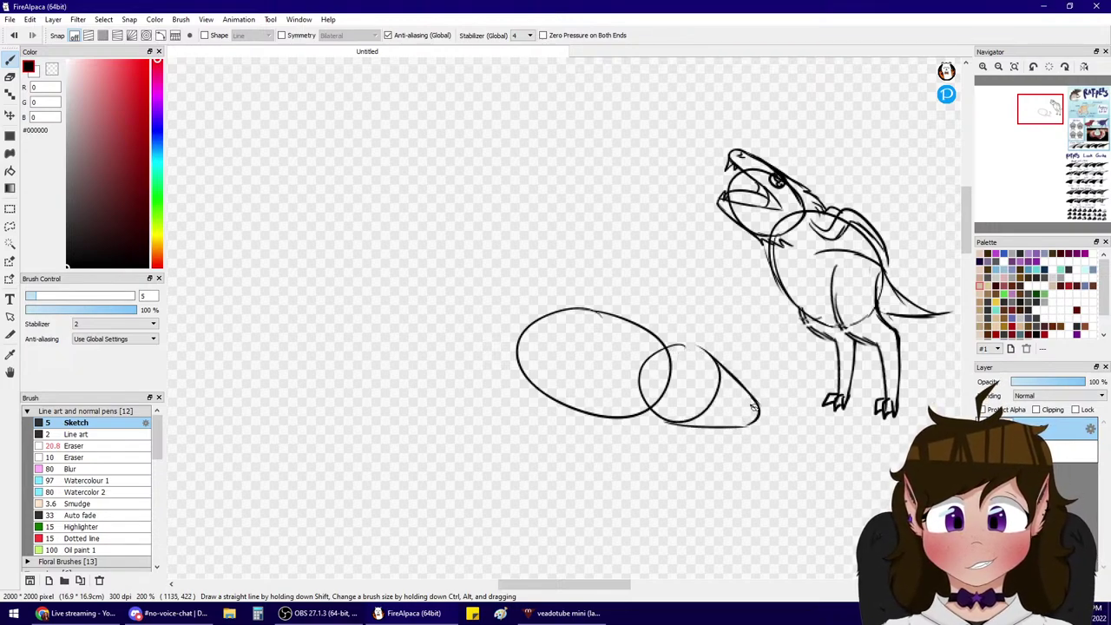
- Sketch the second Rat-Per's eye, face lines and mouth, and add spiky fluff on its head, nape and cheek
drag(707, 365, 686, 423)
drag(698, 400, 692, 422)
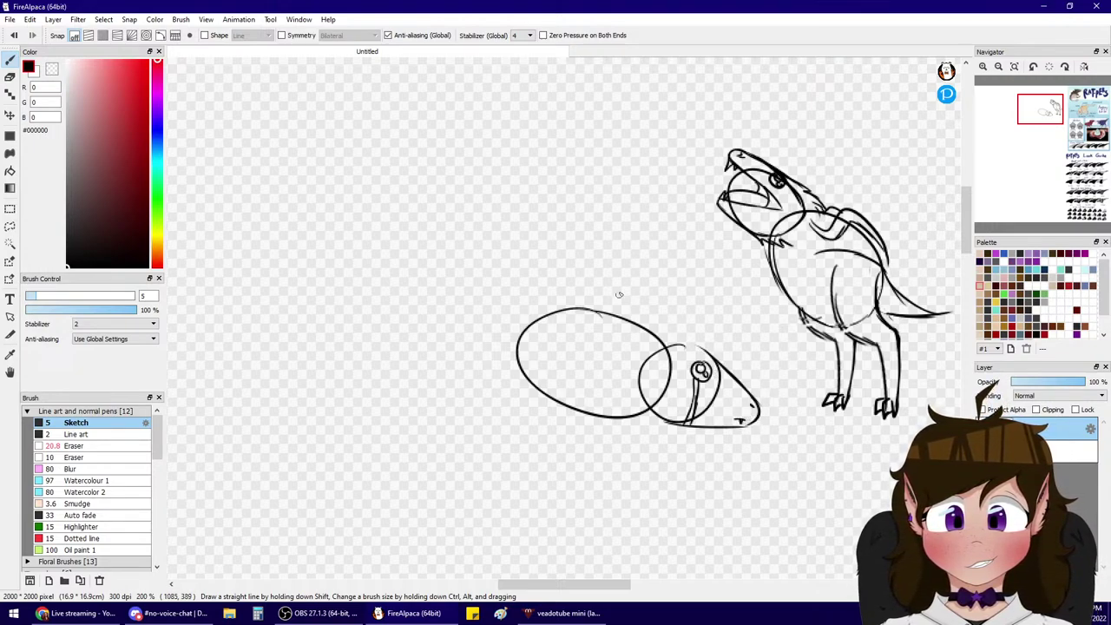
mouse_move(702, 346)
mouse_down()
mouse_move(690, 314)
mouse_move(682, 337)
mouse_move(643, 323)
mouse_up()
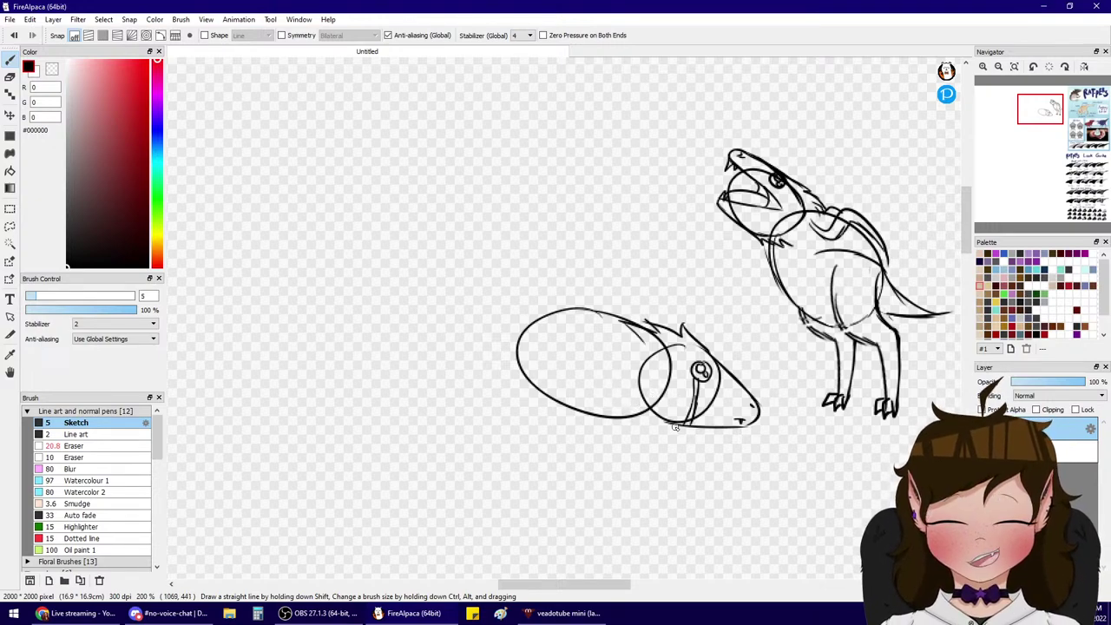
mouse_move(675, 427)
mouse_down()
mouse_move(612, 414)
mouse_move(648, 417)
mouse_move(624, 408)
mouse_move(619, 379)
mouse_move(651, 348)
mouse_up()
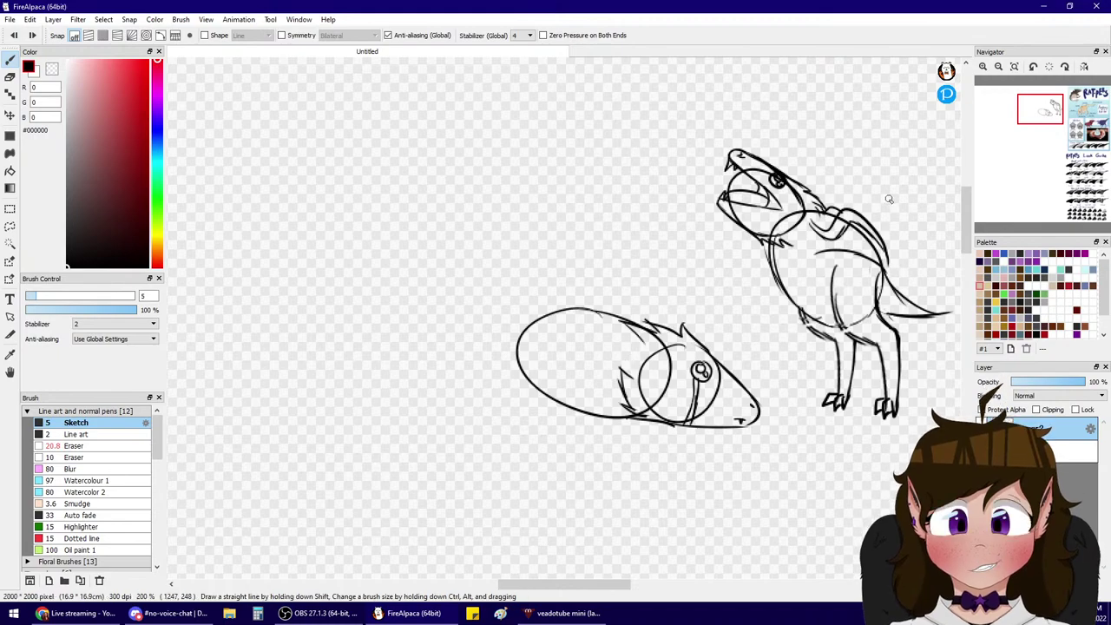
- Sketch a small pointed wing along the belly behind the cheek fluff, undoing unsatisfactory strokes
drag(1035, 125, 1042, 122)
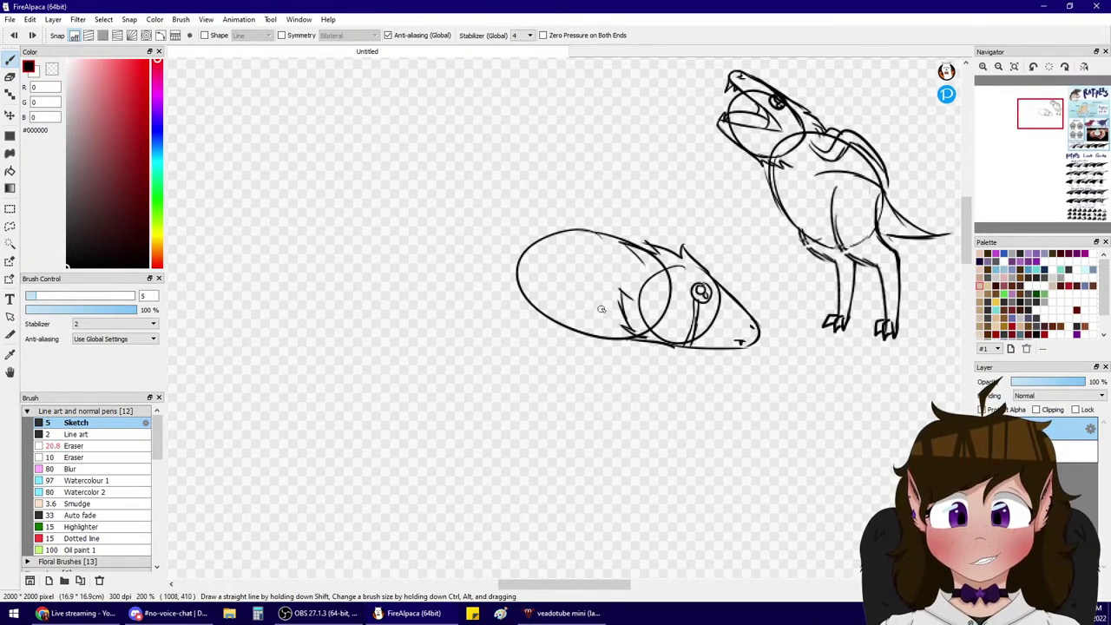
mouse_move(603, 304)
mouse_down()
mouse_move(562, 350)
mouse_move(549, 348)
mouse_up()
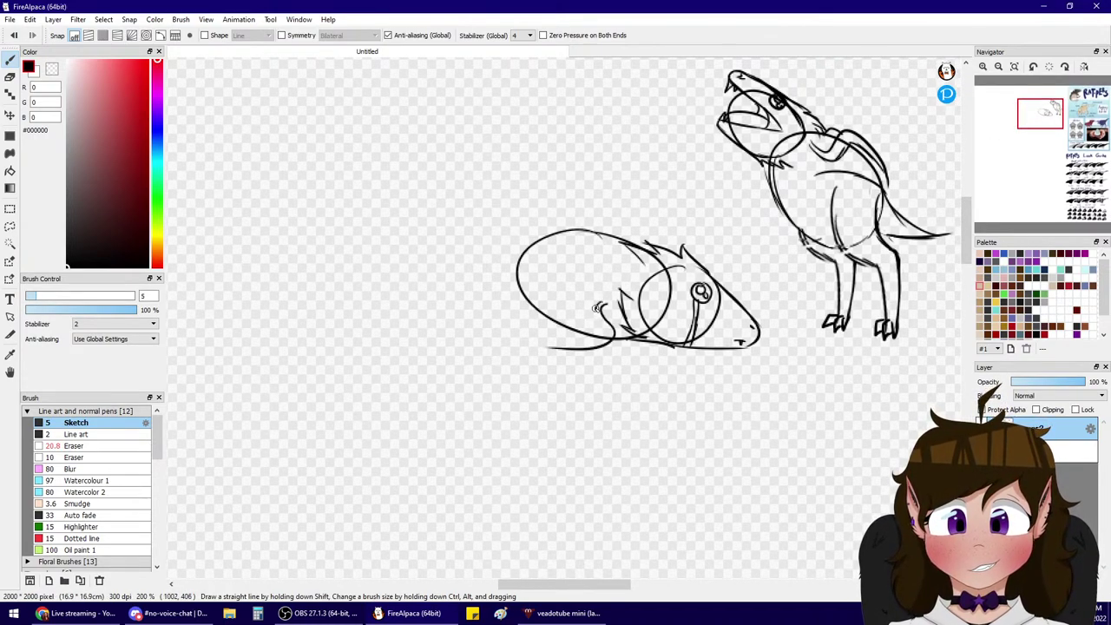
mouse_move(602, 323)
mouse_down()
mouse_move(607, 334)
mouse_move(603, 320)
mouse_move(607, 331)
mouse_move(548, 347)
mouse_up()
key(ctrl+z)
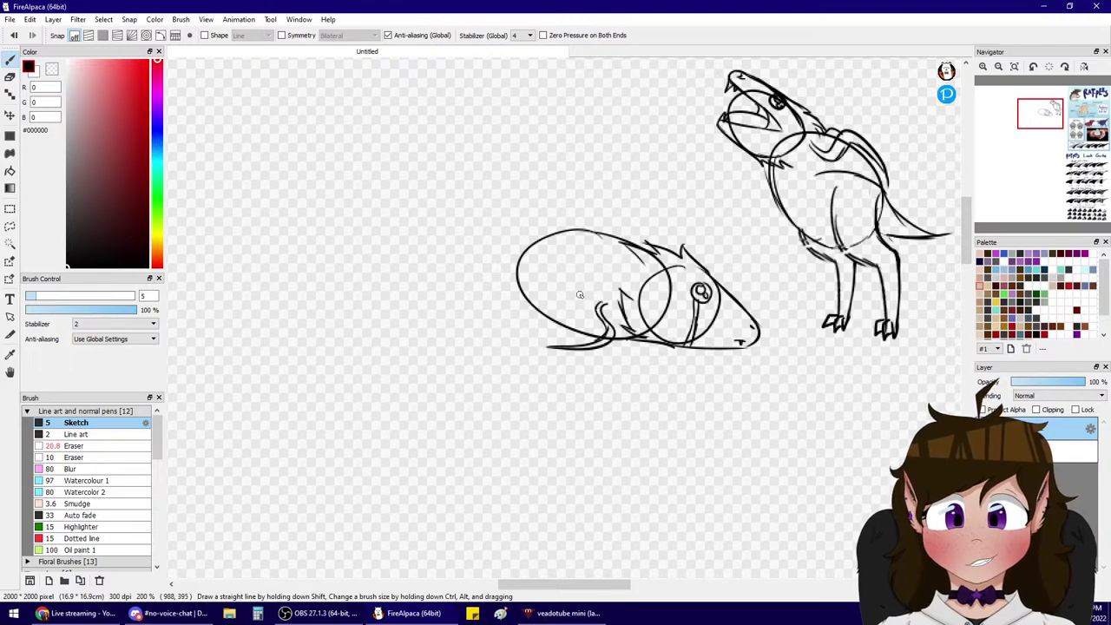
drag(580, 294, 548, 335)
key(ctrl+z)
drag(580, 297, 542, 349)
key(ctrl+z)
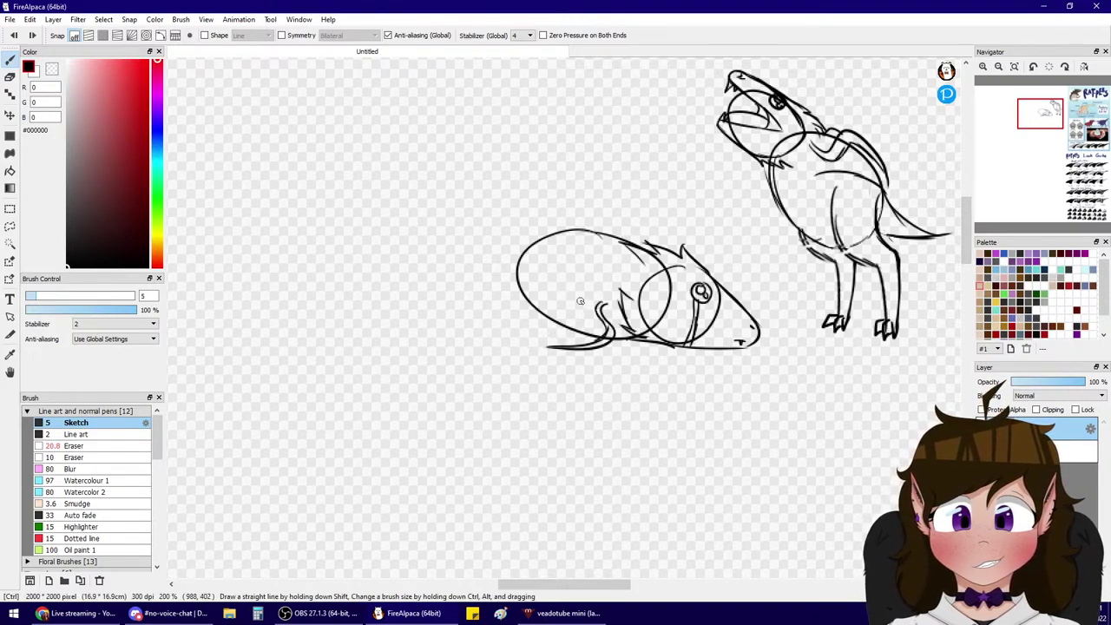
drag(581, 300, 508, 339)
key(ctrl+z)
mouse_move(569, 302)
mouse_down()
mouse_move(533, 340)
mouse_move(574, 344)
mouse_up()
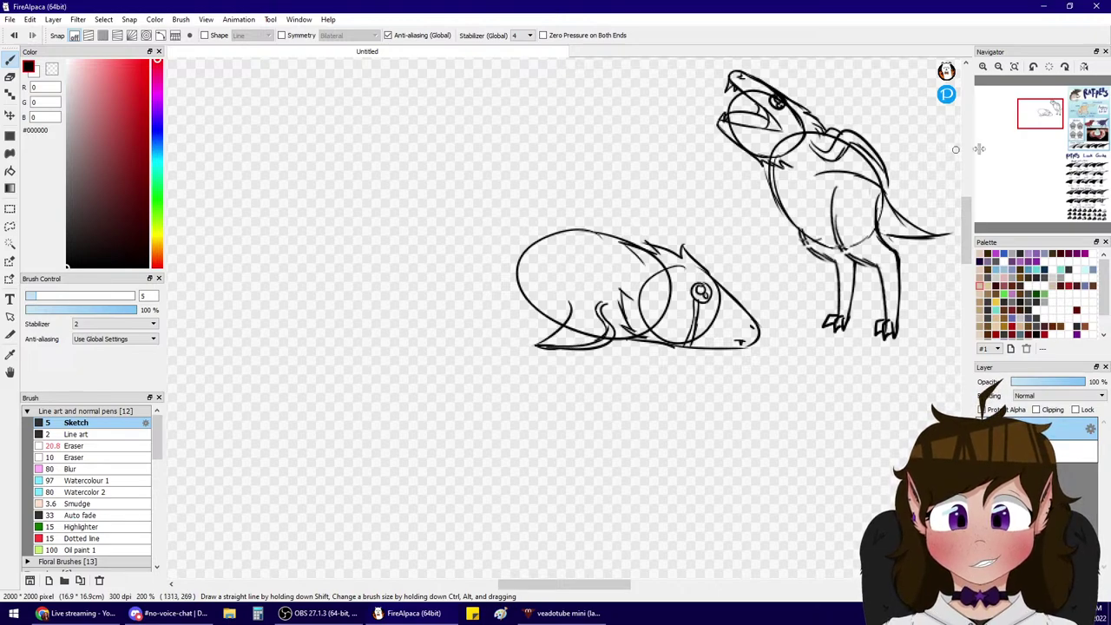
- Sketch the rounded haunch and a forward-stretched hind leg with a clawed foot beneath the second Rat-Per's body
mouse_move(1043, 123)
mouse_down()
mouse_move(1076, 103)
mouse_move(1046, 115)
mouse_up()
drag(511, 302, 523, 374)
mouse_move(488, 289)
mouse_down()
mouse_move(463, 330)
mouse_move(465, 311)
mouse_move(462, 377)
mouse_move(581, 429)
mouse_up()
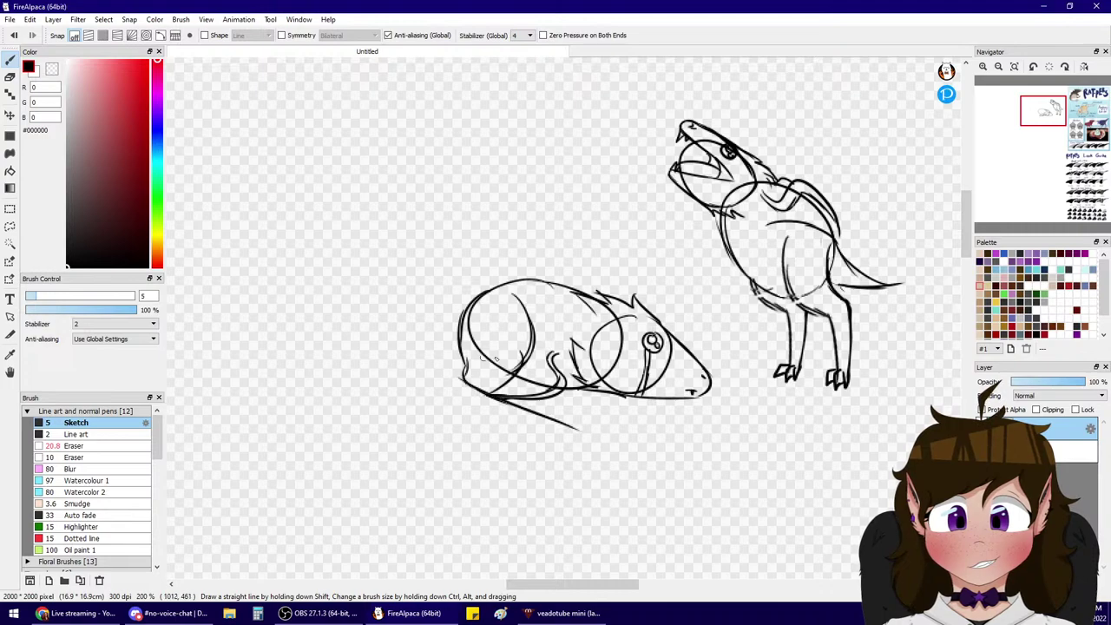
drag(516, 373, 580, 422)
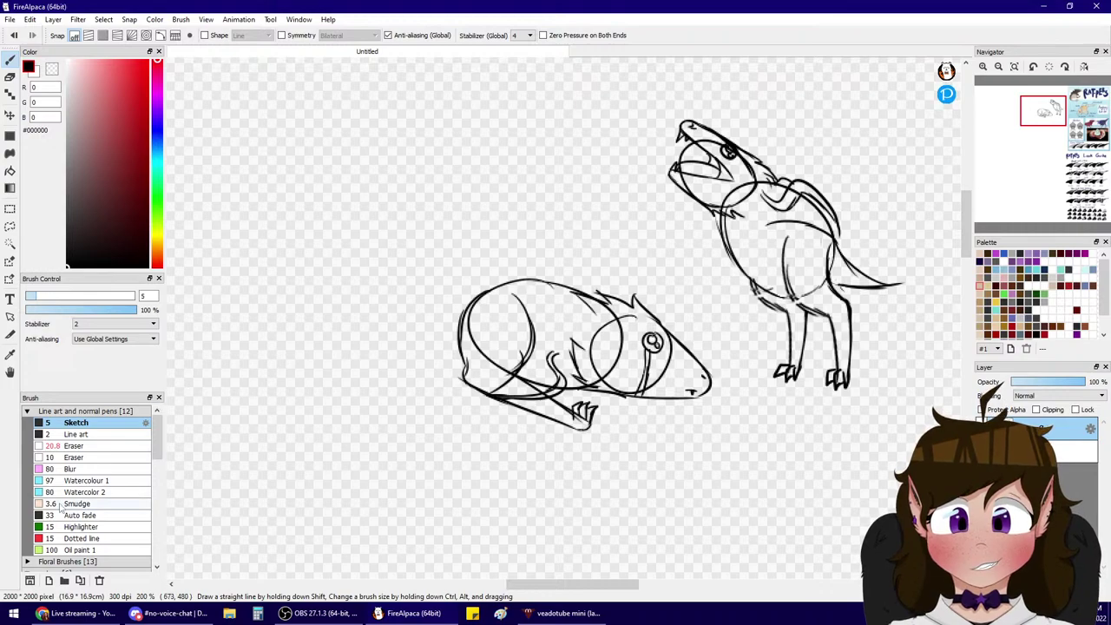
- Erase the stray lines between the second Rat-Per's haunch and hind leg, and try out a short pointed tail behind it
click(48, 448)
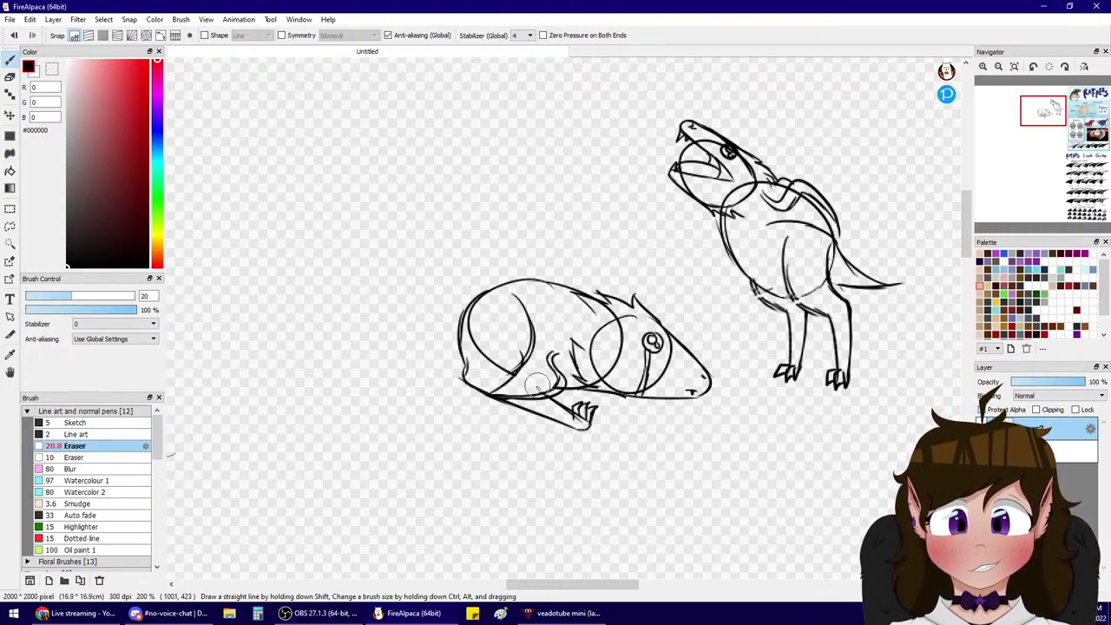
click(140, 423)
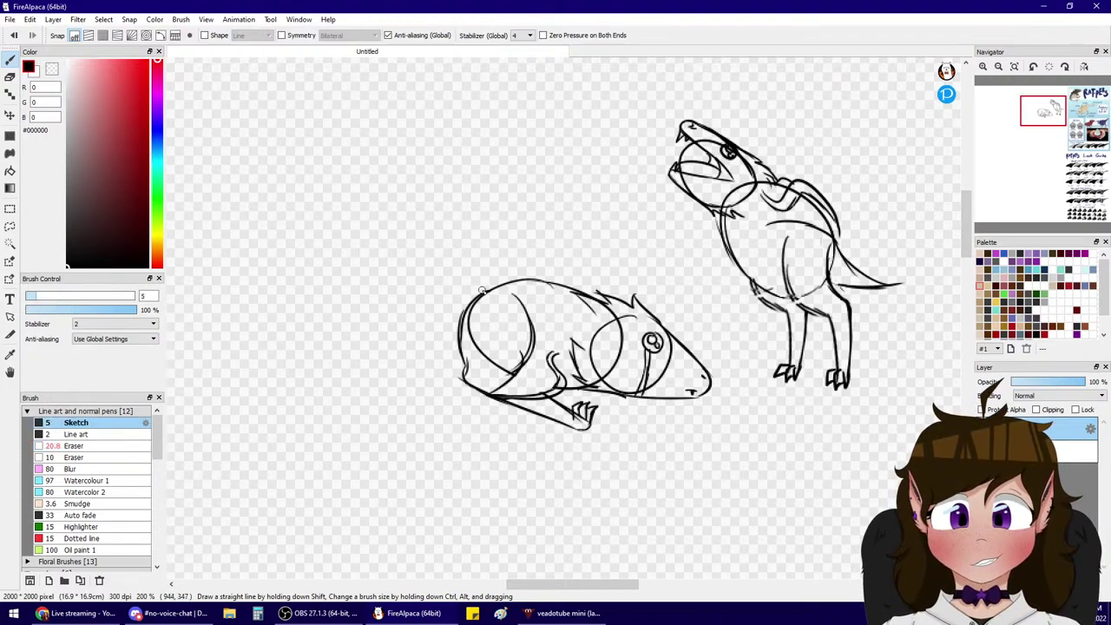
drag(482, 291, 371, 371)
key(ctrl+z)
drag(491, 287, 400, 391)
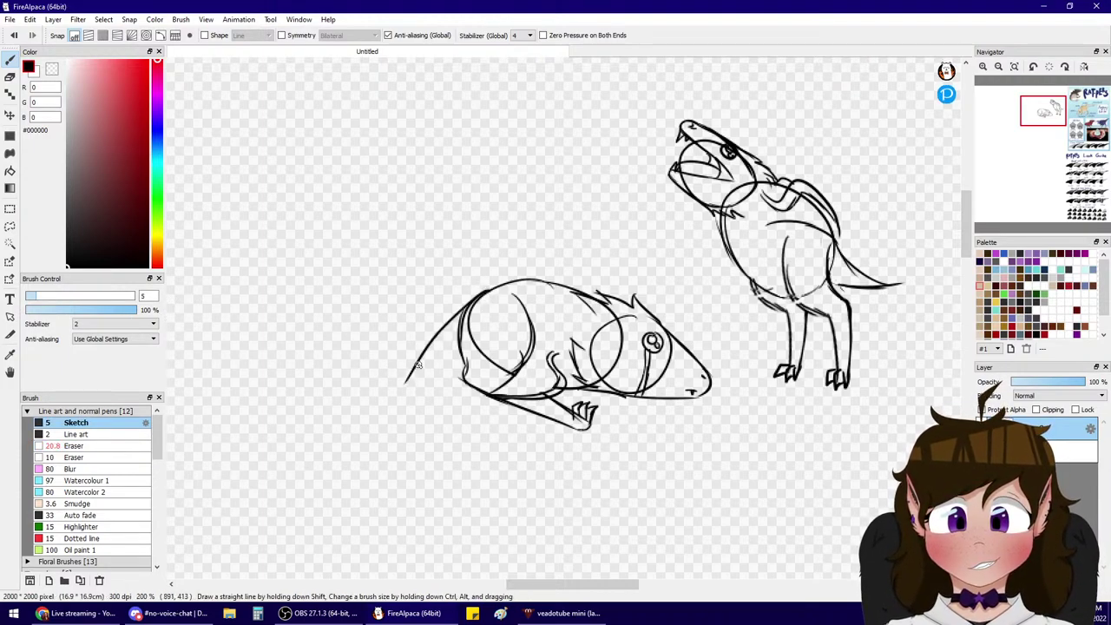
key(ctrl+z)
mouse_move(490, 287)
mouse_down()
mouse_move(400, 371)
mouse_move(359, 383)
mouse_move(460, 342)
mouse_up()
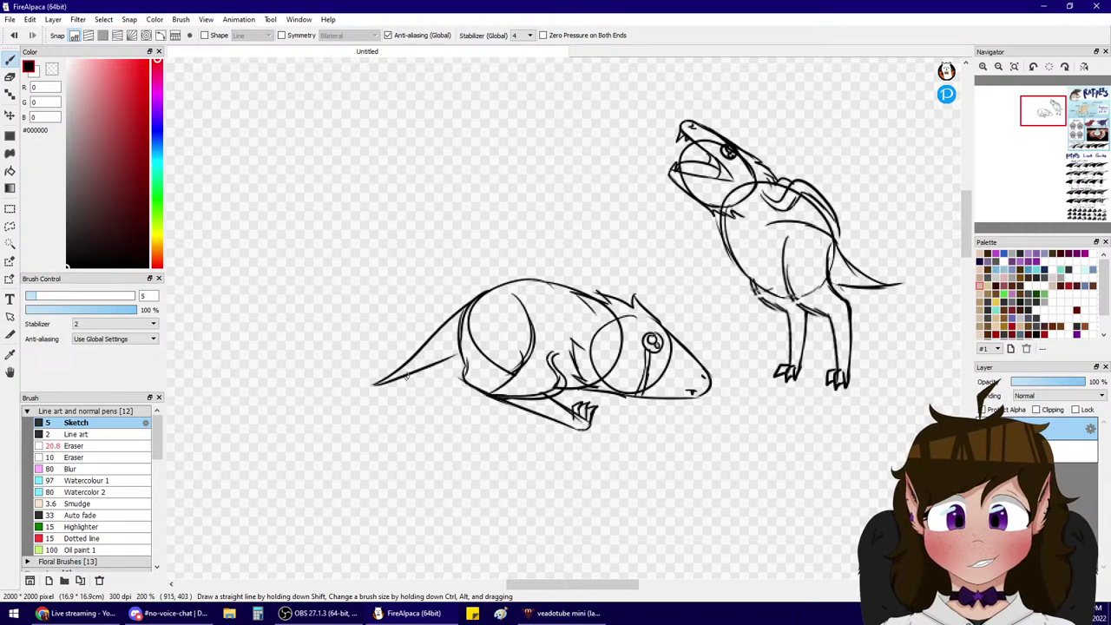
key(ctrl+z)
mouse_move(373, 384)
mouse_down()
mouse_move(417, 380)
mouse_move(462, 356)
mouse_up()
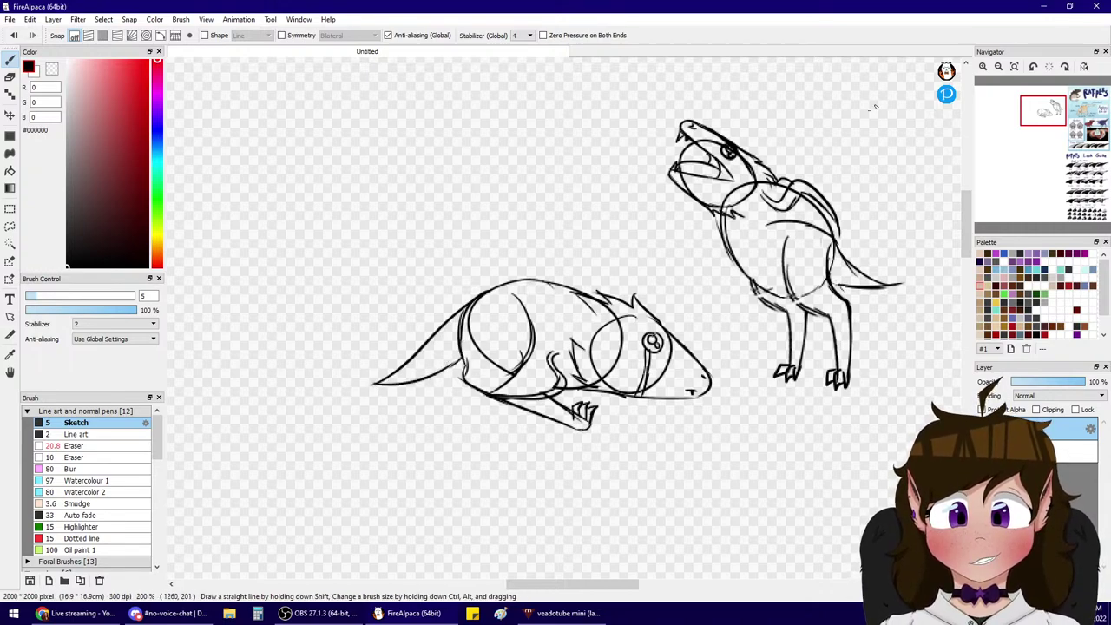
- Sketch a longer tail on the second Rat-Per that sweeps back and curves up into a large pointed tip
mouse_move(1049, 131)
mouse_down()
mouse_move(1073, 105)
mouse_move(1031, 111)
mouse_up()
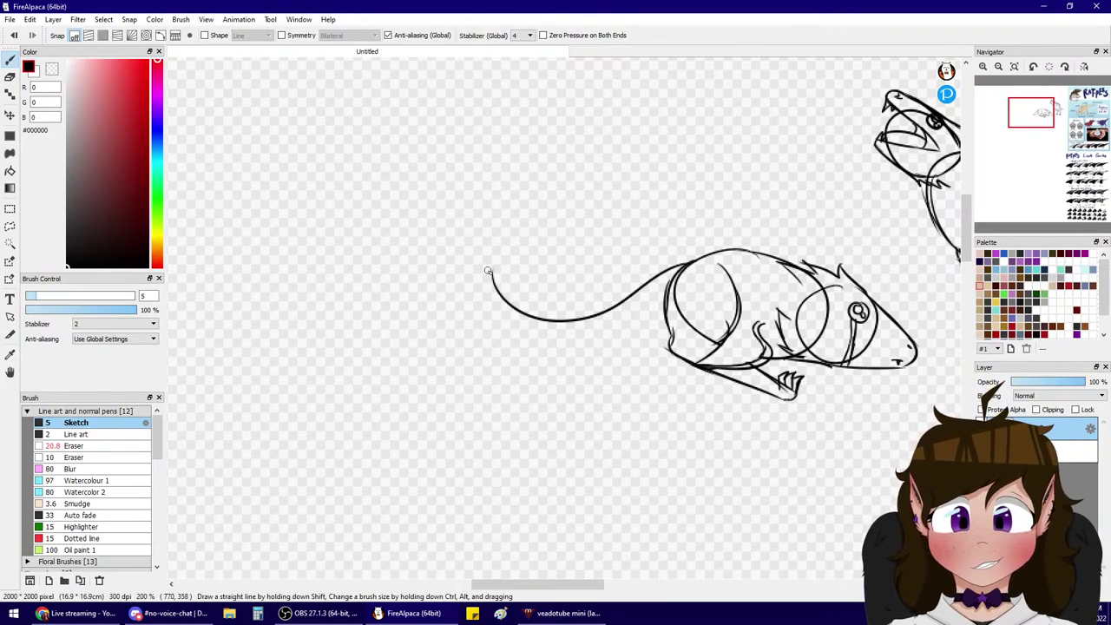
mouse_move(495, 293)
mouse_down()
mouse_move(540, 336)
mouse_move(501, 309)
mouse_move(554, 332)
mouse_move(638, 344)
mouse_move(571, 345)
mouse_move(668, 338)
mouse_up()
mouse_move(521, 305)
mouse_down()
mouse_move(460, 207)
mouse_move(468, 280)
mouse_move(489, 316)
mouse_move(472, 308)
mouse_move(517, 334)
mouse_up()
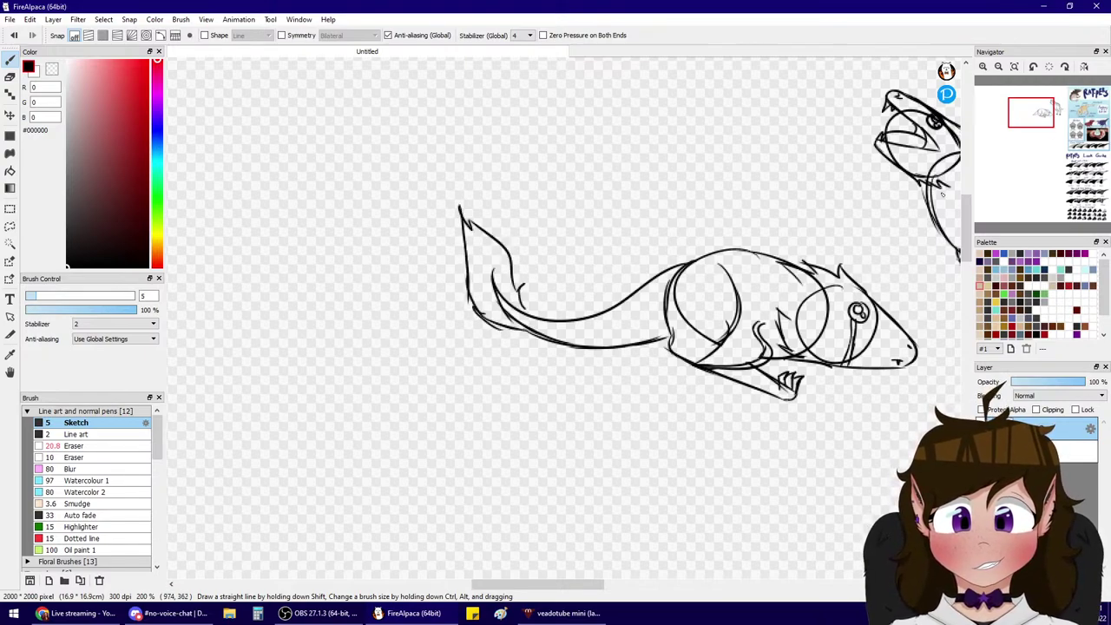
drag(1061, 113, 1043, 116)
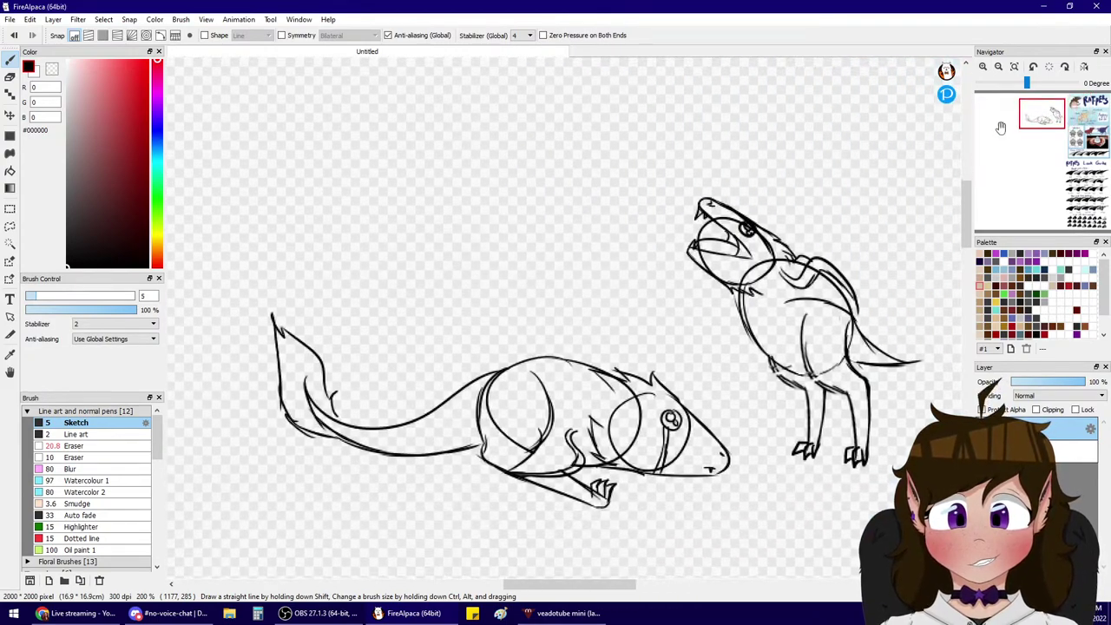
- Undo the pointed tail tip and sketch a spiky fluffy tuft at the end of the second Rat-Per's tail
key(ctrl+z)
key(ctrl+z)
key(ctrl+z)
key(ctrl+z)
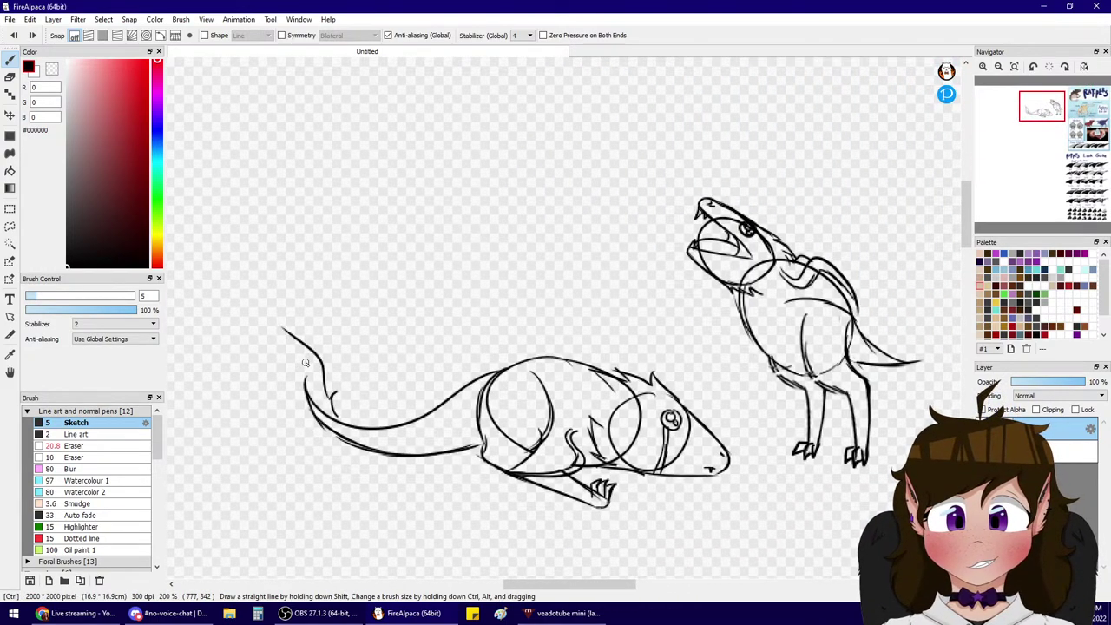
key(ctrl+z)
mouse_move(309, 358)
mouse_down()
mouse_move(332, 382)
mouse_move(333, 411)
mouse_move(347, 416)
mouse_up()
mouse_move(307, 356)
mouse_down()
mouse_move(274, 353)
mouse_move(285, 373)
mouse_move(280, 428)
mouse_move(315, 437)
mouse_up()
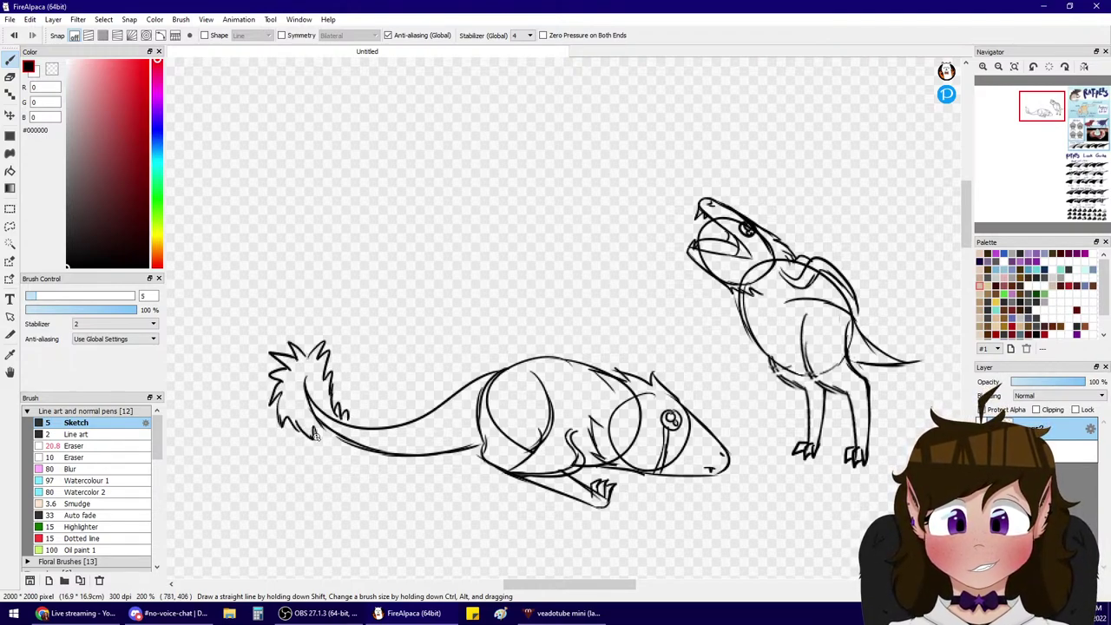
scroll(1017, 158, down, 2)
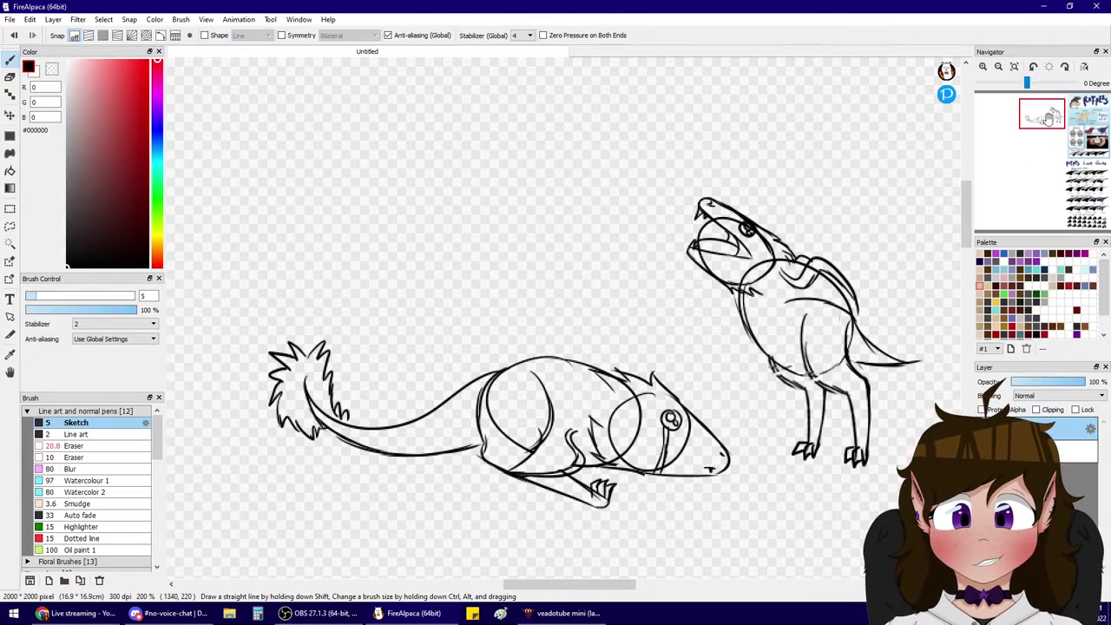
- Extend the standing Rat-Per's tail into a longer downward curve with a small tufted tip, undoing unsatisfactory strokes
mouse_move(1048, 120)
mouse_down()
mouse_move(1085, 115)
mouse_move(1054, 121)
mouse_up()
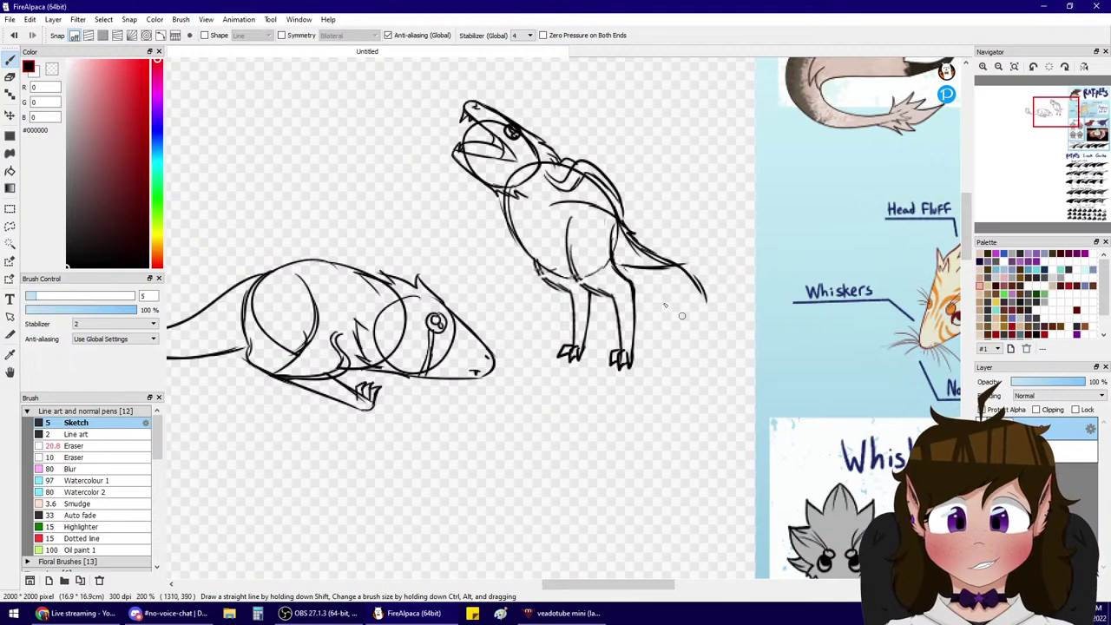
mouse_move(660, 254)
mouse_down()
mouse_move(703, 302)
mouse_move(705, 325)
mouse_up()
key(ctrl+z)
drag(613, 259, 706, 334)
key(ctrl+z)
drag(676, 288, 703, 328)
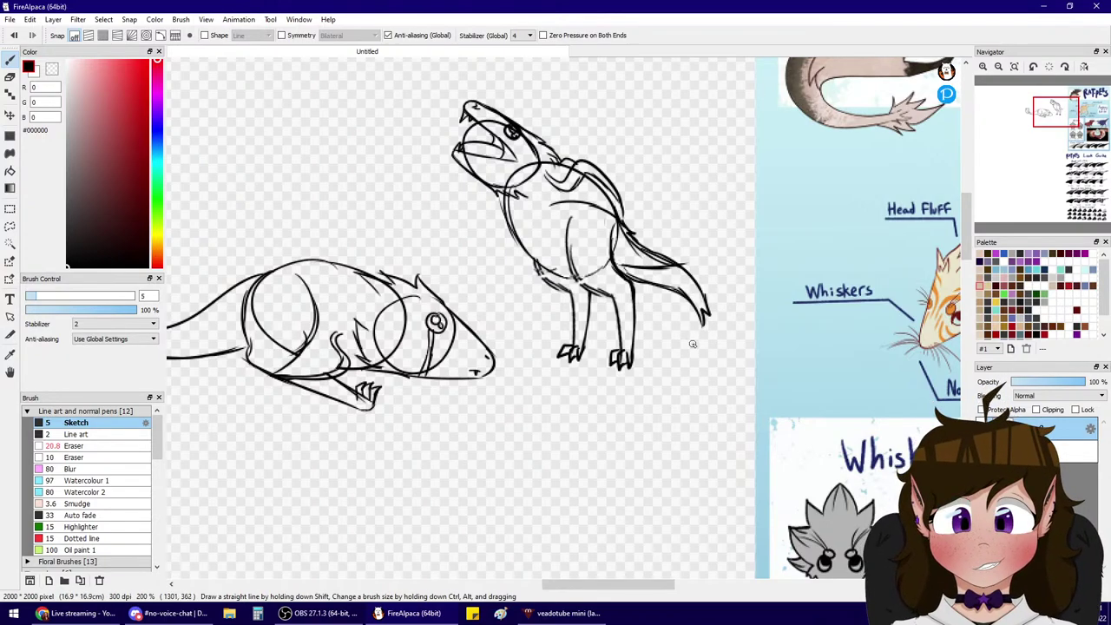
- Check the facial features on the reference sheet and sketch a small brow mark above each Rat-Per's eye
drag(1053, 124, 1076, 116)
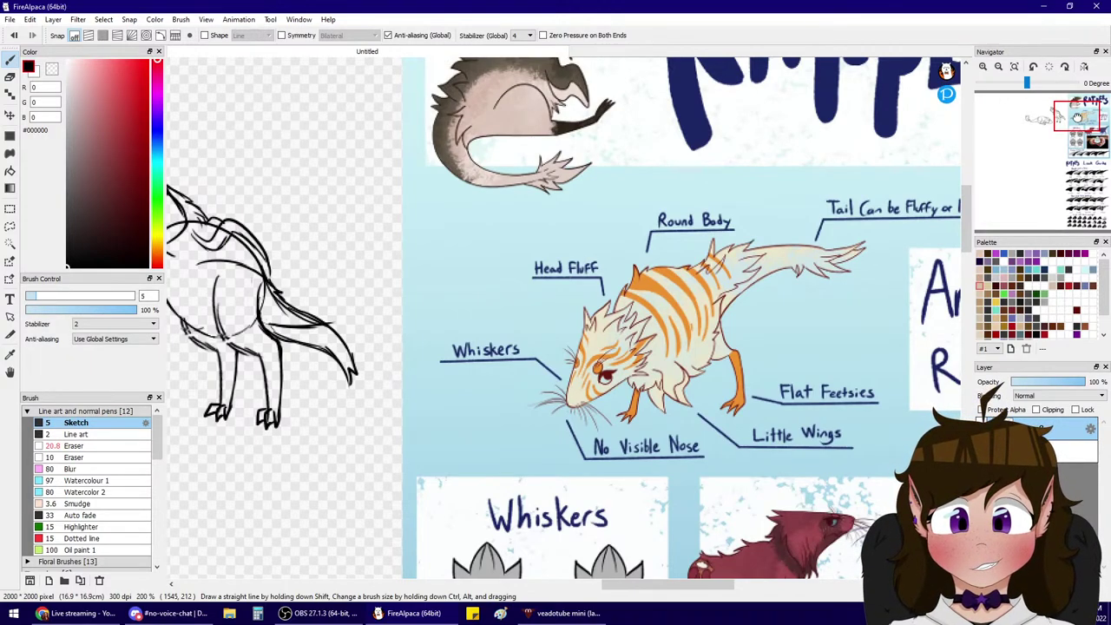
mouse_move(1077, 116)
mouse_down()
mouse_move(1075, 103)
mouse_move(1048, 110)
mouse_up()
click(1000, 66)
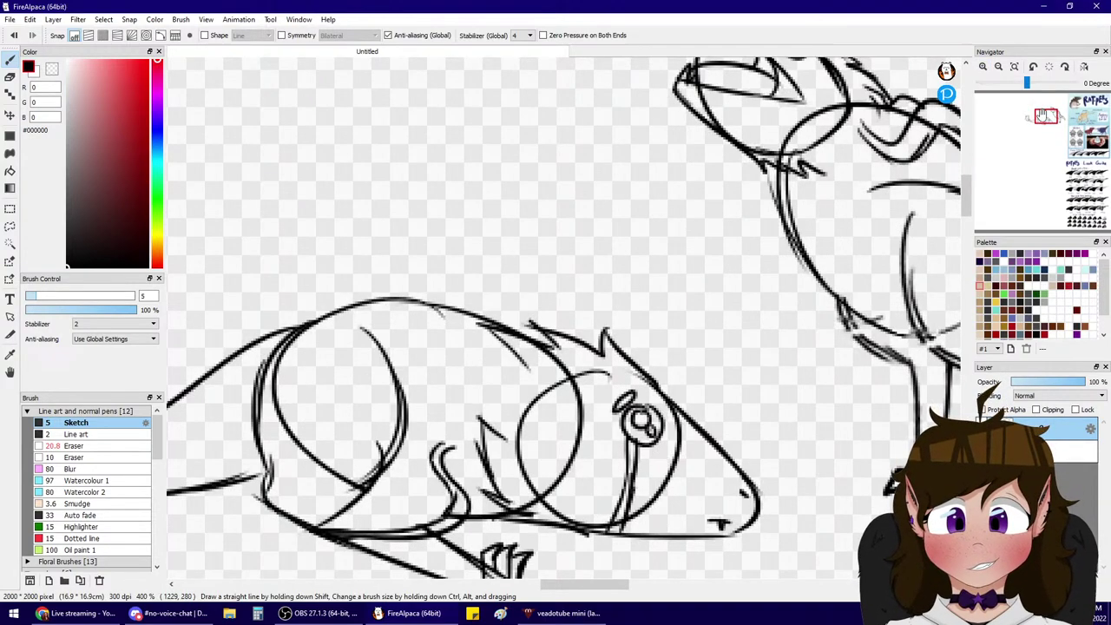
drag(1044, 114, 1049, 101)
drag(712, 299, 715, 299)
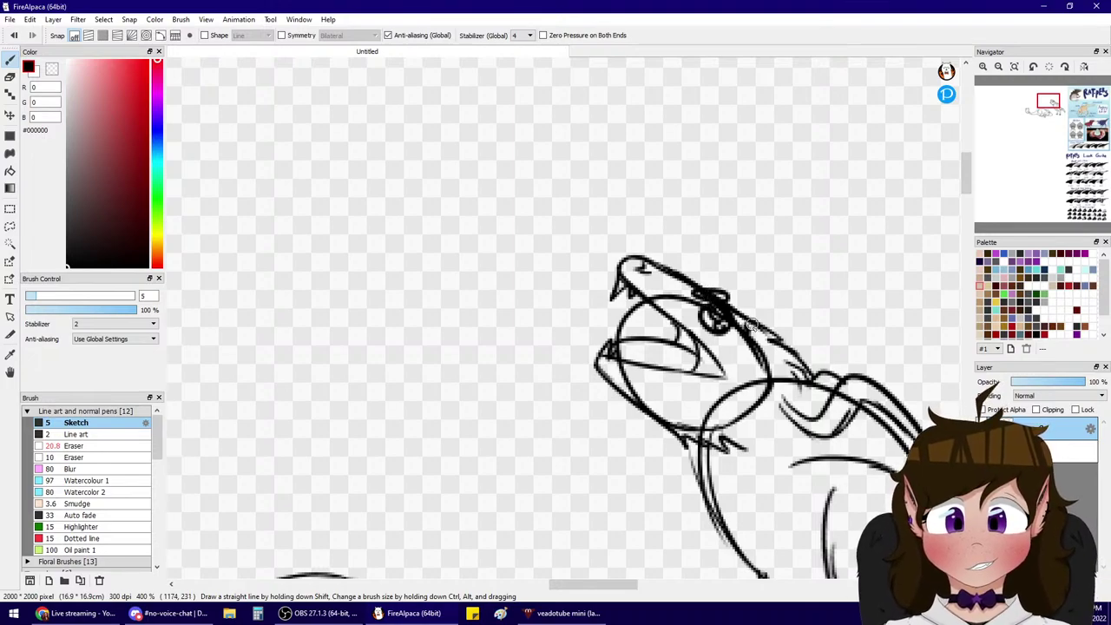
- Add jagged fur tufts along the second Rat-Per's back and down the front edge of its haunch
click(1000, 67)
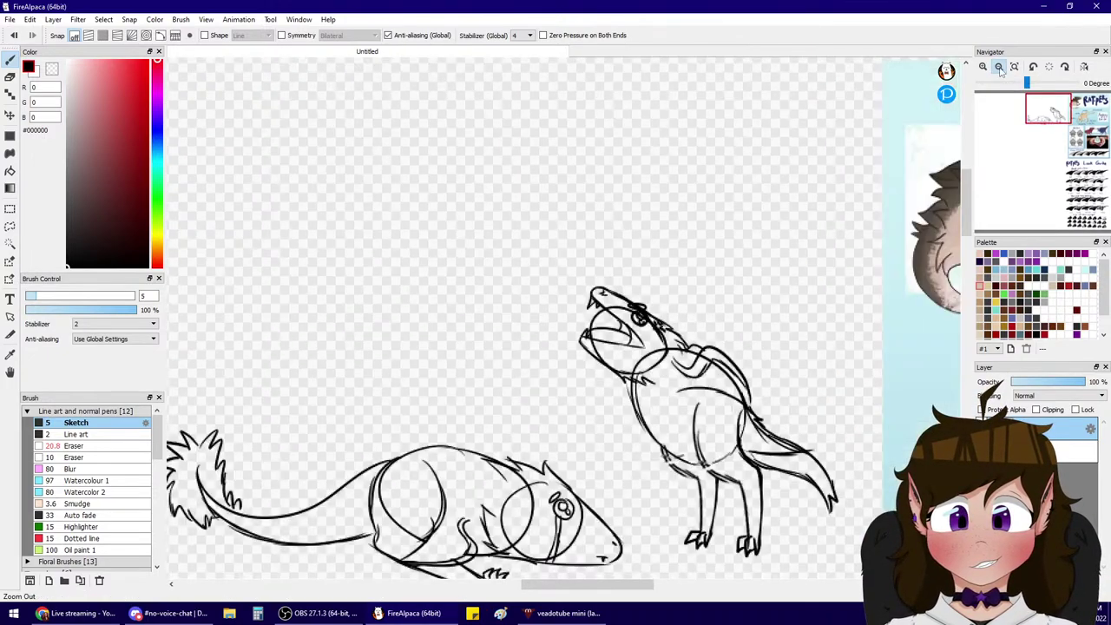
click(1000, 70)
drag(1040, 135, 1049, 127)
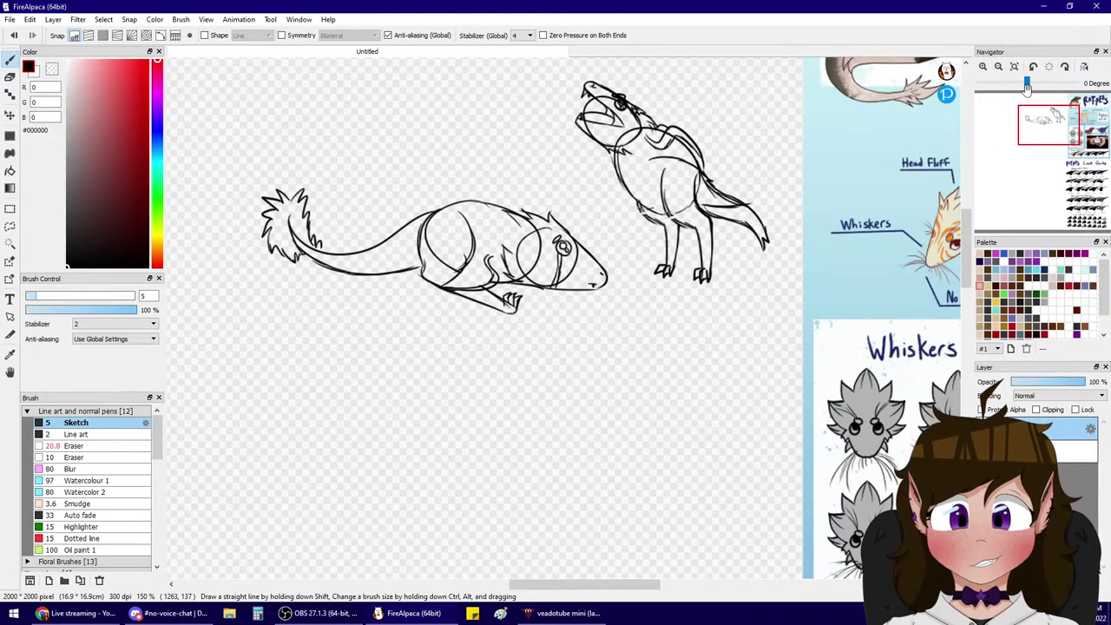
mouse_move(1052, 129)
mouse_down()
mouse_move(1076, 126)
mouse_move(1044, 115)
mouse_up()
click(984, 68)
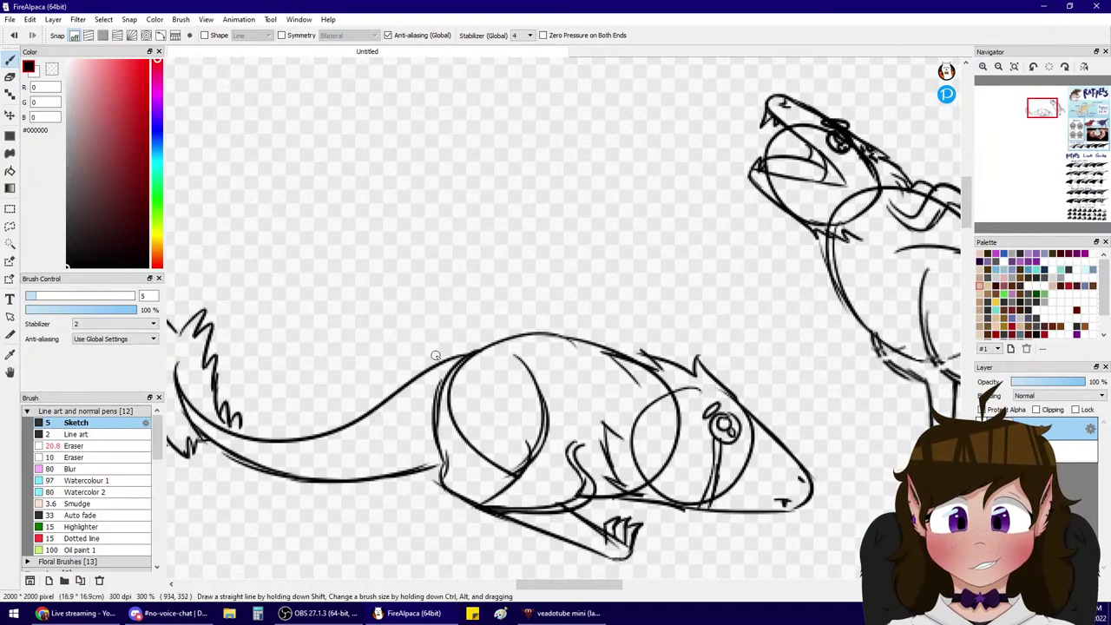
mouse_move(477, 350)
mouse_down()
mouse_move(439, 358)
mouse_move(459, 358)
mouse_up()
mouse_move(601, 341)
mouse_down()
mouse_move(564, 318)
mouse_move(544, 330)
mouse_move(481, 328)
mouse_move(500, 335)
mouse_up()
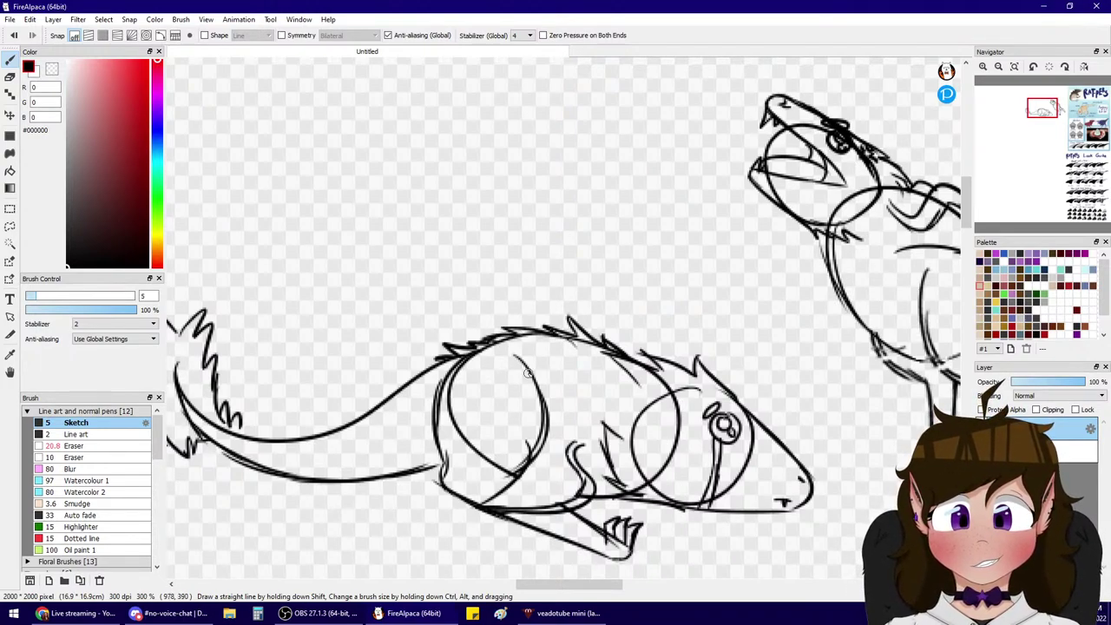
drag(525, 363, 547, 418)
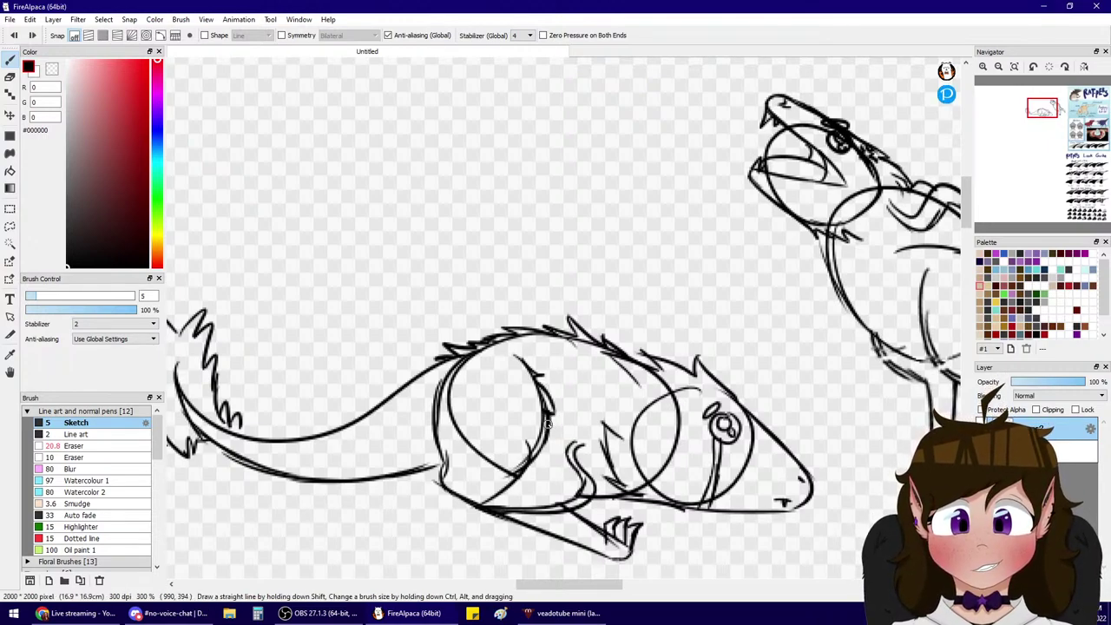
drag(548, 422, 533, 460)
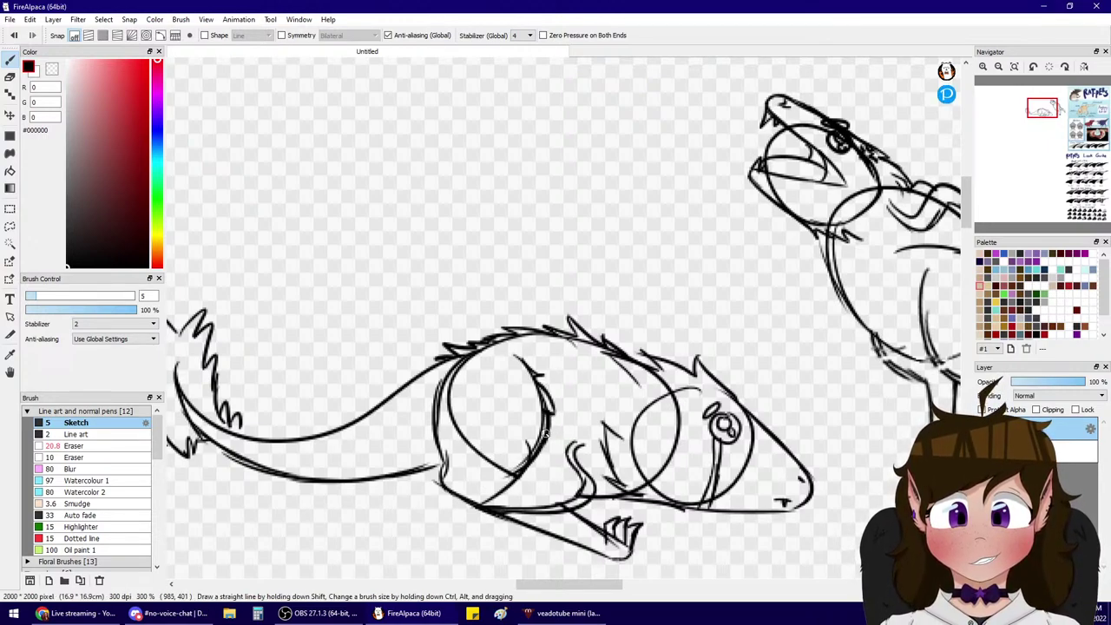
- Add jagged fur to the standing Rat-Per's thigh, belly and chest outline
drag(1049, 108, 1058, 106)
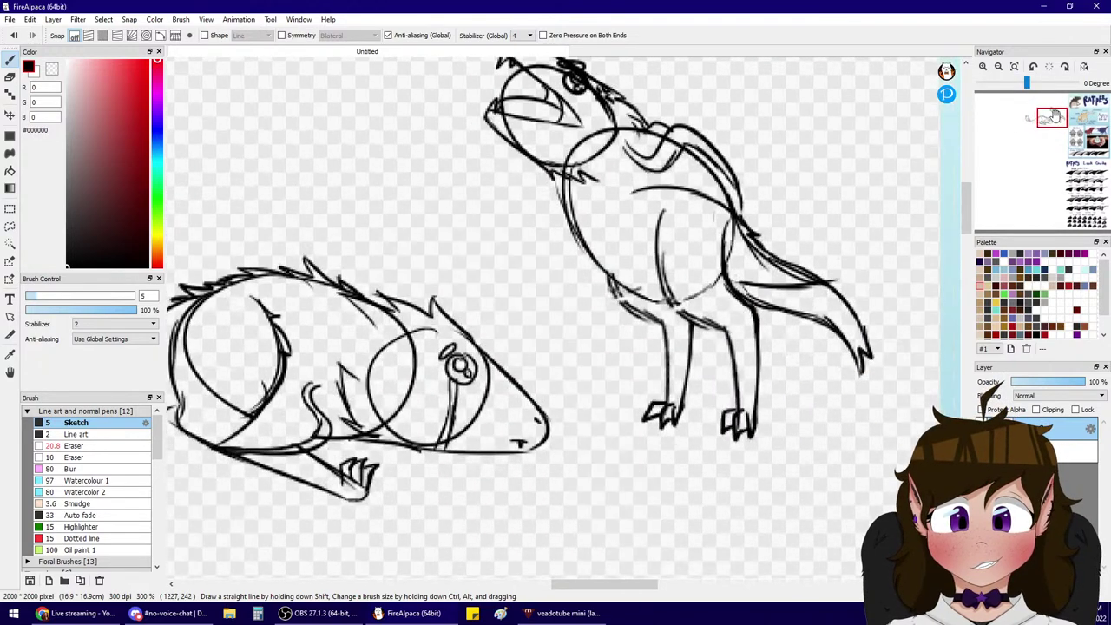
mouse_move(658, 226)
mouse_down()
mouse_move(646, 256)
mouse_move(653, 295)
mouse_move(725, 331)
mouse_up()
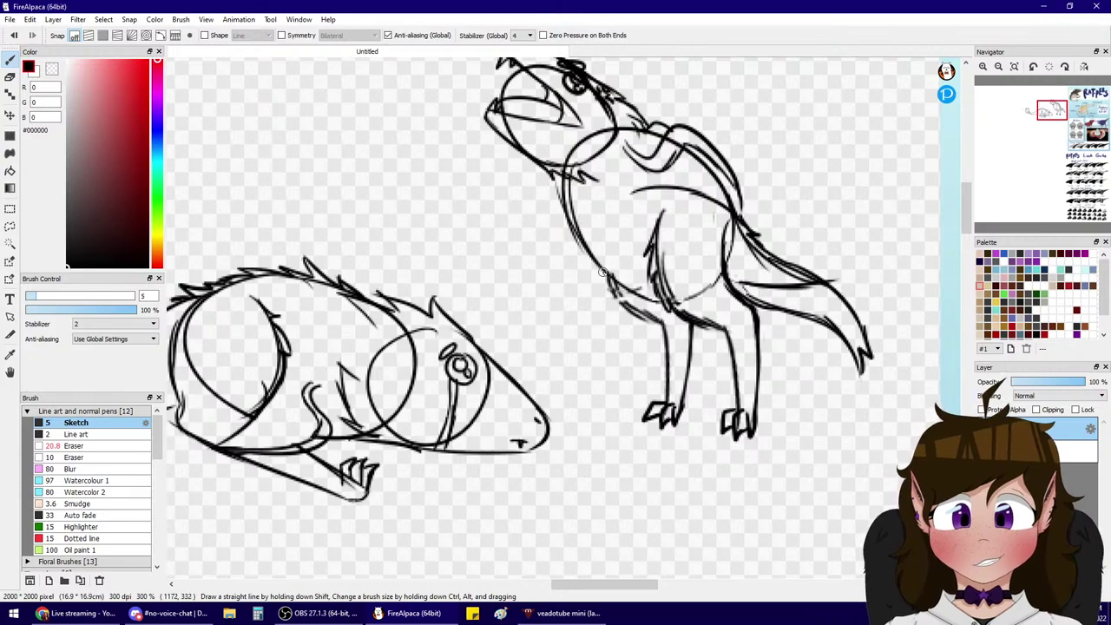
drag(604, 272, 642, 320)
mouse_move(555, 174)
mouse_down()
mouse_move(560, 227)
mouse_move(638, 293)
mouse_up()
- Sketch a string hanging from the canvas's upper edge with a bow and a tilted roll-shaped bait tied to it
click(999, 68)
click(1000, 68)
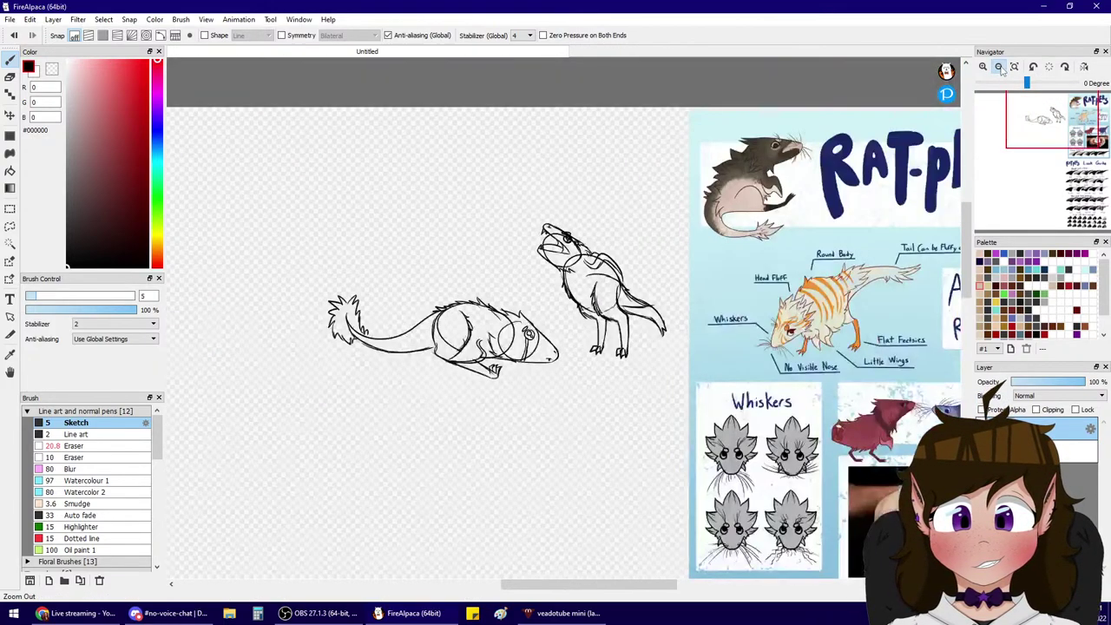
click(999, 68)
click(983, 67)
click(983, 67)
drag(1030, 137, 1034, 110)
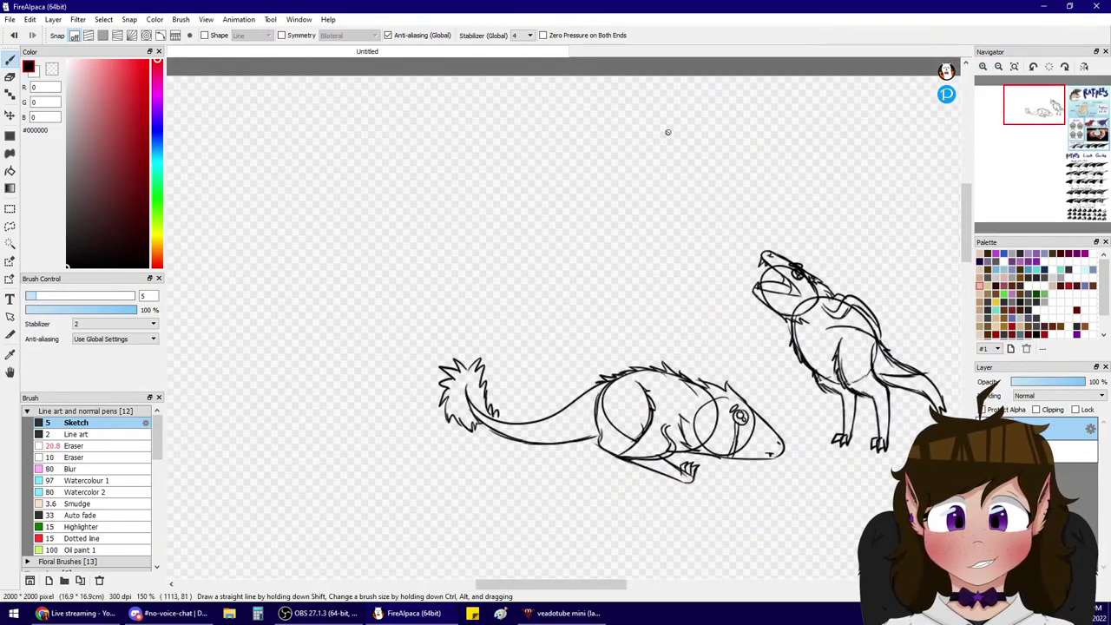
drag(681, 75, 679, 161)
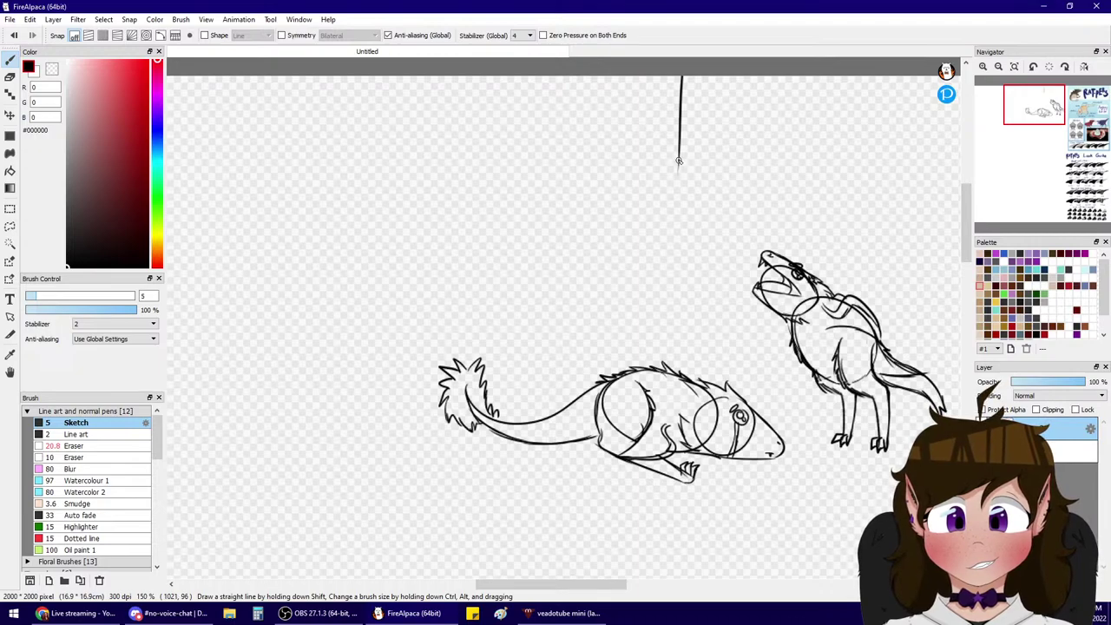
drag(679, 161, 675, 215)
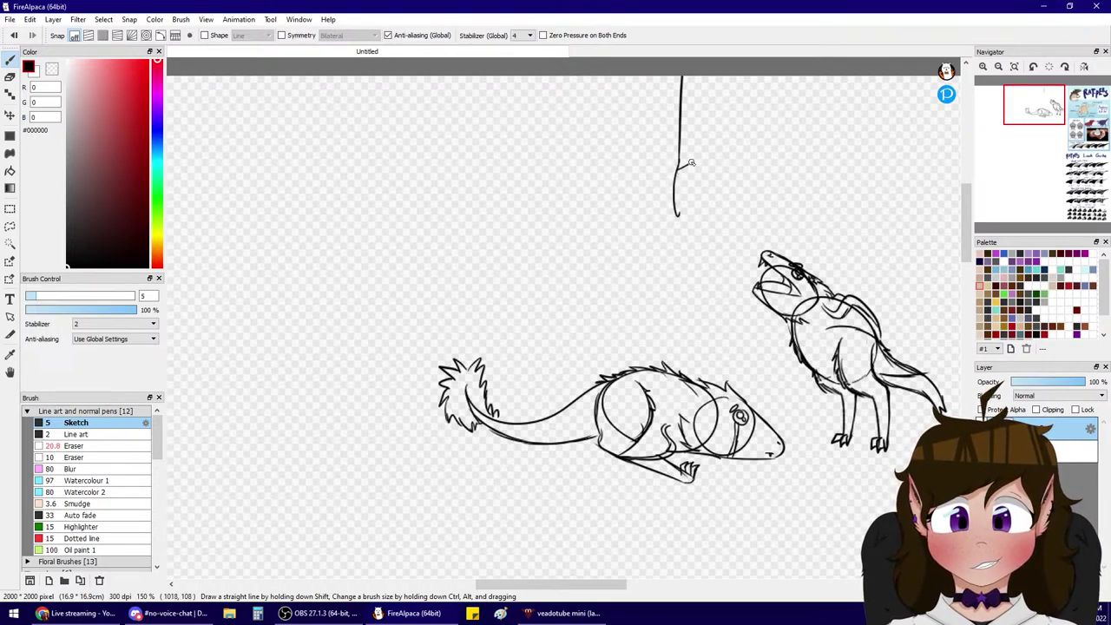
mouse_move(691, 162)
mouse_down()
mouse_move(689, 200)
mouse_move(701, 194)
mouse_move(677, 213)
mouse_up()
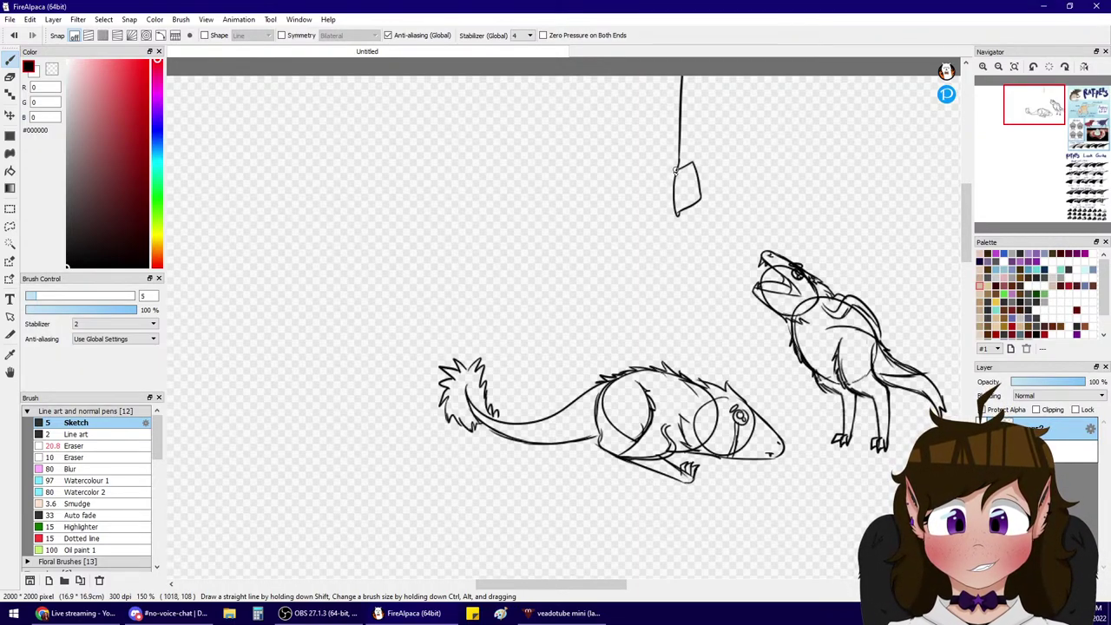
drag(677, 171, 662, 213)
key(ctrl+z)
mouse_move(678, 170)
mouse_down()
mouse_move(649, 192)
mouse_move(665, 219)
mouse_up()
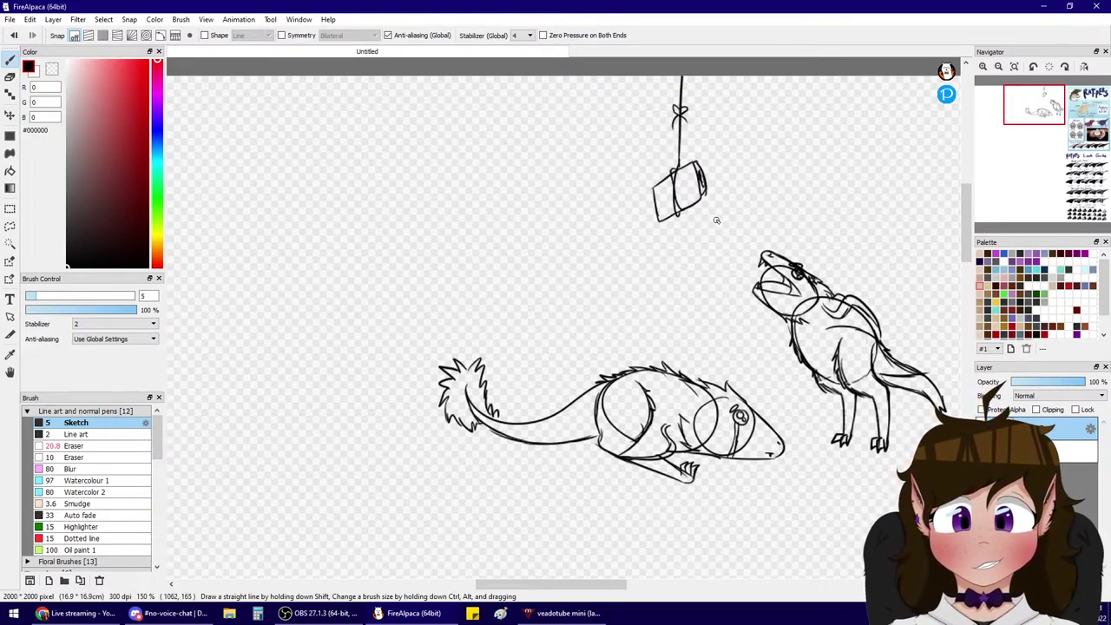
- Detail the hanging roll with a rounded end and vertical shading lines, and label it "Sushi" with a small arrow
drag(1035, 113, 1041, 109)
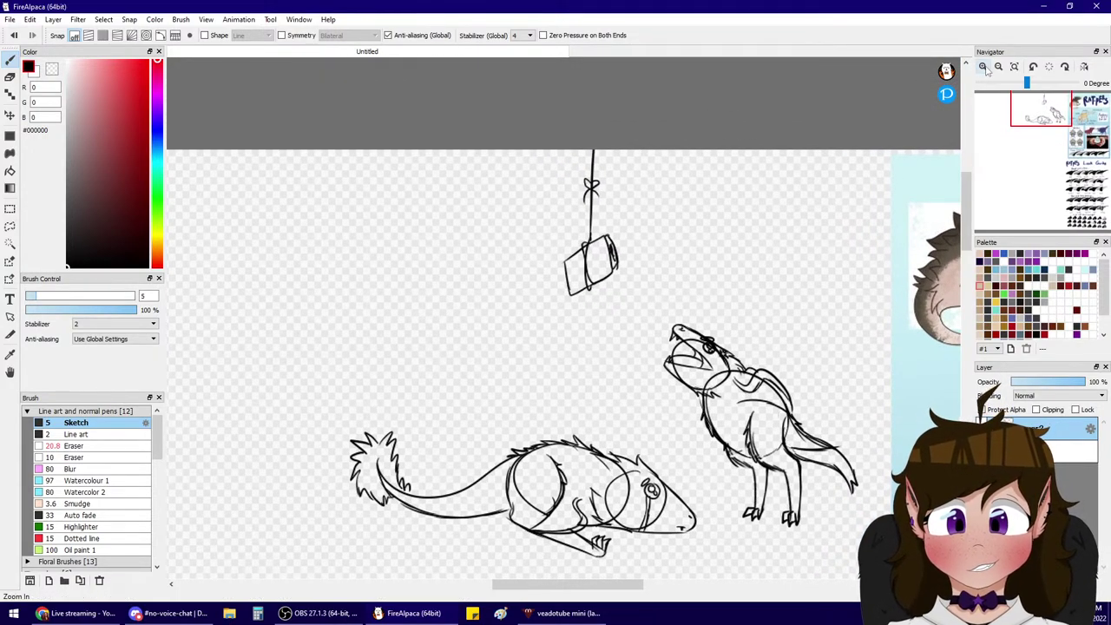
click(984, 68)
mouse_move(577, 227)
mouse_down()
mouse_move(573, 264)
mouse_move(591, 285)
mouse_up()
drag(609, 210, 622, 240)
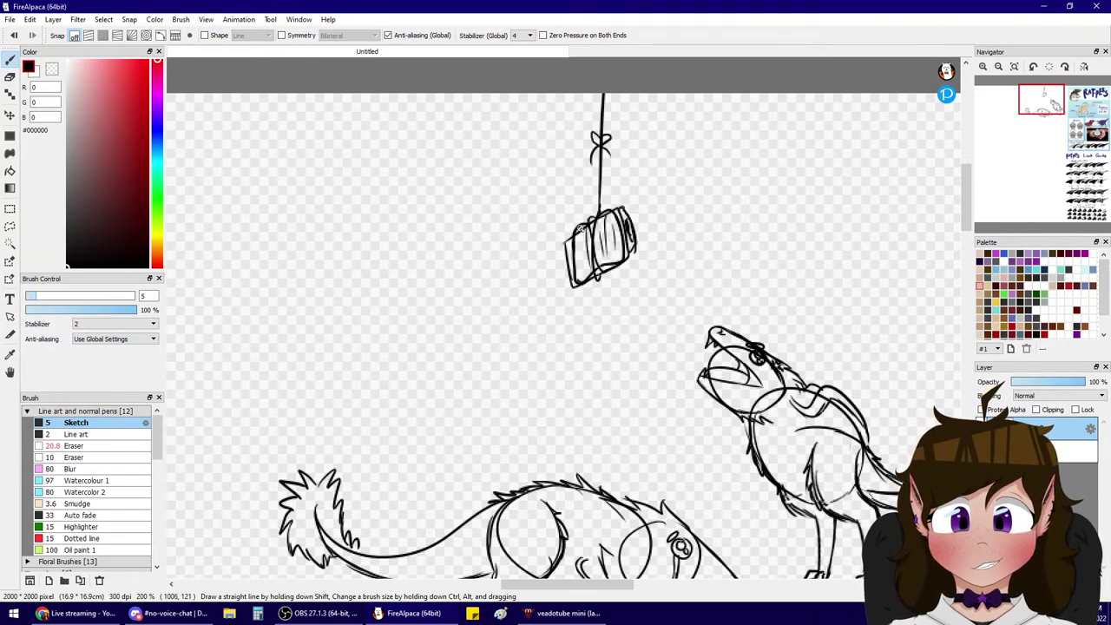
drag(580, 228, 584, 281)
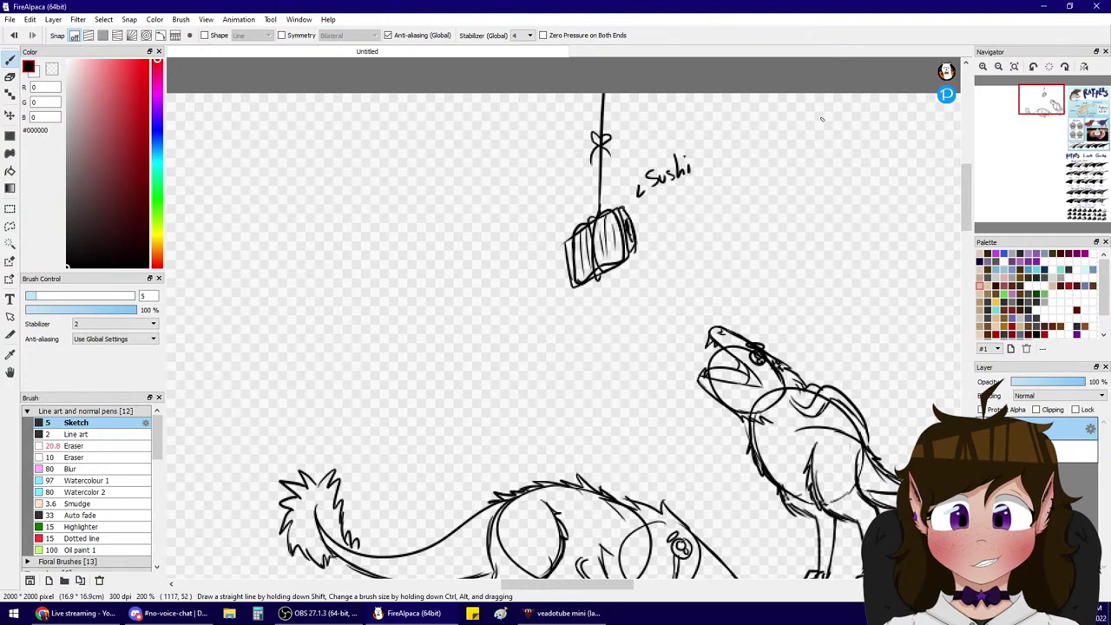
- Shrink the crouching Rat-Per slightly with a transform and place it closer to the standing one's legs
click(999, 66)
drag(1030, 112, 1050, 121)
click(10, 226)
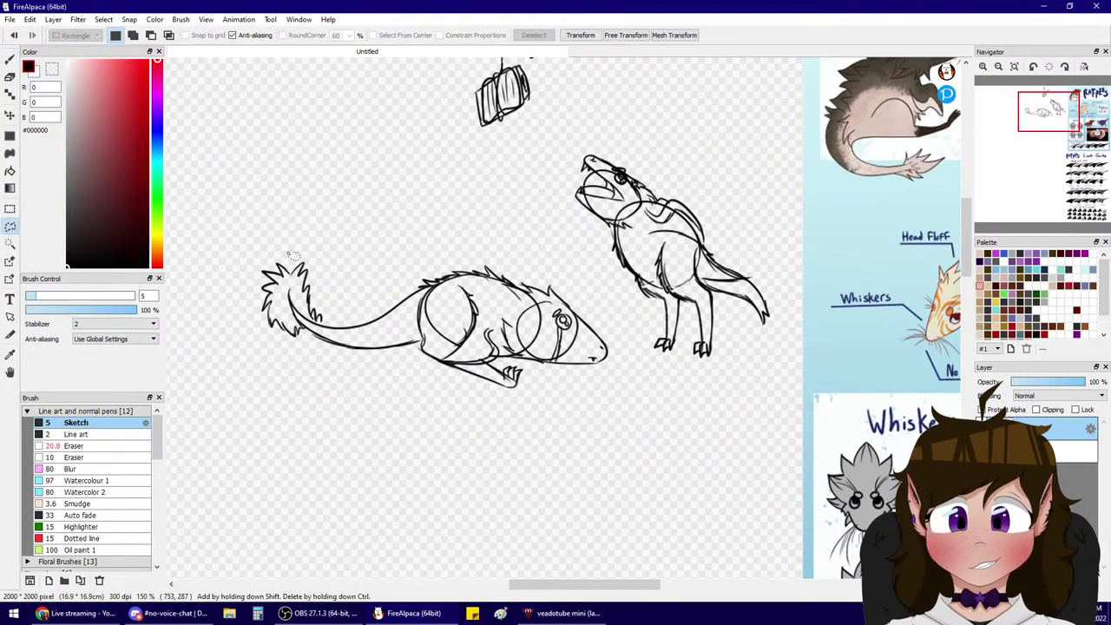
mouse_move(294, 255)
mouse_down()
mouse_move(599, 278)
mouse_move(260, 261)
mouse_up()
key(ctrl+t)
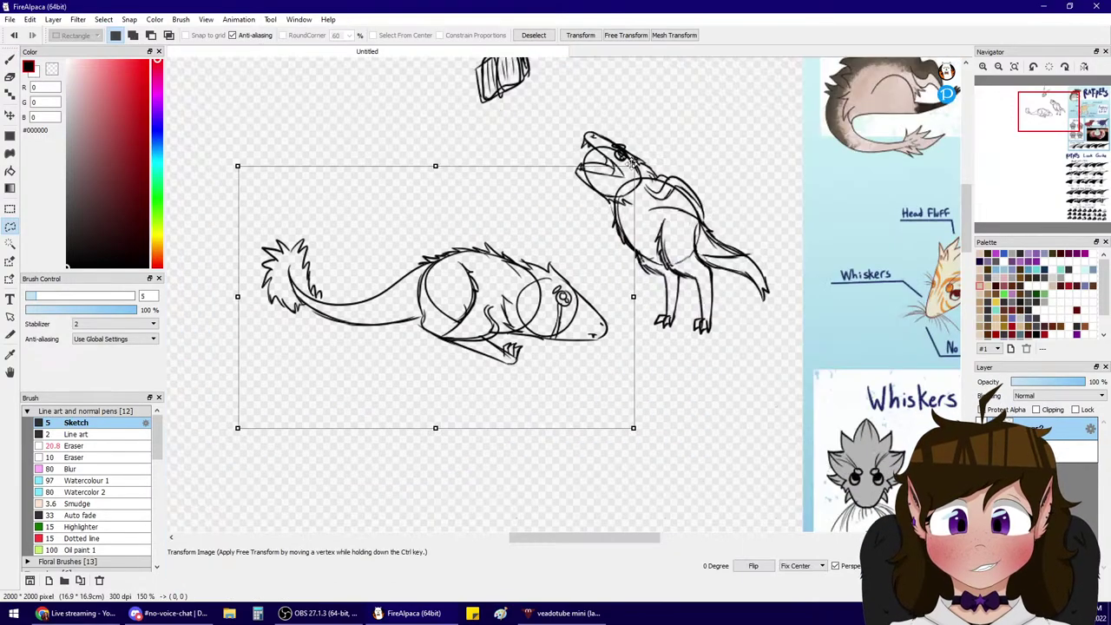
drag(631, 163, 602, 191)
drag(547, 260, 568, 253)
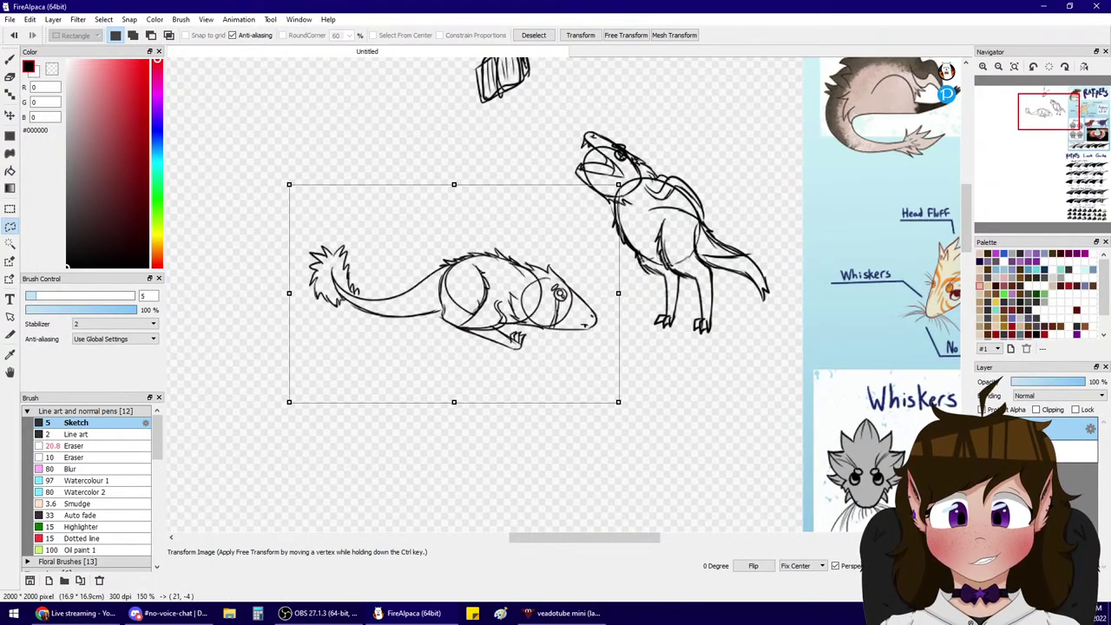
click(904, 566)
click(667, 475)
key(ctrl+d)
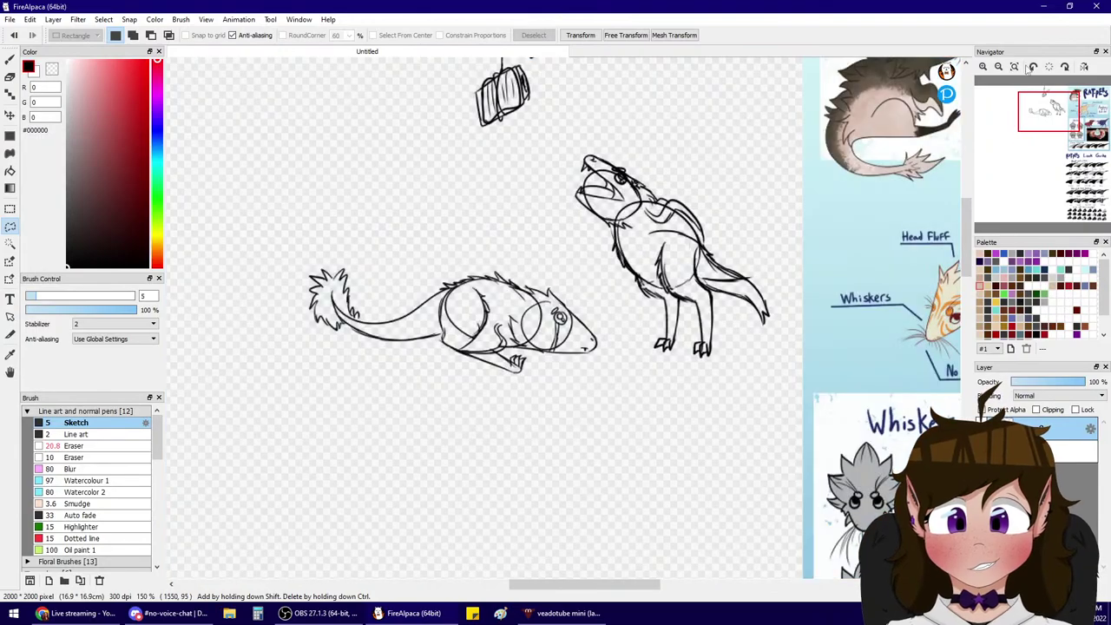
- Select a square area covering about a quarter of the canvas, starting from its upper-left corner
click(1014, 67)
click(1027, 132)
drag(1027, 131, 1028, 131)
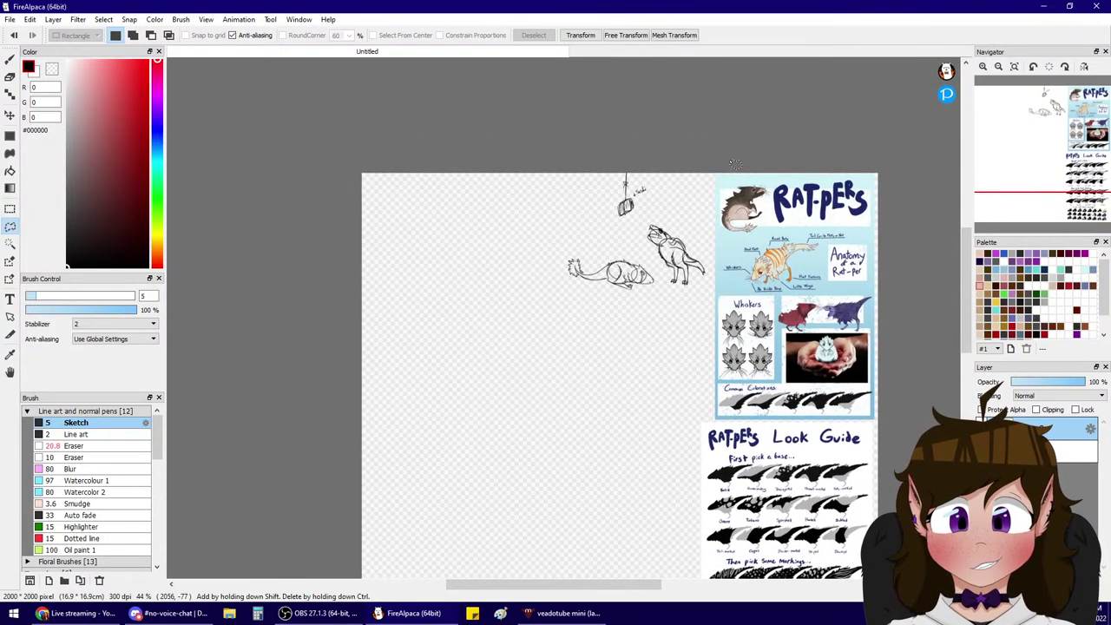
click(10, 208)
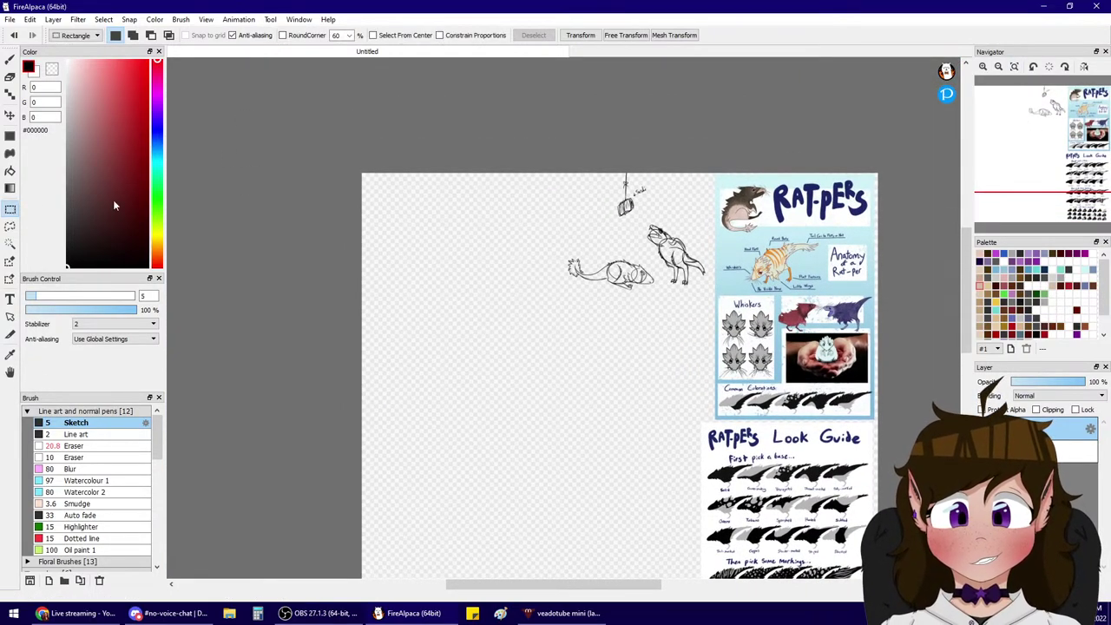
mouse_move(363, 174)
mouse_down()
mouse_move(548, 316)
mouse_move(638, 353)
mouse_move(626, 399)
mouse_move(681, 402)
mouse_move(624, 393)
mouse_move(631, 443)
mouse_up()
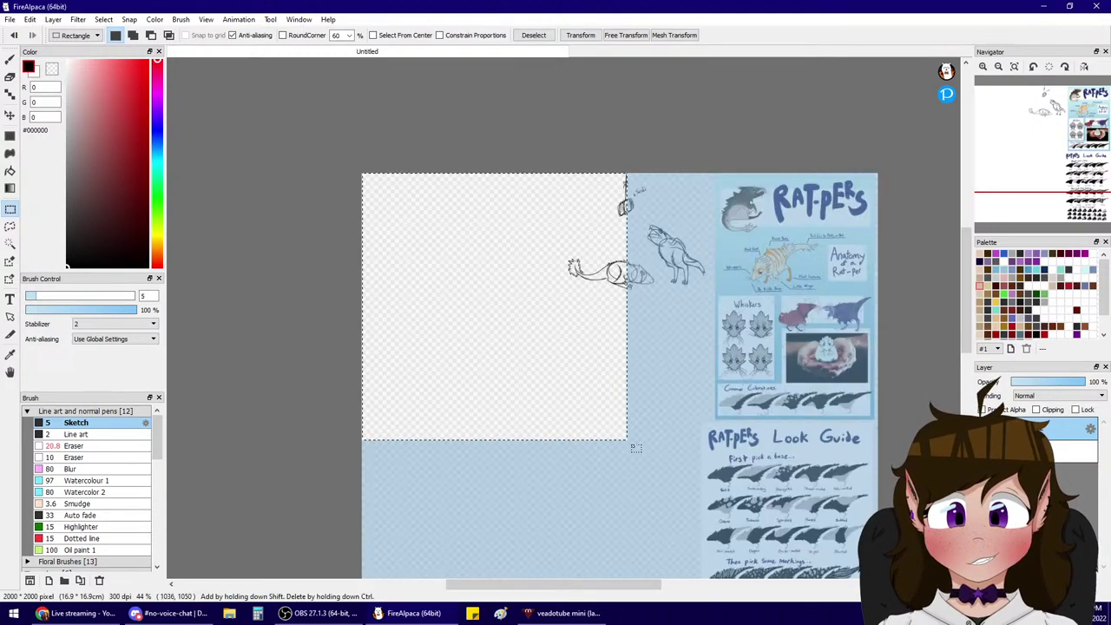
- Fill the selected square with pale pink #F2D9D9 on a separate layer beneath the sketch
click(10, 171)
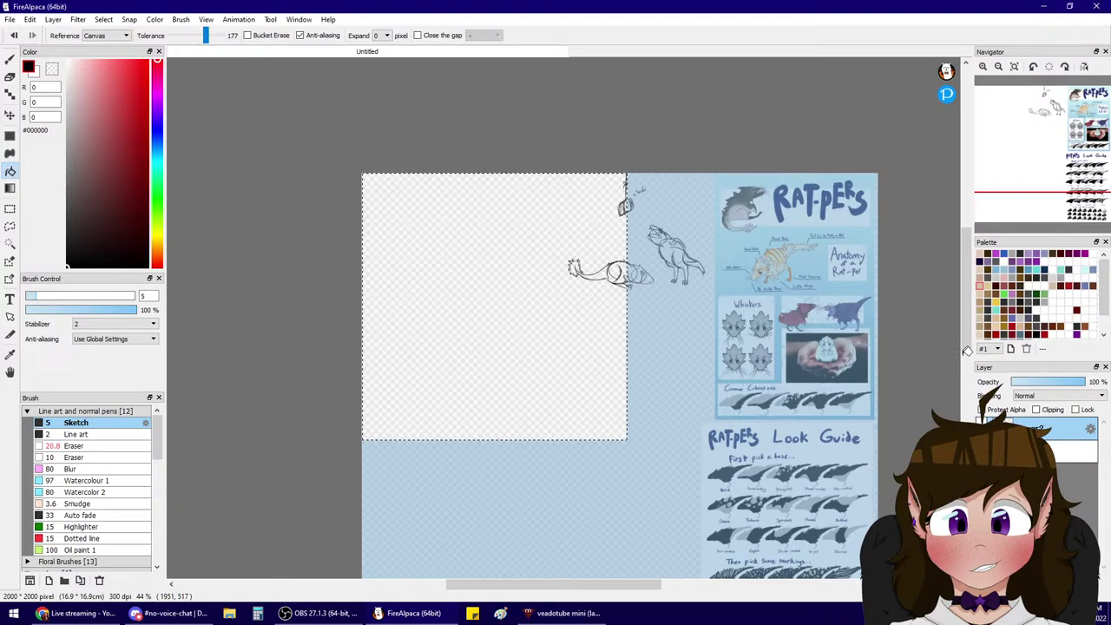
click(496, 308)
key(ctrl+z)
click(75, 69)
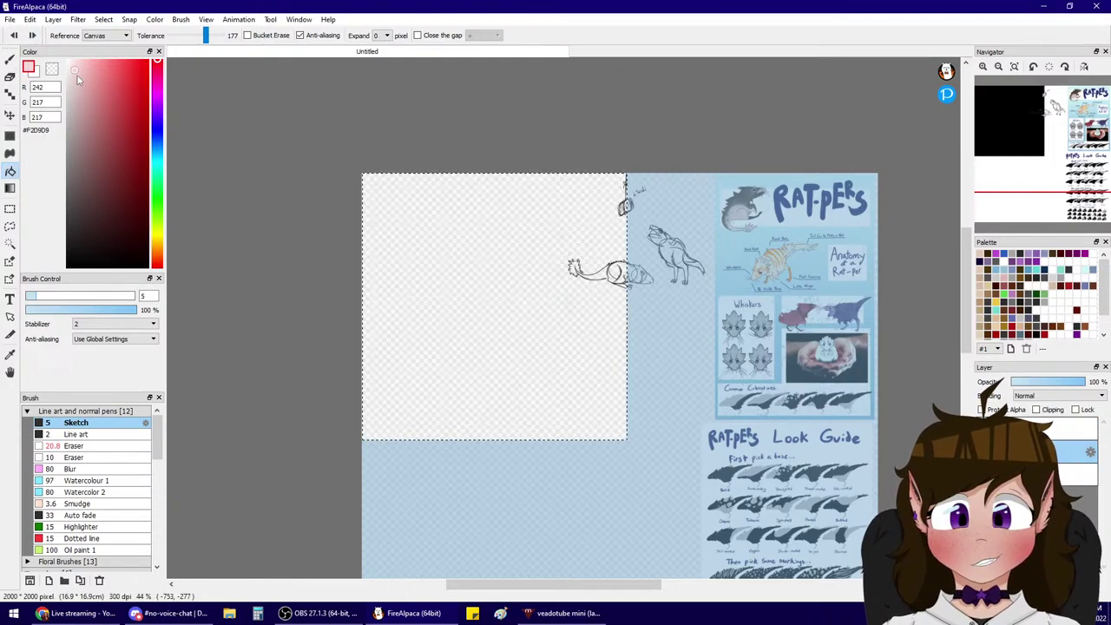
click(422, 245)
click(9, 58)
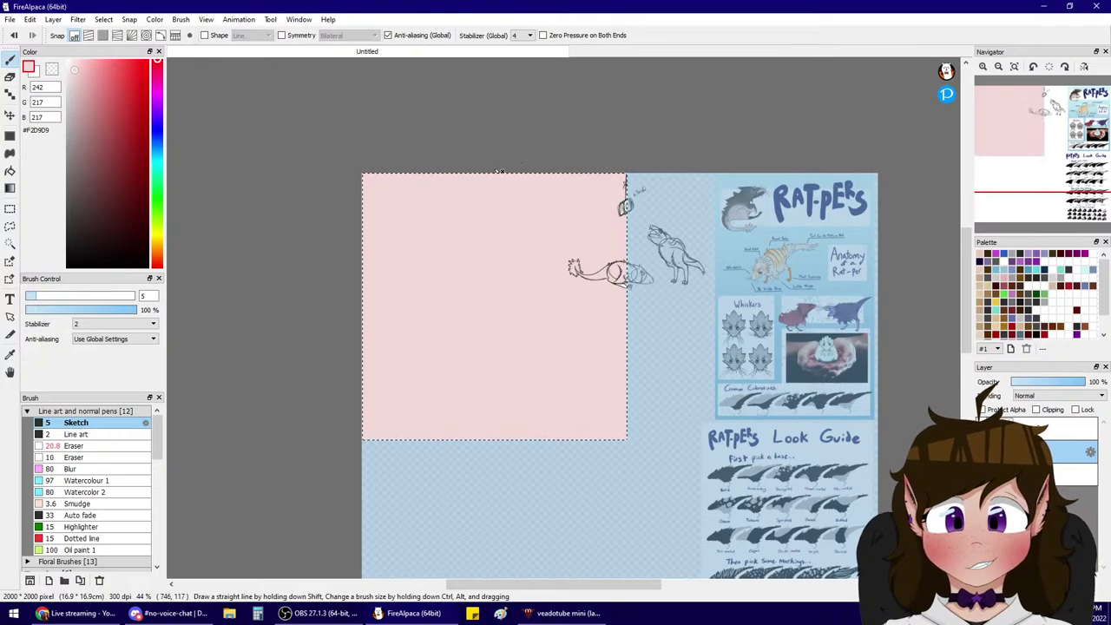
click(134, 296)
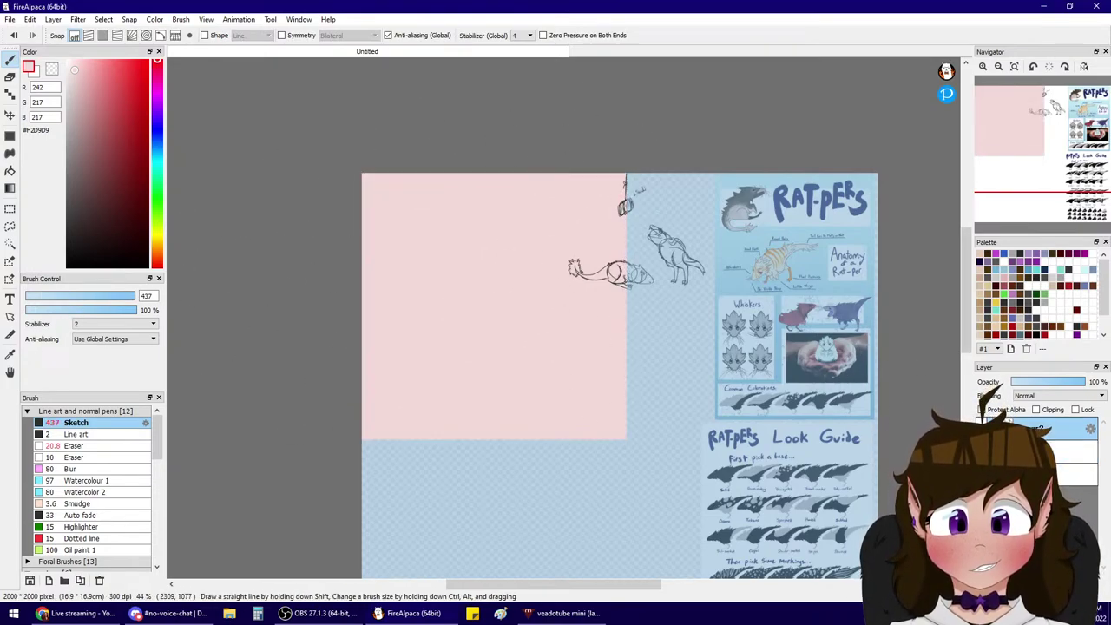
- Move the whole sketch onto the pink square, enlarge it to nearly span the square's width, and clear the selection
click(9, 116)
drag(726, 269, 578, 315)
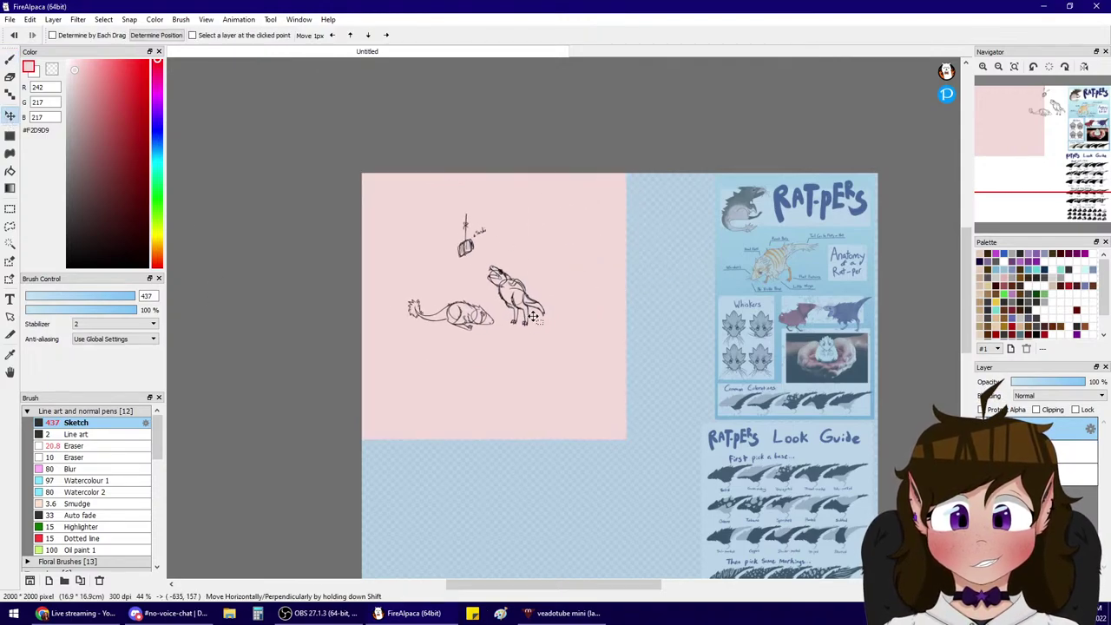
key(ctrl+t)
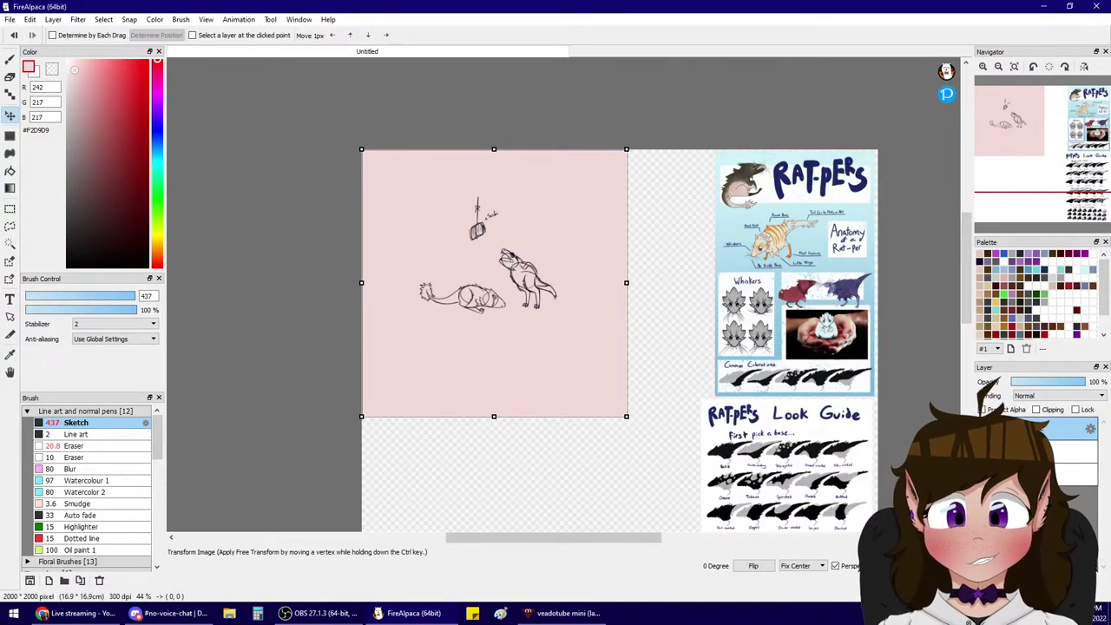
mouse_move(621, 416)
mouse_down()
mouse_move(774, 542)
mouse_move(796, 584)
mouse_up()
drag(621, 244, 616, 273)
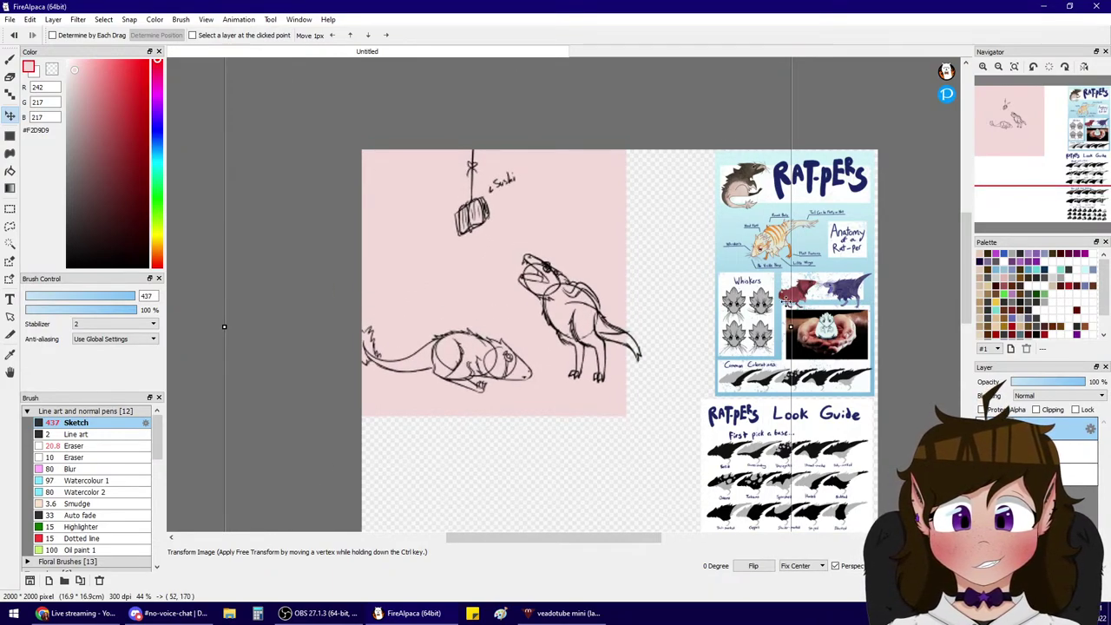
mouse_move(777, 72)
mouse_down()
mouse_move(768, 130)
mouse_move(685, 193)
mouse_up()
drag(542, 344, 549, 280)
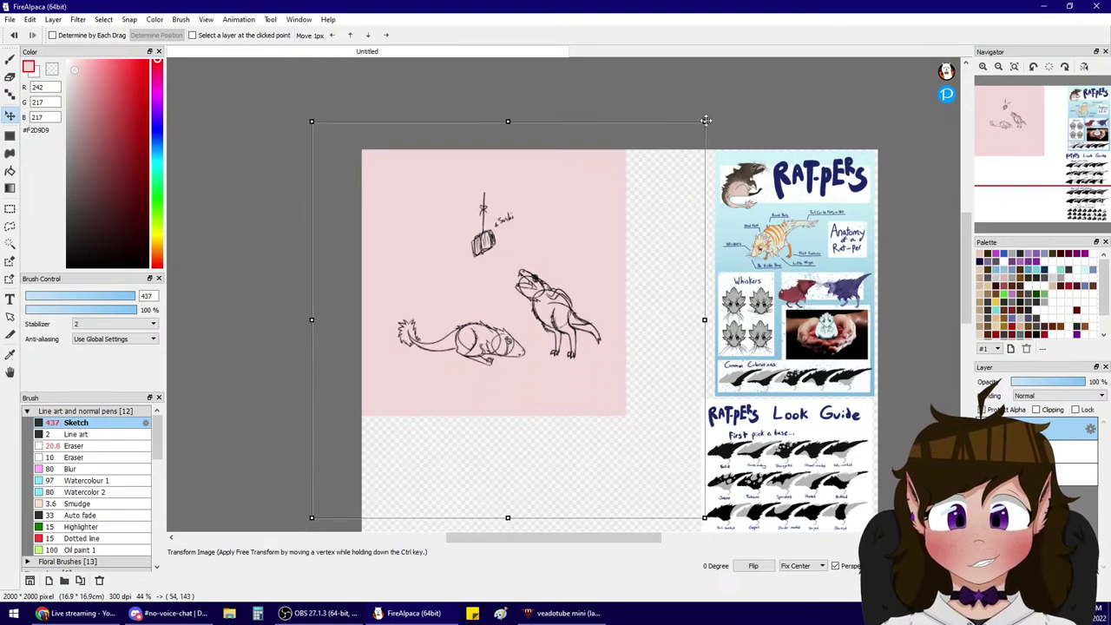
mouse_move(706, 120)
mouse_down()
mouse_move(729, 80)
mouse_move(750, 75)
mouse_move(744, 84)
mouse_up()
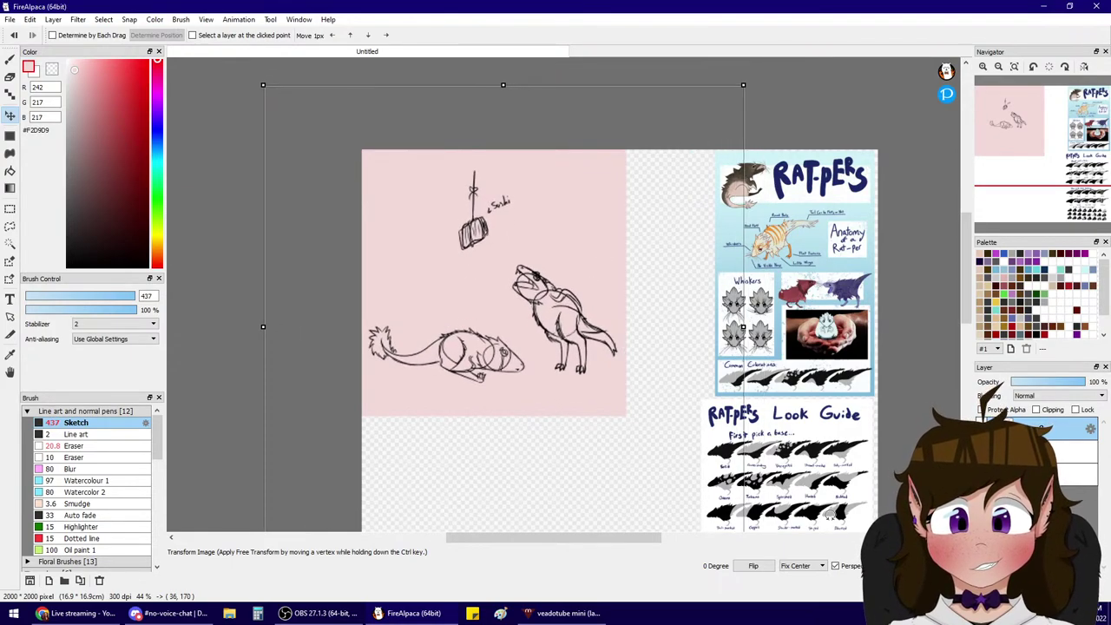
key(Return)
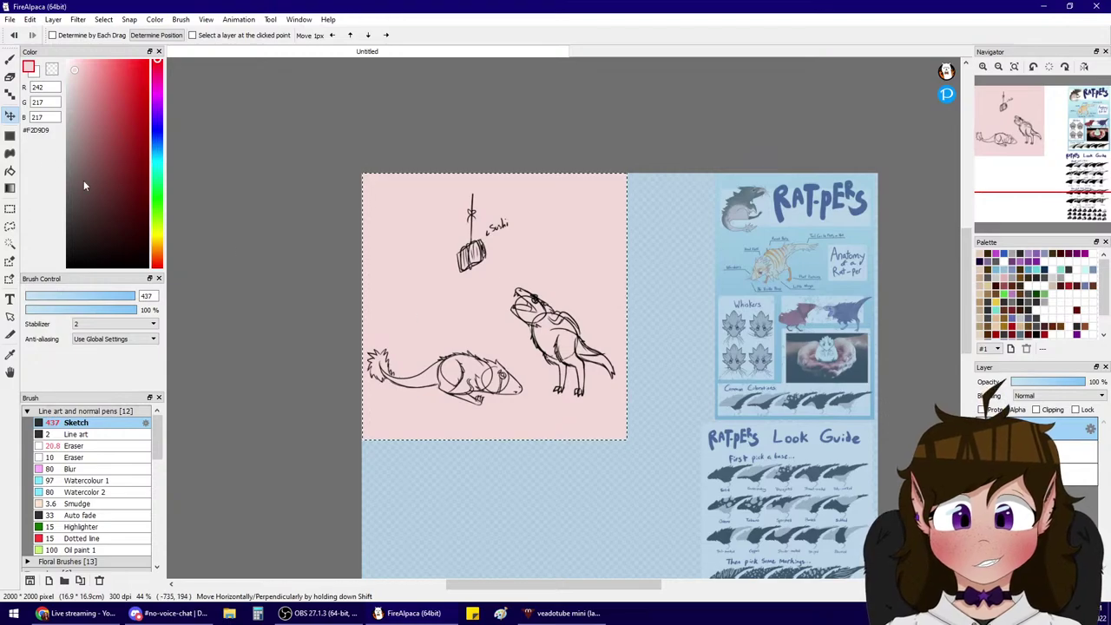
key(l)
key(ctrl+d)
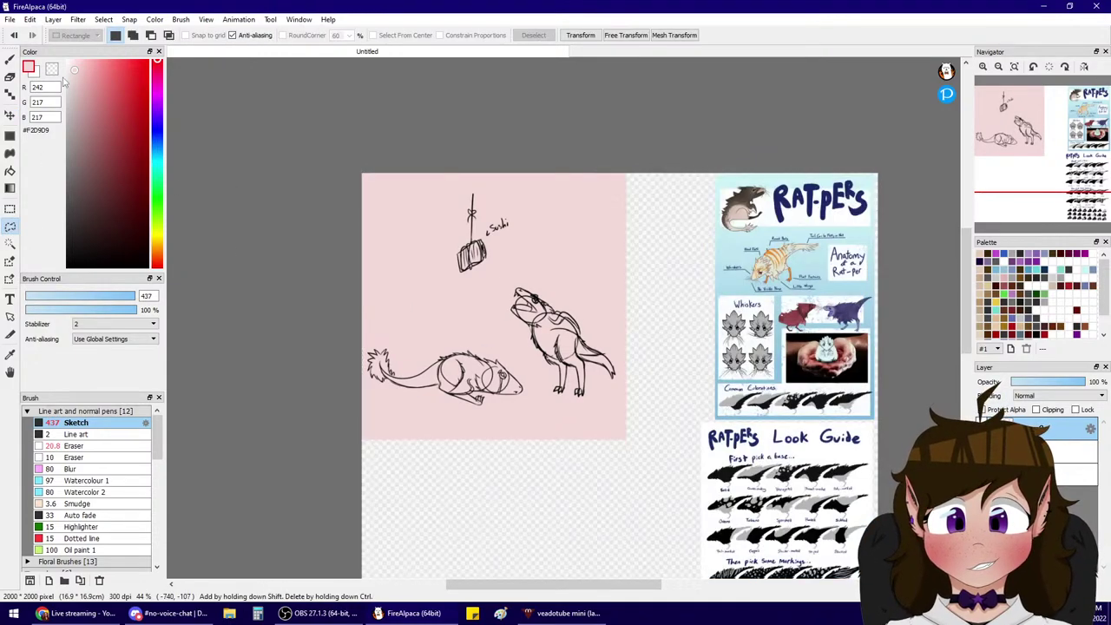
- Set the Sketch brush to size 5 and its colour to black #000000
key(b)
drag(105, 190, 7, 534)
click(41, 297)
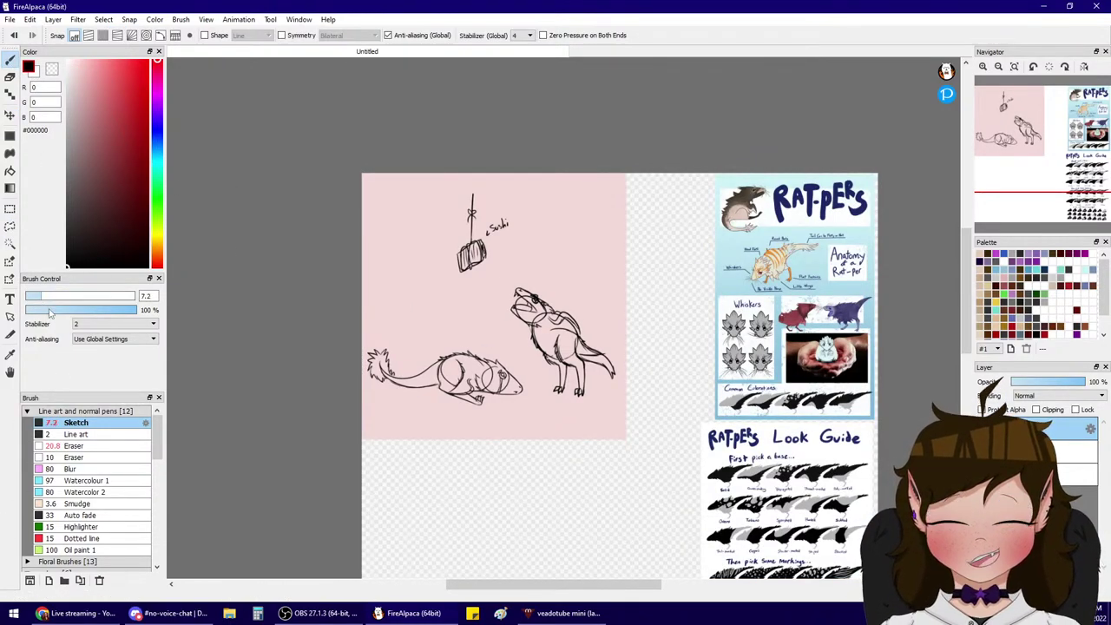
text(44)
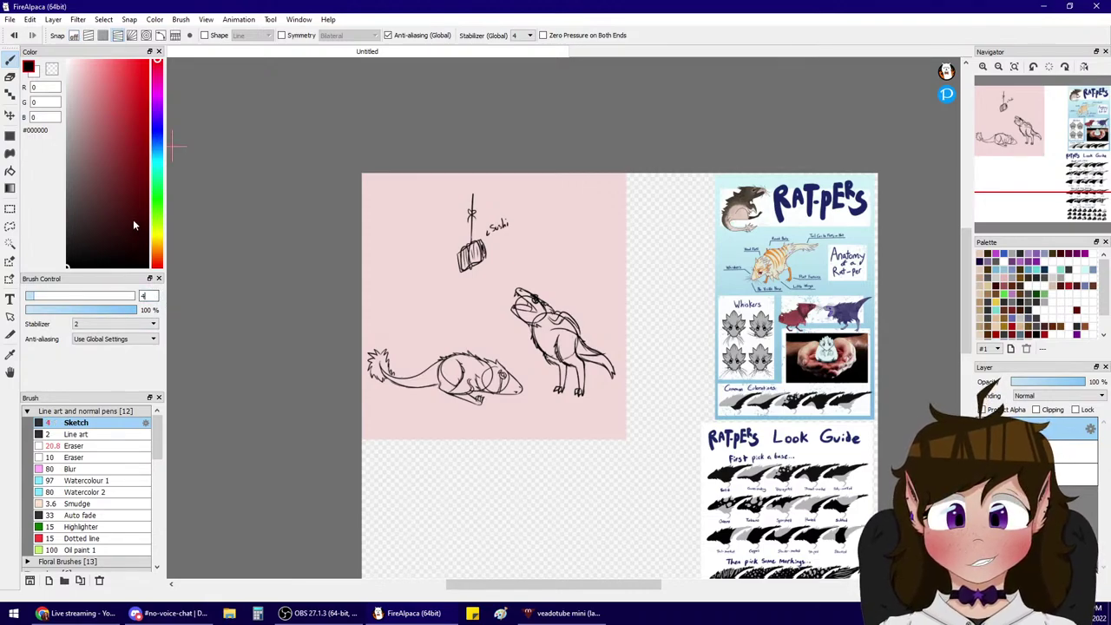
drag(155, 298, 98, 327)
text(5)
click(83, 173)
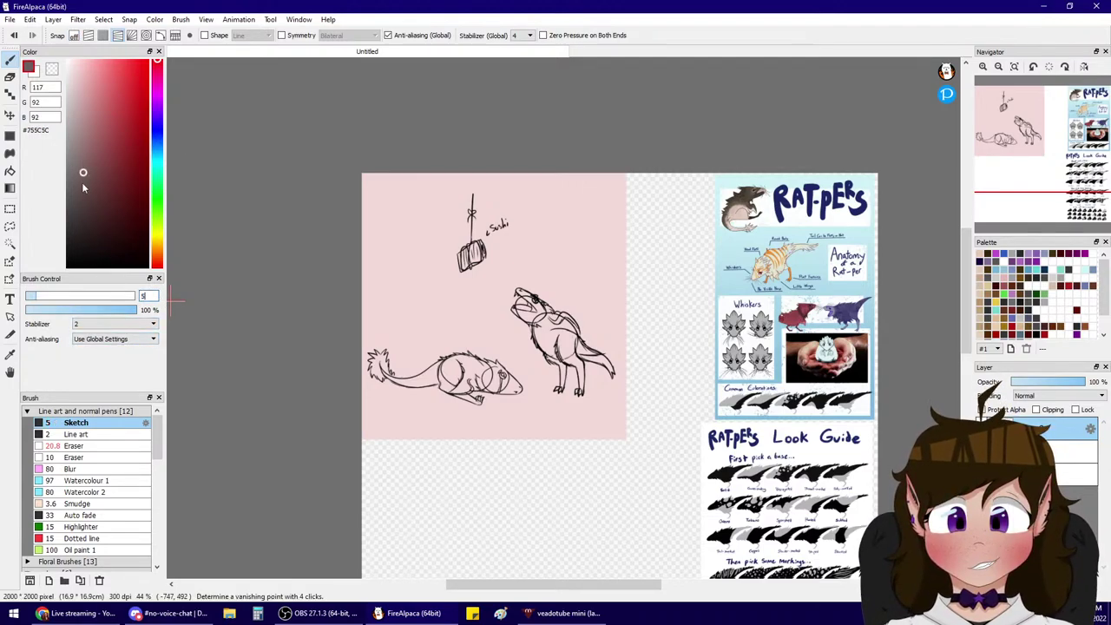
drag(83, 185, 64, 270)
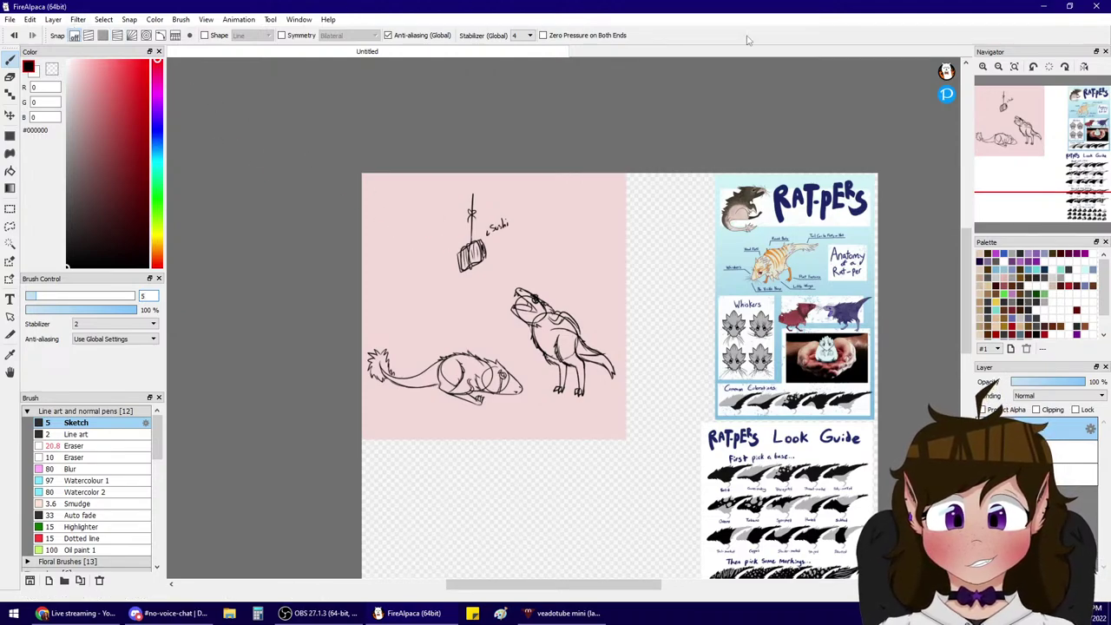
- Handwrite the title "The Berry Bros" in the upper-left corner of the pink canvas
key(alt+Tab)
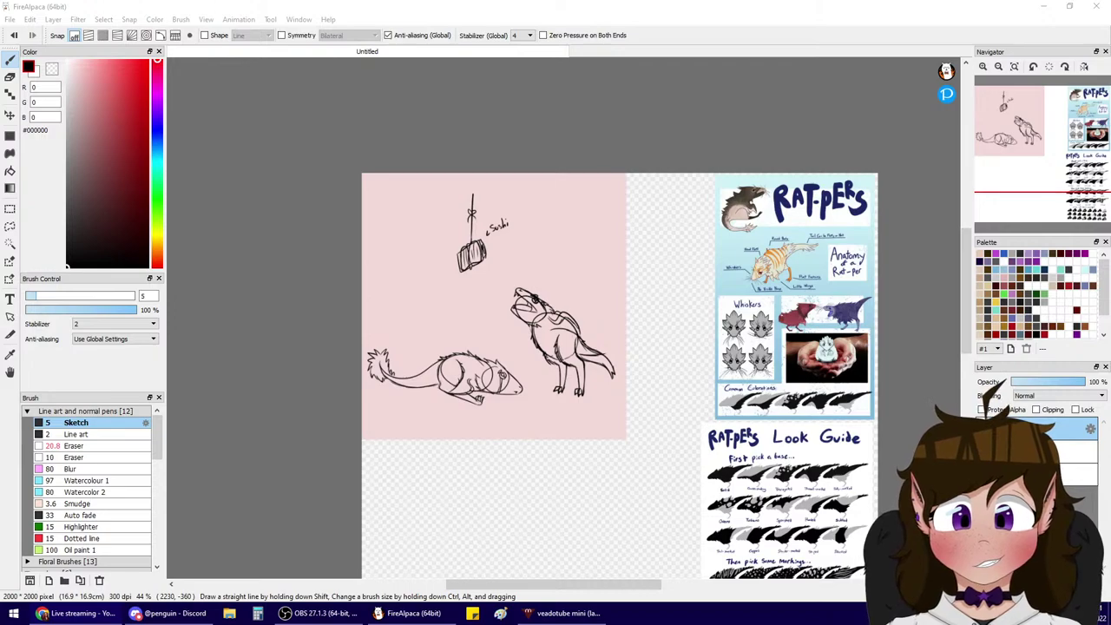
click(983, 67)
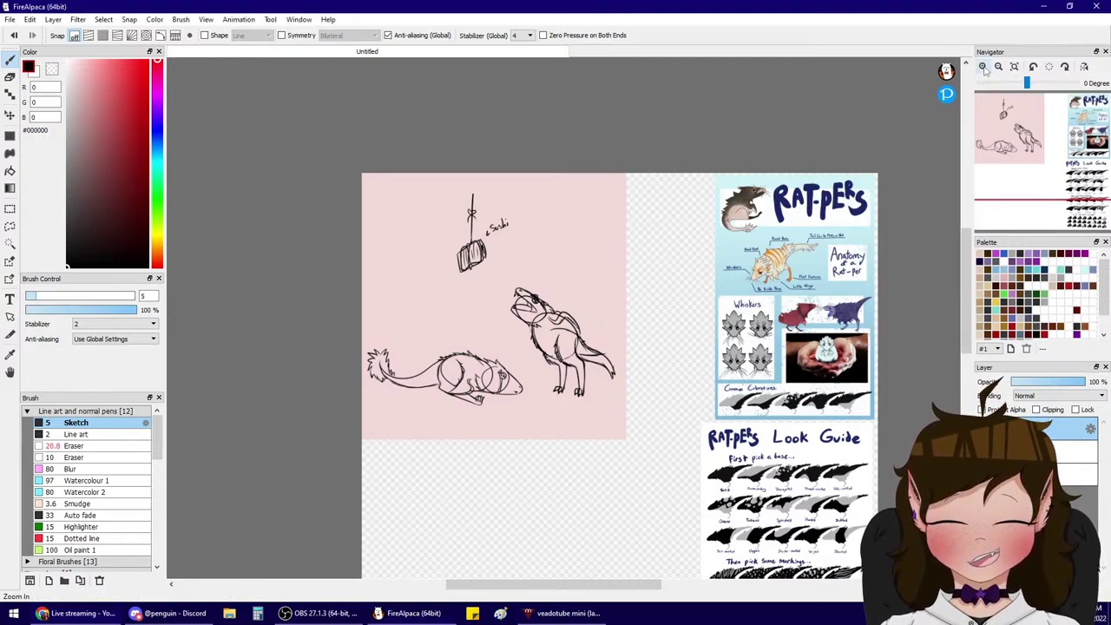
click(983, 68)
click(983, 68)
drag(996, 129, 990, 117)
click(984, 67)
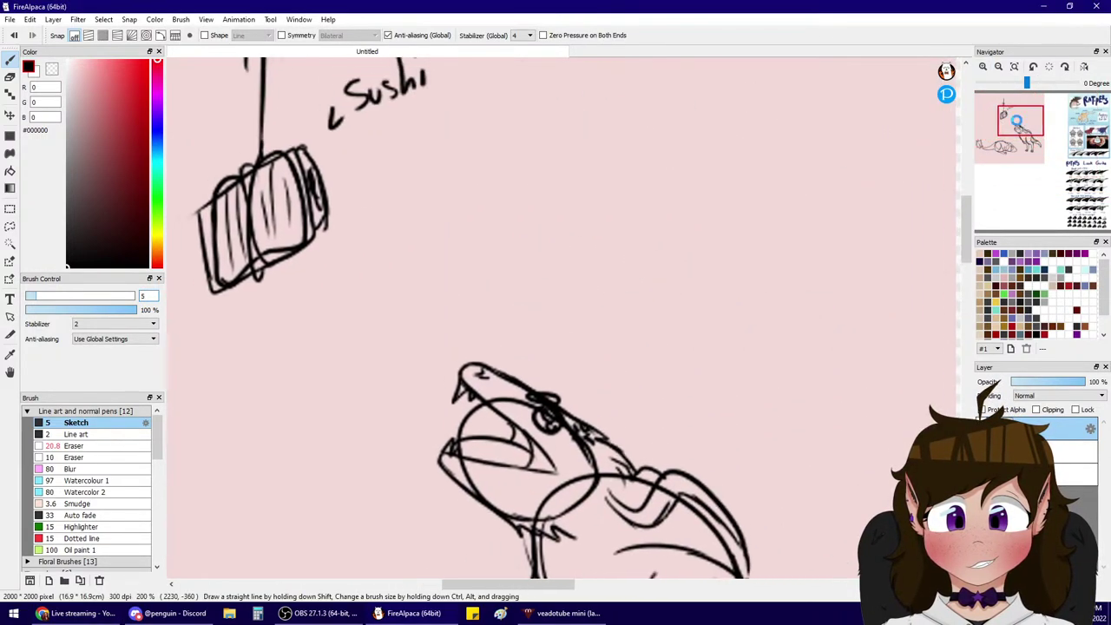
click(999, 67)
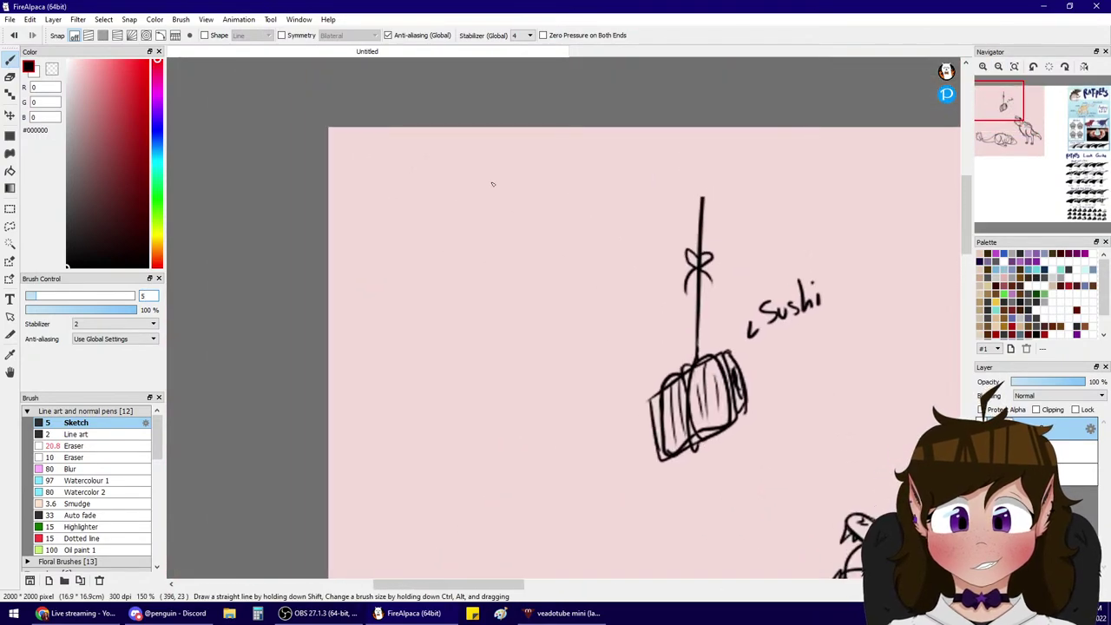
drag(359, 162, 402, 158)
mouse_move(382, 164)
mouse_down()
mouse_move(387, 193)
mouse_move(400, 203)
mouse_move(435, 198)
mouse_up()
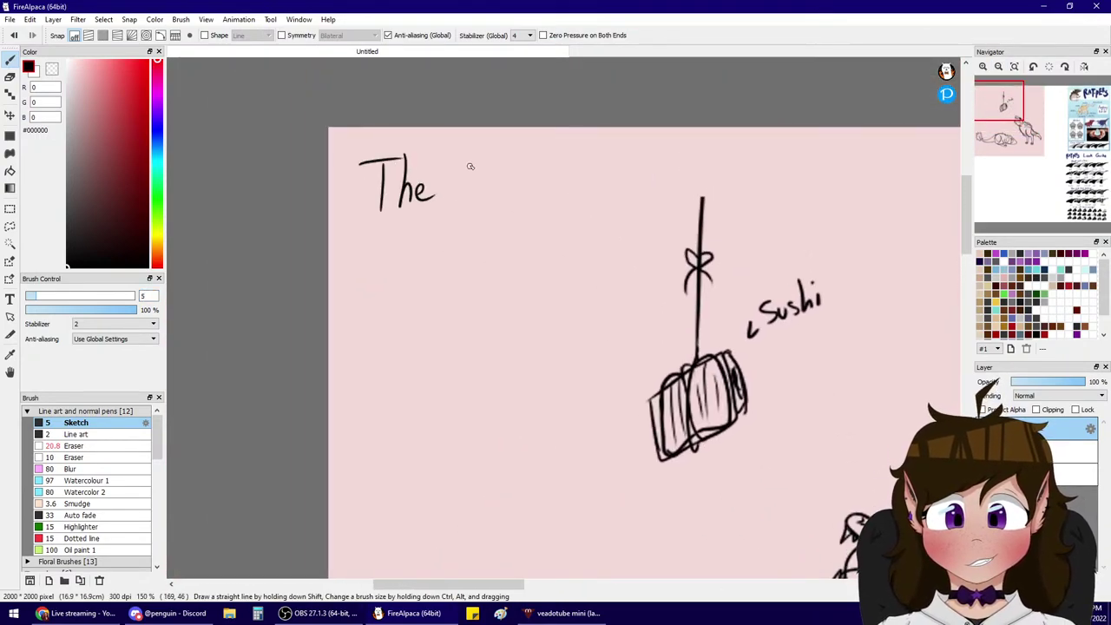
mouse_move(475, 156)
mouse_down()
mouse_move(502, 183)
mouse_move(573, 170)
mouse_move(536, 226)
mouse_up()
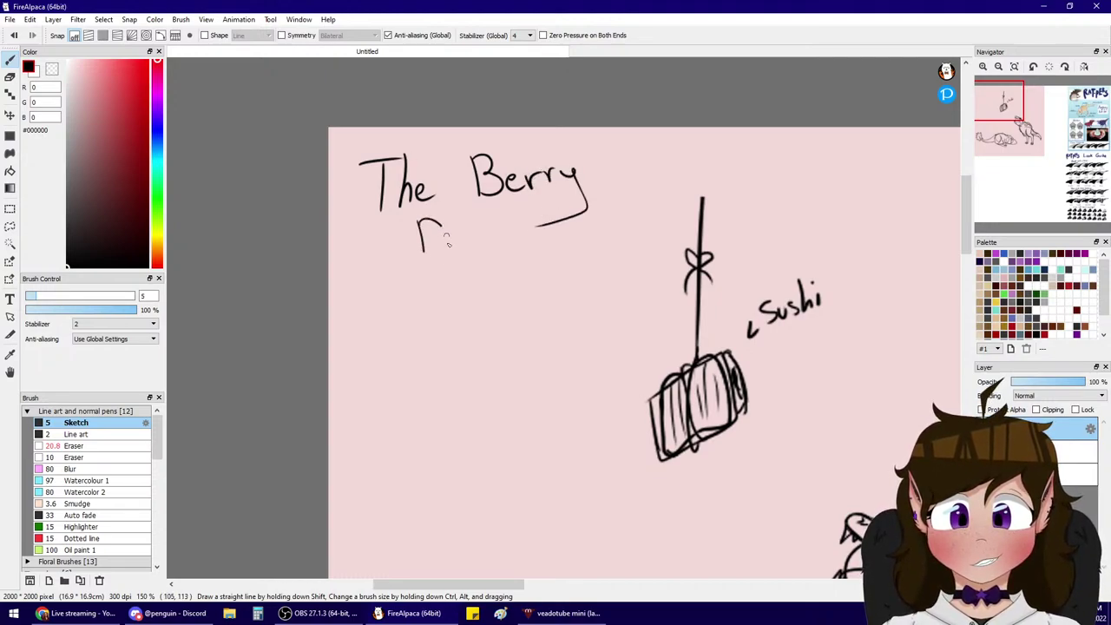
mouse_move(447, 243)
mouse_down()
mouse_move(423, 259)
mouse_move(465, 257)
mouse_move(476, 238)
mouse_up()
drag(492, 234, 493, 237)
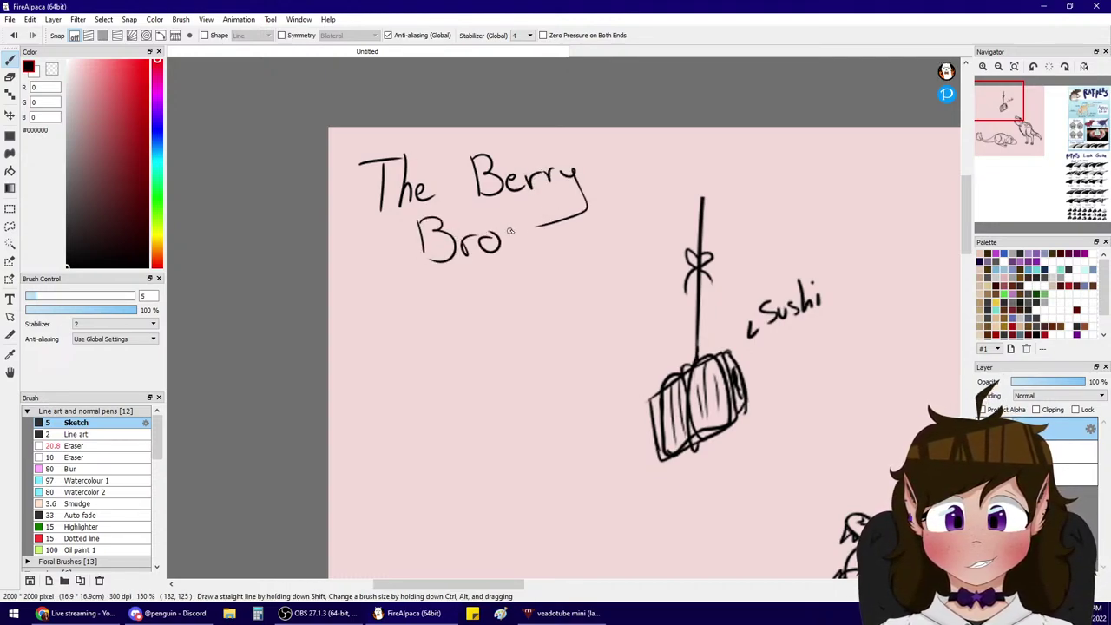
drag(375, 296, 354, 344)
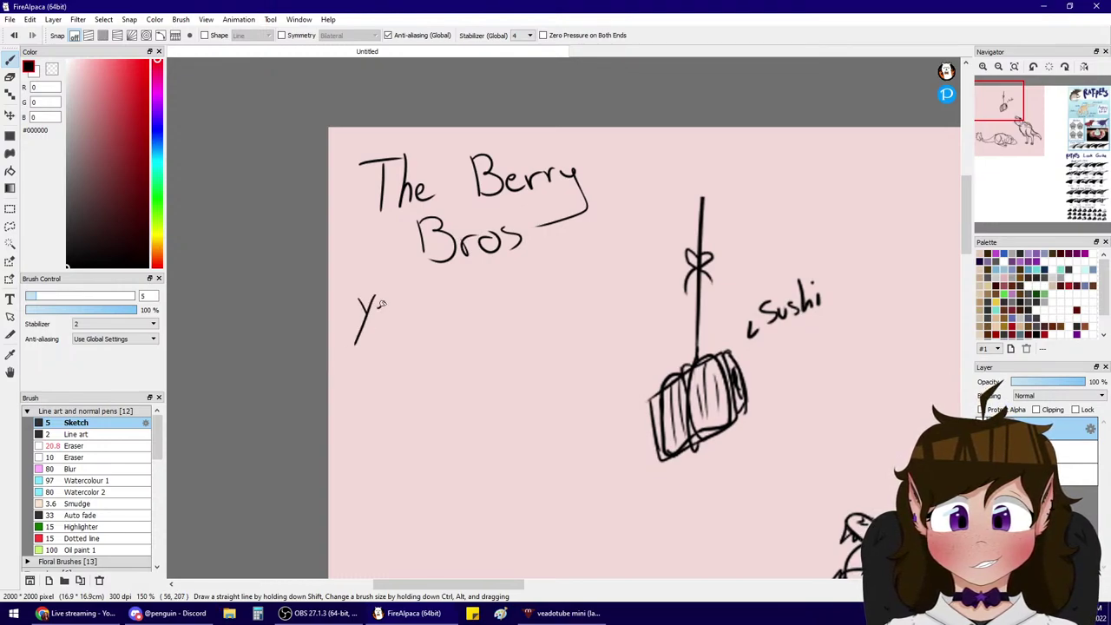
drag(411, 298, 478, 295)
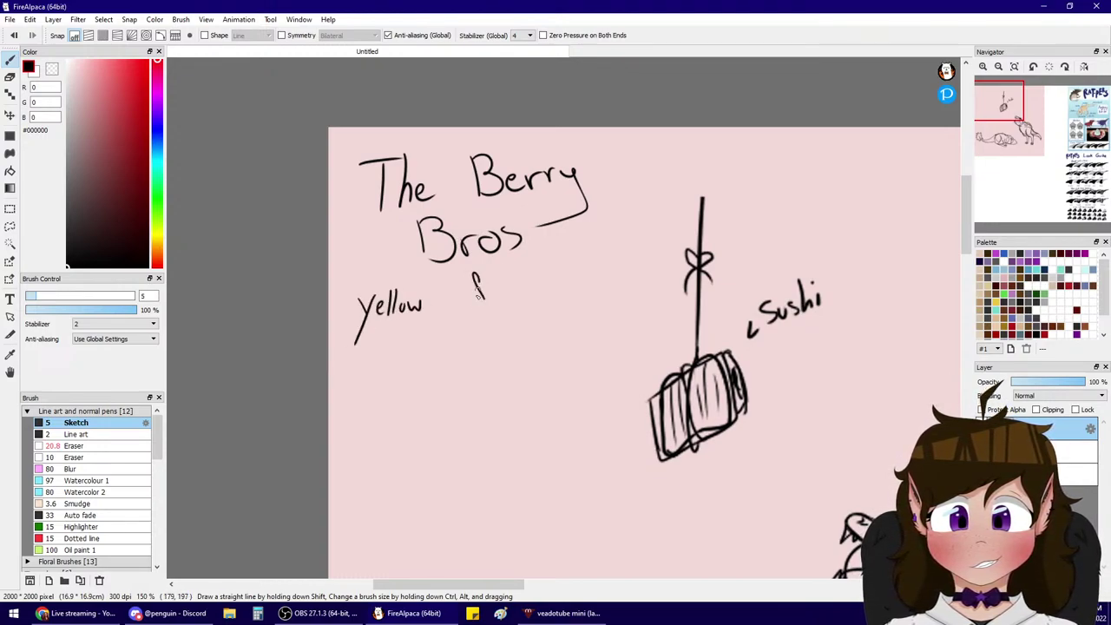
drag(532, 256, 533, 286)
drag(553, 246, 550, 283)
drag(560, 264, 574, 276)
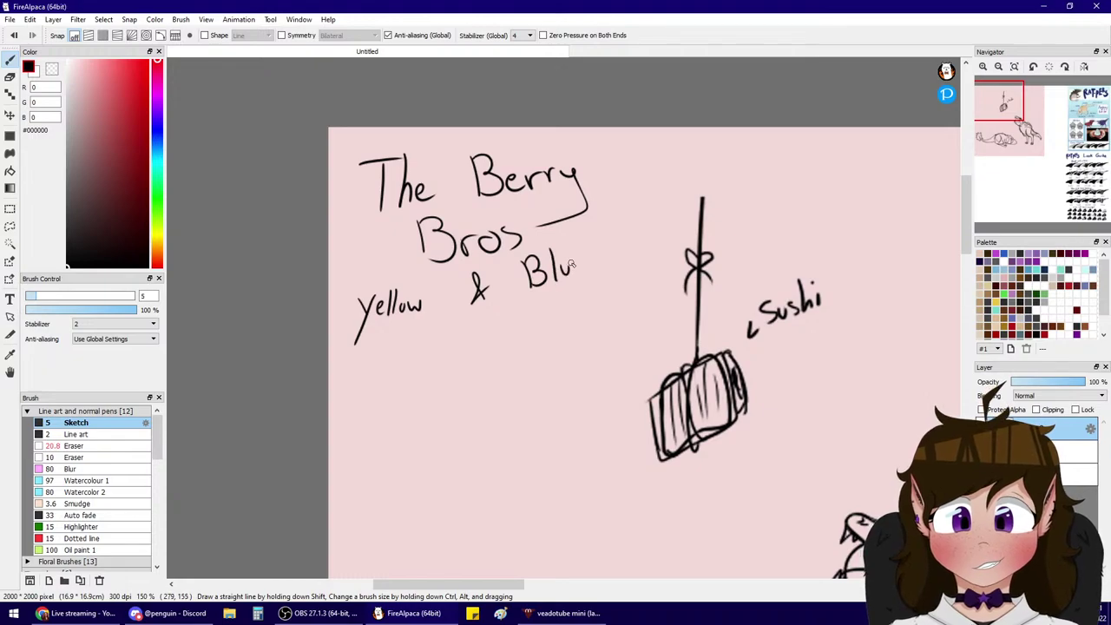
key(ctrl+z)
key(ctrl+z)
key(ctrl+z)
key(ctrl+z)
key(ctrl+z)
key(ctrl+z)
key(ctrl+z)
key(ctrl+z)
key(ctrl+z)
key(ctrl+z)
key(ctrl+z)
key(ctrl+z)
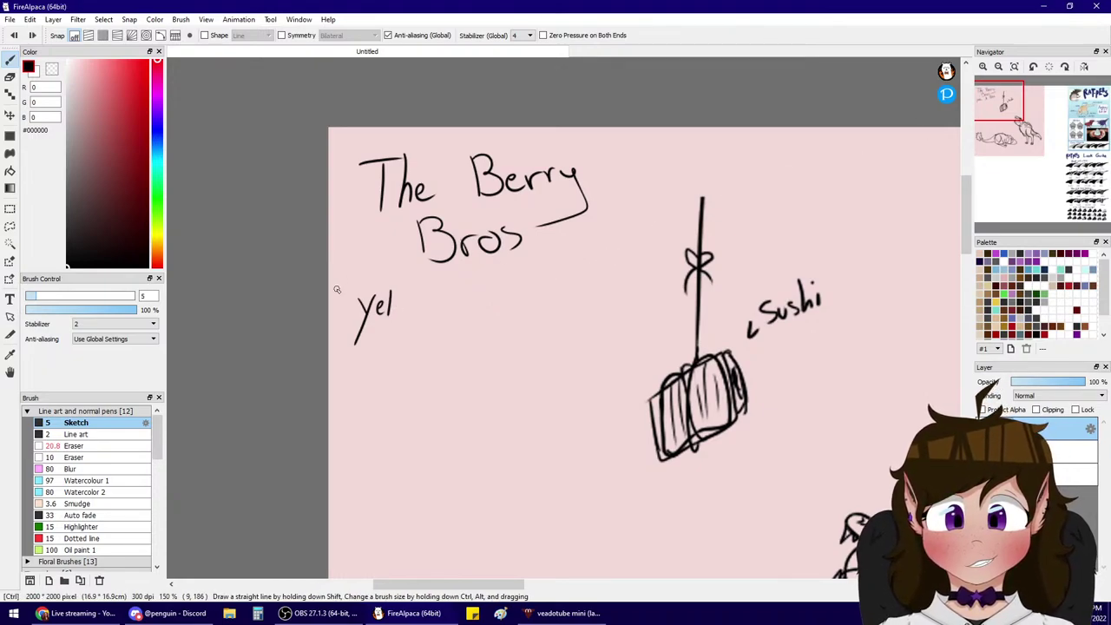
key(ctrl+z)
key(ctrl+z)
key(ctrl+z)
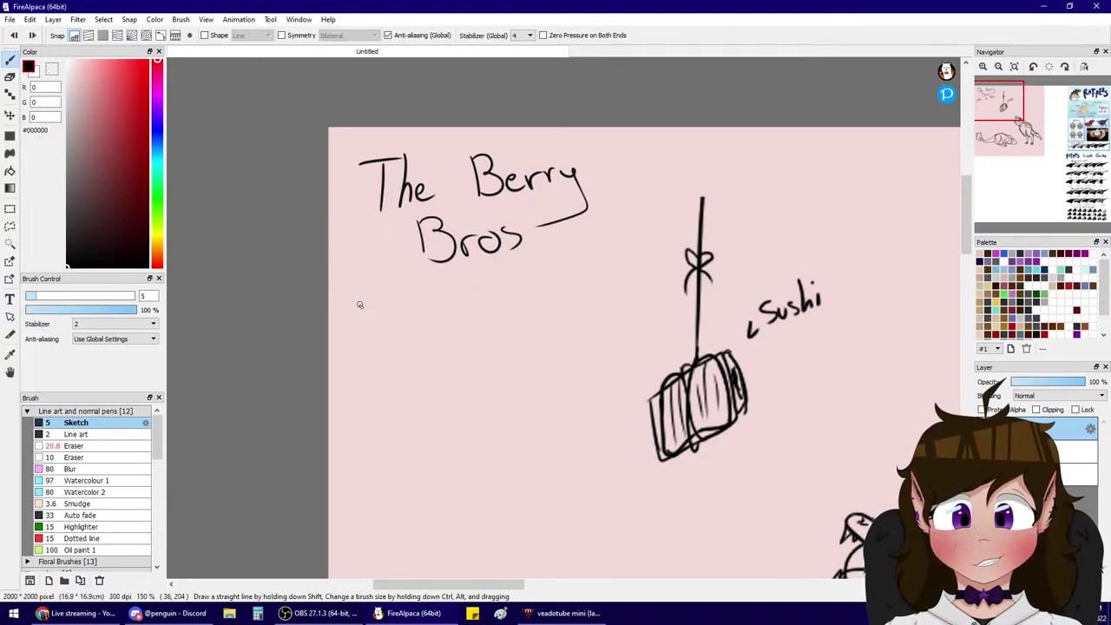
- Handwrite "Blue &" beneath the "The Berry Bros" title
drag(372, 311, 365, 328)
drag(387, 292, 394, 329)
drag(401, 309, 432, 324)
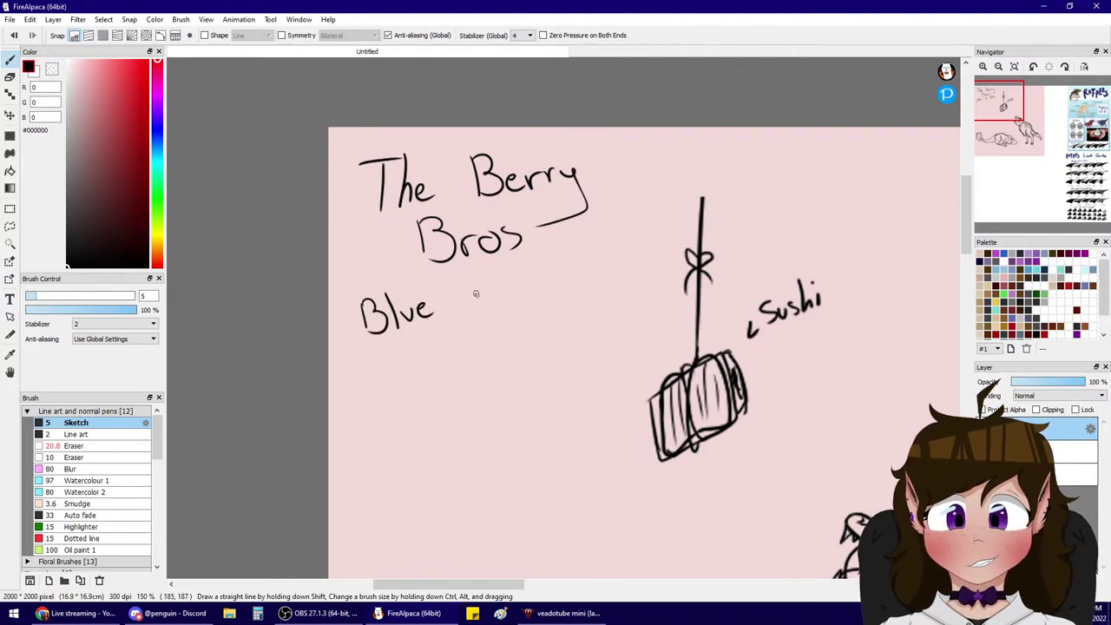
mouse_move(477, 269)
mouse_down()
mouse_move(491, 297)
mouse_move(517, 287)
mouse_up()
- Look up fruit names on the web in a new browser tab
drag(996, 113, 1003, 132)
drag(1000, 133, 1001, 111)
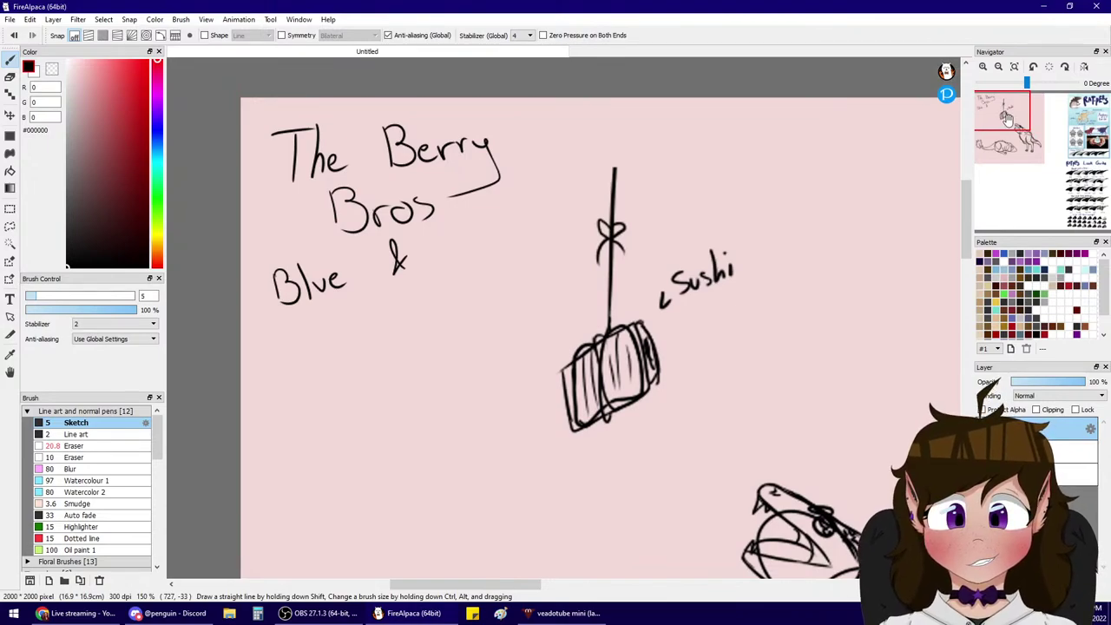
mouse_move(1005, 123)
mouse_down()
mouse_move(1012, 132)
mouse_move(988, 123)
mouse_up()
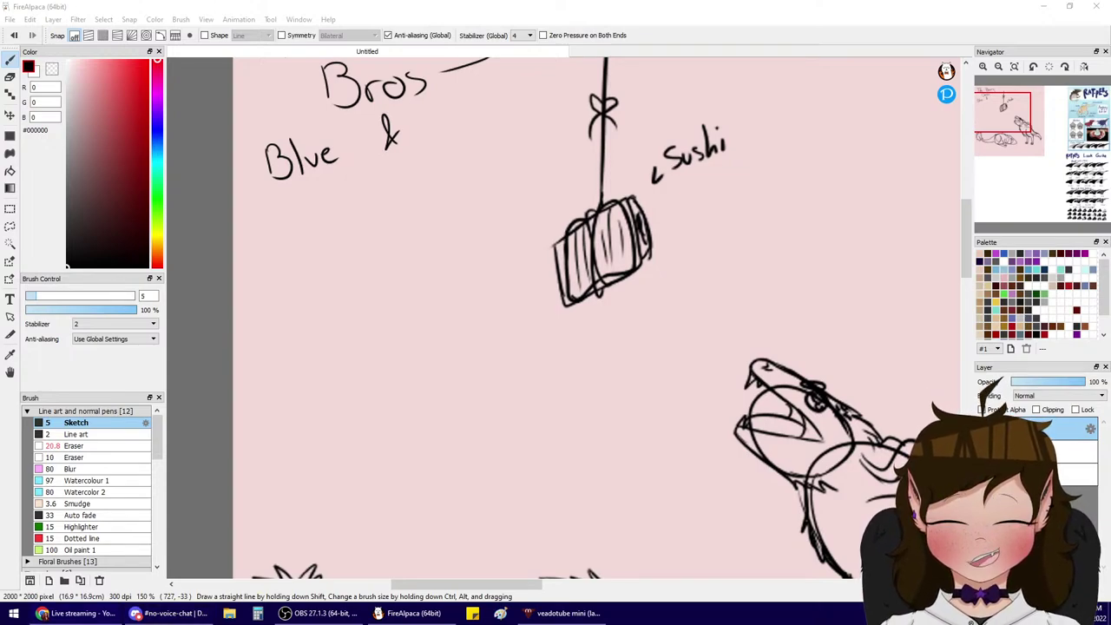
key(ctrl+t)
key(Return)
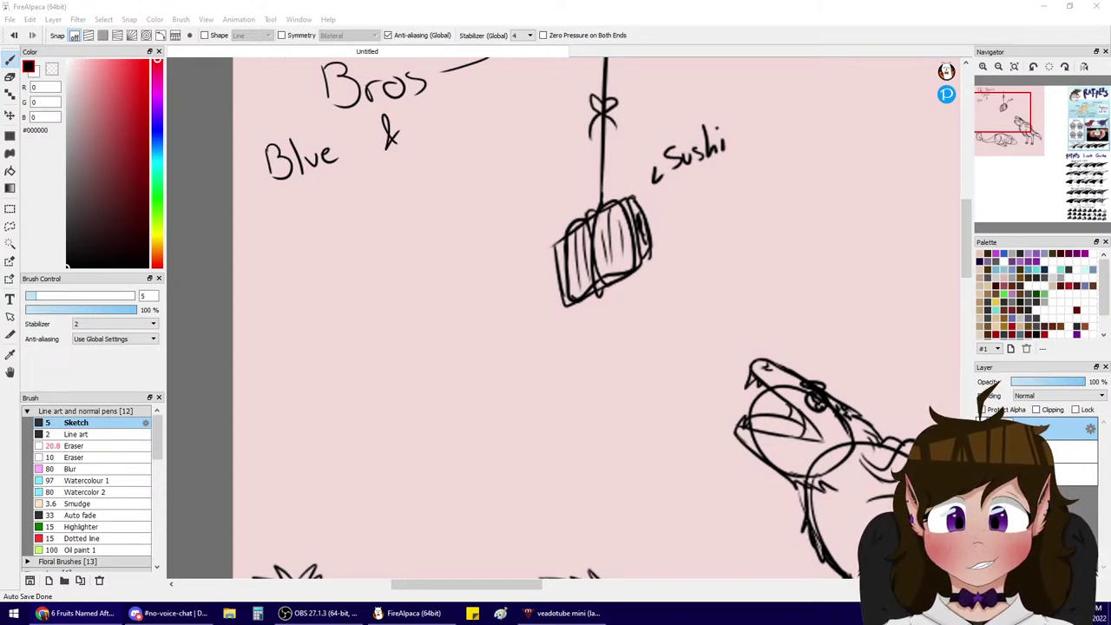
- Handwrite "Black" after the ampersand and "Berry" beneath it to complete the brothers' names
click(1025, 429)
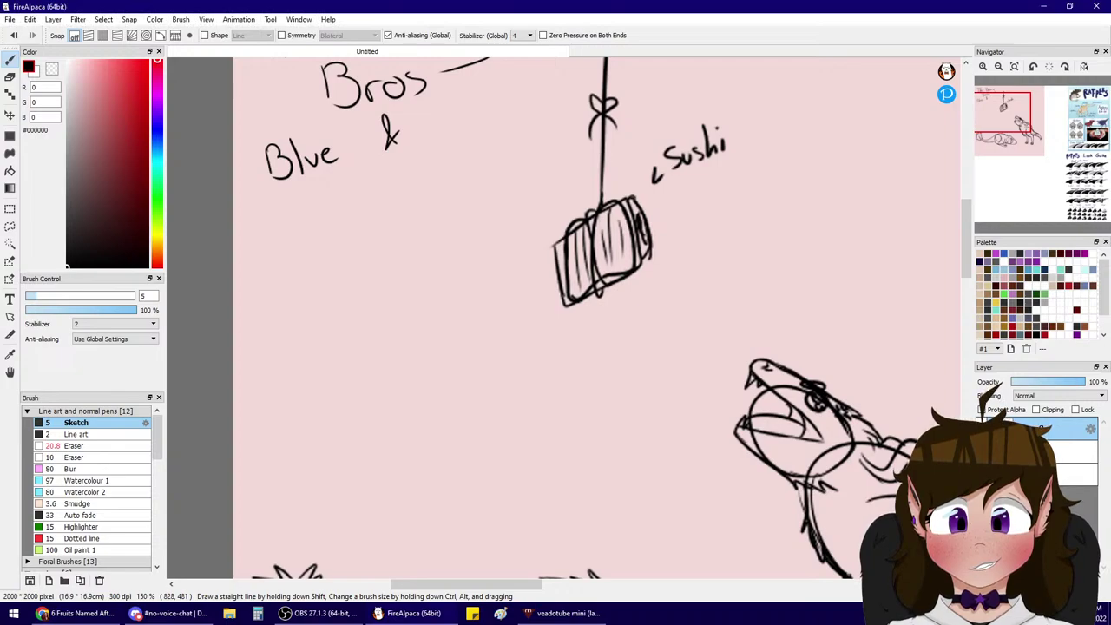
mouse_move(443, 99)
mouse_down()
mouse_move(444, 128)
mouse_move(485, 125)
mouse_up()
drag(499, 104, 495, 125)
drag(502, 85, 501, 111)
drag(512, 90, 510, 108)
mouse_move(519, 84)
mouse_down()
mouse_move(510, 96)
mouse_move(523, 111)
mouse_up()
mouse_move(358, 172)
mouse_down()
mouse_move(360, 201)
mouse_move(416, 170)
mouse_up()
mouse_move(415, 191)
mouse_down()
mouse_move(434, 170)
mouse_move(439, 182)
mouse_up()
drag(449, 156, 437, 208)
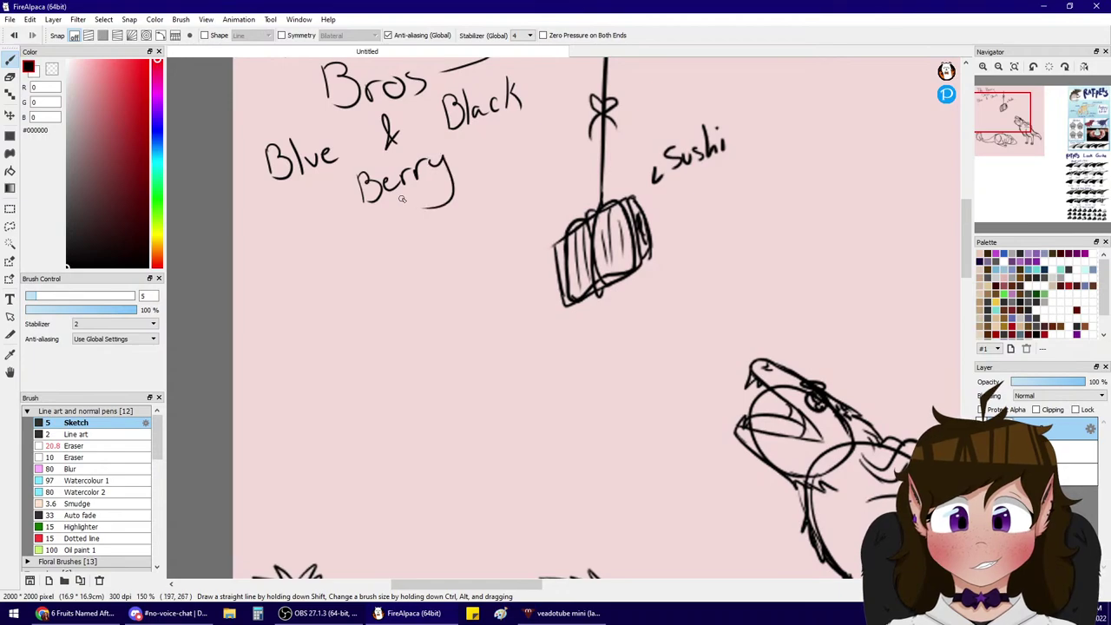
- Draw small stars on the Rat-pers look guide beside the Patchy marking and the Tobiano base
double_click(1000, 67)
click(984, 66)
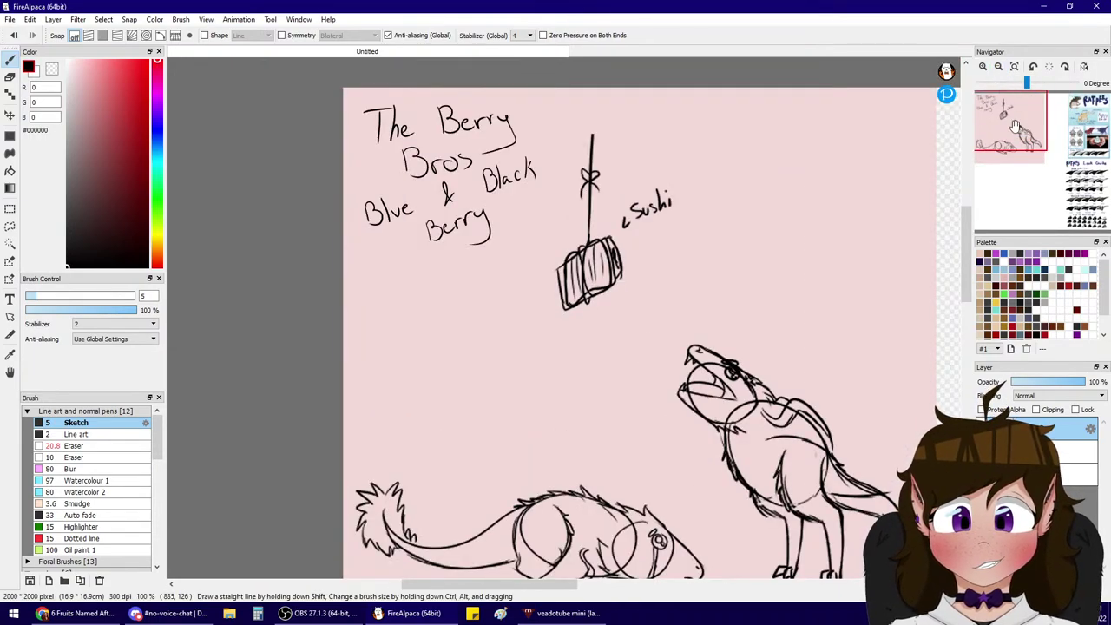
mouse_move(1009, 124)
mouse_down()
mouse_move(1022, 134)
mouse_move(1006, 136)
mouse_move(1062, 206)
mouse_up()
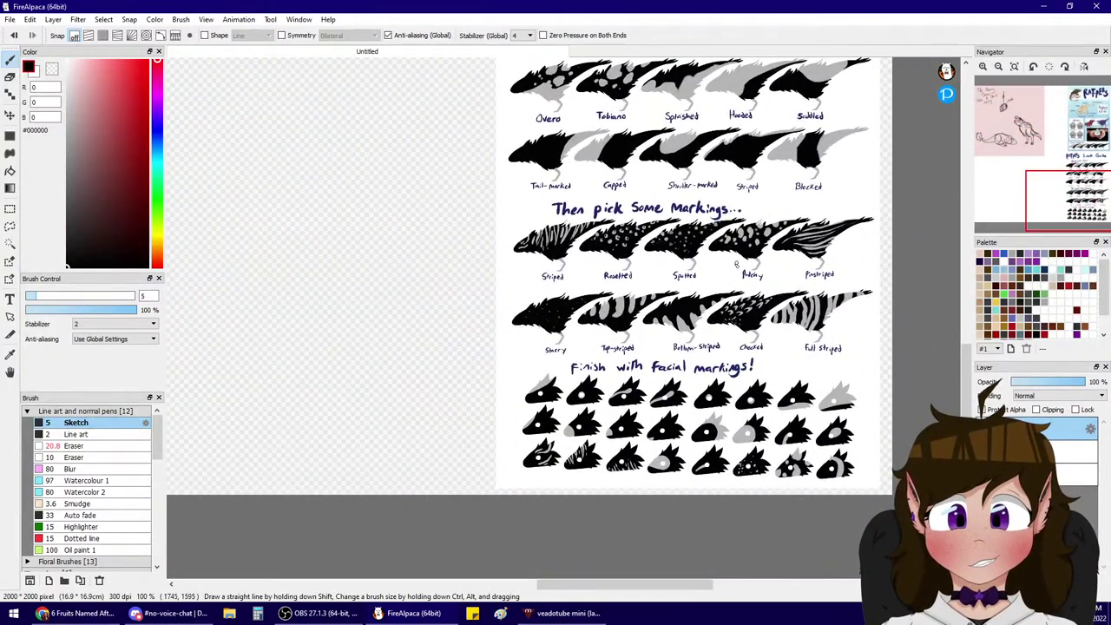
mouse_move(727, 261)
mouse_down()
mouse_move(718, 254)
mouse_move(734, 275)
mouse_up()
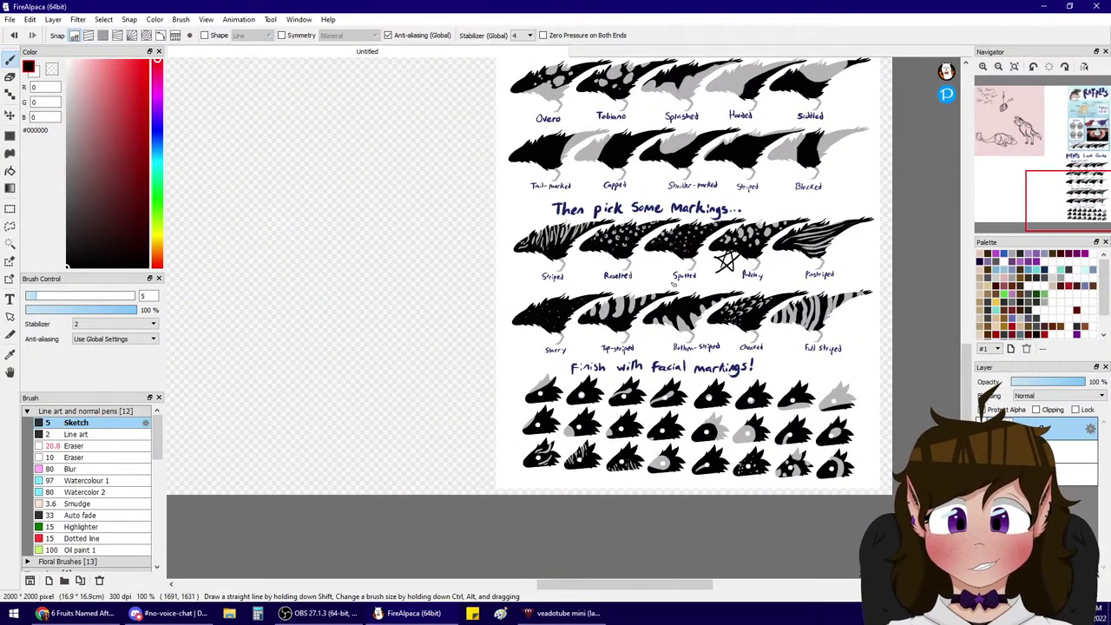
mouse_move(1037, 177)
mouse_down()
mouse_move(1018, 161)
mouse_move(1074, 198)
mouse_up()
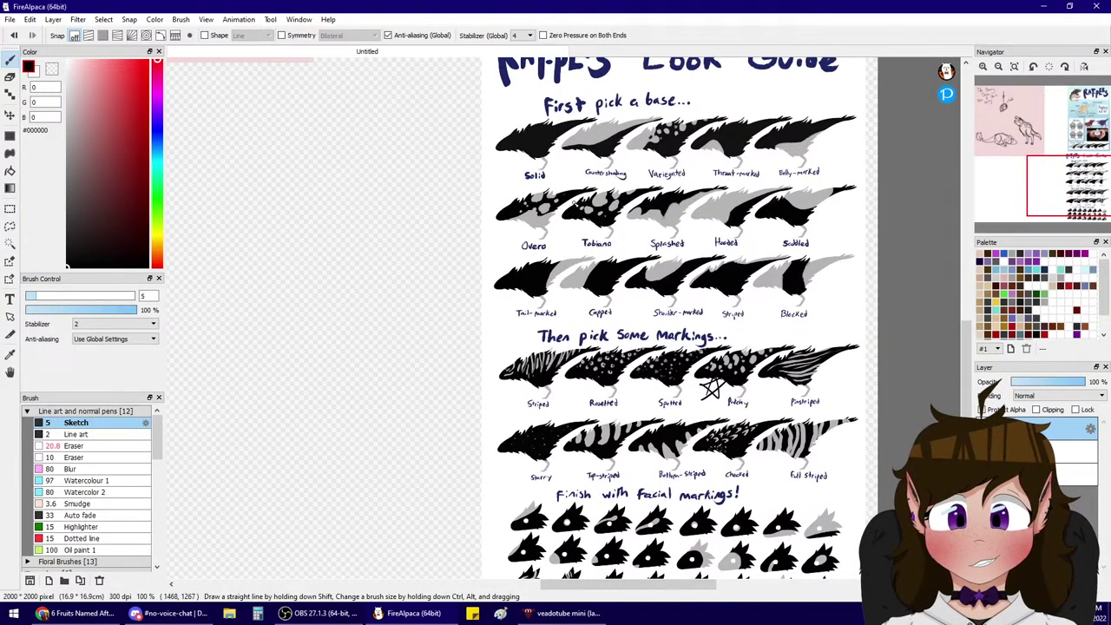
mouse_move(578, 235)
mouse_down()
mouse_move(575, 224)
mouse_move(570, 239)
mouse_up()
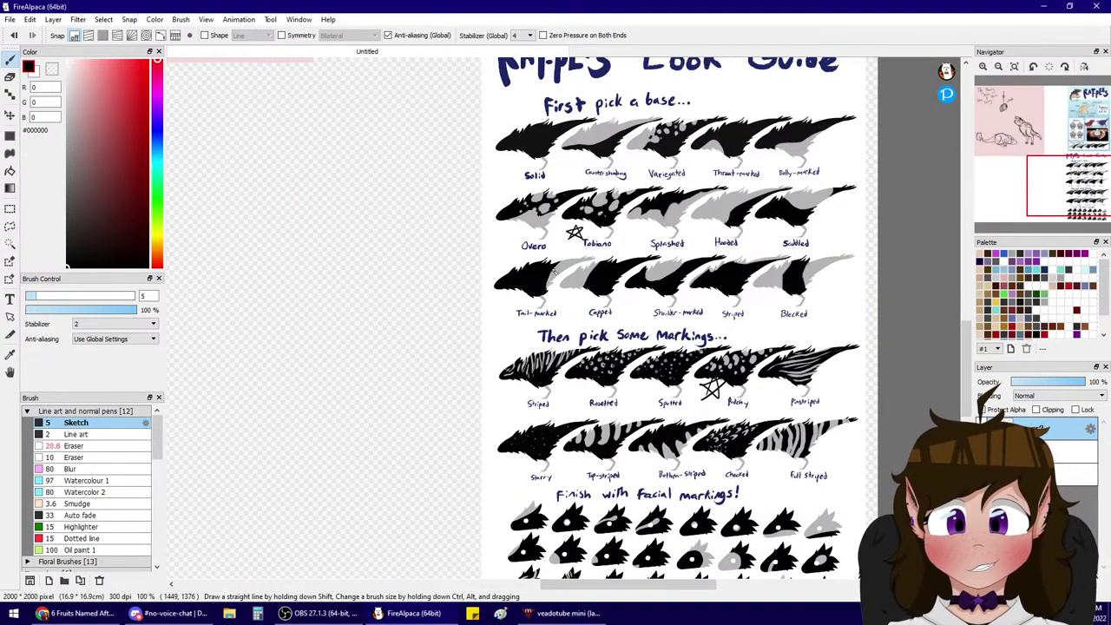
- Handwrite the note "(nicknamed oreo)" beneath the word "Black" in the title text
mouse_move(1071, 186)
mouse_down()
mouse_move(1073, 198)
mouse_move(1008, 156)
mouse_move(993, 126)
mouse_up()
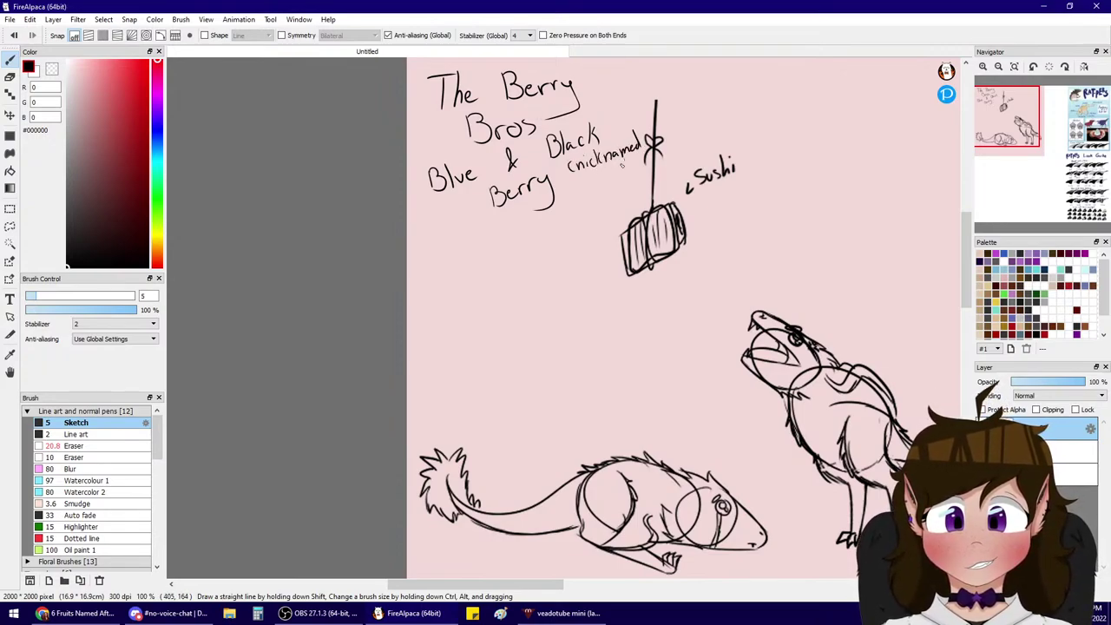
drag(632, 155, 635, 174)
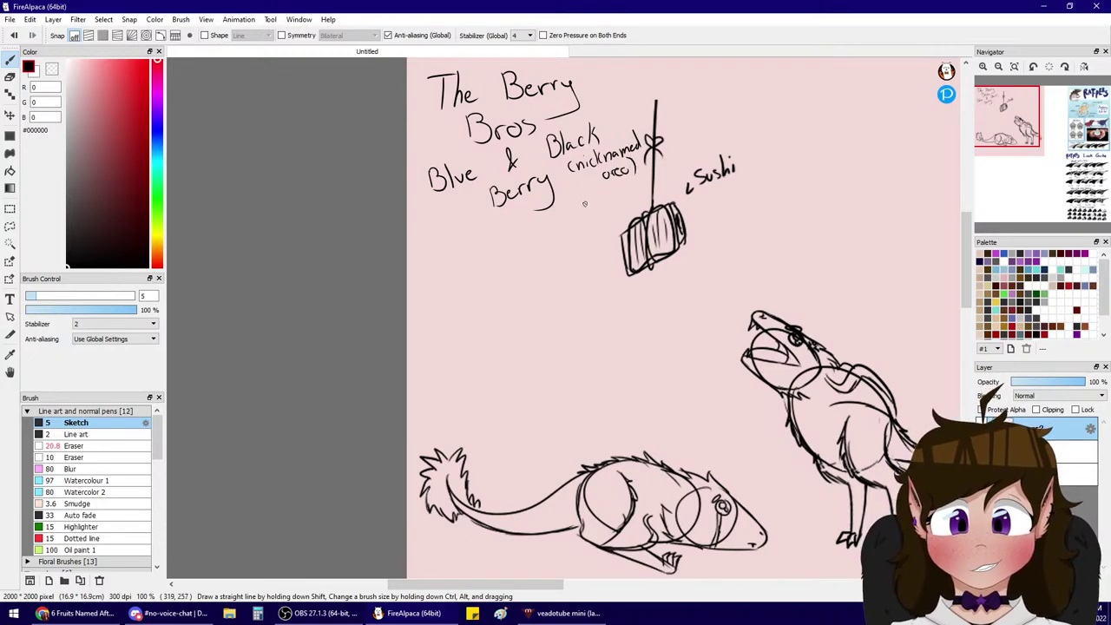
- Label the lying creature by handwriting "Blue. B" above its back
drag(990, 130, 999, 140)
click(983, 67)
click(983, 67)
drag(444, 301, 446, 328)
drag(444, 302, 446, 328)
mouse_move(468, 294)
mouse_down()
mouse_move(473, 323)
mouse_move(505, 321)
mouse_up()
click(516, 318)
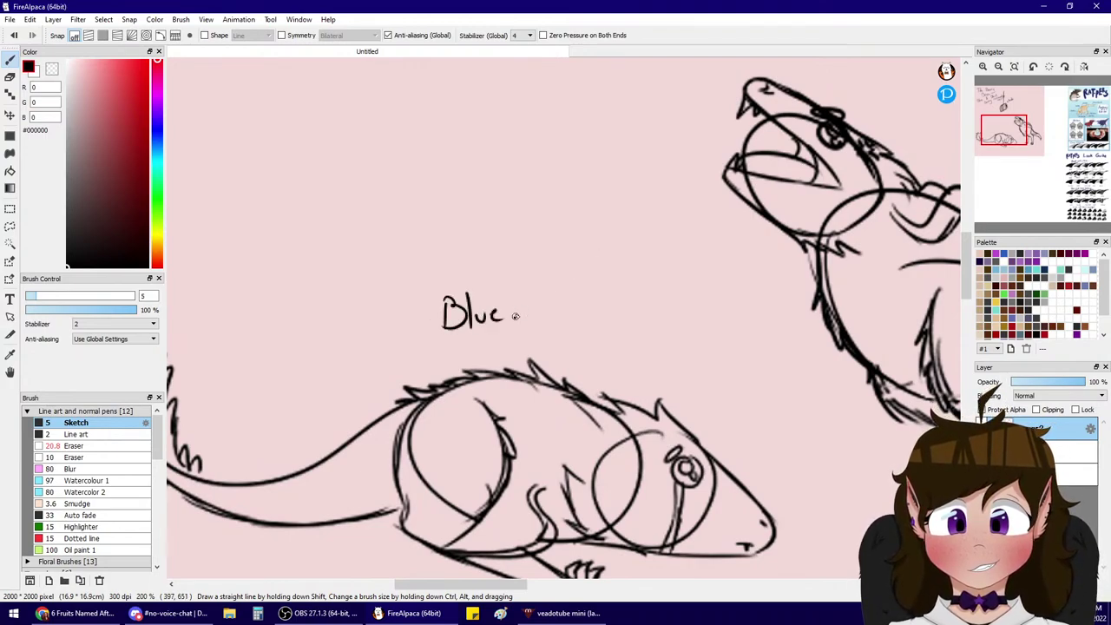
drag(546, 281, 550, 320)
- Label the standing creature by handwriting "Black. B" above its head
drag(1004, 134, 1010, 129)
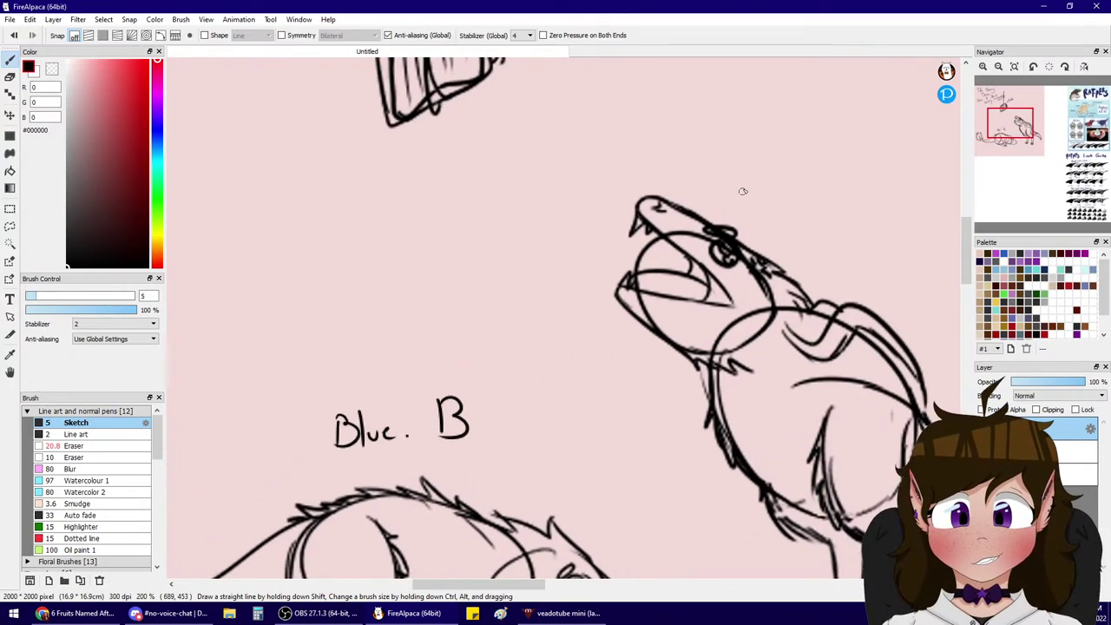
drag(763, 177, 762, 205)
mouse_move(762, 179)
mouse_down()
mouse_move(771, 175)
mouse_move(762, 206)
mouse_move(794, 207)
mouse_up()
drag(816, 191, 827, 206)
mouse_move(838, 174)
mouse_down()
mouse_move(838, 207)
mouse_move(852, 205)
mouse_up()
click(869, 202)
drag(894, 172, 895, 207)
drag(895, 172, 894, 208)
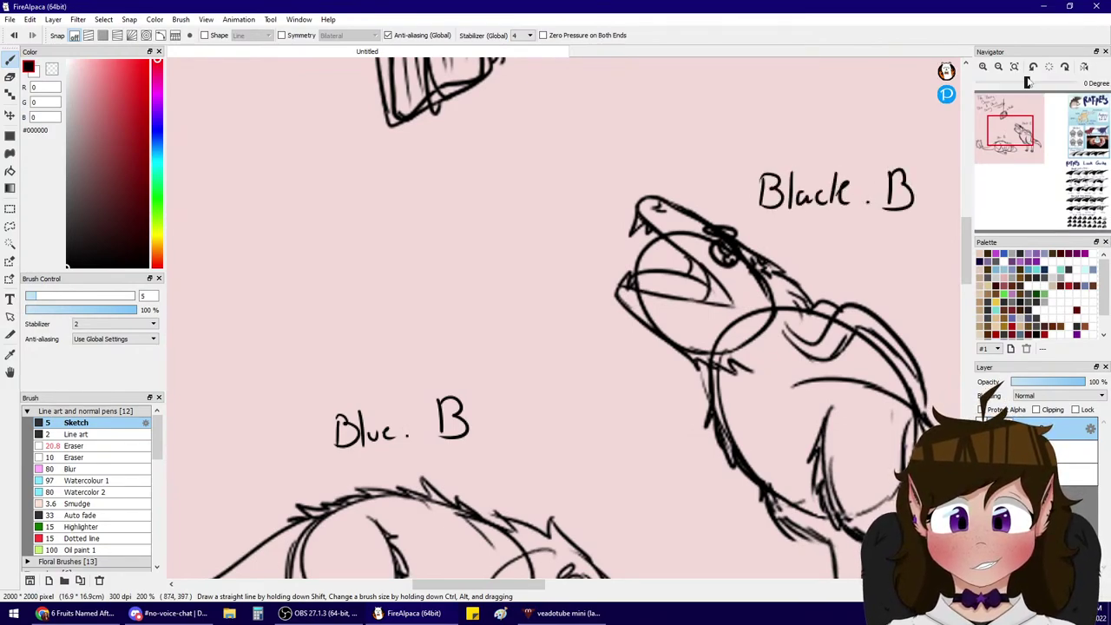
- Lower the sketch layer's opacity to 18% and add a new layer above it
click(999, 67)
click(1001, 72)
drag(1010, 128, 1005, 125)
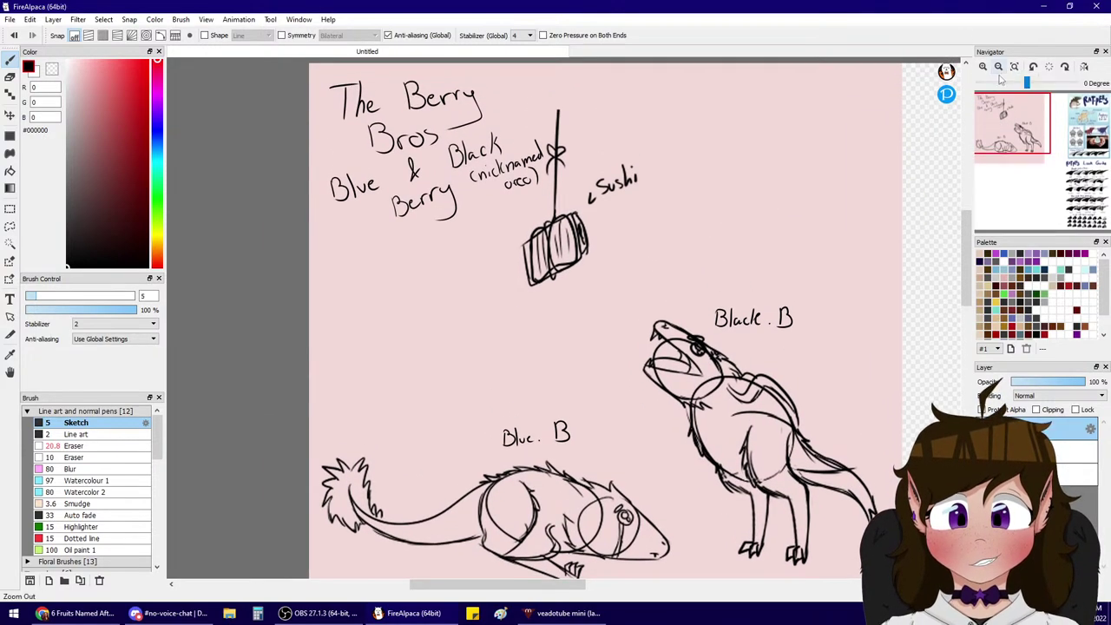
click(1025, 381)
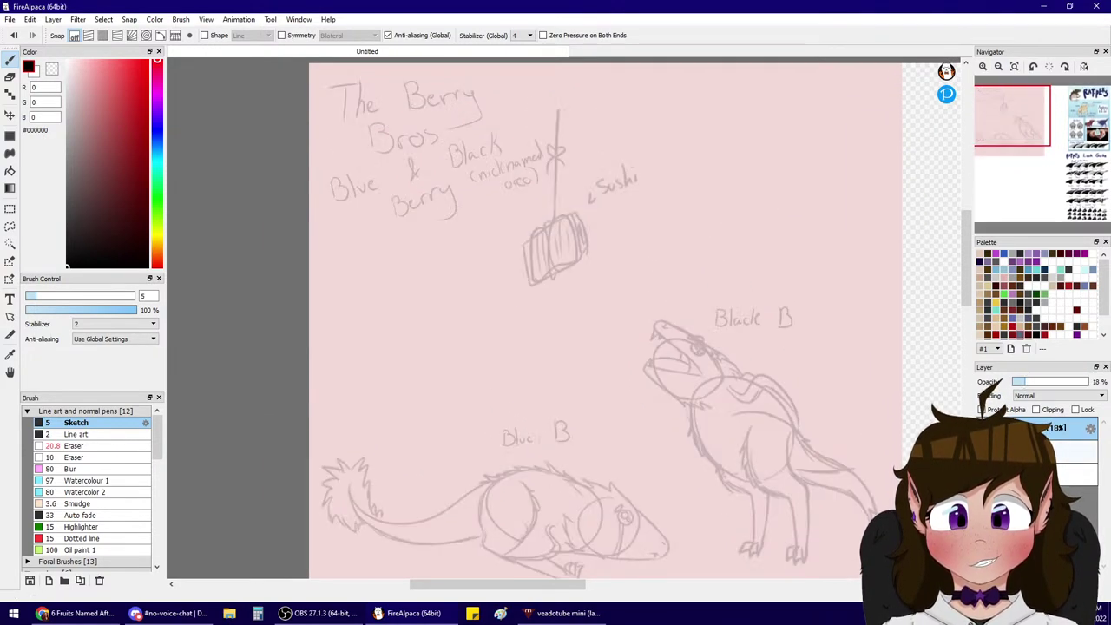
click(982, 451)
click(982, 451)
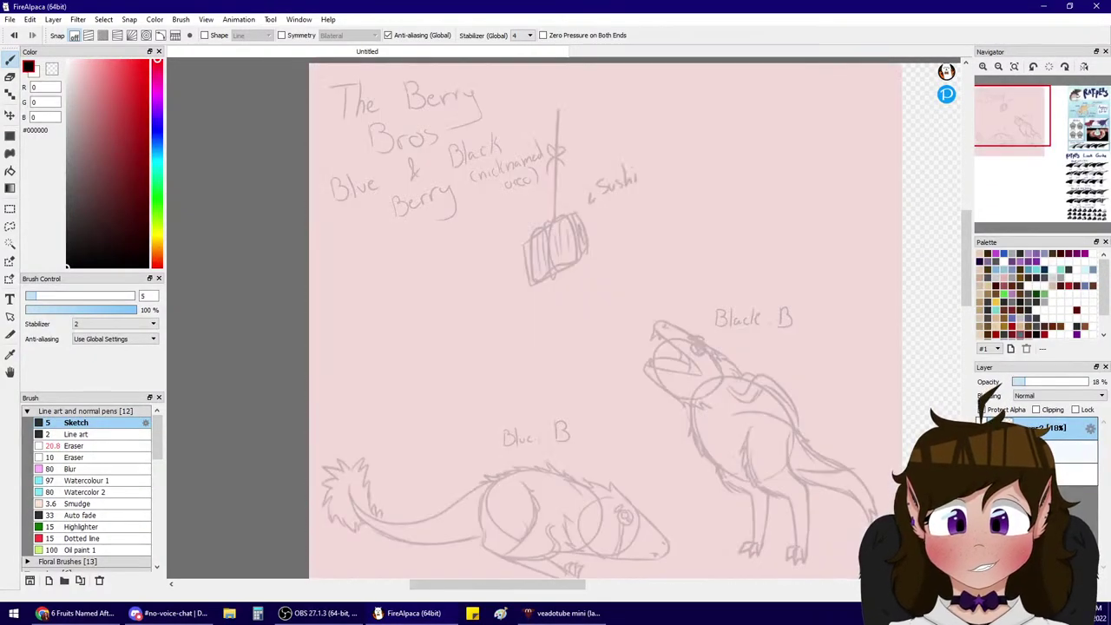
click(982, 452)
click(982, 452)
click(984, 580)
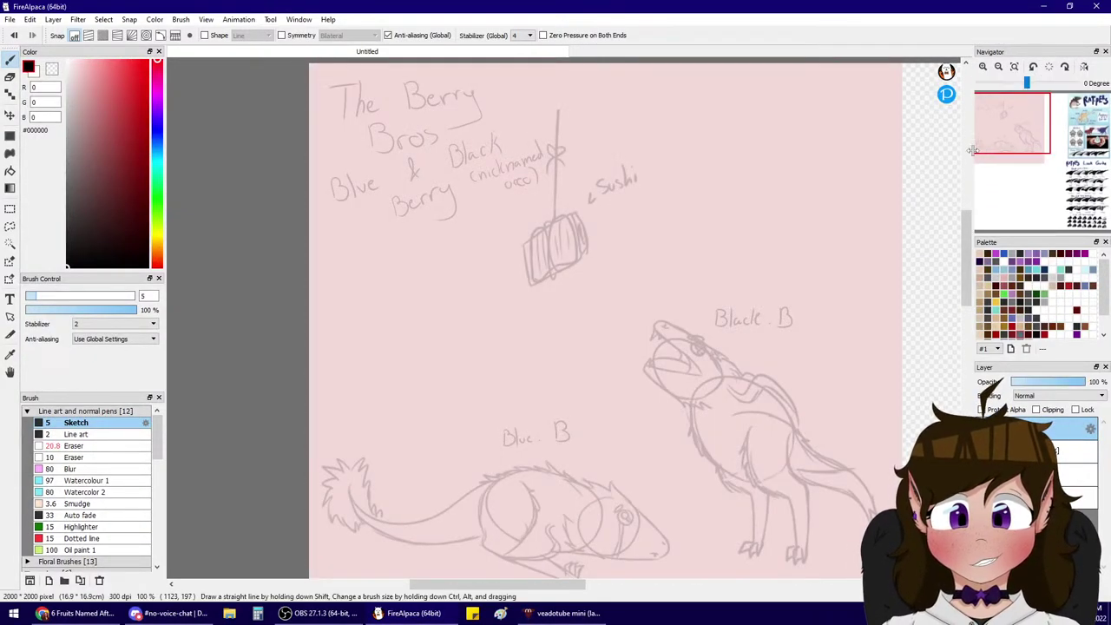
- Sketch thin guide lines from the snout across the Black. B creature's head on the faded sketch layer
mouse_move(1001, 115)
mouse_down()
mouse_move(1054, 139)
mouse_move(1018, 135)
mouse_move(1006, 118)
mouse_move(1013, 126)
mouse_up()
click(983, 67)
click(983, 67)
click(1051, 452)
drag(631, 270, 666, 330)
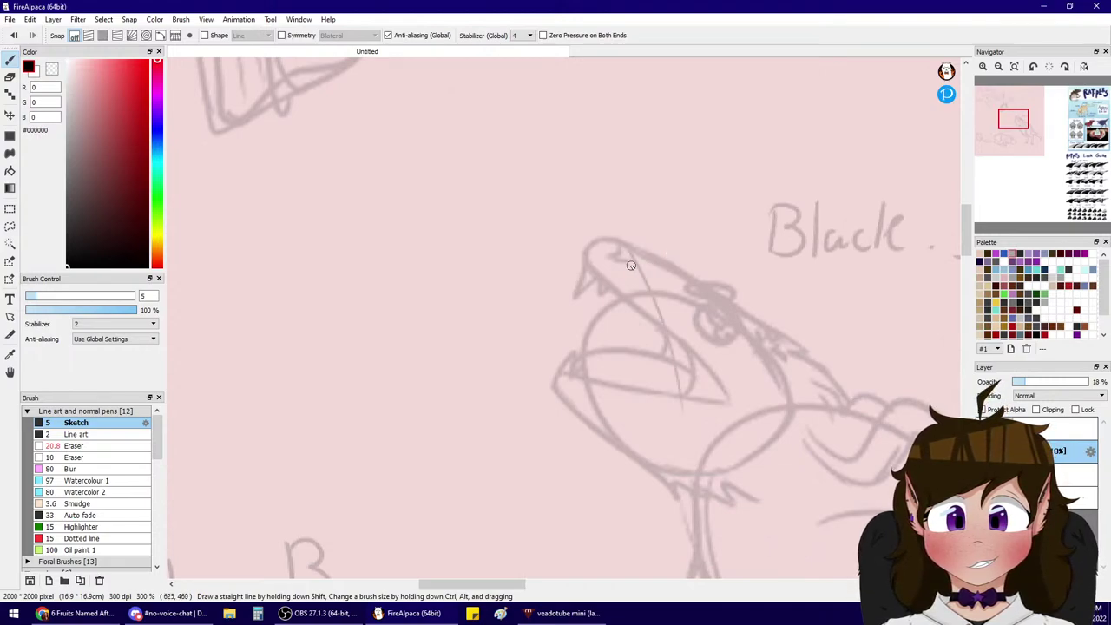
key(ctrl+z)
mouse_move(632, 271)
mouse_down()
mouse_move(668, 465)
mouse_move(786, 293)
mouse_move(813, 306)
mouse_move(803, 325)
mouse_up()
key(ctrl+z)
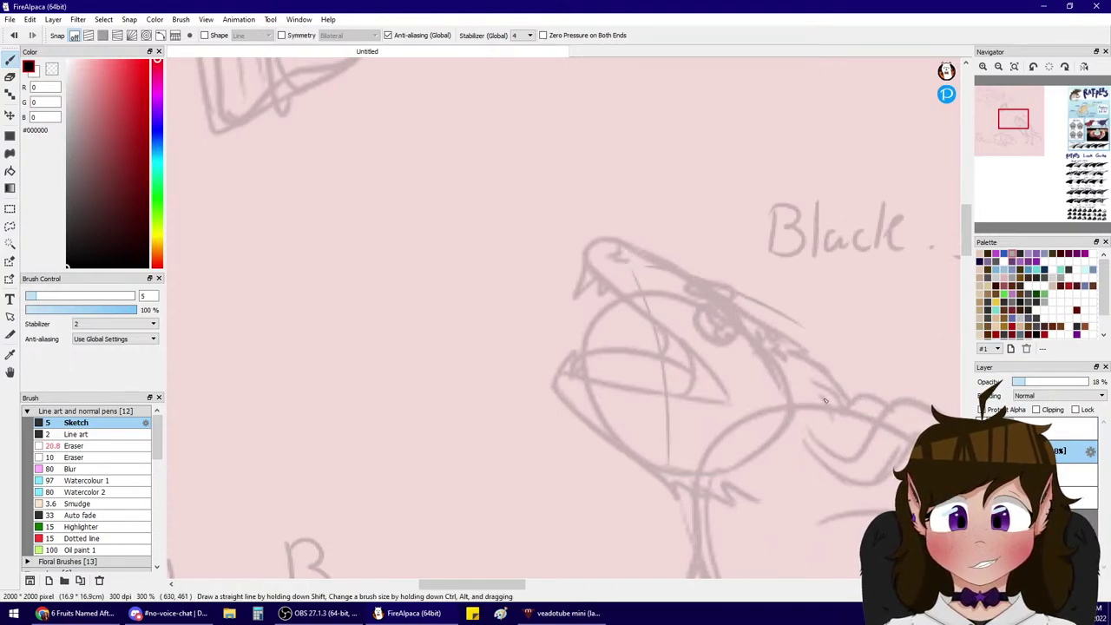
drag(660, 283, 799, 387)
drag(648, 284, 729, 465)
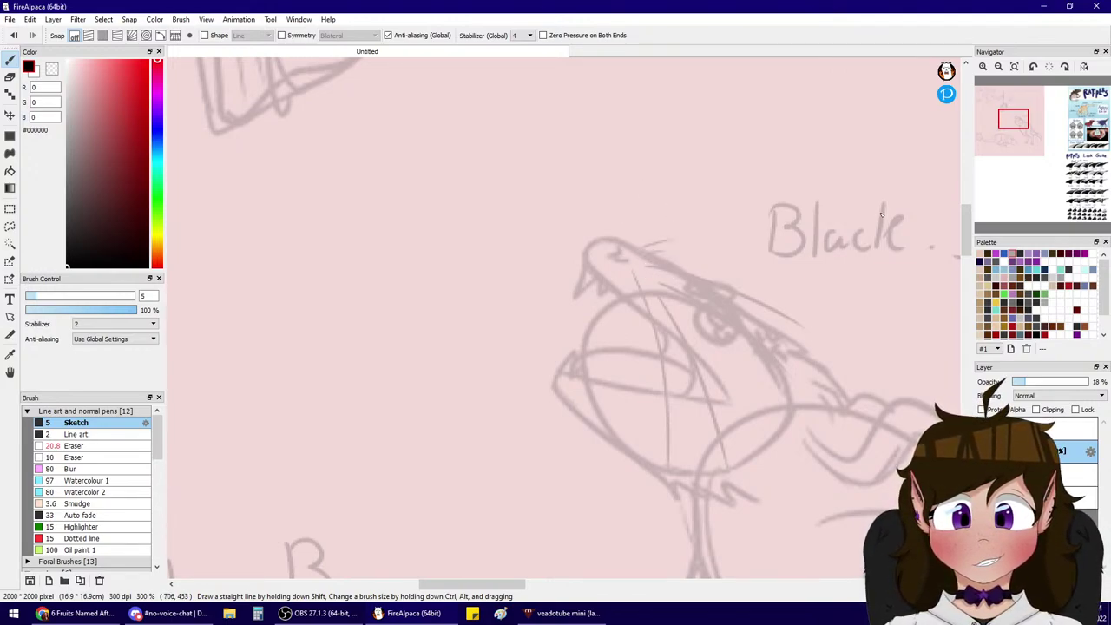
- Sketch thin whisker lines sweeping back from the snout across the lying Blue. B creature's cheek on the faded sketch layer
click(1009, 123)
mouse_move(1009, 124)
mouse_down()
mouse_move(999, 140)
mouse_move(1009, 143)
mouse_up()
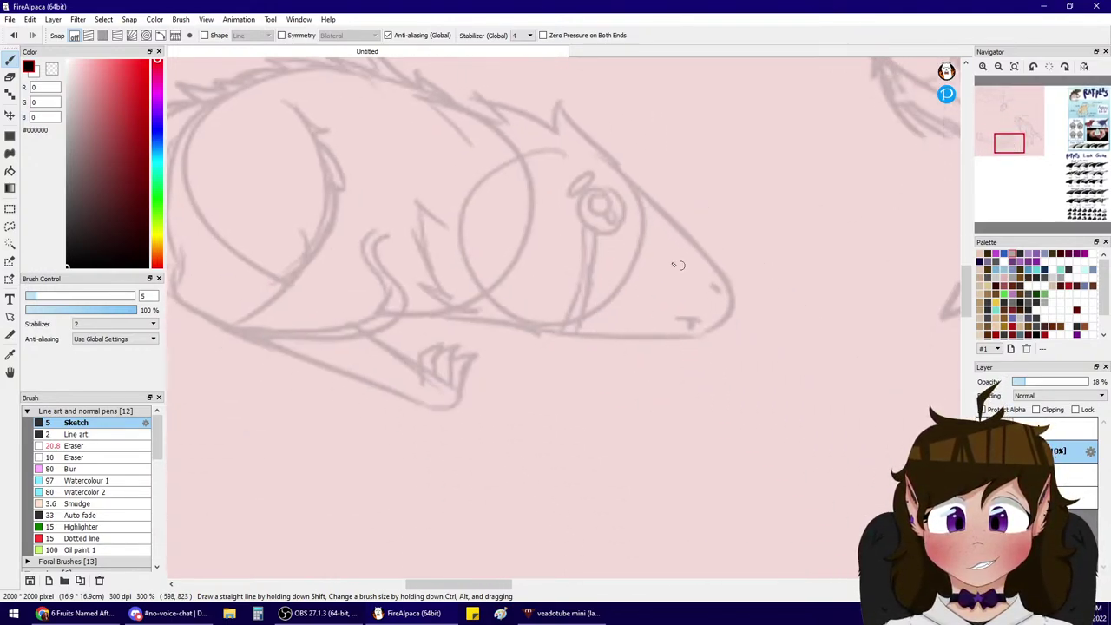
mouse_move(693, 267)
mouse_down()
mouse_move(489, 297)
mouse_move(500, 303)
mouse_up()
key(ctrl+z)
mouse_move(693, 266)
mouse_down()
mouse_move(600, 270)
mouse_move(654, 293)
mouse_move(607, 256)
mouse_move(607, 302)
mouse_move(489, 276)
mouse_up()
key(ctrl+z)
key(ctrl+z)
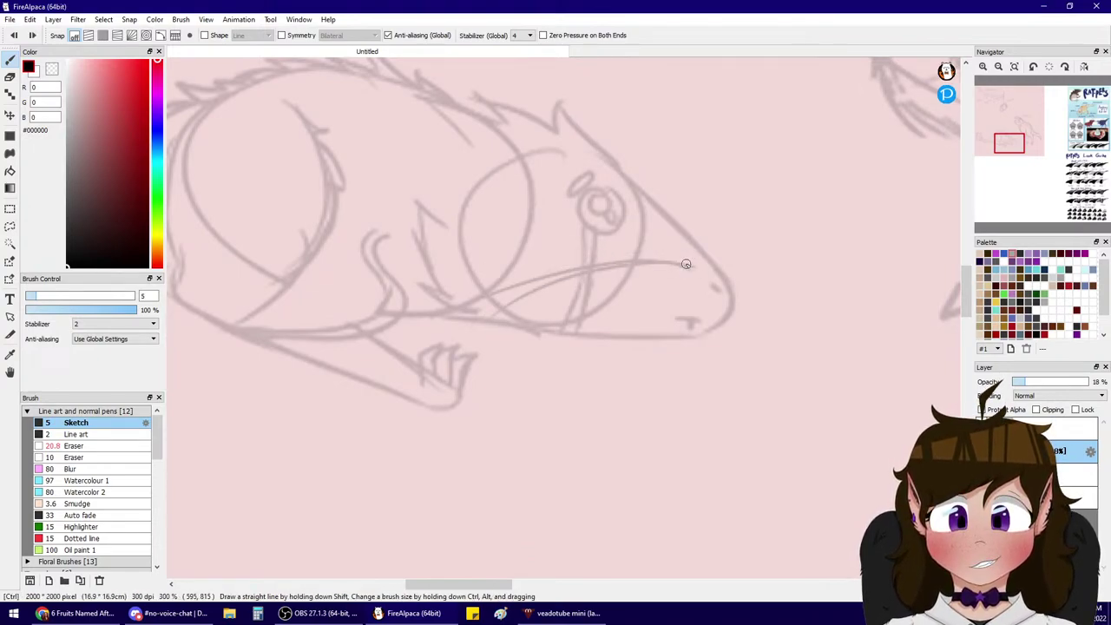
drag(693, 257, 534, 235)
key(ctrl+z)
drag(691, 263, 526, 217)
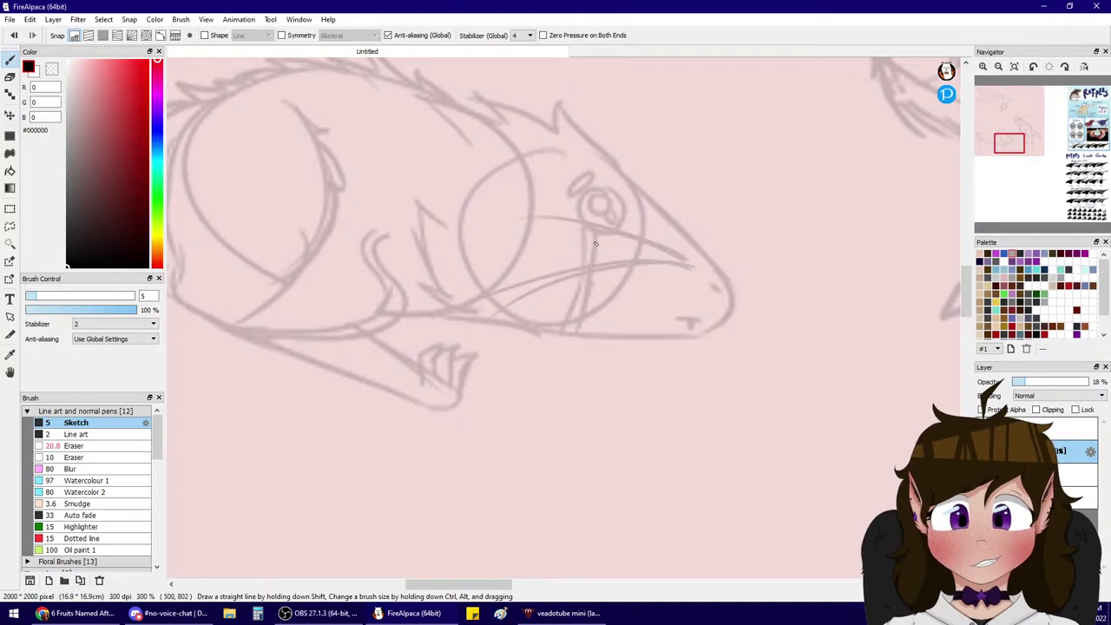
- Add a short whisker line along the upper edge of the Blue. B creature's snout
drag(670, 211, 699, 245)
key(ctrl+z)
drag(660, 205, 701, 249)
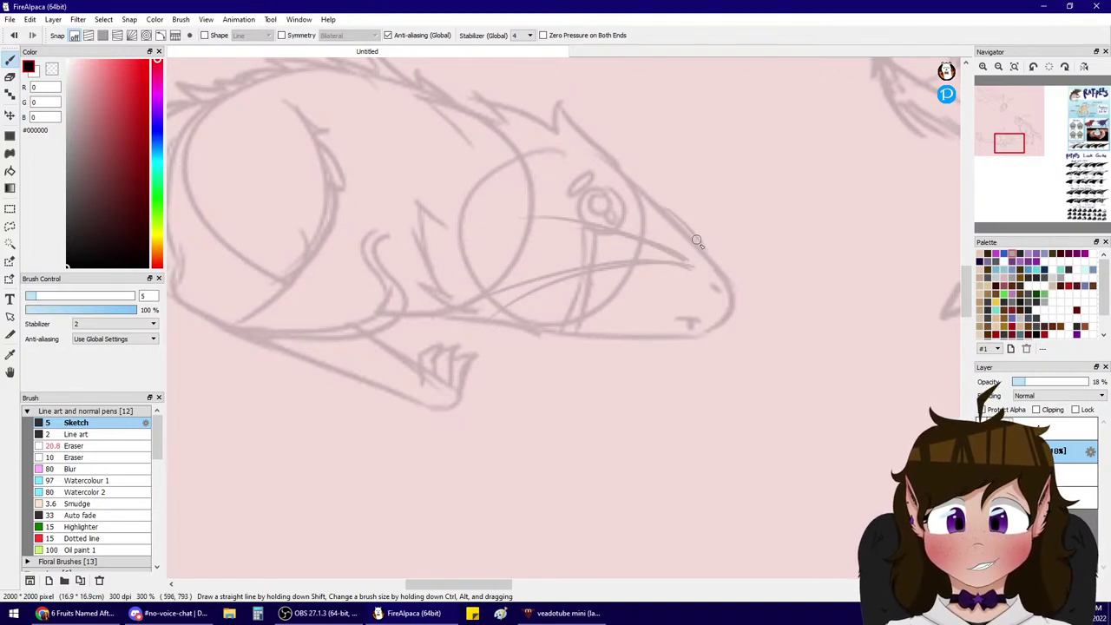
- Make the empty full-opacity layer above the faded sketch the active layer for drawing clean lines
click(999, 67)
click(999, 67)
click(1011, 128)
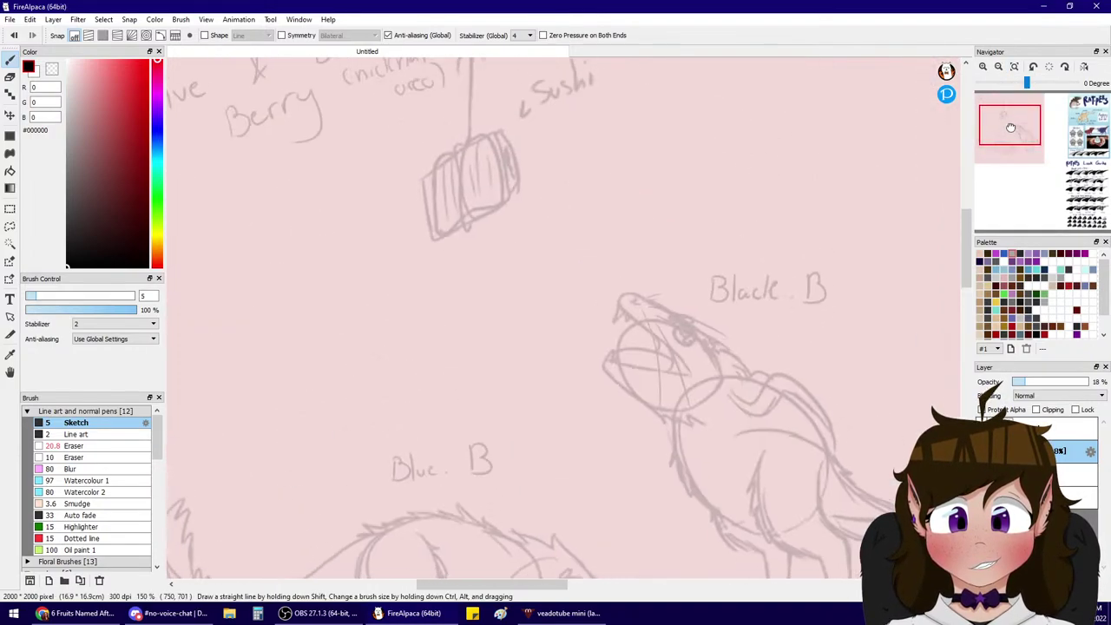
drag(1011, 127, 1007, 132)
click(70, 613)
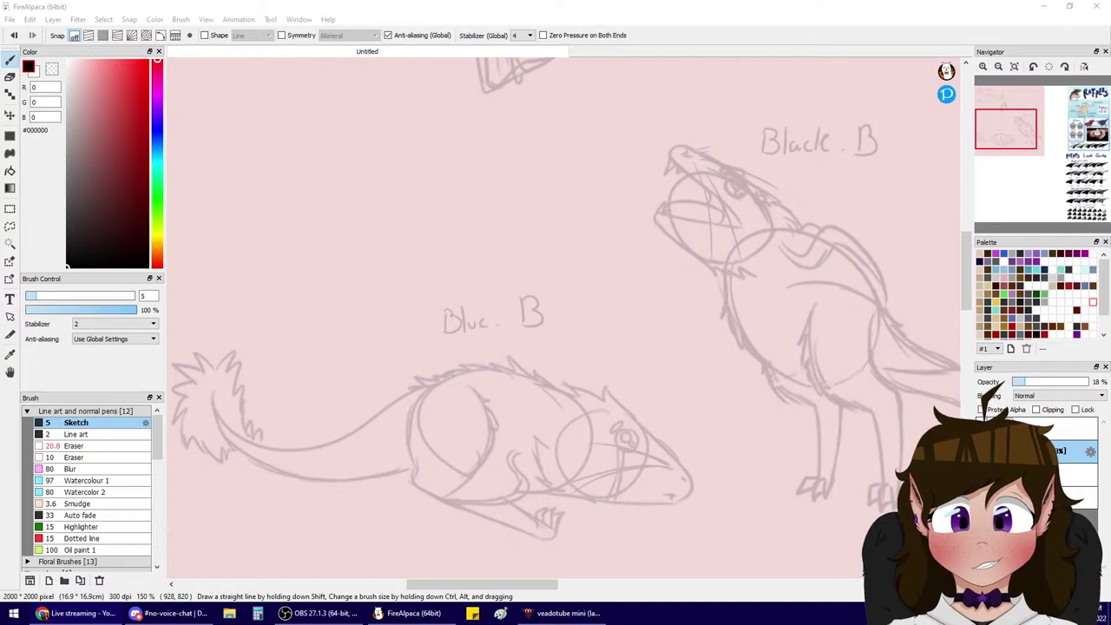
drag(1001, 134, 994, 155)
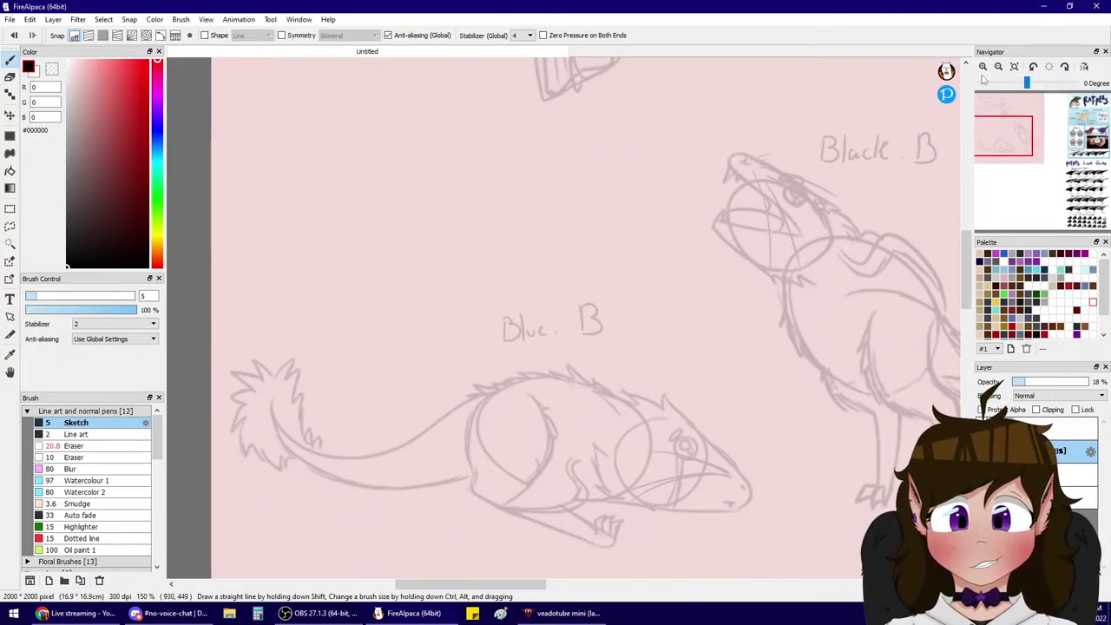
click(983, 452)
click(982, 452)
click(1018, 428)
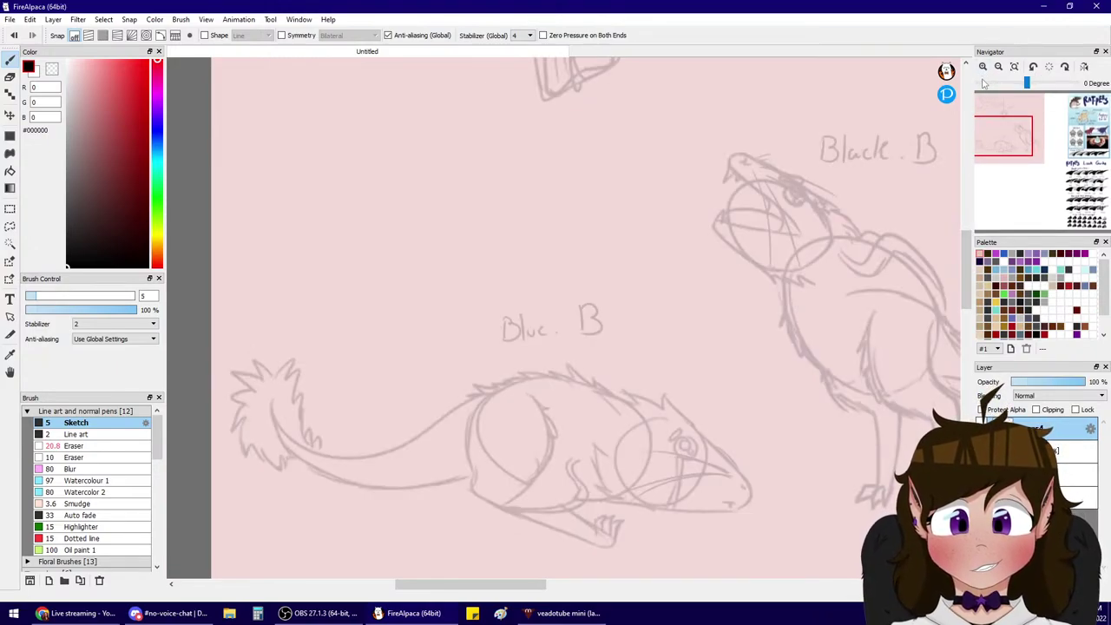
drag(1008, 135, 1003, 106)
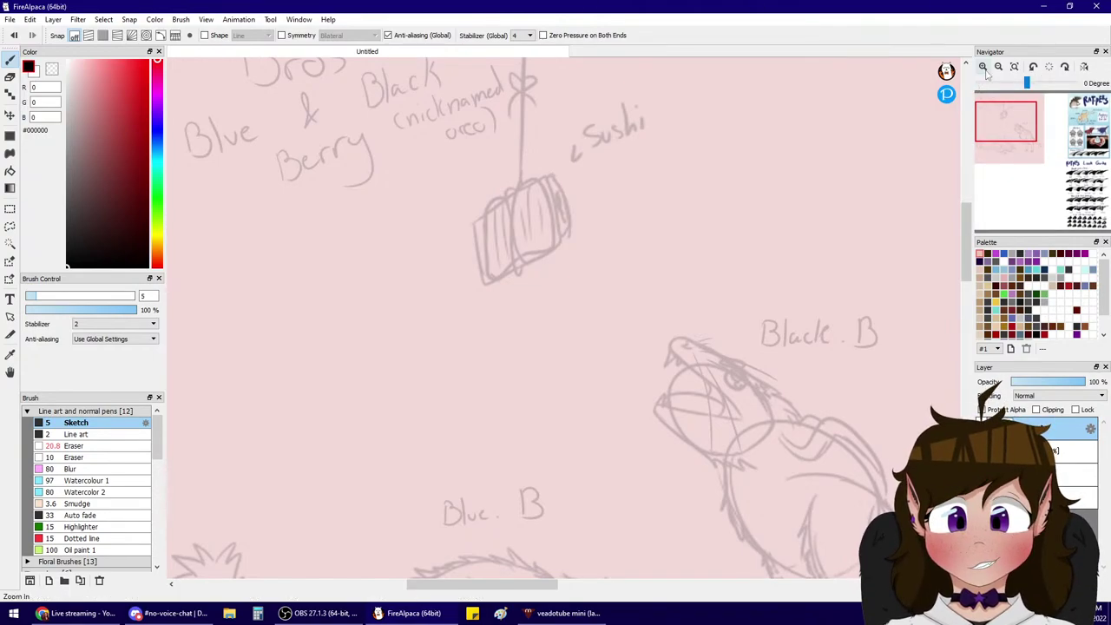
click(984, 69)
click(998, 68)
click(999, 69)
click(998, 69)
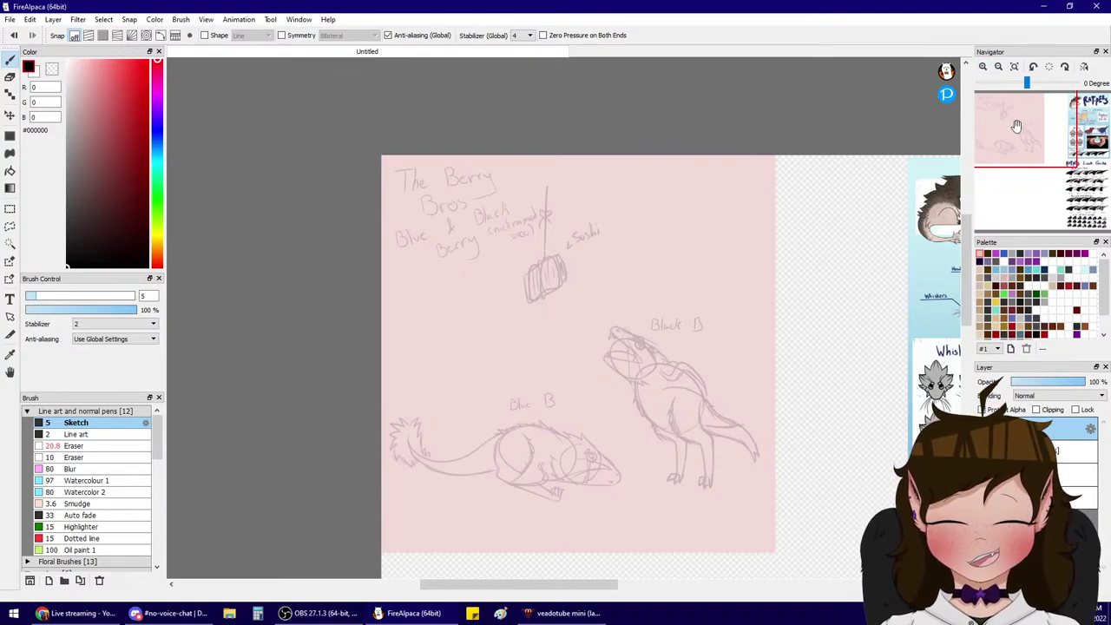
mouse_move(1014, 122)
mouse_down()
mouse_move(1015, 133)
mouse_move(1006, 127)
mouse_up()
click(983, 68)
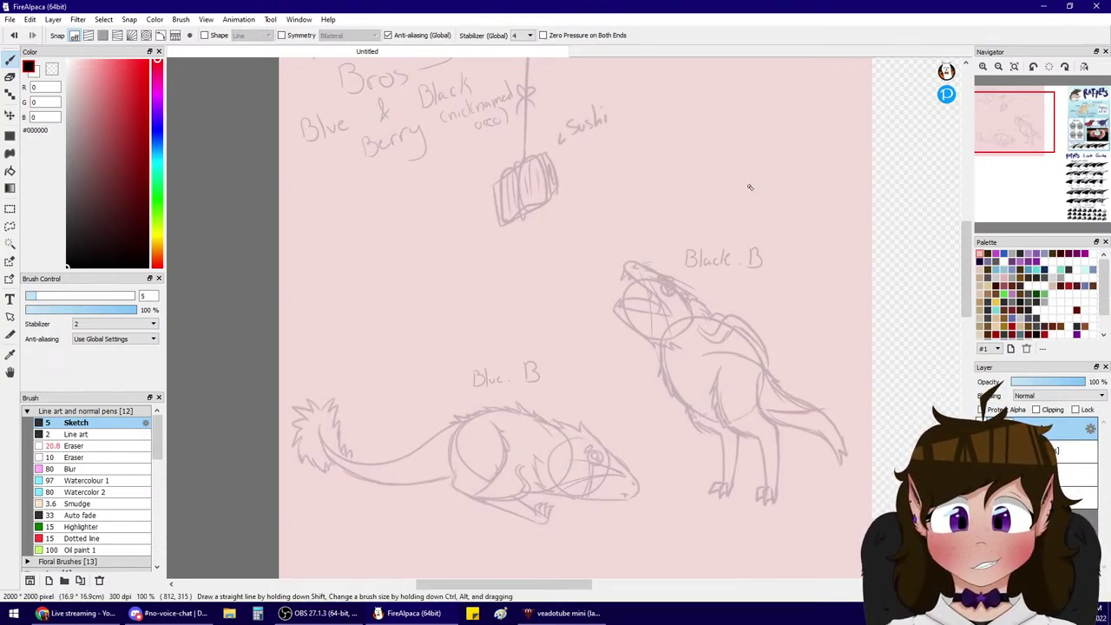
- Outline the Black. B creature's snout tip and wavy upper mouth edge back to the mouth corner in black
click(983, 68)
mouse_move(1007, 127)
mouse_down()
mouse_move(1027, 142)
mouse_move(1001, 143)
mouse_move(1022, 124)
mouse_up()
scroll(313, 217, up, 2)
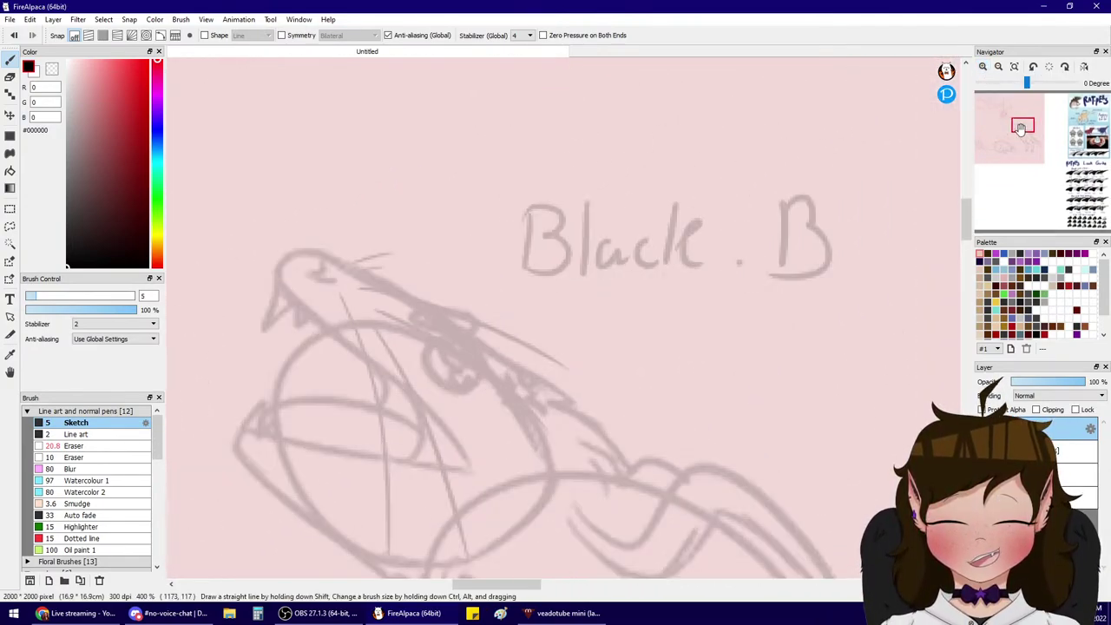
mouse_move(307, 252)
mouse_down()
mouse_move(293, 278)
mouse_move(292, 256)
mouse_move(284, 288)
mouse_move(317, 309)
mouse_move(327, 333)
mouse_up()
key(ctrl+z)
key(ctrl+z)
key(ctrl+z)
key(ctrl+z)
drag(282, 289, 368, 354)
key(ctrl+z)
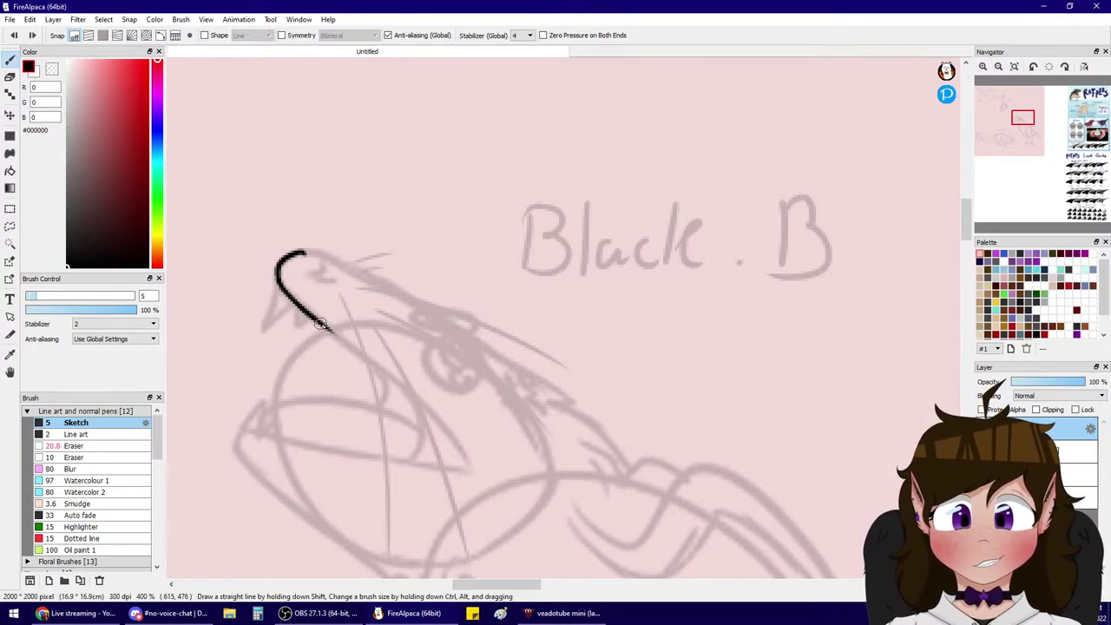
mouse_move(319, 323)
mouse_down()
mouse_move(453, 420)
mouse_move(463, 502)
mouse_up()
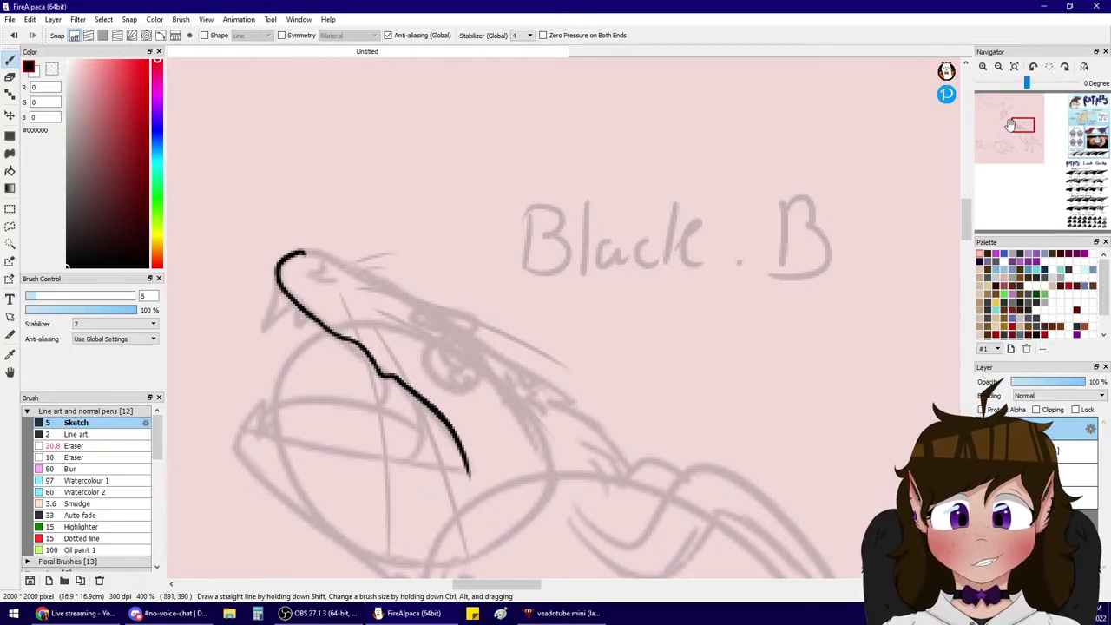
- Draw a long front fang and small teeth along the Black. B creature's upper jaw
drag(1022, 125, 1016, 119)
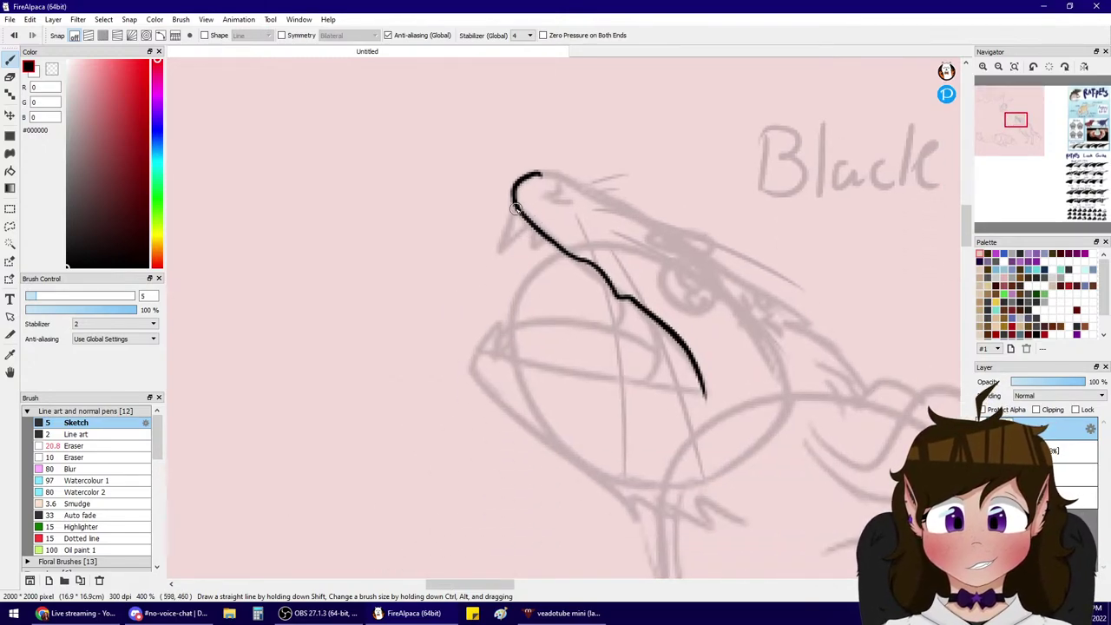
mouse_move(516, 201)
mouse_down()
mouse_move(504, 237)
mouse_move(526, 221)
mouse_up()
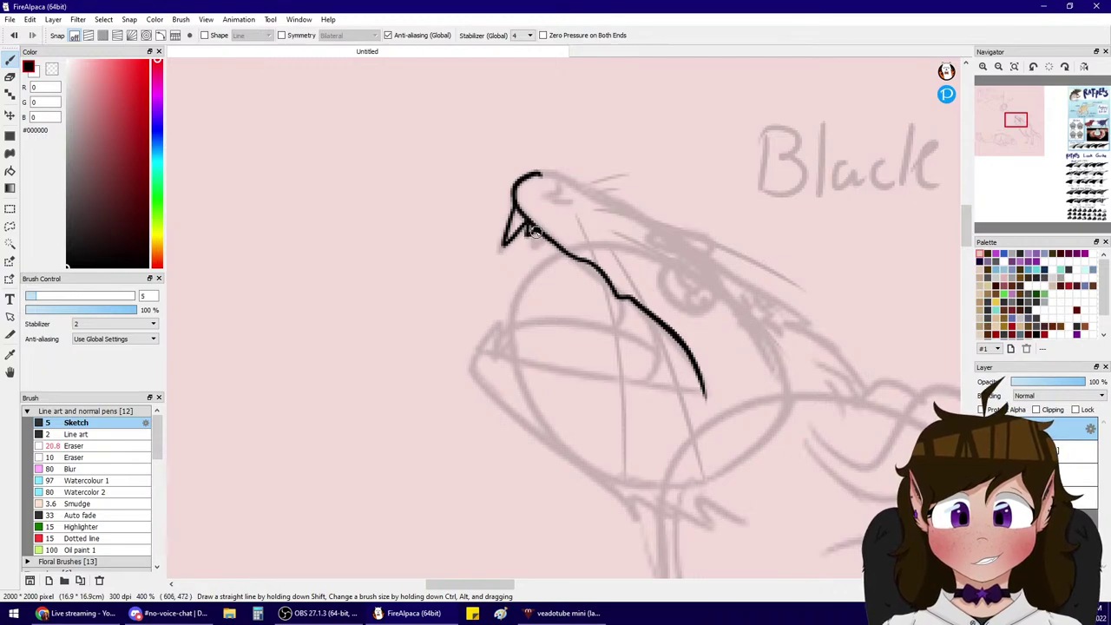
drag(536, 232, 540, 242)
- Outline the upper edge of the Black. B creature's lower jaw, with a front fang and small teeth, to the mouth corner
mouse_move(480, 351)
mouse_down()
mouse_move(499, 322)
mouse_move(501, 347)
mouse_move(515, 356)
mouse_move(480, 360)
mouse_move(555, 362)
mouse_up()
key(ctrl+z)
drag(480, 353, 591, 372)
key(ctrl+z)
mouse_move(512, 358)
mouse_down()
mouse_move(703, 389)
mouse_move(644, 383)
mouse_move(701, 401)
mouse_move(635, 383)
mouse_move(703, 395)
mouse_up()
key(ctrl+z)
key(ctrl+z)
key(ctrl+z)
- Draw the inside of the open mouth with a curved back edge, an arched tongue and a short curve near the upper jaw
drag(653, 318, 633, 382)
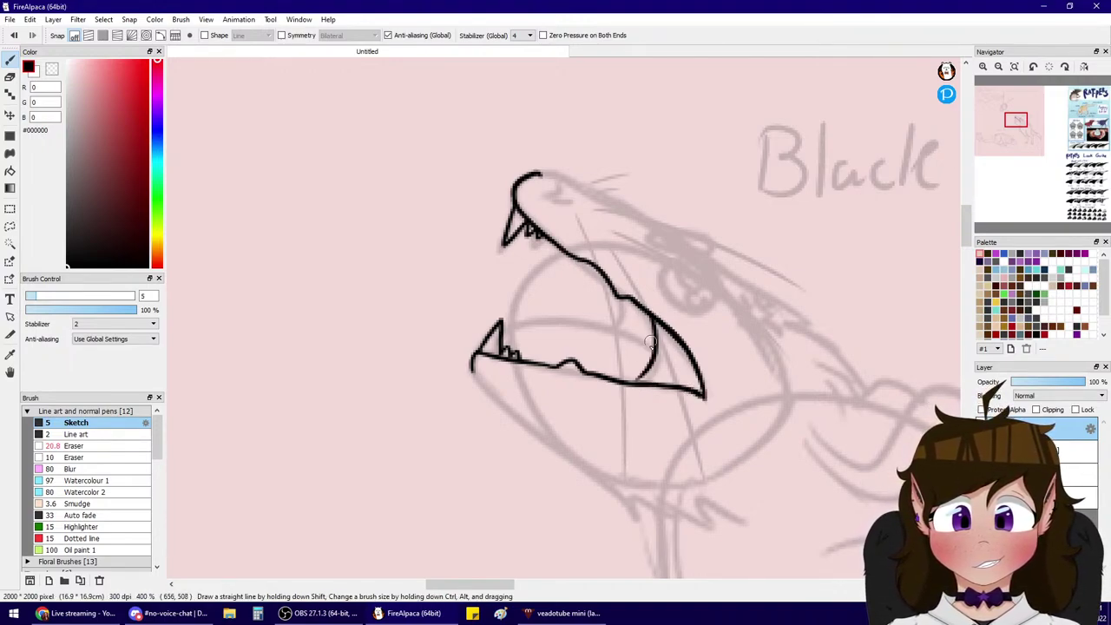
mouse_move(503, 342)
mouse_down()
mouse_move(569, 323)
mouse_move(651, 336)
mouse_move(657, 352)
mouse_up()
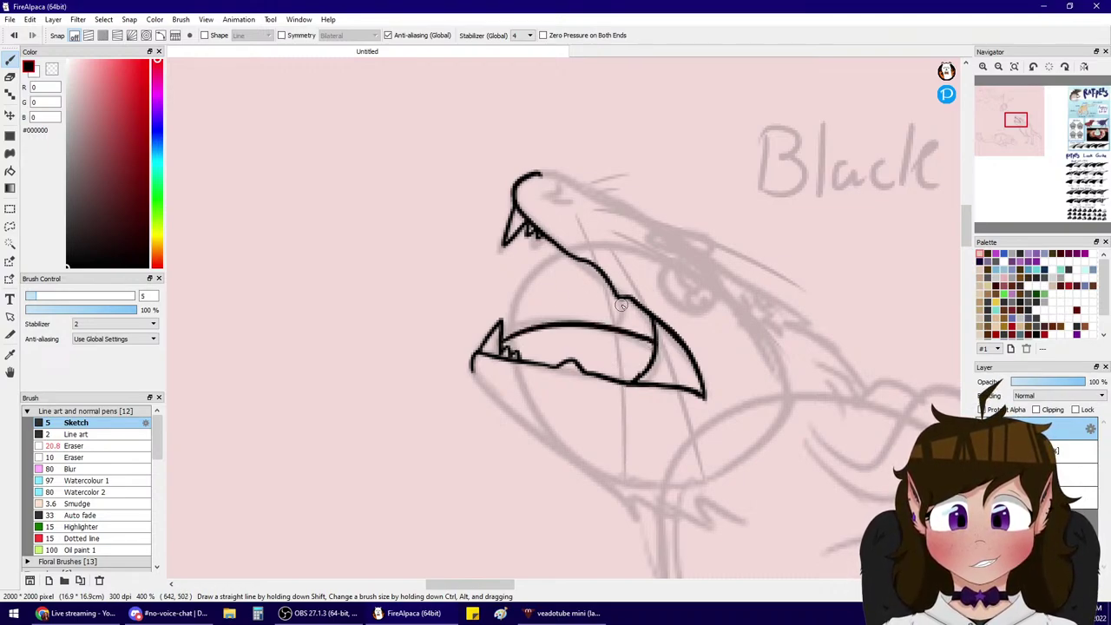
drag(623, 302, 624, 326)
key(ctrl+z)
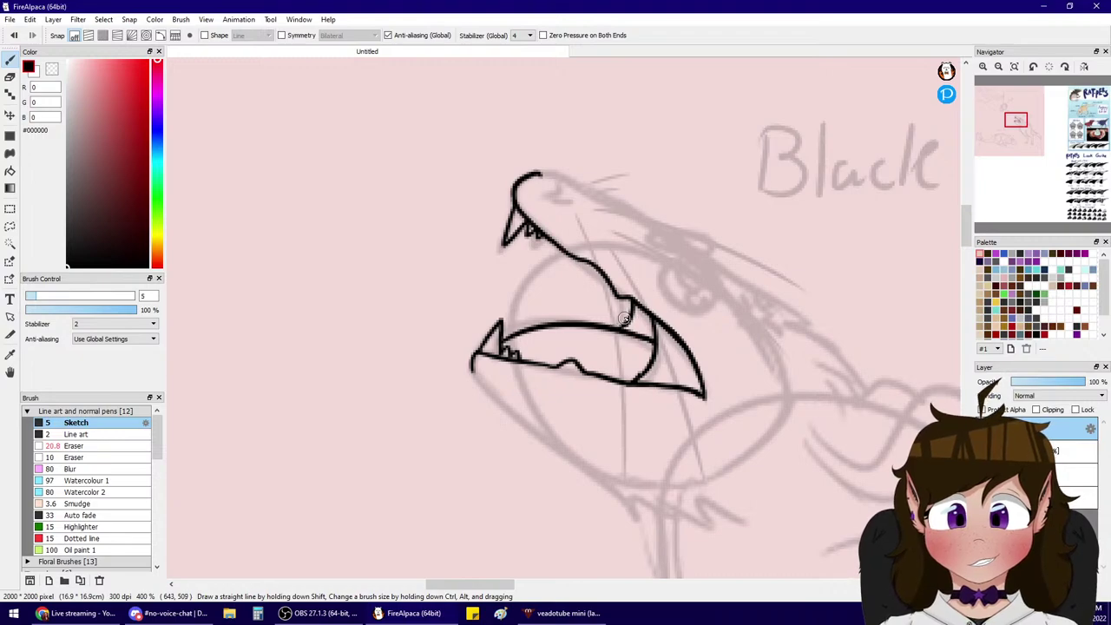
- Draw the nostril and outline the top of the Black. B creature's head from the snout back to a small fur tuft
mouse_move(547, 188)
mouse_down()
mouse_move(607, 203)
mouse_move(659, 242)
mouse_up()
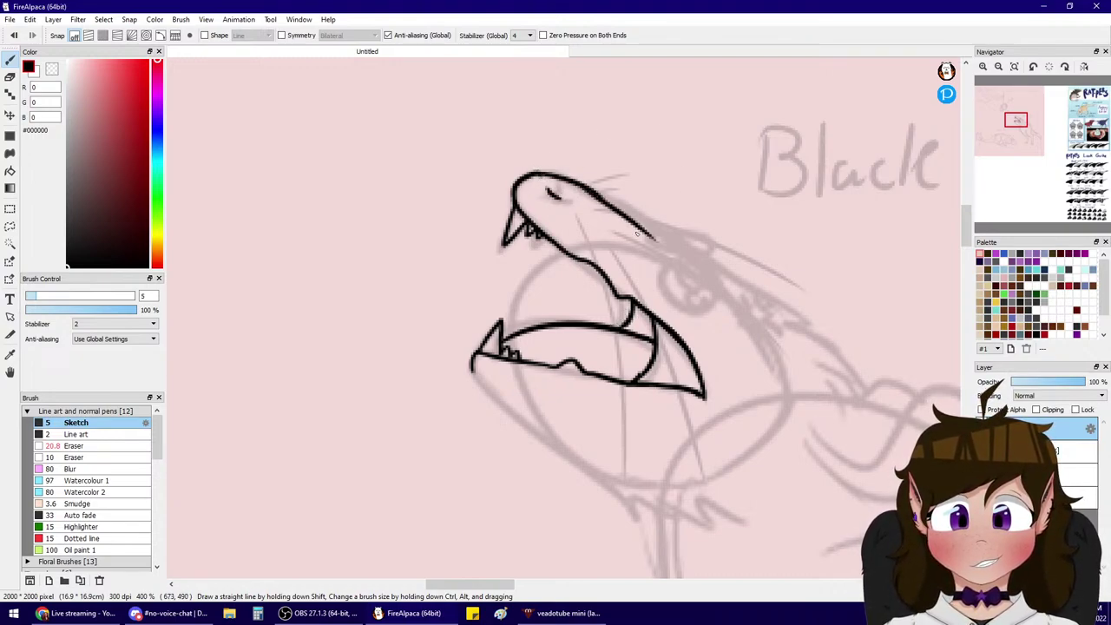
key(ctrl+z)
drag(575, 184, 728, 276)
key(ctrl+z)
mouse_move(594, 191)
mouse_down()
mouse_move(761, 278)
mouse_move(825, 340)
mouse_up()
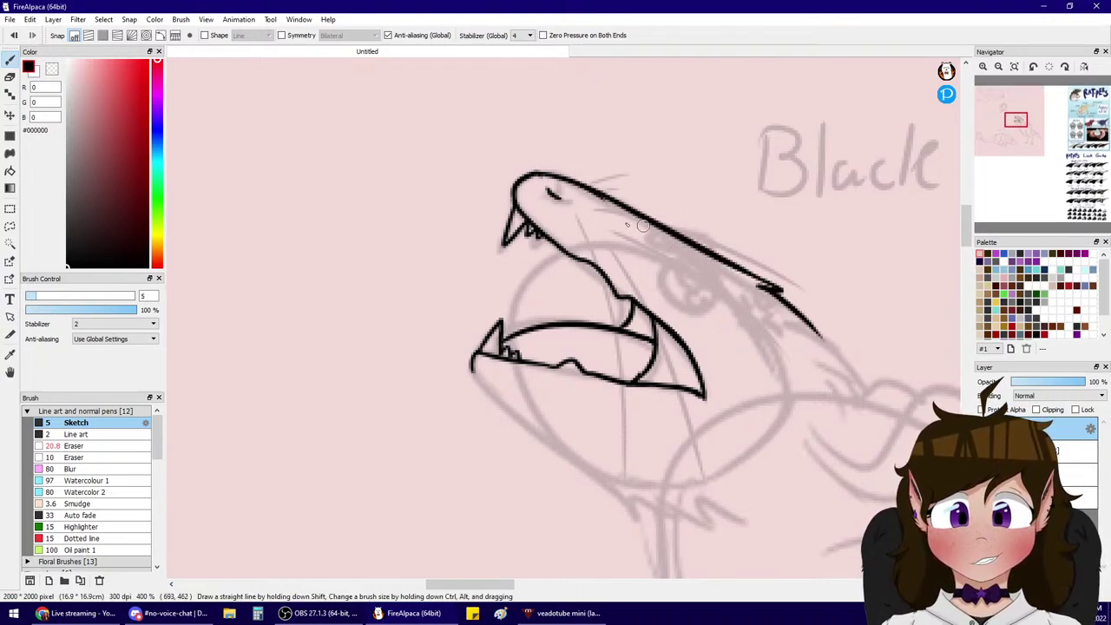
- Draw the Black. B creature's round eye with inner highlight shapes and a small oval brow spot above it
mouse_move(672, 249)
mouse_down()
mouse_move(717, 297)
mouse_move(711, 311)
mouse_move(683, 249)
mouse_move(652, 249)
mouse_move(675, 257)
mouse_move(699, 319)
mouse_move(666, 291)
mouse_move(705, 267)
mouse_move(657, 300)
mouse_move(673, 268)
mouse_move(710, 269)
mouse_move(656, 283)
mouse_move(676, 248)
mouse_up()
key(ctrl+z)
key(ctrl+z)
key(ctrl+z)
key(ctrl+z)
key(ctrl+z)
key(ctrl+z)
key(ctrl+z)
key(ctrl+z)
key(ctrl+z)
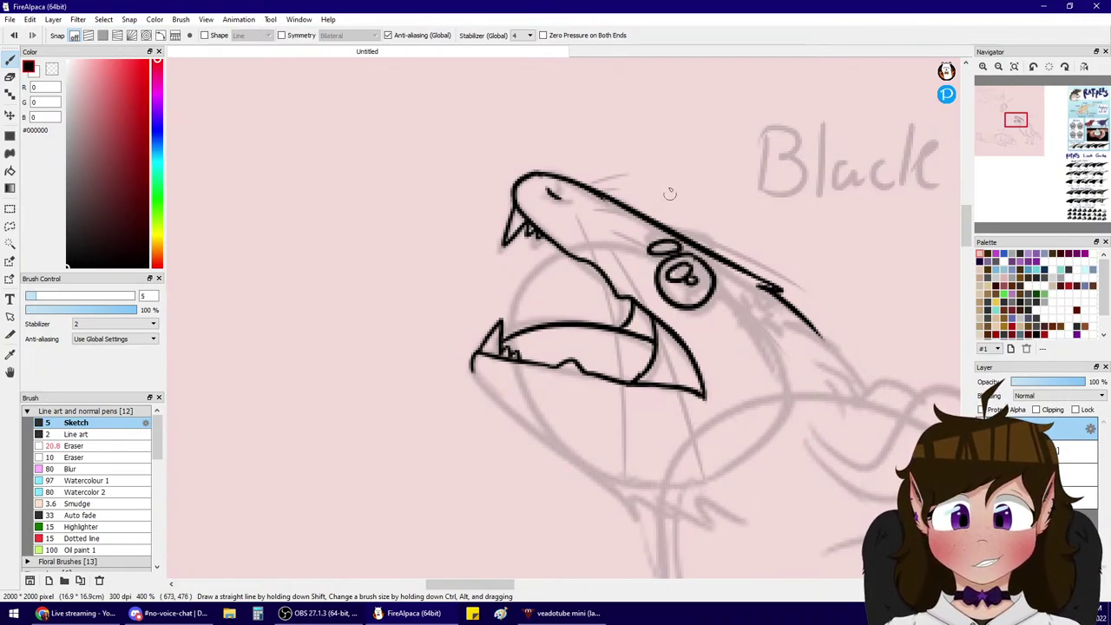
- Outline the underside of the Black. B creature's lower jaw from the chin down to a pointed fur tuft at the throat
drag(1017, 127, 1020, 131)
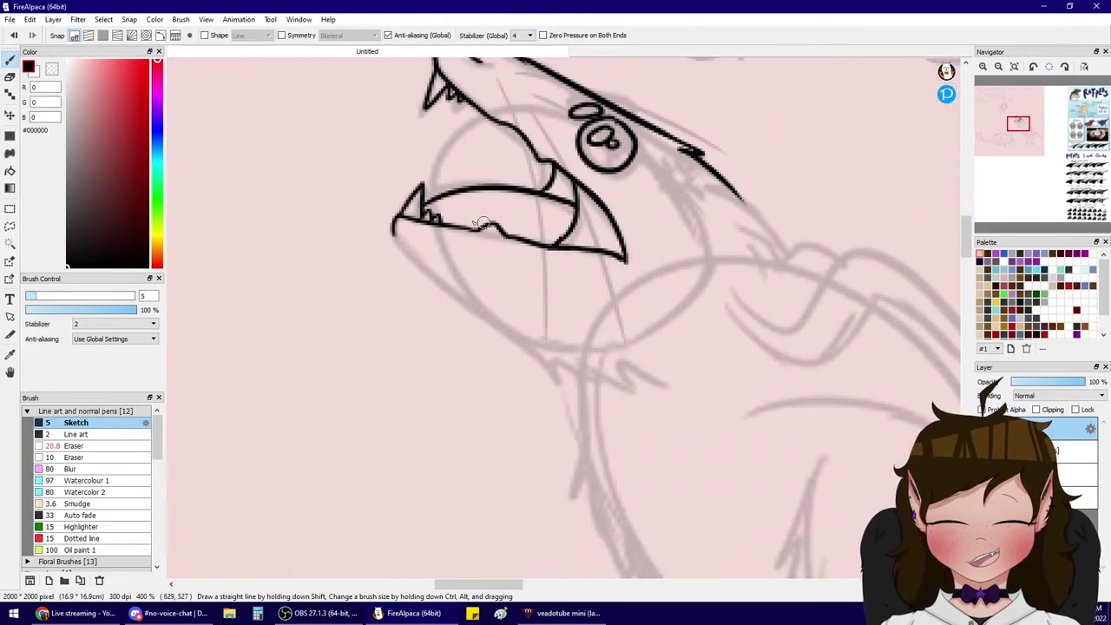
drag(395, 224, 424, 264)
key(ctrl+z)
drag(395, 224, 492, 318)
key(ctrl+z)
drag(411, 254, 505, 334)
key(ctrl+z)
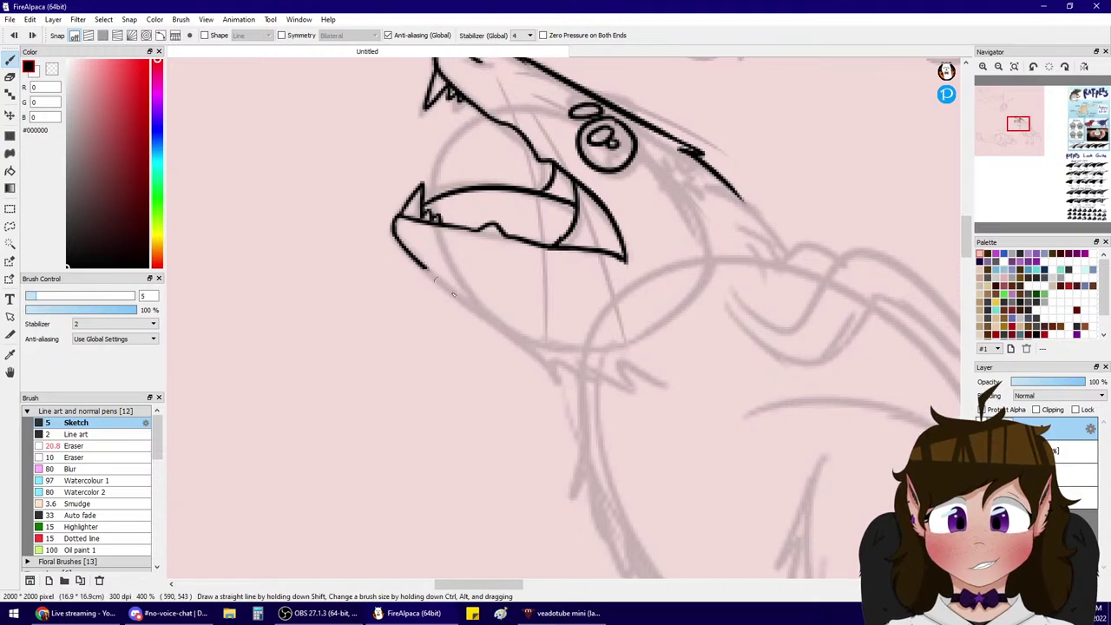
drag(422, 268, 512, 342)
mouse_move(477, 308)
mouse_down()
mouse_move(535, 357)
mouse_move(543, 385)
mouse_up()
key(ctrl+z)
mouse_move(514, 344)
mouse_down()
mouse_move(541, 410)
mouse_move(534, 371)
mouse_move(549, 392)
mouse_move(547, 375)
mouse_move(583, 400)
mouse_move(557, 384)
mouse_move(570, 396)
mouse_move(565, 383)
mouse_move(593, 392)
mouse_move(567, 375)
mouse_up()
key(ctrl+z)
key(ctrl+z)
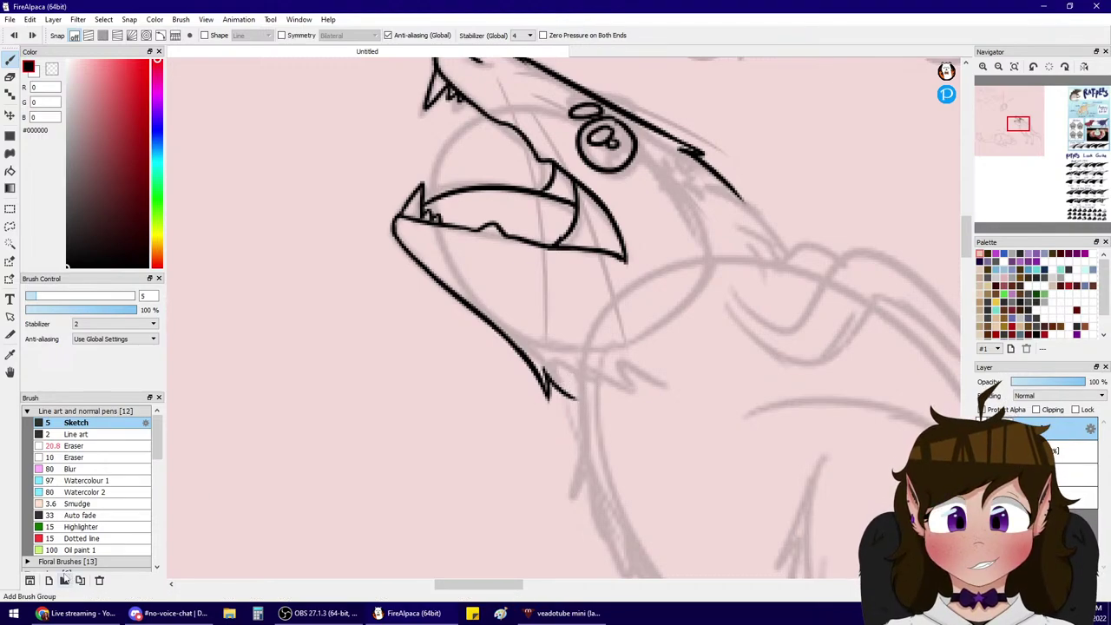
- Draw jagged fur tufts across the Black. B creature's throat and down the back of its head
click(147, 620)
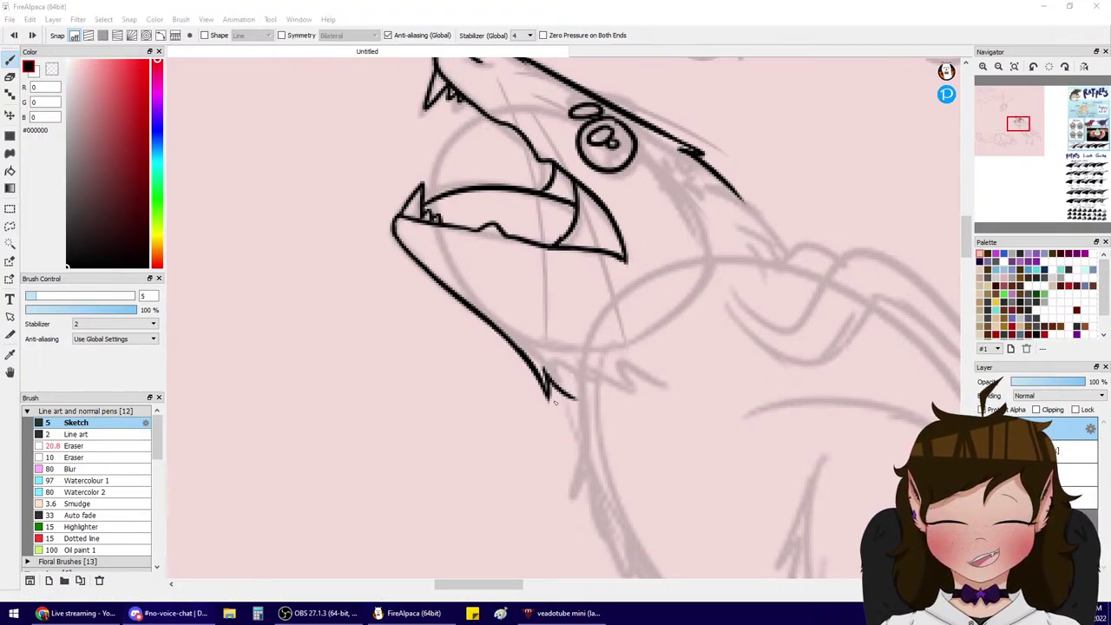
drag(554, 400, 575, 399)
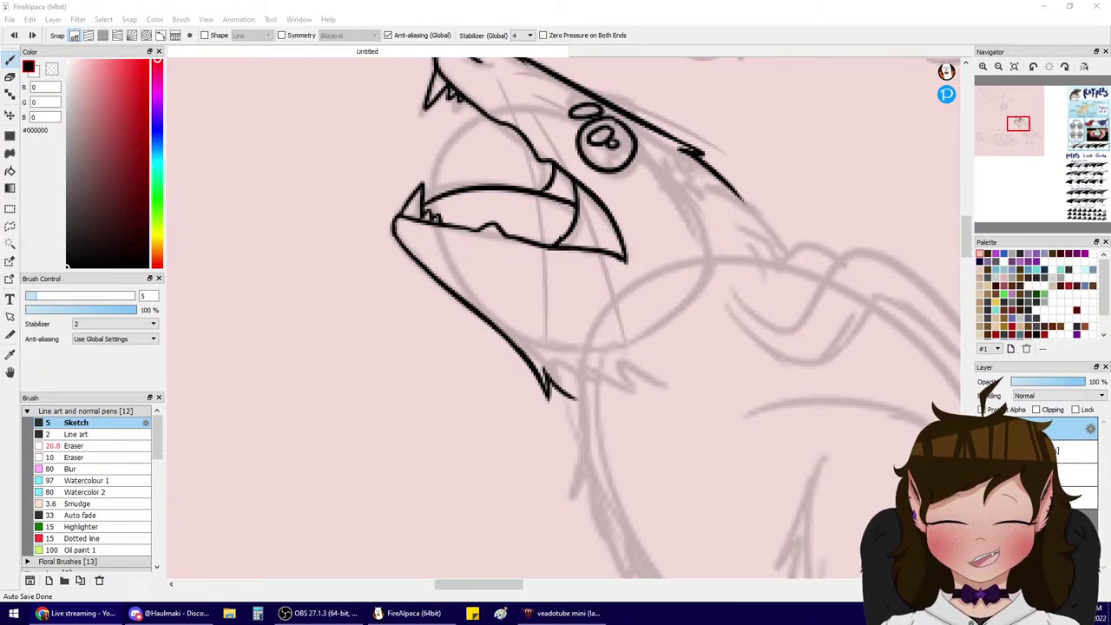
mouse_move(569, 398)
mouse_down()
mouse_move(588, 384)
mouse_move(585, 399)
mouse_move(569, 394)
mouse_move(581, 375)
mouse_move(628, 384)
mouse_move(656, 406)
mouse_up()
key(ctrl+z)
mouse_move(730, 185)
mouse_down()
mouse_move(801, 225)
mouse_move(742, 211)
mouse_move(766, 251)
mouse_move(773, 243)
mouse_move(774, 286)
mouse_up()
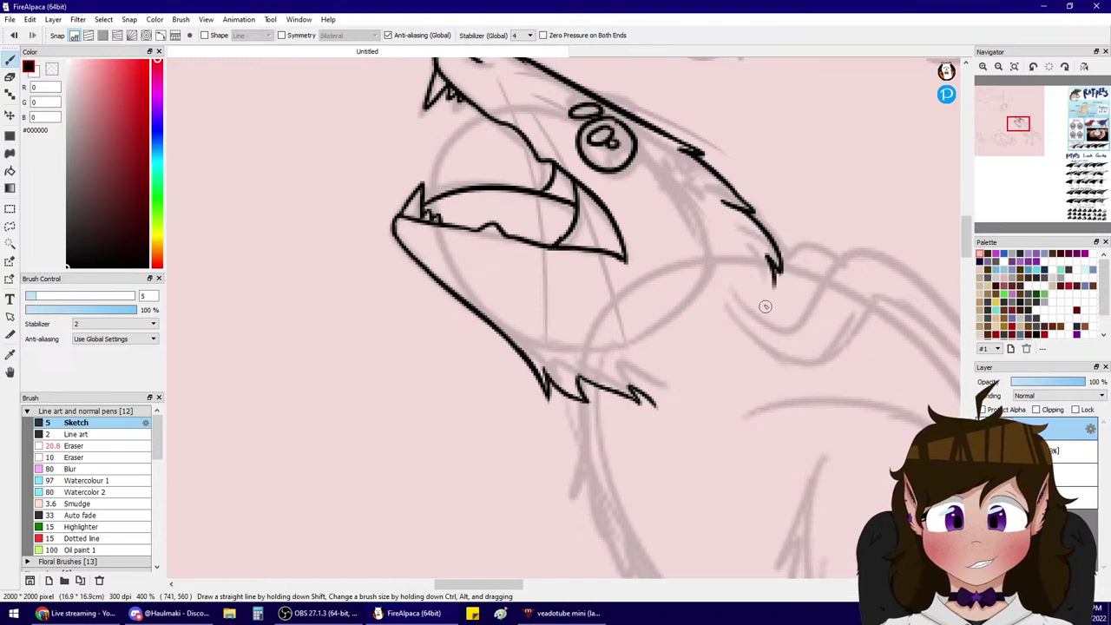
- Draw long whiskers extending backward from the top of the Black. B creature's snout
click(998, 67)
click(999, 67)
click(984, 67)
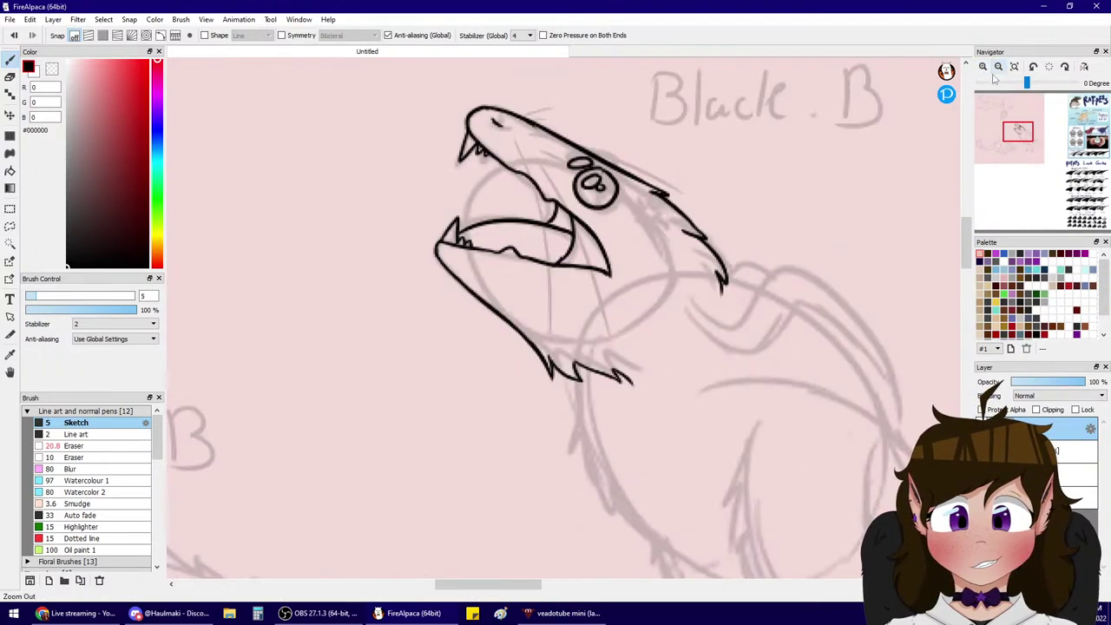
drag(1036, 129, 1030, 118)
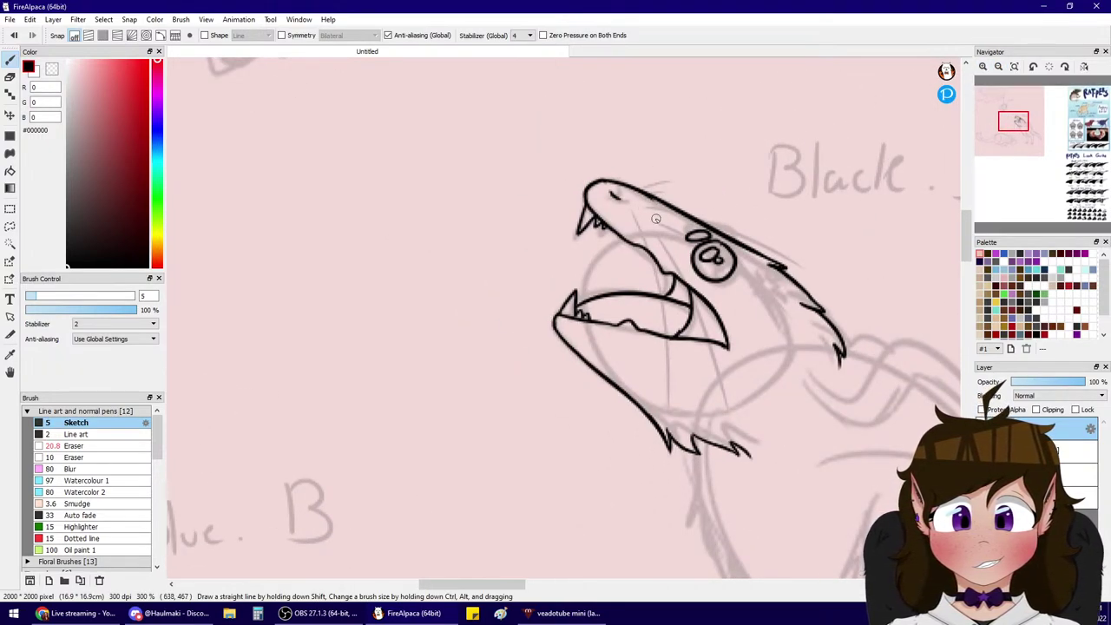
drag(632, 201, 708, 199)
drag(634, 204, 695, 199)
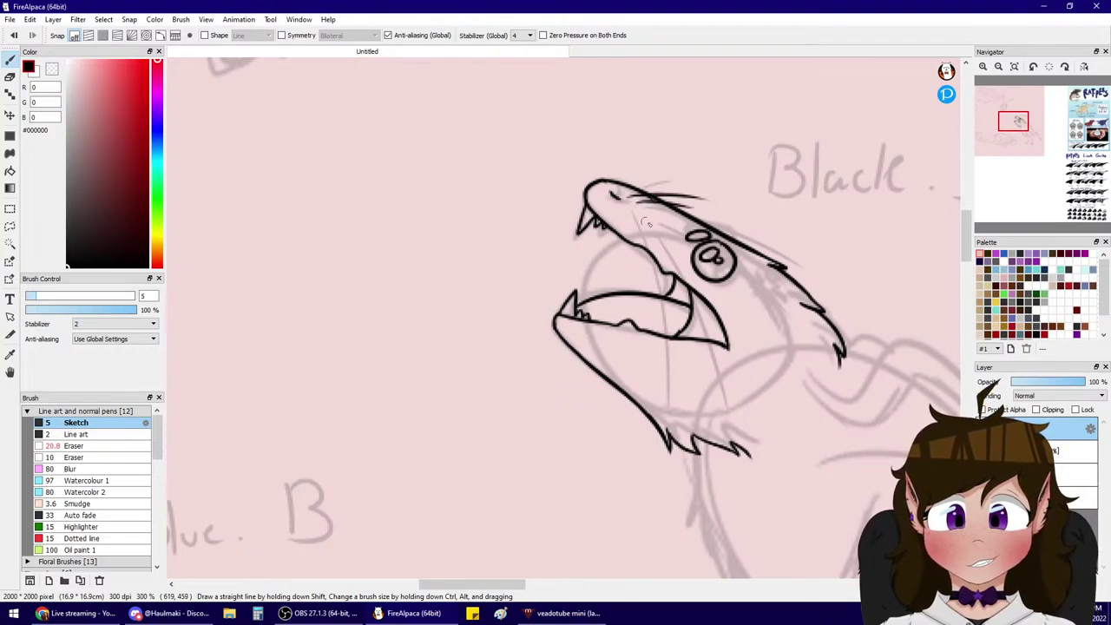
- Draw whiskers hanging from the side of the Black. B creature's snout down across its open mouth
drag(650, 250, 657, 332)
drag(645, 216, 668, 292)
key(ctrl+z)
key(ctrl+z)
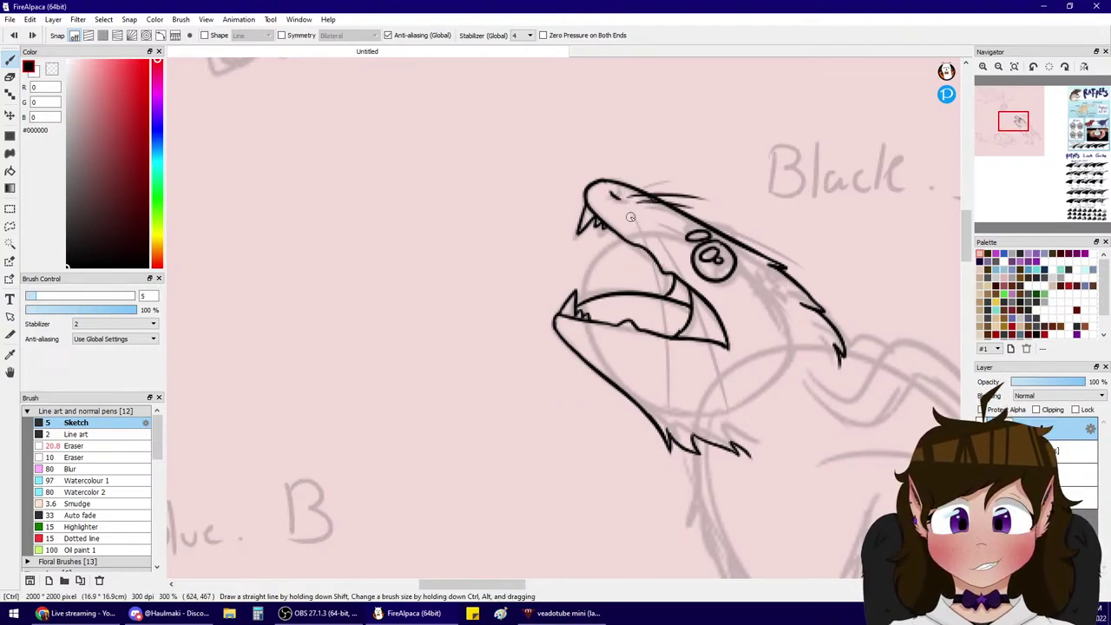
mouse_move(633, 211)
mouse_down()
mouse_move(646, 279)
mouse_move(665, 271)
mouse_up()
key(ctrl+z)
key(ctrl+z)
drag(644, 214, 663, 325)
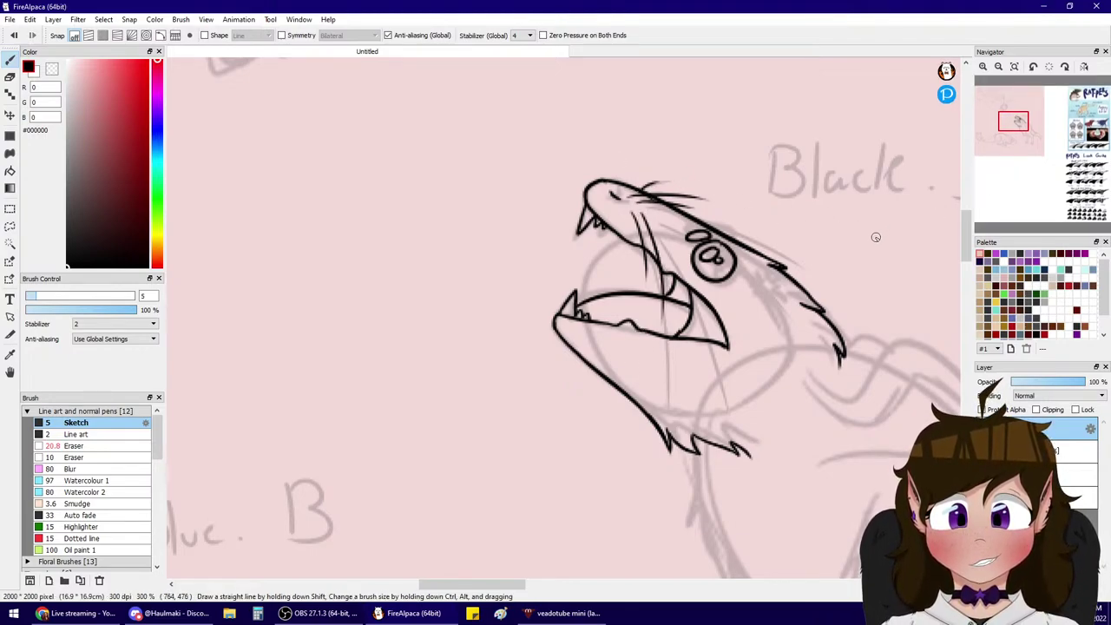
- Outline the jagged fur down the front of the Black. B creature's neck and chest
mouse_move(1013, 124)
mouse_down()
mouse_move(1022, 132)
mouse_move(1008, 140)
mouse_move(1023, 137)
mouse_up()
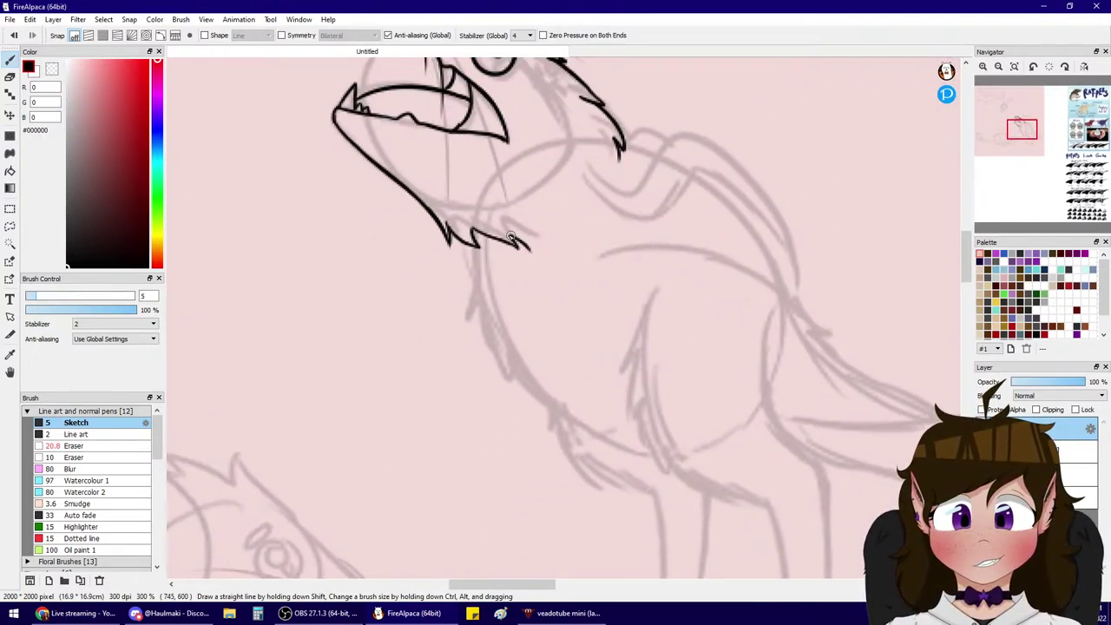
mouse_move(475, 247)
mouse_down()
mouse_move(469, 295)
mouse_move(481, 332)
mouse_move(519, 389)
mouse_move(545, 402)
mouse_up()
key(ctrl+z)
drag(493, 349, 554, 408)
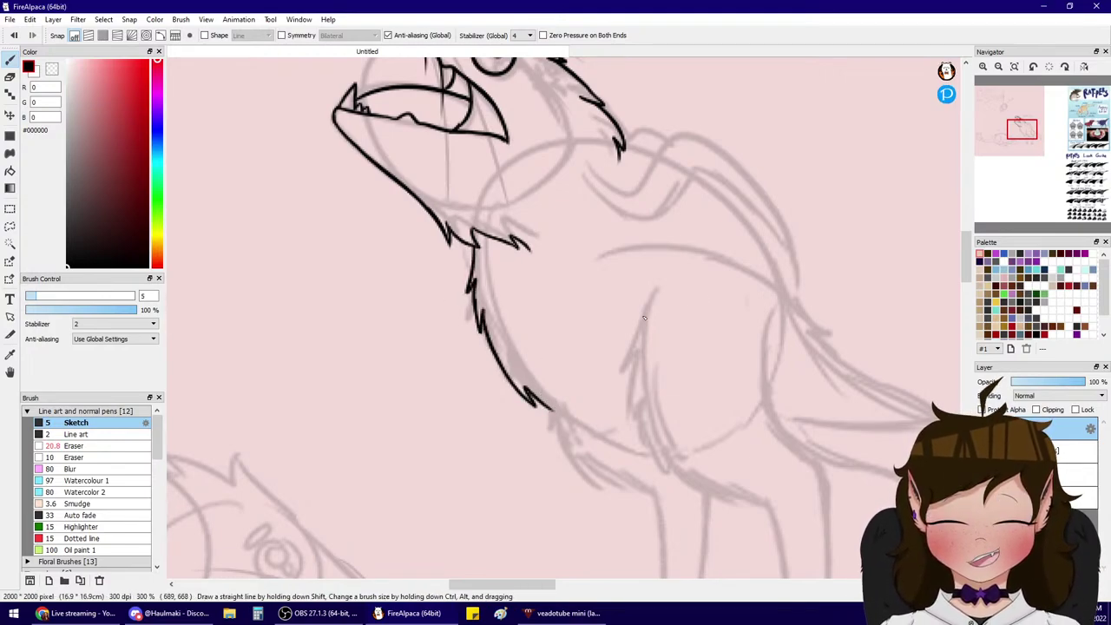
- Draw the curved dip of the near wing's base behind the Black. B creature's neck, rising toward the wing joint
mouse_move(1022, 130)
mouse_down()
mouse_move(1026, 140)
mouse_move(1021, 129)
mouse_up()
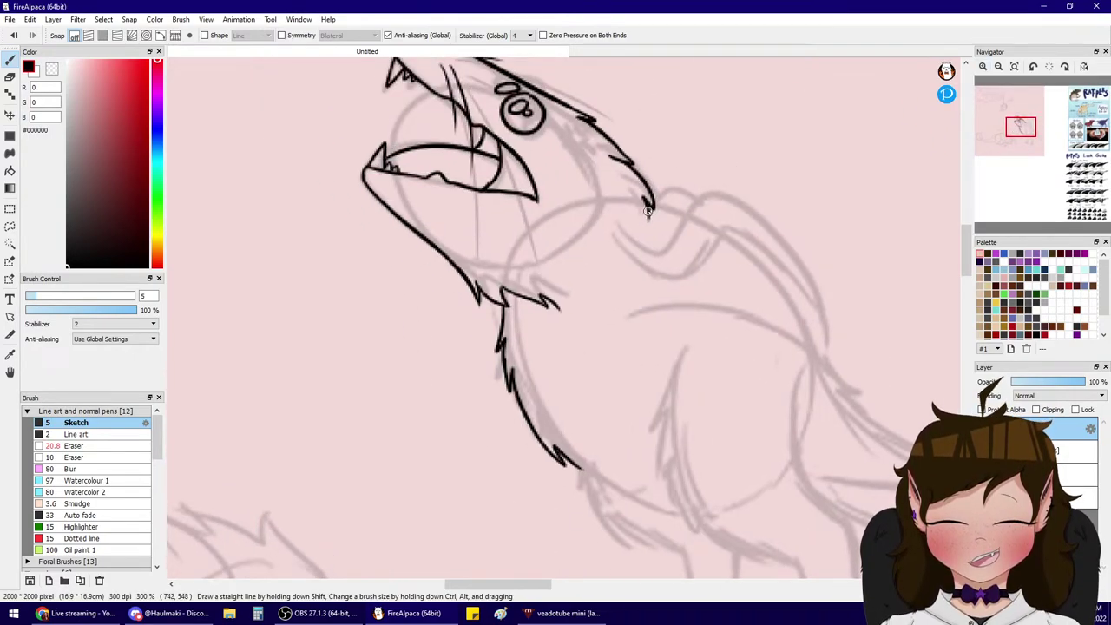
mouse_move(648, 211)
mouse_down()
mouse_move(682, 235)
mouse_move(643, 245)
mouse_move(673, 239)
mouse_move(699, 200)
mouse_up()
key(ctrl+z)
key(ctrl+z)
key(ctrl+z)
key(ctrl+z)
mouse_move(672, 247)
mouse_down()
mouse_move(697, 197)
mouse_move(726, 207)
mouse_move(717, 191)
mouse_move(801, 277)
mouse_up()
key(ctrl+z)
key(ctrl+z)
drag(695, 201, 815, 334)
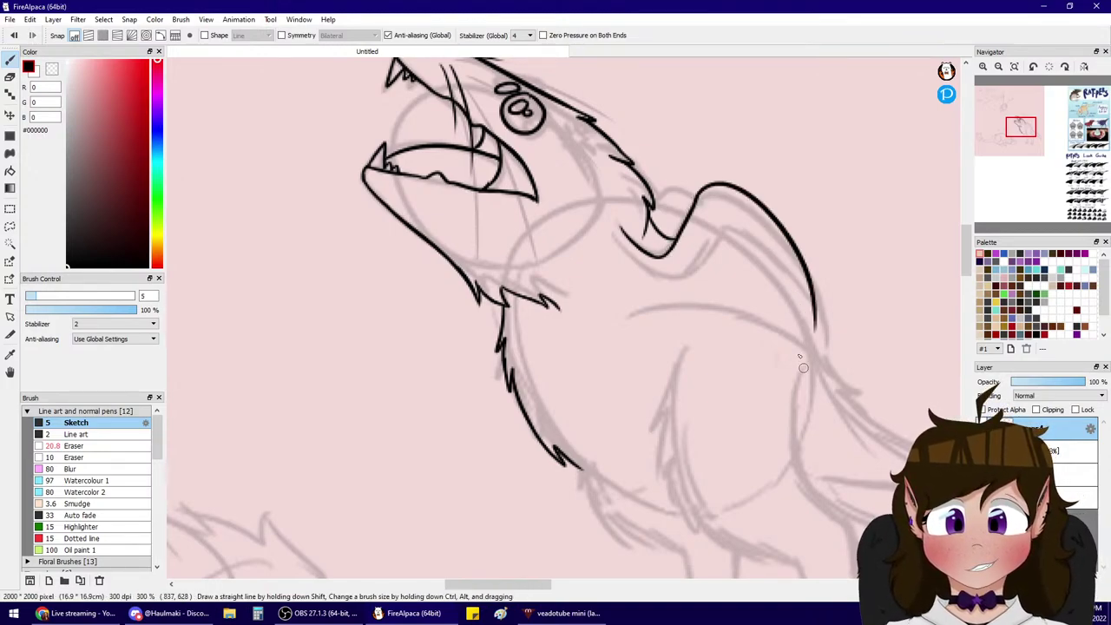
mouse_move(798, 269)
mouse_down()
mouse_move(814, 337)
mouse_move(798, 384)
mouse_up()
key(ctrl+z)
drag(816, 300, 775, 420)
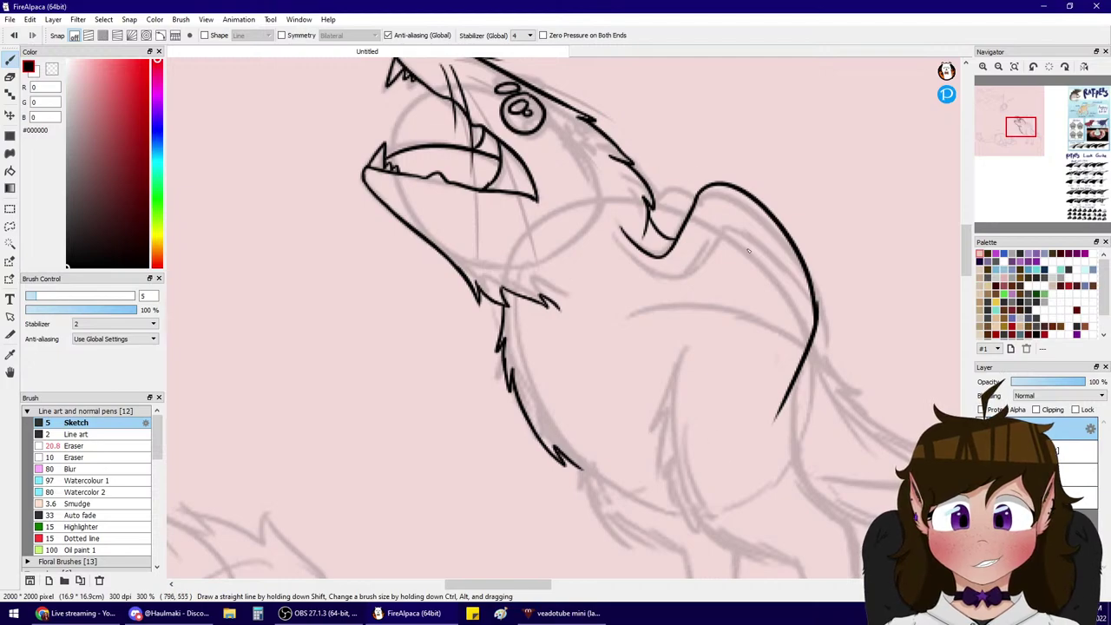
key(ctrl+z)
key(ctrl+z)
drag(702, 193, 839, 304)
key(ctrl+z)
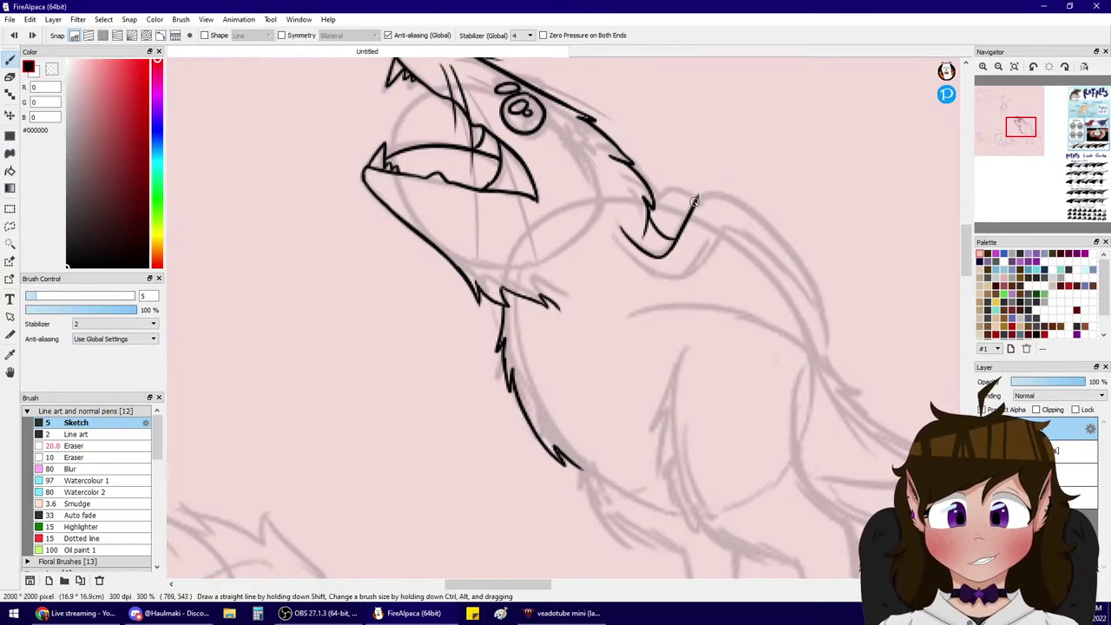
- Draw the near wing's upper edge sweeping straight back from the joint, and the far wing's small hump behind the neck
drag(691, 208, 917, 331)
key(ctrl+z)
mouse_move(691, 208)
mouse_down()
mouse_move(707, 189)
mouse_move(914, 338)
mouse_up()
key(ctrl+z)
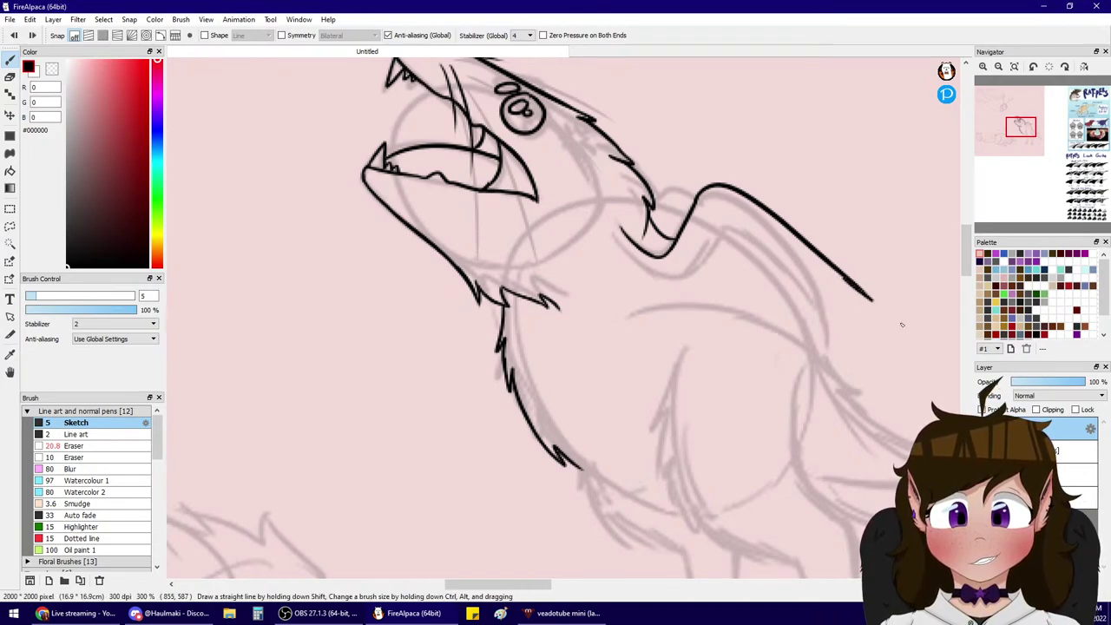
key(ctrl+z)
drag(862, 292, 906, 327)
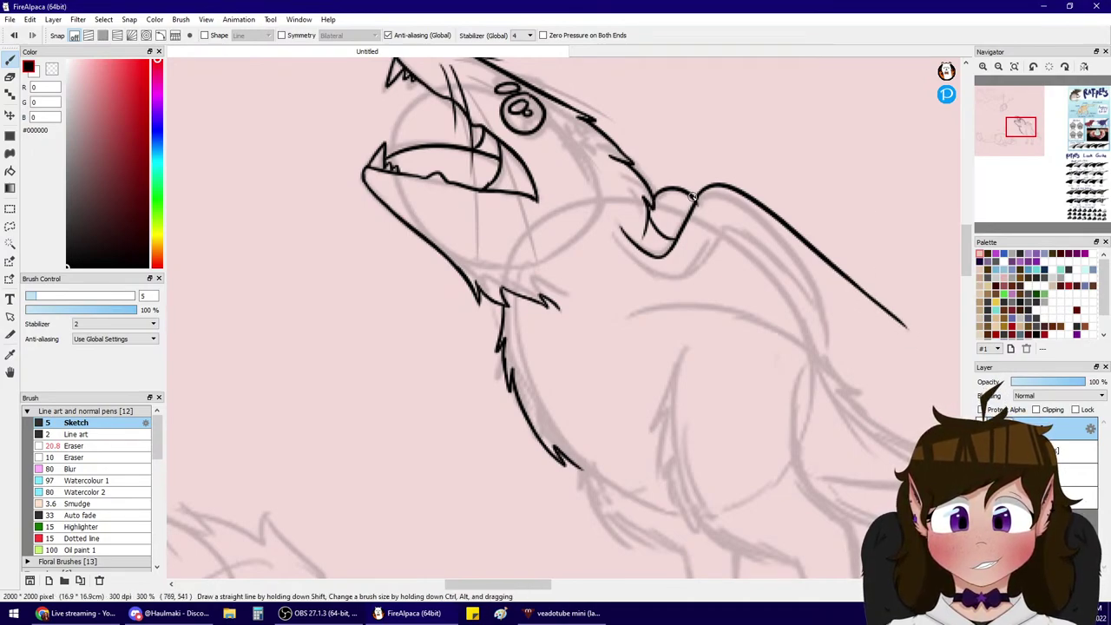
drag(654, 196, 695, 200)
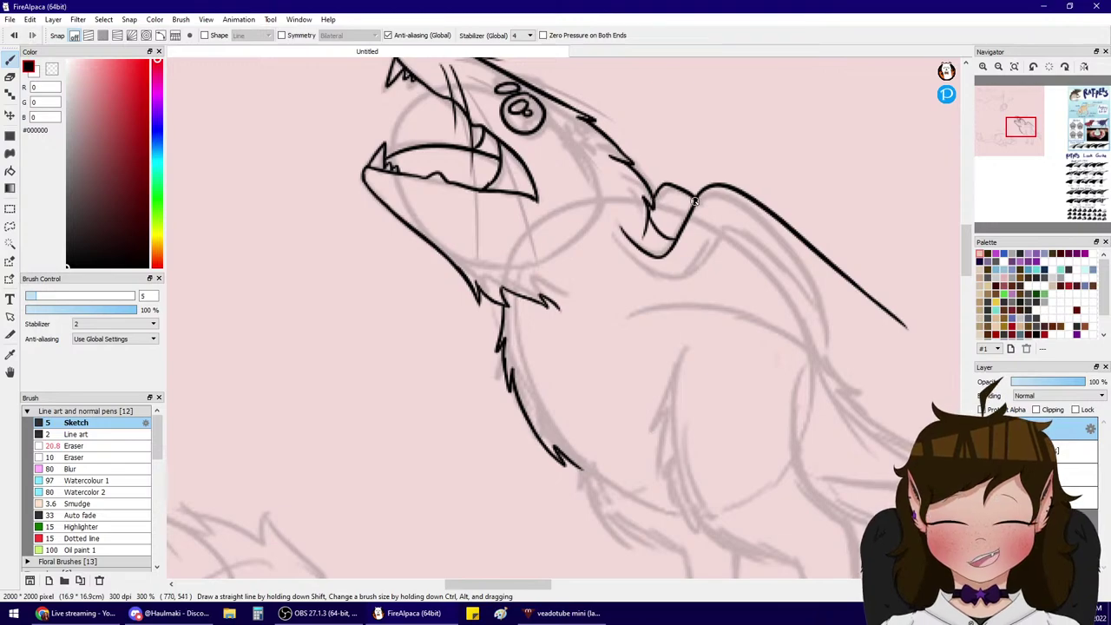
- Handwrite "*angerly squeeks*" above the Black. B creature's head
drag(1017, 131, 1012, 119)
mouse_move(676, 162)
mouse_down()
mouse_move(723, 157)
mouse_move(739, 142)
mouse_move(762, 161)
mouse_move(746, 184)
mouse_up()
drag(781, 148, 890, 137)
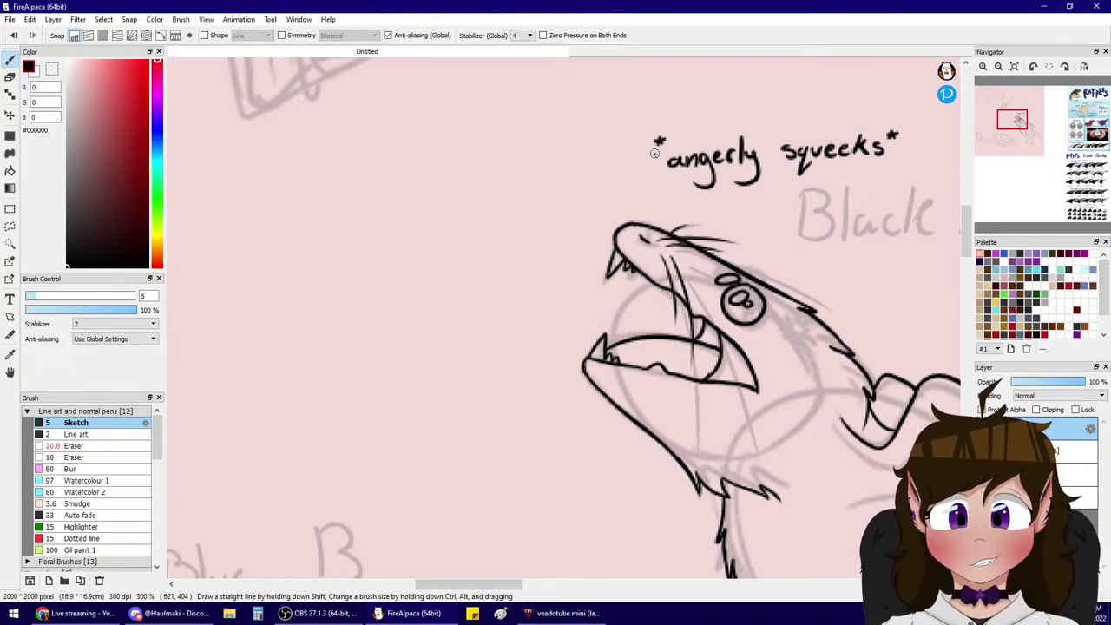
- Draw a second contour parallel to the near wing's base, following the dip and rising to the joint
drag(1014, 122, 1021, 139)
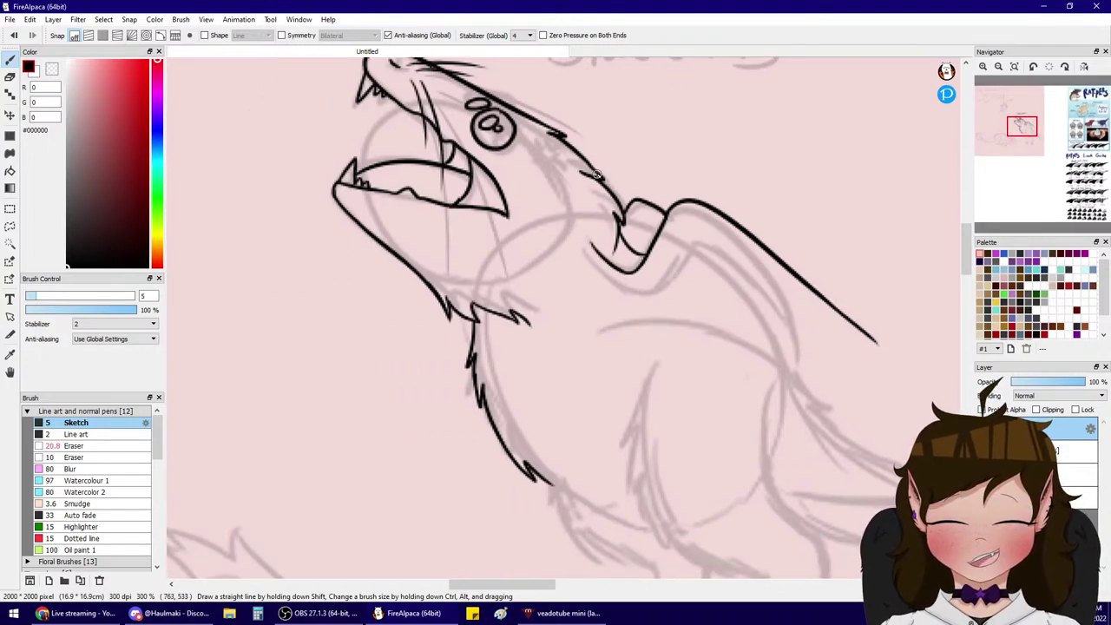
drag(606, 280, 626, 292)
mouse_move(596, 269)
mouse_down()
mouse_move(644, 295)
mouse_move(670, 284)
mouse_up()
key(ctrl+z)
key(ctrl+z)
key(ctrl+z)
drag(579, 251, 642, 293)
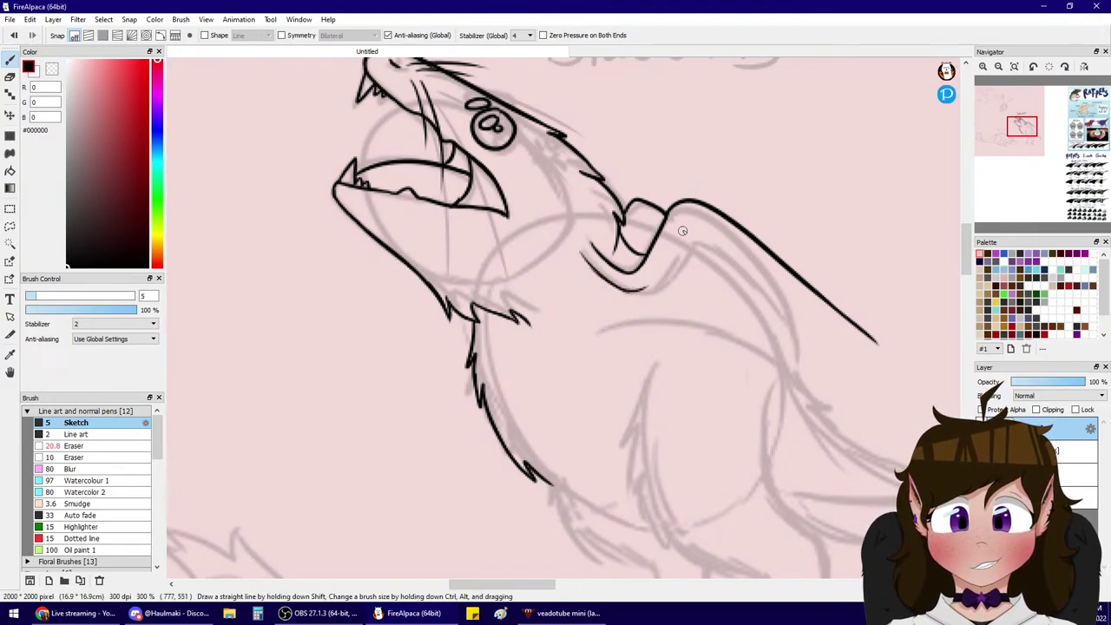
drag(697, 215, 627, 296)
key(ctrl+z)
key(ctrl+z)
key(ctrl+z)
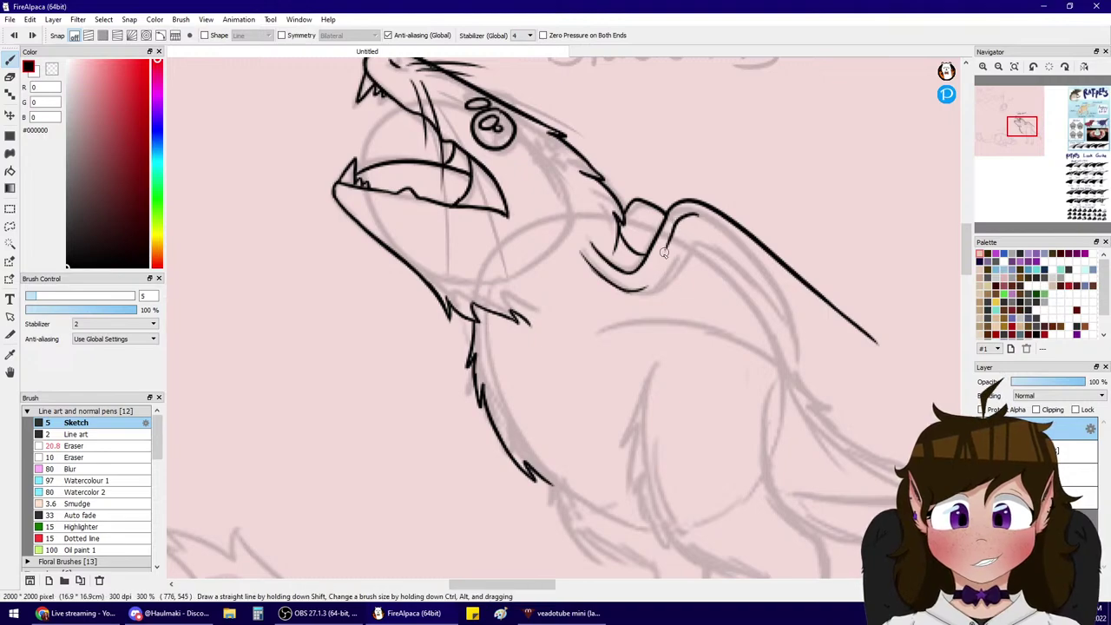
drag(674, 224, 627, 292)
key(ctrl+z)
key(ctrl+z)
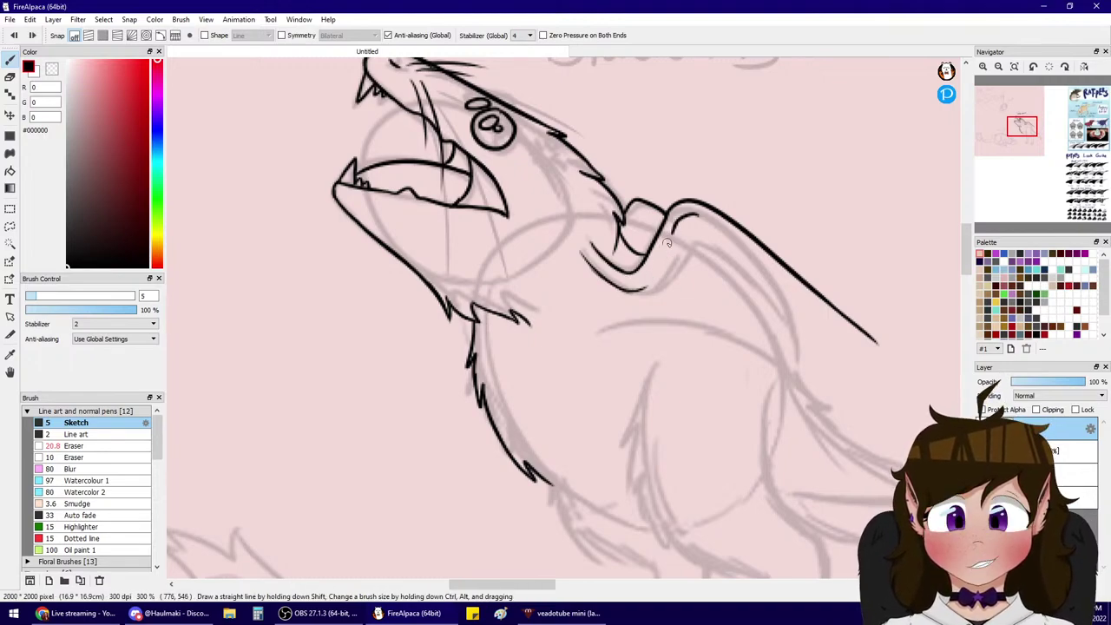
key(ctrl+z)
drag(674, 226, 635, 291)
key(ctrl+z)
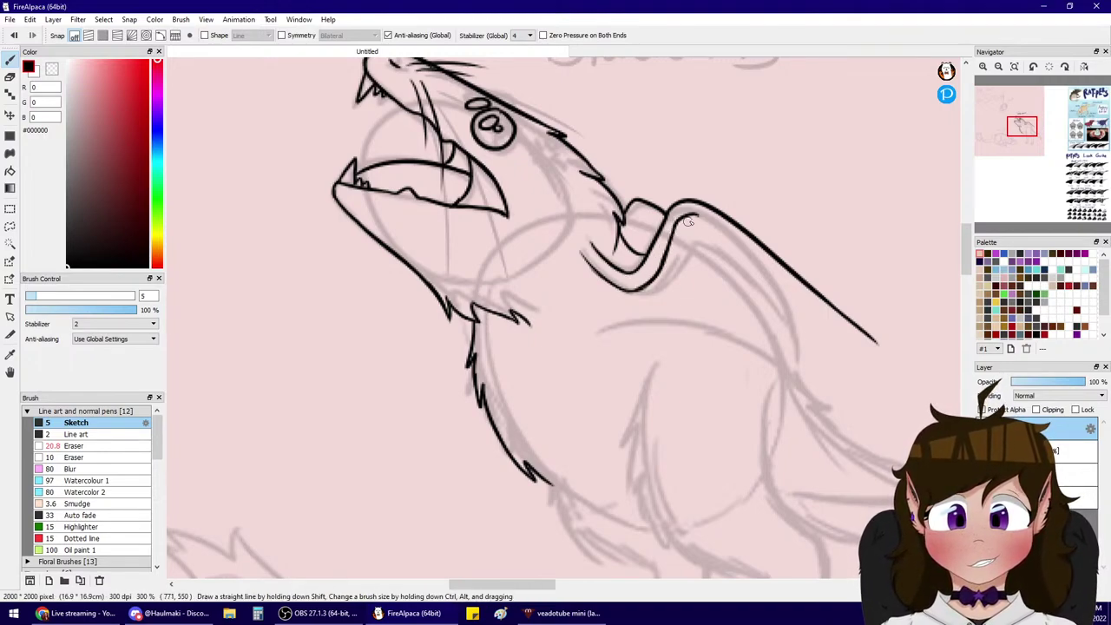
- Draw the lower contour of the wing's long arm from the joint back to a pointed wing tip
drag(690, 215, 814, 293)
key(ctrl+z)
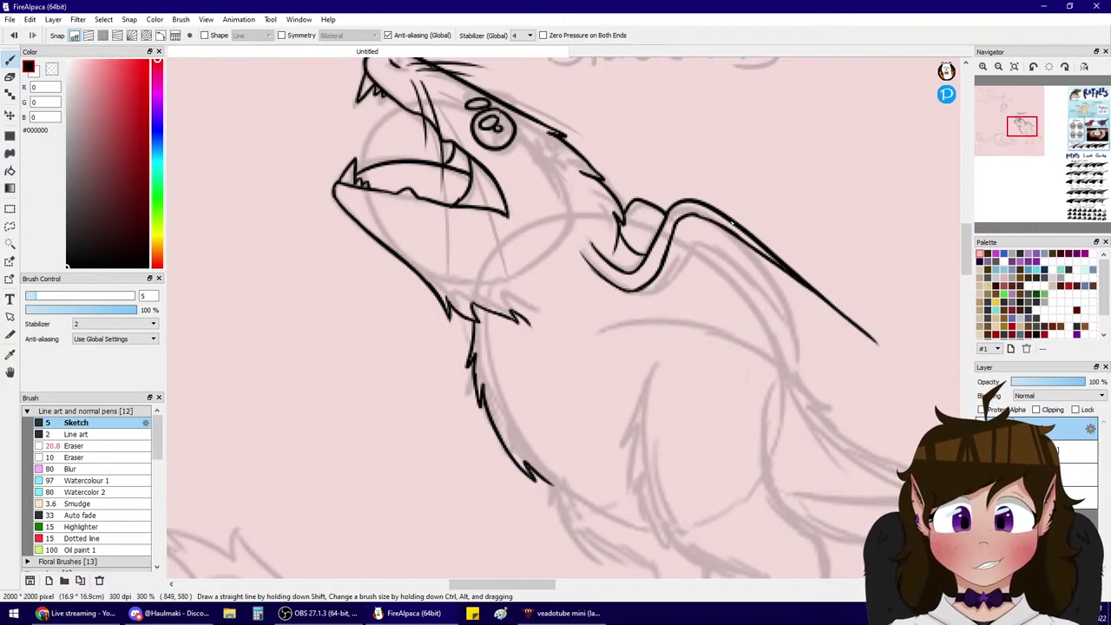
key(ctrl+z)
drag(692, 213, 844, 319)
drag(755, 250, 874, 355)
key(ctrl+z)
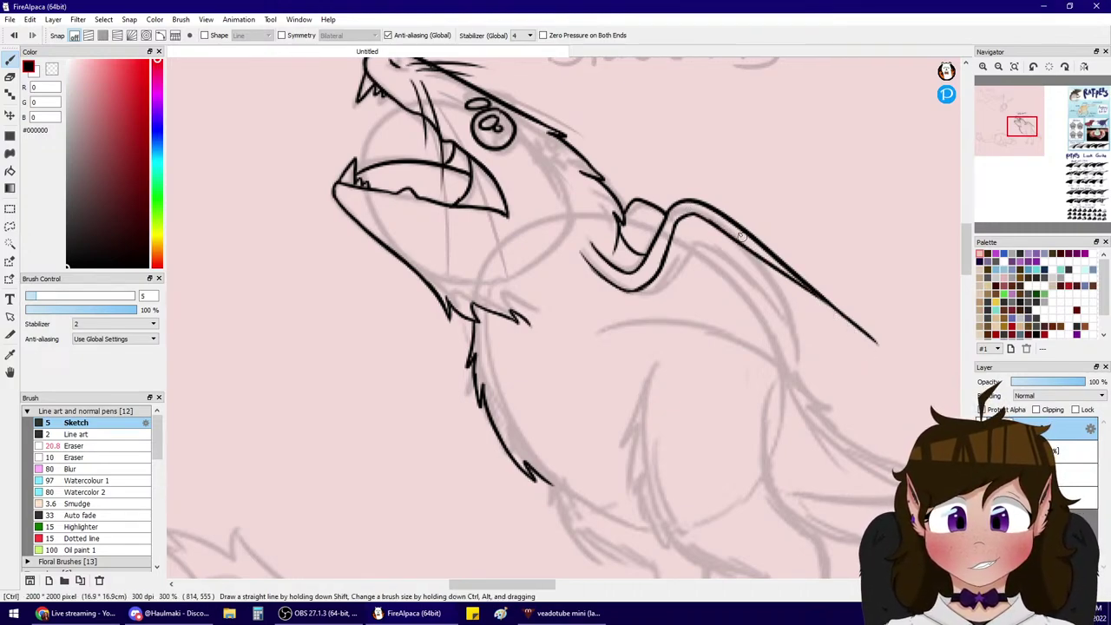
key(ctrl+z)
drag(720, 227, 823, 317)
key(ctrl+z)
key(ctrl+z)
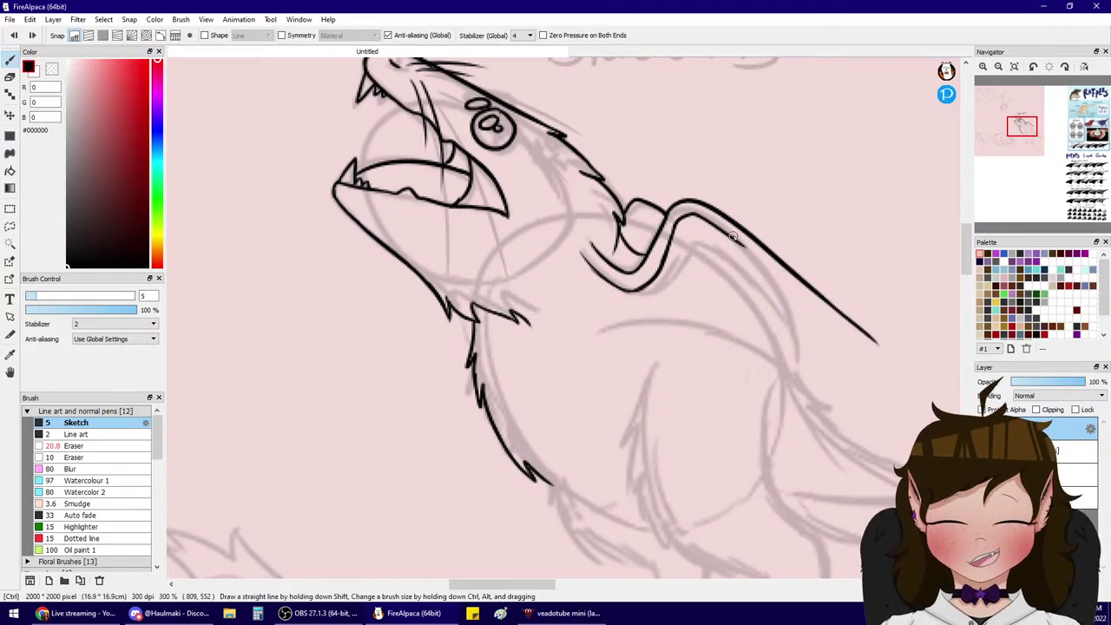
drag(724, 231, 828, 310)
key(ctrl+z)
key(ctrl+z)
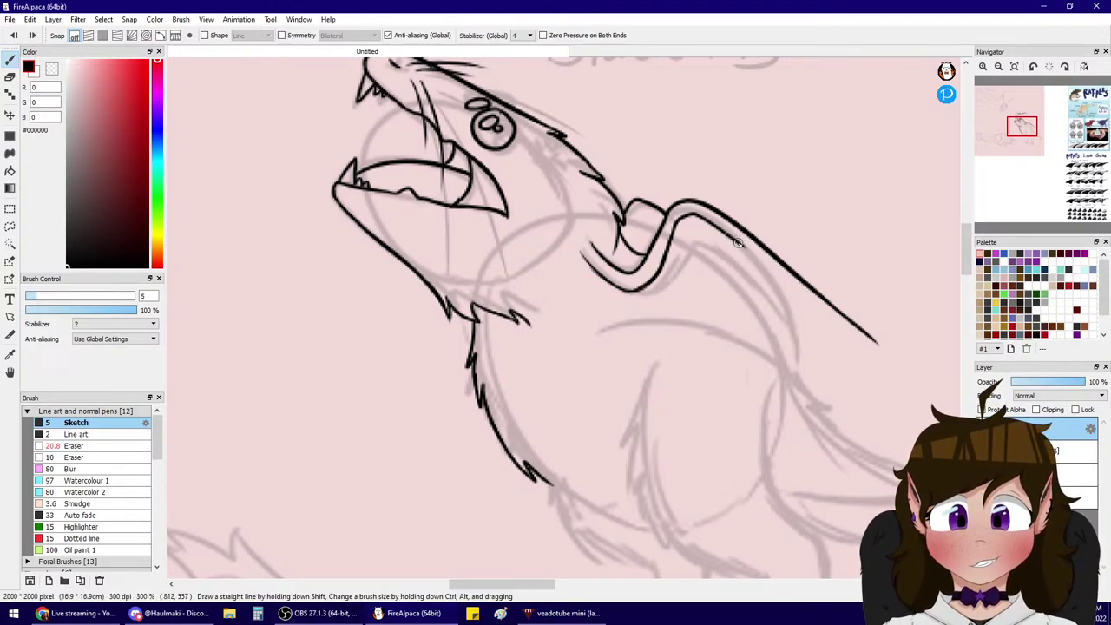
drag(735, 241, 833, 313)
key(ctrl+z)
key(ctrl+z)
drag(737, 240, 903, 364)
drag(834, 311, 906, 367)
key(ctrl+z)
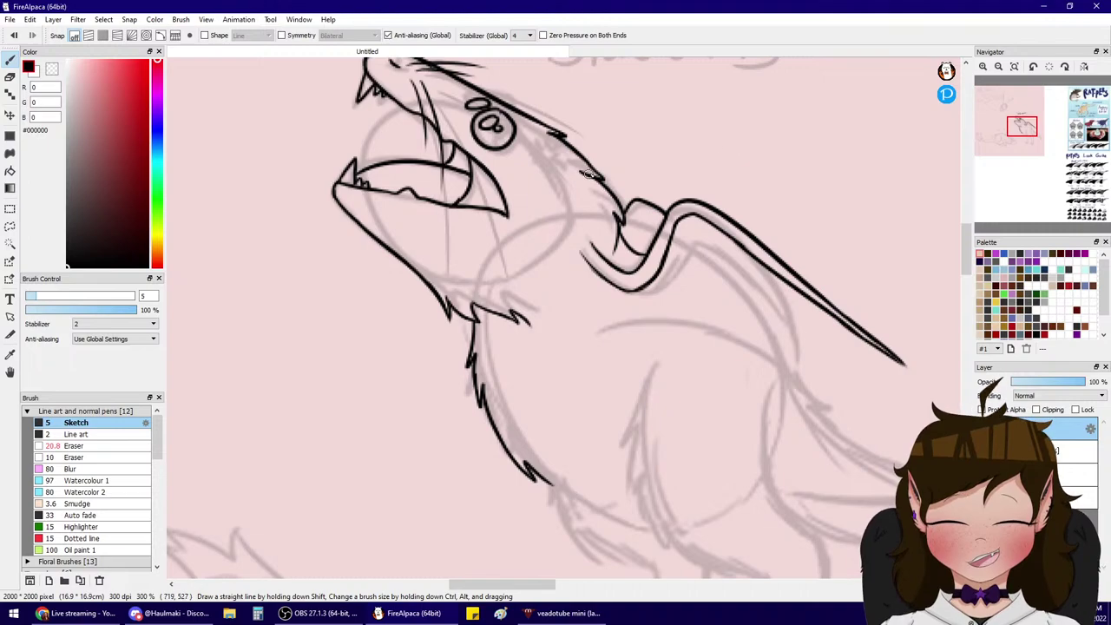
- Draw the wing membrane's wavy lower edge from the creature's shoulder to the wing tip
drag(622, 230, 625, 244)
key(ctrl+z)
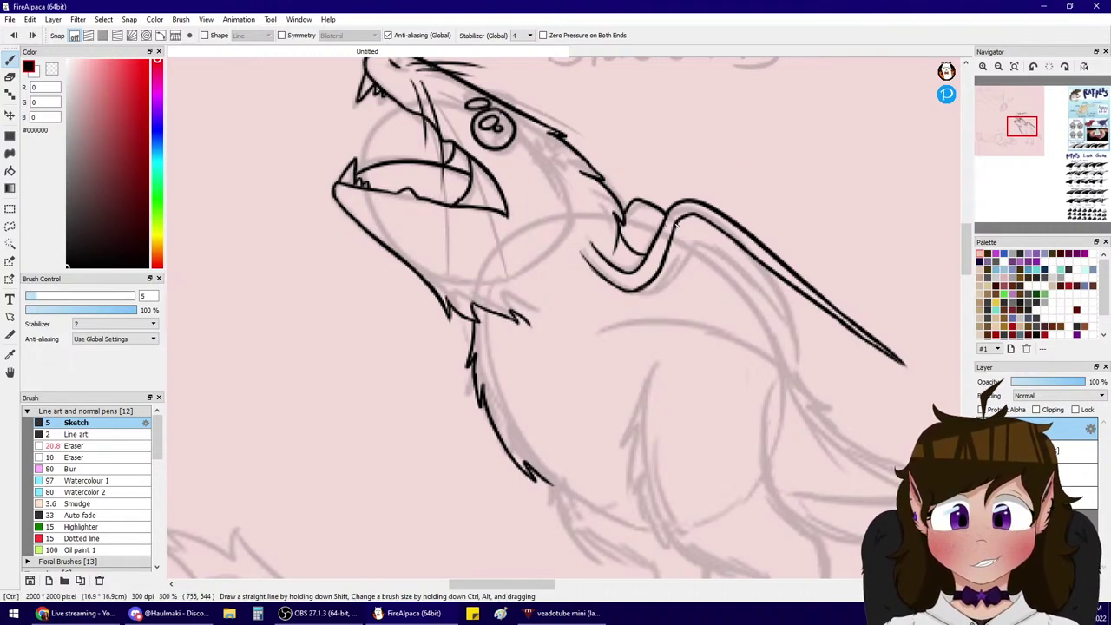
mouse_move(1028, 132)
mouse_down()
mouse_move(1081, 144)
mouse_move(1097, 124)
mouse_move(1087, 106)
mouse_move(1035, 113)
mouse_up()
drag(1008, 121, 1025, 125)
drag(525, 377, 789, 417)
key(ctrl+z)
mouse_move(1087, 161)
mouse_down()
mouse_move(1095, 135)
mouse_move(1028, 119)
mouse_move(1026, 132)
mouse_move(1092, 137)
mouse_move(1024, 128)
mouse_up()
mouse_move(540, 300)
mouse_down()
mouse_move(601, 355)
mouse_move(876, 363)
mouse_up()
key(ctrl+z)
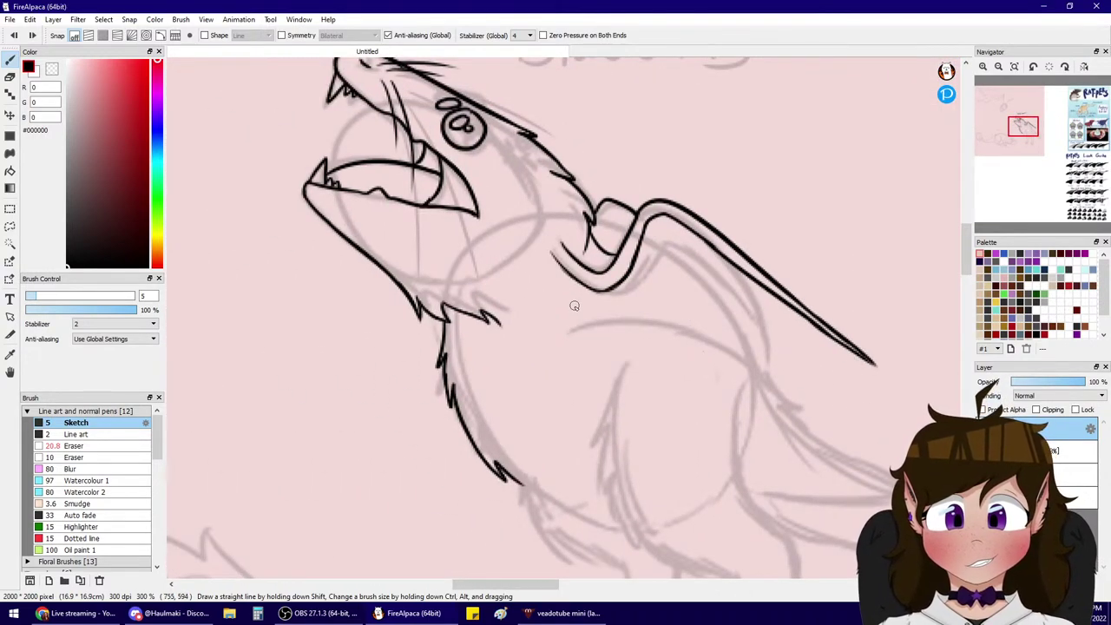
mouse_move(547, 302)
mouse_down()
mouse_move(876, 363)
mouse_move(878, 374)
mouse_up()
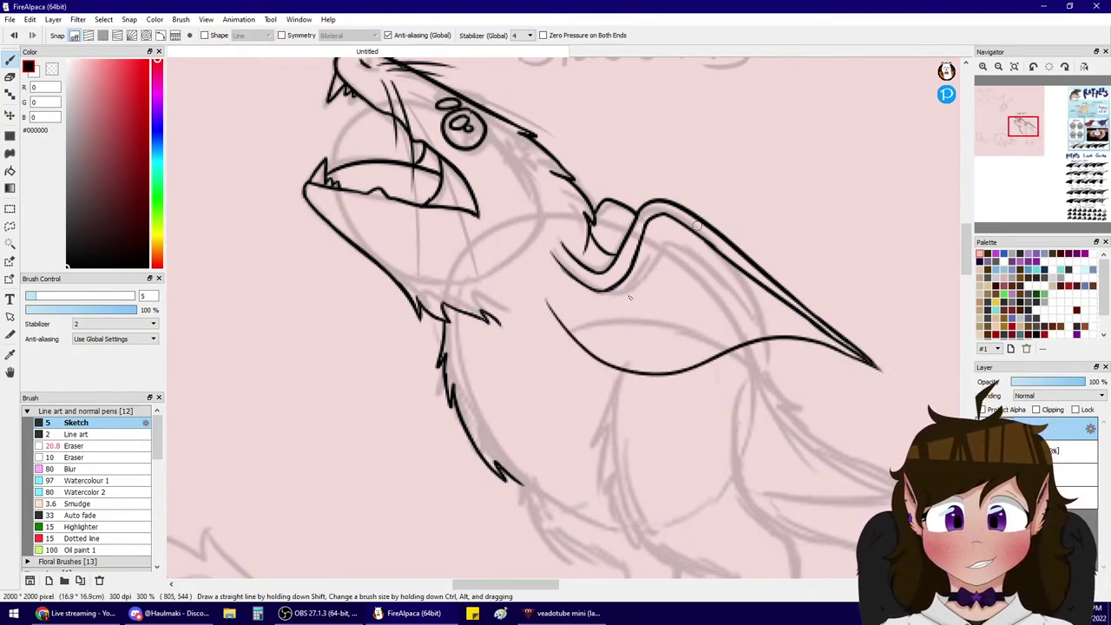
- Add three curved fold lines inside the near wing membrane and an inner contour to the far wing's hump
drag(616, 299, 606, 350)
drag(671, 239, 671, 372)
key(ctrl+z)
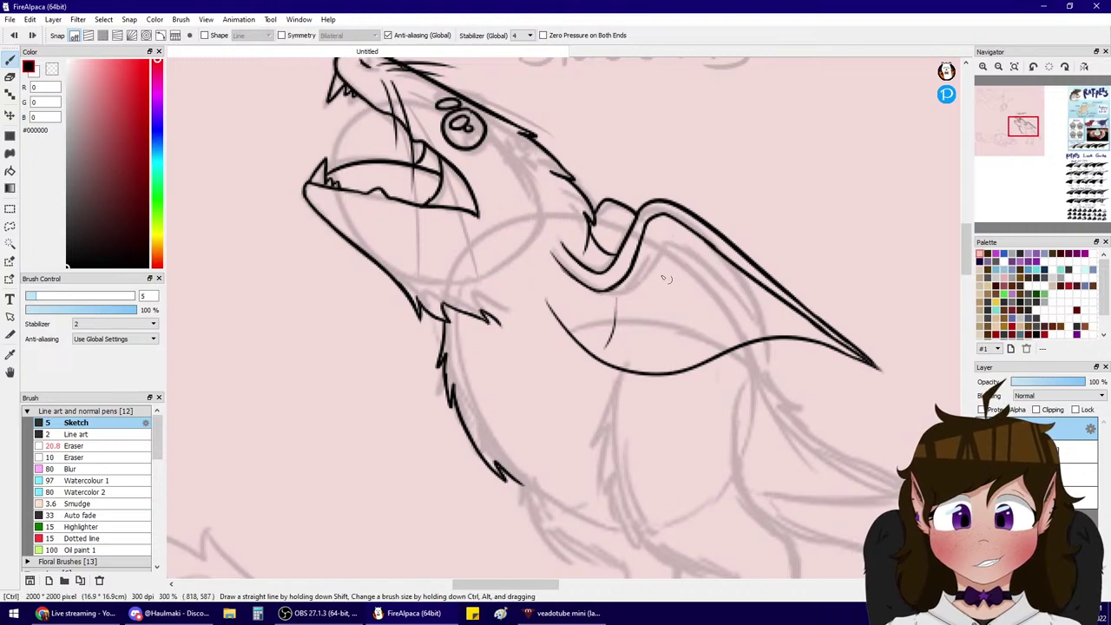
mouse_move(672, 243)
mouse_down()
mouse_move(686, 364)
mouse_move(682, 299)
mouse_up()
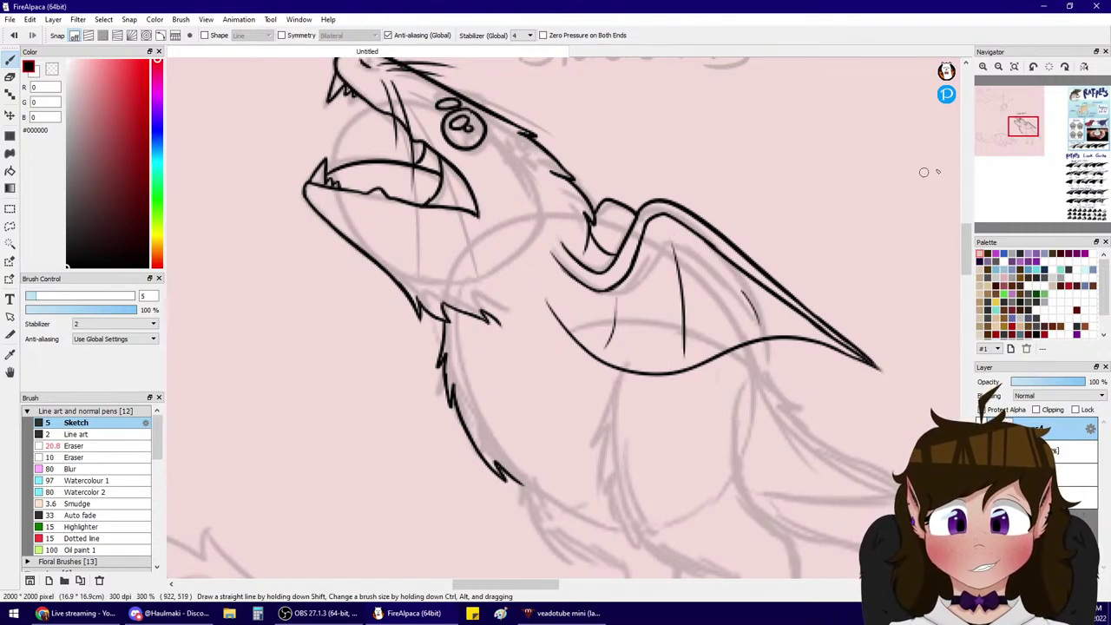
drag(1026, 137, 1025, 134)
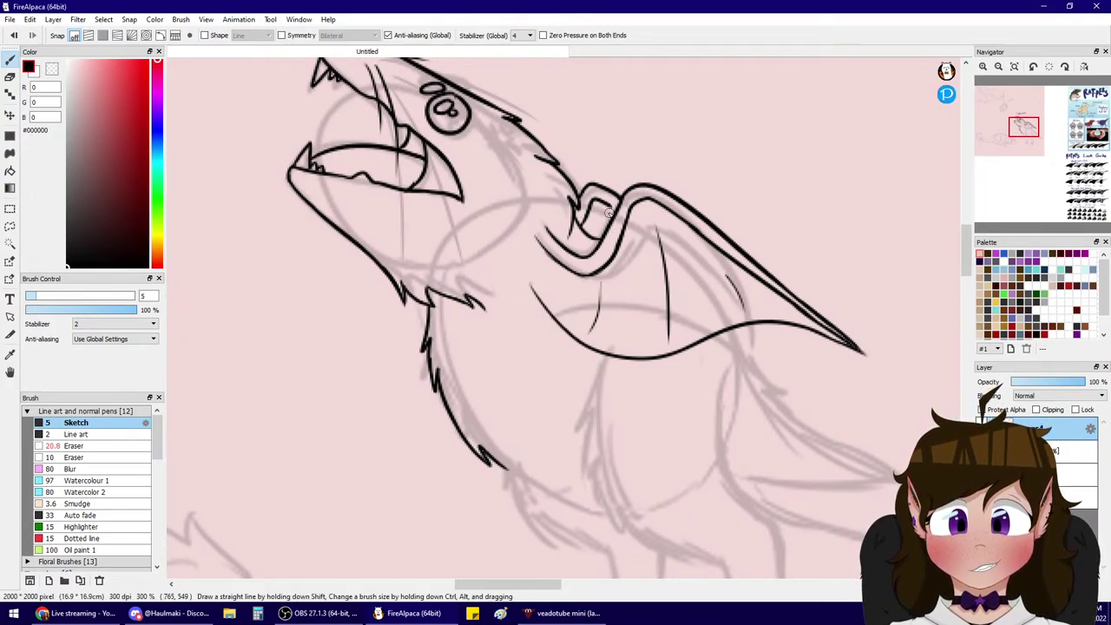
drag(579, 224, 613, 208)
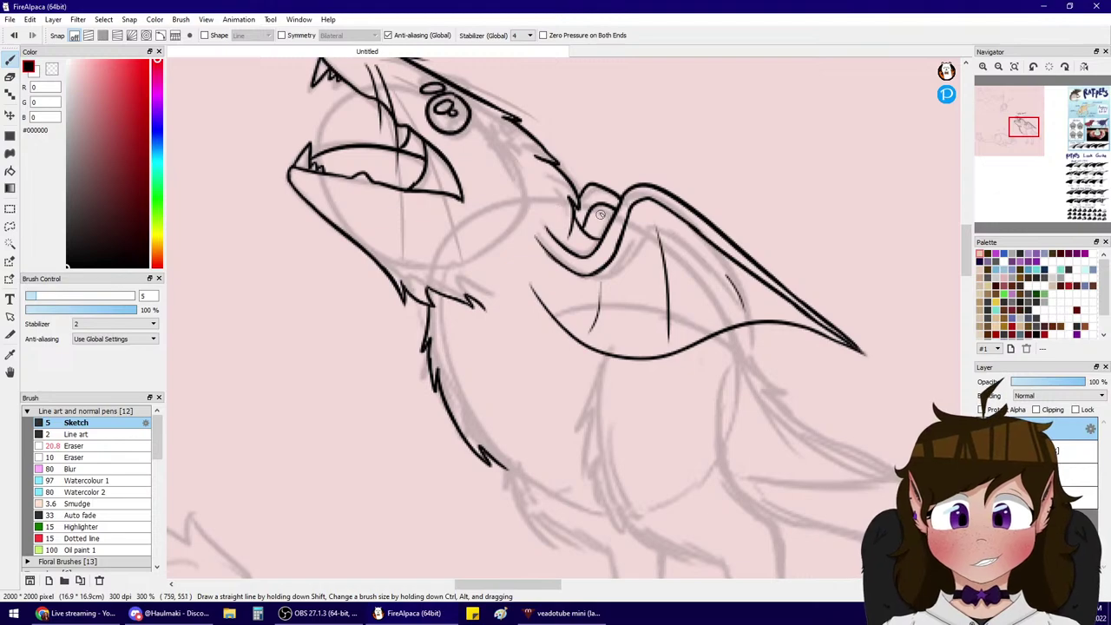
- Outline the jagged fur along the upper edge of the creature's back and tail, and the rear curve of the near thigh
mouse_move(1025, 129)
mouse_down()
mouse_move(1015, 118)
mouse_move(1027, 142)
mouse_up()
mouse_move(674, 139)
mouse_down()
mouse_move(756, 235)
mouse_move(913, 365)
mouse_up()
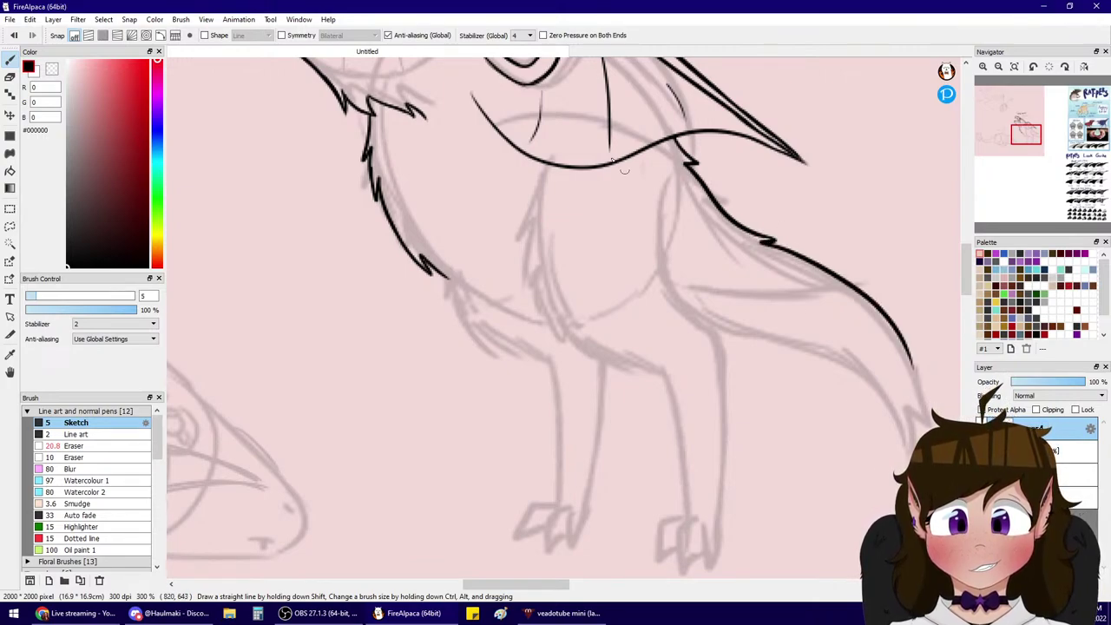
drag(675, 176, 740, 361)
key(ctrl+z)
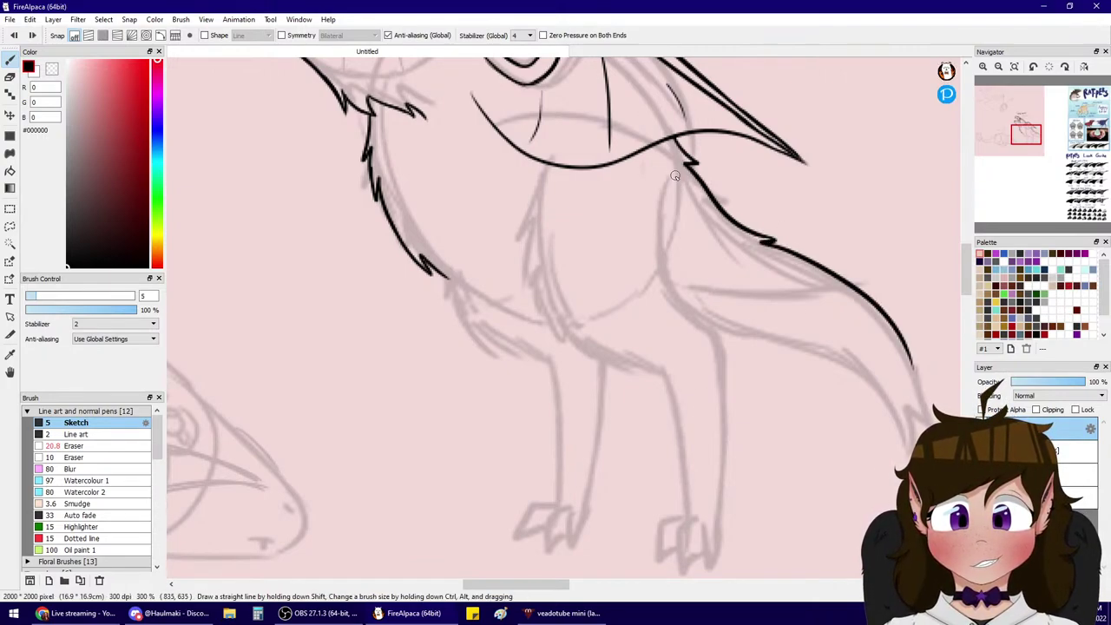
mouse_move(675, 174)
mouse_down()
mouse_move(665, 227)
mouse_move(705, 297)
mouse_move(683, 293)
mouse_move(730, 328)
mouse_up()
key(ctrl+z)
drag(688, 294, 726, 366)
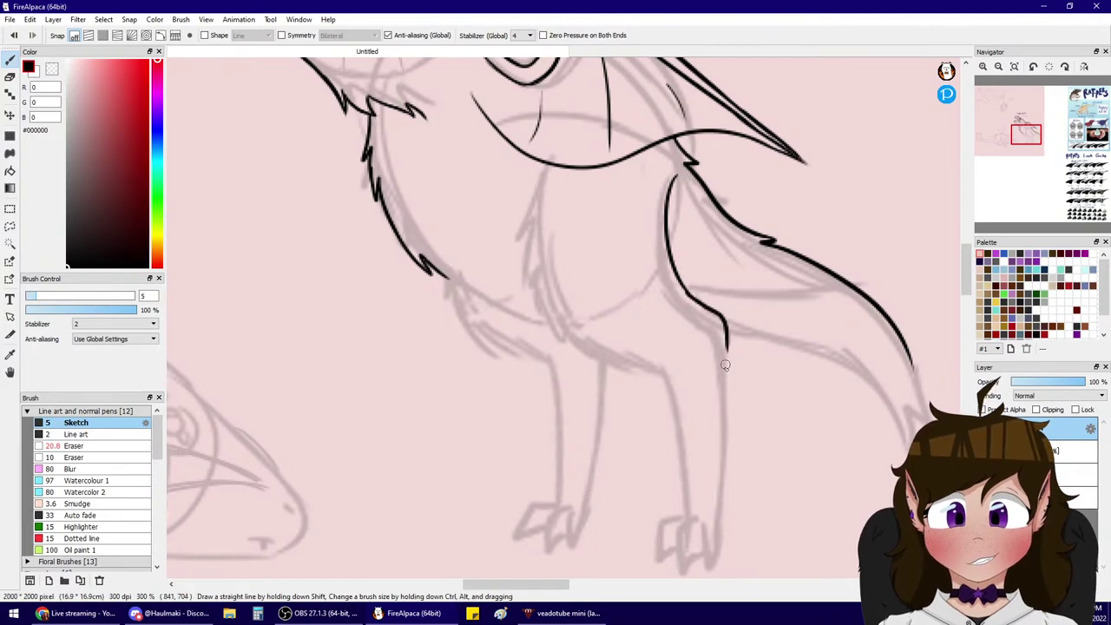
- Outline the jagged fur on the front of the near thigh and draw the belly line from the chest to it
mouse_move(536, 184)
mouse_down()
mouse_move(523, 285)
mouse_move(554, 334)
mouse_move(539, 311)
mouse_move(586, 352)
mouse_move(665, 376)
mouse_up()
drag(434, 266, 530, 316)
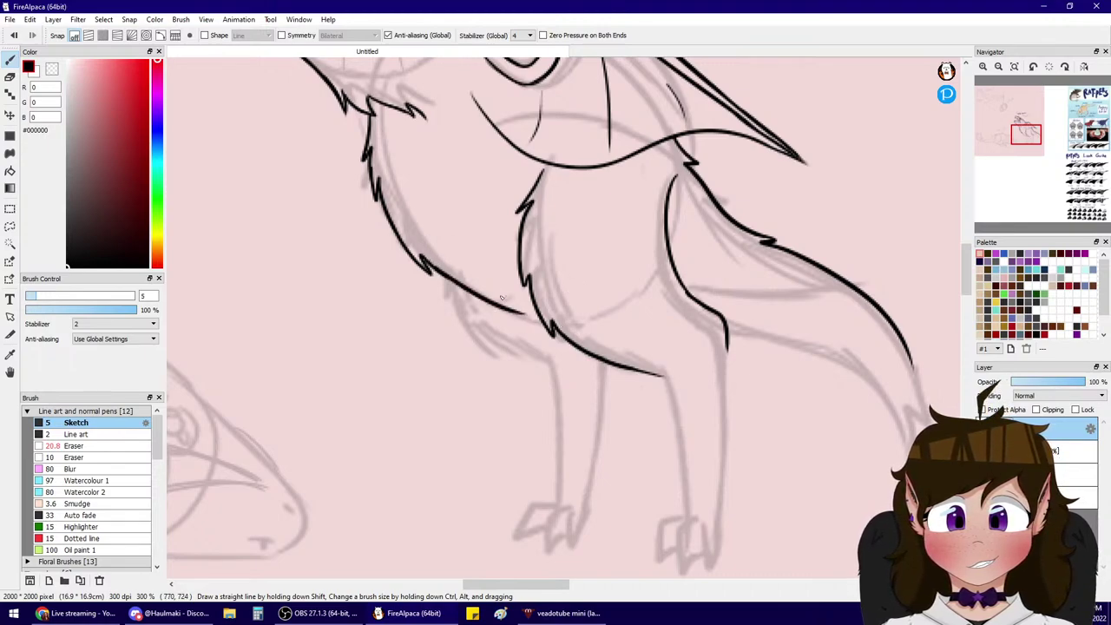
key(ctrl+z)
drag(431, 263, 535, 319)
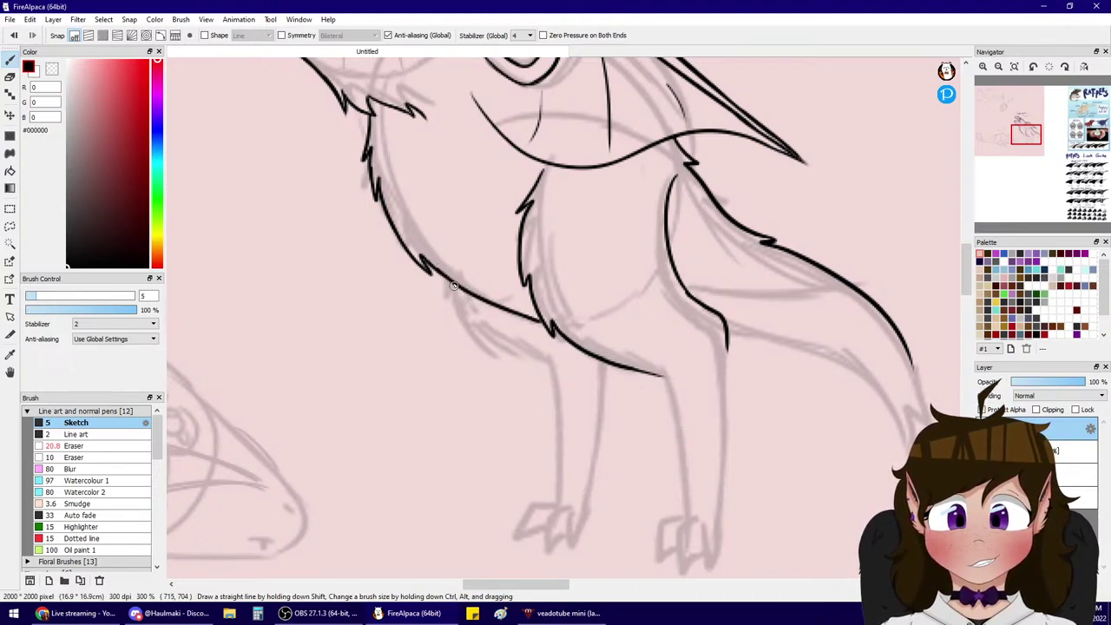
- Outline the far leg with a furry thigh and two curved lines running down to the foot
mouse_move(449, 294)
mouse_down()
mouse_move(474, 335)
mouse_move(550, 362)
mouse_move(503, 348)
mouse_move(546, 277)
mouse_move(535, 425)
mouse_up()
drag(574, 260, 549, 438)
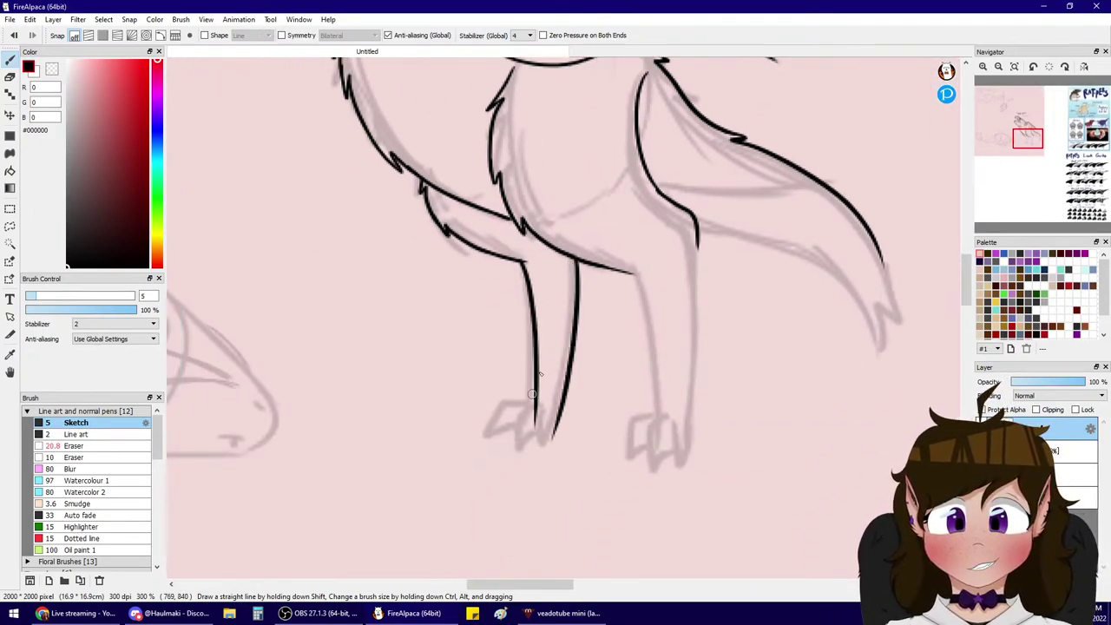
key(ctrl+z)
key(ctrl+z)
drag(521, 258, 520, 402)
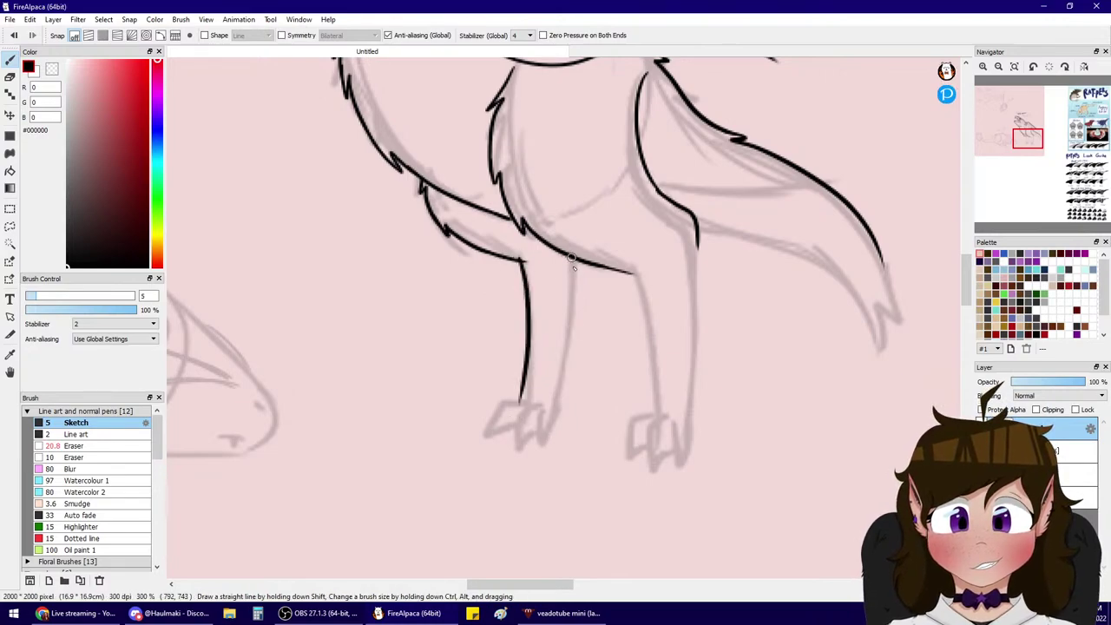
drag(572, 258, 548, 441)
key(ctrl+z)
key(ctrl+z)
drag(521, 257, 530, 427)
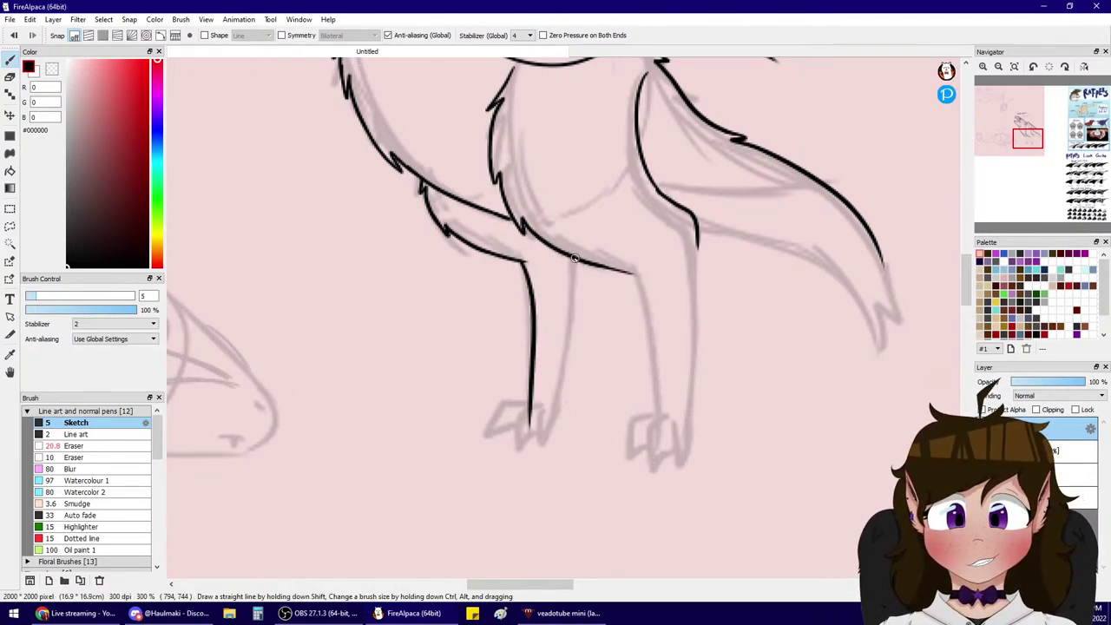
drag(575, 258, 550, 434)
- Draw the front and back edges of the near lower leg down to the foot
drag(618, 270, 658, 423)
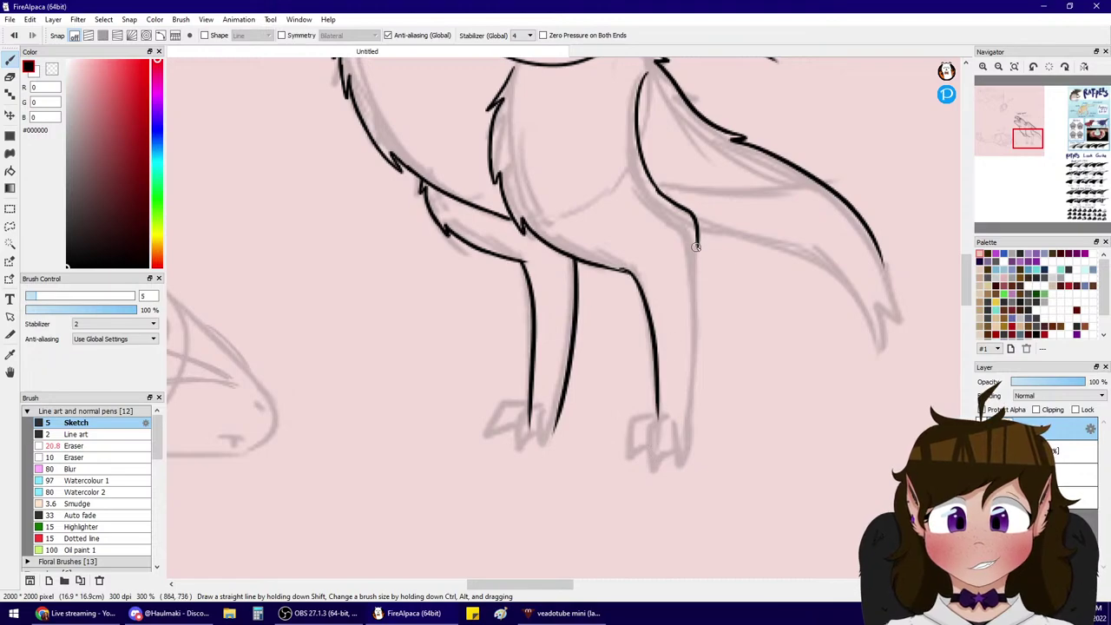
drag(695, 230, 677, 467)
key(ctrl+z)
drag(693, 224, 696, 438)
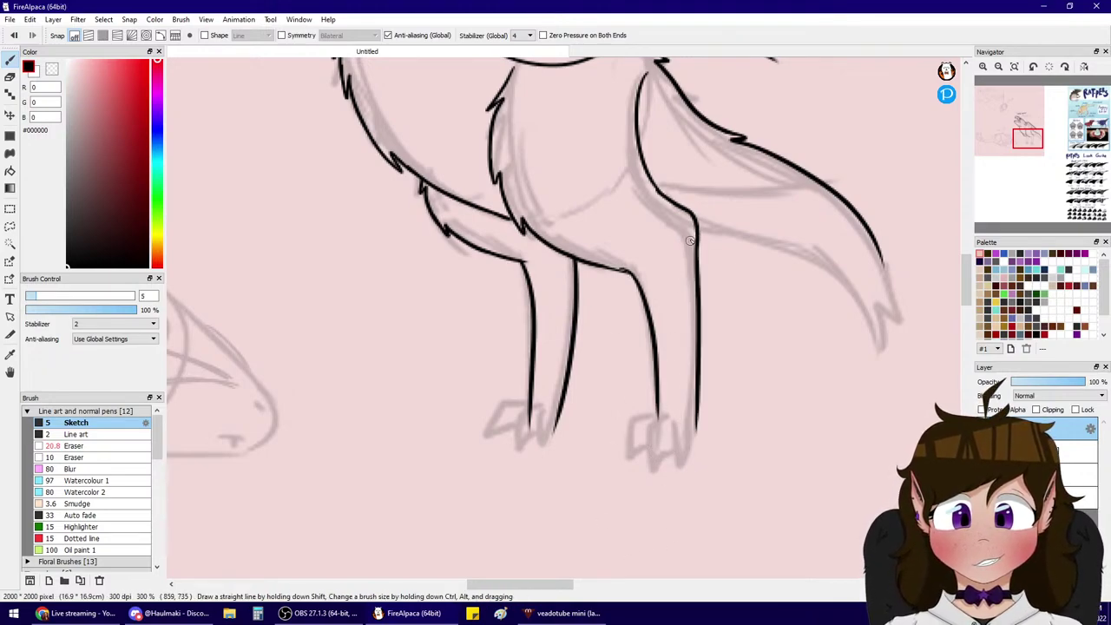
- Redraw the back edge of the near lower leg and outline the lower edge of the tail to its pointed tip
key(ctrl+z)
drag(694, 226, 691, 434)
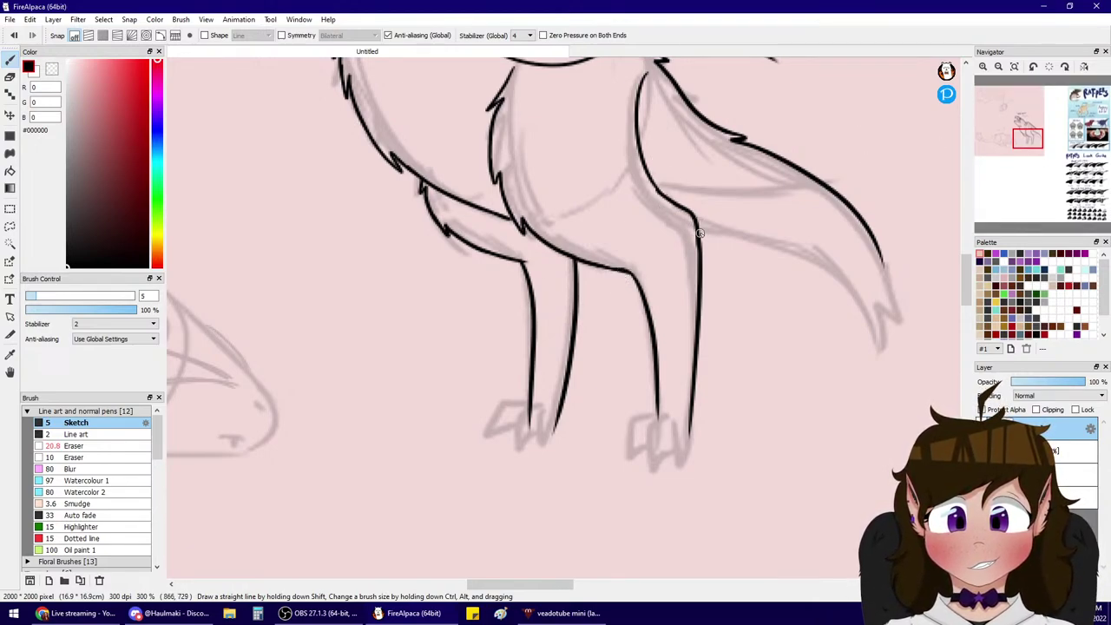
mouse_move(700, 233)
mouse_down()
mouse_move(799, 258)
mouse_move(868, 356)
mouse_up()
key(ctrl+z)
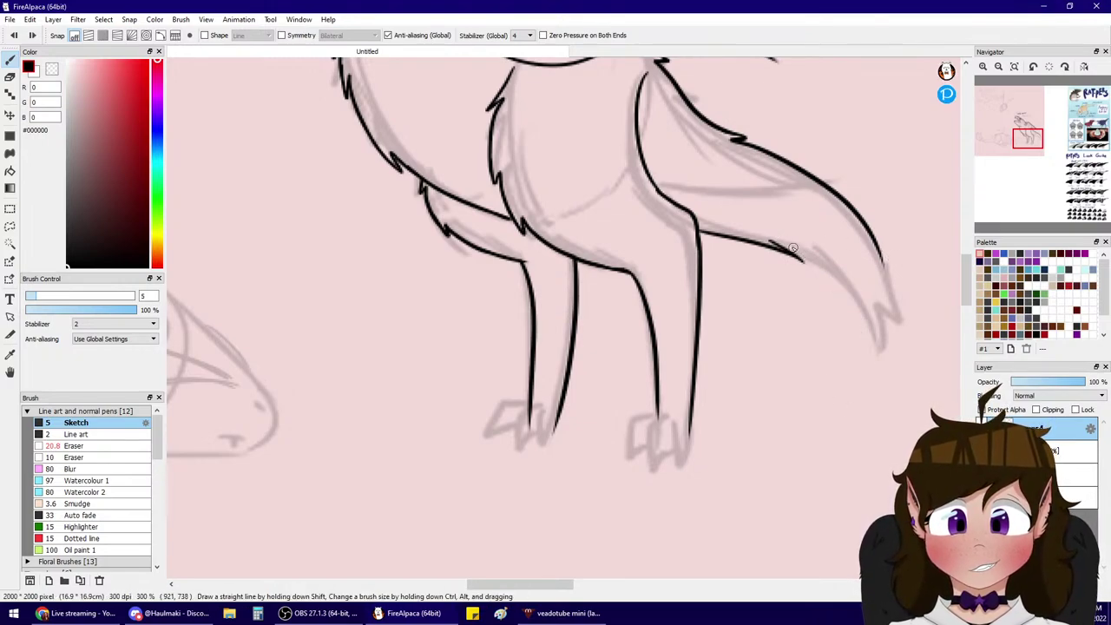
drag(786, 246, 876, 363)
mouse_move(875, 242)
mouse_down()
mouse_move(865, 358)
mouse_move(883, 250)
mouse_move(876, 345)
mouse_up()
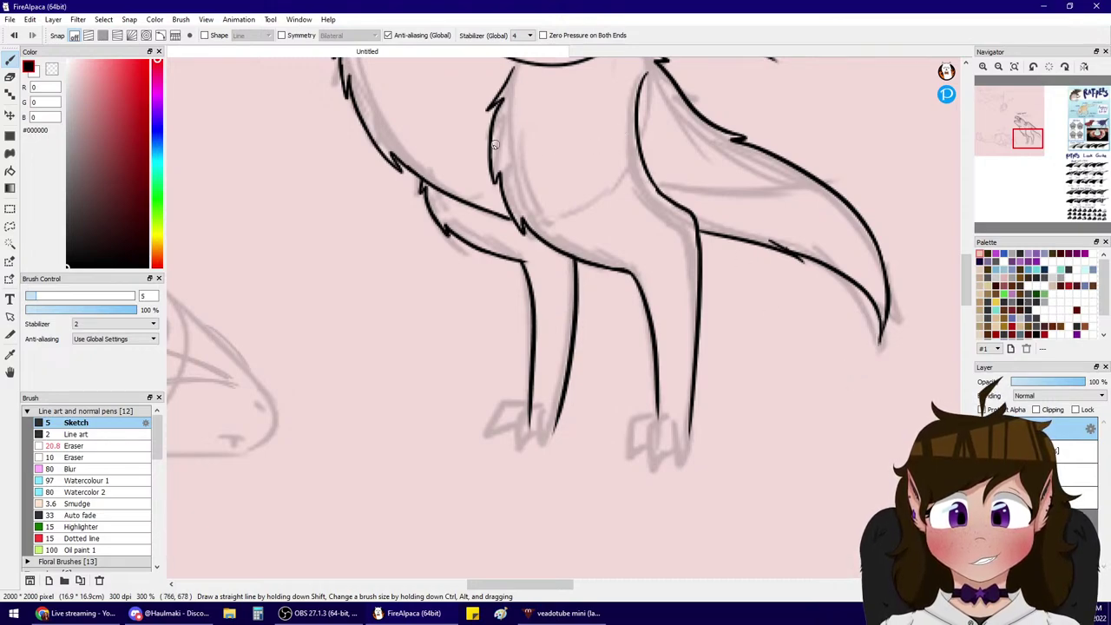
- Erase the overshooting ends of the lower leg lines where they run into the sketched feet
click(94, 448)
drag(534, 426, 554, 435)
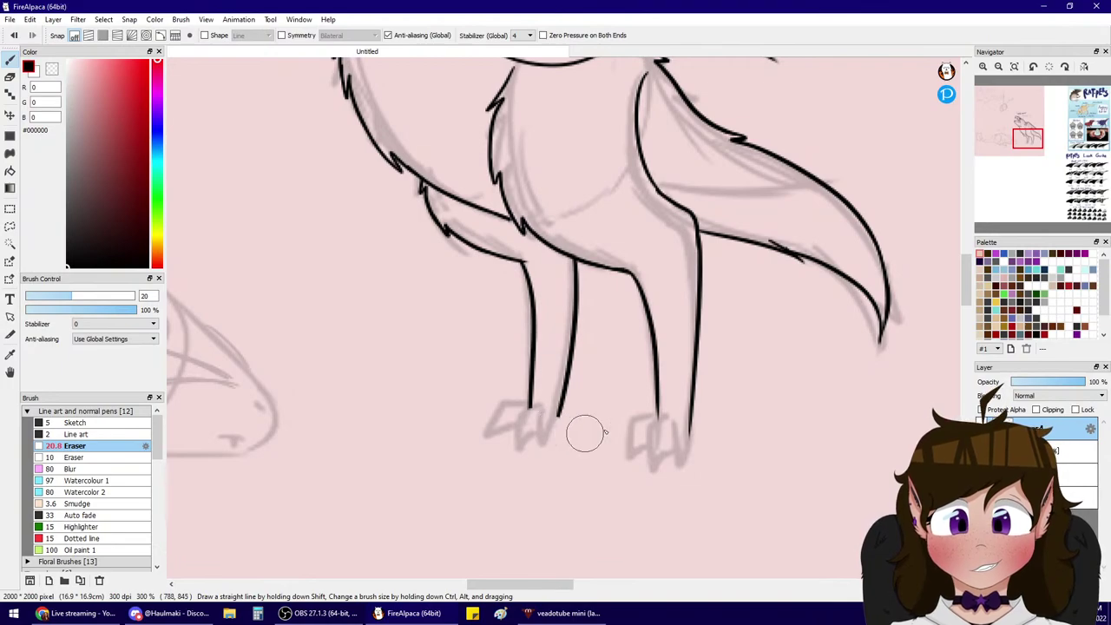
drag(670, 430, 643, 432)
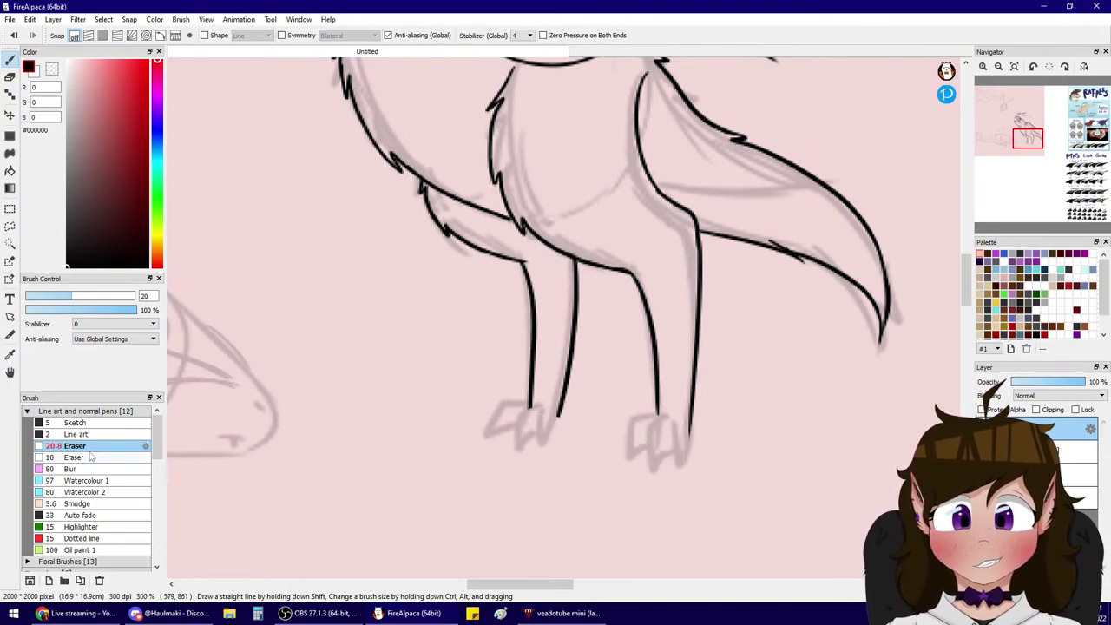
- Outline the toes and claws of the far foot with the 5 px Sketch brush
click(95, 423)
mouse_move(529, 402)
mouse_down()
mouse_move(496, 436)
mouse_move(521, 445)
mouse_up()
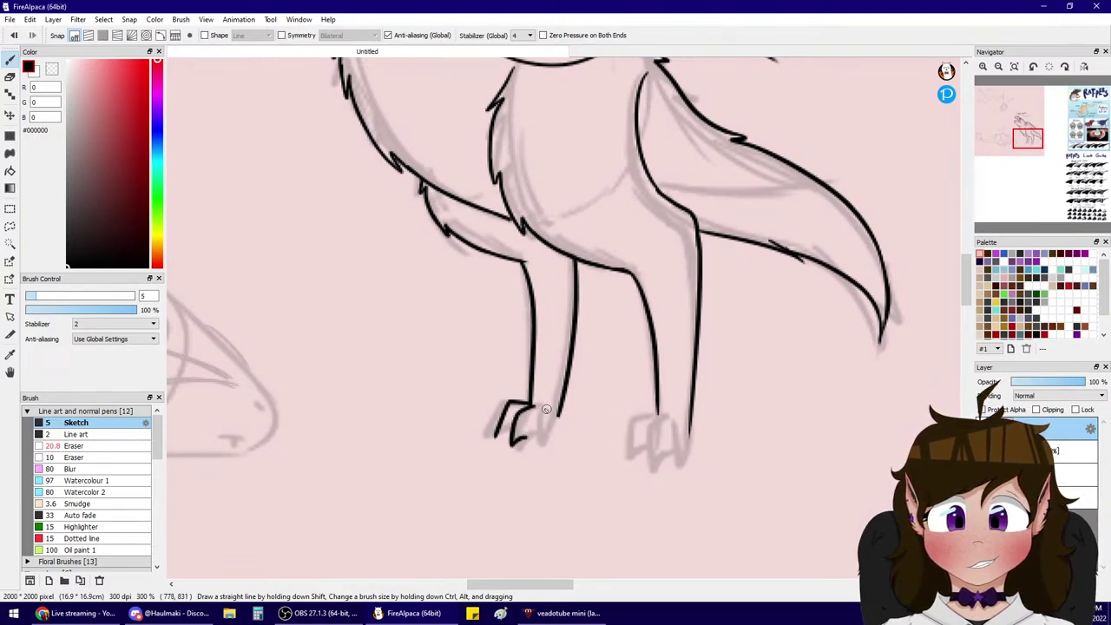
mouse_move(546, 409)
mouse_down()
mouse_move(558, 431)
mouse_move(538, 422)
mouse_move(535, 443)
mouse_up()
key(ctrl+z)
key(ctrl+z)
mouse_move(538, 438)
mouse_down()
mouse_move(556, 413)
mouse_move(540, 411)
mouse_move(539, 434)
mouse_move(555, 423)
mouse_move(538, 444)
mouse_up()
key(ctrl+z)
key(ctrl+z)
key(ctrl+z)
key(ctrl+z)
drag(540, 443, 560, 411)
key(ctrl+z)
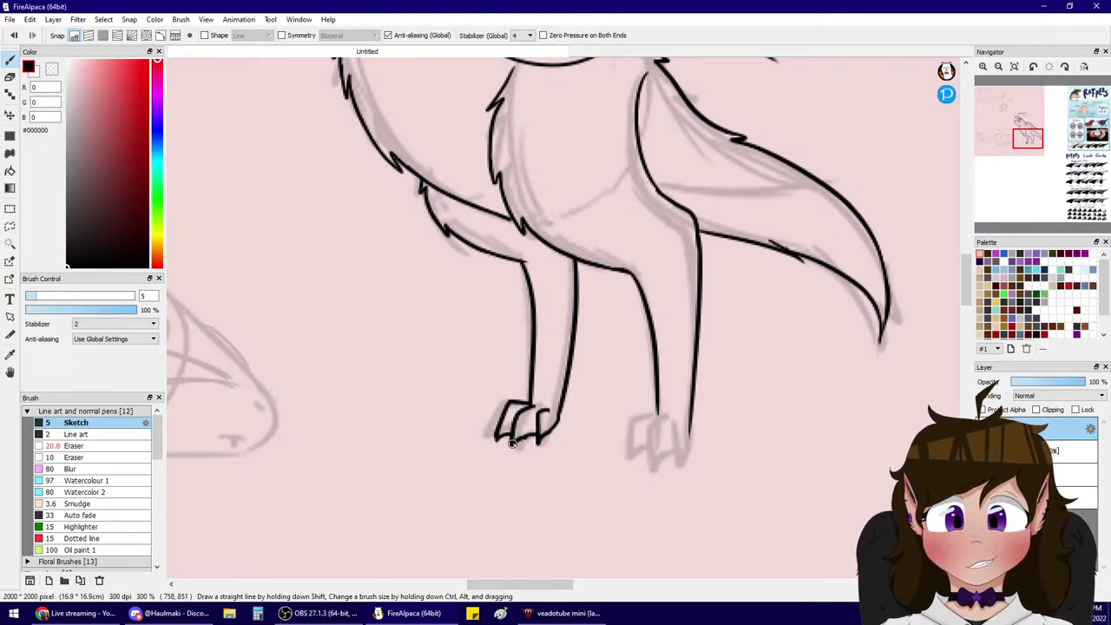
- Outline the toes and claws of the near foot
mouse_move(658, 412)
mouse_down()
mouse_move(639, 462)
mouse_move(650, 450)
mouse_move(656, 468)
mouse_move(668, 452)
mouse_move(682, 464)
mouse_up()
mouse_move(682, 463)
mouse_down()
mouse_move(689, 432)
mouse_move(682, 462)
mouse_up()
key(ctrl+z)
key(ctrl+z)
mouse_move(683, 462)
mouse_down()
mouse_move(686, 437)
mouse_move(686, 449)
mouse_up()
key(ctrl+z)
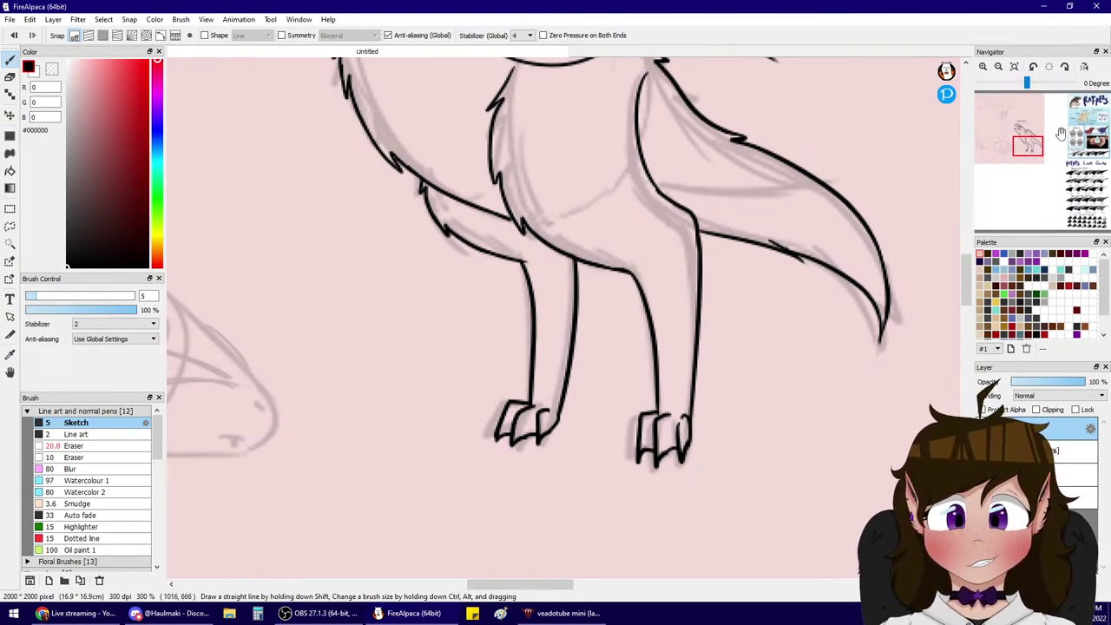
- Outline the upper edge of the Blue. B creature's tail, from jagged fur at its base to the curled tip
drag(1029, 144, 990, 137)
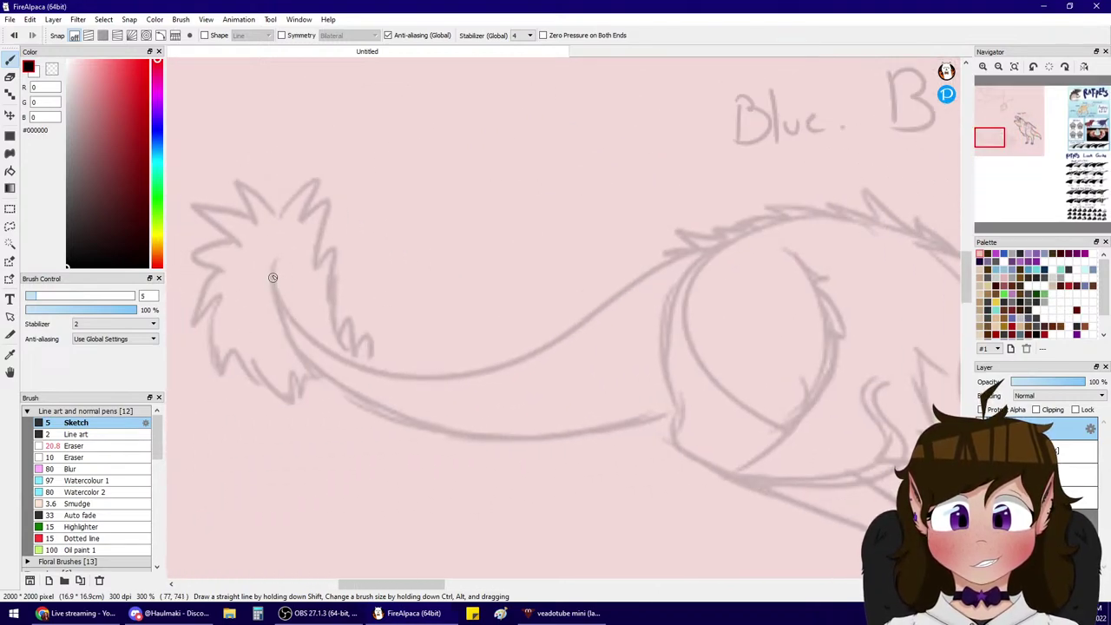
mouse_move(271, 264)
mouse_down()
mouse_move(435, 391)
mouse_move(699, 277)
mouse_up()
key(ctrl+z)
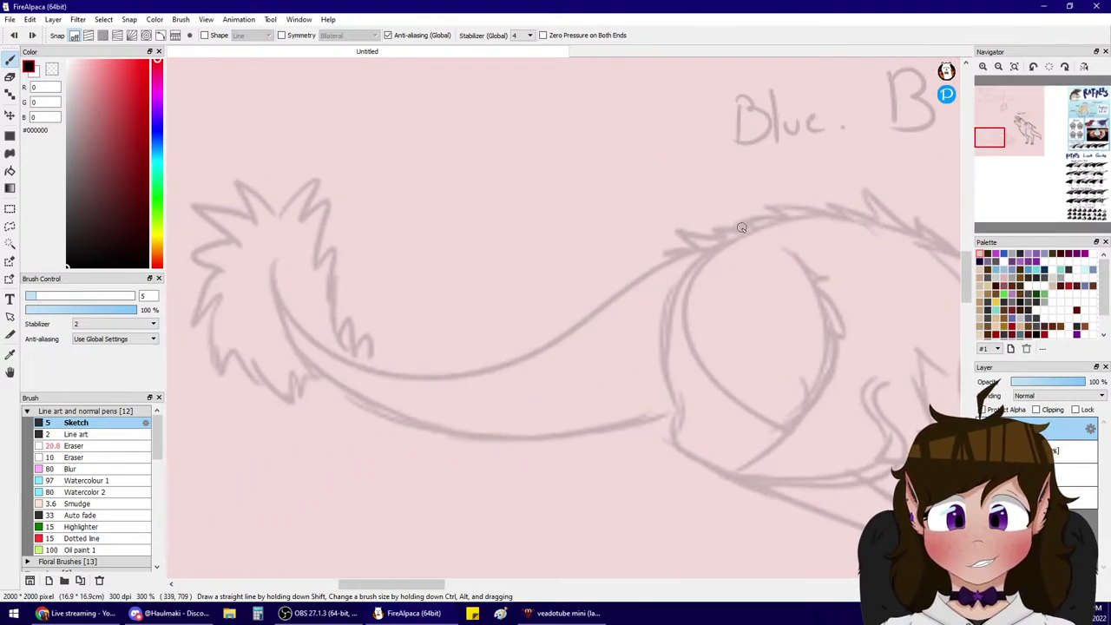
mouse_move(741, 227)
mouse_down()
mouse_move(683, 236)
mouse_move(656, 262)
mouse_move(382, 362)
mouse_up()
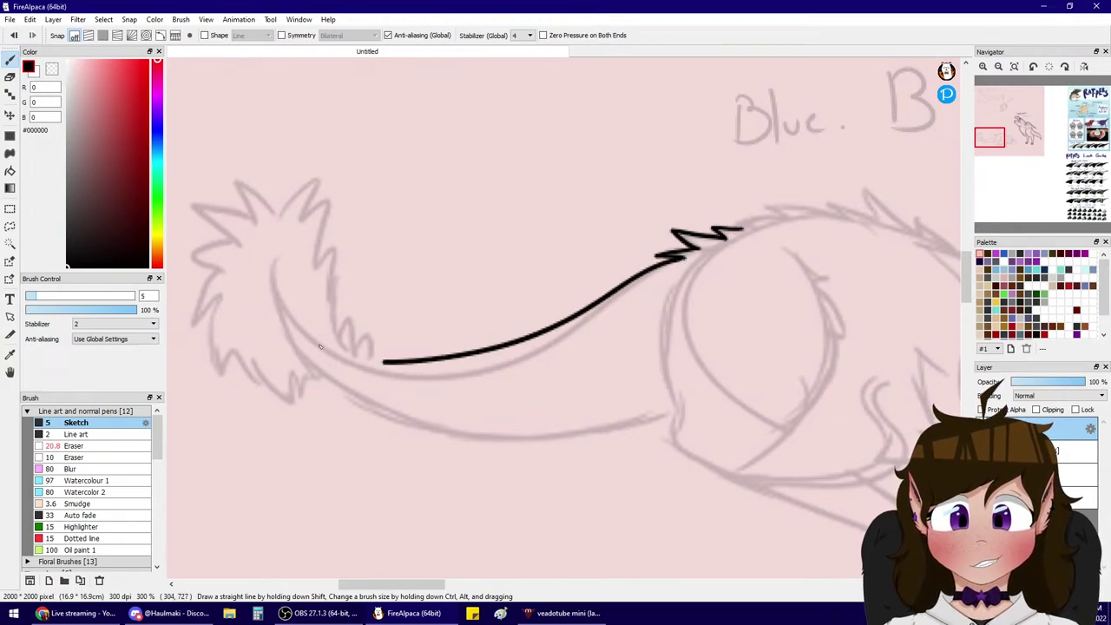
drag(320, 346, 276, 286)
key(ctrl+z)
mouse_move(657, 259)
mouse_down()
mouse_move(289, 217)
mouse_move(277, 286)
mouse_up()
key(ctrl+z)
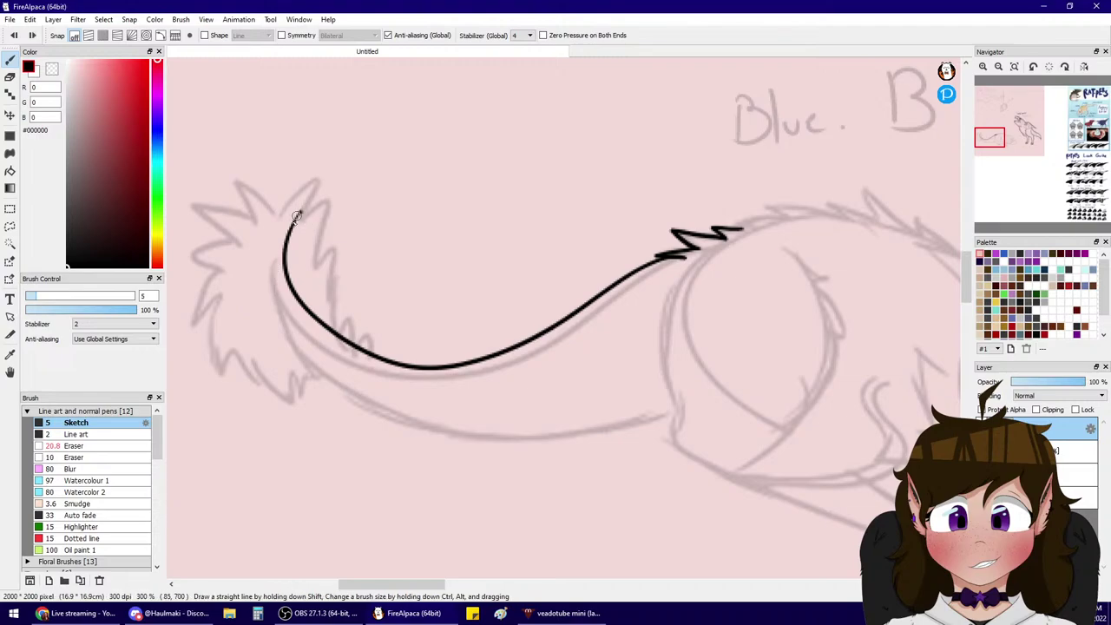
- Draw the lower edge of the tail from the curled tip back to its base, ending in short jagged fur
mouse_move(299, 212)
mouse_down()
mouse_move(273, 292)
mouse_move(461, 453)
mouse_up()
key(ctrl+z)
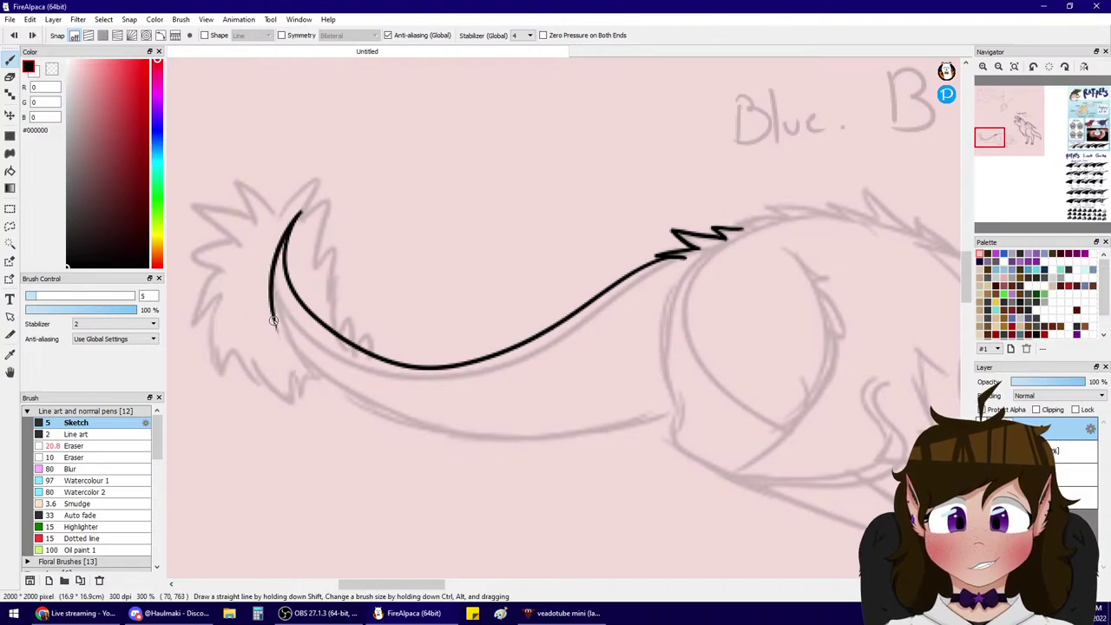
drag(274, 319, 472, 441)
key(ctrl+z)
mouse_move(271, 305)
mouse_down()
mouse_move(296, 351)
mouse_move(547, 434)
mouse_up()
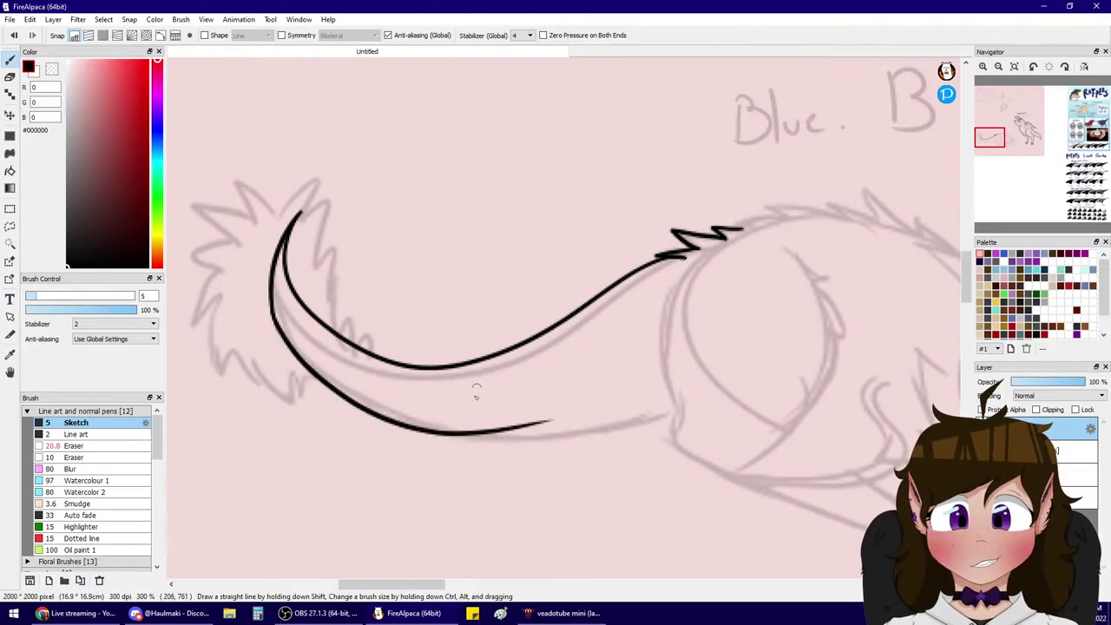
key(ctrl+z)
drag(271, 300, 398, 425)
drag(468, 447, 573, 447)
key(ctrl+z)
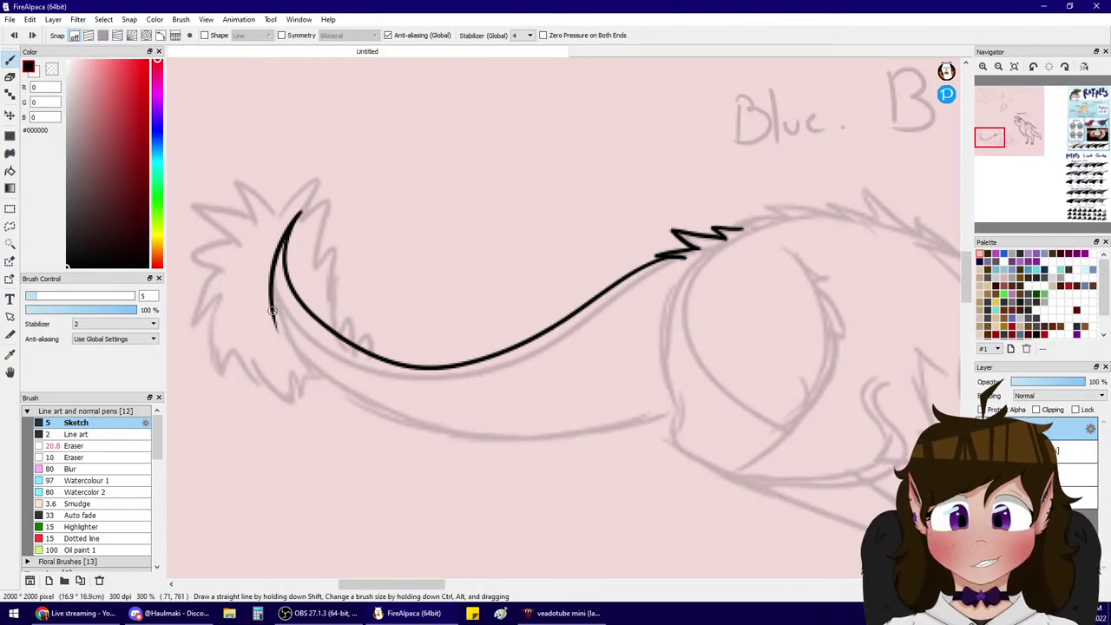
drag(271, 304, 592, 426)
key(ctrl+z)
mouse_move(271, 306)
mouse_down()
mouse_move(283, 348)
mouse_move(619, 441)
mouse_move(671, 433)
mouse_up()
key(ctrl+z)
key(ctrl+z)
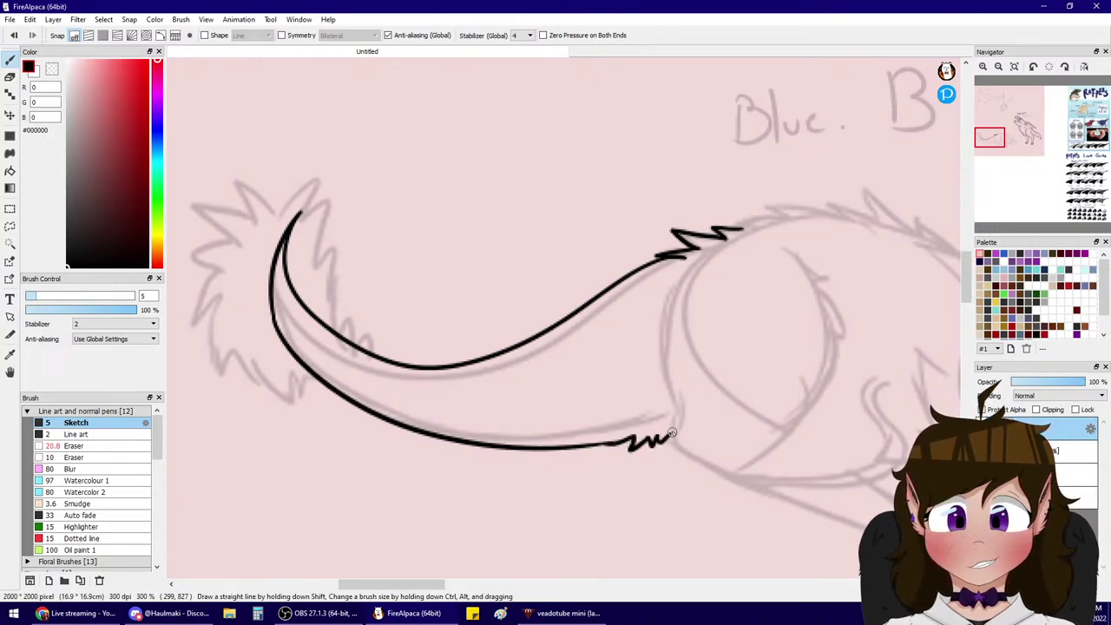
- Outline the rear curve of the Blue. B creature's thigh and the jagged fur on the thigh's front
drag(690, 274, 673, 420)
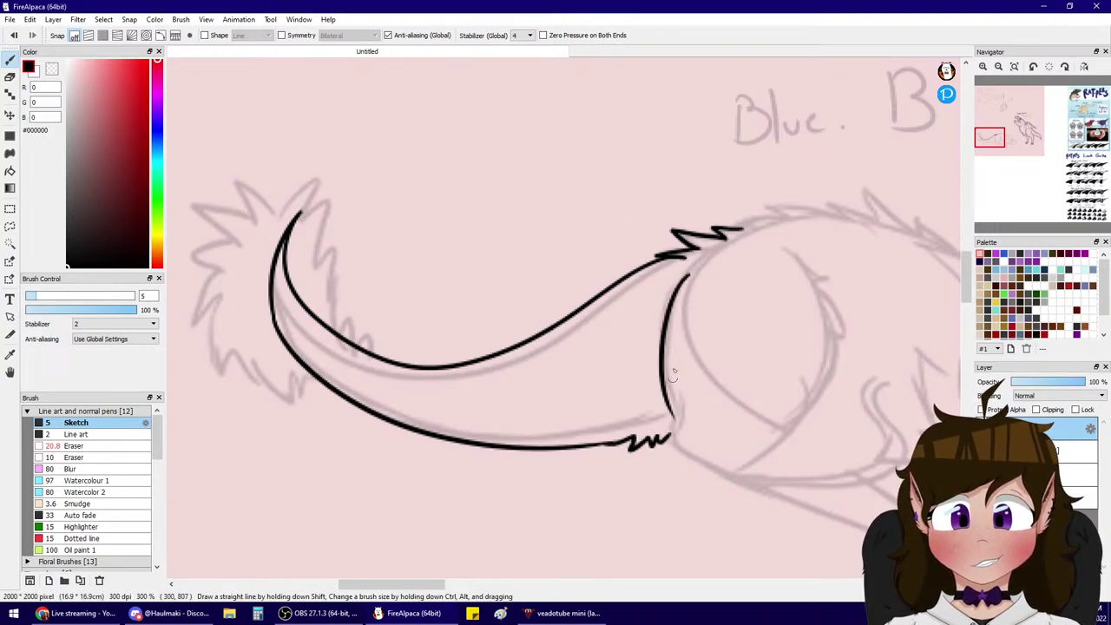
key(ctrl+z)
mouse_move(695, 272)
mouse_down()
mouse_move(674, 415)
mouse_move(686, 450)
mouse_up()
mouse_move(855, 288)
mouse_down()
mouse_move(595, 209)
mouse_move(545, 147)
mouse_move(563, 146)
mouse_move(562, 249)
mouse_move(539, 276)
mouse_up()
key(ctrl+z)
- Draw the thigh's lower front edge, sweeping from the jagged fur down and back to a point under the haunch
drag(573, 226, 450, 382)
key(ctrl+z)
drag(574, 231, 458, 347)
key(ctrl+z)
drag(577, 228, 438, 339)
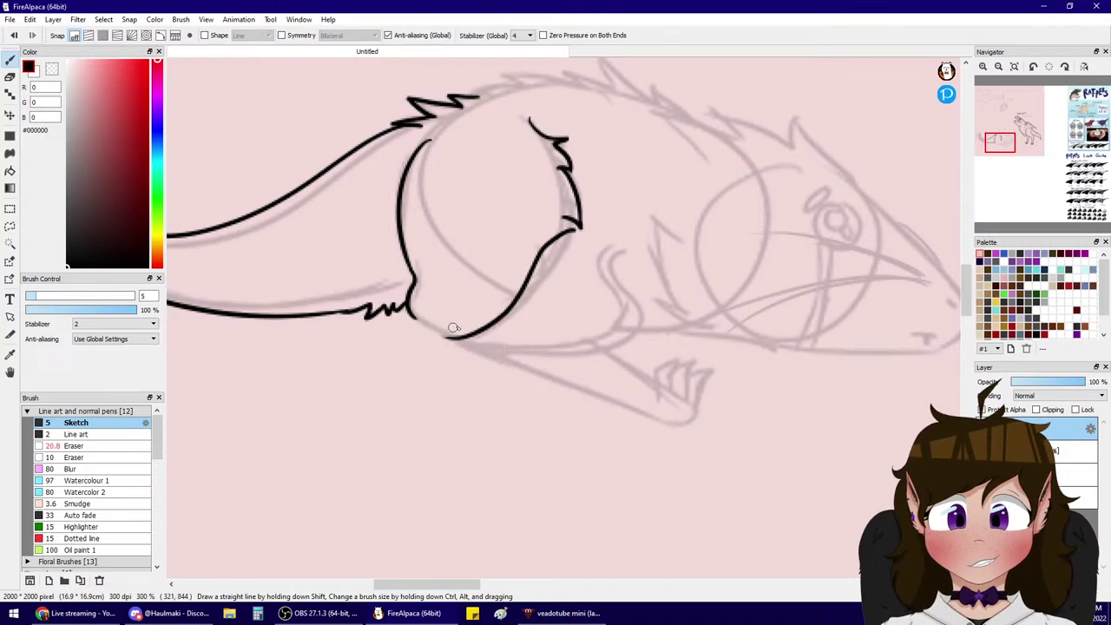
key(ctrl+z)
drag(562, 232, 430, 320)
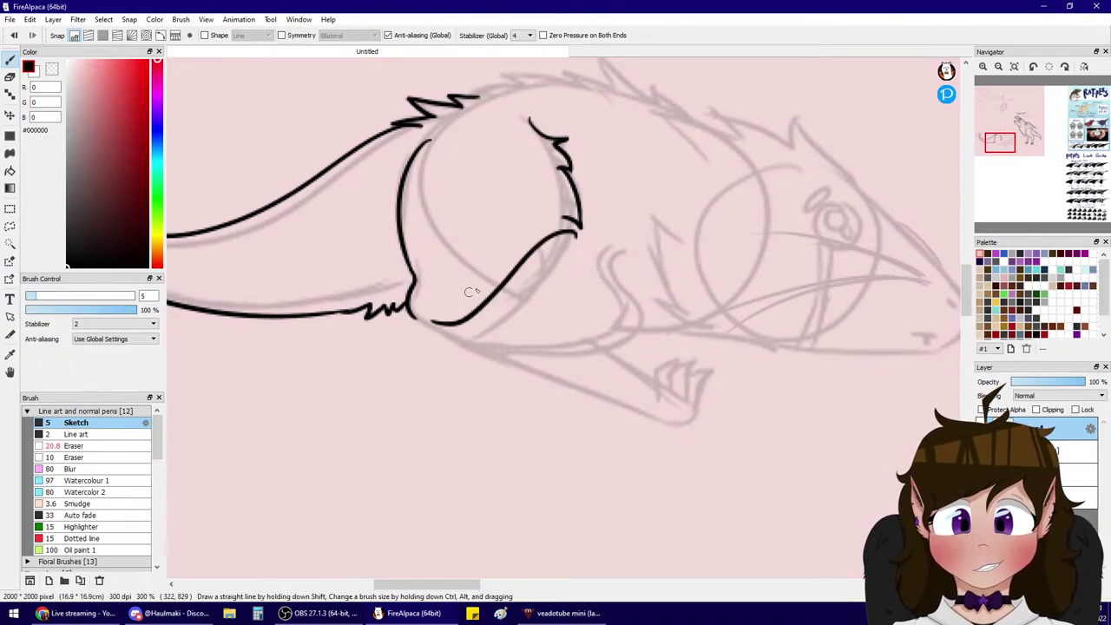
key(ctrl+z)
mouse_move(577, 227)
mouse_down()
mouse_move(445, 334)
mouse_move(516, 346)
mouse_up()
- Outline the underside from the point under the haunch forward, curving up into an S-shaped line in front of the thigh
drag(442, 340, 564, 354)
key(ctrl+z)
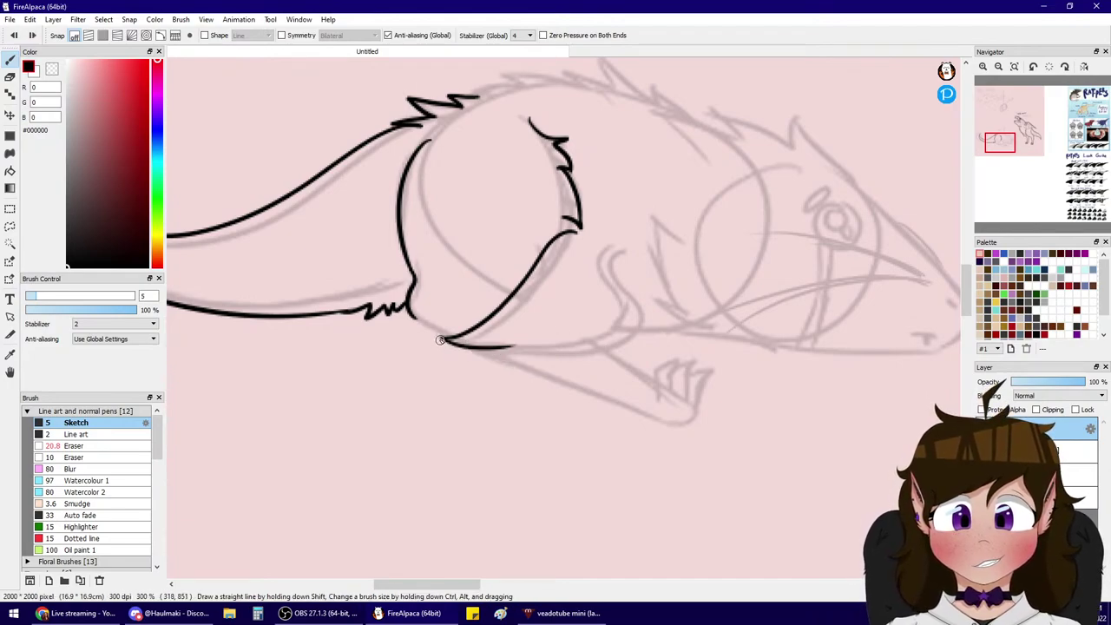
drag(442, 340, 560, 355)
key(ctrl+z)
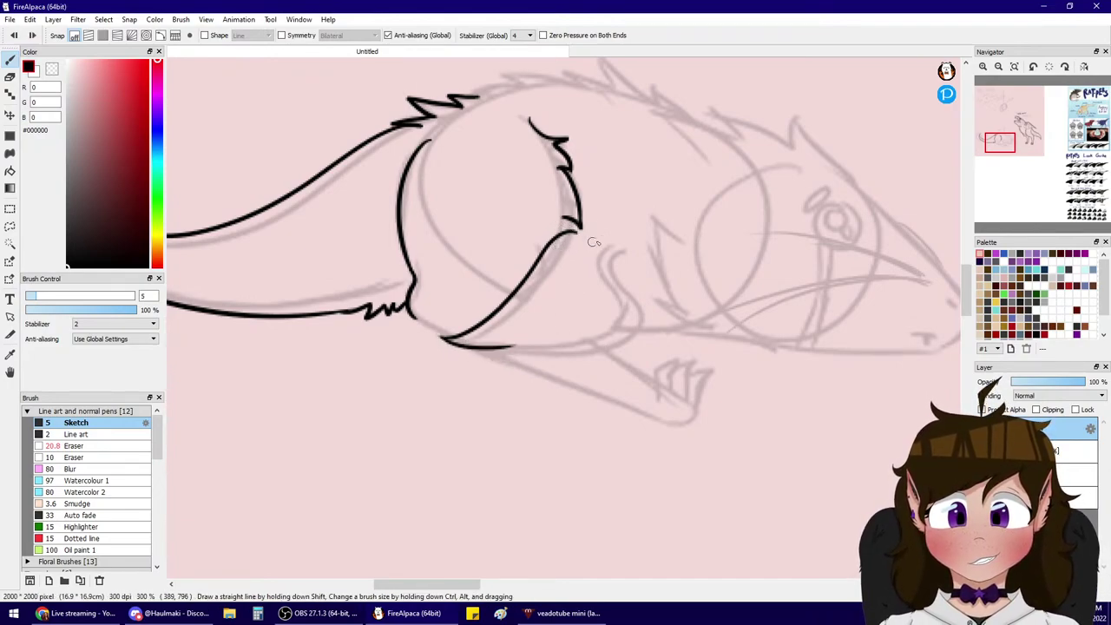
drag(613, 245, 584, 347)
key(ctrl+z)
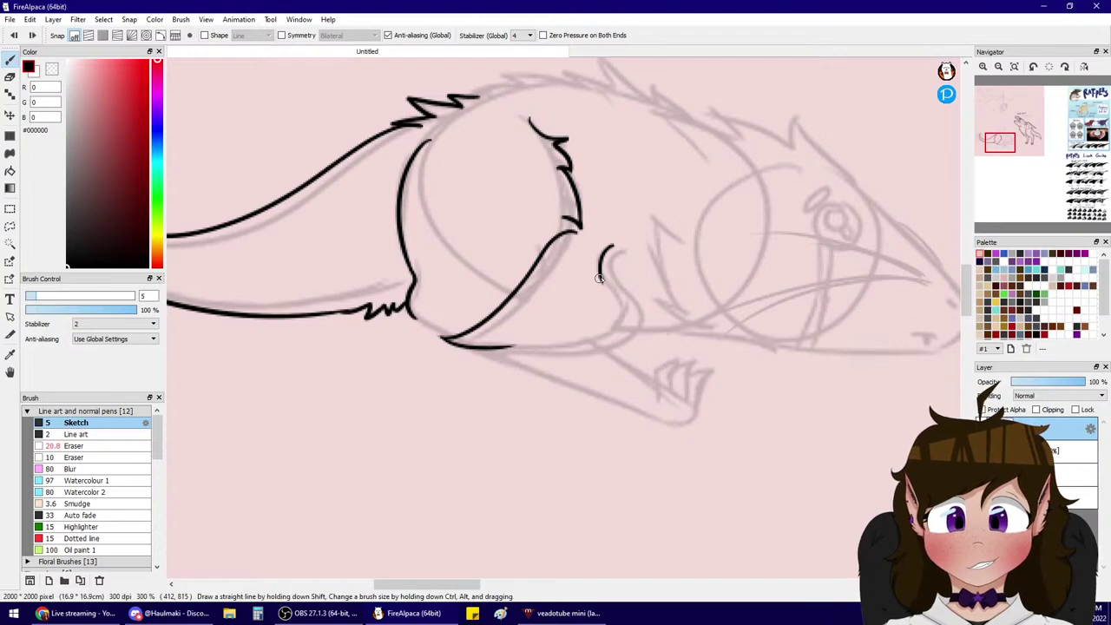
drag(606, 278, 584, 344)
drag(503, 348, 599, 345)
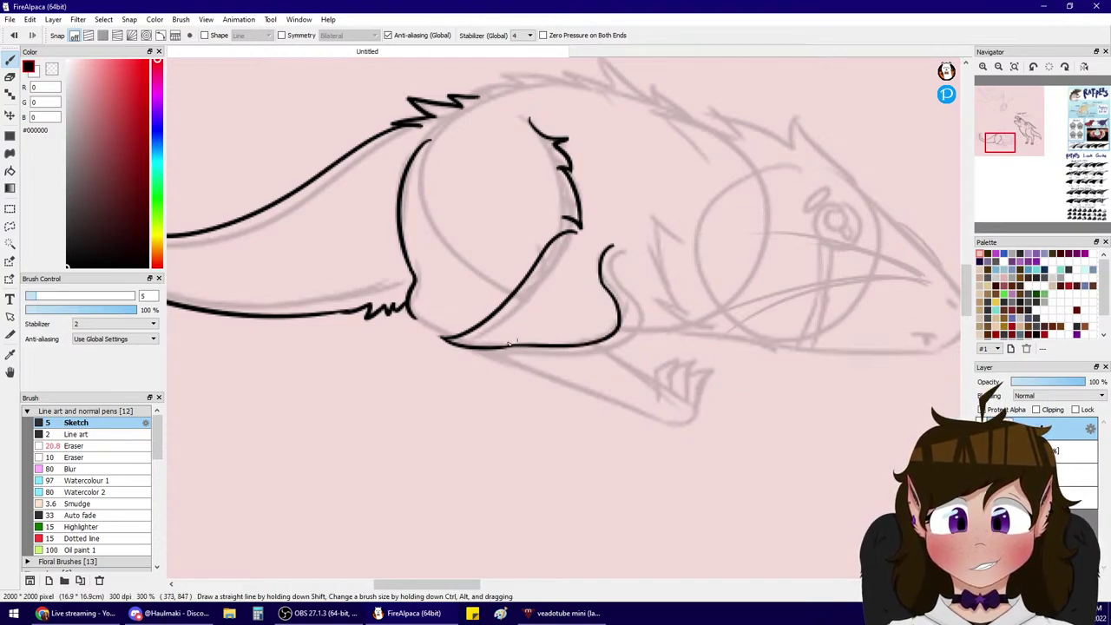
key(ctrl+z)
drag(473, 343, 603, 351)
key(ctrl+z)
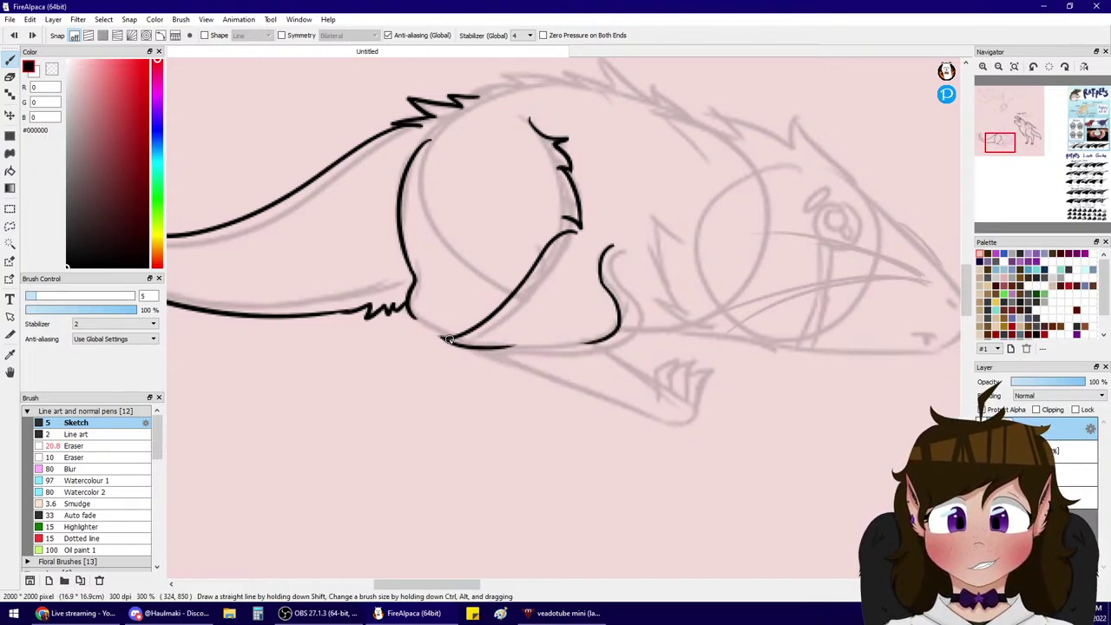
drag(460, 345, 608, 339)
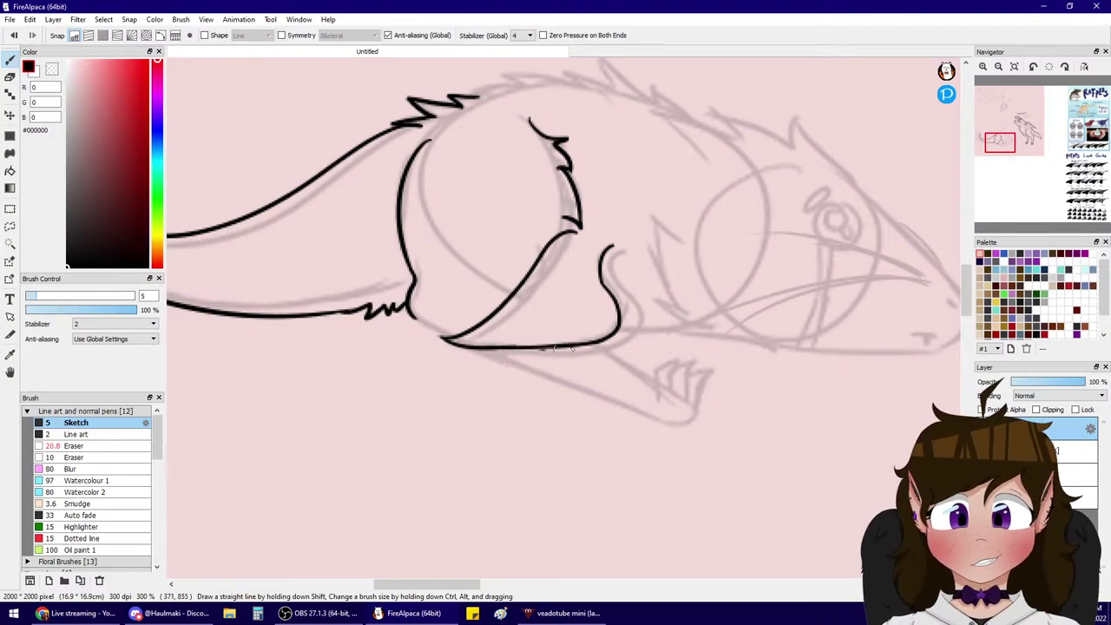
- Add a second contour just outside the underside and S-shaped line, and close the gaps in the thigh outline
scroll(560, 349, up, 1)
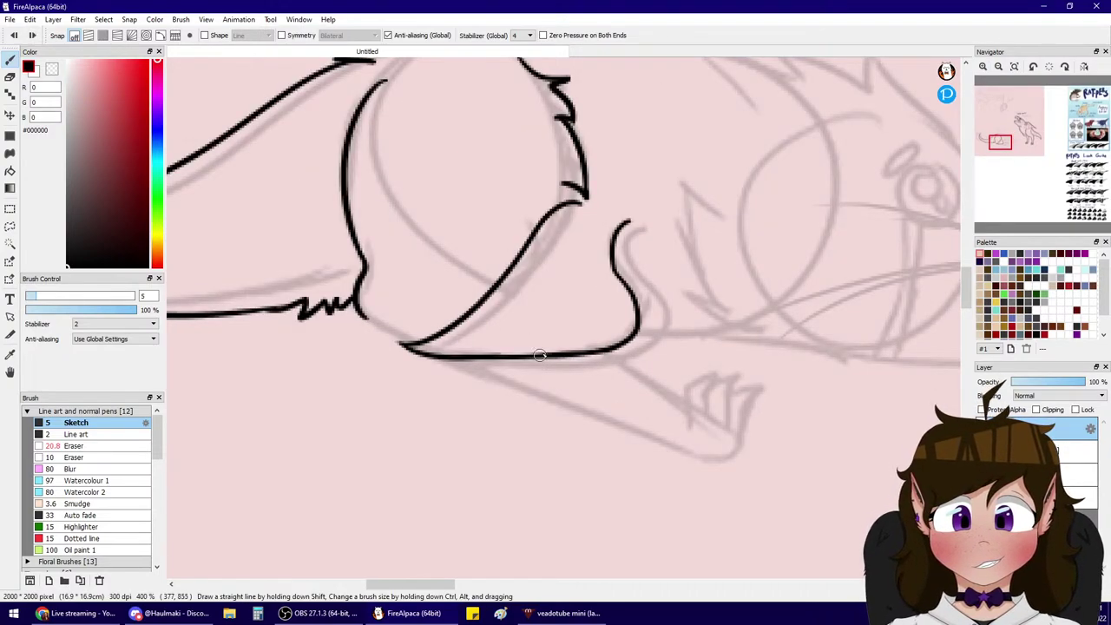
mouse_move(649, 224)
mouse_down()
mouse_move(635, 258)
mouse_move(642, 287)
mouse_up()
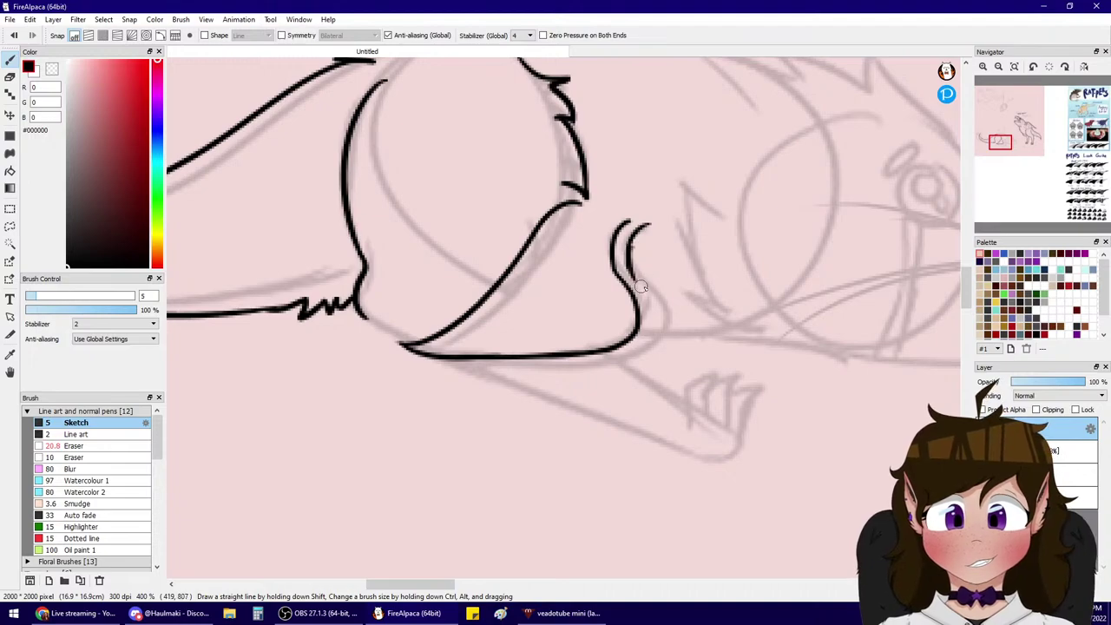
key(ctrl+z)
key(ctrl+z)
mouse_move(650, 227)
mouse_down()
mouse_move(633, 260)
mouse_move(656, 296)
mouse_move(660, 335)
mouse_up()
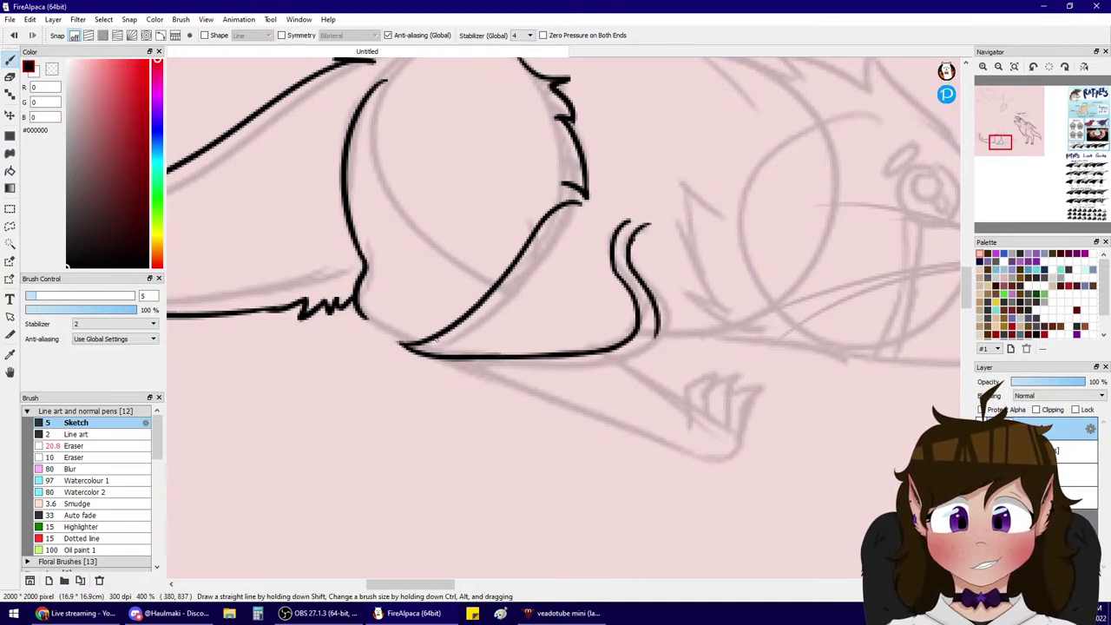
mouse_move(401, 346)
mouse_down()
mouse_move(493, 372)
mouse_move(578, 371)
mouse_up()
key(ctrl+z)
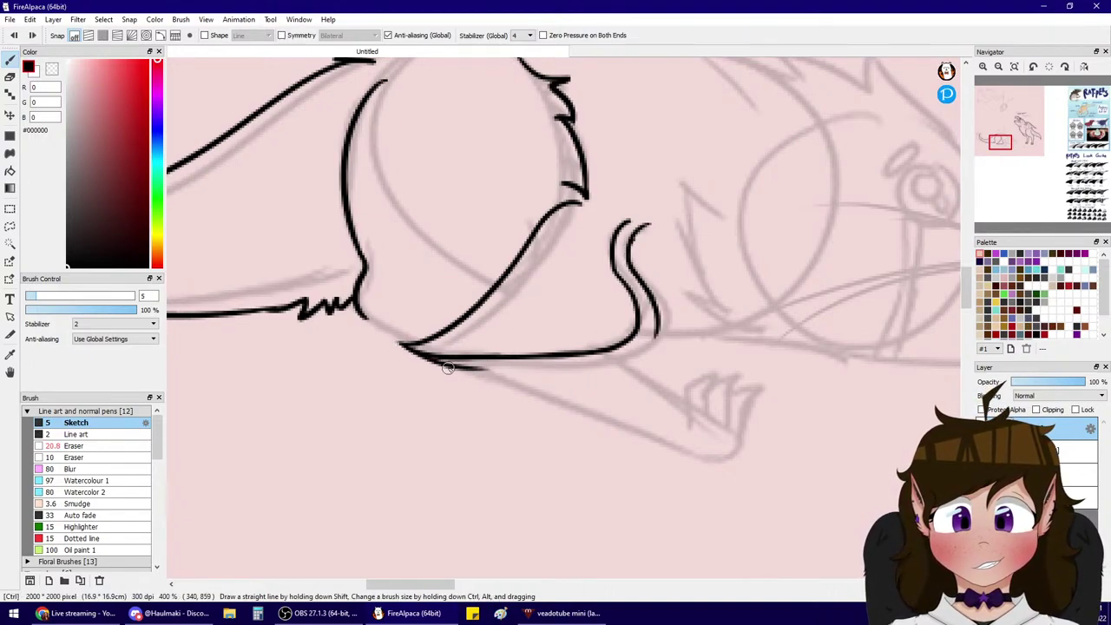
mouse_move(458, 368)
mouse_down()
mouse_move(625, 363)
mouse_move(648, 345)
mouse_move(616, 368)
mouse_up()
key(ctrl+z)
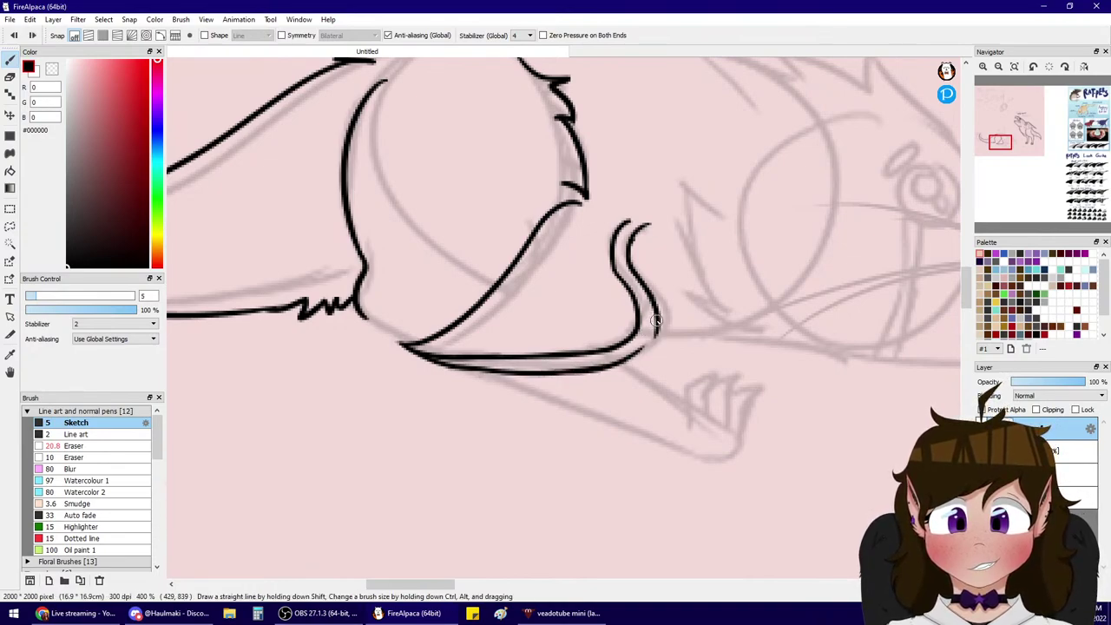
mouse_move(657, 322)
mouse_down()
mouse_move(624, 369)
mouse_move(607, 368)
mouse_up()
key(ctrl+z)
key(ctrl+z)
key(ctrl+z)
drag(657, 331, 600, 371)
drag(365, 322, 419, 344)
drag(576, 192, 569, 201)
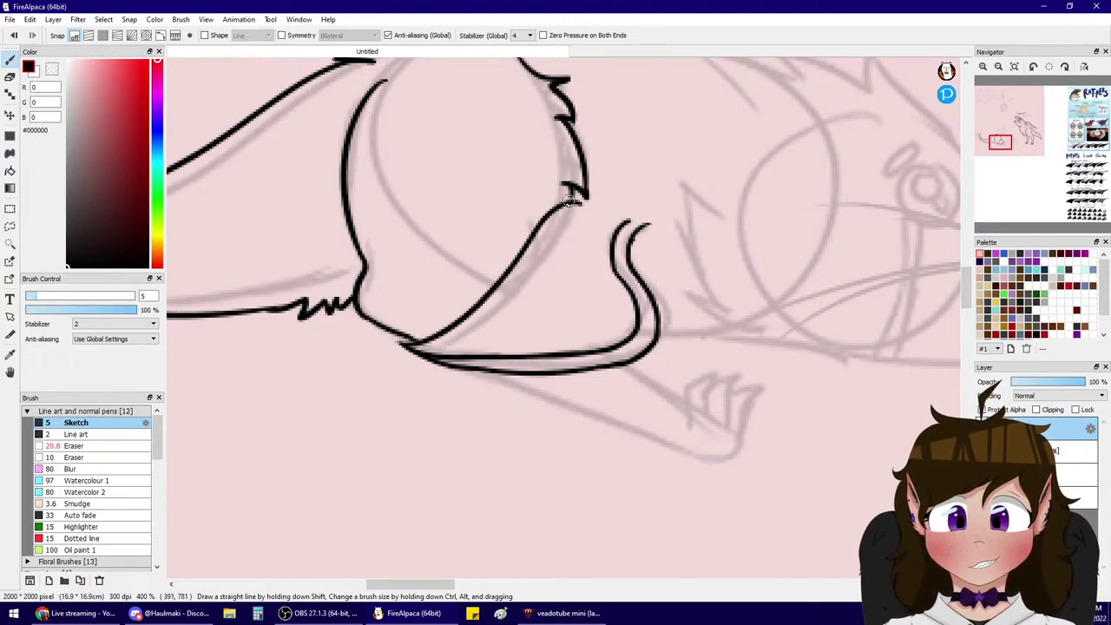
- Outline the clawed toes of the foot beneath the body and connect them to the underside with a short leg line
mouse_move(620, 369)
mouse_down()
mouse_move(679, 401)
mouse_move(697, 378)
mouse_move(714, 410)
mouse_move(719, 380)
mouse_move(711, 405)
mouse_move(664, 397)
mouse_move(693, 415)
mouse_move(718, 368)
mouse_move(724, 411)
mouse_move(730, 375)
mouse_move(725, 409)
mouse_move(757, 388)
mouse_move(744, 445)
mouse_up()
key(ctrl+z)
key(ctrl+z)
key(ctrl+z)
key(ctrl+z)
key(ctrl+z)
key(ctrl+z)
key(ctrl+z)
key(ctrl+z)
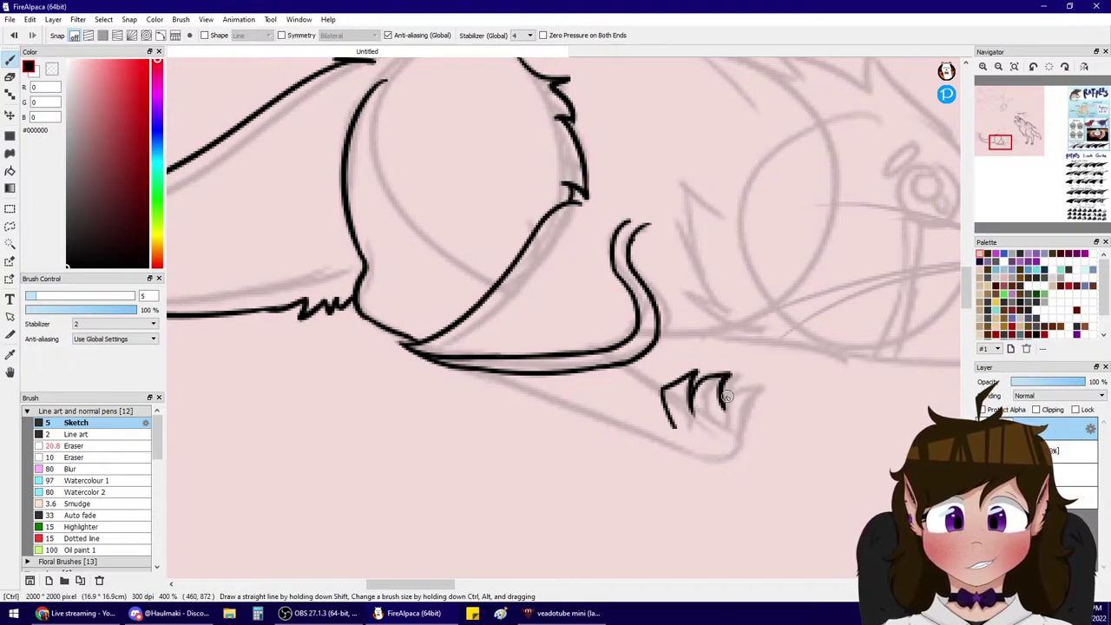
drag(724, 405, 745, 435)
key(ctrl+z)
drag(719, 383, 739, 447)
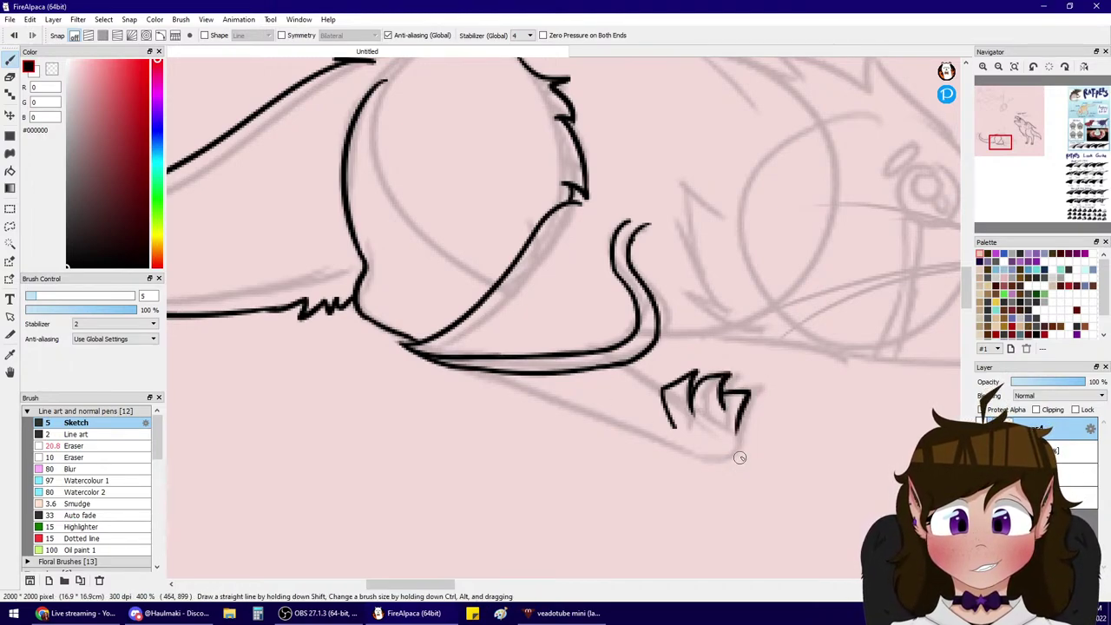
key(ctrl+z)
drag(720, 379, 742, 441)
drag(738, 412, 740, 452)
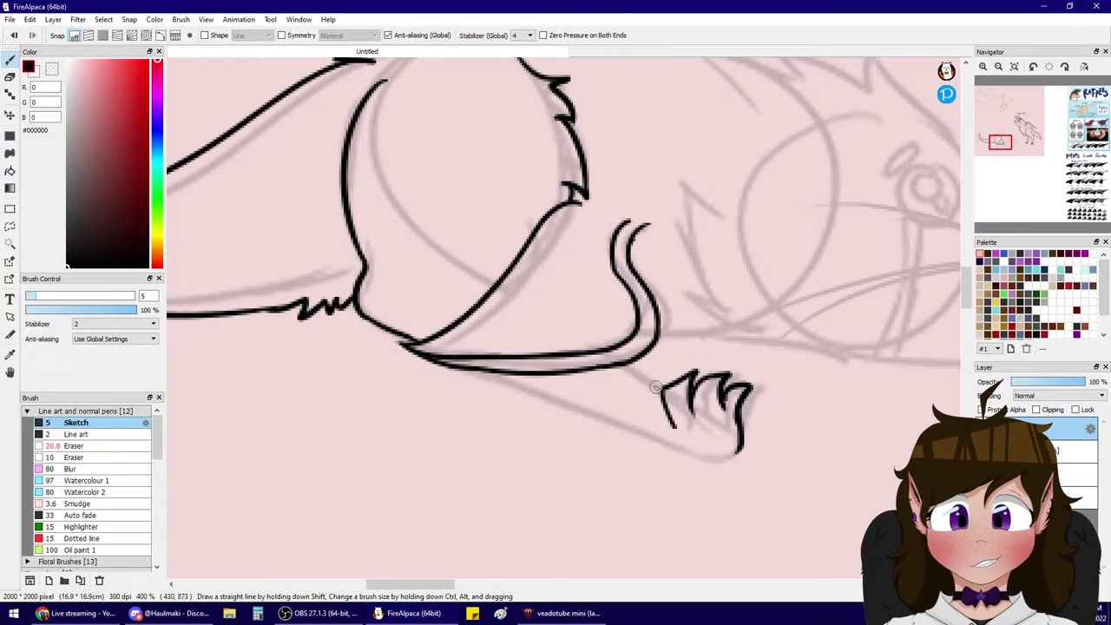
drag(629, 364, 667, 385)
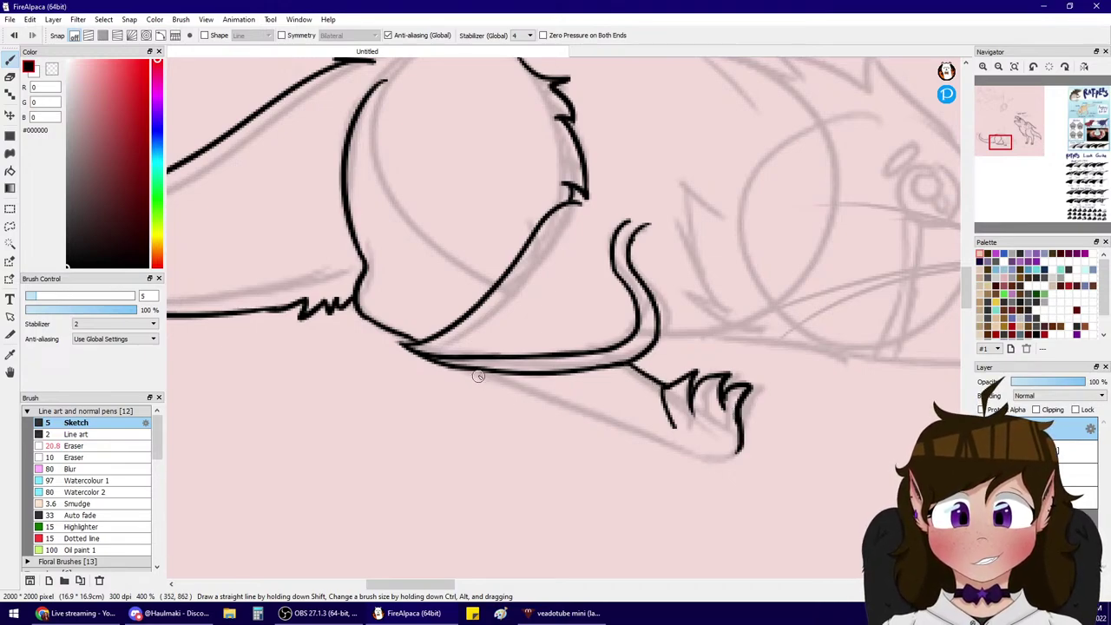
- Draw the foot's long lower edge from the underside down around the heel pad to the toes, closing the foot outline
drag(479, 372, 582, 417)
key(ctrl+z)
drag(491, 372, 650, 452)
key(ctrl+z)
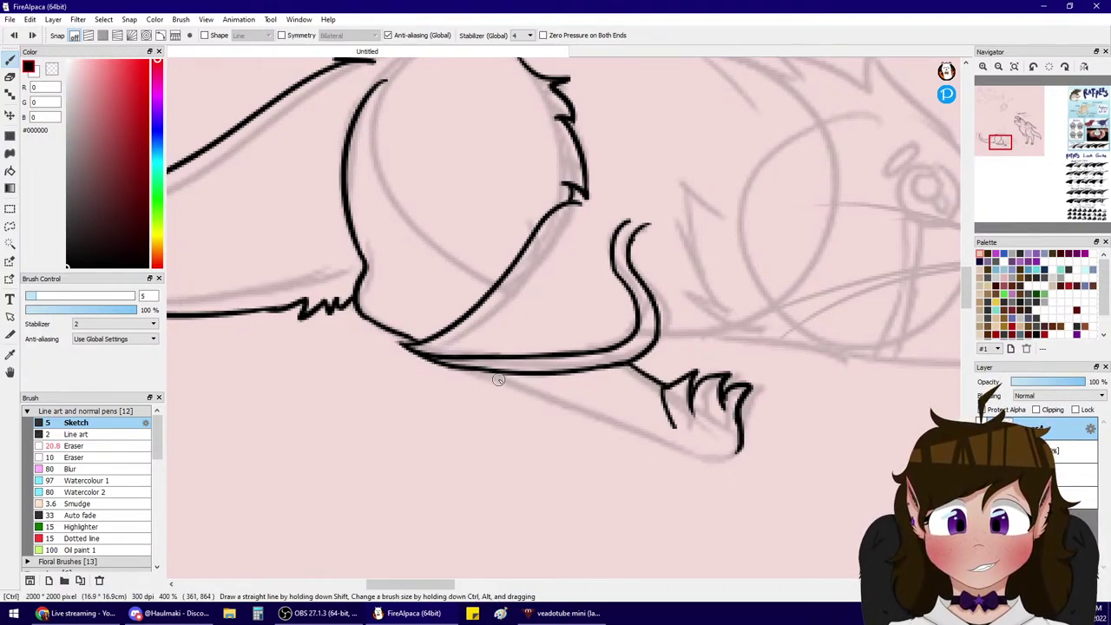
mouse_move(492, 371)
mouse_down()
mouse_move(675, 452)
mouse_move(627, 430)
mouse_move(739, 451)
mouse_up()
key(ctrl+z)
mouse_move(667, 444)
mouse_down()
mouse_move(720, 436)
mouse_move(701, 449)
mouse_move(674, 445)
mouse_move(743, 447)
mouse_up()
key(ctrl+z)
key(ctrl+z)
drag(675, 447, 739, 445)
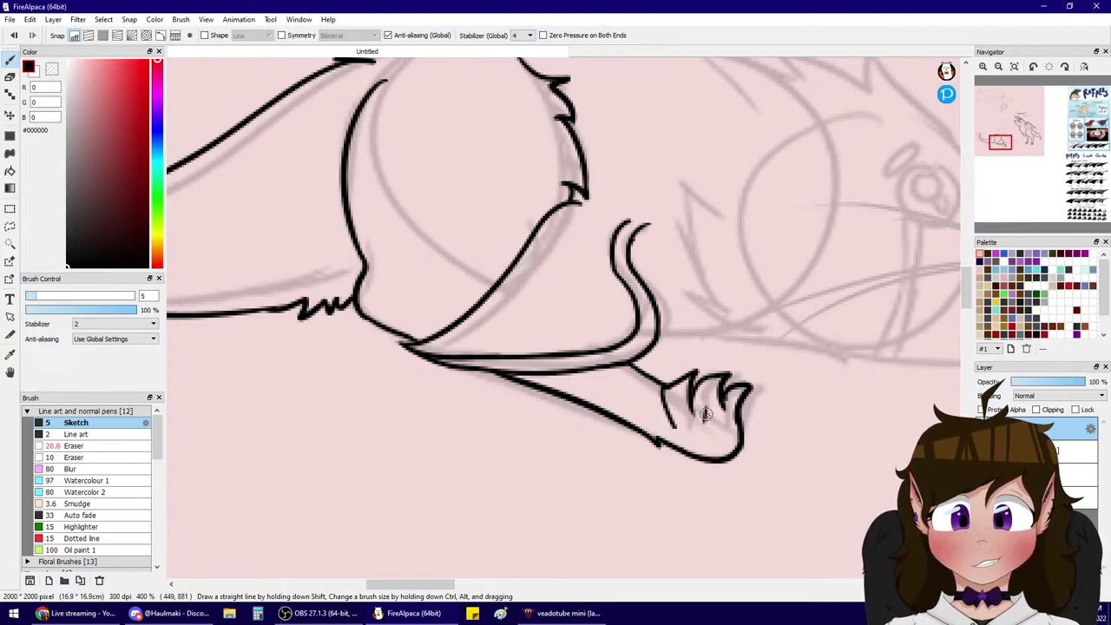
key(ctrl+z)
mouse_move(709, 416)
mouse_down()
mouse_move(719, 445)
mouse_move(710, 417)
mouse_up()
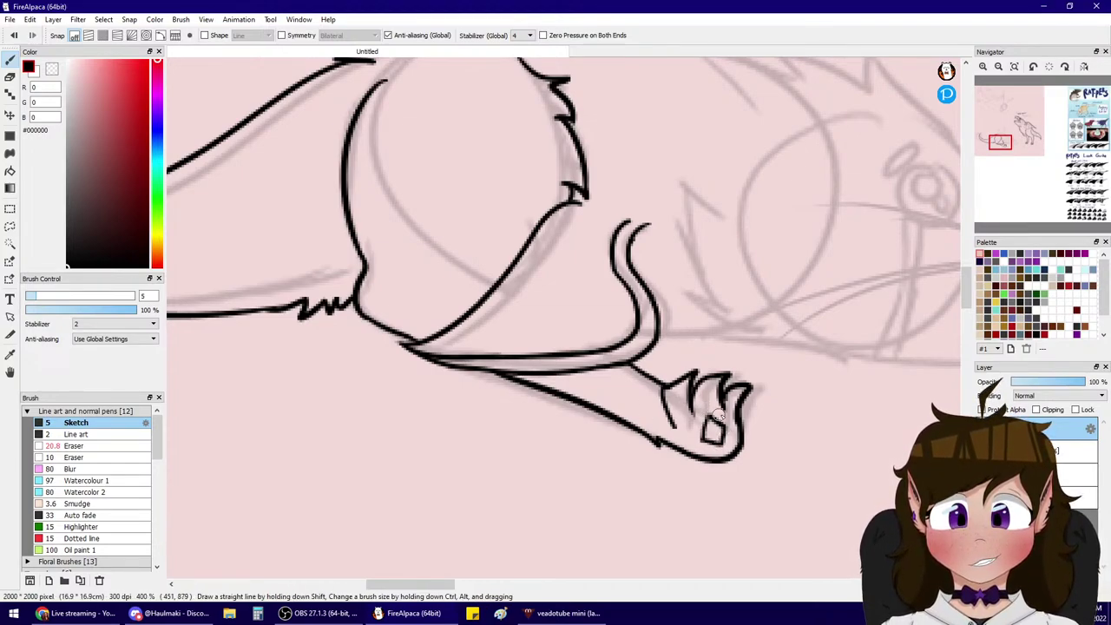
mouse_move(1000, 141)
mouse_down()
mouse_move(1084, 134)
mouse_move(1090, 120)
mouse_move(1024, 144)
mouse_move(1012, 130)
mouse_move(1010, 141)
mouse_move(1084, 108)
mouse_move(1077, 130)
mouse_move(1015, 128)
mouse_up()
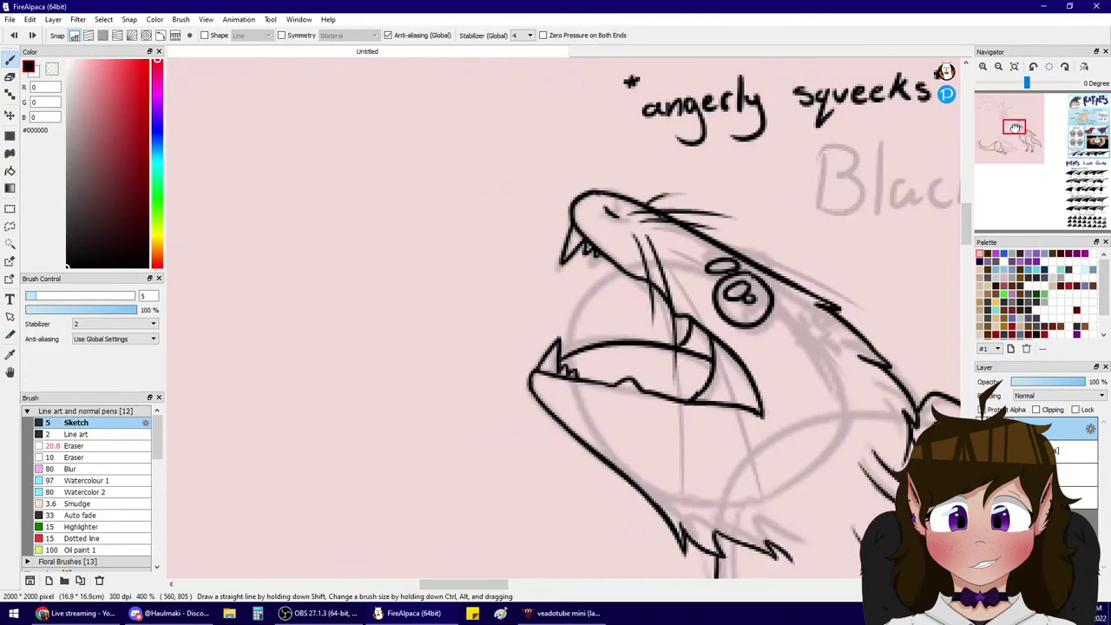
click(117, 446)
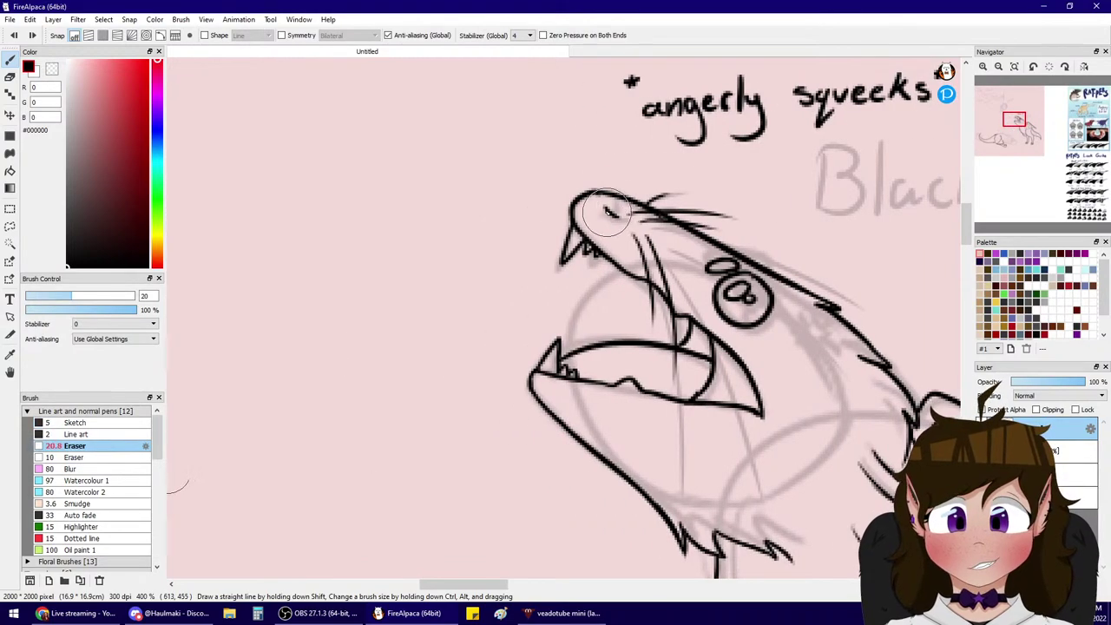
drag(1004, 130, 1004, 139)
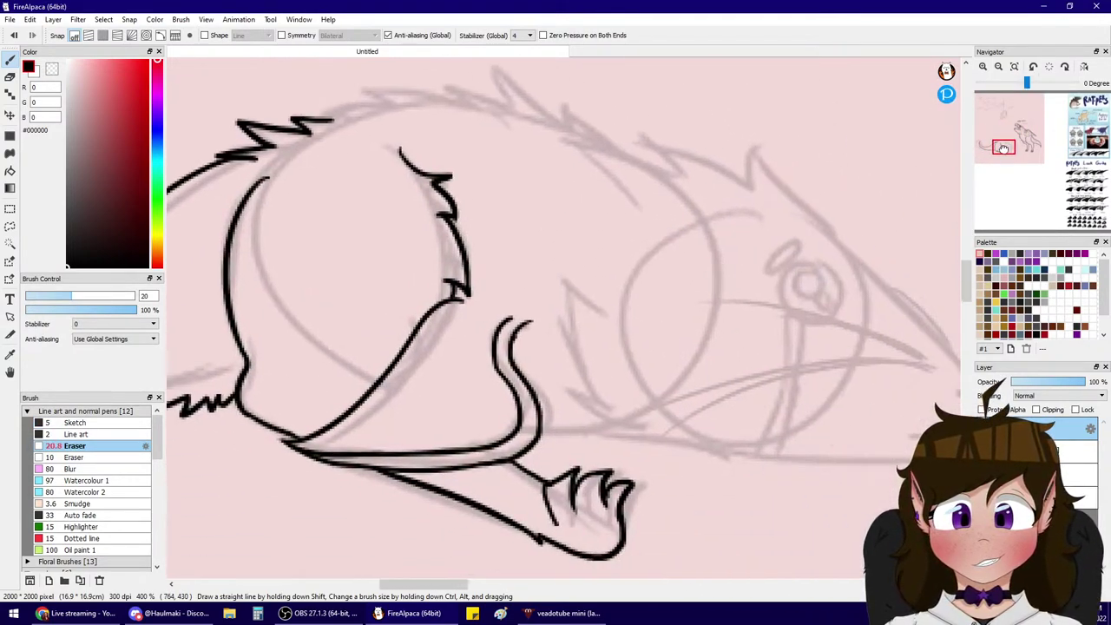
click(94, 422)
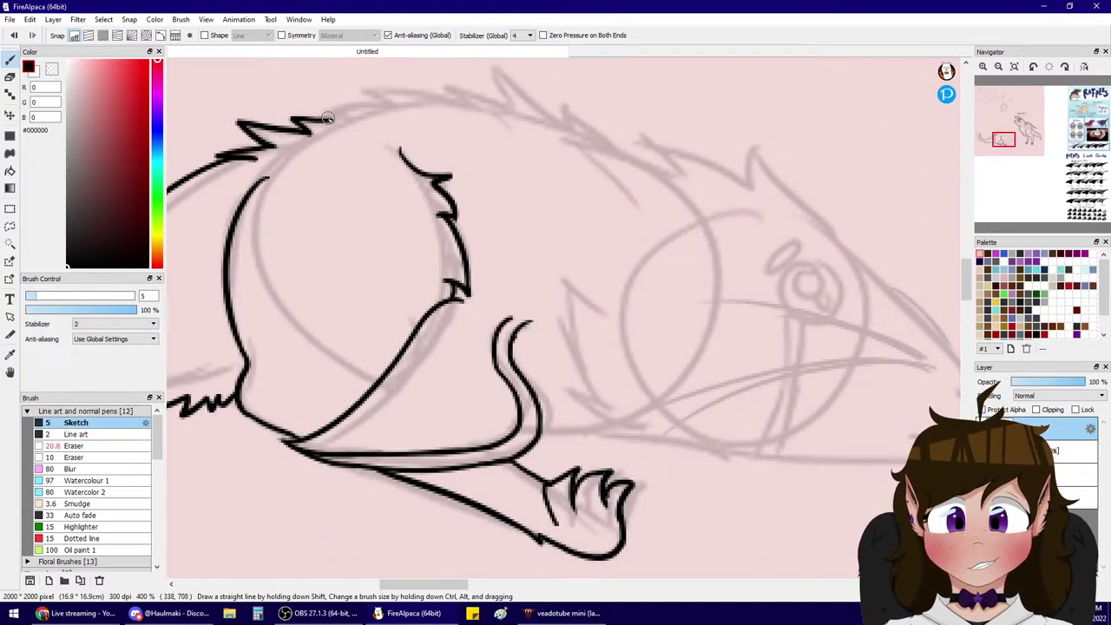
- Outline Blue. B's back with jagged fur from the rump tuft to a tall spike above the shoulders, trimming the overlapping line
mouse_move(328, 118)
mouse_down()
mouse_move(500, 119)
mouse_move(488, 66)
mouse_up()
key(ctrl+z)
key(ctrl+z)
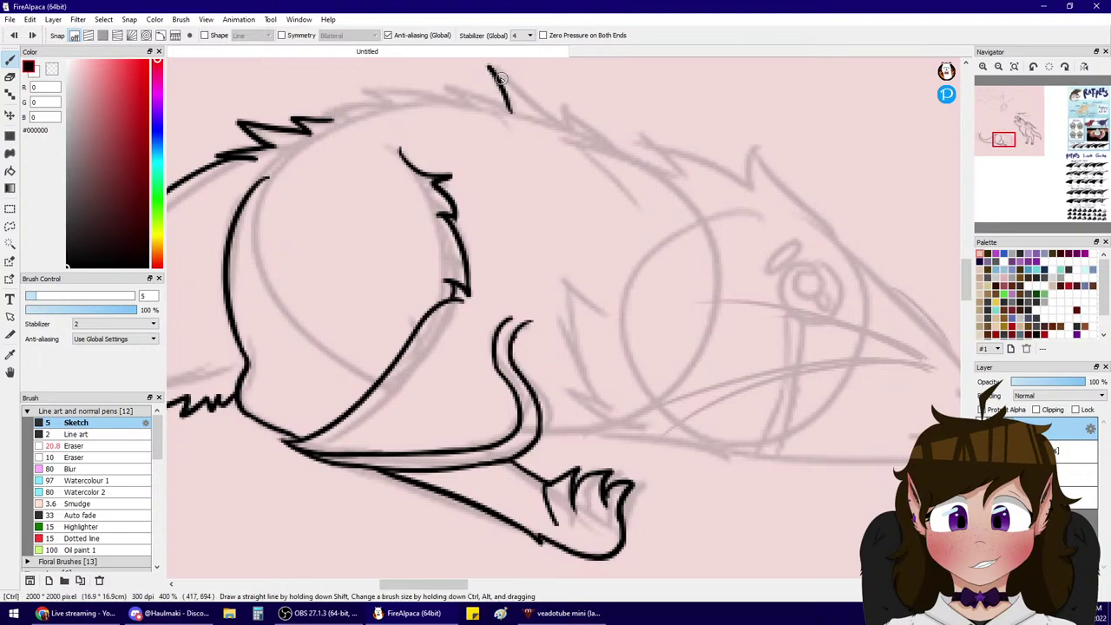
key(ctrl+z)
drag(557, 120, 512, 58)
drag(1004, 146, 1001, 146)
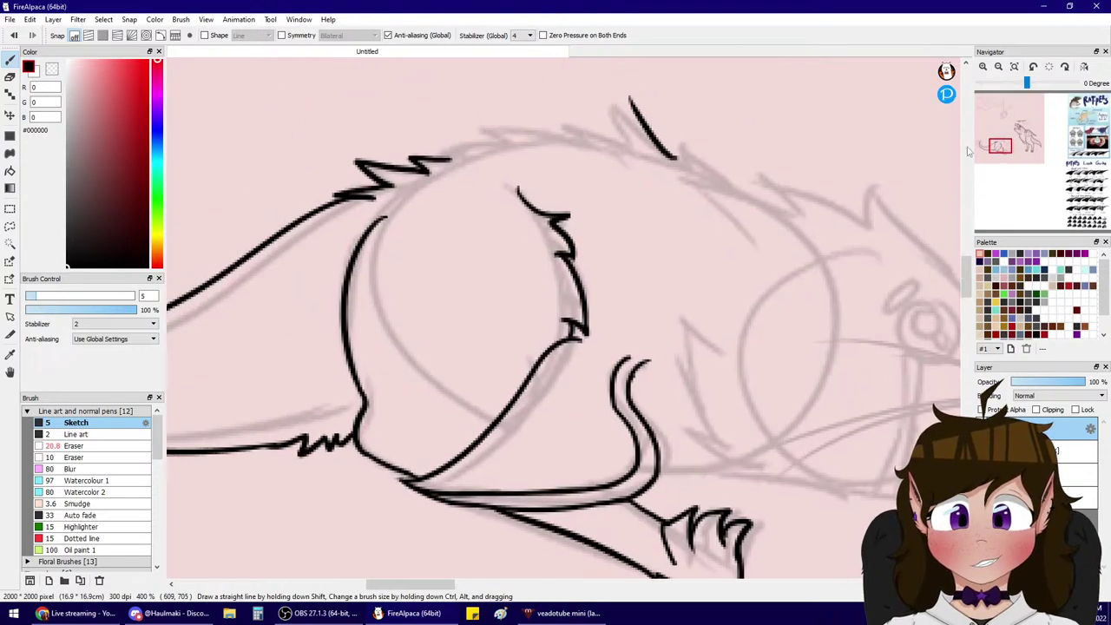
key(ctrl+z)
mouse_move(673, 161)
mouse_down()
mouse_move(626, 106)
mouse_move(647, 148)
mouse_up()
key(ctrl+z)
mouse_move(626, 107)
mouse_down()
mouse_move(641, 151)
mouse_move(591, 121)
mouse_move(508, 125)
mouse_move(554, 138)
mouse_move(434, 139)
mouse_move(491, 149)
mouse_move(420, 146)
mouse_move(473, 155)
mouse_up()
key(ctrl+z)
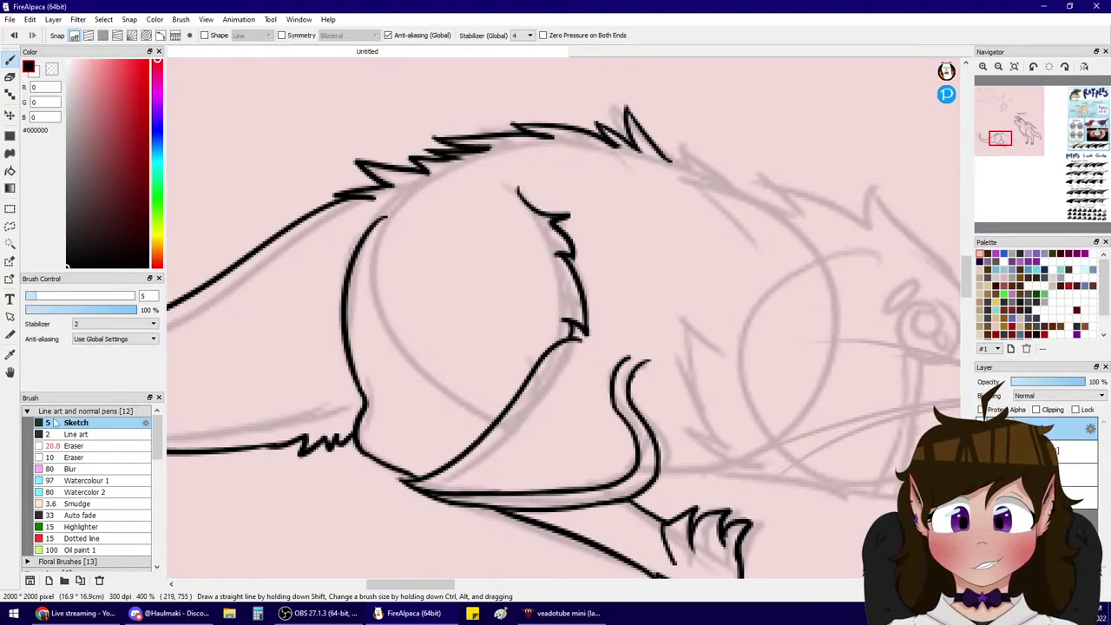
click(65, 445)
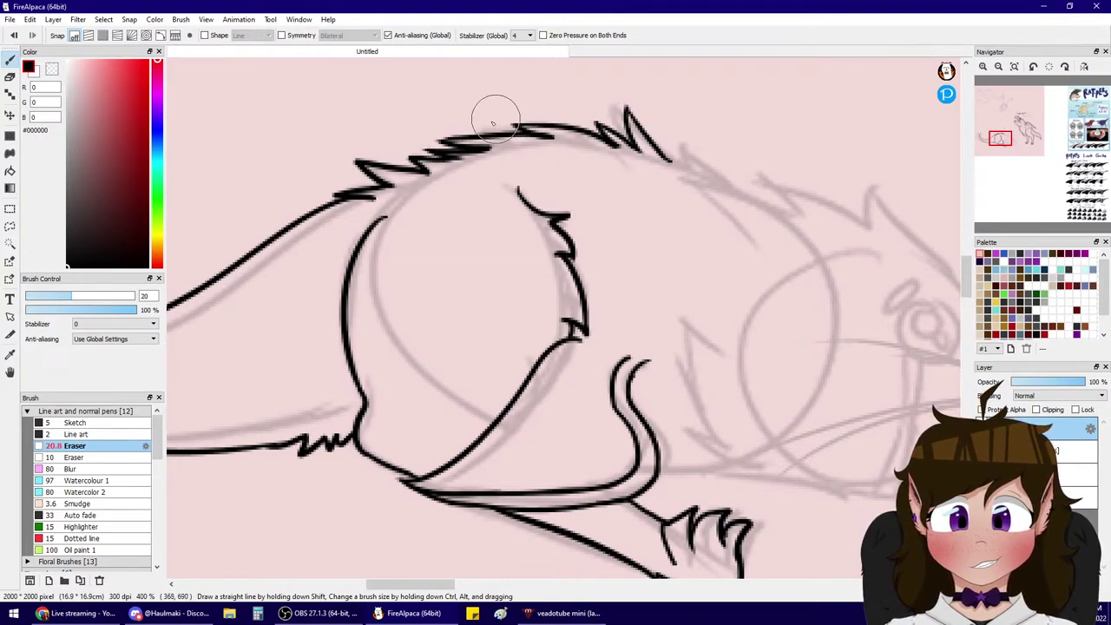
- Continue the back outline toward the neck with two more pointed fur tufts in front of the tall spike
click(78, 423)
mouse_move(668, 161)
mouse_down()
mouse_move(685, 140)
mouse_move(695, 169)
mouse_move(681, 127)
mouse_move(698, 165)
mouse_move(711, 150)
mouse_move(743, 194)
mouse_up()
key(ctrl+z)
key(ctrl+z)
key(ctrl+z)
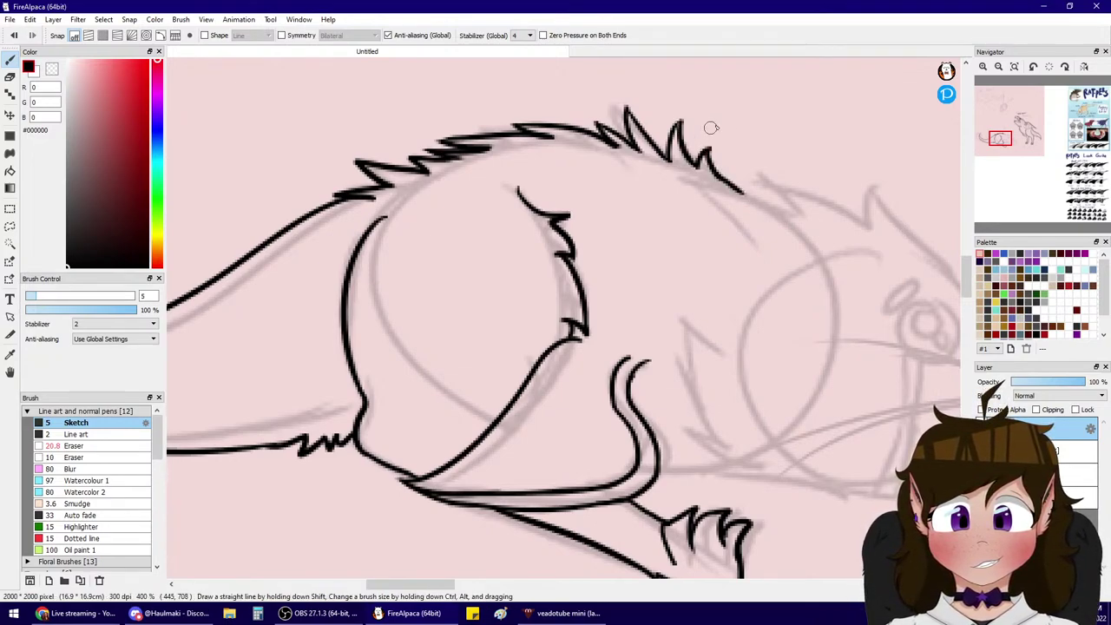
- Draw the pointed tuft on top of the head and the long sloping line from it down around the nose
drag(1000, 146, 1008, 145)
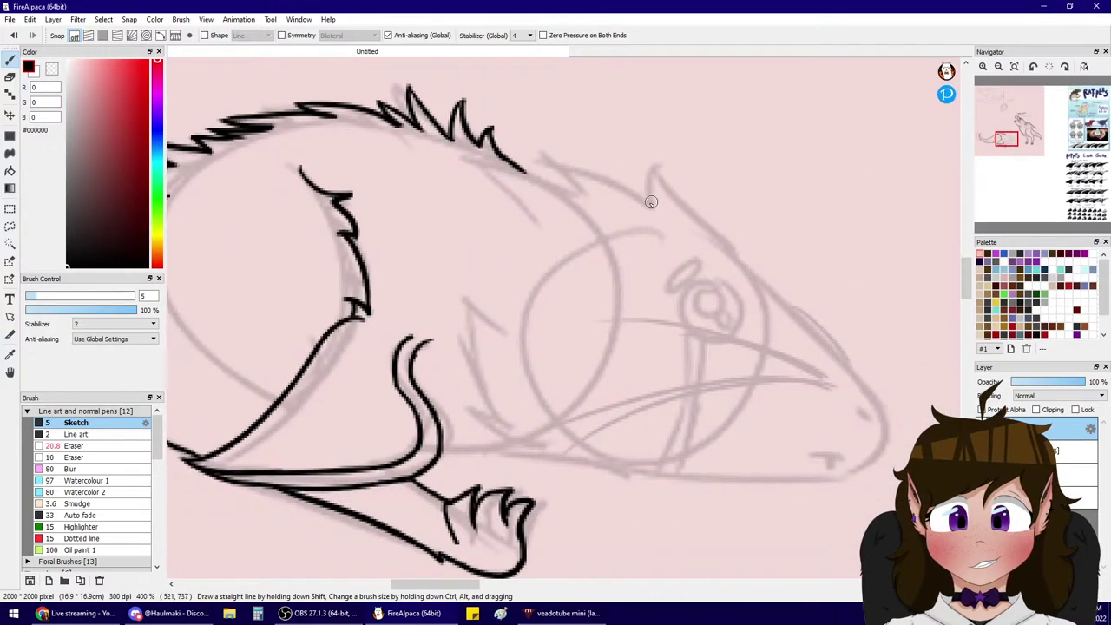
mouse_move(650, 207)
mouse_down()
mouse_move(659, 167)
mouse_move(859, 375)
mouse_move(888, 420)
mouse_up()
key(ctrl+z)
drag(841, 355, 891, 415)
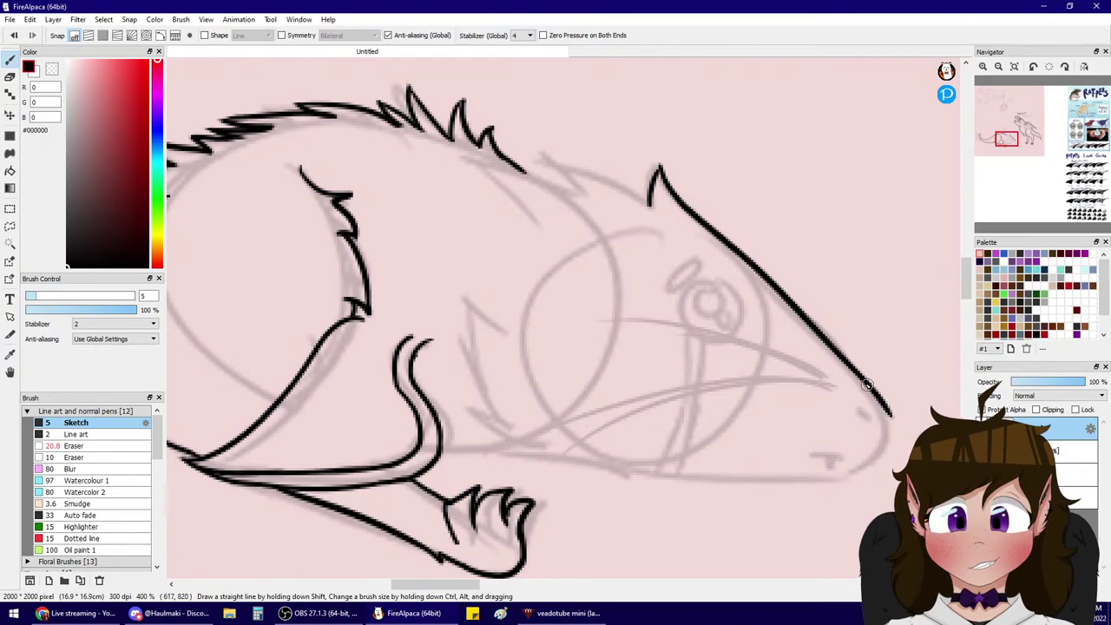
key(ctrl+z)
mouse_move(851, 366)
mouse_down()
mouse_move(888, 411)
mouse_move(881, 454)
mouse_up()
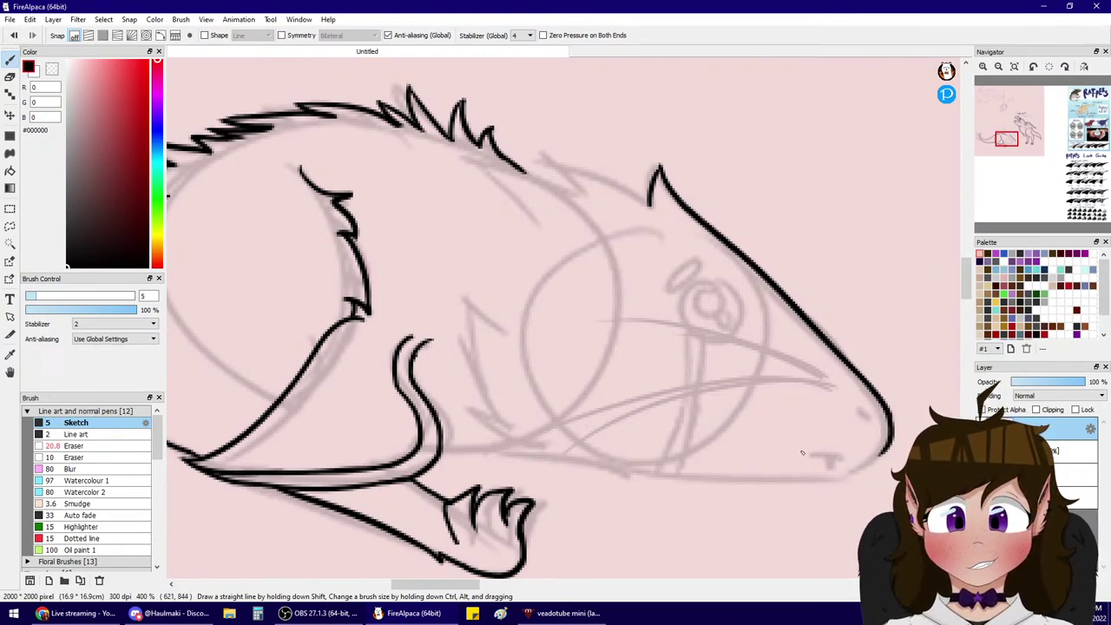
- Outline the jagged cheek fur behind the head and carry the lower jaw line forward to join the snout
mouse_move(509, 339)
mouse_down()
mouse_move(465, 284)
mouse_move(482, 407)
mouse_move(534, 462)
mouse_move(642, 486)
mouse_move(834, 485)
mouse_up()
key(ctrl+z)
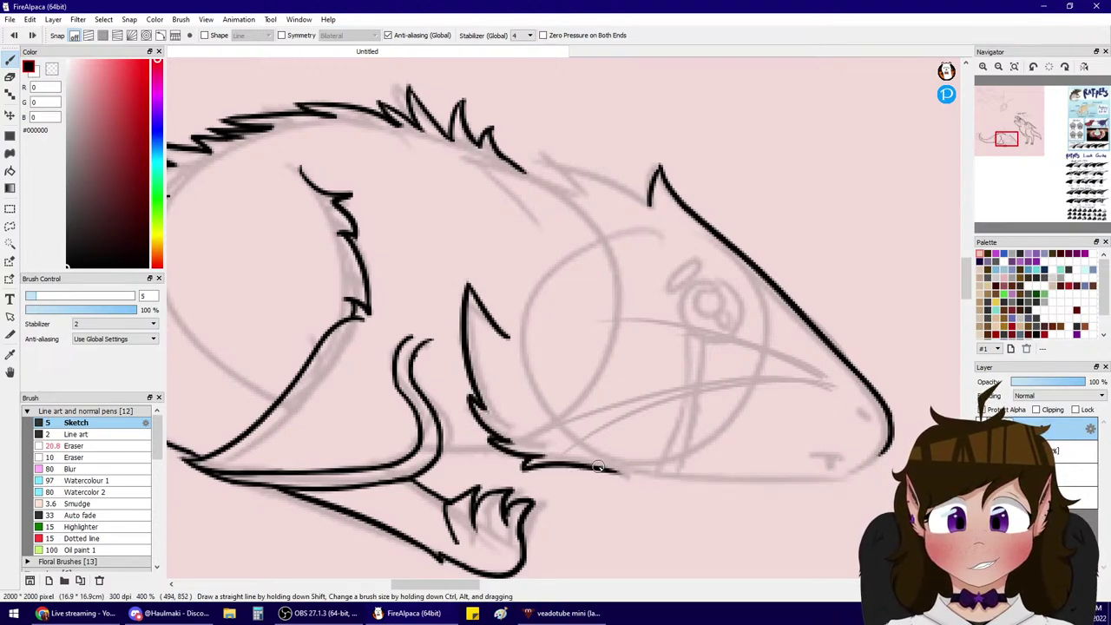
mouse_move(597, 468)
mouse_down()
mouse_move(860, 463)
mouse_move(799, 475)
mouse_up()
key(ctrl+z)
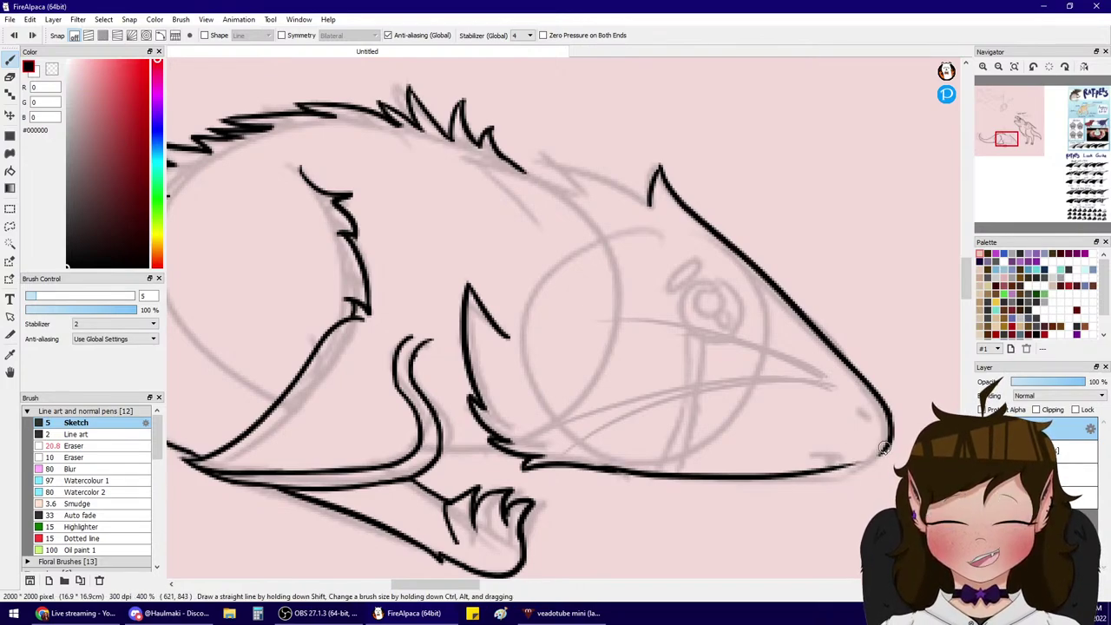
mouse_move(886, 446)
mouse_down()
mouse_move(809, 473)
mouse_move(854, 459)
mouse_move(812, 458)
mouse_move(842, 455)
mouse_up()
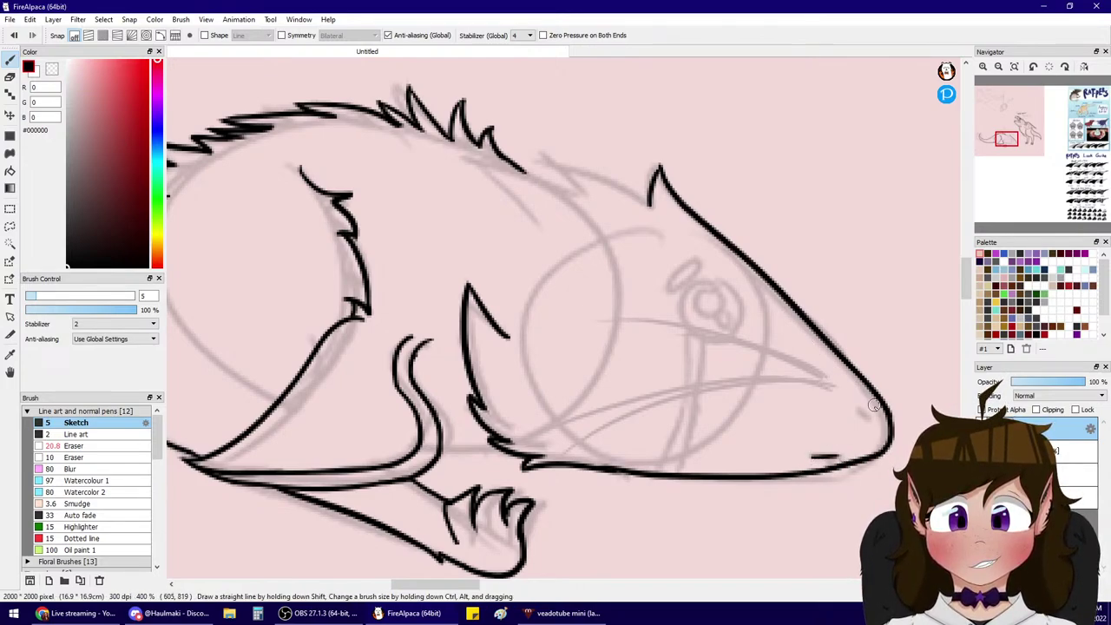
- Draw curved whiskers sweeping back from the snout, with the longest one crossing below the jaw line
drag(861, 392, 771, 352)
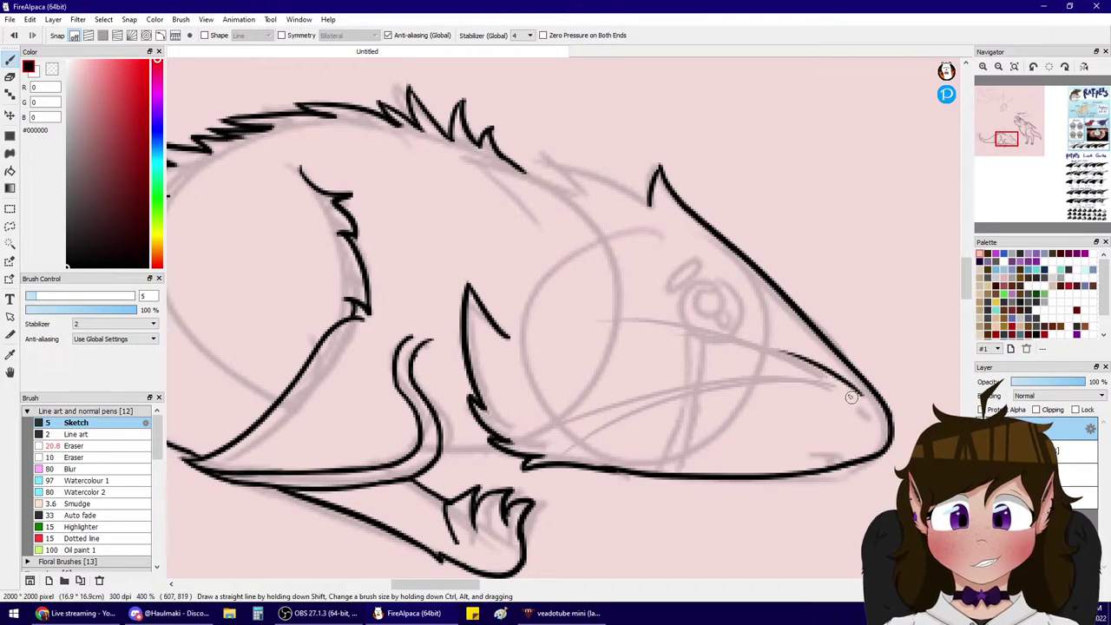
mouse_move(853, 398)
mouse_down()
mouse_move(797, 386)
mouse_move(699, 472)
mouse_up()
key(ctrl+z)
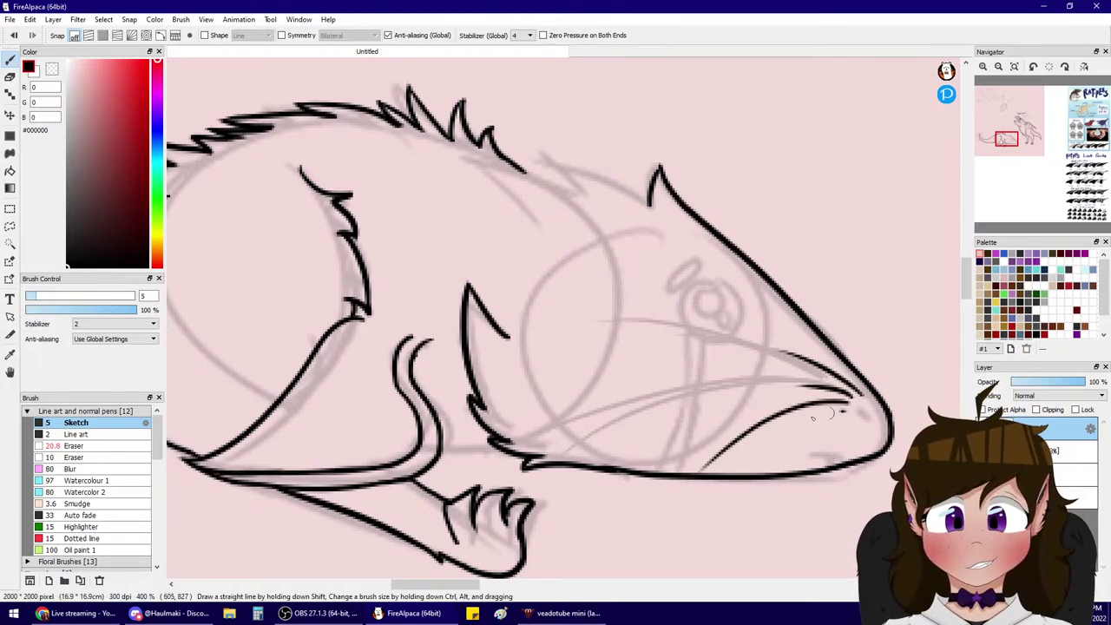
drag(814, 418, 735, 460)
key(ctrl+z)
drag(848, 409, 713, 514)
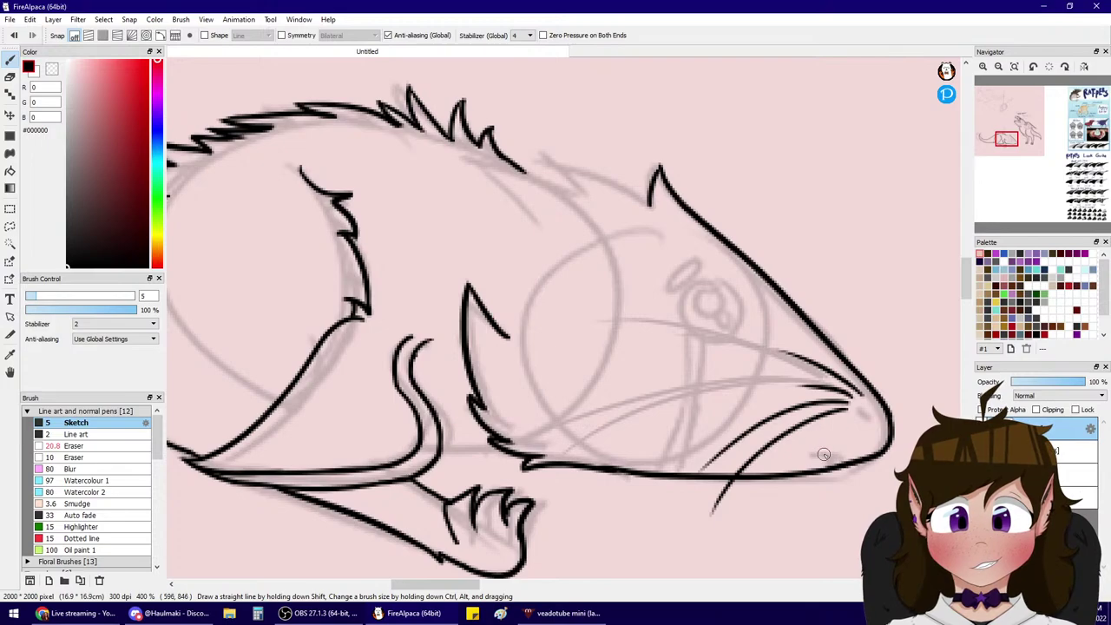
- Add the small arched mark near the snout's lower edge, and outline the oval brow and the round eye
drag(831, 459, 810, 458)
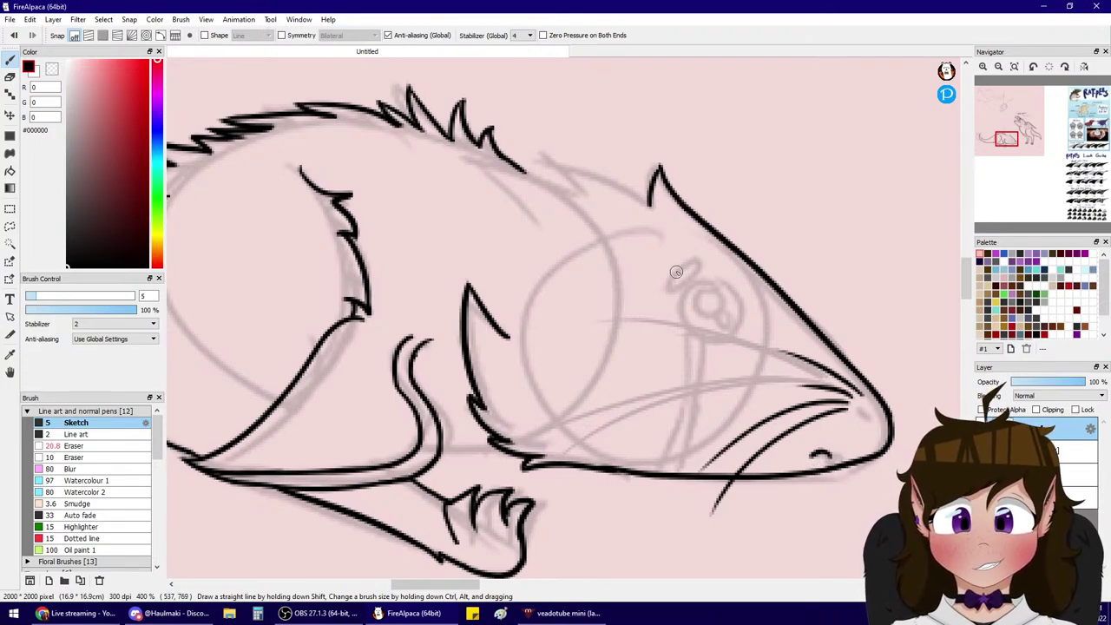
mouse_move(697, 266)
mouse_down()
mouse_move(665, 285)
mouse_move(703, 265)
mouse_move(689, 264)
mouse_move(696, 287)
mouse_move(734, 328)
mouse_move(708, 284)
mouse_move(698, 288)
mouse_up()
key(ctrl+z)
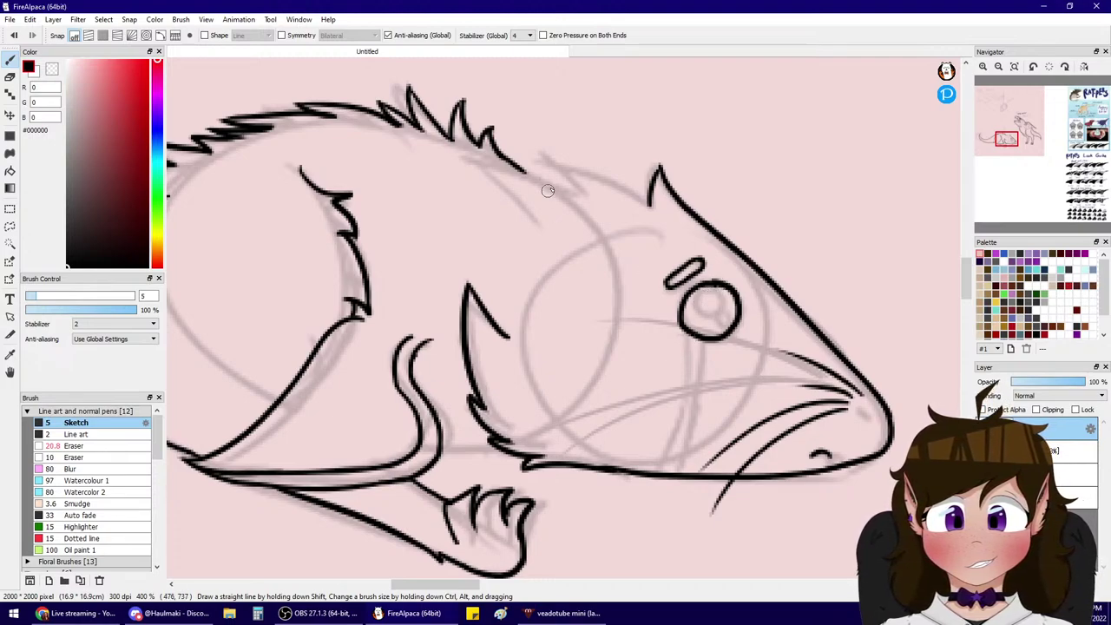
- Outline the back of the head with a pointed tuft and add the forked fur strokes where the neck meets the back
mouse_move(651, 205)
mouse_down()
mouse_move(545, 149)
mouse_move(566, 132)
mouse_move(540, 143)
mouse_move(595, 186)
mouse_up()
key(ctrl+z)
mouse_move(540, 145)
mouse_down()
mouse_move(591, 191)
mouse_move(481, 160)
mouse_move(535, 227)
mouse_up()
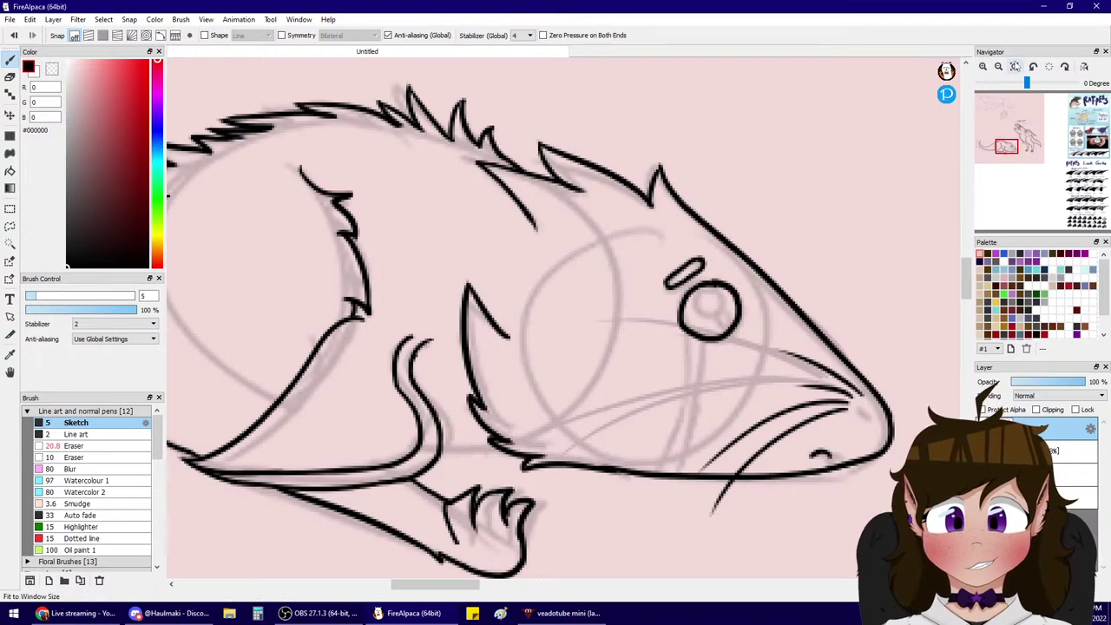
- Connect the S-shaped leg line to the cheek fur with a short chest line
mouse_move(441, 450)
mouse_down()
mouse_move(502, 455)
mouse_move(510, 444)
mouse_up()
key(ctrl+z)
key(ctrl+z)
drag(441, 454, 502, 450)
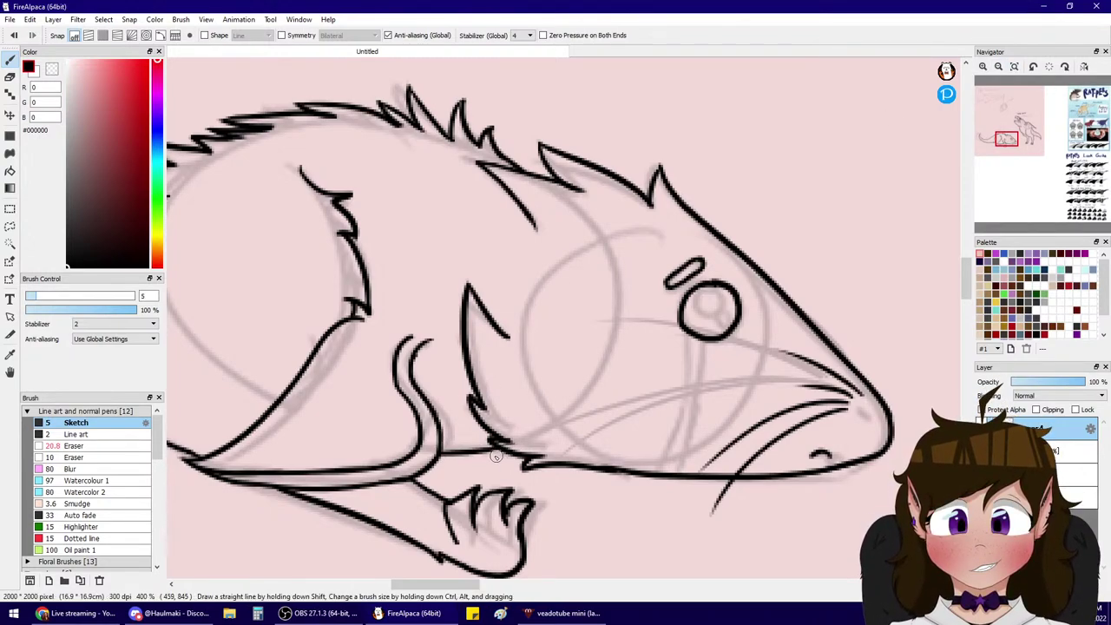
- Handwrite "Acai" in black over the sketched word "Blue" in the title at the canvas's upper-left corner
click(999, 67)
click(1000, 66)
click(1000, 67)
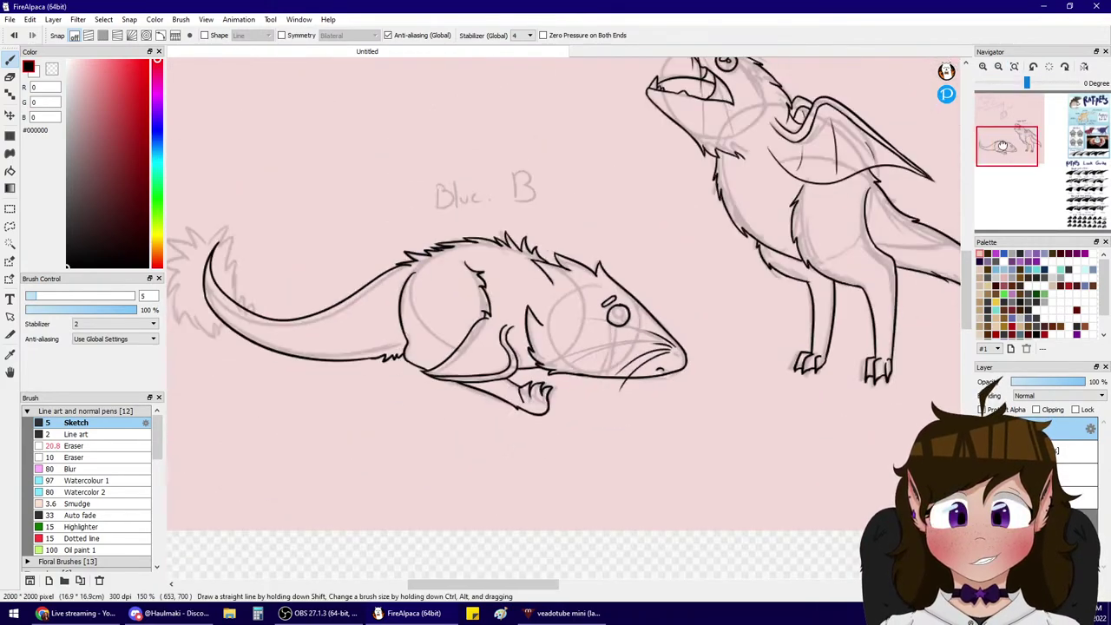
drag(984, 103, 1003, 137)
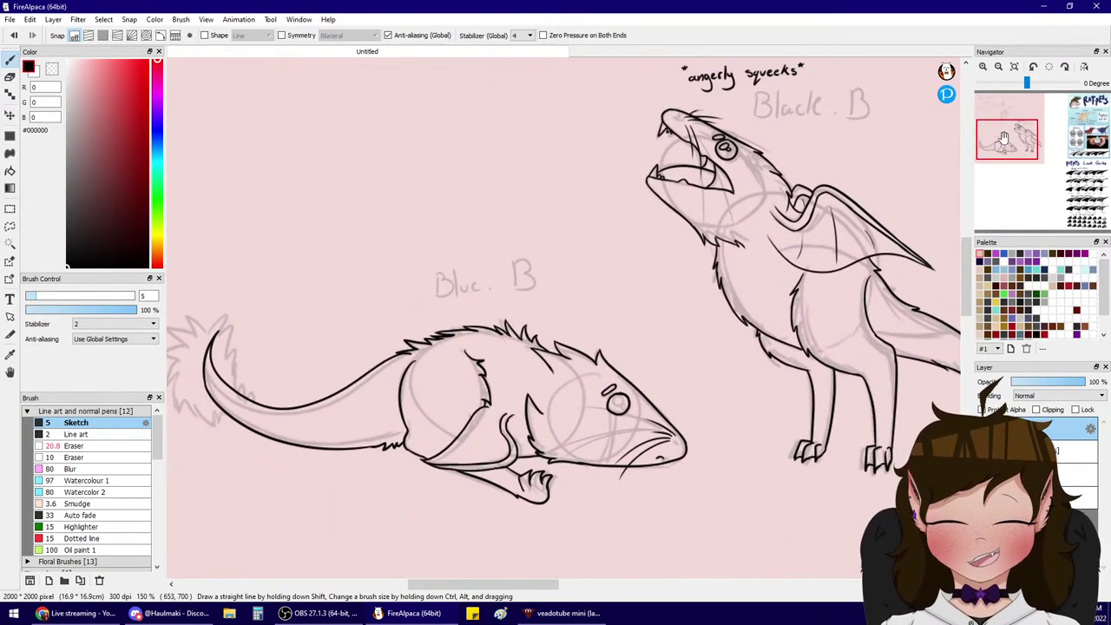
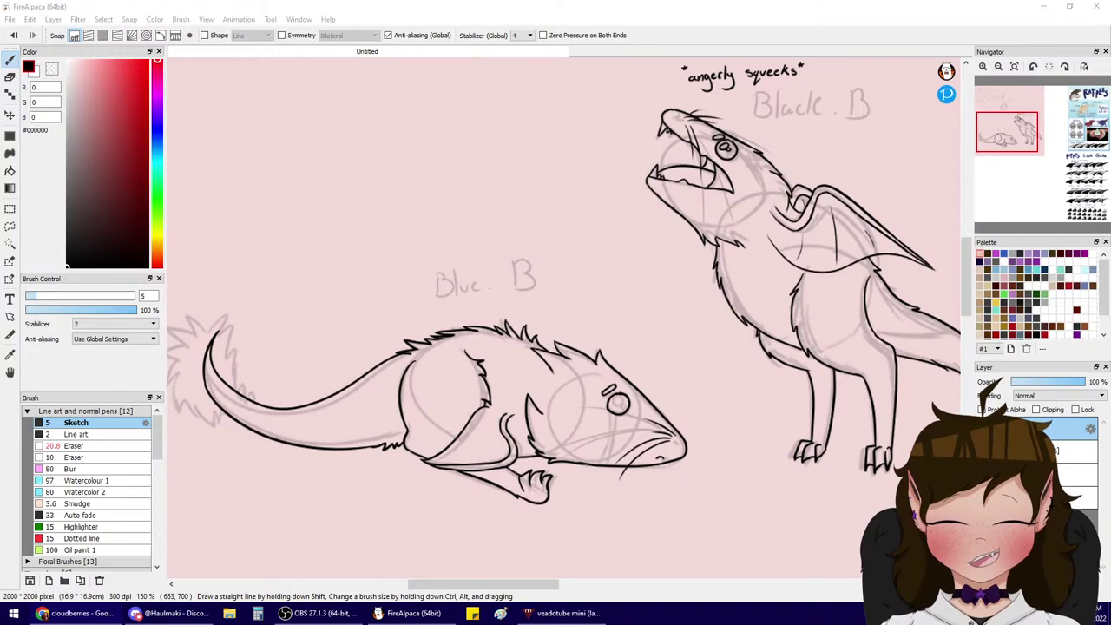
mouse_move(992, 123)
mouse_down()
mouse_move(1017, 120)
mouse_move(1016, 134)
mouse_move(990, 100)
mouse_up()
click(983, 67)
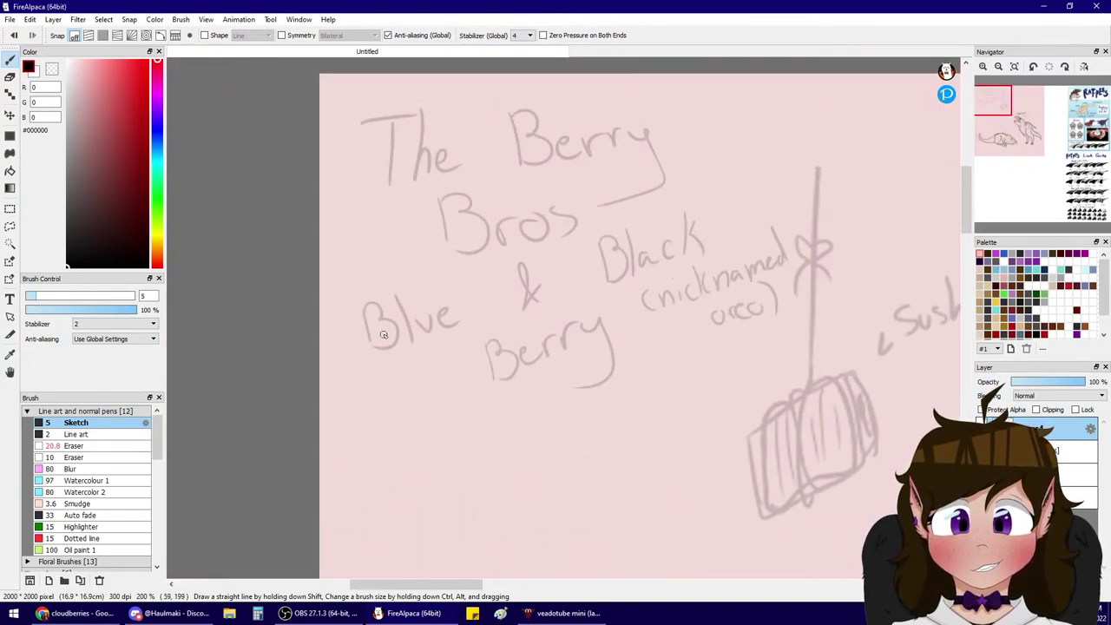
mouse_move(363, 352)
mouse_down()
mouse_move(378, 292)
mouse_move(409, 343)
mouse_up()
drag(375, 329, 432, 333)
drag(446, 314, 452, 328)
drag(452, 288, 455, 295)
drag(462, 304, 468, 323)
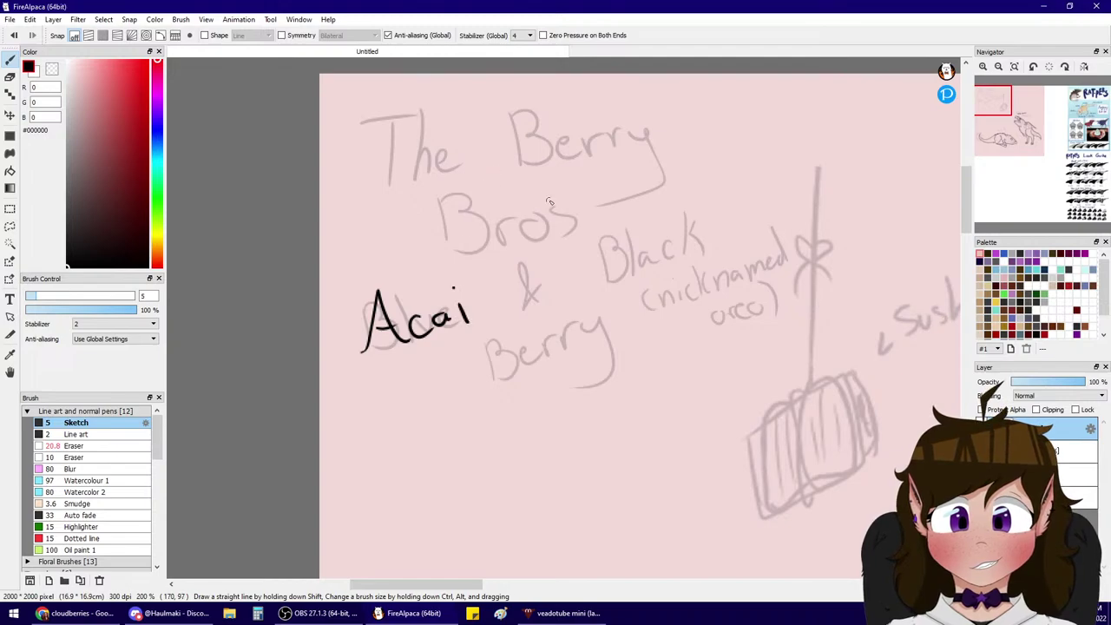
- Handwrite "Cloud" in black over the sketched word "Black" in the title
drag(606, 243, 601, 286)
mouse_move(631, 232)
mouse_down()
mouse_move(622, 282)
mouse_move(647, 254)
mouse_move(668, 259)
mouse_move(648, 252)
mouse_move(675, 262)
mouse_move(696, 252)
mouse_up()
key(ctrl+z)
key(ctrl+z)
drag(674, 203, 710, 254)
- Draw the spiky fur along the inner side of Blue. B's tail tip, from a tall point down to the tail's upper edge
click(999, 66)
click(999, 67)
drag(1003, 106, 1007, 127)
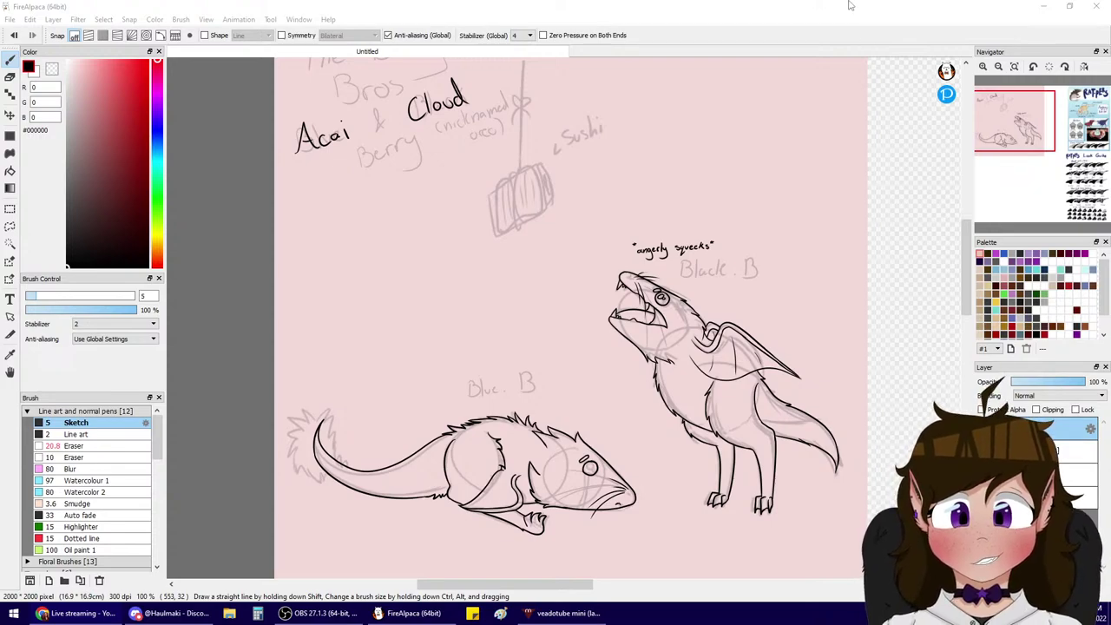
click(983, 66)
mouse_move(1011, 126)
mouse_down()
mouse_move(1009, 144)
mouse_move(980, 144)
mouse_up()
click(983, 67)
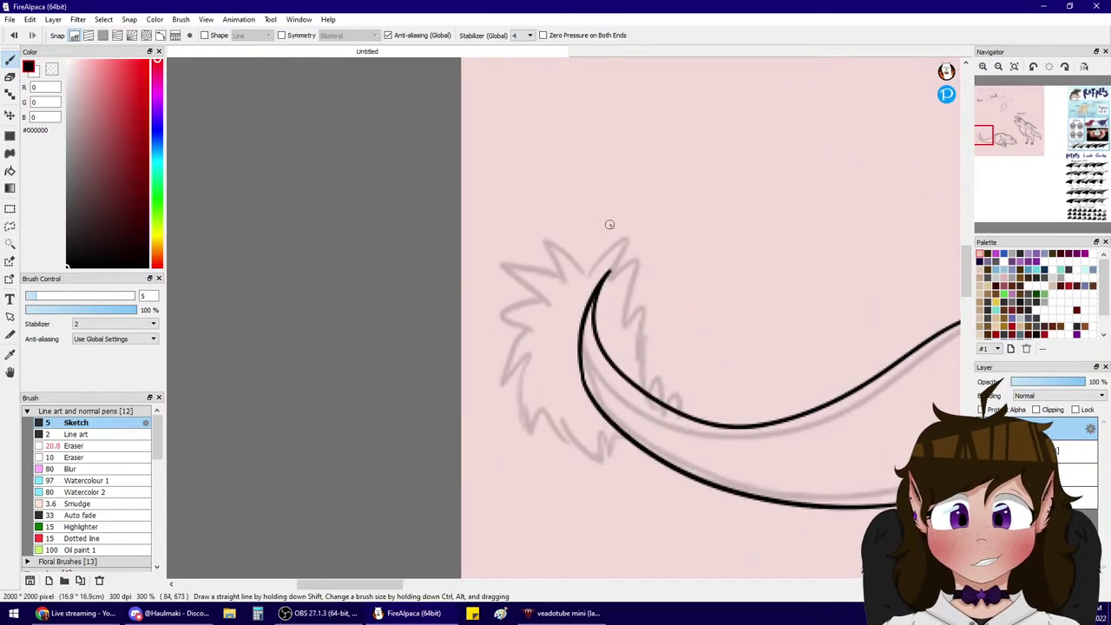
mouse_move(613, 240)
mouse_down()
mouse_move(645, 210)
mouse_move(624, 302)
mouse_move(626, 280)
mouse_move(633, 333)
mouse_move(665, 402)
mouse_up()
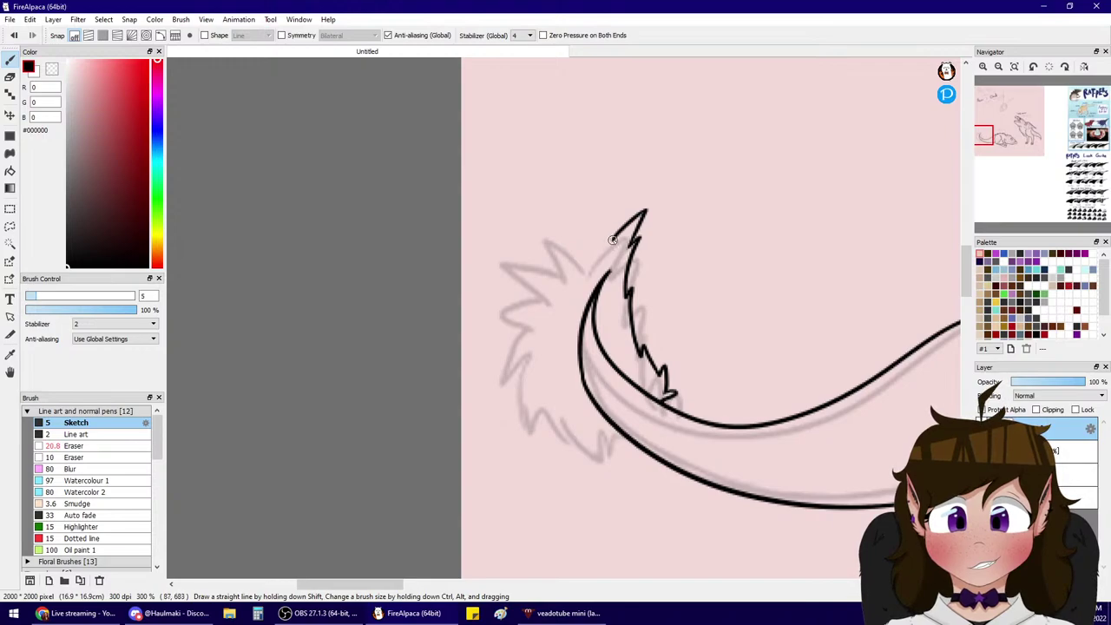
- Continue the spiky fur over the tail tip and down its outer side to join the tail's lower edge
mouse_move(613, 240)
mouse_down()
mouse_move(588, 228)
mouse_move(590, 263)
mouse_move(595, 253)
mouse_move(562, 251)
mouse_move(520, 327)
mouse_move(568, 266)
mouse_move(549, 316)
mouse_move(574, 236)
mouse_move(588, 261)
mouse_up()
key(ctrl+z)
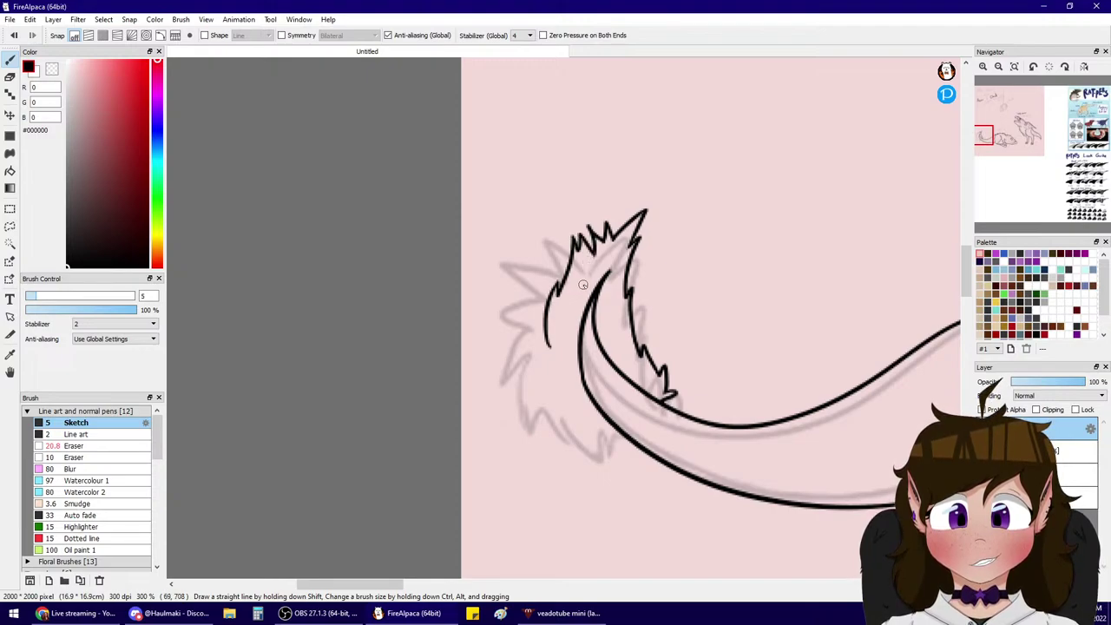
mouse_move(546, 340)
mouse_down()
mouse_move(589, 428)
mouse_move(565, 410)
mouse_move(584, 424)
mouse_move(575, 426)
mouse_move(602, 447)
mouse_move(590, 434)
mouse_move(624, 435)
mouse_up()
key(ctrl+z)
key(ctrl+z)
click(998, 66)
click(999, 67)
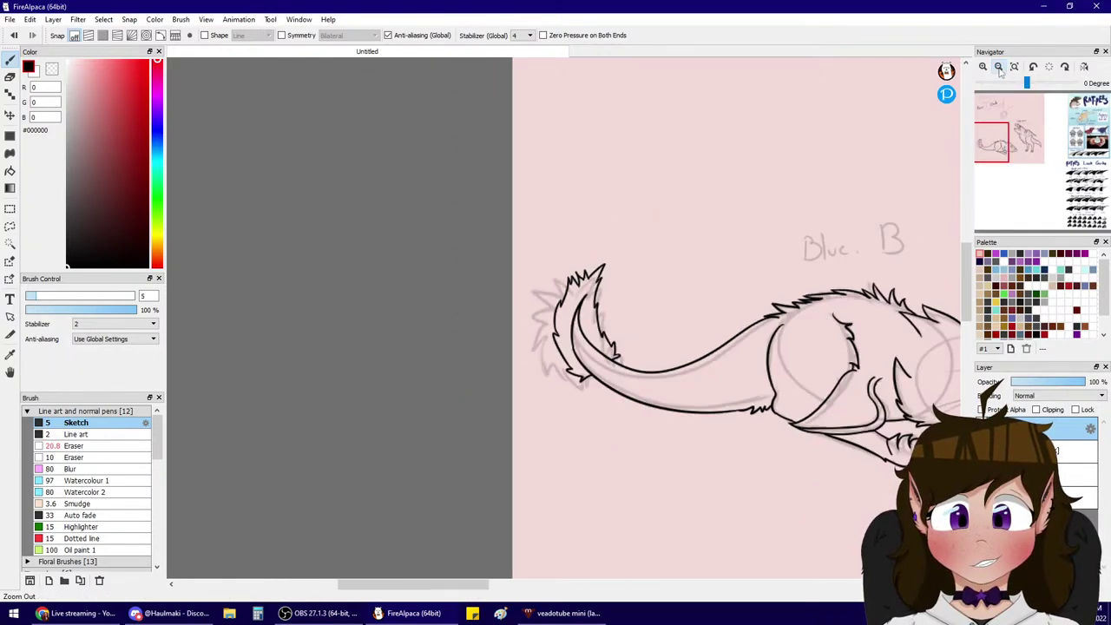
- Hide the faded sketch layer so only the black line art shows on the pink background
click(999, 67)
drag(1009, 136, 1007, 135)
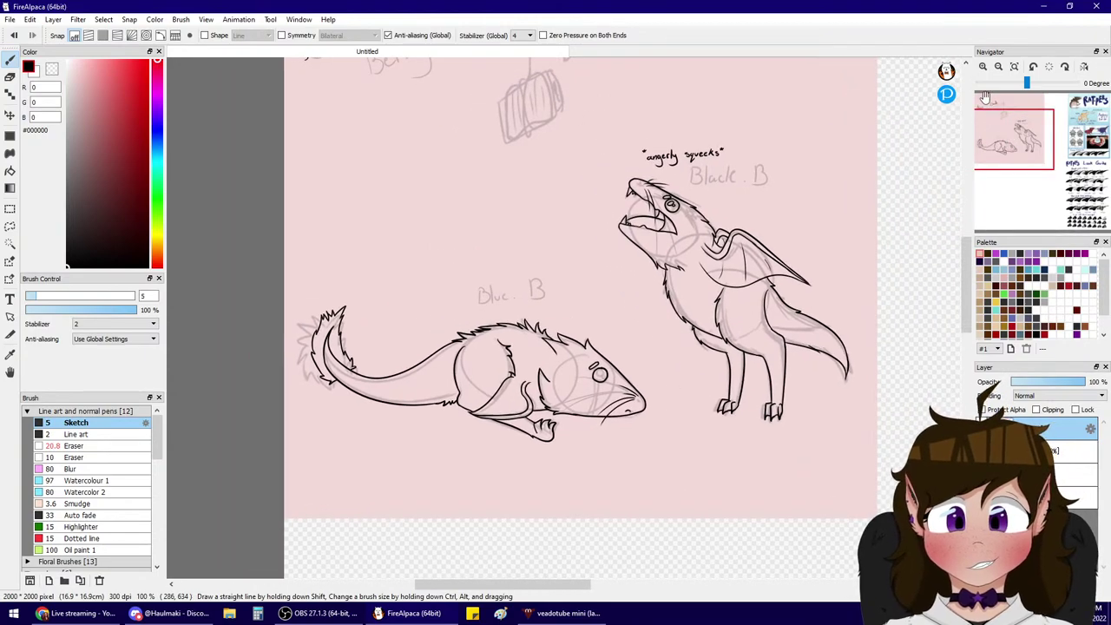
click(1008, 126)
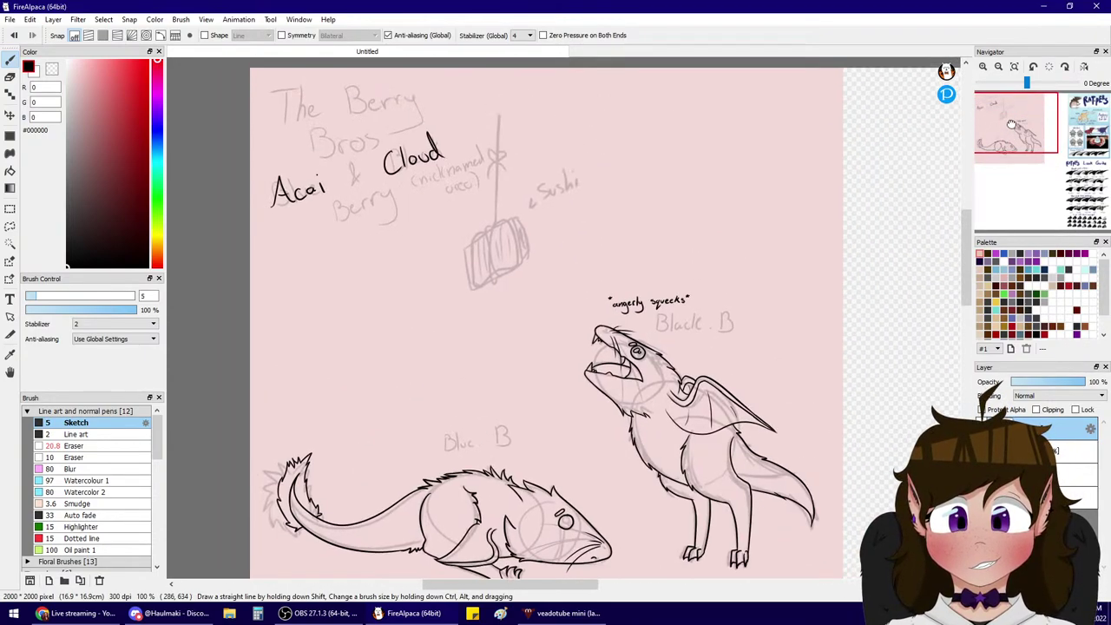
mouse_move(1008, 126)
mouse_down()
mouse_move(1007, 135)
mouse_move(1096, 137)
mouse_move(1045, 121)
mouse_move(1033, 136)
mouse_move(1082, 123)
mouse_move(1073, 154)
mouse_move(1007, 141)
mouse_up()
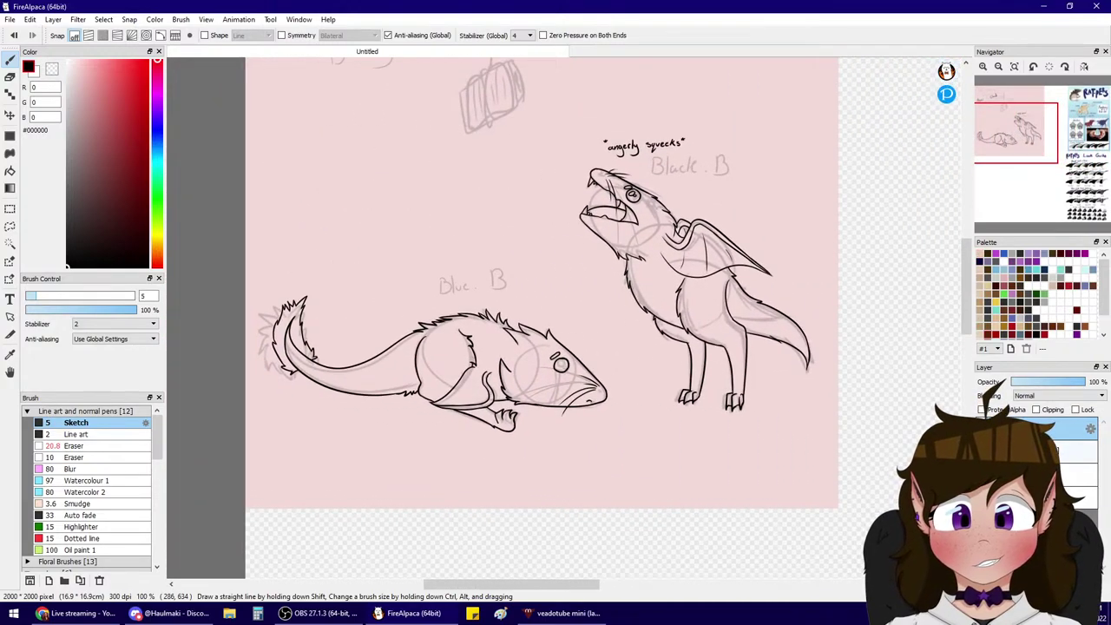
click(983, 451)
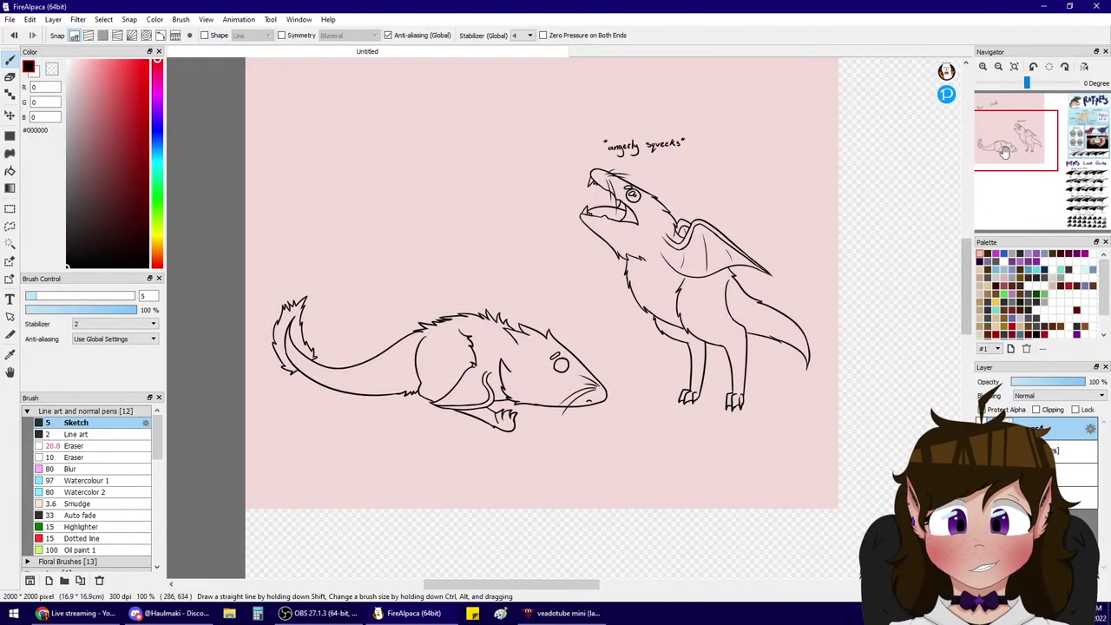
- Erase the pupil and highlight details inside the winged rat's eye, leaving the round outline empty
click(983, 67)
click(983, 67)
click(983, 67)
drag(1027, 137, 1027, 117)
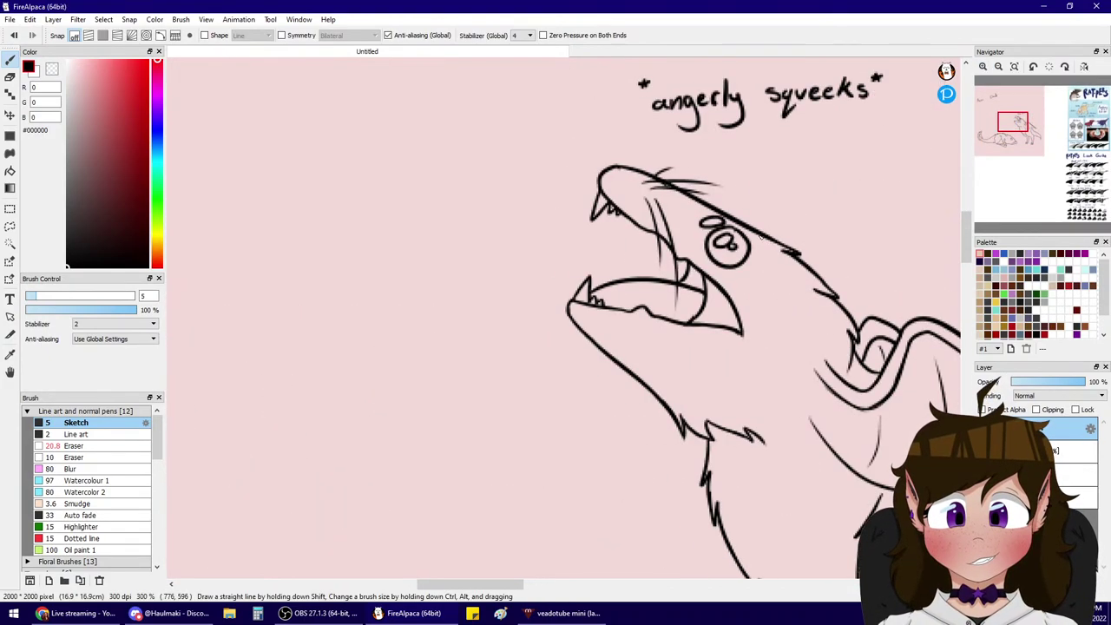
click(75, 445)
drag(720, 245, 726, 245)
scroll(1023, 144, down, 4)
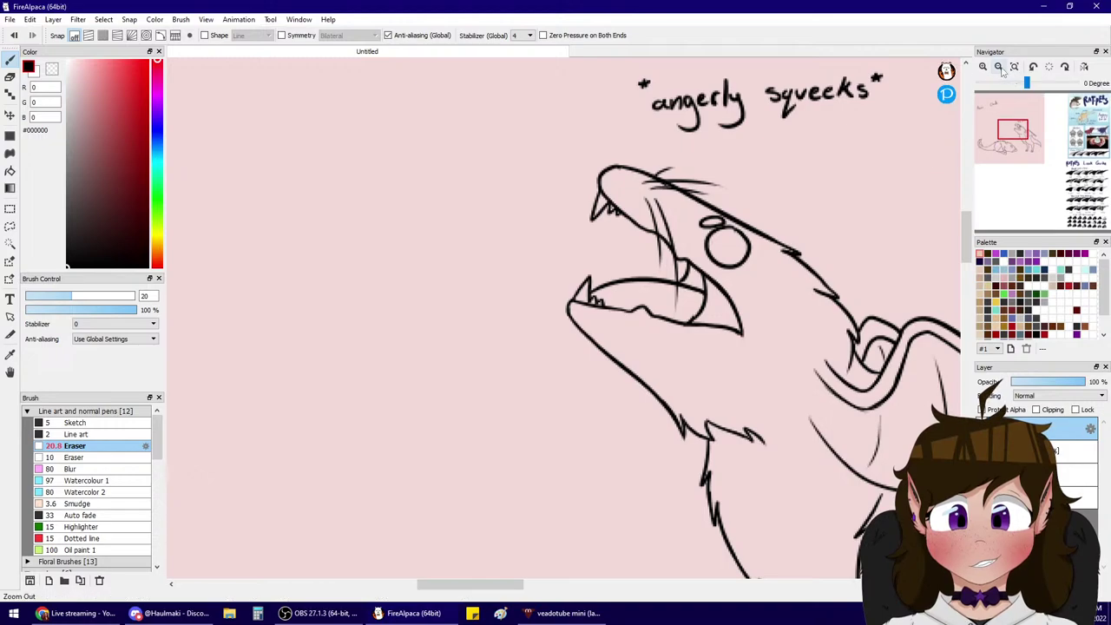
drag(1023, 144, 1018, 144)
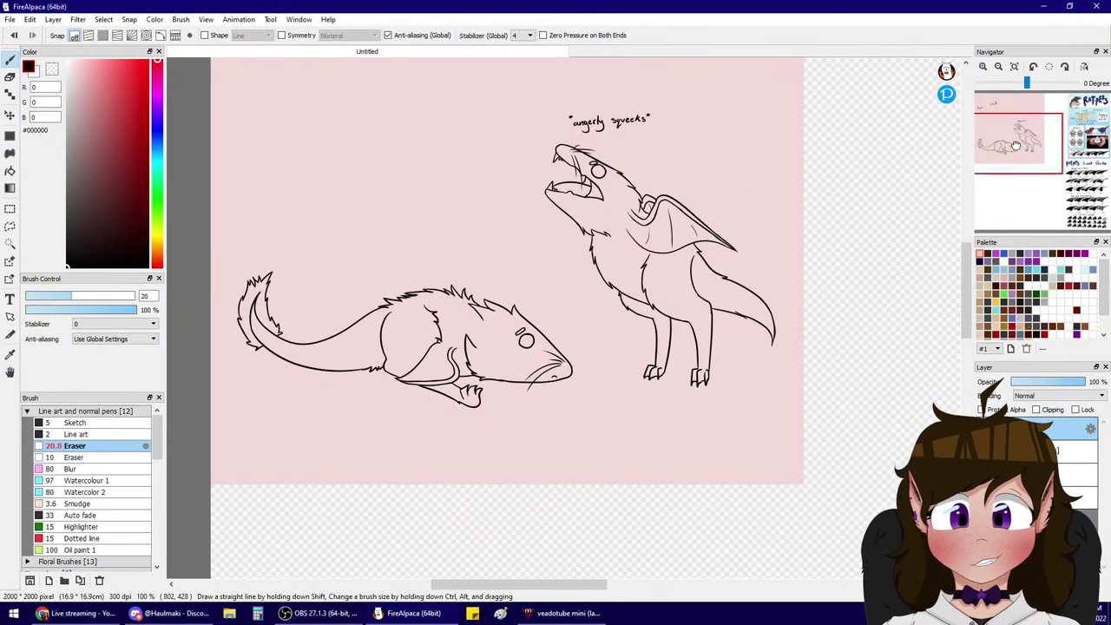
- Hide the pink background layer and get the Bucket tool ready for filling
click(998, 67)
click(984, 67)
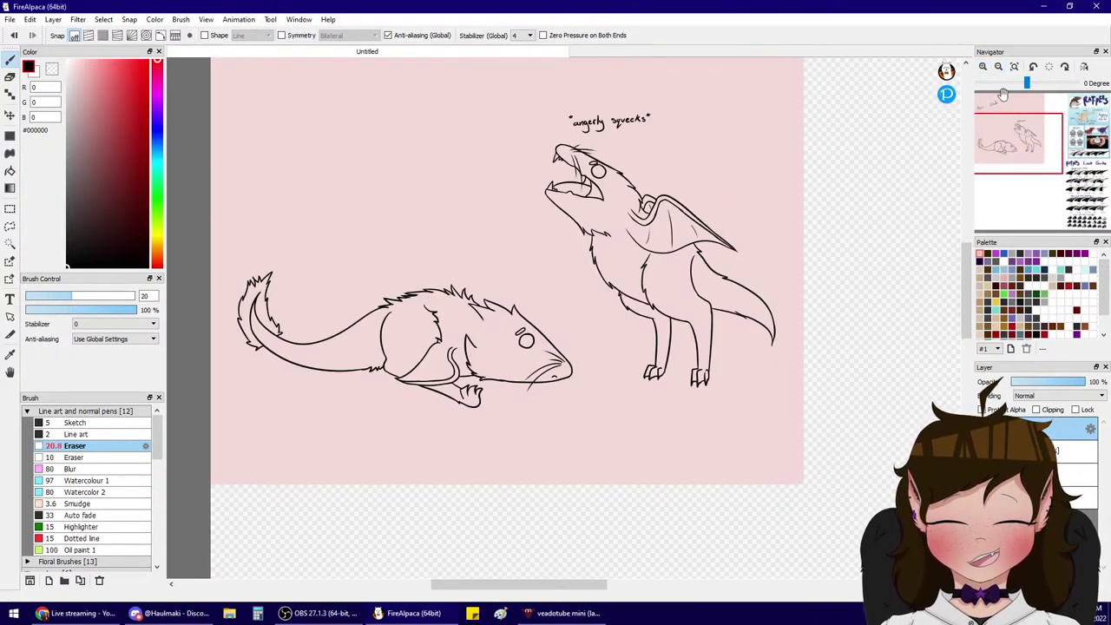
drag(1020, 139, 1019, 125)
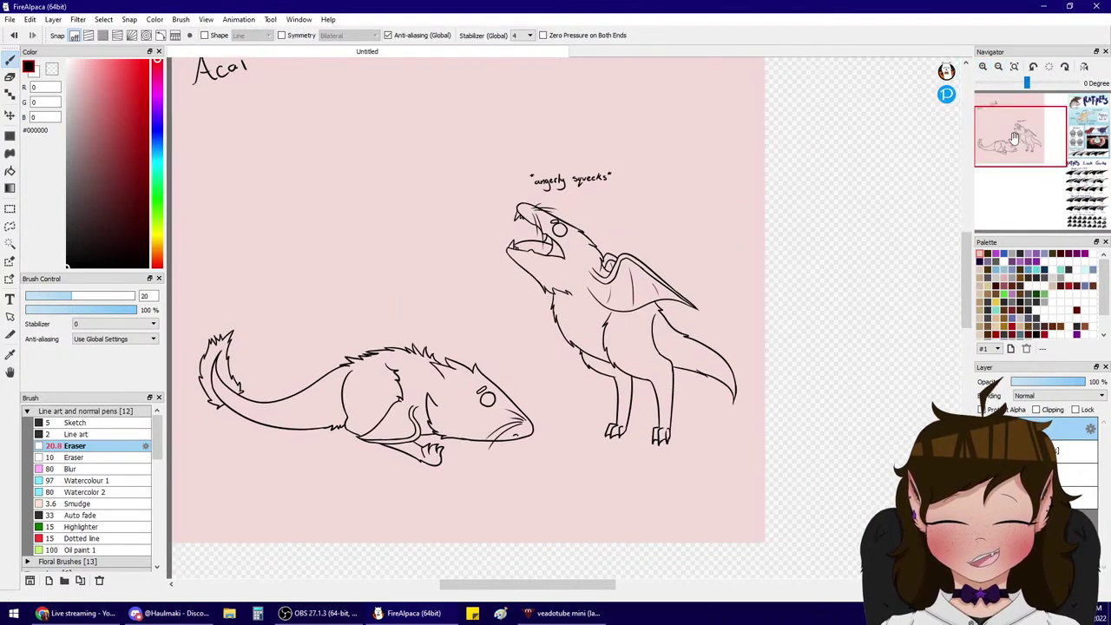
click(9, 171)
click(982, 475)
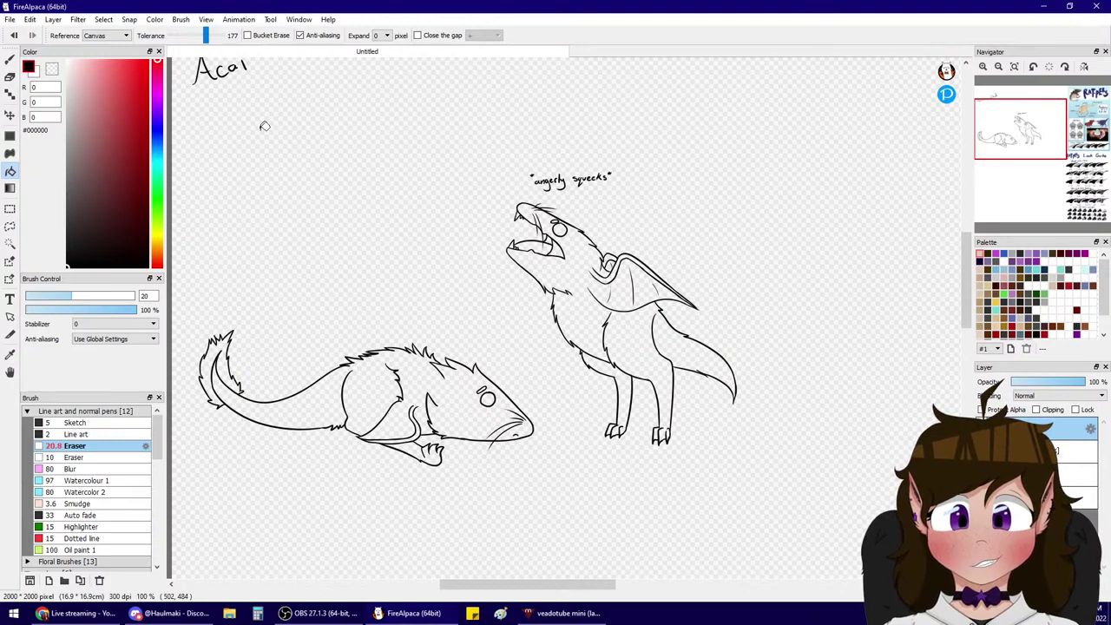
- Add a new layer above the sketch layer and bucket-fill the winged rat's body with dusty pink (#C38888)
click(90, 109)
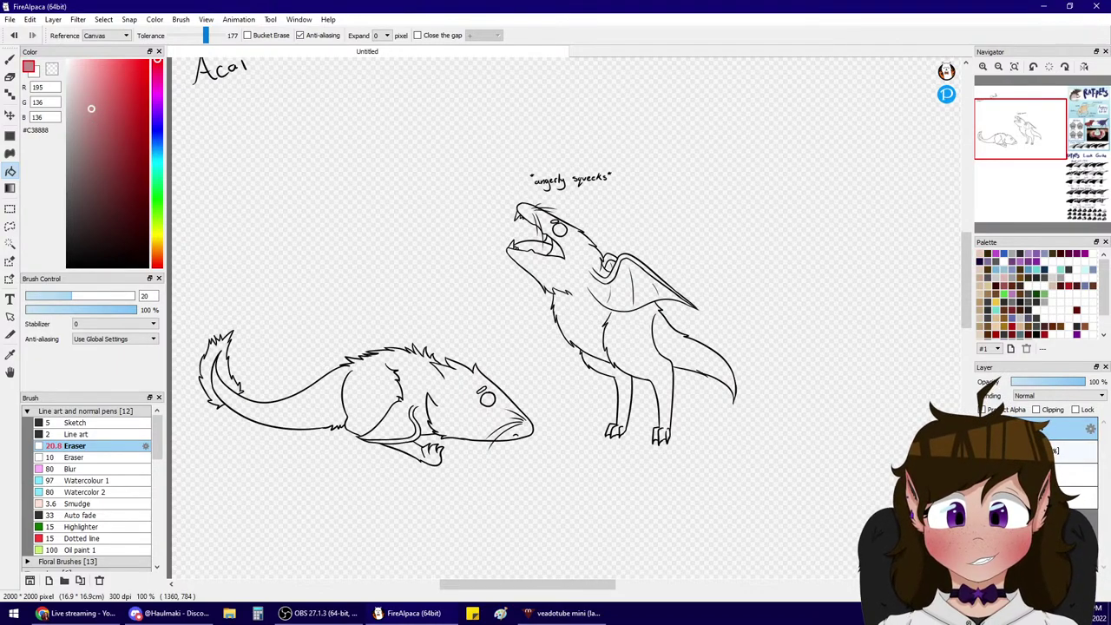
click(982, 452)
click(982, 451)
click(1034, 452)
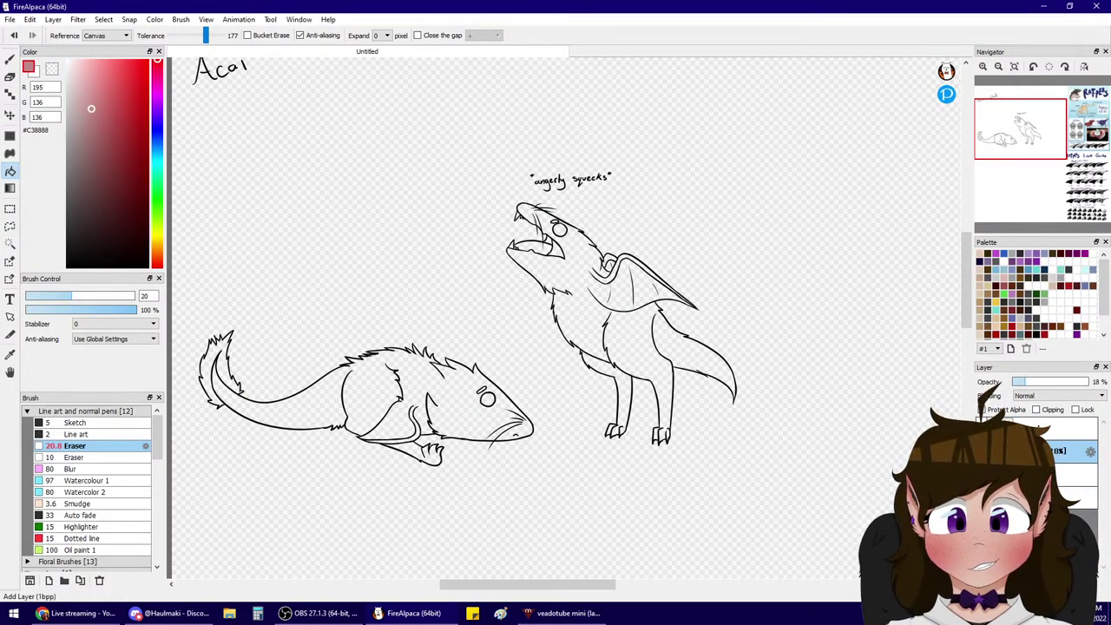
click(984, 581)
click(575, 247)
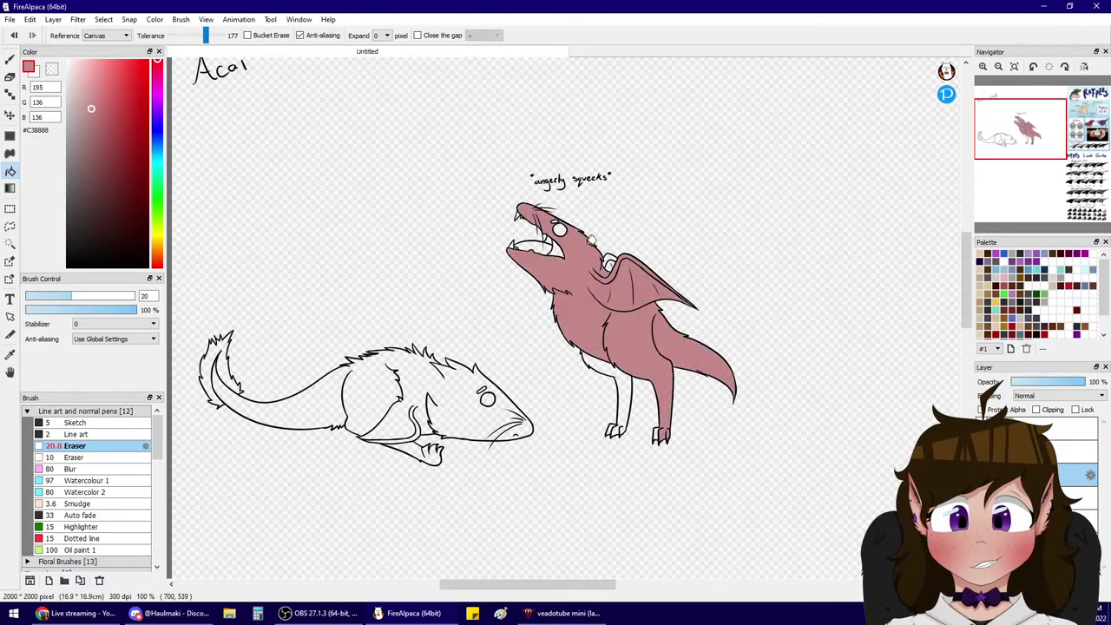
- Fill the two leftover gaps of the winged rat's far wing behind its neck with the same dusty pink
click(984, 66)
click(984, 66)
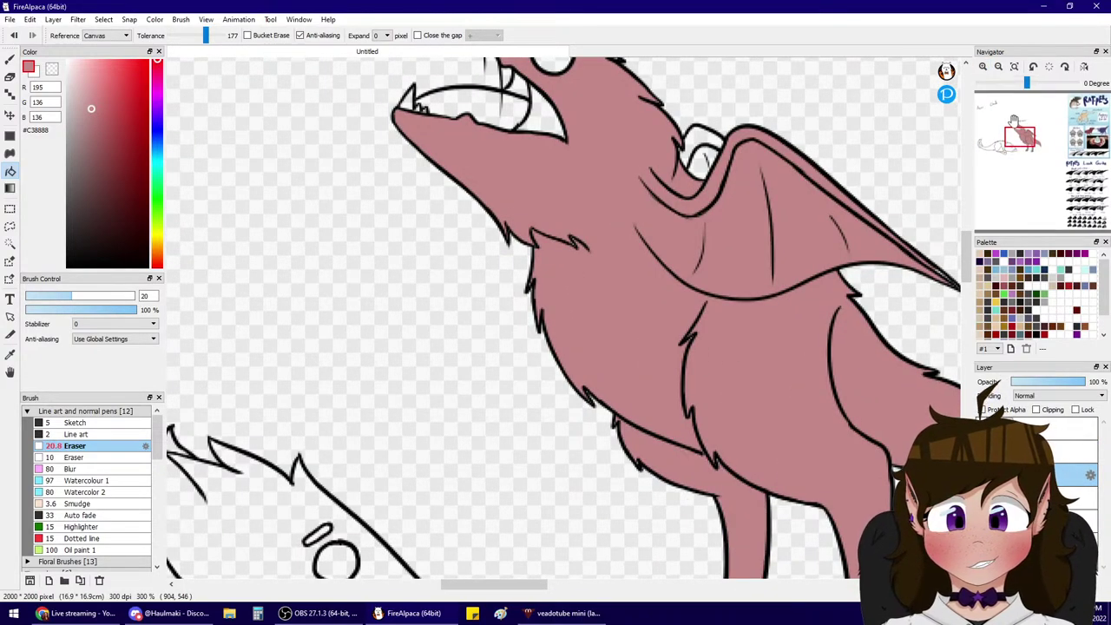
mouse_move(1025, 135)
mouse_down()
mouse_move(1015, 149)
mouse_move(1015, 117)
mouse_up()
click(829, 448)
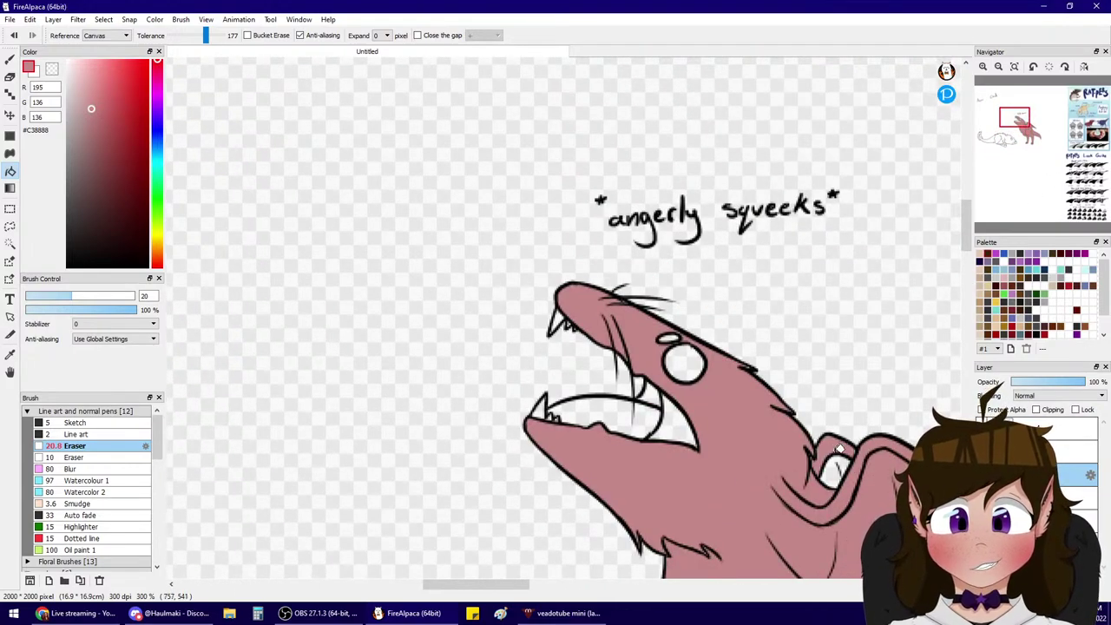
click(838, 471)
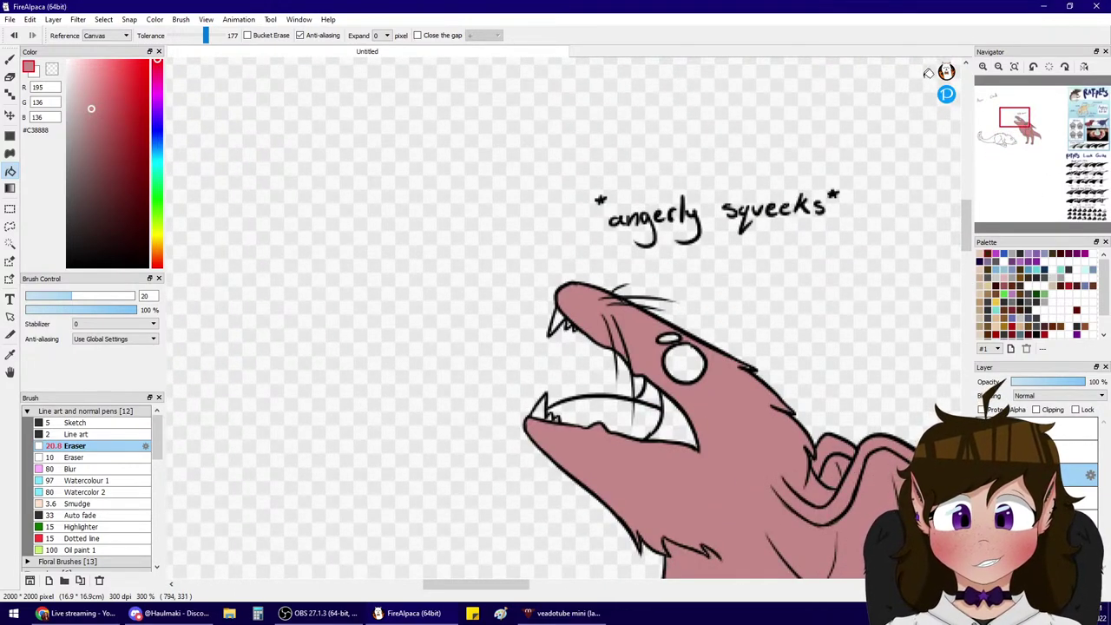
- Bucket-fill the crouching rat's body and tail tip with light purple (#B995EA)
mouse_move(1081, 84)
drag(1013, 122, 1000, 136)
click(107, 139)
click(157, 114)
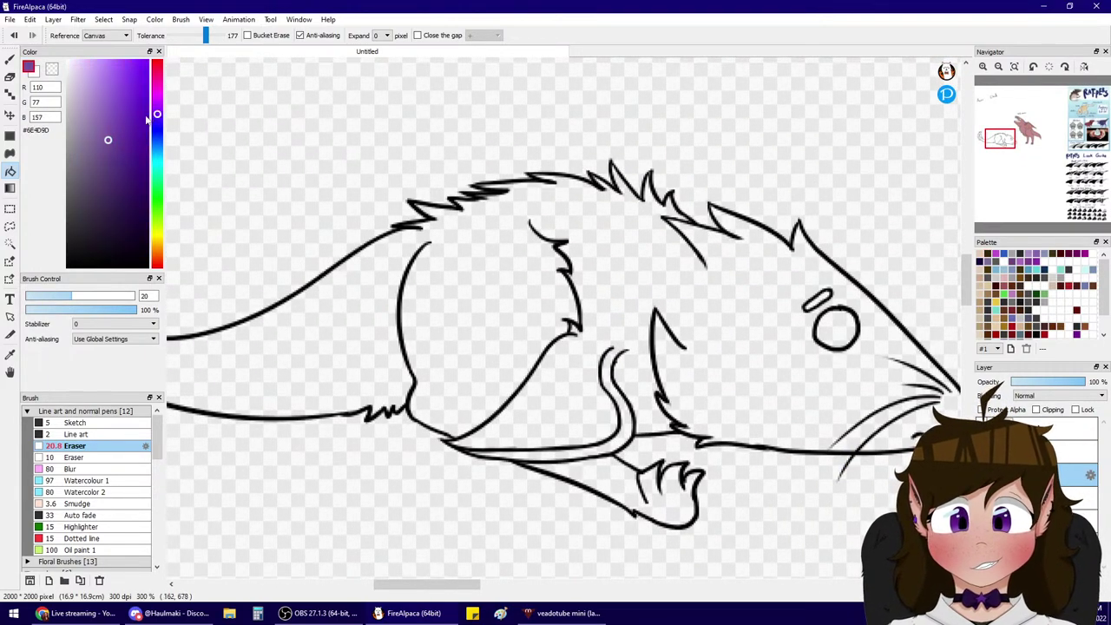
click(96, 77)
click(417, 308)
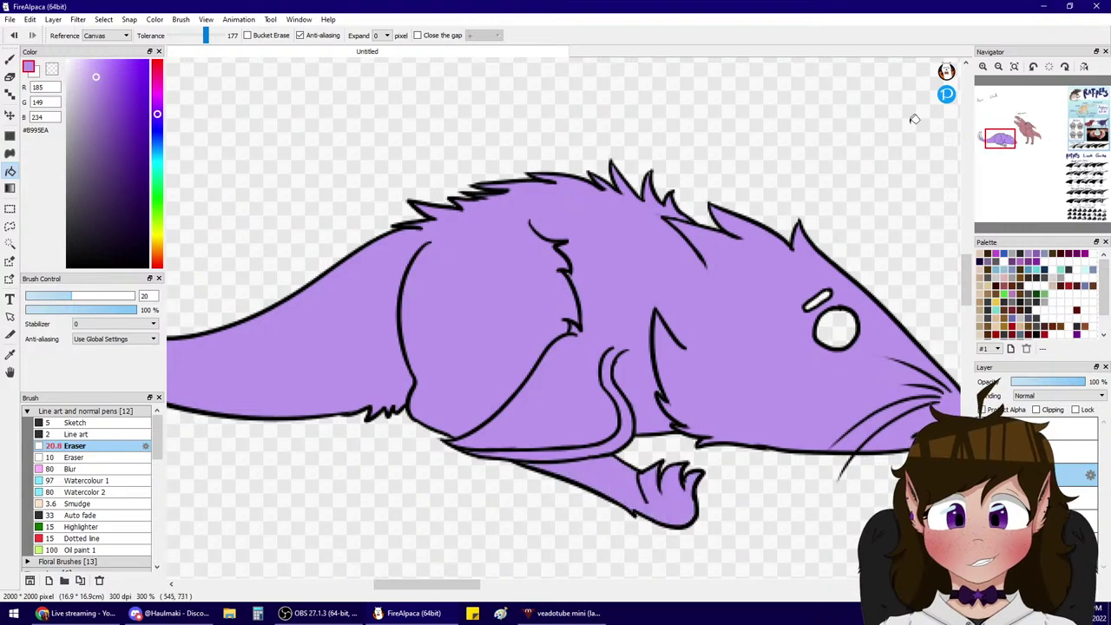
click(999, 66)
click(389, 291)
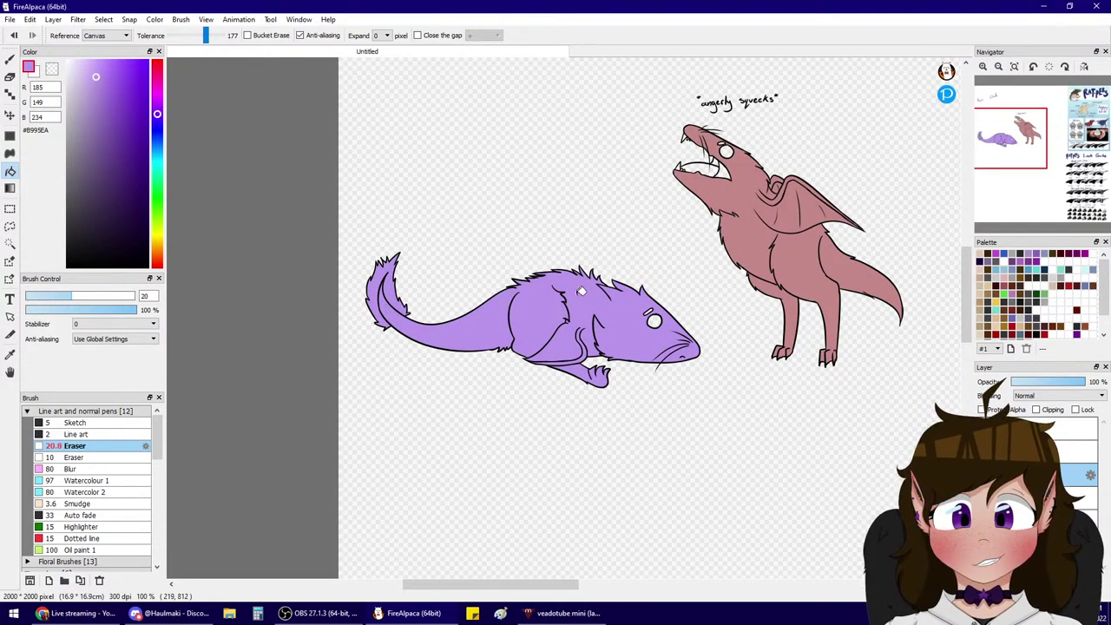
click(1075, 173)
drag(1075, 173, 1020, 146)
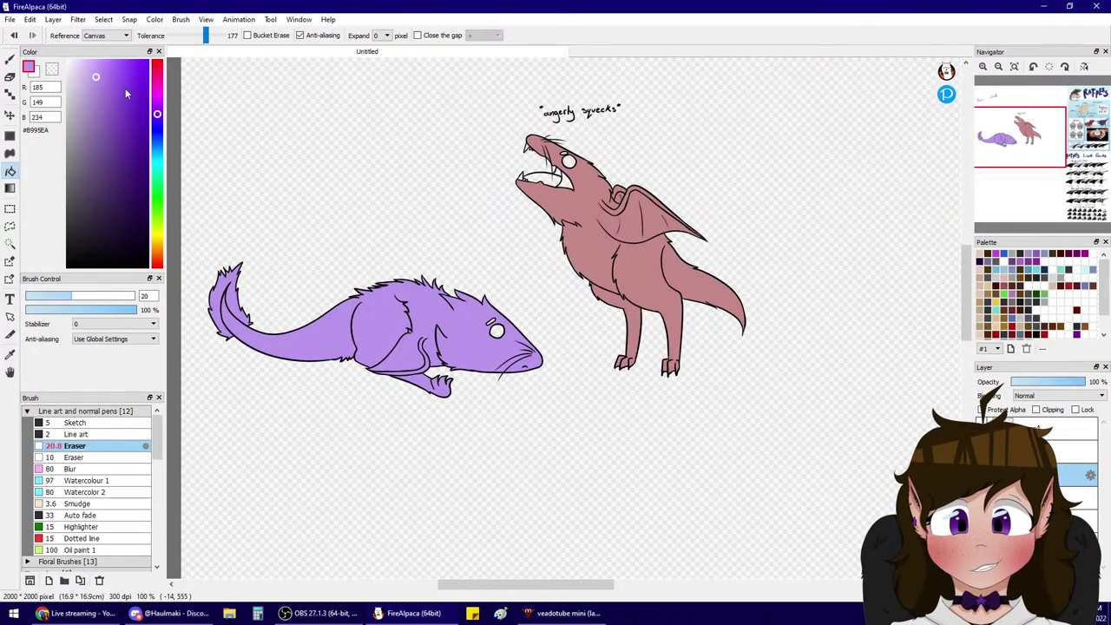
- Paint the whole winged rat orange (#E37538) on a clipped layer with the Sketch brush at size 157
alt+click(577, 201)
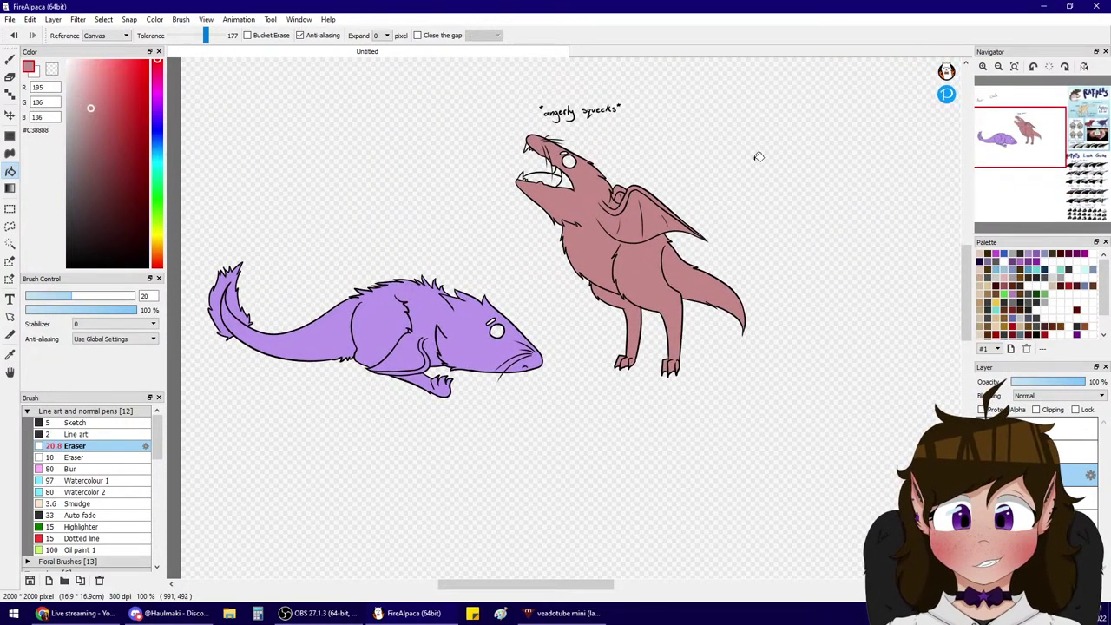
key(alt+Tab)
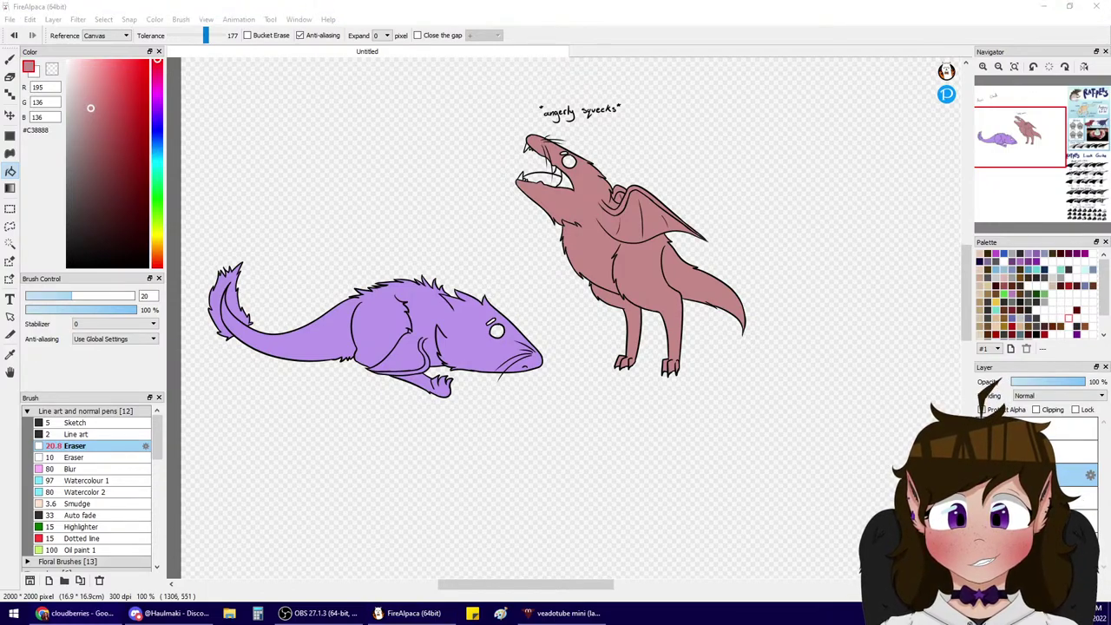
click(159, 254)
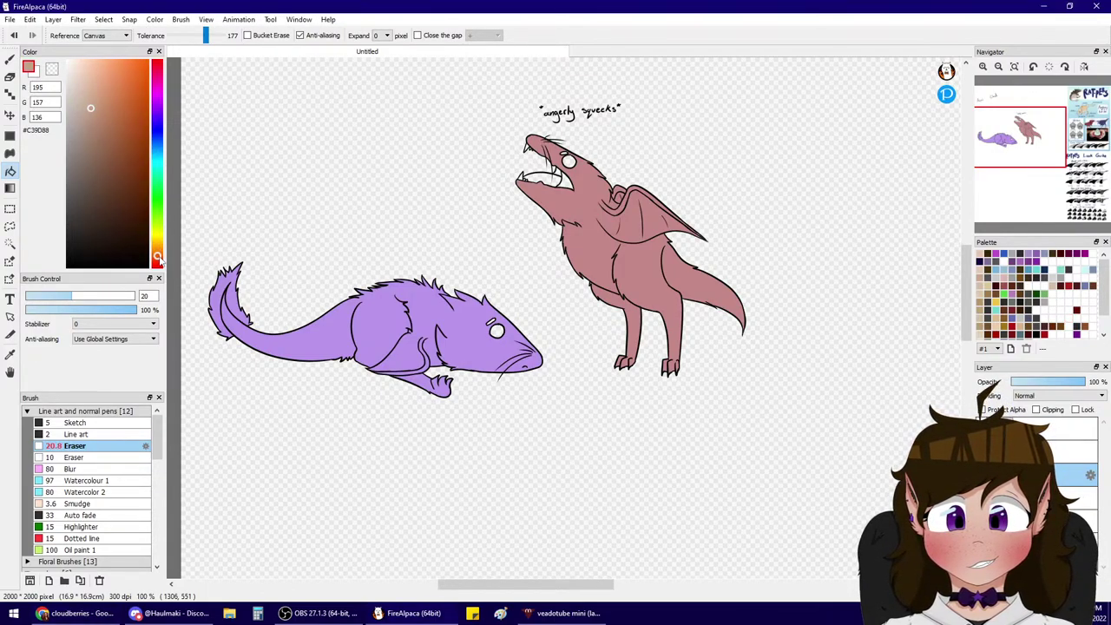
click(127, 82)
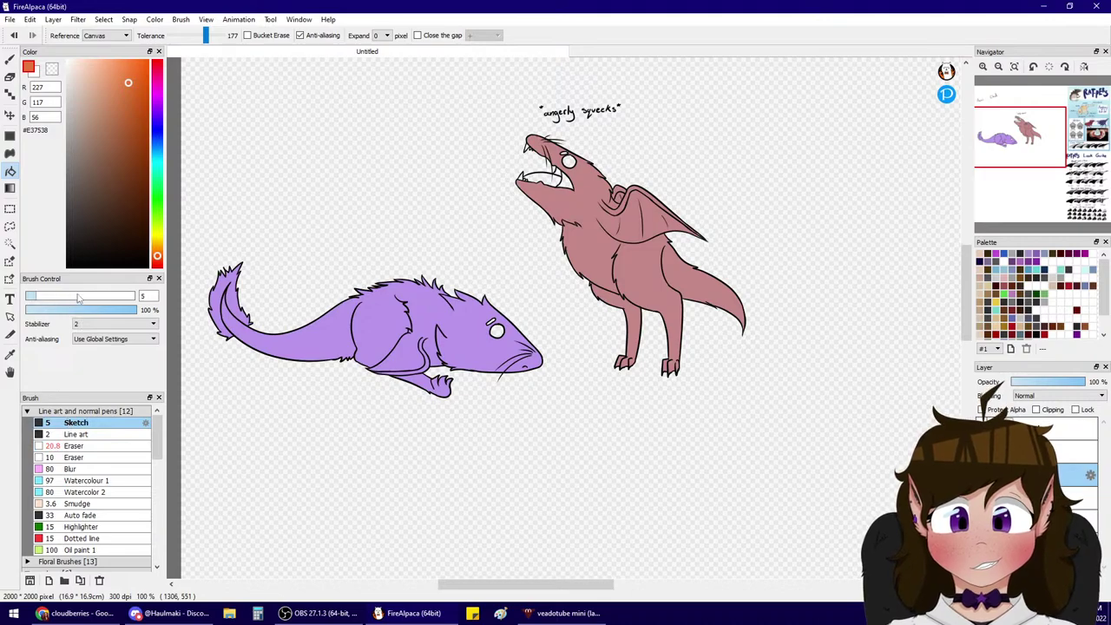
drag(78, 298, 134, 297)
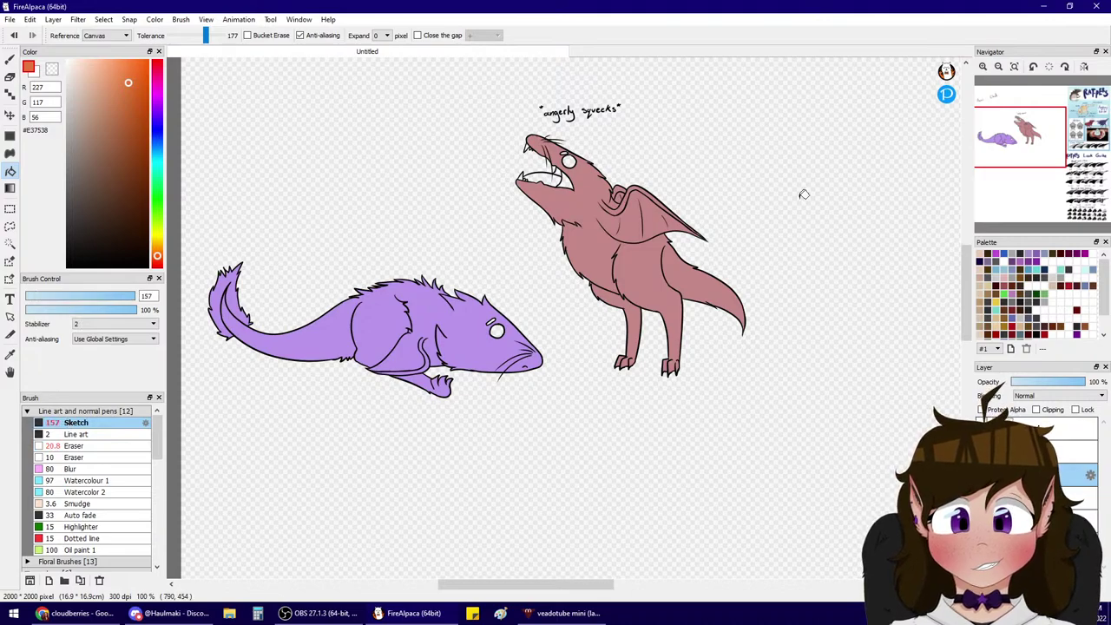
click(1037, 410)
key(b)
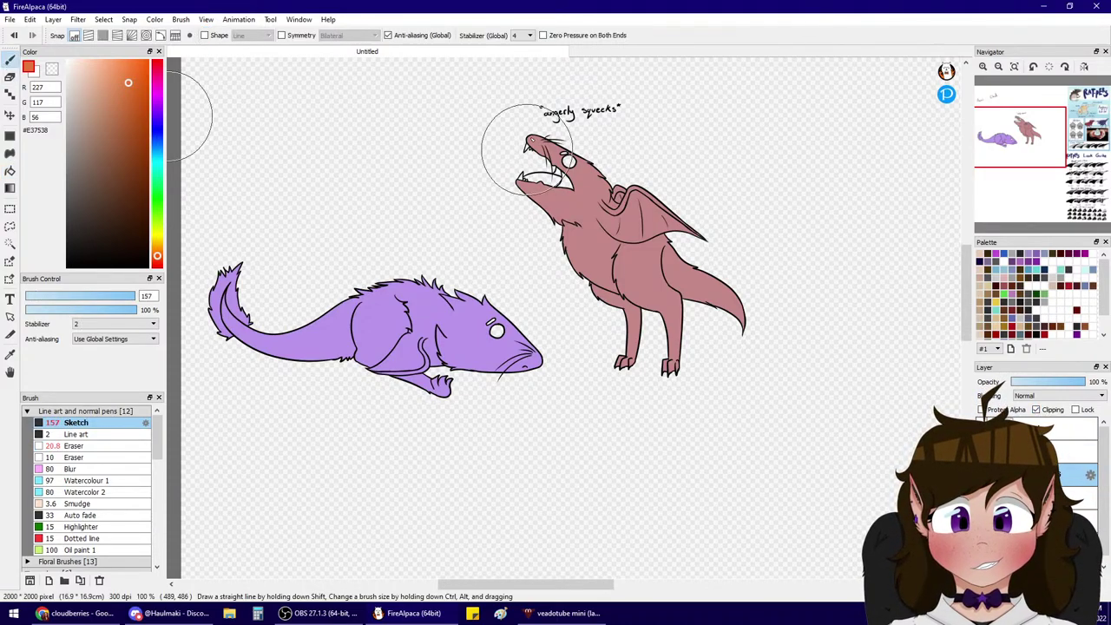
mouse_move(521, 139)
mouse_down()
mouse_move(570, 261)
mouse_move(682, 249)
mouse_move(620, 322)
mouse_move(757, 359)
mouse_up()
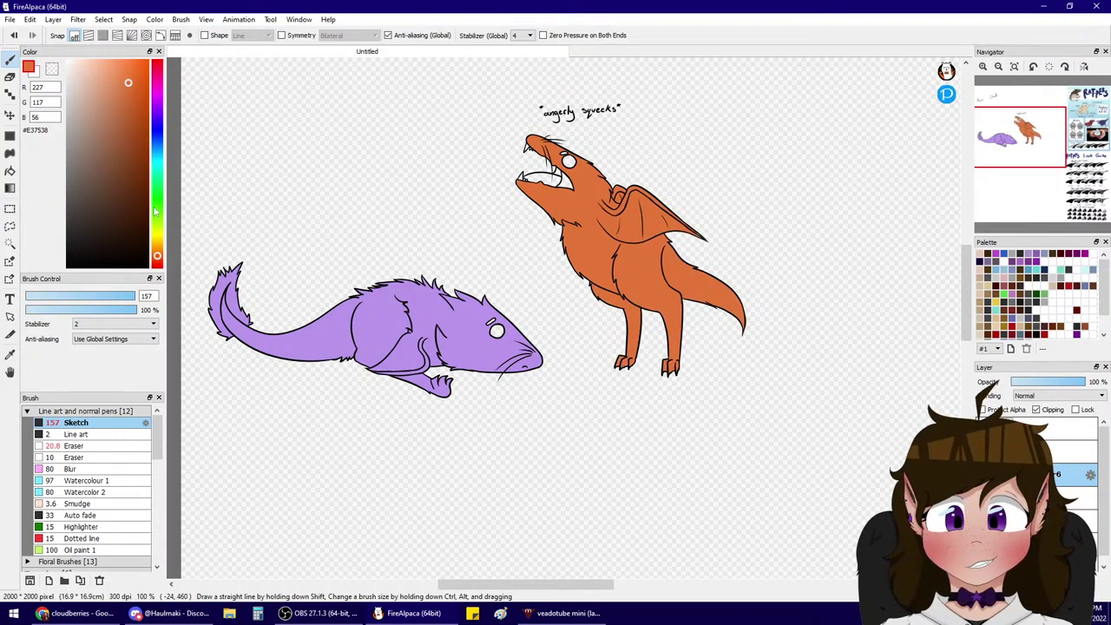
- Paint the winged rat's upper head, back, wing and upper tail red (#E35938), redoing strokes that extend too far
drag(157, 255, 160, 265)
mouse_move(571, 112)
mouse_down()
mouse_move(558, 112)
mouse_move(771, 298)
mouse_up()
drag(685, 245, 748, 390)
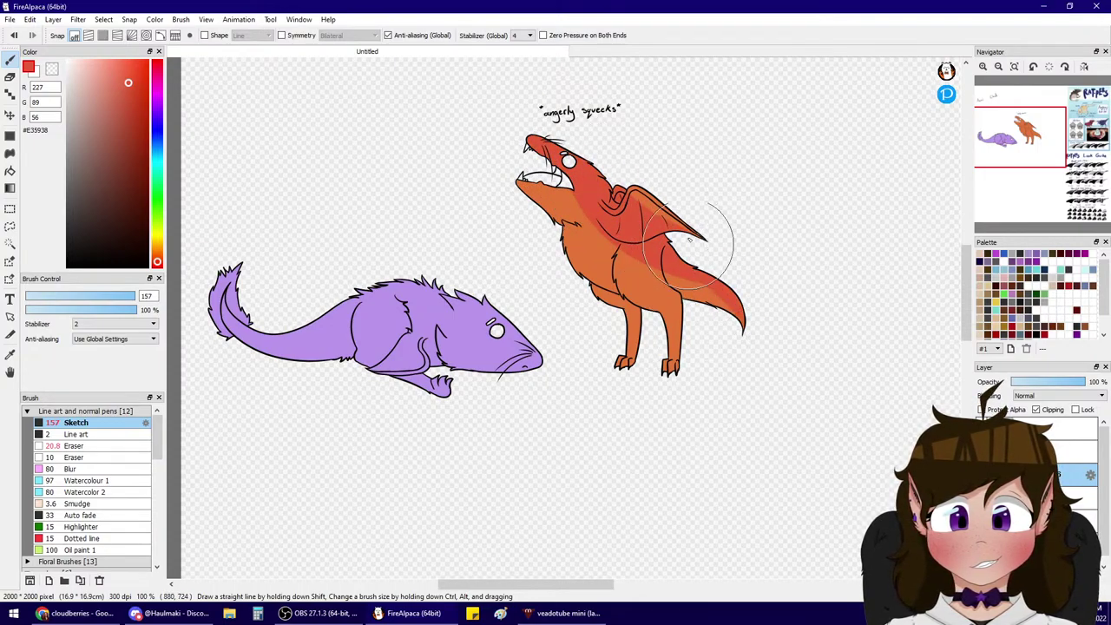
key(ctrl+z)
mouse_move(688, 246)
mouse_down()
mouse_move(779, 348)
mouse_move(663, 244)
mouse_move(707, 274)
mouse_move(744, 371)
mouse_up()
key(ctrl+z)
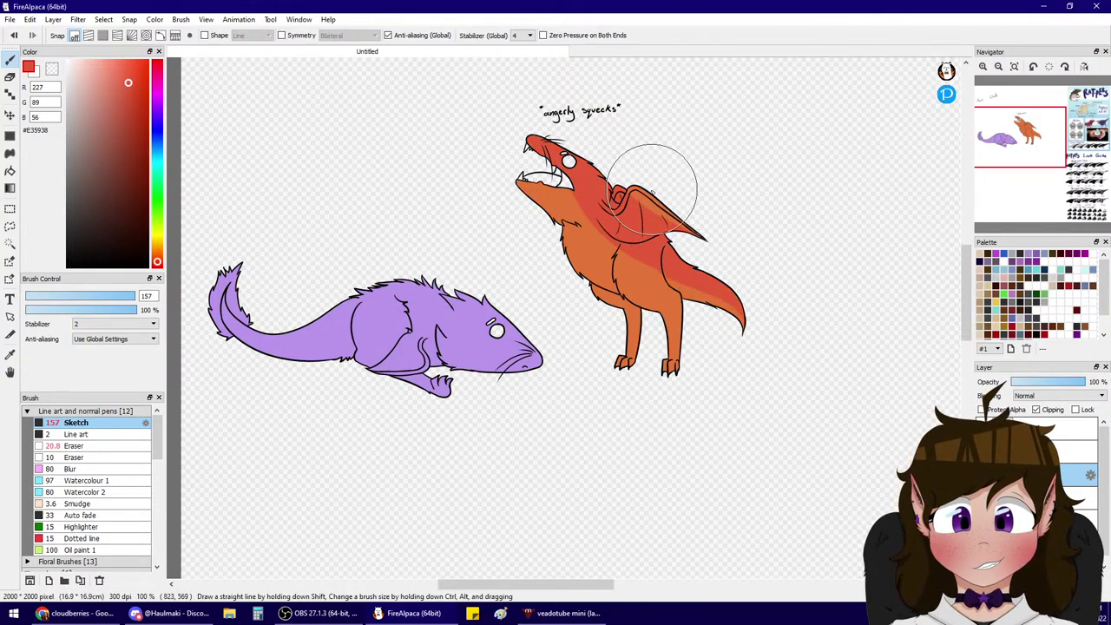
drag(652, 189, 657, 215)
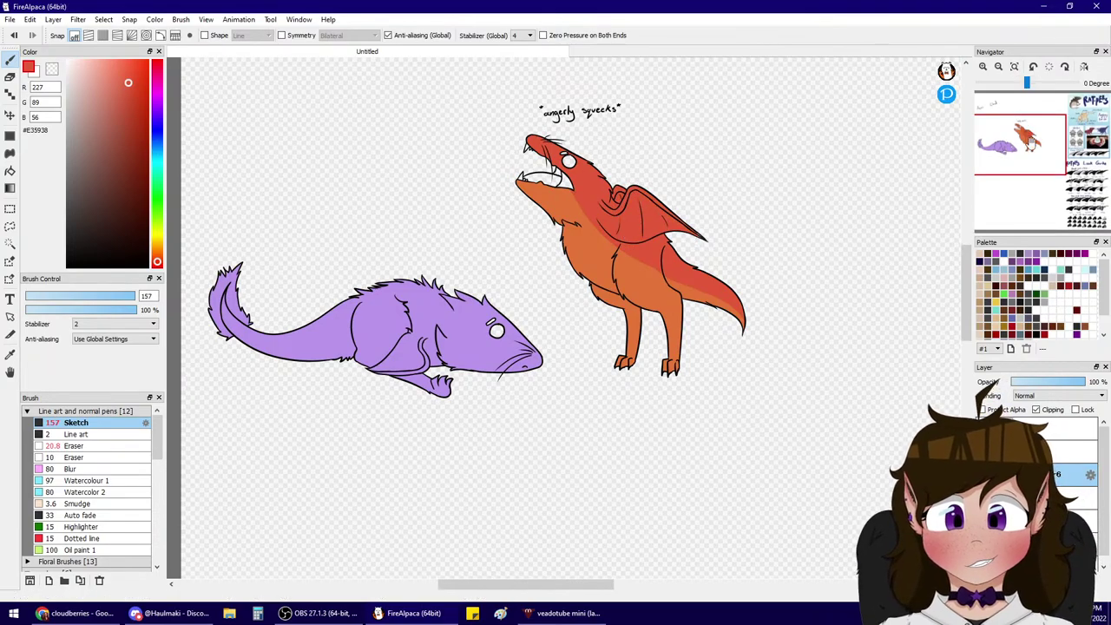
- Paint the winged rat's lower legs and feet light tan (#E1A869)
mouse_move(1021, 138)
mouse_down()
mouse_move(1063, 159)
mouse_move(1013, 138)
mouse_up()
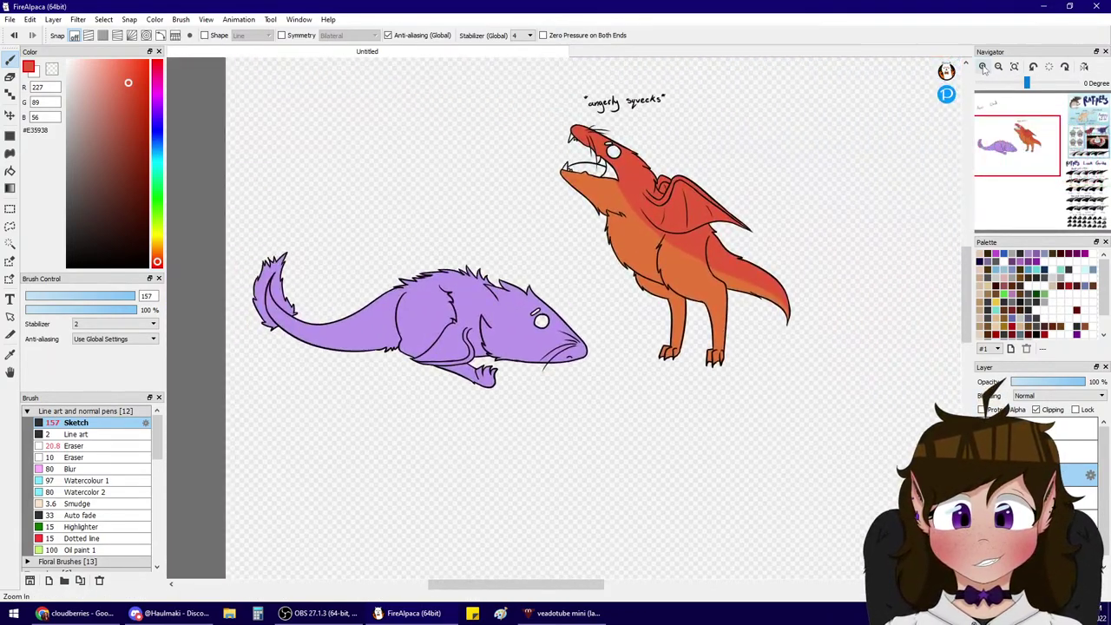
click(983, 67)
click(83, 74)
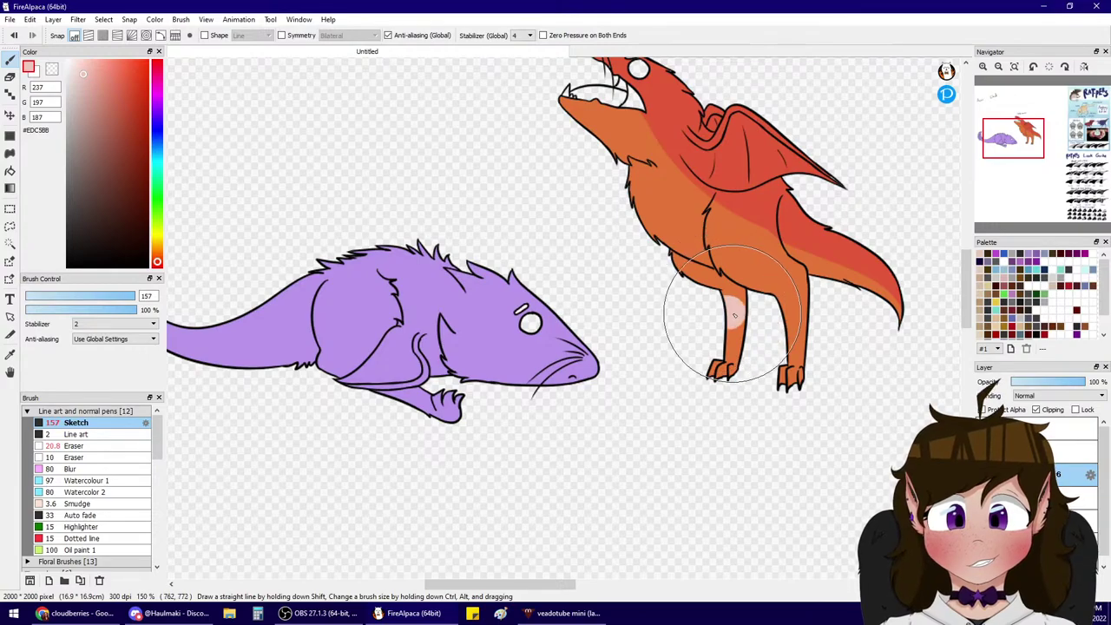
drag(157, 261, 157, 250)
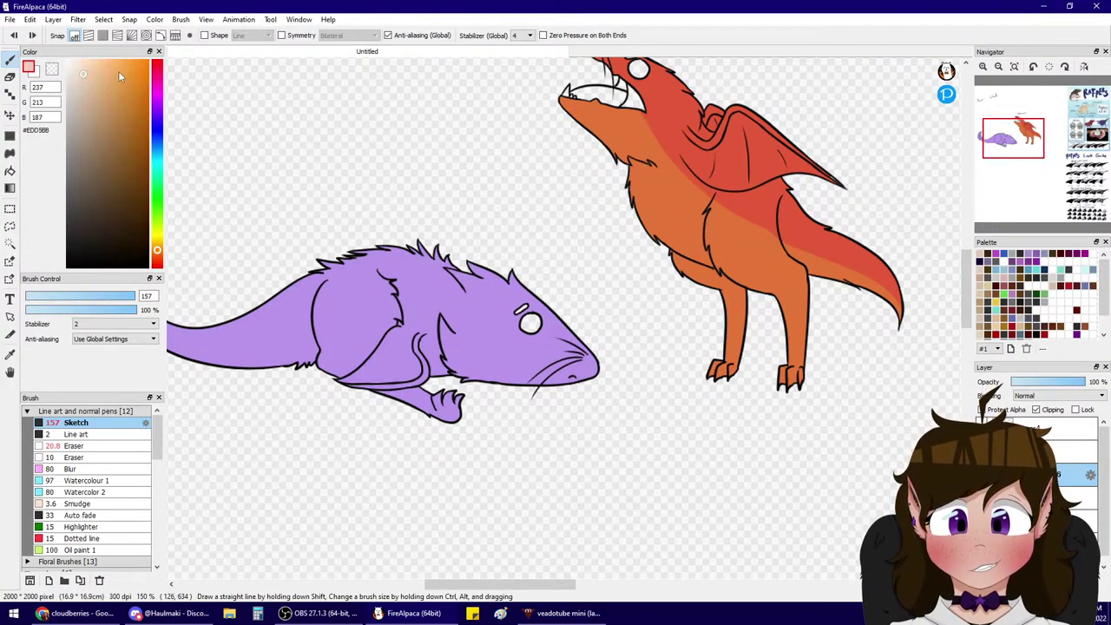
drag(693, 310, 638, 315)
key(ctrl+z)
click(110, 83)
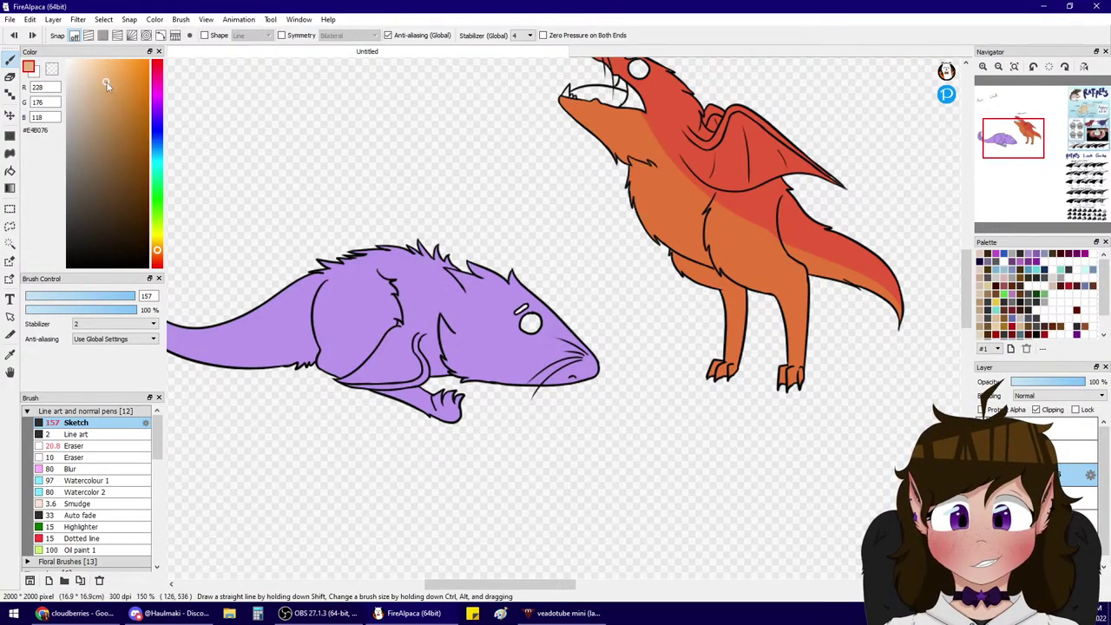
mouse_move(726, 310)
mouse_down()
mouse_move(714, 304)
mouse_move(748, 309)
mouse_move(740, 302)
mouse_move(794, 344)
mouse_move(792, 360)
mouse_up()
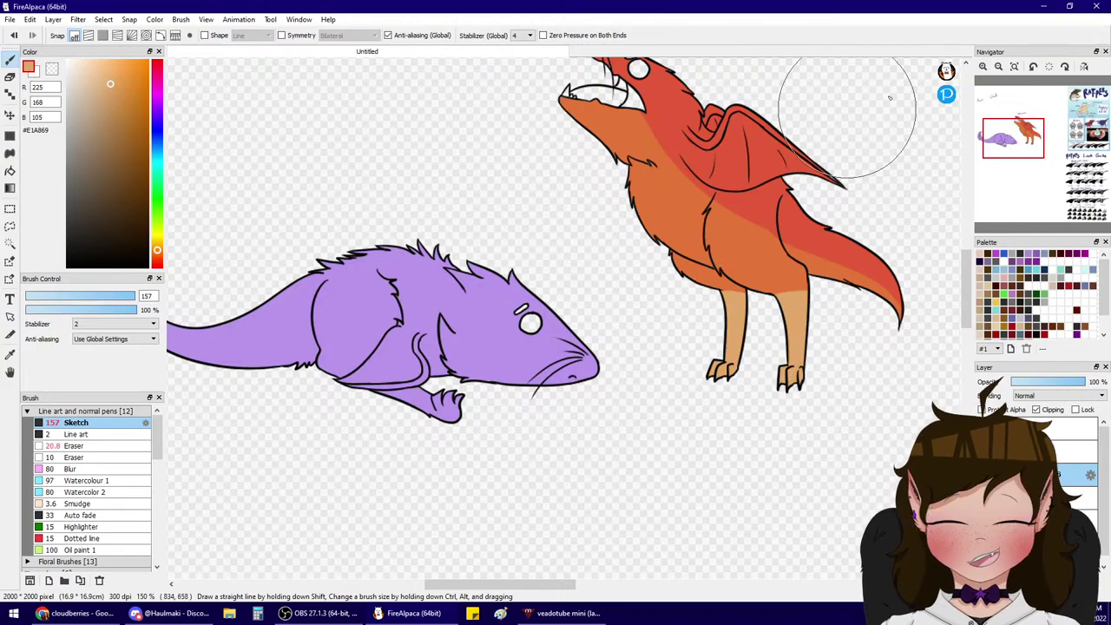
- Paint the winged rat's wing membrane orange (#E37538) with the Sketch brush at size 17, leaving the upper wing edge red
click(998, 67)
click(998, 70)
mouse_move(1045, 148)
mouse_down()
mouse_move(1052, 159)
mouse_move(1032, 136)
mouse_up()
click(983, 66)
click(984, 66)
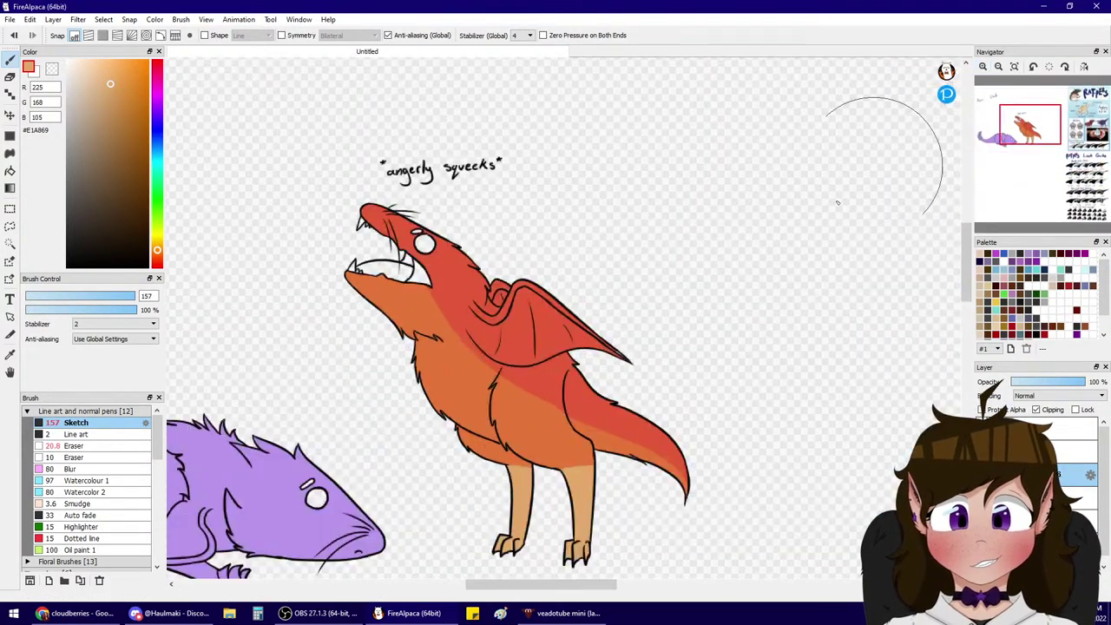
right_click(523, 413)
click(984, 67)
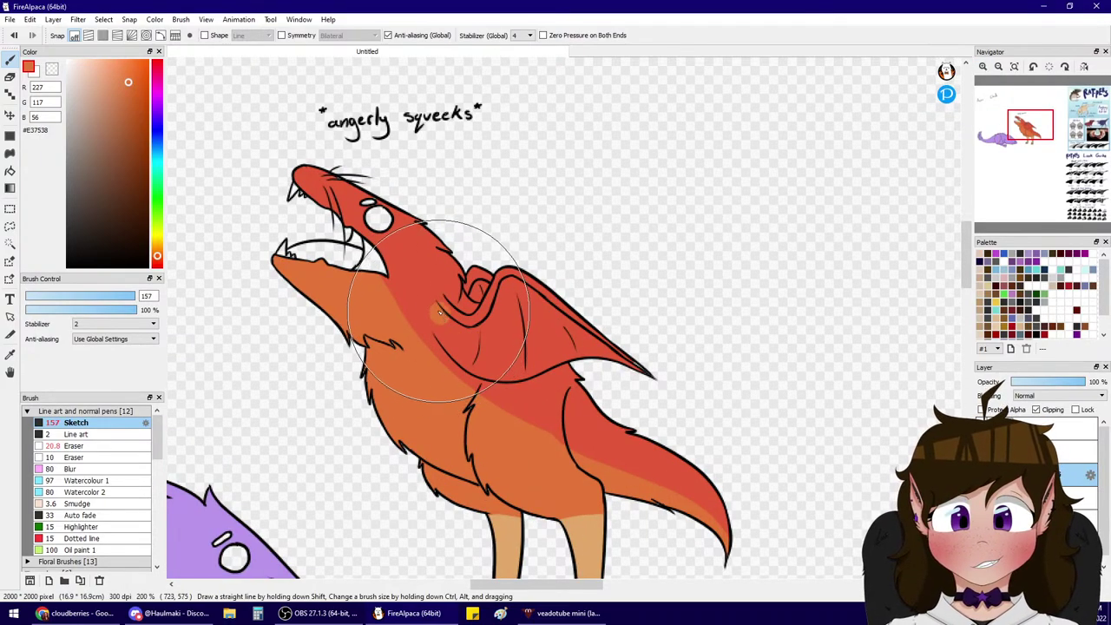
click(65, 297)
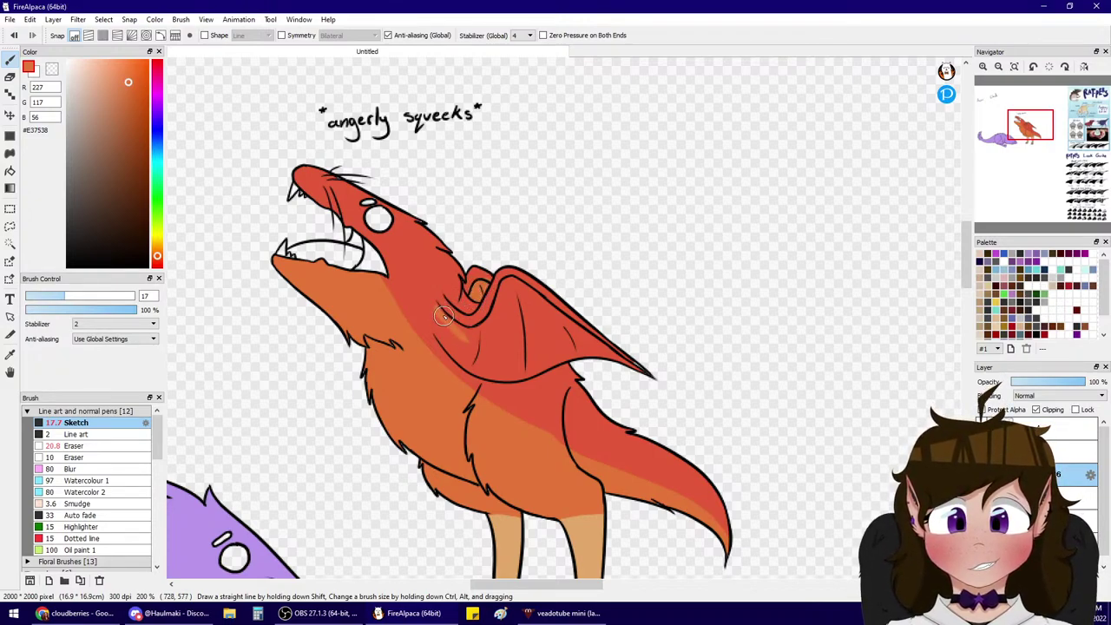
mouse_move(444, 316)
mouse_down()
mouse_move(478, 363)
mouse_move(525, 366)
mouse_move(505, 378)
mouse_move(515, 375)
mouse_up()
mouse_move(605, 361)
mouse_down()
mouse_move(548, 336)
mouse_move(537, 365)
mouse_move(589, 353)
mouse_move(556, 357)
mouse_move(581, 348)
mouse_move(653, 384)
mouse_up()
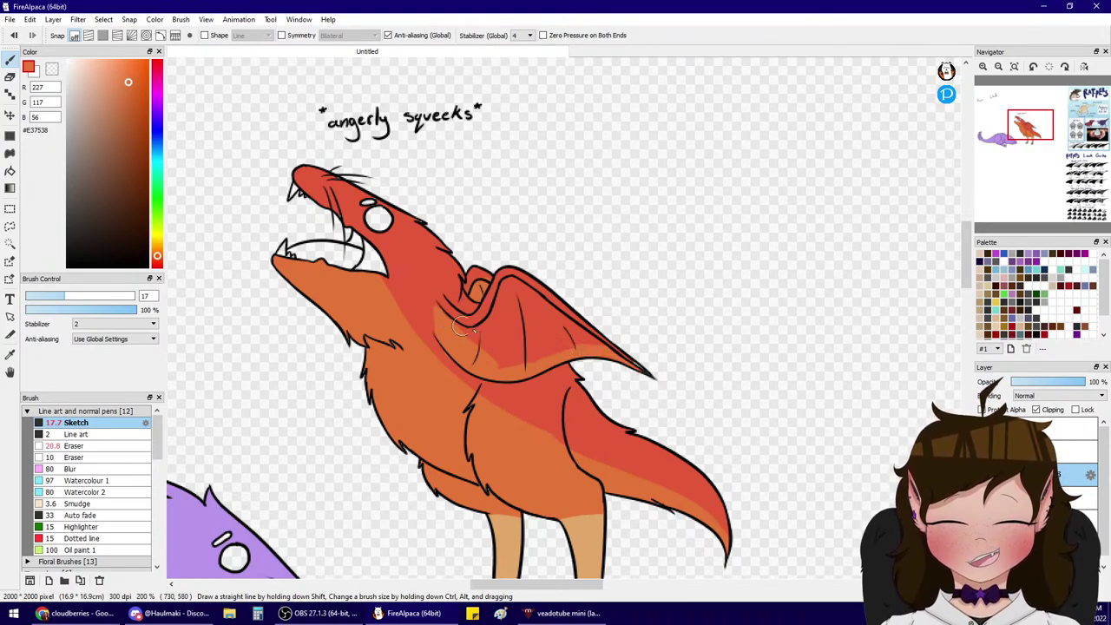
mouse_move(462, 327)
mouse_down()
mouse_move(511, 317)
mouse_move(479, 330)
mouse_move(508, 286)
mouse_move(529, 299)
mouse_move(505, 279)
mouse_move(607, 354)
mouse_move(562, 349)
mouse_up()
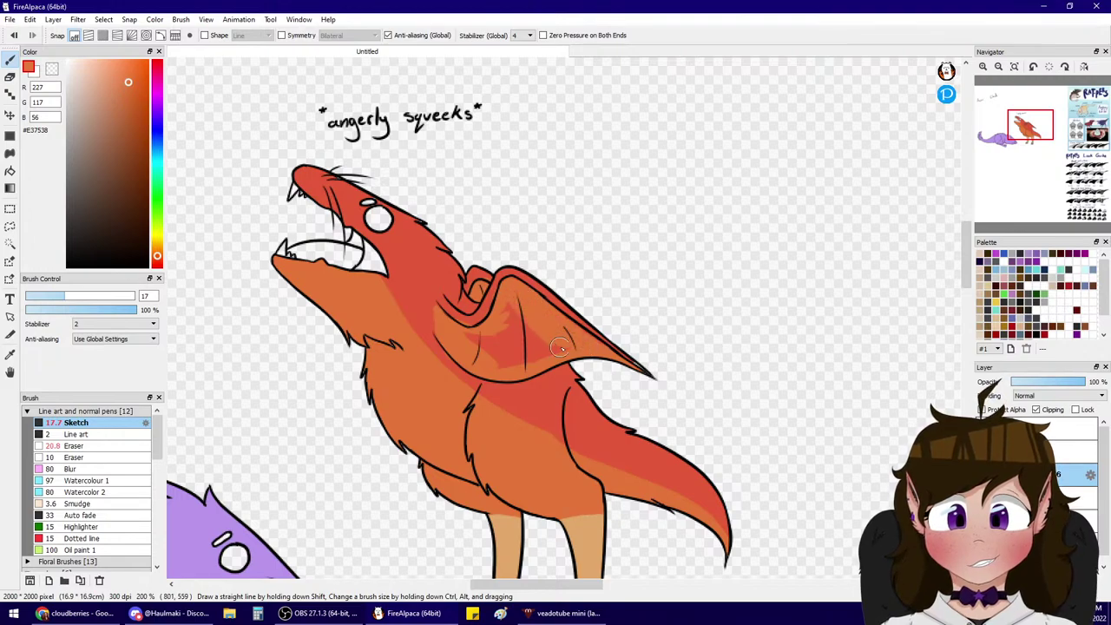
mouse_move(459, 335)
mouse_down()
mouse_move(485, 346)
mouse_move(502, 314)
mouse_move(512, 351)
mouse_move(535, 343)
mouse_move(549, 356)
mouse_up()
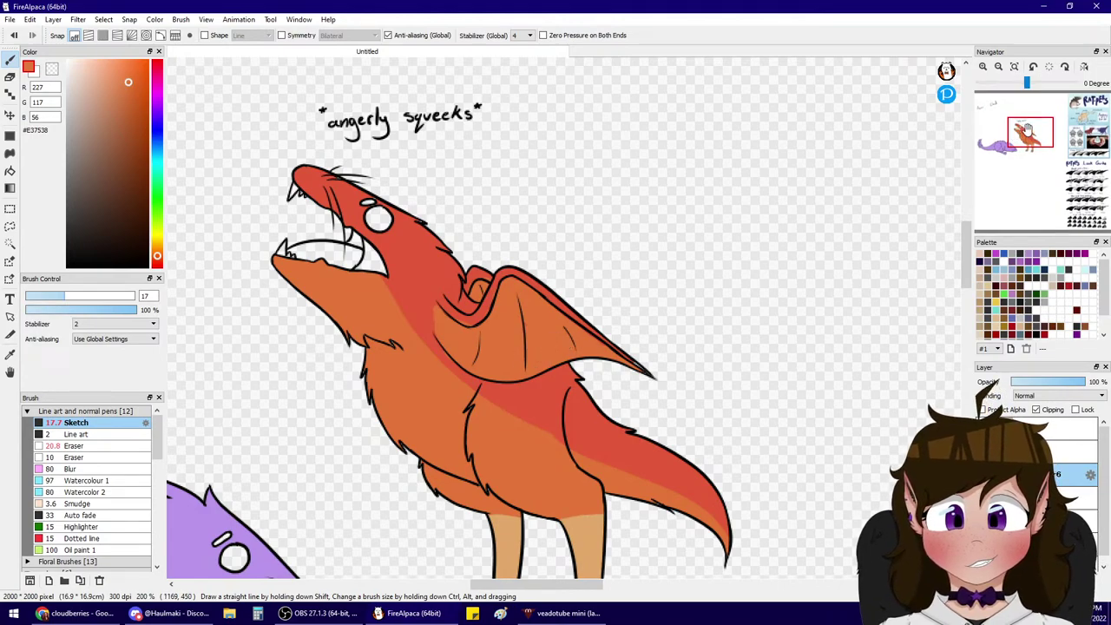
- Paint a light tan (#E1A869) band along the wing membrane's lower edge, with short streaks running up into the orange
drag(846, 353, 905, 209)
right_click(564, 401)
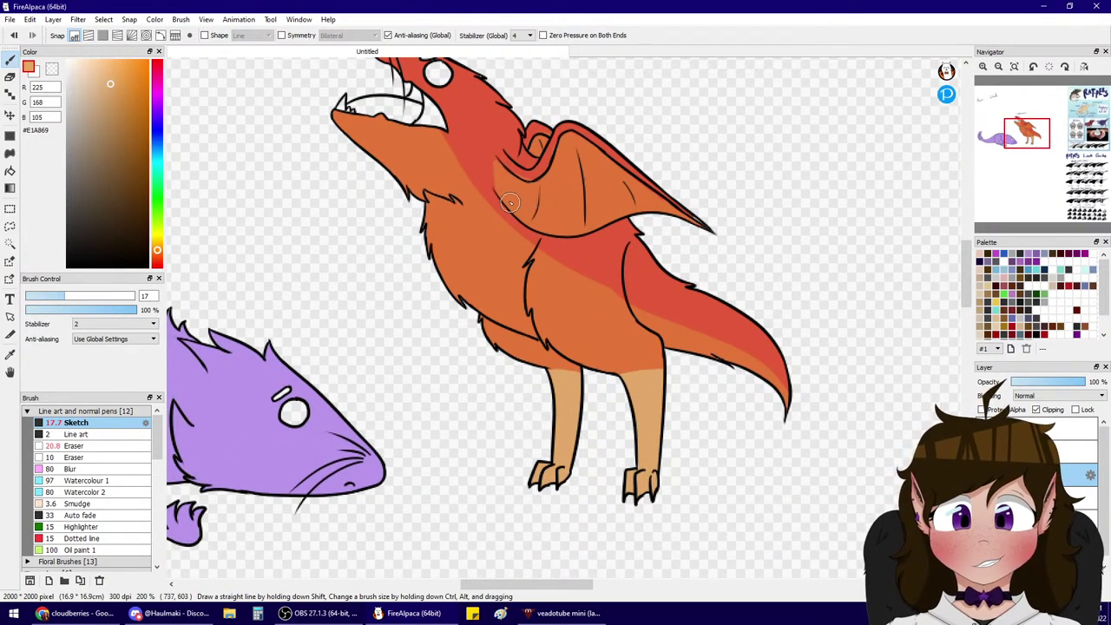
mouse_move(510, 202)
mouse_down()
mouse_move(550, 222)
mouse_move(654, 205)
mouse_move(697, 221)
mouse_up()
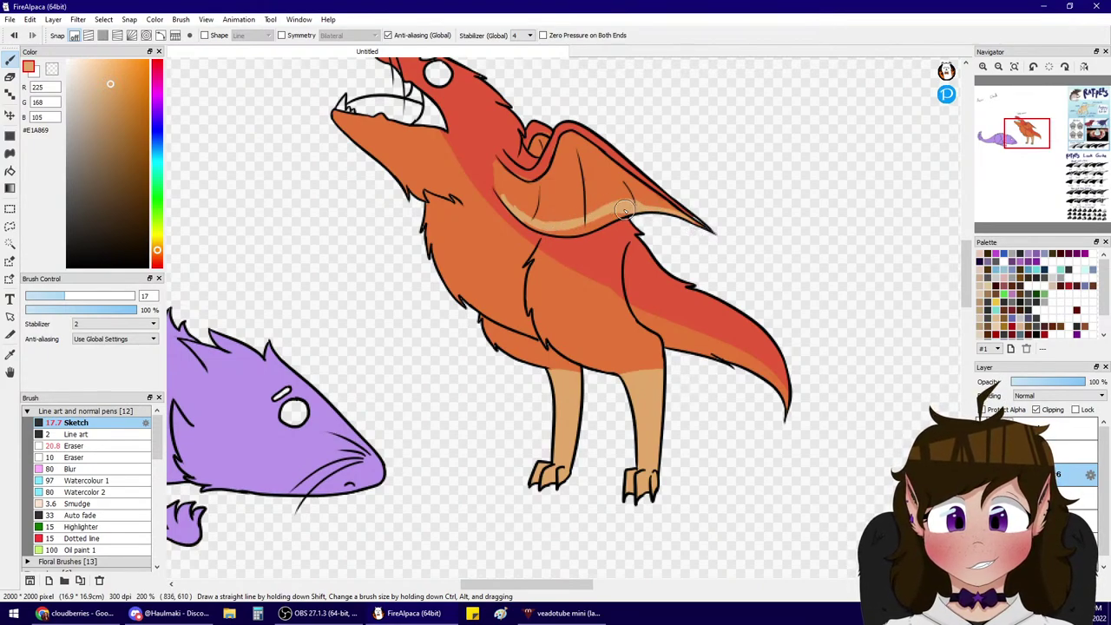
mouse_move(624, 211)
mouse_down()
mouse_move(636, 181)
mouse_move(657, 207)
mouse_move(593, 188)
mouse_move(553, 219)
mouse_move(521, 198)
mouse_move(519, 217)
mouse_move(587, 228)
mouse_move(565, 235)
mouse_move(521, 217)
mouse_move(587, 220)
mouse_up()
key(ctrl+z)
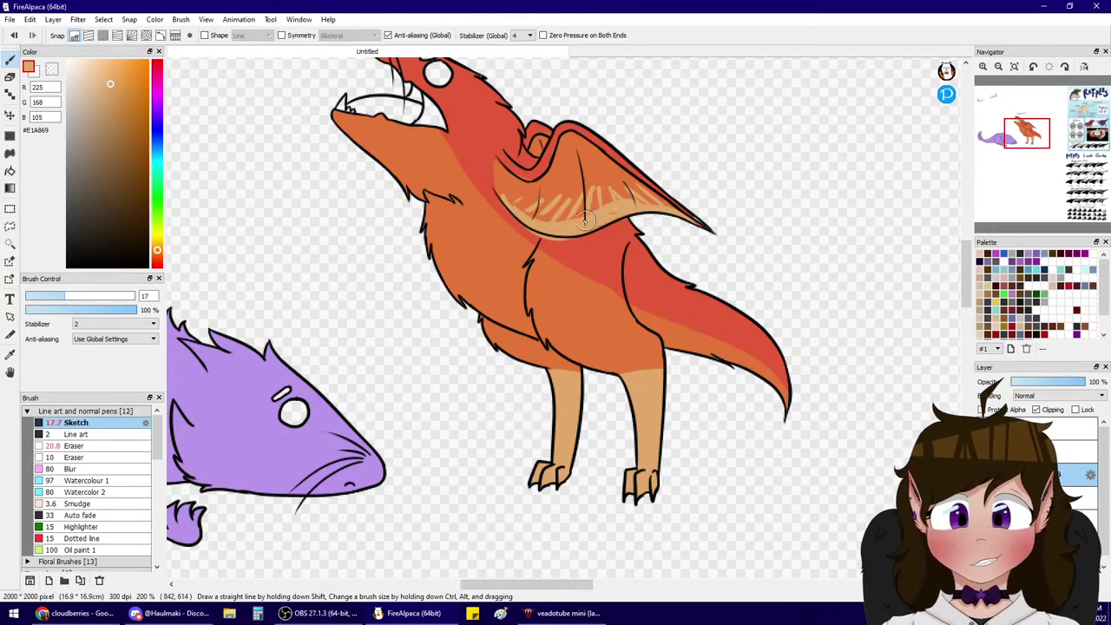
- Bucket-fill the cheek skin at the back of the winged rat's open mouth with light tan (#E1A869) on an unclipped layer
drag(1028, 138, 1019, 127)
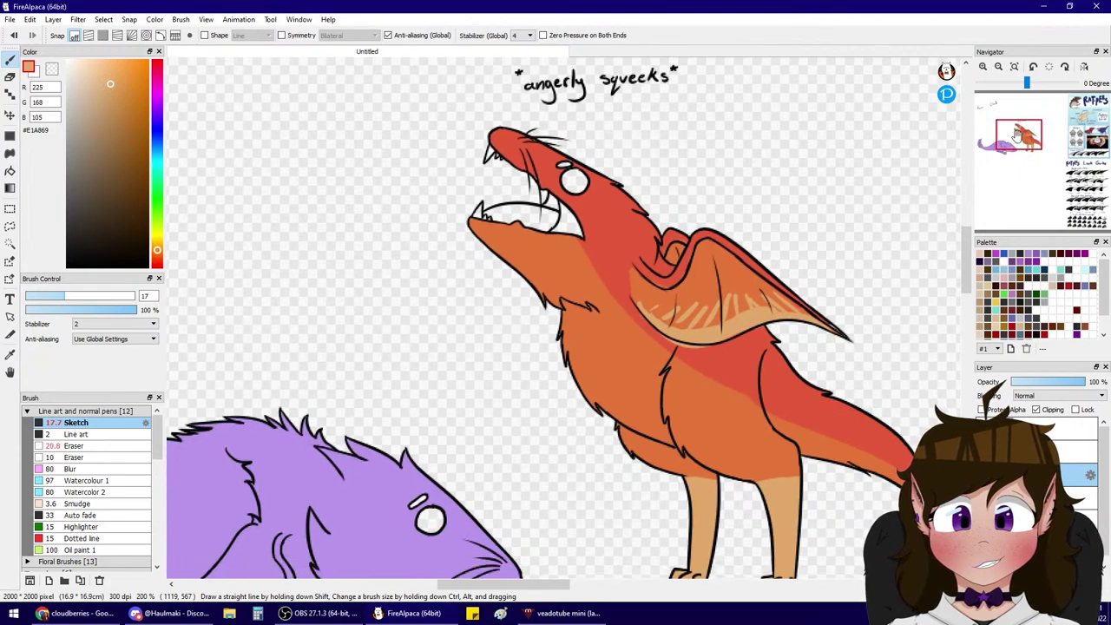
key(f)
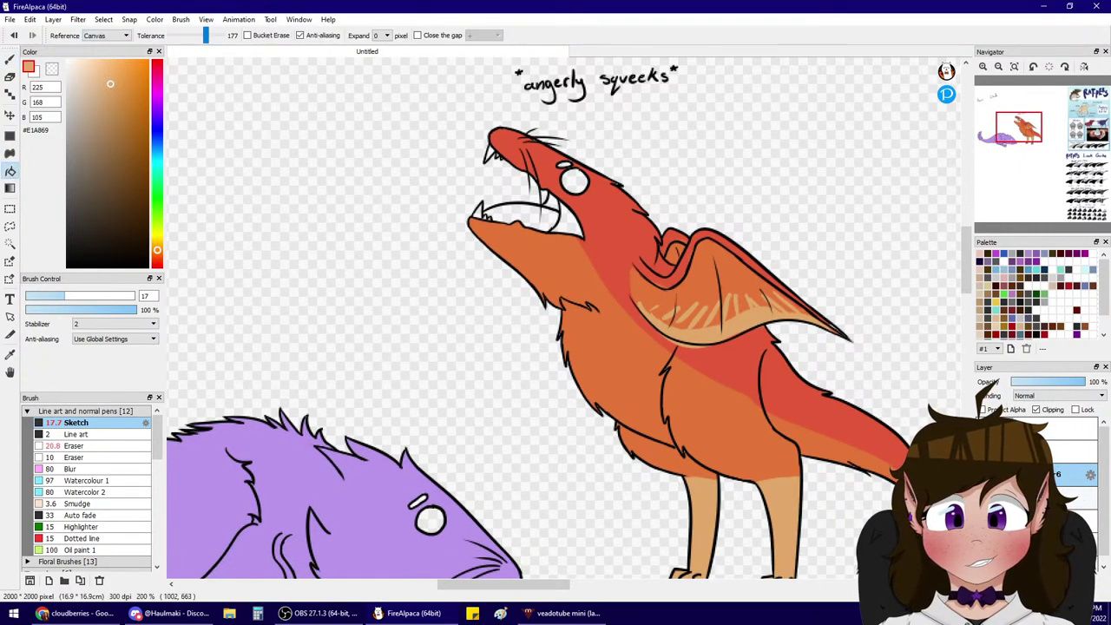
click(1034, 475)
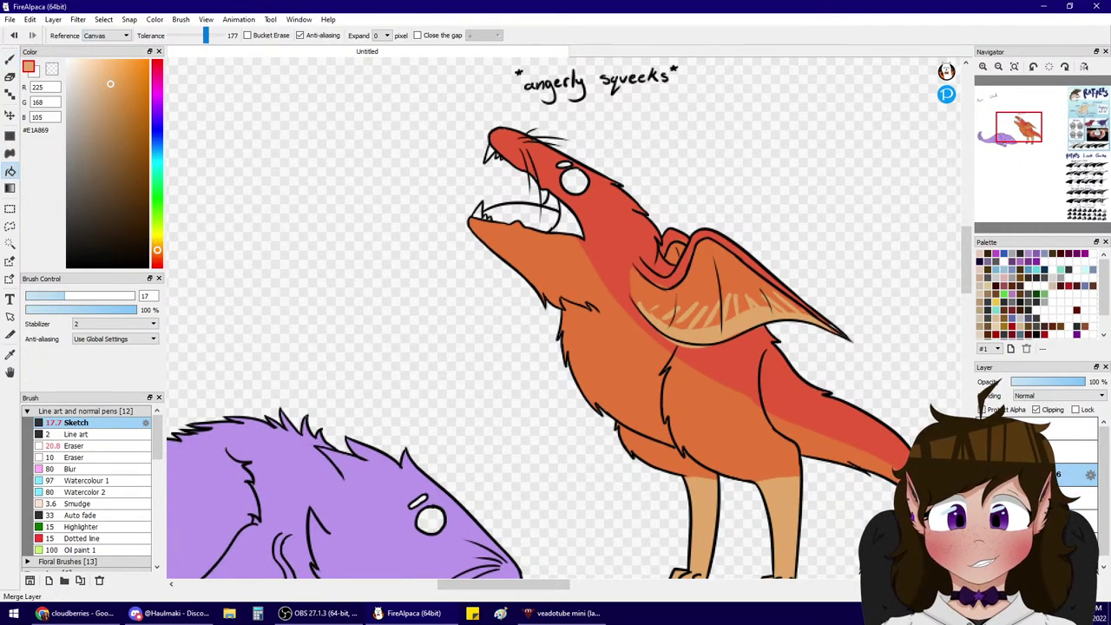
click(569, 221)
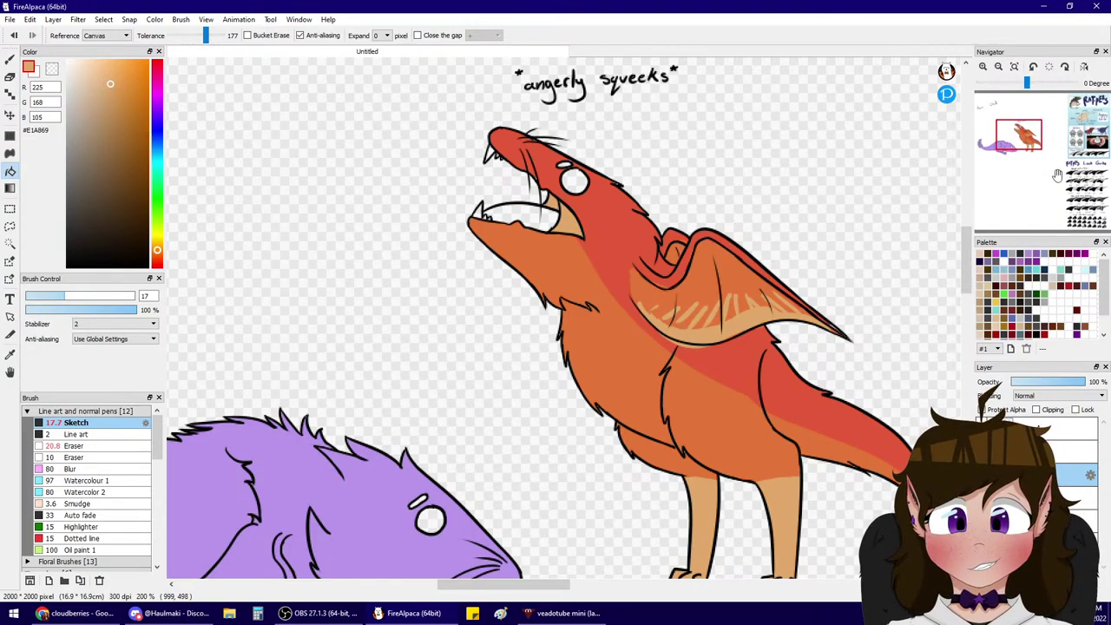
- Bucket-fill the winged rat's tongue purple (#9472C6), undoing the trial fills in other shades
drag(1087, 141, 1009, 120)
click(157, 134)
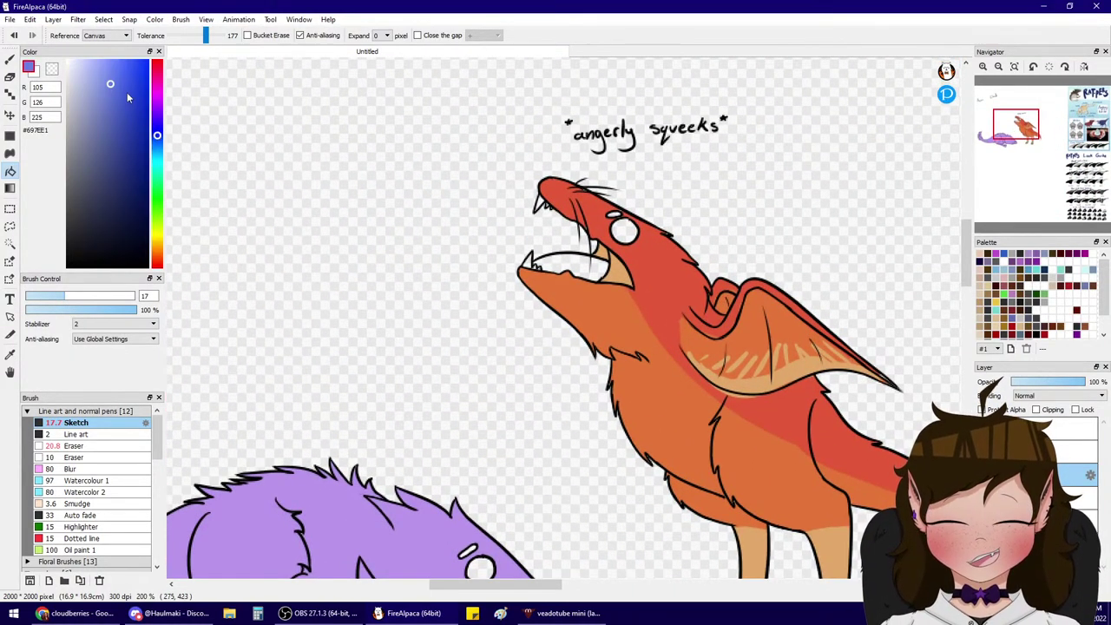
click(598, 259)
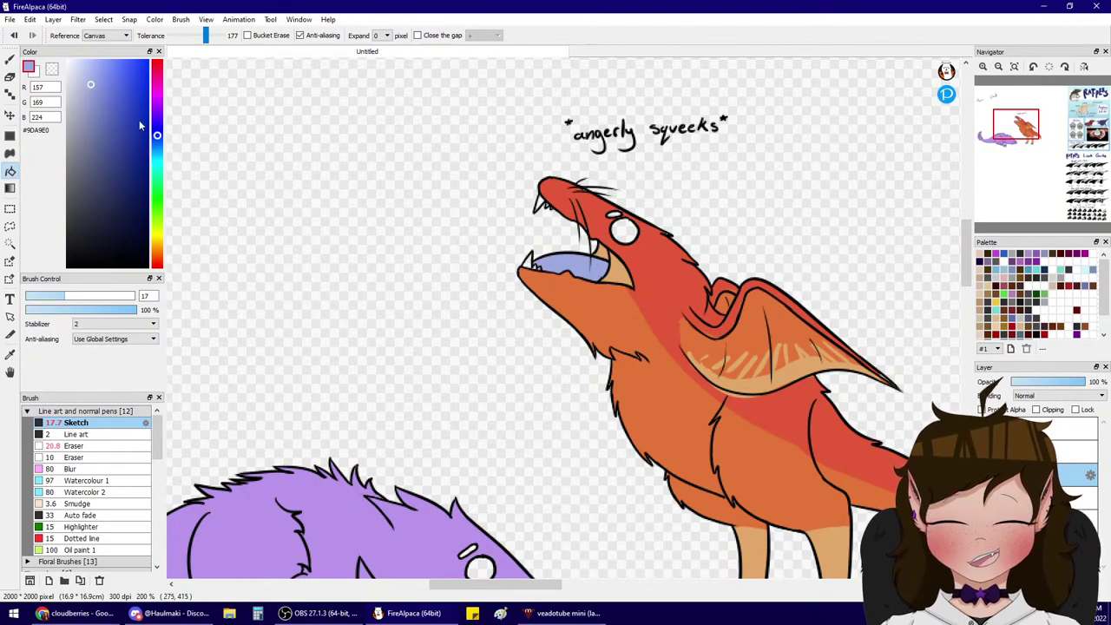
key(ctrl+z)
drag(104, 105, 158, 115)
click(581, 261)
key(ctrl+z)
click(102, 106)
click(586, 261)
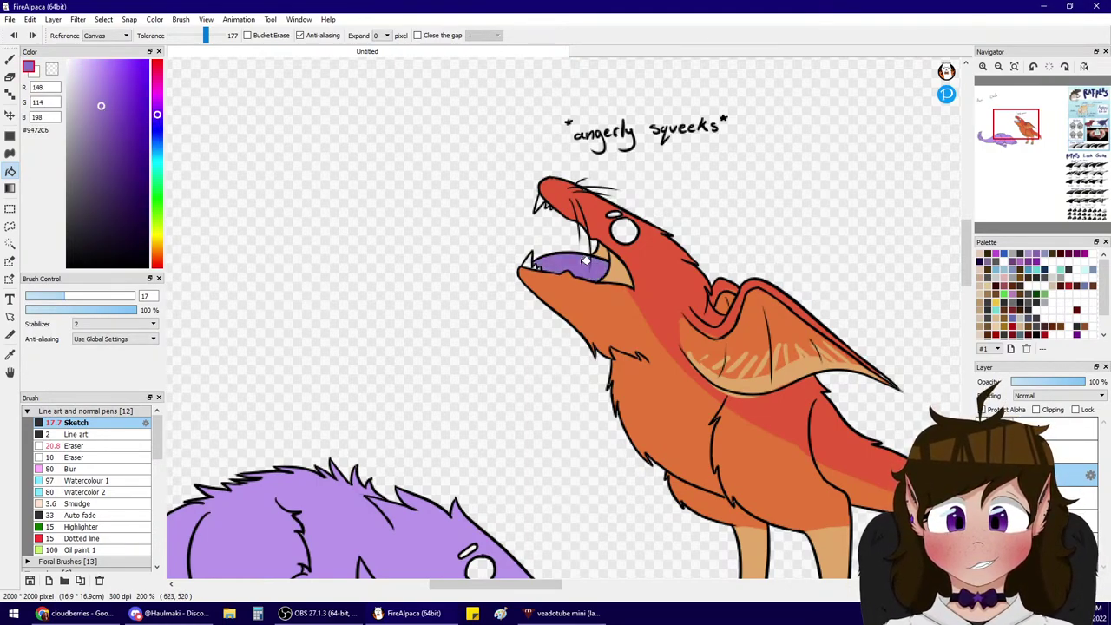
- Shade the back of the winged rat's tongue with darker purple (#68439D) using the Sketch brush, undoing unwanted strokes
mouse_move(1017, 123)
mouse_down()
mouse_move(1099, 150)
mouse_move(1098, 137)
mouse_move(1016, 128)
mouse_up()
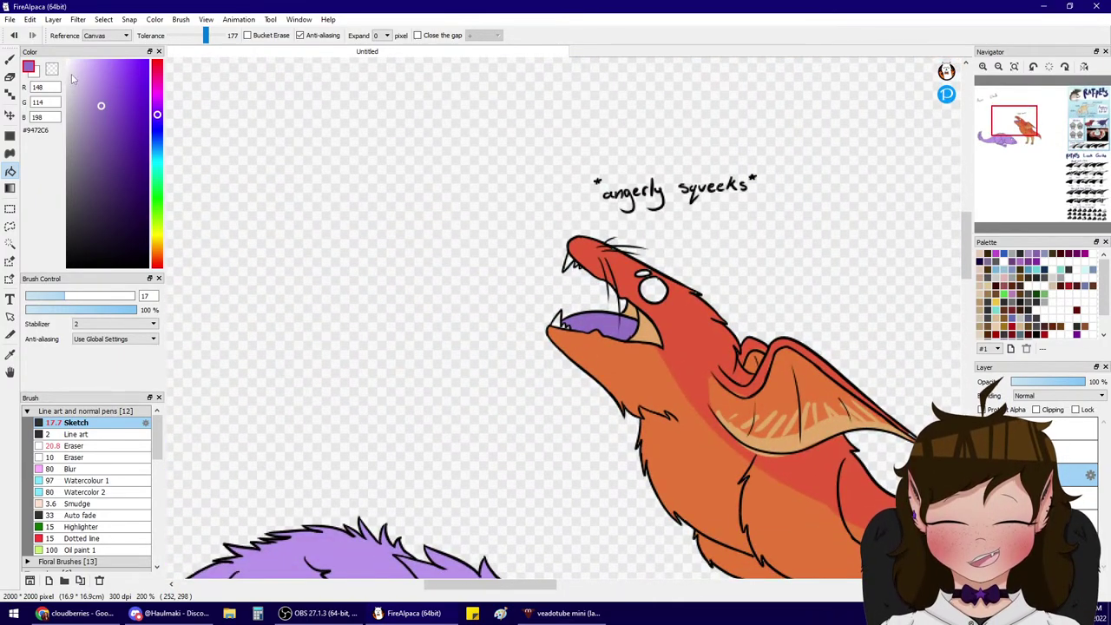
key(b)
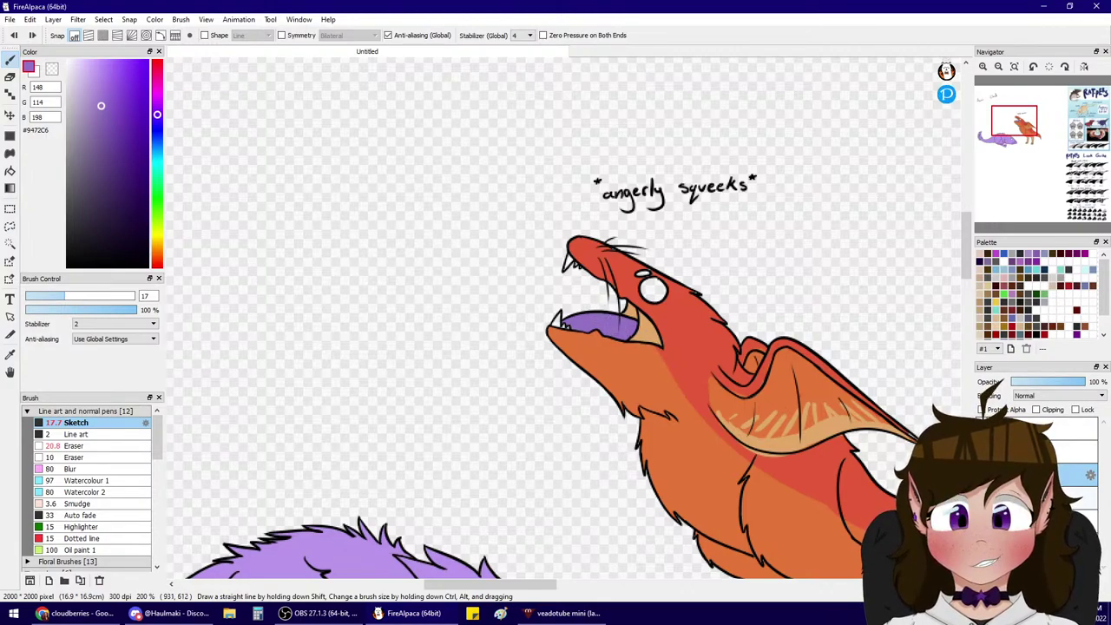
click(113, 139)
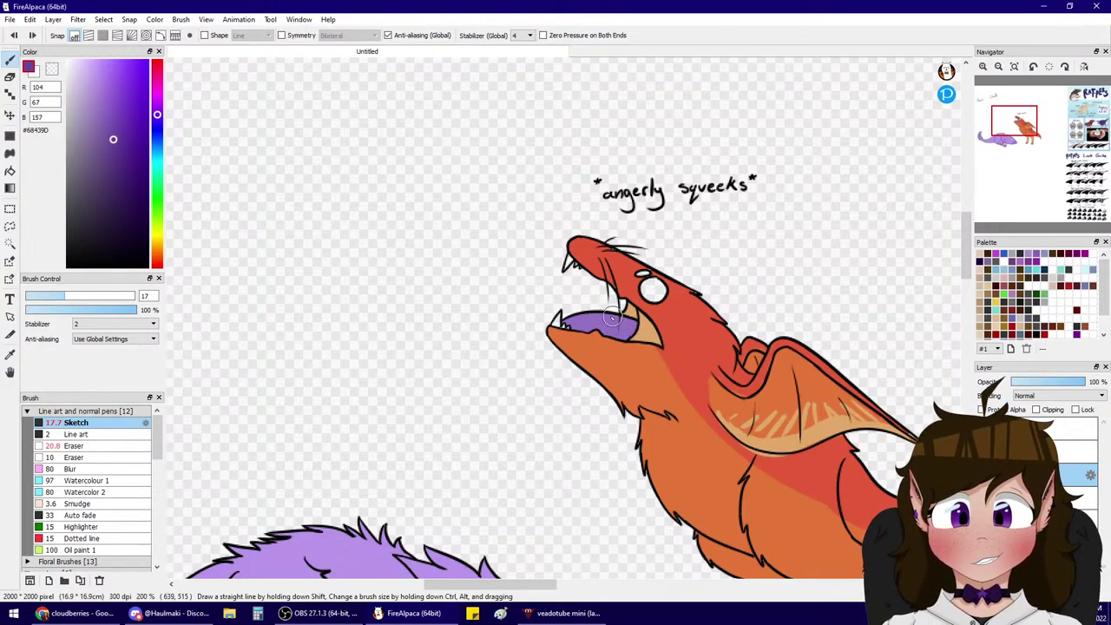
drag(600, 314, 644, 345)
key(ctrl+z)
drag(598, 310, 638, 327)
key(ctrl+z)
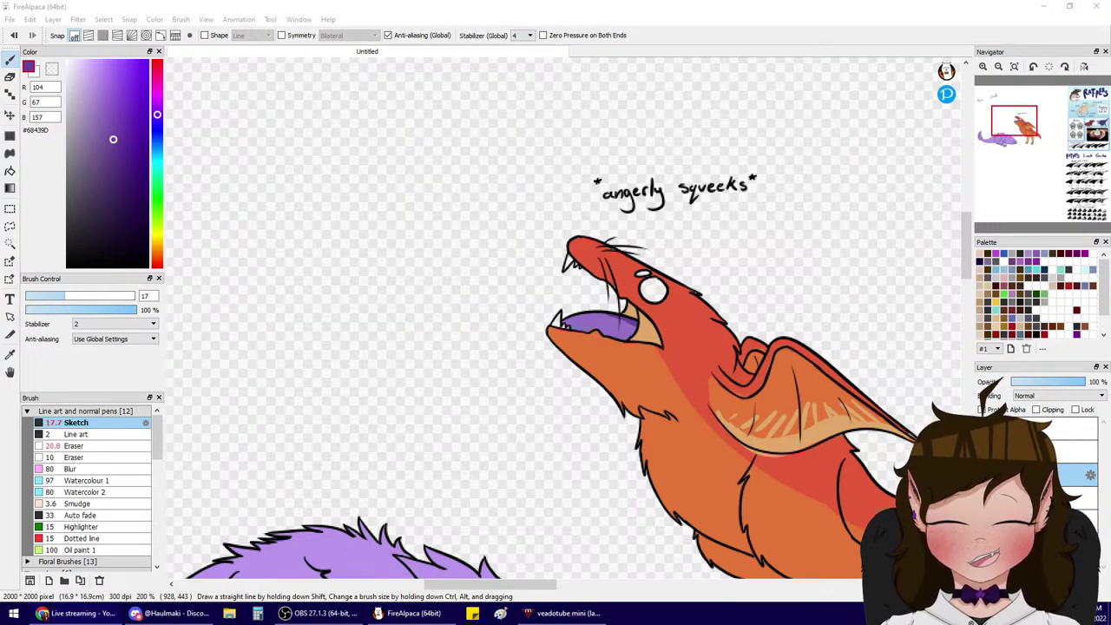
- Refine the boundary between red (#E35938) and orange (#E37538) along the winged rat's shoulder and haunch
drag(1023, 136, 1014, 130)
alt+click(789, 349)
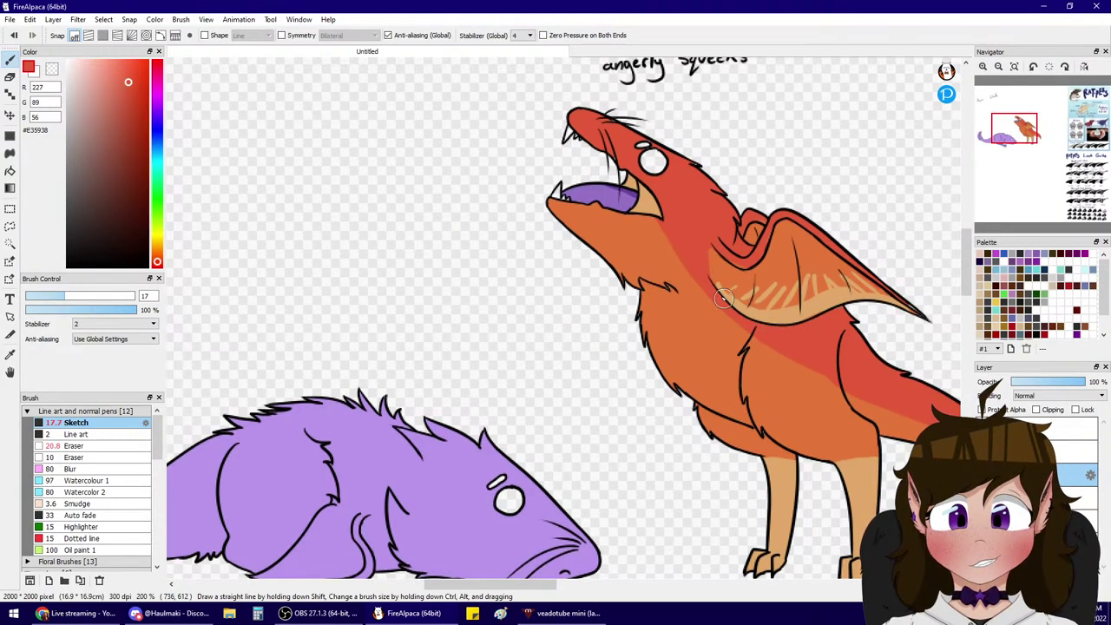
alt+click(715, 276)
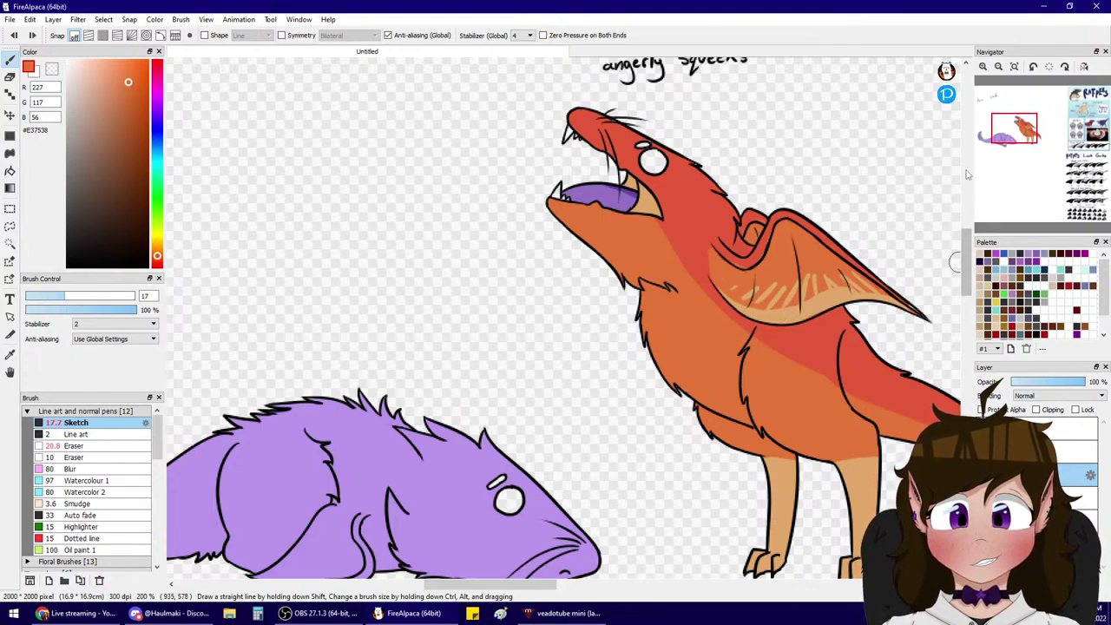
alt+click(809, 356)
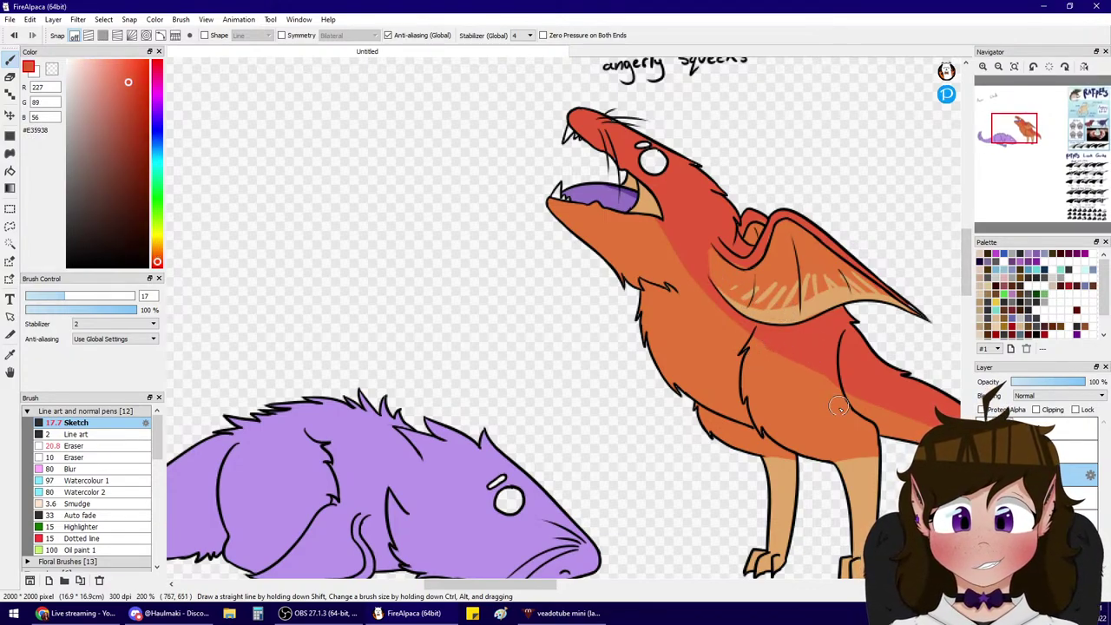
alt+click(728, 379)
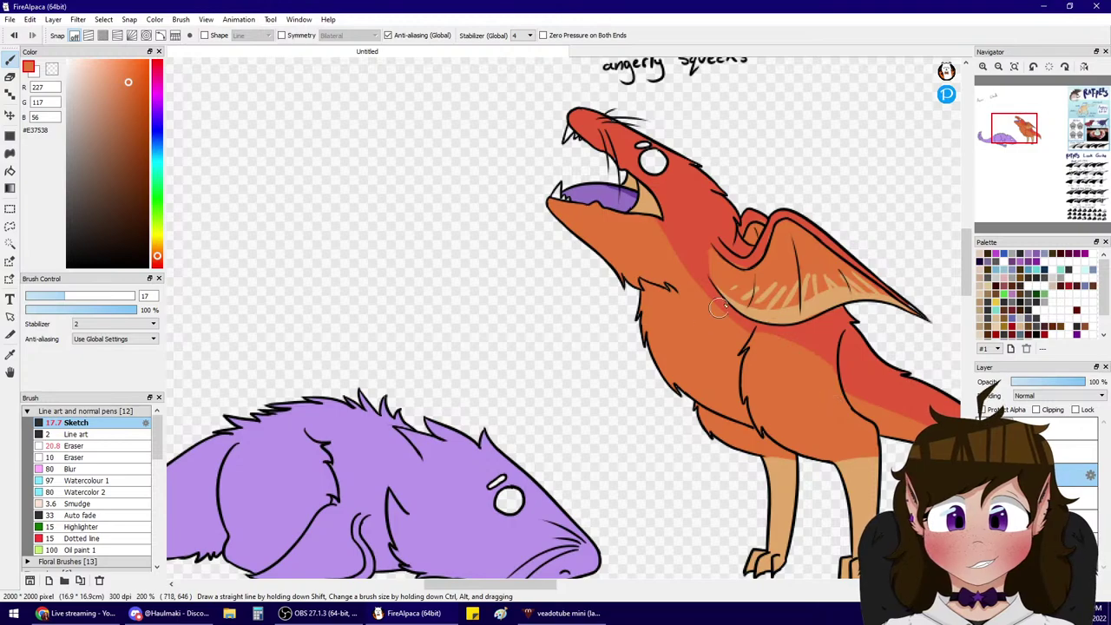
- Reshape the red and orange boundary down the winged rat's tail to its tip, and touch up the orange edge above the tan legs
drag(1021, 148, 1023, 142)
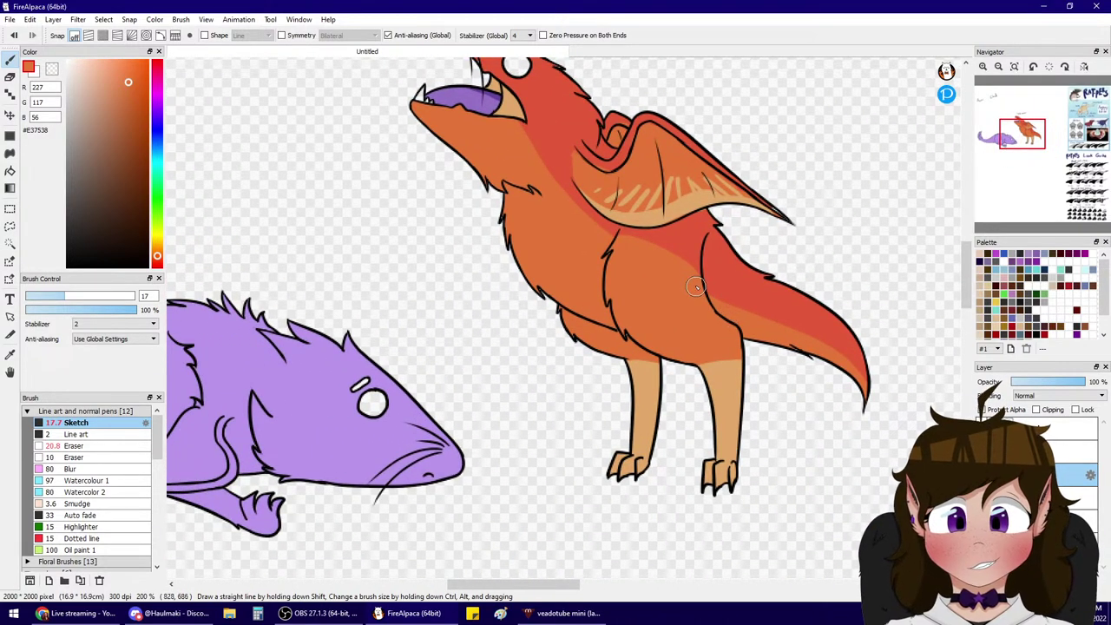
mouse_move(732, 311)
mouse_down()
mouse_move(808, 340)
mouse_move(812, 396)
mouse_up()
right_click(792, 310)
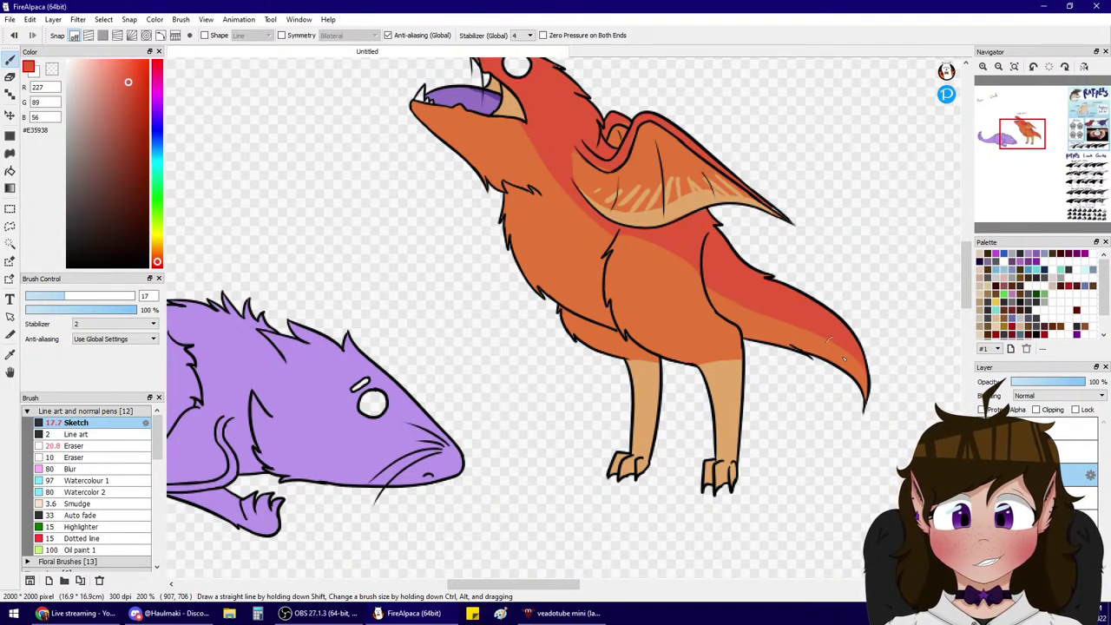
key(ctrl+z)
mouse_move(806, 314)
mouse_down()
mouse_move(851, 443)
mouse_move(866, 410)
mouse_up()
key(ctrl+z)
drag(850, 334, 863, 365)
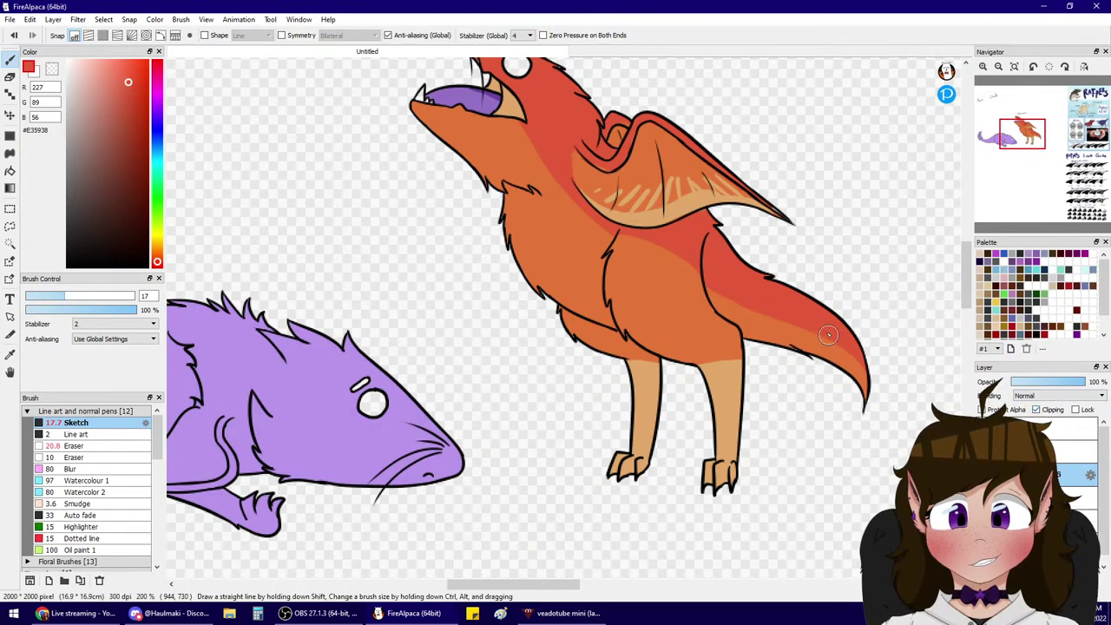
key(ctrl+z)
drag(842, 332, 857, 406)
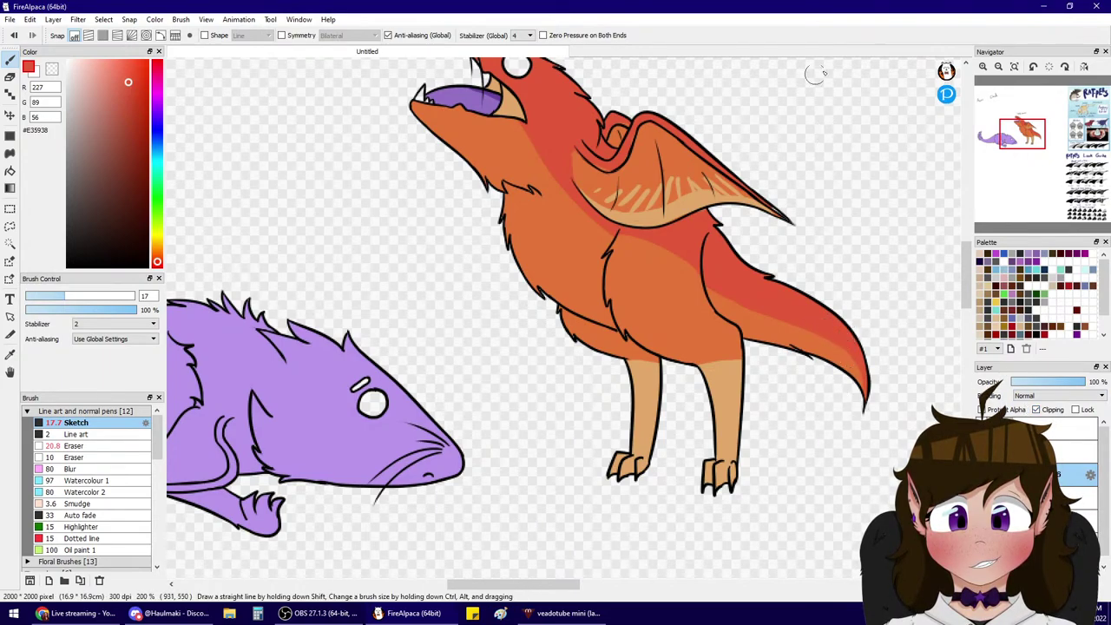
alt+click(689, 363)
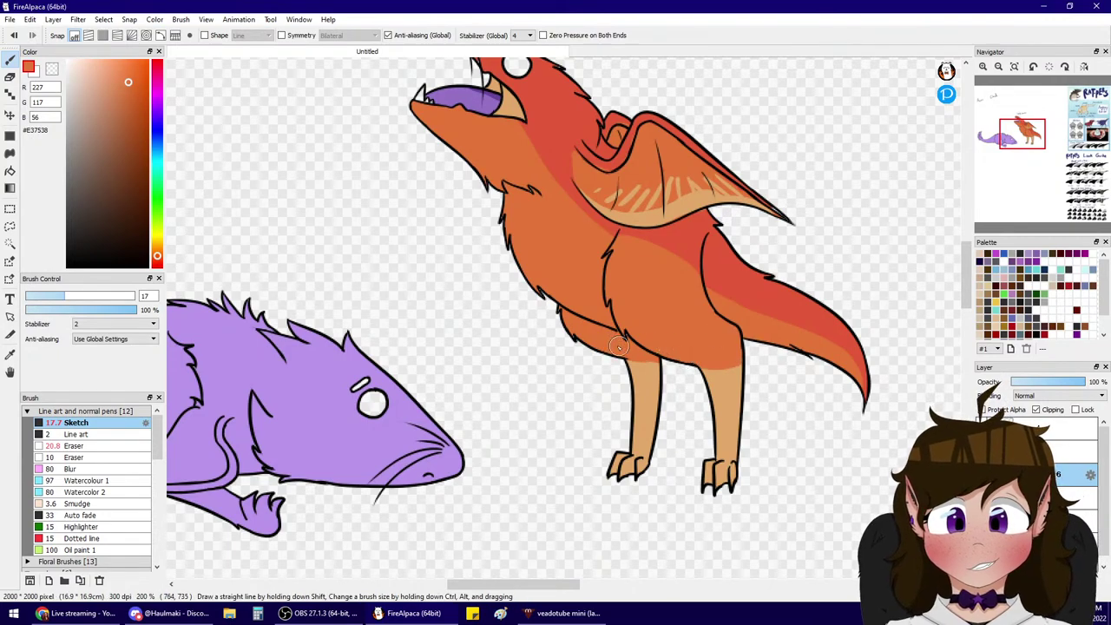
- Paint red (#E35938) Sketch brush stripes across the winged rat's orange jaw, neck and chest, undoing the unwanted stroke
mouse_move(1023, 134)
mouse_down()
mouse_move(1019, 124)
mouse_move(1005, 141)
mouse_move(1088, 139)
mouse_move(1010, 138)
mouse_up()
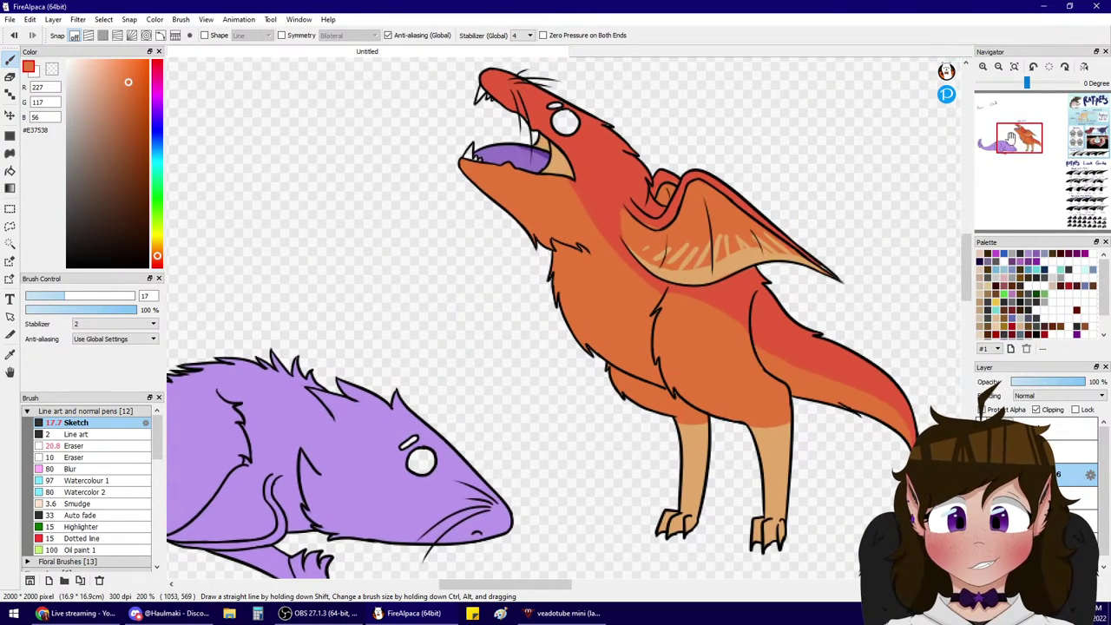
click(157, 260)
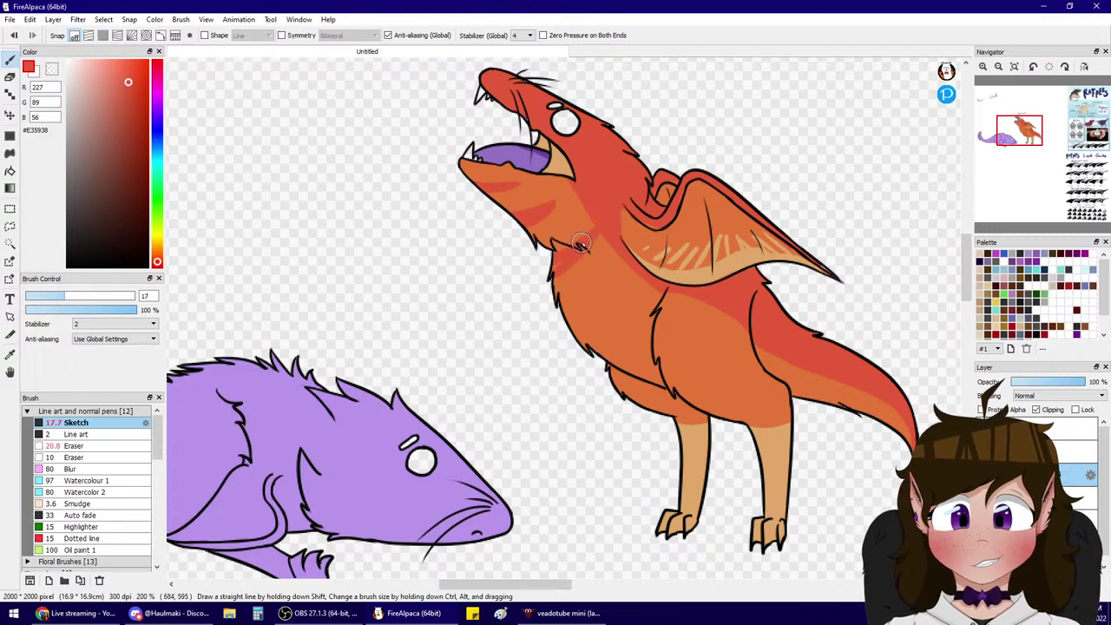
mouse_move(565, 318)
mouse_down()
mouse_move(614, 265)
mouse_move(580, 330)
mouse_up()
key(ctrl+z)
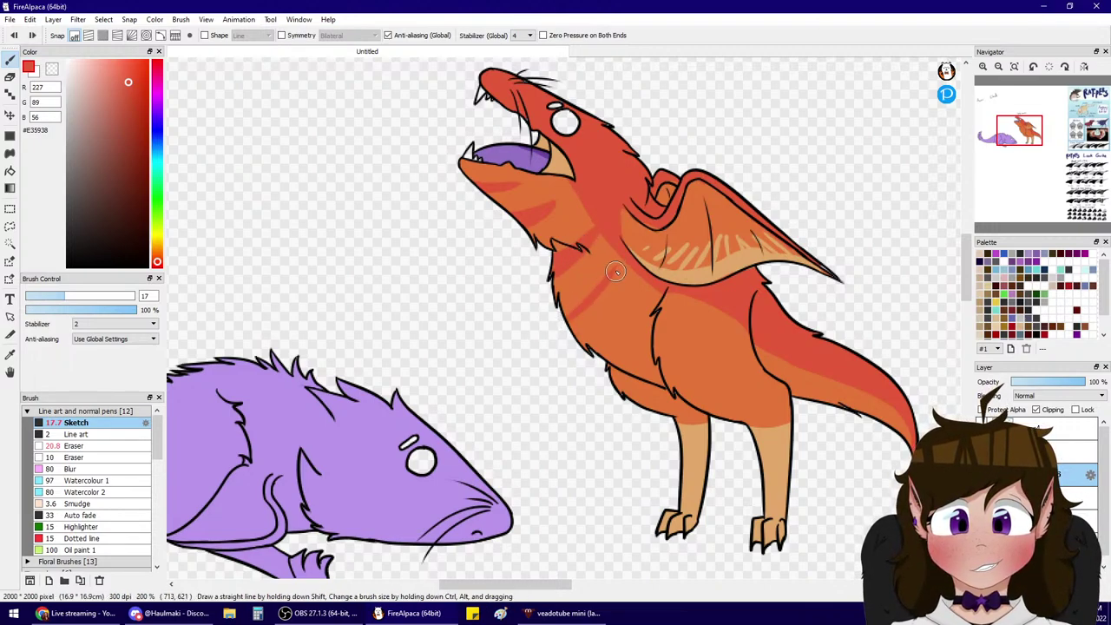
drag(619, 269, 583, 337)
drag(604, 289, 588, 311)
mouse_move(616, 361)
mouse_down()
mouse_move(650, 309)
mouse_move(620, 367)
mouse_up()
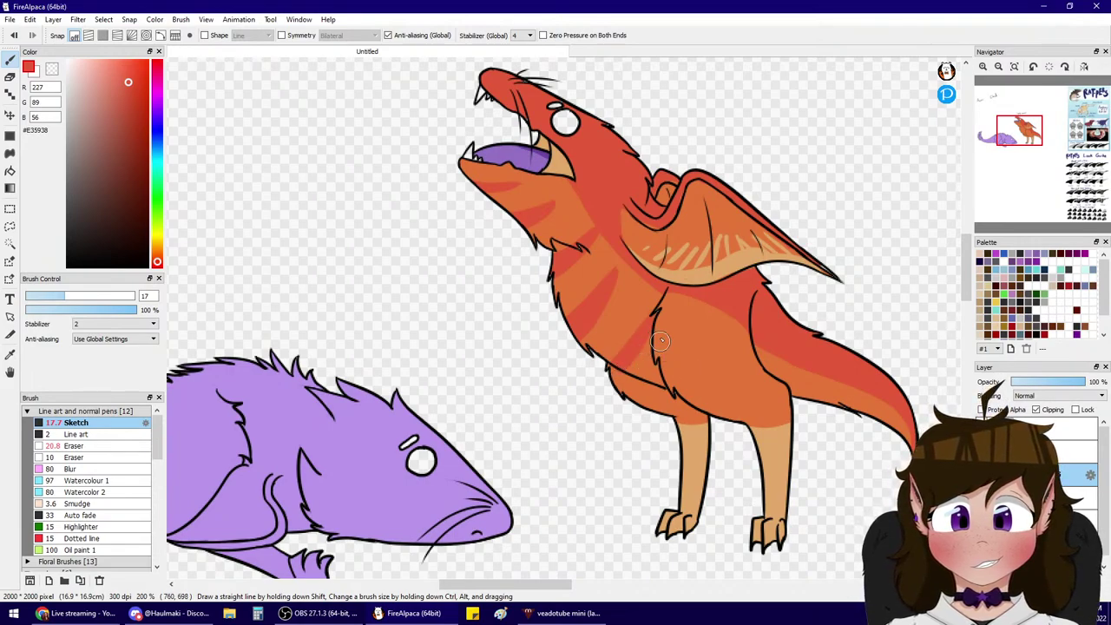
- Add the same red stripes to the winged rat's orange shoulder, belly, haunch and the underside of its tail
mouse_move(657, 328)
mouse_down()
mouse_move(687, 327)
mouse_move(648, 358)
mouse_move(670, 328)
mouse_up()
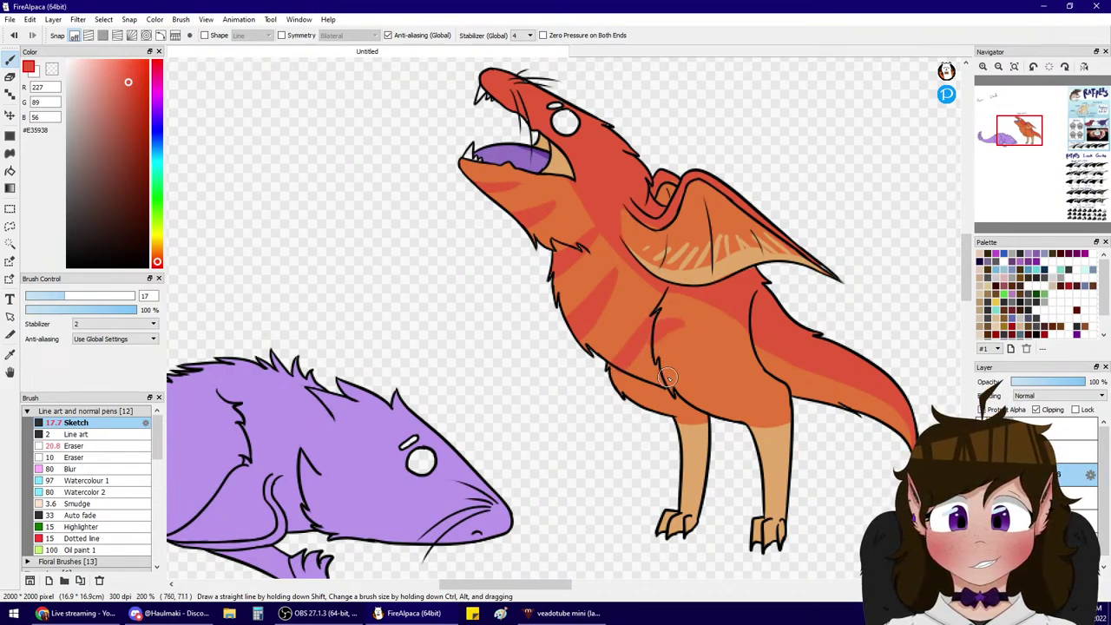
mouse_move(667, 376)
mouse_down()
mouse_move(702, 363)
mouse_move(676, 382)
mouse_move(717, 406)
mouse_move(729, 392)
mouse_move(721, 420)
mouse_move(719, 400)
mouse_move(711, 418)
mouse_move(649, 400)
mouse_move(750, 443)
mouse_up()
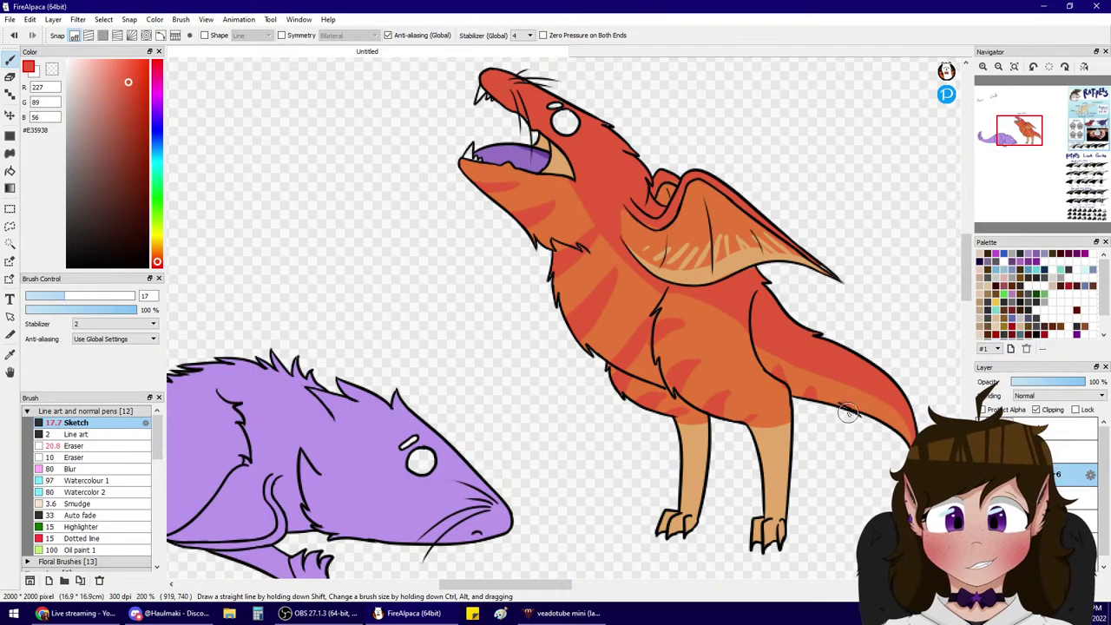
drag(815, 392, 846, 404)
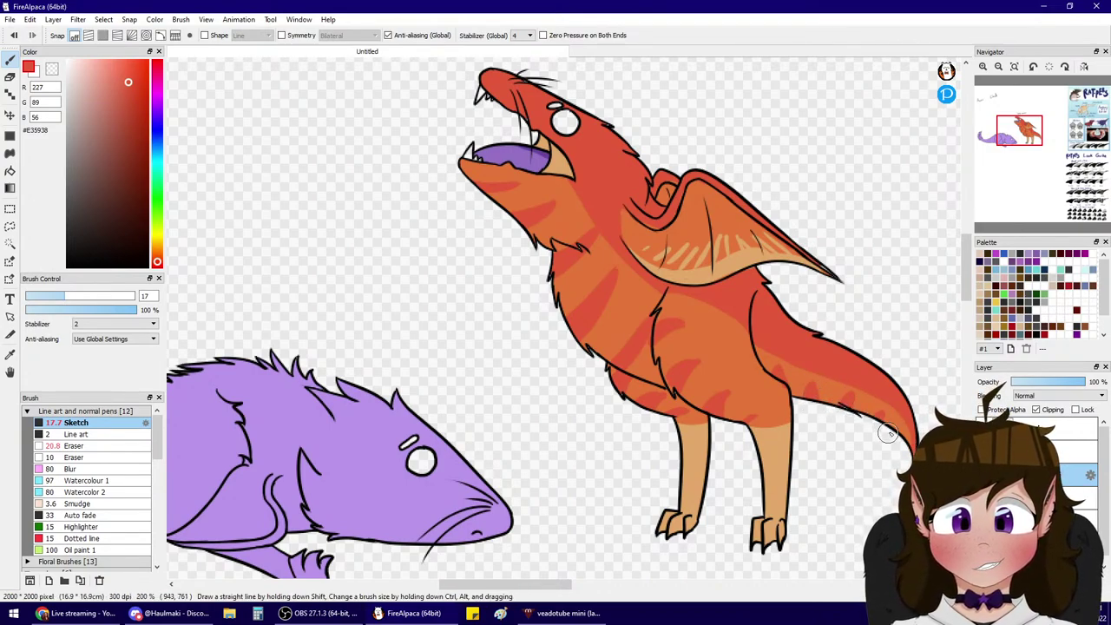
click(1000, 68)
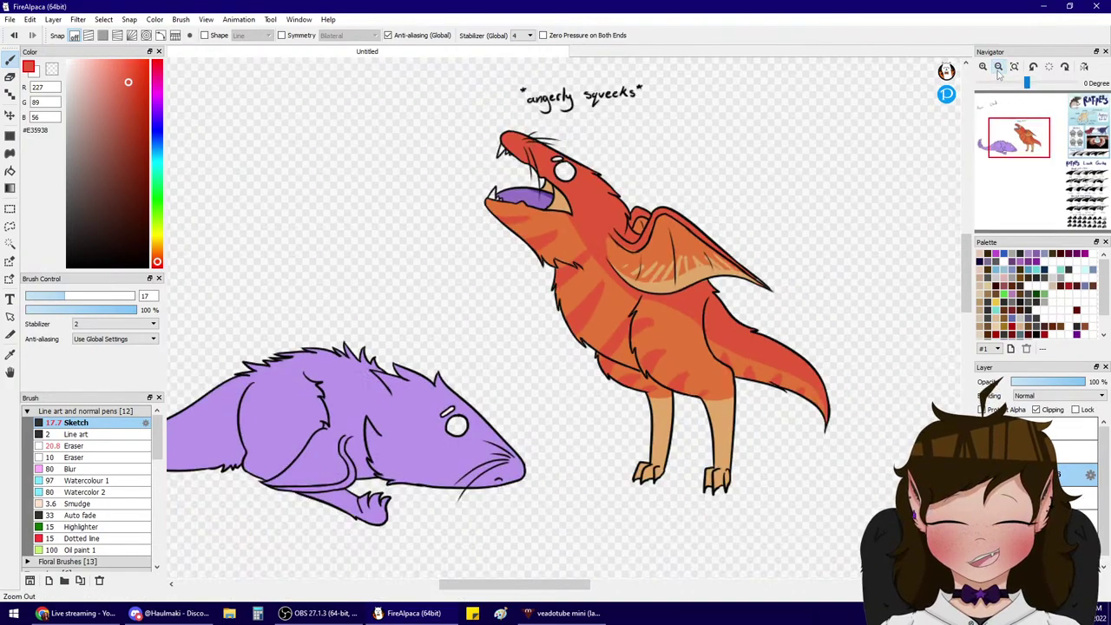
click(999, 68)
click(999, 68)
click(984, 68)
click(984, 69)
click(983, 68)
click(1000, 68)
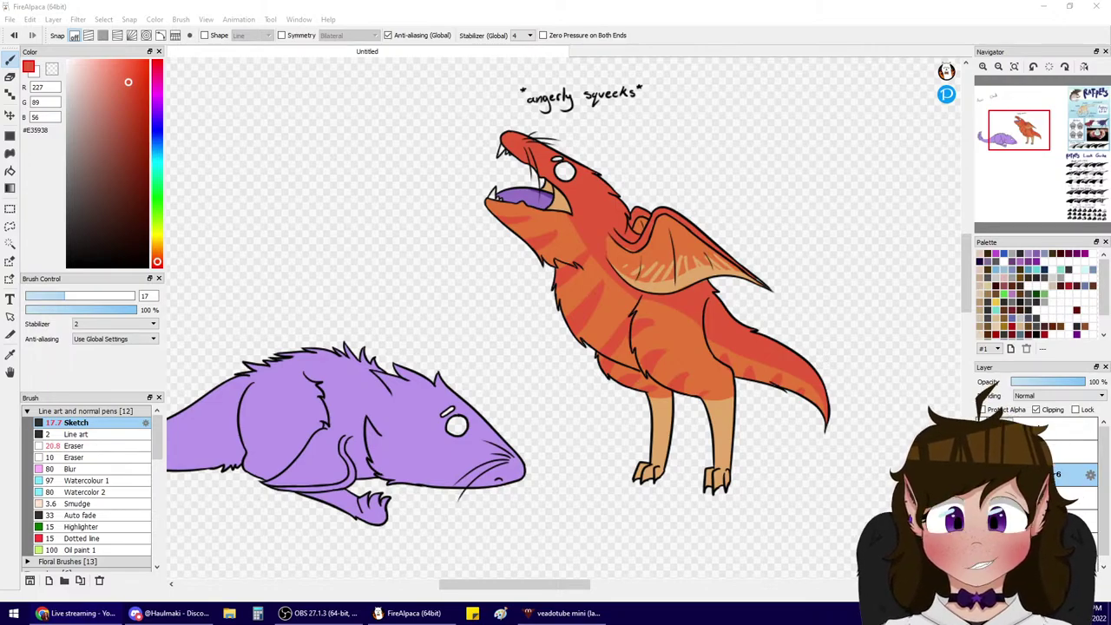
- Recolor the crouching rat's whole body dark blue (#3A3D96) with an enlarged Sketch brush, painting over the brighter blue trial (#2A30CB)
drag(1074, 191, 994, 142)
click(157, 130)
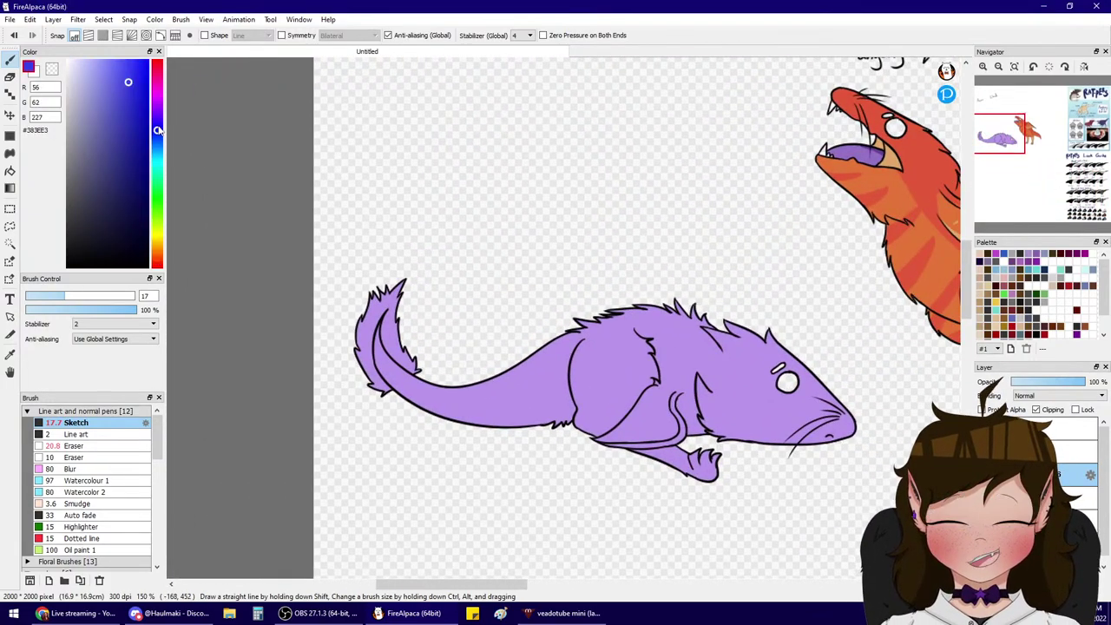
click(132, 103)
drag(90, 298, 132, 296)
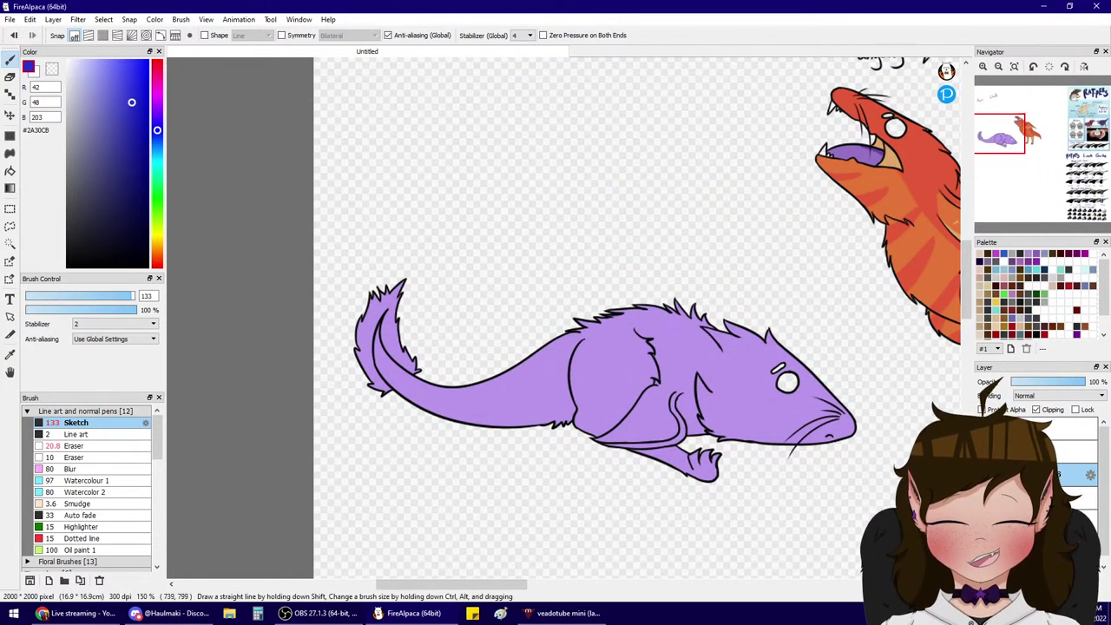
mouse_move(781, 347)
mouse_down()
mouse_move(819, 422)
mouse_move(782, 426)
mouse_move(759, 369)
mouse_up()
click(116, 146)
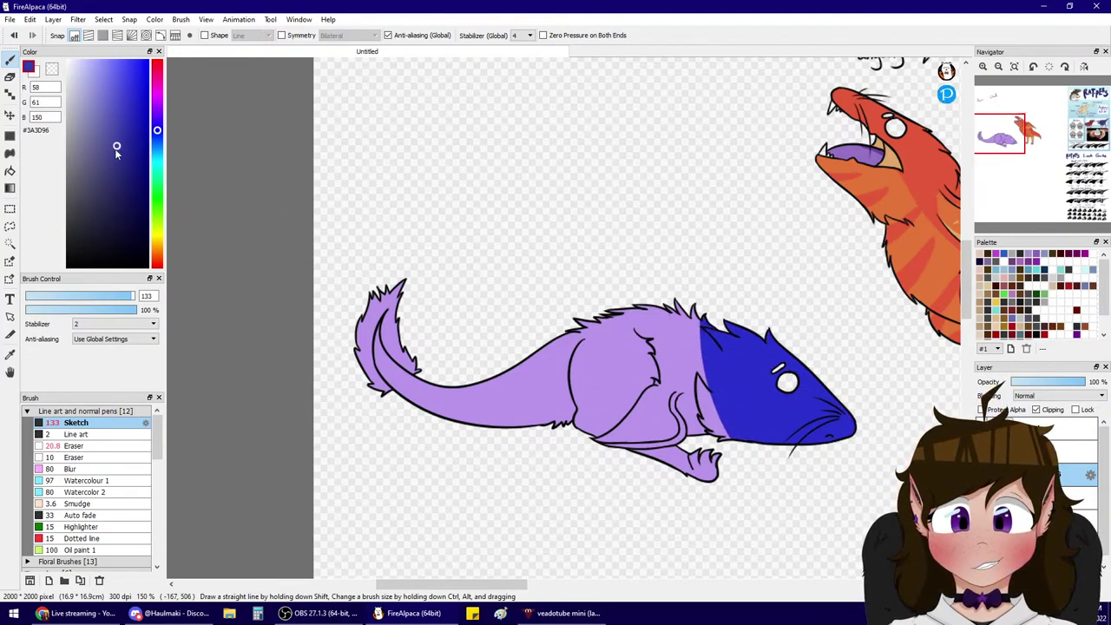
drag(122, 297, 135, 296)
mouse_move(378, 270)
mouse_down()
mouse_move(681, 357)
mouse_move(582, 460)
mouse_up()
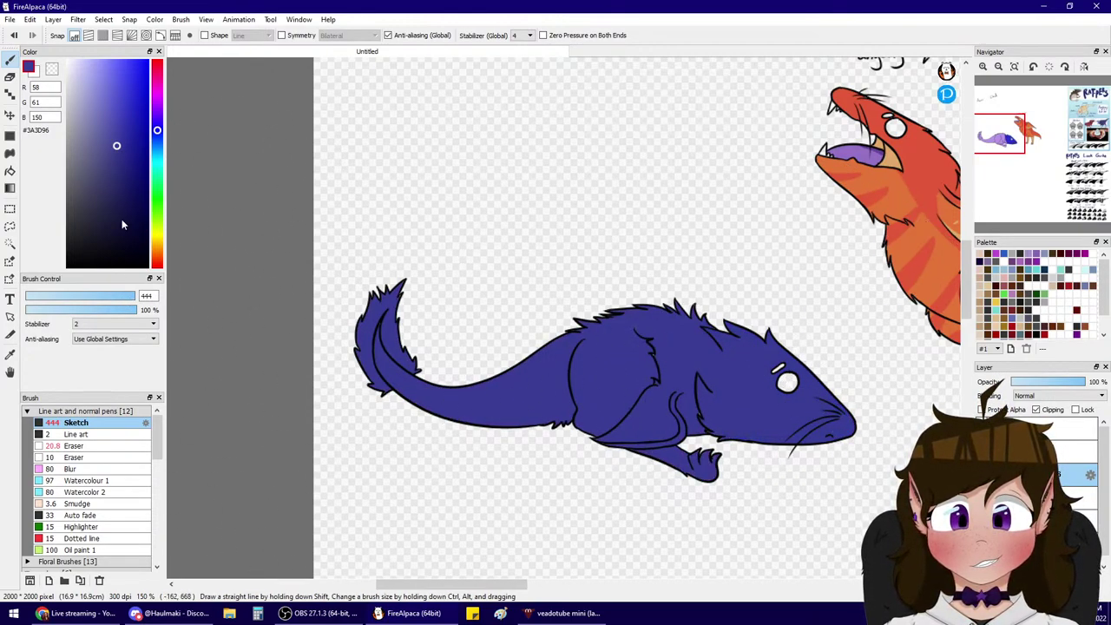
- Paint dark purple (#380D76) stripes along the crouching rat's tail and rump with the Sketch brush at size 11.1
mouse_move(158, 128)
mouse_down()
mouse_move(158, 116)
mouse_move(136, 137)
mouse_move(140, 172)
mouse_up()
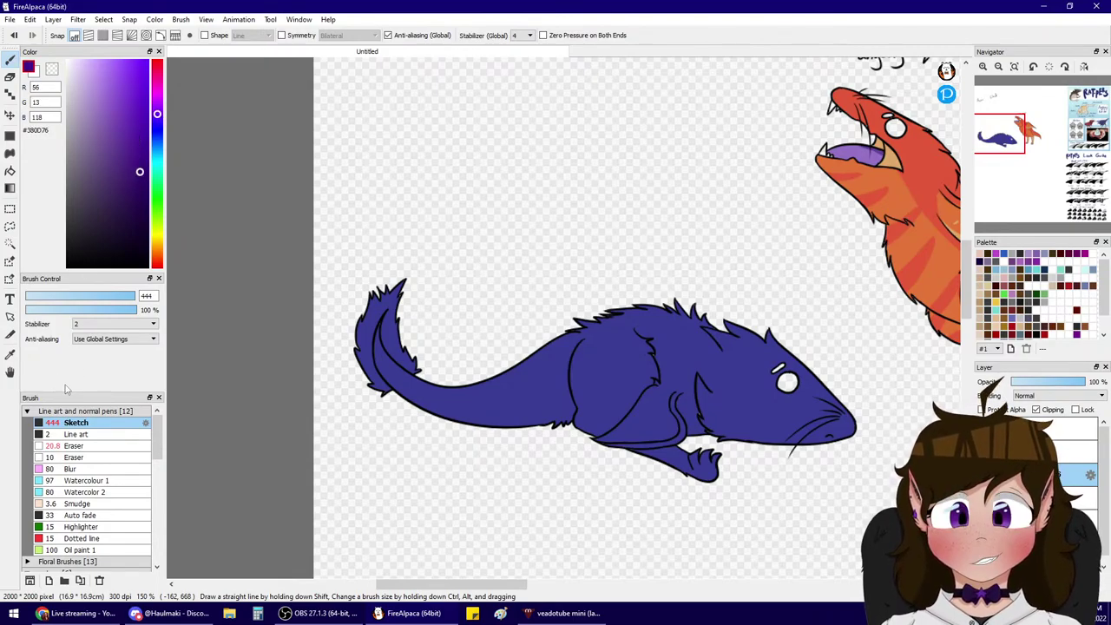
click(49, 297)
drag(380, 332, 394, 377)
key(ctrl+z)
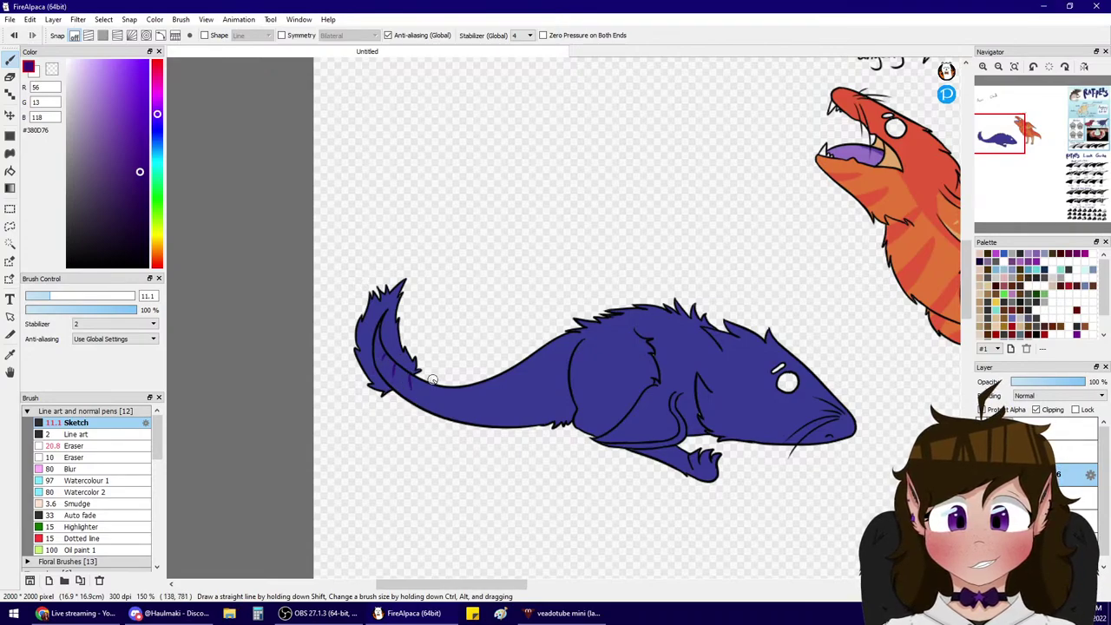
mouse_move(496, 382)
mouse_down()
mouse_move(489, 401)
mouse_move(512, 414)
mouse_up()
drag(526, 369, 513, 393)
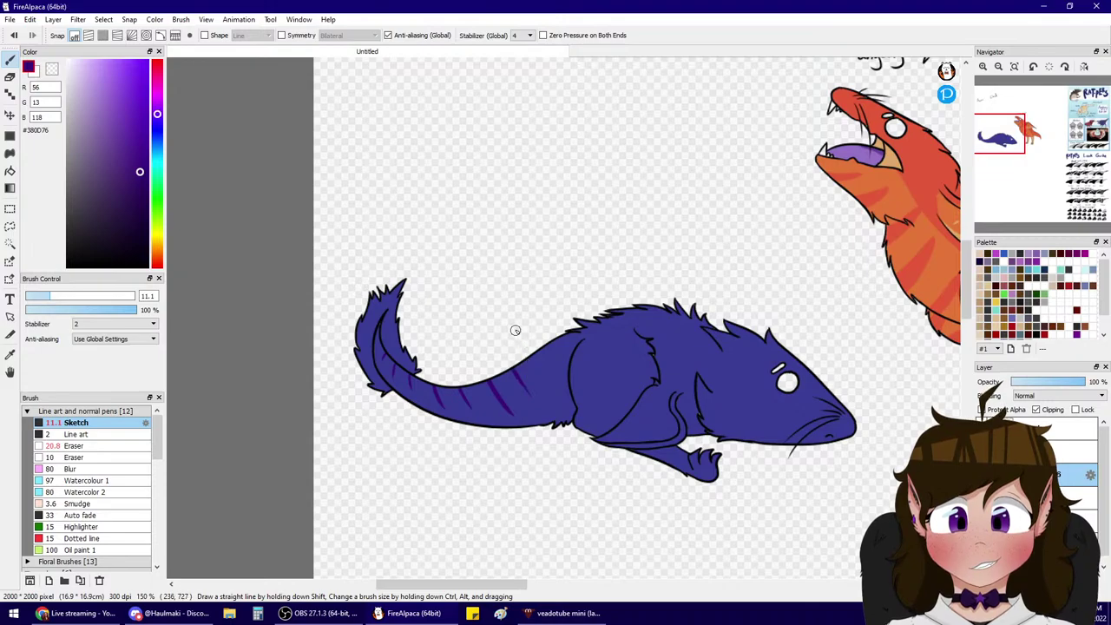
mouse_move(557, 351)
mouse_down()
mouse_move(538, 403)
mouse_move(559, 368)
mouse_up()
mouse_move(597, 315)
mouse_down()
mouse_move(585, 366)
mouse_move(613, 368)
mouse_up()
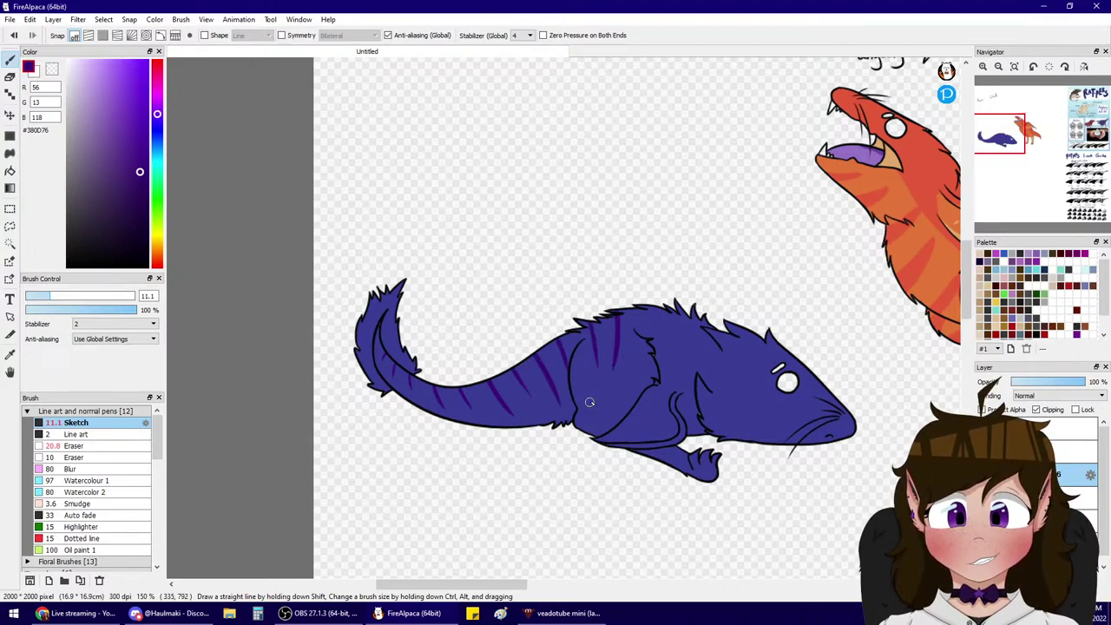
- Continue the dark purple stripes over the crouching rat's back and shoulder, undoing and redrawing unwanted strokes
mouse_move(647, 300)
mouse_down()
mouse_move(640, 384)
mouse_move(666, 371)
mouse_up()
key(ctrl+z)
key(ctrl+z)
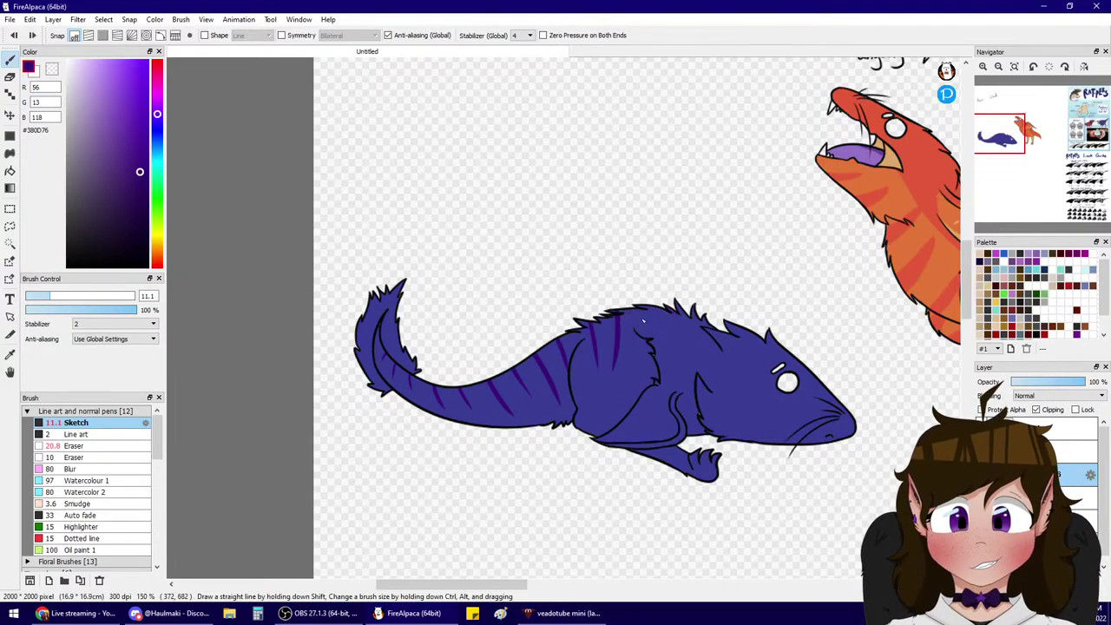
key(ctrl+z)
mouse_move(645, 309)
mouse_down()
mouse_move(633, 346)
mouse_move(669, 307)
mouse_move(667, 372)
mouse_up()
drag(709, 319, 697, 368)
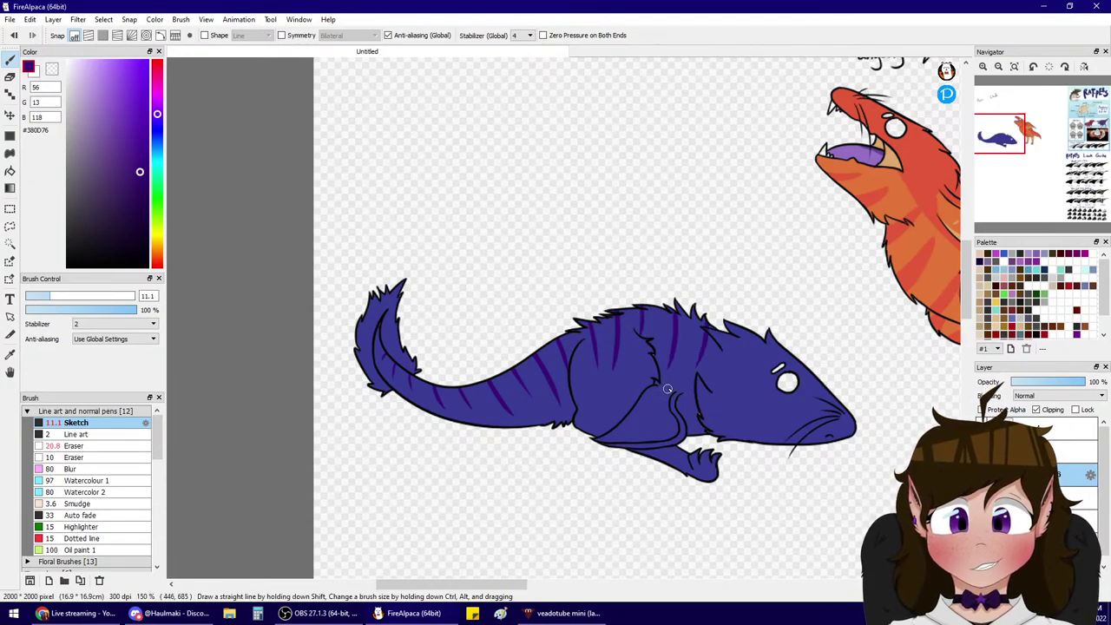
key(ctrl+z)
drag(710, 326, 699, 374)
key(ctrl+z)
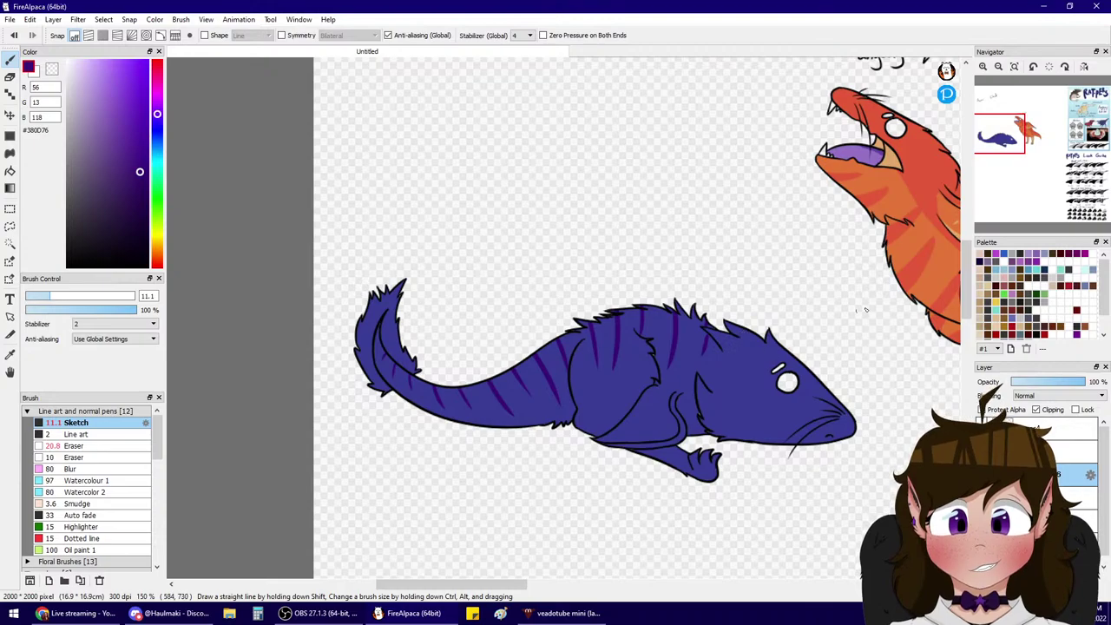
- Paint thinner, lighter purple (#491B8A) stripes between the dark ones along the crouching rat's tail and up to its rump
mouse_move(1023, 136)
mouse_down()
mouse_move(1077, 161)
mouse_move(1083, 212)
mouse_move(1068, 212)
mouse_move(1007, 144)
mouse_up()
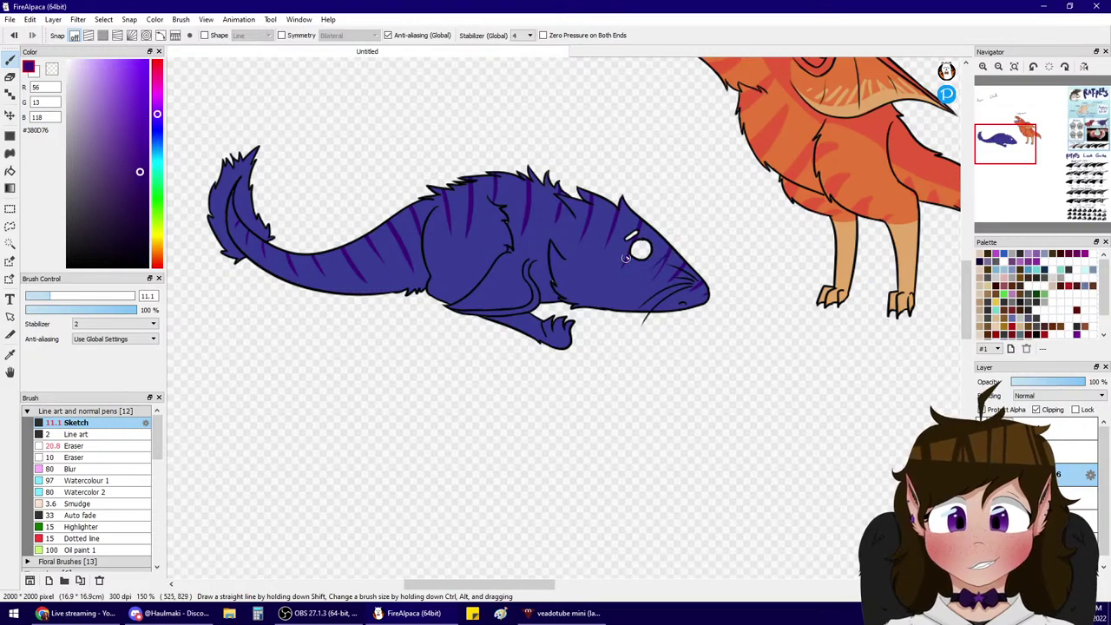
click(1000, 135)
click(983, 67)
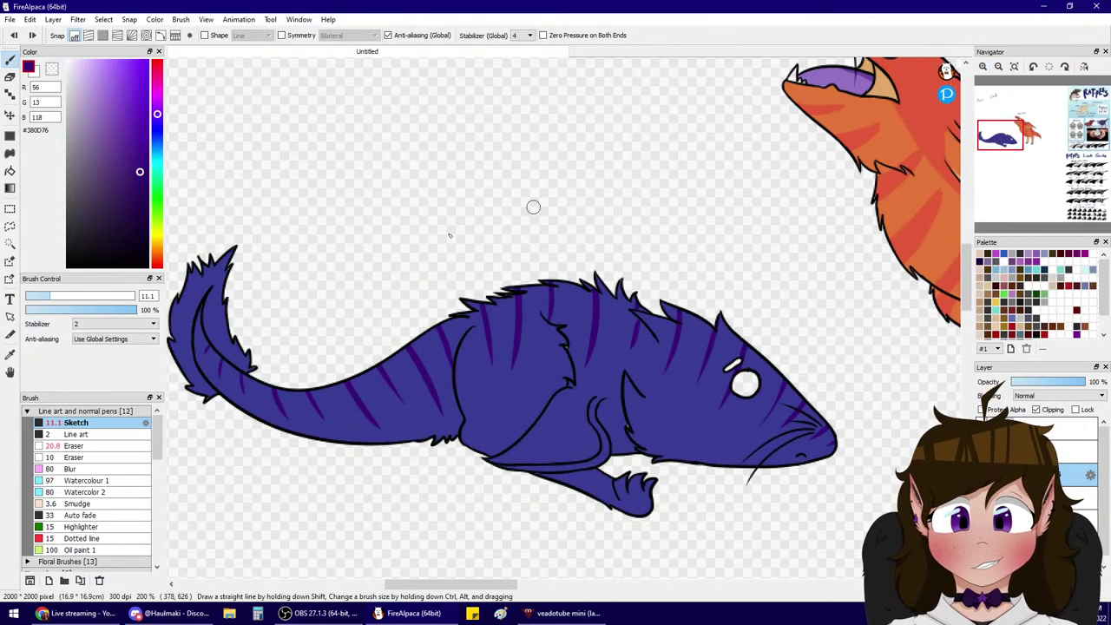
mouse_move(250, 379)
mouse_down()
mouse_move(263, 414)
mouse_move(258, 402)
mouse_up()
key(ctrl+z)
mouse_move(217, 345)
mouse_down()
mouse_move(209, 386)
mouse_move(199, 357)
mouse_up()
drag(320, 367, 338, 404)
drag(345, 353, 382, 382)
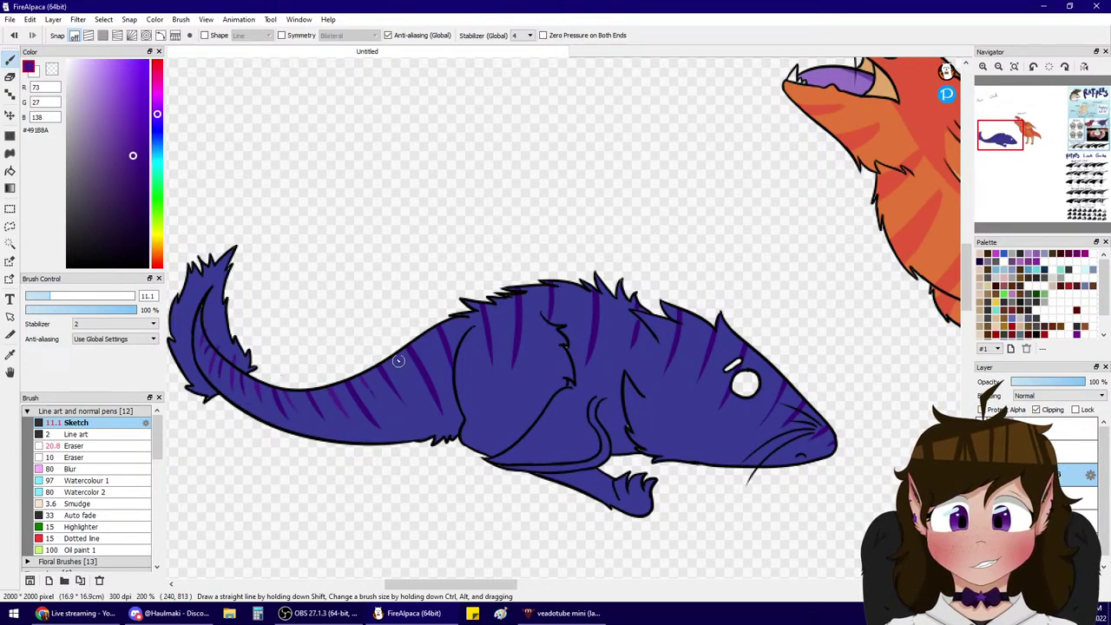
drag(423, 333, 441, 367)
drag(454, 313, 464, 342)
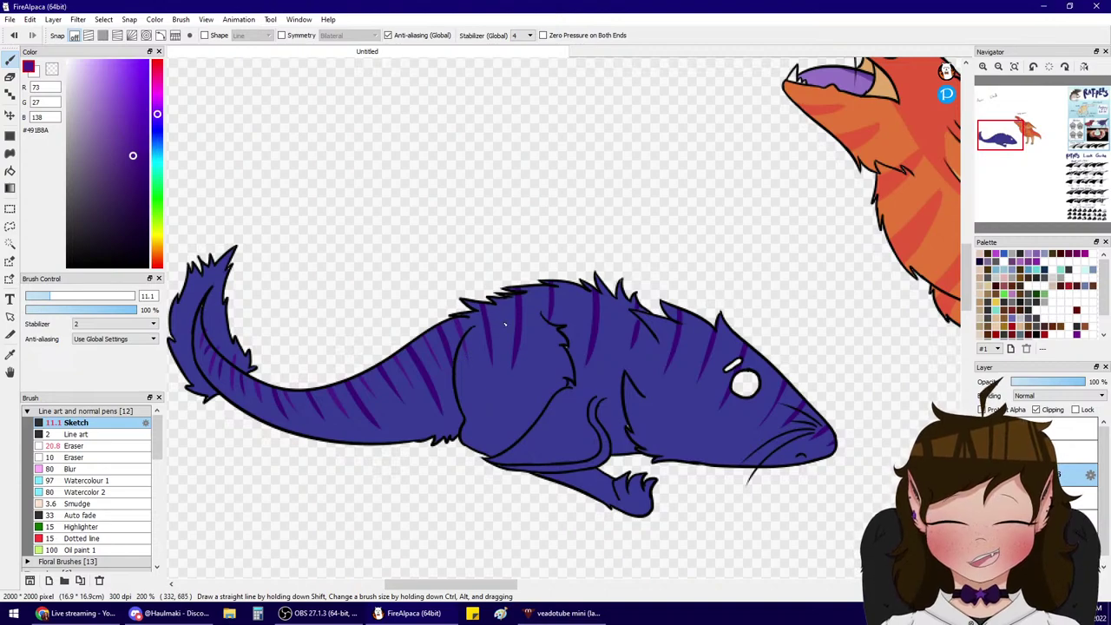
- Add the lighter purple in-between stripes across the crouching rat's back, neck, head and muzzle
drag(534, 289, 541, 338)
drag(574, 292, 582, 341)
drag(608, 273, 617, 350)
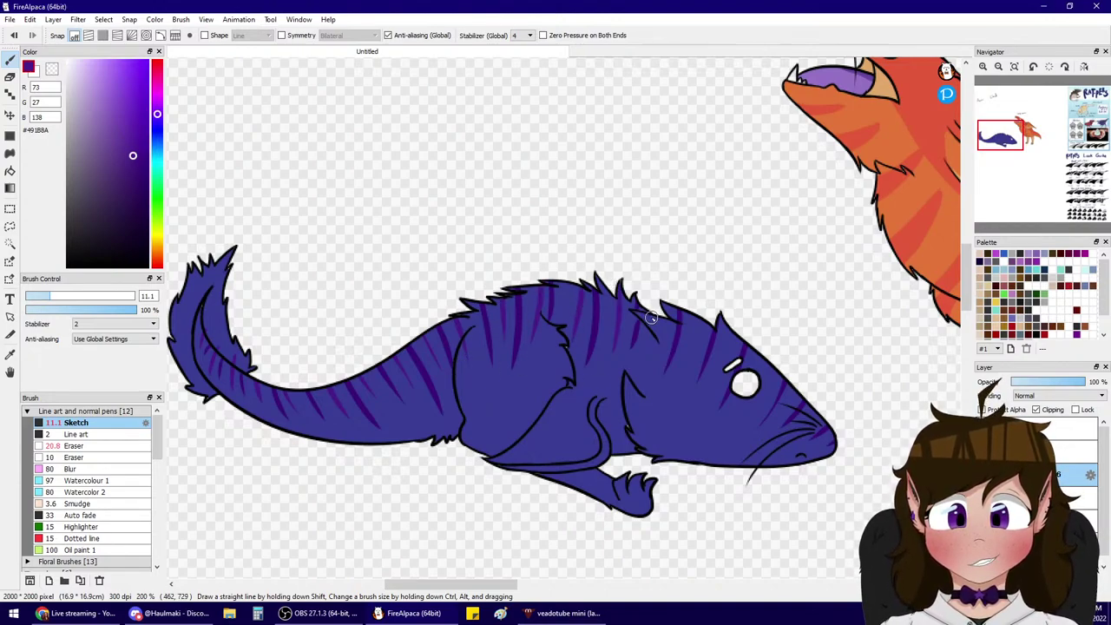
drag(731, 334, 713, 385)
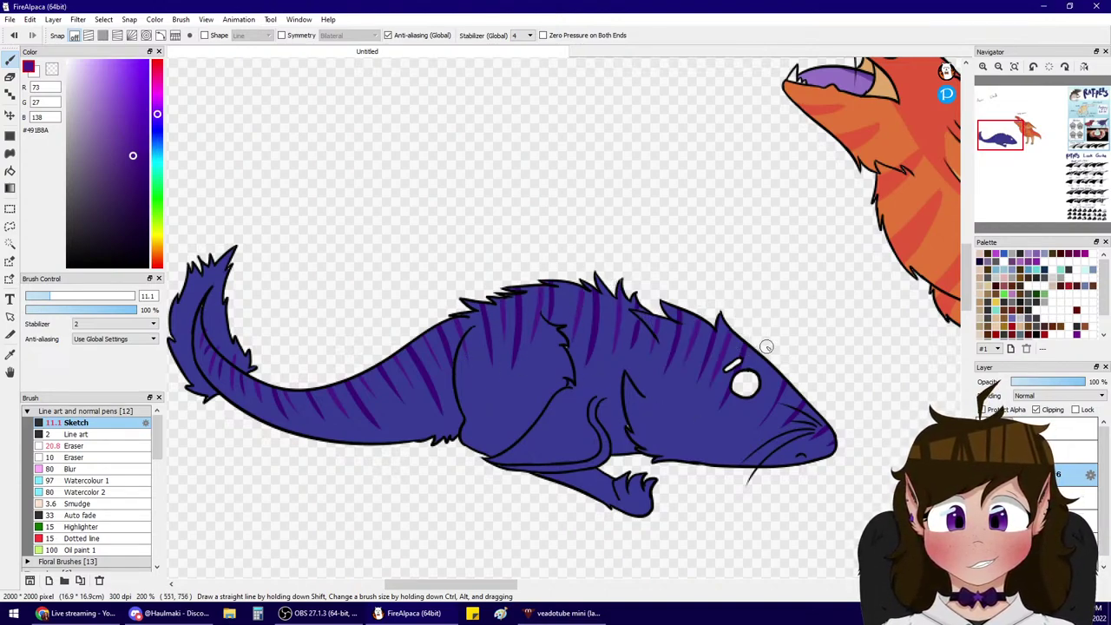
drag(799, 379, 790, 409)
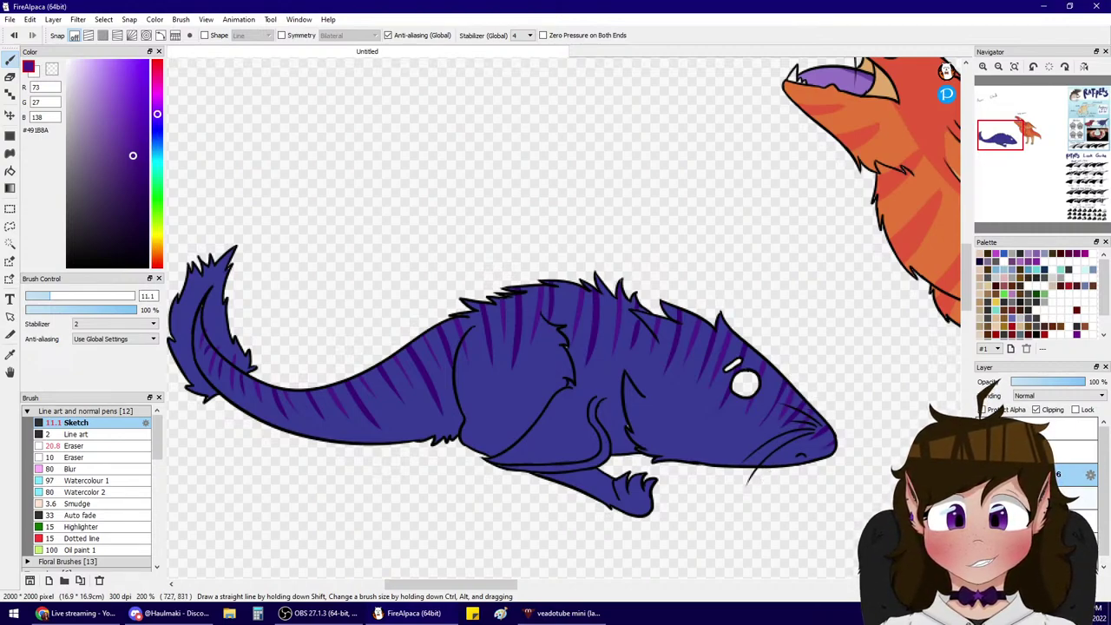
- Paint the underside of the crouching rat's tail lighter blue (#5F63DF) with a size 53 Sketch brush, undoing the trial strokes
click(1046, 498)
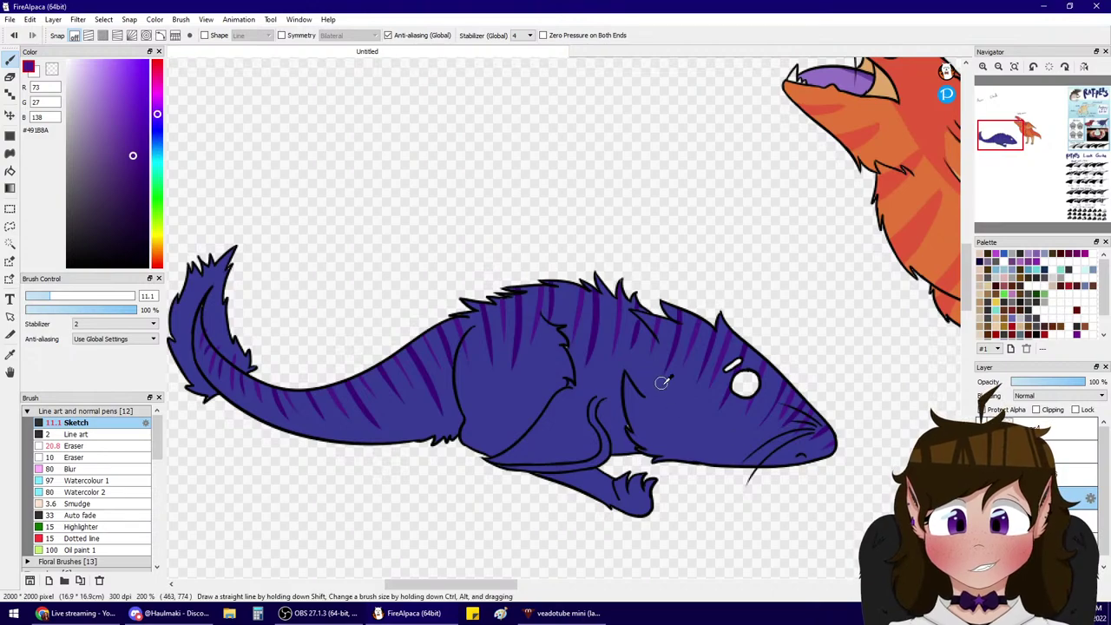
right_click(670, 417)
click(112, 111)
click(110, 296)
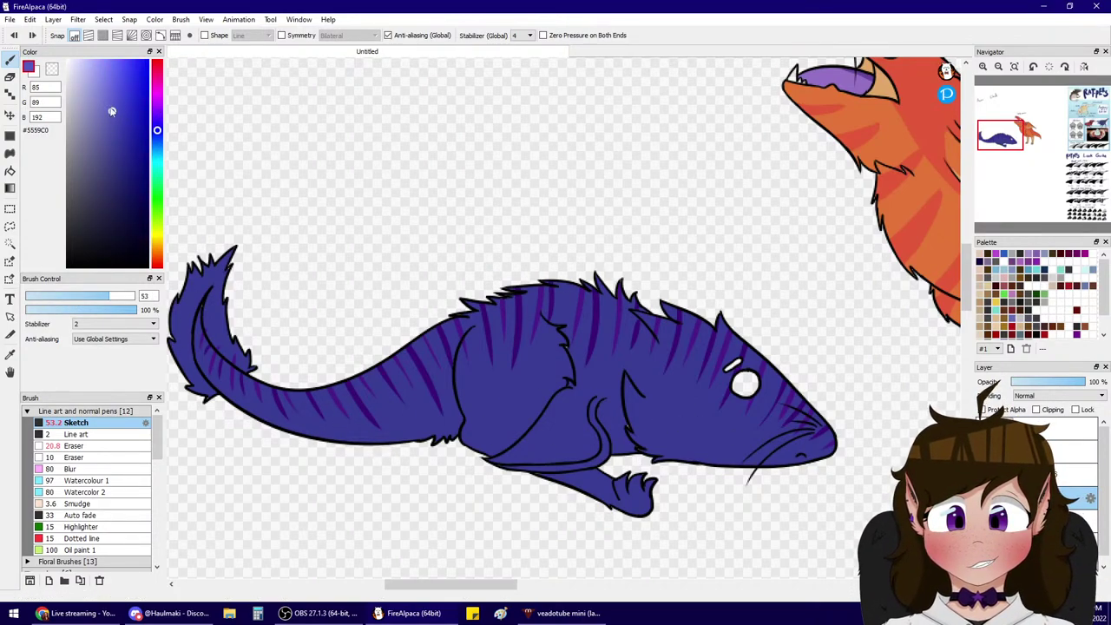
click(114, 85)
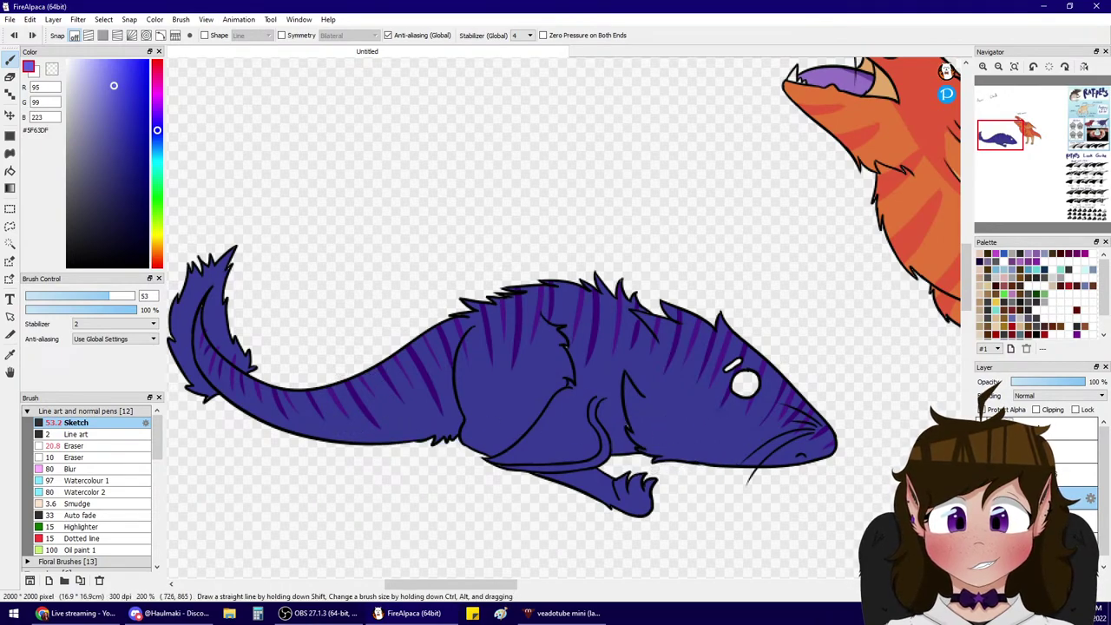
drag(359, 441, 640, 408)
key(ctrl+z)
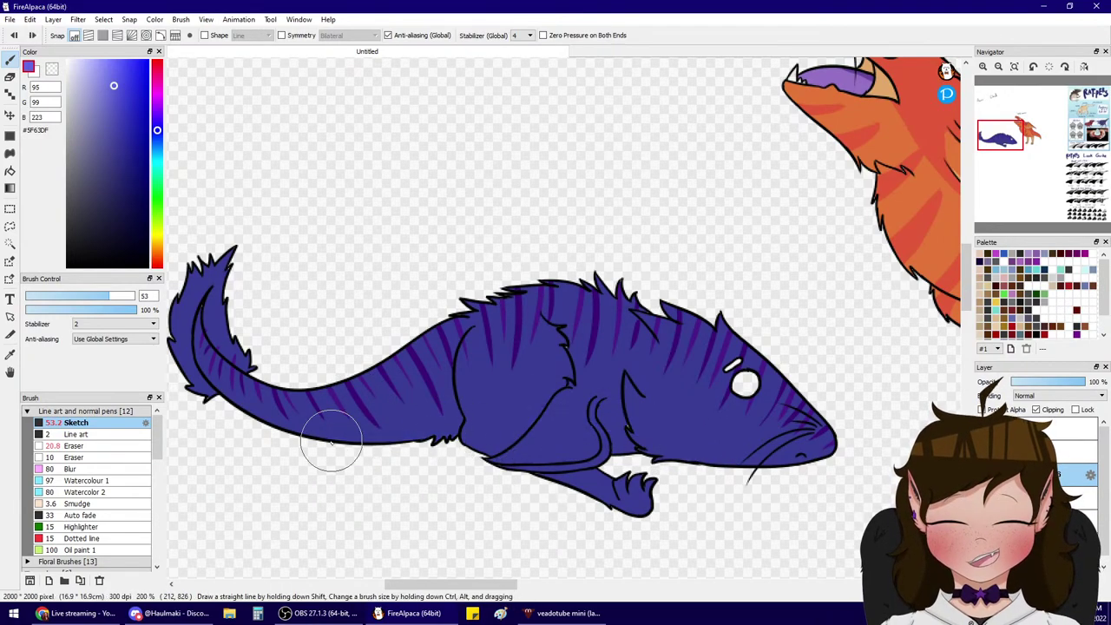
mouse_move(336, 441)
mouse_down()
mouse_move(585, 416)
mouse_move(711, 468)
mouse_up()
key(ctrl+z)
mouse_move(354, 443)
mouse_down()
mouse_move(466, 422)
mouse_move(410, 440)
mouse_move(473, 415)
mouse_up()
key(ctrl+z)
key(ctrl+z)
drag(295, 440, 482, 410)
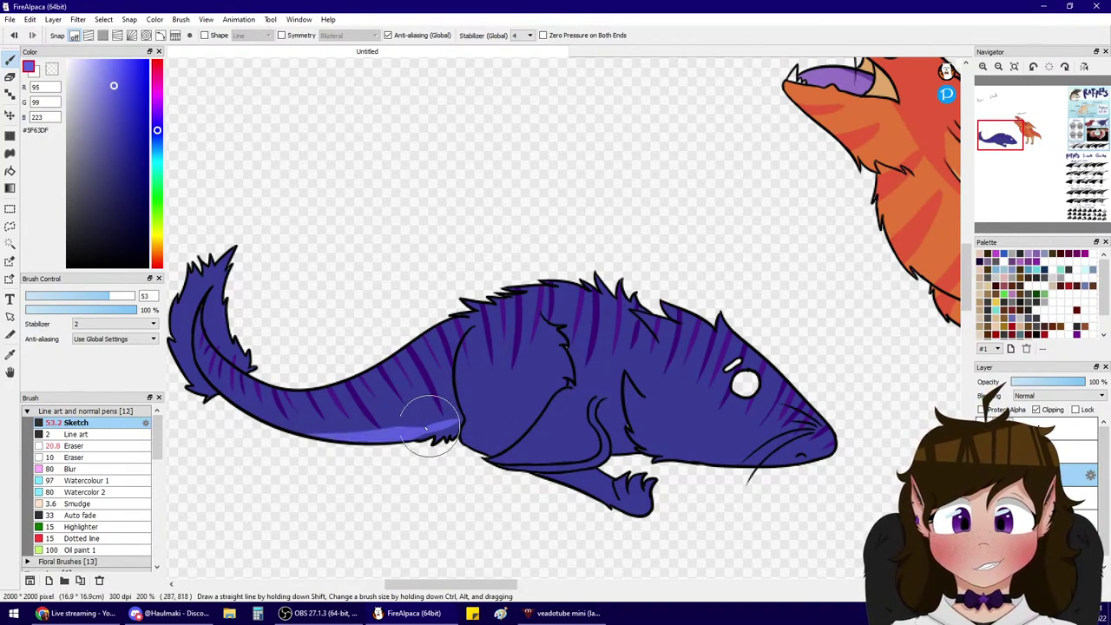
drag(383, 439, 457, 421)
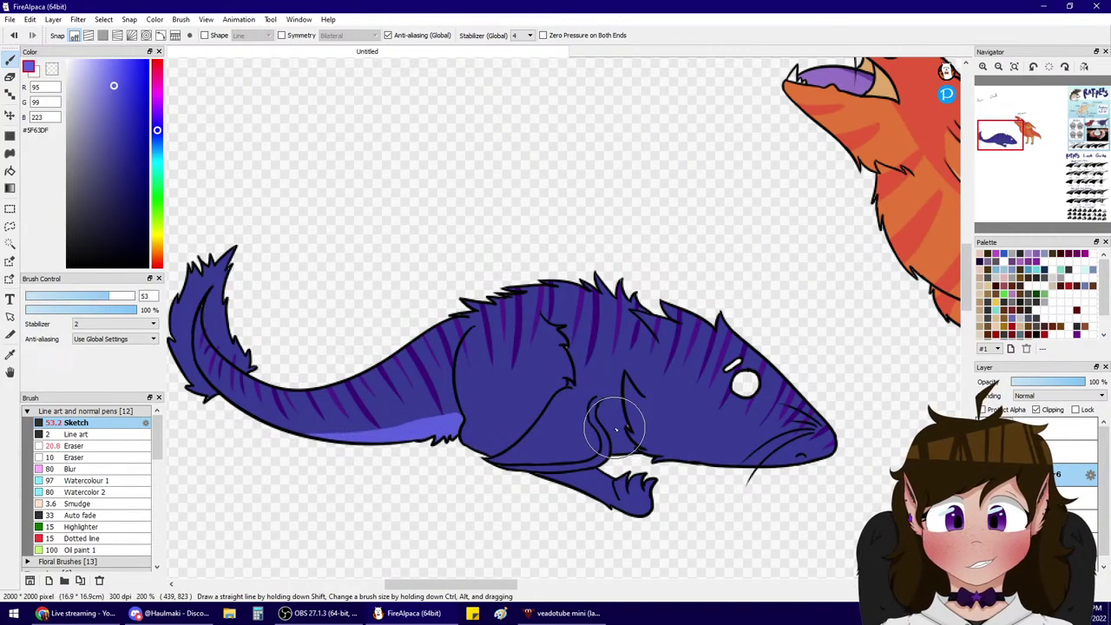
- Extend the lighter blue along the crouching rat's chest and lower jaw, and fill its bent leg and paw
drag(602, 423, 832, 447)
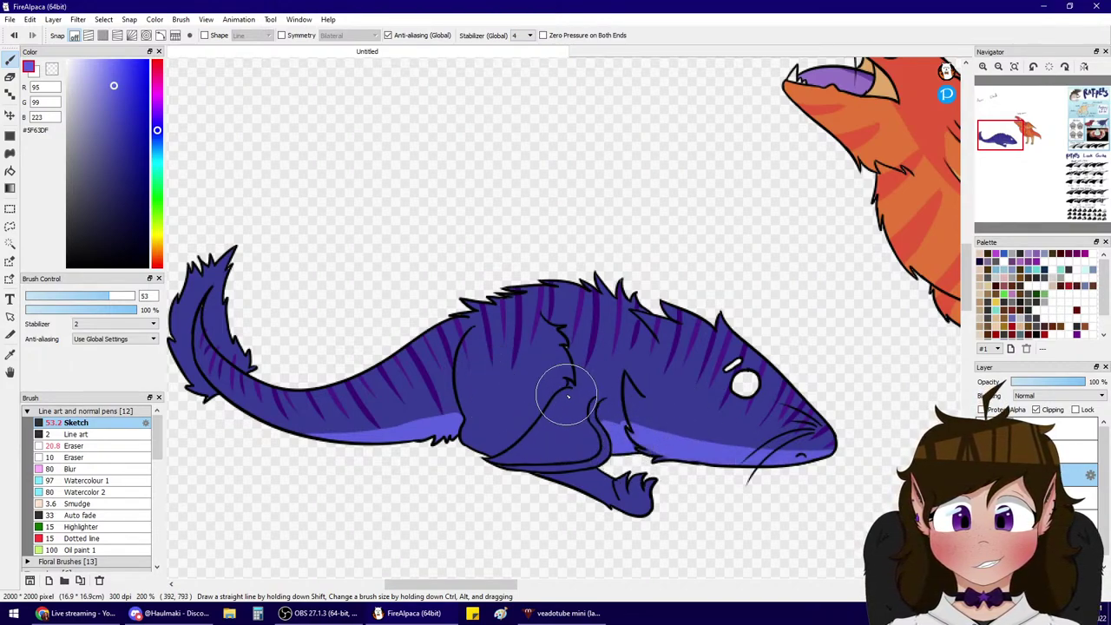
mouse_move(567, 398)
mouse_down()
mouse_move(483, 463)
mouse_move(584, 449)
mouse_move(585, 423)
mouse_move(547, 454)
mouse_move(586, 490)
mouse_move(524, 482)
mouse_move(625, 481)
mouse_move(569, 486)
mouse_move(610, 508)
mouse_move(644, 478)
mouse_move(639, 508)
mouse_up()
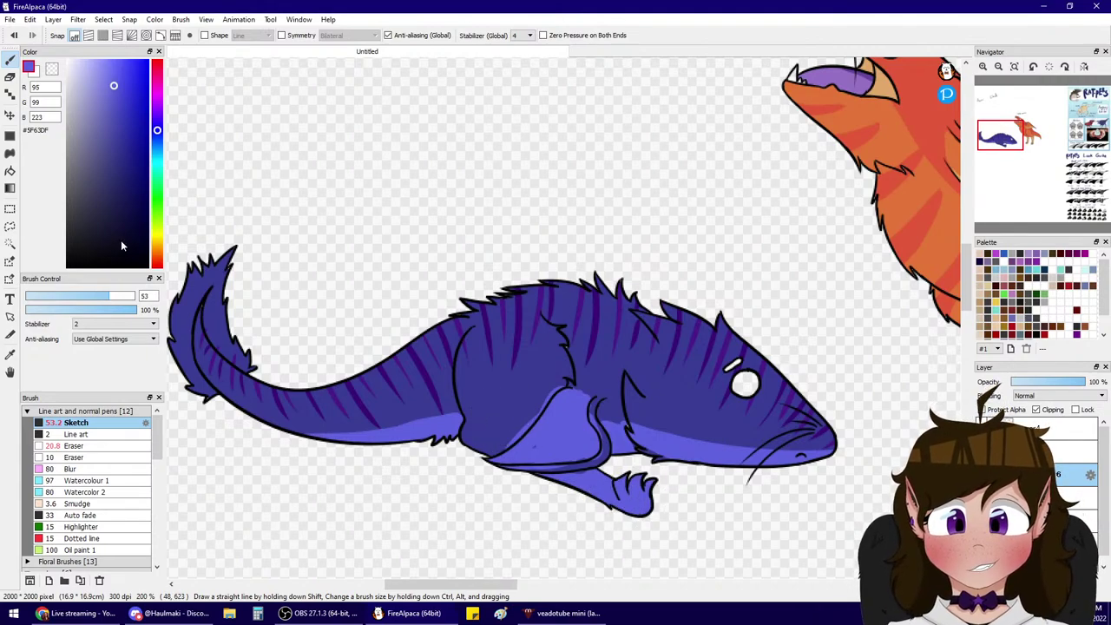
- Move the finished coloring of both rats up off the line art, leaving the outlines empty
click(999, 67)
click(1000, 67)
mouse_move(1022, 118)
mouse_down()
mouse_move(1030, 137)
mouse_move(1016, 139)
mouse_up()
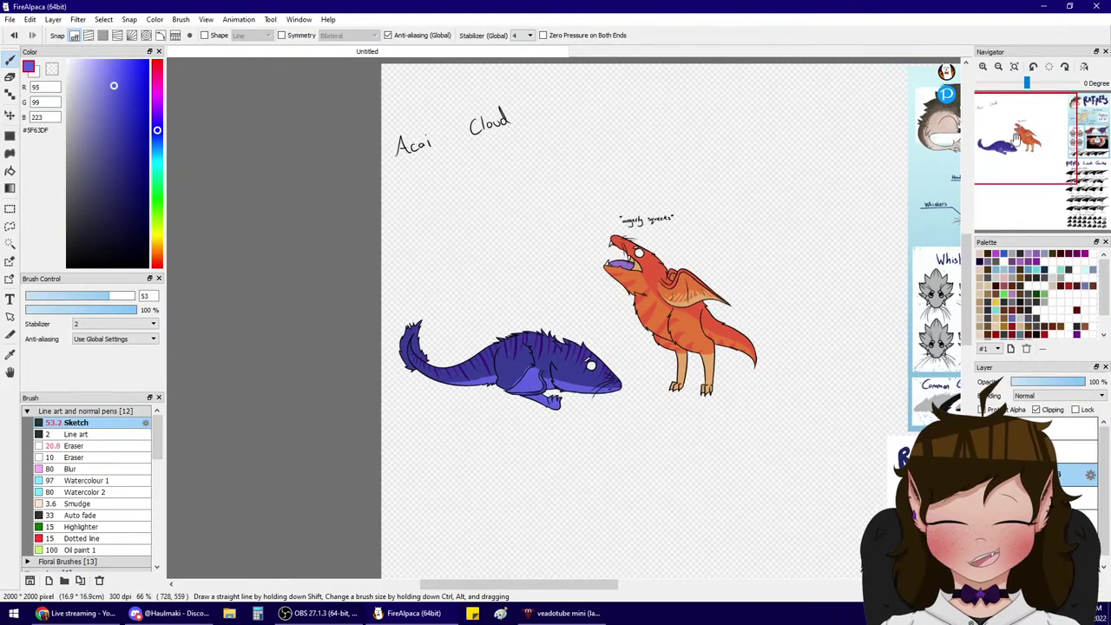
scroll(1010, 134, up, 4)
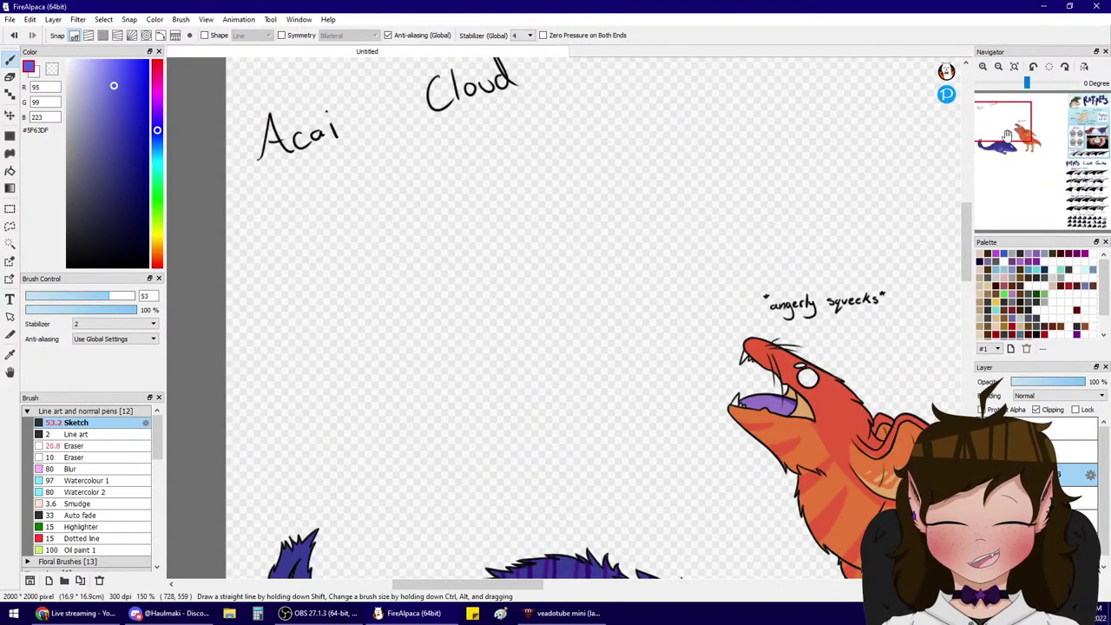
drag(1008, 135, 1014, 139)
click(998, 67)
click(984, 66)
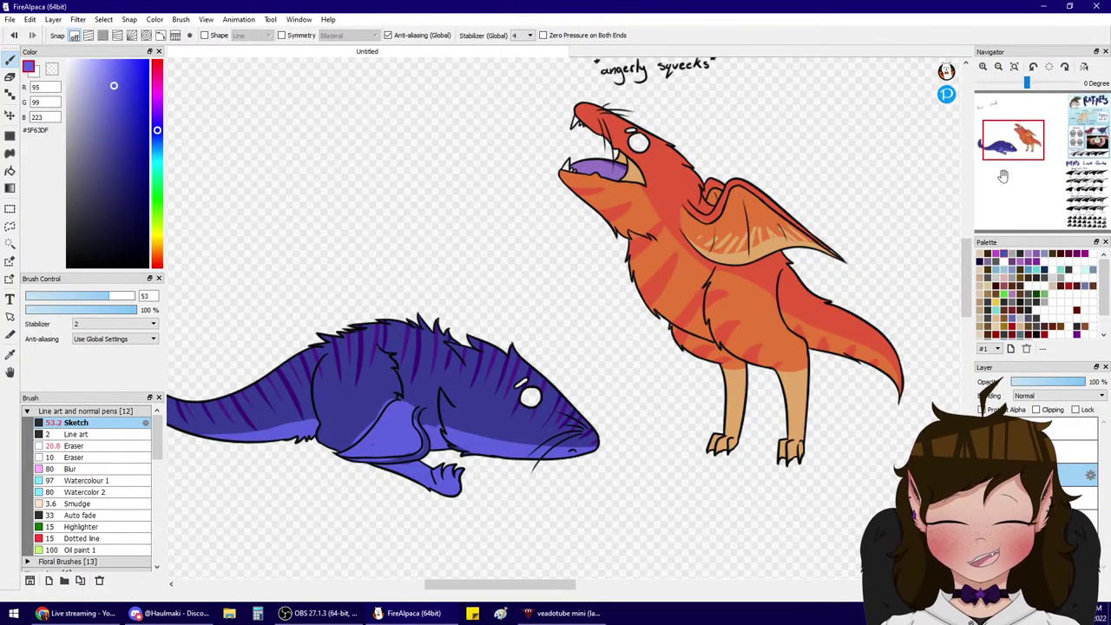
click(999, 67)
click(10, 115)
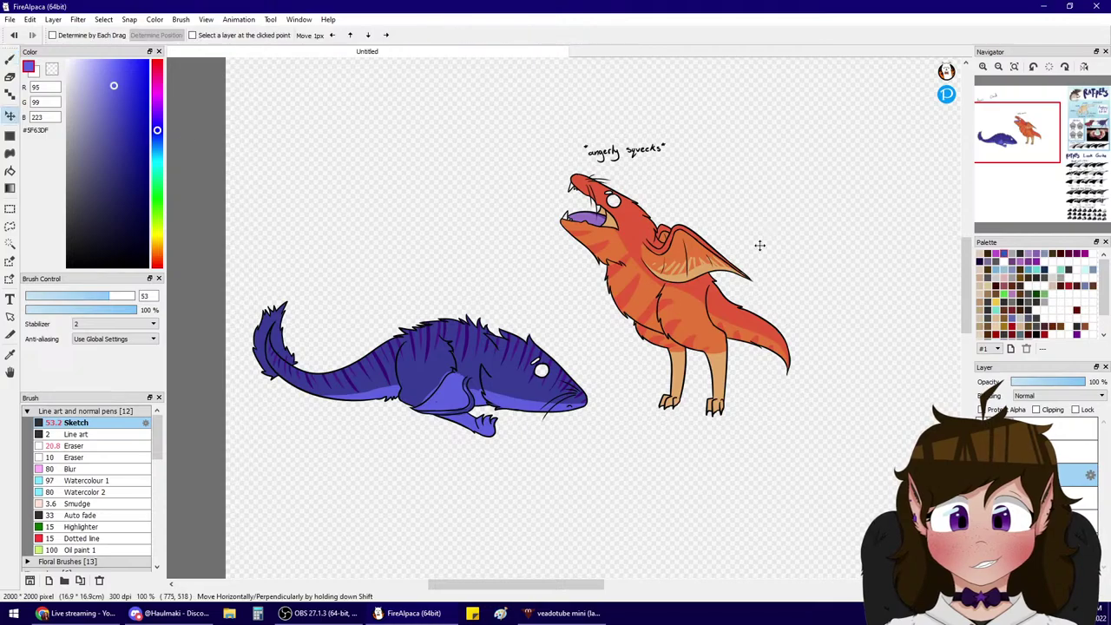
drag(723, 302, 678, 99)
mouse_move(1003, 133)
mouse_down()
mouse_move(997, 110)
mouse_move(1003, 118)
mouse_up()
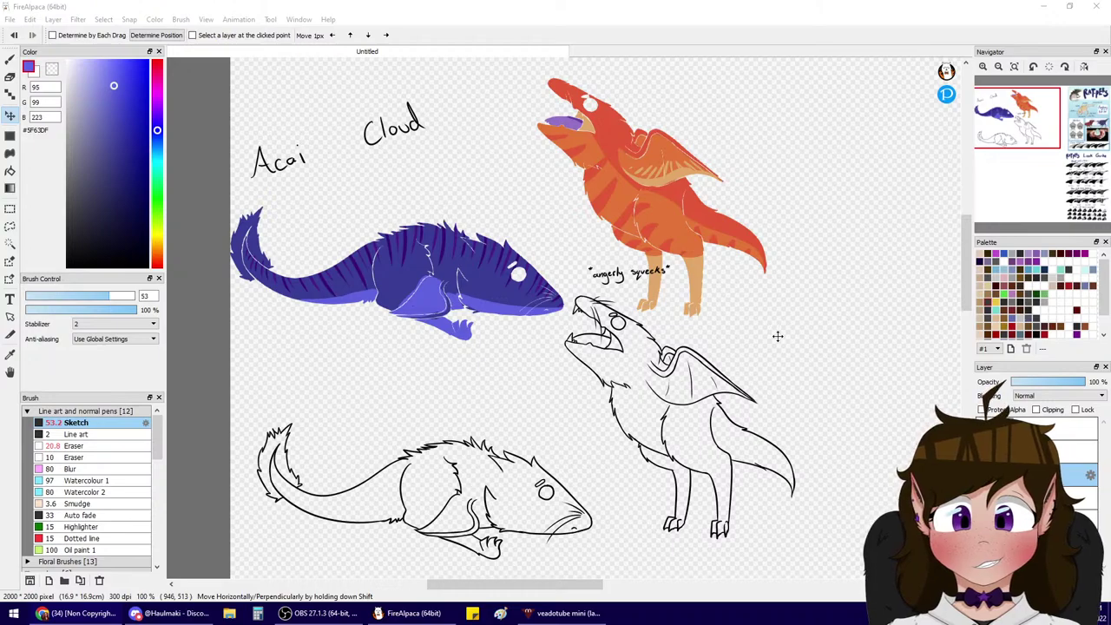
- Sample the orange (#E37538) and bucket-fill the outlined winged rat's body, wings, legs and paws
click(9, 58)
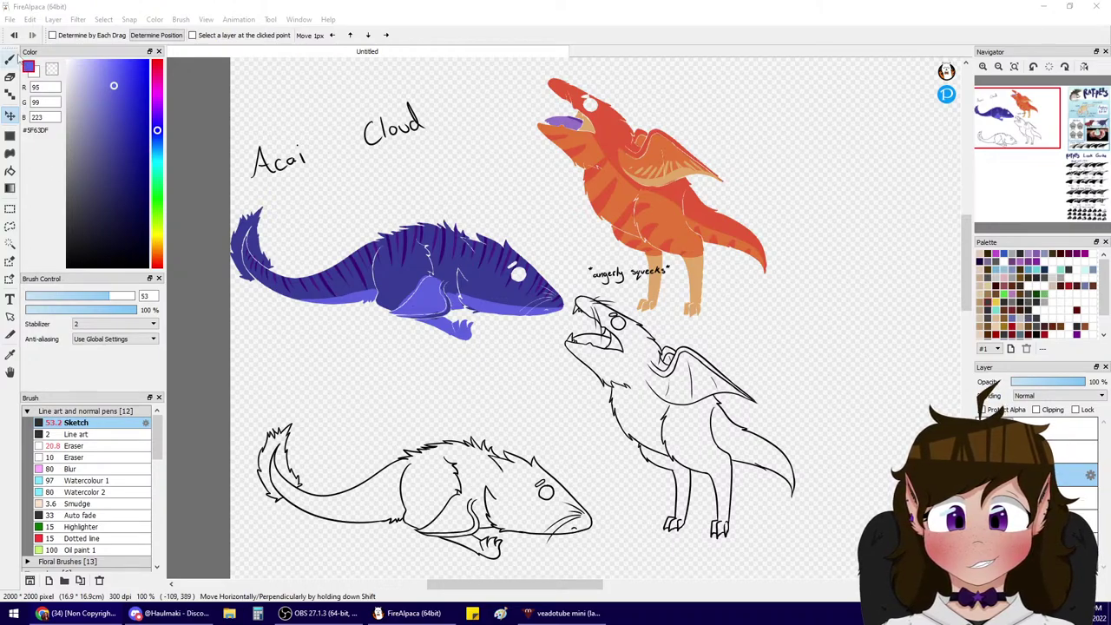
click(984, 67)
click(984, 67)
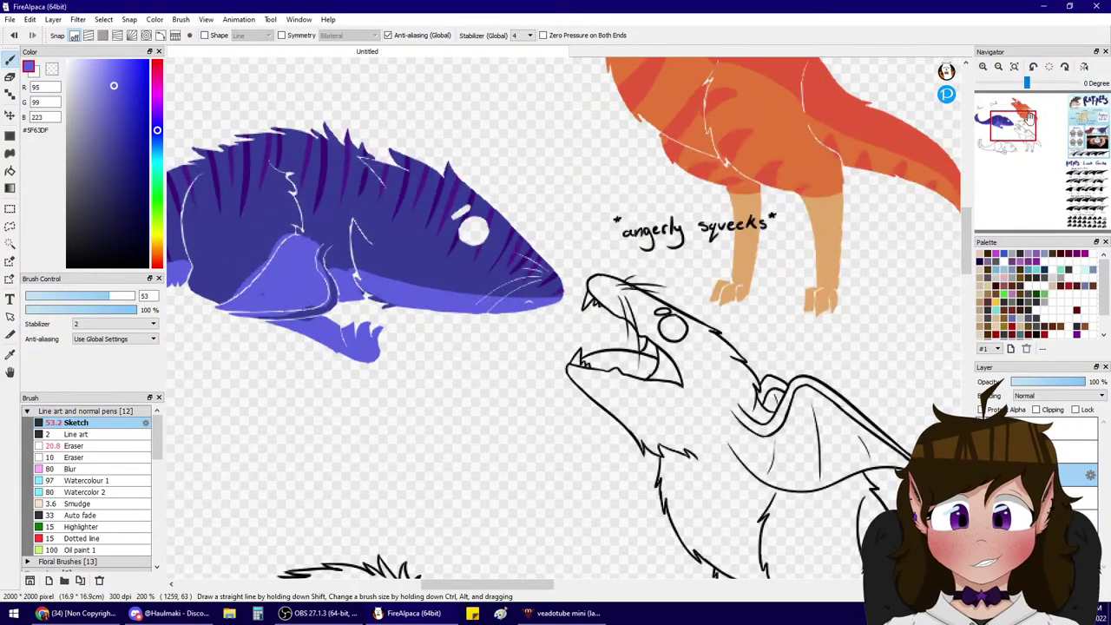
right_click(786, 112)
click(9, 171)
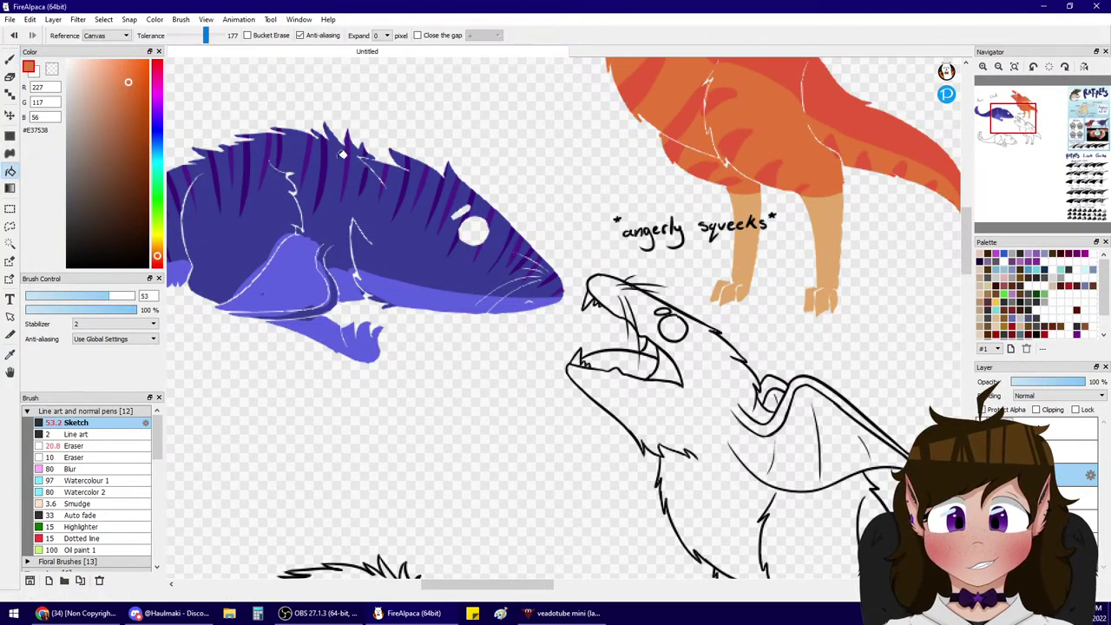
mouse_move(1066, 122)
drag(1016, 127, 1022, 139)
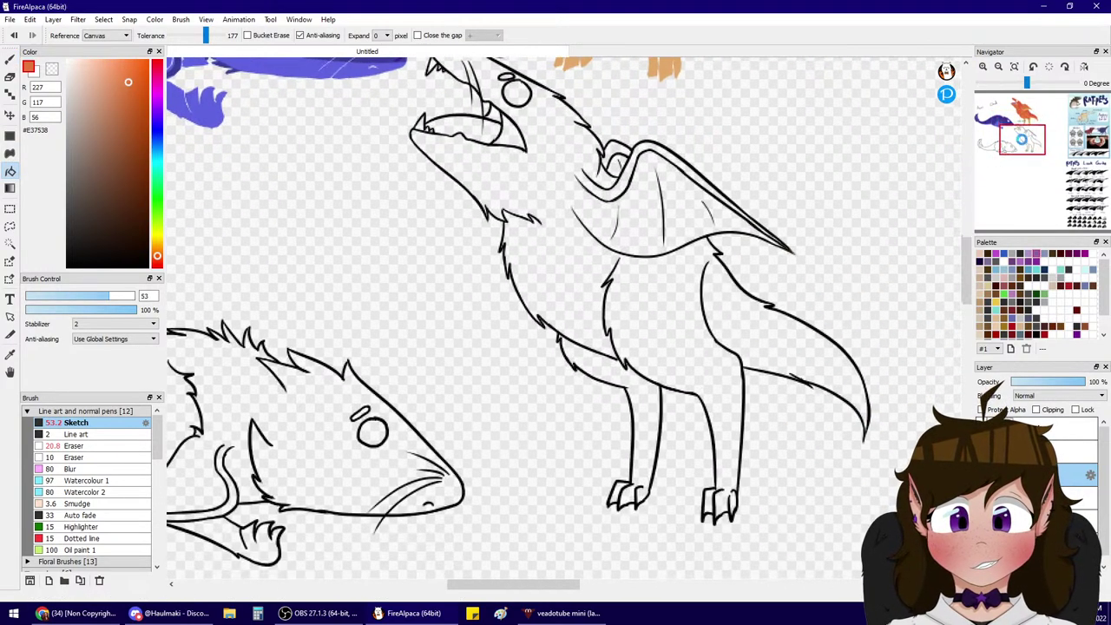
click(591, 262)
click(614, 146)
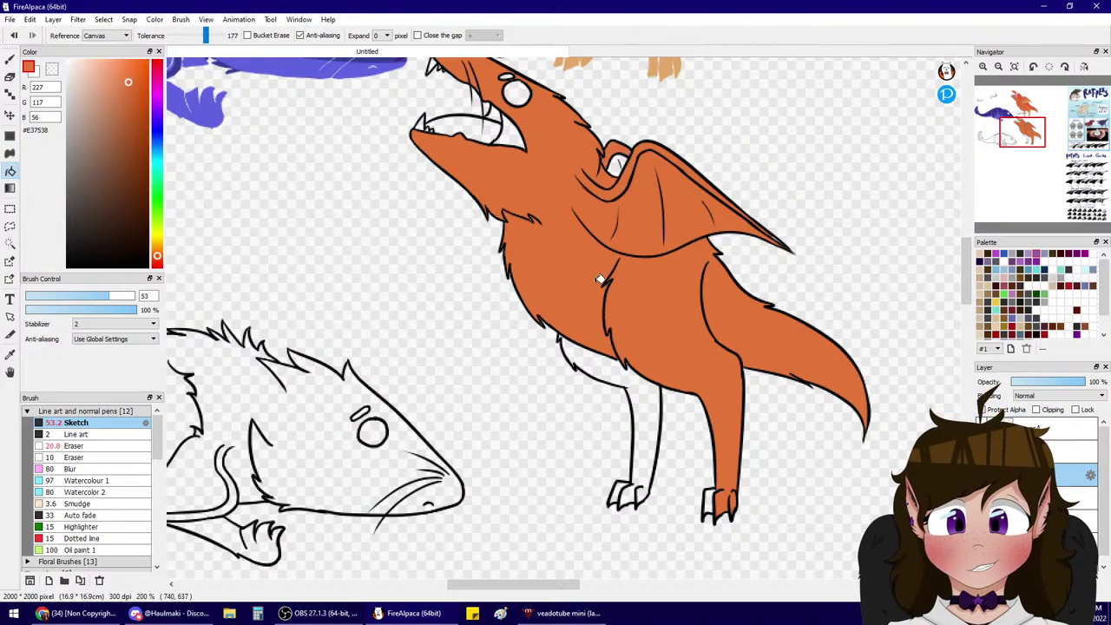
click(611, 369)
click(623, 487)
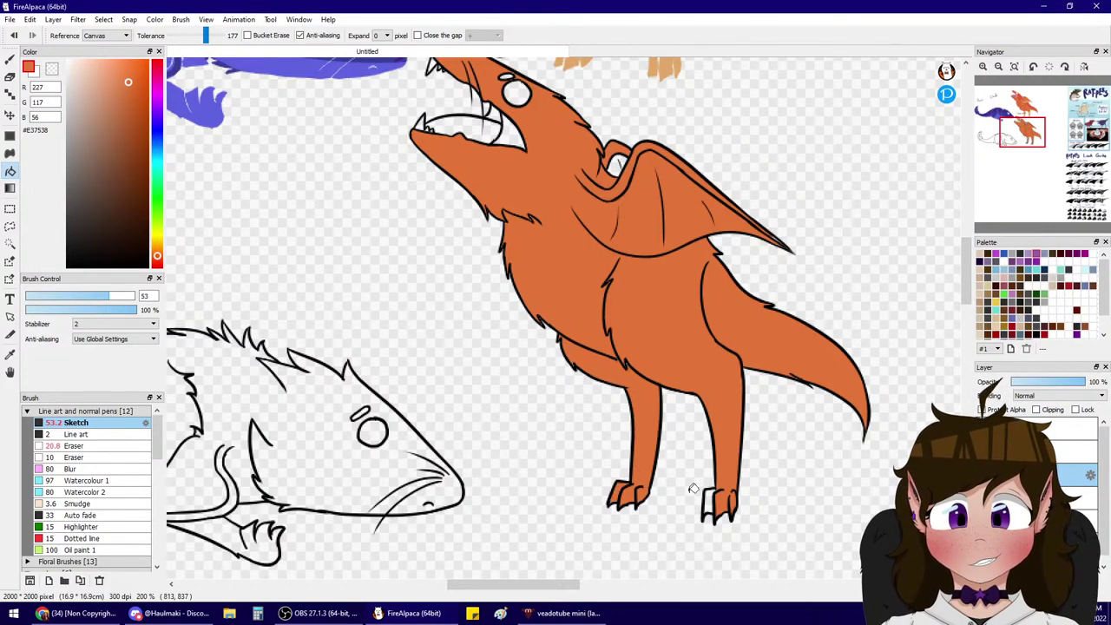
click(710, 494)
- Touch up the orange along the winged rat's chest fur with a size 9 Sketch brush, trying size 84 as well
click(985, 67)
click(985, 67)
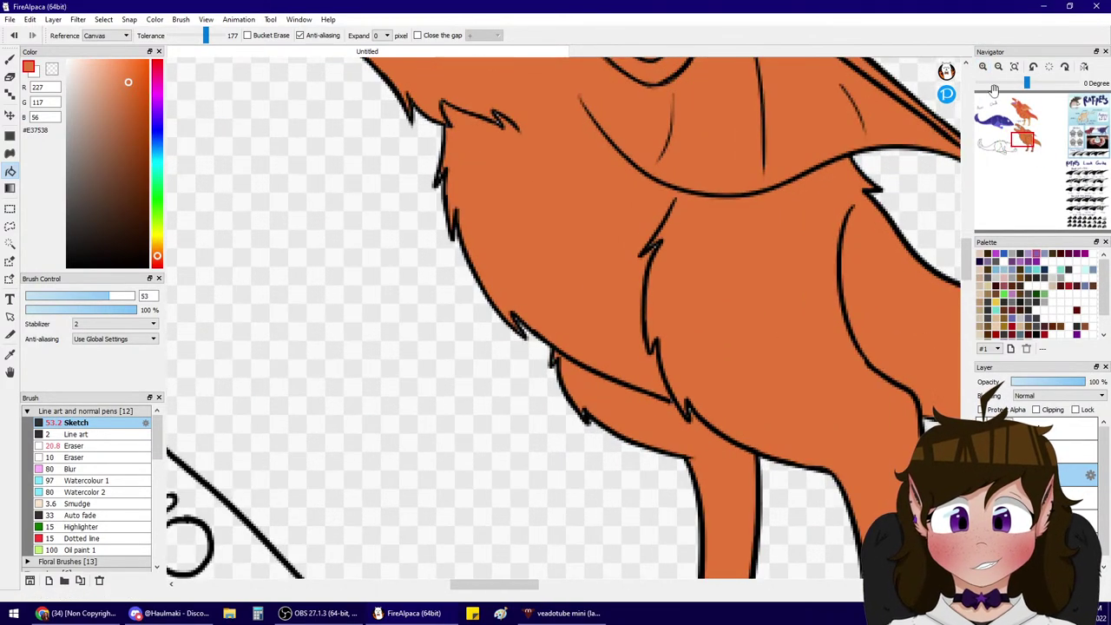
click(9, 57)
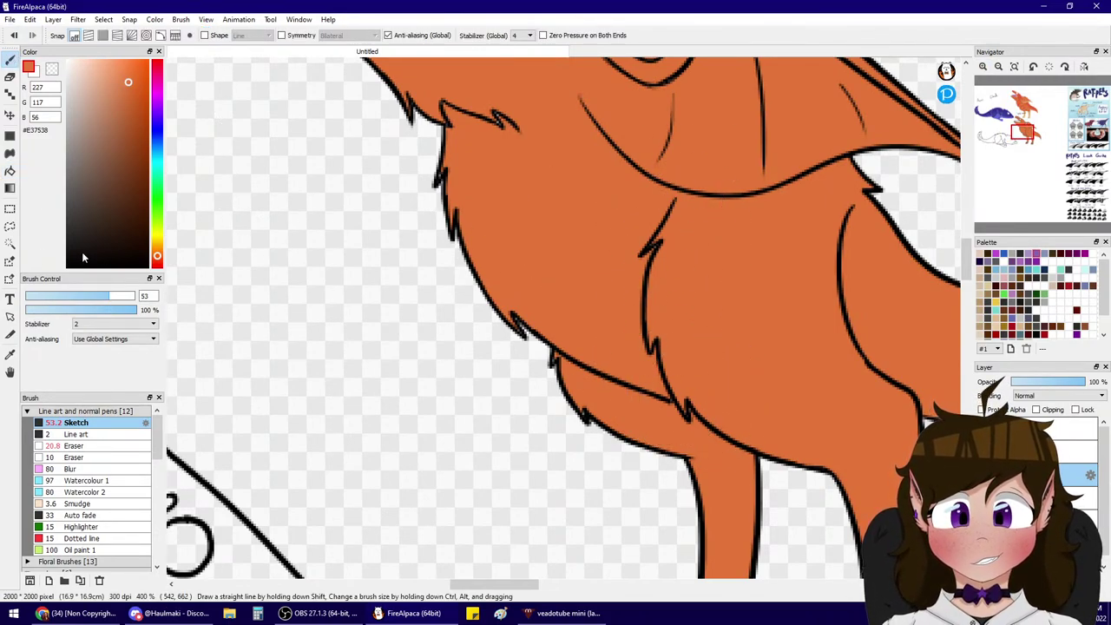
click(48, 298)
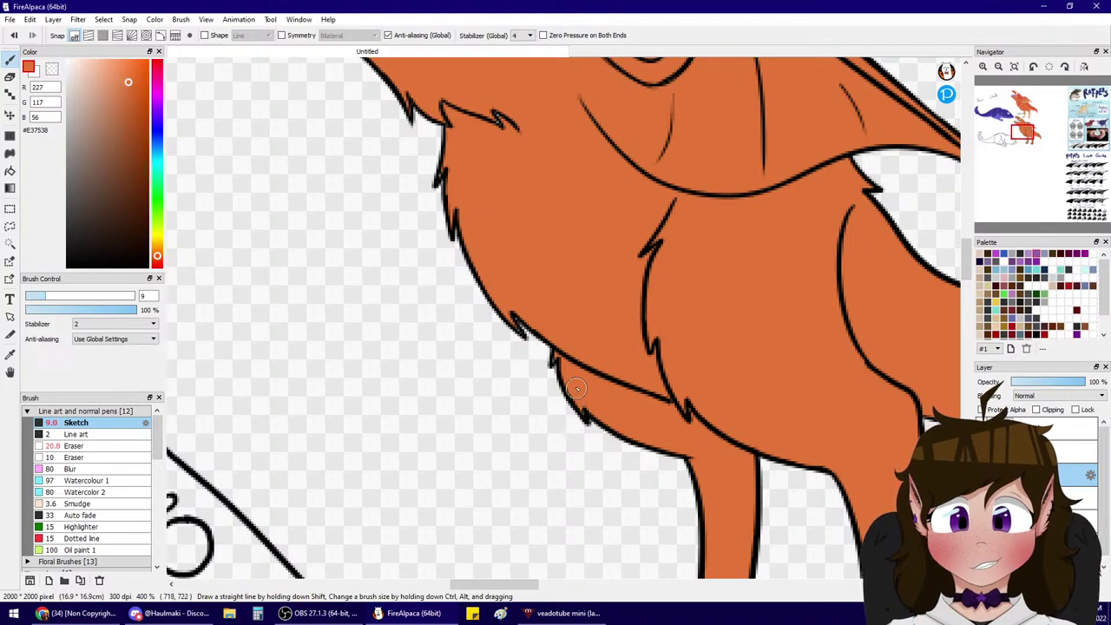
drag(520, 332, 505, 298)
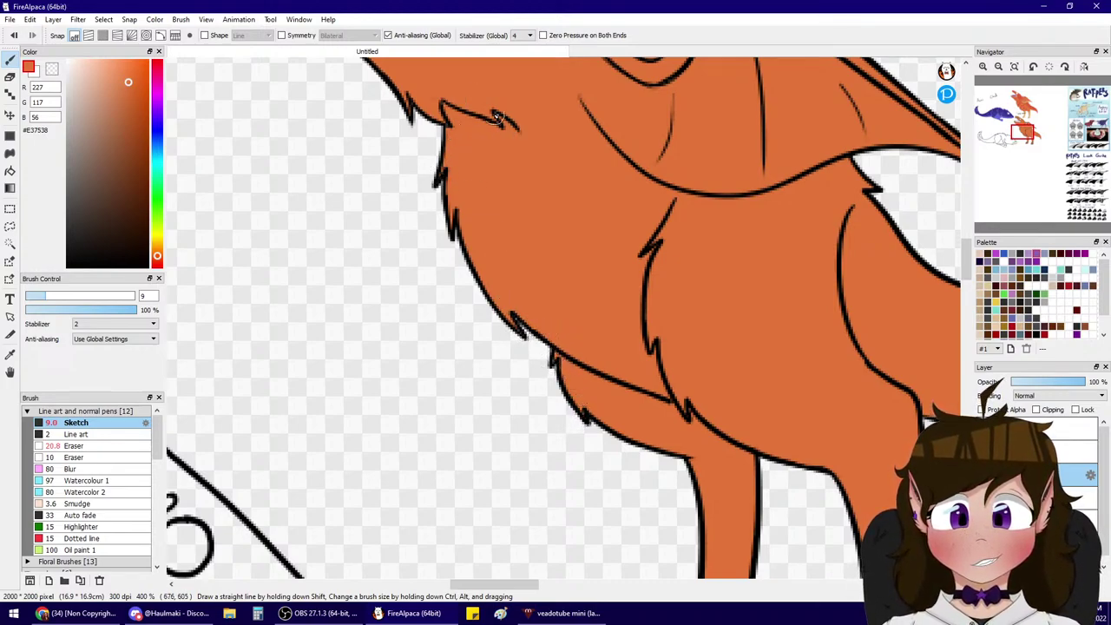
click(118, 296)
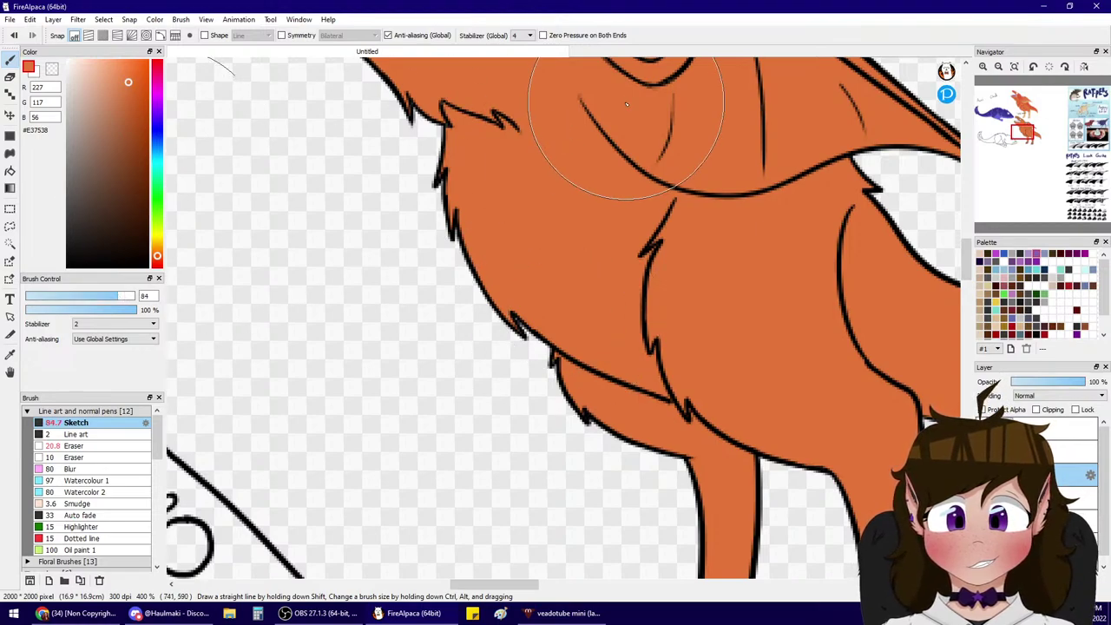
- Fill the remaining gaps on the winged rat, including the folded far wing, with a size 6.4 orange Sketch brush
drag(1024, 133, 1033, 148)
click(37, 296)
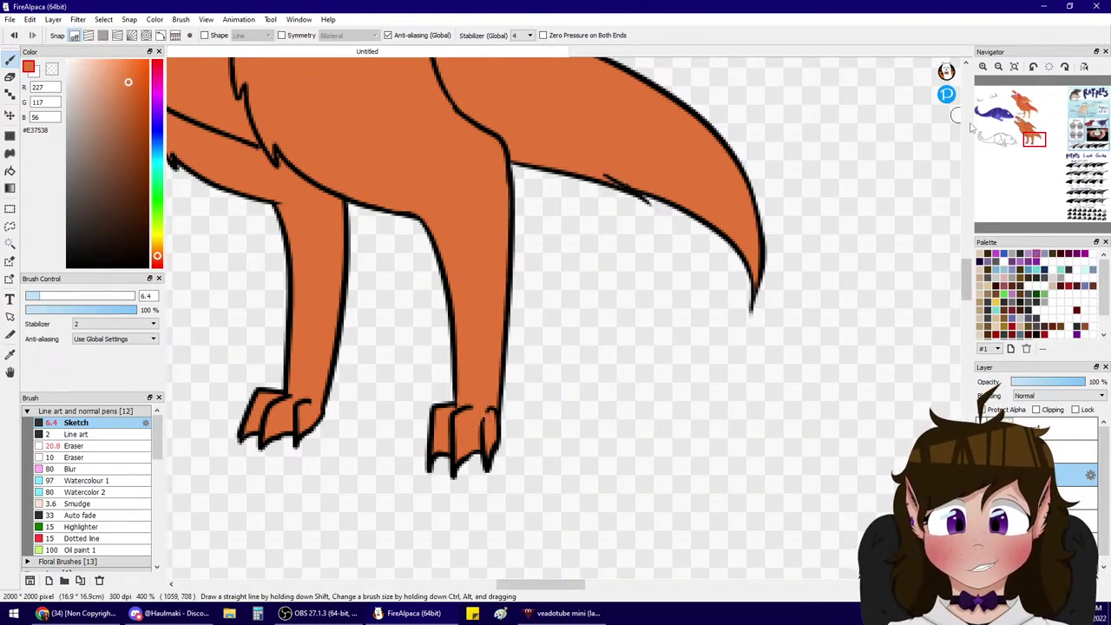
drag(1025, 142, 1024, 132)
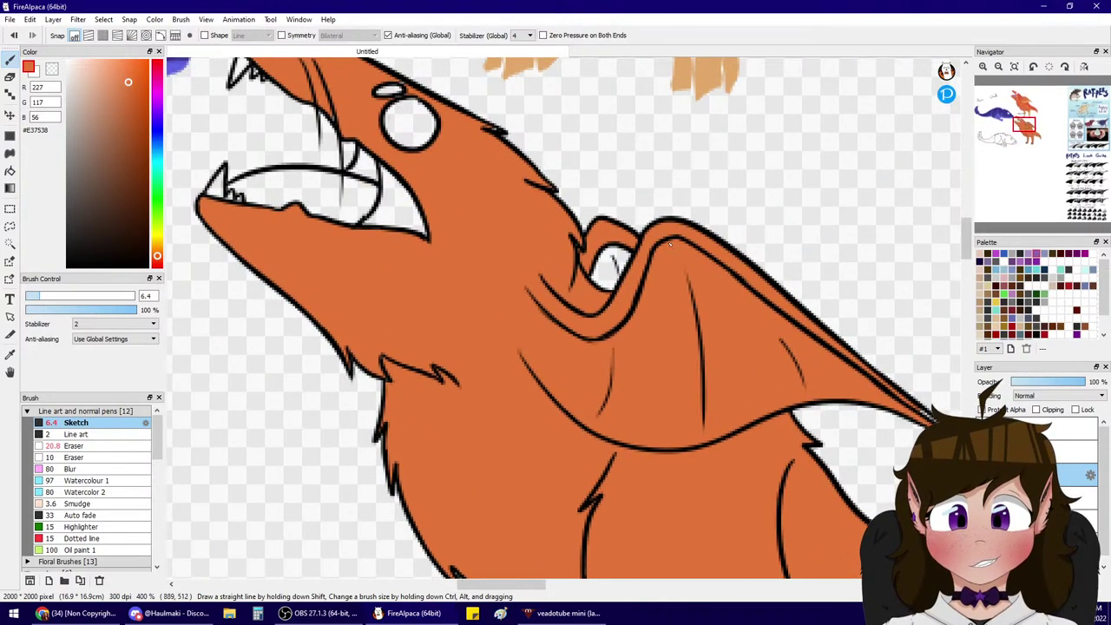
drag(589, 268, 624, 259)
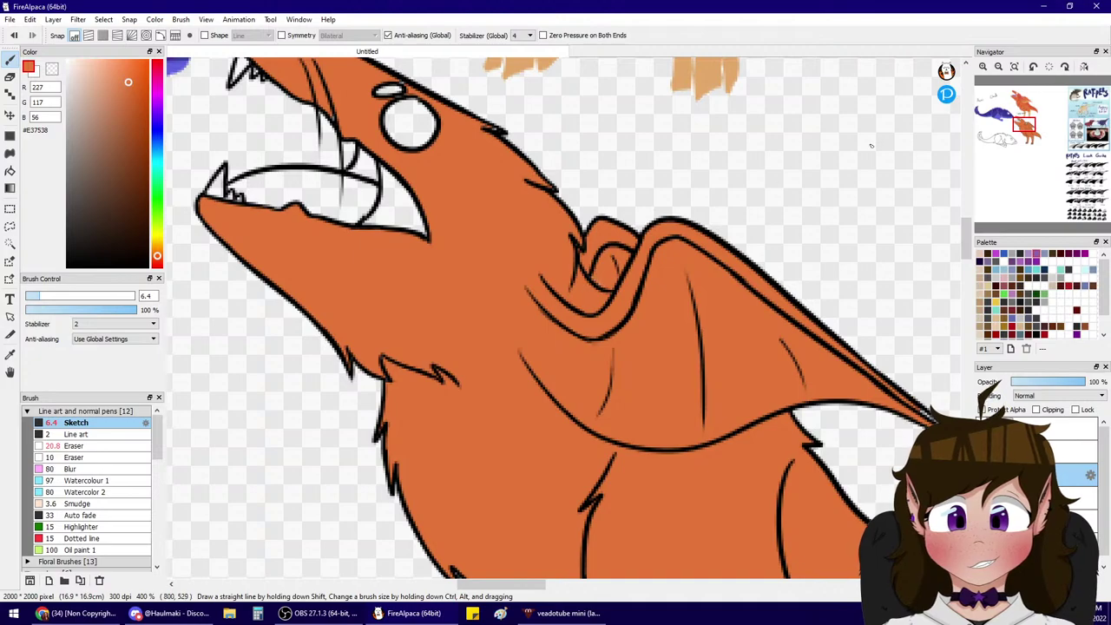
drag(1026, 132, 1017, 127)
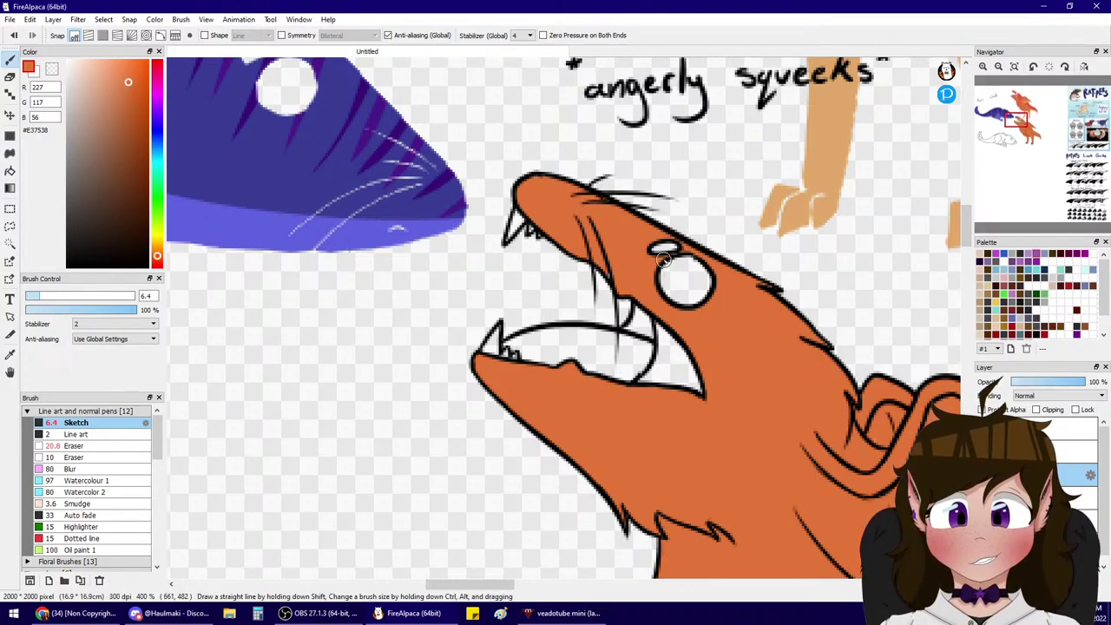
- Sample the dark blue (#3A3D96) and bucket-fill the outlined crouching rat's tail, body, head, bent leg and paw
click(999, 68)
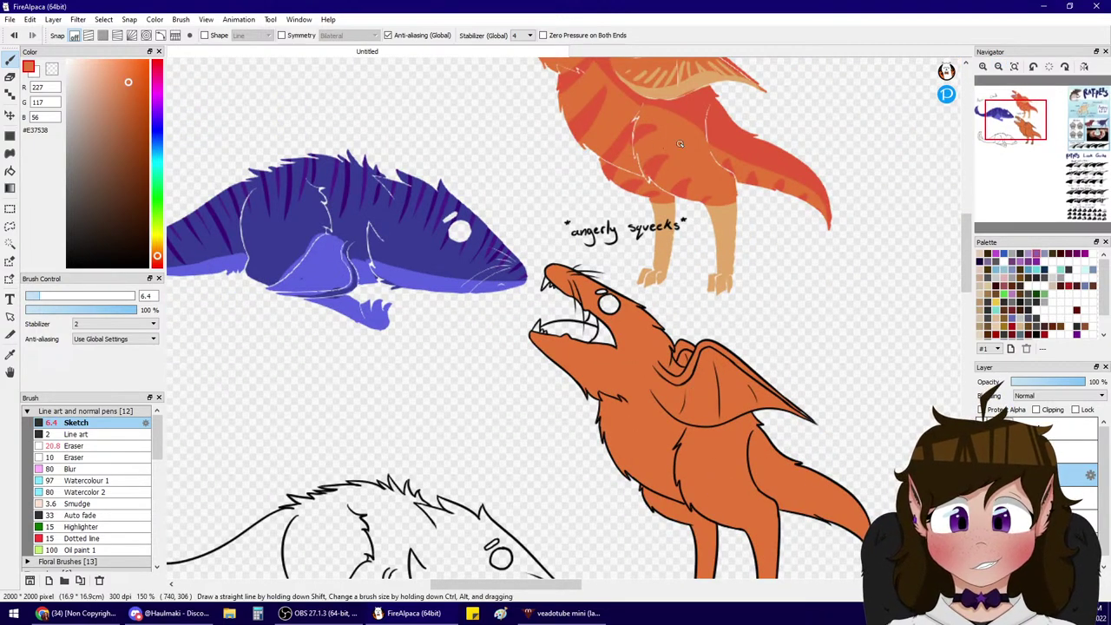
click(1000, 129)
alt+click(625, 217)
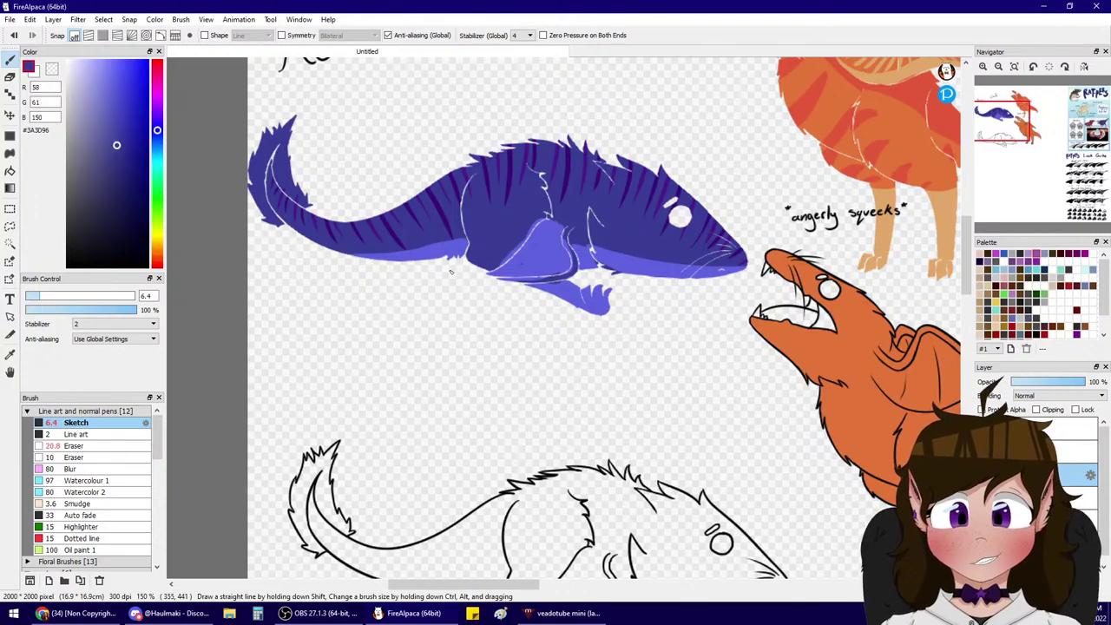
key(g)
click(375, 536)
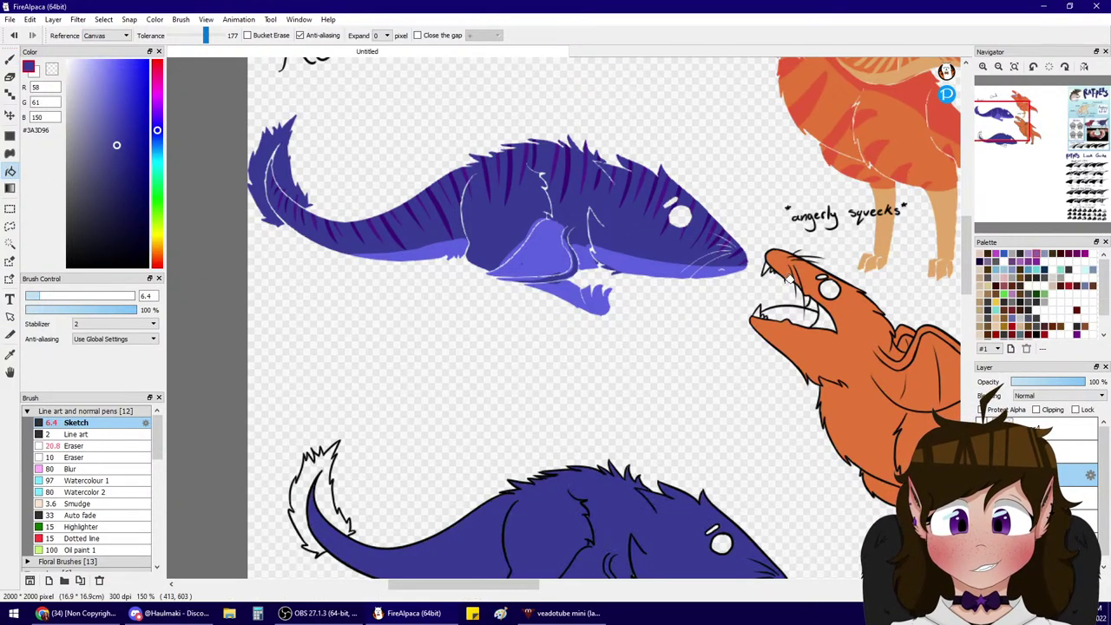
click(983, 67)
click(983, 67)
drag(999, 127, 999, 138)
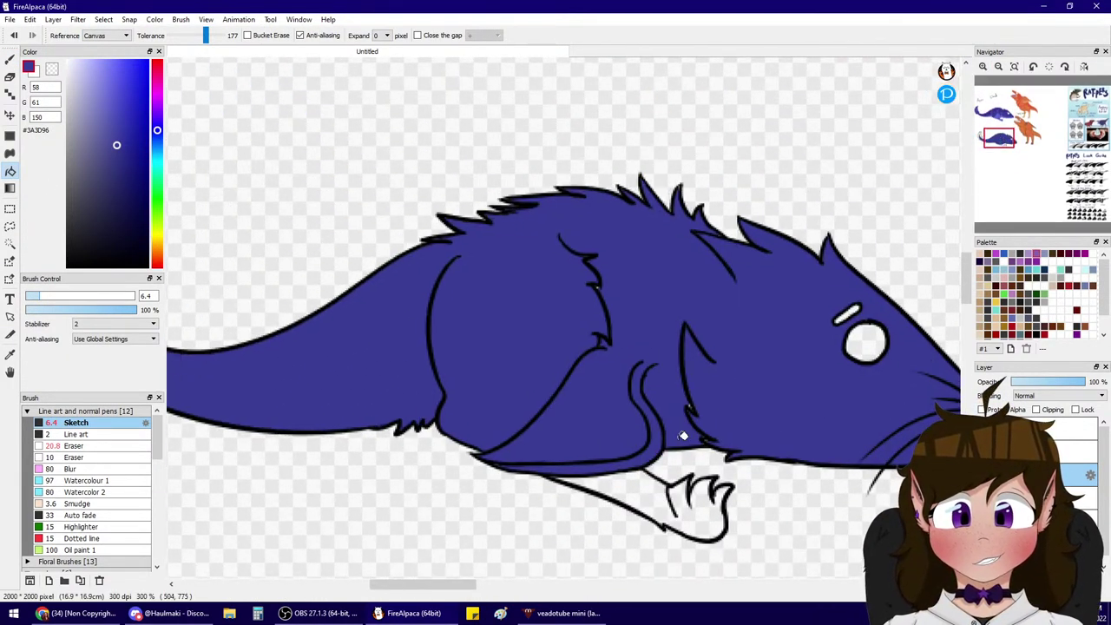
click(653, 479)
- Touch up the dark blue on the crouching rat's paw and body with a size 22 Sketch brush
click(10, 58)
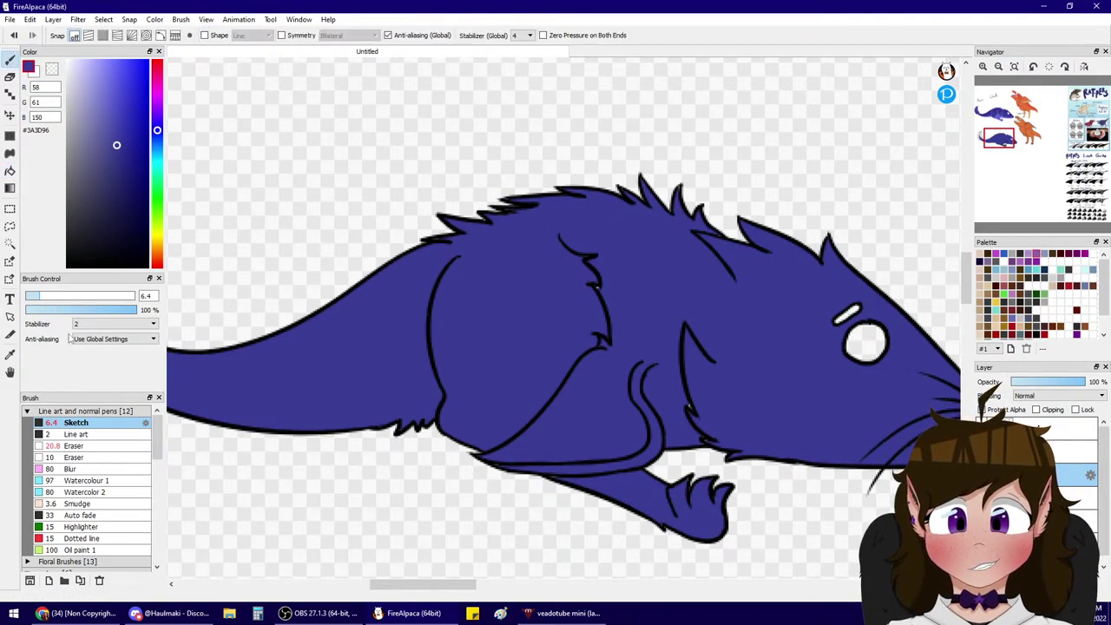
click(74, 297)
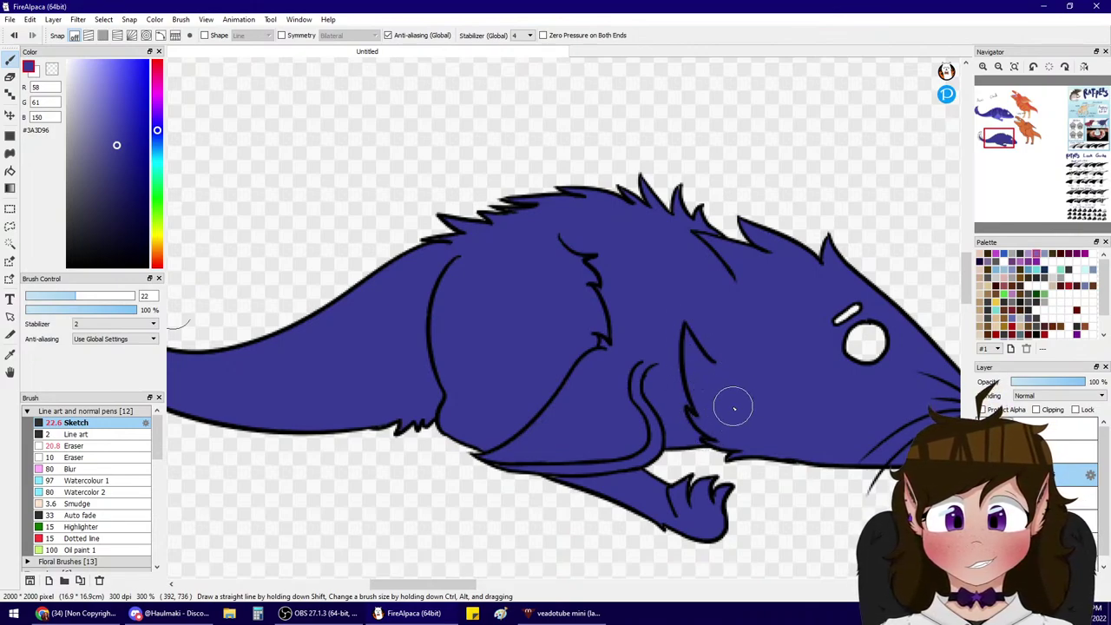
mouse_move(688, 483)
mouse_down()
mouse_move(716, 483)
mouse_move(692, 510)
mouse_up()
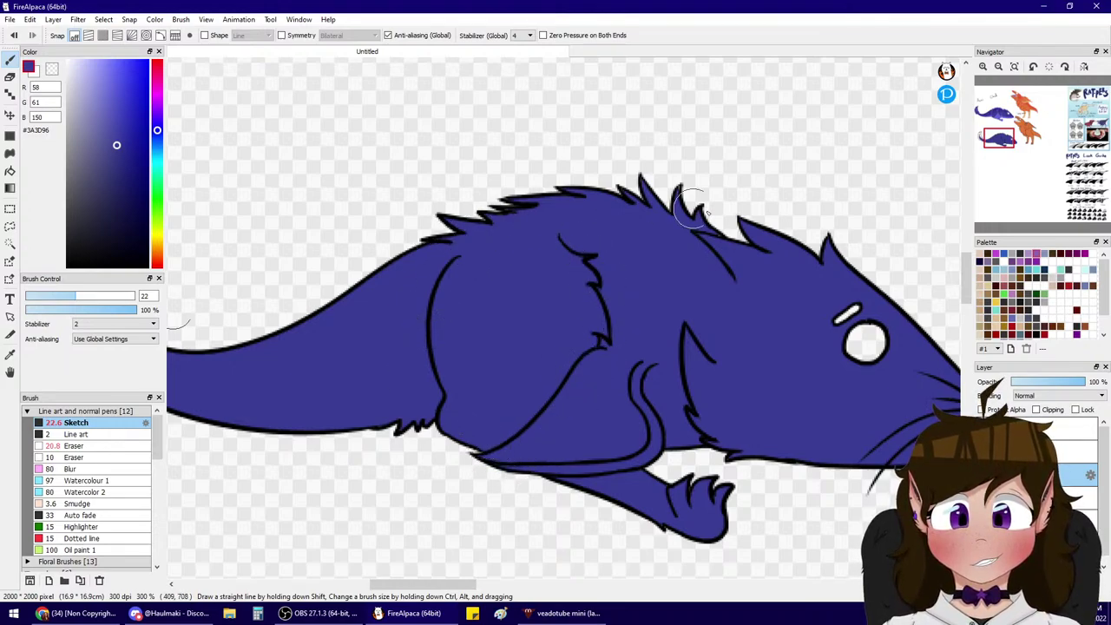
- Paint dark blue into the leftover gaps in the crouching rat's back fur and at the tip of its inner tail
mouse_move(1025, 172)
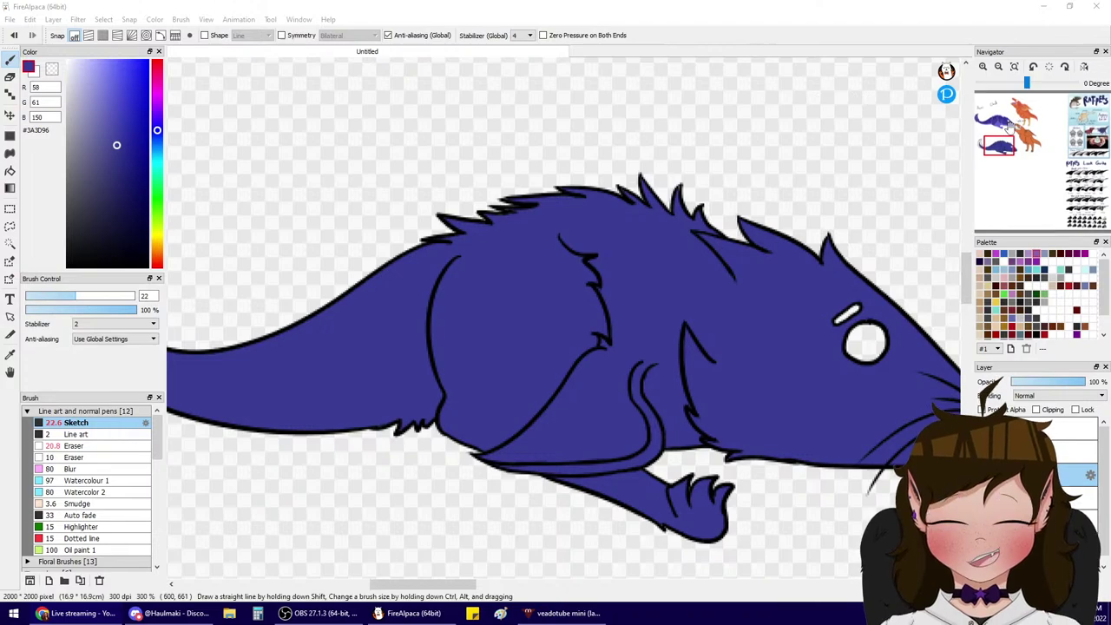
mouse_move(998, 143)
mouse_down()
mouse_move(1026, 141)
mouse_move(1006, 130)
mouse_move(990, 144)
mouse_up()
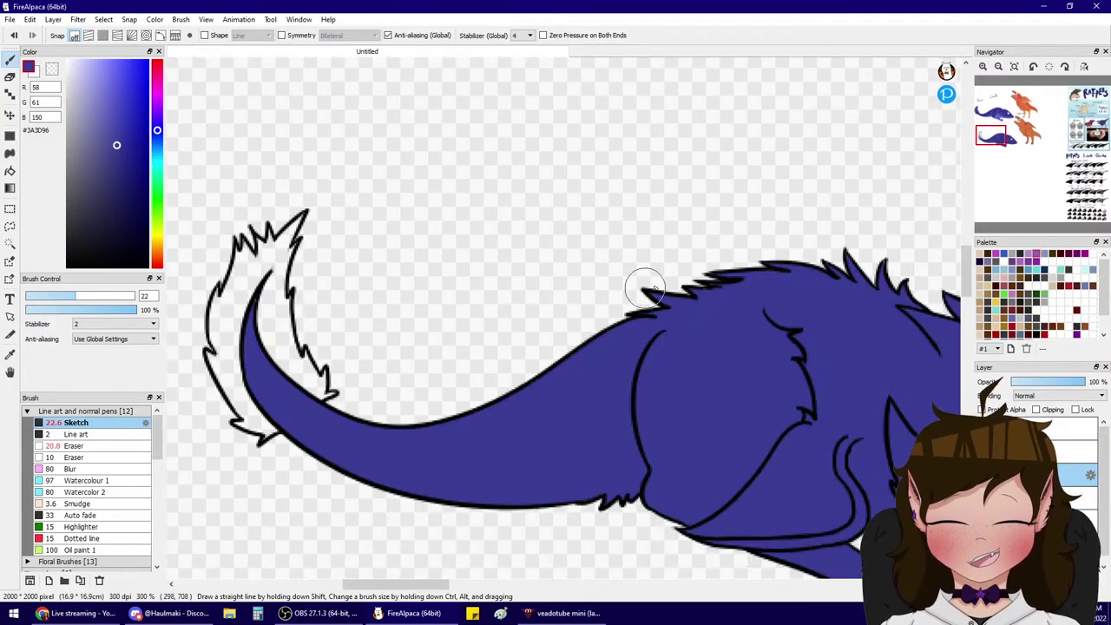
mouse_move(730, 274)
mouse_down()
mouse_move(761, 293)
mouse_move(738, 278)
mouse_up()
drag(883, 263, 881, 272)
mouse_move(986, 111)
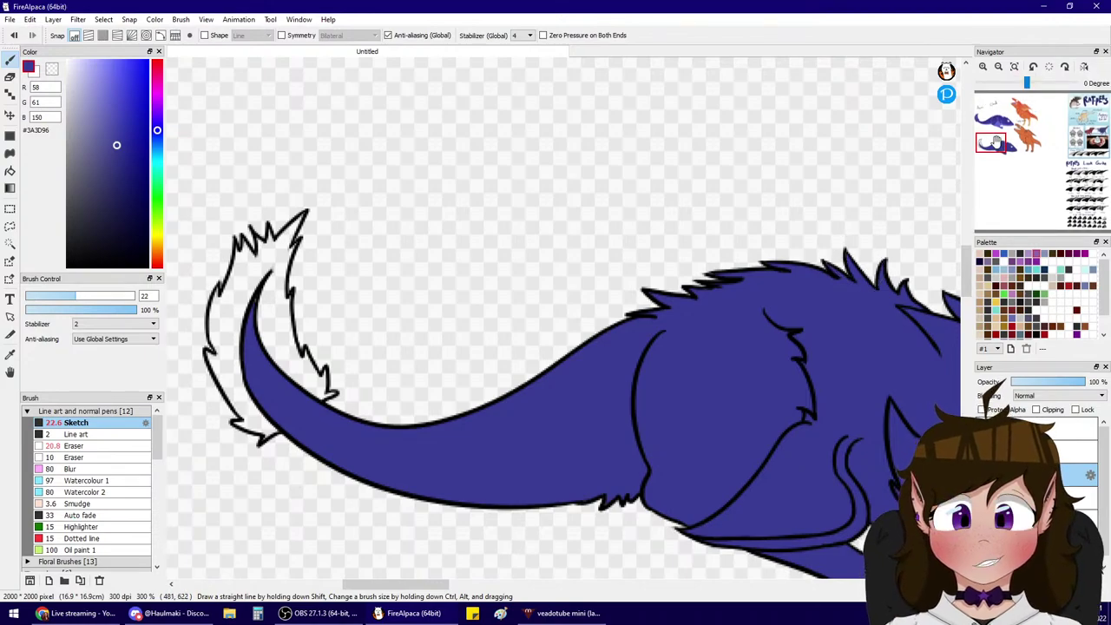
drag(996, 142, 986, 136)
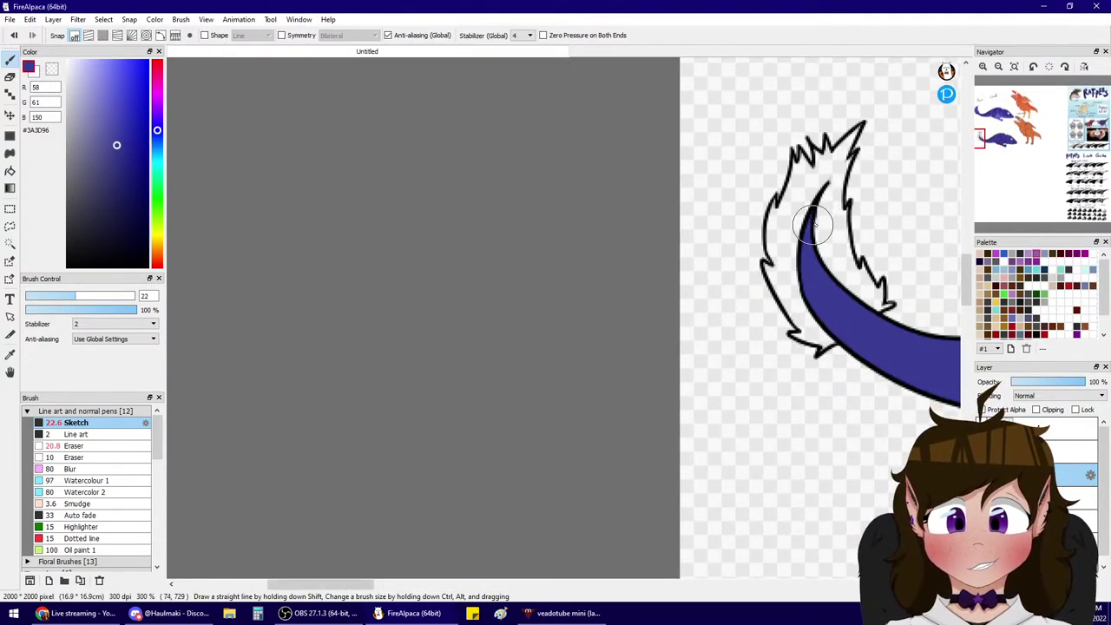
mouse_move(813, 210)
mouse_down()
mouse_move(806, 231)
mouse_move(813, 221)
mouse_up()
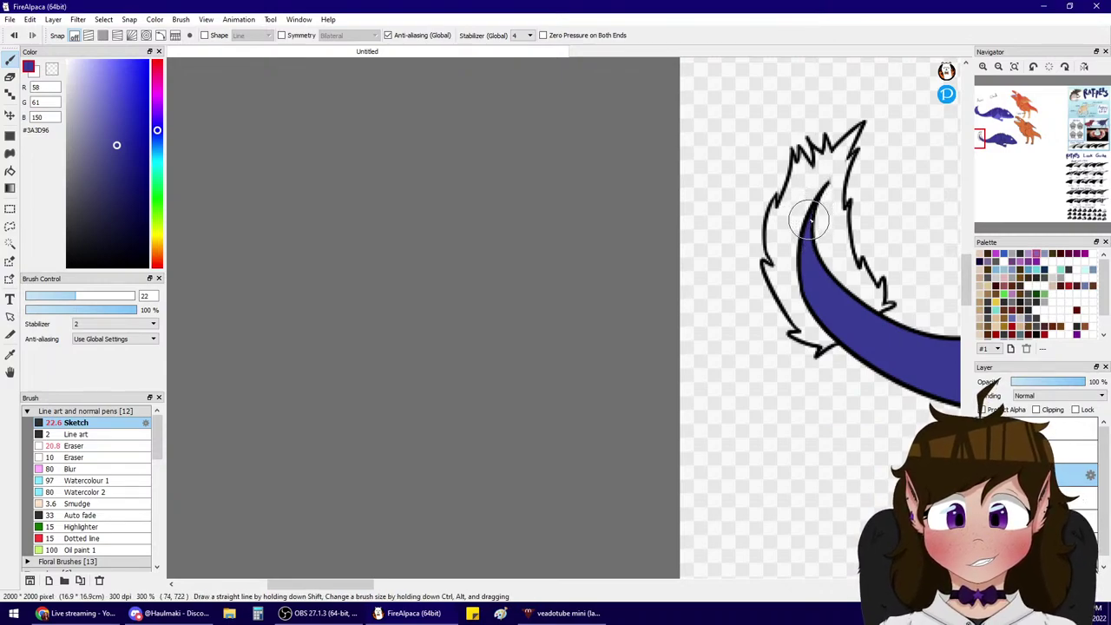
- Sample the red (#E35938) and paint the winged rat's snout and forehead on a clipping layer with the size 22 Sketch brush
click(999, 67)
click(998, 67)
click(1010, 133)
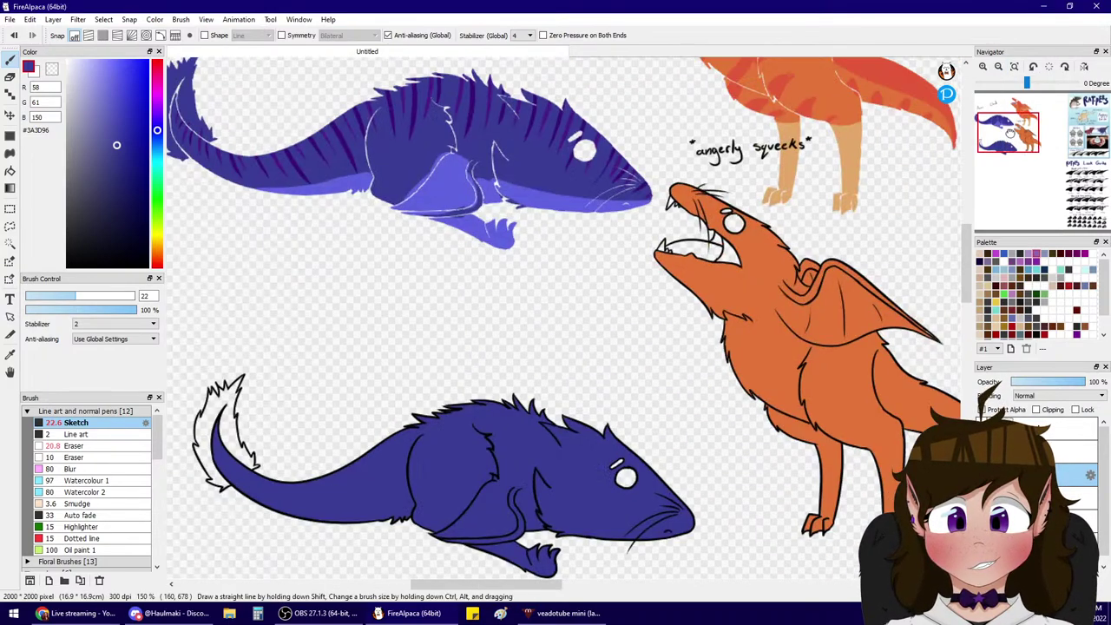
drag(1010, 133, 1011, 132)
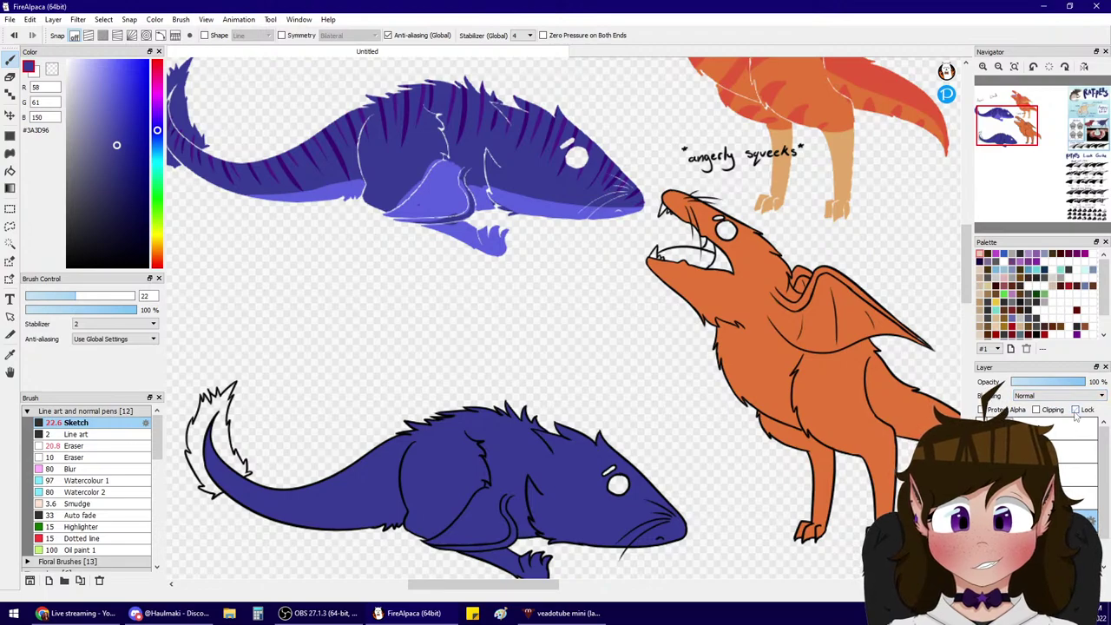
click(1042, 497)
alt+click(772, 92)
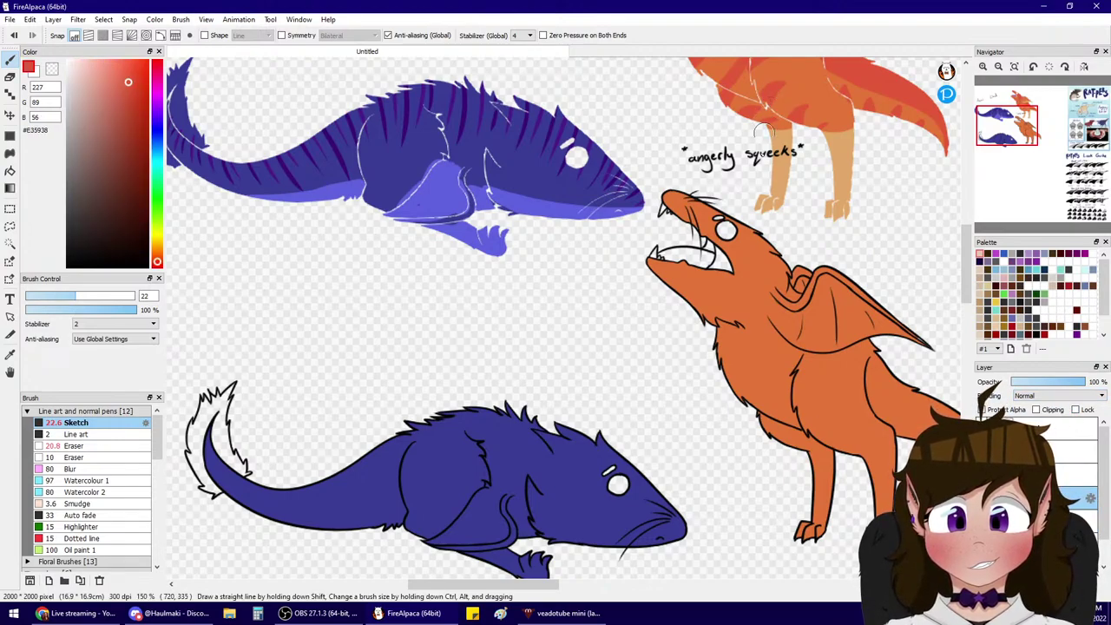
drag(712, 395, 774, 352)
key(ctrl+z)
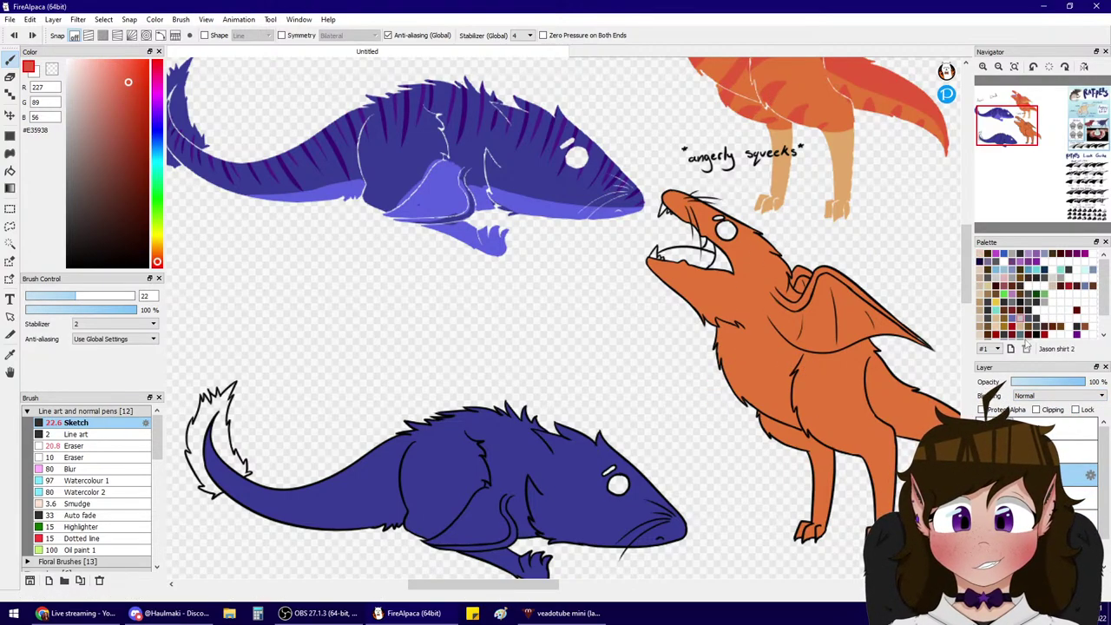
click(985, 67)
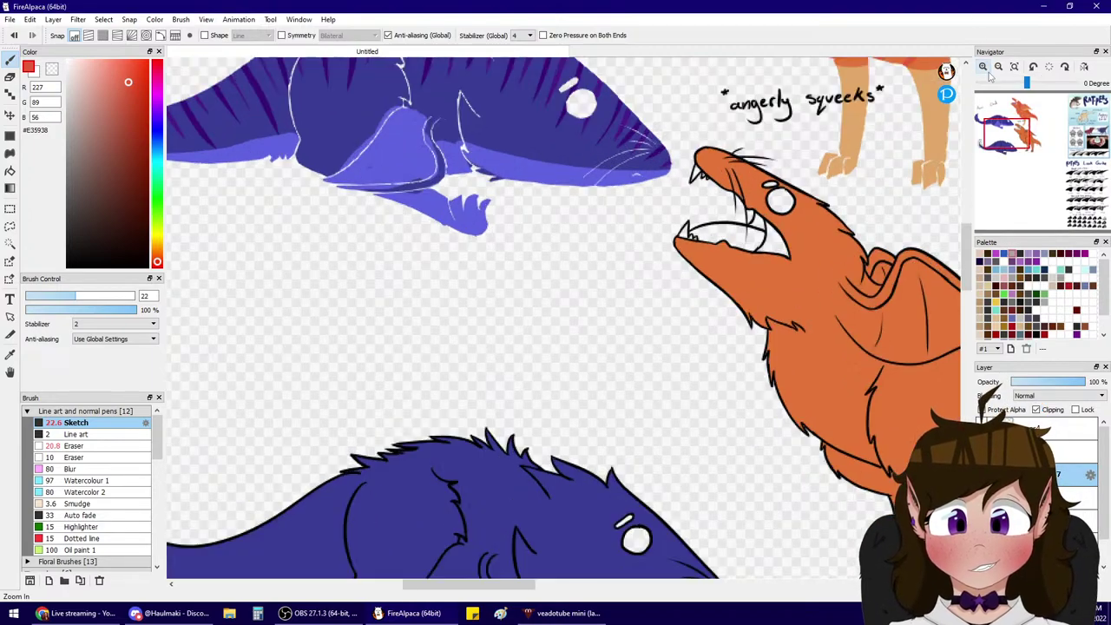
mouse_move(1005, 130)
mouse_down()
mouse_move(1018, 111)
mouse_move(1020, 131)
mouse_up()
mouse_move(416, 213)
mouse_down()
mouse_move(434, 236)
mouse_move(471, 235)
mouse_move(542, 263)
mouse_up()
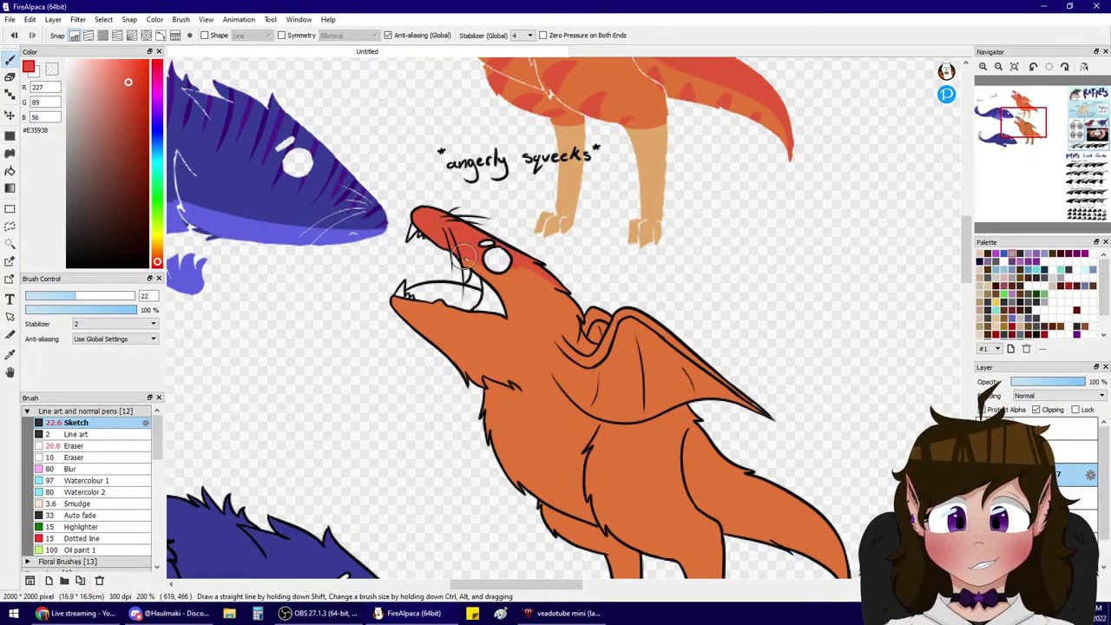
- Extend the red from the winged rat's snout around the eye and across the cheek and upper neck to the wing base
click(1042, 497)
click(983, 67)
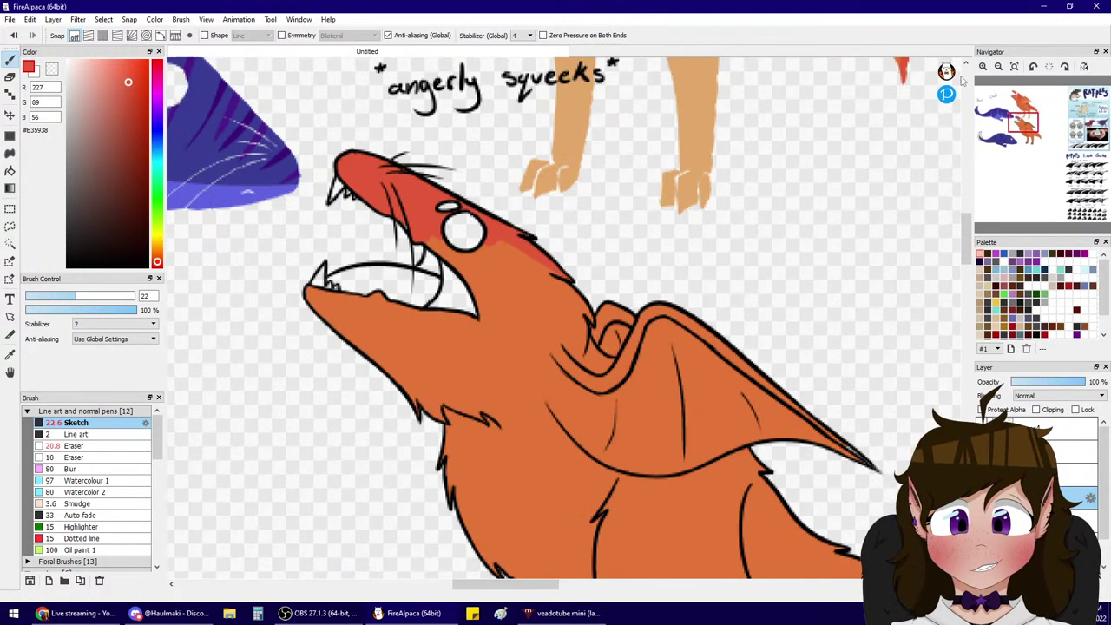
alt+click(495, 279)
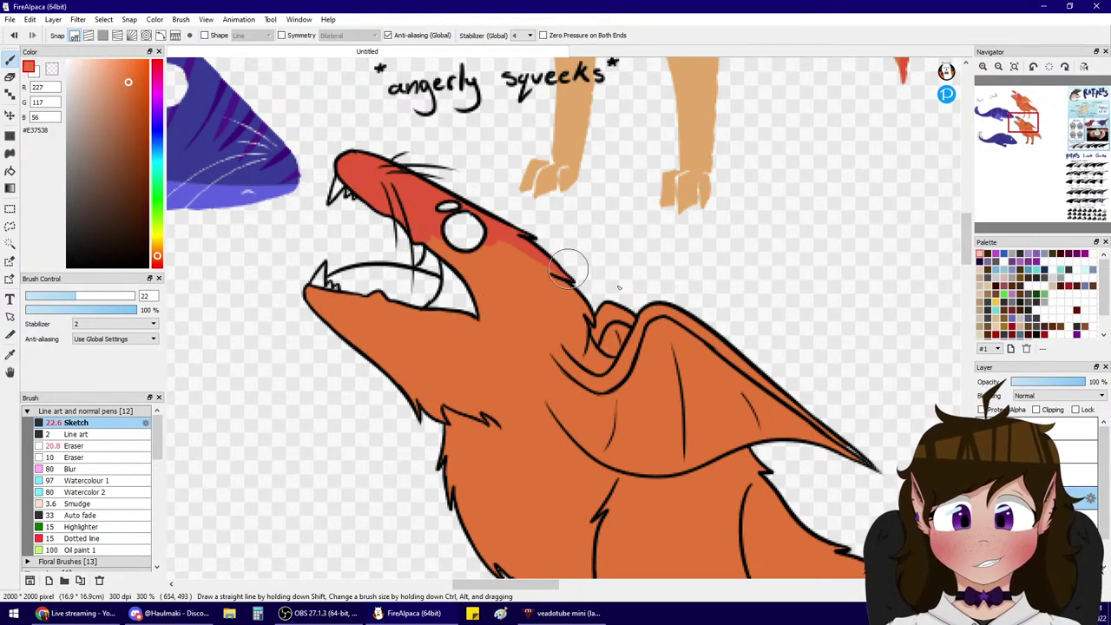
alt+click(409, 192)
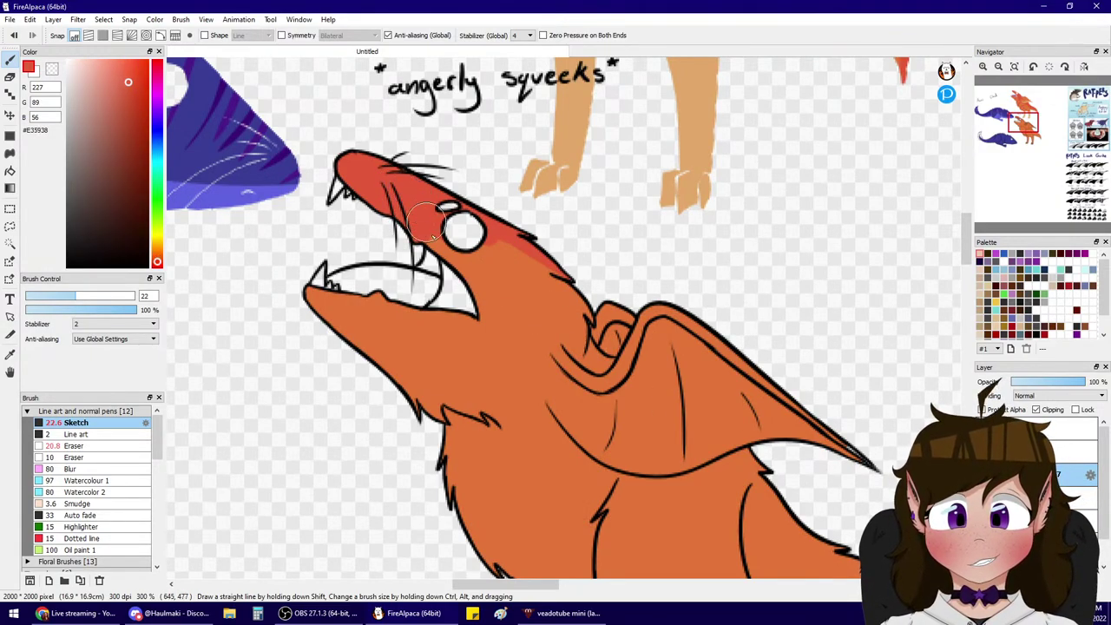
mouse_move(429, 224)
mouse_down()
mouse_move(465, 262)
mouse_move(456, 256)
mouse_move(487, 306)
mouse_up()
mouse_move(465, 268)
mouse_down()
mouse_move(487, 321)
mouse_move(556, 360)
mouse_move(481, 316)
mouse_move(558, 358)
mouse_up()
mouse_move(489, 297)
mouse_down()
mouse_move(471, 231)
mouse_move(488, 264)
mouse_move(472, 266)
mouse_move(508, 262)
mouse_move(550, 291)
mouse_move(562, 285)
mouse_move(589, 323)
mouse_move(575, 332)
mouse_move(513, 293)
mouse_move(515, 318)
mouse_move(522, 309)
mouse_move(548, 326)
mouse_move(520, 297)
mouse_move(563, 317)
mouse_move(574, 351)
mouse_move(570, 311)
mouse_move(576, 348)
mouse_move(578, 318)
mouse_move(586, 354)
mouse_move(580, 329)
mouse_move(613, 361)
mouse_move(595, 368)
mouse_move(572, 351)
mouse_move(597, 361)
mouse_up()
- Paint red along the near wing's leading edge and over the top of the folded far wing
mouse_move(1032, 127)
mouse_down()
mouse_move(1032, 113)
mouse_move(1028, 131)
mouse_up()
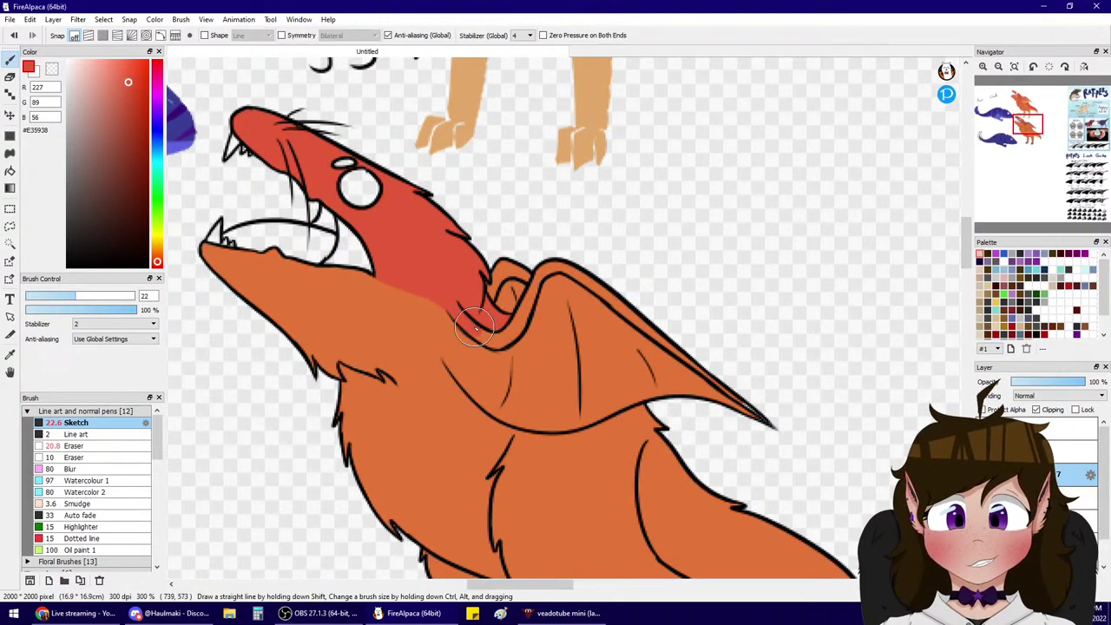
mouse_move(492, 337)
mouse_down()
mouse_move(516, 327)
mouse_move(497, 335)
mouse_move(551, 254)
mouse_move(533, 280)
mouse_move(497, 270)
mouse_move(481, 300)
mouse_move(510, 256)
mouse_move(496, 273)
mouse_move(540, 261)
mouse_move(593, 266)
mouse_move(562, 258)
mouse_move(615, 287)
mouse_up()
drag(547, 256, 718, 378)
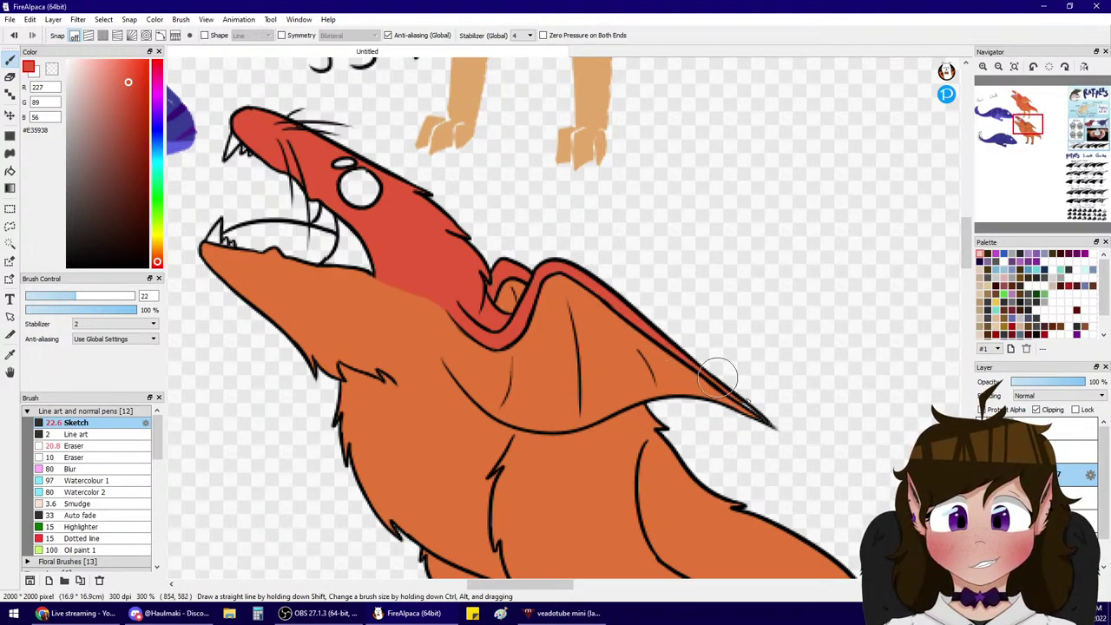
- Fill the gap at the near wing's tip with orange (#E37538) on the base layer and extend the red edge to the tip
click(1073, 499)
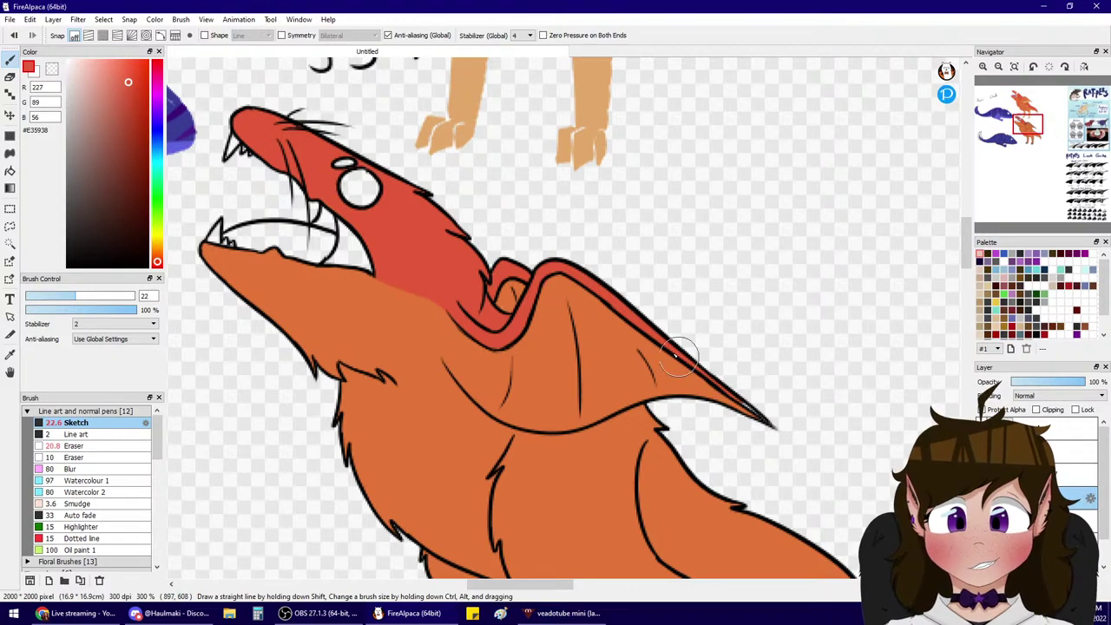
alt+click(650, 384)
mouse_move(751, 403)
mouse_down()
mouse_move(736, 390)
mouse_move(775, 428)
mouse_up()
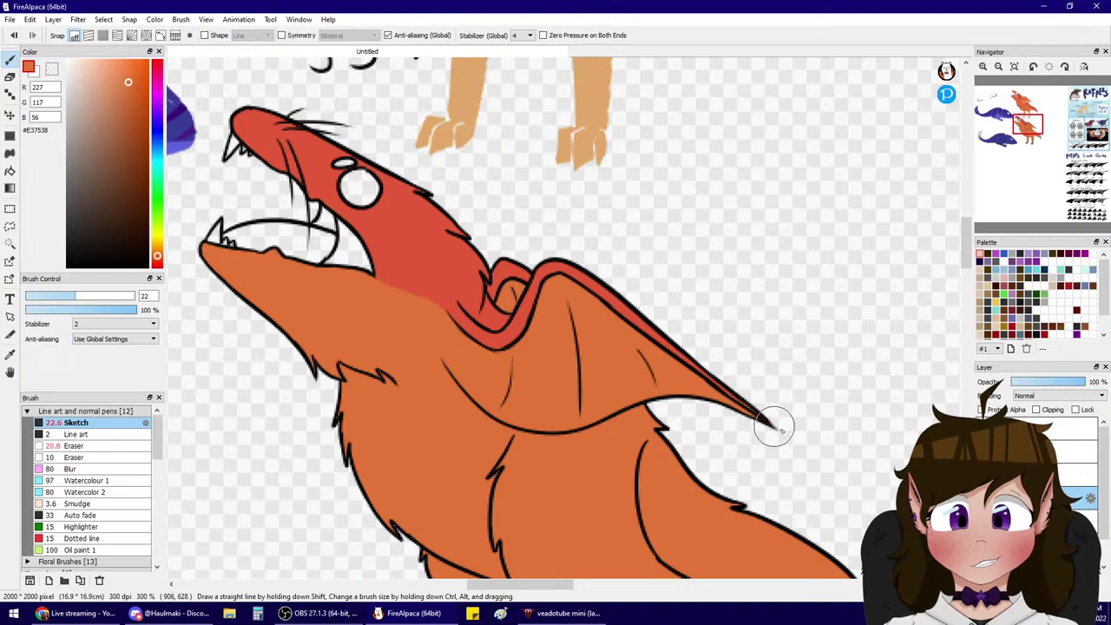
alt+click(618, 300)
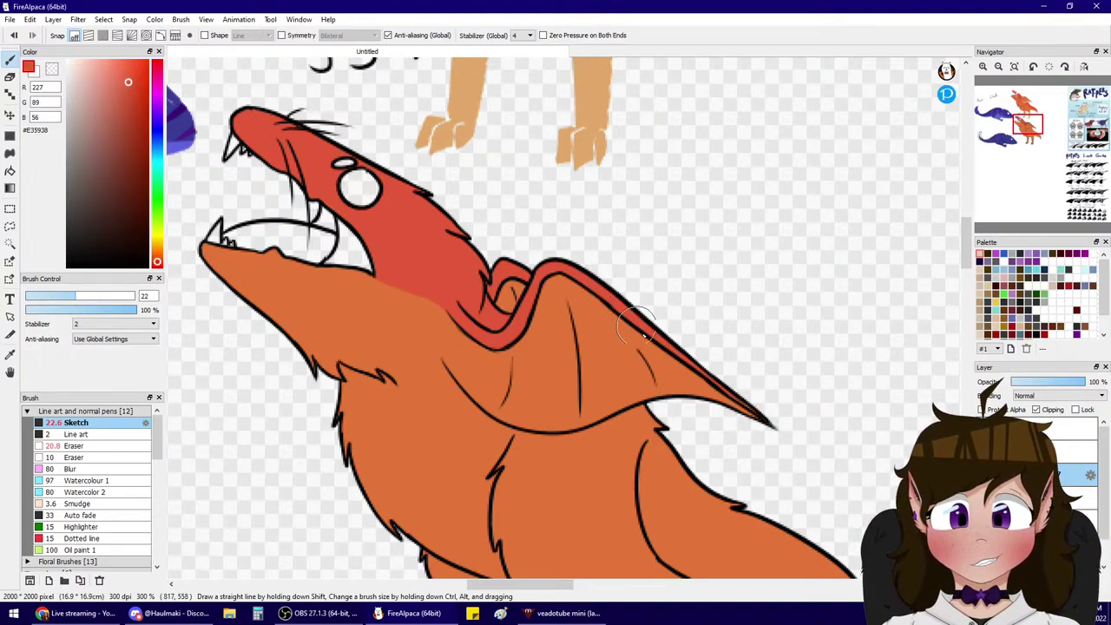
drag(750, 407, 764, 414)
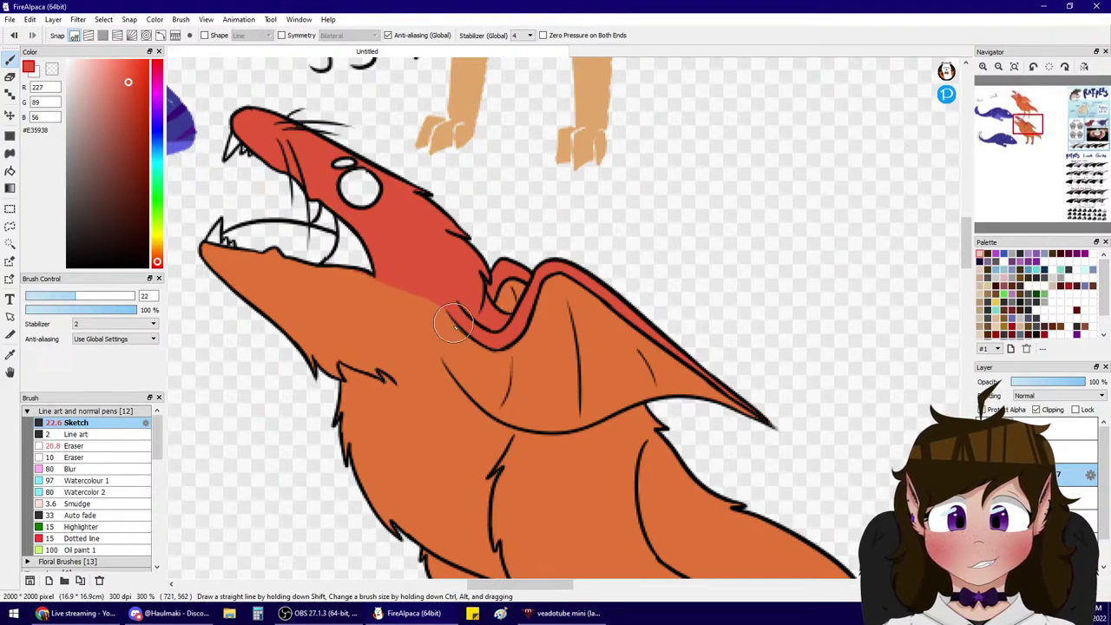
- Smooth the lower border of the red on the winged rat's neck with the size 20 Eraser
key(ctrl+z)
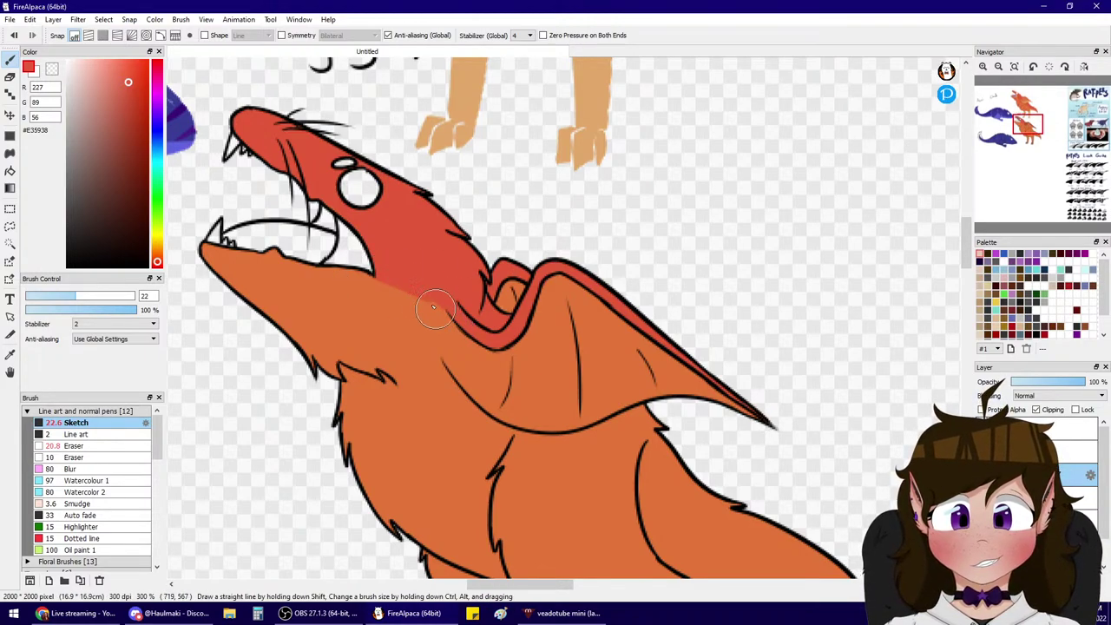
click(89, 447)
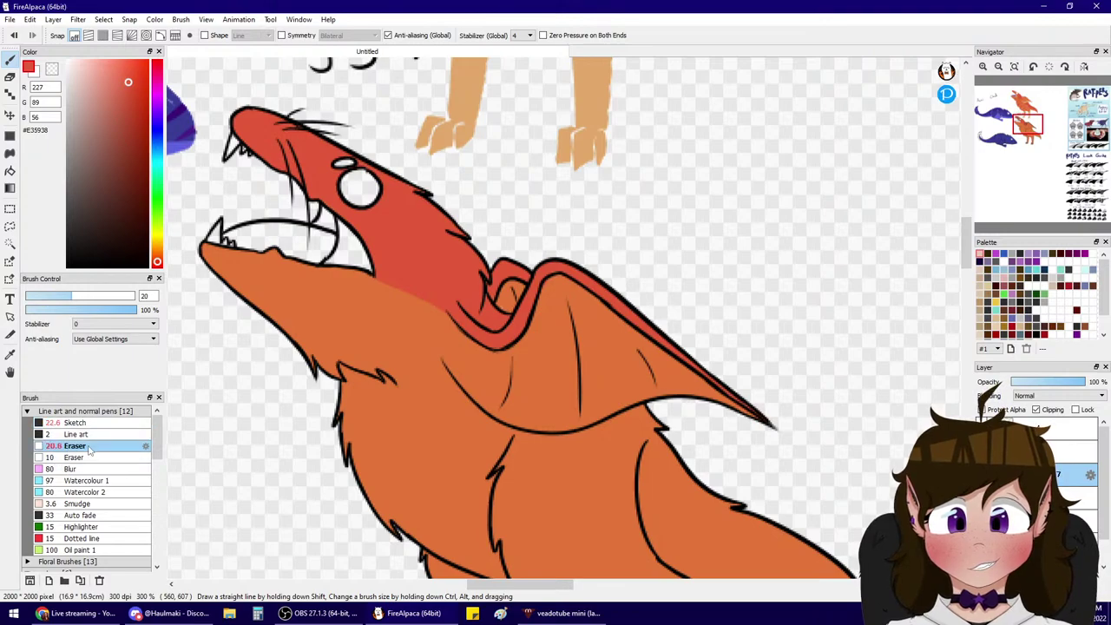
mouse_move(393, 289)
mouse_down()
mouse_move(439, 334)
mouse_move(410, 301)
mouse_move(344, 276)
mouse_move(409, 297)
mouse_up()
key(ctrl+z)
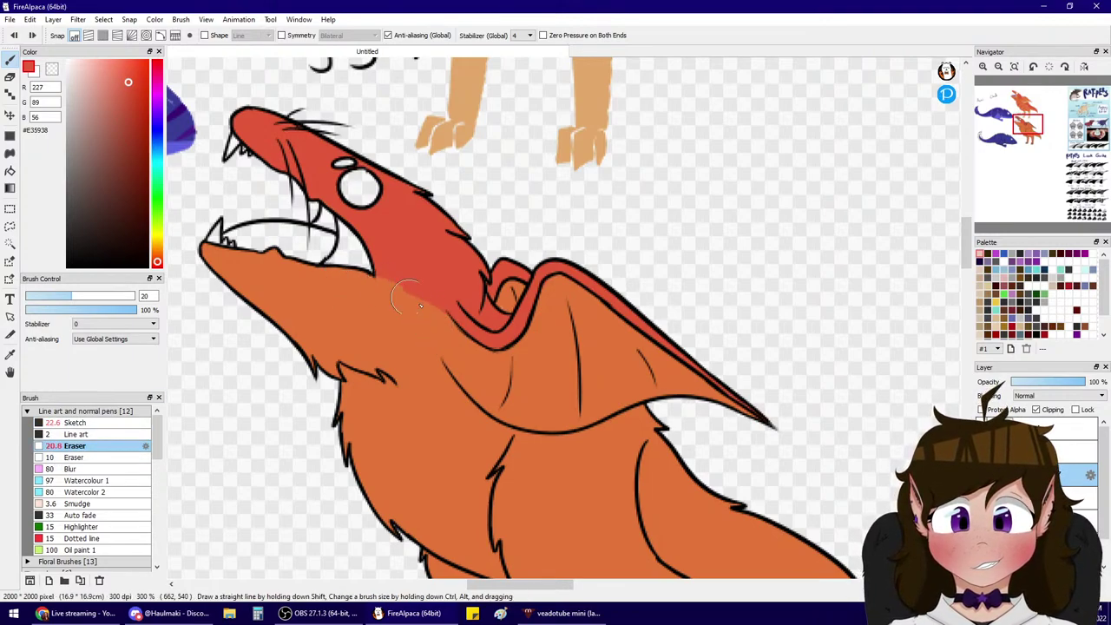
click(130, 424)
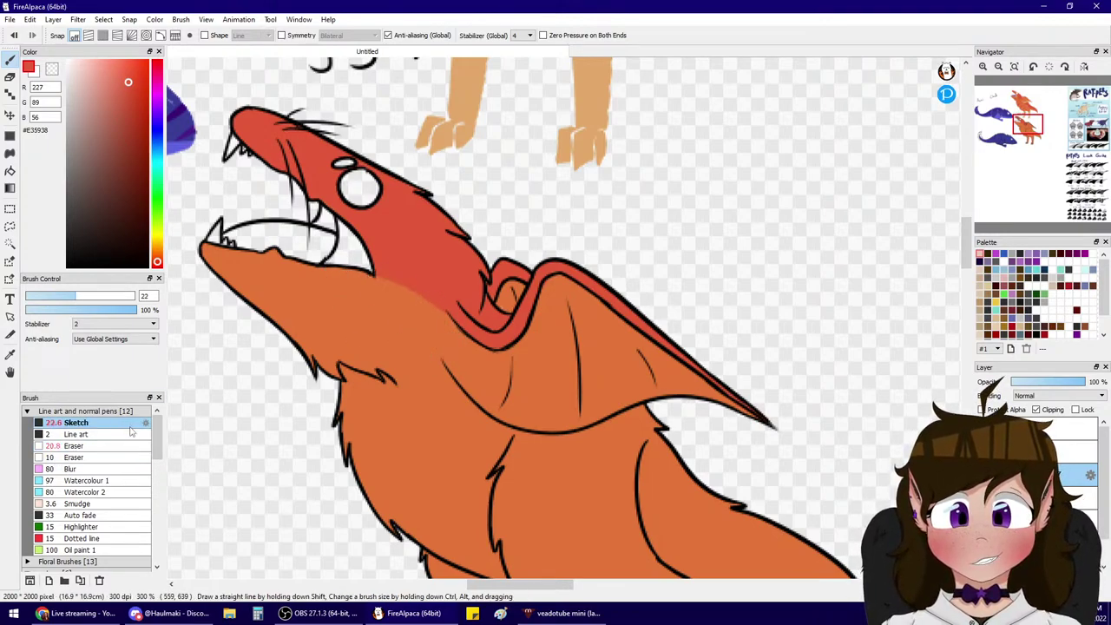
- Paint a tapering red band from the winged rat's lower back along the upper side of its tail to the tip
scroll(610, 203, down, 5)
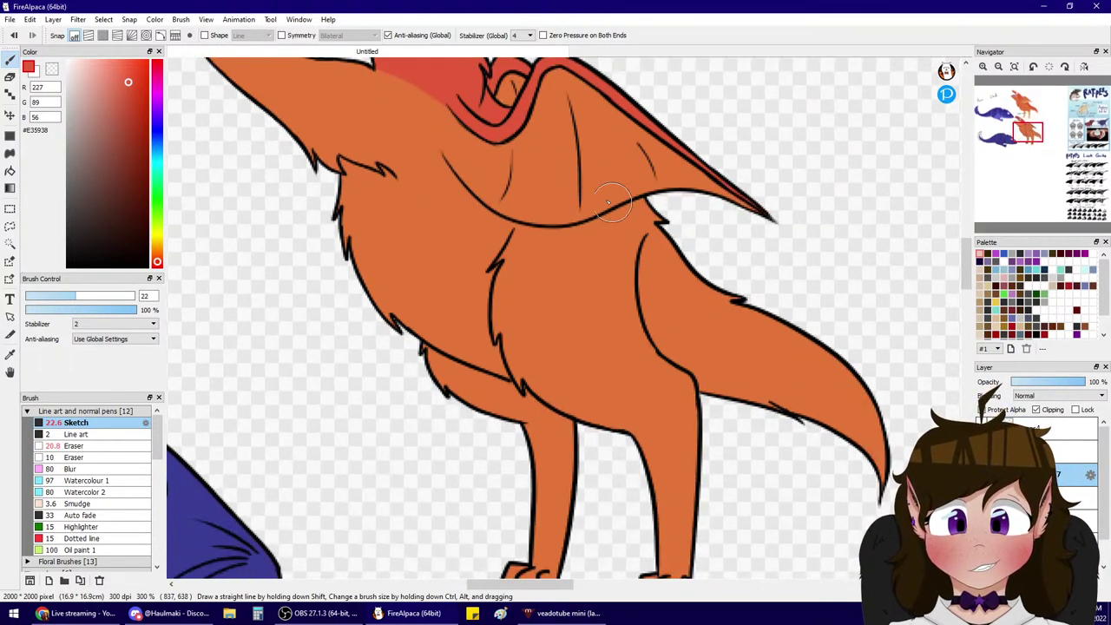
drag(595, 214, 669, 274)
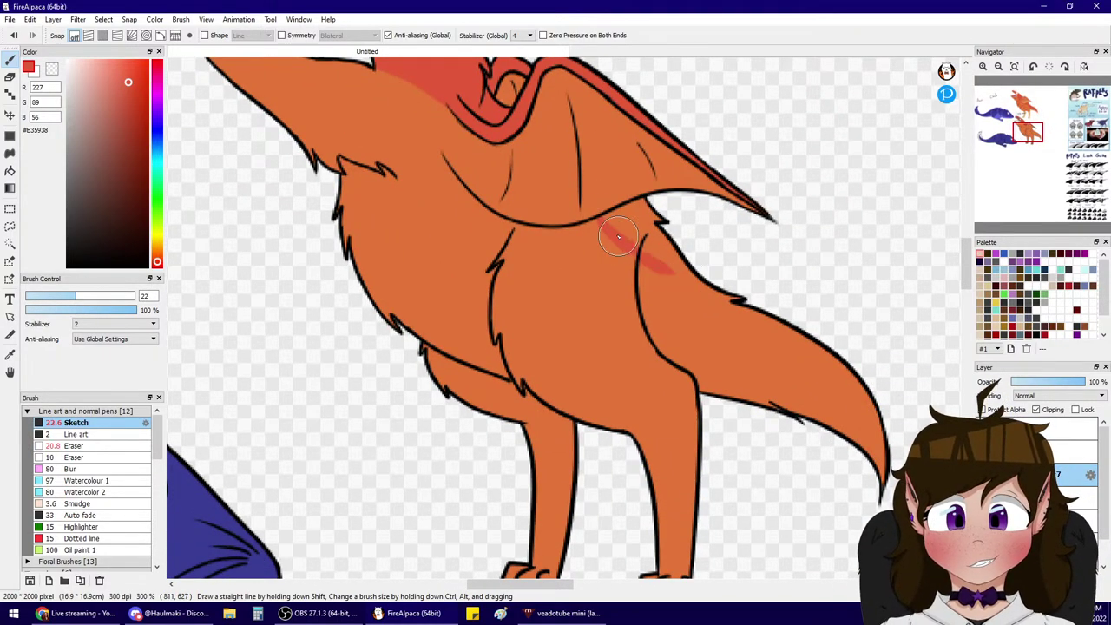
key(ctrl+z)
key(ctrl+z)
drag(599, 218, 644, 262)
key(ctrl+z)
mouse_move(601, 221)
mouse_down()
mouse_move(639, 243)
mouse_move(663, 222)
mouse_move(636, 237)
mouse_move(647, 202)
mouse_move(610, 220)
mouse_move(646, 236)
mouse_move(887, 474)
mouse_up()
mouse_move(641, 224)
mouse_down()
mouse_move(698, 292)
mouse_move(734, 307)
mouse_up()
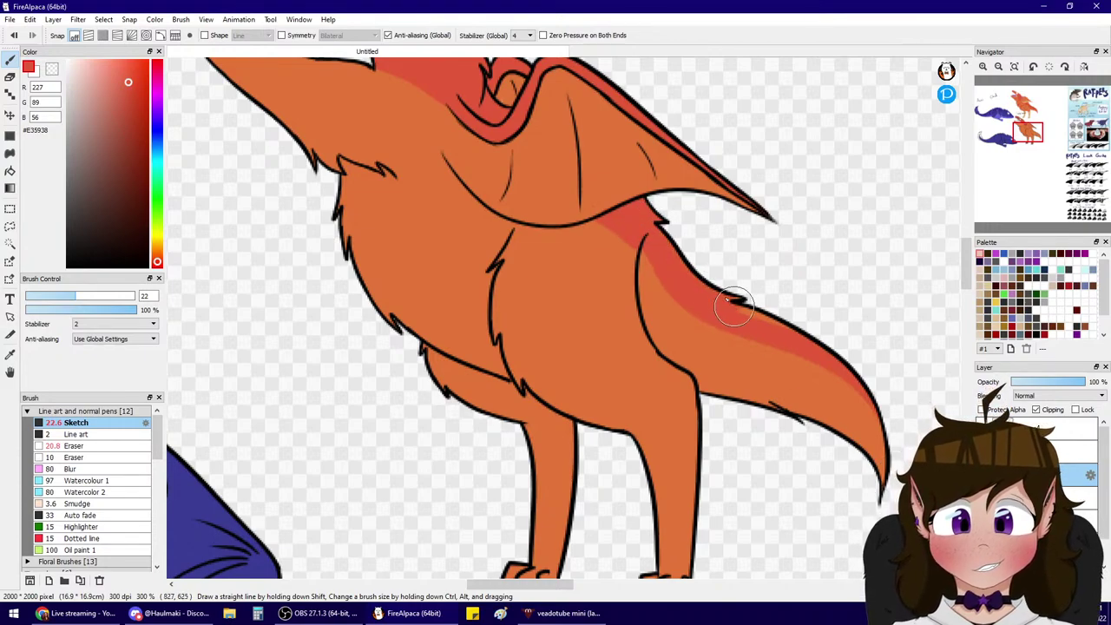
mouse_move(639, 241)
mouse_down()
mouse_move(705, 320)
mouse_move(910, 428)
mouse_up()
mouse_move(687, 248)
mouse_down()
mouse_move(843, 342)
mouse_move(887, 434)
mouse_up()
key(ctrl+z)
drag(753, 316, 875, 427)
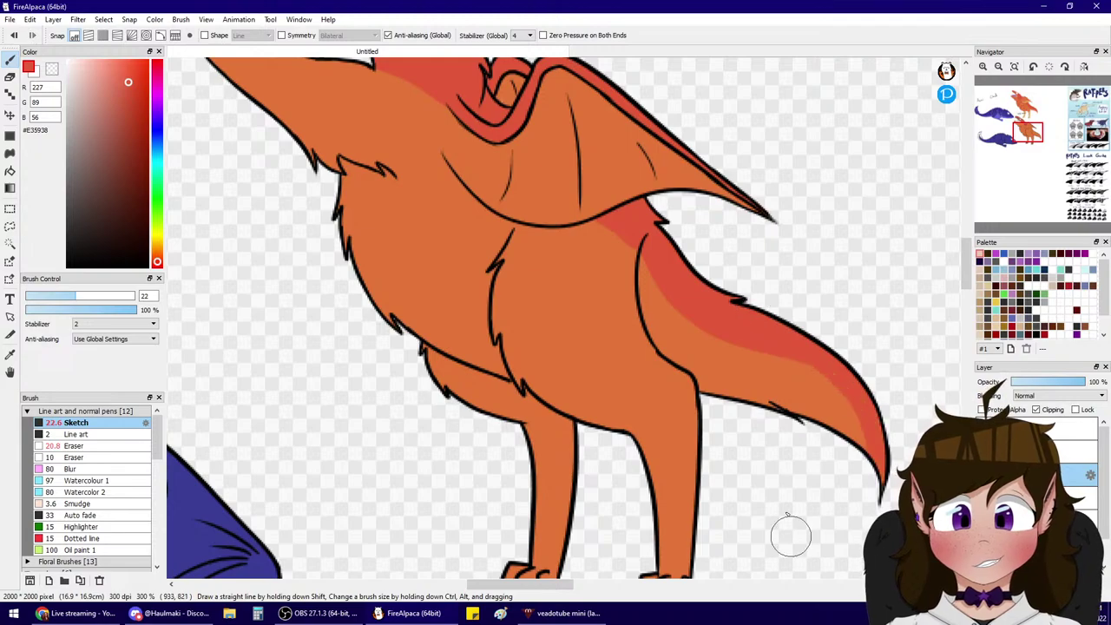
key(ctrl+z)
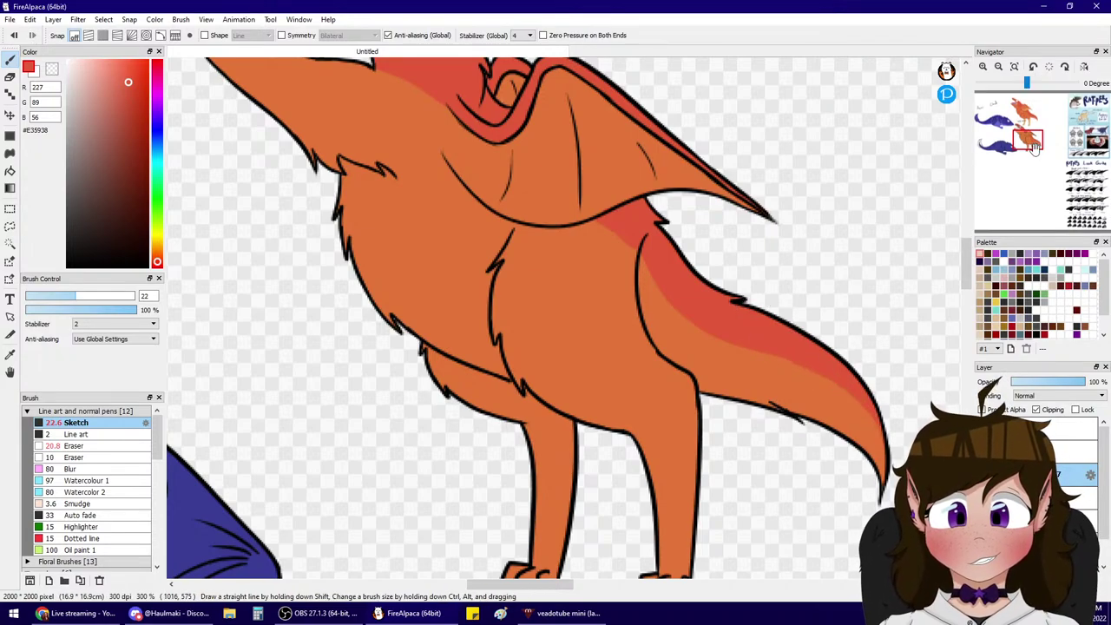
- Paint four short red stripes along the winged rat's lower jaw and throat
click(1027, 128)
mouse_move(1028, 129)
mouse_down()
mouse_move(1023, 116)
mouse_move(1021, 130)
mouse_up()
mouse_move(427, 273)
mouse_down()
mouse_move(465, 267)
mouse_move(445, 286)
mouse_move(481, 272)
mouse_move(439, 284)
mouse_move(480, 279)
mouse_move(508, 314)
mouse_move(478, 320)
mouse_move(524, 283)
mouse_up()
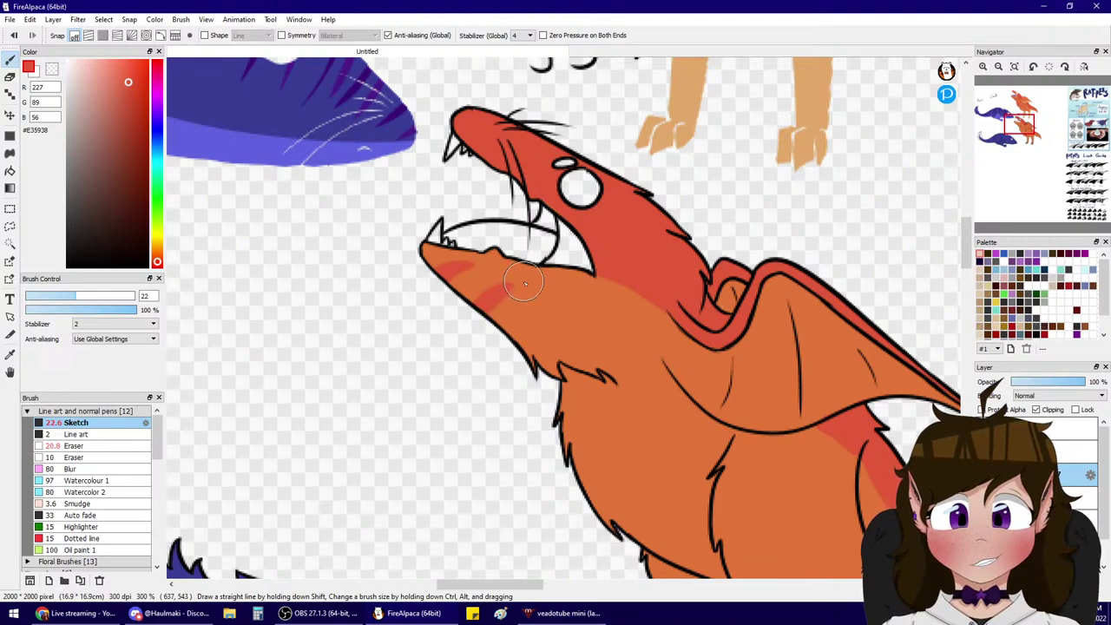
mouse_move(517, 352)
mouse_down()
mouse_move(545, 329)
mouse_move(480, 325)
mouse_move(546, 304)
mouse_up()
key(ctrl+z)
mouse_move(549, 401)
mouse_down()
mouse_move(504, 365)
mouse_move(574, 356)
mouse_up()
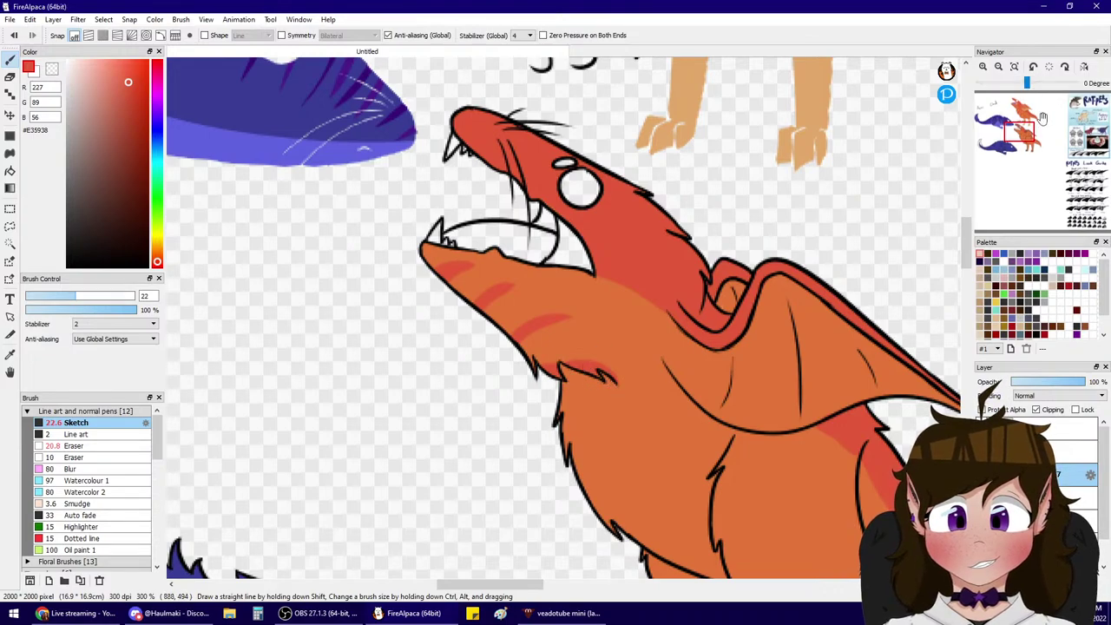
- Paint three tapered red stripes down the front of the winged rat's chest
drag(1020, 132, 1024, 138)
drag(447, 220, 513, 224)
key(ctrl+z)
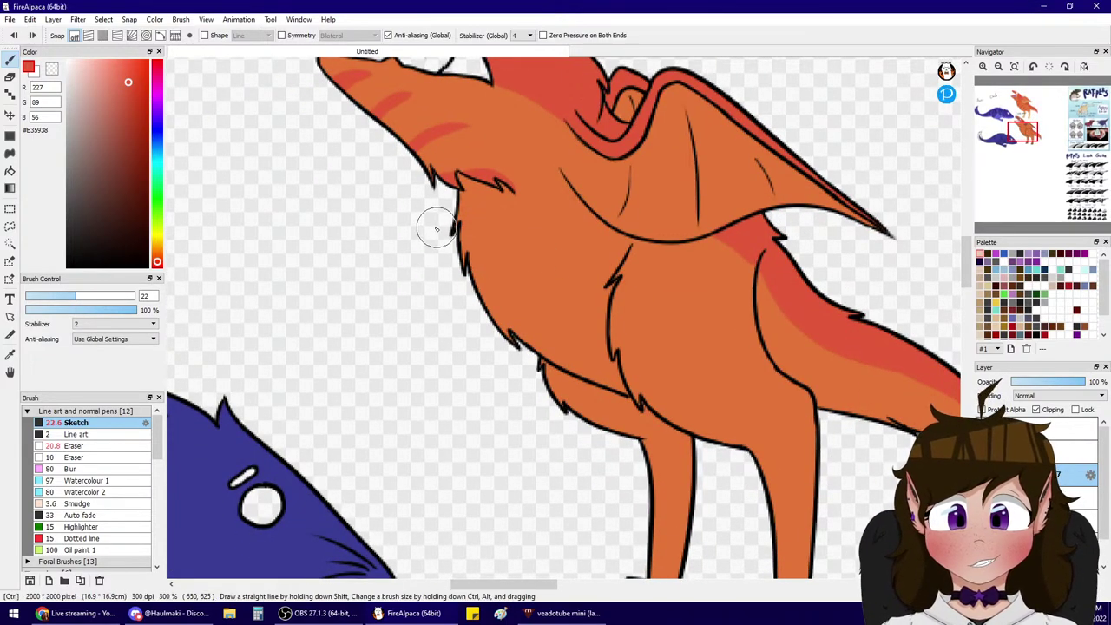
drag(438, 227, 525, 231)
drag(452, 271, 555, 264)
key(ctrl+z)
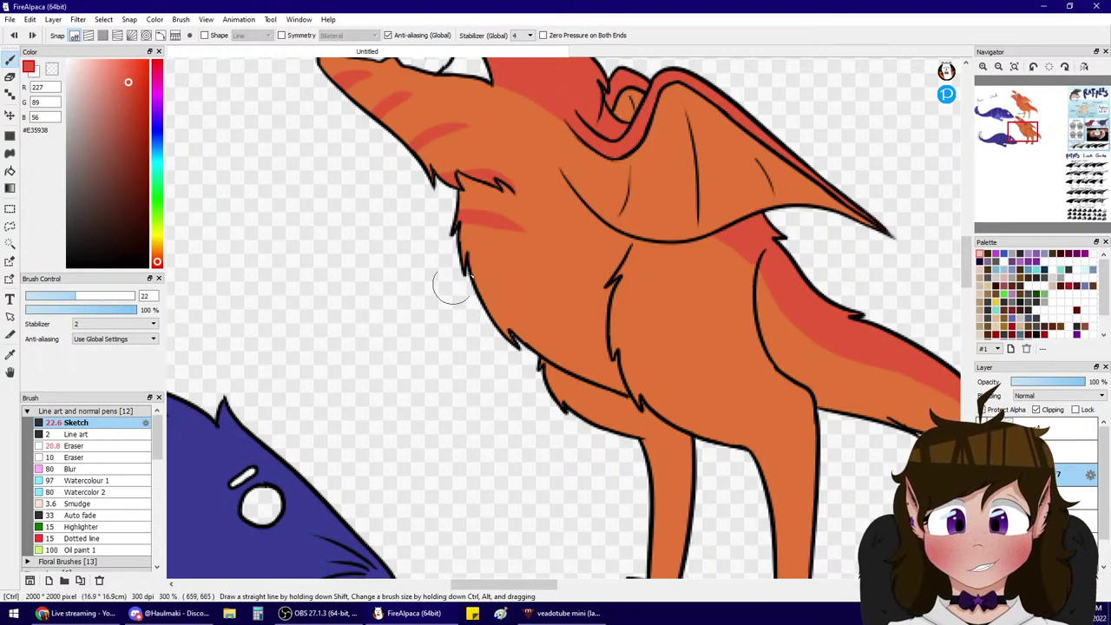
drag(453, 279, 550, 262)
drag(517, 339, 577, 308)
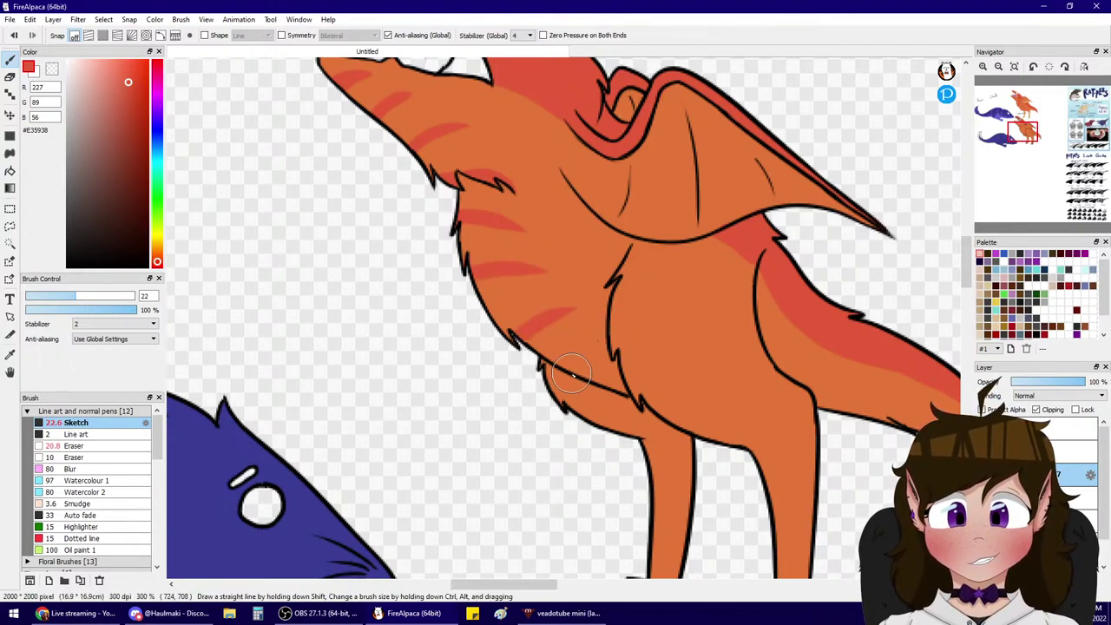
- Add two slanted red stripes across the winged rat's lower belly beside the front leg
drag(568, 380, 619, 340)
key(ctrl+z)
drag(556, 393, 608, 349)
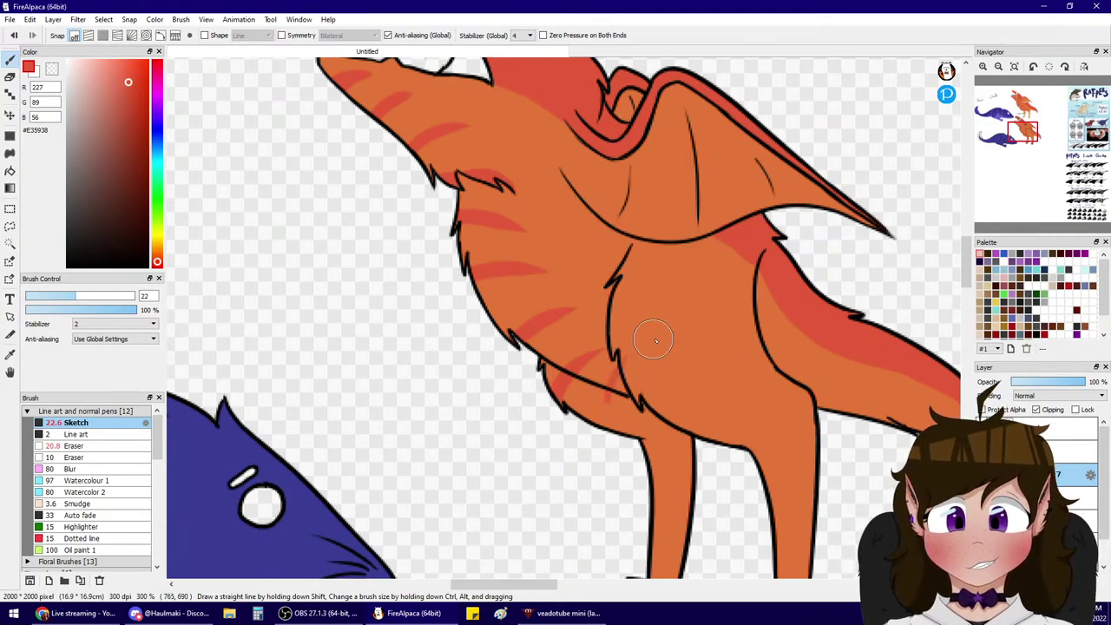
drag(597, 415, 628, 365)
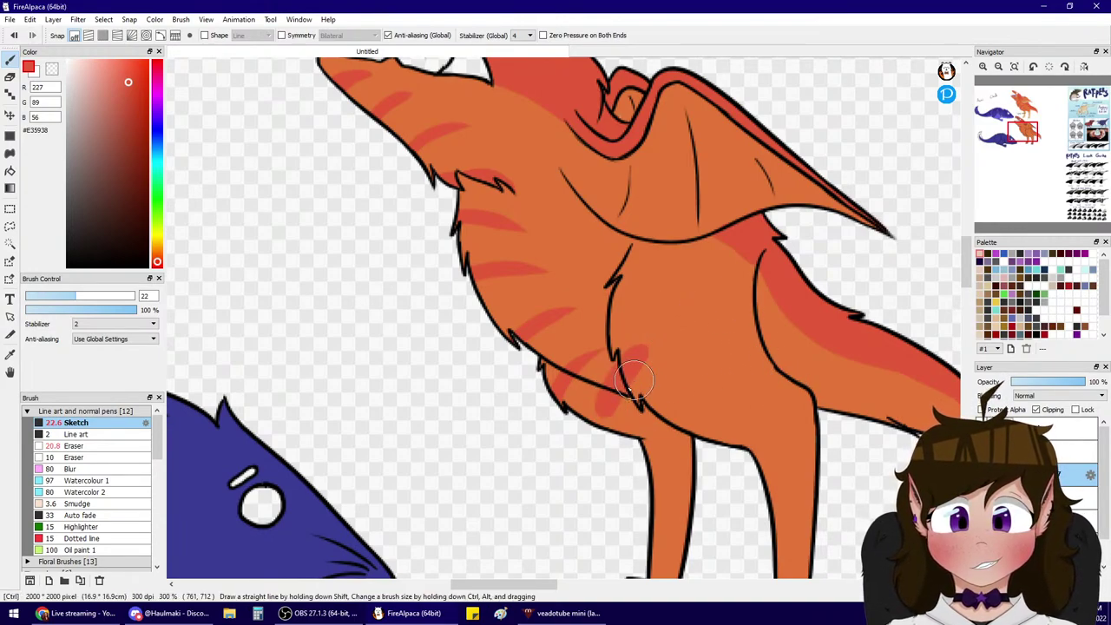
key(ctrl+z)
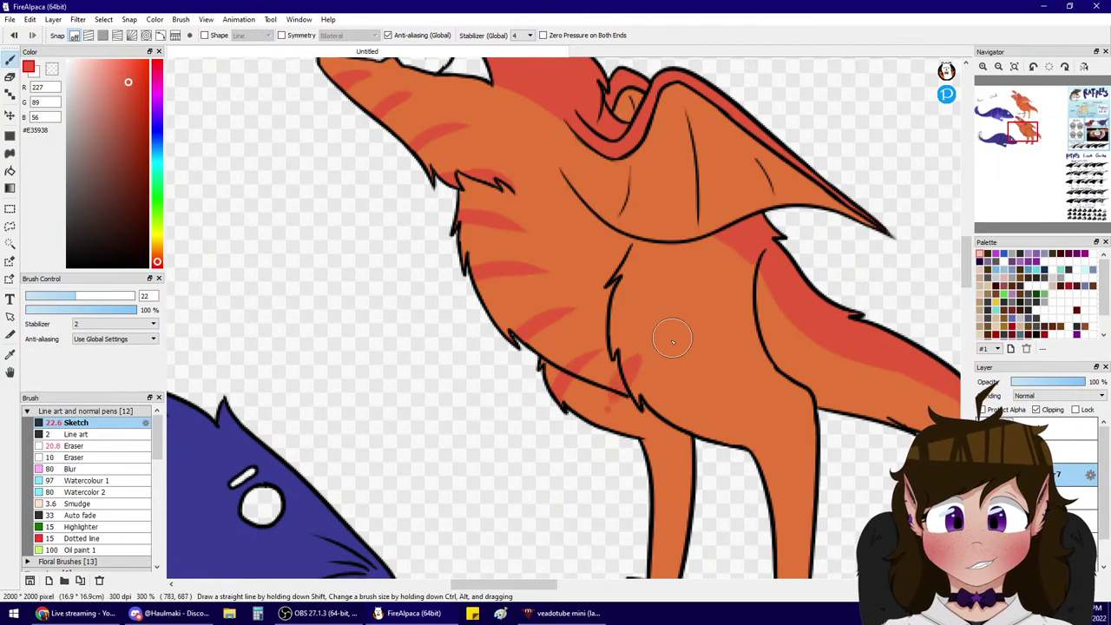
key(ctrl+z)
drag(609, 425, 692, 313)
- Paint red stripes on the back of the winged rat's thigh and along the underside of its tail
click(1027, 134)
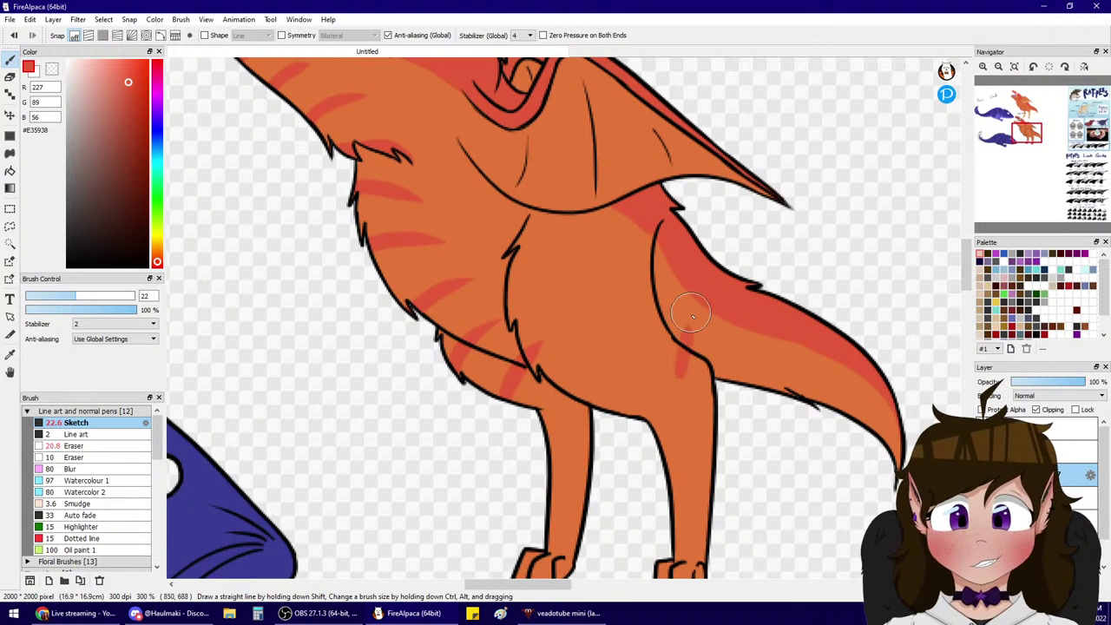
key(ctrl+z)
mouse_move(663, 374)
mouse_down()
mouse_move(698, 326)
mouse_move(705, 335)
mouse_up()
key(ctrl+z)
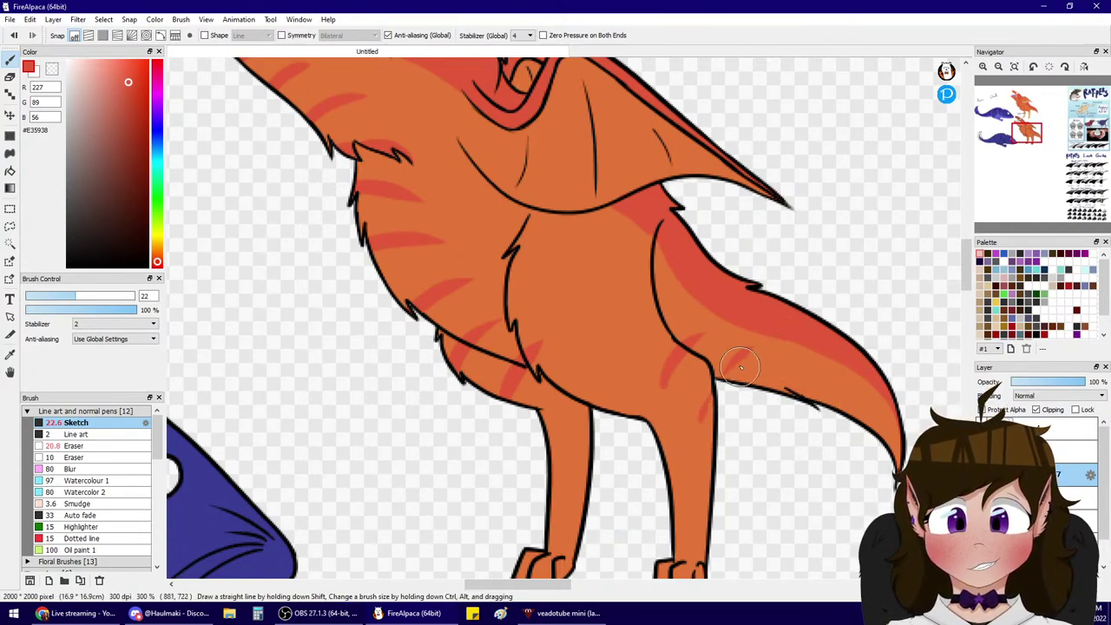
mouse_move(768, 388)
mouse_down()
mouse_move(808, 370)
mouse_move(769, 396)
mouse_move(785, 369)
mouse_move(818, 357)
mouse_move(816, 398)
mouse_move(868, 391)
mouse_up()
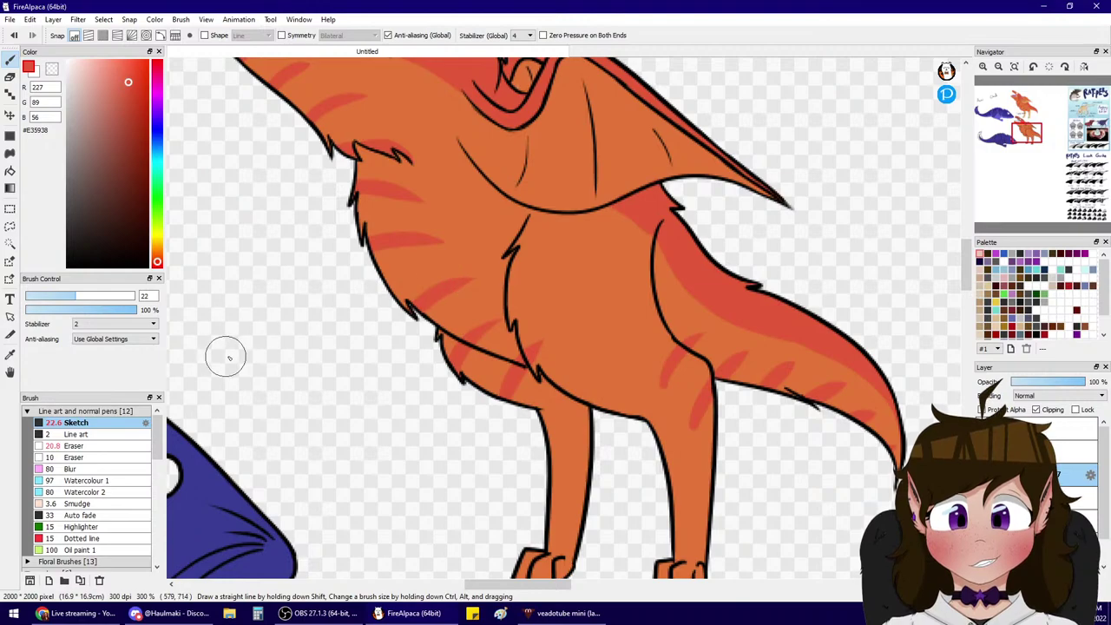
- Erase the red stripes on the winged rat's lower belly beside the front leg and clear most of those on the thigh
click(113, 444)
mouse_move(451, 346)
mouse_down()
mouse_move(470, 350)
mouse_move(462, 371)
mouse_up()
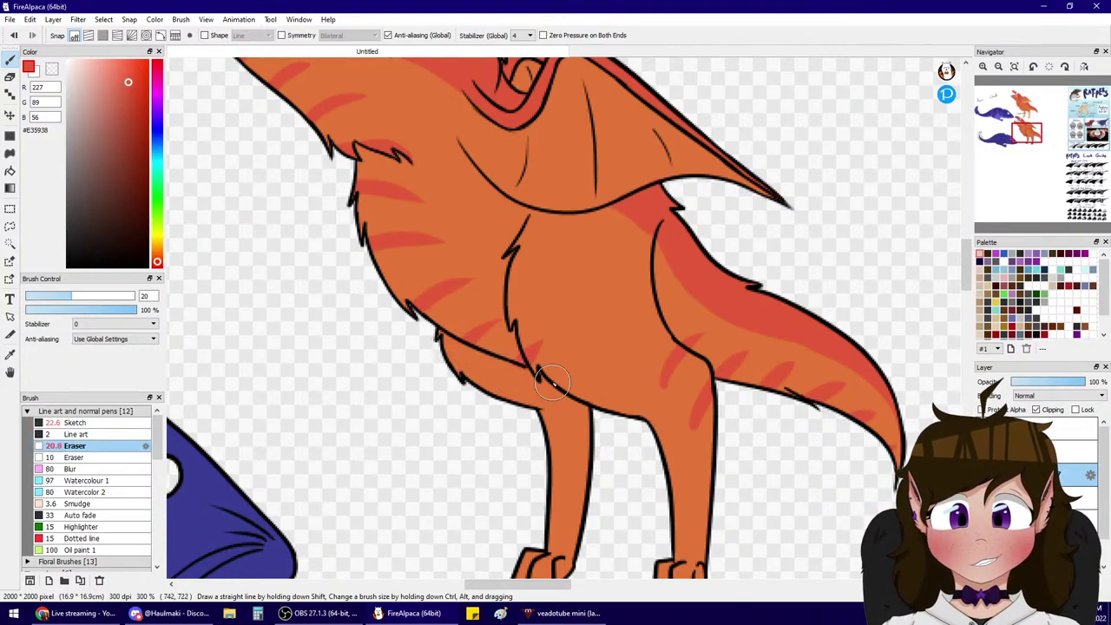
mouse_move(664, 373)
mouse_down()
mouse_move(678, 356)
mouse_move(704, 409)
mouse_up()
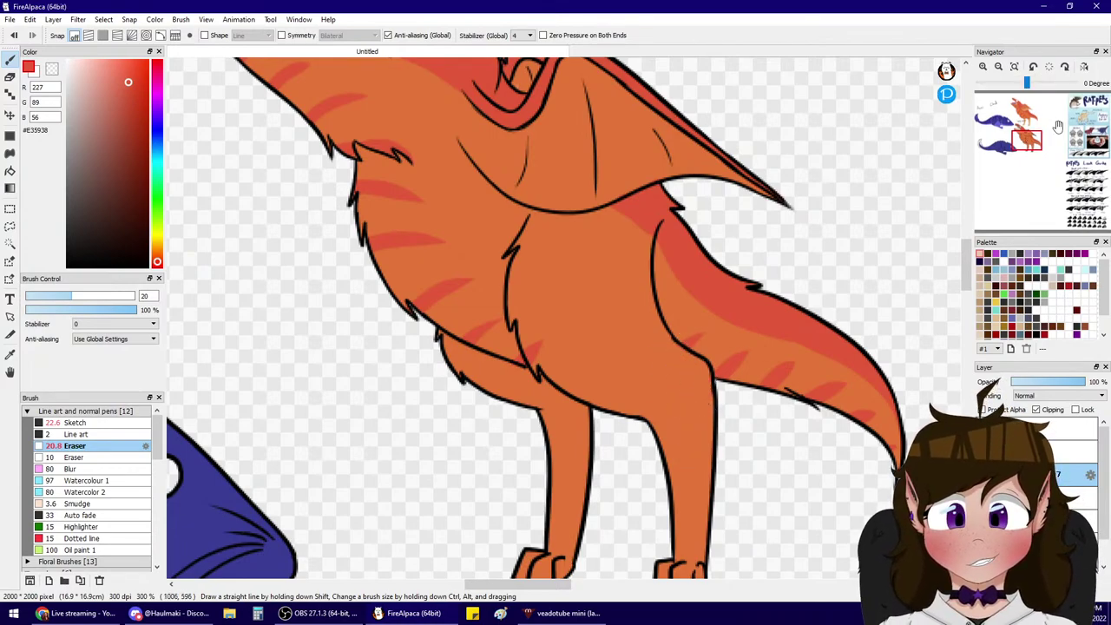
- Paint both of the winged rat's lower legs and paws tan #E1A869, sampled from the reference coloring, with the Sketch brush
mouse_move(1041, 143)
mouse_down()
mouse_move(1001, 119)
mouse_move(1029, 142)
mouse_up()
alt+click(722, 223)
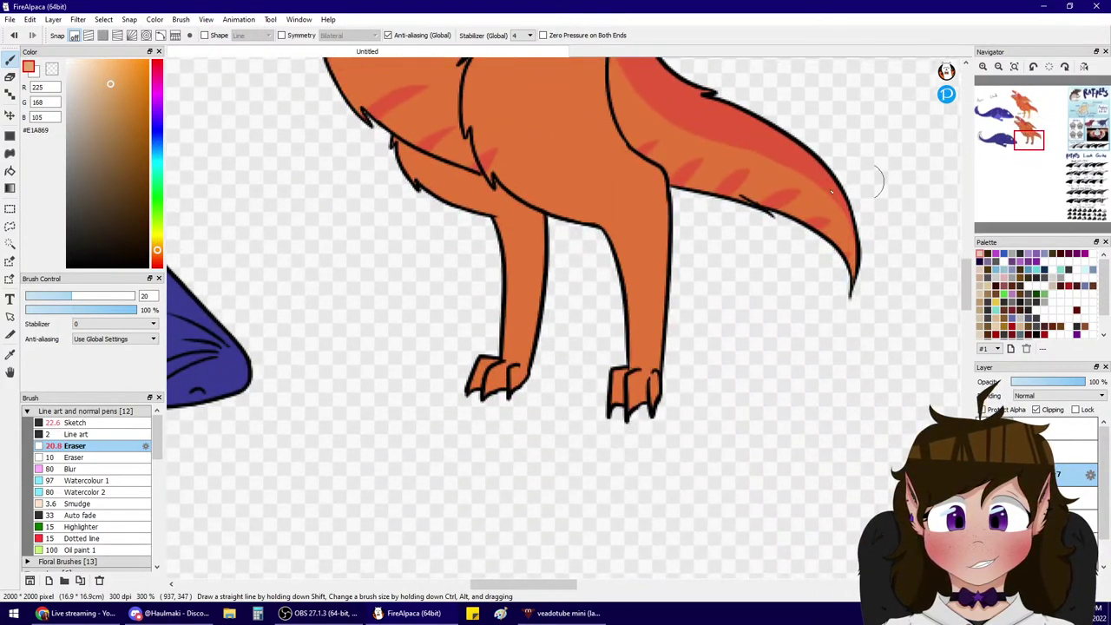
click(64, 422)
mouse_move(501, 217)
mouse_down()
mouse_move(549, 214)
mouse_move(544, 280)
mouse_move(498, 236)
mouse_move(473, 358)
mouse_move(505, 351)
mouse_move(525, 317)
mouse_up()
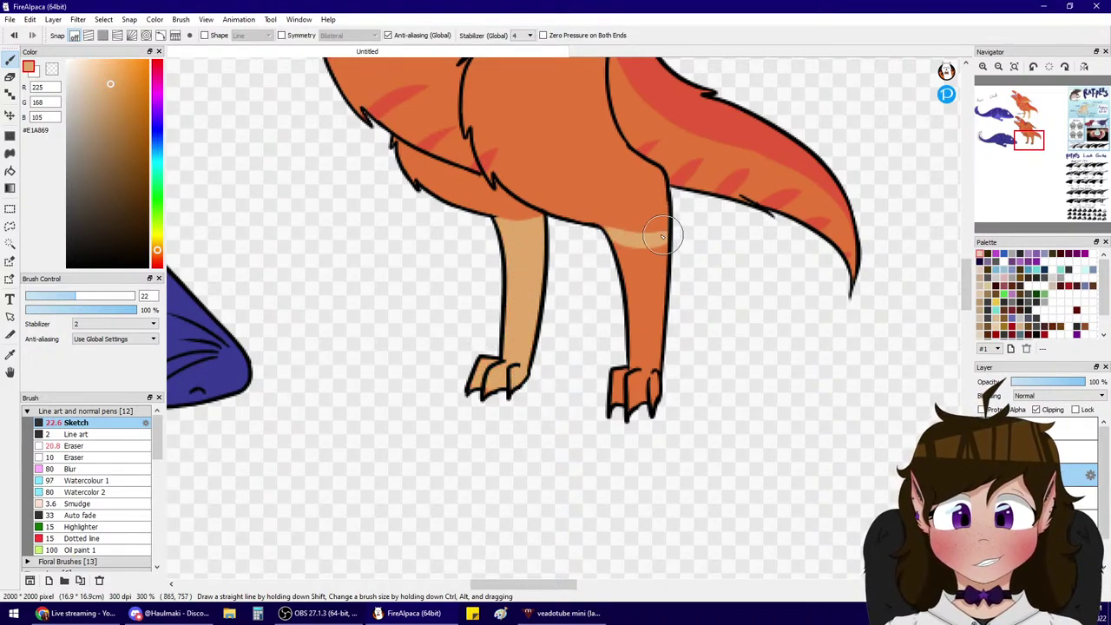
mouse_move(608, 248)
mouse_down()
mouse_move(665, 248)
mouse_move(638, 228)
mouse_move(619, 334)
mouse_move(673, 303)
mouse_move(659, 389)
mouse_up()
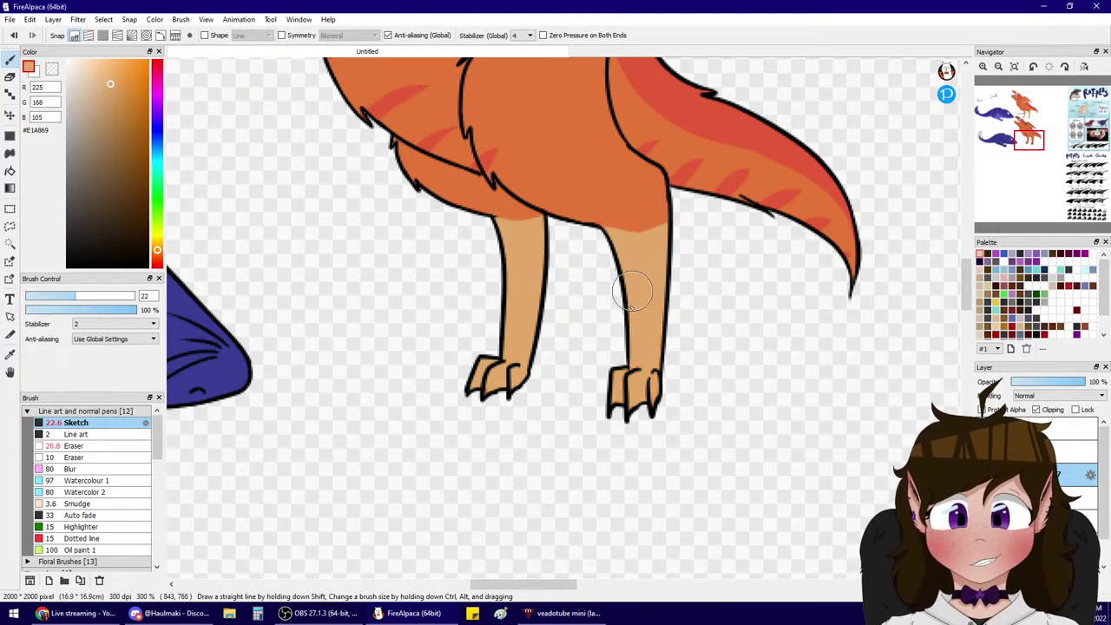
- Fill the skin at the back corner of the winged rat's open mouth with tan #E1A869
drag(1029, 146, 1017, 122)
click(9, 171)
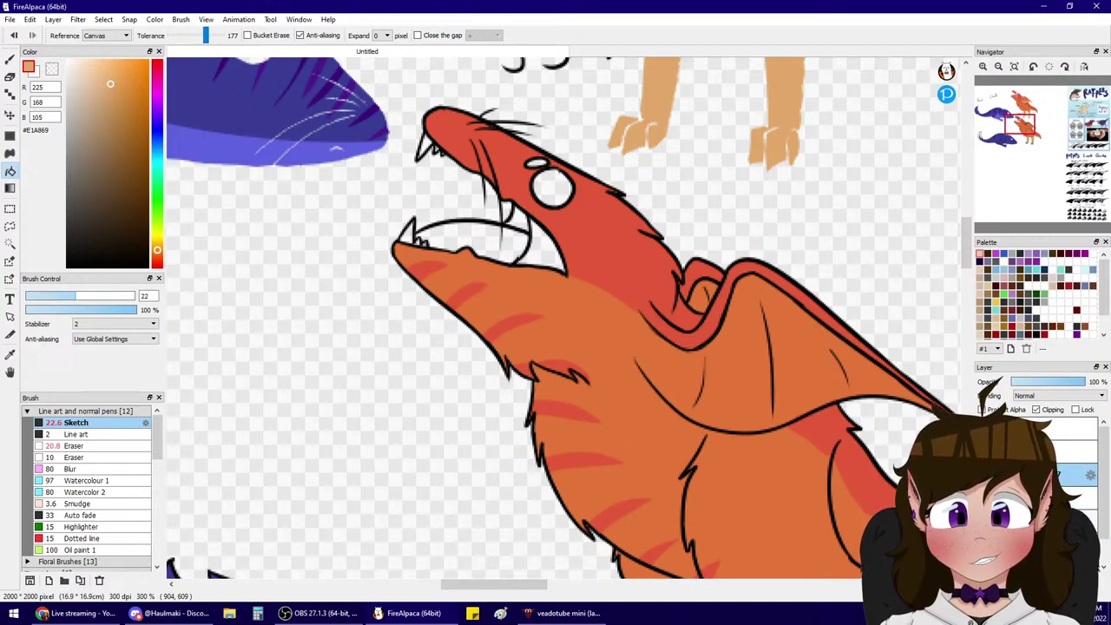
click(544, 248)
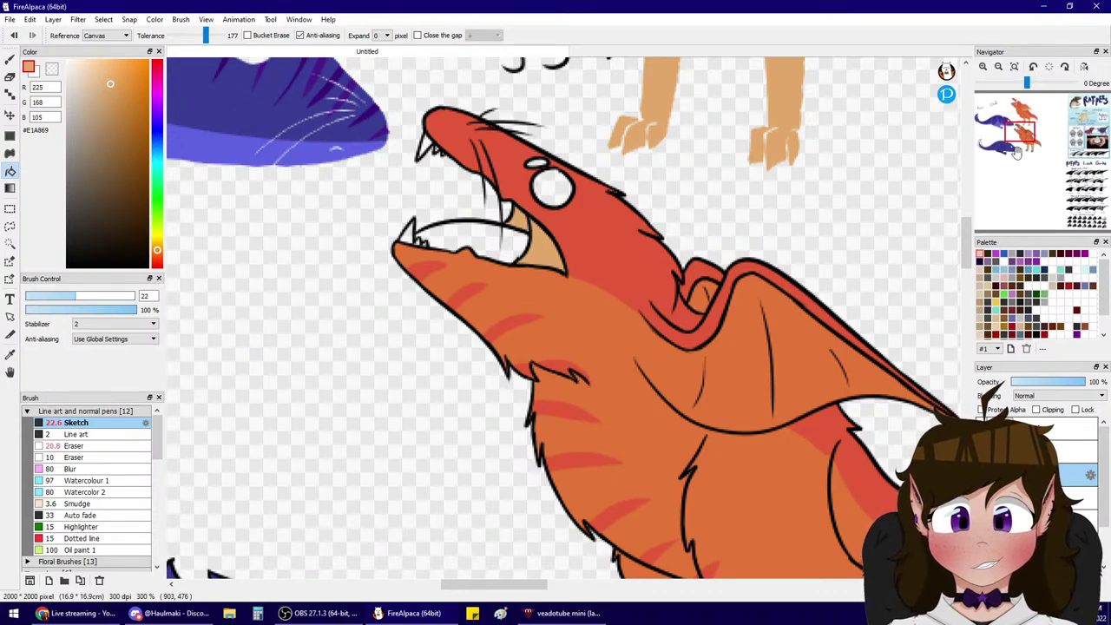
- Sample purple #9472C6 from the reference coloring and fill the winged rat's tongue with it
drag(1025, 134, 1009, 113)
click(1025, 108)
alt+click(461, 348)
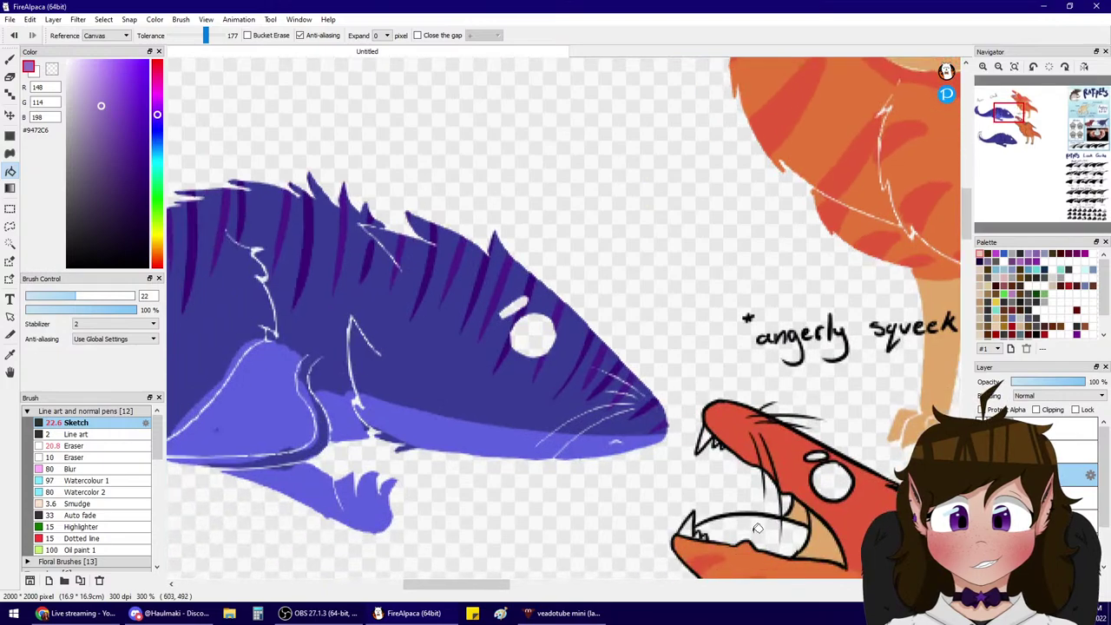
click(757, 528)
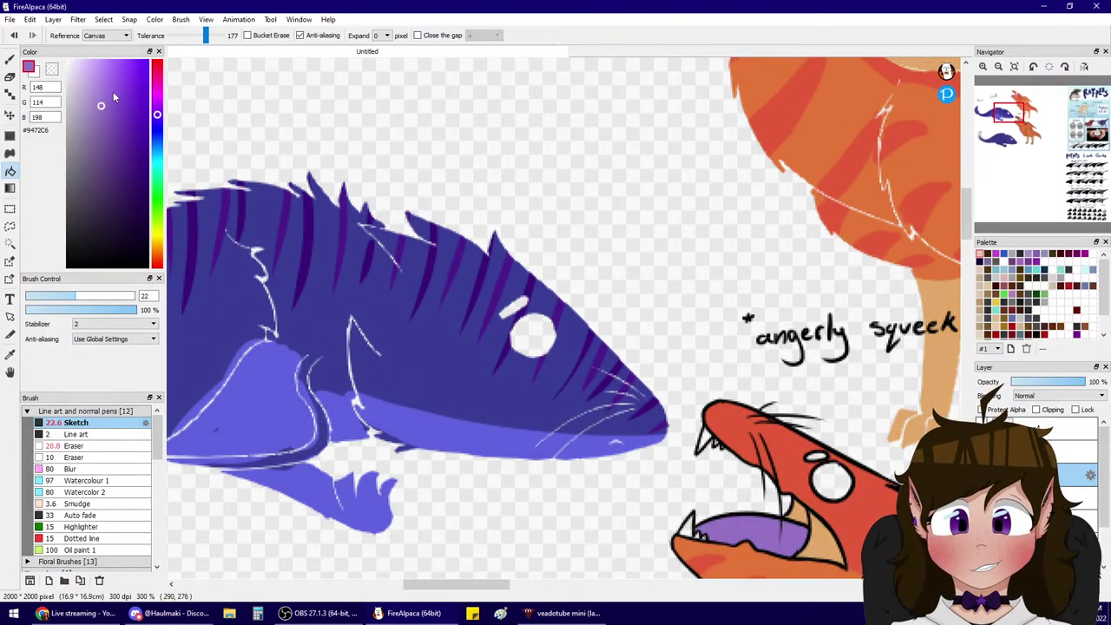
- Fill the winged rat's upper and lower fangs with magenta #E942F2, undoing any fill that spills onto the background
click(158, 93)
click(126, 70)
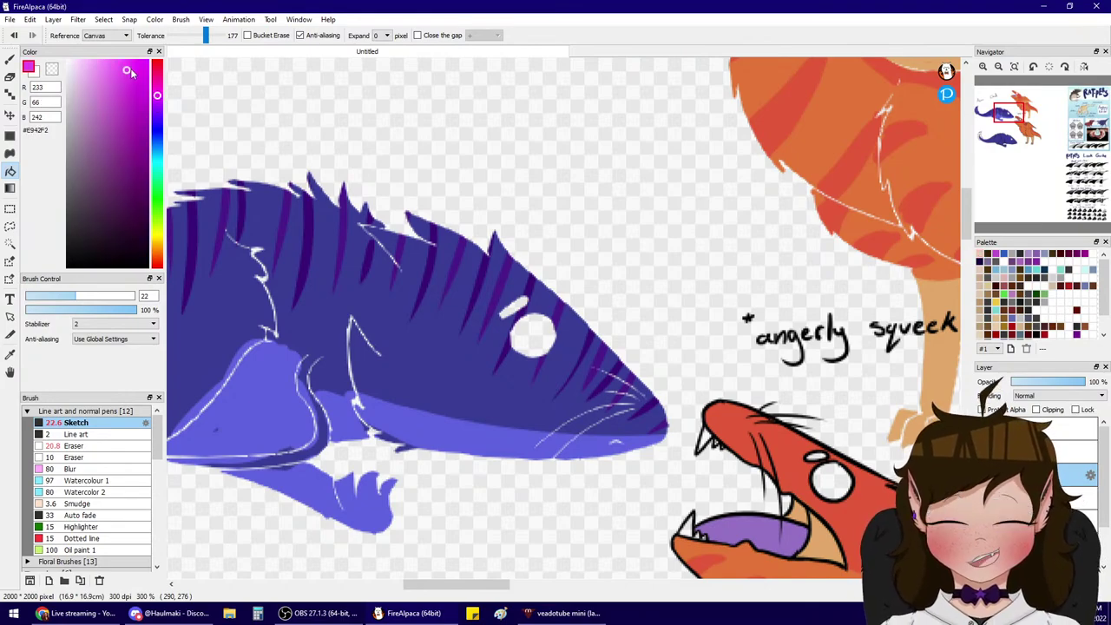
click(720, 440)
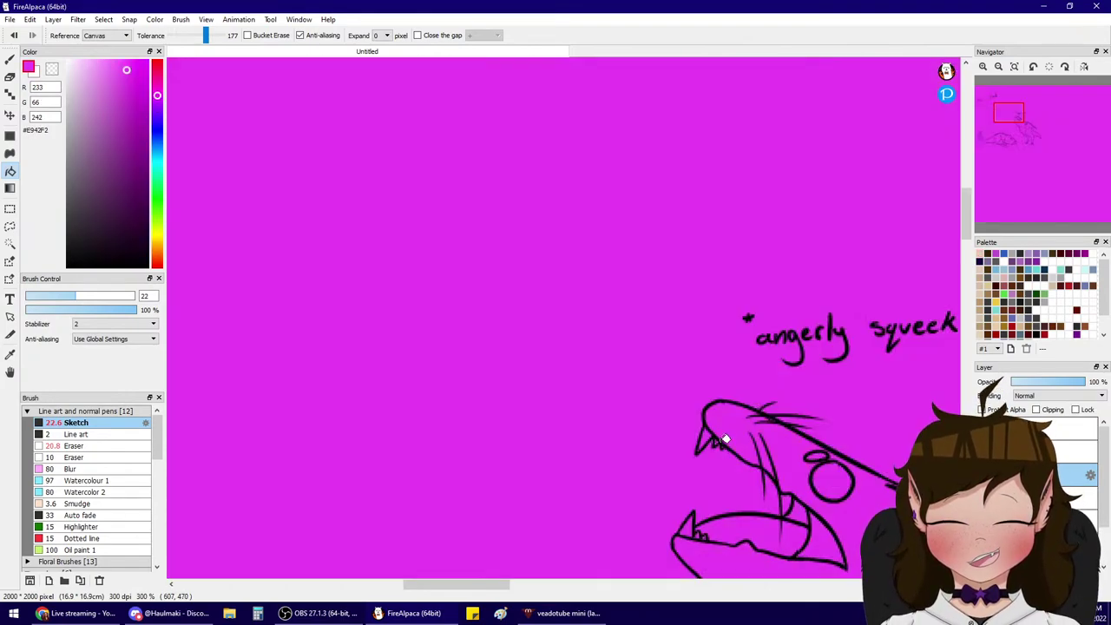
key(ctrl+z)
click(697, 527)
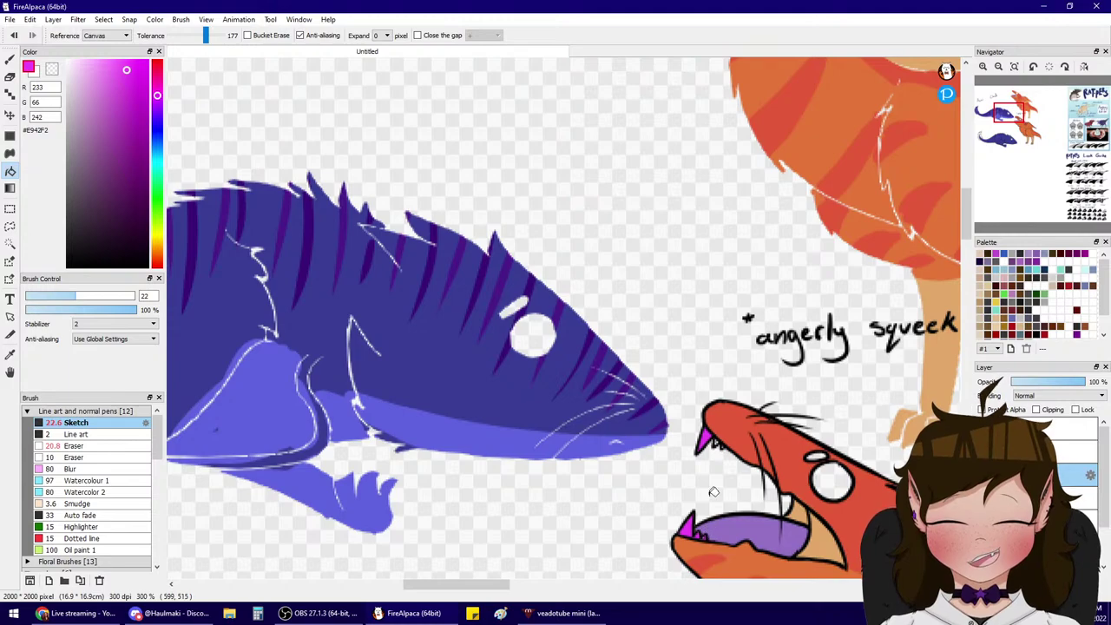
- Color the winged rat's small upper teeth magenta, using the size 2 Line art brush where a fill would spill, and sample the head's red
click(983, 67)
click(983, 66)
click(1014, 119)
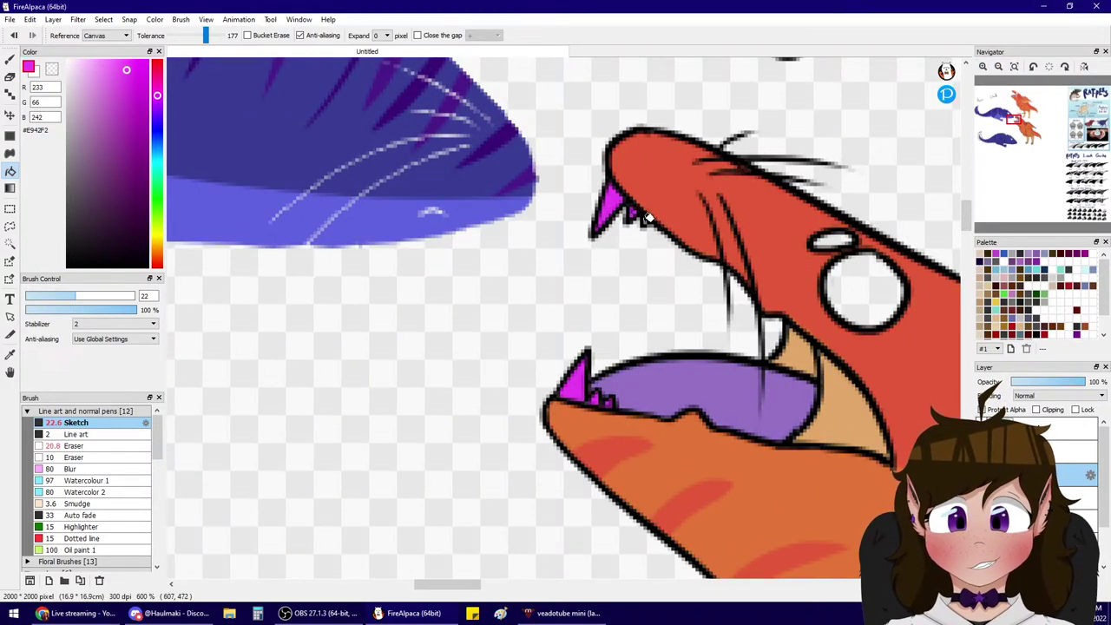
click(649, 219)
key(ctrl+z)
click(9, 57)
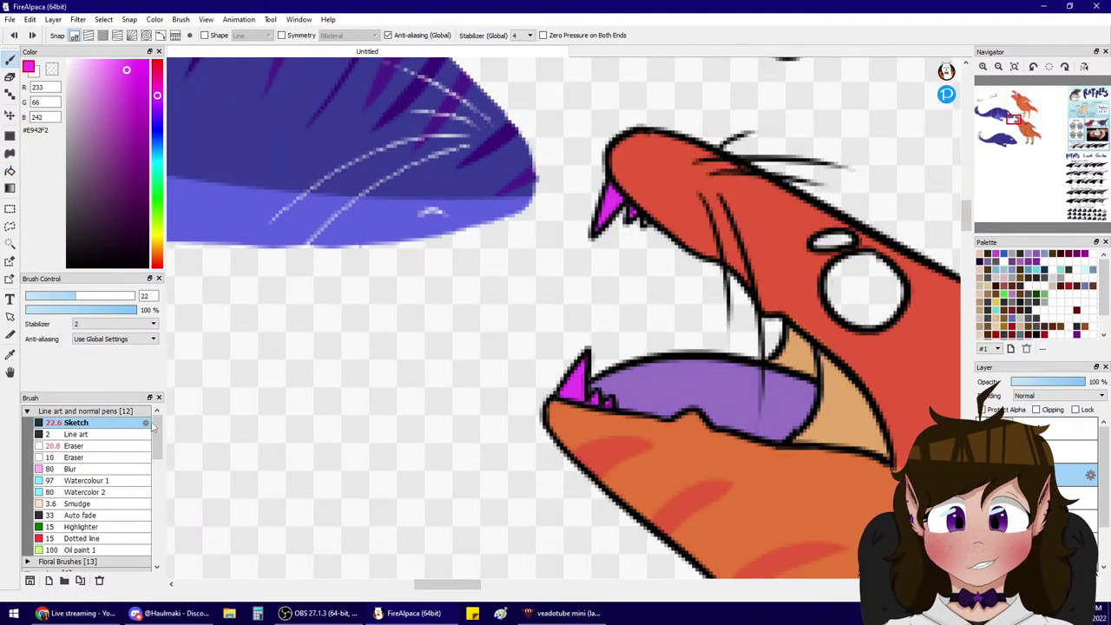
click(119, 434)
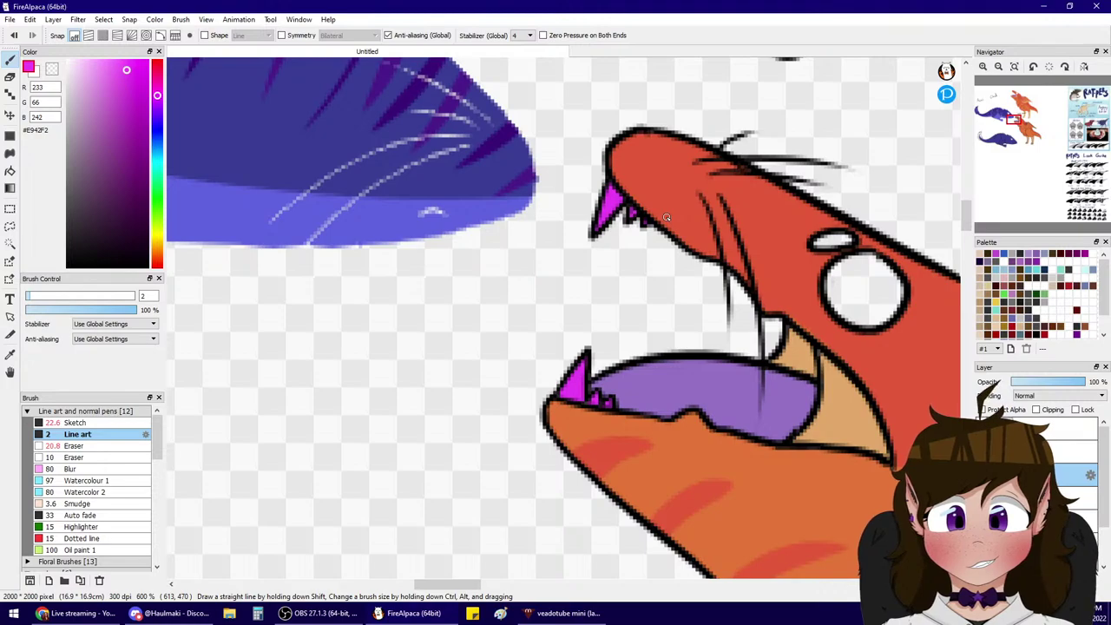
right_click(783, 252)
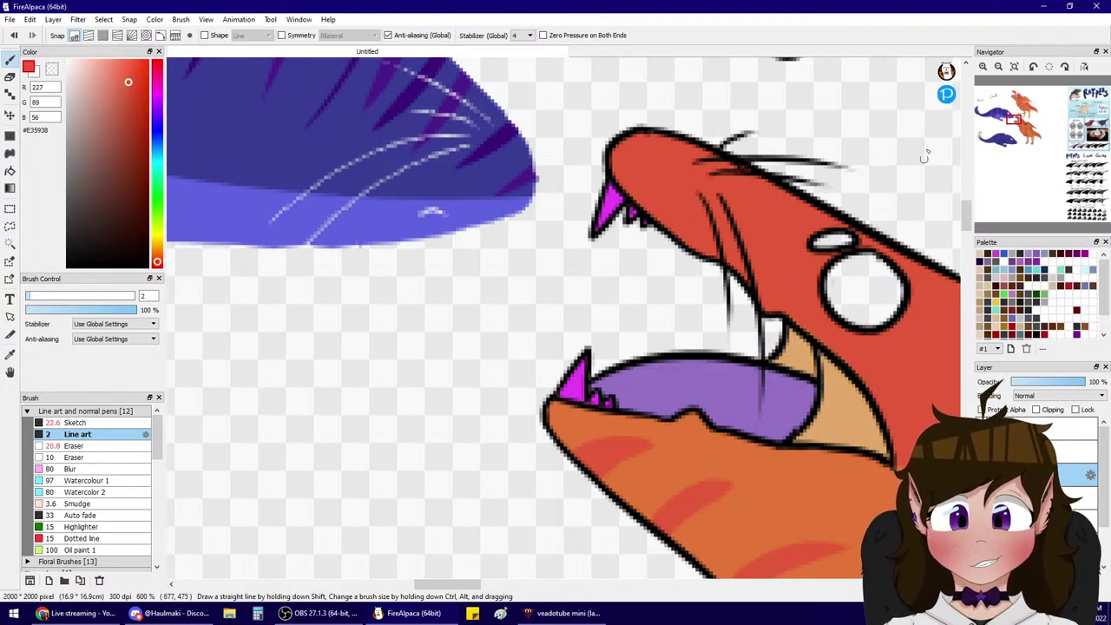
- Sample the tan #E1A869 from the winged rat's leg and ready the Sketch brush at size 22 for more leg coloring
click(998, 67)
click(998, 67)
click(1027, 139)
drag(1024, 137, 1026, 143)
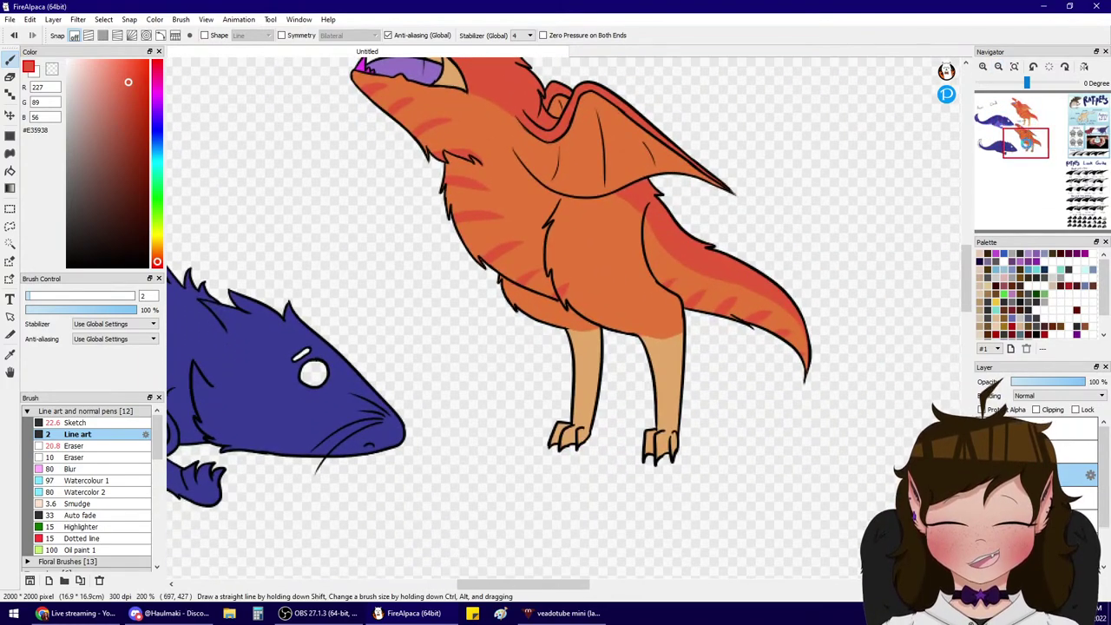
click(982, 67)
alt+click(766, 396)
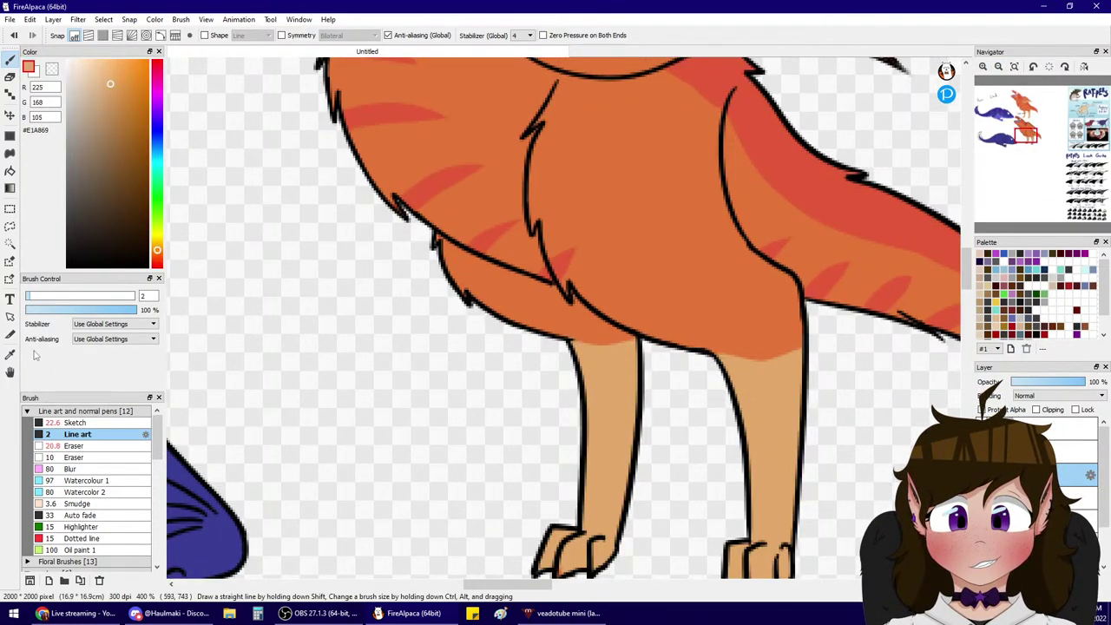
click(76, 423)
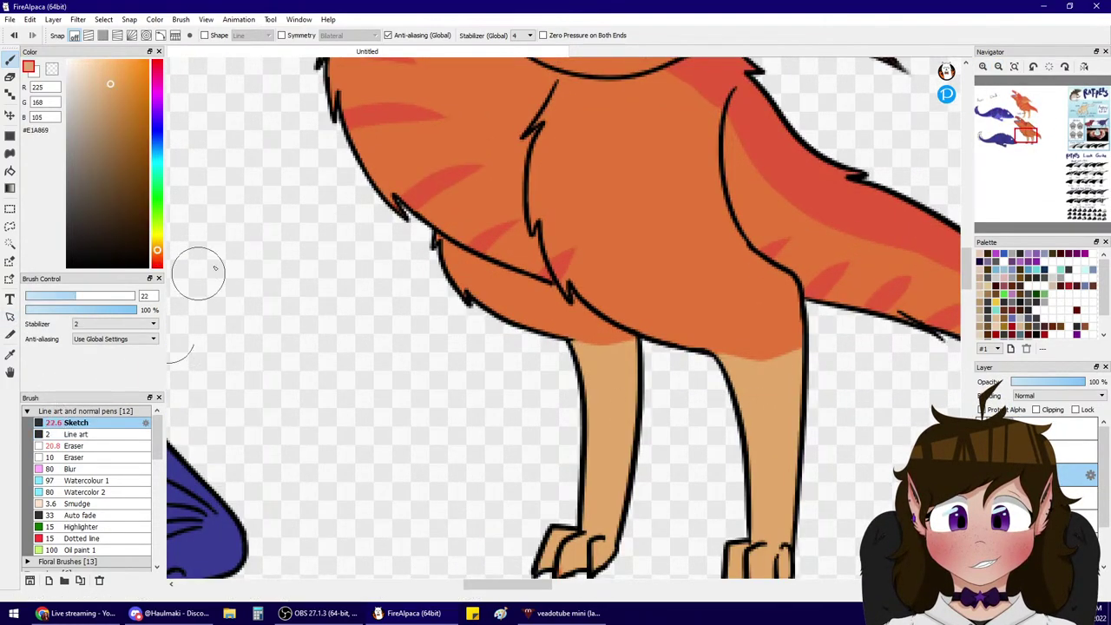
- Sample the red stripe colour #E35938 and erase the small stripe overlapping the front of the orange creature's thigh
alt+click(501, 230)
click(92, 469)
click(90, 446)
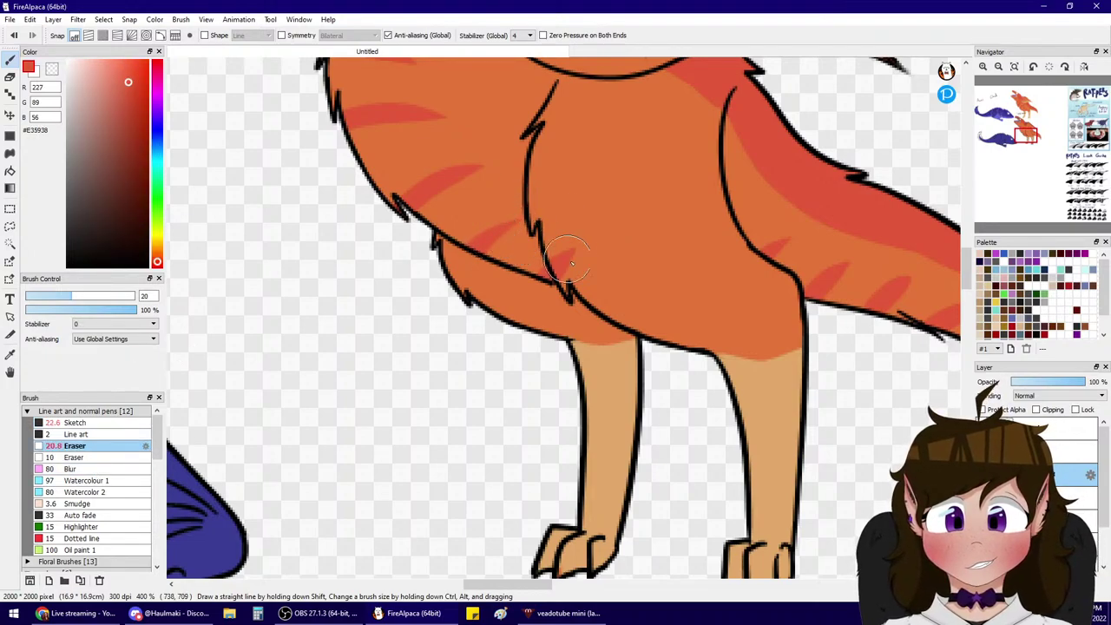
mouse_move(568, 252)
mouse_down()
mouse_move(566, 263)
mouse_move(571, 256)
mouse_up()
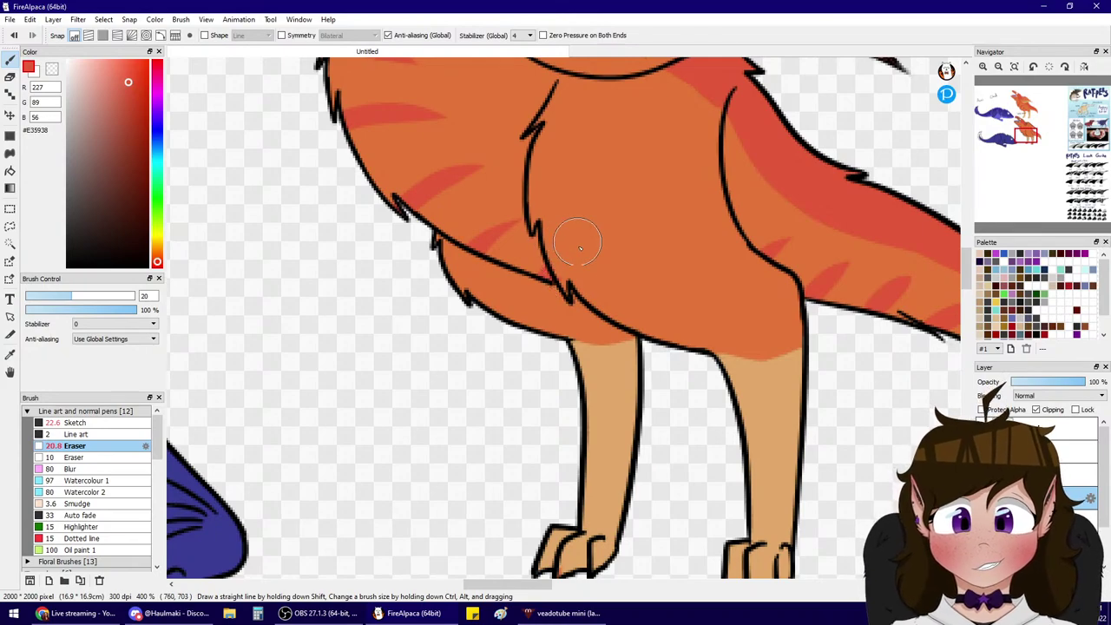
- Paint five curved, tapering red stripes down the near thigh with the Sketch brush at size 22
mouse_move(1042, 144)
mouse_down()
mouse_move(1035, 151)
mouse_move(1026, 132)
mouse_up()
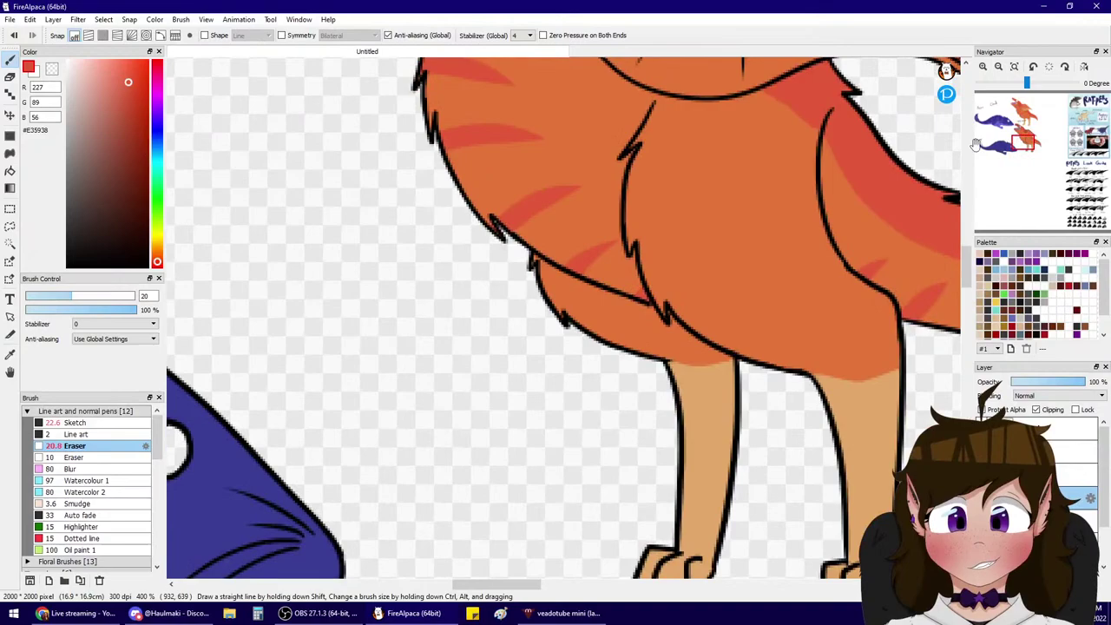
click(75, 423)
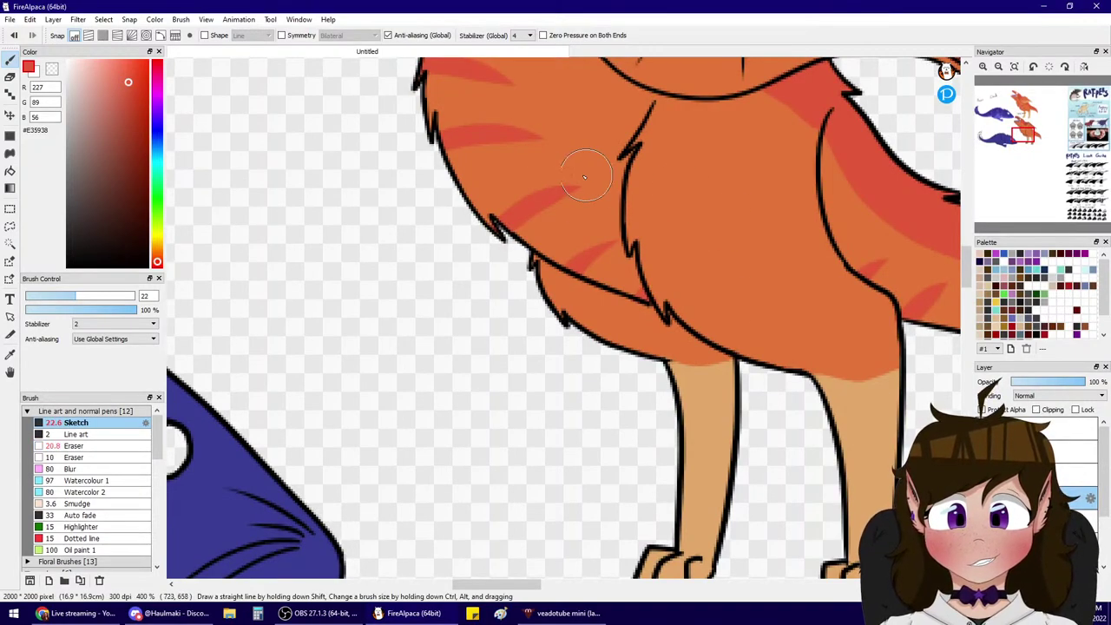
mouse_move(547, 200)
mouse_down()
mouse_move(660, 146)
mouse_move(720, 156)
mouse_up()
drag(619, 249, 722, 210)
drag(648, 343, 757, 253)
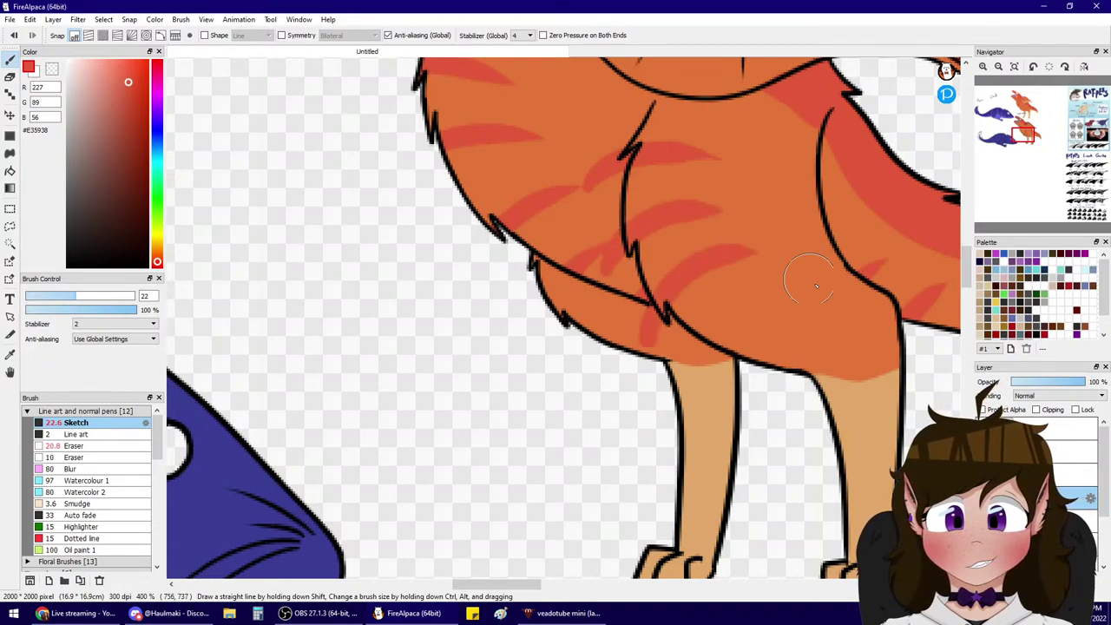
drag(772, 308, 706, 391)
drag(819, 343, 777, 395)
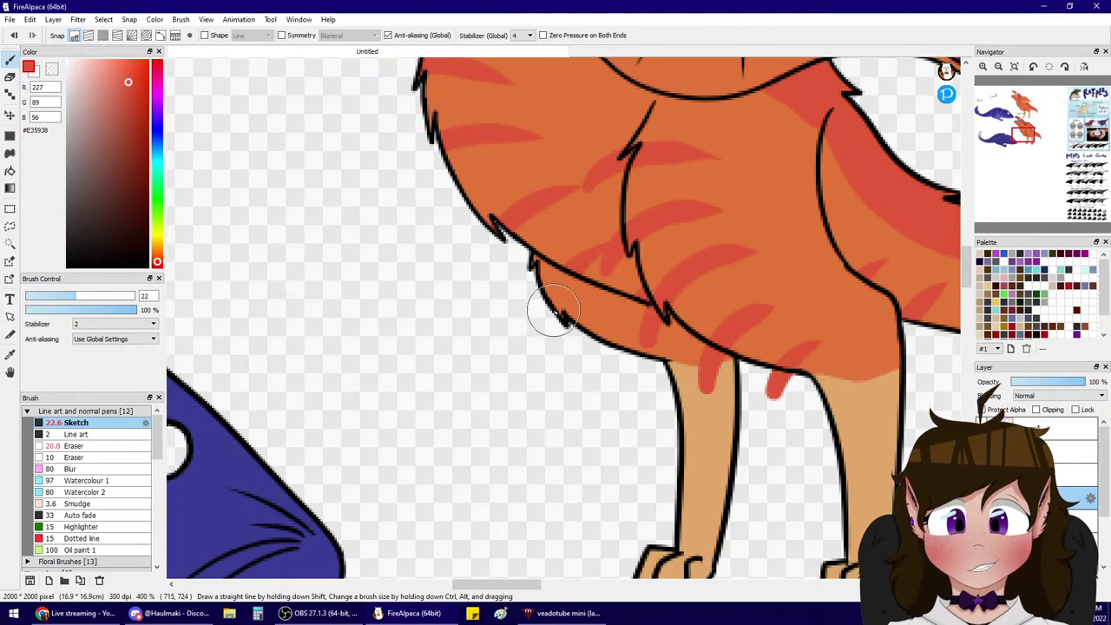
- Duplicate the thigh stripes and shift the copy forward over the chest and lower belly
key(ctrl+c)
key(ctrl+v)
key(ctrl+t)
drag(722, 304, 625, 290)
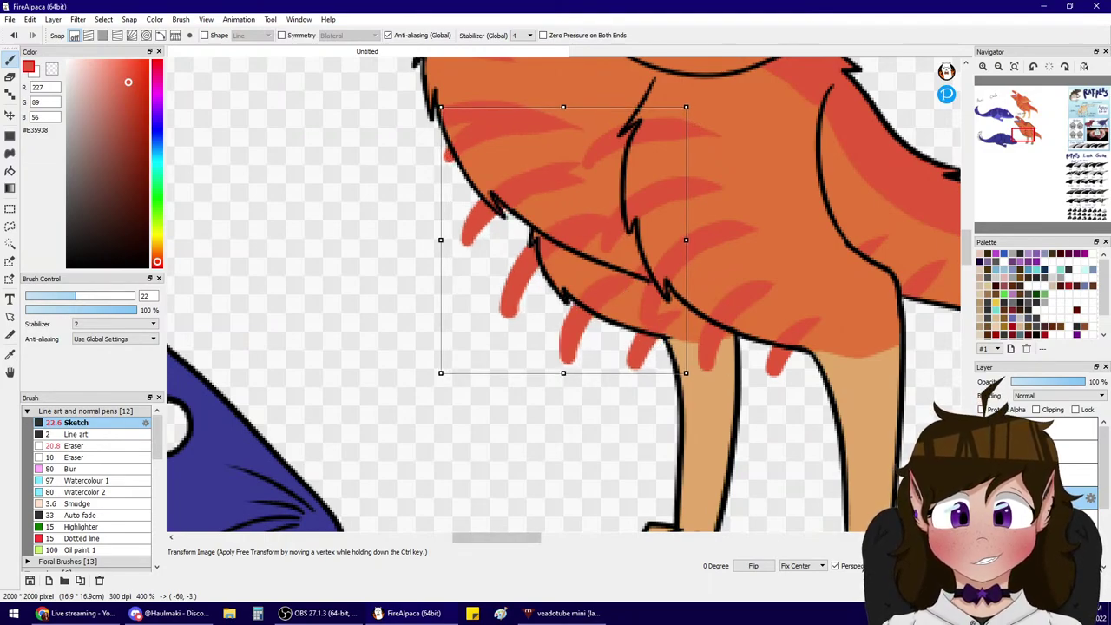
key(Return)
- Erase the copied stripes overlapping the chest with a size 40 eraser and clip the stripes to the body
click(74, 445)
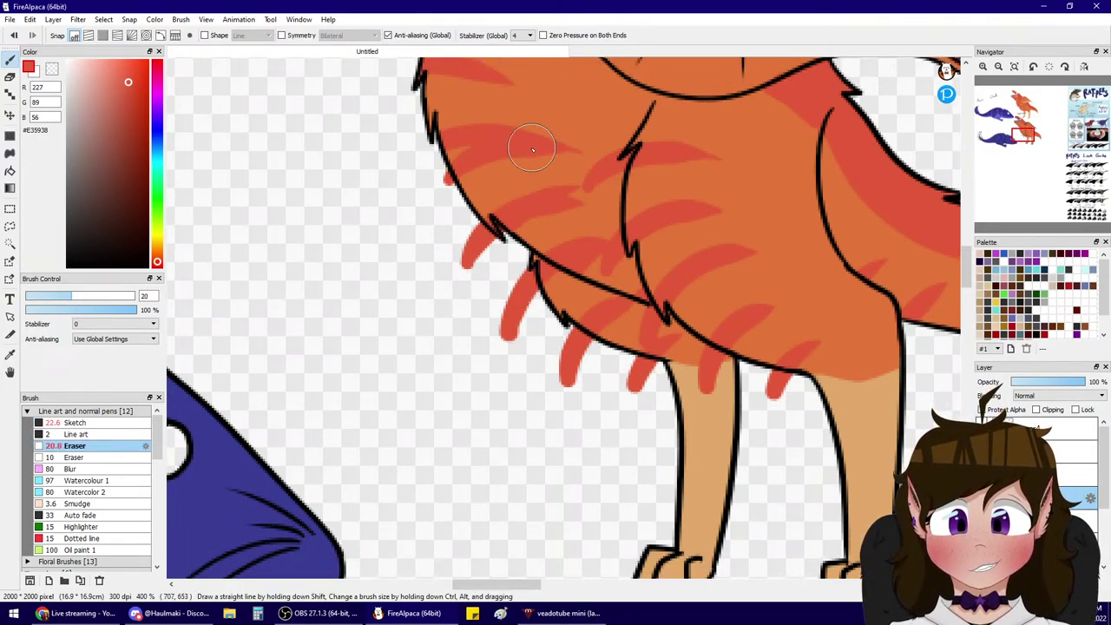
drag(88, 298, 98, 297)
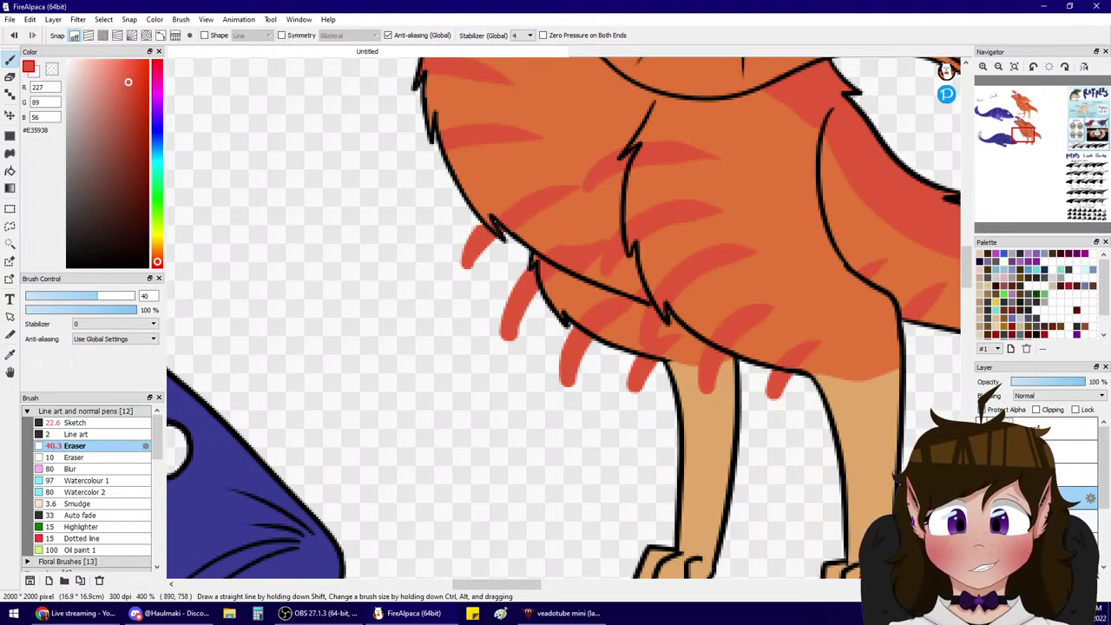
click(1037, 410)
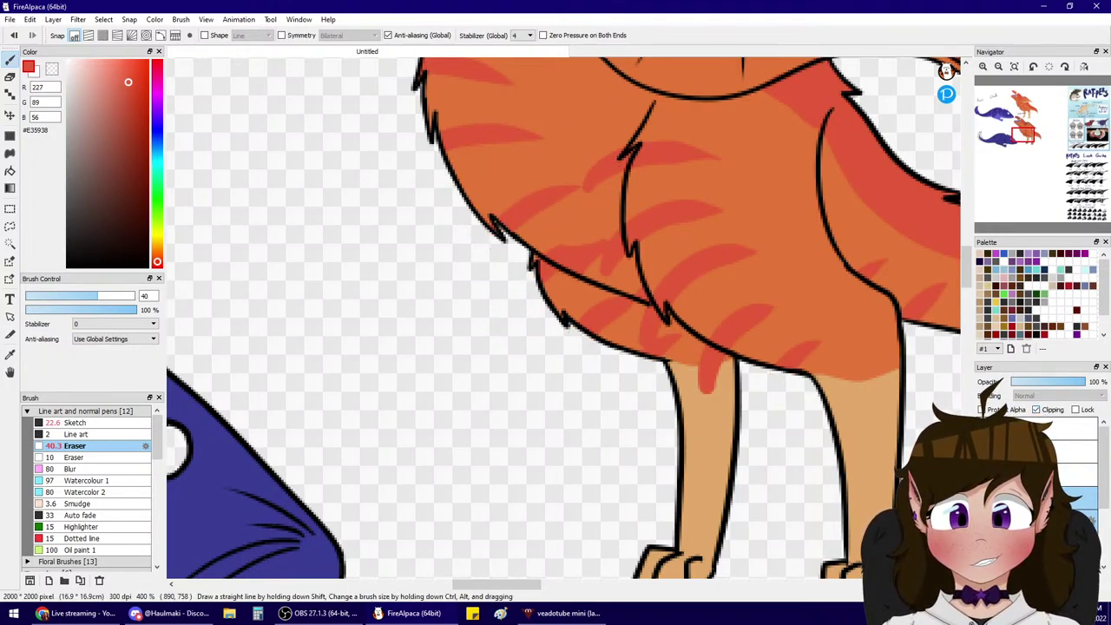
- Erase the thigh-stripe excess that spills past the thigh outline onto the belly and far leg
click(985, 498)
click(985, 498)
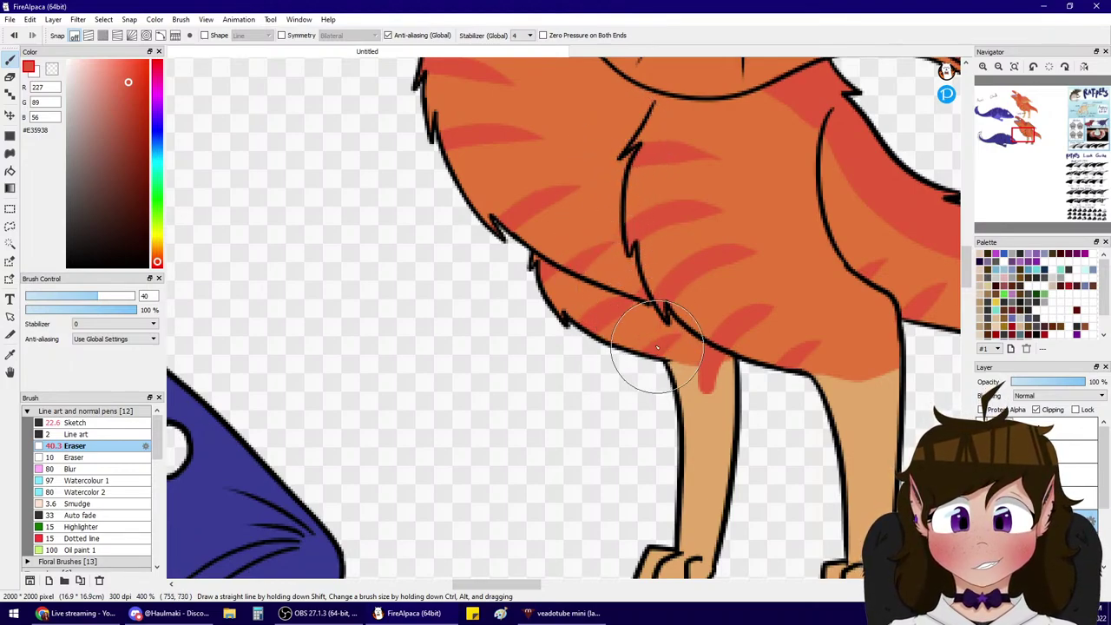
mouse_move(696, 356)
mouse_down()
mouse_move(706, 374)
mouse_move(776, 397)
mouse_up()
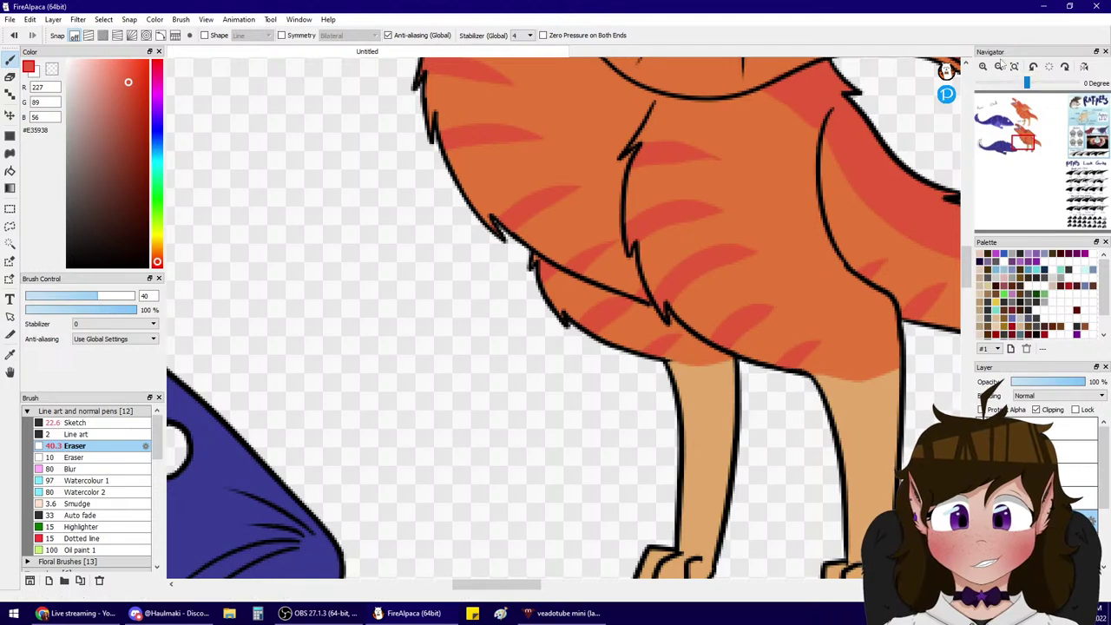
- Sample the tan colour #E1A869 and ready the Sketch brush for painting the wing
click(1000, 68)
click(1000, 69)
click(983, 68)
mouse_move(1020, 142)
mouse_down()
mouse_move(1009, 111)
mouse_move(1024, 136)
mouse_up()
right_click(822, 147)
click(984, 67)
click(68, 423)
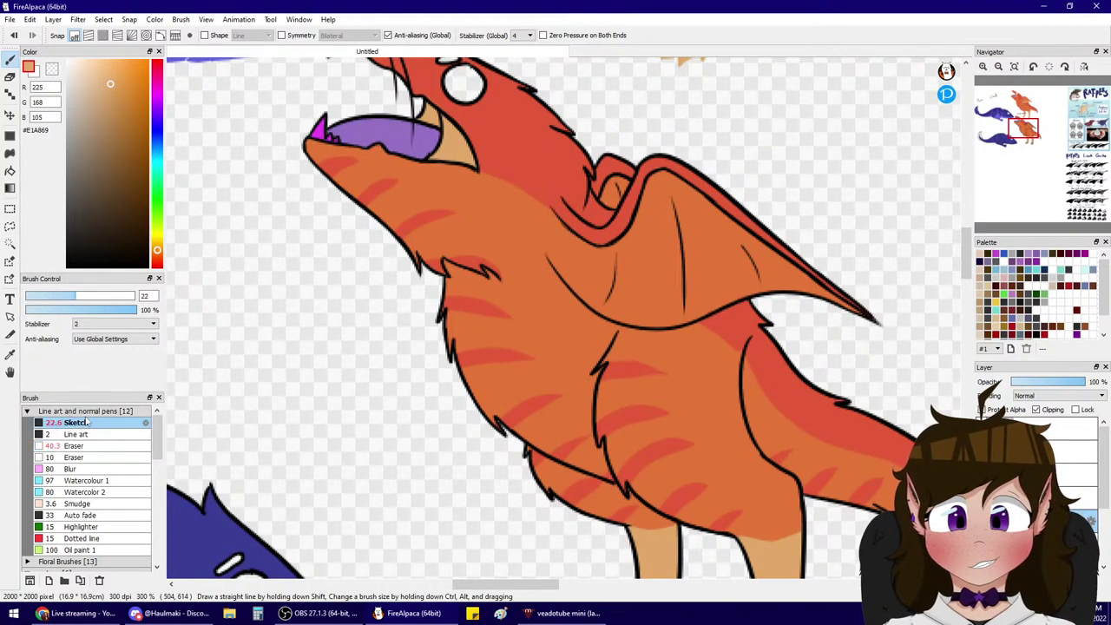
scroll(539, 228, up, 1)
mouse_move(540, 228)
mouse_down()
mouse_move(578, 276)
mouse_move(780, 300)
mouse_up()
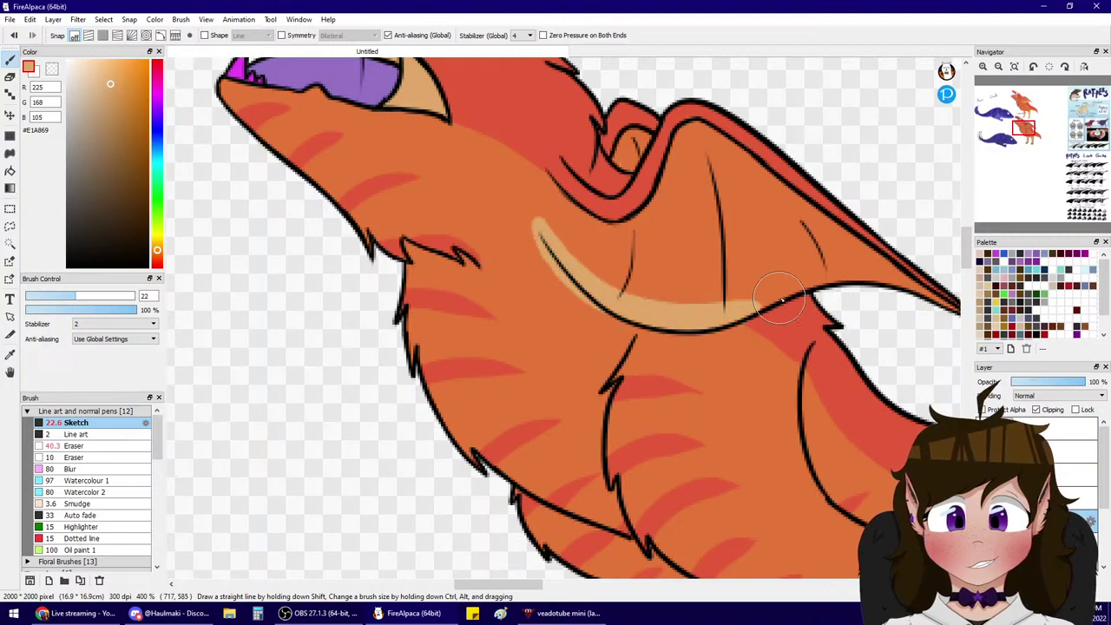
key(ctrl+z)
drag(545, 229, 656, 312)
key(ctrl+z)
drag(540, 234, 564, 269)
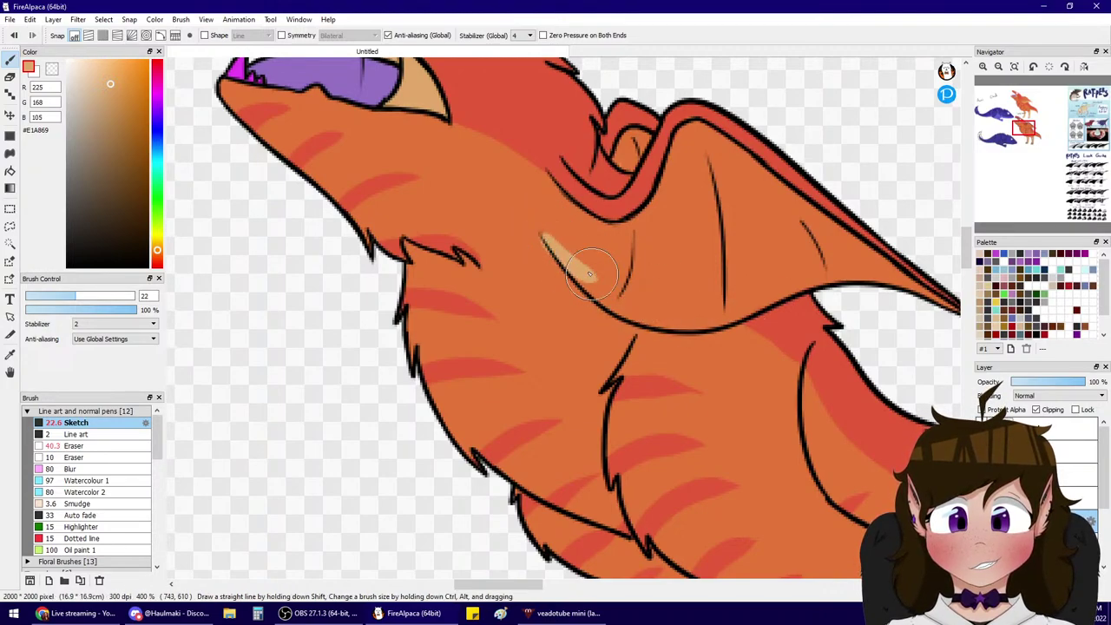
key(ctrl+z)
- Paint a curved tan band along the wing's lower edge, starting at the shoulder
mouse_move(538, 234)
mouse_down()
mouse_move(673, 318)
mouse_move(693, 295)
mouse_move(642, 310)
mouse_move(799, 291)
mouse_up()
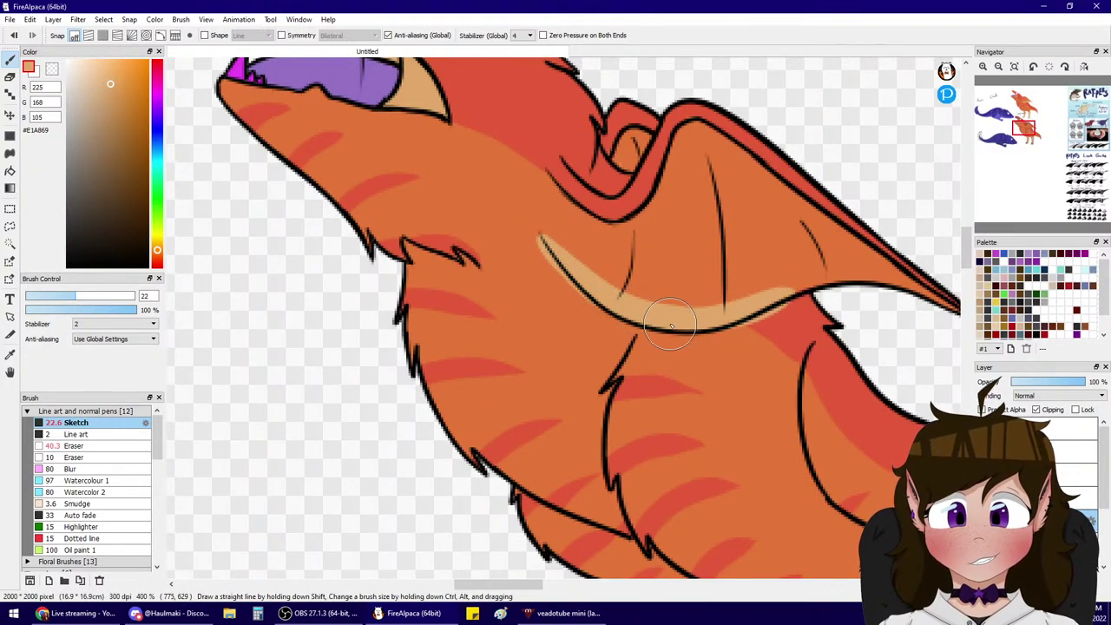
mouse_move(676, 316)
mouse_down()
mouse_move(860, 279)
mouse_move(936, 304)
mouse_up()
key(ctrl+z)
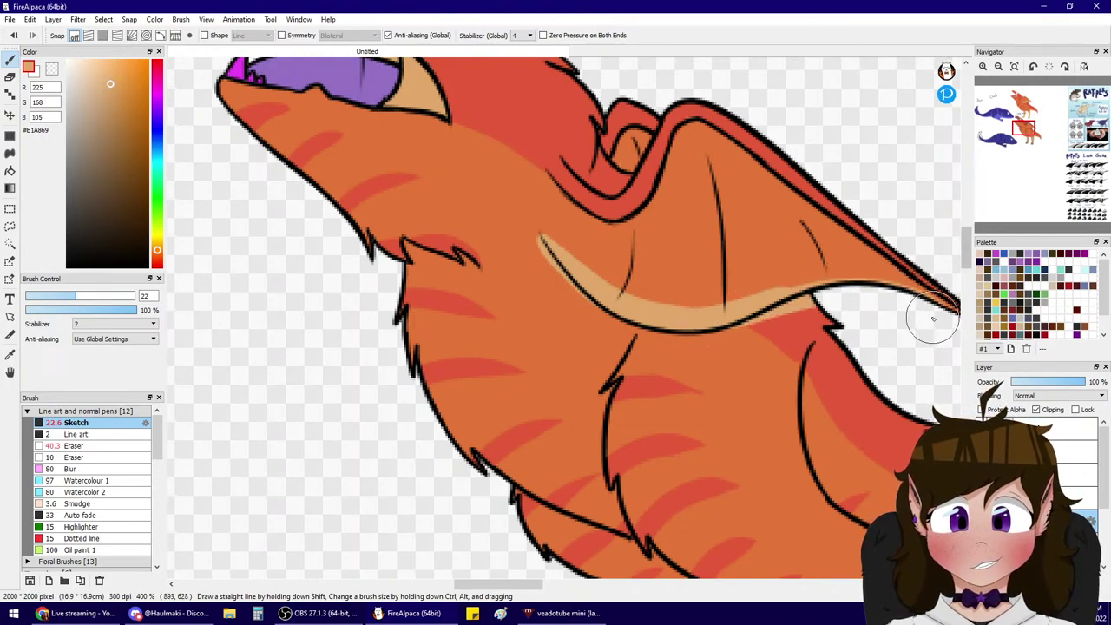
- Find the wing marking's layer and extend the tan band along the wing's trailing edge to its pointed tip
click(984, 543)
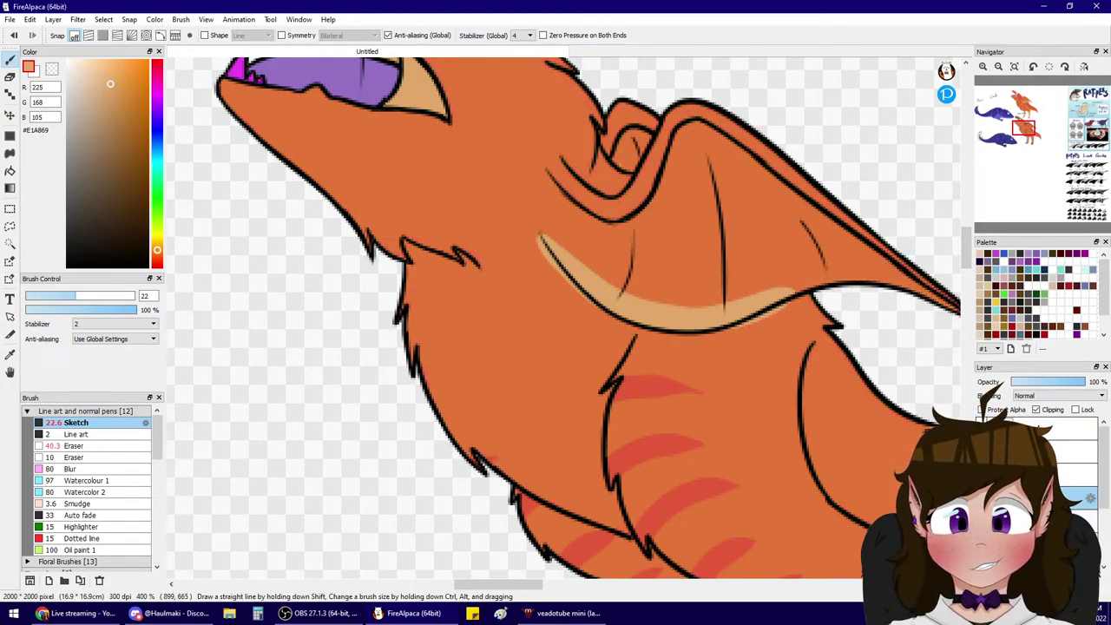
click(984, 498)
click(984, 499)
click(984, 521)
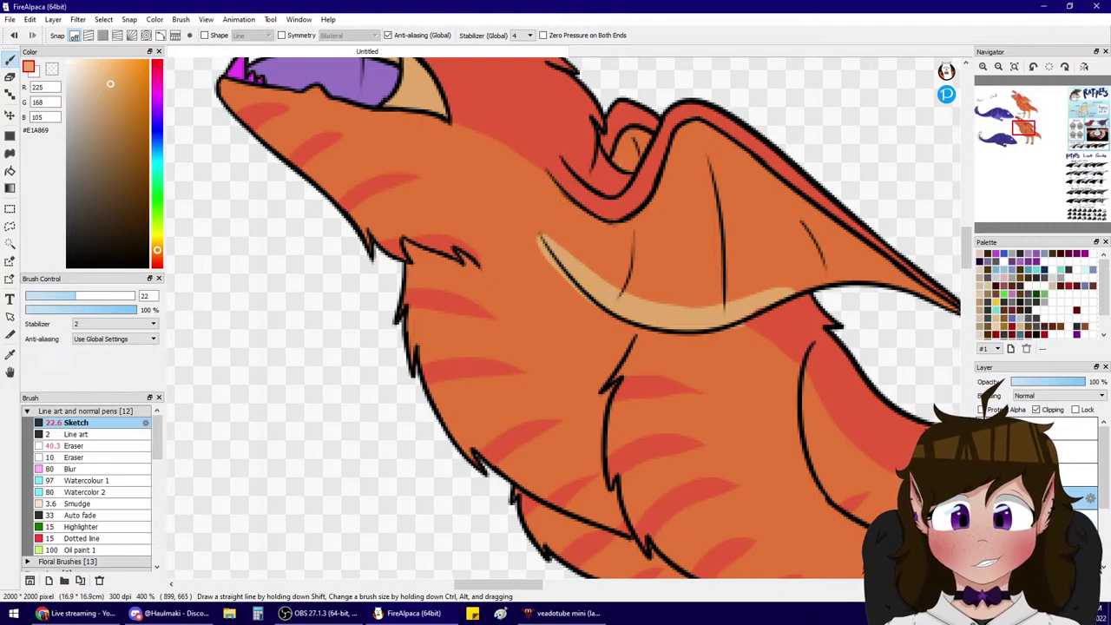
drag(759, 296, 806, 301)
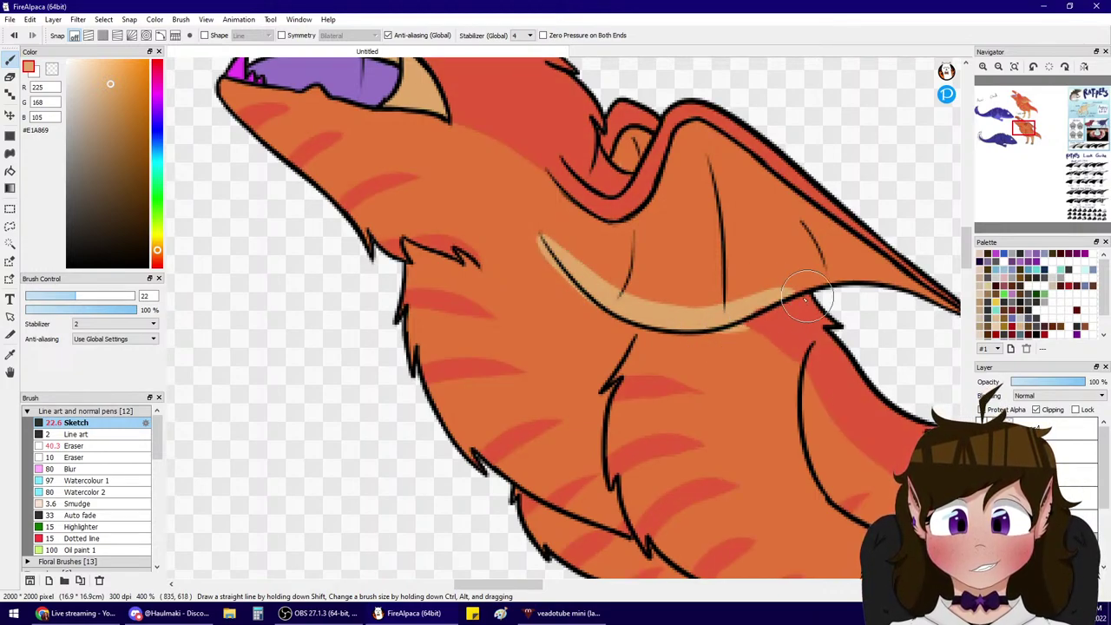
mouse_move(738, 319)
mouse_down()
mouse_move(787, 300)
mouse_move(855, 307)
mouse_move(740, 319)
mouse_move(893, 293)
mouse_up()
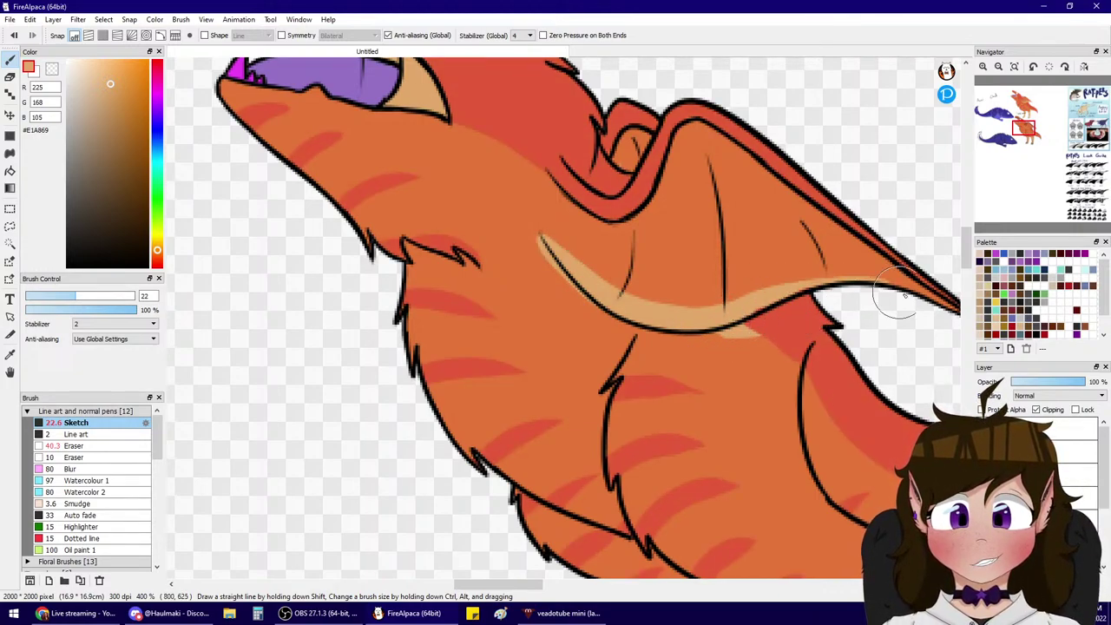
mouse_move(828, 307)
mouse_down()
mouse_move(854, 284)
mouse_move(942, 319)
mouse_up()
click(1030, 127)
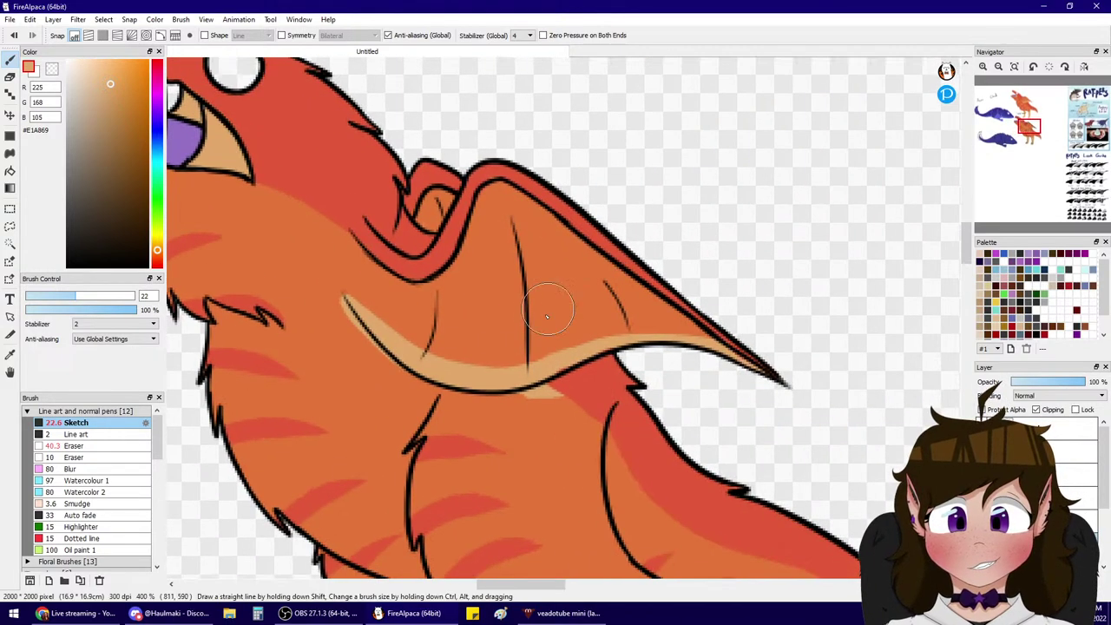
mouse_move(519, 378)
mouse_down()
mouse_move(631, 332)
mouse_move(778, 369)
mouse_up()
key(ctrl+z)
drag(530, 380, 795, 417)
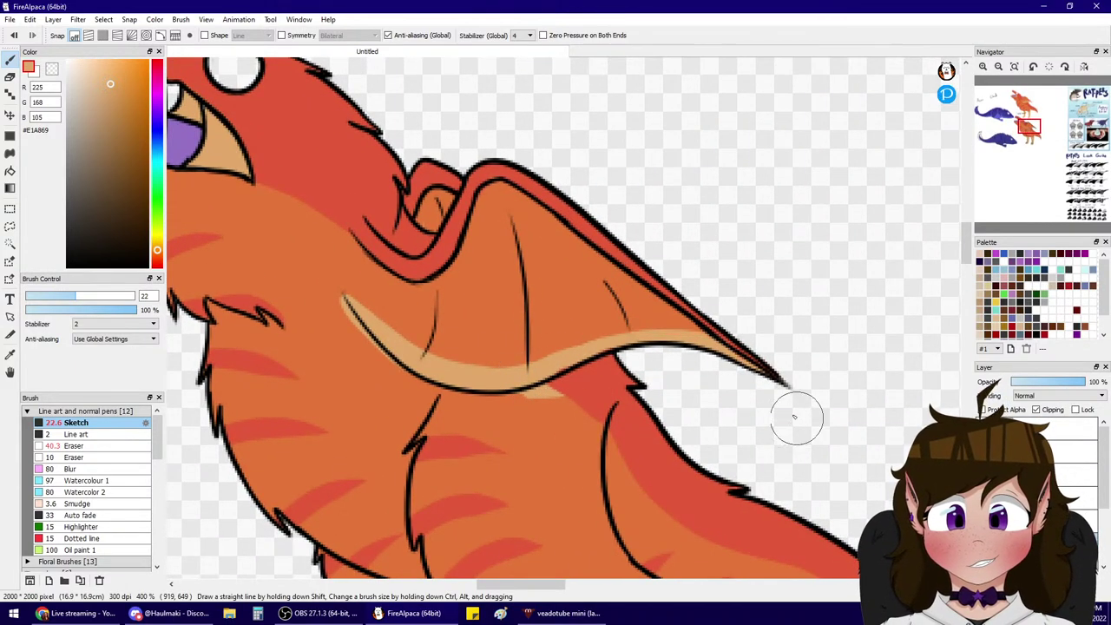
- Set the eraser size to 10.8 and widen the tan band upward across the wing membrane with the Sketch brush
key(e)
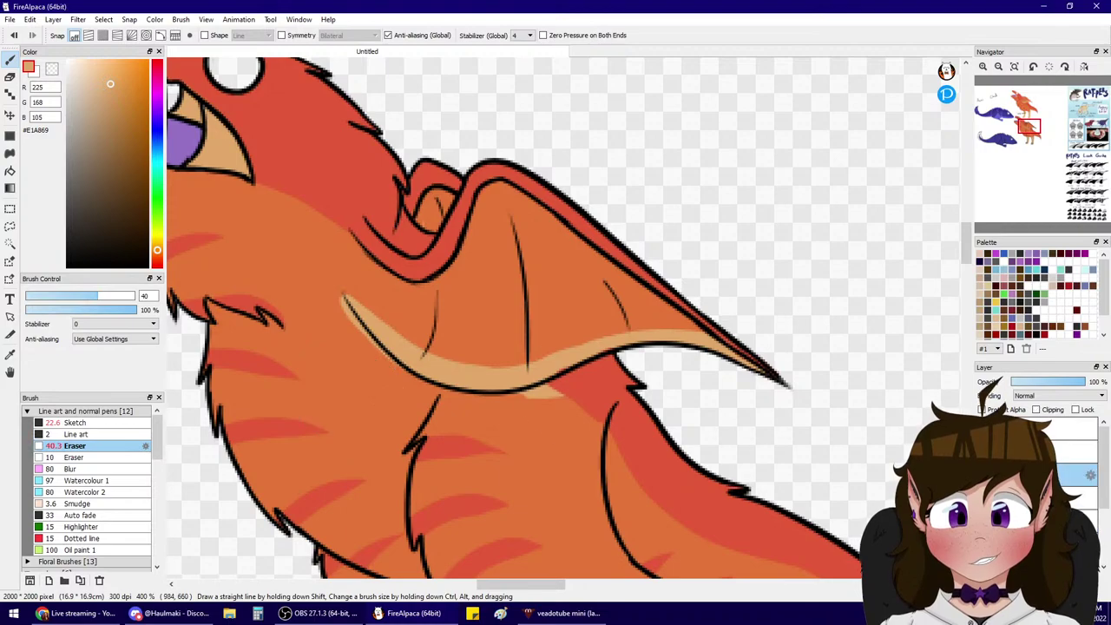
click(50, 297)
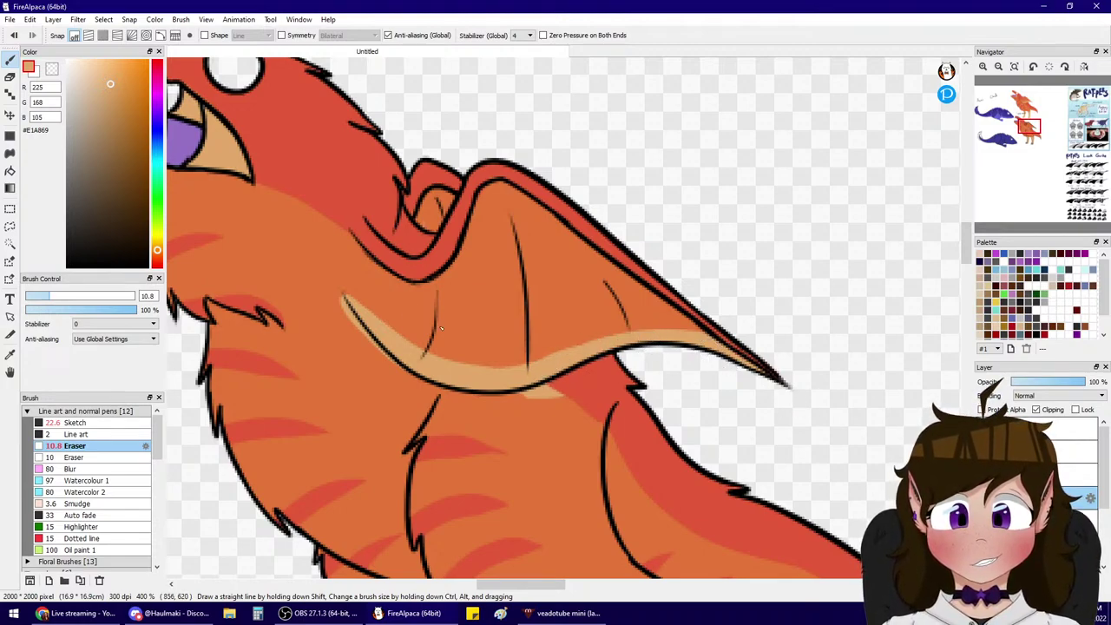
click(86, 423)
click(983, 521)
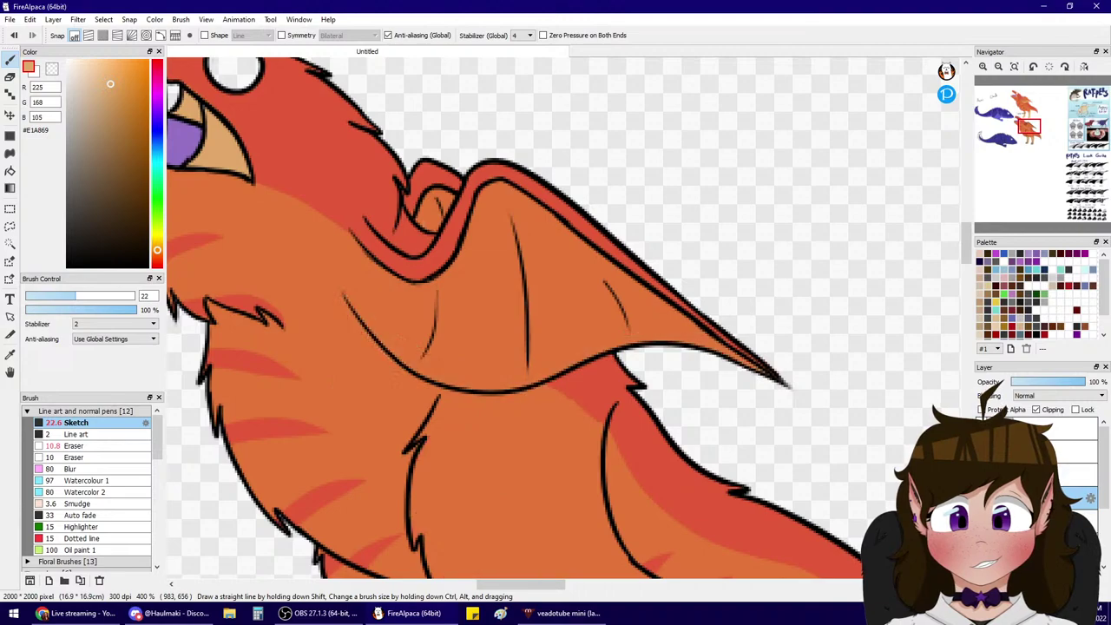
click(983, 521)
click(1025, 521)
mouse_move(373, 309)
mouse_down()
mouse_move(419, 347)
mouse_move(482, 352)
mouse_move(667, 320)
mouse_move(721, 340)
mouse_up()
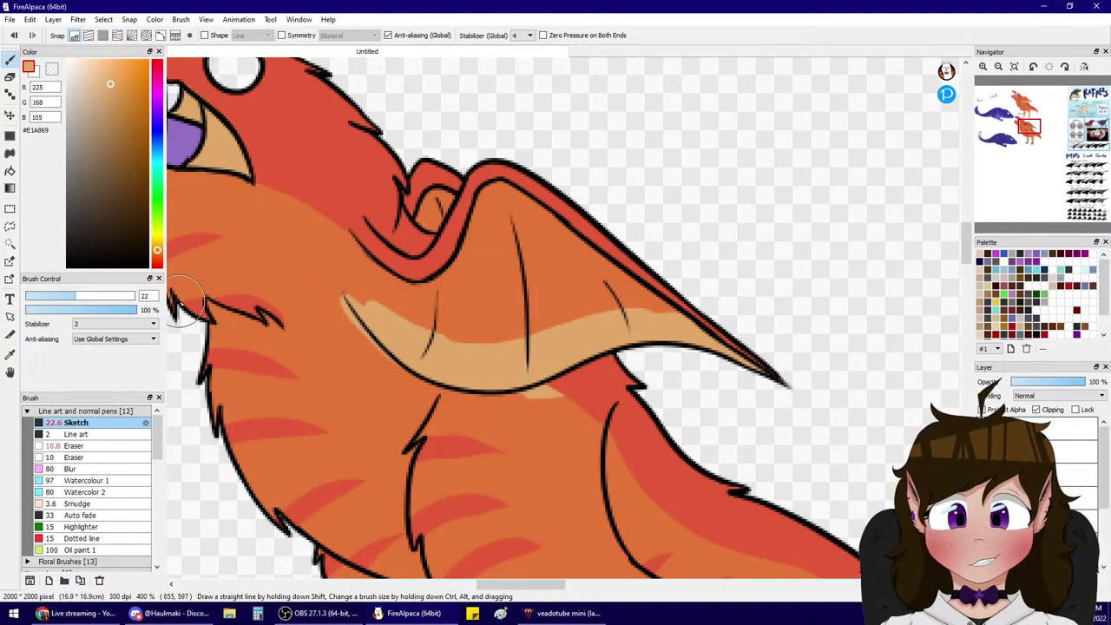
mouse_move(439, 341)
mouse_down()
mouse_move(606, 325)
mouse_move(627, 306)
mouse_up()
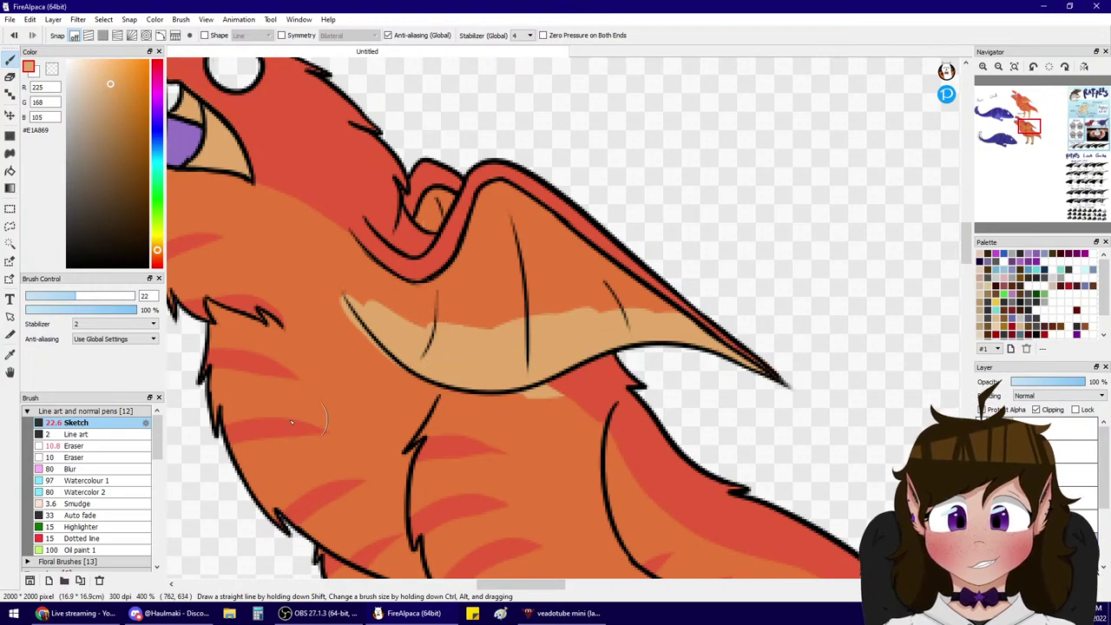
- Soften the tan band's upper edge with the Blur brush at size 41 and erase the tan overspill below the wing
click(88, 470)
mouse_move(364, 325)
mouse_down()
mouse_move(690, 294)
mouse_move(630, 306)
mouse_up()
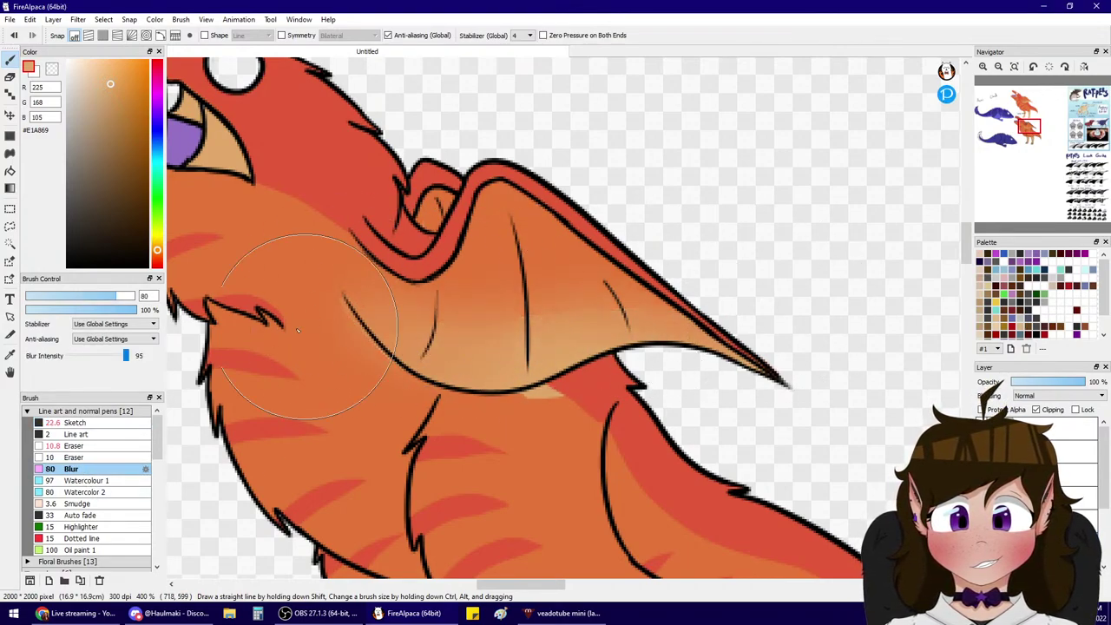
key(ctrl+z)
click(98, 296)
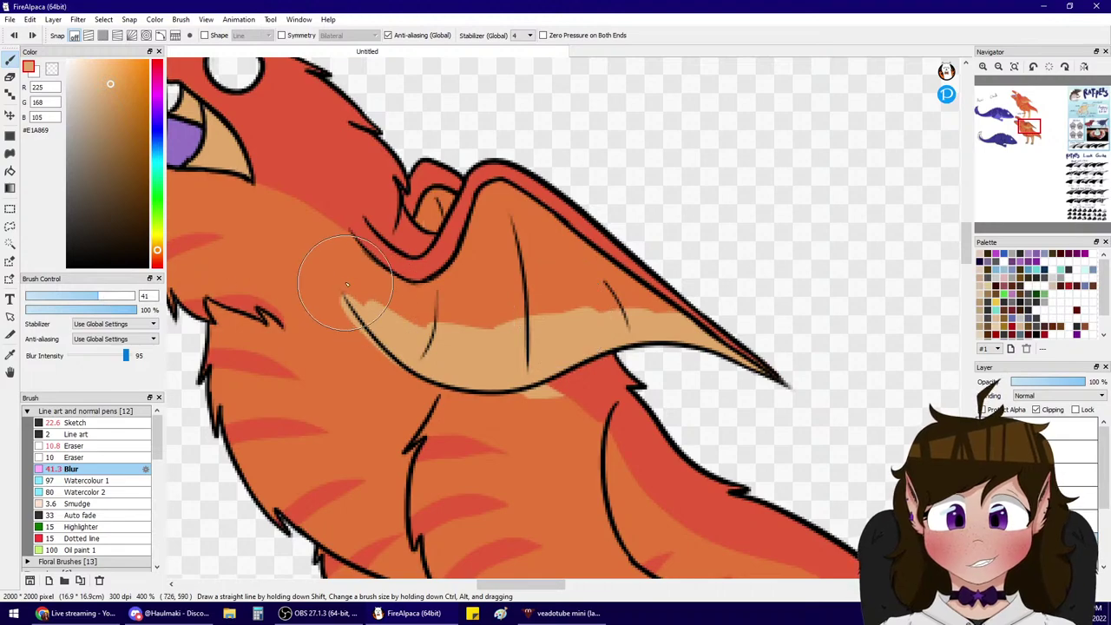
mouse_move(346, 284)
mouse_down()
mouse_move(608, 335)
mouse_move(831, 343)
mouse_up()
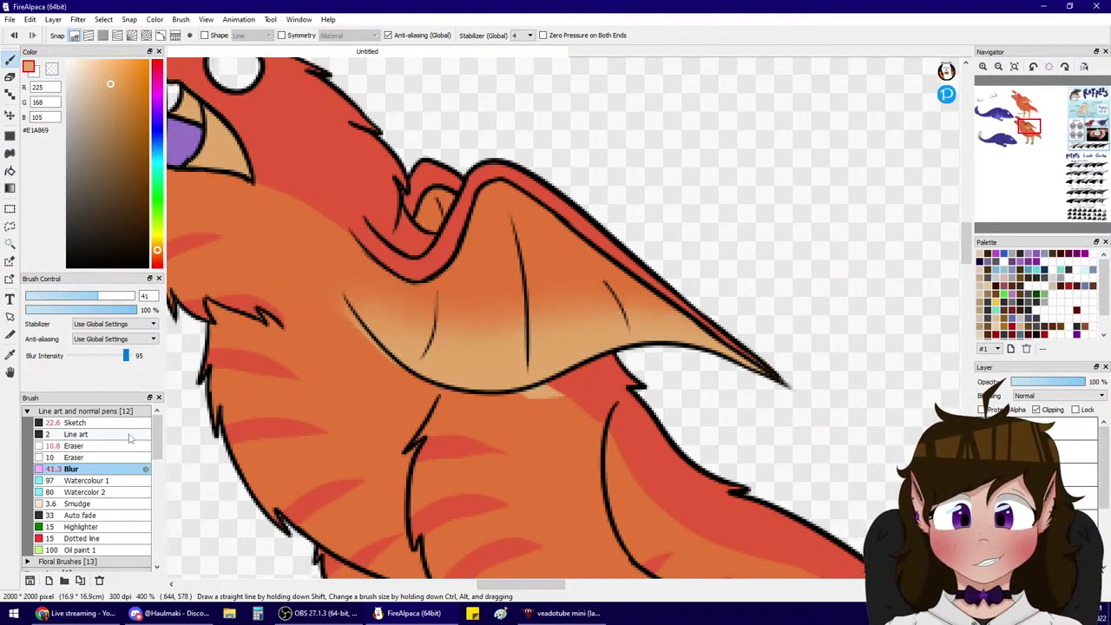
click(104, 445)
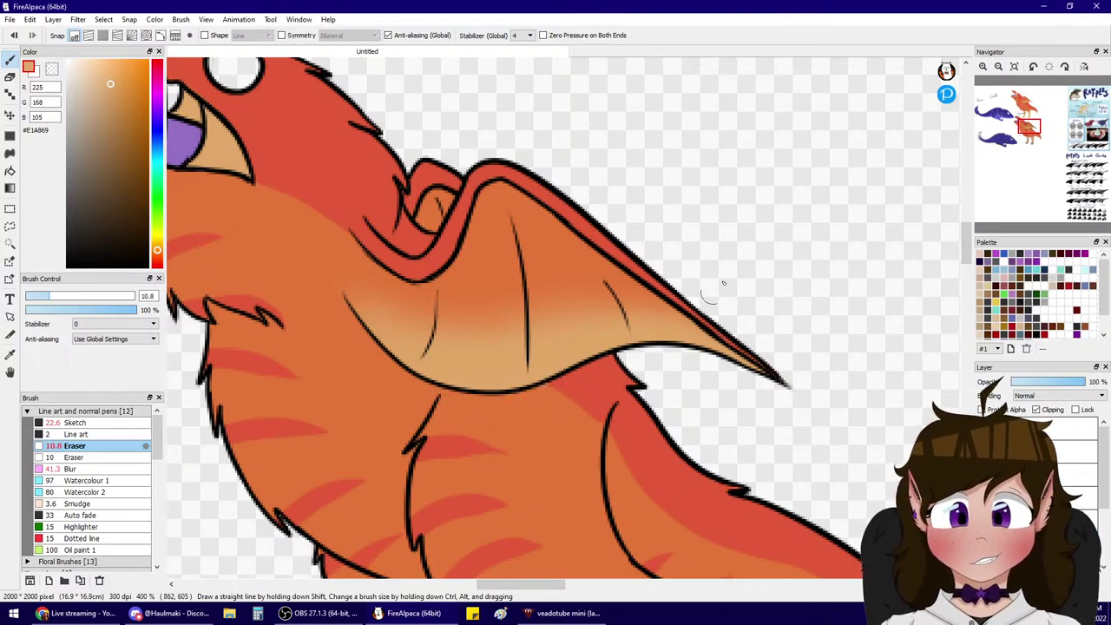
- Recolour the magenta fang and small teeth in the orange creature's upper jaw white with the Sketch brush
click(999, 66)
click(998, 66)
mouse_move(1030, 125)
mouse_down()
mouse_move(1020, 138)
mouse_move(1031, 128)
mouse_move(1020, 114)
mouse_up()
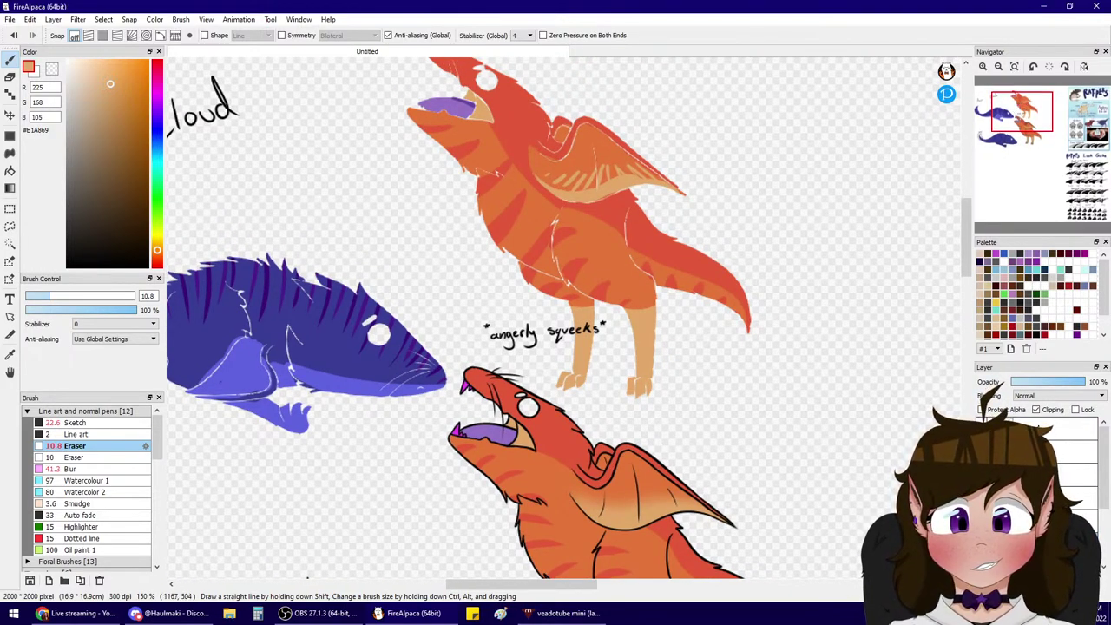
click(1054, 396)
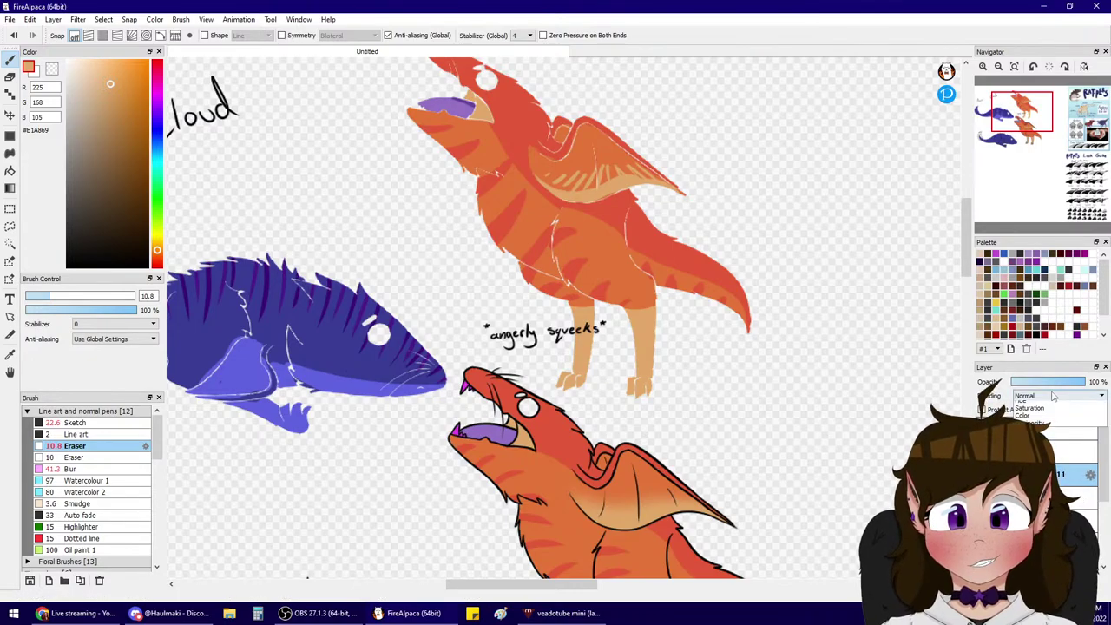
click(984, 68)
click(984, 68)
click(984, 68)
click(984, 67)
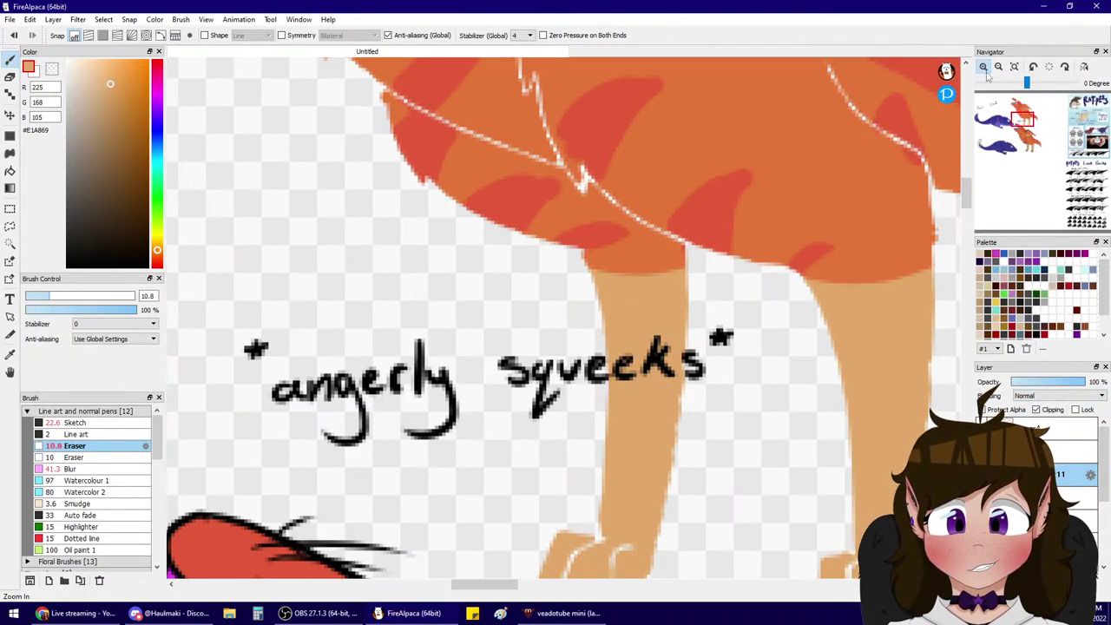
mouse_move(999, 137)
mouse_down()
mouse_move(990, 142)
mouse_move(1017, 120)
mouse_up()
click(1093, 253)
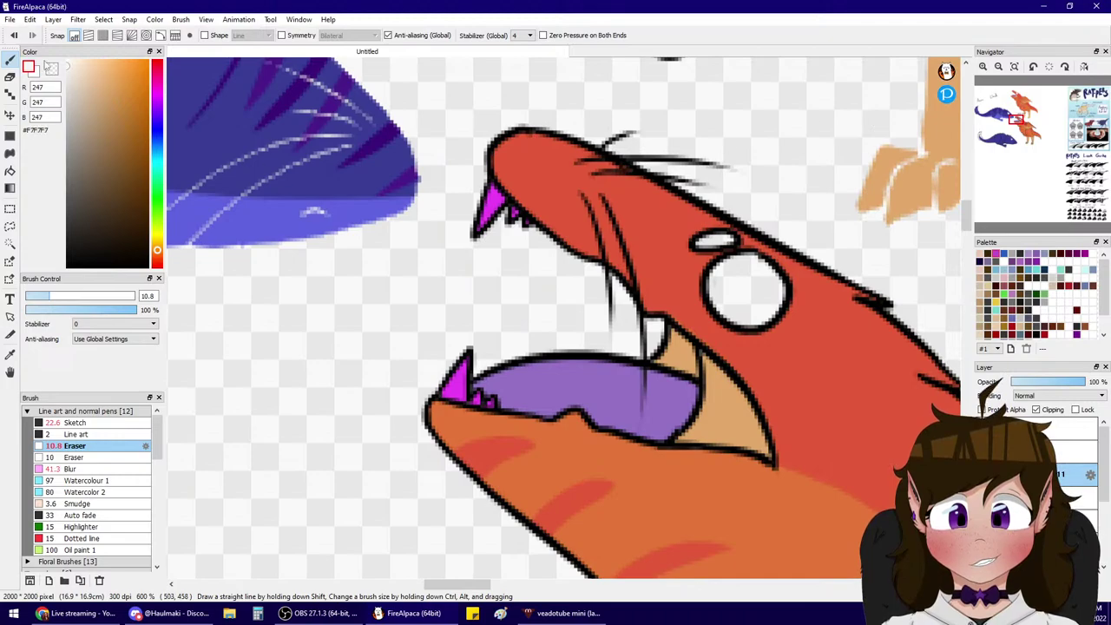
click(75, 423)
drag(521, 201, 509, 235)
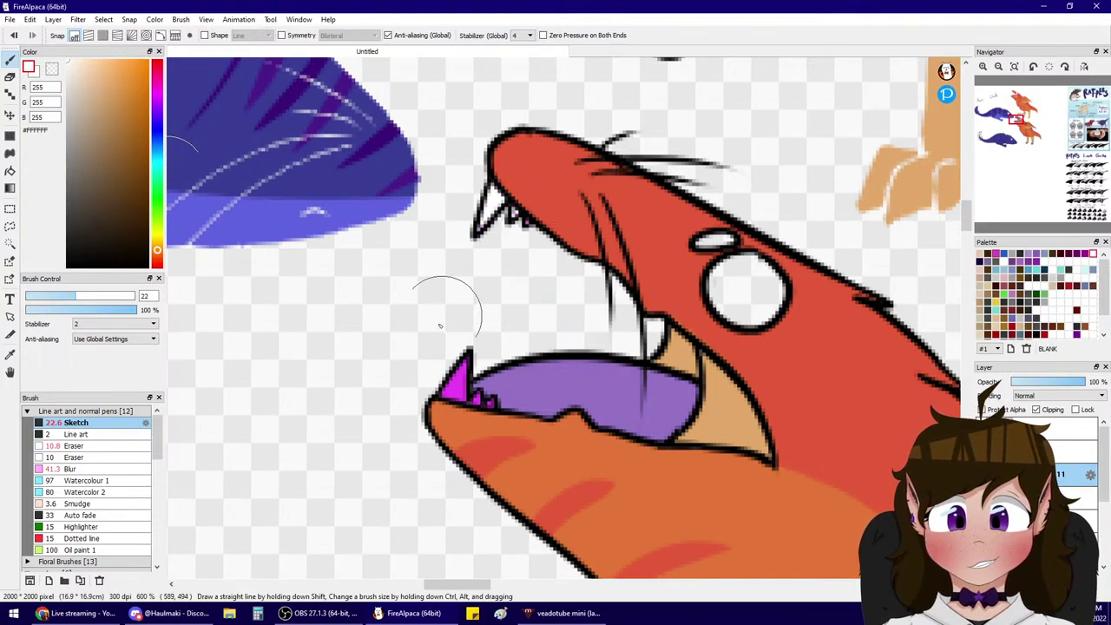
- Paint the magenta fang and small teeth in the orange creature's lower jaw white
drag(444, 389, 481, 395)
key(ctrl+z)
mouse_move(462, 354)
mouse_down()
mouse_move(445, 409)
mouse_move(458, 385)
mouse_move(462, 414)
mouse_move(493, 408)
mouse_up()
- Sample the tongue's purple and clean up the white overspill around the small lower teeth with the Sketch brush at size 5.3
alt+click(551, 382)
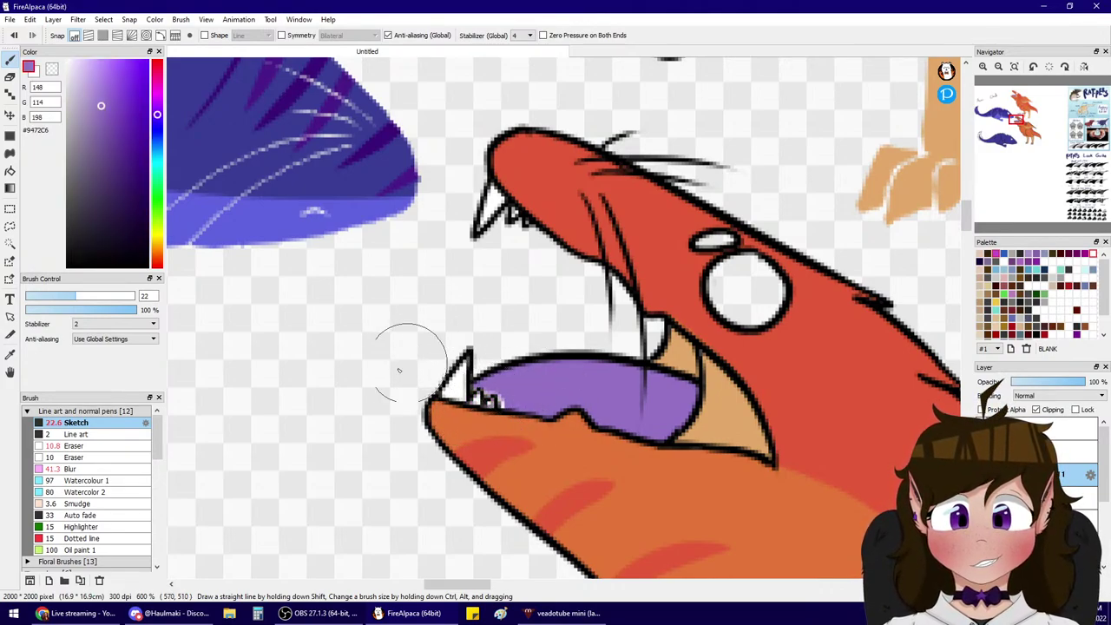
click(31, 297)
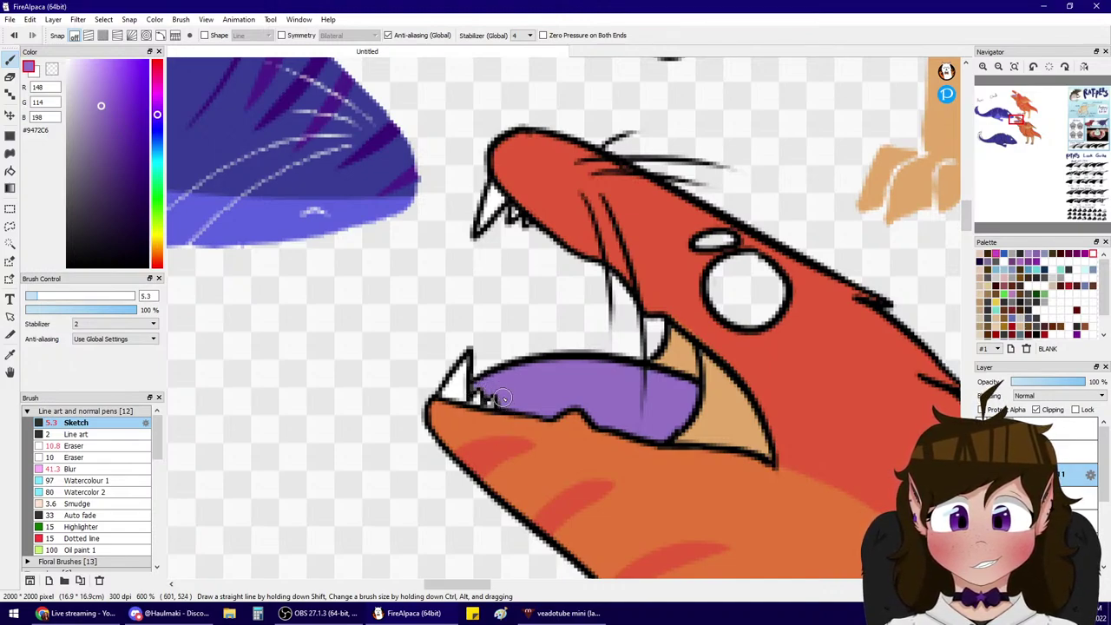
click(649, 341)
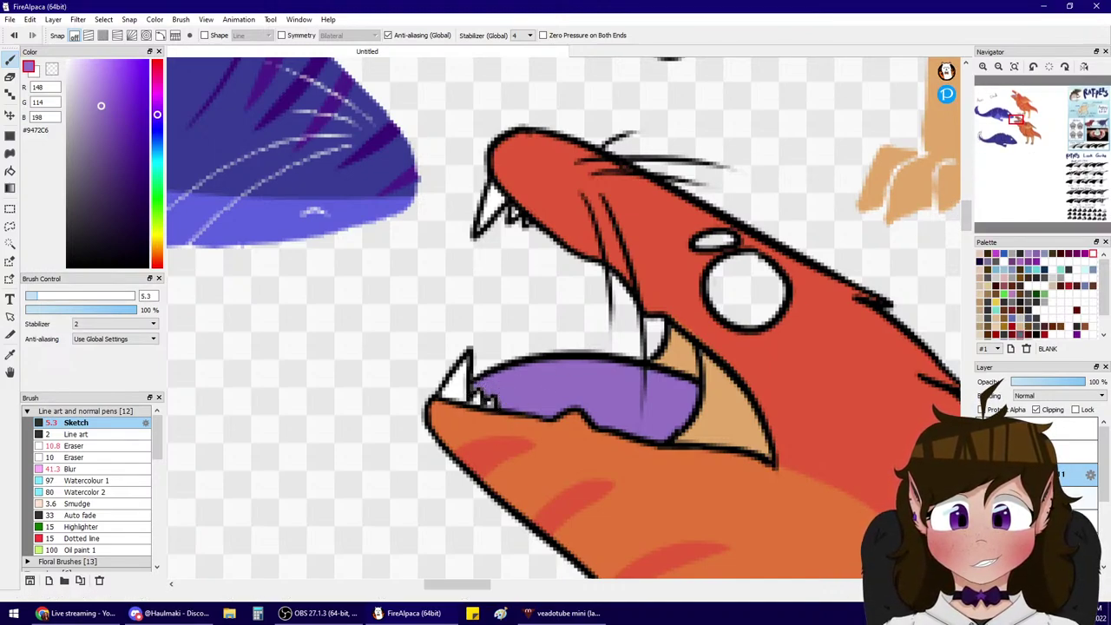
alt+click(724, 406)
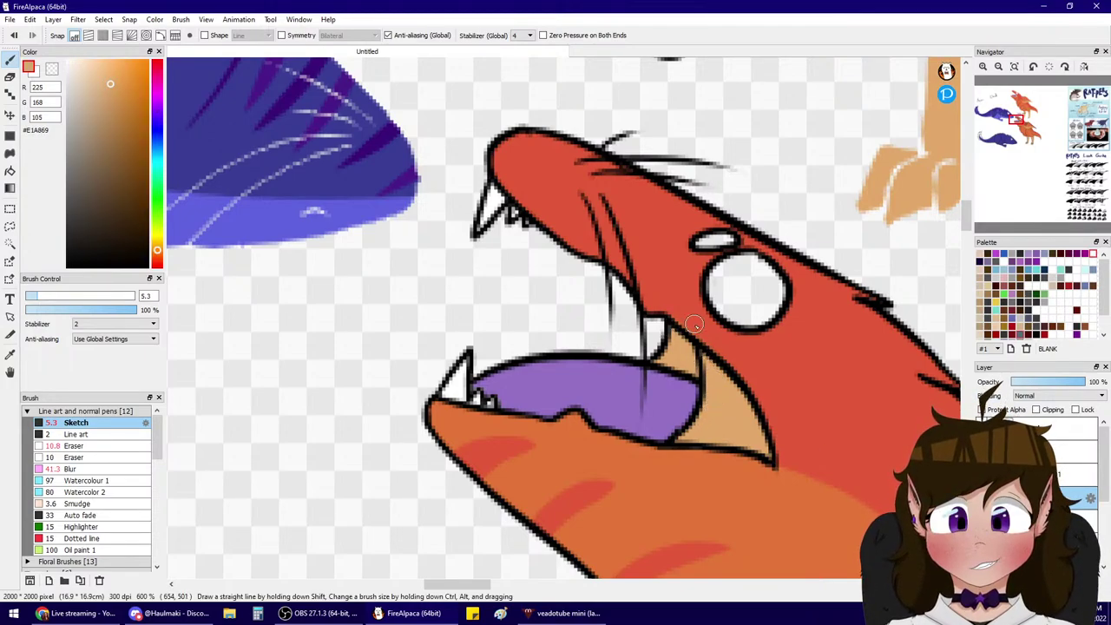
click(1042, 475)
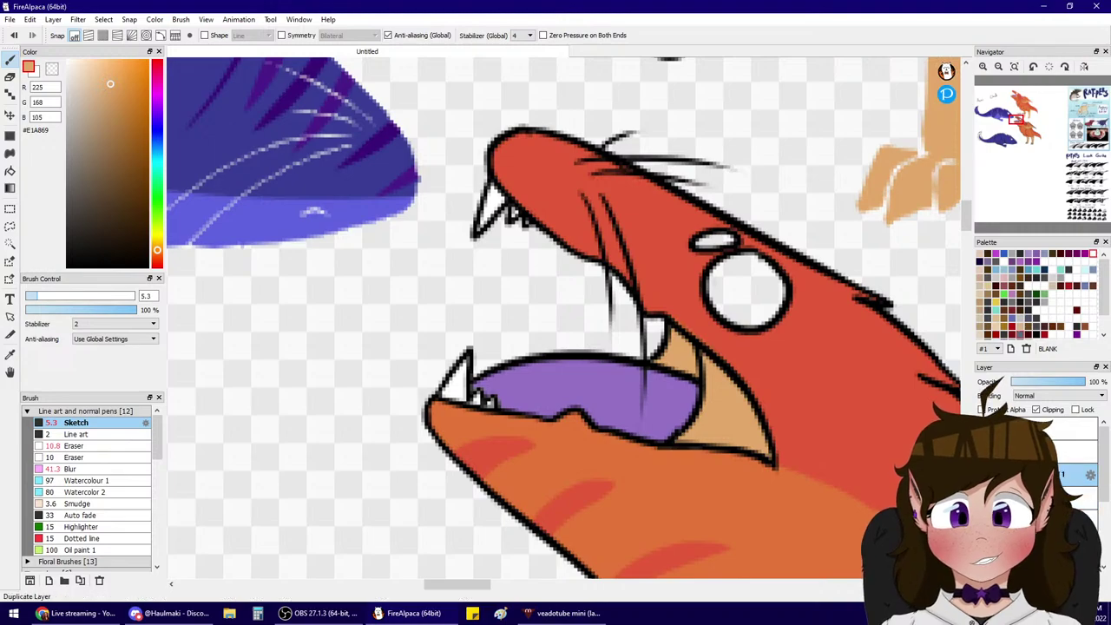
- Sample the light blue #5F63DF for the lined blue creature and set the Sketch brush size to 27
click(999, 66)
click(1000, 67)
click(999, 67)
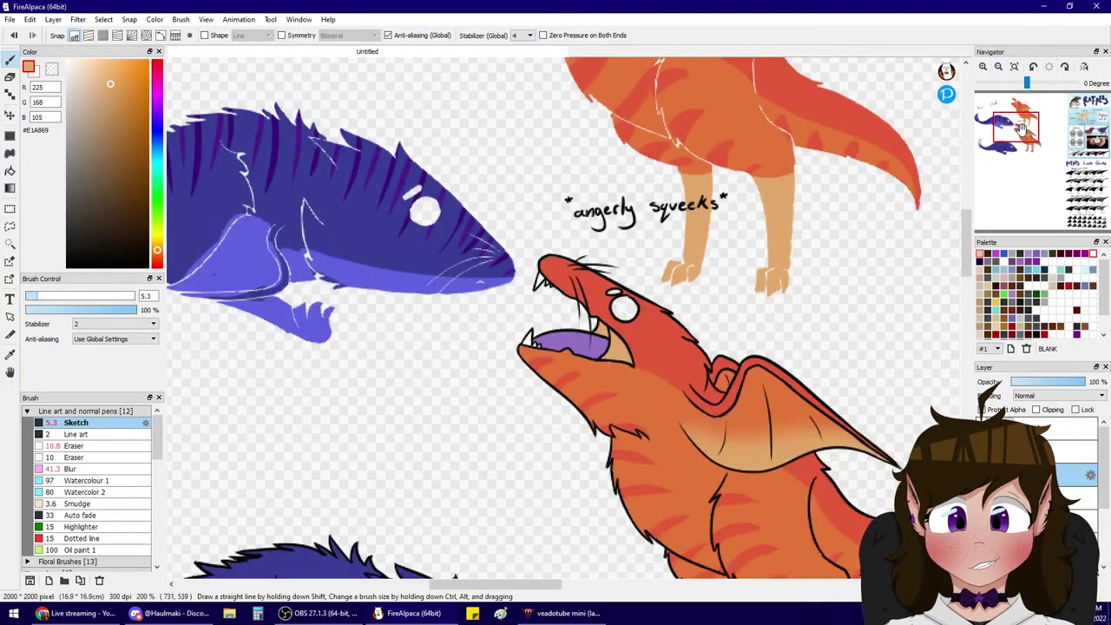
drag(1029, 134, 1004, 139)
alt+click(559, 217)
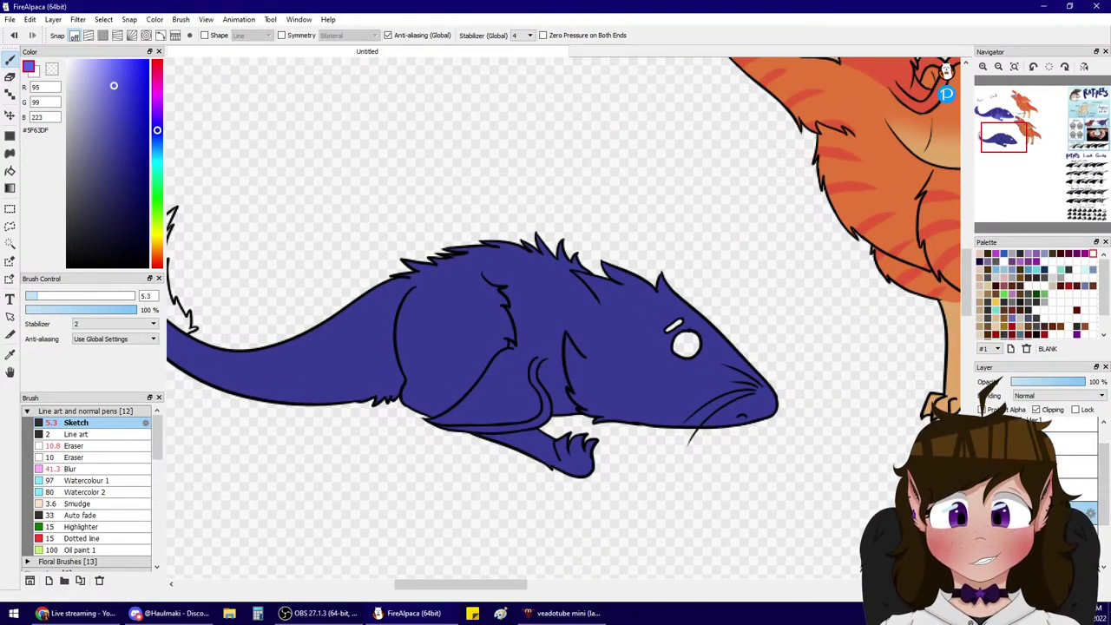
drag(58, 295, 83, 296)
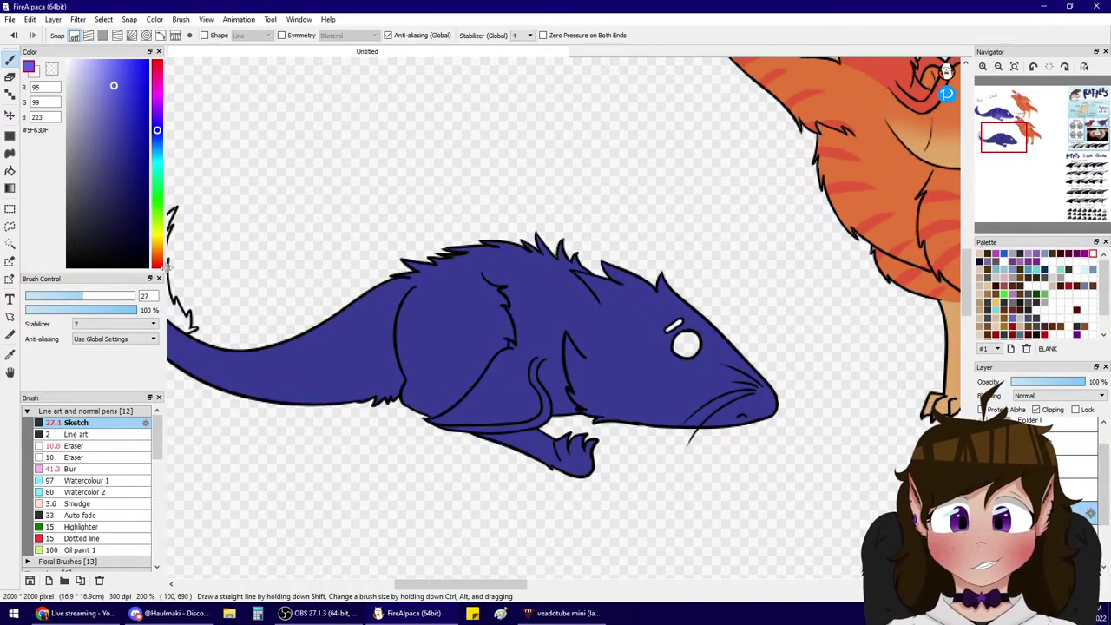
mouse_move(1005, 108)
mouse_down()
mouse_move(997, 156)
mouse_move(997, 140)
mouse_up()
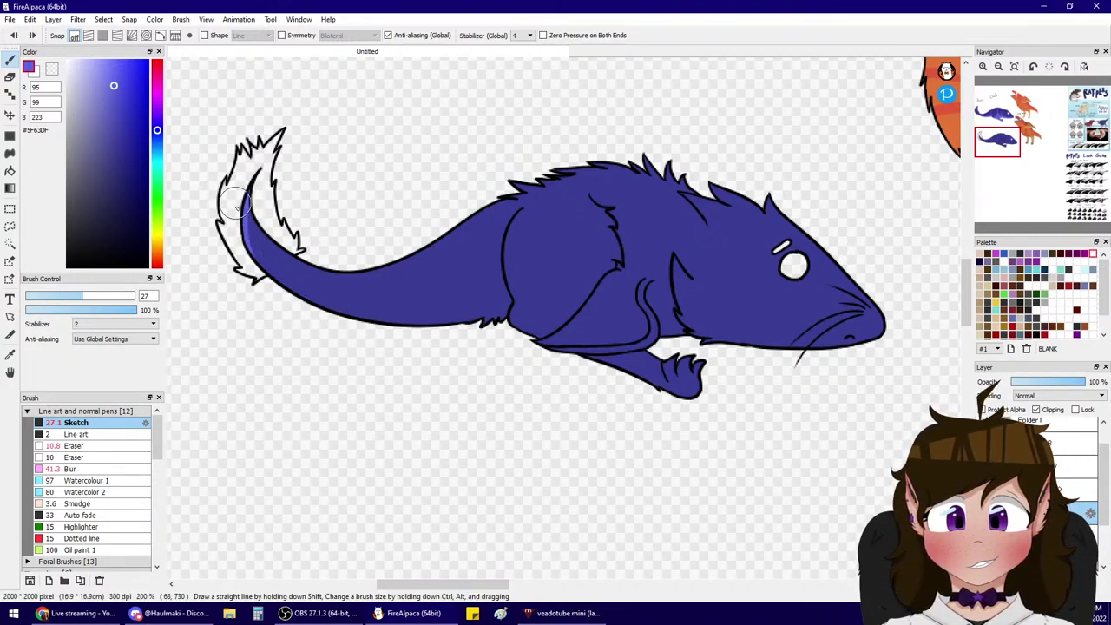
mouse_move(235, 204)
mouse_down()
mouse_move(351, 330)
mouse_move(251, 247)
mouse_move(235, 201)
mouse_move(318, 312)
mouse_up()
key(ctrl+z)
mouse_move(240, 206)
mouse_down()
mouse_move(301, 295)
mouse_move(247, 238)
mouse_move(310, 297)
mouse_move(369, 315)
mouse_up()
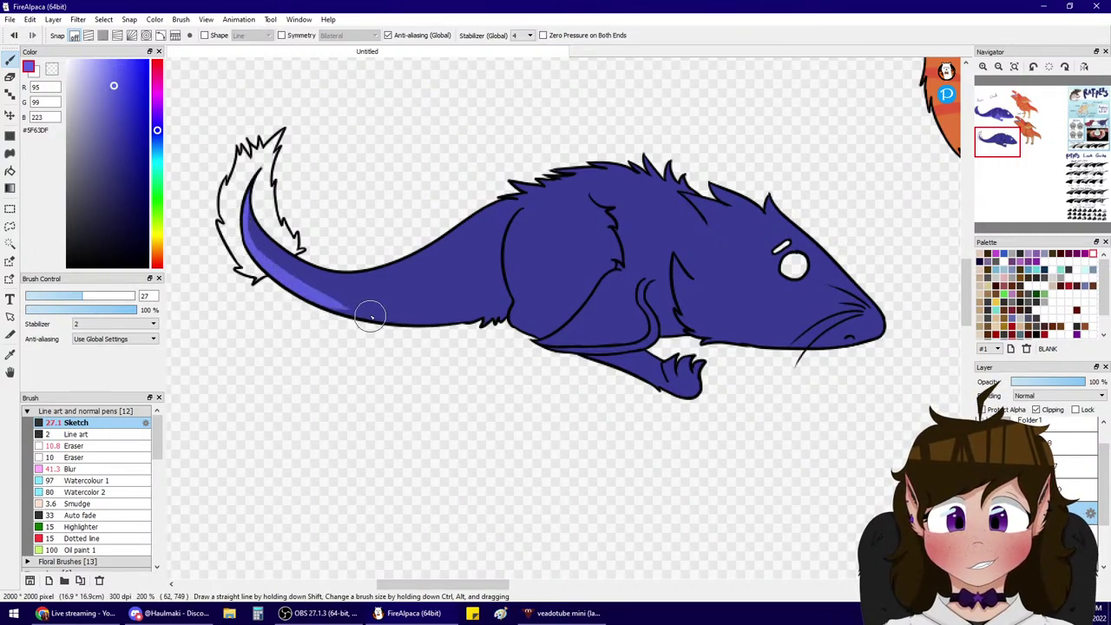
key(ctrl+z)
drag(252, 236, 440, 342)
key(ctrl+z)
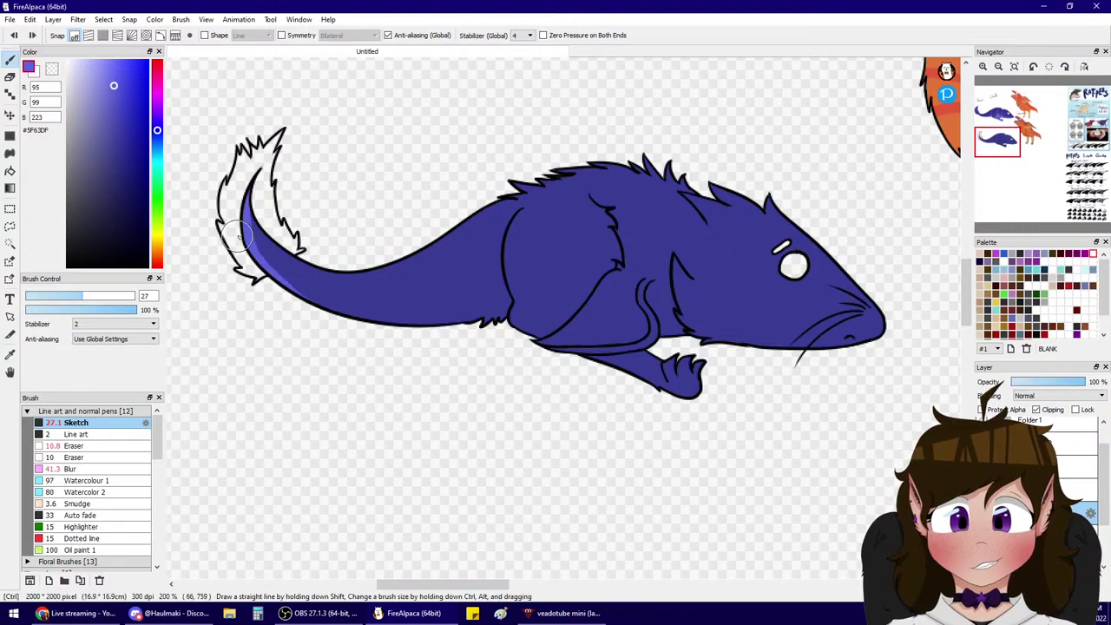
mouse_move(240, 236)
mouse_down()
mouse_move(428, 325)
mouse_move(396, 324)
mouse_up()
key(ctrl+z)
key(ctrl+z)
- Paint a light blue band along the underside of the blue creature's tail, from near the tip to the hindquarters
drag(243, 247, 459, 323)
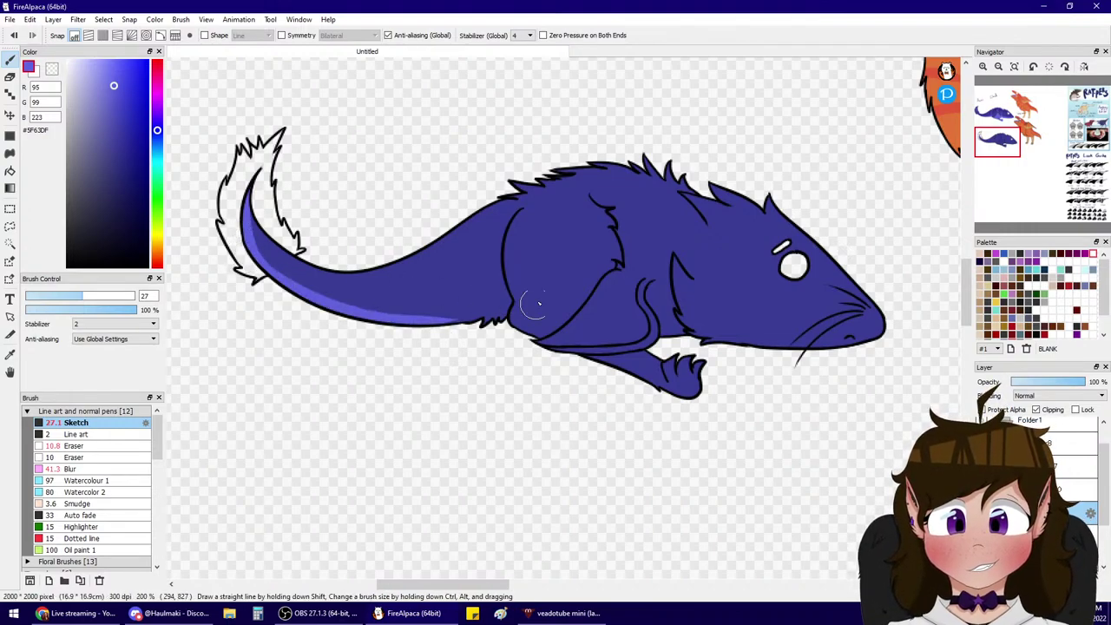
drag(254, 262, 483, 316)
drag(397, 325, 515, 302)
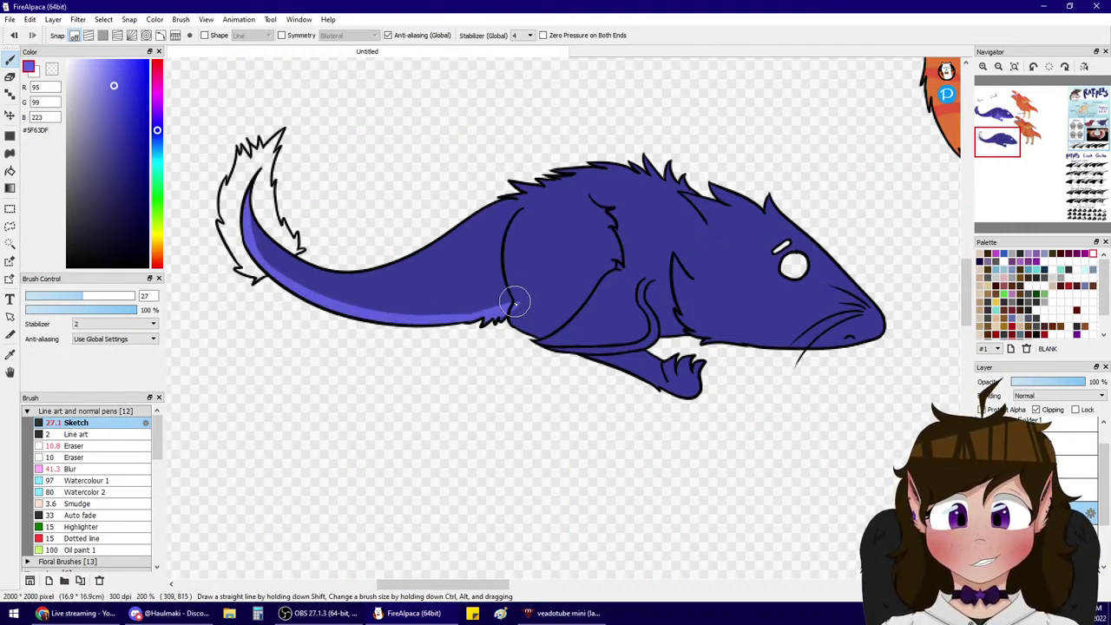
key(ctrl+z)
drag(377, 318, 523, 288)
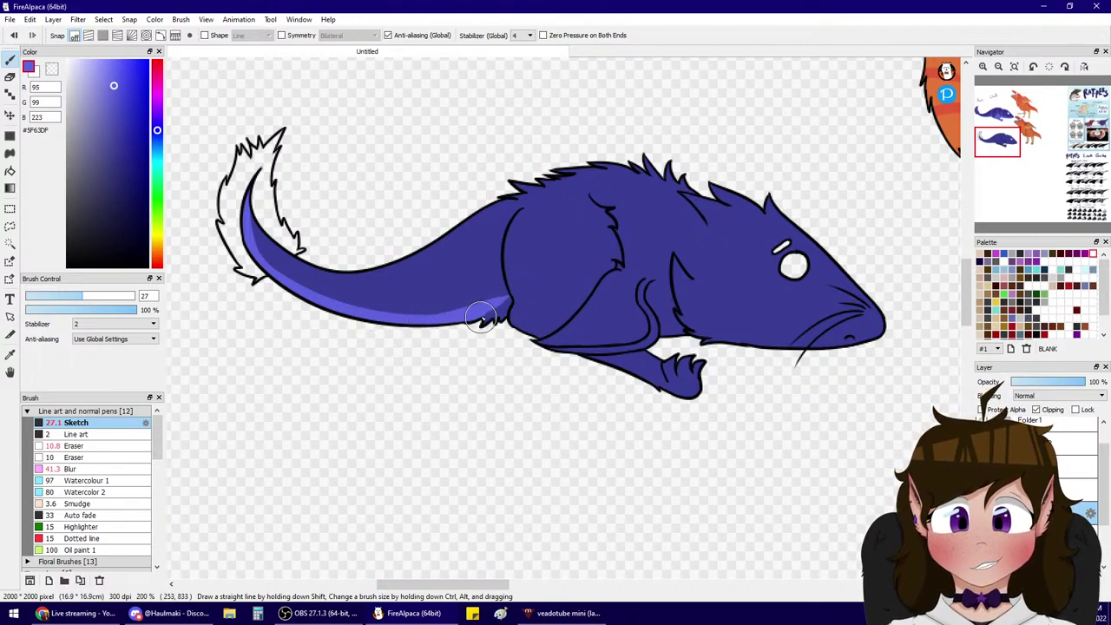
drag(462, 324, 498, 310)
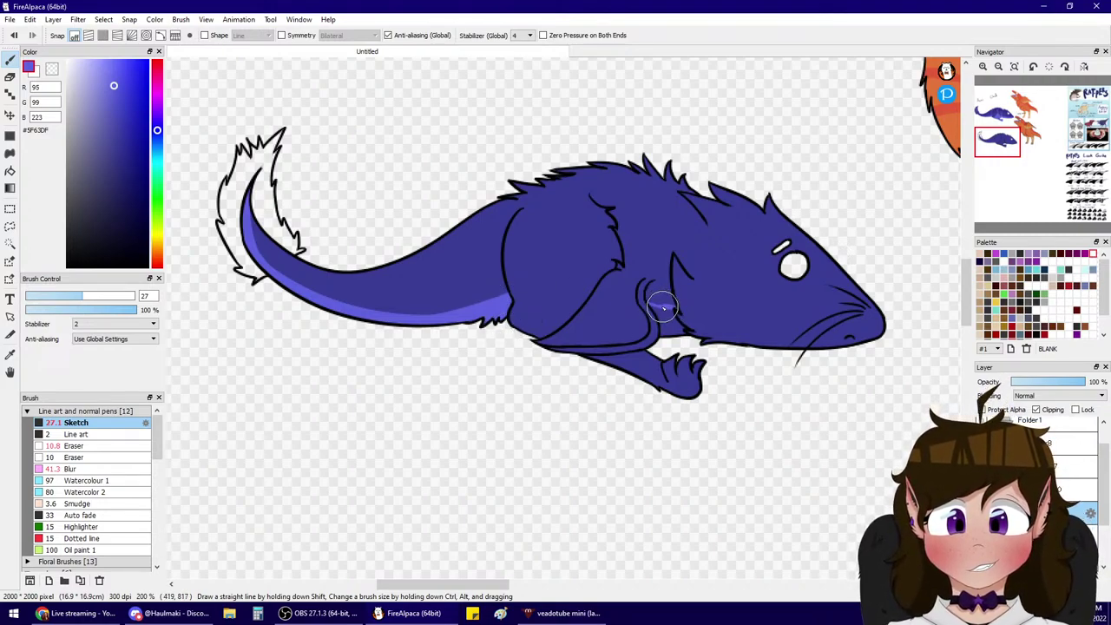
- Fill the blue creature's chest with light blue and extend the band along the lower jaw to the snout
drag(660, 314, 663, 333)
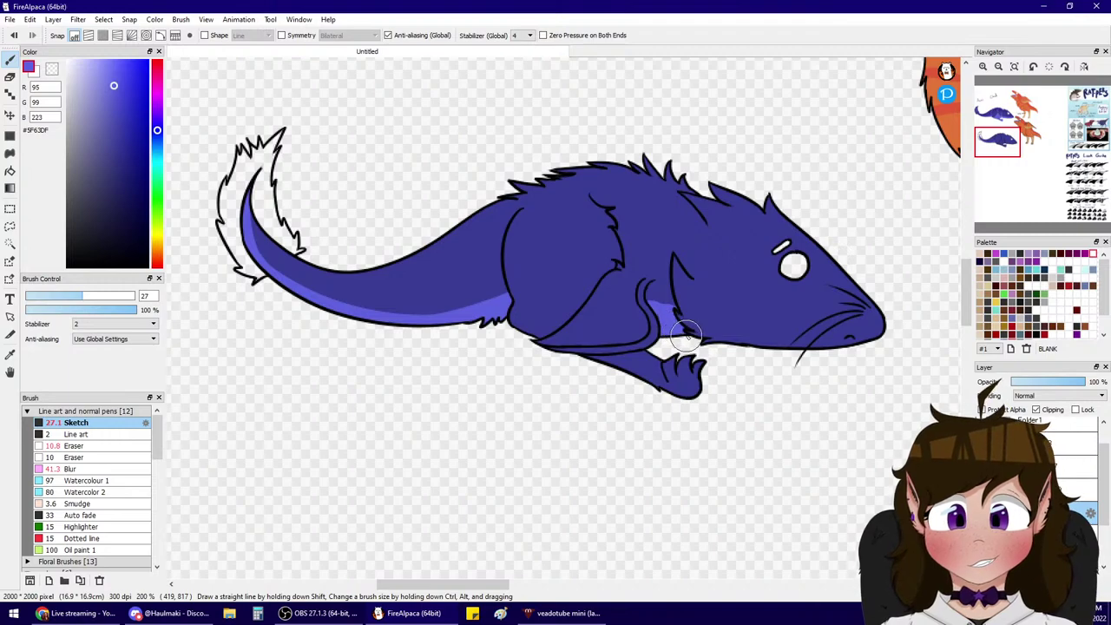
drag(677, 311, 910, 341)
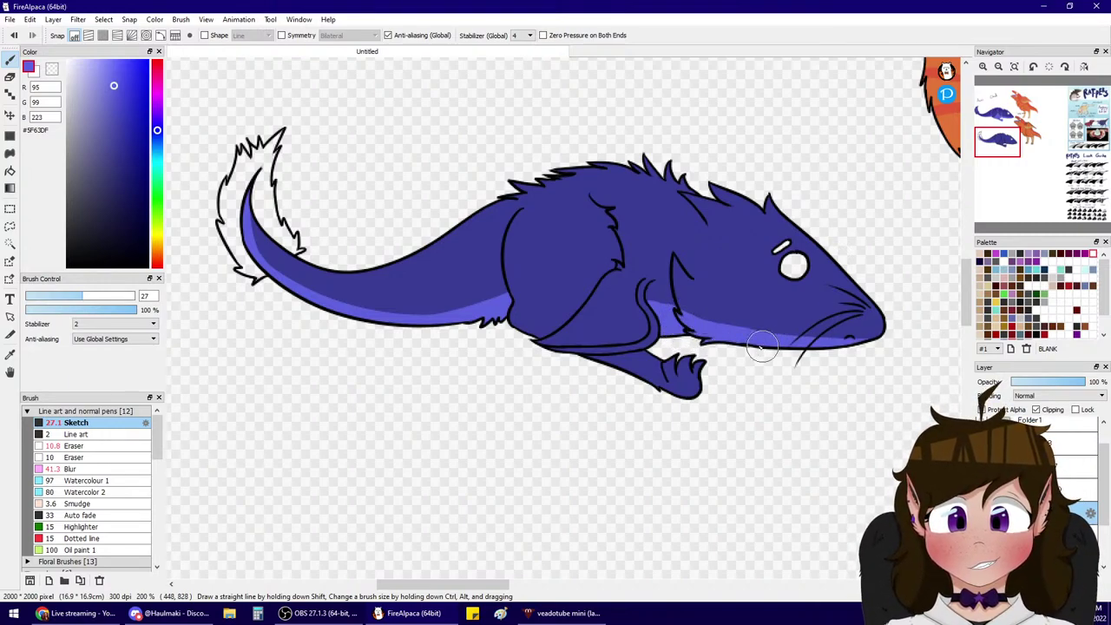
drag(682, 310, 895, 336)
key(ctrl+z)
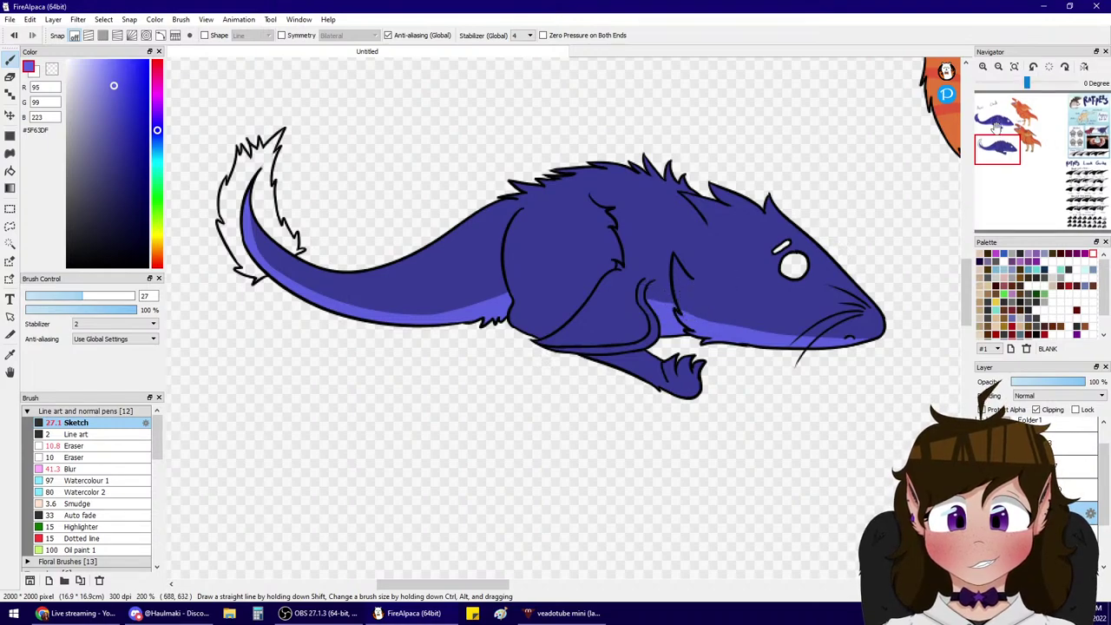
mouse_move(998, 144)
mouse_down()
mouse_move(1001, 121)
mouse_move(1004, 152)
mouse_up()
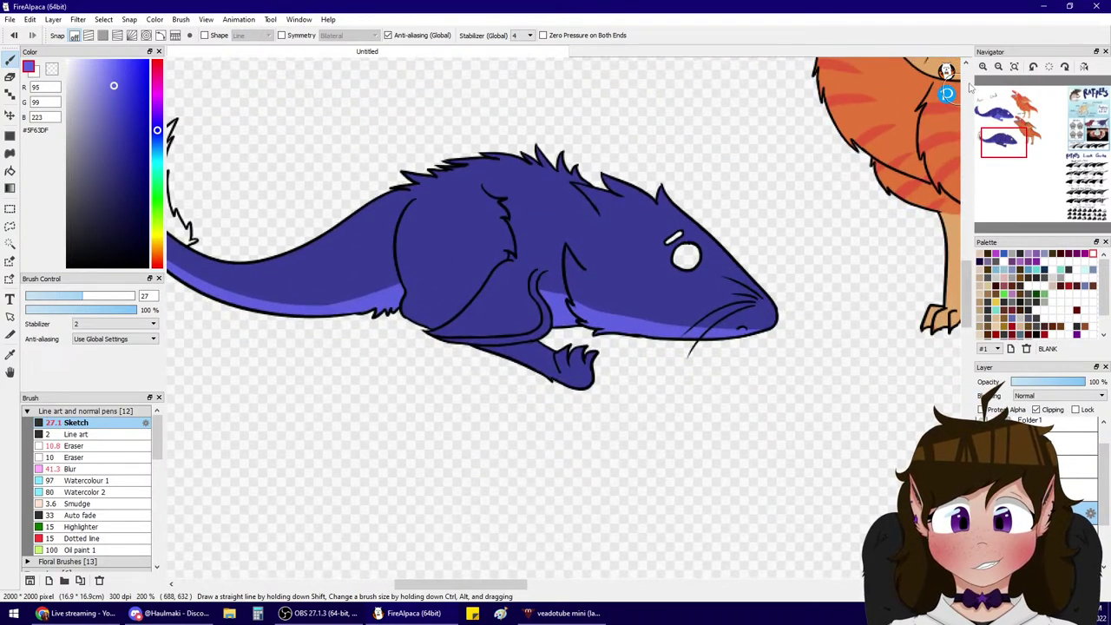
click(983, 67)
mouse_move(470, 211)
mouse_down()
mouse_move(440, 221)
mouse_move(479, 216)
mouse_up()
key(ctrl+z)
key(ctrl+z)
key(ctrl+z)
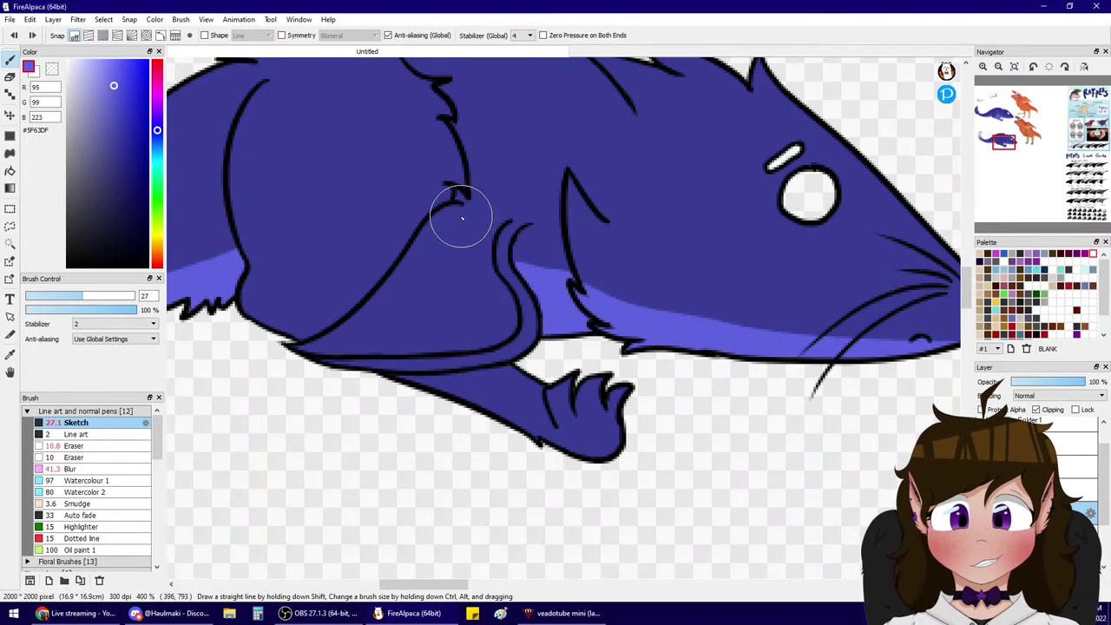
- Paint the membrane of the blue creature's folded wing light blue up to its outlines
click(999, 125)
mouse_move(999, 124)
mouse_down()
mouse_move(1025, 143)
mouse_move(1019, 109)
mouse_move(1006, 145)
mouse_move(1001, 137)
mouse_up()
drag(529, 366, 572, 382)
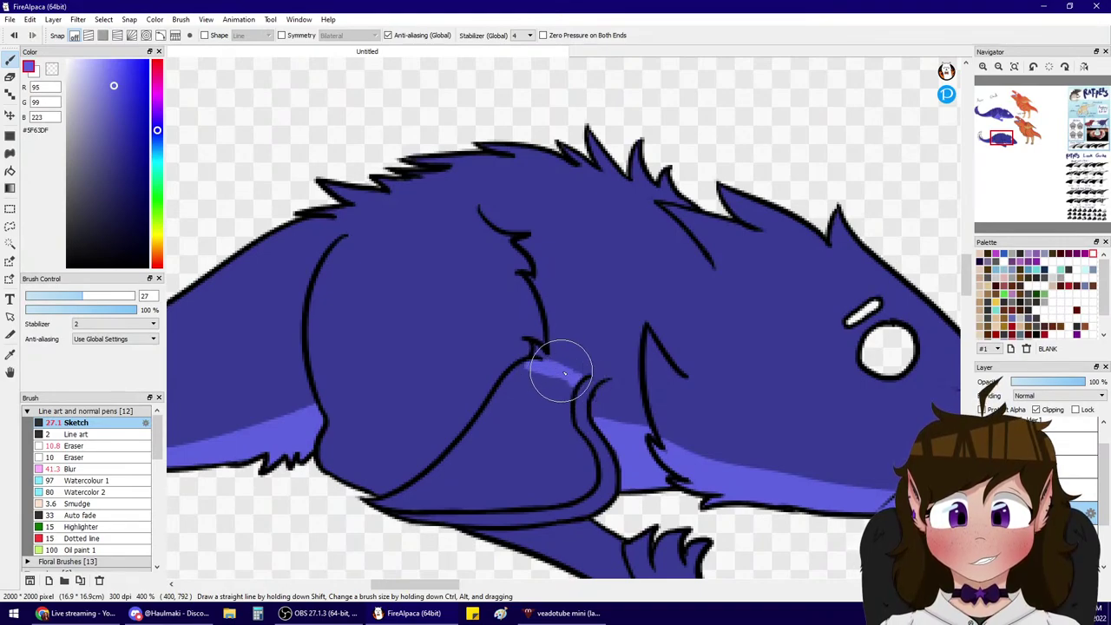
mouse_move(546, 371)
mouse_down()
mouse_move(516, 370)
mouse_move(504, 391)
mouse_move(533, 375)
mouse_move(501, 424)
mouse_move(534, 377)
mouse_move(518, 423)
mouse_move(530, 429)
mouse_move(548, 373)
mouse_move(579, 377)
mouse_move(558, 407)
mouse_move(559, 370)
mouse_move(571, 376)
mouse_move(565, 424)
mouse_move(577, 446)
mouse_move(565, 405)
mouse_move(560, 420)
mouse_move(573, 450)
mouse_move(470, 409)
mouse_move(496, 416)
mouse_move(444, 476)
mouse_move(509, 403)
mouse_move(422, 474)
mouse_move(466, 455)
mouse_move(373, 504)
mouse_move(416, 492)
mouse_move(371, 505)
mouse_move(540, 490)
mouse_move(510, 507)
mouse_move(572, 490)
mouse_move(547, 498)
mouse_move(586, 462)
mouse_move(567, 439)
mouse_move(583, 481)
mouse_move(573, 455)
mouse_move(556, 448)
mouse_move(541, 463)
mouse_move(486, 461)
mouse_up()
key(ctrl+z)
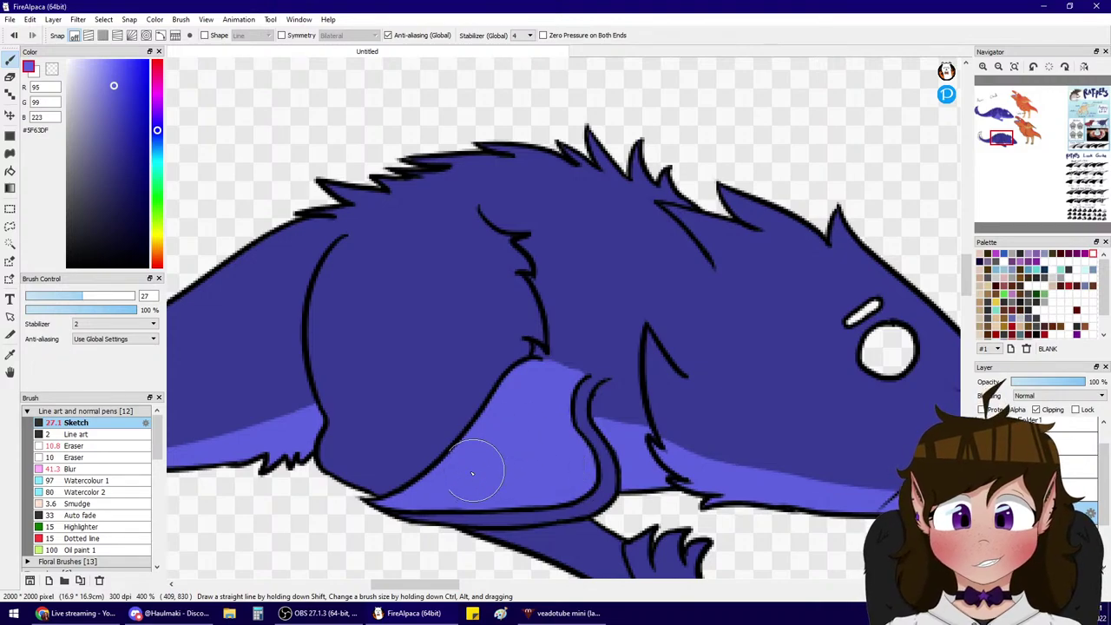
- Paint the blue creature's leg and paw below the folded wing light blue
click(1003, 146)
drag(1003, 147, 1003, 149)
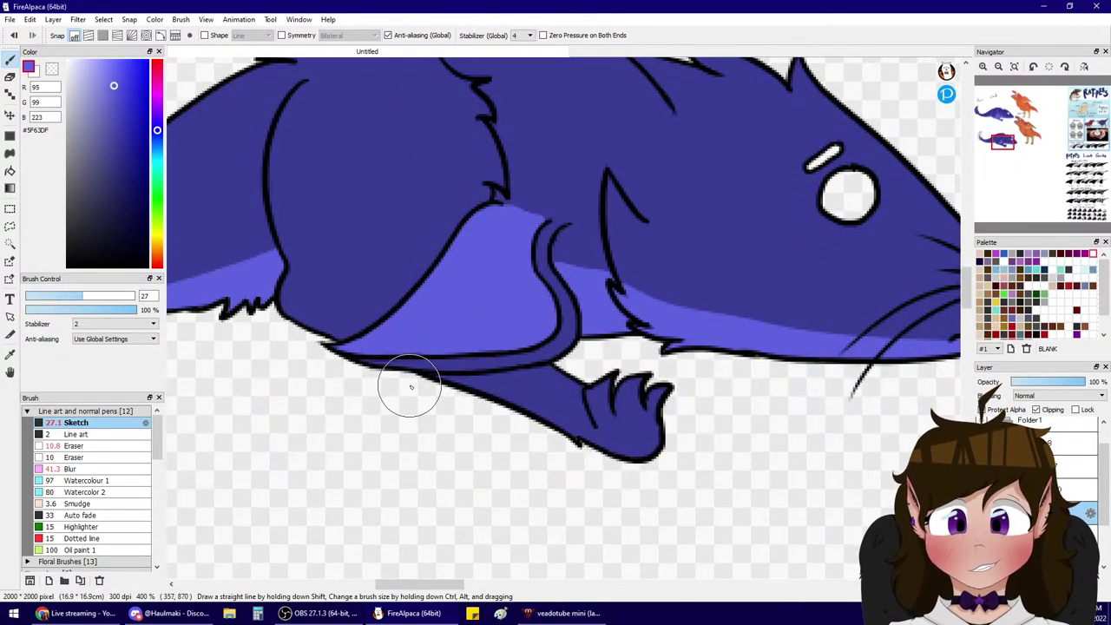
mouse_move(410, 386)
mouse_down()
mouse_move(531, 380)
mouse_move(580, 364)
mouse_up()
mouse_move(479, 384)
mouse_down()
mouse_move(498, 423)
mouse_move(541, 452)
mouse_move(637, 444)
mouse_move(661, 425)
mouse_move(651, 406)
mouse_move(616, 415)
mouse_move(555, 399)
mouse_up()
- Choose the pale blue #BABCF2 on another layer and paint a band along the upper edge of the folded wing's membrane
mouse_move(1006, 151)
mouse_down()
mouse_move(997, 127)
mouse_move(1005, 151)
mouse_move(1000, 138)
mouse_up()
click(1000, 67)
click(1006, 139)
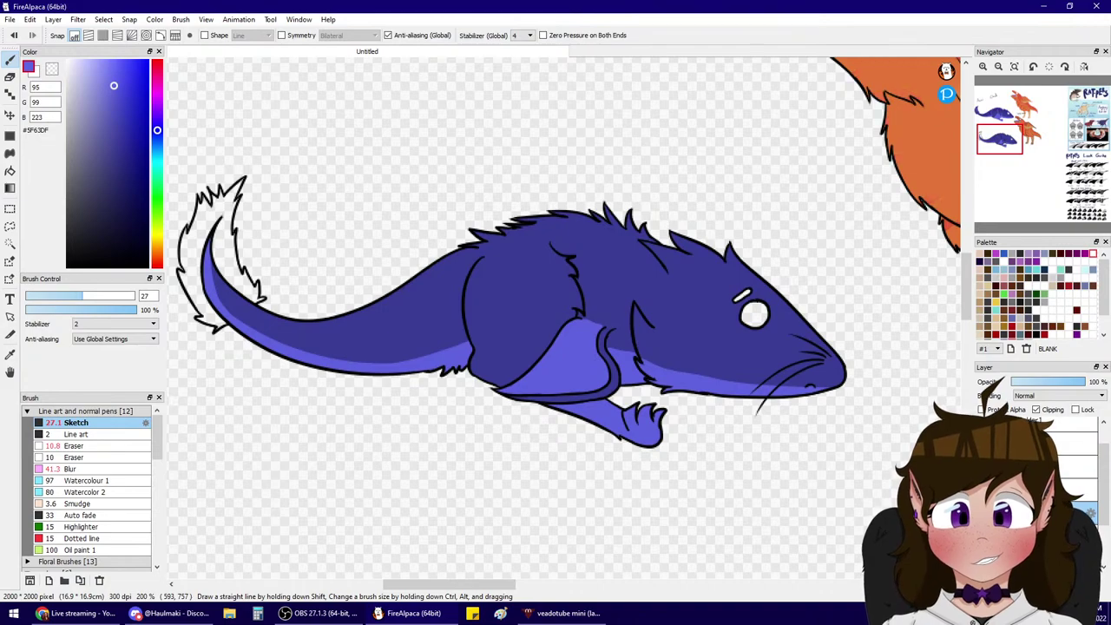
scroll(951, 360, up, 1)
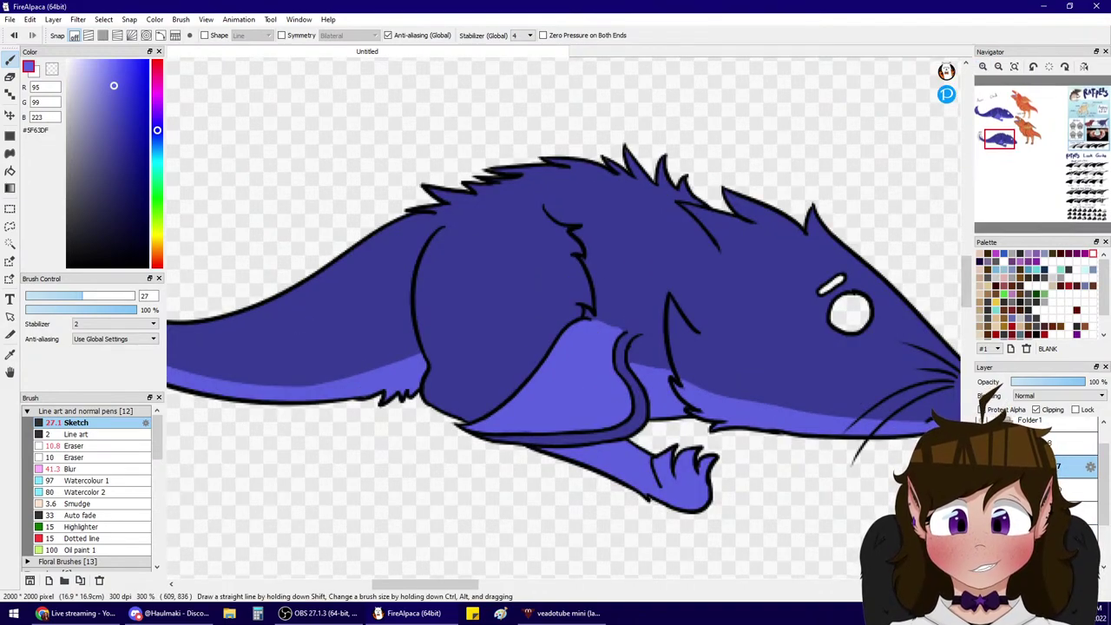
click(85, 70)
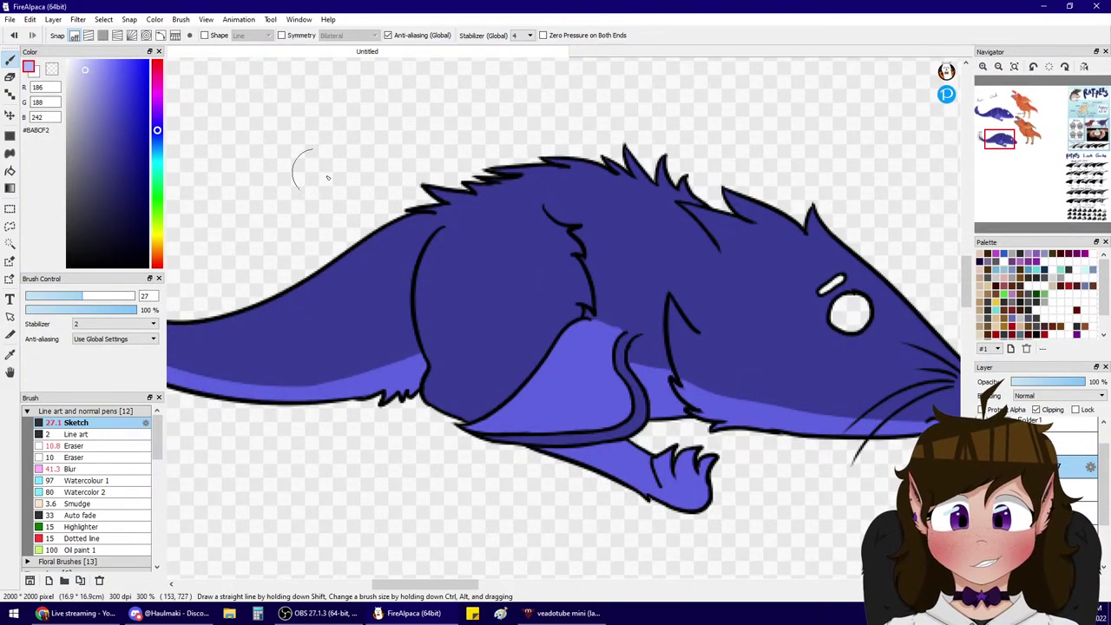
drag(599, 323, 482, 412)
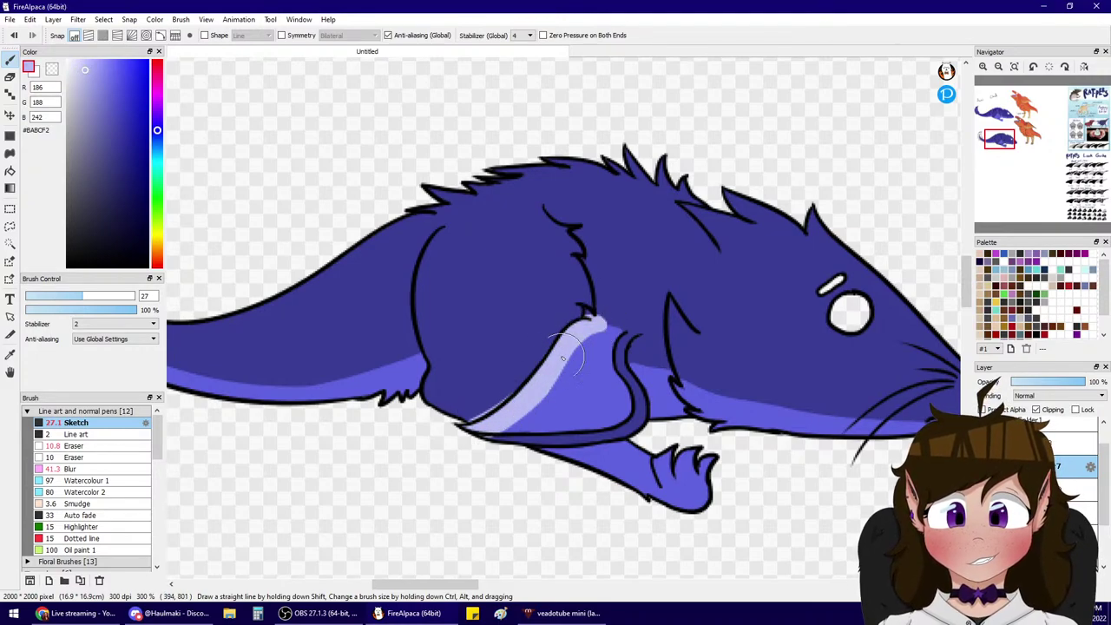
- Blur the pale band on the blue creature's folded wing so it blends softly into the light blue membrane
click(109, 470)
drag(625, 322, 469, 447)
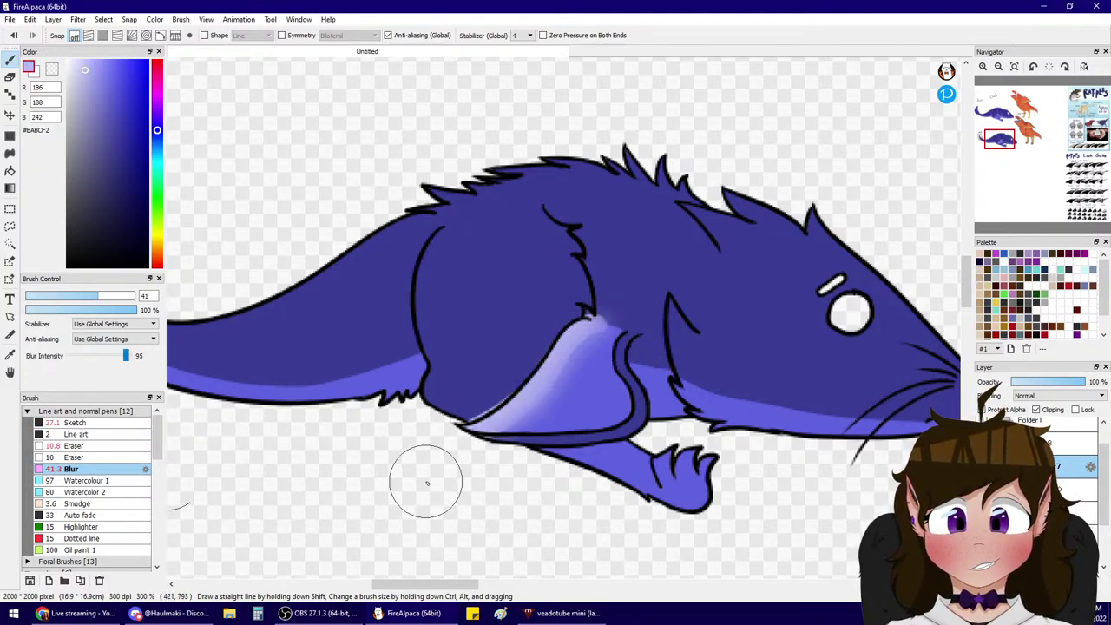
mouse_move(624, 316)
mouse_down()
mouse_move(451, 485)
mouse_move(581, 355)
mouse_move(426, 433)
mouse_up()
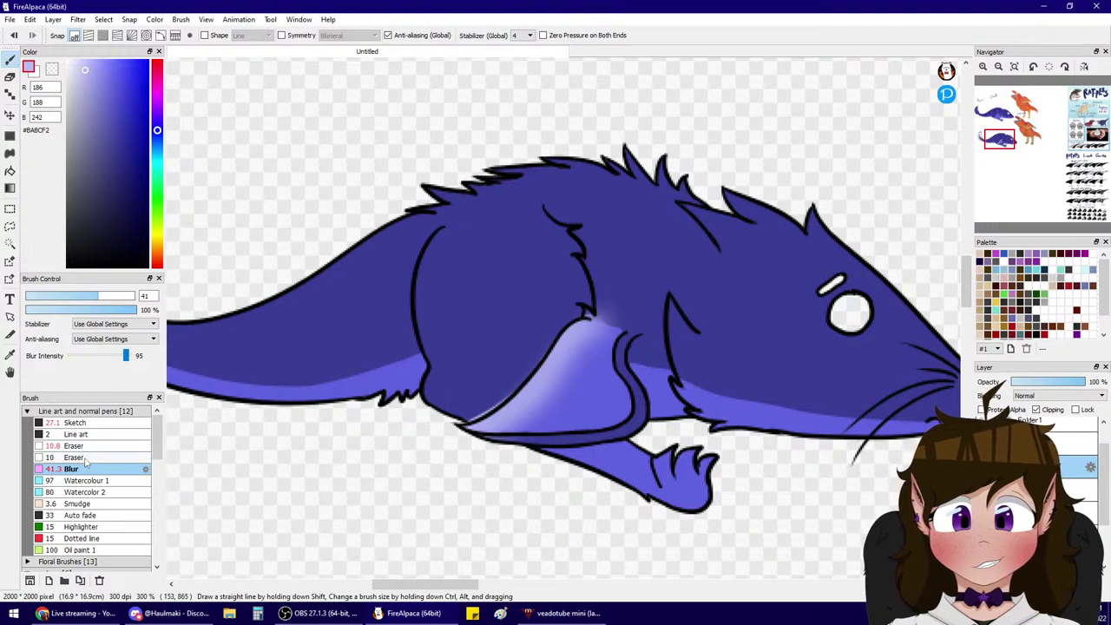
- Erase the blurred pale colour that spills past the folded wing's upper tip onto the dark body
click(79, 448)
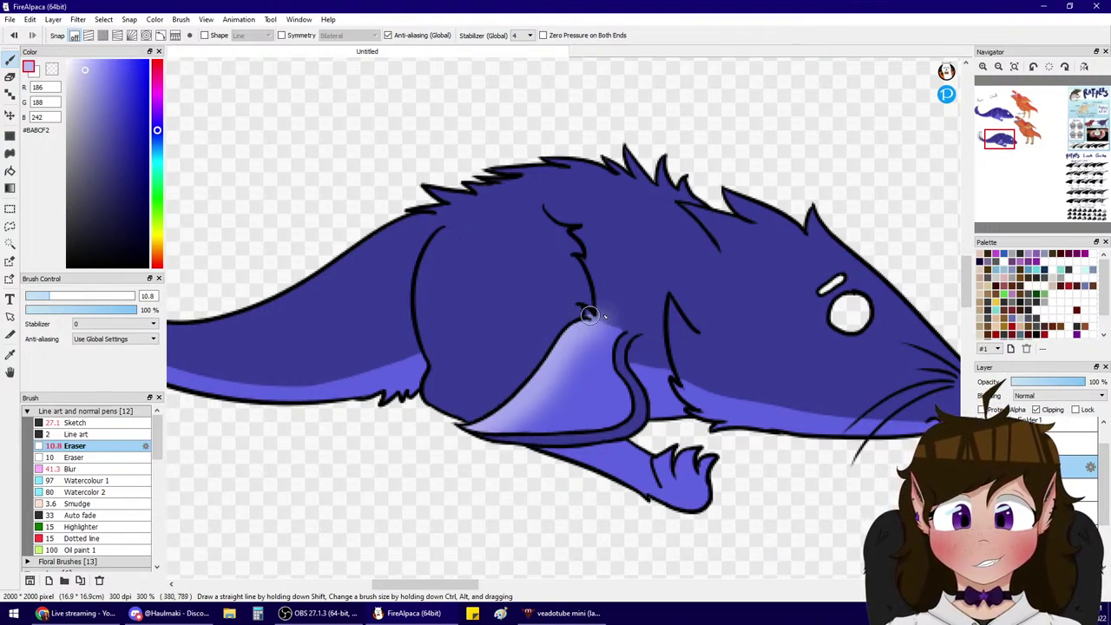
key(ctrl+z)
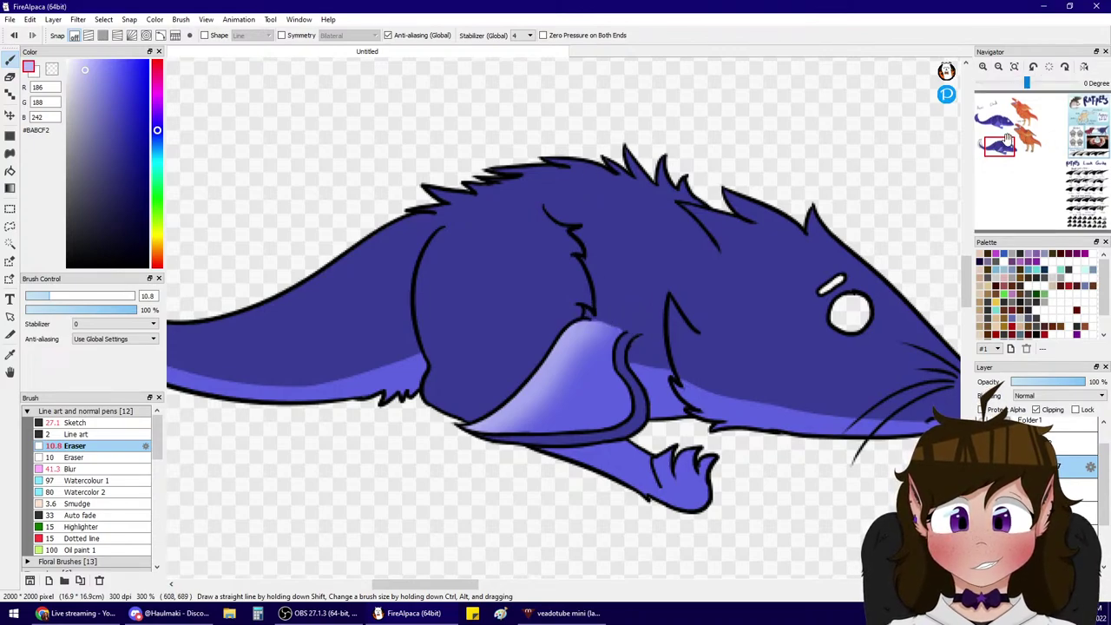
click(999, 66)
click(984, 67)
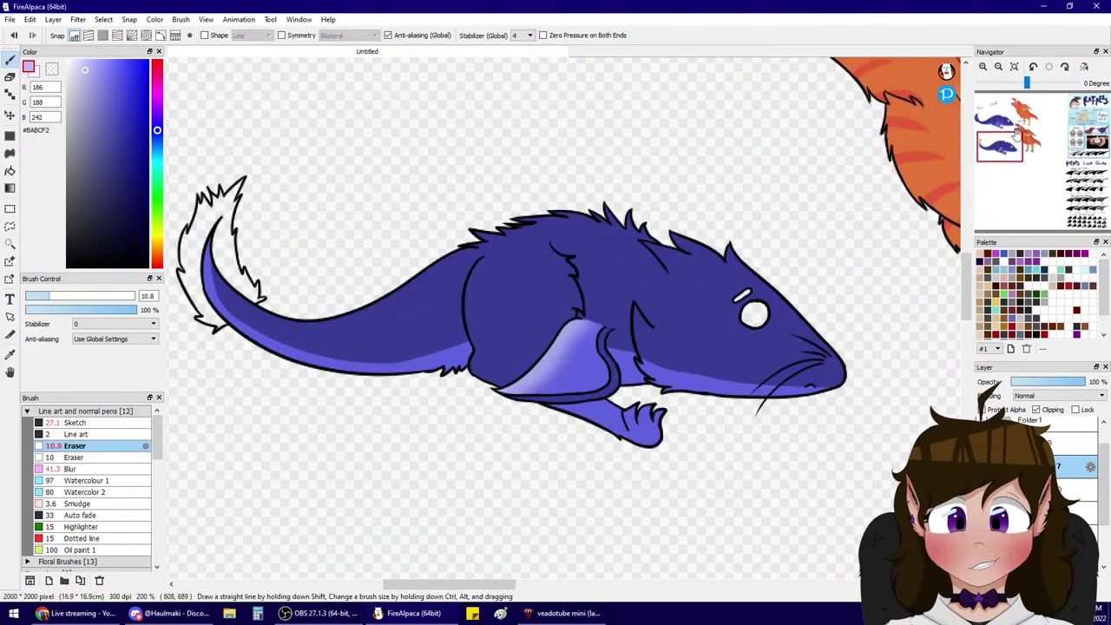
- Sample the dark purple #380D76 from the reference's stripes and paint tapered stripes along the lined blue creature's tail up to its hip
mouse_move(999, 142)
mouse_down()
mouse_move(1014, 150)
mouse_move(998, 136)
mouse_up()
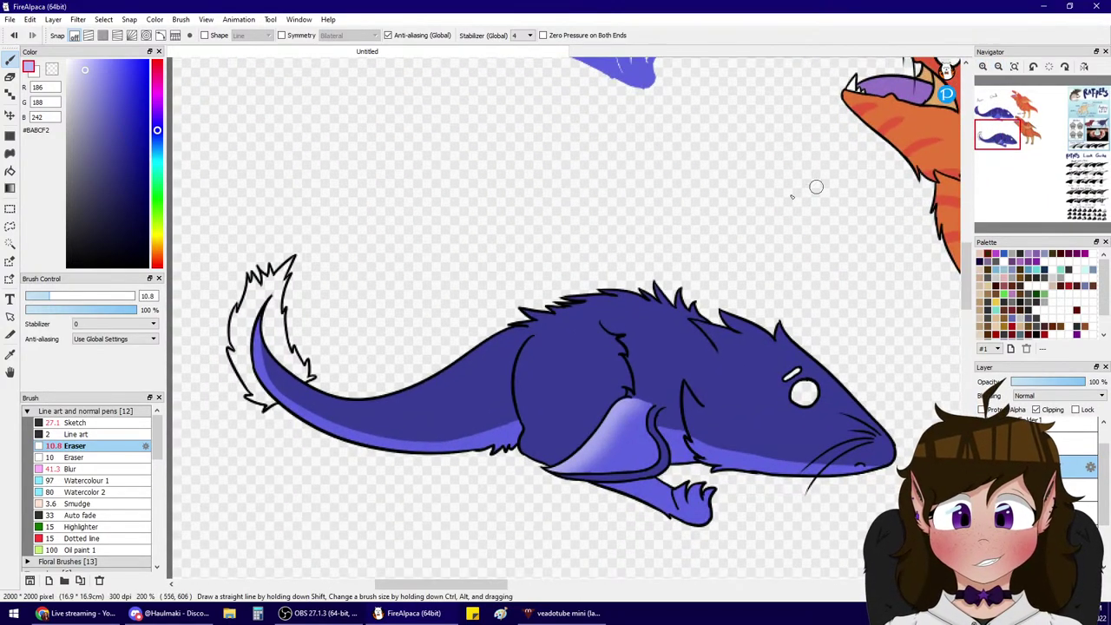
click(157, 113)
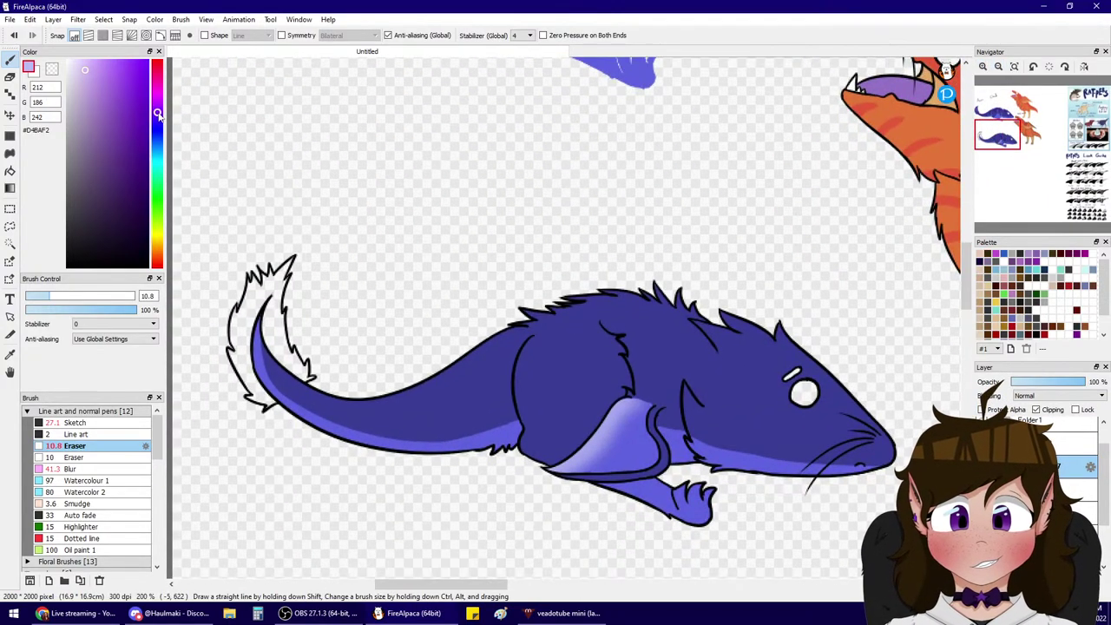
click(52, 434)
click(61, 423)
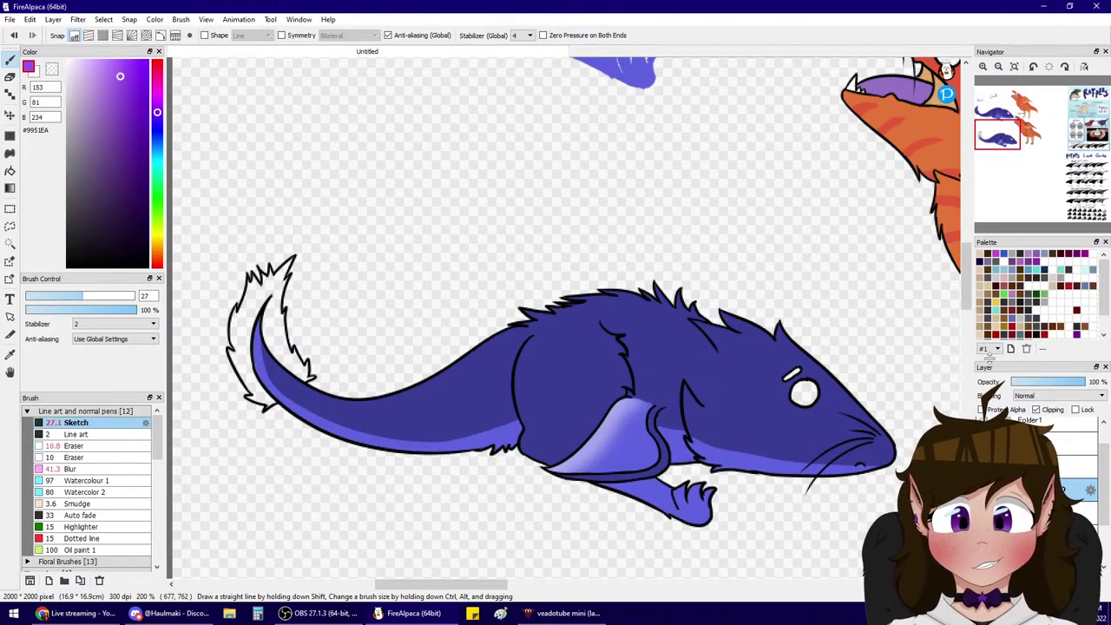
drag(1001, 129, 996, 118)
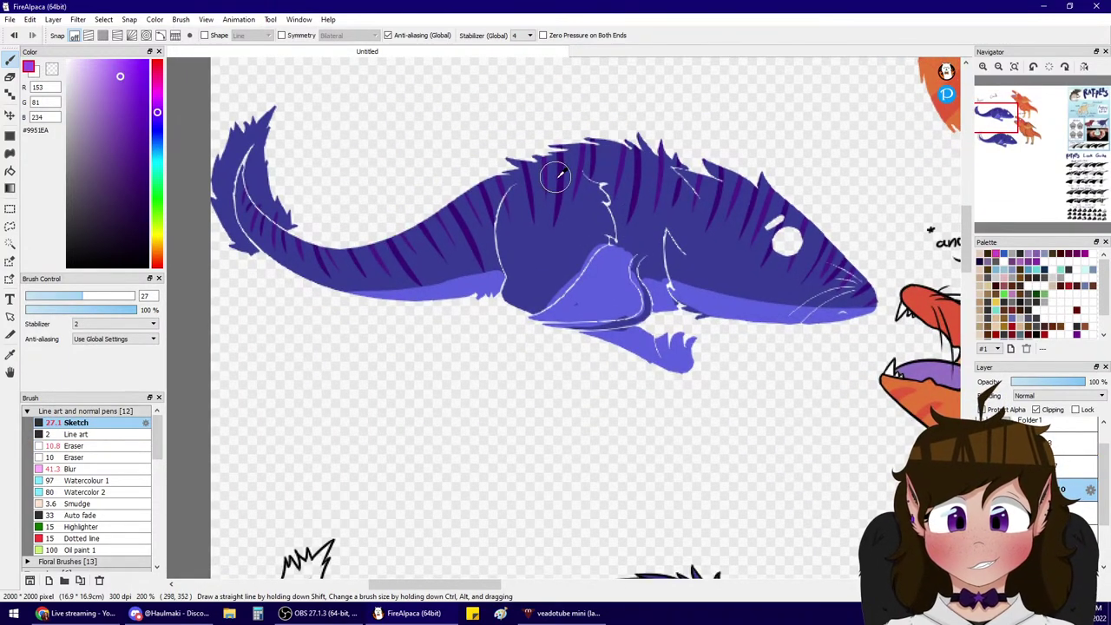
alt+click(557, 179)
scroll(539, 347, down, 3)
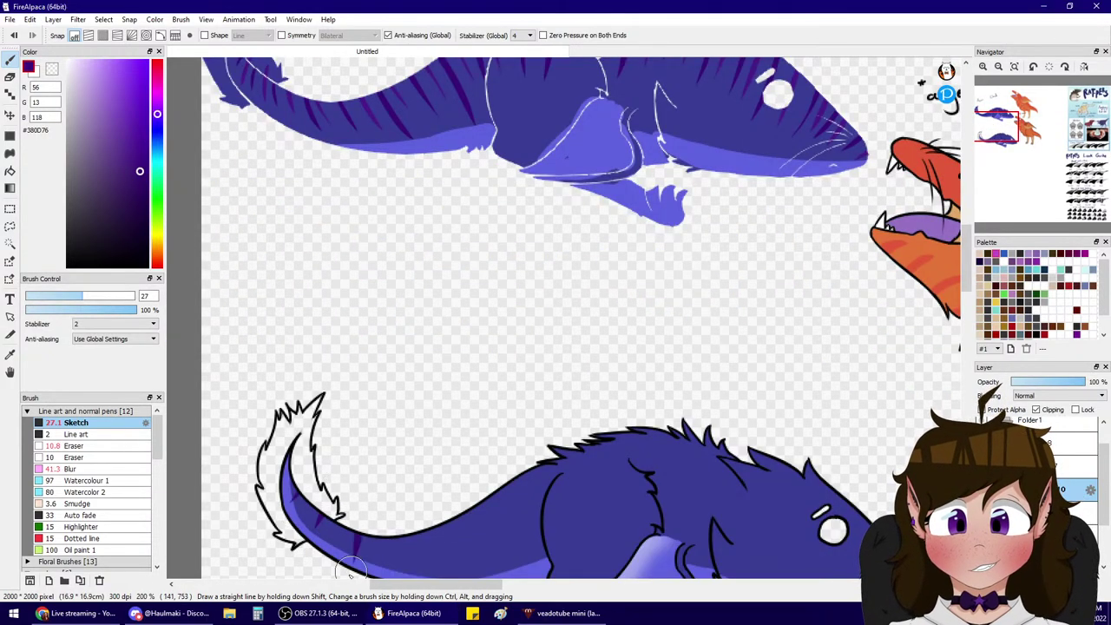
drag(404, 536, 412, 569)
mouse_move(454, 520)
mouse_down()
mouse_move(469, 589)
mouse_move(453, 496)
mouse_move(470, 575)
mouse_up()
drag(514, 484, 508, 534)
drag(550, 465, 541, 531)
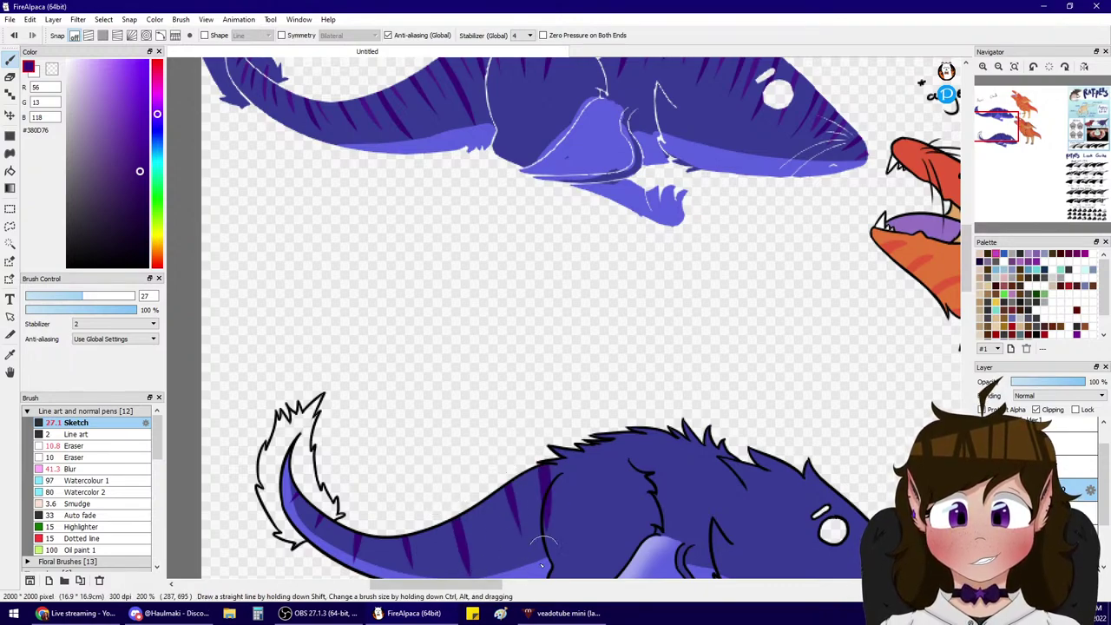
drag(554, 460, 542, 527)
- Paint dark purple tapered stripes down the blue creature's back, shoulder and neck, redoing the one behind the shoulder
drag(603, 443, 588, 526)
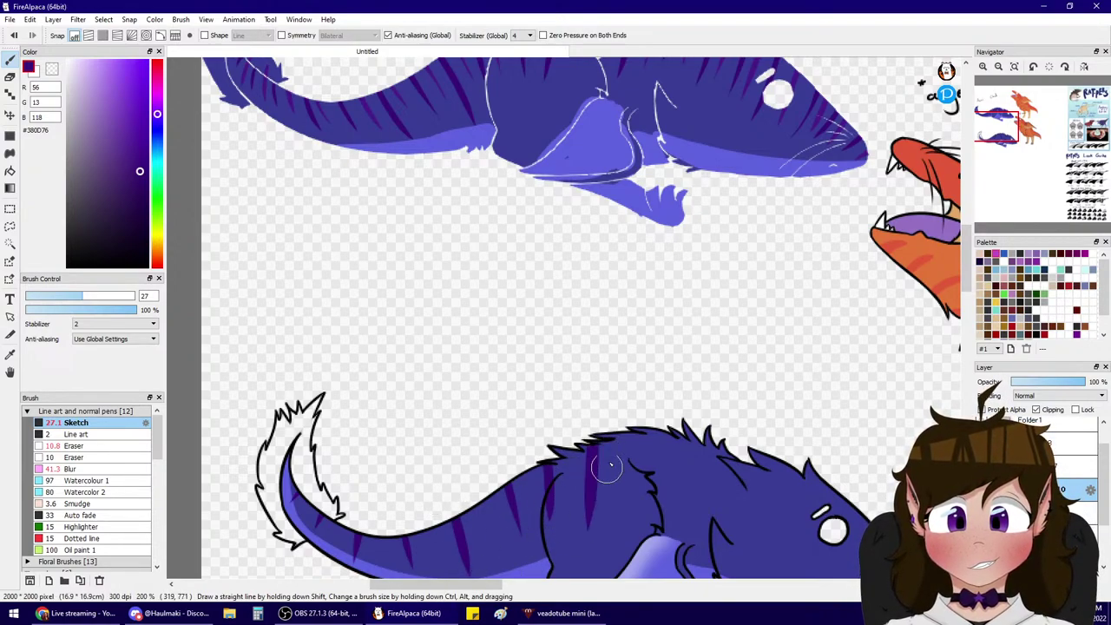
key(ctrl+z)
drag(593, 444, 594, 506)
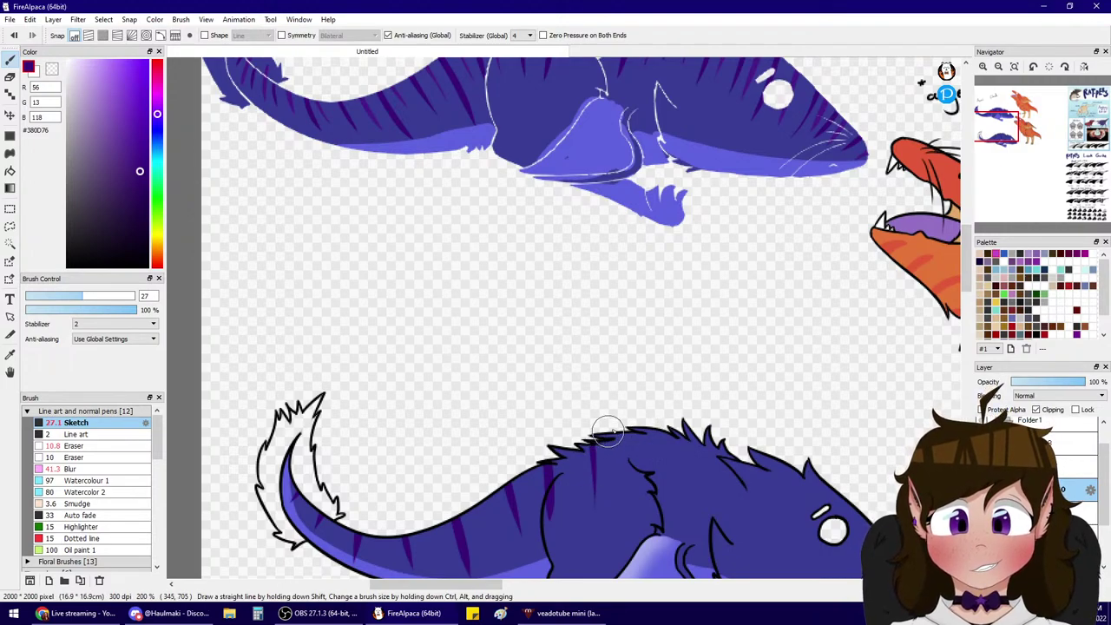
key(ctrl+z)
drag(608, 443, 608, 526)
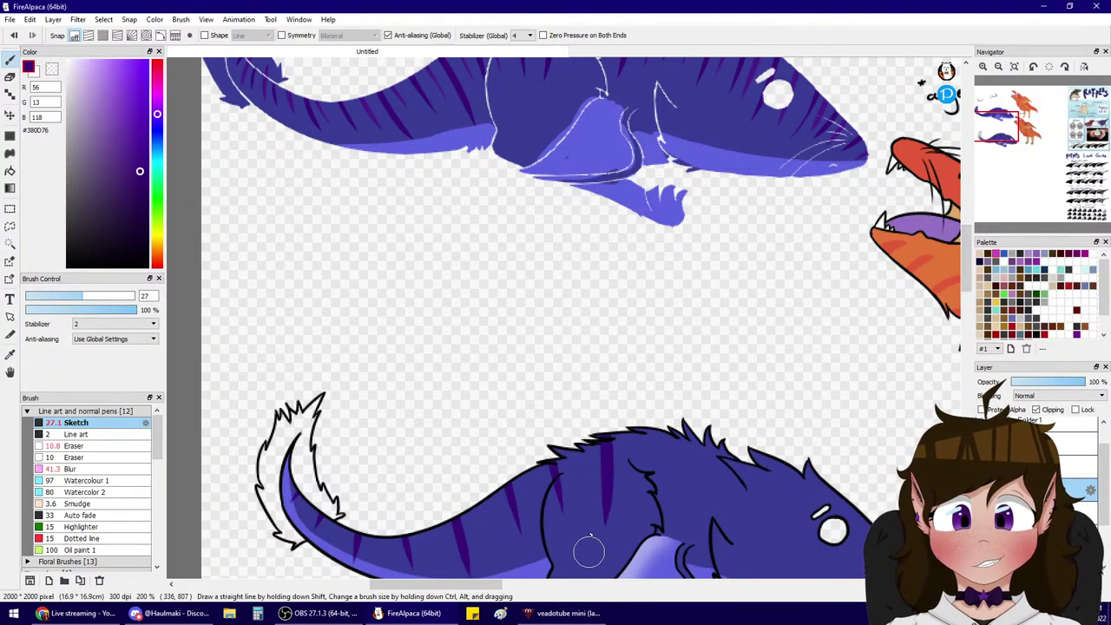
drag(660, 453, 649, 502)
drag(712, 412, 688, 524)
drag(743, 445, 729, 492)
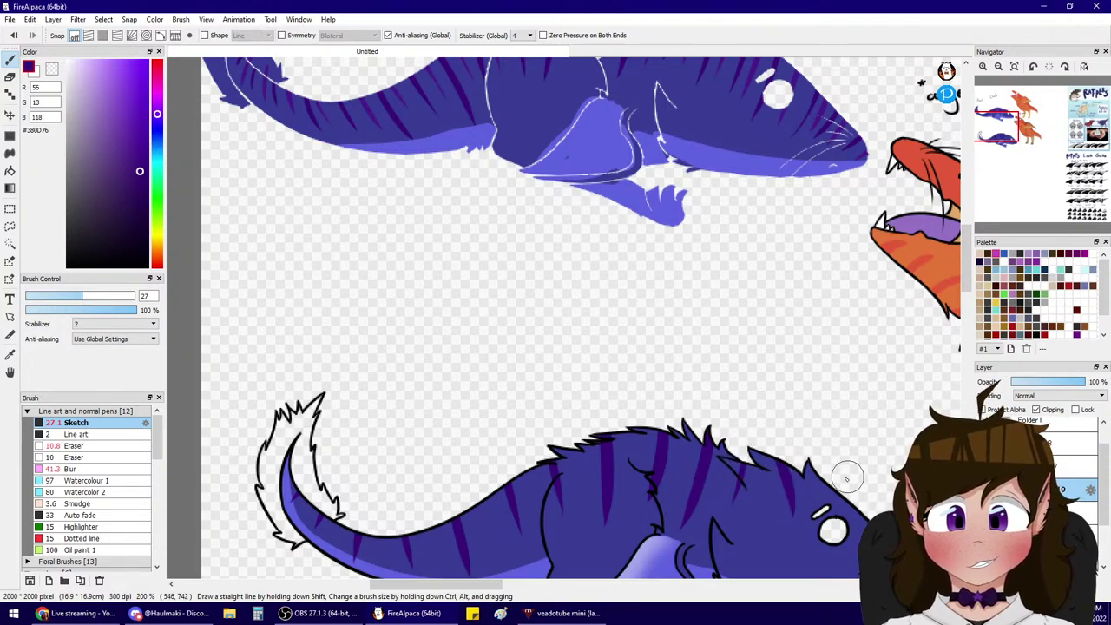
- Continue the dark purple stripes over the back of the blue creature's head and along its snout
mouse_move(1050, 161)
click(1011, 139)
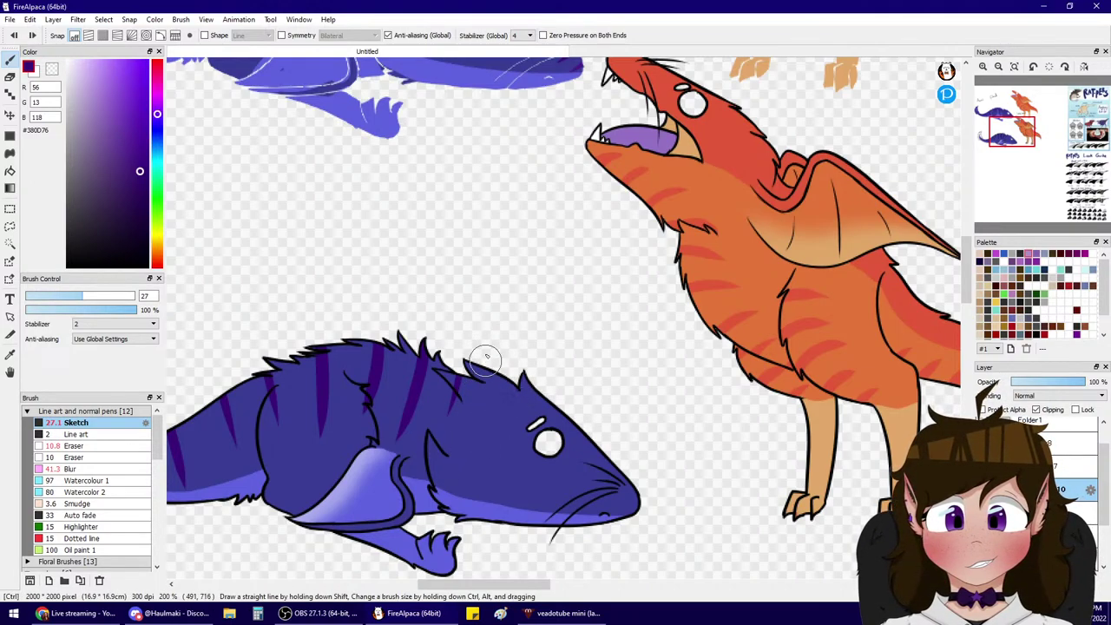
drag(498, 372, 480, 418)
drag(528, 389, 513, 420)
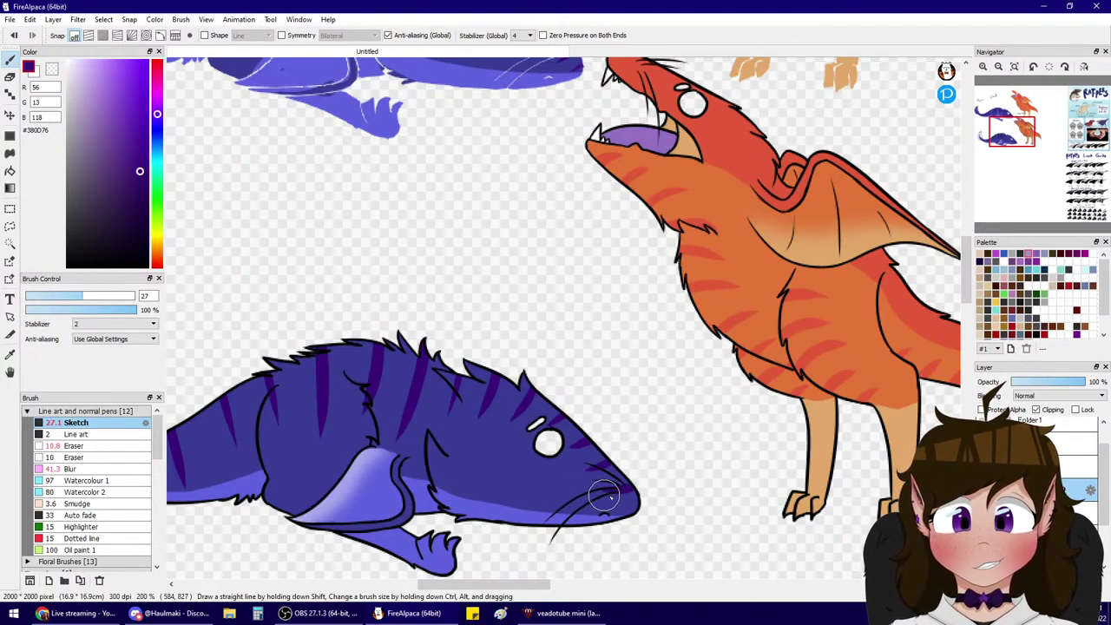
- Paint #491B8A purple stripes between the dark ones along the blue creature's tail, back, neck and head
mouse_move(1014, 133)
mouse_down()
mouse_move(998, 112)
mouse_move(990, 145)
mouse_up()
right_click(577, 274)
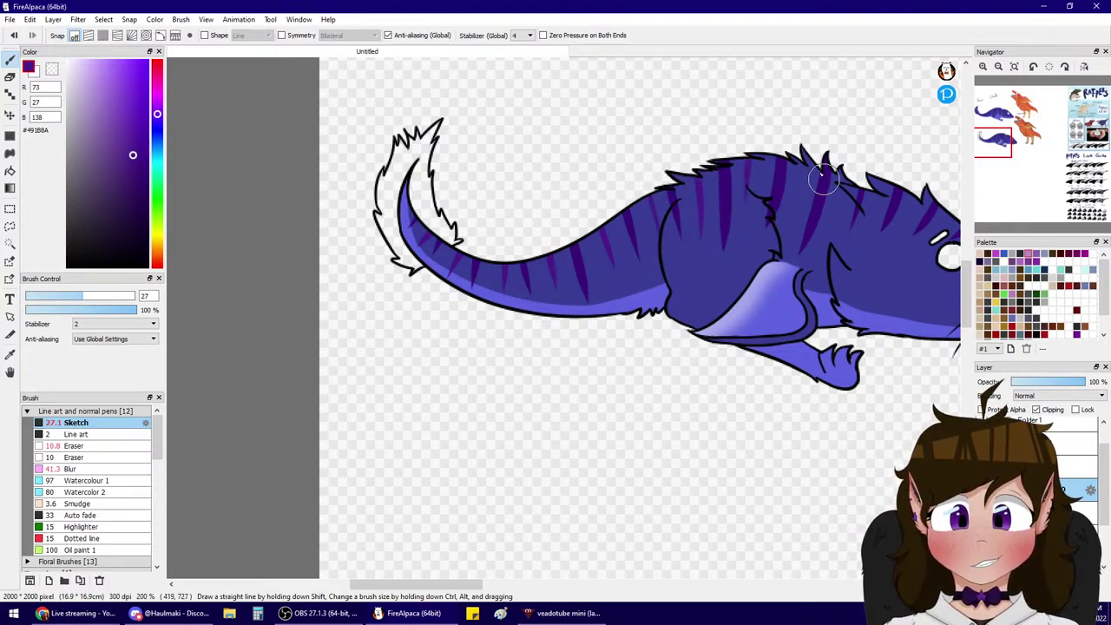
drag(812, 161, 793, 224)
drag(849, 179, 832, 228)
drag(884, 192, 865, 239)
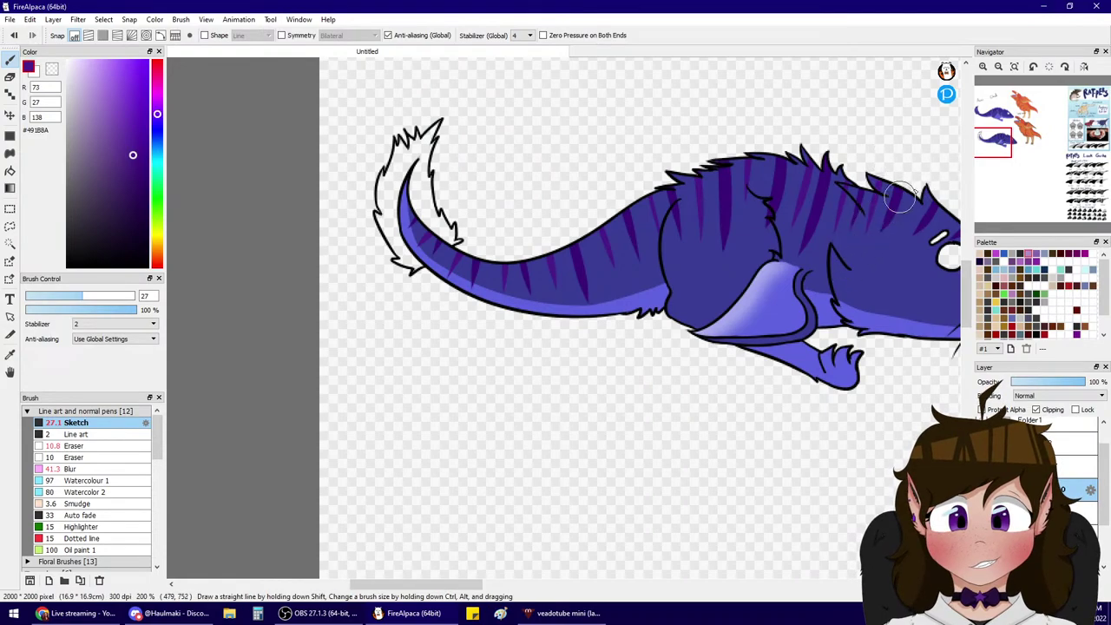
drag(1020, 124, 1030, 123)
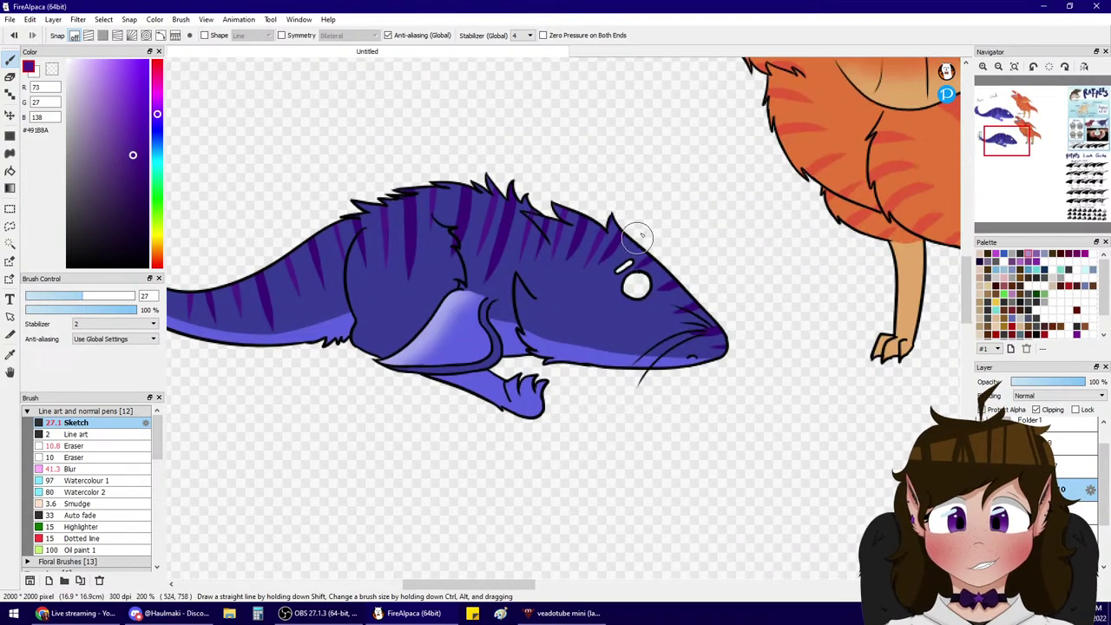
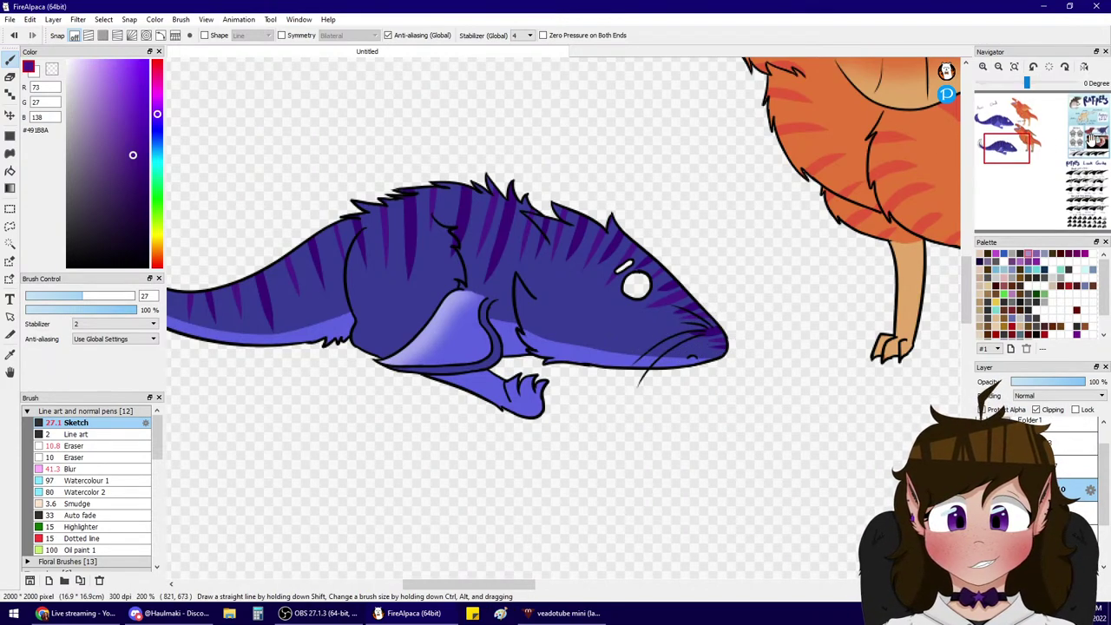
- Set the Sketch brush to size 8.7 and paint thin #7C58AE light purple streaks between the stripes along the blue creature's tail
click(995, 143)
click(982, 67)
click(982, 67)
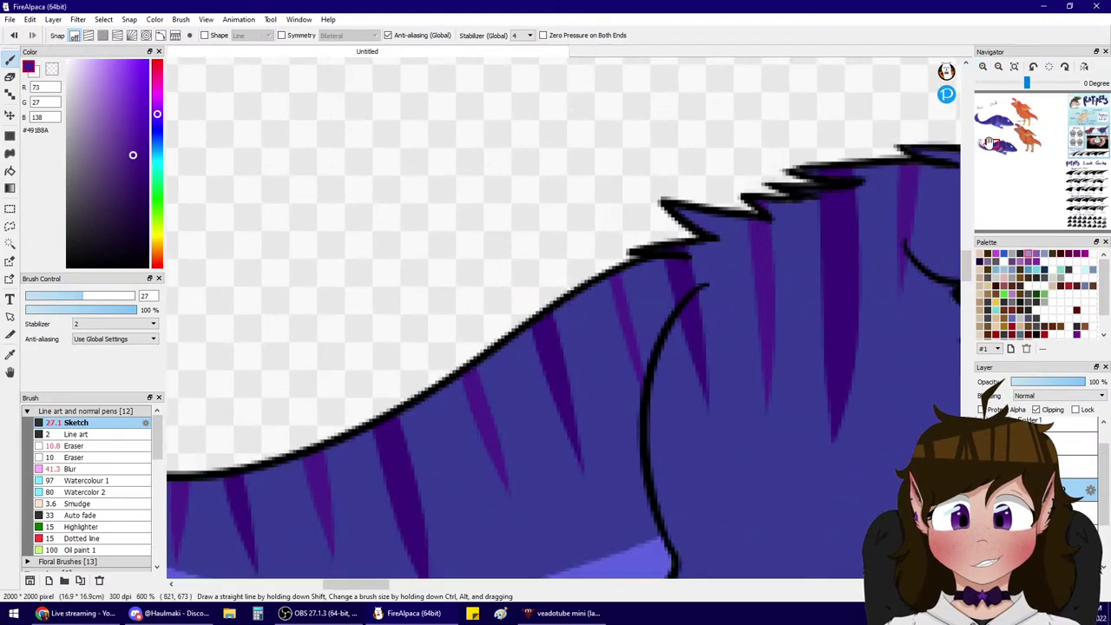
drag(174, 331, 620, 179)
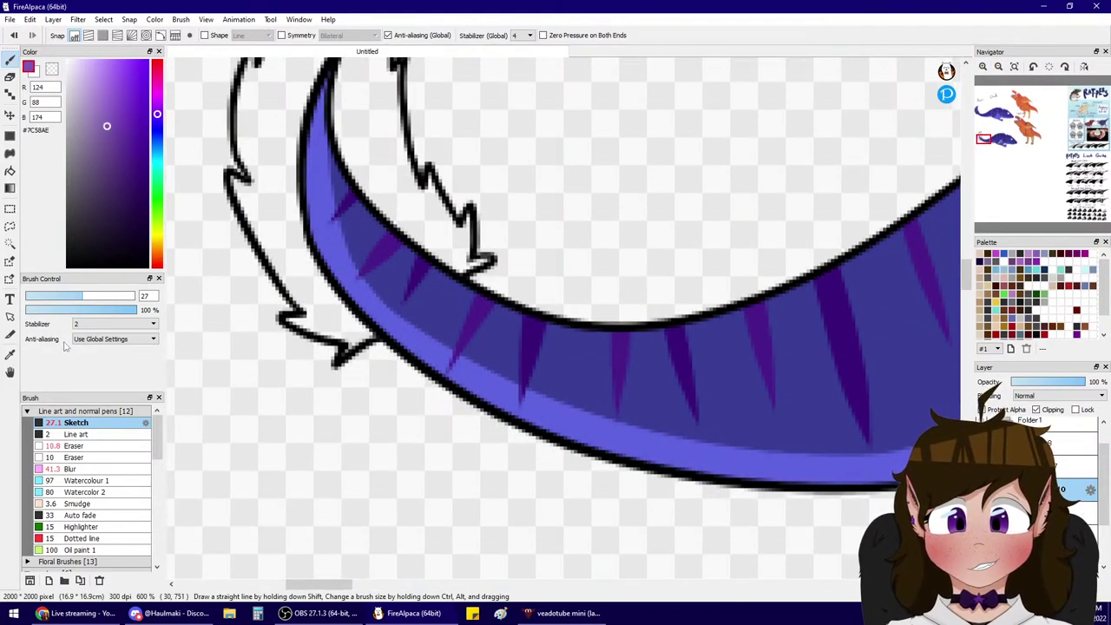
click(55, 297)
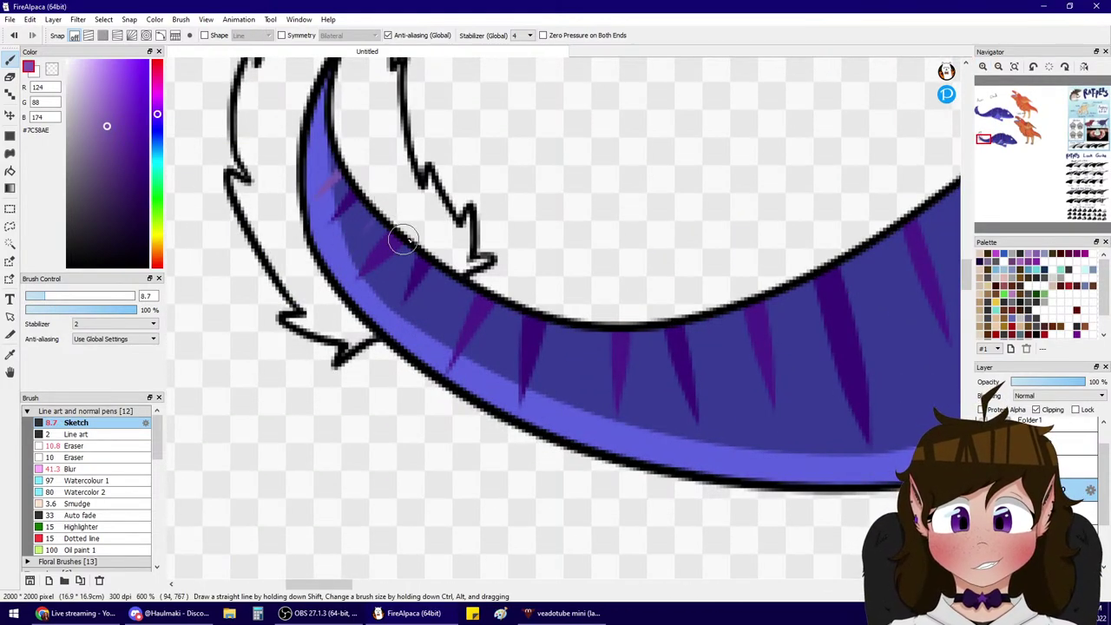
mouse_move(413, 247)
mouse_down()
mouse_move(401, 269)
mouse_move(433, 313)
mouse_up()
drag(506, 301, 498, 328)
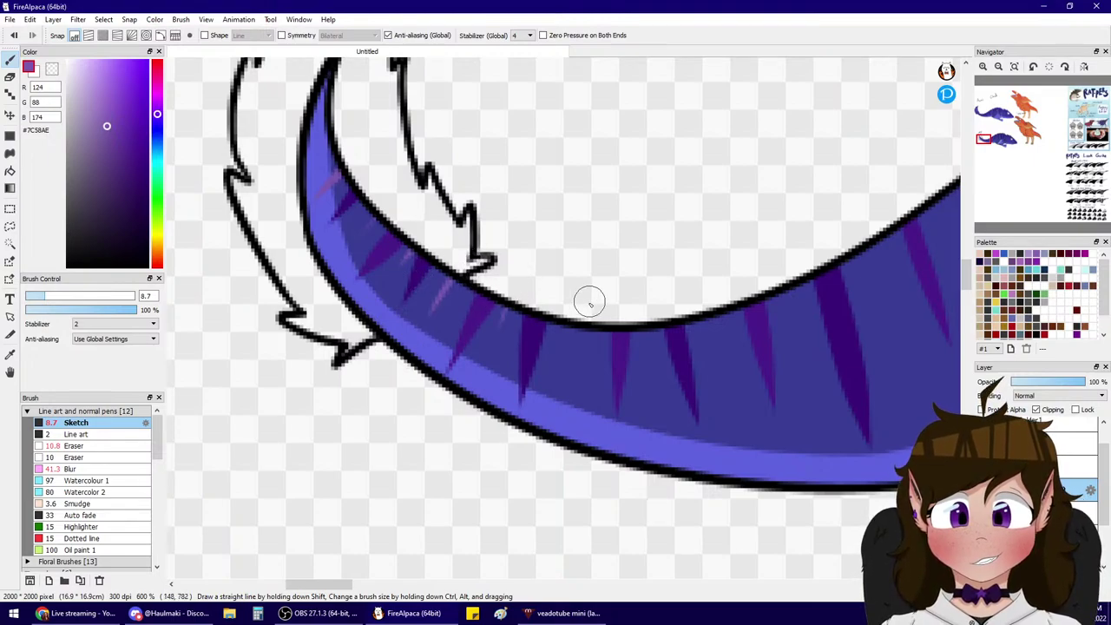
drag(586, 330, 575, 369)
drag(655, 328, 646, 371)
drag(731, 325, 725, 387)
drag(797, 294, 790, 343)
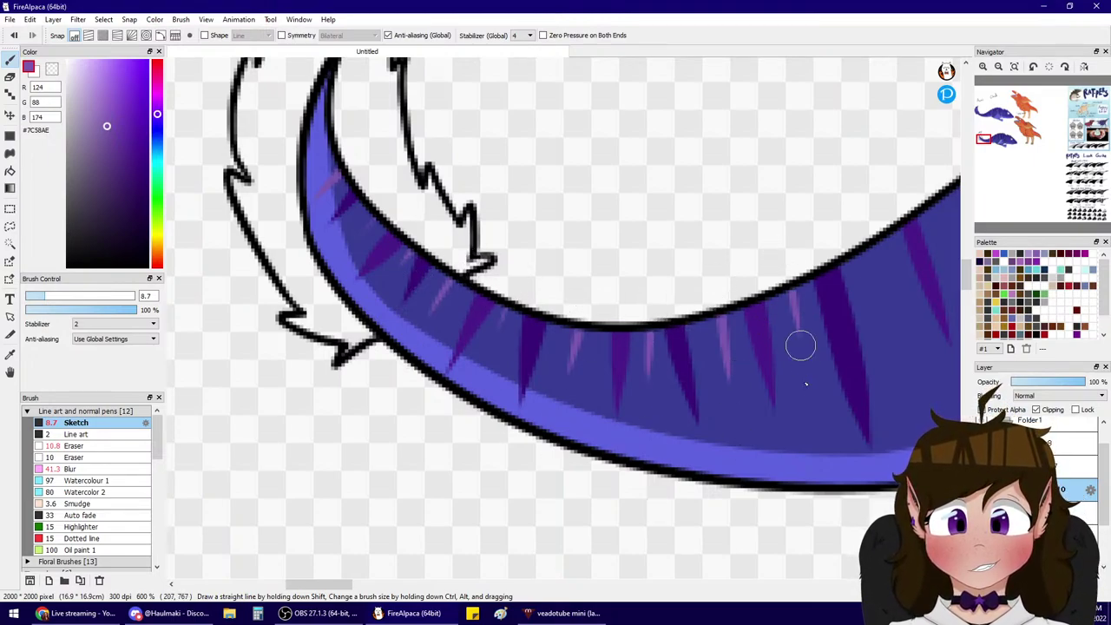
drag(875, 223, 880, 265)
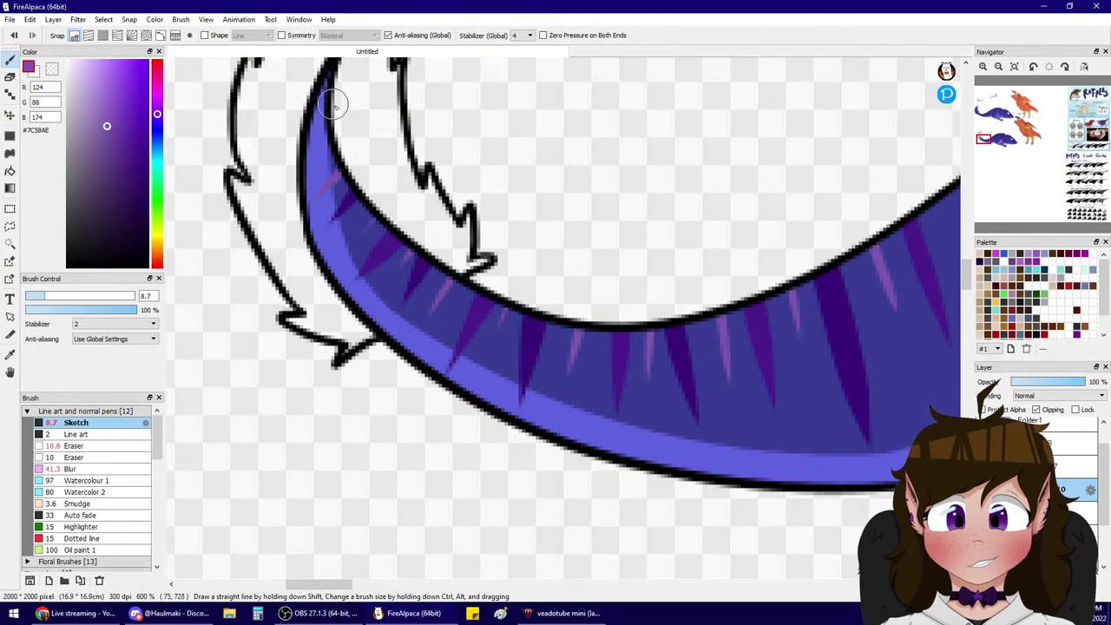
- Continue the thin light purple streaks between the stripes from the base of the tail up to the hip
drag(895, 121, 333, 154)
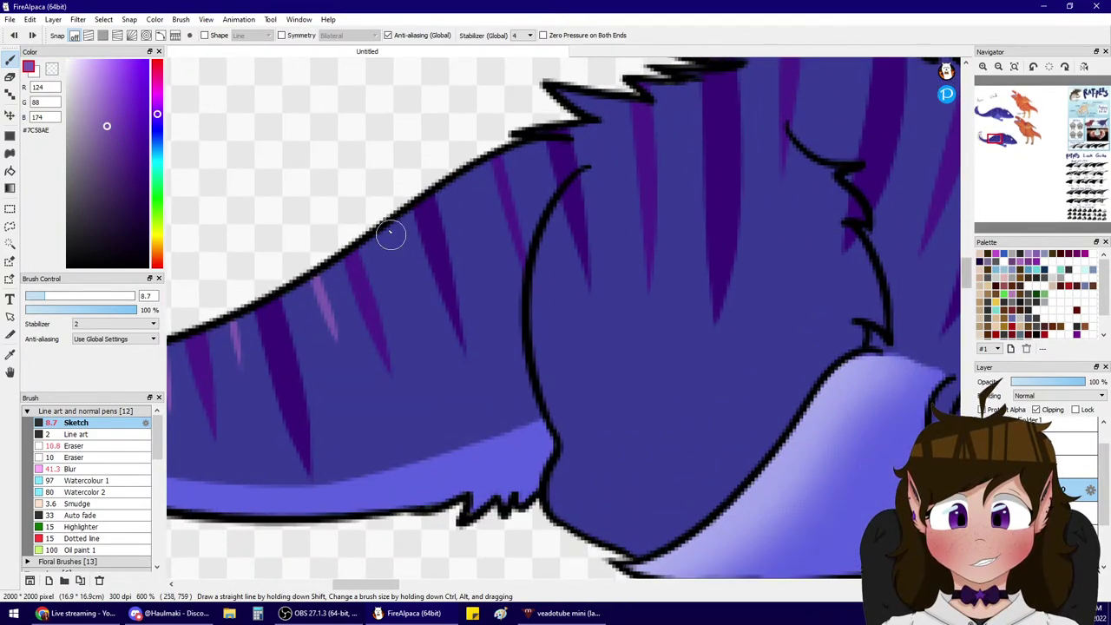
drag(387, 229, 414, 307)
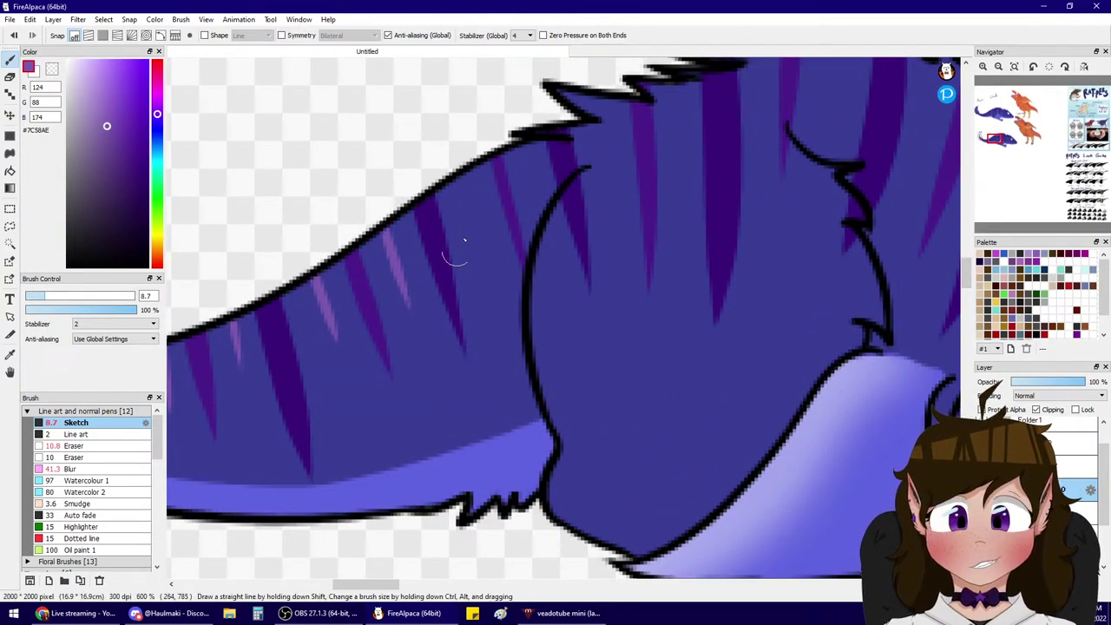
drag(467, 170, 480, 227)
drag(525, 146, 537, 186)
mouse_move(610, 97)
mouse_down()
mouse_move(588, 194)
mouse_move(599, 301)
mouse_up()
- Erase the part of the purple back stripe that extends below the blue creature's shoulder outline
click(82, 469)
click(92, 457)
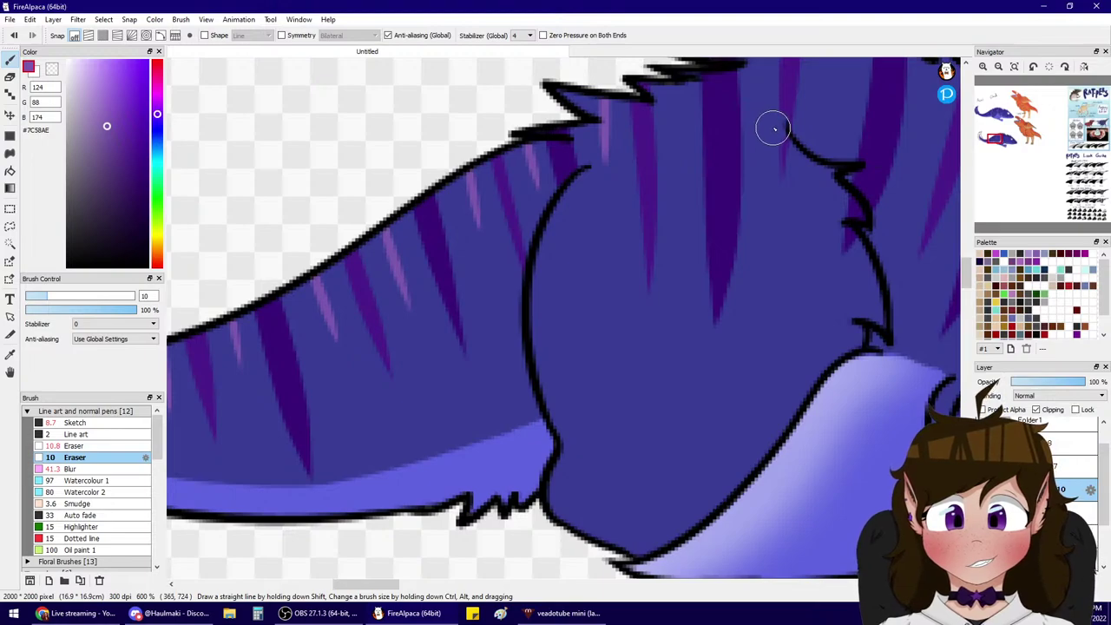
mouse_move(774, 128)
mouse_down()
mouse_move(797, 180)
mouse_move(854, 211)
mouse_move(842, 248)
mouse_up()
- Paint thin light purple streaks between the stripes across the blue creature's back, redoing the one beside the raised fur spikes
drag(1011, 148, 1011, 139)
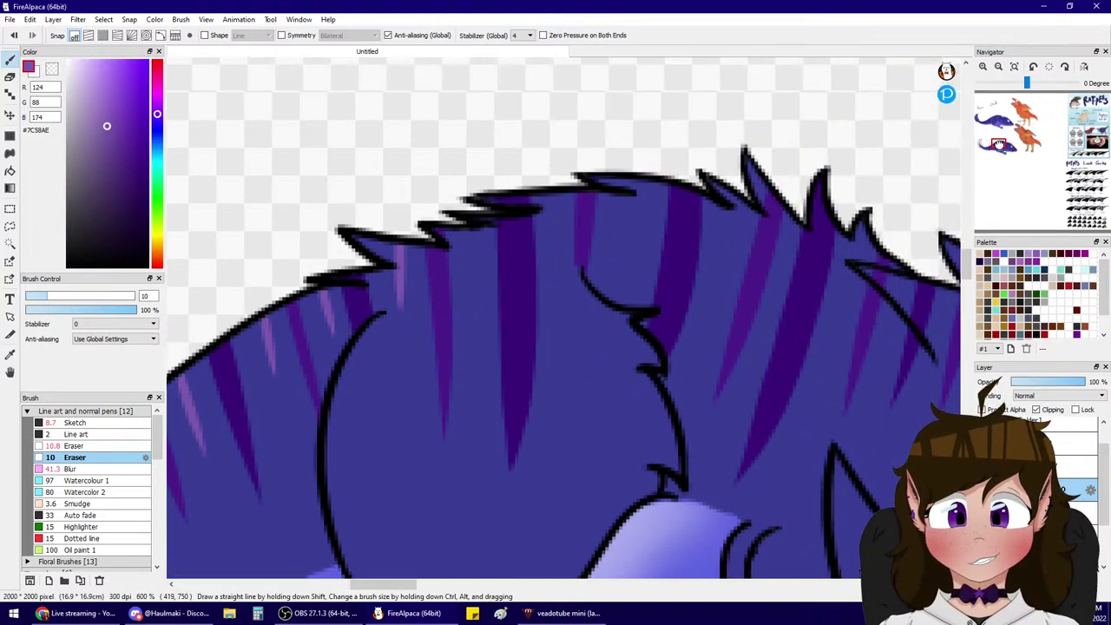
click(78, 424)
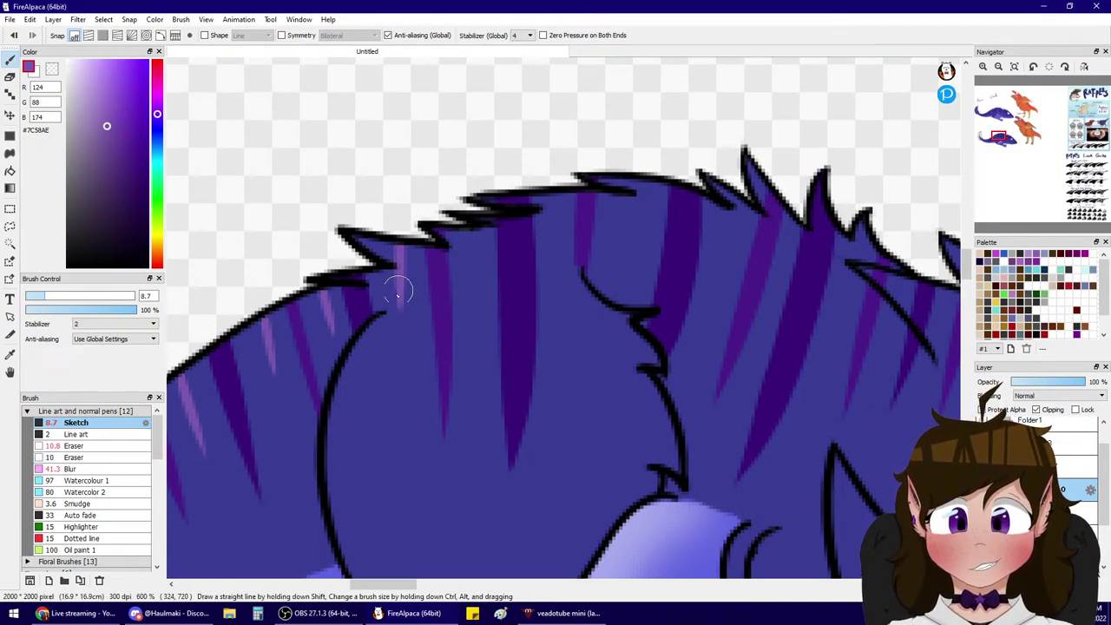
drag(398, 293, 401, 330)
drag(475, 228, 476, 265)
drag(556, 198, 558, 253)
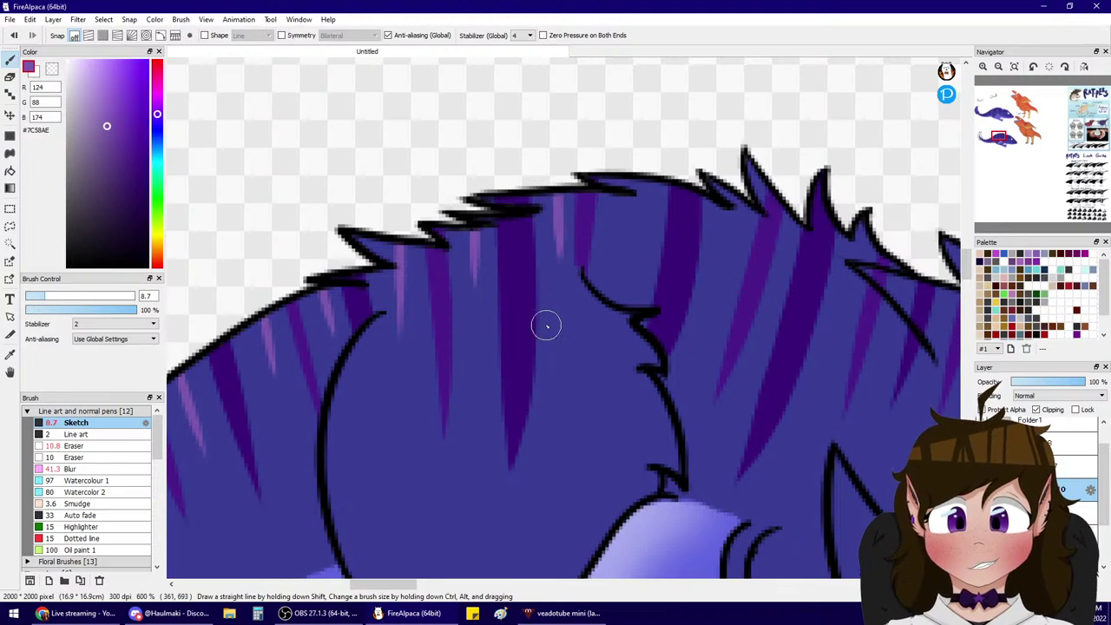
drag(641, 182, 626, 261)
drag(739, 202, 723, 285)
key(ctrl+z)
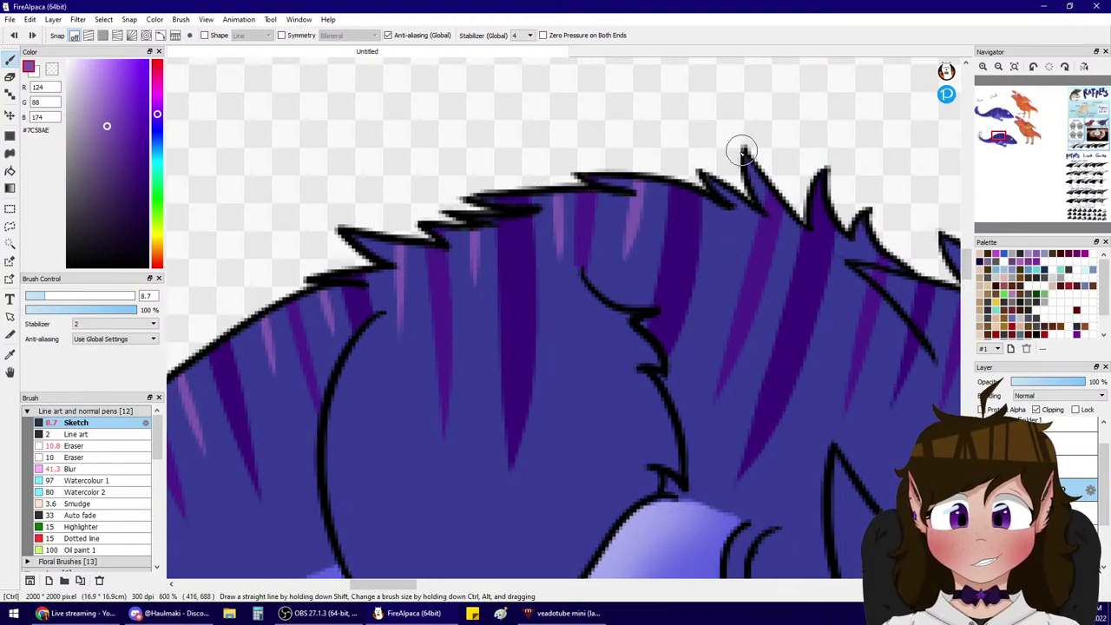
drag(738, 202, 724, 285)
key(ctrl+z)
drag(741, 201, 714, 309)
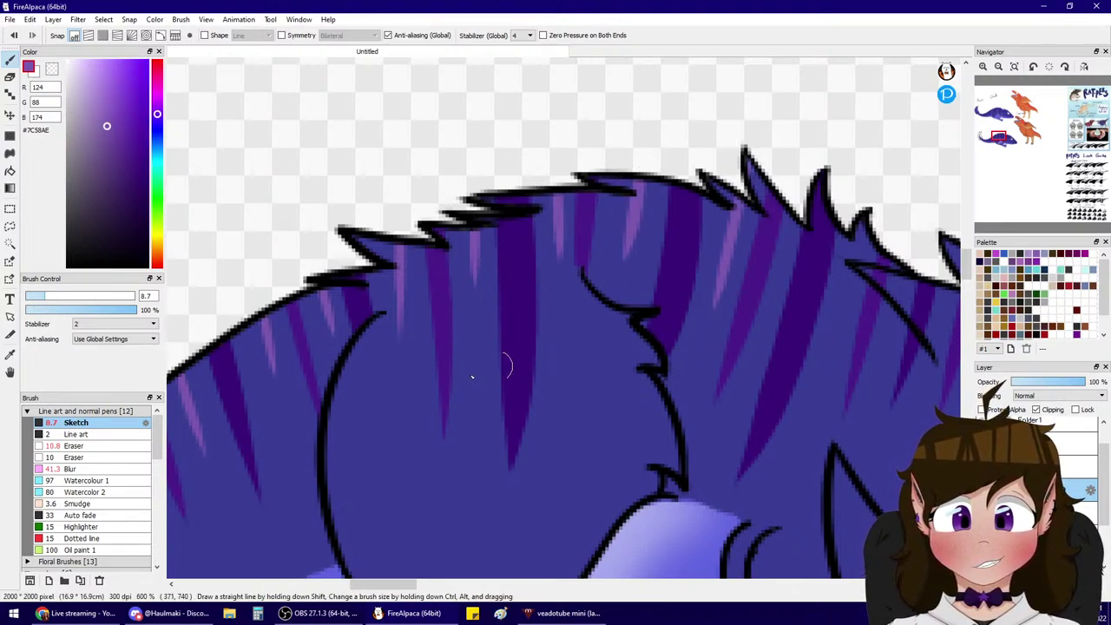
- Paint thin #7C58AE light purple streaks between the stripes from the blue creature's raised neck spikes to its ear
click(103, 457)
click(74, 446)
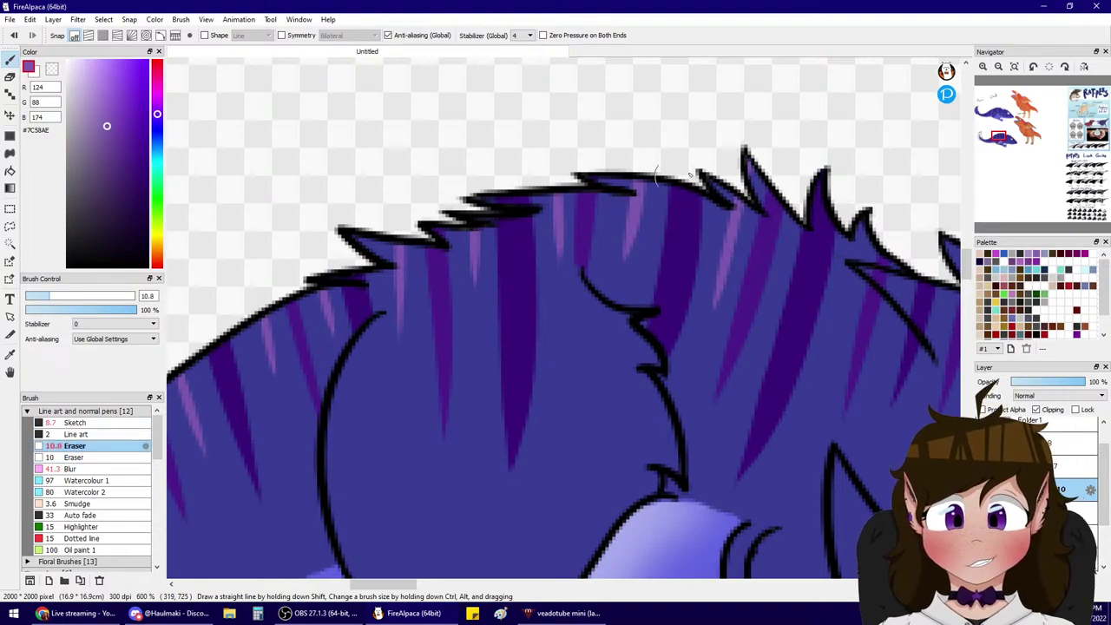
mouse_move(1026, 132)
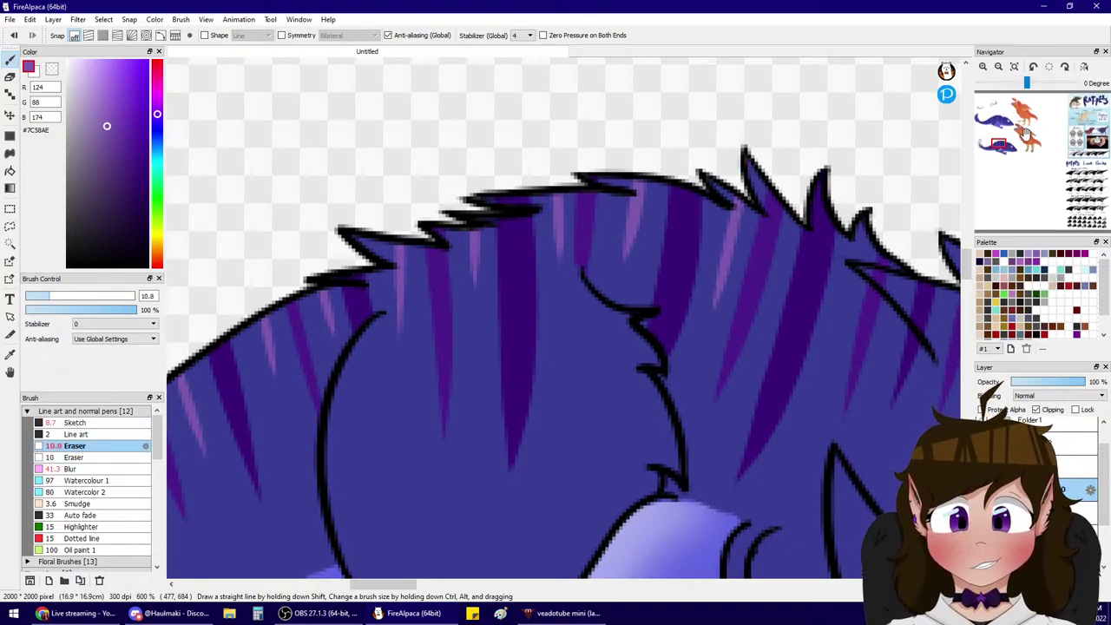
drag(1002, 146, 1007, 141)
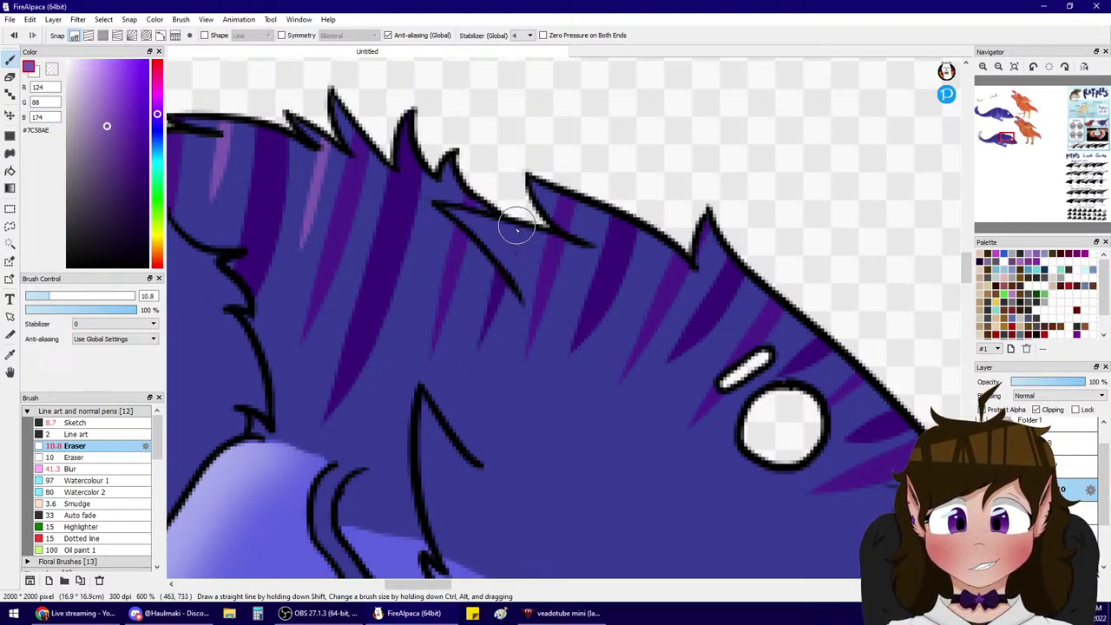
click(75, 422)
drag(369, 138, 356, 230)
key(ctrl+z)
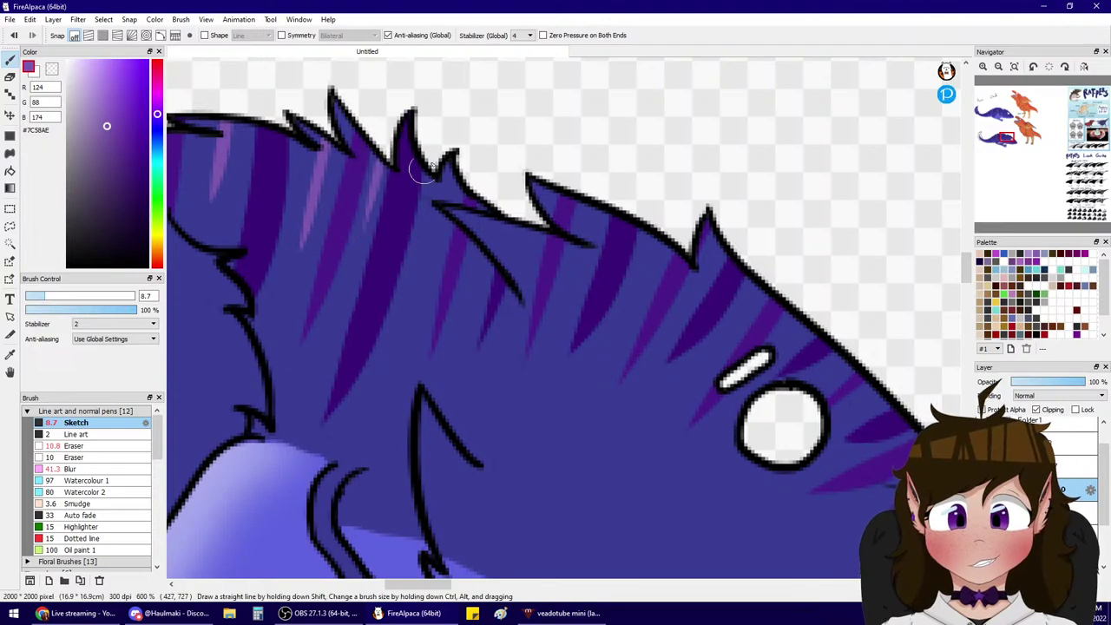
drag(452, 162, 415, 285)
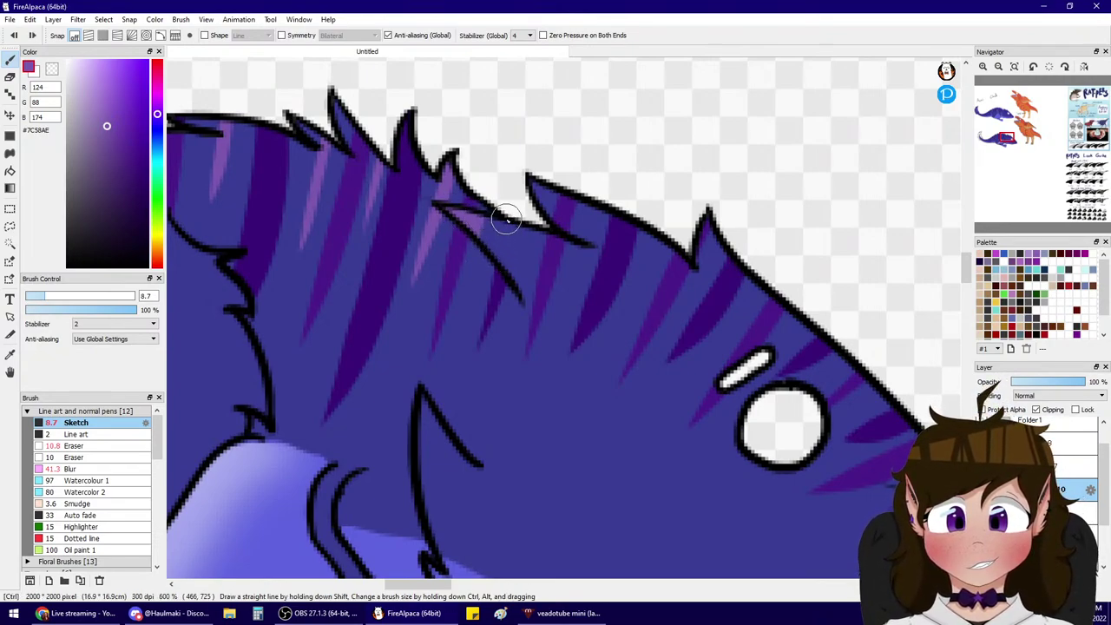
mouse_move(521, 226)
mouse_down()
mouse_move(500, 264)
mouse_move(457, 259)
mouse_move(481, 251)
mouse_move(473, 289)
mouse_up()
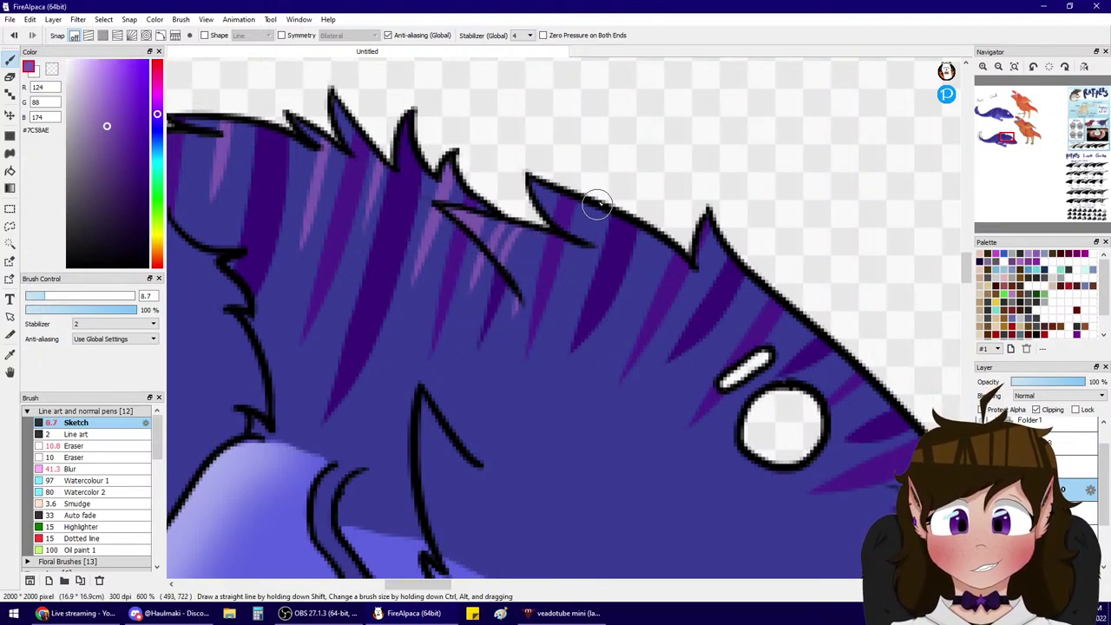
- Continue the thin light purple streaks between the stripes over the blue creature's head and down to its snout, redoing the one behind the forehead spike
drag(597, 205, 563, 317)
drag(667, 227, 623, 299)
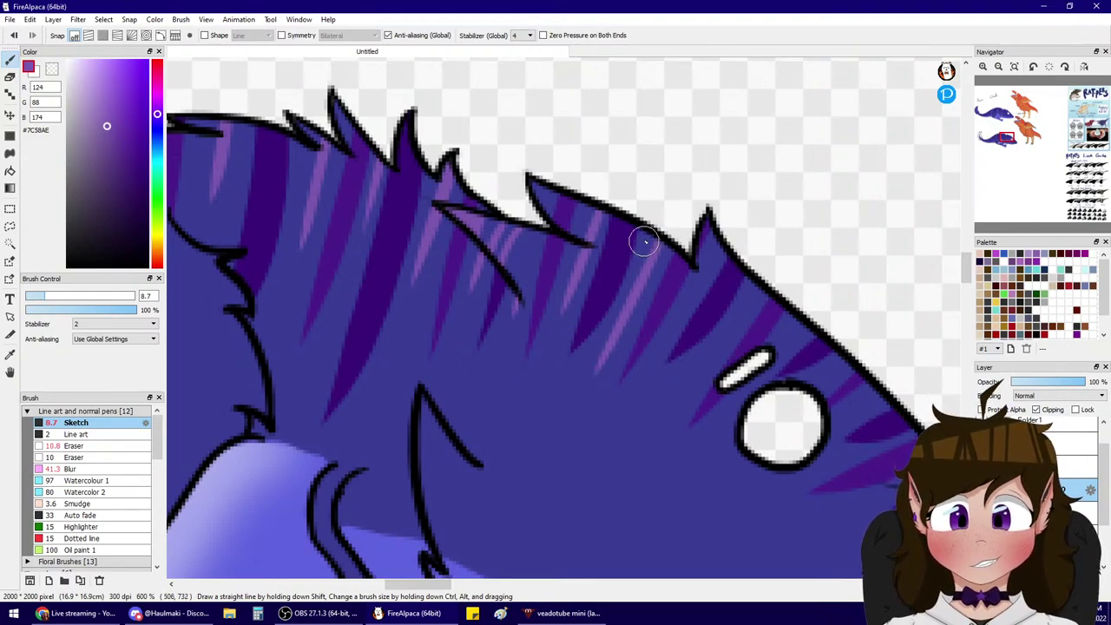
key(ctrl+z)
drag(667, 236, 598, 352)
drag(717, 246, 694, 287)
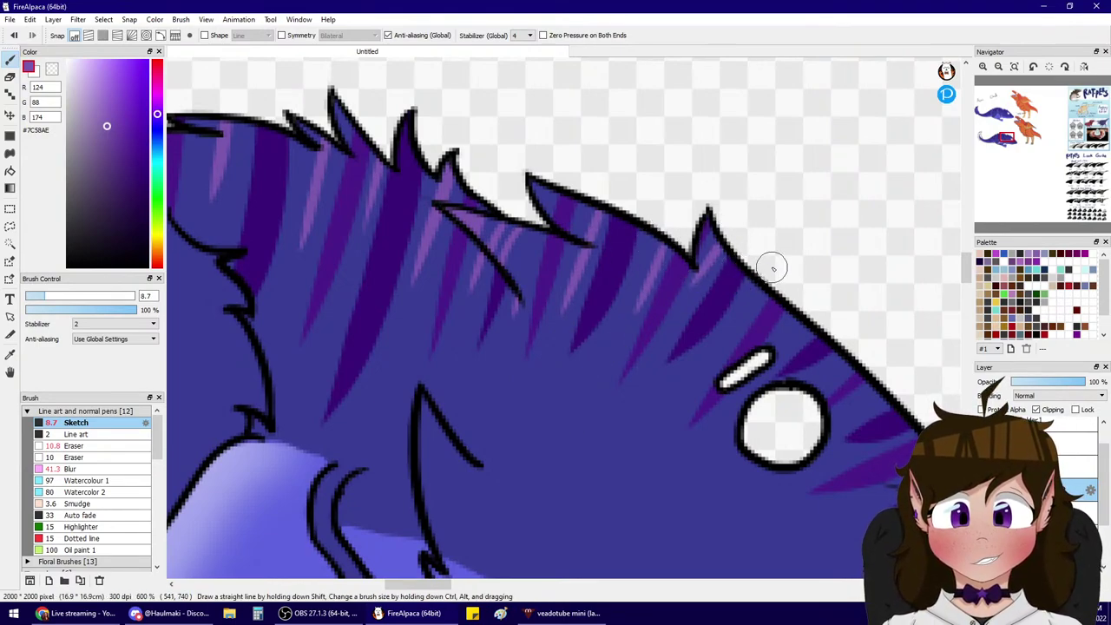
drag(765, 285, 720, 347)
drag(805, 310, 769, 354)
drag(849, 354, 807, 388)
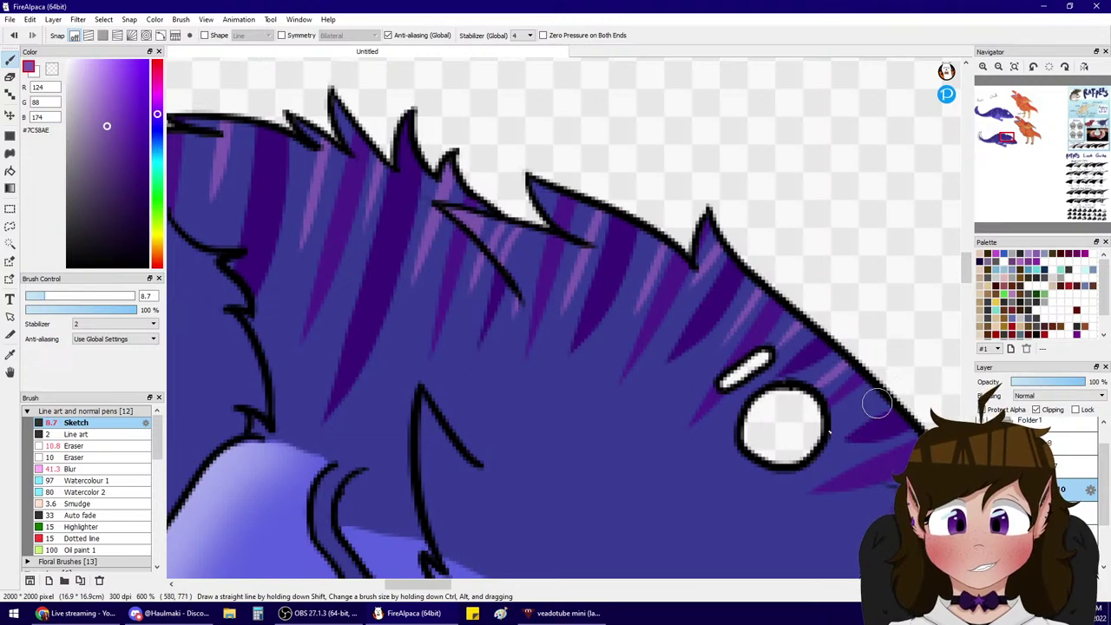
click(1010, 146)
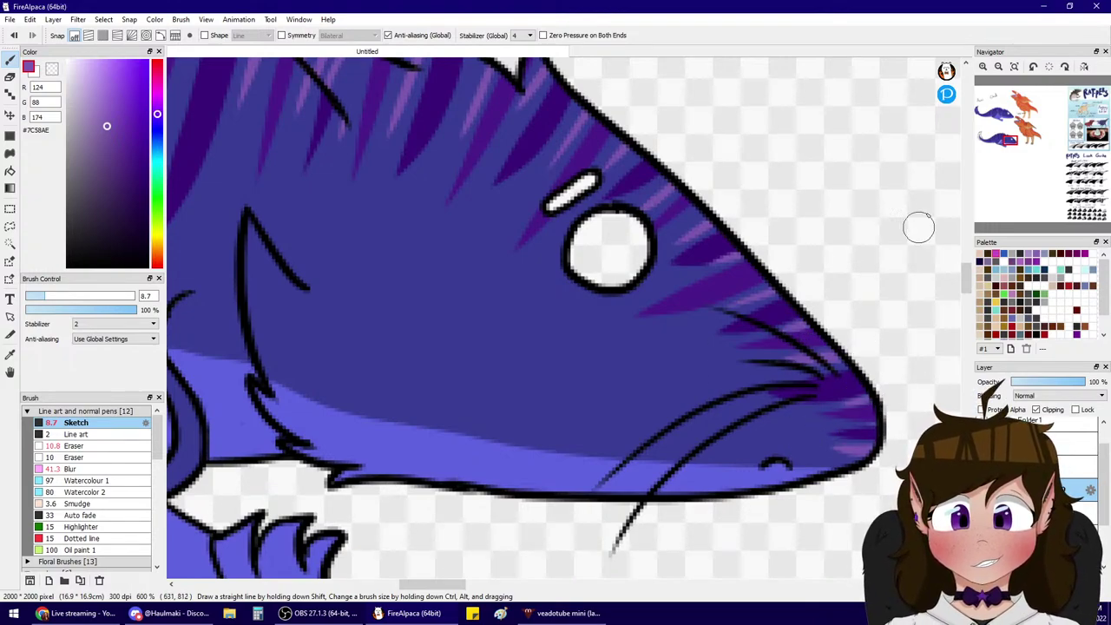
- Touch up the light purple area inside the blue creature's ear with #380D76 dark purple and the size 10.8 Eraser
click(999, 67)
click(999, 67)
click(999, 66)
click(999, 67)
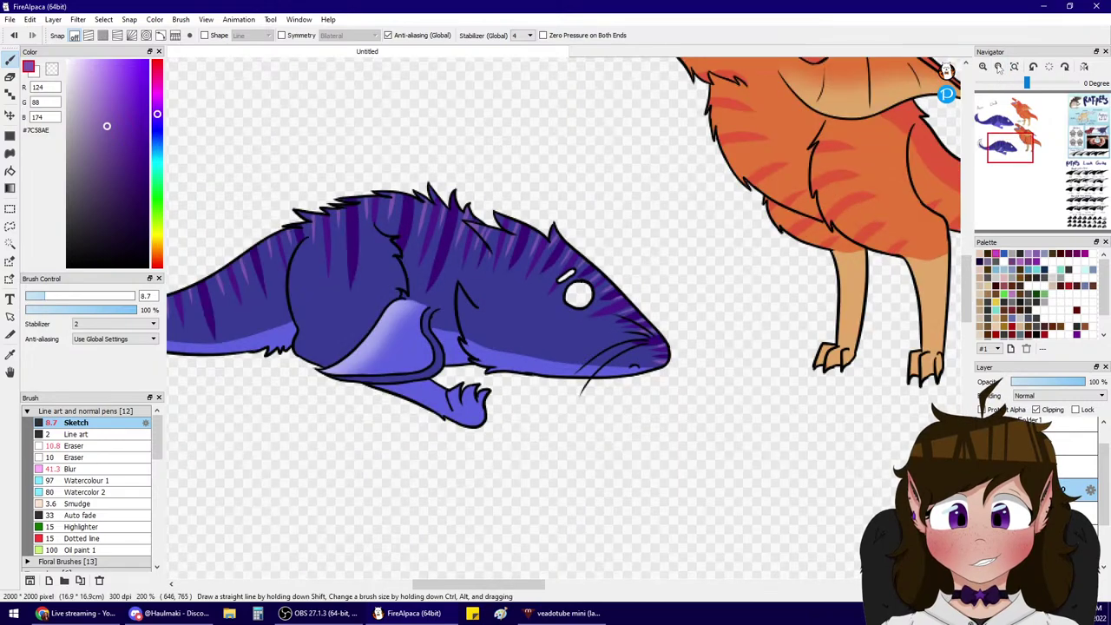
drag(1028, 150, 1005, 152)
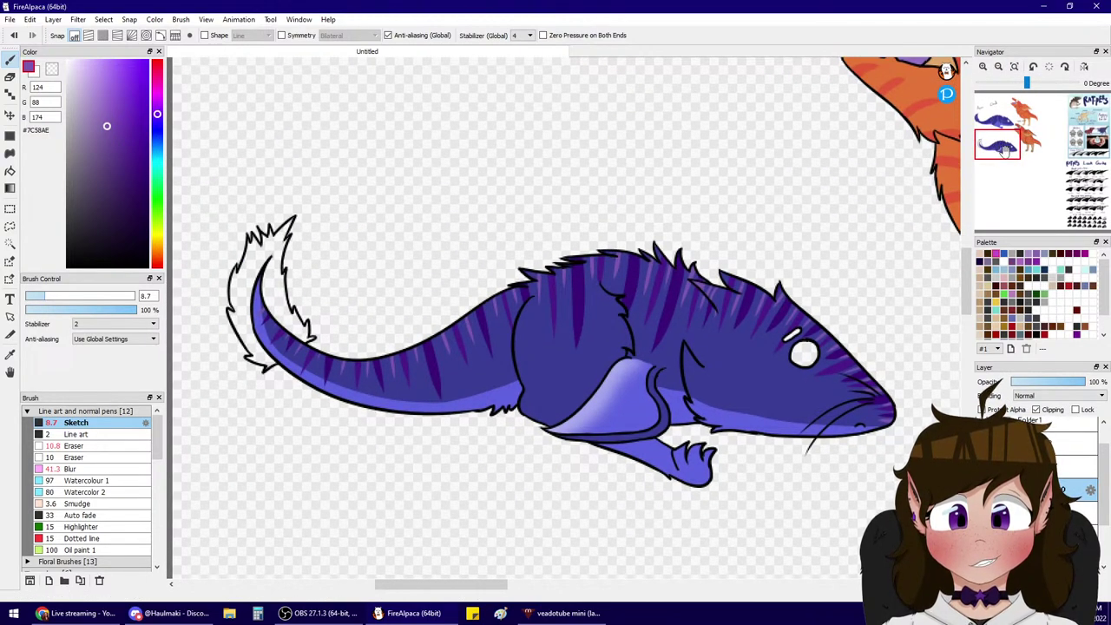
click(983, 67)
click(983, 67)
click(983, 67)
click(983, 67)
drag(976, 145, 983, 135)
alt+click(565, 352)
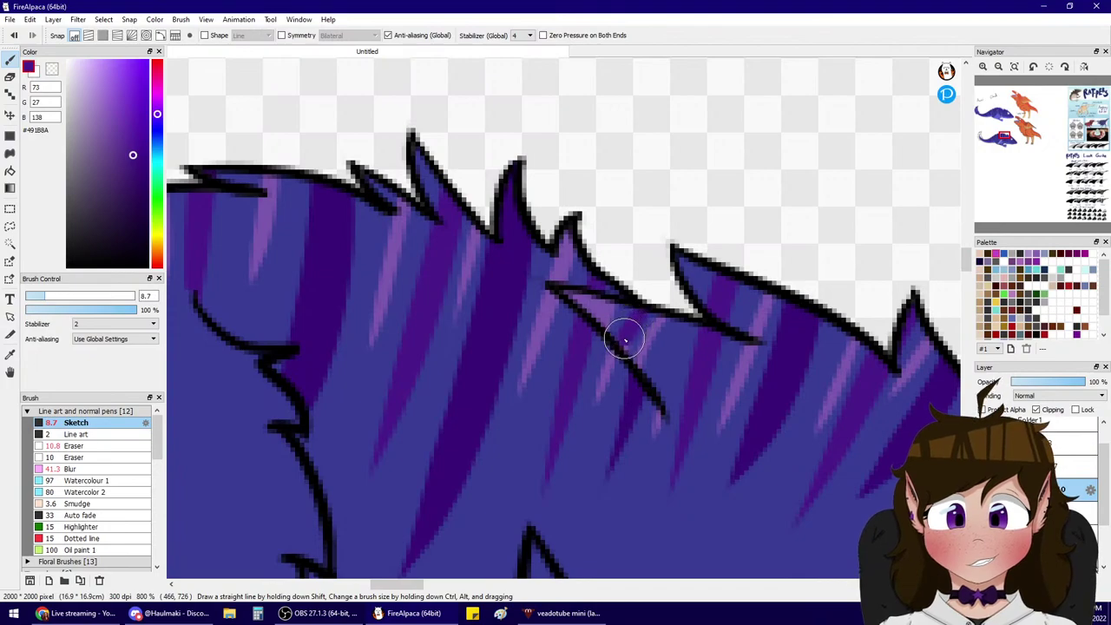
alt+click(627, 408)
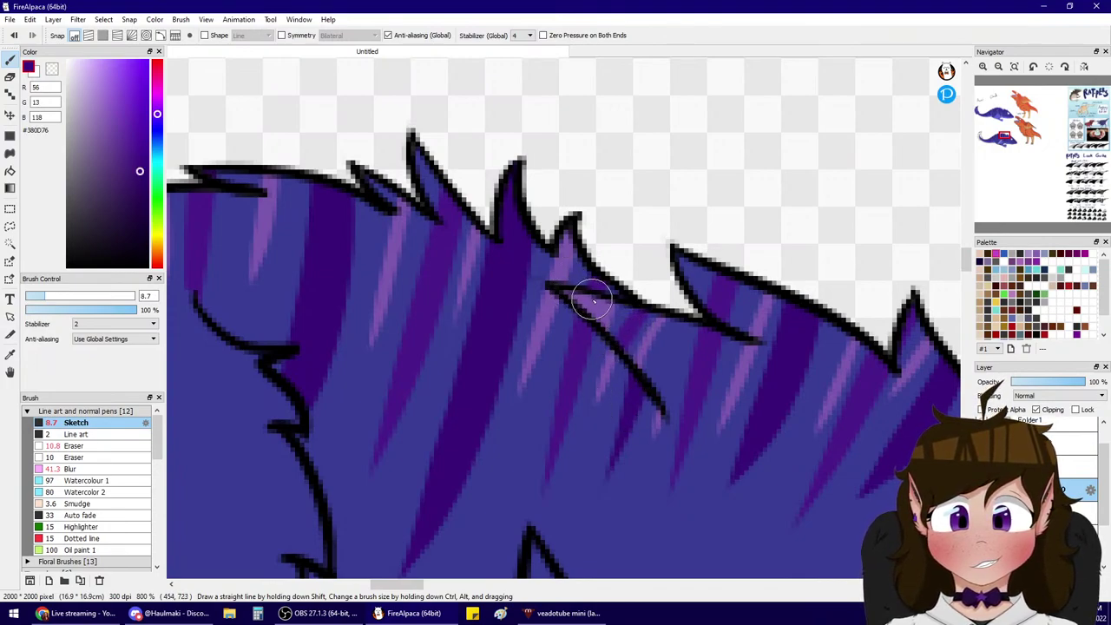
mouse_move(594, 298)
mouse_down()
mouse_move(593, 310)
mouse_move(618, 305)
mouse_move(606, 320)
mouse_up()
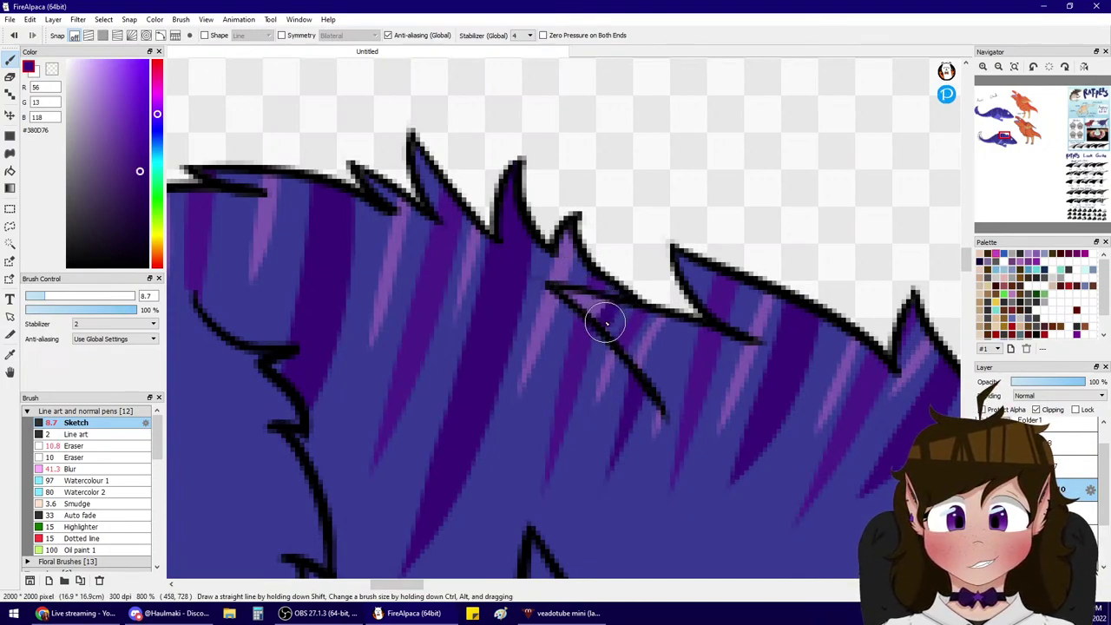
alt+click(610, 323)
alt+click(607, 325)
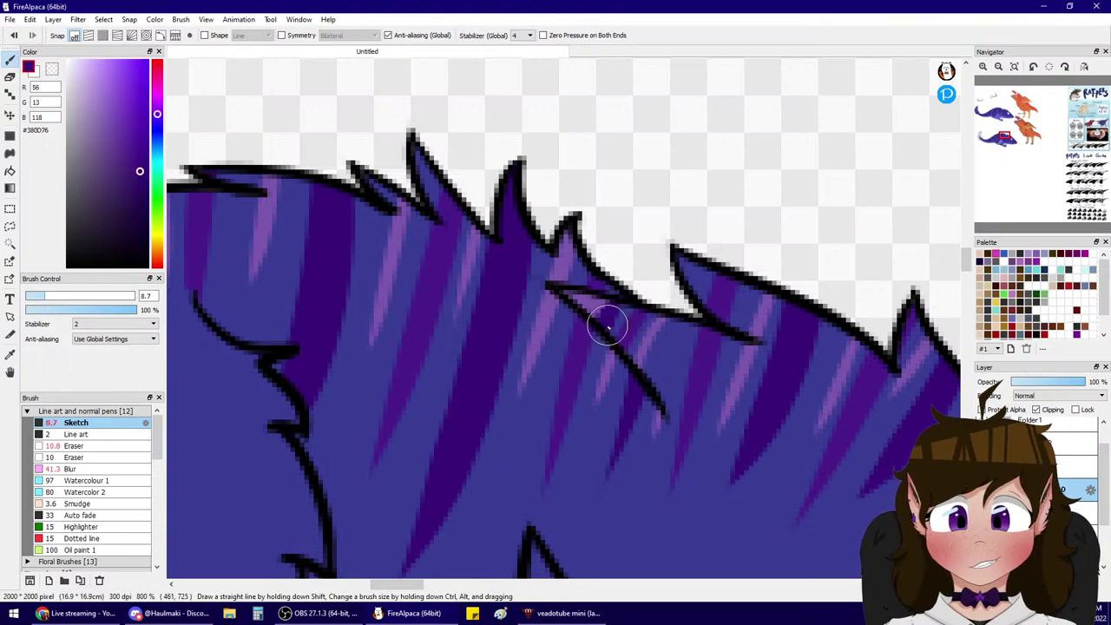
click(104, 447)
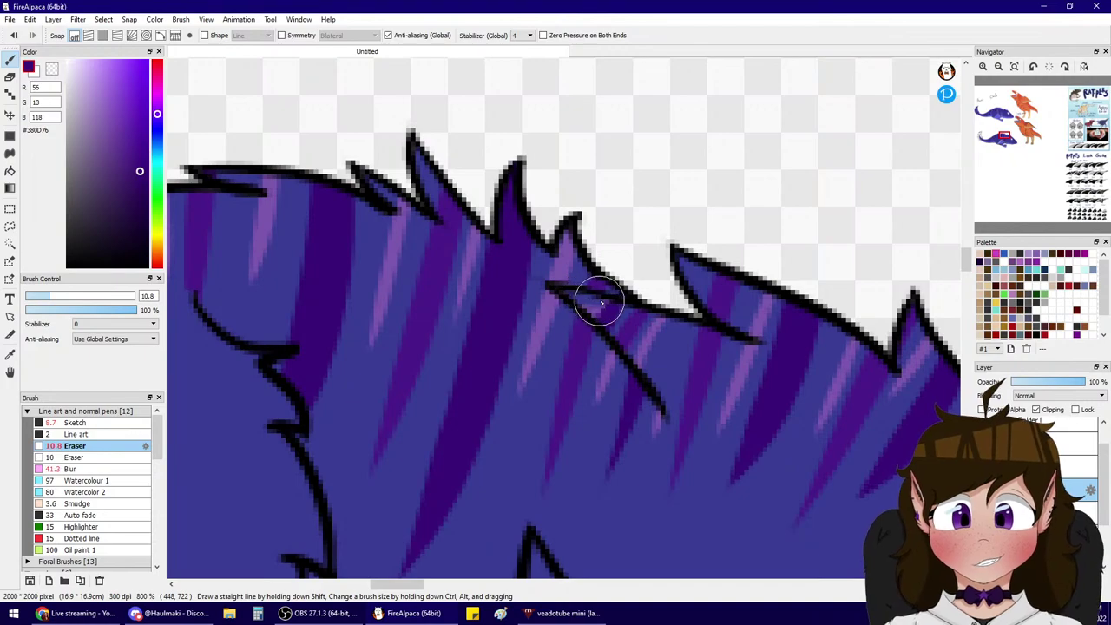
- Fill the blue creature's tail fur tuft with the pale lavender #A6A9ED sampled from the top of its wing
click(998, 67)
click(999, 68)
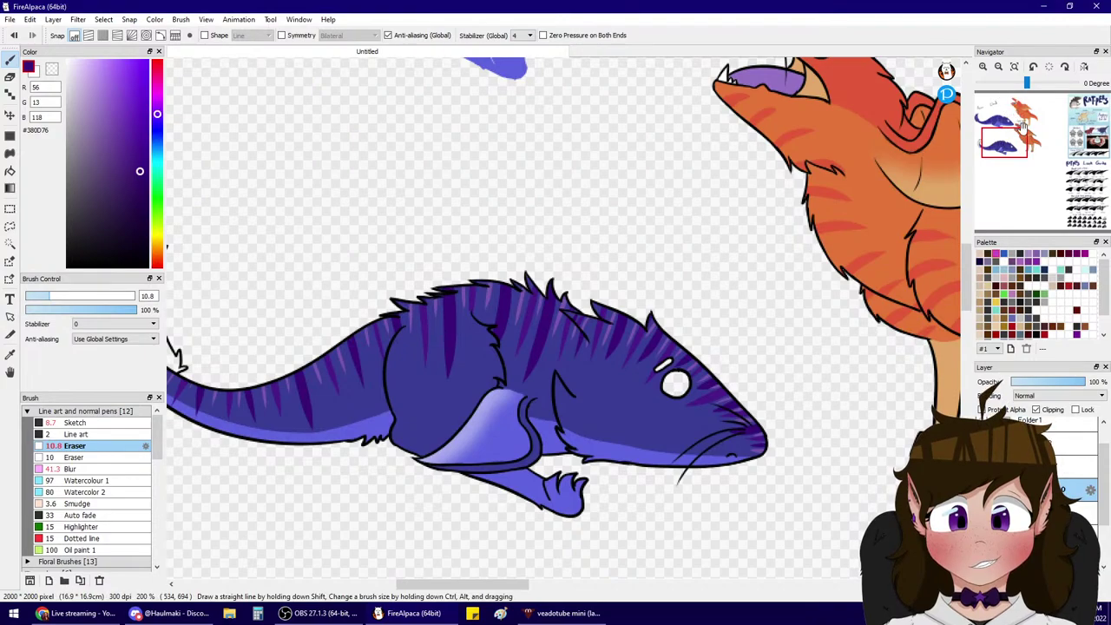
mouse_move(1003, 139)
mouse_down()
mouse_move(998, 150)
mouse_move(1025, 139)
mouse_move(987, 140)
mouse_up()
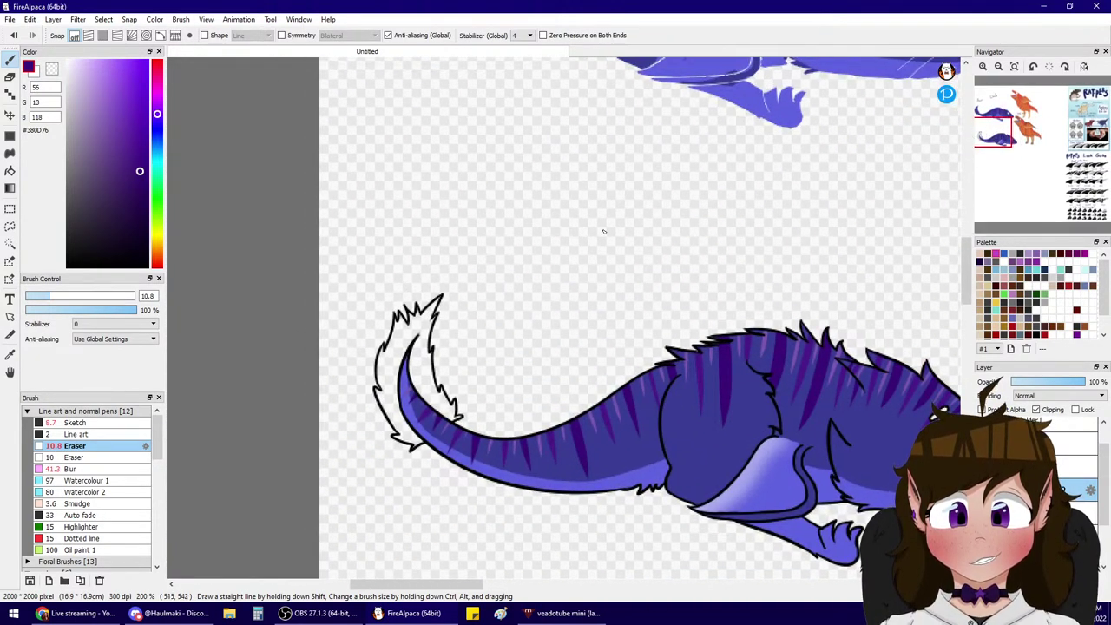
click(9, 171)
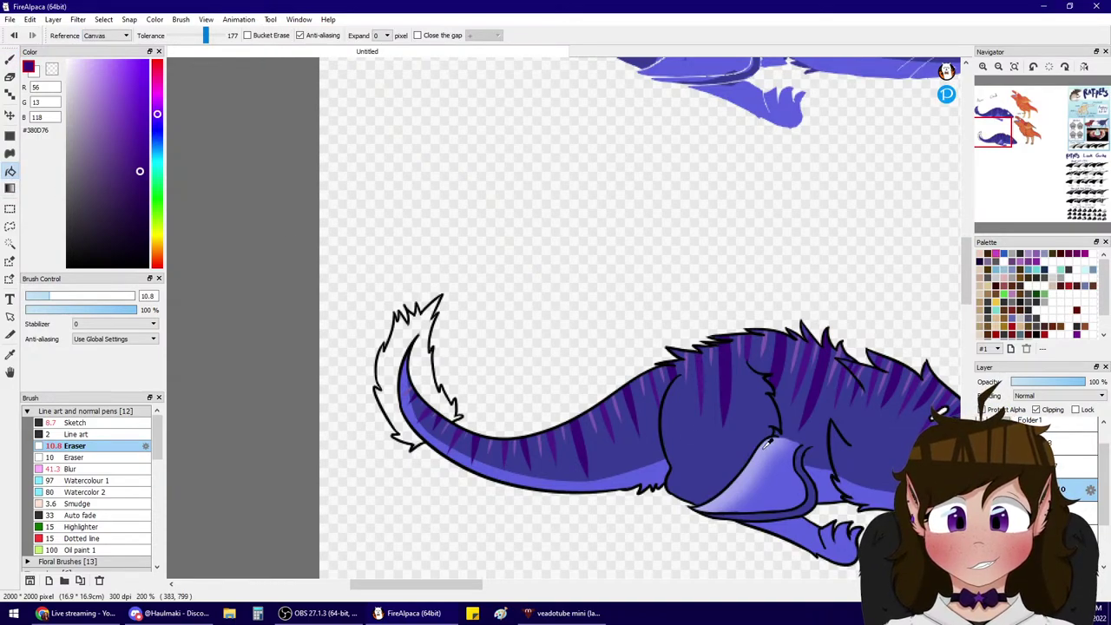
alt+click(767, 444)
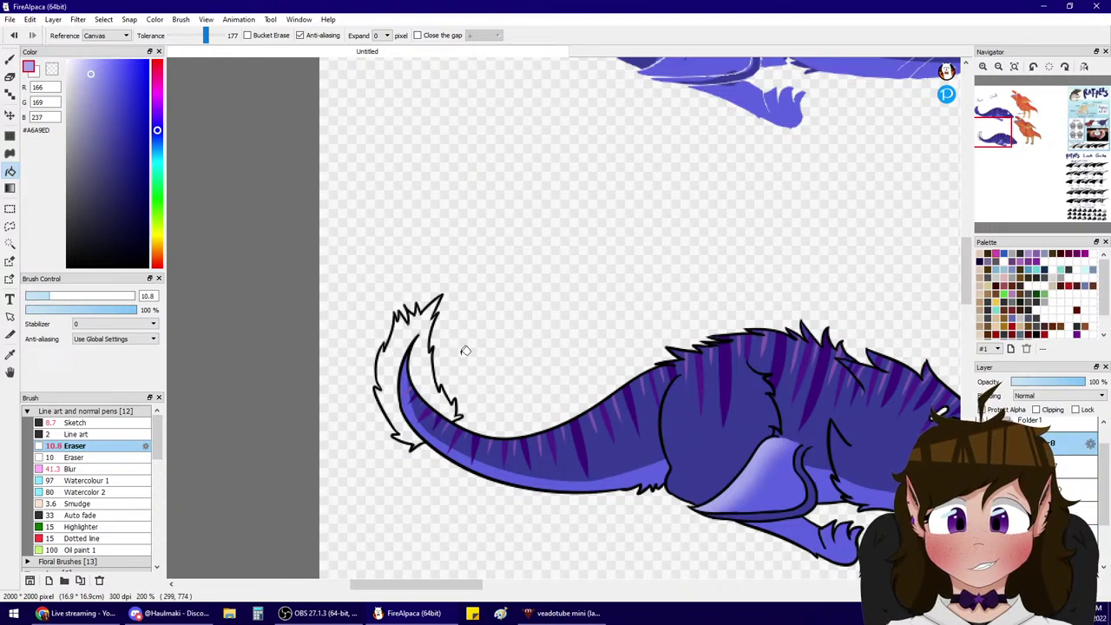
click(425, 347)
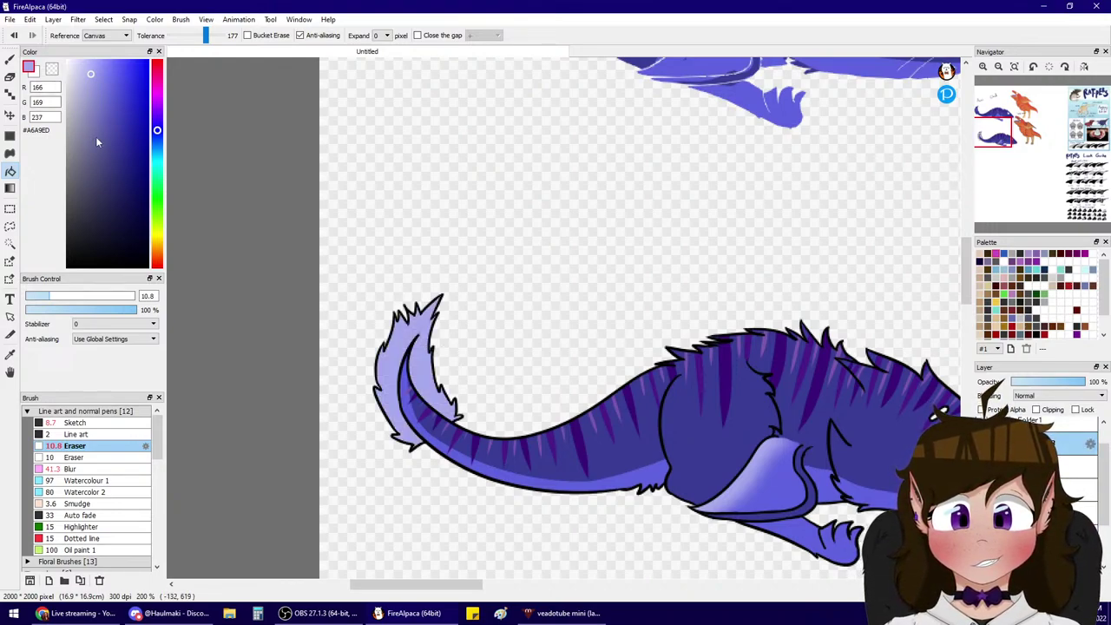
- Paint #5F63DF blue along the tail inside the fur tuft on a new clipping layer, using the Sketch brush at size 8.7
alt+click(404, 375)
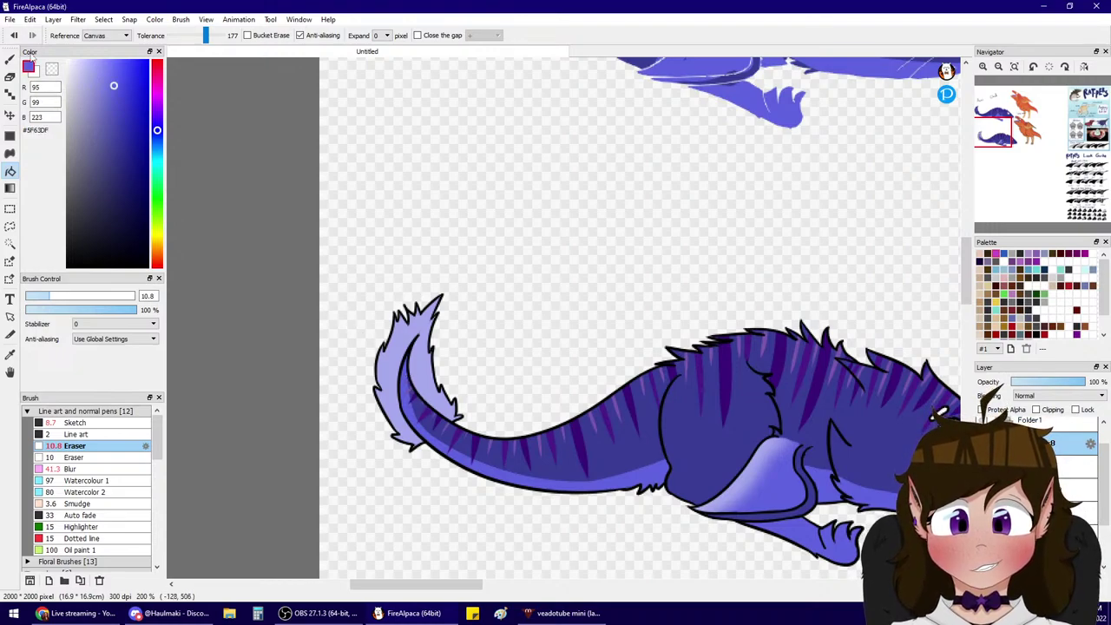
click(10, 57)
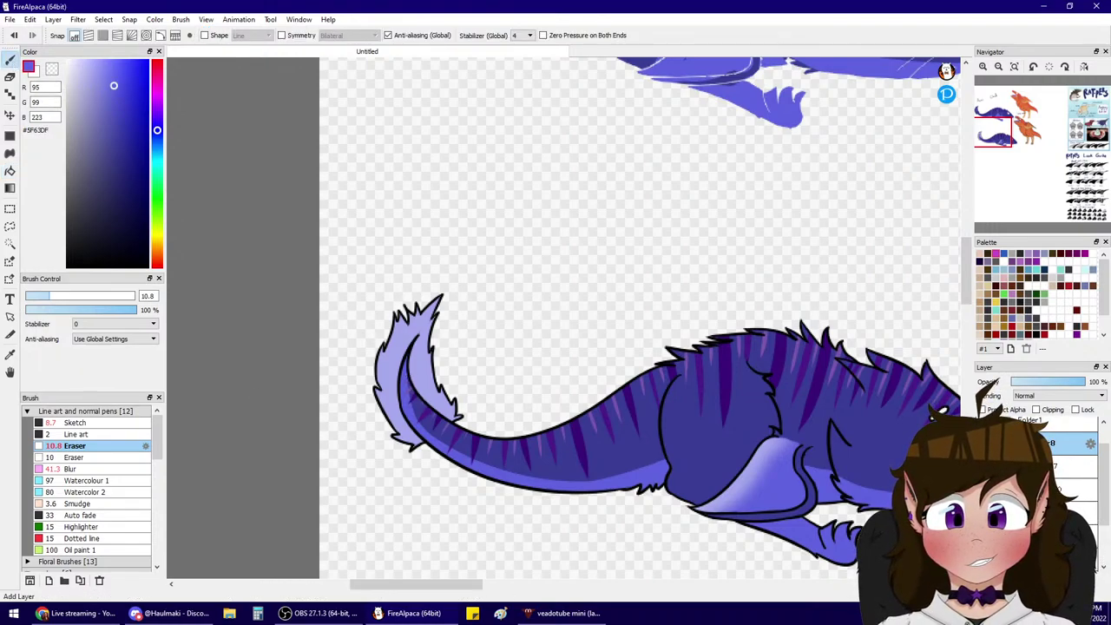
click(1037, 410)
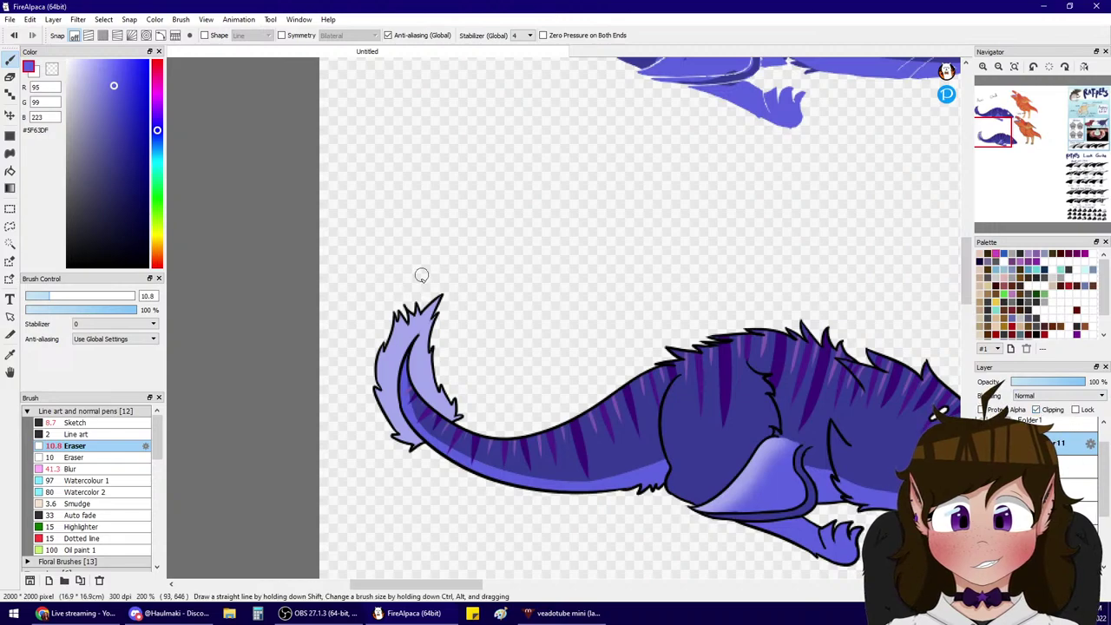
click(102, 435)
click(102, 423)
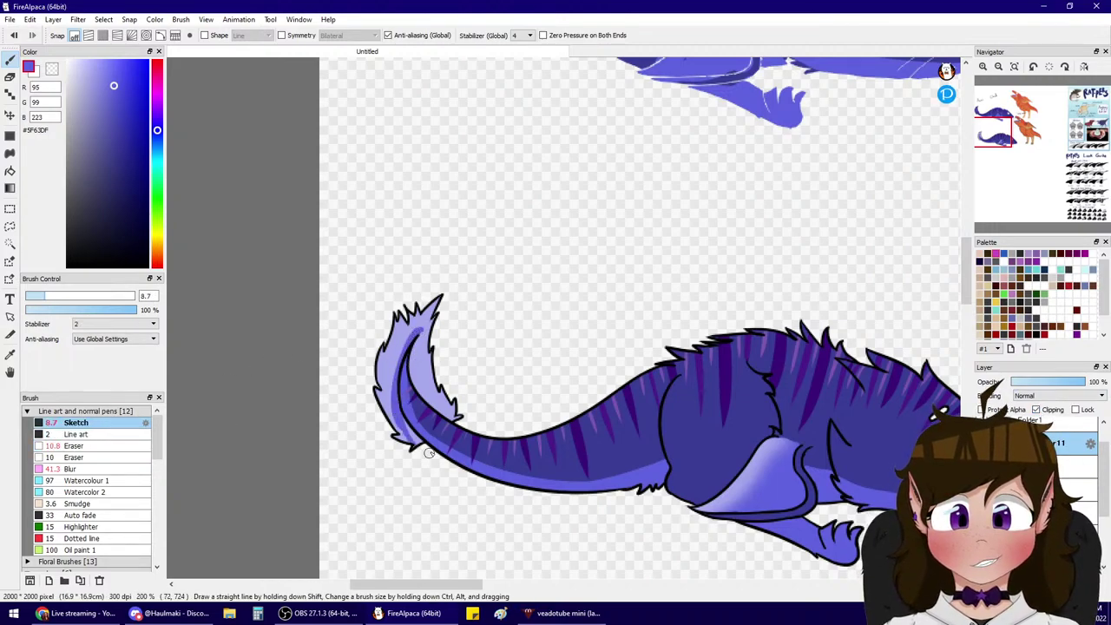
drag(418, 343, 416, 391)
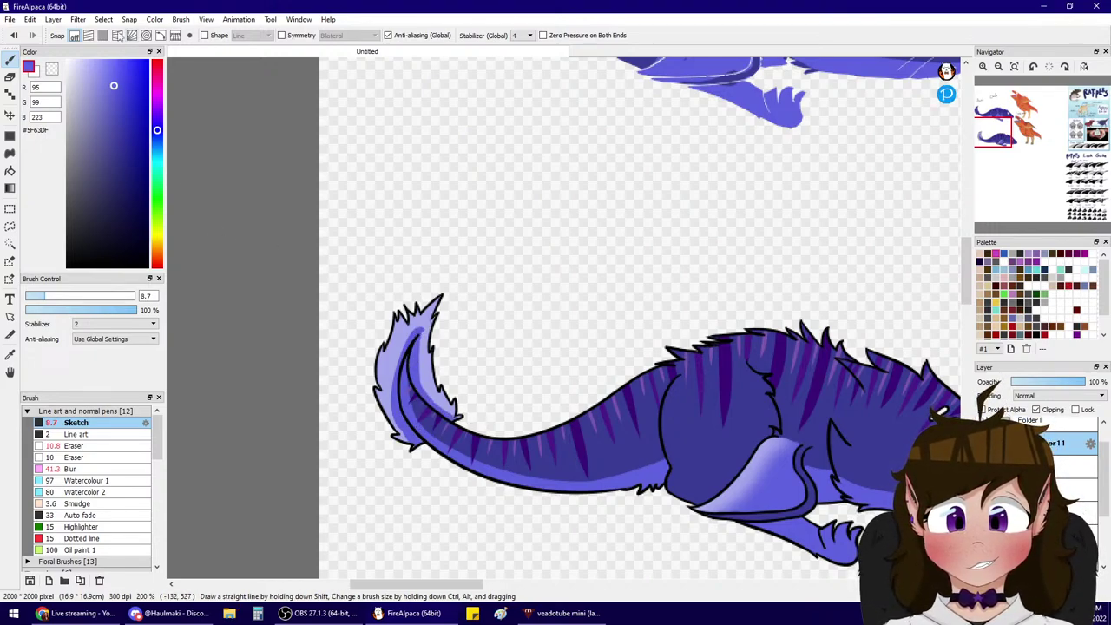
- Soften the blue shading on the tail tuft with a Gaussian Blur of 7.51
click(77, 19)
click(108, 181)
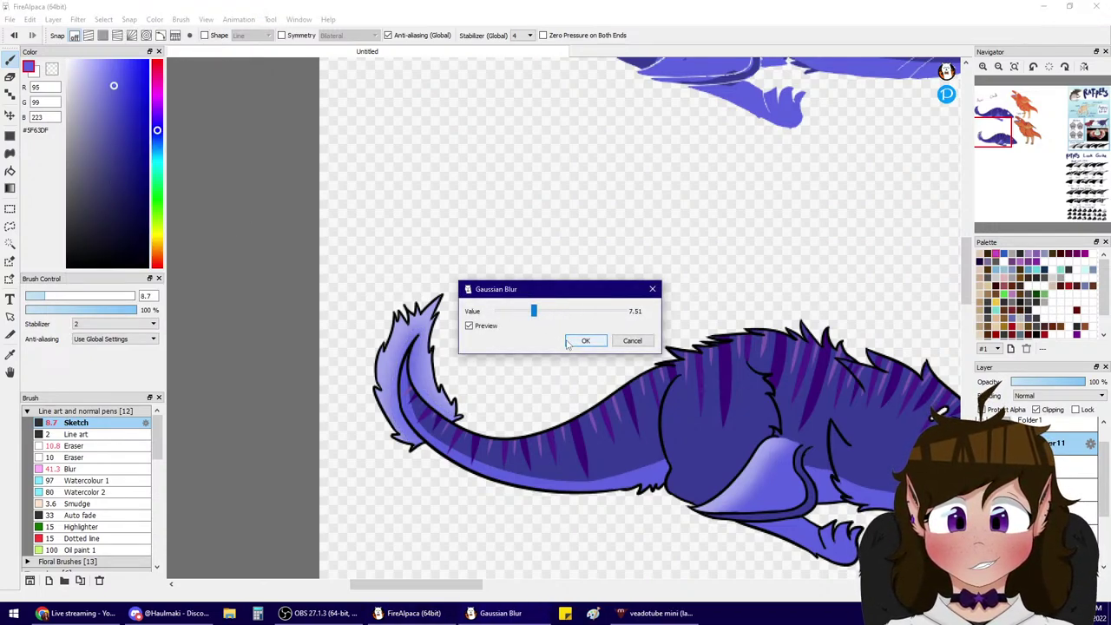
click(573, 341)
- Remove the locked layer holding the coloured reference versions of the creatures from the canvas
click(998, 67)
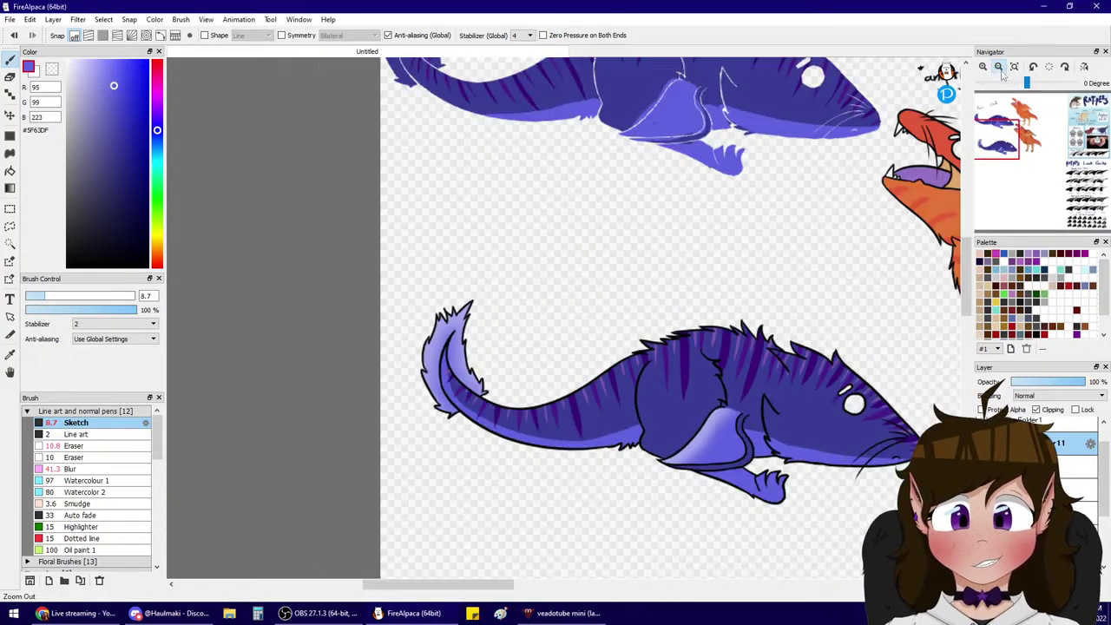
click(999, 66)
click(999, 67)
drag(998, 138, 1017, 140)
click(983, 68)
click(983, 68)
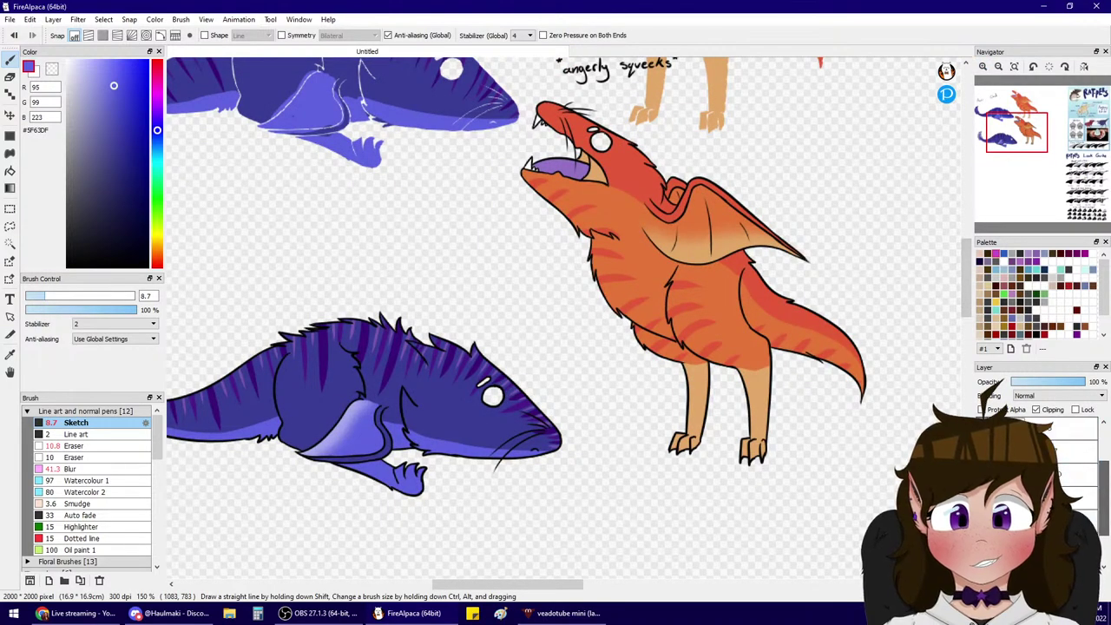
click(1033, 530)
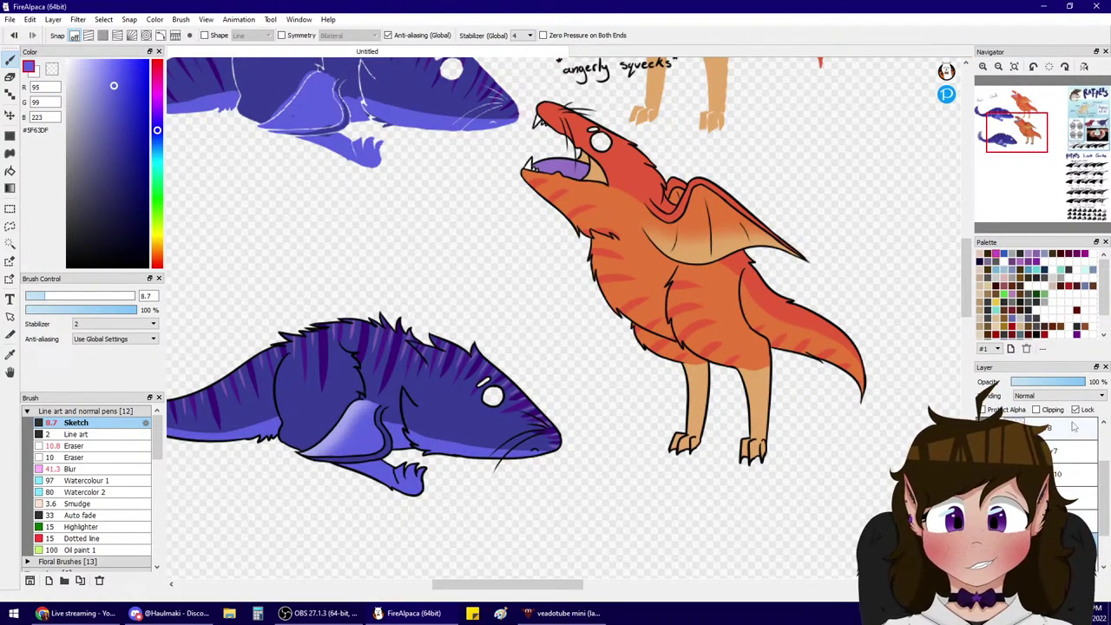
click(1080, 581)
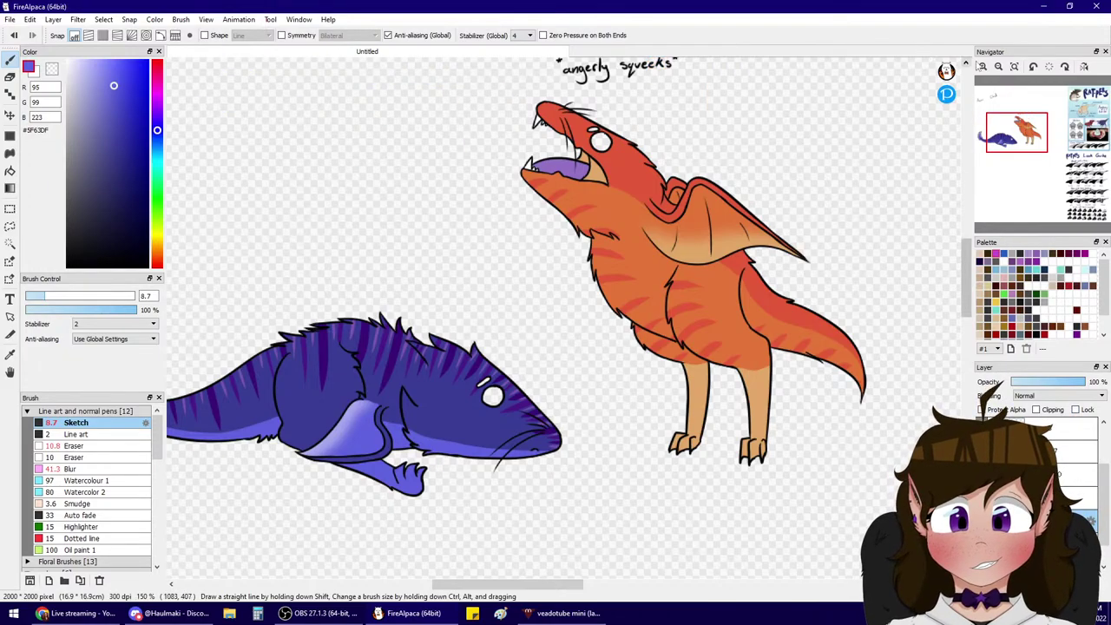
- Fill the blue creature's eyebrow marking with dark blue #2C2E6F, a darker shade of its body colour
click(984, 68)
click(985, 68)
click(985, 68)
drag(344, 569, 581, 226)
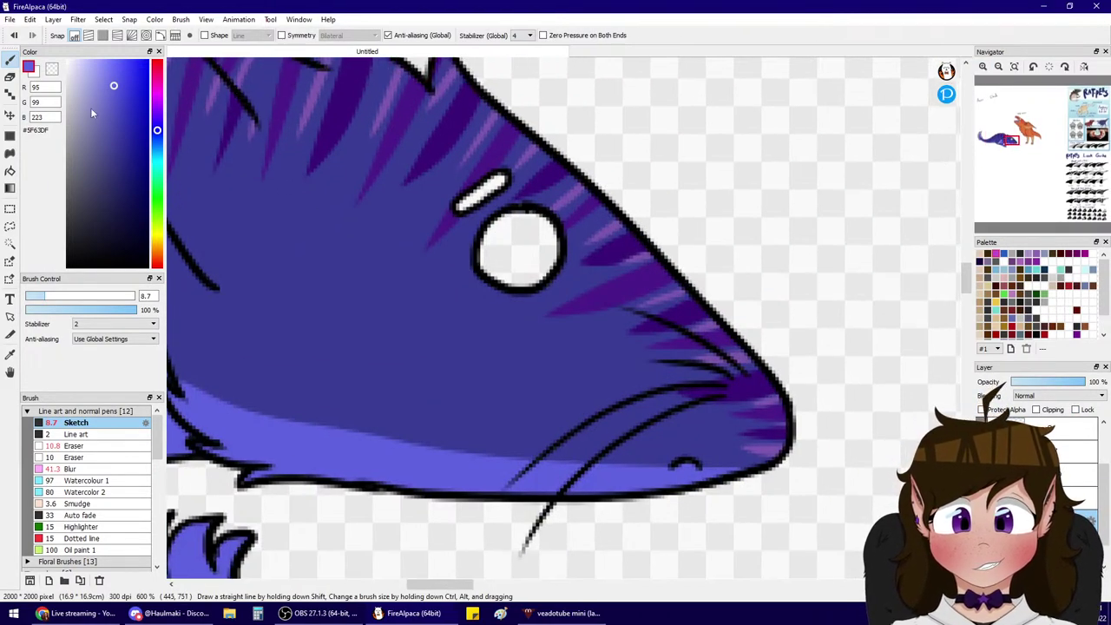
alt+click(330, 269)
click(116, 177)
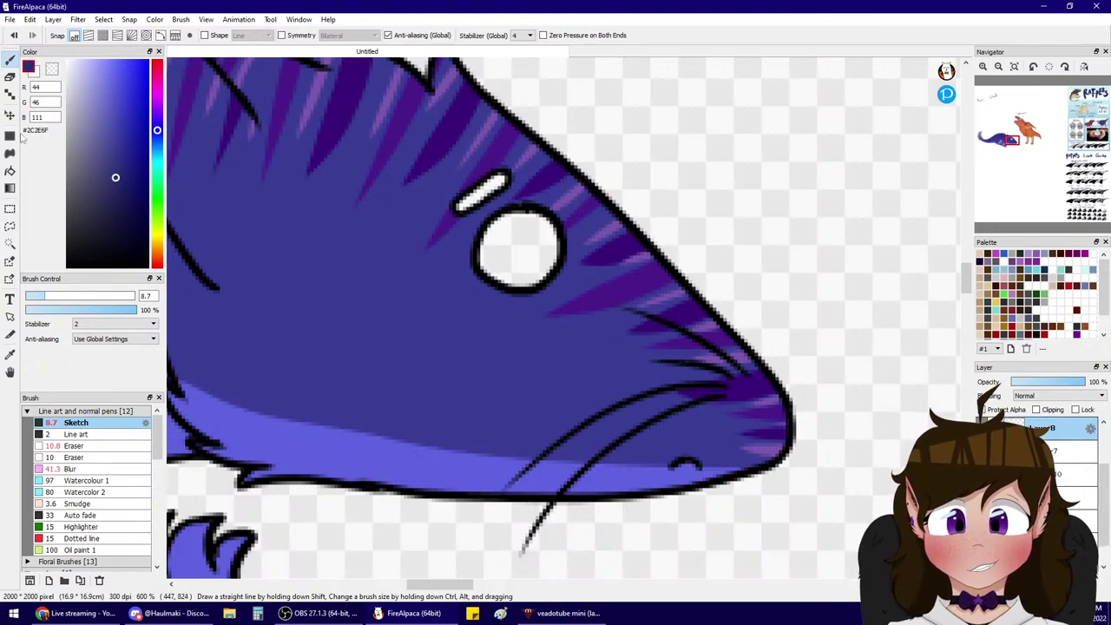
click(10, 171)
click(491, 184)
mouse_move(1012, 163)
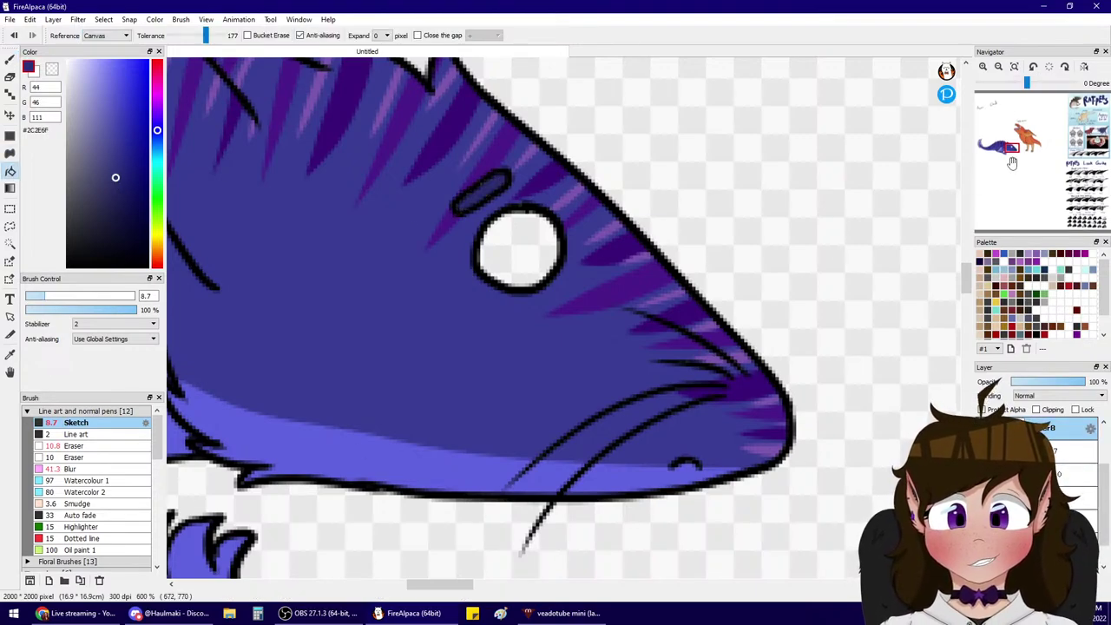
- Fill the orange creature's eyebrow marking with dark red, RGB 171, 56, 28, a darker shade of its body colour
click(1026, 130)
alt+click(391, 245)
click(135, 128)
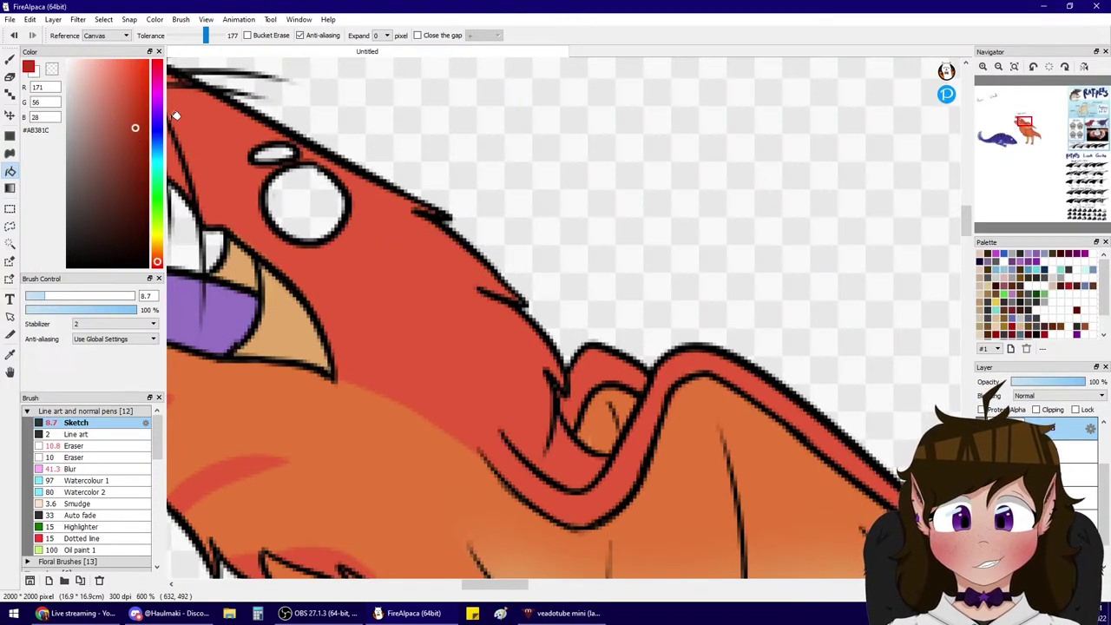
- Fill the blue creature's eye with bright green #5BF760
click(1009, 146)
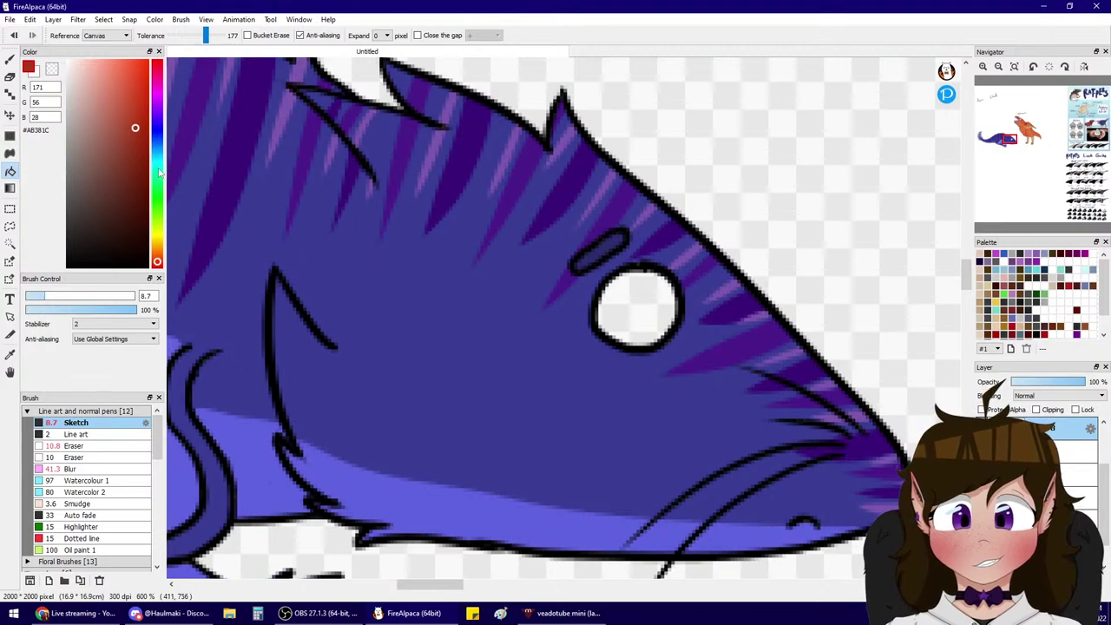
click(158, 169)
click(93, 72)
click(157, 198)
click(119, 66)
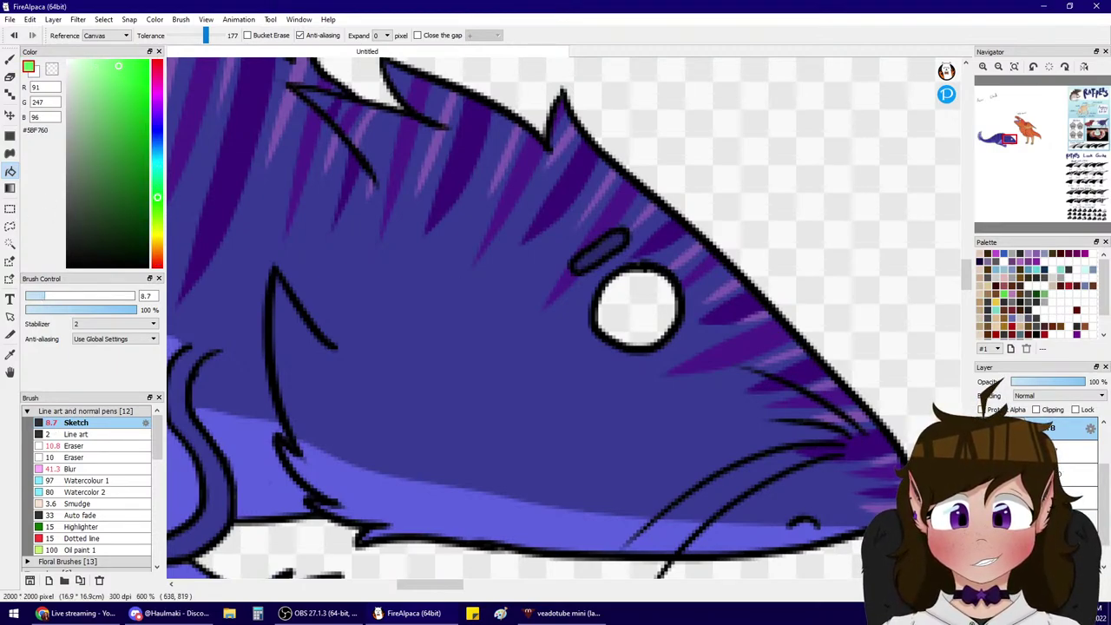
click(984, 580)
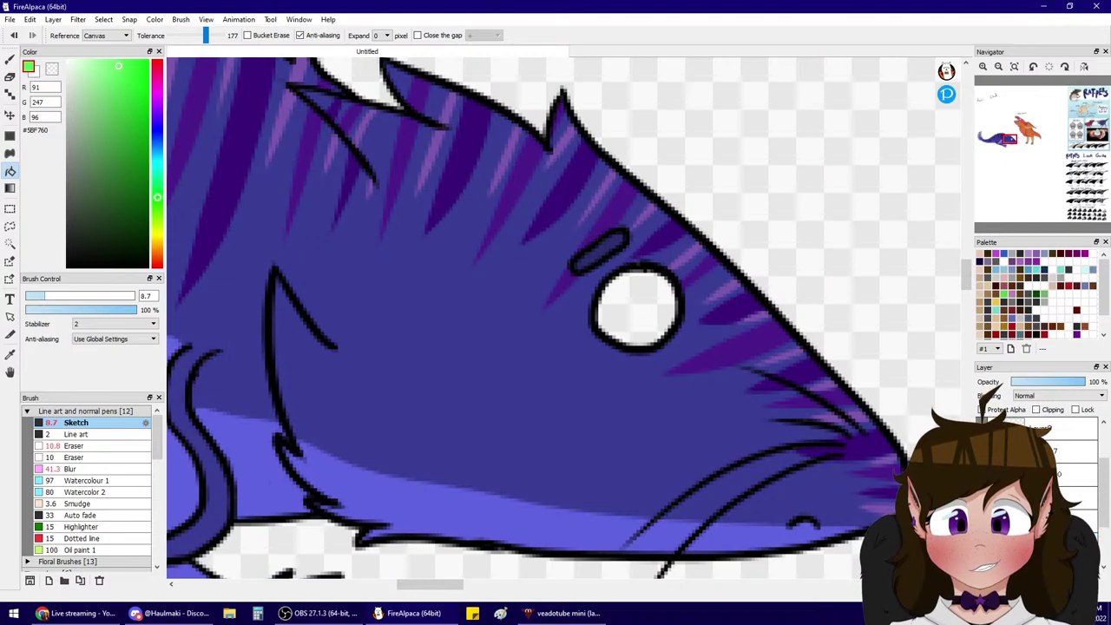
click(627, 288)
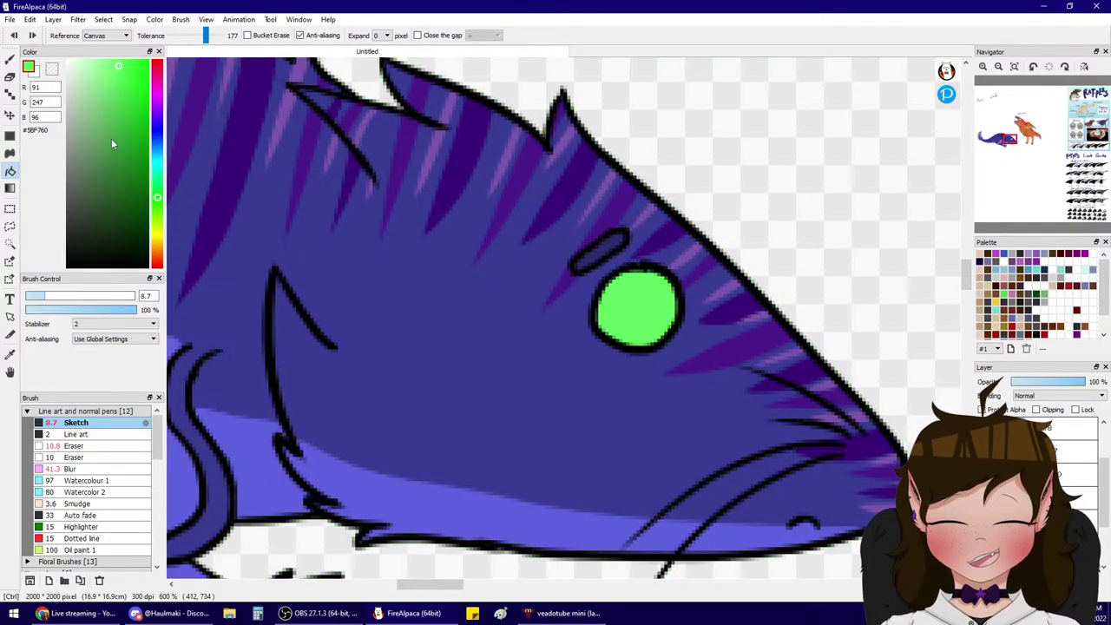
key(ctrl+z)
click(645, 303)
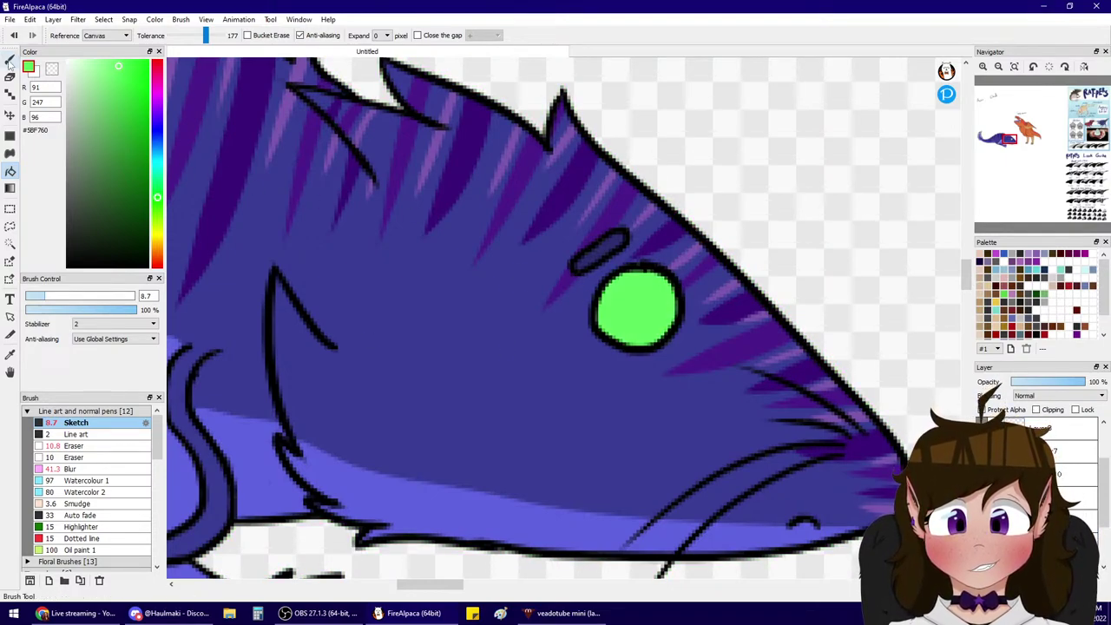
- Try shading the green eye's left and lower edge with darker greens #24A528 and #1D7A20 using the Sketch brush at size 8.7
click(9, 62)
click(131, 134)
drag(617, 286, 661, 343)
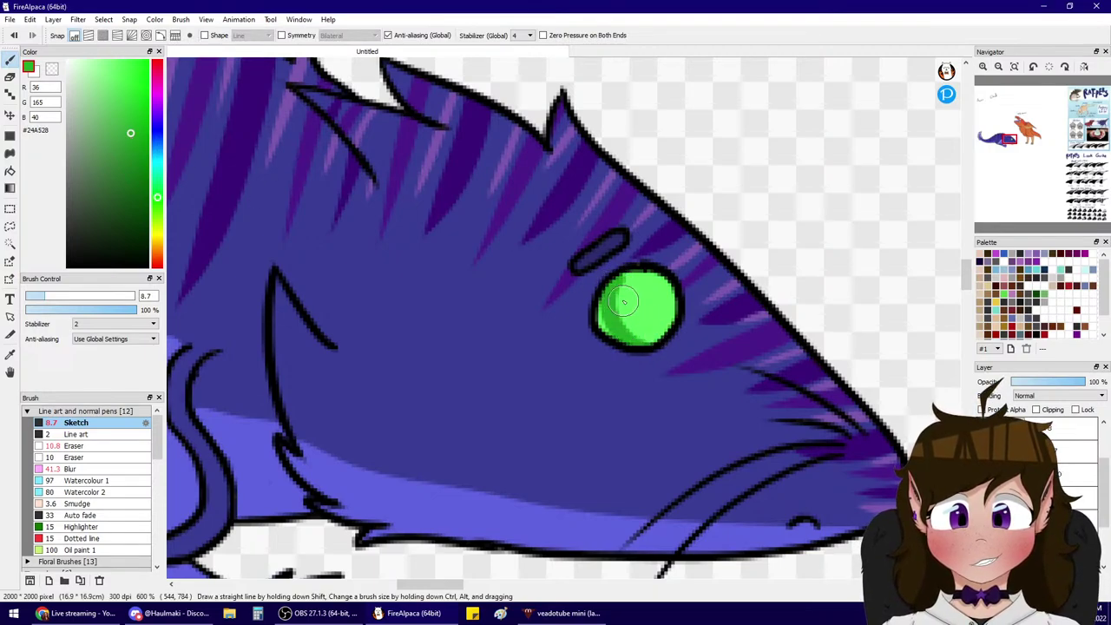
drag(617, 289, 611, 343)
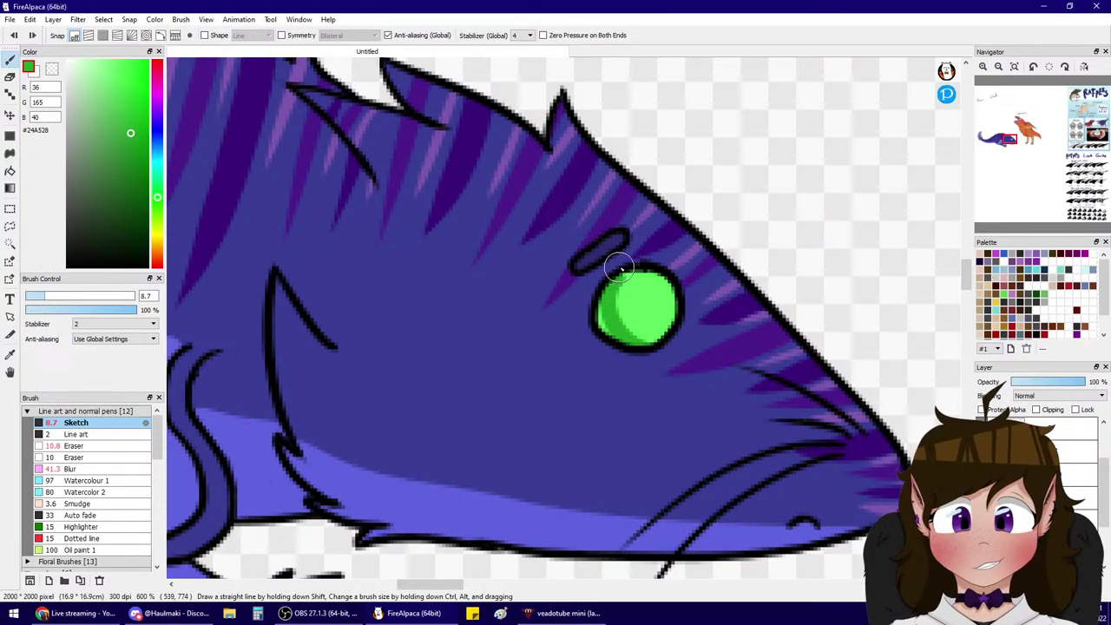
key(ctrl+z)
key(ctrl+z)
mouse_move(619, 281)
mouse_down()
mouse_move(672, 335)
mouse_move(618, 288)
mouse_move(597, 315)
mouse_move(619, 295)
mouse_move(599, 307)
mouse_move(609, 295)
mouse_move(634, 346)
mouse_up()
key(ctrl+z)
key(ctrl+z)
drag(608, 276, 630, 347)
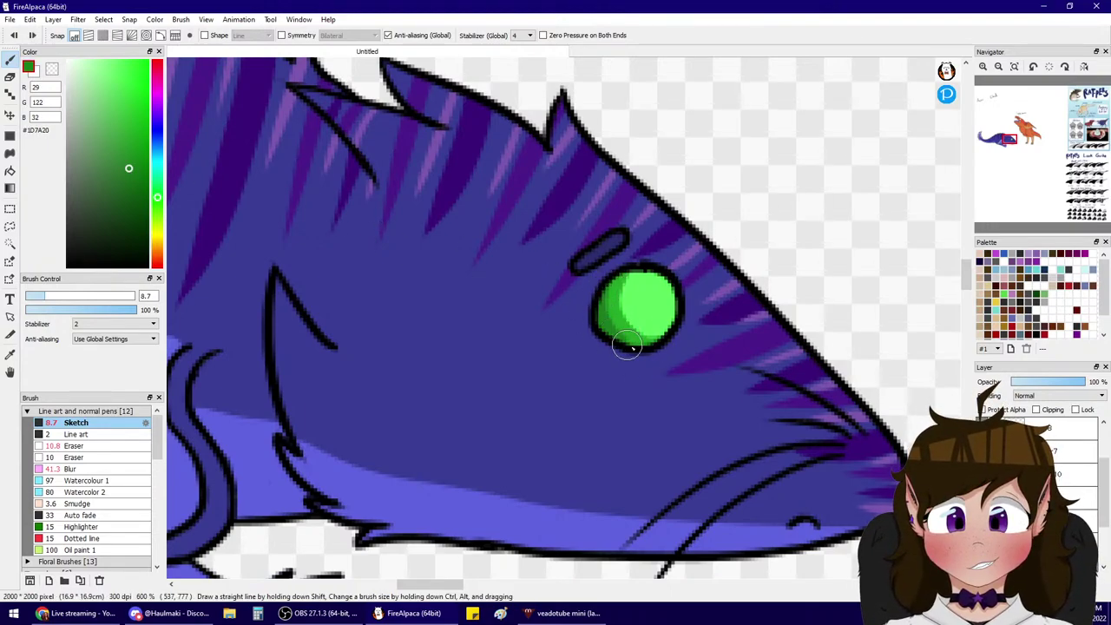
- Add pale green #B1F7B3 highlights to the upper and right areas of the blue creature's eye
right_click(635, 303)
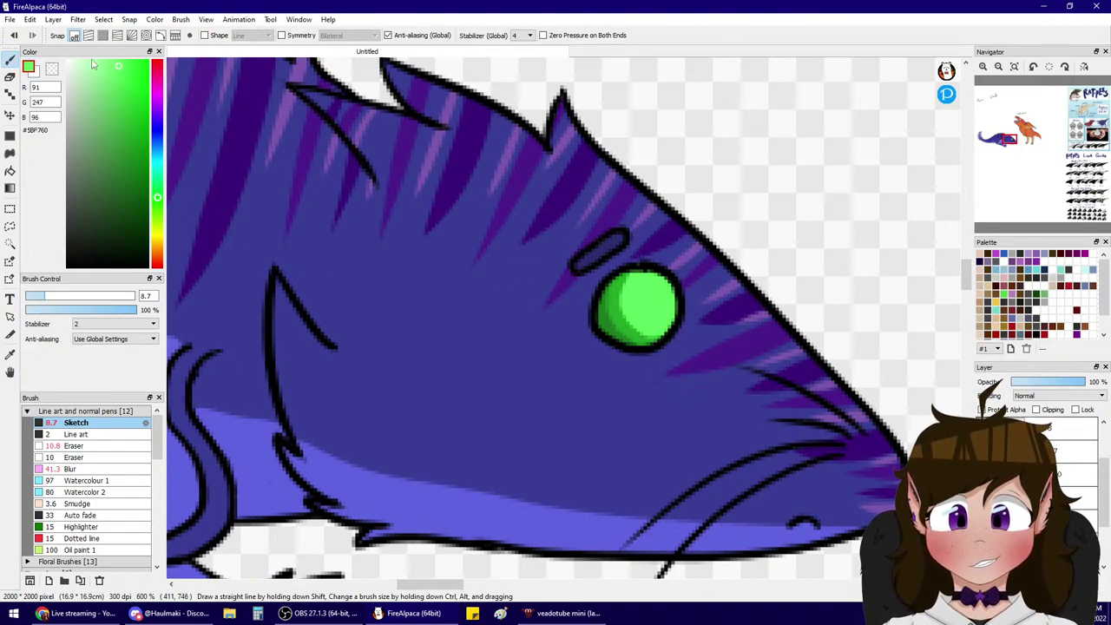
click(90, 66)
drag(647, 284, 671, 339)
click(661, 313)
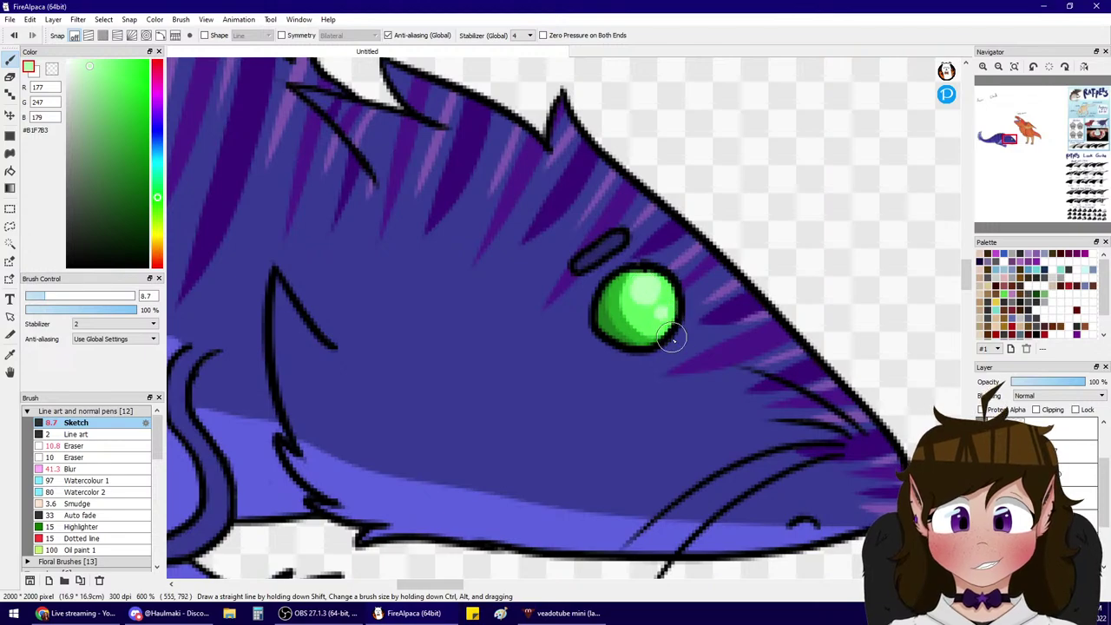
- Blend the green eye with the Blur brush at size 21.3 and repaint its pale highlights with the Sketch brush
click(69, 469)
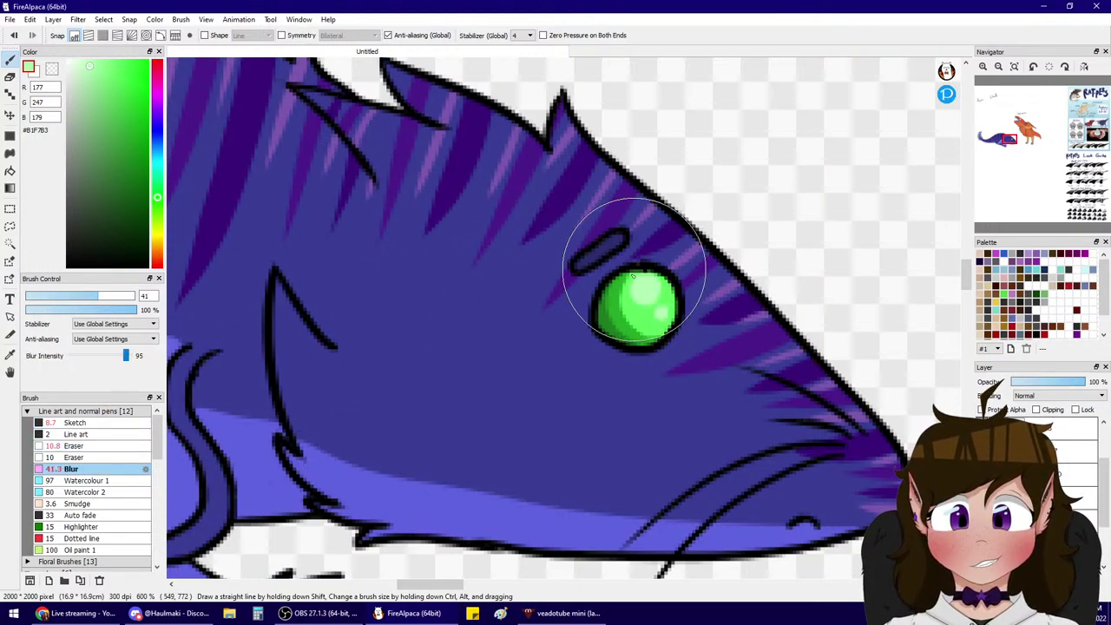
click(73, 297)
mouse_move(644, 287)
mouse_down()
mouse_move(648, 351)
mouse_move(656, 247)
mouse_up()
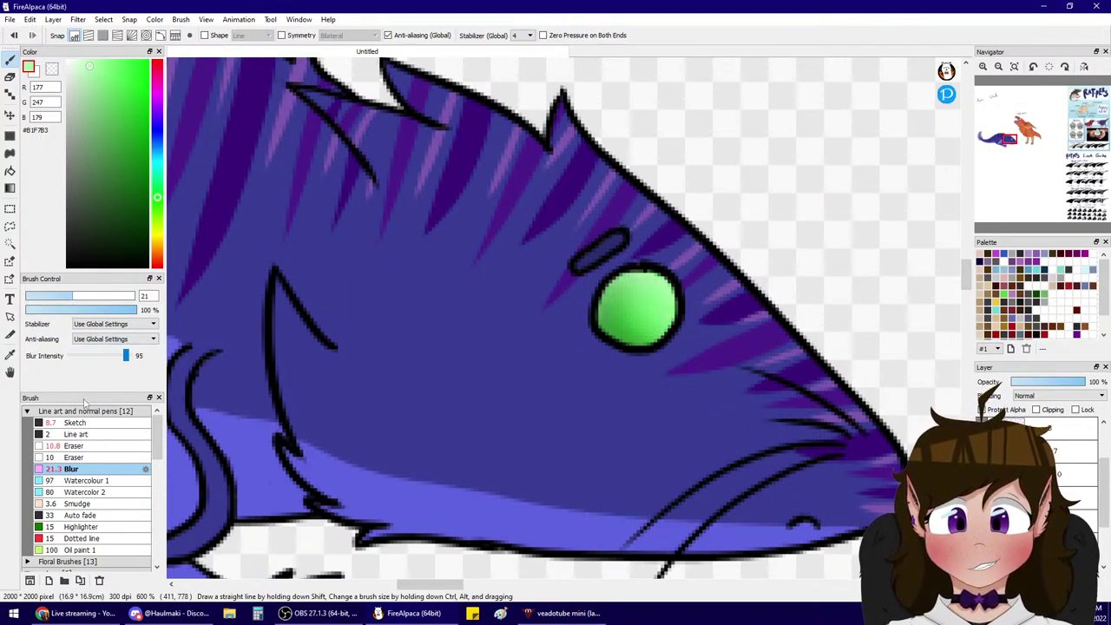
click(78, 423)
drag(649, 291, 633, 292)
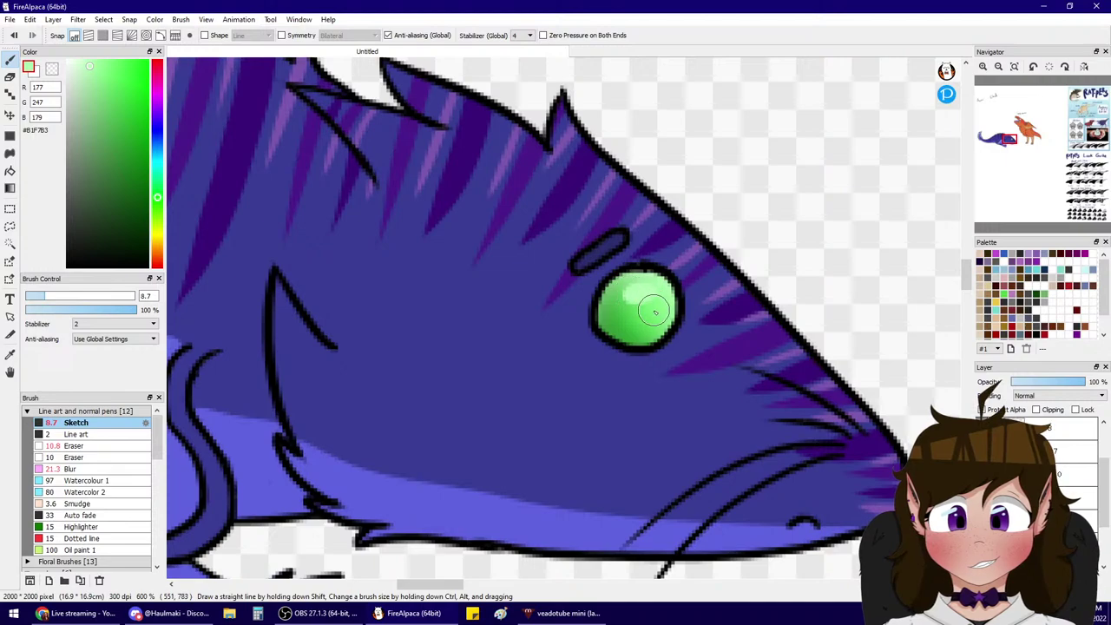
click(657, 312)
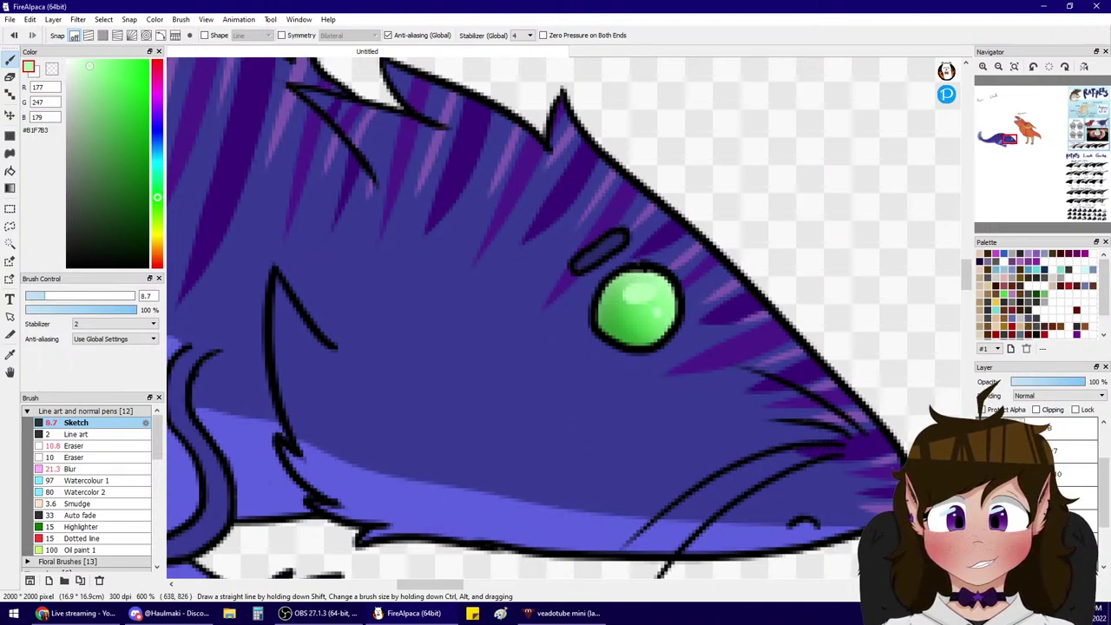
- Undo the blurring and repainted highlights, and cover the whole eye with flat green #5BF760 again
key(ctrl+z)
key(ctrl+z)
key(ctrl+z)
key(ctrl+z)
key(ctrl+z)
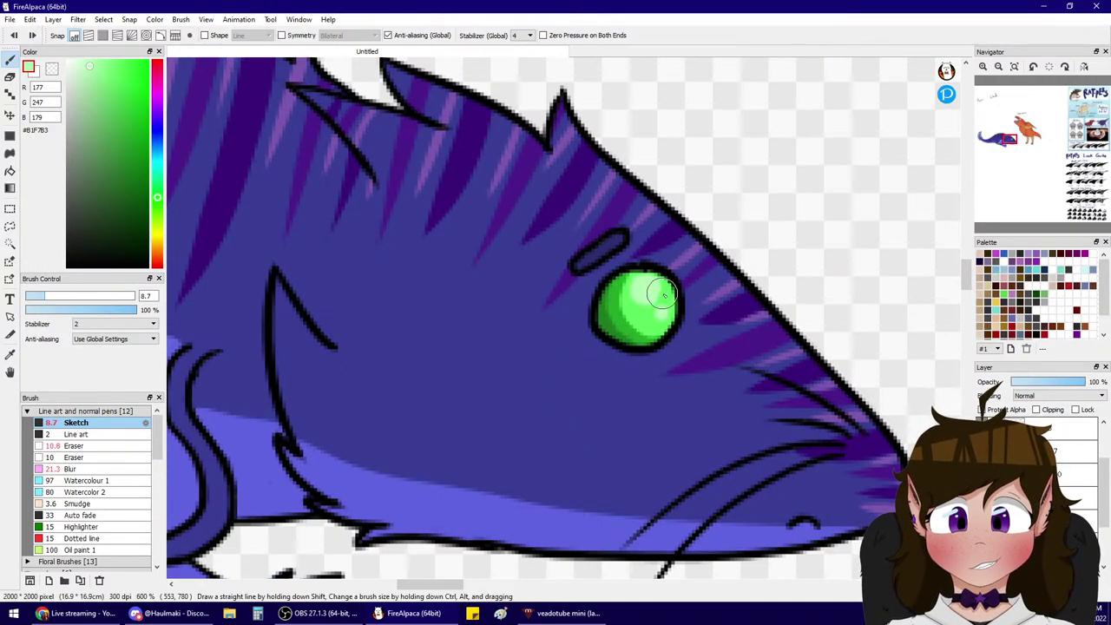
alt+click(663, 296)
mouse_move(673, 275)
mouse_down()
mouse_move(665, 305)
mouse_move(653, 264)
mouse_move(620, 356)
mouse_move(610, 286)
mouse_up()
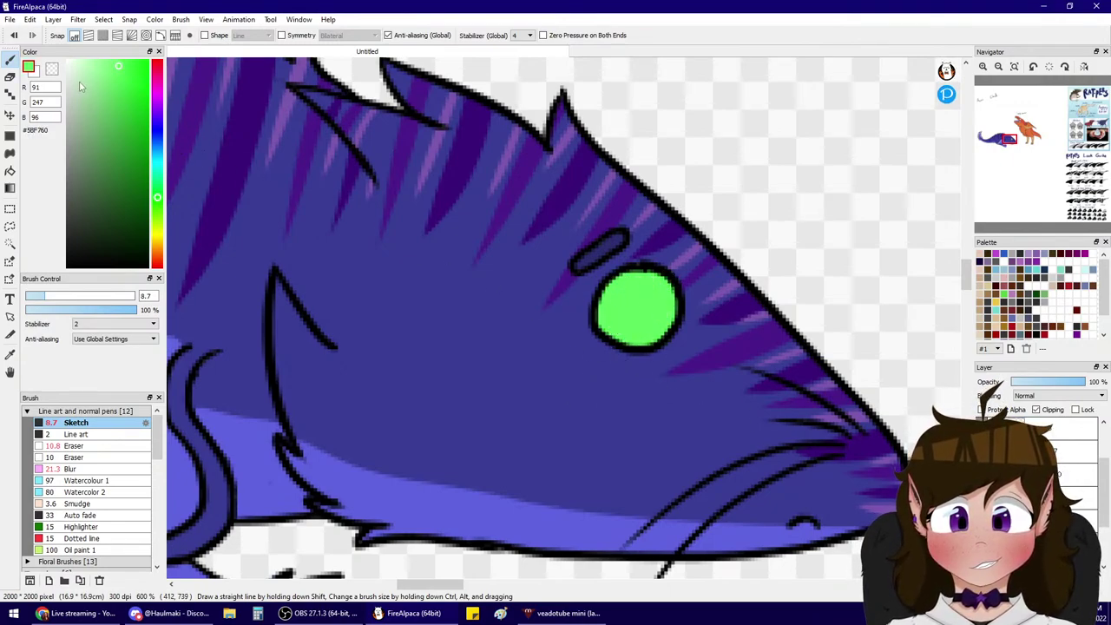
- Shade the green eye's left and lower side with curved dark green bands, including #2C9330, on a clipping layer
drag(130, 155, 129, 166)
mouse_move(638, 272)
mouse_down()
mouse_move(617, 280)
mouse_move(649, 344)
mouse_up()
key(ctrl+z)
key(ctrl+z)
drag(625, 275, 647, 345)
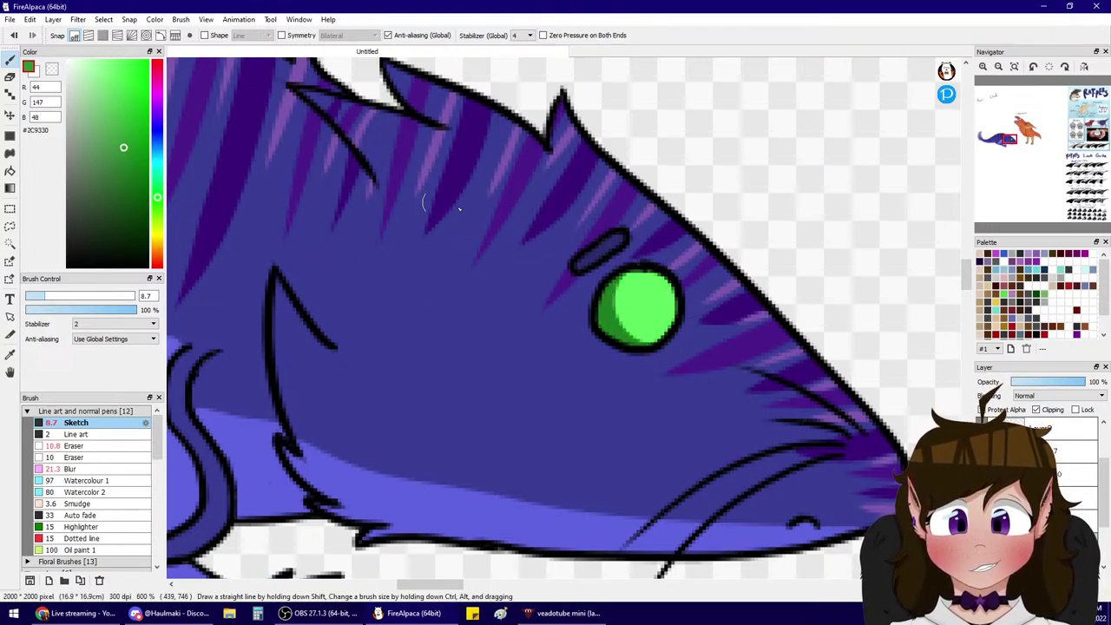
mouse_move(634, 276)
mouse_down()
mouse_move(623, 327)
mouse_move(670, 340)
mouse_up()
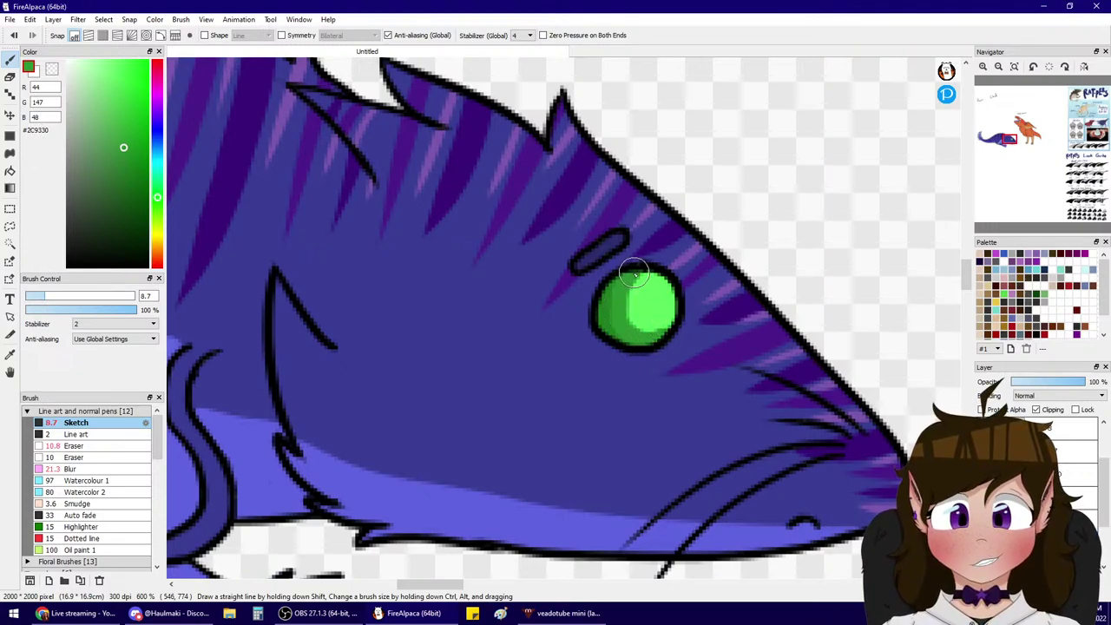
key(ctrl+z)
mouse_move(630, 275)
mouse_down()
mouse_move(618, 298)
mouse_move(632, 327)
mouse_move(665, 330)
mouse_move(656, 315)
mouse_move(627, 325)
mouse_move(675, 319)
mouse_up()
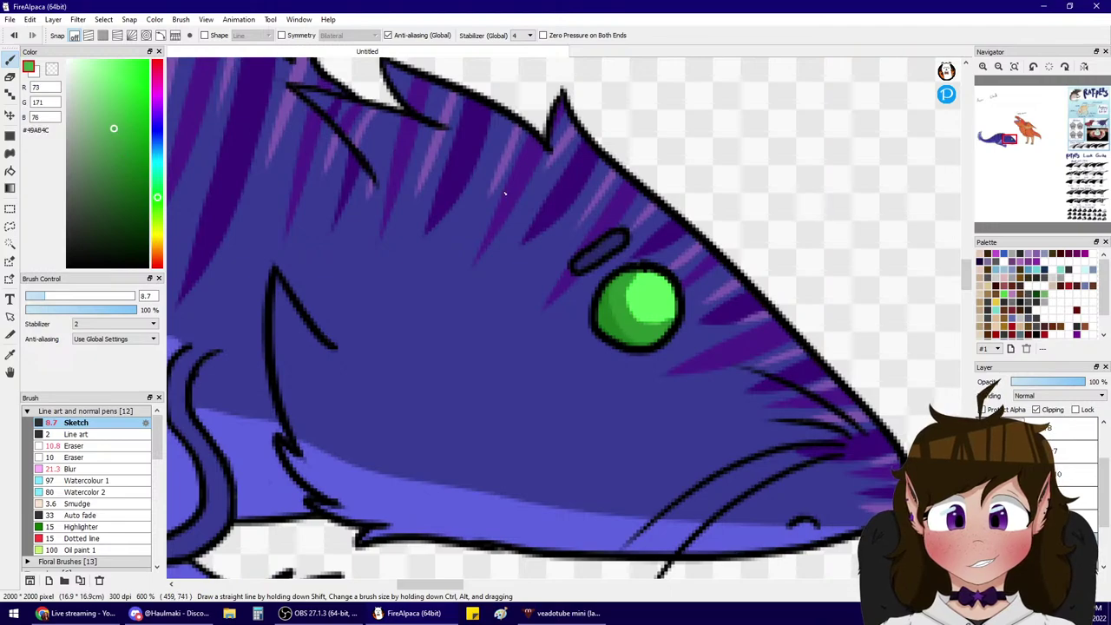
- Add a mid-green #49AB4C band beside the eye's dark shading and a light green #89DE8C area at its upper right
key(ctrl+z)
mouse_move(621, 269)
mouse_down()
mouse_move(633, 301)
mouse_move(686, 306)
mouse_move(640, 271)
mouse_move(647, 319)
mouse_move(678, 302)
mouse_move(660, 281)
mouse_move(671, 284)
mouse_move(656, 295)
mouse_move(646, 279)
mouse_move(625, 330)
mouse_up()
key(ctrl+z)
click(98, 87)
- Enlarge the green eye's shading slightly and blend its bands into a smooth gradient with the Blur brush at size 21.3
click(69, 469)
key(ctrl+z)
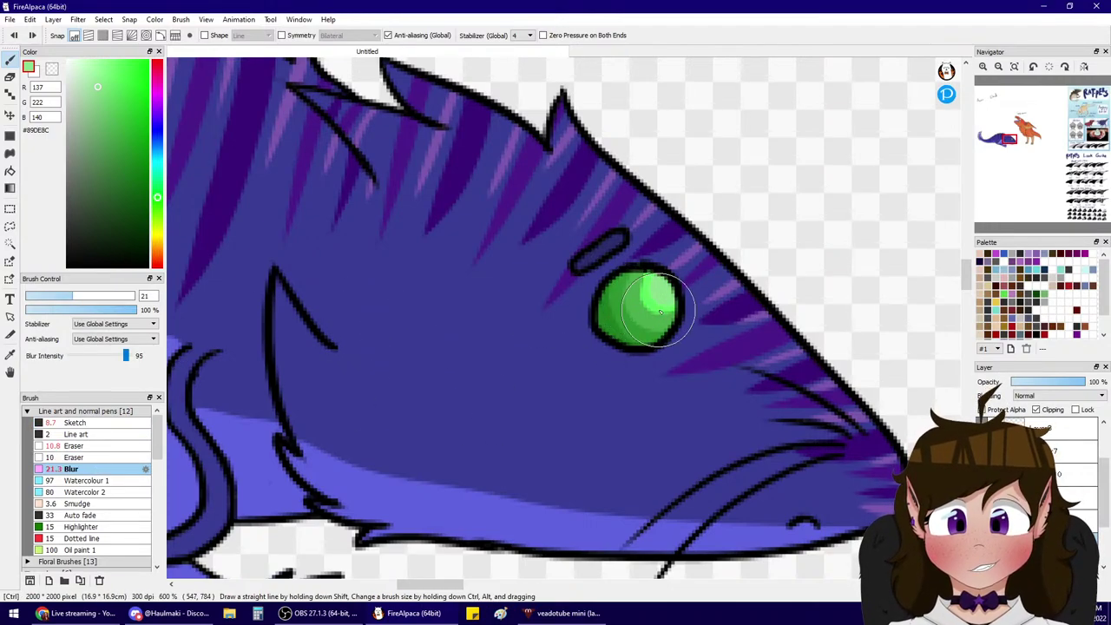
key(ctrl+t)
drag(695, 341, 713, 373)
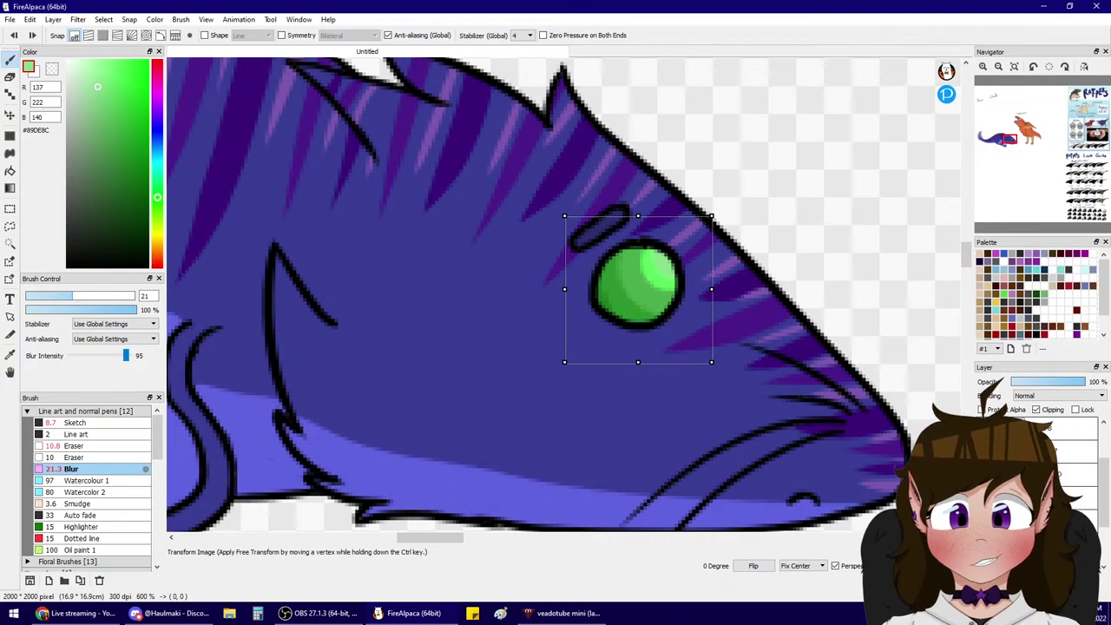
key(Return)
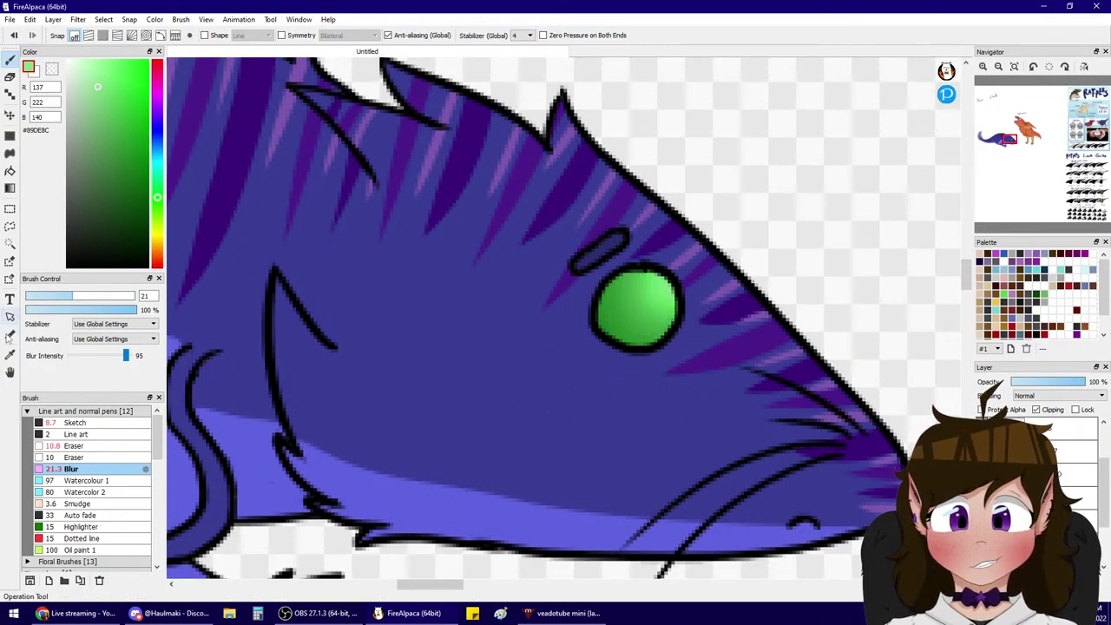
- Paint two pale green #B5F3B7 highlights on the blue creature's eye with the Sketch brush at size 8.7
click(9, 335)
click(27, 410)
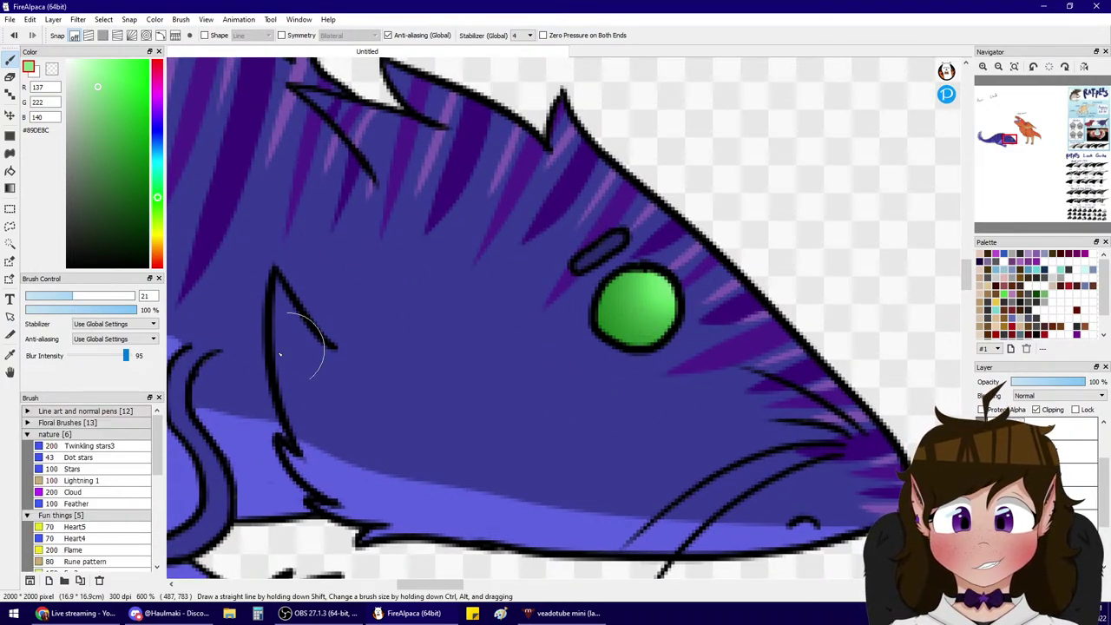
click(87, 410)
click(114, 422)
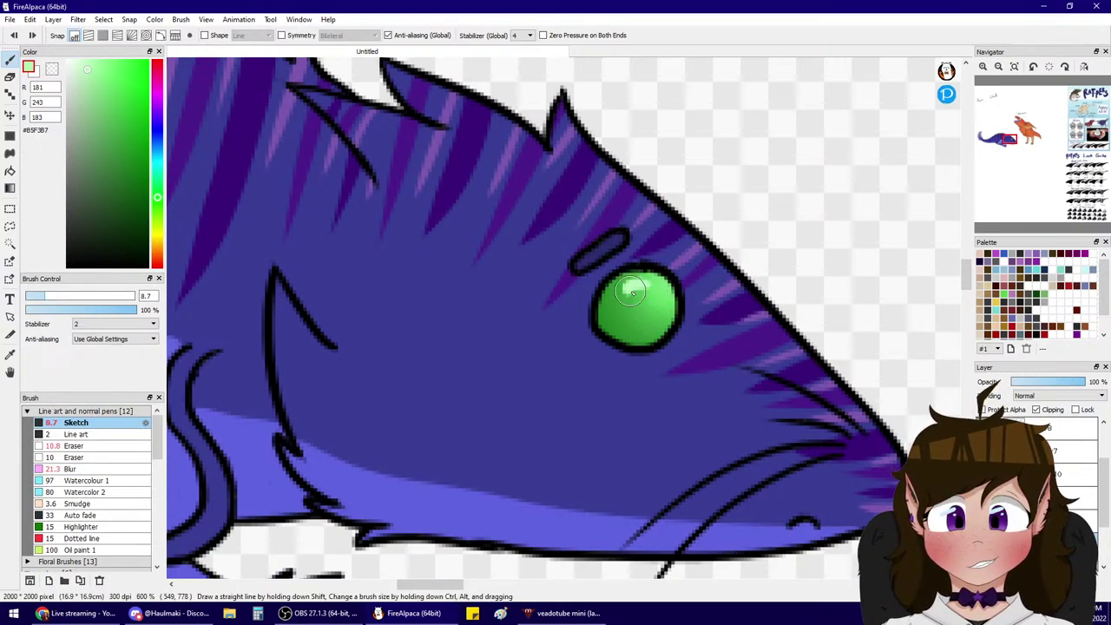
mouse_move(631, 293)
mouse_down()
mouse_move(665, 300)
mouse_move(658, 324)
mouse_up()
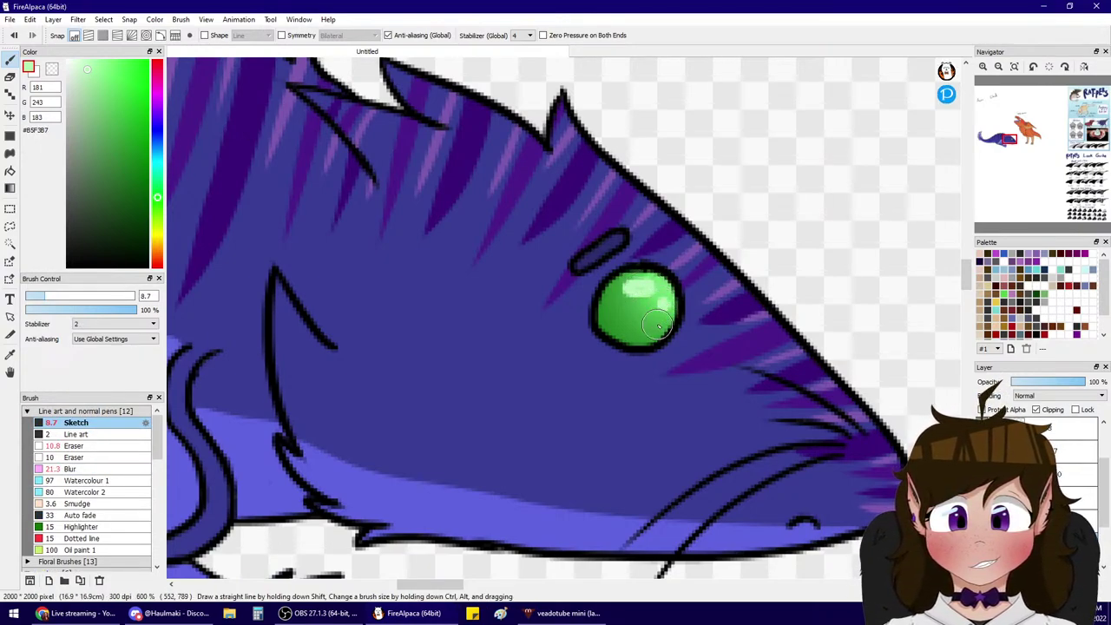
- Colour the orange creature's eye solid yellow #E0D646
click(998, 68)
click(998, 68)
click(999, 67)
click(999, 68)
click(984, 69)
click(983, 70)
click(984, 69)
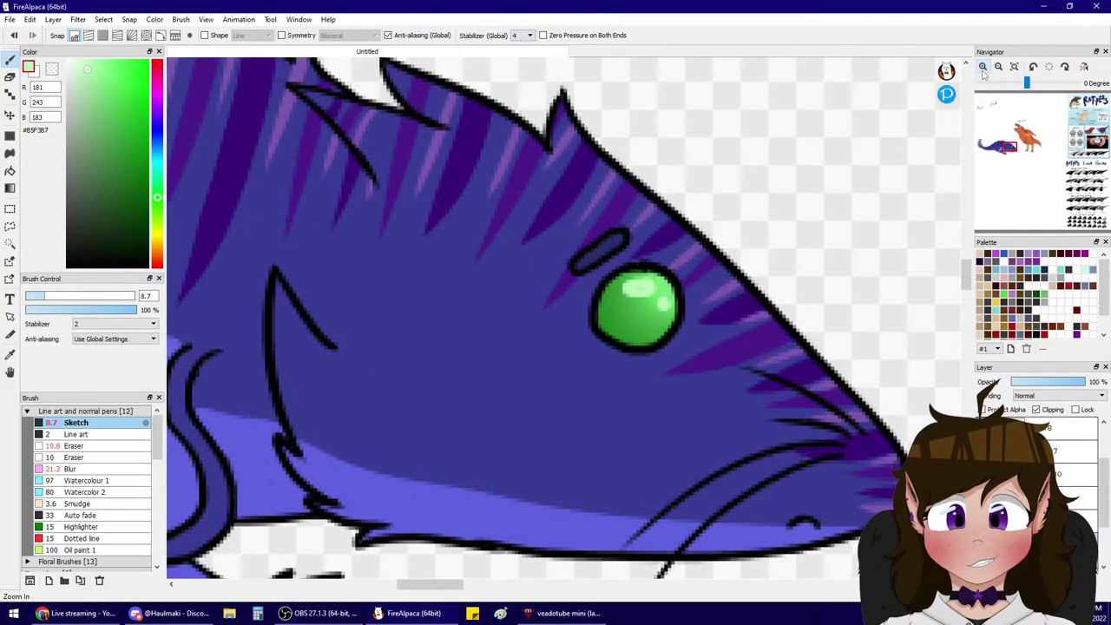
drag(1011, 150, 1019, 119)
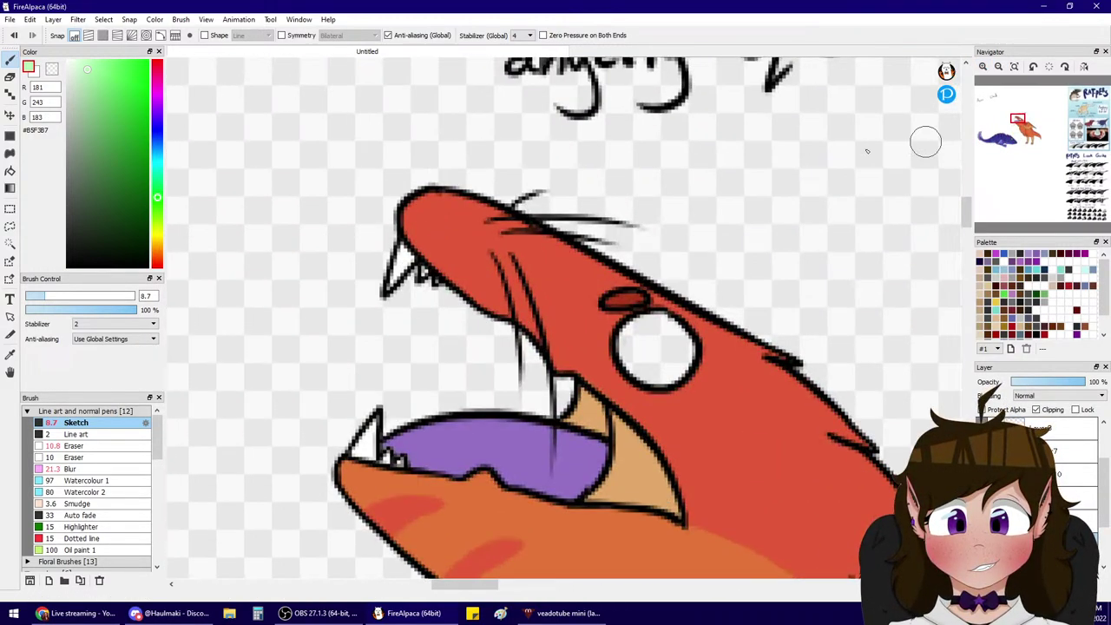
mouse_move(156, 91)
mouse_down()
mouse_move(160, 246)
mouse_move(161, 232)
mouse_up()
click(136, 85)
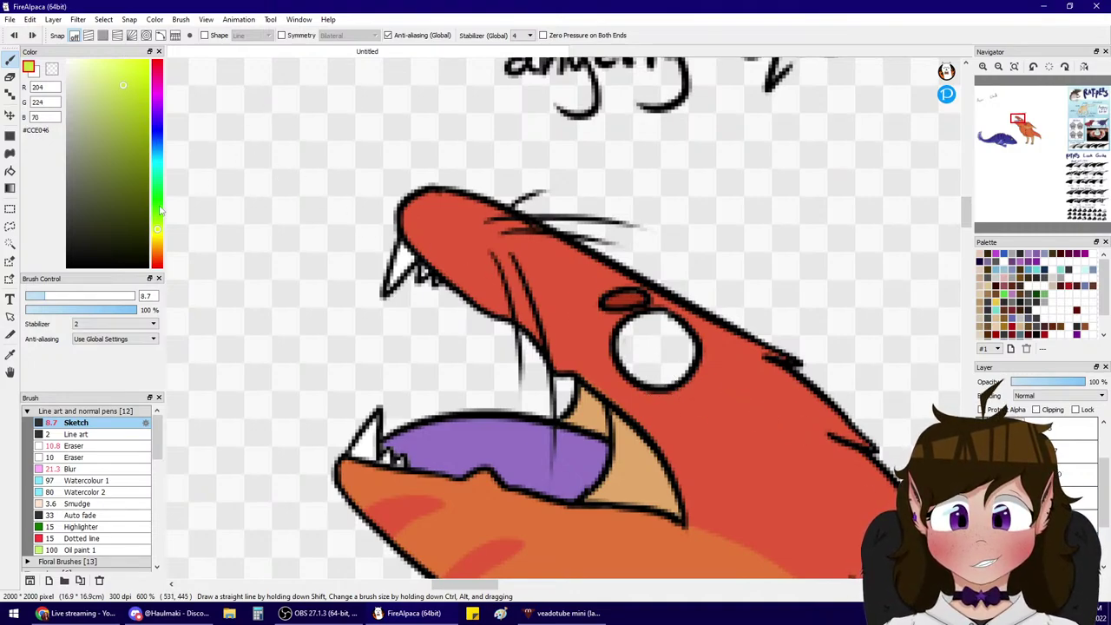
mouse_move(621, 351)
mouse_down()
mouse_move(646, 369)
mouse_move(669, 365)
mouse_move(625, 326)
mouse_move(673, 334)
mouse_up()
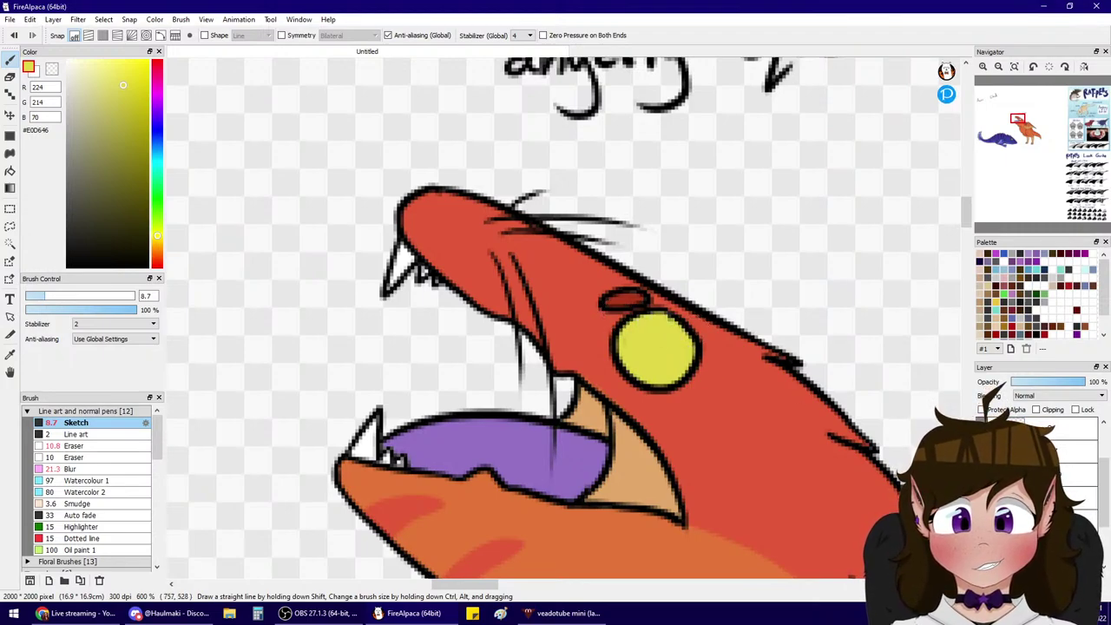
- Shade the yellow eye's right and lower side with bands of dark olive #66611C, #847E2C and #9C9536
click(127, 184)
drag(658, 306, 661, 381)
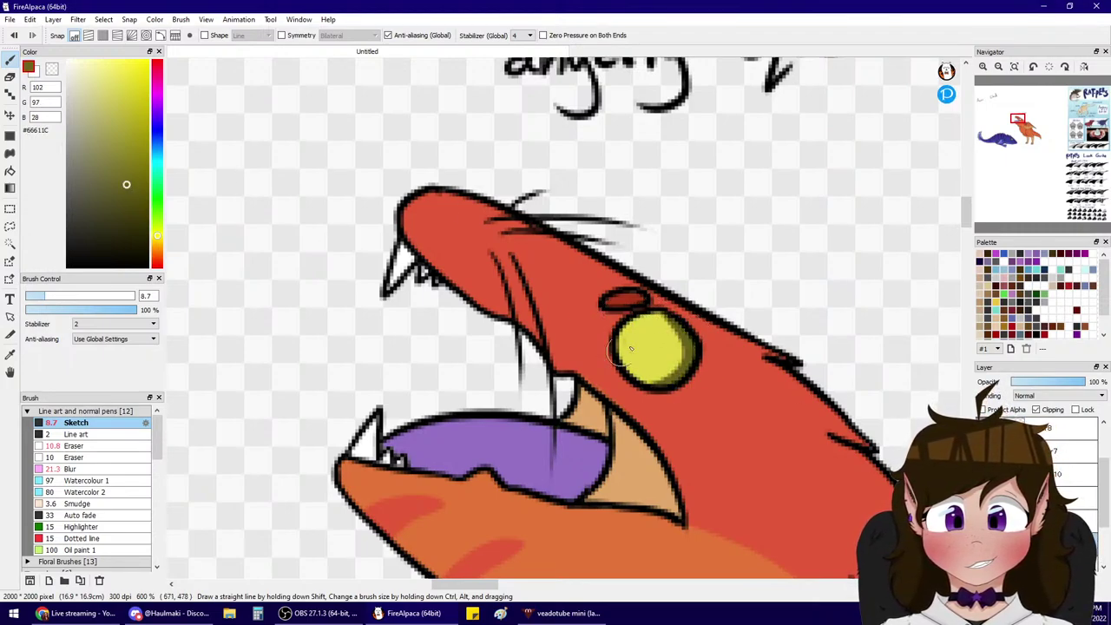
key(ctrl+z)
drag(679, 316, 636, 380)
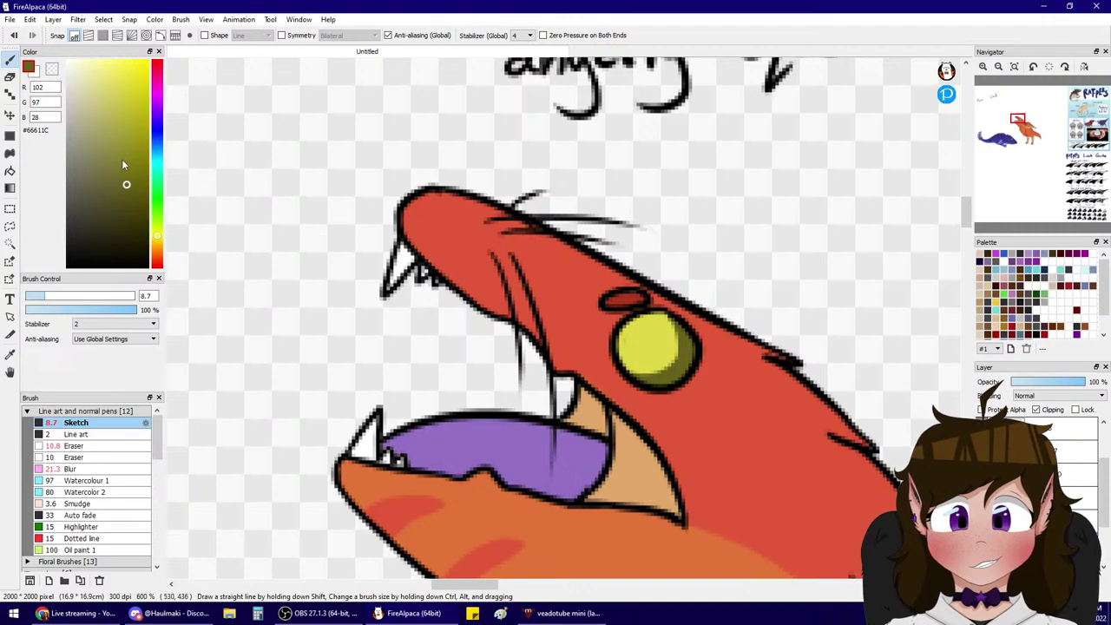
drag(664, 321, 620, 356)
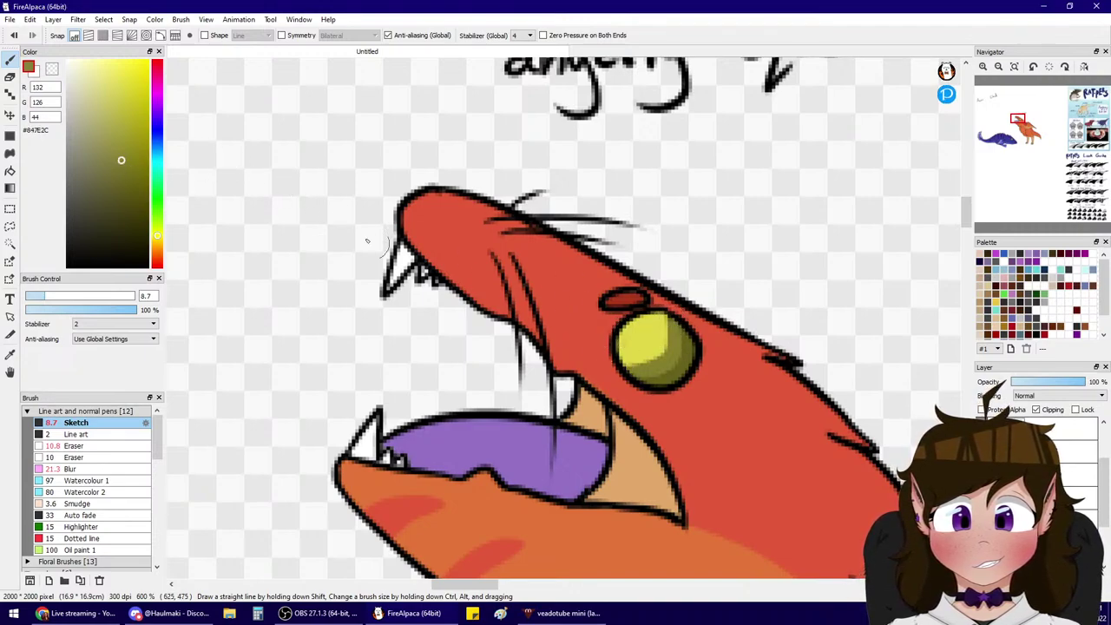
drag(656, 314, 625, 359)
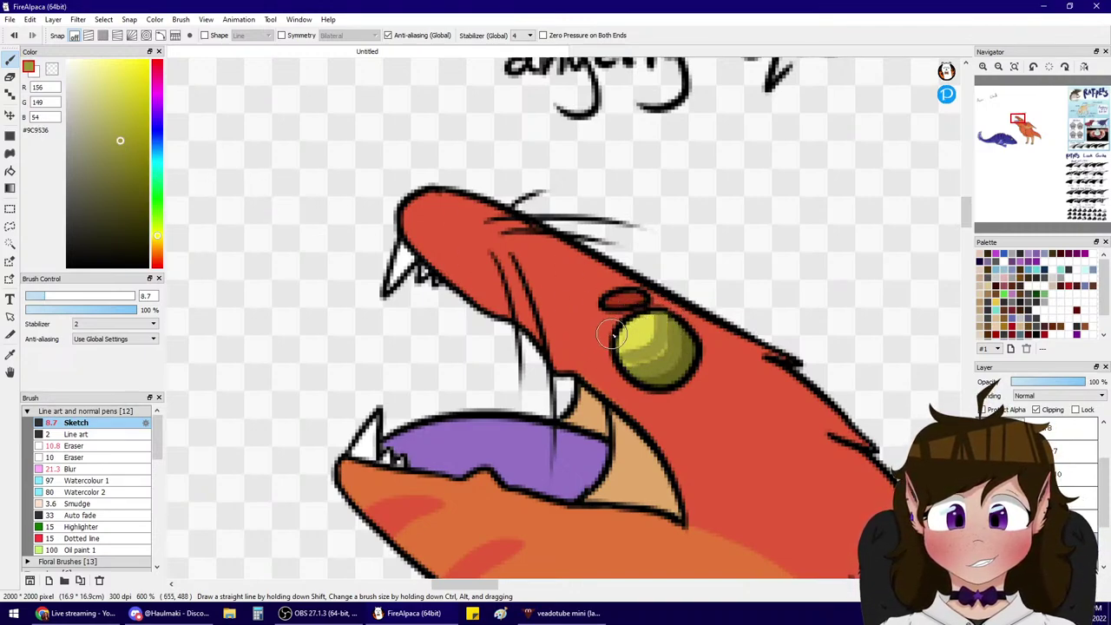
key(ctrl+z)
drag(667, 321, 624, 358)
key(ctrl+z)
mouse_move(669, 318)
mouse_down()
mouse_move(641, 356)
mouse_move(623, 358)
mouse_move(650, 352)
mouse_move(646, 391)
mouse_up()
- Enlarge the yellow eye's shading slightly and blend its bands into a smooth gradient with the Blur brush at size 21.3
click(71, 469)
key(ctrl+t)
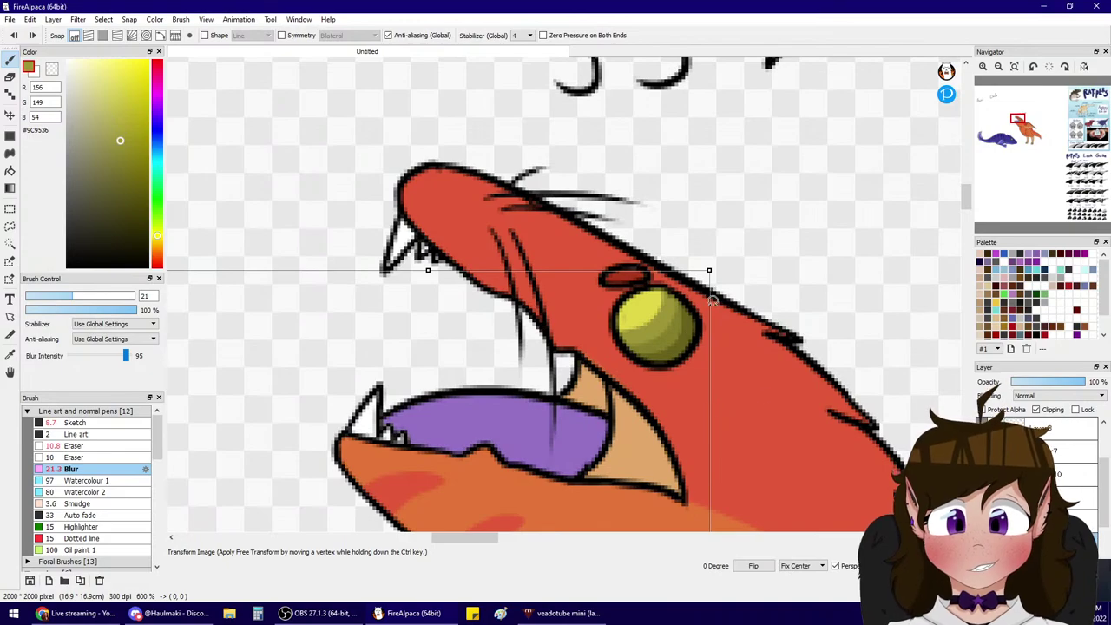
key(Escape)
click(11, 226)
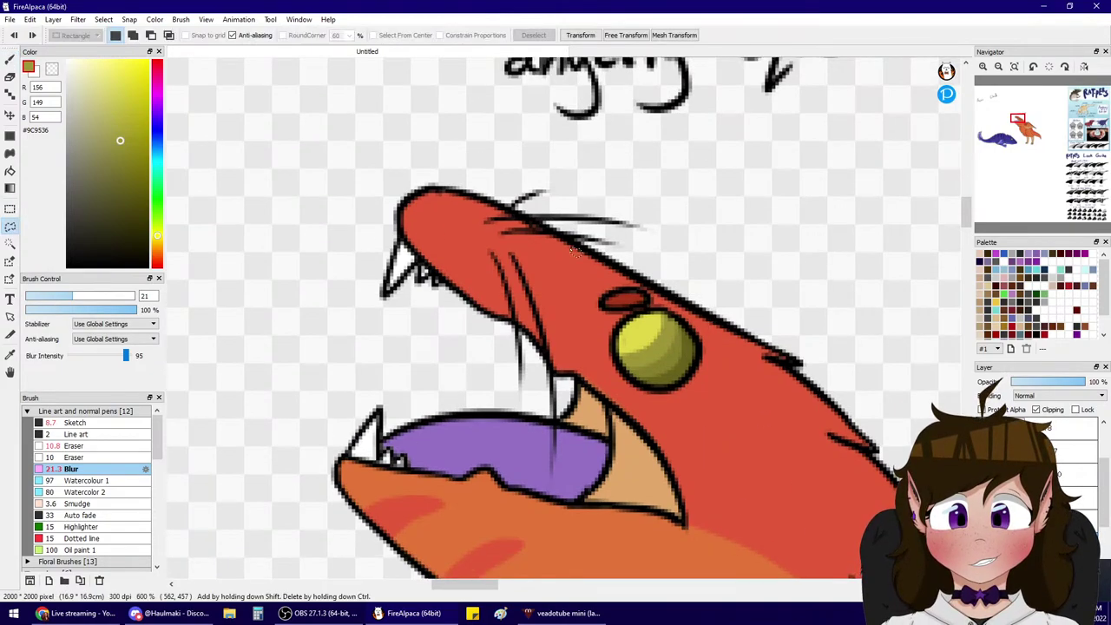
drag(701, 253, 688, 242)
key(ctrl+t)
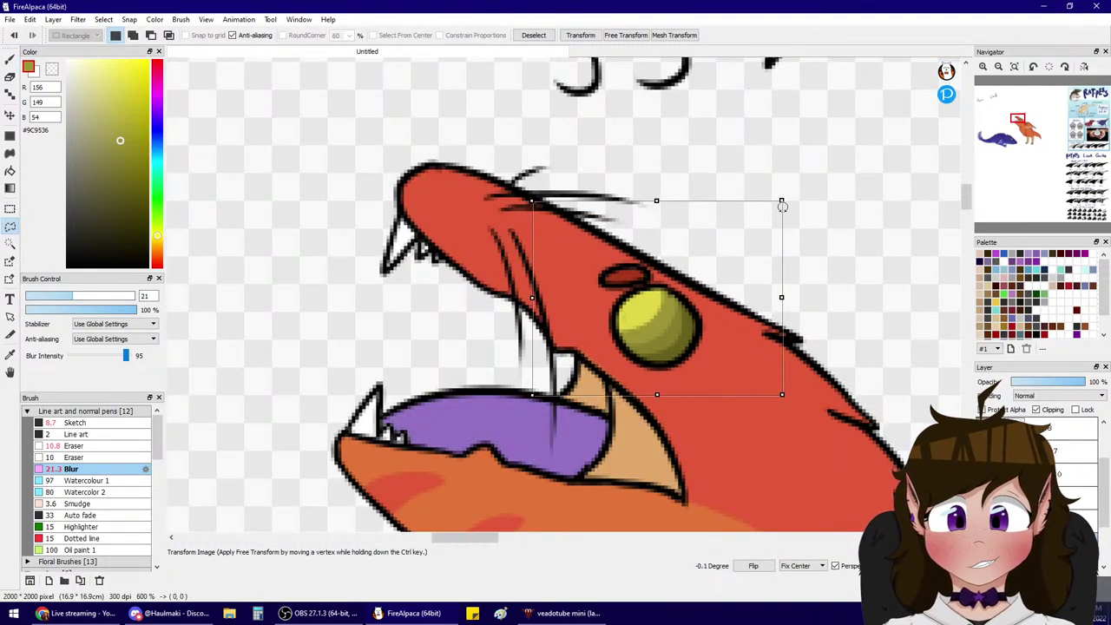
drag(782, 206, 819, 167)
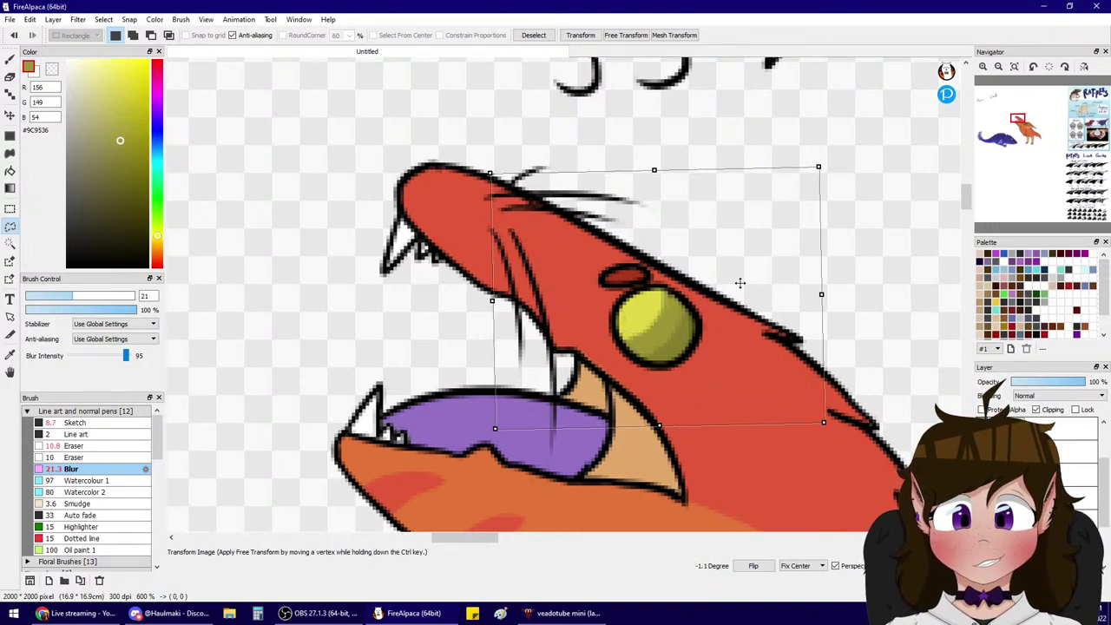
mouse_move(736, 290)
mouse_down()
mouse_move(724, 269)
mouse_move(730, 277)
mouse_up()
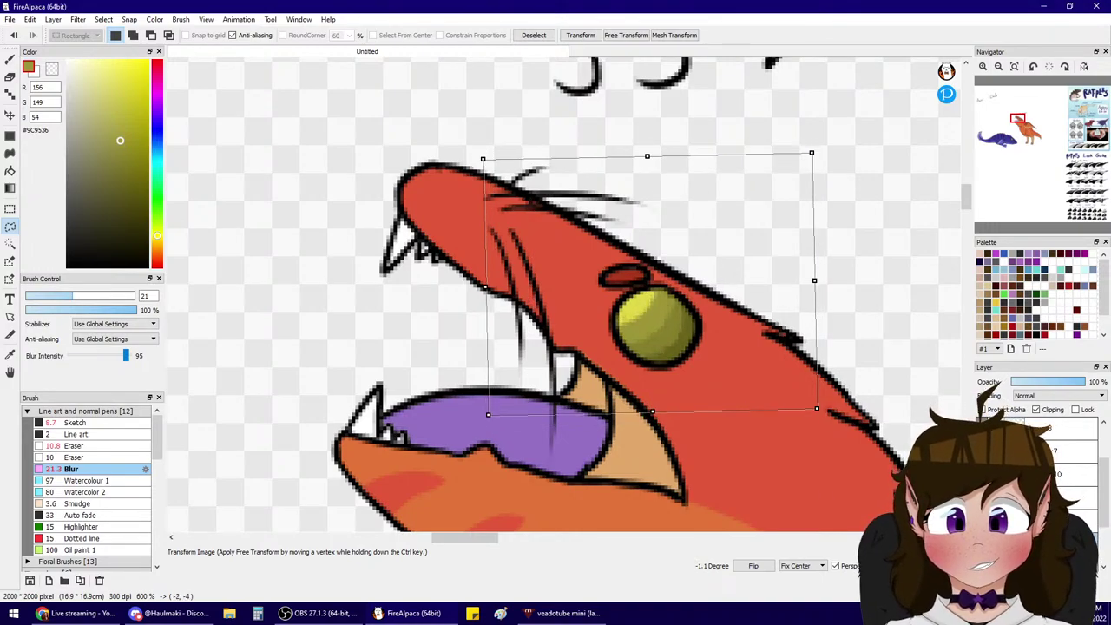
key(Return)
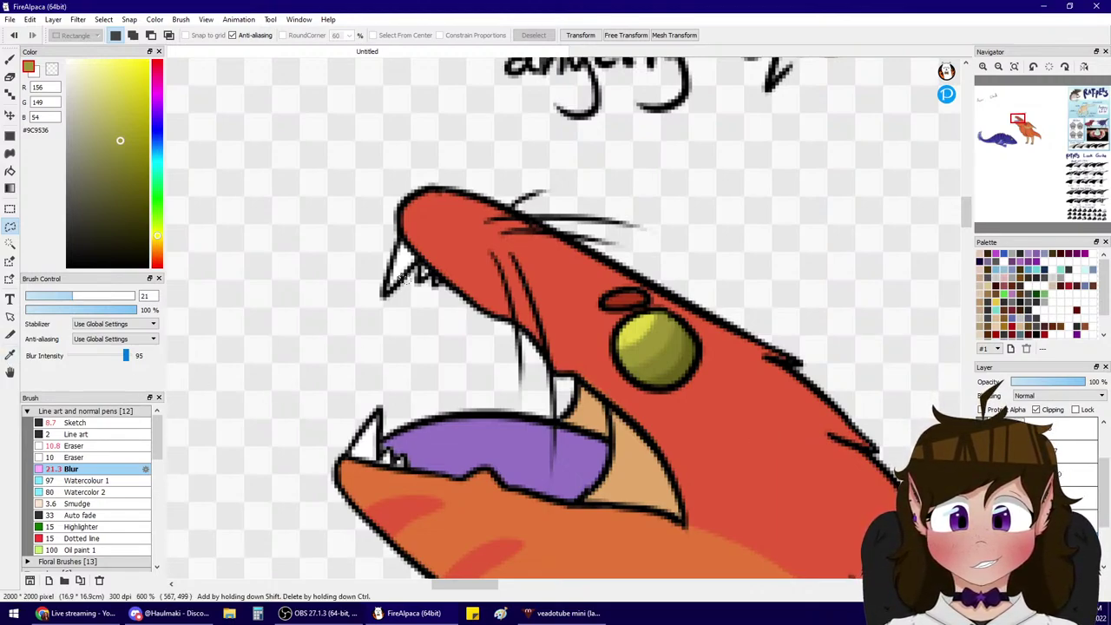
key(b)
mouse_move(641, 326)
mouse_down()
mouse_move(677, 334)
mouse_move(676, 348)
mouse_move(627, 365)
mouse_move(651, 388)
mouse_move(668, 365)
mouse_up()
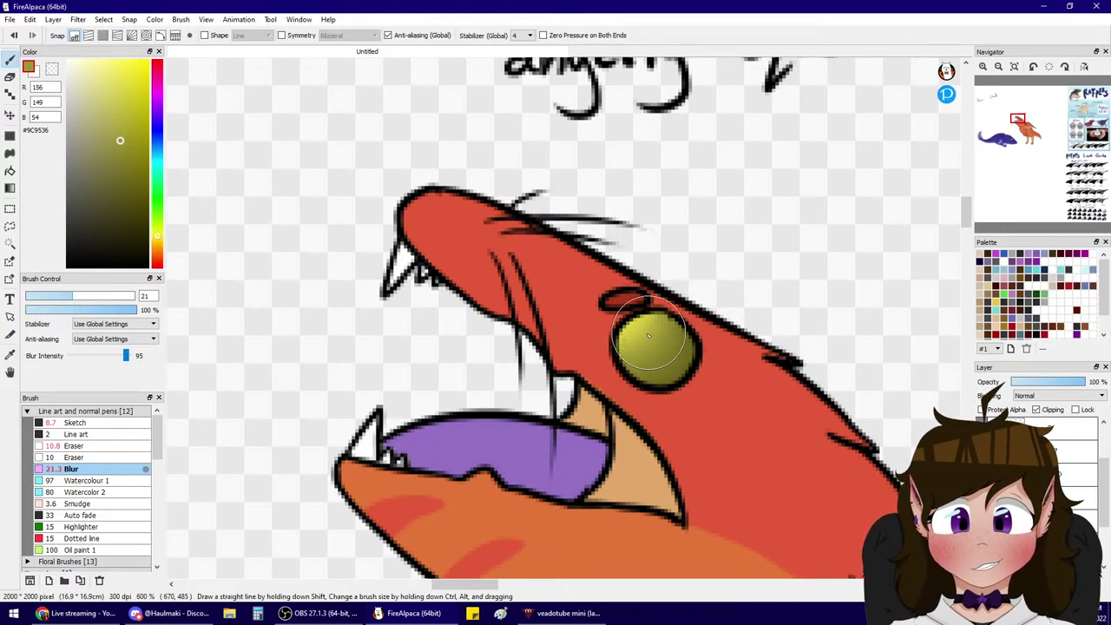
- Paint two pale yellow #F1ECAE highlights on the orange creature's eye with the Sketch brush at size 8.7
click(75, 423)
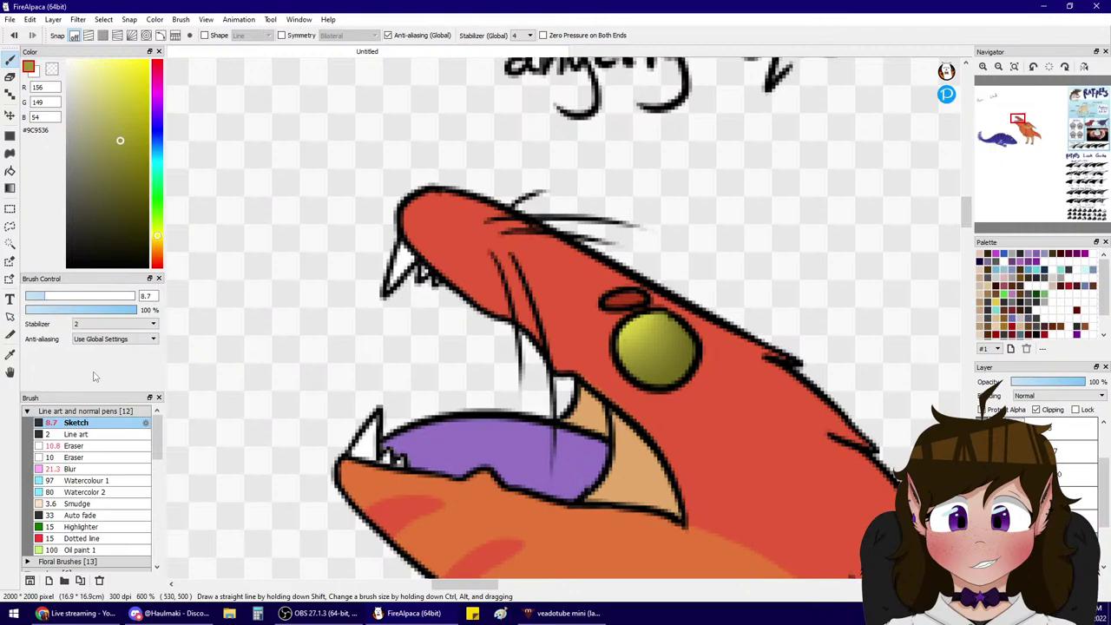
click(88, 71)
mouse_move(653, 325)
mouse_down()
mouse_move(662, 335)
mouse_move(653, 332)
mouse_up()
click(636, 344)
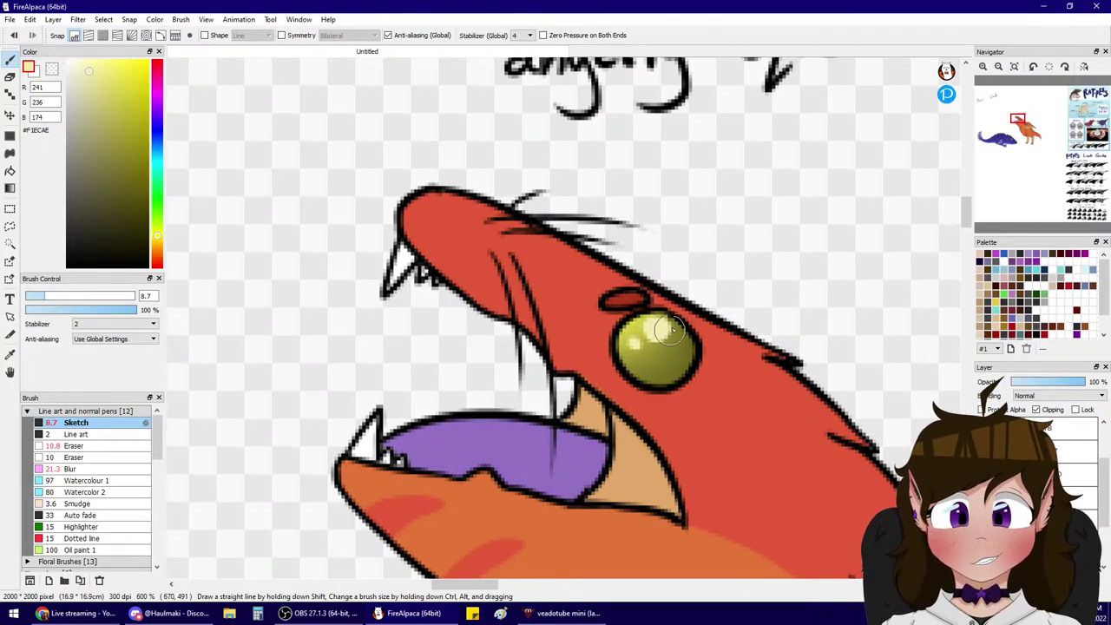
click(998, 67)
click(999, 67)
click(999, 67)
click(999, 67)
mouse_move(999, 134)
mouse_down()
mouse_move(1017, 146)
mouse_move(1010, 139)
mouse_up()
click(983, 67)
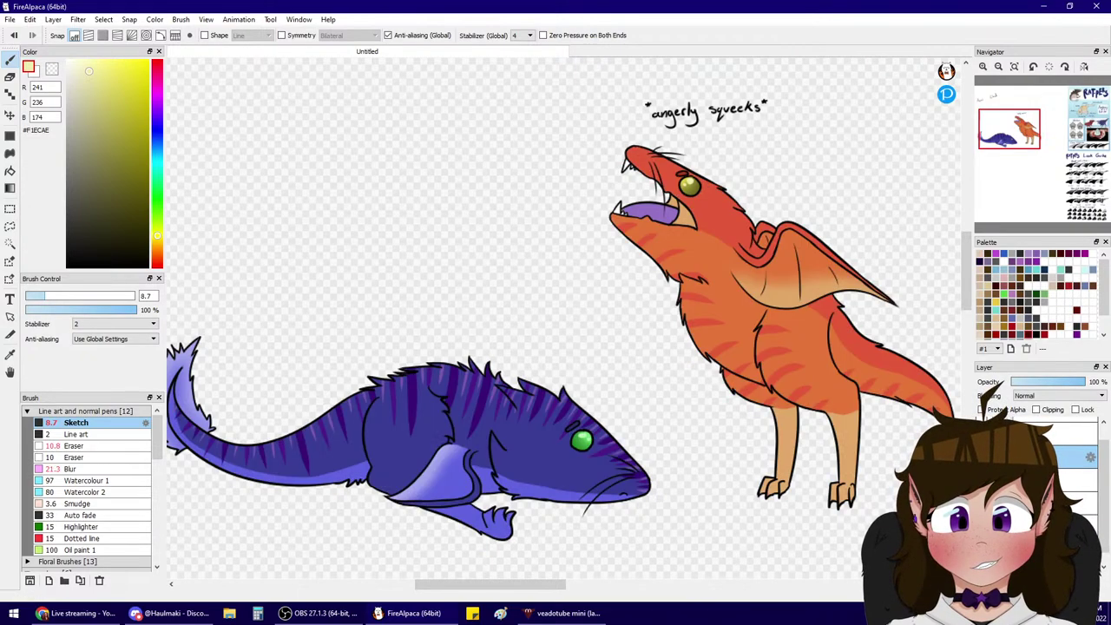
click(1042, 504)
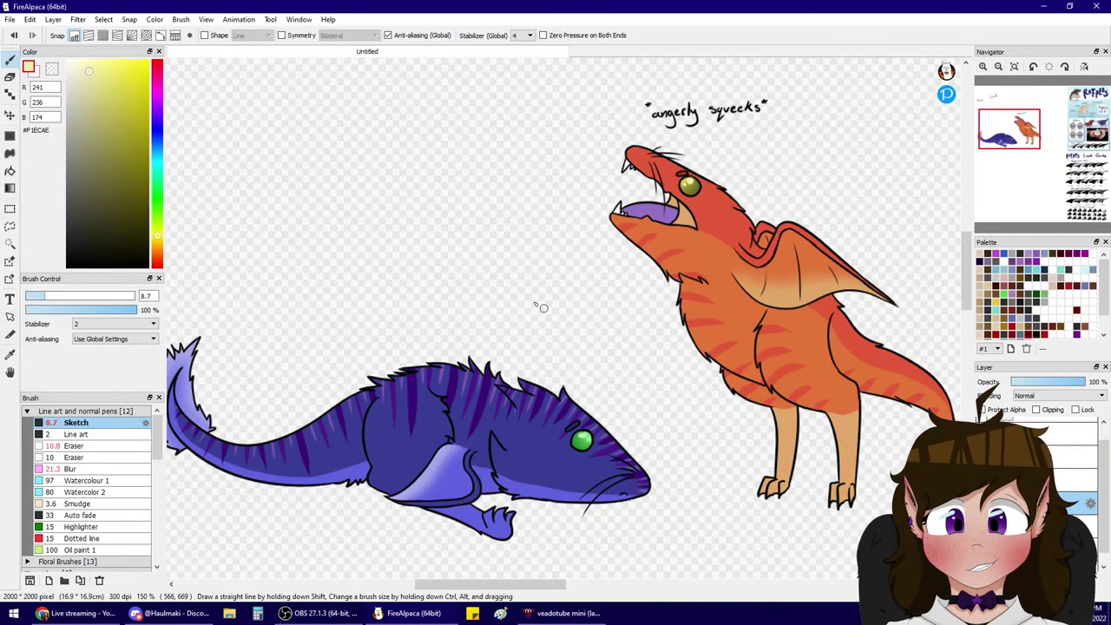
click(136, 86)
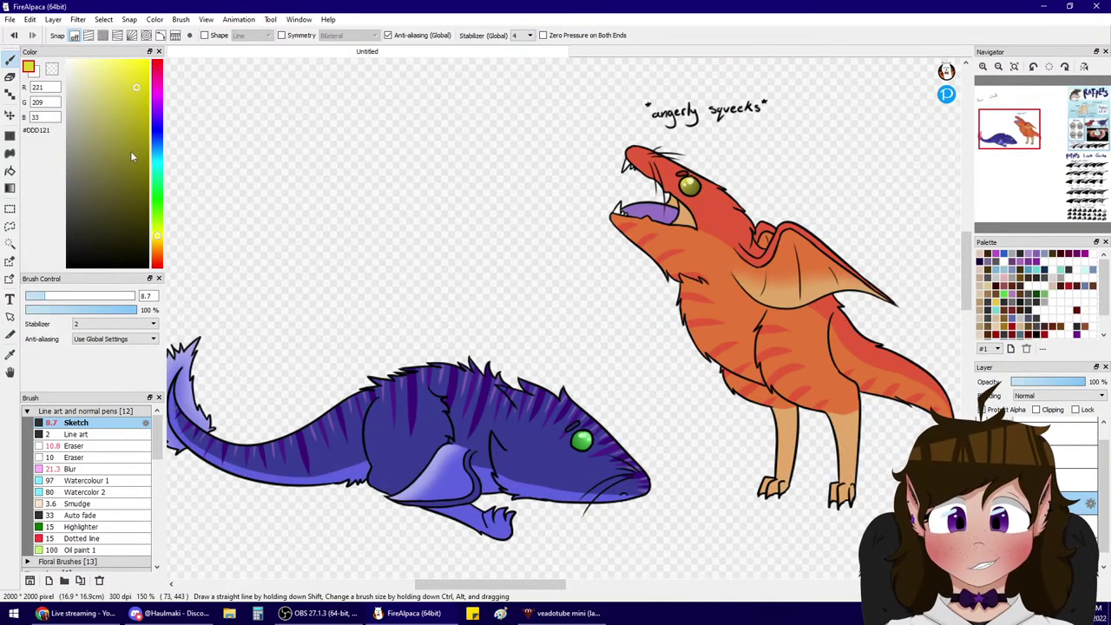
click(119, 296)
mouse_move(393, 66)
mouse_down()
mouse_move(464, 105)
mouse_move(380, 85)
mouse_move(382, 154)
mouse_up()
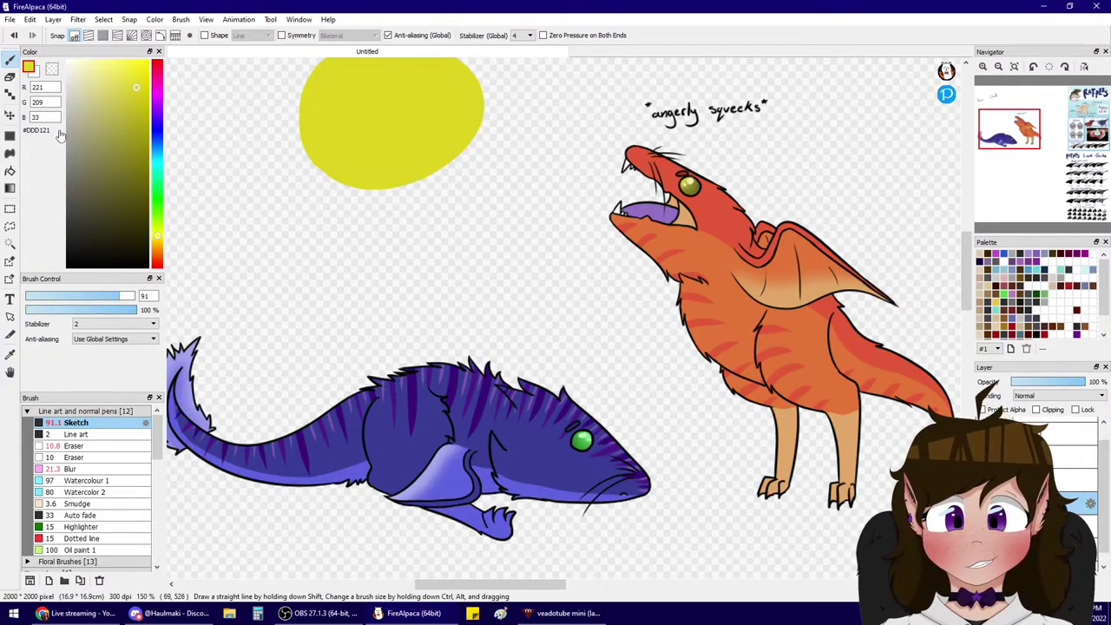
key(ctrl+z)
drag(395, 62, 260, 108)
drag(72, 234, 0, 484)
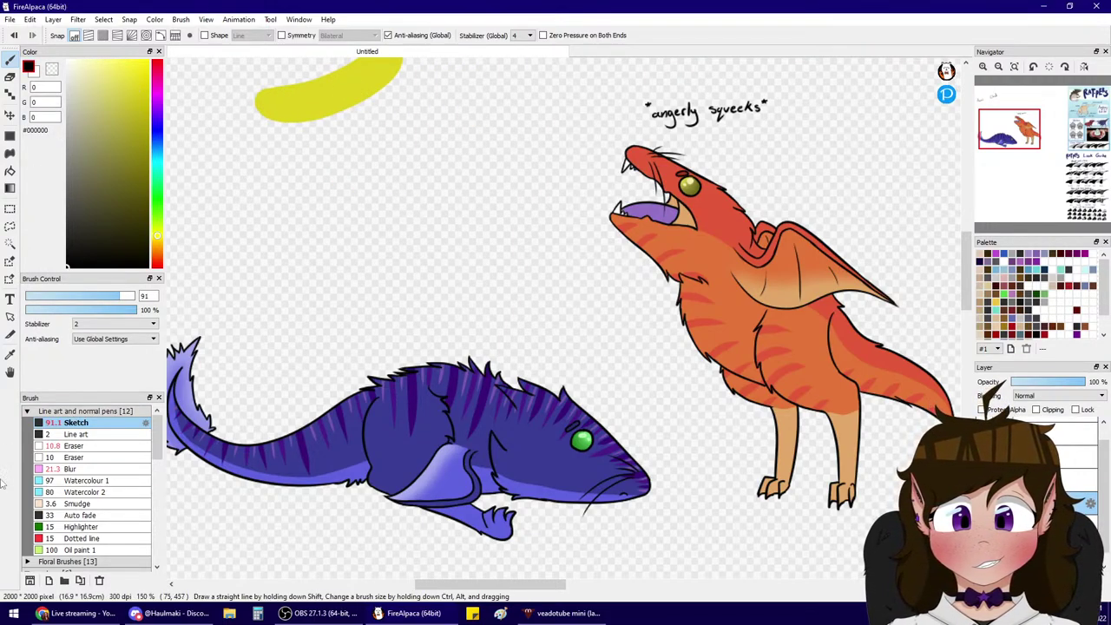
click(43, 297)
click(984, 67)
click(984, 67)
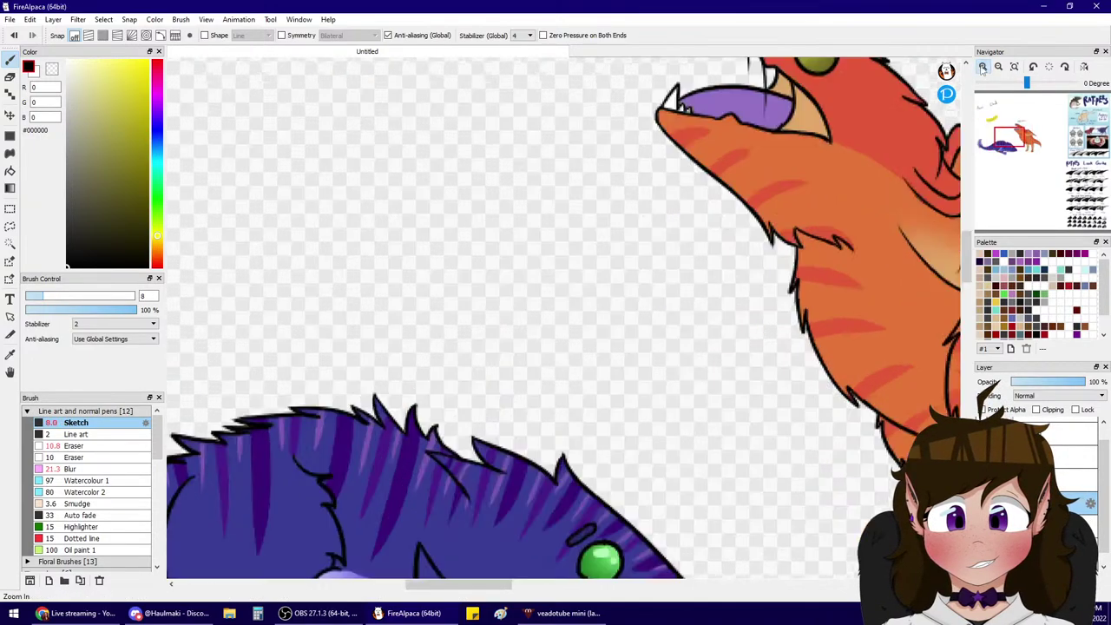
click(984, 66)
scroll(1005, 92, down, 2)
key(ctrl+z)
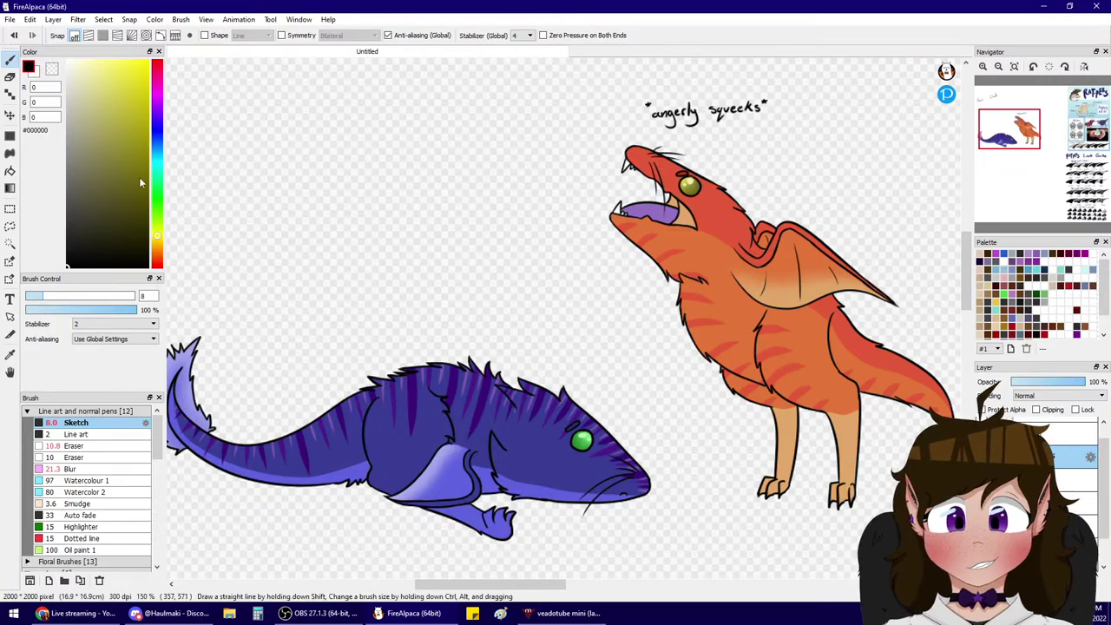
- Paint a curved yellow #CCC336 stroke in the empty area above the blue creature with the Sketch brush at size 36.6
drag(83, 296, 93, 296)
mouse_move(262, 149)
mouse_down()
mouse_move(293, 142)
mouse_move(356, 71)
mouse_up()
key(ctrl+z)
click(127, 99)
drag(286, 119, 437, 21)
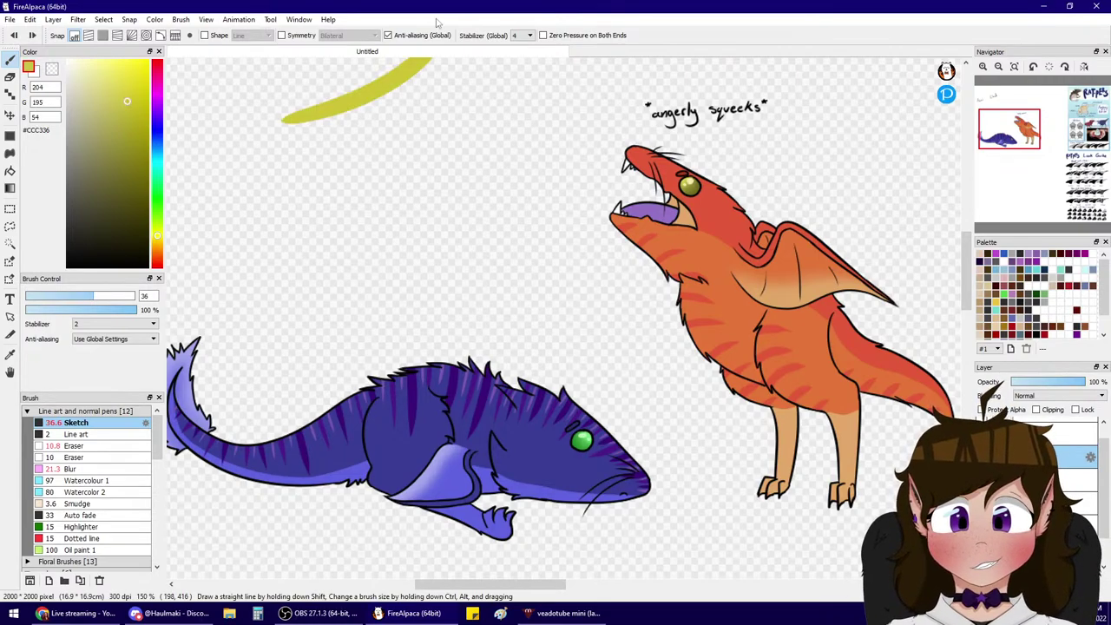
- Paint black #000000 shading along the jagged fur edge of the blue creature's haunch with the Sketch brush at size 10.1
click(68, 266)
click(985, 67)
click(985, 67)
click(985, 67)
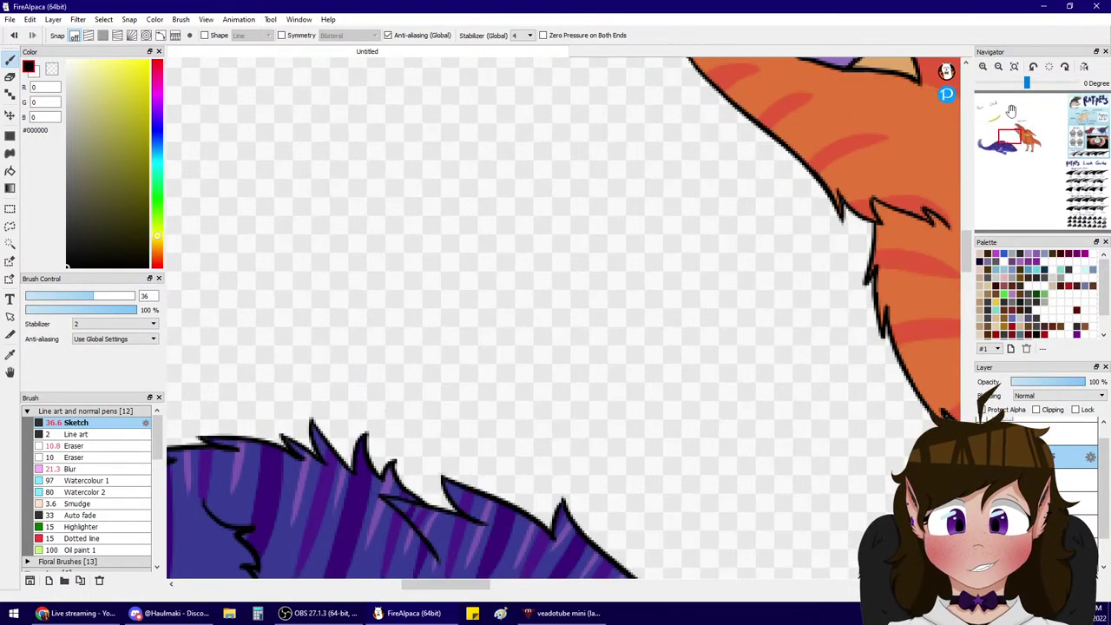
drag(417, 452, 827, 154)
click(48, 296)
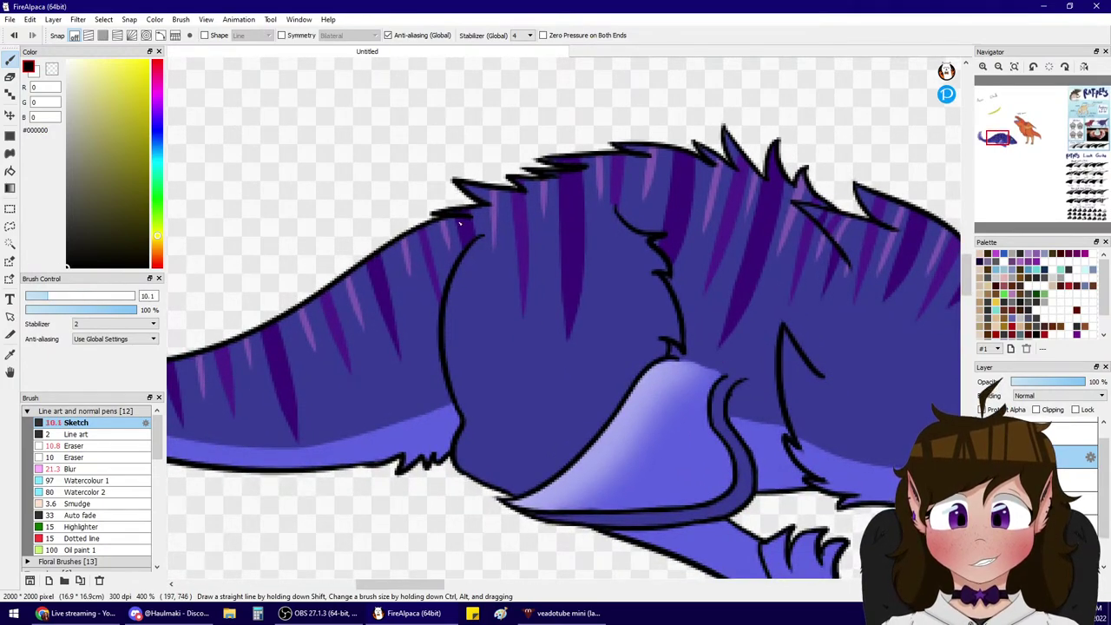
mouse_move(618, 209)
mouse_down()
mouse_move(680, 226)
mouse_move(641, 214)
mouse_move(663, 228)
mouse_move(636, 221)
mouse_move(686, 222)
mouse_move(667, 235)
mouse_move(637, 226)
mouse_move(679, 215)
mouse_move(648, 232)
mouse_move(654, 240)
mouse_move(682, 225)
mouse_move(661, 247)
mouse_move(651, 237)
mouse_move(680, 350)
mouse_move(682, 306)
mouse_move(676, 351)
mouse_up()
key(ctrl+z)
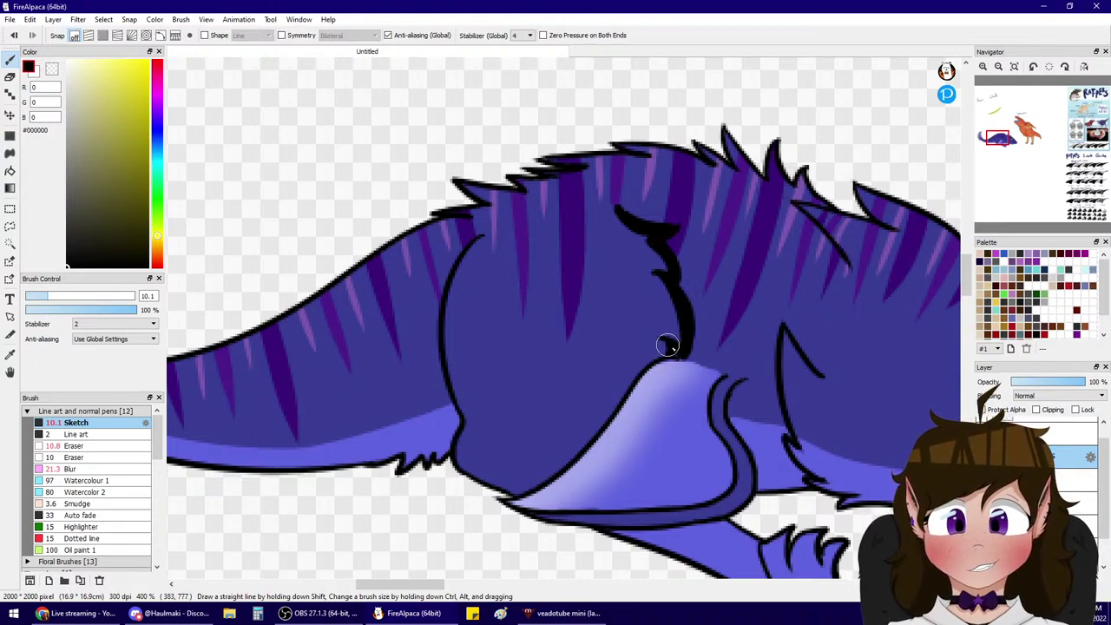
- Fill the belly area between the blue creature's hind leg and cheek with black shading, continuing it beneath the leg
mouse_move(745, 389)
mouse_down()
mouse_move(740, 432)
mouse_move(740, 393)
mouse_move(735, 411)
mouse_move(752, 433)
mouse_move(735, 421)
mouse_move(761, 496)
mouse_up()
mouse_move(737, 434)
mouse_down()
mouse_move(764, 489)
mouse_move(769, 474)
mouse_up()
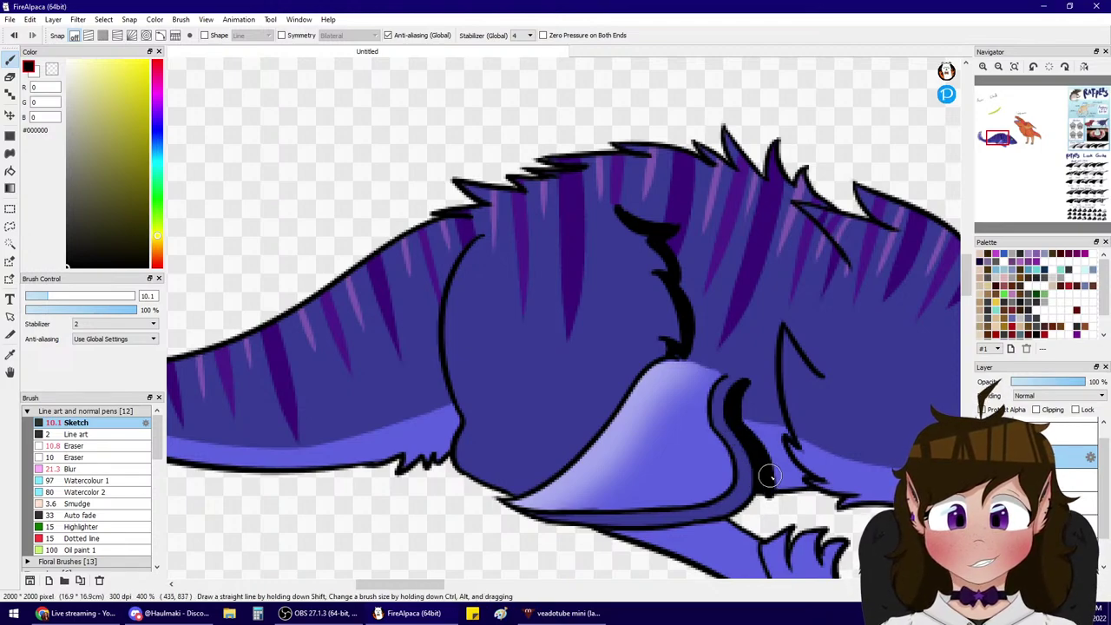
mouse_move(740, 422)
mouse_down()
mouse_move(786, 434)
mouse_move(755, 438)
mouse_move(789, 461)
mouse_move(781, 441)
mouse_move(806, 493)
mouse_up()
scroll(922, 189, down, 5)
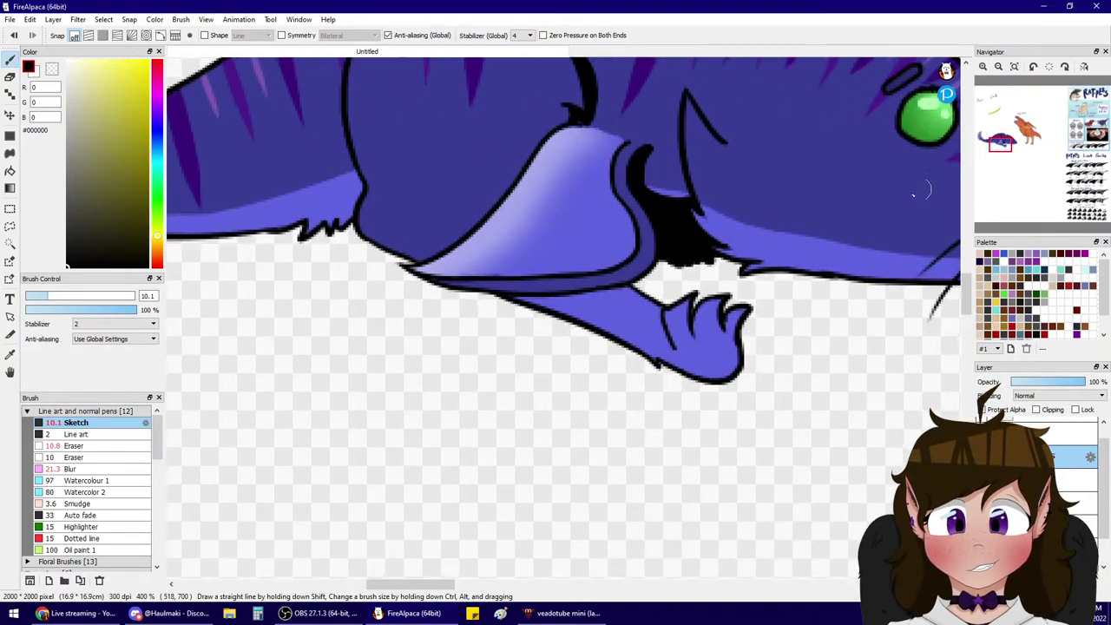
mouse_move(640, 283)
mouse_down()
mouse_move(509, 297)
mouse_move(660, 300)
mouse_move(495, 298)
mouse_move(633, 288)
mouse_up()
- Paint a broad black shadow along the underside of the blue creature's head up to the nose with the Sketch brush at size 31.3
drag(1018, 148, 1008, 142)
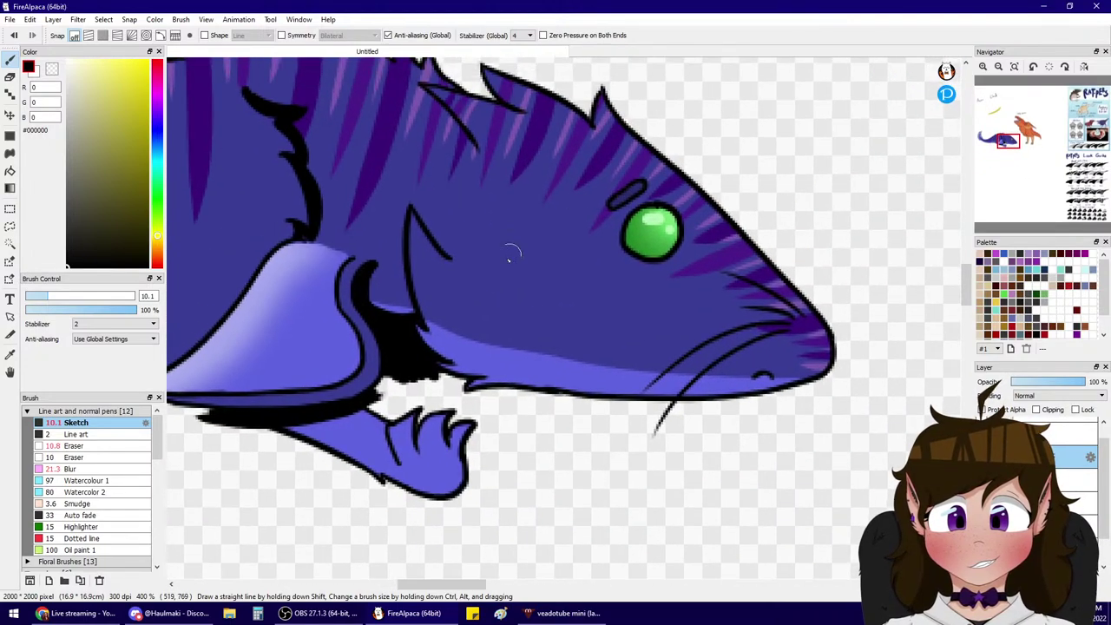
mouse_move(824, 315)
mouse_down()
mouse_move(749, 349)
mouse_move(479, 366)
mouse_move(507, 372)
mouse_move(440, 355)
mouse_move(436, 364)
mouse_move(512, 360)
mouse_up()
key(ctrl+z)
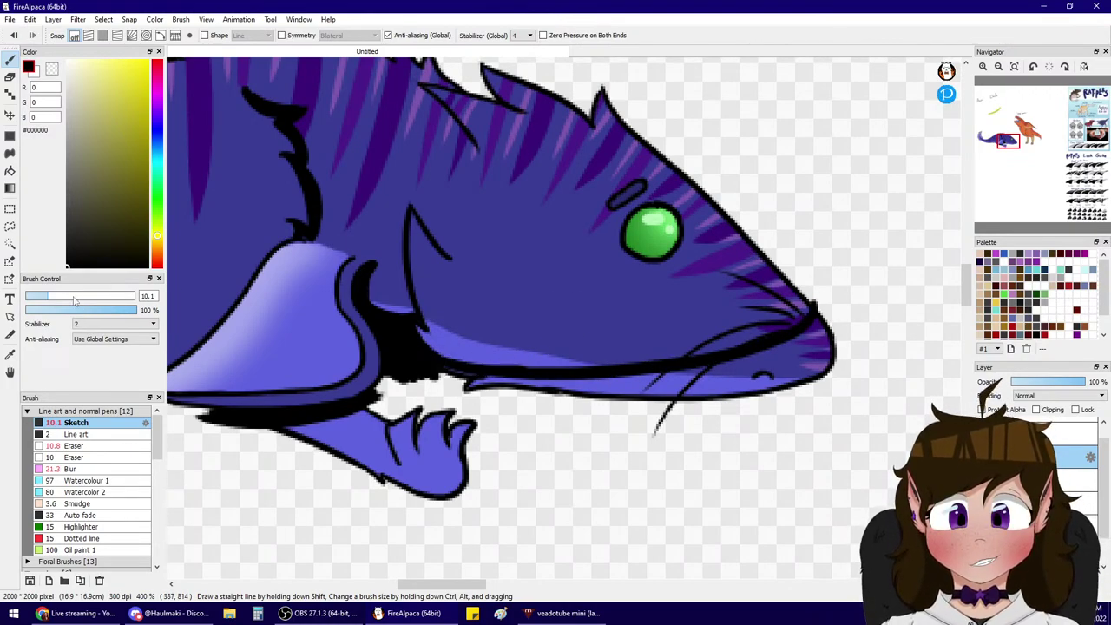
drag(75, 301, 86, 297)
mouse_move(468, 381)
mouse_down()
mouse_move(570, 387)
mouse_move(822, 347)
mouse_move(598, 396)
mouse_move(779, 366)
mouse_move(850, 296)
mouse_move(826, 327)
mouse_move(702, 366)
mouse_move(777, 347)
mouse_up()
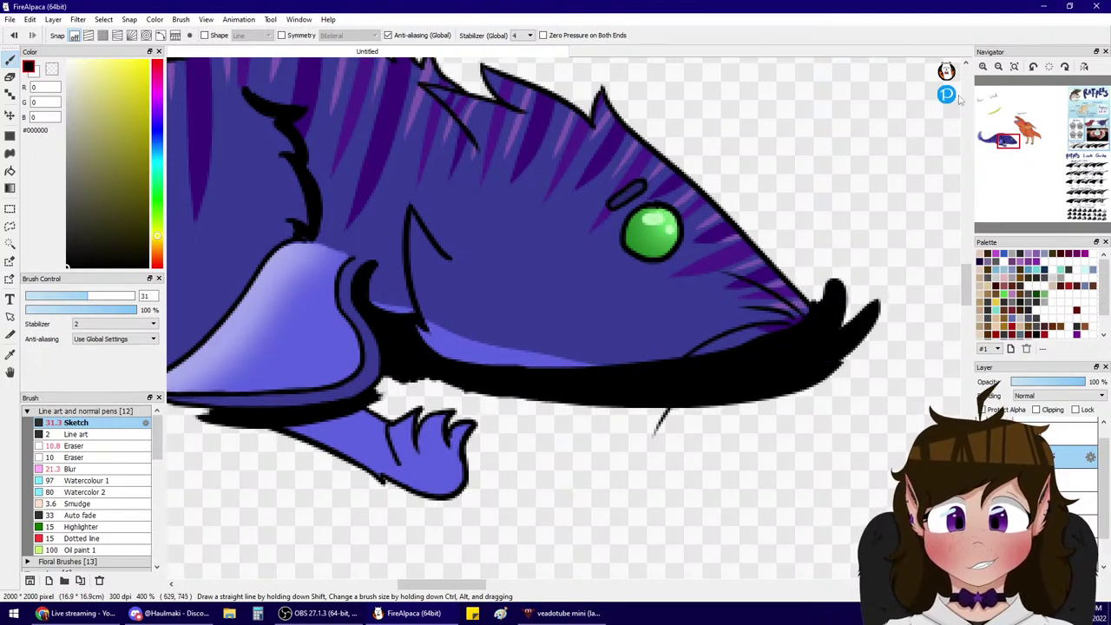
drag(1008, 140, 989, 140)
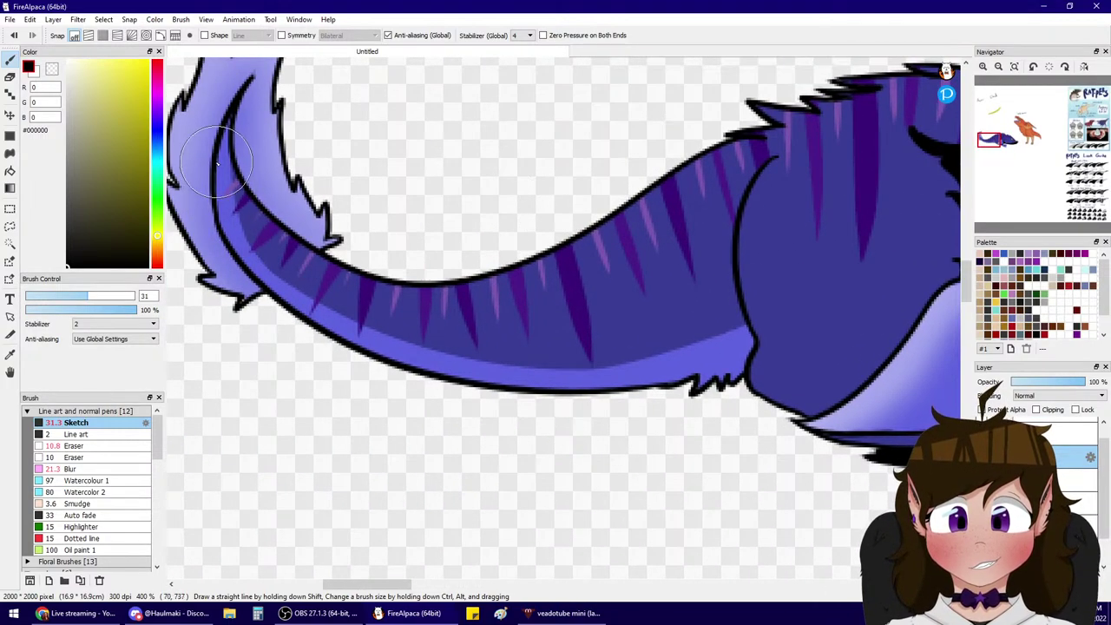
drag(219, 166, 304, 339)
key(ctrl+z)
drag(217, 172, 263, 279)
key(ctrl+z)
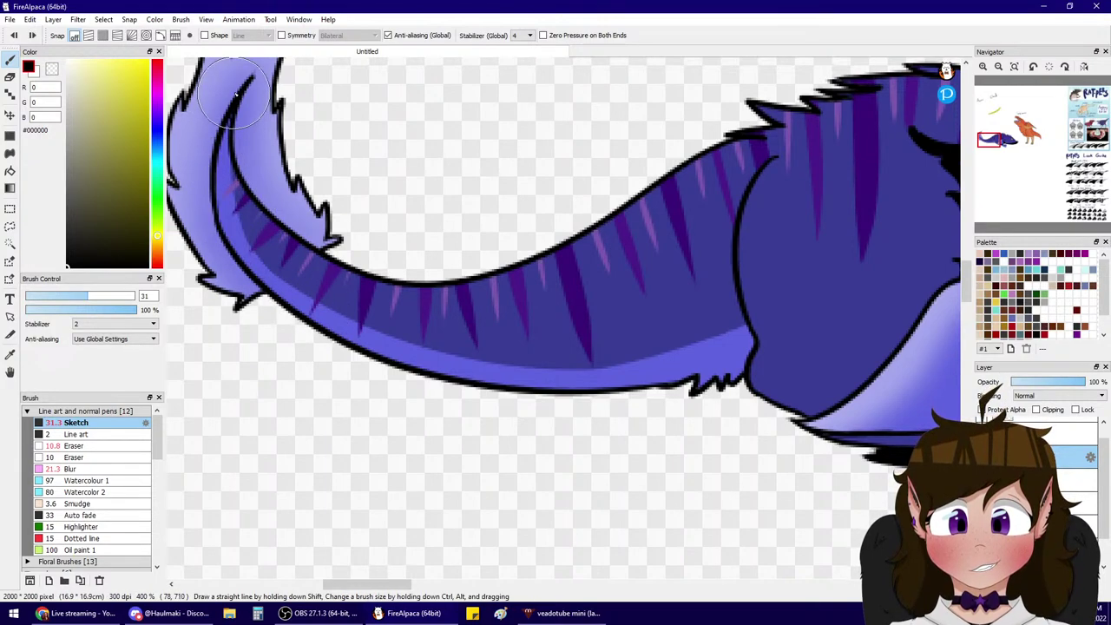
drag(252, 77, 206, 155)
key(ctrl+z)
drag(253, 77, 202, 174)
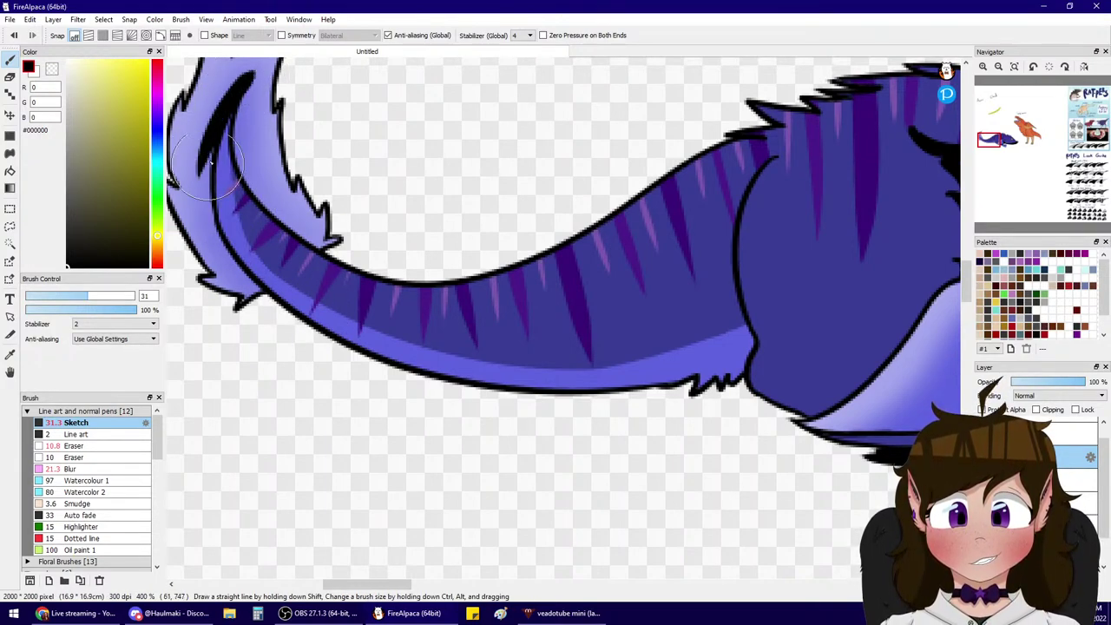
key(ctrl+z)
drag(246, 85, 210, 146)
key(ctrl+z)
drag(242, 89, 204, 187)
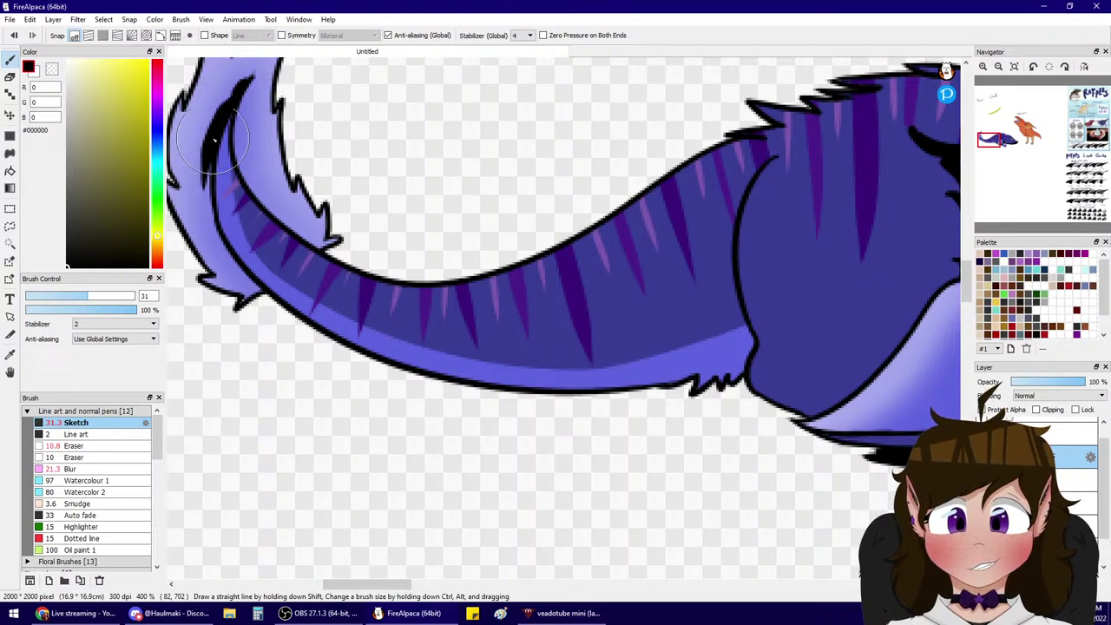
key(ctrl+z)
drag(244, 84, 206, 183)
key(ctrl+z)
- Paint black shading down the outer curve of the blue creature's tail and over its tuft with the Sketch brush at size 16.1
click(61, 296)
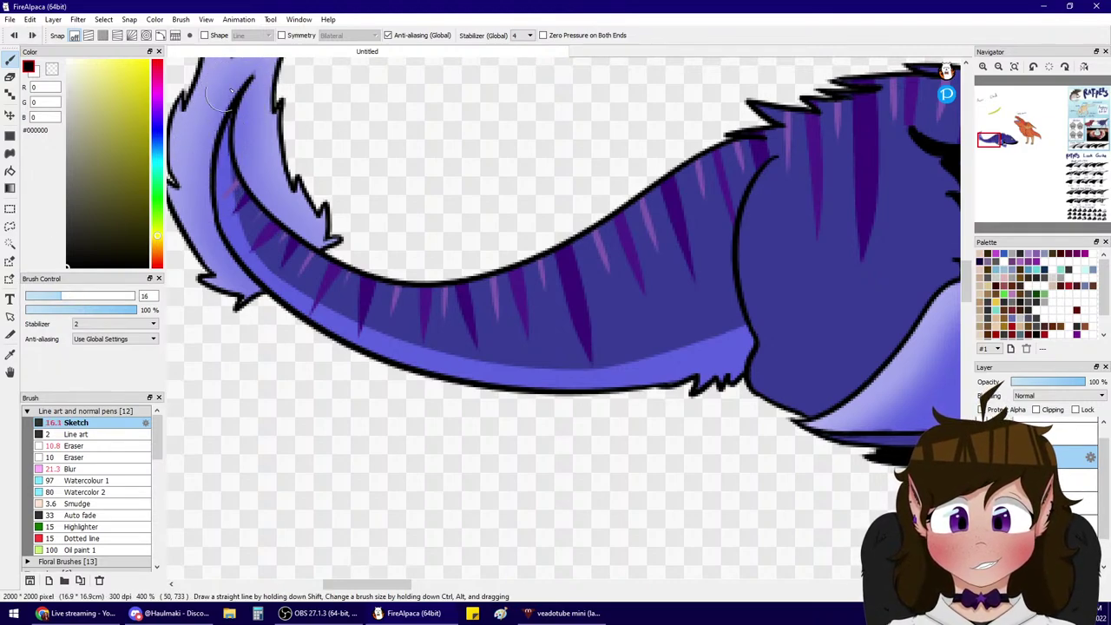
mouse_move(248, 77)
mouse_down()
mouse_move(209, 147)
mouse_move(235, 95)
mouse_move(207, 224)
mouse_up()
drag(216, 119, 211, 271)
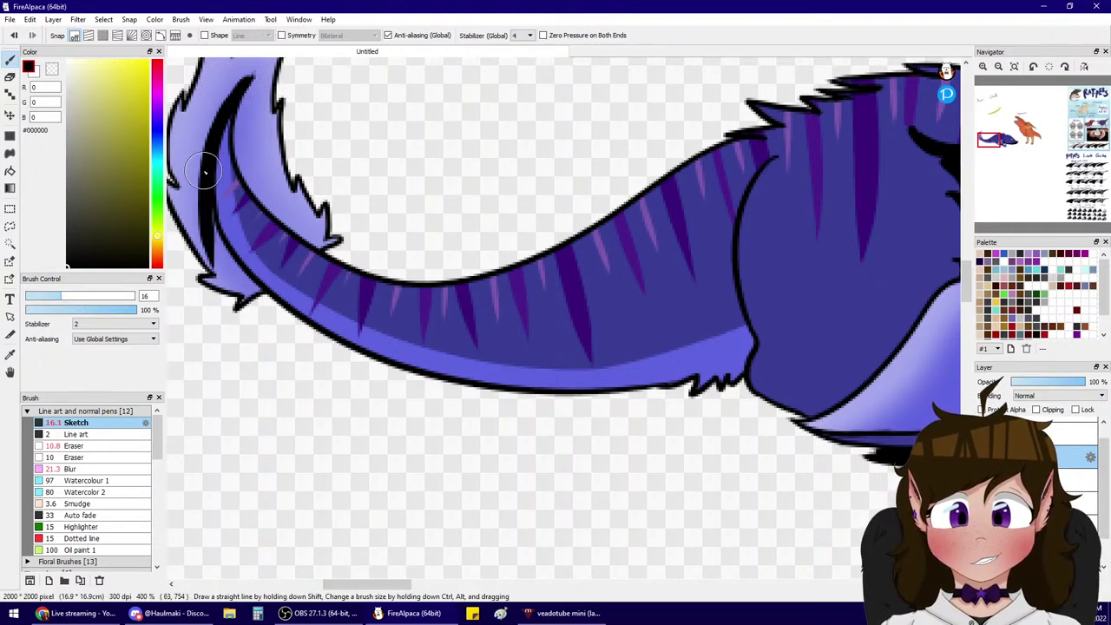
drag(205, 174, 250, 333)
mouse_move(208, 223)
mouse_down()
mouse_move(248, 308)
mouse_move(207, 219)
mouse_move(279, 318)
mouse_up()
drag(235, 276, 301, 328)
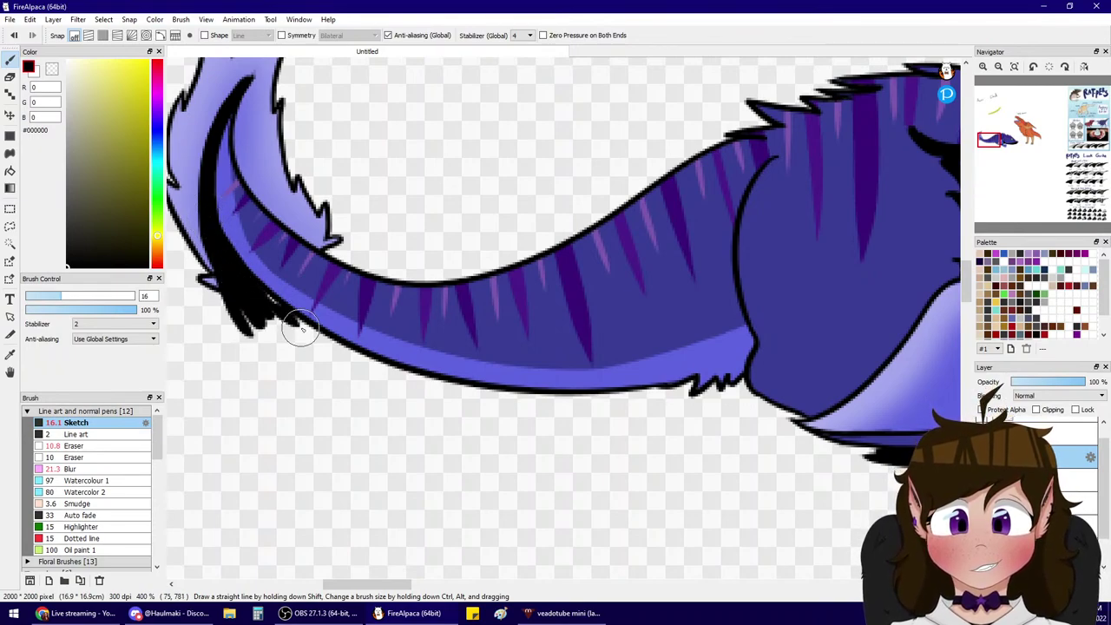
drag(232, 97, 243, 272)
mouse_move(215, 153)
mouse_down()
mouse_move(253, 265)
mouse_move(317, 334)
mouse_up()
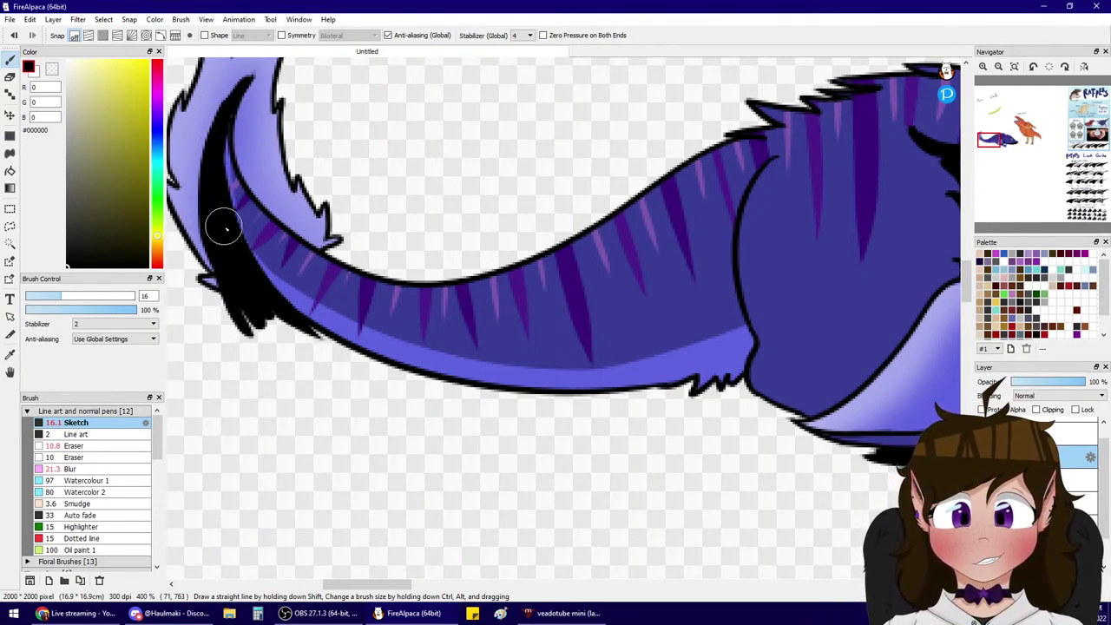
- Paint a black shadow along the underside of the blue creature's tail towards the haunch with the Sketch brush at size 16.1
drag(225, 229, 413, 363)
key(ctrl+z)
mouse_move(227, 208)
mouse_down()
mouse_move(401, 369)
mouse_move(458, 382)
mouse_up()
drag(269, 281, 599, 389)
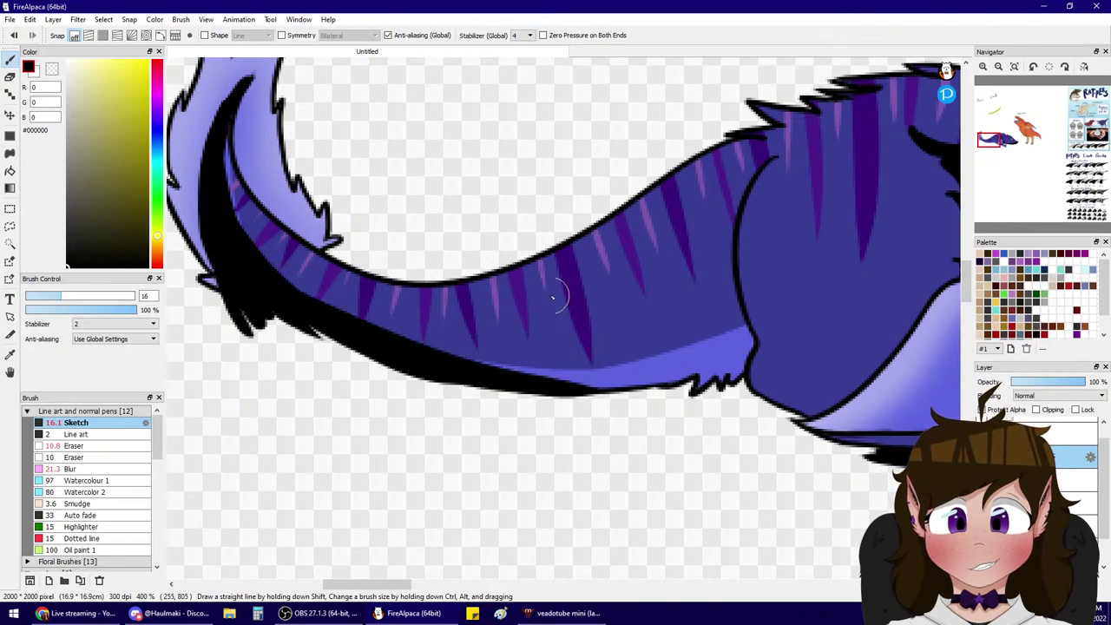
key(ctrl+z)
drag(263, 280, 665, 384)
mouse_move(334, 327)
mouse_down()
mouse_move(613, 372)
mouse_move(749, 346)
mouse_up()
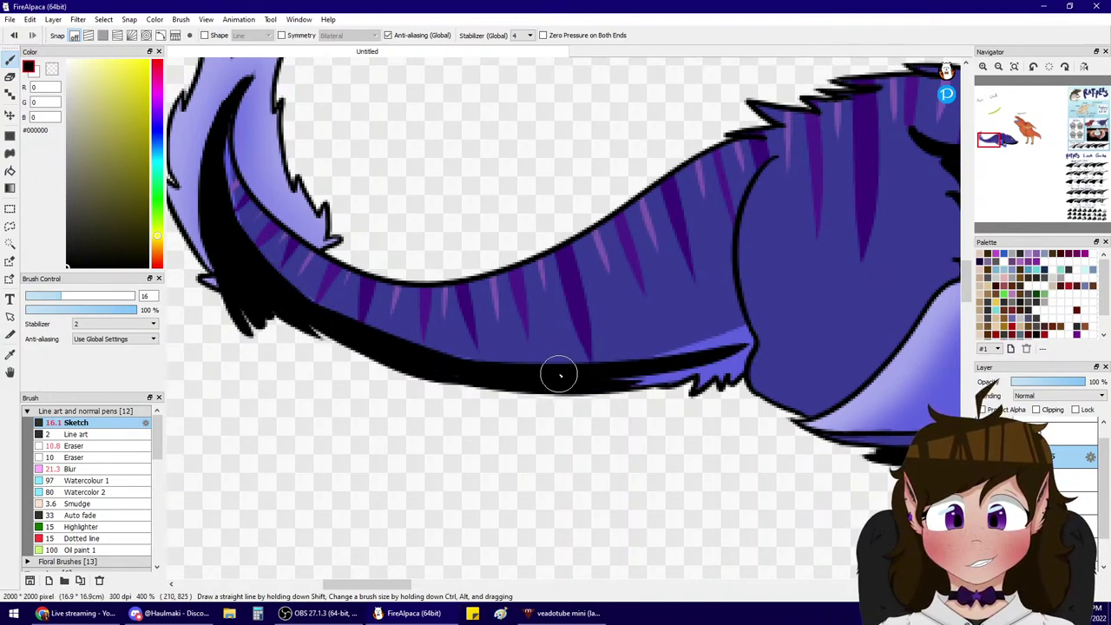
- With the shading layer's clipping off, thicken the black shadow under the blue creature's tail and extend it over the jagged fur beside the haunch
mouse_move(559, 375)
mouse_down()
mouse_move(610, 385)
mouse_move(719, 339)
mouse_move(636, 376)
mouse_move(757, 340)
mouse_up()
key(ctrl+z)
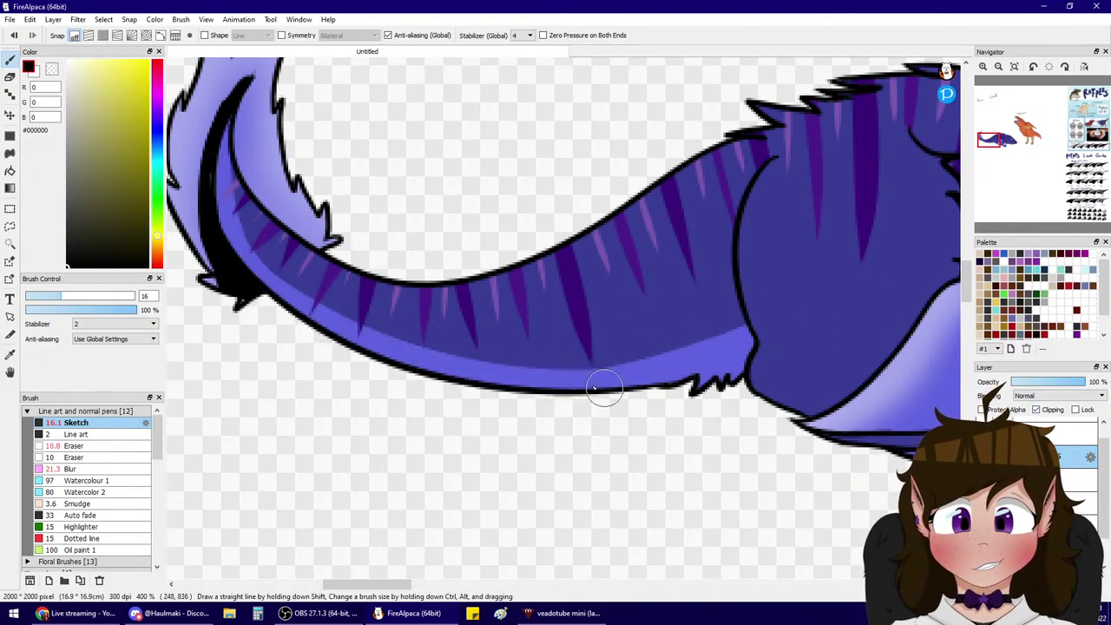
click(1037, 410)
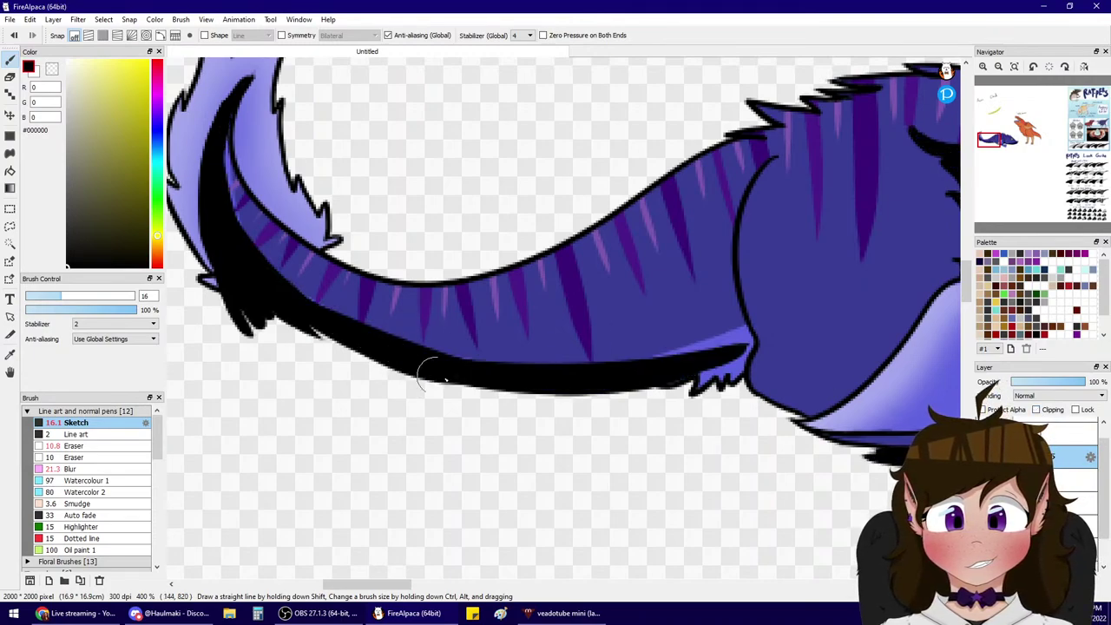
mouse_move(431, 368)
mouse_down()
mouse_move(548, 380)
mouse_move(736, 337)
mouse_up()
drag(562, 371, 753, 324)
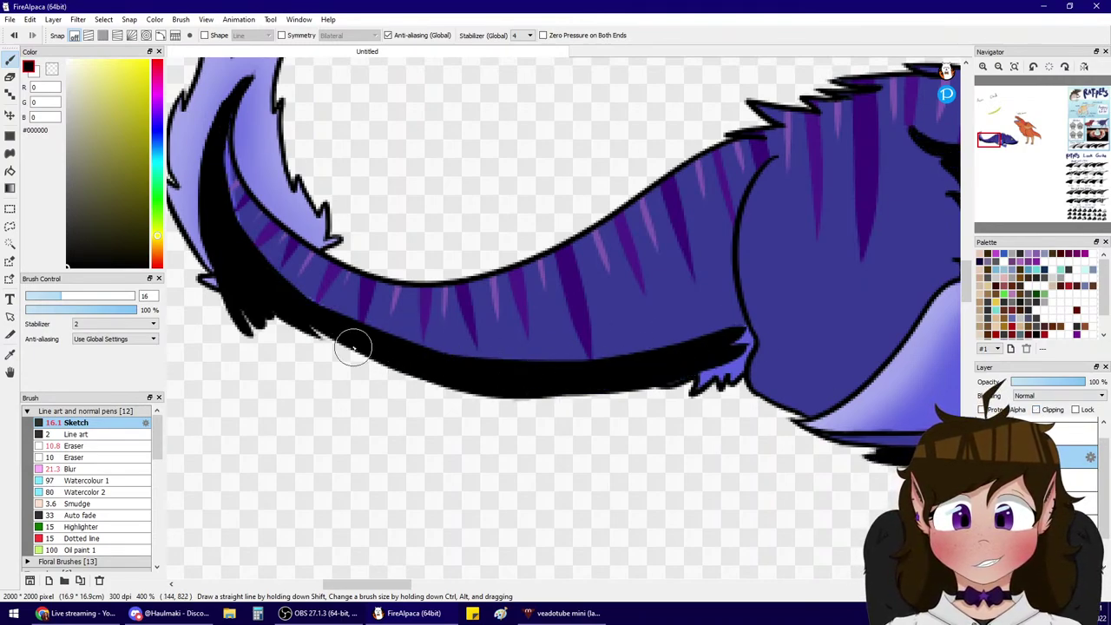
mouse_move(353, 343)
mouse_down()
mouse_move(776, 289)
mouse_move(717, 323)
mouse_move(750, 319)
mouse_move(733, 334)
mouse_move(750, 341)
mouse_move(735, 369)
mouse_move(736, 355)
mouse_move(583, 429)
mouse_up()
- Erase the black shading that spills from the blue creature's tail onto its haunch, using the size 10.8 Eraser
key(e)
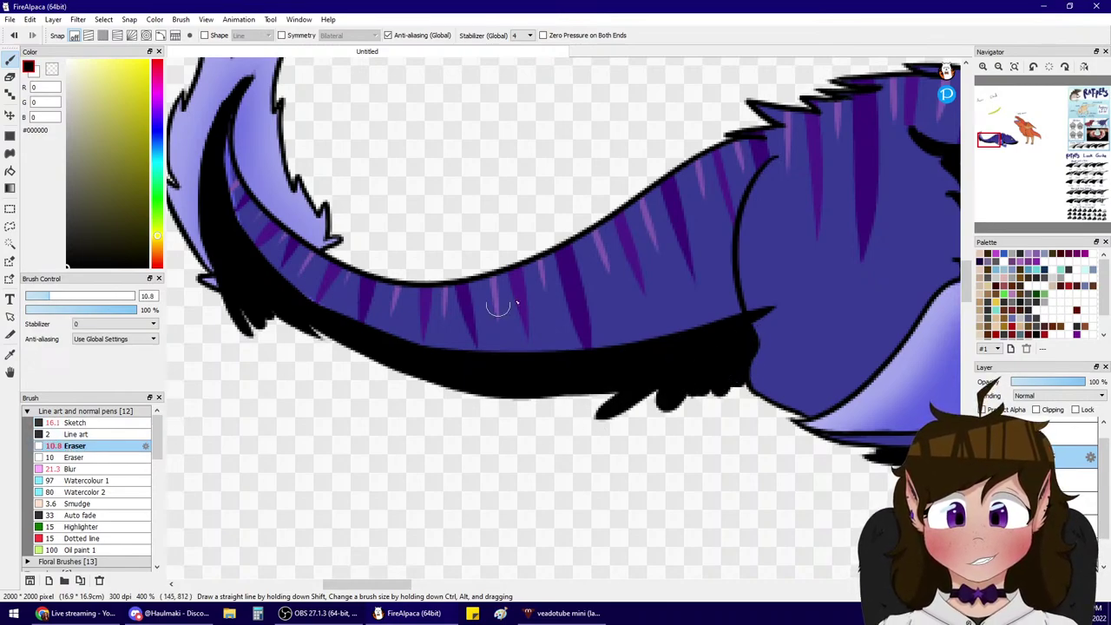
drag(788, 295, 777, 333)
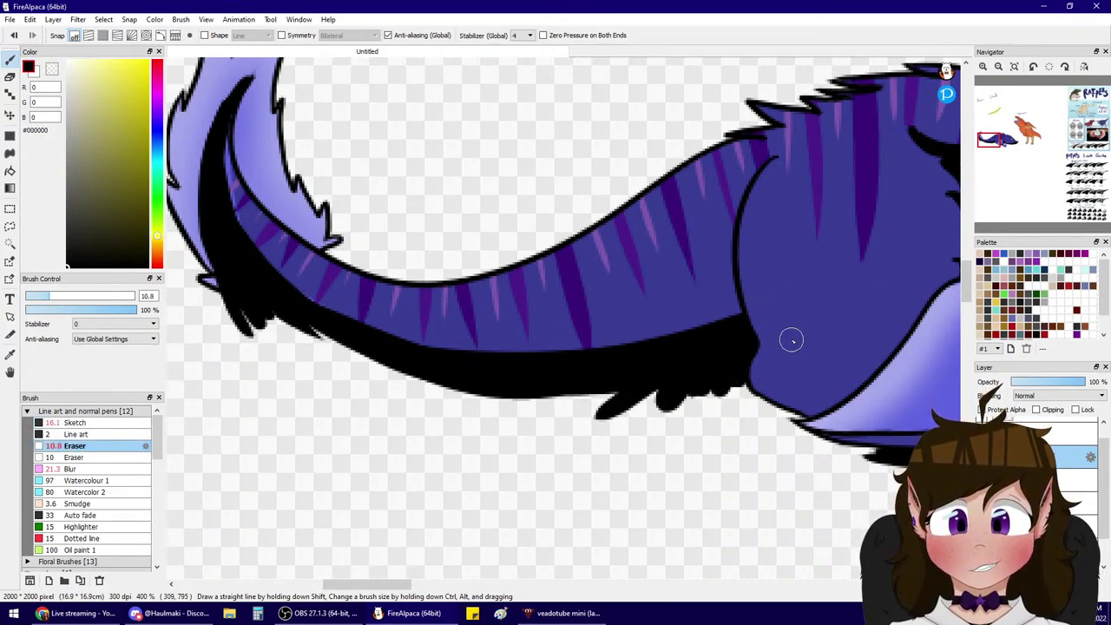
scroll(1008, 119, down, 1)
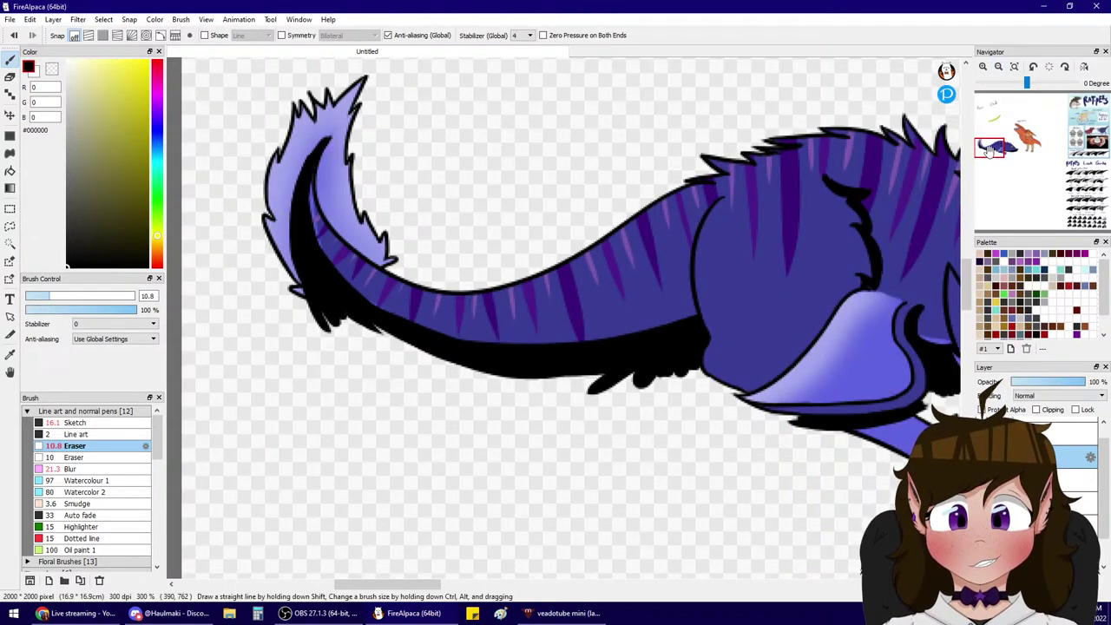
- Paint a black shadow along the back corner of the orange creature's open mouth with the Sketch brush at size 16.1, and save the drawing
drag(989, 149, 1016, 129)
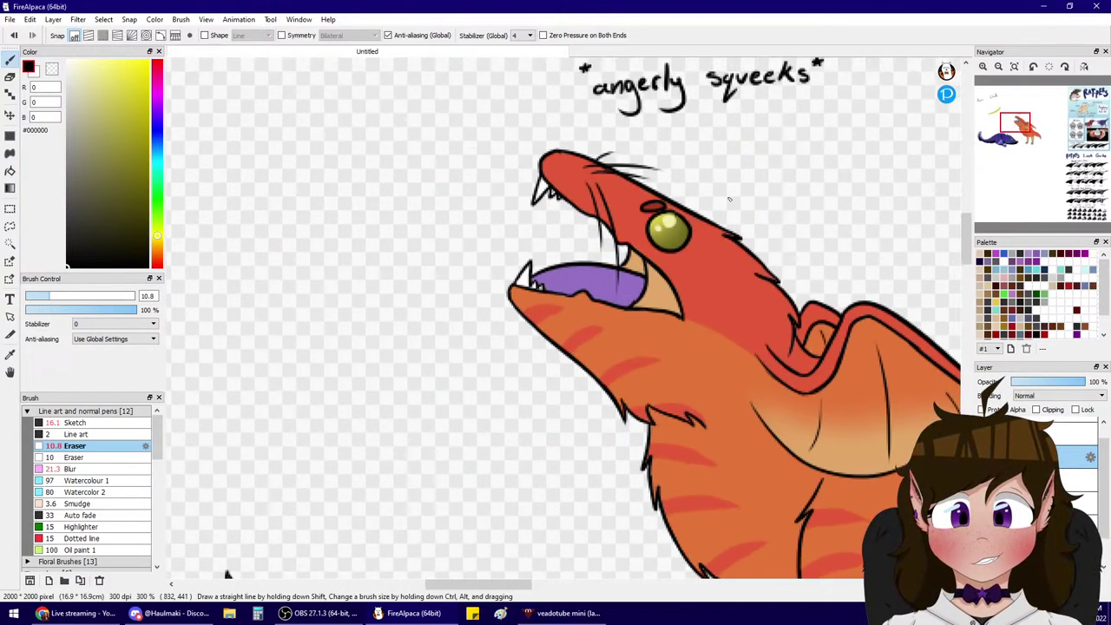
click(54, 423)
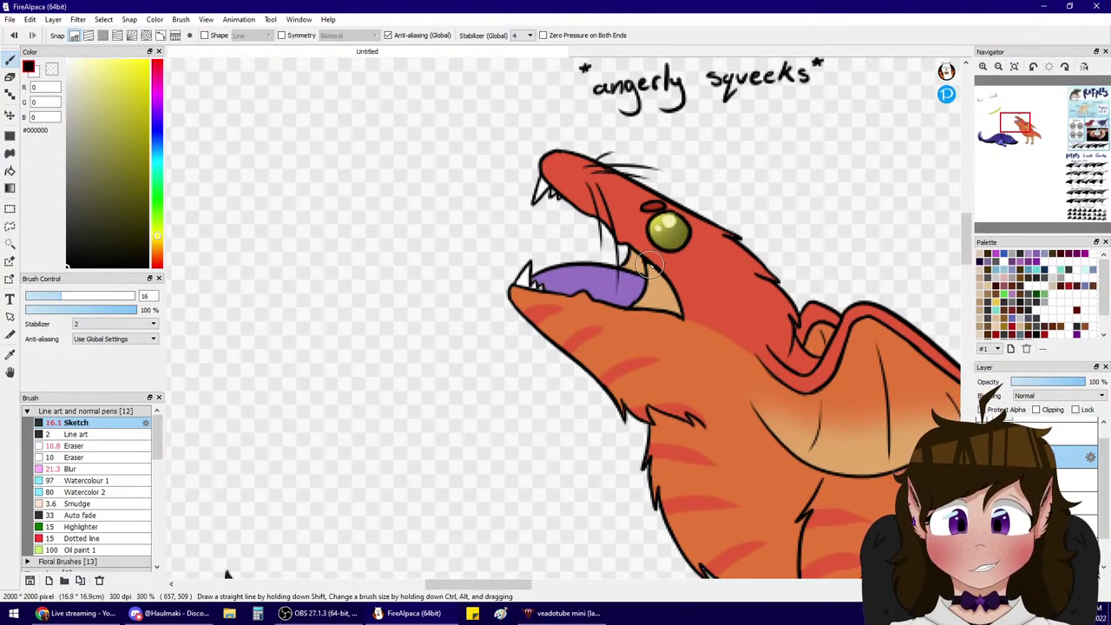
drag(650, 266, 676, 300)
key(ctrl+z)
drag(639, 257, 641, 276)
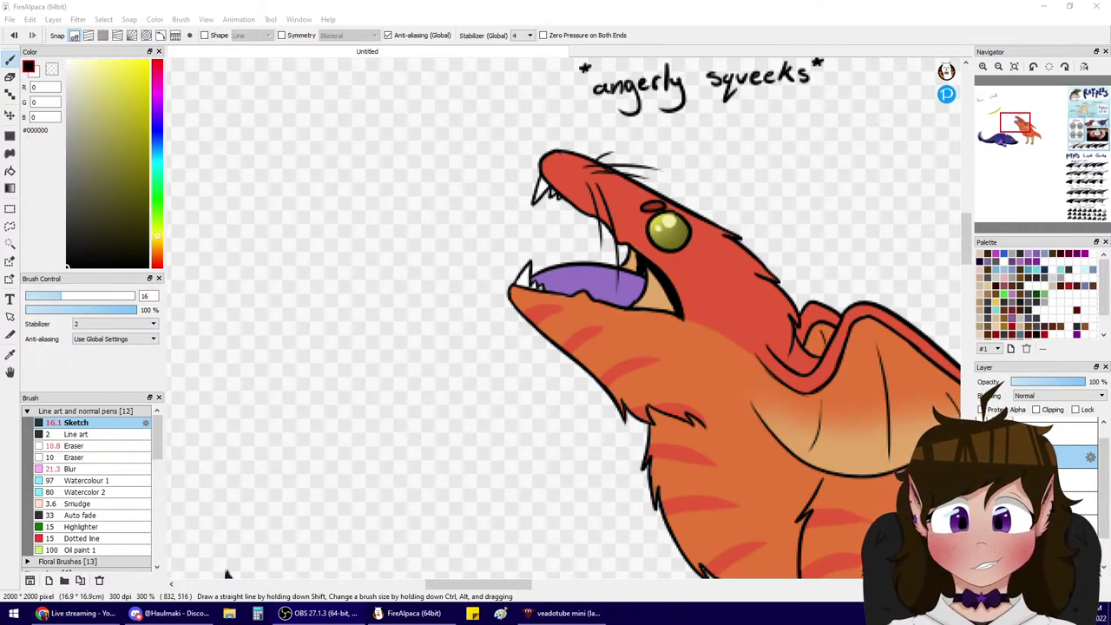
click(644, 263)
key(ctrl+s)
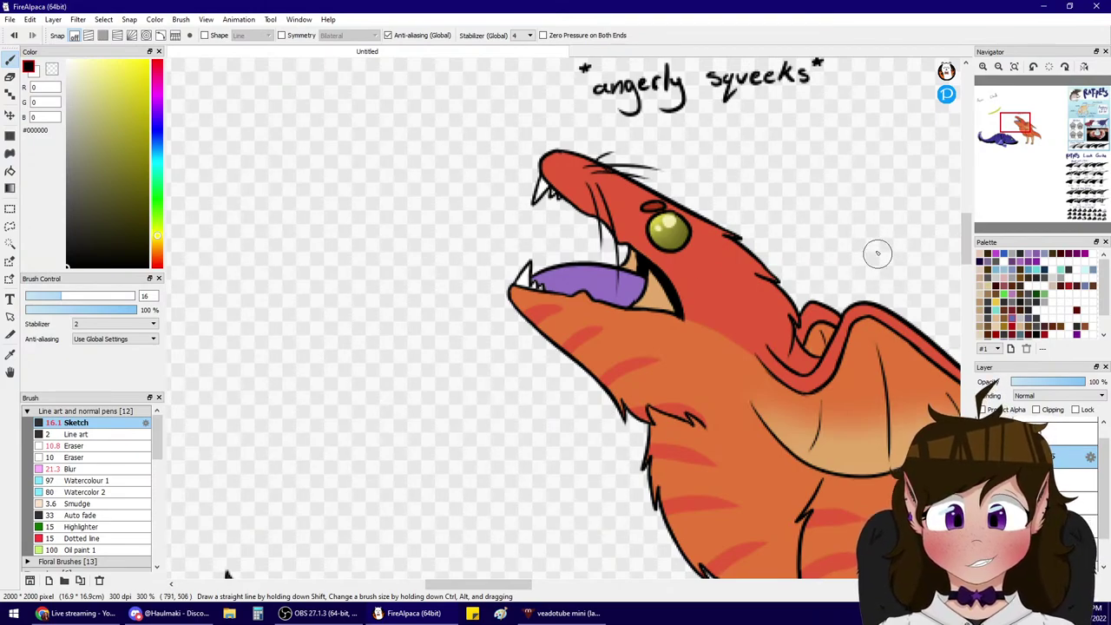
- Fill the inner area of the orange creature's far wing, just behind the neck, with black shading
drag(1021, 133, 1021, 125)
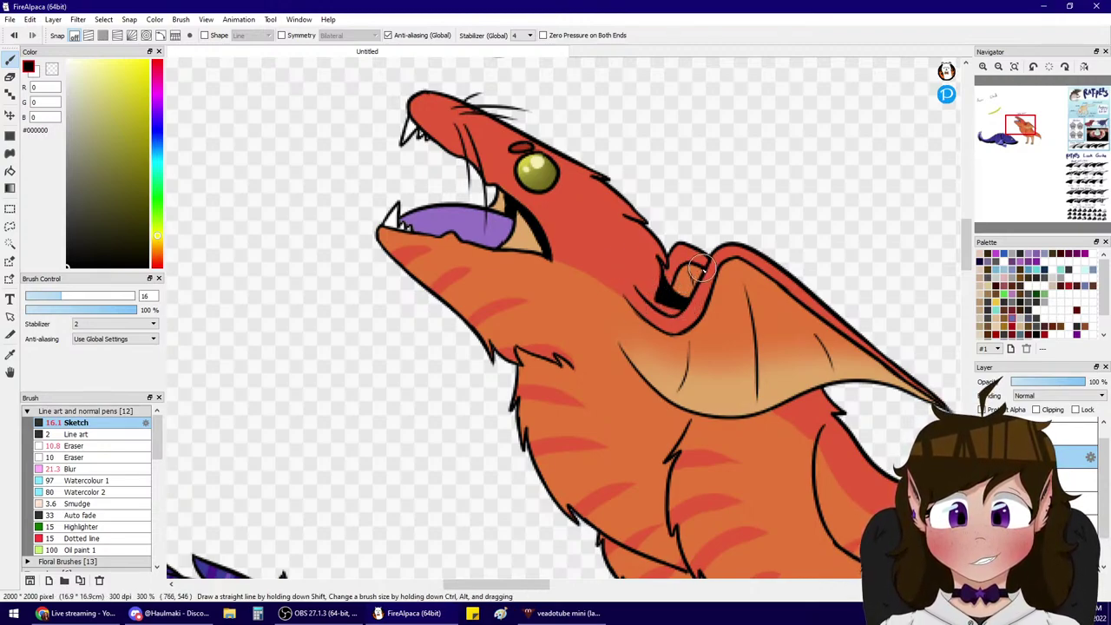
drag(703, 268, 666, 278)
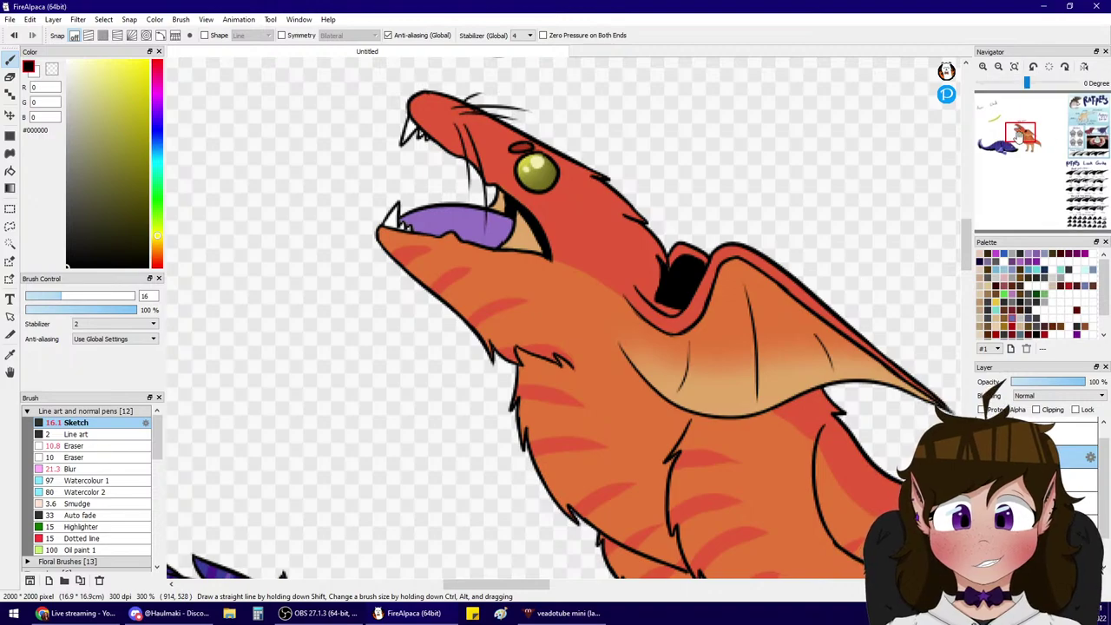
- Outline a curved shadow across the lower half of the orange creature's near wing and the body beneath it, and fill it with black
drag(1016, 133, 1025, 128)
mouse_move(553, 275)
mouse_down()
mouse_move(698, 230)
mouse_move(848, 301)
mouse_up()
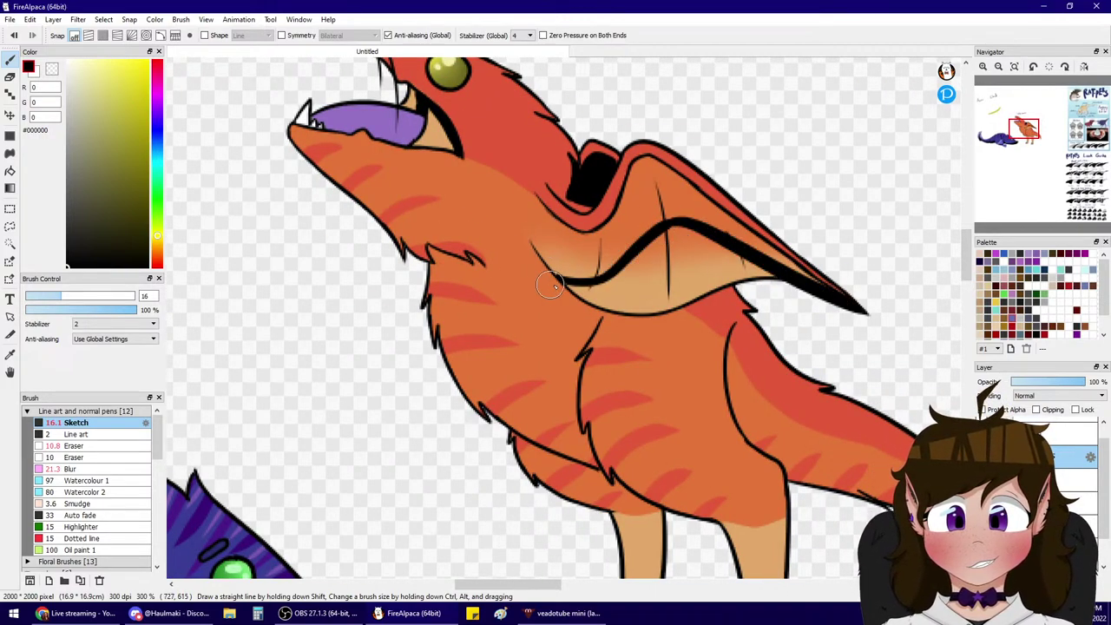
mouse_move(561, 281)
mouse_down()
mouse_move(676, 331)
mouse_move(757, 334)
mouse_up()
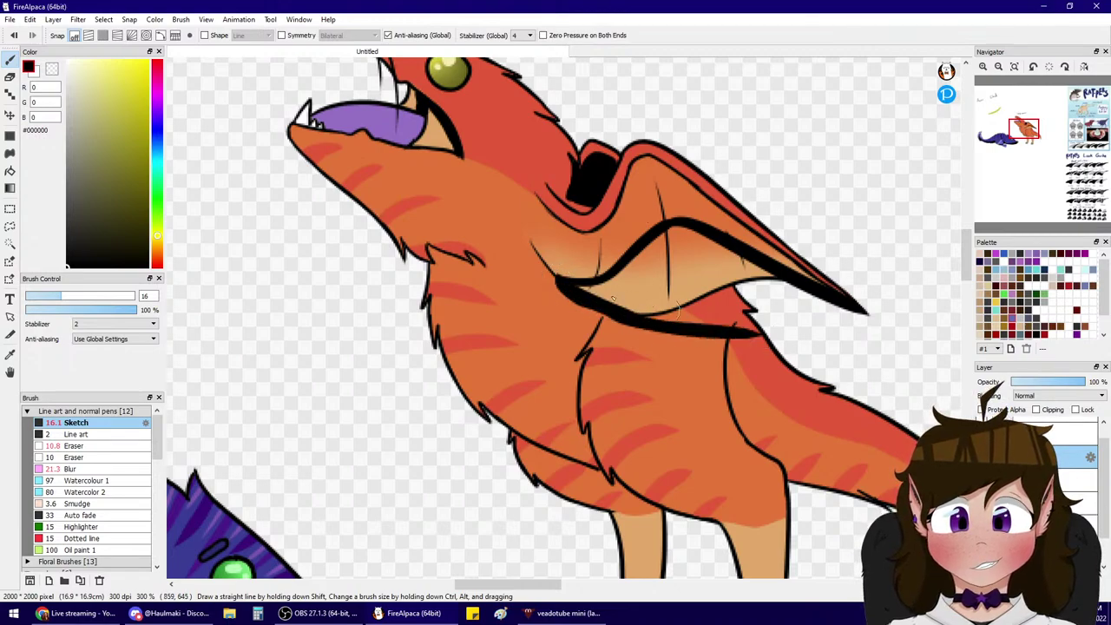
key(ctrl+z)
key(ctrl+z)
drag(557, 279, 732, 334)
key(ctrl+z)
drag(557, 279, 752, 330)
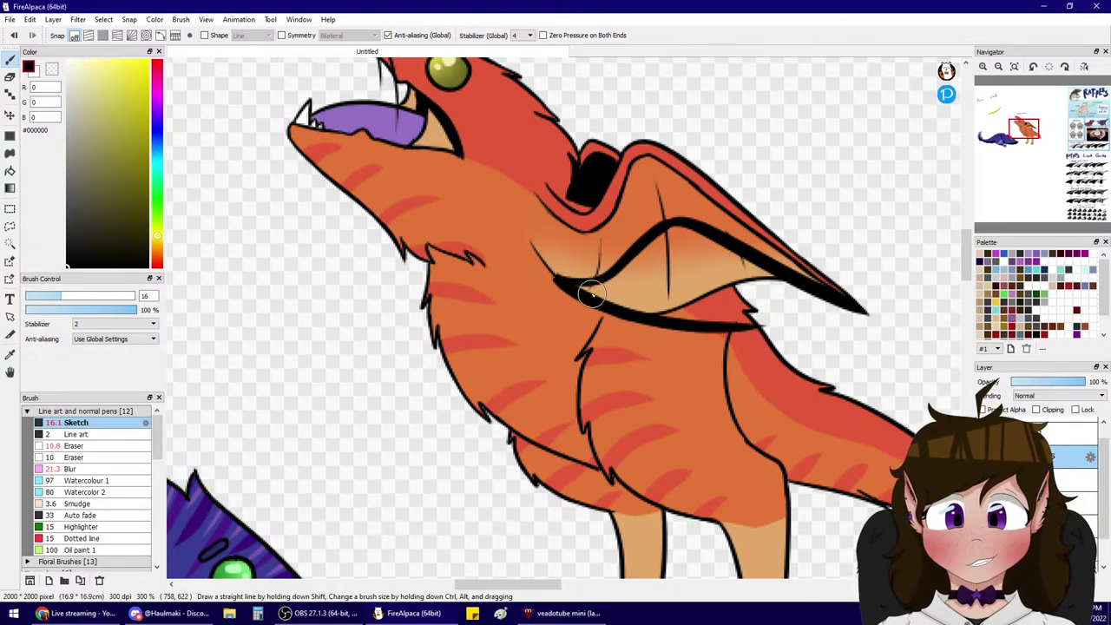
drag(594, 296, 780, 327)
mouse_move(658, 296)
mouse_down()
mouse_move(749, 313)
mouse_move(744, 303)
mouse_move(660, 313)
mouse_move(596, 290)
mouse_move(633, 256)
mouse_move(694, 237)
mouse_move(759, 268)
mouse_move(778, 293)
mouse_move(667, 247)
mouse_move(652, 272)
mouse_move(660, 286)
mouse_move(643, 207)
mouse_up()
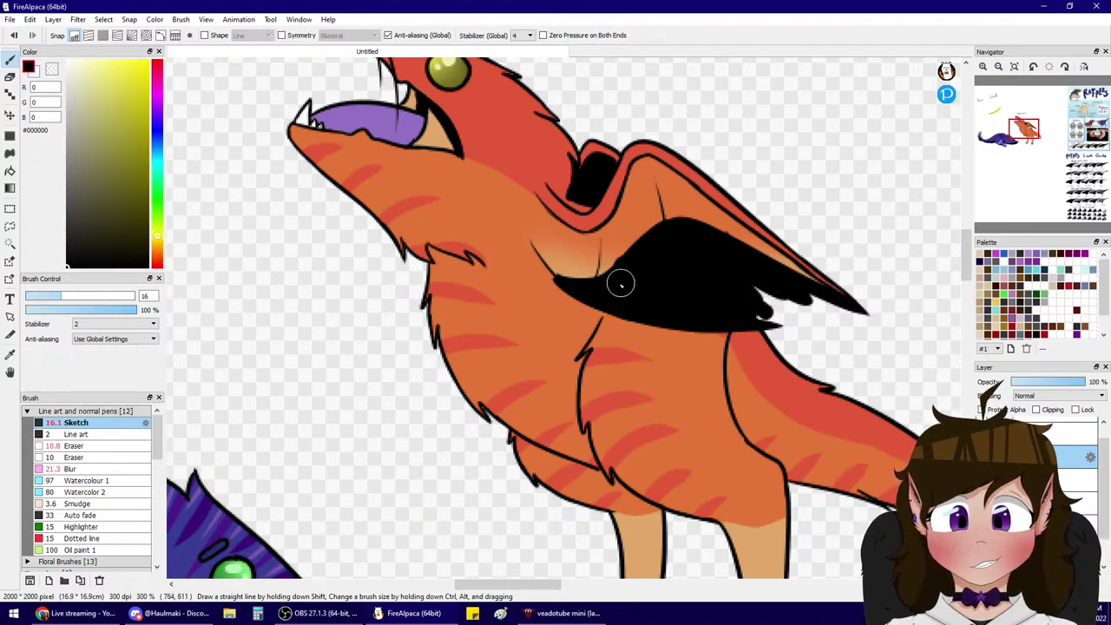
- Paint jagged black shading beneath the orange creature's throat fur with the Sketch brush at size 16.1
click(103, 446)
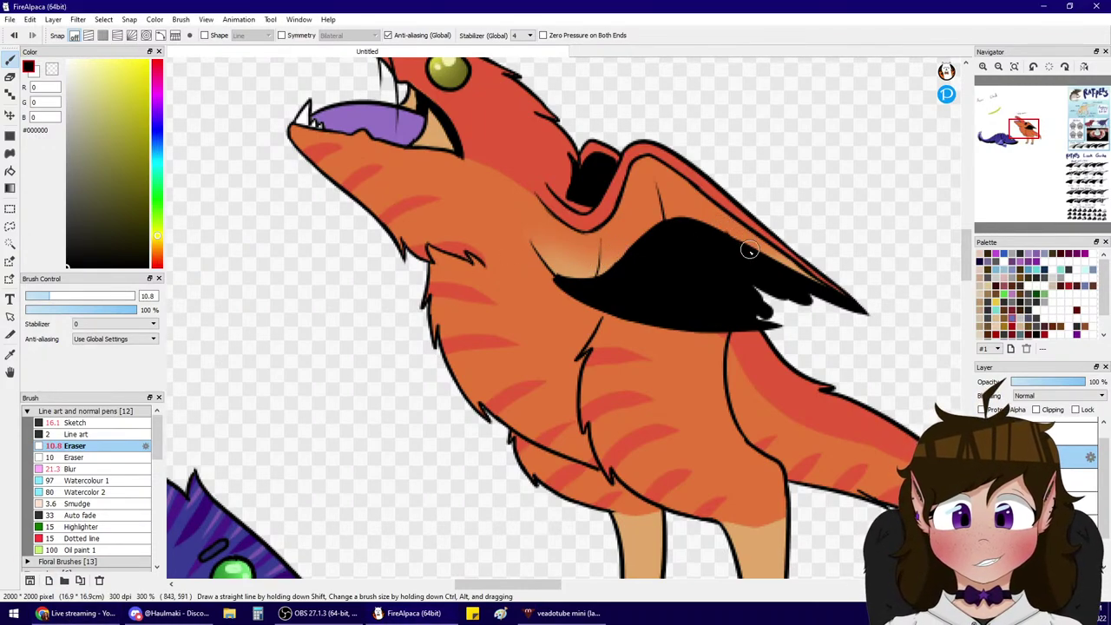
click(98, 423)
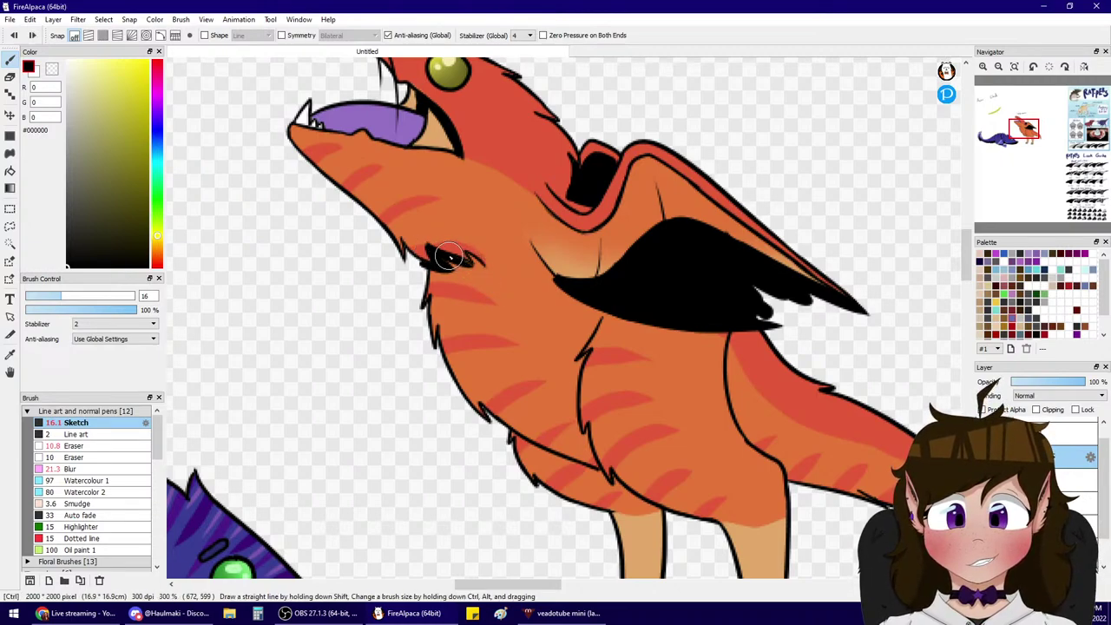
drag(464, 249, 490, 276)
key(ctrl+z)
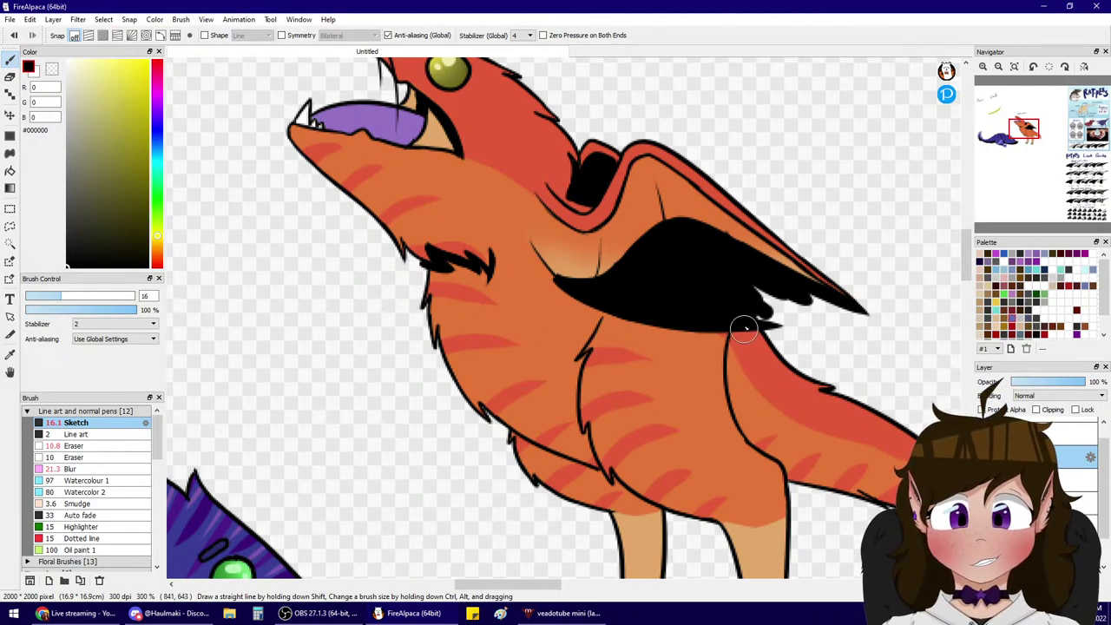
- Paint a thick black shadow down the back curve of the orange creature's thigh and over the base of its tail
mouse_move(744, 320)
mouse_down()
mouse_move(739, 385)
mouse_move(755, 441)
mouse_up()
mouse_move(735, 371)
mouse_down()
mouse_move(757, 444)
mouse_move(798, 467)
mouse_up()
key(ctrl+z)
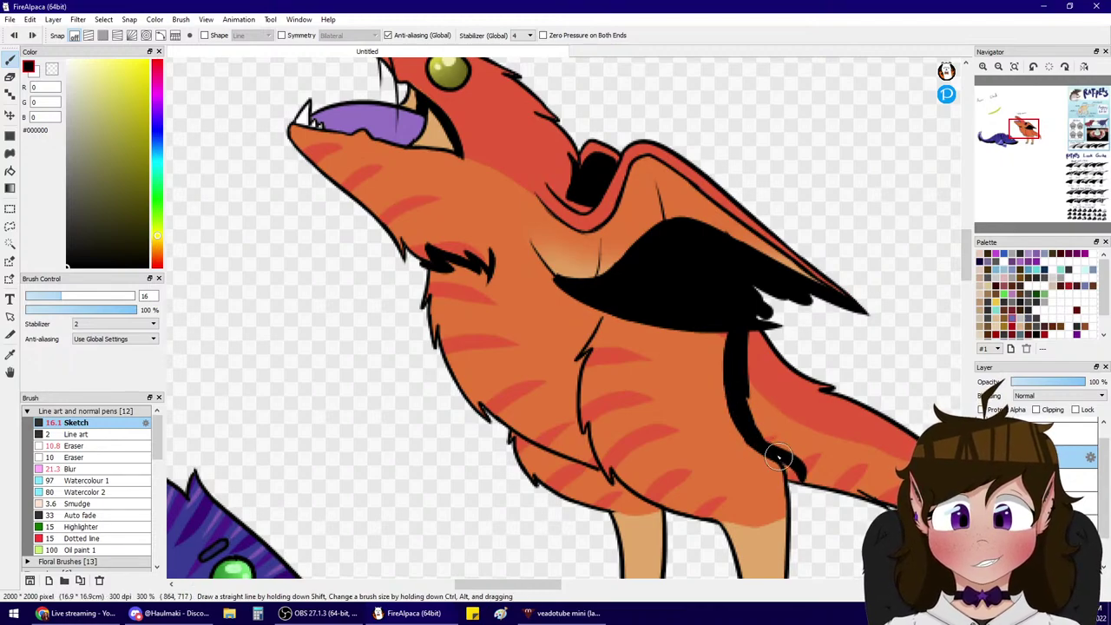
key(ctrl+z)
mouse_move(744, 422)
mouse_down()
mouse_move(792, 482)
mouse_move(782, 465)
mouse_move(788, 473)
mouse_up()
mouse_move(747, 366)
mouse_down()
mouse_move(735, 320)
mouse_move(752, 326)
mouse_move(771, 447)
mouse_move(746, 394)
mouse_move(809, 492)
mouse_move(801, 464)
mouse_move(784, 458)
mouse_up()
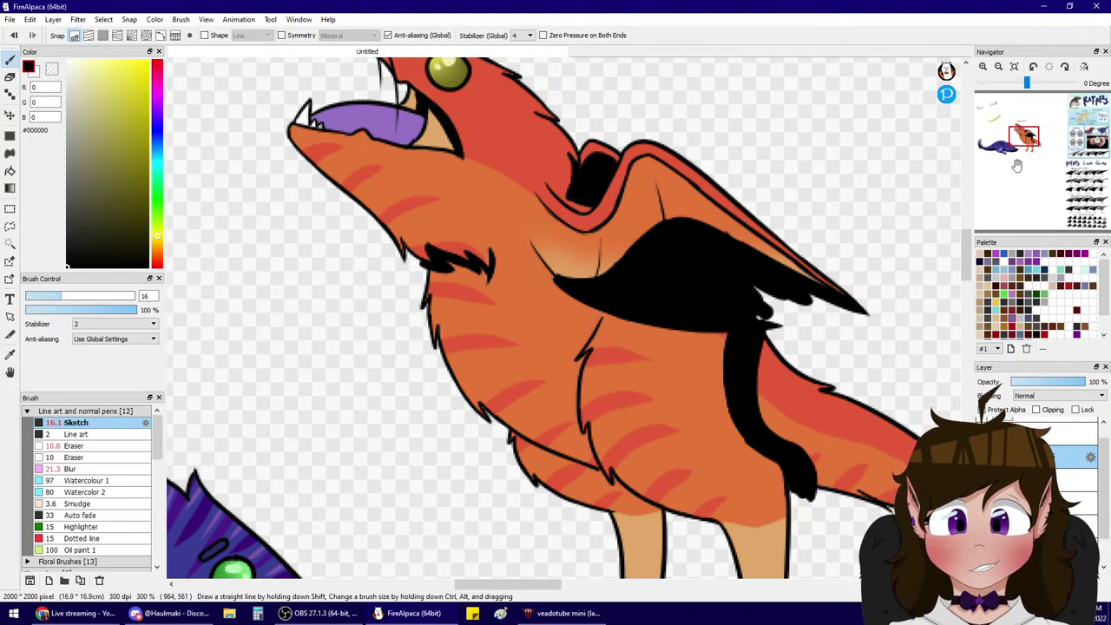
- Paint black shading along the outer curve of the orange creature's tail down to the tip
drag(1029, 132, 1030, 139)
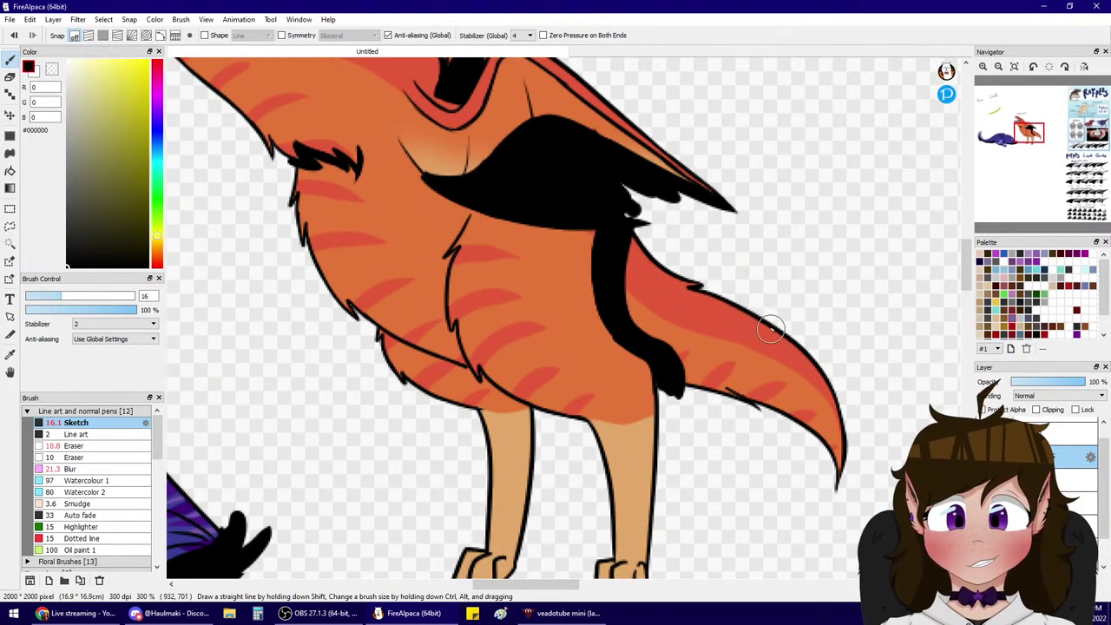
drag(768, 324, 839, 462)
key(ctrl+z)
drag(787, 329, 822, 499)
drag(812, 342, 832, 483)
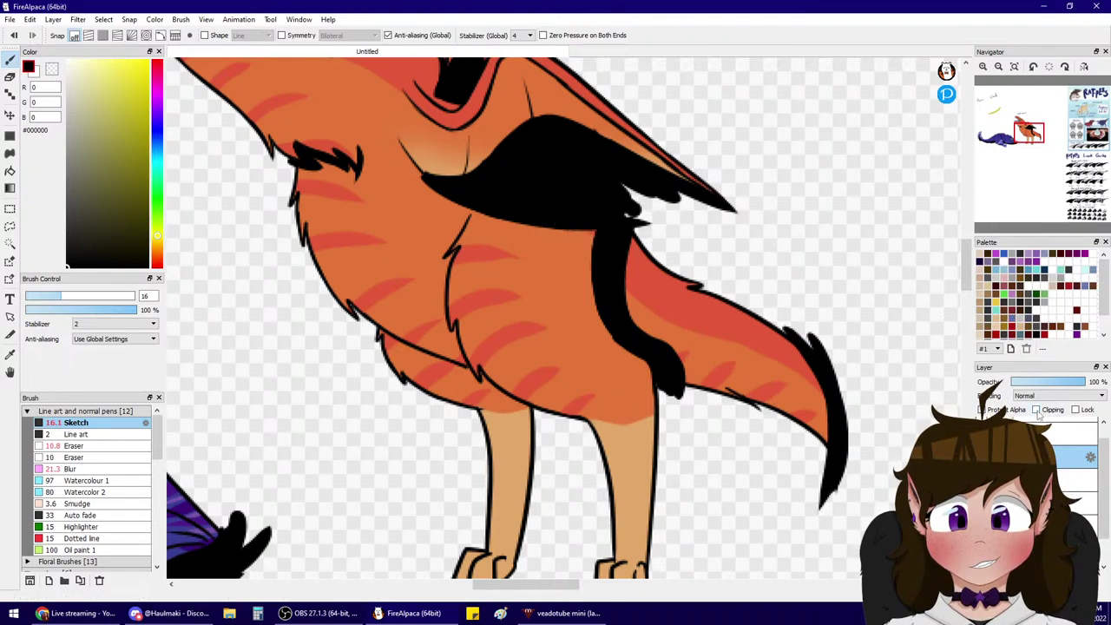
- Paint a black shadow down the rear edge of the orange creature's near leg to the foot with the Sketch brush at size 37.6
drag(78, 299, 98, 303)
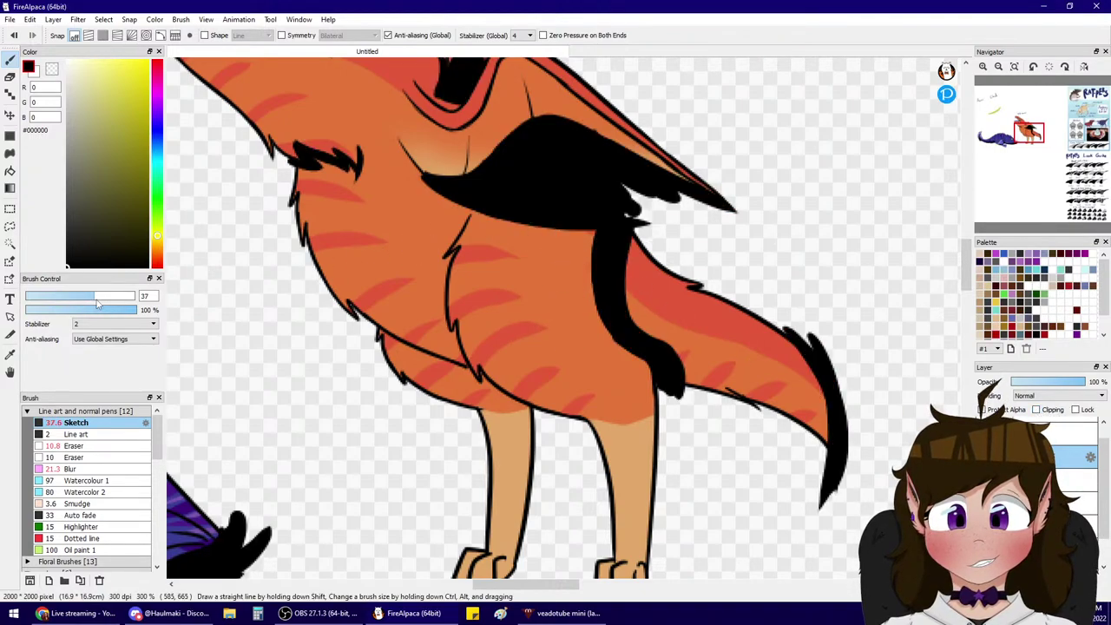
mouse_move(641, 365)
mouse_down()
mouse_move(599, 225)
mouse_move(621, 326)
mouse_move(647, 374)
mouse_move(634, 371)
mouse_move(660, 521)
mouse_up()
click(1026, 143)
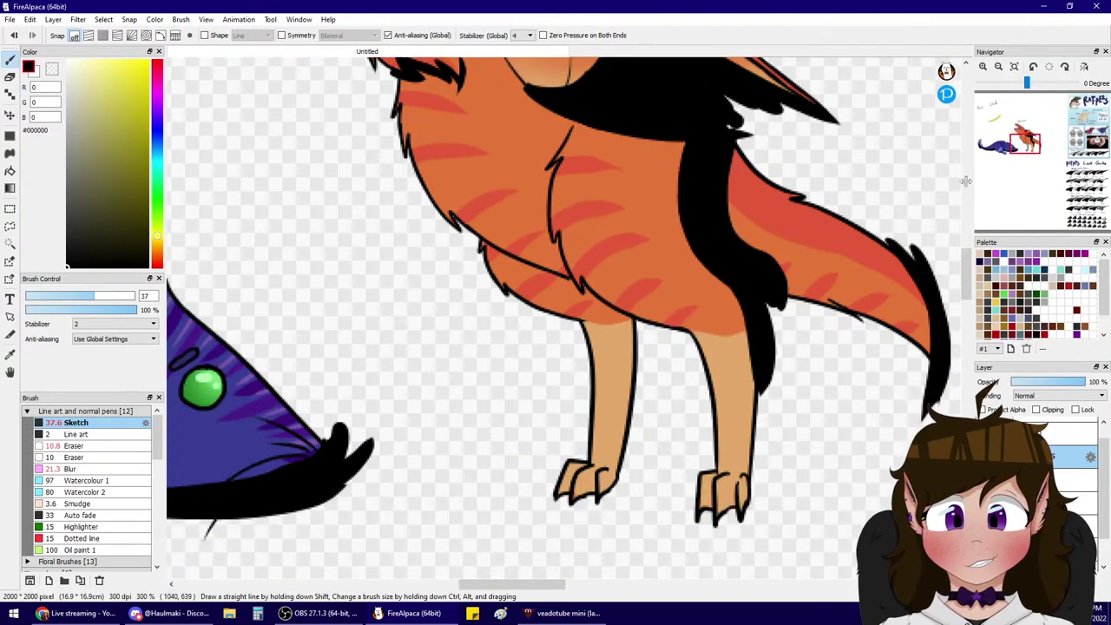
mouse_move(744, 302)
mouse_down()
mouse_move(745, 345)
mouse_move(728, 530)
mouse_up()
key(ctrl+z)
mouse_move(743, 279)
mouse_down()
mouse_move(753, 366)
mouse_move(743, 508)
mouse_move(758, 427)
mouse_move(742, 502)
mouse_move(757, 451)
mouse_up()
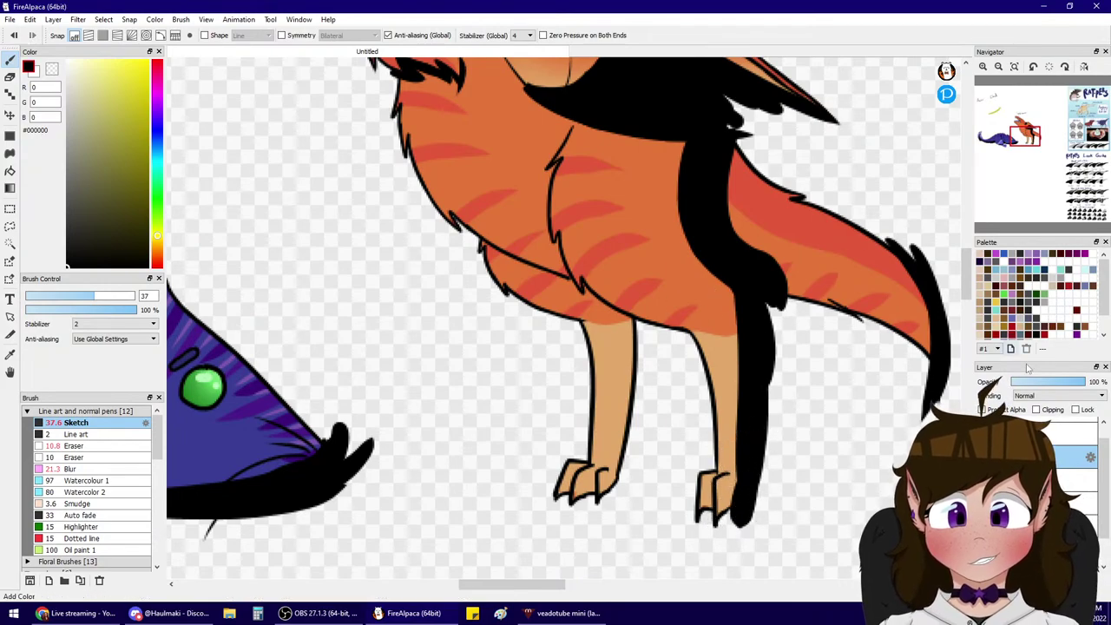
key(ctrl+z)
key(ctrl+y)
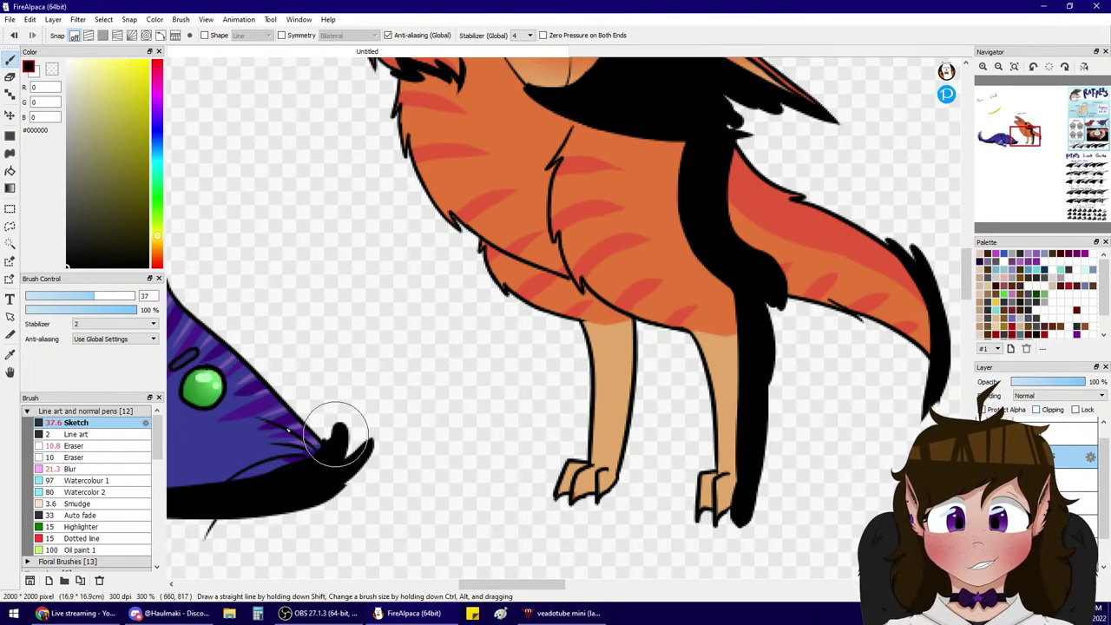
- Lower the shading layer's opacity to 53%
click(73, 445)
click(1052, 382)
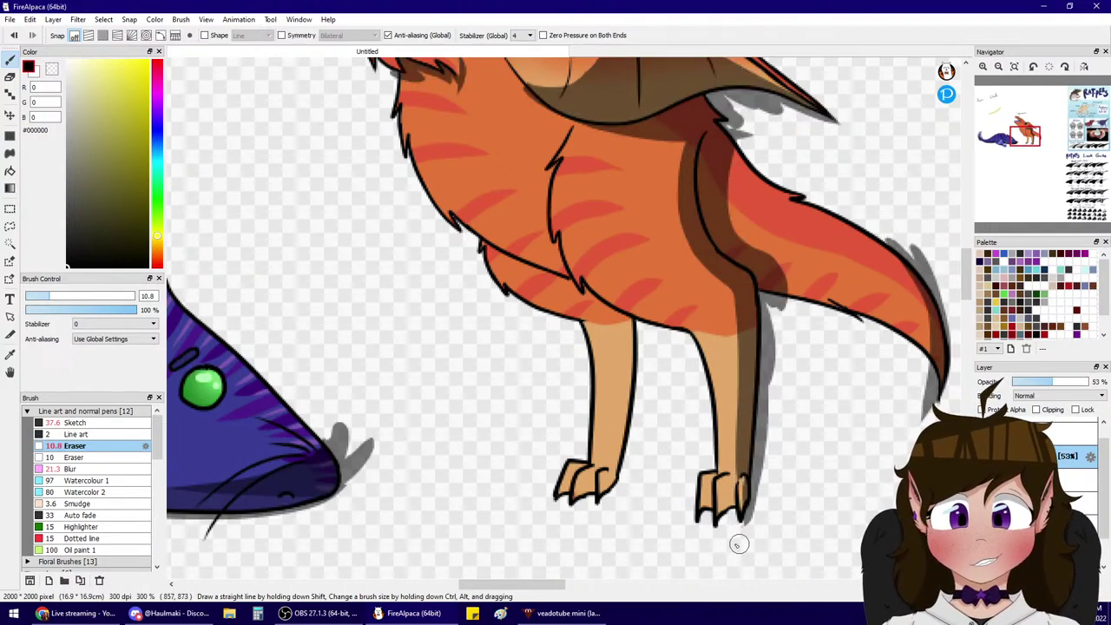
- Extend the translucent shadow over the toes of the orange creature's near foot with the Sketch brush at size 37.6
click(96, 411)
click(96, 412)
click(76, 423)
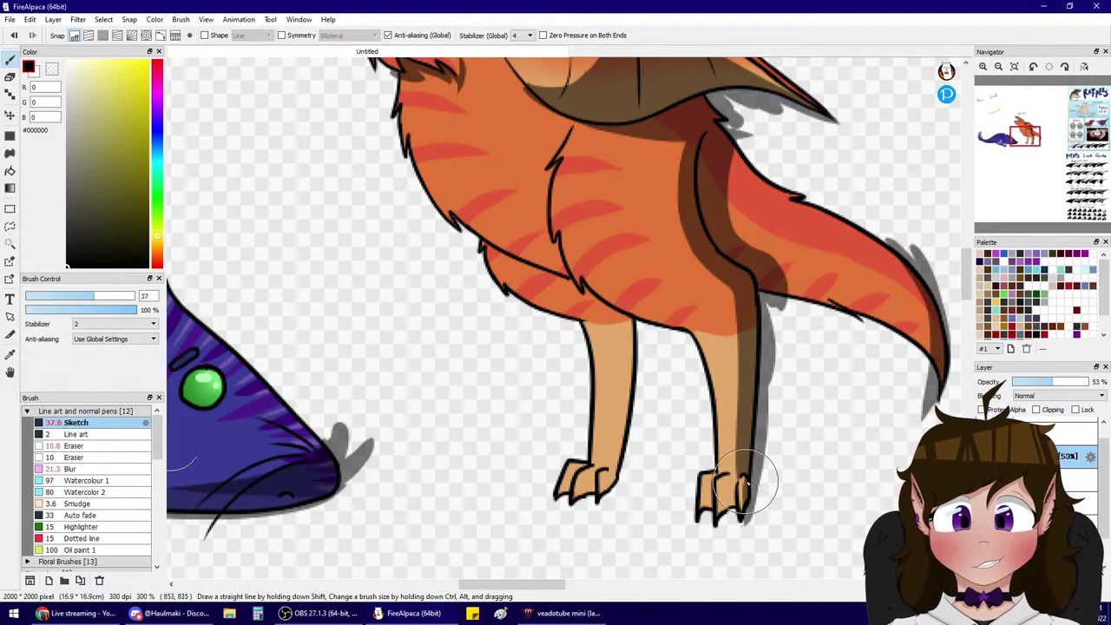
drag(730, 493, 731, 515)
key(ctrl+z)
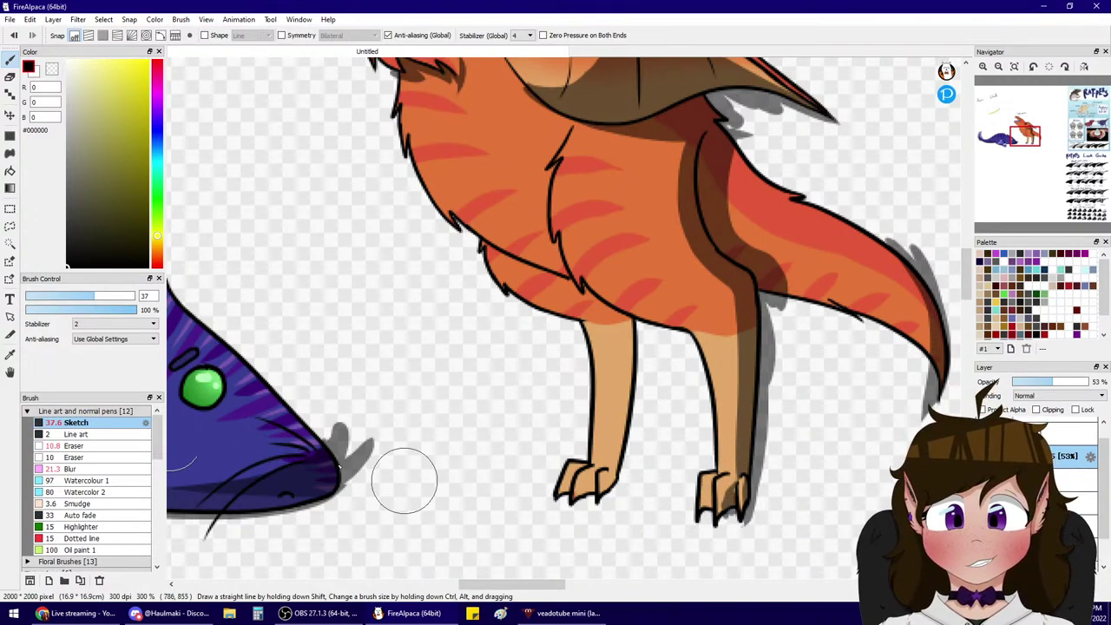
- Paint a translucent shadow along the orange creature's far underbelly and down its far leg to the toes with the Sketch brush at size 14.5
click(59, 296)
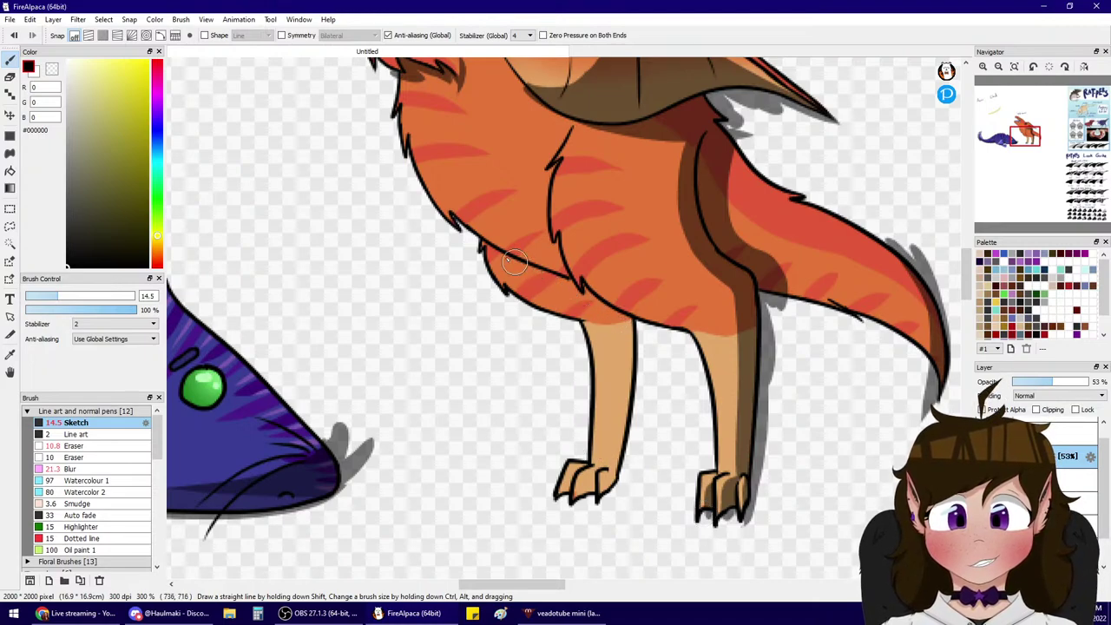
mouse_move(480, 239)
mouse_down()
mouse_move(616, 310)
mouse_move(625, 420)
mouse_up()
key(ctrl+z)
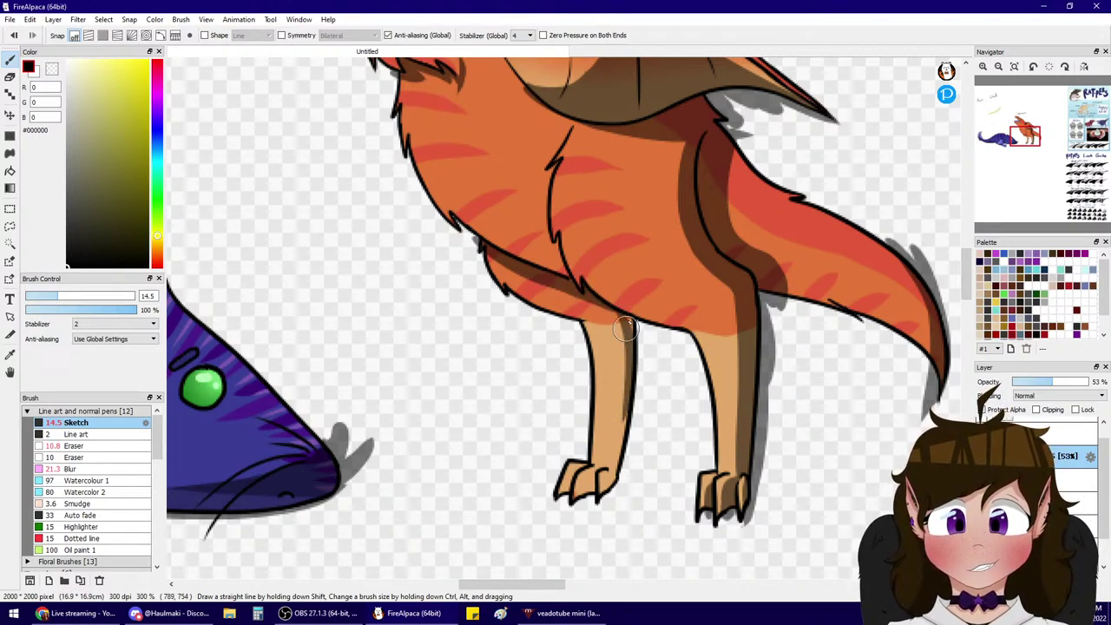
mouse_move(629, 317)
mouse_down()
mouse_move(637, 340)
mouse_move(587, 524)
mouse_up()
key(ctrl+z)
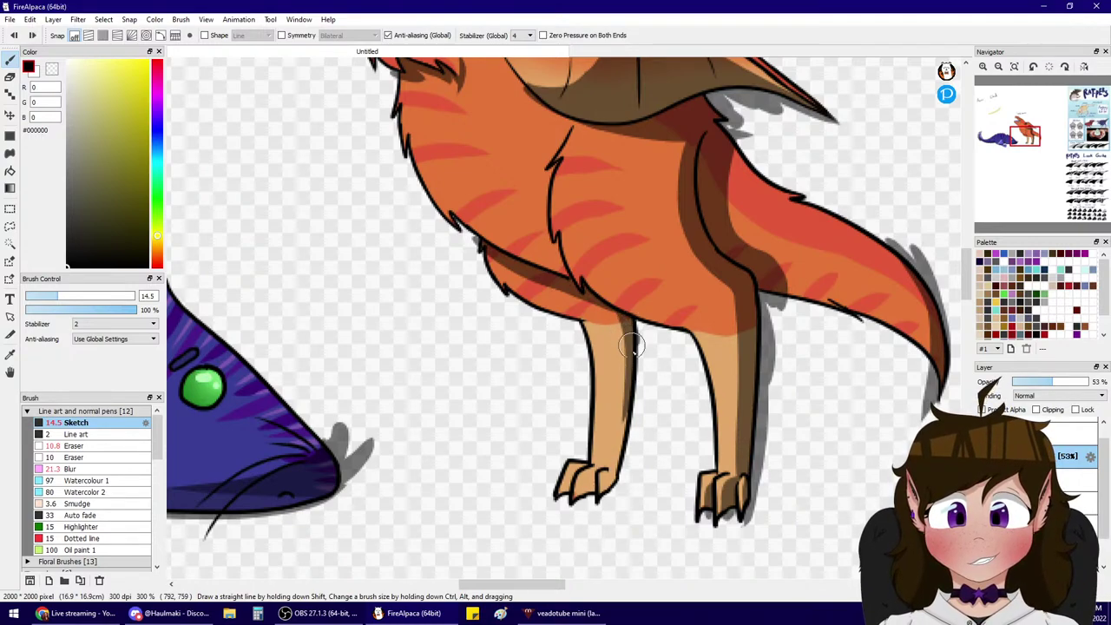
drag(632, 339, 592, 524)
key(ctrl+z)
mouse_move(627, 403)
mouse_down()
mouse_move(611, 478)
mouse_move(591, 475)
mouse_move(586, 497)
mouse_move(564, 500)
mouse_up()
key(ctrl+z)
key(ctrl+z)
key(ctrl+z)
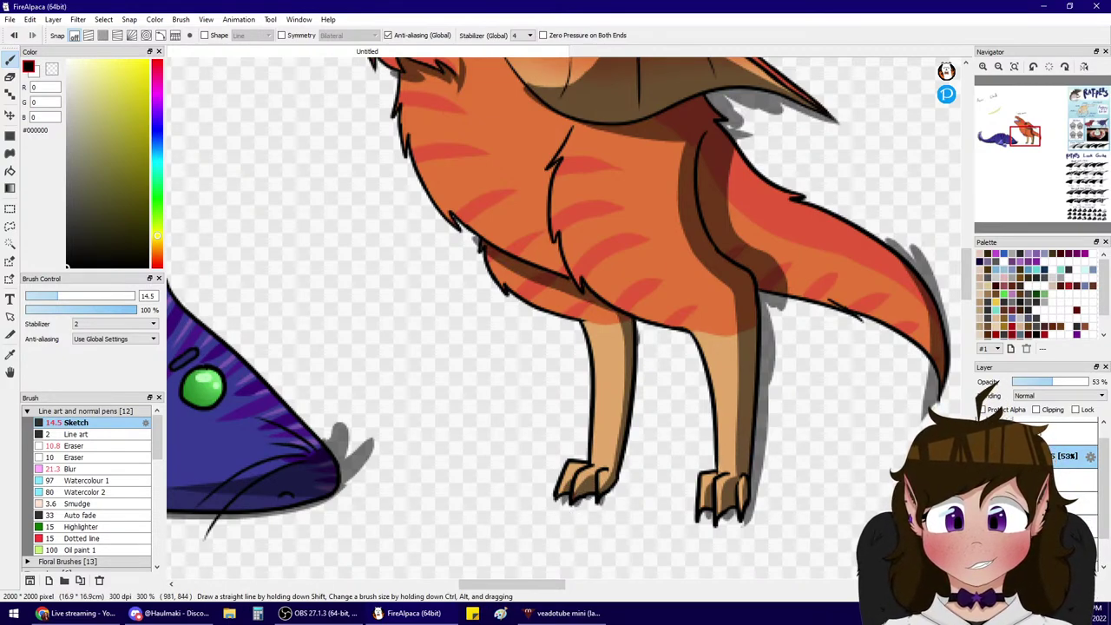
- Touch up the toes of the orange creature's far foot on the colour layer with the leg's sampled tan, #E1A869
click(1073, 504)
alt+click(613, 373)
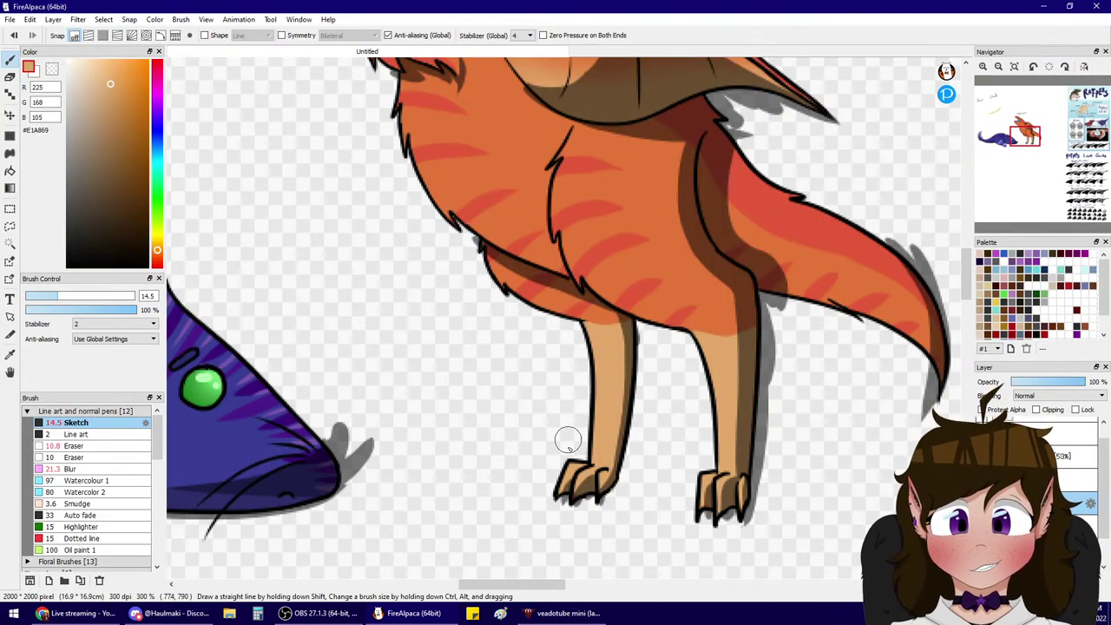
drag(573, 486, 572, 476)
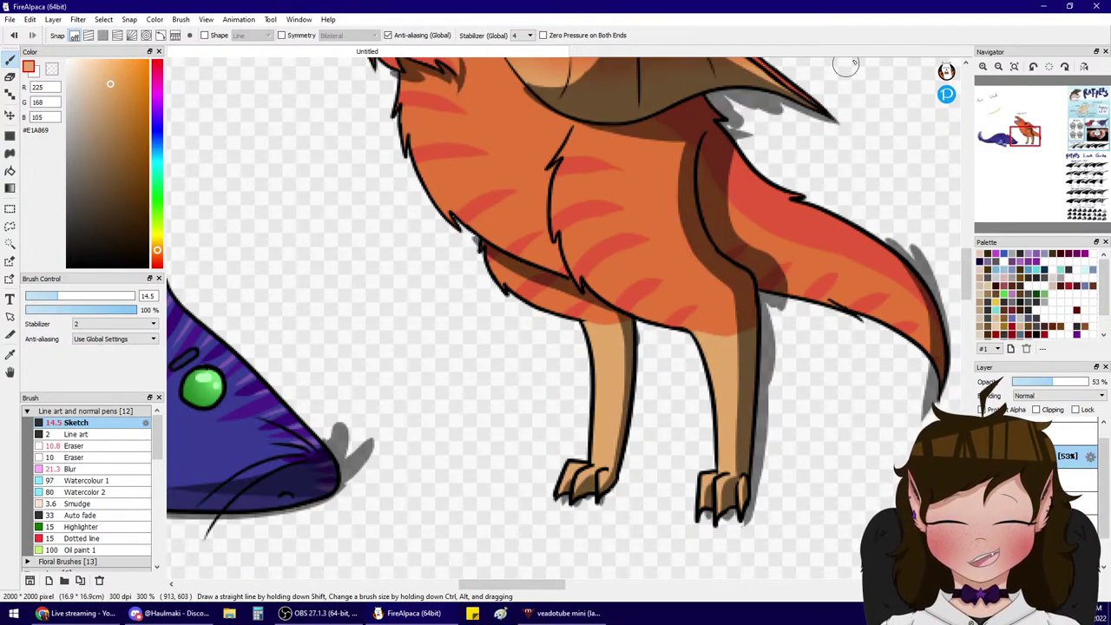
- Try raising the 53% shading layer to full opacity and undo the change
drag(1026, 142, 998, 116)
click(999, 67)
click(984, 67)
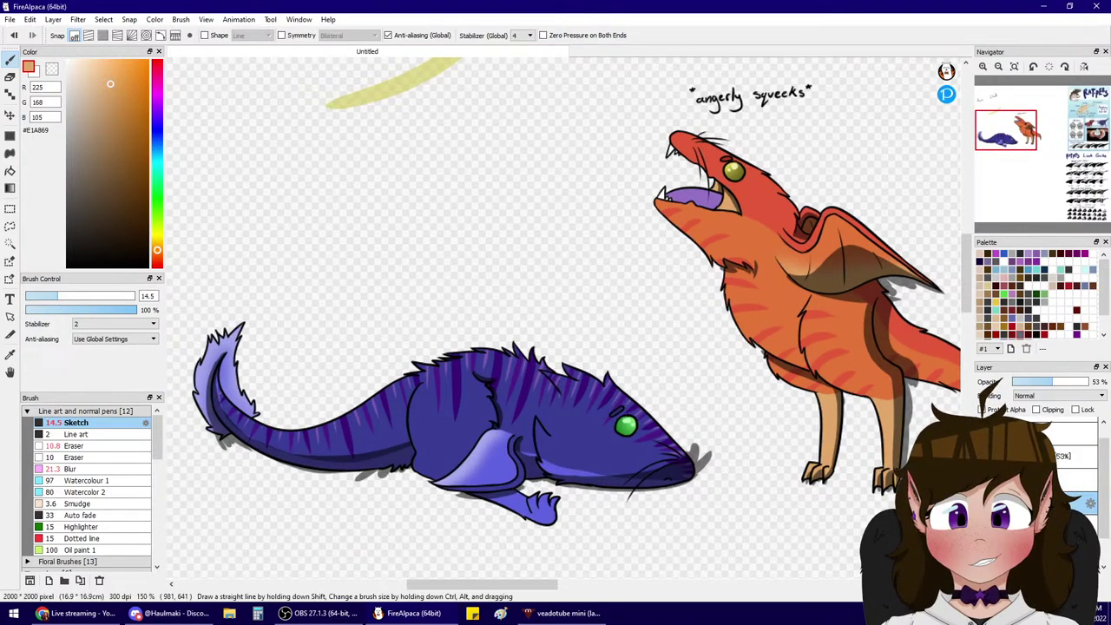
click(1033, 504)
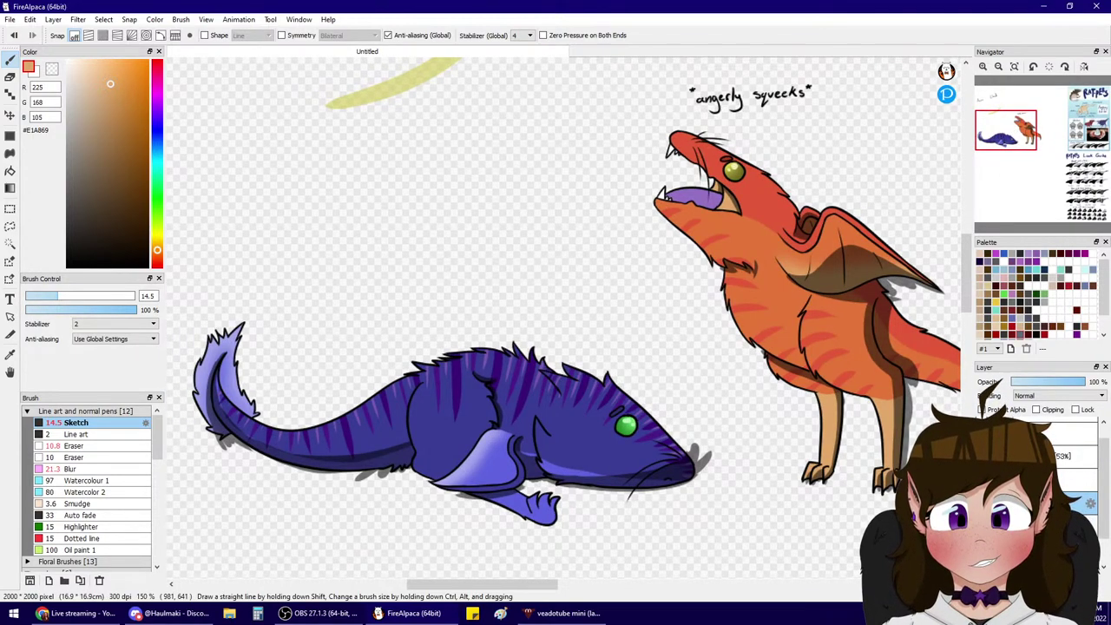
click(1033, 456)
drag(1050, 382, 1086, 382)
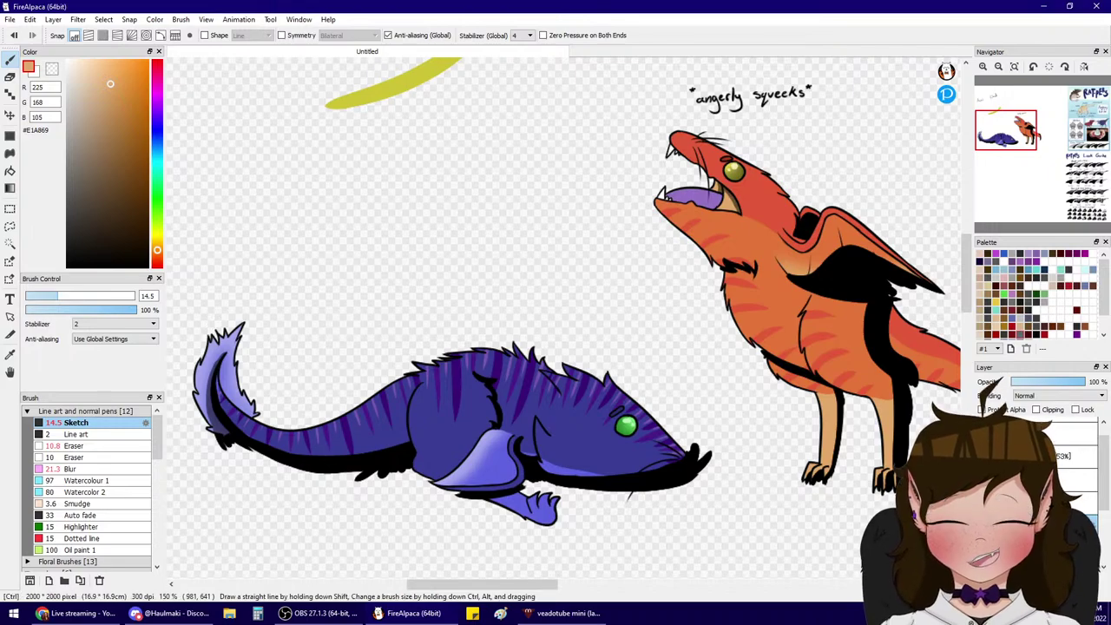
key(ctrl+z)
key(ctrl+z)
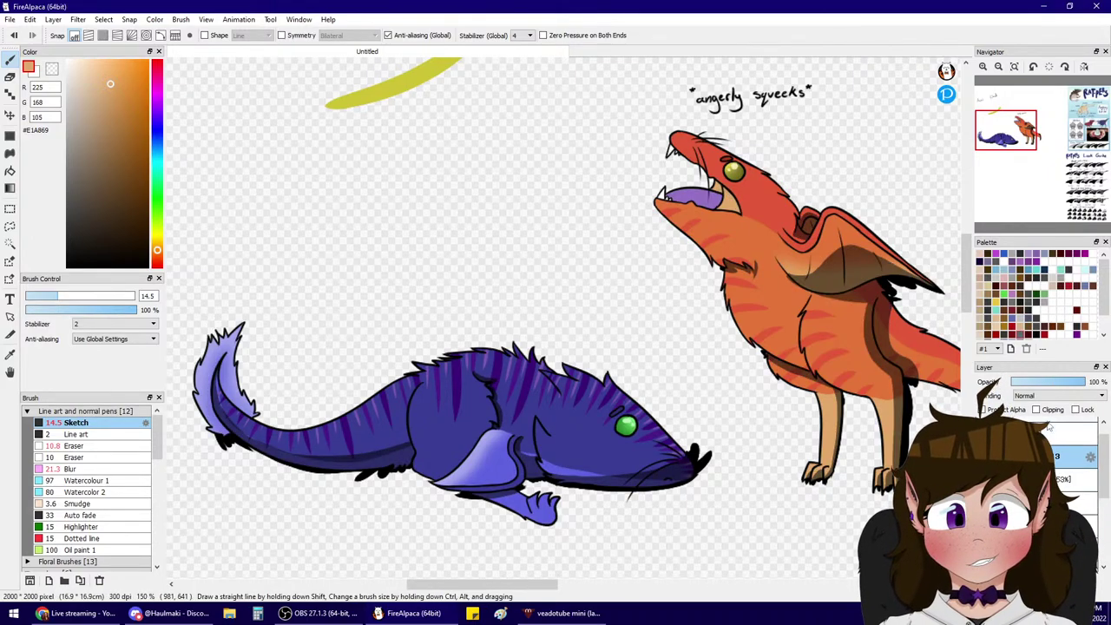
- Turn on Clipping for the 53% shading layer, Layer5
click(1055, 581)
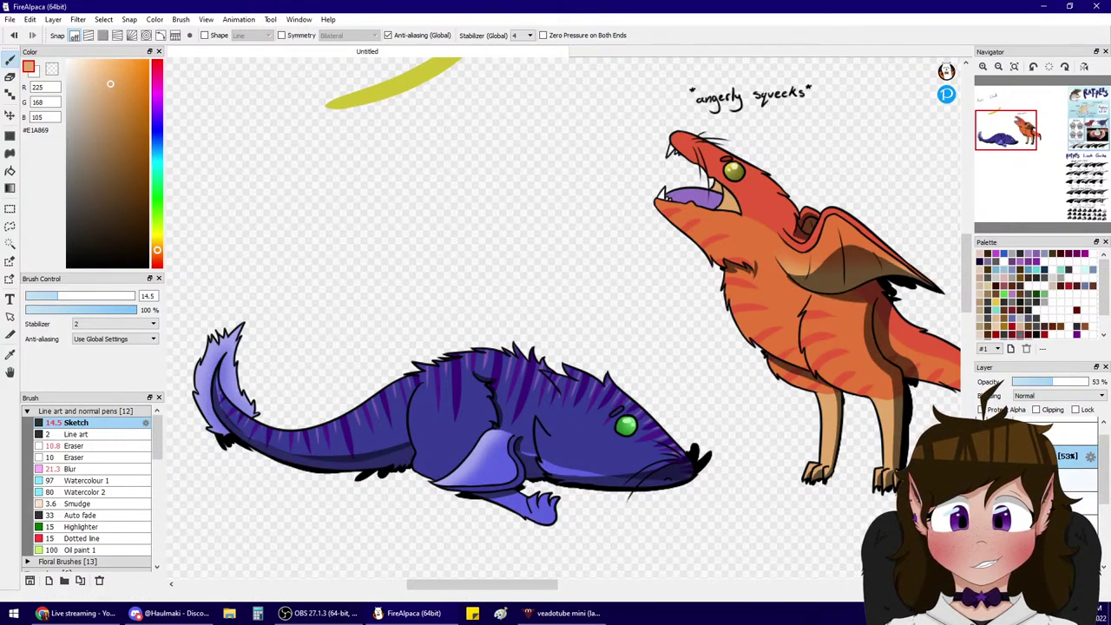
click(1064, 503)
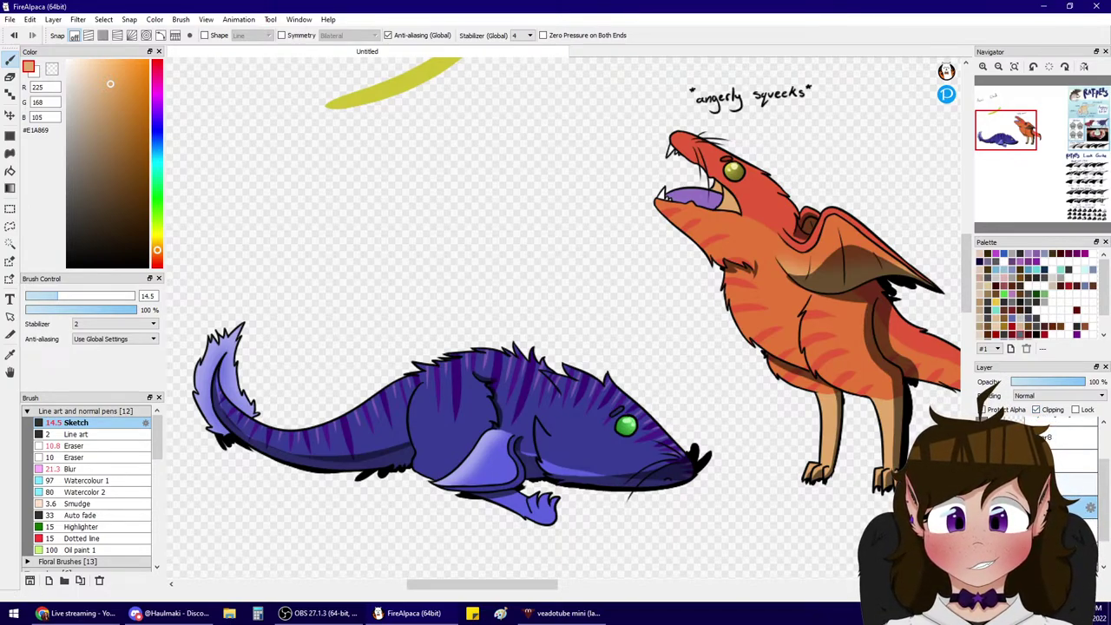
click(1037, 410)
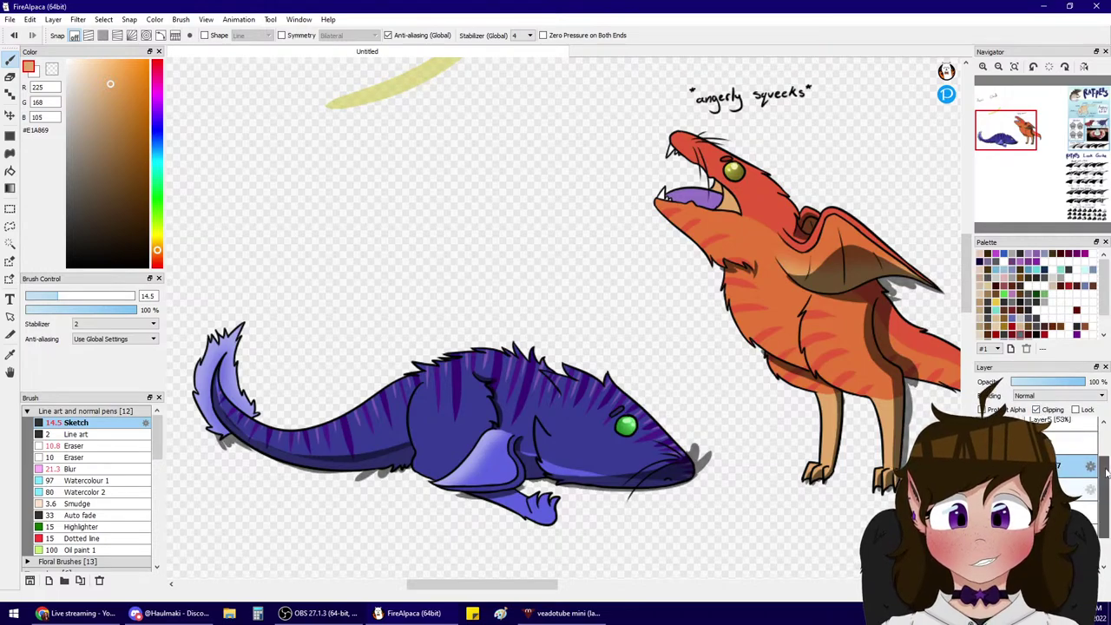
click(1039, 443)
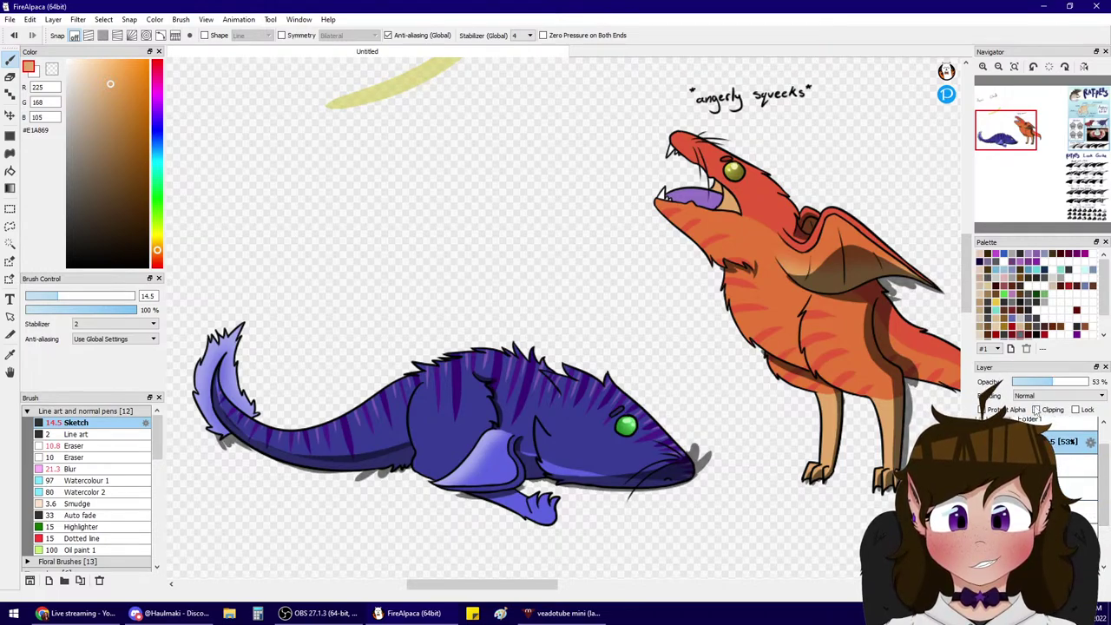
click(1036, 410)
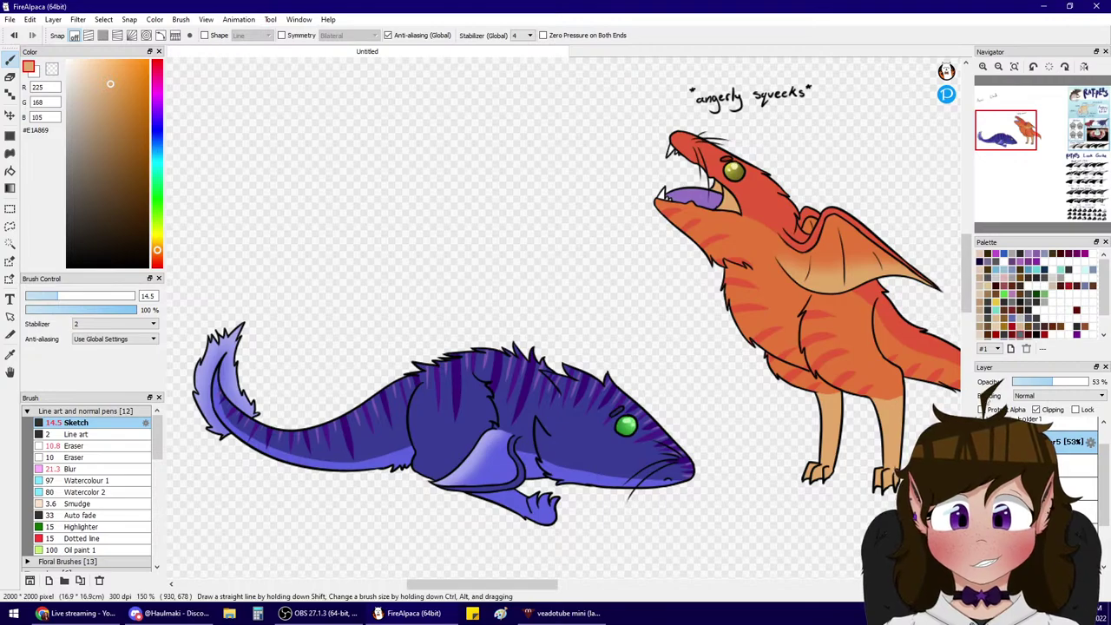
- Set the first clipped colour shading layer to Multiply blending and lower its opacity to 58%
click(1048, 395)
click(1052, 413)
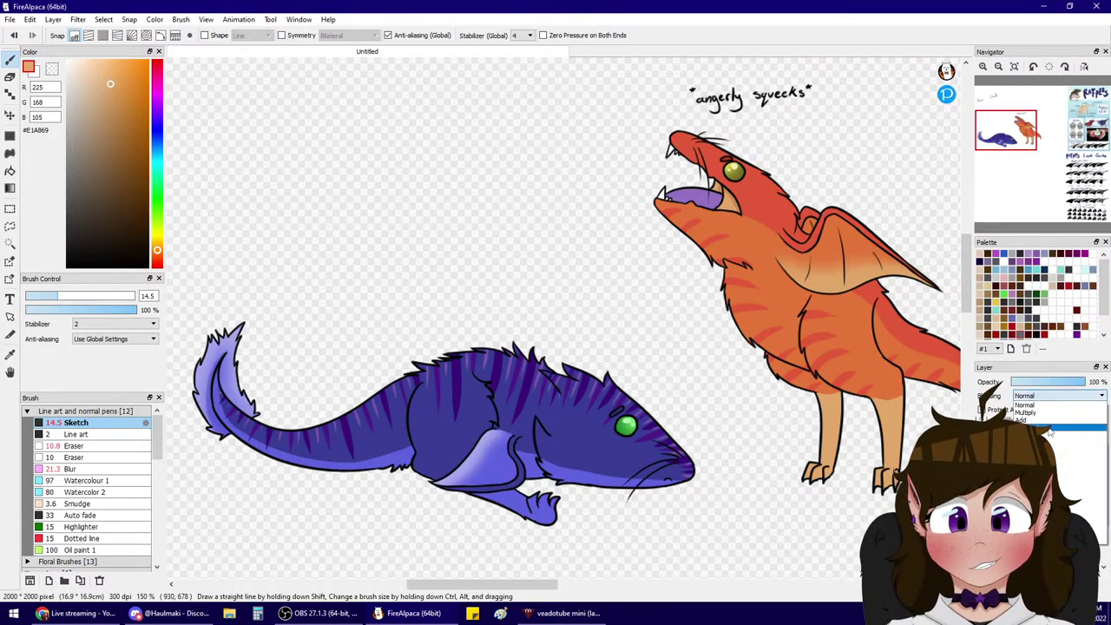
drag(1053, 382, 1057, 391)
- Set the clipped layer below the 58% layer to Multiply blending at 54% opacity
click(1075, 534)
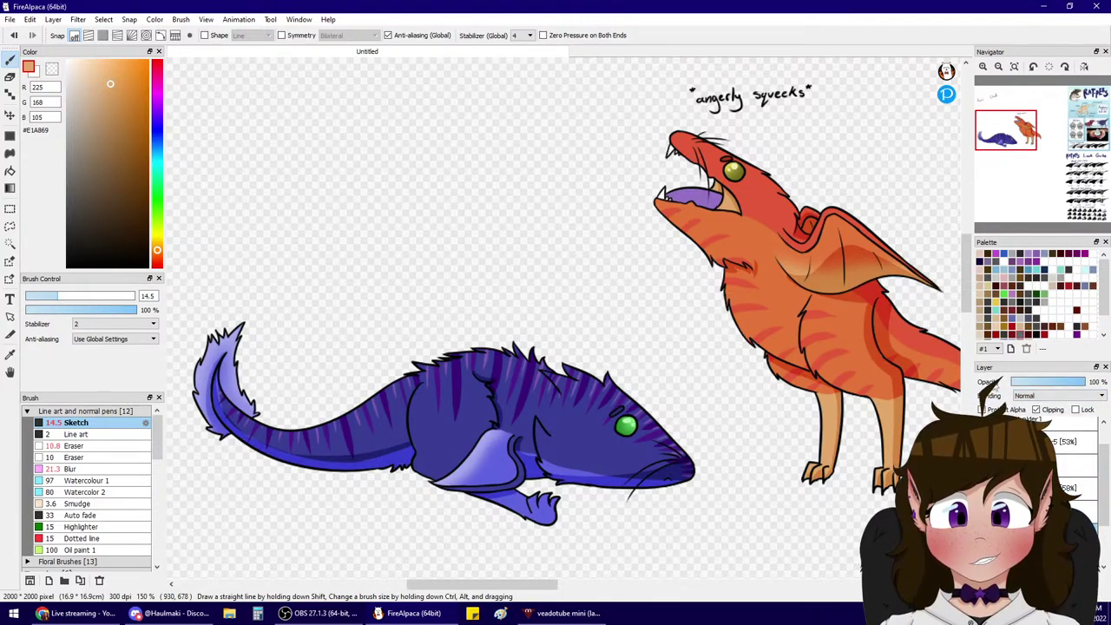
click(1036, 410)
click(1036, 410)
click(1051, 399)
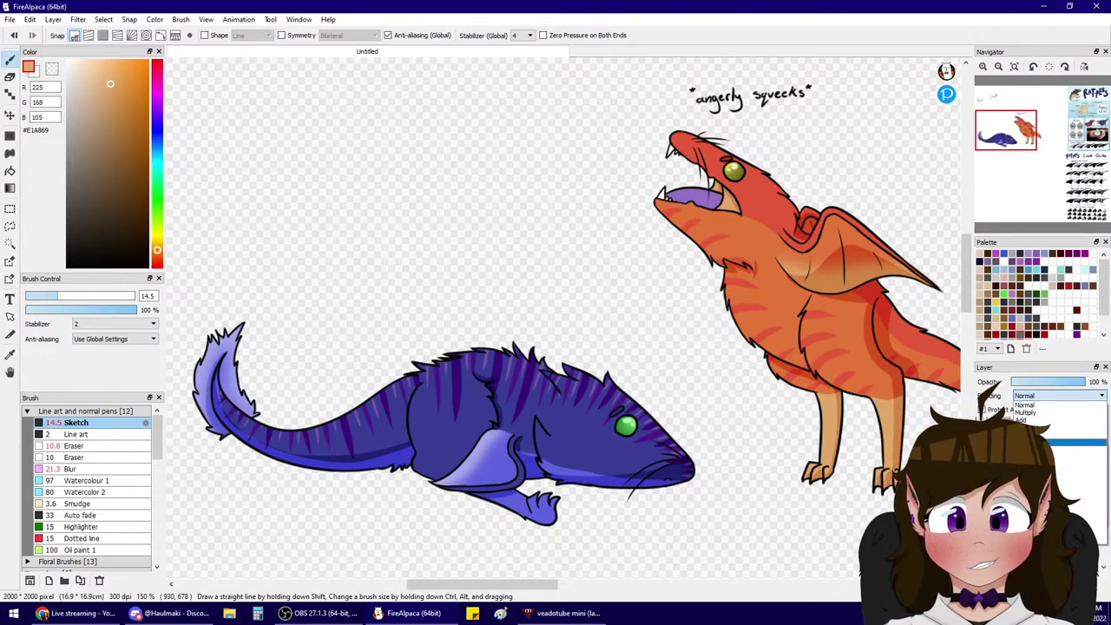
click(1051, 413)
click(1054, 384)
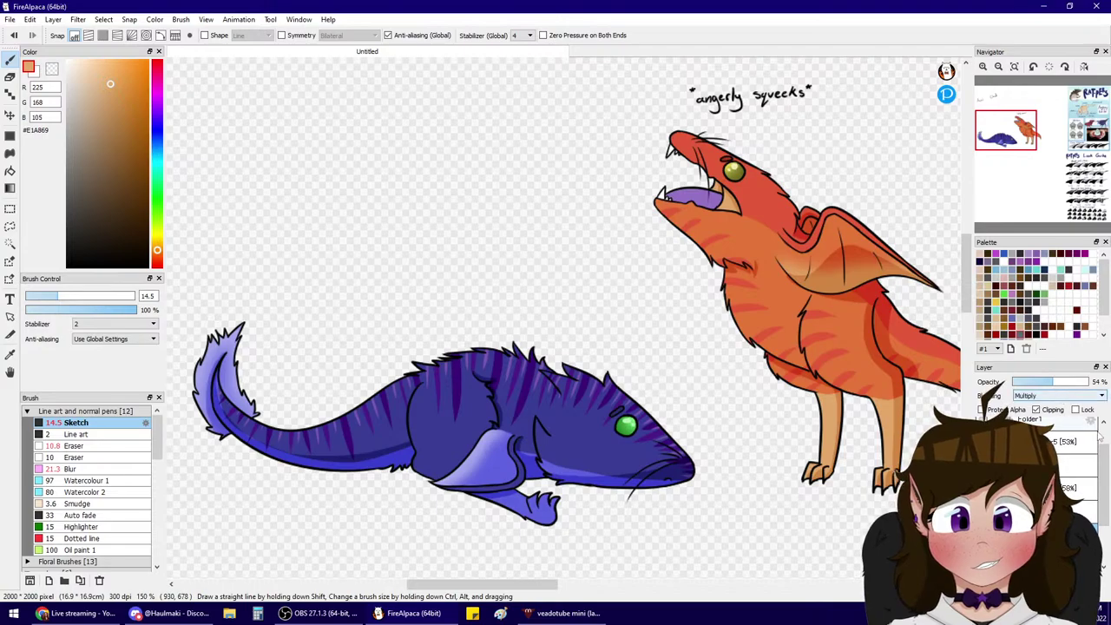
- Show the hidden rough sketch layer with the hanging sushi and the handwritten title and names
drag(1106, 462, 1107, 484)
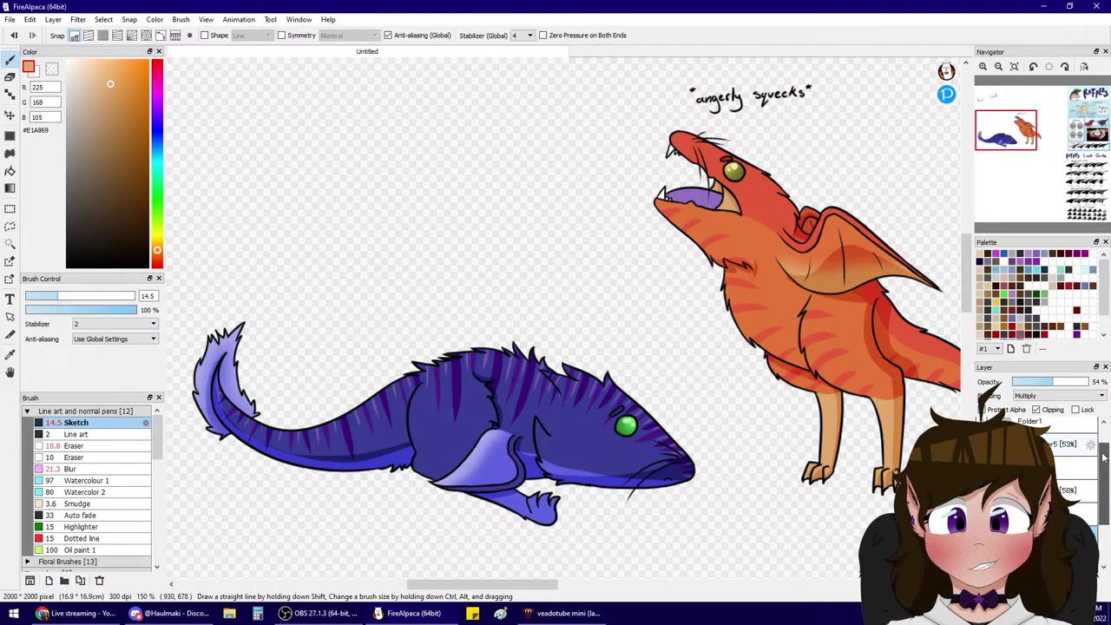
click(1014, 66)
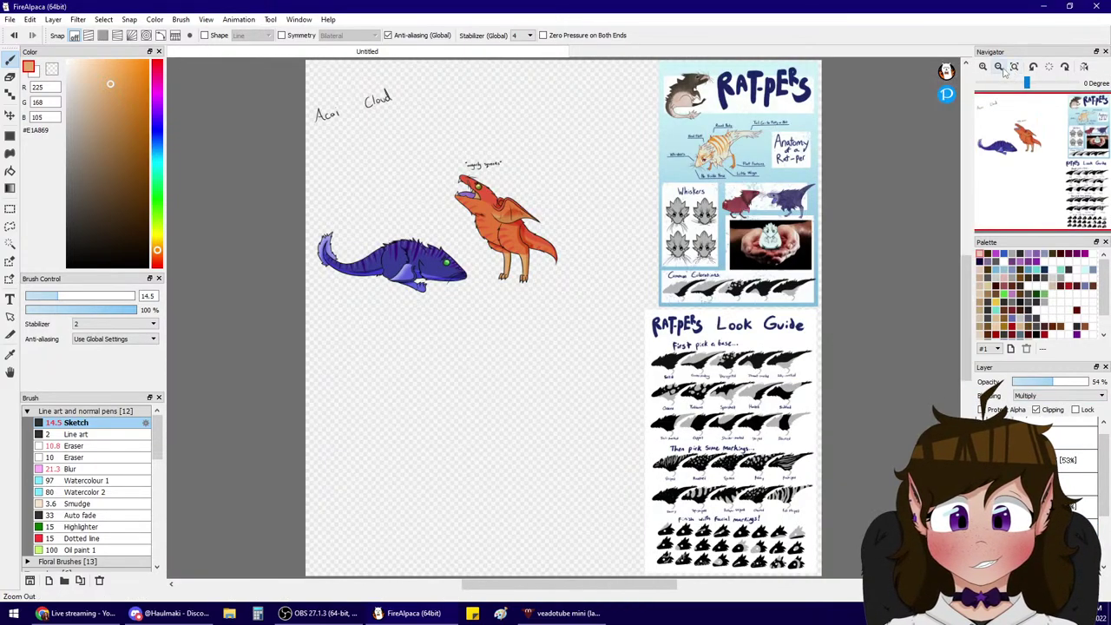
click(984, 67)
click(984, 67)
drag(1032, 143, 1003, 127)
click(1002, 67)
scroll(1042, 468, up, 5)
click(1042, 452)
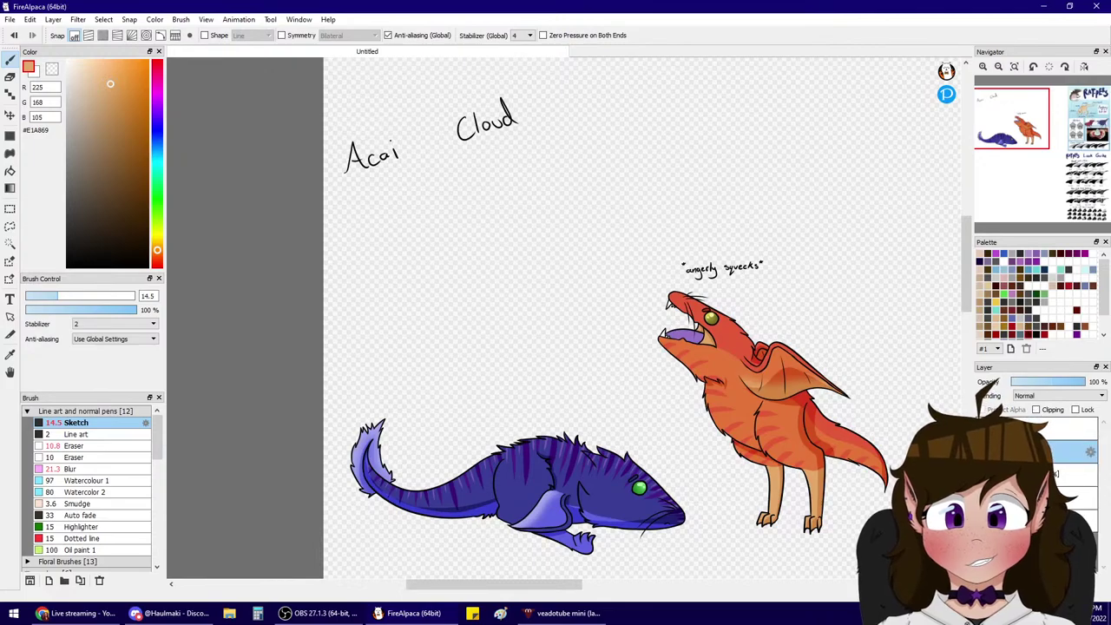
click(982, 451)
click(982, 451)
click(982, 474)
click(982, 474)
click(983, 474)
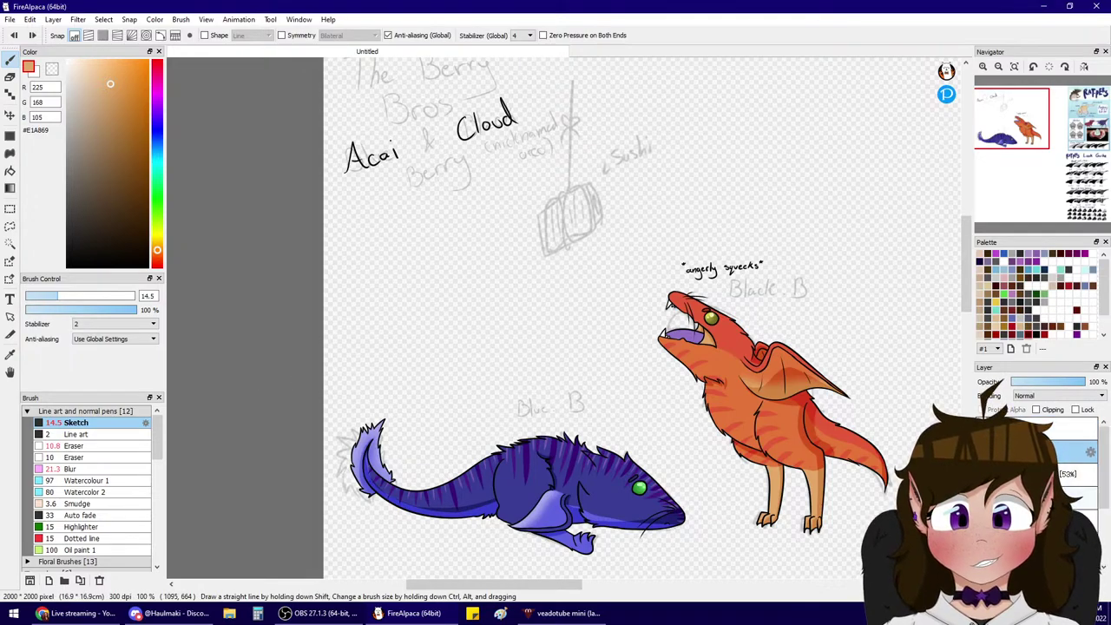
- Draw a black fish with tail, eye, mouth and gill lines over the sushi sketch, using the Sketch brush at size 4
double_click(147, 296)
text(4)
drag(116, 241, 66, 271)
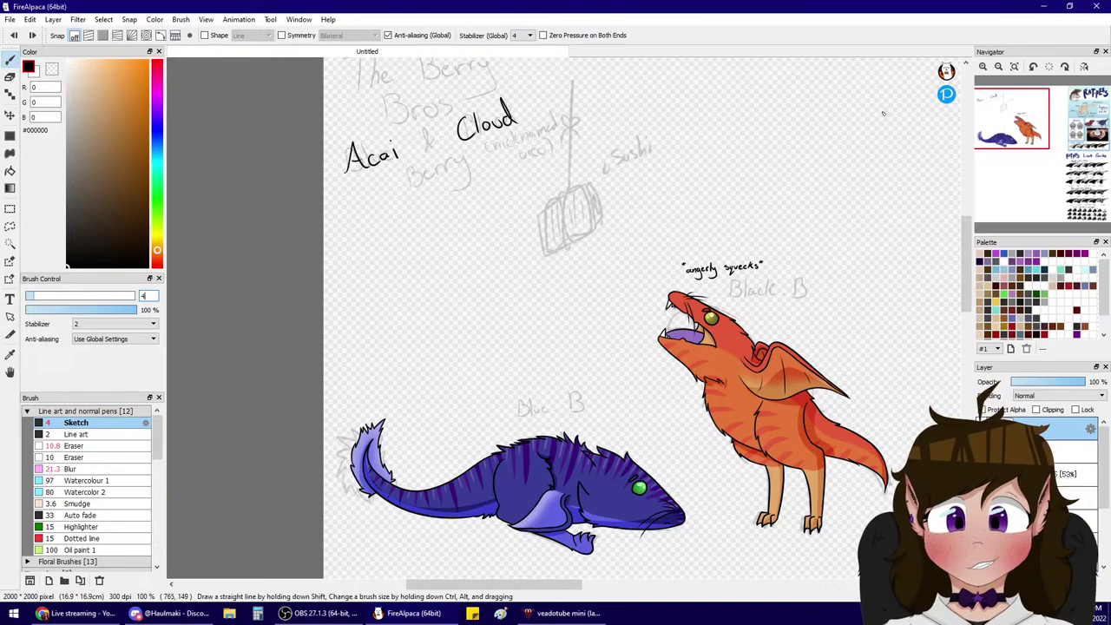
drag(1012, 124, 1002, 123)
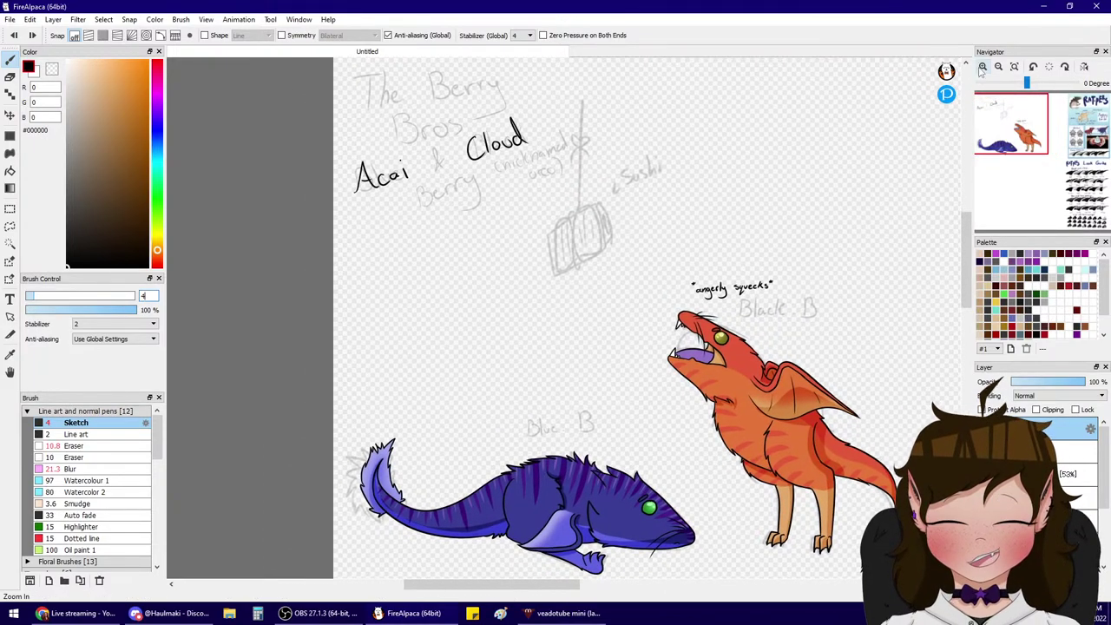
click(982, 68)
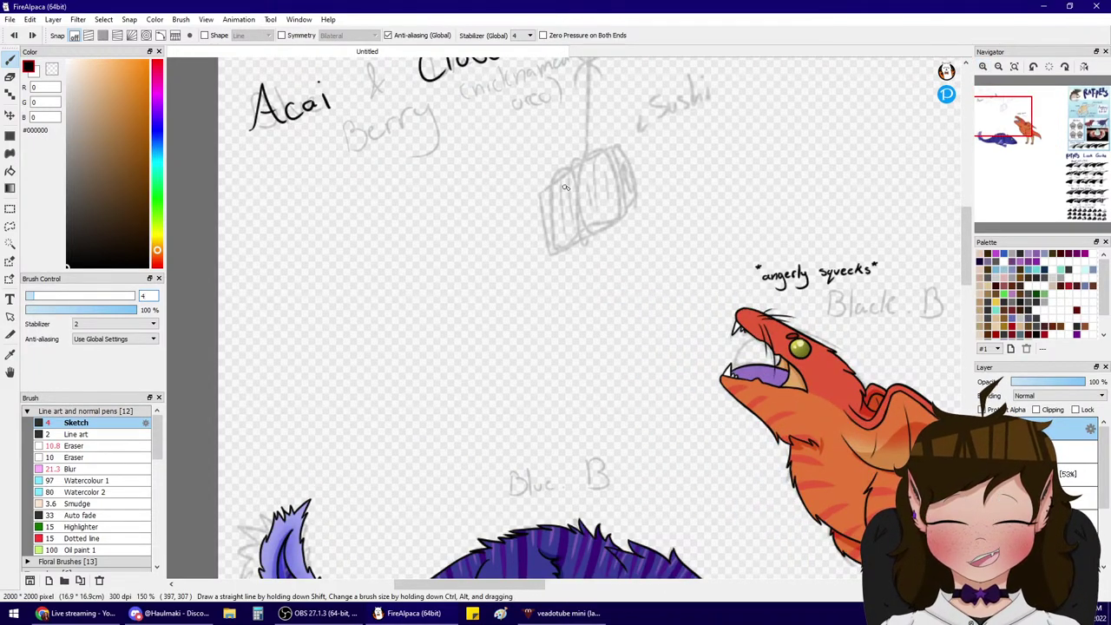
drag(566, 185, 519, 187)
mouse_move(548, 228)
mouse_down()
mouse_move(538, 291)
mouse_move(556, 288)
mouse_up()
key(ctrl+z)
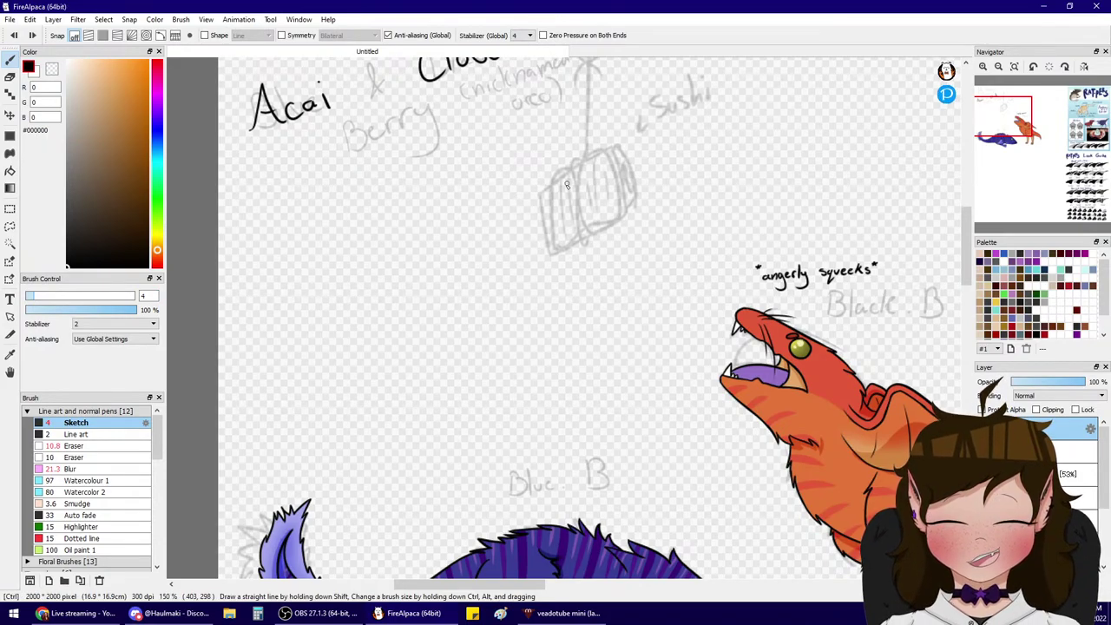
mouse_move(566, 185)
mouse_down()
mouse_move(521, 182)
mouse_move(518, 198)
mouse_move(549, 229)
mouse_move(541, 222)
mouse_move(540, 288)
mouse_up()
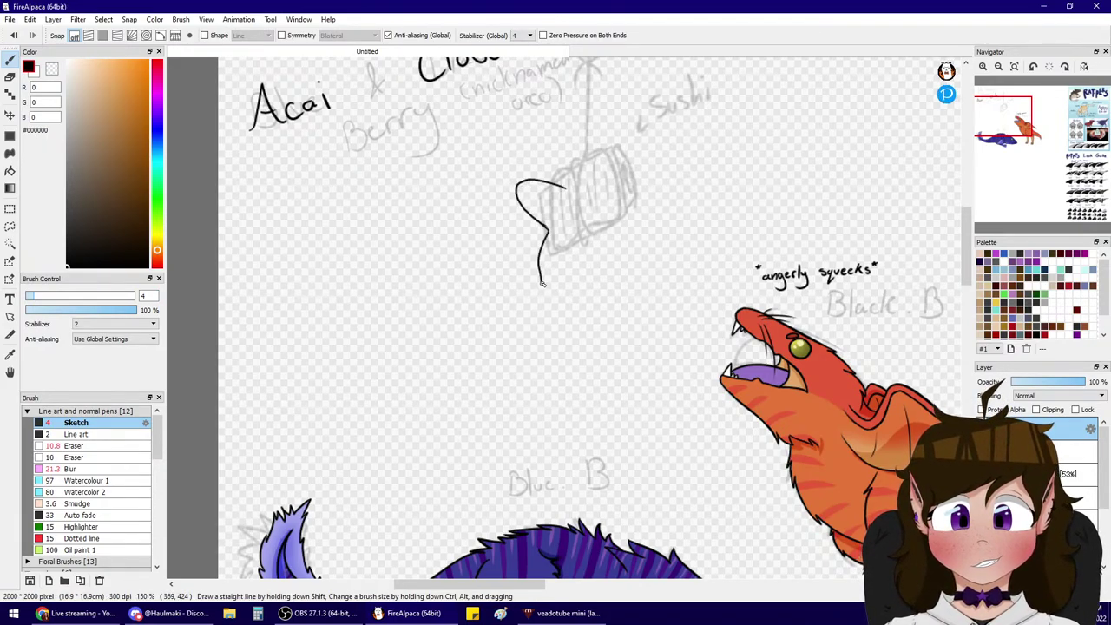
key(ctrl+z)
mouse_move(547, 222)
mouse_down()
mouse_move(539, 282)
mouse_move(662, 144)
mouse_move(685, 162)
mouse_move(649, 206)
mouse_move(597, 236)
mouse_up()
key(ctrl+z)
mouse_move(570, 181)
mouse_down()
mouse_move(667, 149)
mouse_move(662, 201)
mouse_move(596, 236)
mouse_up()
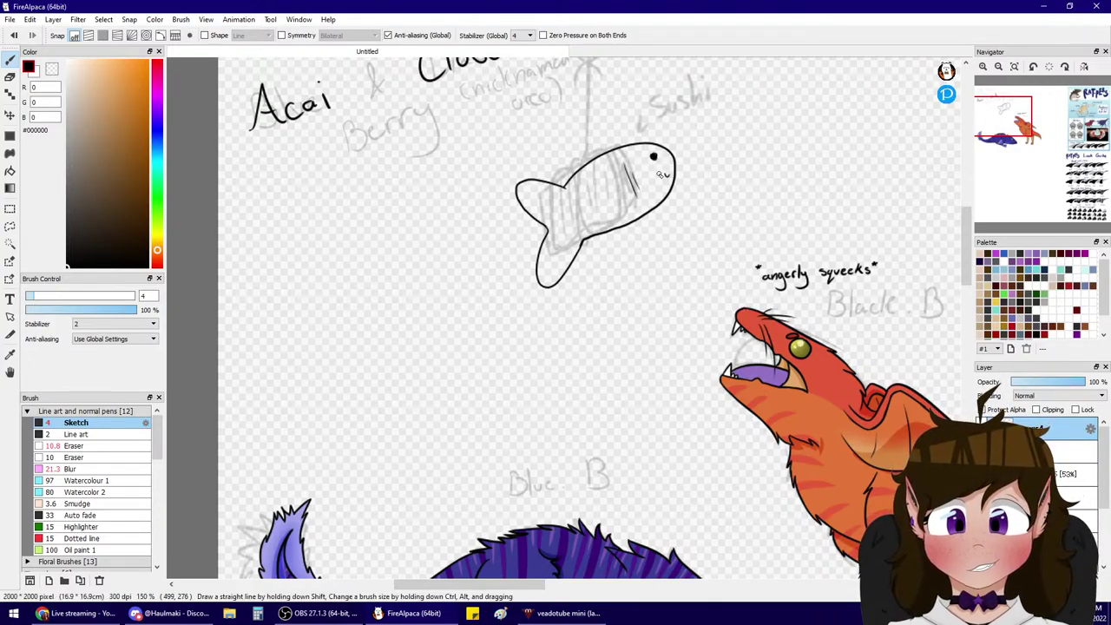
- Draw a vertical string that holds the fish, wrap it around the body with two lines and tie a small bow midway up
click(1004, 108)
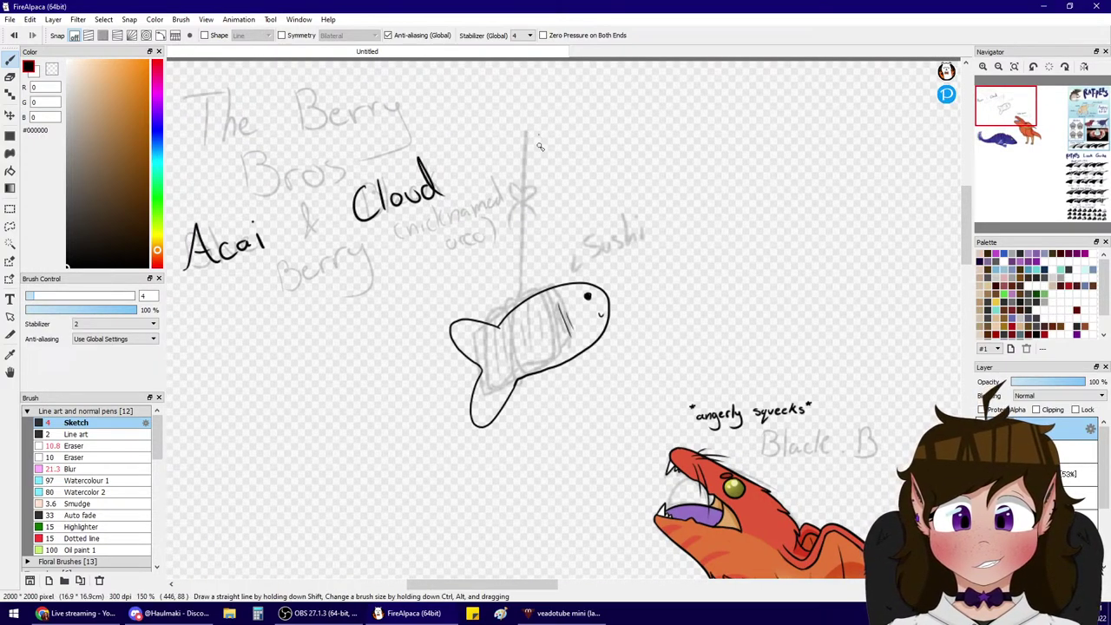
drag(539, 136, 528, 261)
key(ctrl+z)
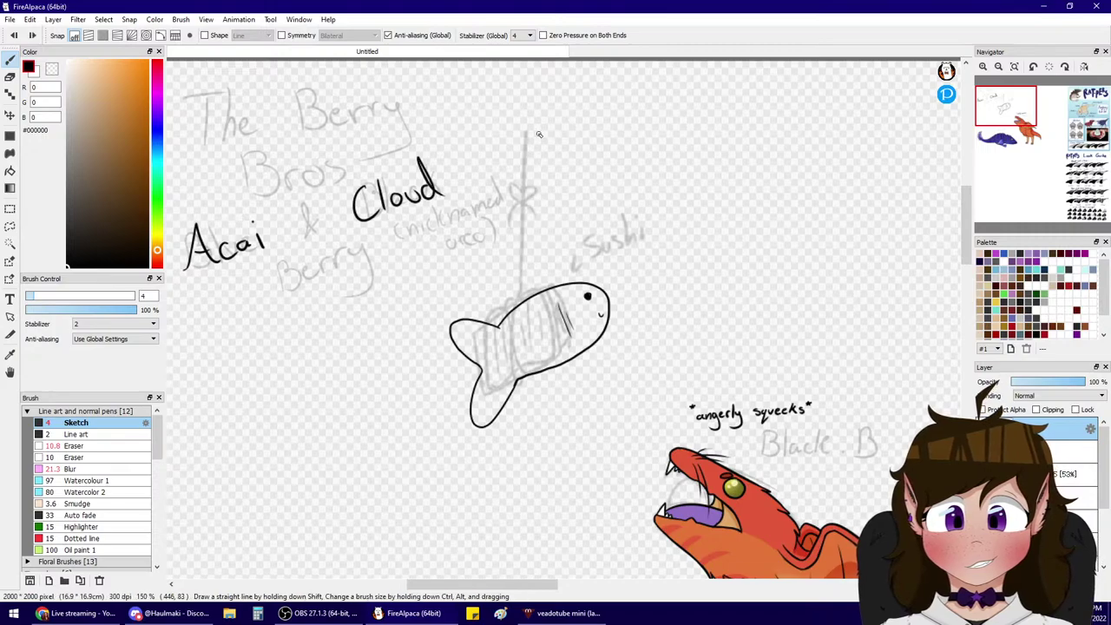
mouse_move(540, 136)
mouse_down()
mouse_move(531, 302)
mouse_move(546, 270)
mouse_move(538, 245)
mouse_move(549, 363)
mouse_up()
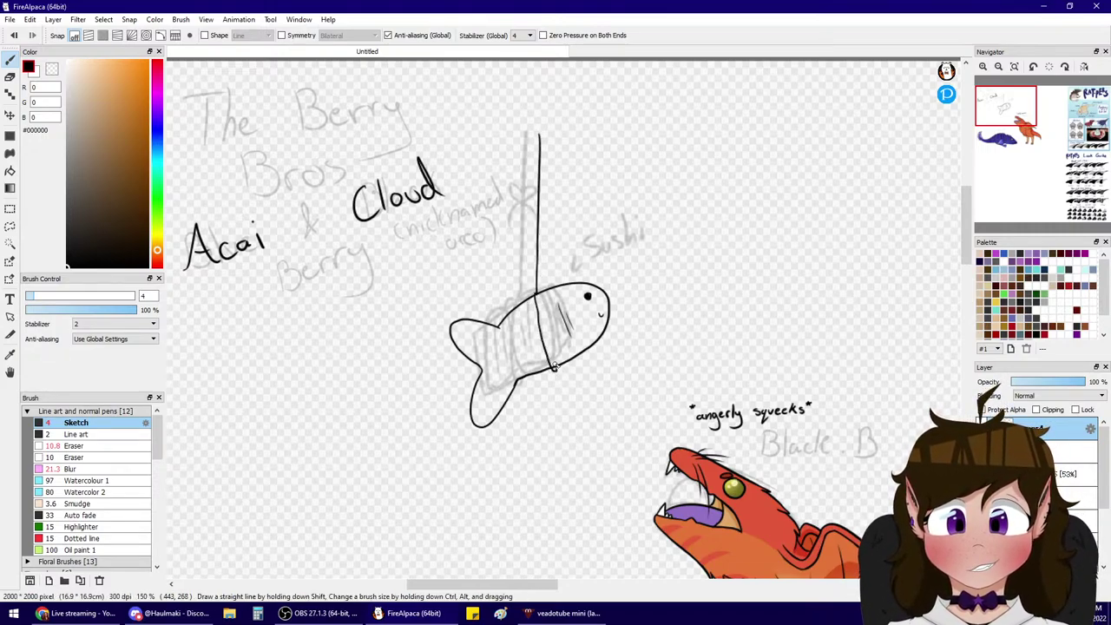
mouse_move(533, 292)
mouse_down()
mouse_move(554, 369)
mouse_move(533, 293)
mouse_move(559, 358)
mouse_up()
key(ctrl+z)
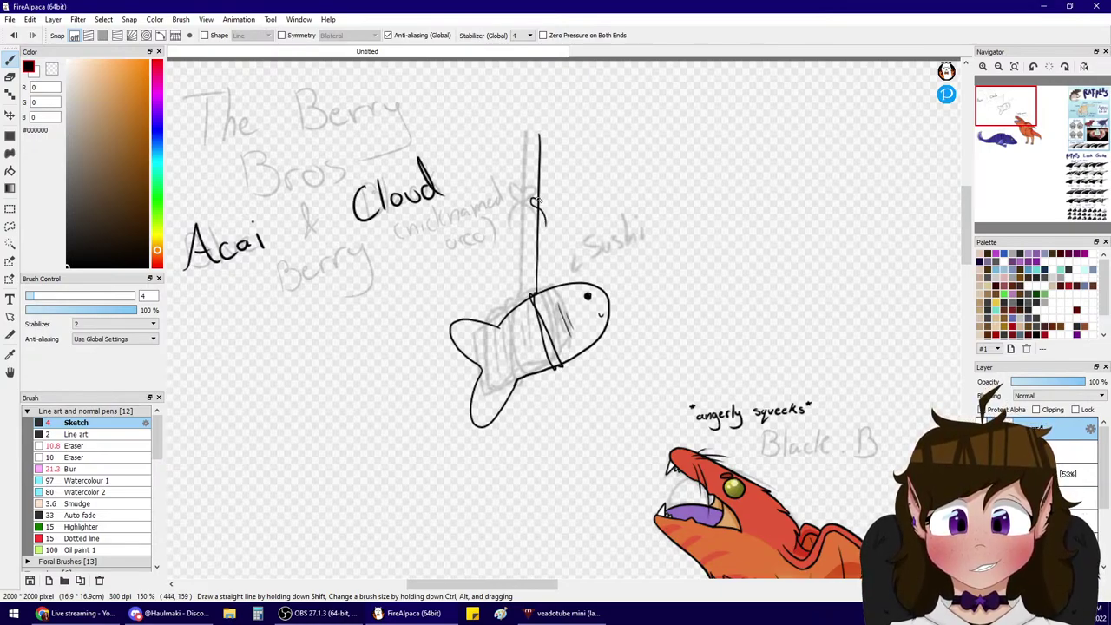
drag(542, 198, 529, 235)
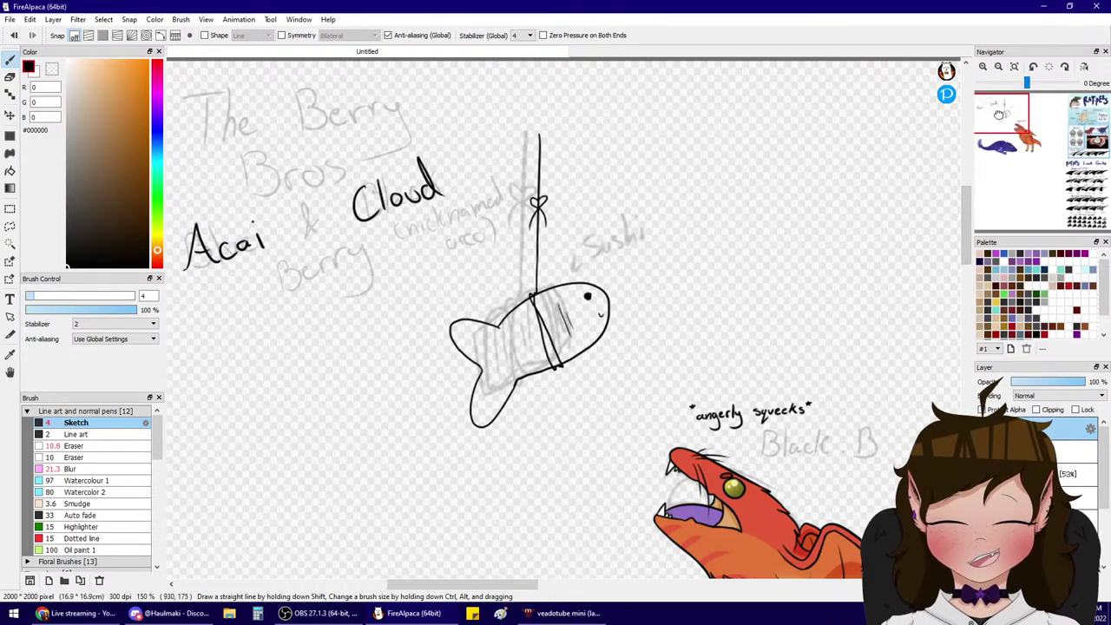
drag(1004, 106, 1007, 109)
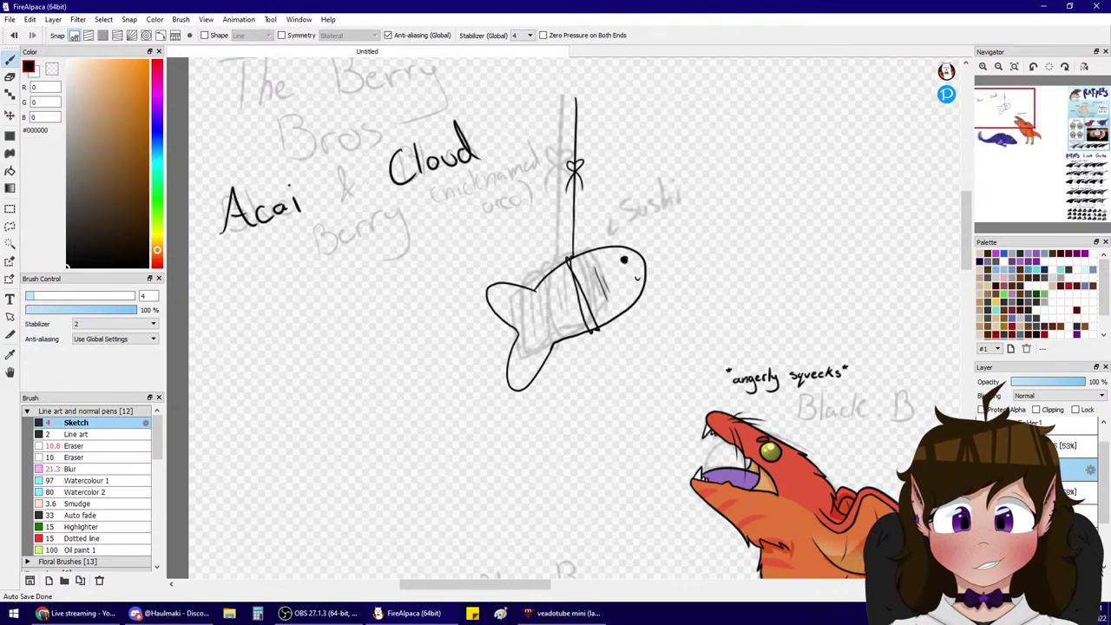
- Hide the rough sketch layer and fill all sections of the fish with tan #D3B08A on its colour layer
key(g)
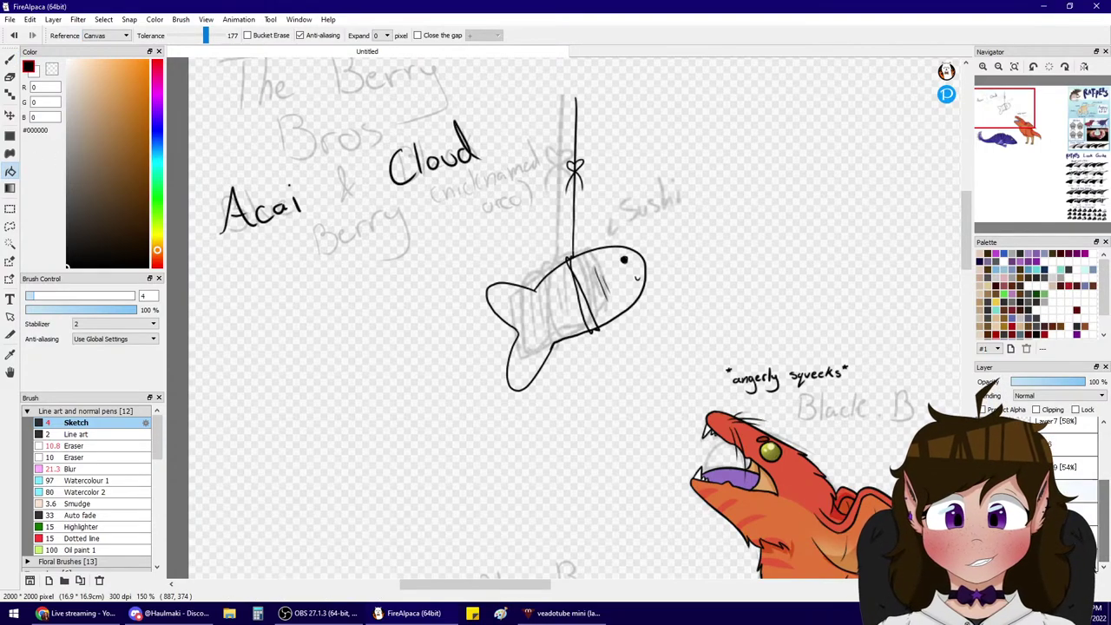
click(983, 513)
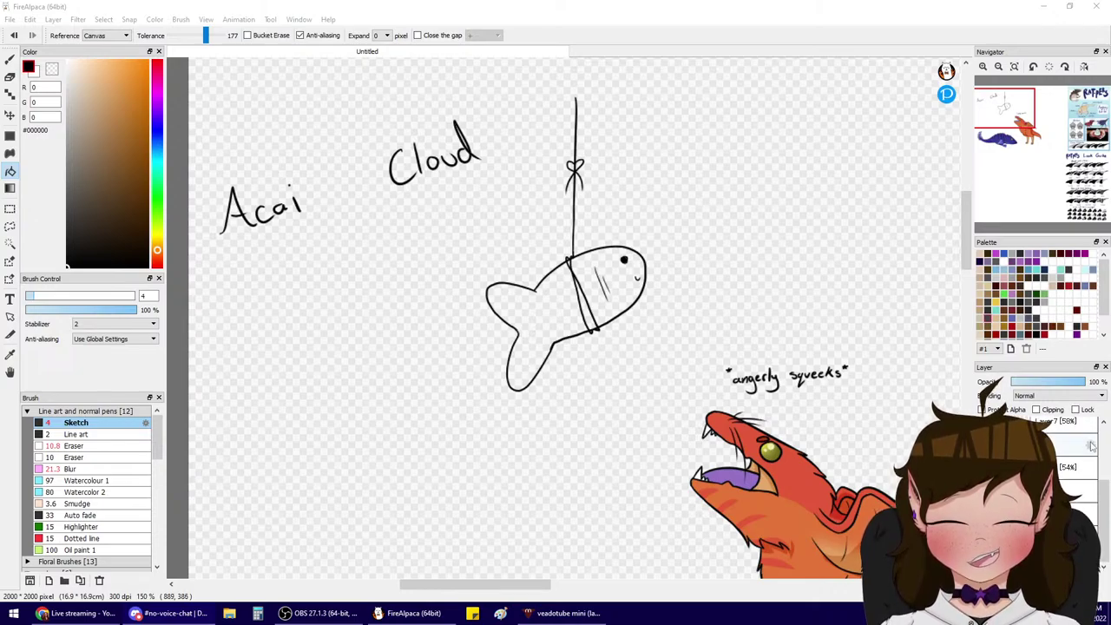
drag(1105, 502, 1107, 476)
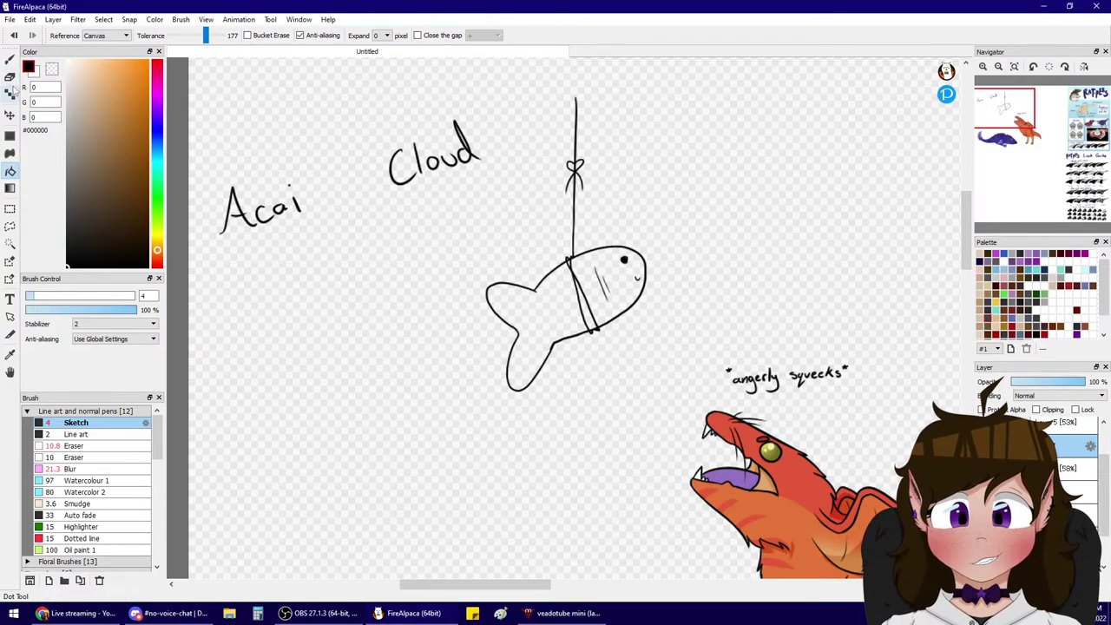
drag(105, 86, 95, 96)
click(552, 301)
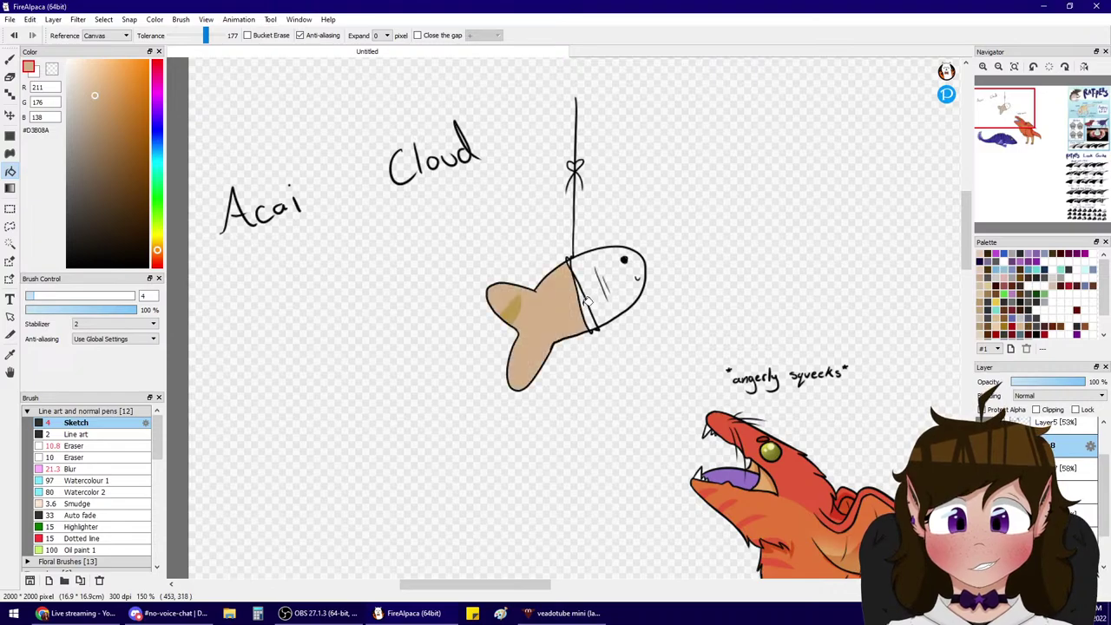
click(587, 302)
click(610, 291)
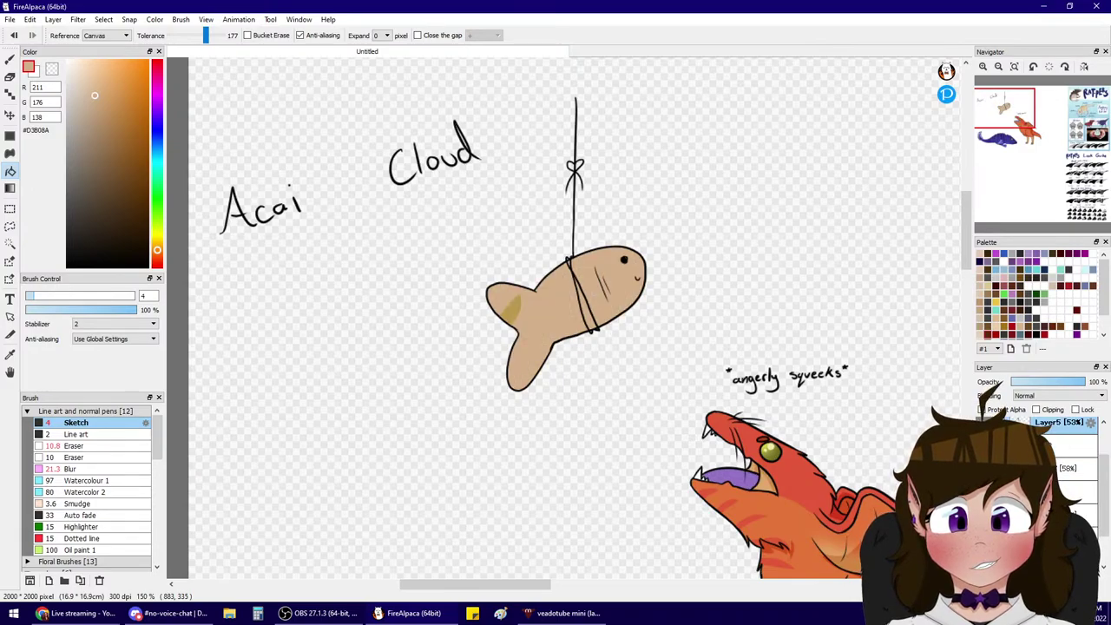
- Erase the stray shading patch on the fish's tail from the 53% Multiply layer with a size 38 eraser
click(1055, 422)
click(75, 445)
click(10, 57)
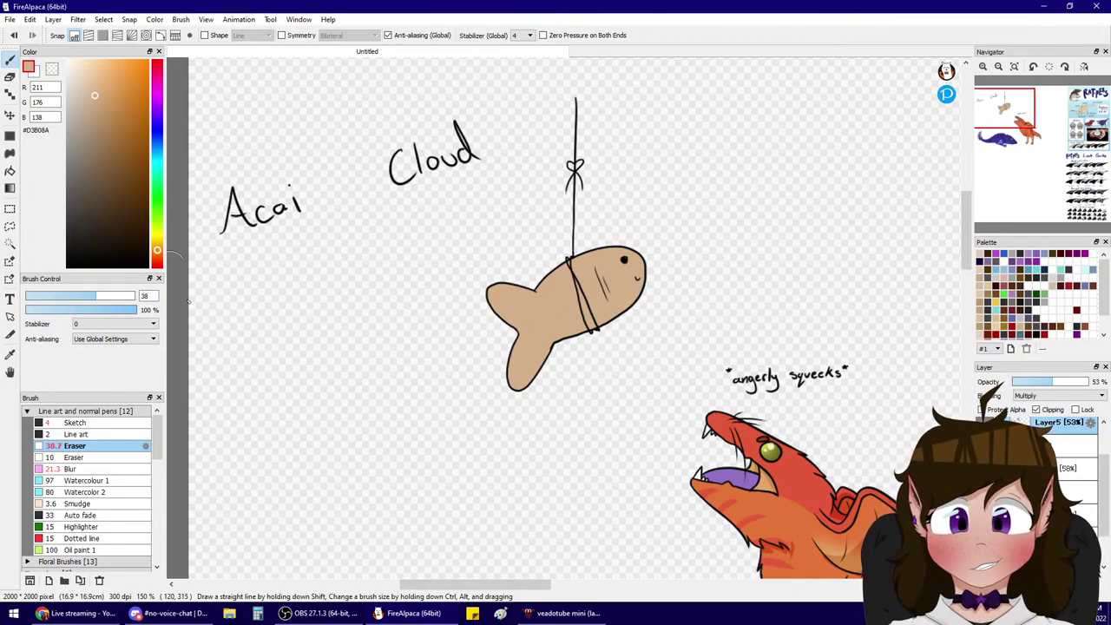
- Recolour the whole fish orange #DD9D56 using the Sketch brush at size 39
click(86, 423)
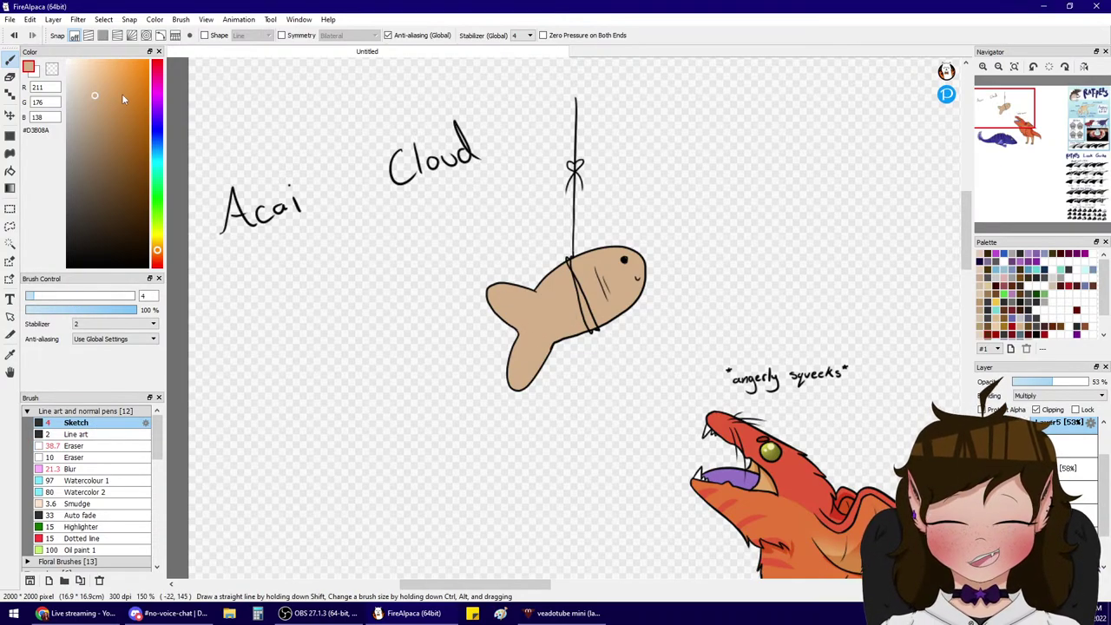
click(116, 87)
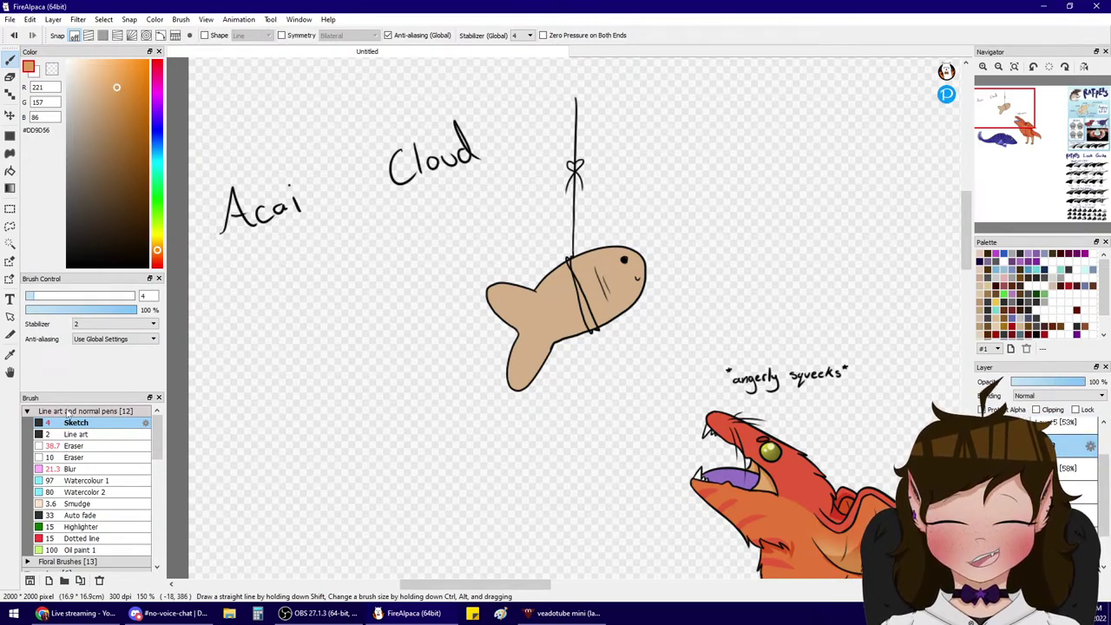
click(96, 296)
click(984, 581)
click(1037, 410)
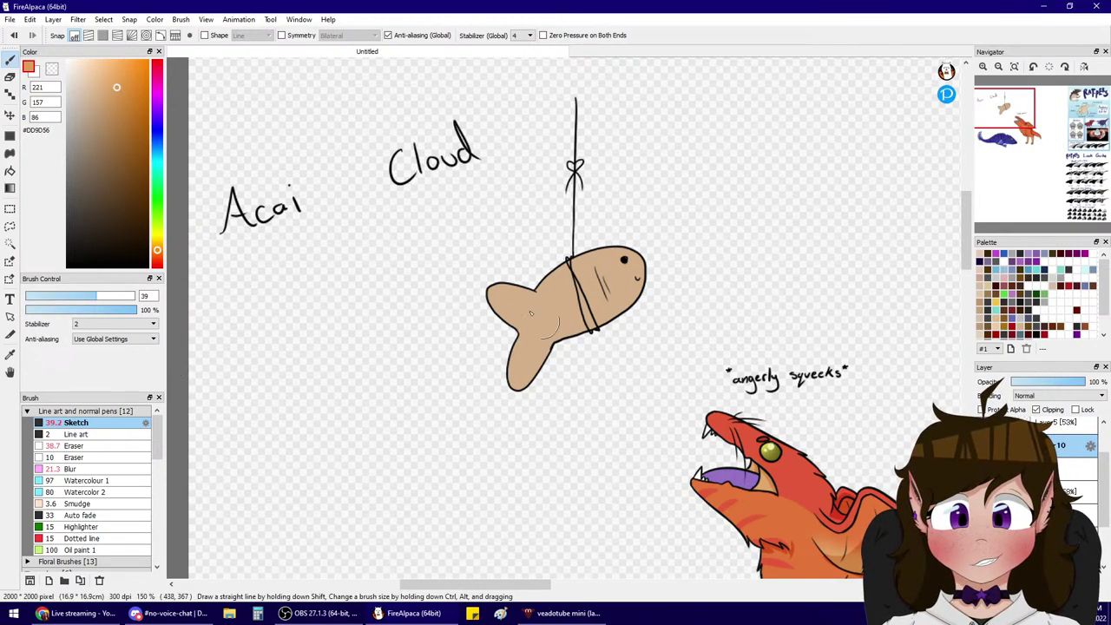
mouse_move(462, 328)
mouse_down()
mouse_move(496, 332)
mouse_move(613, 226)
mouse_move(583, 317)
mouse_move(588, 367)
mouse_up()
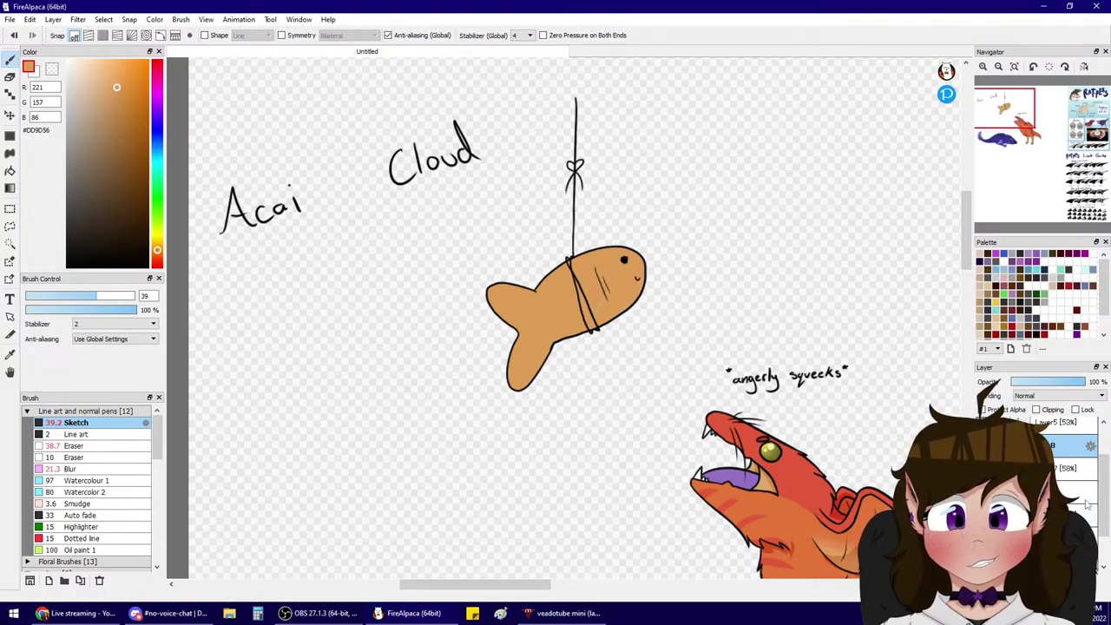
- Shade the fish's face and underside on the 53% Multiply layer with a curved orange shadow
click(1055, 422)
drag(629, 240, 582, 337)
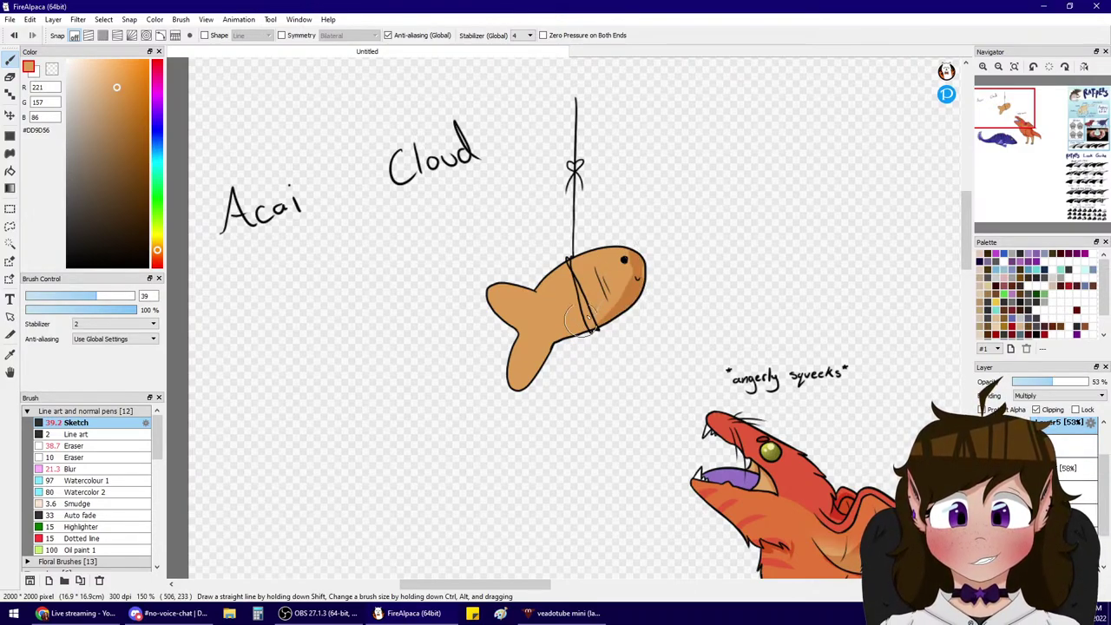
key(ctrl+z)
mouse_move(628, 242)
mouse_down()
mouse_move(611, 320)
mouse_move(591, 331)
mouse_up()
key(ctrl+z)
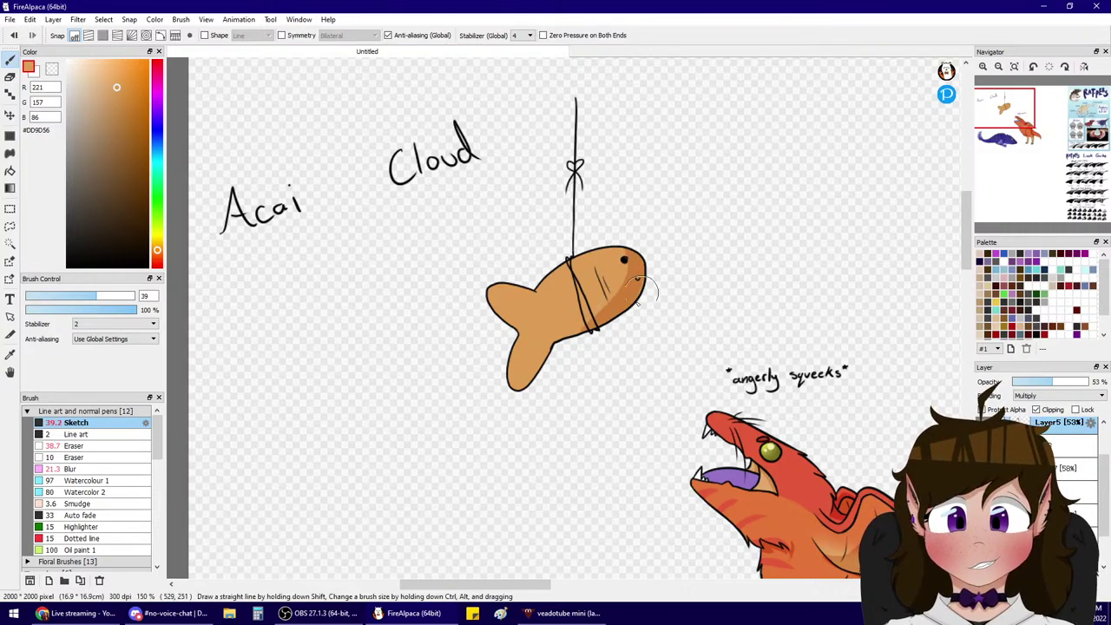
- Shade the lower edges of both tail lobes, and add a thin shadow beside the string at brush size 12.9
click(983, 66)
click(983, 66)
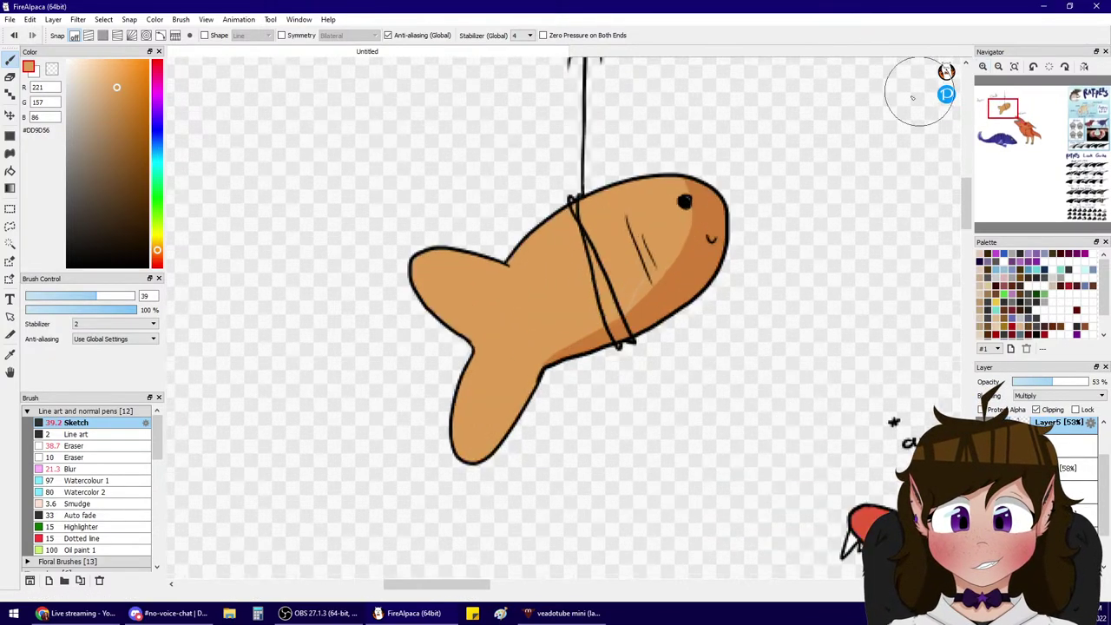
drag(424, 300, 523, 329)
key(ctrl+z)
mouse_move(426, 304)
mouse_down()
mouse_move(566, 372)
mouse_move(533, 372)
mouse_move(563, 358)
mouse_move(473, 427)
mouse_up()
key(ctrl+z)
key(ctrl+z)
mouse_move(606, 328)
mouse_down()
mouse_move(551, 368)
mouse_move(480, 469)
mouse_up()
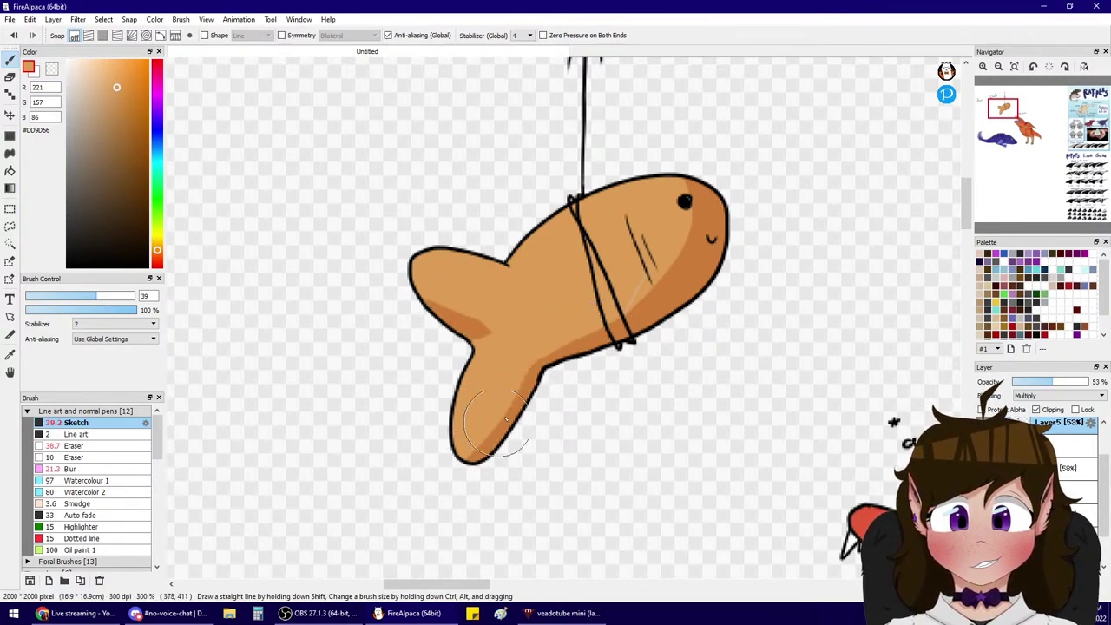
click(54, 296)
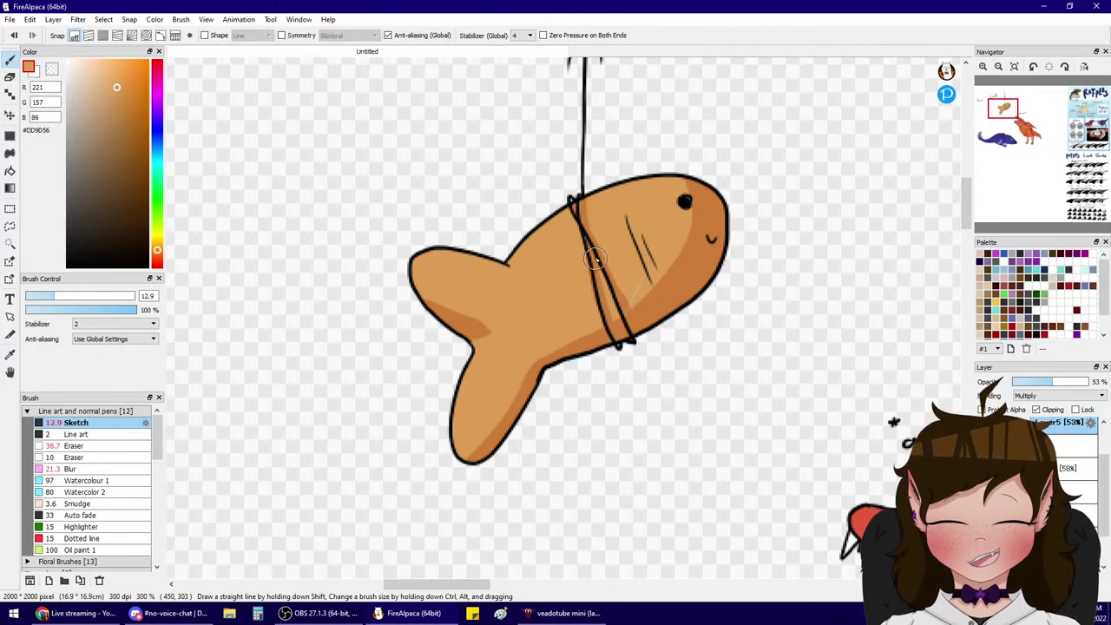
- Clean up the light streak below the gill lines on the fish's colour layer
click(87, 446)
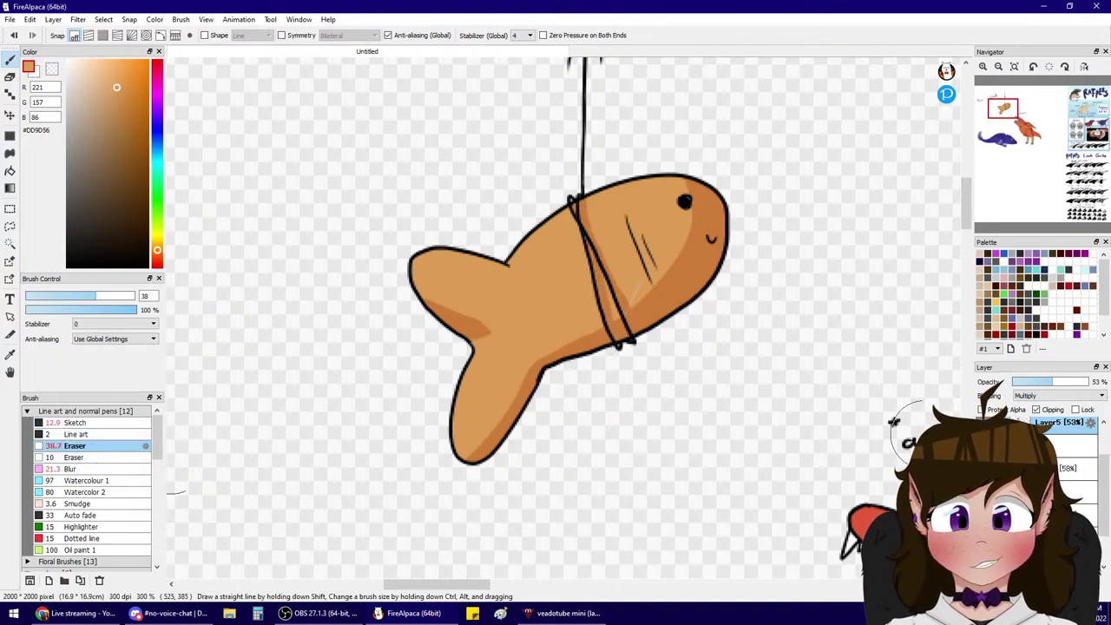
click(1052, 445)
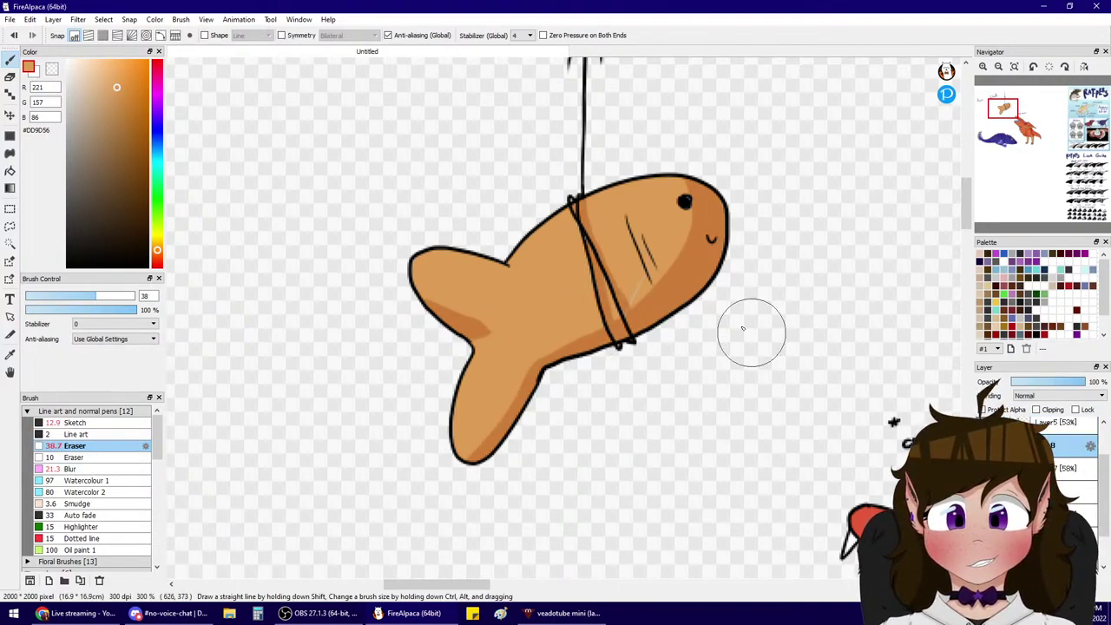
mouse_move(662, 262)
mouse_down()
mouse_move(631, 297)
mouse_move(647, 293)
mouse_up()
key(ctrl+z)
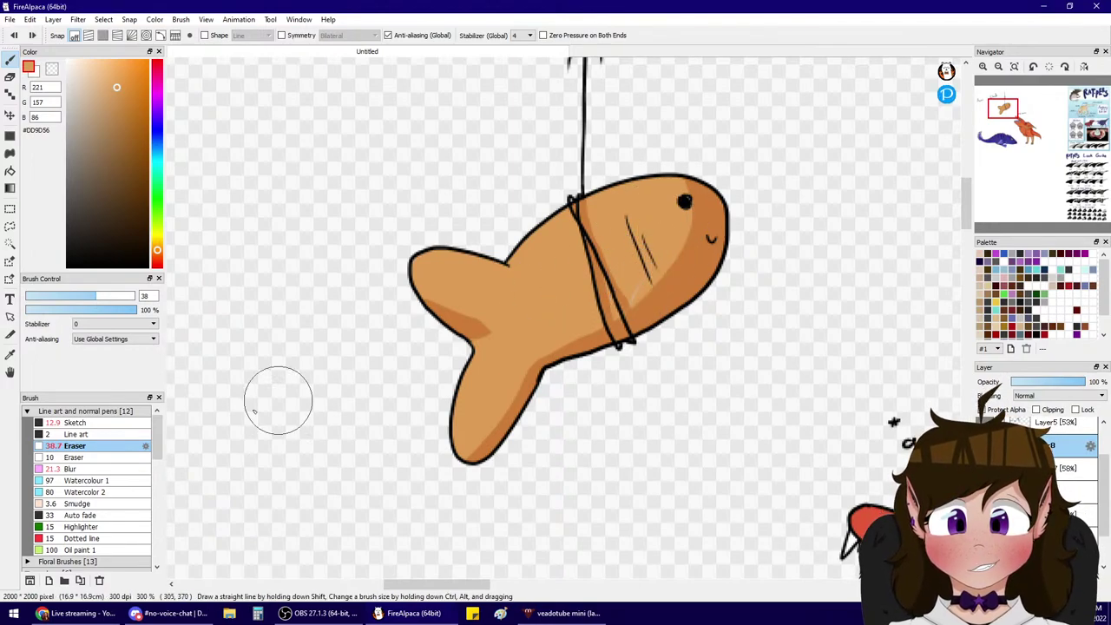
scroll(86, 486, down, 3)
scroll(86, 486, up, 3)
click(107, 423)
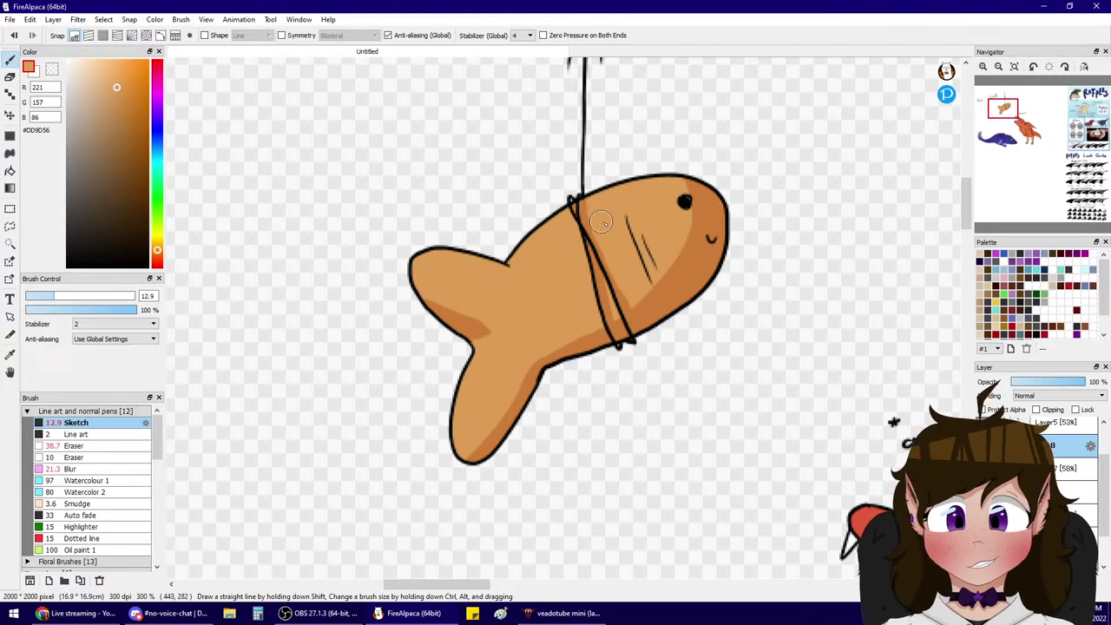
- Examine the whole illustration with the coloured fish above the blue and orange creatures
click(999, 67)
click(999, 67)
click(999, 66)
click(998, 67)
click(983, 68)
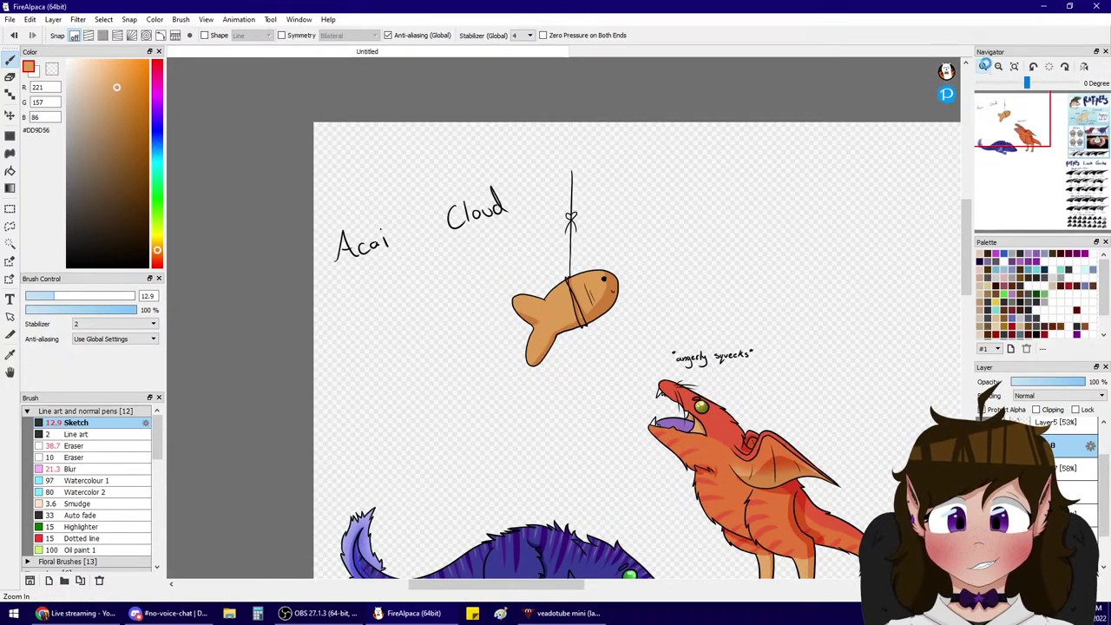
click(984, 68)
click(984, 68)
click(999, 66)
click(999, 66)
drag(1012, 130, 1008, 139)
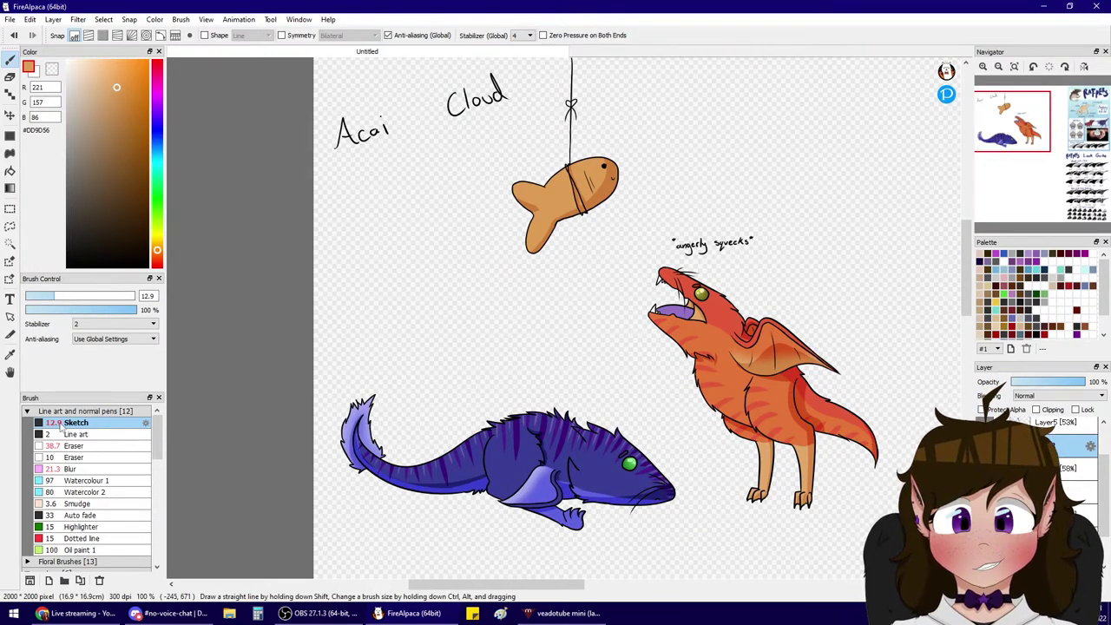
- Letter "Acai" with a heart-dotted i above the blue creature, using the Highlighter brush at size 15 in blue #283CD5
click(156, 133)
click(132, 93)
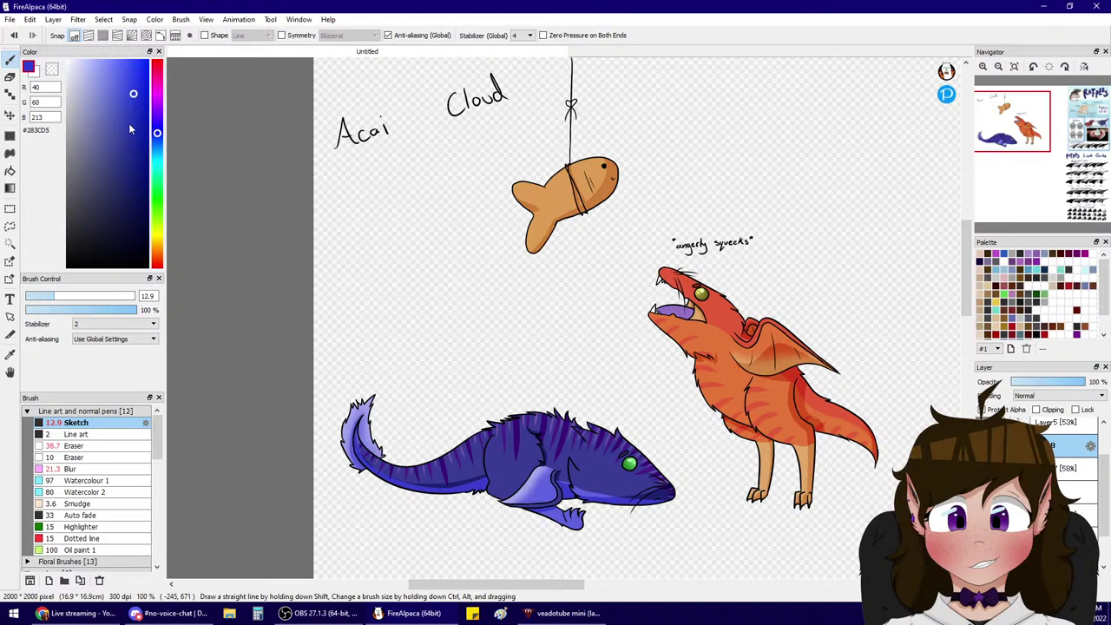
click(84, 527)
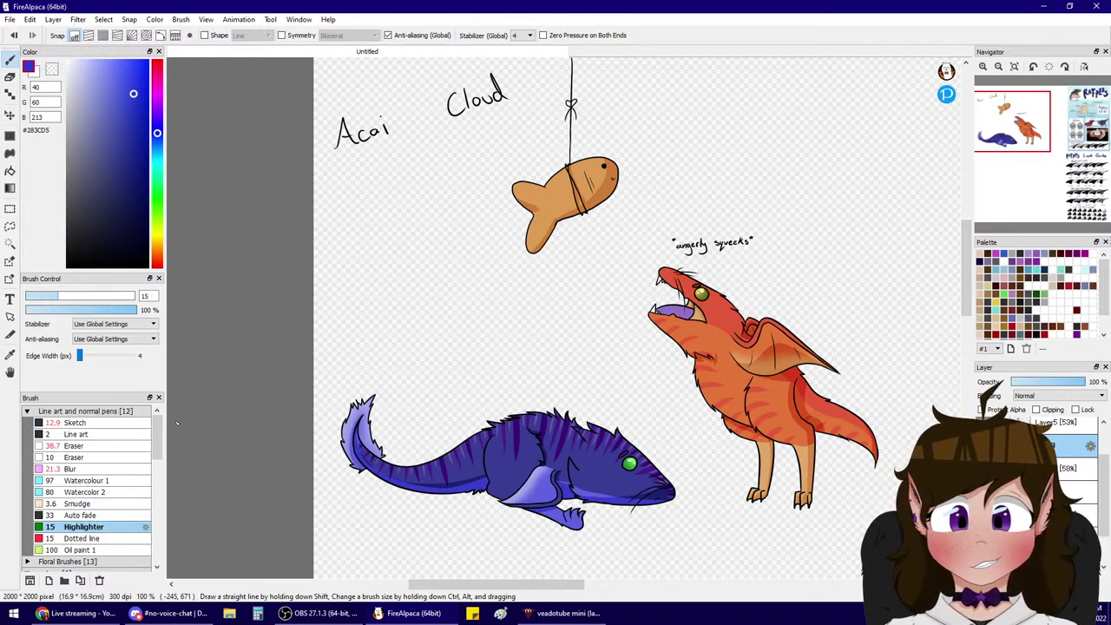
drag(423, 309, 444, 311)
key(ctrl+z)
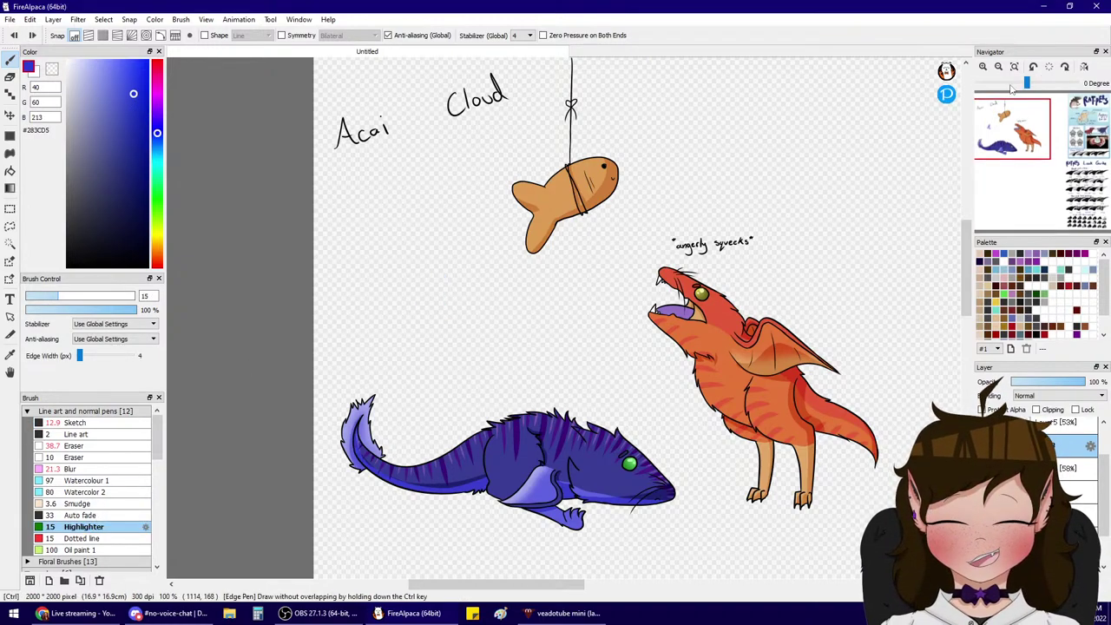
click(983, 67)
drag(316, 308, 592, 148)
mouse_move(560, 193)
mouse_down()
mouse_move(576, 173)
mouse_move(615, 184)
mouse_move(593, 155)
mouse_move(639, 144)
mouse_move(653, 178)
mouse_move(638, 175)
mouse_move(662, 162)
mouse_move(718, 165)
mouse_move(732, 180)
mouse_up()
key(ctrl+z)
key(ctrl+z)
click(728, 145)
drag(732, 116, 735, 121)
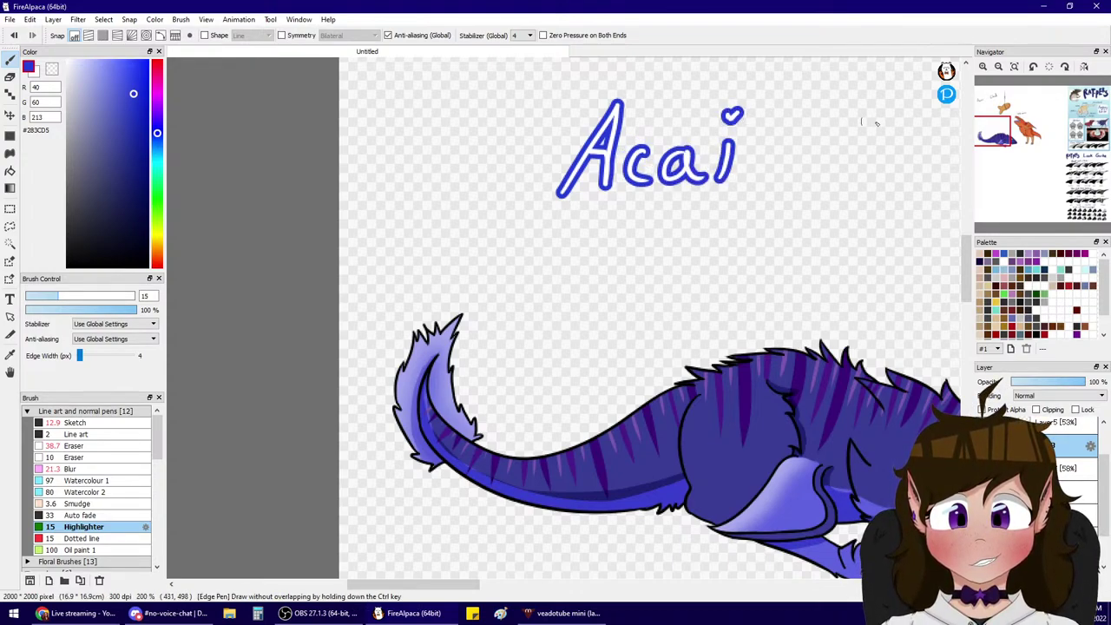
- Letter "Cloud" in orange #D57A28 diagonally below the "Acai" lettering with the Highlighter brush
drag(999, 132, 996, 125)
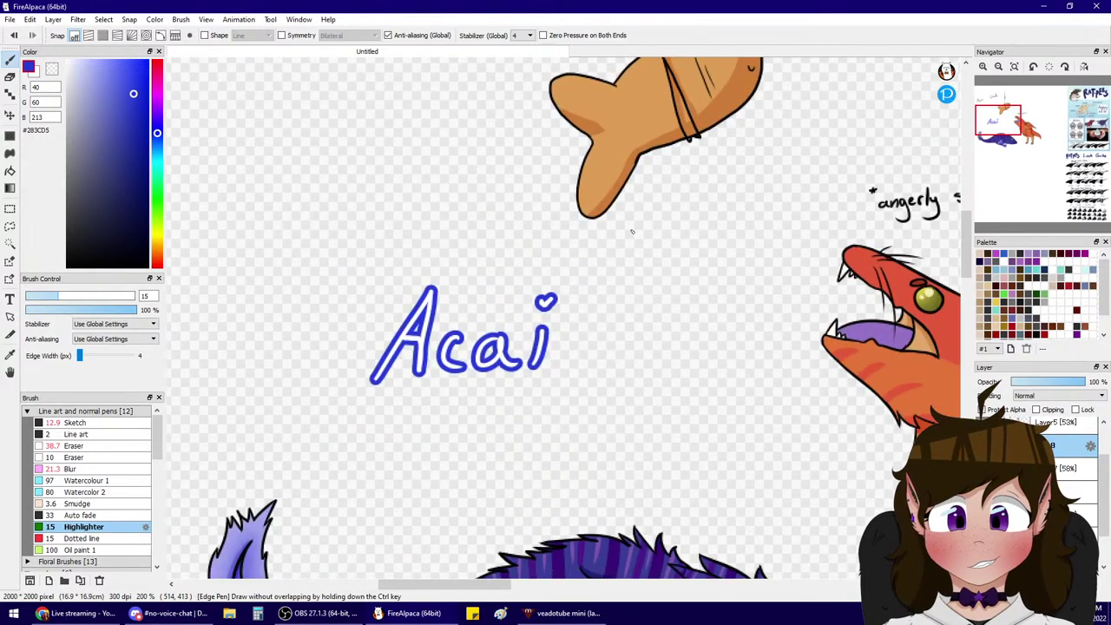
mouse_move(159, 86)
mouse_down()
mouse_move(159, 69)
mouse_move(161, 251)
mouse_up()
mouse_move(596, 378)
mouse_down()
mouse_move(607, 412)
mouse_move(621, 398)
mouse_move(657, 419)
mouse_move(652, 403)
mouse_move(691, 416)
mouse_move(723, 408)
mouse_move(741, 340)
mouse_move(771, 393)
mouse_up()
- Write a small black "and" between the two outlined names, using the Sketch brush at size 4
click(999, 66)
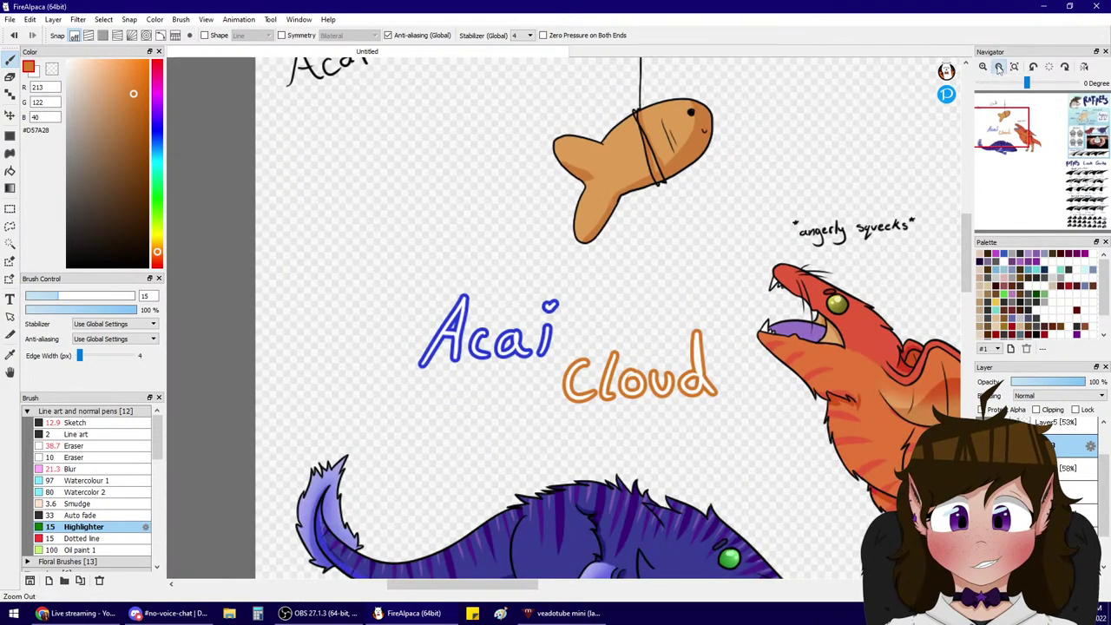
click(998, 67)
click(983, 67)
click(983, 67)
click(983, 67)
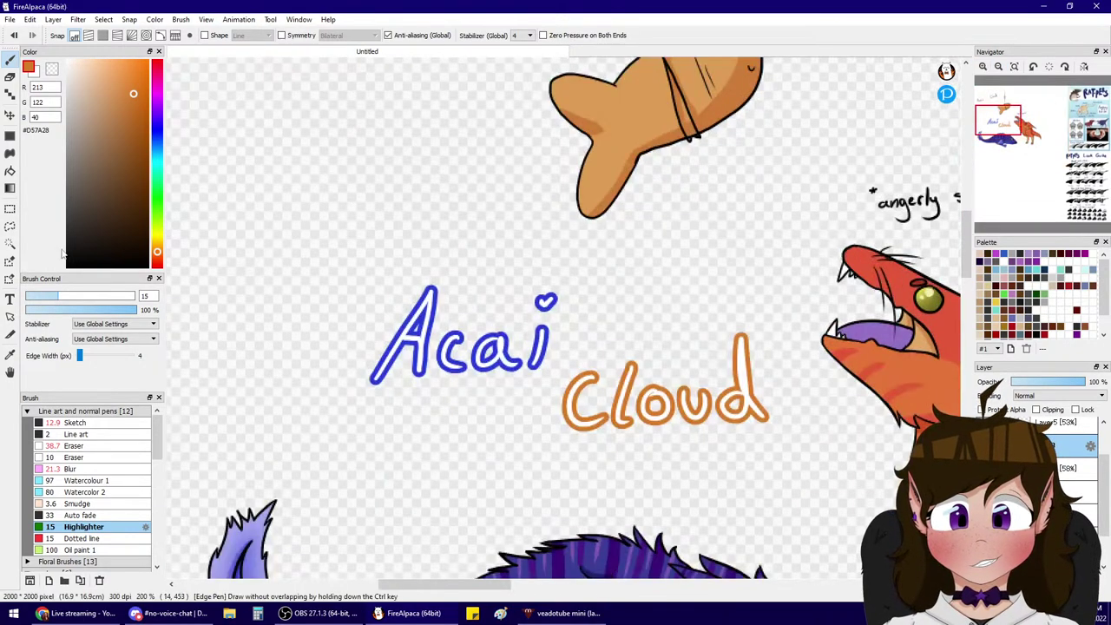
drag(80, 250, 2, 449)
click(63, 424)
double_click(149, 297)
text(4)
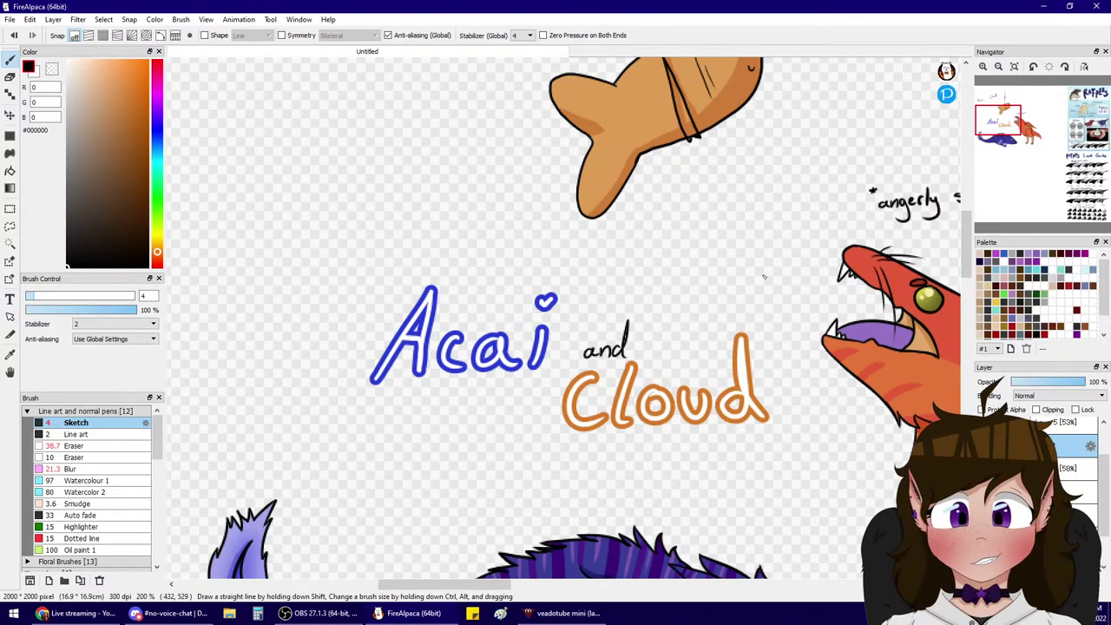
- Erase the old black handwritten names beside the string from their layer with a size 122 eraser
click(999, 67)
click(999, 67)
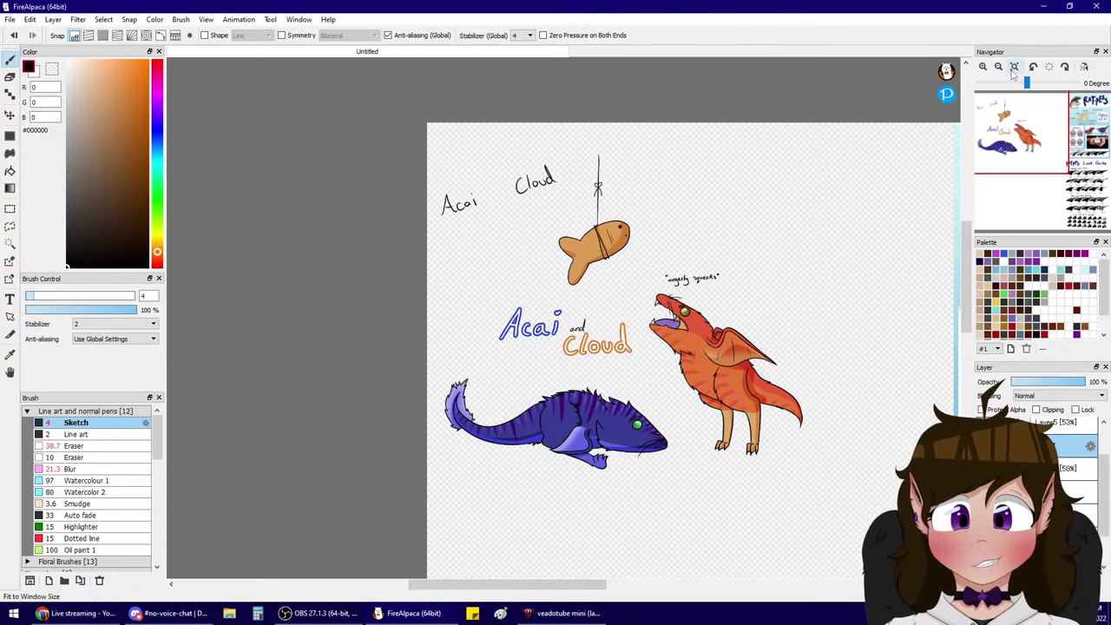
click(80, 446)
drag(103, 295, 129, 296)
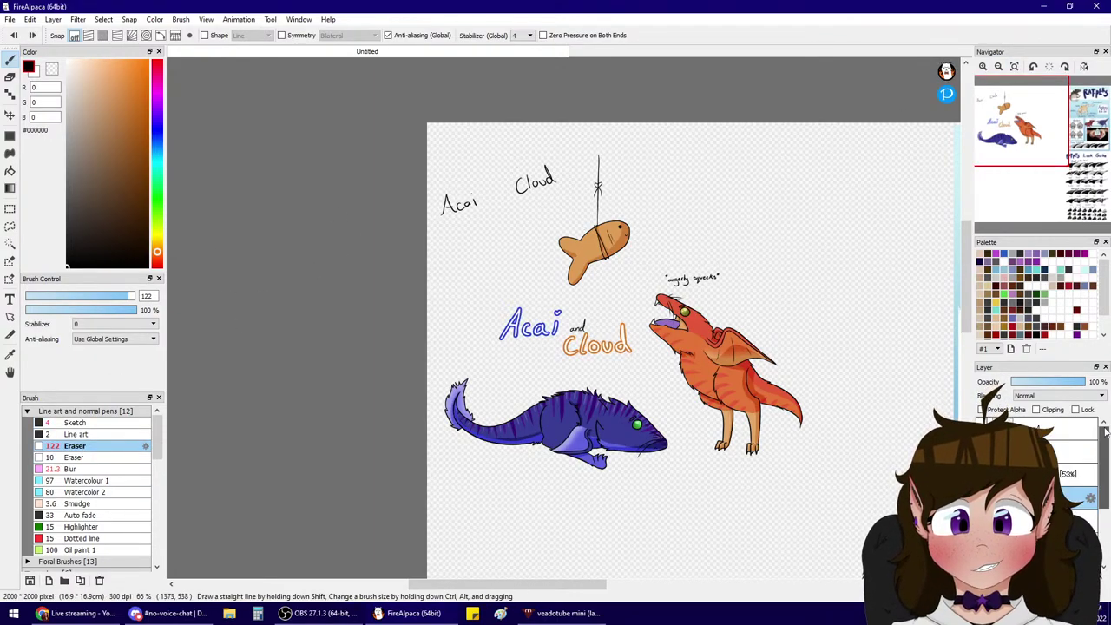
mouse_move(573, 187)
mouse_down()
mouse_move(513, 174)
mouse_move(456, 204)
mouse_up()
- Write the species credit "Species: Ratpers by" plus the creator's name and an exclamation mark beneath "Cloud", using the black Sketch brush at size 4
click(87, 423)
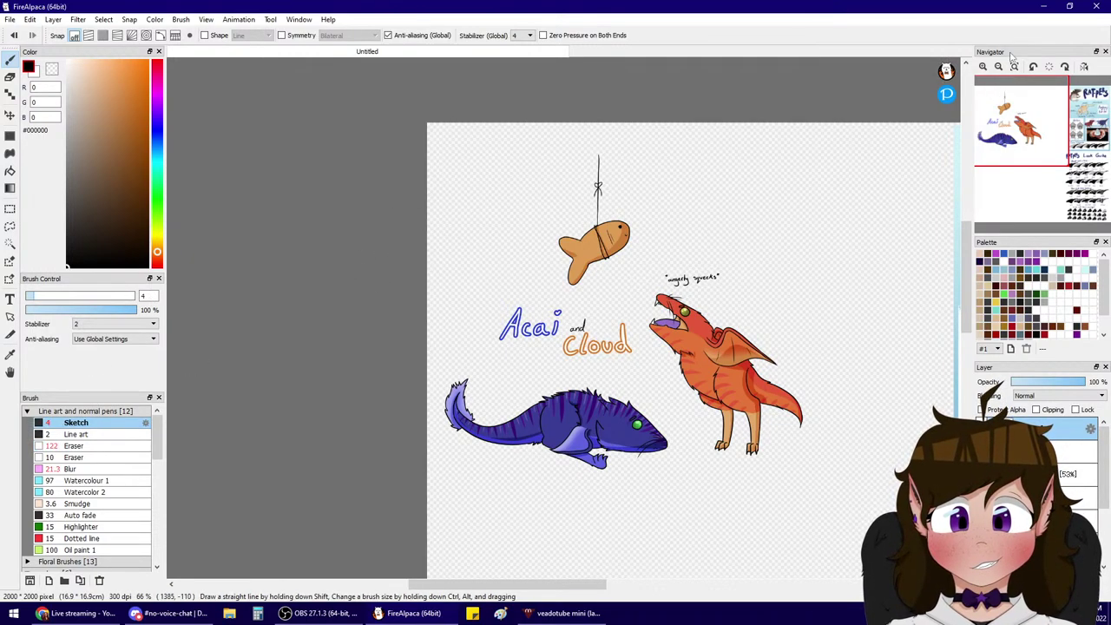
click(983, 67)
click(983, 67)
drag(996, 134, 996, 136)
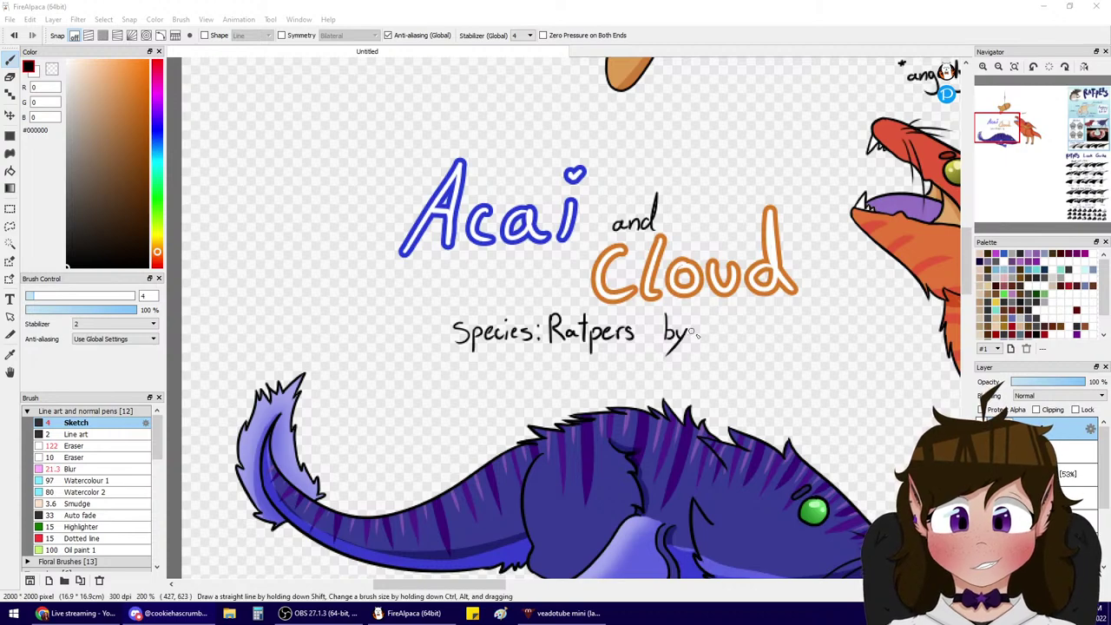
mouse_move(737, 320)
mouse_down()
mouse_move(735, 337)
mouse_move(749, 325)
mouse_move(727, 333)
mouse_up()
key(ctrl+z)
key(ctrl+z)
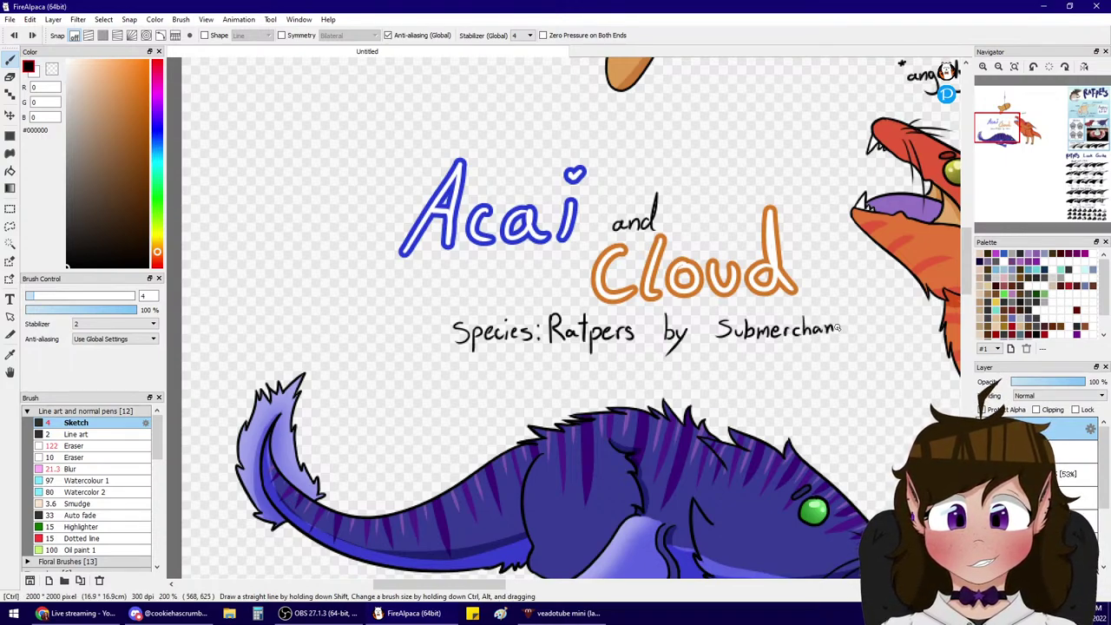
drag(837, 325, 832, 330)
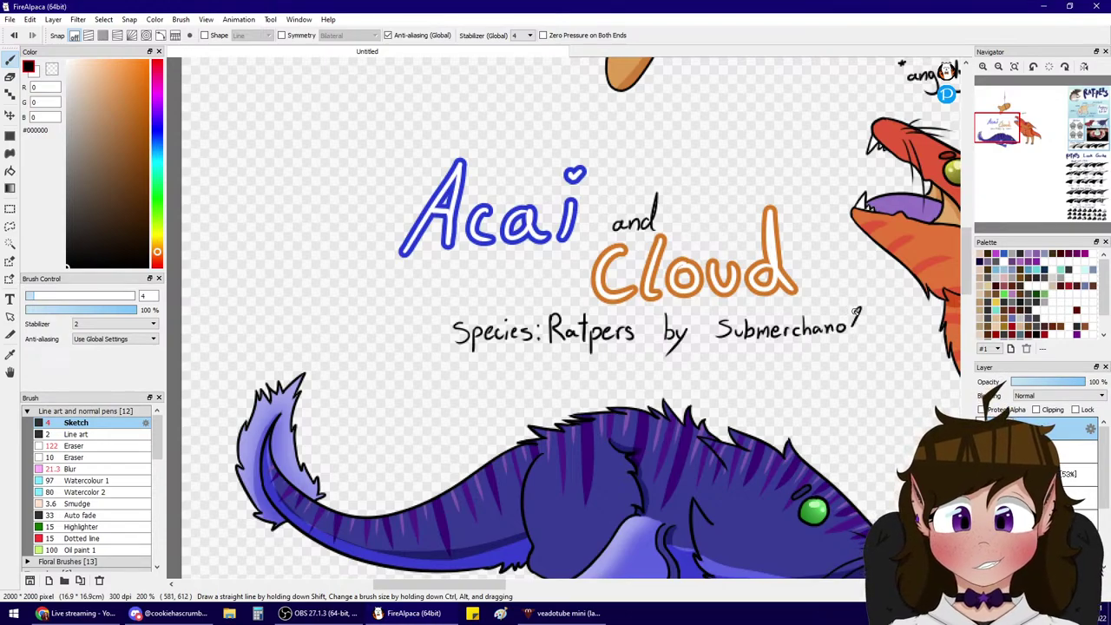
- Add a new layer beneath the artwork and lettering layers for a backdrop
click(1000, 67)
click(999, 67)
click(999, 66)
click(984, 67)
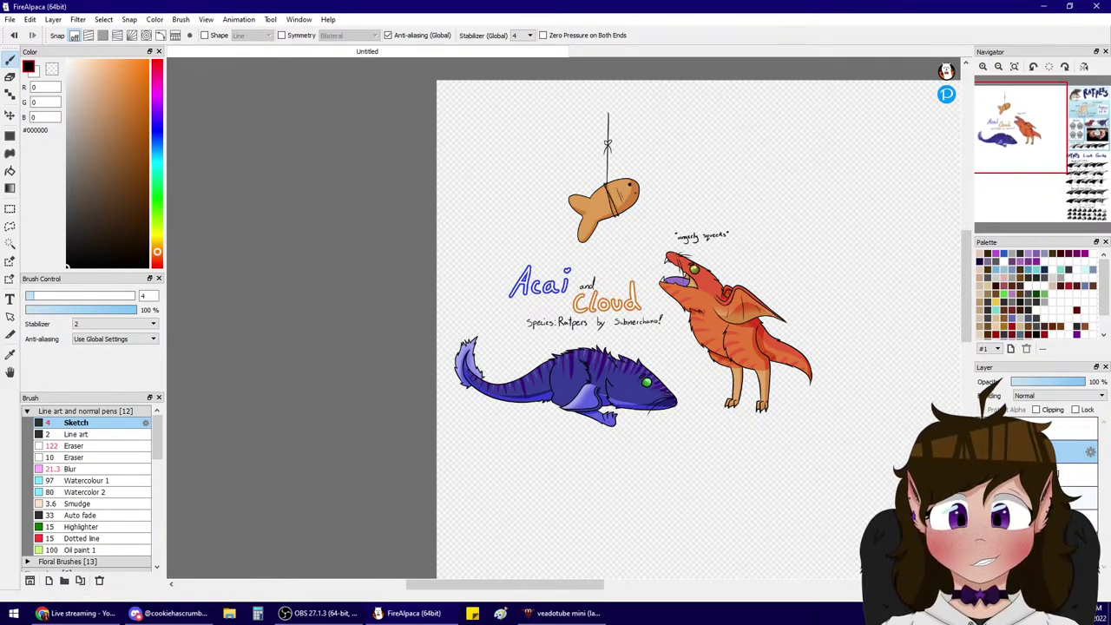
click(1058, 475)
click(985, 581)
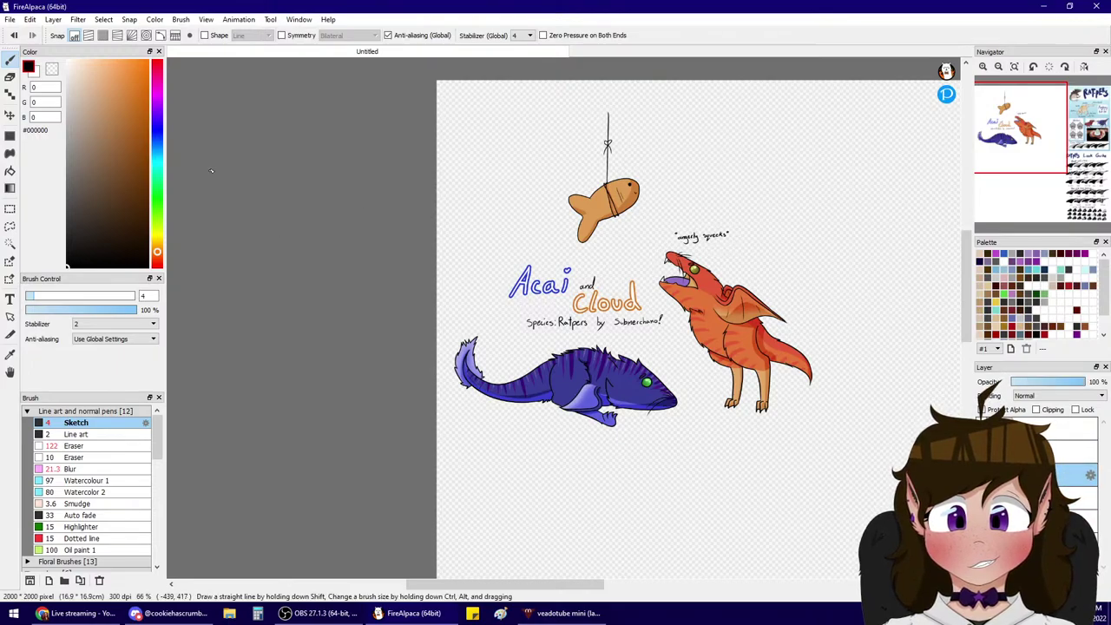
- Paint a broad mid-grey #7F7F7F backdrop behind both creatures and the lettering, enlarging the Sketch brush to 647 and finally 805
click(156, 102)
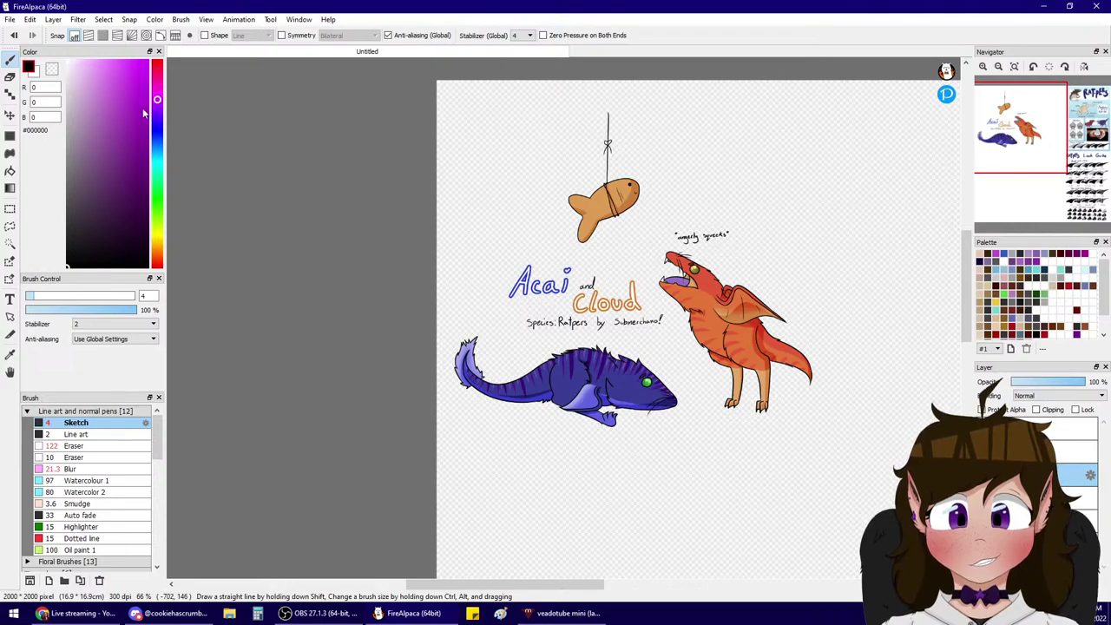
mouse_move(154, 240)
mouse_down()
mouse_move(159, 266)
mouse_move(157, 220)
mouse_move(158, 246)
mouse_up()
click(66, 164)
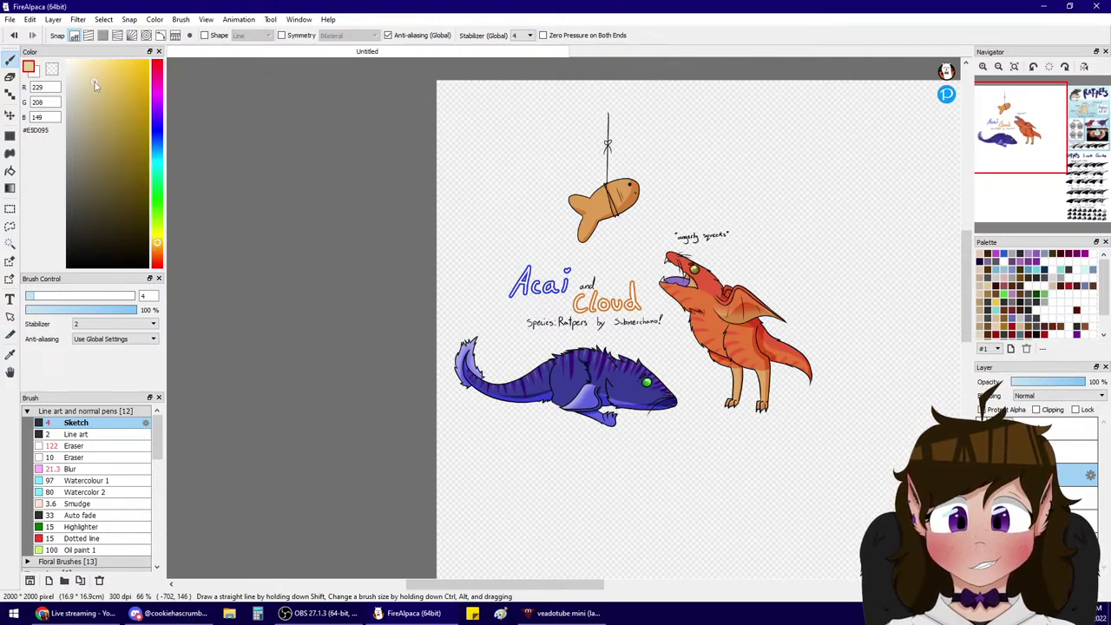
click(115, 296)
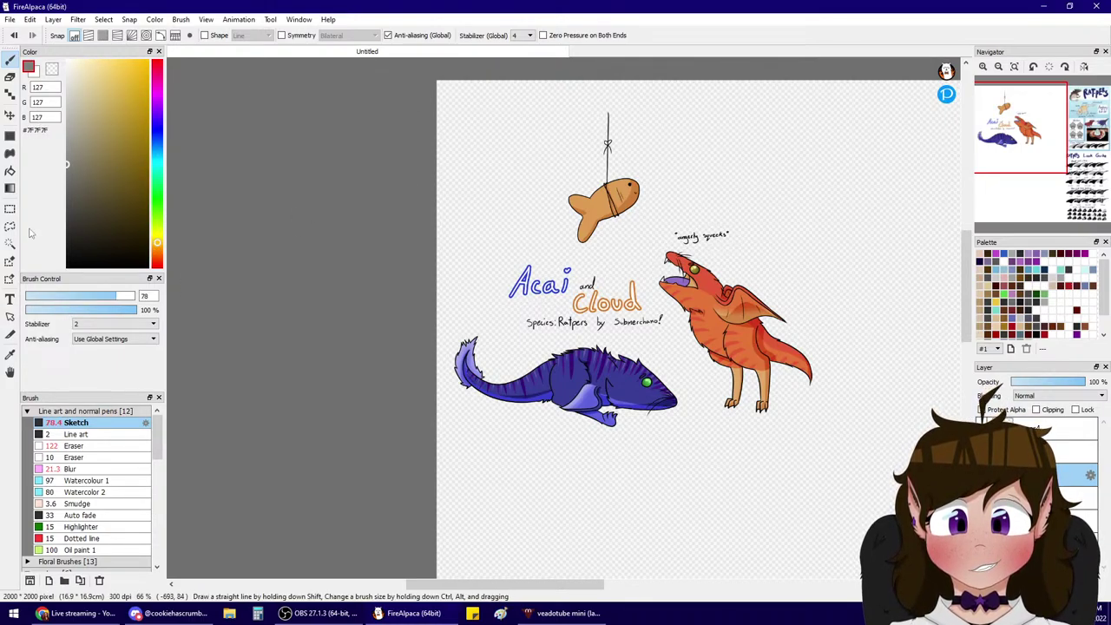
click(134, 296)
mouse_move(531, 113)
mouse_down()
mouse_move(419, 249)
mouse_move(533, 335)
mouse_move(633, 249)
mouse_move(669, 384)
mouse_move(375, 422)
mouse_up()
scroll(375, 422, down, 2)
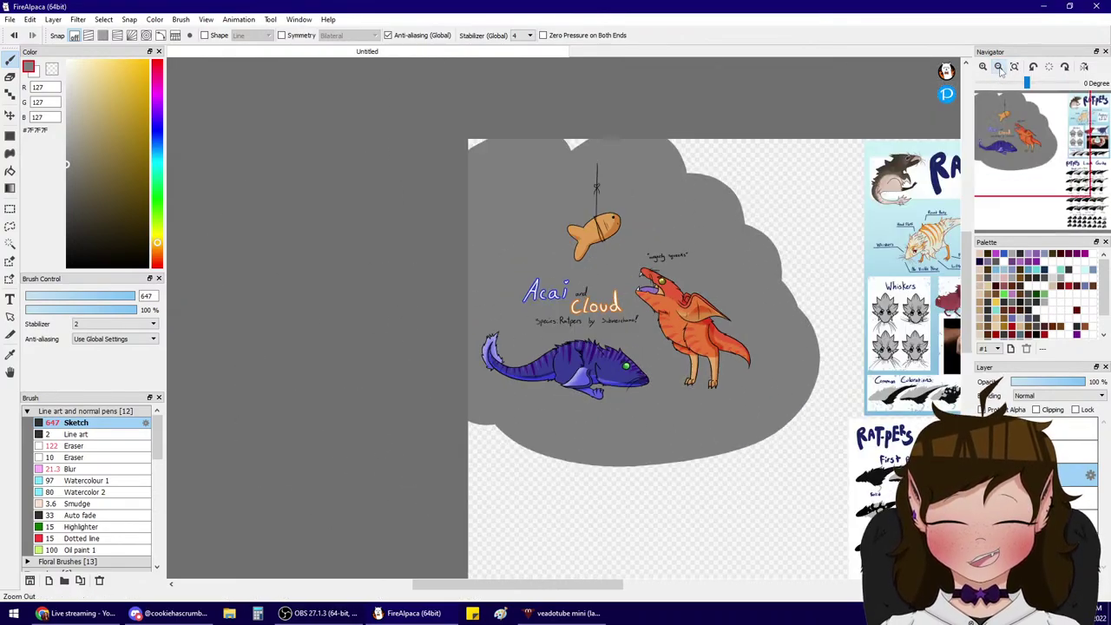
click(134, 296)
mouse_move(378, 224)
mouse_down()
mouse_move(472, 210)
mouse_move(582, 286)
mouse_move(709, 266)
mouse_move(607, 434)
mouse_move(496, 422)
mouse_move(781, 295)
mouse_move(816, 321)
mouse_up()
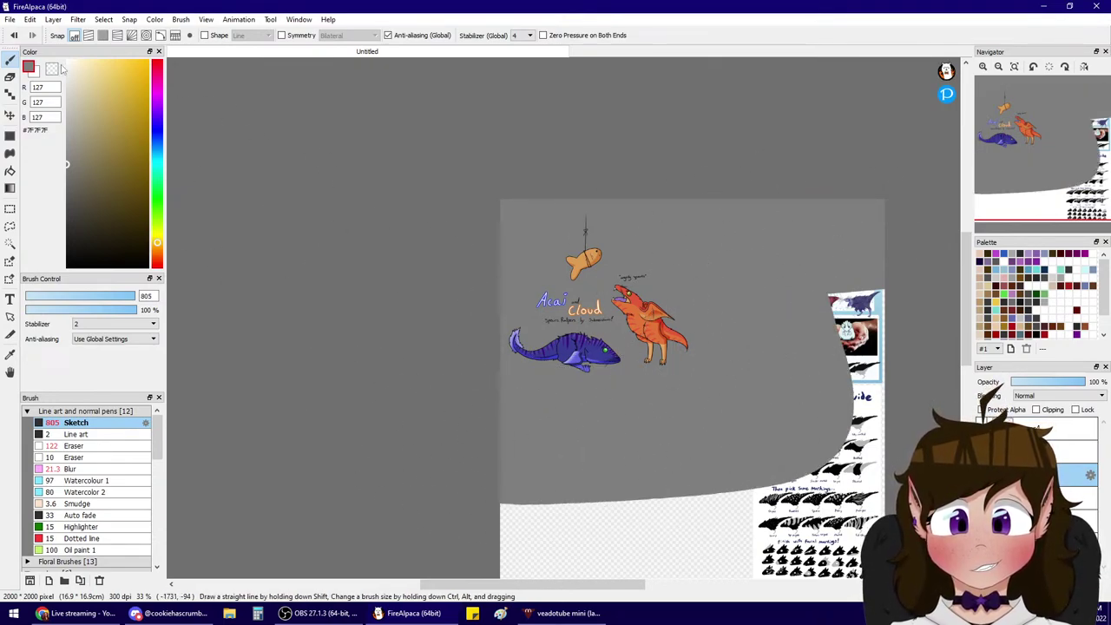
- Move the selected artwork layers together with the grey backdrop upward and slightly left on the canvas
click(8, 116)
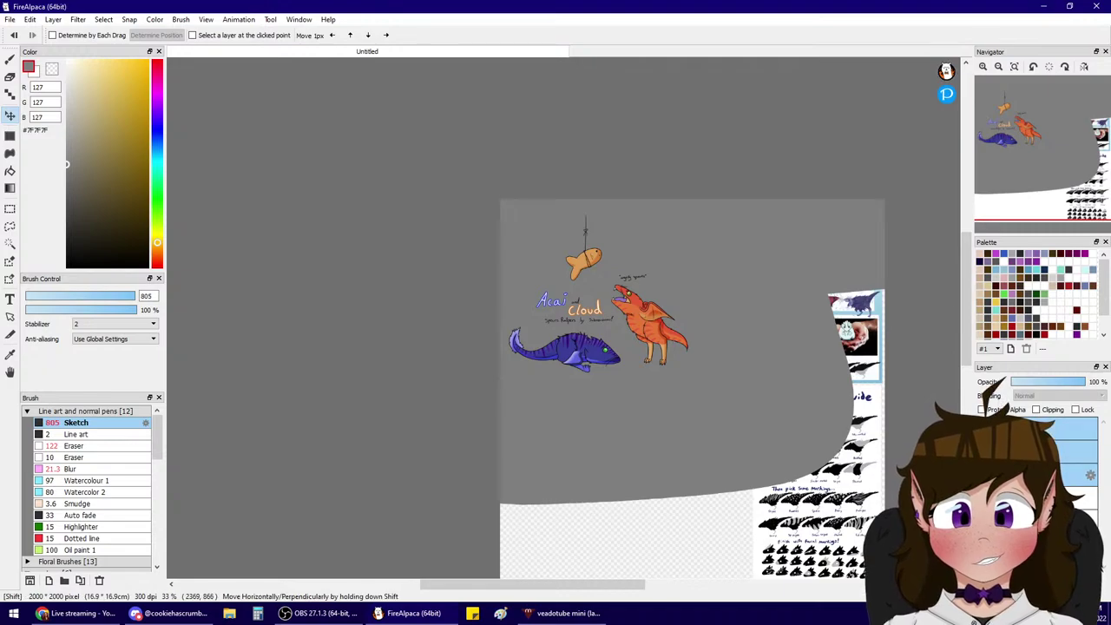
drag(626, 322, 618, 298)
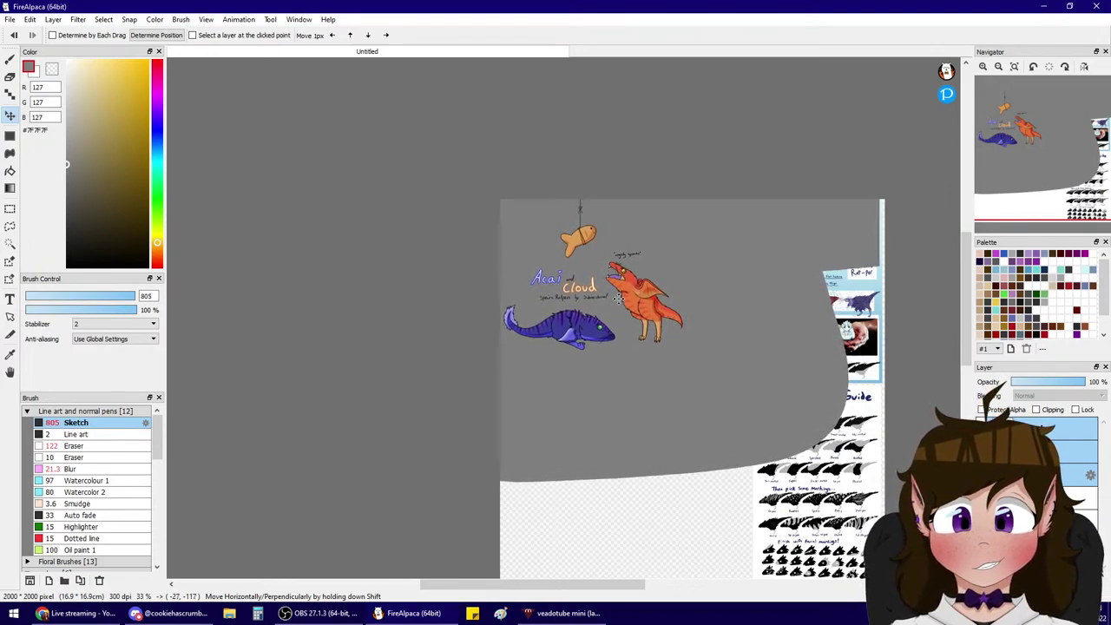
click(10, 77)
- Paint a curved dark grey #464646 band around the creatures with the size 805 Sketch brush, undoing the first placement
click(10, 59)
click(67, 212)
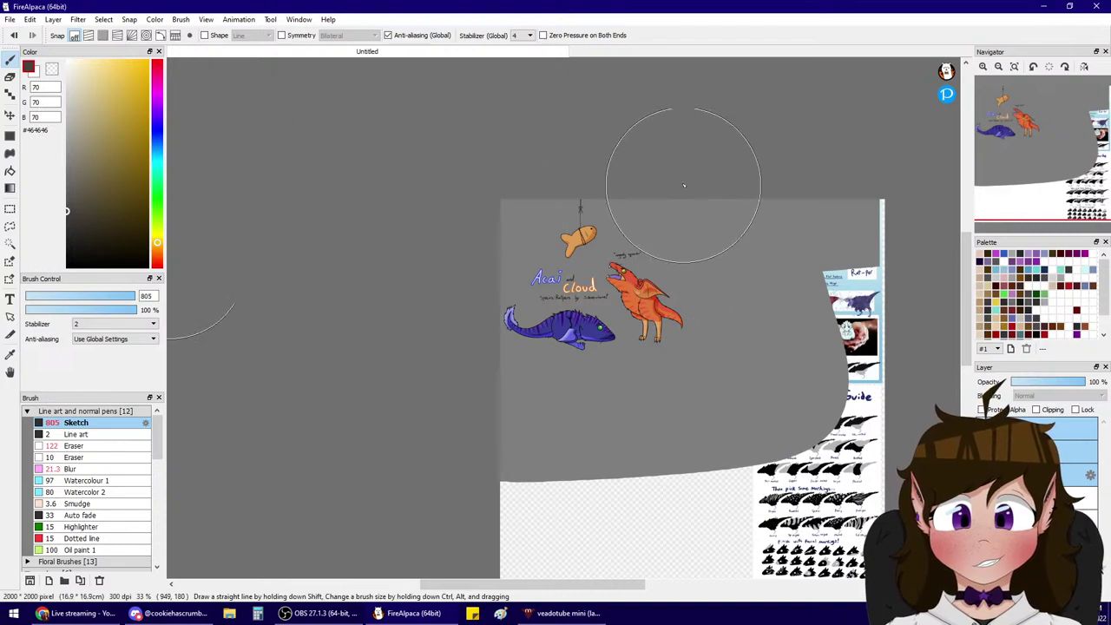
mouse_move(683, 186)
mouse_down()
mouse_move(505, 366)
mouse_move(595, 237)
mouse_move(694, 179)
mouse_move(508, 389)
mouse_up()
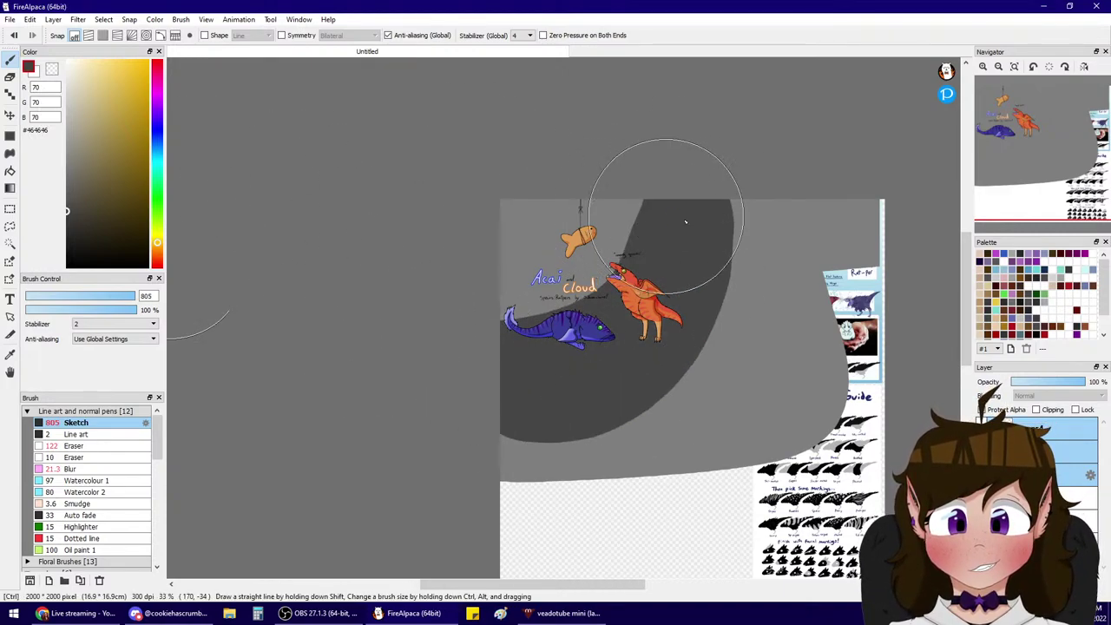
key(ctrl+z)
key(ctrl+z)
mouse_move(709, 198)
mouse_down()
mouse_move(584, 395)
mouse_move(480, 393)
mouse_up()
drag(697, 174, 468, 350)
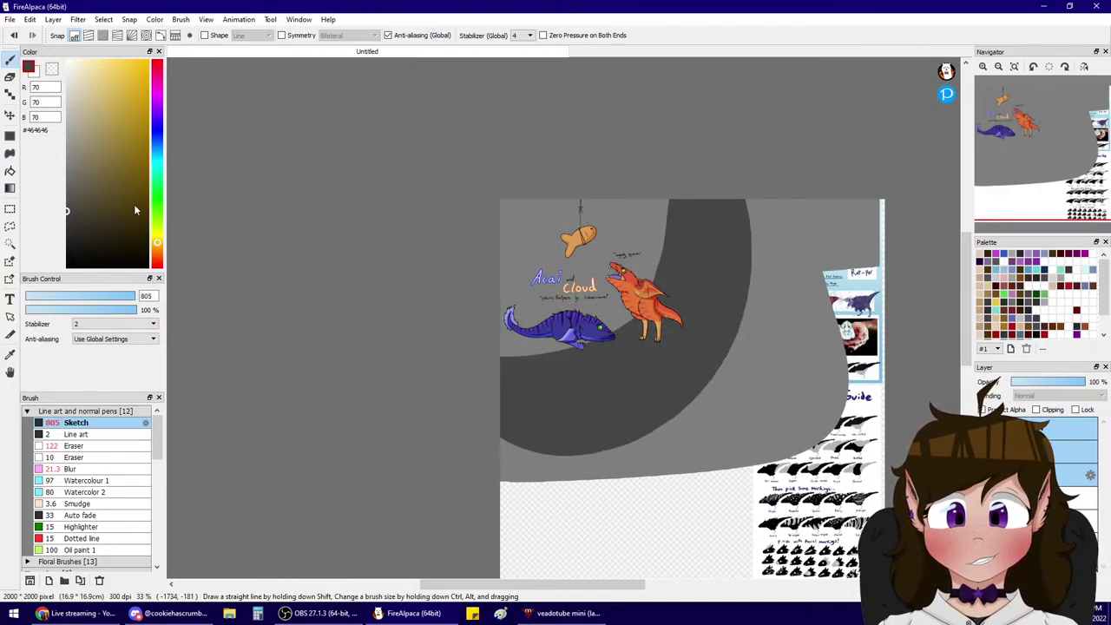
- Add a near-black #232323 outer band and a light grey #BCBCBC patch behind the fish in the canvas corner
drag(76, 236, 49, 241)
drag(764, 209, 322, 384)
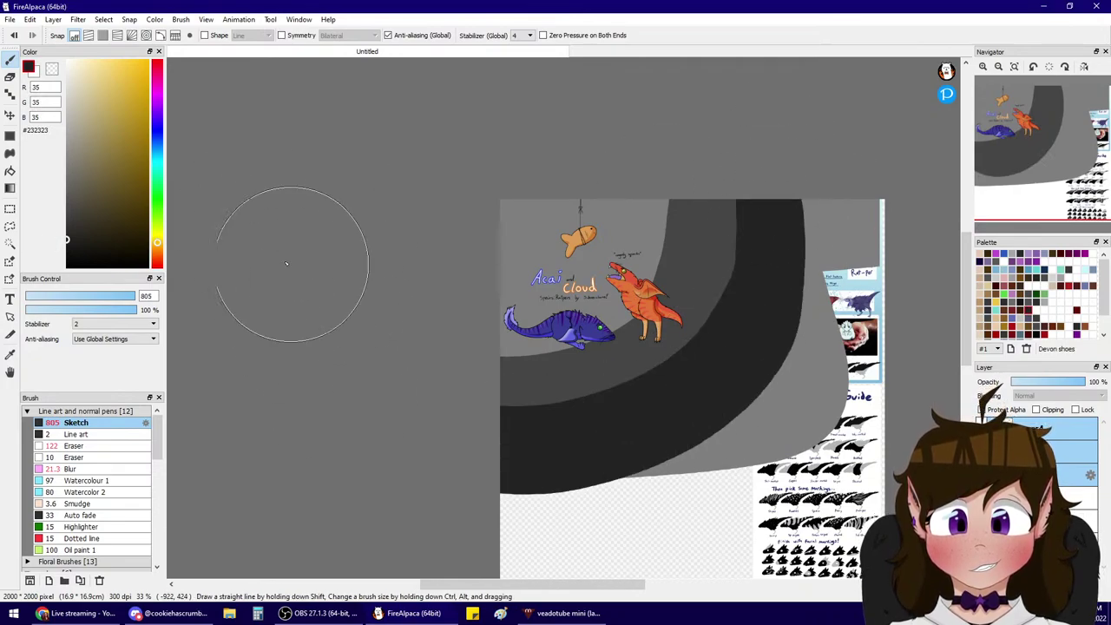
click(67, 118)
drag(582, 149, 441, 218)
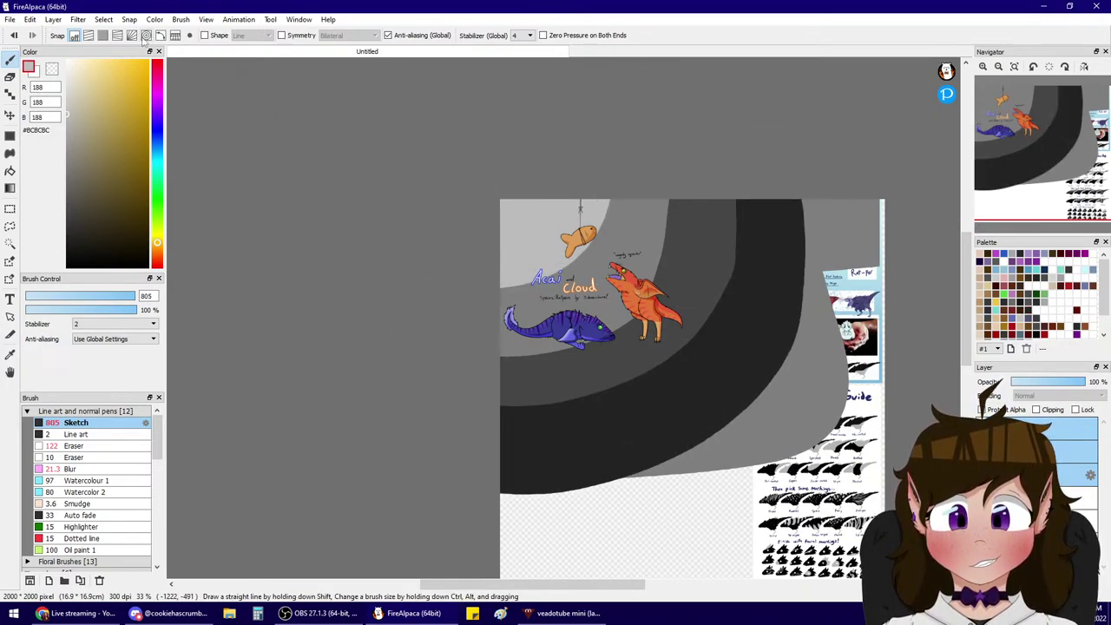
click(77, 19)
click(106, 181)
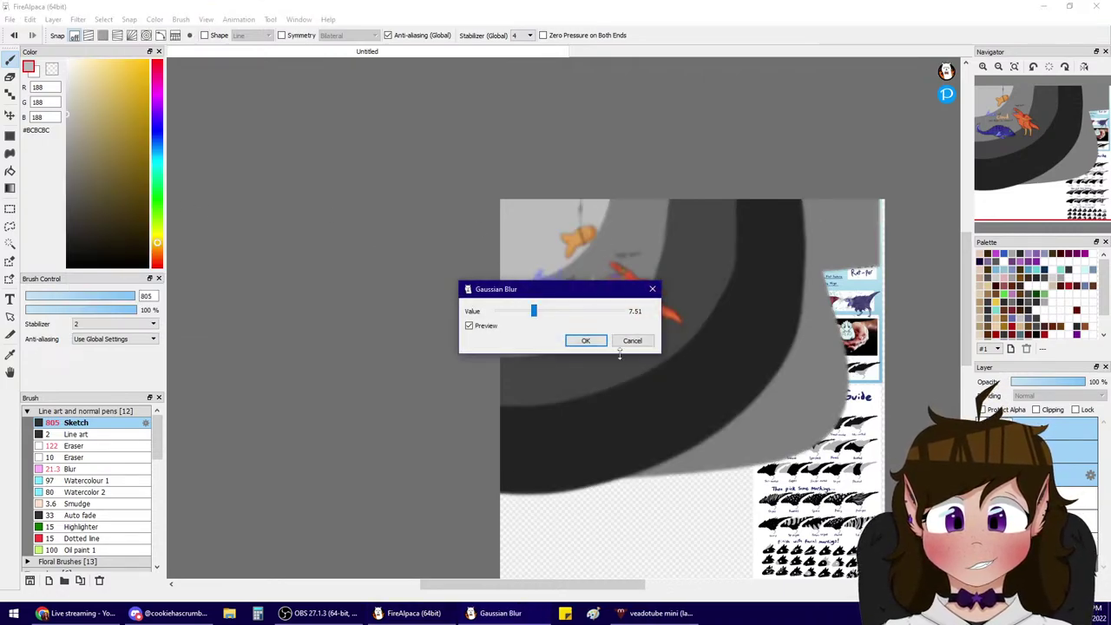
click(624, 340)
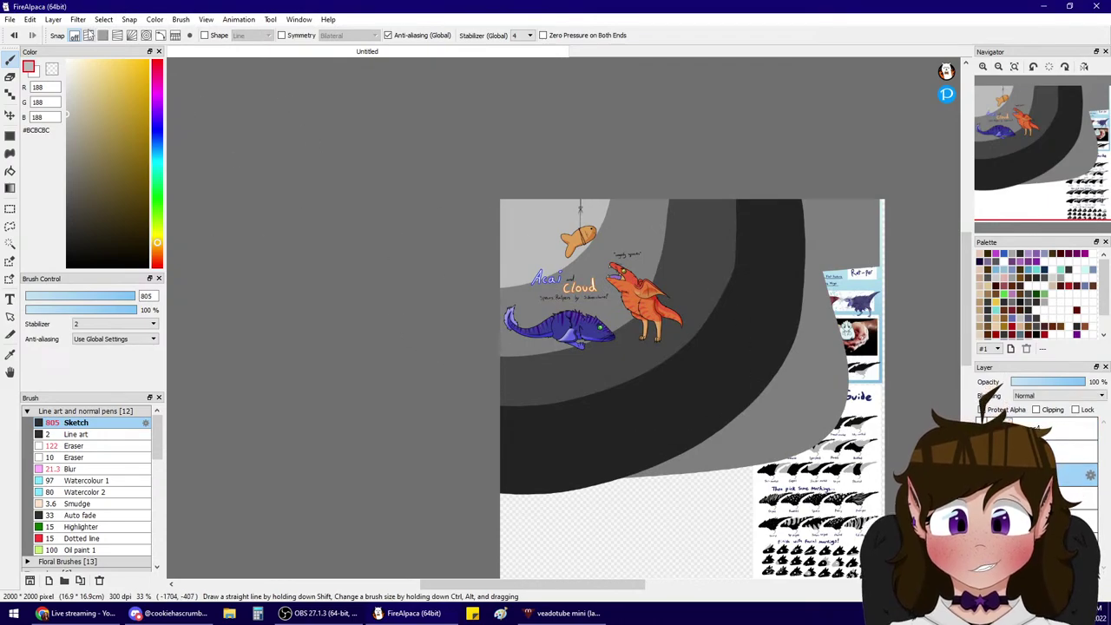
- Apply a Gaussian Blur of 185 to the banded backdrop only, and paint light grey #BCBCBC on a new layer beneath it
click(77, 19)
click(105, 181)
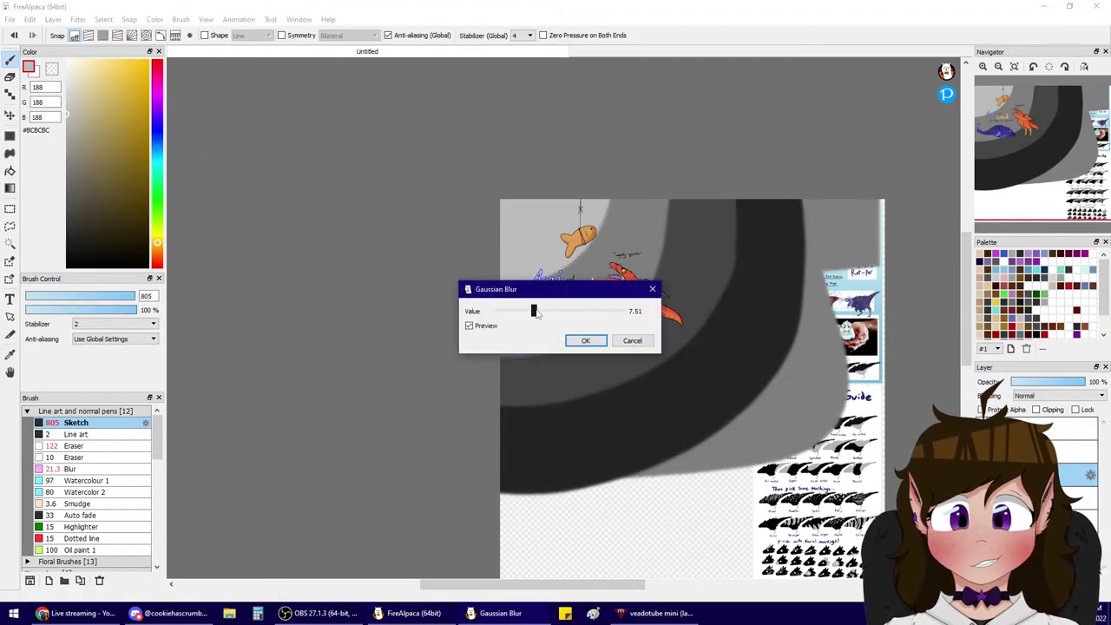
drag(536, 309, 849, 161)
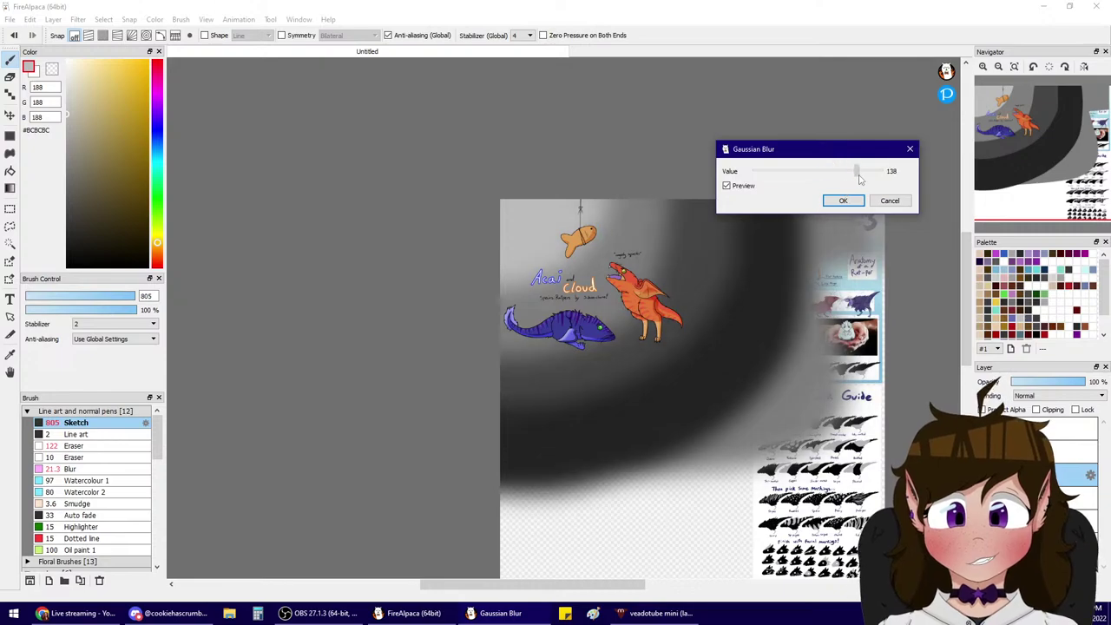
drag(831, 171, 859, 178)
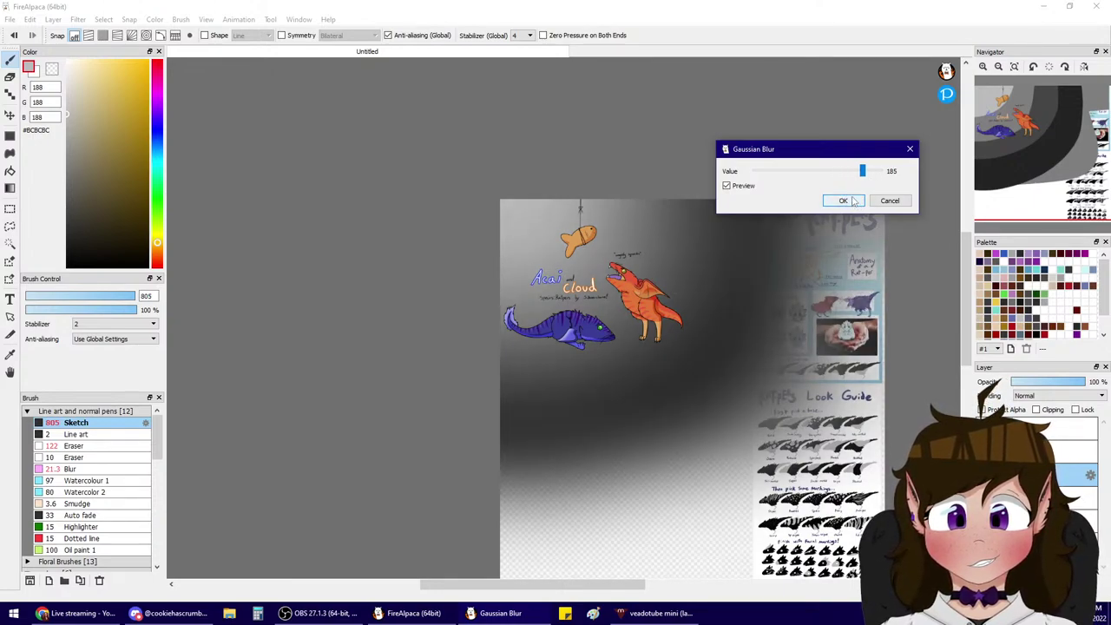
click(843, 200)
click(1075, 498)
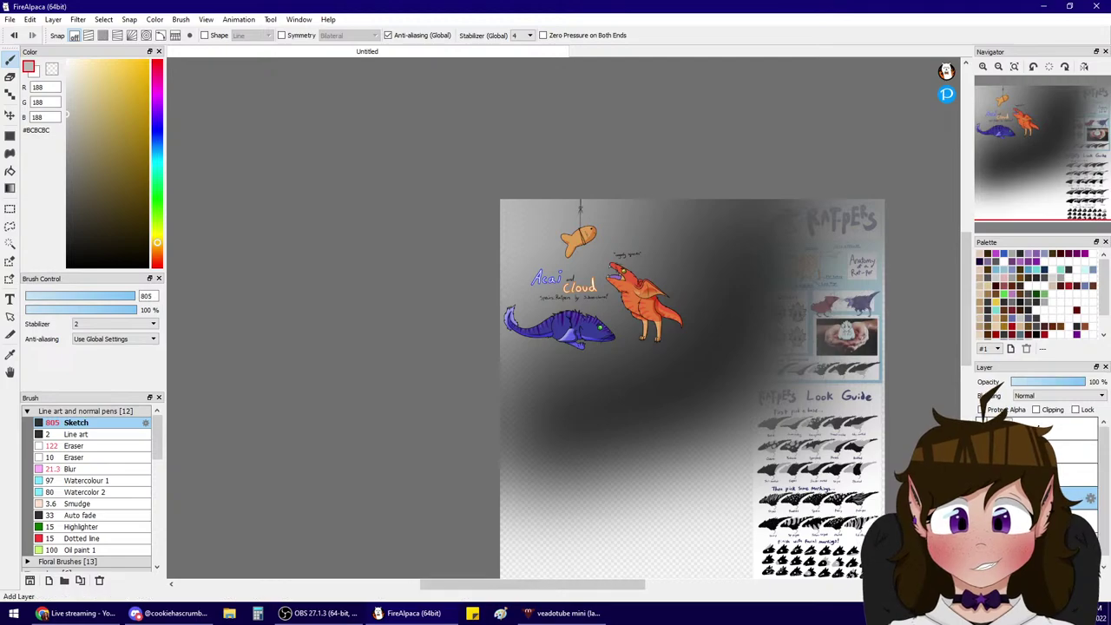
mouse_move(532, 109)
mouse_down()
mouse_move(492, 415)
mouse_move(554, 422)
mouse_move(712, 372)
mouse_move(889, 199)
mouse_up()
- Add a new layer above the blurred backdrop and set its blending mode to Multiply
click(984, 67)
click(984, 67)
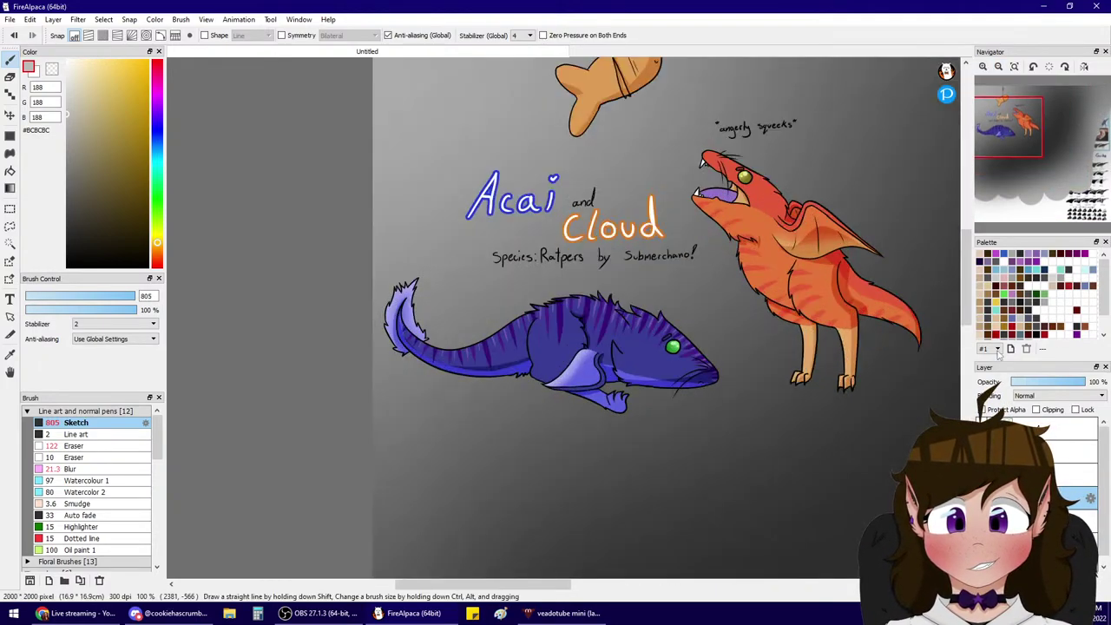
click(1075, 475)
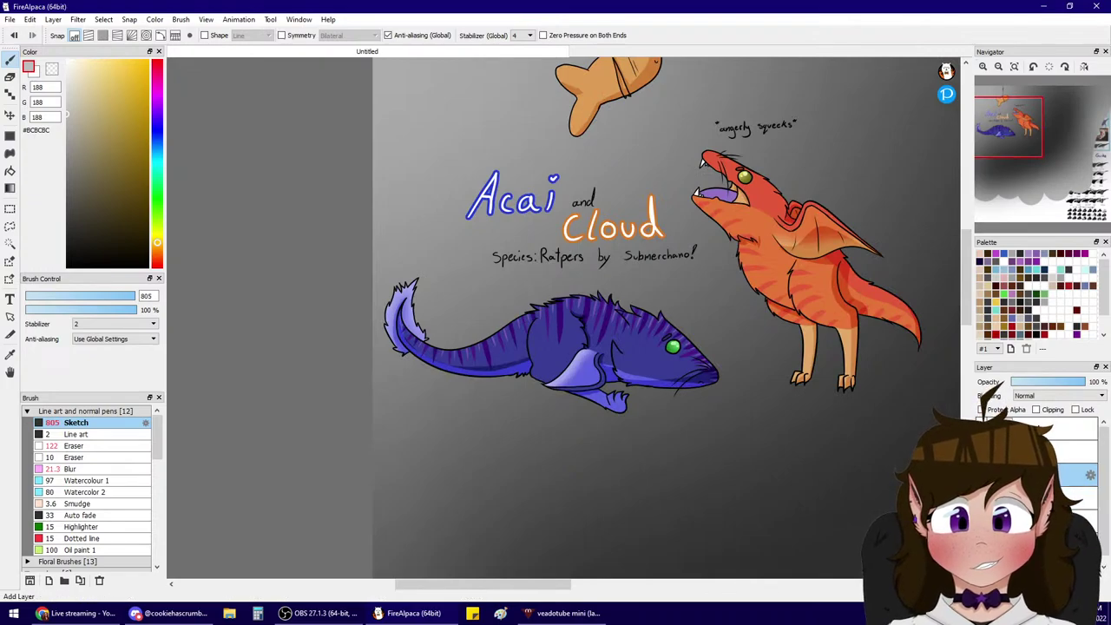
click(984, 67)
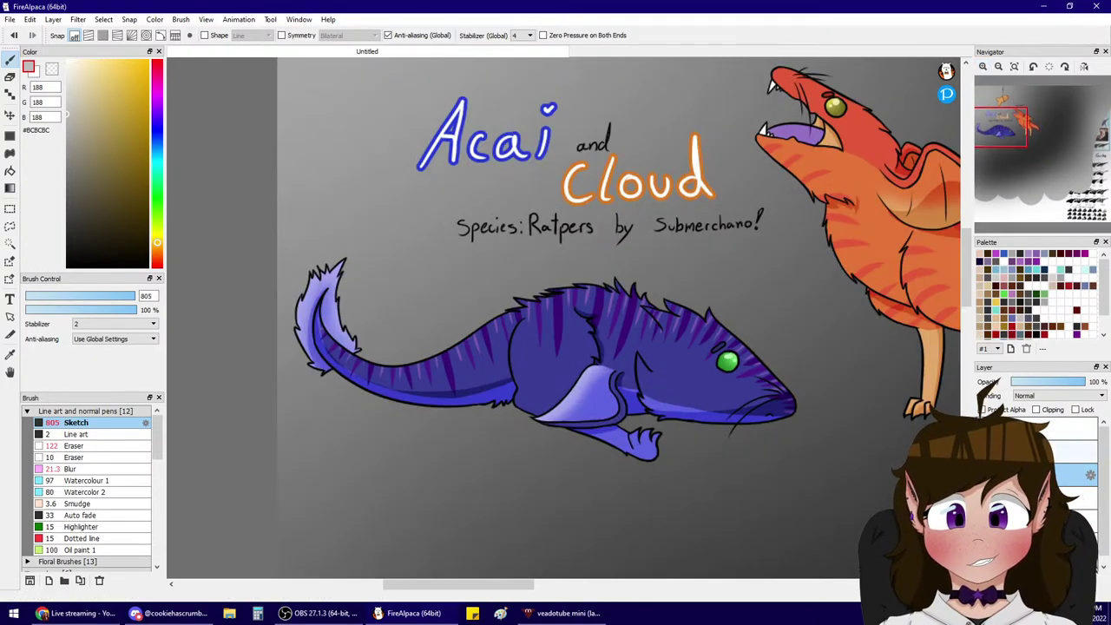
click(1042, 396)
click(1042, 409)
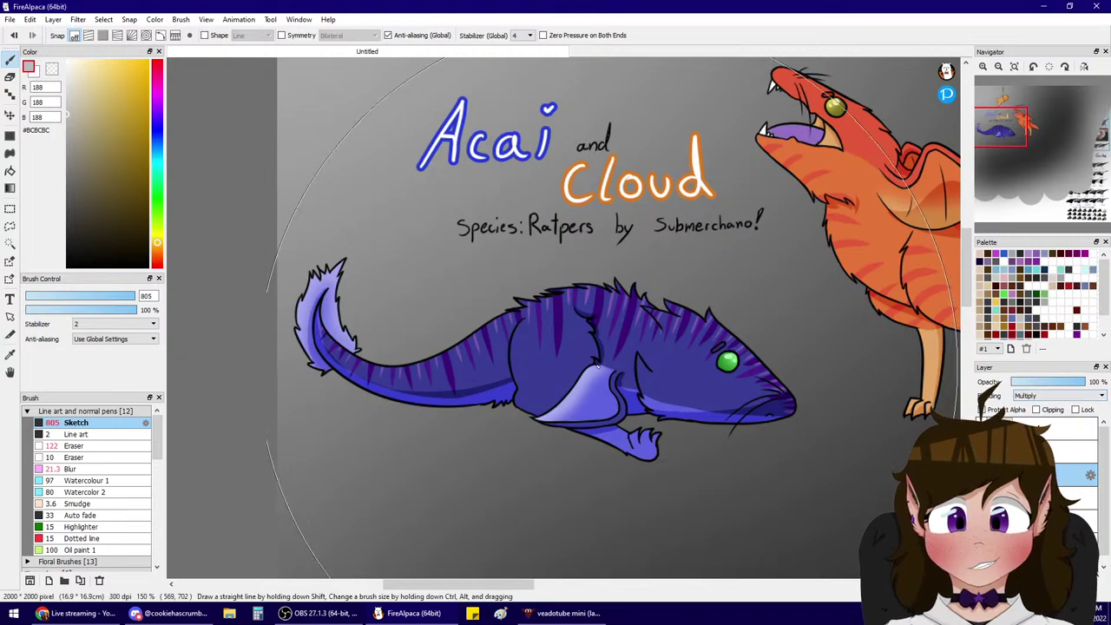
- Paint a #BCBCBC ground shadow beneath the blue creature's tail with the Sketch brush, starting at size 19 and enlarging it to 45
click(70, 296)
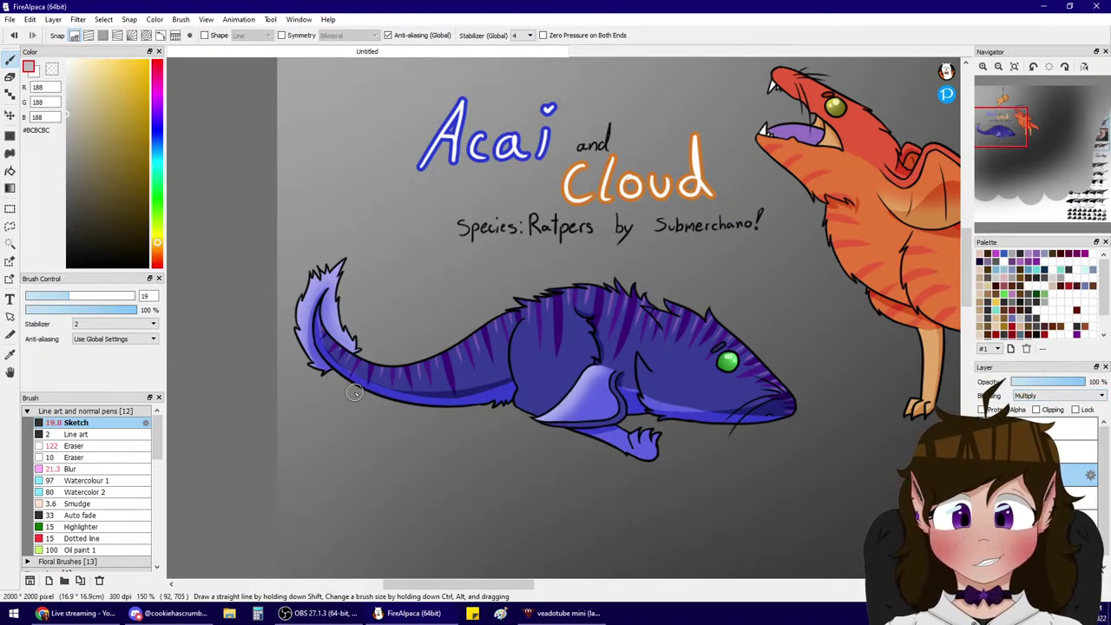
drag(323, 368, 408, 408)
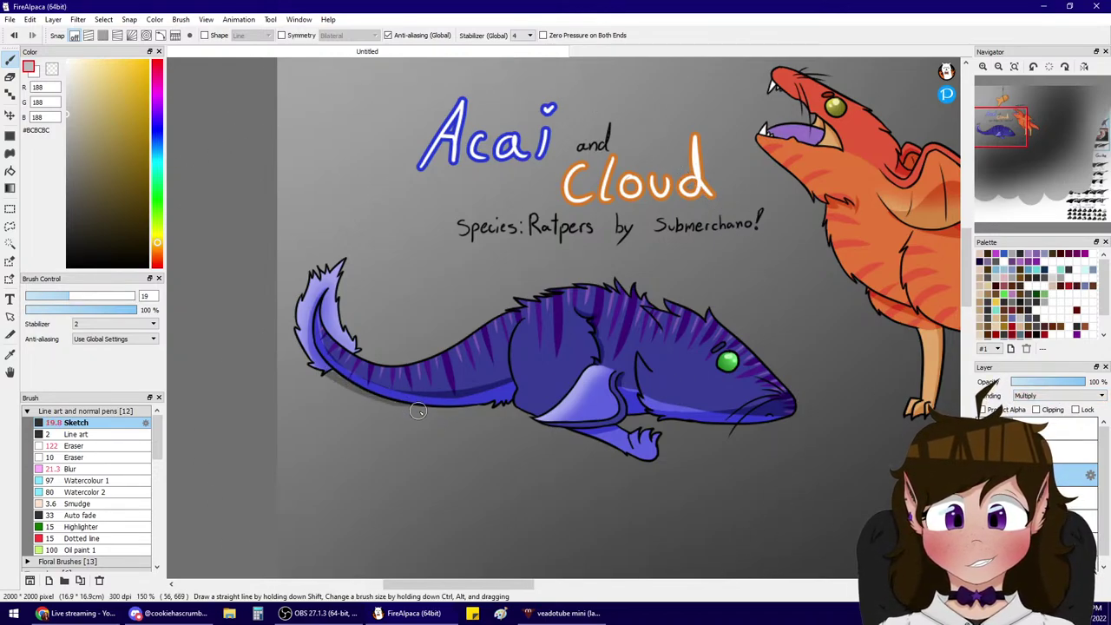
click(105, 296)
mouse_move(317, 356)
mouse_down()
mouse_move(414, 413)
mouse_move(328, 363)
mouse_move(507, 410)
mouse_up()
drag(344, 381, 542, 412)
drag(399, 382, 549, 391)
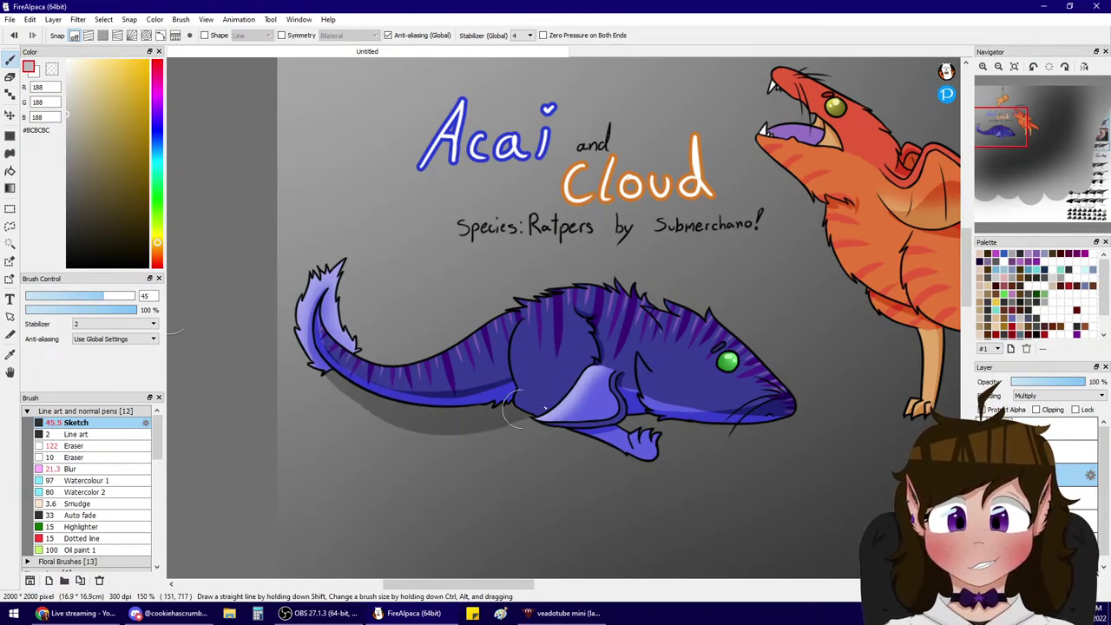
- Extend the ground shadow beneath the blue creature's belly, front paw and head with the size 45 Sketch brush
mouse_move(401, 423)
mouse_down()
mouse_move(675, 367)
mouse_move(487, 395)
mouse_move(502, 417)
mouse_move(573, 425)
mouse_move(582, 434)
mouse_move(557, 422)
mouse_move(657, 462)
mouse_move(678, 444)
mouse_up()
key(ctrl+z)
drag(567, 429, 632, 453)
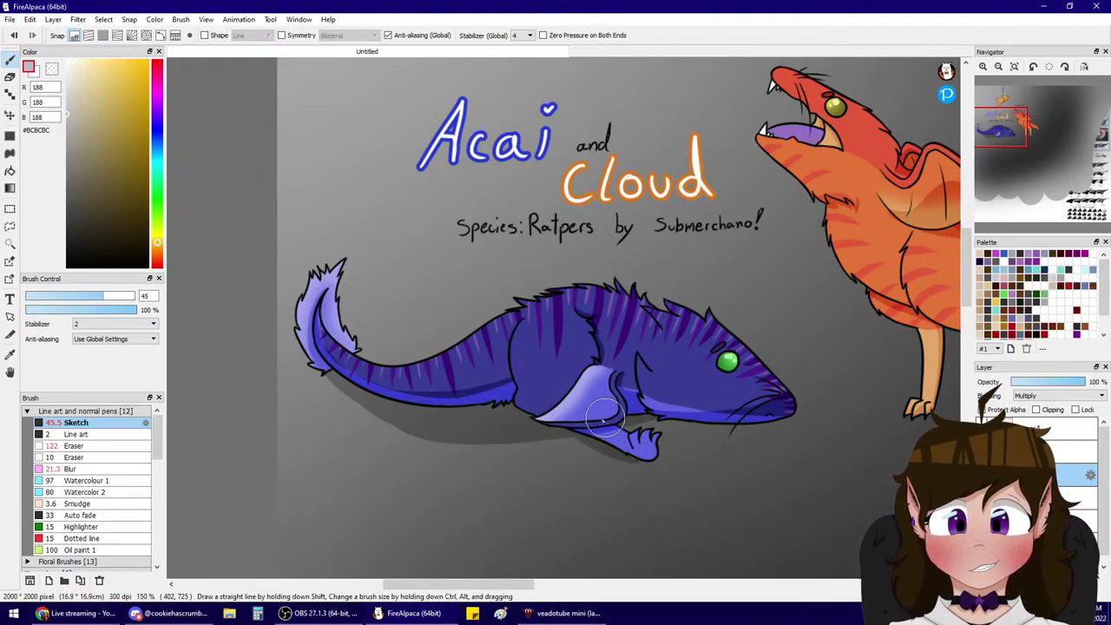
mouse_move(605, 419)
mouse_down()
mouse_move(790, 404)
mouse_move(719, 437)
mouse_move(779, 408)
mouse_move(787, 425)
mouse_move(765, 427)
mouse_move(787, 422)
mouse_move(579, 407)
mouse_move(699, 435)
mouse_move(594, 408)
mouse_move(616, 423)
mouse_move(732, 402)
mouse_move(651, 450)
mouse_up()
- Paint a shadow beneath the orange creature's front foot with the size 45 Sketch brush
drag(1003, 145, 1012, 137)
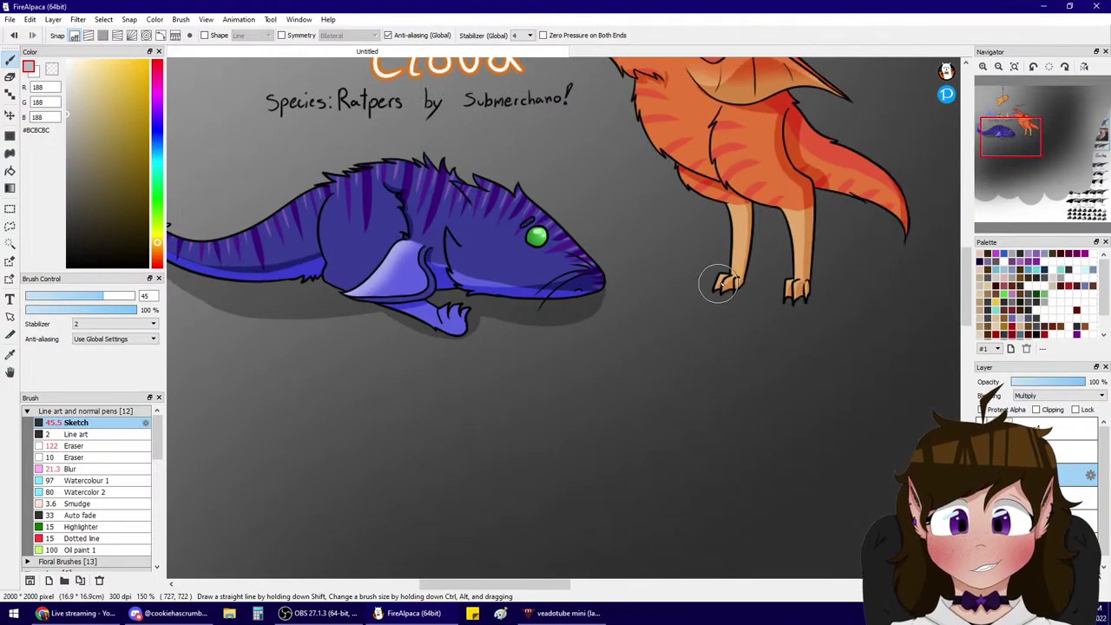
drag(700, 286, 717, 291)
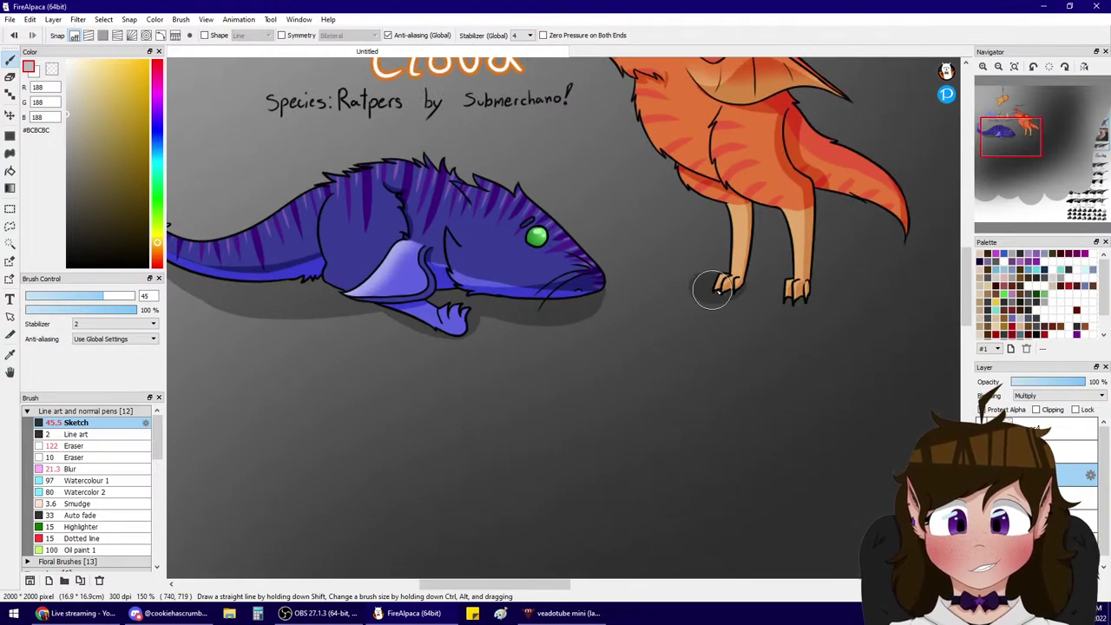
click(1014, 66)
click(982, 70)
click(982, 70)
click(982, 69)
click(982, 70)
click(982, 70)
drag(1025, 154, 1002, 133)
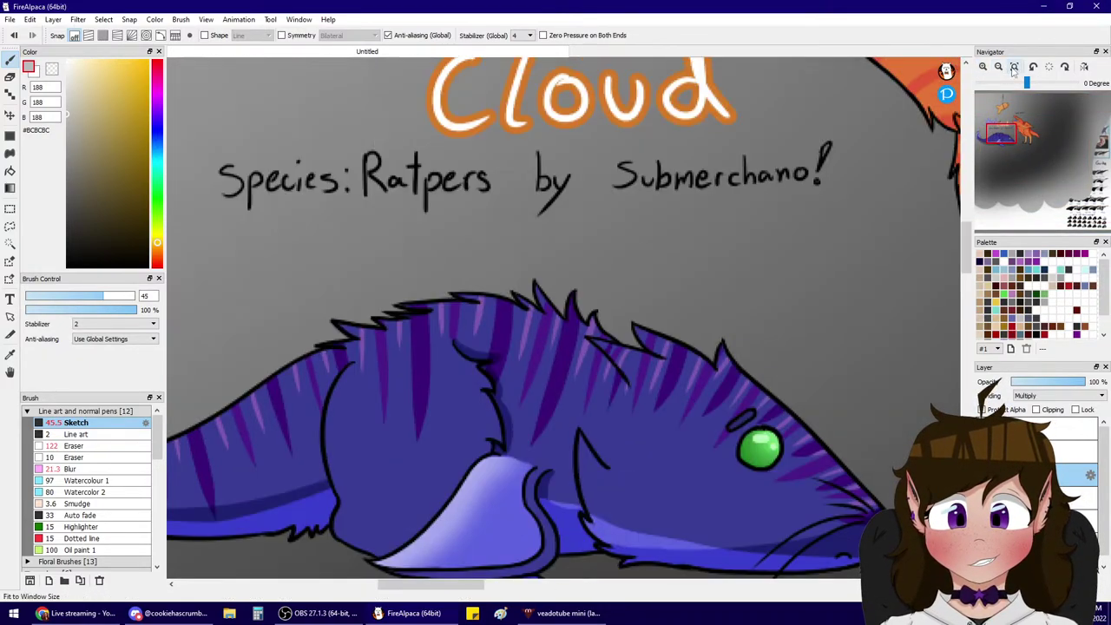
- Turn on clipping for the Multiply ground shadow layer and lower its opacity to 40%
click(1014, 67)
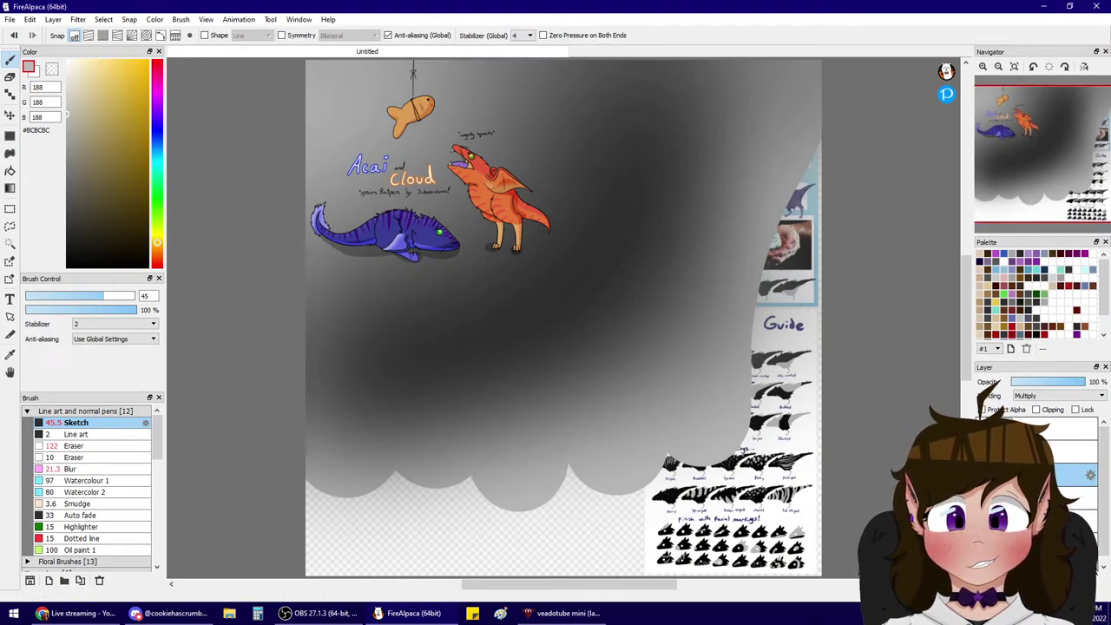
click(1043, 498)
click(1042, 475)
key(ctrl+e)
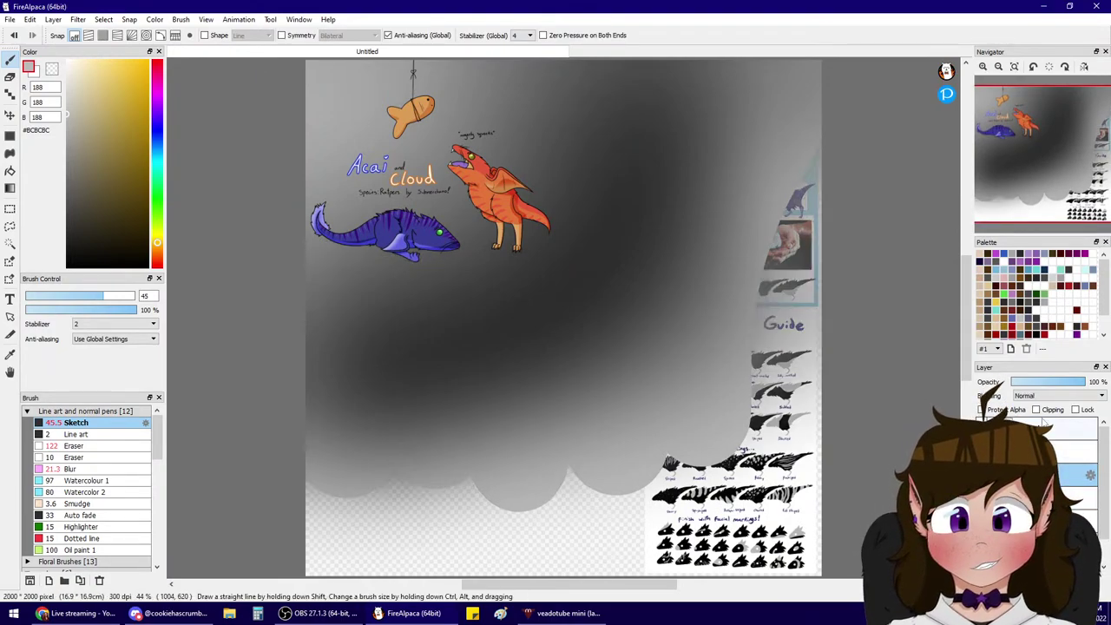
click(1036, 410)
click(1062, 581)
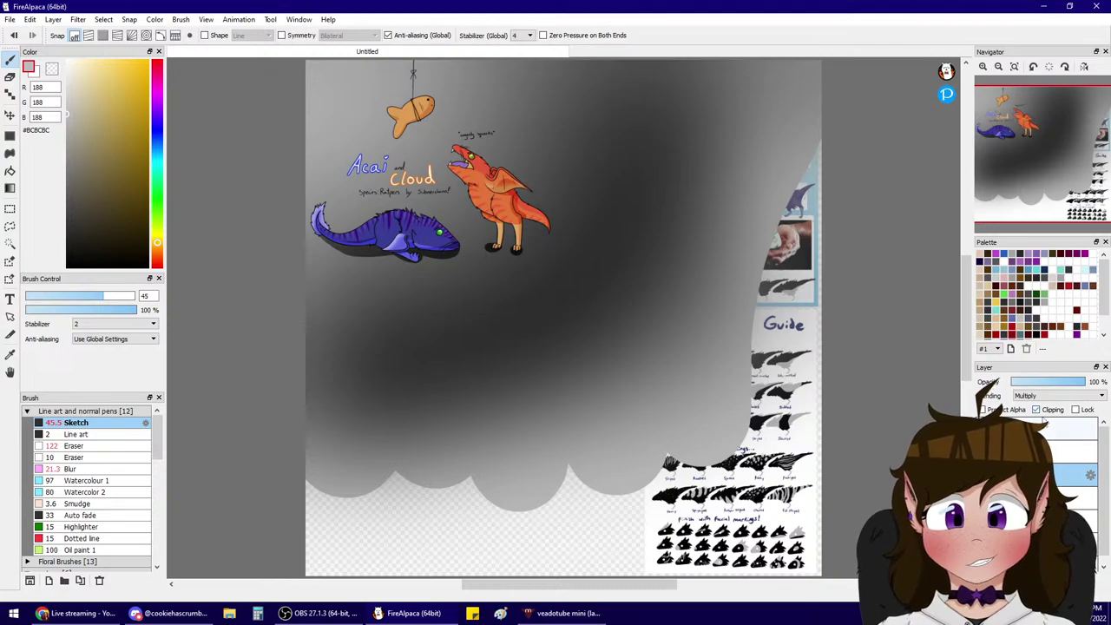
drag(1055, 383, 1036, 383)
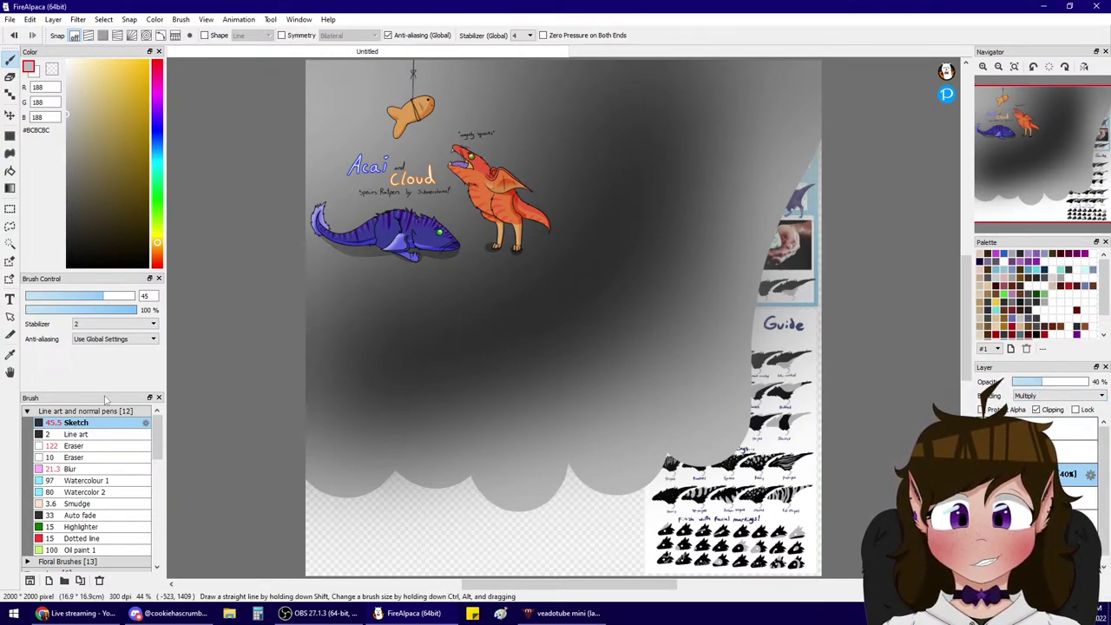
- Apply a Gaussian Blur with a value of about 4.18 to the ground shadow layer
click(69, 469)
click(78, 19)
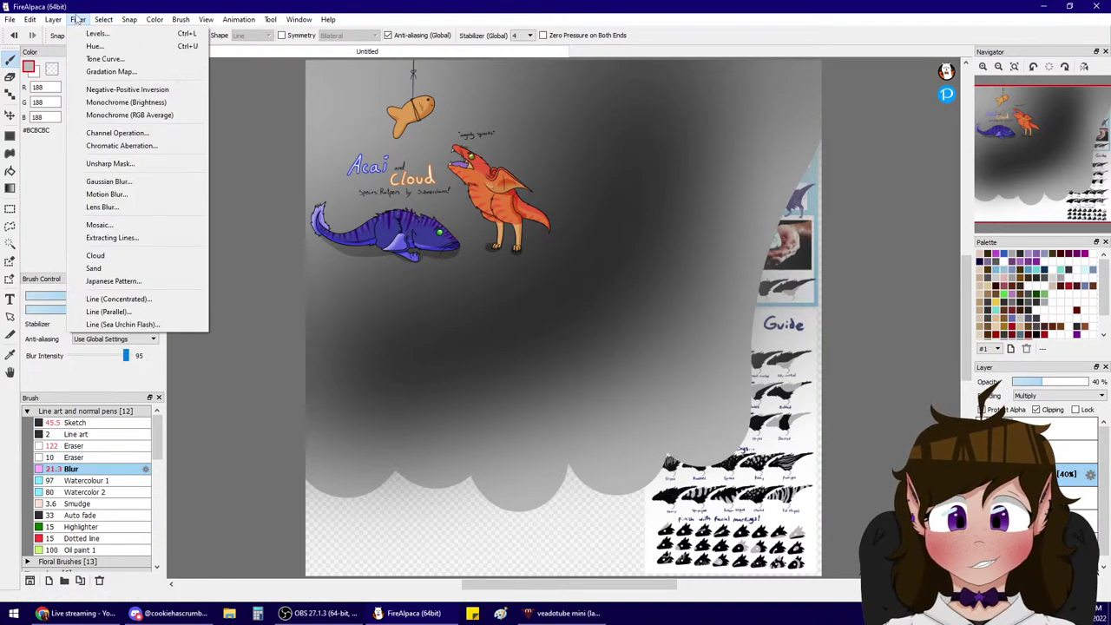
click(109, 182)
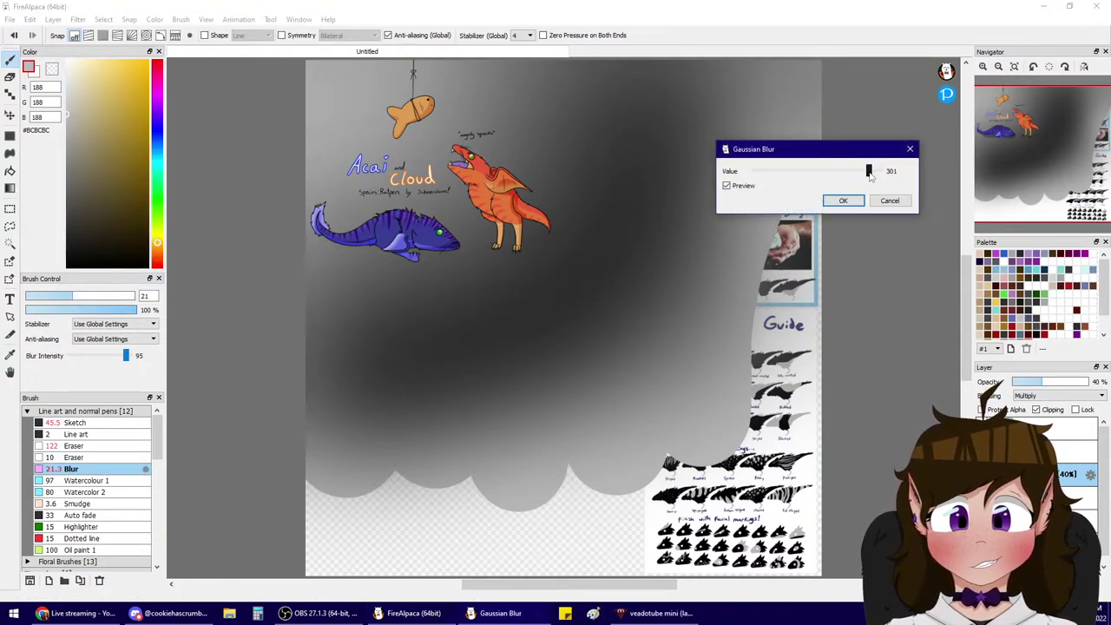
drag(869, 171, 785, 174)
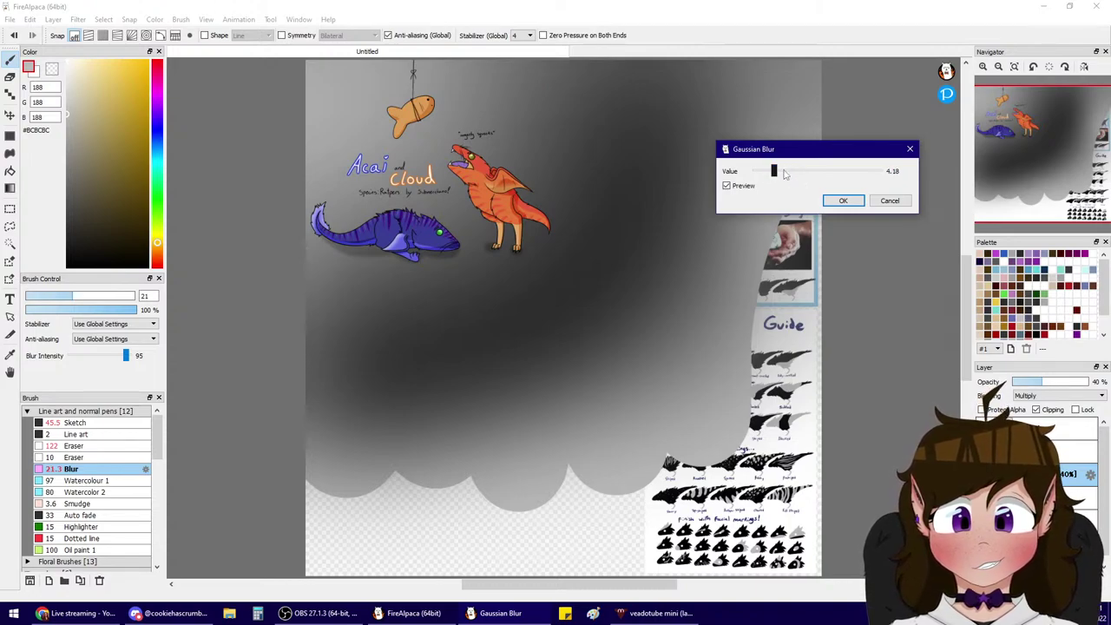
click(847, 205)
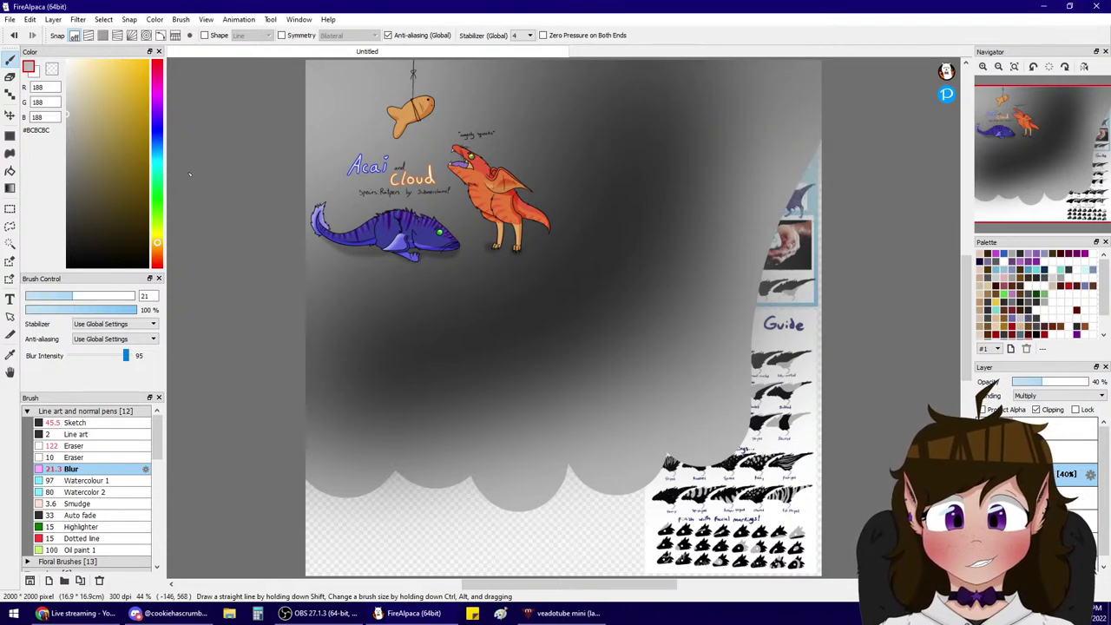
- Lasso the shadows beneath the orange creature's feet and move them 19 px right and 15 px down
click(10, 115)
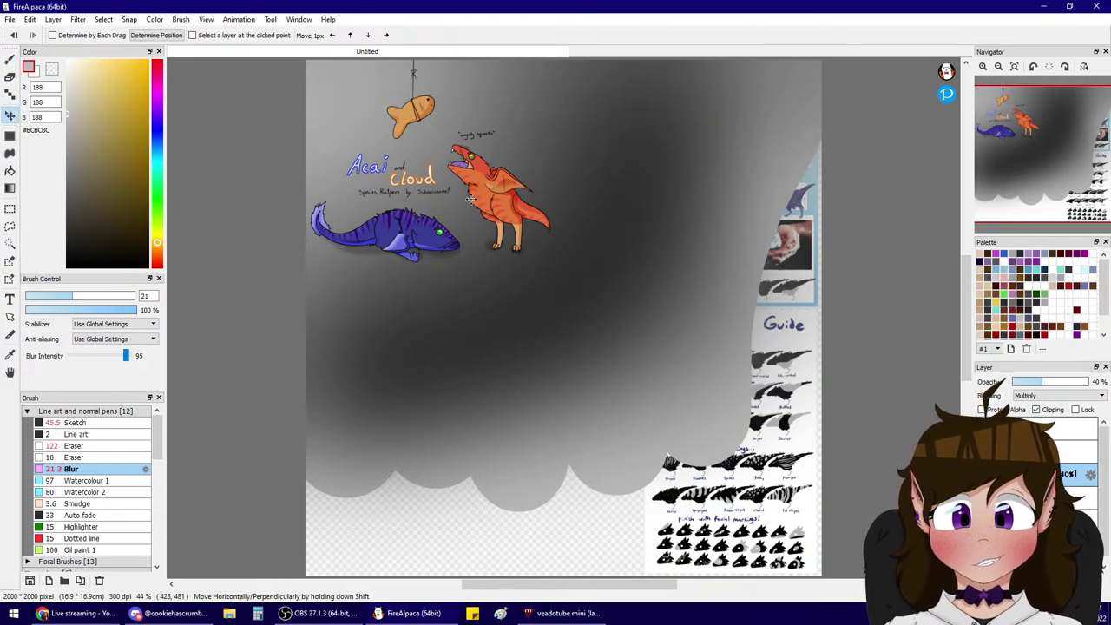
click(1016, 498)
shift+click(1016, 475)
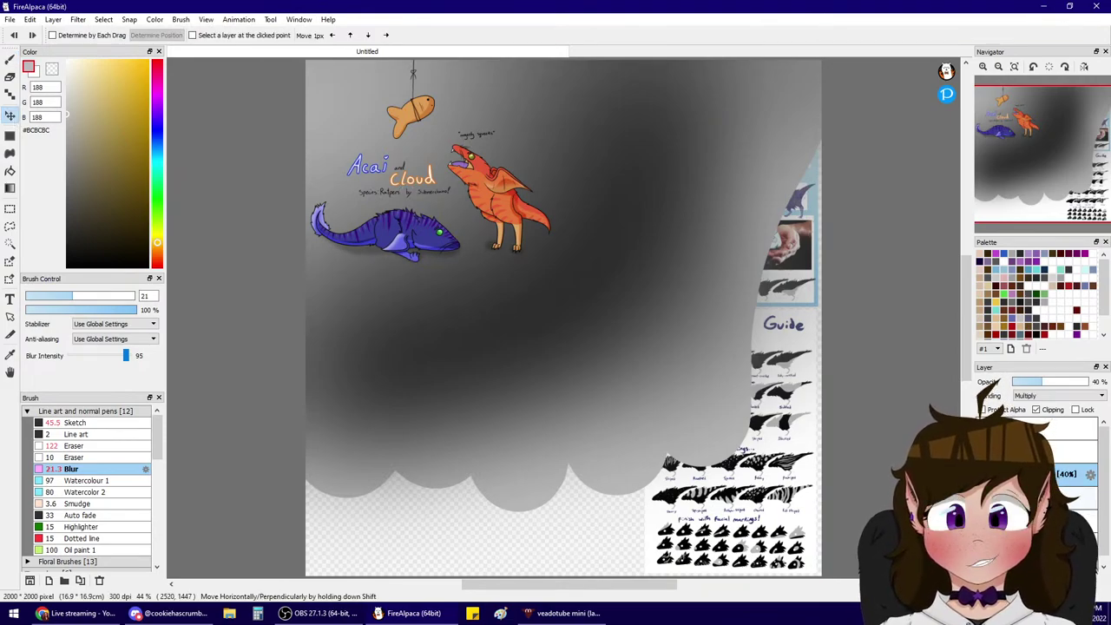
click(982, 67)
click(983, 66)
click(983, 66)
drag(1014, 124, 1008, 121)
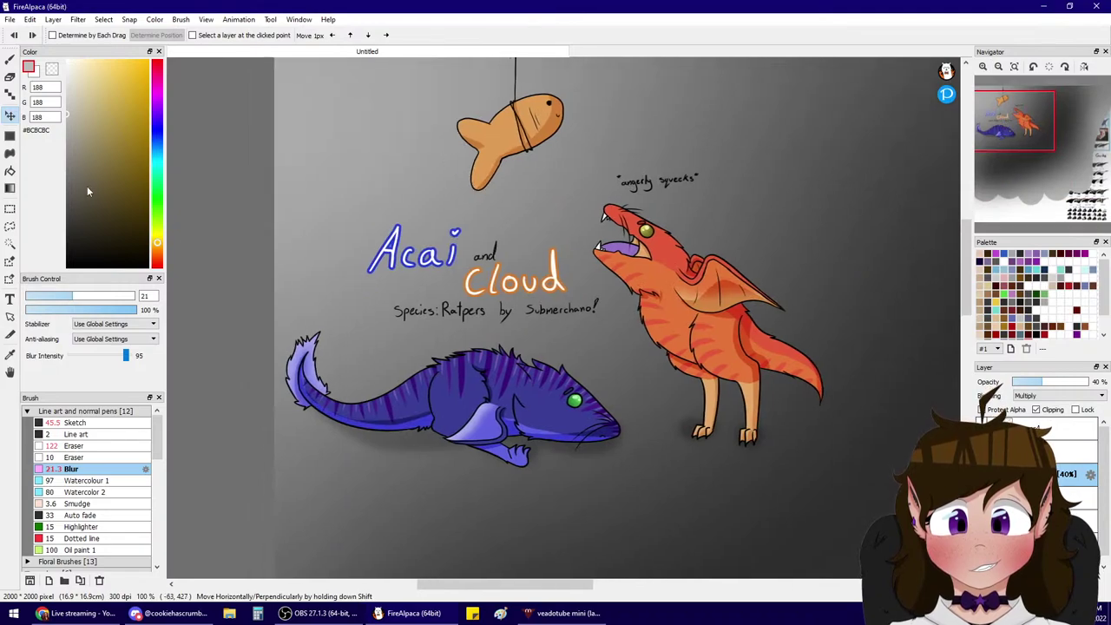
click(9, 226)
drag(729, 375, 734, 377)
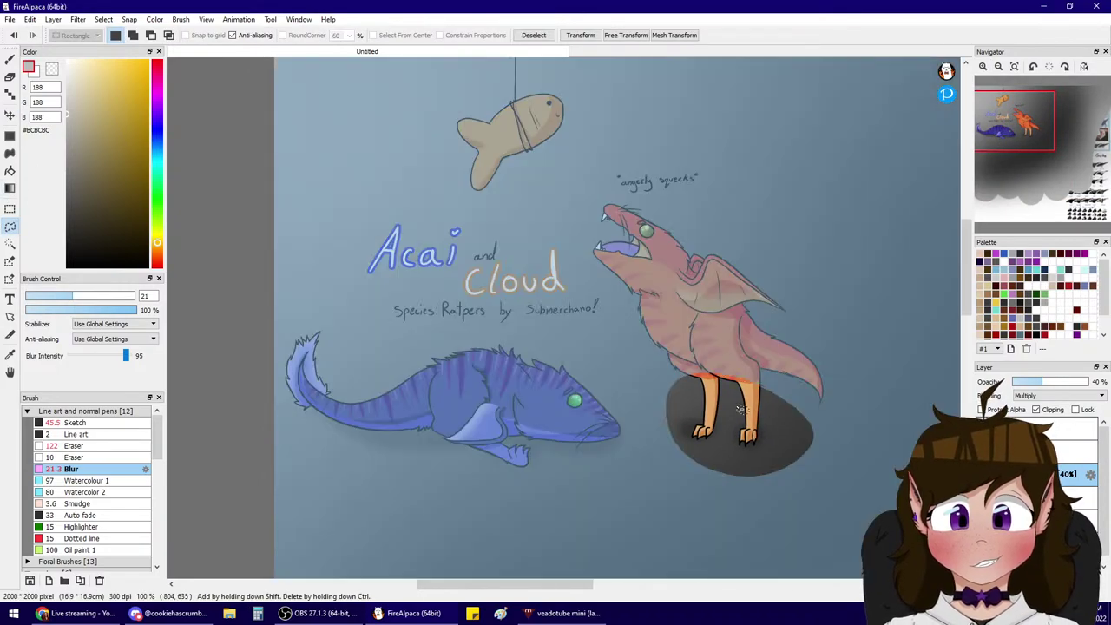
key(ctrl+t)
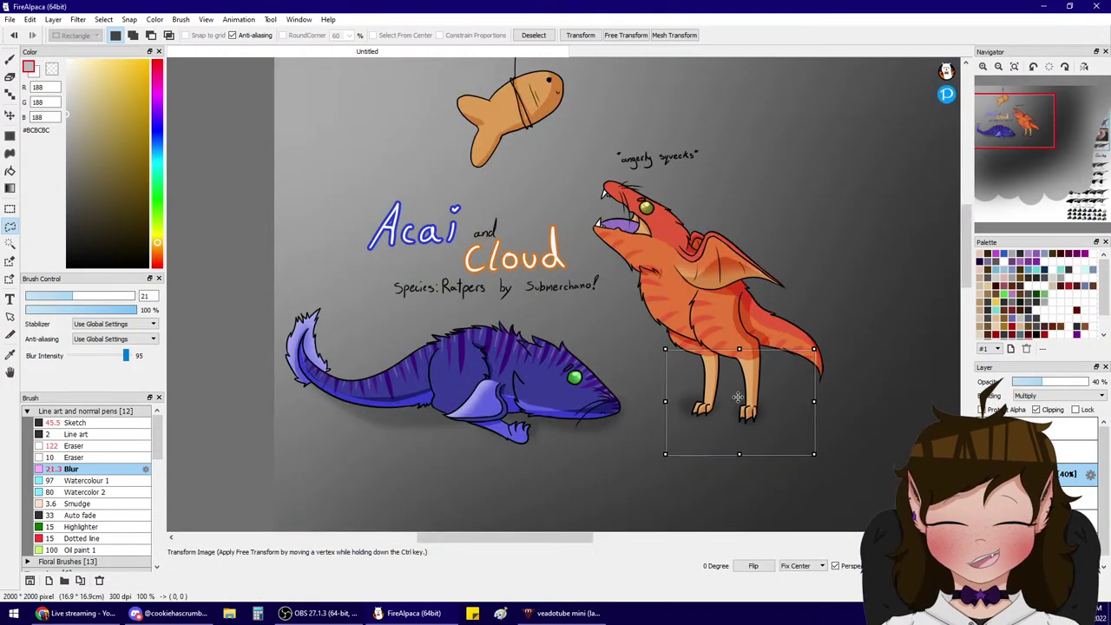
drag(738, 402, 745, 402)
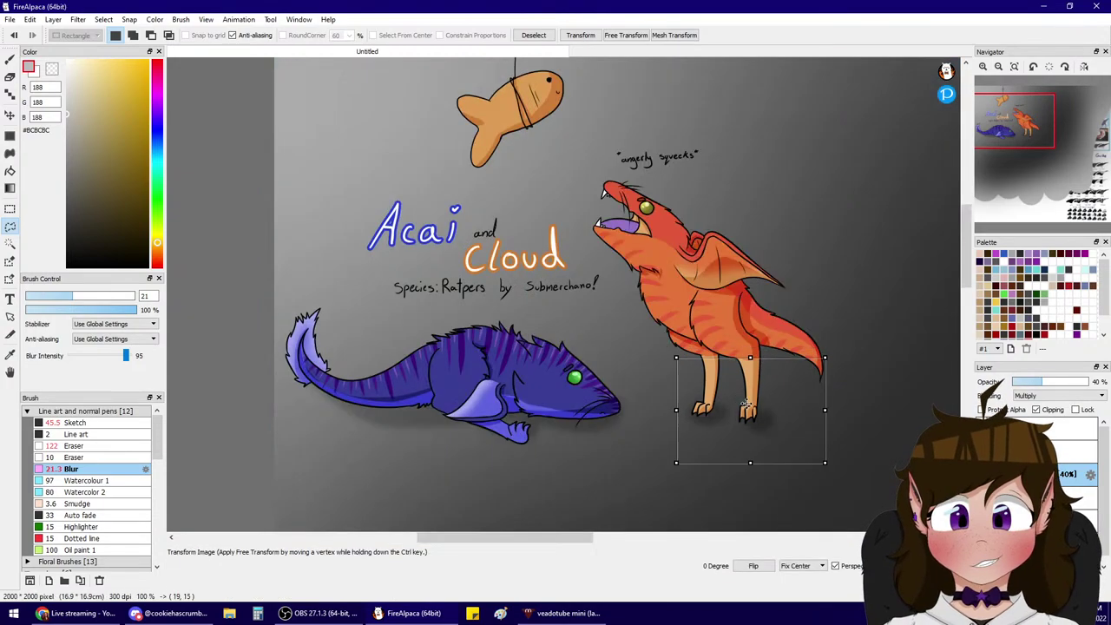
key(Return)
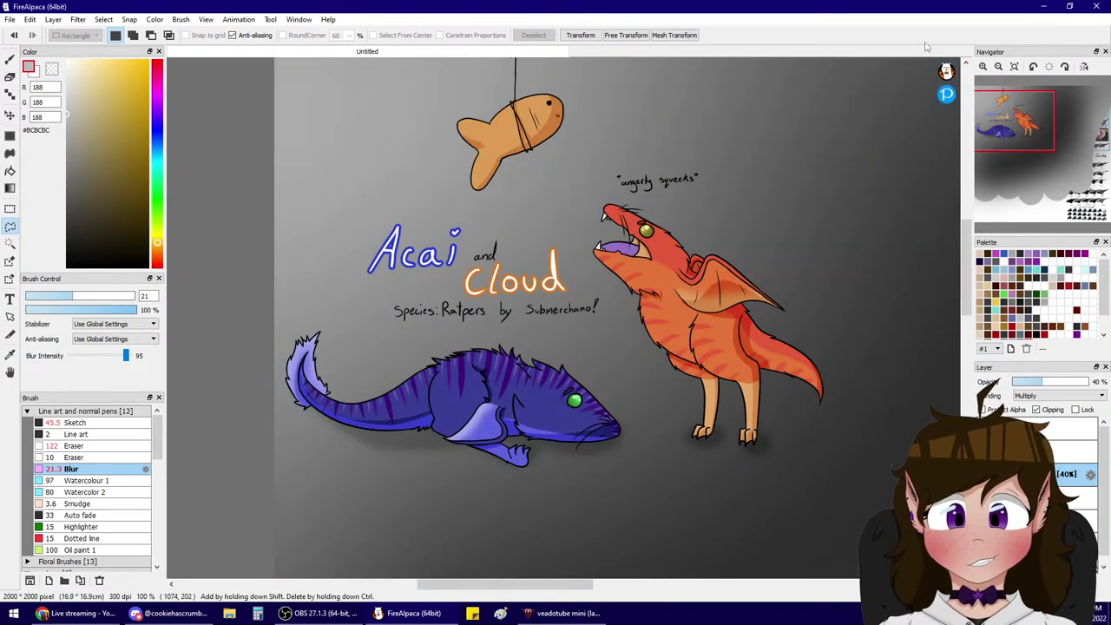
click(1014, 67)
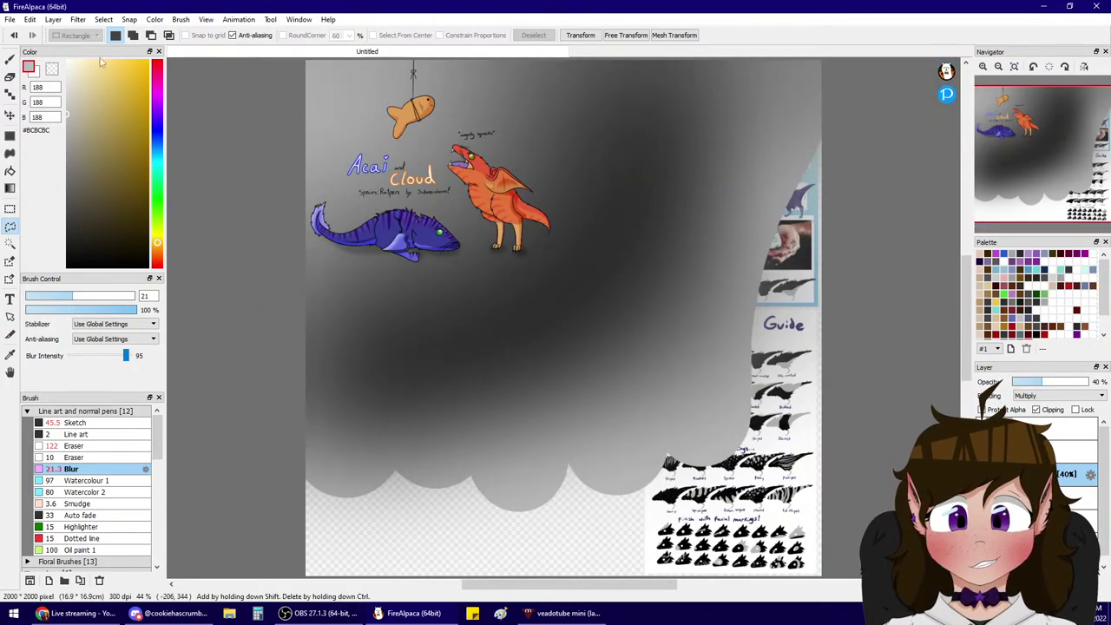
click(11, 20)
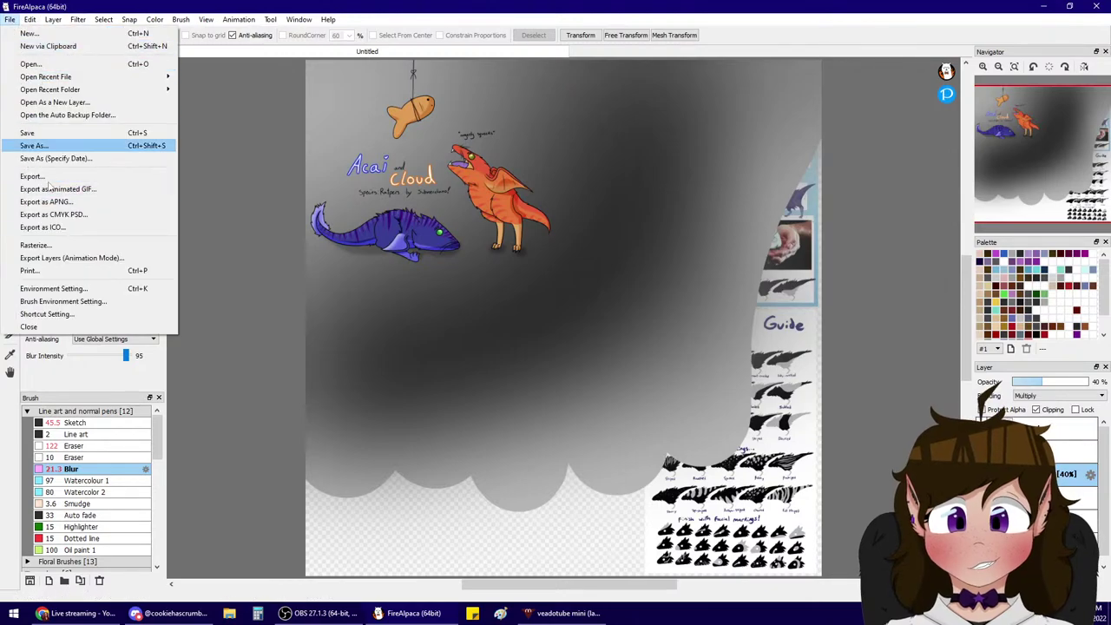
mouse_move(30, 21)
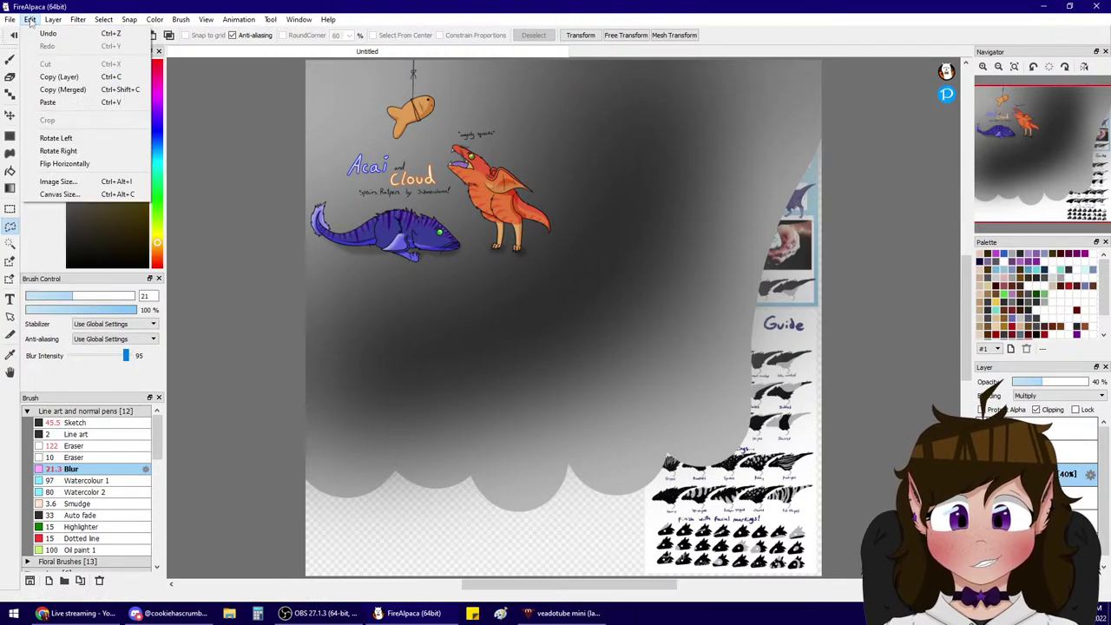
click(57, 181)
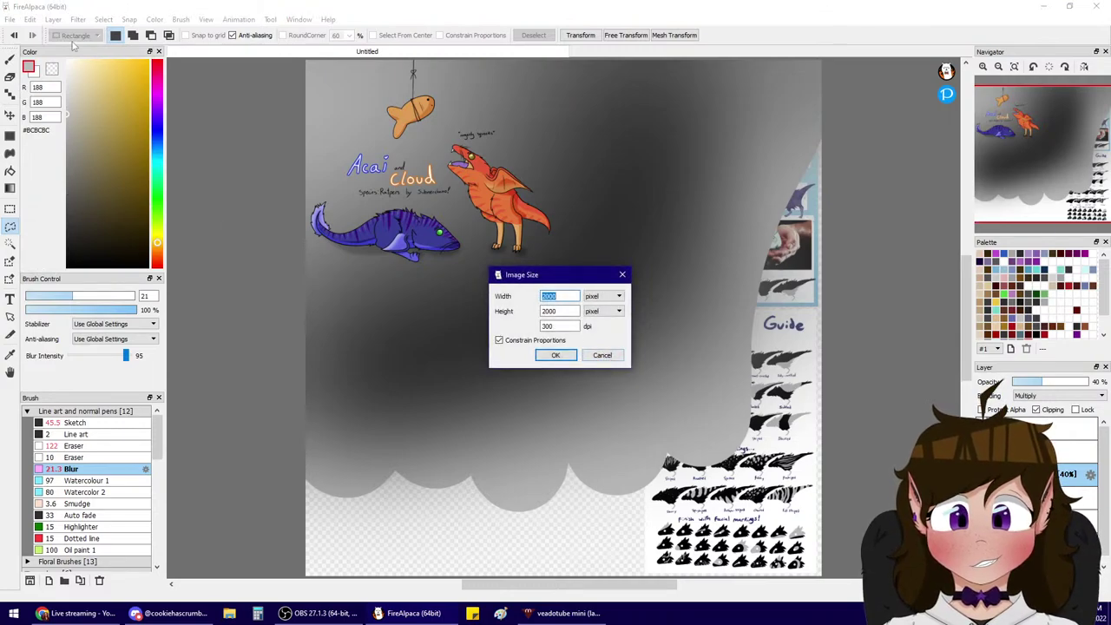
click(603, 355)
- Crop the canvas to 1000 x 1000 pixels anchored at Top Left, with Delete Cropped Area enabled
click(30, 19)
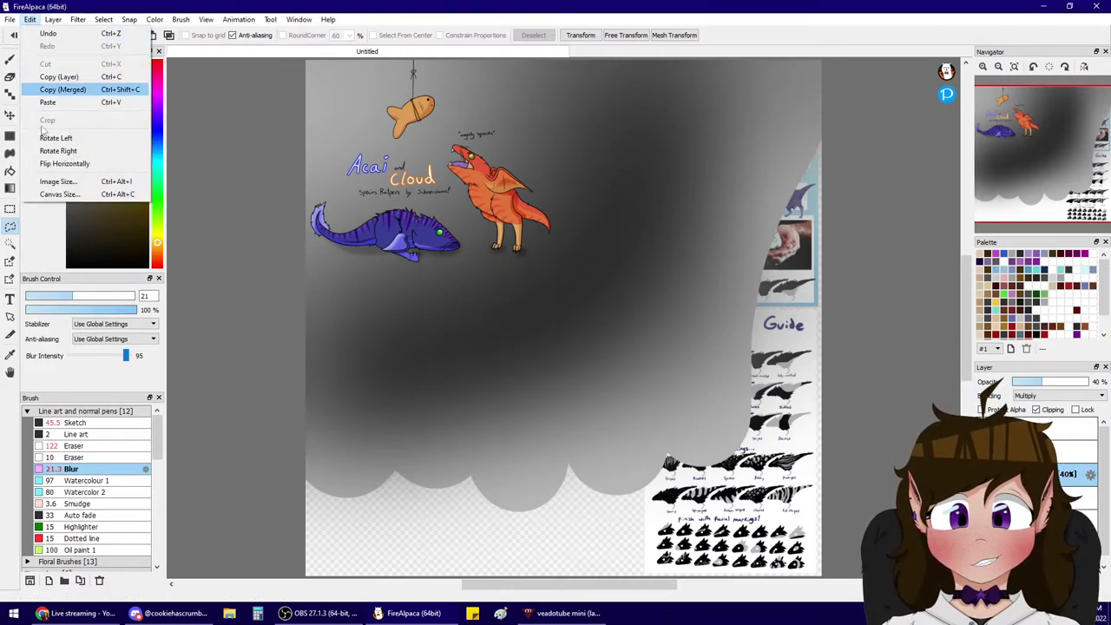
click(59, 194)
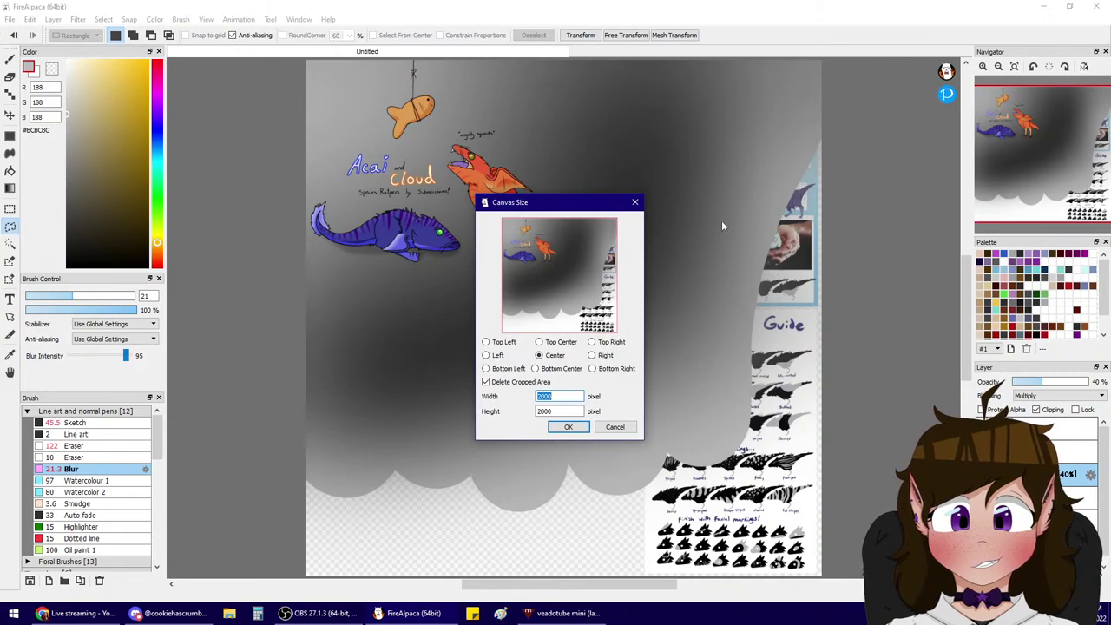
text(1000)
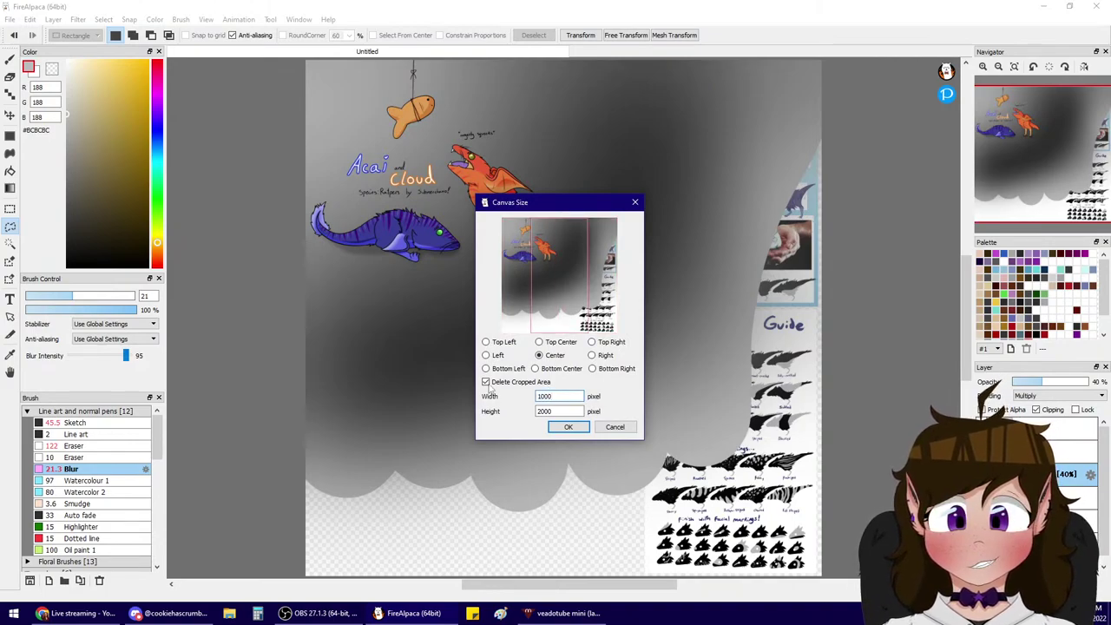
key(Tab)
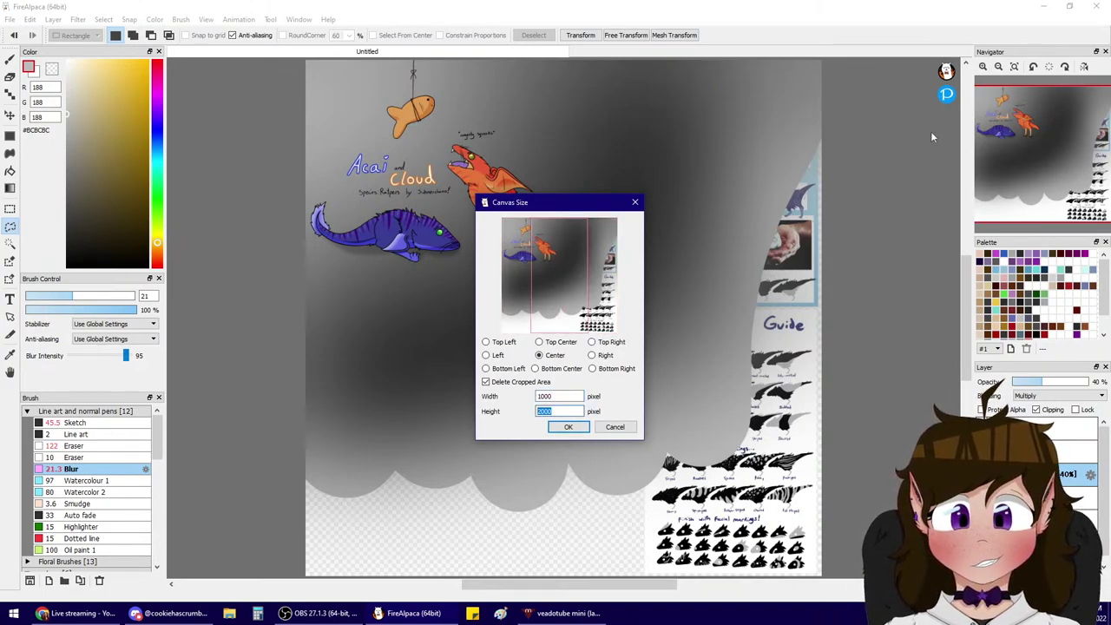
text(1000)
click(486, 342)
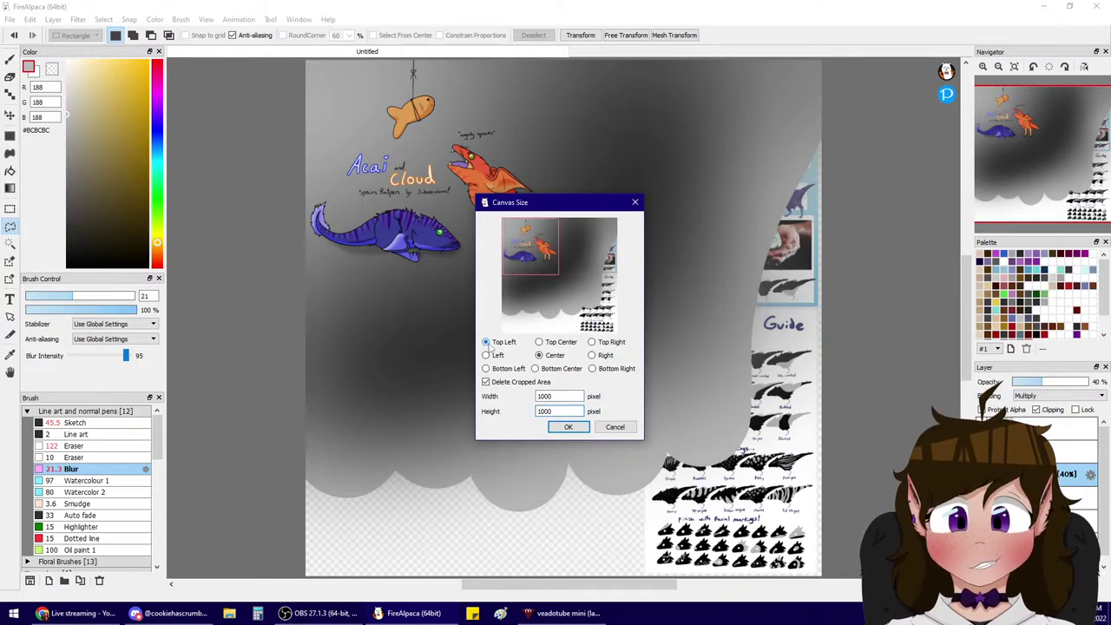
click(568, 427)
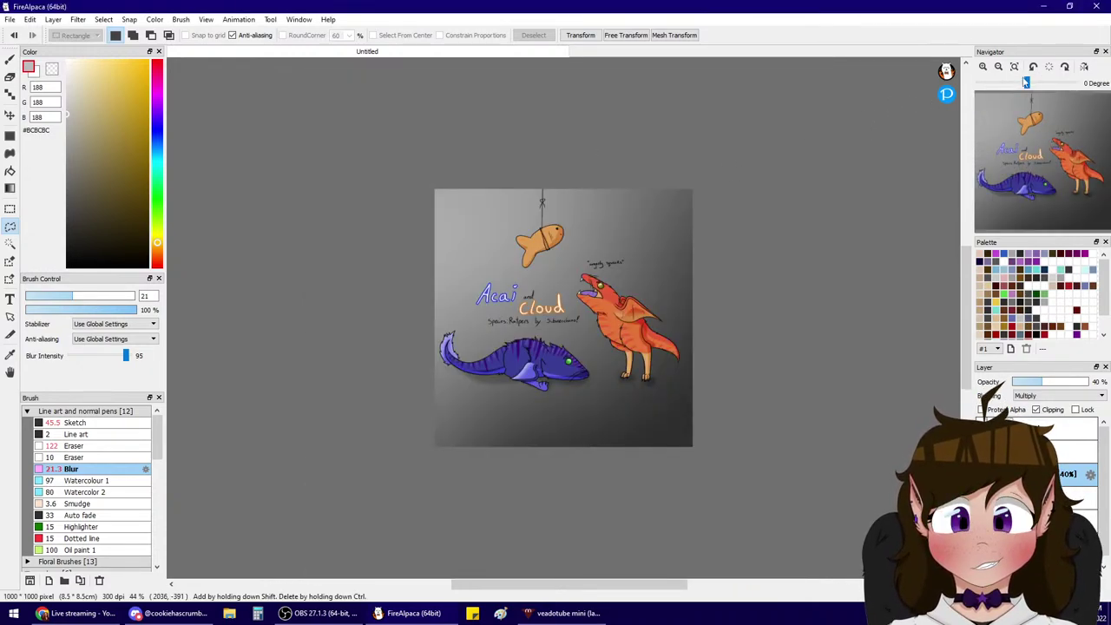
click(1014, 68)
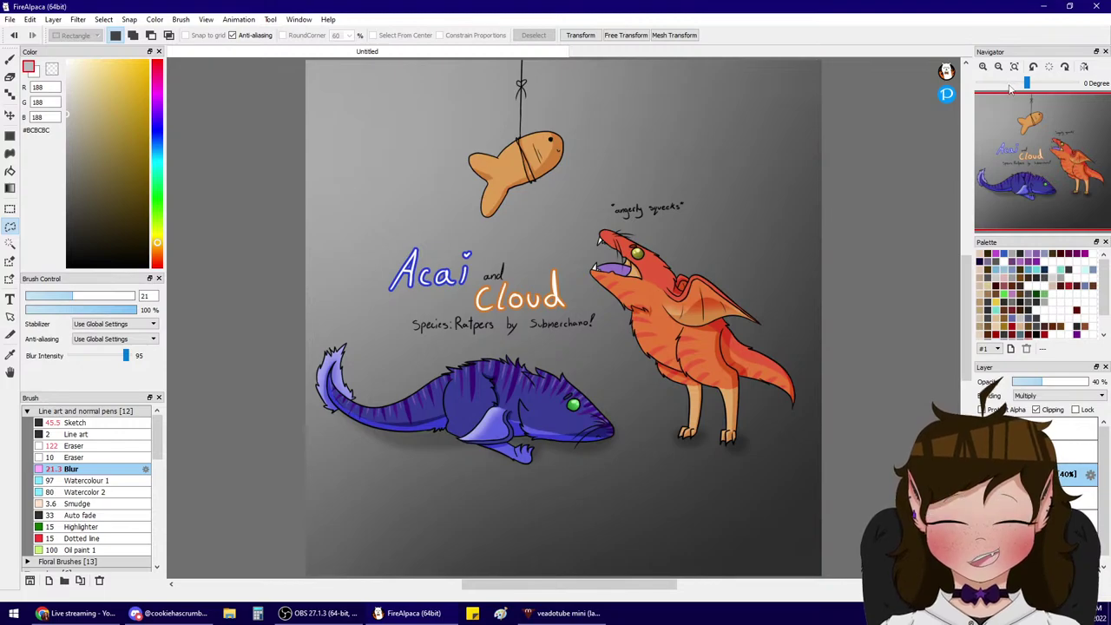